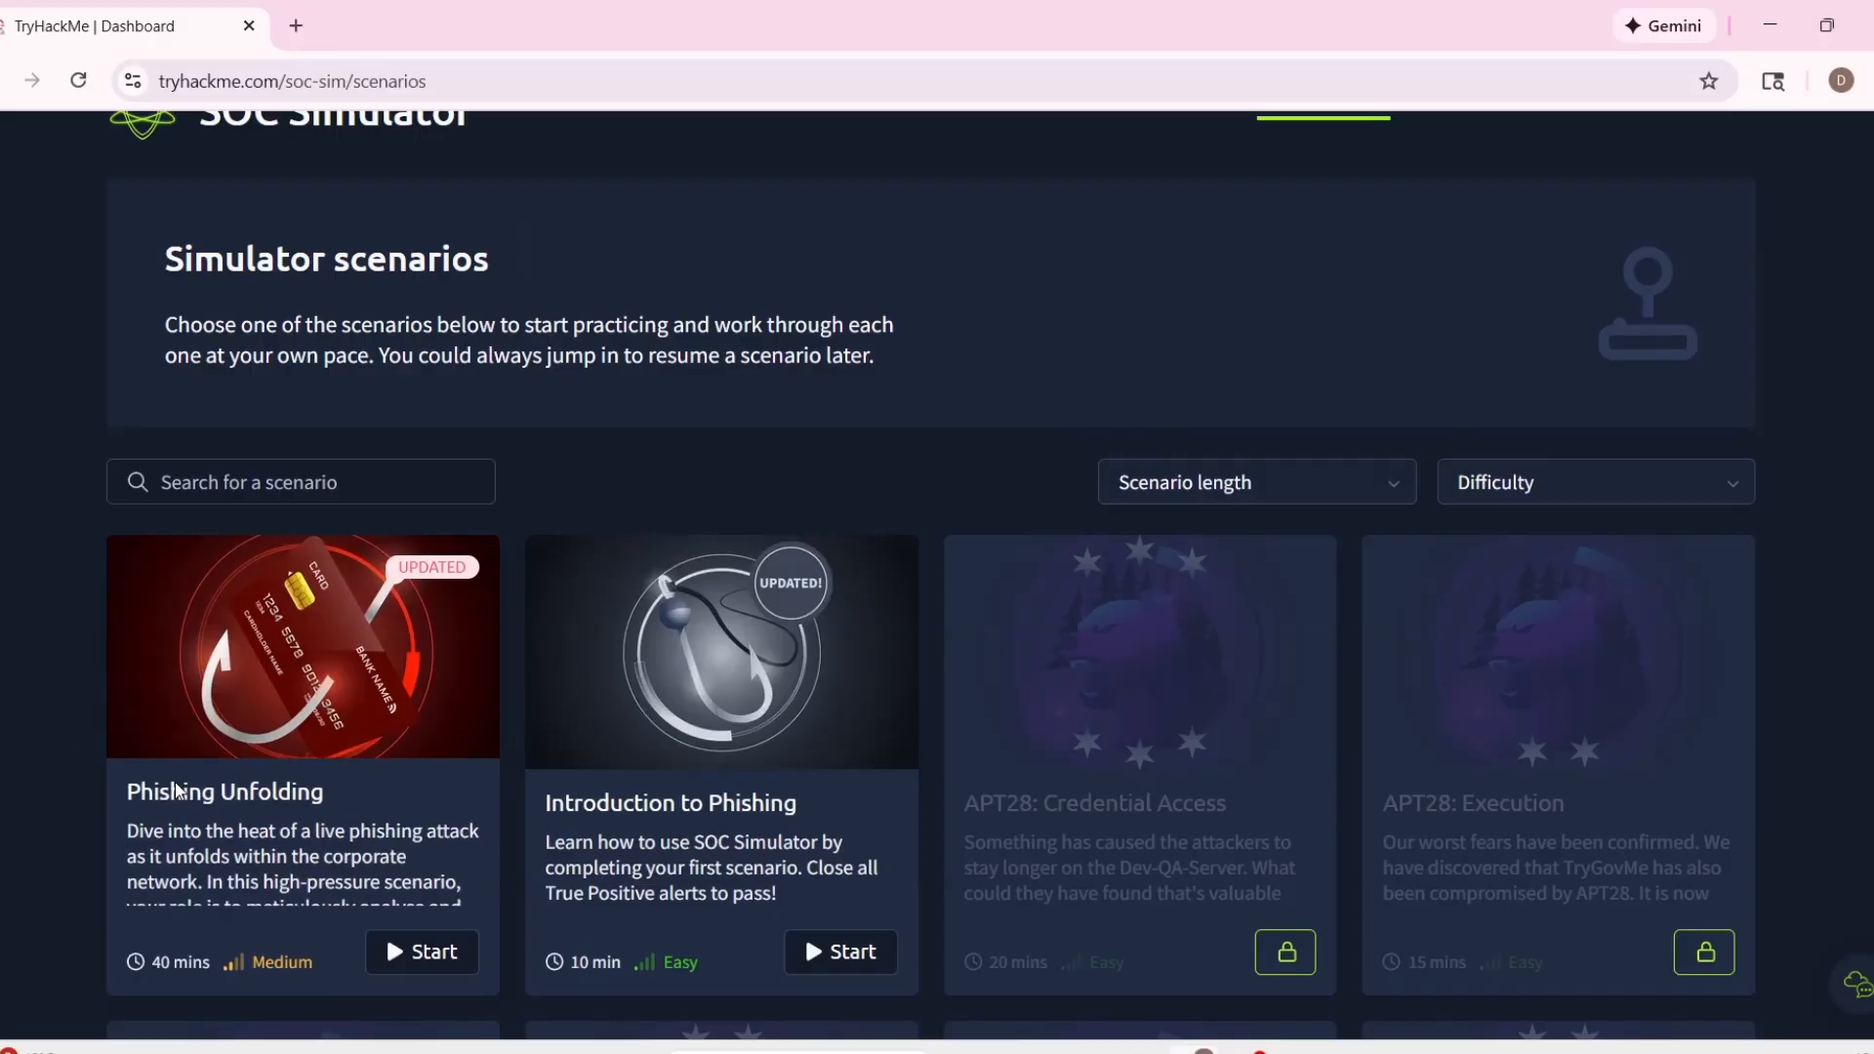
Start the Phishing Unfolding scenario with Elastic as the SIEM tool.
{"action": "left_click", "coordinate": [410, 966]}
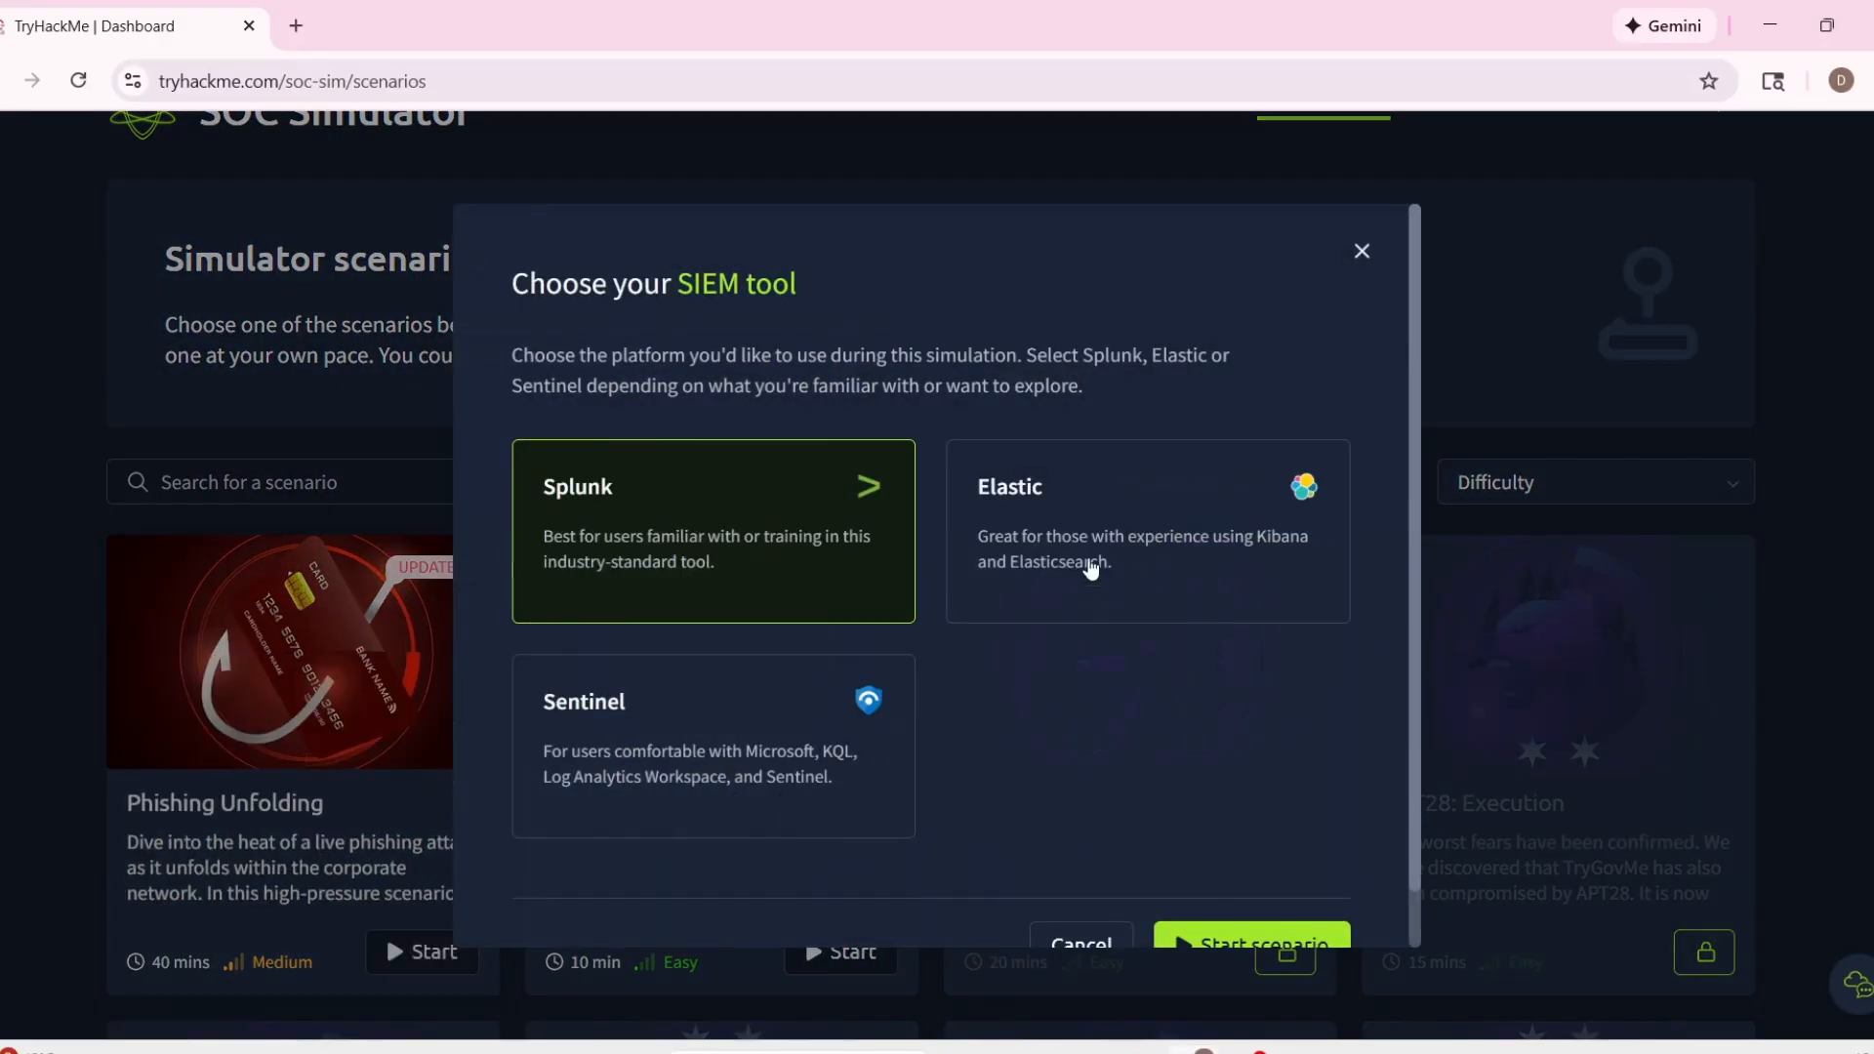
{"action": "left_click", "coordinate": [1087, 565]}
{"action": "scroll", "coordinate": [766, 634], "scroll_direction": "down", "scroll_amount": 1}
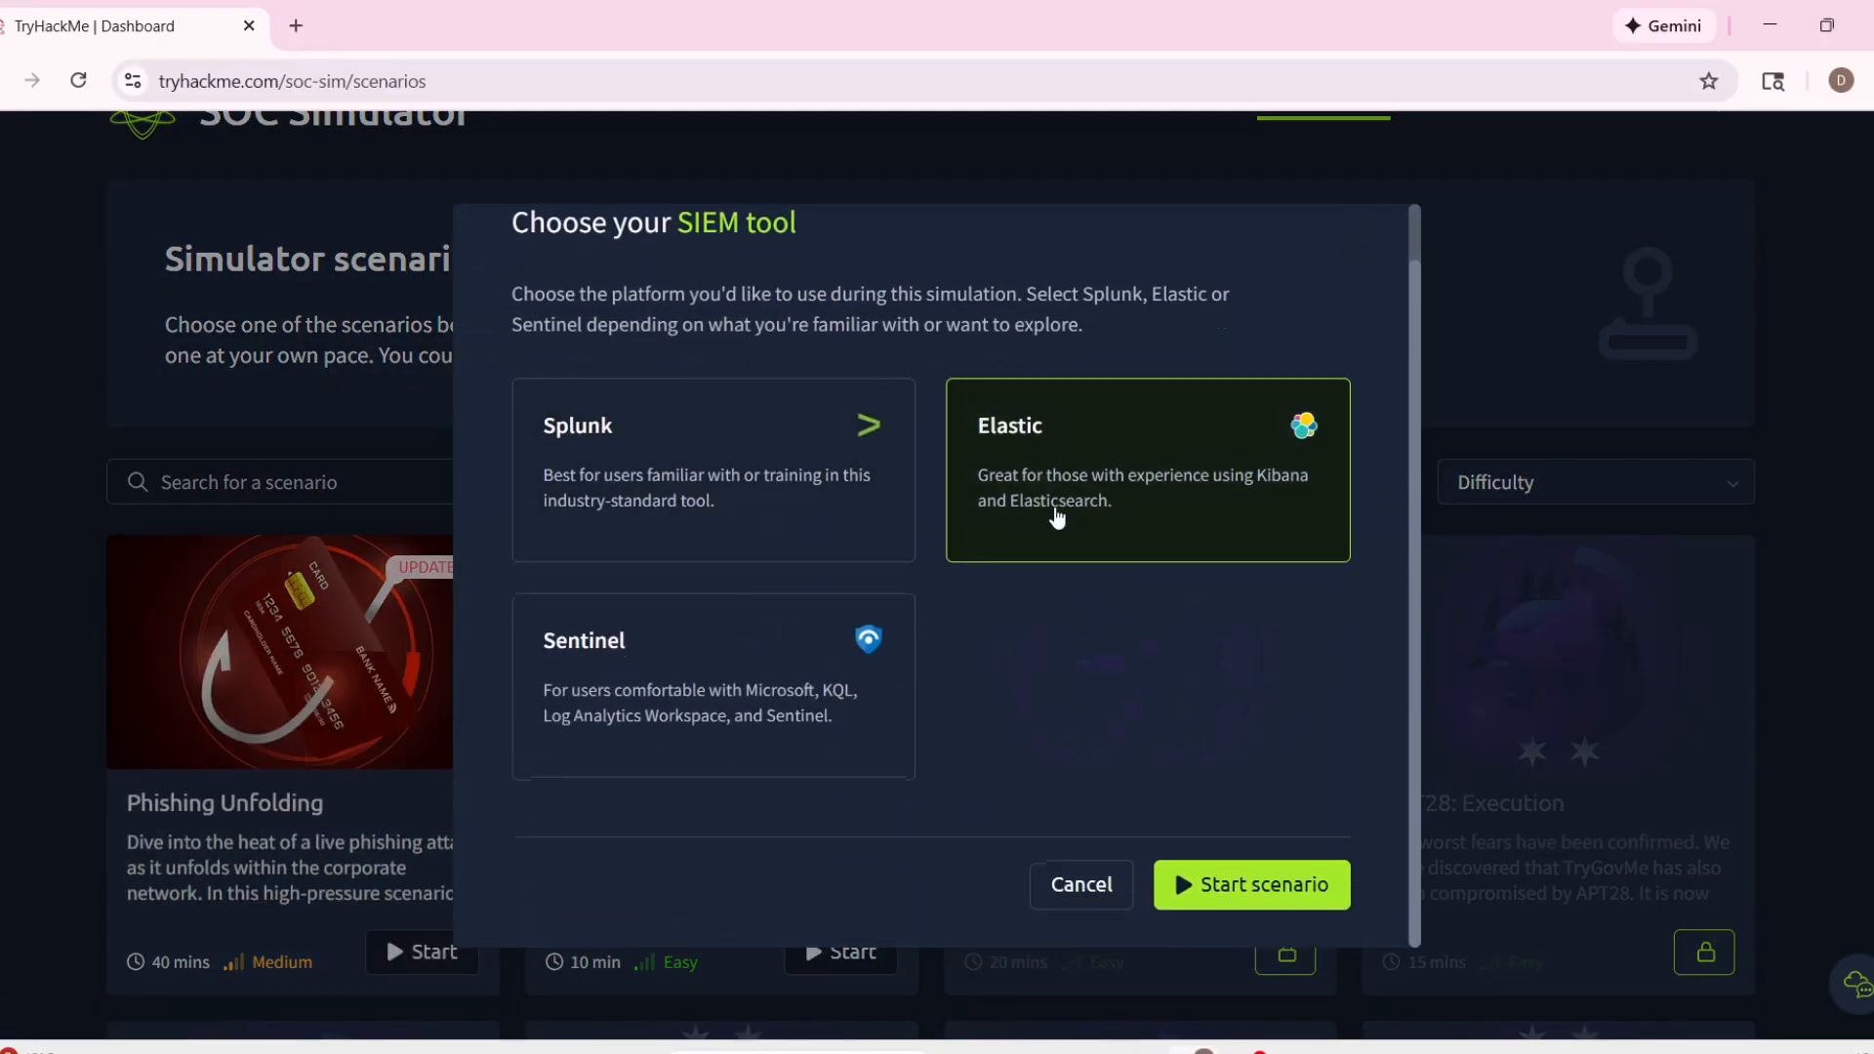
{"action": "scroll", "coordinate": [1078, 699], "scroll_direction": "up", "scroll_amount": 1}
{"action": "scroll", "coordinate": [1171, 761], "scroll_direction": "down", "scroll_amount": 1}
{"action": "left_click", "coordinate": [1255, 882]}
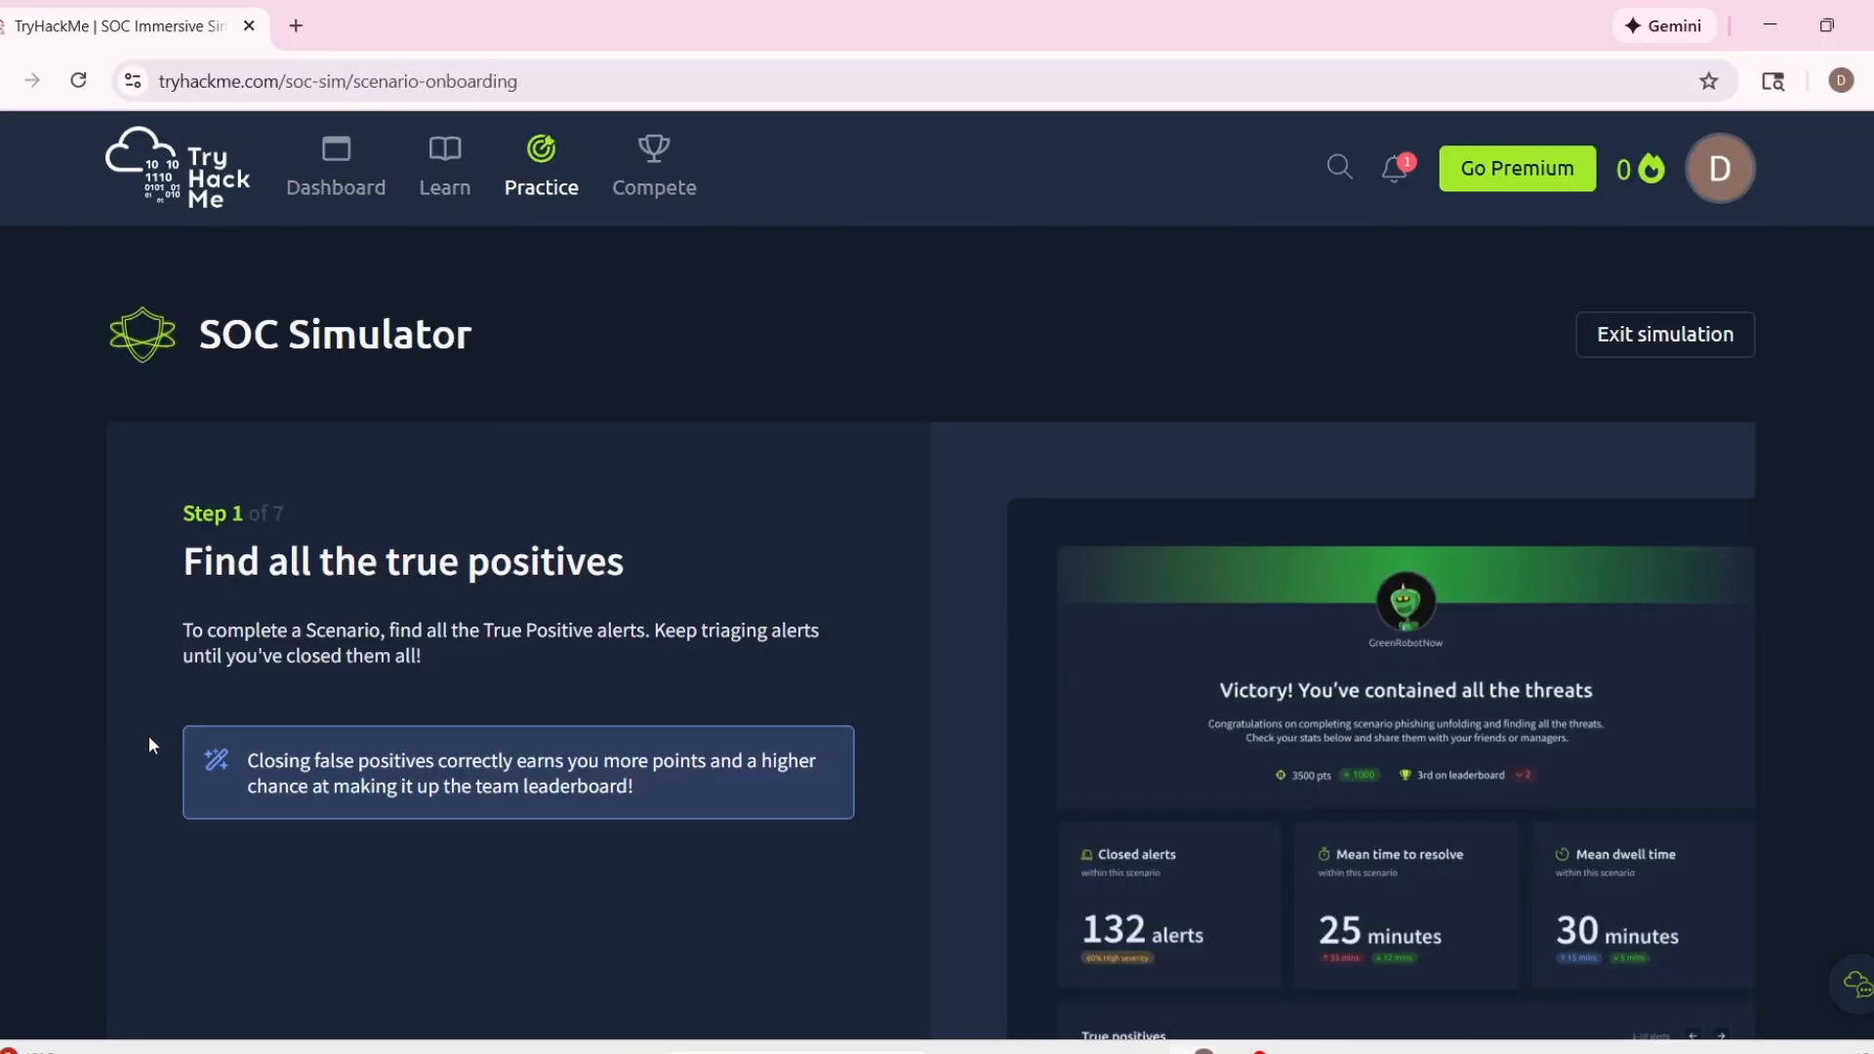
{"action": "scroll", "coordinate": [316, 710], "scroll_direction": "down", "scroll_amount": 3}
{"action": "scroll", "coordinate": [318, 713], "scroll_direction": "up", "scroll_amount": 1}
{"action": "scroll", "coordinate": [319, 718], "scroll_direction": "up", "scroll_amount": 2}
{"action": "scroll", "coordinate": [319, 718], "scroll_direction": "down", "scroll_amount": 3}
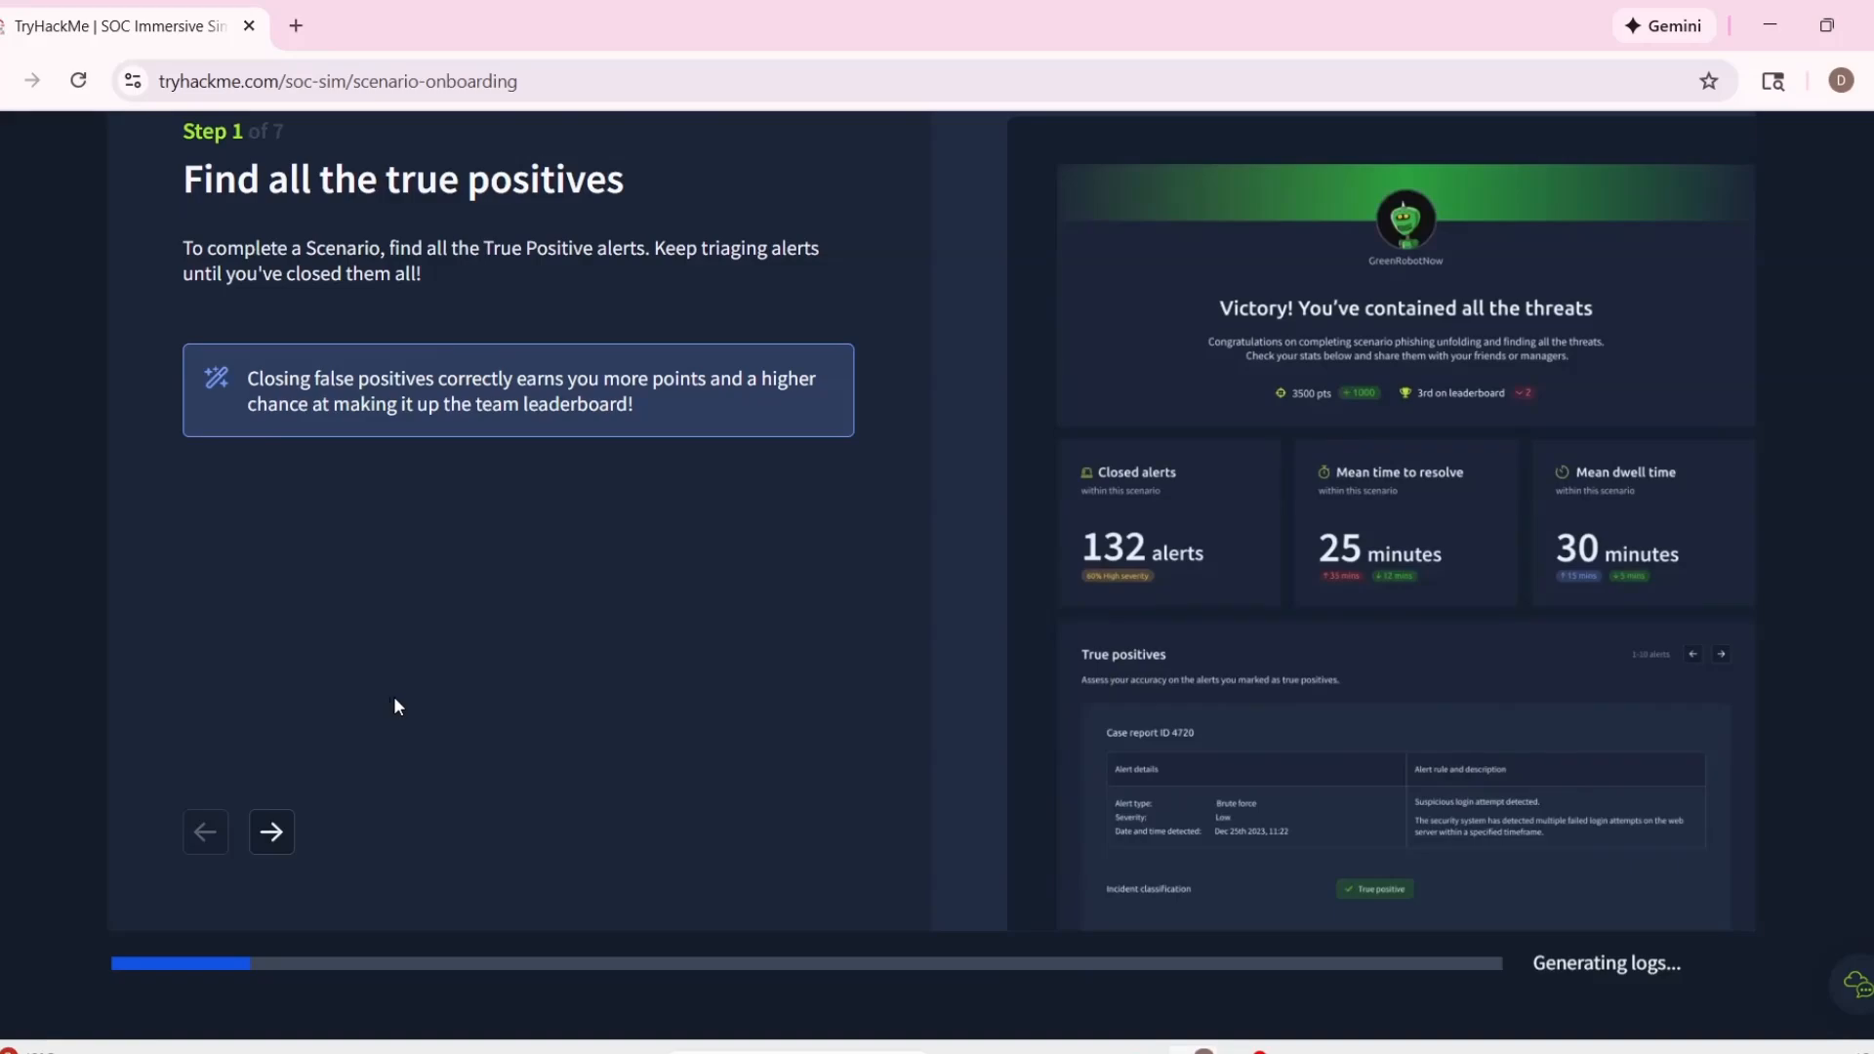
{"action": "scroll", "coordinate": [1052, 723], "scroll_direction": "down", "scroll_amount": 1}
{"action": "scroll", "coordinate": [1048, 710], "scroll_direction": "down", "scroll_amount": 1}
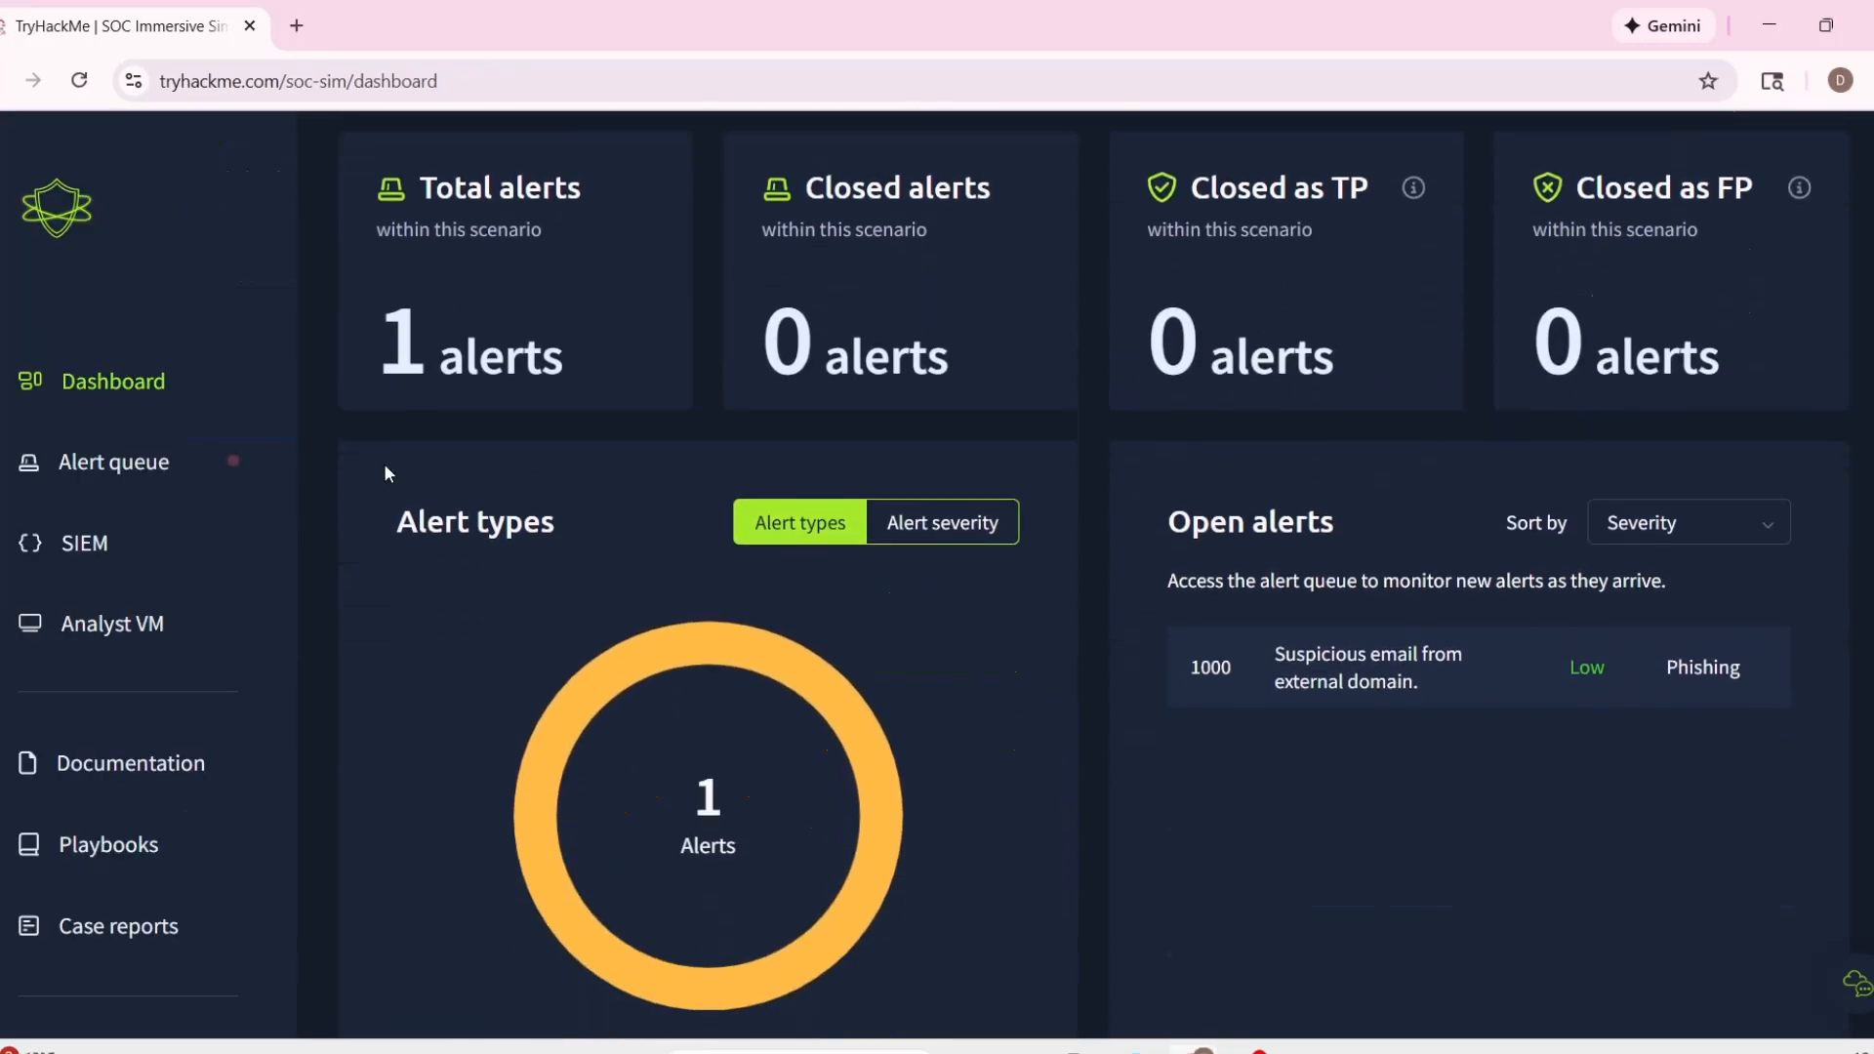
Open the alert queue and launch the scenario's SIEM in a separate browser tab.
{"action": "left_click", "coordinate": [162, 463]}
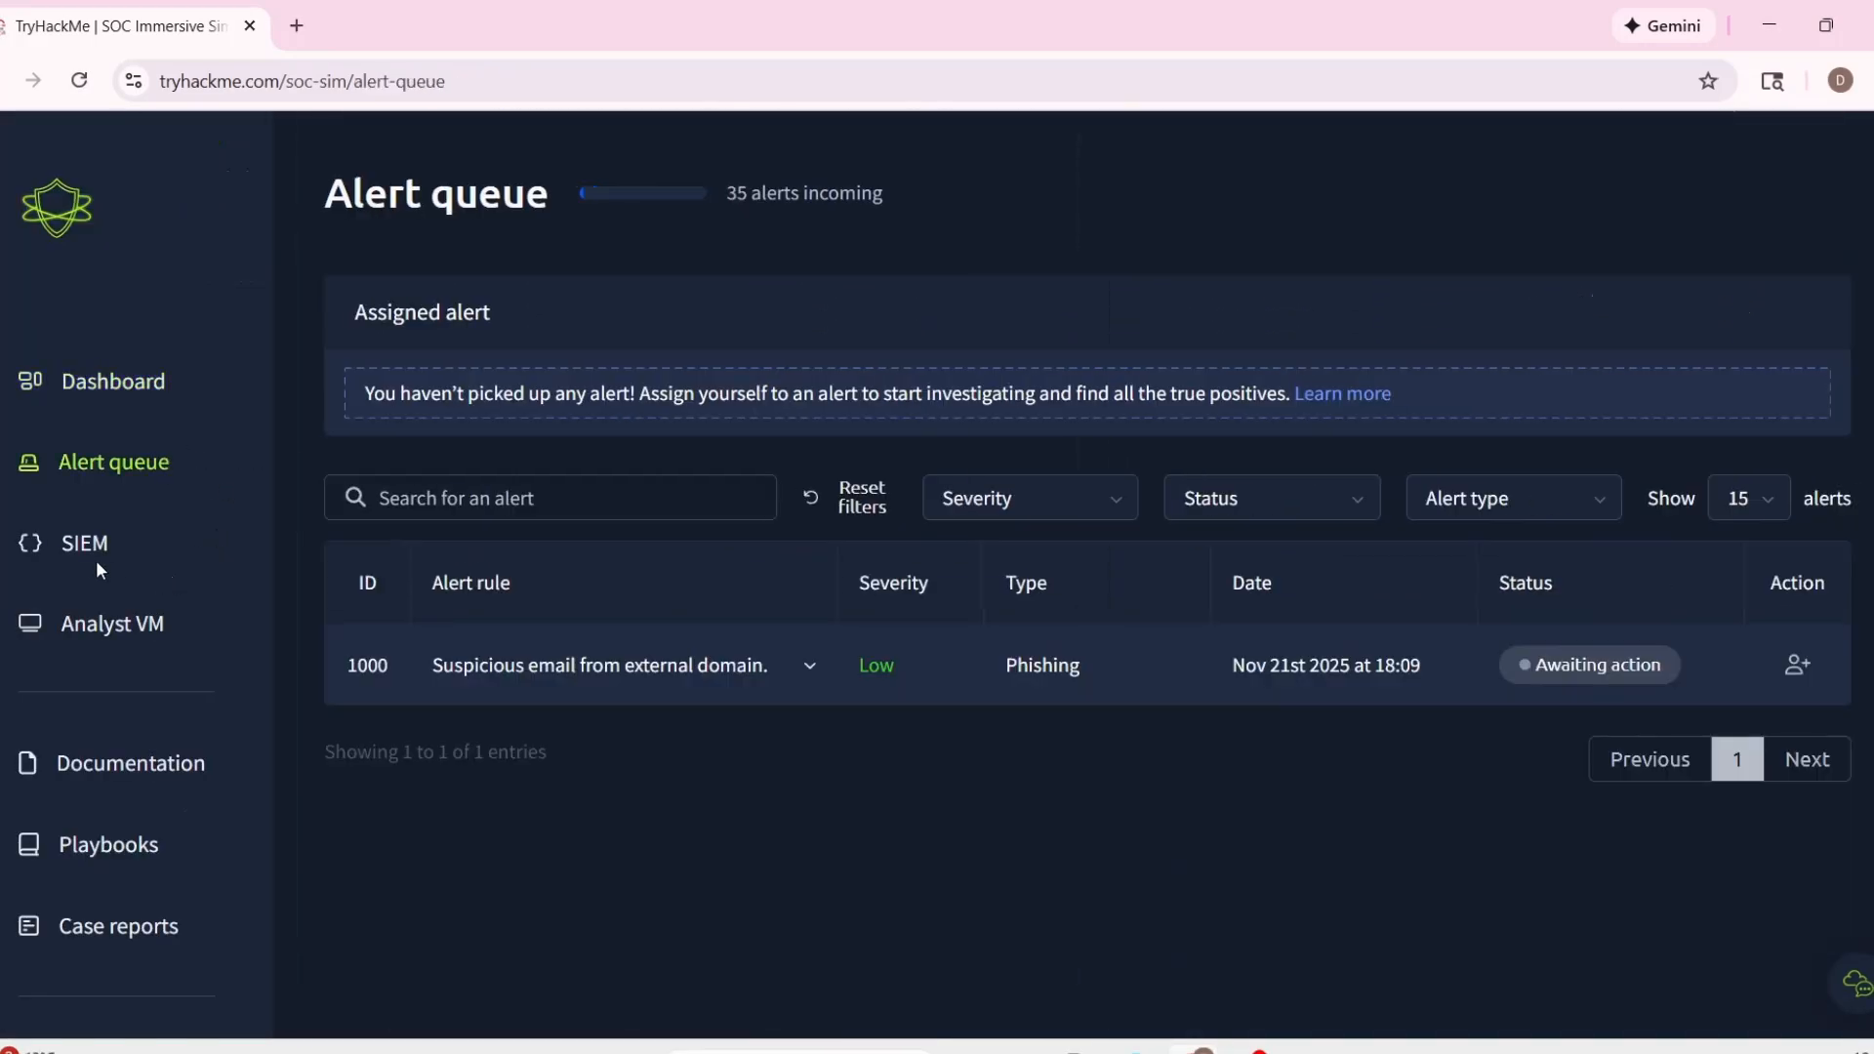
{"action": "left_click", "coordinate": [82, 543]}
{"action": "left_click", "coordinate": [105, 19]}
{"action": "left_click", "coordinate": [447, 26]}
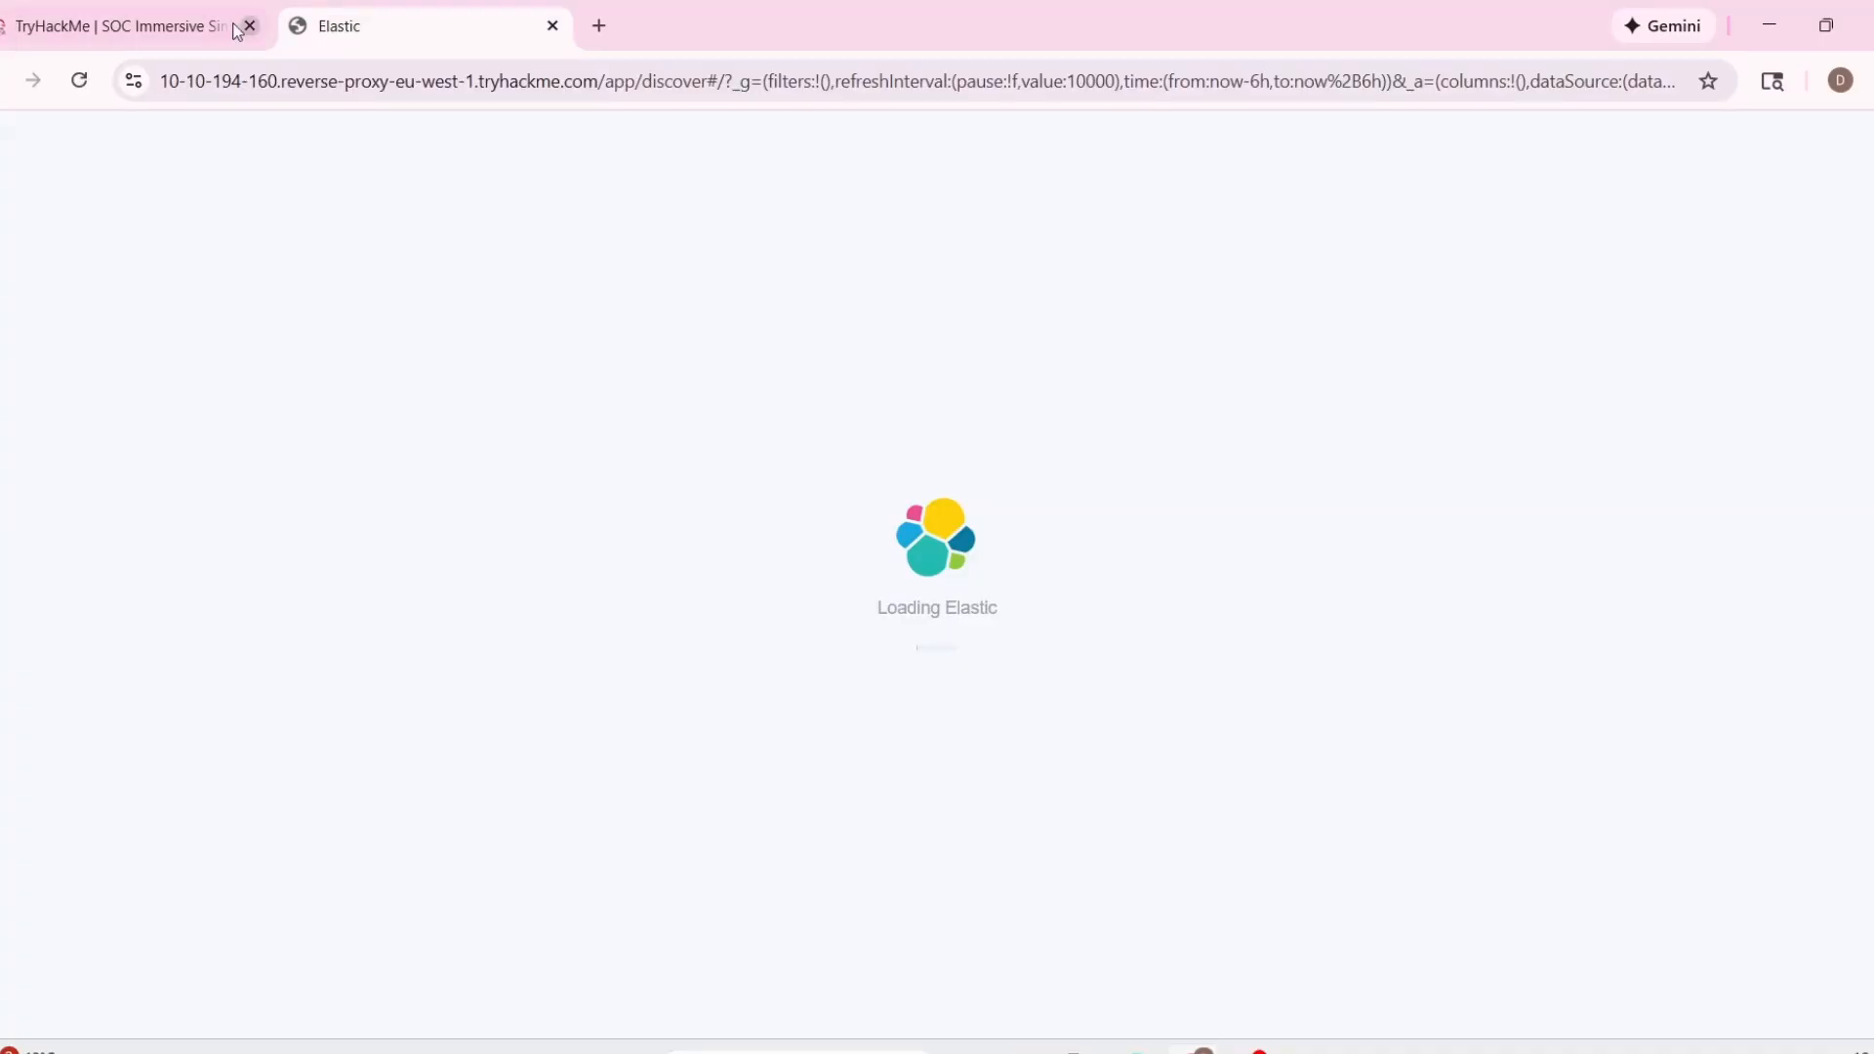
Expand alert 1000 in the alert queue and read its description, type, sender, recipient and content.
{"action": "left_click", "coordinate": [107, 14]}
{"action": "left_click", "coordinate": [809, 665]}
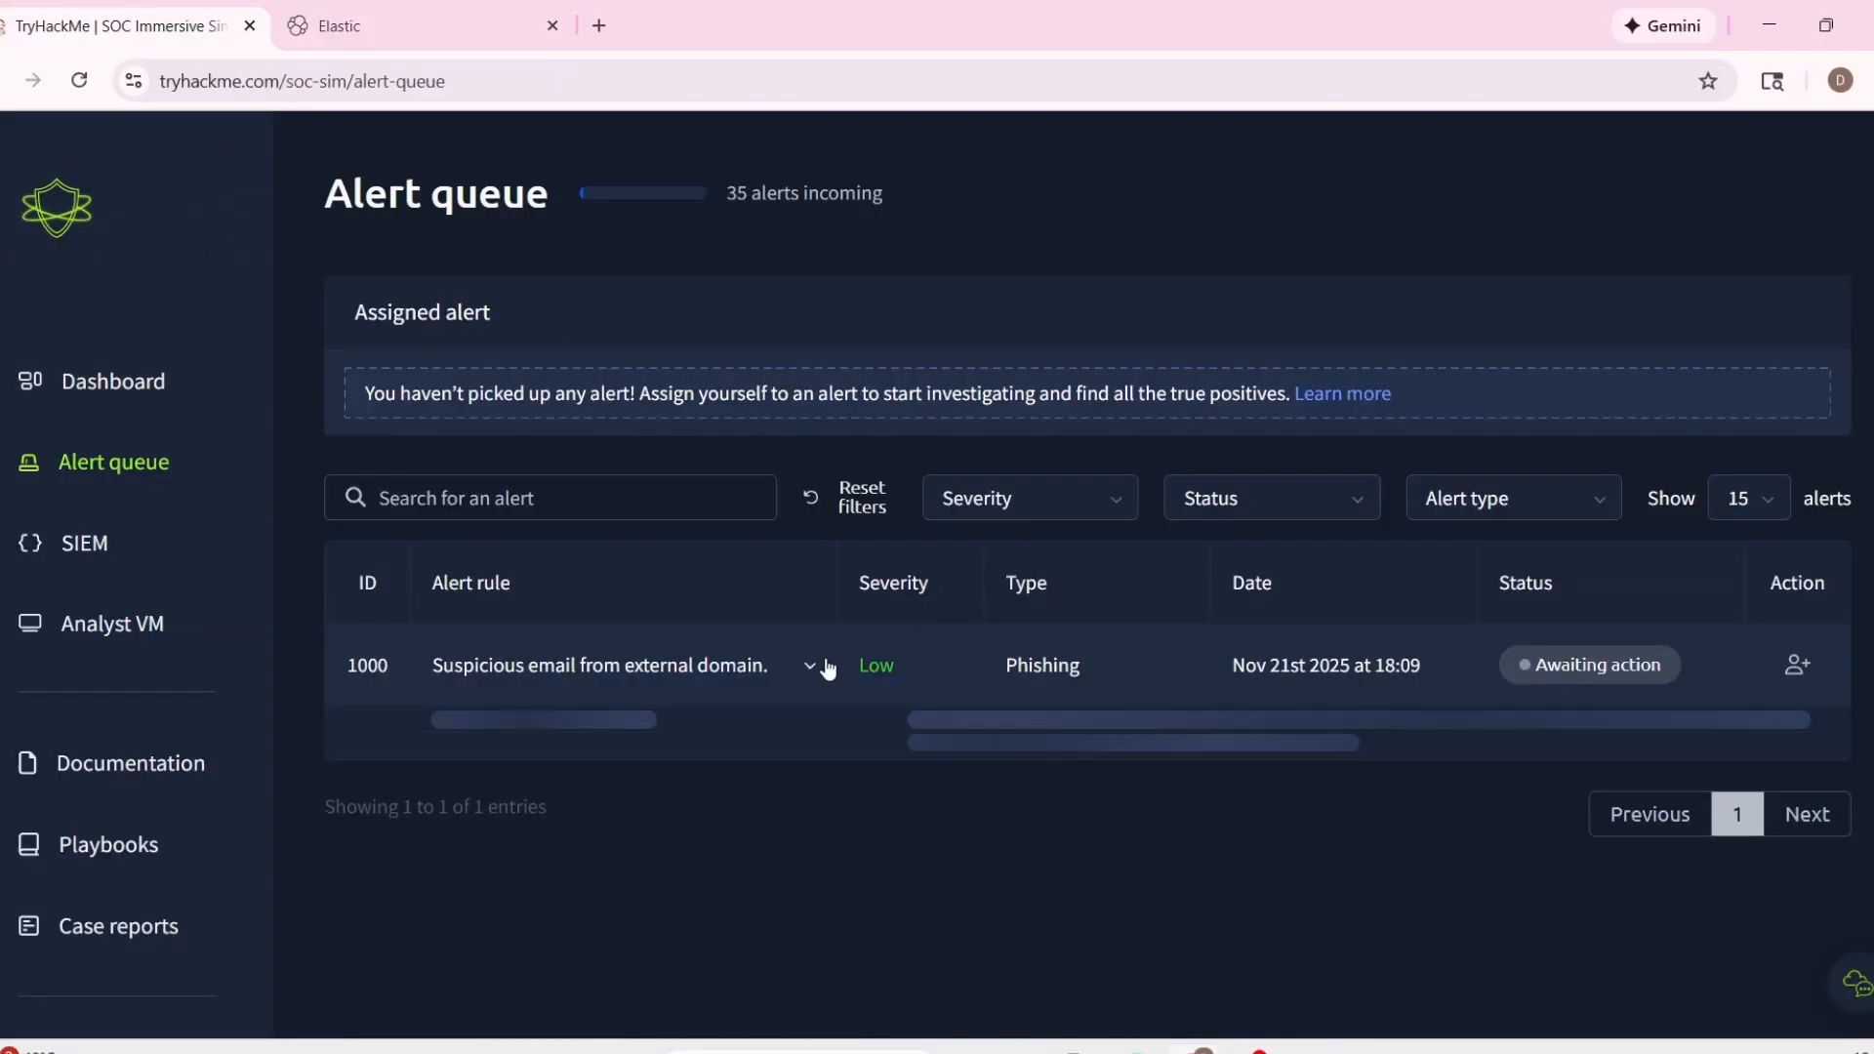
{"action": "scroll", "coordinate": [879, 627], "scroll_direction": "down", "scroll_amount": 2}
{"action": "left_click_drag", "start_coordinate": [894, 563], "coordinate": [1214, 566]}
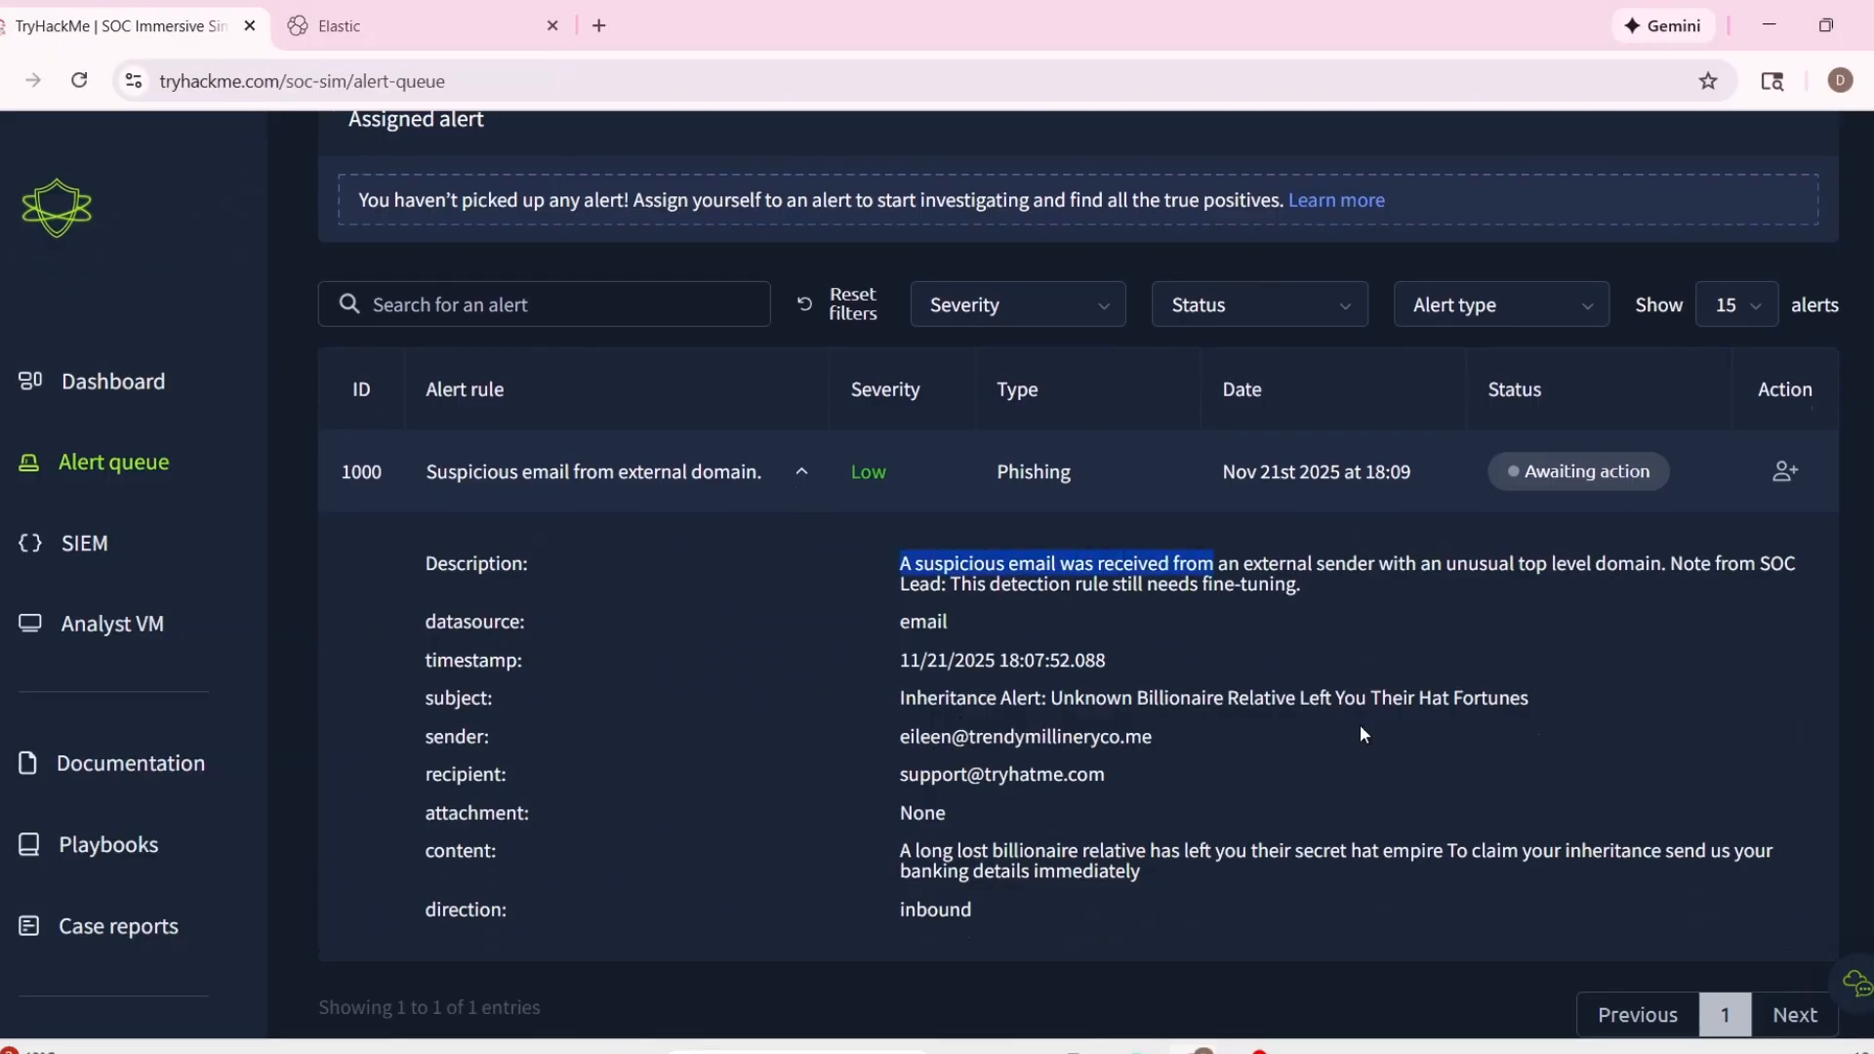
{"action": "double_click", "coordinate": [1033, 471]}
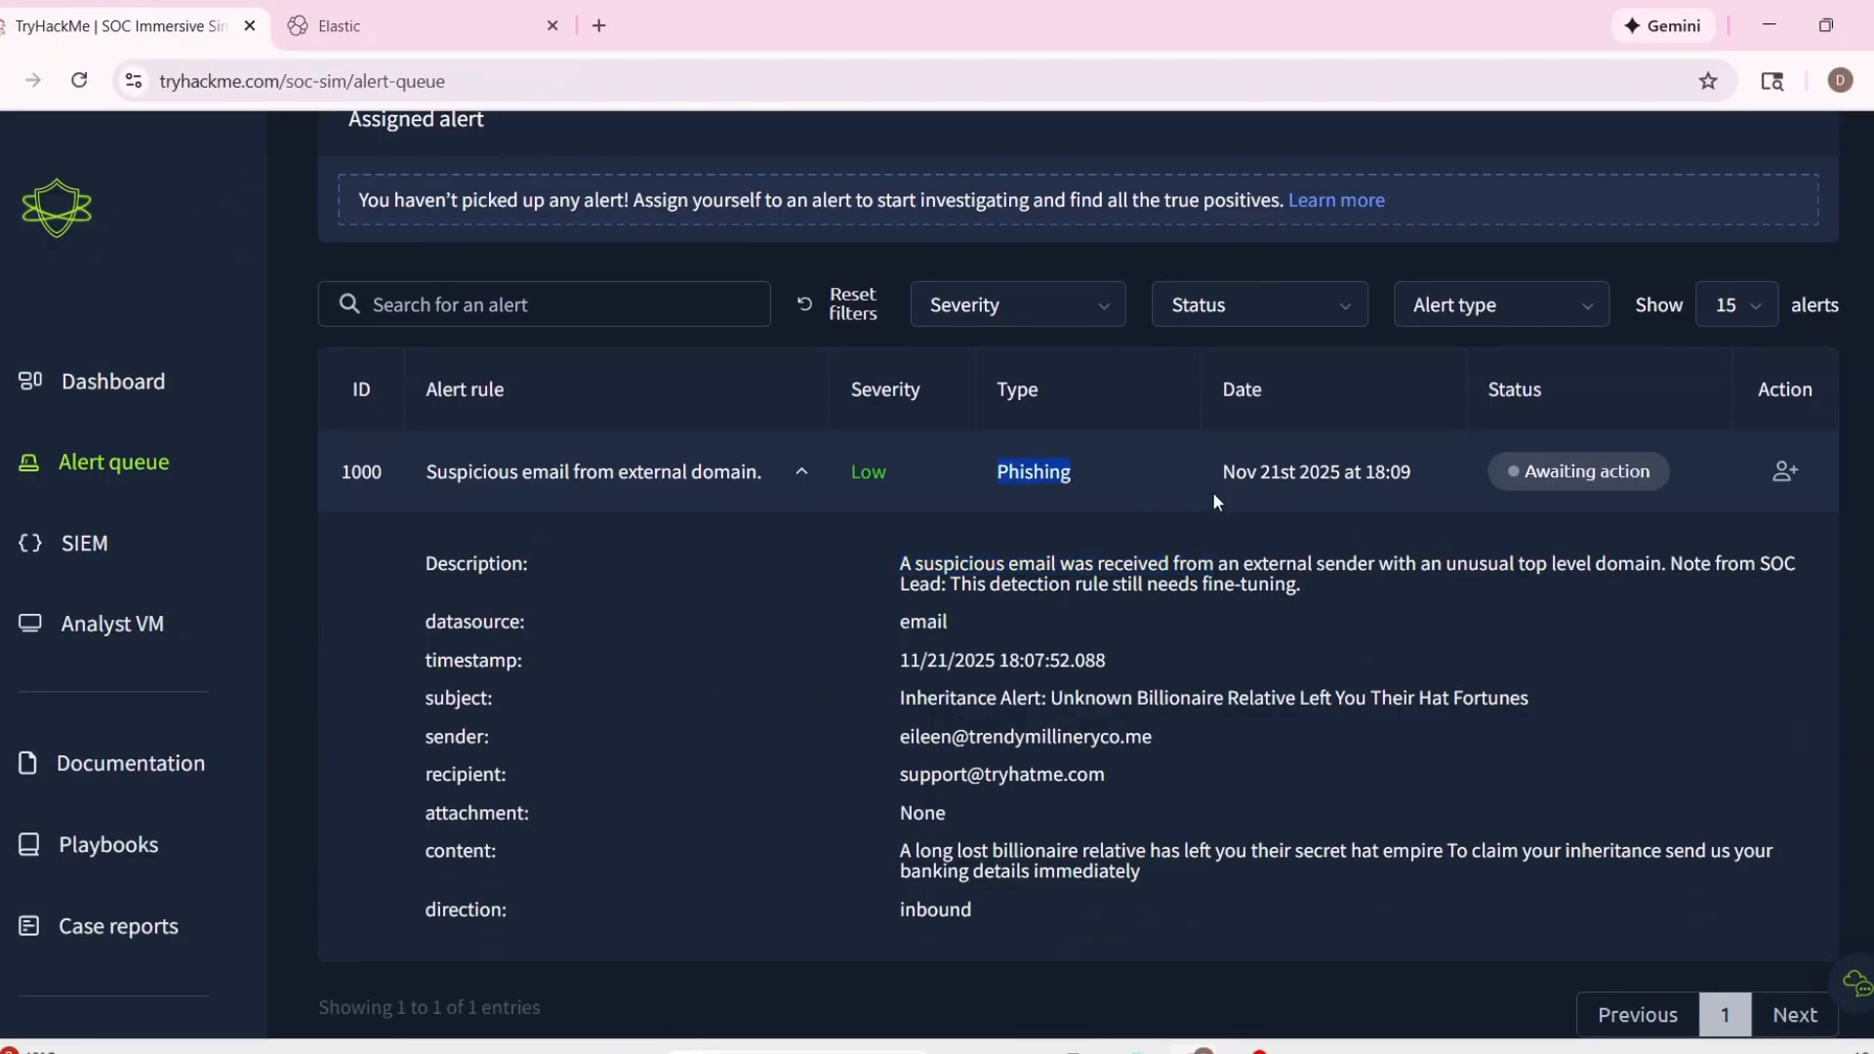
{"action": "scroll", "coordinate": [1077, 695], "scroll_direction": "down", "scroll_amount": 1}
{"action": "left_click", "coordinate": [1182, 781]}
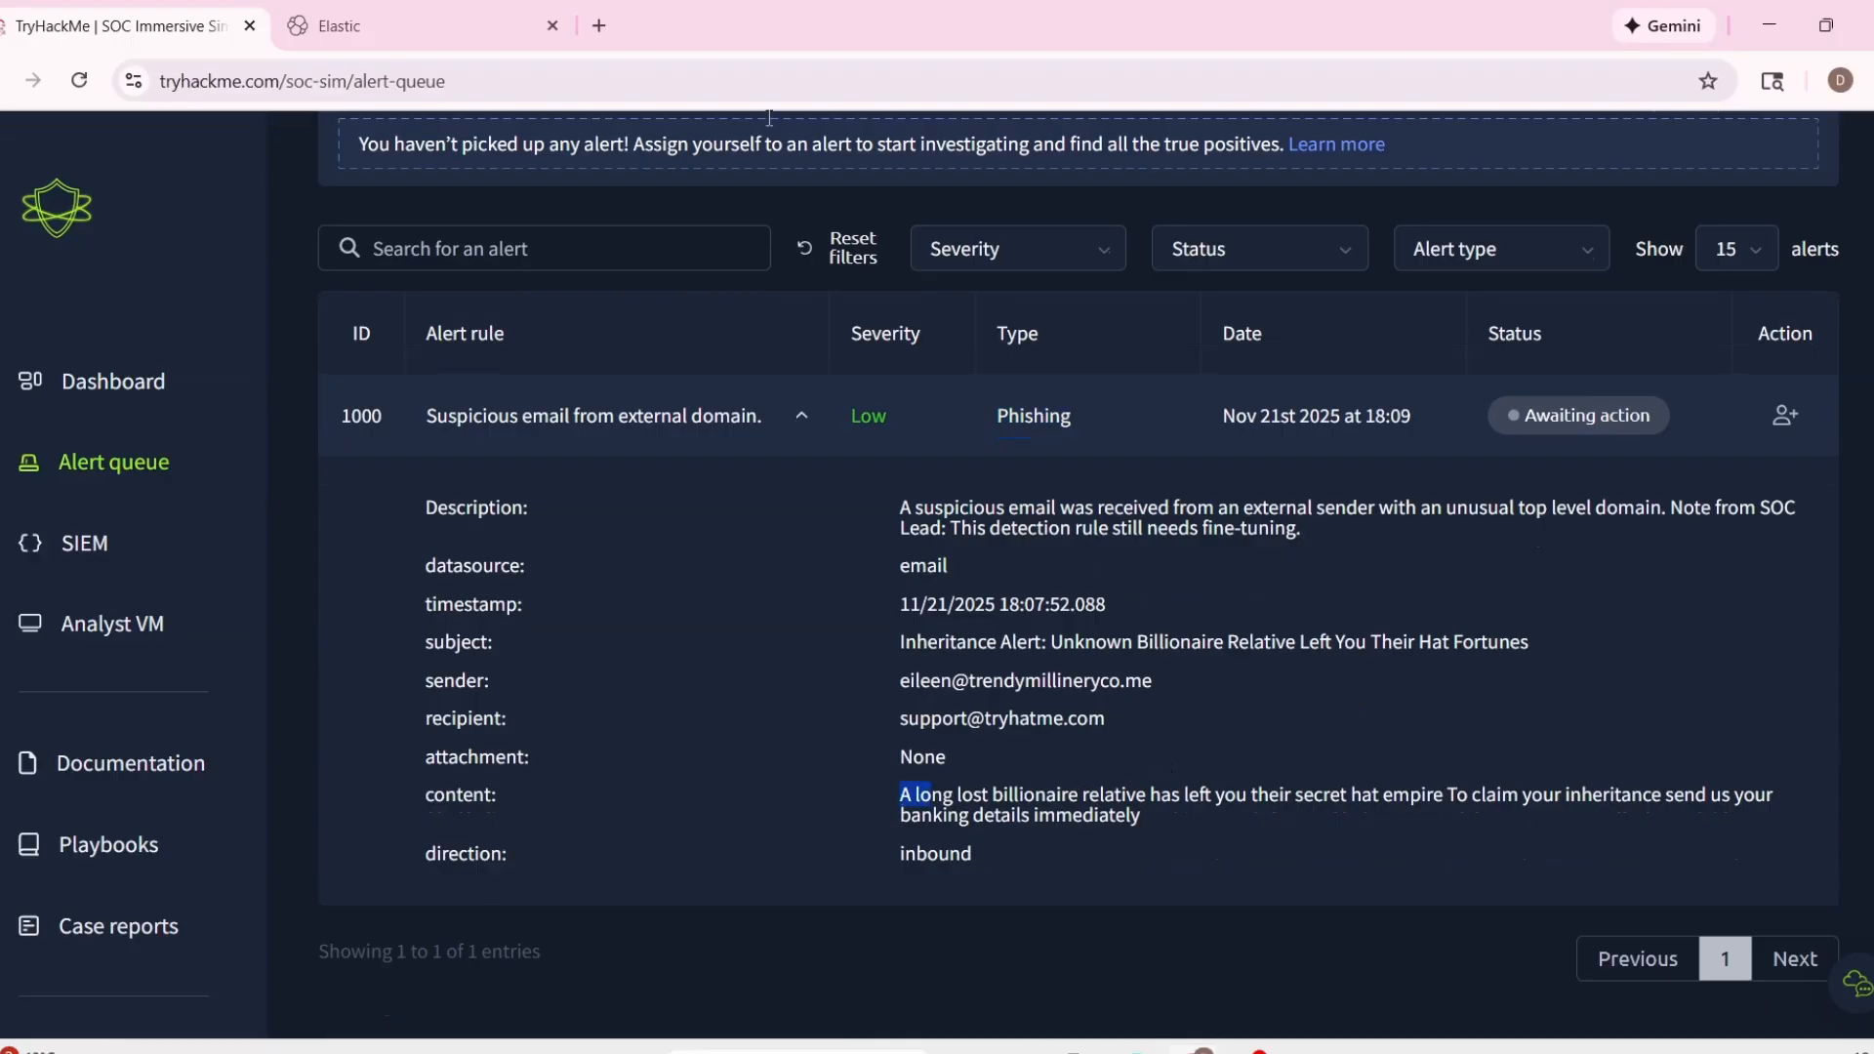
Look through the unfiltered log documents in Elastic Discover, then return to the alert's details.
{"action": "left_click", "coordinate": [389, 24]}
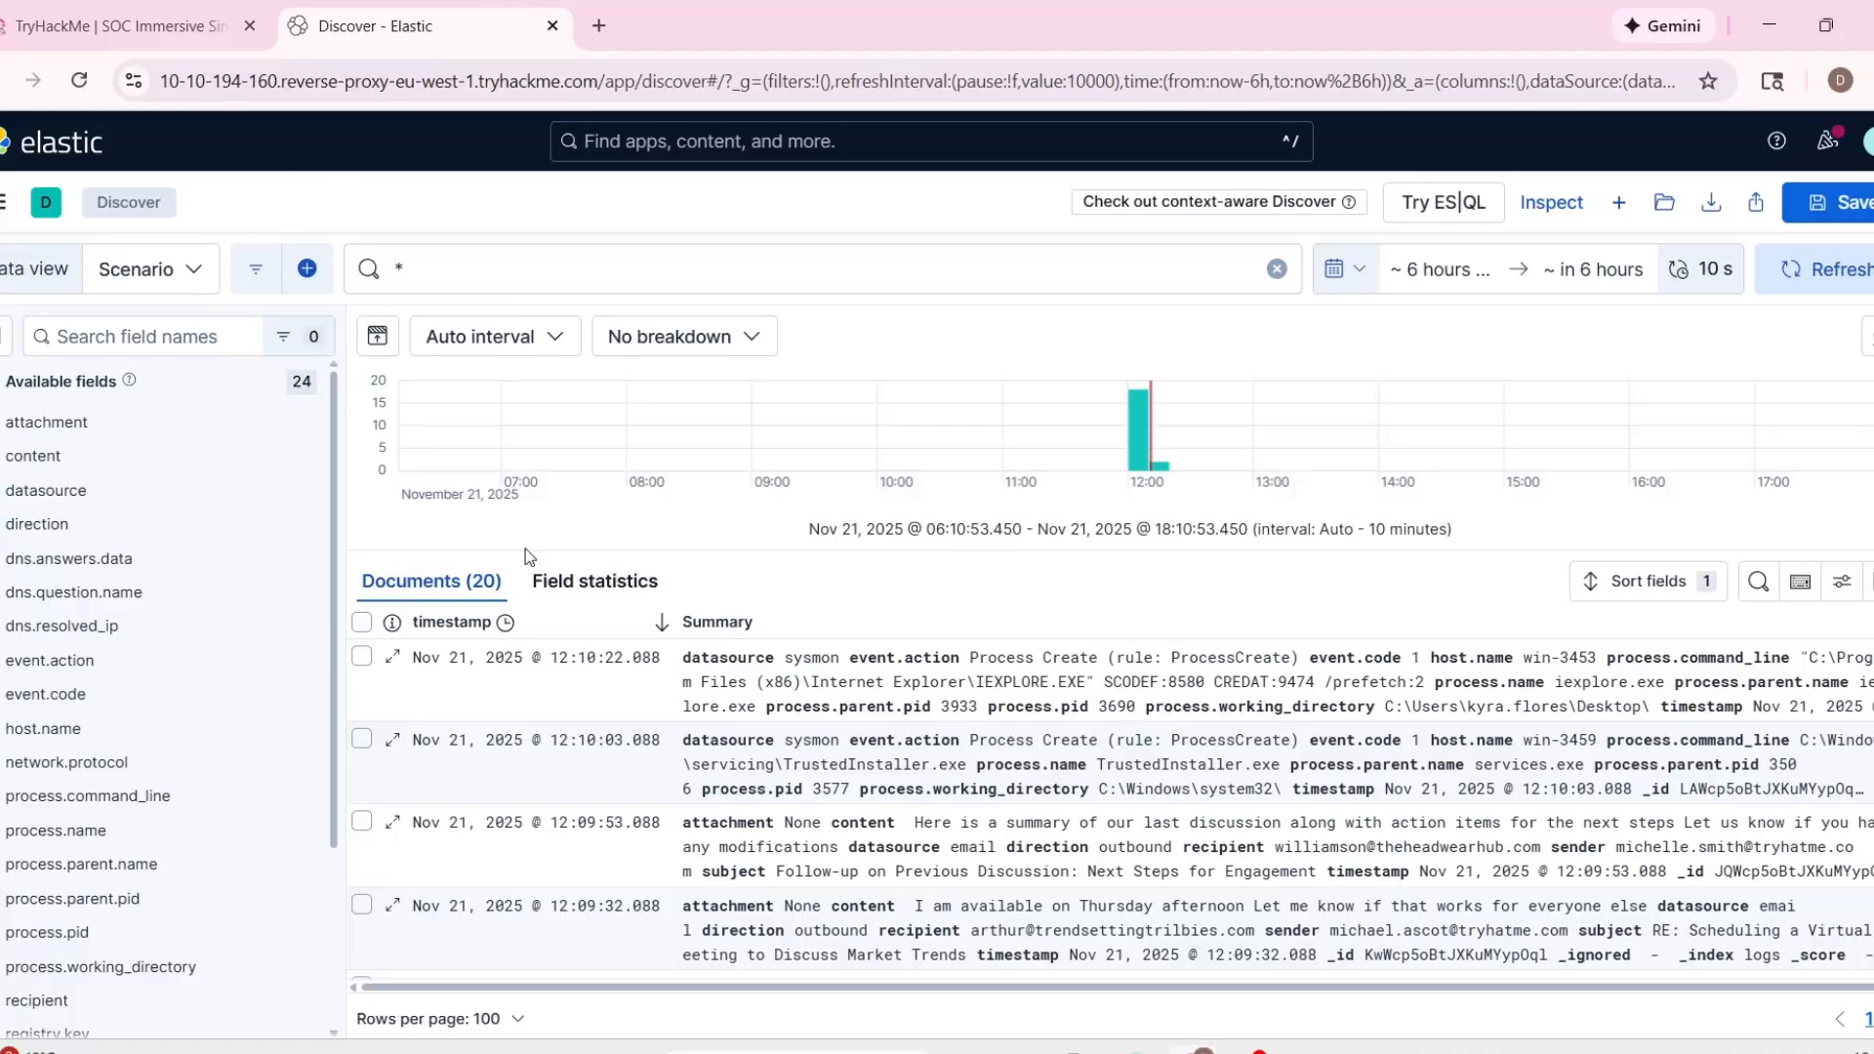
{"action": "left_click", "coordinate": [595, 671]}
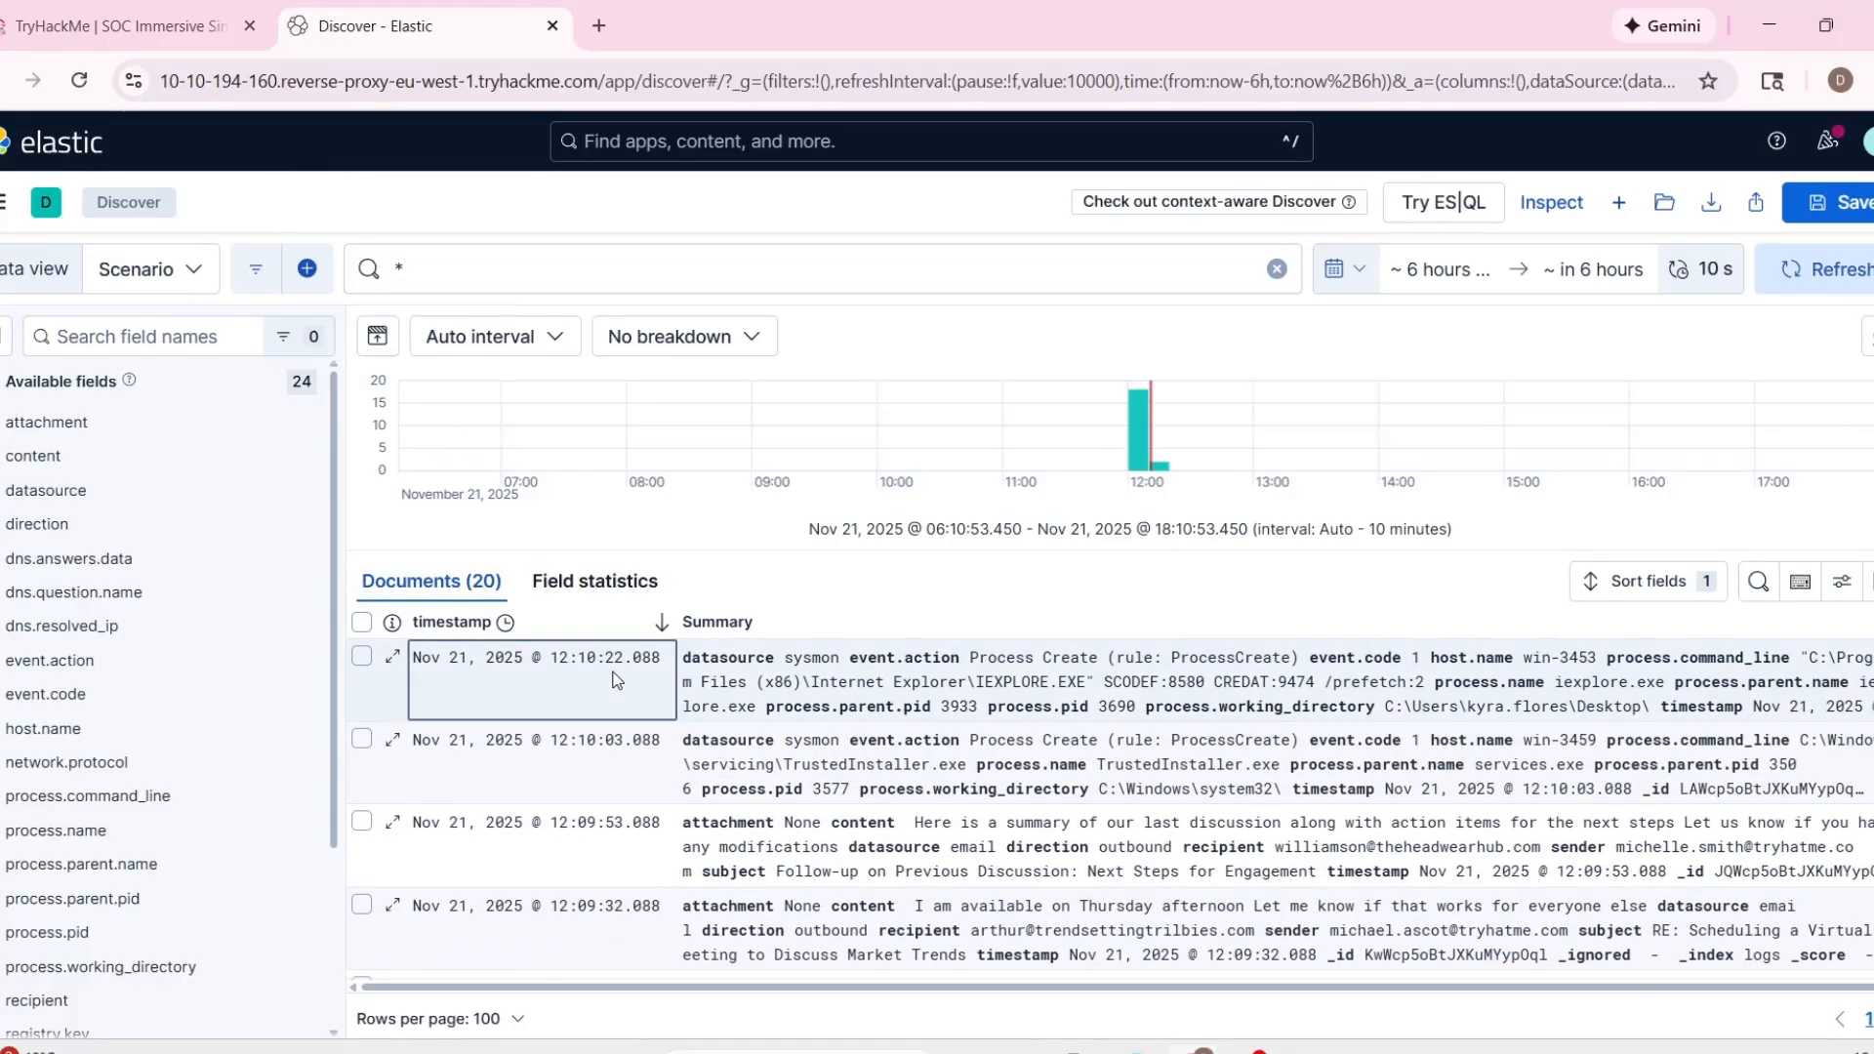
{"action": "scroll", "coordinate": [613, 680], "scroll_direction": "down", "scroll_amount": 5}
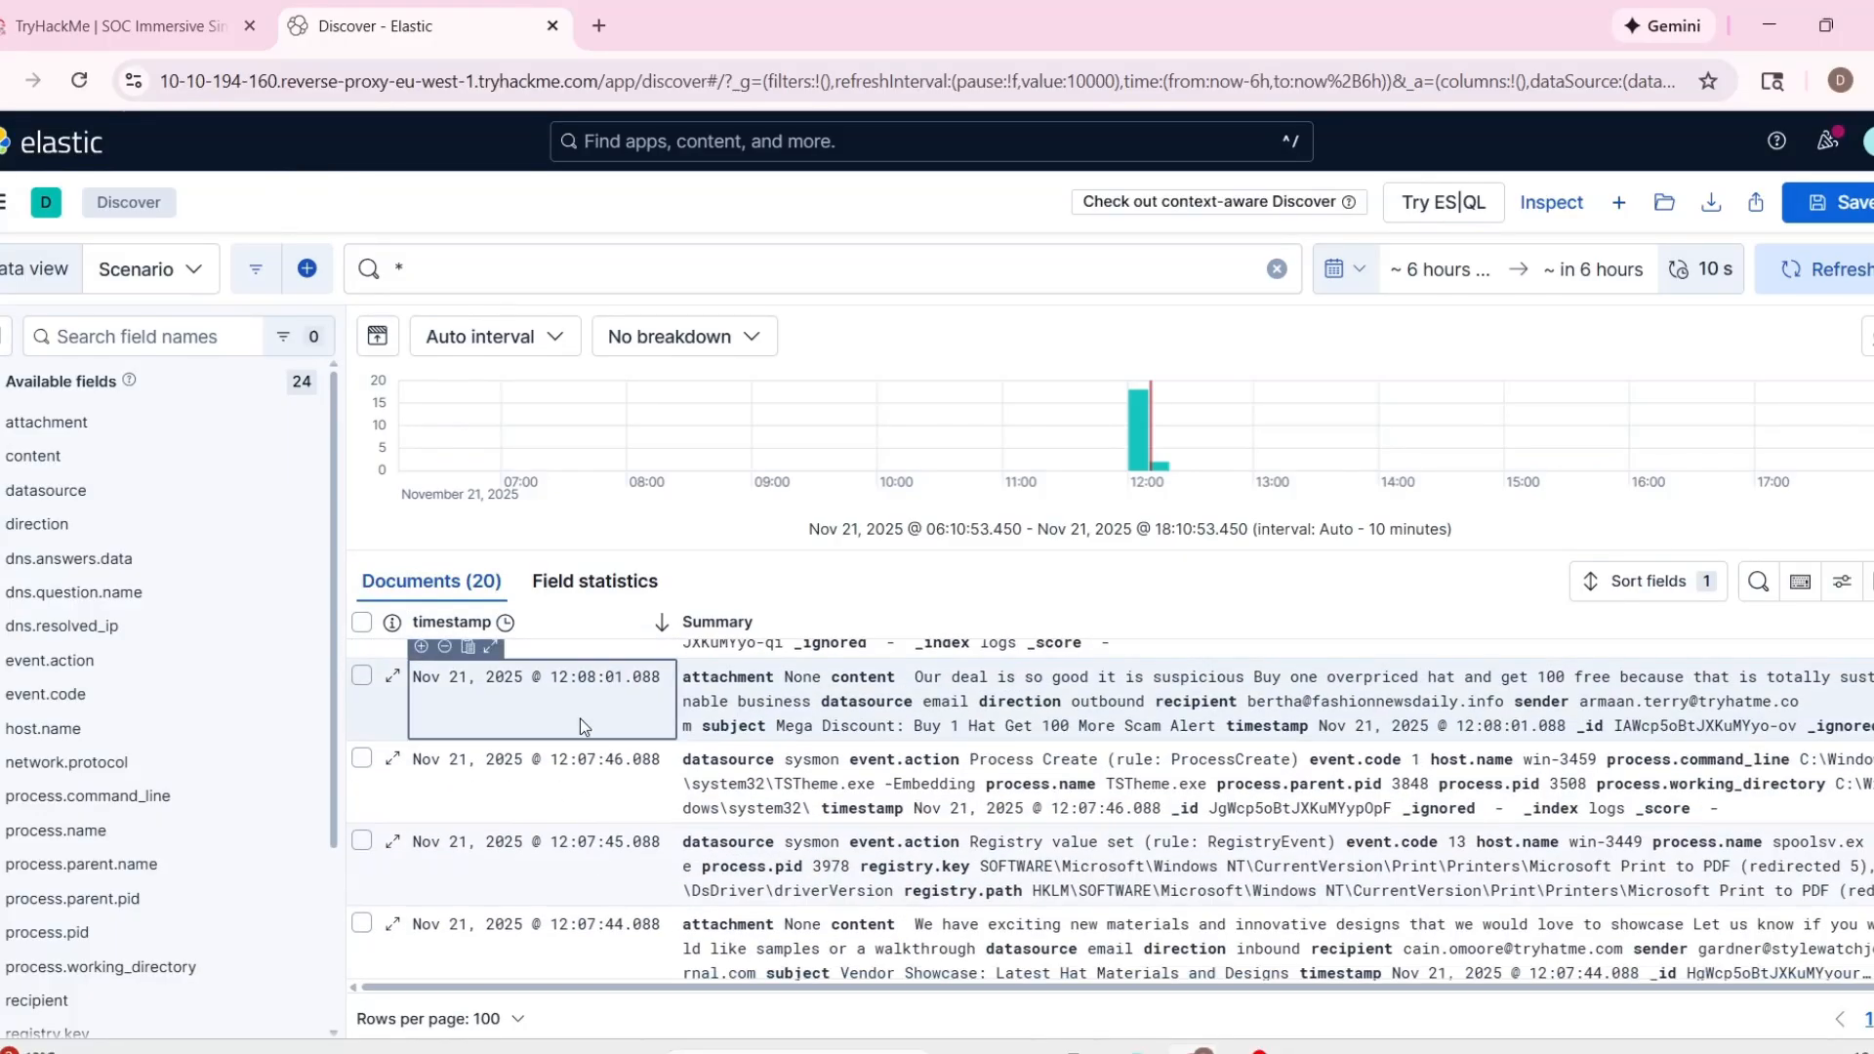
{"action": "scroll", "coordinate": [585, 715], "scroll_direction": "up", "scroll_amount": 5}
{"action": "left_click", "coordinate": [686, 771]}
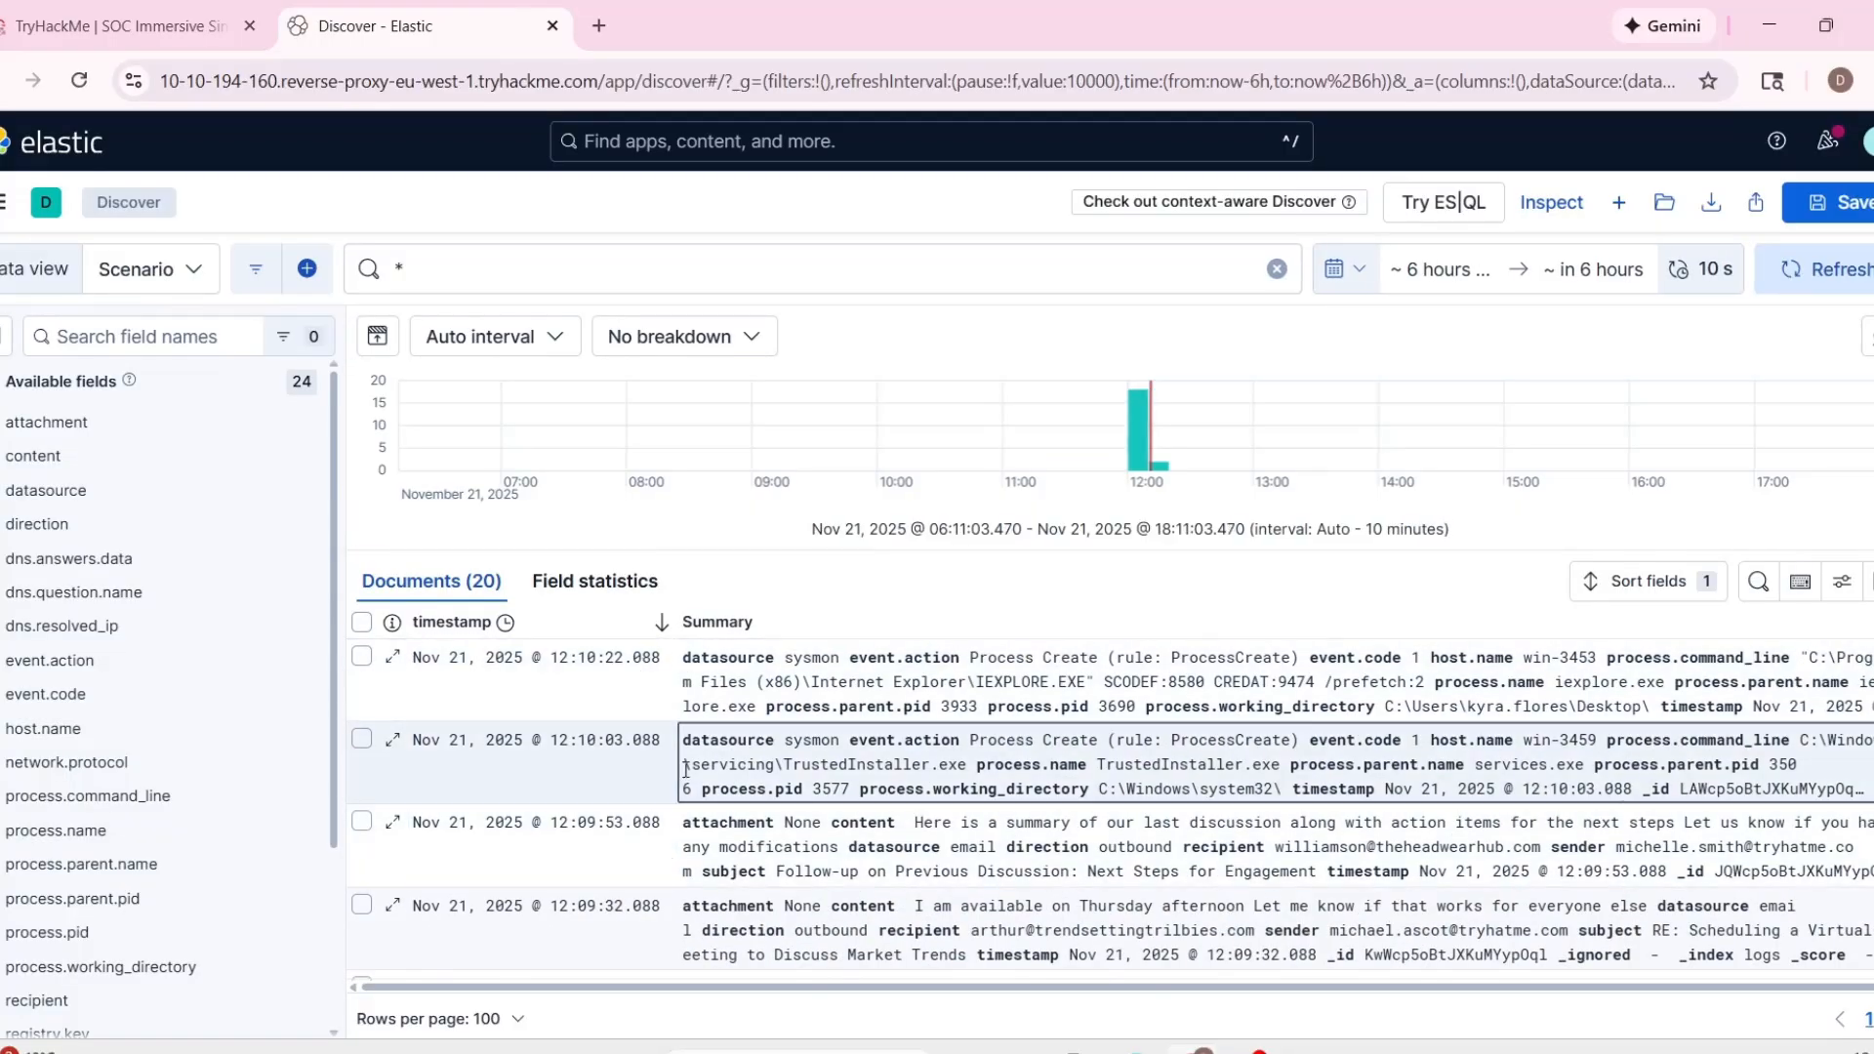
{"action": "left_click", "coordinate": [127, 26]}
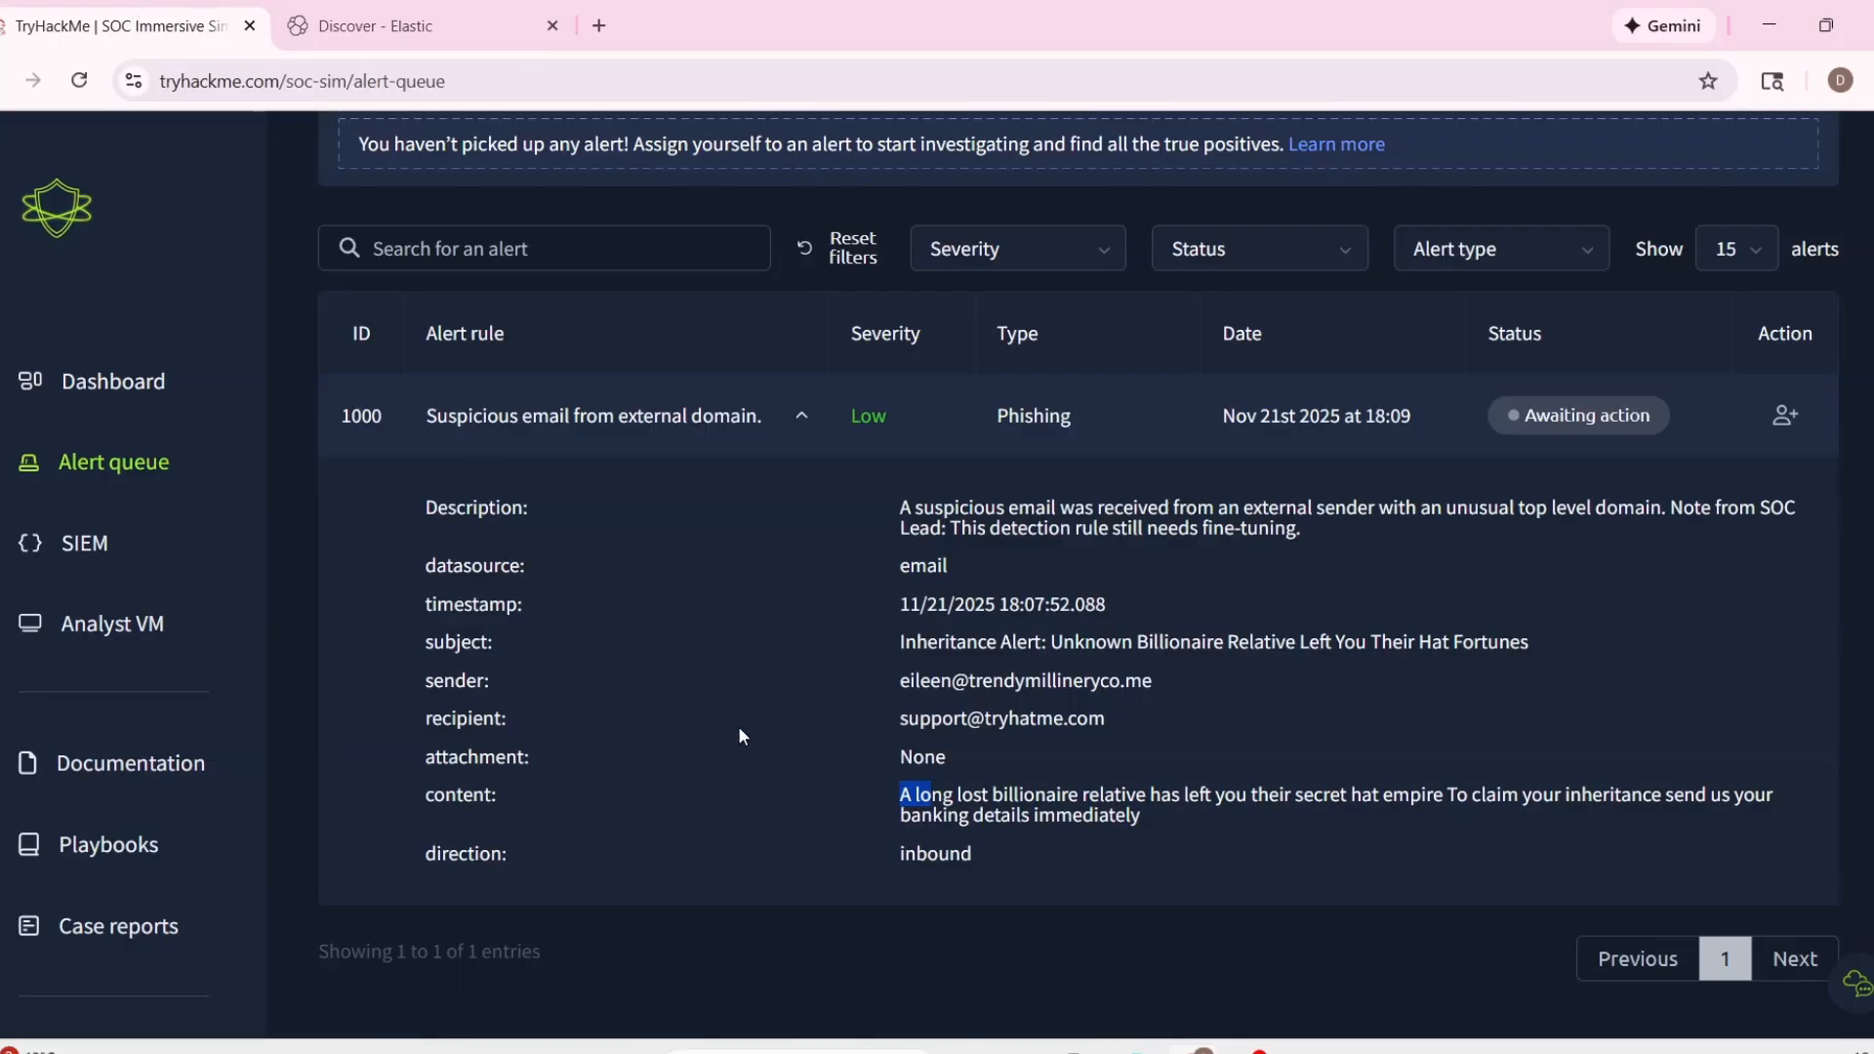
Duplicate the Elastic Discover browser tab.
{"action": "left_click", "coordinate": [408, 27]}
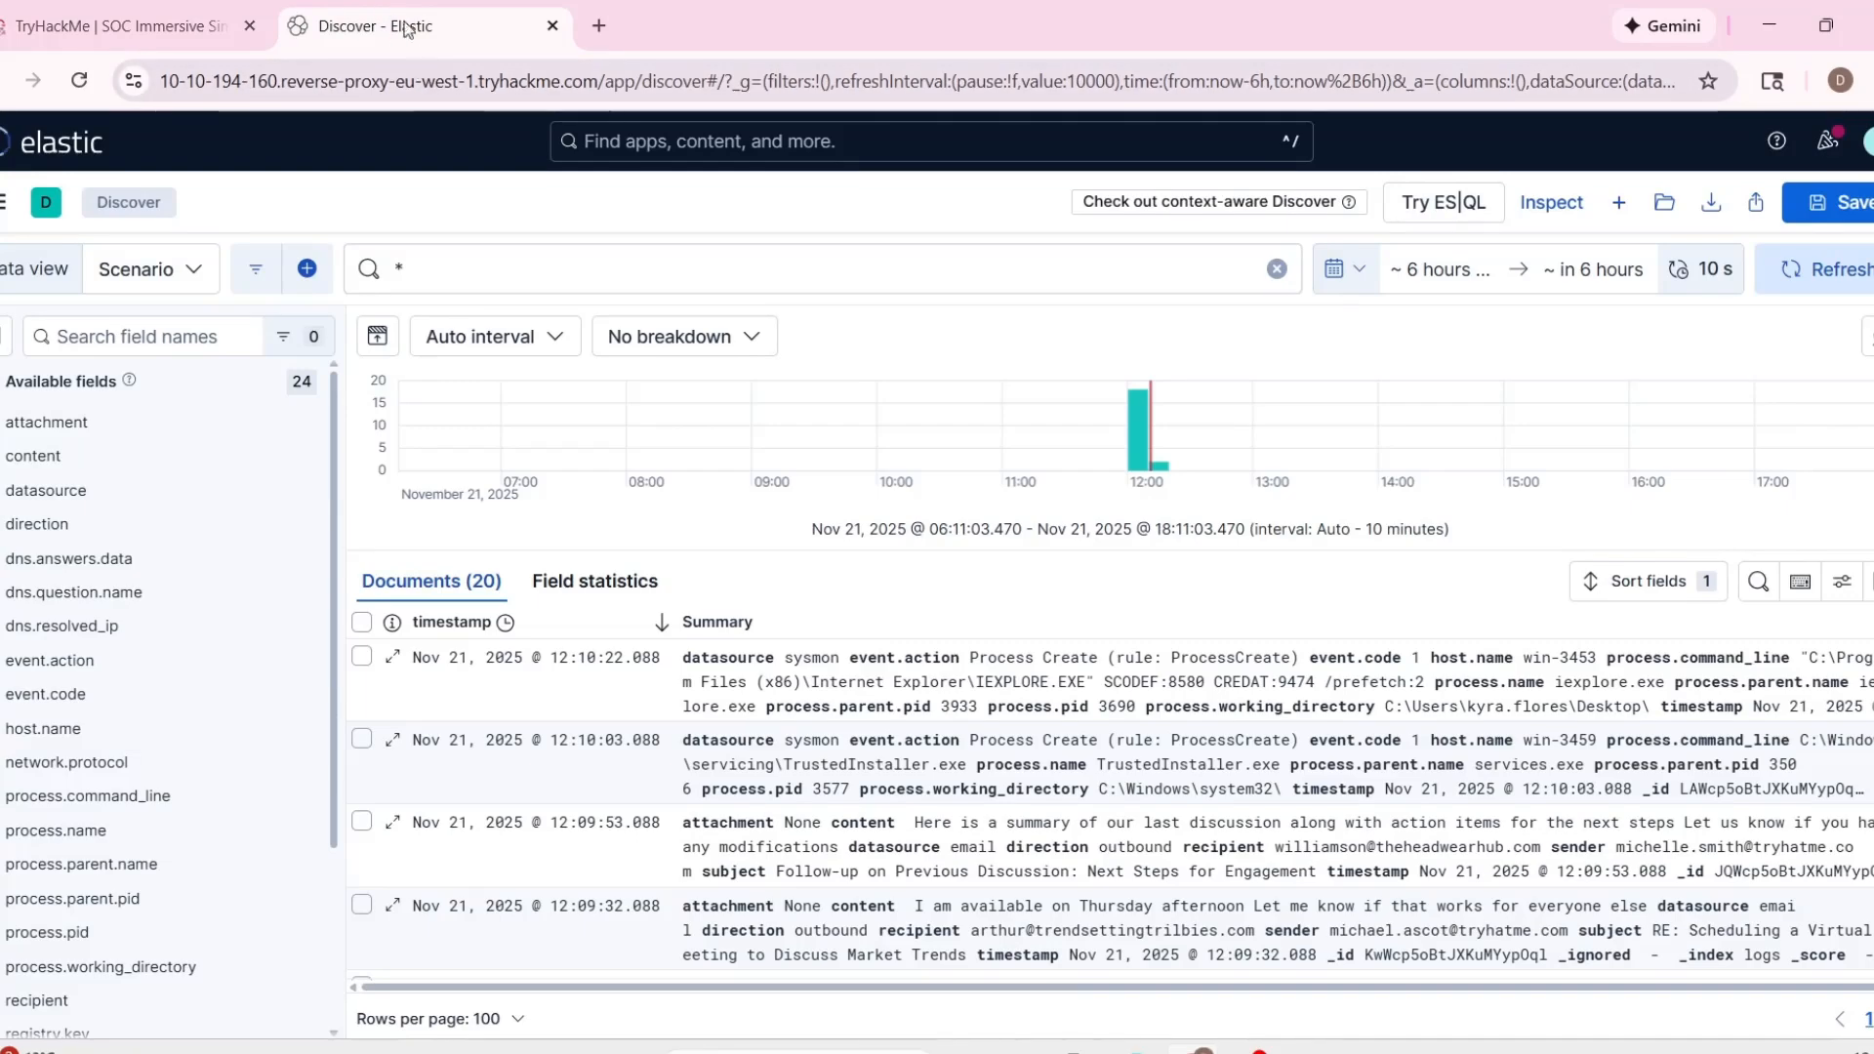
{"action": "right_click", "coordinate": [408, 27]}
{"action": "left_click", "coordinate": [490, 239]}
Copy the recipient address from alert 1000 and filter the first Discover tab's logs by that quoted recipient.
{"action": "left_click", "coordinate": [229, 28]}
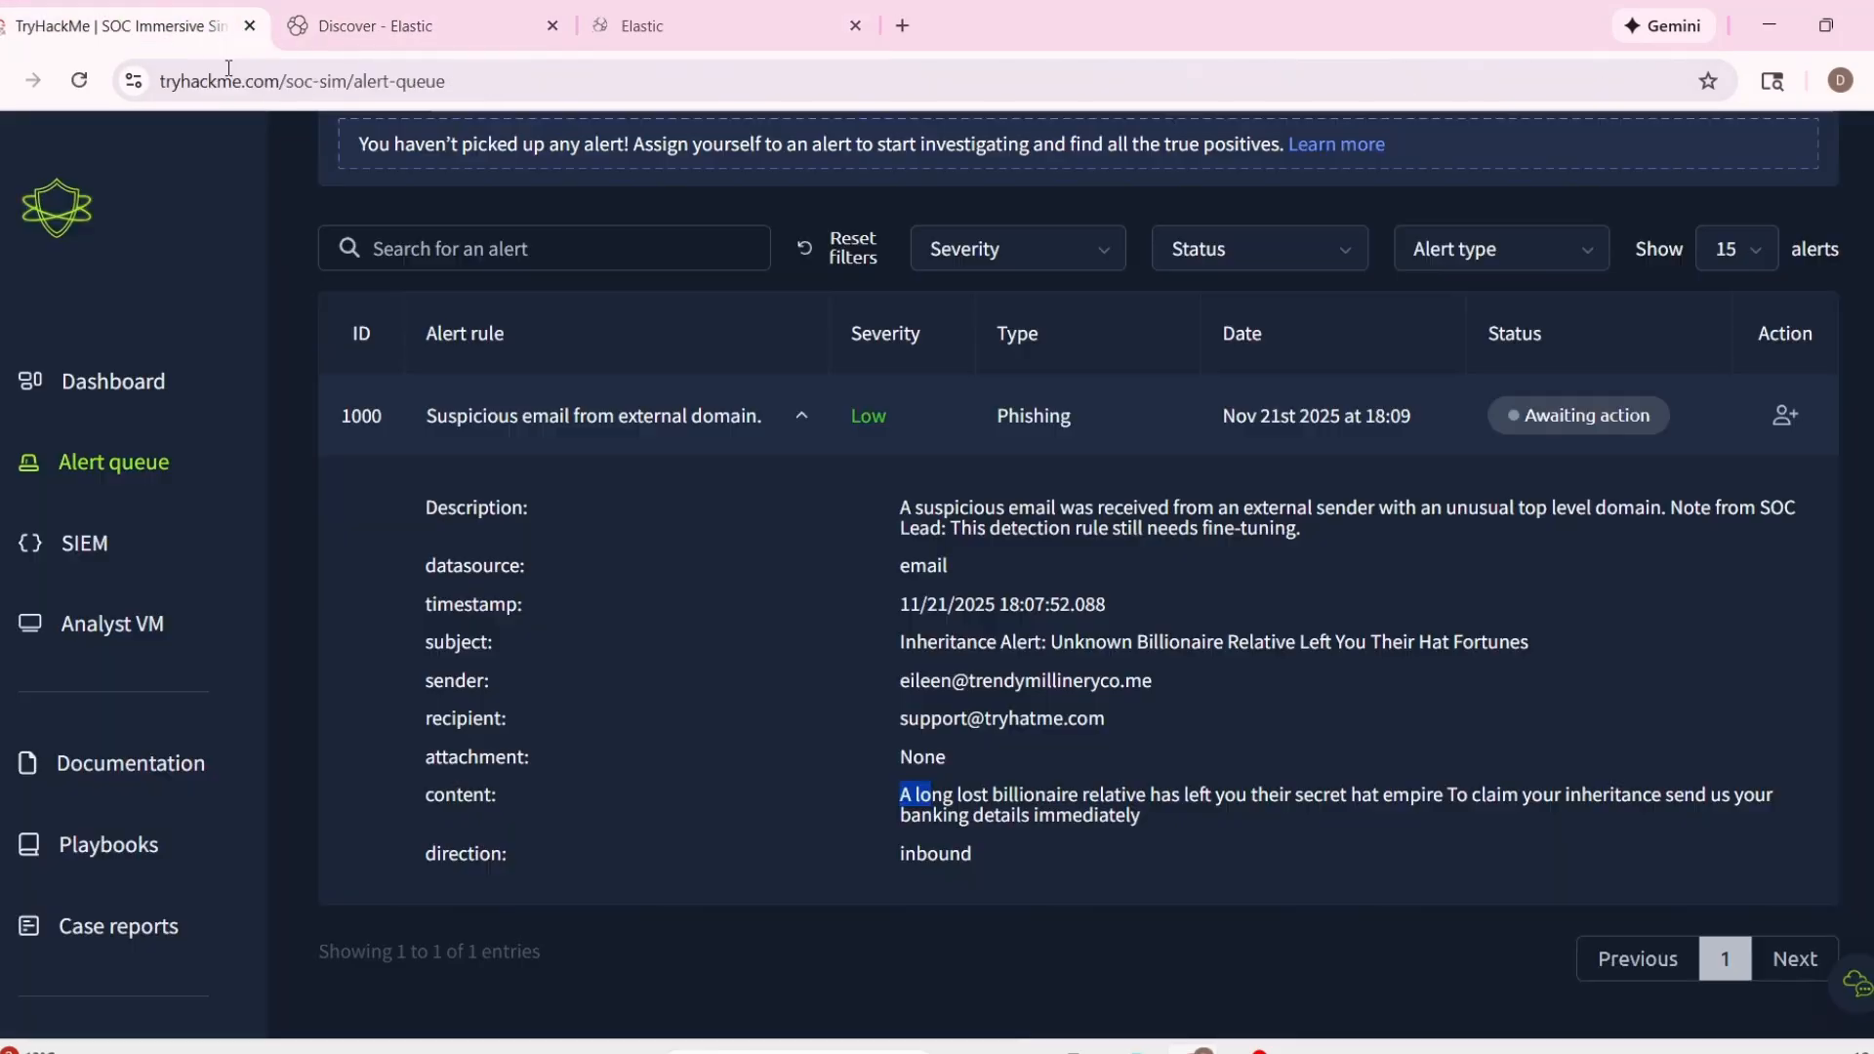
{"action": "left_click_drag", "start_coordinate": [902, 717], "coordinate": [1098, 719]}
{"action": "key", "text": "ctrl+c"}
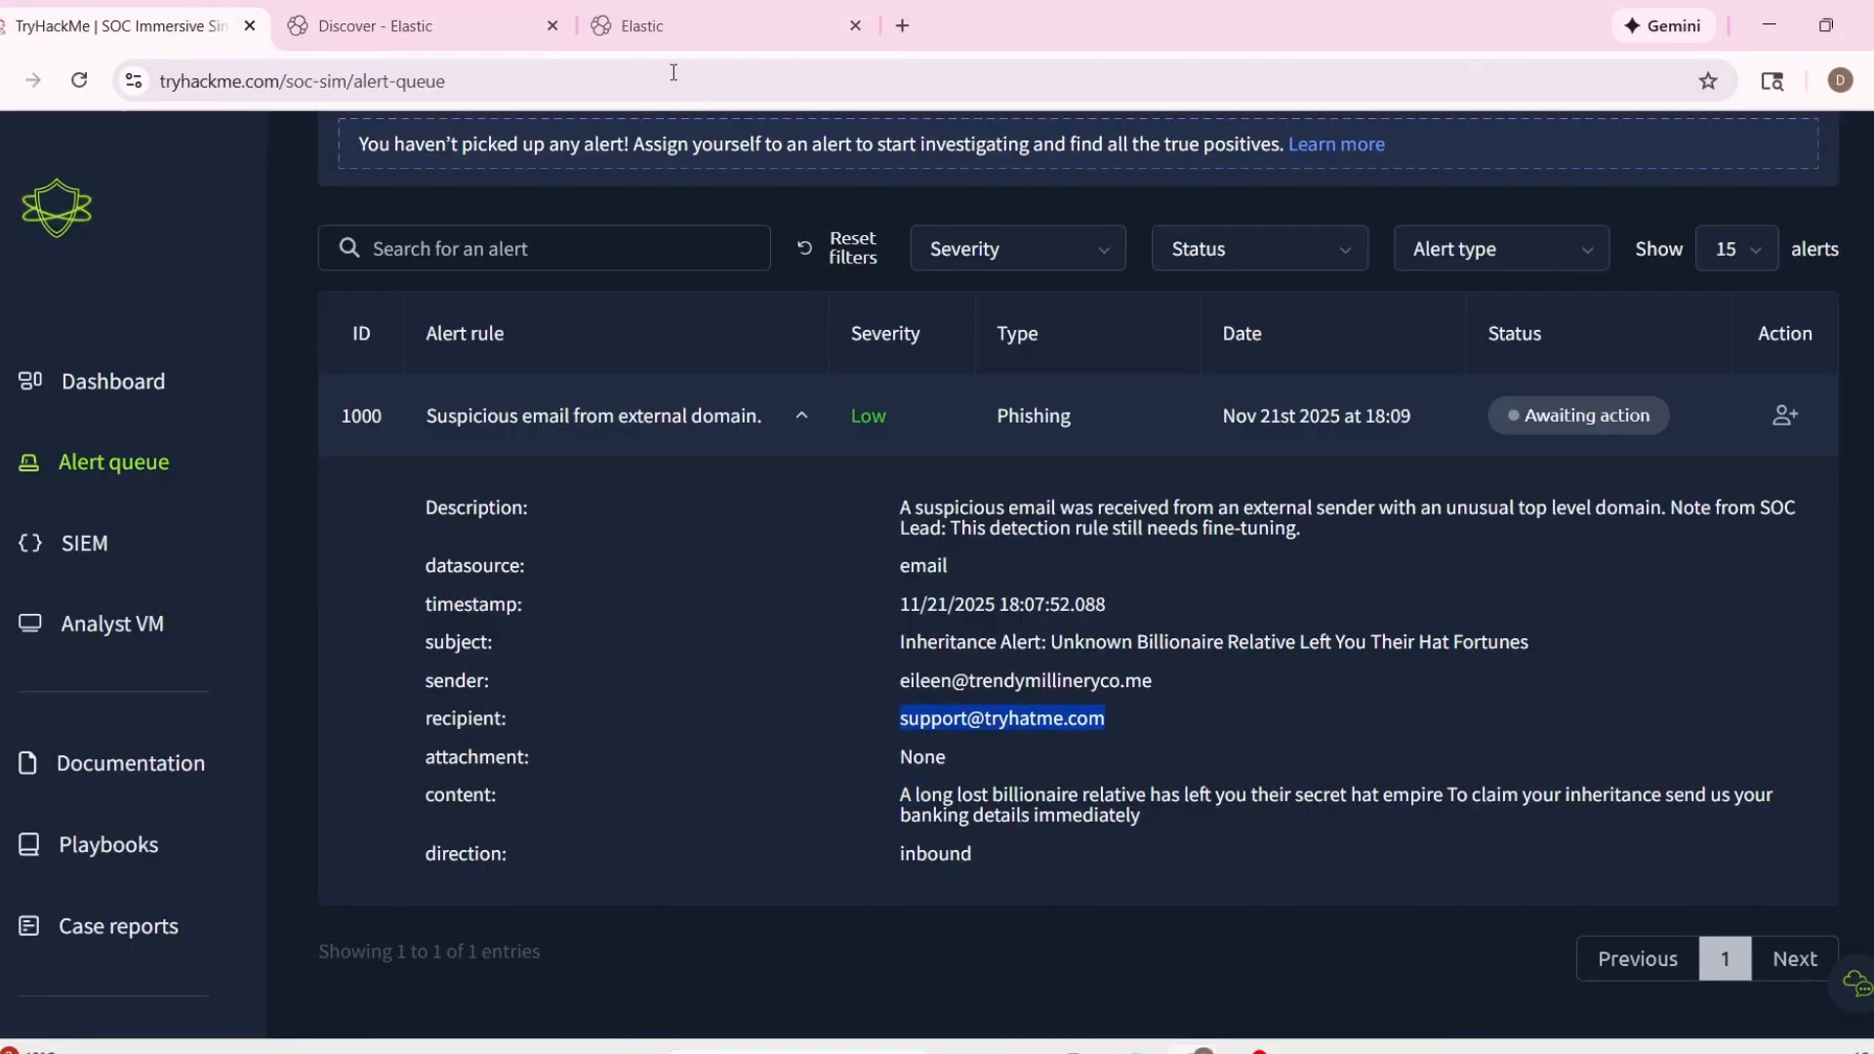
{"action": "left_click", "coordinate": [502, 29]}
{"action": "left_click", "coordinate": [549, 283]}
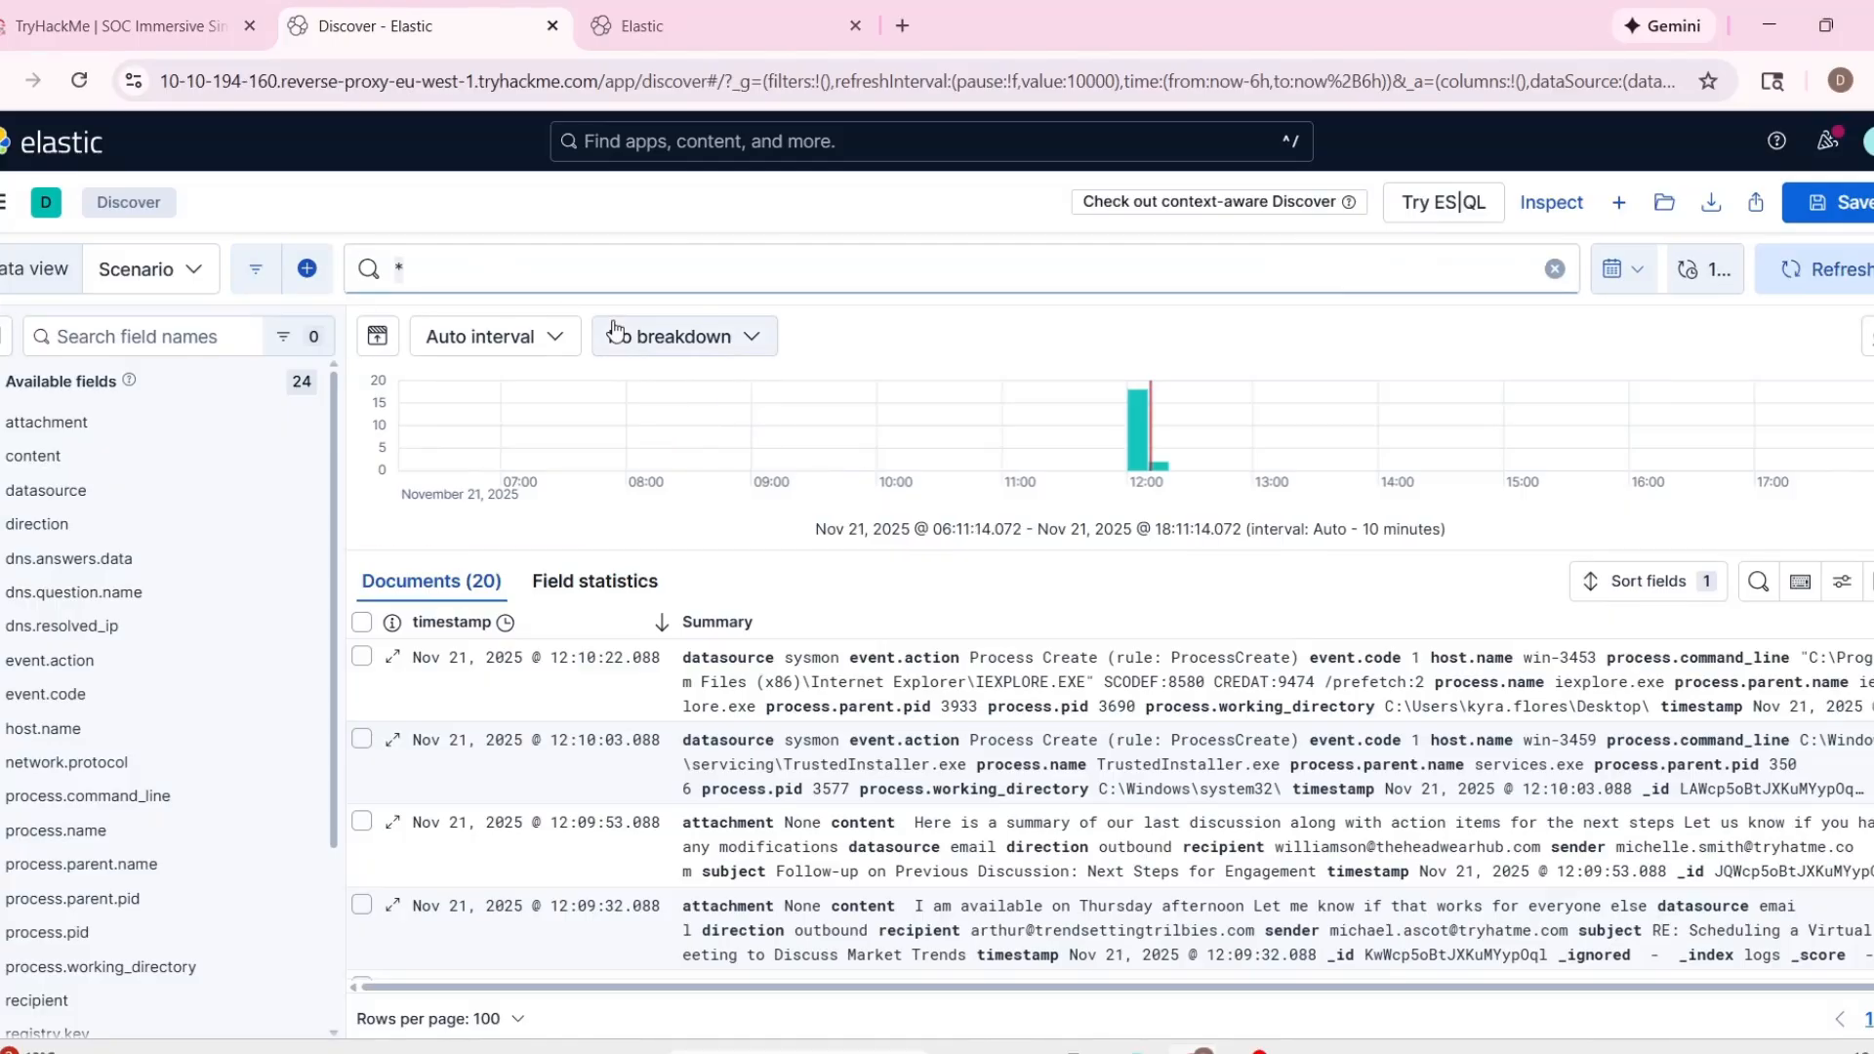
{"action": "key", "text": "BackSpace"}
{"action": "type", "text": "rec"}
{"action": "left_click", "coordinate": [615, 329]}
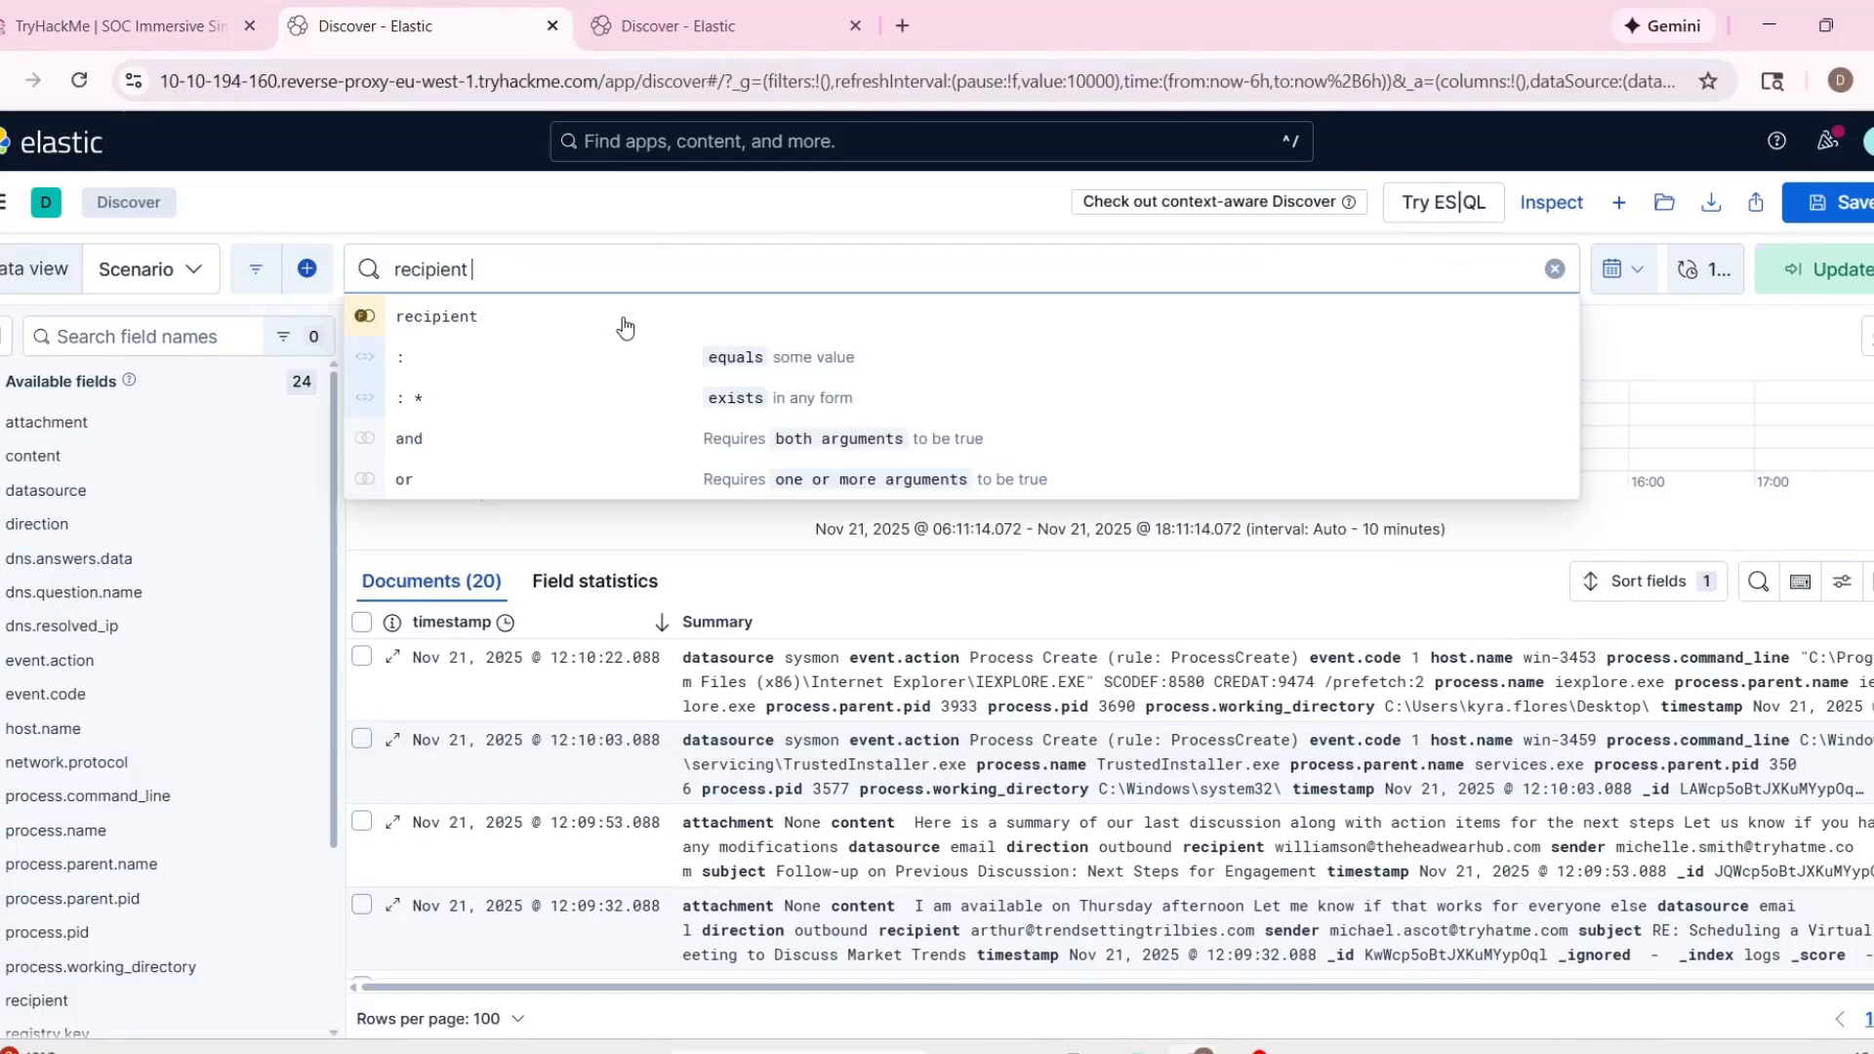
{"action": "type", "text": ": \""}
{"action": "key", "text": "ctrl+v"}
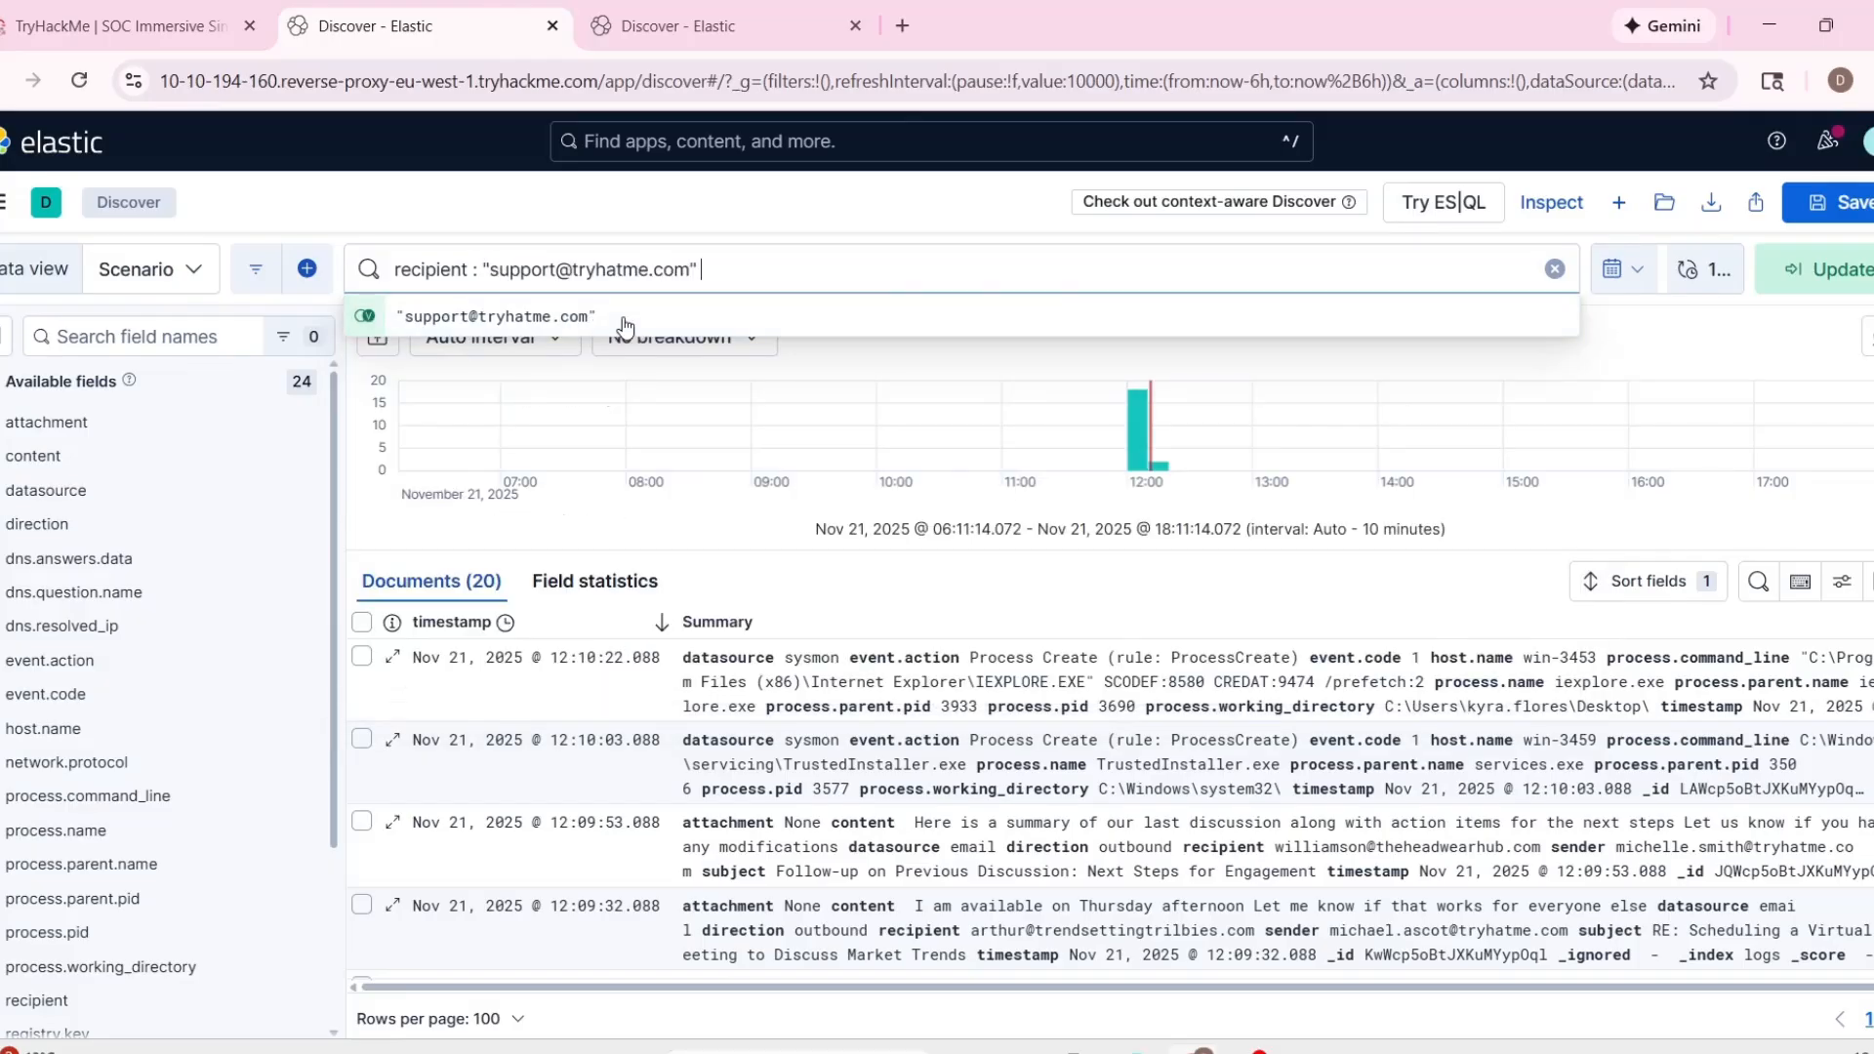
{"action": "left_click", "coordinate": [626, 328]}
{"action": "key", "text": "Return"}
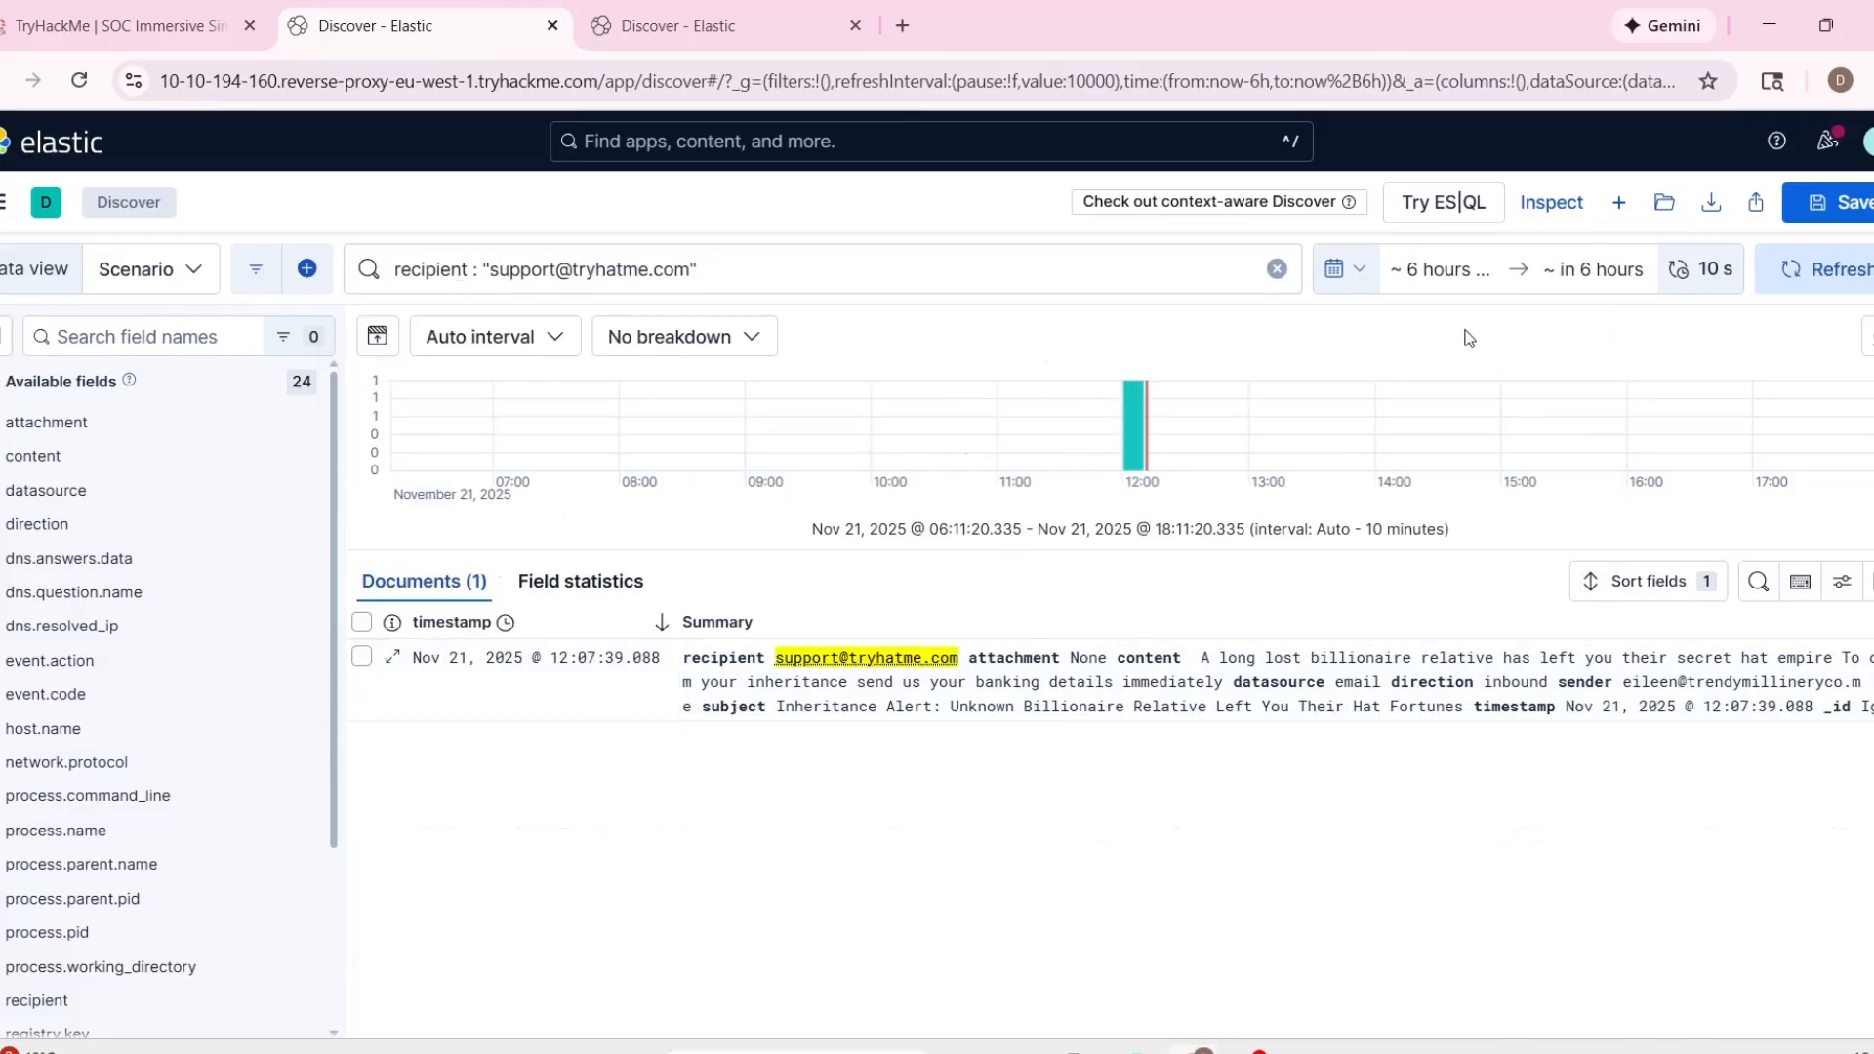
Set the start of the Discover time range to 24 hours ago and update the results.
{"action": "left_click", "coordinate": [1484, 274]}
{"action": "key", "text": "BackSpace"}
{"action": "type", "text": "24"}
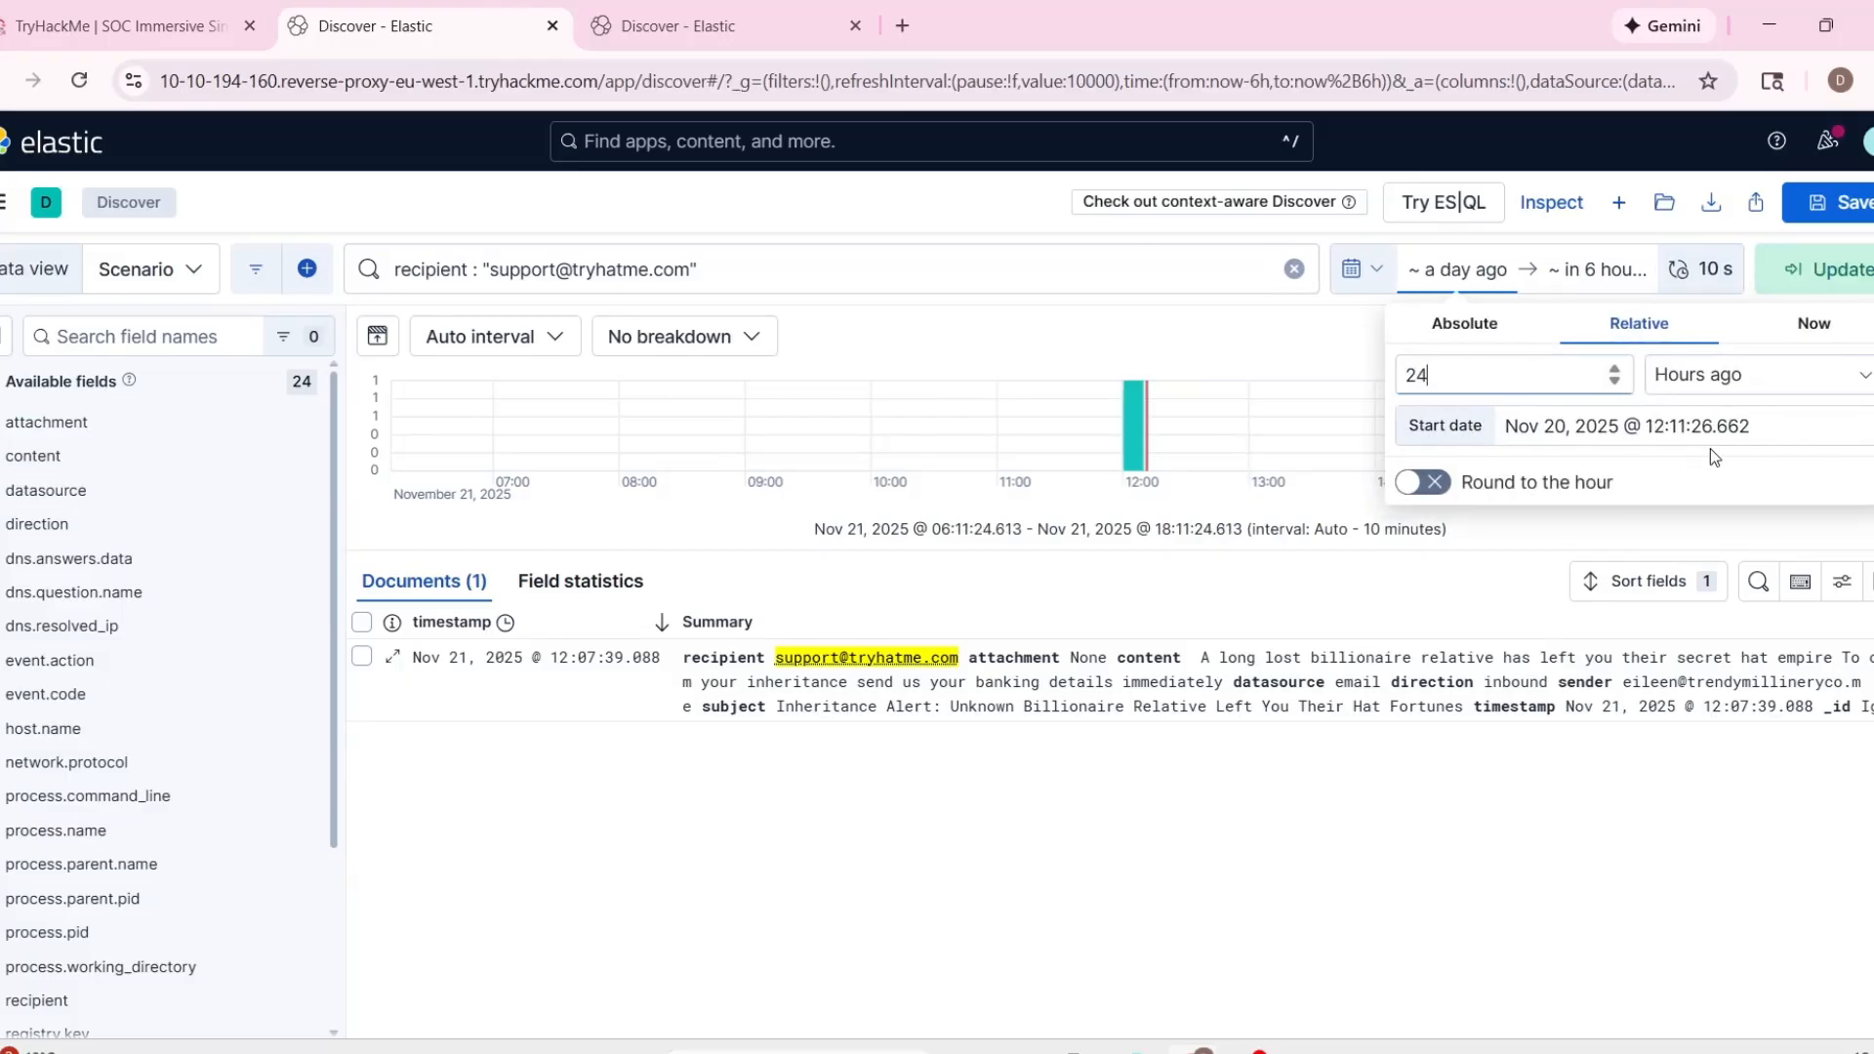
{"action": "left_click", "coordinate": [1815, 269]}
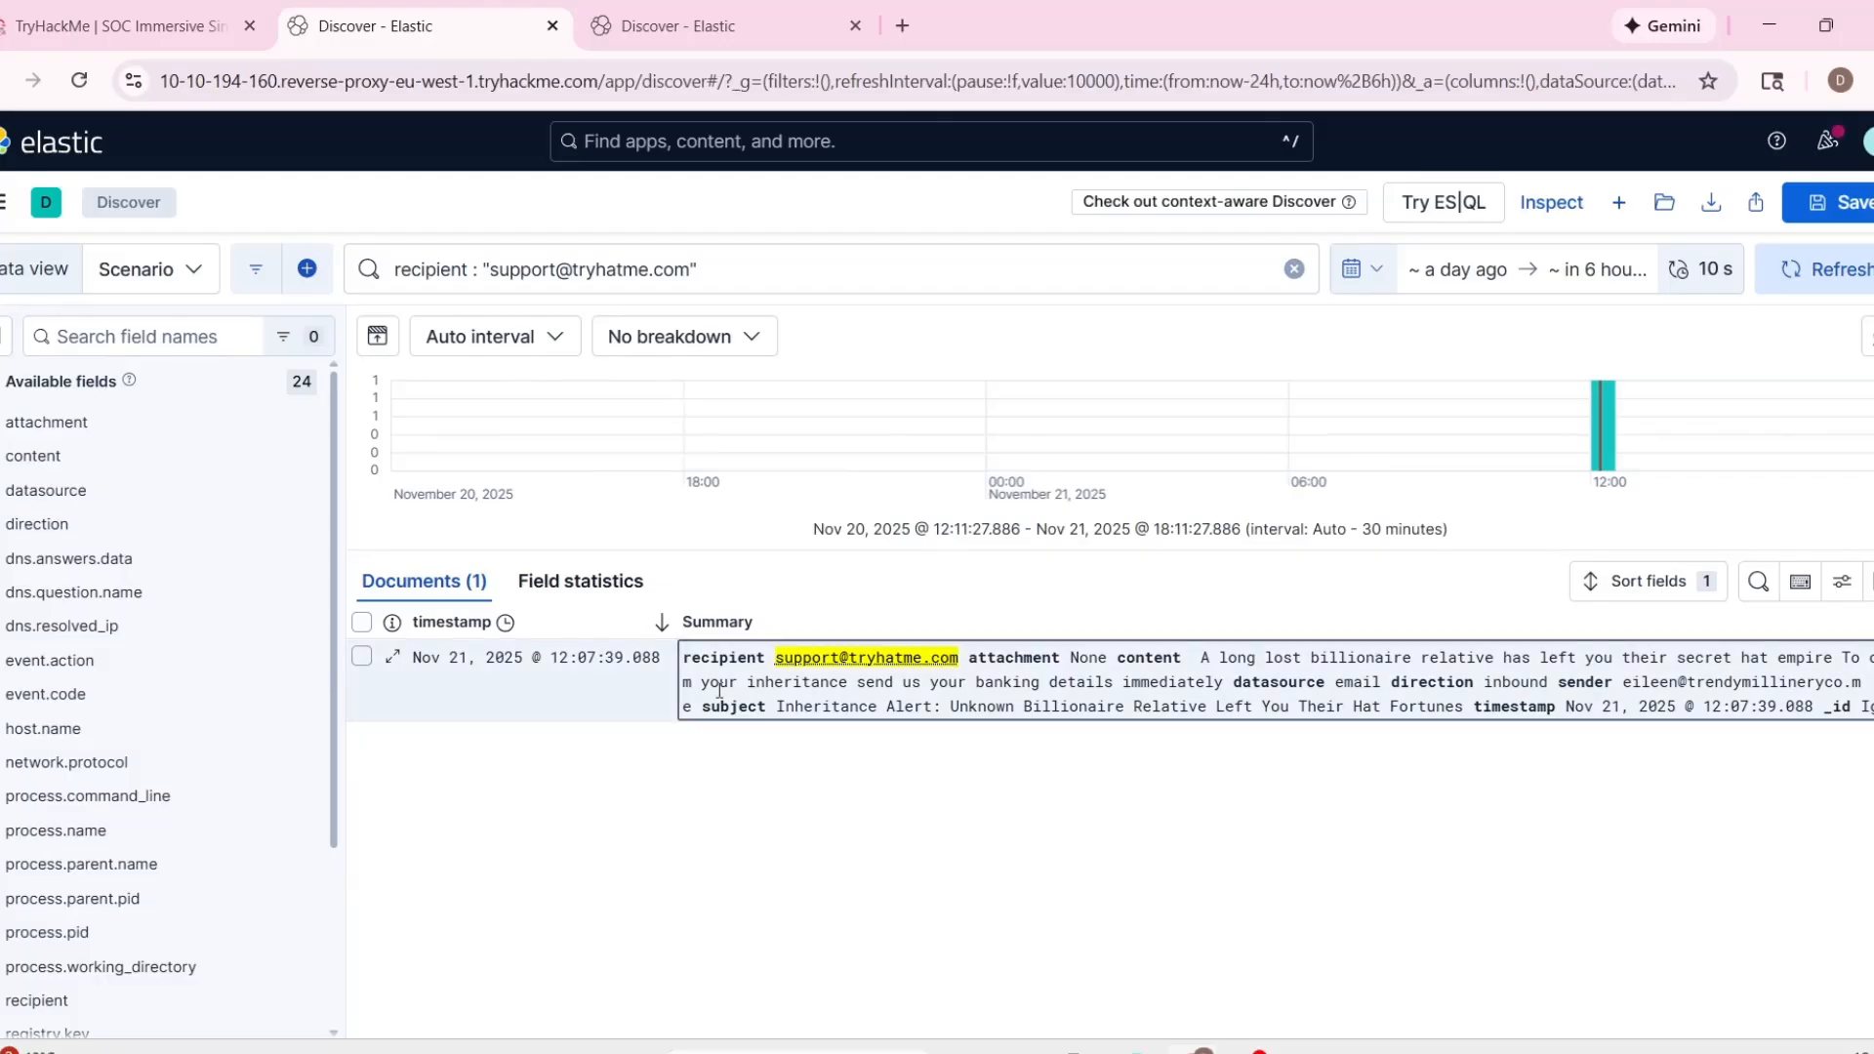
Expand the matching email document and compare its attachment, sender, subject, content and direction fields with alert 1000.
{"action": "left_click", "coordinate": [714, 625]}
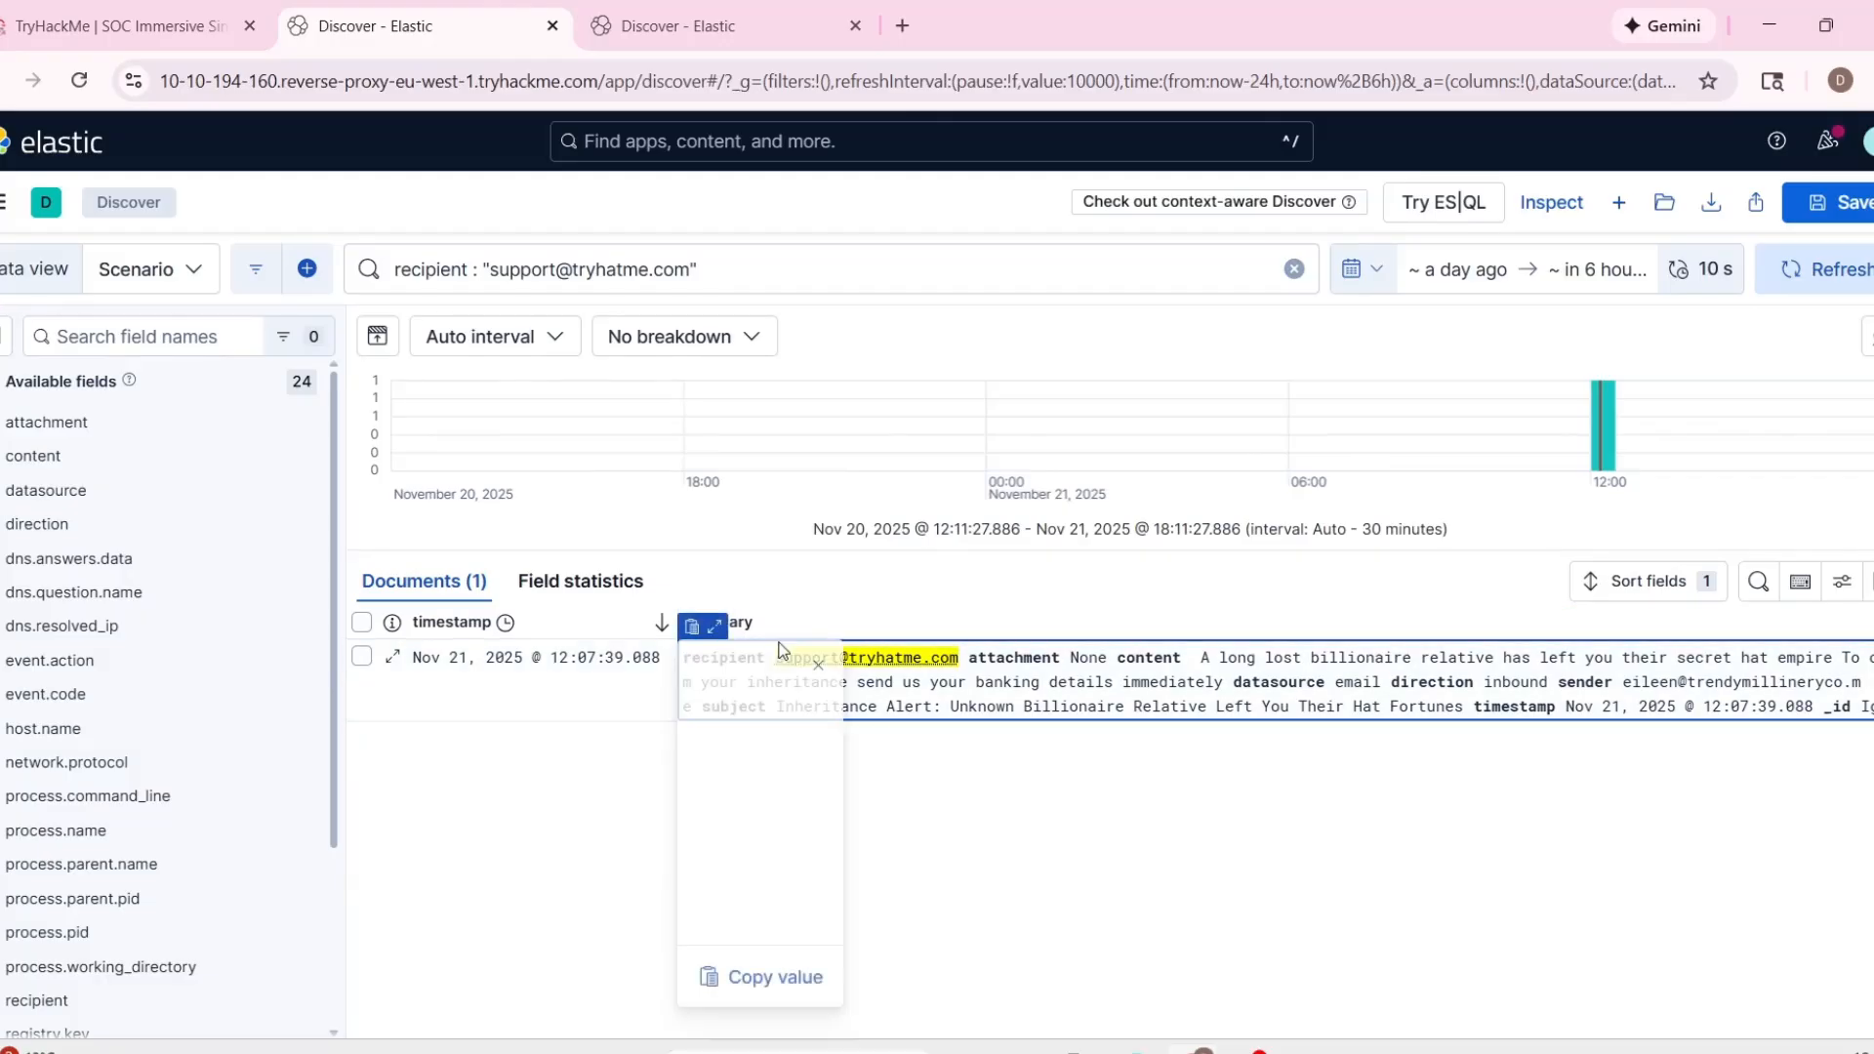
{"action": "scroll", "coordinate": [849, 820], "scroll_direction": "down", "scroll_amount": 1}
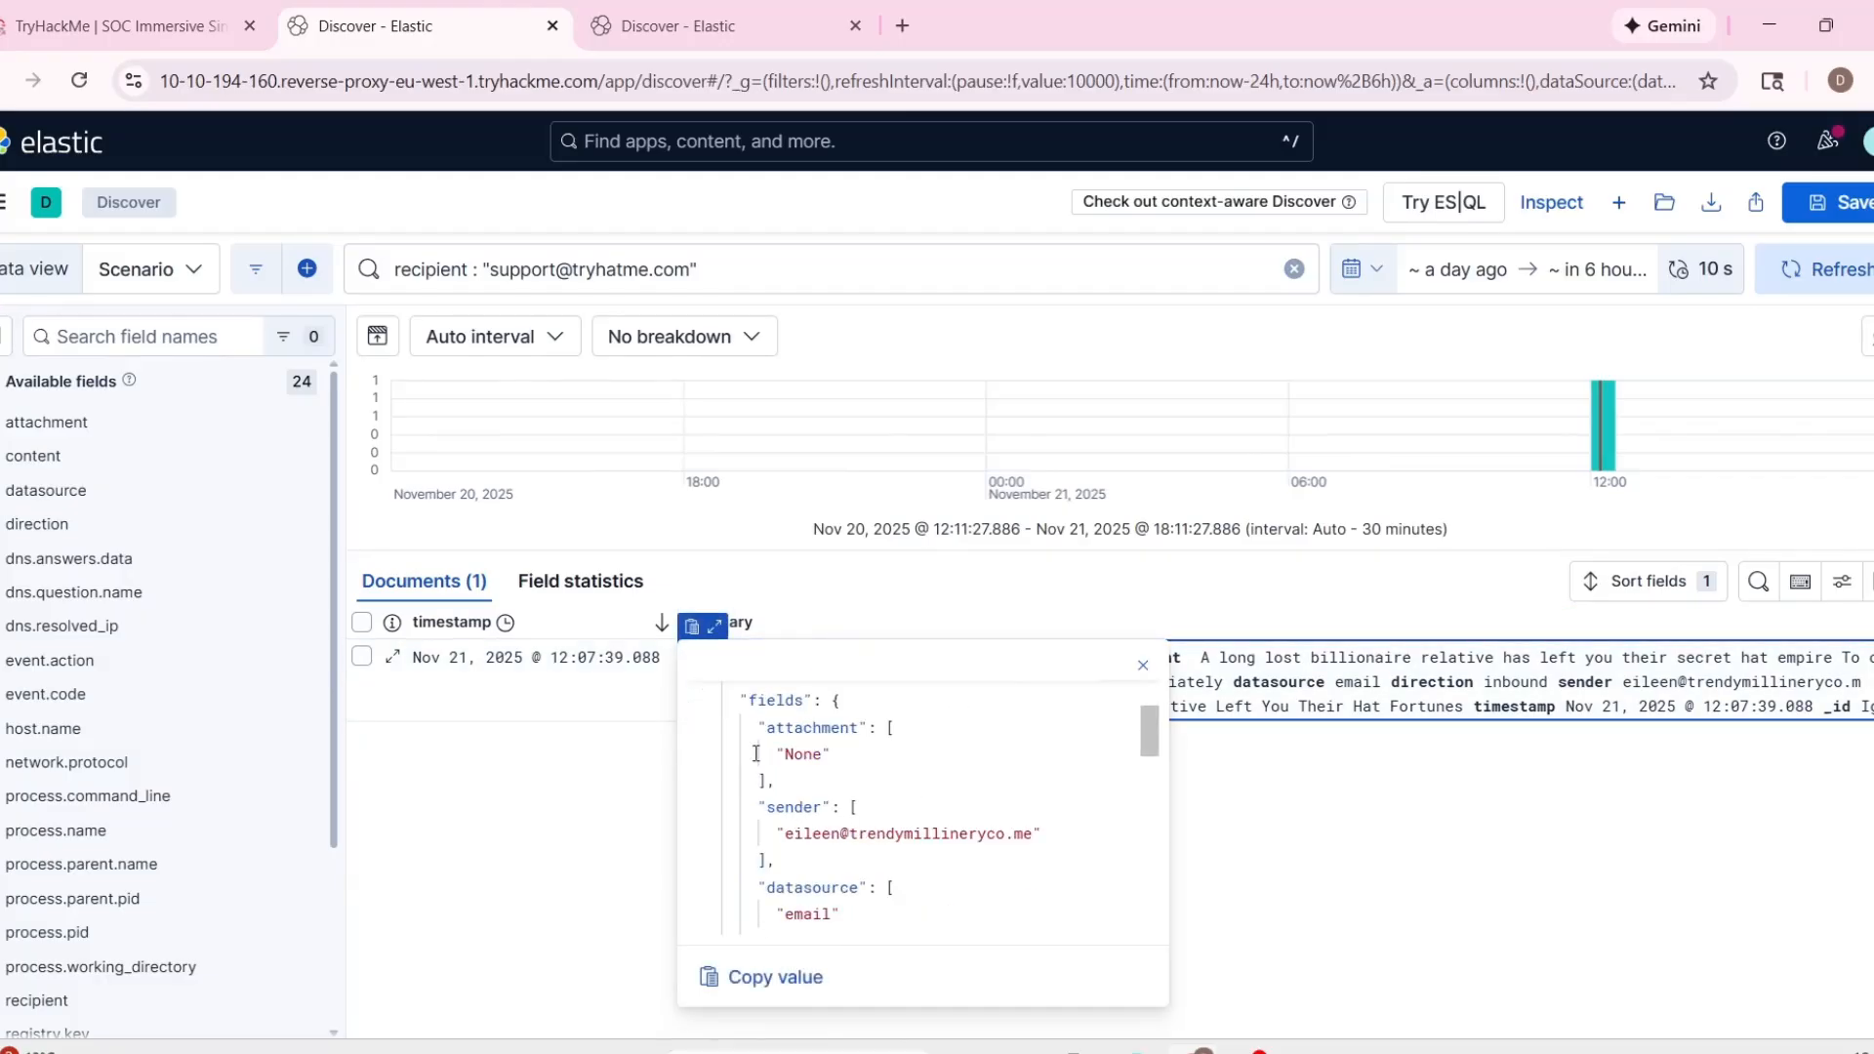
{"action": "left_click", "coordinate": [117, 26]}
{"action": "scroll", "coordinate": [599, 277], "scroll_direction": "down", "scroll_amount": 2}
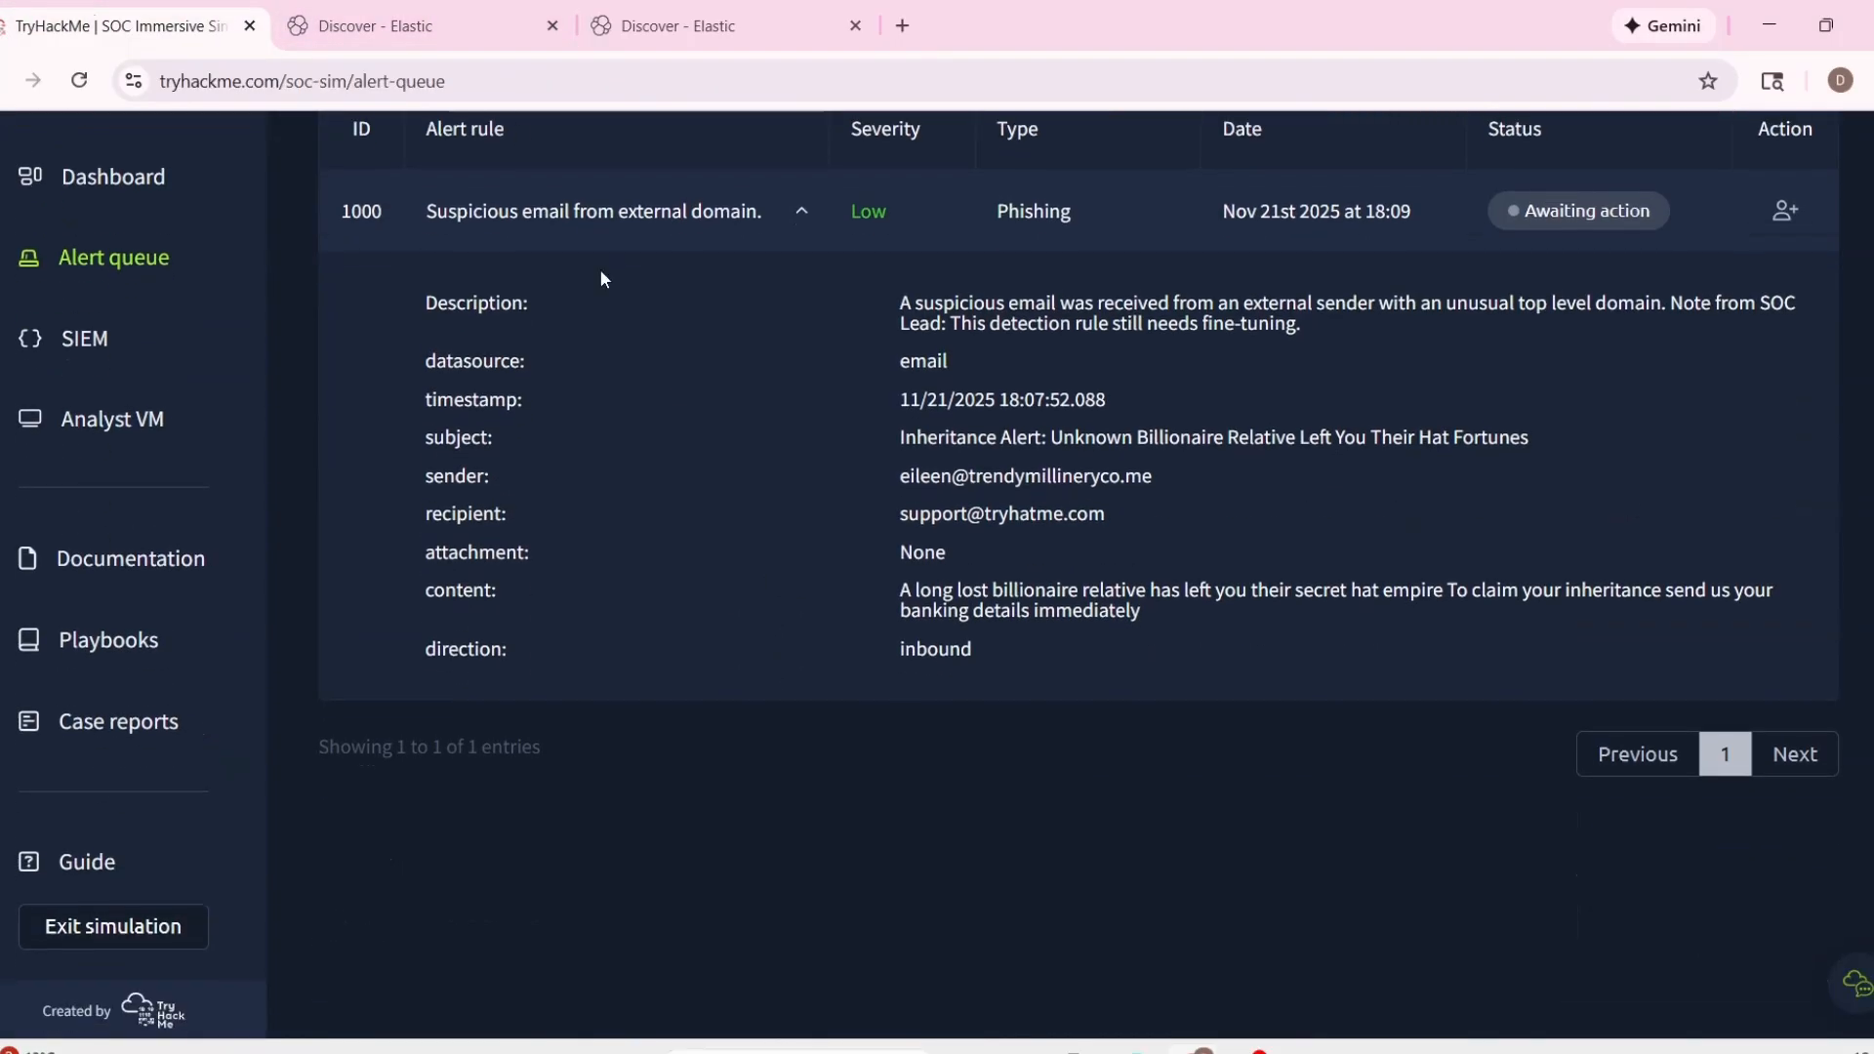
{"action": "left_click", "coordinate": [420, 25]}
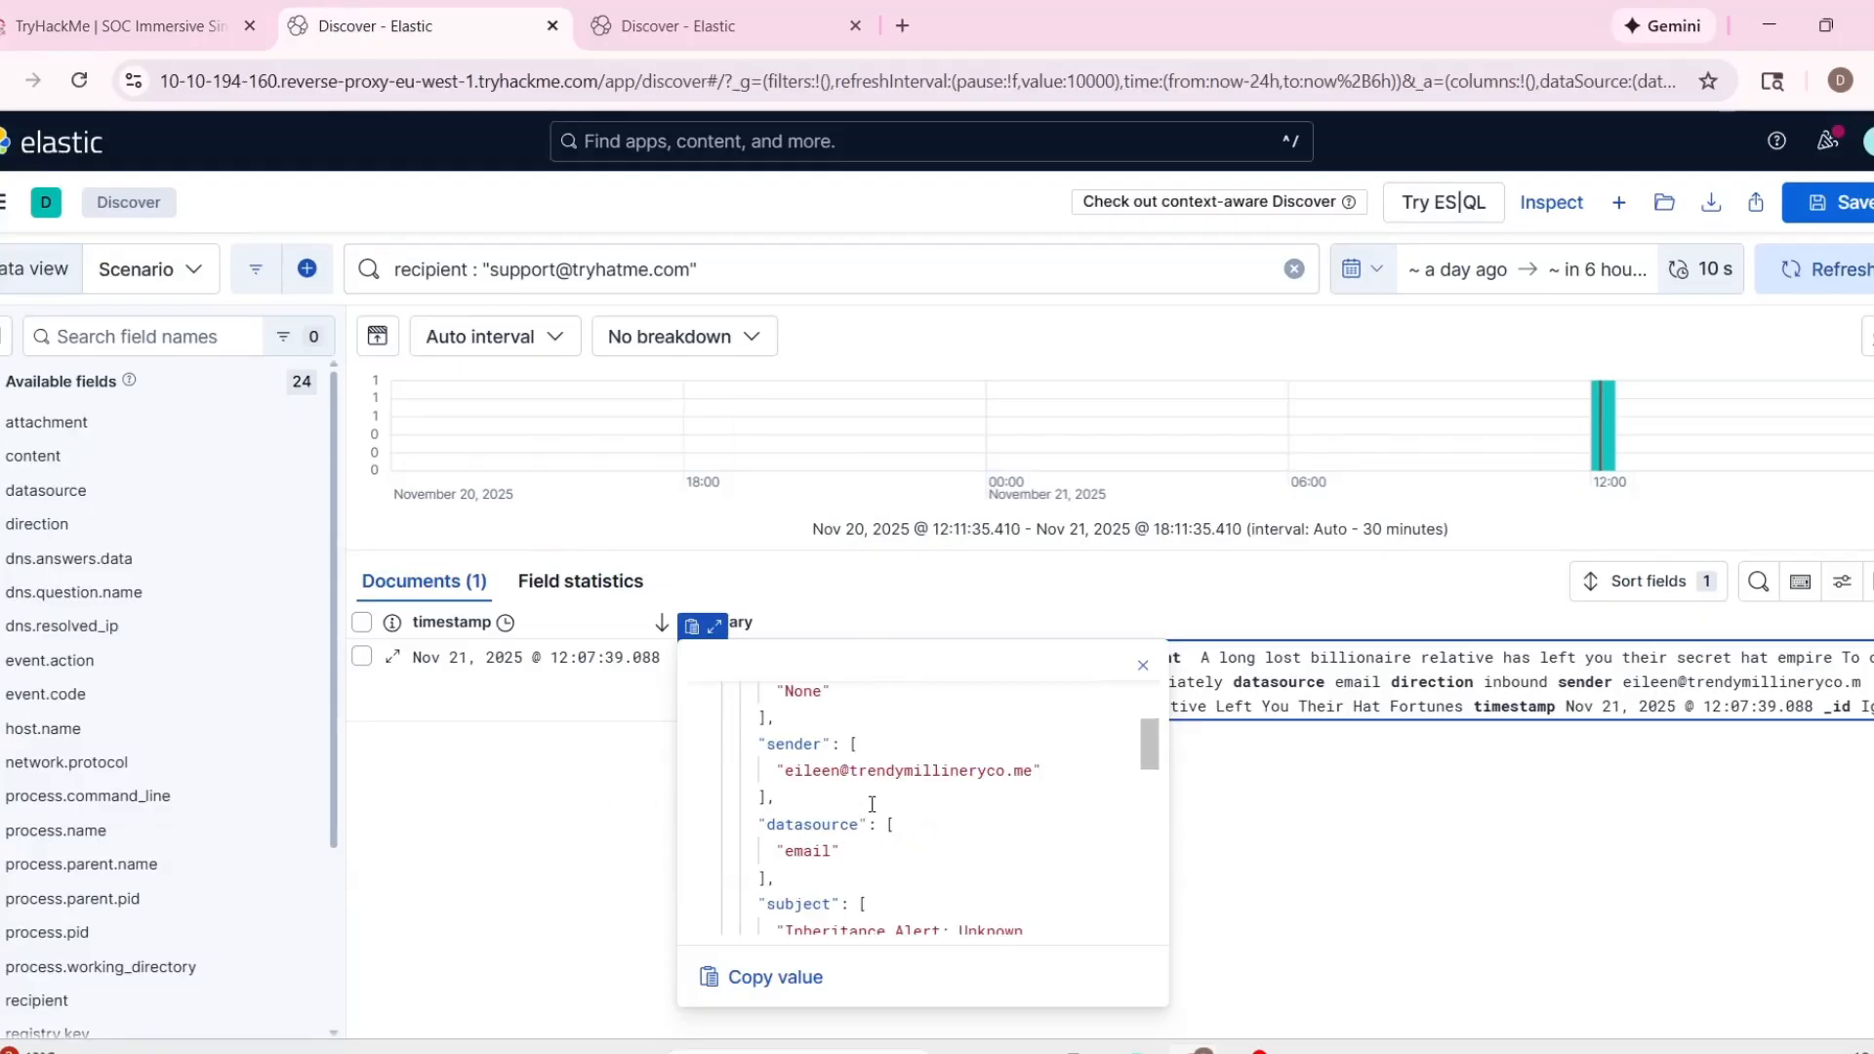
{"action": "scroll", "coordinate": [873, 805], "scroll_direction": "down", "scroll_amount": 2}
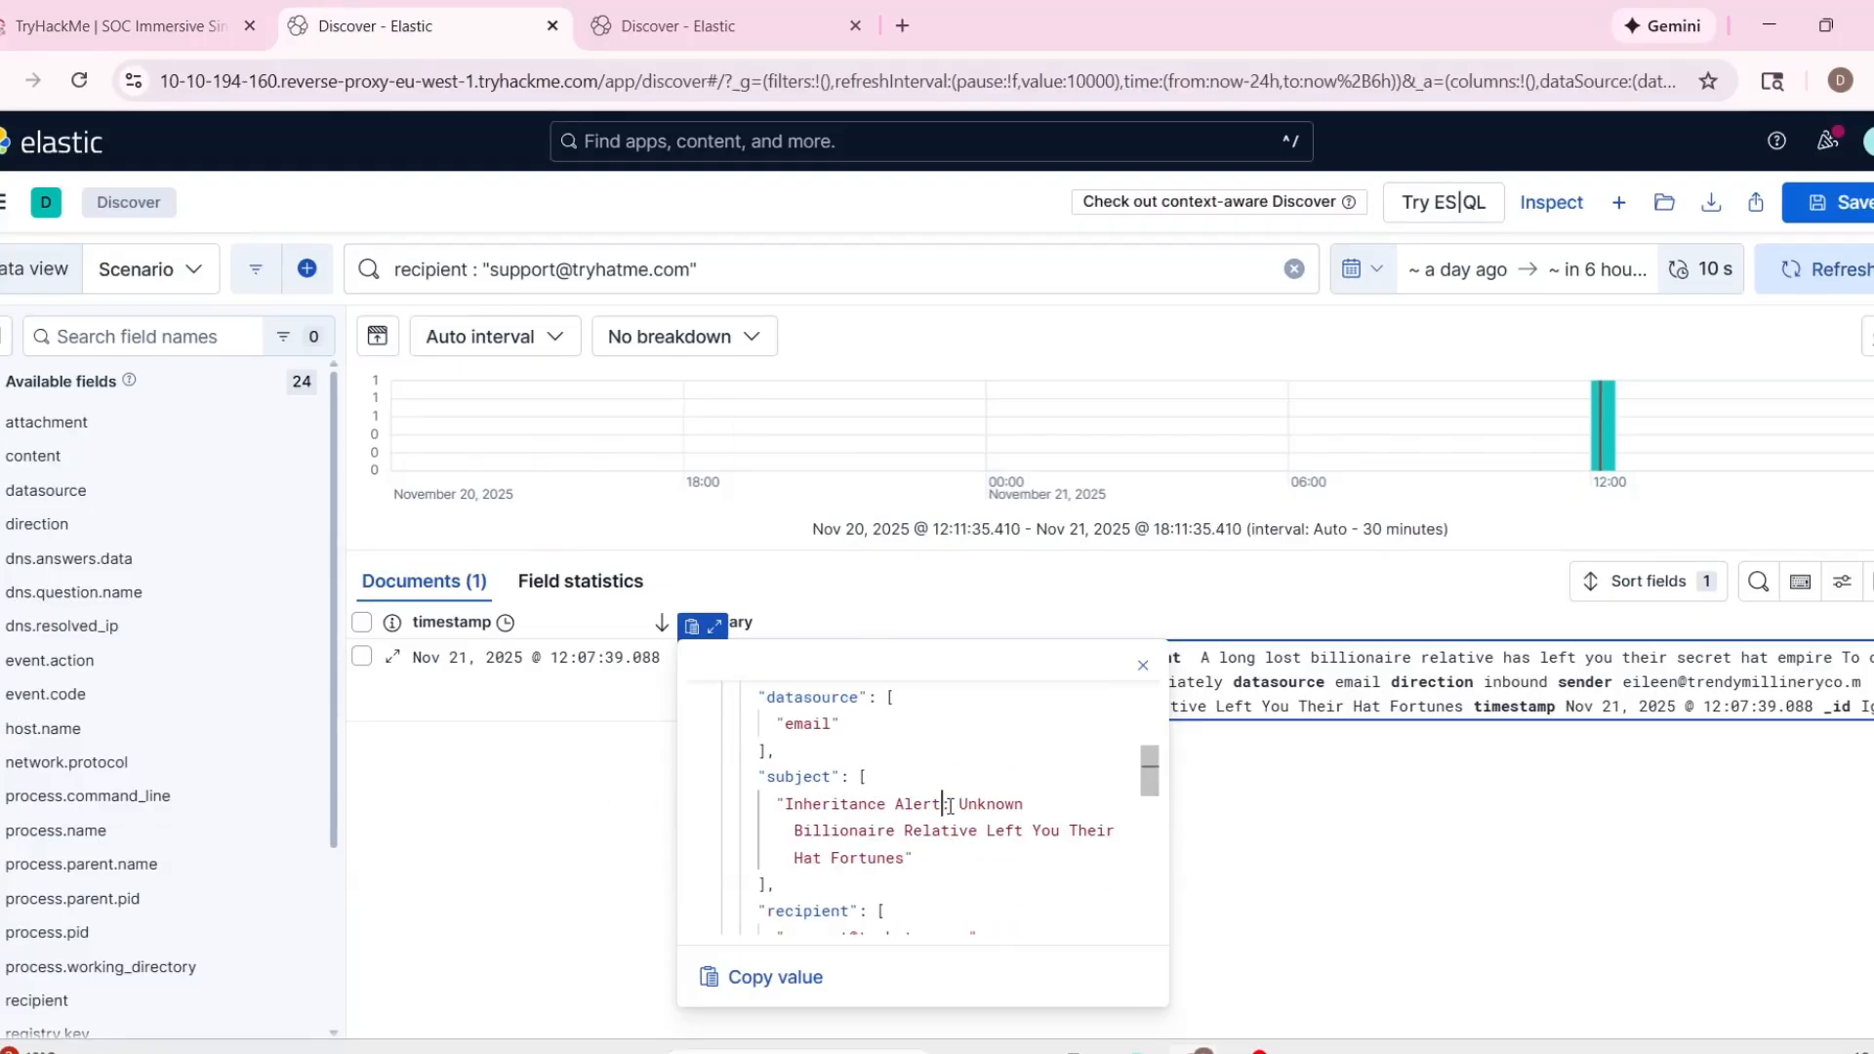
{"action": "scroll", "coordinate": [1016, 859], "scroll_direction": "down", "scroll_amount": 2}
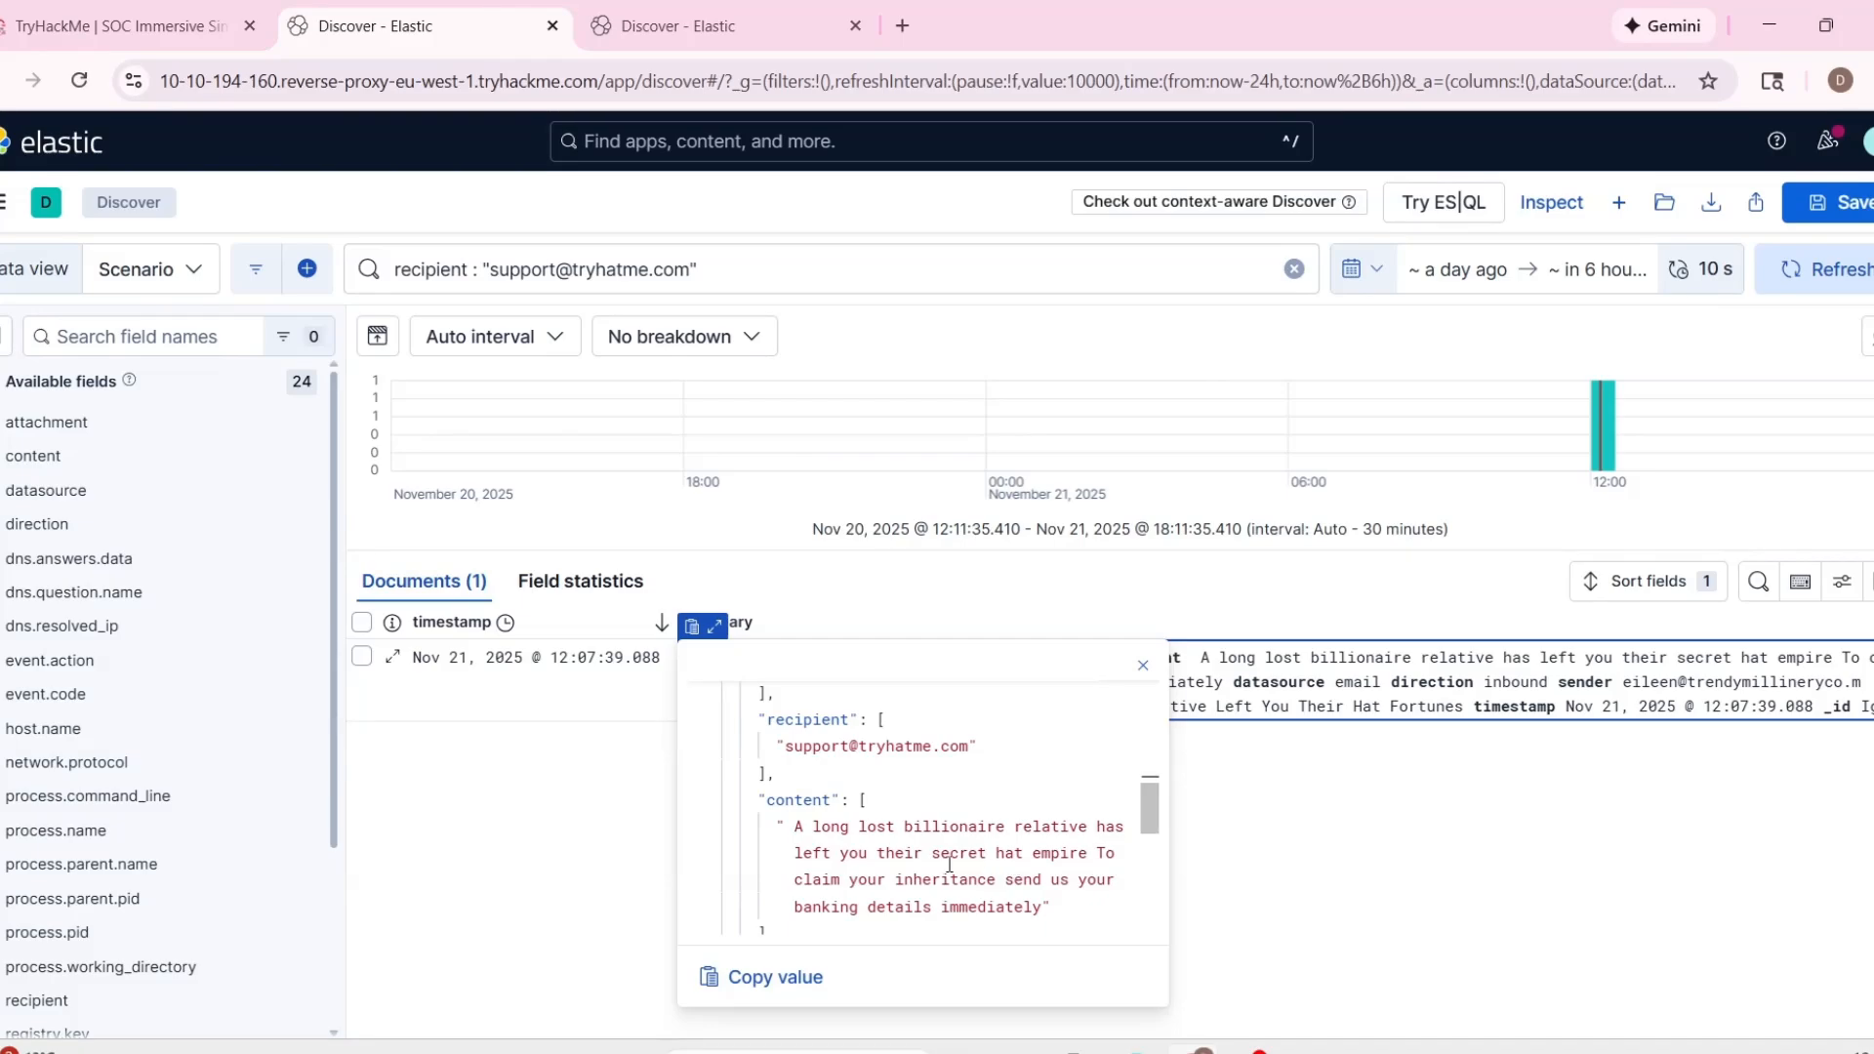
{"action": "scroll", "coordinate": [803, 821], "scroll_direction": "down", "scroll_amount": 1}
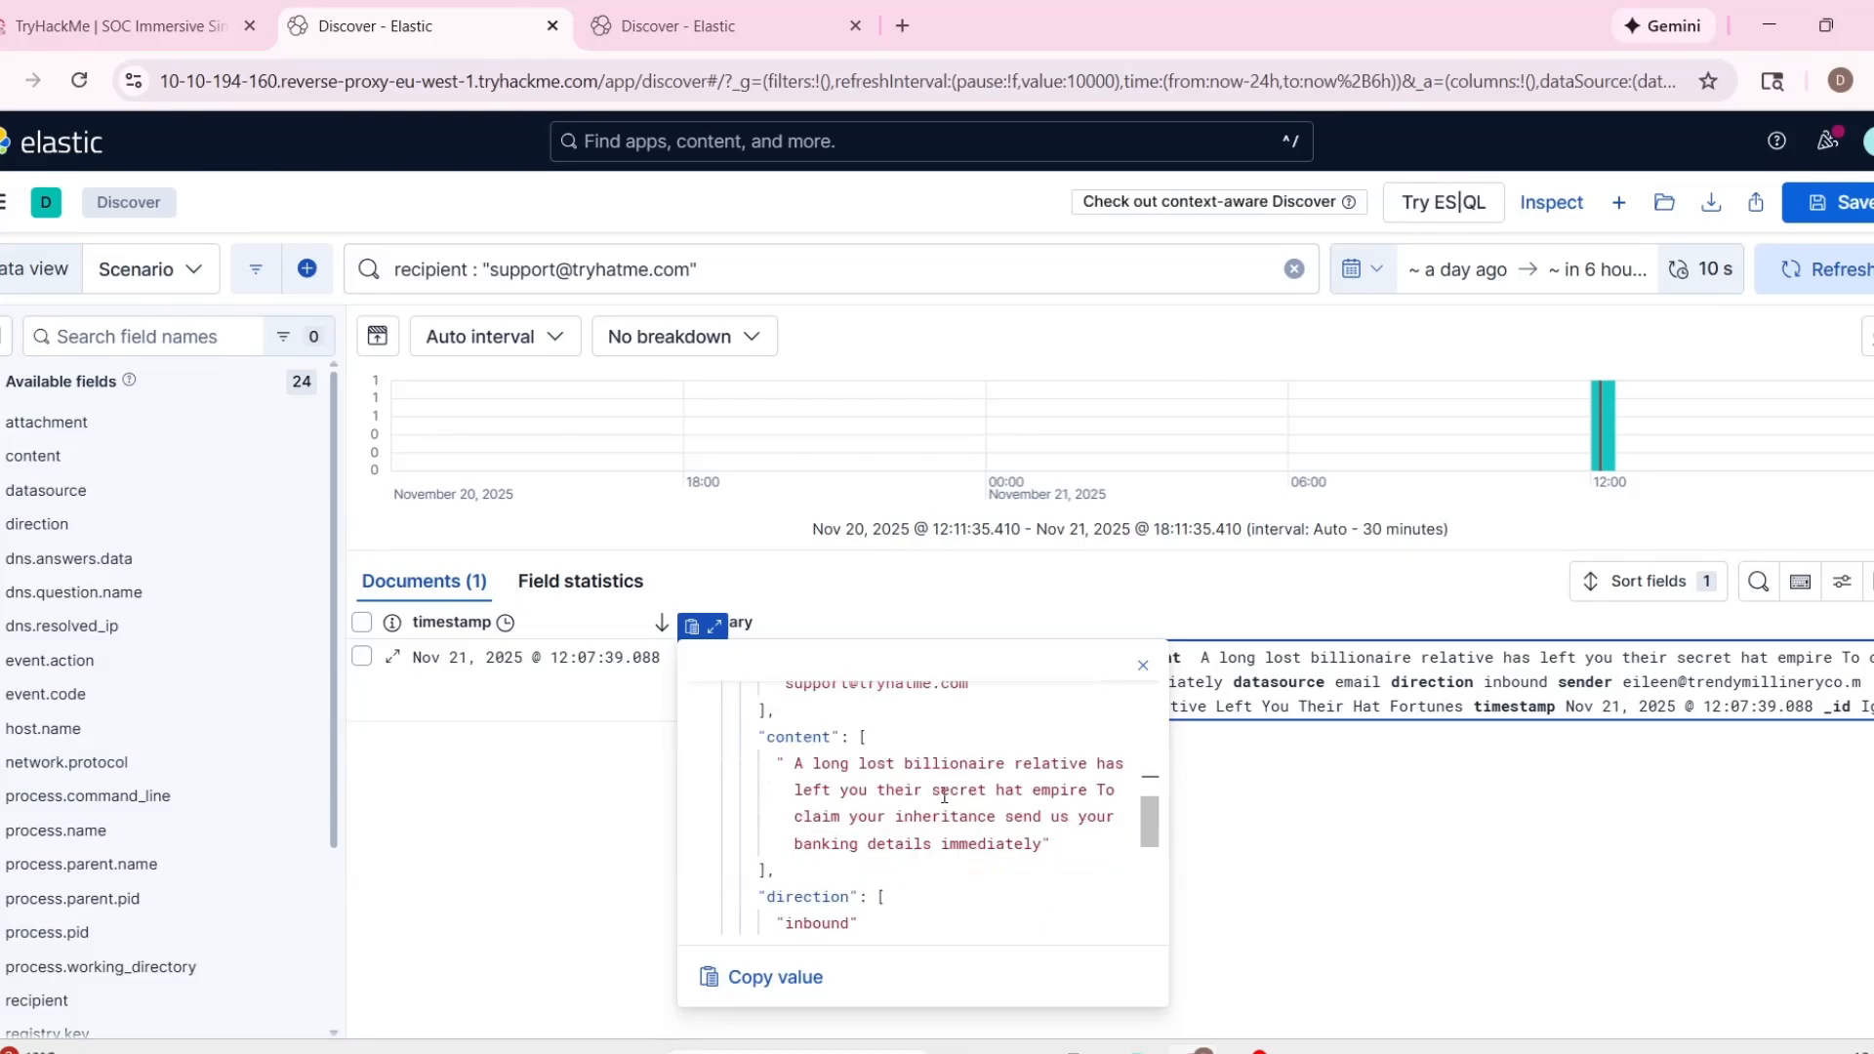
{"action": "scroll", "coordinate": [943, 795], "scroll_direction": "down", "scroll_amount": 1}
Filter the second Discover tab's logs by sender, using the quoted sender address copied from alert 1000.
{"action": "left_click", "coordinate": [702, 26]}
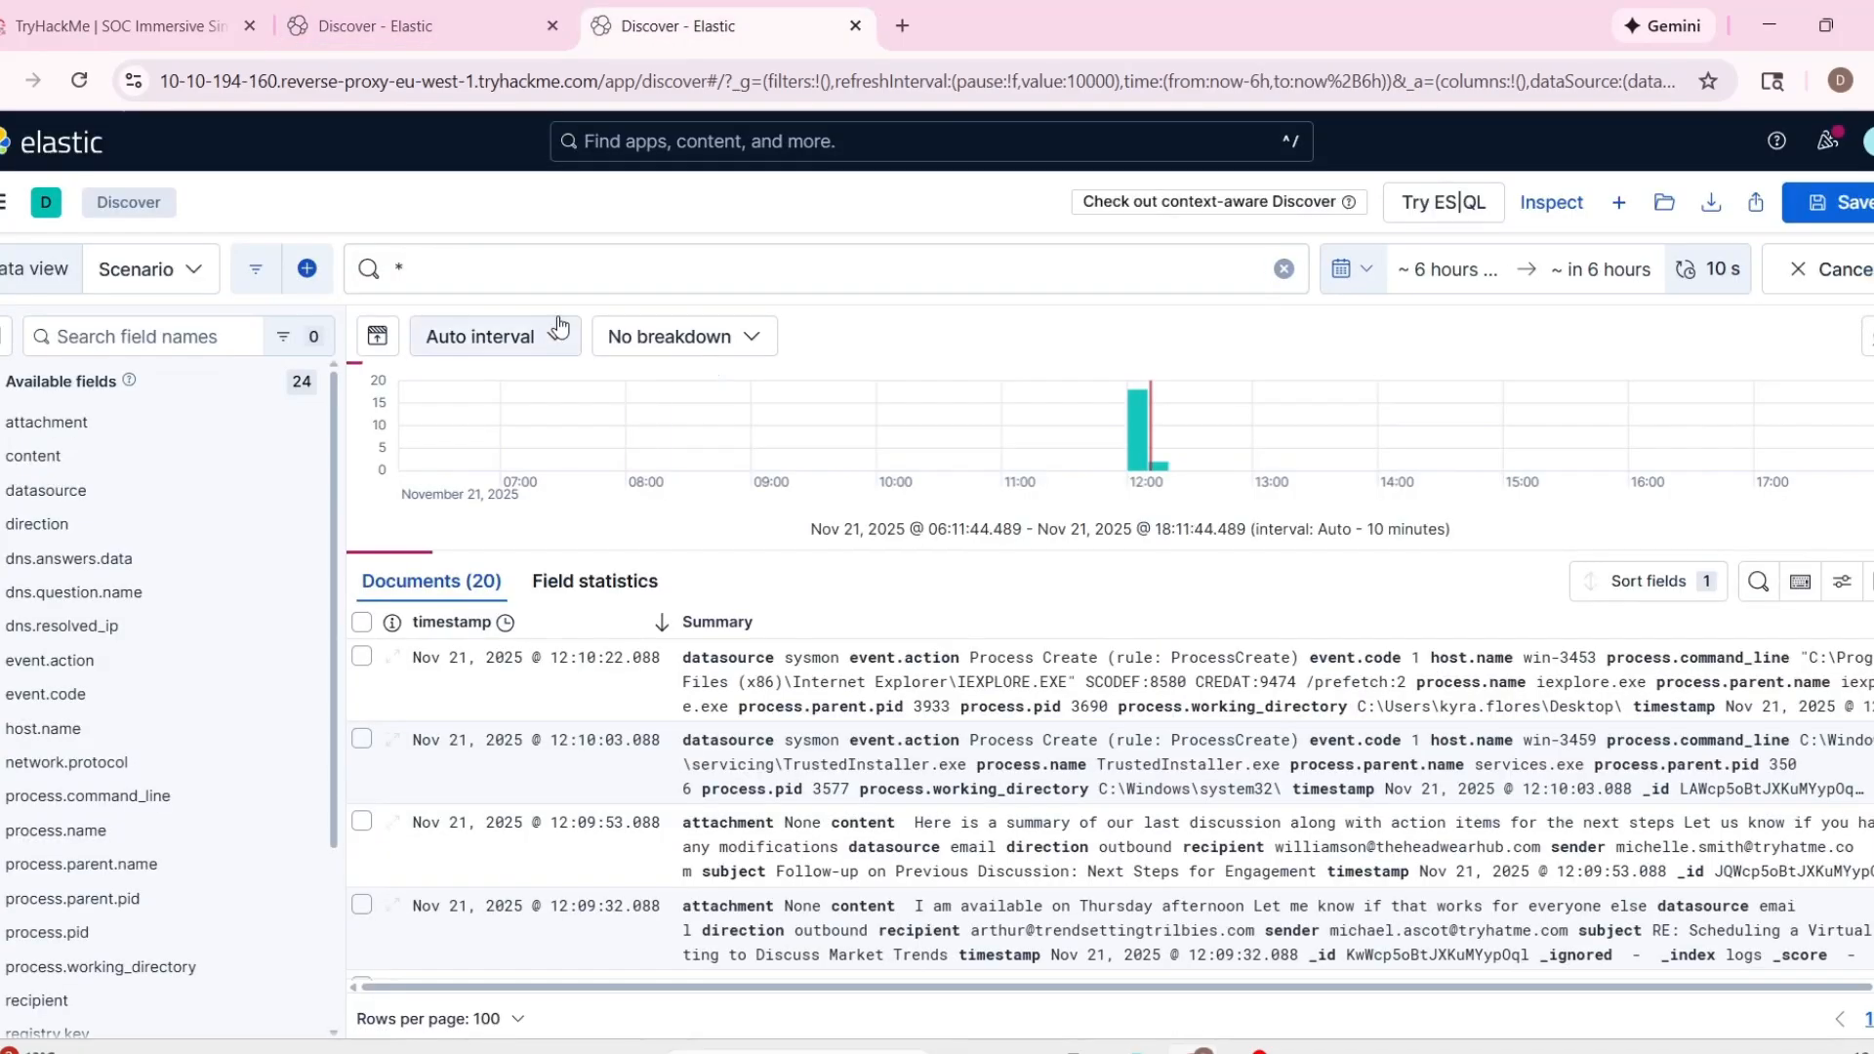
{"action": "left_click", "coordinate": [401, 267]}
{"action": "type", "text": "sende"}
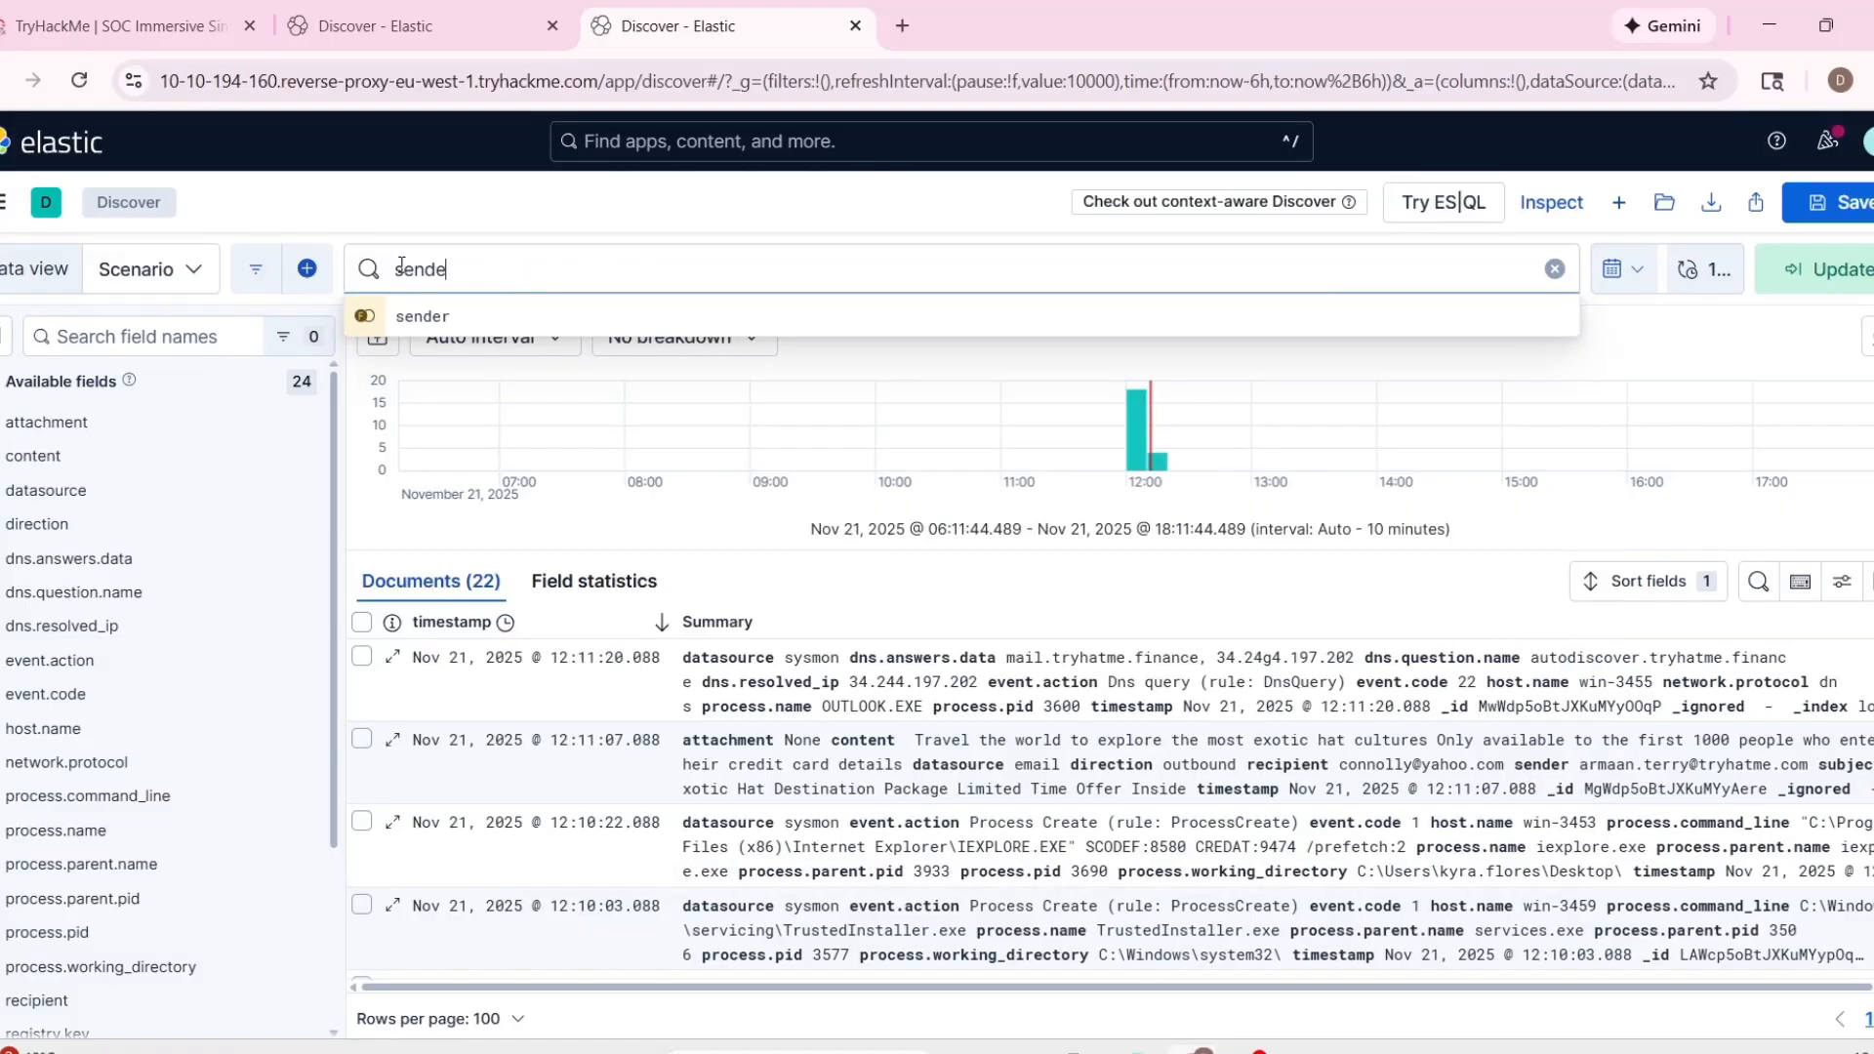
{"action": "type", "text": "r :"}
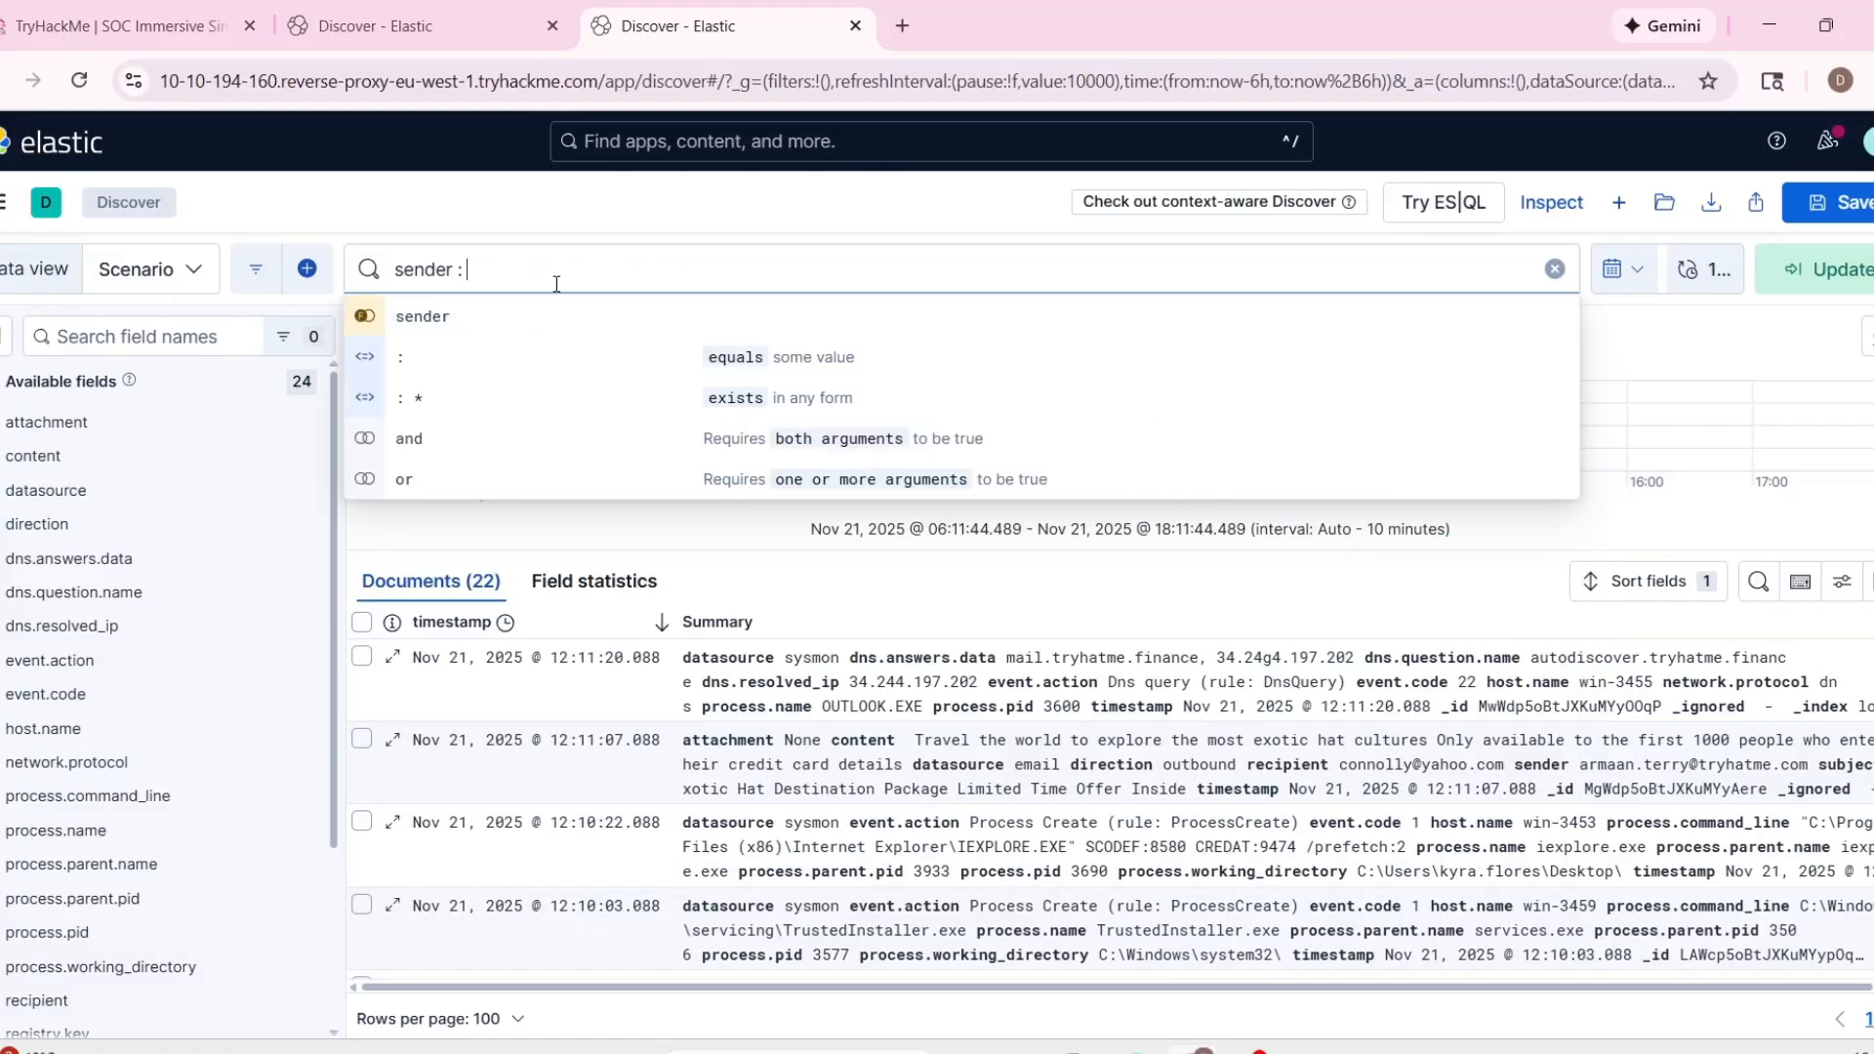
{"action": "left_click", "coordinate": [70, 28]}
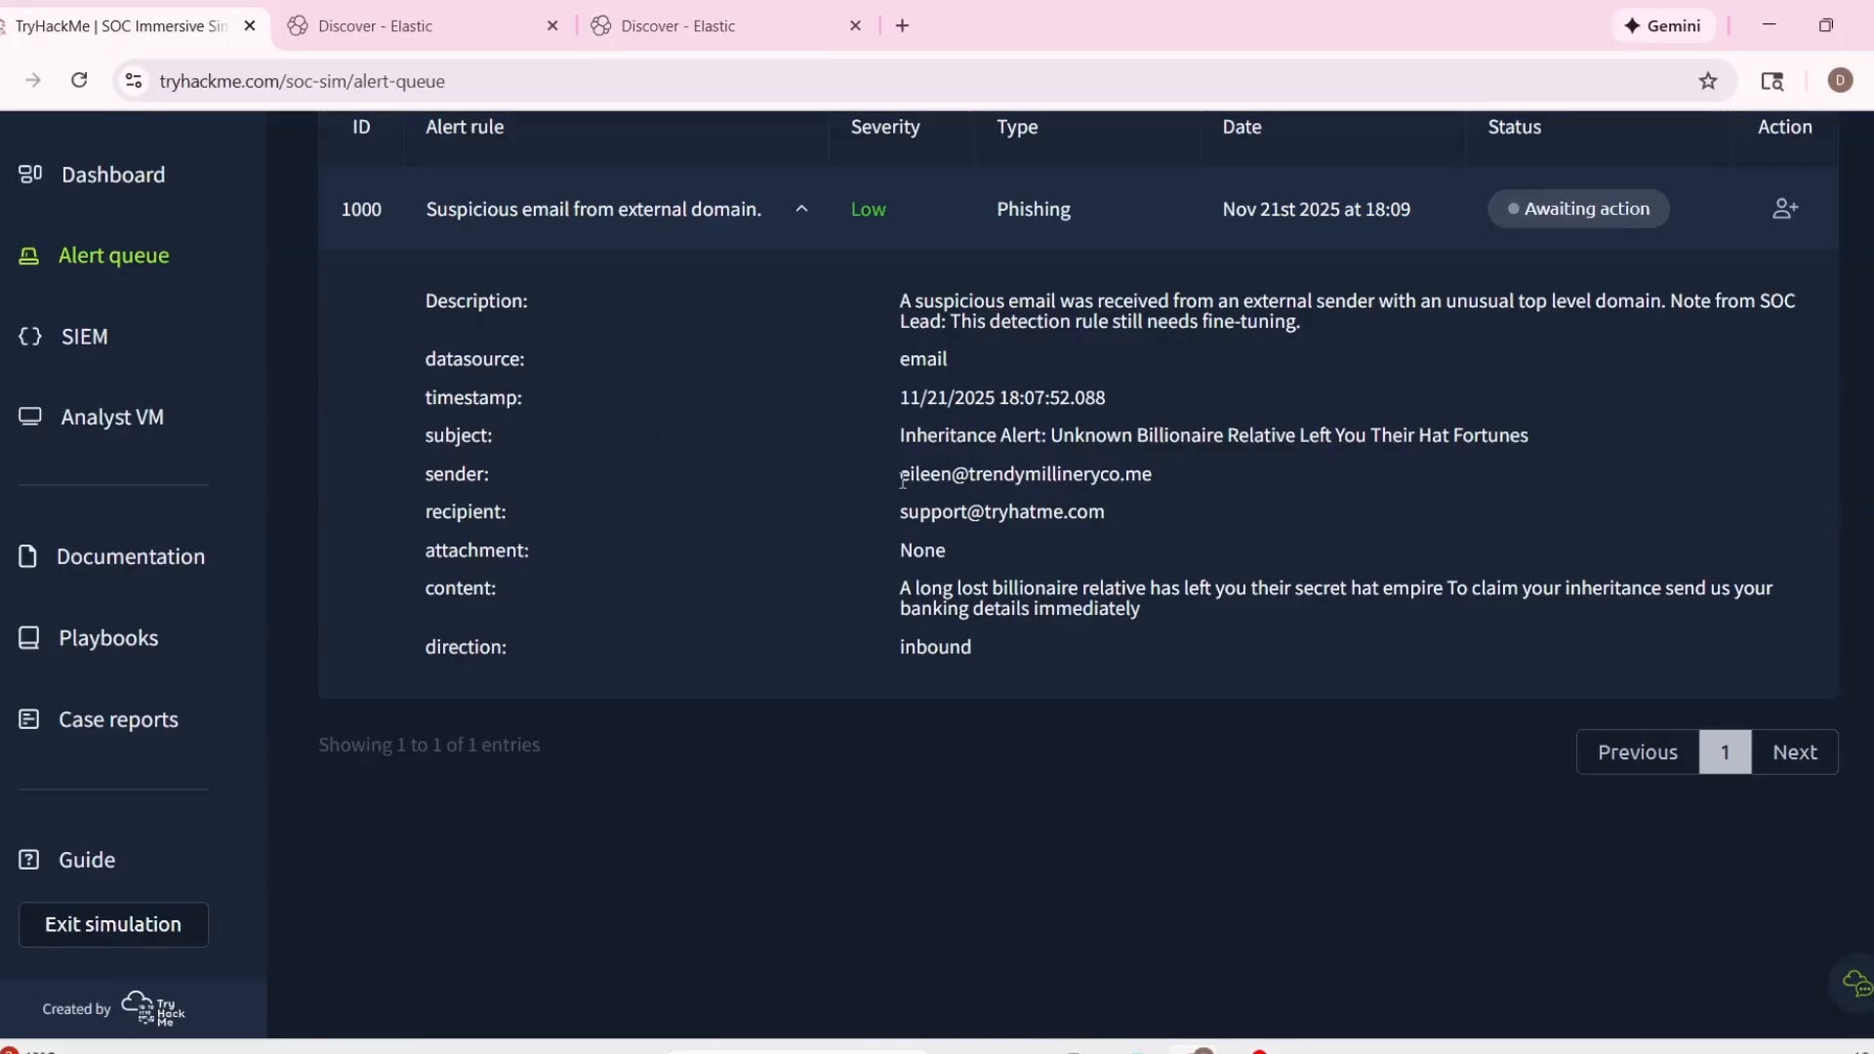
{"action": "left_click_drag", "start_coordinate": [896, 475], "coordinate": [1183, 483]}
{"action": "key", "text": "ctrl+c"}
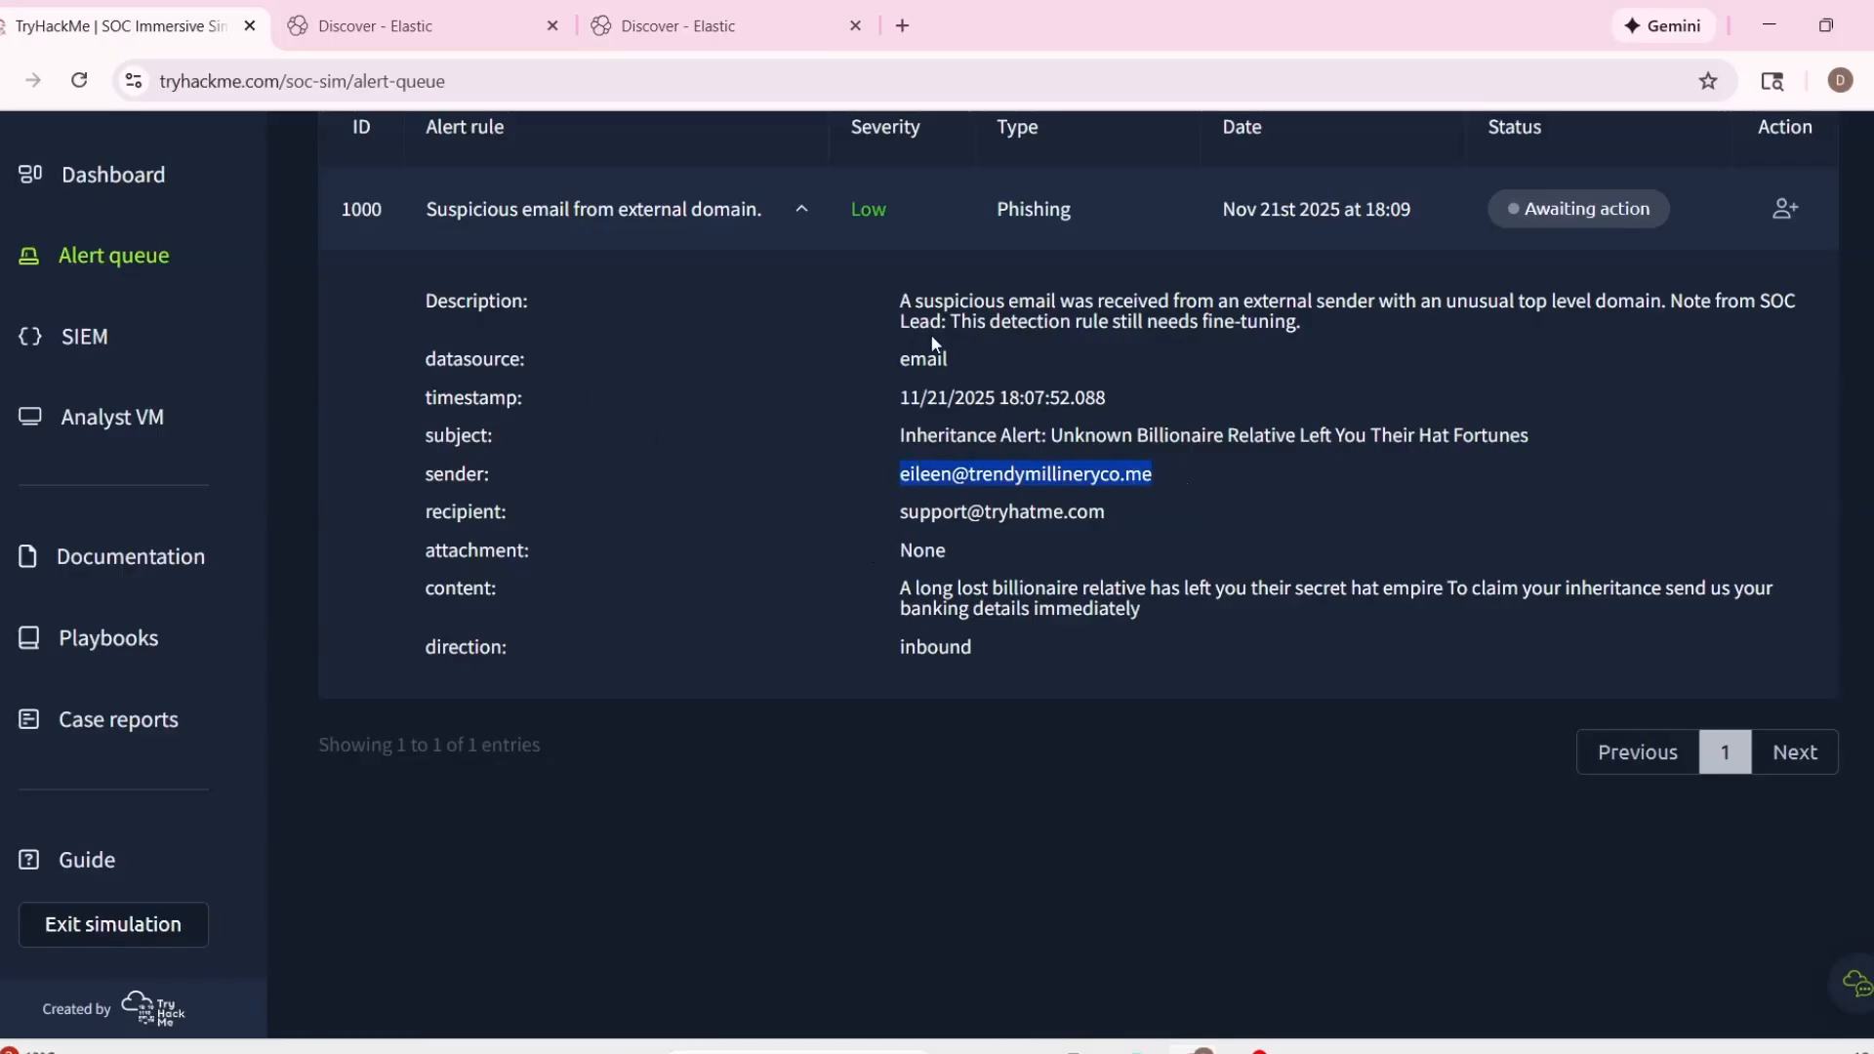
{"action": "left_click", "coordinate": [722, 26]}
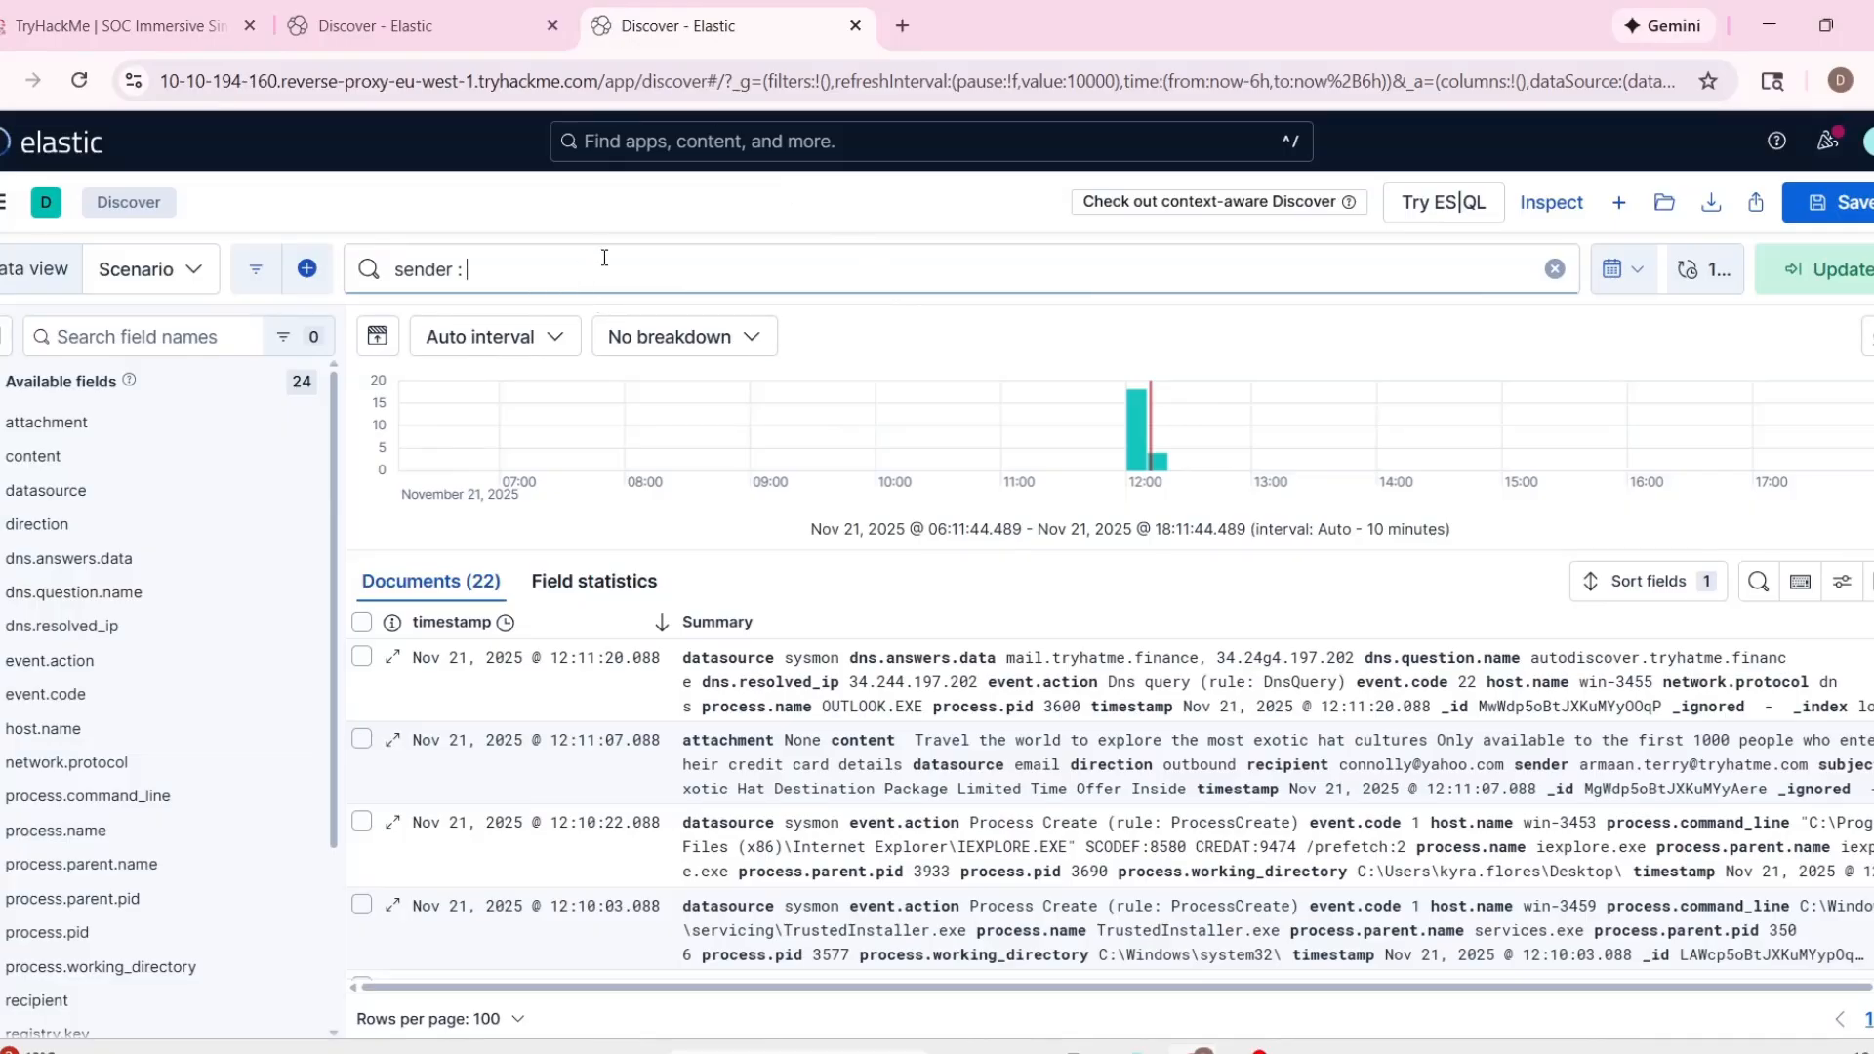
{"action": "type", "text": "\""}
{"action": "key", "text": "ctrl+v"}
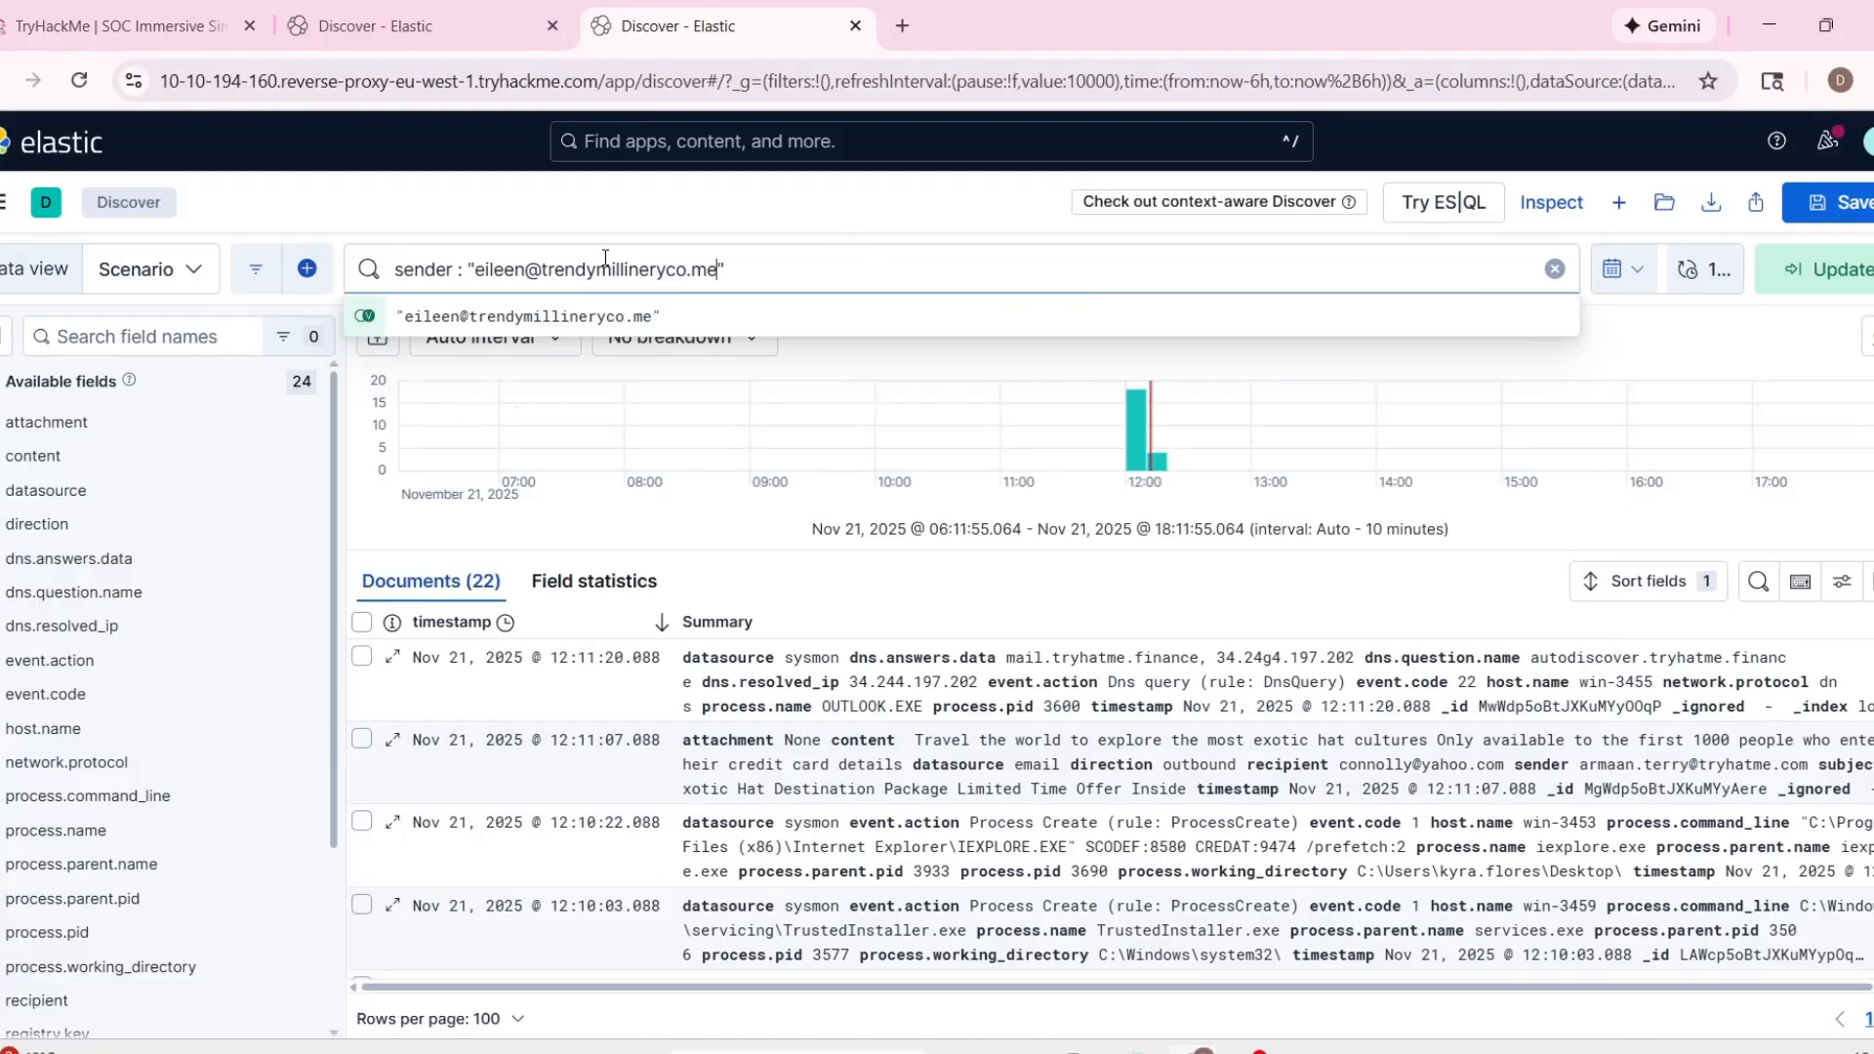
{"action": "key", "text": "Return"}
Expand the document found by the sender filter and review its subject, recipient and content fields.
{"action": "left_click", "coordinate": [709, 646]}
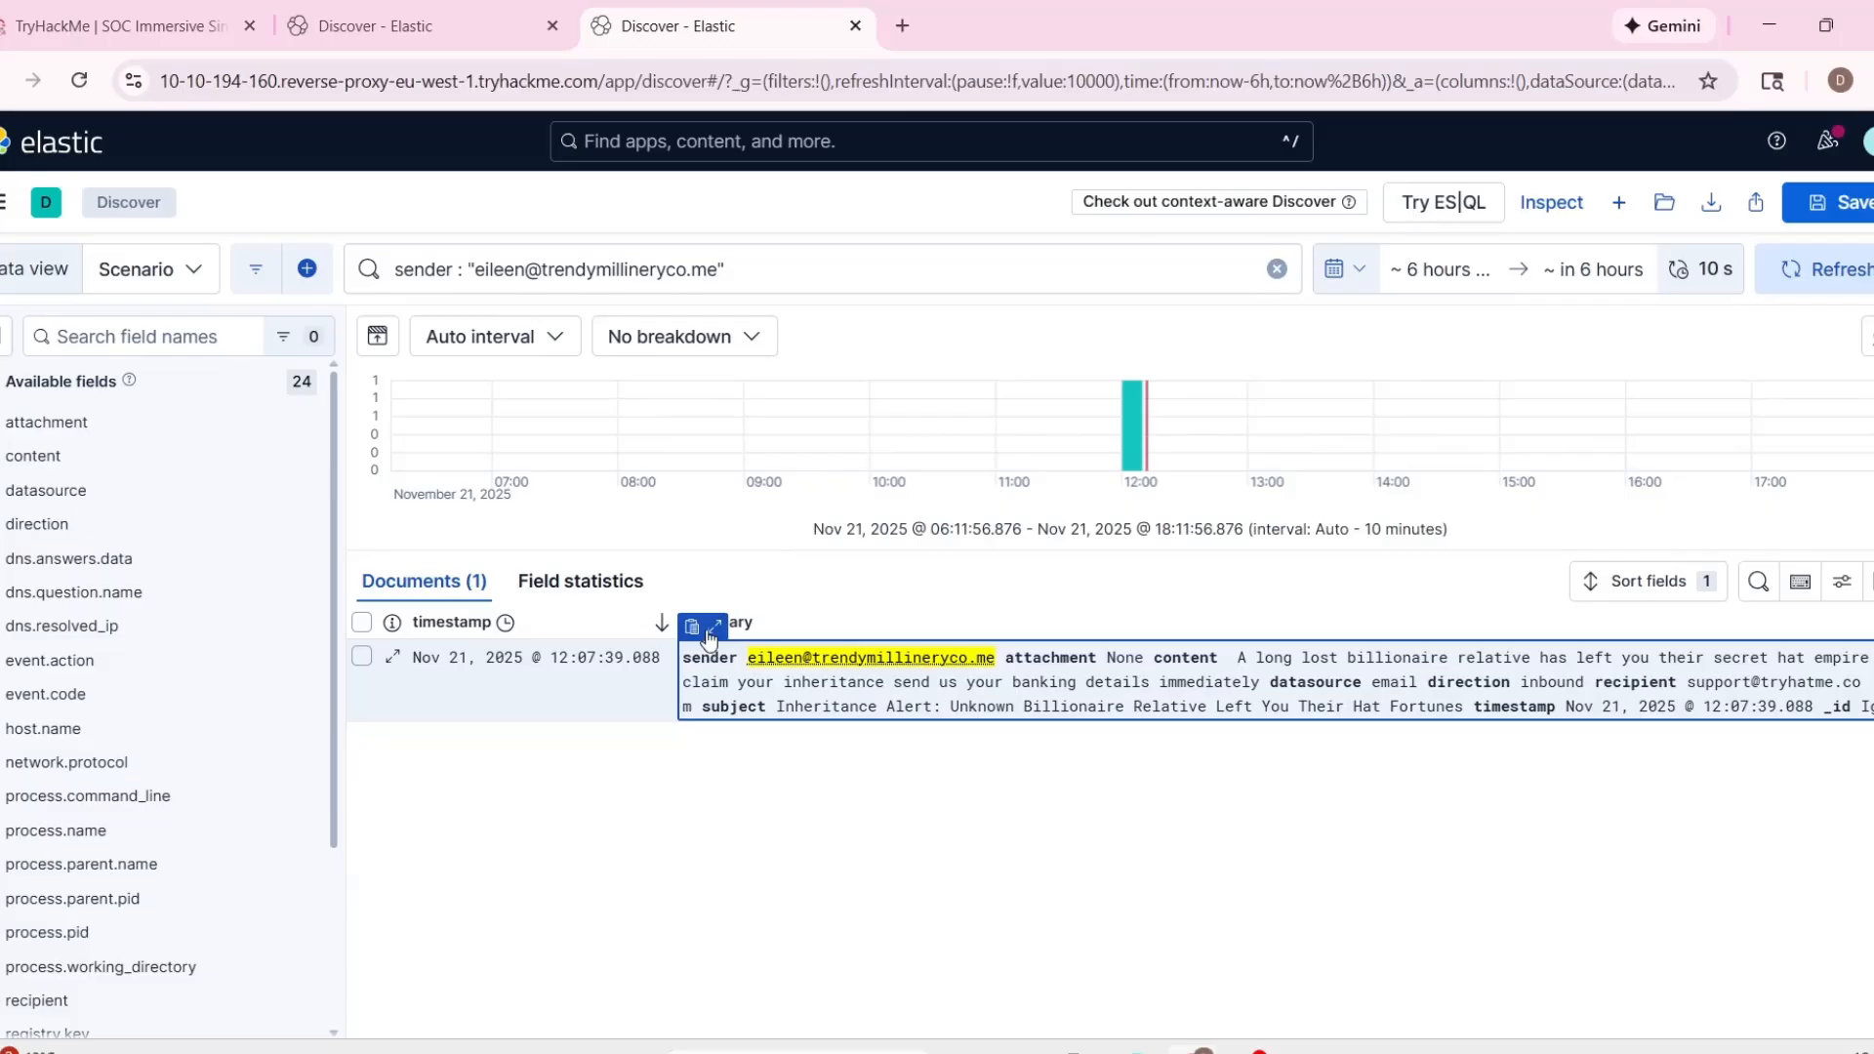
{"action": "left_click", "coordinate": [715, 626]}
{"action": "scroll", "coordinate": [1010, 802], "scroll_direction": "down", "scroll_amount": 6}
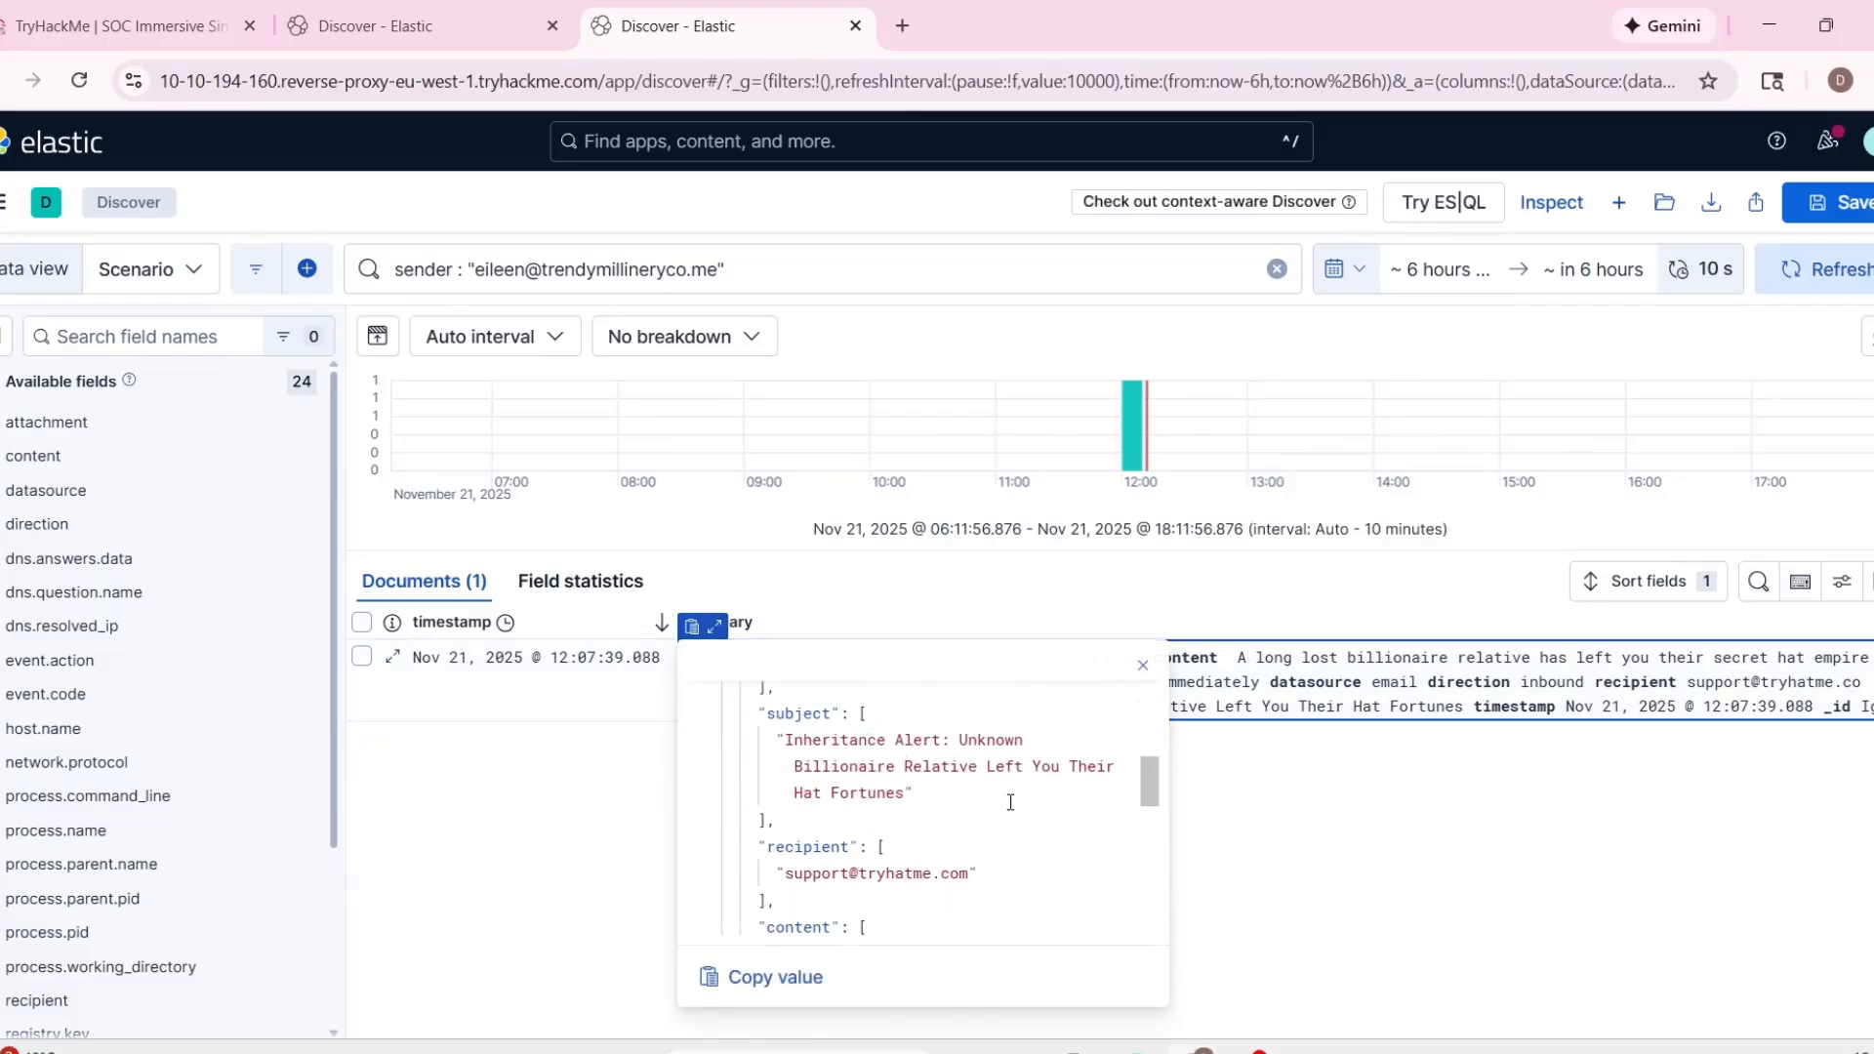
{"action": "scroll", "coordinate": [1010, 802], "scroll_direction": "down", "scroll_amount": 3}
Open the VirusTotal home page in a new browser tab.
{"action": "left_click", "coordinate": [118, 26]}
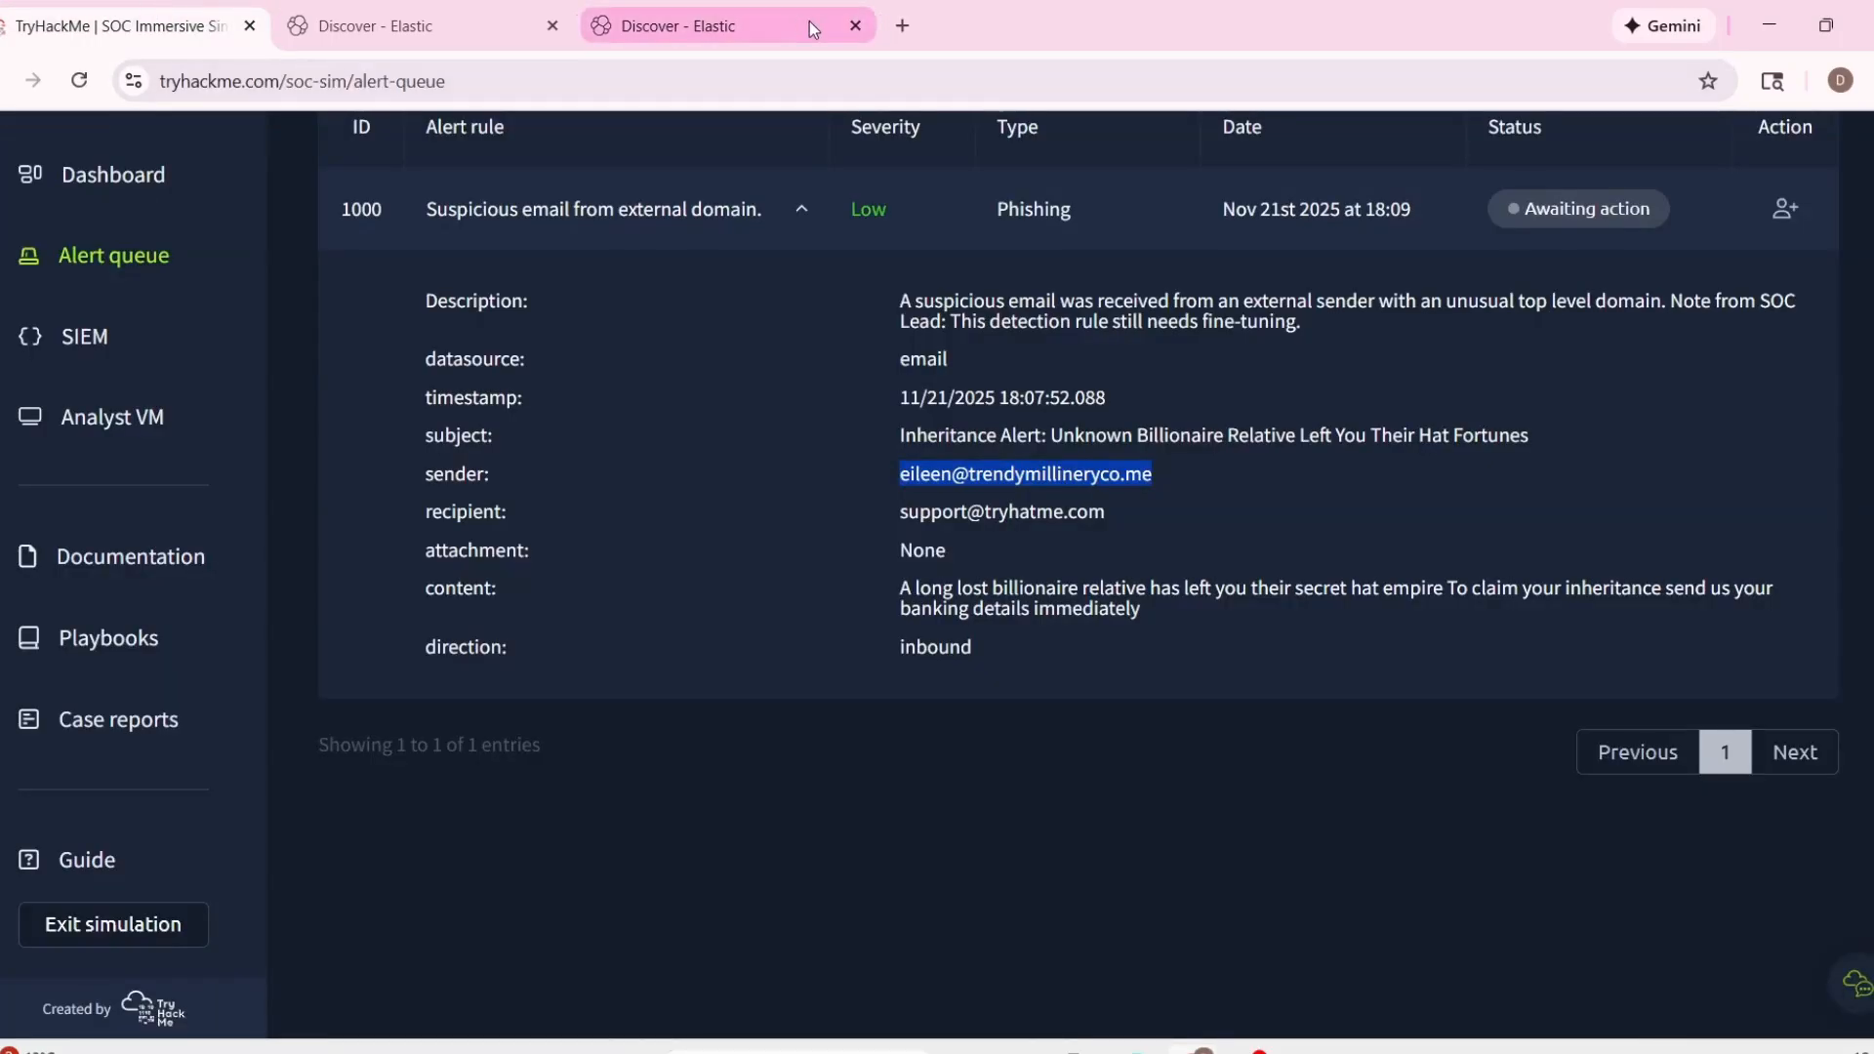
{"action": "left_click", "coordinate": [902, 25]}
{"action": "type", "text": "virustotal.com/gui/home/upload"}
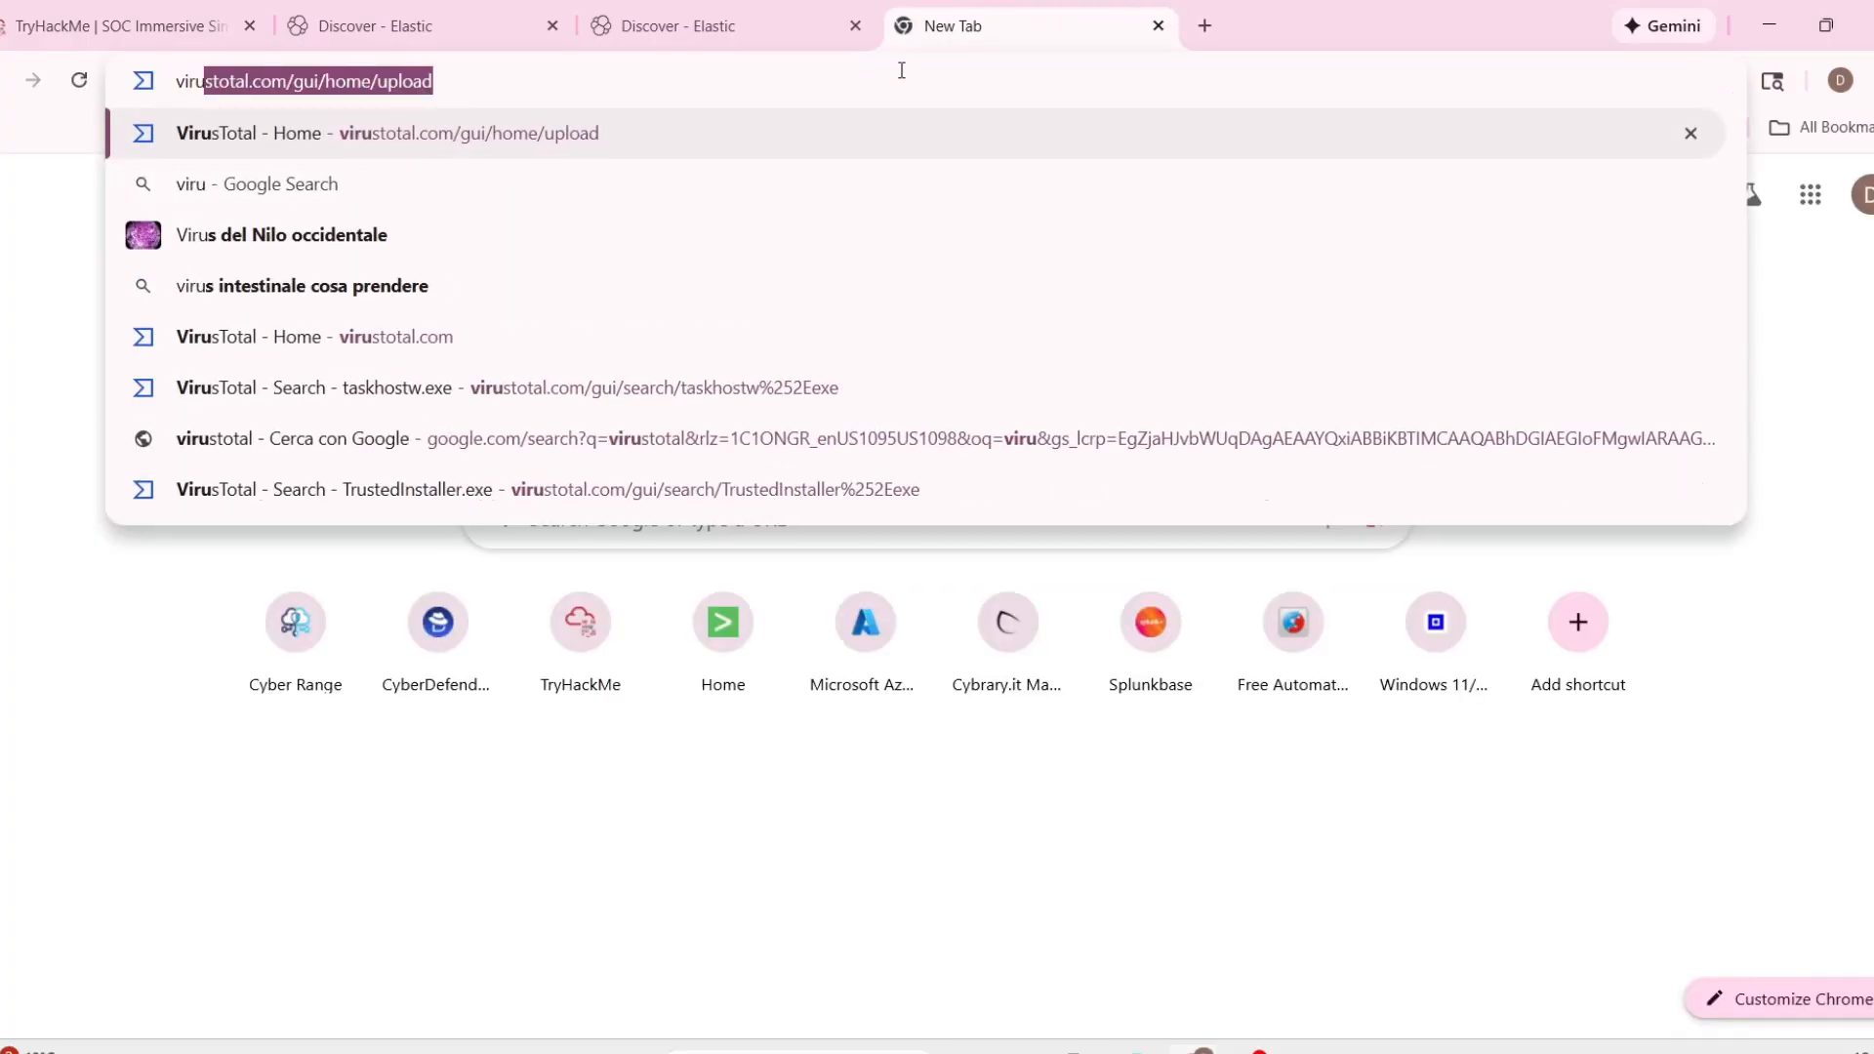
{"action": "key", "text": "Return"}
Copy the sender domain trendymillineryco.me from alert 1000, look it up as a URL in VirusTotal and review the vendor analysis.
{"action": "left_click", "coordinate": [210, 21]}
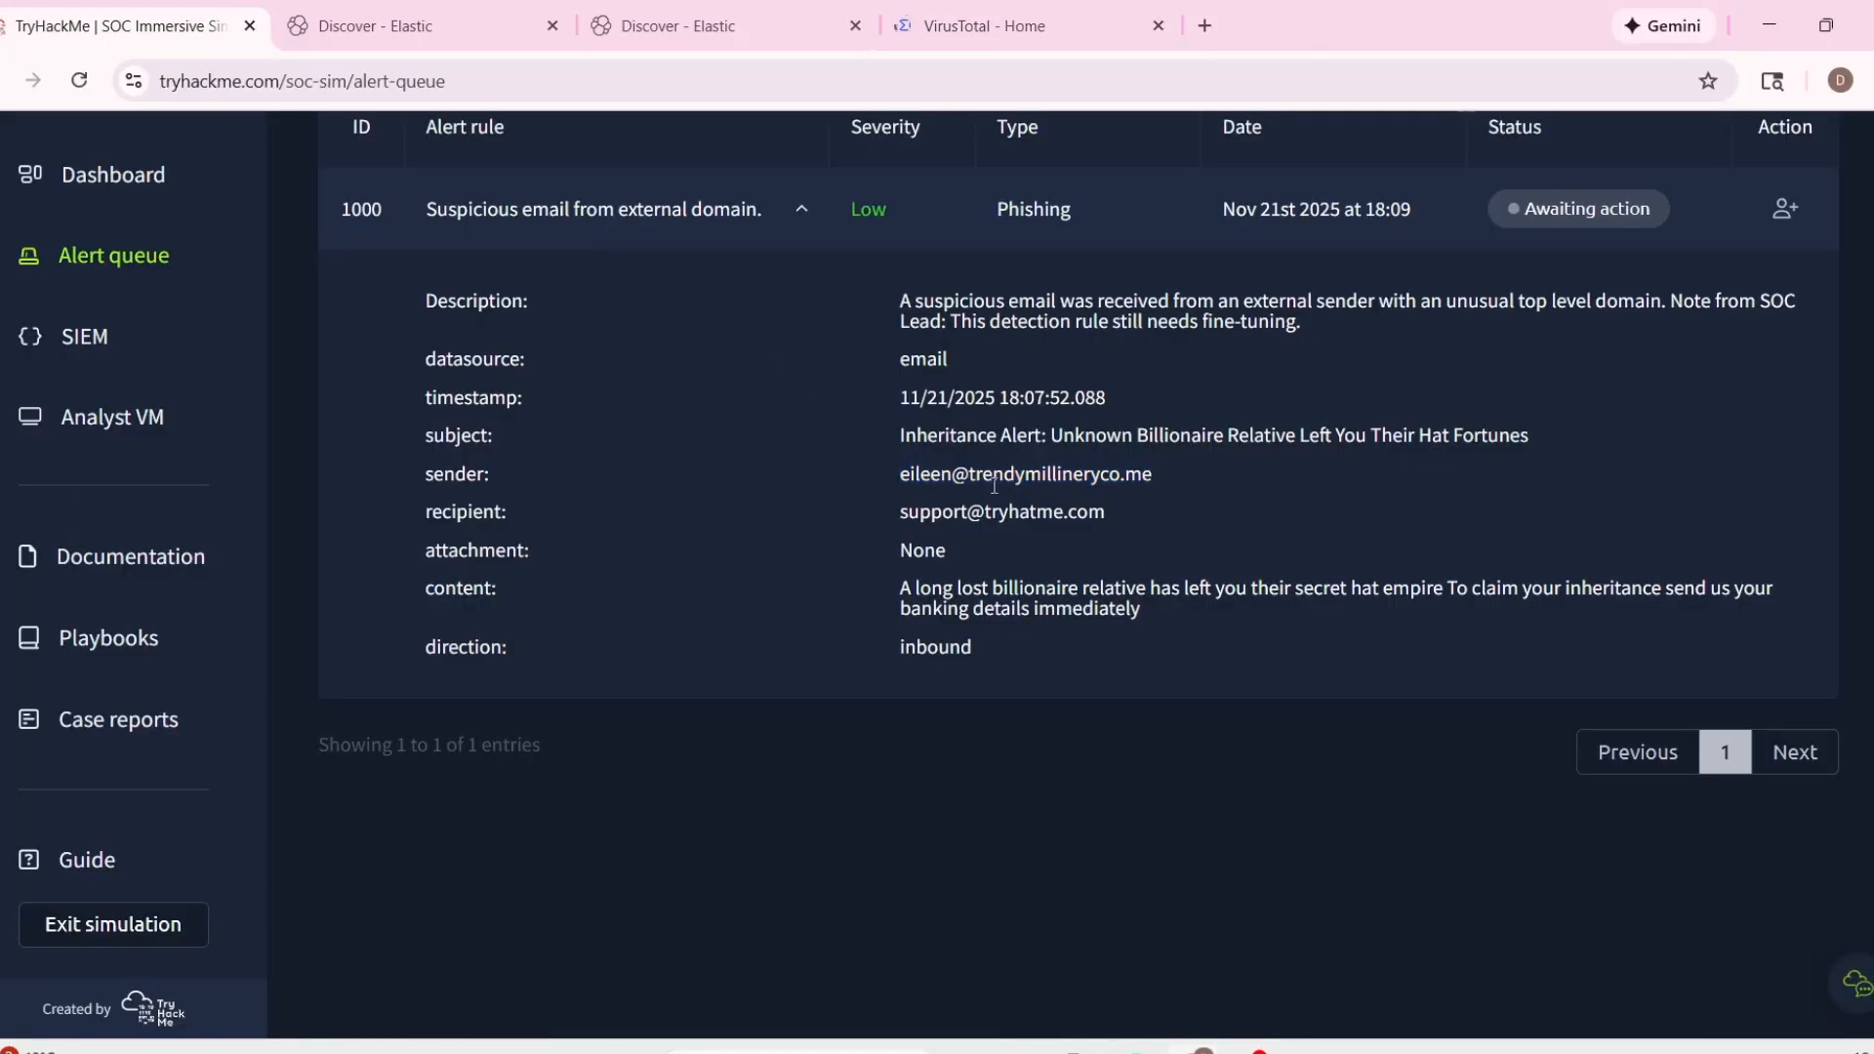
{"action": "left_click_drag", "start_coordinate": [971, 474], "coordinate": [1080, 470]}
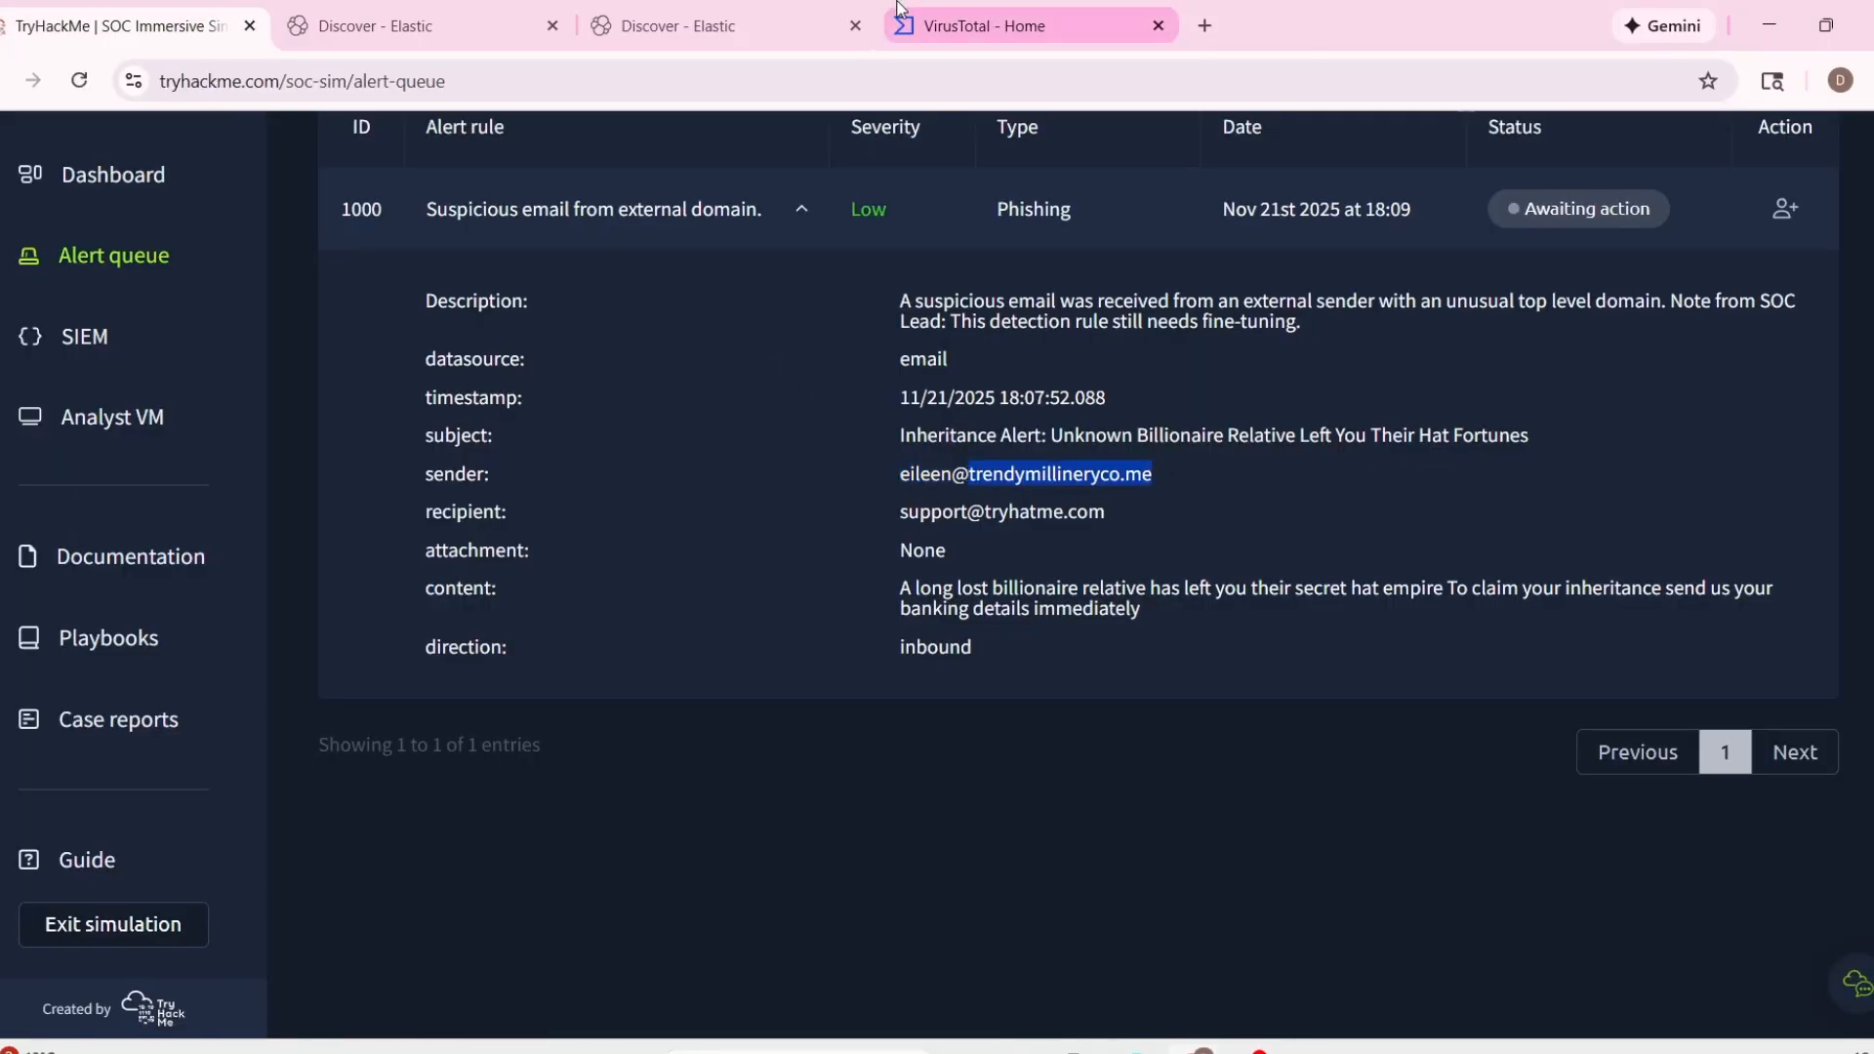
{"action": "left_click", "coordinate": [986, 26]}
{"action": "scroll", "coordinate": [908, 732], "scroll_direction": "down", "scroll_amount": 3}
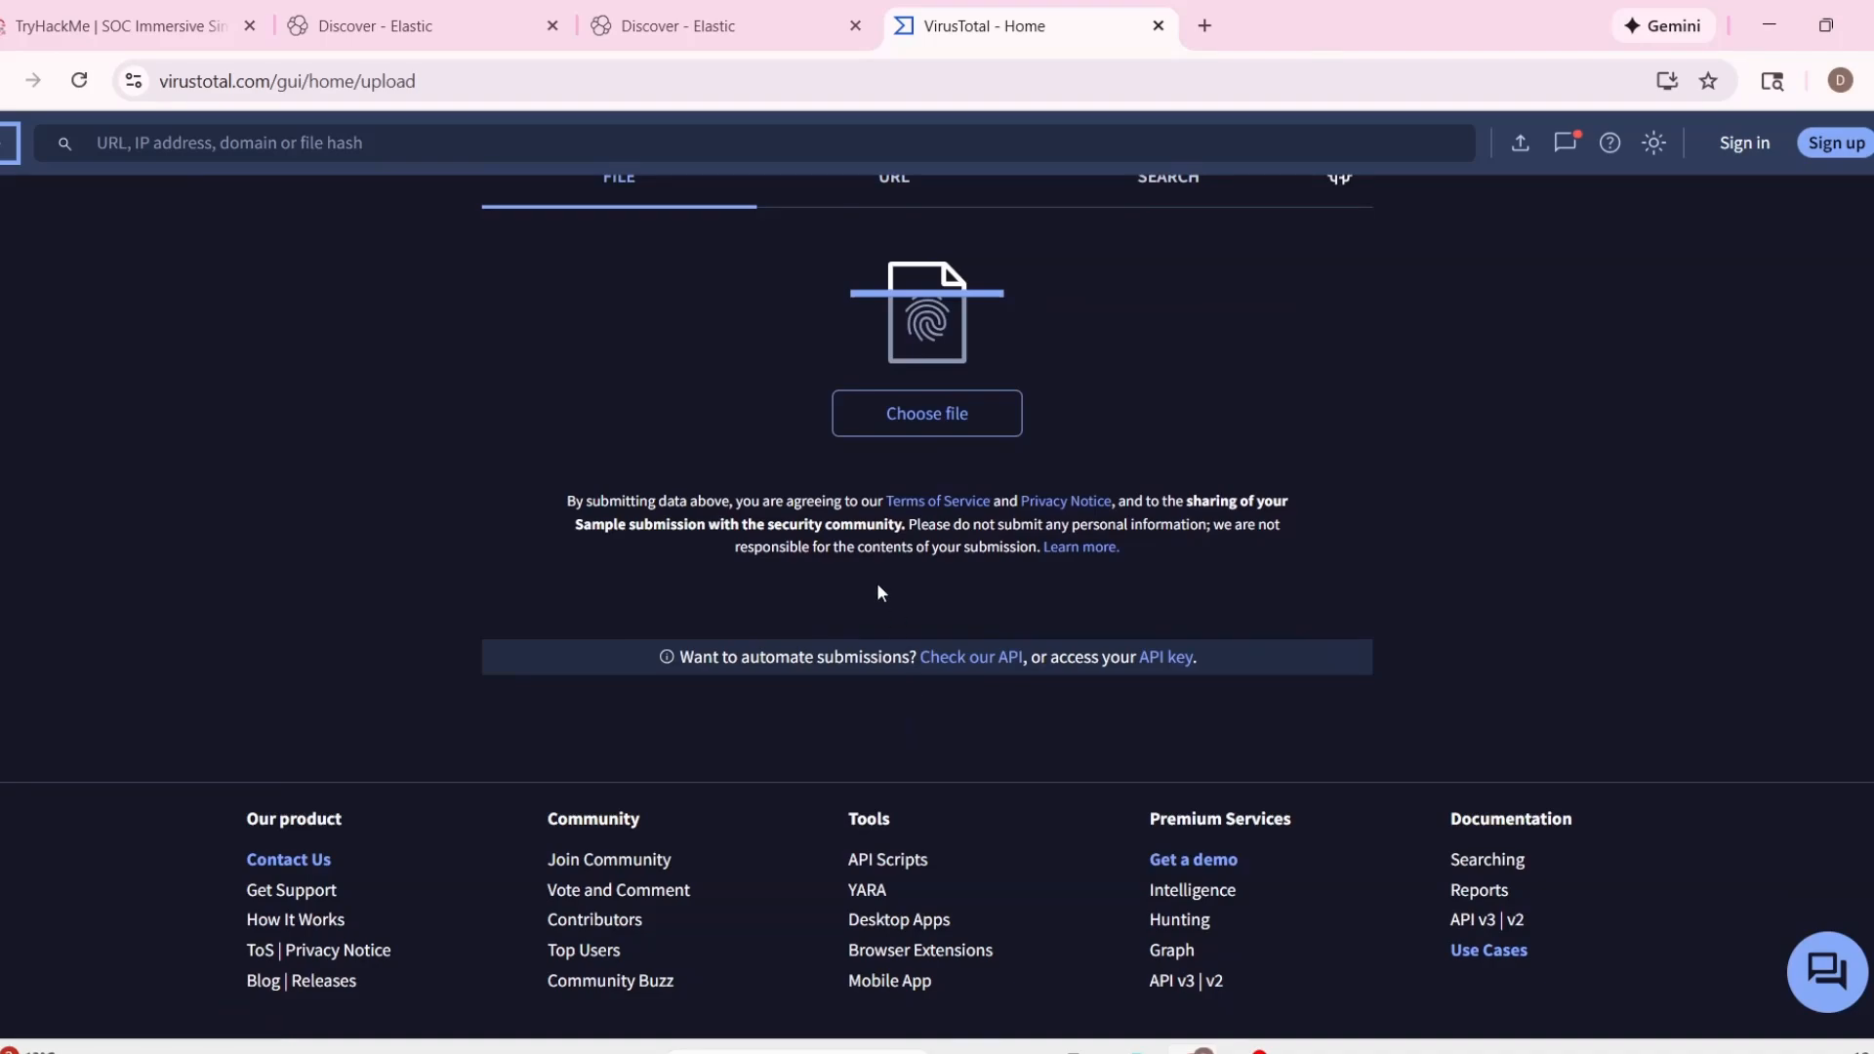
{"action": "scroll", "coordinate": [878, 590], "scroll_direction": "up", "scroll_amount": 2}
{"action": "left_click", "coordinate": [893, 439]}
{"action": "left_click", "coordinate": [862, 656]}
{"action": "left_click", "coordinate": [766, 719]}
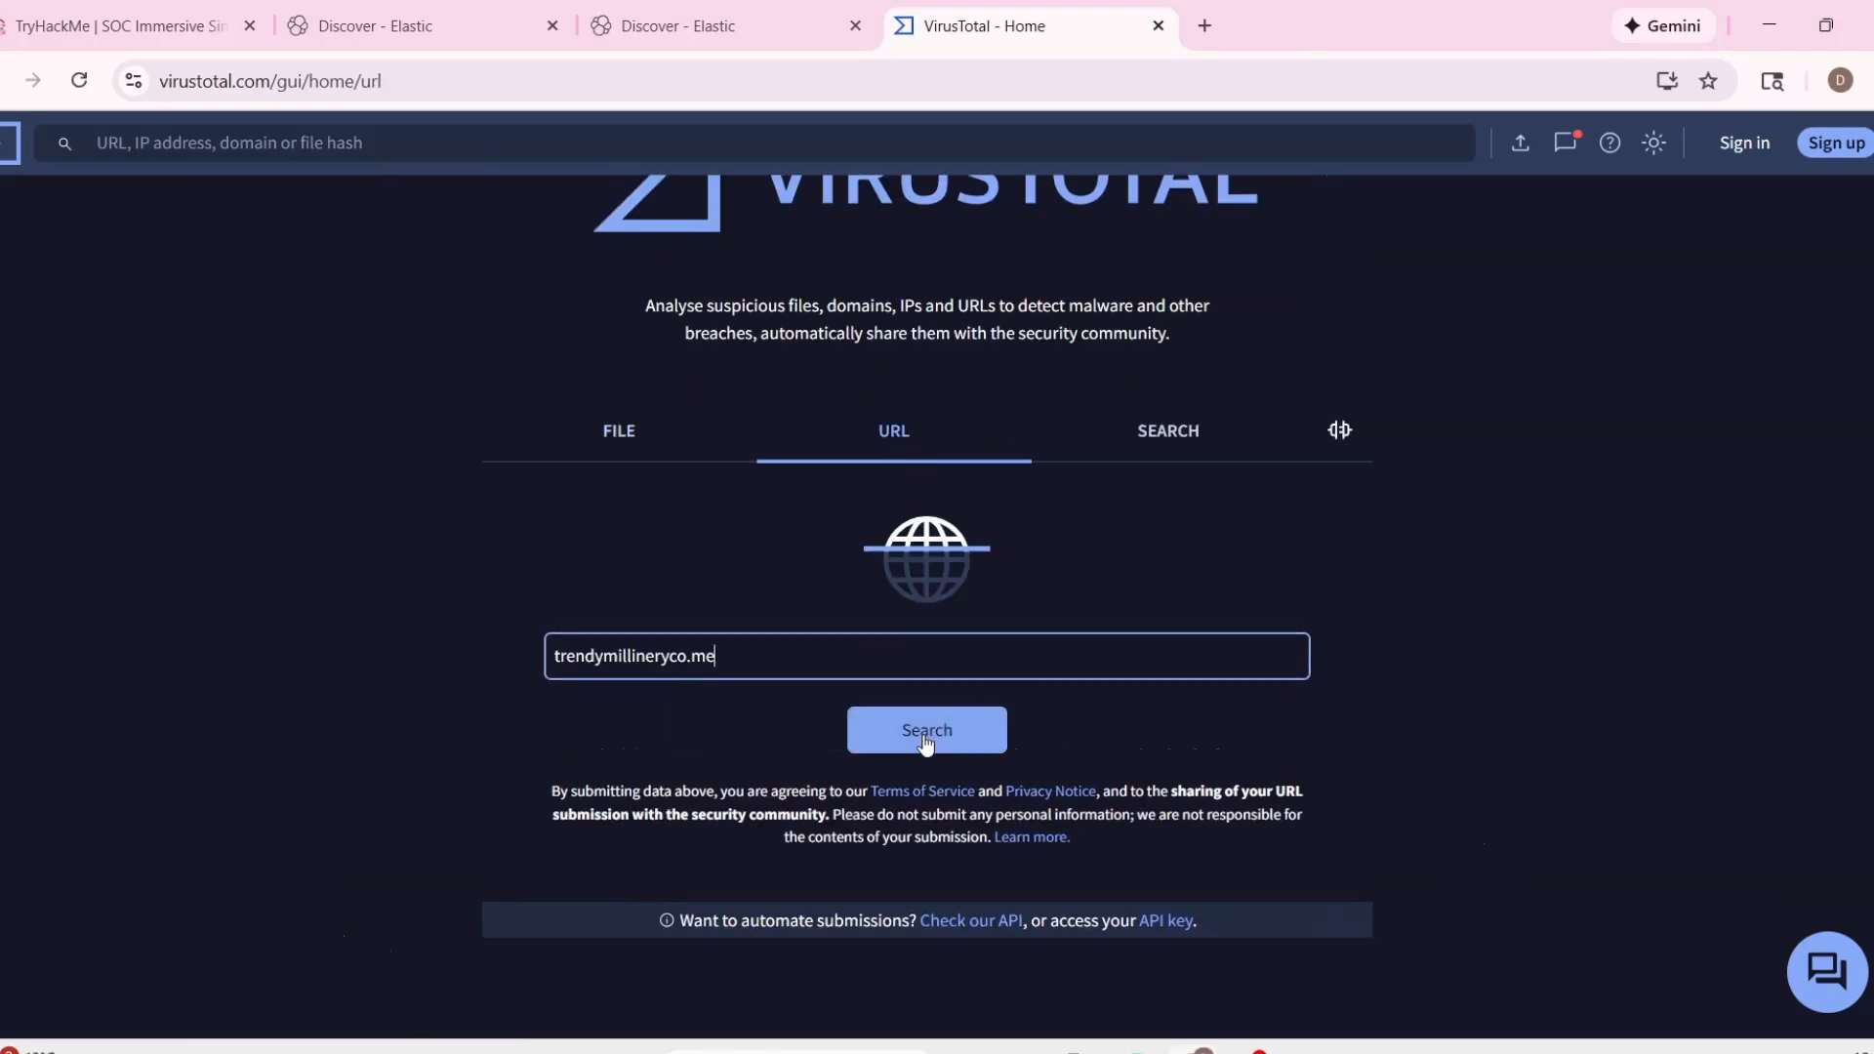
{"action": "left_click", "coordinate": [976, 737]}
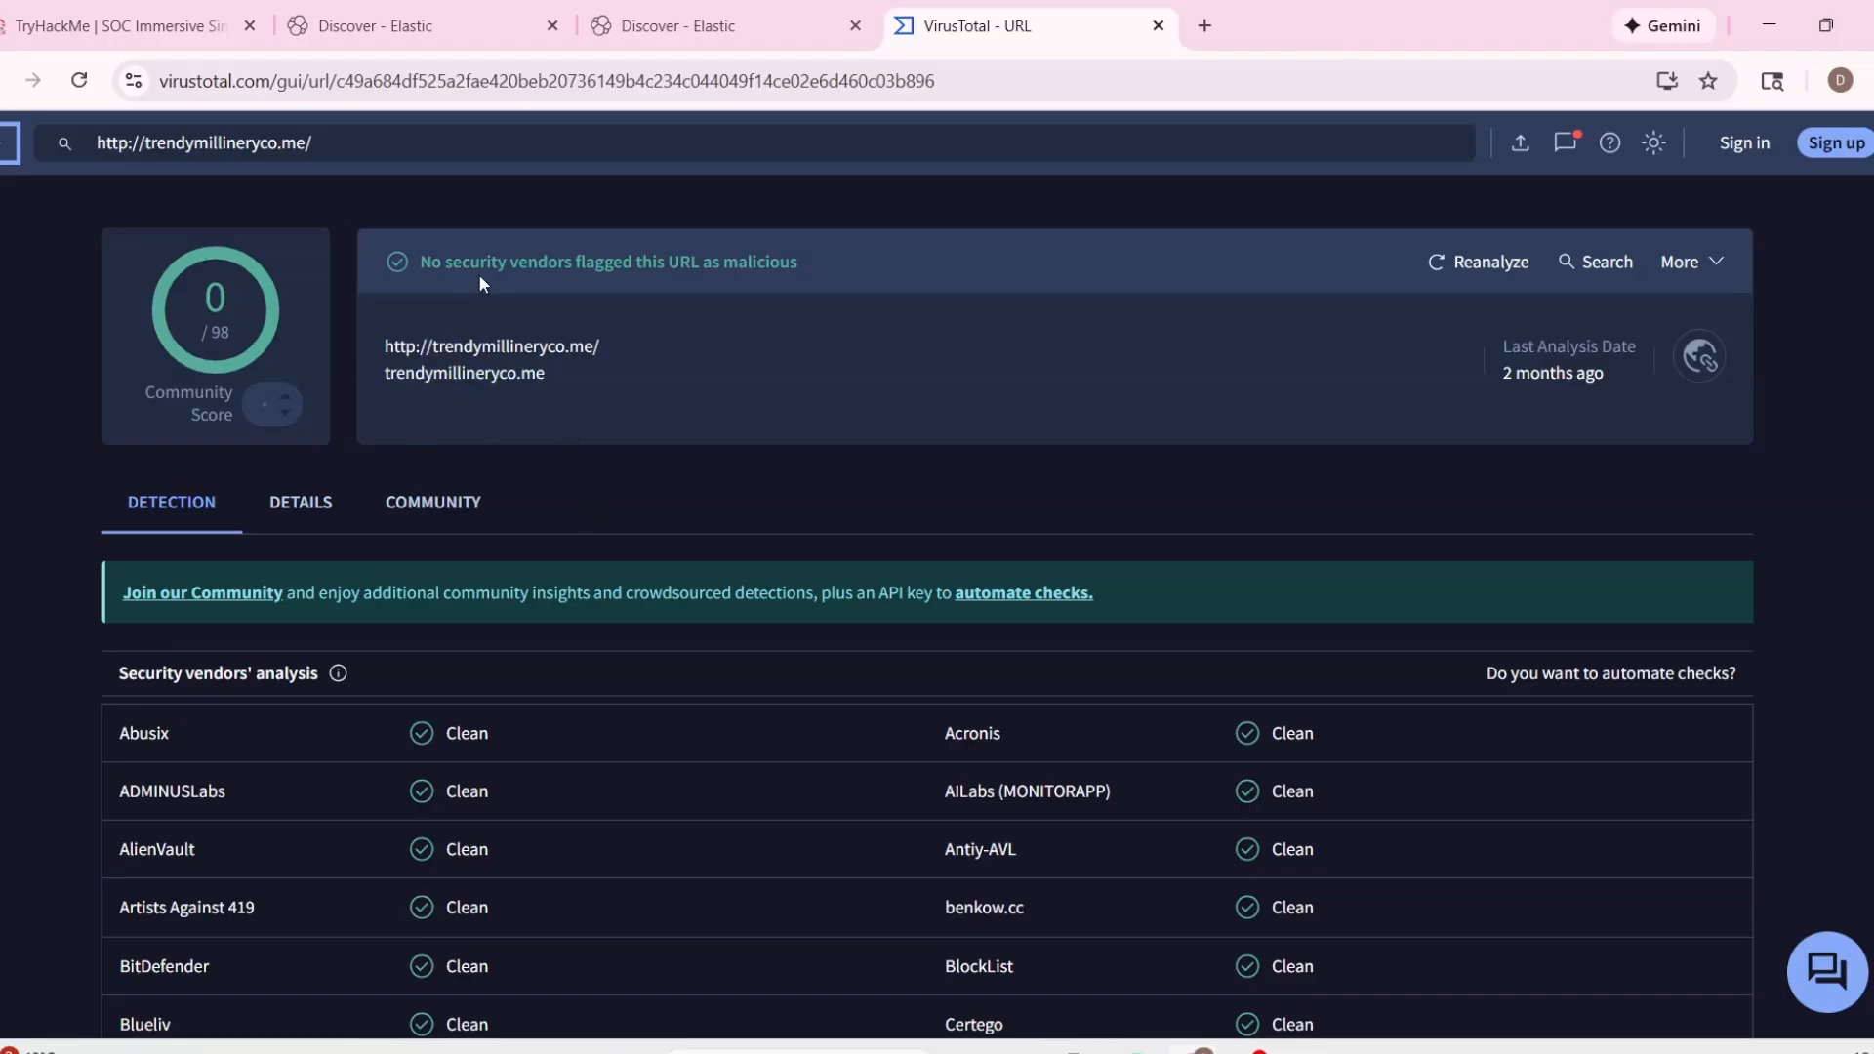
{"action": "scroll", "coordinate": [1171, 638], "scroll_direction": "down", "scroll_amount": 3}
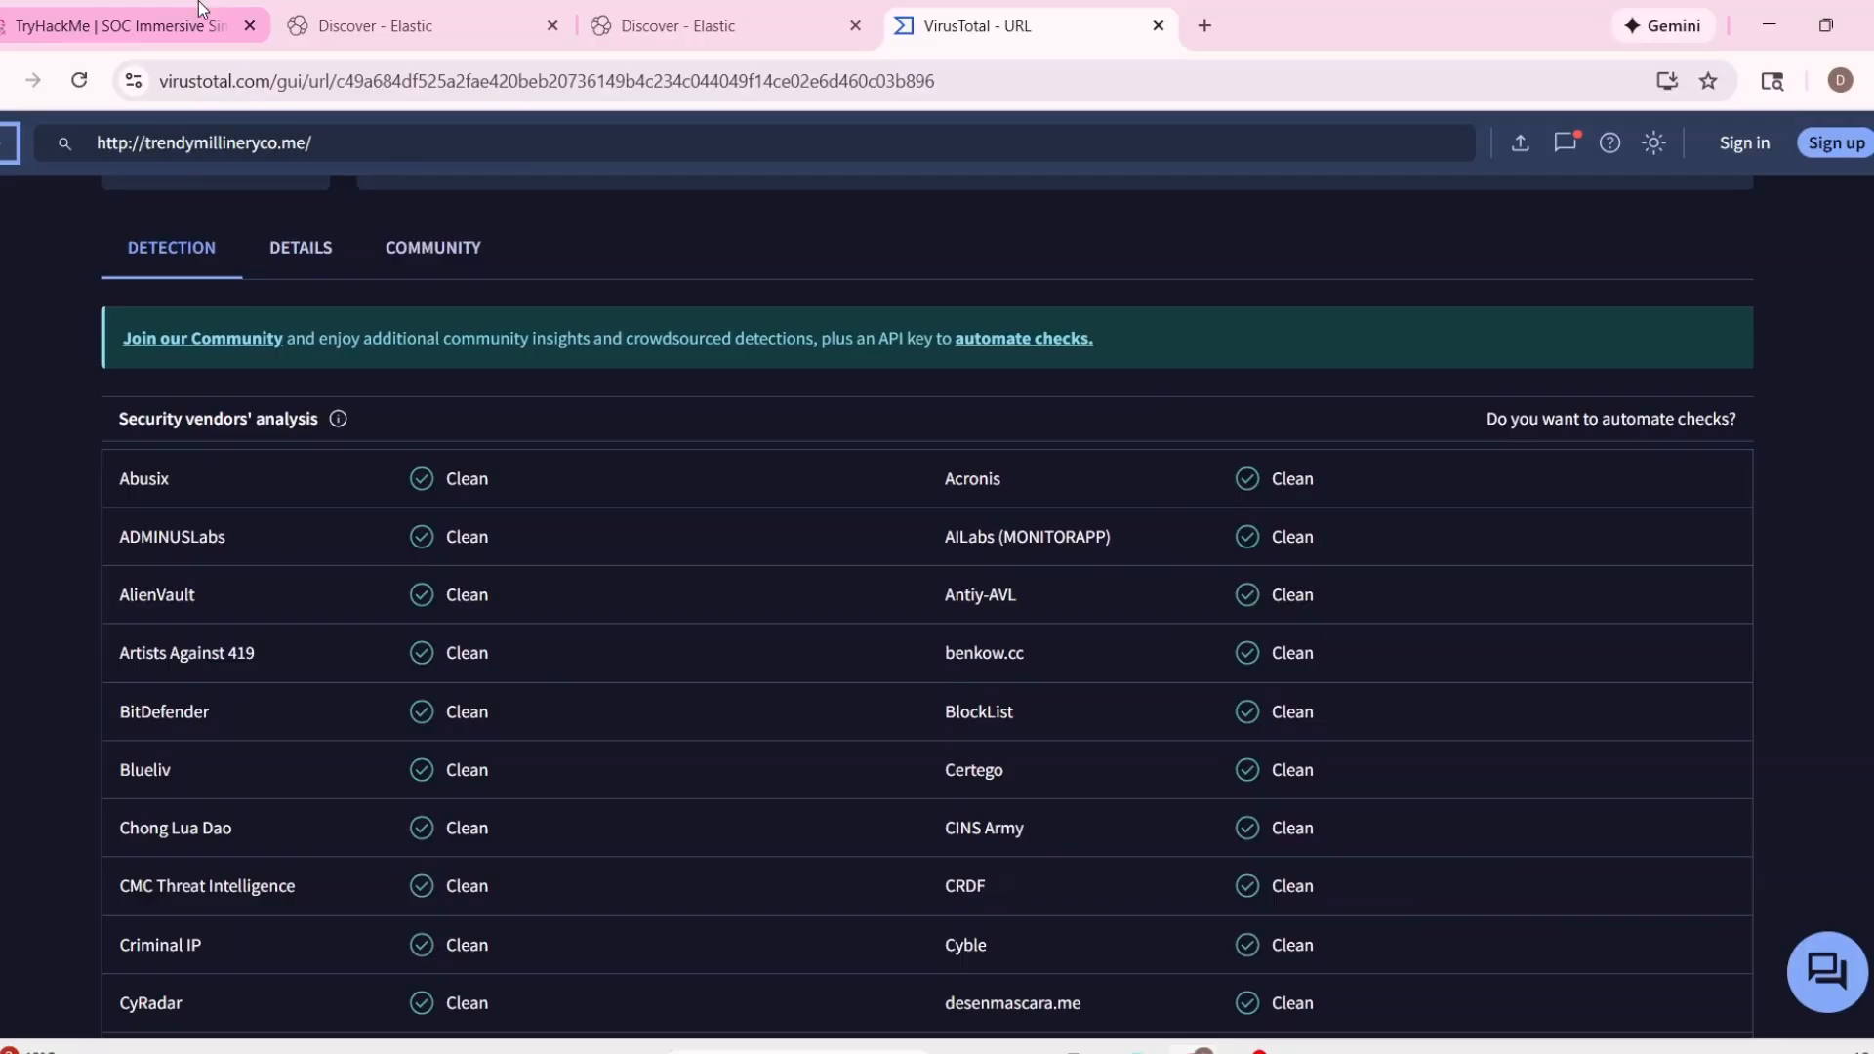
Return to the sender-filtered Discover tab and close the expanded email document.
{"action": "left_click", "coordinate": [127, 26]}
{"action": "scroll", "coordinate": [835, 605], "scroll_direction": "up", "scroll_amount": 3}
{"action": "left_click", "coordinate": [757, 11]}
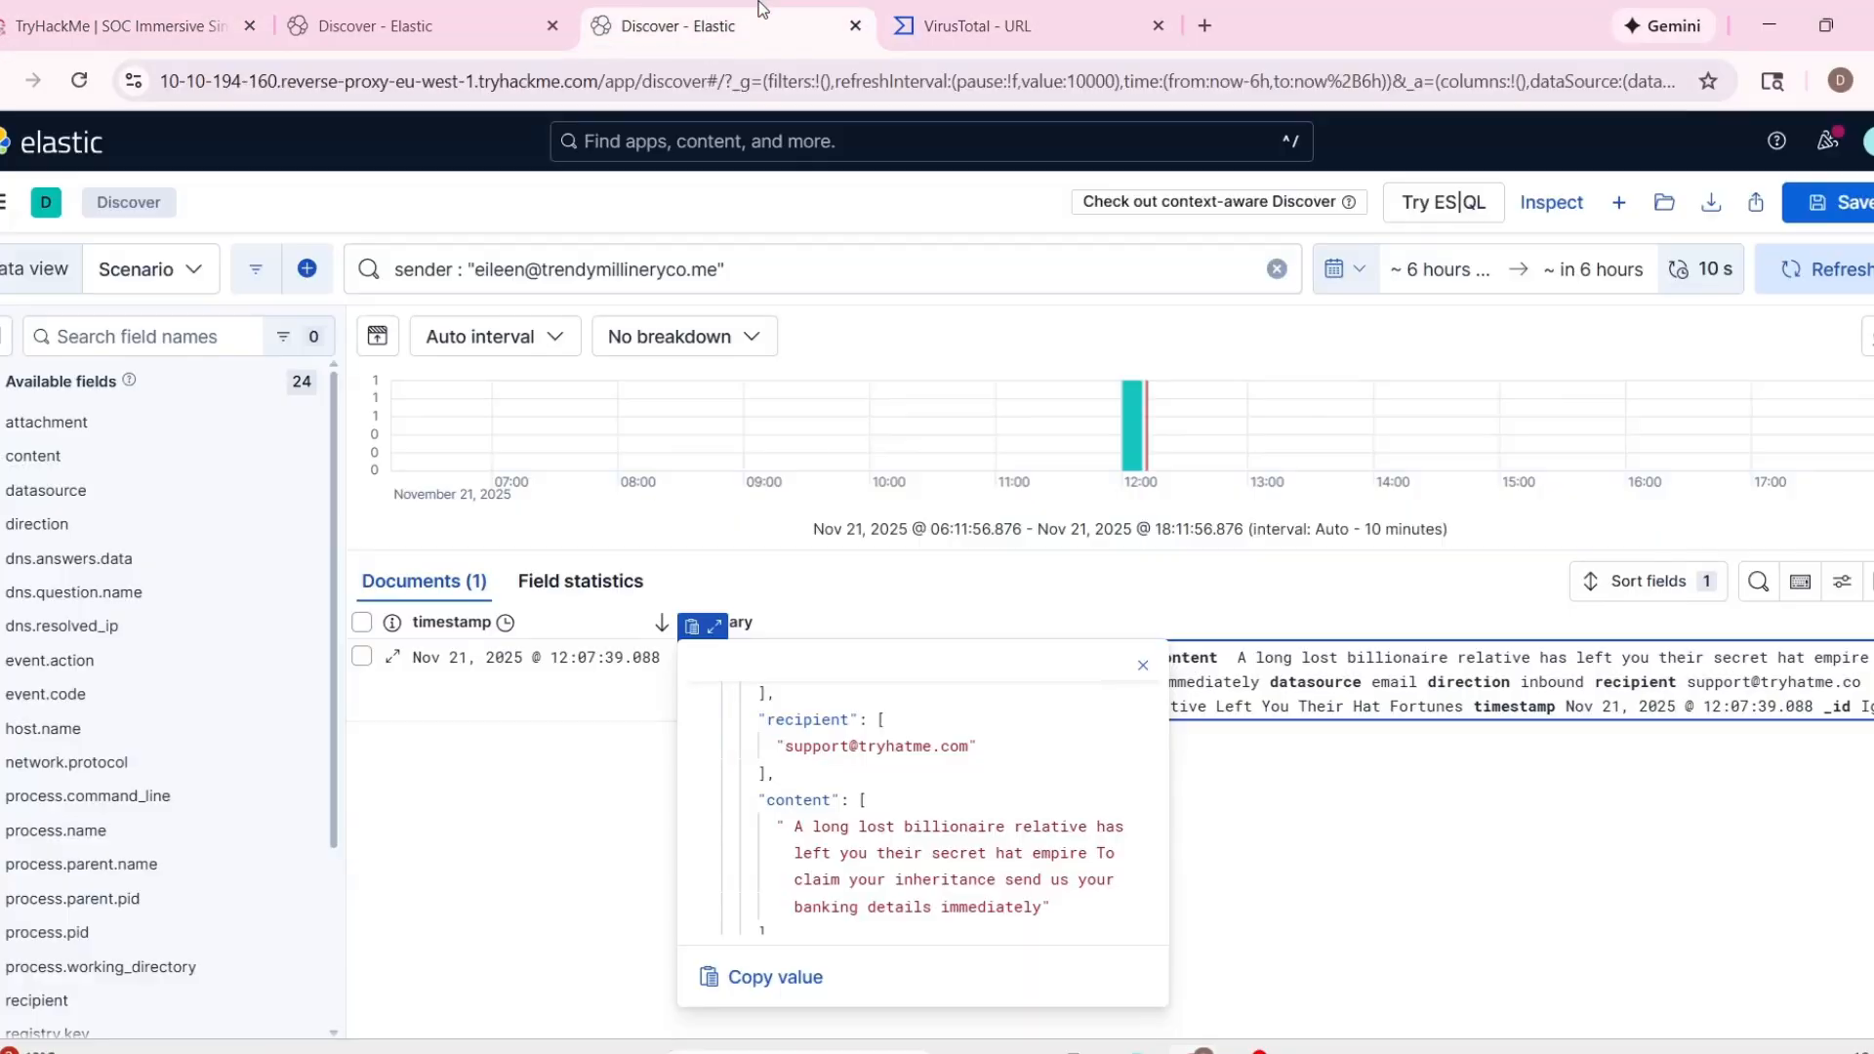
{"action": "left_click", "coordinate": [659, 761]}
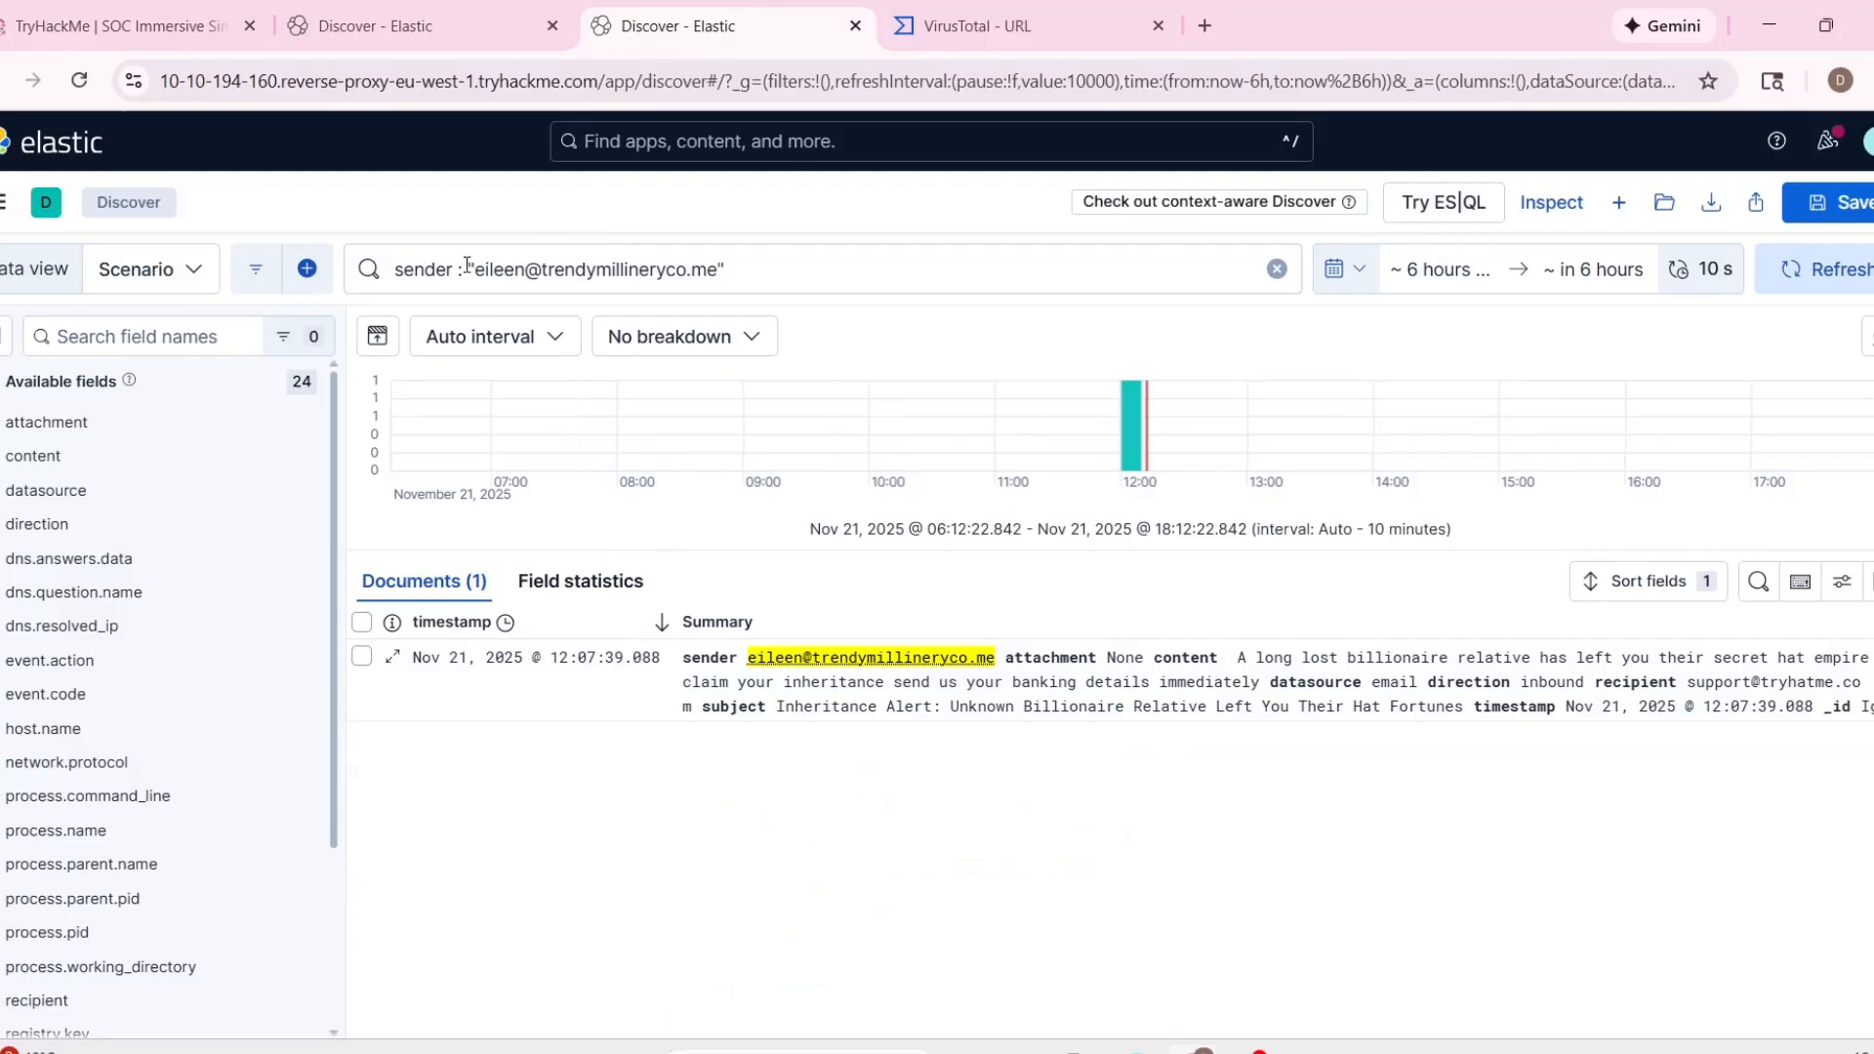
Open the company information in the TryHackMe documentation and examine the table of employees, roles, emails and logged-in hosts.
{"action": "key", "text": "ctrl+1"}
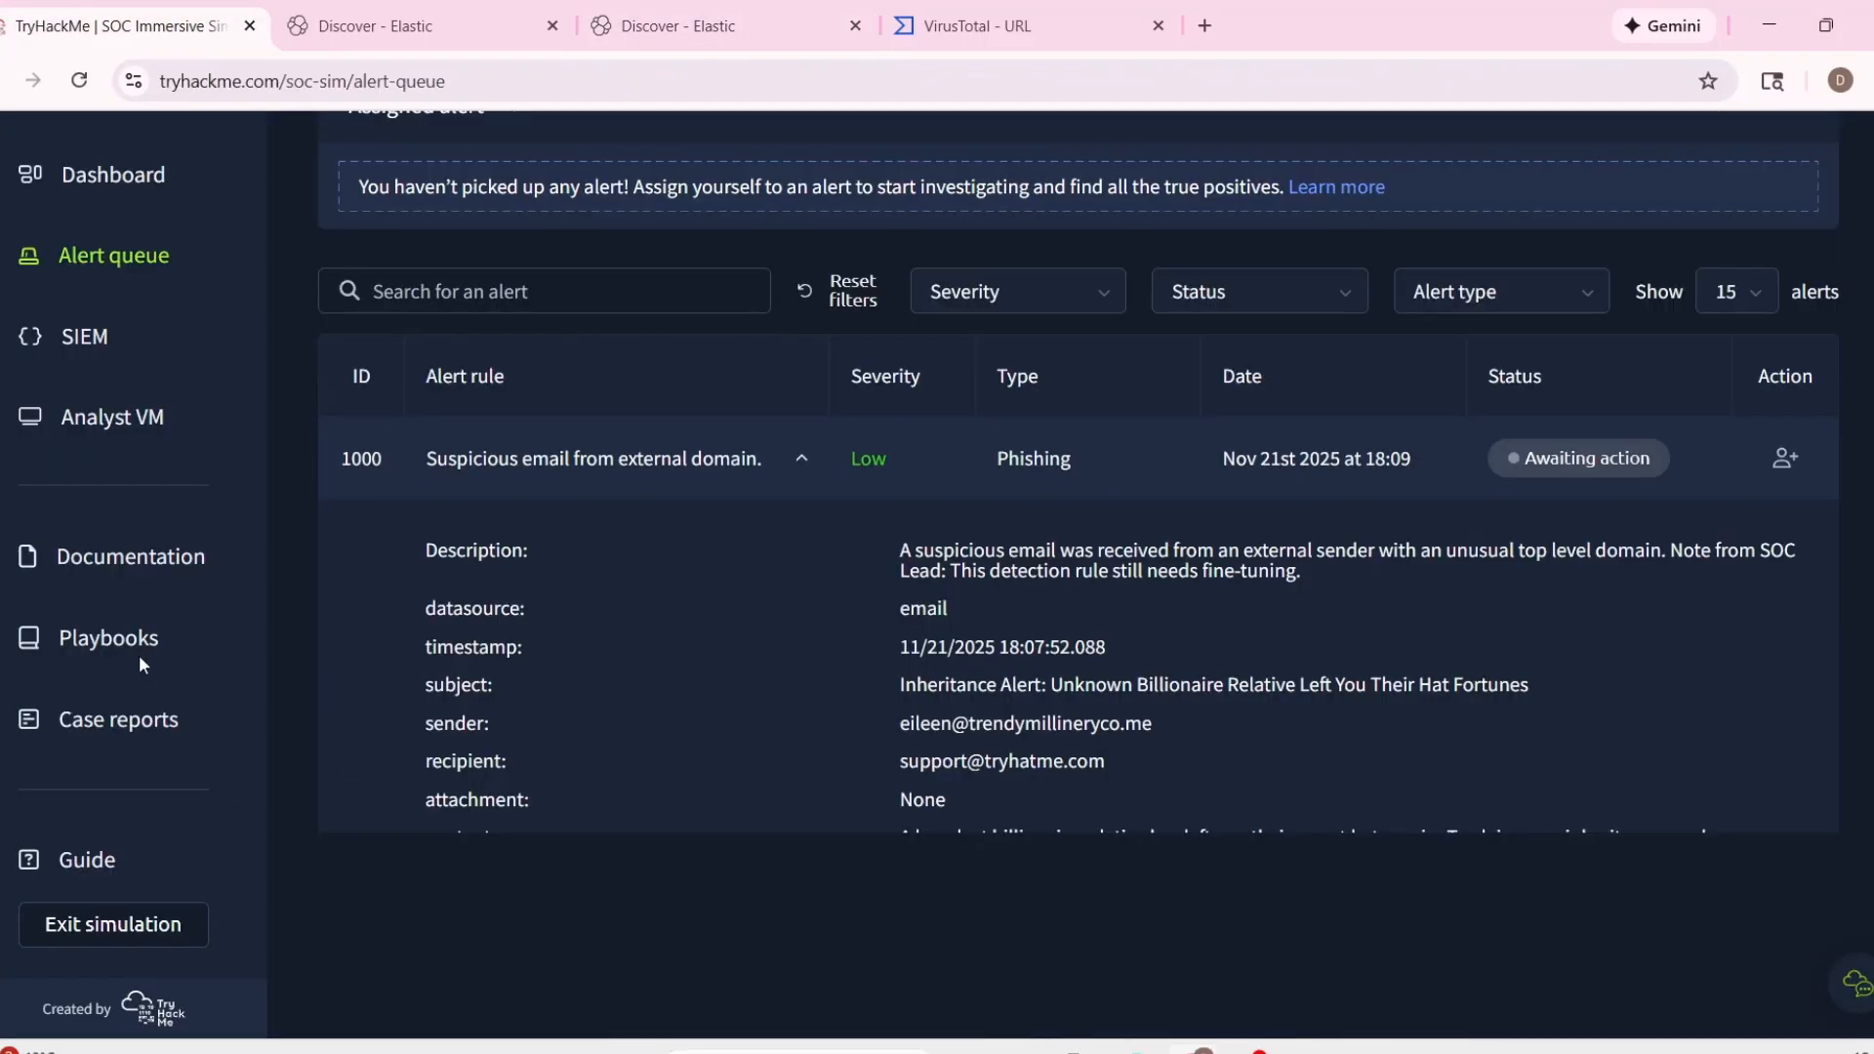
{"action": "left_click", "coordinate": [134, 556]}
{"action": "scroll", "coordinate": [736, 594], "scroll_direction": "down", "scroll_amount": 2}
{"action": "scroll", "coordinate": [757, 552], "scroll_direction": "up", "scroll_amount": 2}
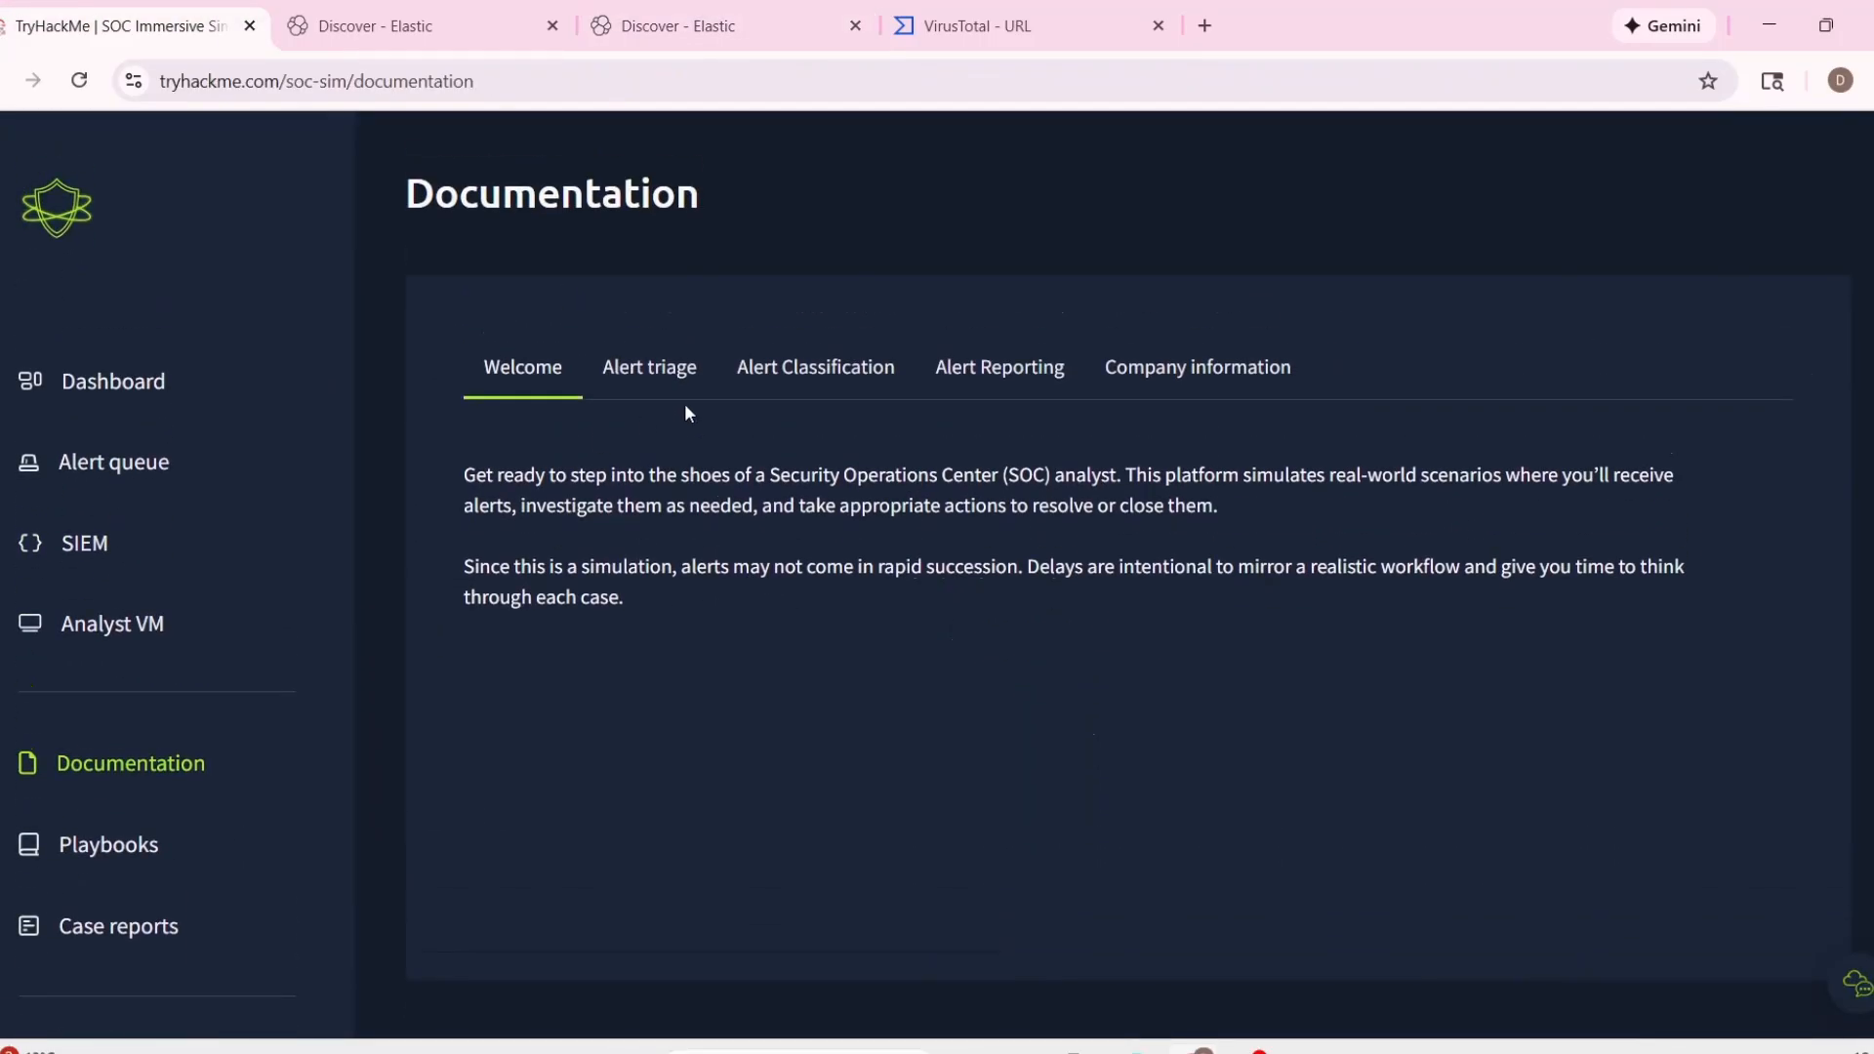
{"action": "left_click", "coordinate": [1024, 394]}
{"action": "scroll", "coordinate": [904, 730], "scroll_direction": "down", "scroll_amount": 3}
{"action": "left_click", "coordinate": [1159, 390]}
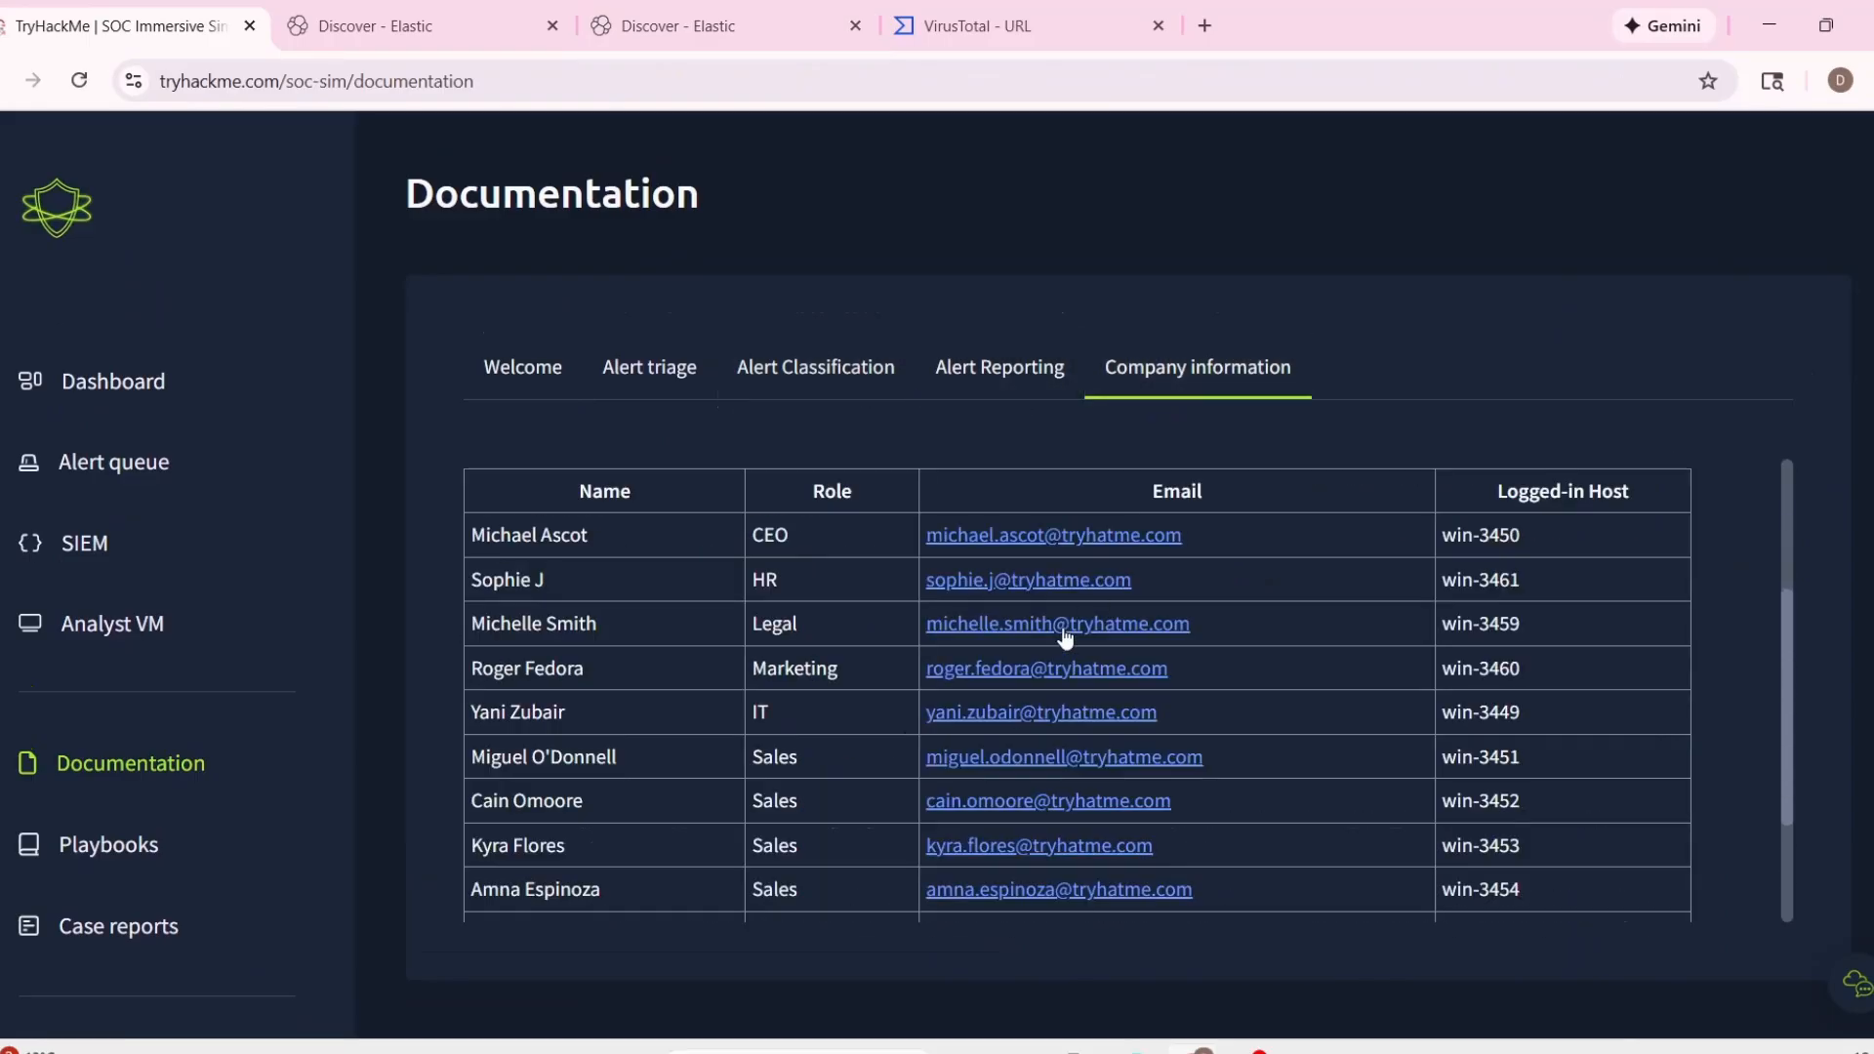
{"action": "scroll", "coordinate": [736, 607], "scroll_direction": "down", "scroll_amount": 2}
{"action": "scroll", "coordinate": [736, 607], "scroll_direction": "up", "scroll_amount": 2}
{"action": "scroll", "coordinate": [647, 594], "scroll_direction": "down", "scroll_amount": 2}
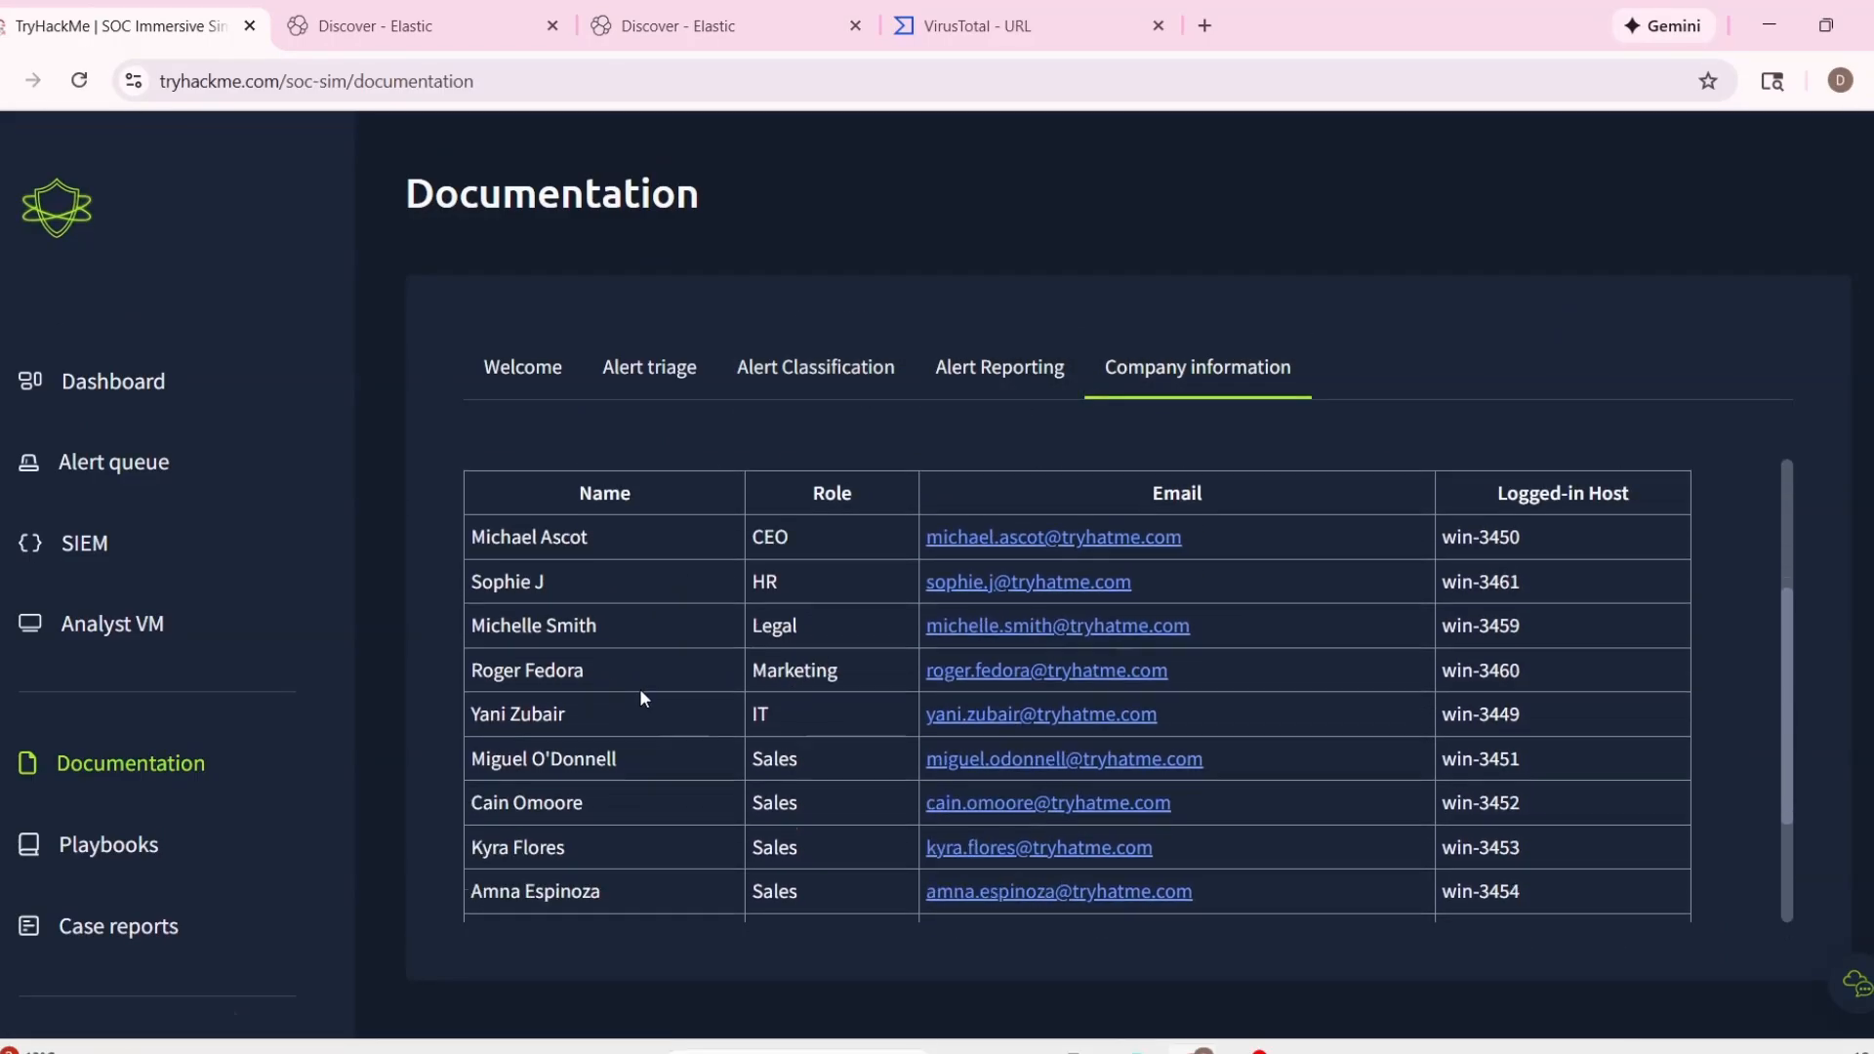
{"action": "scroll", "coordinate": [763, 689], "scroll_direction": "down", "scroll_amount": 1}
Compare the recipient address in the first Discover tab with the employee email addresses in the company information table.
{"action": "left_click", "coordinate": [430, 27]}
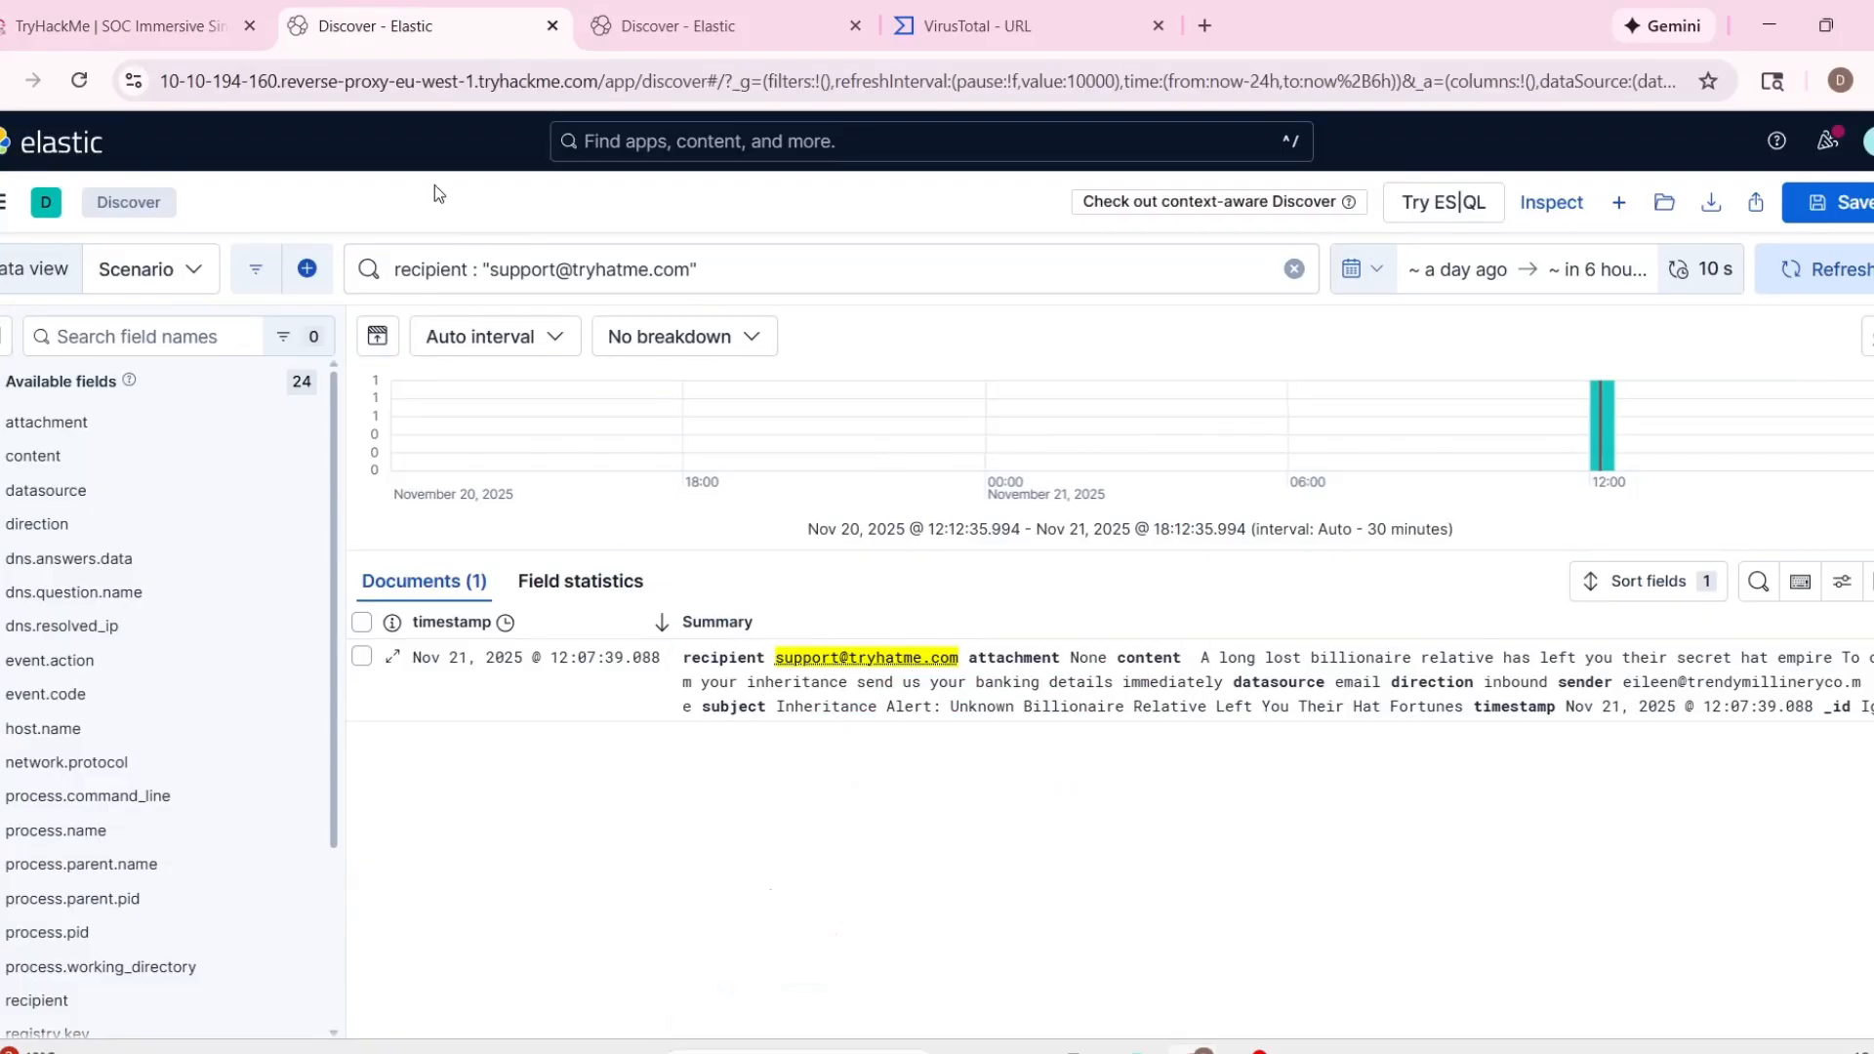
{"action": "left_click", "coordinate": [127, 25]}
{"action": "scroll", "coordinate": [916, 777], "scroll_direction": "down", "scroll_amount": 2}
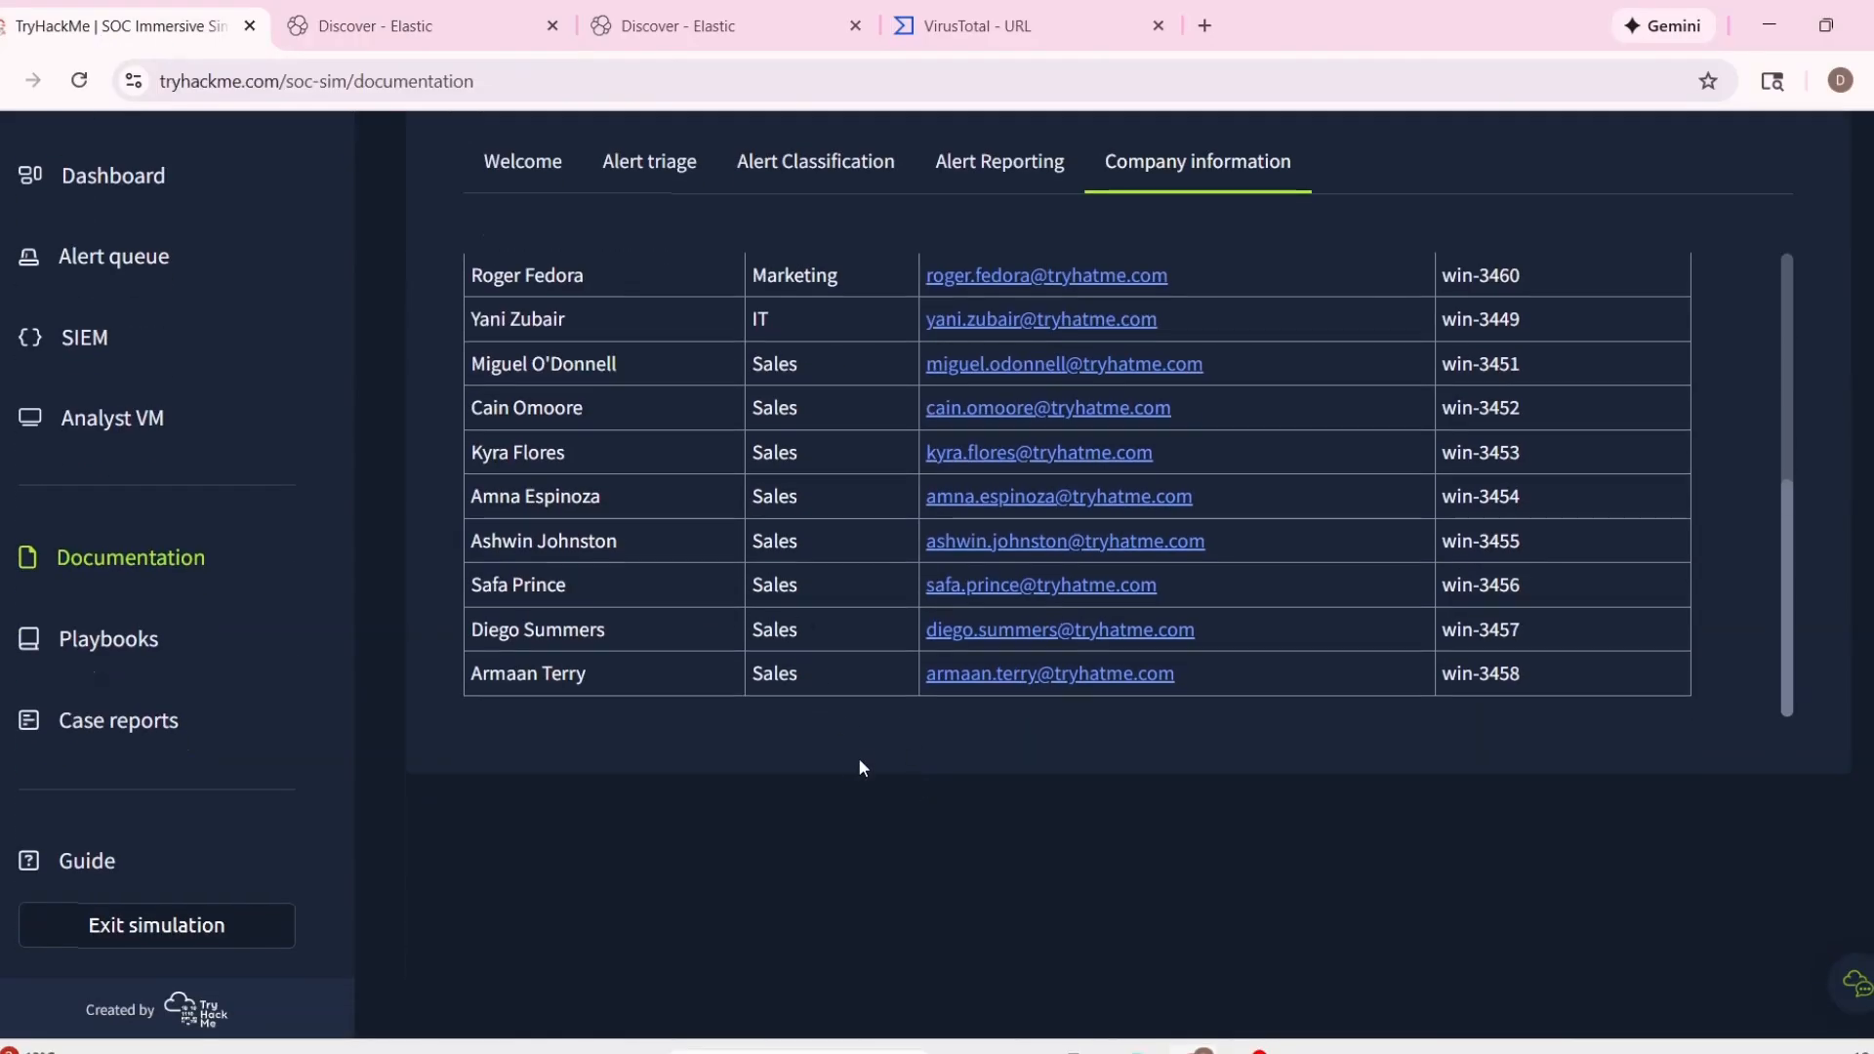
{"action": "scroll", "coordinate": [858, 758], "scroll_direction": "up", "scroll_amount": 5}
{"action": "scroll", "coordinate": [761, 747], "scroll_direction": "down", "scroll_amount": 4}
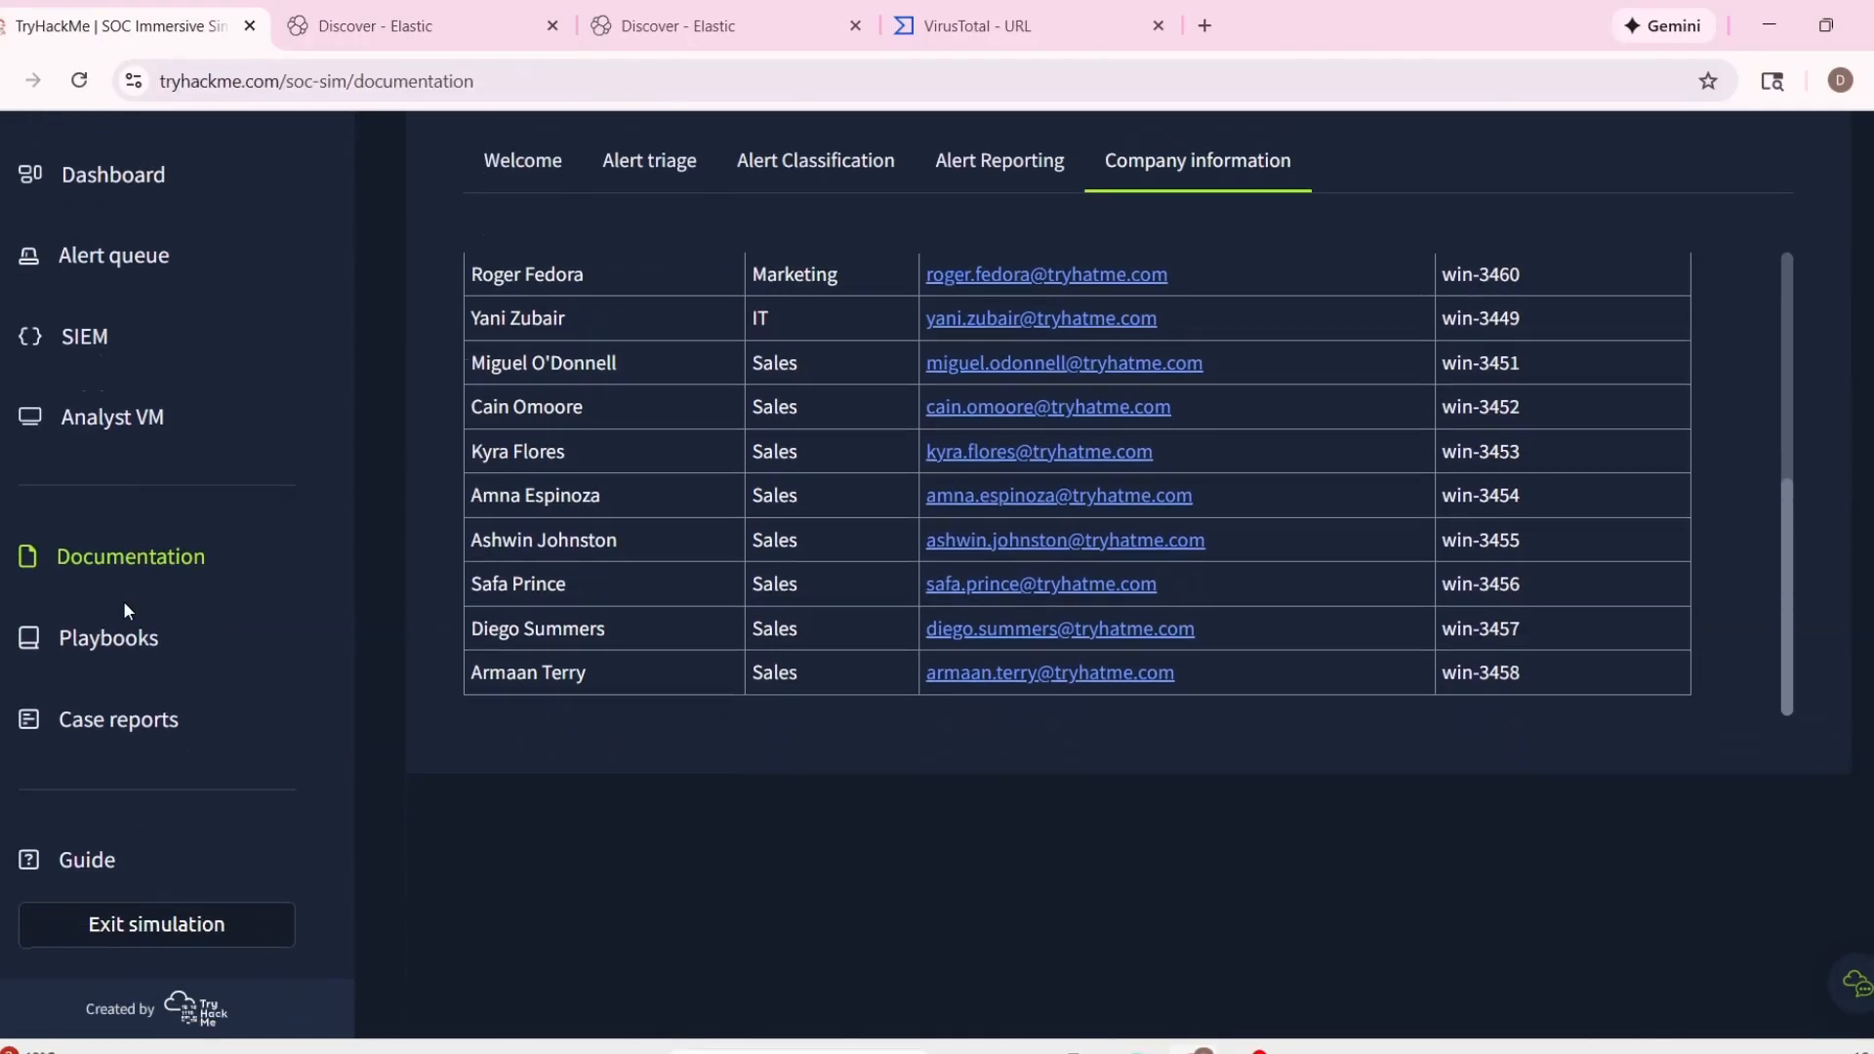
{"action": "scroll", "coordinate": [95, 389], "scroll_direction": "up", "scroll_amount": 2}
Take ownership of alert 1000 in the TryHackMe alert queue.
{"action": "left_click", "coordinate": [98, 460]}
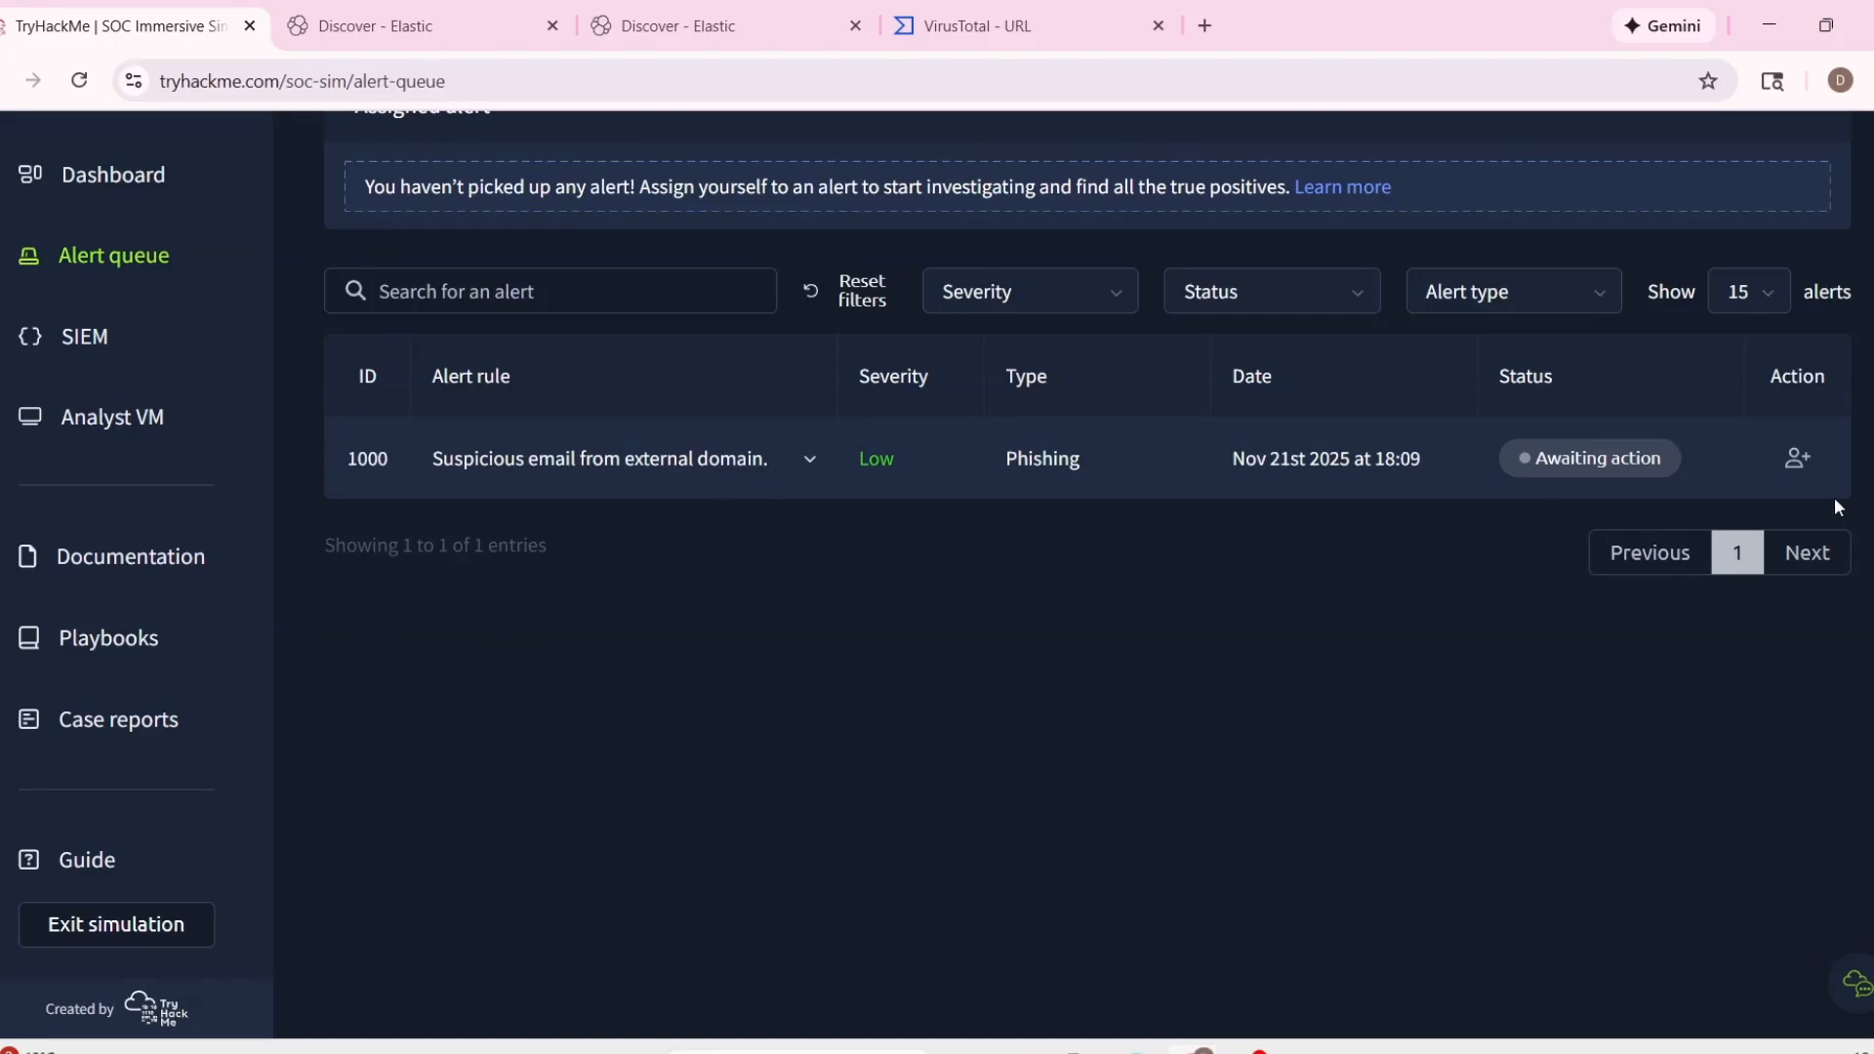
{"action": "scroll", "coordinate": [958, 612], "scroll_direction": "up", "scroll_amount": 2}
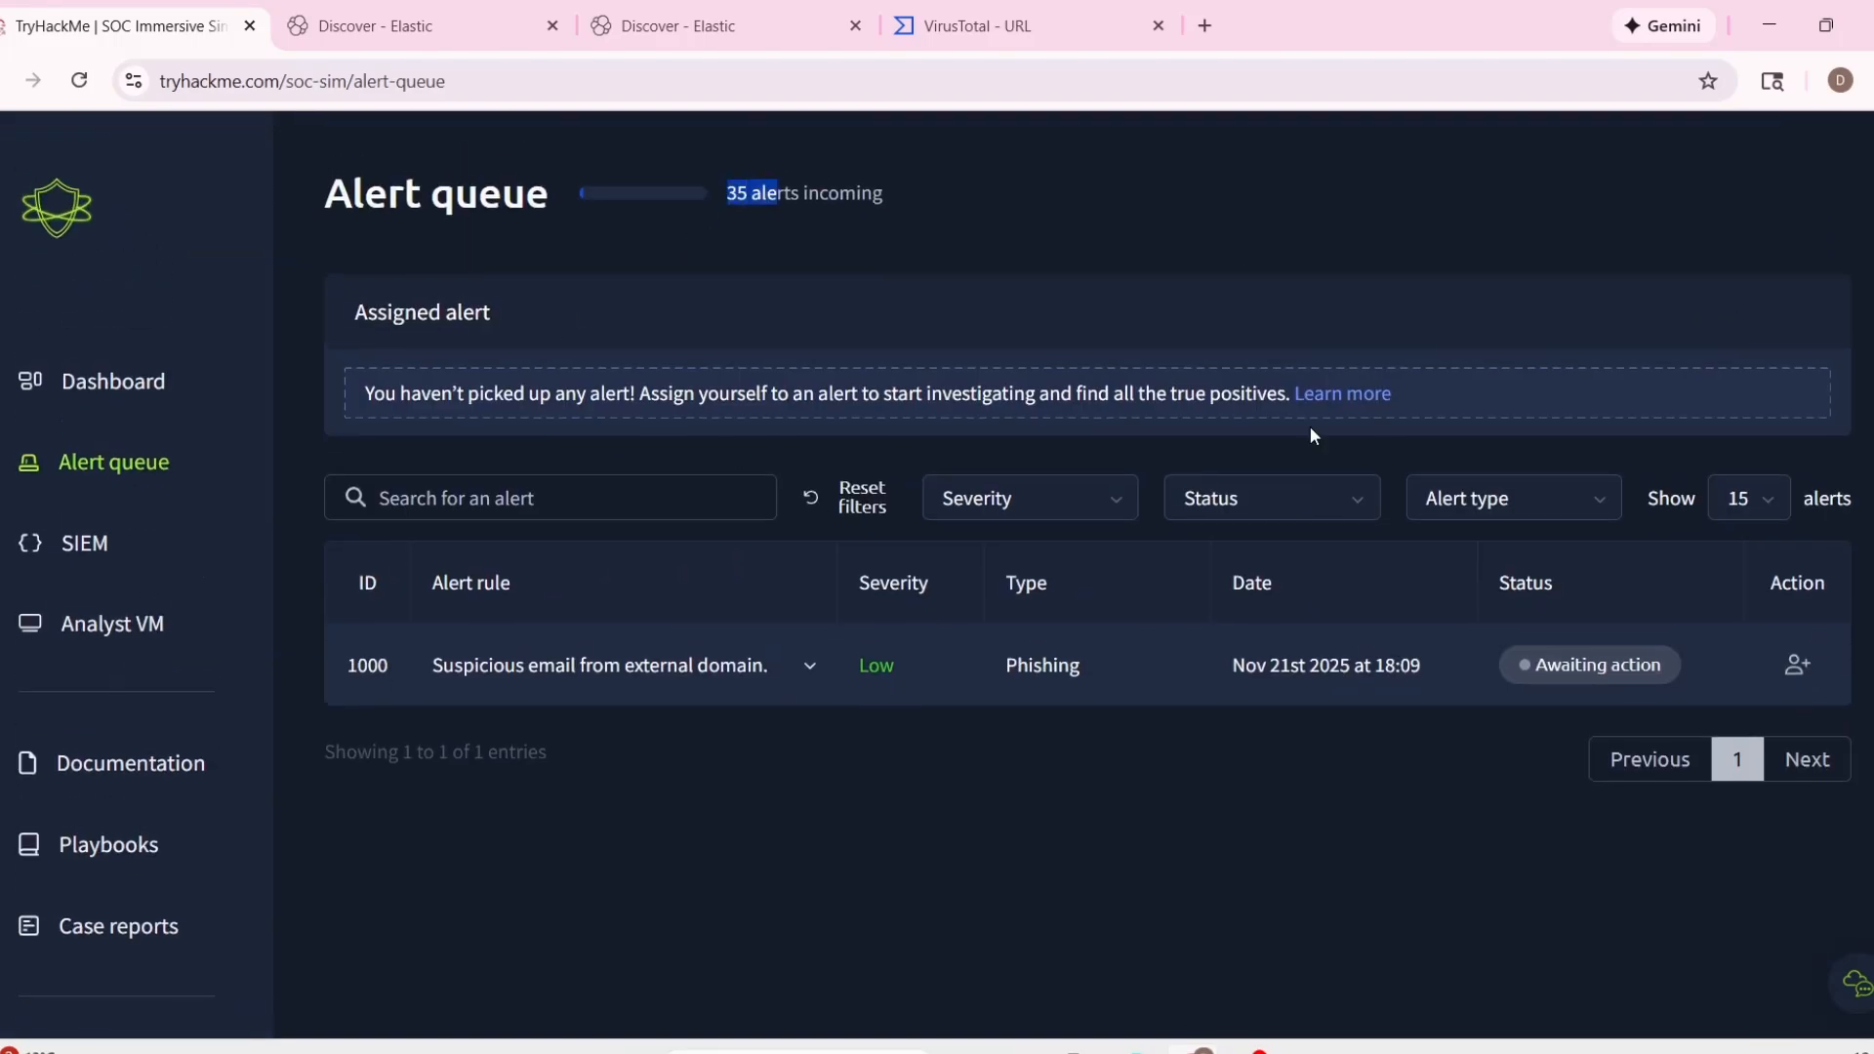
{"action": "left_click", "coordinate": [1587, 693]}
{"action": "left_click", "coordinate": [1796, 665]}
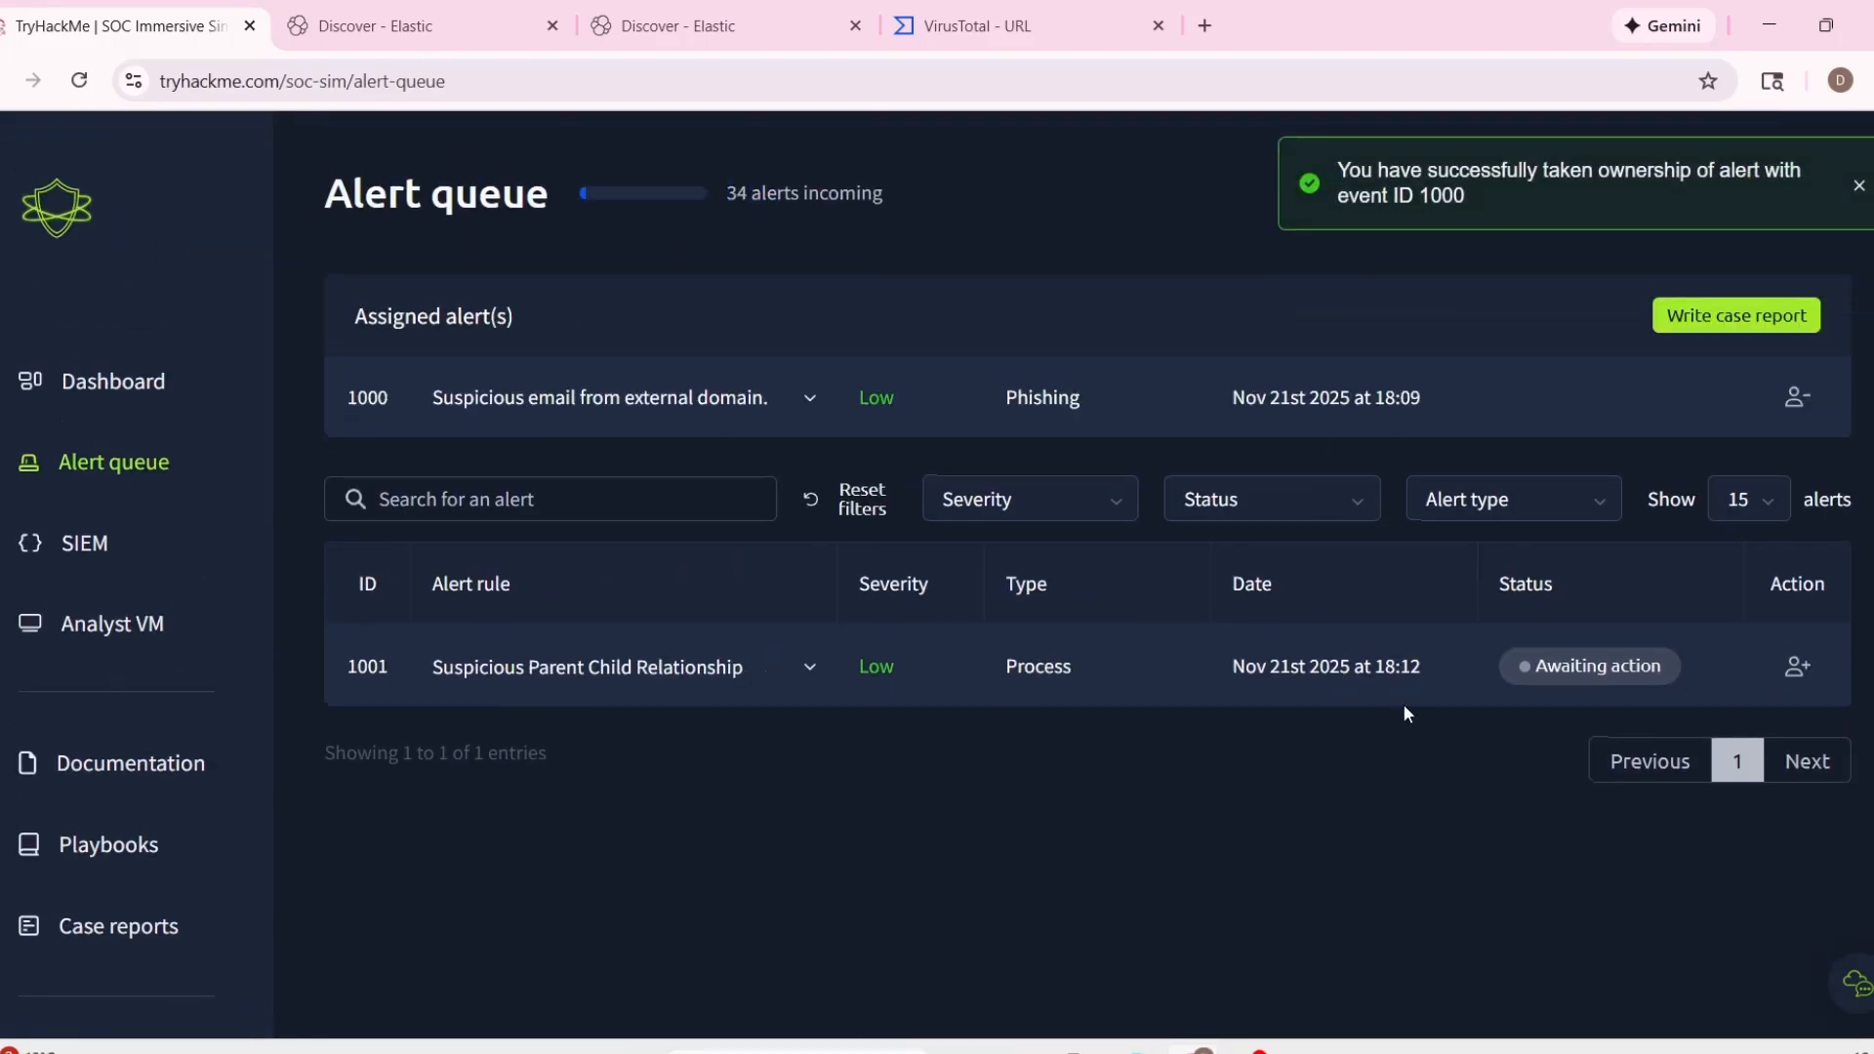
Start a case report for alert 1000 classified as a false positive and open its alert details.
{"action": "left_click", "coordinate": [1743, 319]}
{"action": "left_click", "coordinate": [967, 597]}
{"action": "left_click", "coordinate": [1053, 695]}
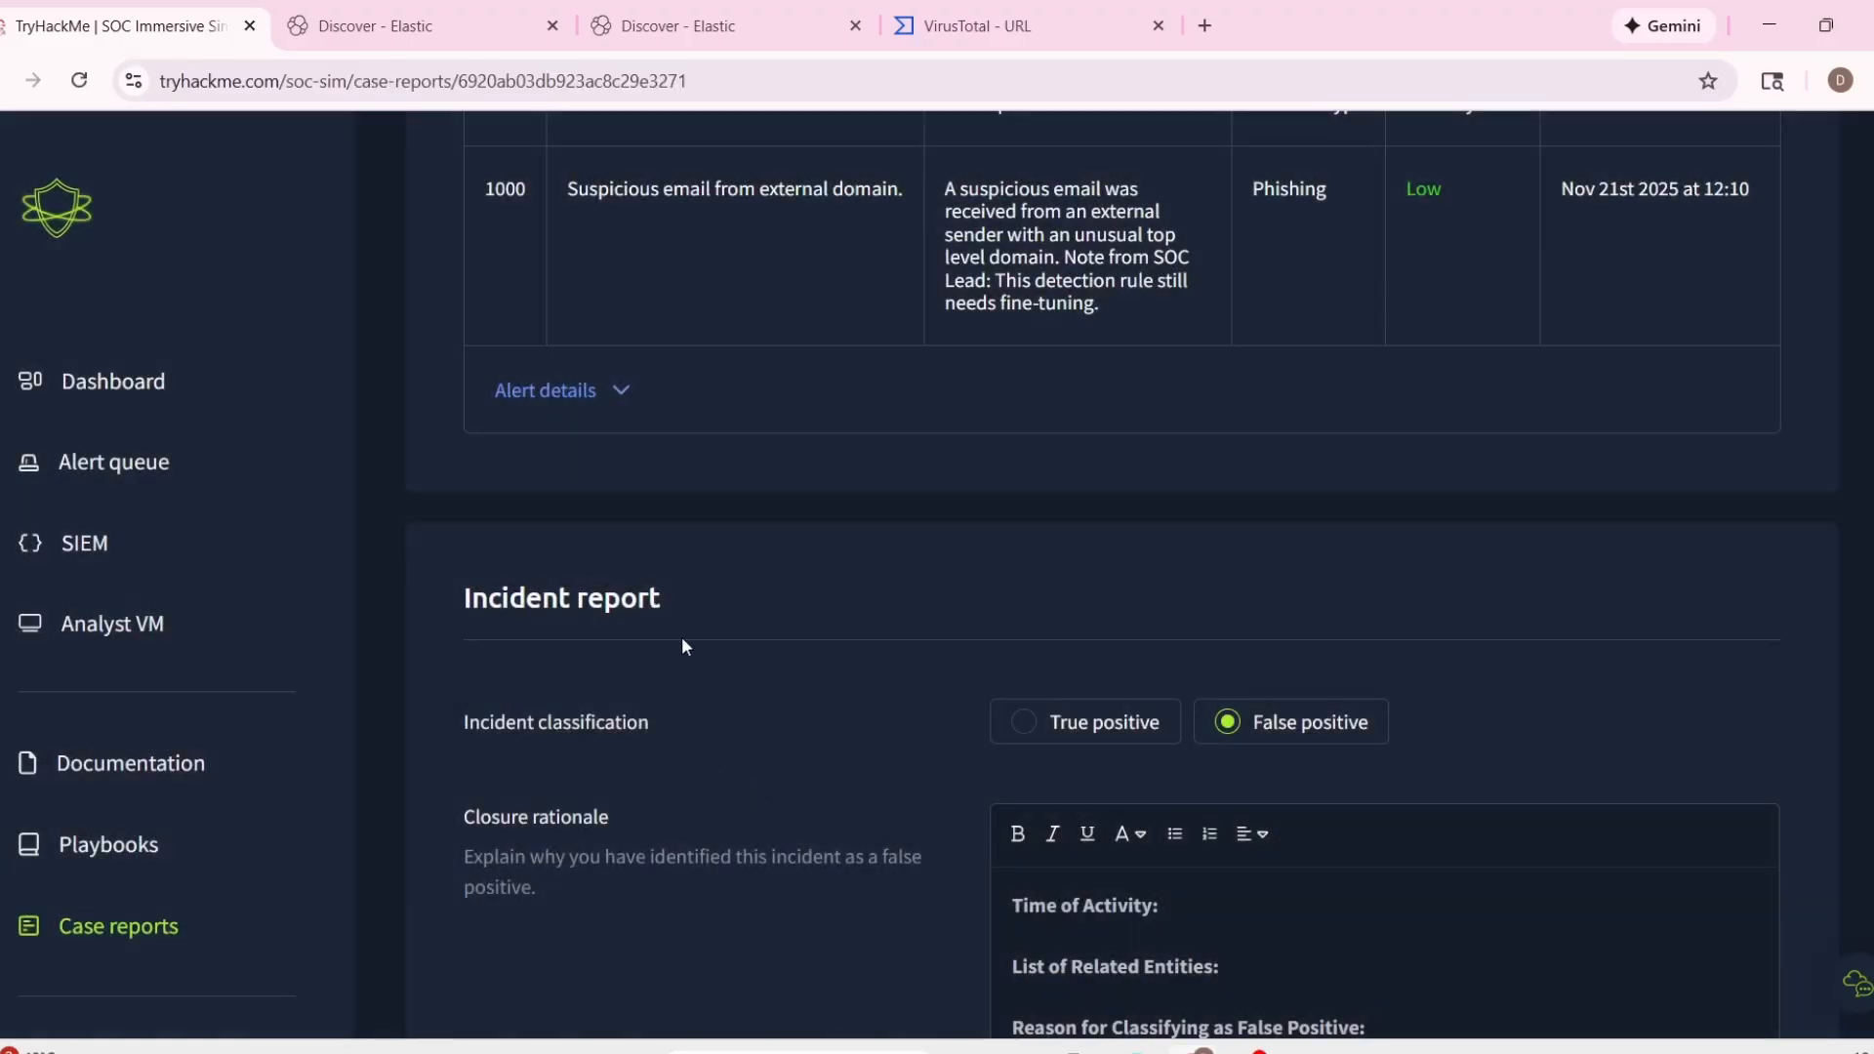
{"action": "left_click", "coordinate": [636, 396]}
Expand the email document in the recipient-filtered Discover tab and review its sender, recipient and message content for the case report.
{"action": "left_click", "coordinate": [699, 26]}
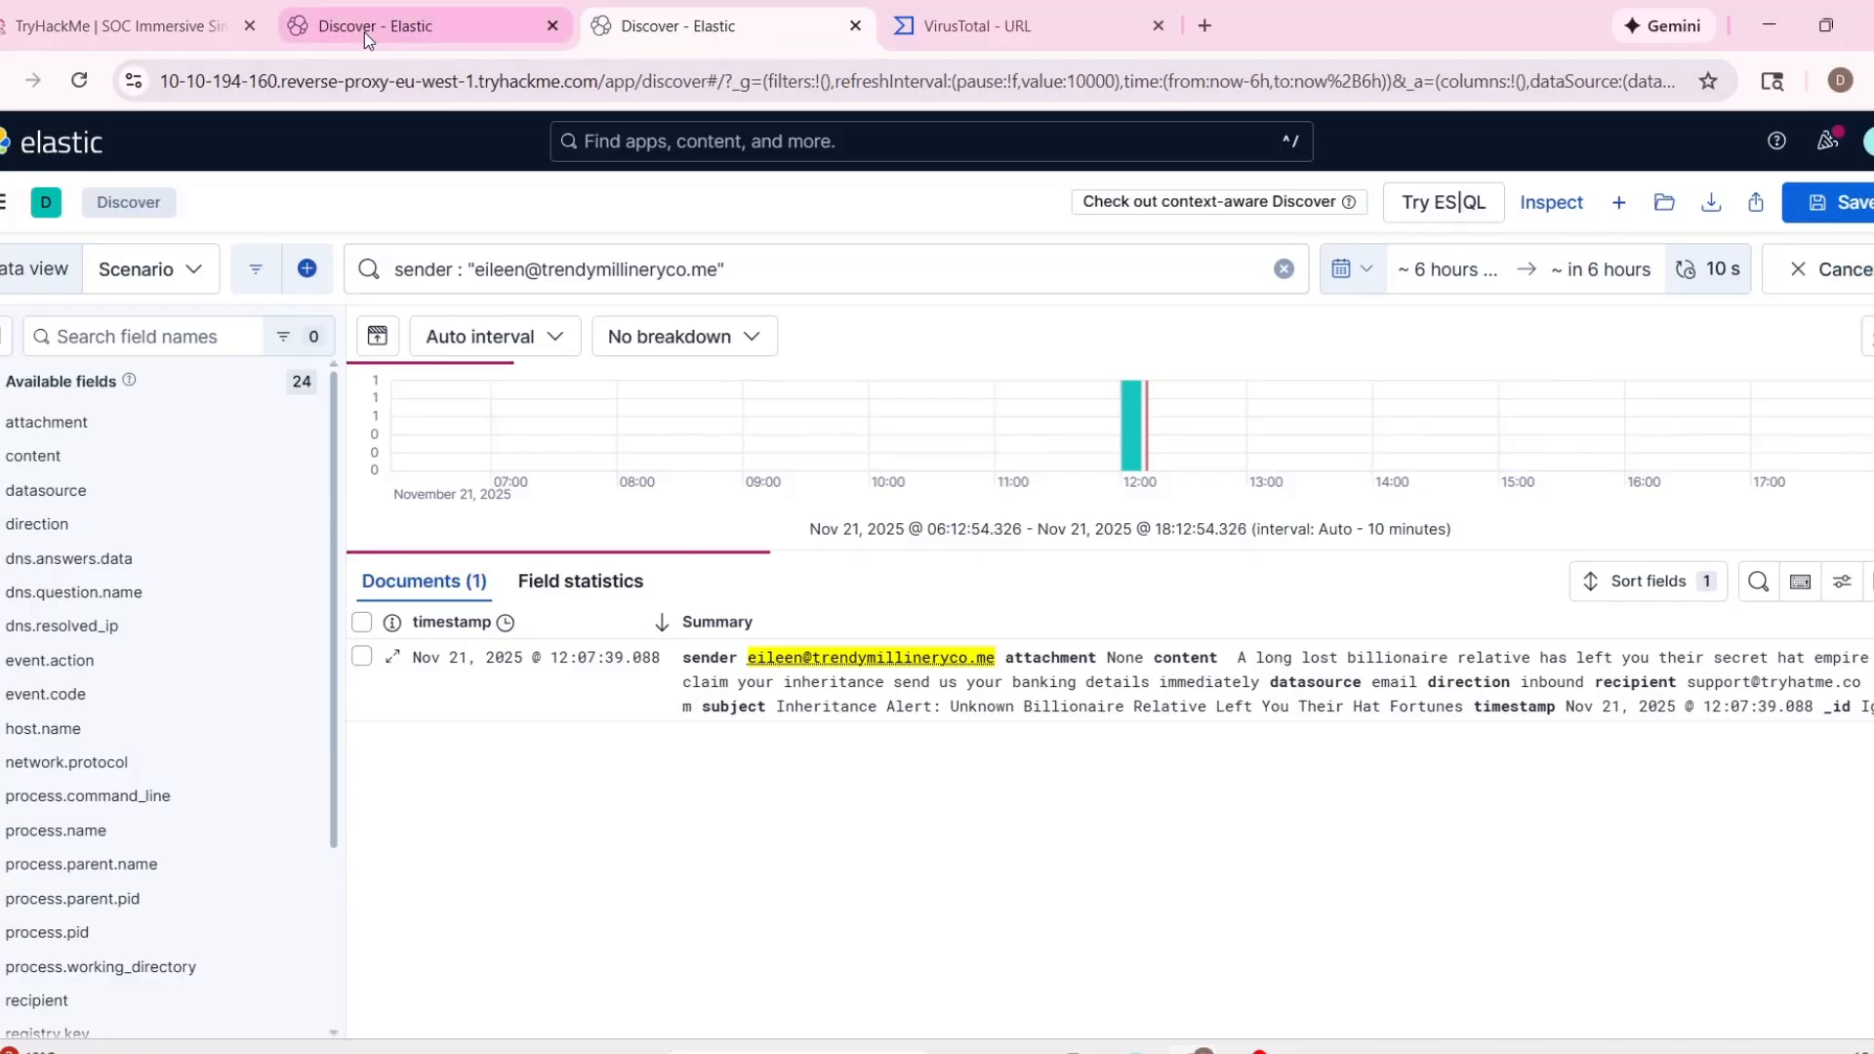
{"action": "left_click", "coordinate": [420, 26]}
{"action": "left_click", "coordinate": [692, 630]}
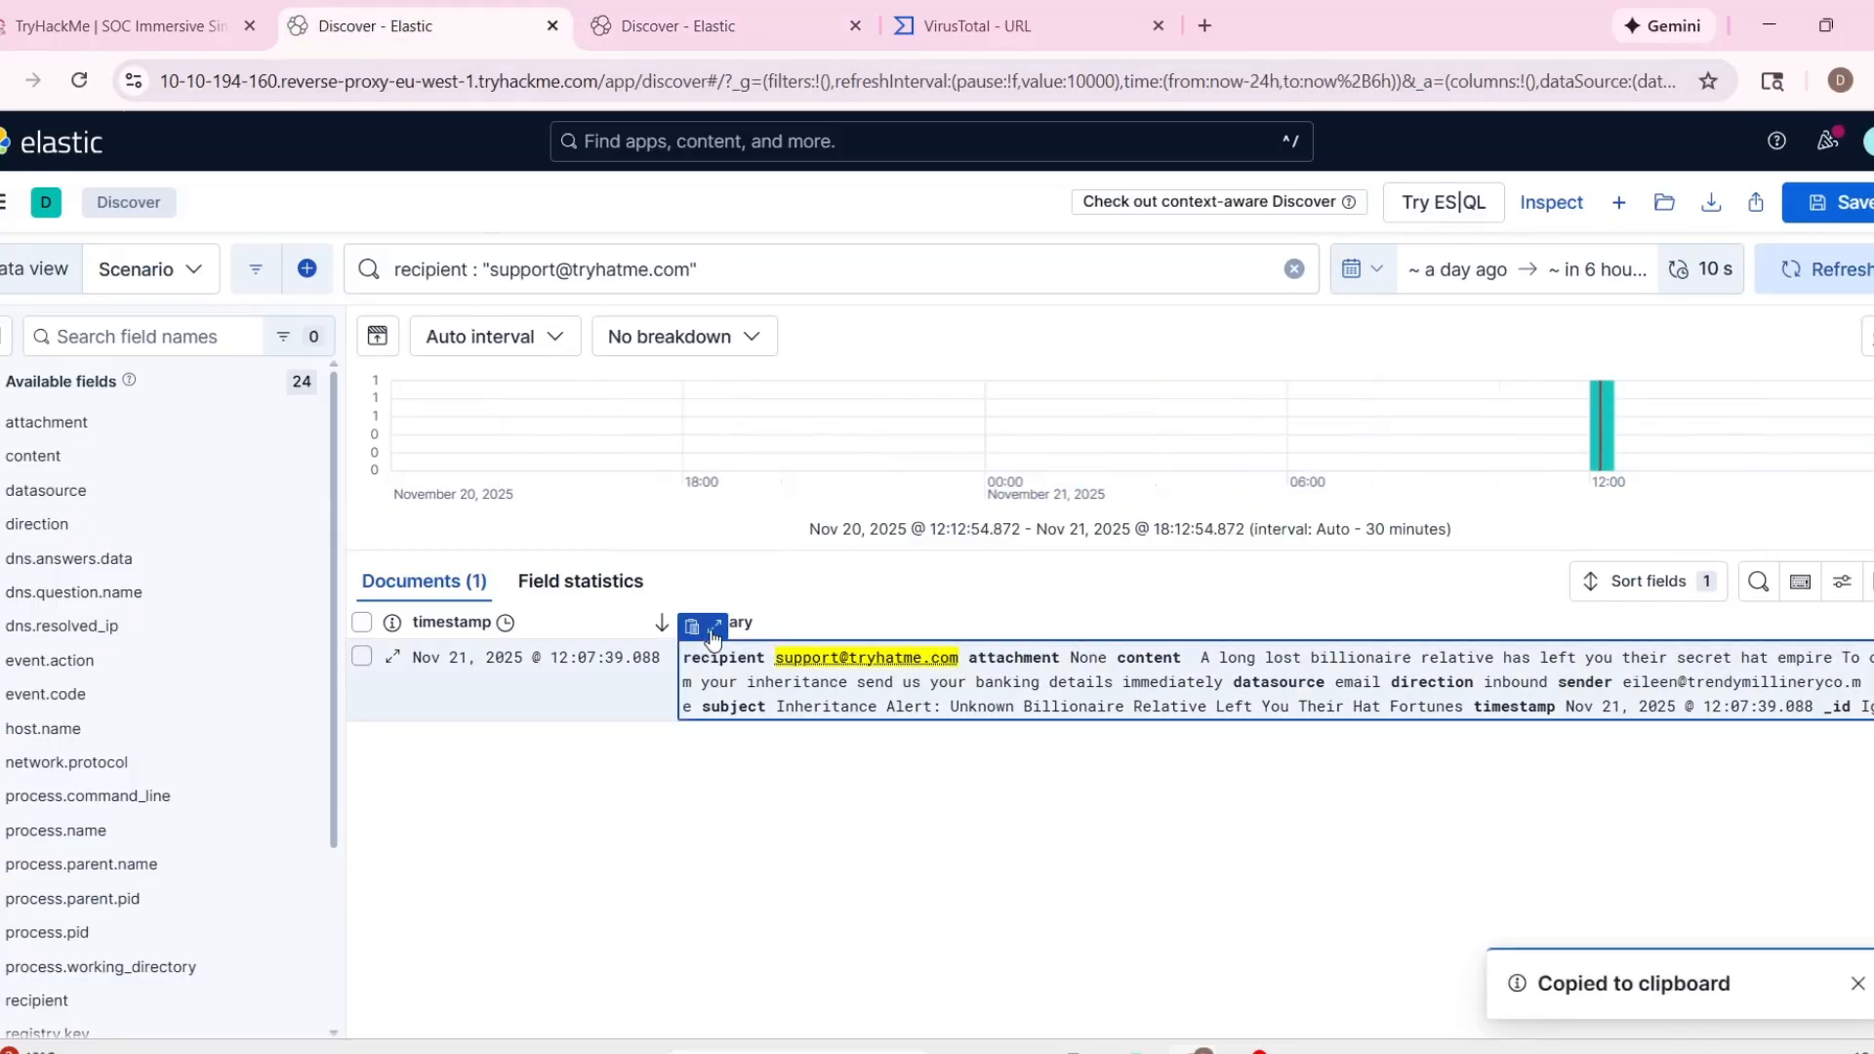
{"action": "left_click", "coordinate": [714, 631]}
{"action": "scroll", "coordinate": [918, 810], "scroll_direction": "down", "scroll_amount": 2}
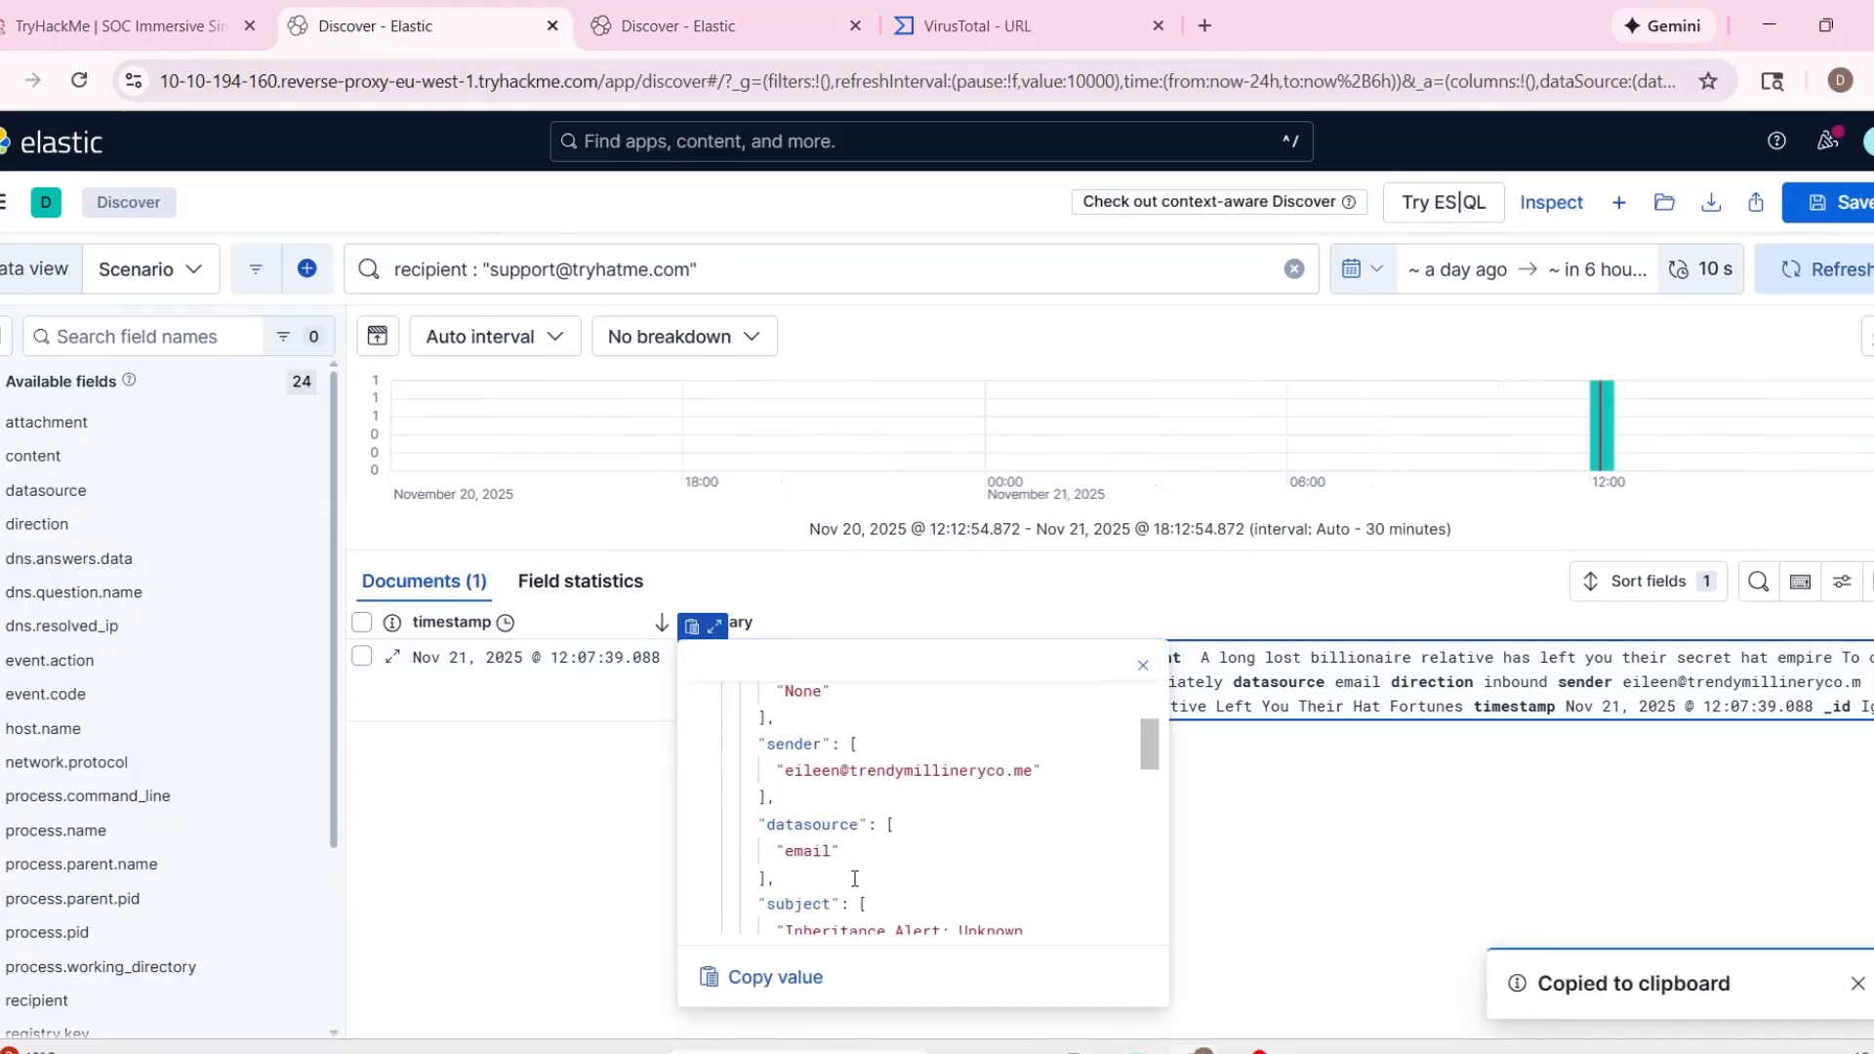
{"action": "scroll", "coordinate": [857, 873], "scroll_direction": "up", "scroll_amount": 3}
{"action": "scroll", "coordinate": [863, 873], "scroll_direction": "down", "scroll_amount": 4}
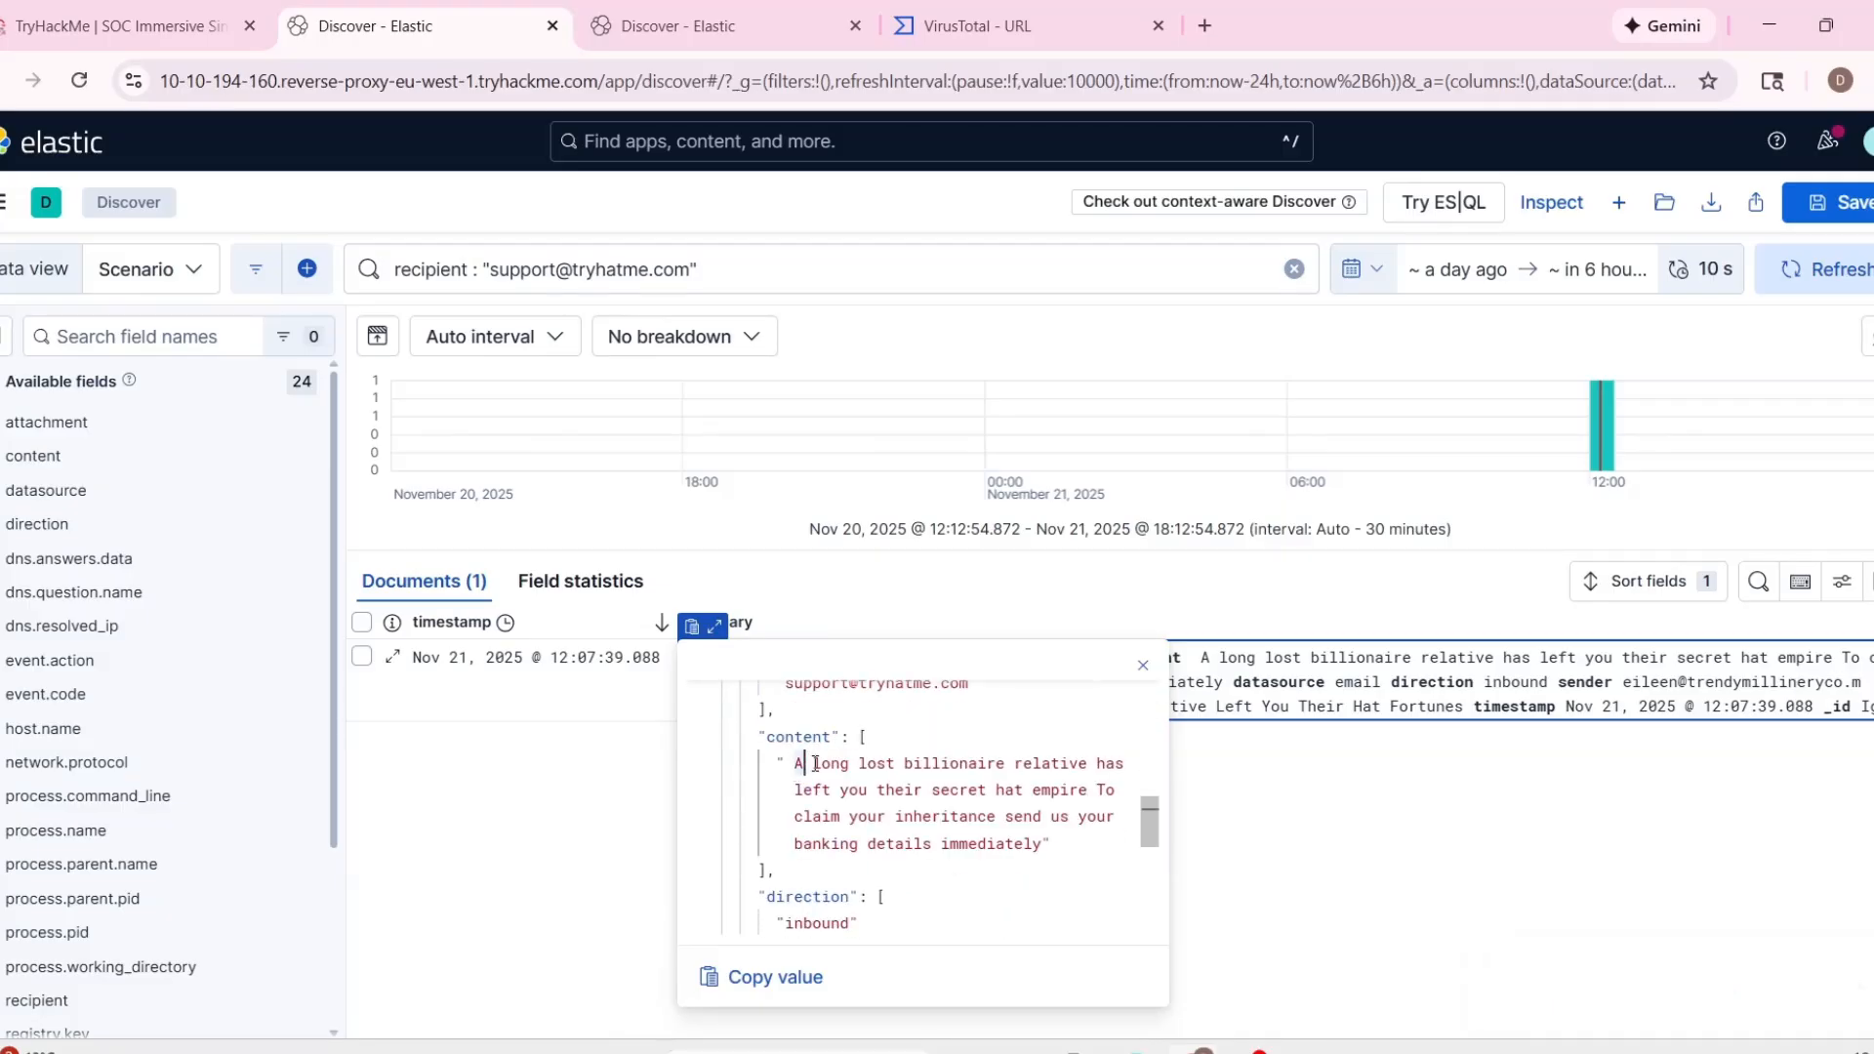
{"action": "left_click_drag", "start_coordinate": [815, 763], "coordinate": [1139, 838]}
{"action": "left_click", "coordinate": [1083, 851]}
{"action": "scroll", "coordinate": [1073, 868], "scroll_direction": "up", "scroll_amount": 1}
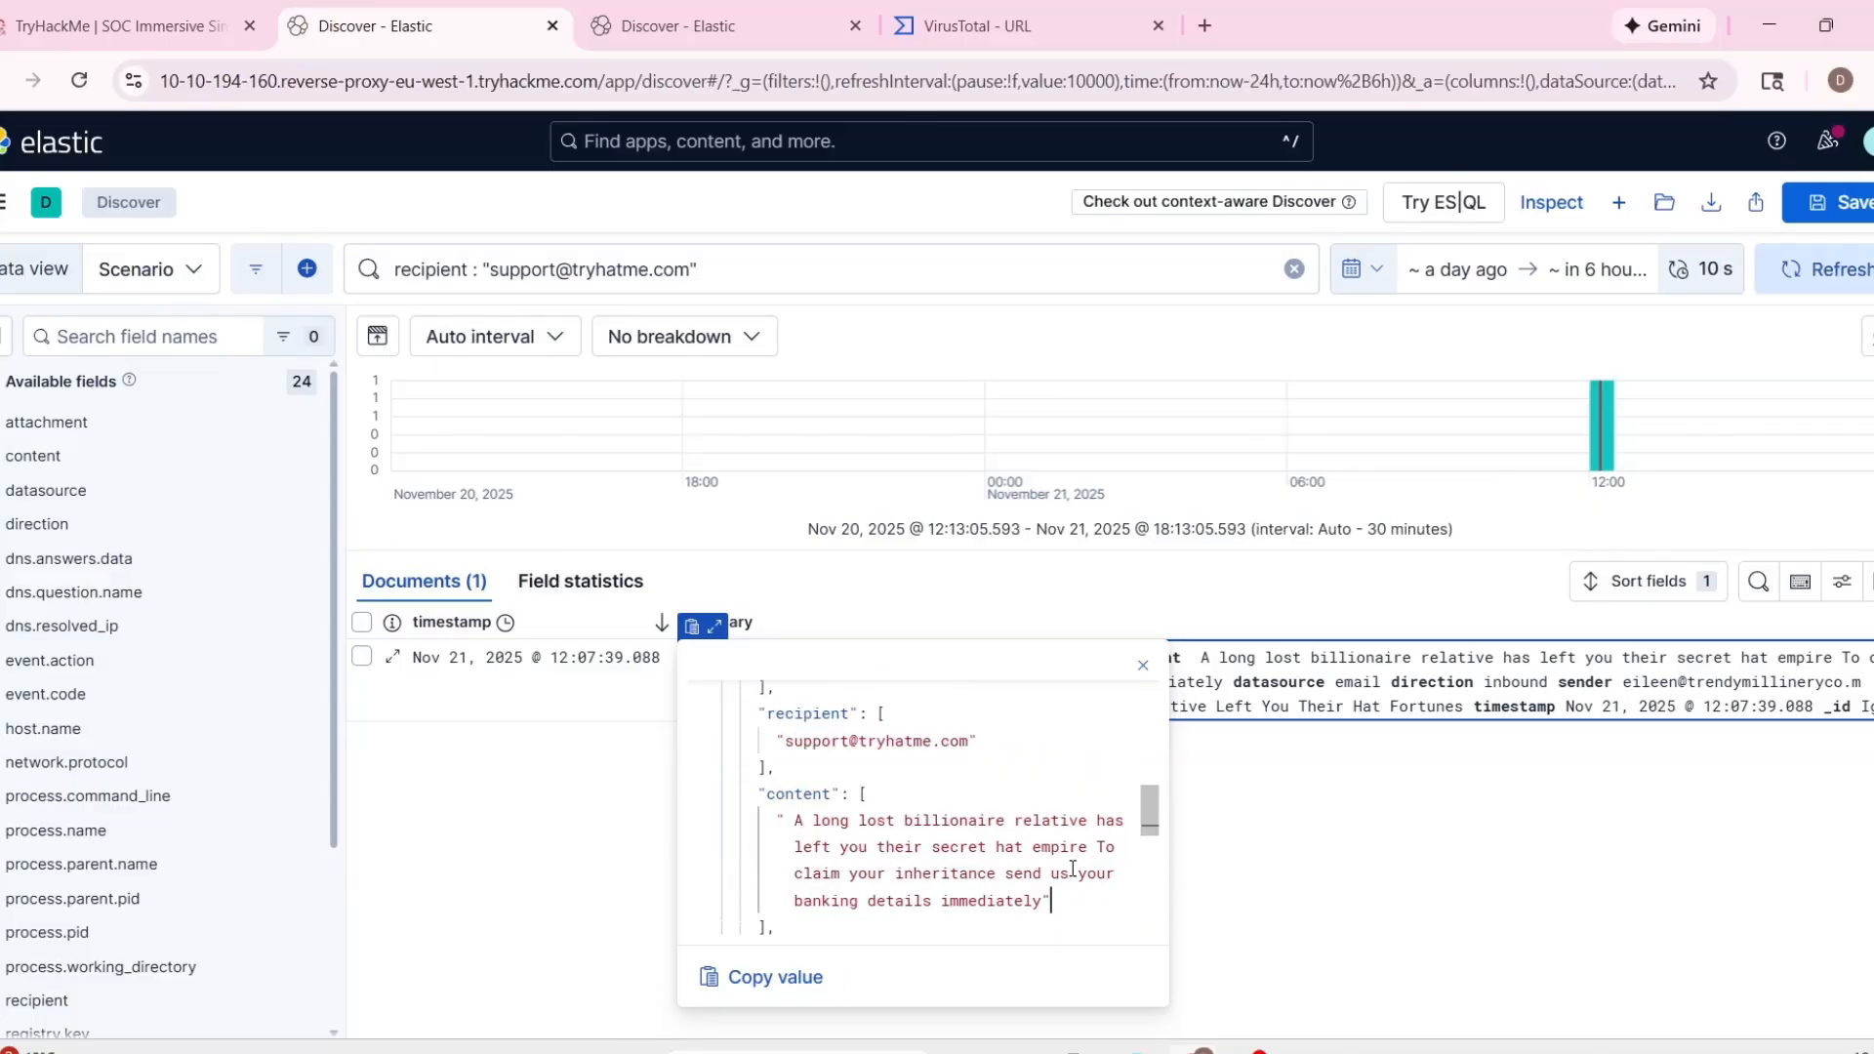
Fill in the time of activity in the TryHackMe case report's closure rationale with the alert's timestamp, 11/21/2025 18:07:52.088.
{"action": "scroll", "coordinate": [1072, 868], "scroll_direction": "up", "scroll_amount": 5}
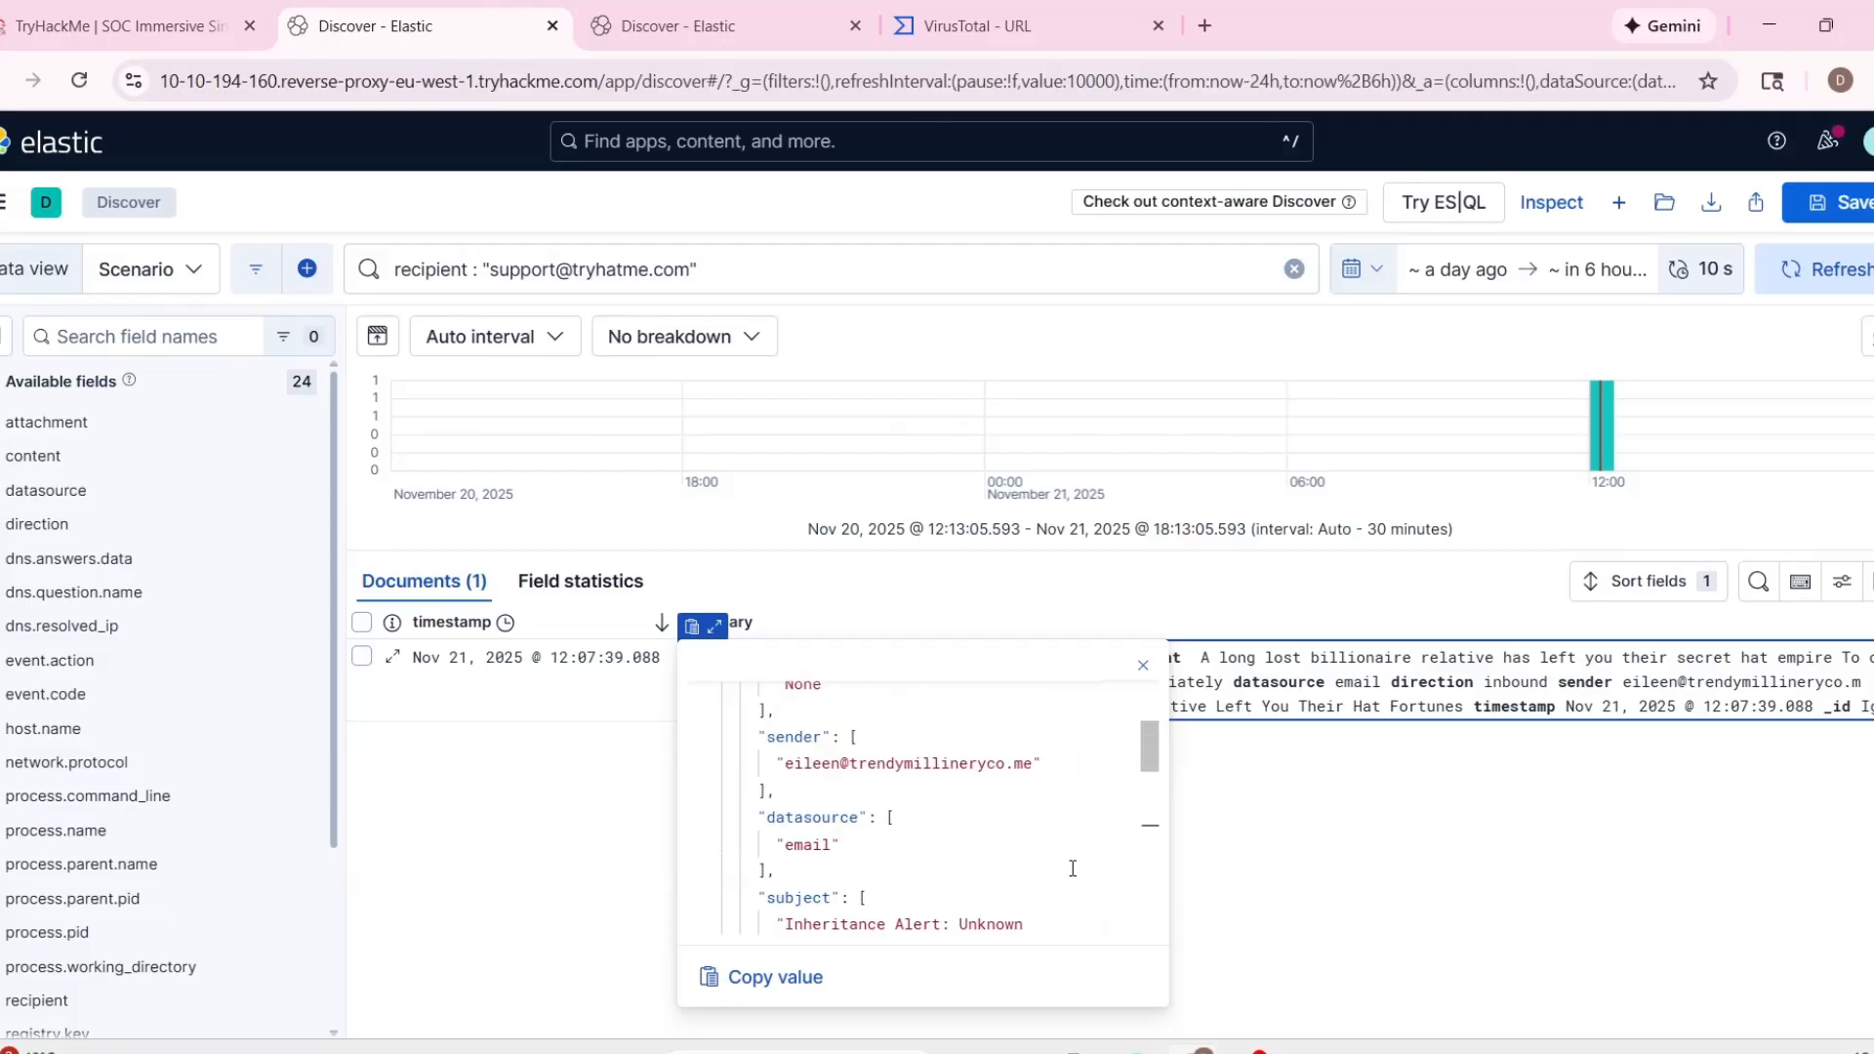
{"action": "scroll", "coordinate": [1072, 867], "scroll_direction": "up", "scroll_amount": 2}
{"action": "scroll", "coordinate": [1073, 867], "scroll_direction": "down", "scroll_amount": 10}
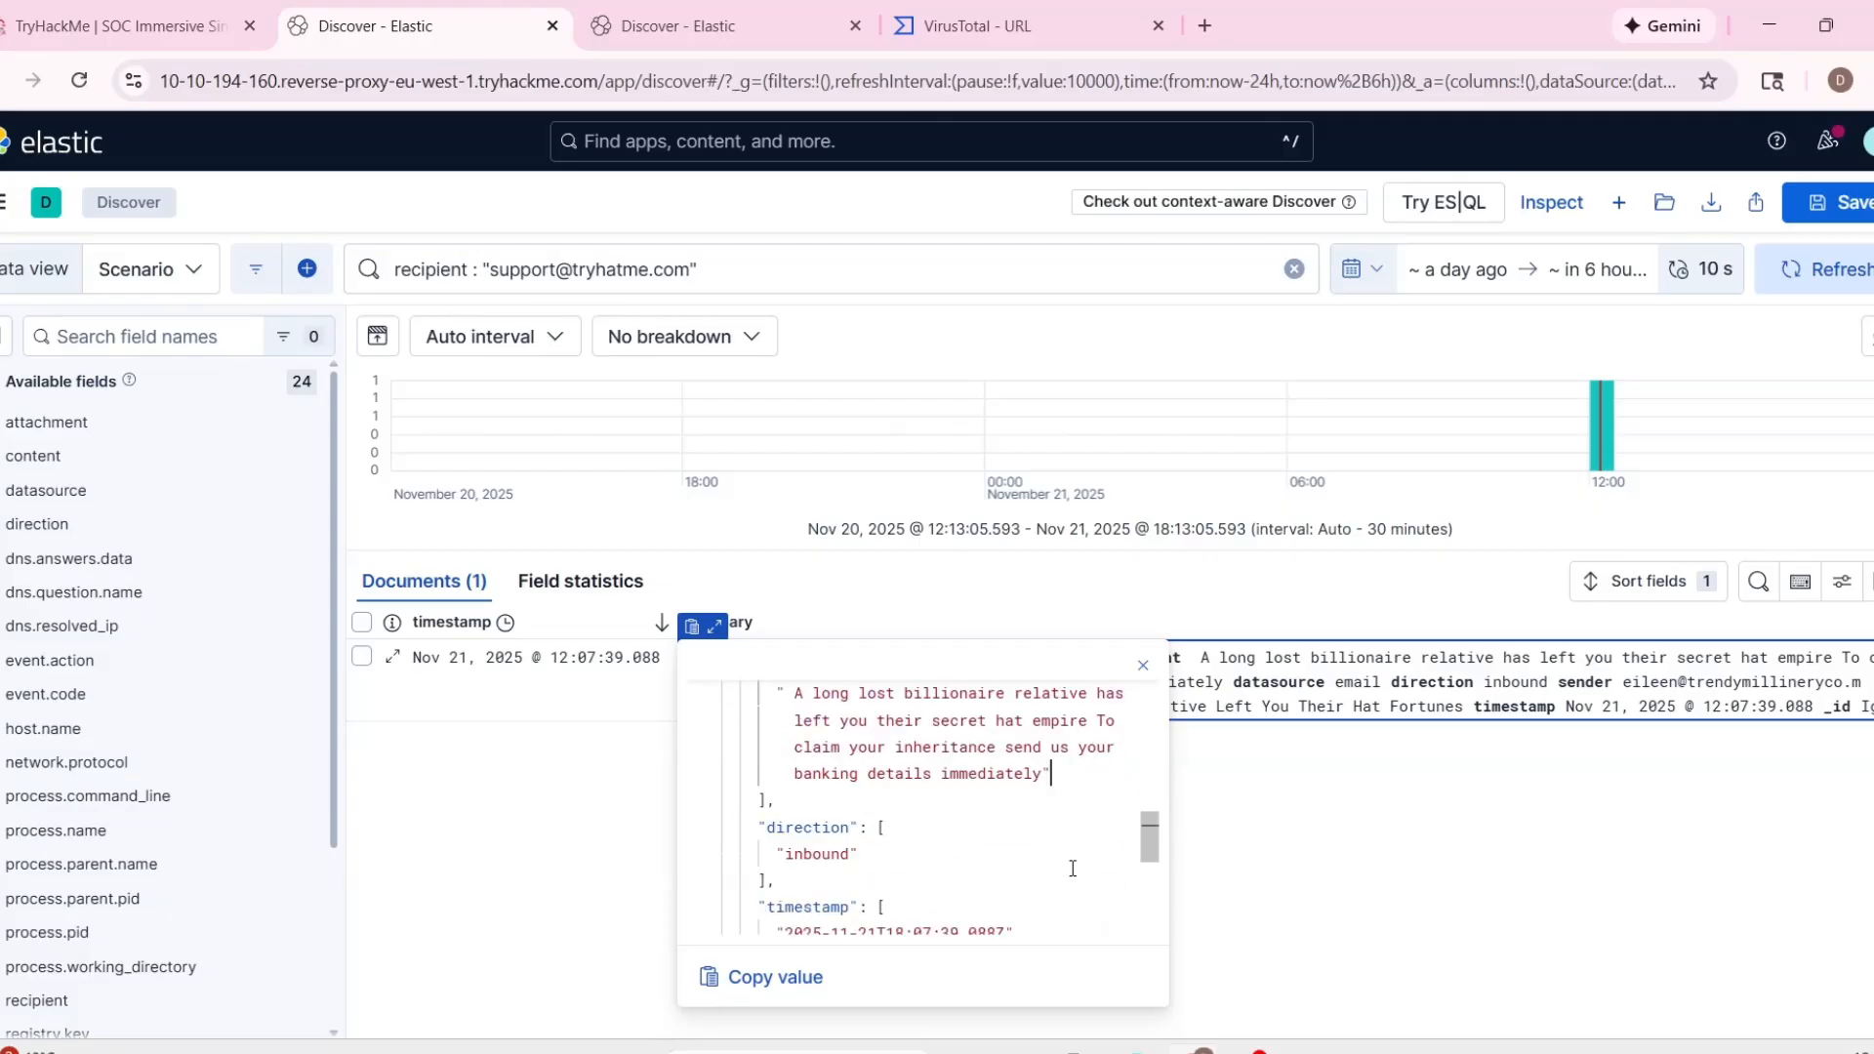
{"action": "left_click", "coordinate": [149, 33]}
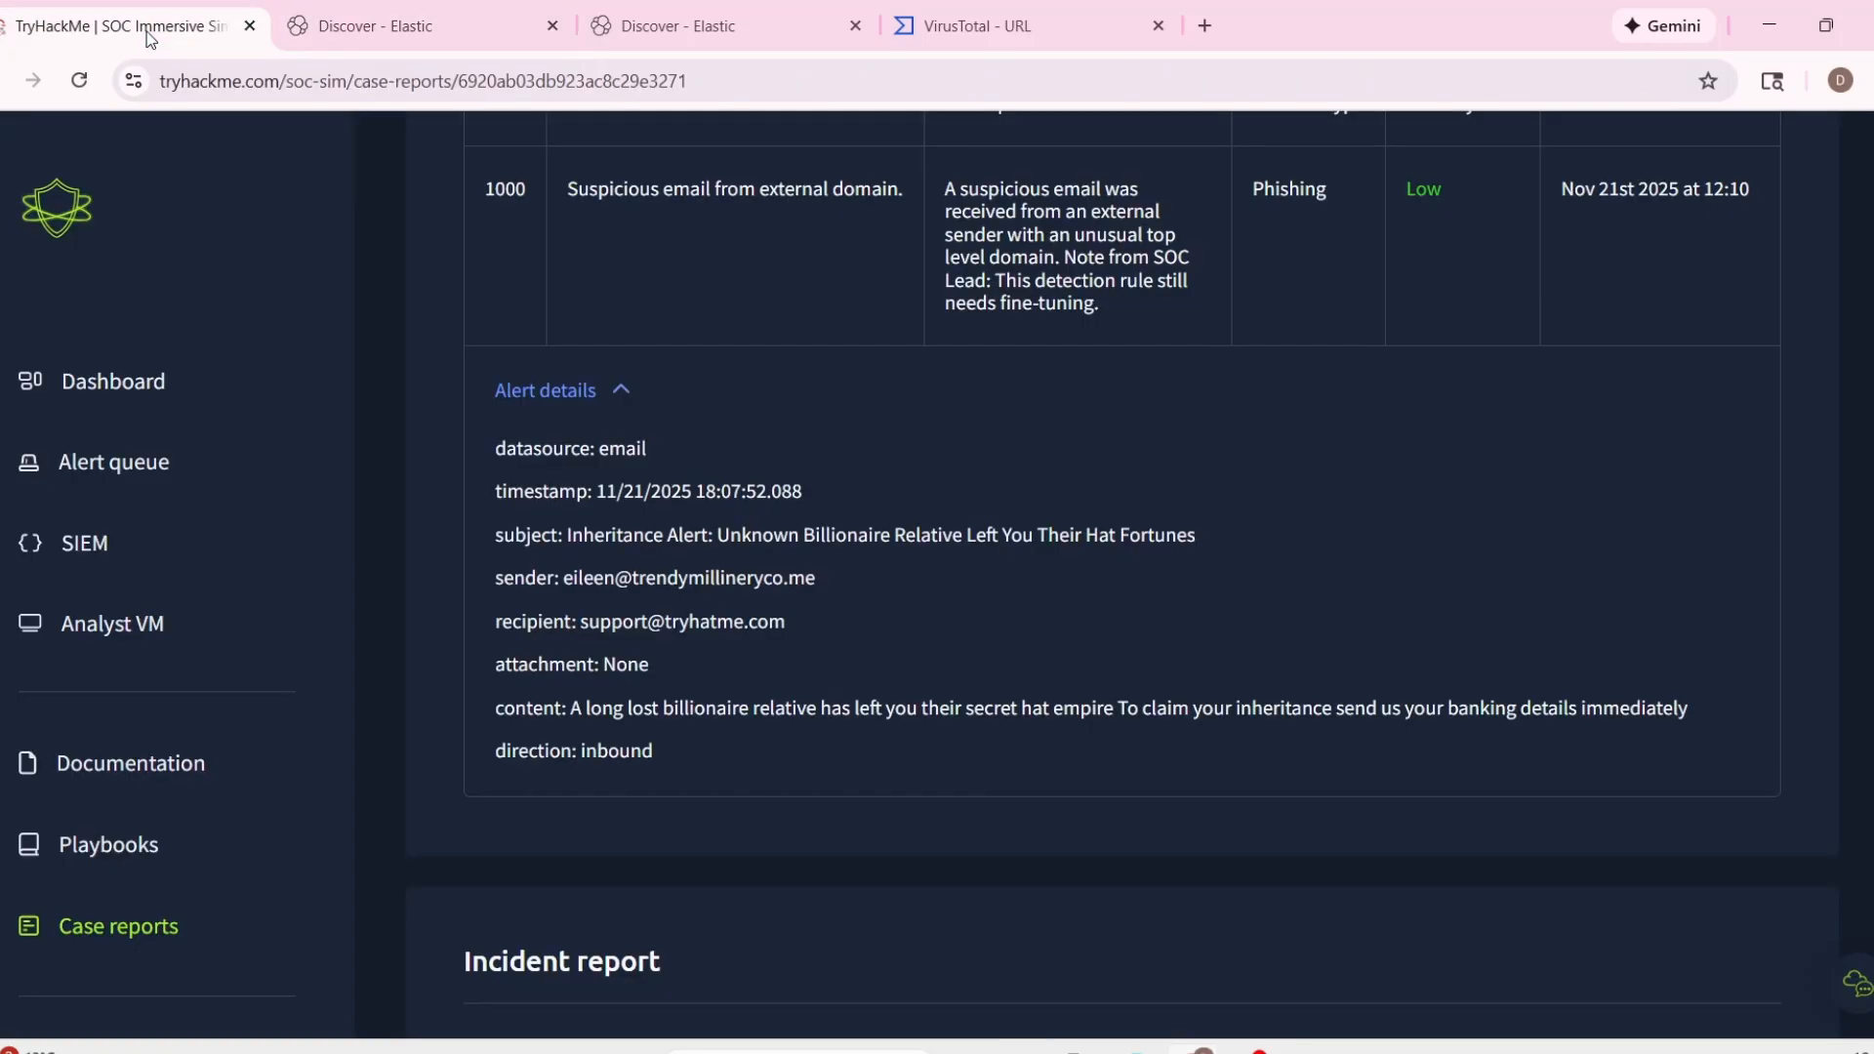
{"action": "scroll", "coordinate": [998, 737], "scroll_direction": "down", "scroll_amount": 7}
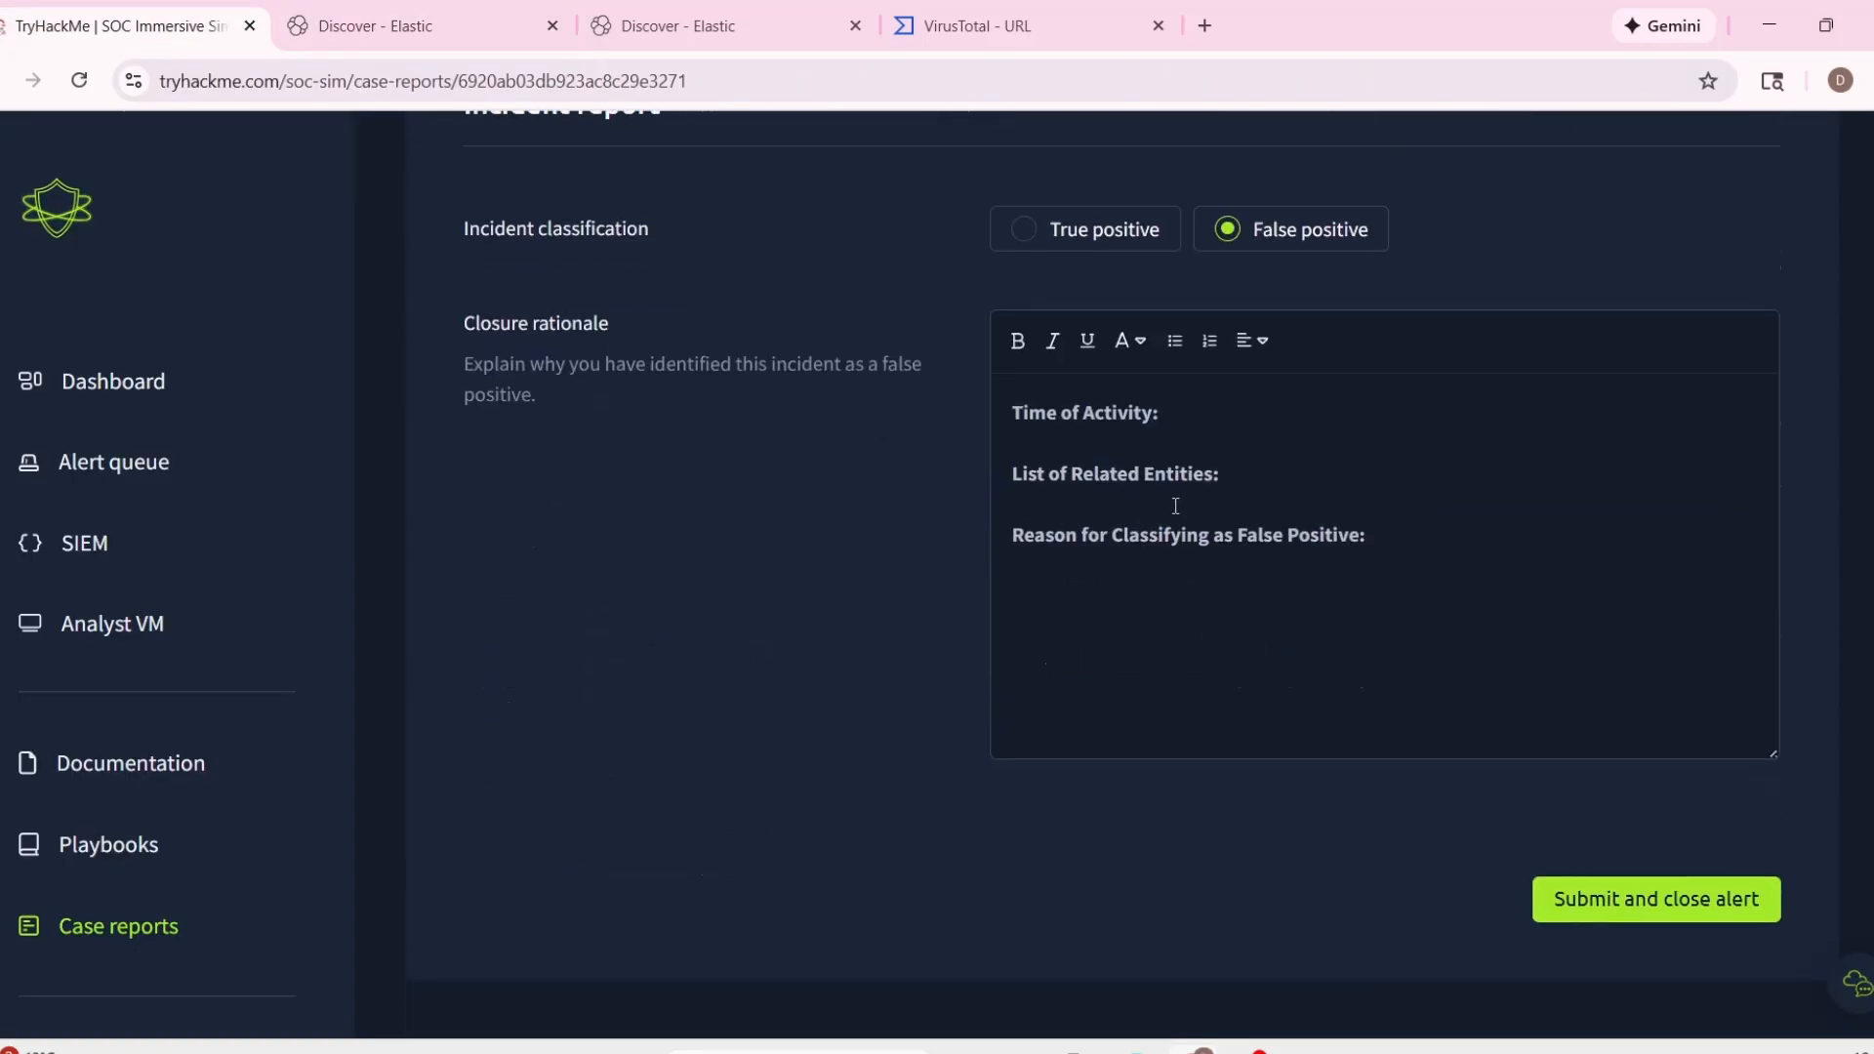
{"action": "left_click", "coordinate": [1173, 414]}
{"action": "scroll", "coordinate": [860, 497], "scroll_direction": "up", "scroll_amount": 1}
{"action": "scroll", "coordinate": [859, 495], "scroll_direction": "up", "scroll_amount": 9}
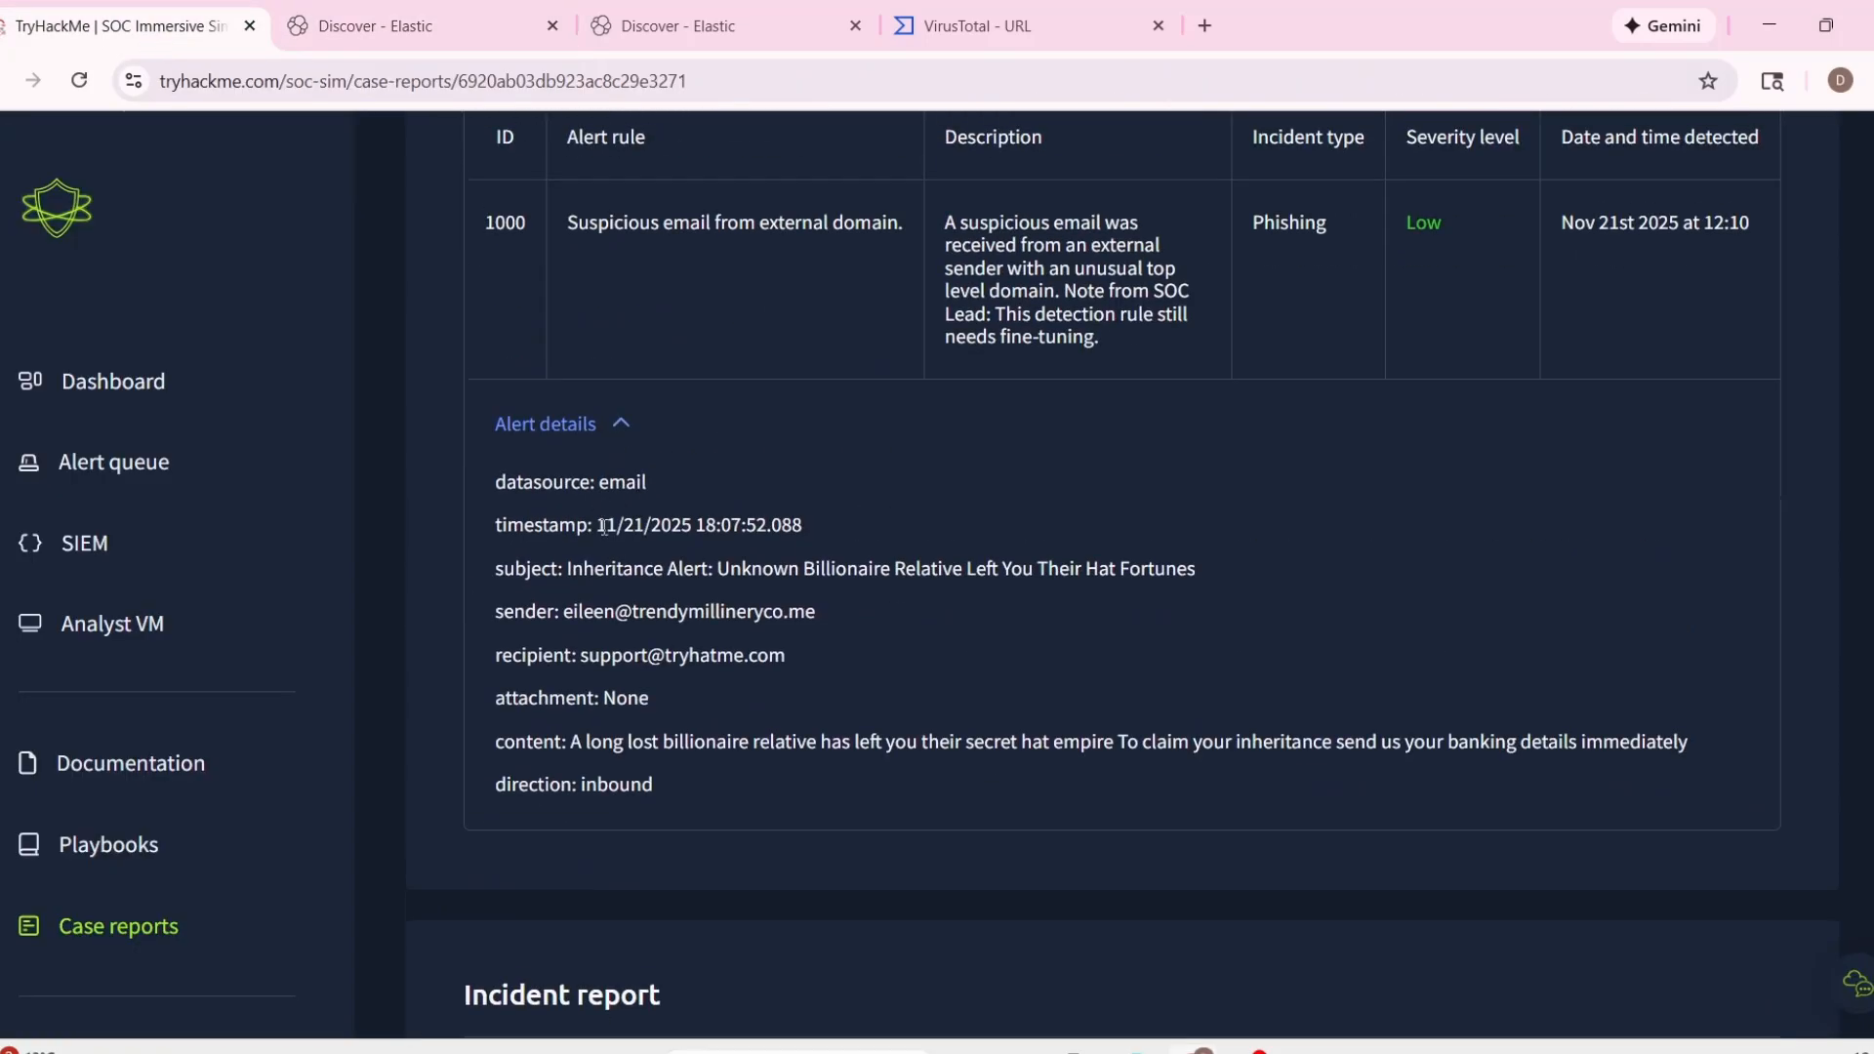
{"action": "left_click_drag", "start_coordinate": [604, 527], "coordinate": [802, 527]}
{"action": "scroll", "coordinate": [1200, 765], "scroll_direction": "down", "scroll_amount": 5}
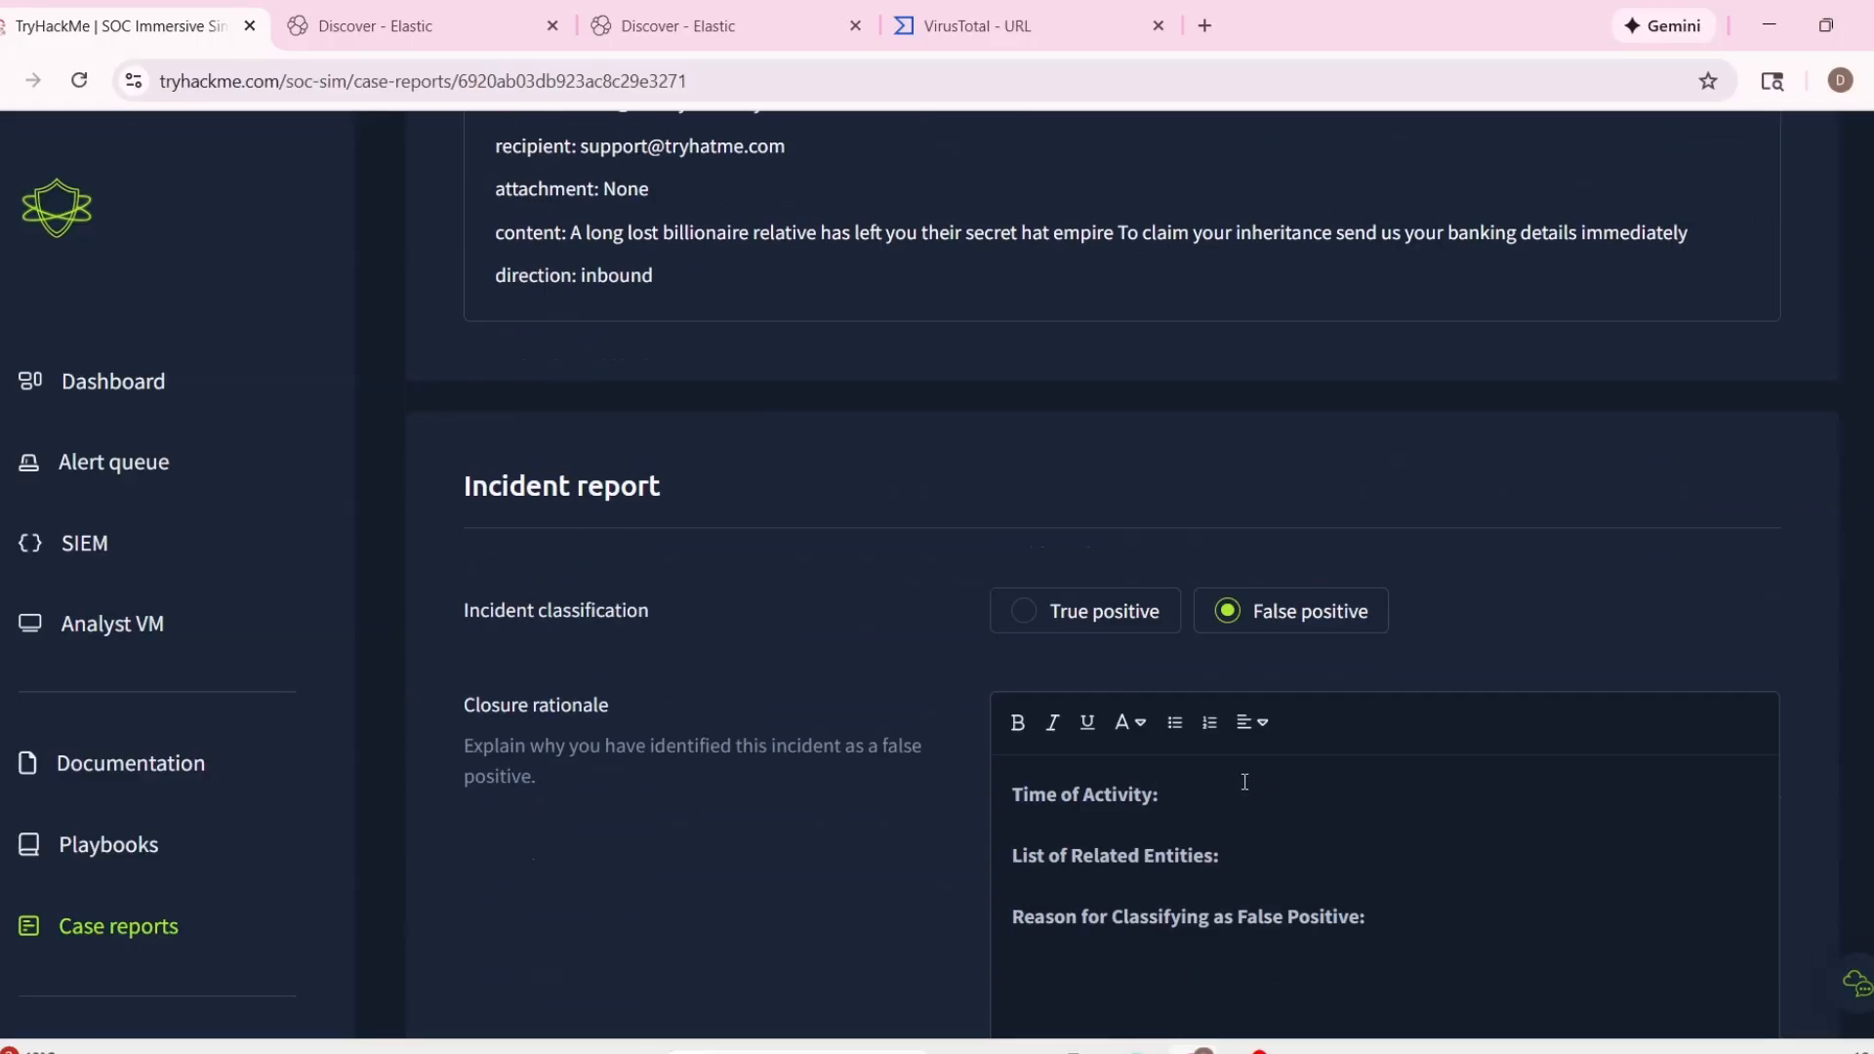
{"action": "key", "text": "ctrl+v"}
List the sender and recipient lines from the alert details under the related entities in the closure rationale.
{"action": "scroll", "coordinate": [669, 512], "scroll_direction": "up", "scroll_amount": 3}
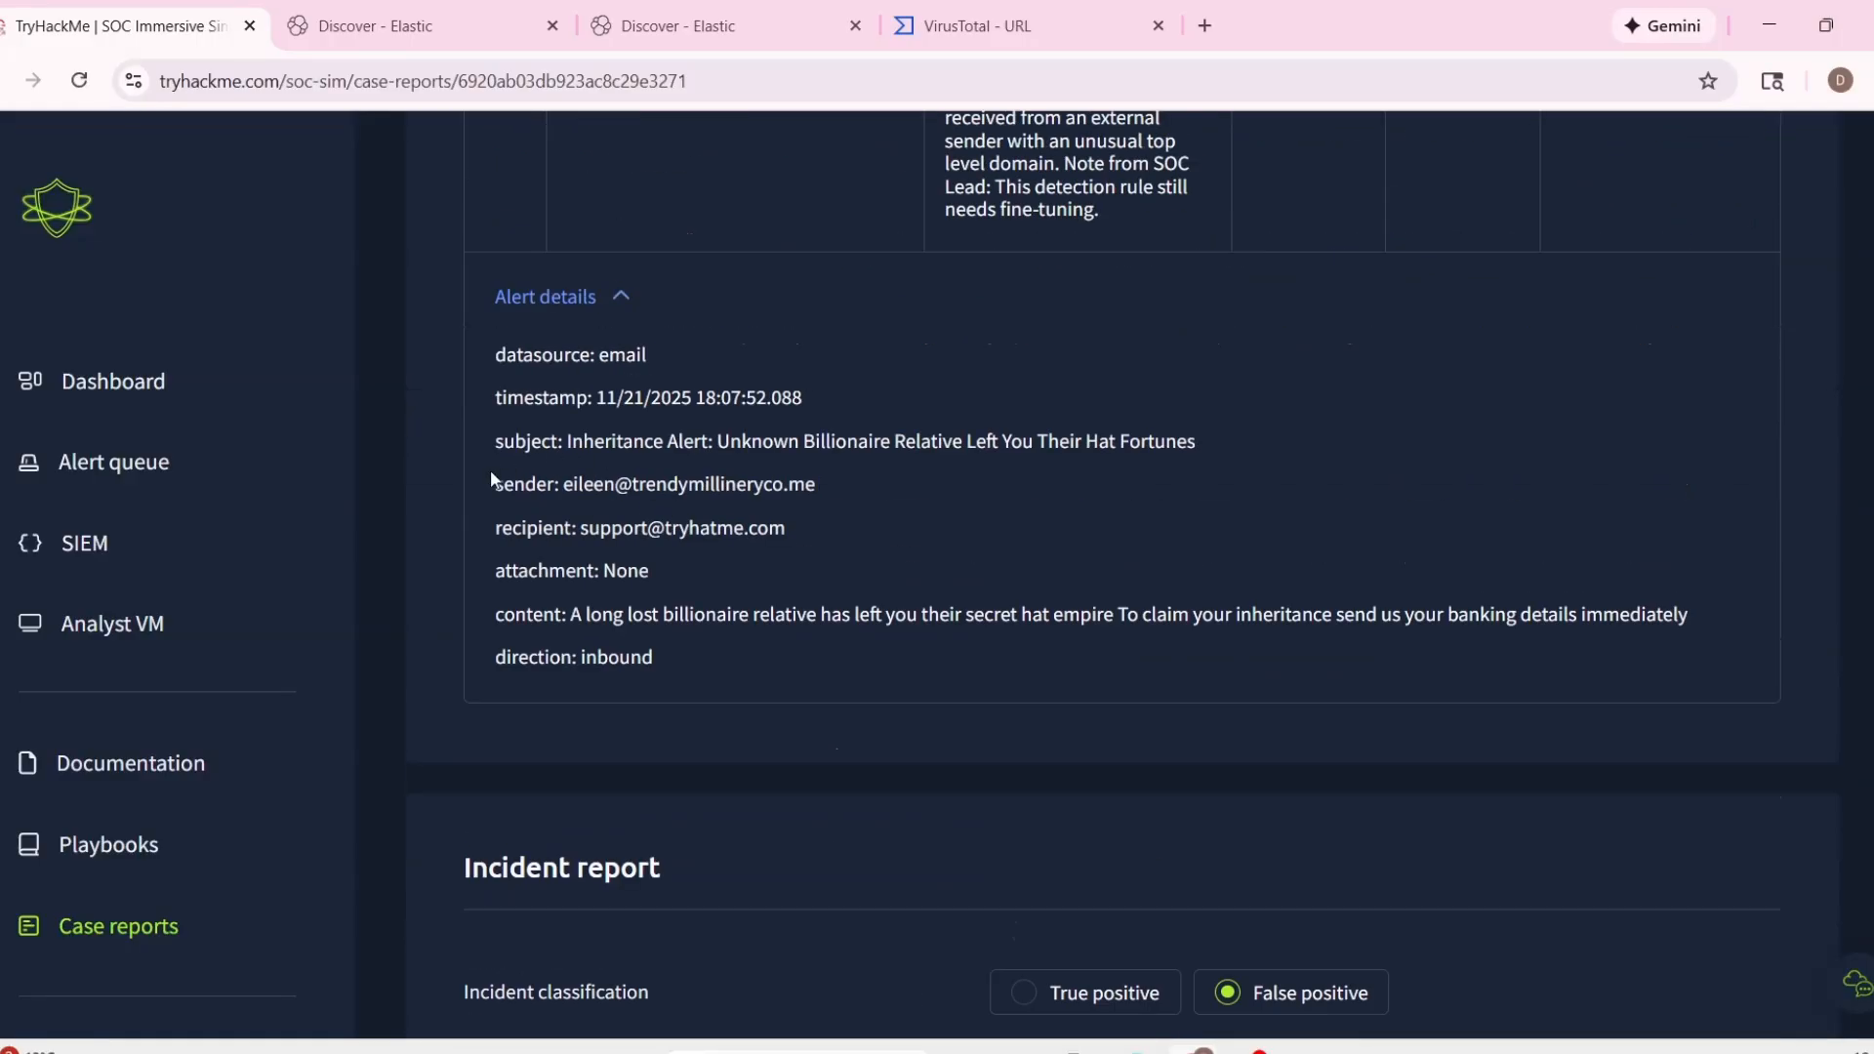
{"action": "left_click_drag", "start_coordinate": [492, 478], "coordinate": [816, 525]}
{"action": "scroll", "coordinate": [1201, 716], "scroll_direction": "down", "scroll_amount": 5}
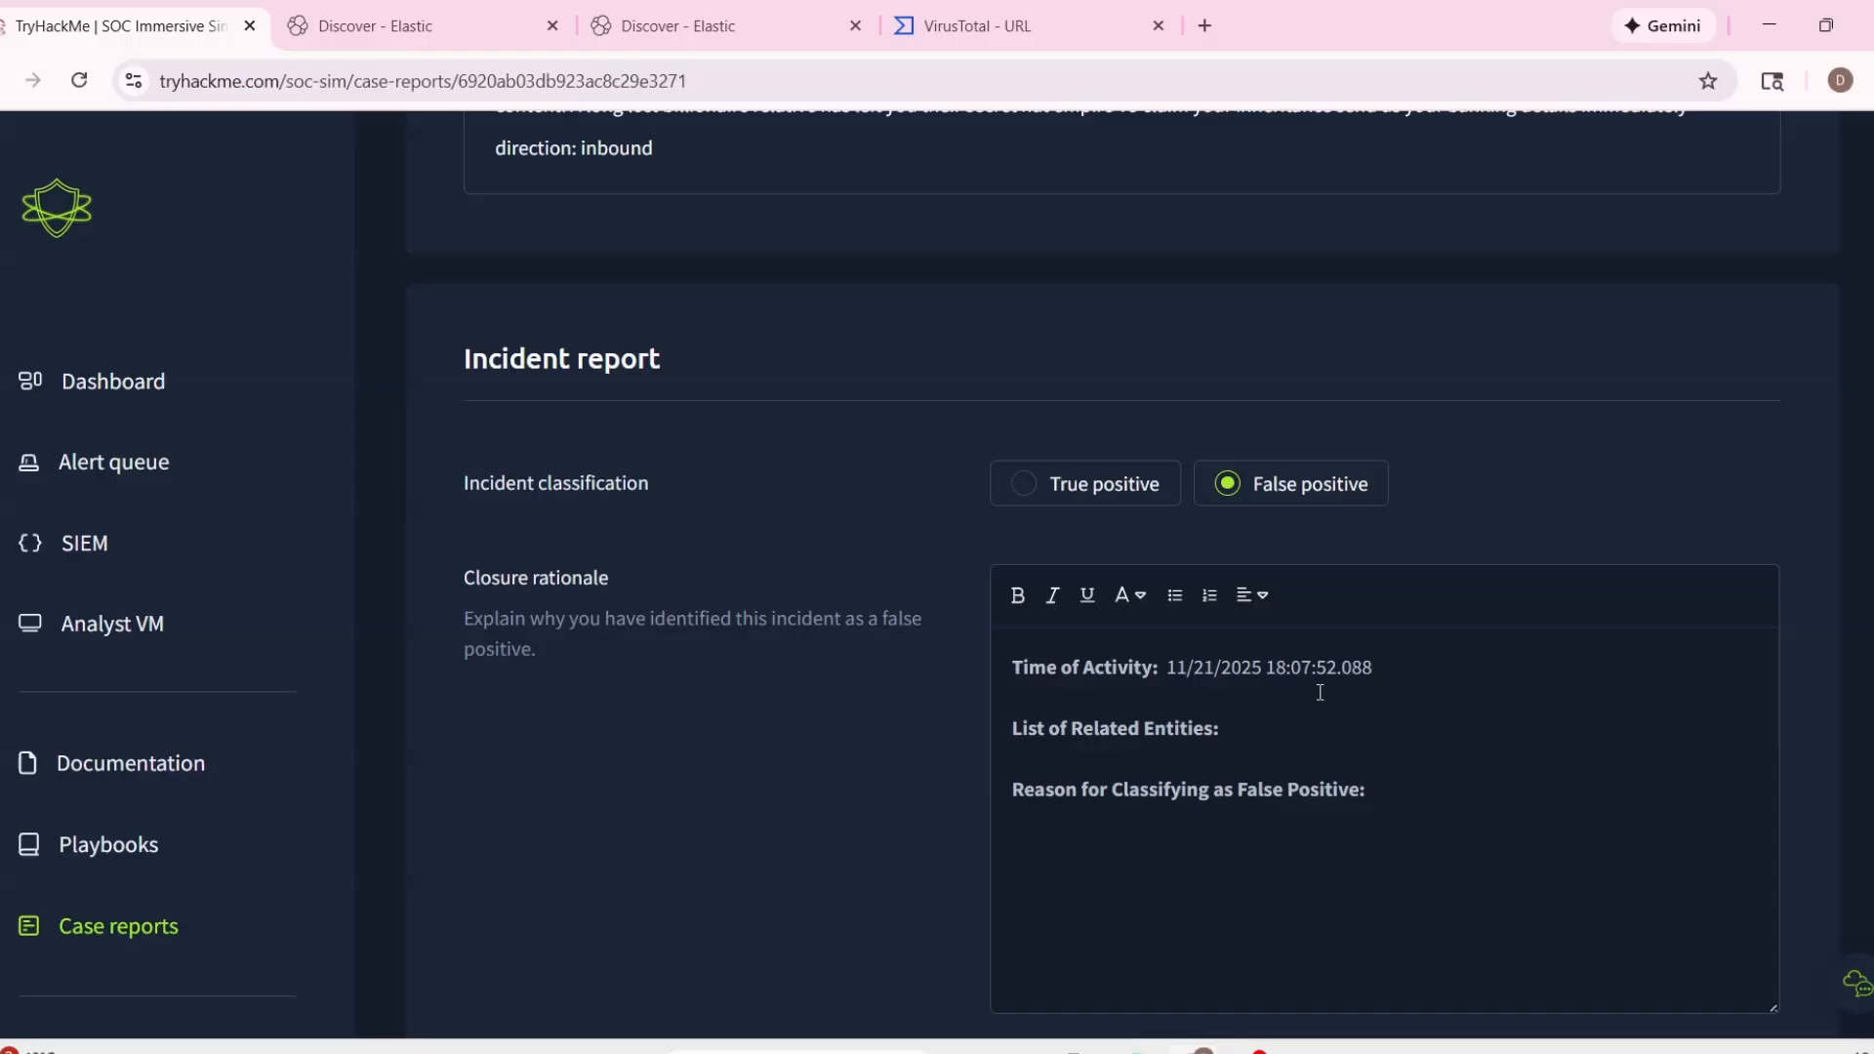
{"action": "key", "text": "Return"}
{"action": "type", "text": "ù"}
{"action": "key", "text": "ctrl+v"}
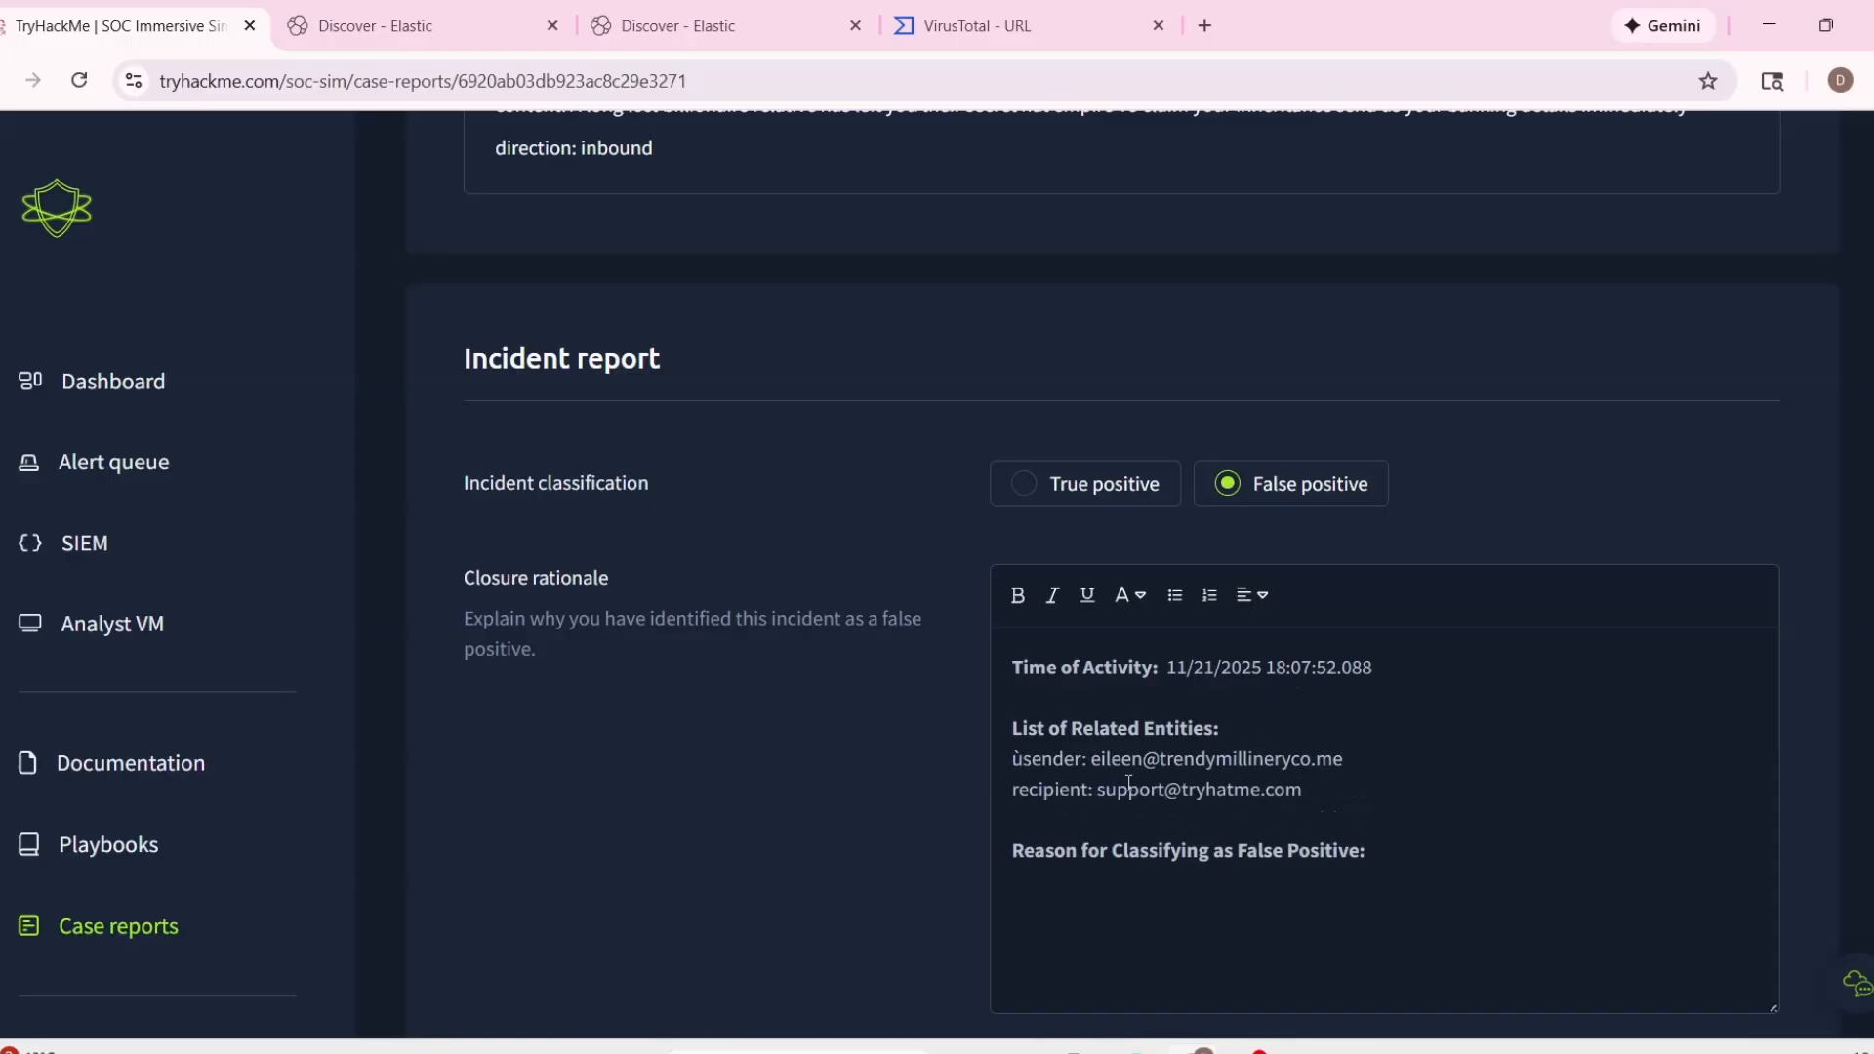
{"action": "key", "text": "BackSpace"}
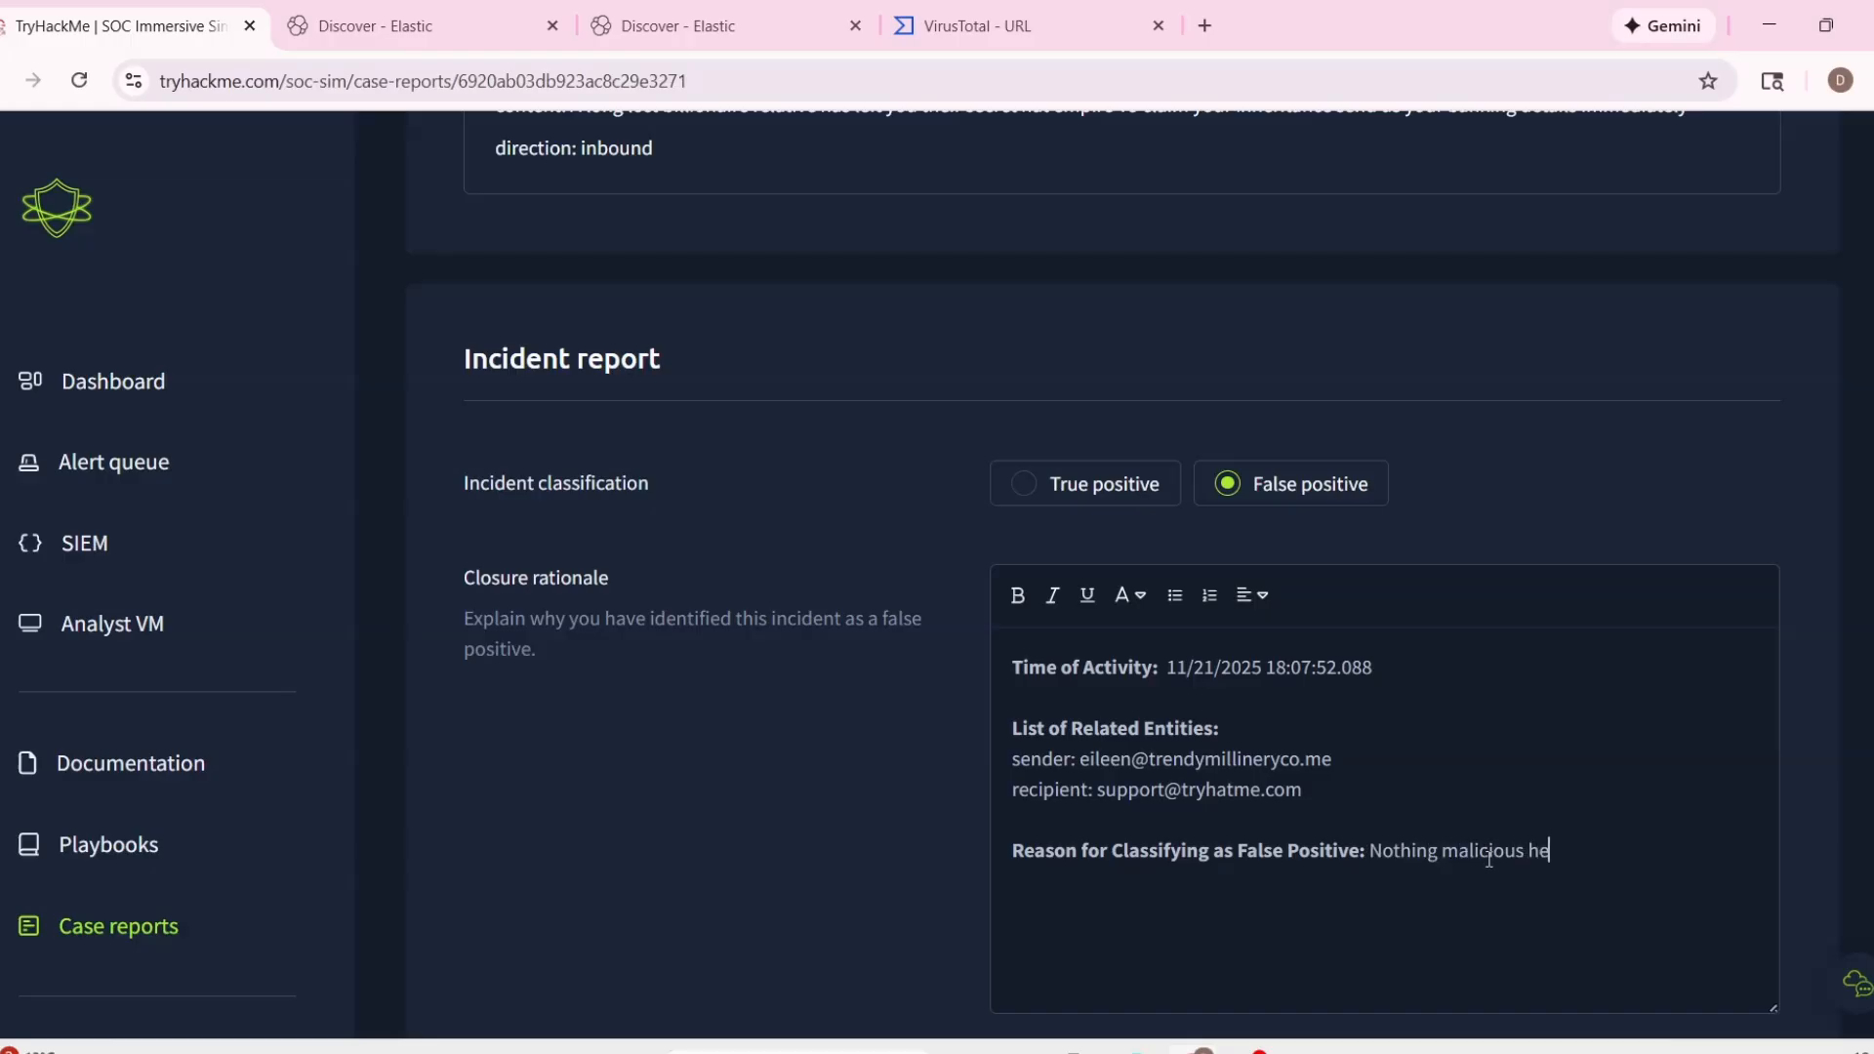
Give "Nothing malicious here" as the reason for the false positive, and submit the report to close the alert.
{"action": "scroll", "coordinate": [1488, 854], "scroll_direction": "down", "scroll_amount": 1}
{"action": "left_click", "coordinate": [1583, 906]}
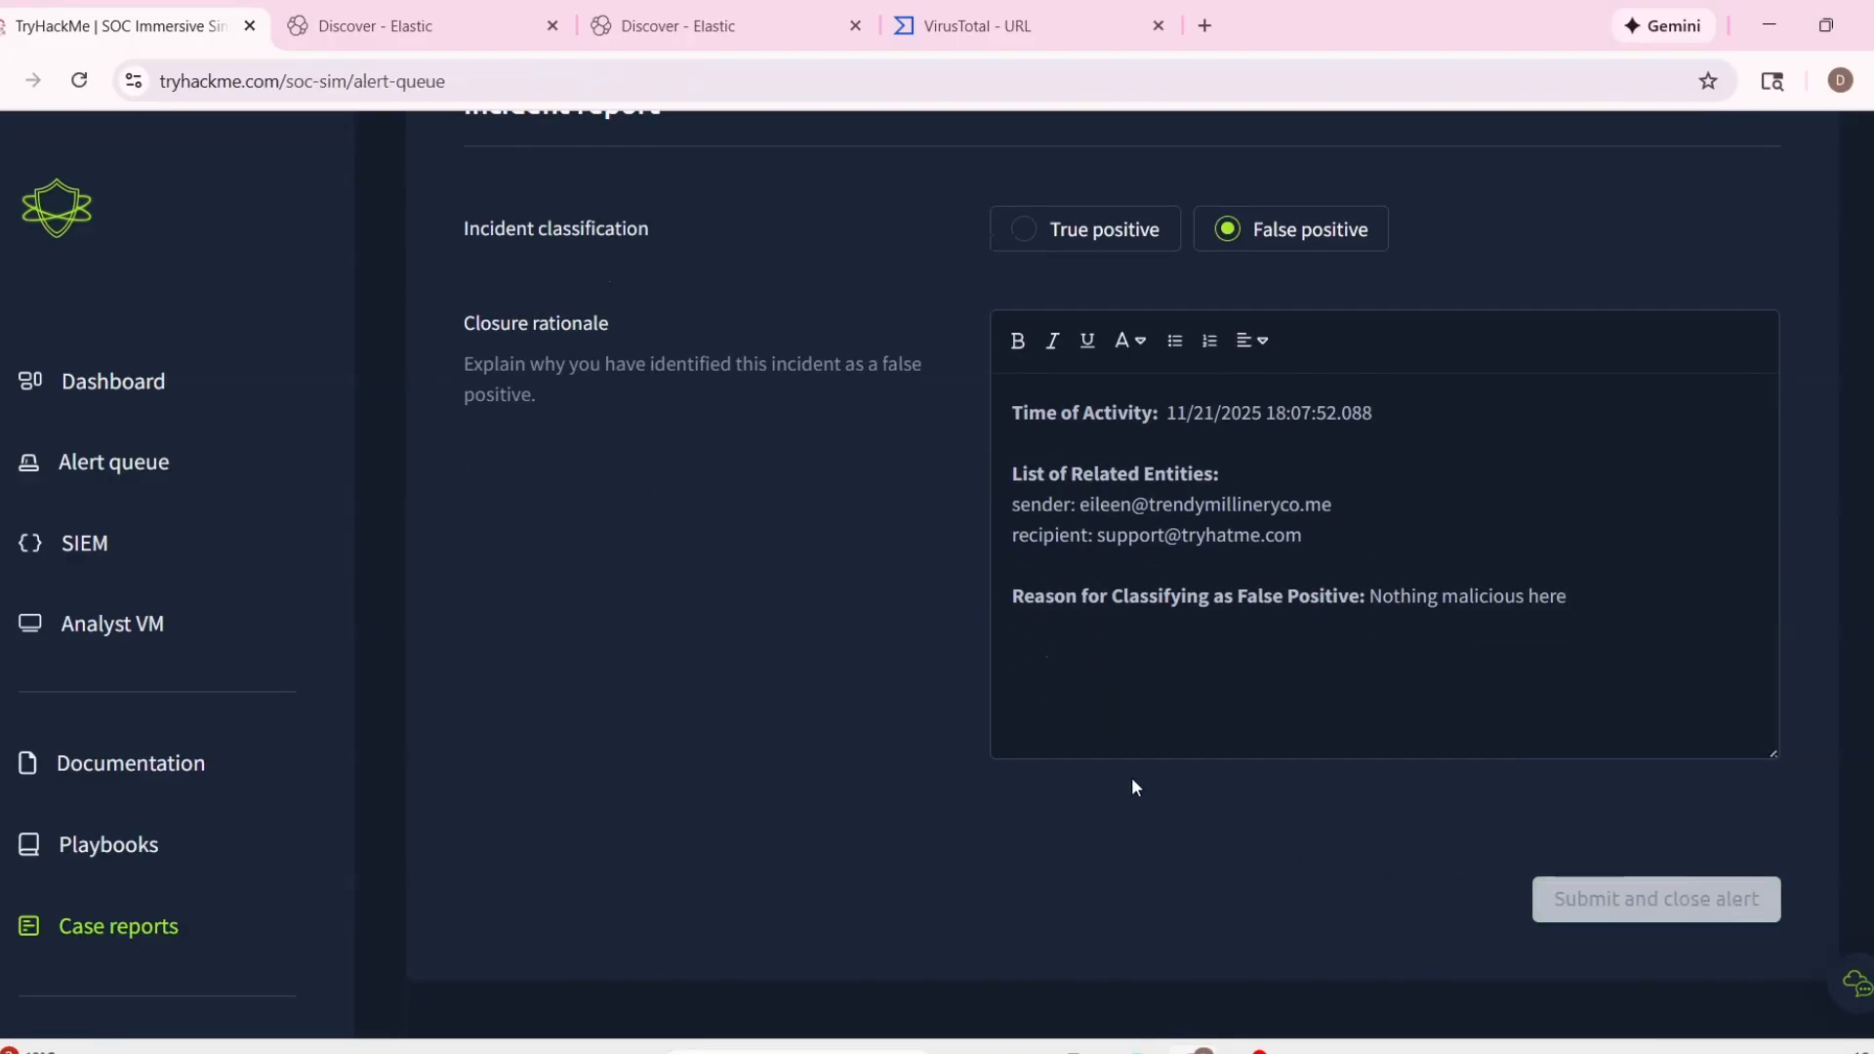
Expand the details of alert 1001, Suspicious Parent Child Relationship, and copy its process name.
{"action": "left_click", "coordinate": [811, 665]}
{"action": "scroll", "coordinate": [957, 717], "scroll_direction": "down", "scroll_amount": 3}
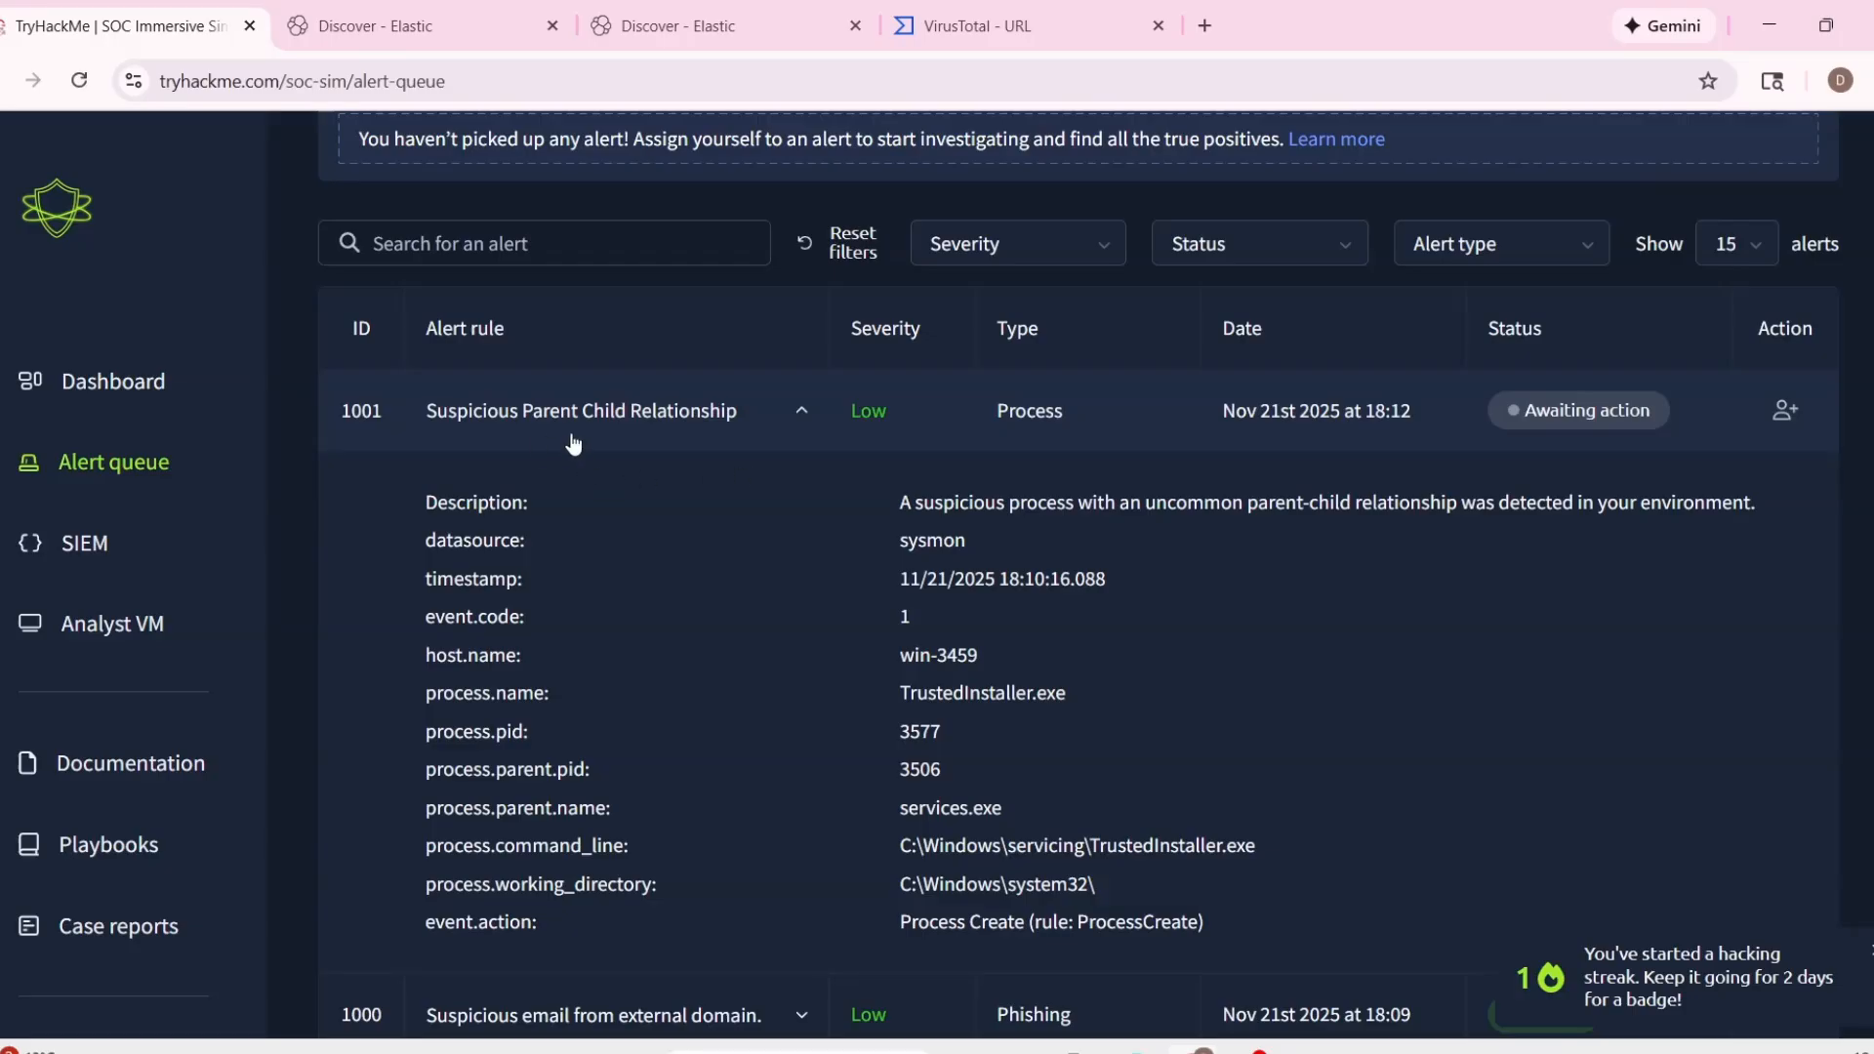
{"action": "double_click", "coordinate": [910, 700]}
{"action": "key", "text": "ctrl+c"}
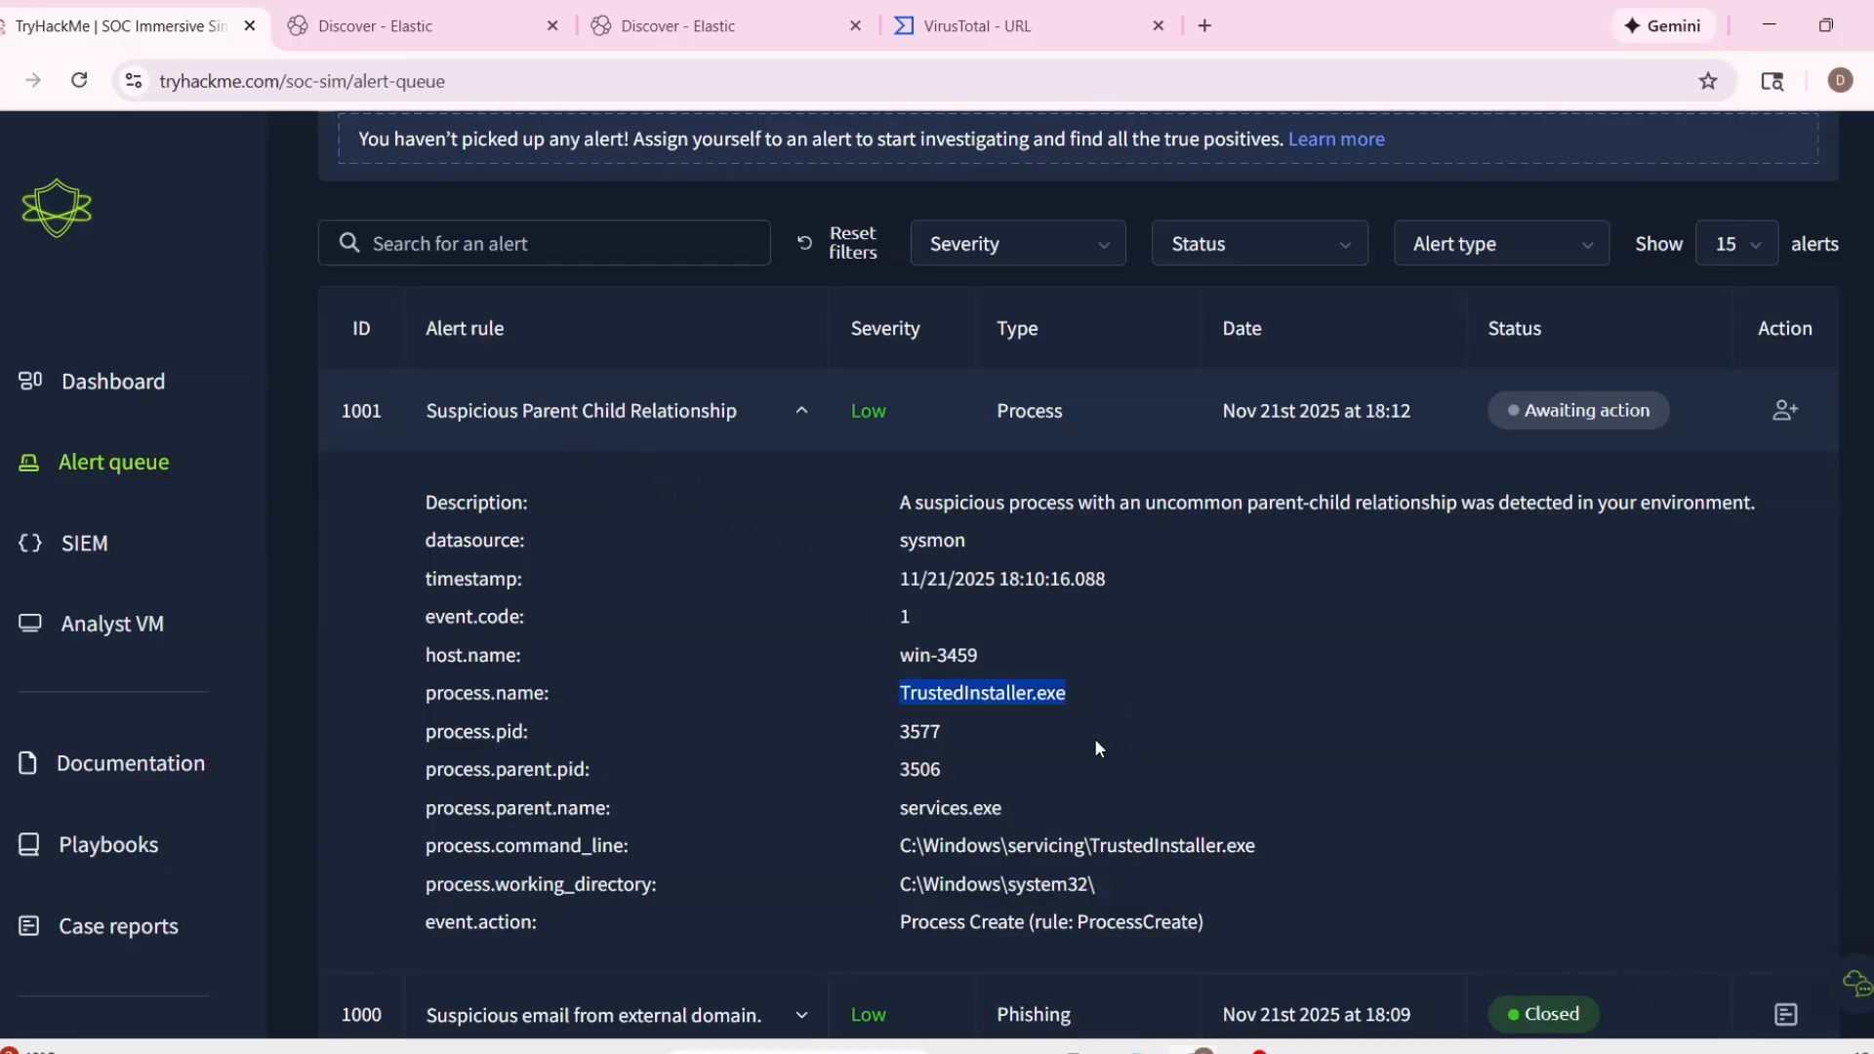
Switch to the first Elastic Discover tab and query the logs for process.name : "TrustedInstaller.exe".
{"action": "left_click", "coordinate": [410, 25]}
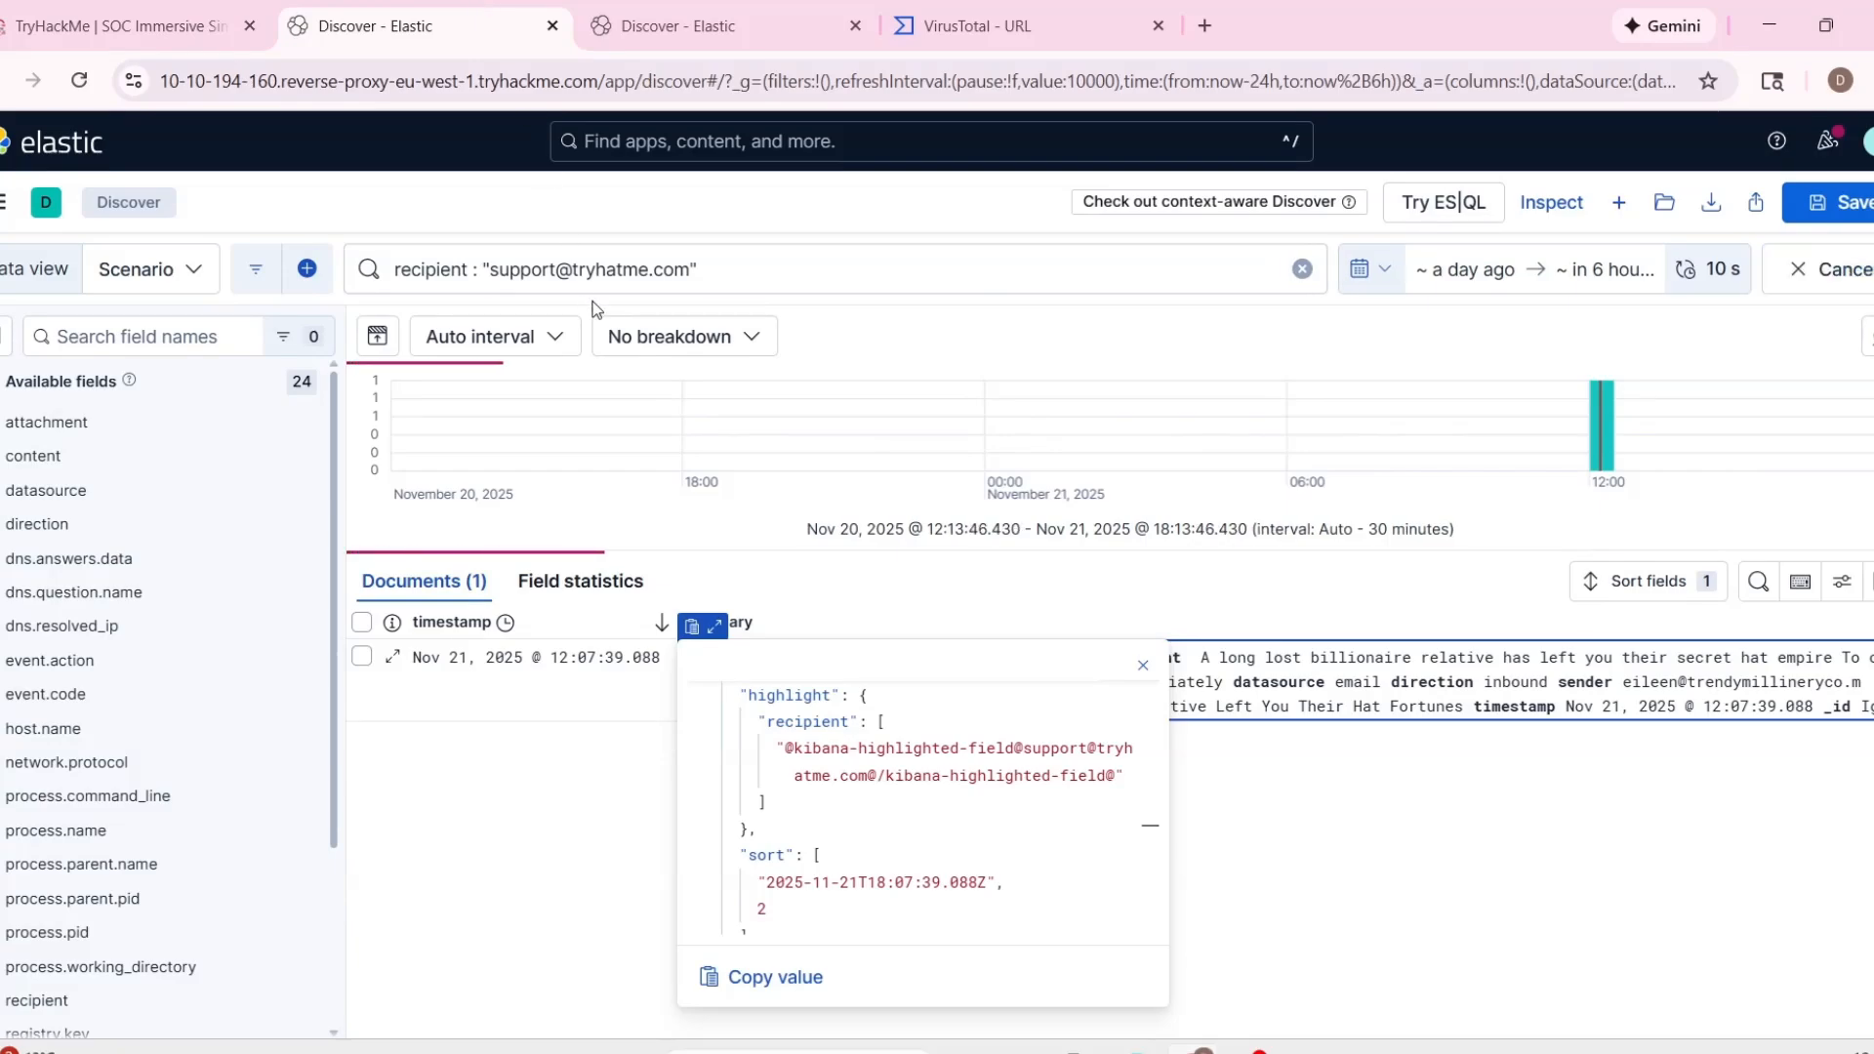
{"action": "left_click", "coordinate": [172, 4]}
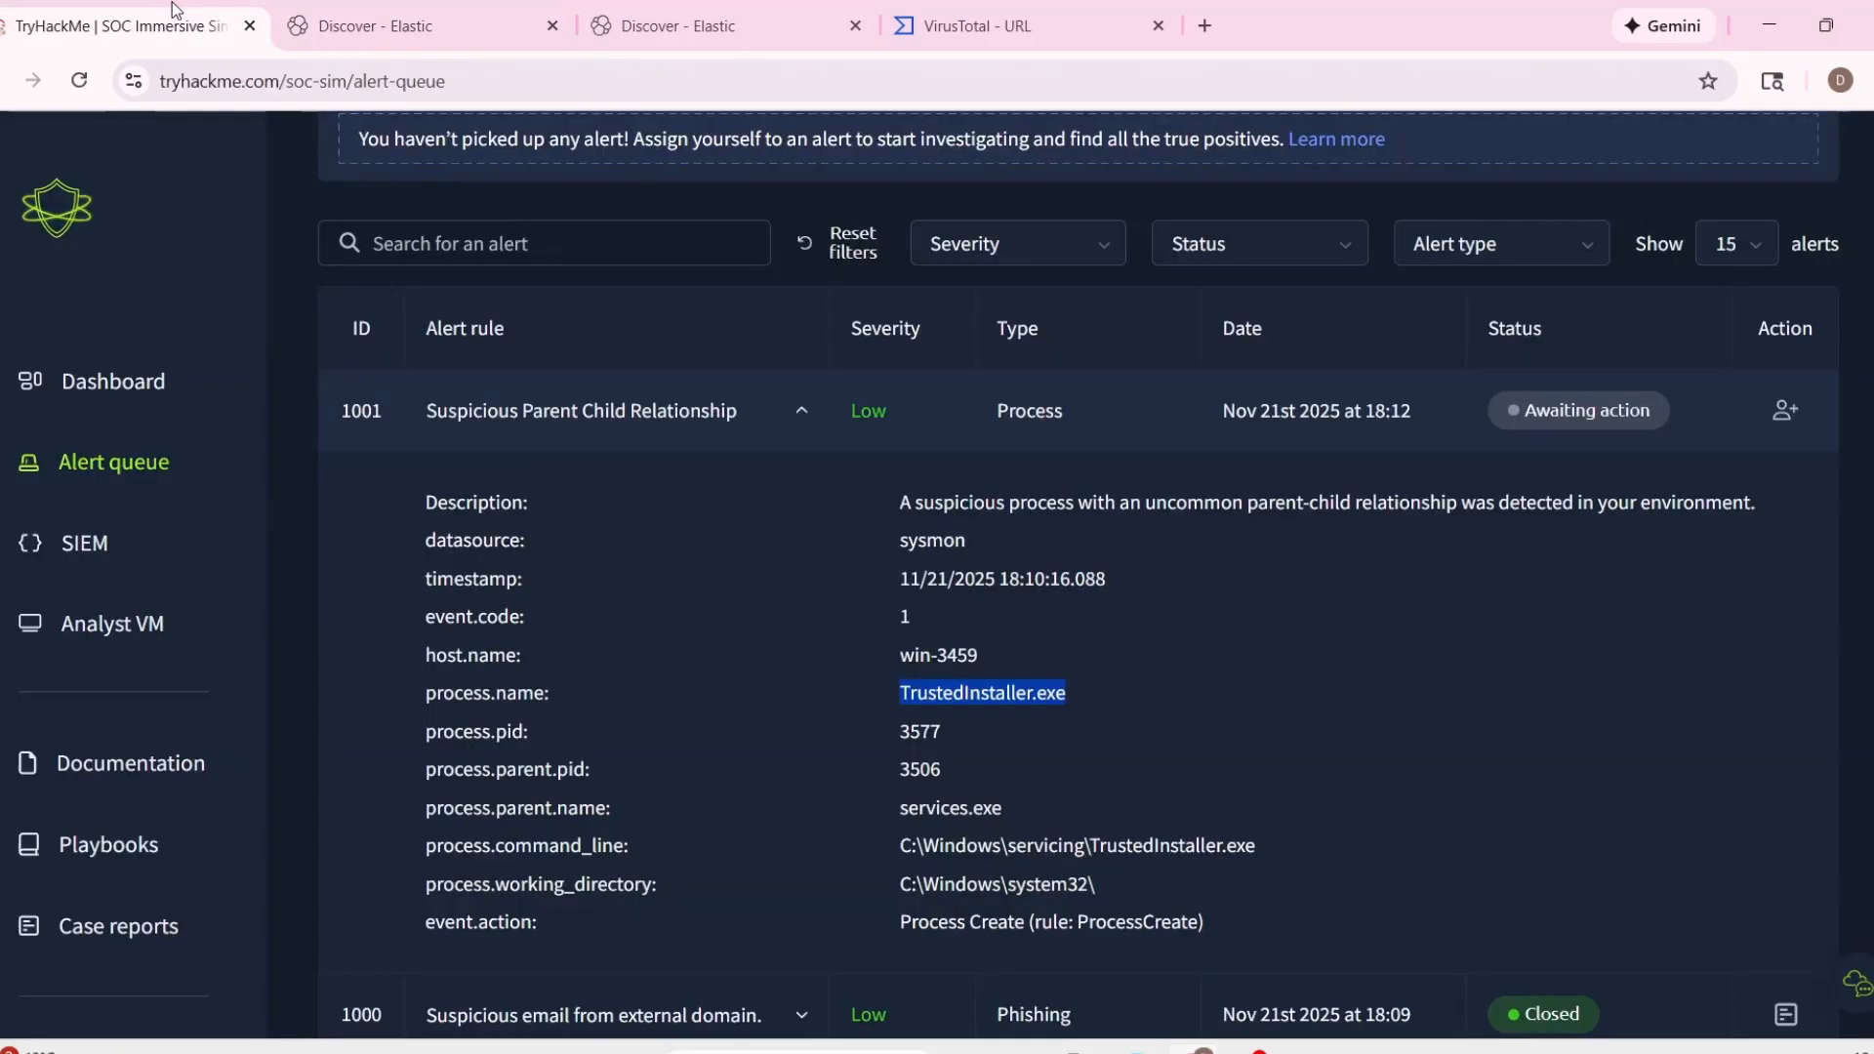
{"action": "left_click", "coordinate": [442, 27]}
{"action": "left_click", "coordinate": [466, 266]}
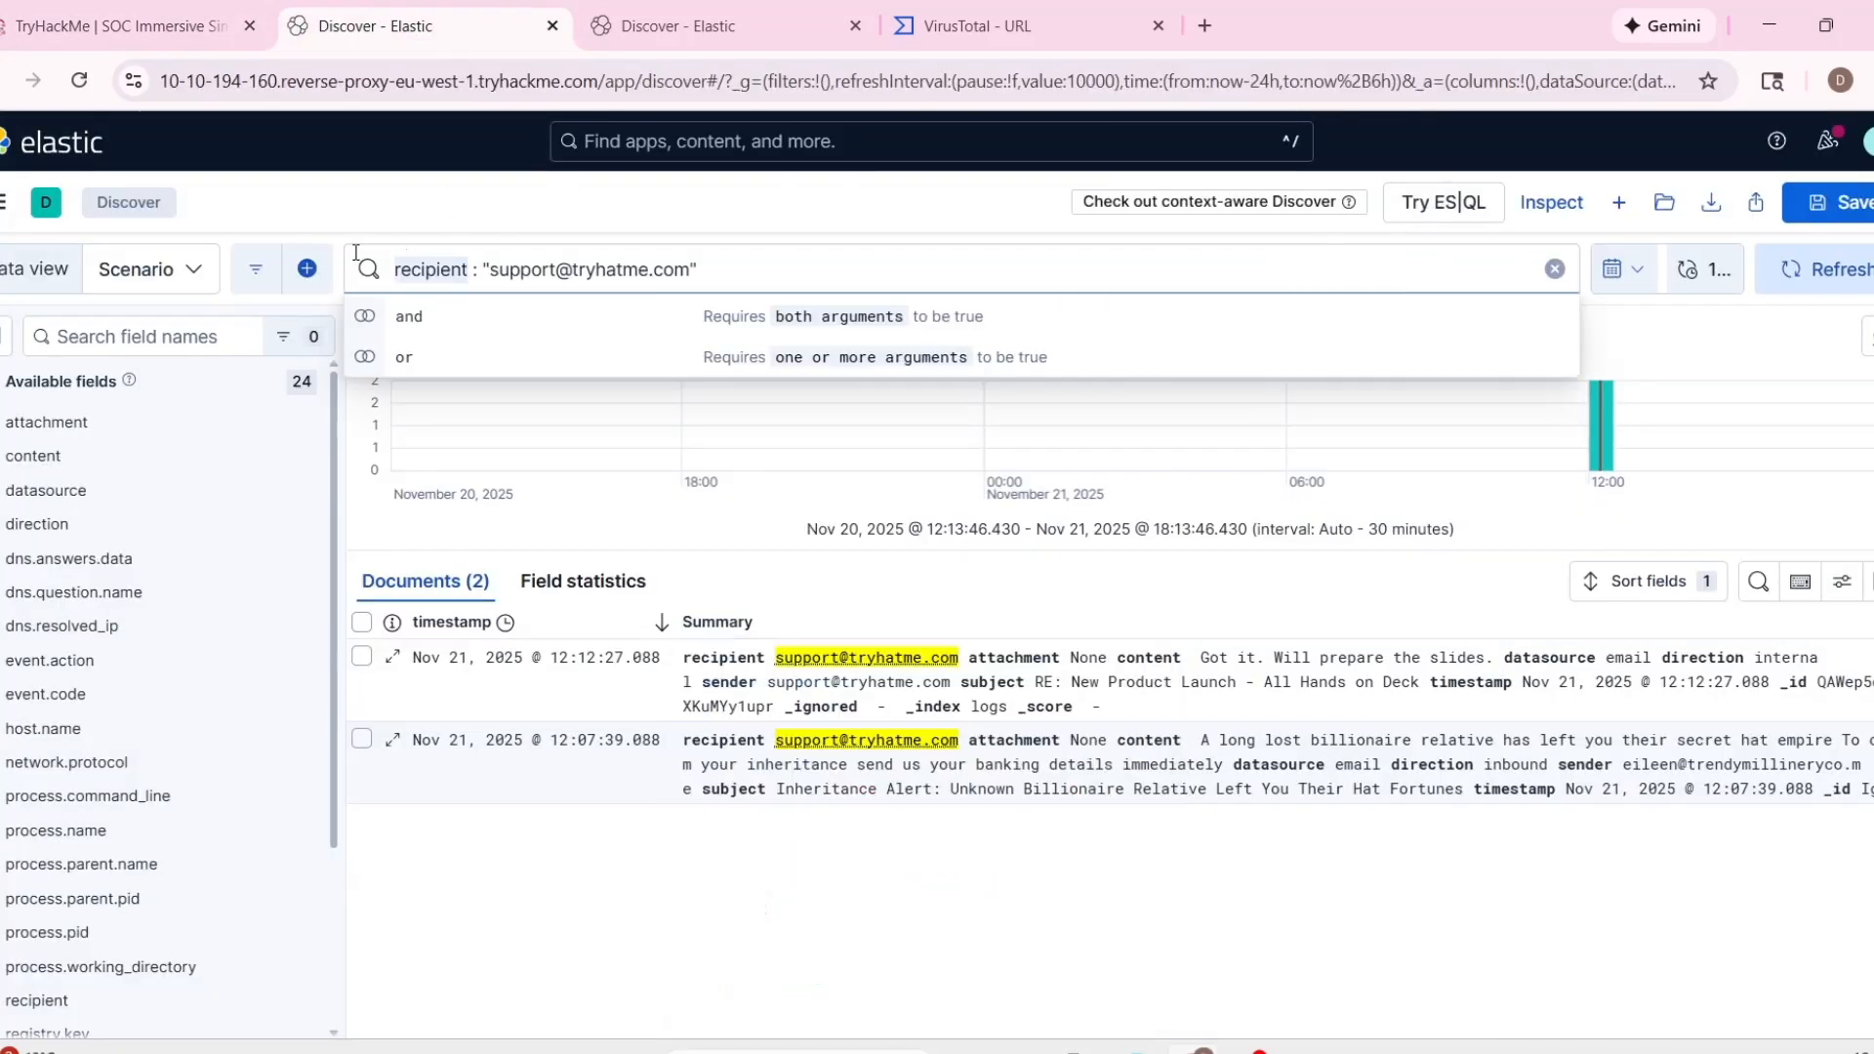
{"action": "type", "text": "process"}
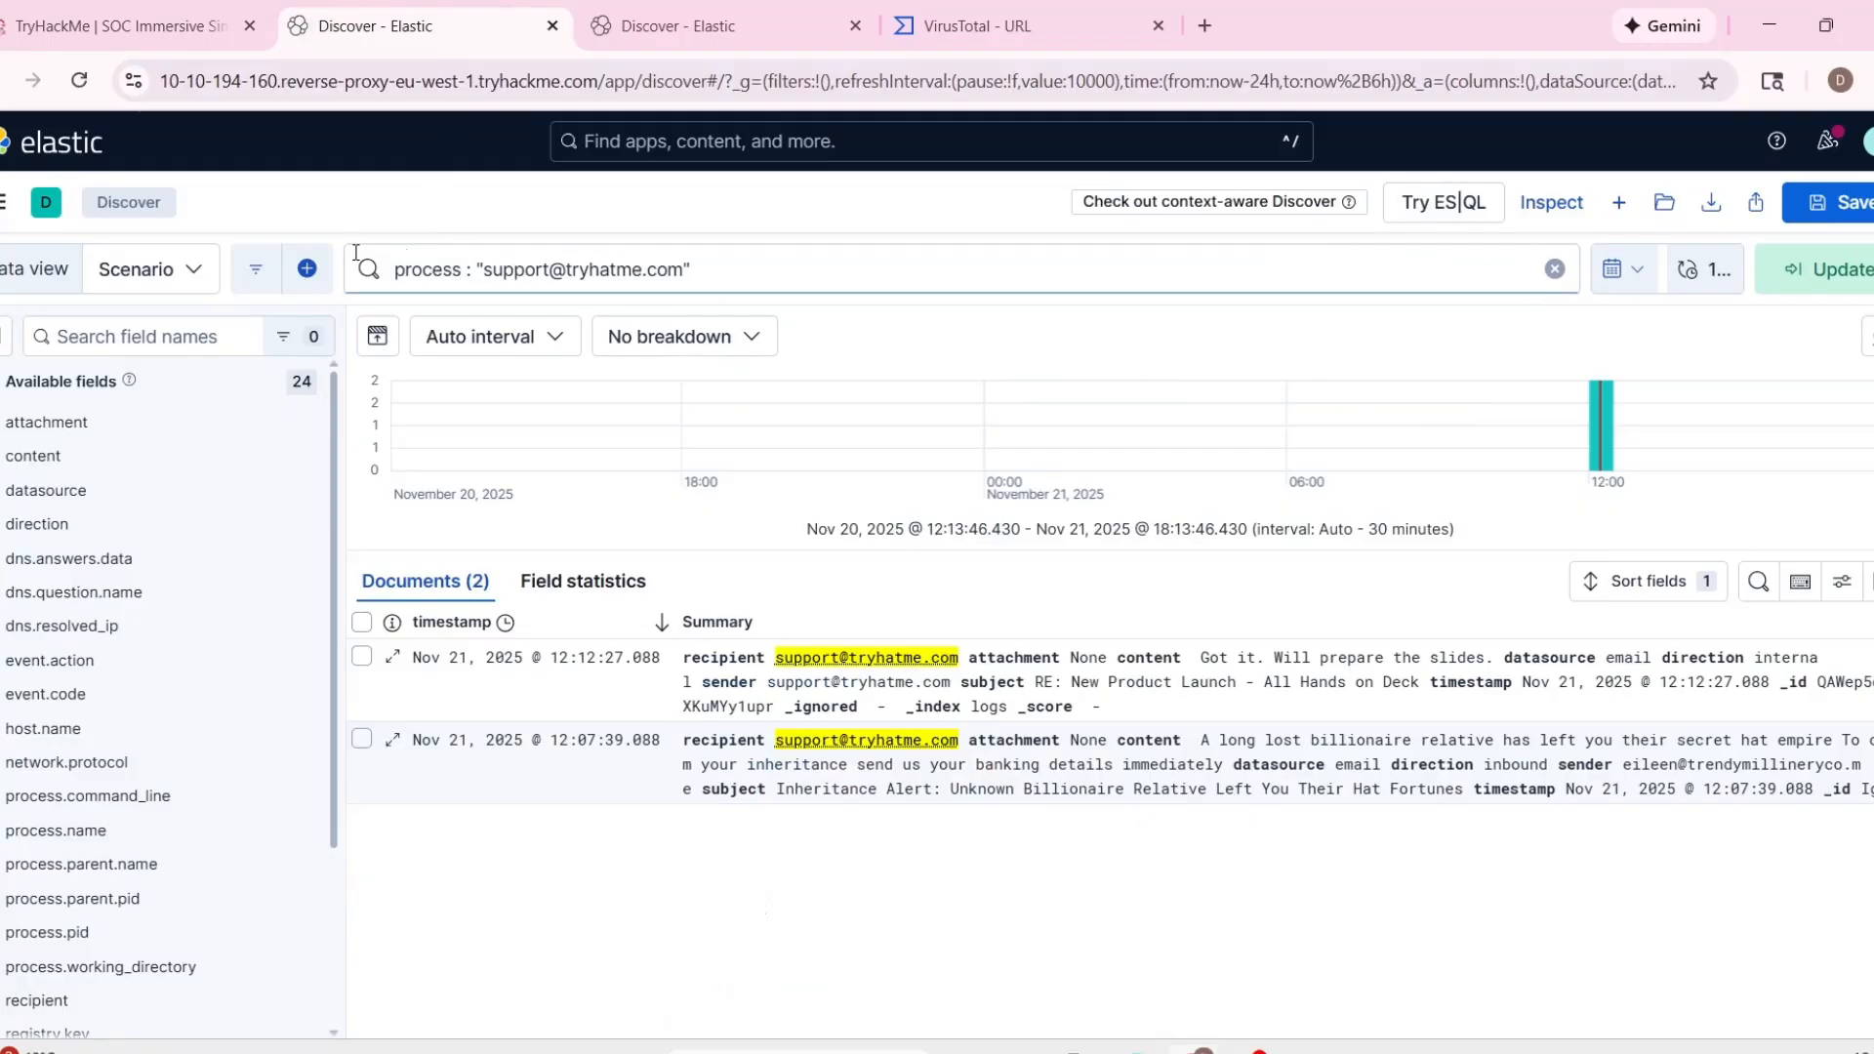
{"action": "type", "text": "."}
{"action": "key", "text": "ctrl+a"}
{"action": "type", "text": "proc"}
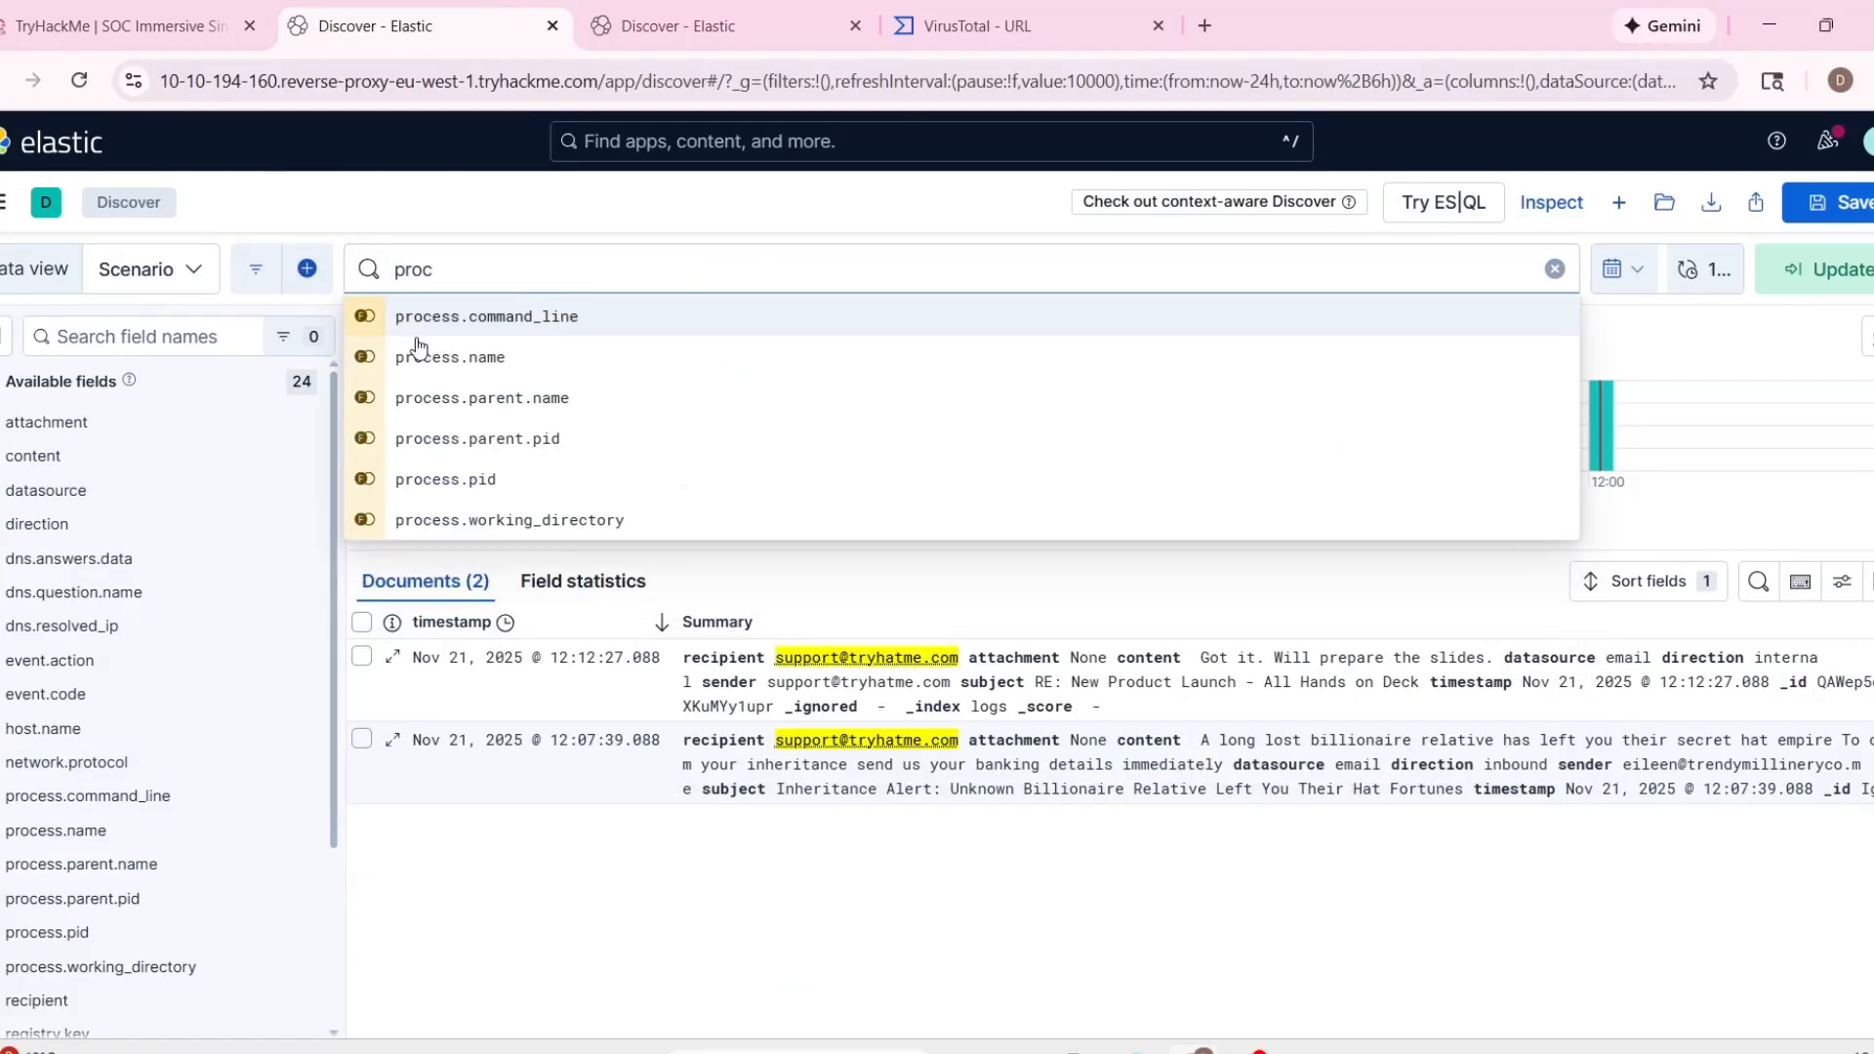
{"action": "left_click", "coordinate": [418, 353]}
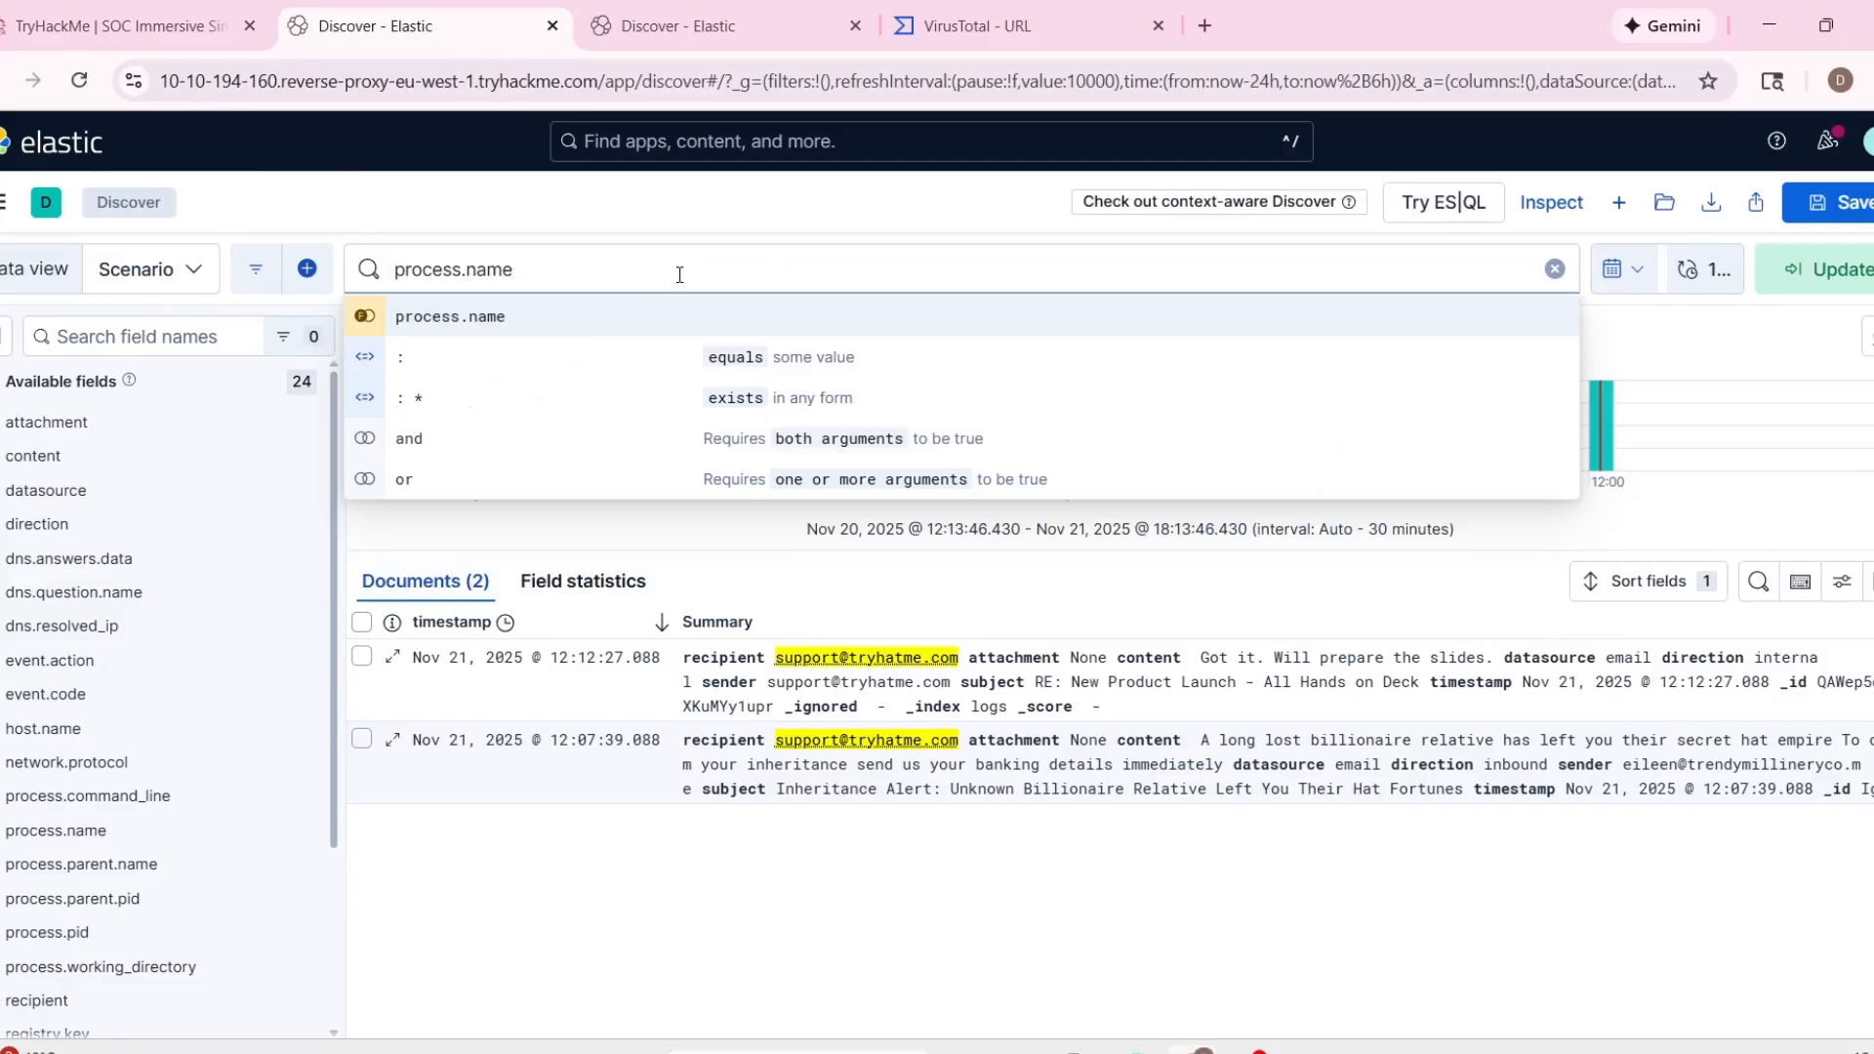
{"action": "type", "text": ":"}
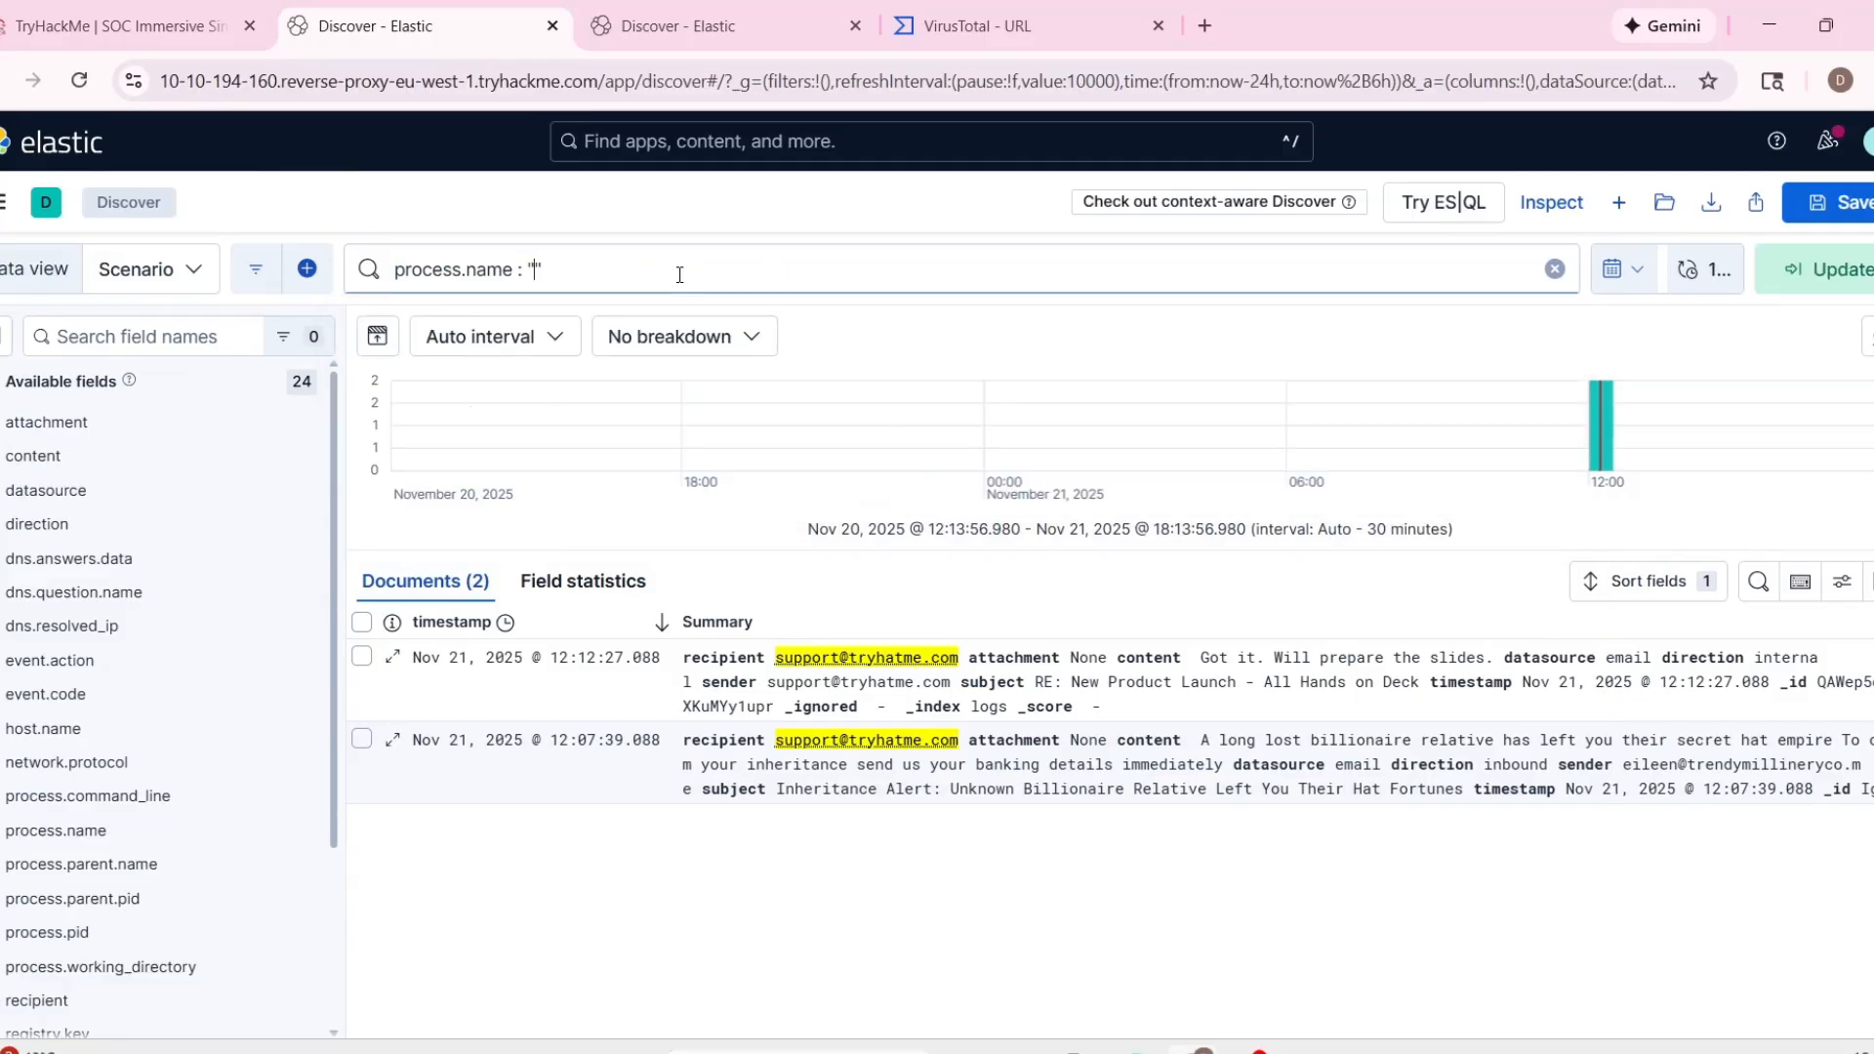
{"action": "type", "text": " \""}
{"action": "key", "text": "ctrl+v"}
{"action": "key", "text": "Return"}
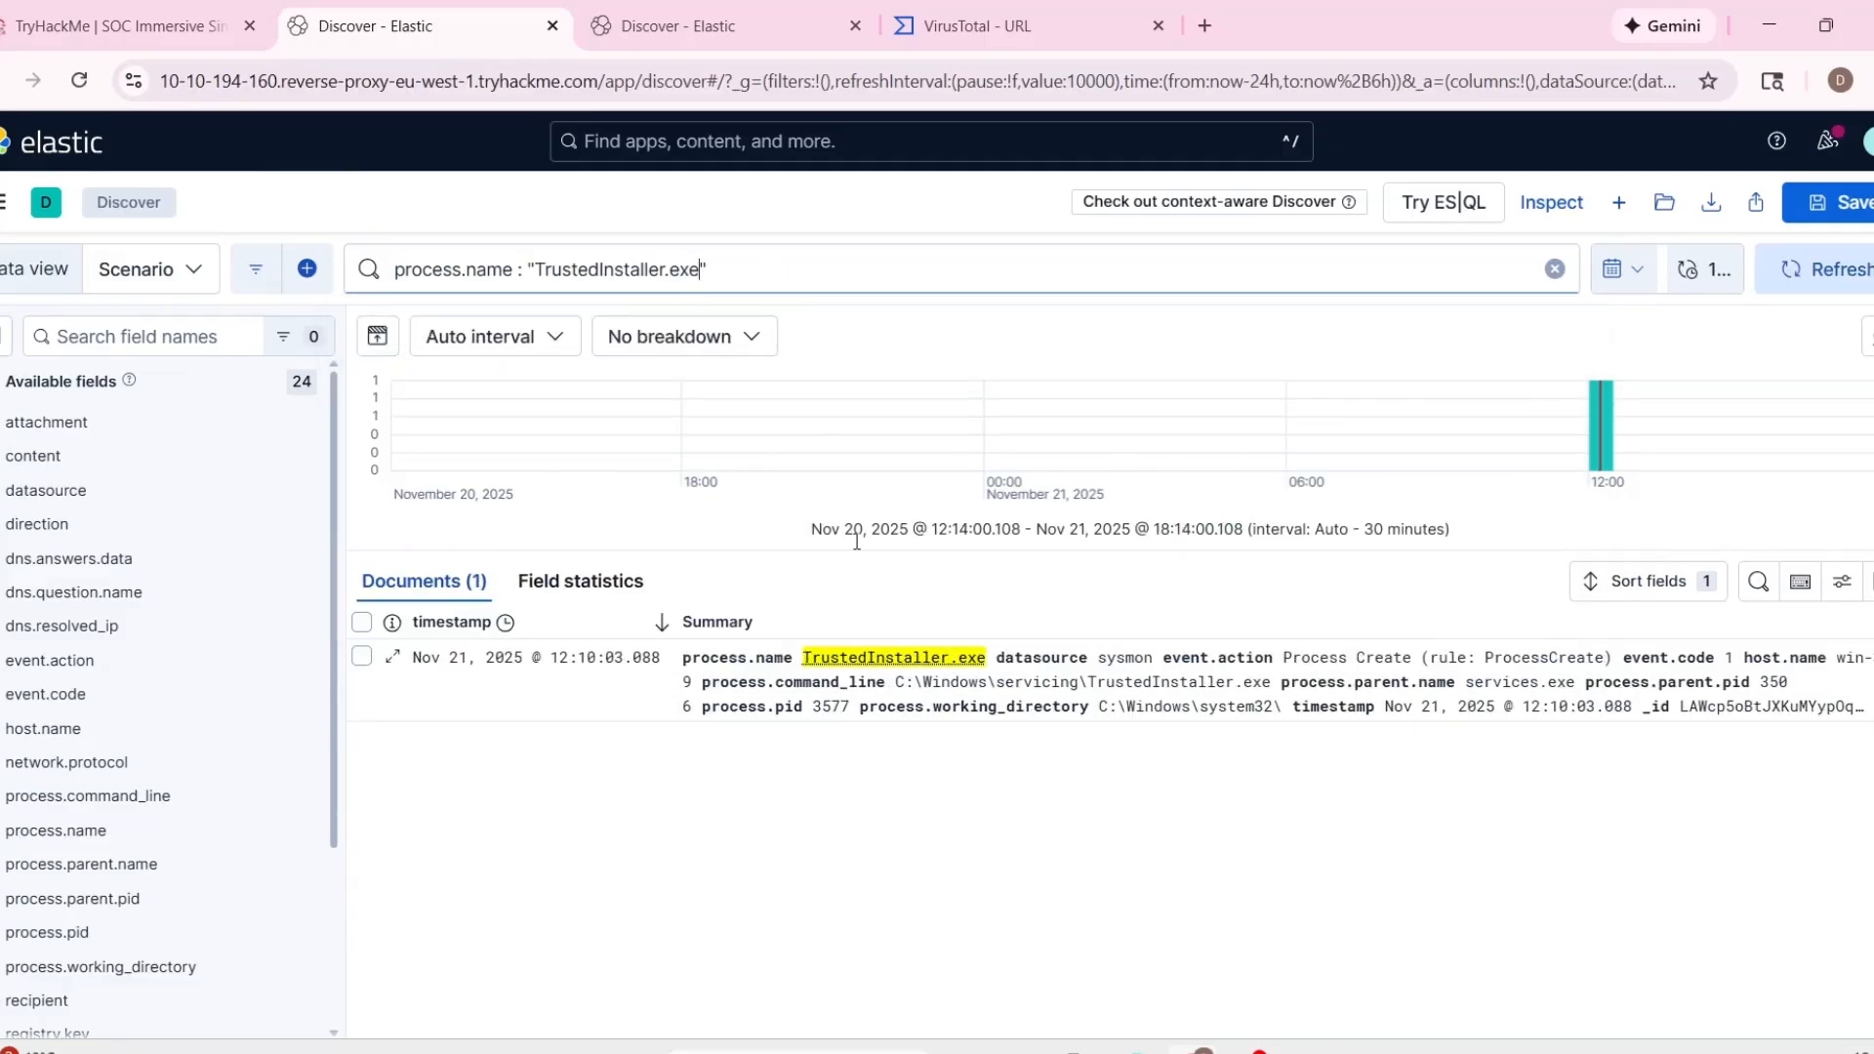
Copy the host name from alert 1001 and query host.name : "win-3459" in the second Elastic Discover tab.
{"action": "key", "text": "ctrl+shift+Tab"}
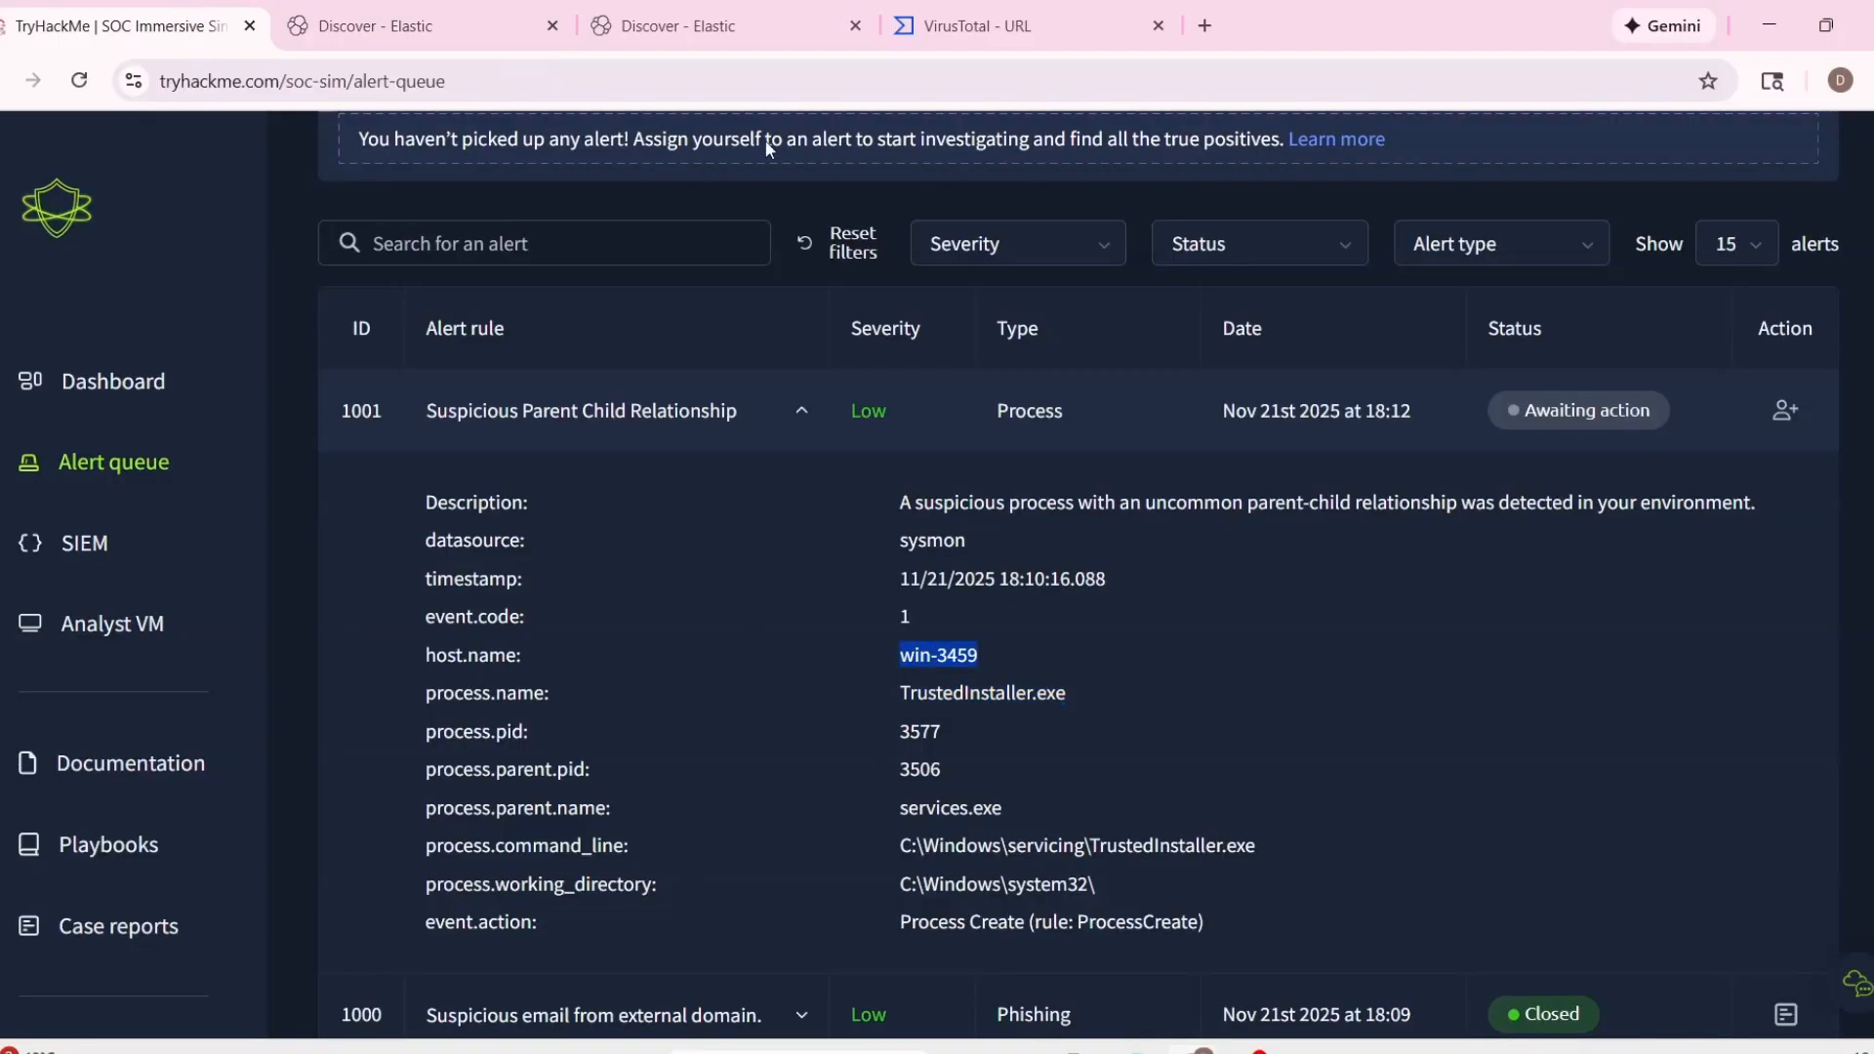
{"action": "left_click", "coordinate": [762, 27]}
{"action": "type", "text": "hos"}
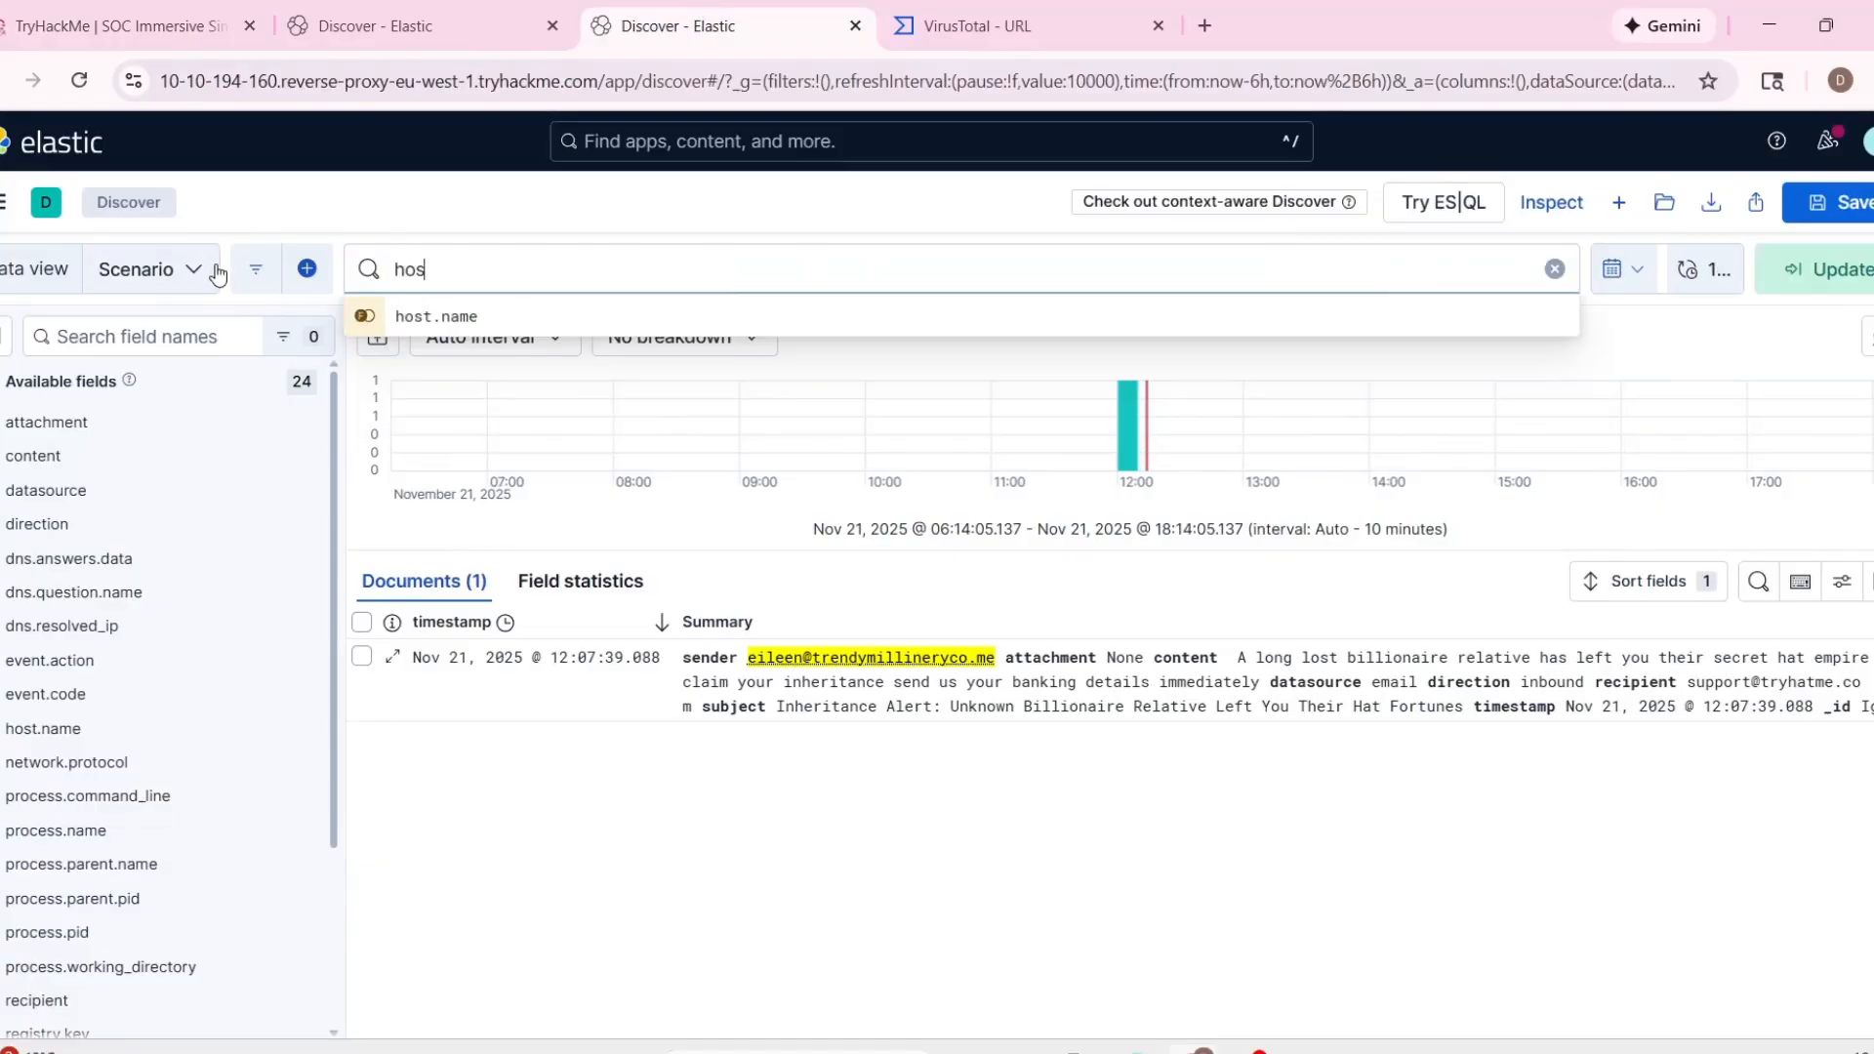
{"action": "type", "text": "t"}
{"action": "left_click", "coordinate": [439, 316]}
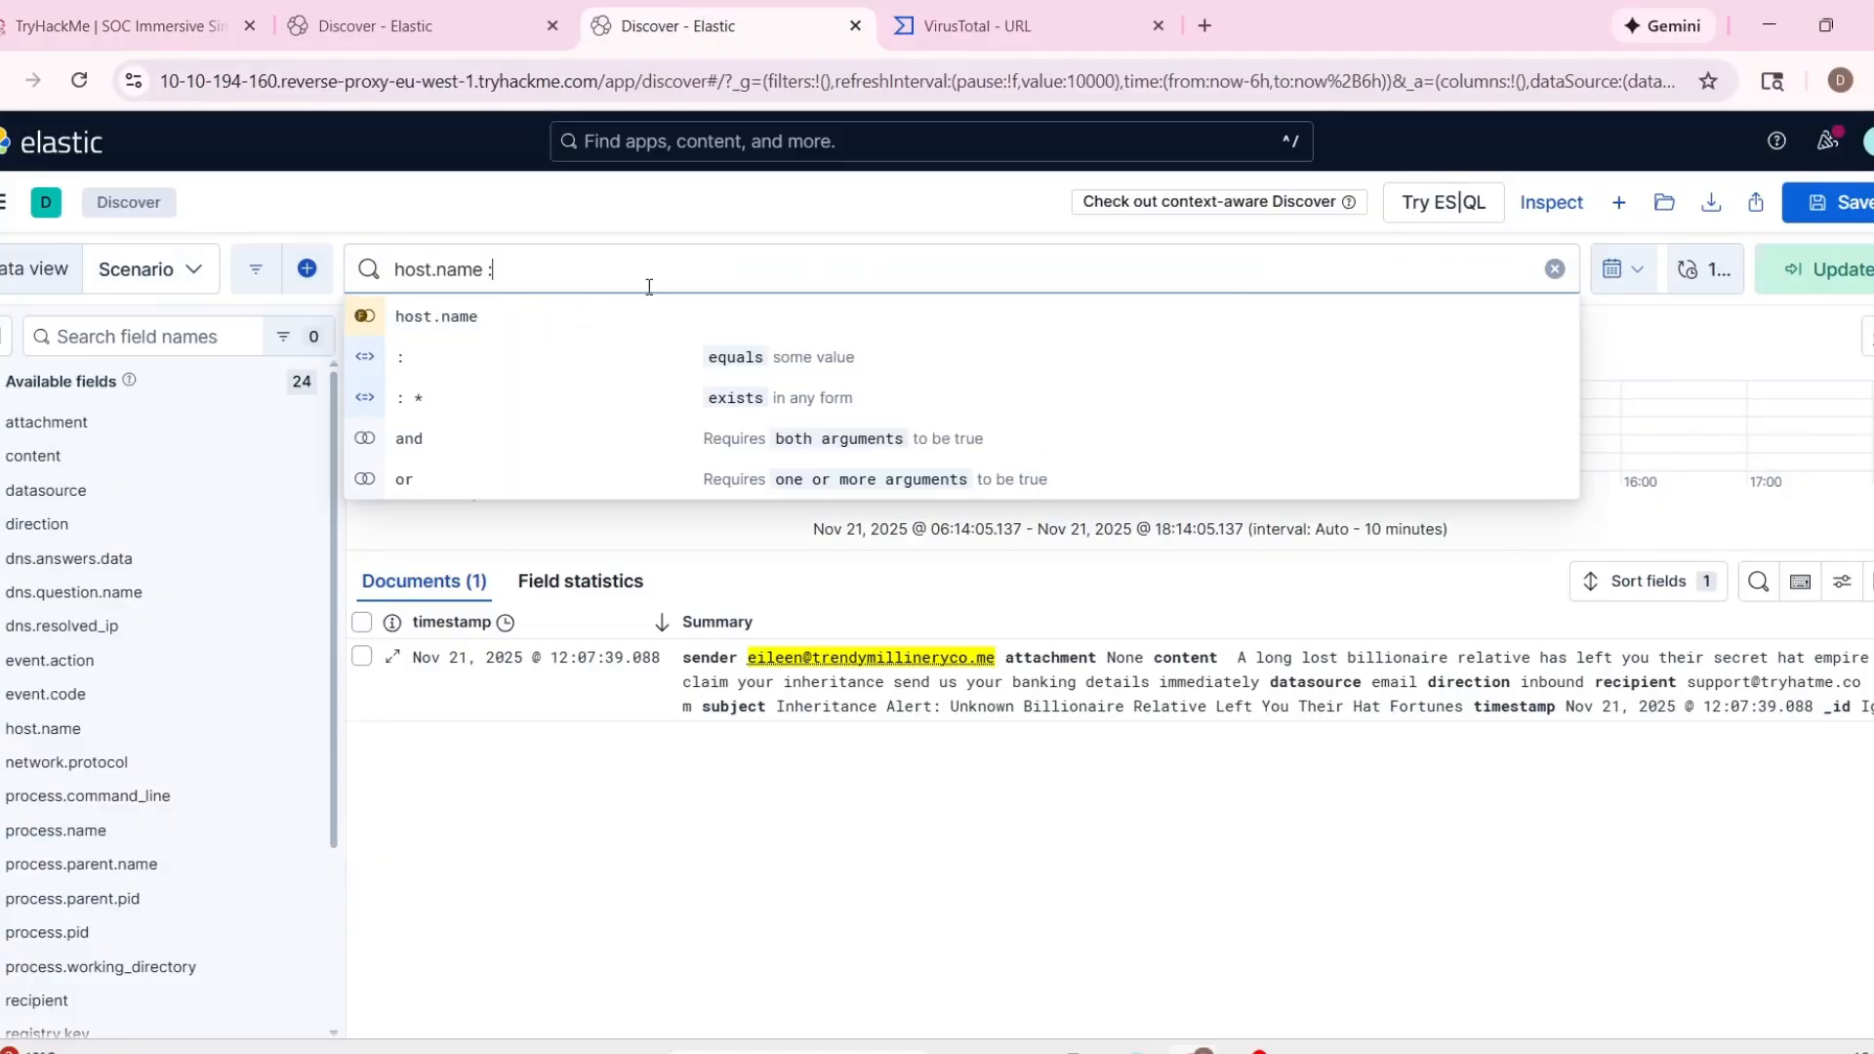
{"action": "key", "text": "ctrl+shift+Tab"}
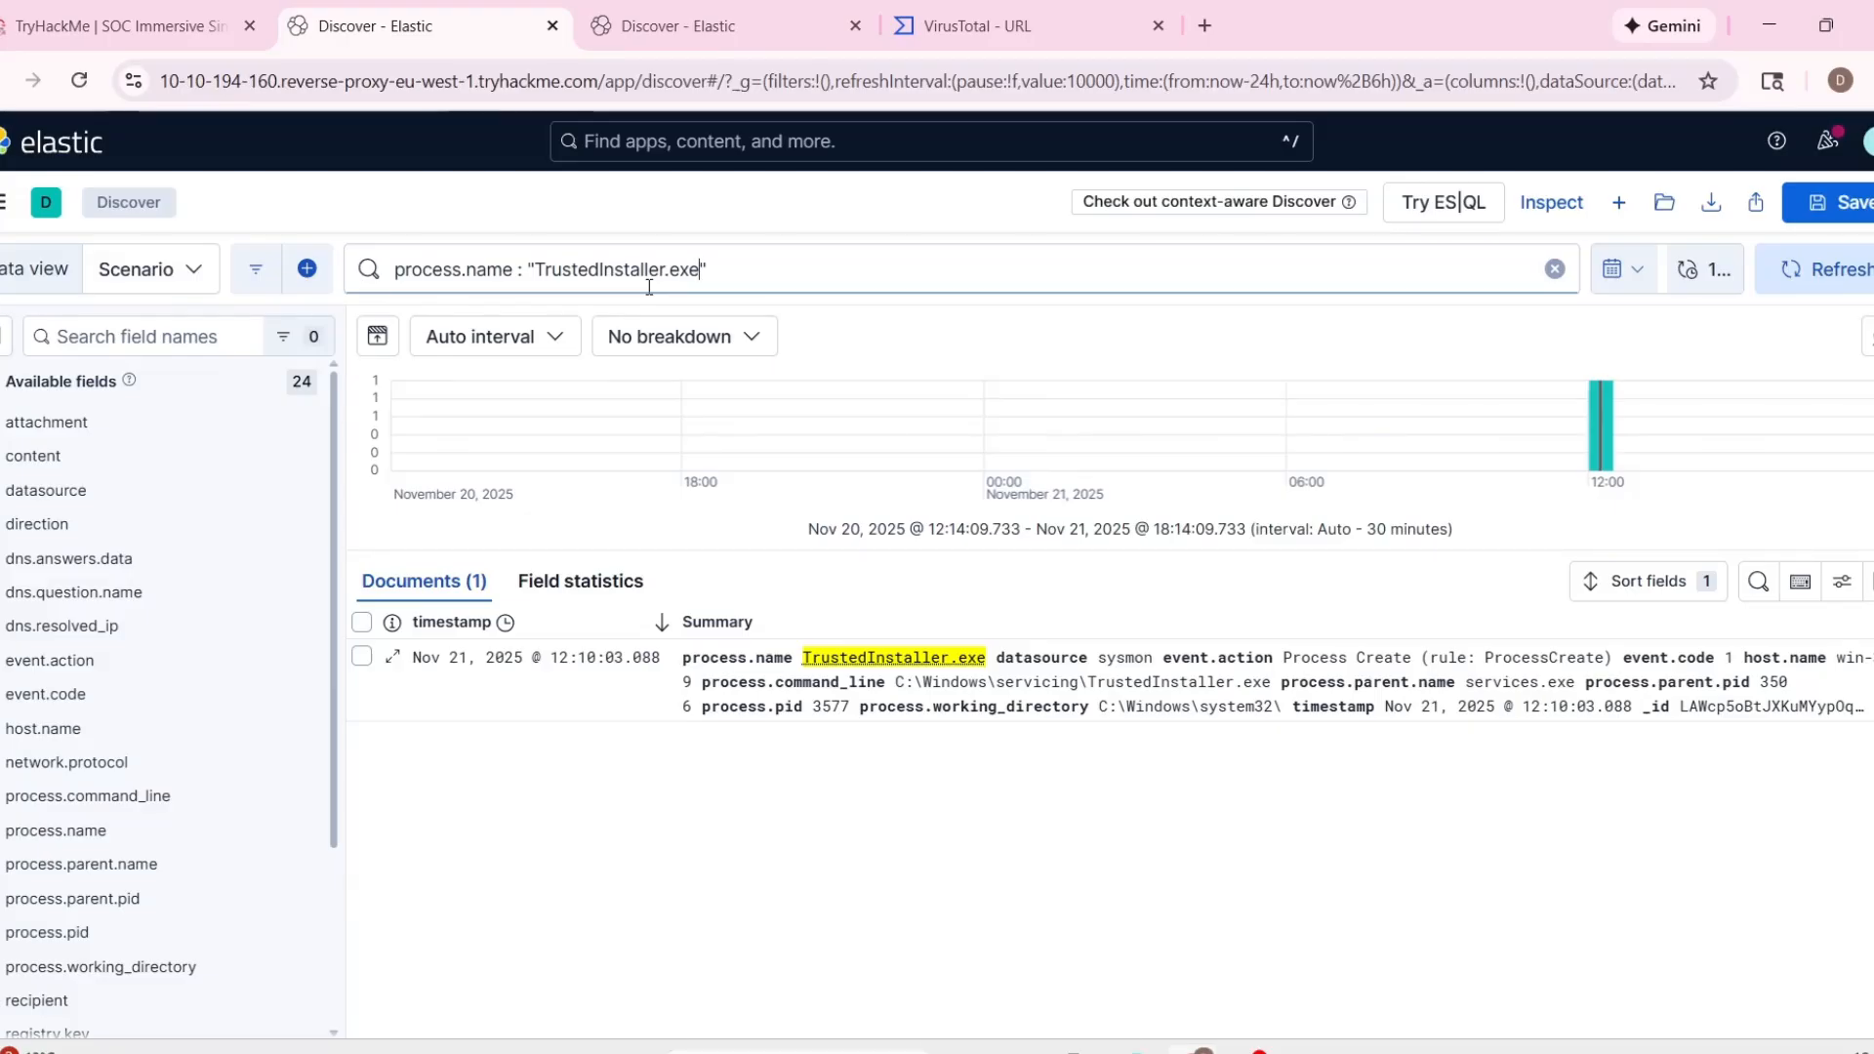
{"action": "key", "text": "ctrl+Tab"}
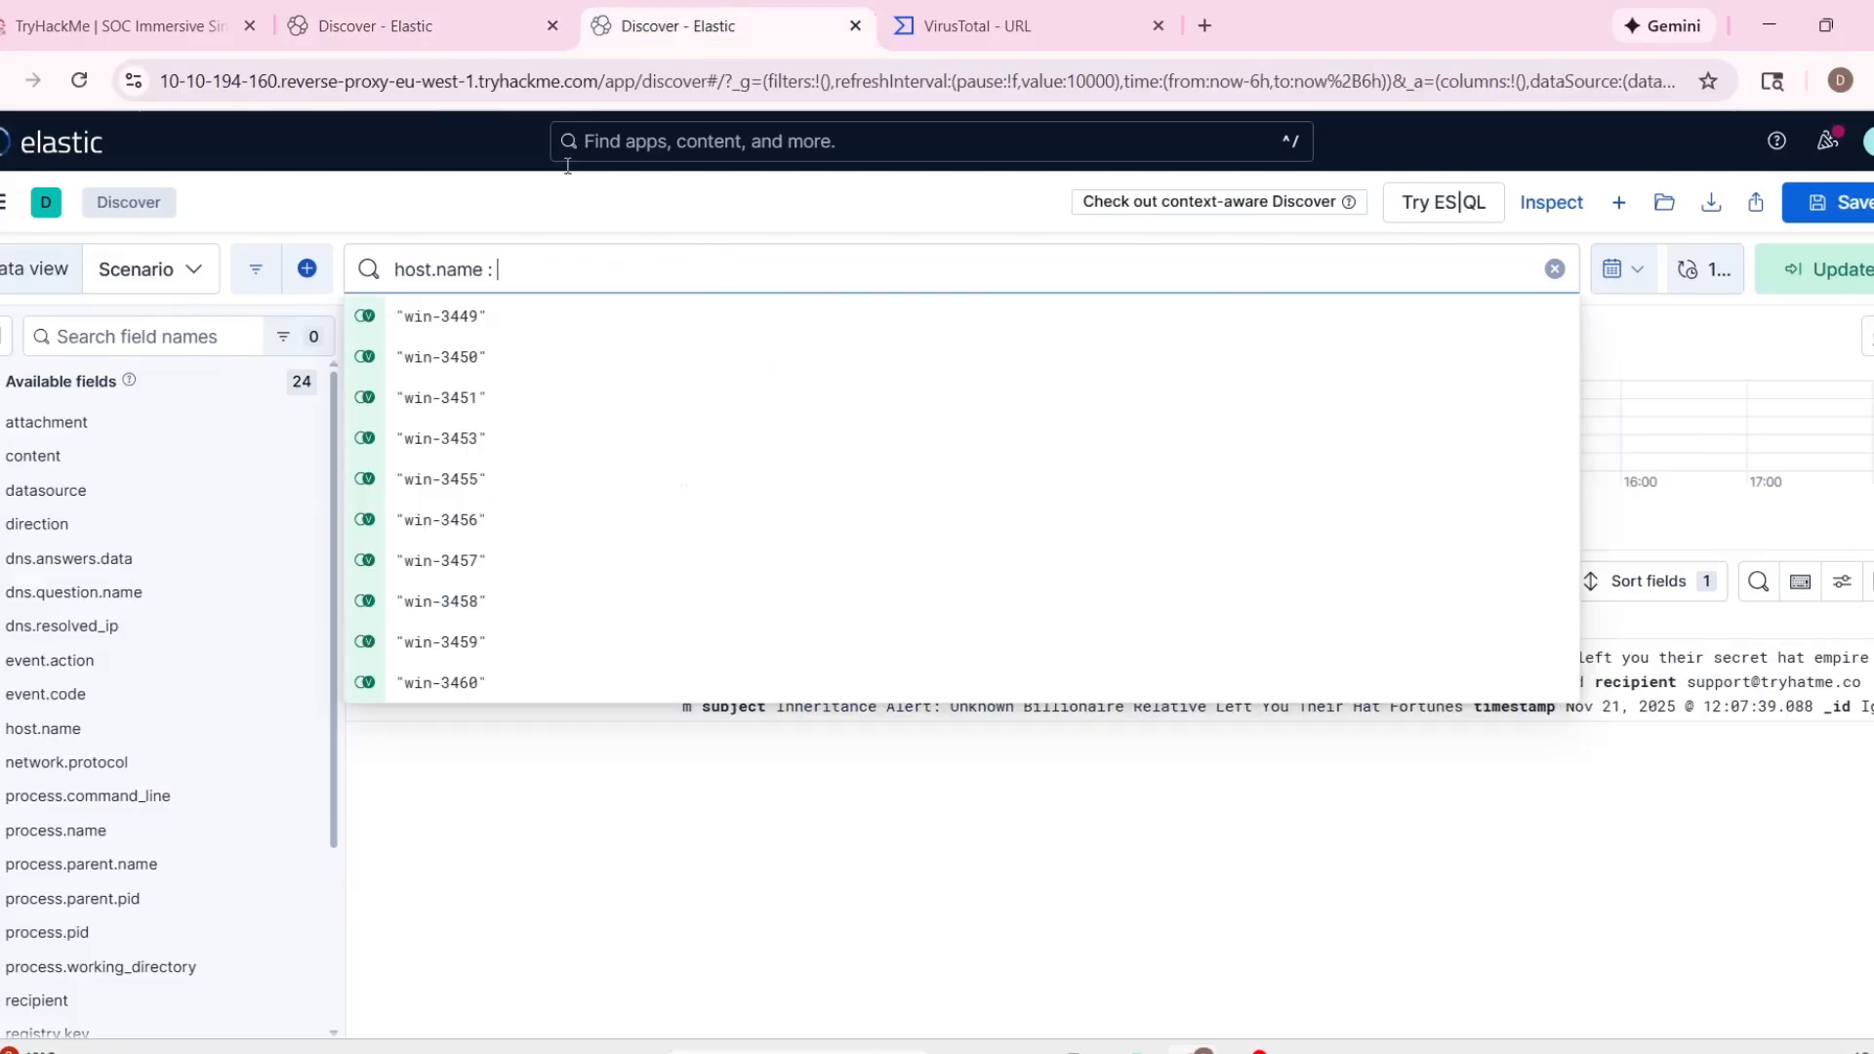
{"action": "type", "text": "\"win-3459\""}
{"action": "key", "text": "Return"}
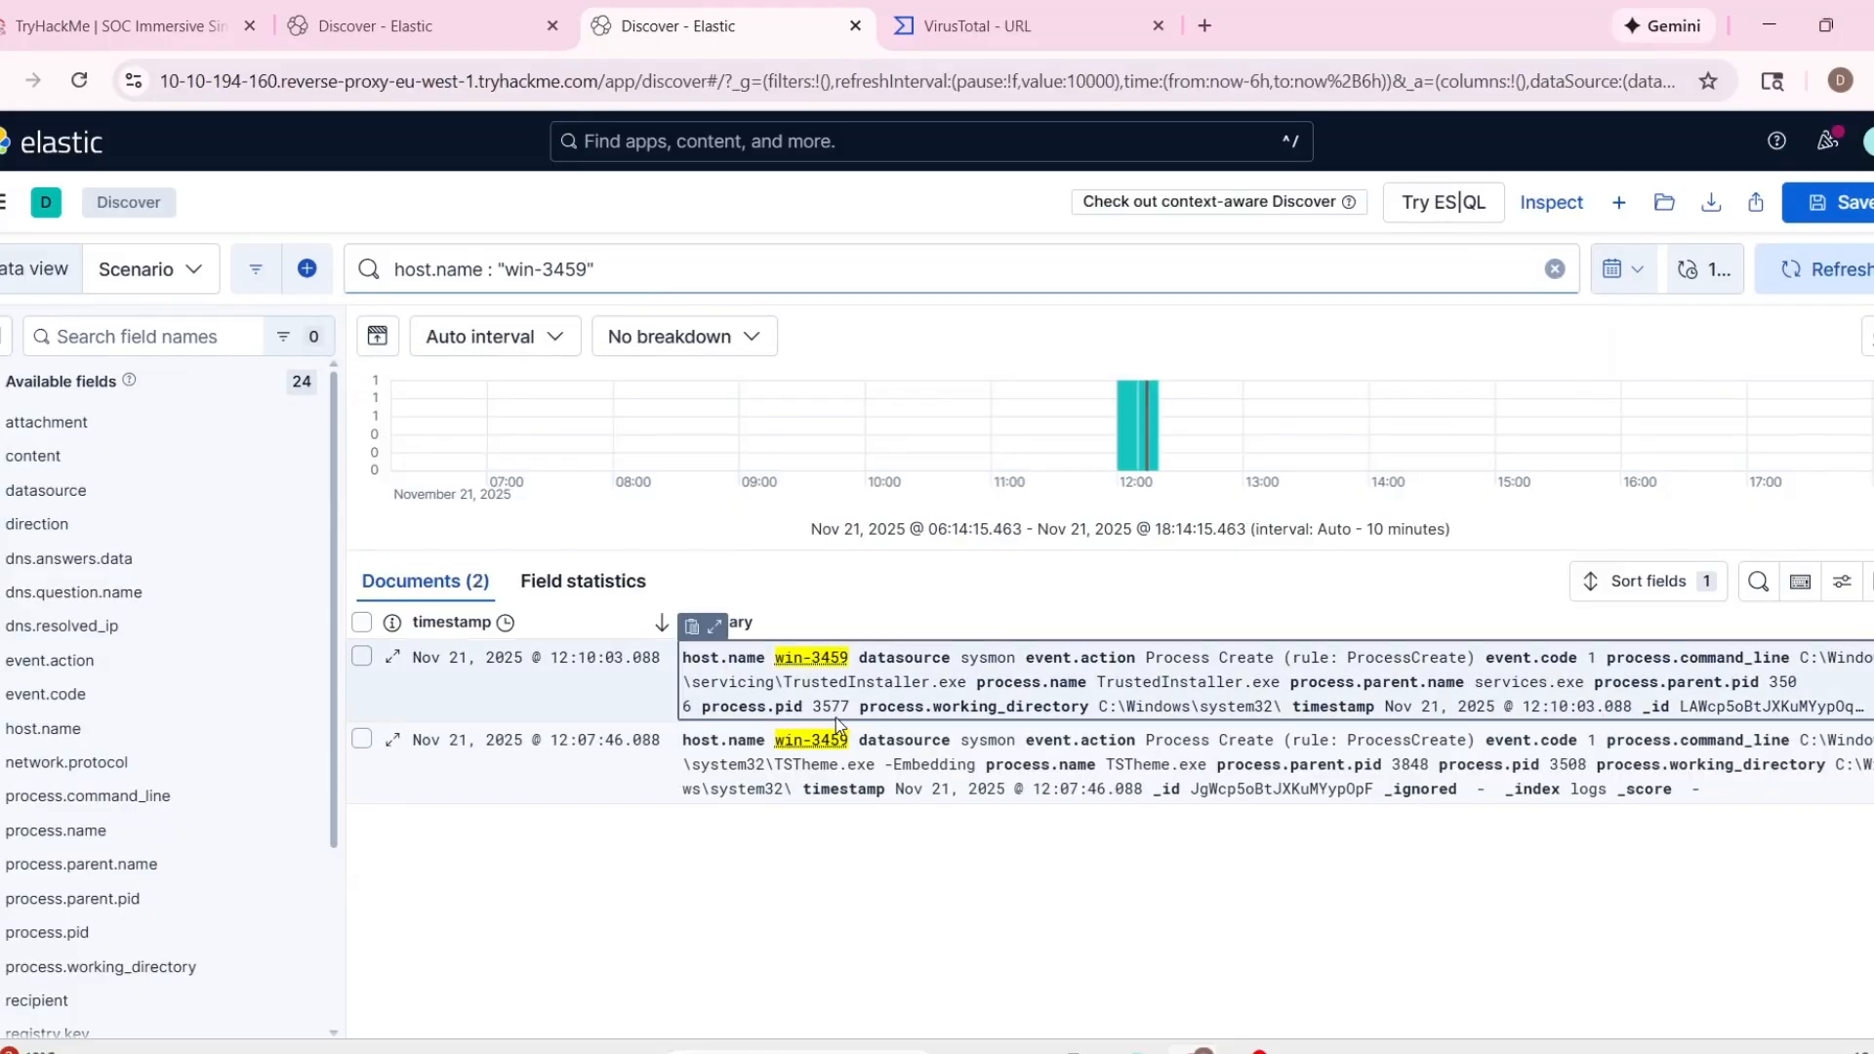
Expand the TSTheme.exe event of host win-3459 and review its process, command line and parent details.
{"action": "left_click", "coordinate": [716, 711]}
{"action": "scroll", "coordinate": [968, 592], "scroll_direction": "down", "scroll_amount": 2}
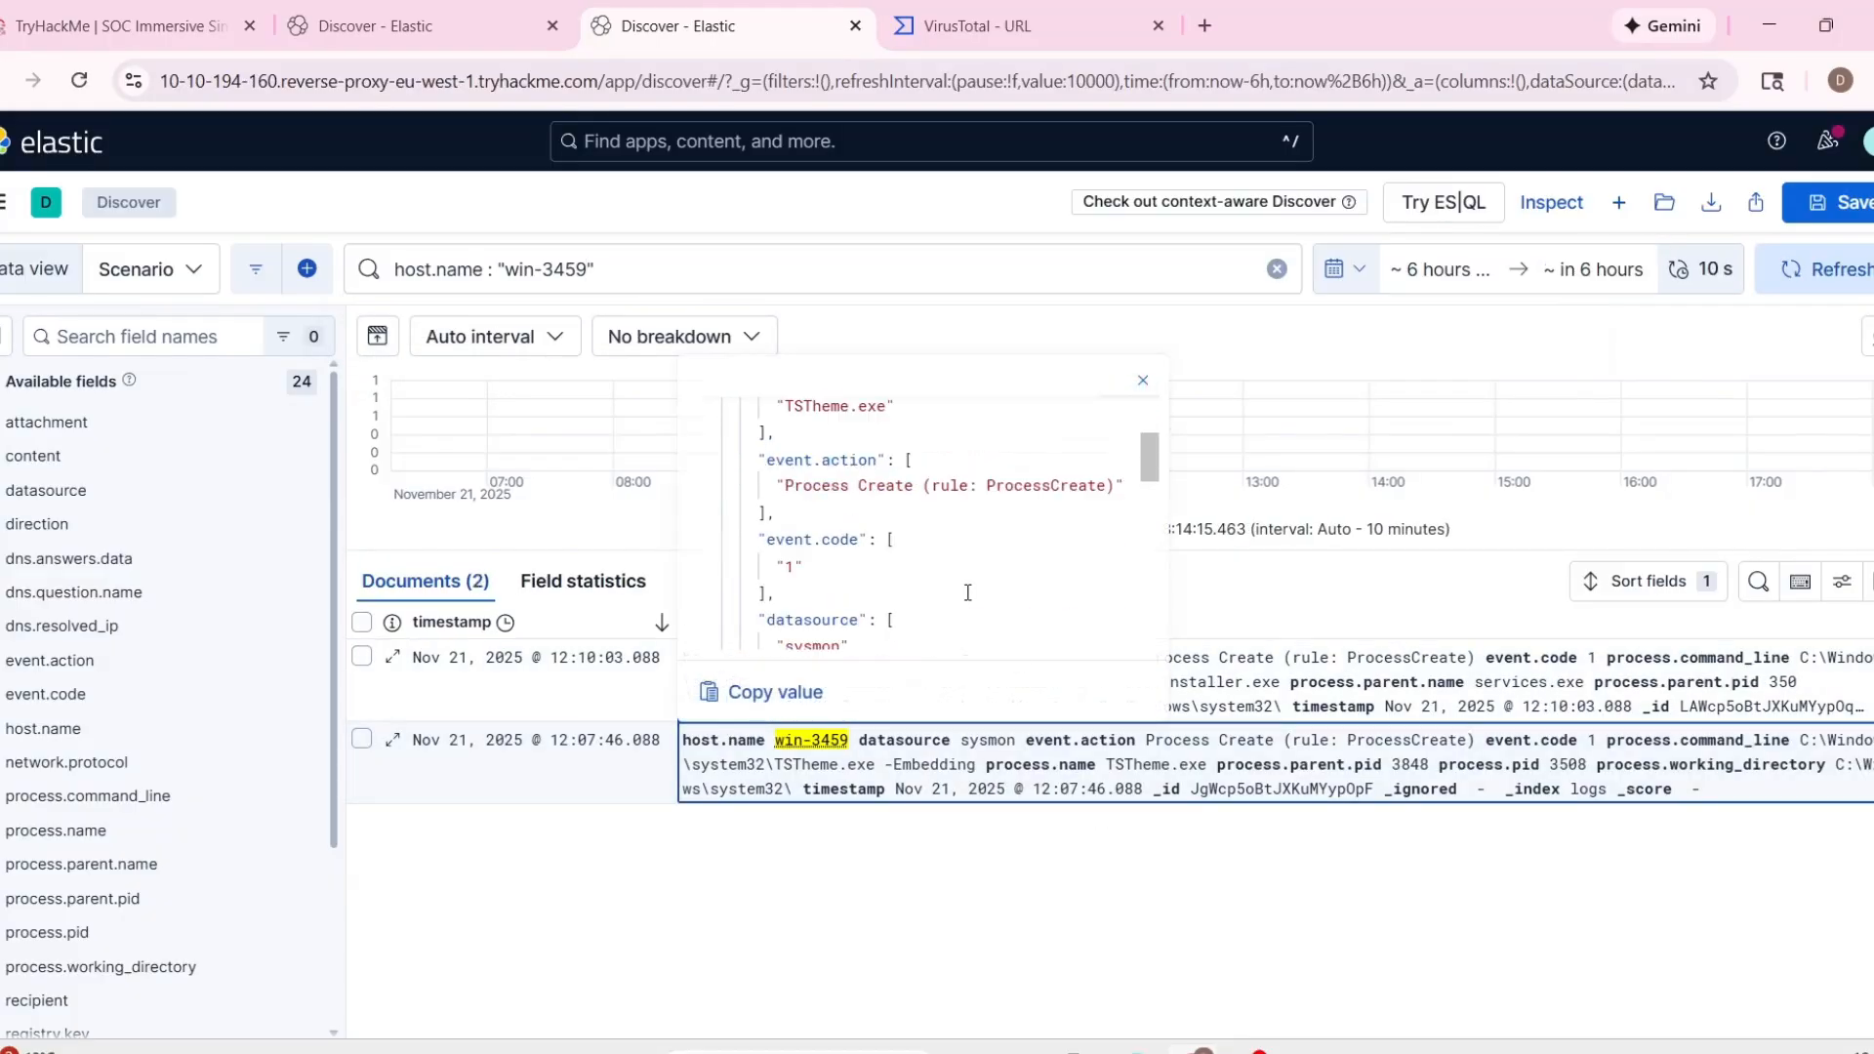
{"action": "scroll", "coordinate": [790, 533], "scroll_direction": "up", "scroll_amount": 1}
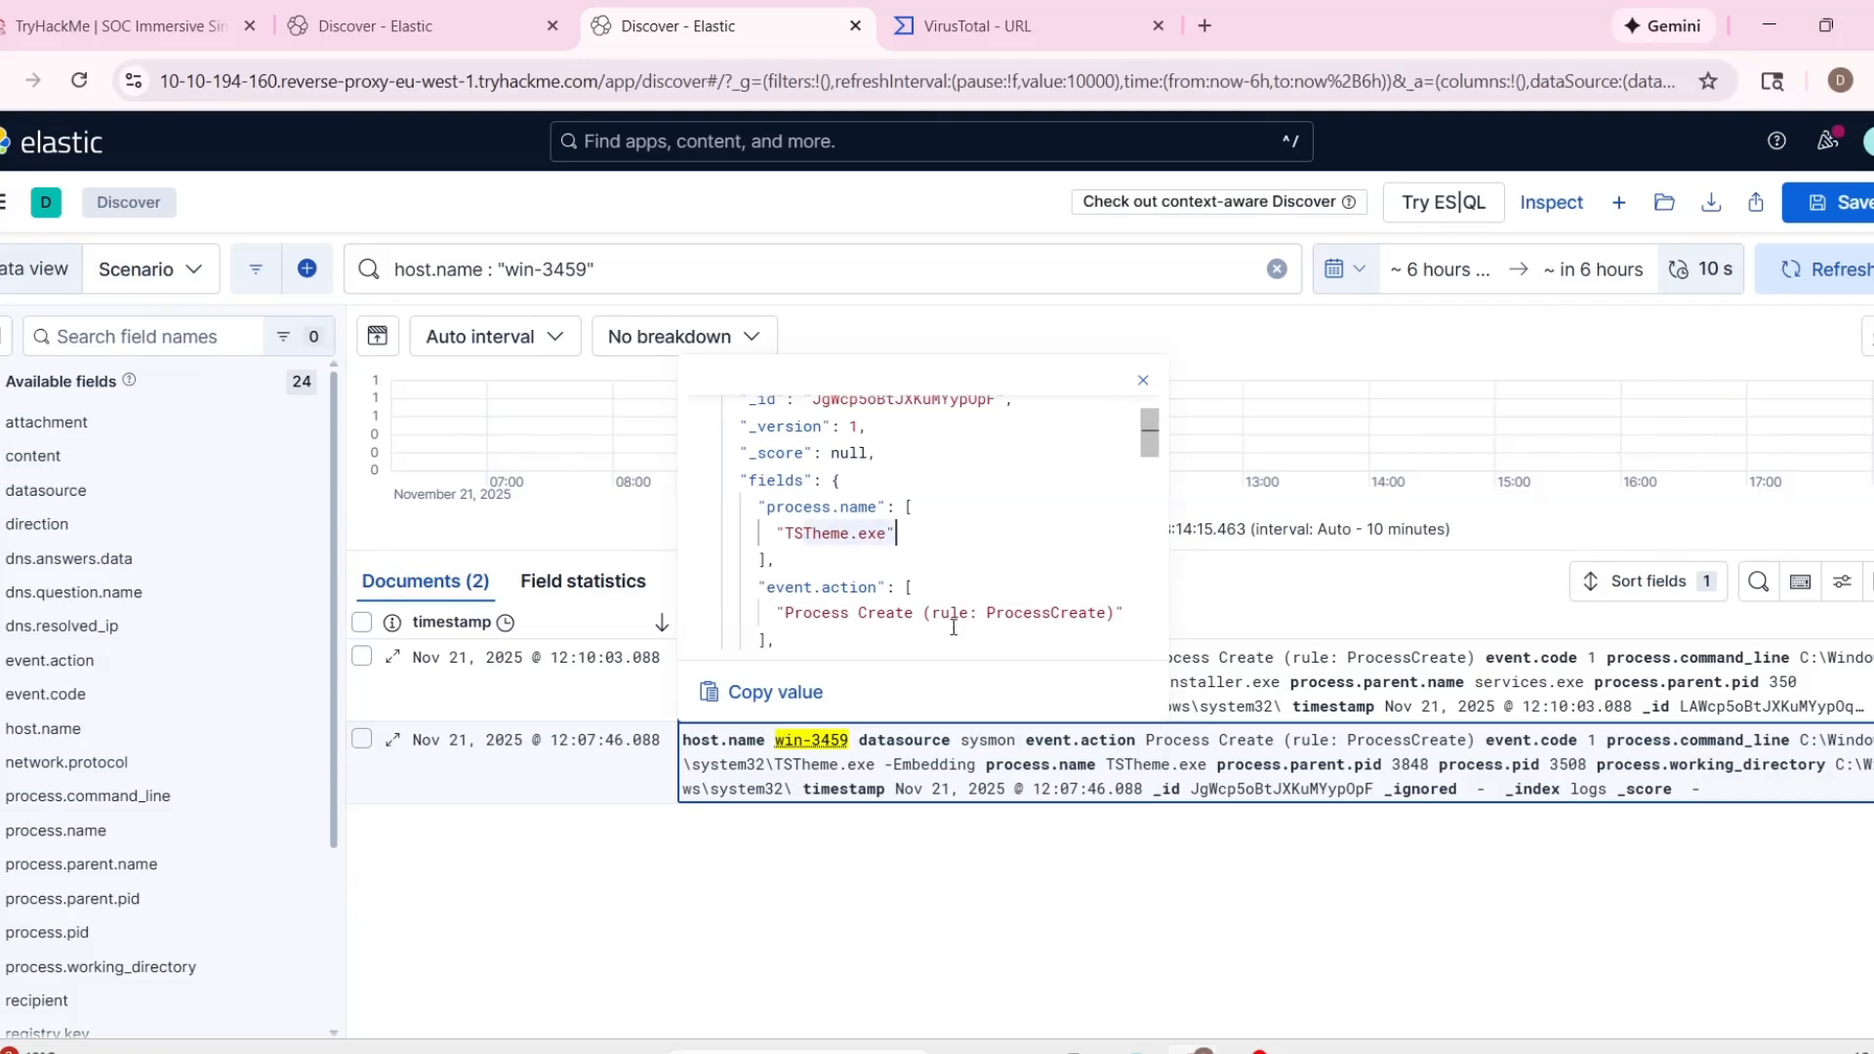
{"action": "scroll", "coordinate": [878, 537], "scroll_direction": "up", "scroll_amount": 1}
{"action": "scroll", "coordinate": [955, 571], "scroll_direction": "down", "scroll_amount": 4}
{"action": "scroll", "coordinate": [954, 579], "scroll_direction": "down", "scroll_amount": 2}
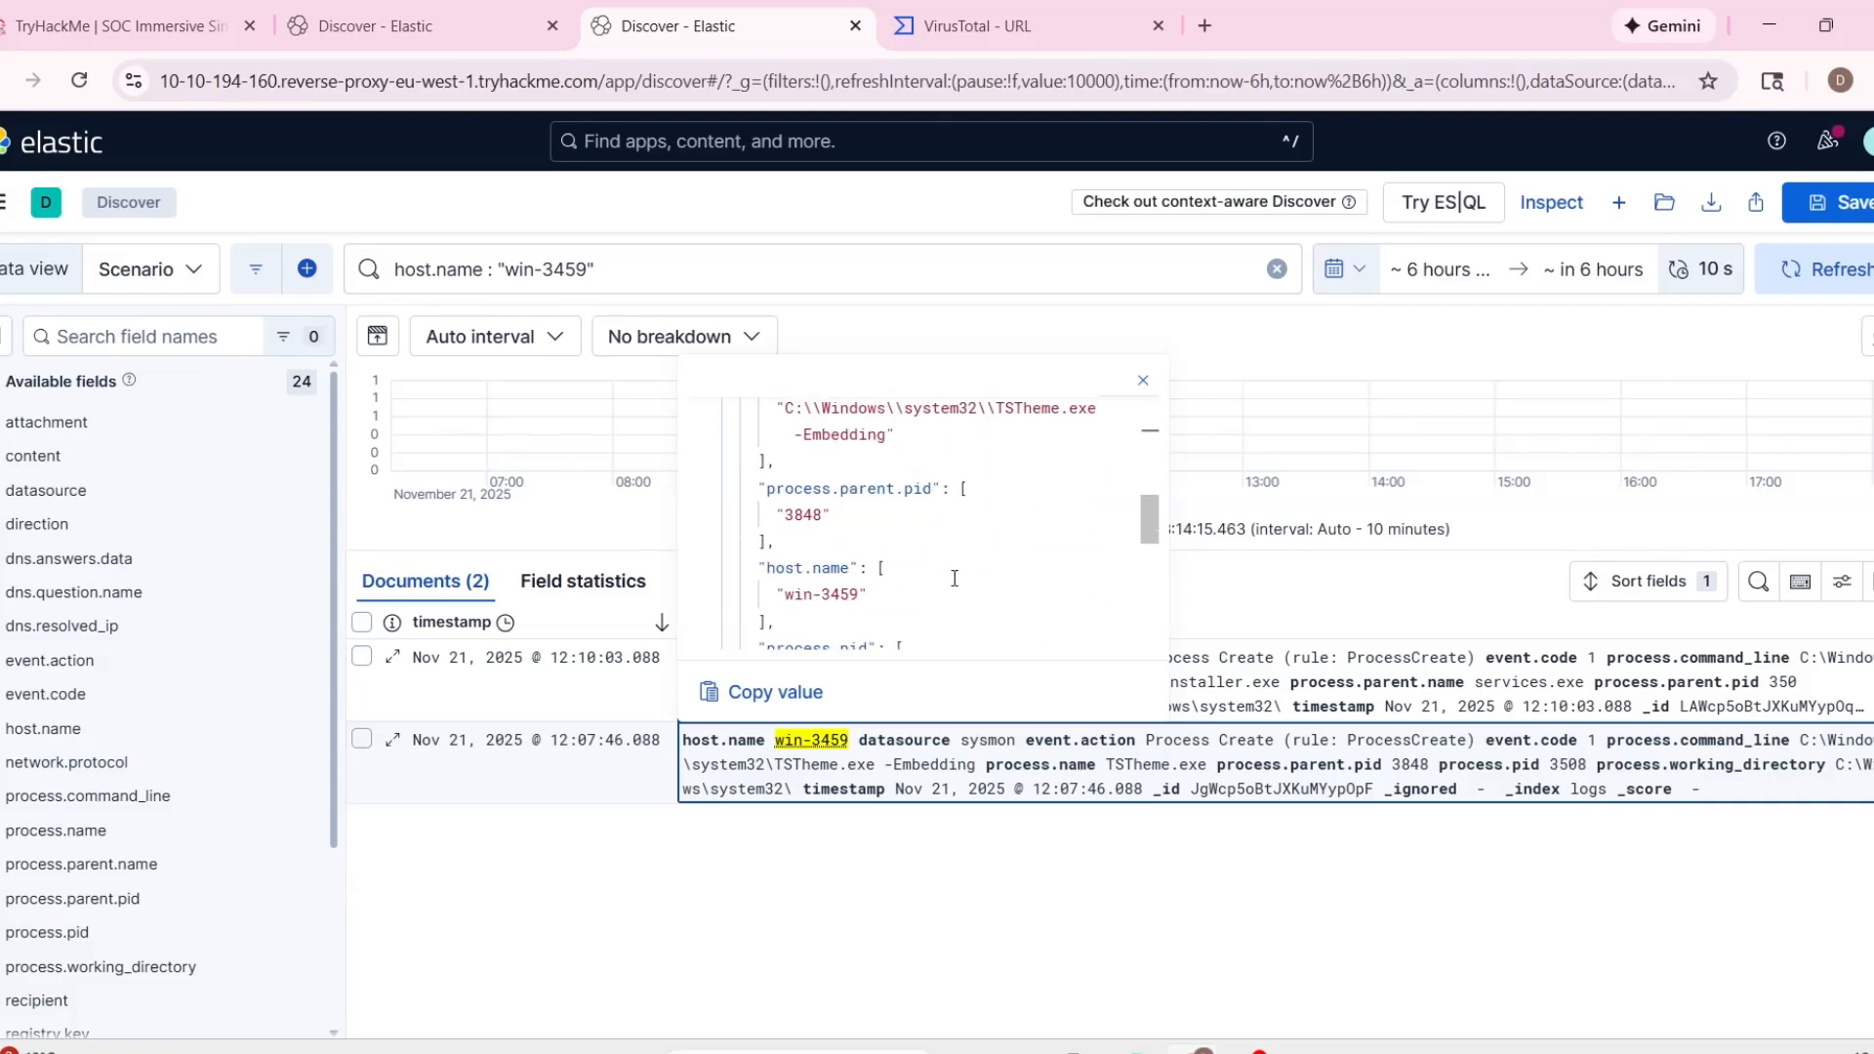
{"action": "scroll", "coordinate": [955, 583], "scroll_direction": "down", "scroll_amount": 1}
{"action": "left_click", "coordinate": [966, 885]}
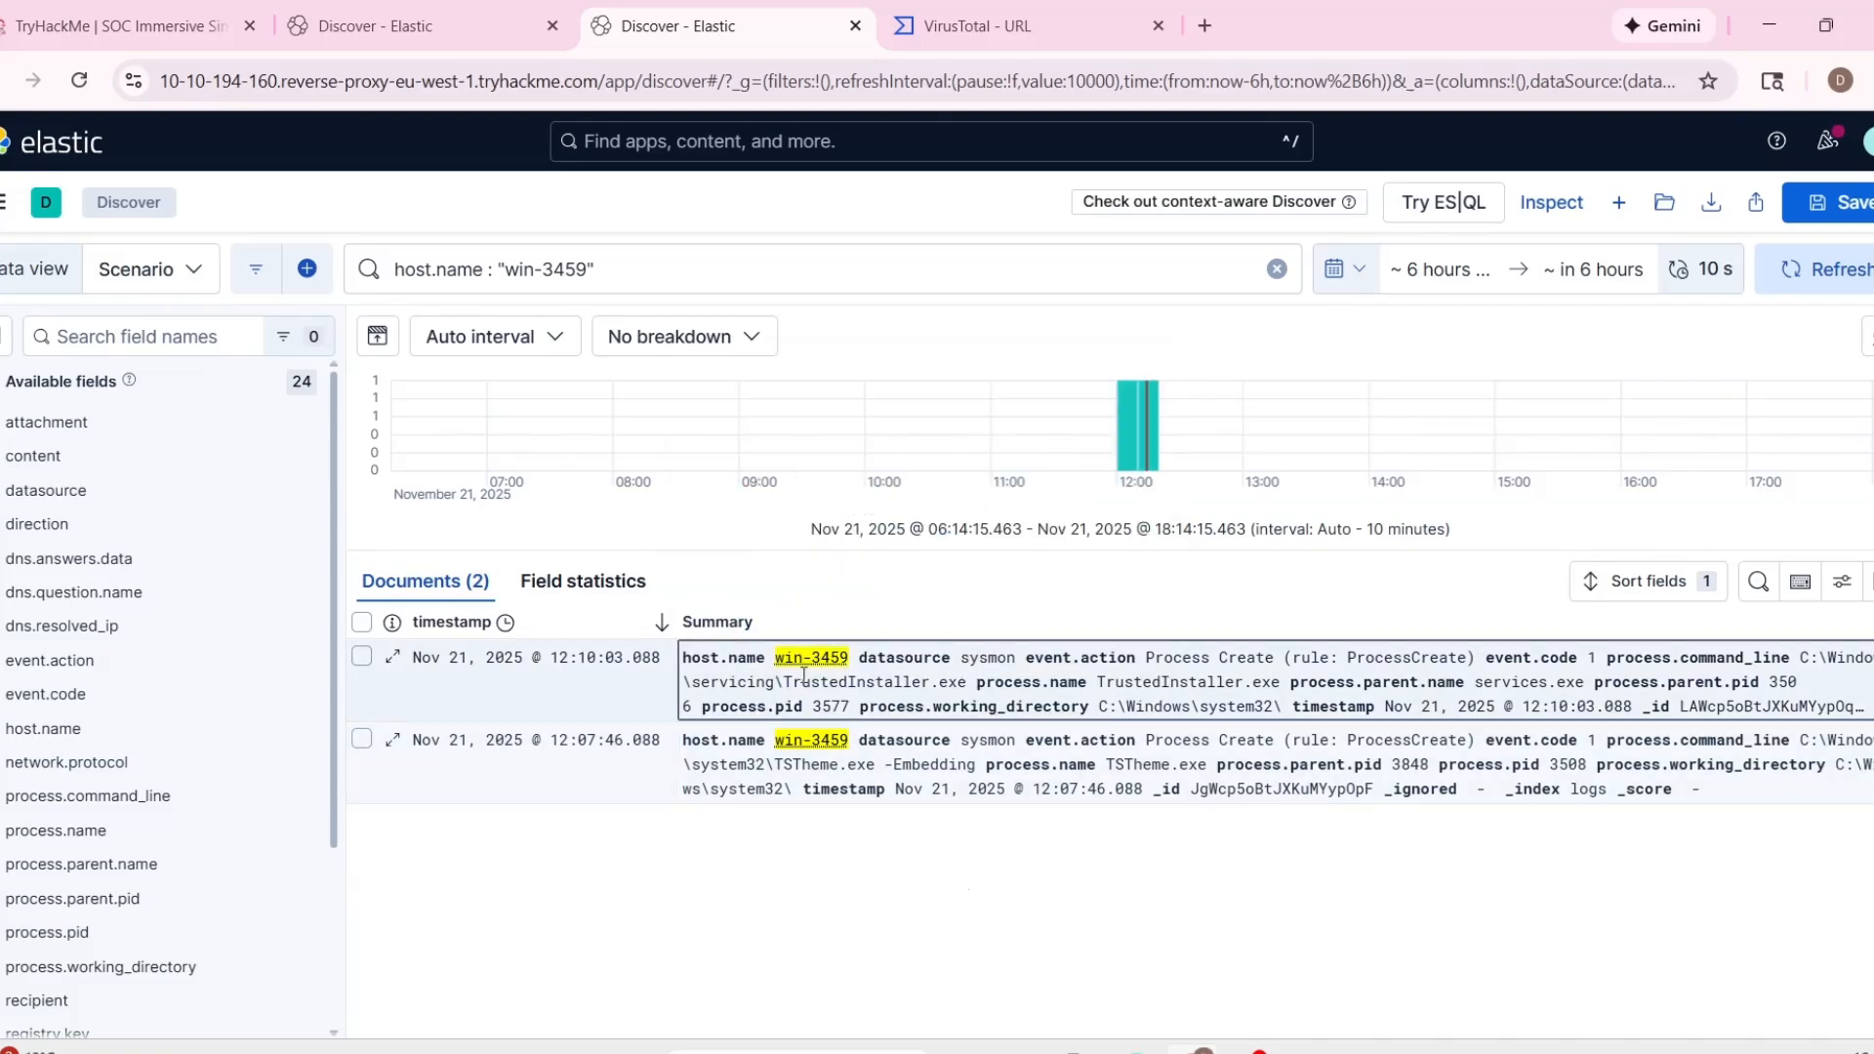
Expand the TrustedInstaller.exe event of the same host and review its process name, working directory and timestamp.
{"action": "left_click", "coordinate": [715, 629]}
{"action": "scroll", "coordinate": [1011, 791], "scroll_direction": "down", "scroll_amount": 2}
{"action": "scroll", "coordinate": [1011, 799], "scroll_direction": "up", "scroll_amount": 1}
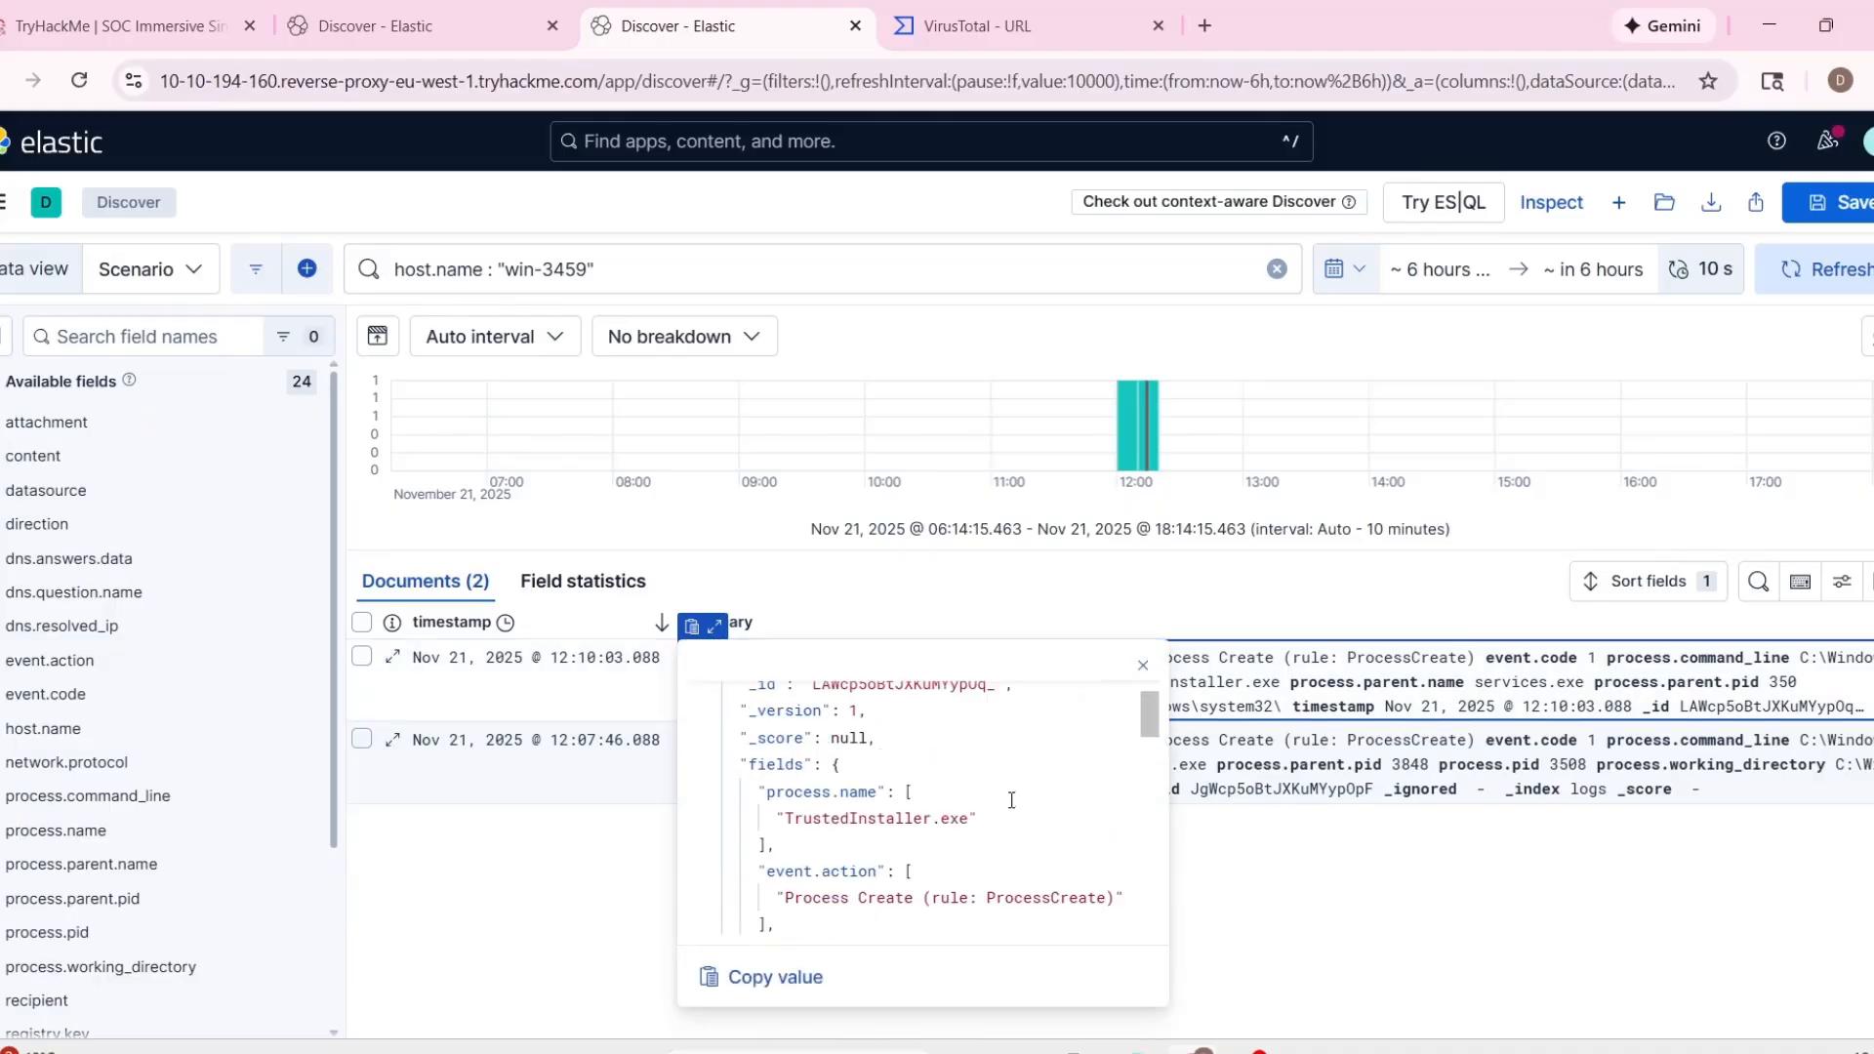
{"action": "left_click_drag", "start_coordinate": [791, 820], "coordinate": [976, 818]}
{"action": "left_click", "coordinate": [978, 818]}
{"action": "scroll", "coordinate": [1032, 814], "scroll_direction": "down", "scroll_amount": 1}
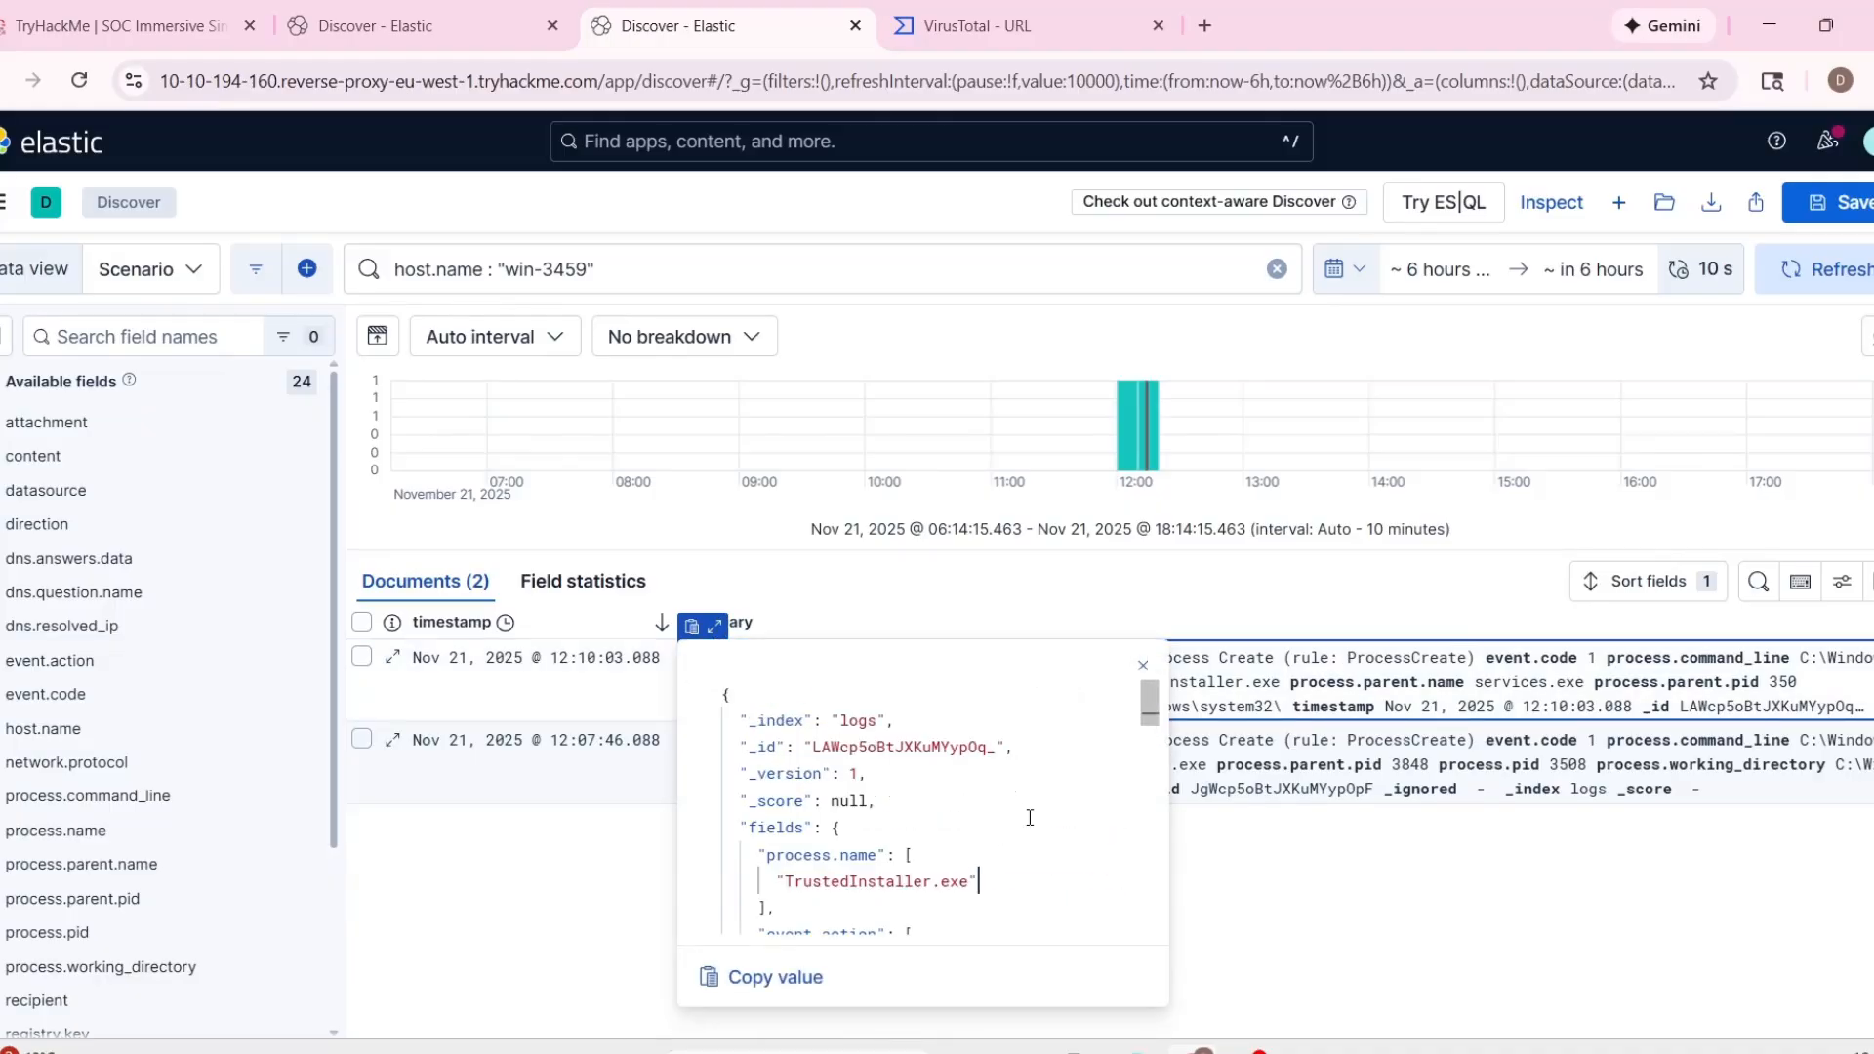
{"action": "scroll", "coordinate": [1032, 811], "scroll_direction": "down", "scroll_amount": 4}
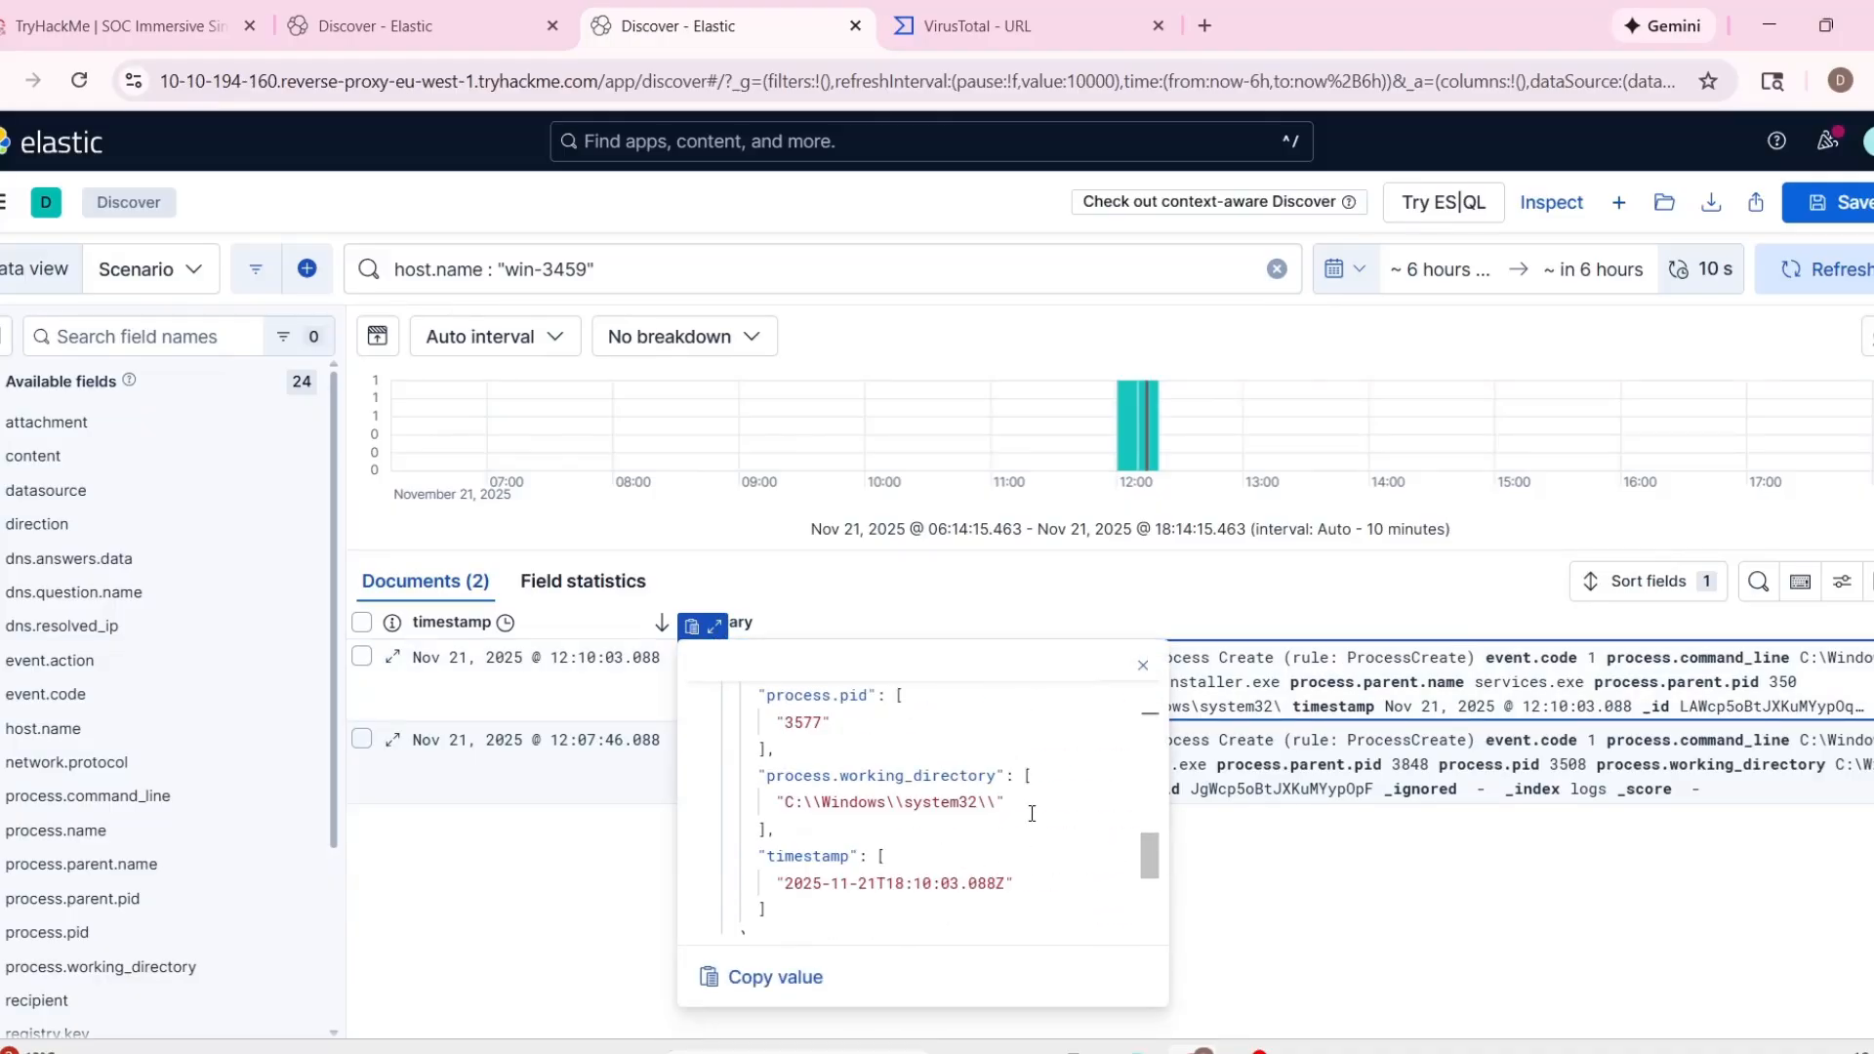
{"action": "scroll", "coordinate": [1123, 840], "scroll_direction": "up", "scroll_amount": 1}
Open the company information in the TryHackMe documentation and compare the directory's logged-in hosts with the host in the Elastic event.
{"action": "left_click", "coordinate": [196, 10]}
{"action": "left_click", "coordinate": [131, 763]}
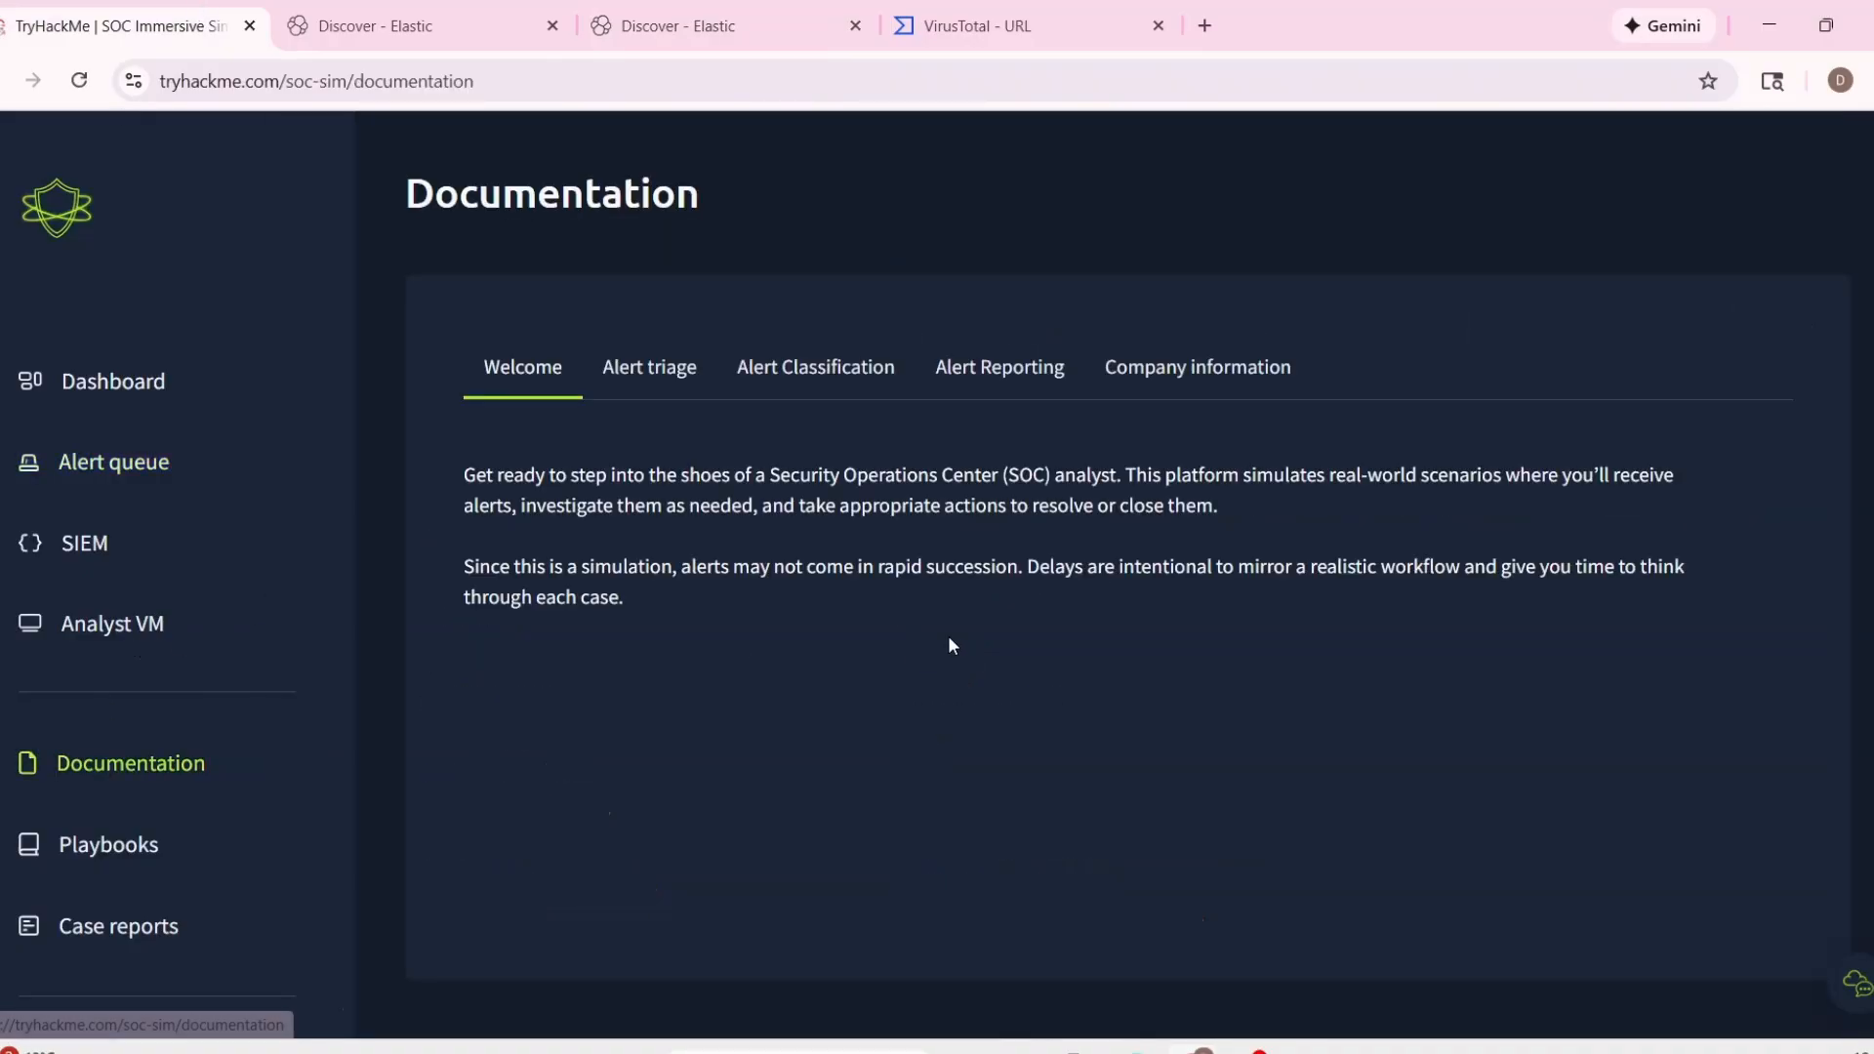
{"action": "left_click", "coordinate": [1220, 367]}
{"action": "scroll", "coordinate": [1021, 658], "scroll_direction": "down", "scroll_amount": 4}
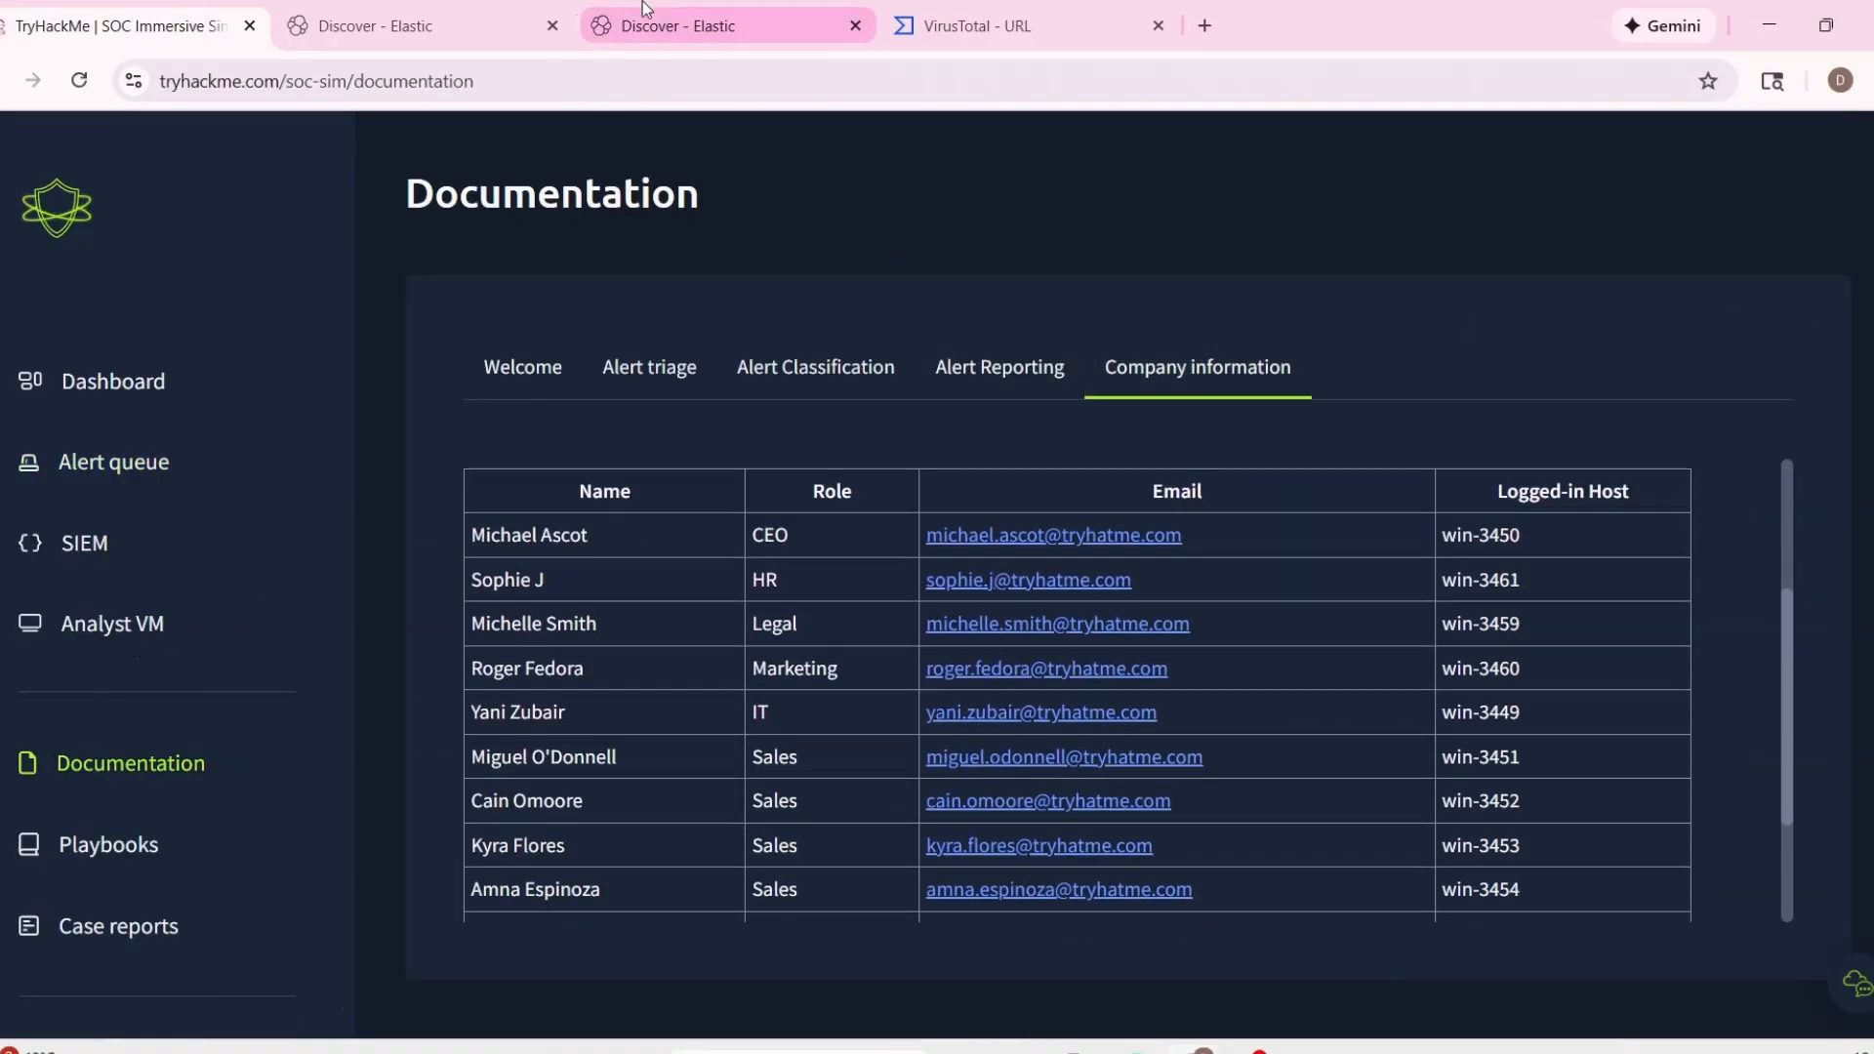
{"action": "left_click", "coordinate": [684, 25]}
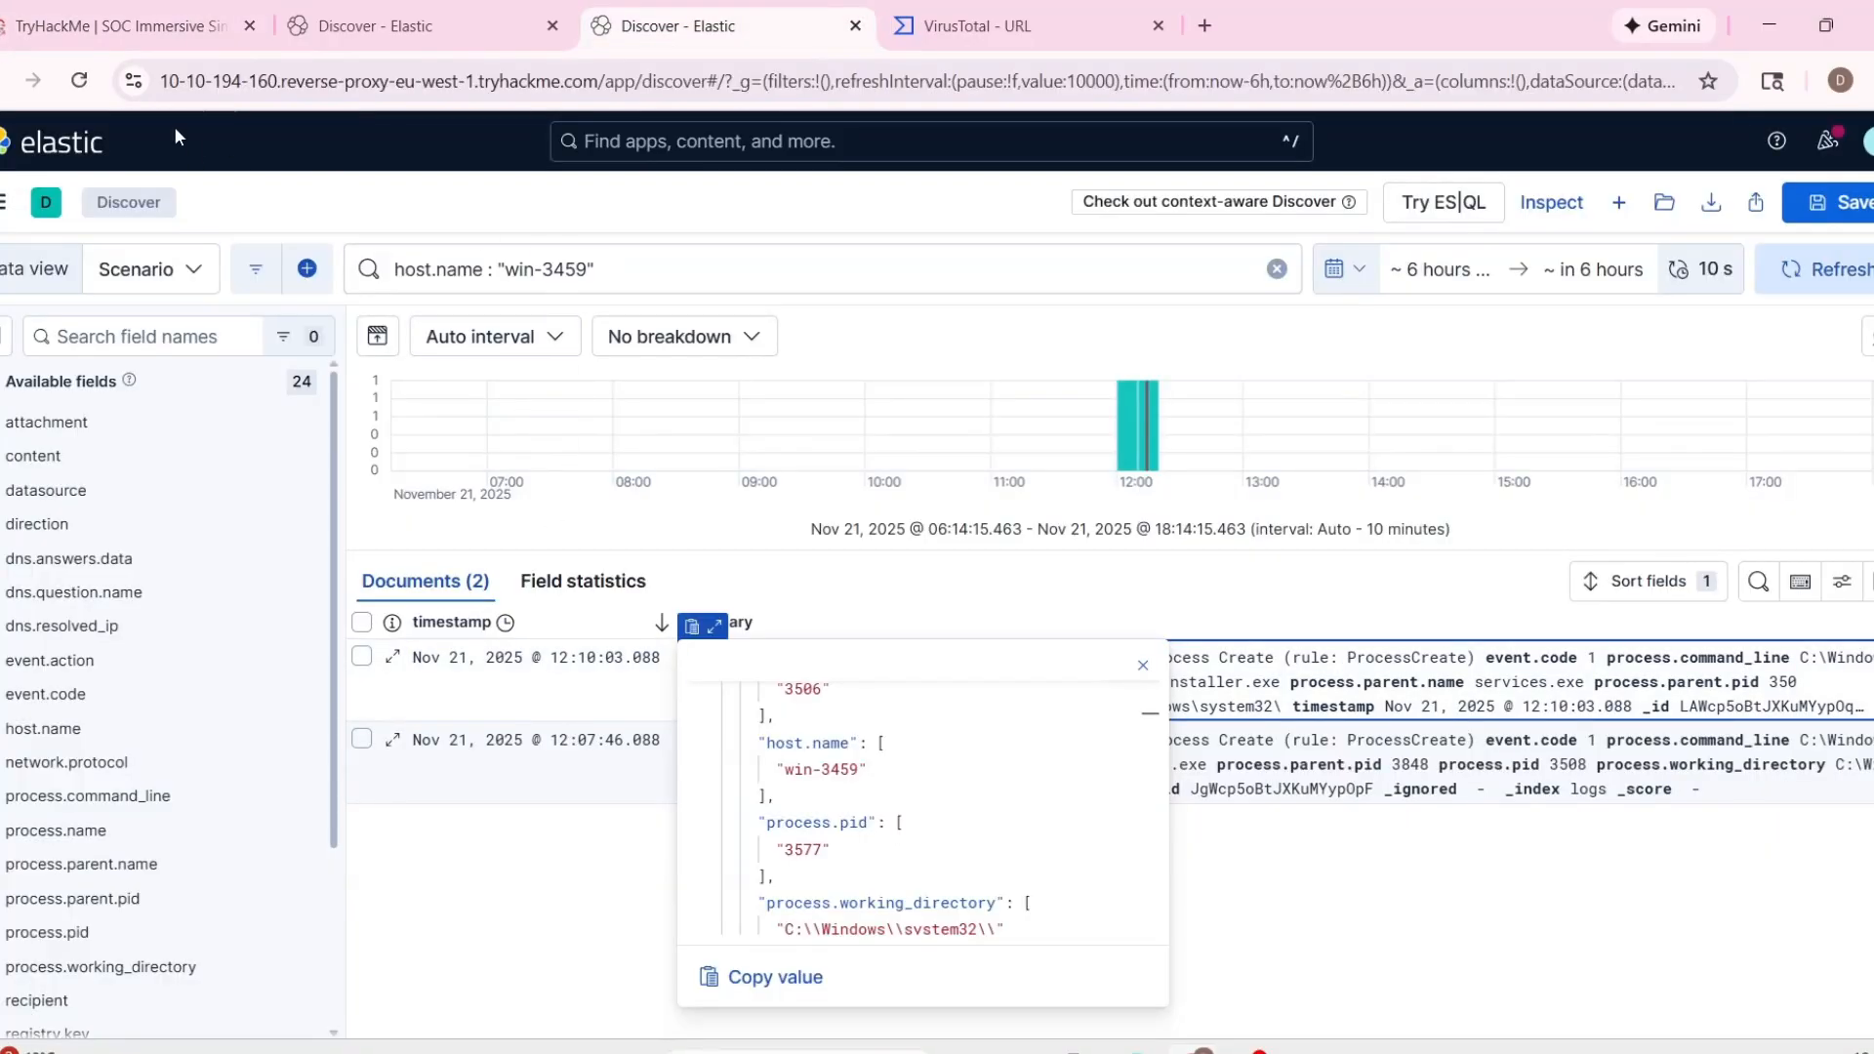
{"action": "left_click", "coordinate": [127, 26]}
{"action": "scroll", "coordinate": [881, 775], "scroll_direction": "down", "scroll_amount": 2}
{"action": "scroll", "coordinate": [1527, 865], "scroll_direction": "up", "scroll_amount": 2}
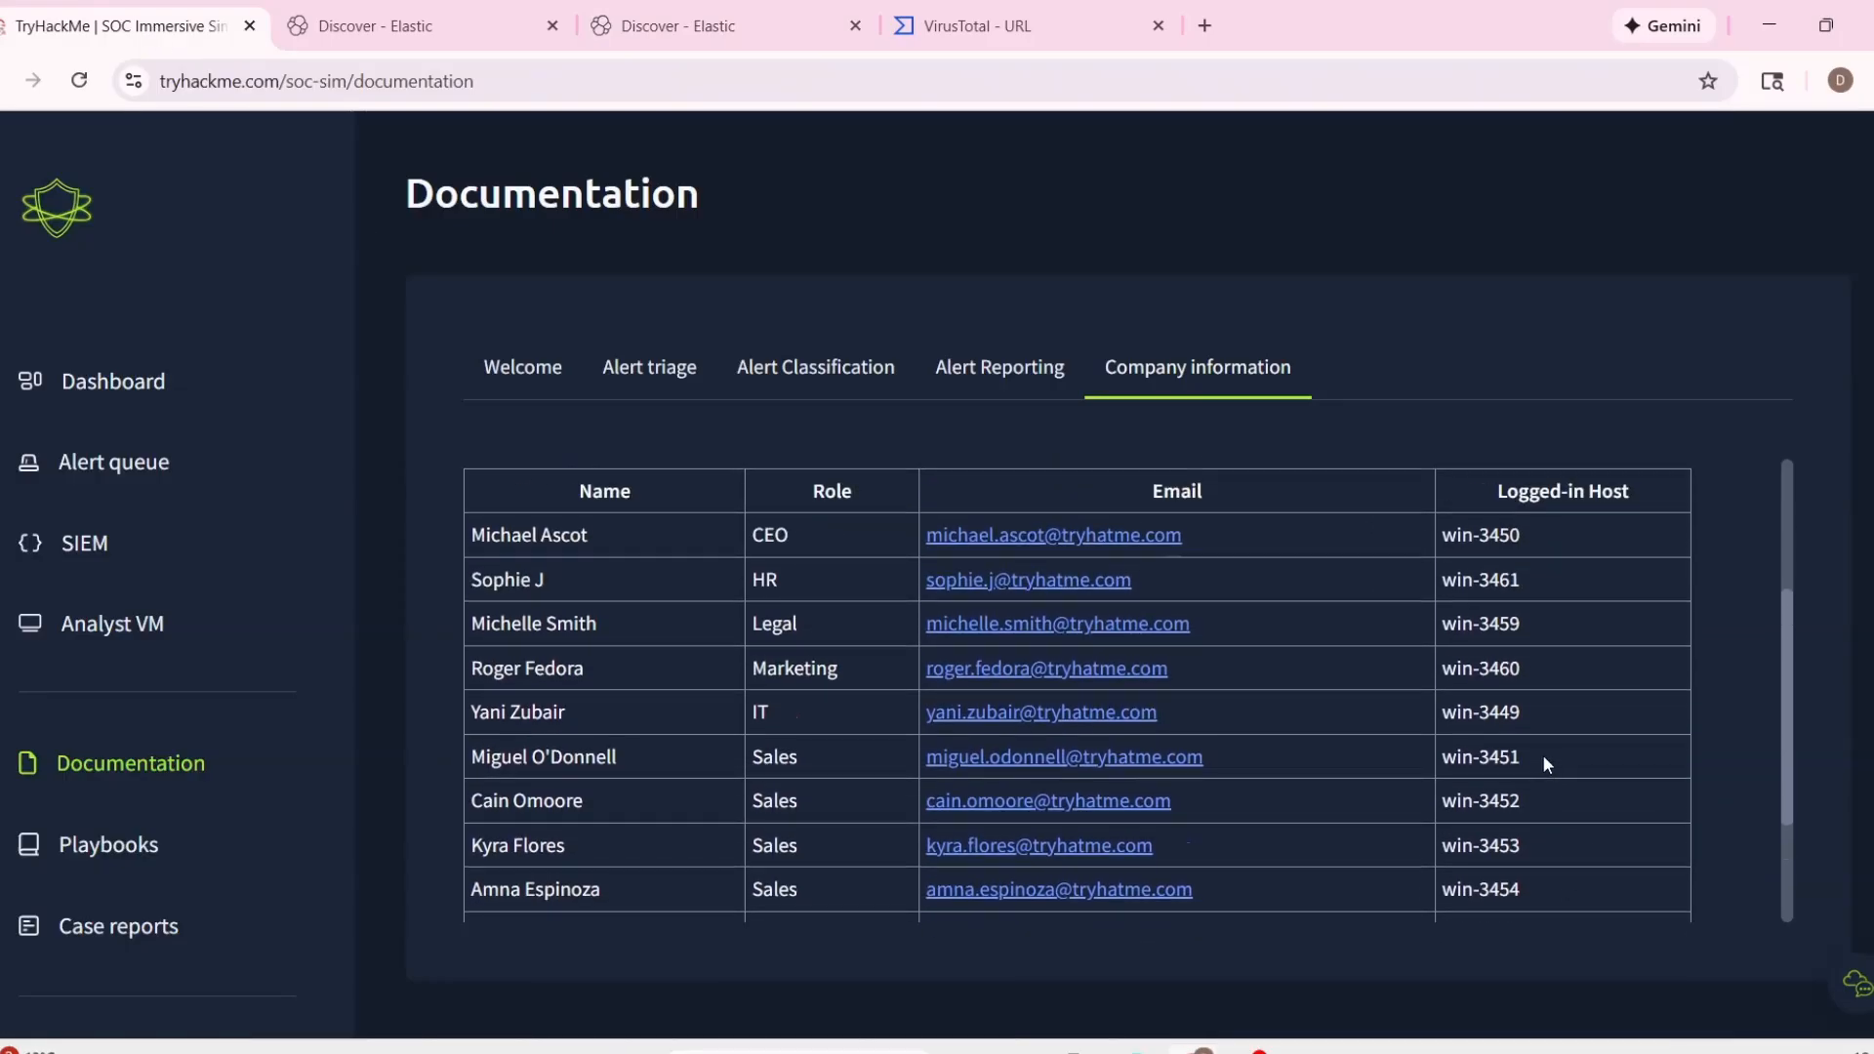
Find the employee logged in to win-3459 in the company directory and copy that employee's email address.
{"action": "double_click", "coordinate": [1503, 624]}
{"action": "left_click", "coordinate": [621, 634]}
{"action": "left_click_drag", "start_coordinate": [620, 635], "coordinate": [501, 625]}
{"action": "left_click", "coordinate": [784, 606]}
{"action": "scroll", "coordinate": [918, 626], "scroll_direction": "up", "scroll_amount": 1}
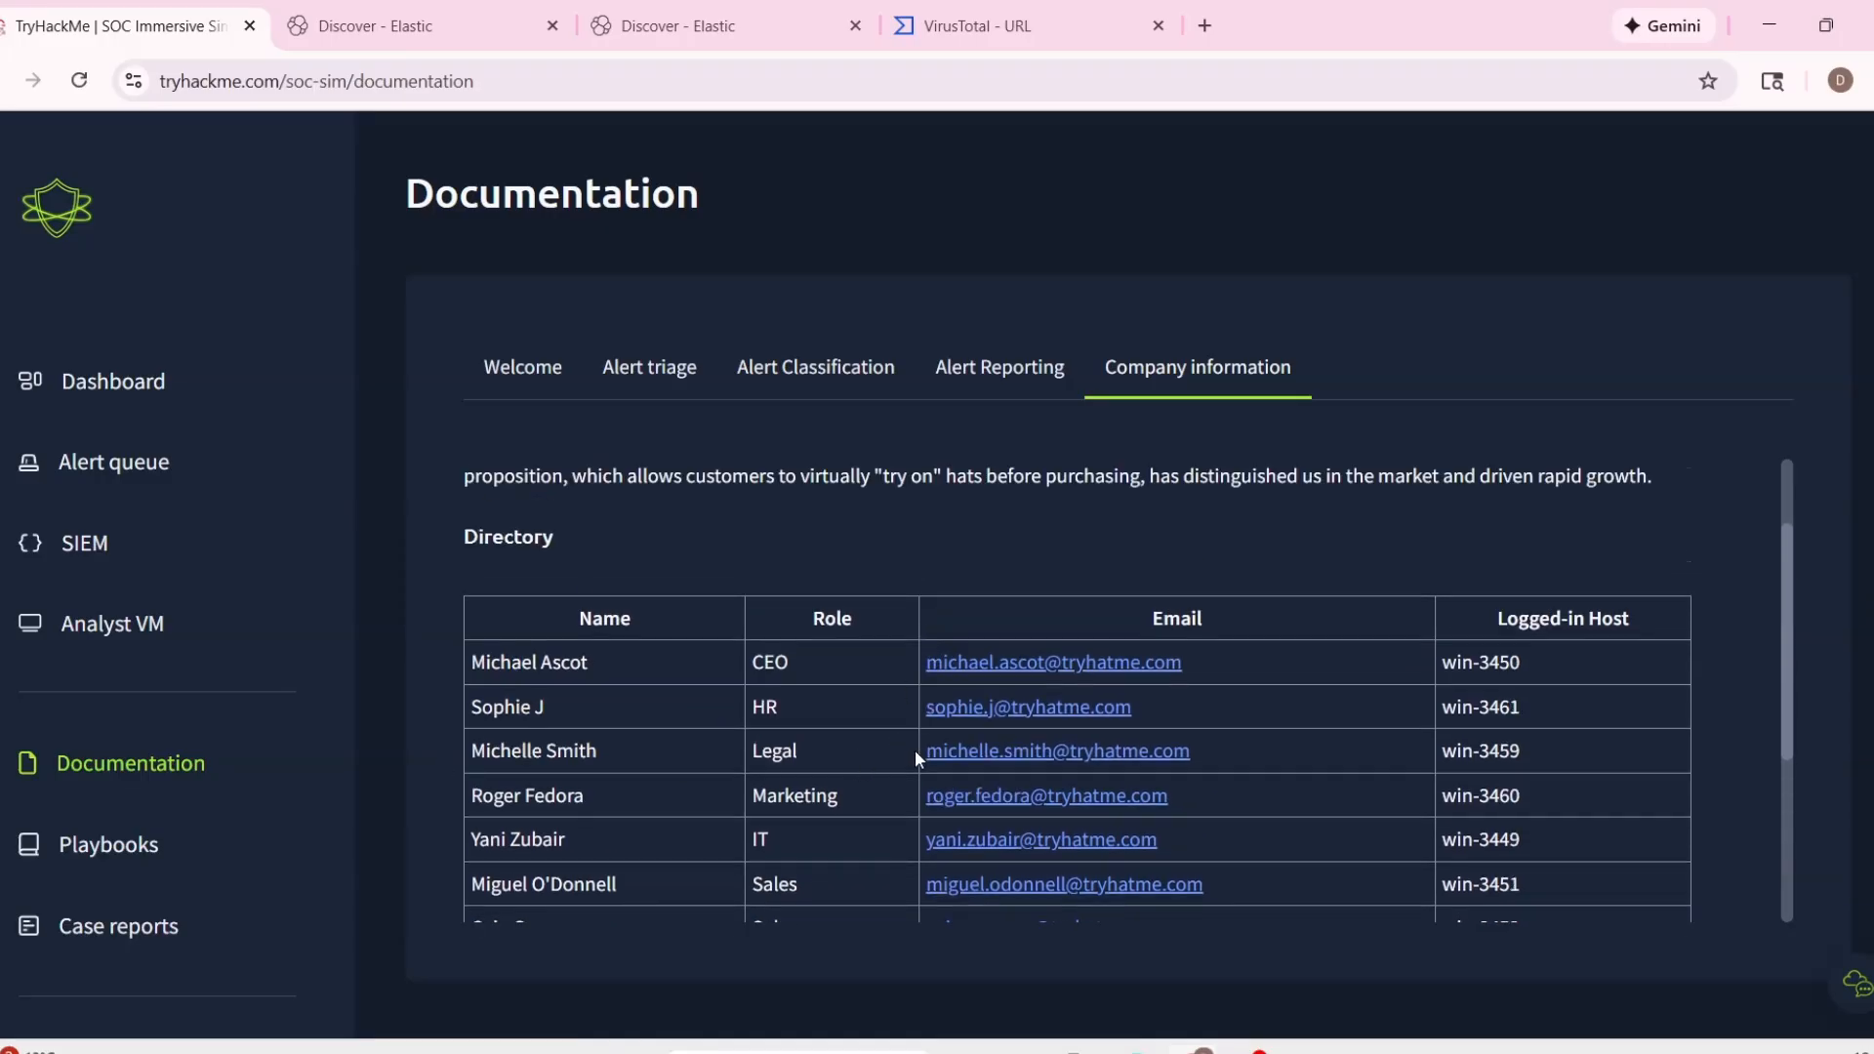
{"action": "left_click_drag", "start_coordinate": [916, 750], "coordinate": [1233, 744]}
{"action": "key", "text": "ctrl+c"}
Duplicate the Elastic Discover tab with the host query and query the recipient field for the copied employee email address.
{"action": "left_click", "coordinate": [757, 39]}
{"action": "right_click", "coordinate": [758, 39]}
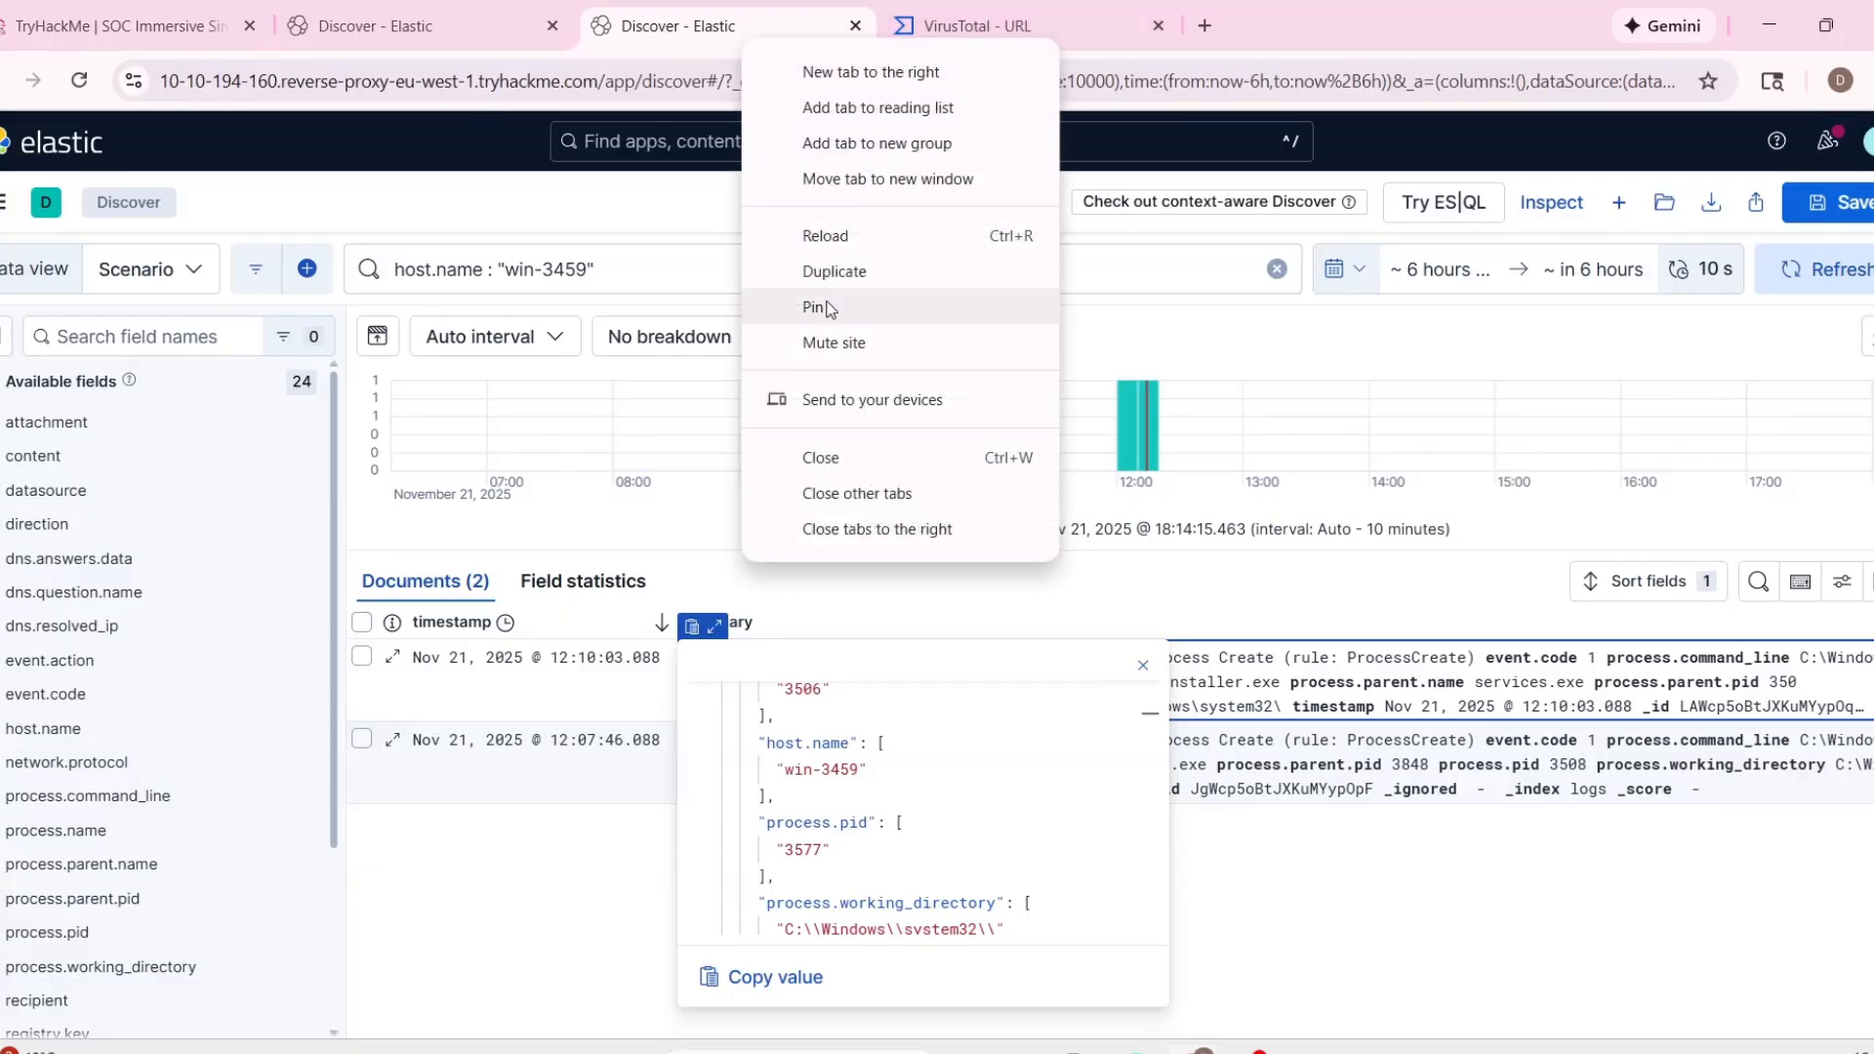
{"action": "left_click", "coordinate": [858, 281]}
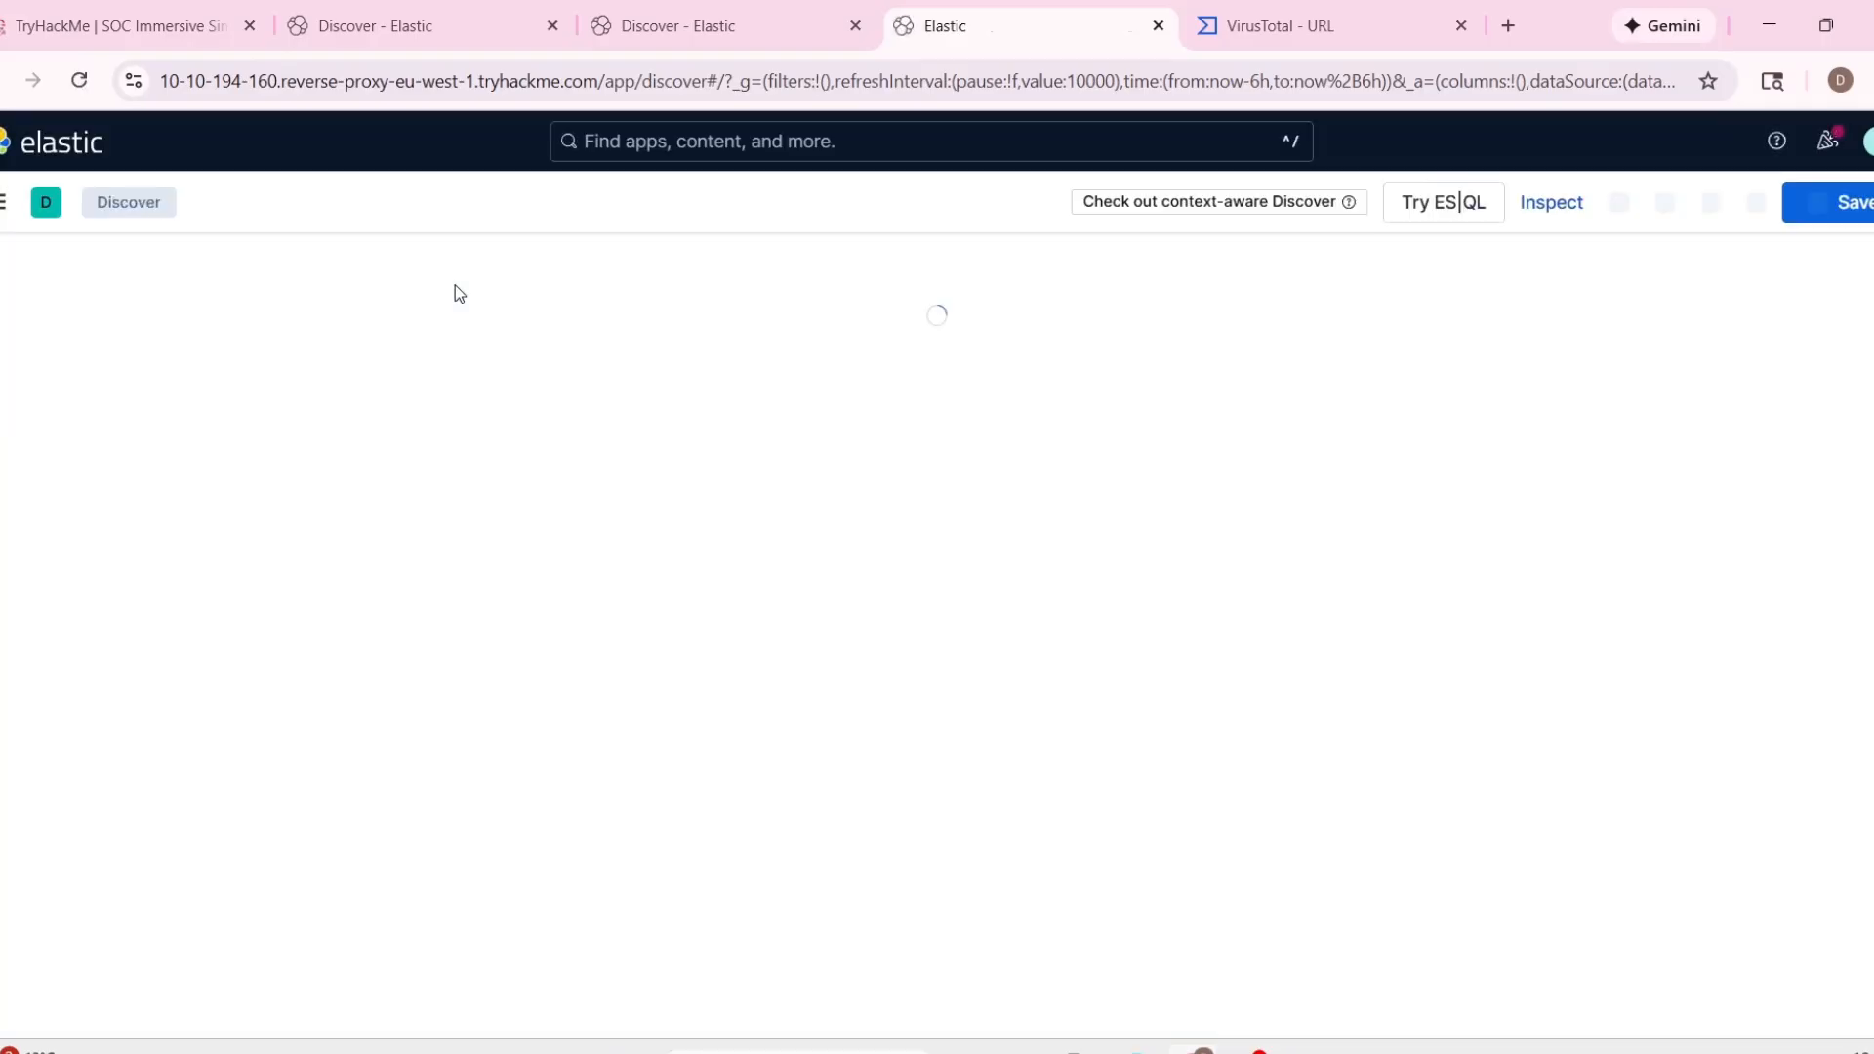
{"action": "triple_click", "coordinate": [477, 267]}
{"action": "type", "text": "r"}
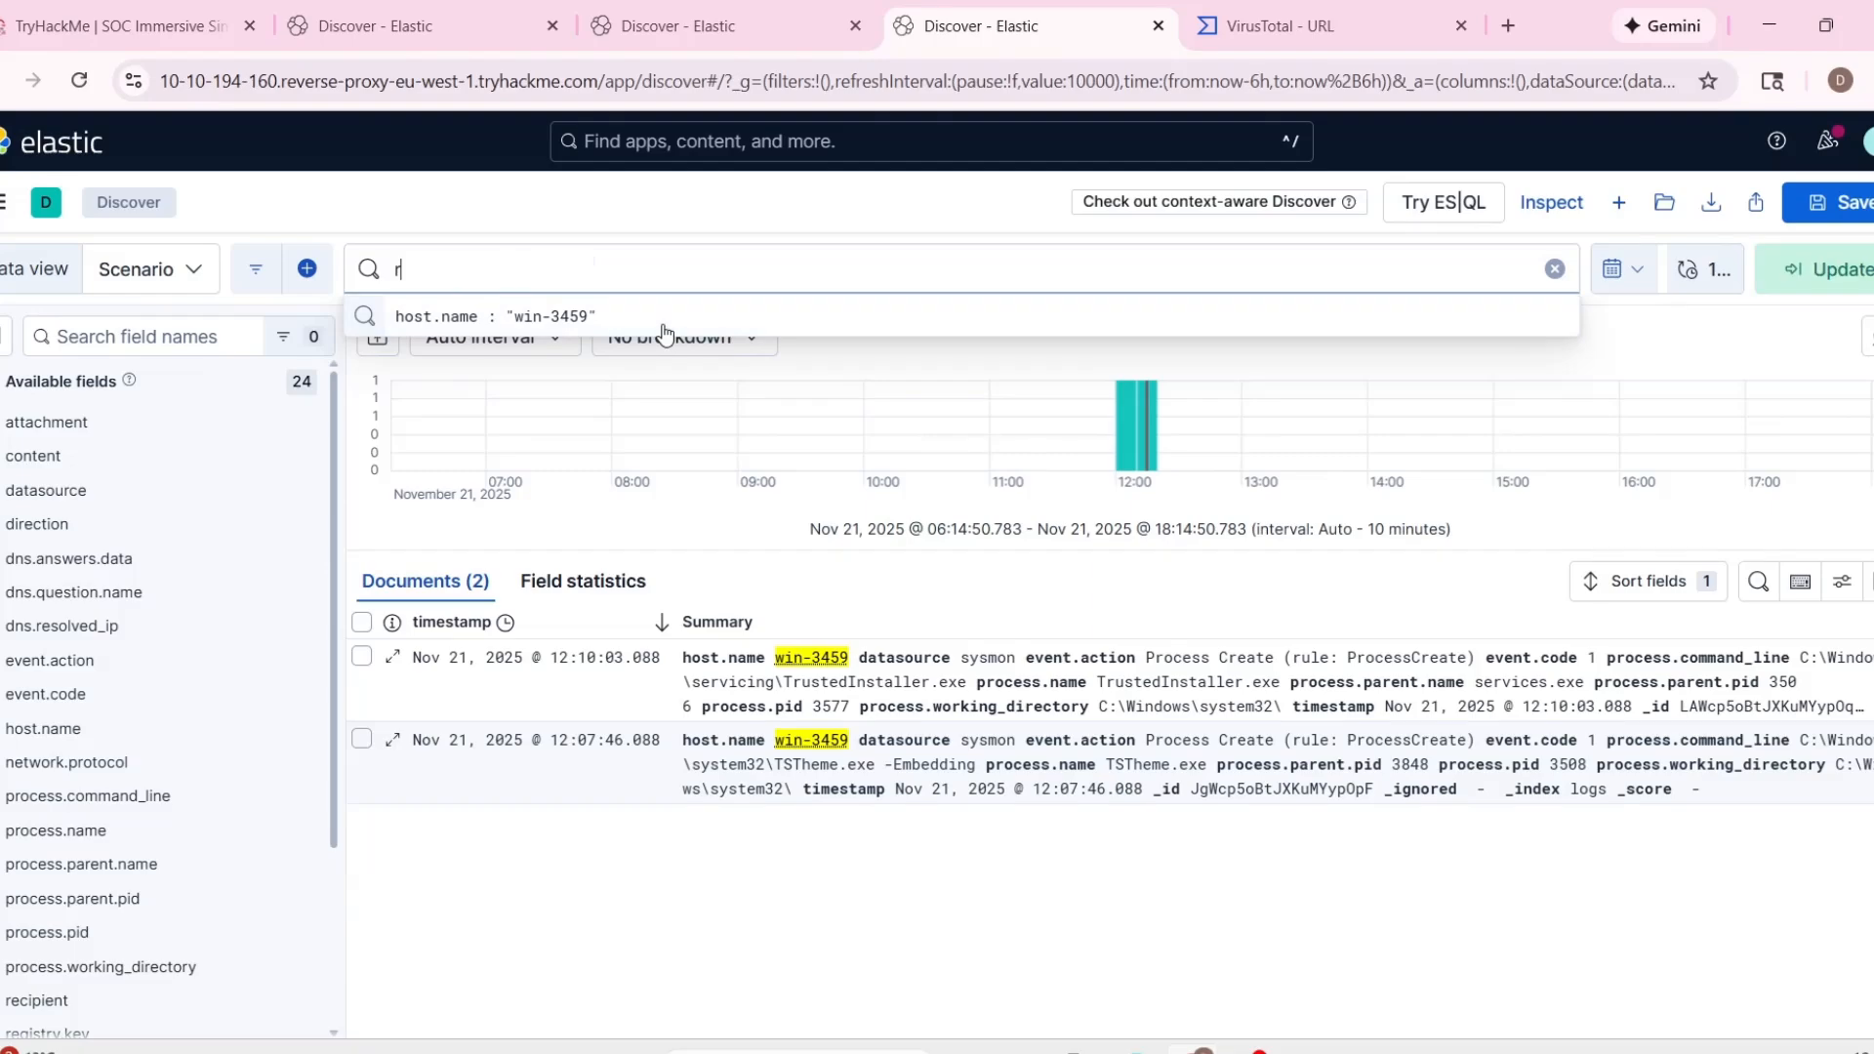
{"action": "key", "text": "BackSpace"}
{"action": "type", "text": "recipient :"}
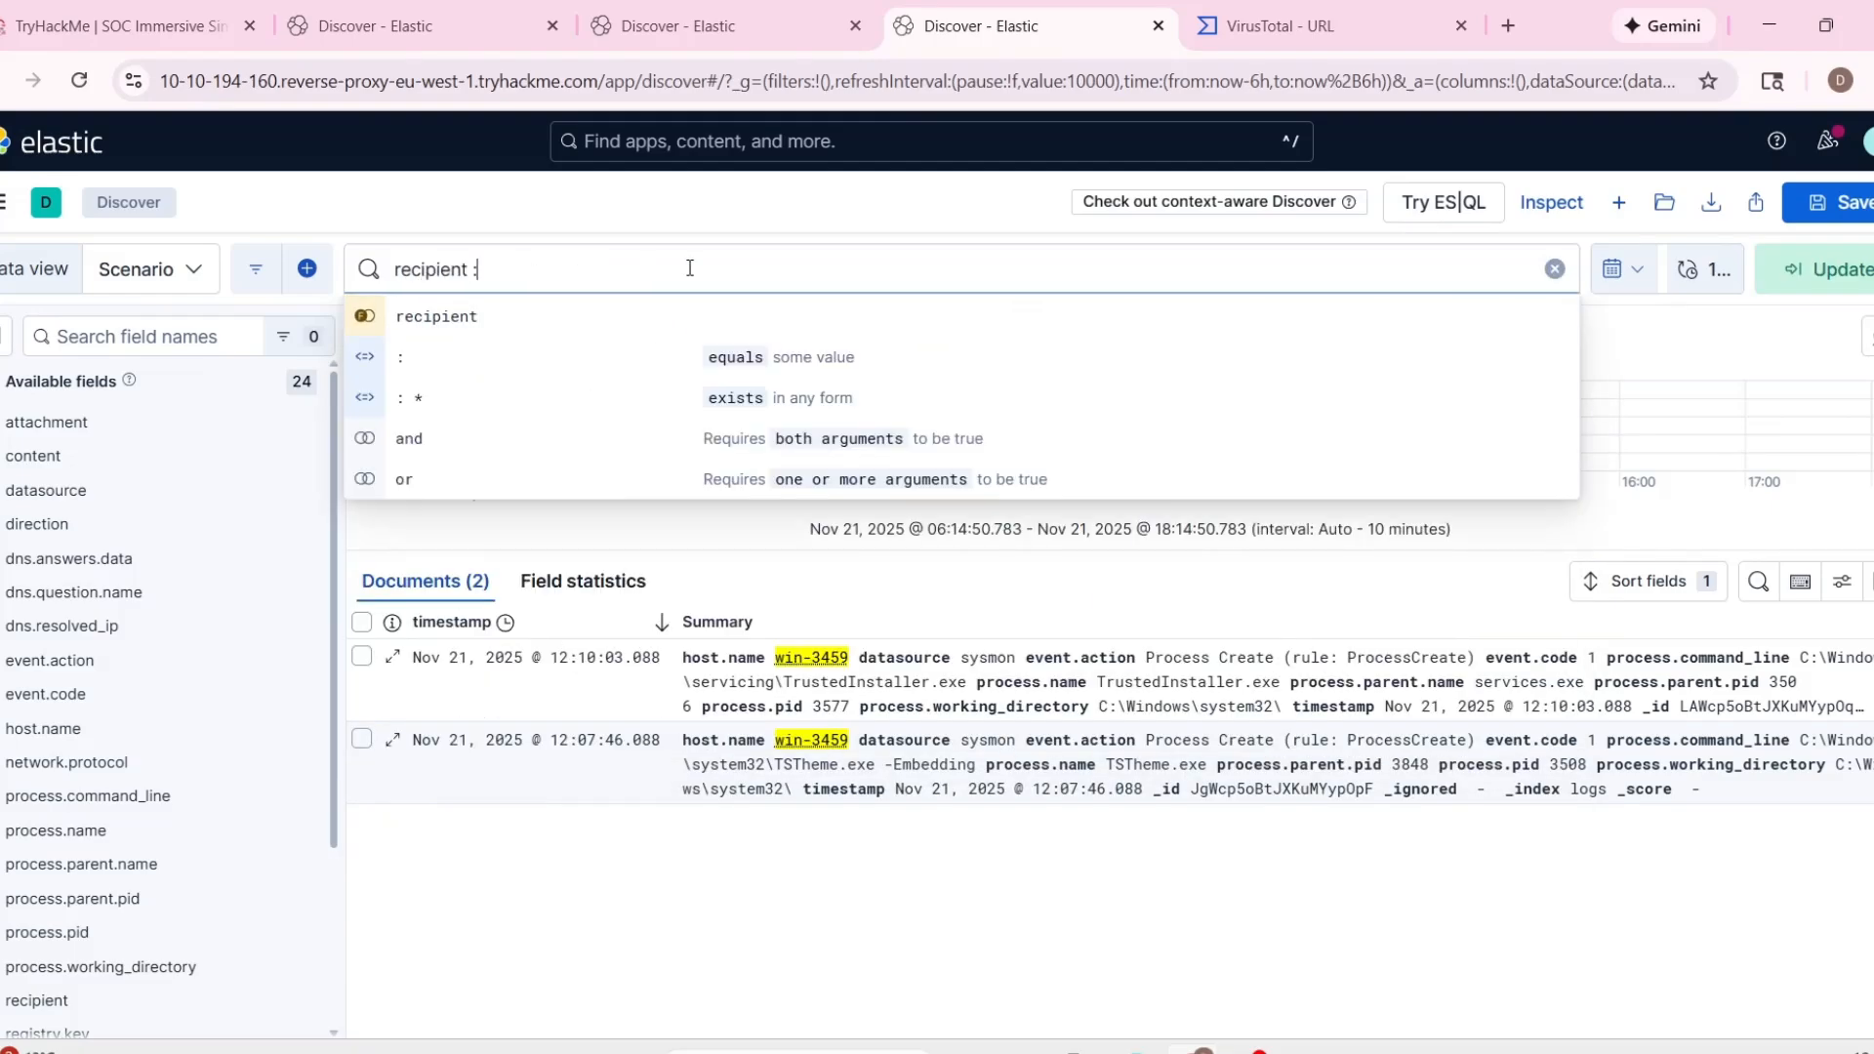
{"action": "left_click", "coordinate": [410, 26]}
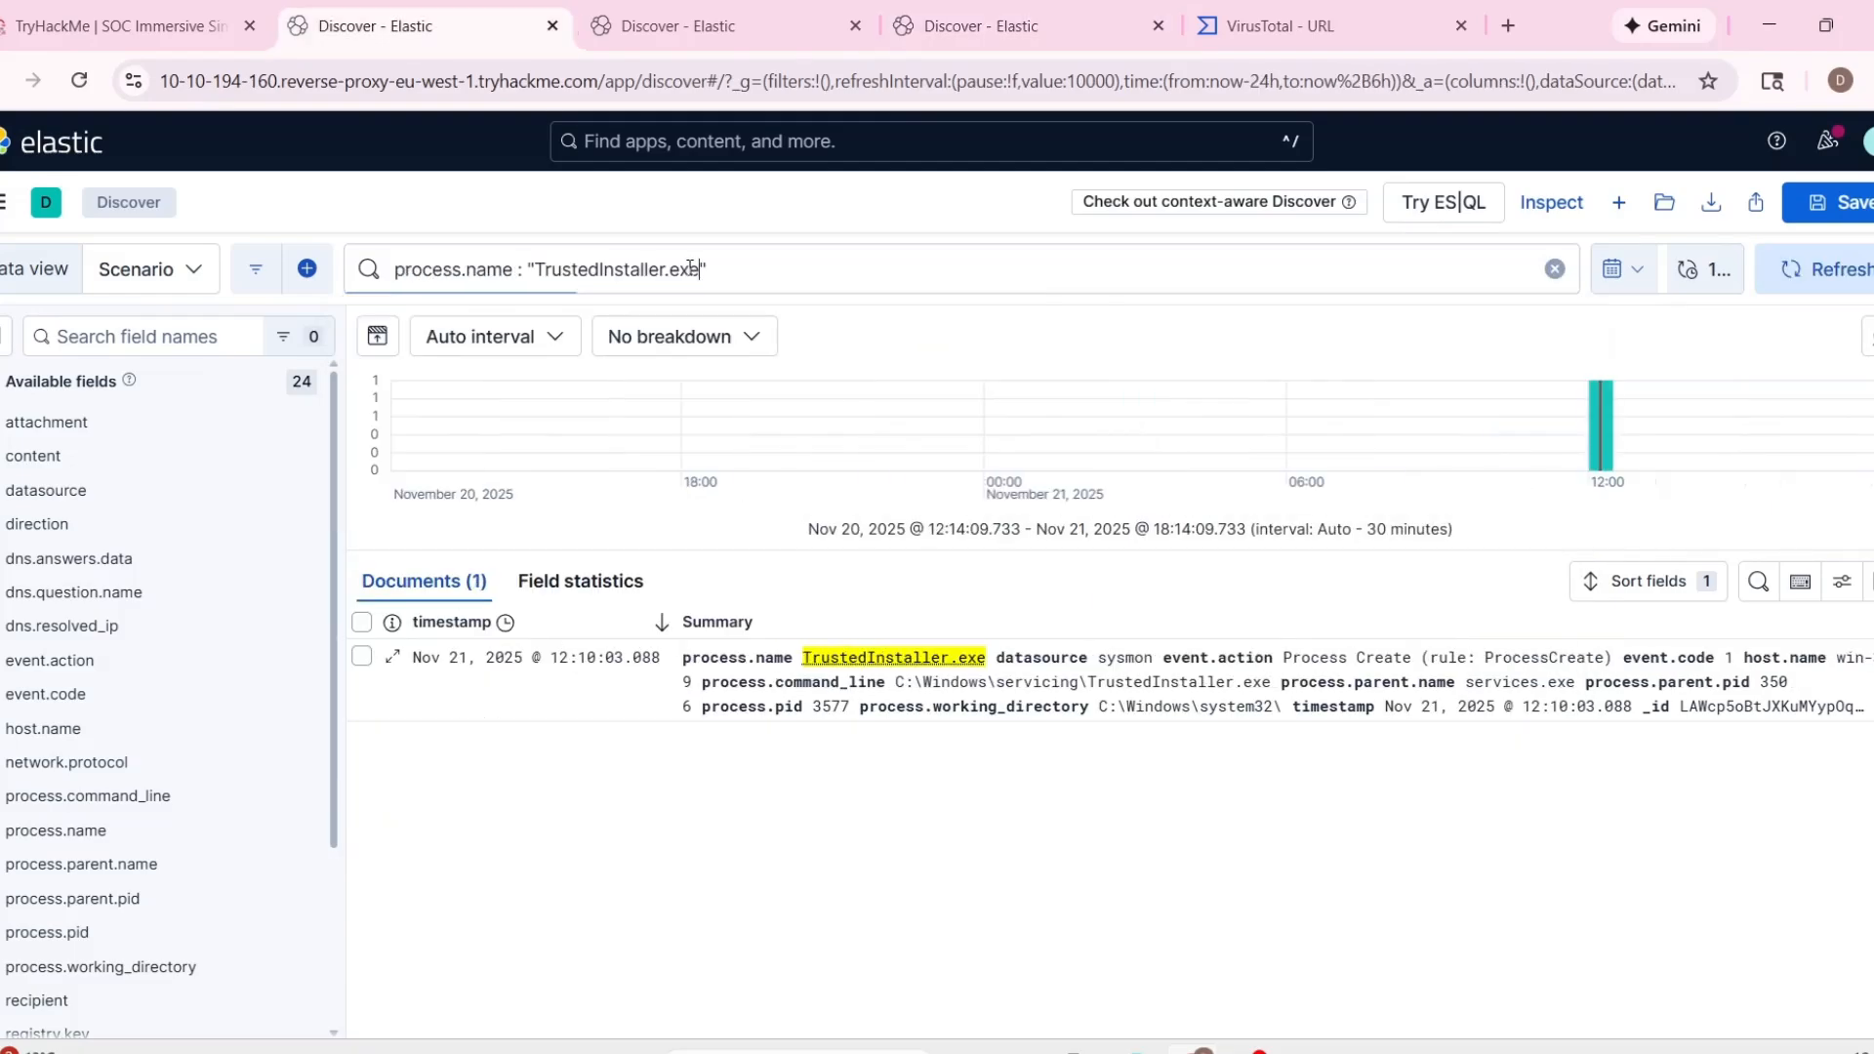
{"action": "left_click", "coordinate": [966, 27]}
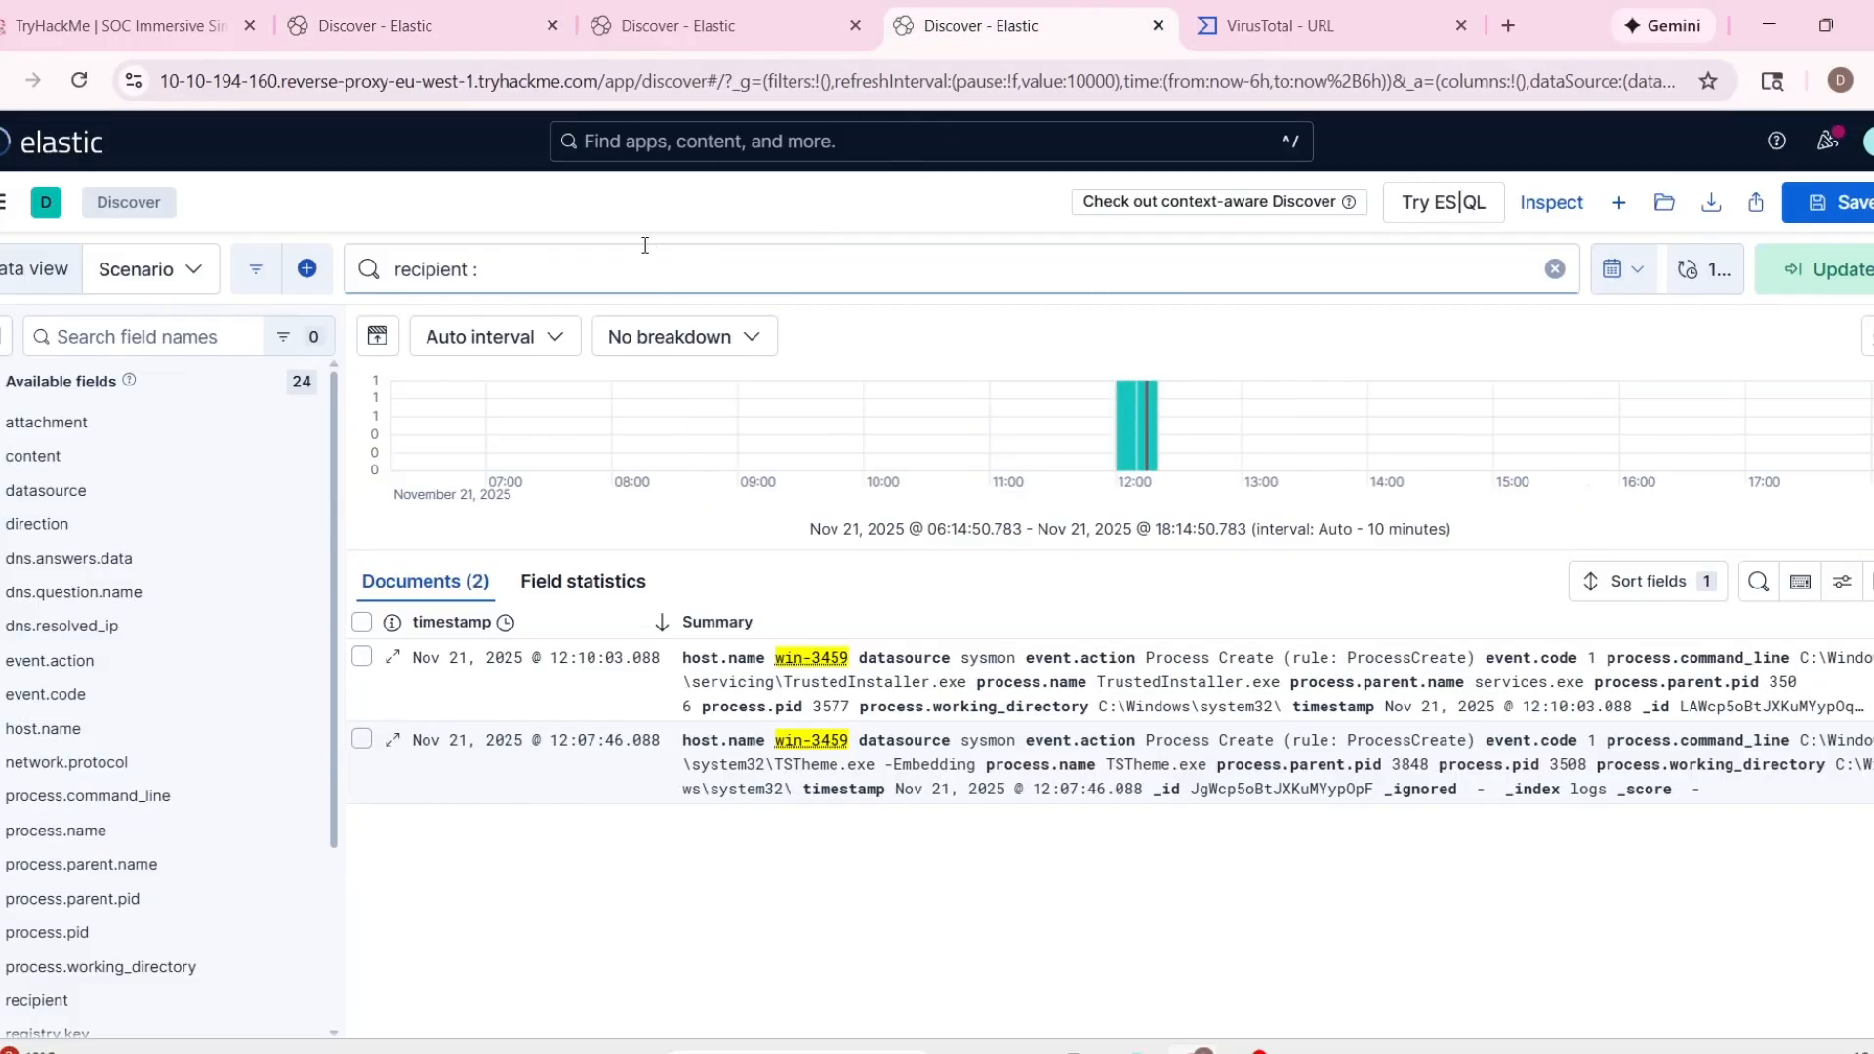
{"action": "key", "text": "ctrl+v"}
{"action": "key", "text": "Return"}
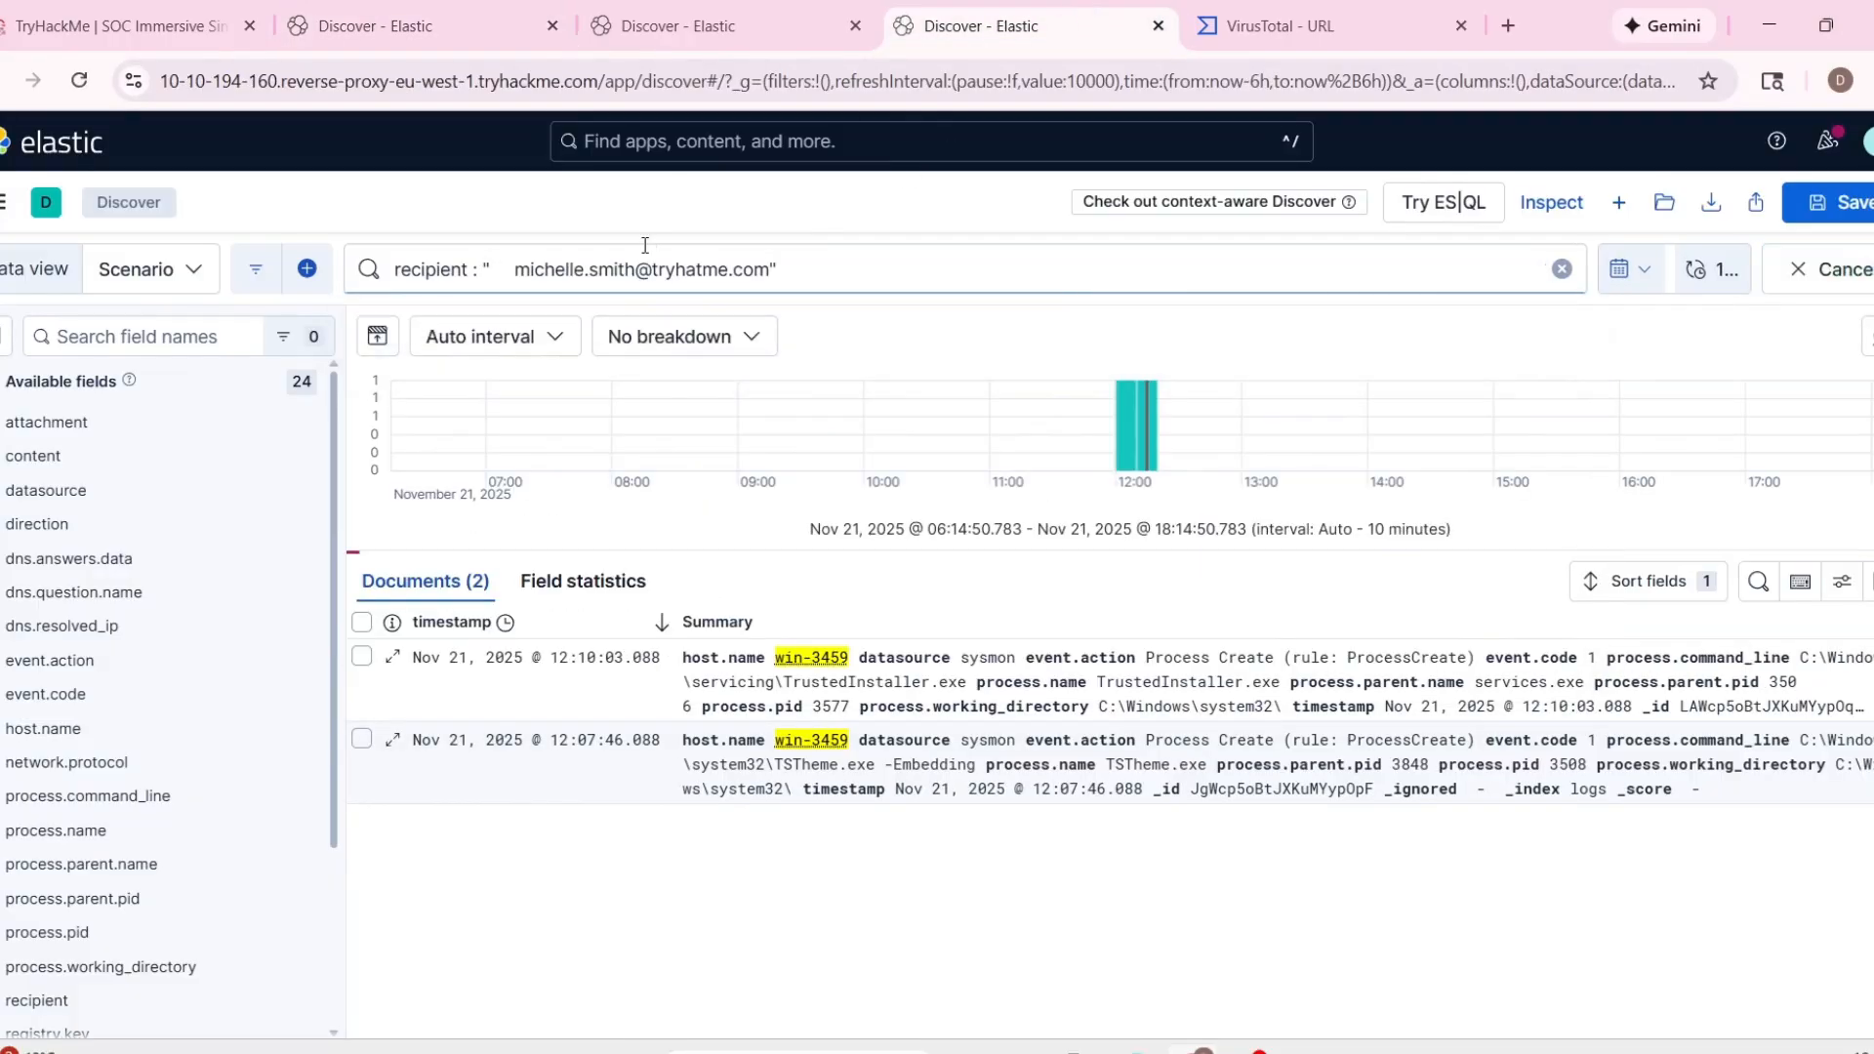
Remove the extra spaces before the email address in the recipient query and rerun it.
{"action": "left_click", "coordinate": [515, 271]}
{"action": "key", "text": "BackSpace"}
{"action": "key", "text": "BackSpace"}
{"action": "key", "text": "BackSpace"}
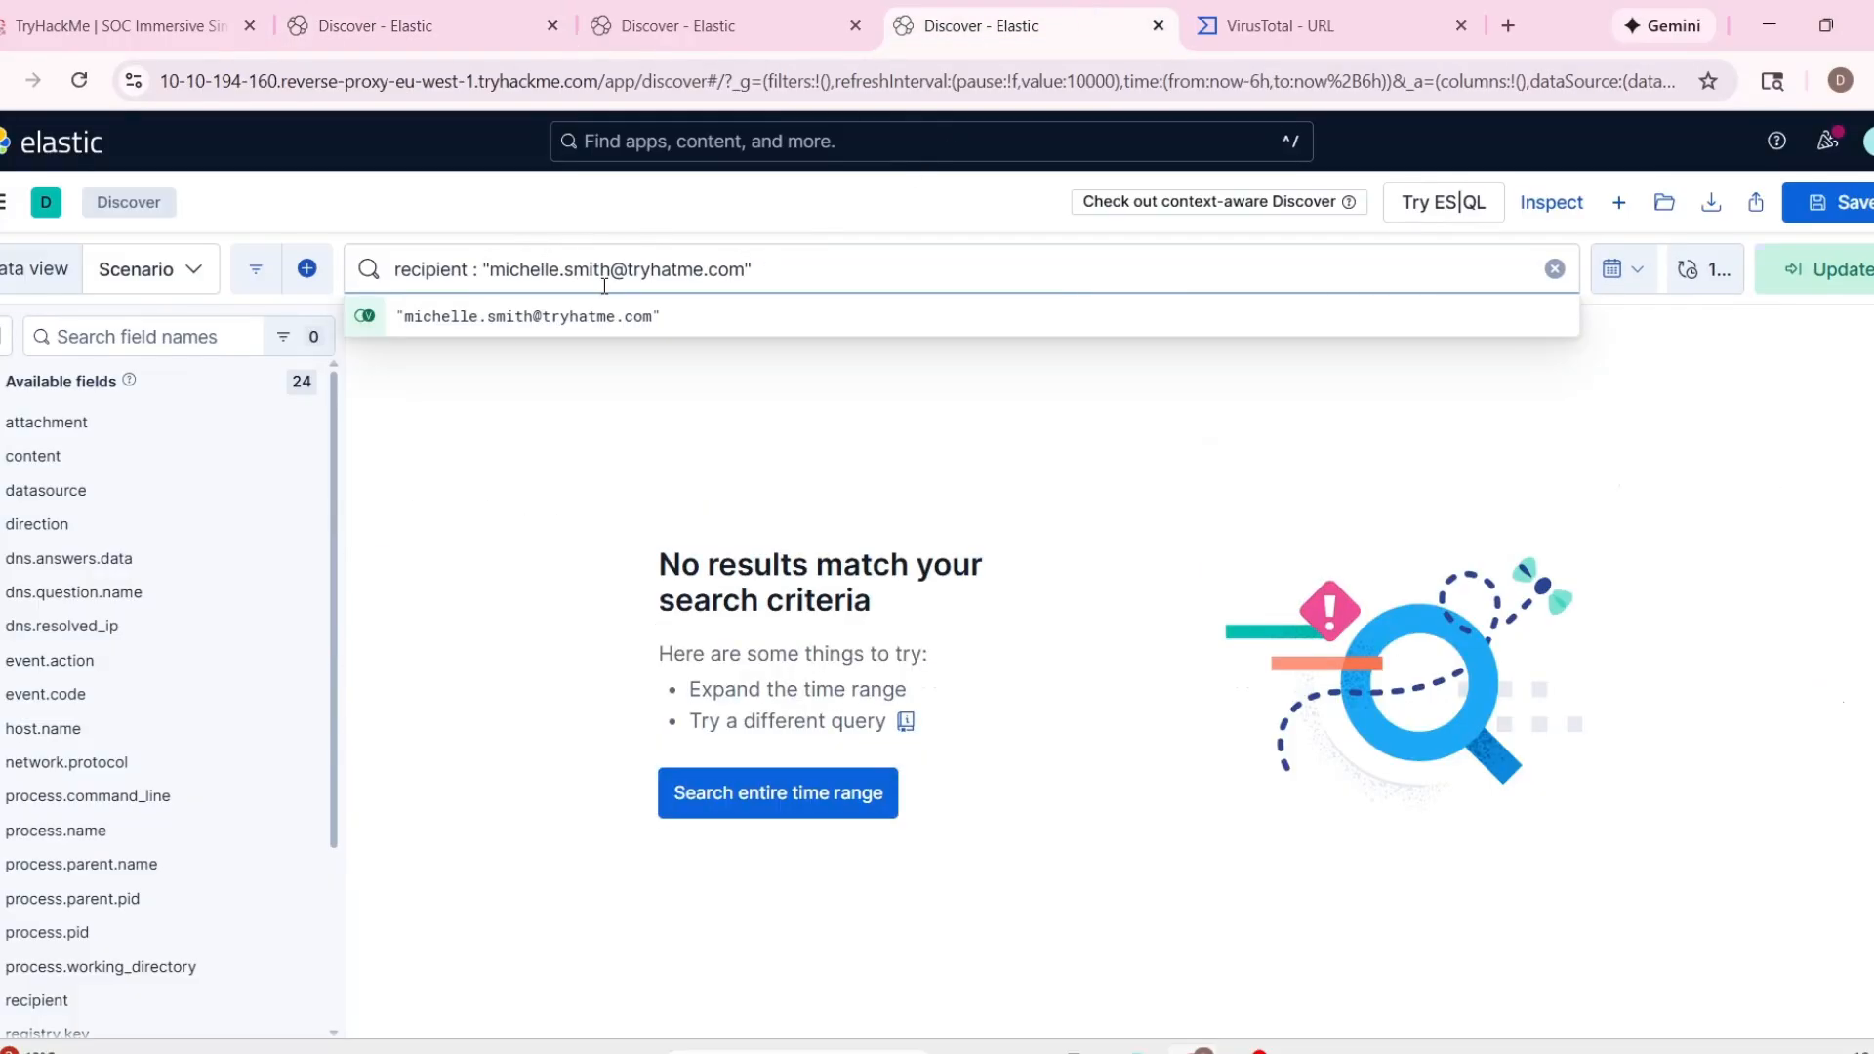
{"action": "key", "text": "Return"}
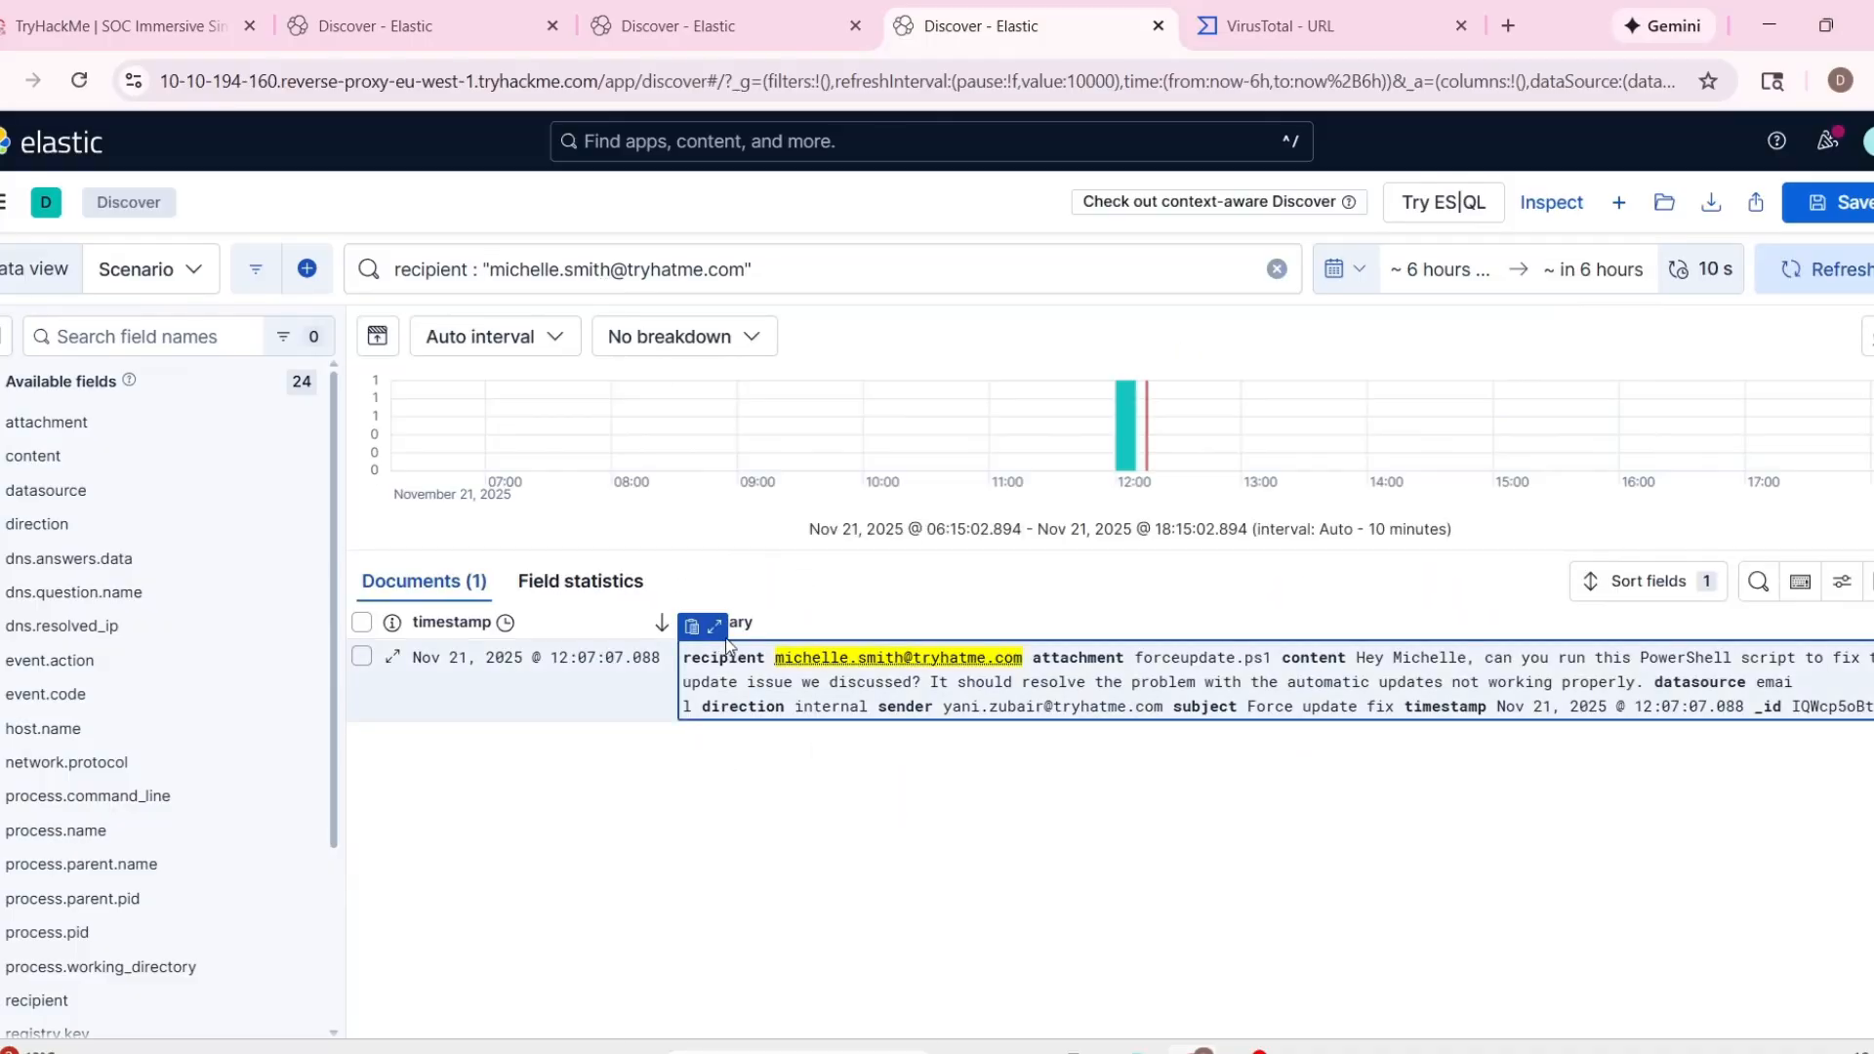
Expand the email event and review its attachment, sender, subject, content and direction.
{"action": "left_click", "coordinate": [715, 625]}
{"action": "scroll", "coordinate": [979, 820], "scroll_direction": "down", "scroll_amount": 3}
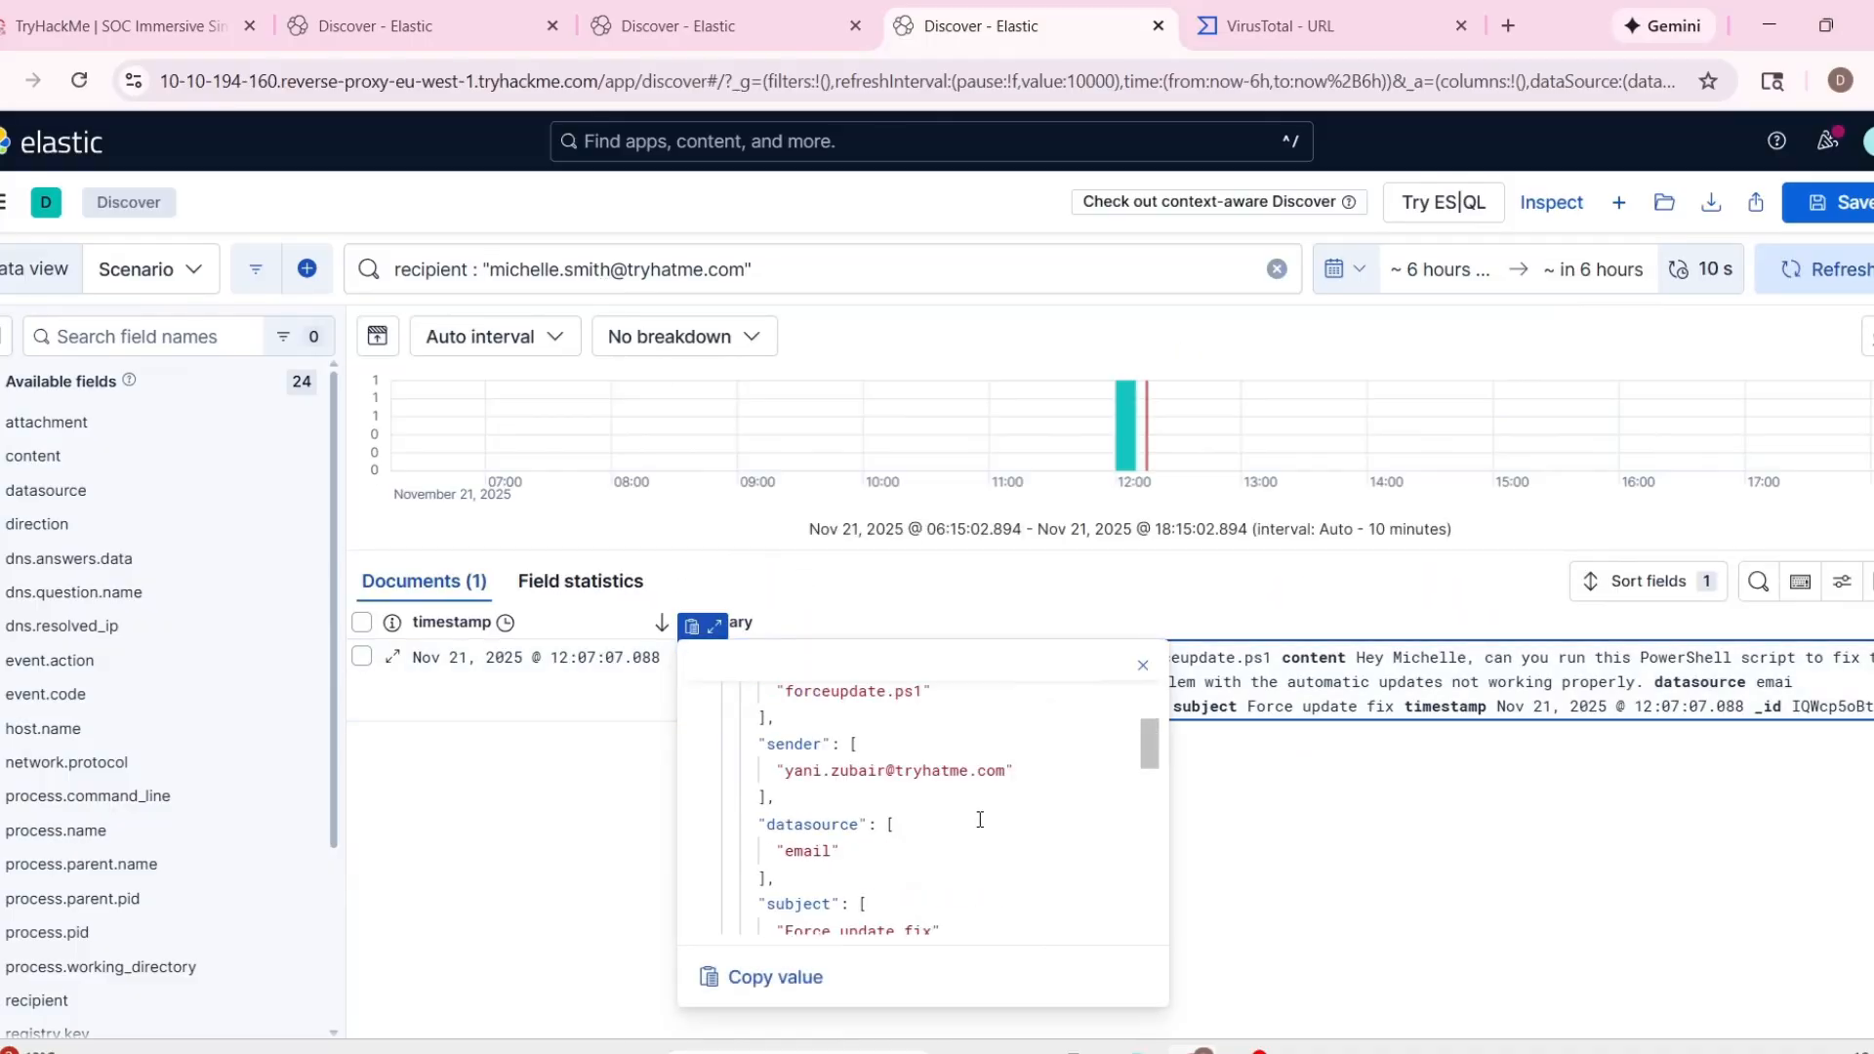
{"action": "scroll", "coordinate": [980, 820], "scroll_direction": "up", "scroll_amount": 1}
{"action": "left_click_drag", "start_coordinate": [1149, 744], "coordinate": [1149, 716]}
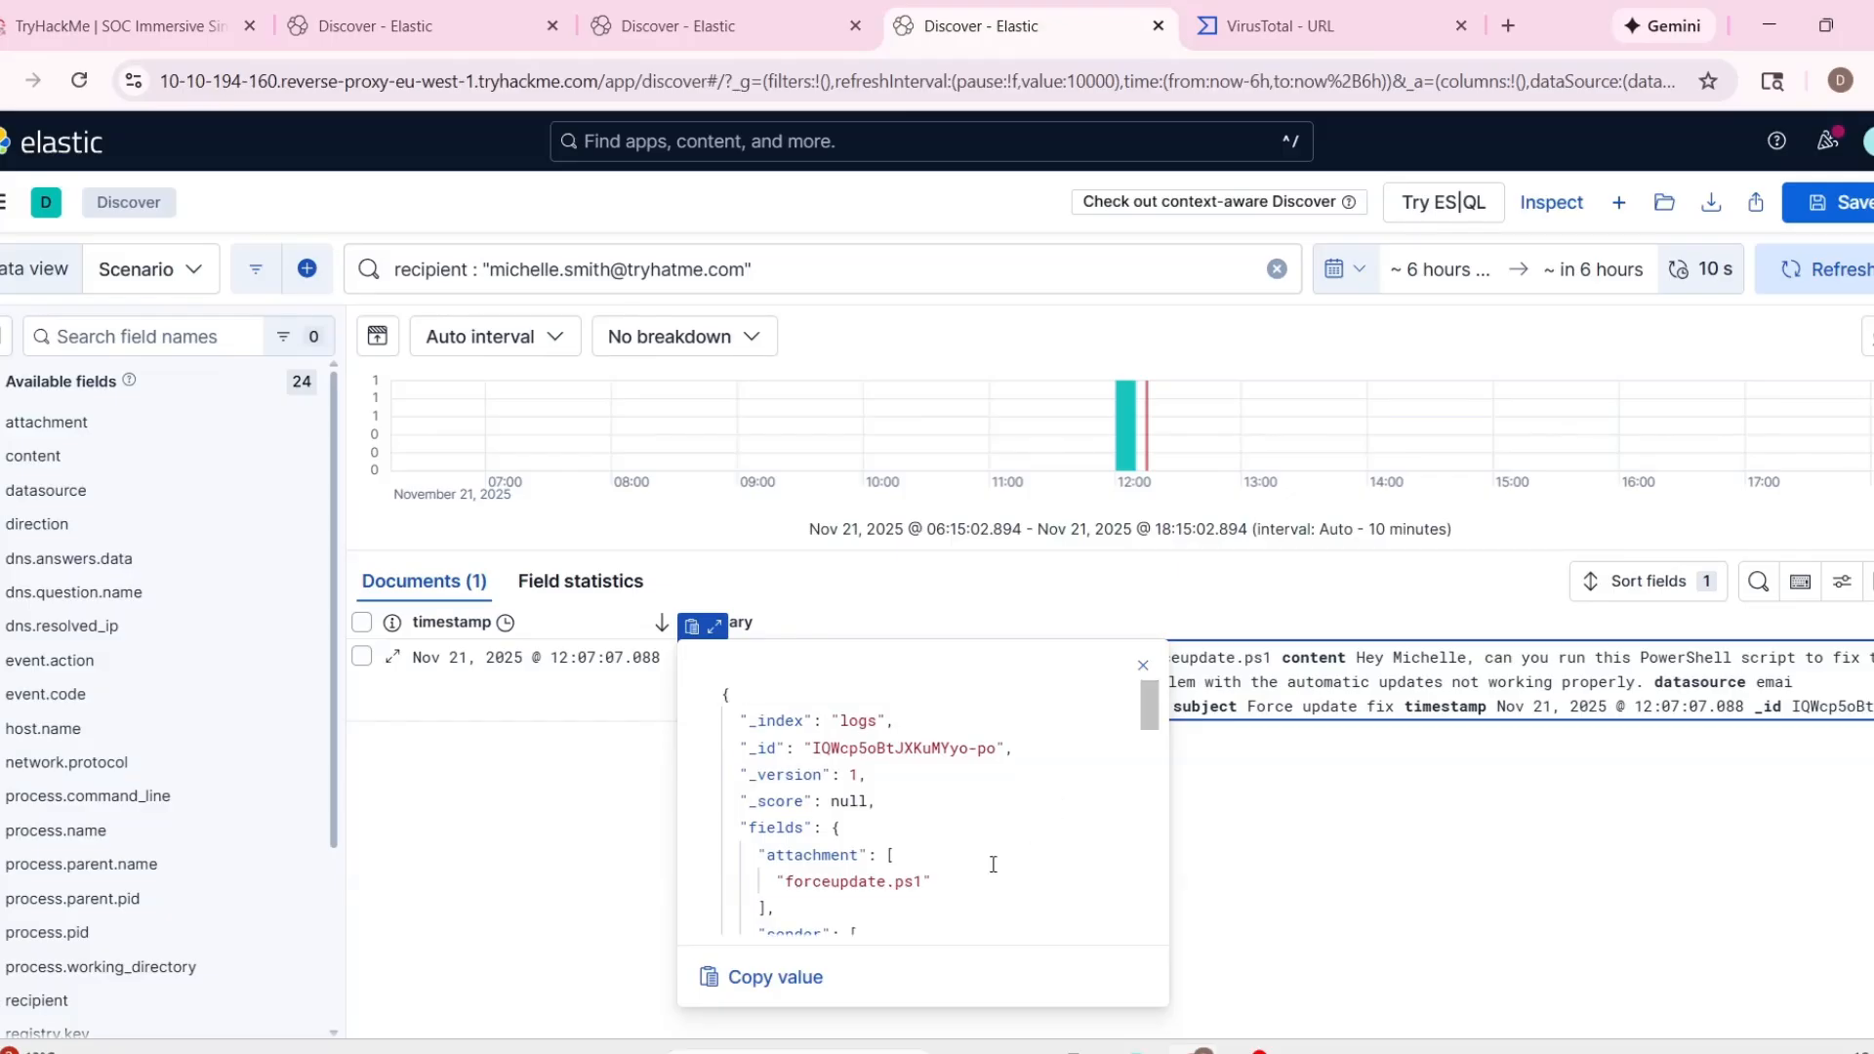
{"action": "scroll", "coordinate": [1074, 879], "scroll_direction": "down", "scroll_amount": 5}
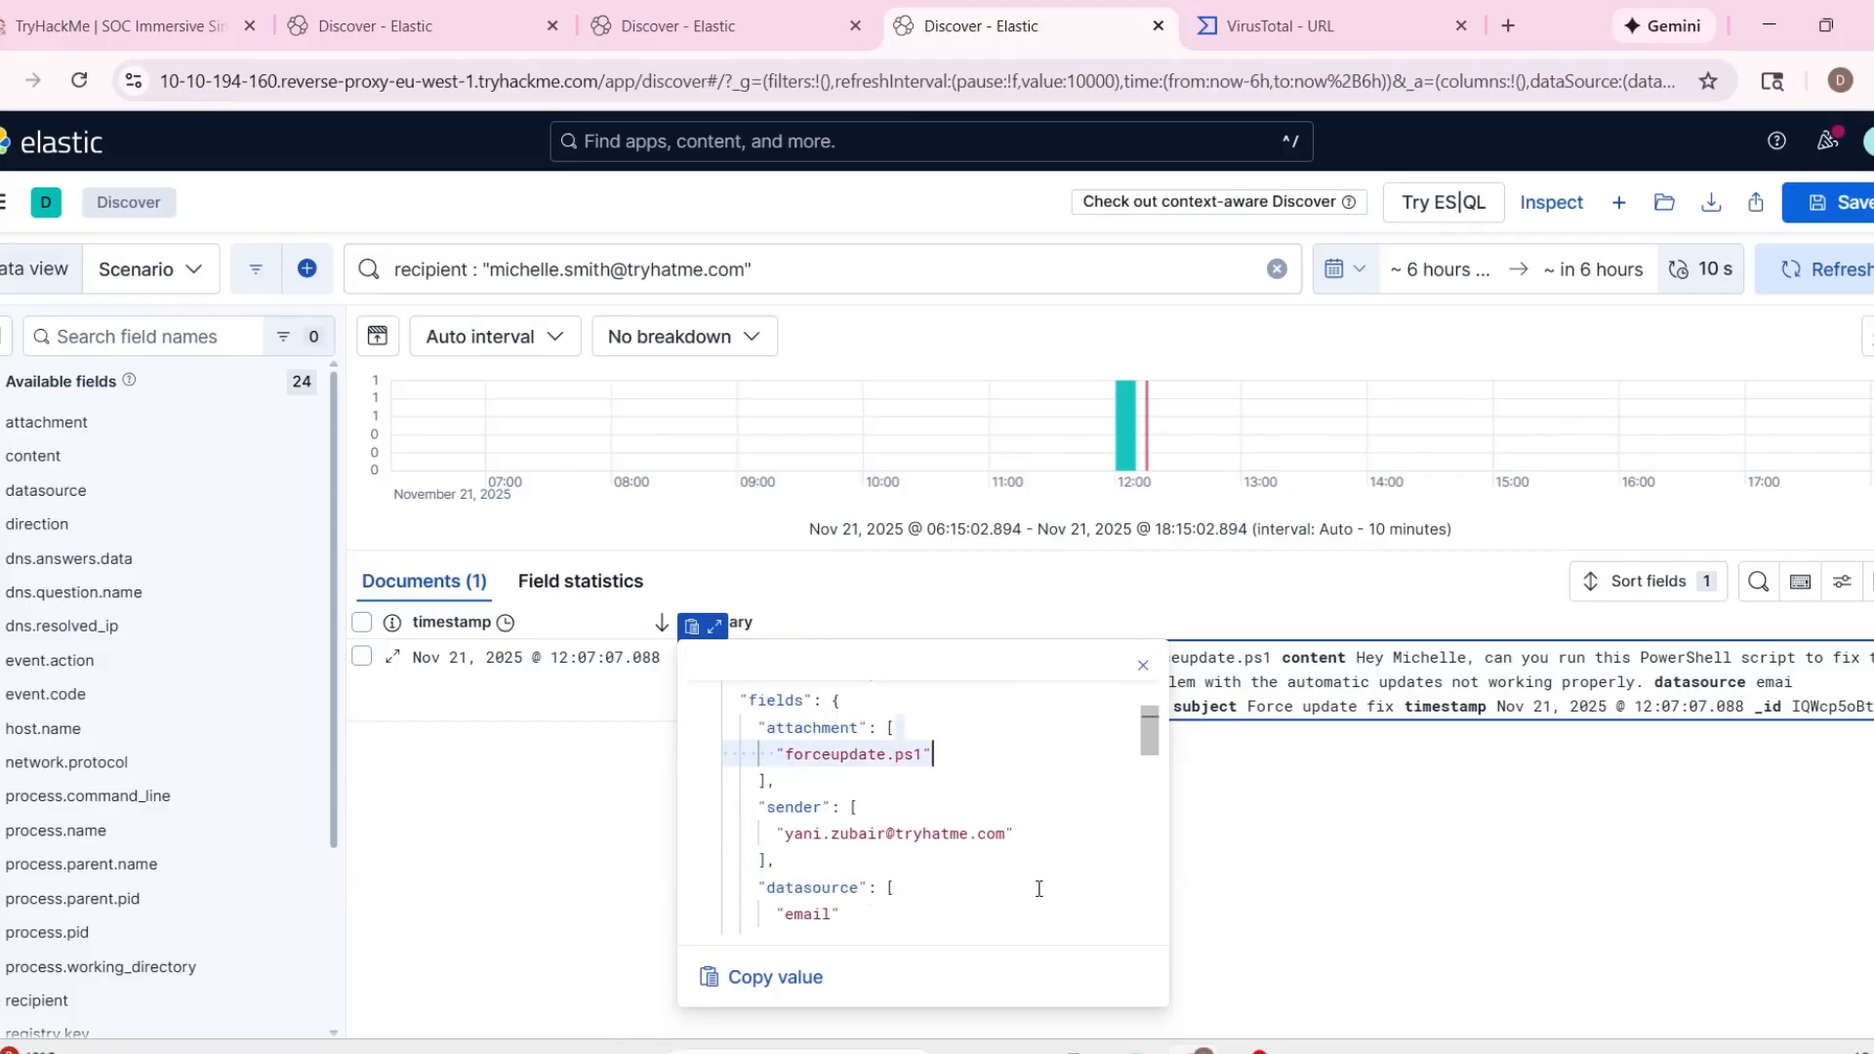
{"action": "scroll", "coordinate": [1039, 888], "scroll_direction": "down", "scroll_amount": 2}
{"action": "scroll", "coordinate": [827, 805], "scroll_direction": "down", "scroll_amount": 1}
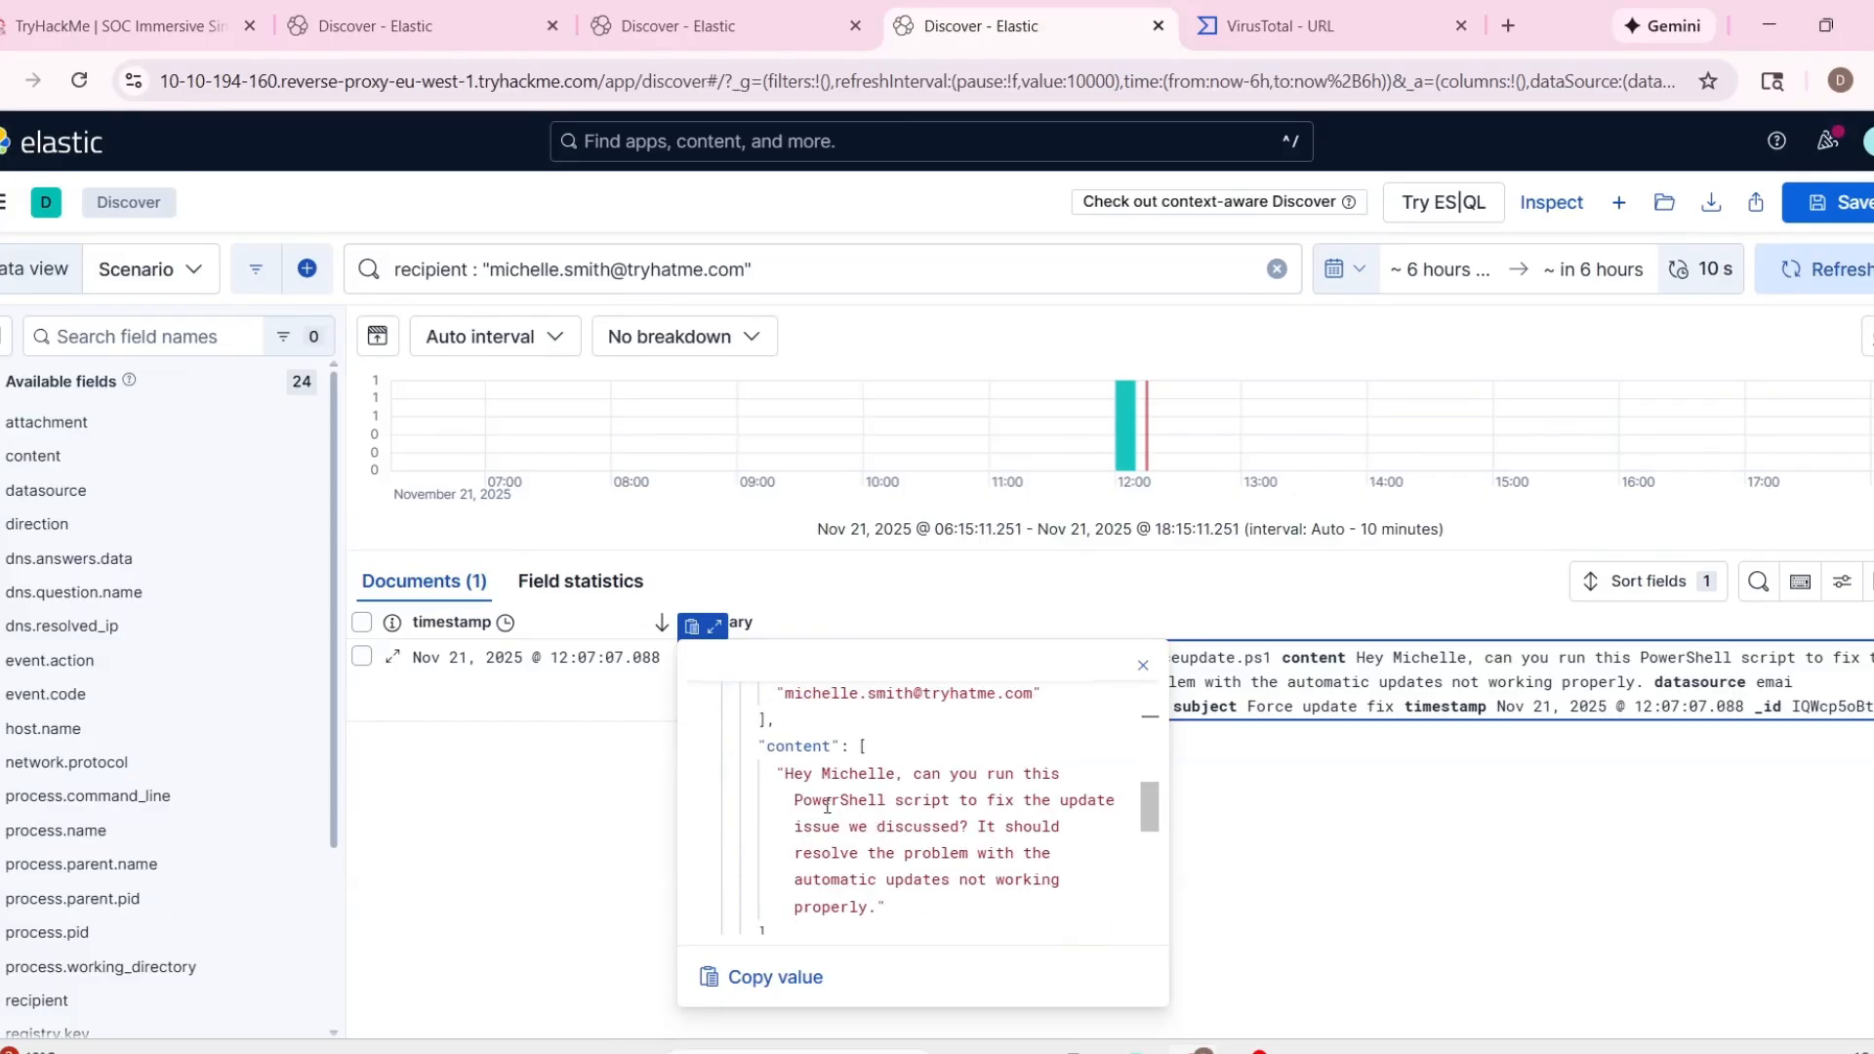
{"action": "scroll", "coordinate": [949, 863], "scroll_direction": "down", "scroll_amount": 1}
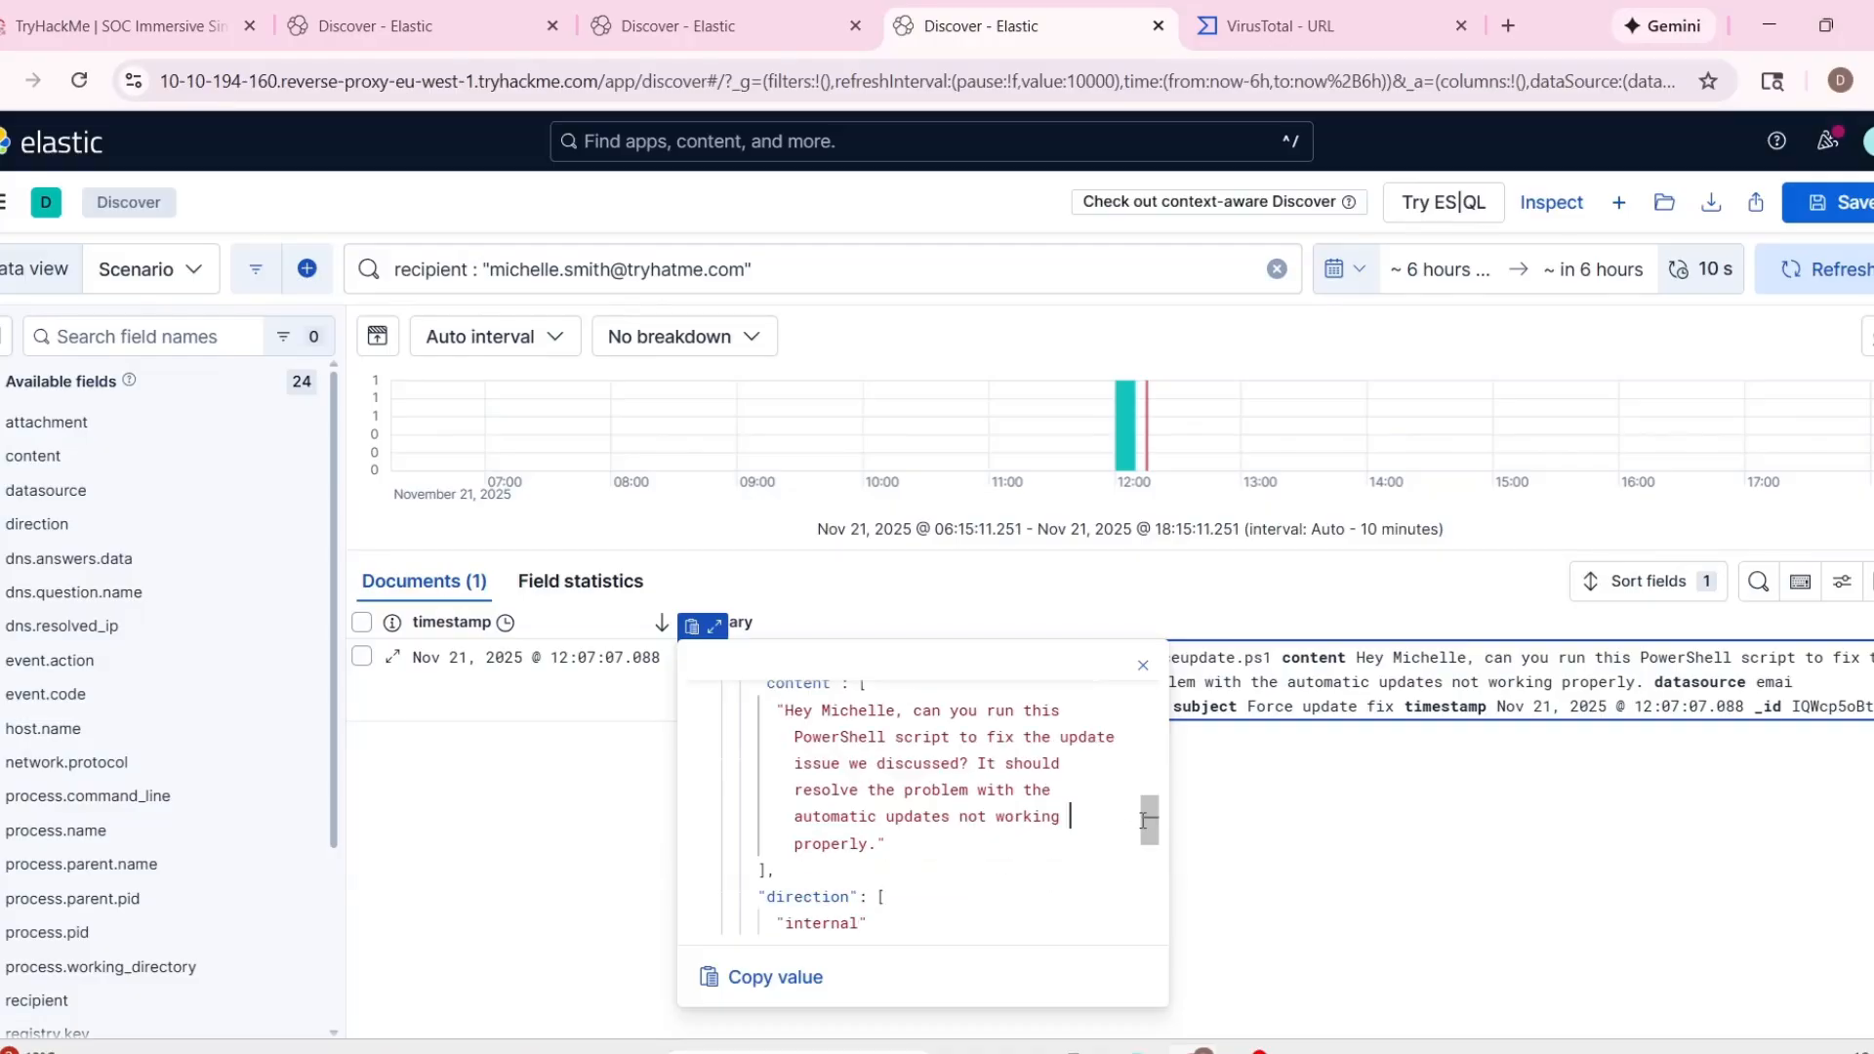
{"action": "left_click", "coordinate": [1274, 828]}
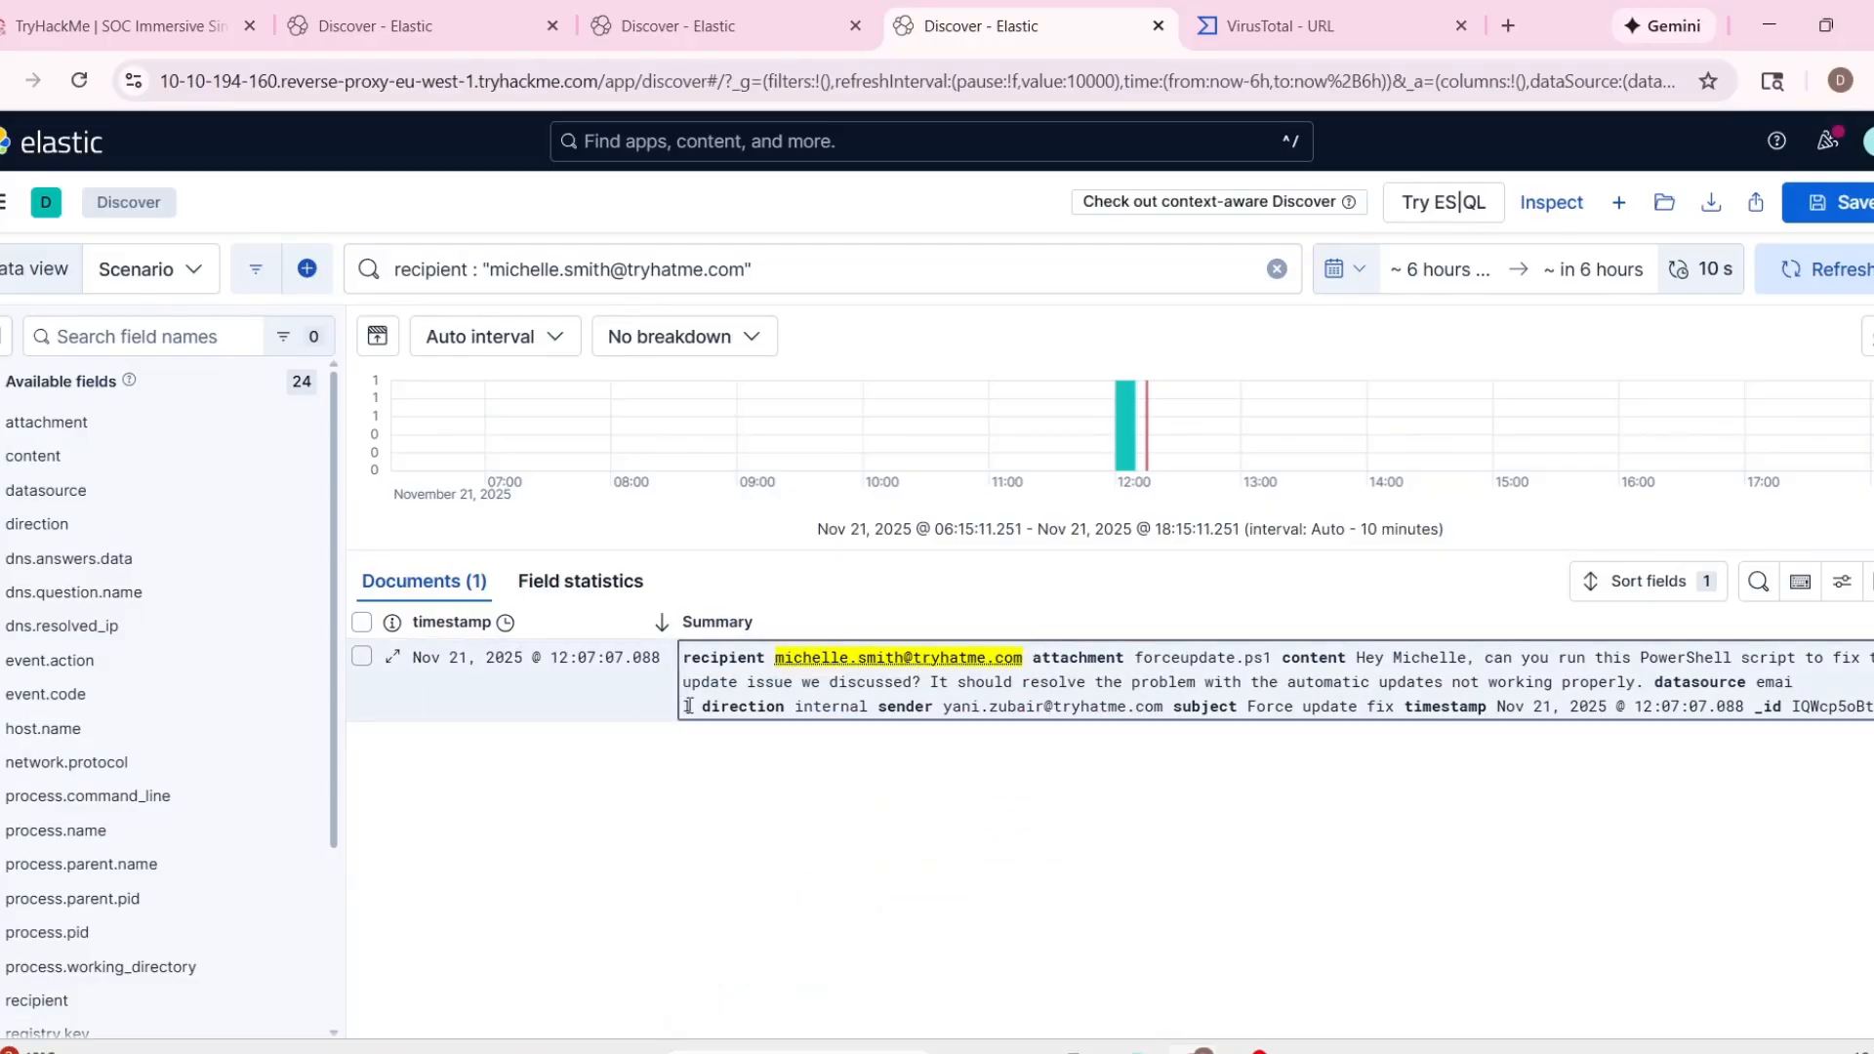
Reopen the email event and recheck its attachment, sender and remaining fields.
{"action": "left_click", "coordinate": [713, 626]}
{"action": "scroll", "coordinate": [976, 810], "scroll_direction": "down", "scroll_amount": 5}
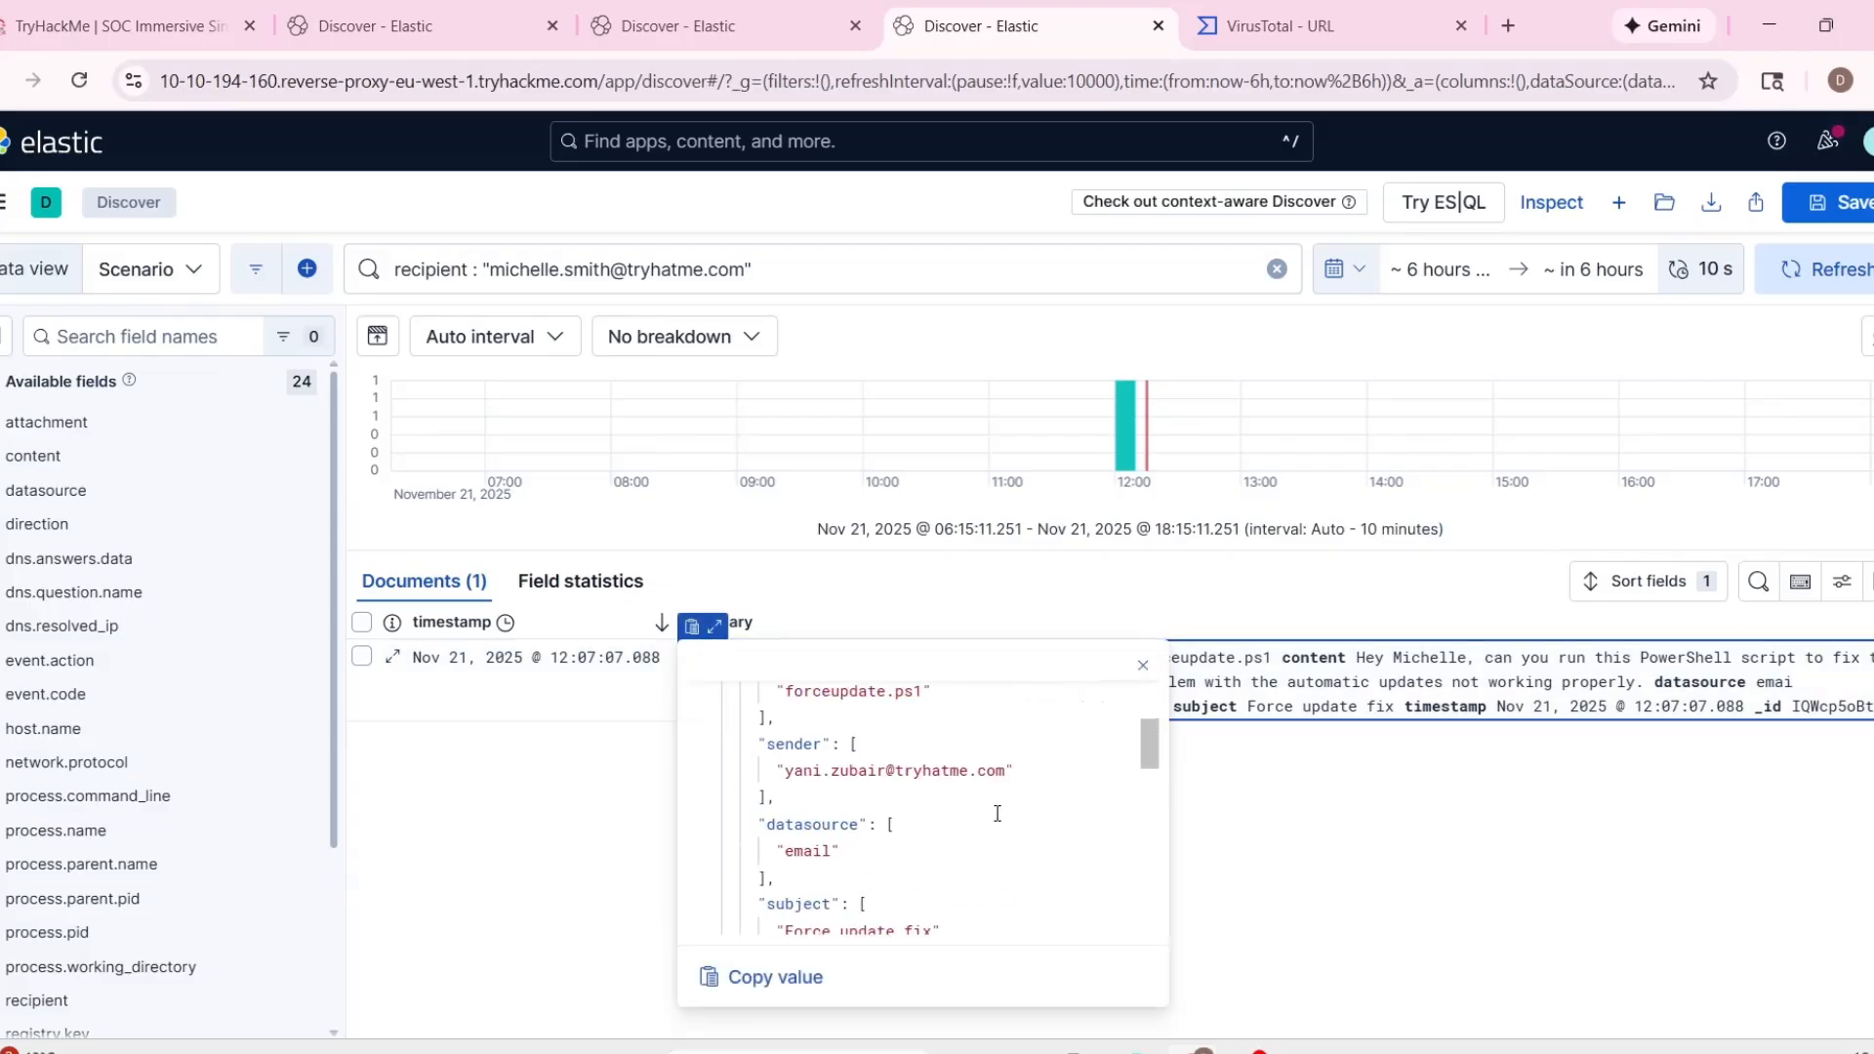
{"action": "scroll", "coordinate": [997, 813], "scroll_direction": "up", "scroll_amount": 6}
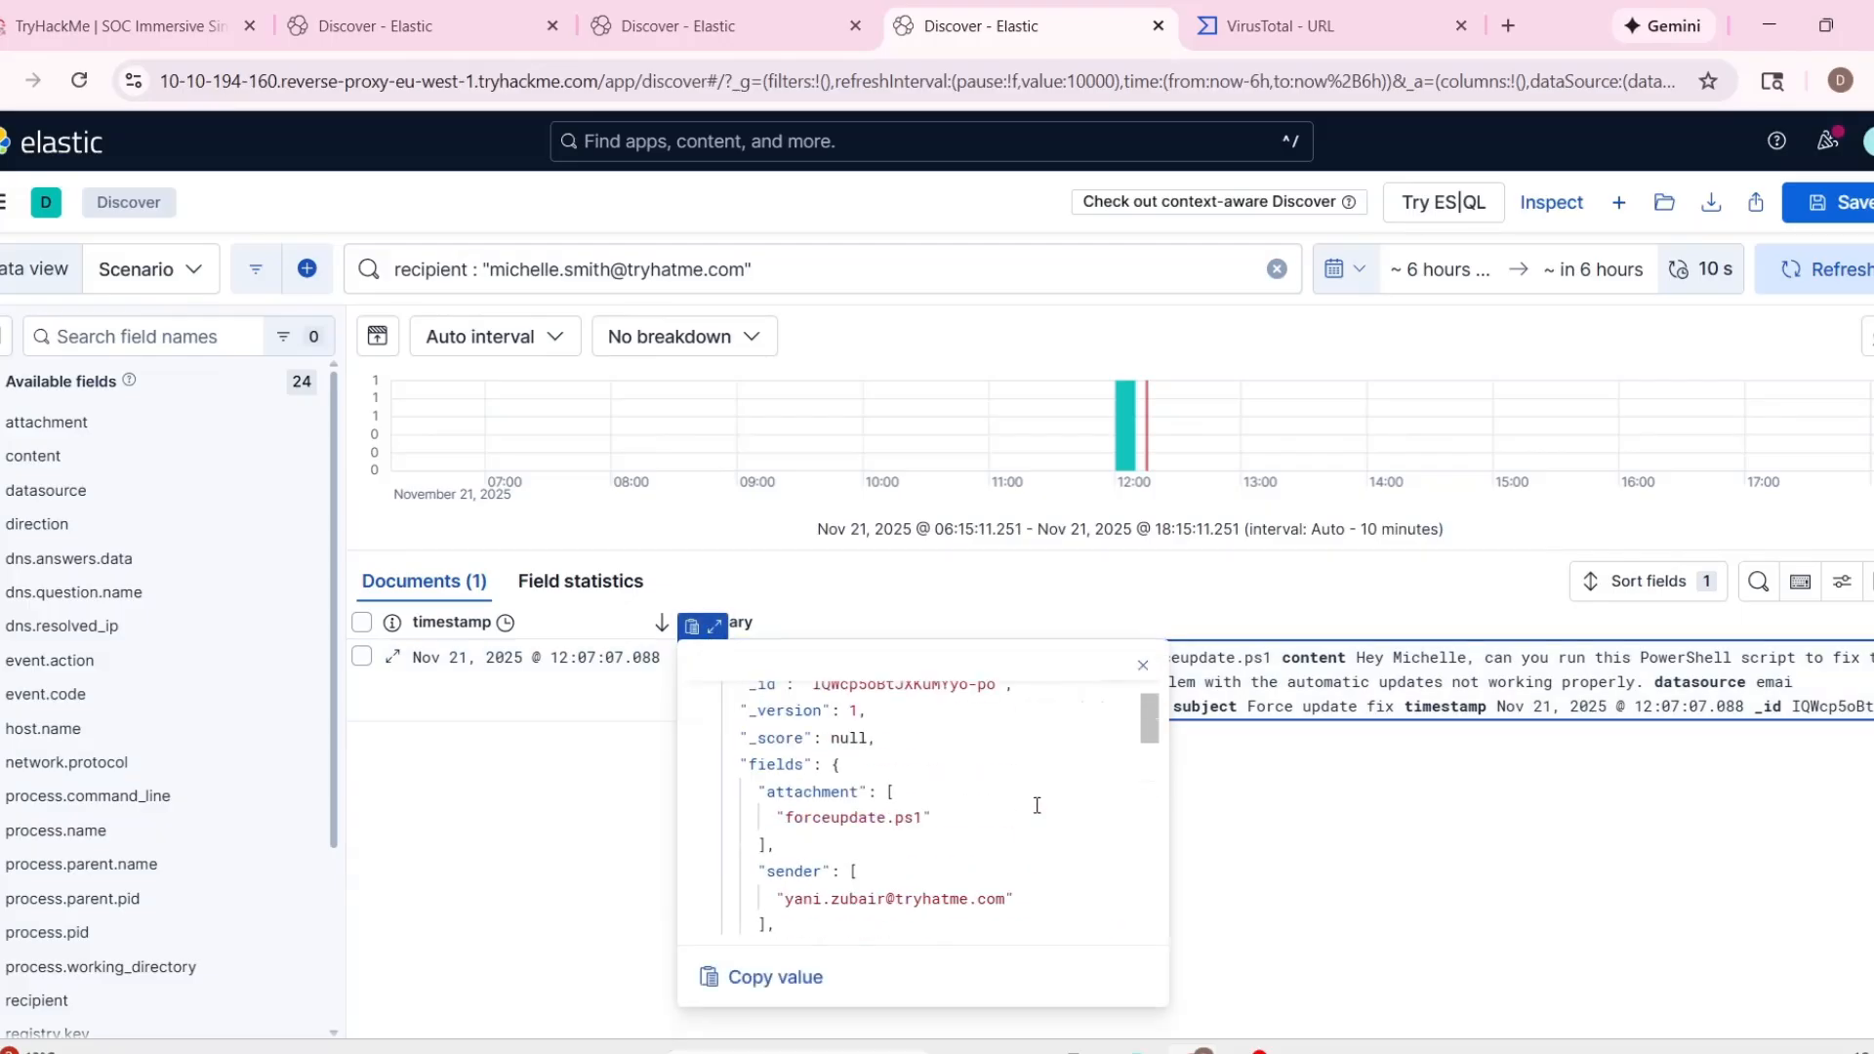
{"action": "left_click_drag", "start_coordinate": [1150, 704], "coordinate": [1155, 890]}
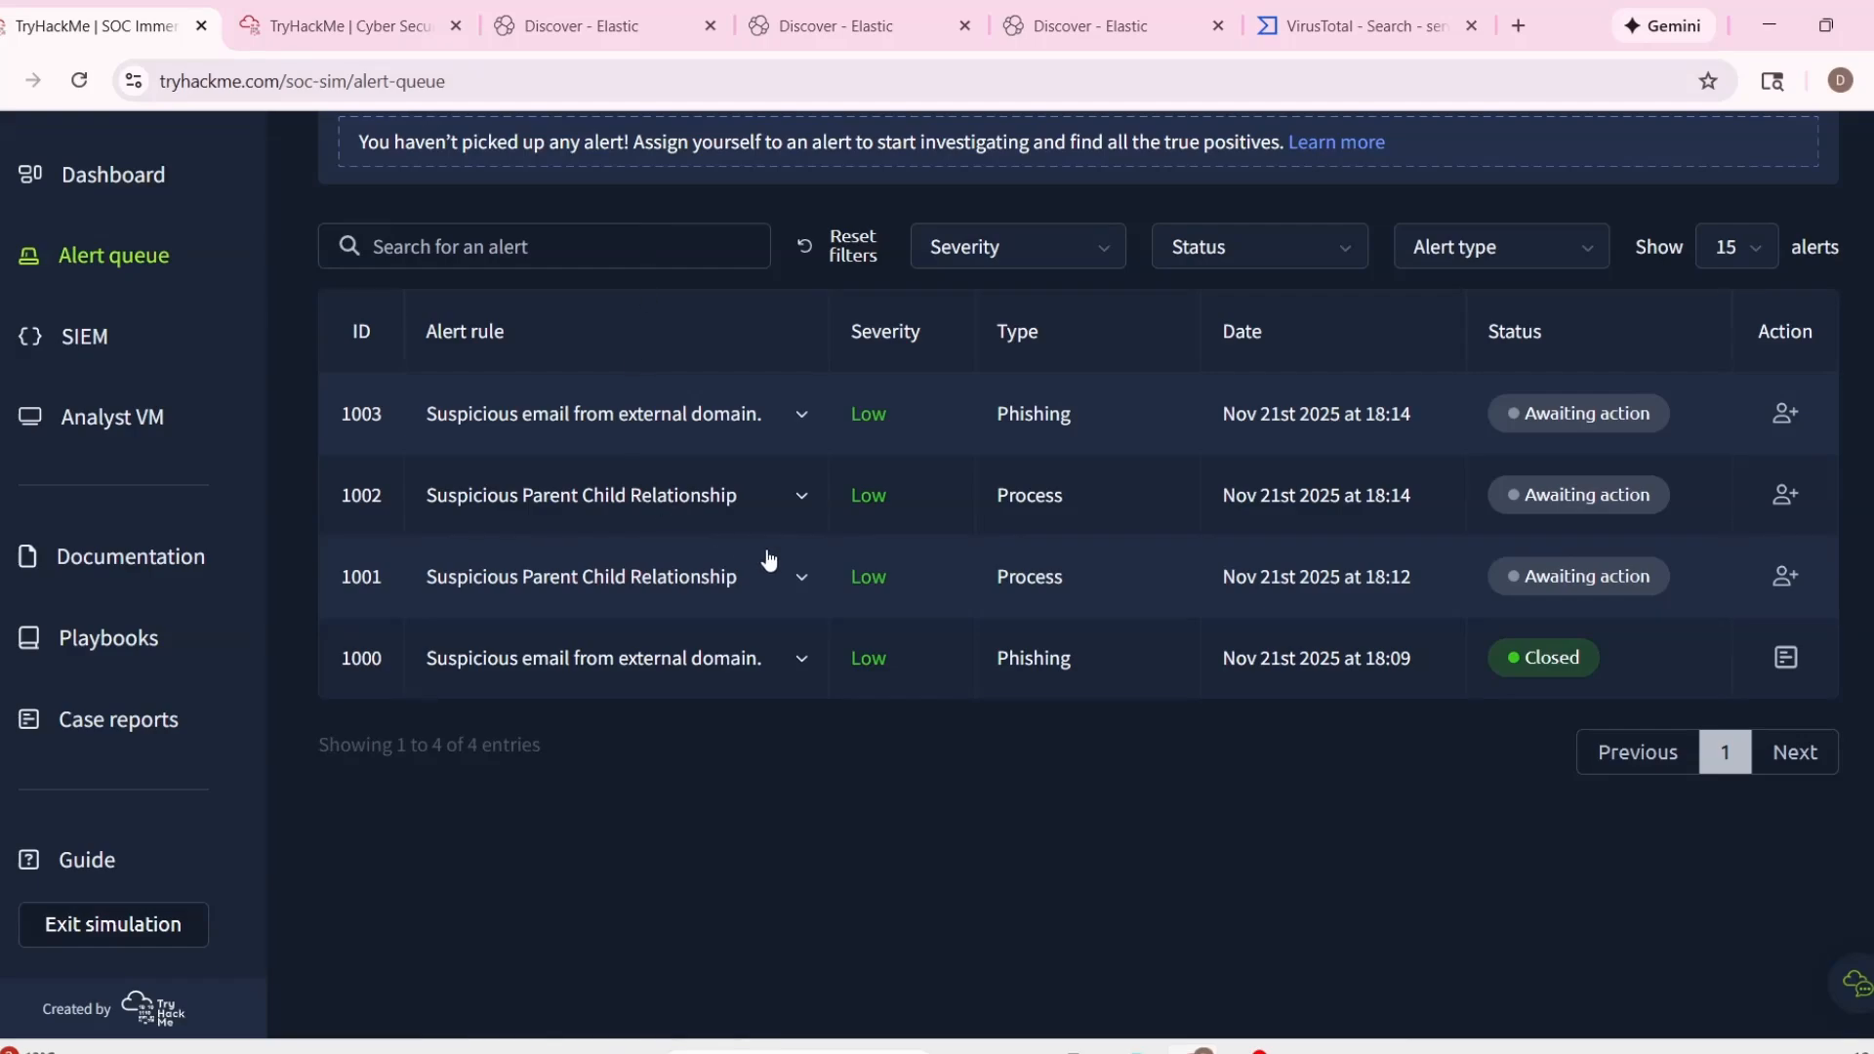
Take ownership of alert 1001 in the TryHackMe alert queue and expand its details.
{"action": "scroll", "coordinate": [879, 541], "scroll_direction": "up", "scroll_amount": 1}
{"action": "left_click", "coordinate": [1784, 620]}
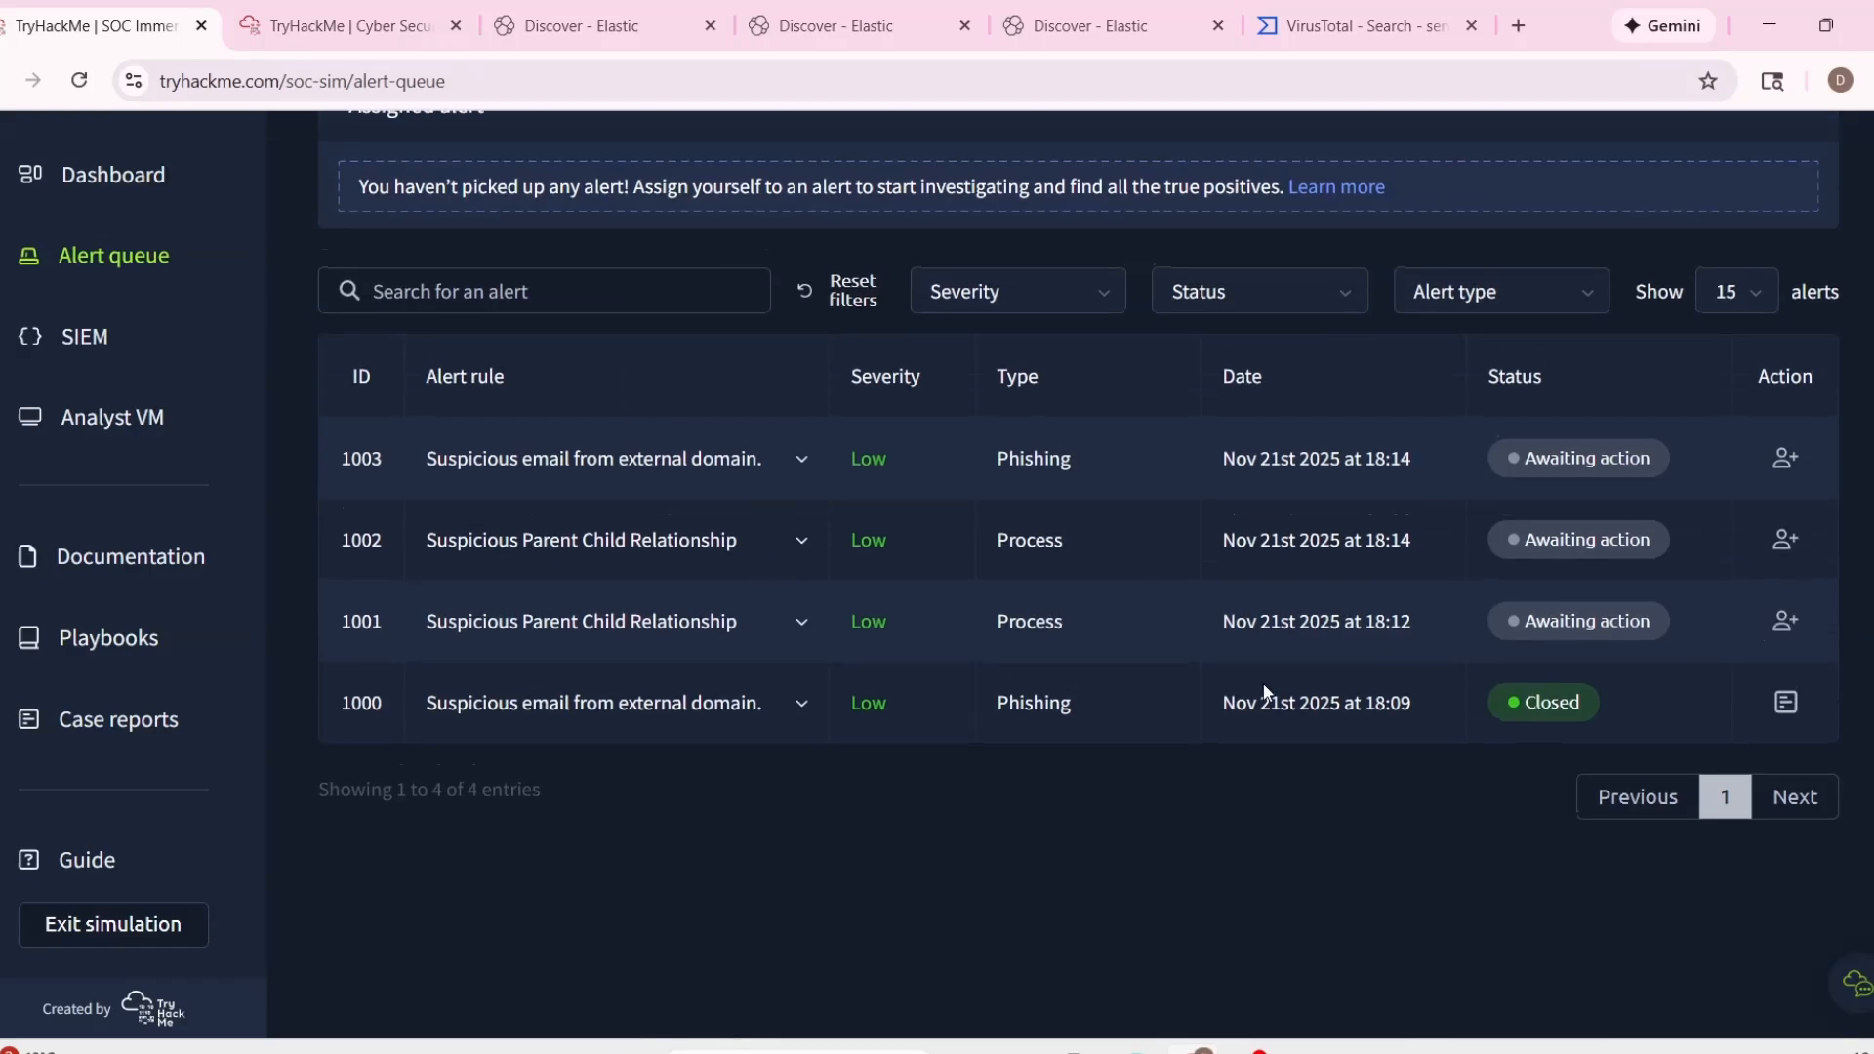
{"action": "scroll", "coordinate": [927, 586], "scroll_direction": "up", "scroll_amount": 2}
{"action": "left_click", "coordinate": [781, 419]}
{"action": "scroll", "coordinate": [835, 740], "scroll_direction": "down", "scroll_amount": 2}
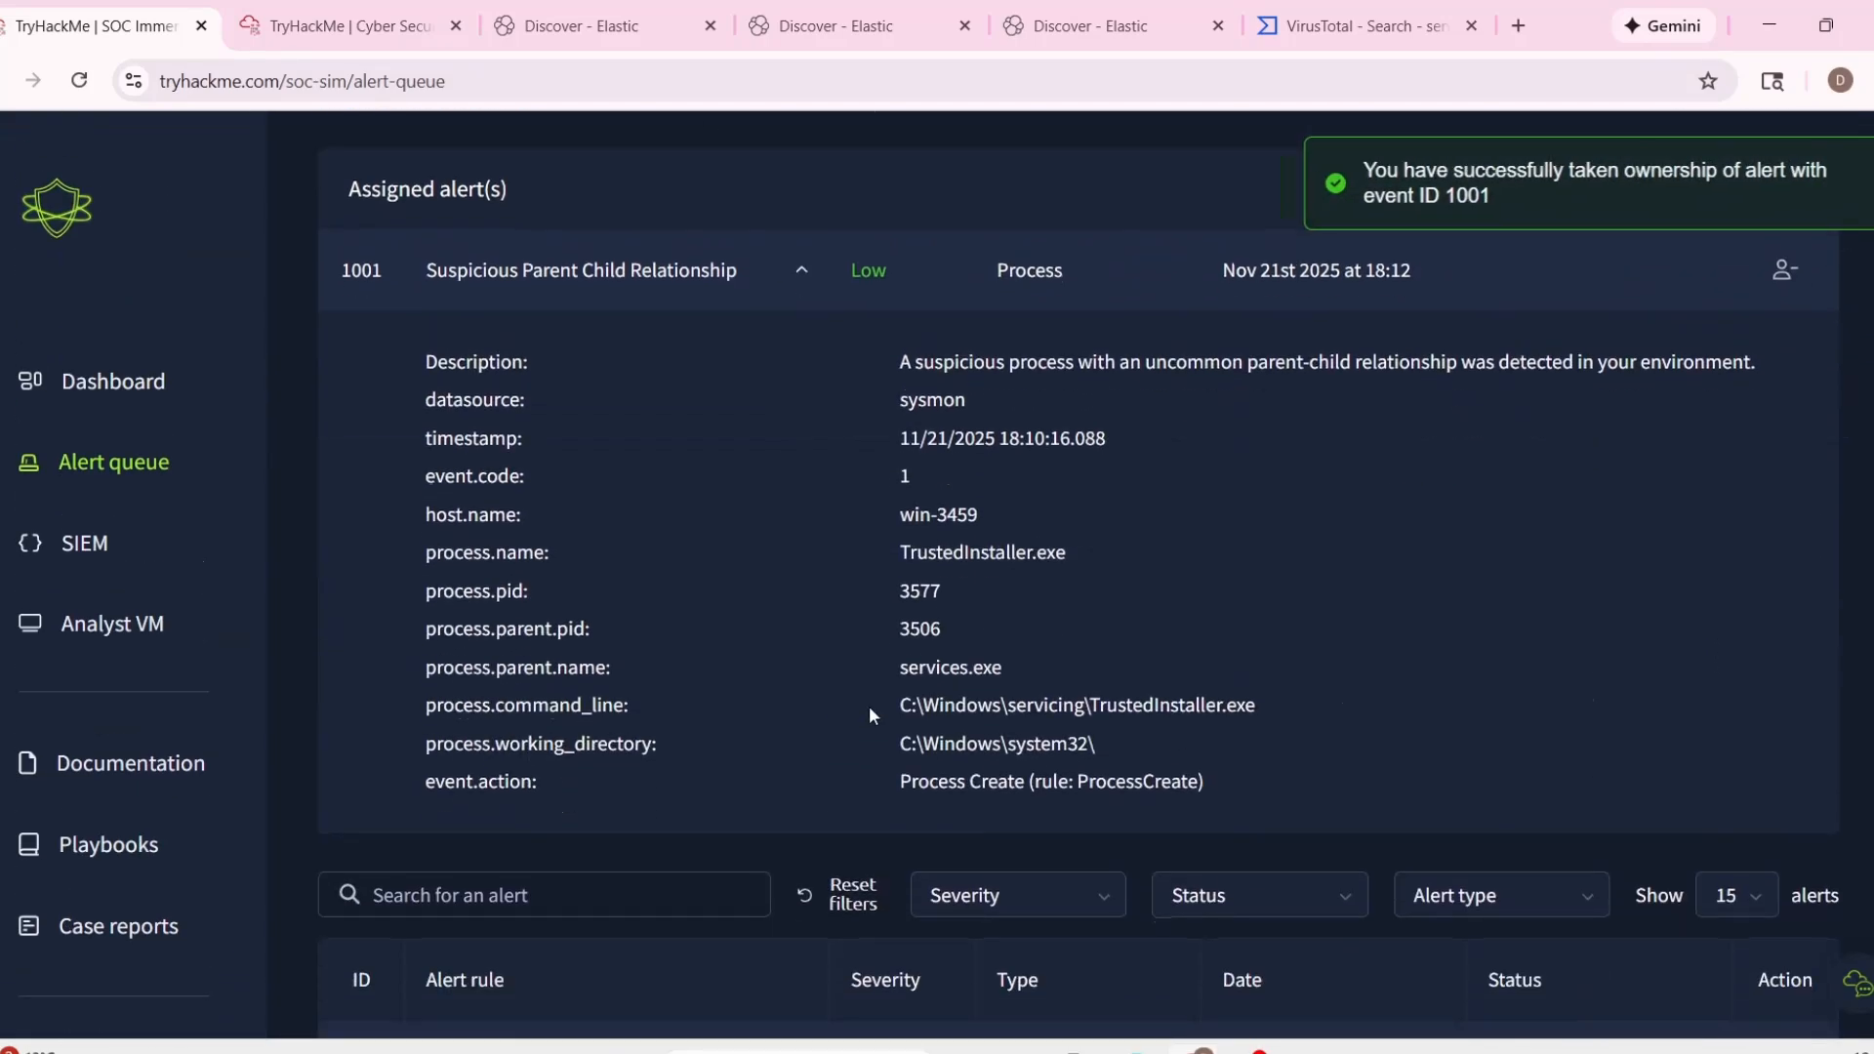
Switch to the first Elastic Discover tab and expand the TrustedInstaller.exe event to review its fields.
{"action": "left_click", "coordinate": [582, 25]}
{"action": "left_click", "coordinate": [642, 845]}
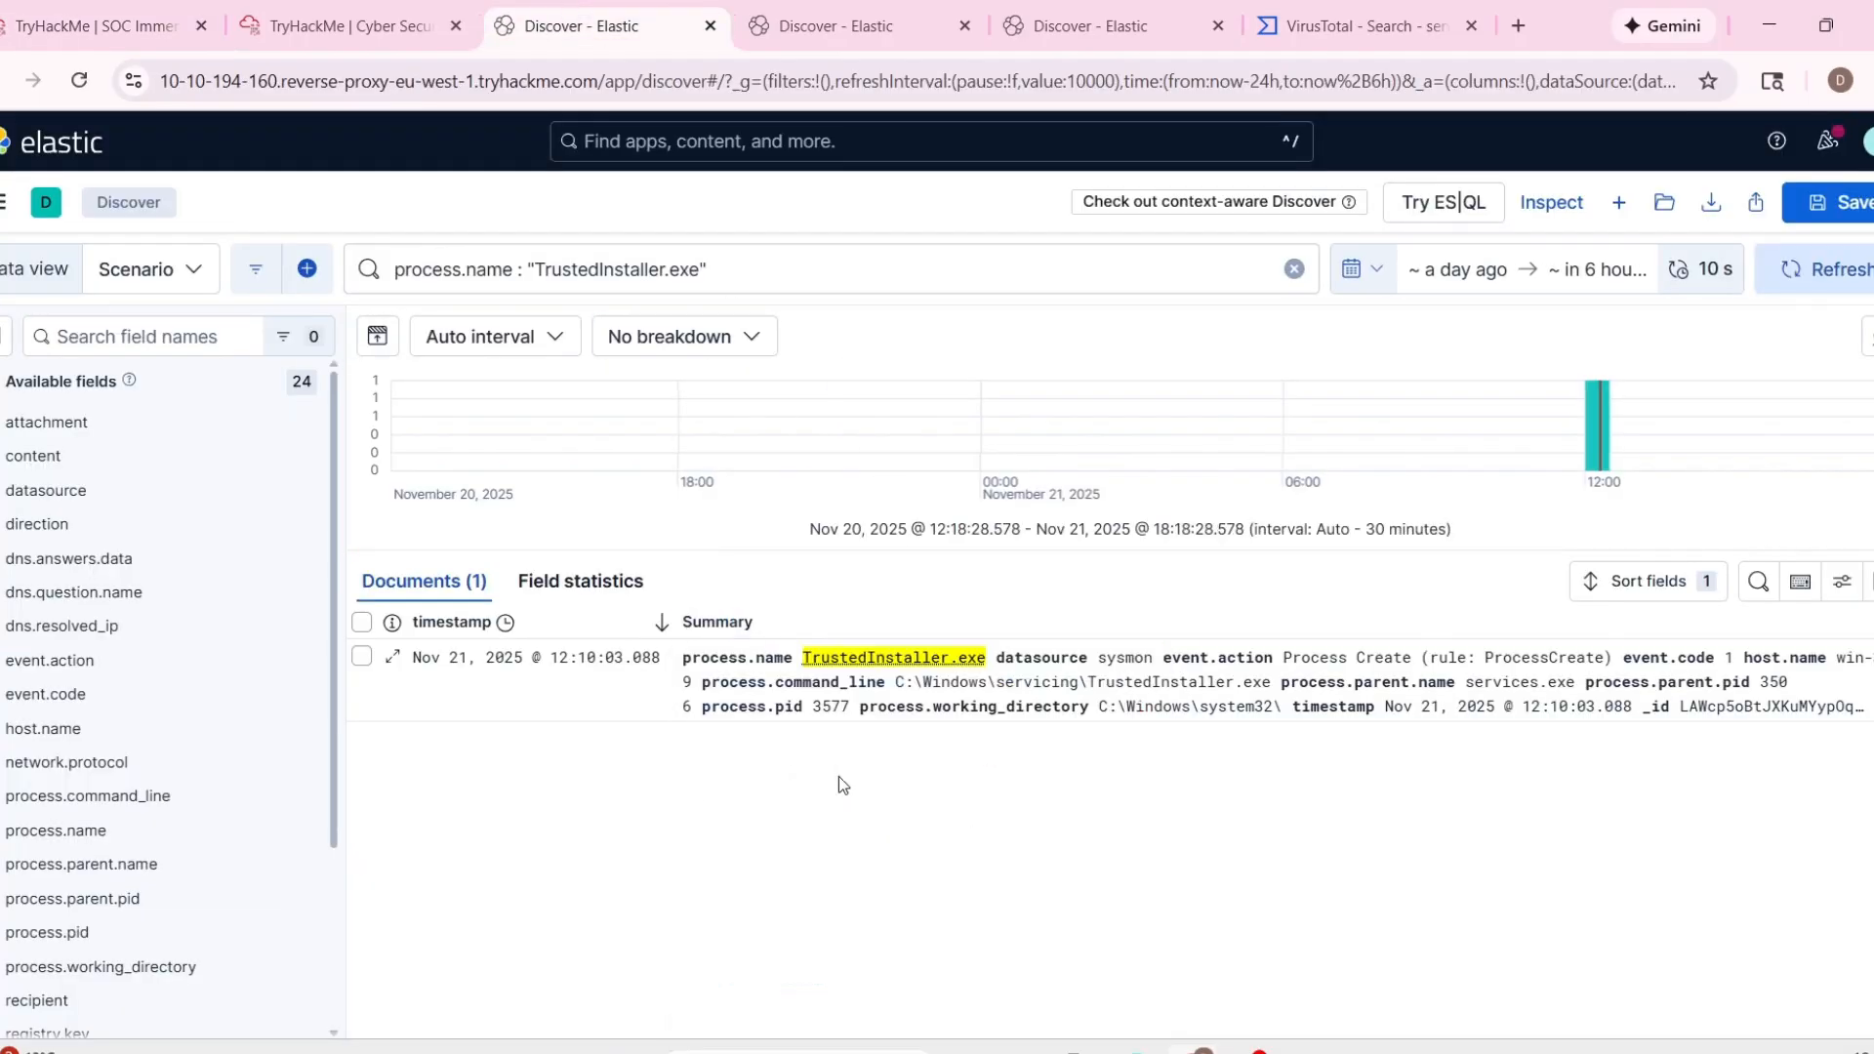
{"action": "left_click", "coordinate": [714, 625]}
{"action": "scroll", "coordinate": [928, 722], "scroll_direction": "down", "scroll_amount": 2}
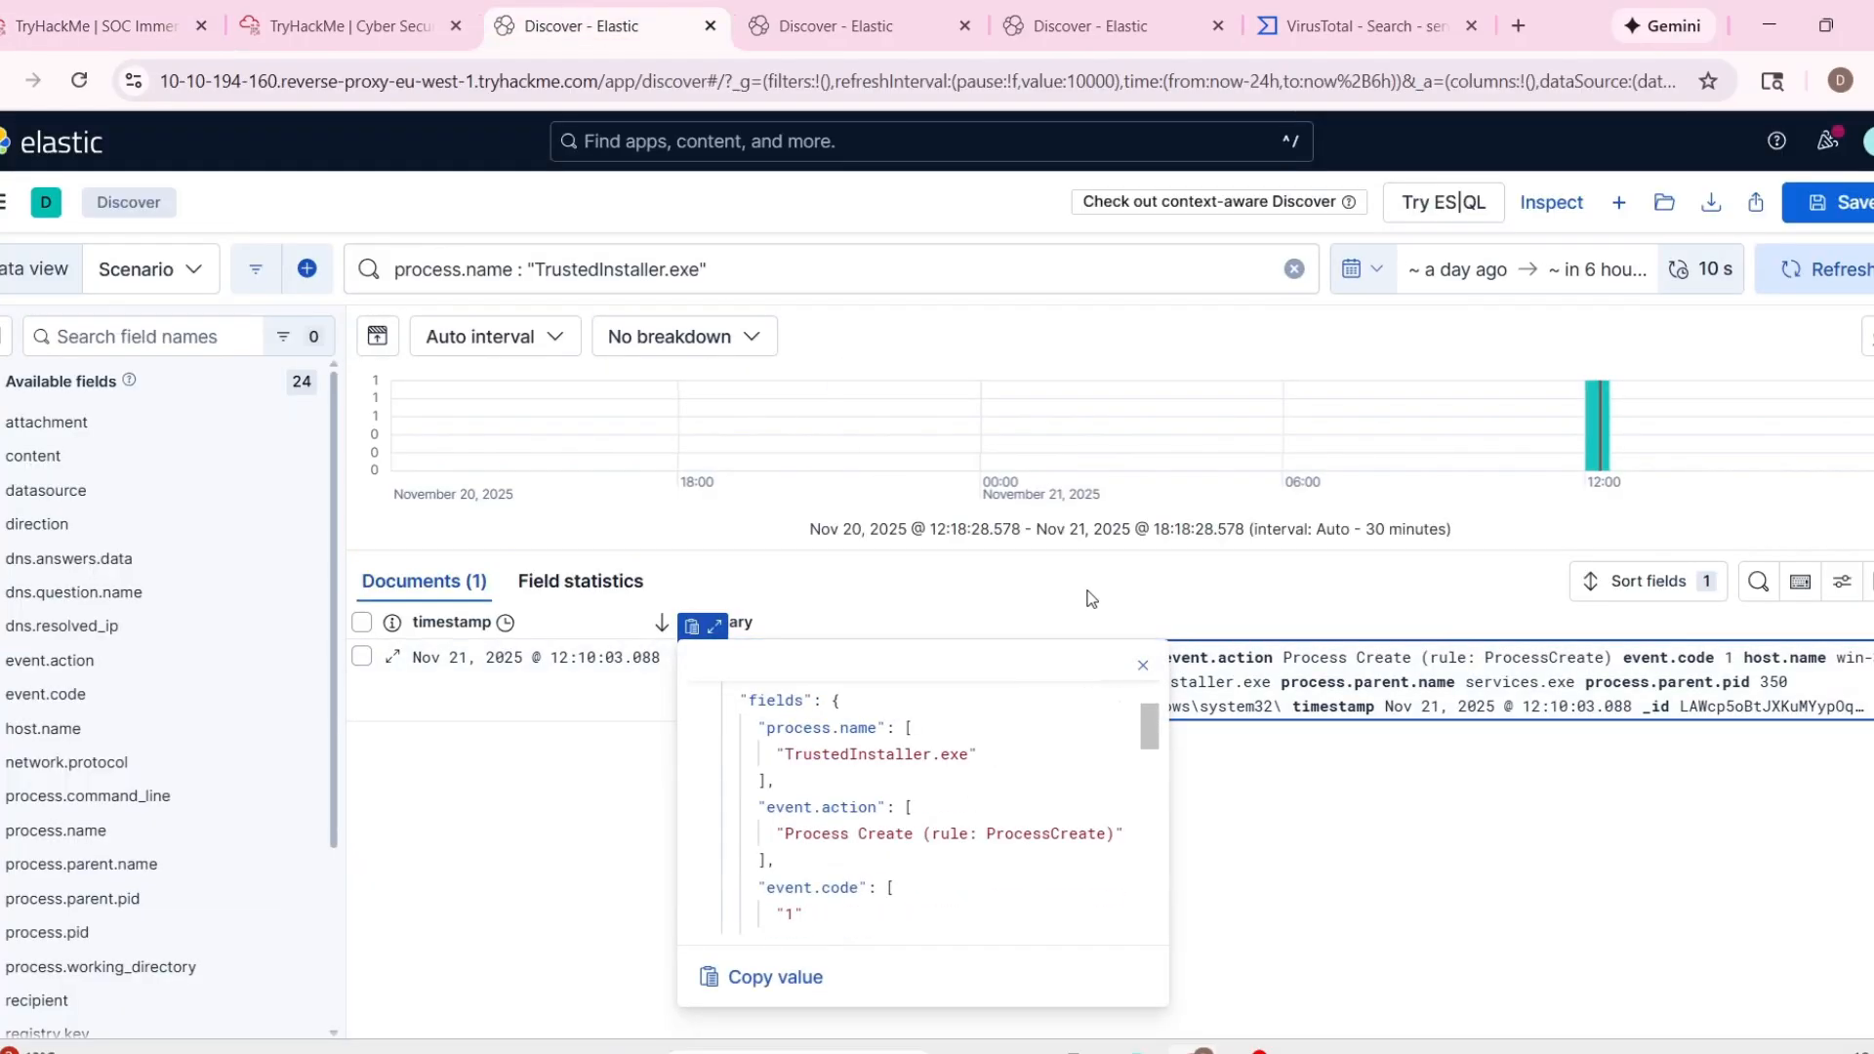
Copy the process name from the expanded event and search VirusTotal for TrustedInstaller.exe.
{"action": "left_click", "coordinate": [1361, 25]}
{"action": "left_click", "coordinate": [351, 26]}
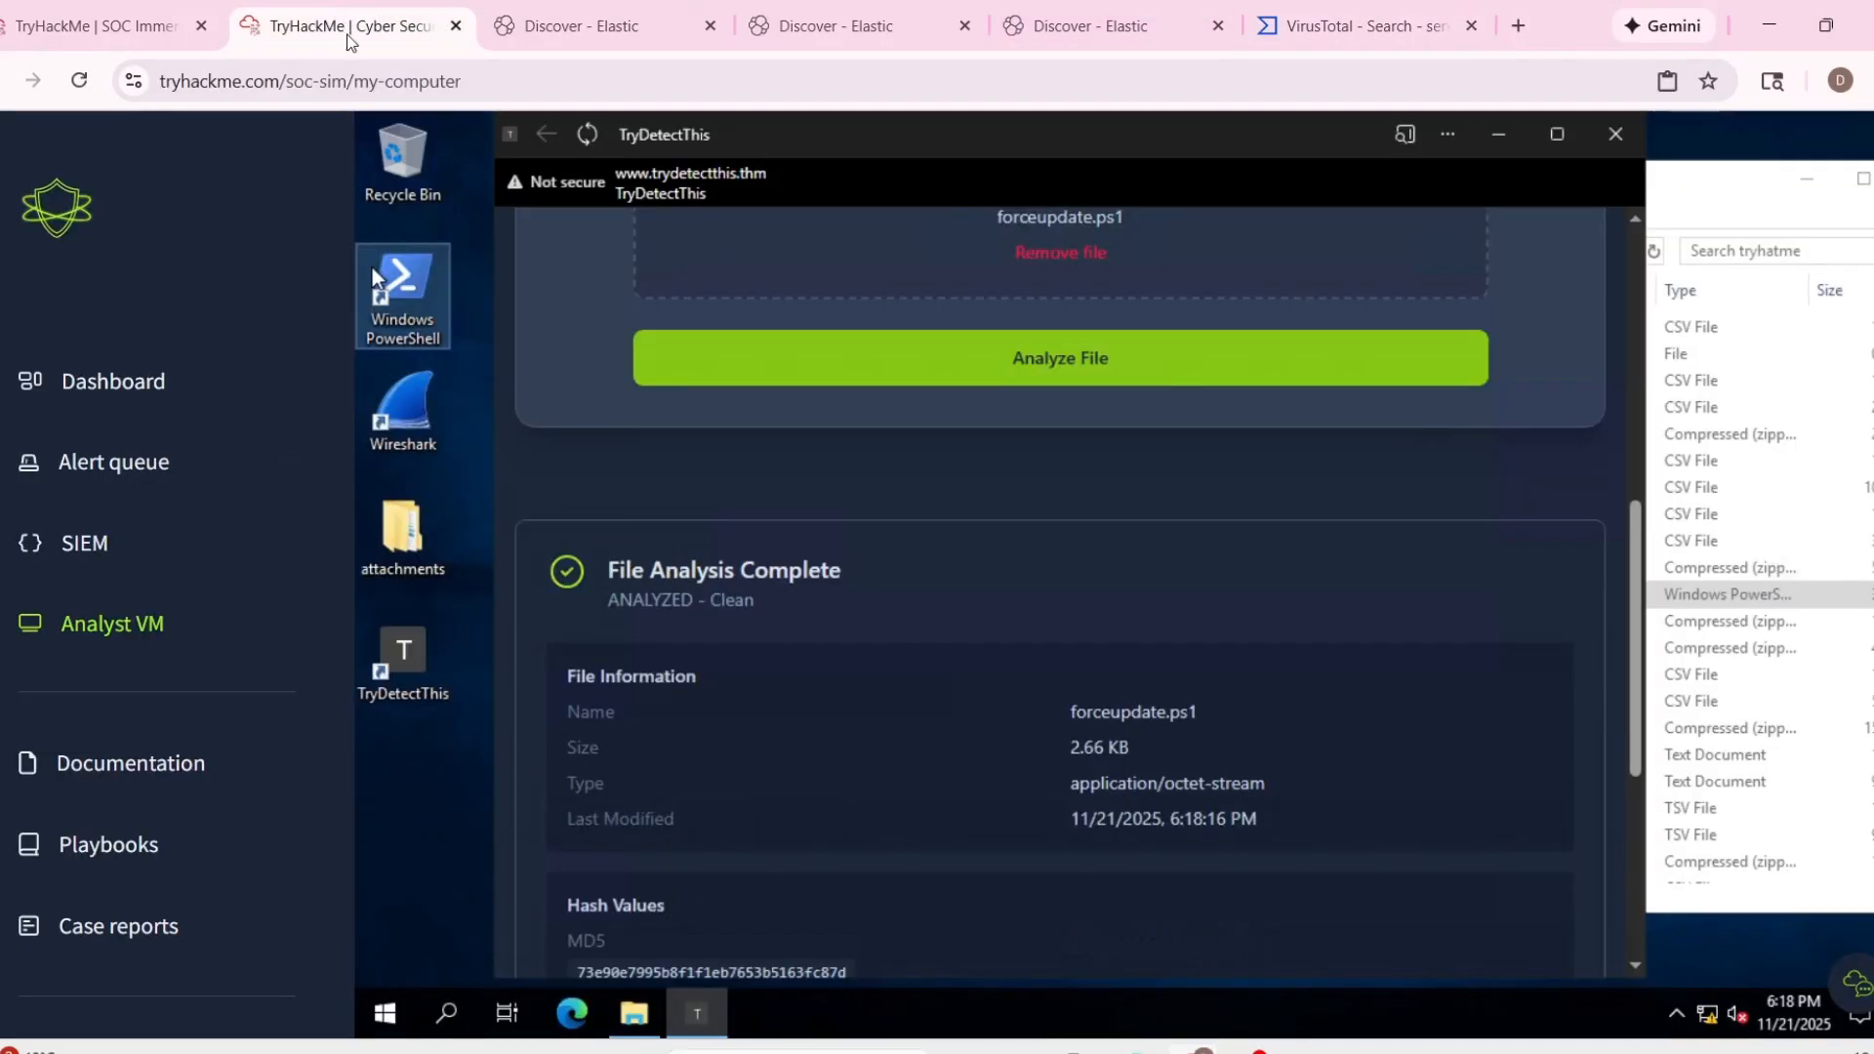
{"action": "left_click", "coordinate": [586, 22]}
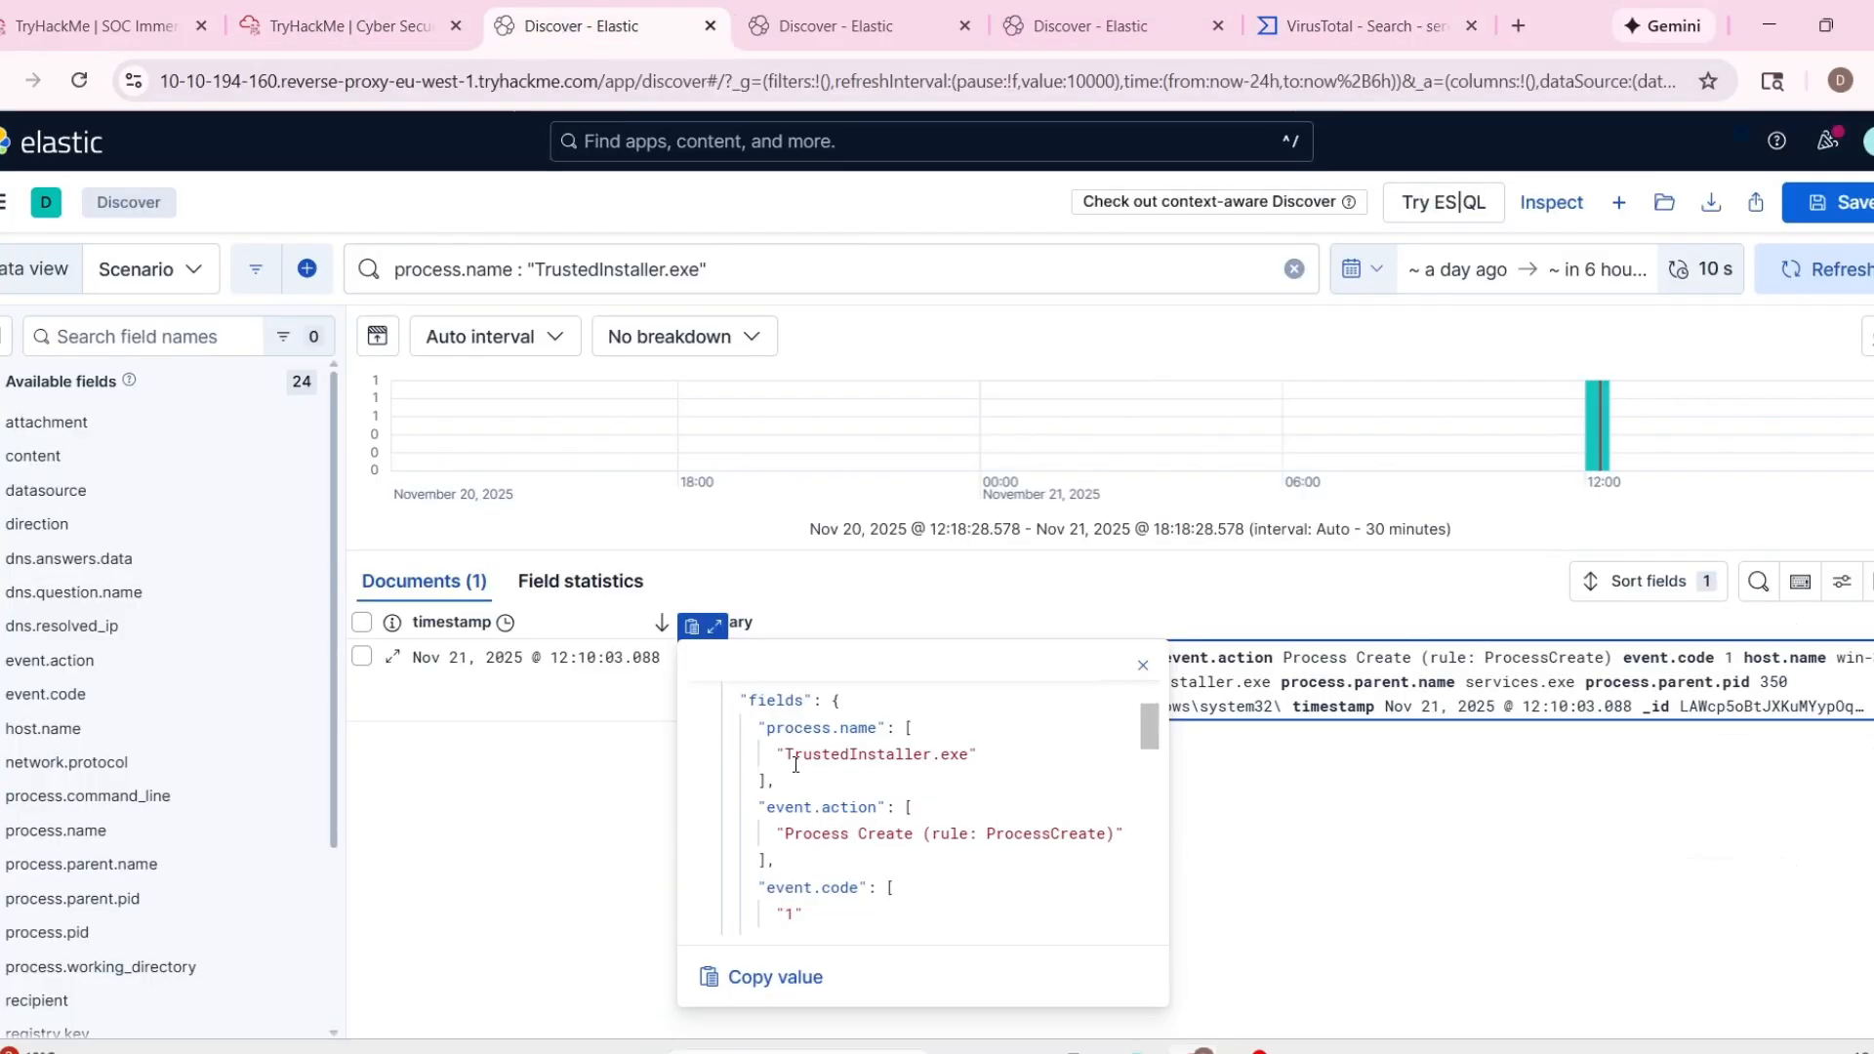
{"action": "left_click_drag", "start_coordinate": [786, 756], "coordinate": [978, 755]}
{"action": "key", "text": "ctrl+c"}
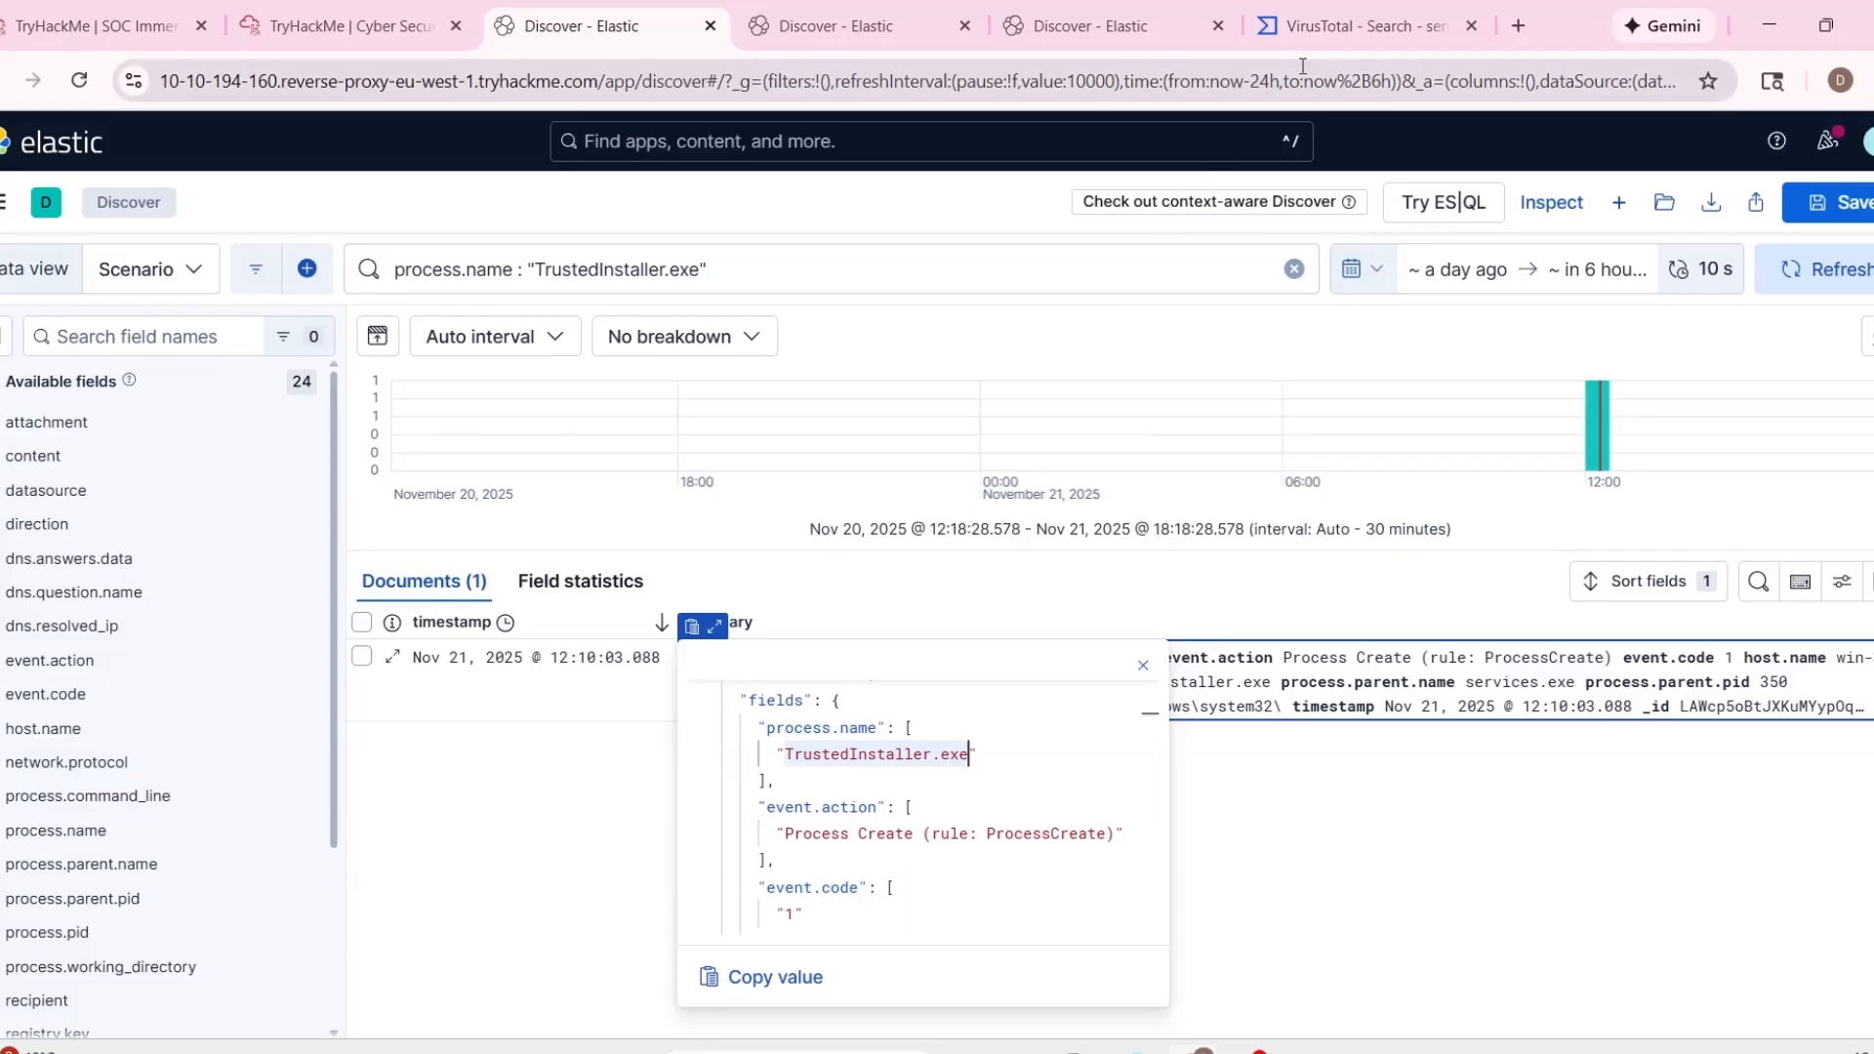
{"action": "left_click", "coordinate": [1313, 29]}
{"action": "key", "text": "ctrl+v"}
{"action": "key", "text": "Return"}
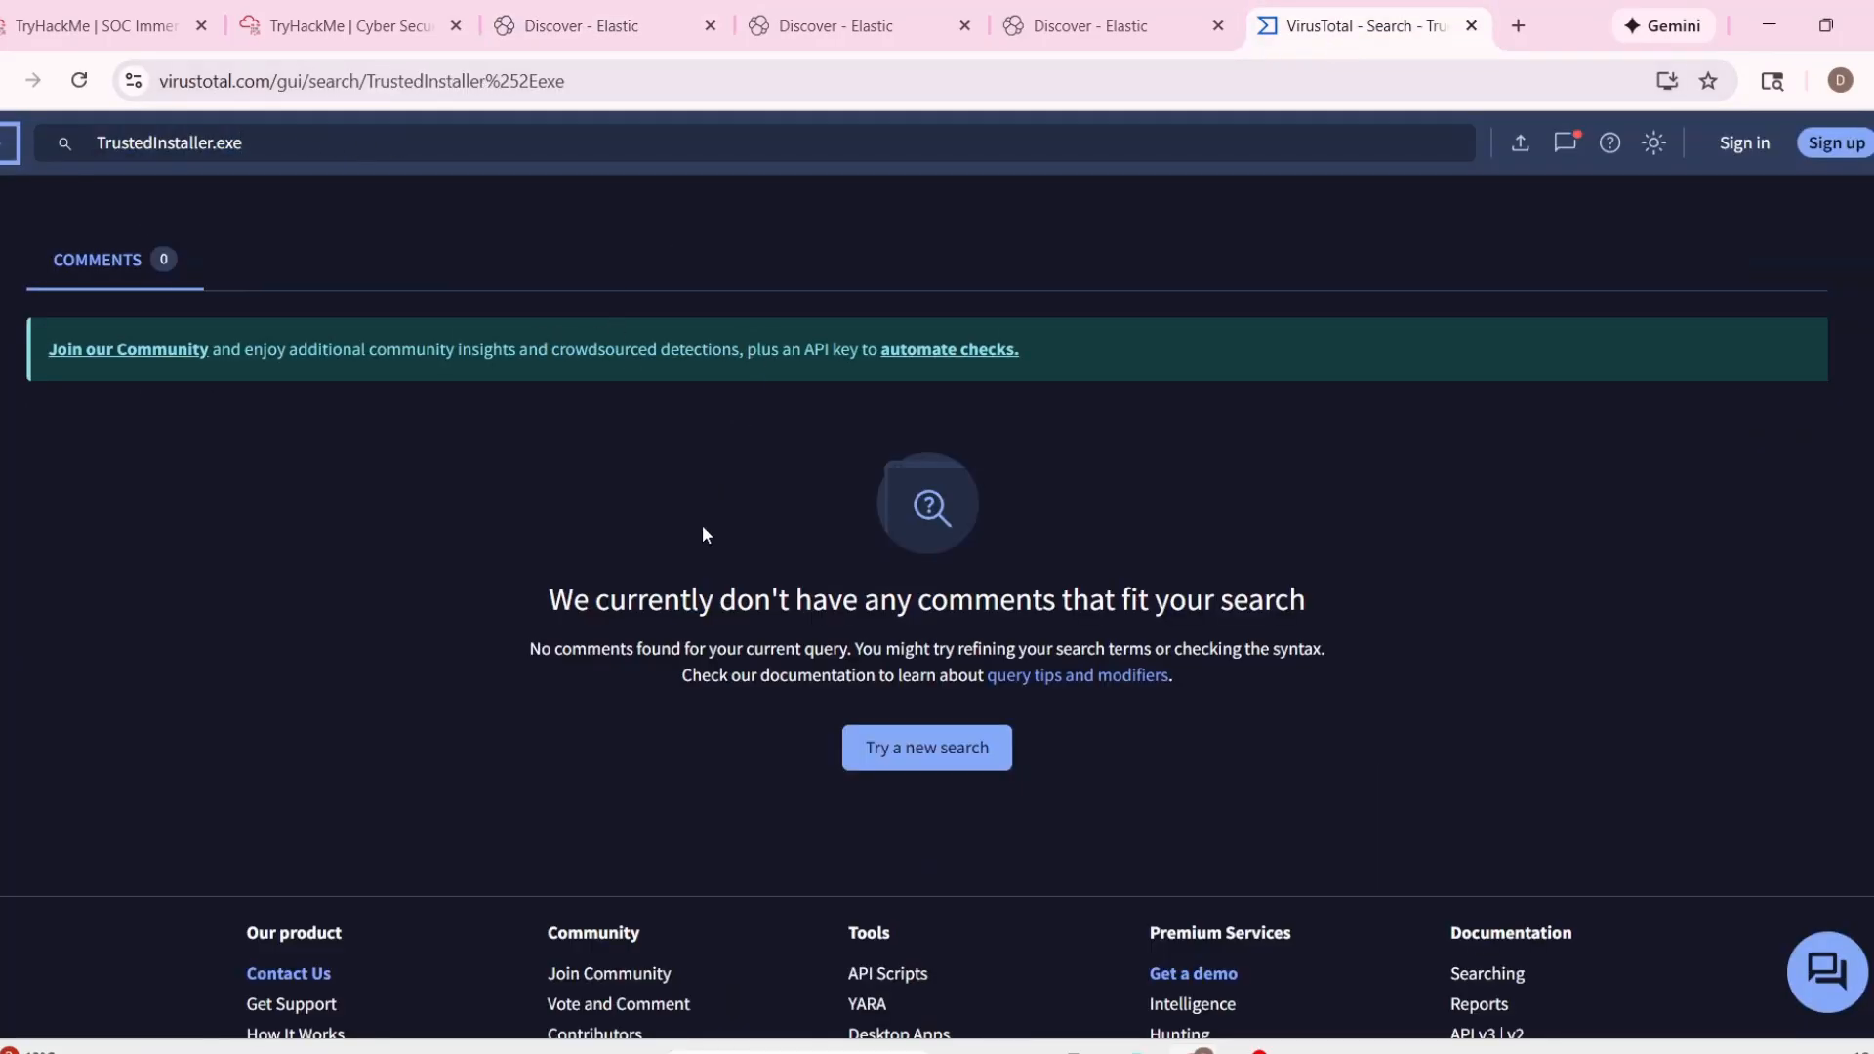
Switch to the Analyst VM tab and review the forceupdate.ps1 file analysis and check options in TryDetectThis.
{"action": "left_click", "coordinate": [332, 28]}
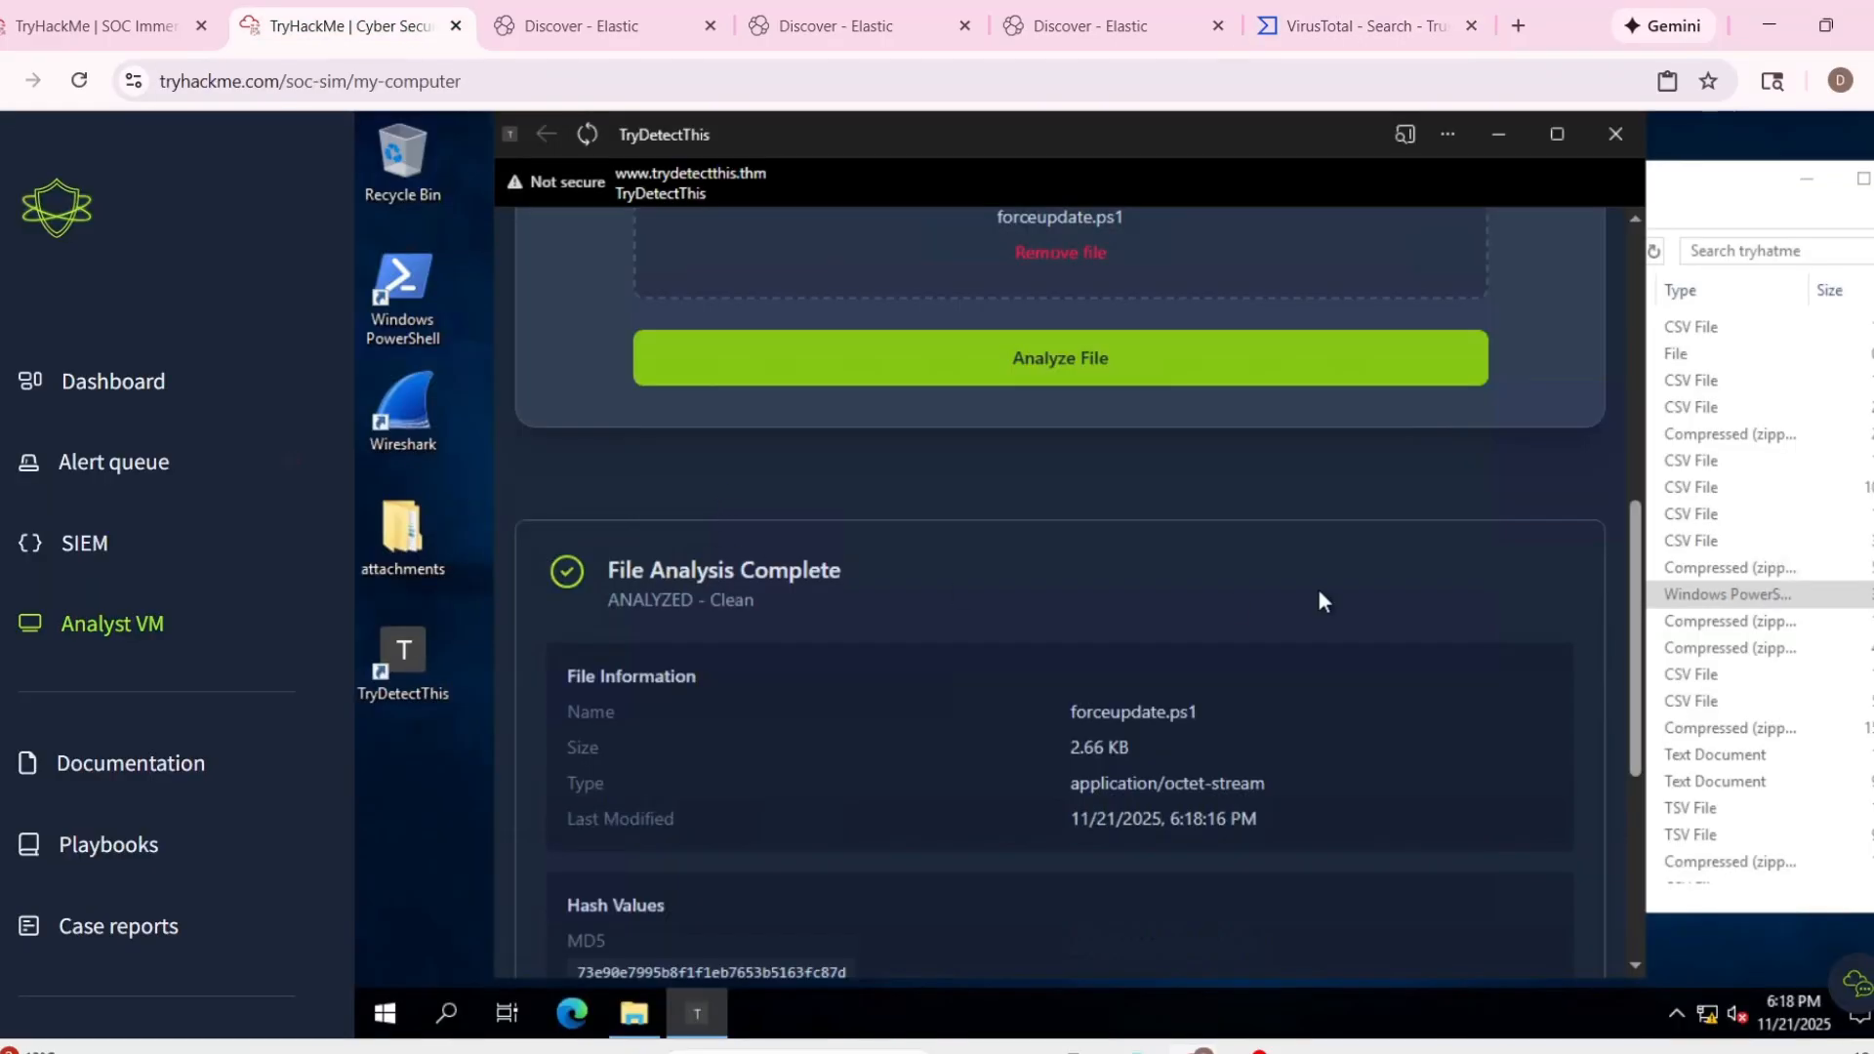
{"action": "scroll", "coordinate": [1404, 504], "scroll_direction": "up", "scroll_amount": 8}
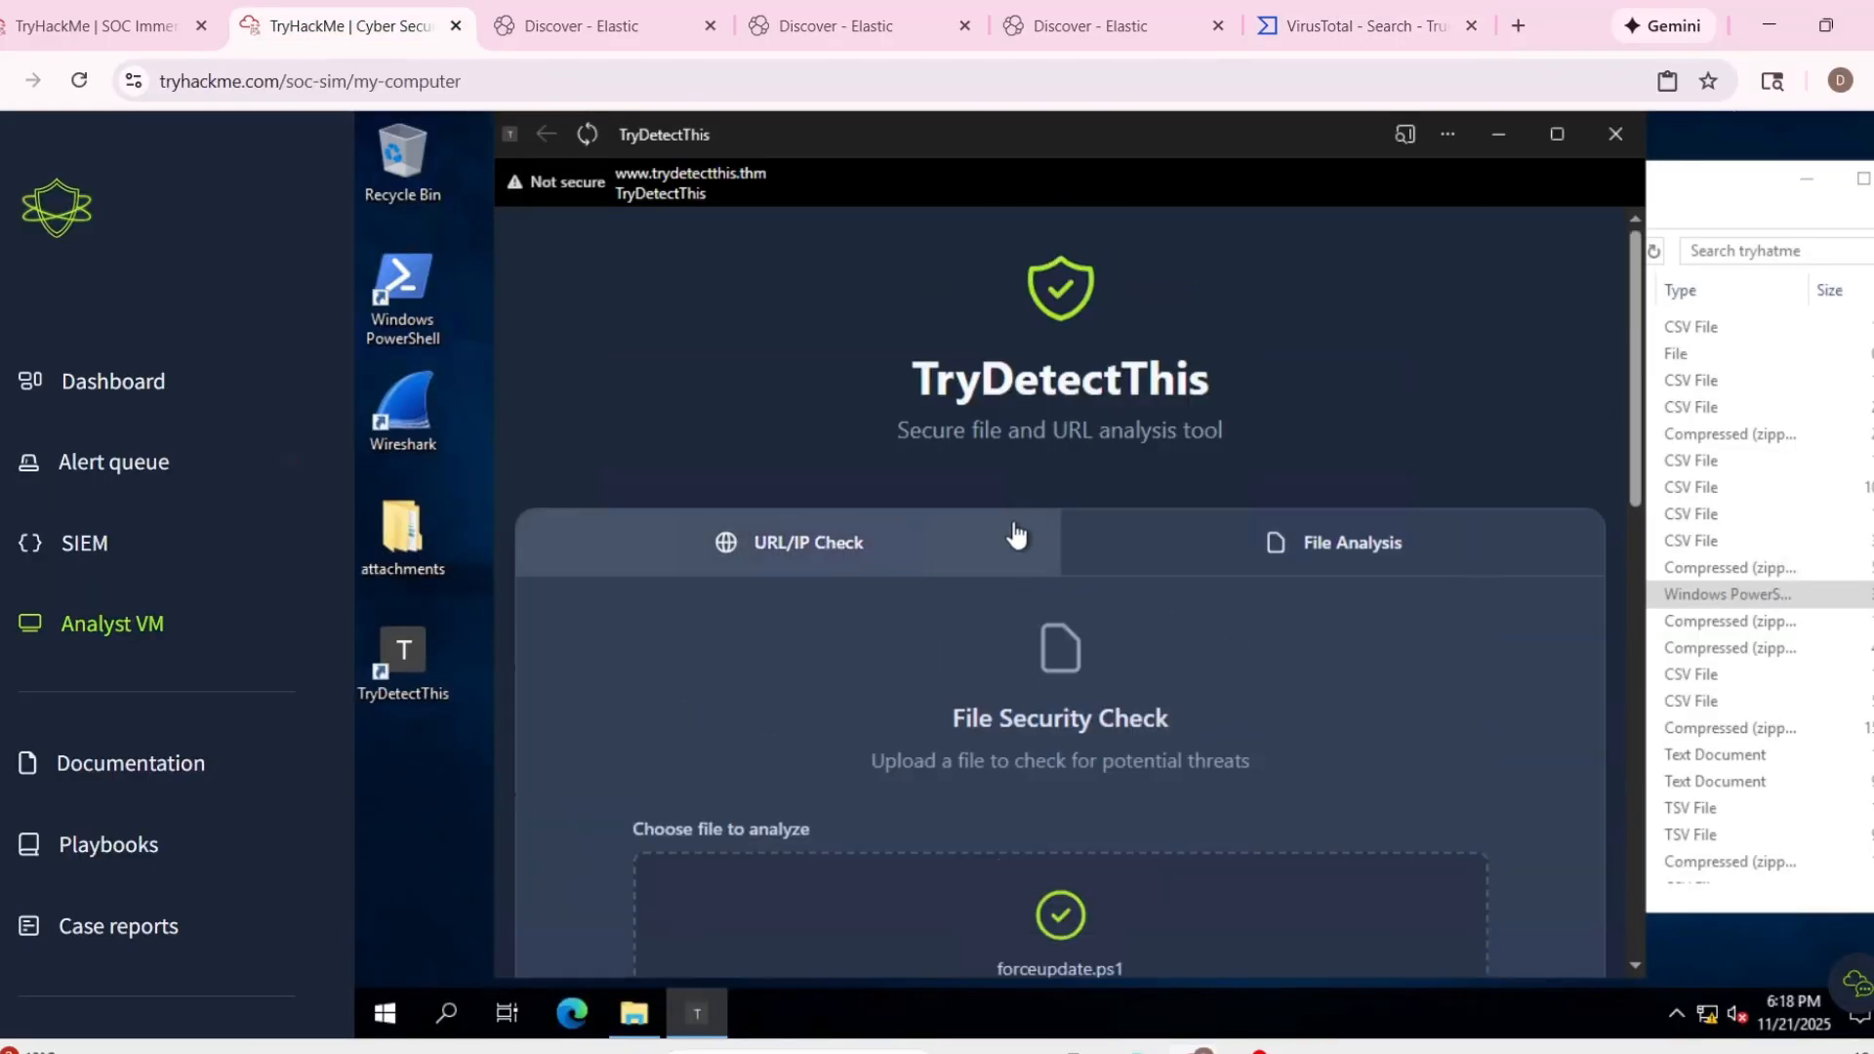
{"action": "left_click", "coordinate": [1015, 535]}
{"action": "left_click", "coordinate": [1084, 542]}
Switch to the third Elastic Discover tab and expand the forceupdate.ps1 email event to examine its attachment and sender fields.
{"action": "left_click", "coordinate": [1128, 23]}
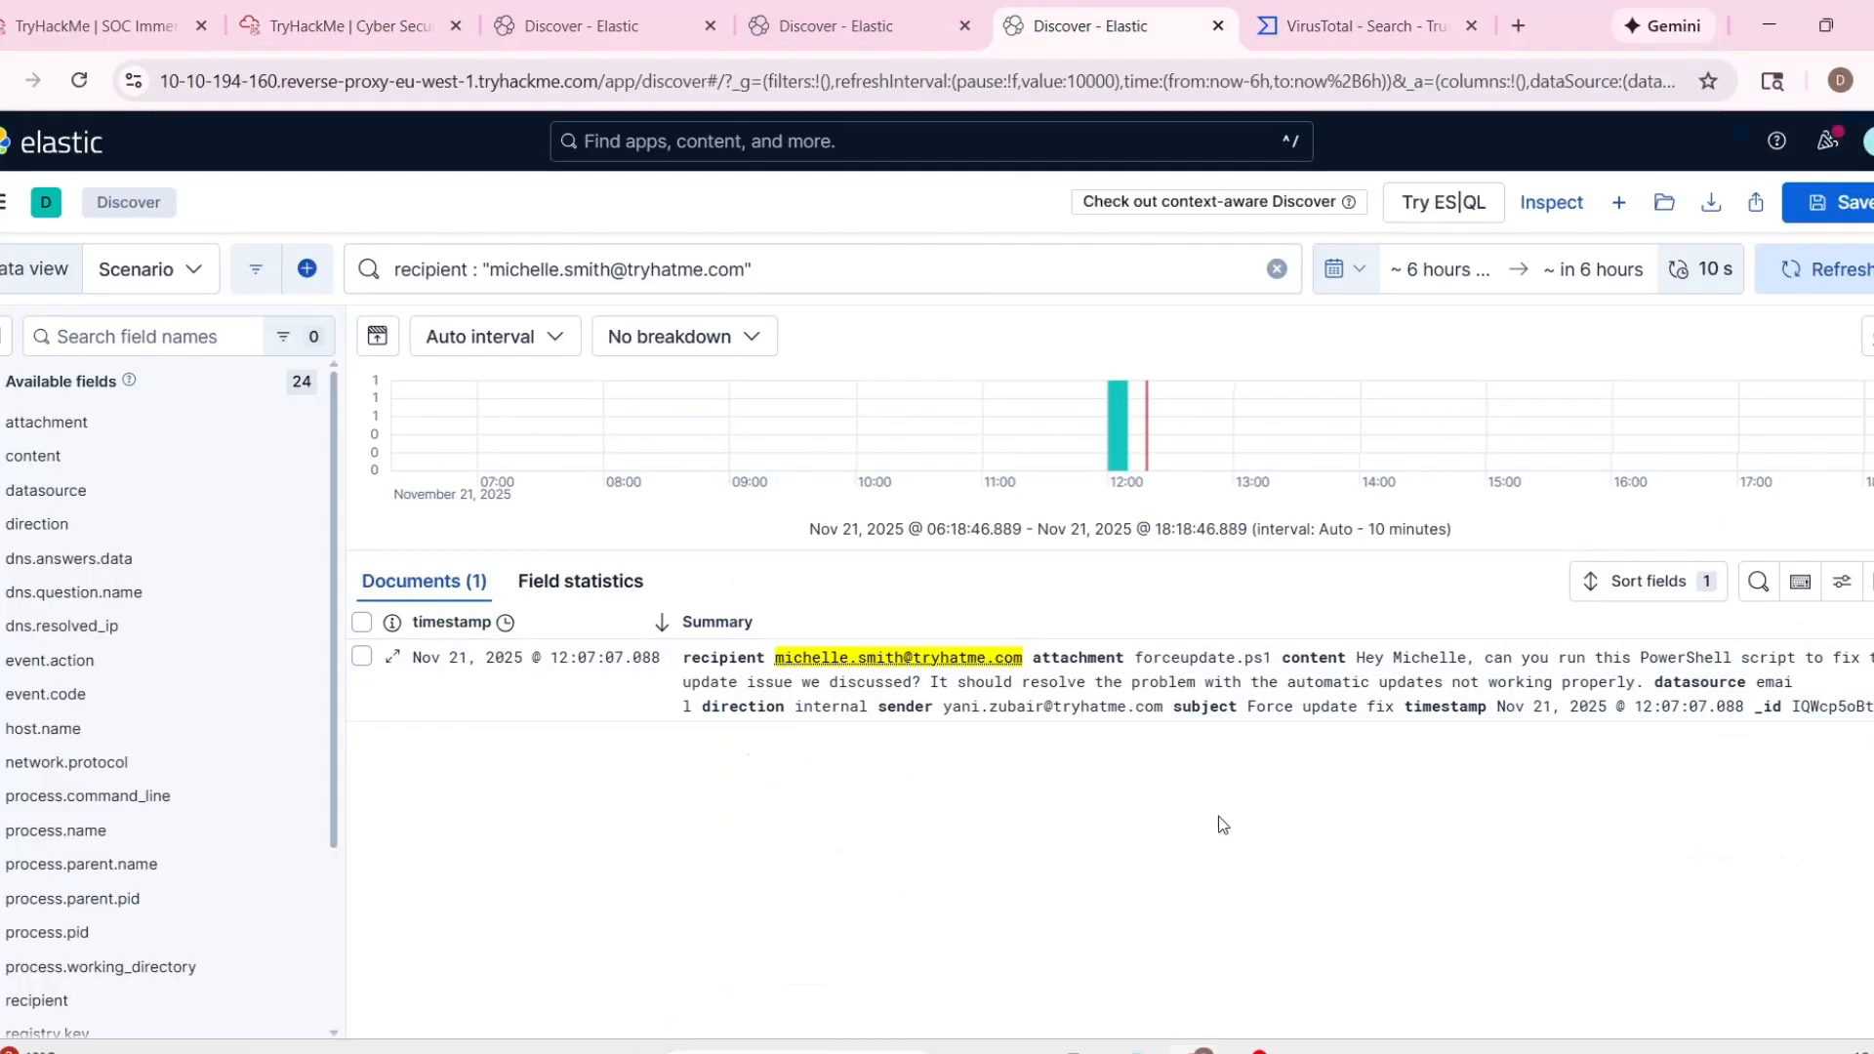
{"action": "left_click", "coordinate": [714, 626]}
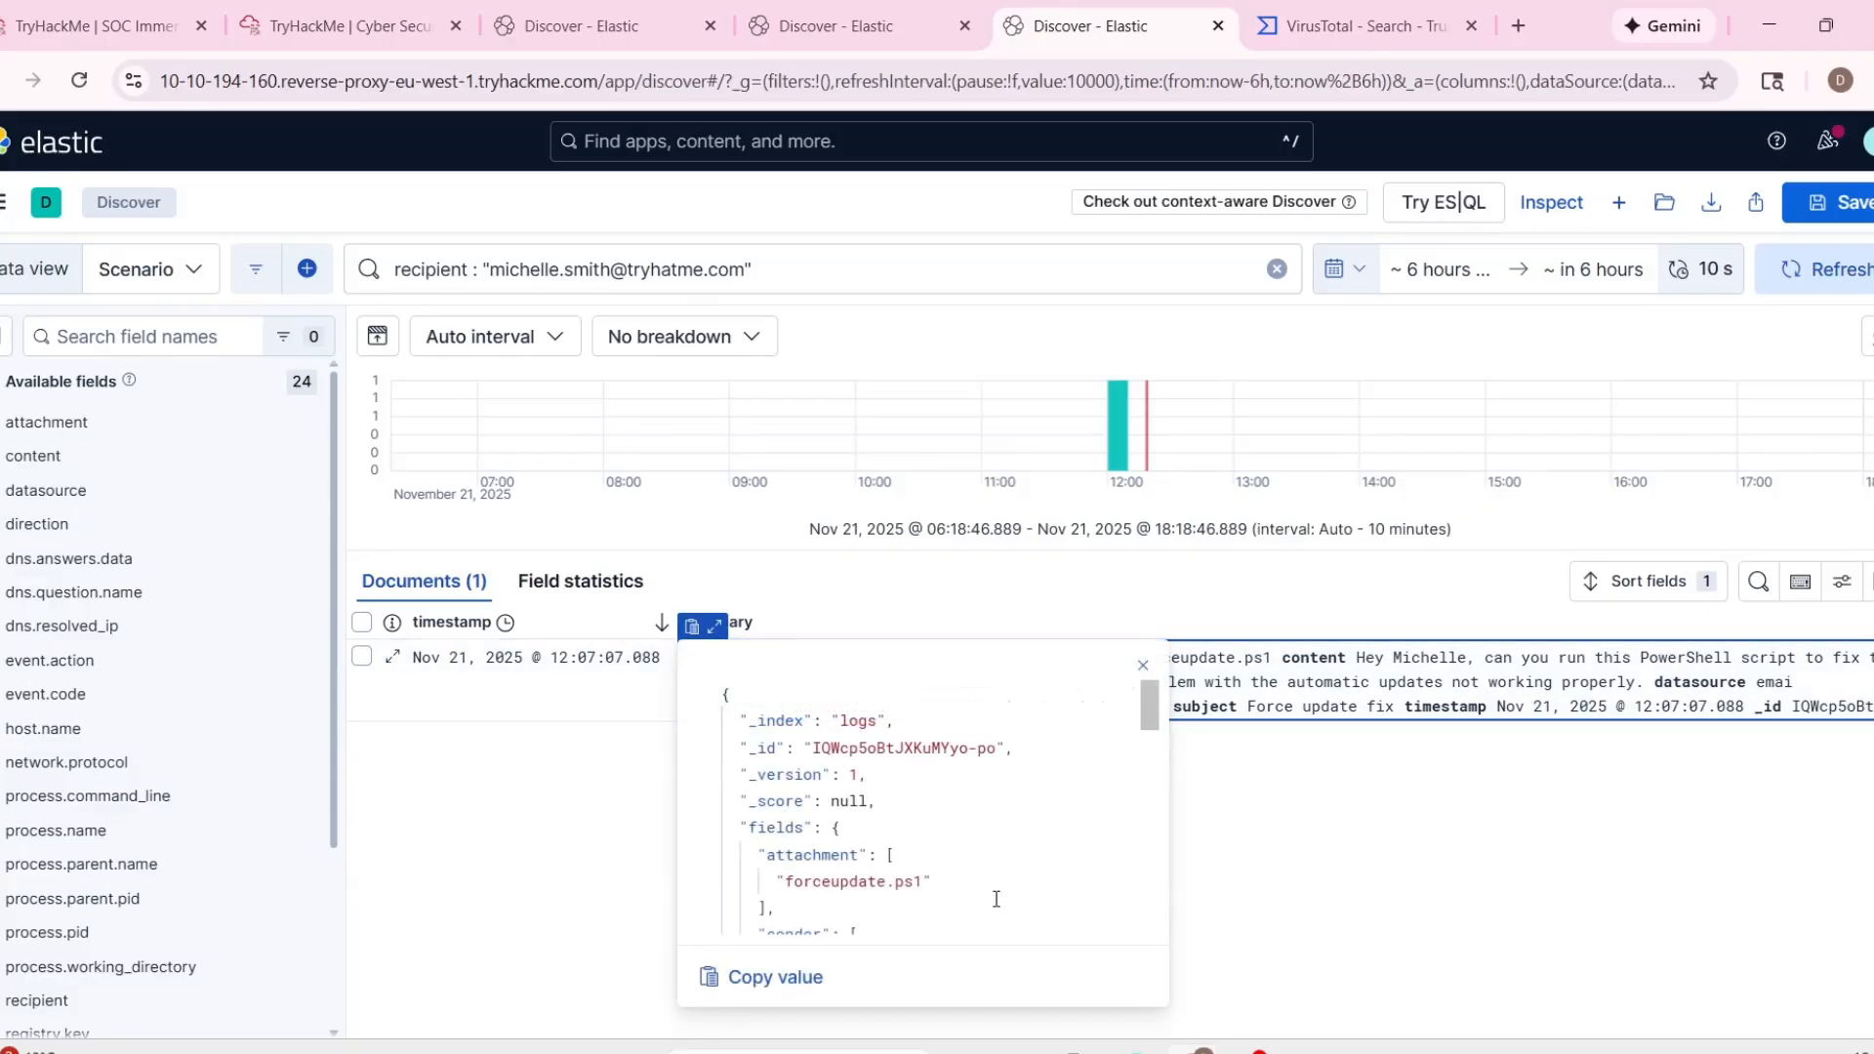
{"action": "scroll", "coordinate": [928, 858], "scroll_direction": "down", "scroll_amount": 3}
{"action": "scroll", "coordinate": [808, 823], "scroll_direction": "up", "scroll_amount": 1}
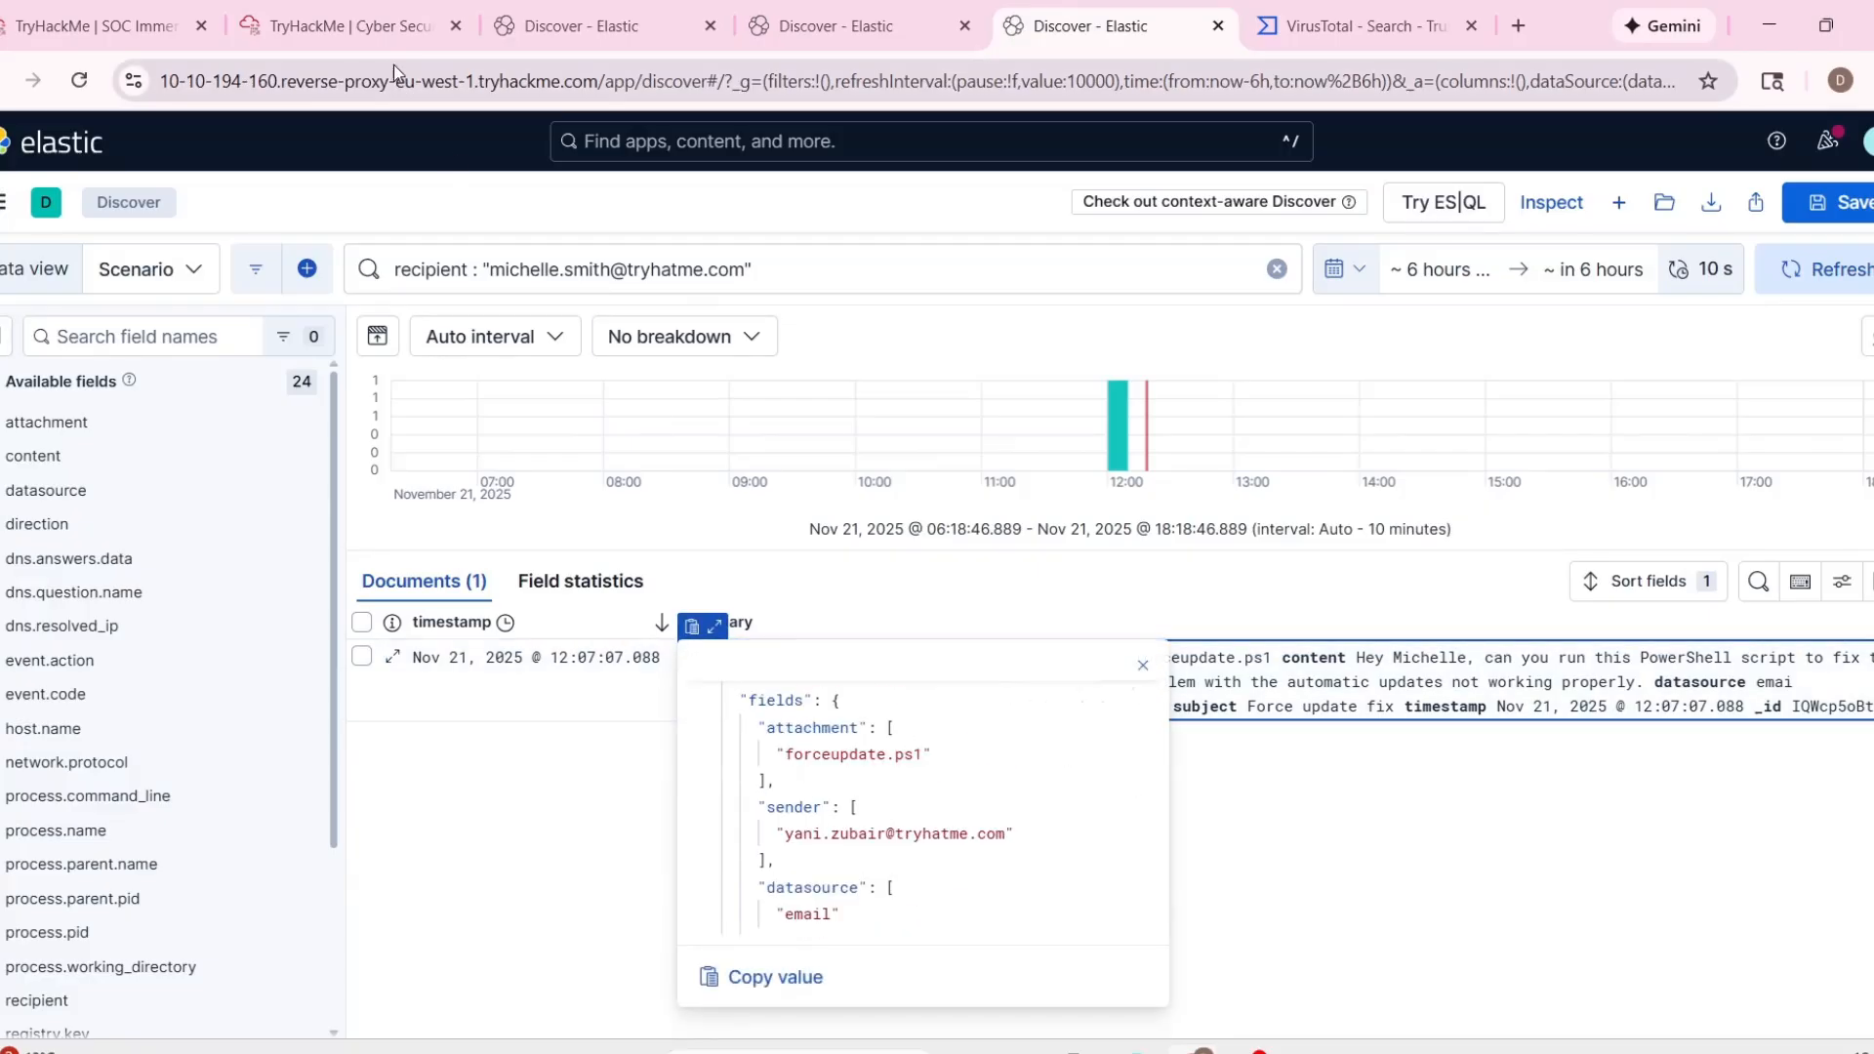
Return to the Analyst VM and review the TryDetectThis analysis report for forceupdate.ps1.
{"action": "left_click", "coordinate": [388, 31]}
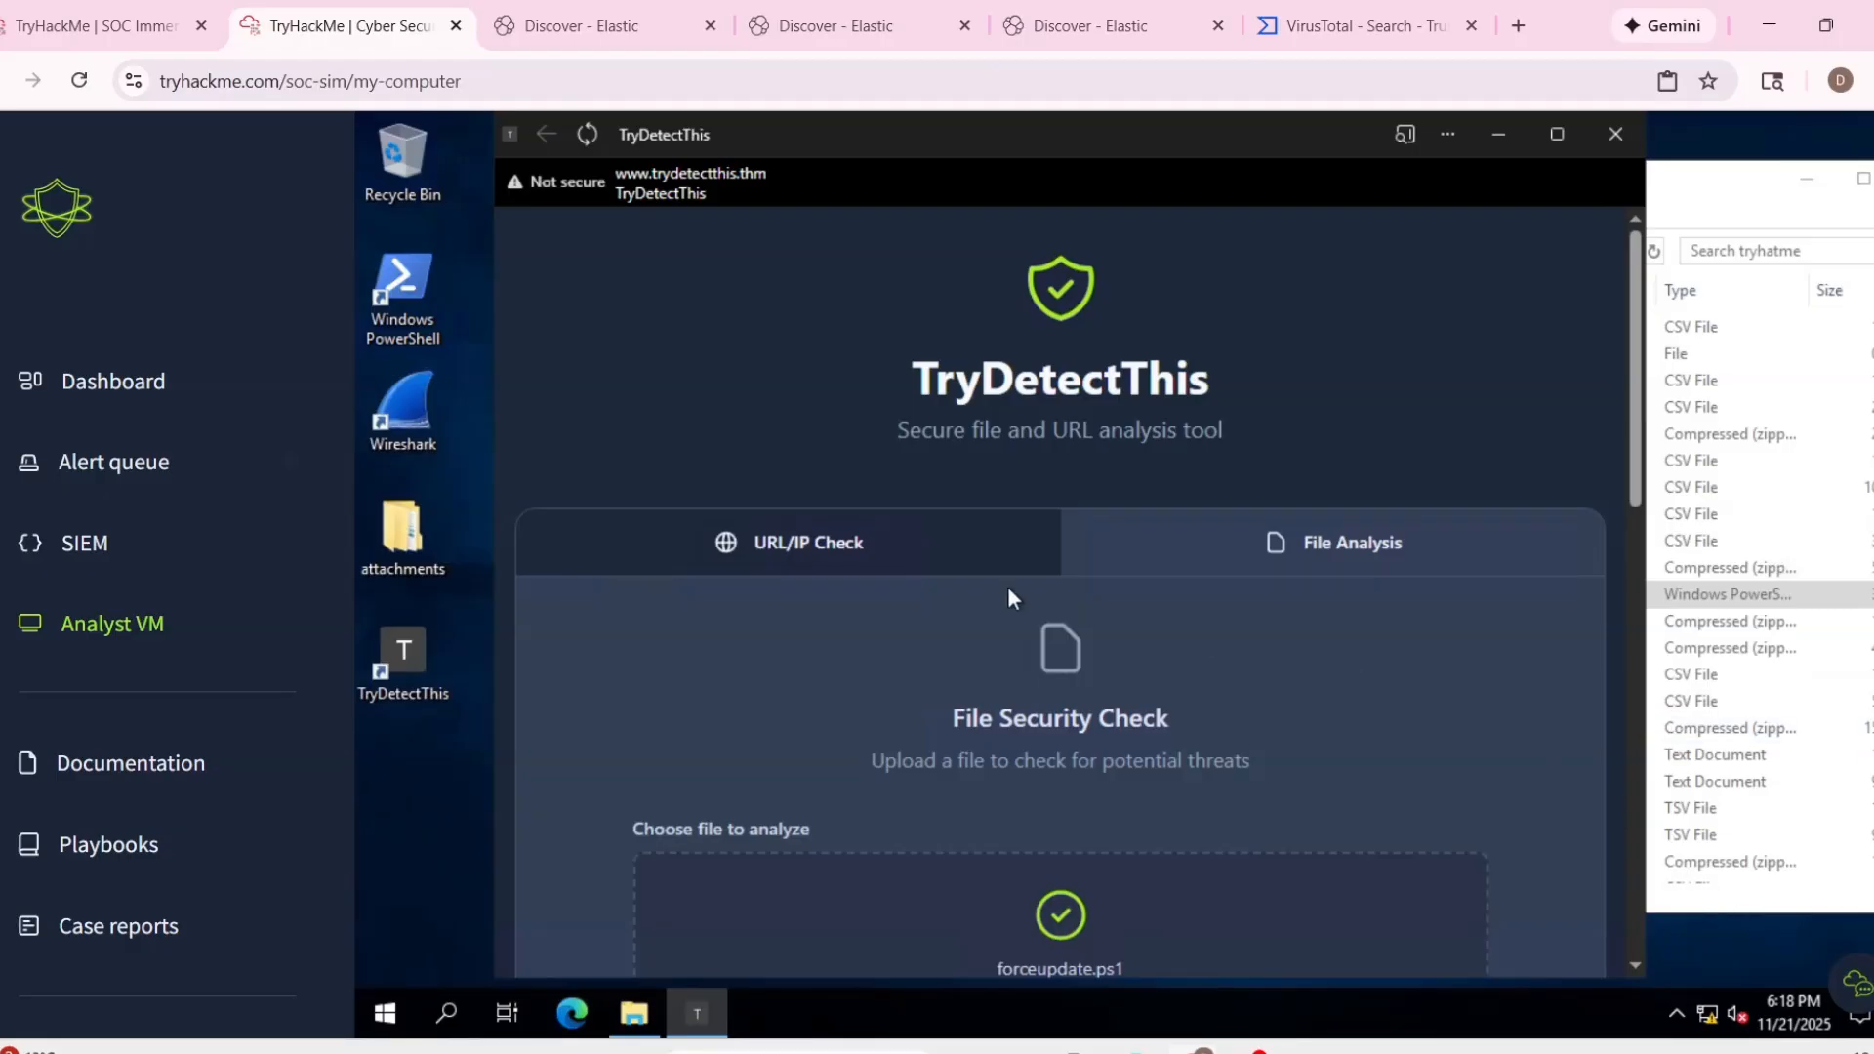
{"action": "left_click", "coordinate": [635, 1013]}
{"action": "left_click", "coordinate": [841, 691]}
{"action": "scroll", "coordinate": [1047, 777], "scroll_direction": "down", "scroll_amount": 3}
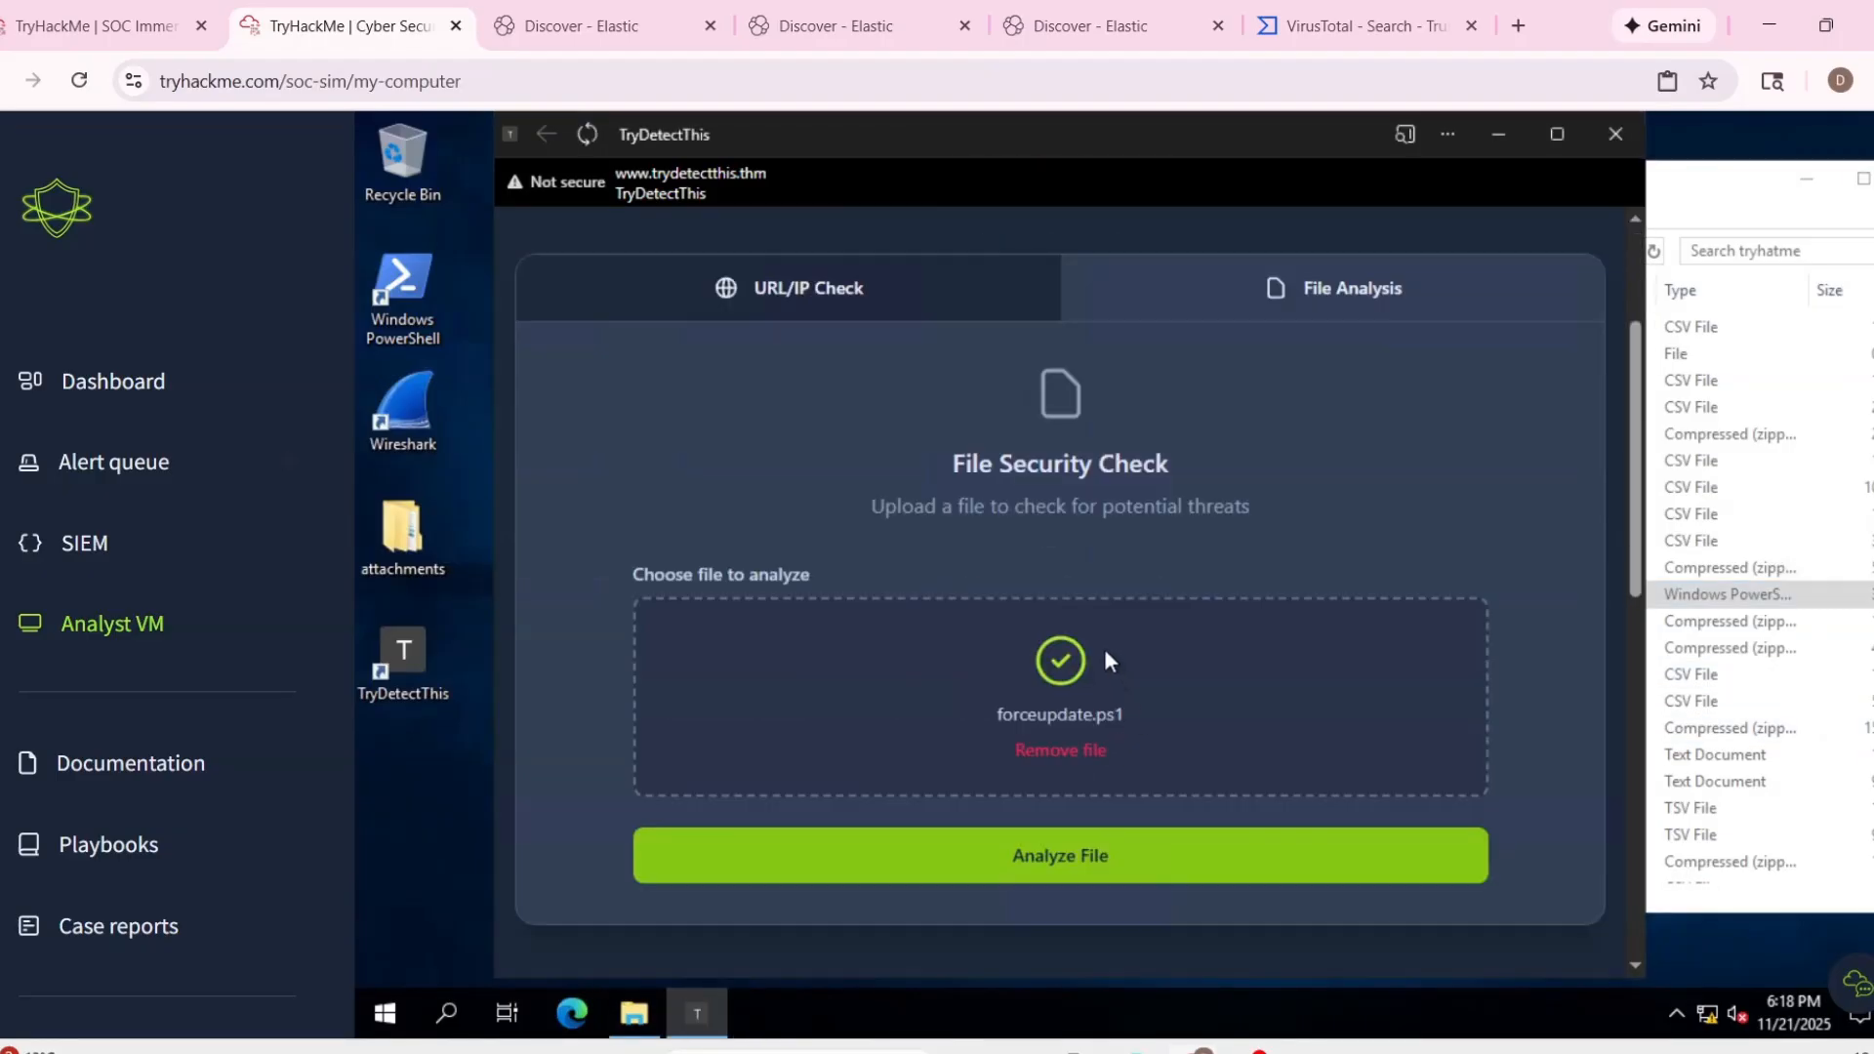
{"action": "scroll", "coordinate": [1104, 648], "scroll_direction": "down", "scroll_amount": 5}
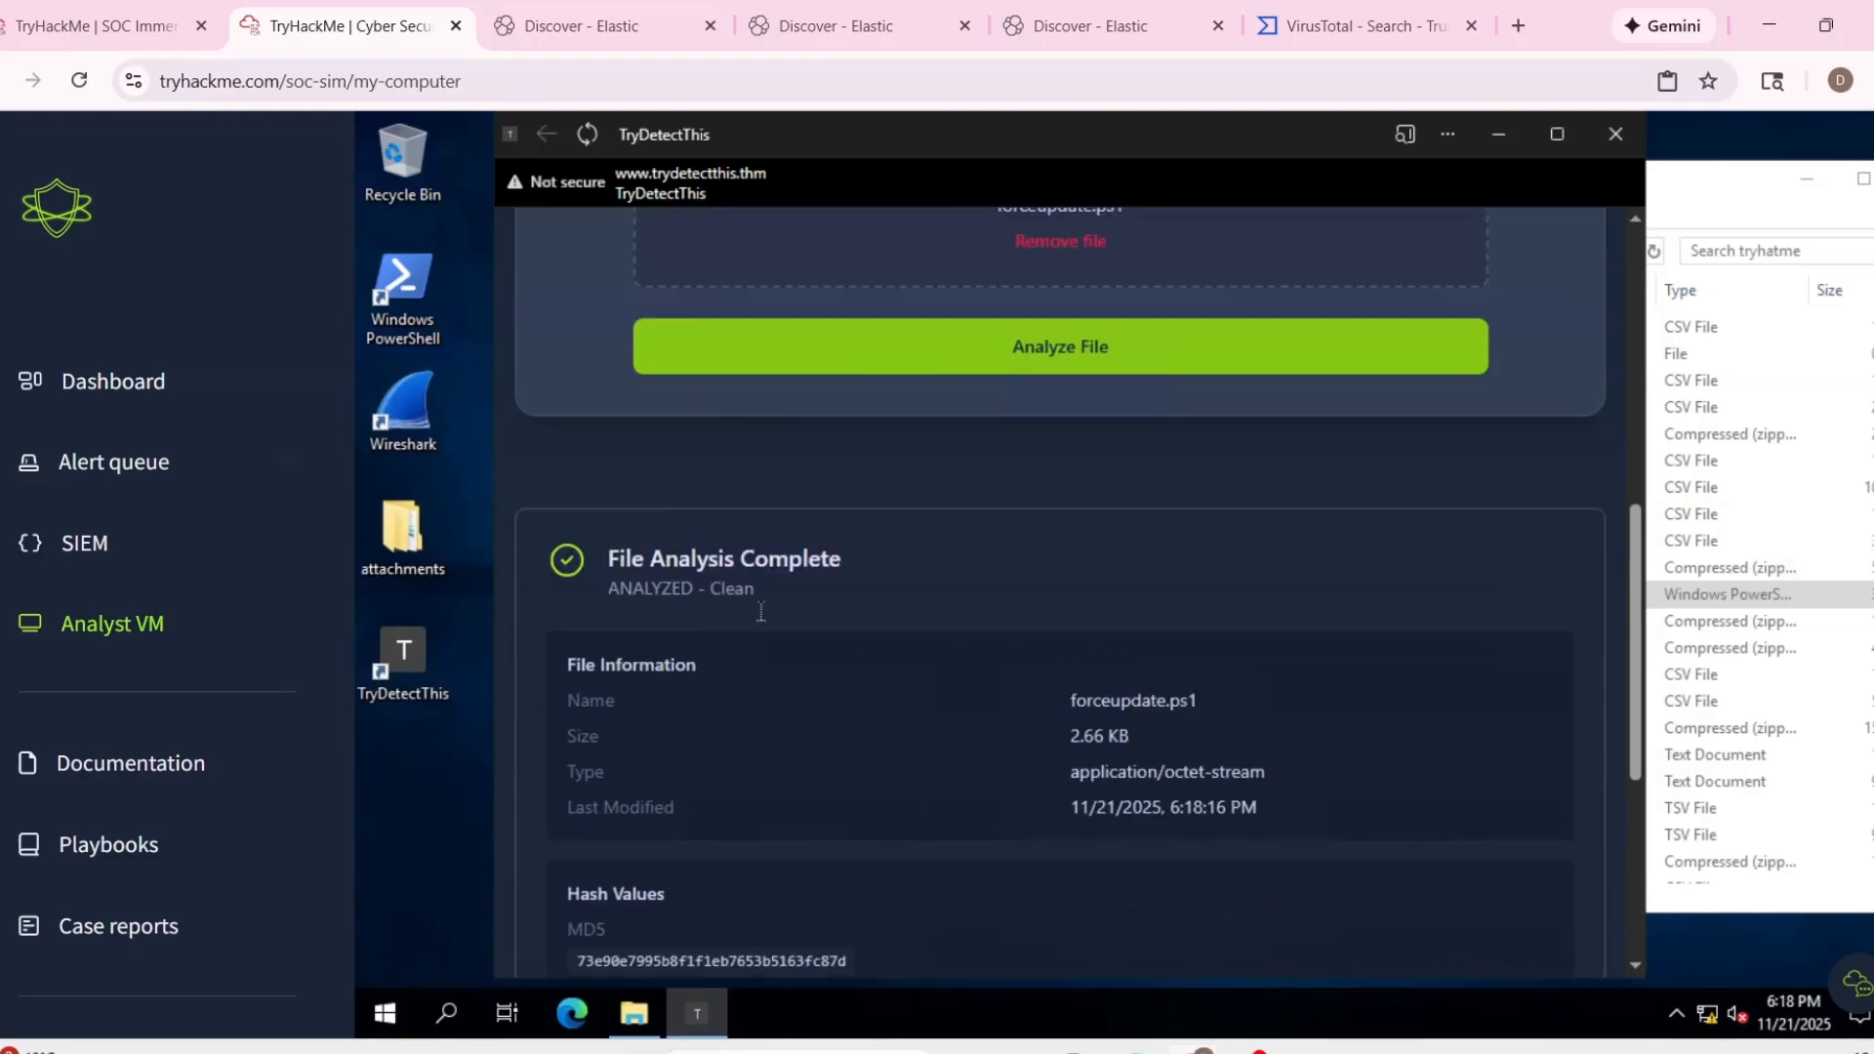
{"action": "scroll", "coordinate": [917, 671], "scroll_direction": "down", "scroll_amount": 2}
{"action": "scroll", "coordinate": [922, 668], "scroll_direction": "up", "scroll_amount": 10}
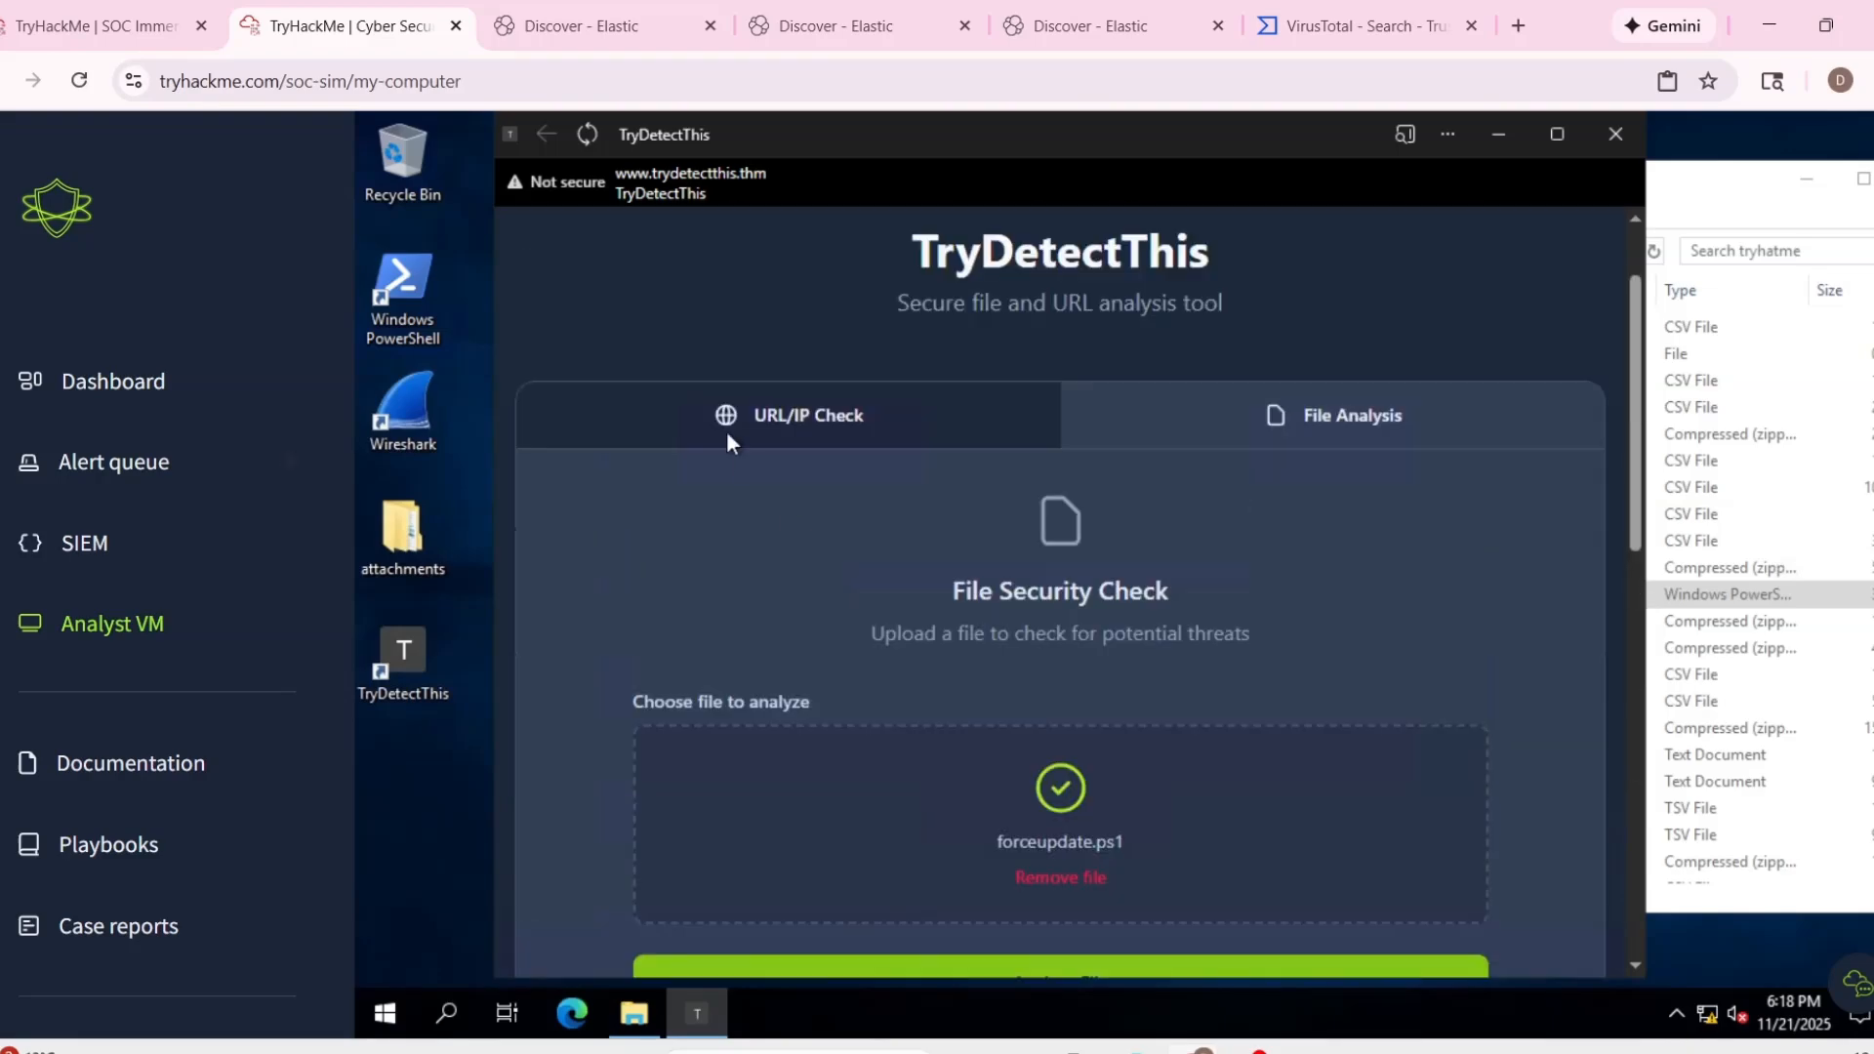
{"action": "scroll", "coordinate": [726, 435], "scroll_direction": "up", "scroll_amount": 1}
Run a URL/IP check on "trustedintaller.exe" in TryDetectThis, consulting the process name in Elastic.
{"action": "left_click", "coordinate": [752, 564]}
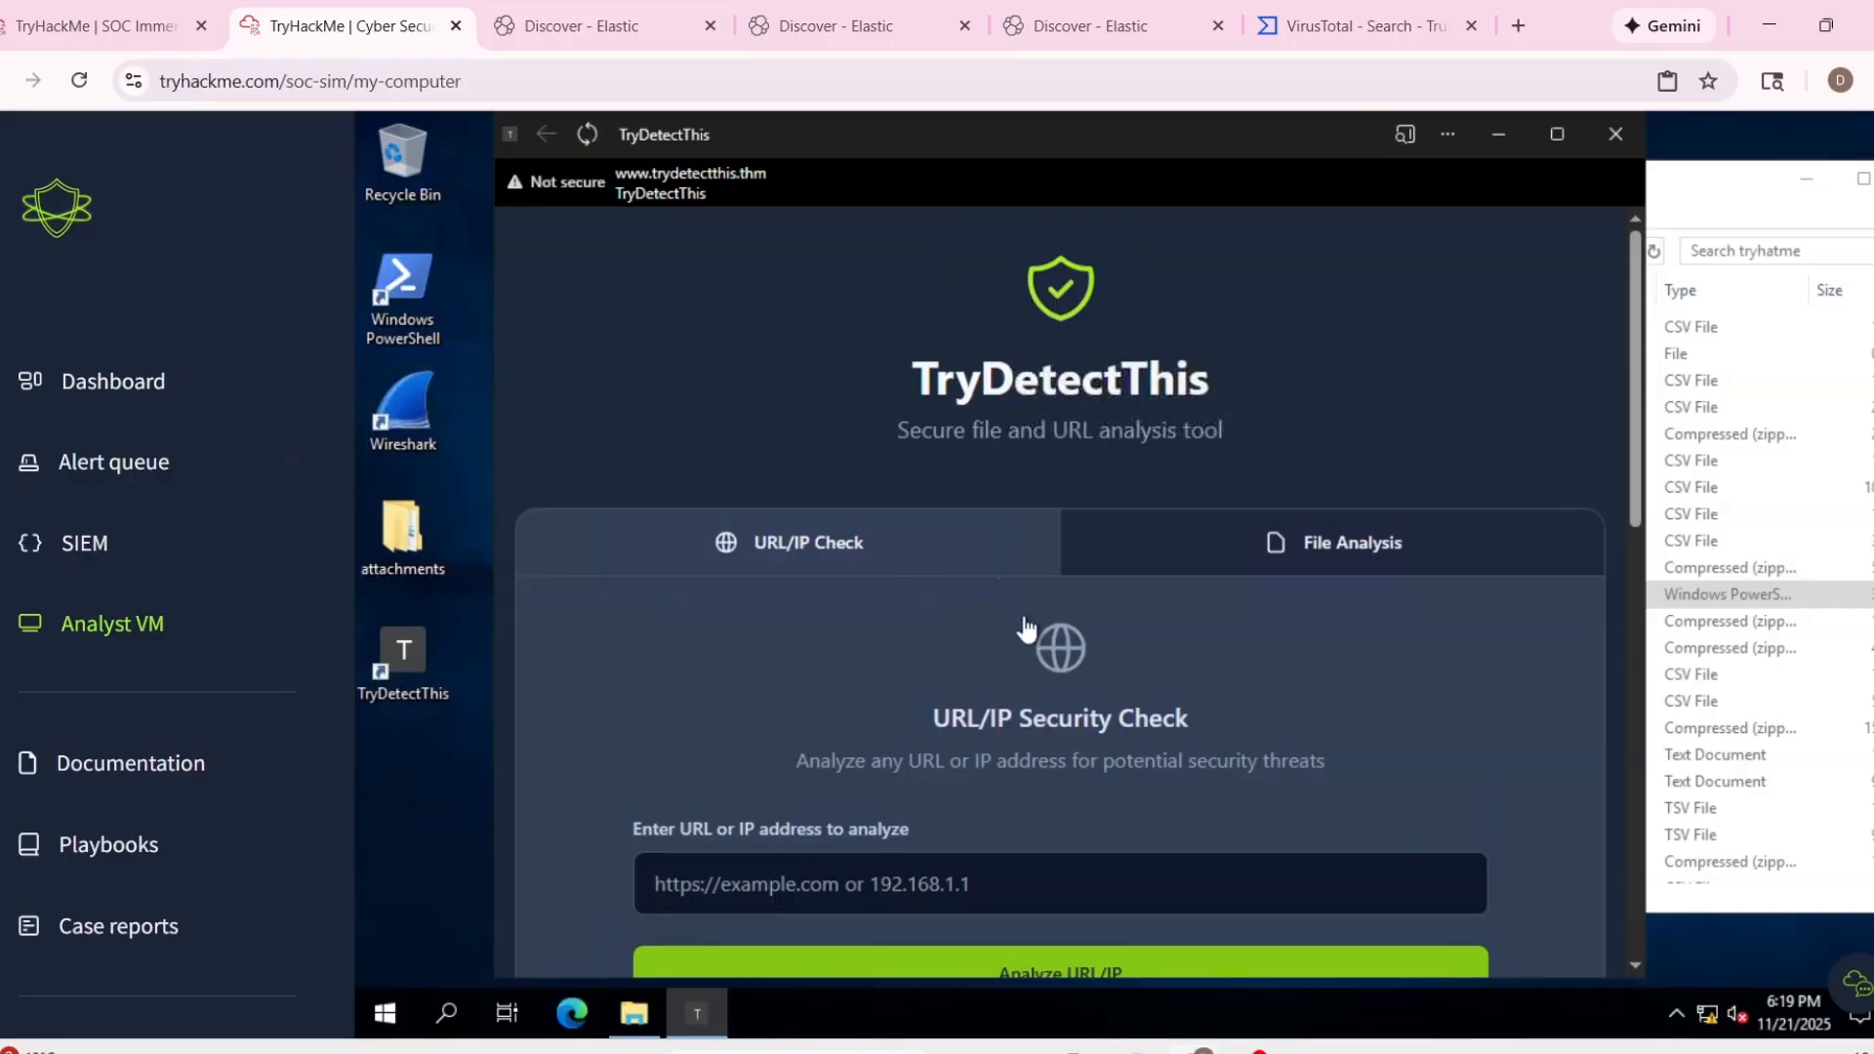
{"action": "scroll", "coordinate": [917, 776], "scroll_direction": "down", "scroll_amount": 1}
{"action": "left_click", "coordinate": [917, 747]}
{"action": "left_click", "coordinate": [605, 29]}
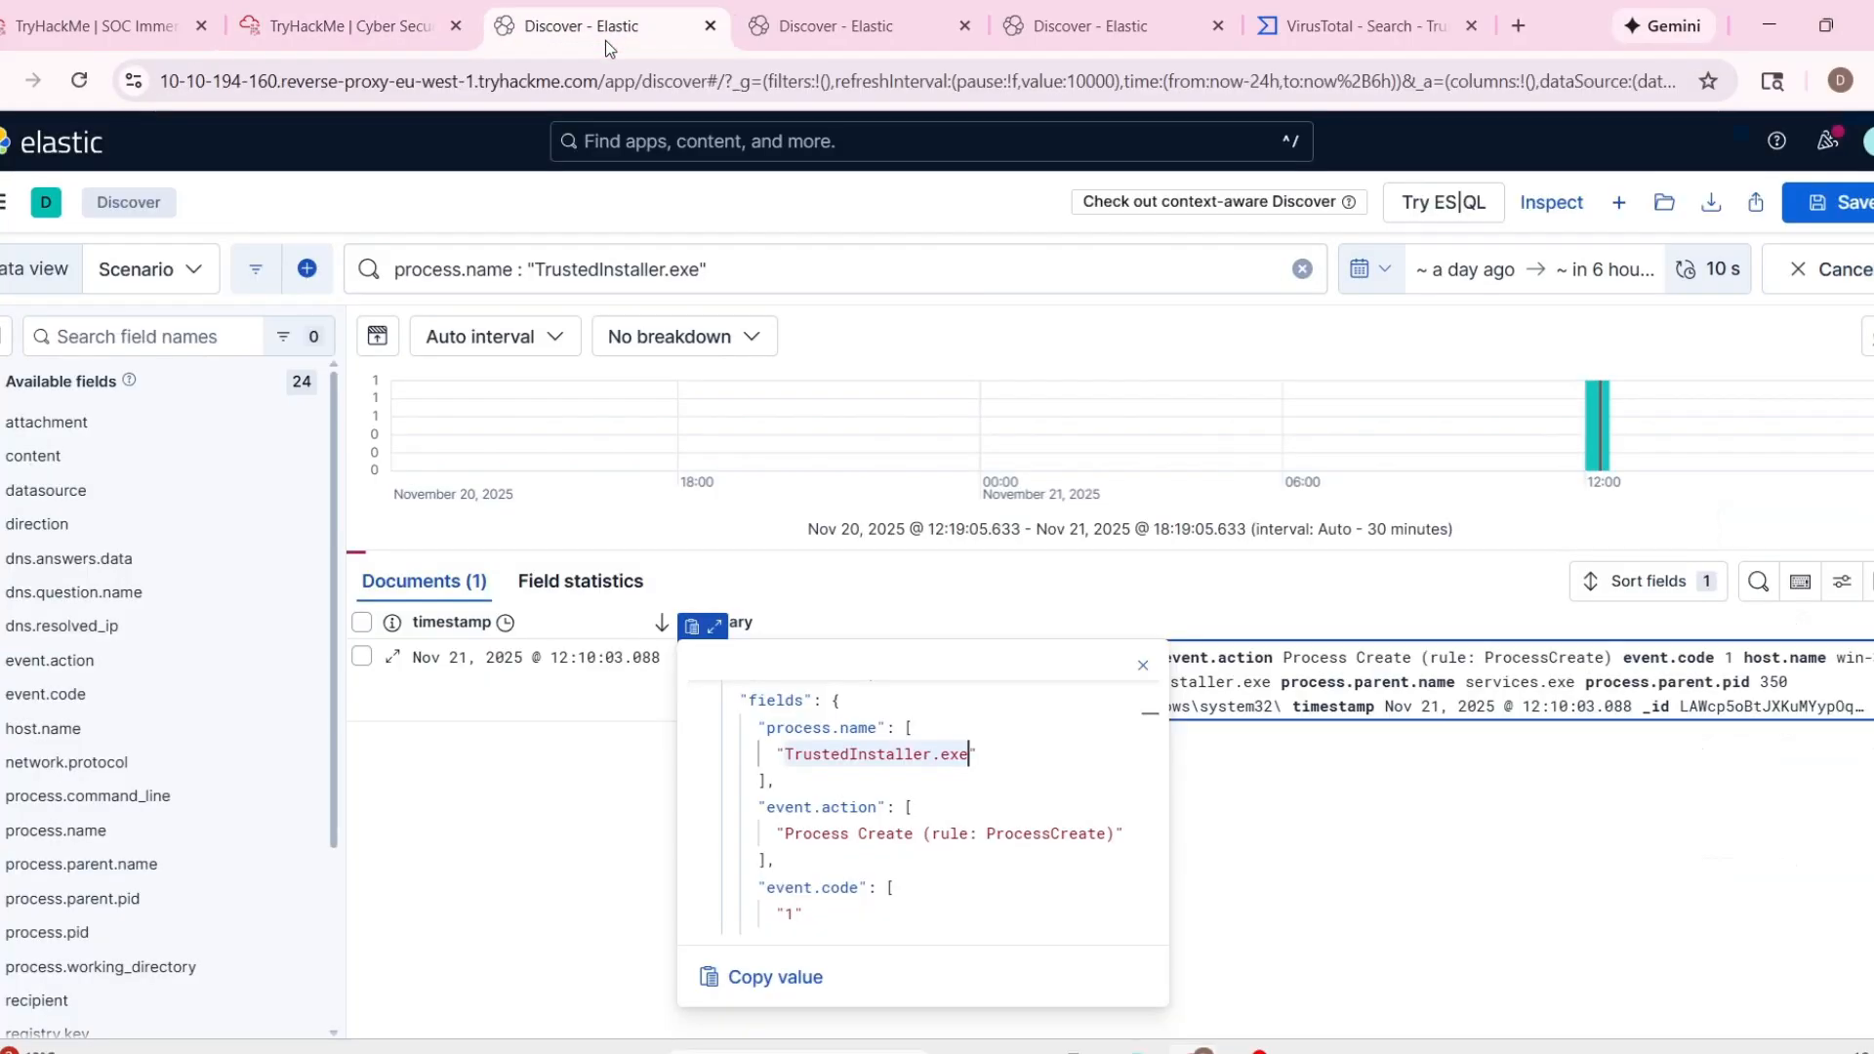
{"action": "left_click", "coordinate": [771, 24]}
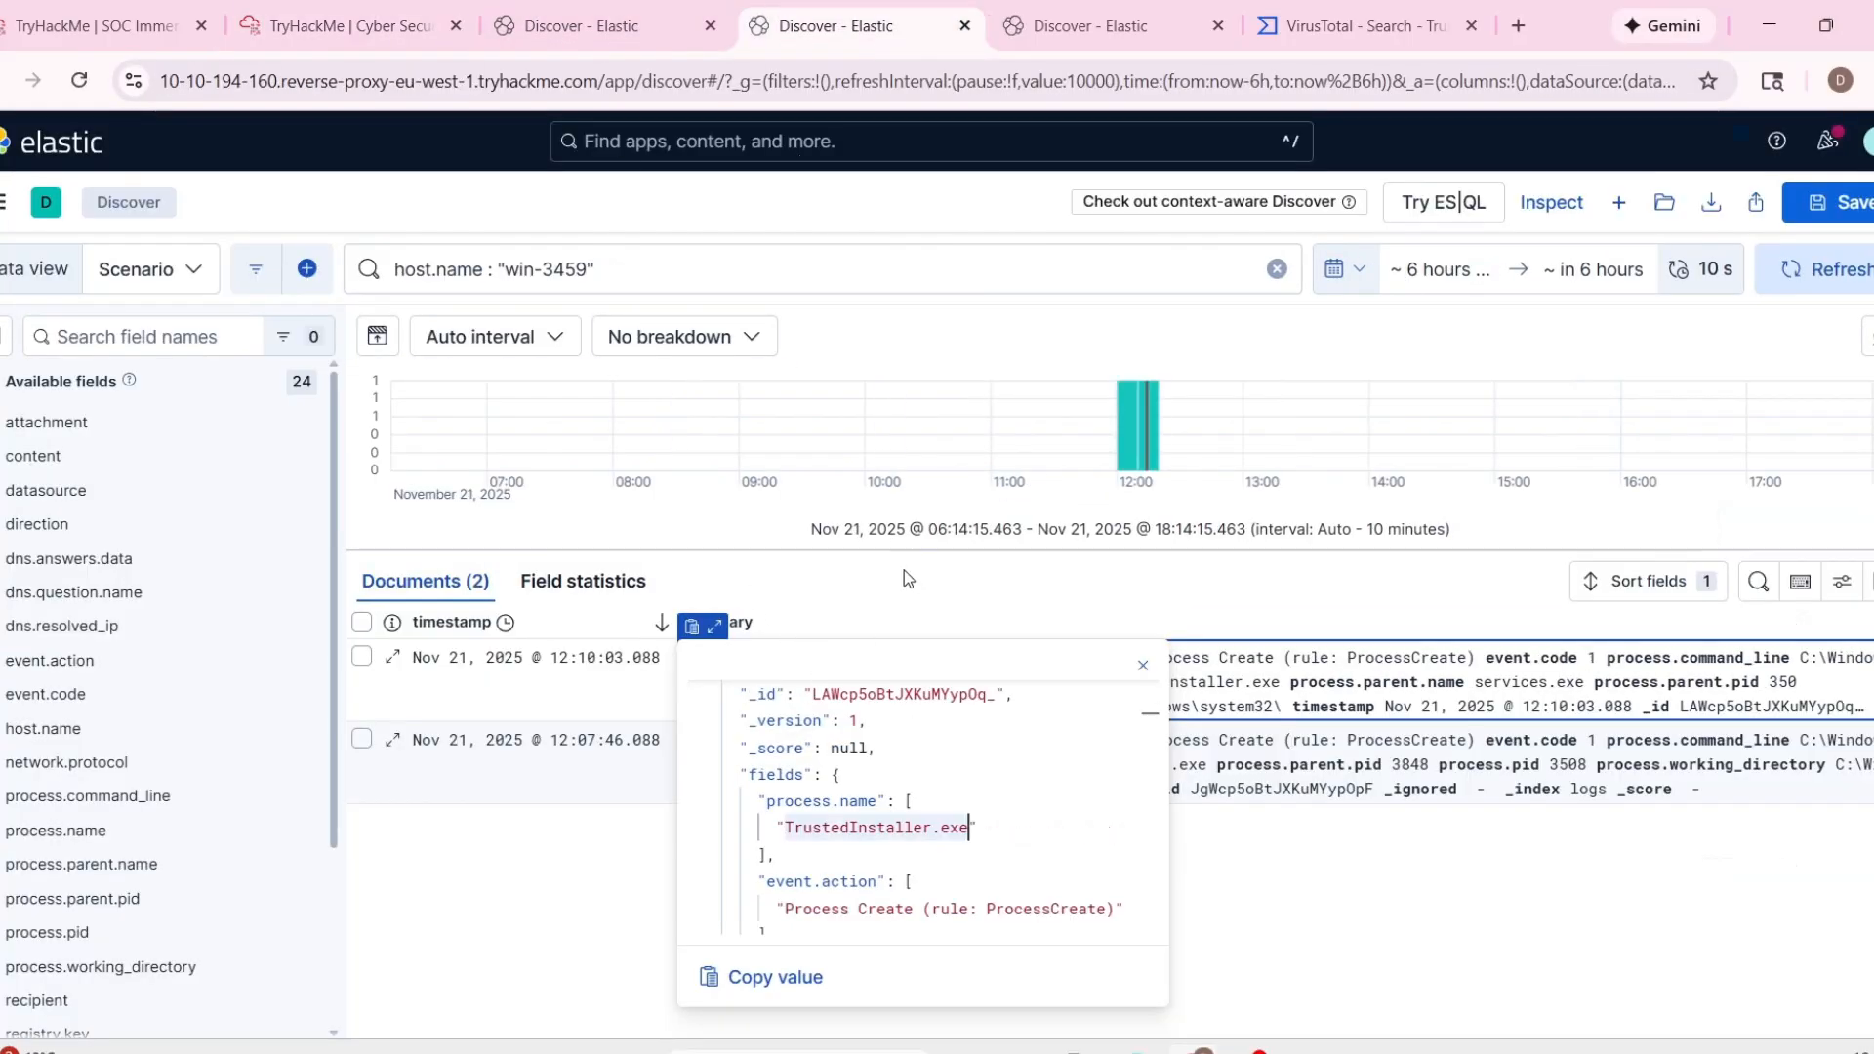
{"action": "left_click", "coordinate": [547, 20]}
{"action": "left_click", "coordinate": [361, 21]}
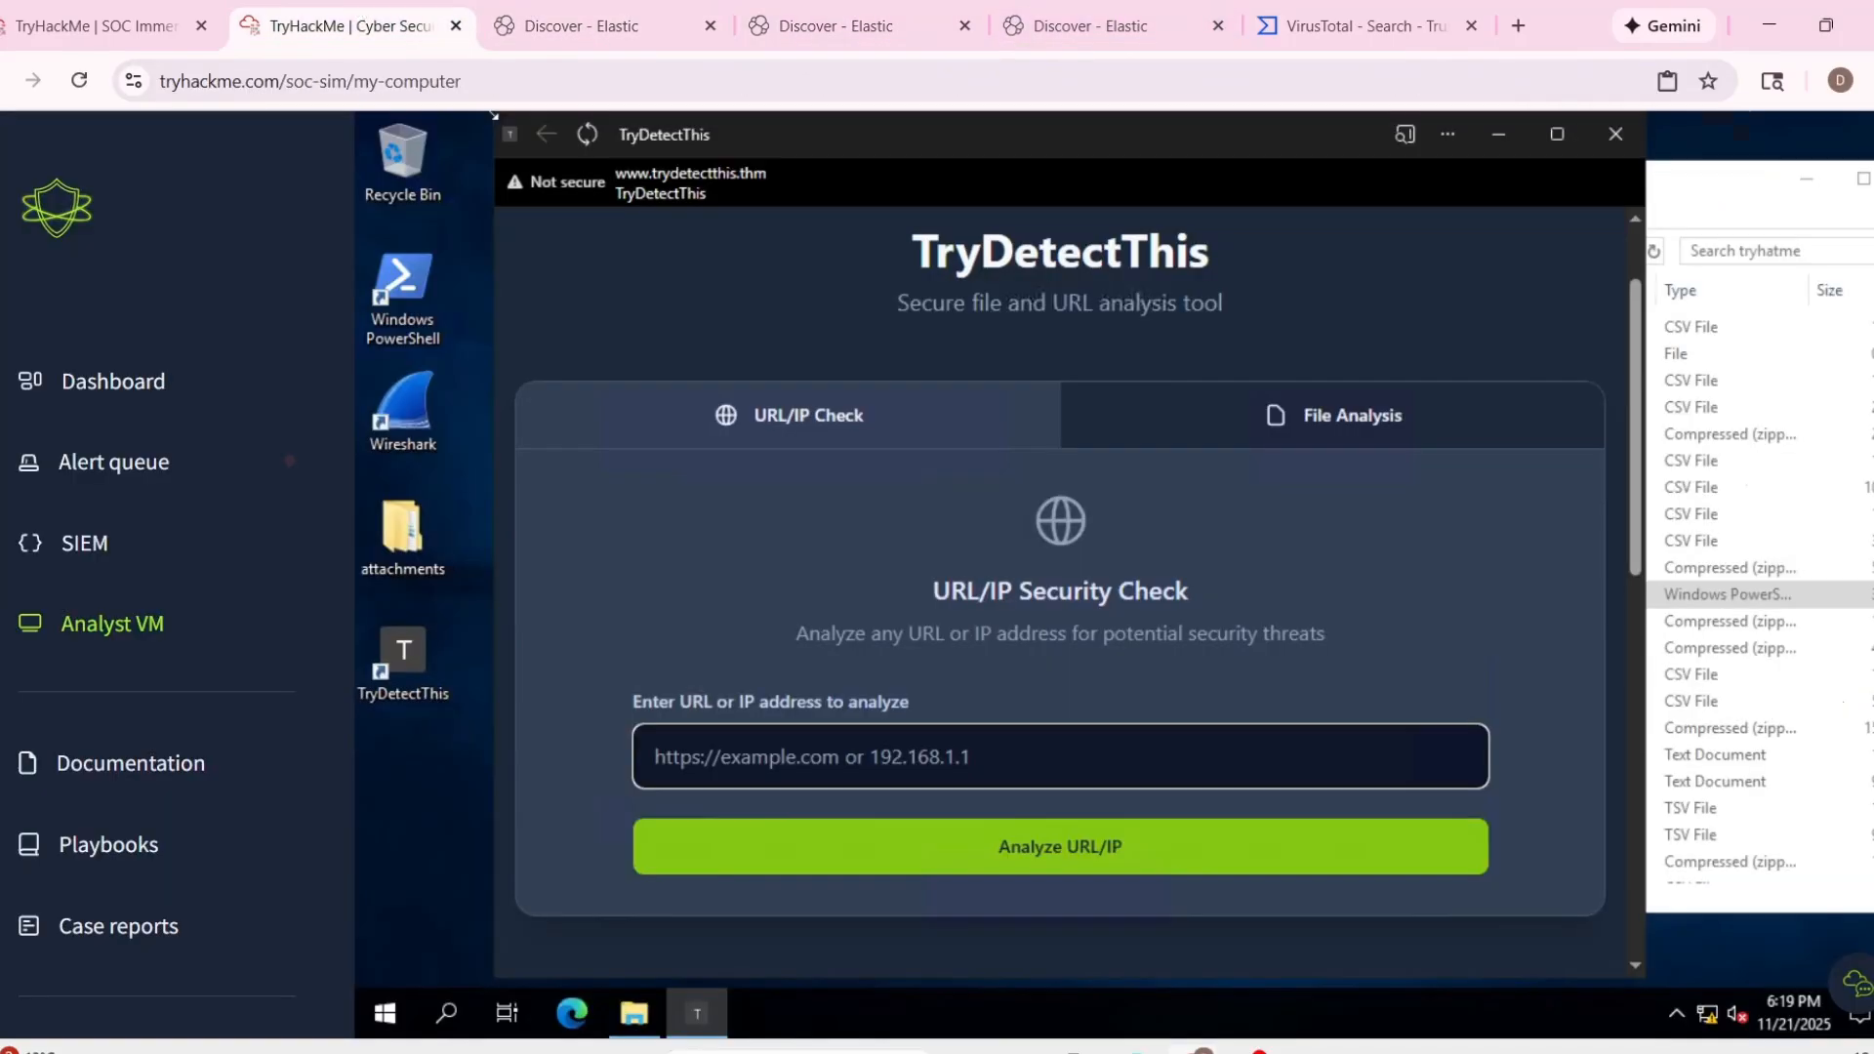
{"action": "left_click", "coordinate": [998, 825]}
{"action": "type", "text": "trustedintaller.exe"}
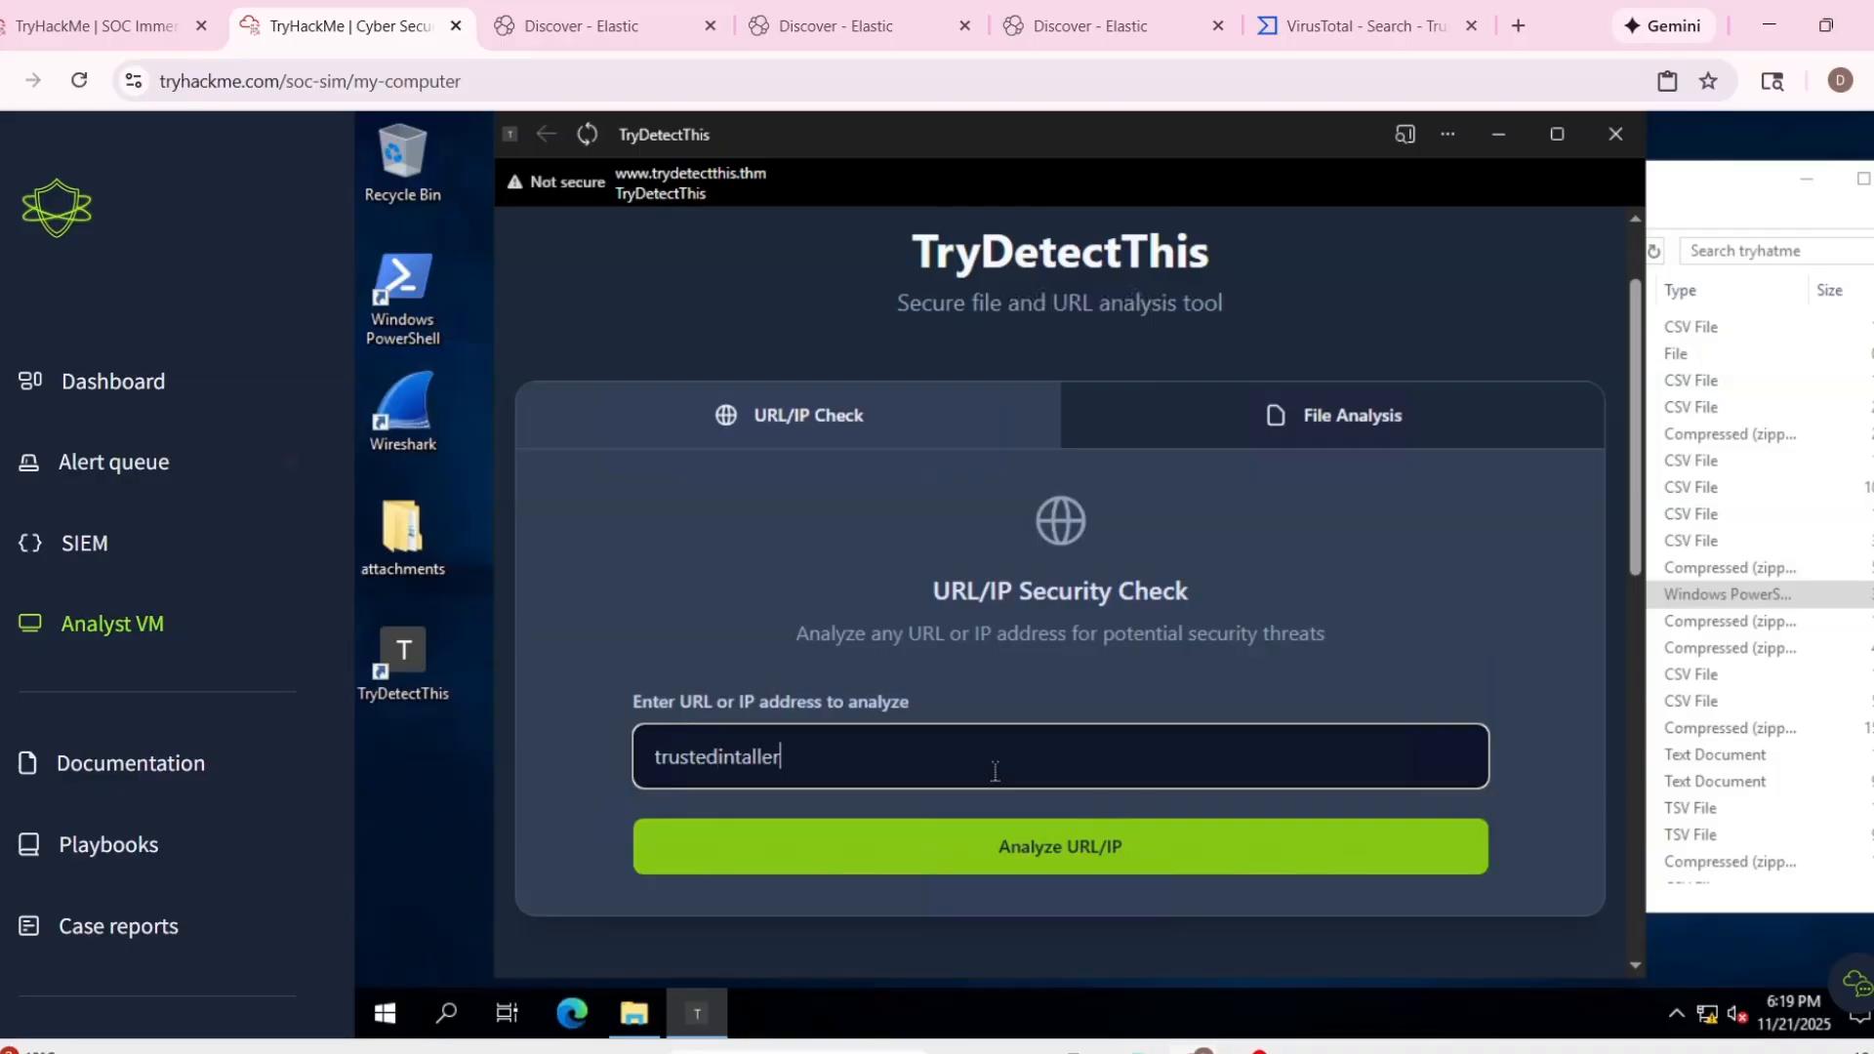
{"action": "left_click", "coordinate": [1038, 854]}
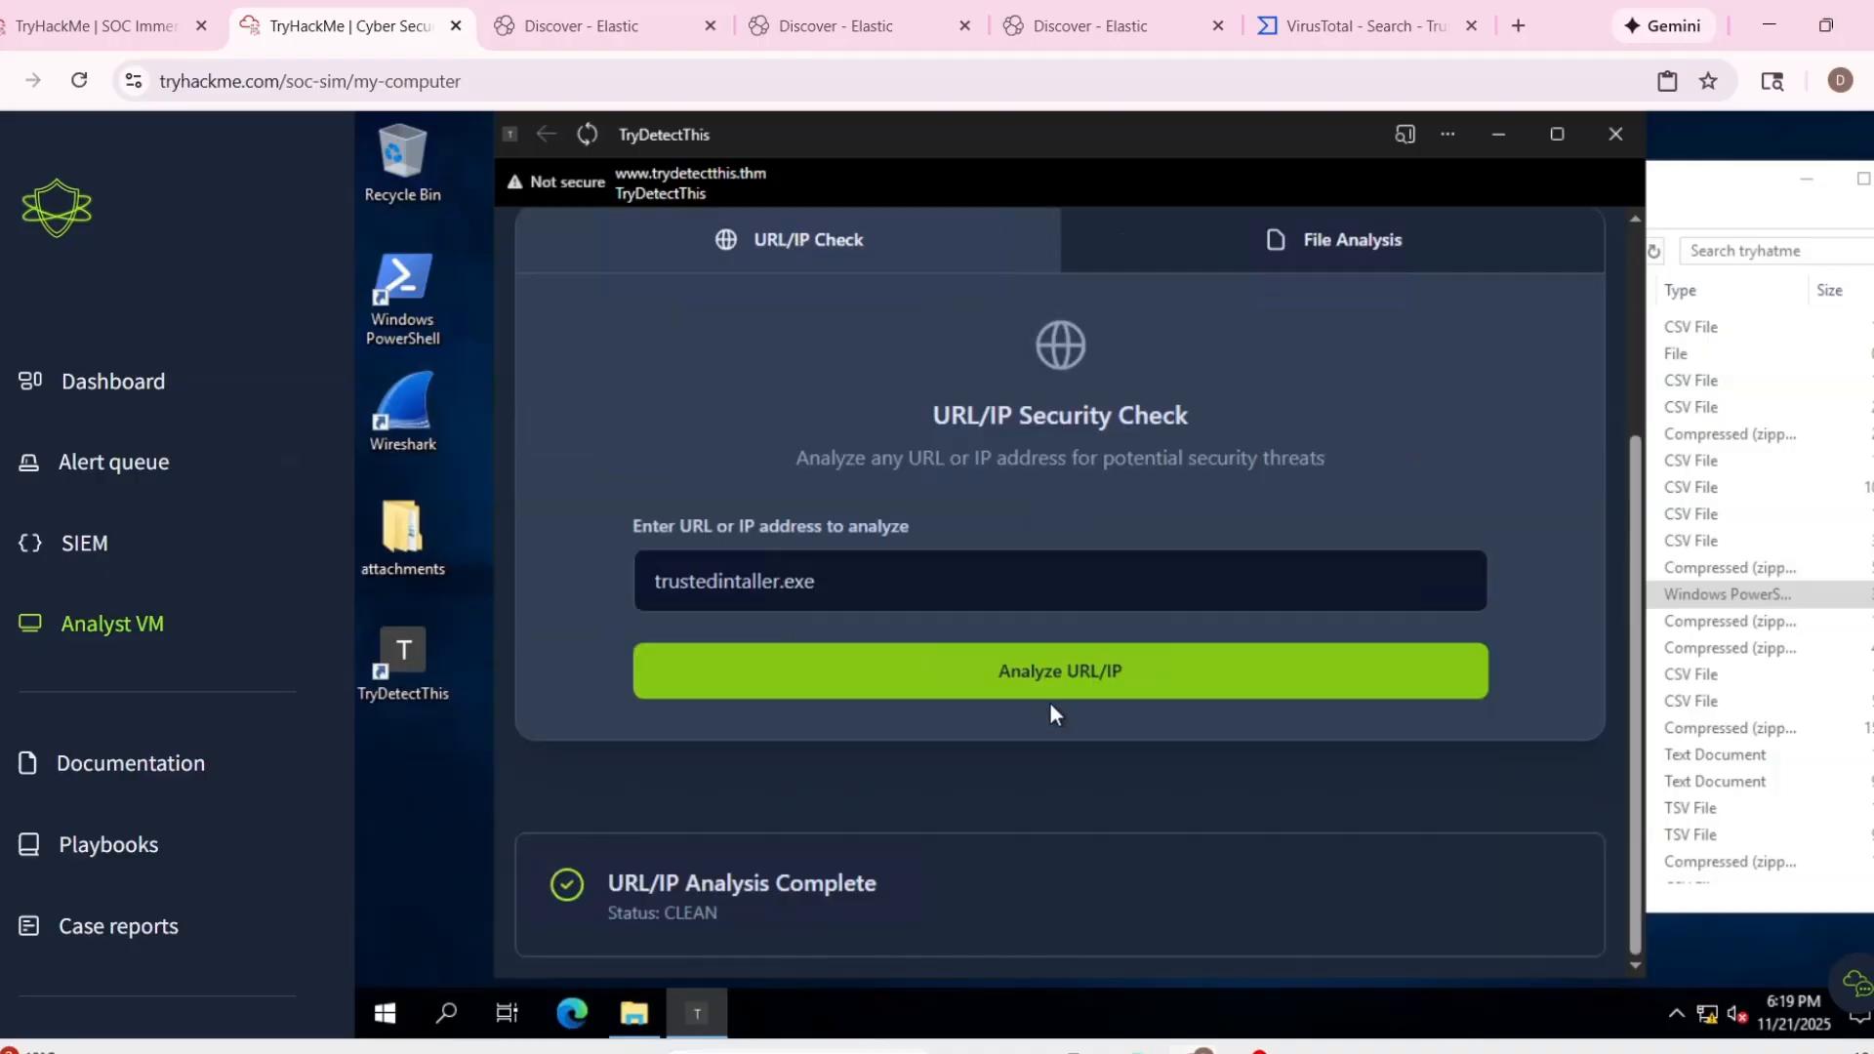
Return to the TryHackMe alert queue and recheck alert 1001's details and the remaining alerts.
{"action": "left_click", "coordinate": [107, 27]}
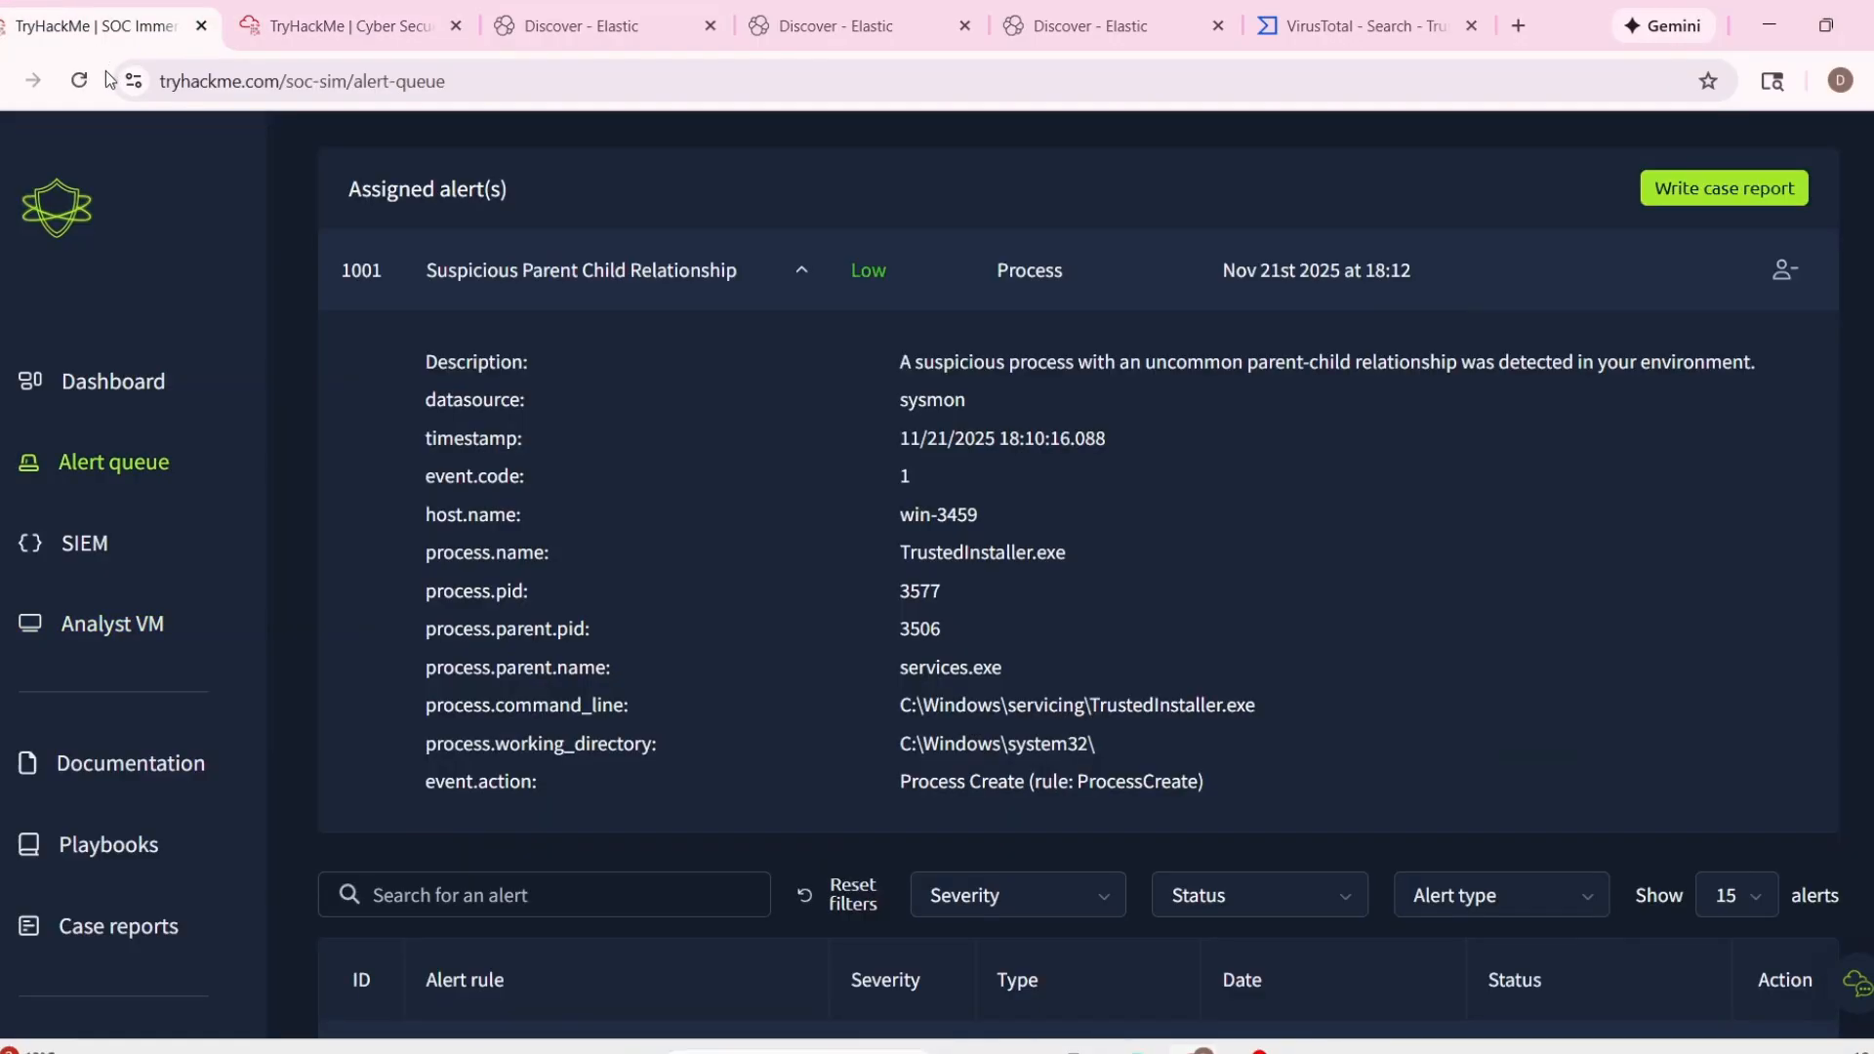
{"action": "scroll", "coordinate": [830, 537], "scroll_direction": "up", "scroll_amount": 1}
{"action": "scroll", "coordinate": [1122, 566], "scroll_direction": "down", "scroll_amount": 3}
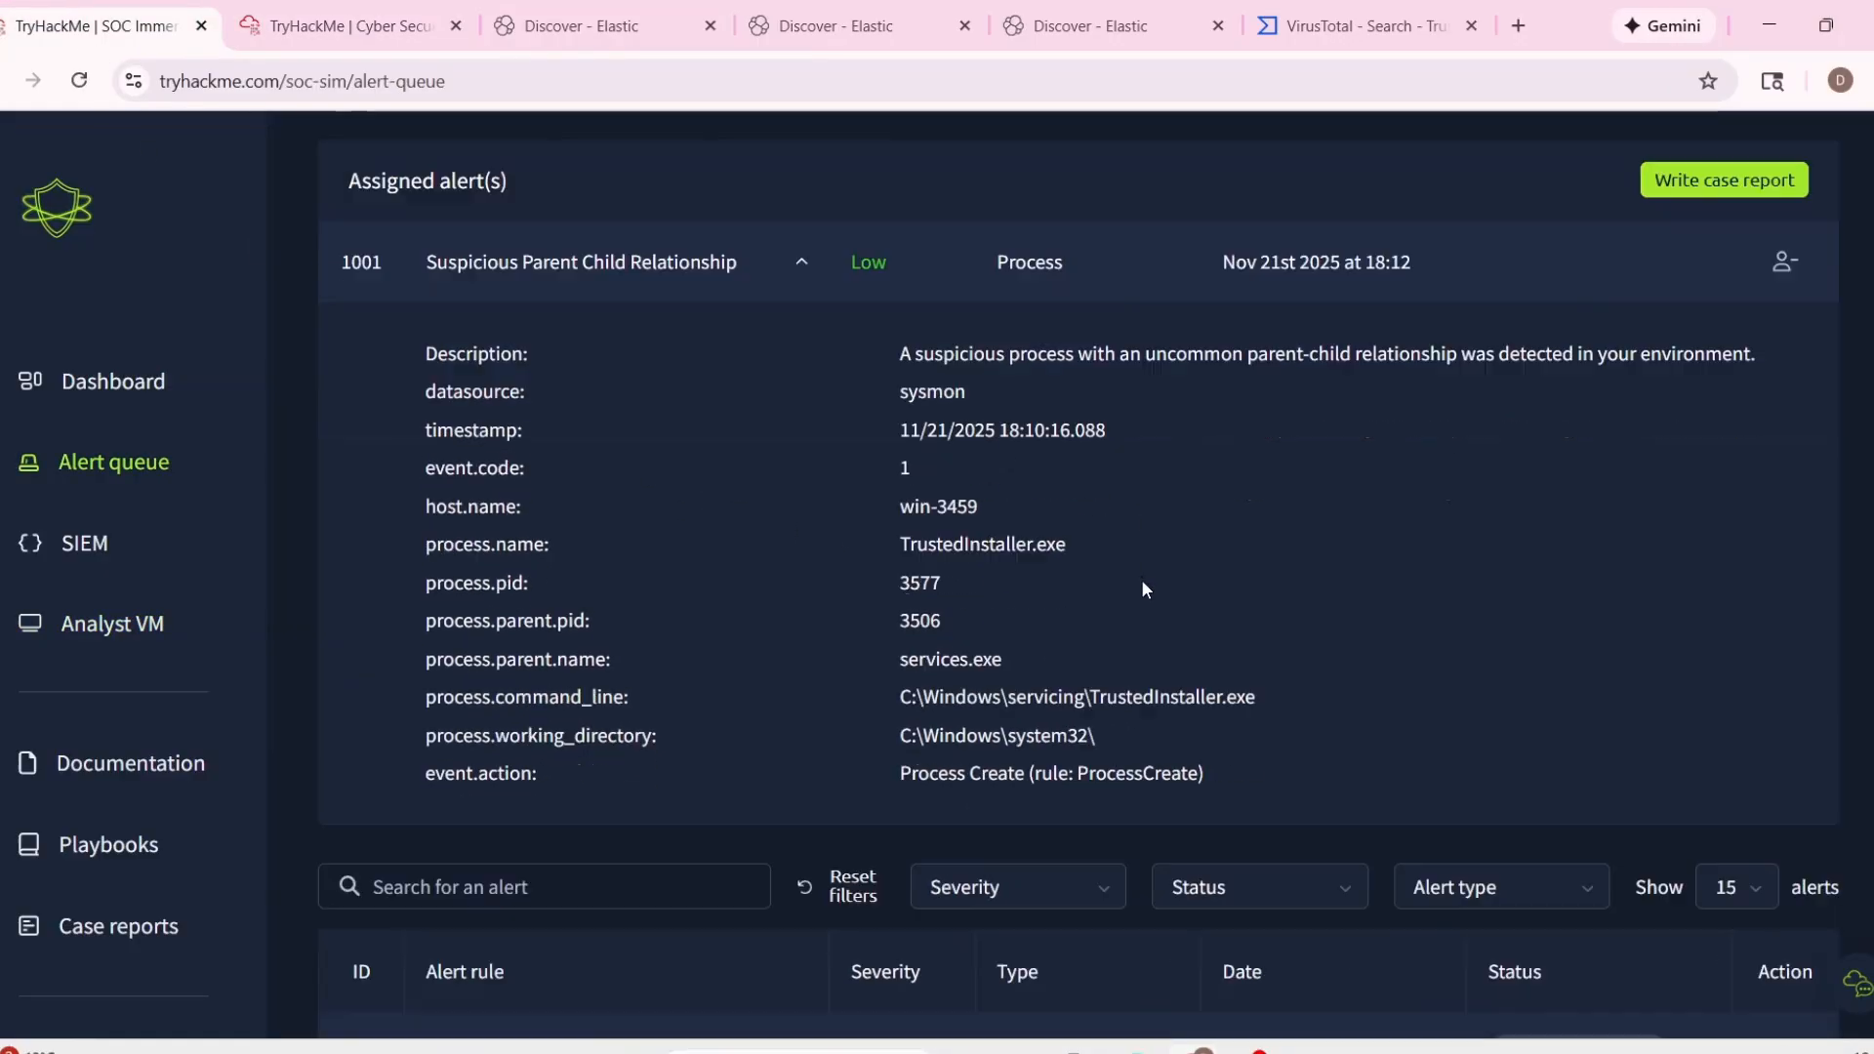
{"action": "left_click", "coordinate": [844, 25]}
{"action": "left_click", "coordinate": [97, 27]}
{"action": "scroll", "coordinate": [970, 586], "scroll_direction": "down", "scroll_amount": 3}
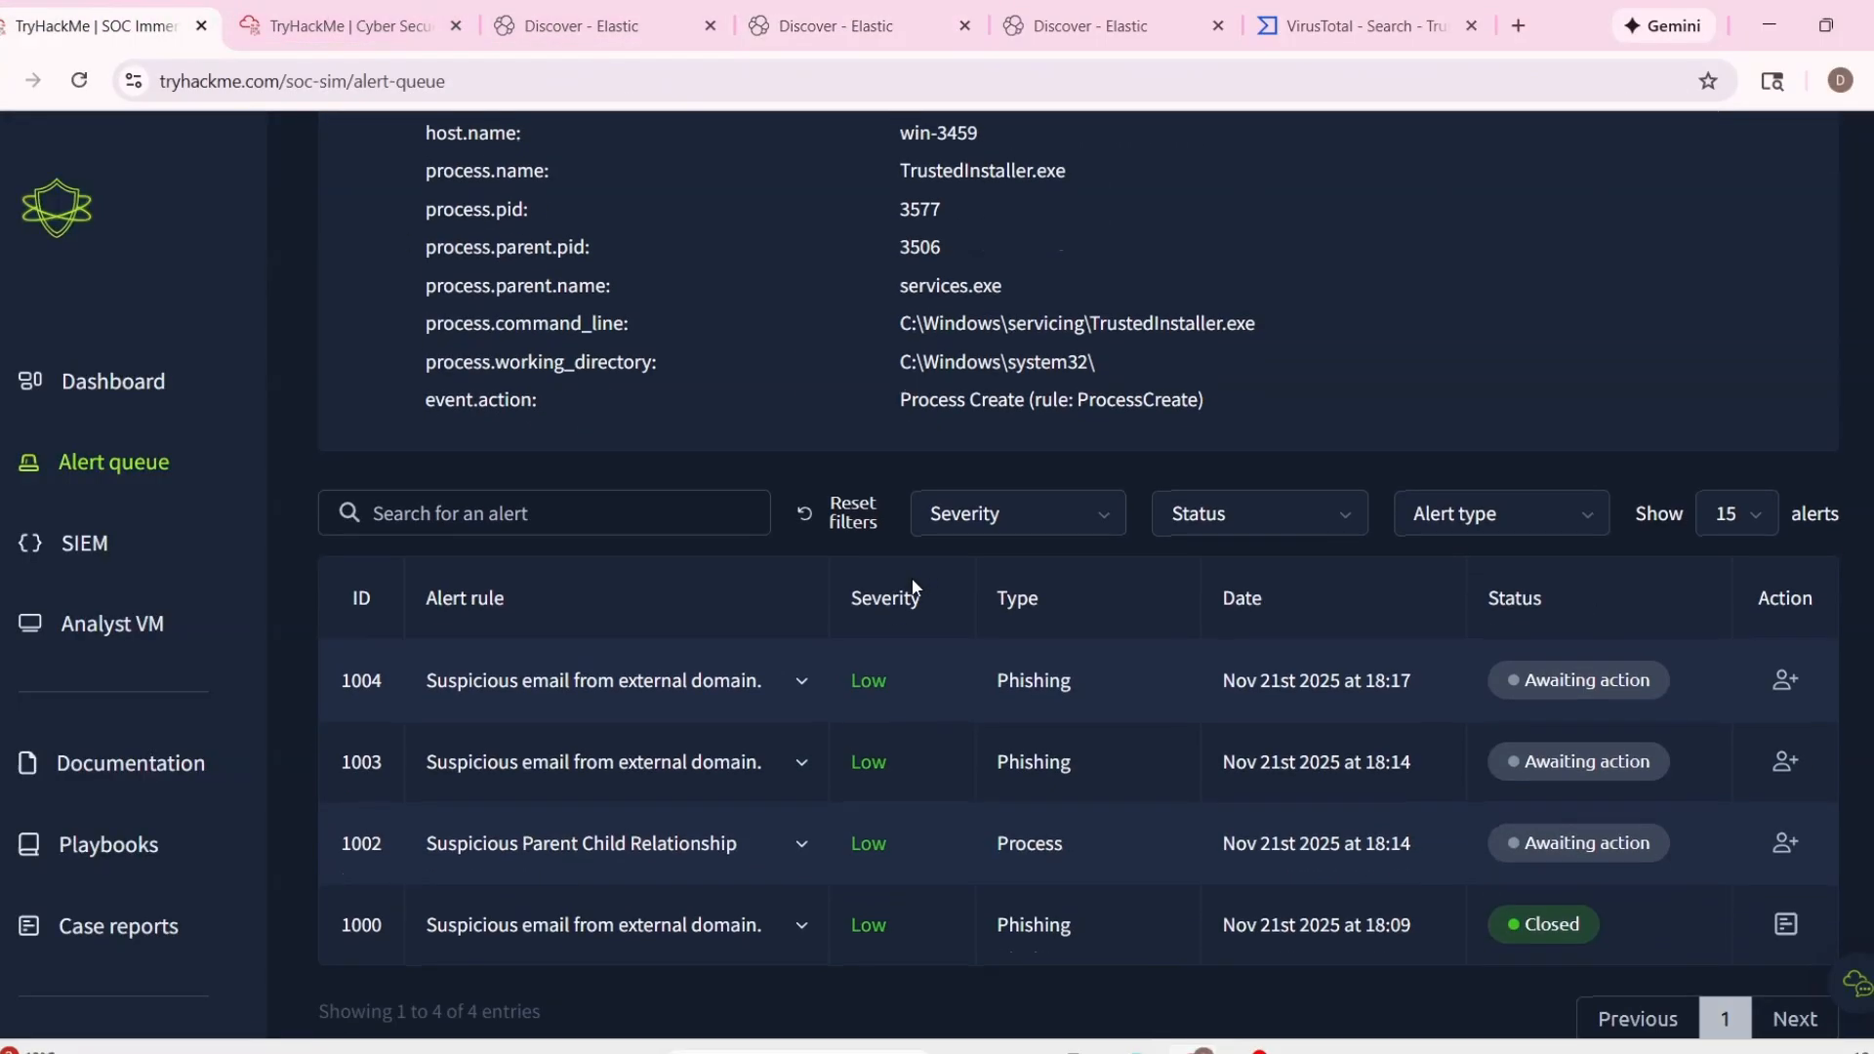
{"action": "scroll", "coordinate": [971, 576], "scroll_direction": "up", "scroll_amount": 3}
Reopen the forceupdate.ps1 email event in the third Discover tab and examine its sender, subject, content, direction and timestamp.
{"action": "left_click", "coordinate": [1103, 27]}
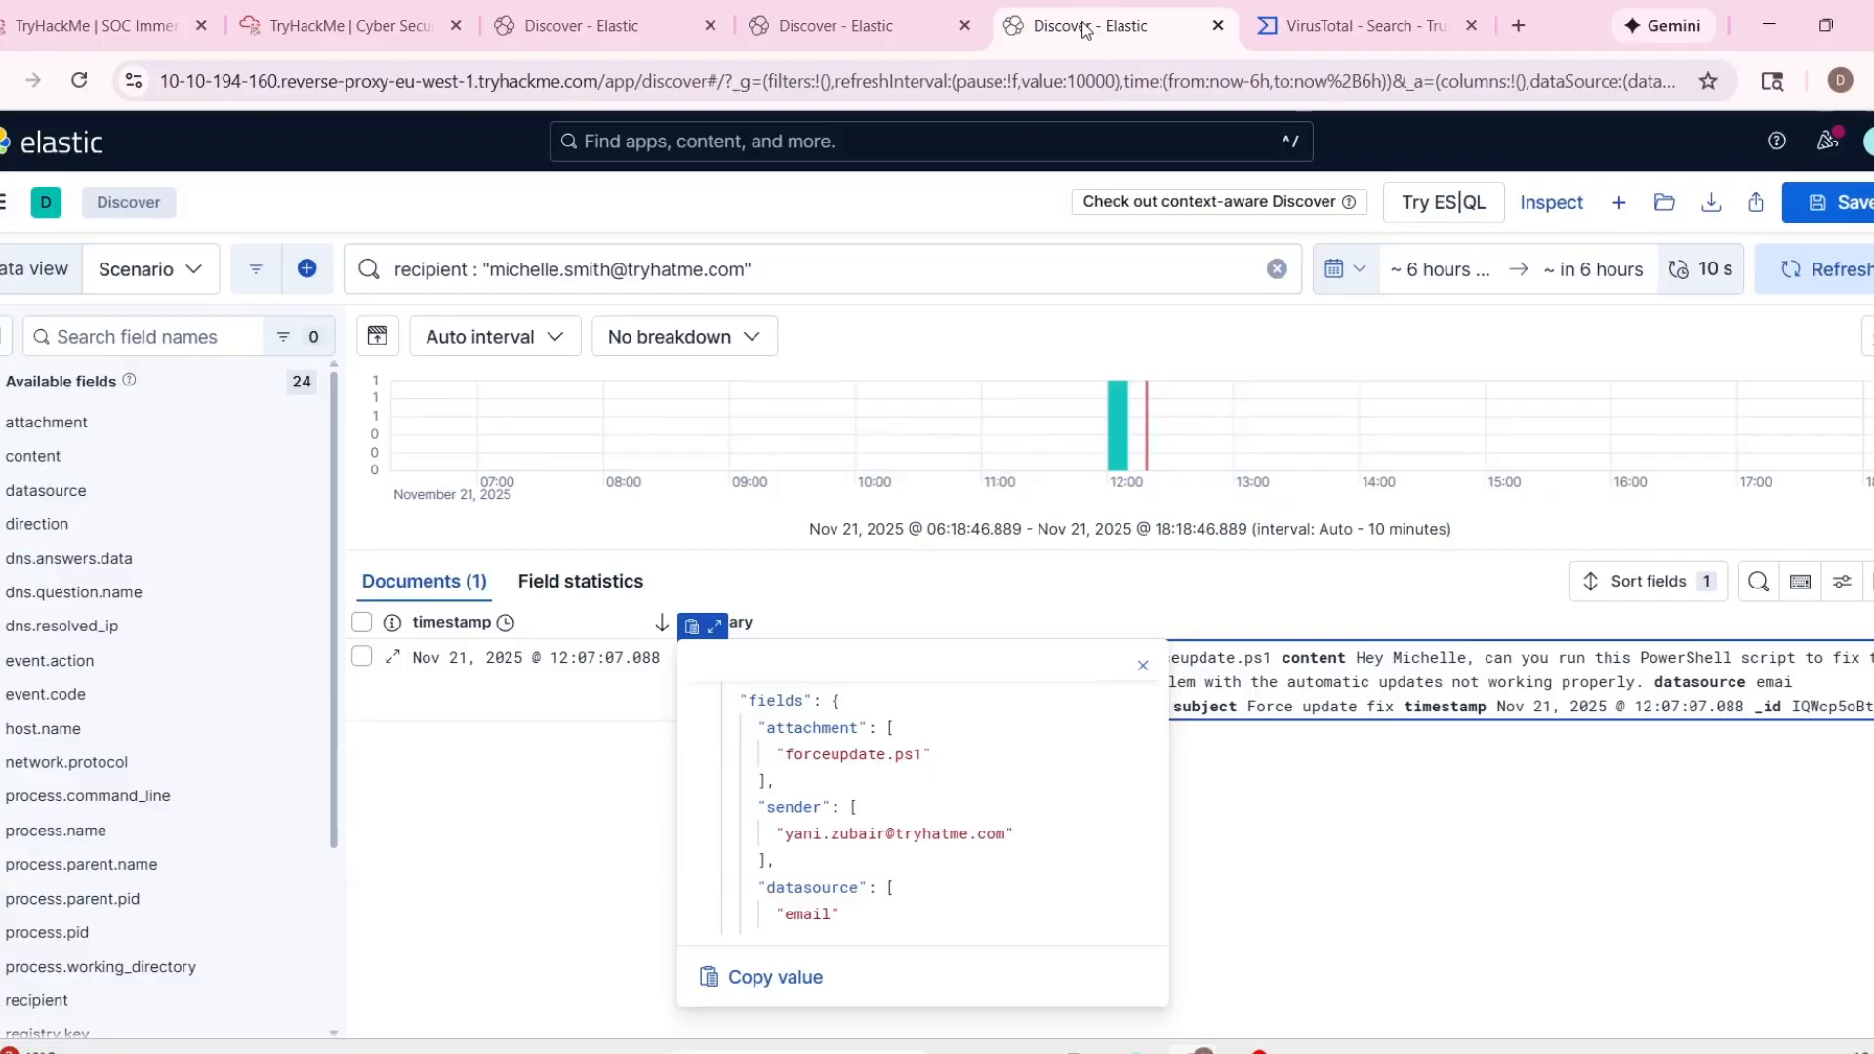
{"action": "key", "text": "Escape"}
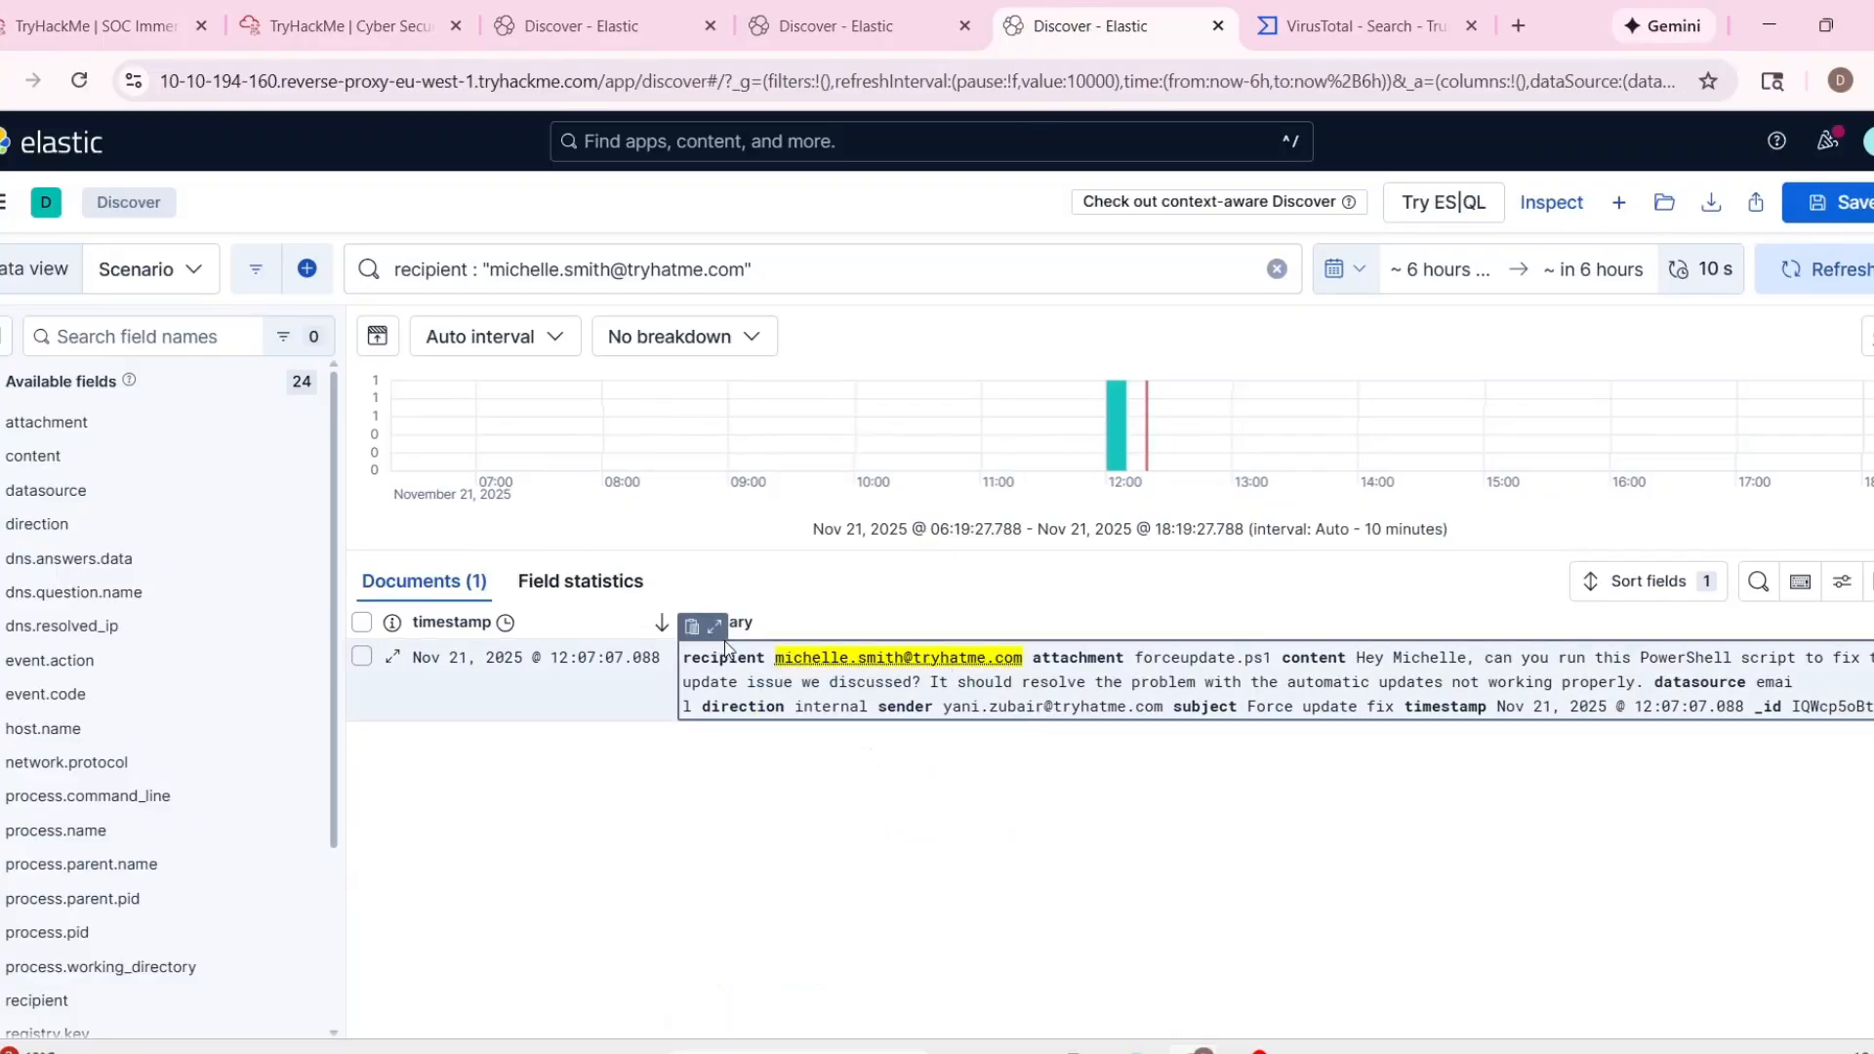
{"action": "left_click", "coordinate": [714, 625]}
{"action": "scroll", "coordinate": [888, 742], "scroll_direction": "down", "scroll_amount": 5}
{"action": "key", "text": "Escape"}
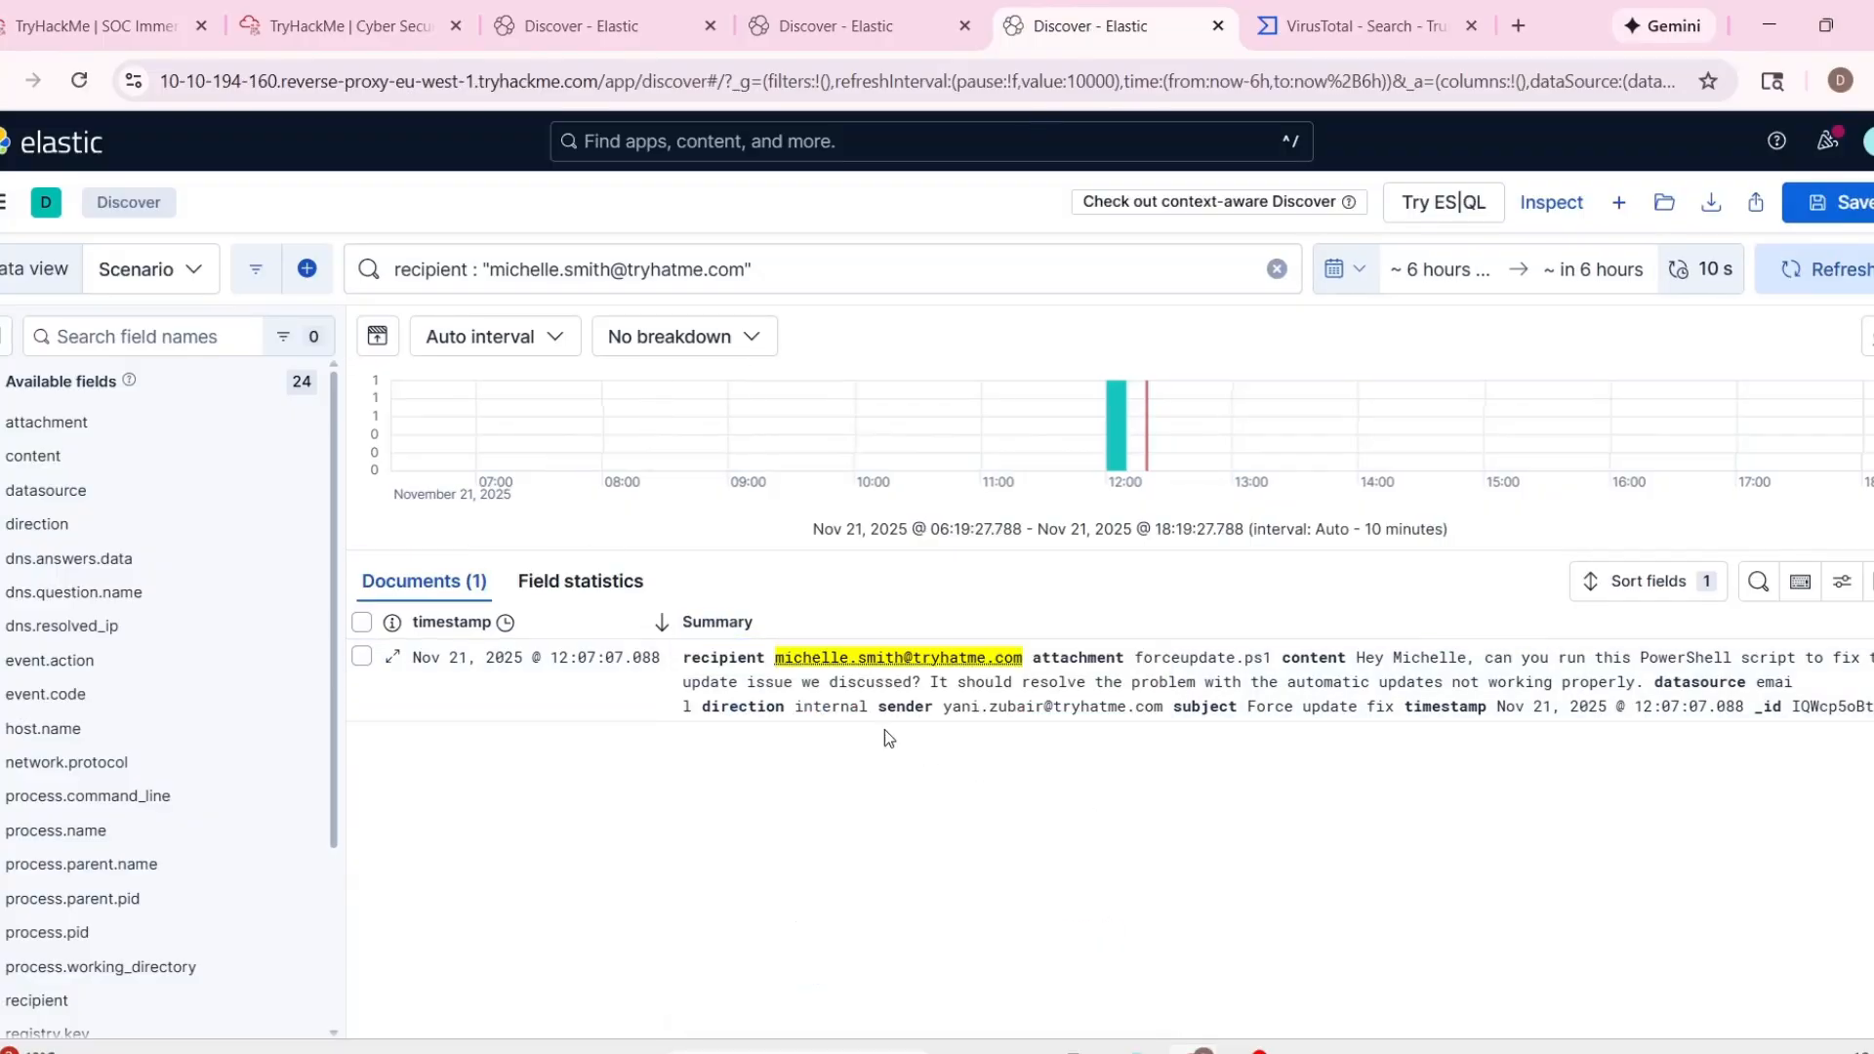
{"action": "left_click", "coordinate": [713, 626]}
{"action": "scroll", "coordinate": [991, 765], "scroll_direction": "down", "scroll_amount": 5}
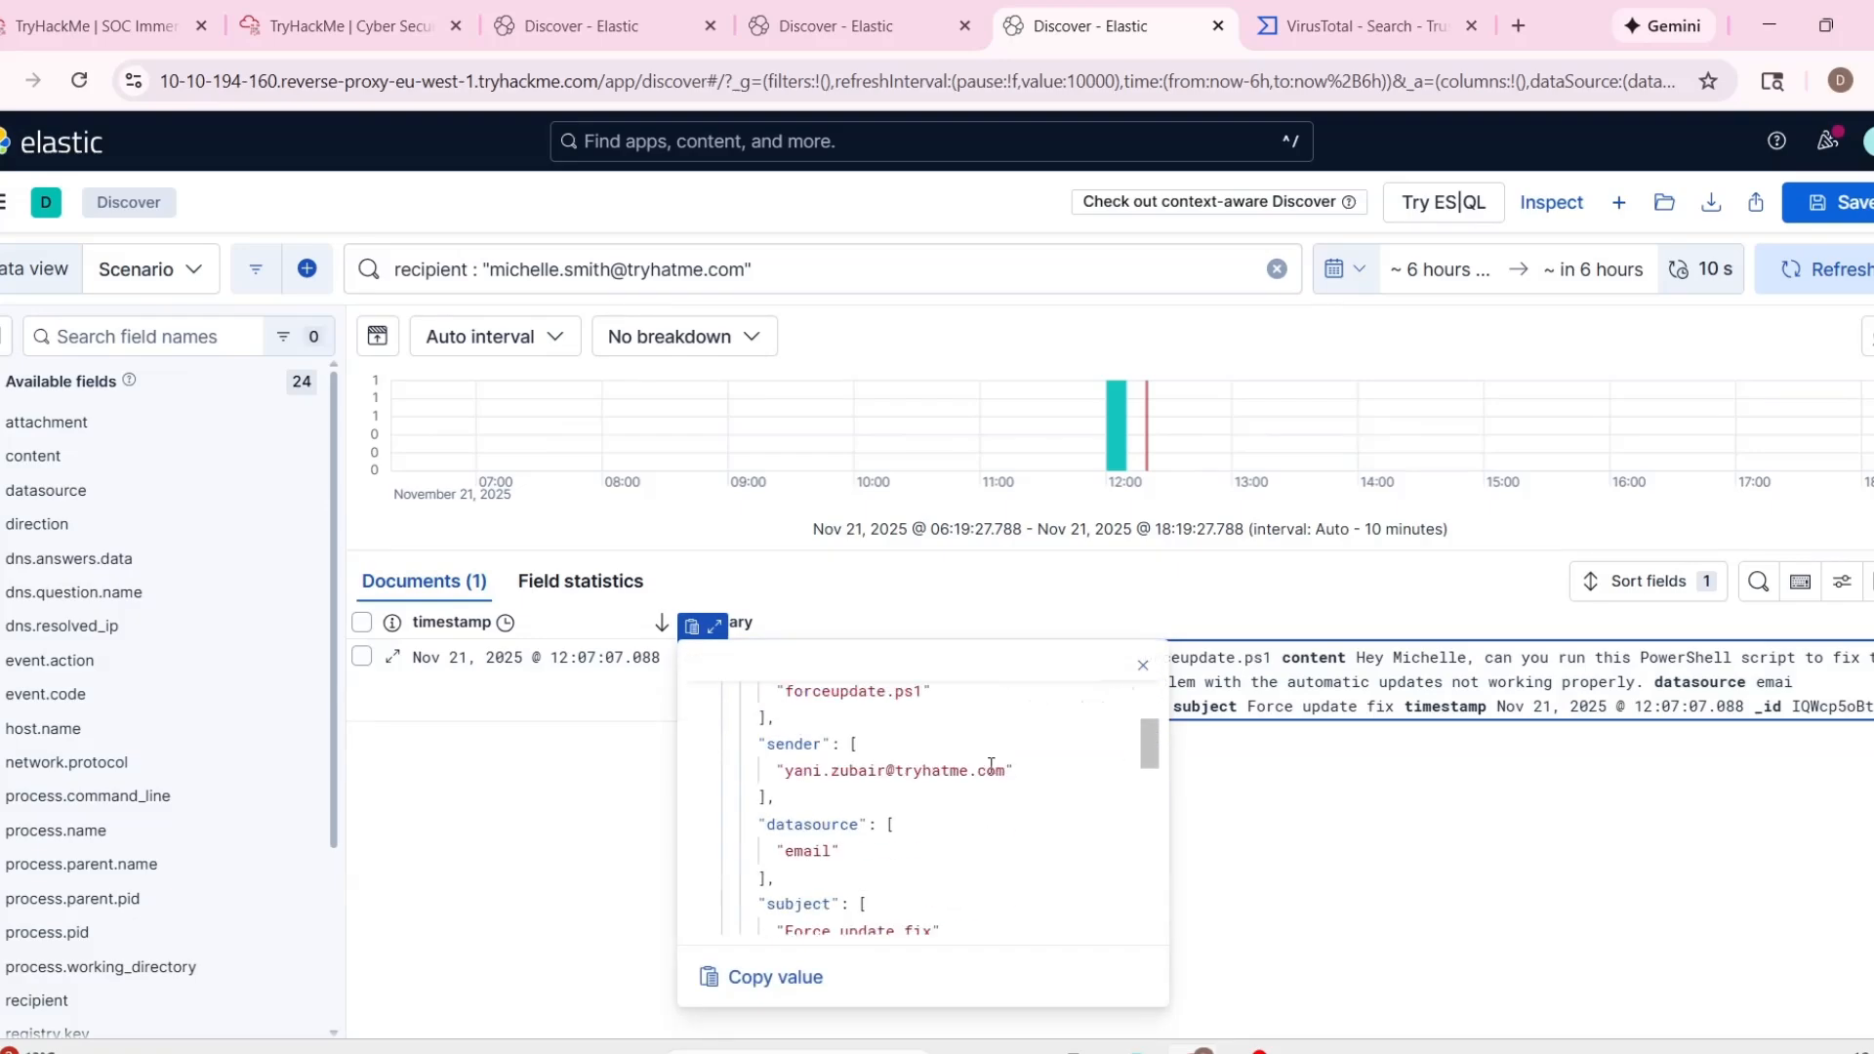
{"action": "scroll", "coordinate": [991, 766], "scroll_direction": "down", "scroll_amount": 5}
{"action": "scroll", "coordinate": [991, 765], "scroll_direction": "up", "scroll_amount": 2}
{"action": "scroll", "coordinate": [991, 765], "scroll_direction": "down", "scroll_amount": 2}
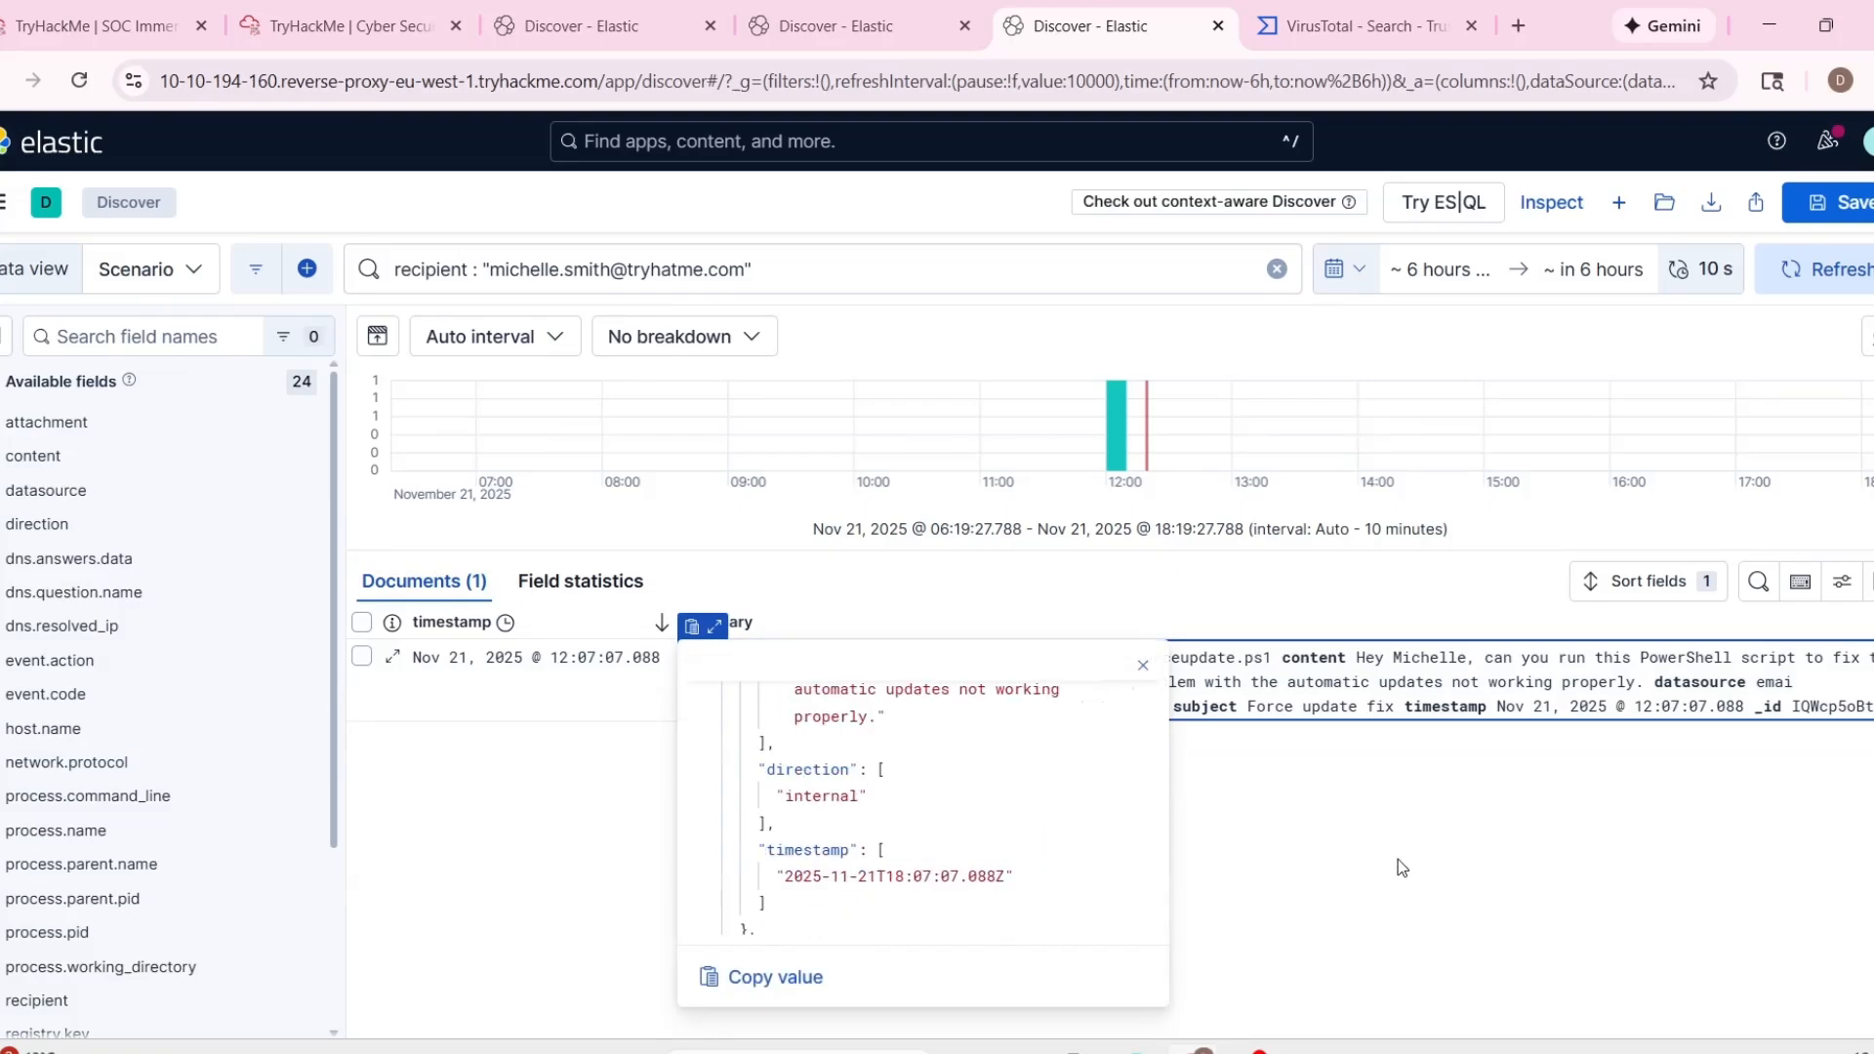
{"action": "left_click", "coordinate": [1402, 867]}
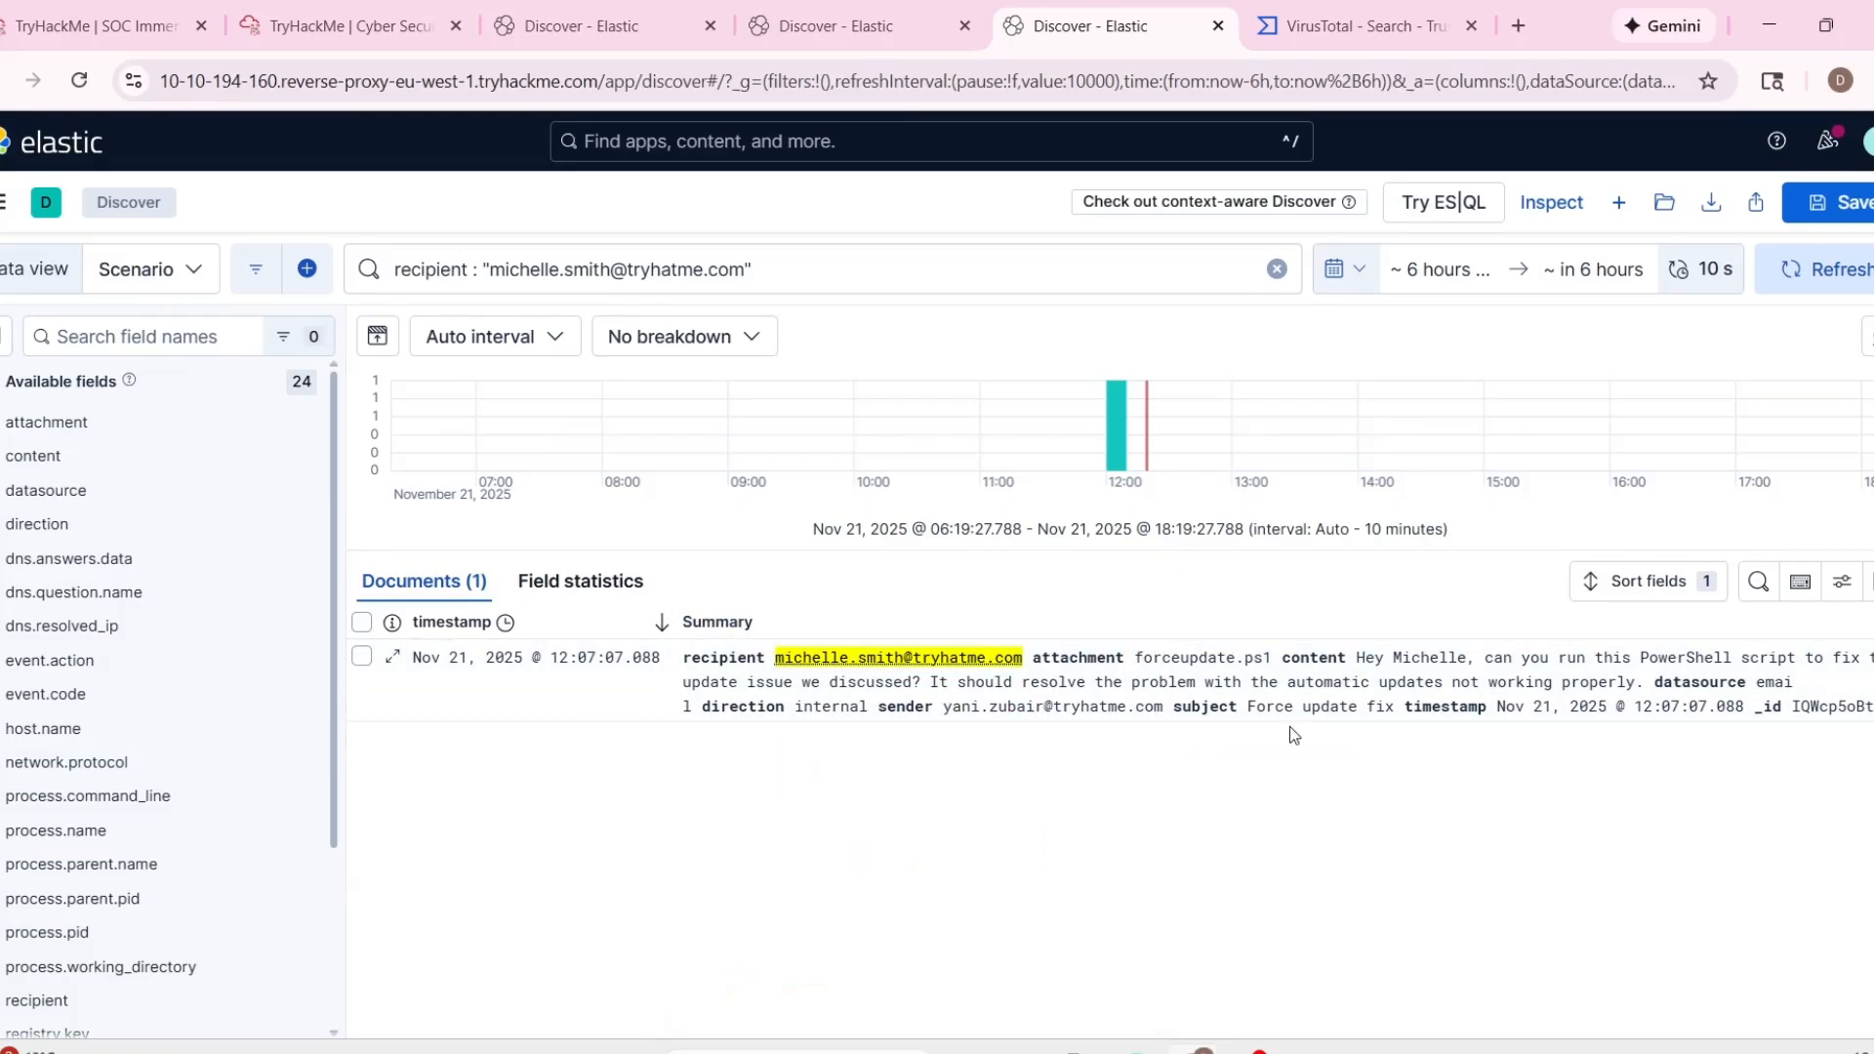
Return to the alert queue and start the case report for alert 1001, classifying it as a false positive.
{"action": "left_click", "coordinate": [363, 29]}
{"action": "left_click", "coordinate": [141, 29]}
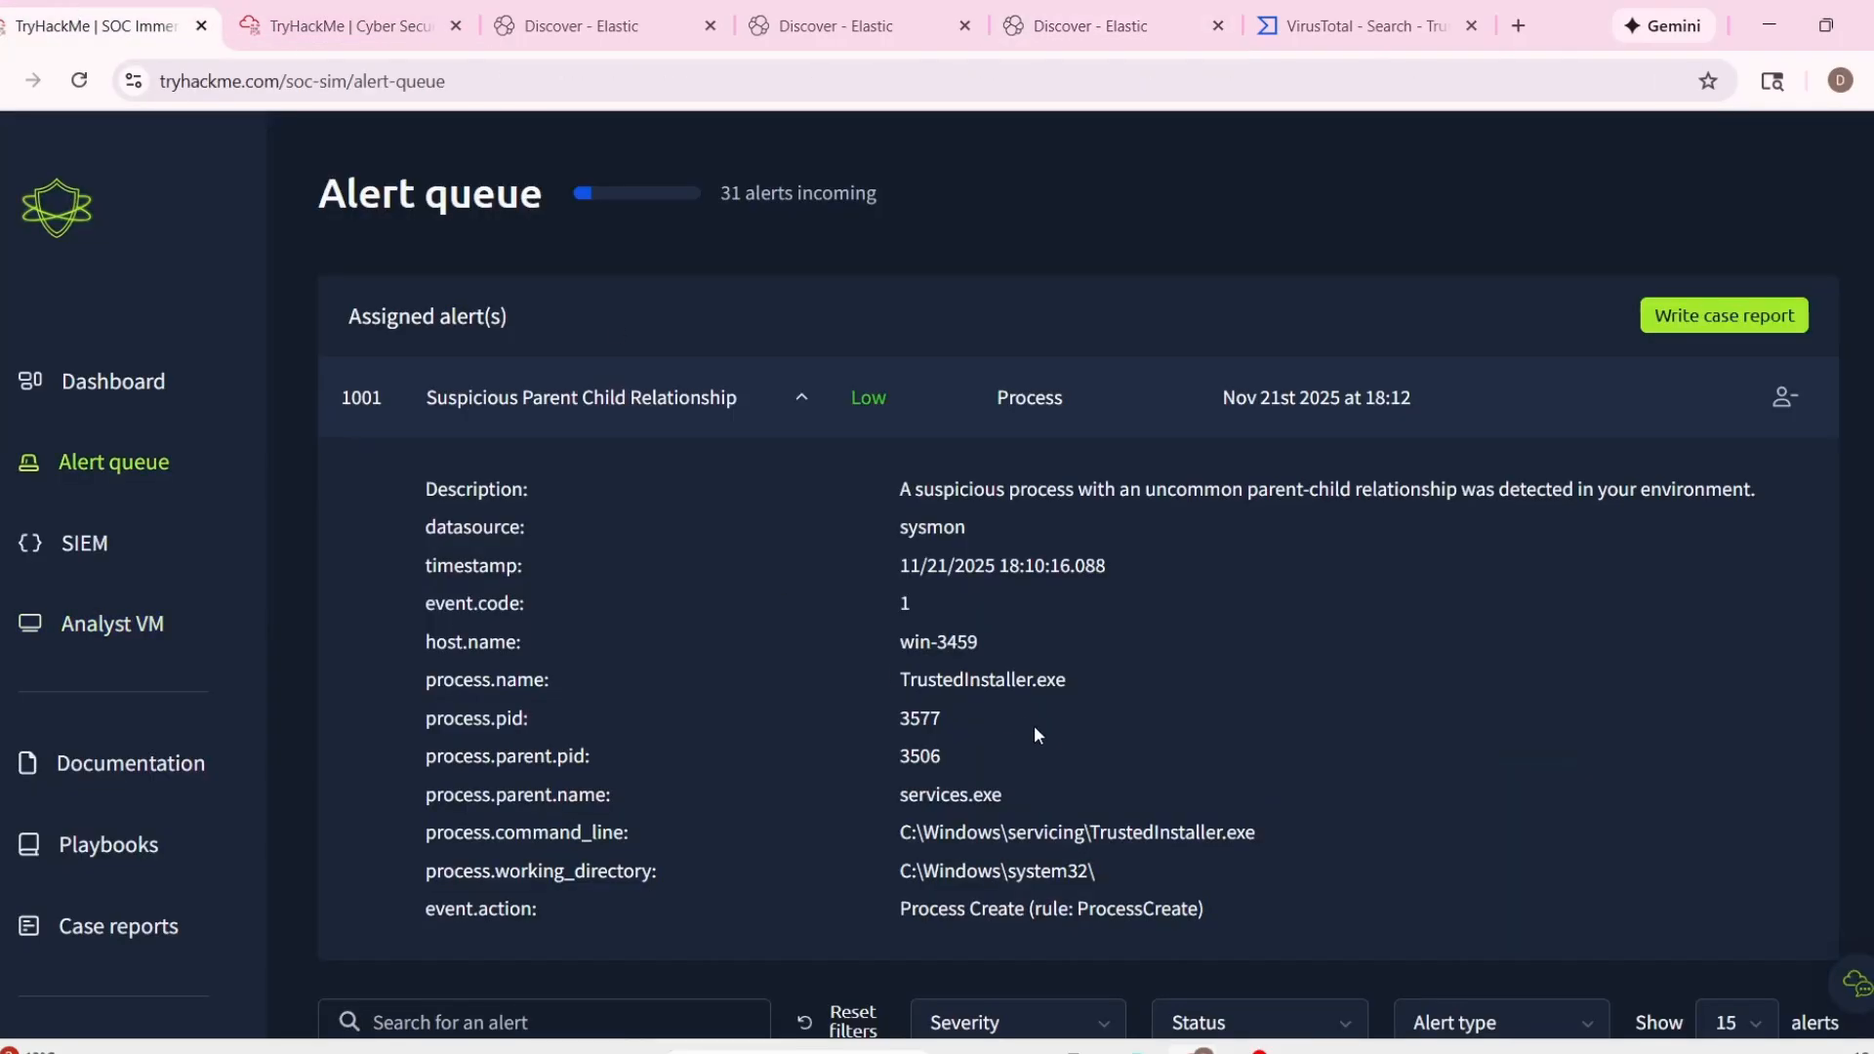
{"action": "left_click", "coordinate": [1725, 315]}
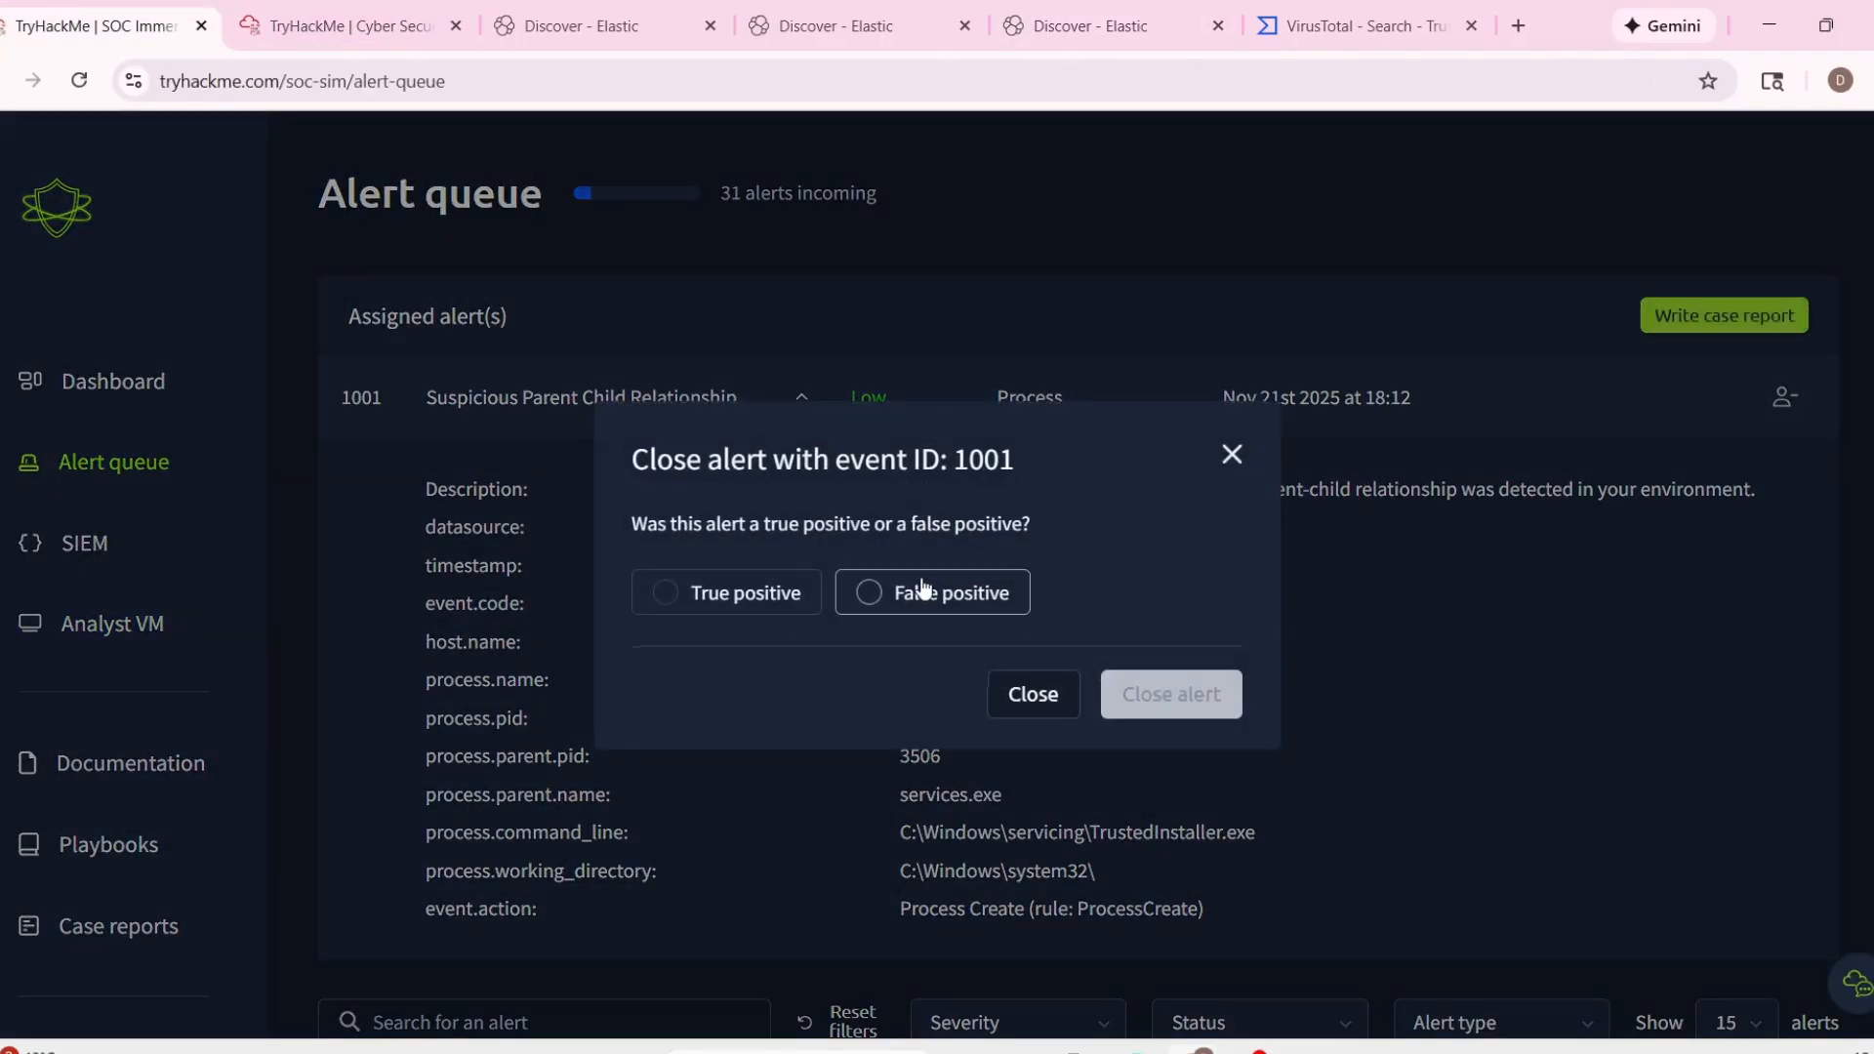
{"action": "left_click", "coordinate": [966, 595]}
{"action": "left_click", "coordinate": [1126, 695]}
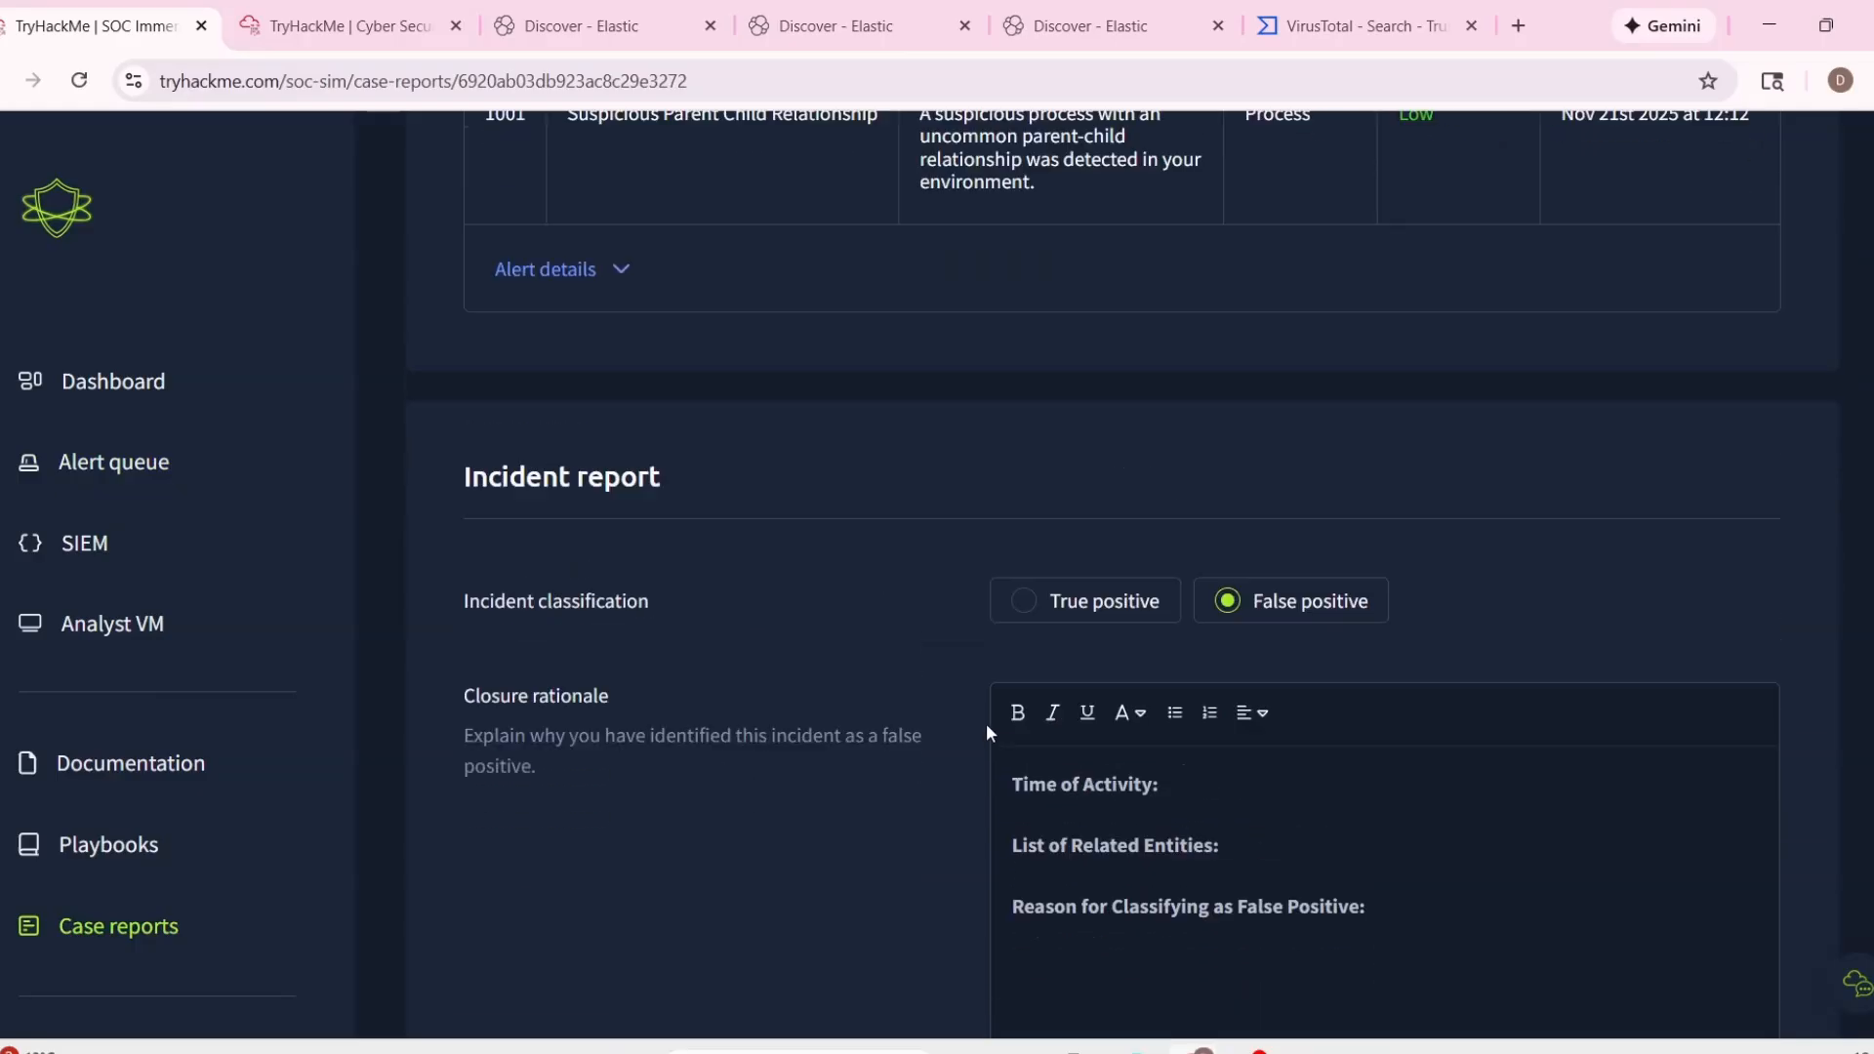
Expand the report's alert details and copy the timestamp 11/21/2025 18:10:16.088 into Time of Activity.
{"action": "scroll", "coordinate": [619, 508], "scroll_direction": "up", "scroll_amount": 2}
{"action": "left_click", "coordinate": [619, 512]}
{"action": "left_click_drag", "start_coordinate": [594, 621], "coordinate": [889, 633]}
{"action": "scroll", "coordinate": [1111, 694], "scroll_direction": "down", "scroll_amount": 6}
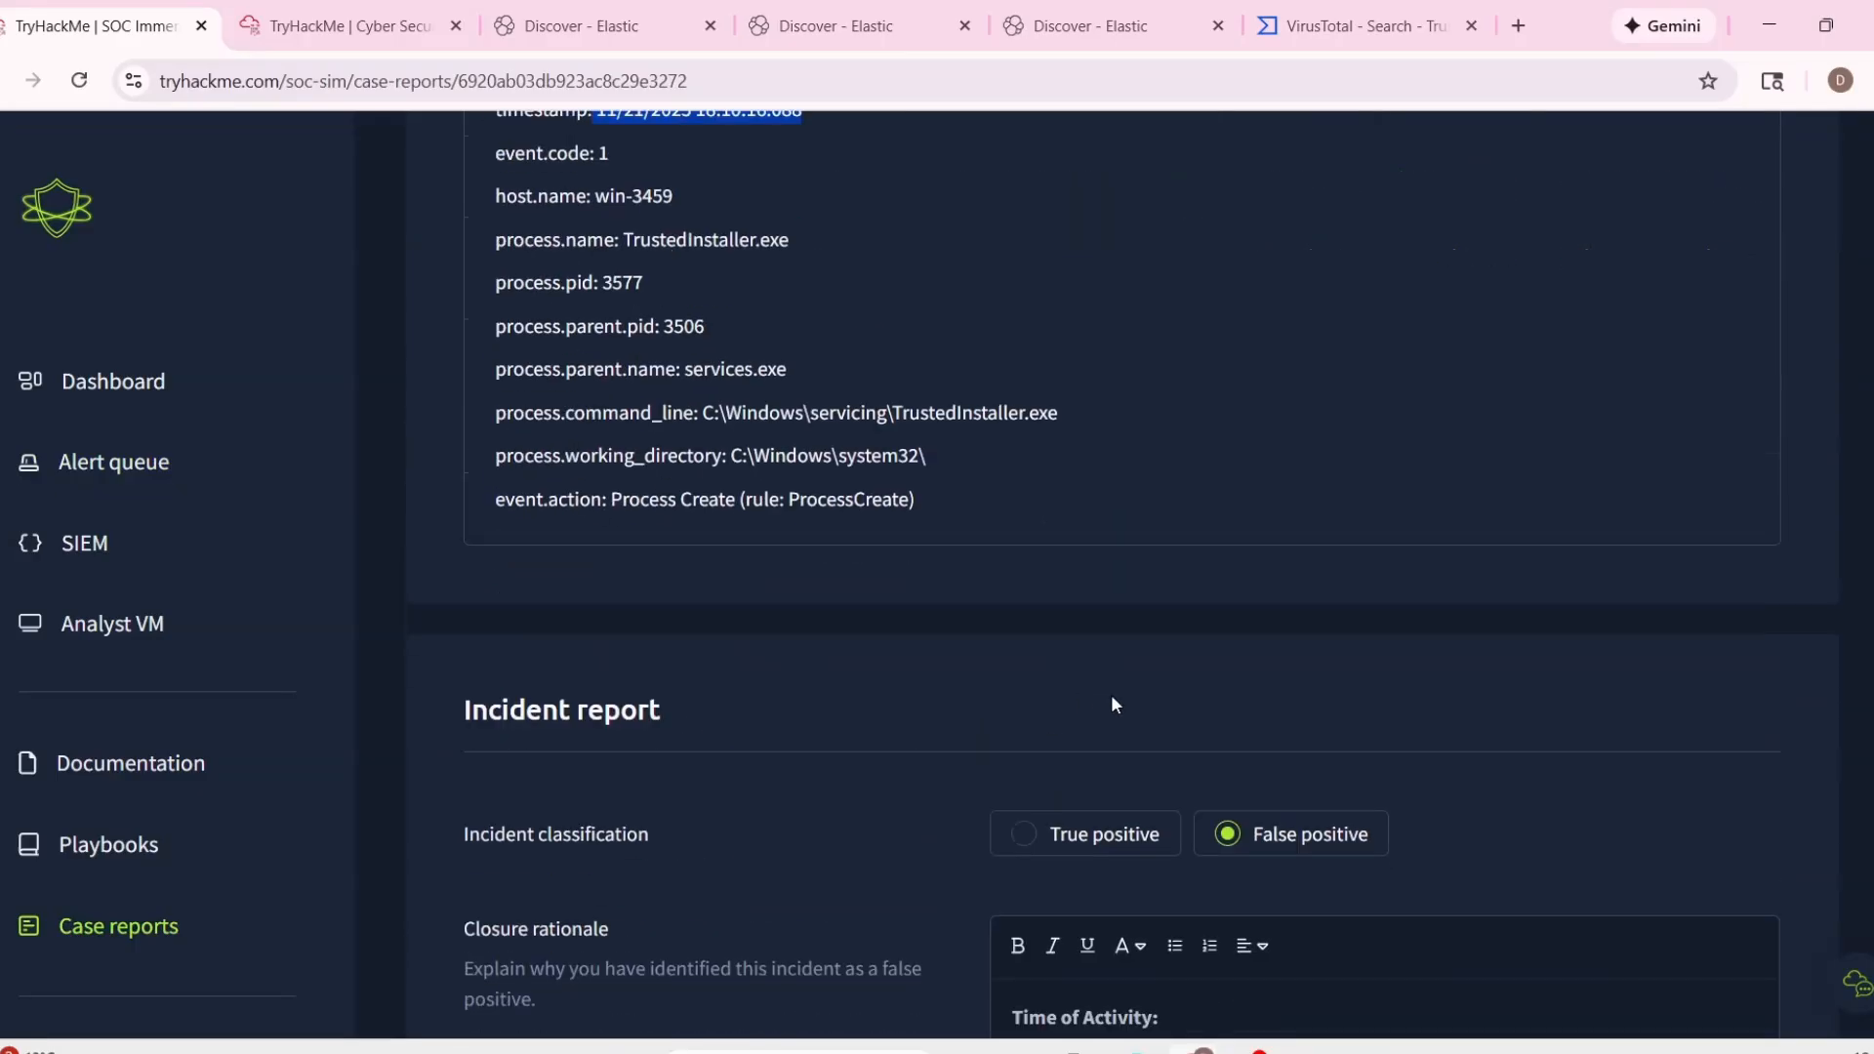
{"action": "left_click", "coordinate": [1190, 889]}
Copy the host name win-3459 and process name TrustedInstaller.exe from the alert details into the List of Related Entities.
{"action": "scroll", "coordinate": [775, 536], "scroll_direction": "up", "scroll_amount": 5}
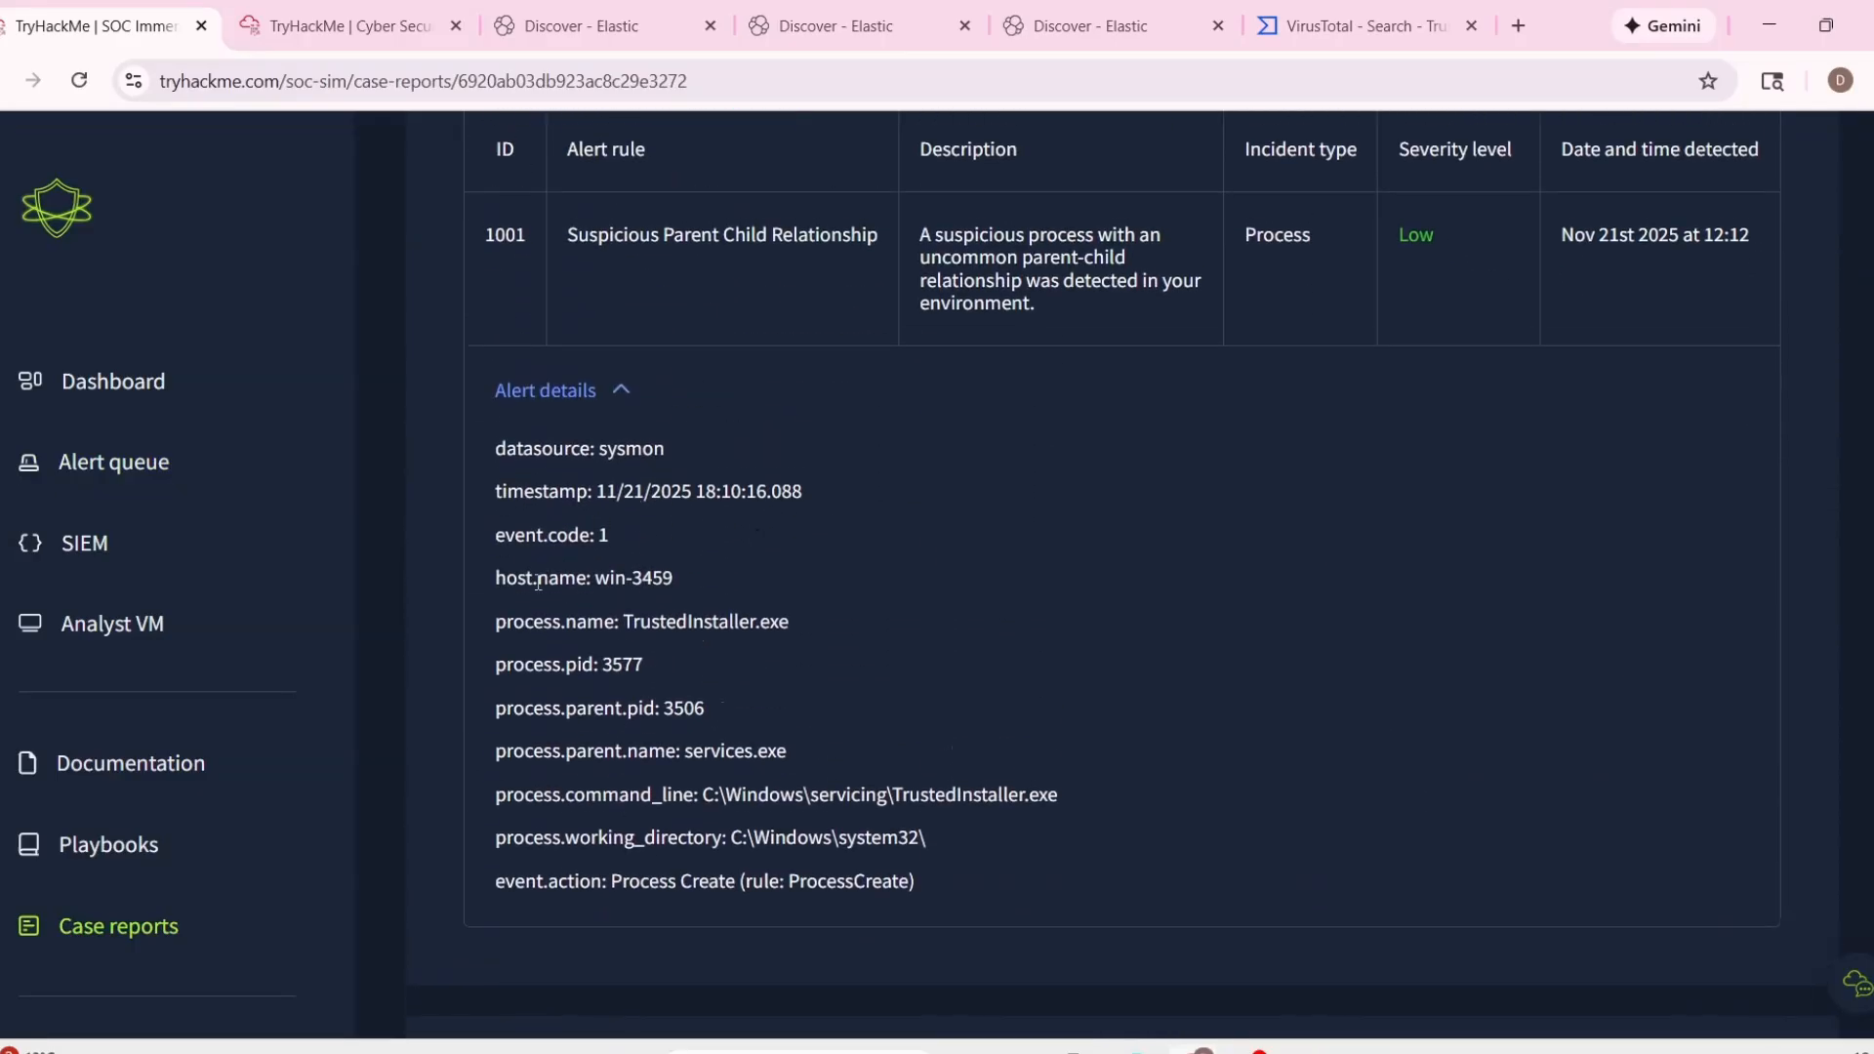
{"action": "left_click_drag", "start_coordinate": [495, 634], "coordinate": [852, 644]}
{"action": "left_click", "coordinate": [615, 657]}
{"action": "left_click_drag", "start_coordinate": [493, 576], "coordinate": [764, 617]}
{"action": "scroll", "coordinate": [798, 624], "scroll_direction": "down", "scroll_amount": 6}
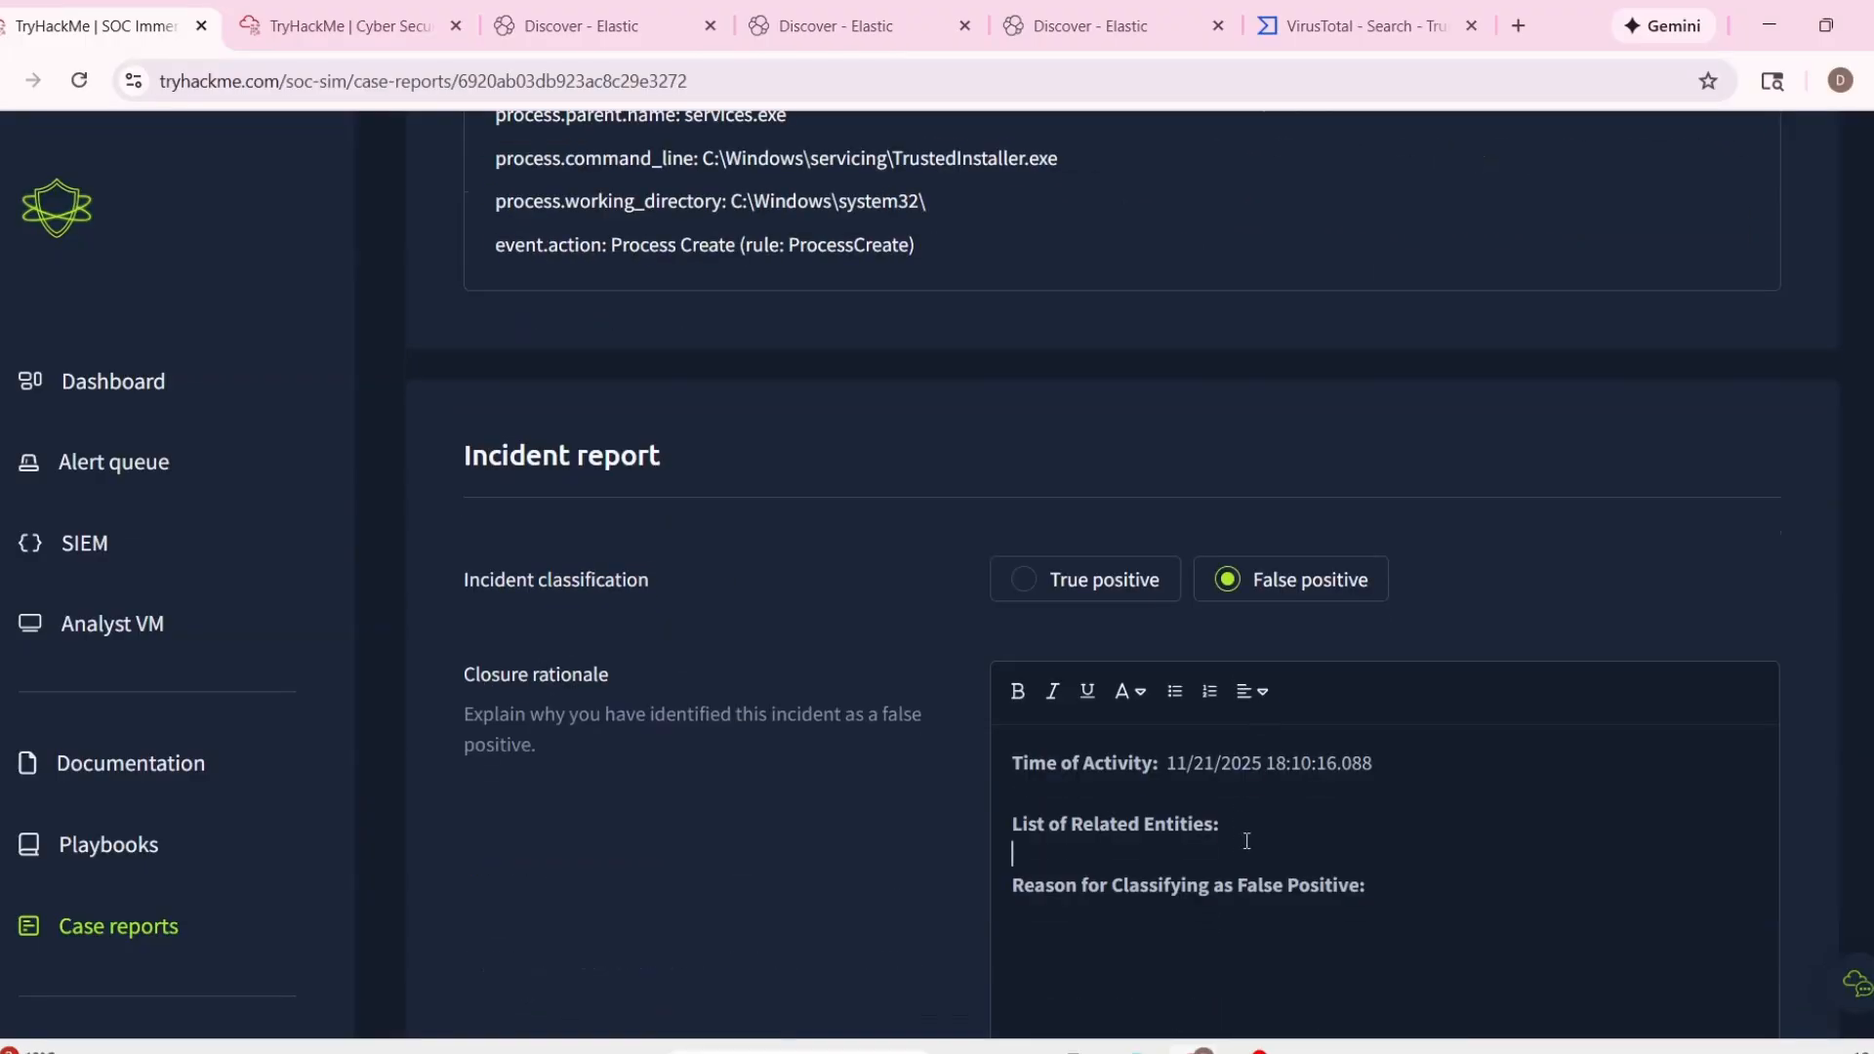
{"action": "key", "text": "Return"}
{"action": "scroll", "coordinate": [1383, 855], "scroll_direction": "down", "scroll_amount": 3}
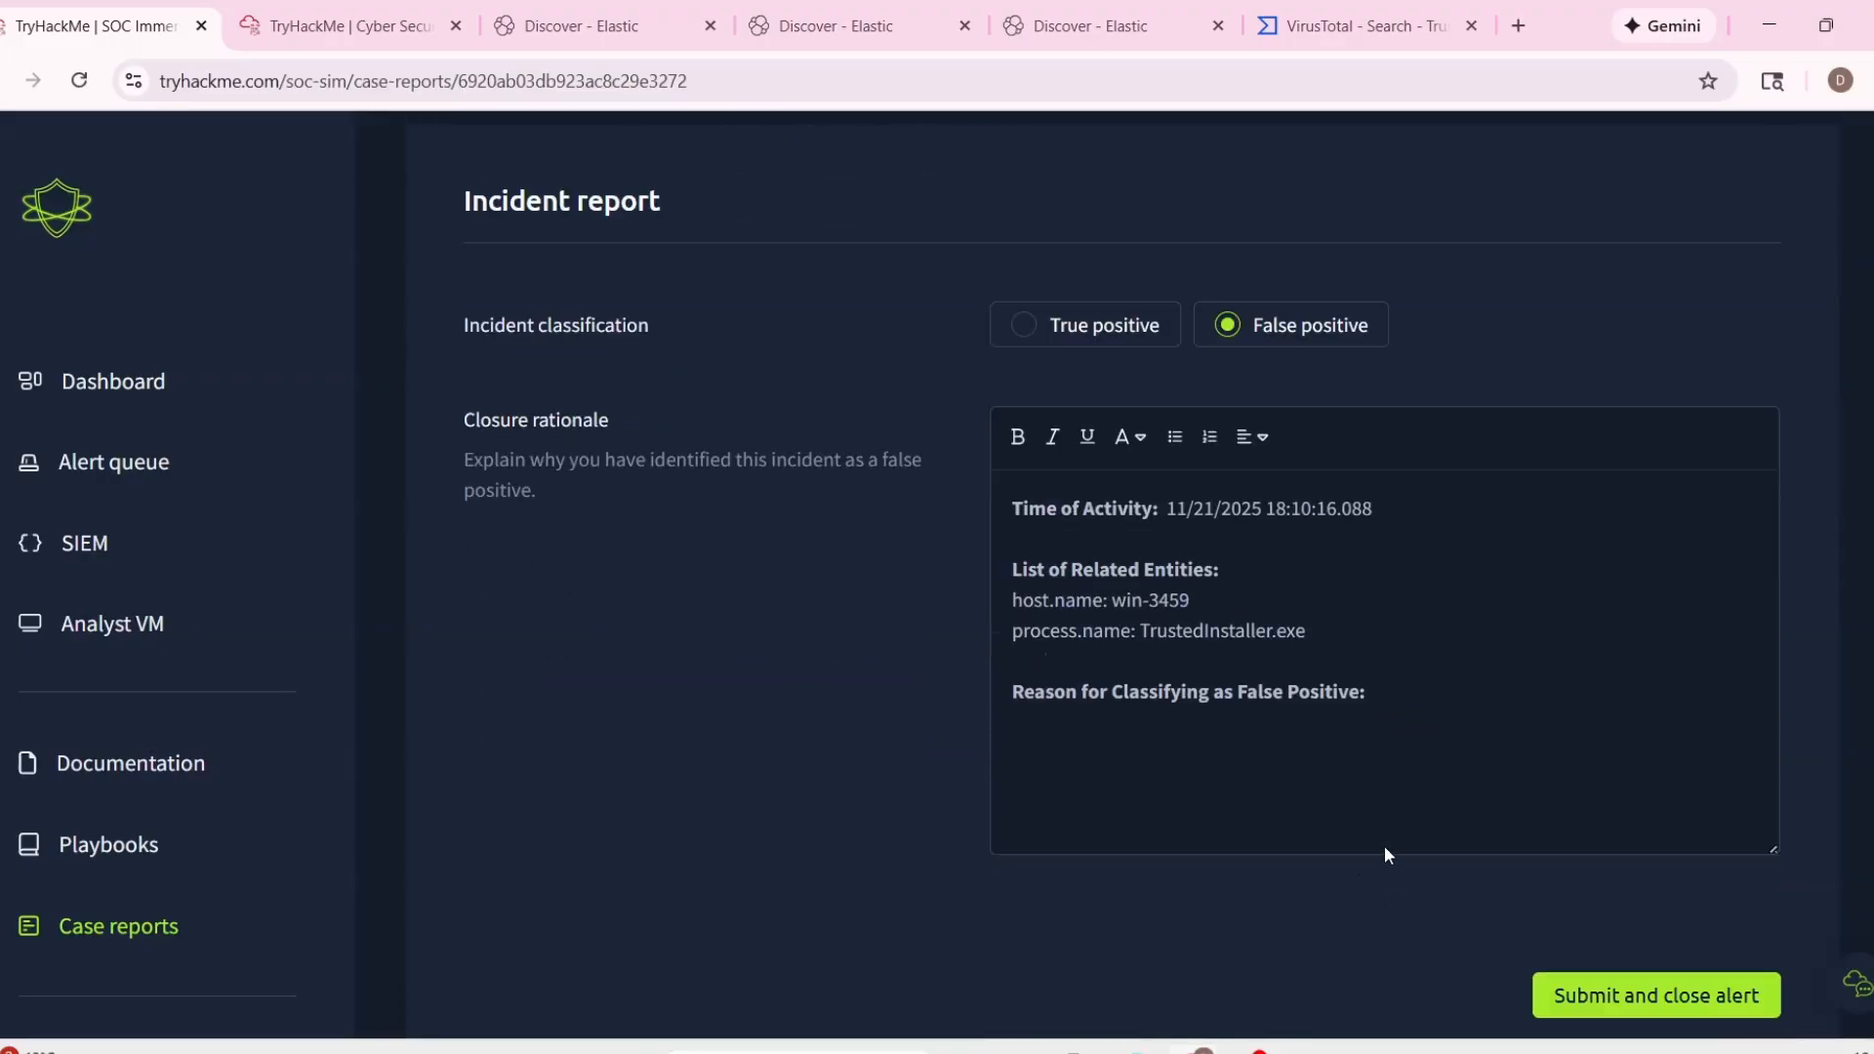
Enter "Nothing malicious, normal process creation." as the false positive reason, and submit the report to close alert 1001.
{"action": "type", "text": "Nothing malicious, normal proce"}
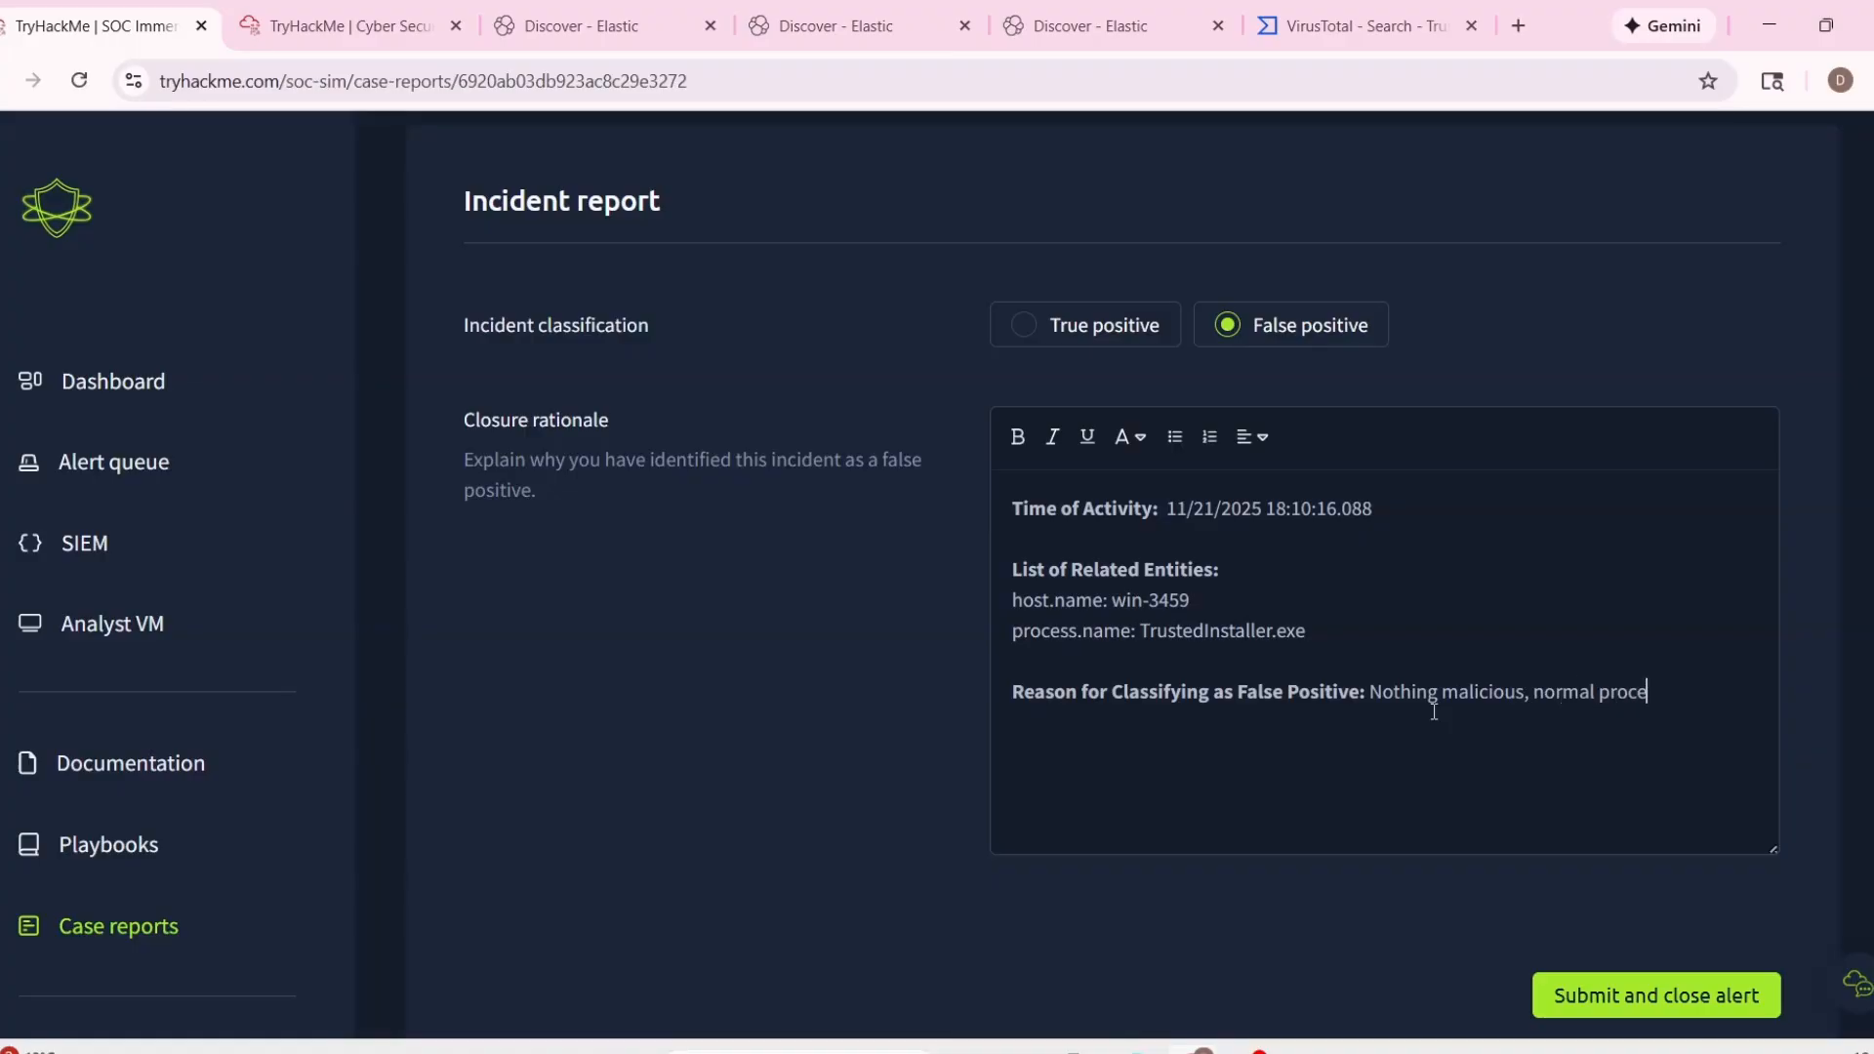
{"action": "type", "text": "ss creation."}
{"action": "scroll", "coordinate": [1435, 712], "scroll_direction": "down", "scroll_amount": 1}
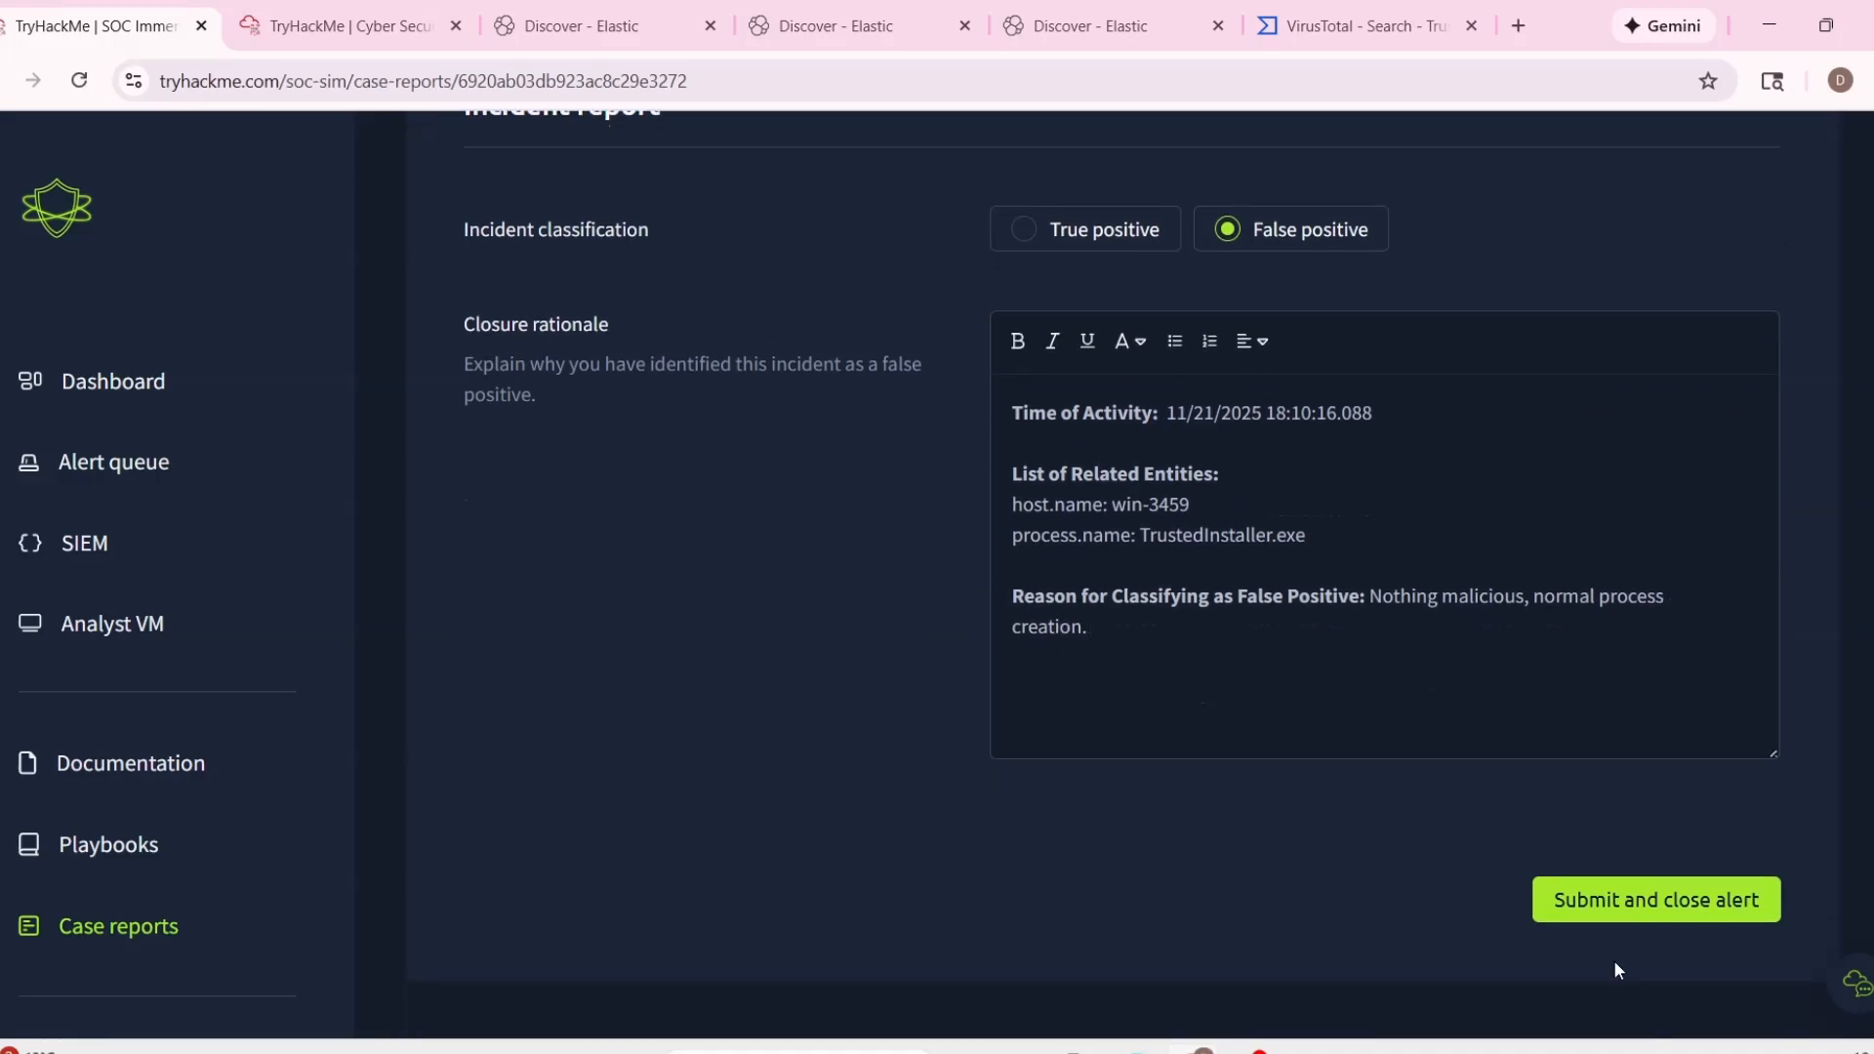
{"action": "left_click", "coordinate": [1669, 899]}
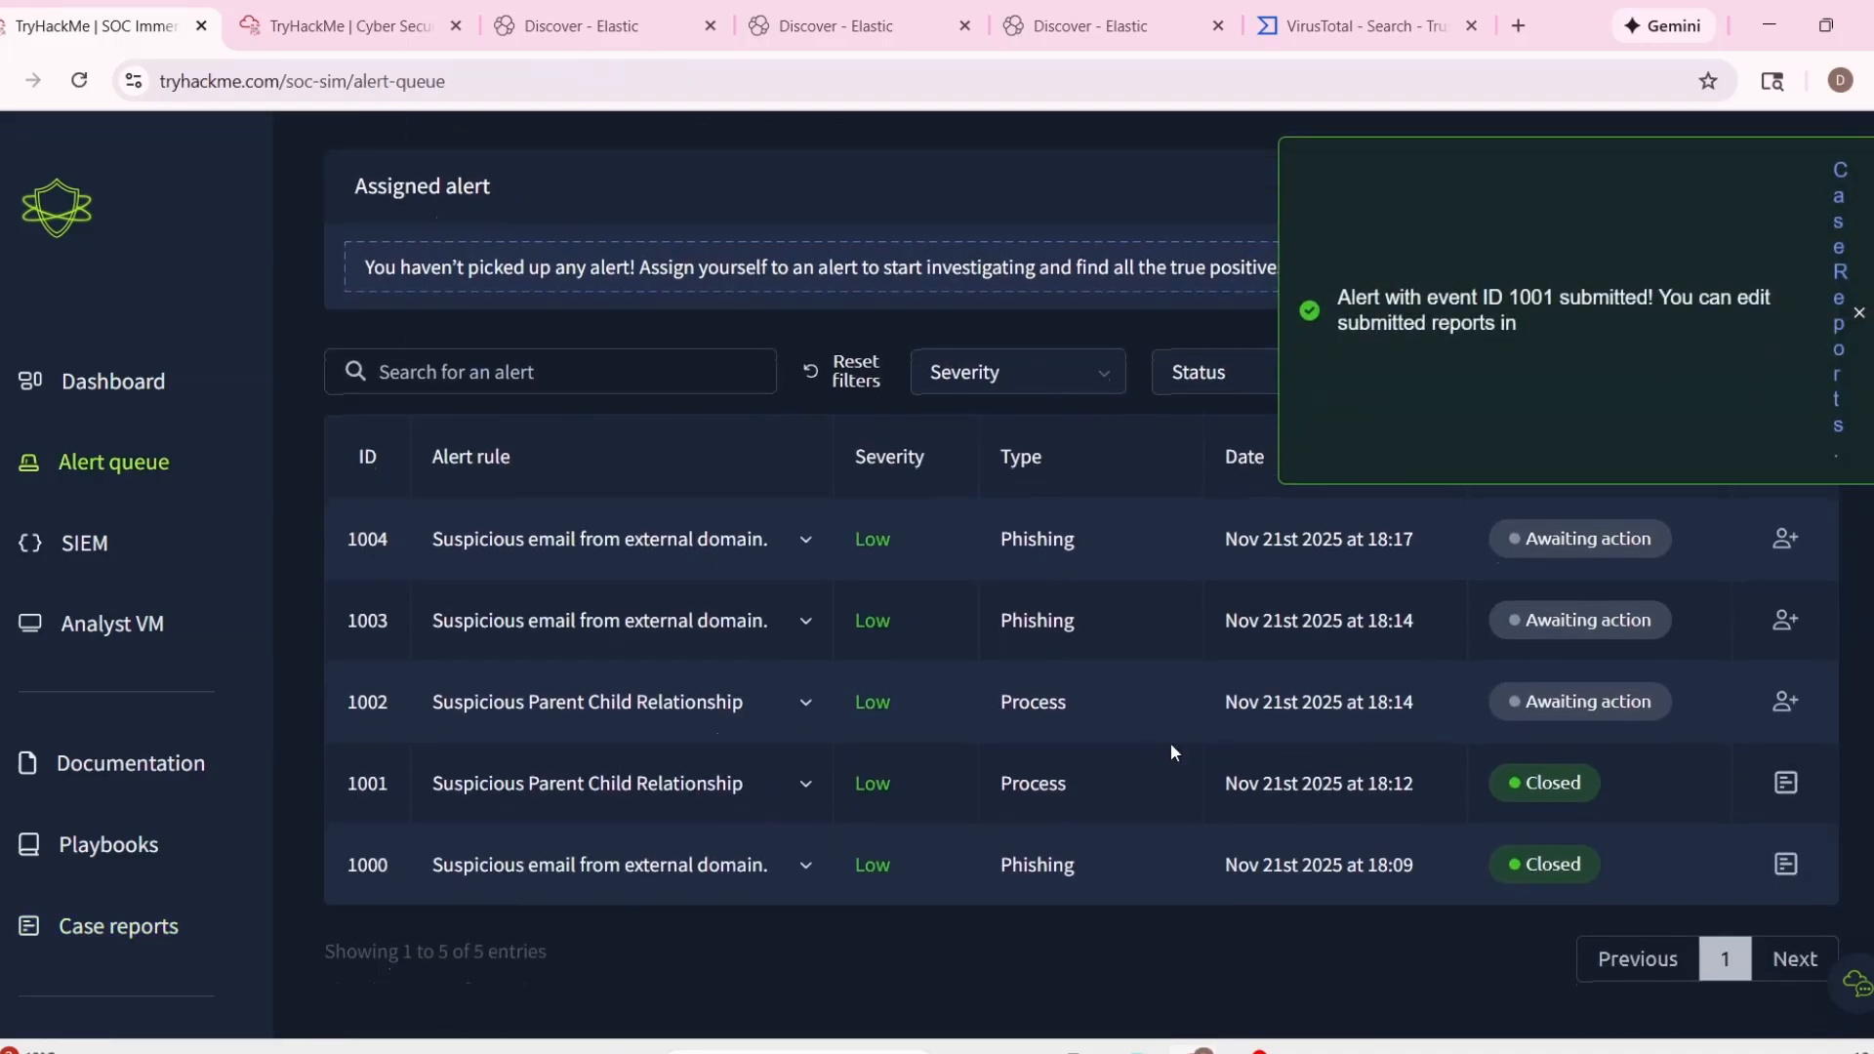
Expand alert 1002 in the queue, review its command line, and select the process name taskhostw.exe.
{"action": "left_click", "coordinate": [807, 702]}
{"action": "scroll", "coordinate": [855, 697], "scroll_direction": "down", "scroll_amount": 2}
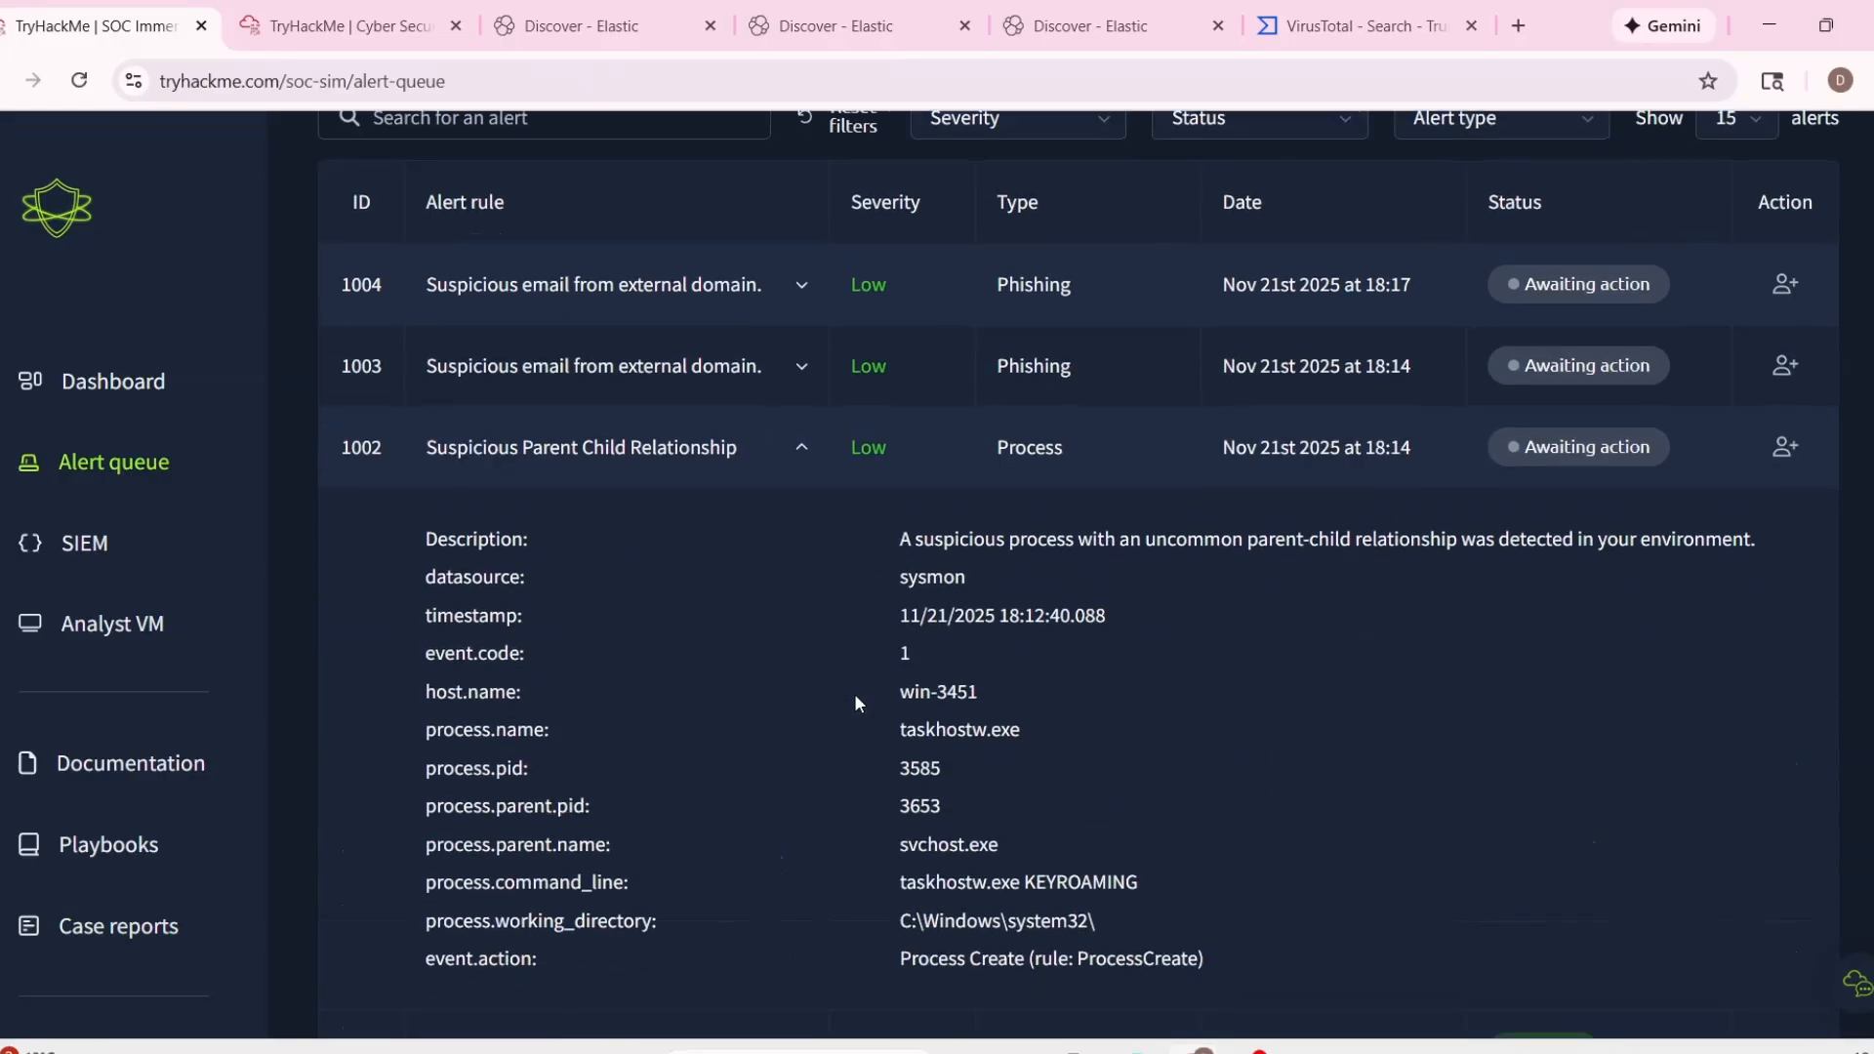
{"action": "scroll", "coordinate": [847, 683], "scroll_direction": "down", "scroll_amount": 1}
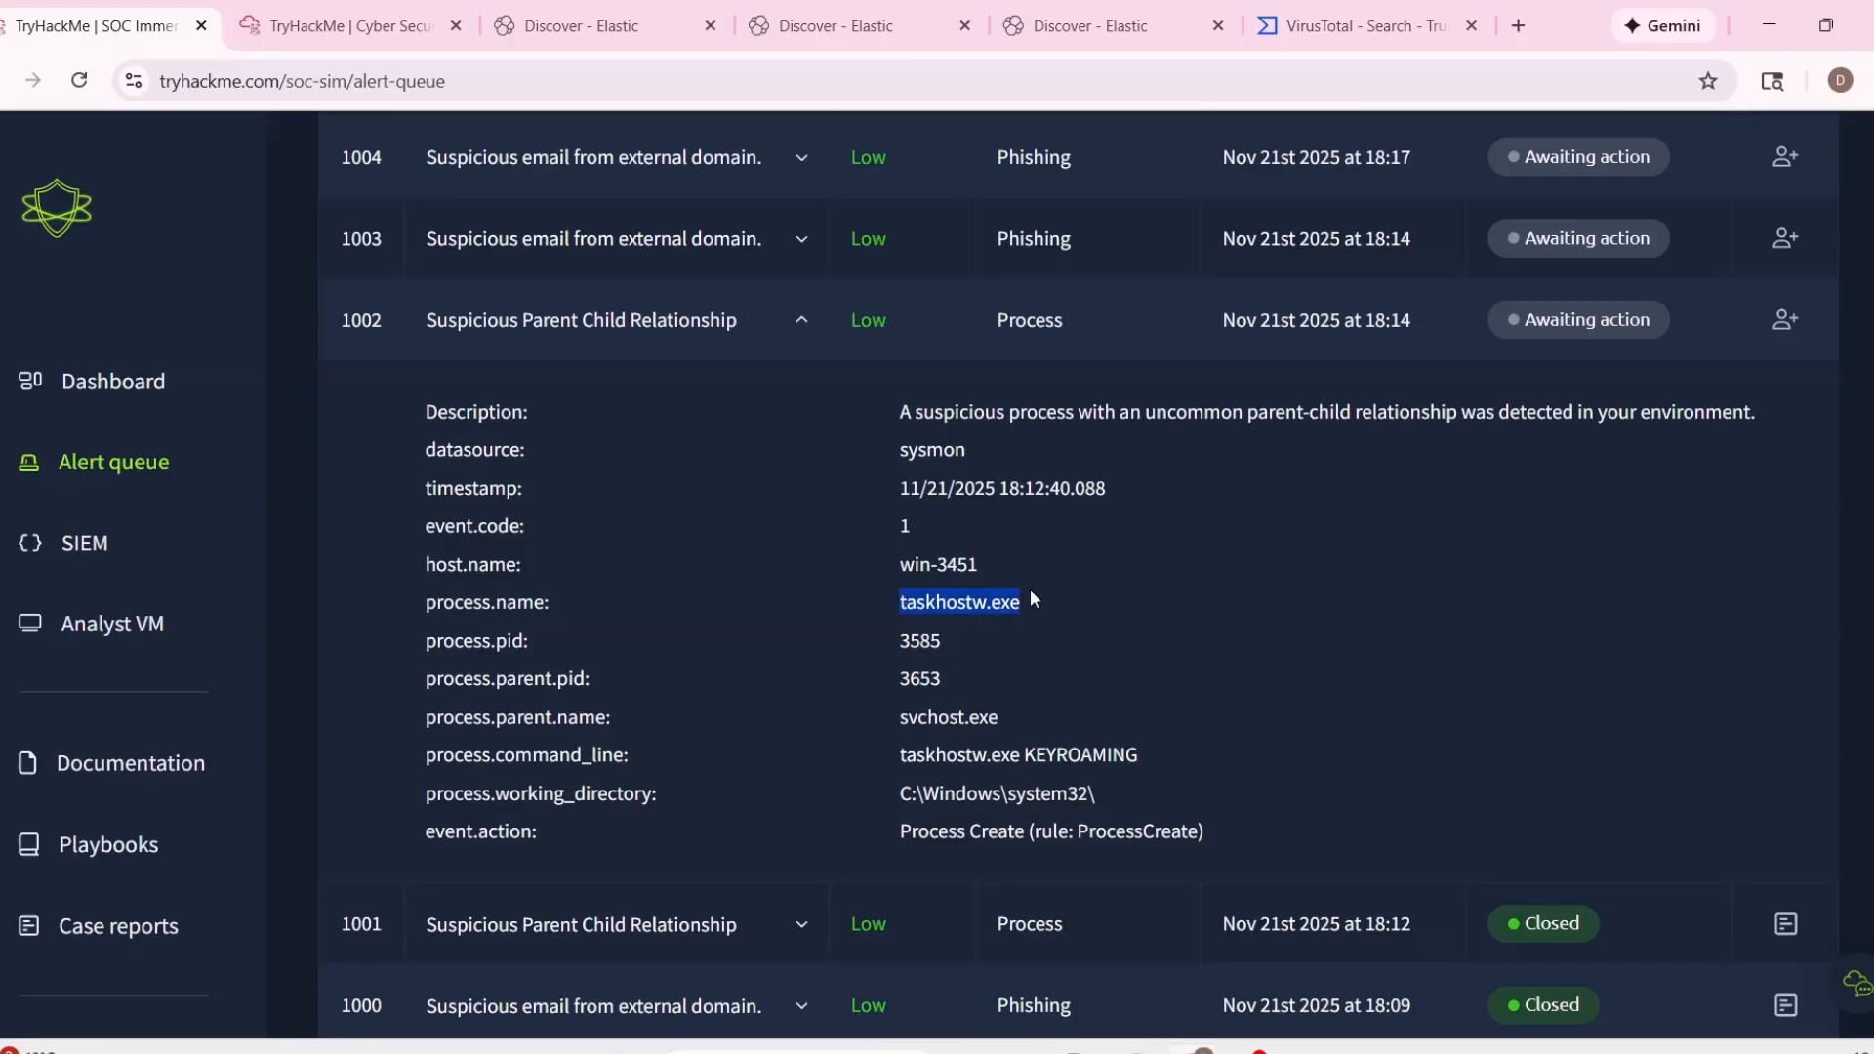
{"action": "left_click_drag", "start_coordinate": [893, 758], "coordinate": [1152, 747]}
{"action": "left_click_drag", "start_coordinate": [900, 601], "coordinate": [1093, 596]}
{"action": "key", "text": "ctrl+c"}
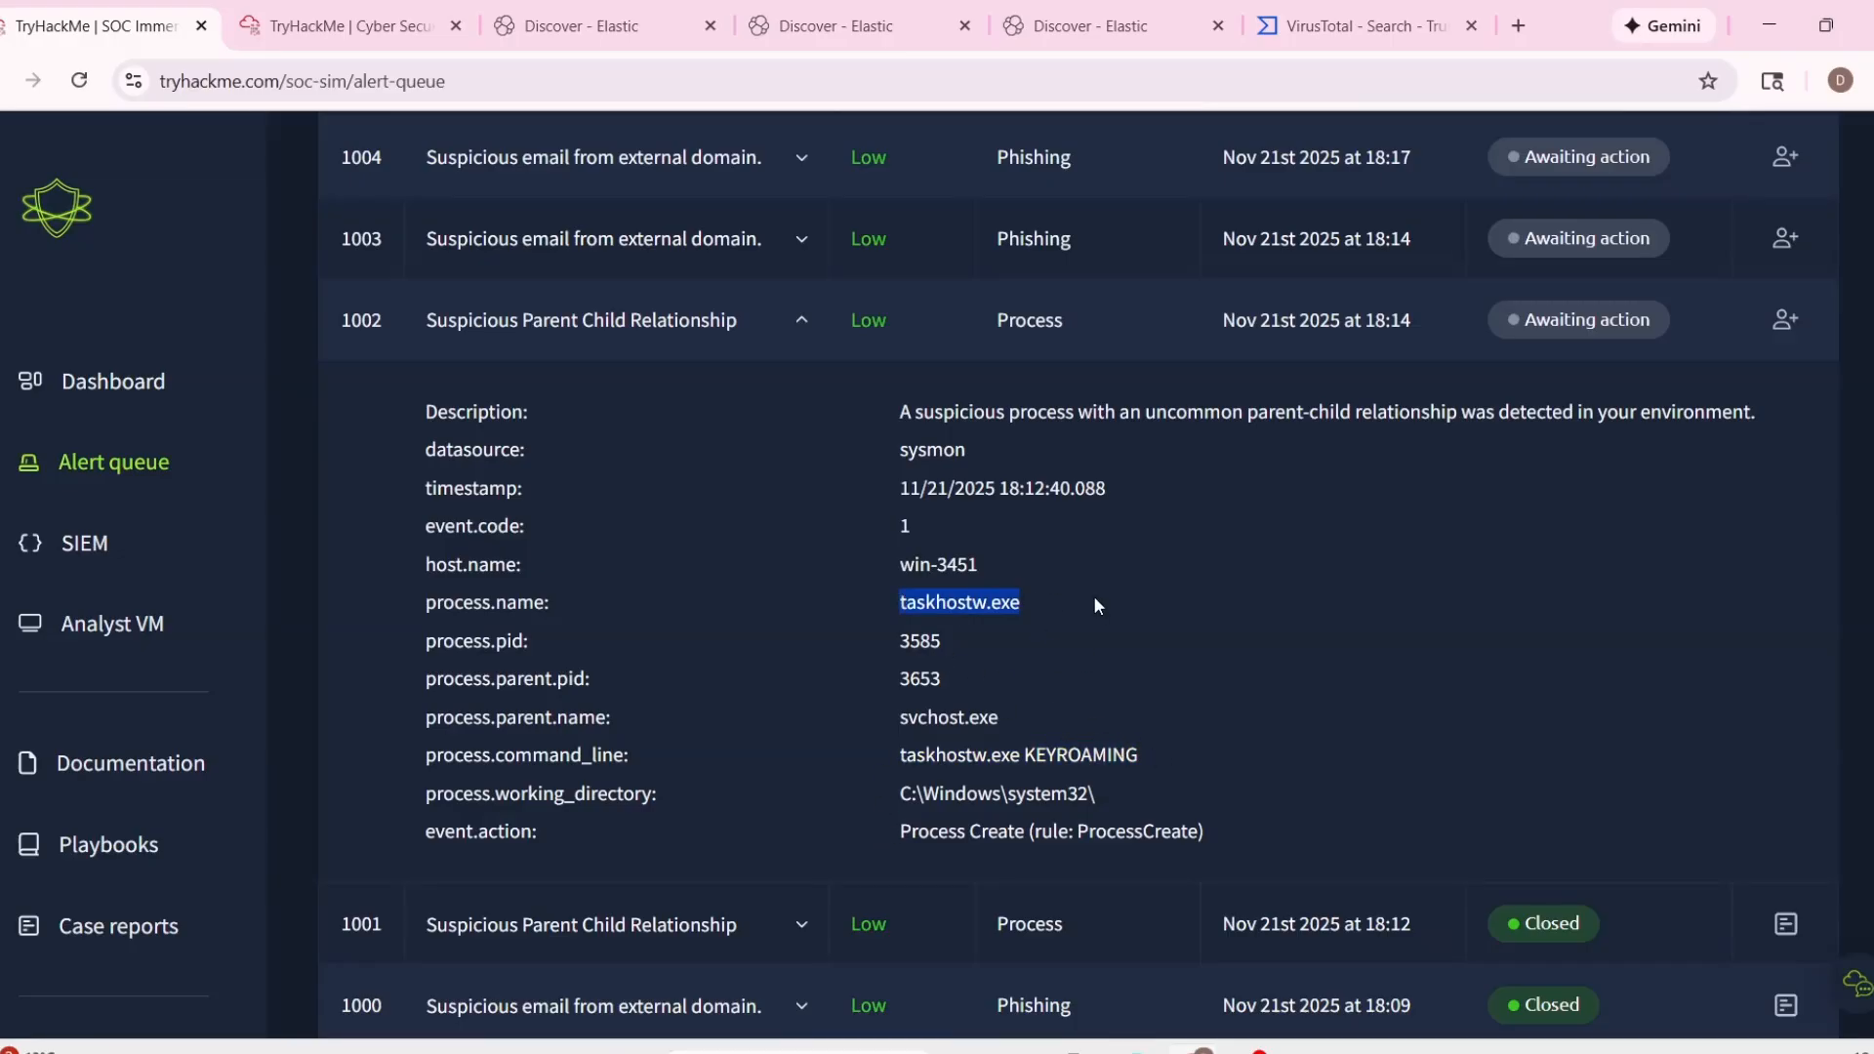
Query the SIEM logs for process.name "taskhostw.exe".
{"action": "left_click", "coordinate": [535, 12]}
{"action": "left_click_drag", "start_coordinate": [701, 272], "coordinate": [533, 271]}
{"action": "key", "text": "ctrl+v"}
{"action": "key", "text": "Return"}
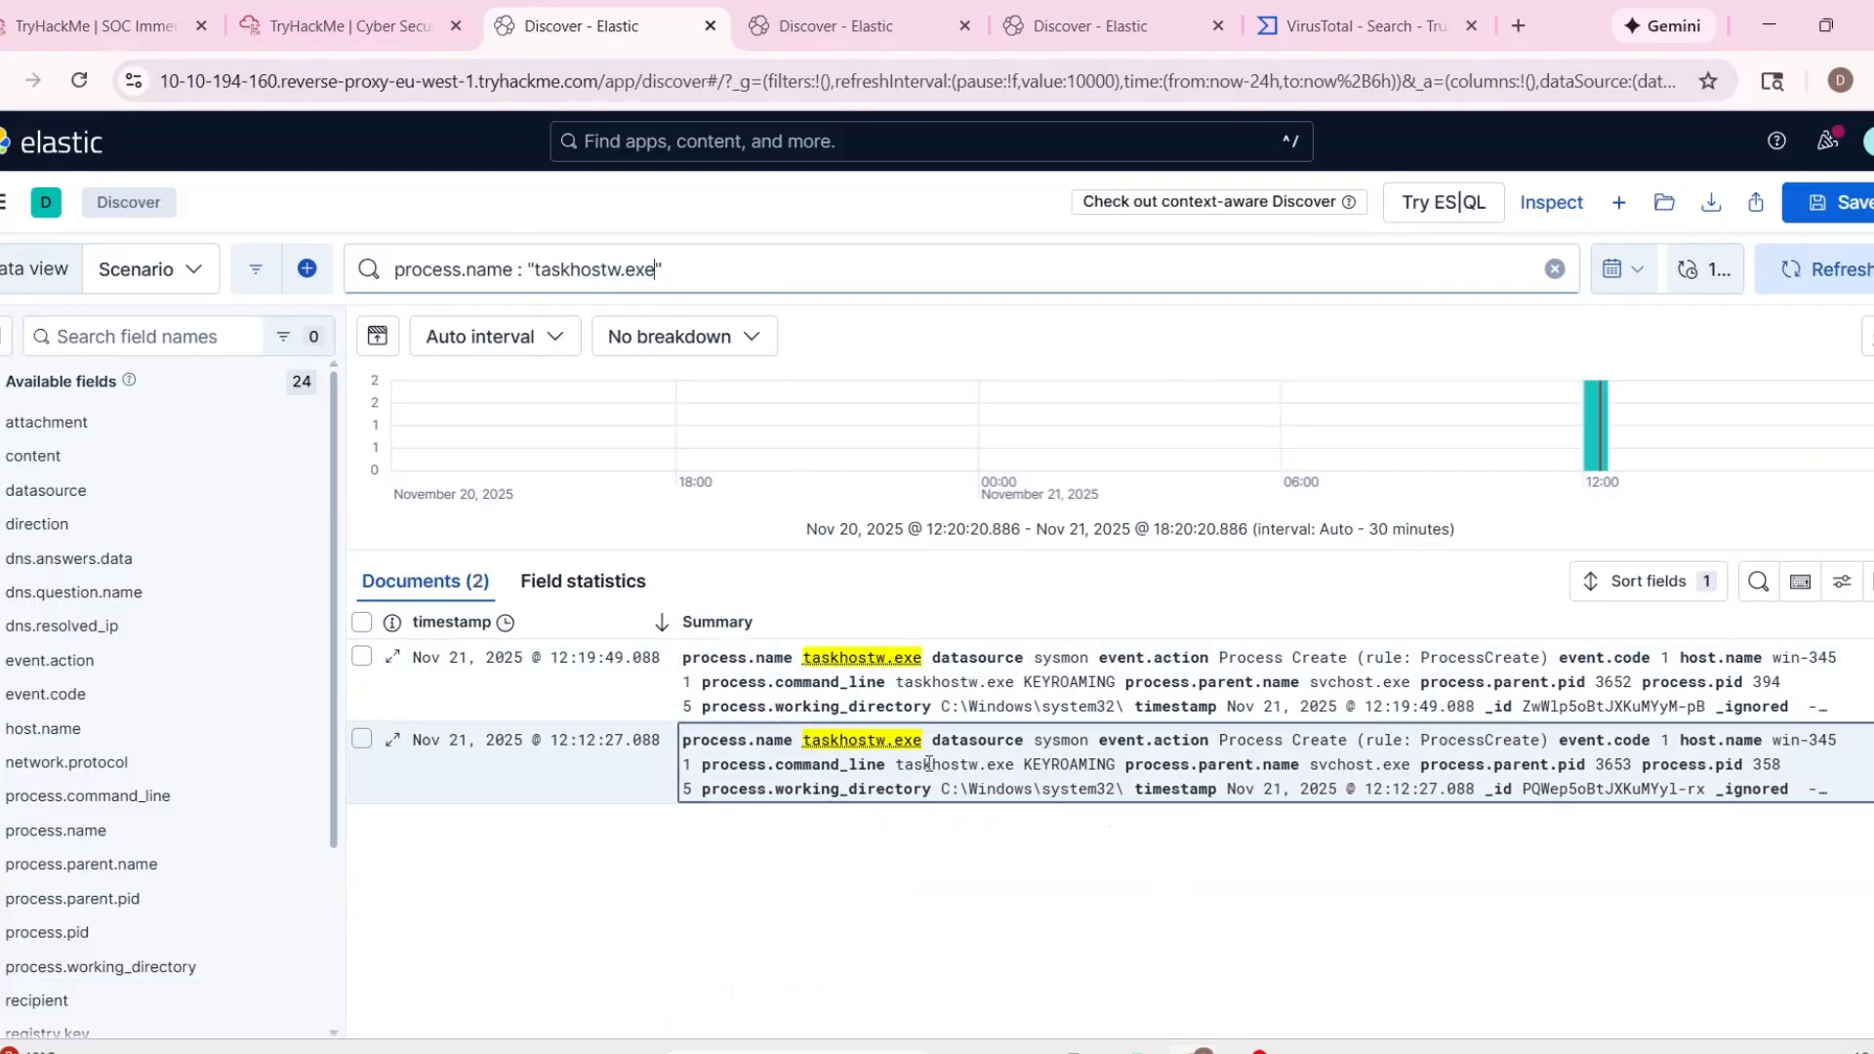
{"action": "left_click", "coordinate": [351, 25]}
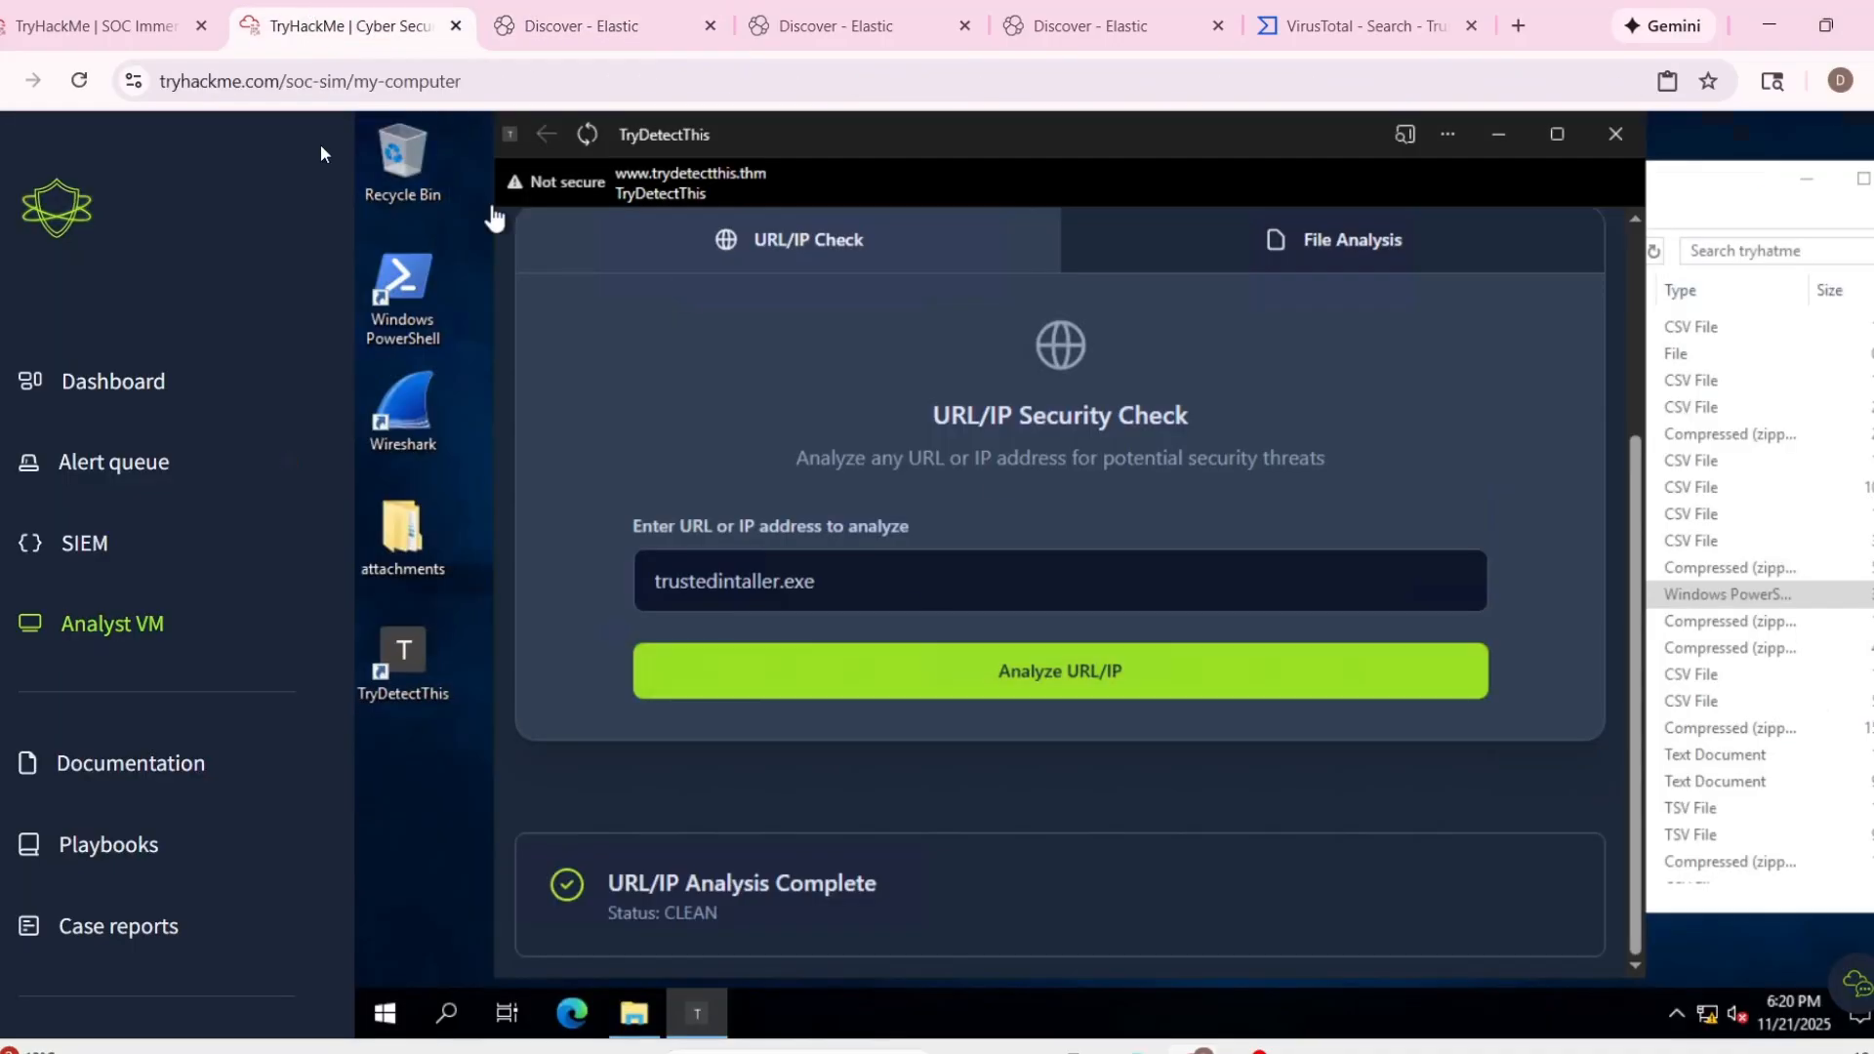
Take host name win-3451 from alert 1002 and look up its assigned employee in the documentation's company information.
{"action": "left_click", "coordinate": [96, 39]}
{"action": "left_click_drag", "start_coordinate": [896, 565], "coordinate": [980, 567]}
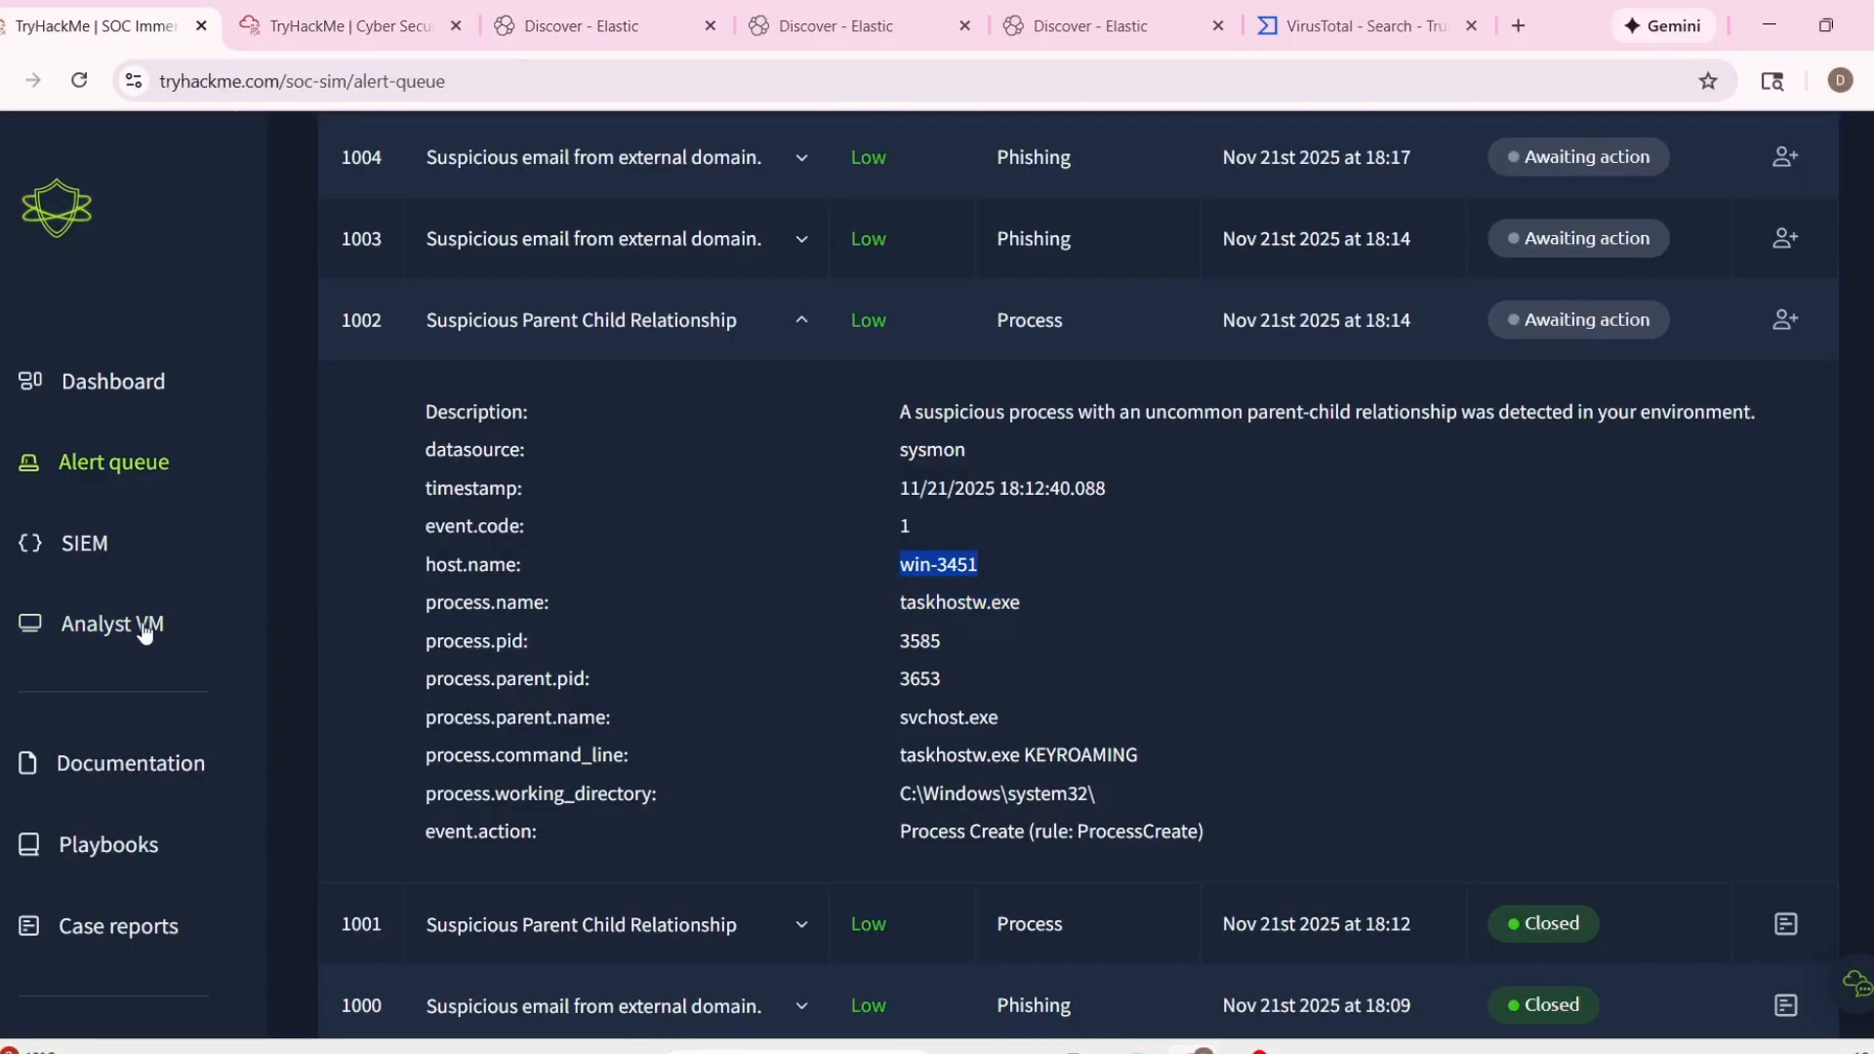
{"action": "left_click", "coordinate": [132, 771]}
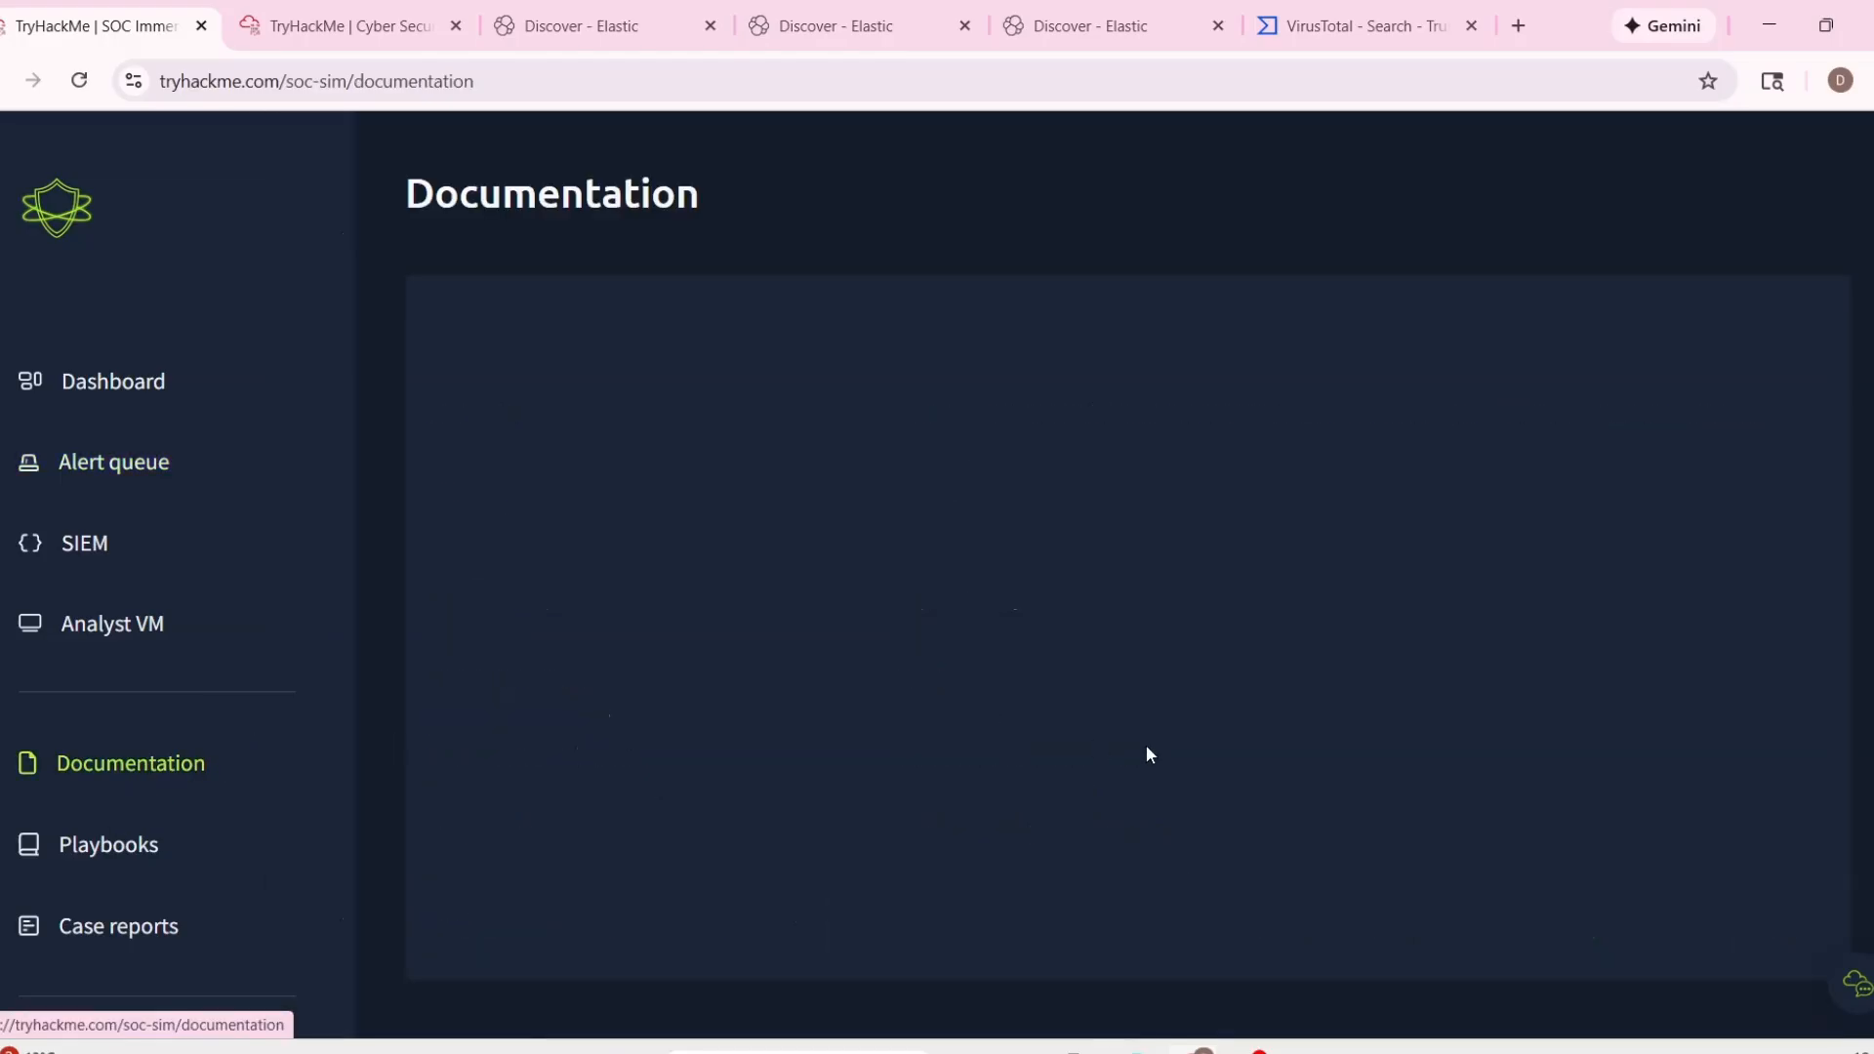
{"action": "left_click", "coordinate": [1062, 379]}
{"action": "left_click", "coordinate": [1193, 381]}
{"action": "scroll", "coordinate": [1235, 775], "scroll_direction": "down", "scroll_amount": 4}
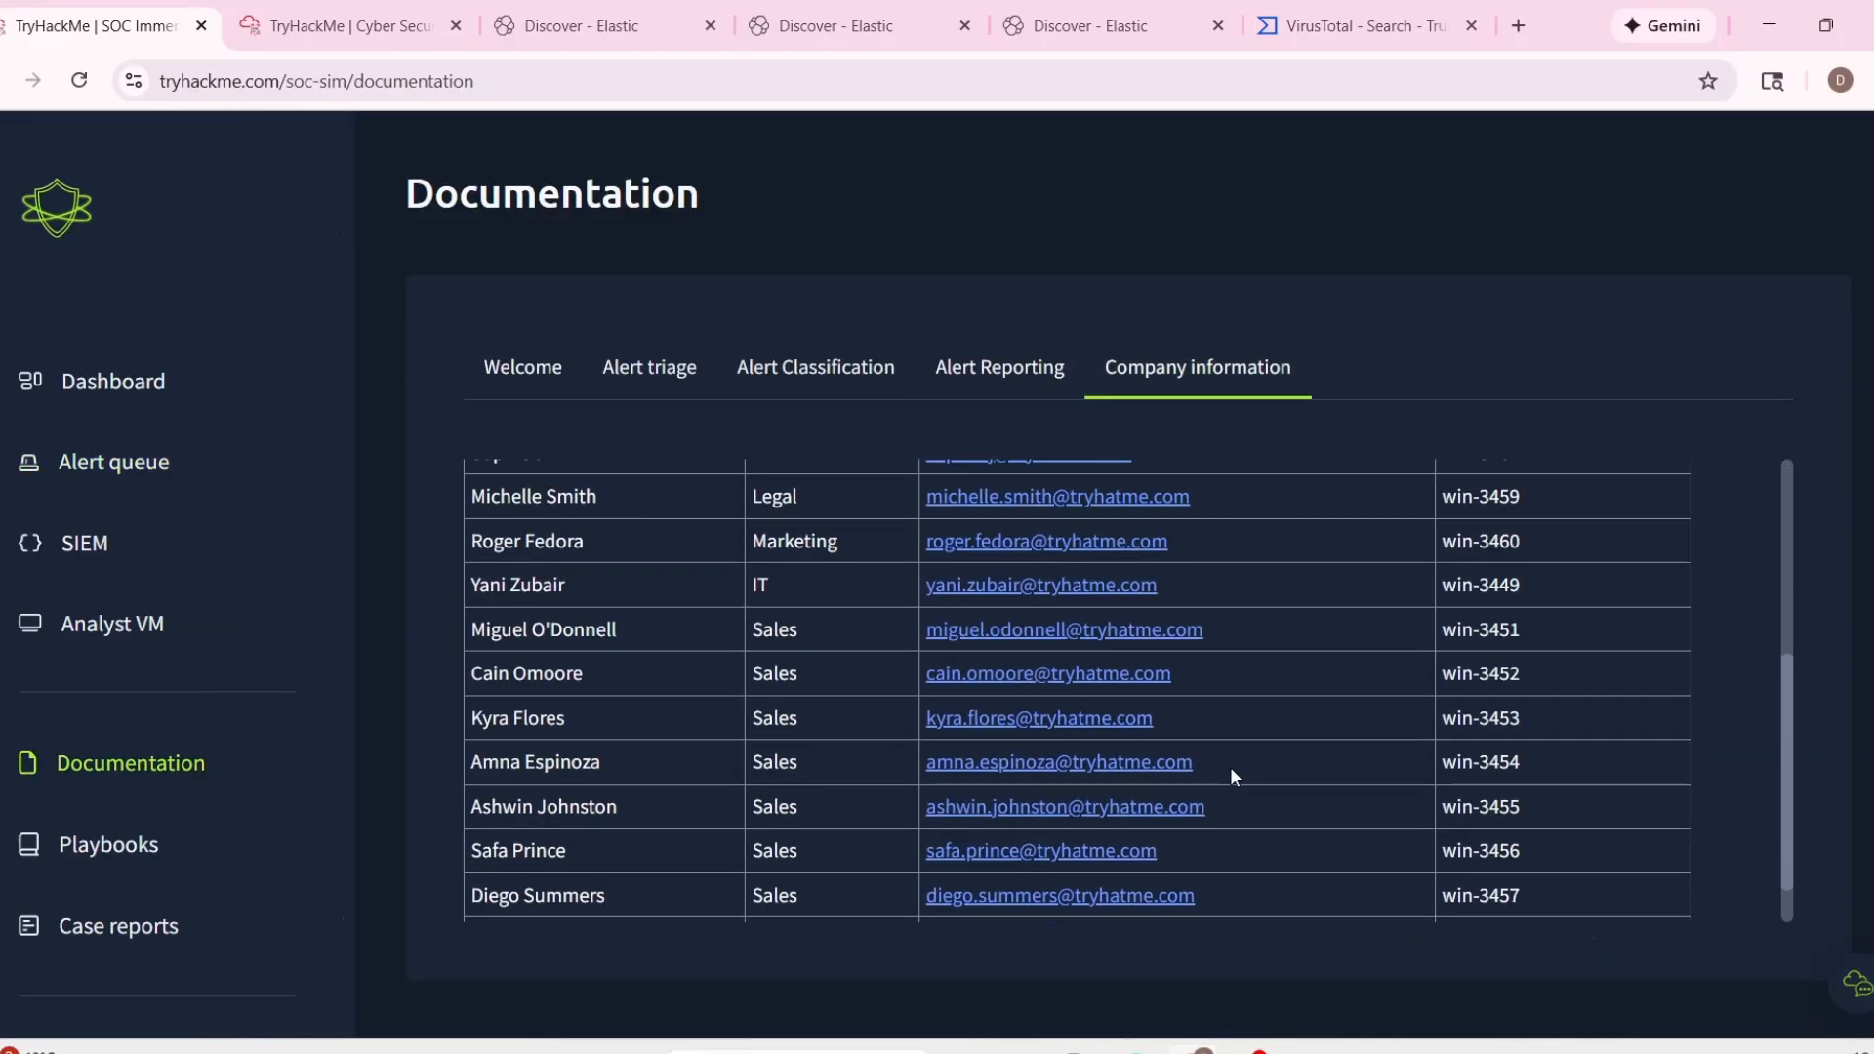
{"action": "double_click", "coordinate": [1539, 629]}
{"action": "double_click", "coordinate": [656, 636]}
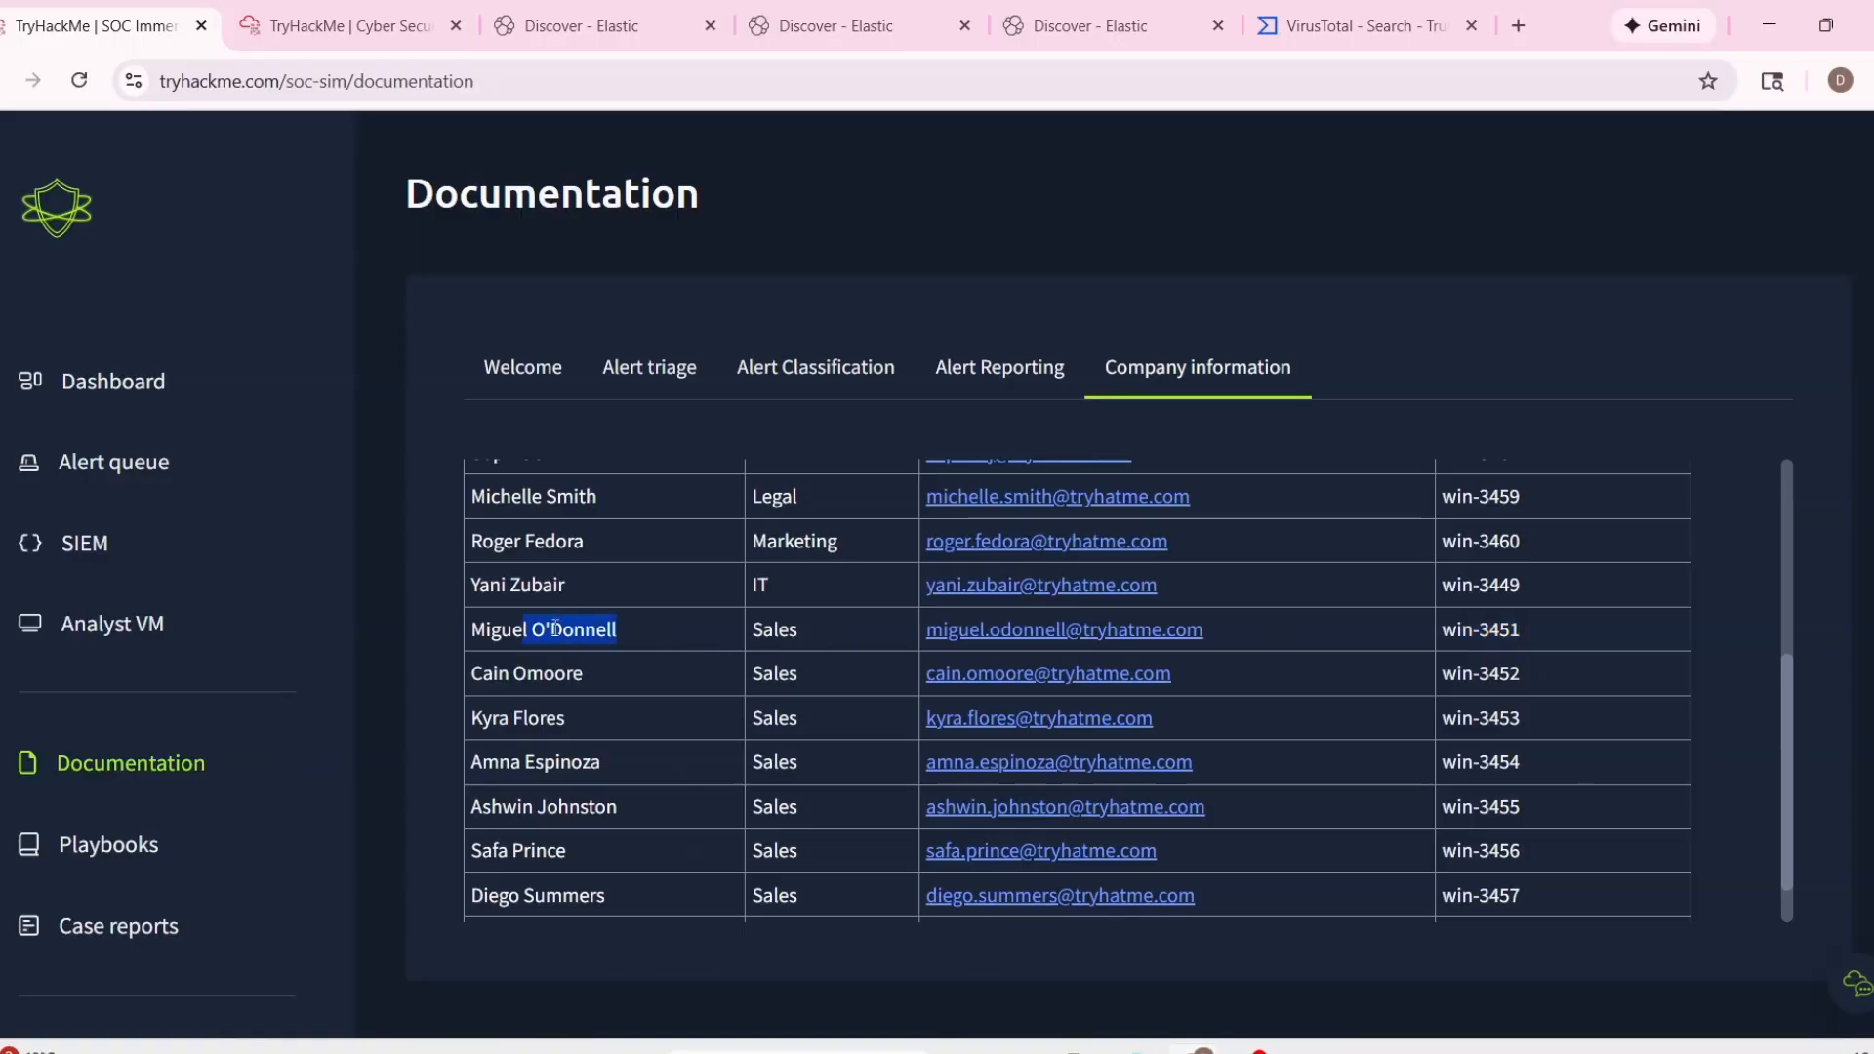
{"action": "scroll", "coordinate": [653, 683], "scroll_direction": "up", "scroll_amount": 3}
{"action": "left_click", "coordinate": [523, 367]}
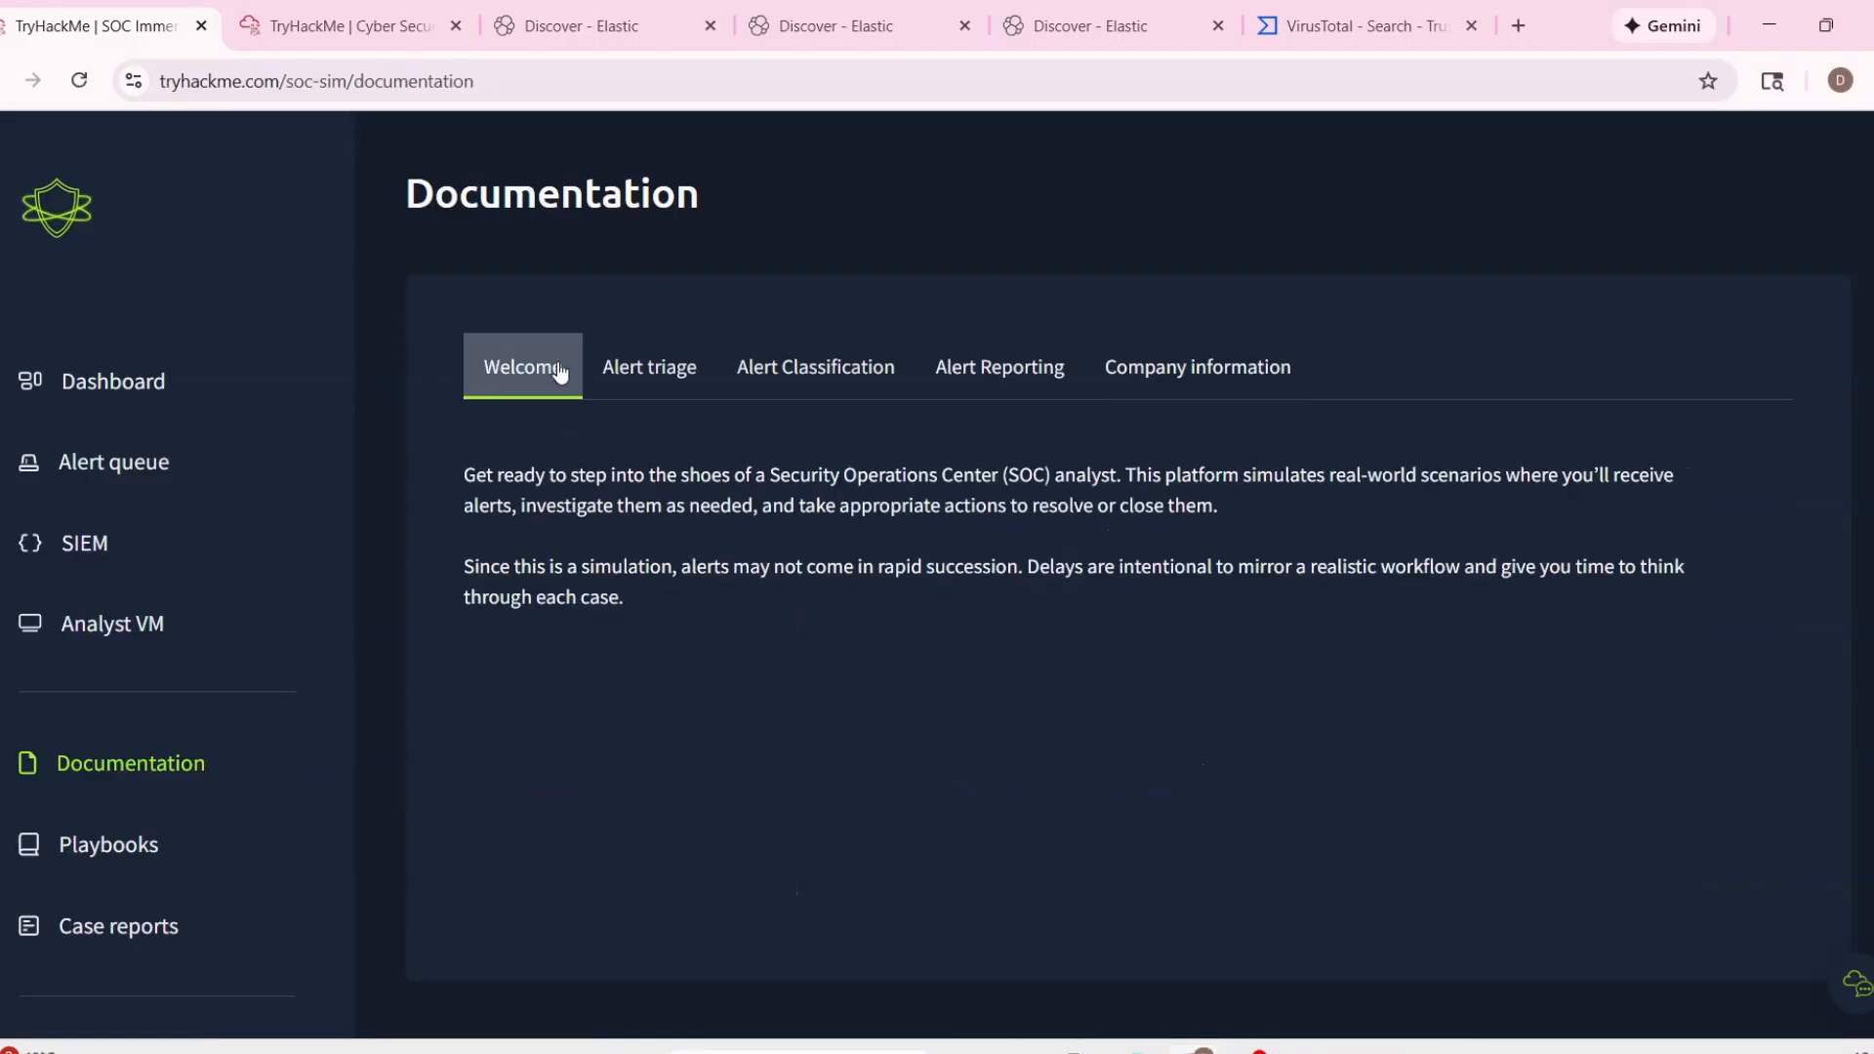
{"action": "left_click", "coordinate": [649, 367]}
Filter the SIEM logs to host.name "win-3451" and inspect the details of the 12:12:27.088 taskhostw.exe event.
{"action": "left_click", "coordinate": [771, 35]}
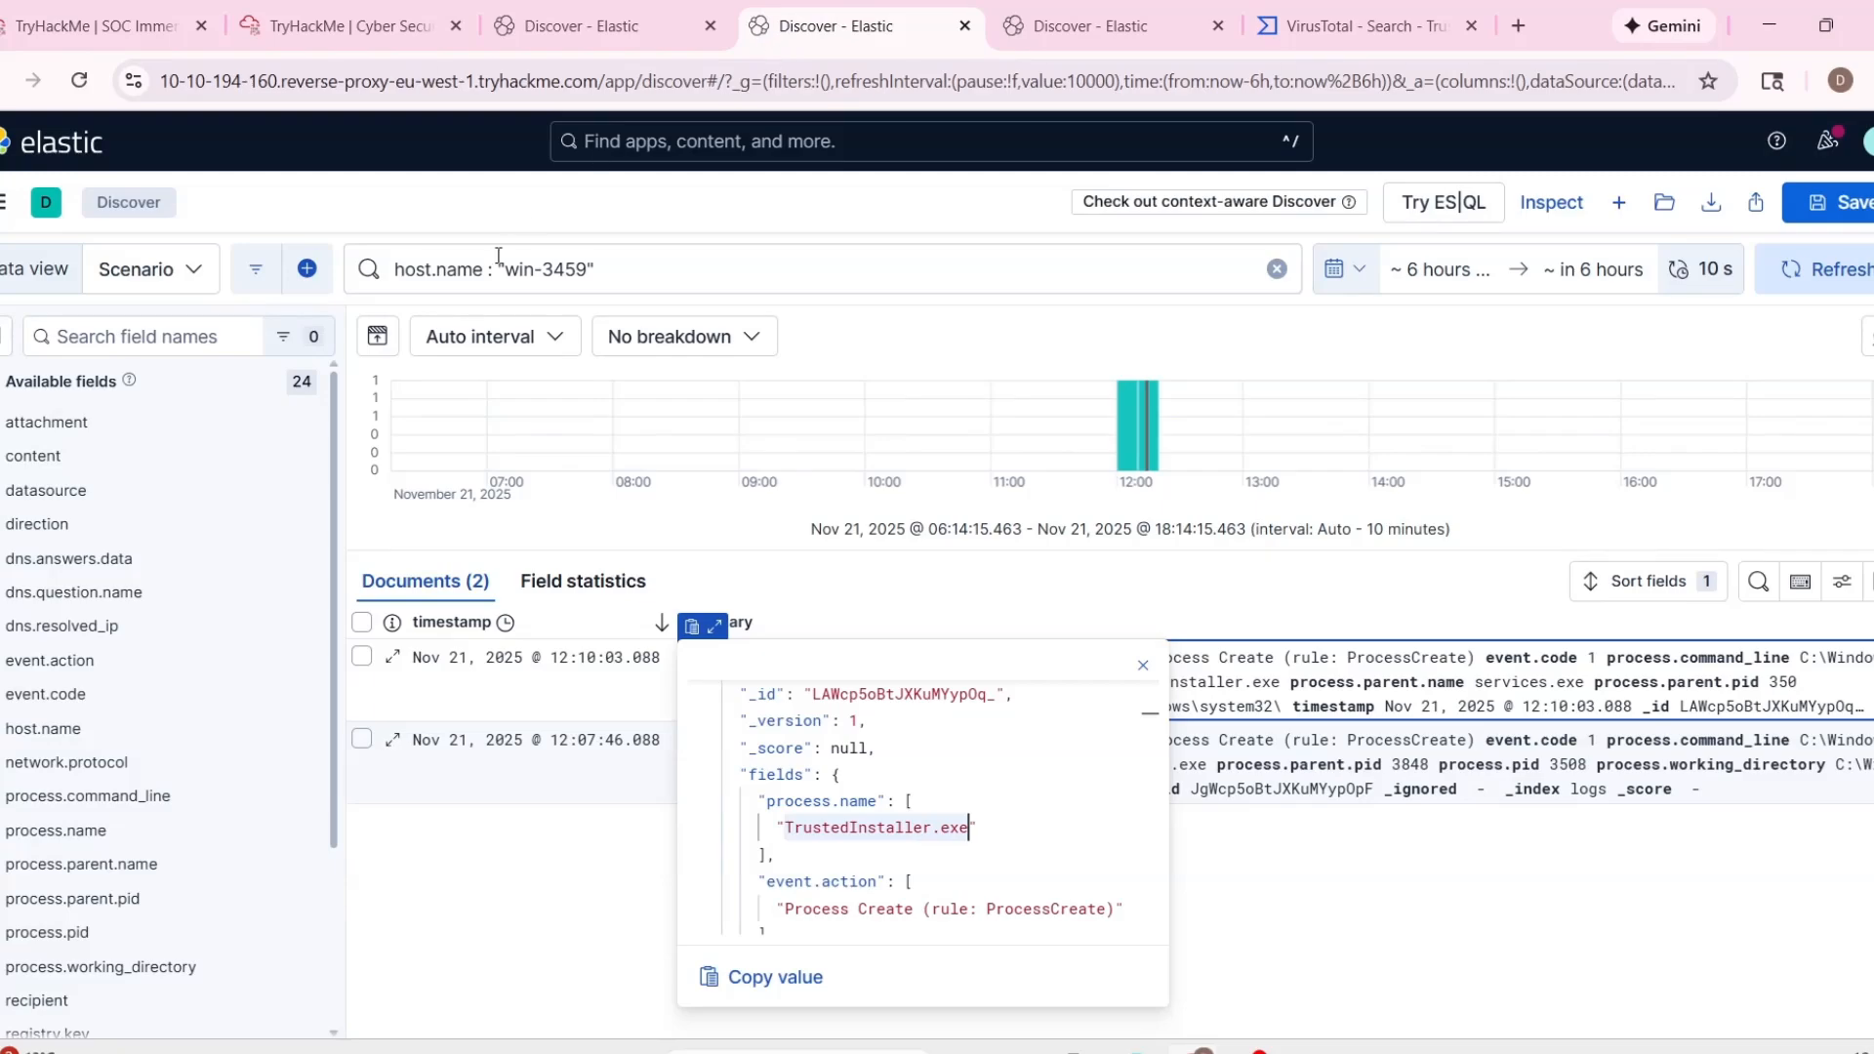
{"action": "left_click", "coordinate": [593, 268]}
{"action": "key", "text": "BackSpace"}
{"action": "type", "text": "1"}
{"action": "key", "text": "Return"}
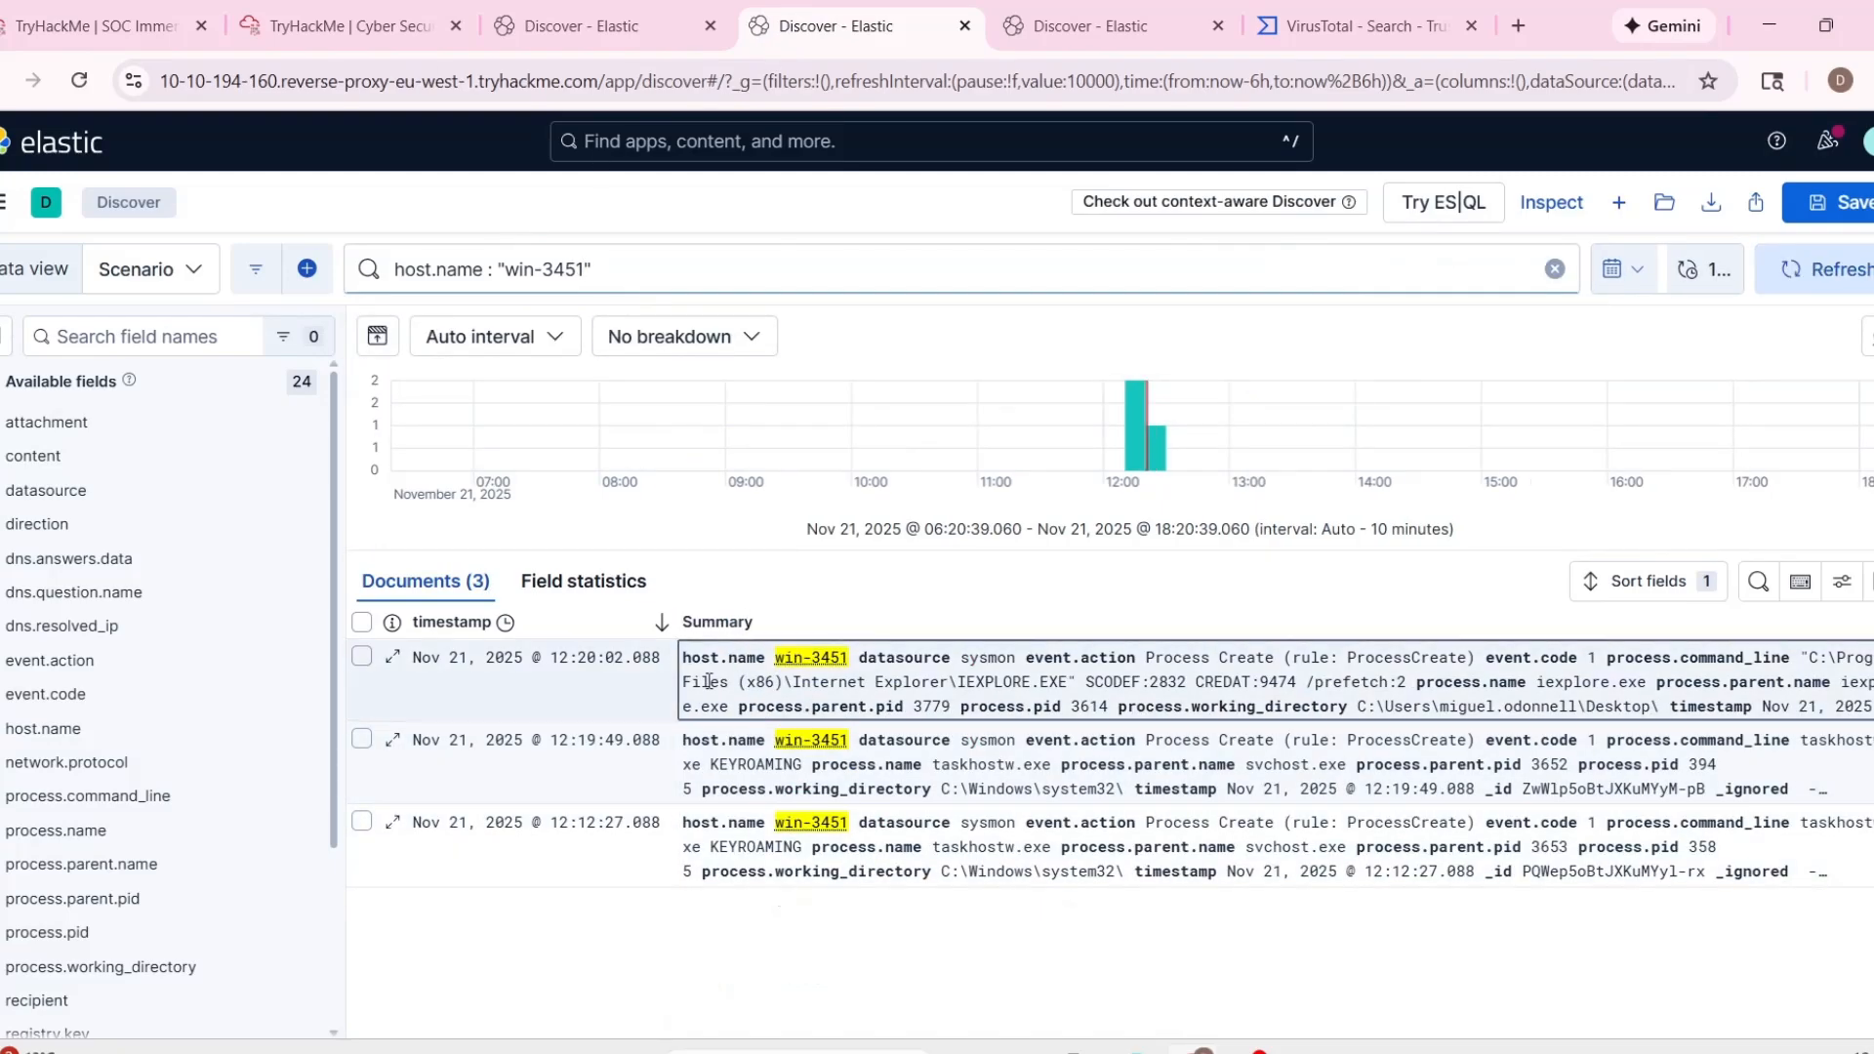
{"action": "left_click", "coordinate": [713, 794]}
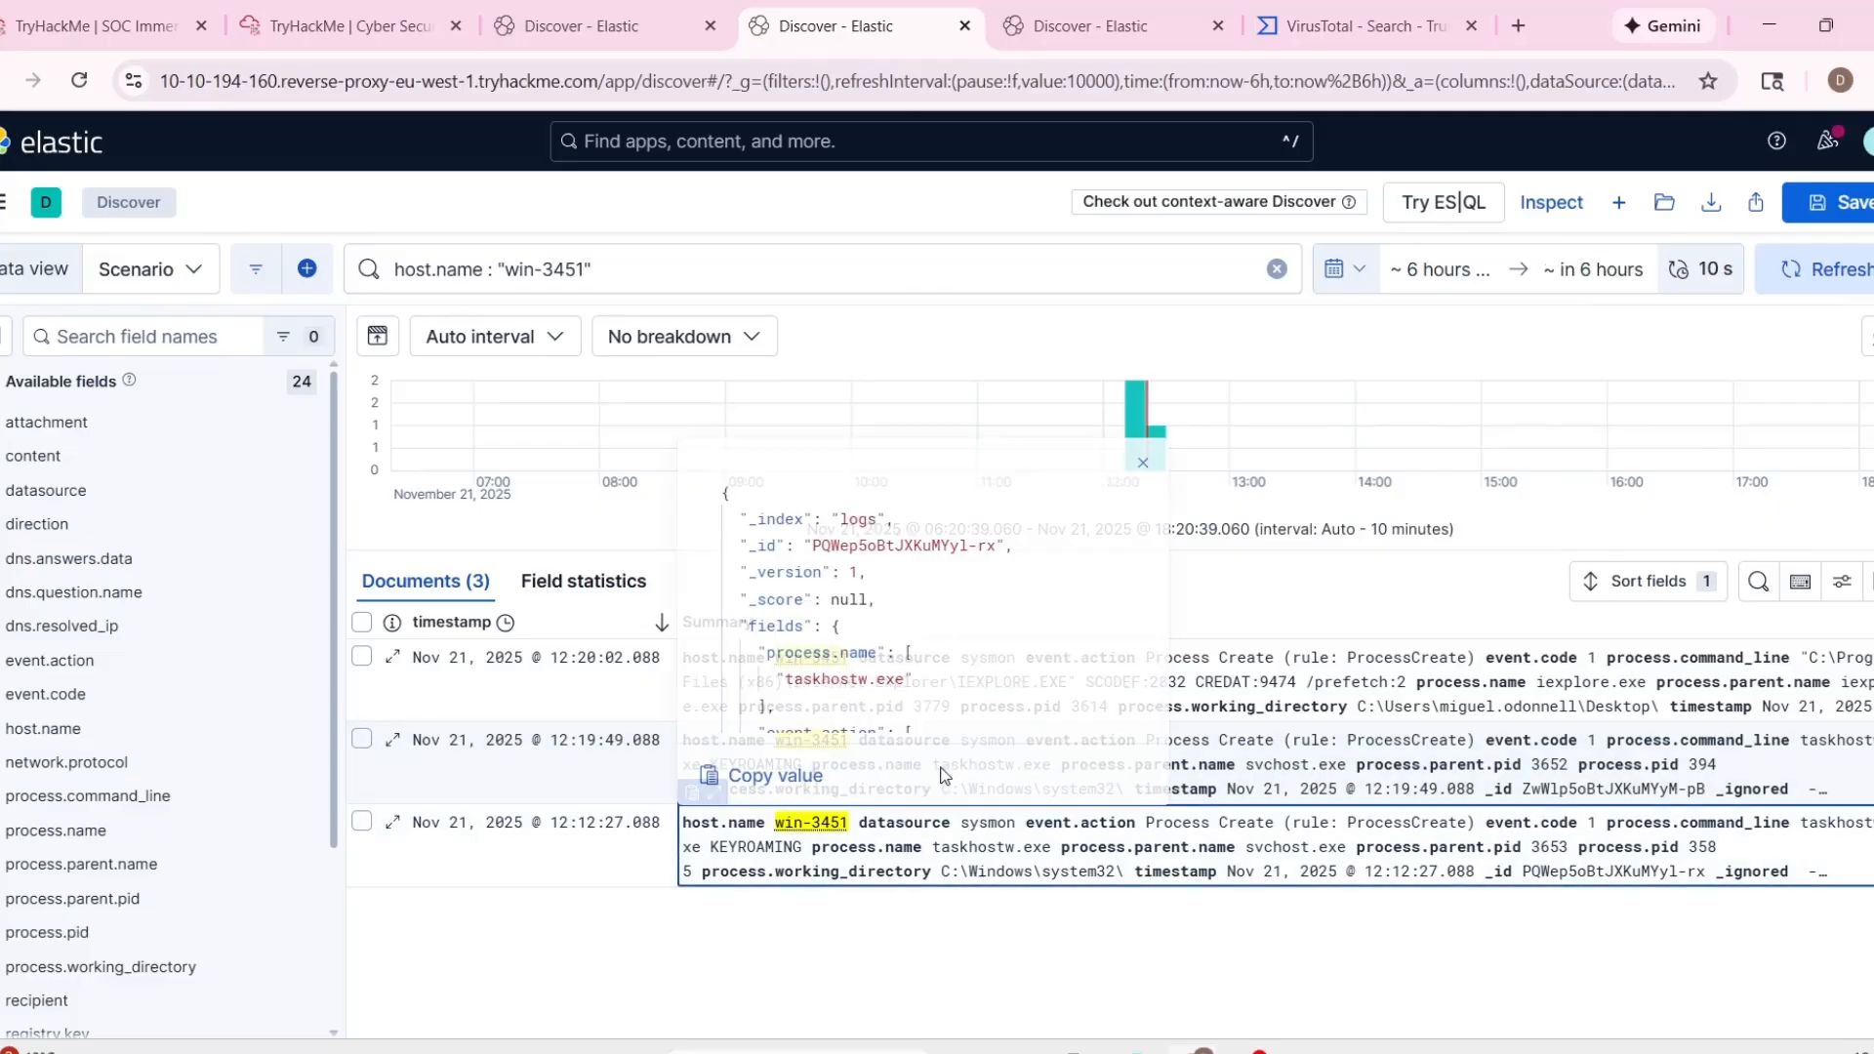
{"action": "scroll", "coordinate": [991, 628], "scroll_direction": "down", "scroll_amount": 2}
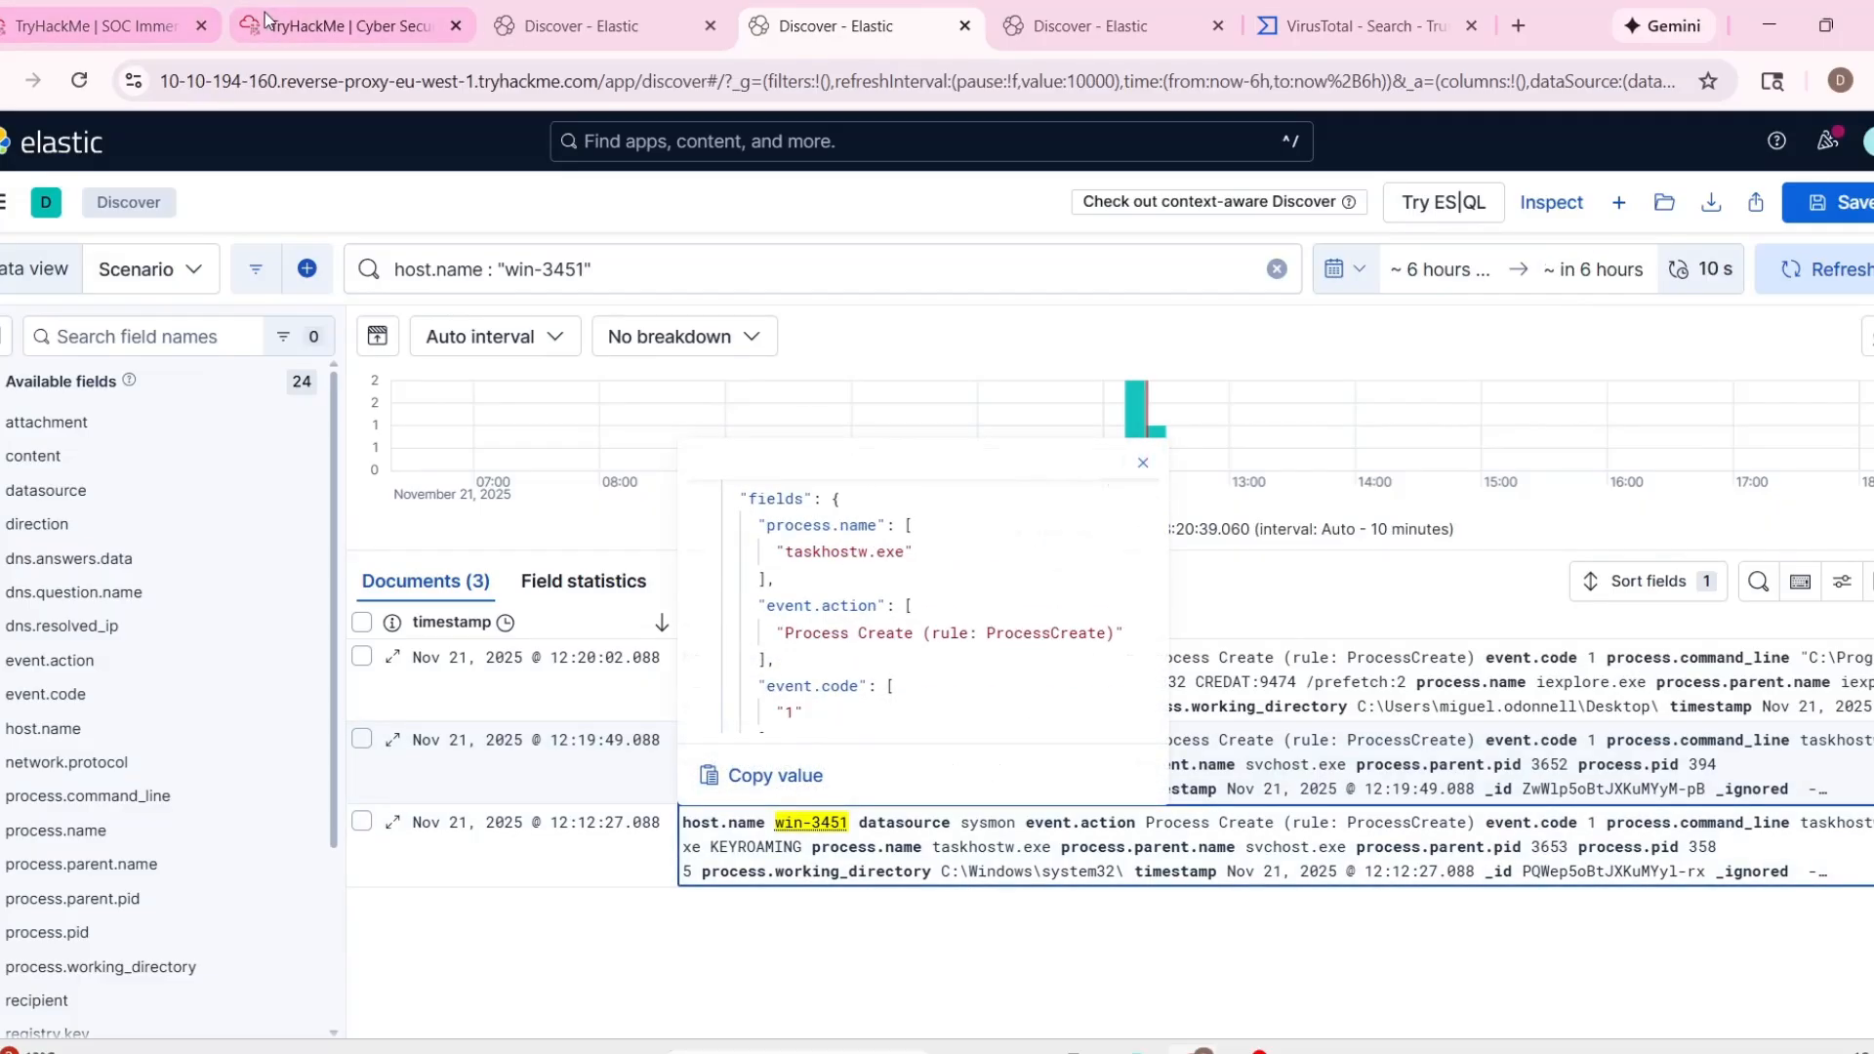
Return to the alert queue, assign alert 1002 to yourself, and expand its details.
{"action": "left_click", "coordinate": [351, 28]}
{"action": "left_click", "coordinate": [103, 39]}
{"action": "scroll", "coordinate": [807, 741], "scroll_direction": "down", "scroll_amount": 3}
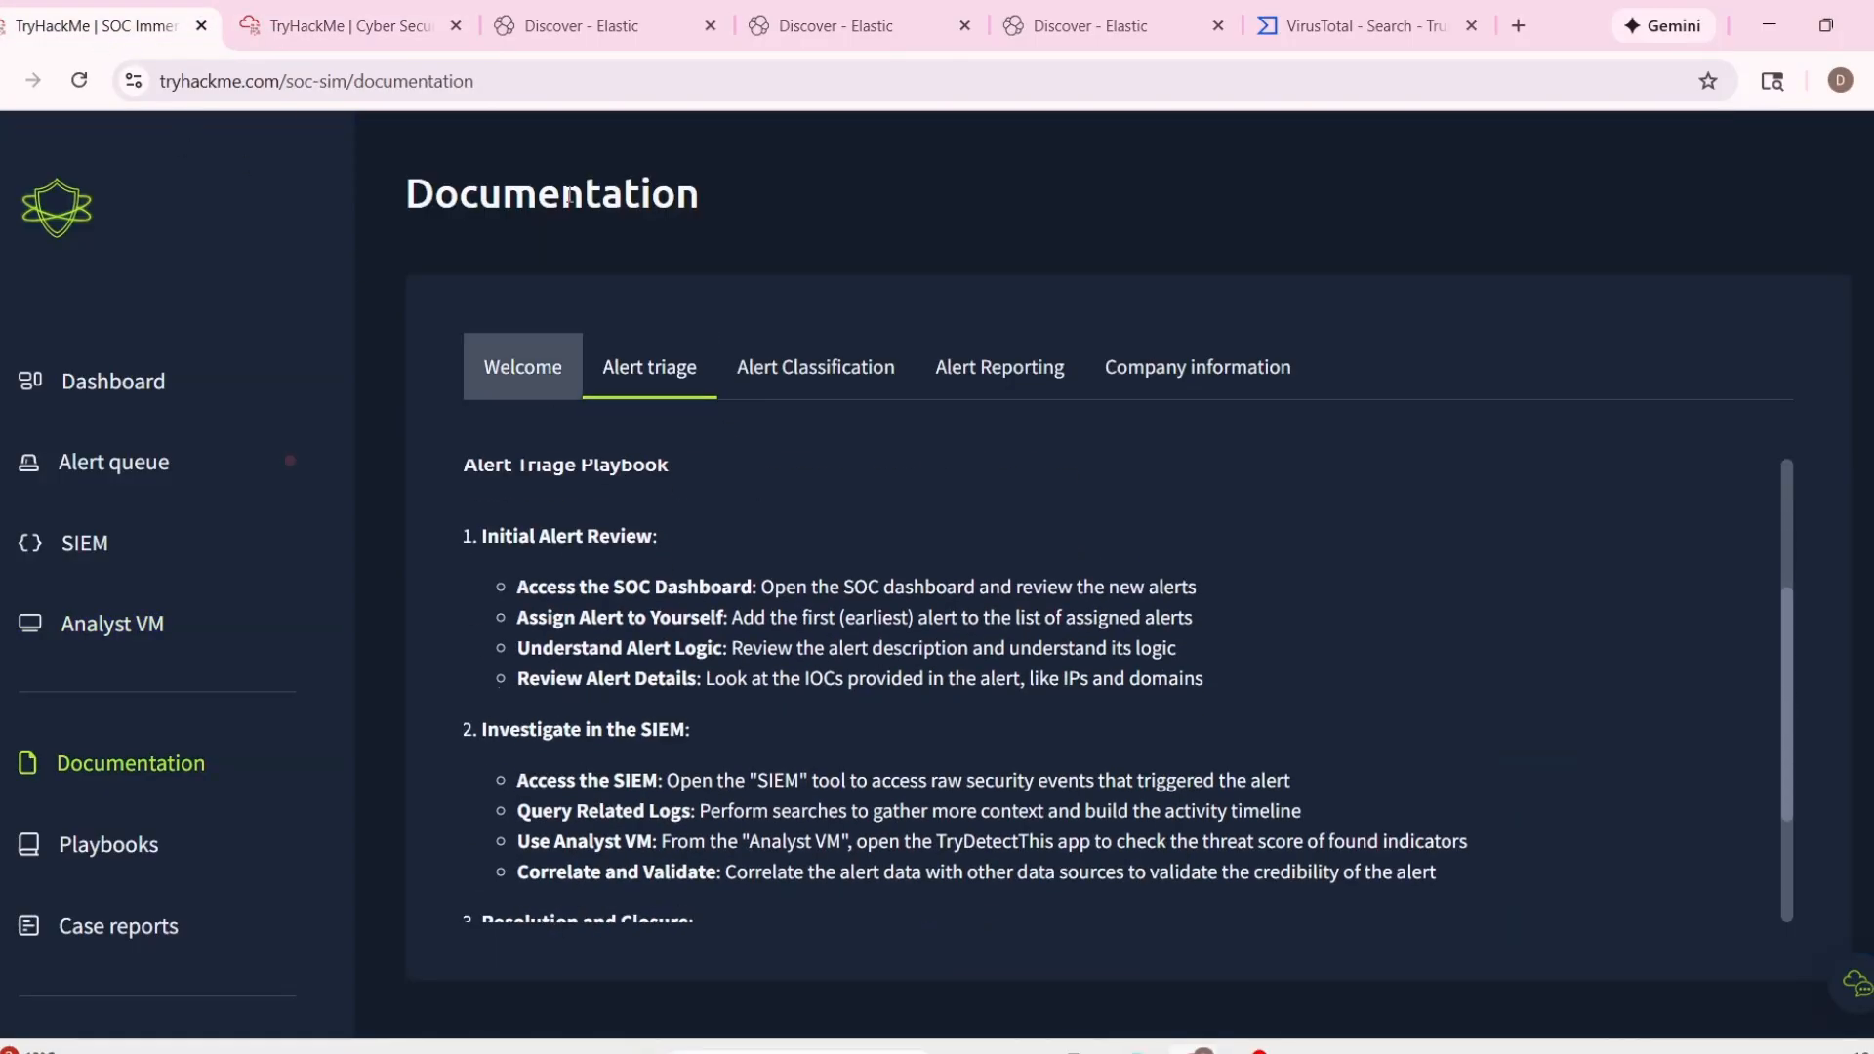
{"action": "left_click", "coordinate": [532, 376]}
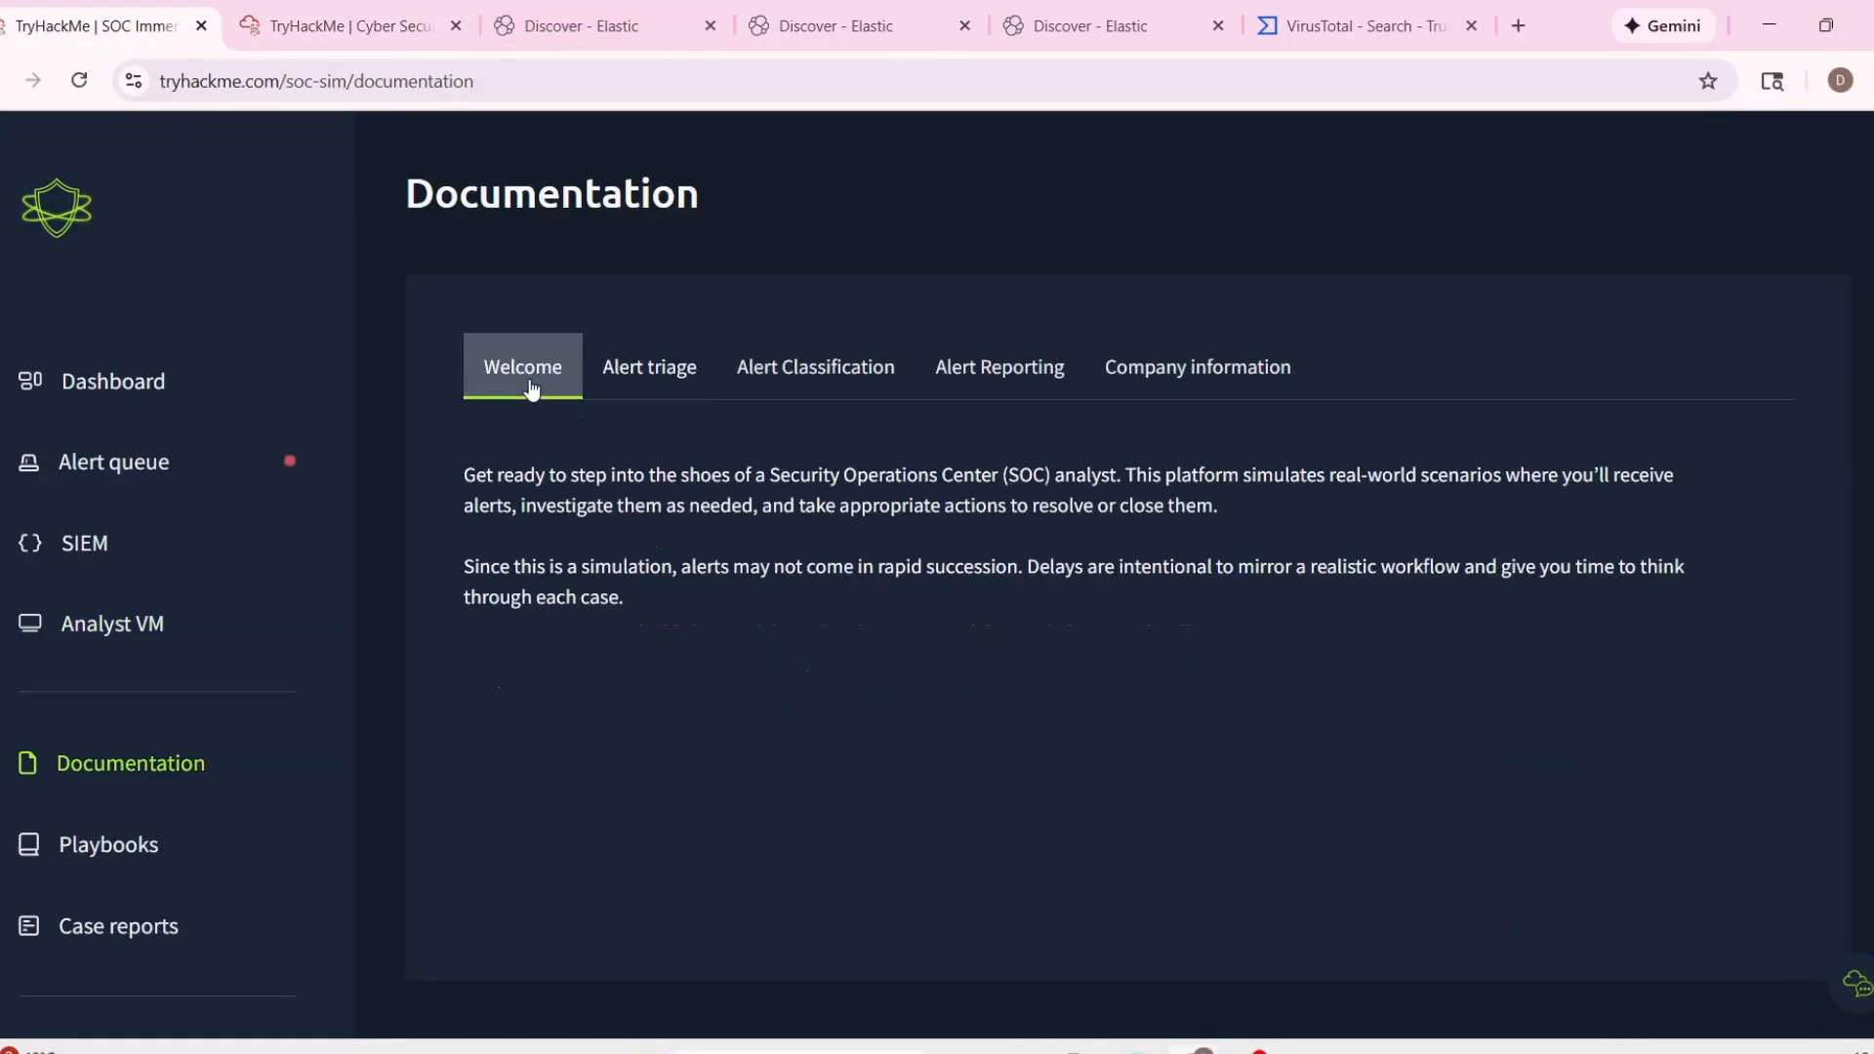
{"action": "left_click", "coordinate": [156, 465]}
{"action": "scroll", "coordinate": [742, 712], "scroll_direction": "down", "scroll_amount": 2}
{"action": "left_click", "coordinate": [1786, 702]}
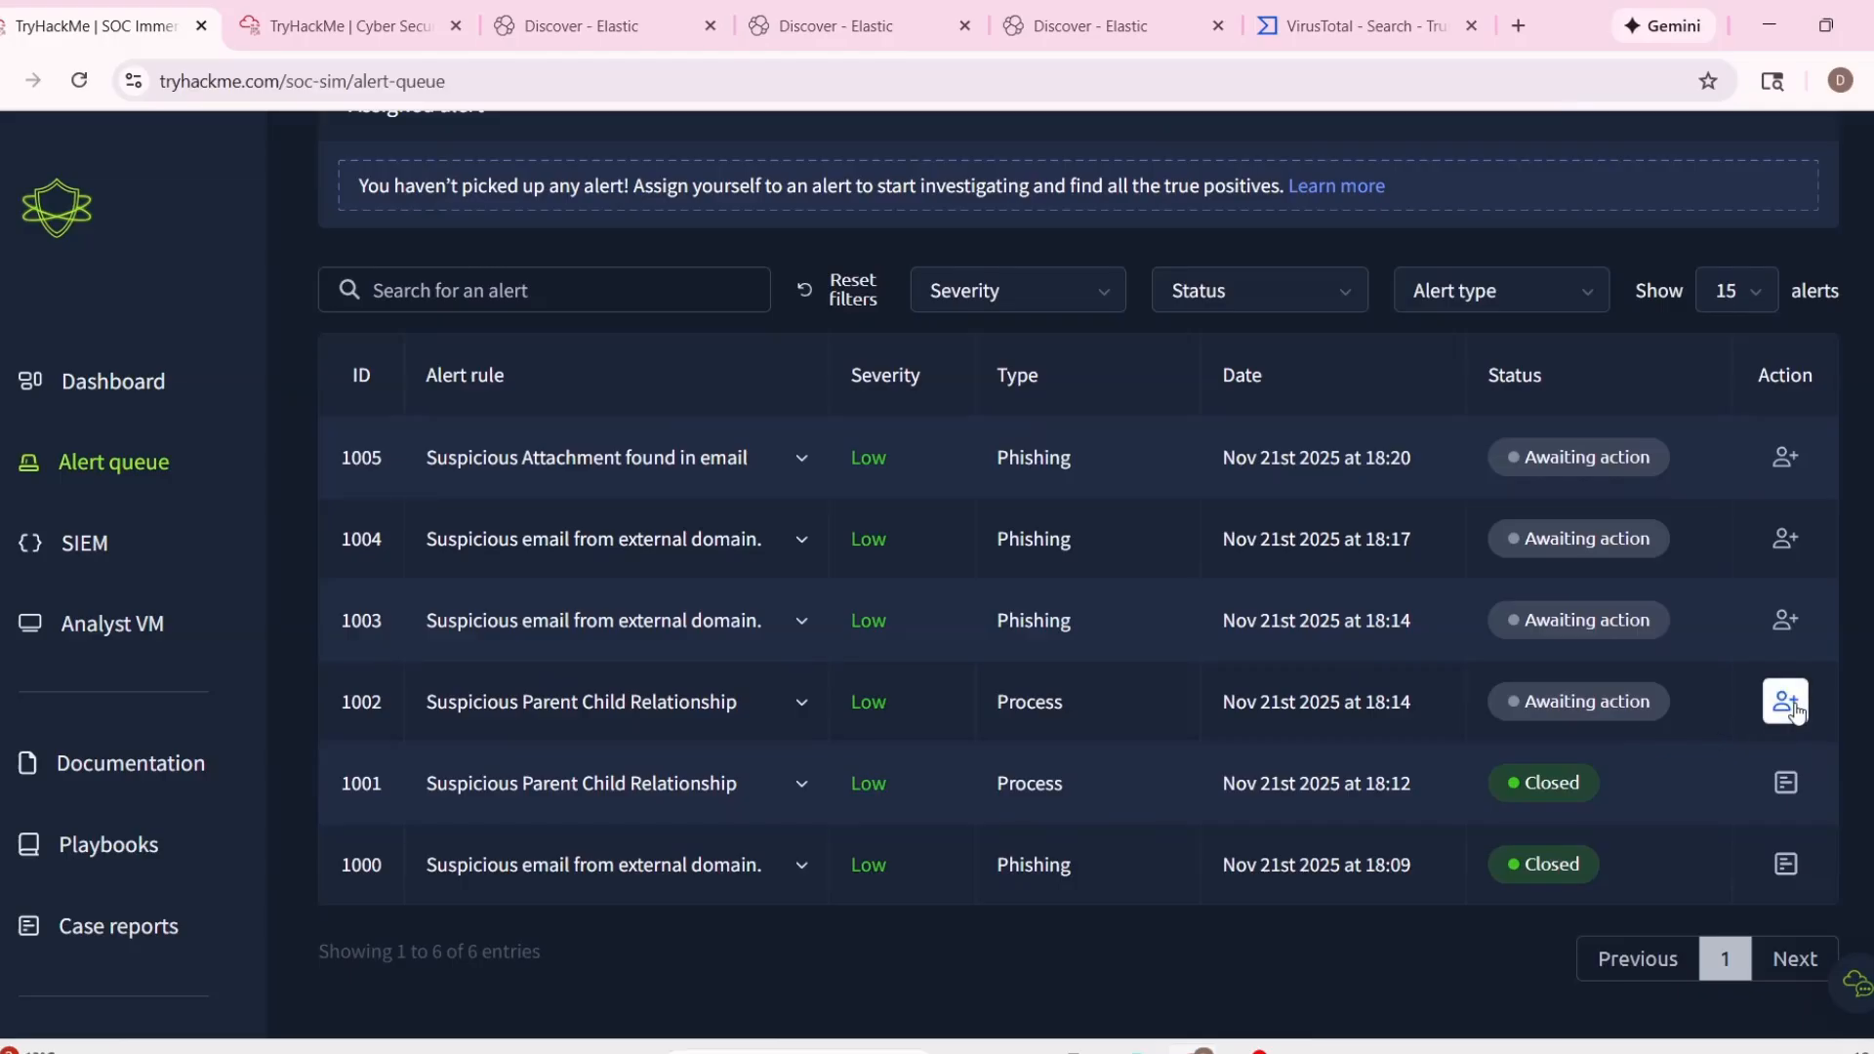
{"action": "left_click", "coordinate": [762, 410]}
{"action": "scroll", "coordinate": [847, 667], "scroll_direction": "down", "scroll_amount": 1}
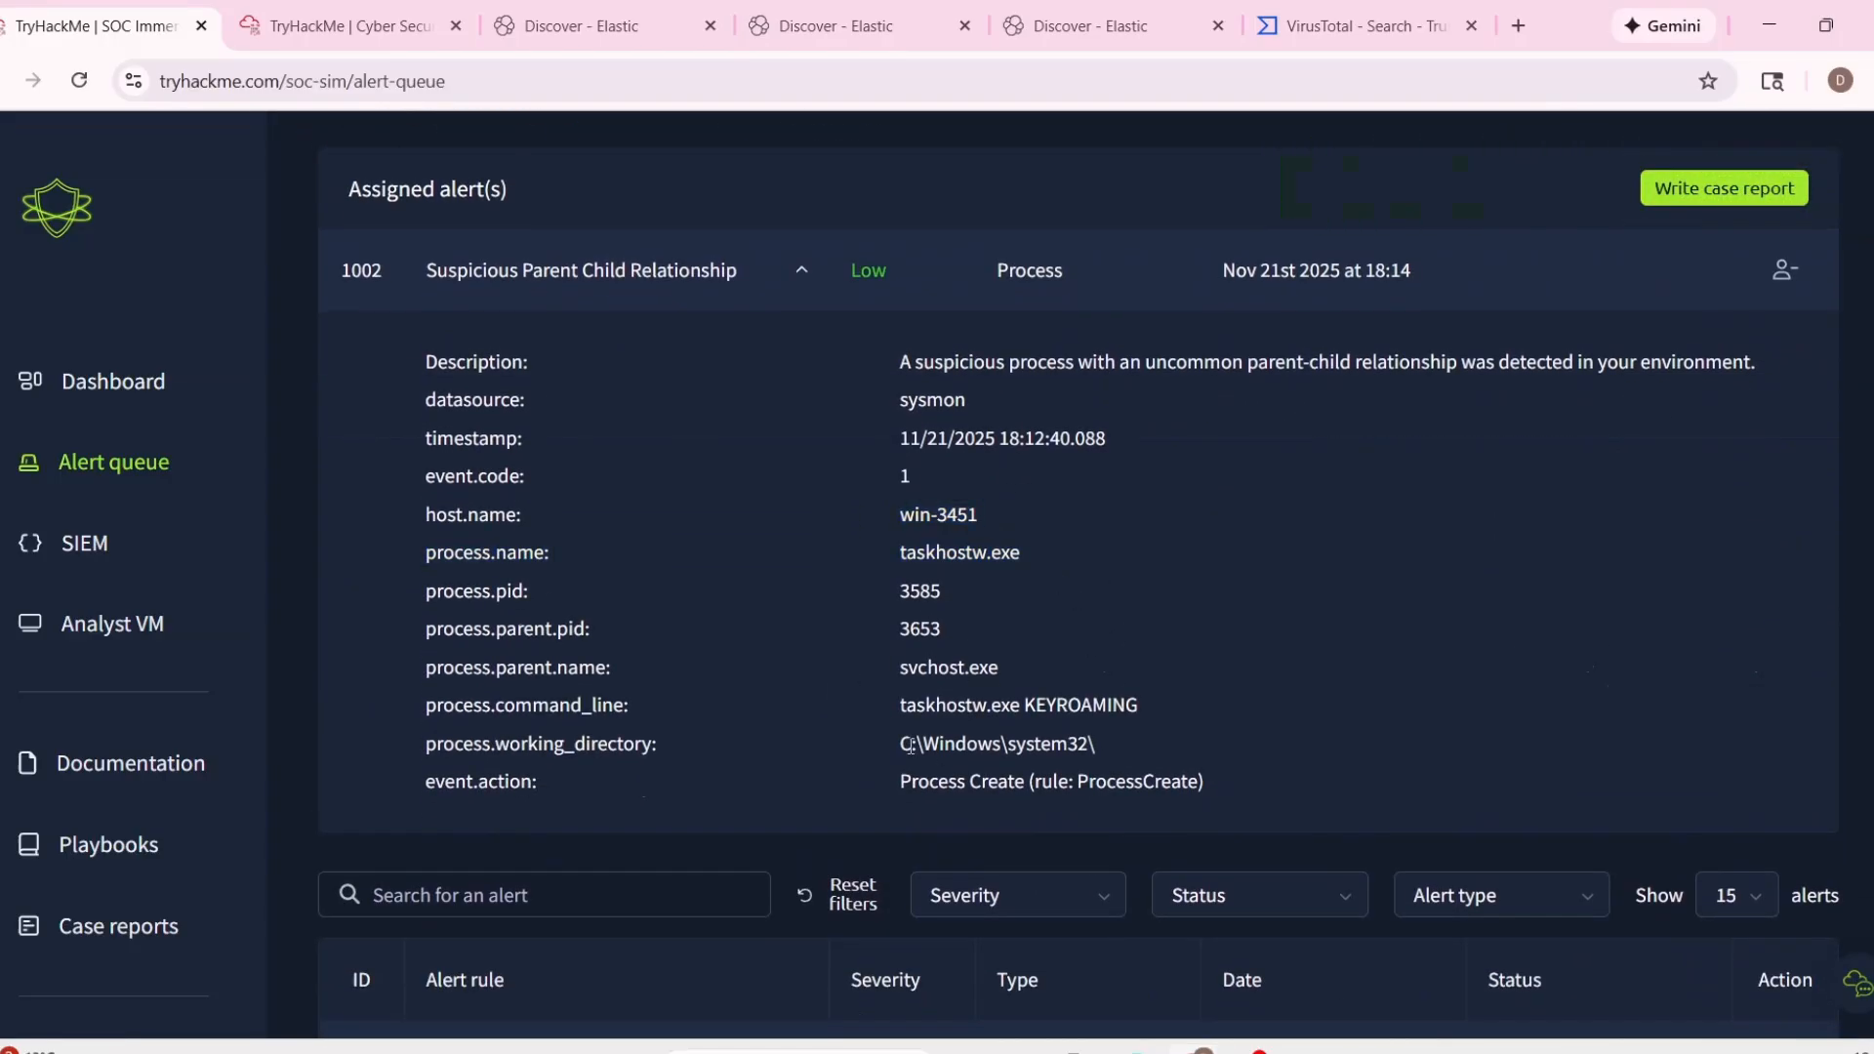
Copy the process name taskhostw.exe from alert 1002 and analyze it in TryDetectThis on the Analyst VM.
{"action": "left_click_drag", "start_coordinate": [897, 701], "coordinate": [1108, 739]}
{"action": "left_click", "coordinate": [974, 654]}
{"action": "left_click_drag", "start_coordinate": [899, 554], "coordinate": [601, 579]}
{"action": "left_click", "coordinate": [1028, 554]}
{"action": "left_click", "coordinate": [344, 23]}
{"action": "type", "text": "taskhostw.exe"}
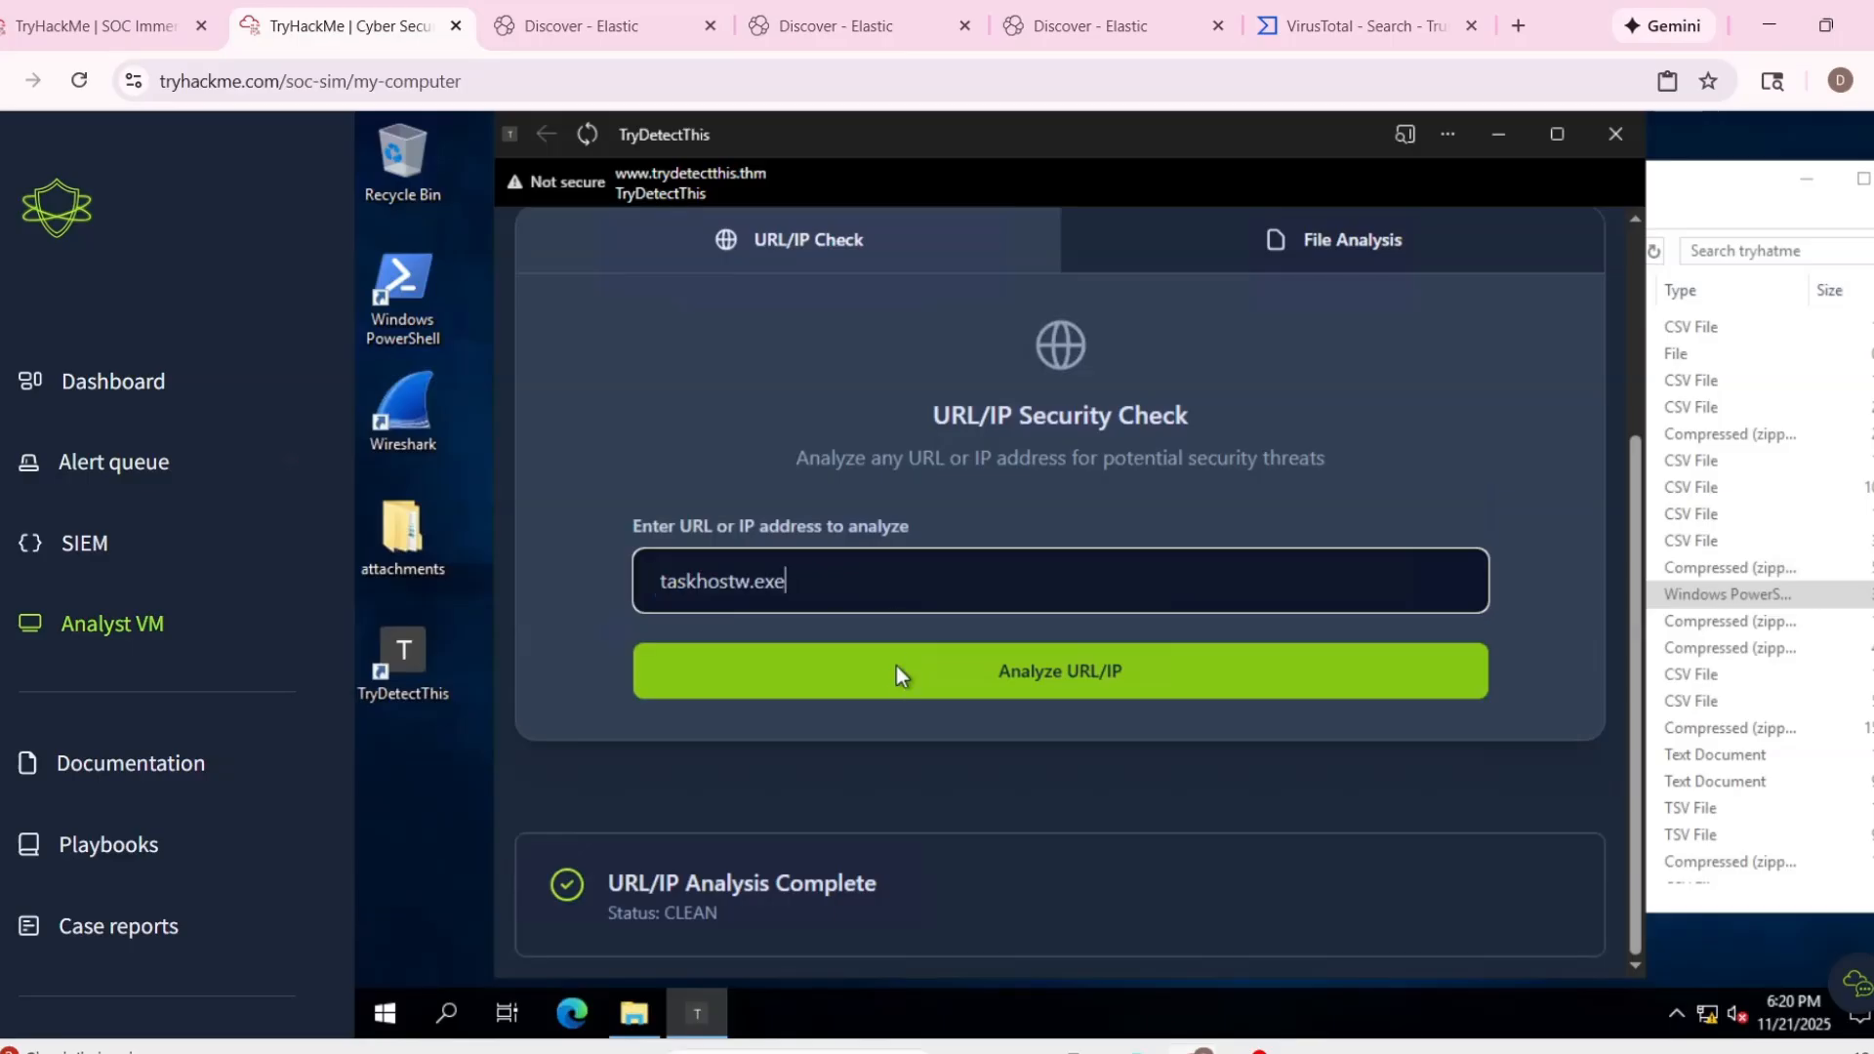
{"action": "left_click", "coordinate": [896, 666]}
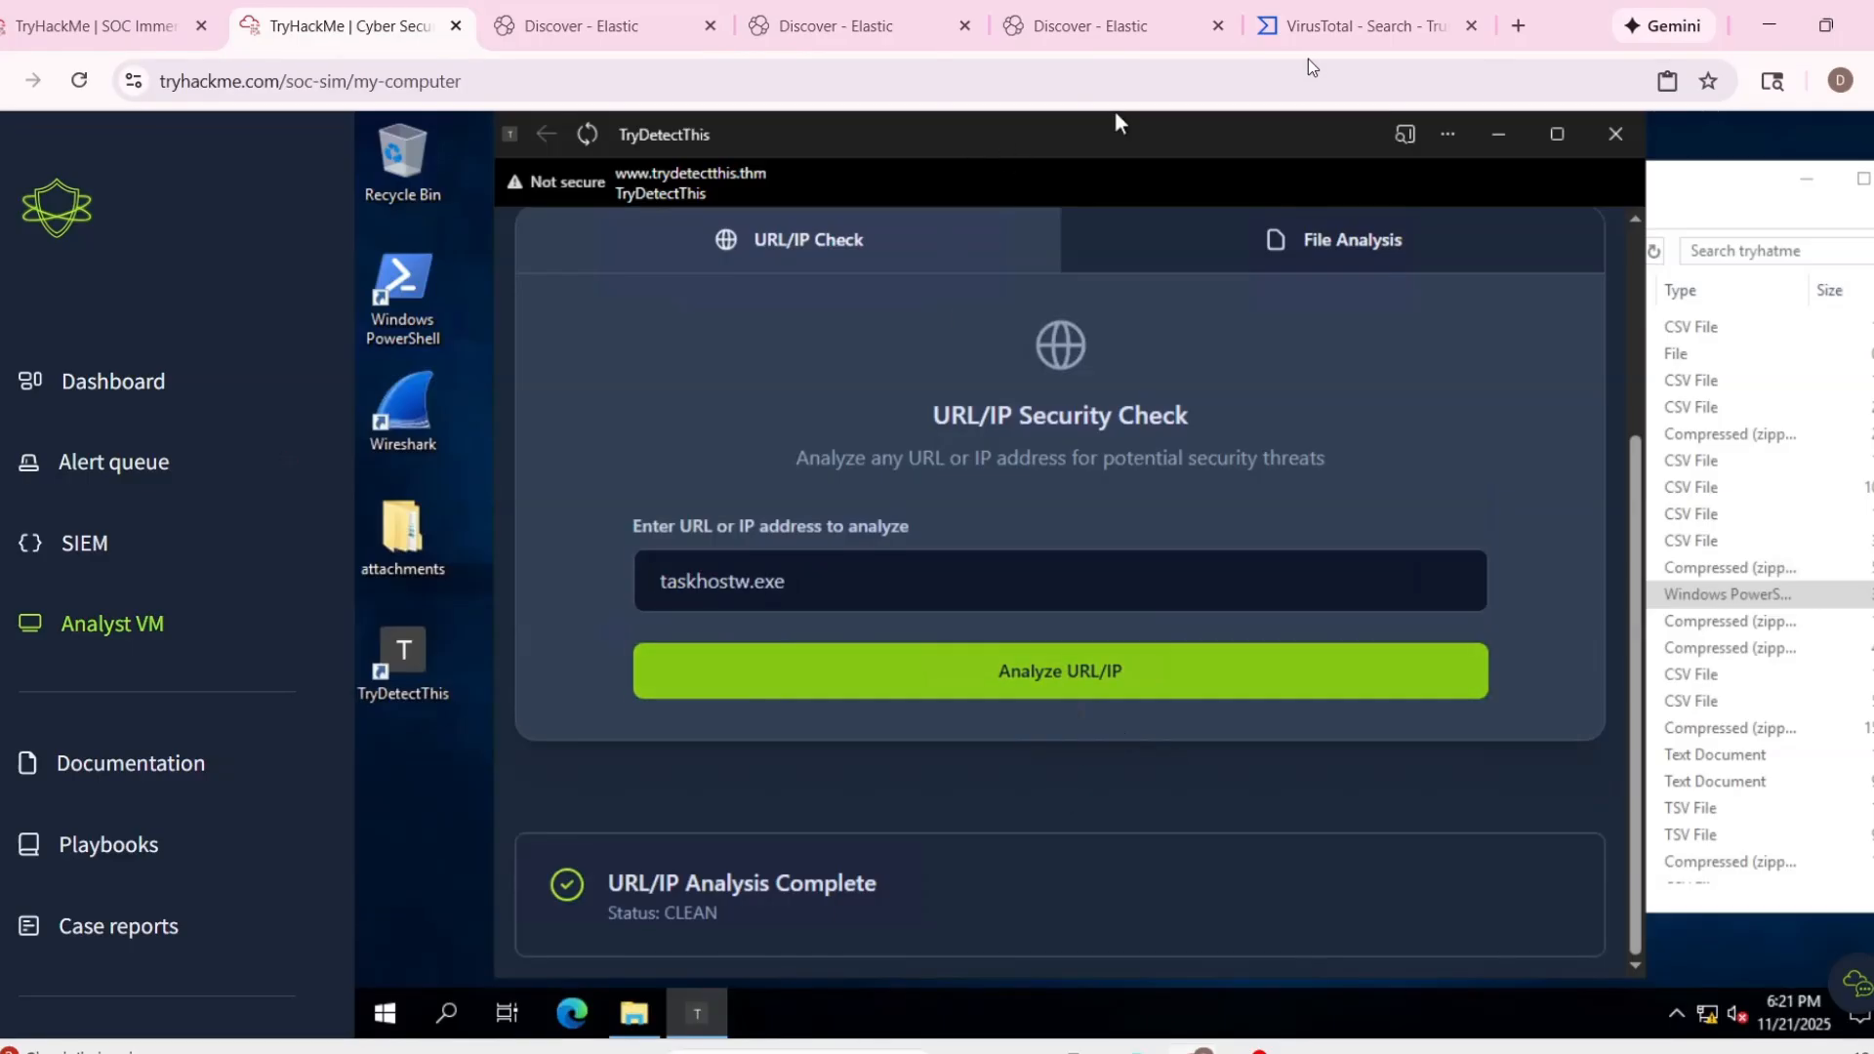
Search VirusTotal for taskhostw.exe, also trying the name without its extension.
{"action": "left_click", "coordinate": [1356, 26]}
{"action": "left_click", "coordinate": [293, 156]}
{"action": "type", "text": "taskhostw.exe"}
{"action": "key", "text": "Return"}
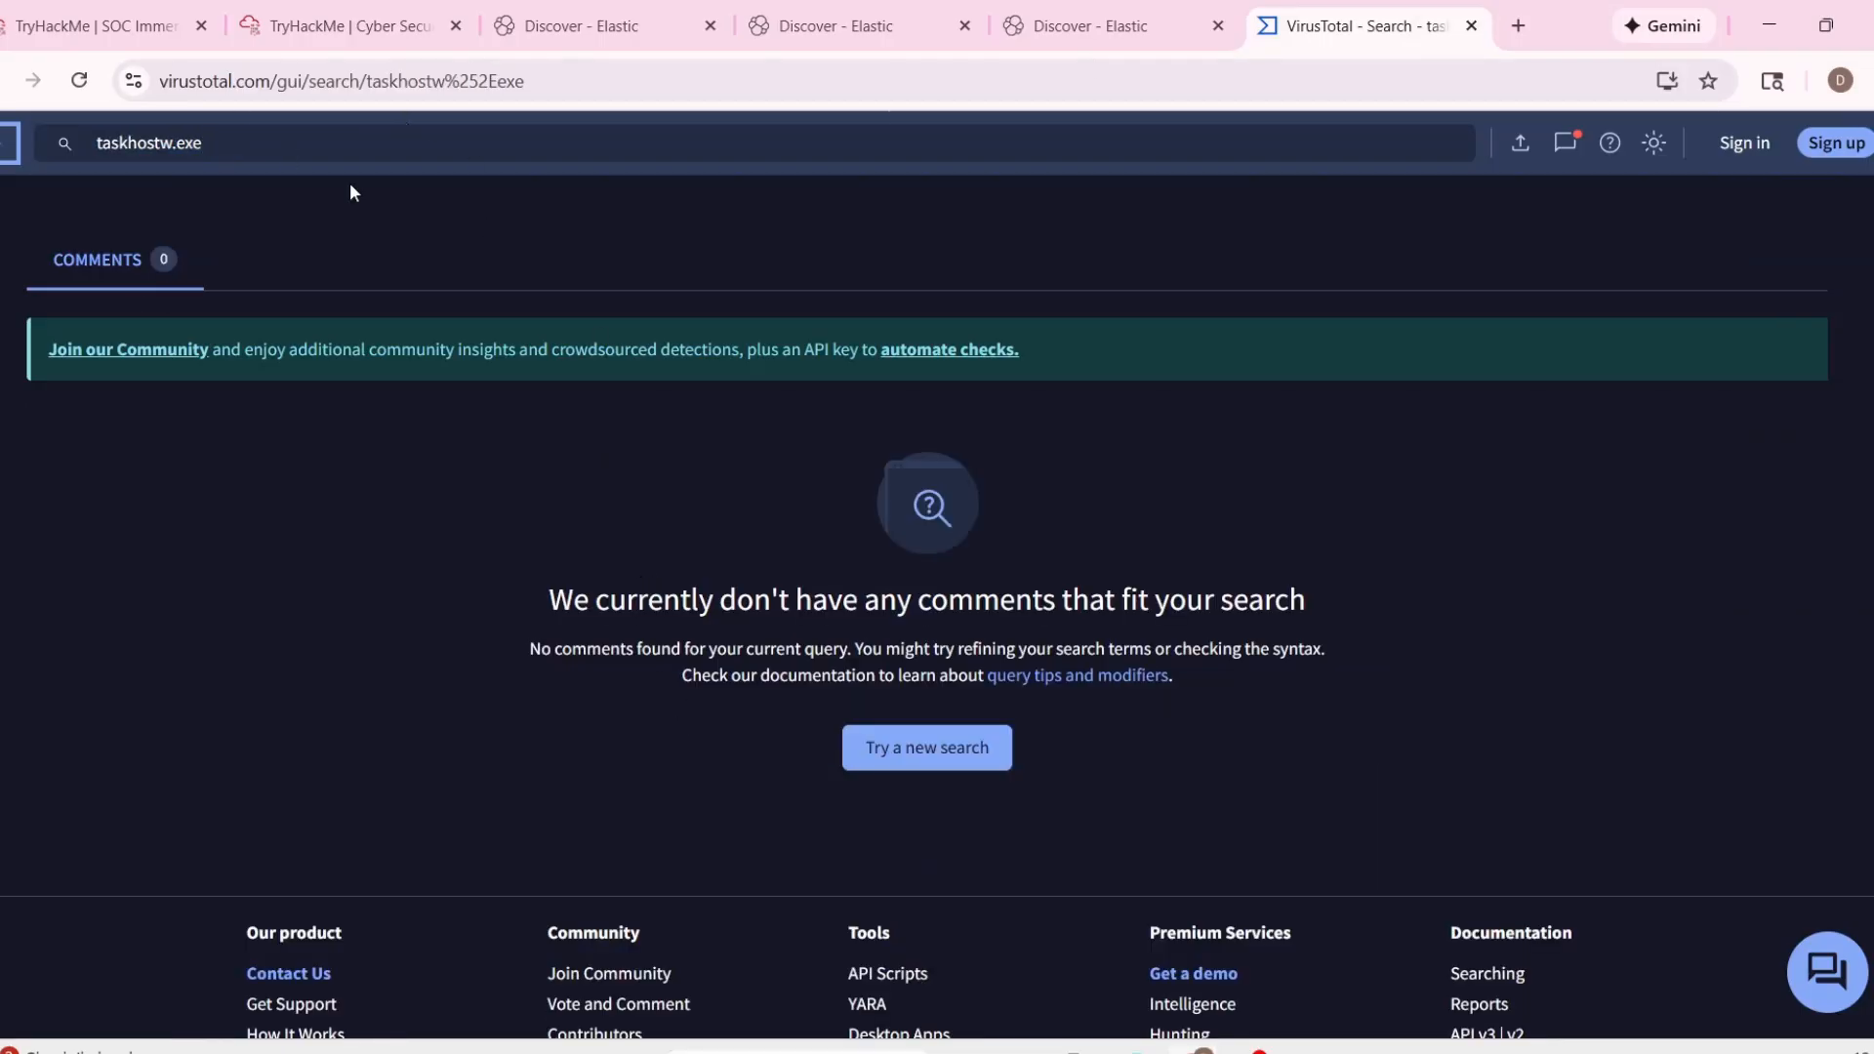
{"action": "key", "text": "BackSpace"}
{"action": "key", "text": "Return"}
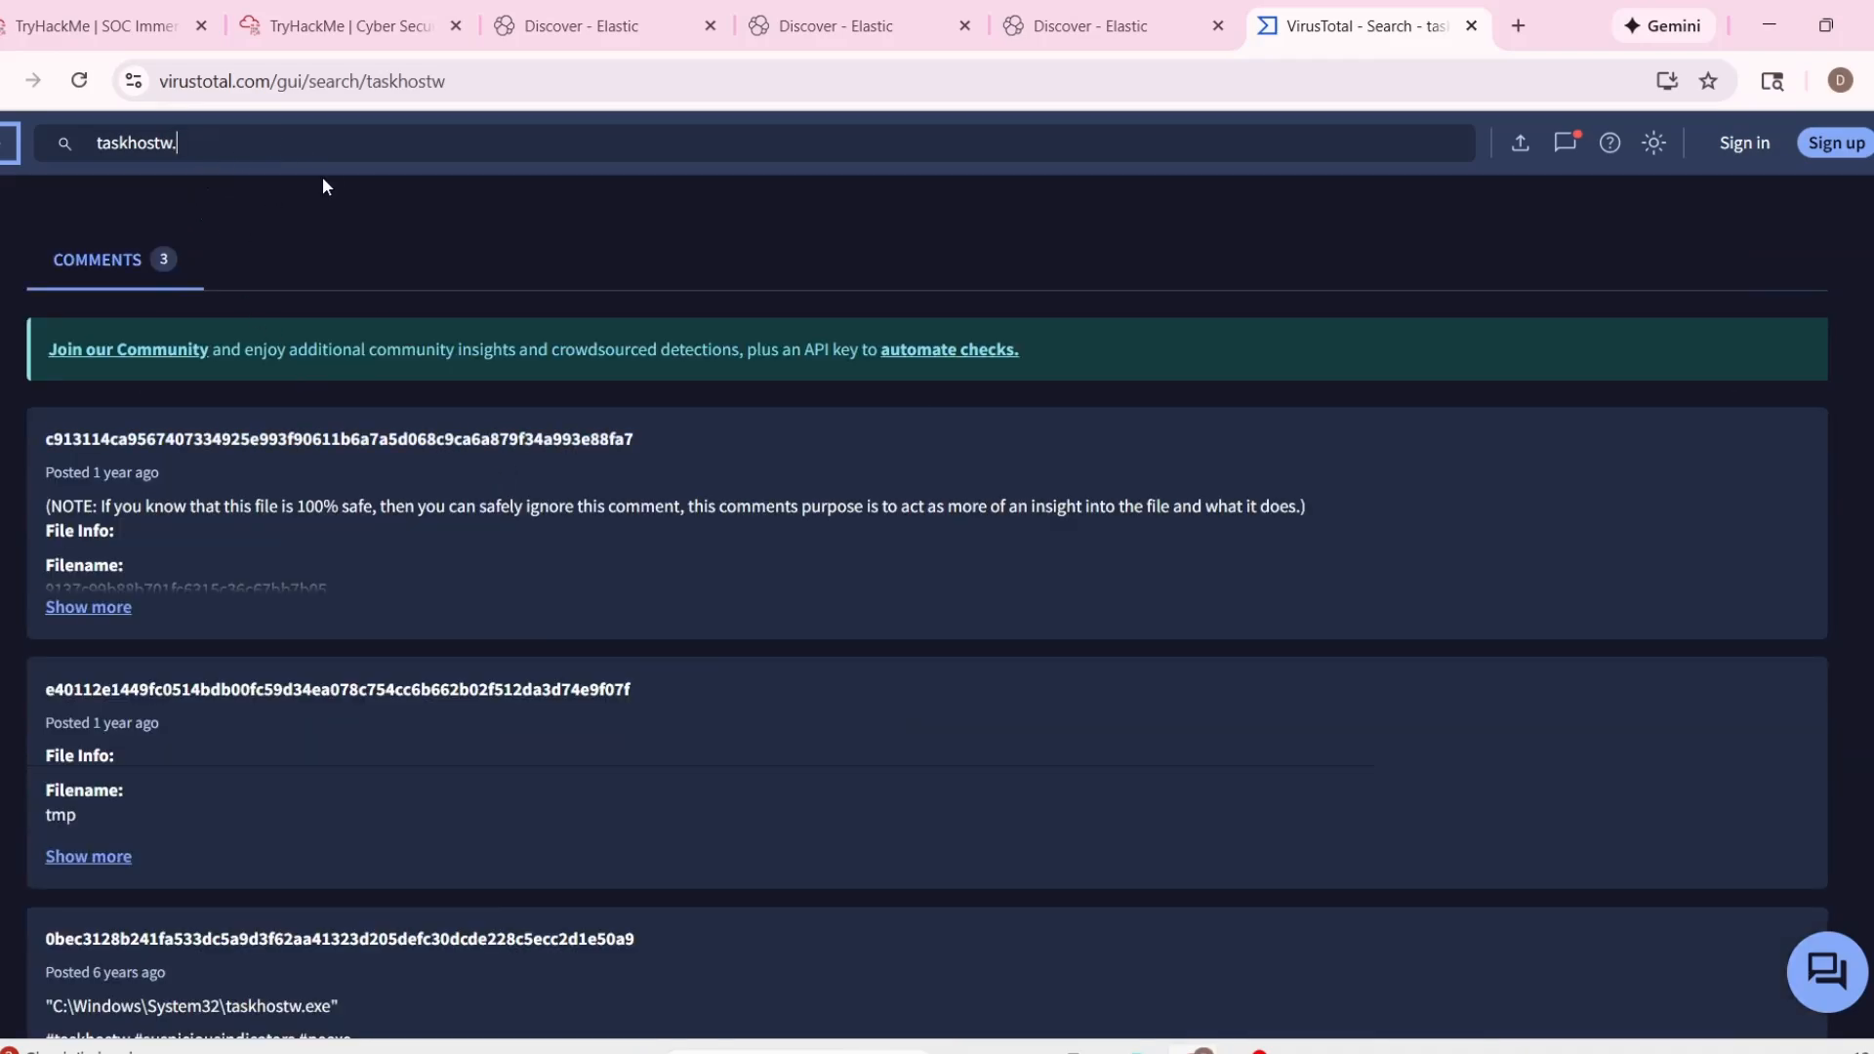
{"action": "type", "text": ".exe"}
{"action": "key", "text": "Return"}
Review the full field values of the 12:19:49.088 taskhostw.exe event in the SIEM, including its command line.
{"action": "key", "text": "ctrl+2"}
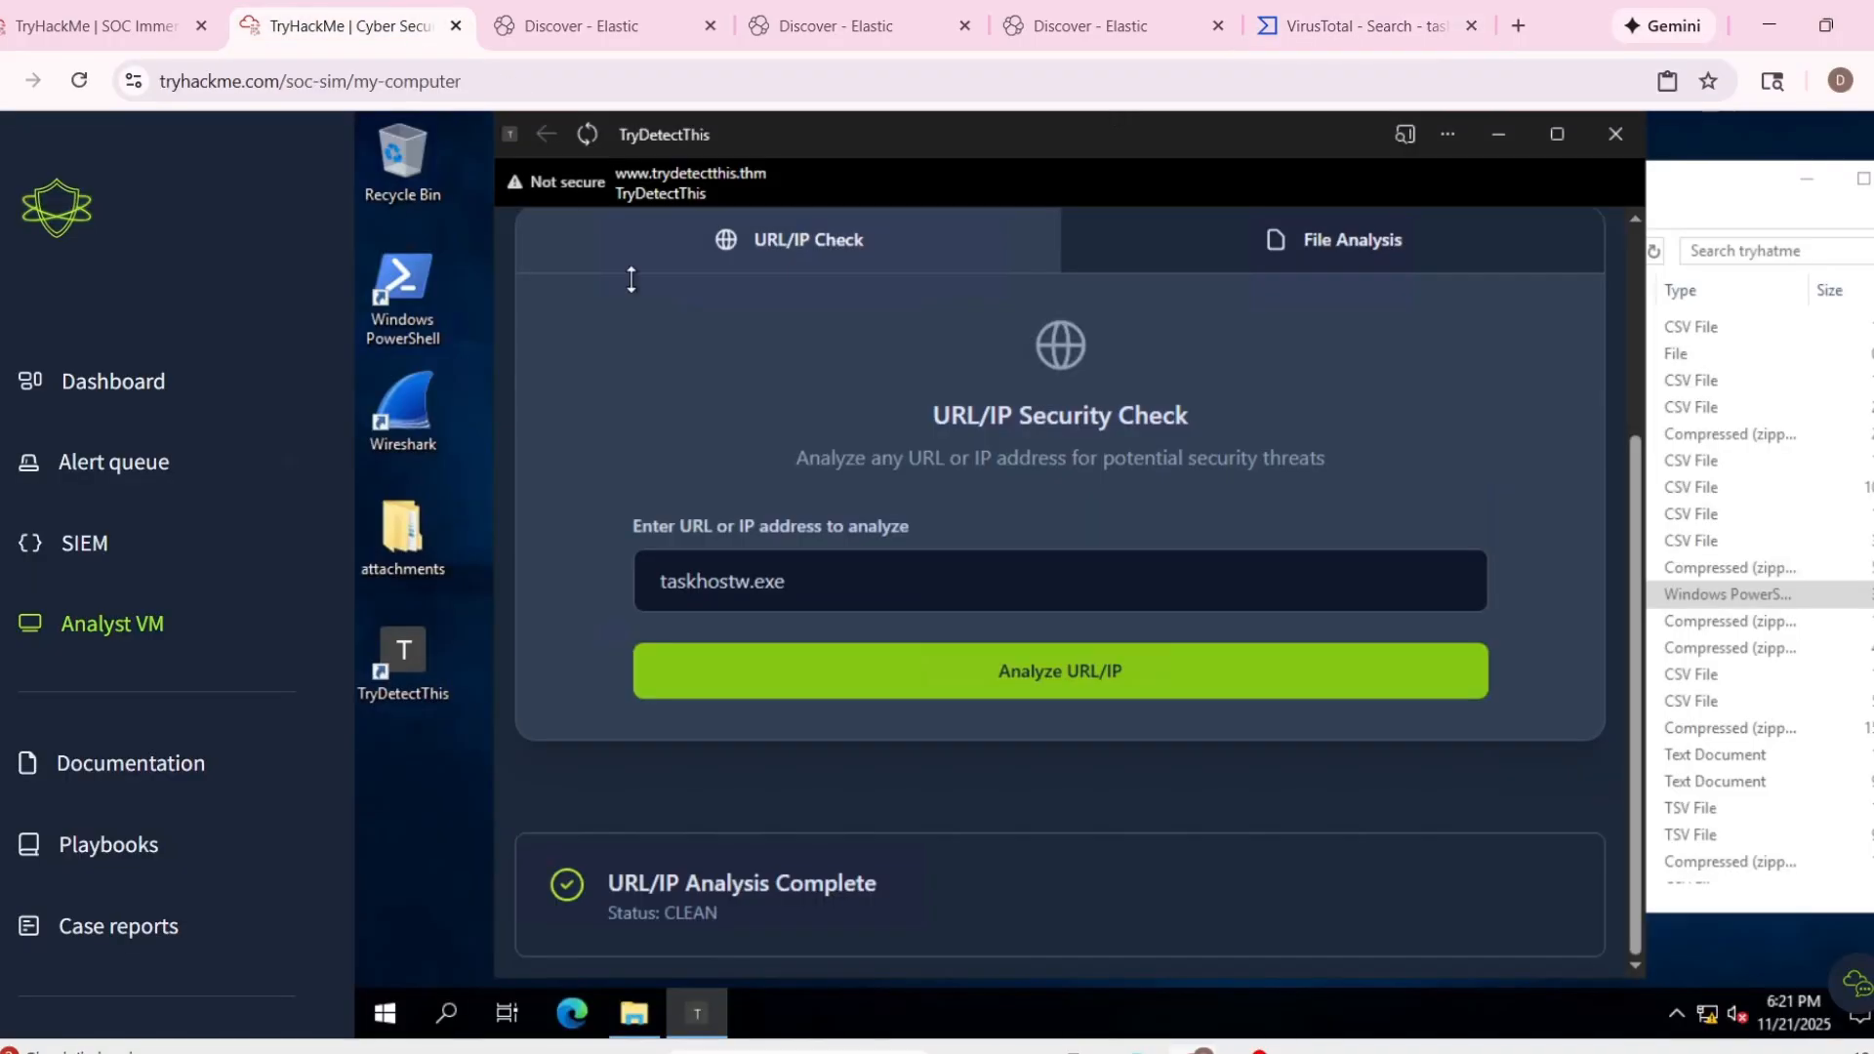
{"action": "key", "text": "ctrl+3"}
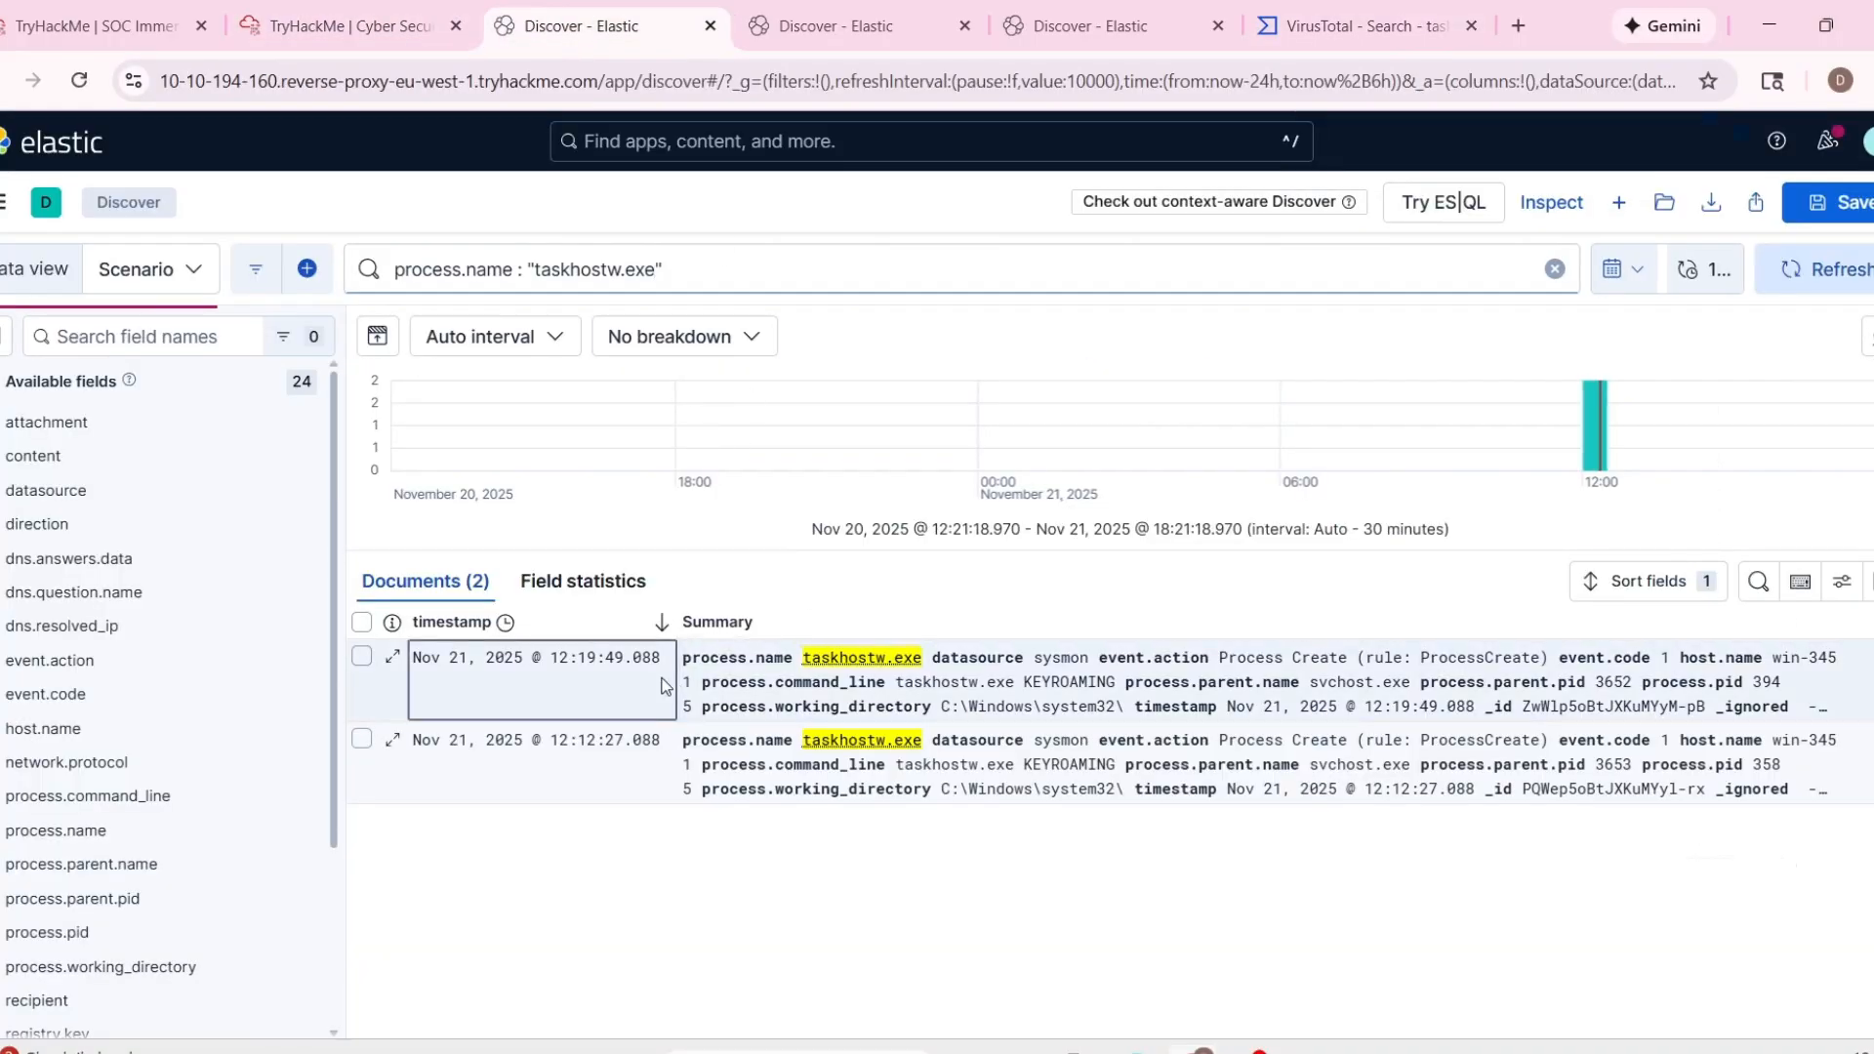
{"action": "left_click", "coordinate": [716, 628]}
{"action": "scroll", "coordinate": [963, 762], "scroll_direction": "down", "scroll_amount": 10}
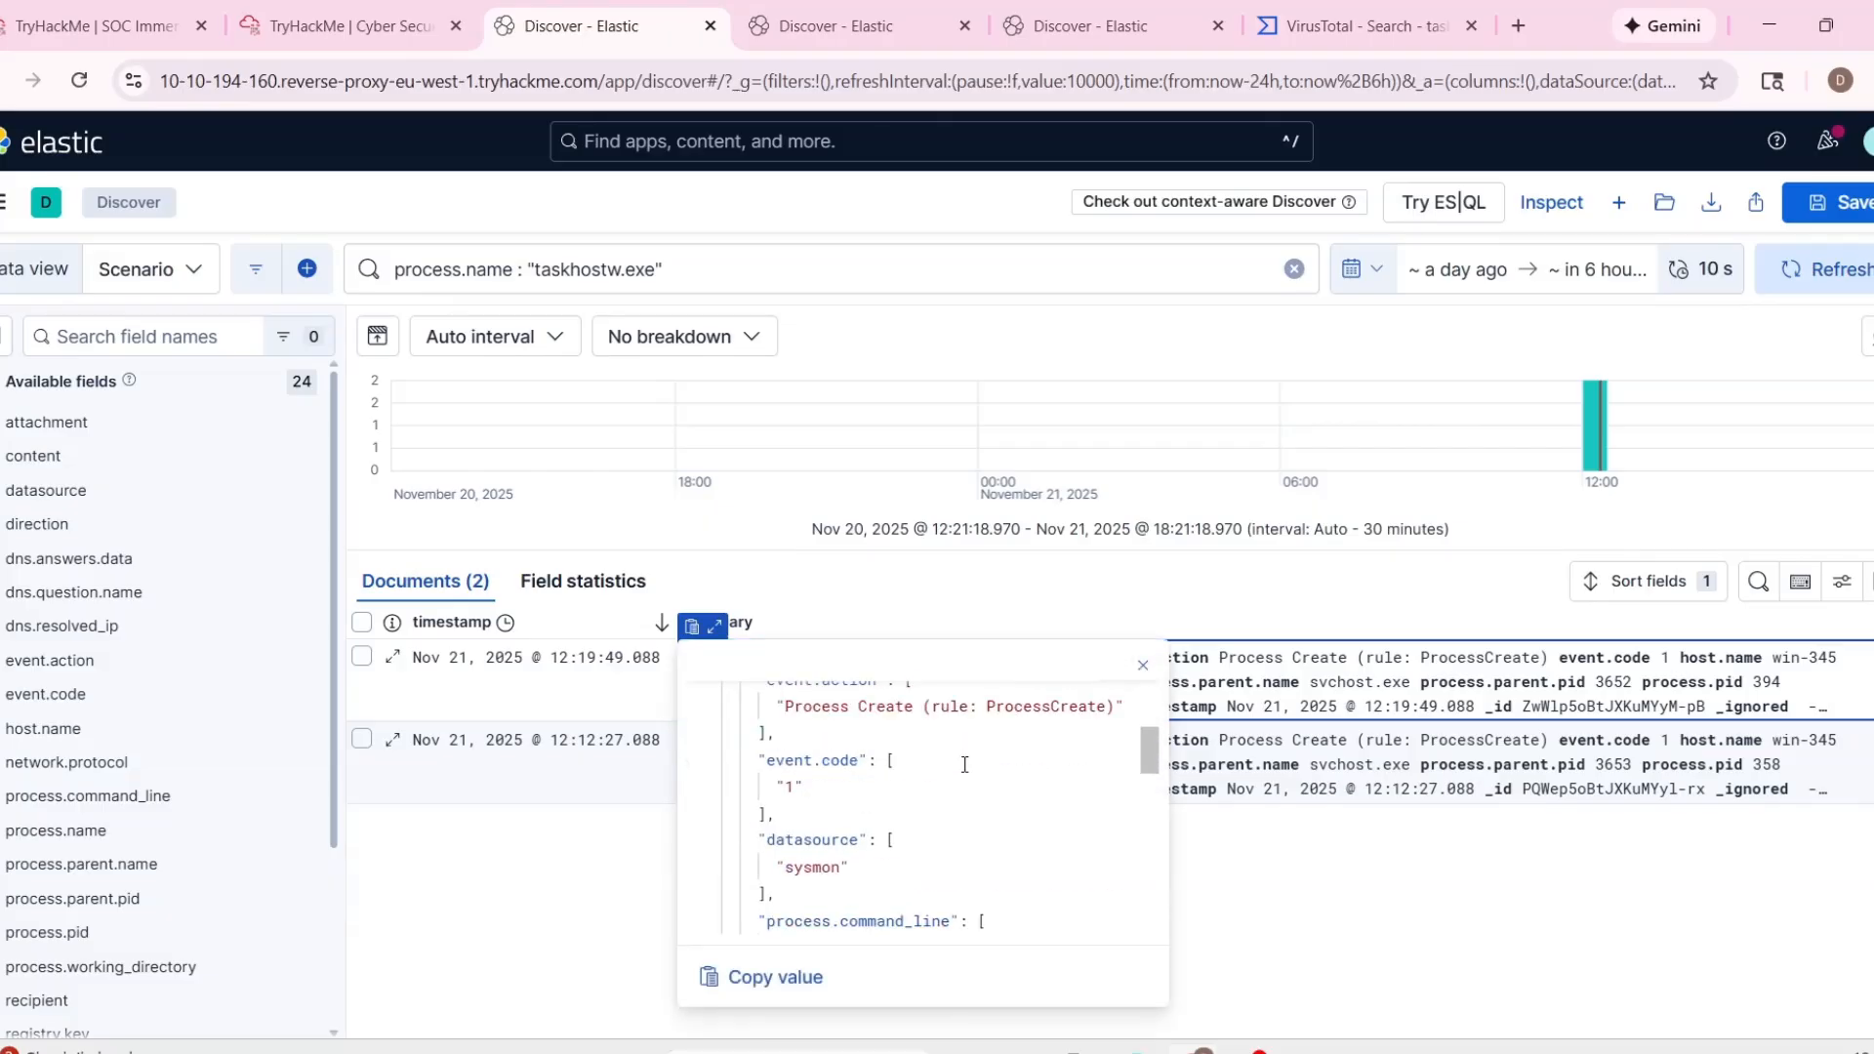
{"action": "scroll", "coordinate": [948, 808], "scroll_direction": "down", "scroll_amount": 3}
{"action": "scroll", "coordinate": [1081, 837], "scroll_direction": "up", "scroll_amount": 6}
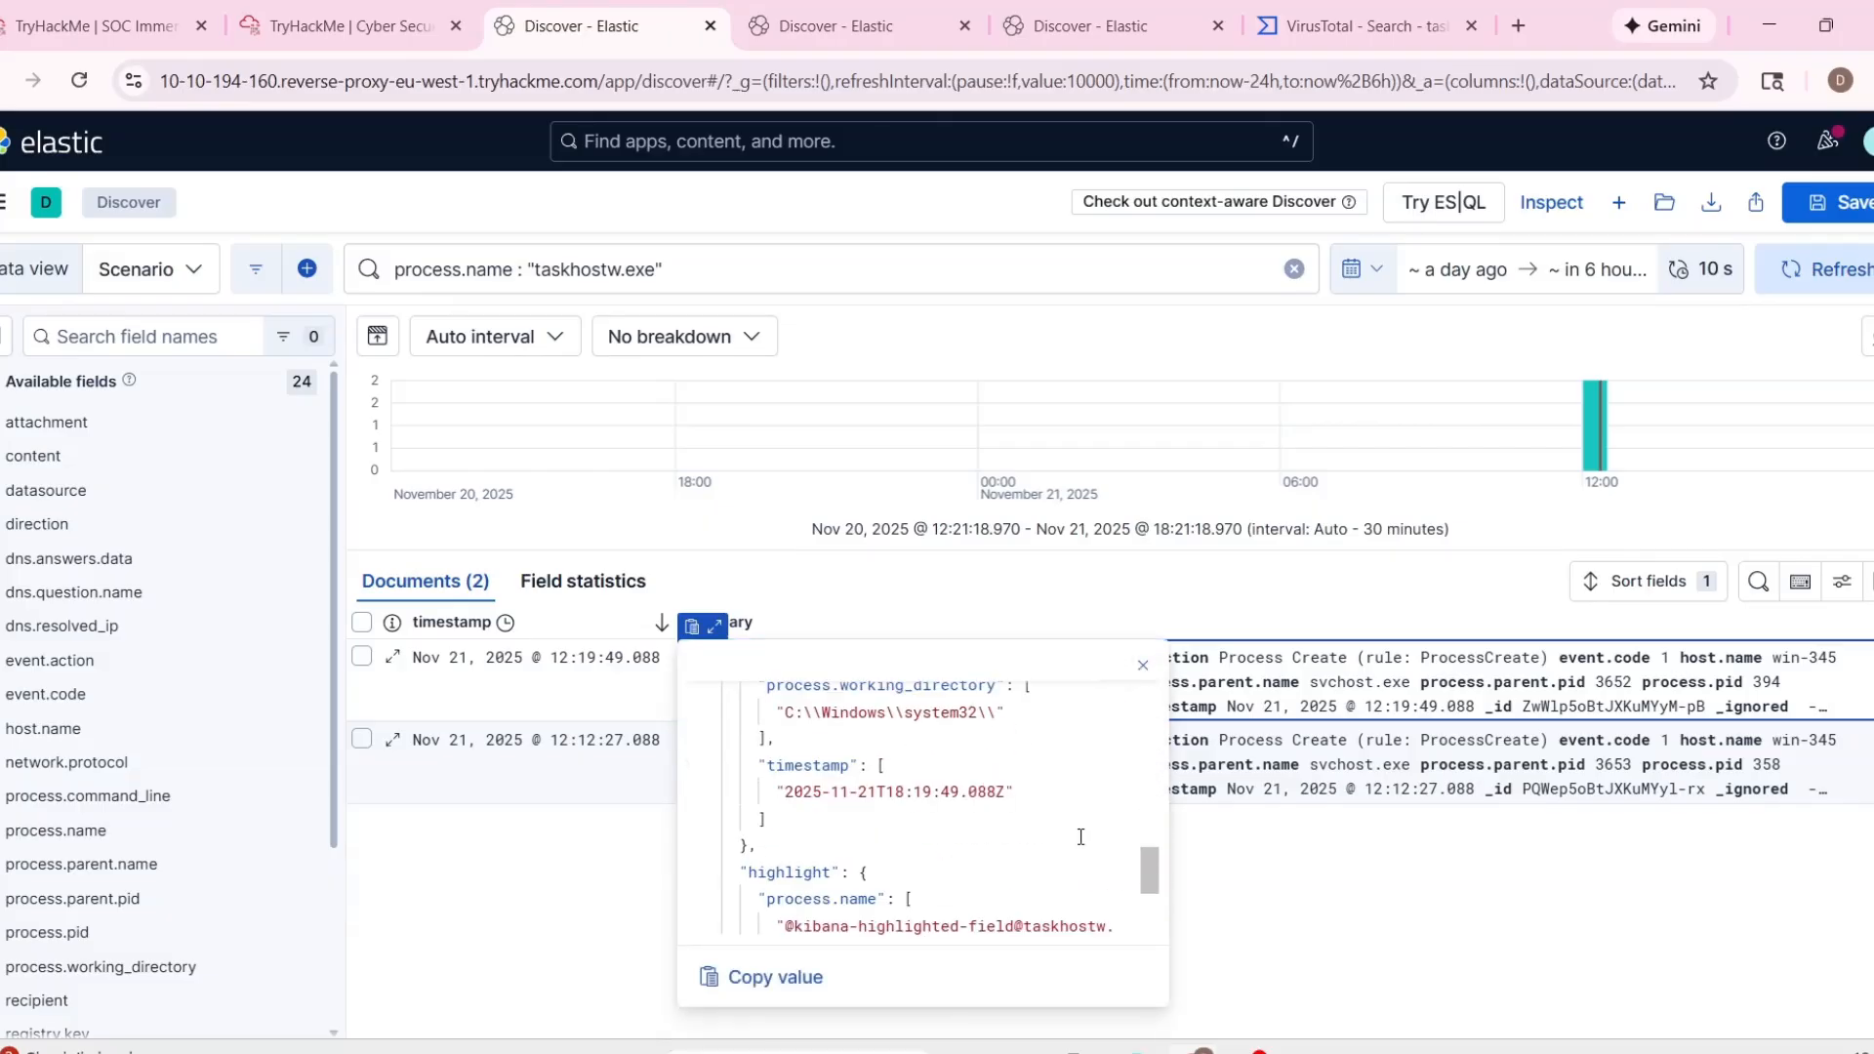
{"action": "scroll", "coordinate": [1081, 836], "scroll_direction": "up", "scroll_amount": 2}
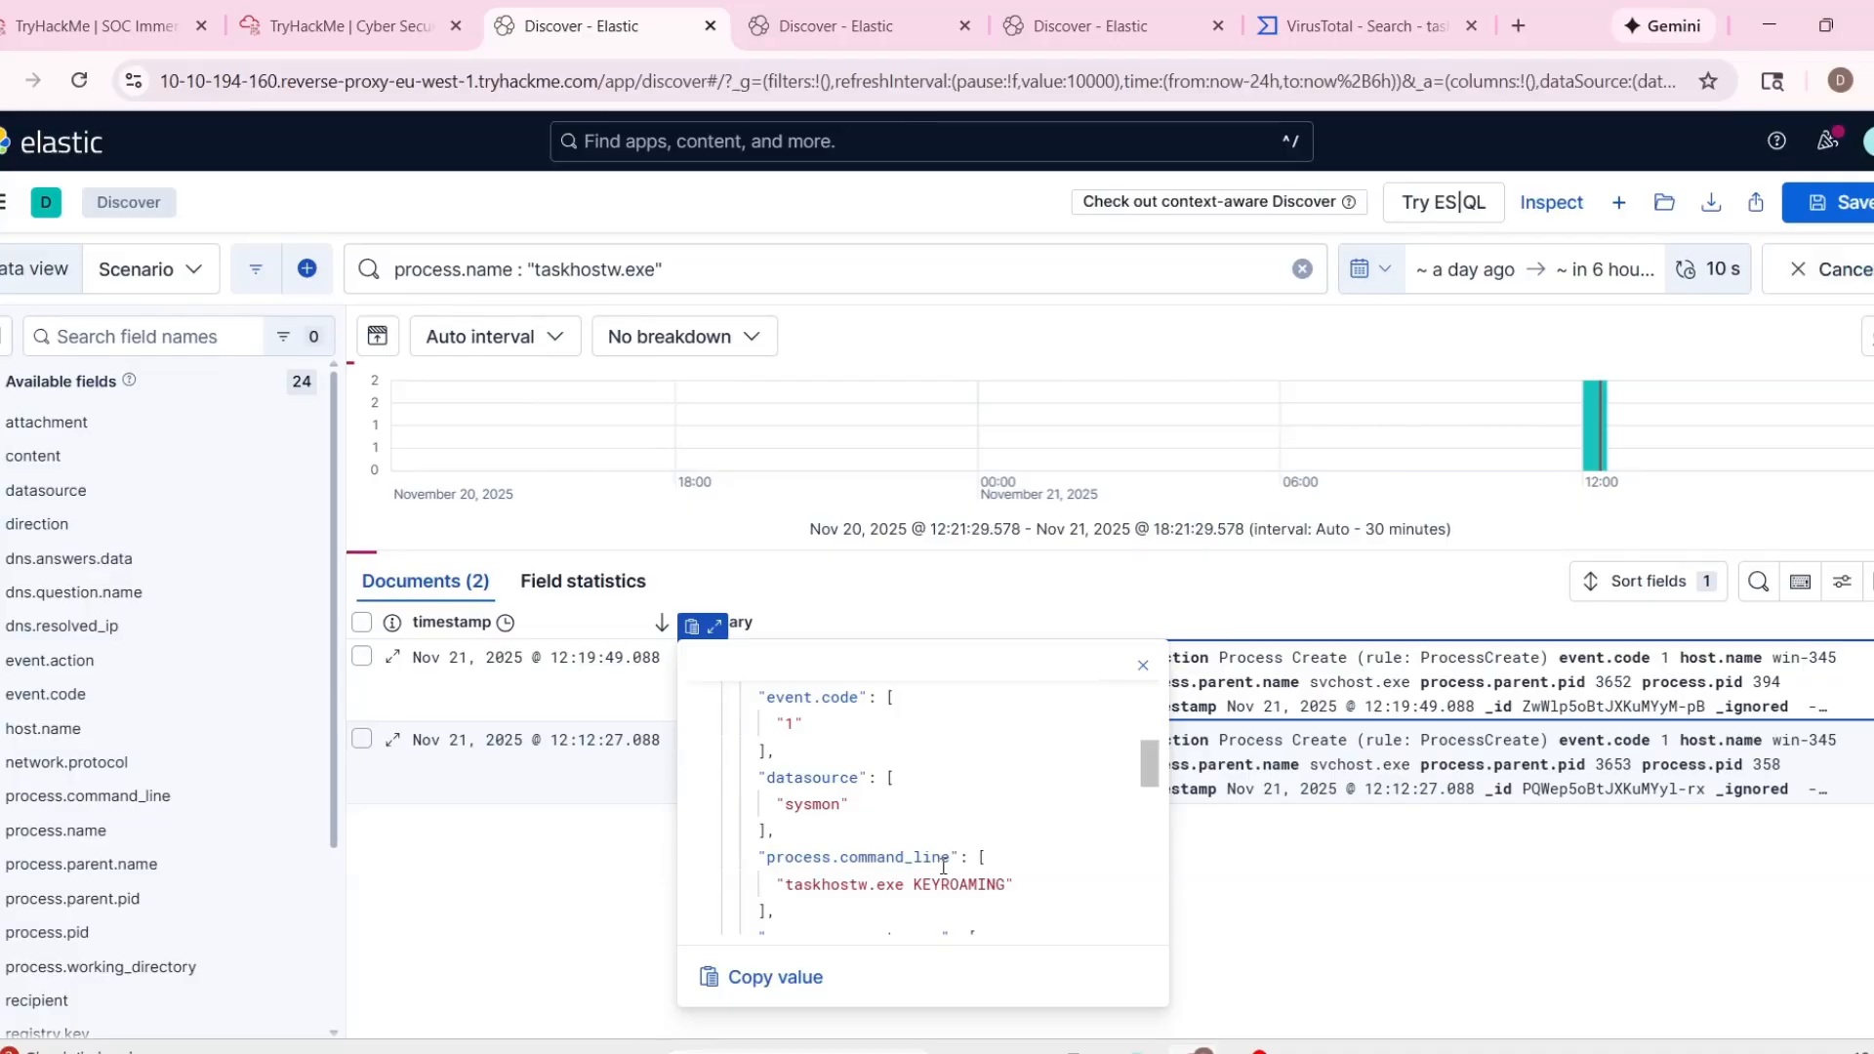
Start the case report for alert 1002 and classify the incident as a false positive.
{"action": "left_click", "coordinate": [179, 13]}
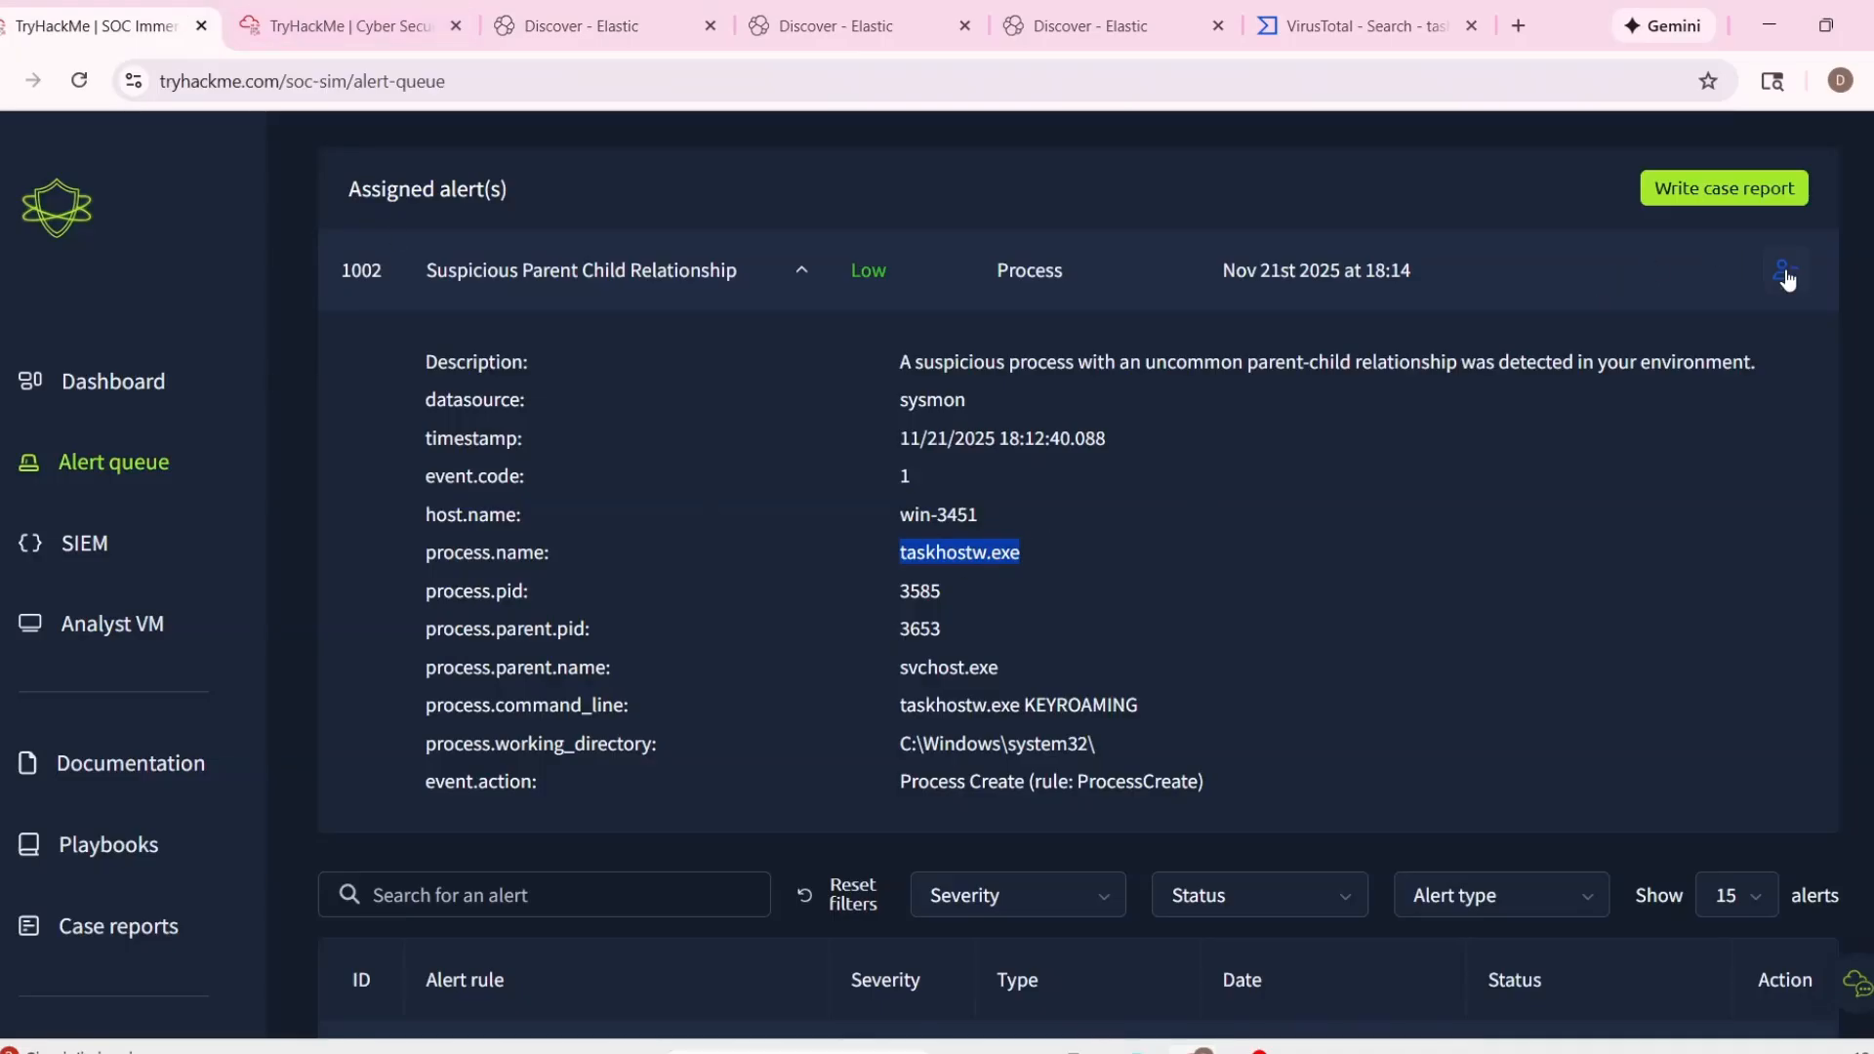
{"action": "scroll", "coordinate": [1425, 510], "scroll_direction": "up", "scroll_amount": 2}
{"action": "left_click", "coordinate": [803, 400]}
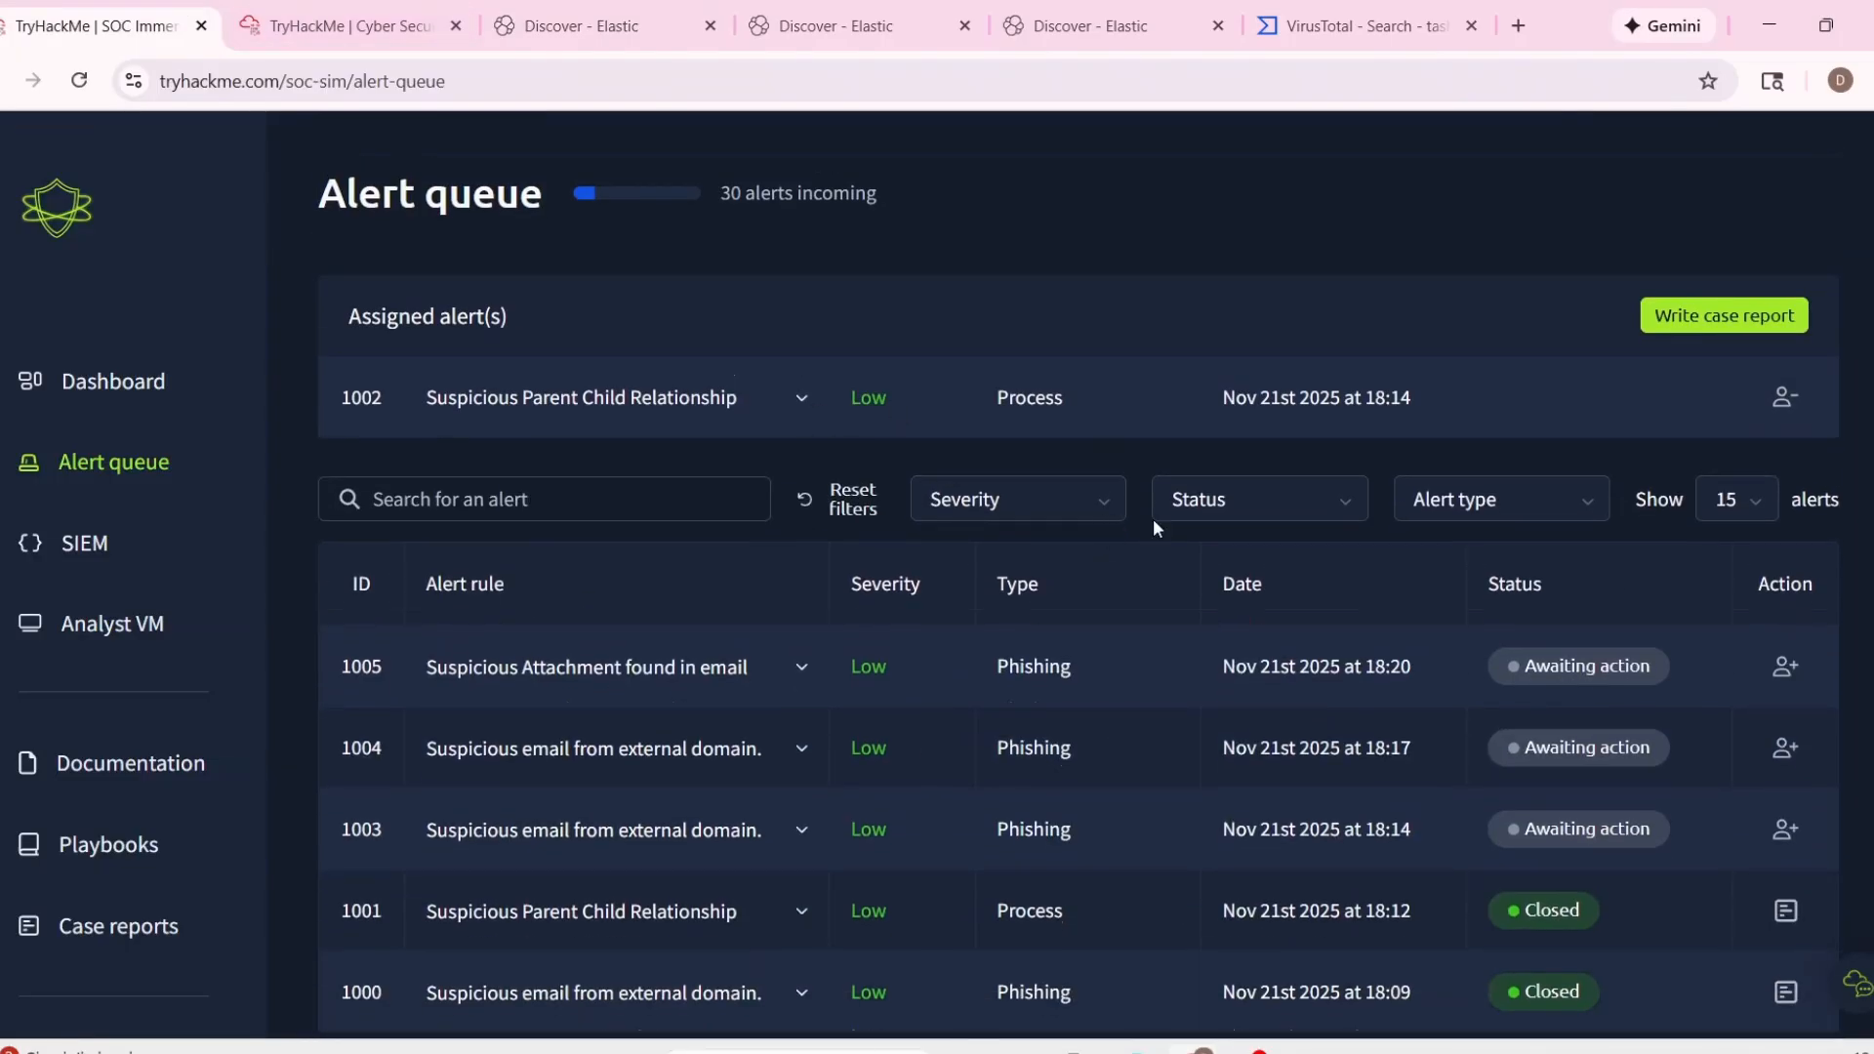
{"action": "left_click", "coordinate": [1733, 322]}
{"action": "left_click", "coordinate": [918, 591]}
{"action": "left_click", "coordinate": [1140, 695]}
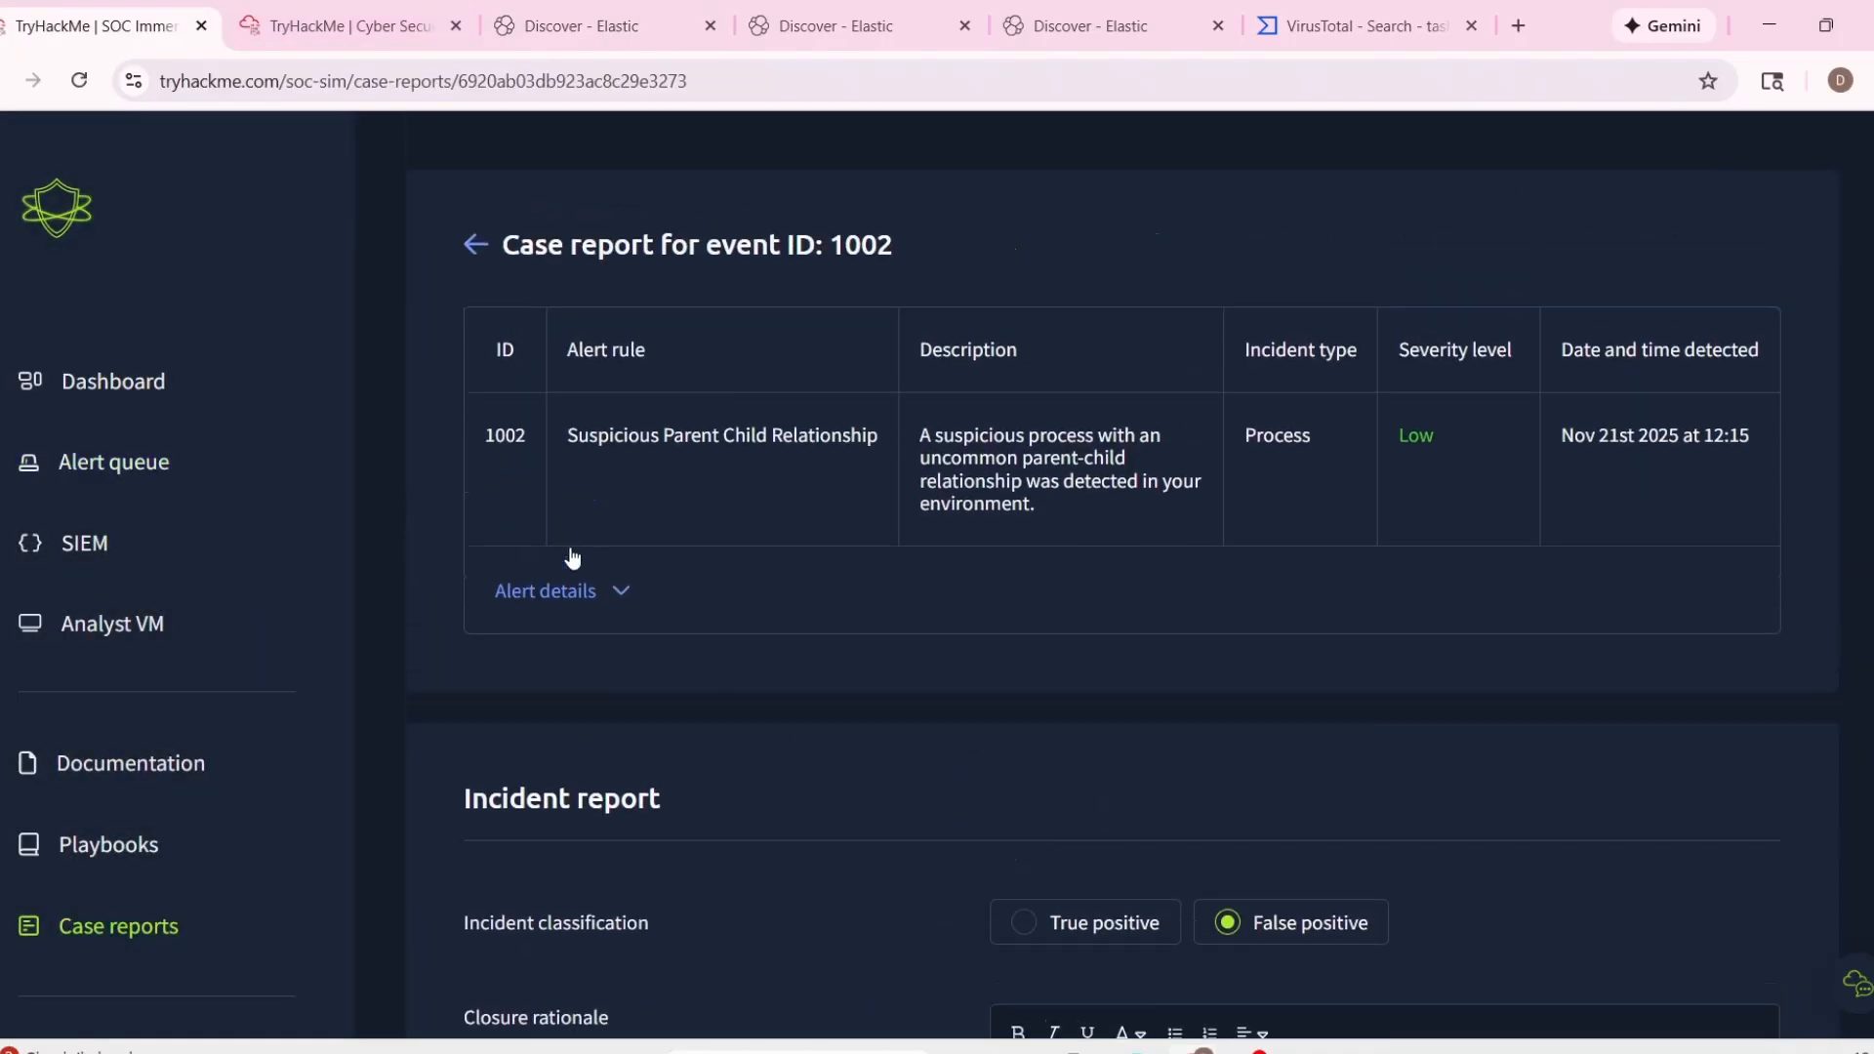
Expand the report's alert details and copy the timestamp 11/21/2025 18:12:40.088 into Time of Activity.
{"action": "left_click", "coordinate": [579, 590]}
{"action": "left_click_drag", "start_coordinate": [598, 691], "coordinate": [1012, 719]}
{"action": "scroll", "coordinate": [1185, 730], "scroll_direction": "down", "scroll_amount": 8}
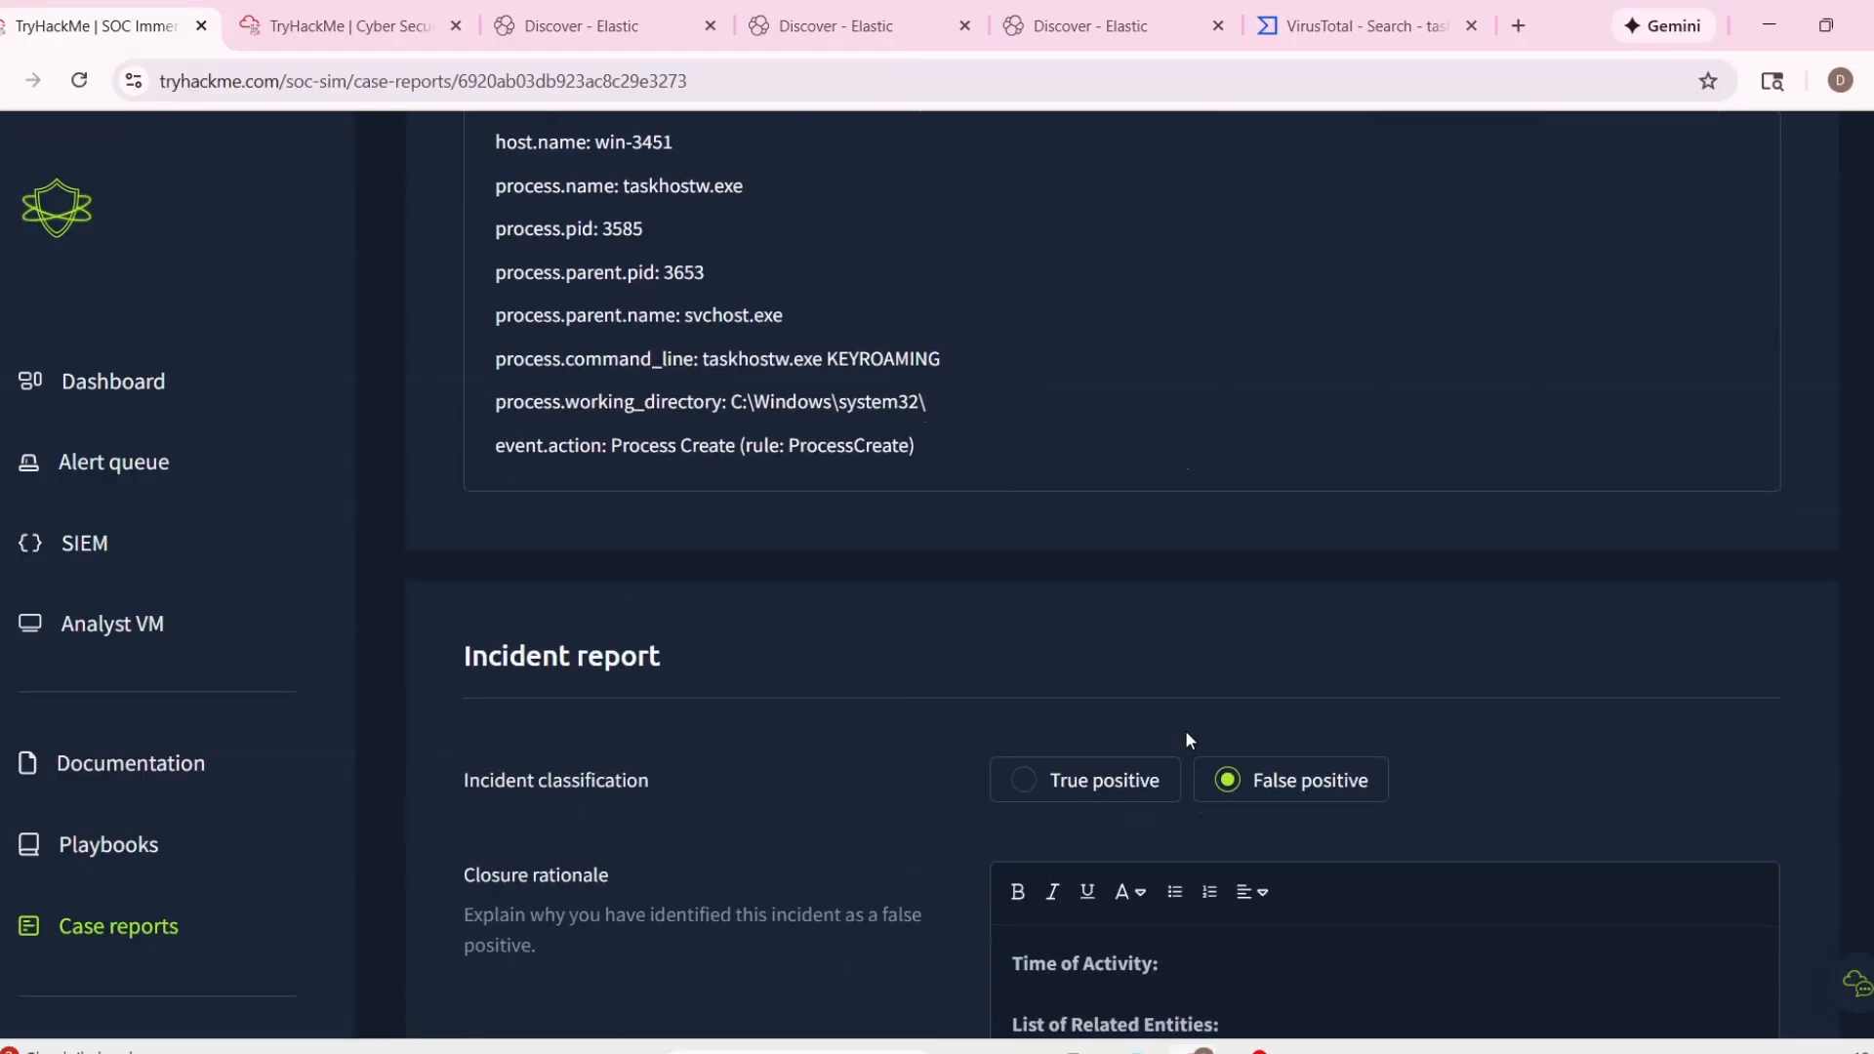
{"action": "left_click", "coordinate": [1225, 720]}
{"action": "scroll", "coordinate": [776, 605], "scroll_direction": "up", "scroll_amount": 5}
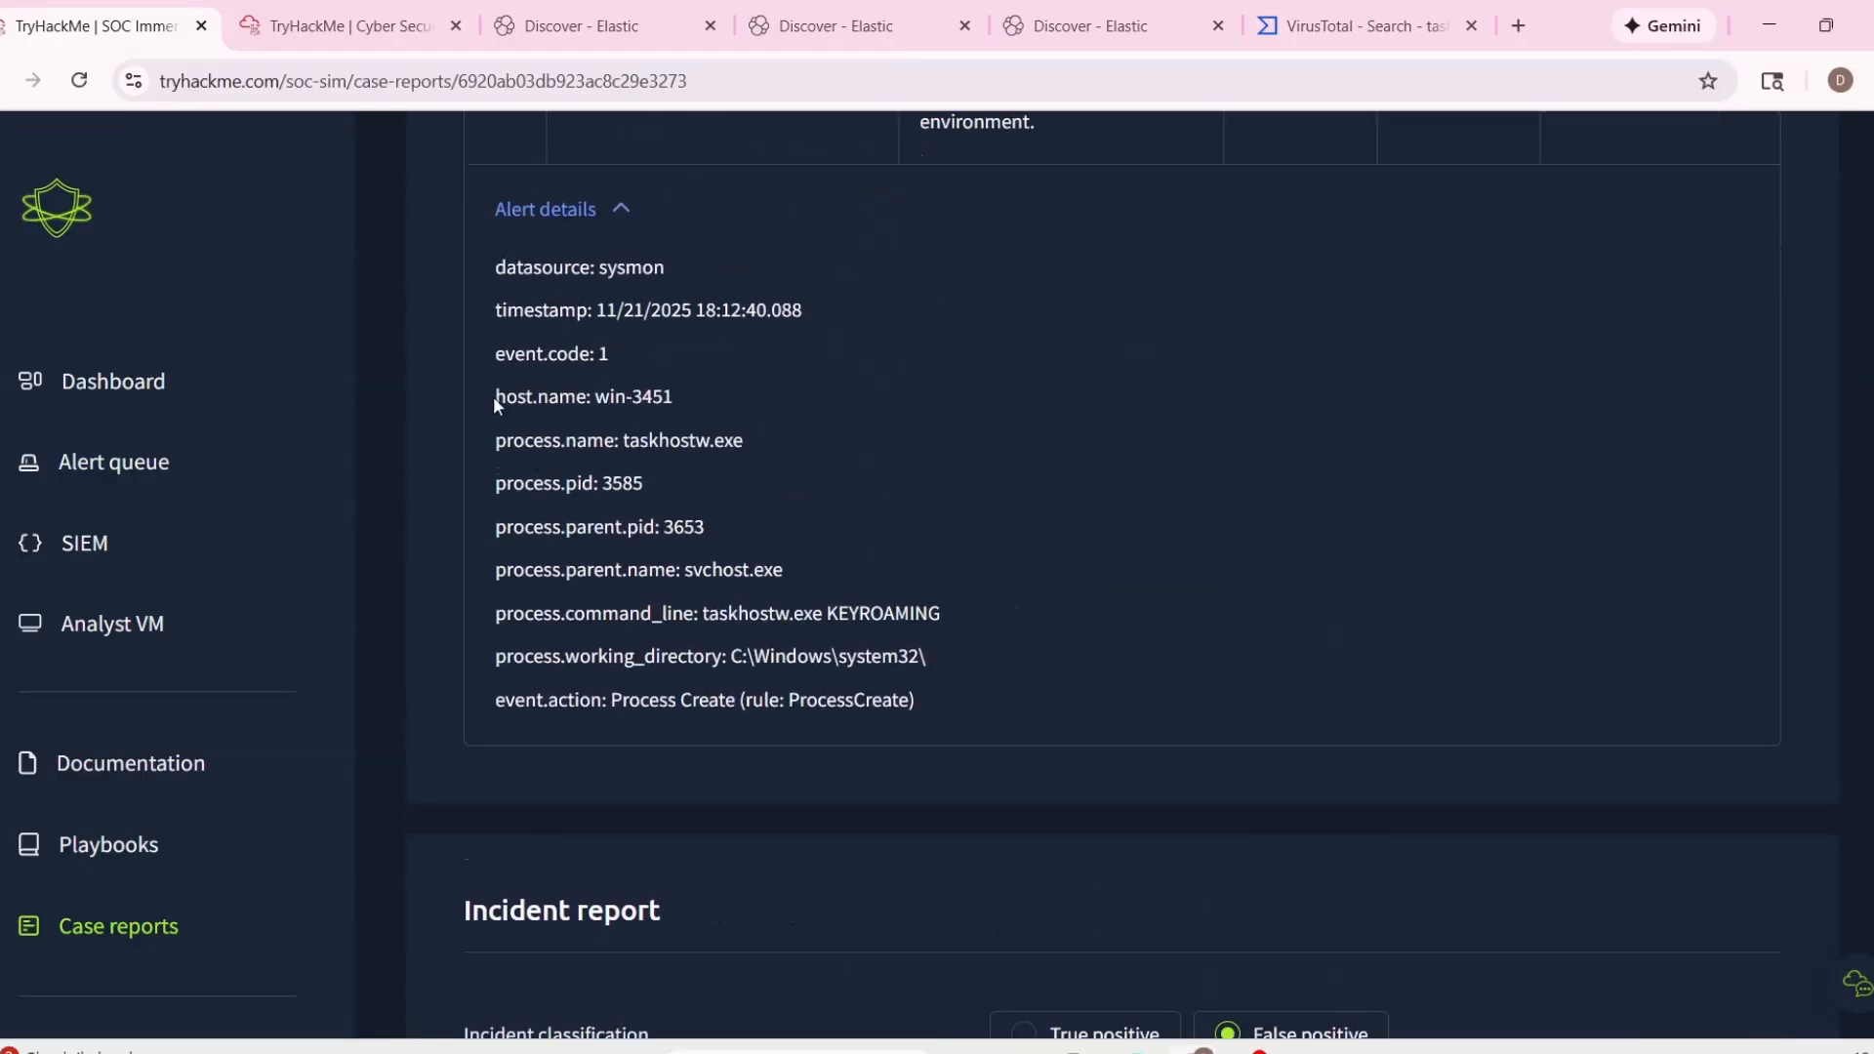
Copy the host name win-3451 and process name taskhostw.exe from the alert details into the List of Related Entities.
{"action": "left_click_drag", "start_coordinate": [494, 396], "coordinate": [779, 445]}
{"action": "key", "text": "ctrl+c"}
{"action": "scroll", "coordinate": [1279, 532], "scroll_direction": "down", "scroll_amount": 8}
{"action": "left_click", "coordinate": [1269, 509]}
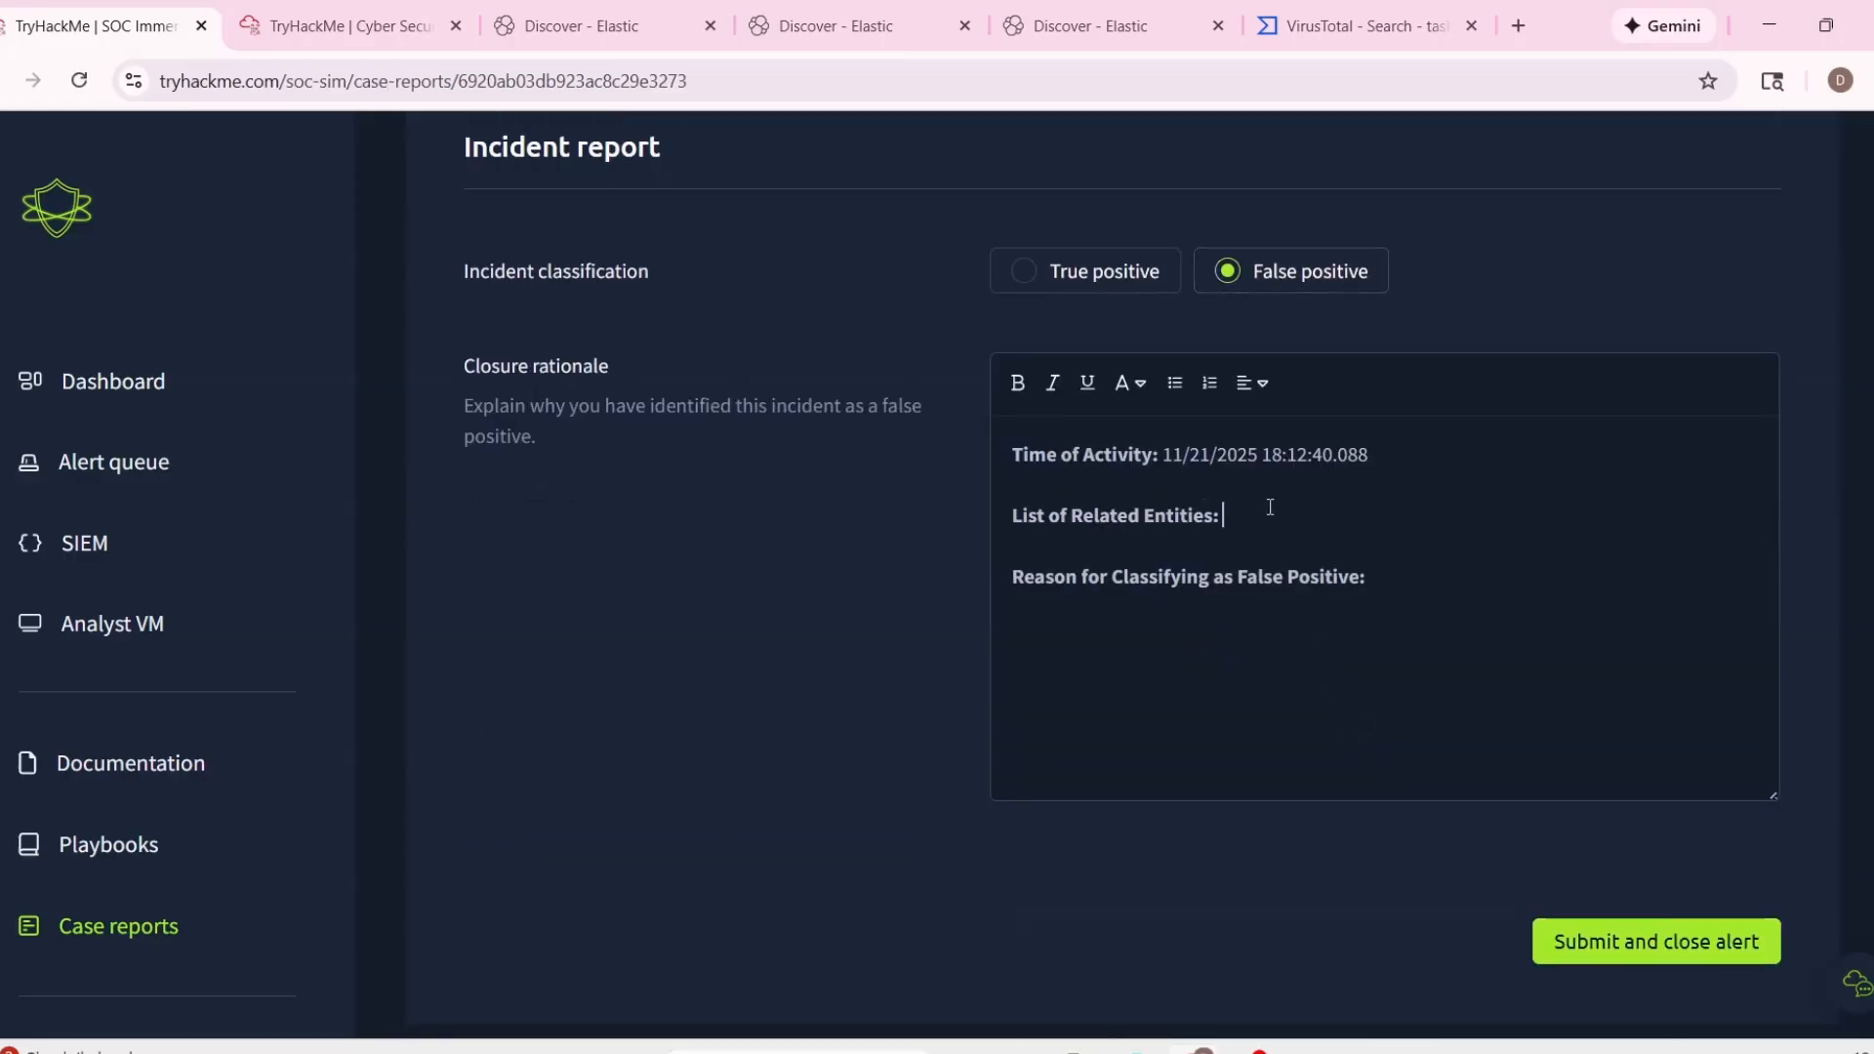
{"action": "key", "text": "Return"}
{"action": "key", "text": "ctrl+v"}
{"action": "scroll", "coordinate": [1304, 527], "scroll_direction": "up", "scroll_amount": 1}
{"action": "scroll", "coordinate": [1101, 575], "scroll_direction": "up", "scroll_amount": 6}
{"action": "scroll", "coordinate": [1103, 580], "scroll_direction": "down", "scroll_amount": 5}
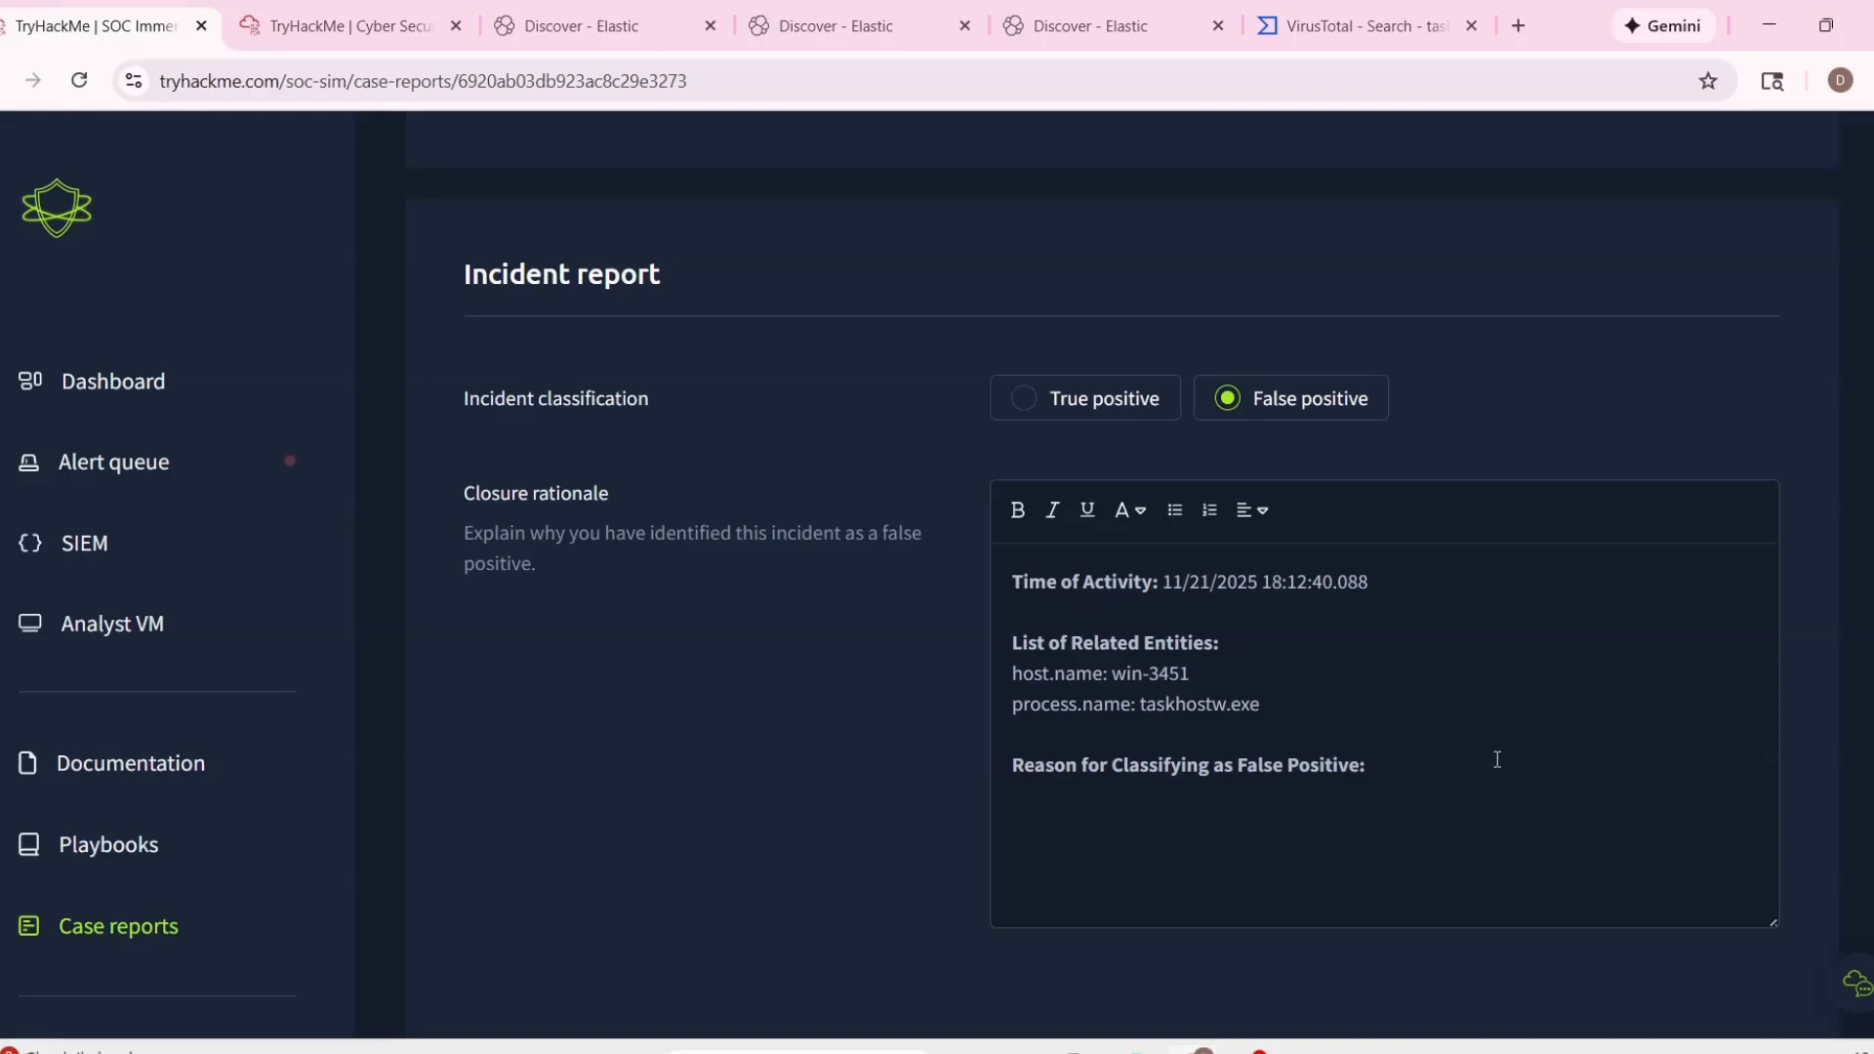
Give "Nothing malicious, normal process creation." as the false positive reason, and submit the report to close alert 1002.
{"action": "type", "text": "Nothing malicious, nomrla pr"}
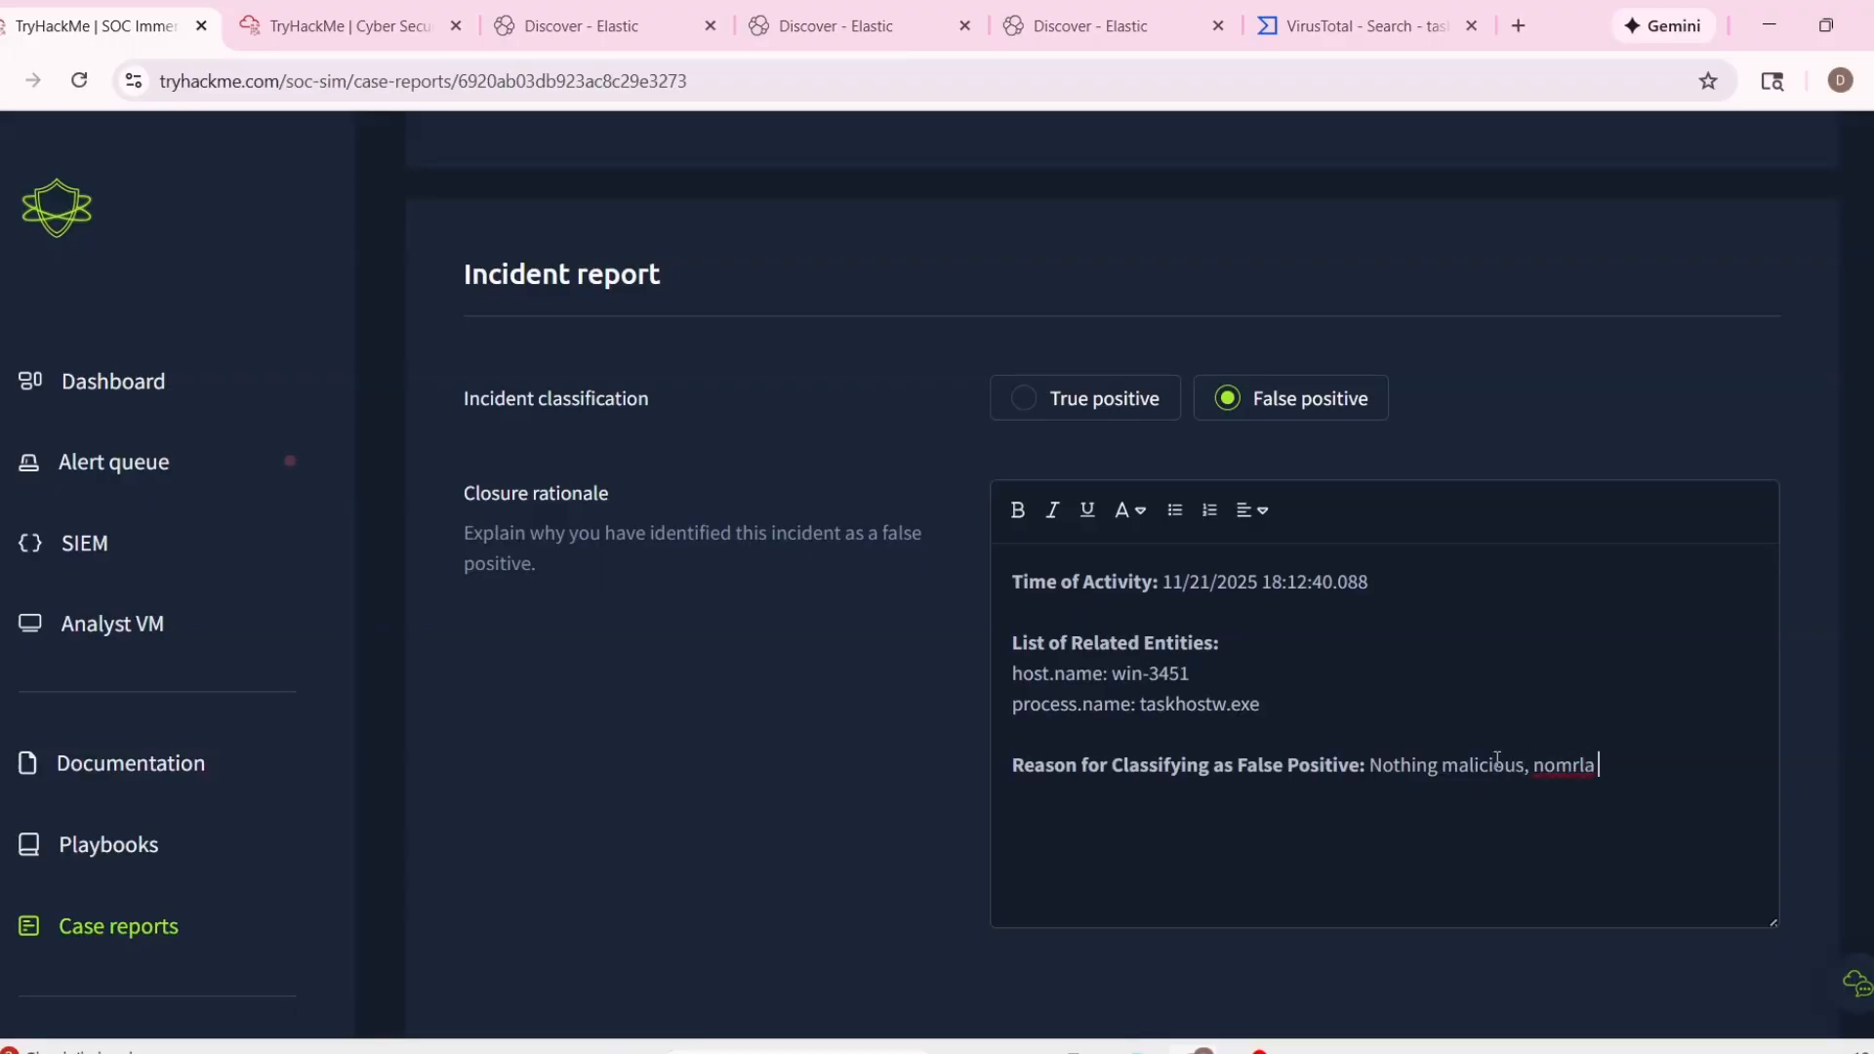
{"action": "key", "text": "BackSpace"}
{"action": "key", "text": "BackSpace"}
{"action": "key", "text": "BackSpace"}
{"action": "key", "text": "BackSpace"}
{"action": "type", "text": "rmal process creation."}
{"action": "scroll", "coordinate": [1495, 759], "scroll_direction": "down", "scroll_amount": 1}
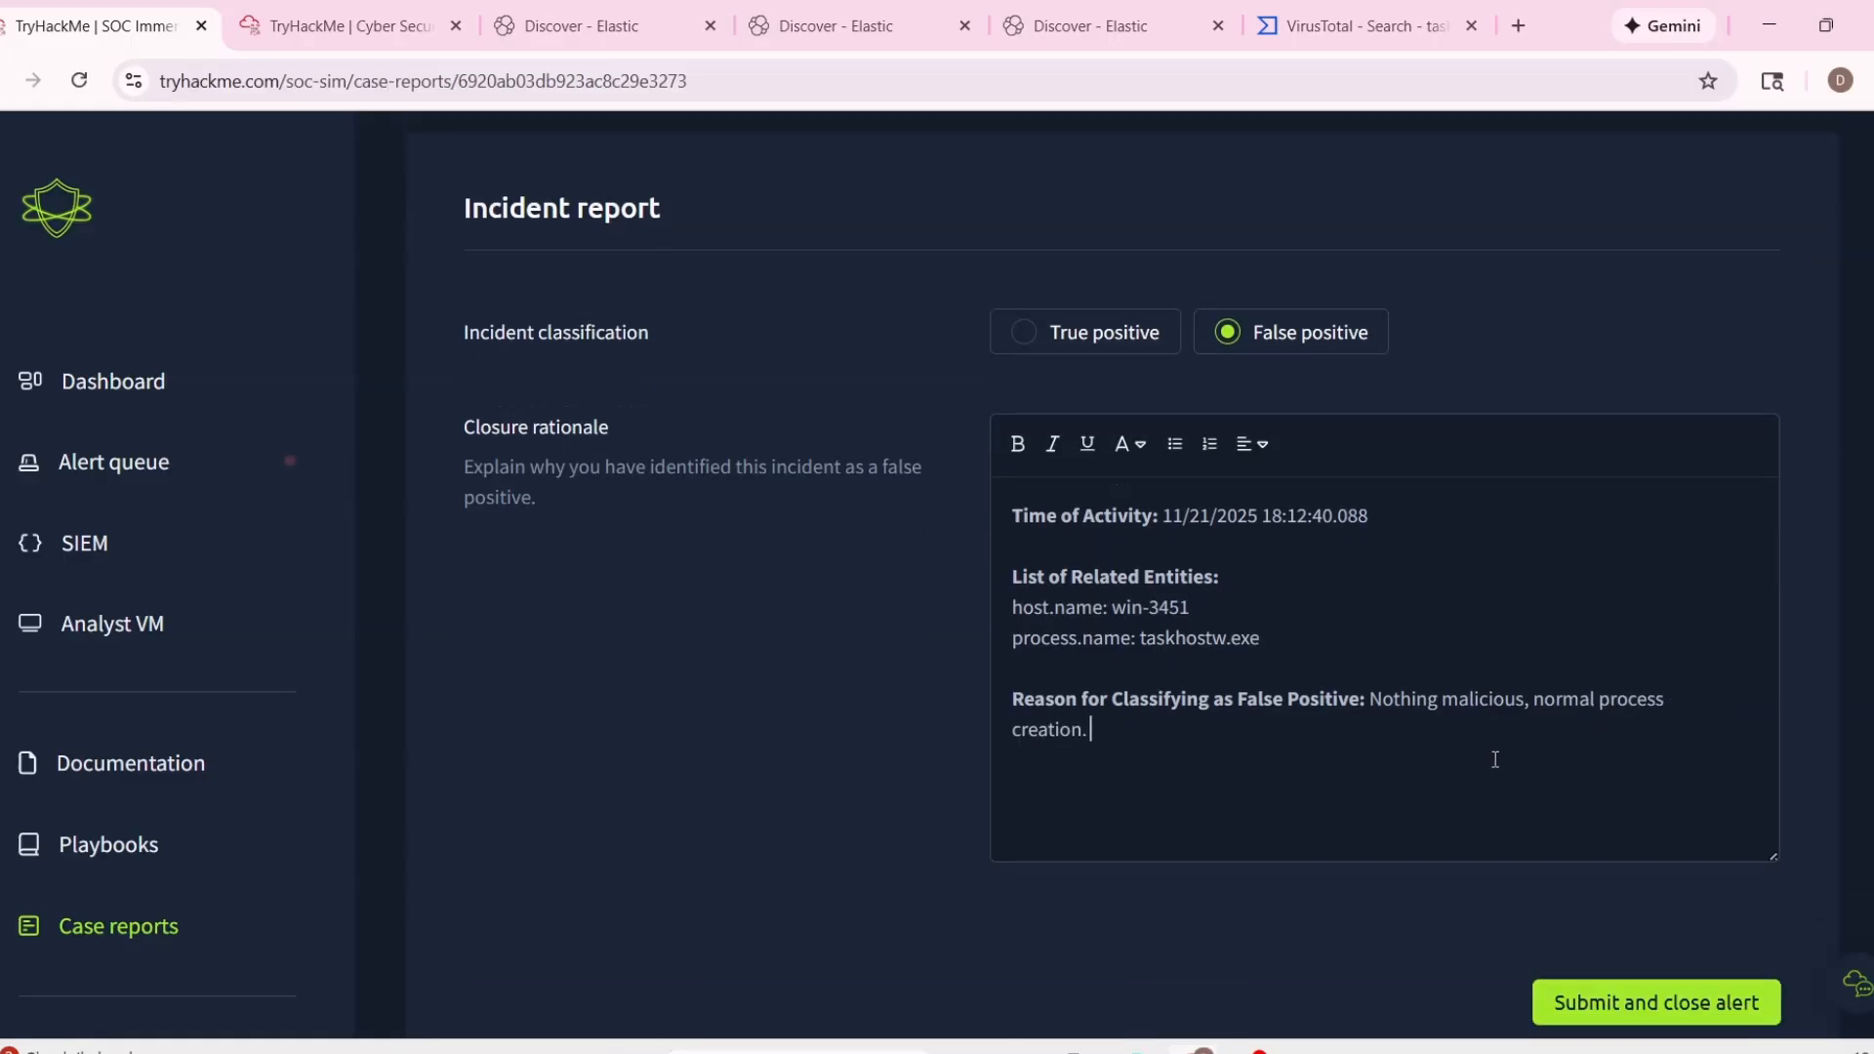
{"action": "scroll", "coordinate": [1494, 759], "scroll_direction": "down", "scroll_amount": 1}
{"action": "left_click", "coordinate": [1597, 896]}
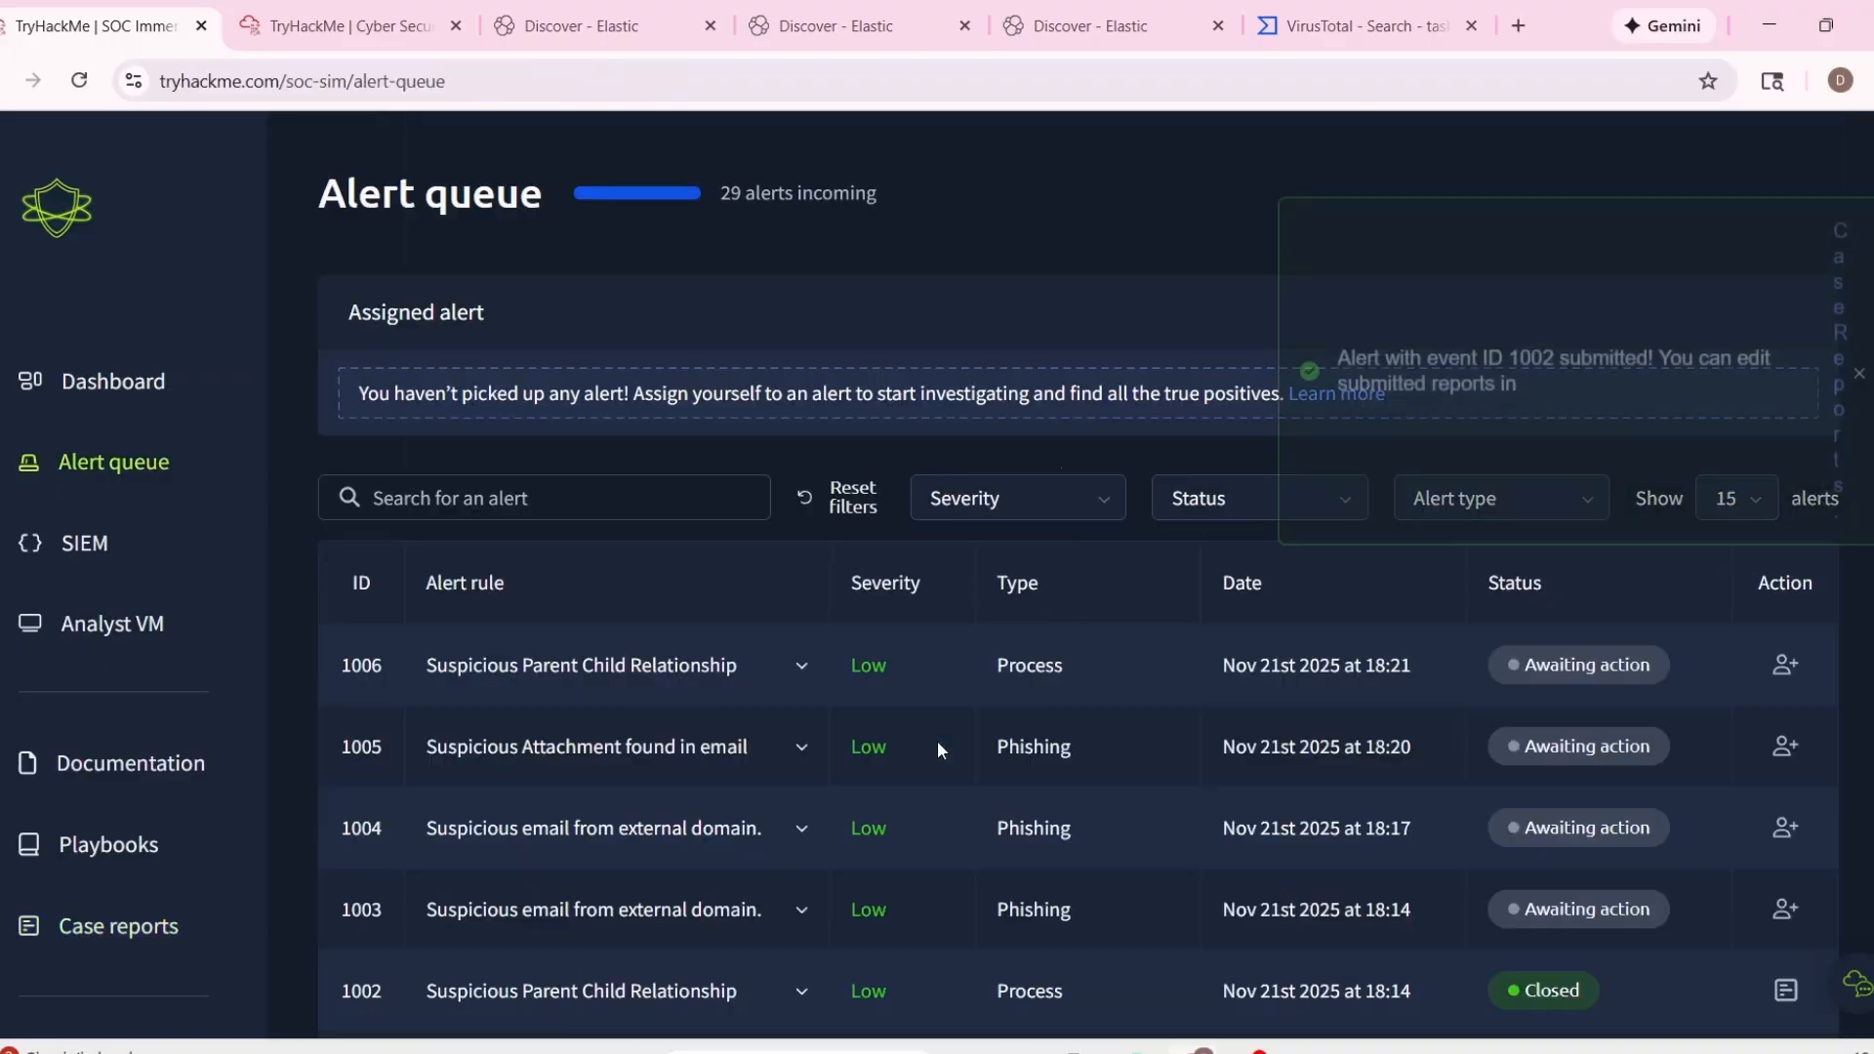
Take ownership of alert 1003 and expand its details to review the description and email content.
{"action": "left_click", "coordinate": [820, 810]}
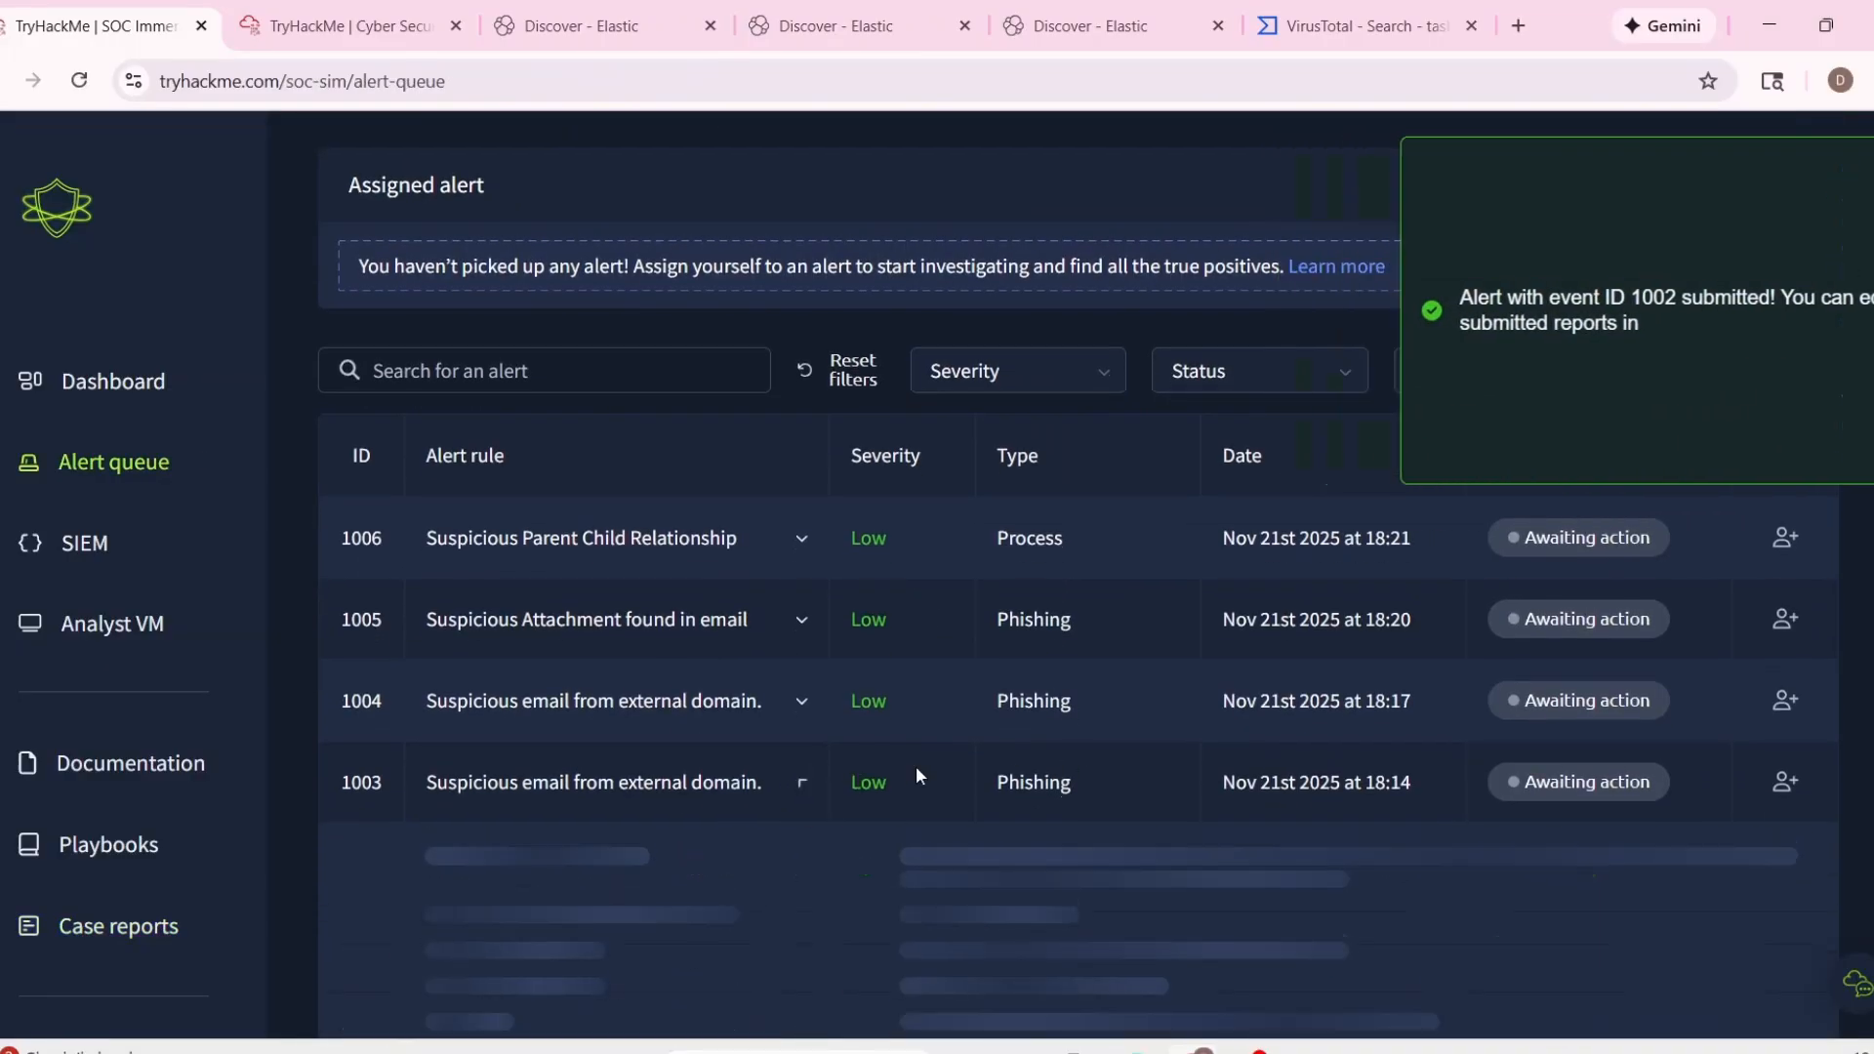
{"action": "scroll", "coordinate": [918, 769], "scroll_direction": "down", "scroll_amount": 4}
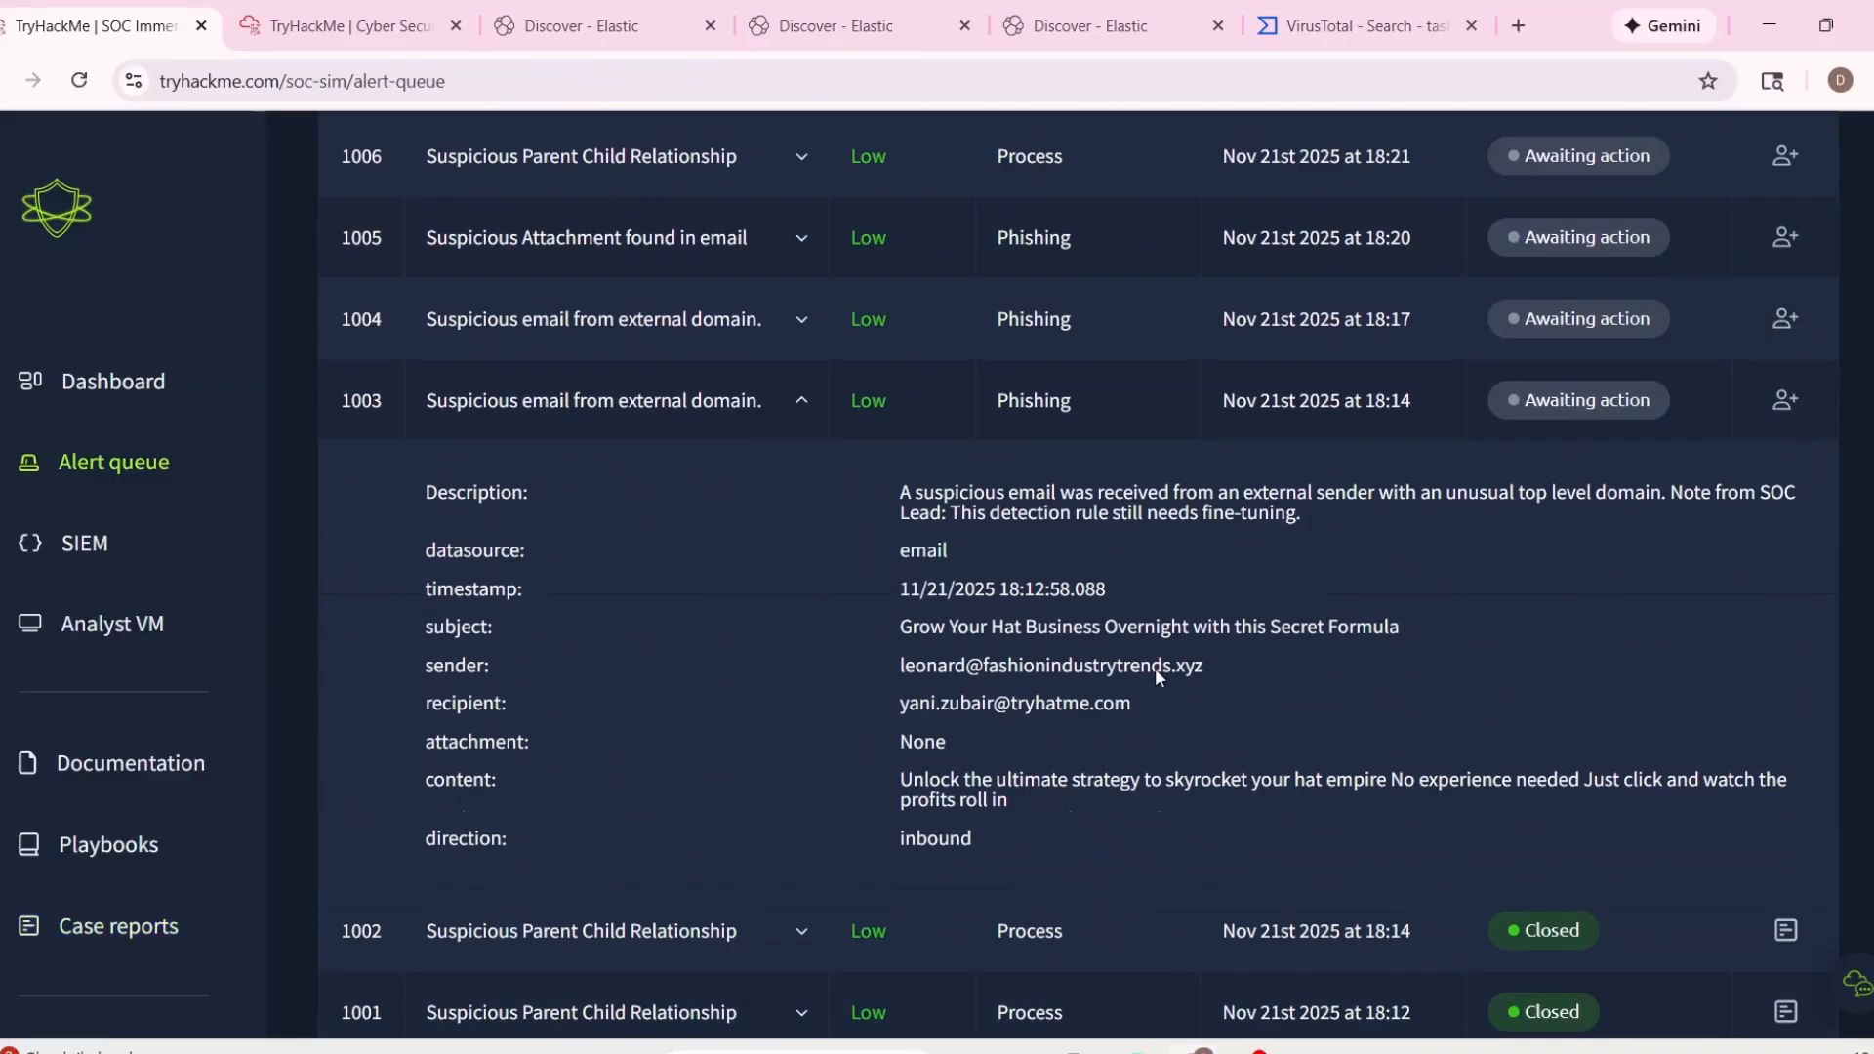
{"action": "left_click", "coordinate": [1784, 402]}
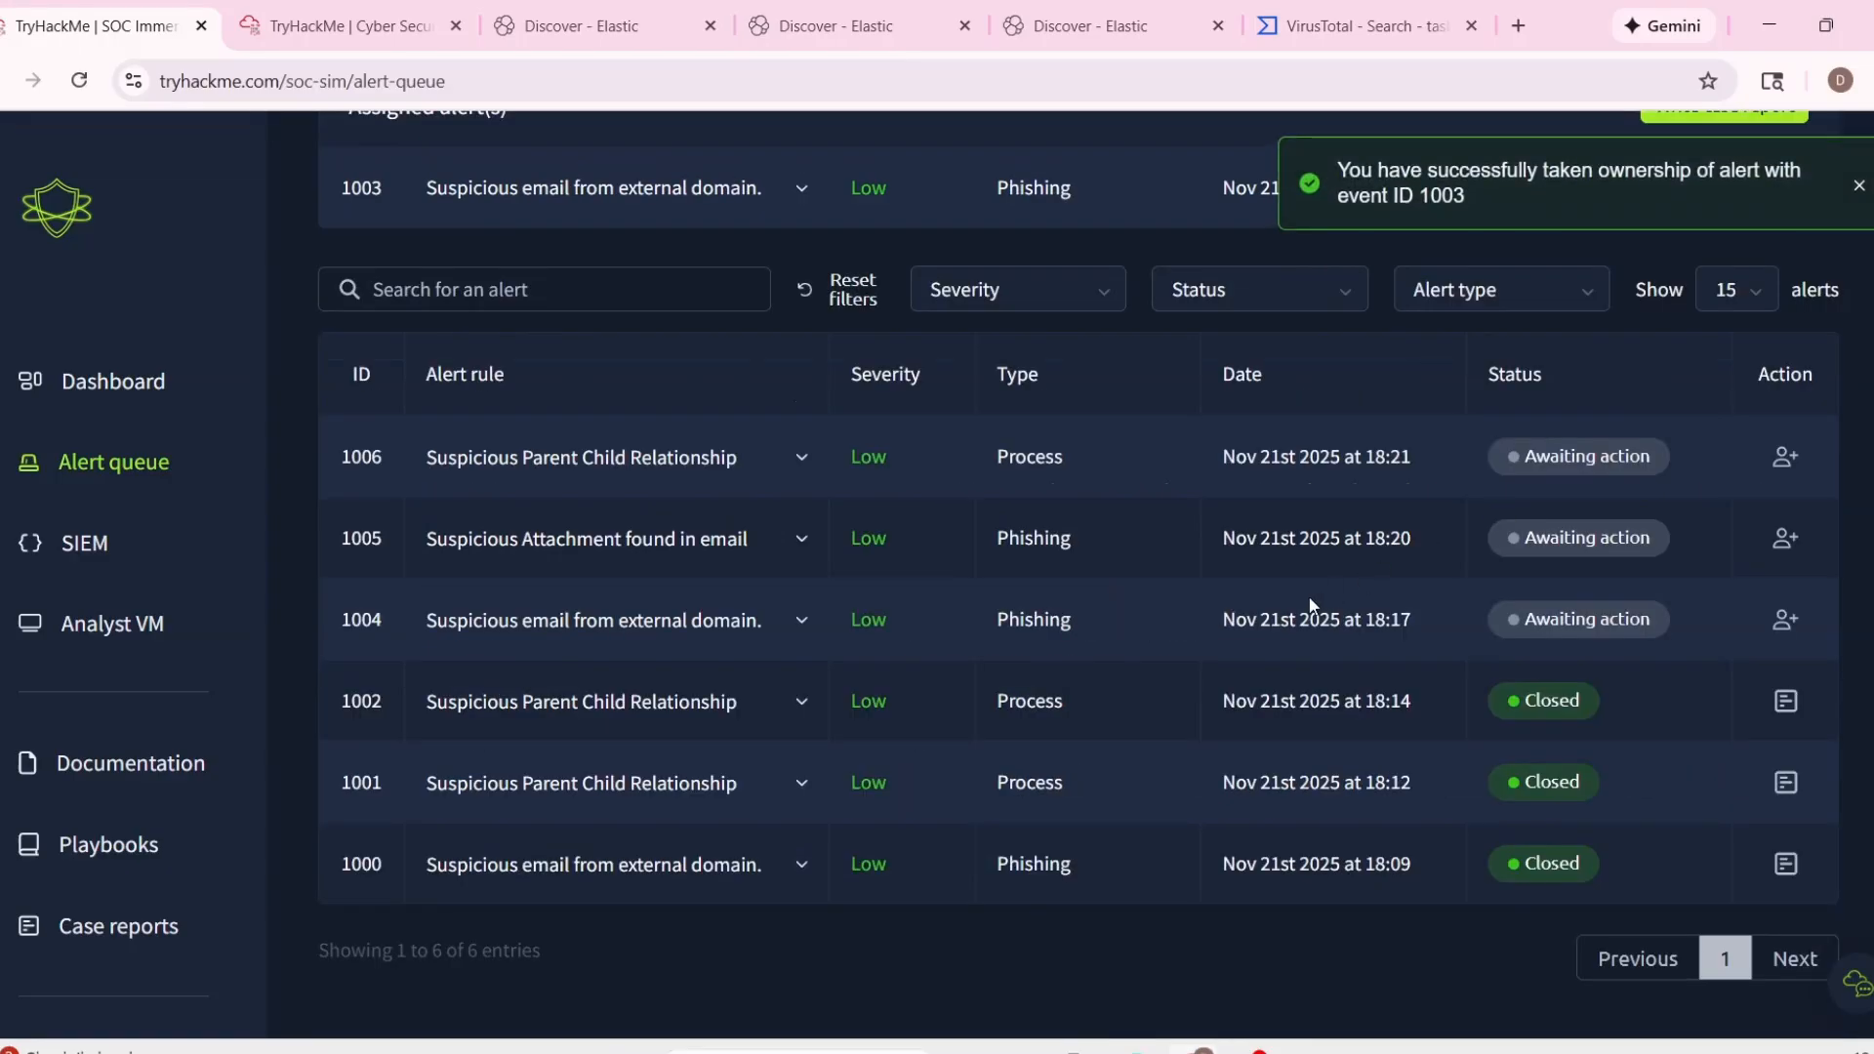
{"action": "left_click", "coordinate": [802, 399]}
{"action": "scroll", "coordinate": [981, 528], "scroll_direction": "down", "scroll_amount": 1}
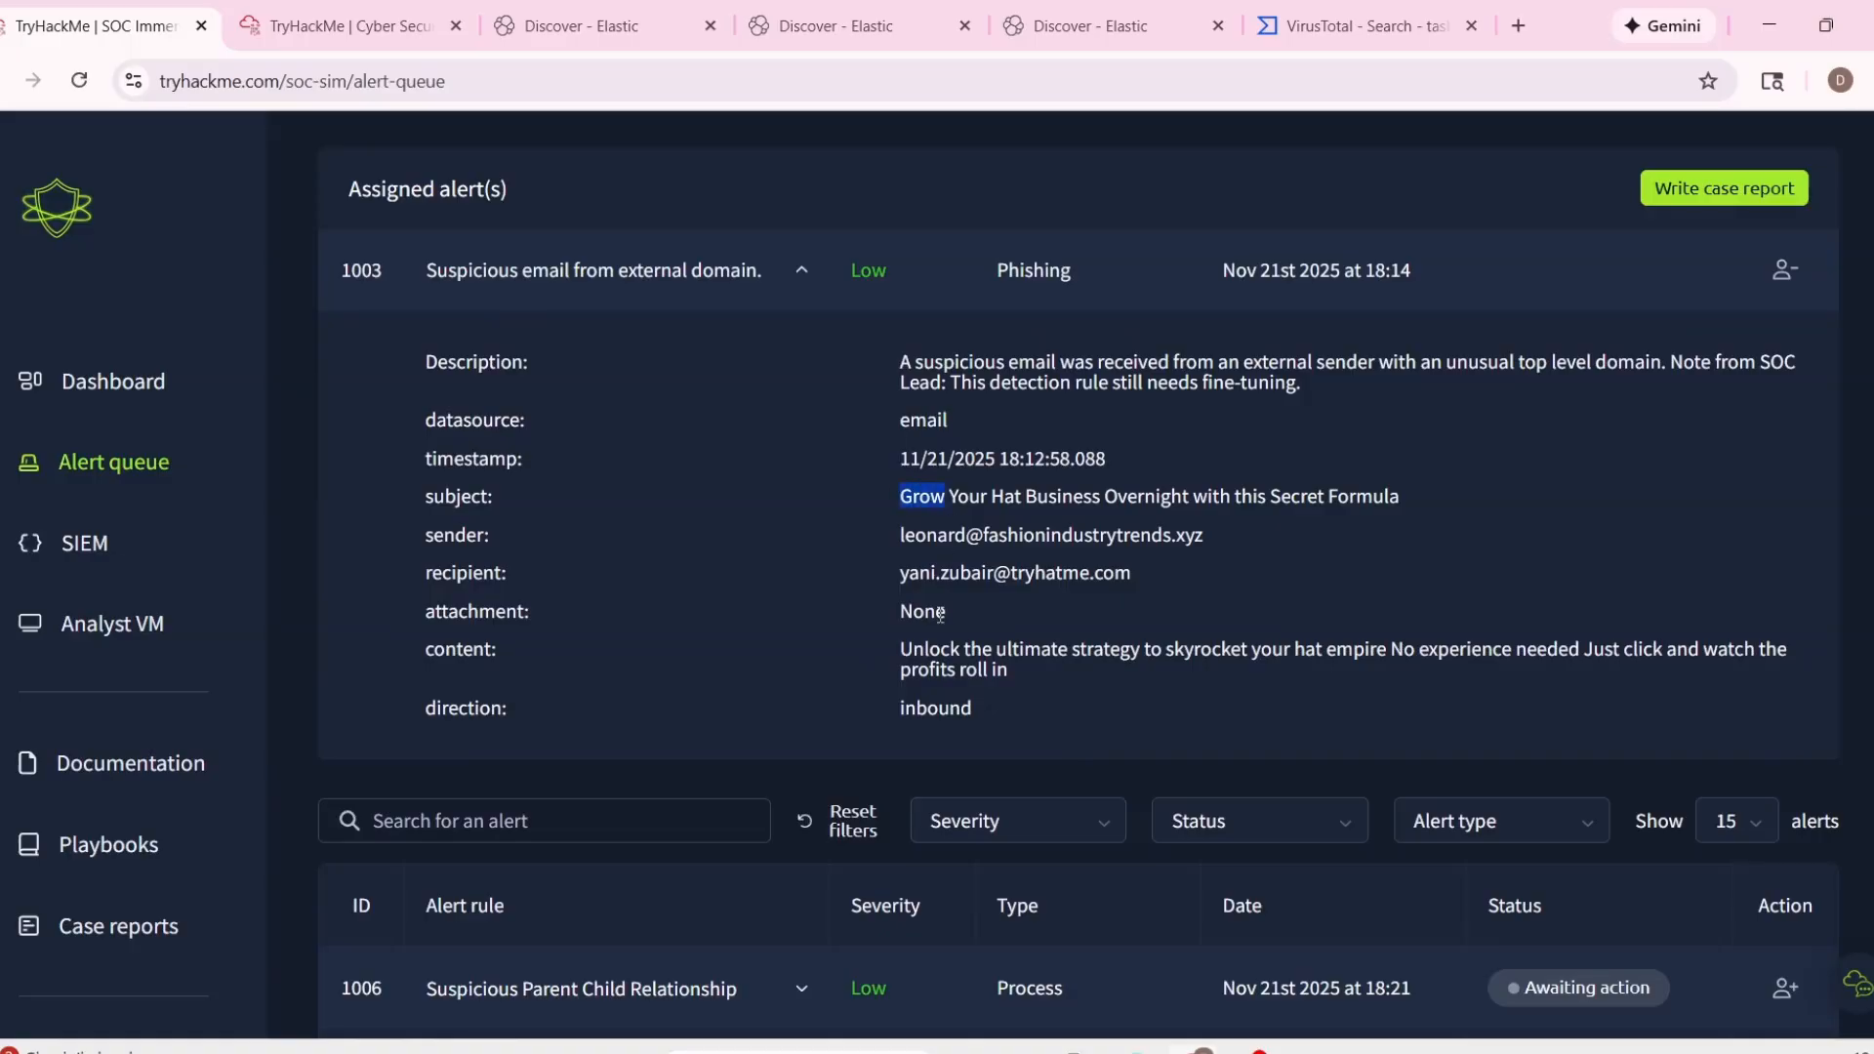
{"action": "left_click_drag", "start_coordinate": [908, 365], "coordinate": [1258, 410]}
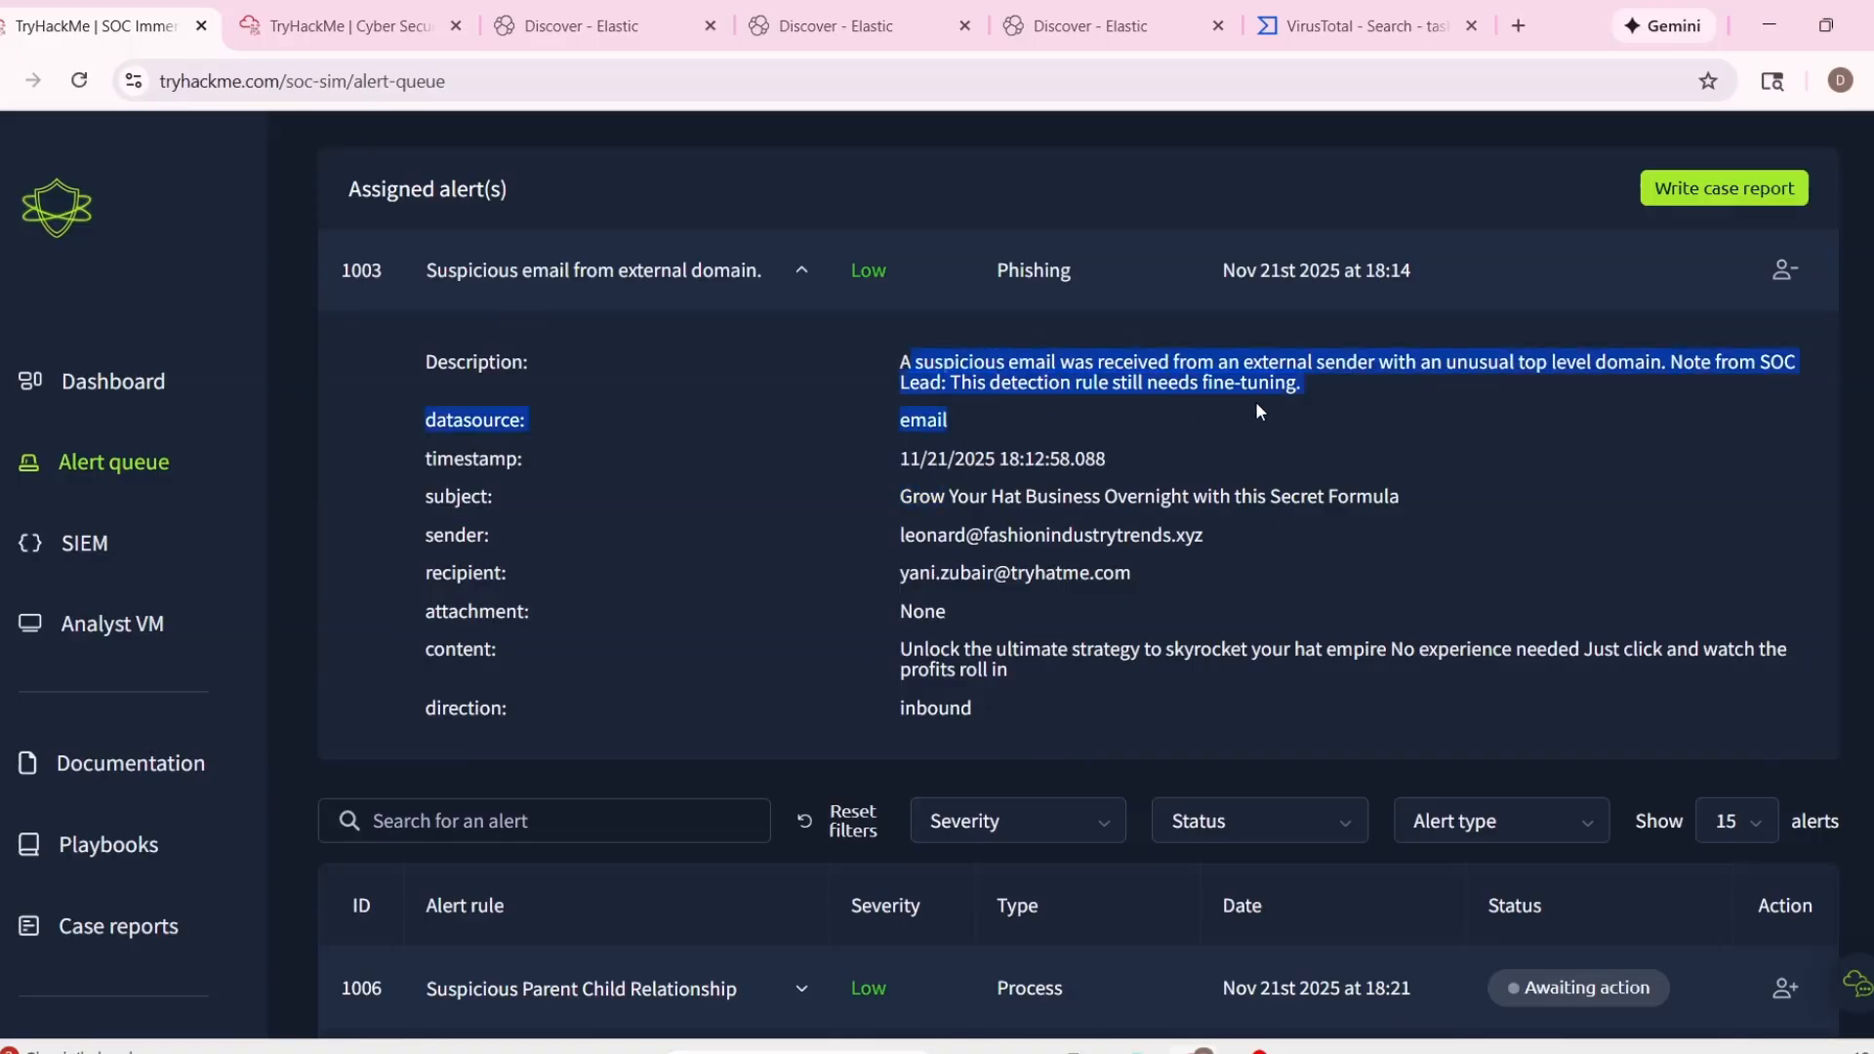
{"action": "left_click_drag", "start_coordinate": [899, 647], "coordinate": [1017, 674]}
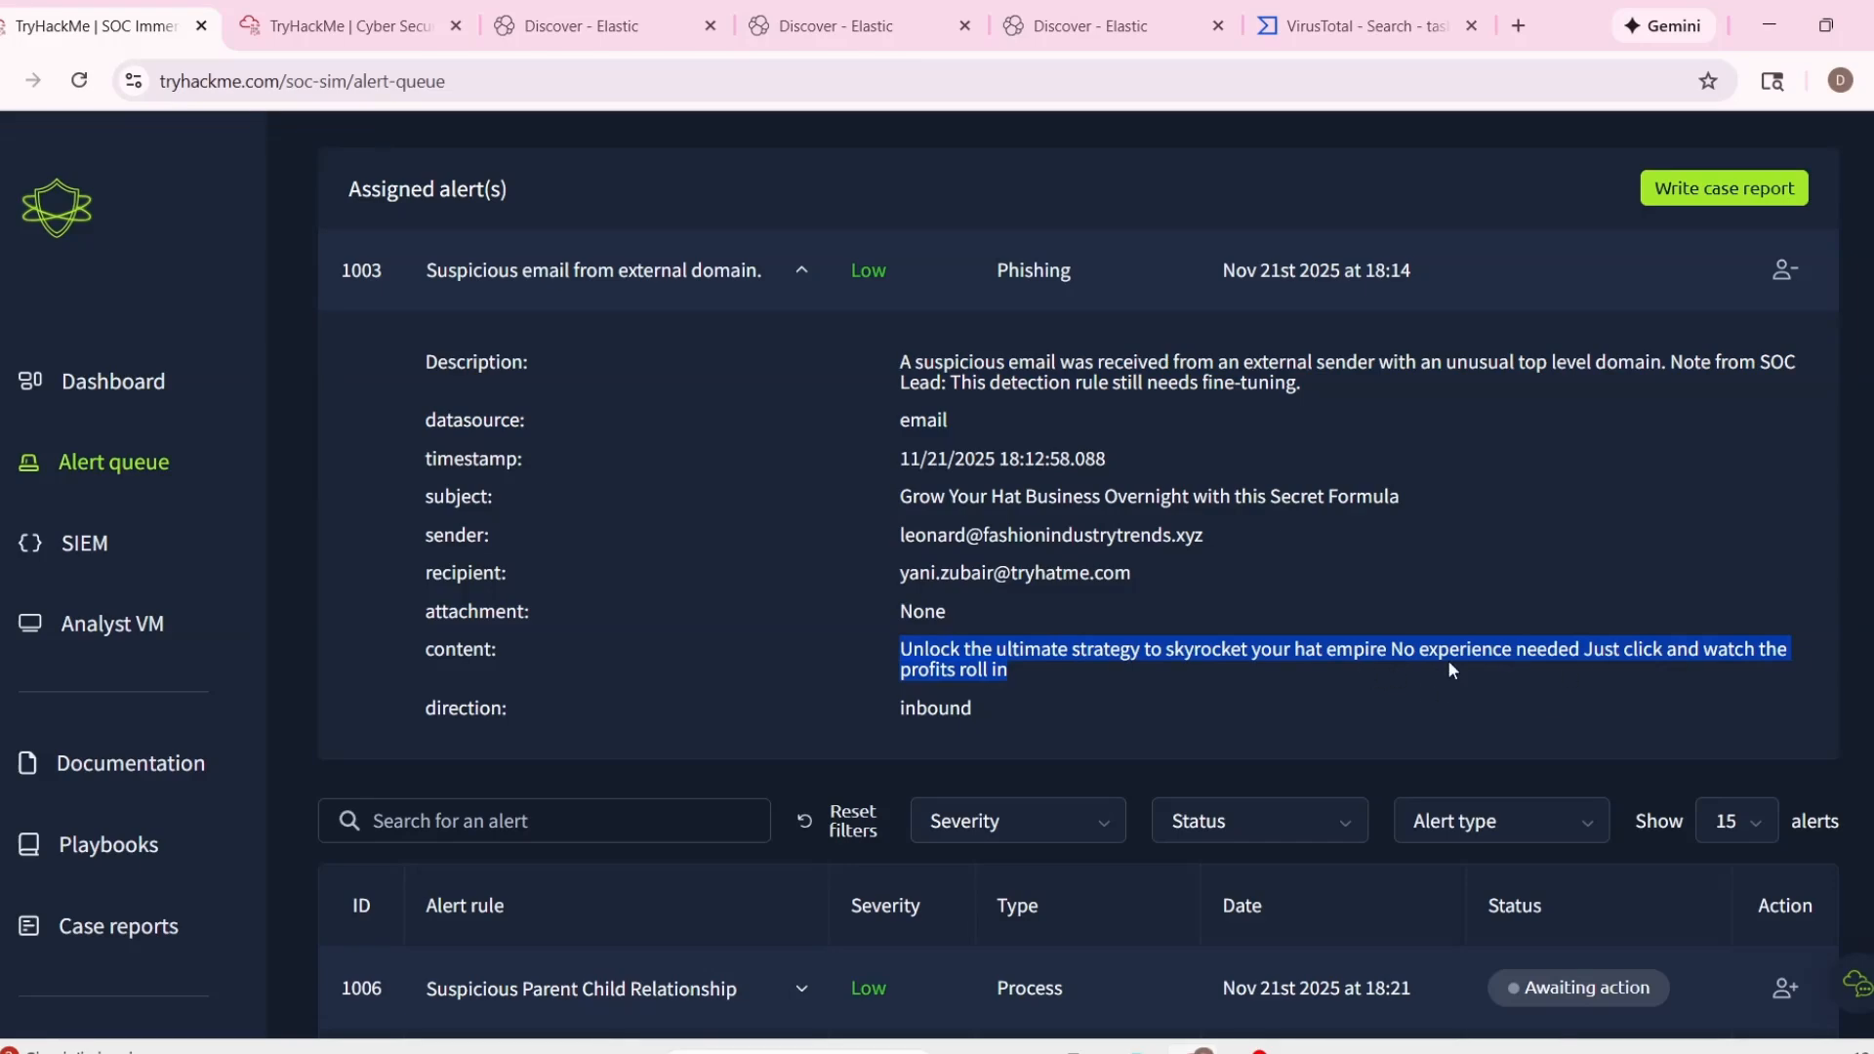
{"action": "left_click", "coordinate": [1489, 690]}
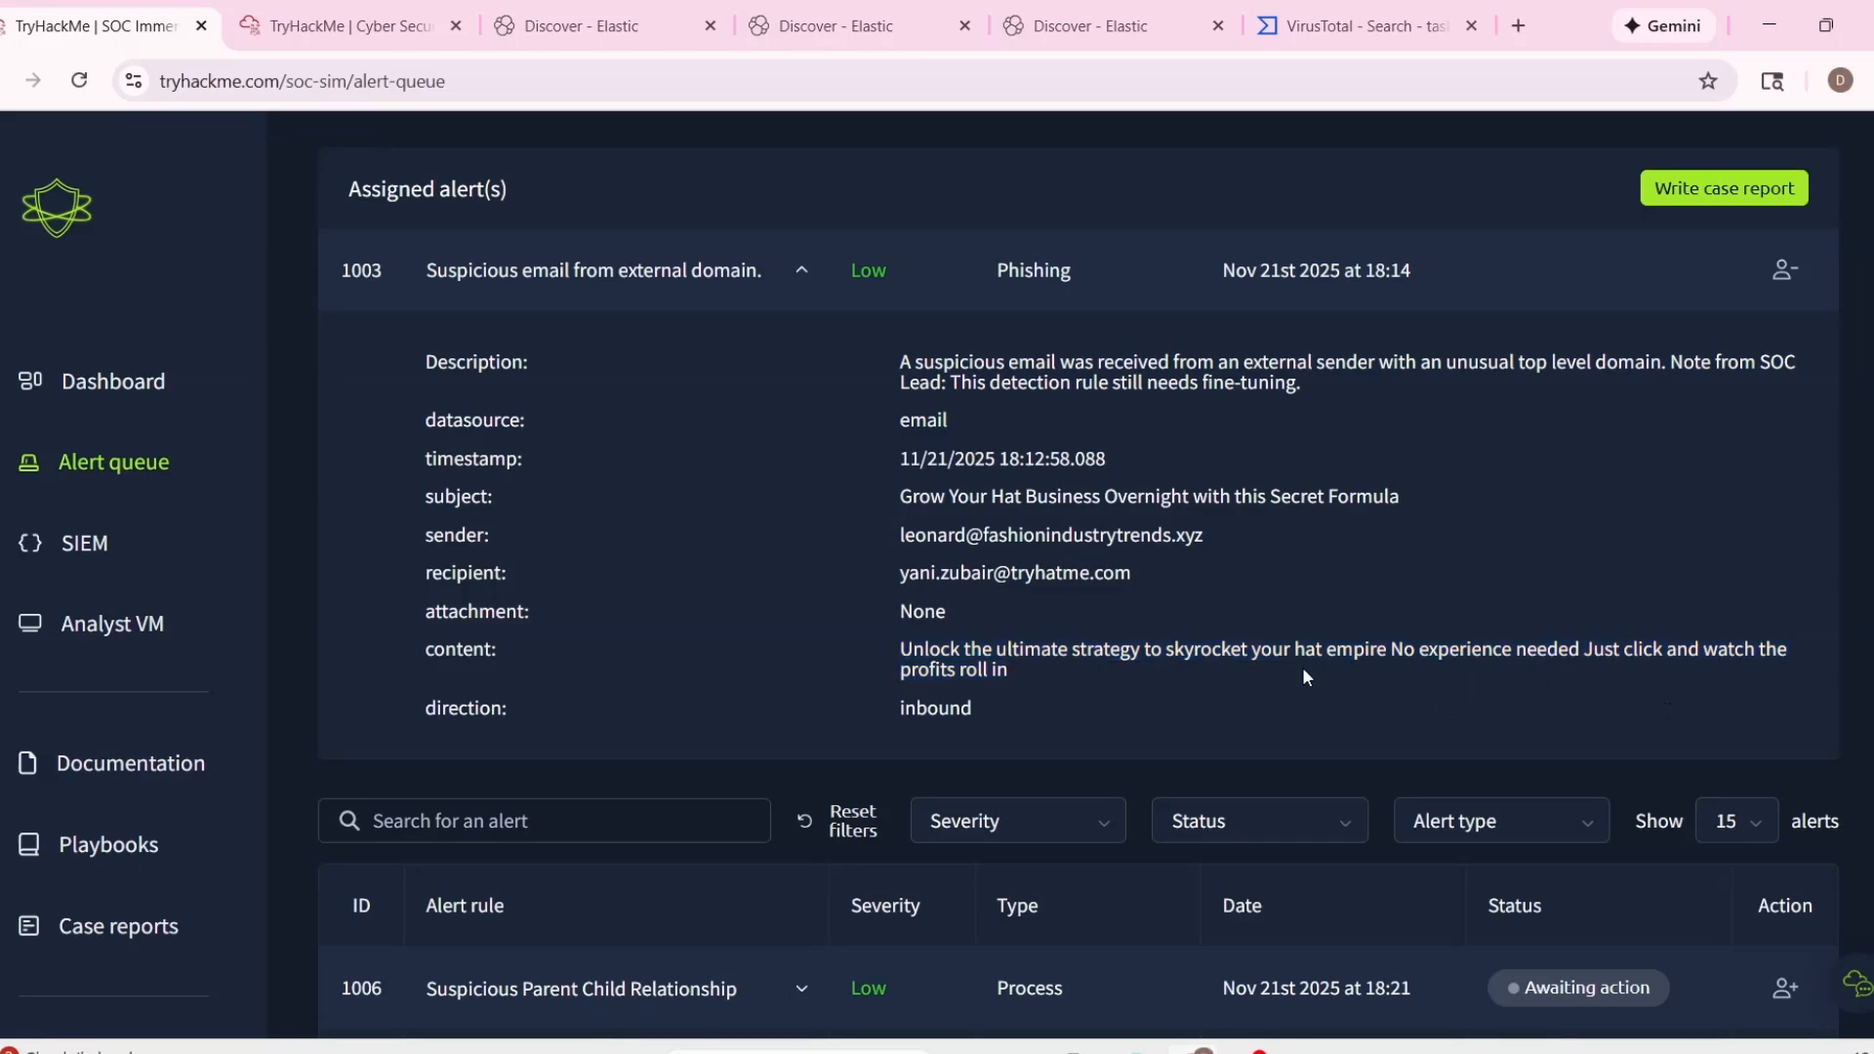
Copy the sender's email address from alert 1003 and search the Elastic logs for it with a sender field query.
{"action": "left_click_drag", "start_coordinate": [899, 536], "coordinate": [1329, 531]}
{"action": "key", "text": "ctrl+c"}
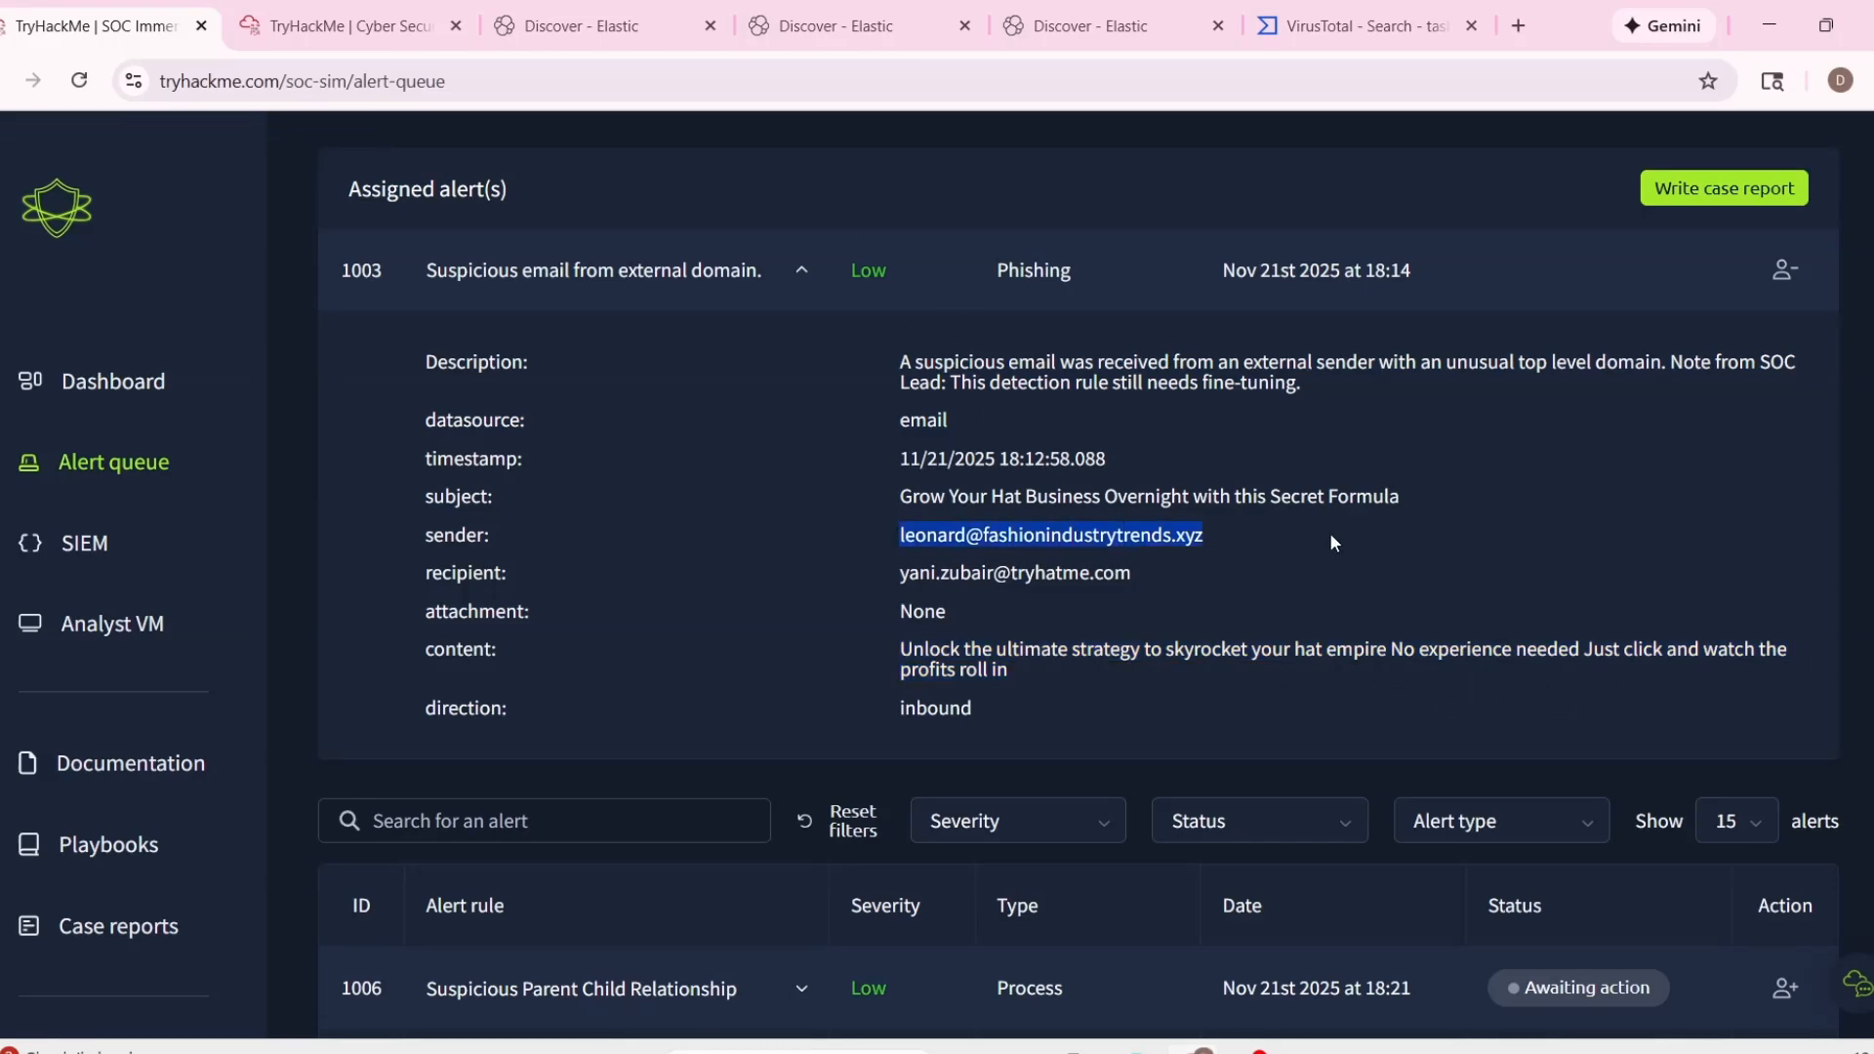
{"action": "left_click", "coordinate": [600, 25]}
{"action": "key", "text": "ctrl+a"}
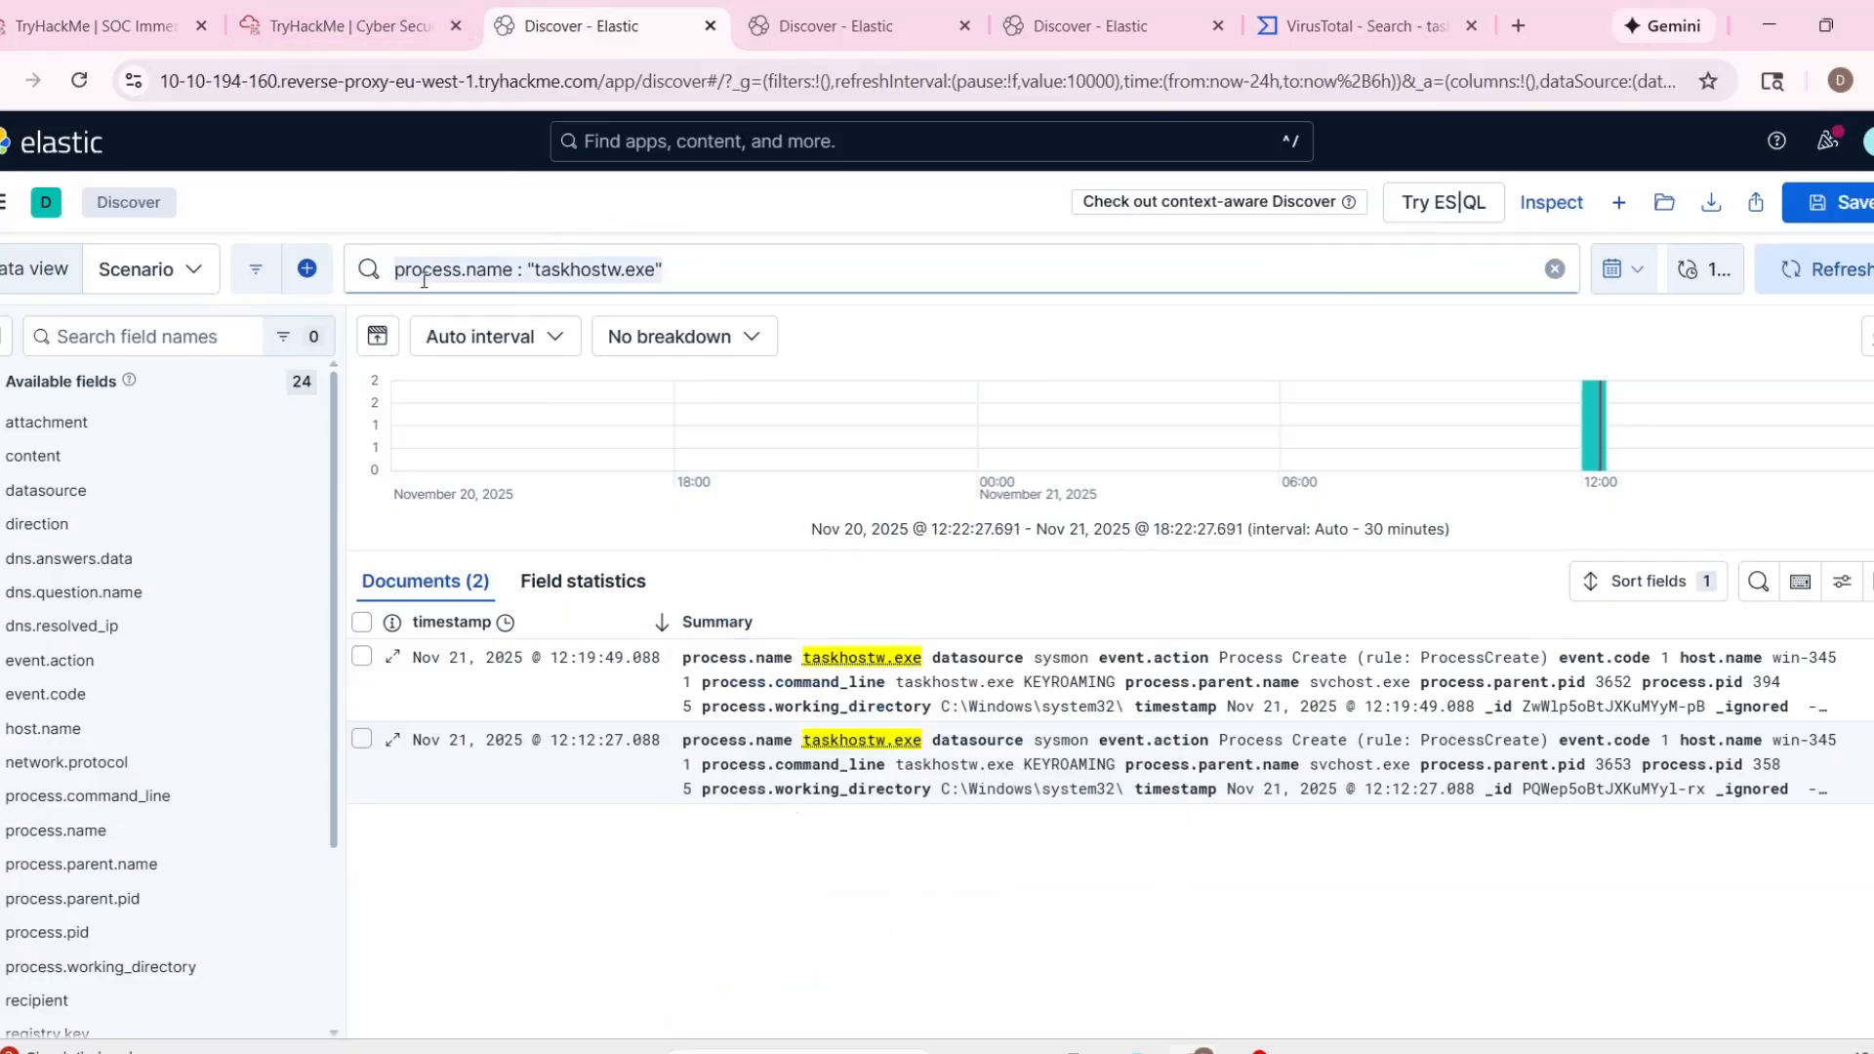
{"action": "type", "text": "sender "}
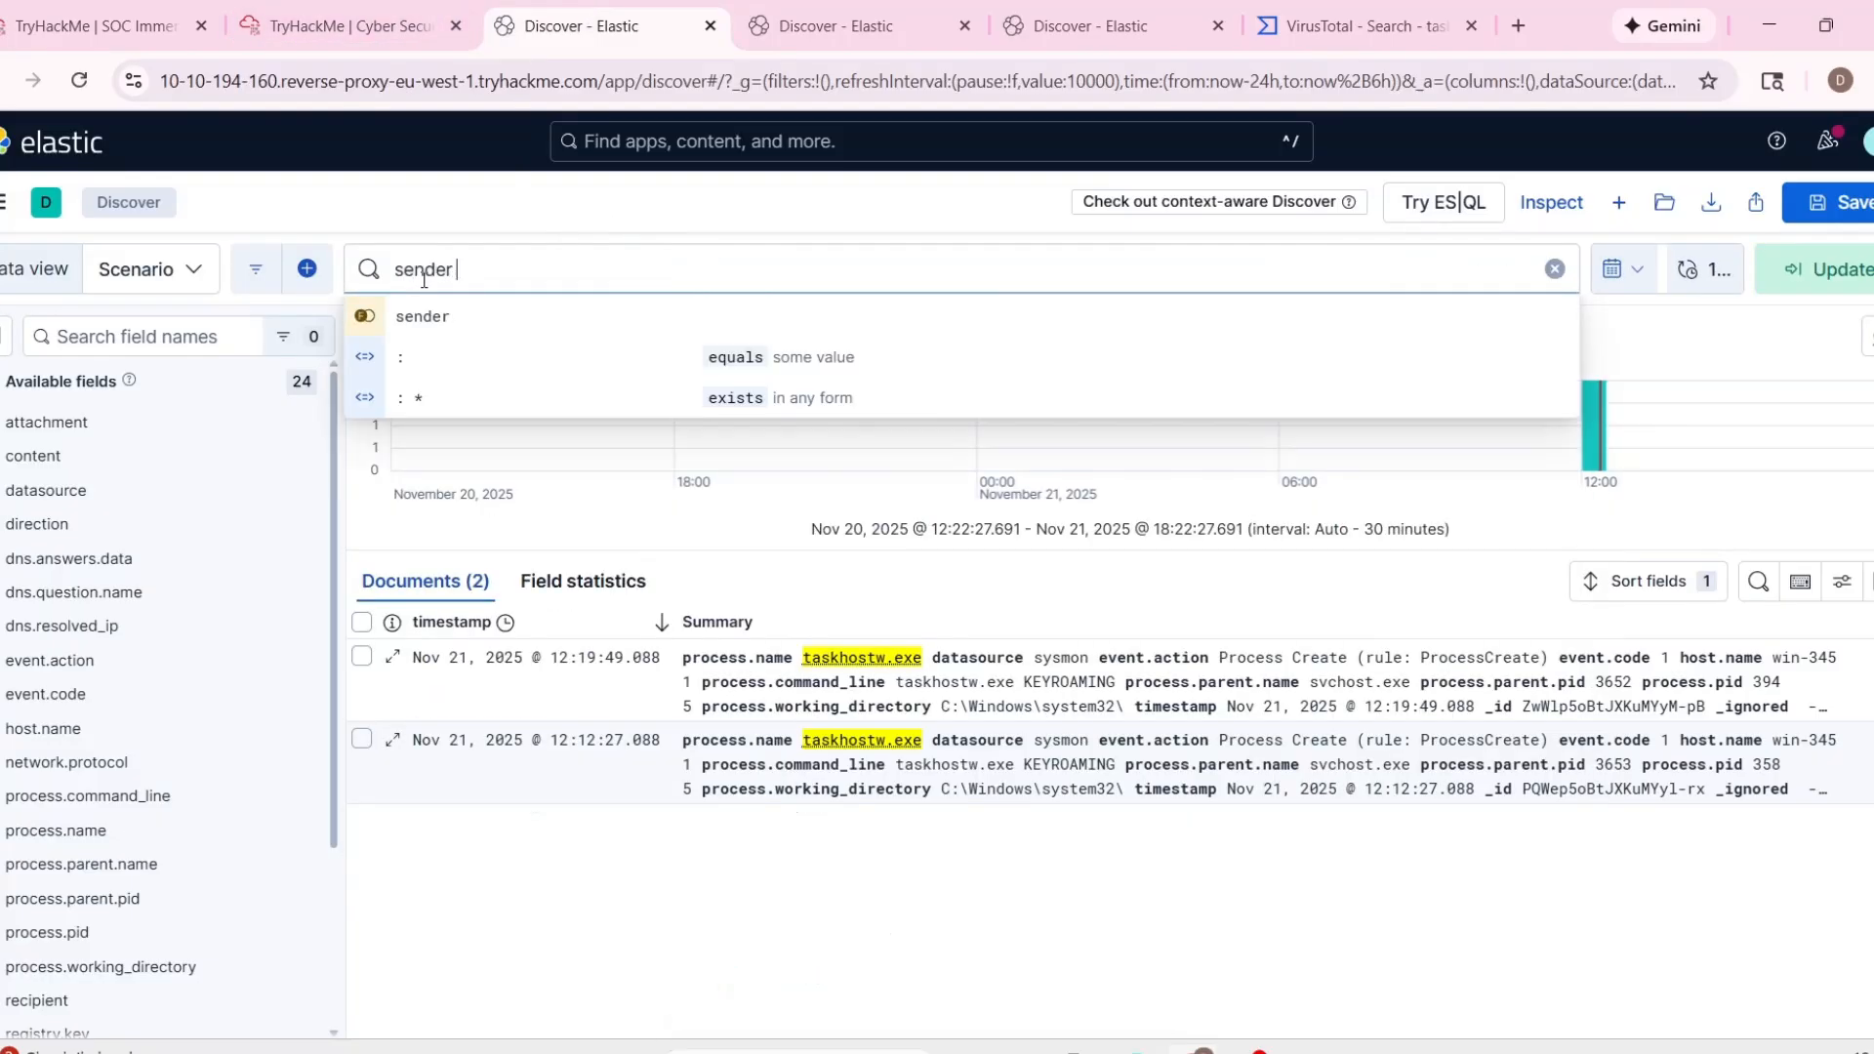
{"action": "type", "text": ": \""}
{"action": "key", "text": "ctrl+v"}
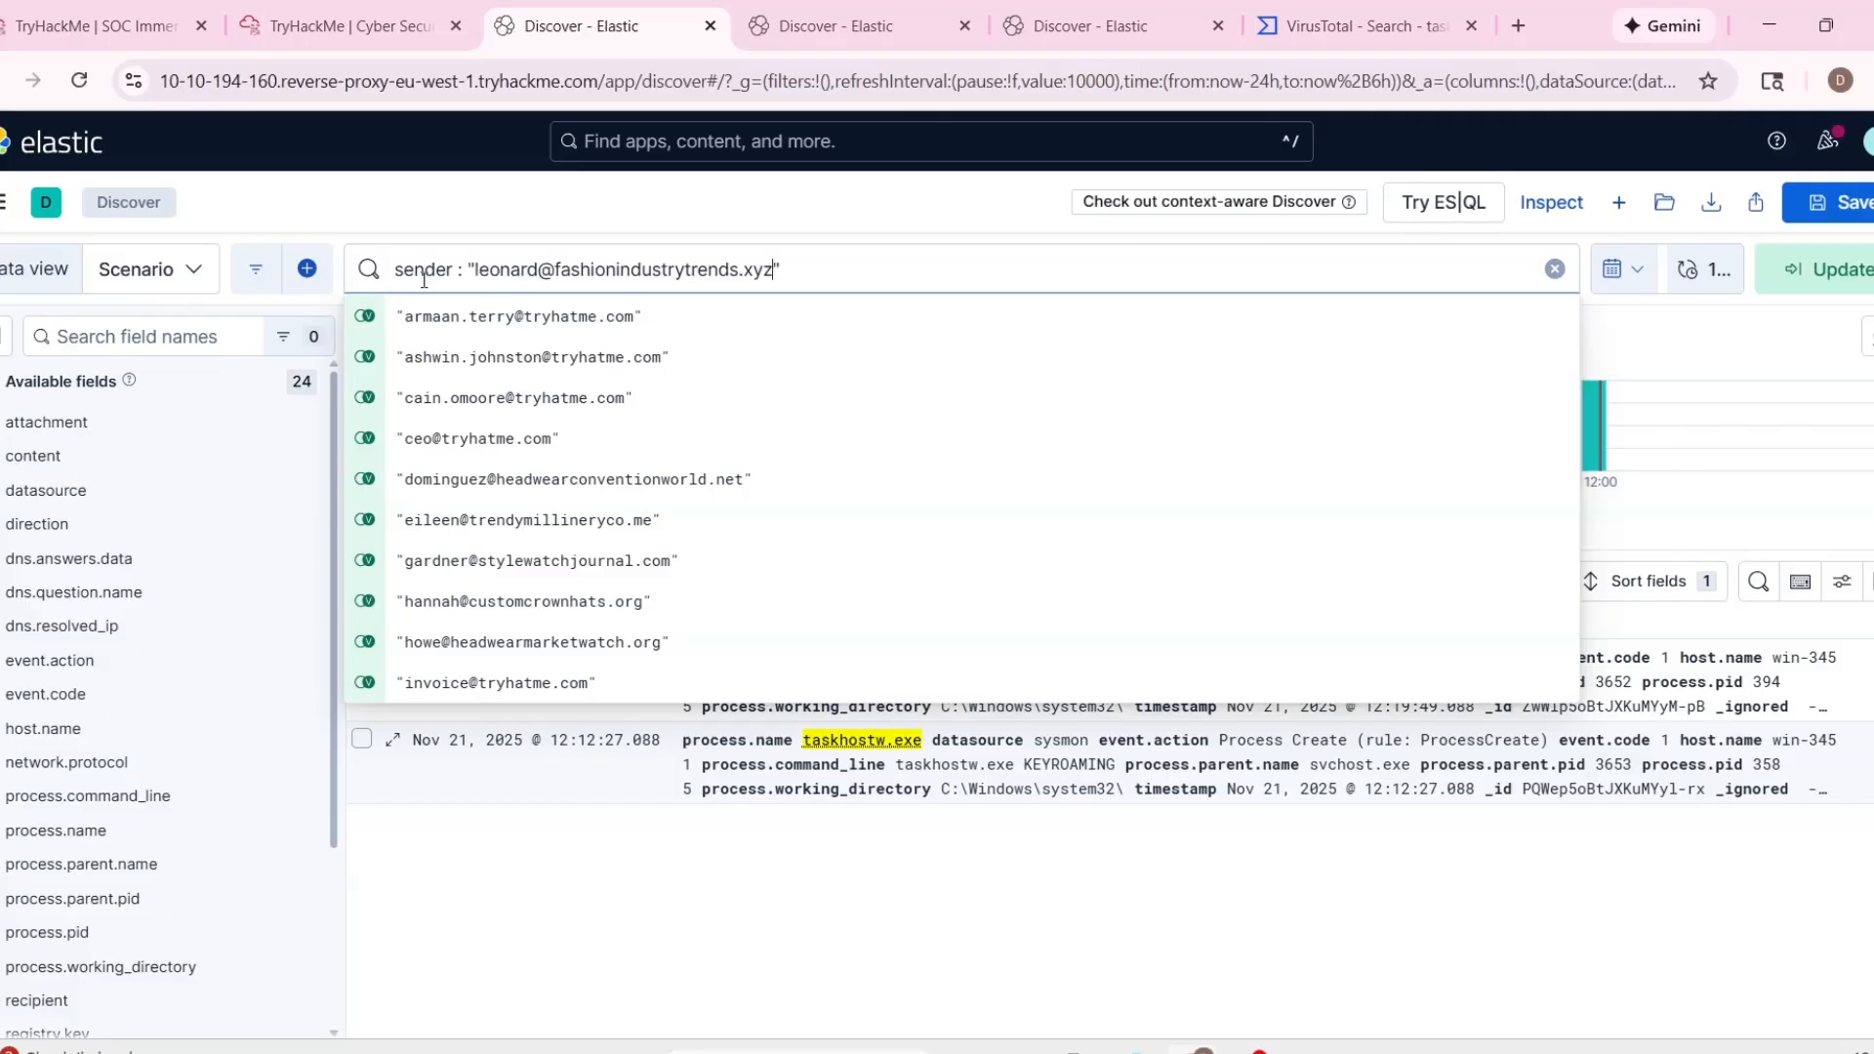
{"action": "key", "text": "Return"}
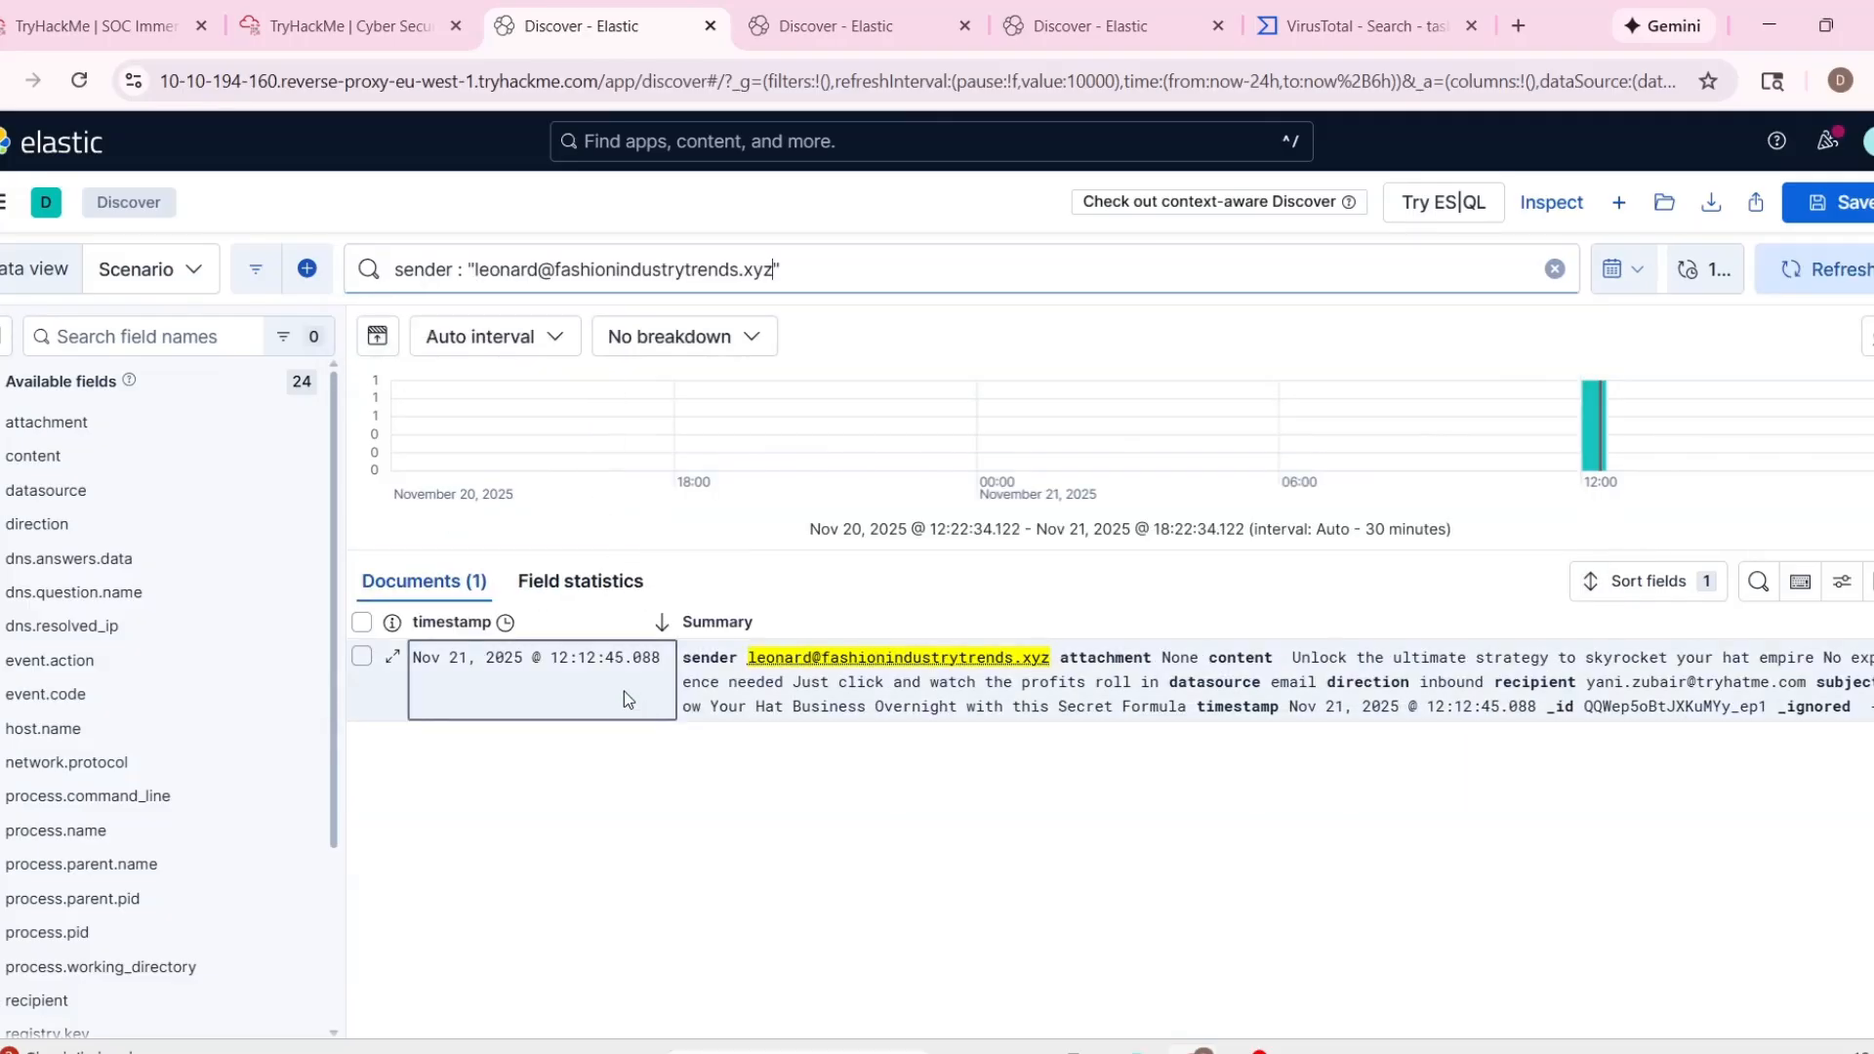
Expand the matching log entry's summary and examine its subject, recipient, content and direction fields.
{"action": "left_click", "coordinate": [491, 629]}
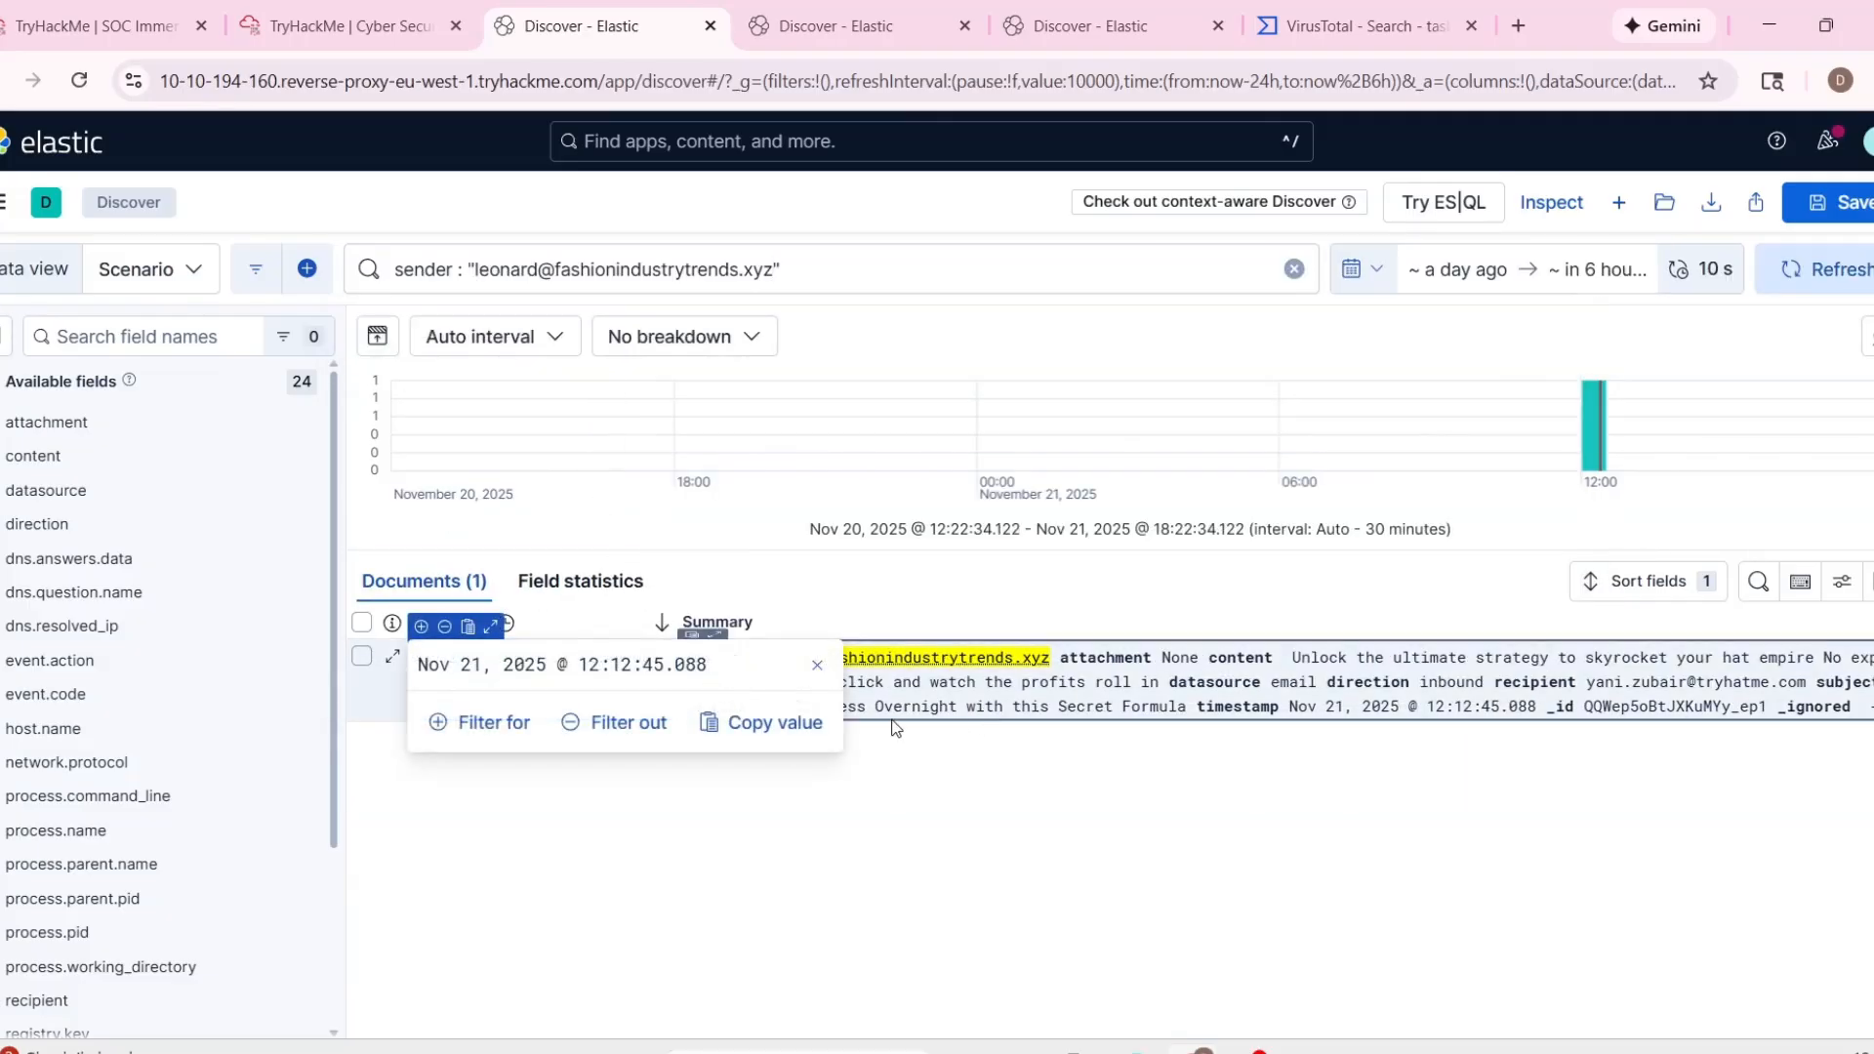
{"action": "left_click", "coordinate": [751, 666]}
{"action": "left_click", "coordinate": [714, 625]}
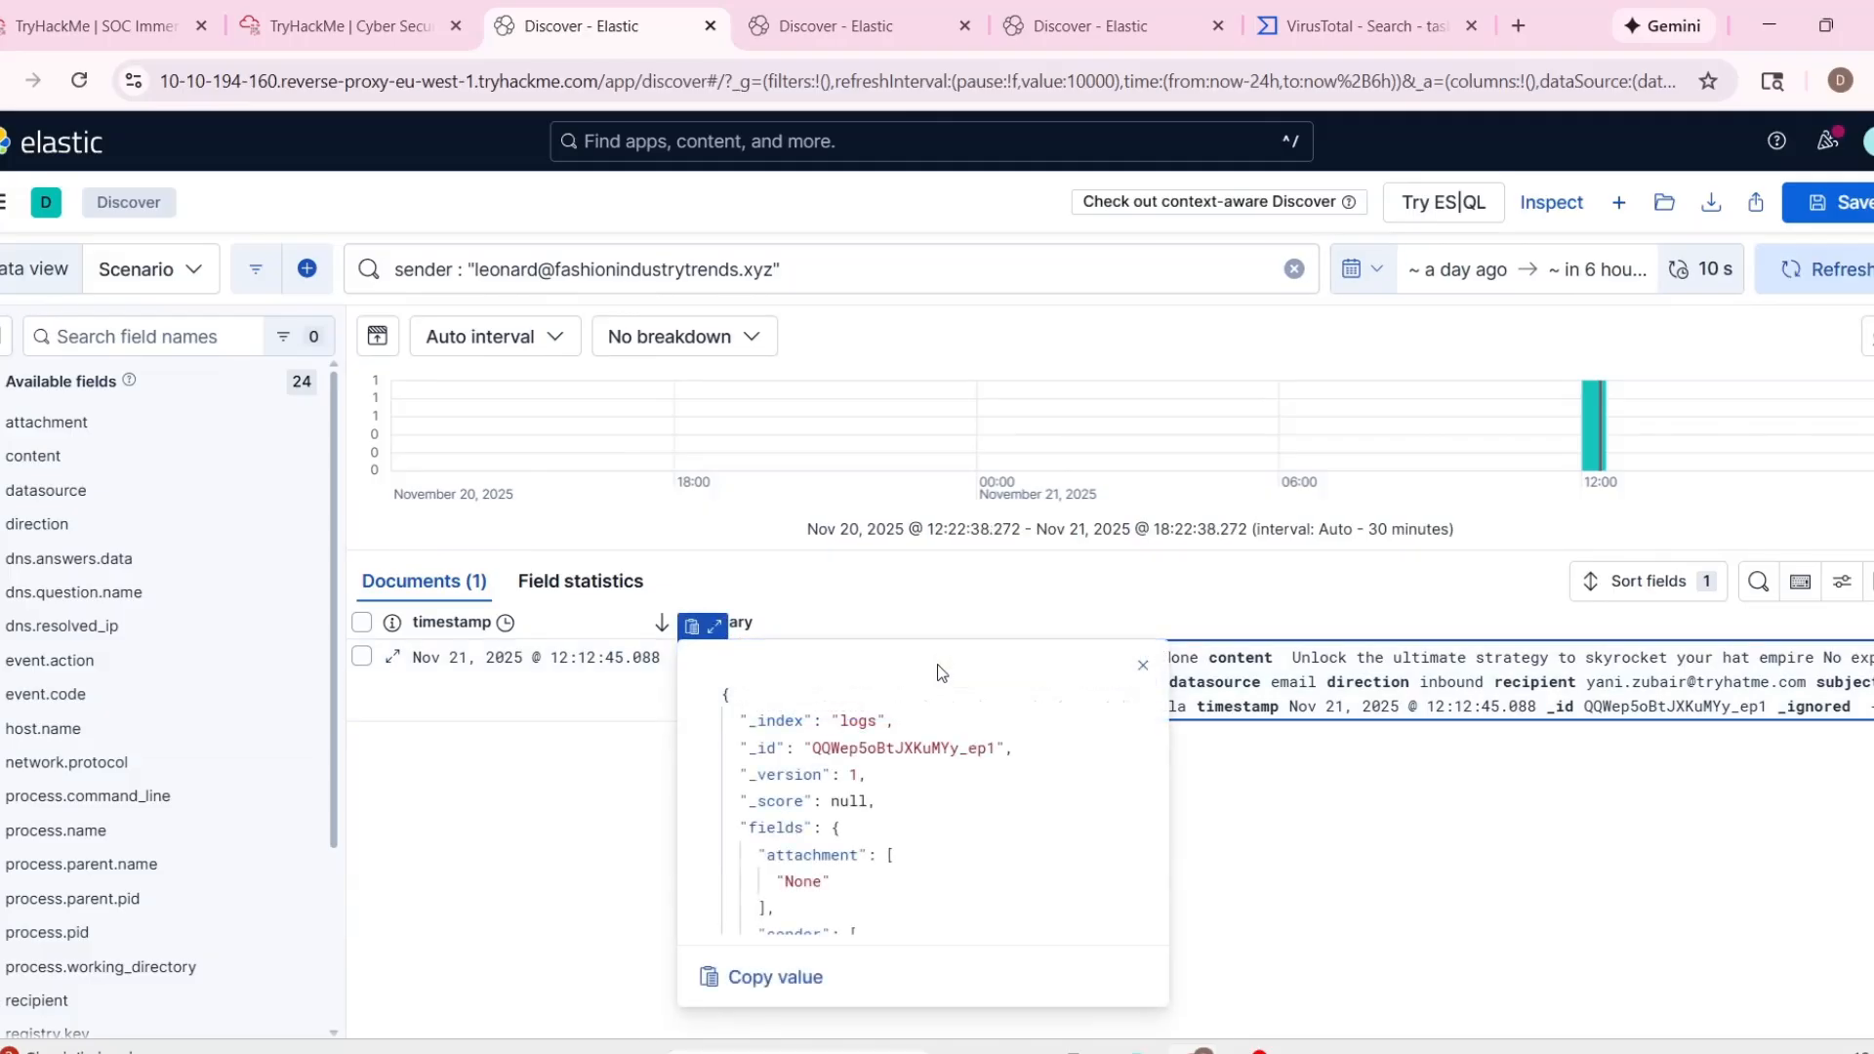
{"action": "scroll", "coordinate": [1122, 717], "scroll_direction": "down", "scroll_amount": 1}
{"action": "scroll", "coordinate": [1122, 718], "scroll_direction": "up", "scroll_amount": 1}
{"action": "scroll", "coordinate": [1150, 771], "scroll_direction": "down", "scroll_amount": 4}
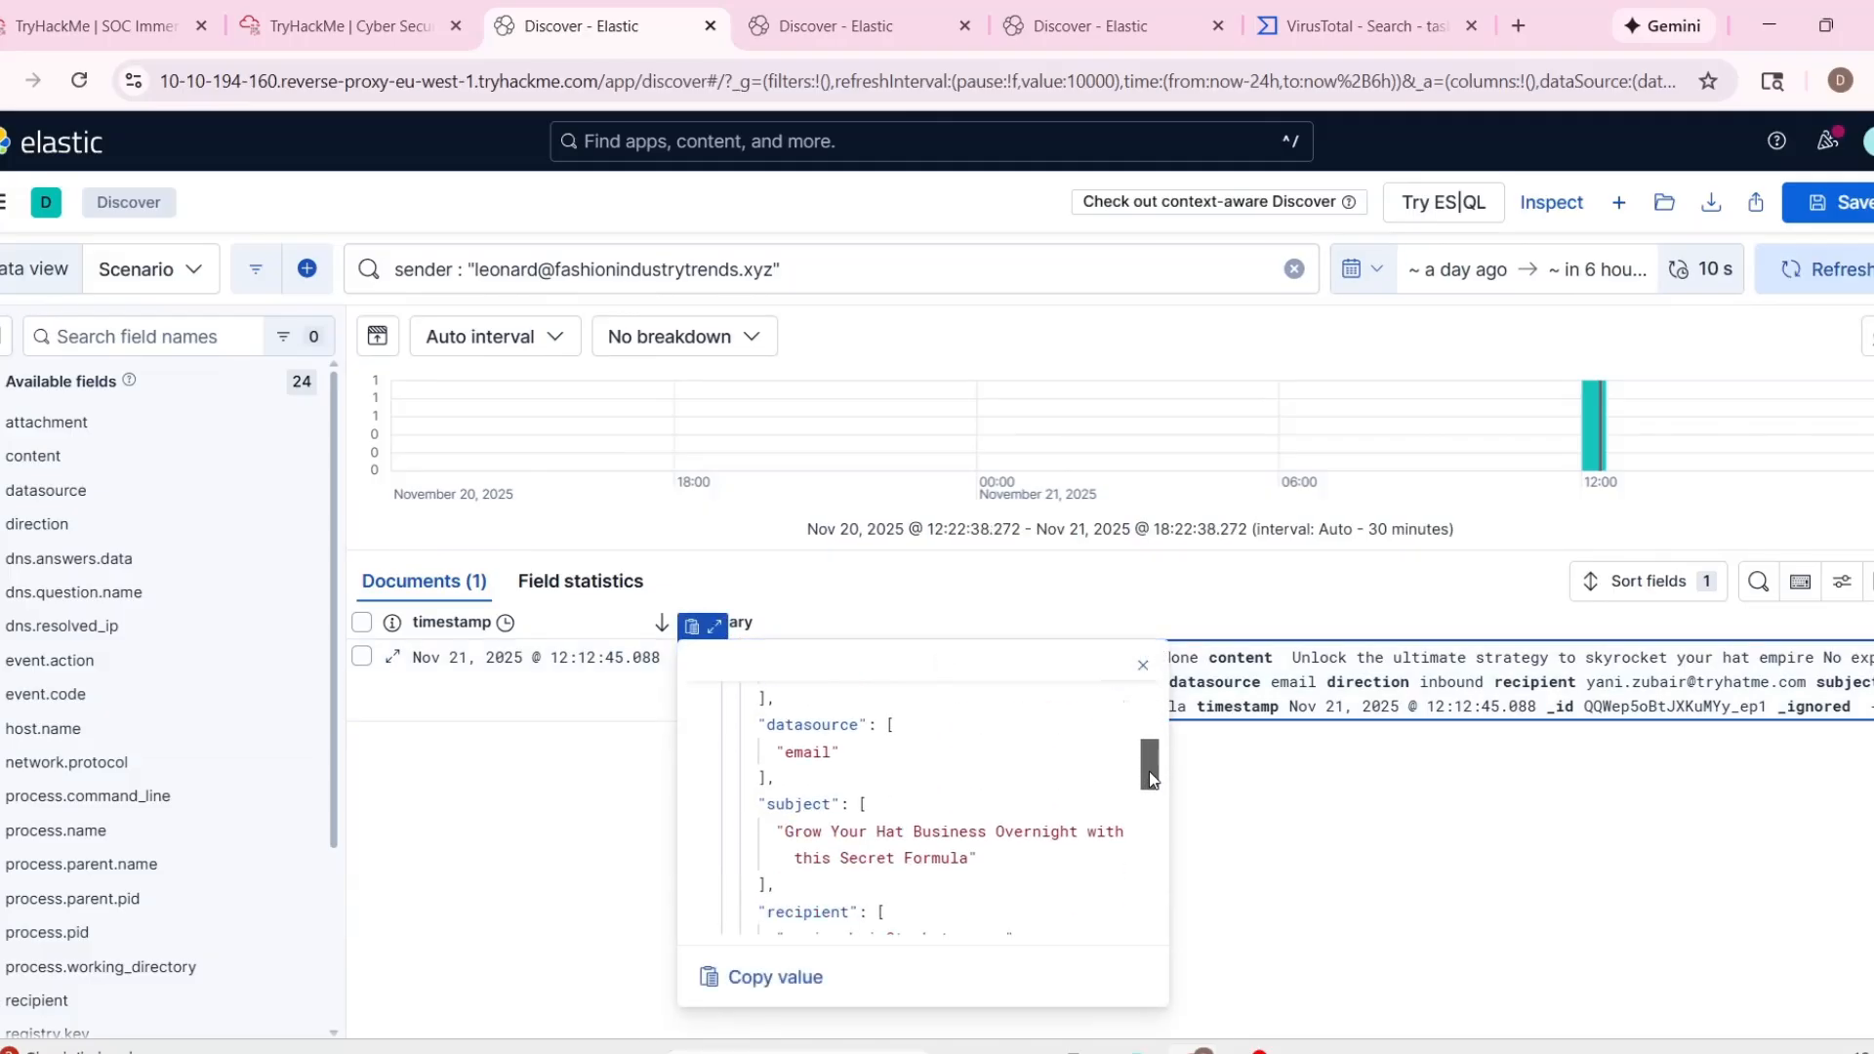
{"action": "mouse_move", "coordinate": [1150, 775]}
{"action": "left_mouse_down"}
{"action": "mouse_move", "coordinate": [1169, 906]}
{"action": "mouse_move", "coordinate": [1157, 809]}
{"action": "left_mouse_up"}
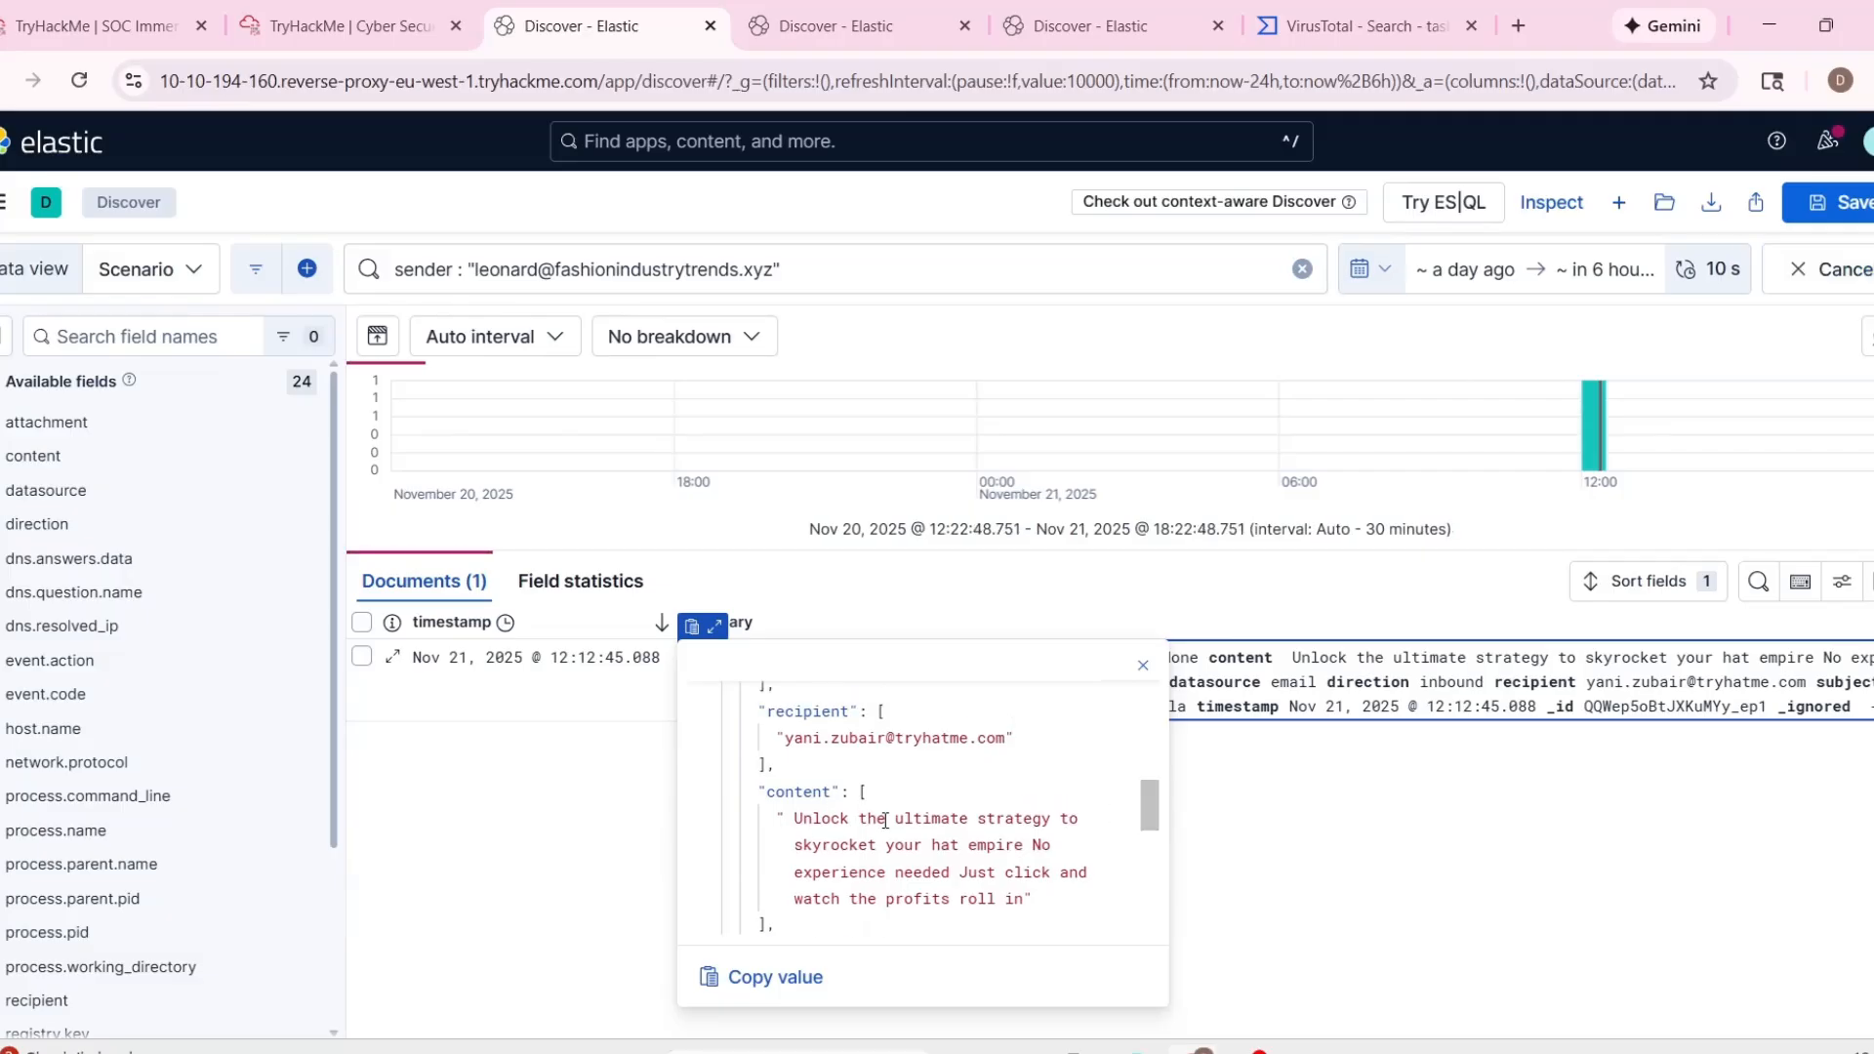
{"action": "scroll", "coordinate": [906, 900], "scroll_direction": "down", "scroll_amount": 1}
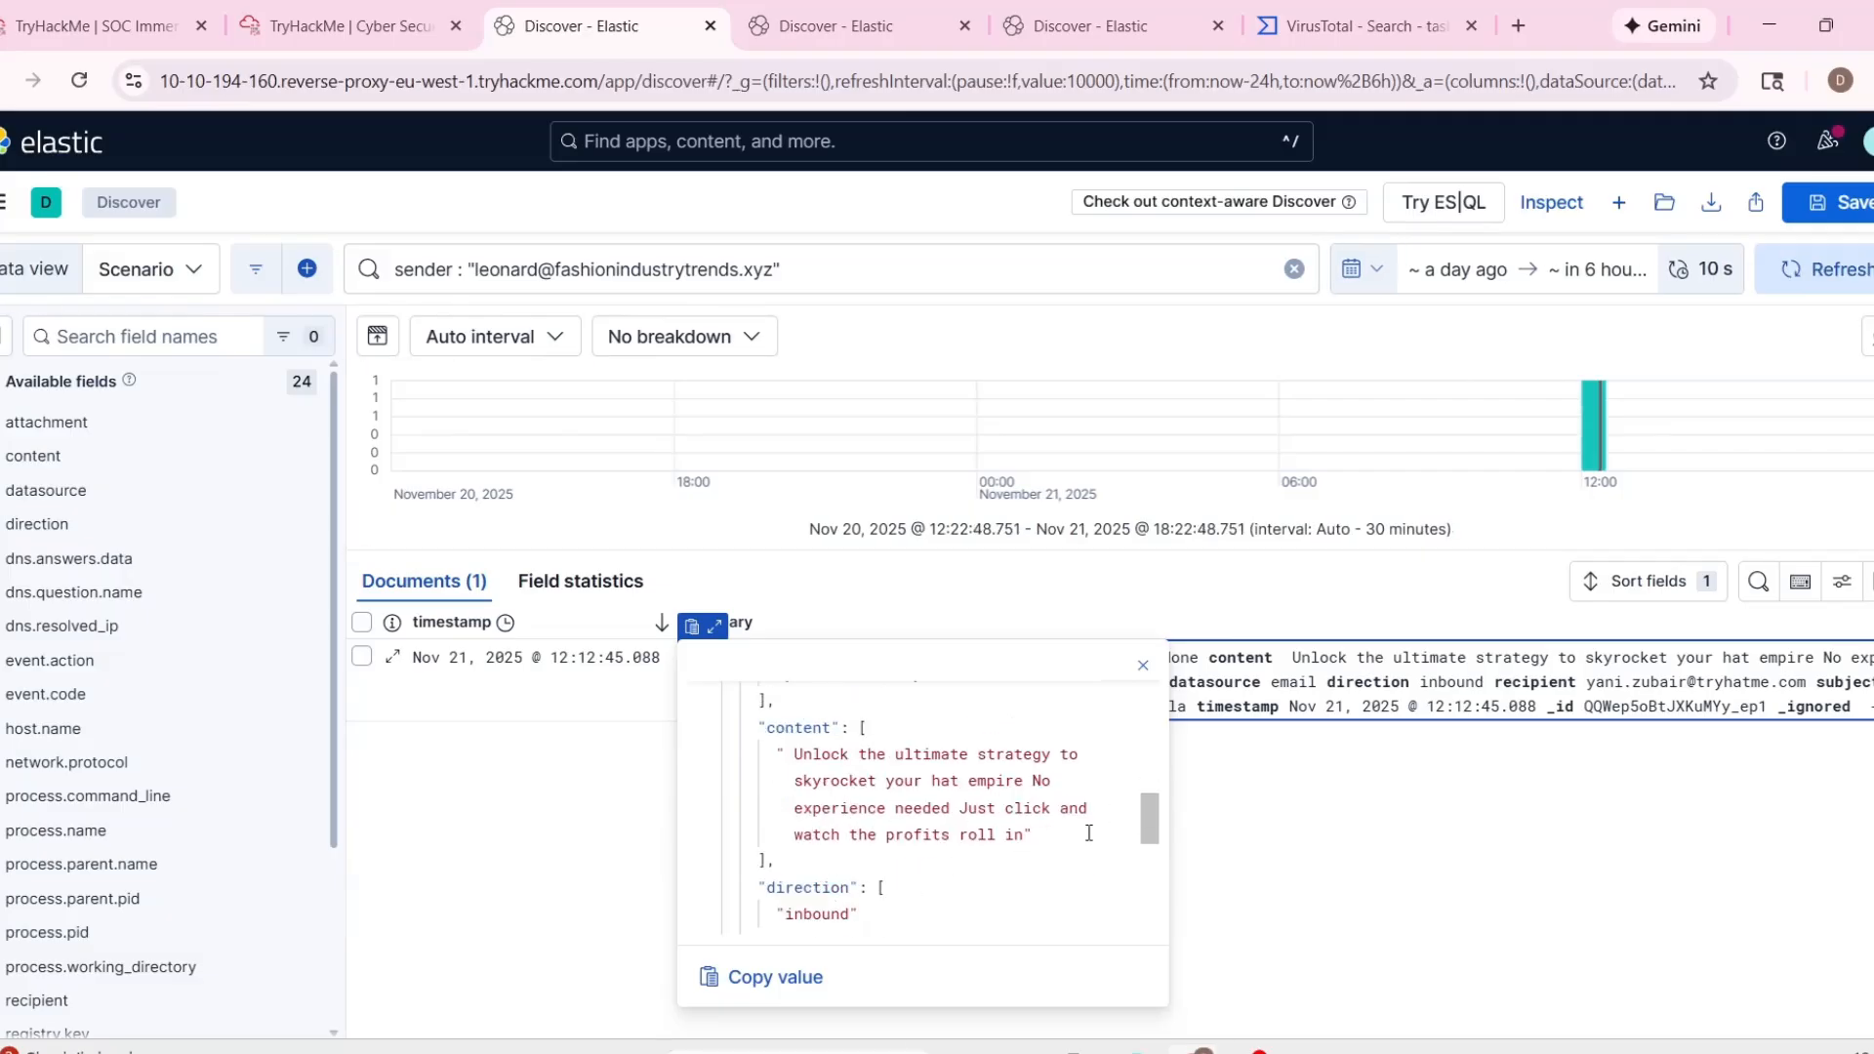
{"action": "mouse_move", "coordinate": [1148, 817]}
{"action": "left_mouse_down"}
{"action": "mouse_move", "coordinate": [1150, 833]}
{"action": "mouse_move", "coordinate": [1145, 782]}
{"action": "left_mouse_up"}
Copy the recipient's email address from the log entry and run a recipient field query for it in the second Elastic Discover page.
{"action": "left_click_drag", "start_coordinate": [789, 905], "coordinate": [1005, 900]}
{"action": "key", "text": "ctrl+c"}
{"action": "left_click", "coordinate": [824, 35]}
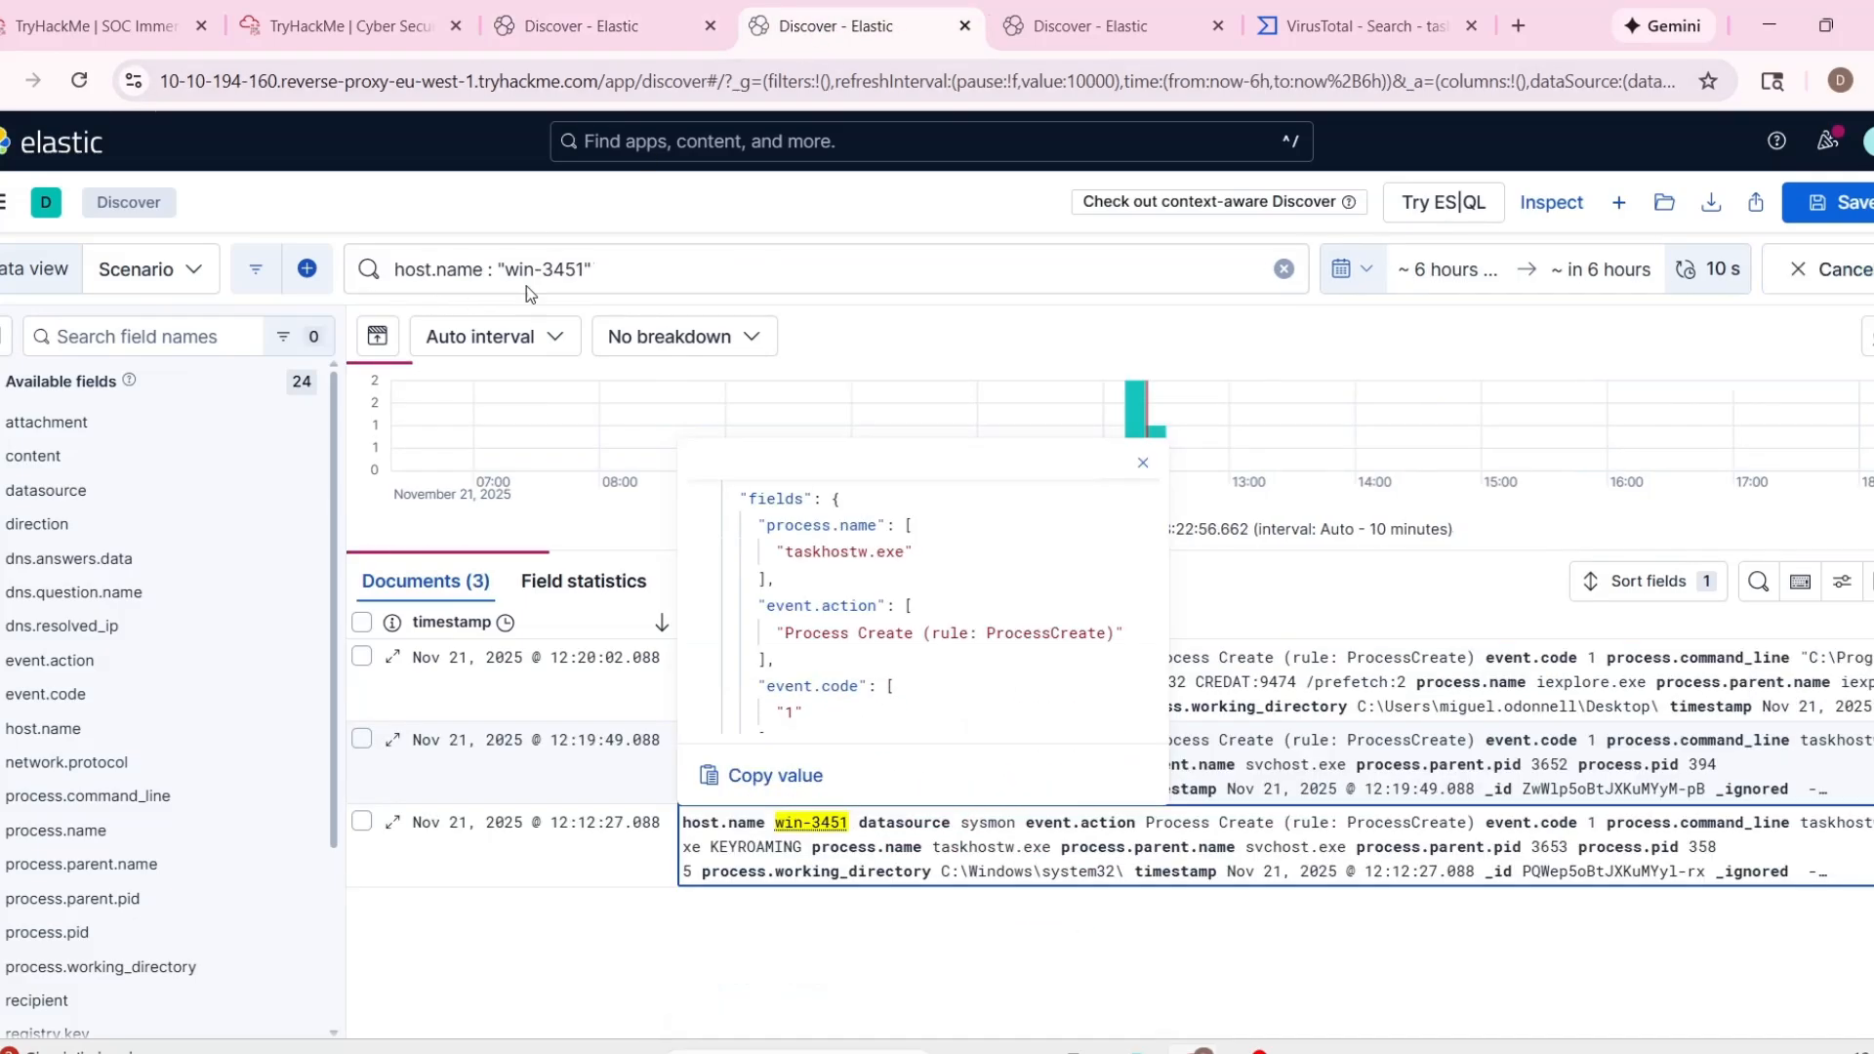
{"action": "left_click_drag", "start_coordinate": [601, 272], "coordinate": [390, 270]}
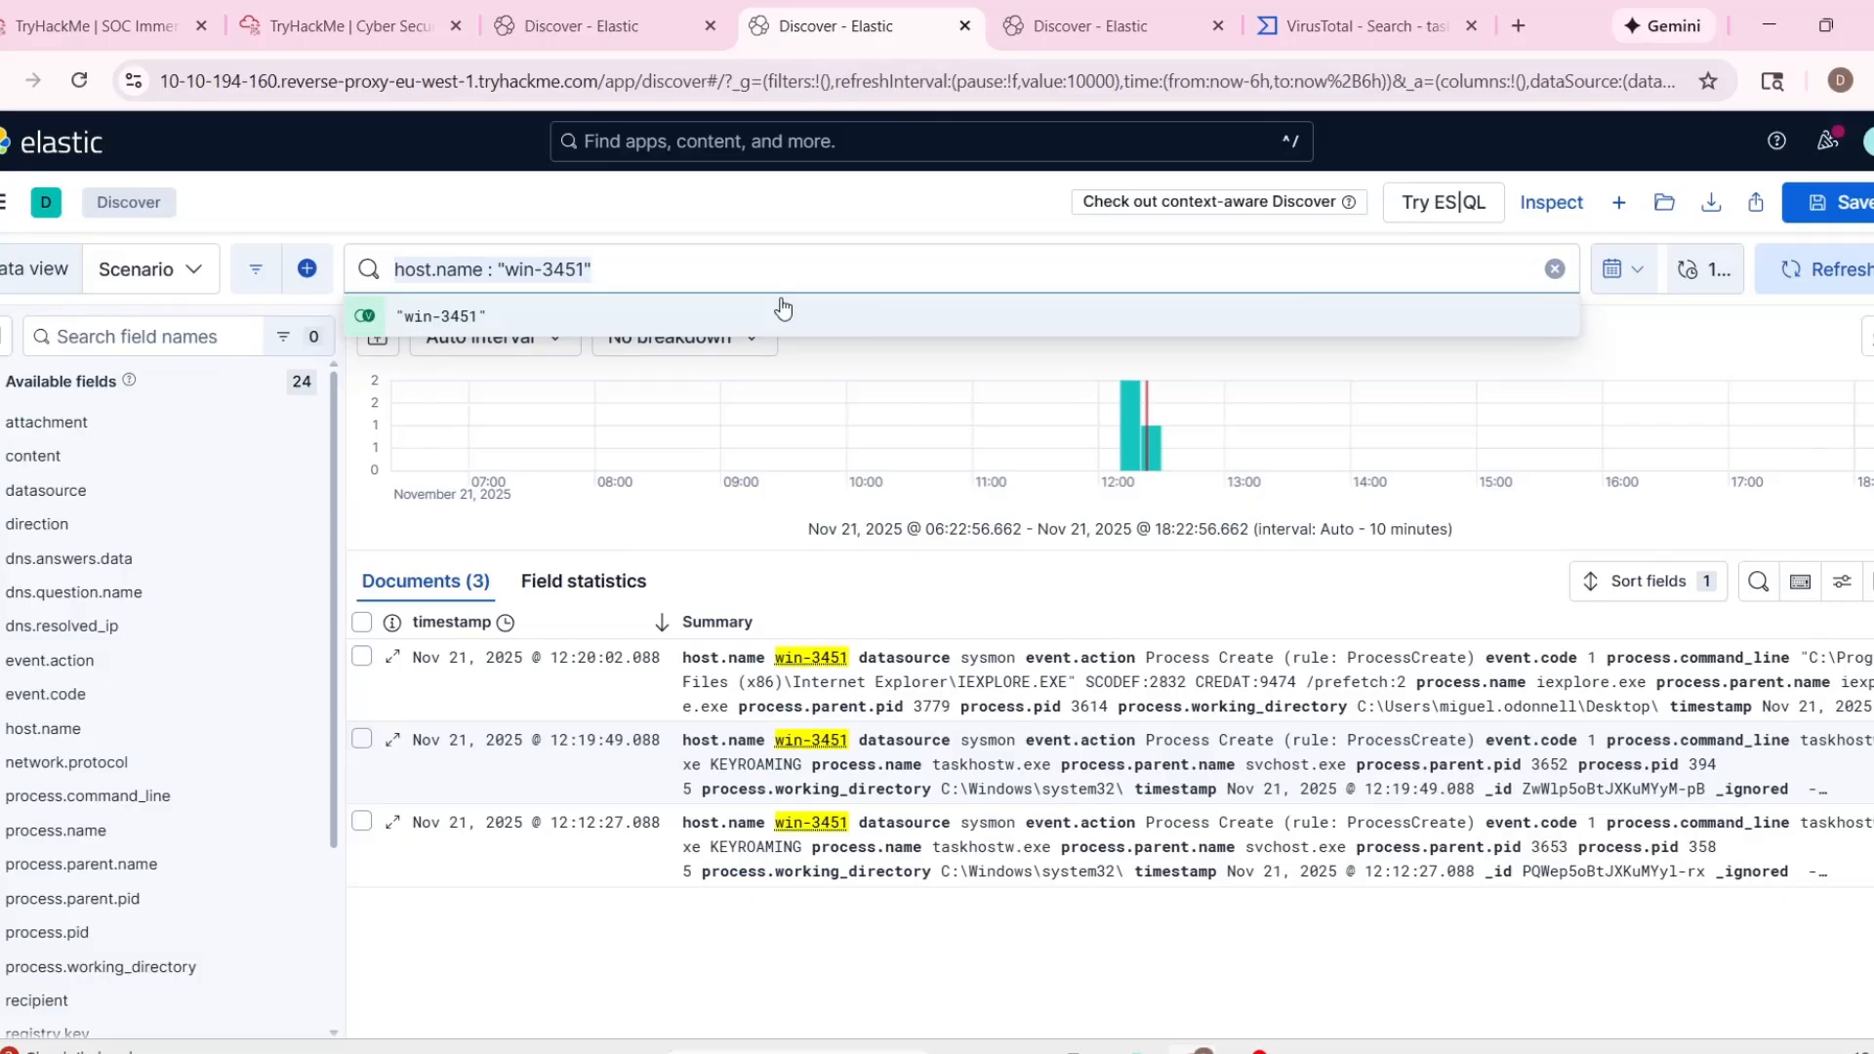
{"action": "type", "text": "rec"}
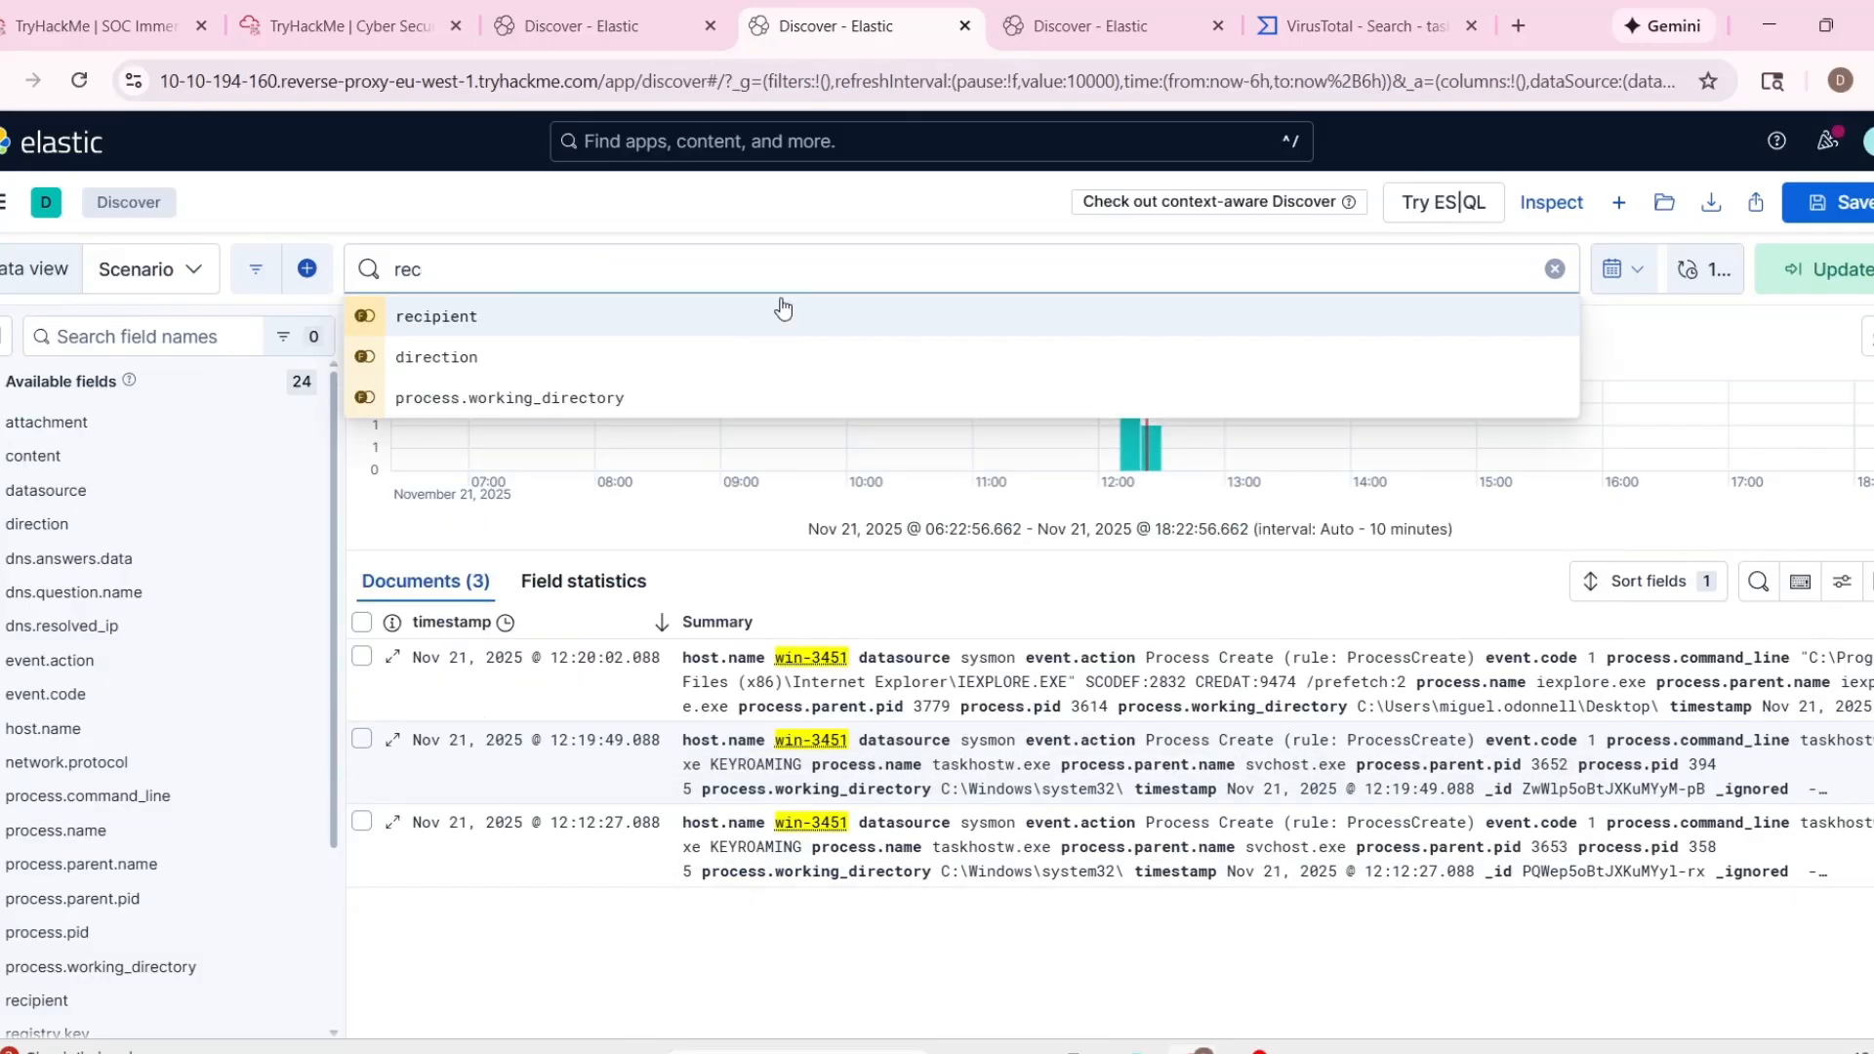
{"action": "type", "text": "i"}
{"action": "left_click", "coordinate": [781, 310]}
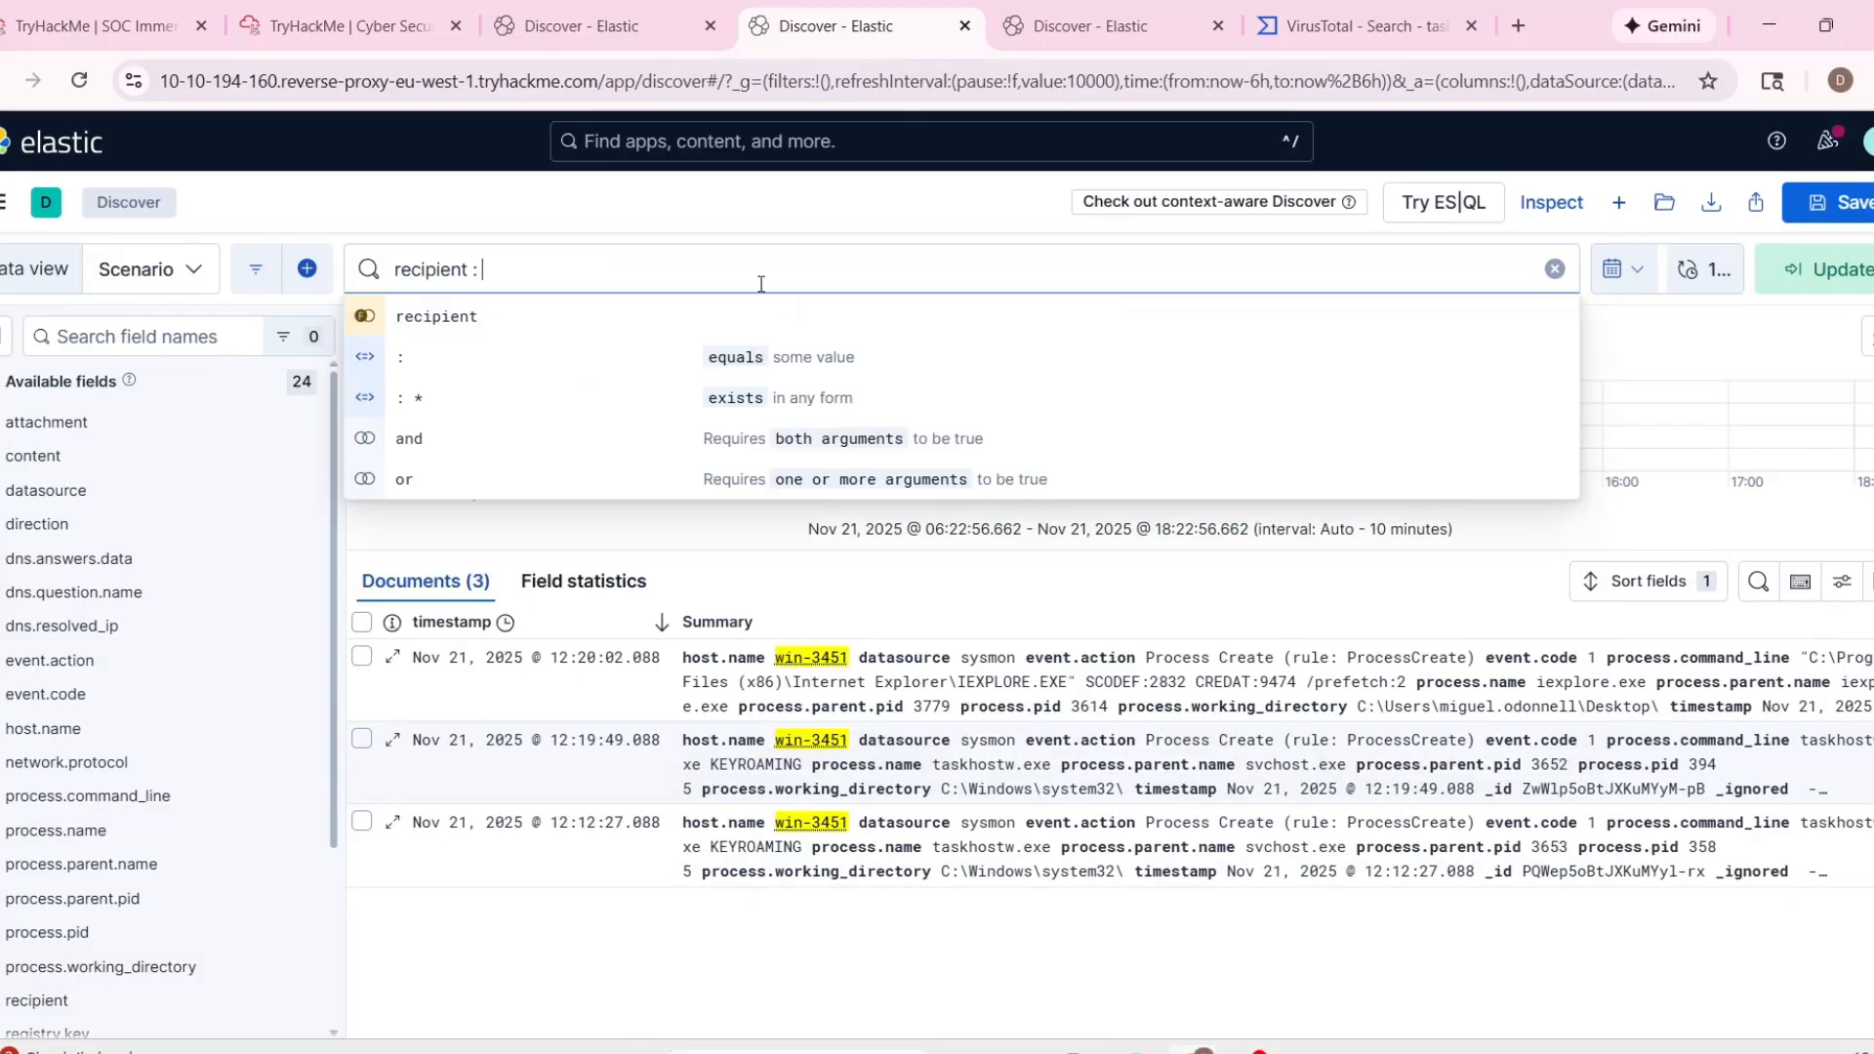
{"action": "key", "text": "ctrl+2"}
{"action": "left_click", "coordinate": [810, 37]}
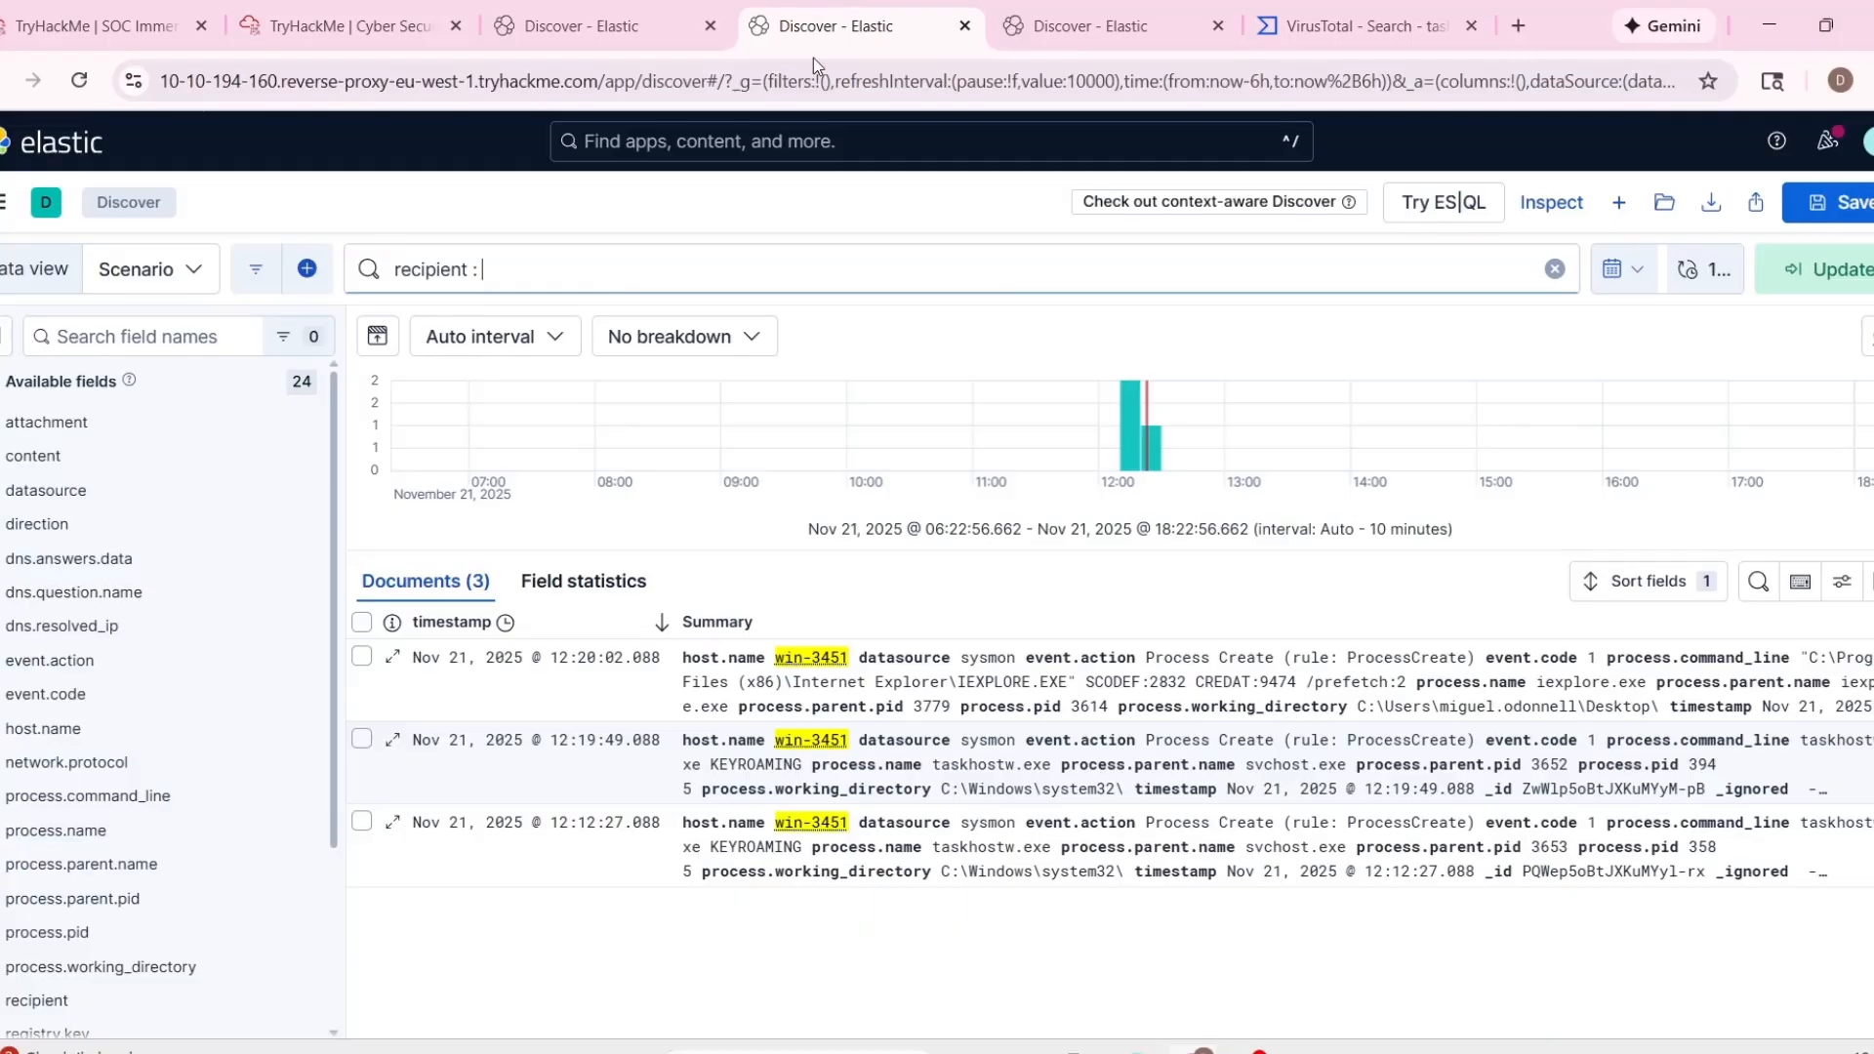
{"action": "key", "text": "ctrl+v"}
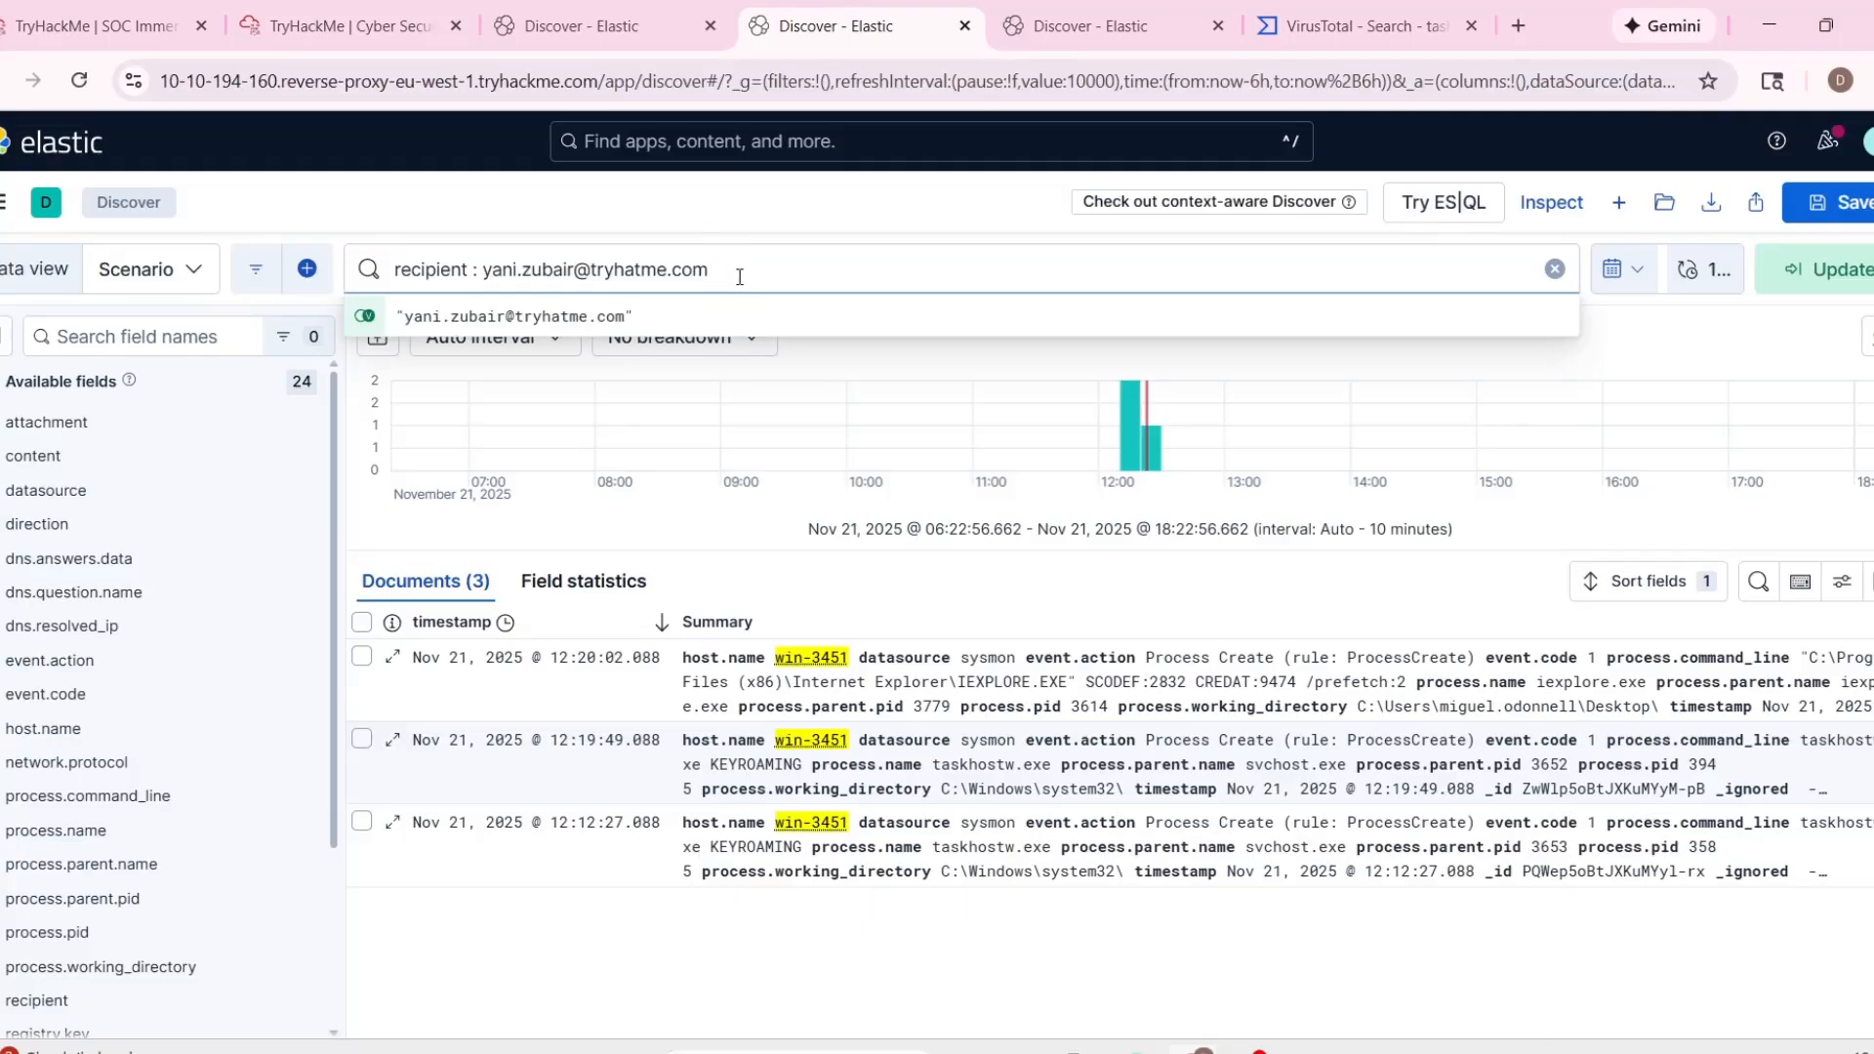
{"action": "type", "text": "\""}
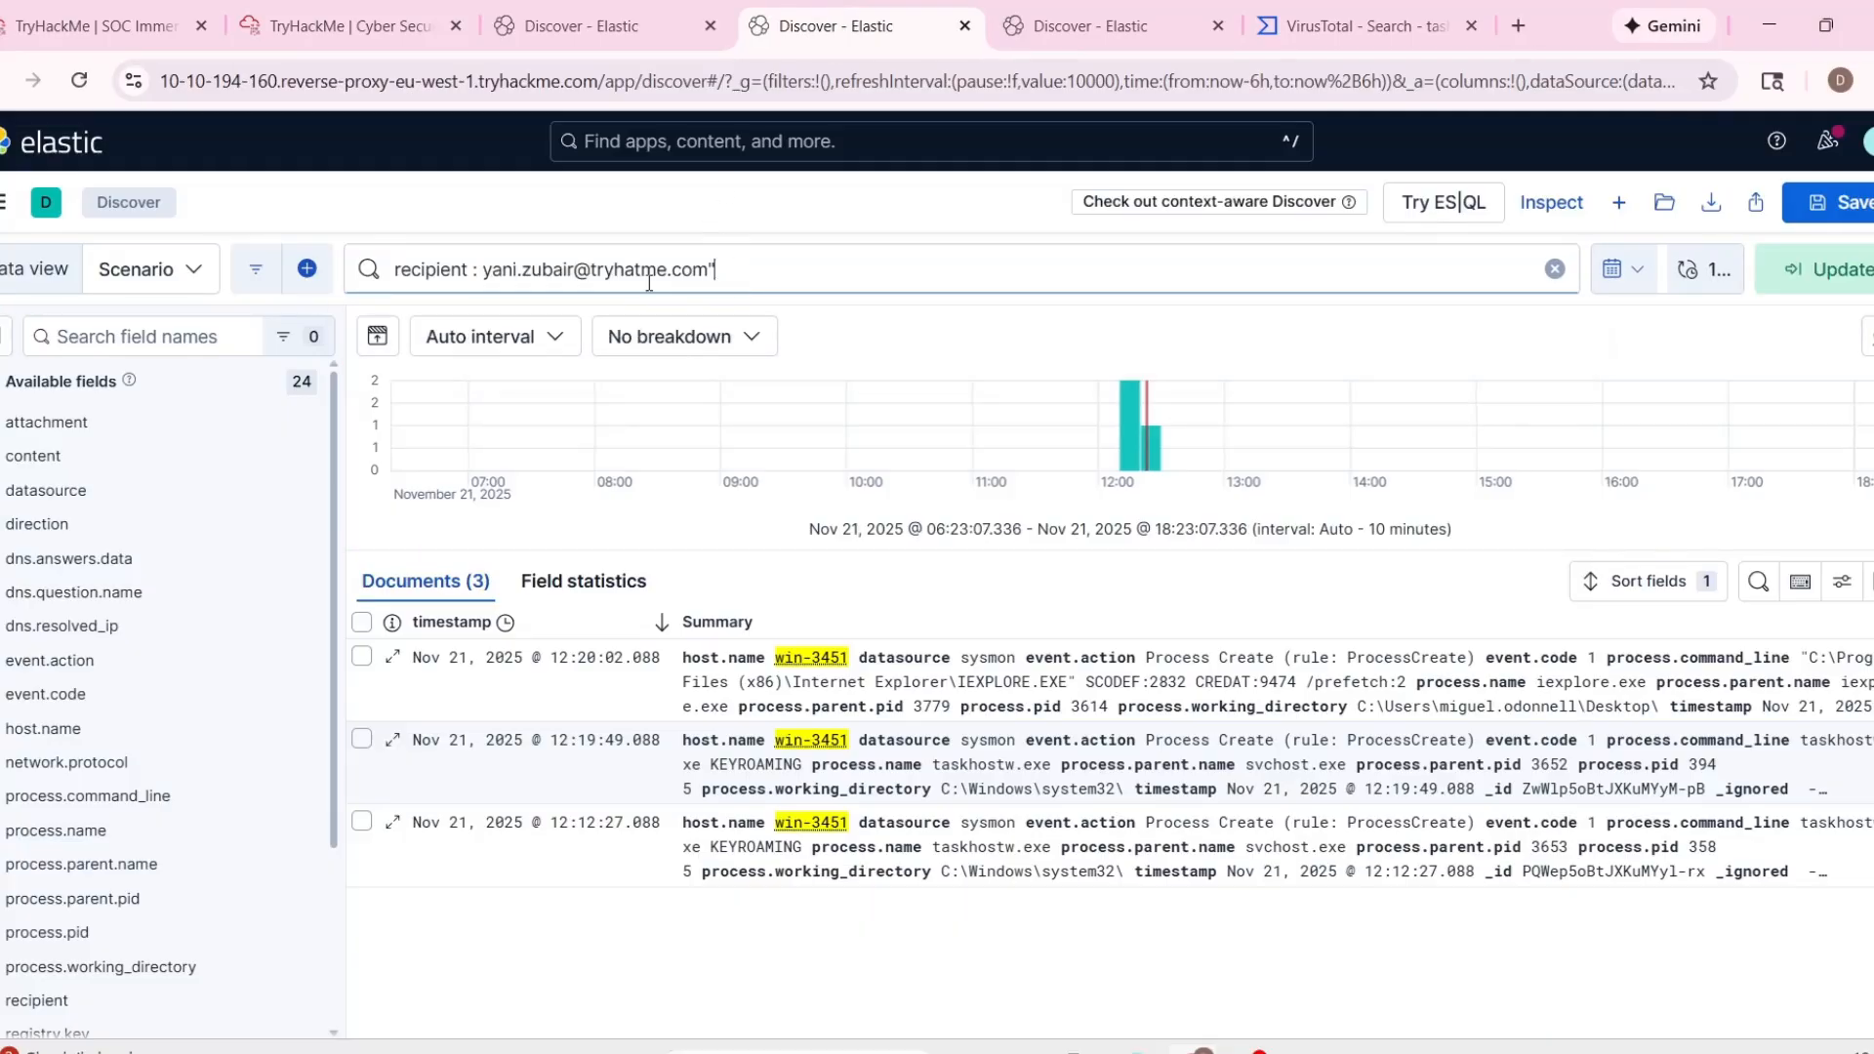
{"action": "left_click", "coordinate": [485, 272]}
{"action": "type", "text": "\""}
{"action": "left_click", "coordinate": [1810, 271]}
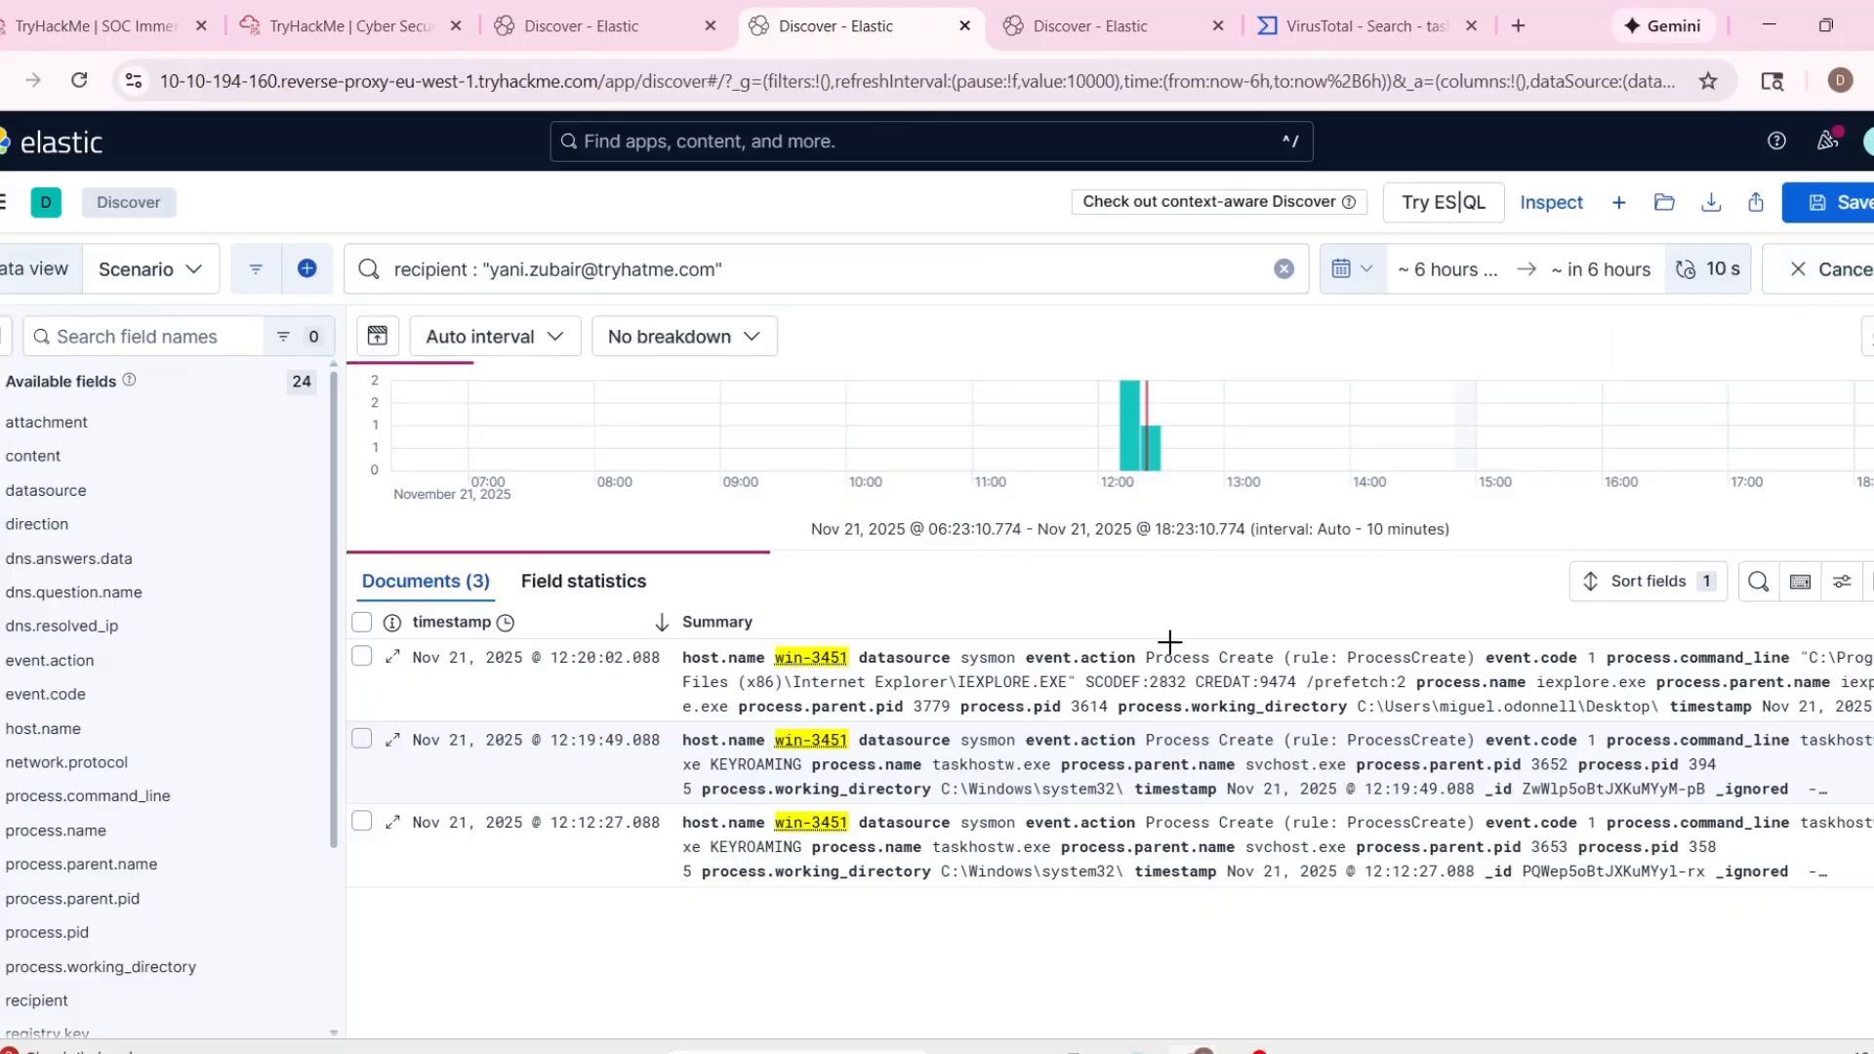
Expand the summary of the recipient query's log entry and check its attachment and sender fields.
{"action": "left_click", "coordinate": [713, 625]}
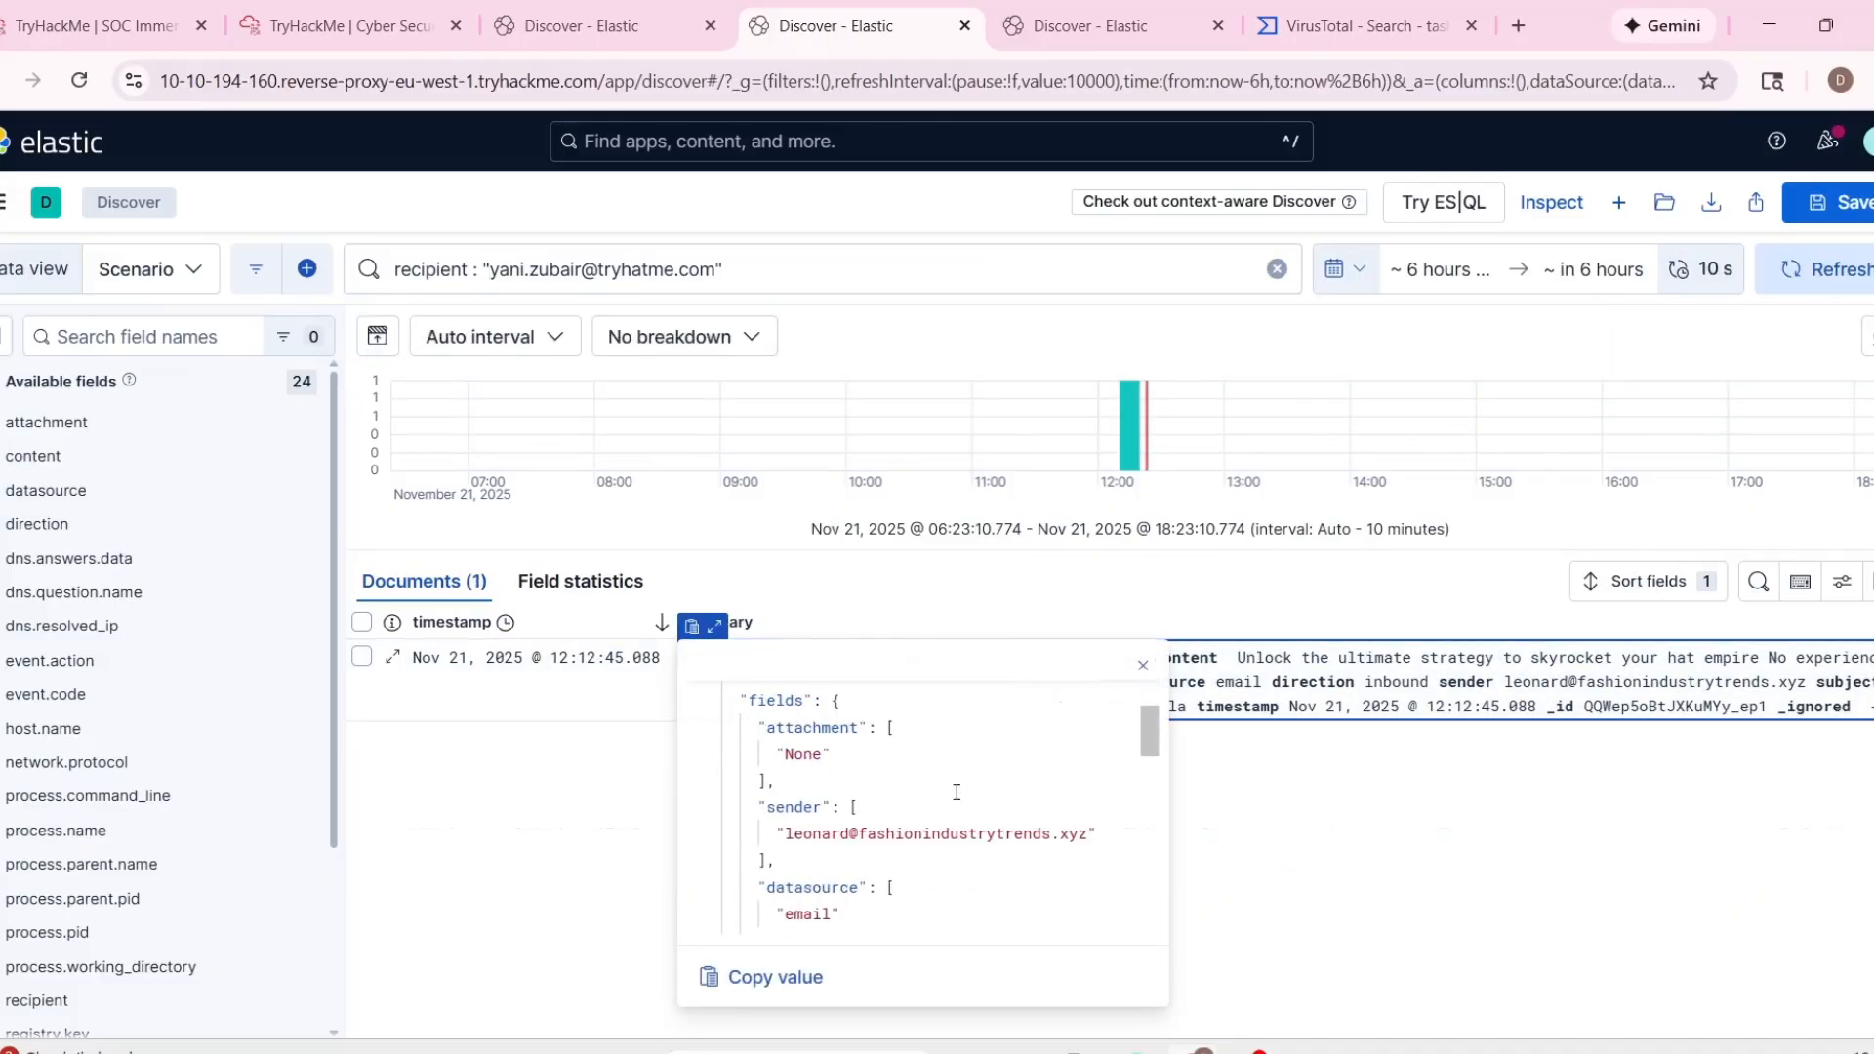
{"action": "scroll", "coordinate": [956, 792], "scroll_direction": "down", "scroll_amount": 3}
{"action": "key", "text": "Escape"}
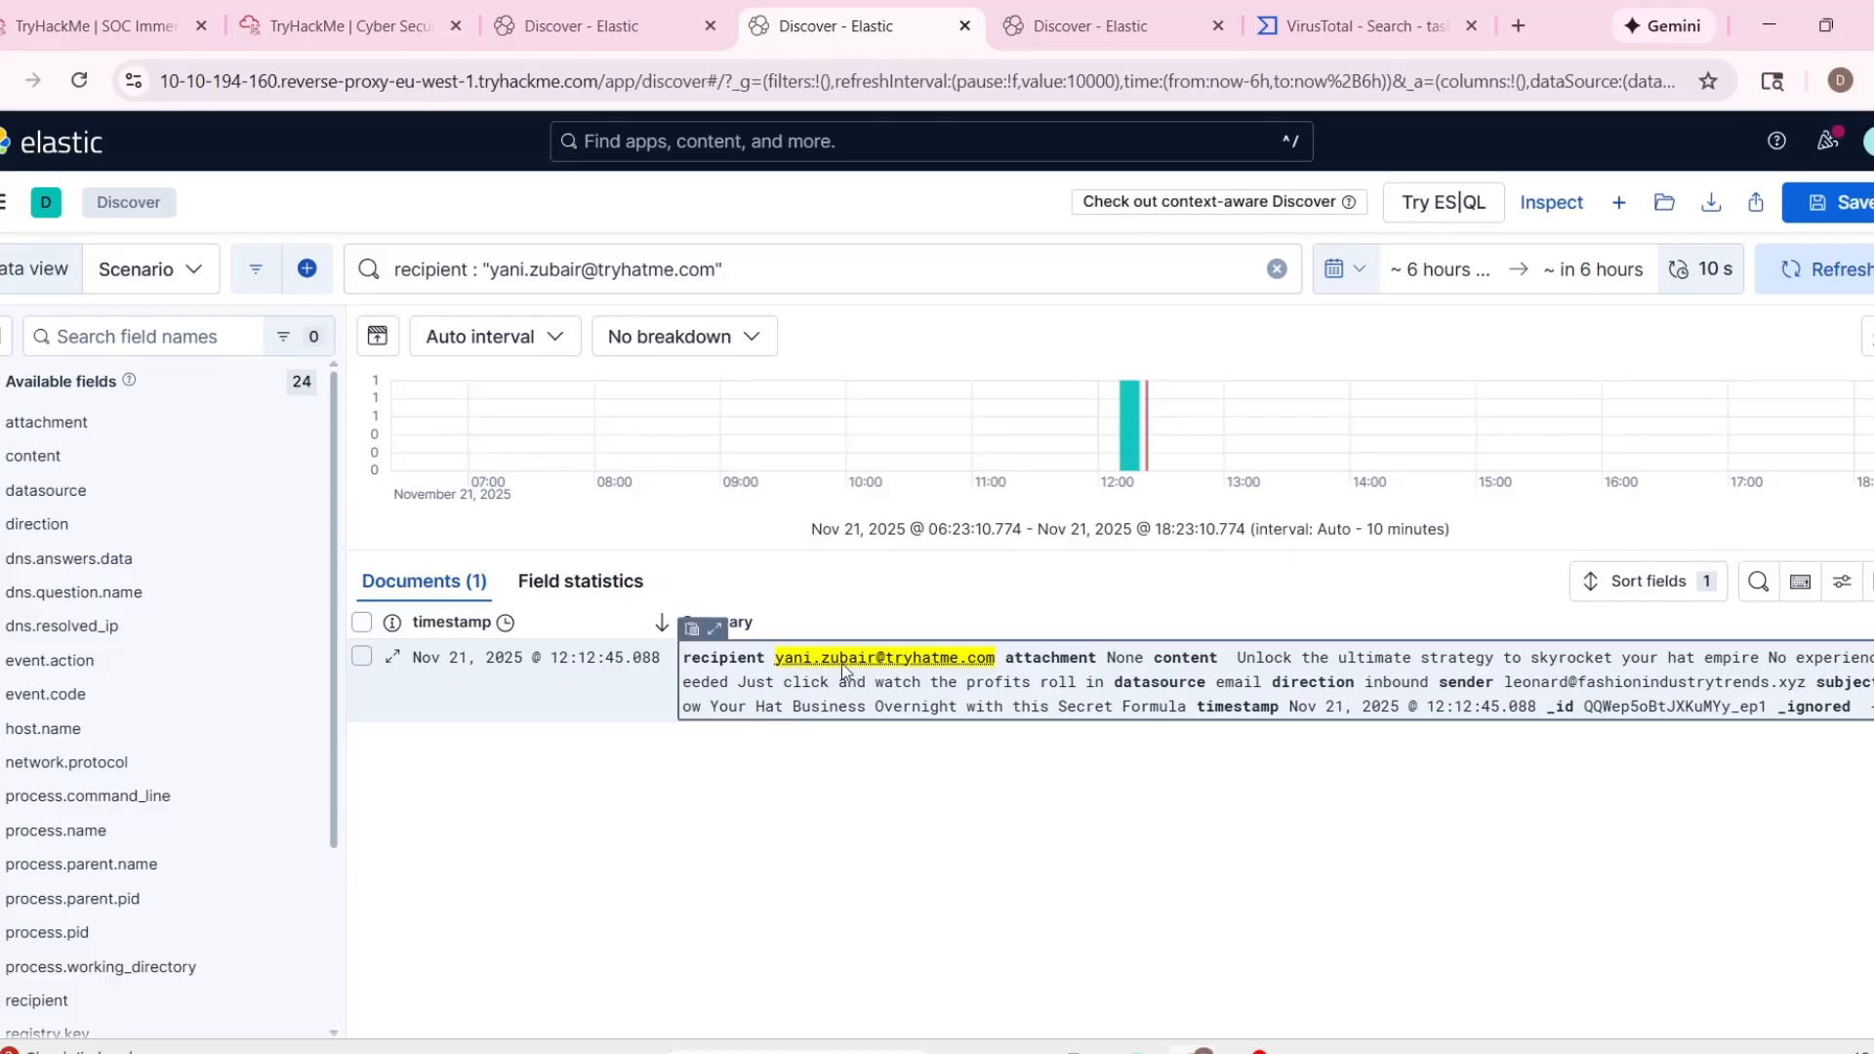
{"action": "left_click", "coordinate": [605, 23]}
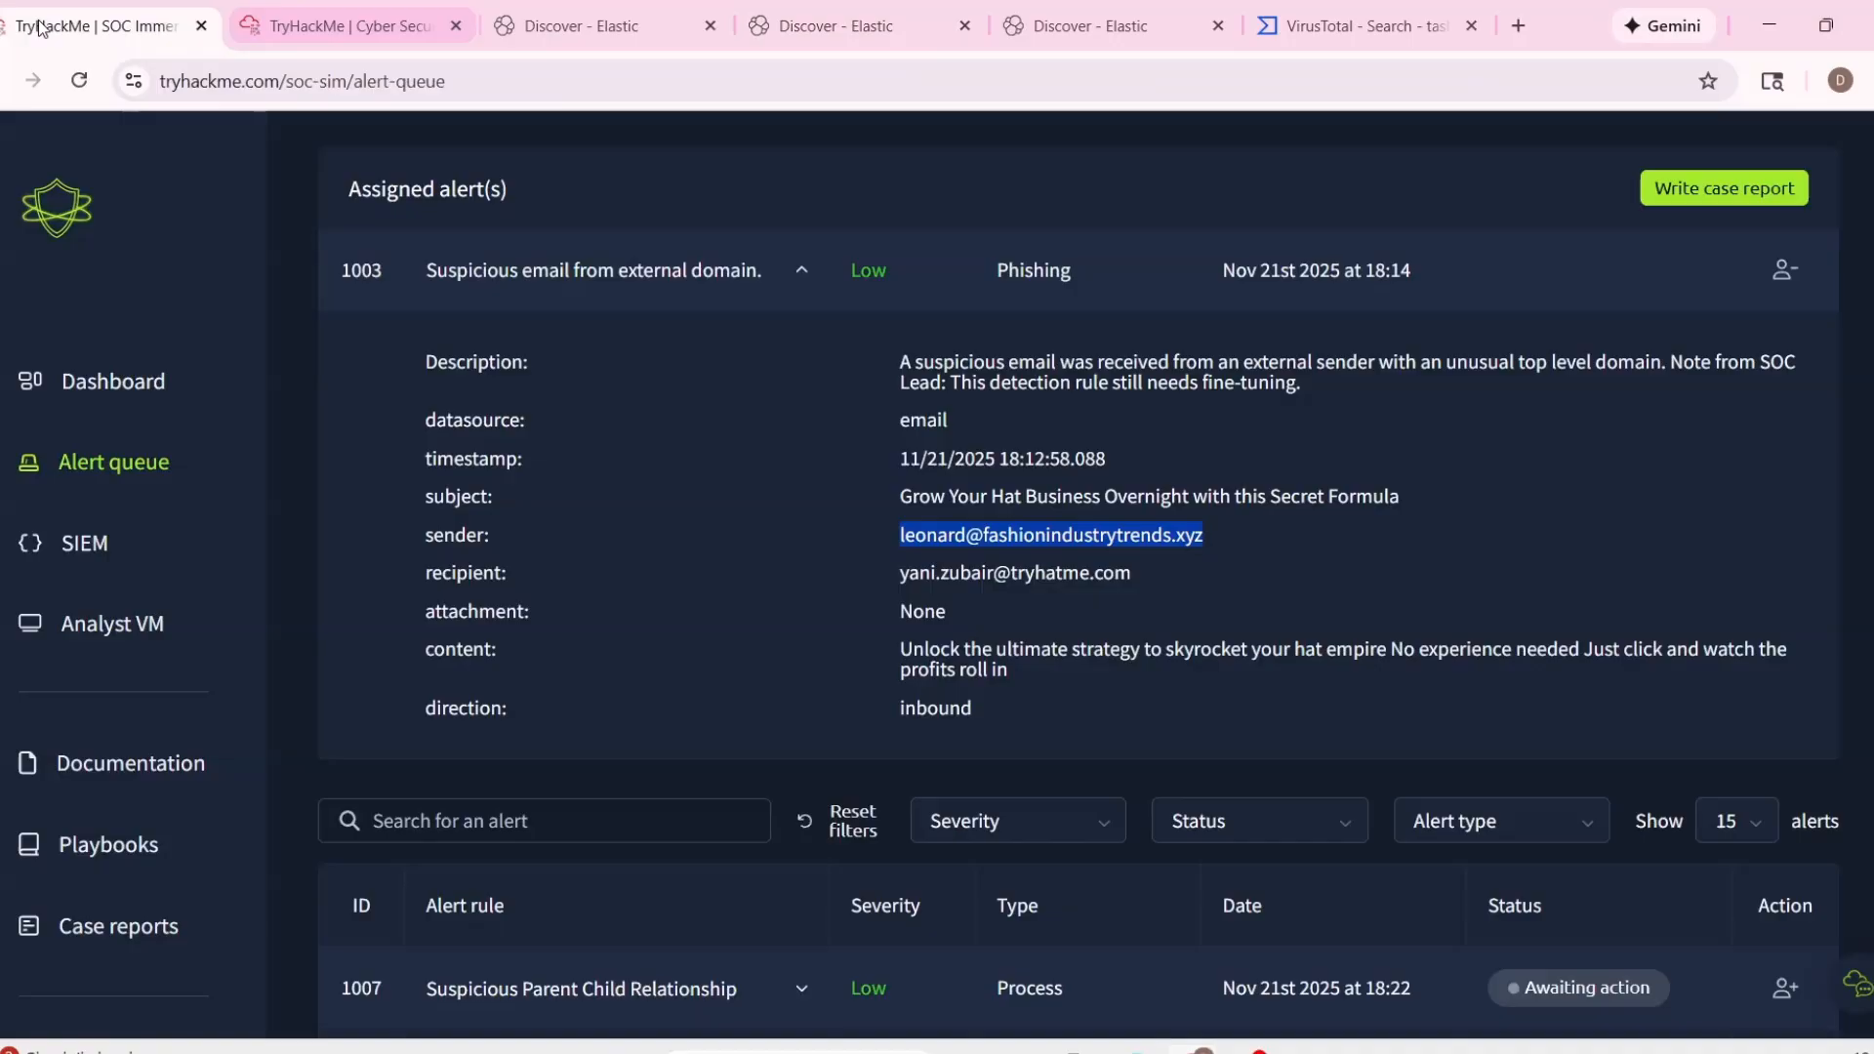
Switch to the TryHackMe SOC simulator and look up the email recipient in the documentation's company information directory.
{"action": "left_click", "coordinate": [96, 25]}
{"action": "left_click", "coordinate": [143, 762]}
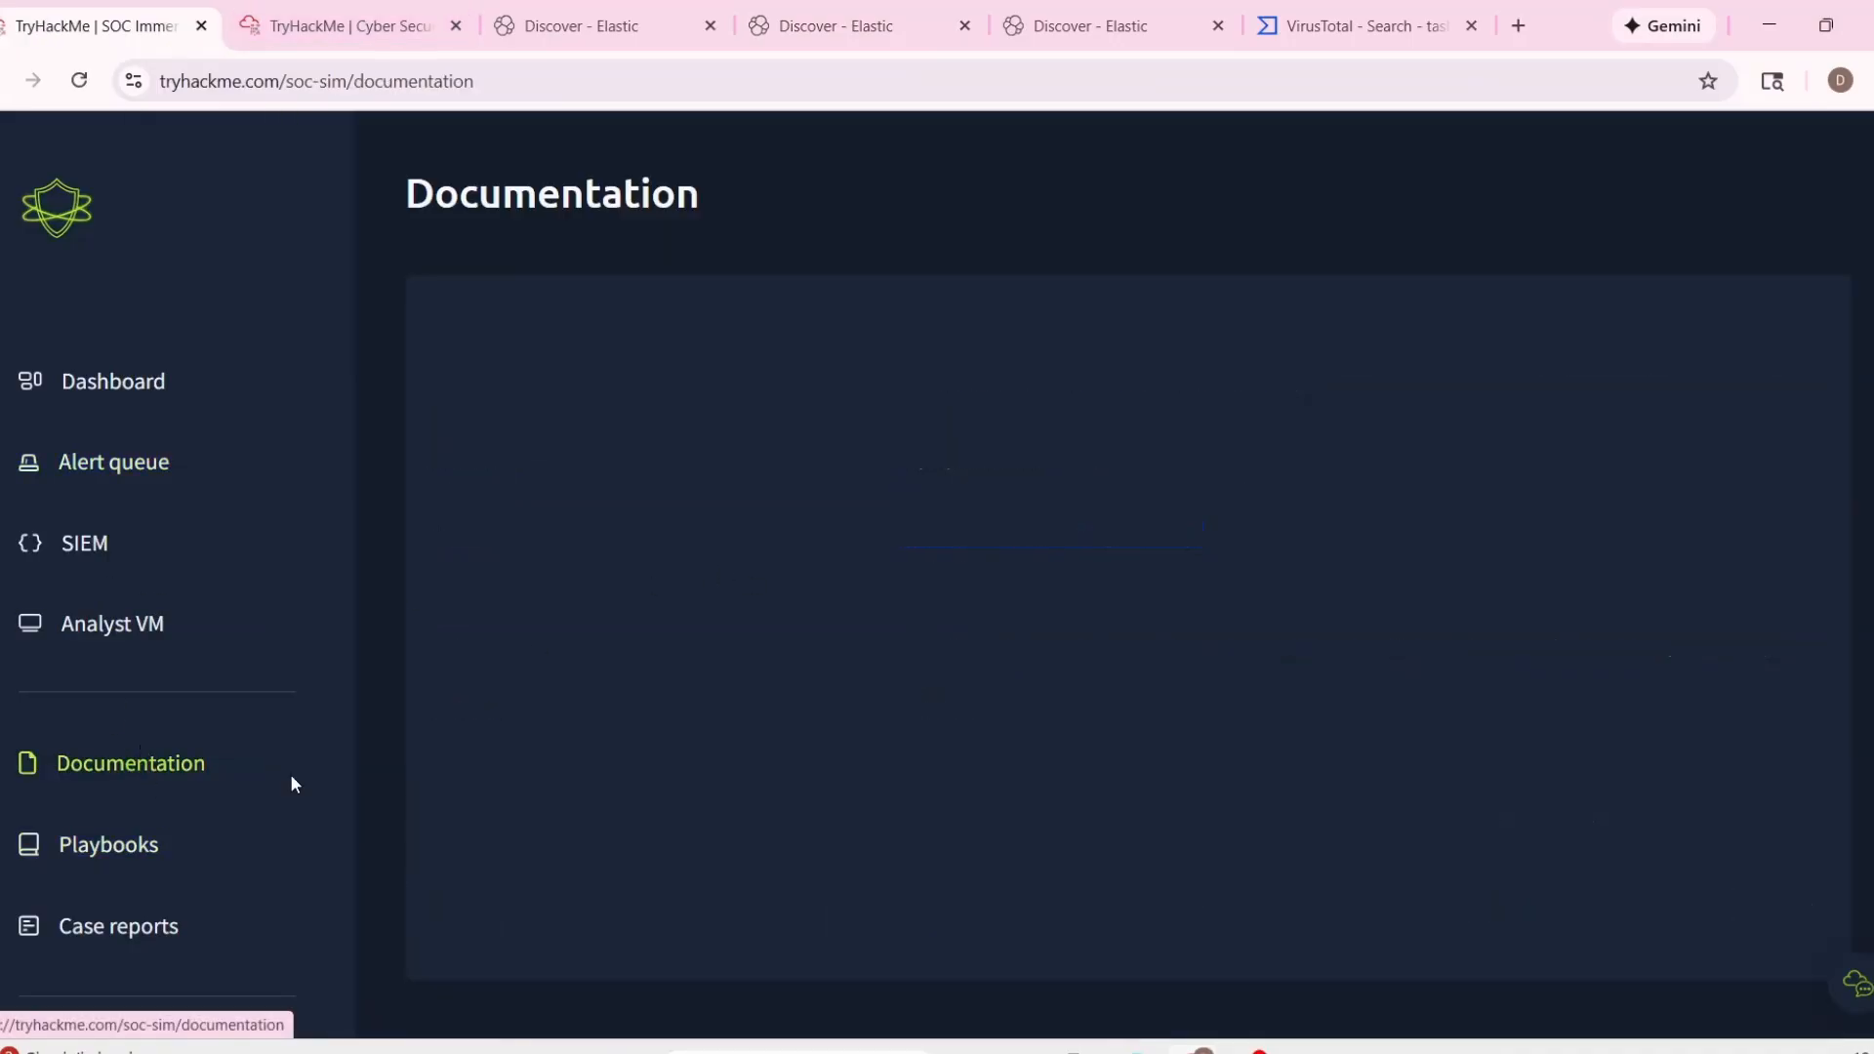
{"action": "left_click", "coordinate": [1049, 385]}
{"action": "left_click", "coordinate": [1198, 371]}
{"action": "scroll", "coordinate": [845, 820], "scroll_direction": "down", "scroll_amount": 5}
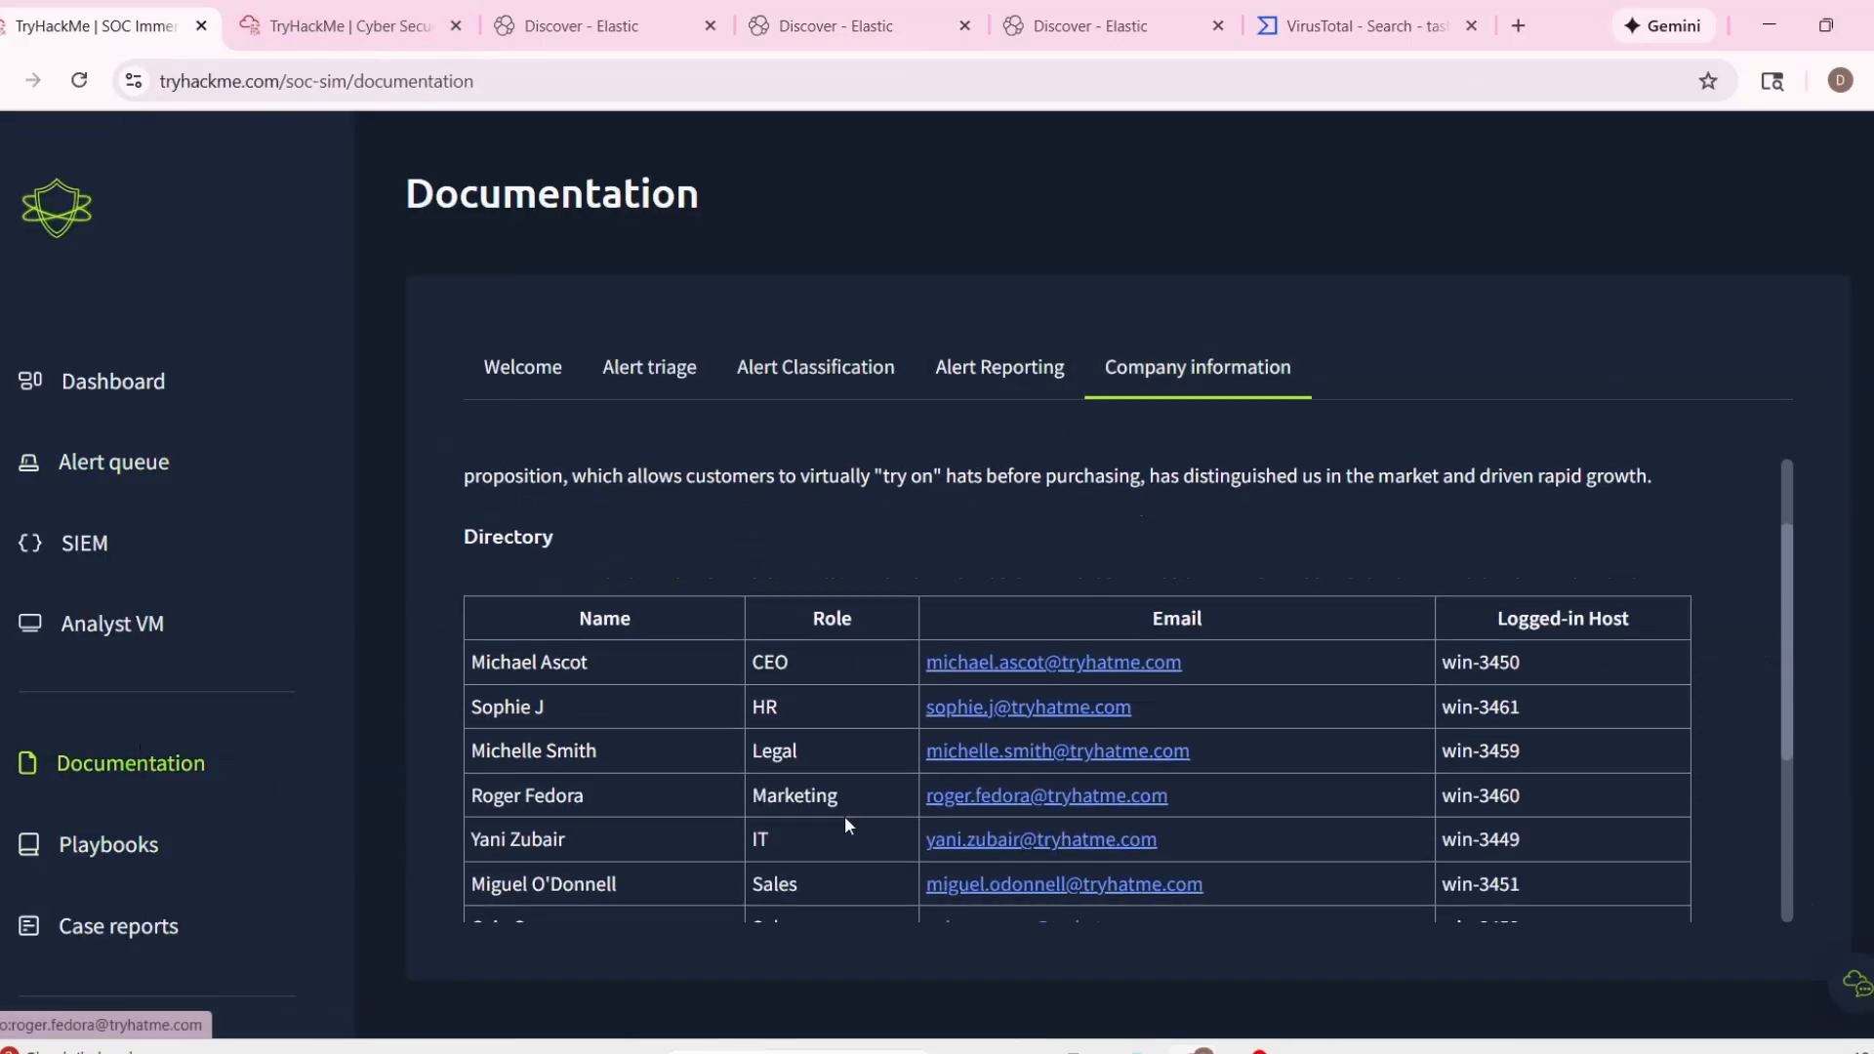
{"action": "scroll", "coordinate": [858, 845], "scroll_direction": "up", "scroll_amount": 2}
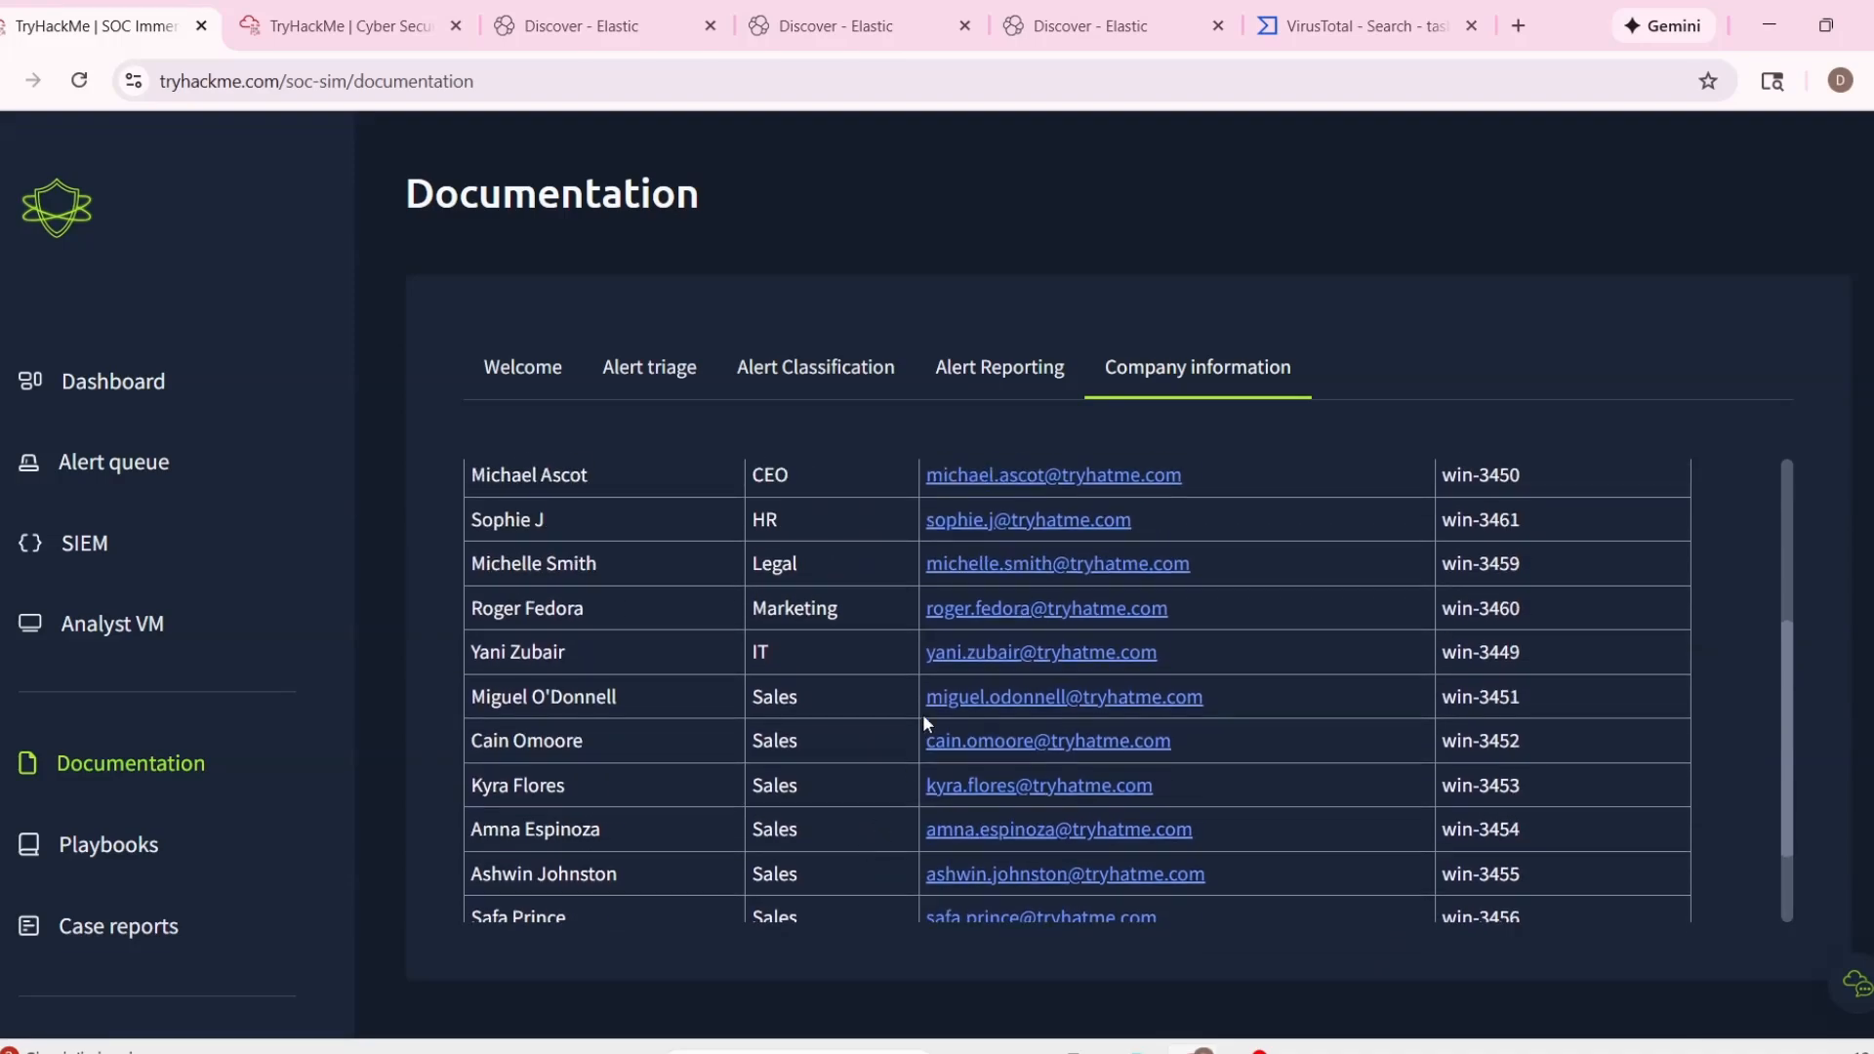
{"action": "scroll", "coordinate": [930, 665], "scroll_direction": "up", "scroll_amount": 2}
{"action": "scroll", "coordinate": [882, 706], "scroll_direction": "down", "scroll_amount": 4}
Recheck the recipient address in the Elastic query and compare it with the full company directory.
{"action": "left_click", "coordinate": [837, 26]}
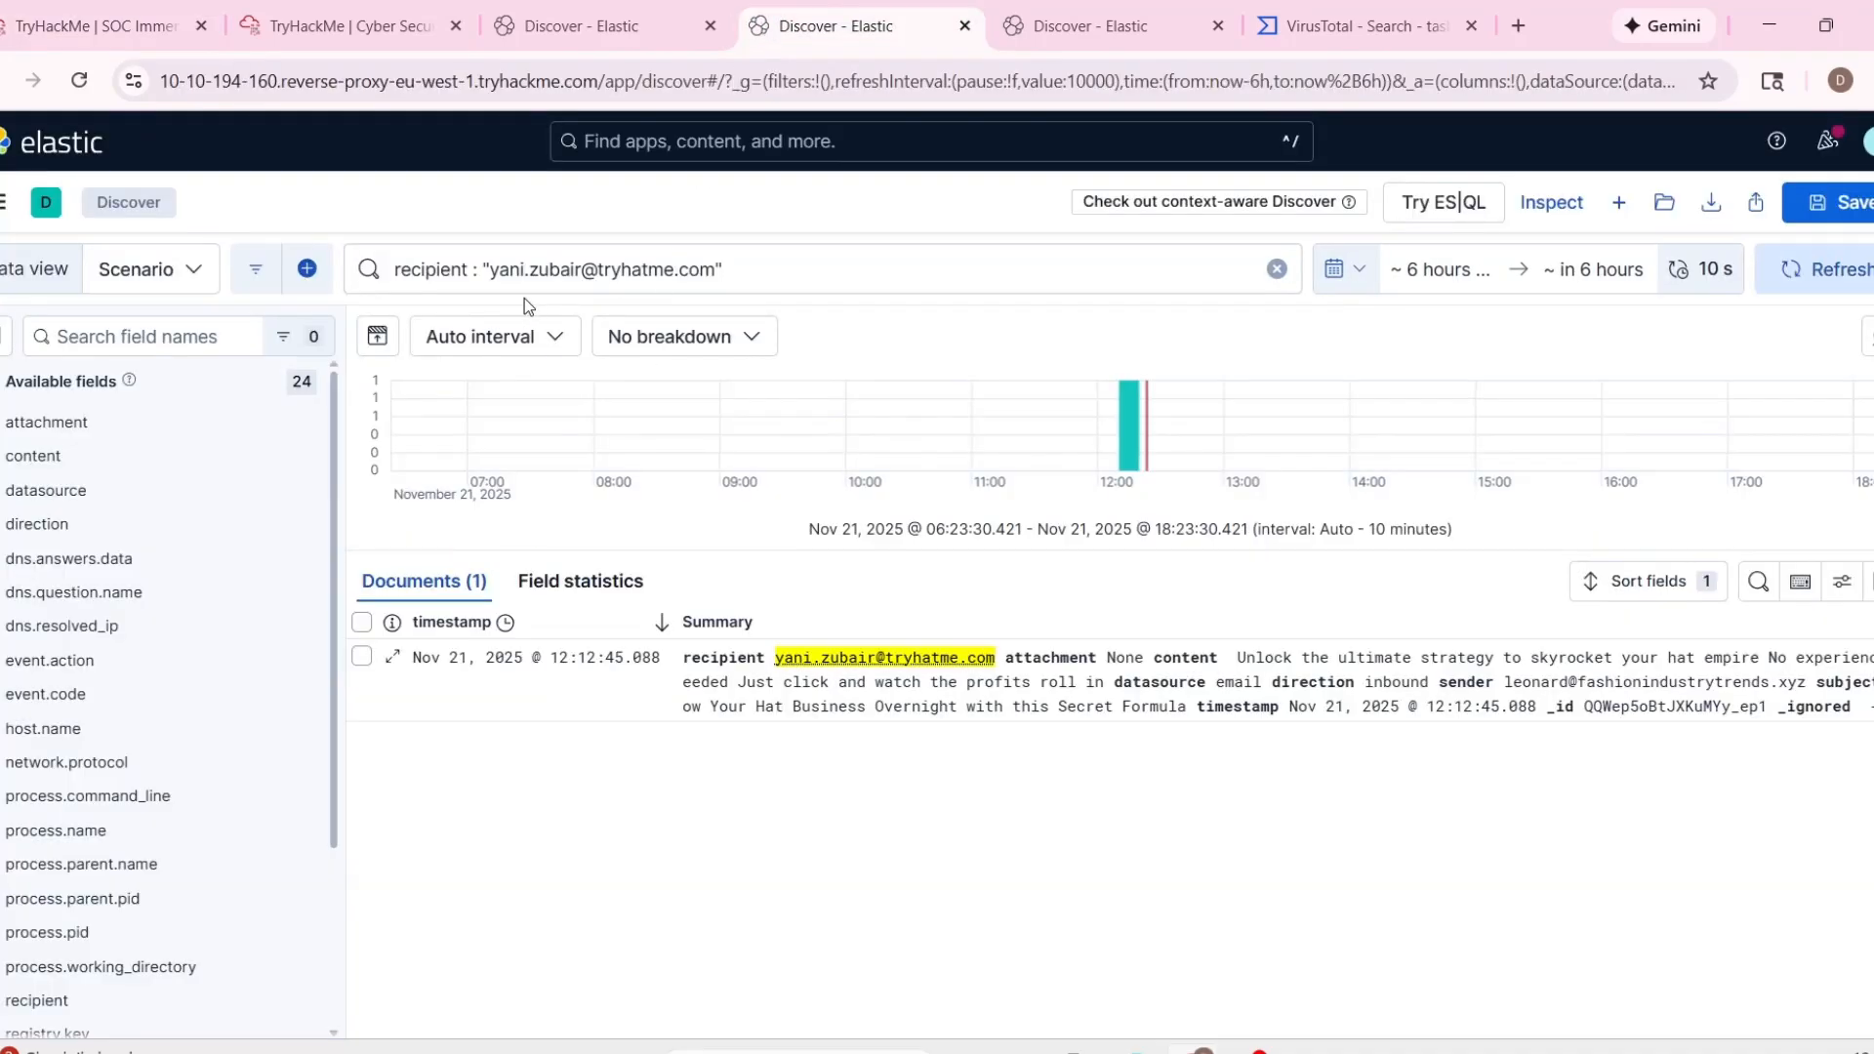
{"action": "left_click", "coordinate": [97, 27]}
{"action": "scroll", "coordinate": [1098, 730], "scroll_direction": "down", "scroll_amount": 2}
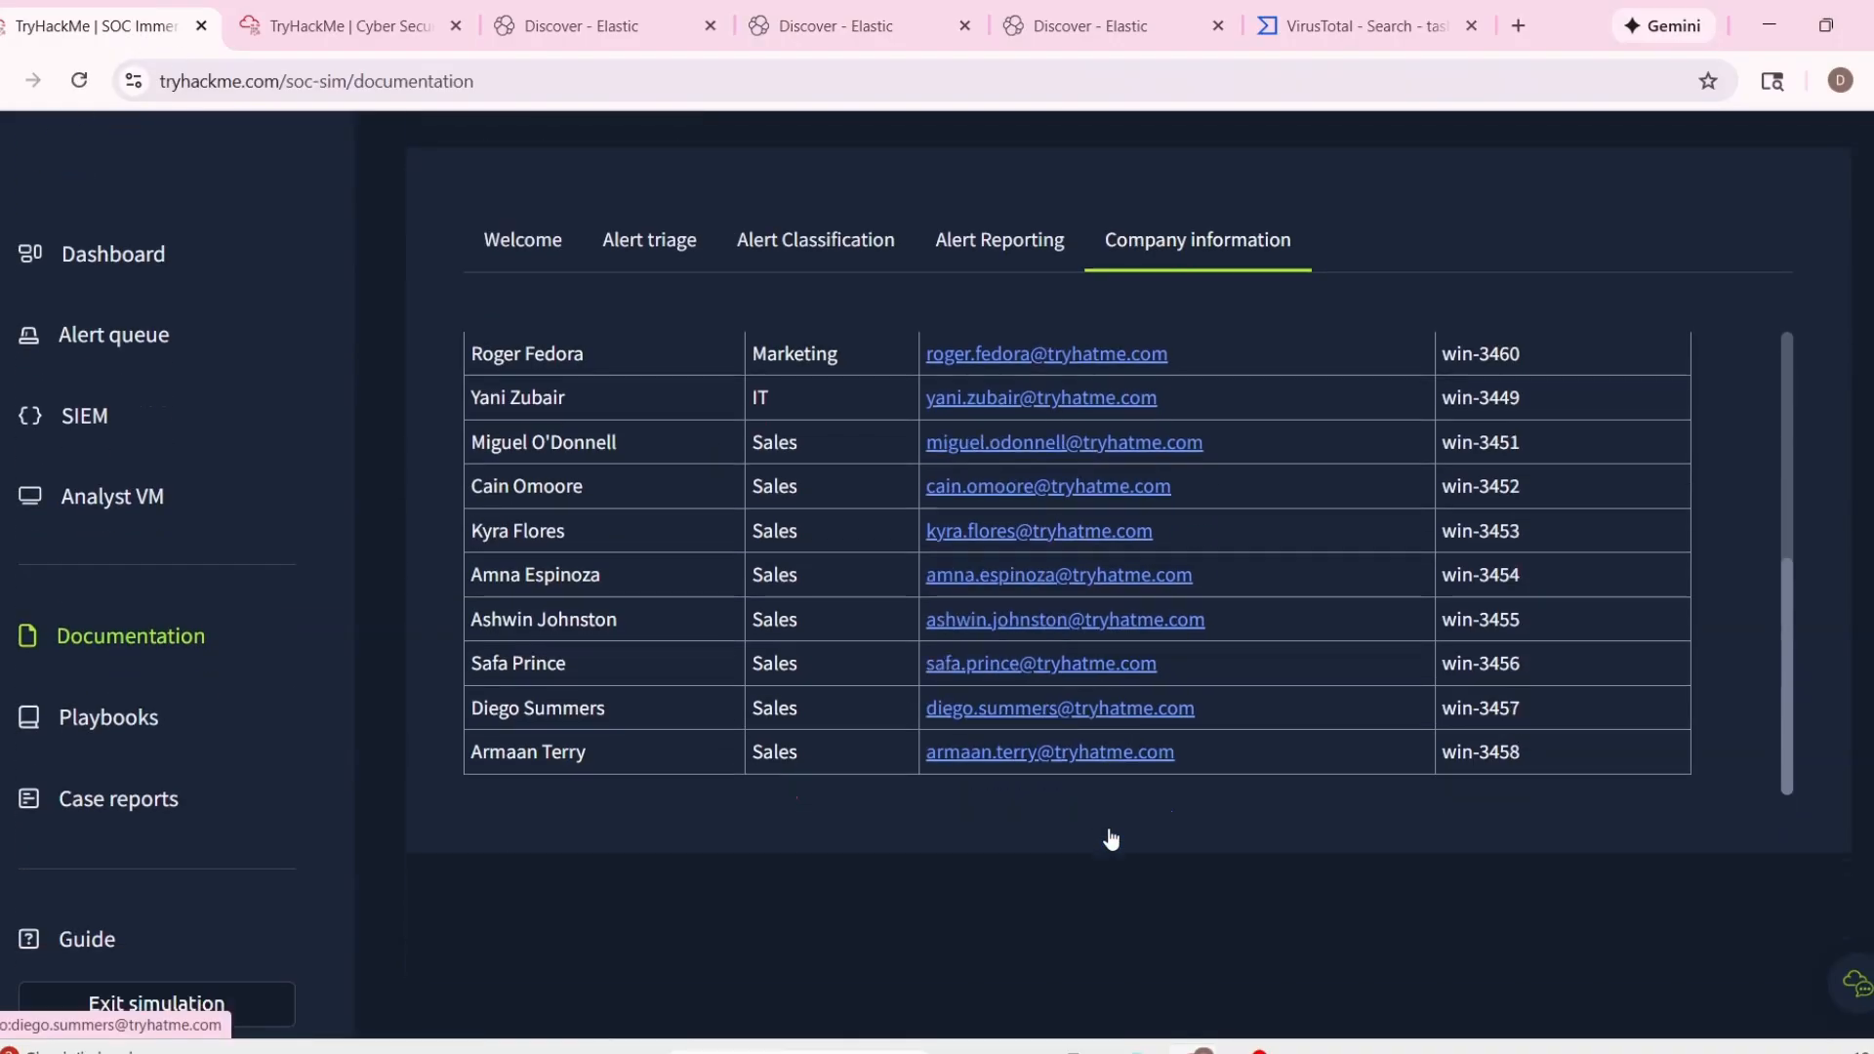
{"action": "scroll", "coordinate": [1098, 730], "scroll_direction": "up", "scroll_amount": 1}
{"action": "scroll", "coordinate": [1096, 730], "scroll_direction": "up", "scroll_amount": 3}
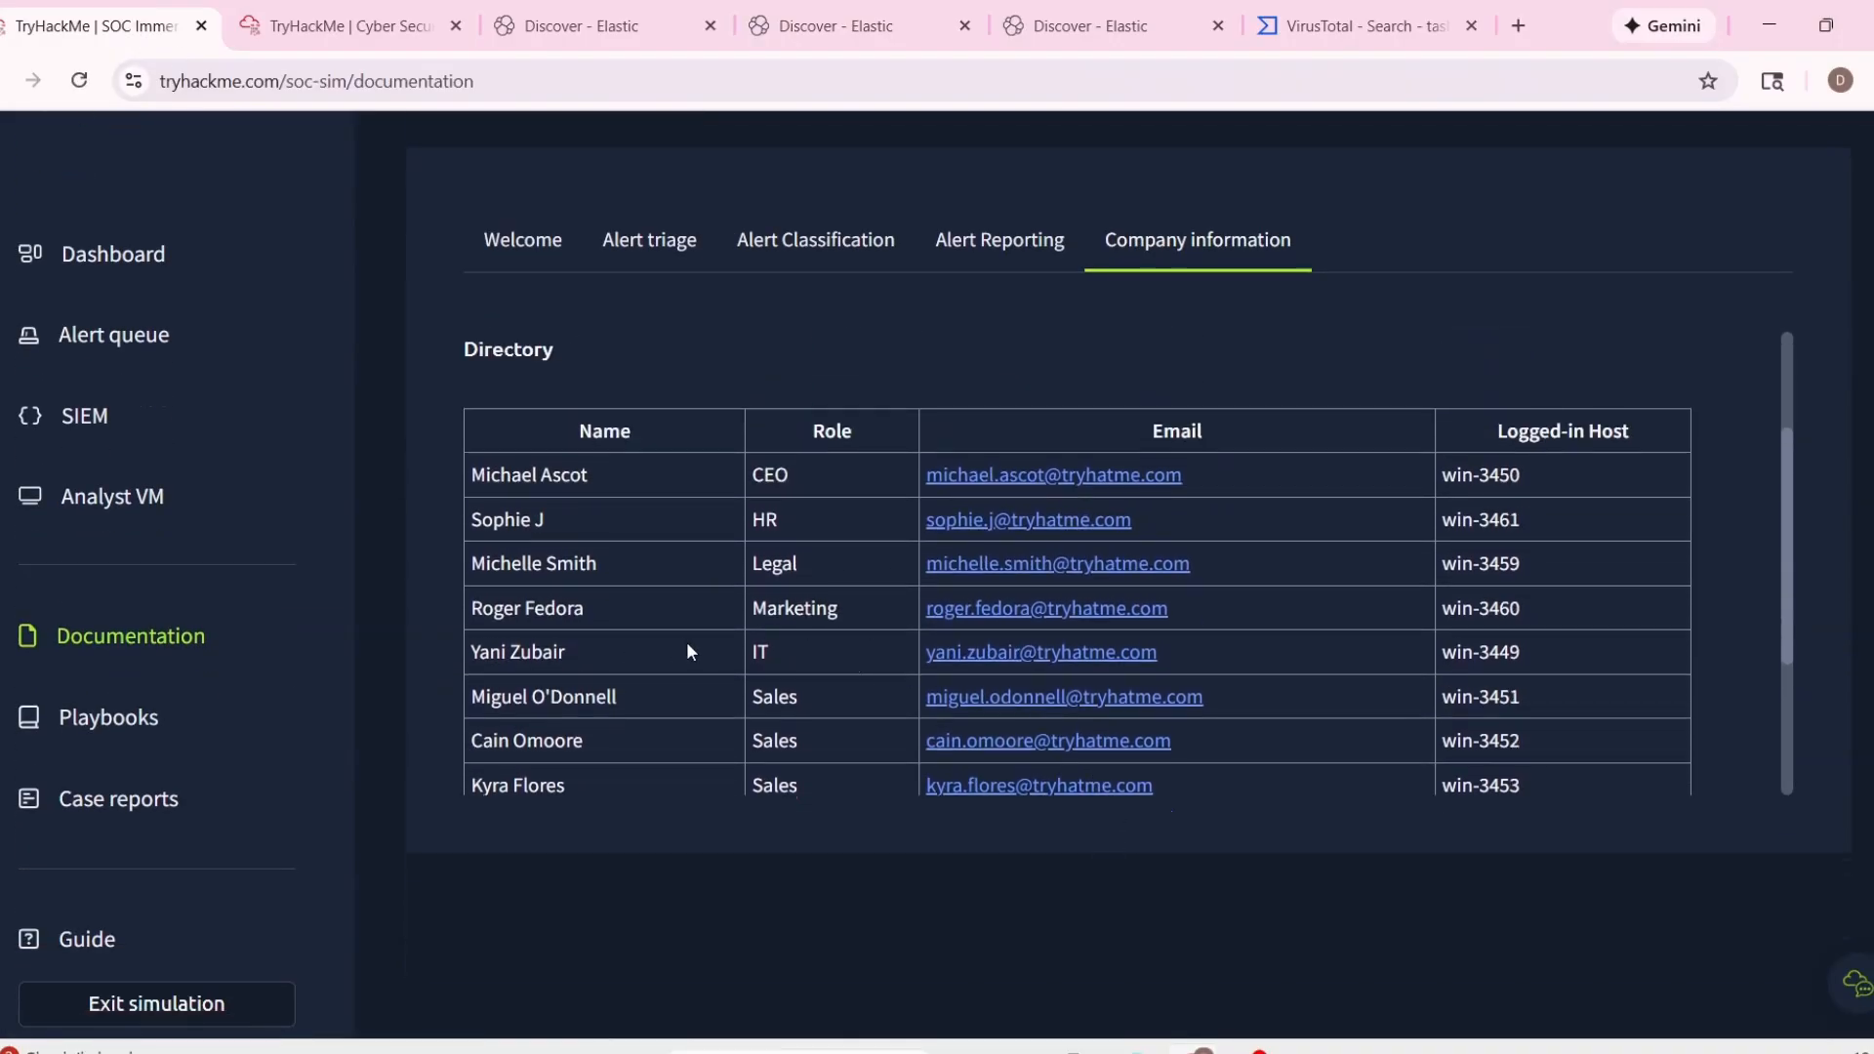
{"action": "scroll", "coordinate": [1288, 527], "scroll_direction": "up", "scroll_amount": 3}
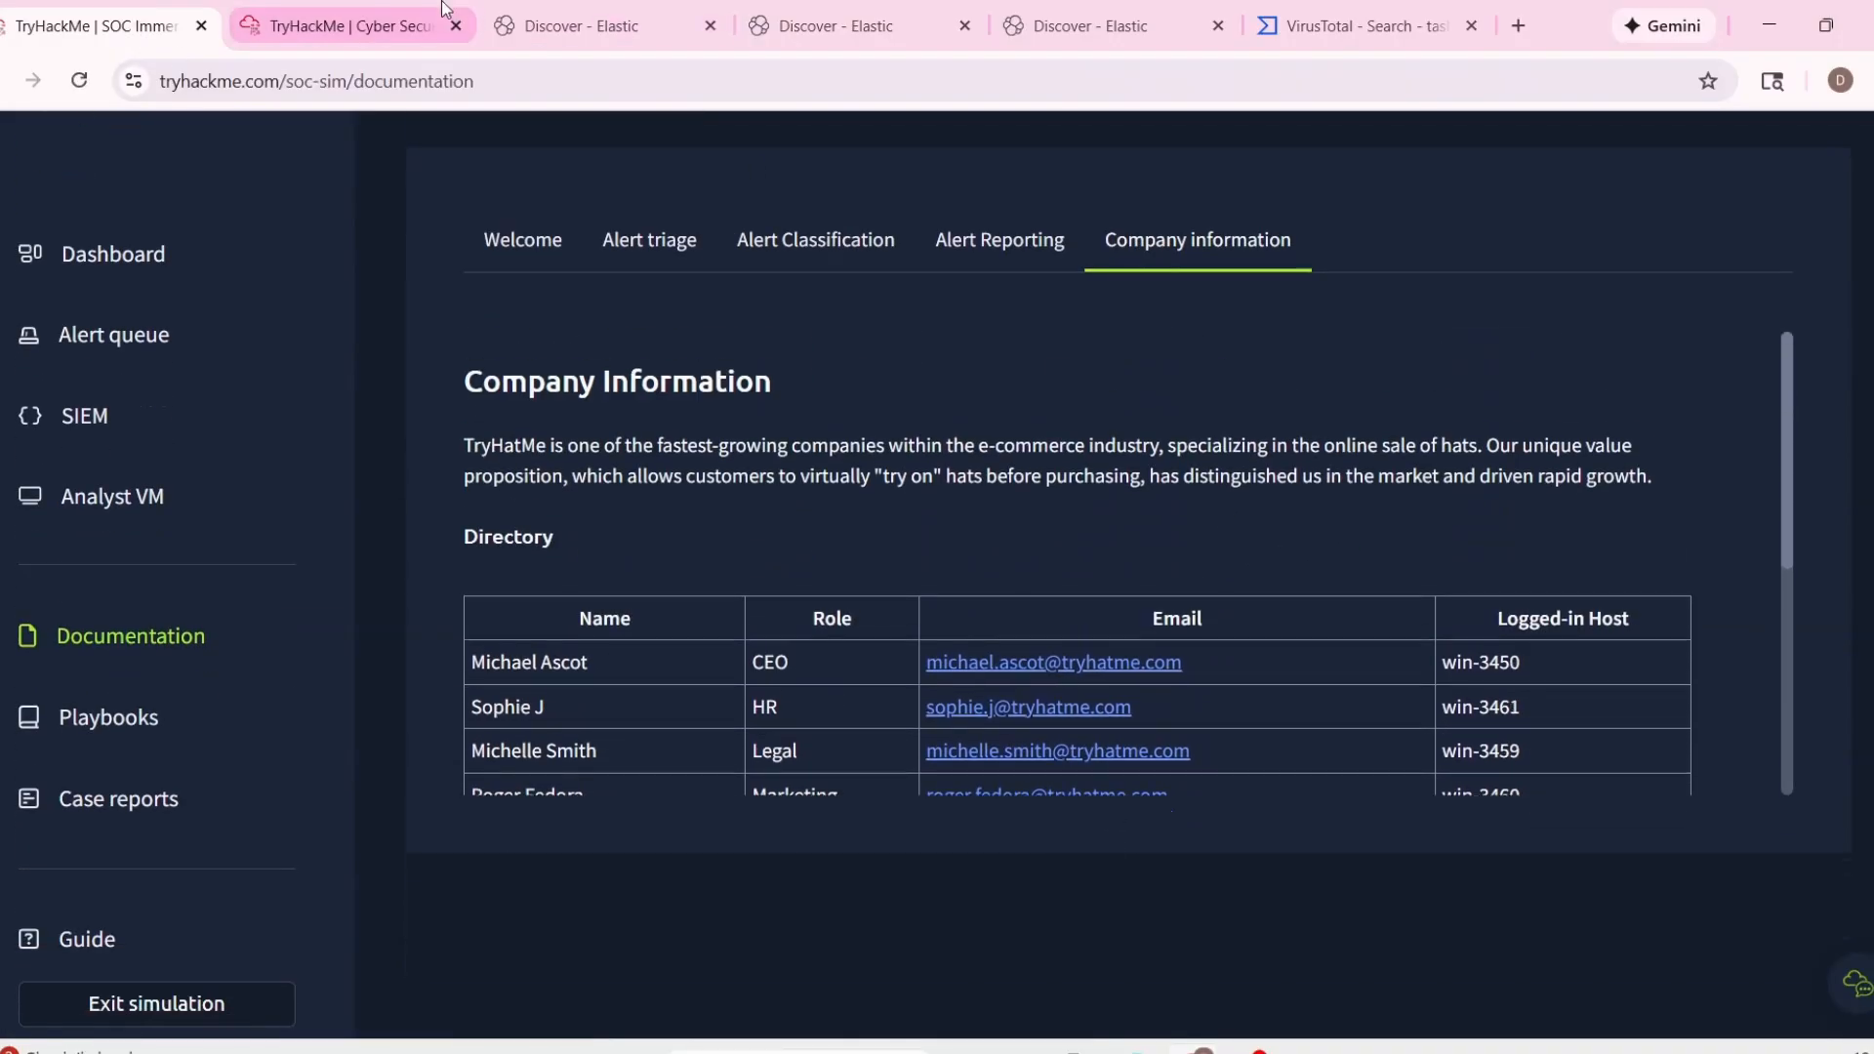
Copy the sender's domain fashionindustrytrends.xyz from the Elastic sender query and run a URL/IP check on it in the Analyst VM's TryDetectThis.
{"action": "left_click", "coordinate": [341, 26]}
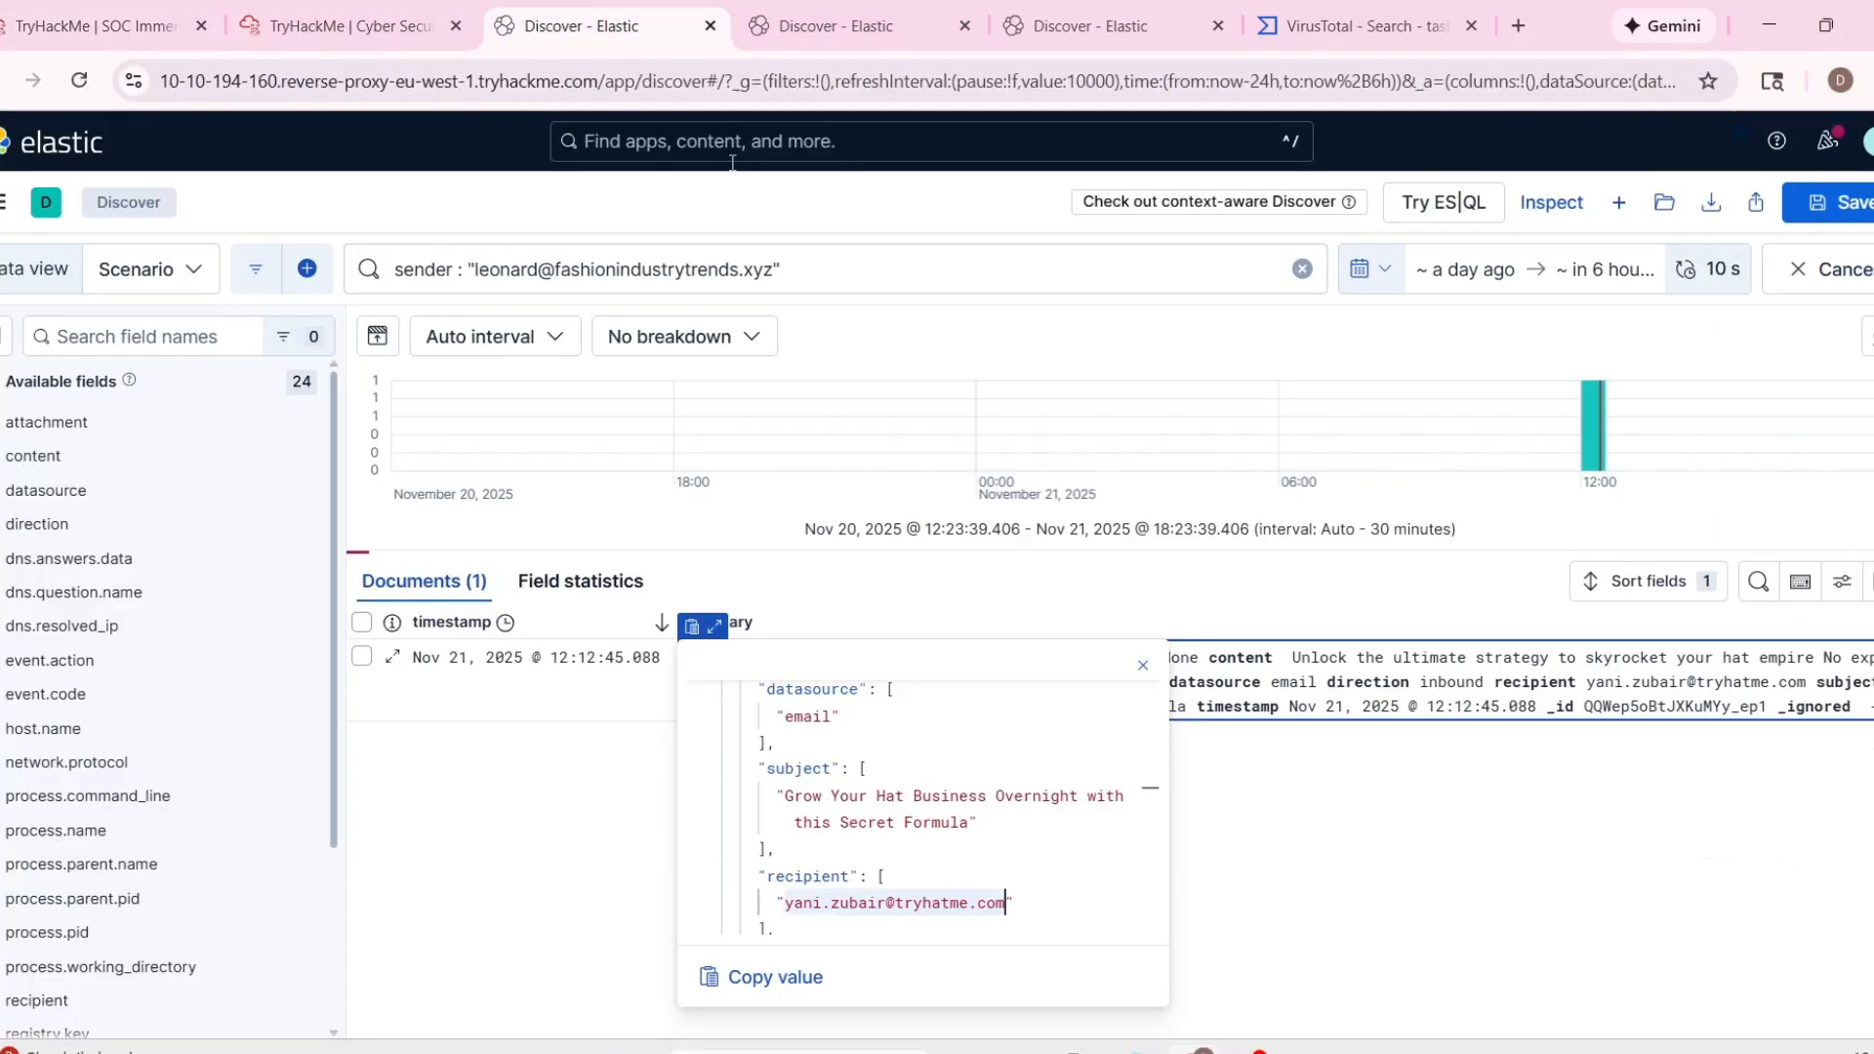
{"action": "left_click", "coordinate": [586, 26]}
{"action": "left_click_drag", "start_coordinate": [771, 273], "coordinate": [563, 272]}
{"action": "key", "text": "ctrl+c"}
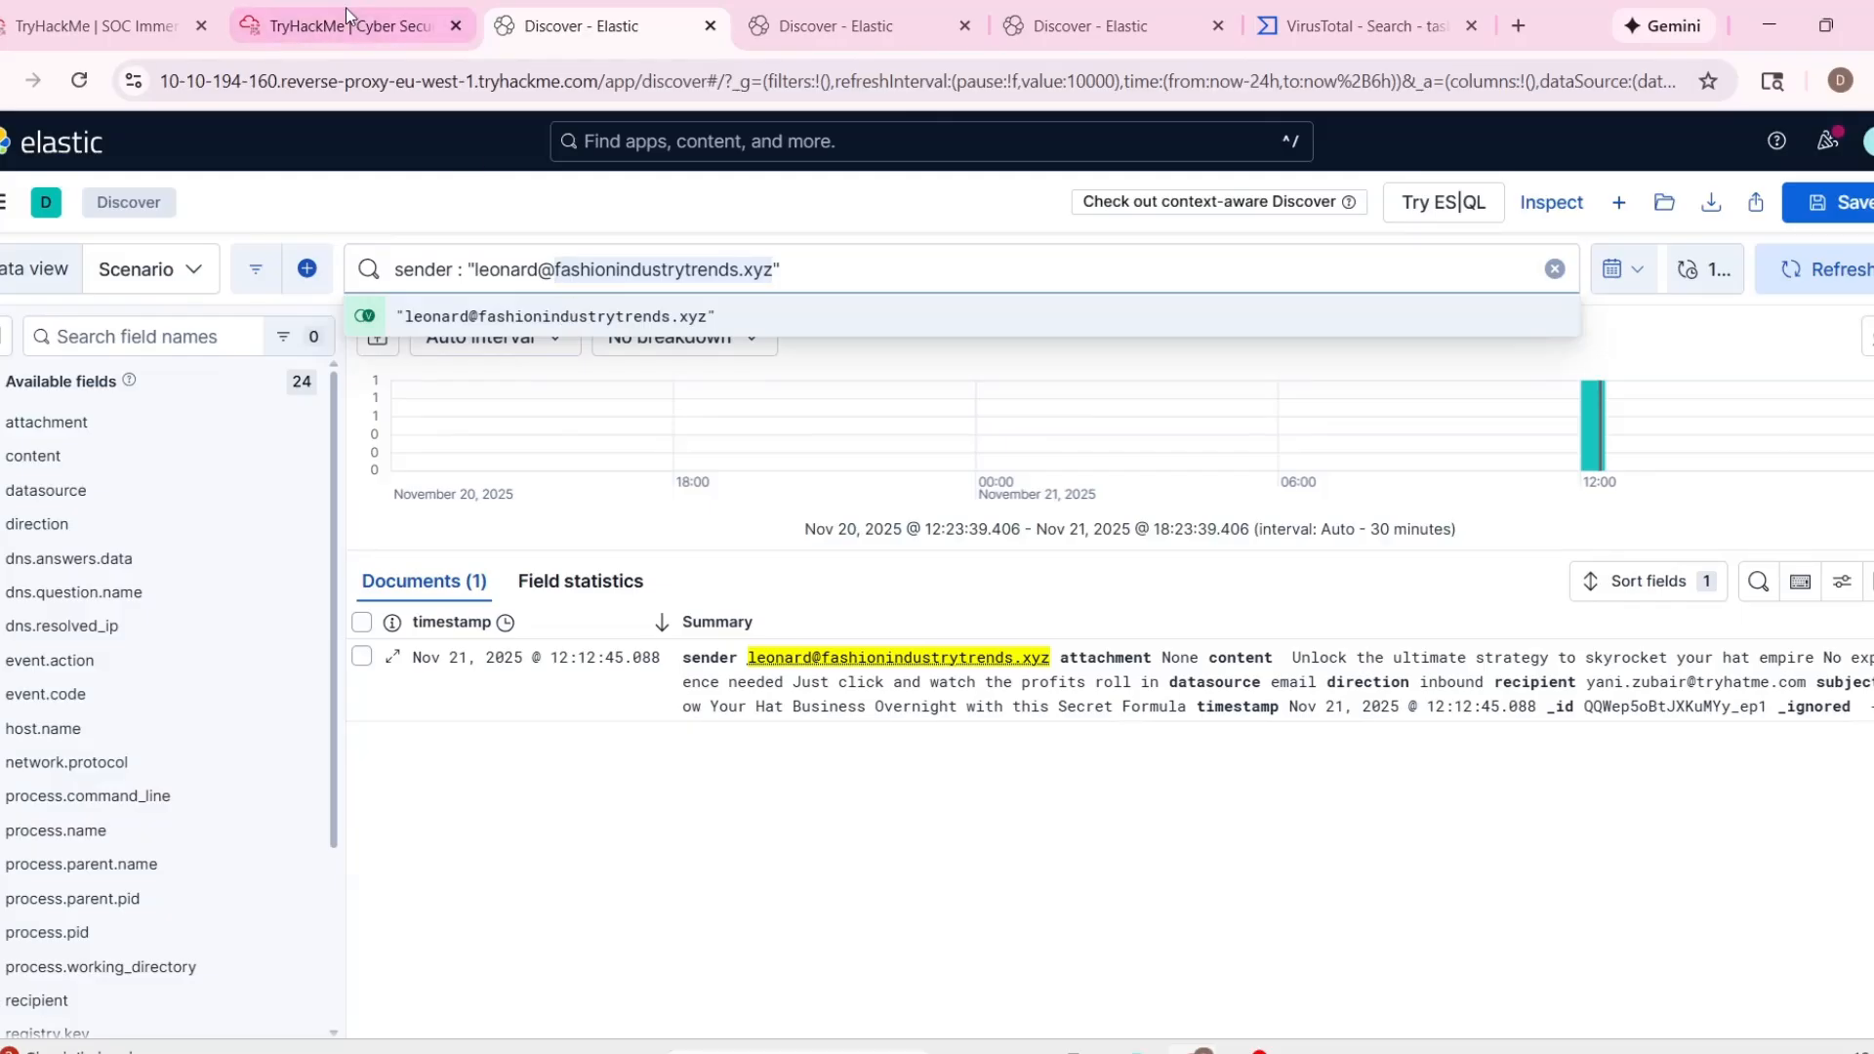
{"action": "left_click", "coordinate": [346, 20]}
{"action": "key", "text": "ctrl+a"}
{"action": "key", "text": "ctrl+v"}
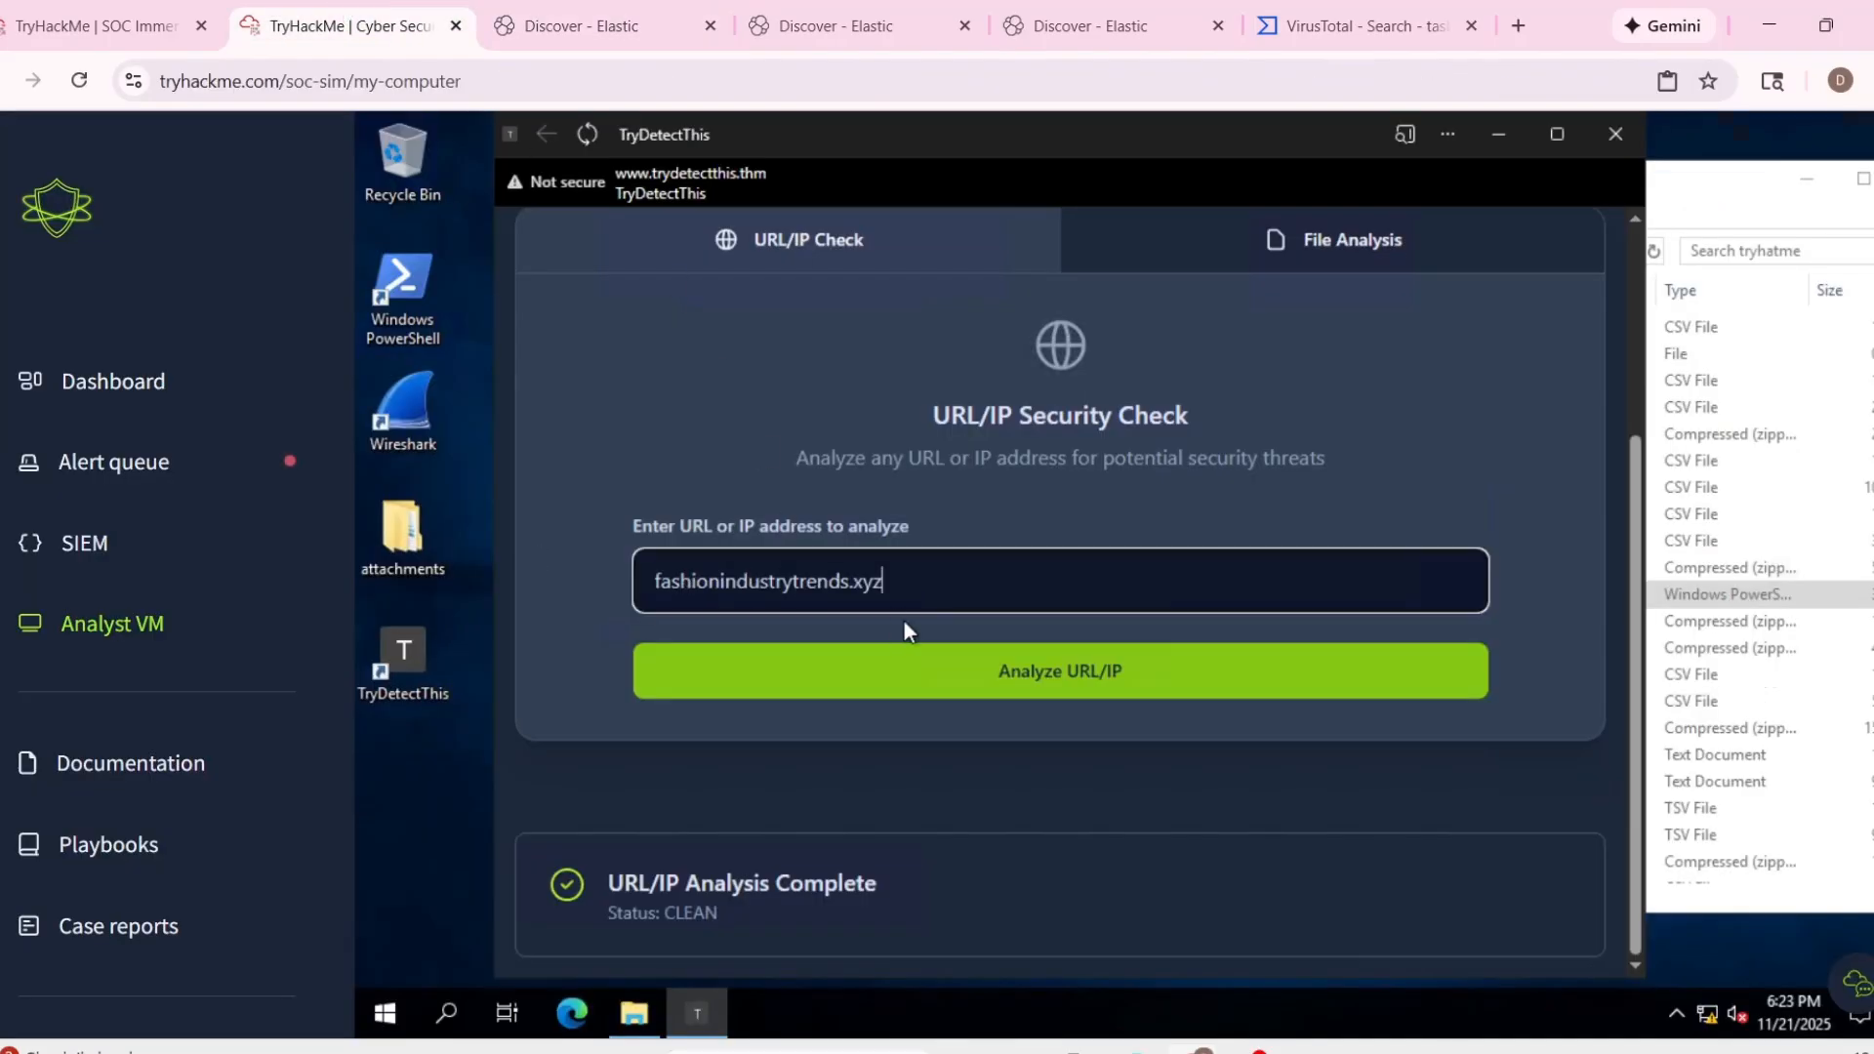
{"action": "left_click", "coordinate": [903, 674]}
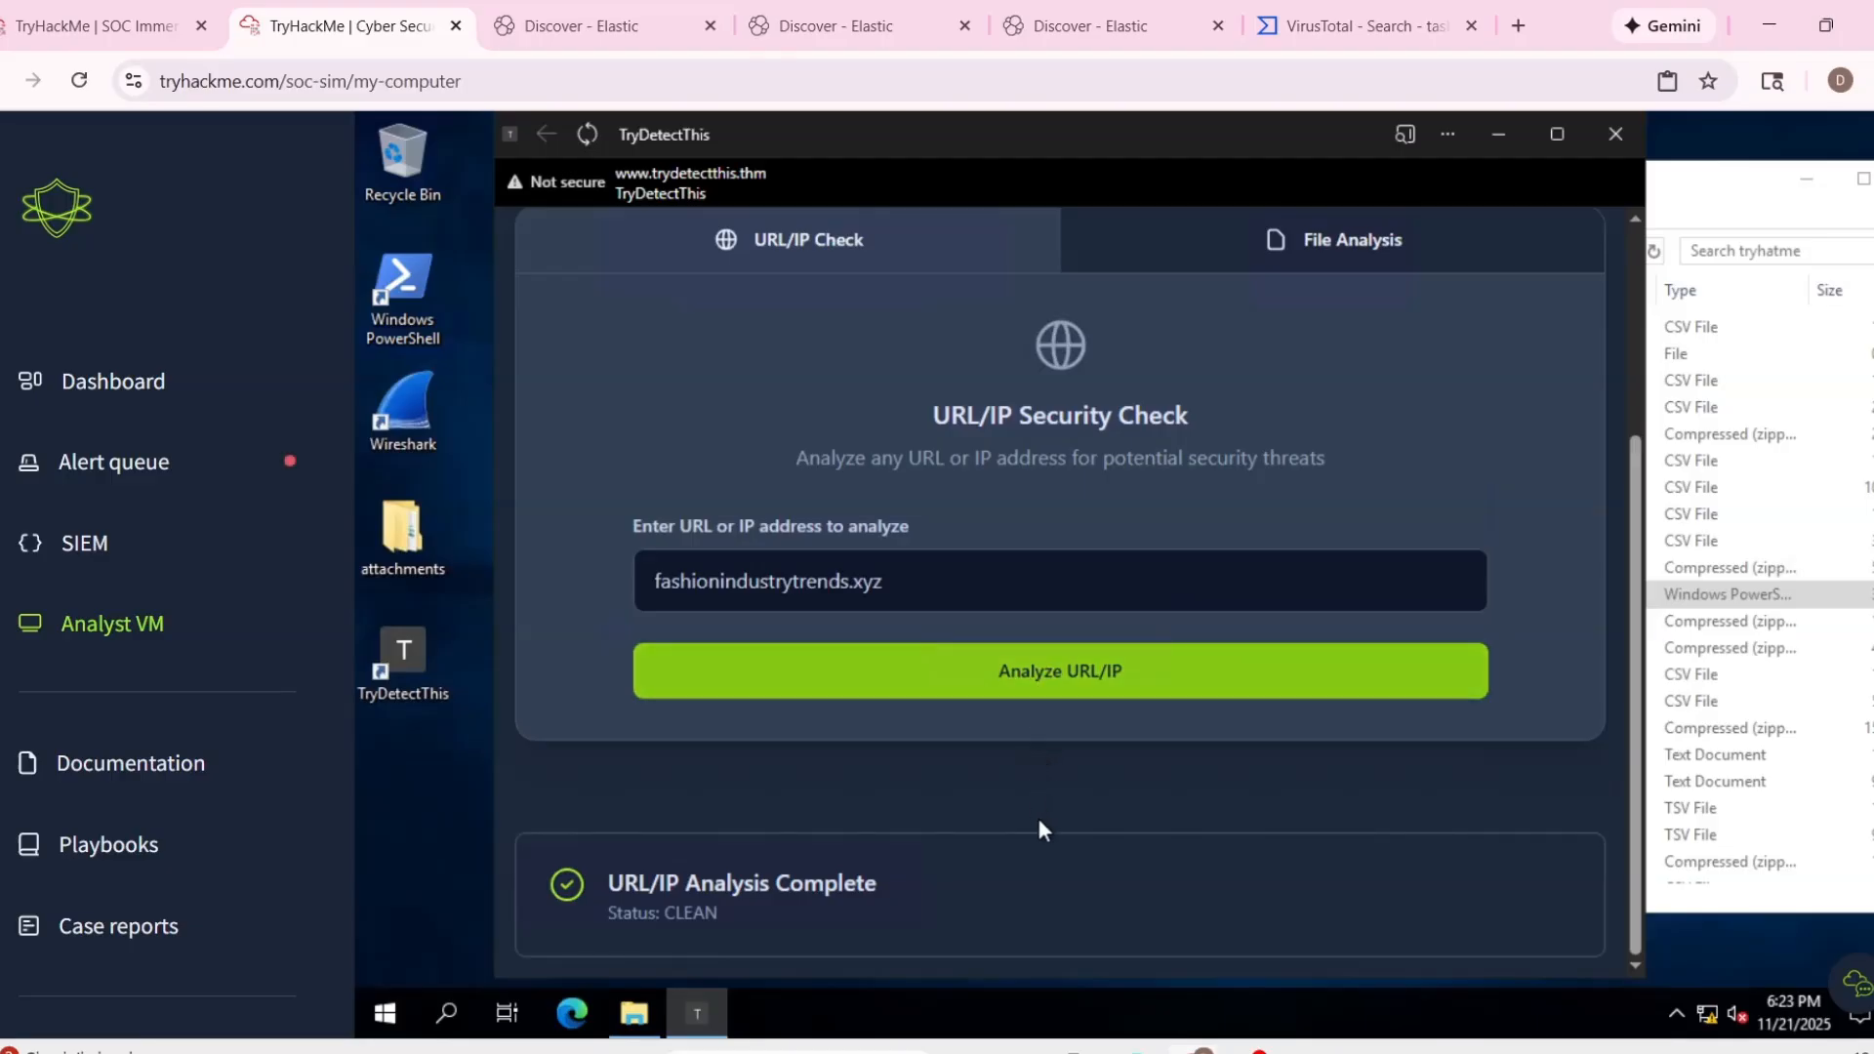
{"action": "scroll", "coordinate": [1039, 820], "scroll_direction": "up", "scroll_amount": 3}
{"action": "scroll", "coordinate": [1040, 830], "scroll_direction": "down", "scroll_amount": 3}
Switch to VirusTotal, search for the domain fashionindustrytrends.xyz, and check the Forcepoint ThreatSeeker verdict in the vendor analysis.
{"action": "left_click", "coordinate": [1454, 21]}
{"action": "triple_click", "coordinate": [183, 146]}
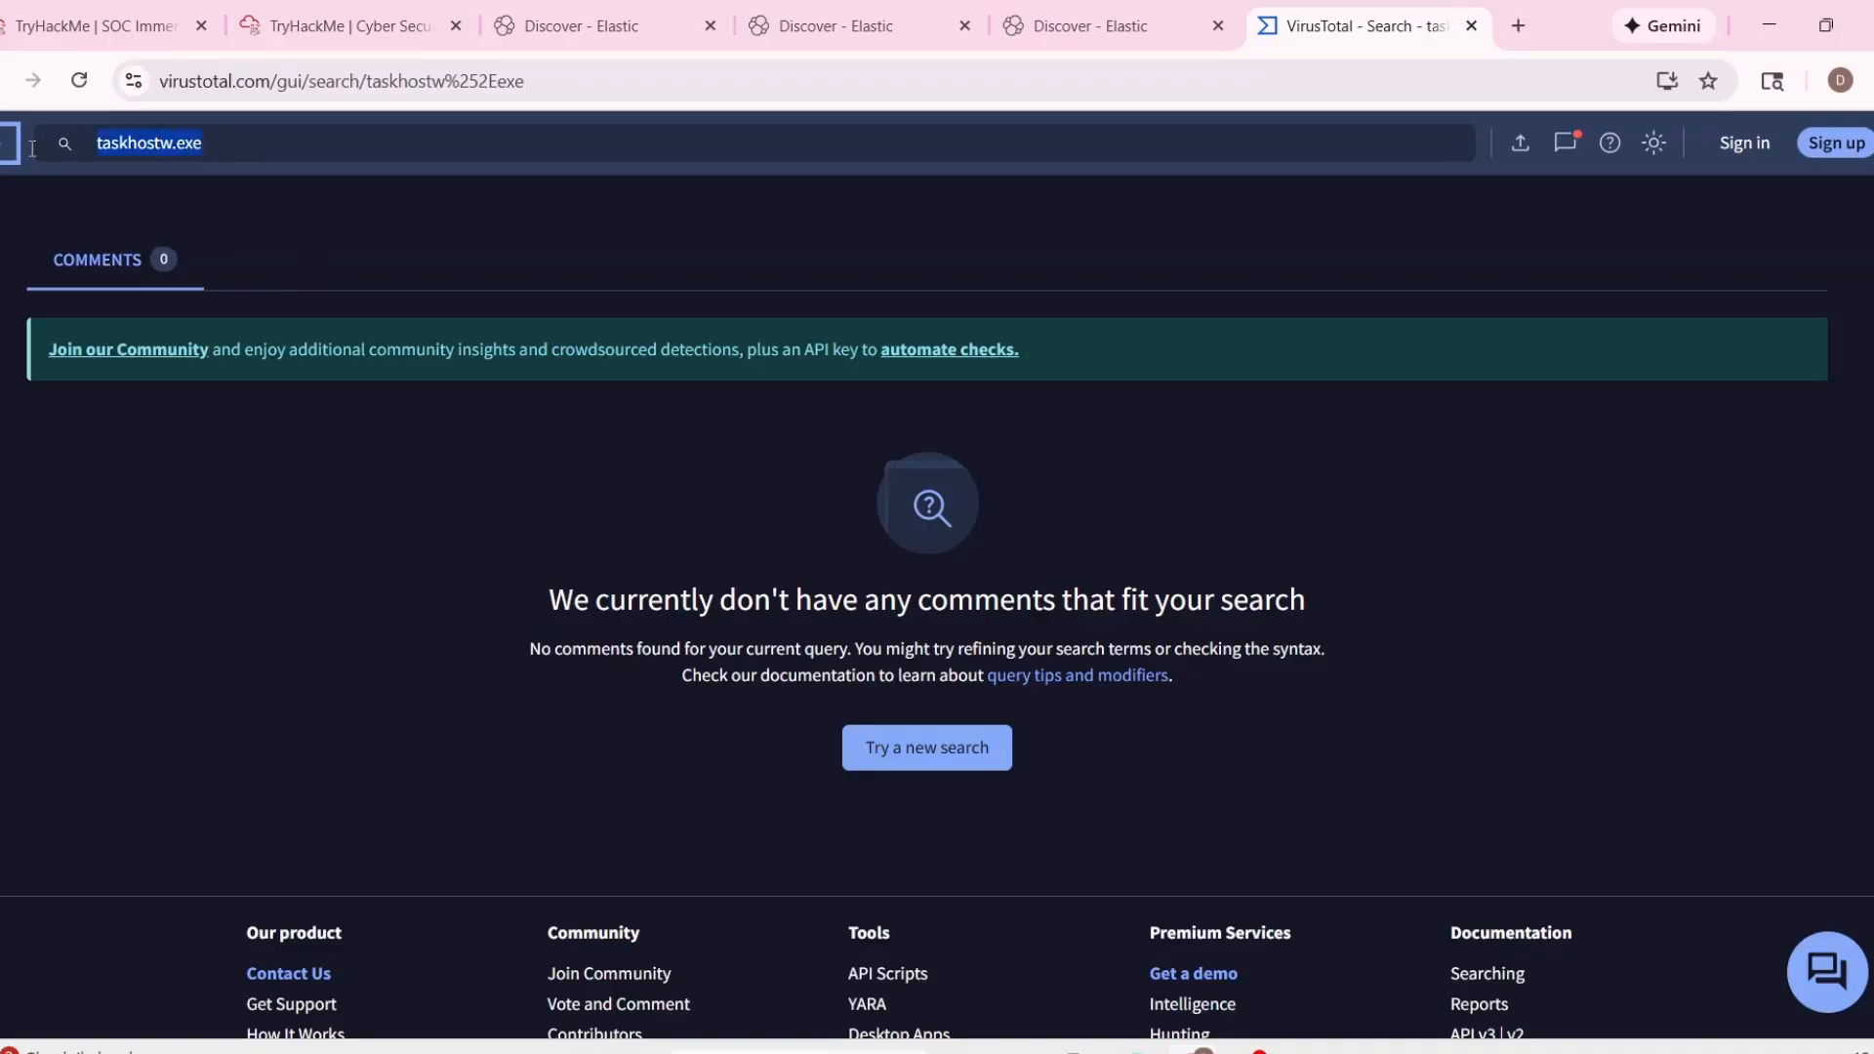
{"action": "key", "text": "ctrl+v"}
{"action": "key", "text": "Return"}
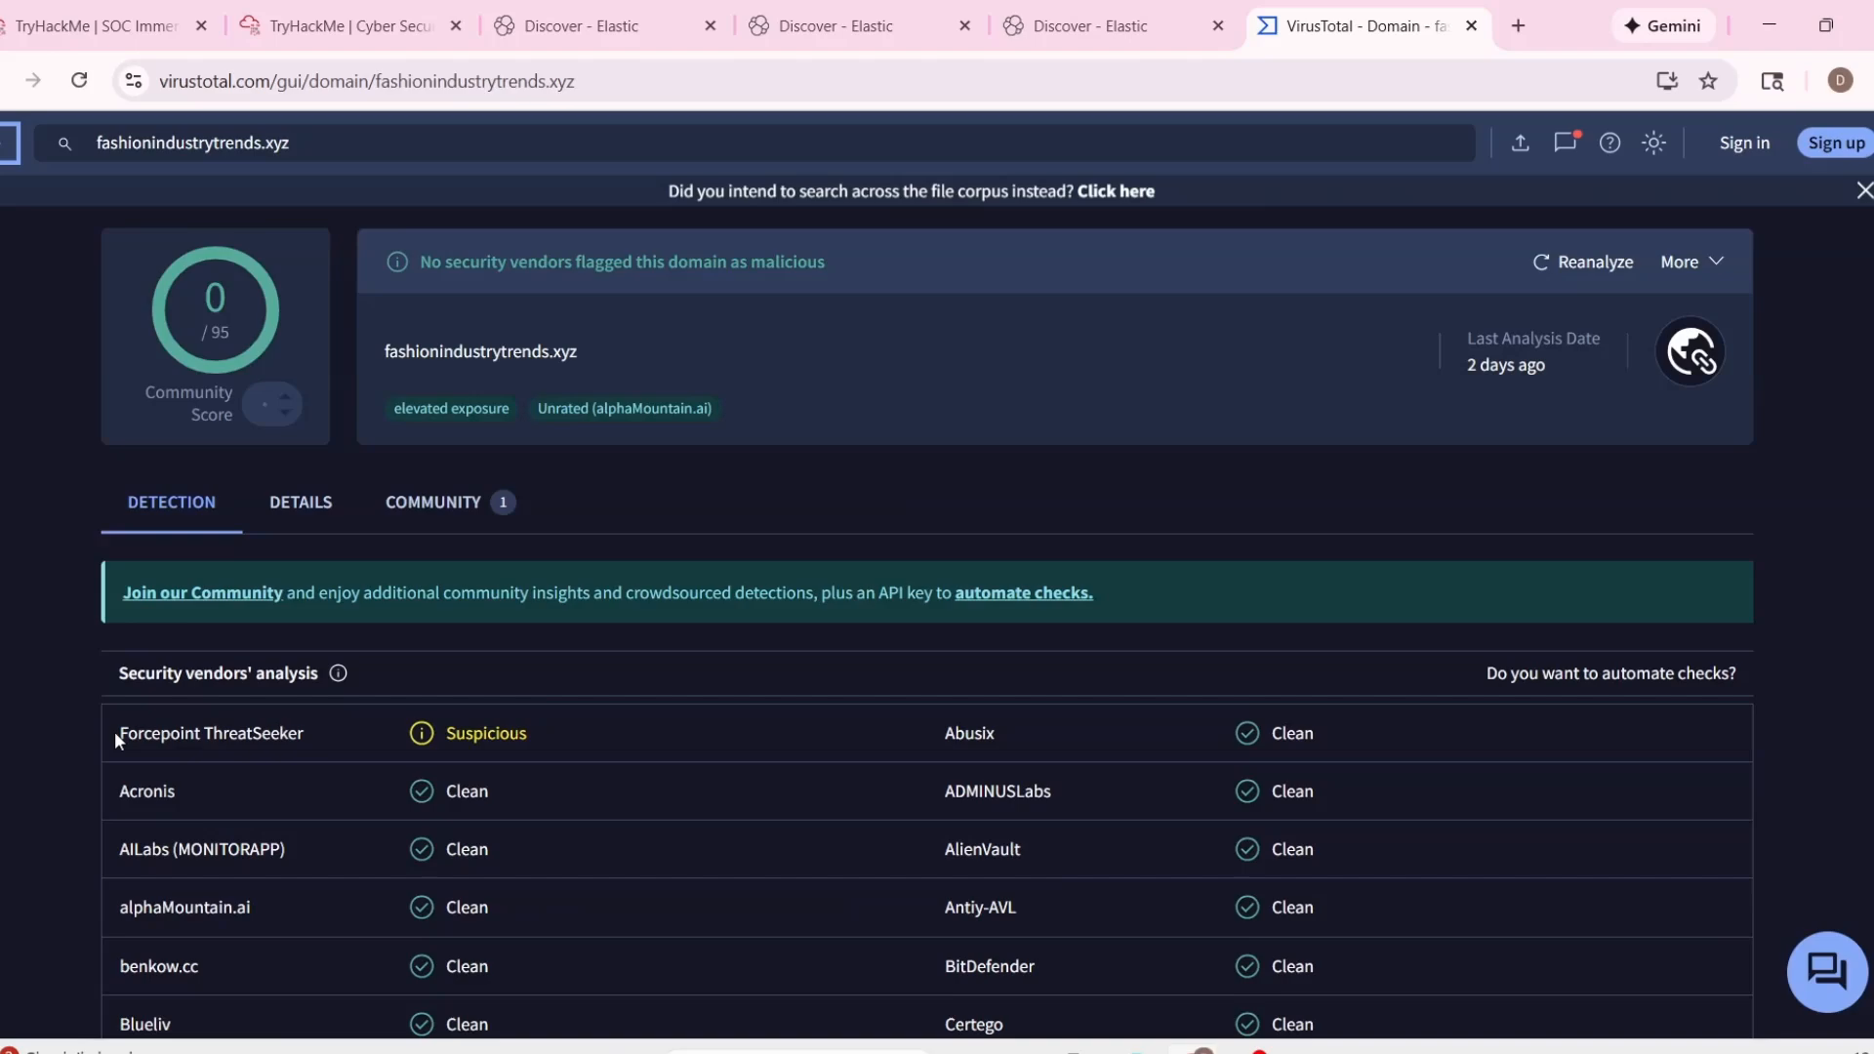
{"action": "left_click_drag", "start_coordinate": [114, 730], "coordinate": [638, 723]}
{"action": "left_click", "coordinate": [1081, 695]}
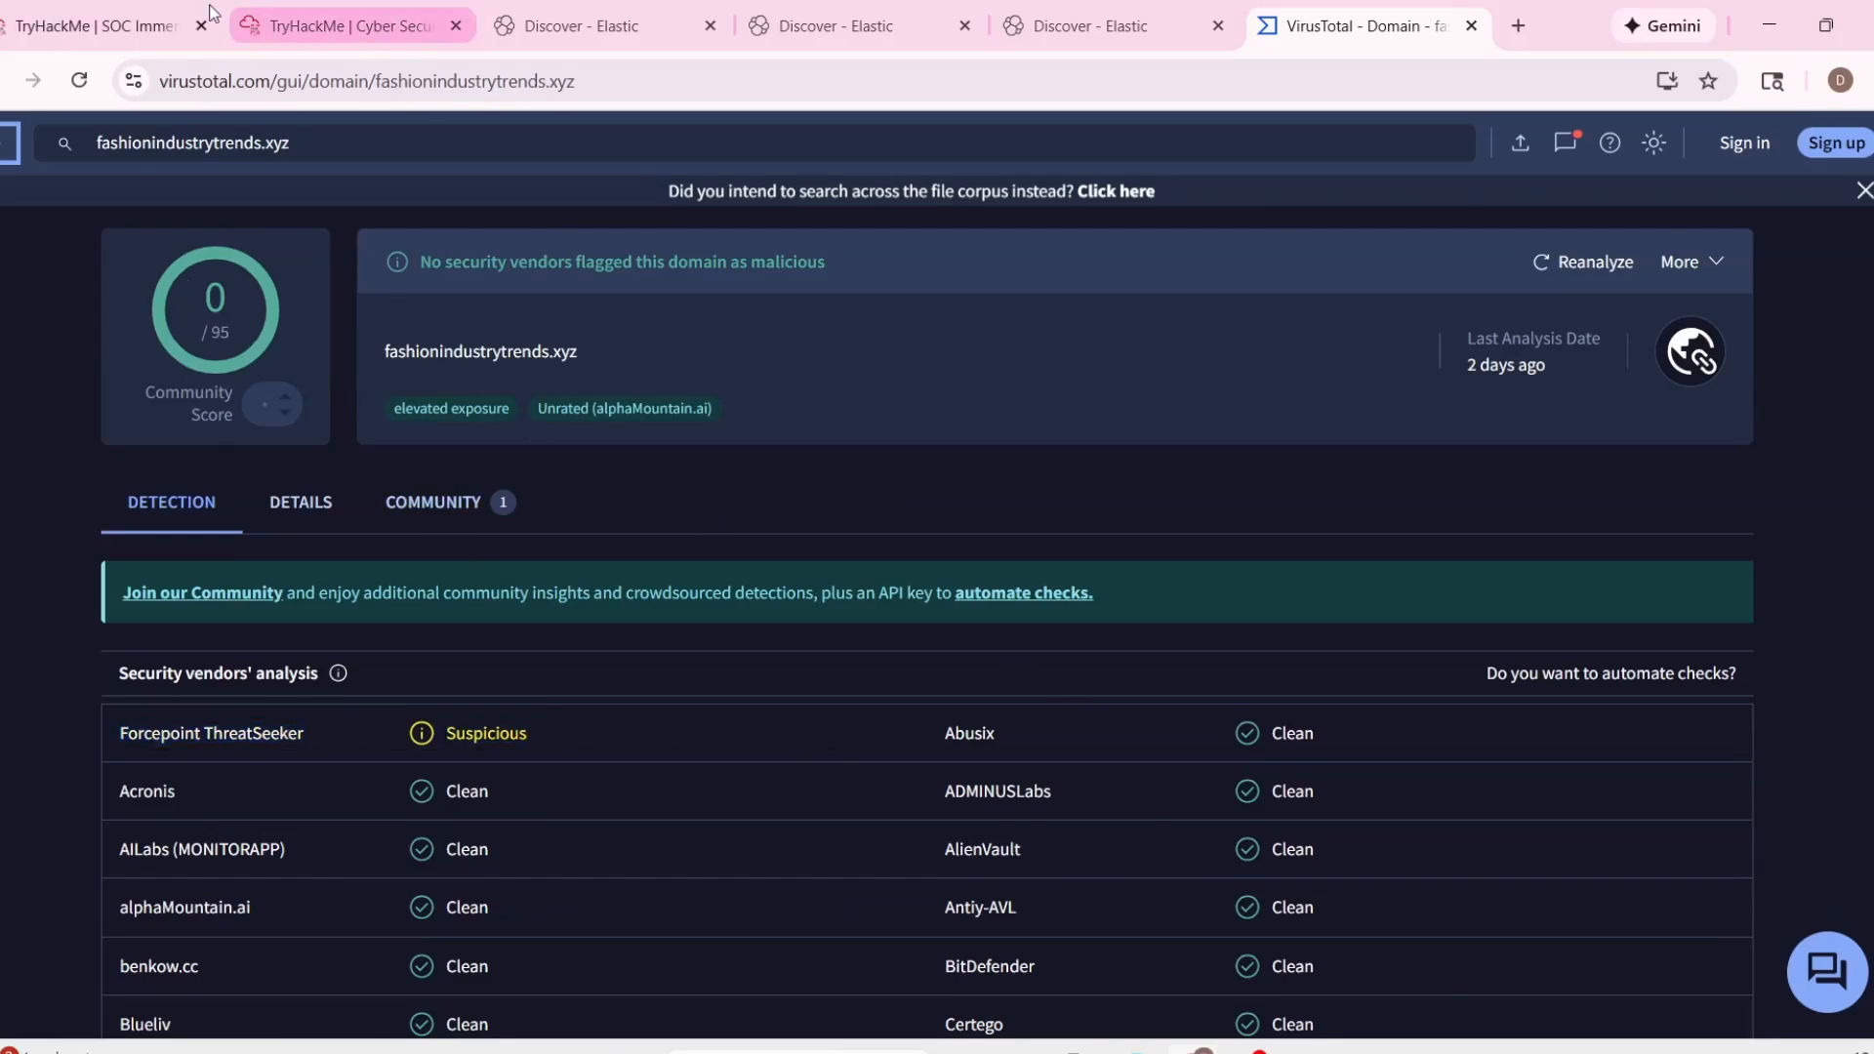
Return to the SOC simulator's alert queue and review the details of assigned alert 1003, including its recipient and attachment.
{"action": "left_click", "coordinate": [98, 25]}
{"action": "left_click", "coordinate": [106, 336]}
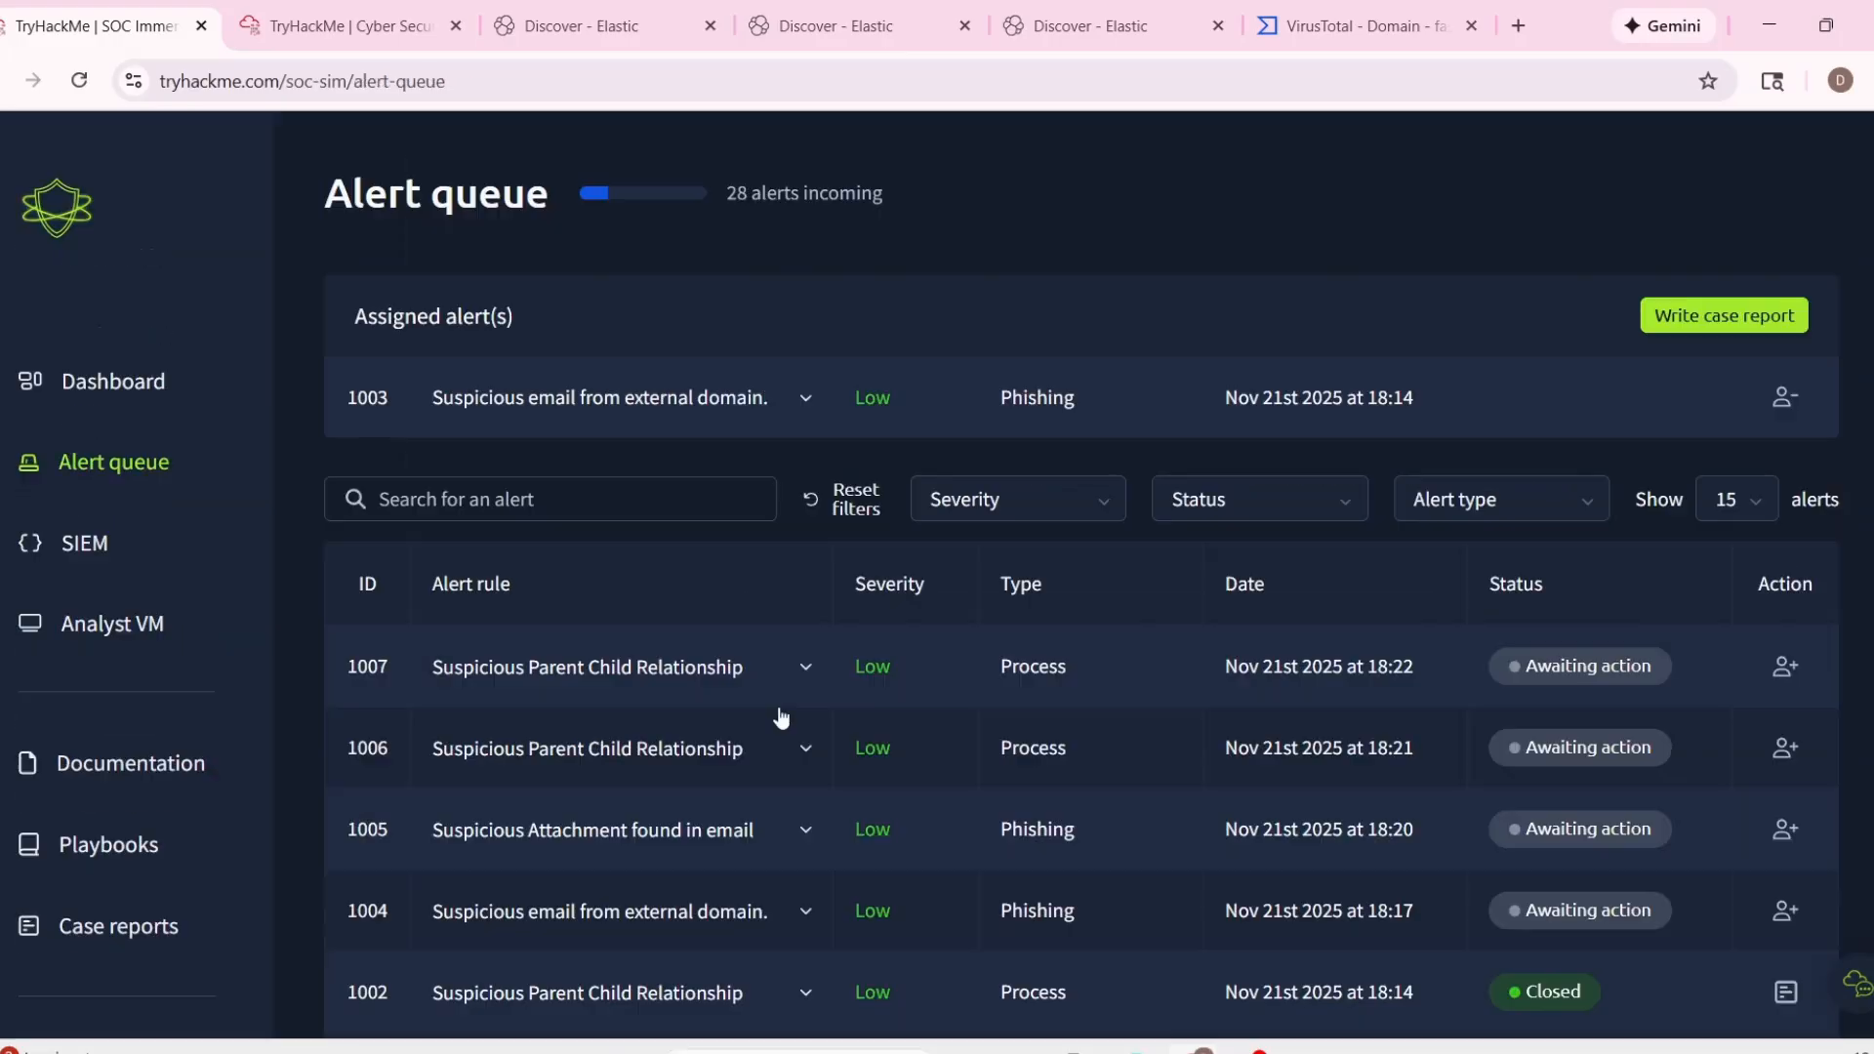
{"action": "left_click", "coordinate": [804, 271]}
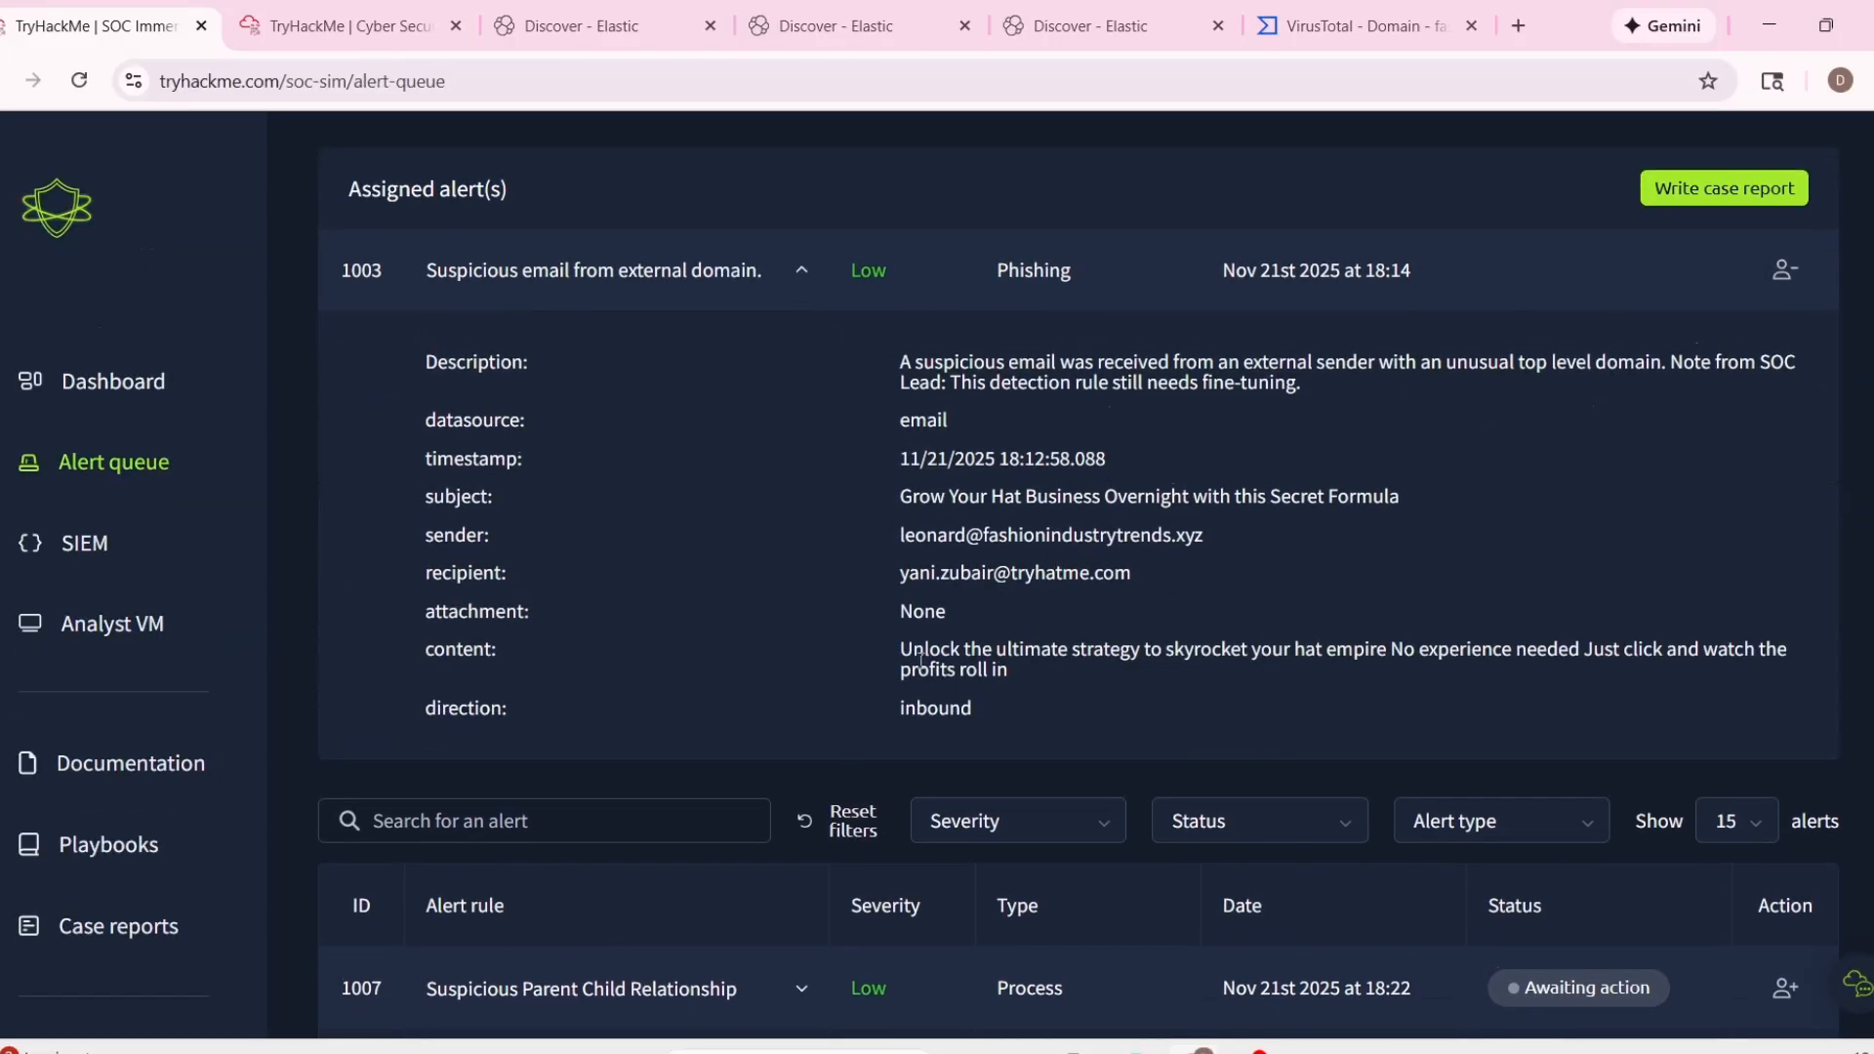
{"action": "left_click_drag", "start_coordinate": [1010, 574], "coordinate": [900, 612]}
{"action": "left_click", "coordinate": [1019, 705]}
Classify alert 1003 as a false positive and start writing its case report.
{"action": "left_click", "coordinate": [1718, 202]}
{"action": "left_click", "coordinate": [858, 589]}
{"action": "left_click", "coordinate": [1104, 699]}
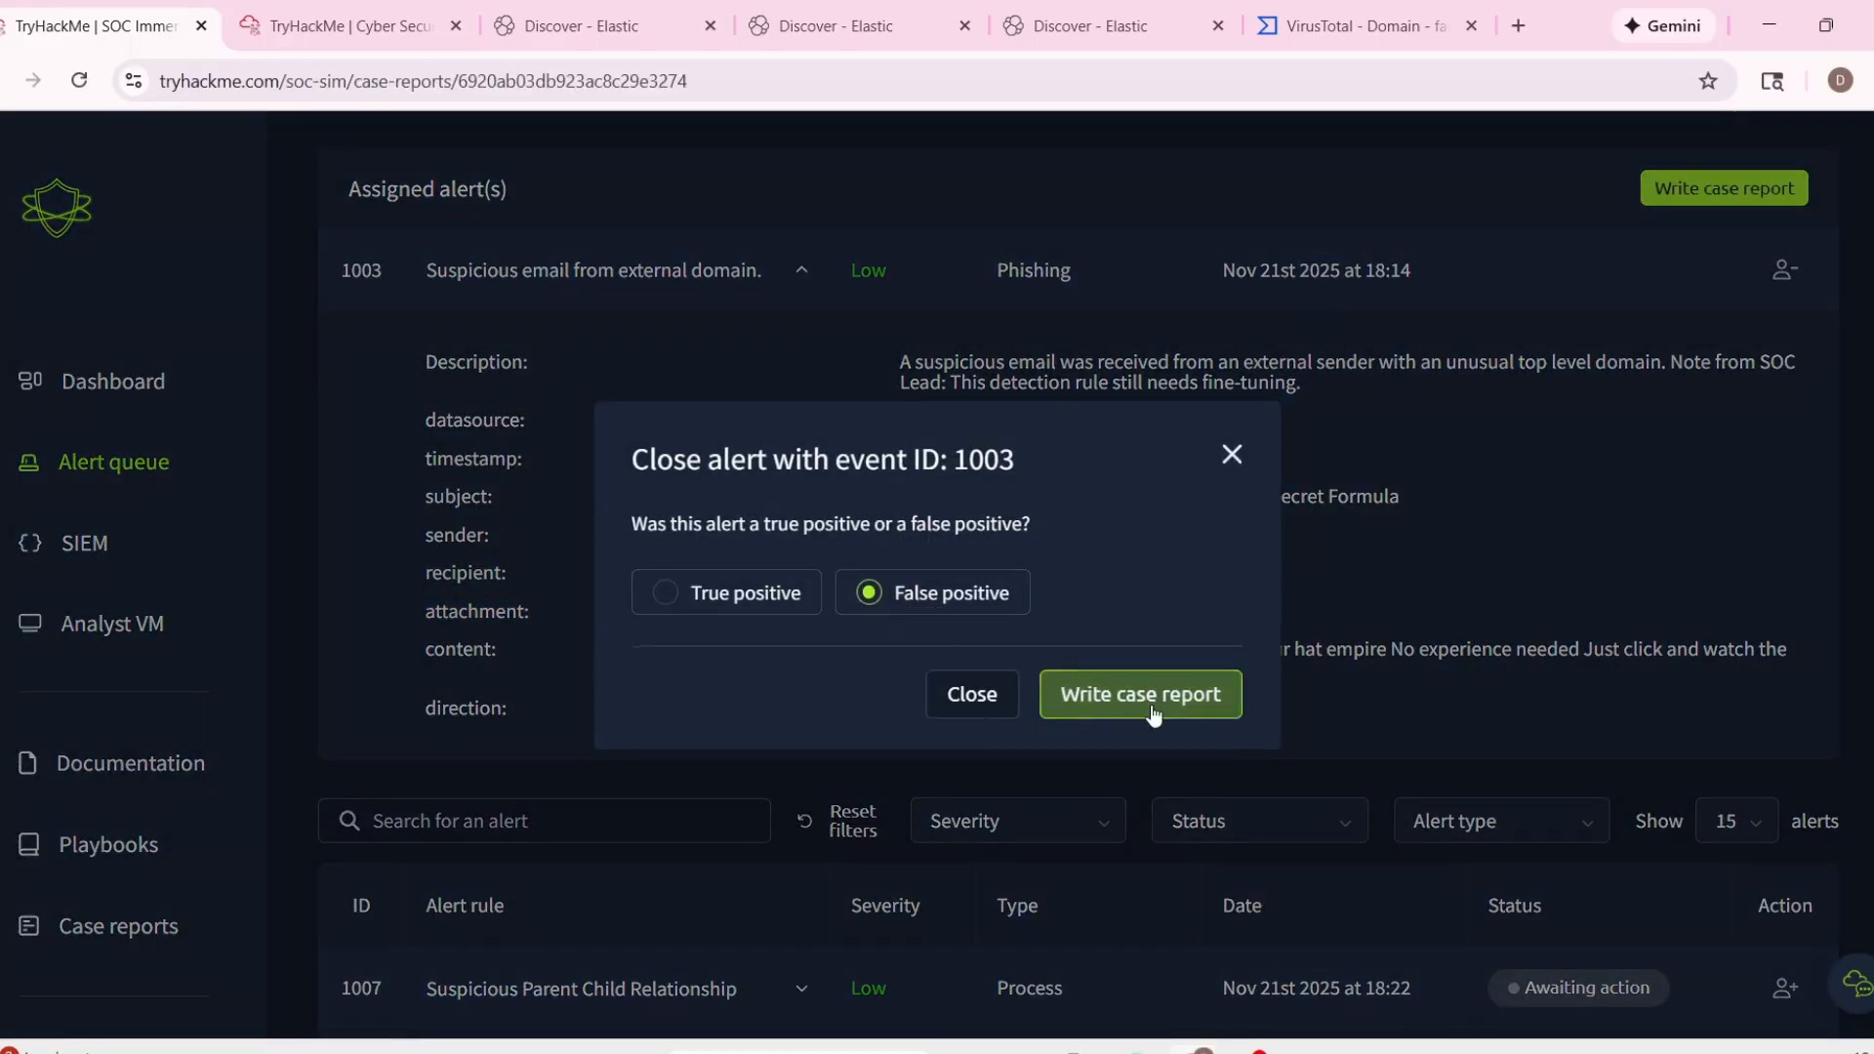
Copy the timestamp 11/21/2025 18:12:58.088 from the alert details into the closure rationale's Time of Activity.
{"action": "scroll", "coordinate": [978, 693], "scroll_direction": "up", "scroll_amount": 2}
{"action": "left_click", "coordinate": [621, 405]}
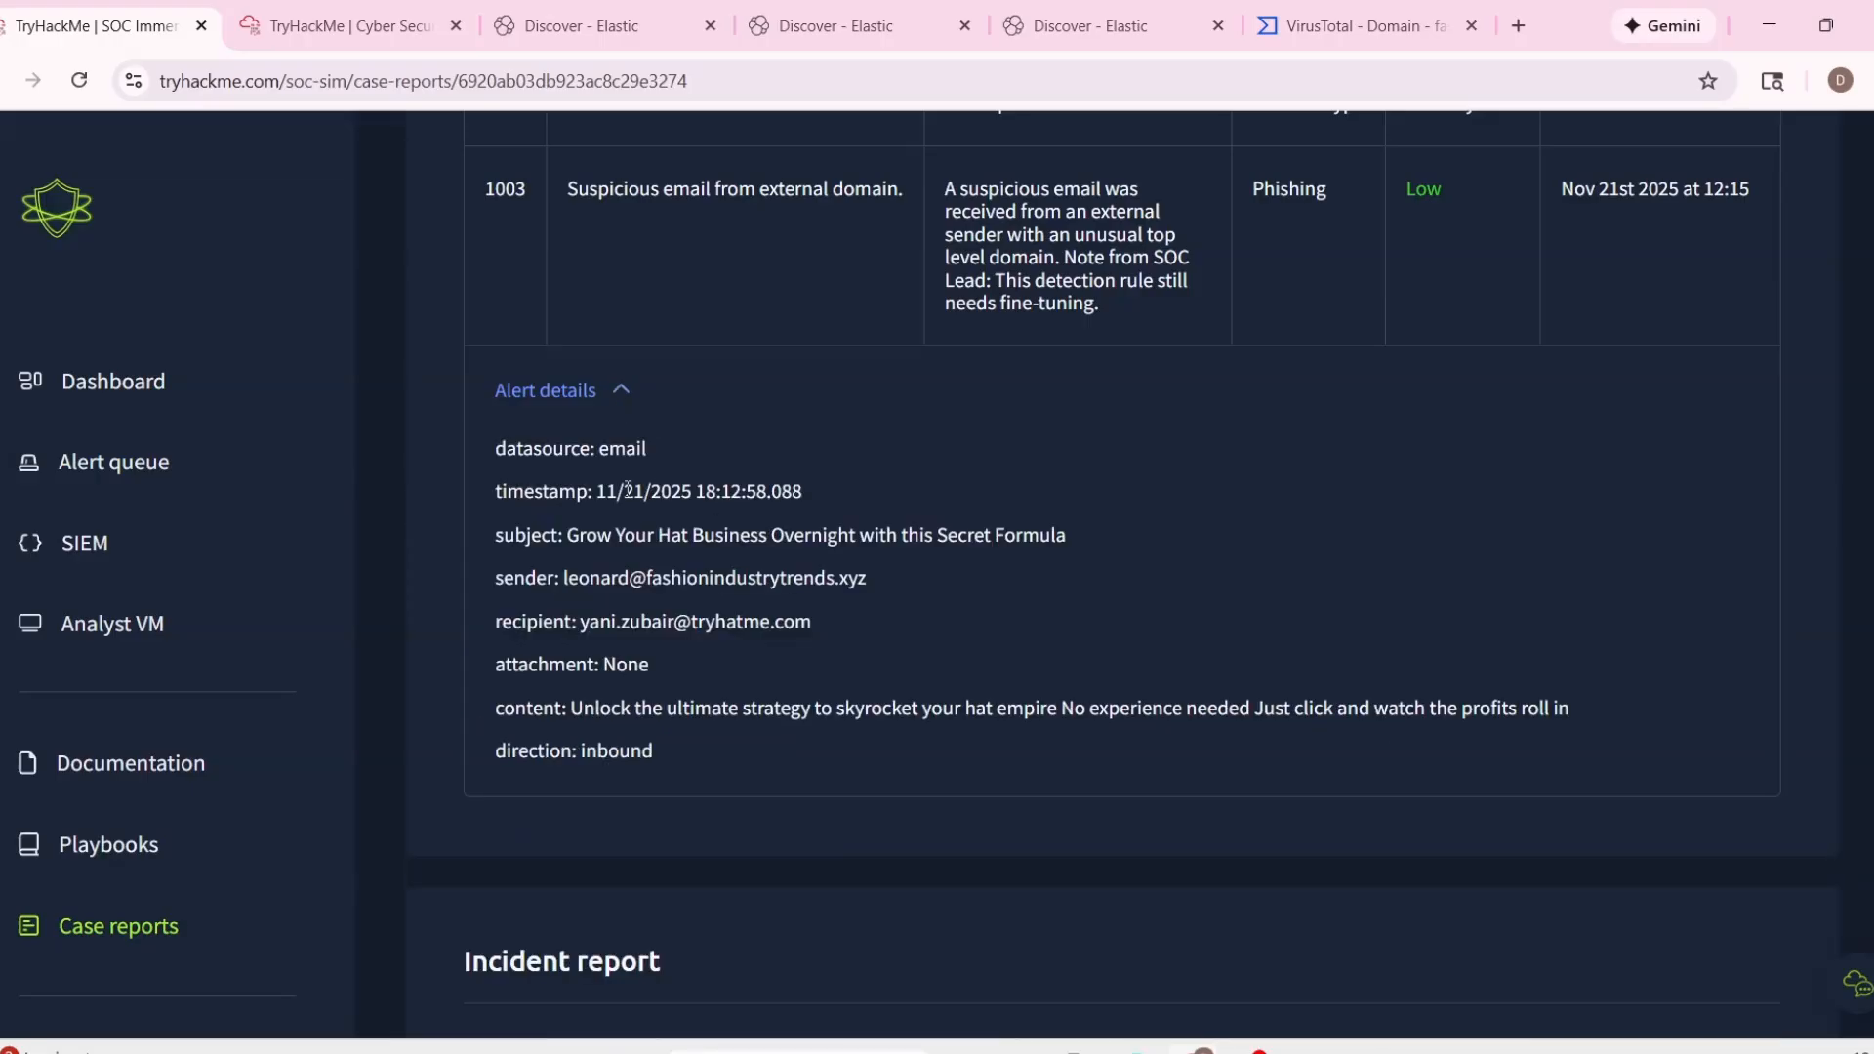
{"action": "left_click_drag", "start_coordinate": [594, 492], "coordinate": [833, 507]}
{"action": "key", "text": "ctrl+c"}
{"action": "scroll", "coordinate": [1411, 622], "scroll_direction": "down", "scroll_amount": 5}
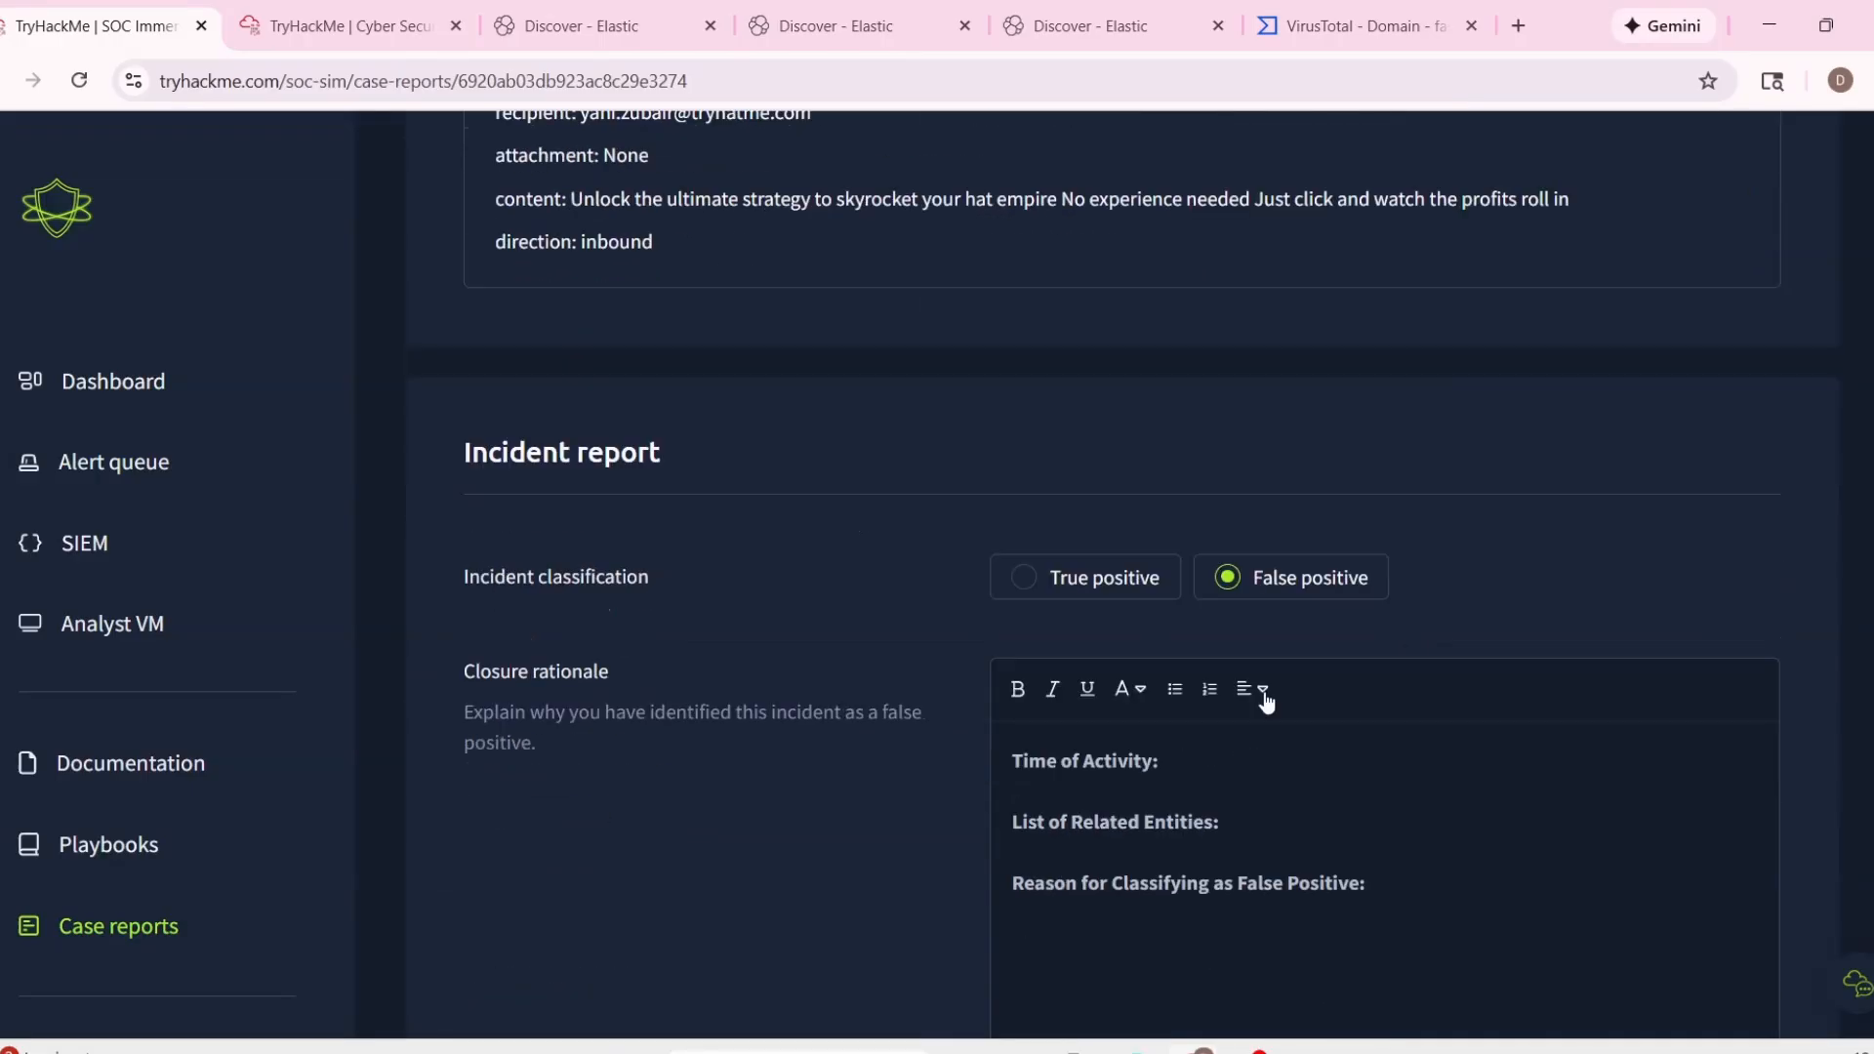
{"action": "left_click", "coordinate": [1229, 757]}
{"action": "key", "text": "ctrl+v"}
Copy the sender and recipient lines from the alert details into the closure rationale under List of Related Entities.
{"action": "scroll", "coordinate": [1004, 543], "scroll_direction": "up", "scroll_amount": 3}
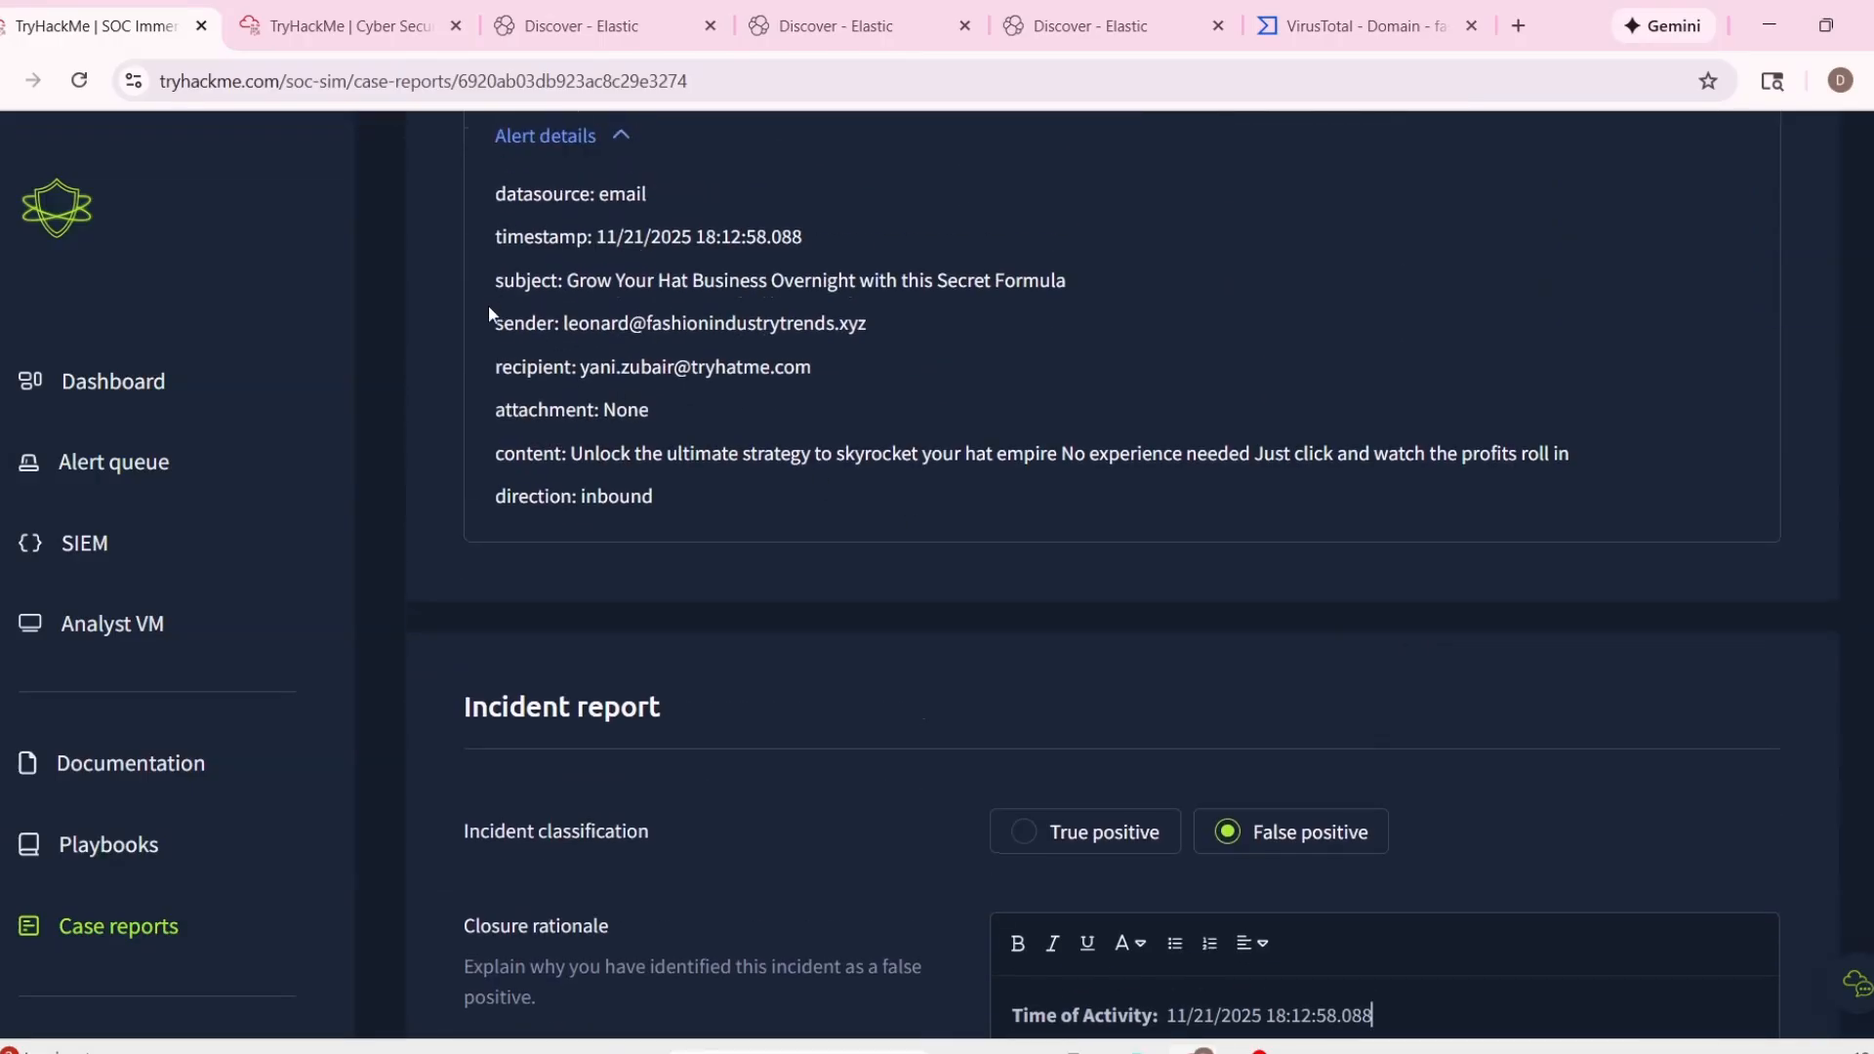
{"action": "left_click_drag", "start_coordinate": [489, 313], "coordinate": [870, 386]}
{"action": "key", "text": "ctrl+c"}
{"action": "scroll", "coordinate": [1083, 507], "scroll_direction": "down", "scroll_amount": 5}
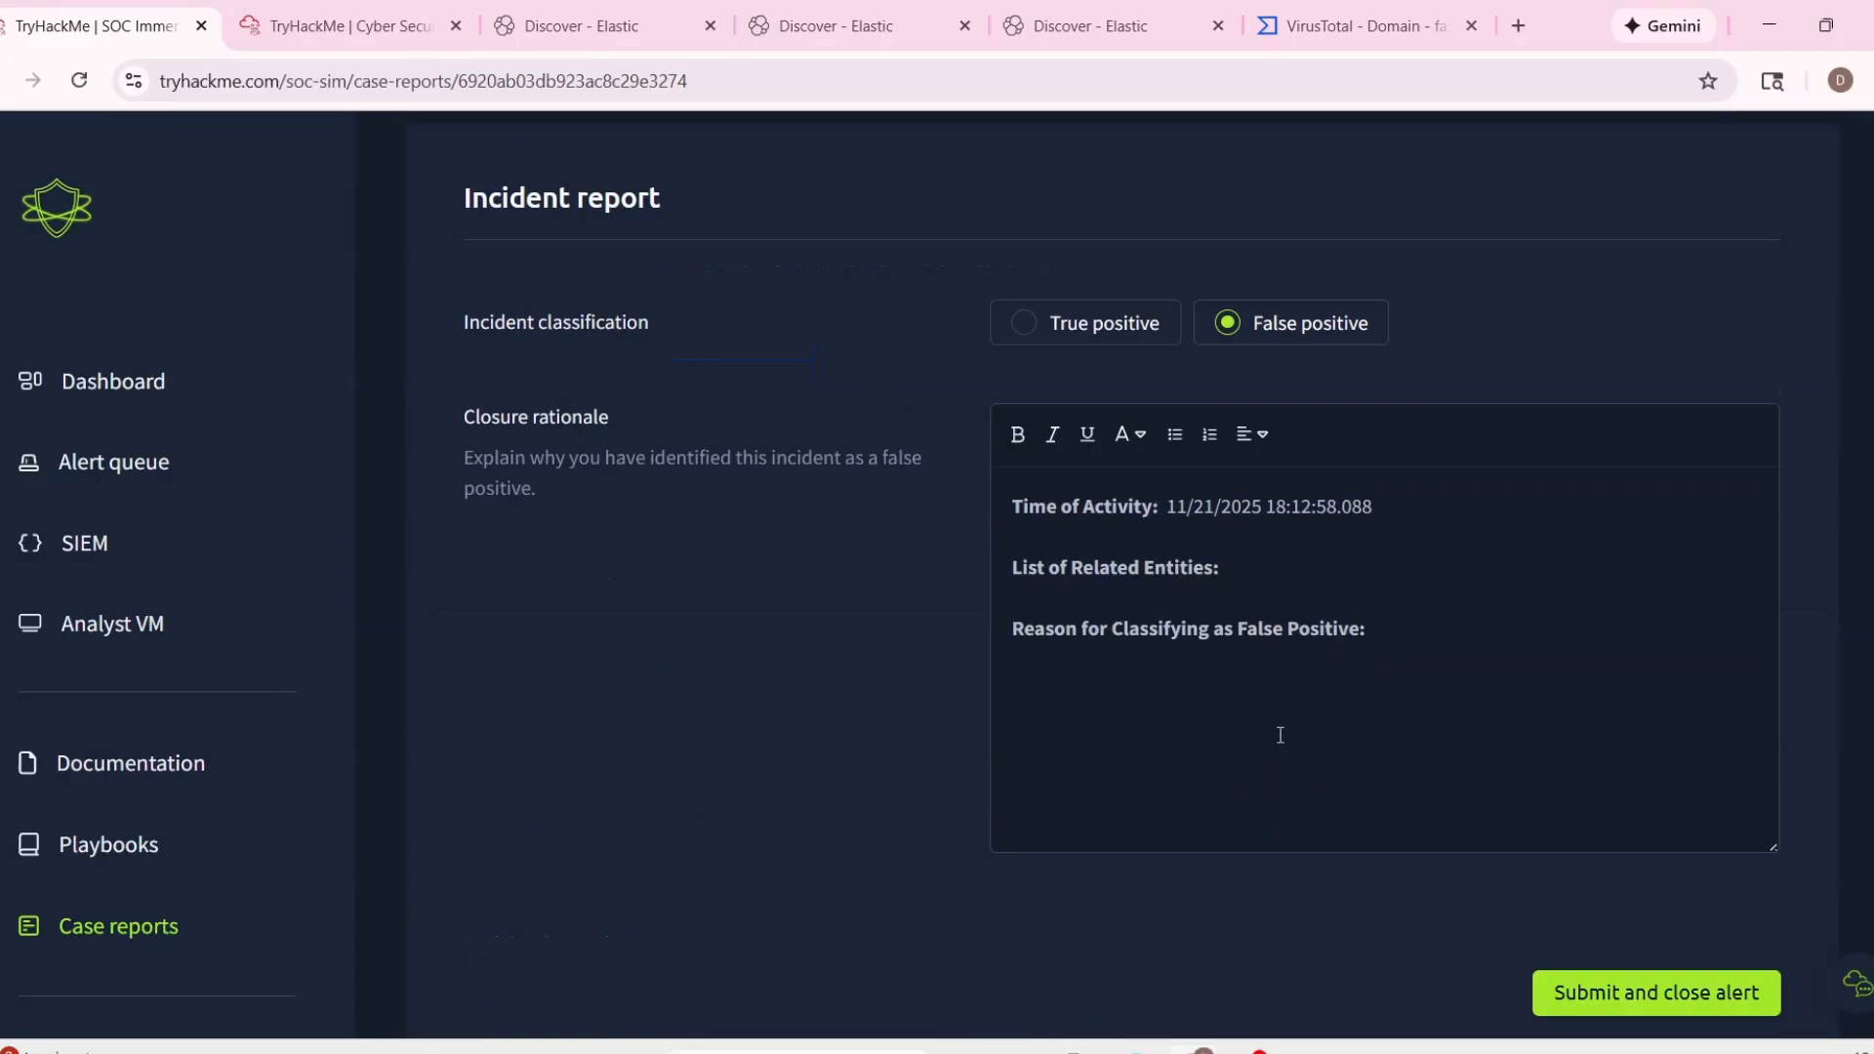
{"action": "key", "text": "ctrl+v"}
{"action": "key", "text": "Return"}
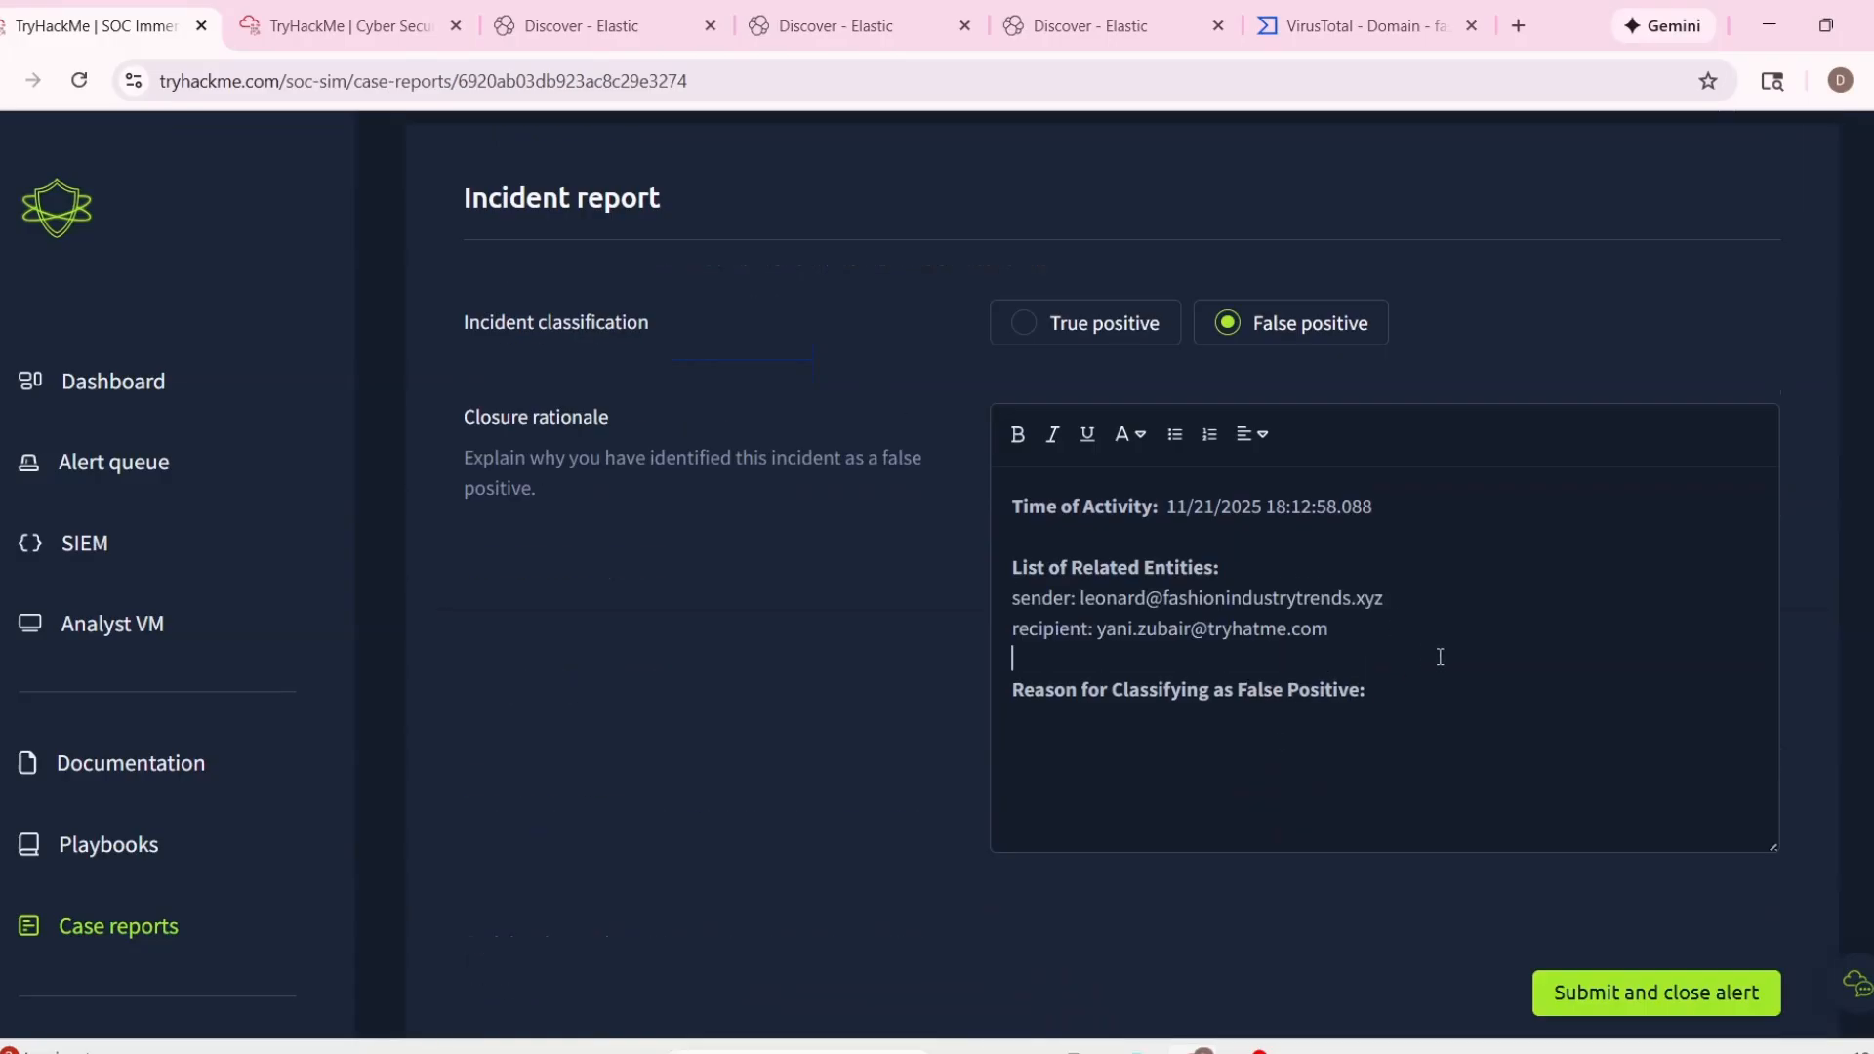
{"action": "left_click", "coordinate": [1431, 695]}
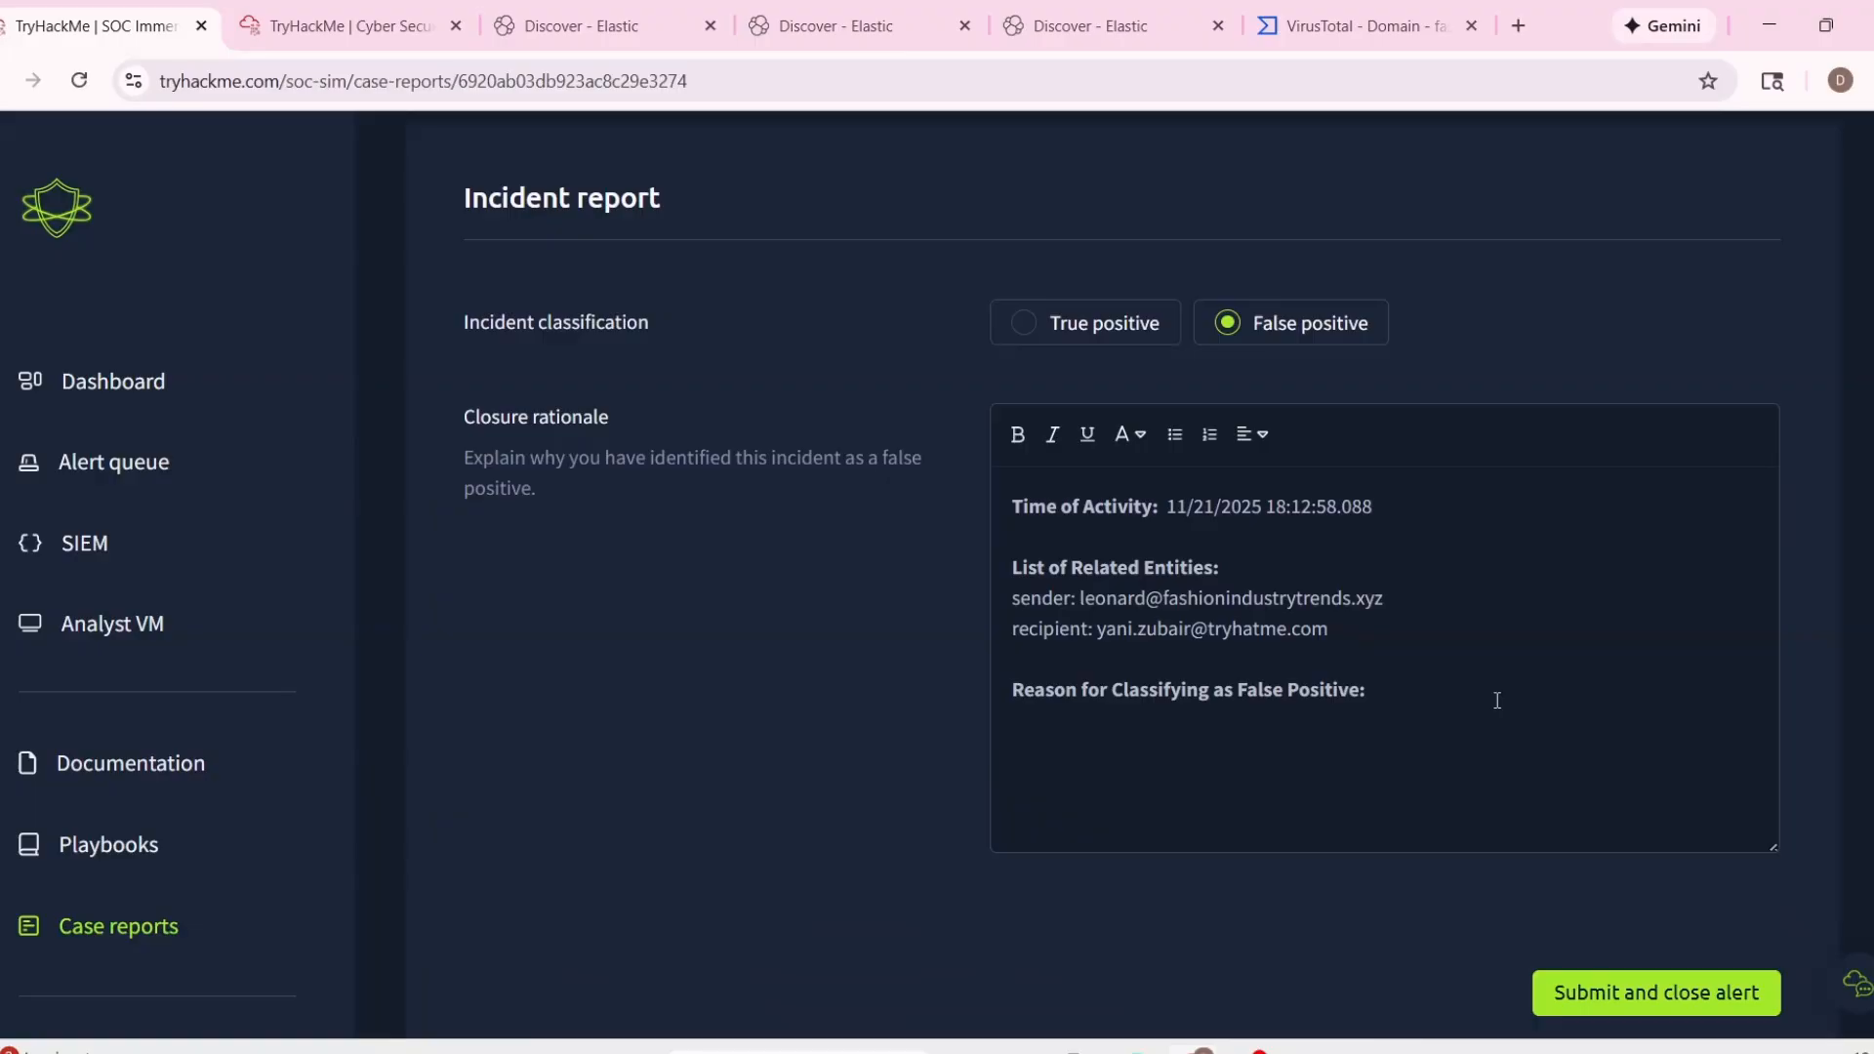
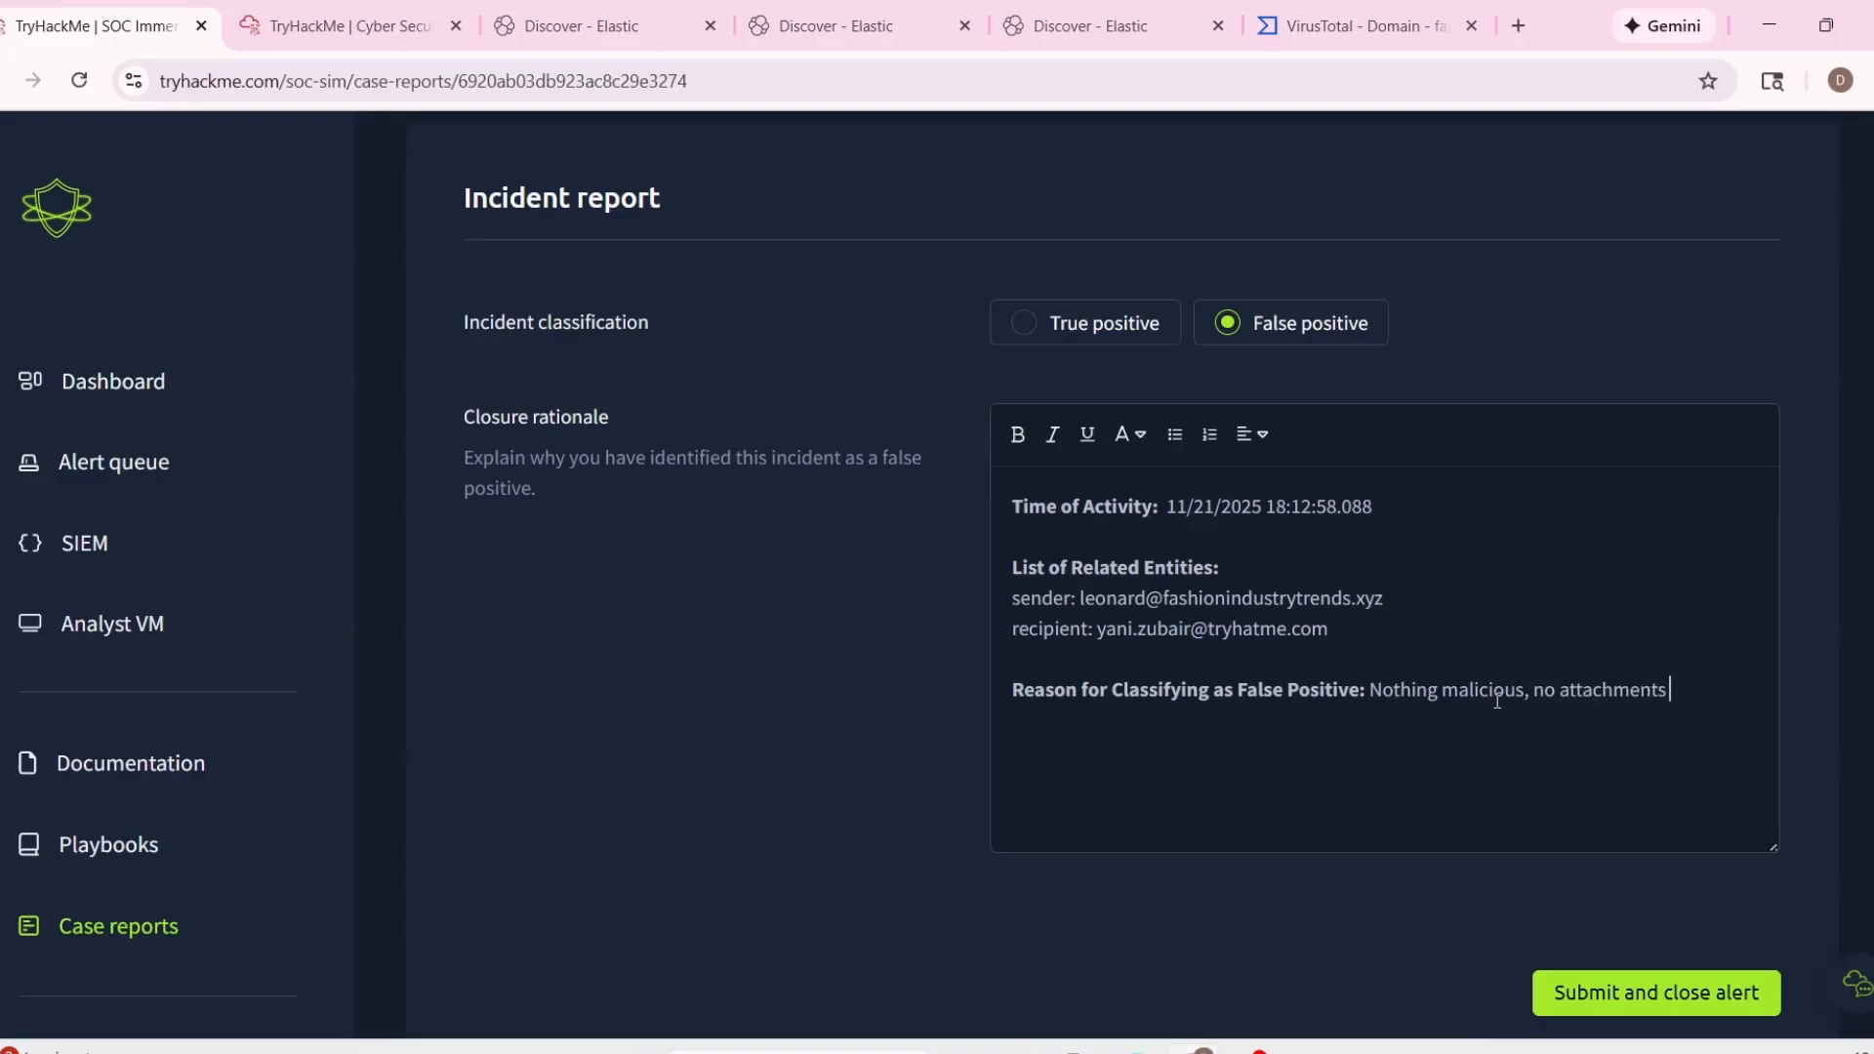
Finish the false-positive reason with "no links." and submit the report to close alert 1003.
{"action": "type", "text": "nkes"}
{"action": "scroll", "coordinate": [1636, 817], "scroll_direction": "down", "scroll_amount": 1}
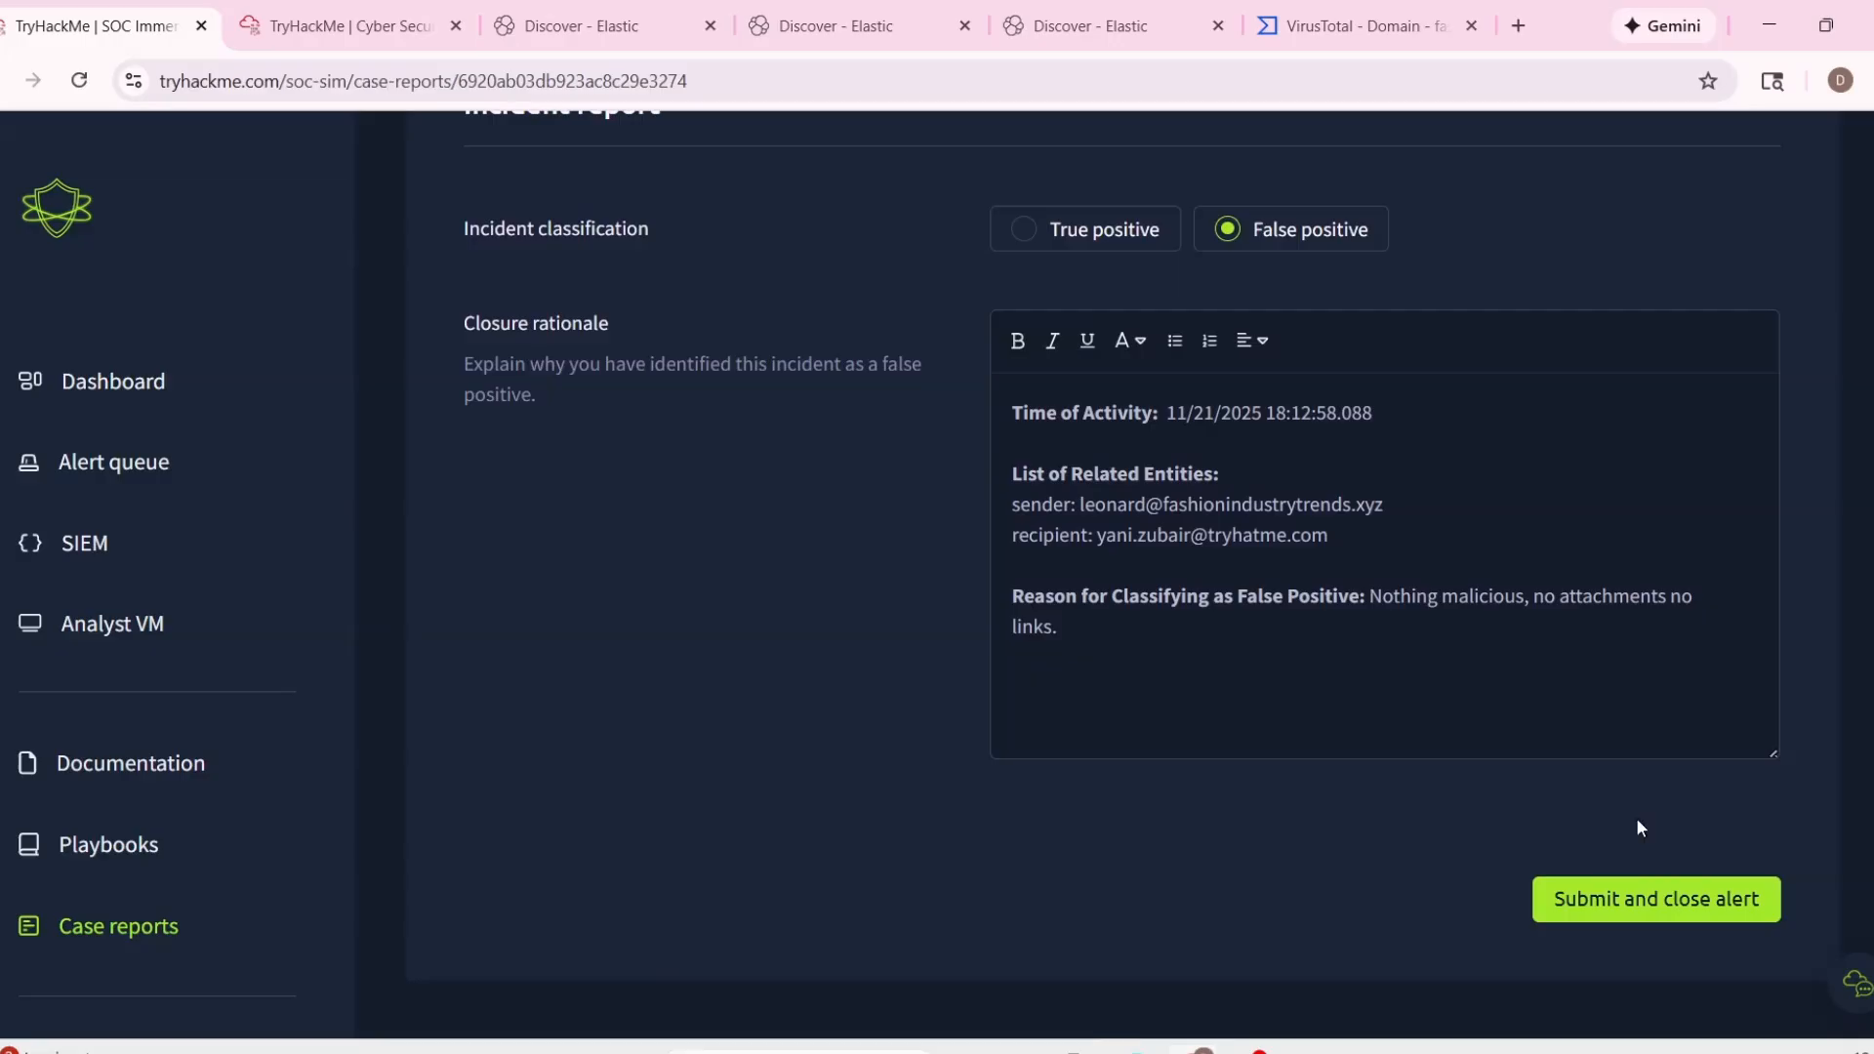
{"action": "left_click", "coordinate": [1641, 896]}
Review the details of phishing alert 1004 in the alert queue and take ownership of it.
{"action": "scroll", "coordinate": [1298, 638], "scroll_direction": "down", "scroll_amount": 4}
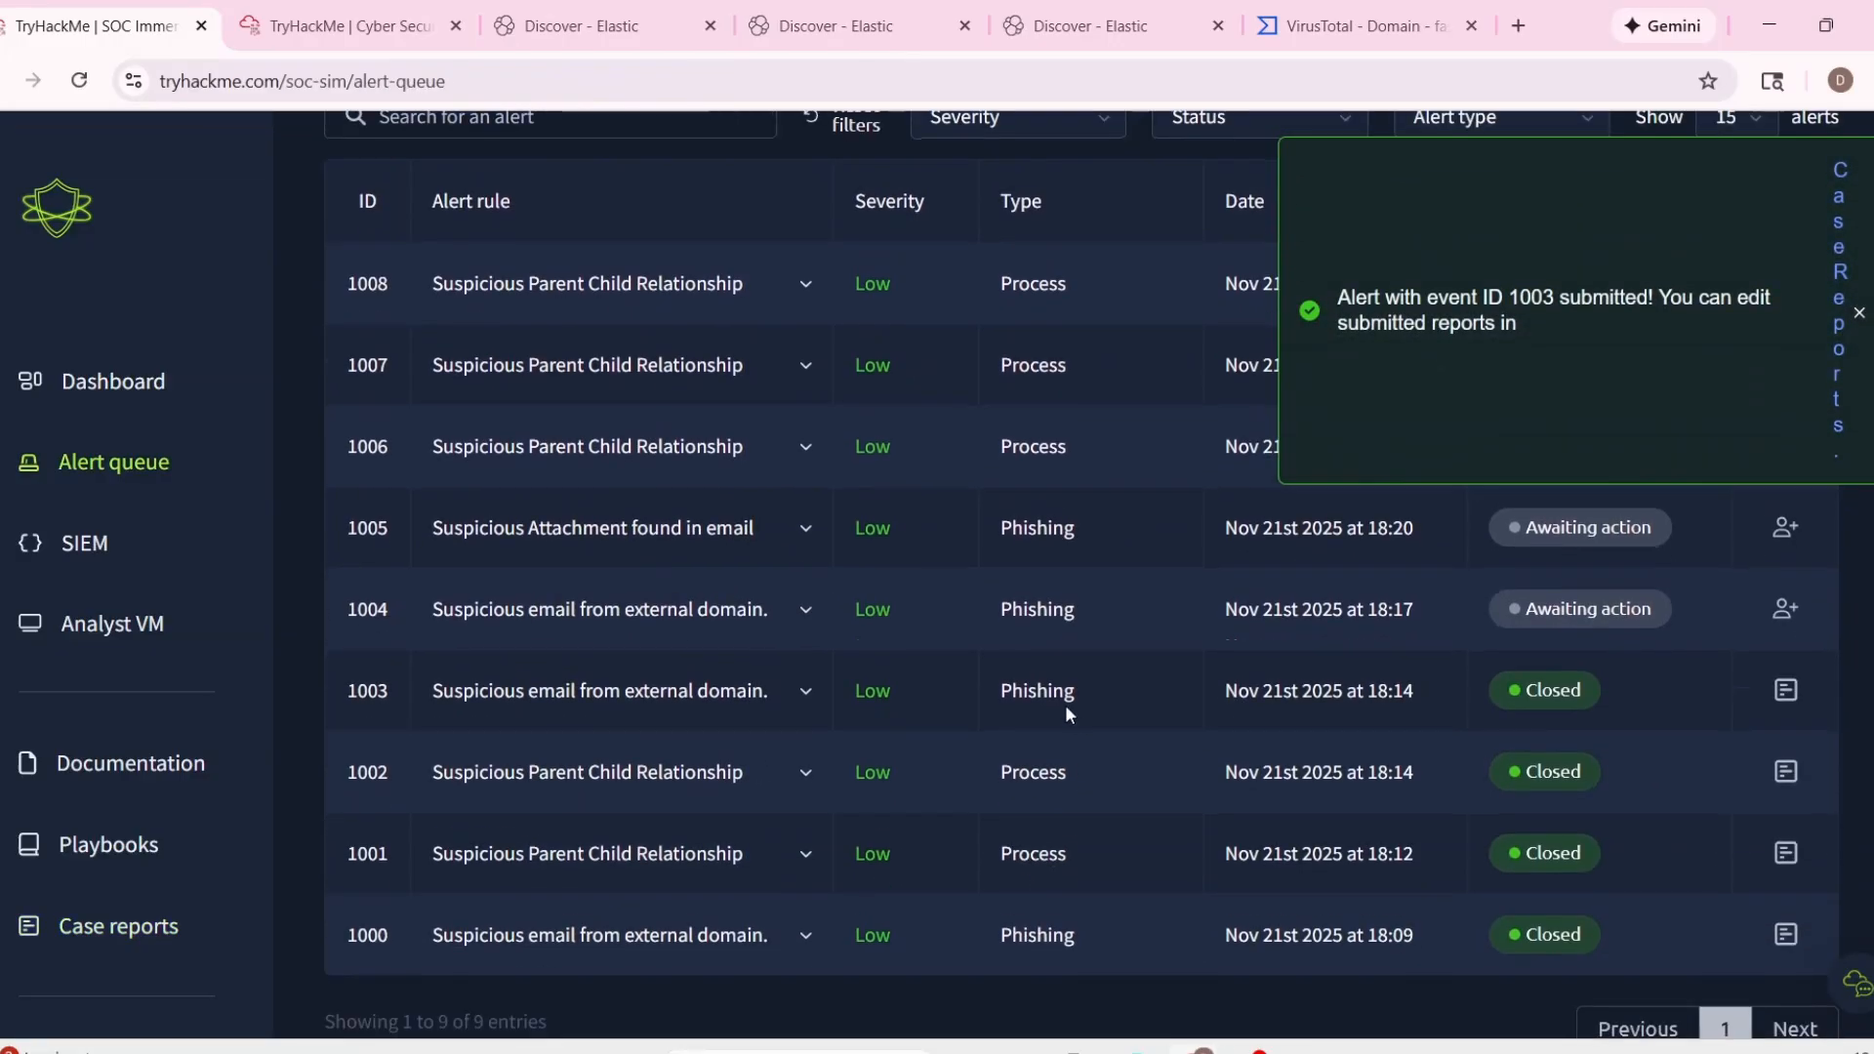
{"action": "left_click", "coordinate": [810, 612]}
{"action": "scroll", "coordinate": [1152, 734], "scroll_direction": "down", "scroll_amount": 3}
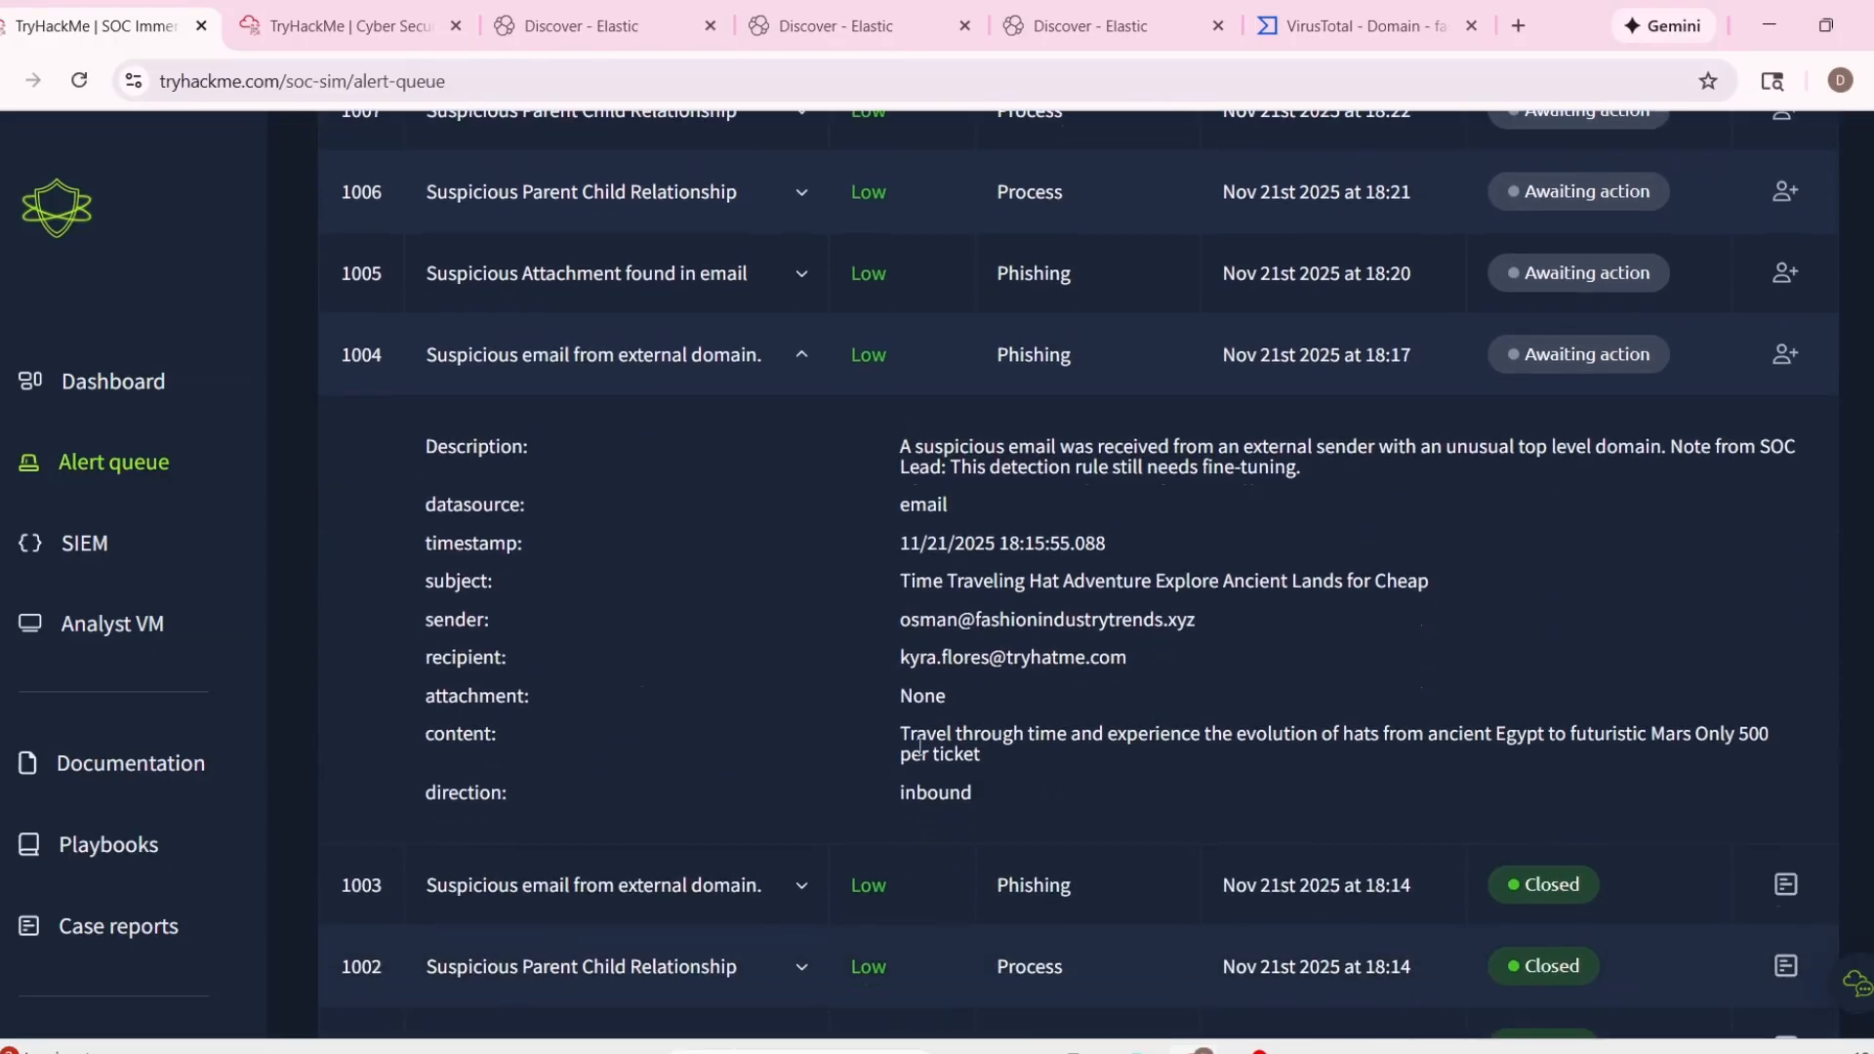
{"action": "left_click_drag", "start_coordinate": [918, 745], "coordinate": [1063, 765]}
{"action": "left_click", "coordinate": [1090, 647]}
{"action": "left_click", "coordinate": [1785, 354]}
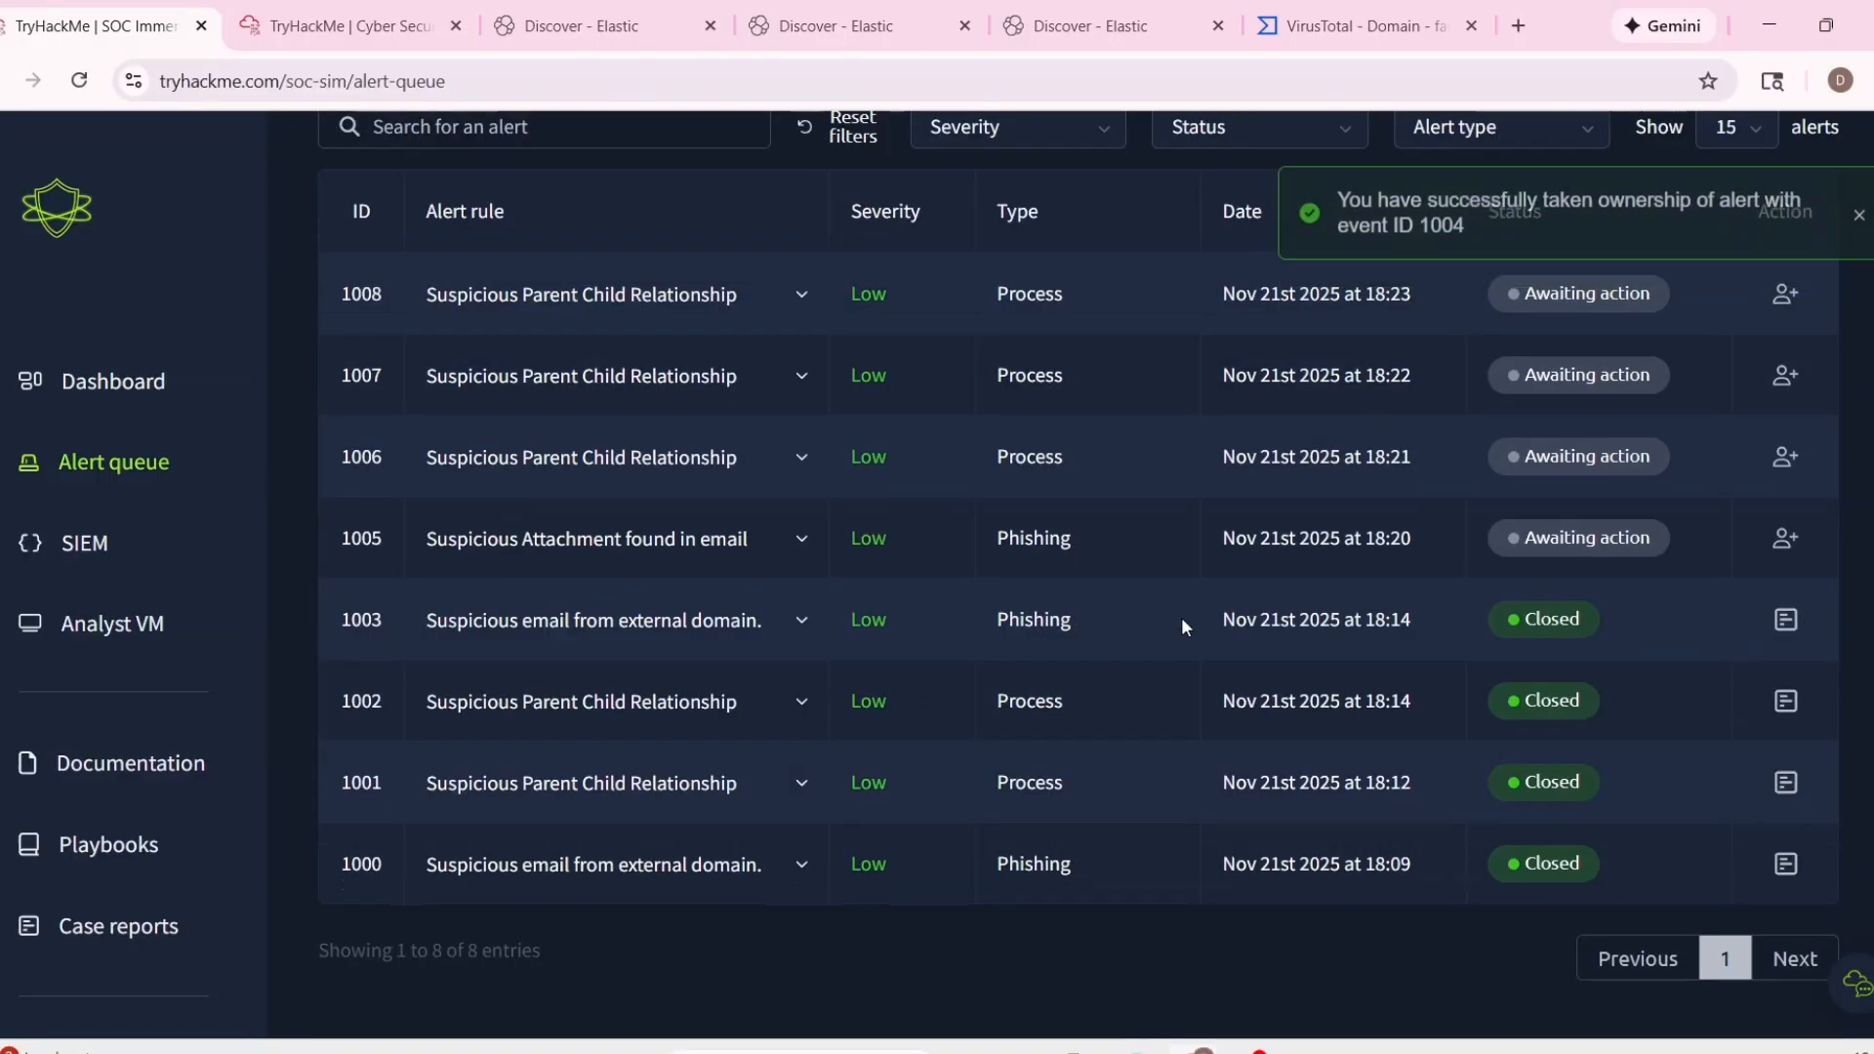
Expand assigned alert 1004 and read the content of its email.
{"action": "left_click", "coordinate": [827, 394]}
{"action": "scroll", "coordinate": [986, 480], "scroll_direction": "down", "scroll_amount": 3}
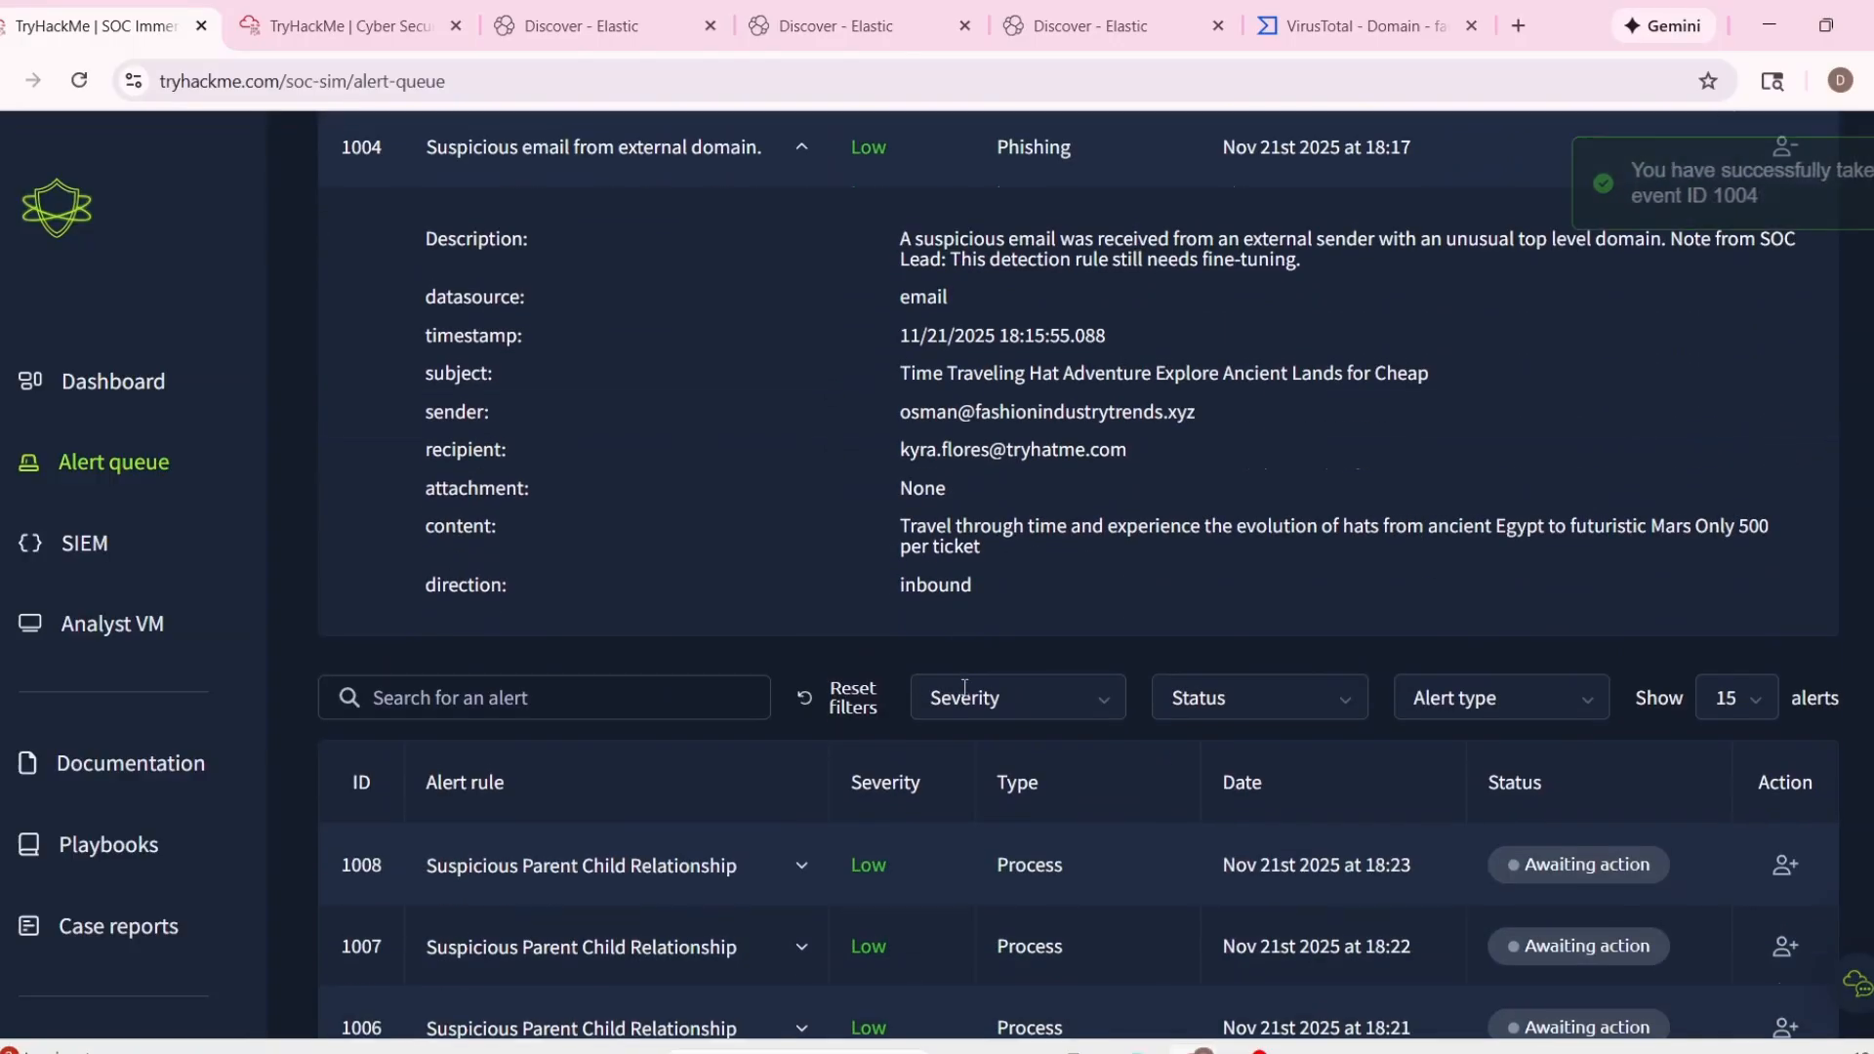
{"action": "left_click_drag", "start_coordinate": [901, 518], "coordinate": [1083, 560]}
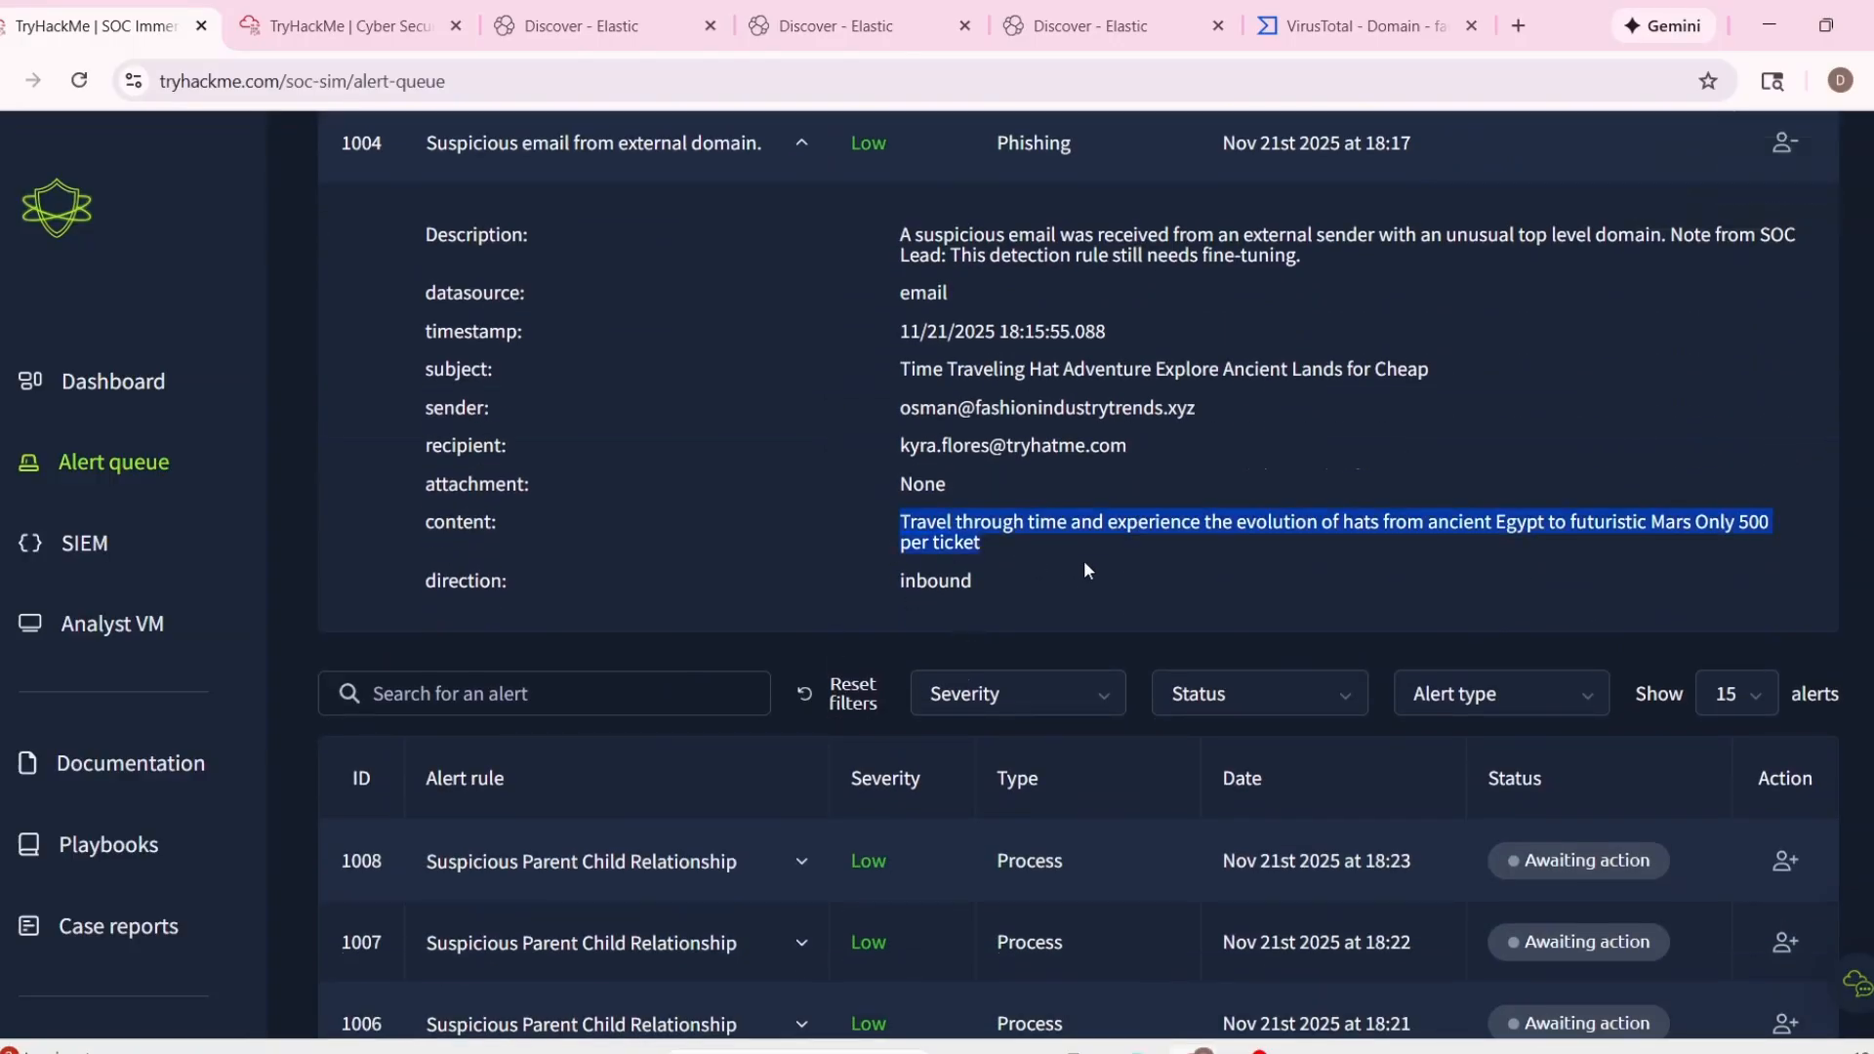
{"action": "left_click", "coordinate": [1083, 560]}
Copy alert 1004's recipient address and search the Elastic logs for emails with that address as the sender.
{"action": "scroll", "coordinate": [1084, 560], "scroll_direction": "up", "scroll_amount": 1}
{"action": "left_click_drag", "start_coordinate": [900, 574], "coordinate": [1126, 574]}
{"action": "key", "text": "ctrl+c"}
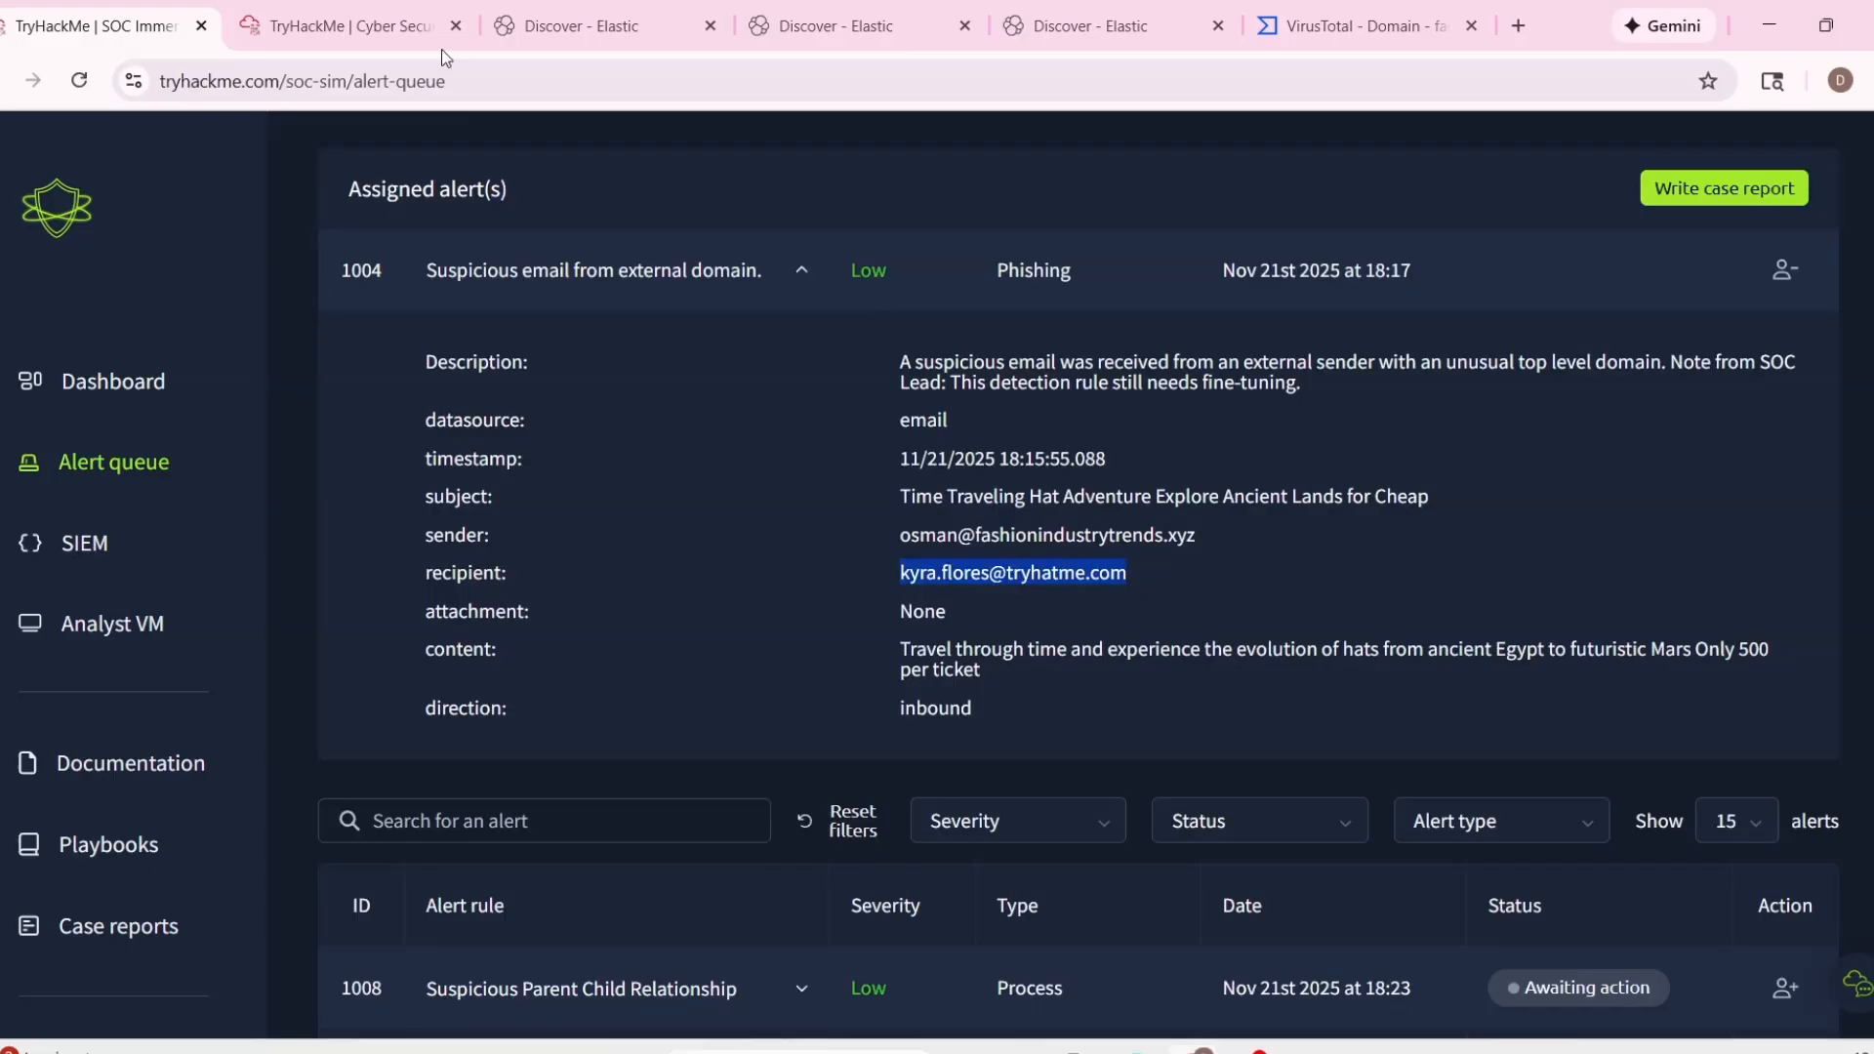
{"action": "left_click", "coordinate": [389, 25]}
{"action": "left_click", "coordinate": [586, 26]}
{"action": "left_click", "coordinate": [779, 268]}
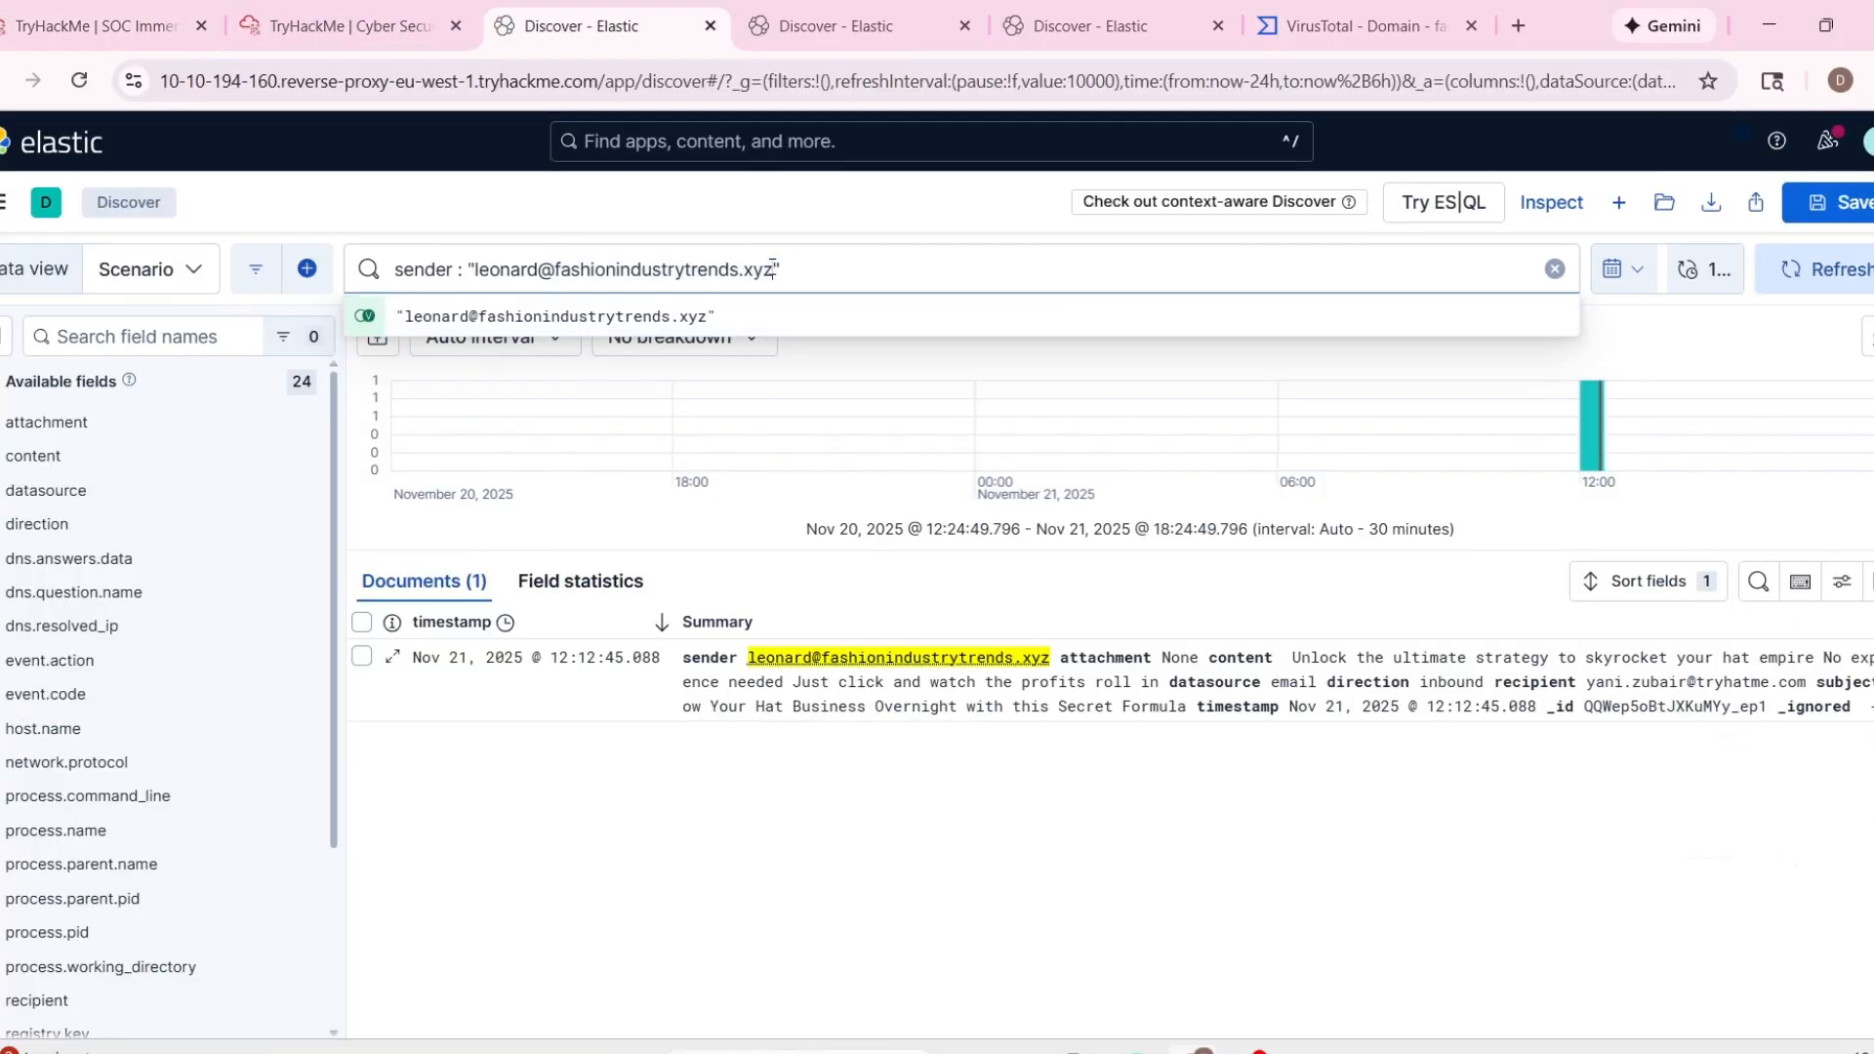
{"action": "left_click_drag", "start_coordinate": [779, 268], "coordinate": [529, 280]}
{"action": "key", "text": "ctrl+v"}
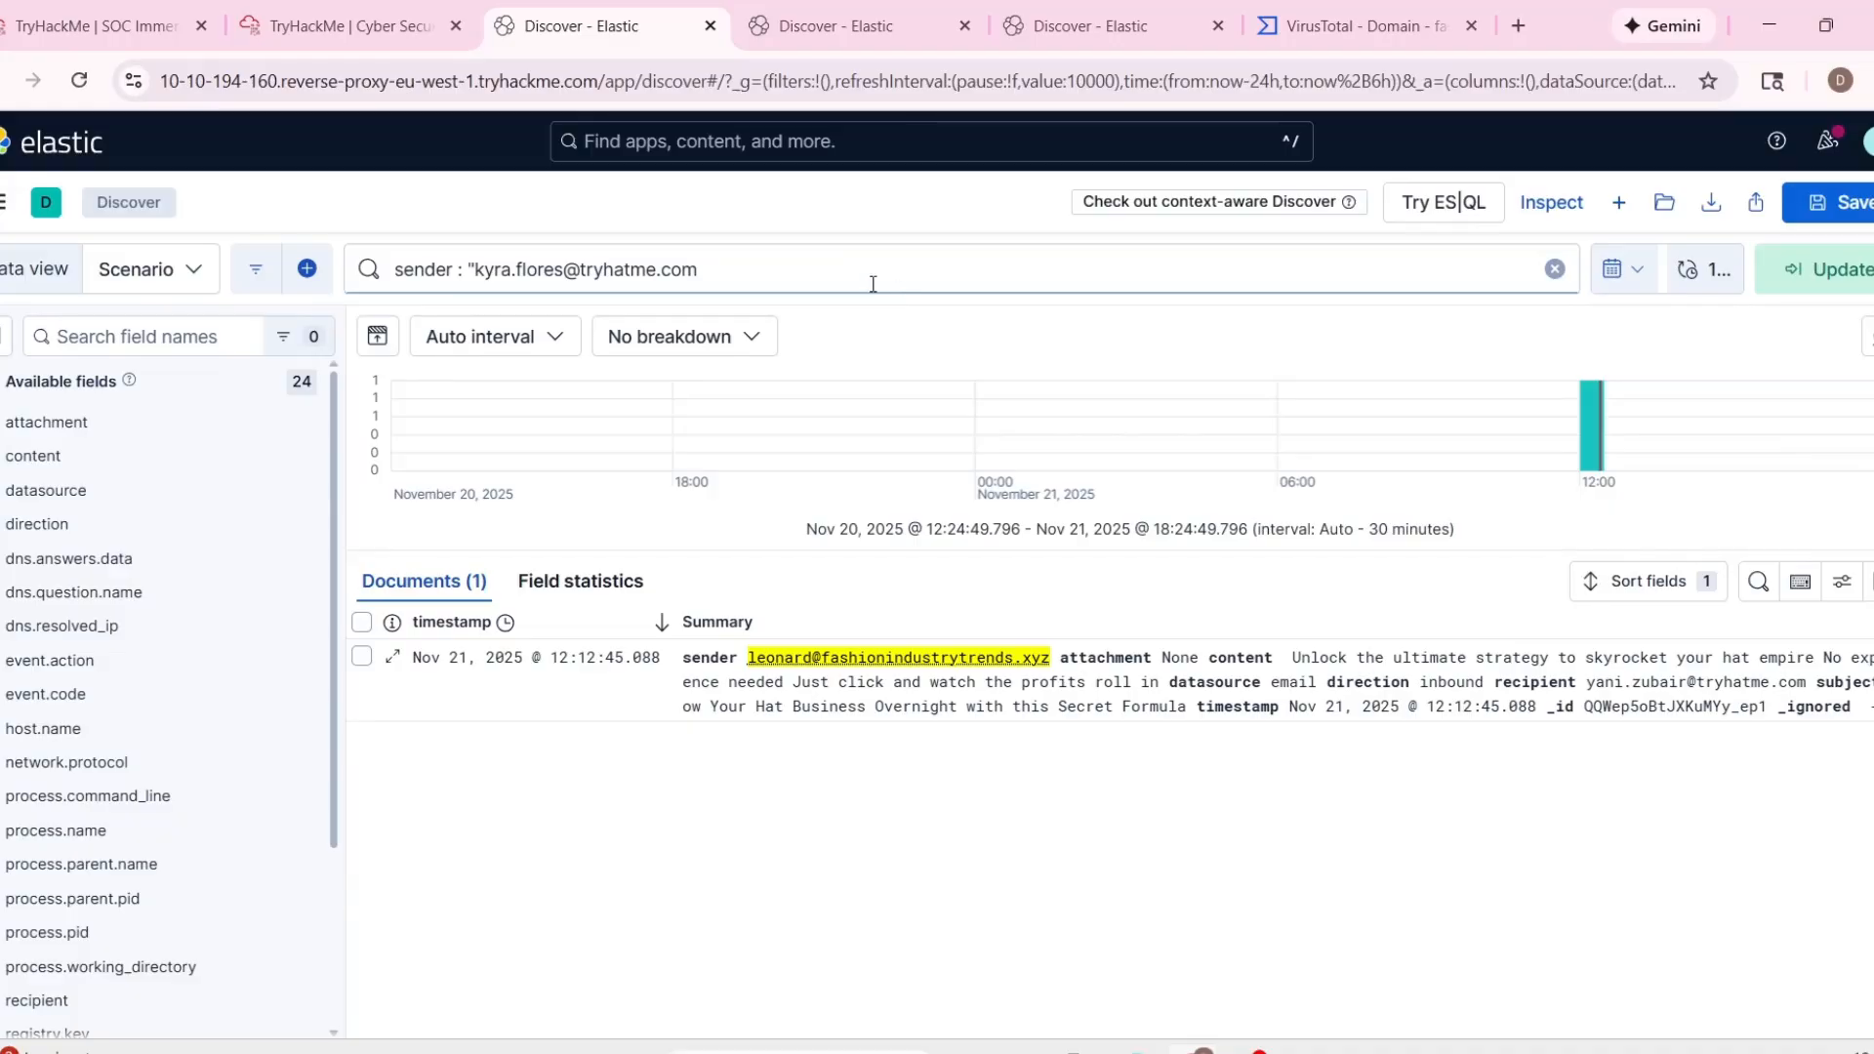
{"action": "key", "text": "Return"}
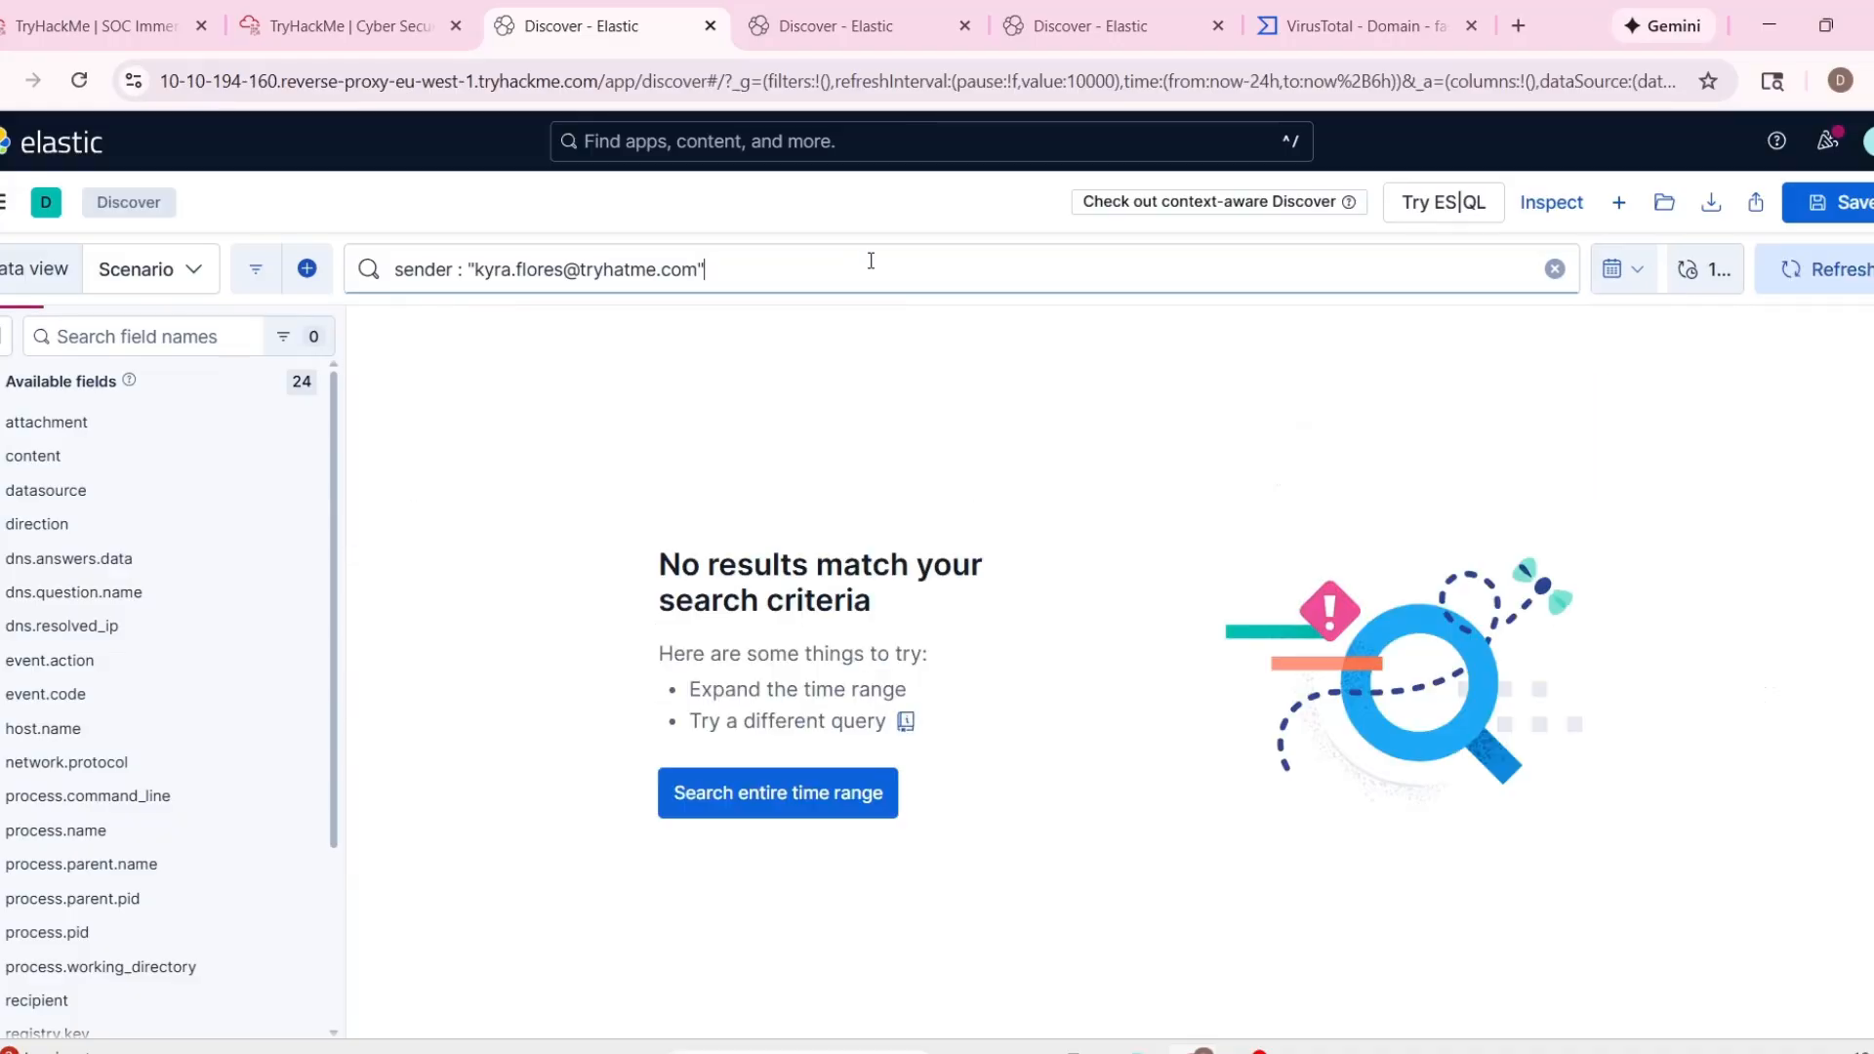
Copy alert 1004's sender address from the alert details and search the Elastic logs for emails from that sender.
{"action": "left_click", "coordinate": [283, 20]}
{"action": "left_click", "coordinate": [156, 24]}
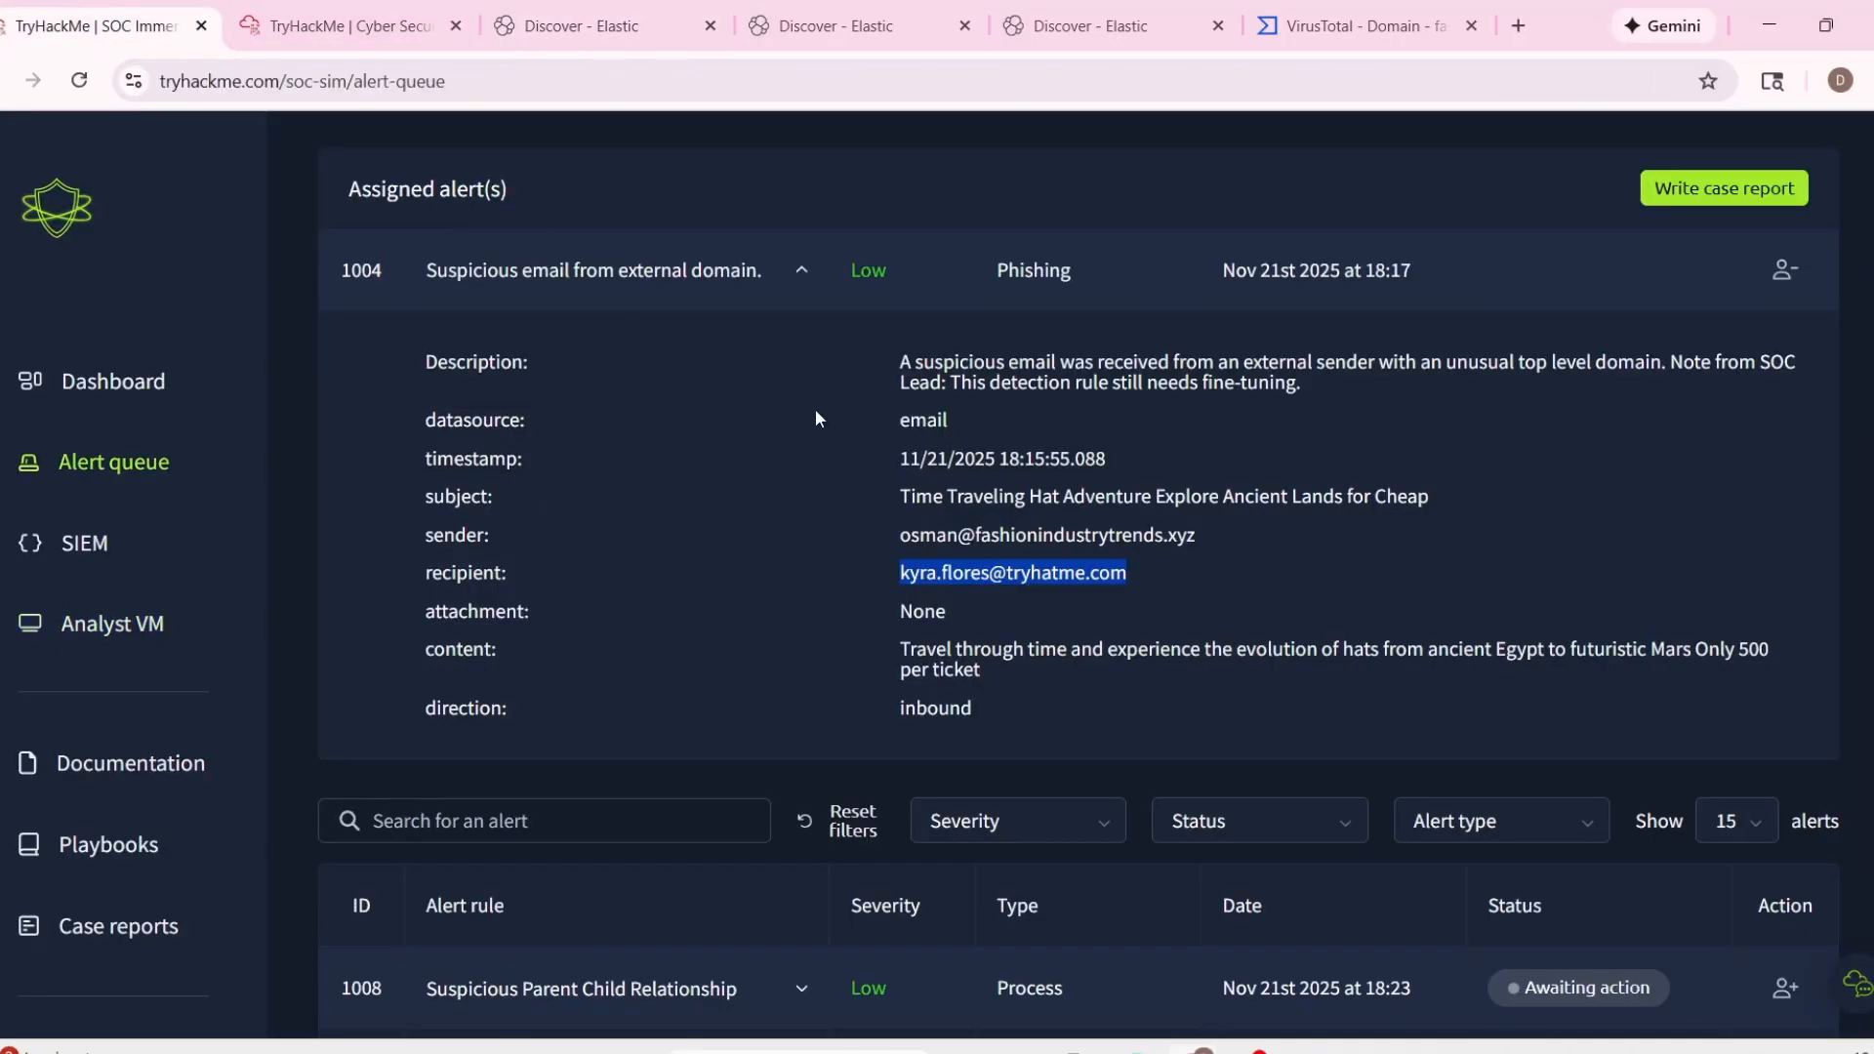
{"action": "left_click_drag", "start_coordinate": [892, 529], "coordinate": [1203, 535]}
{"action": "key", "text": "ctrl+c"}
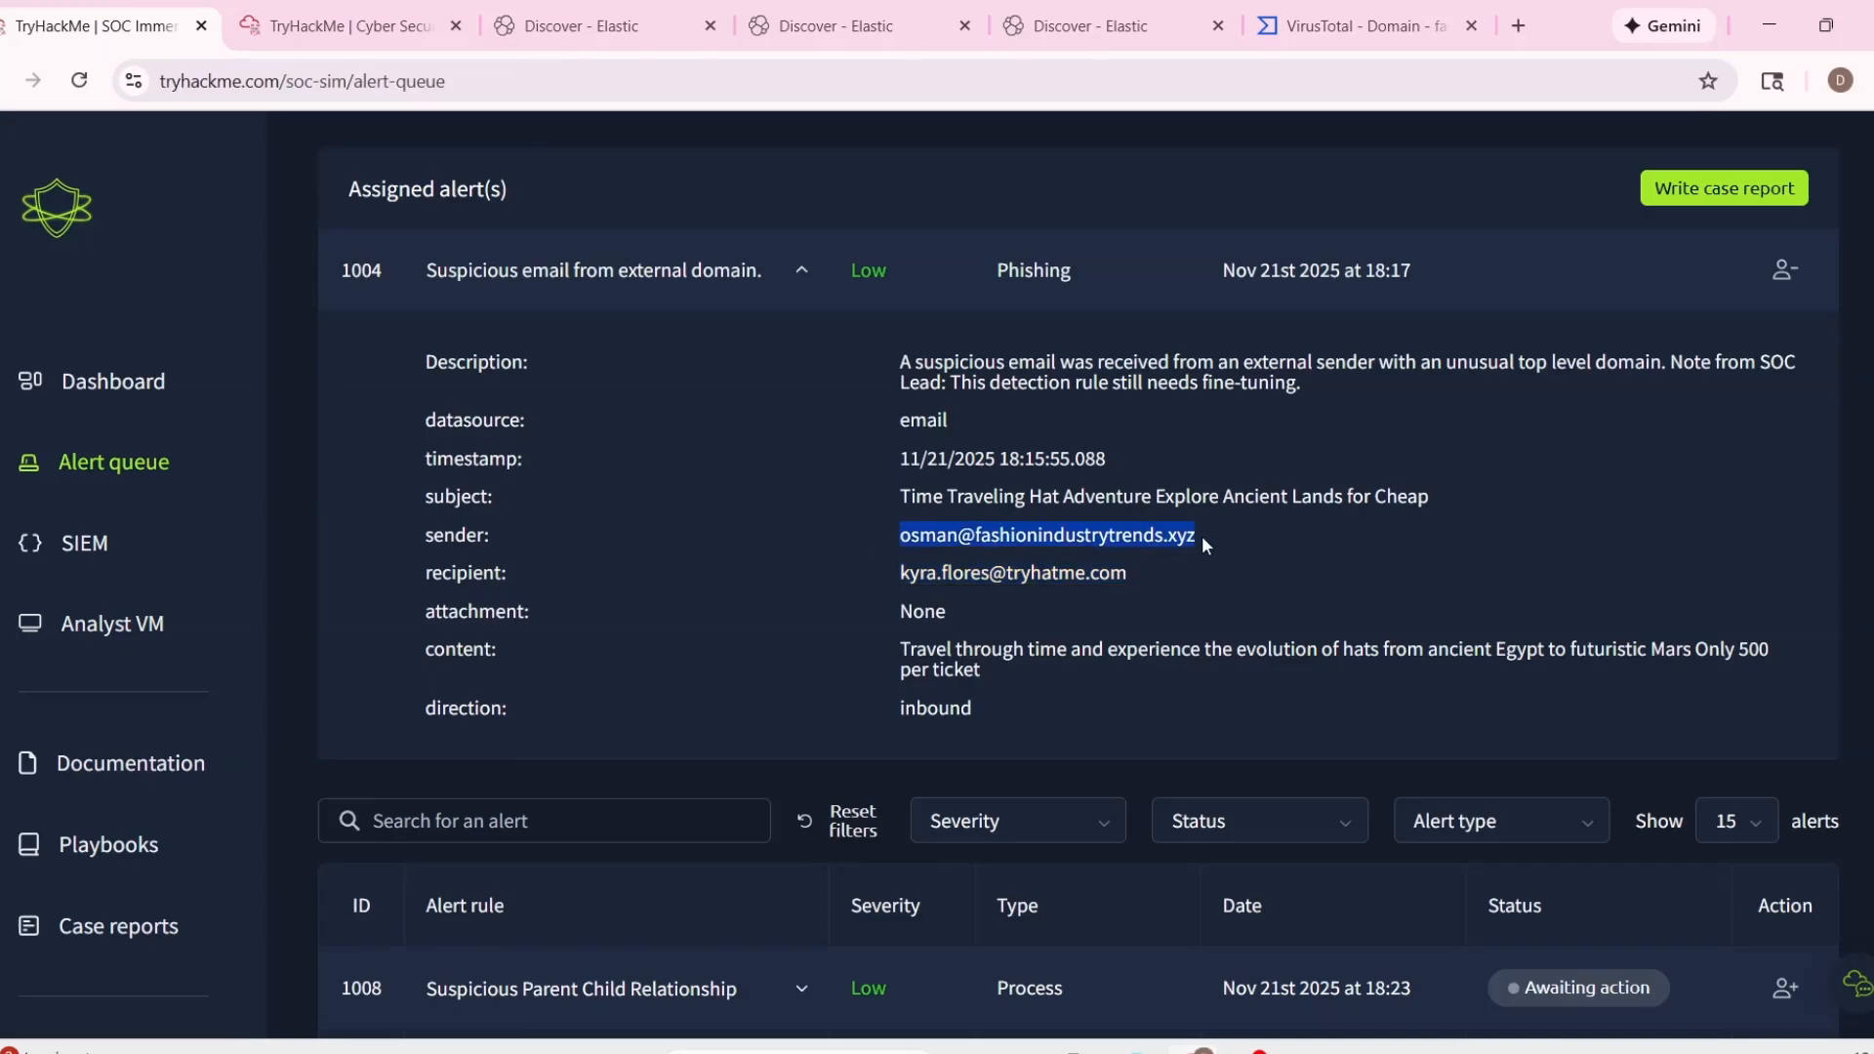
{"action": "left_click", "coordinate": [414, 37]}
{"action": "left_click", "coordinate": [585, 25]}
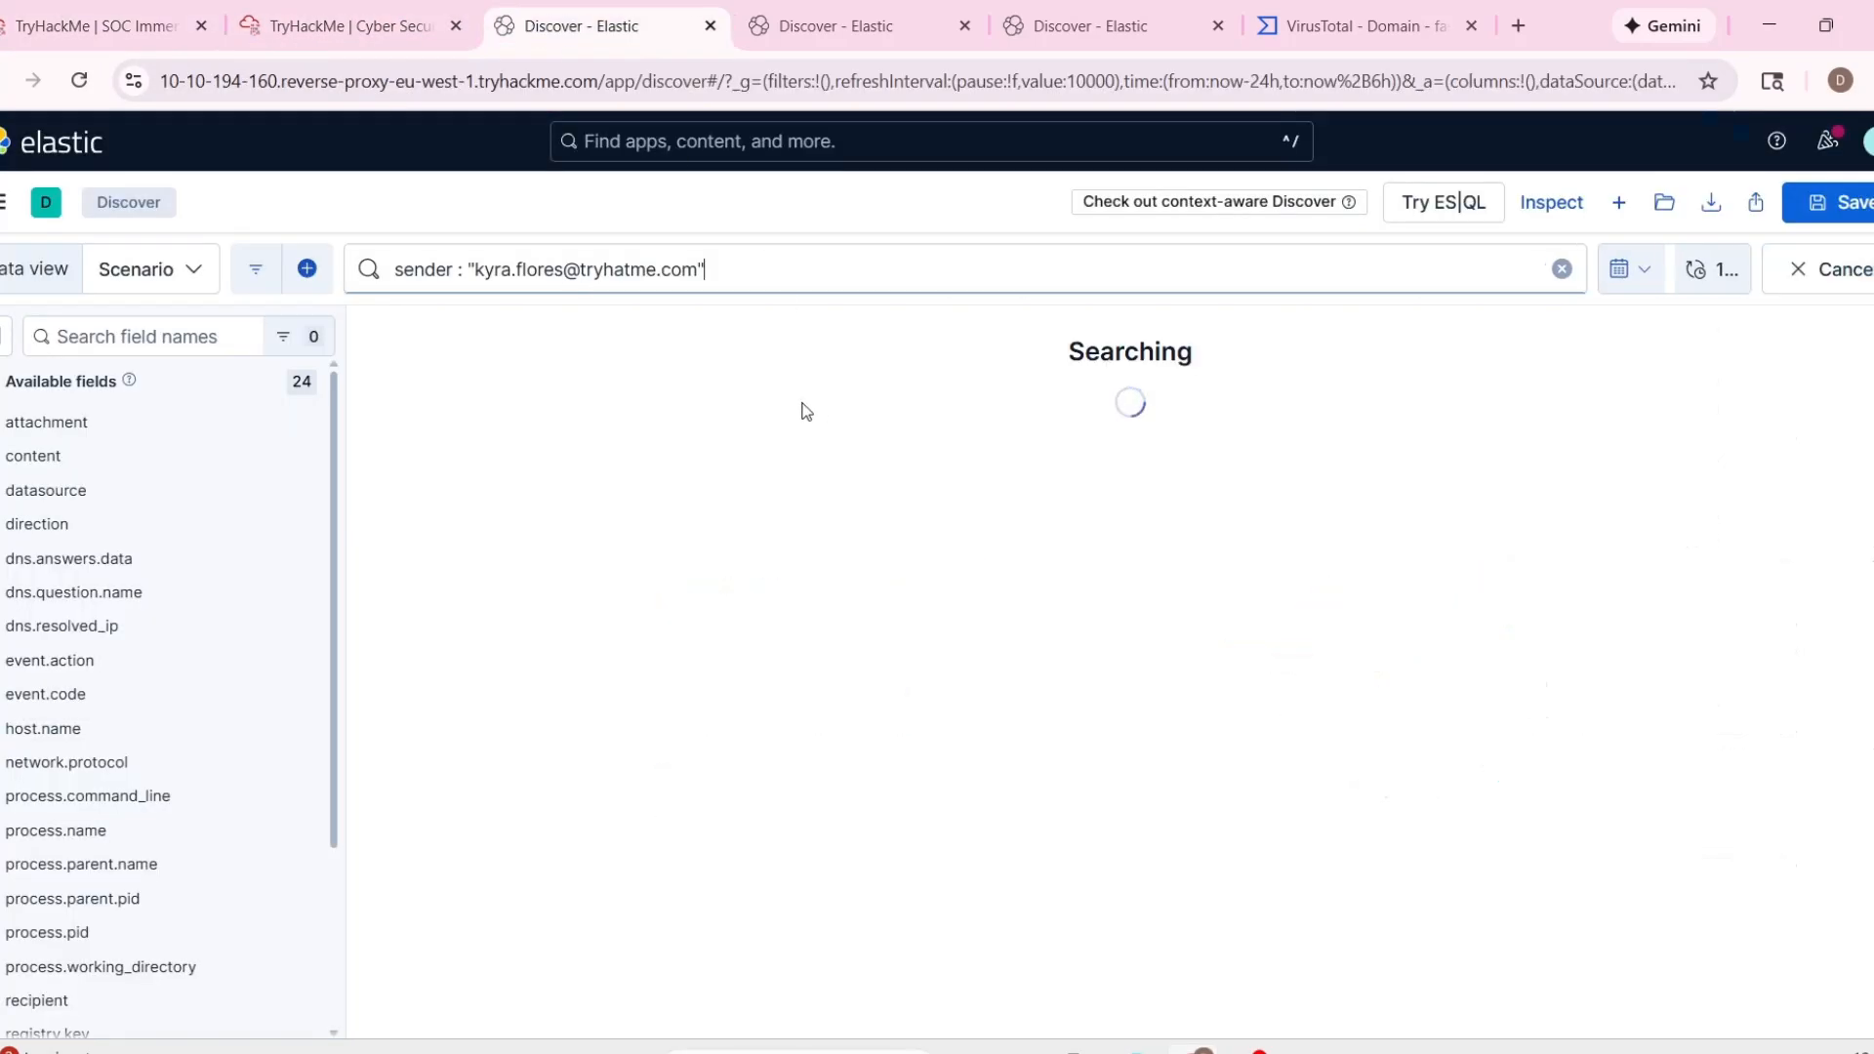
{"action": "left_click_drag", "start_coordinate": [699, 272], "coordinate": [460, 273]}
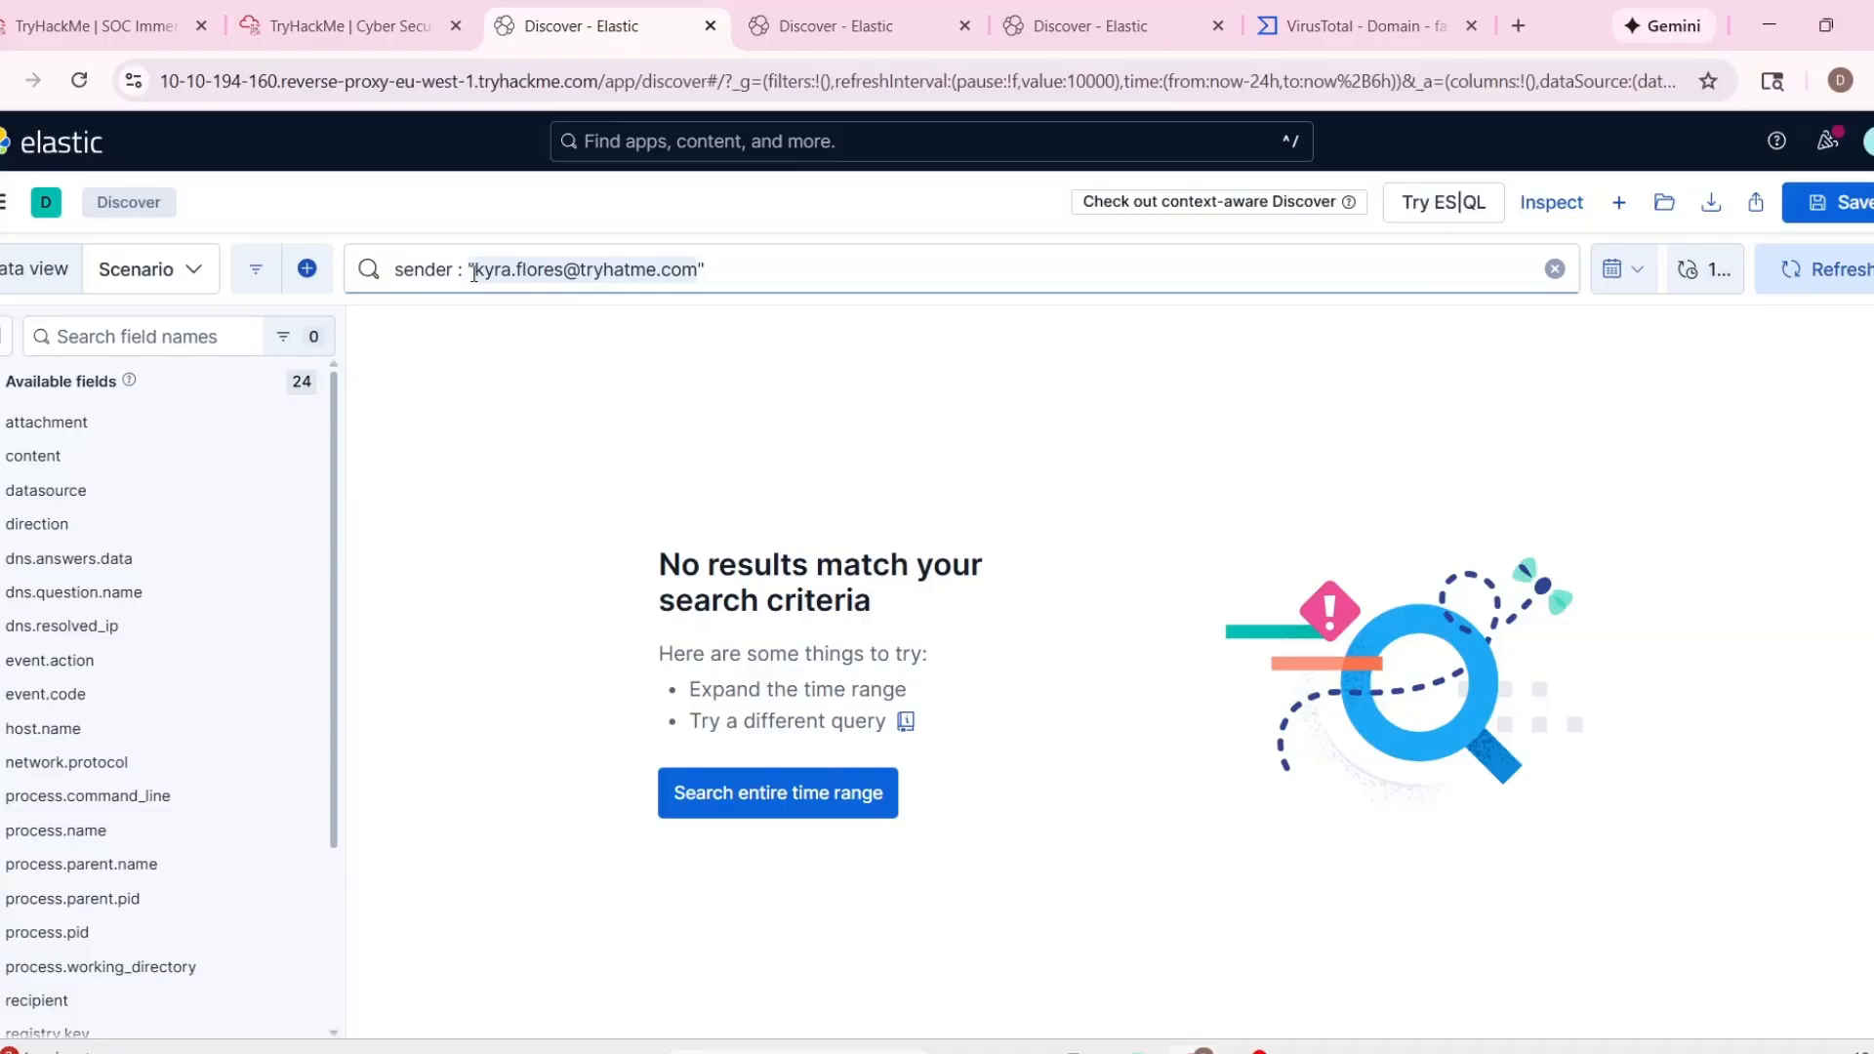
{"action": "key", "text": "ctrl+v"}
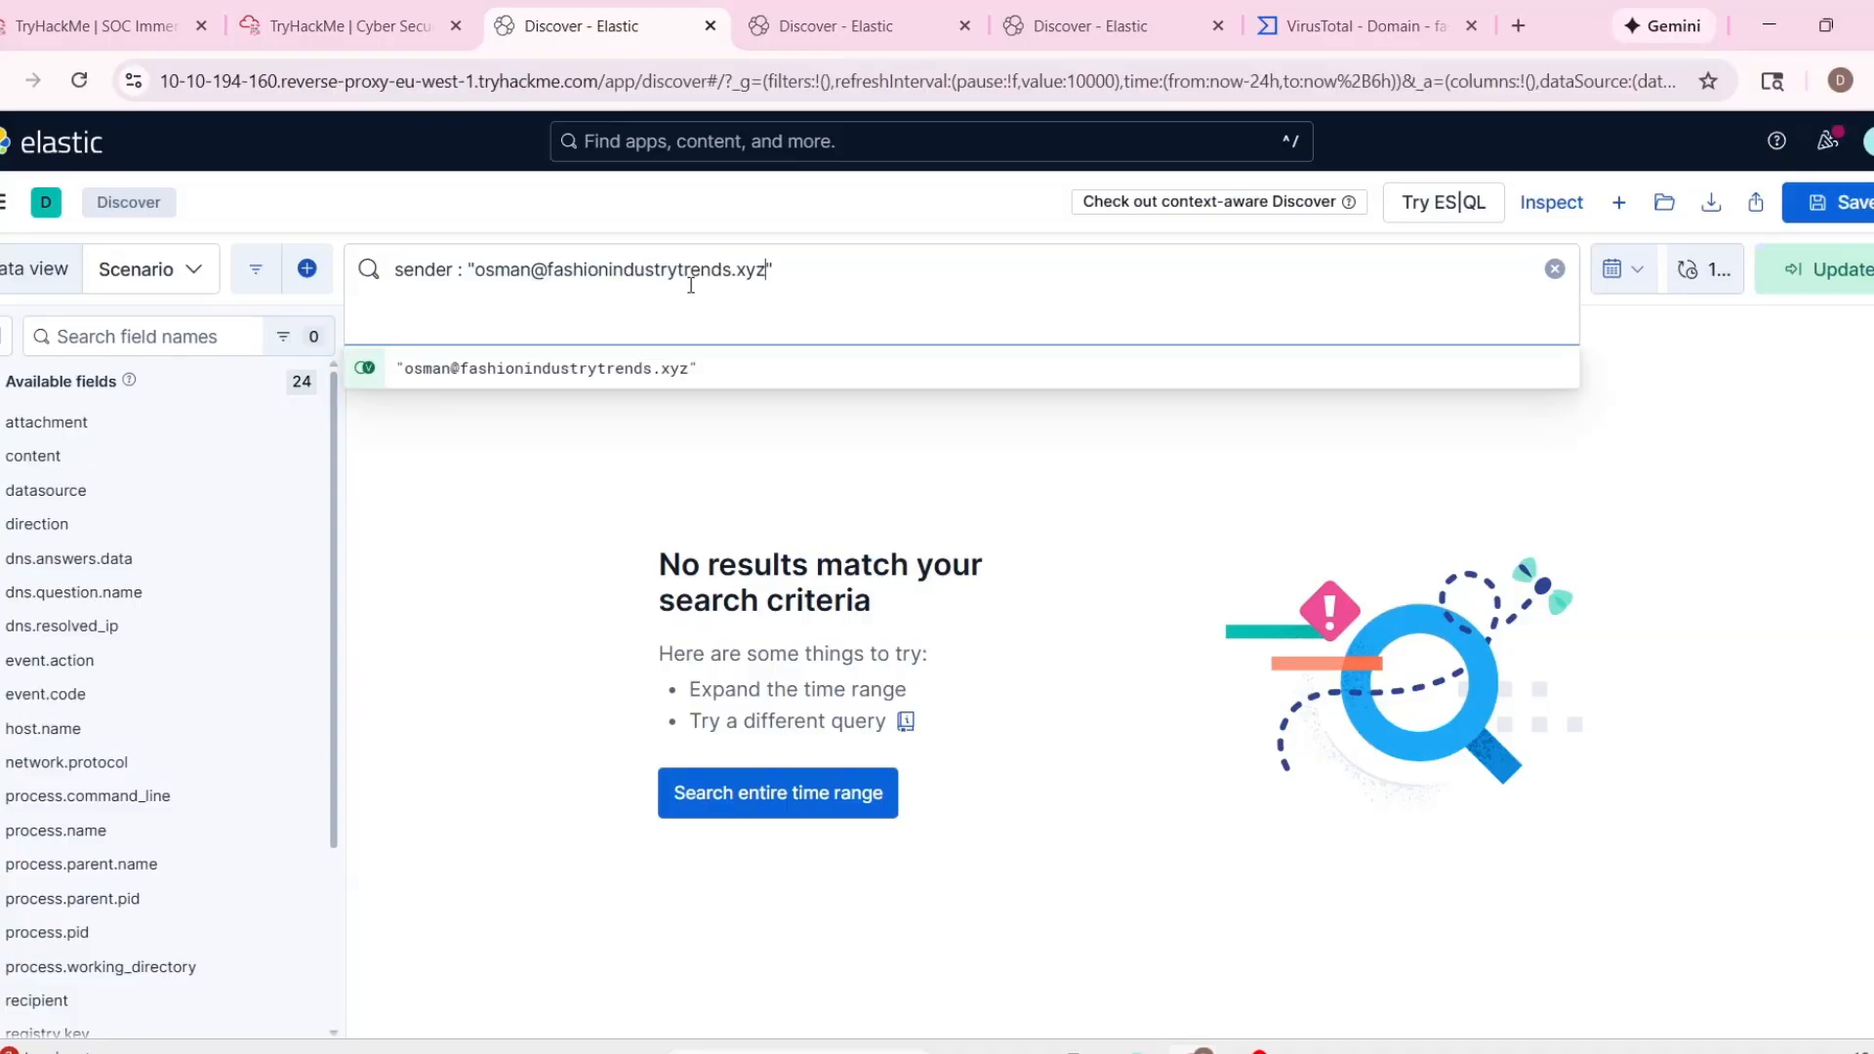
{"action": "key", "text": "Return"}
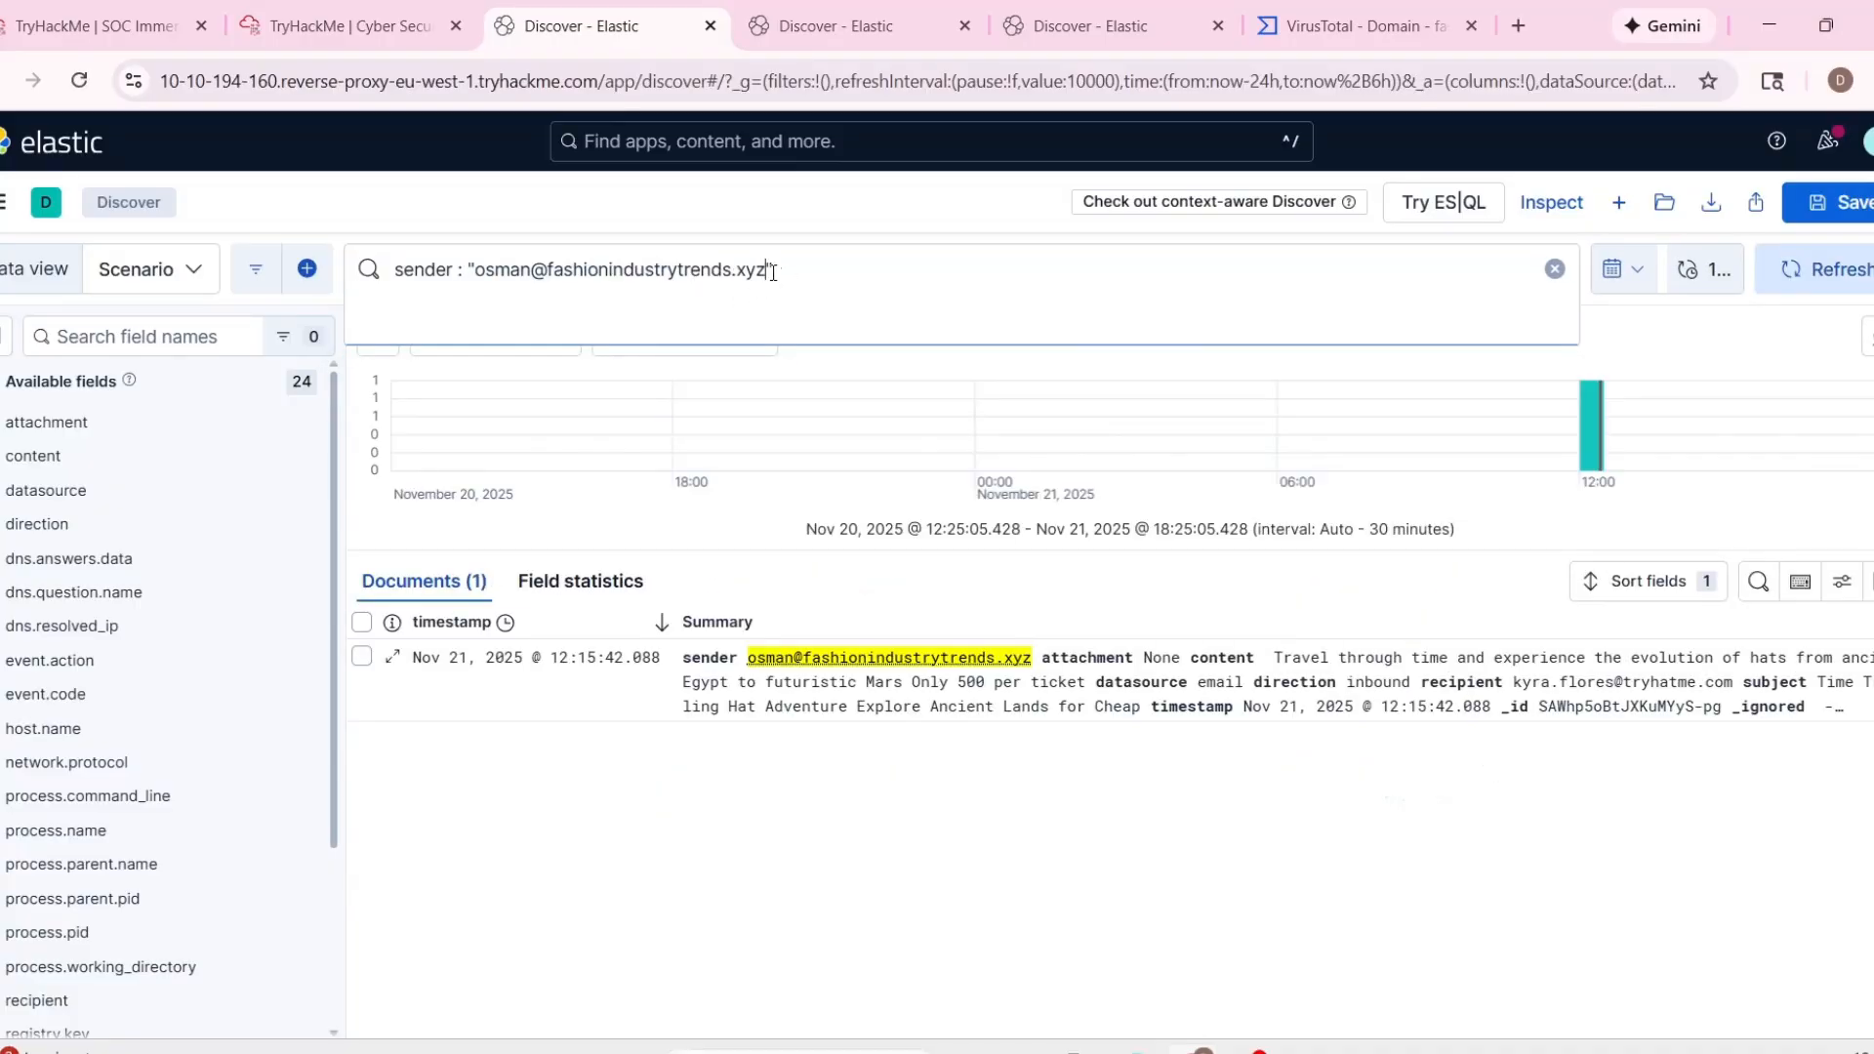
Copy the sender's domain fashionindustrytrends.xyz from the query and check its reputation on VirusTotal.
{"action": "left_click_drag", "start_coordinate": [768, 270], "coordinate": [549, 267]}
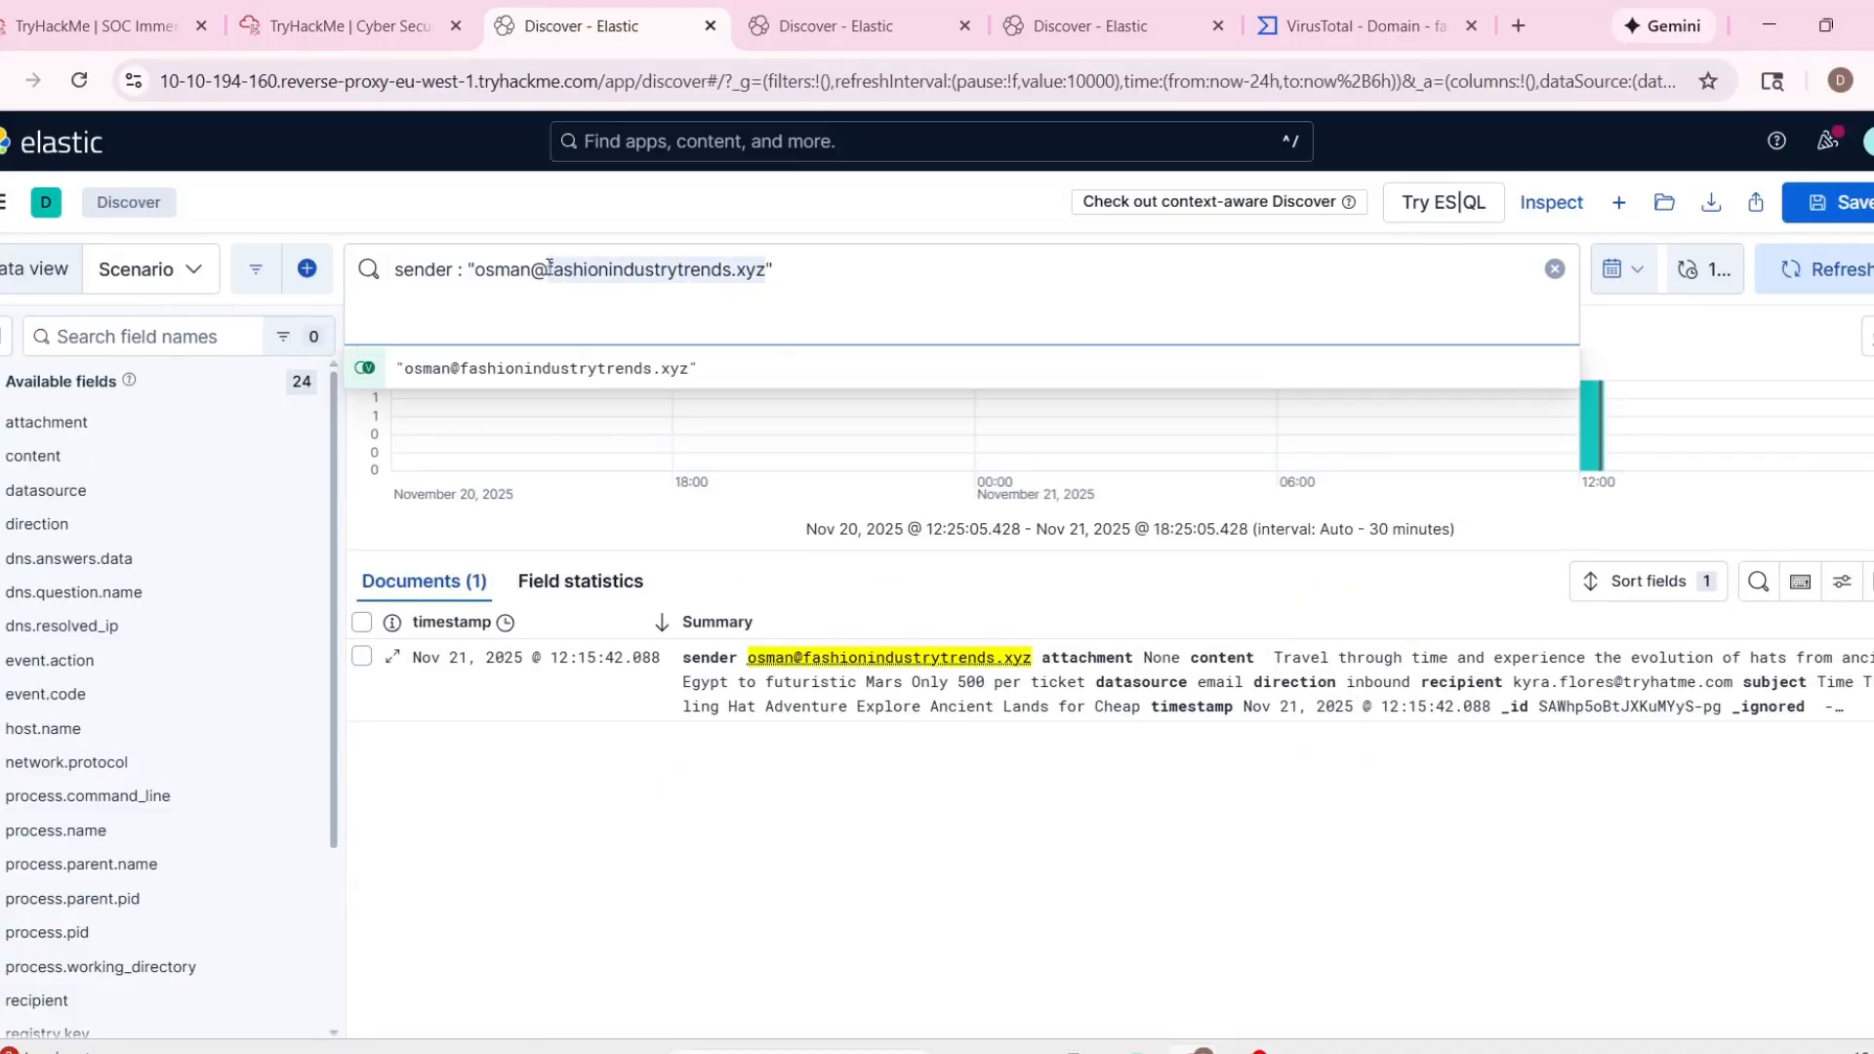
{"action": "left_click", "coordinate": [1362, 25]}
{"action": "key", "text": "Return"}
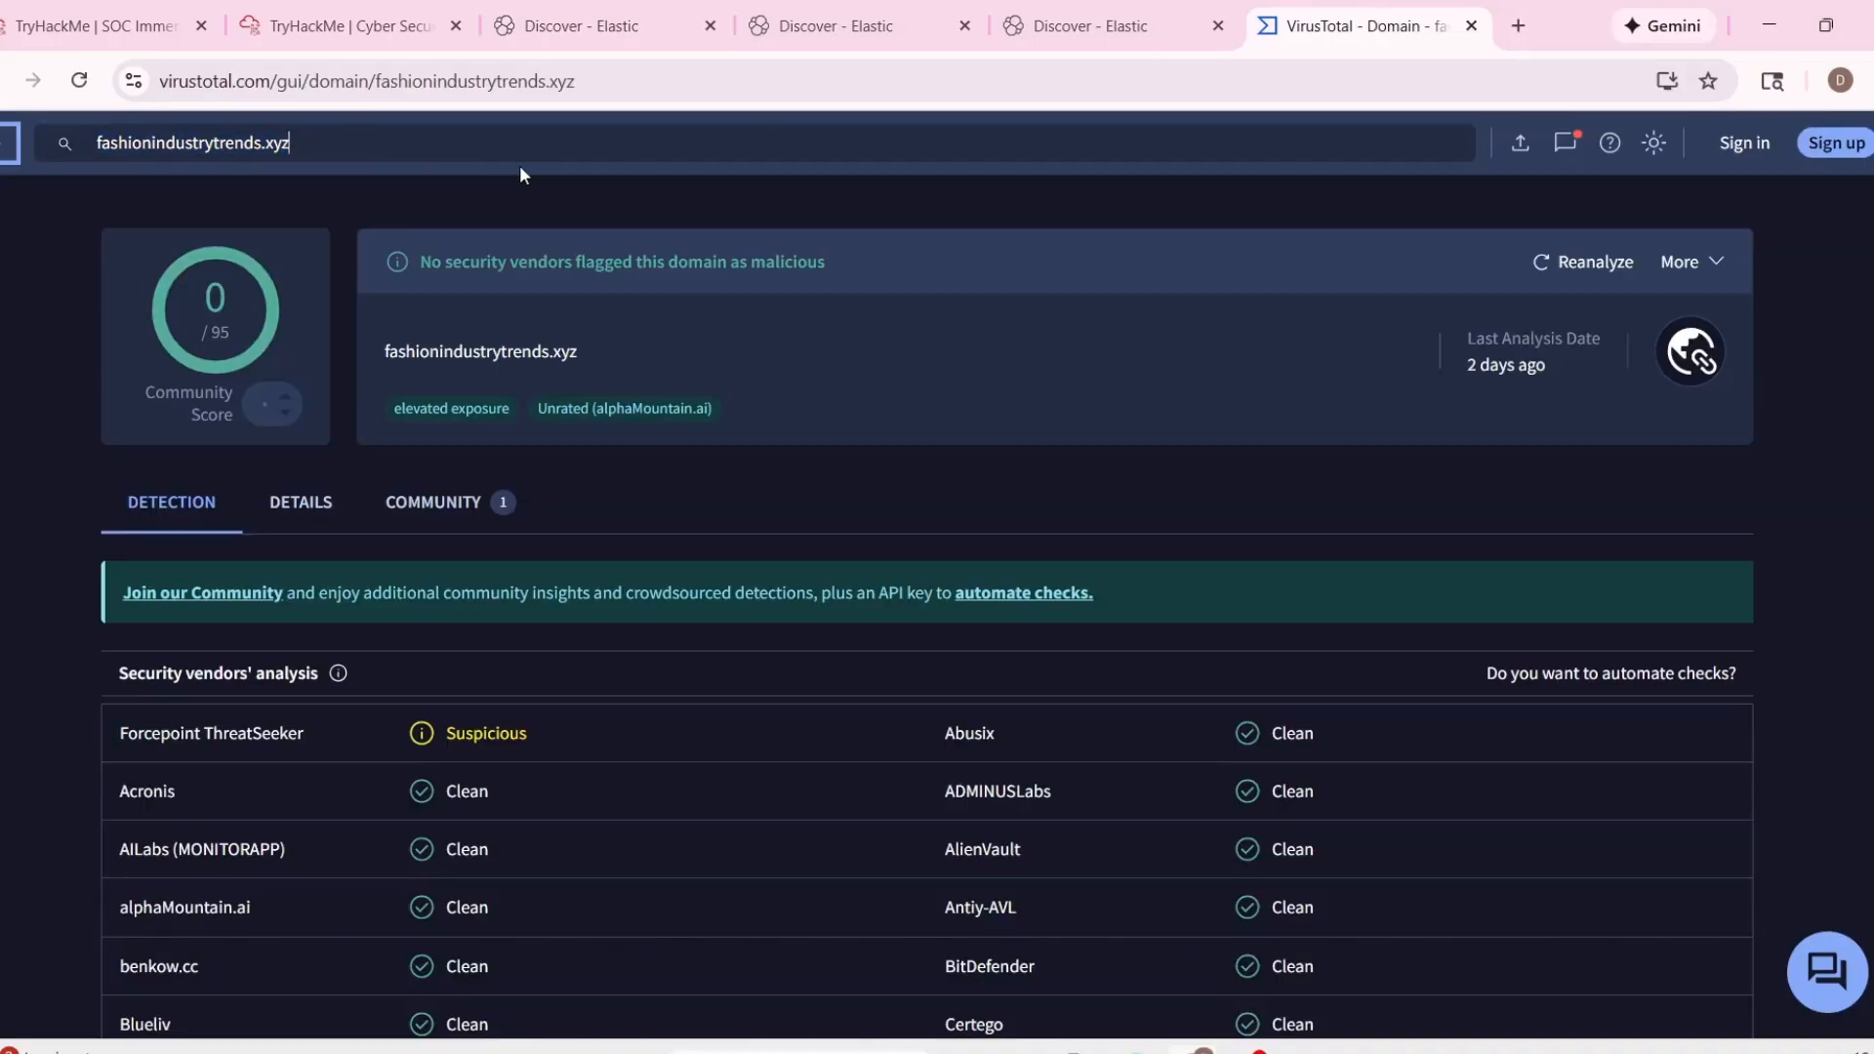
{"action": "scroll", "coordinate": [656, 518], "scroll_direction": "down", "scroll_amount": 1}
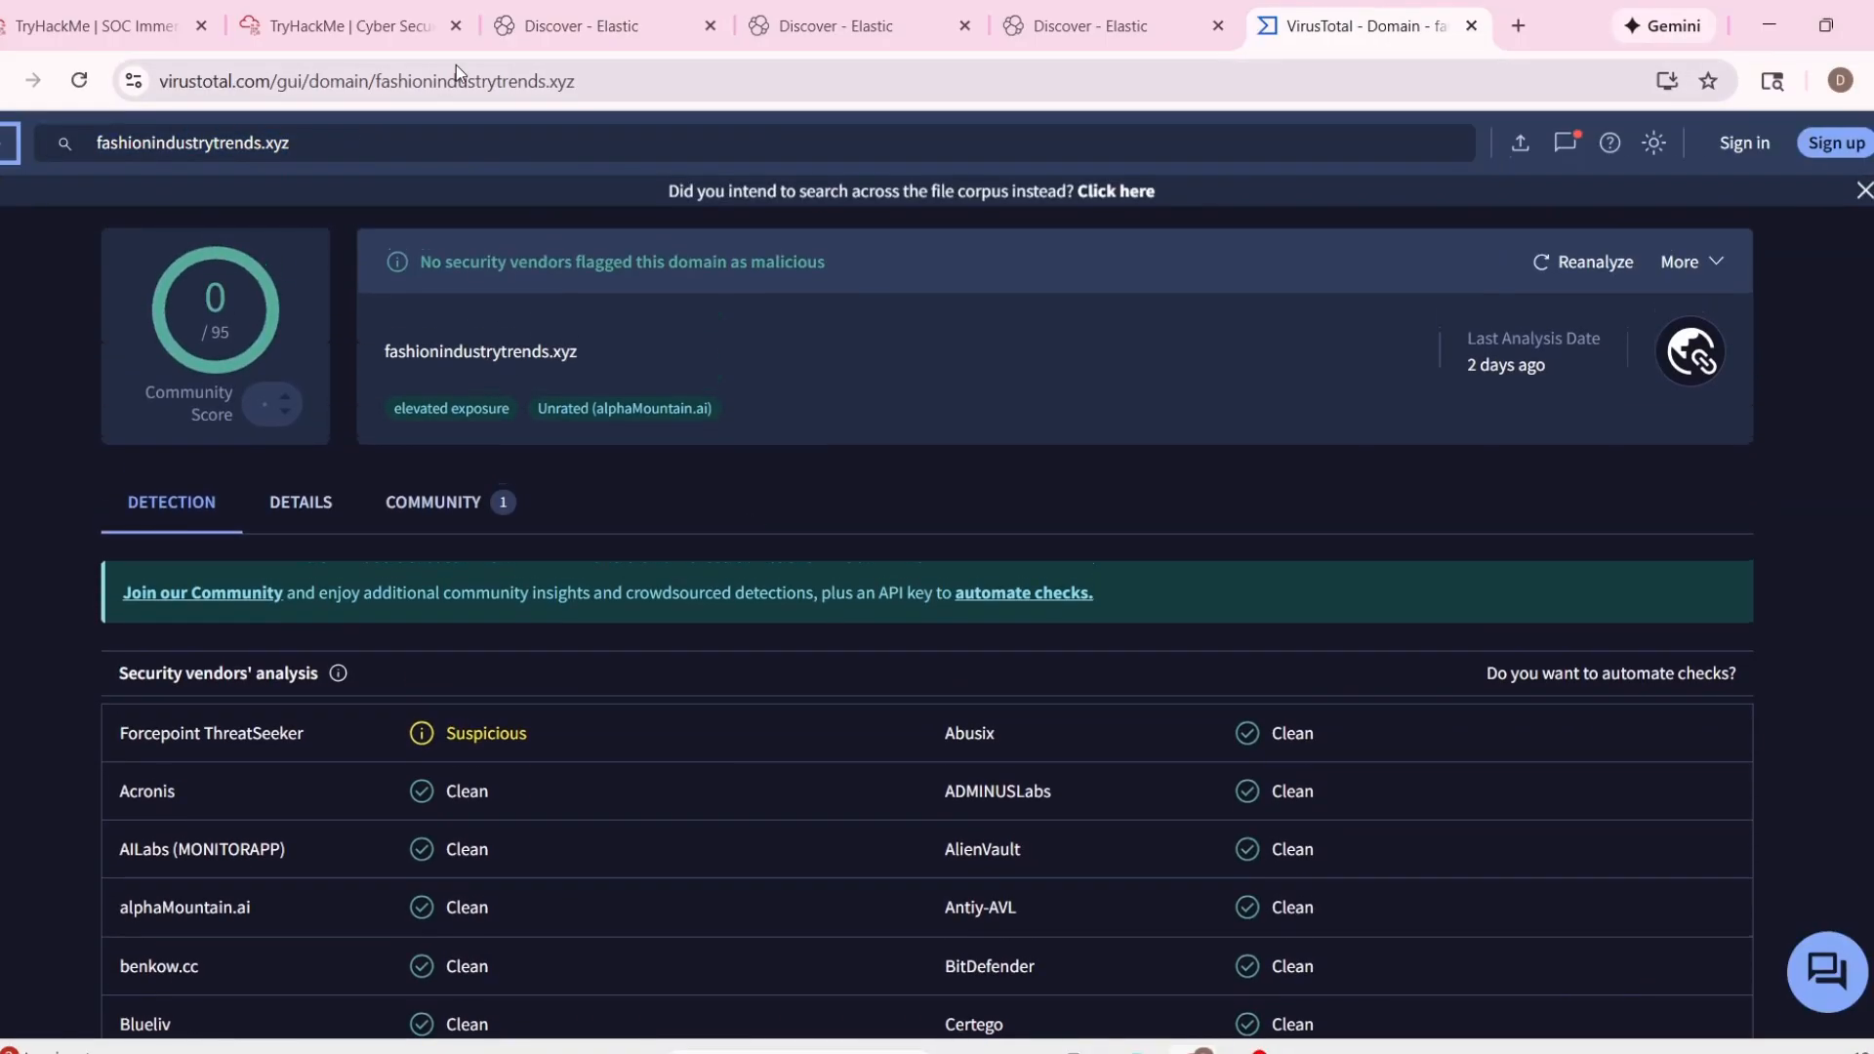
Return to the Elastic sender search and expand the matching email's record to examine its attachment, content and direction fields.
{"action": "left_click", "coordinate": [341, 25]}
{"action": "left_click", "coordinate": [576, 25]}
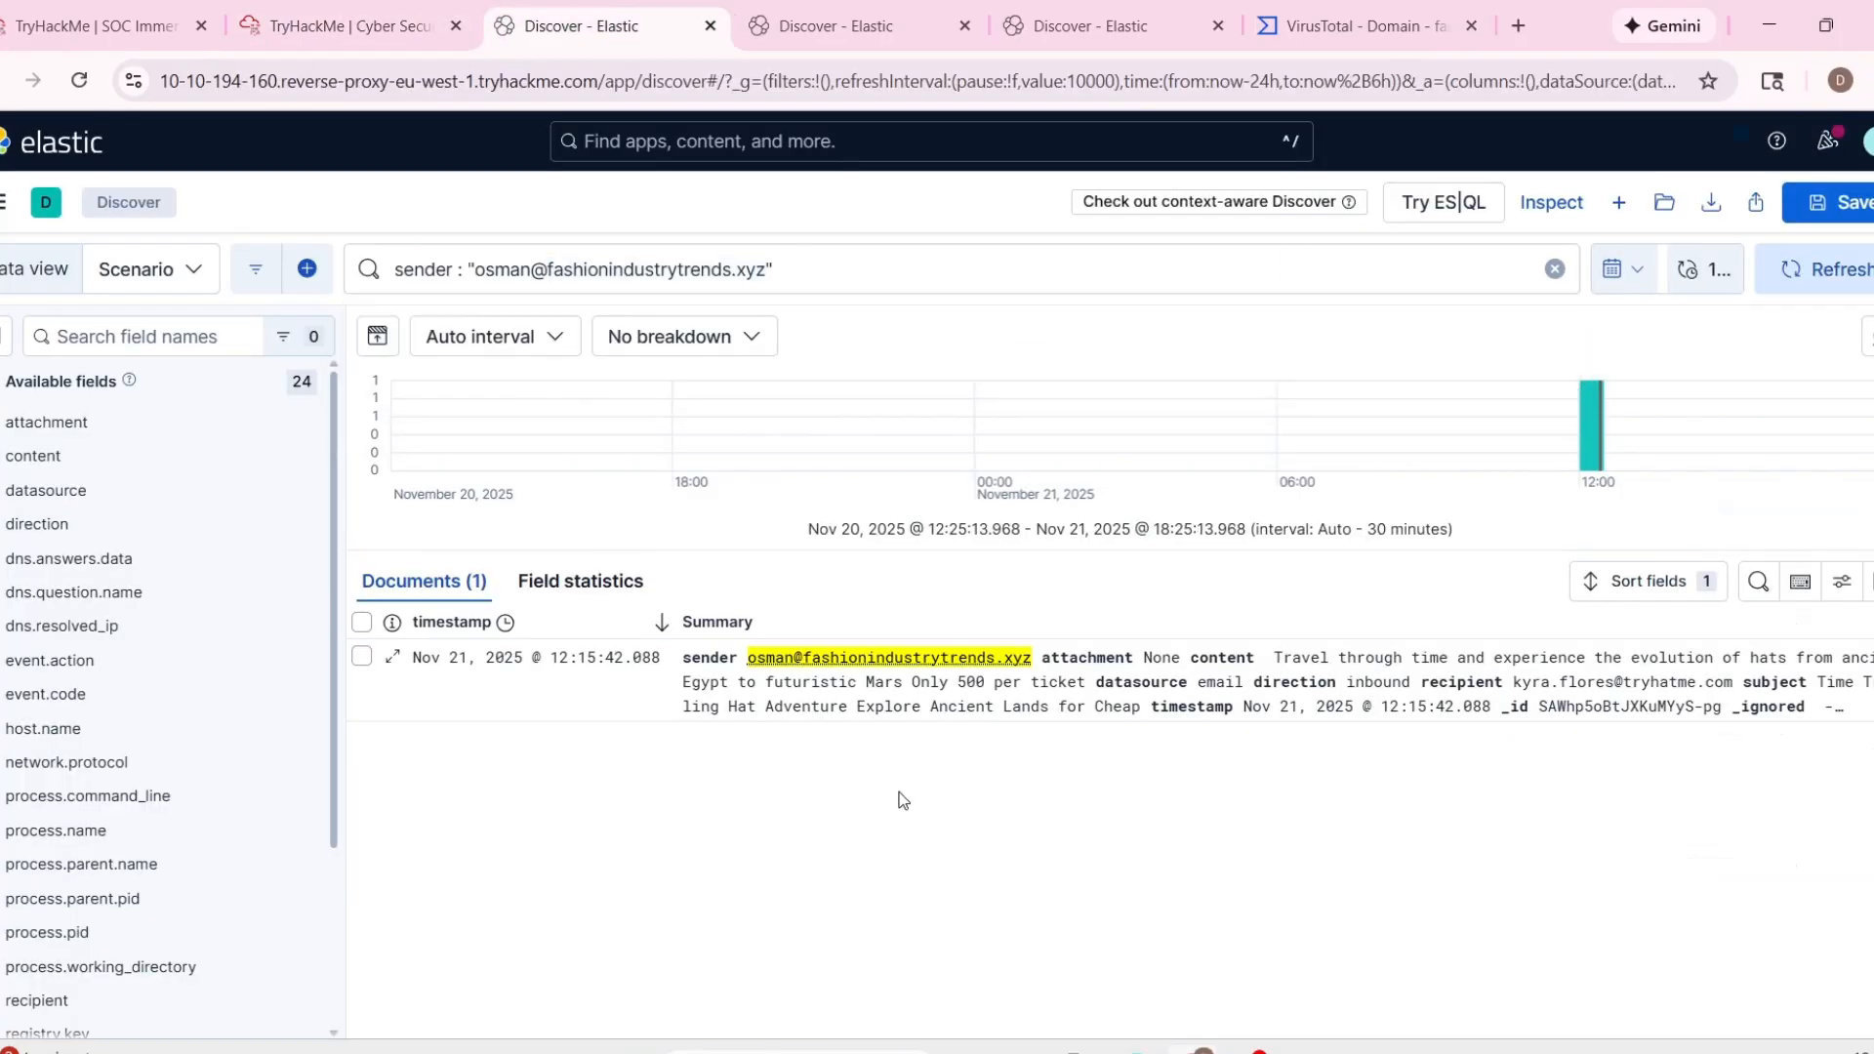
{"action": "left_click", "coordinate": [714, 626]}
{"action": "scroll", "coordinate": [901, 787], "scroll_direction": "down", "scroll_amount": 2}
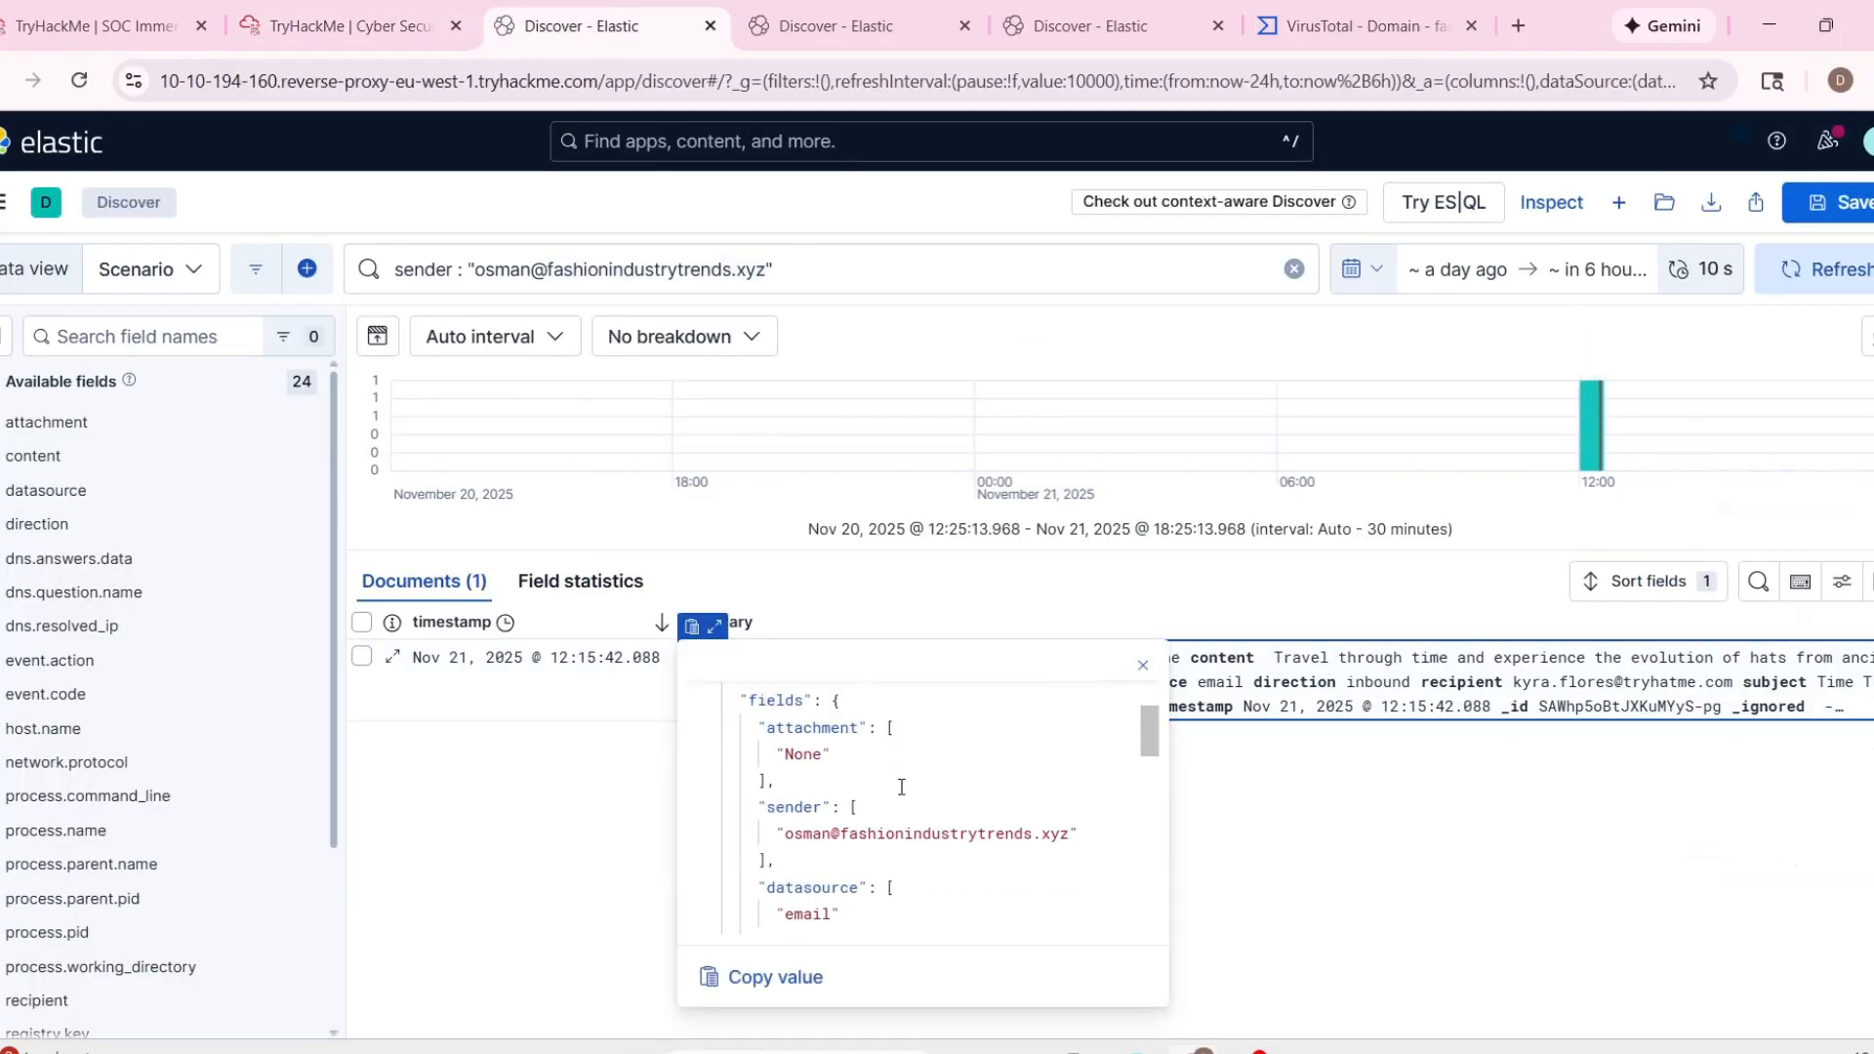
{"action": "scroll", "coordinate": [1140, 796], "scroll_direction": "down", "scroll_amount": 5}
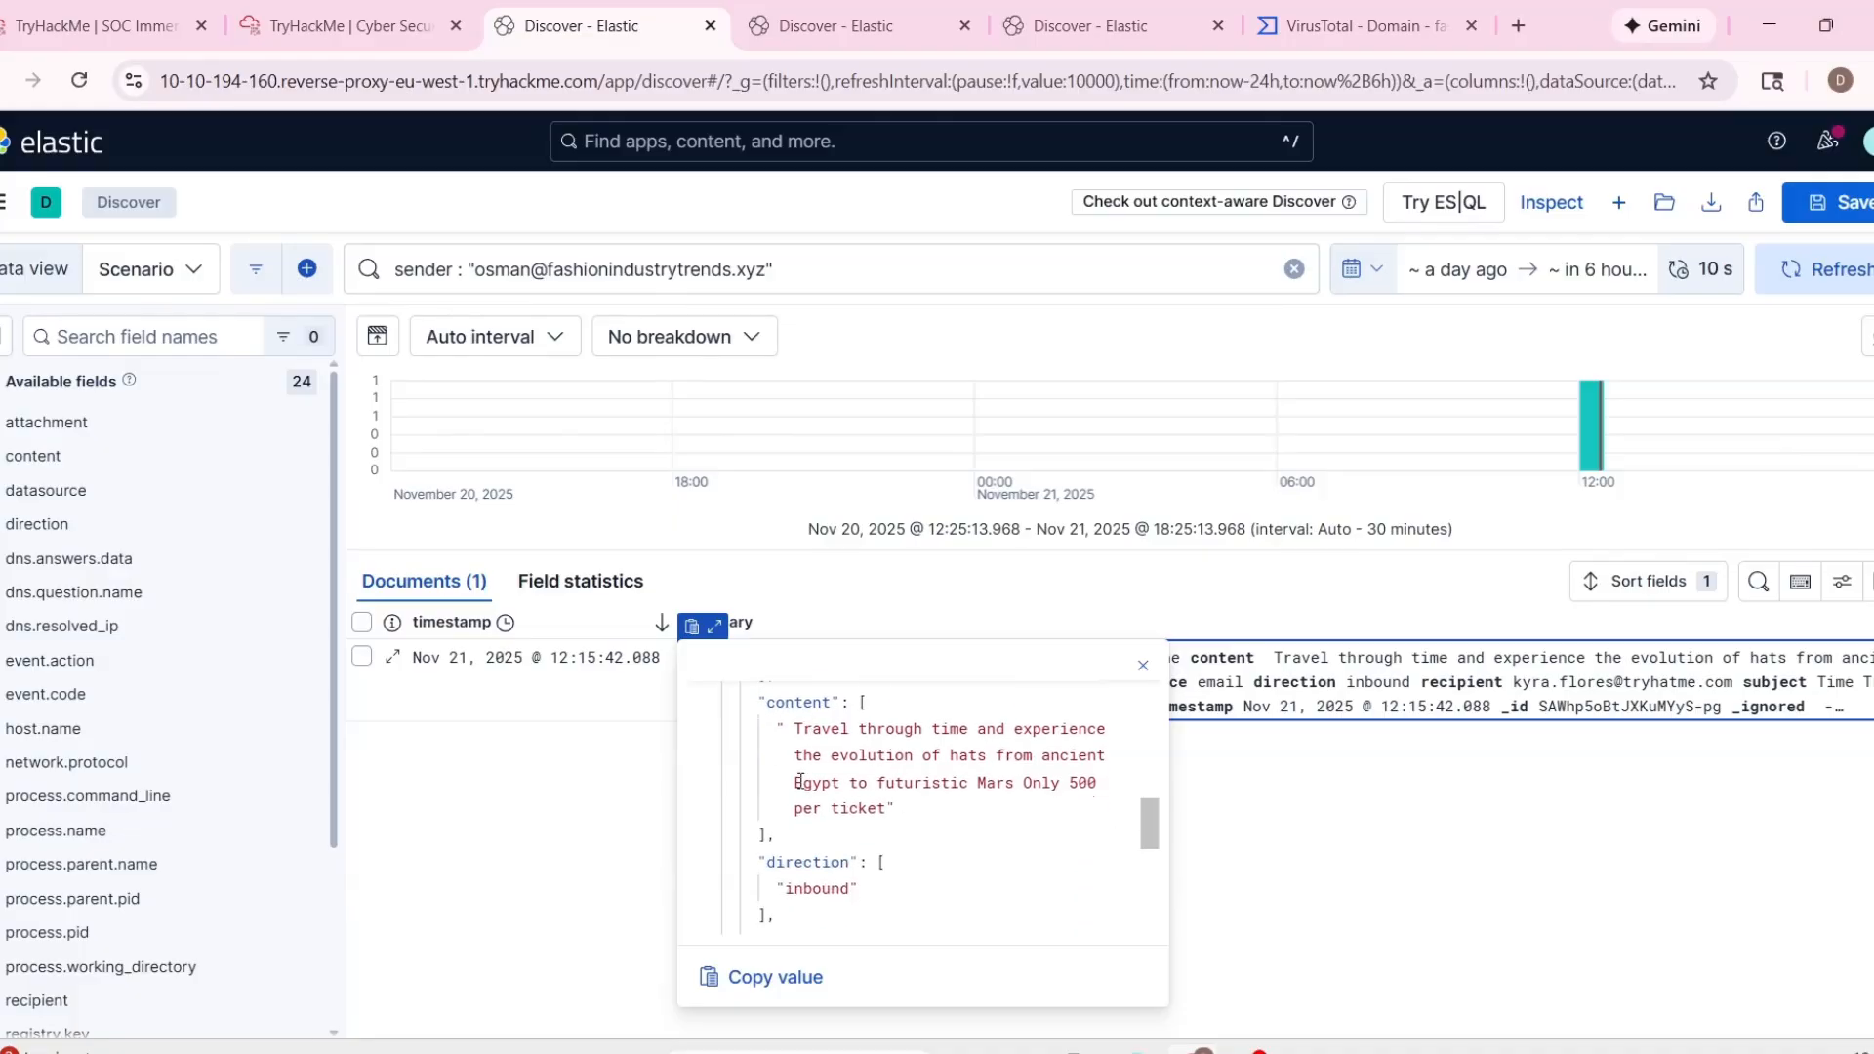
{"action": "scroll", "coordinate": [852, 823], "scroll_direction": "down", "scroll_amount": 4}
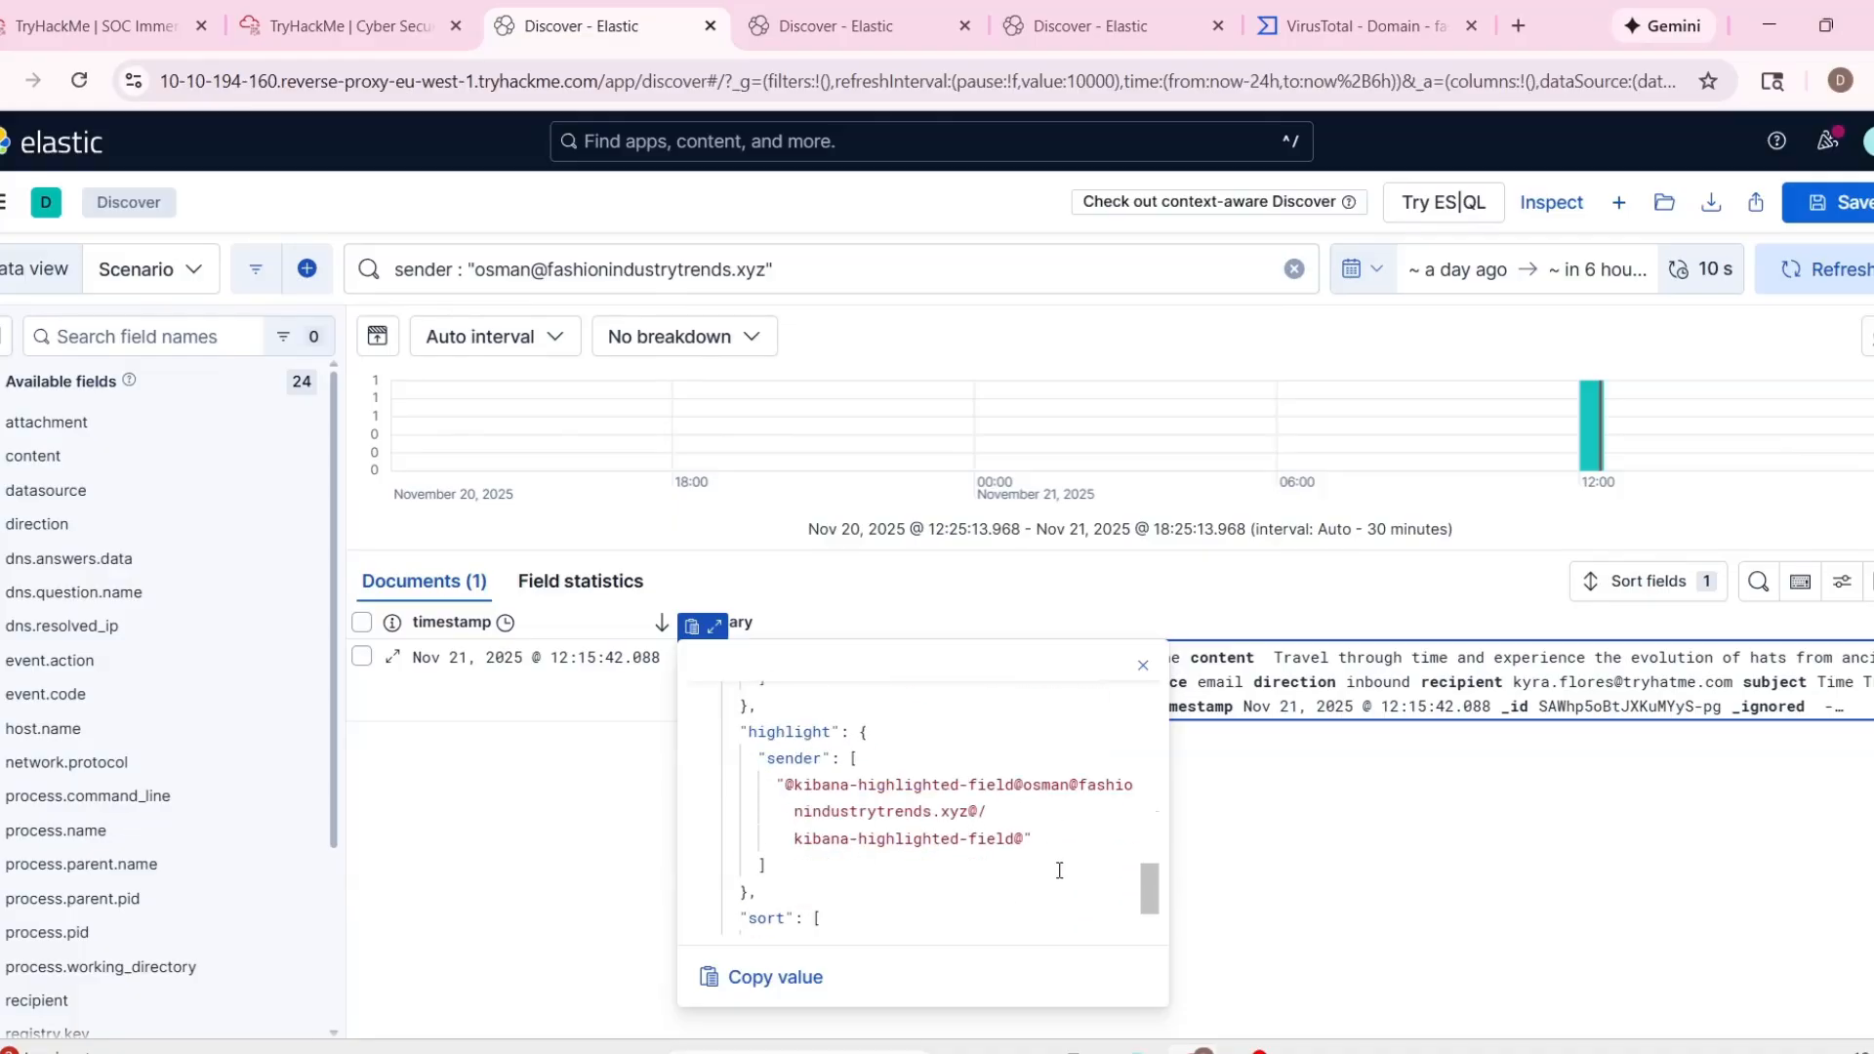
{"action": "scroll", "coordinate": [1059, 870], "scroll_direction": "down", "scroll_amount": 2}
{"action": "left_click_drag", "start_coordinate": [1150, 896], "coordinate": [1140, 816]}
Copy the recipient address from alert 1004 and use it in the separate Elastic recipient query to search for received emails.
{"action": "left_click", "coordinate": [337, 26]}
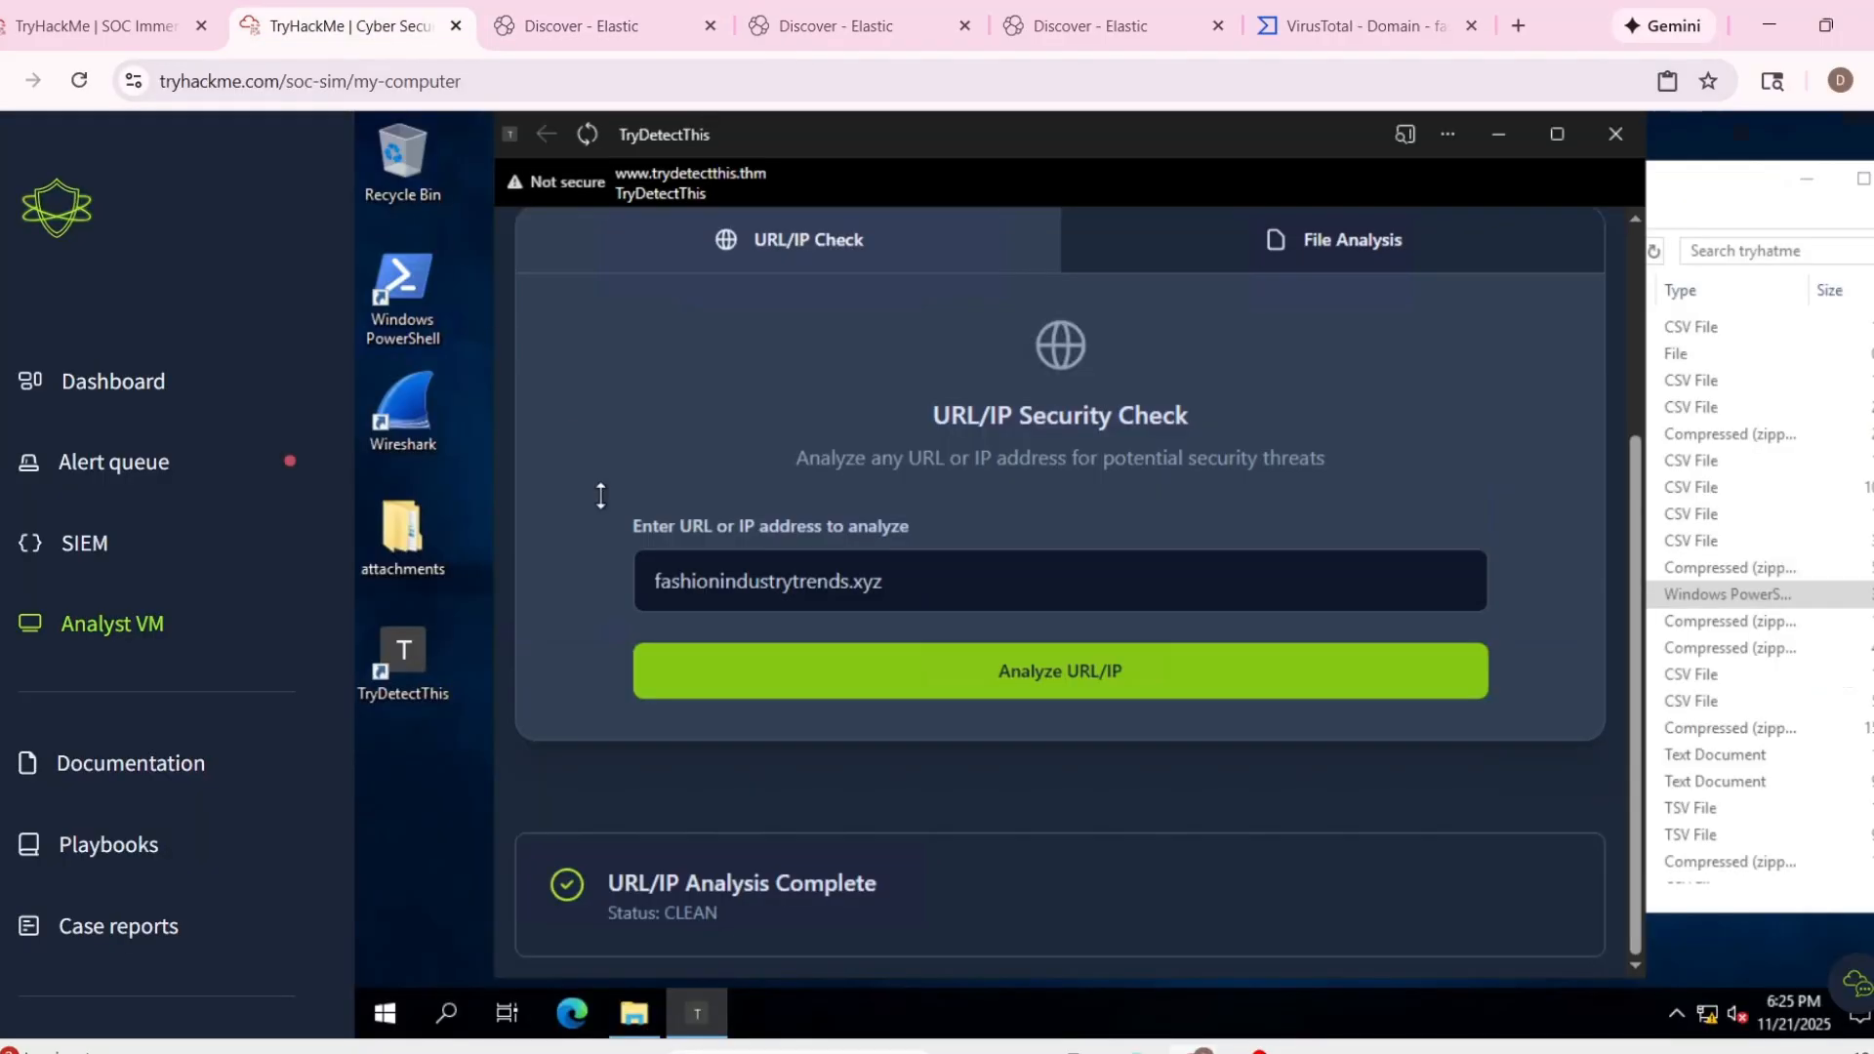
{"action": "left_click", "coordinate": [156, 30]}
{"action": "left_click_drag", "start_coordinate": [783, 572], "coordinate": [1140, 587]}
{"action": "key", "text": "ctrl+c"}
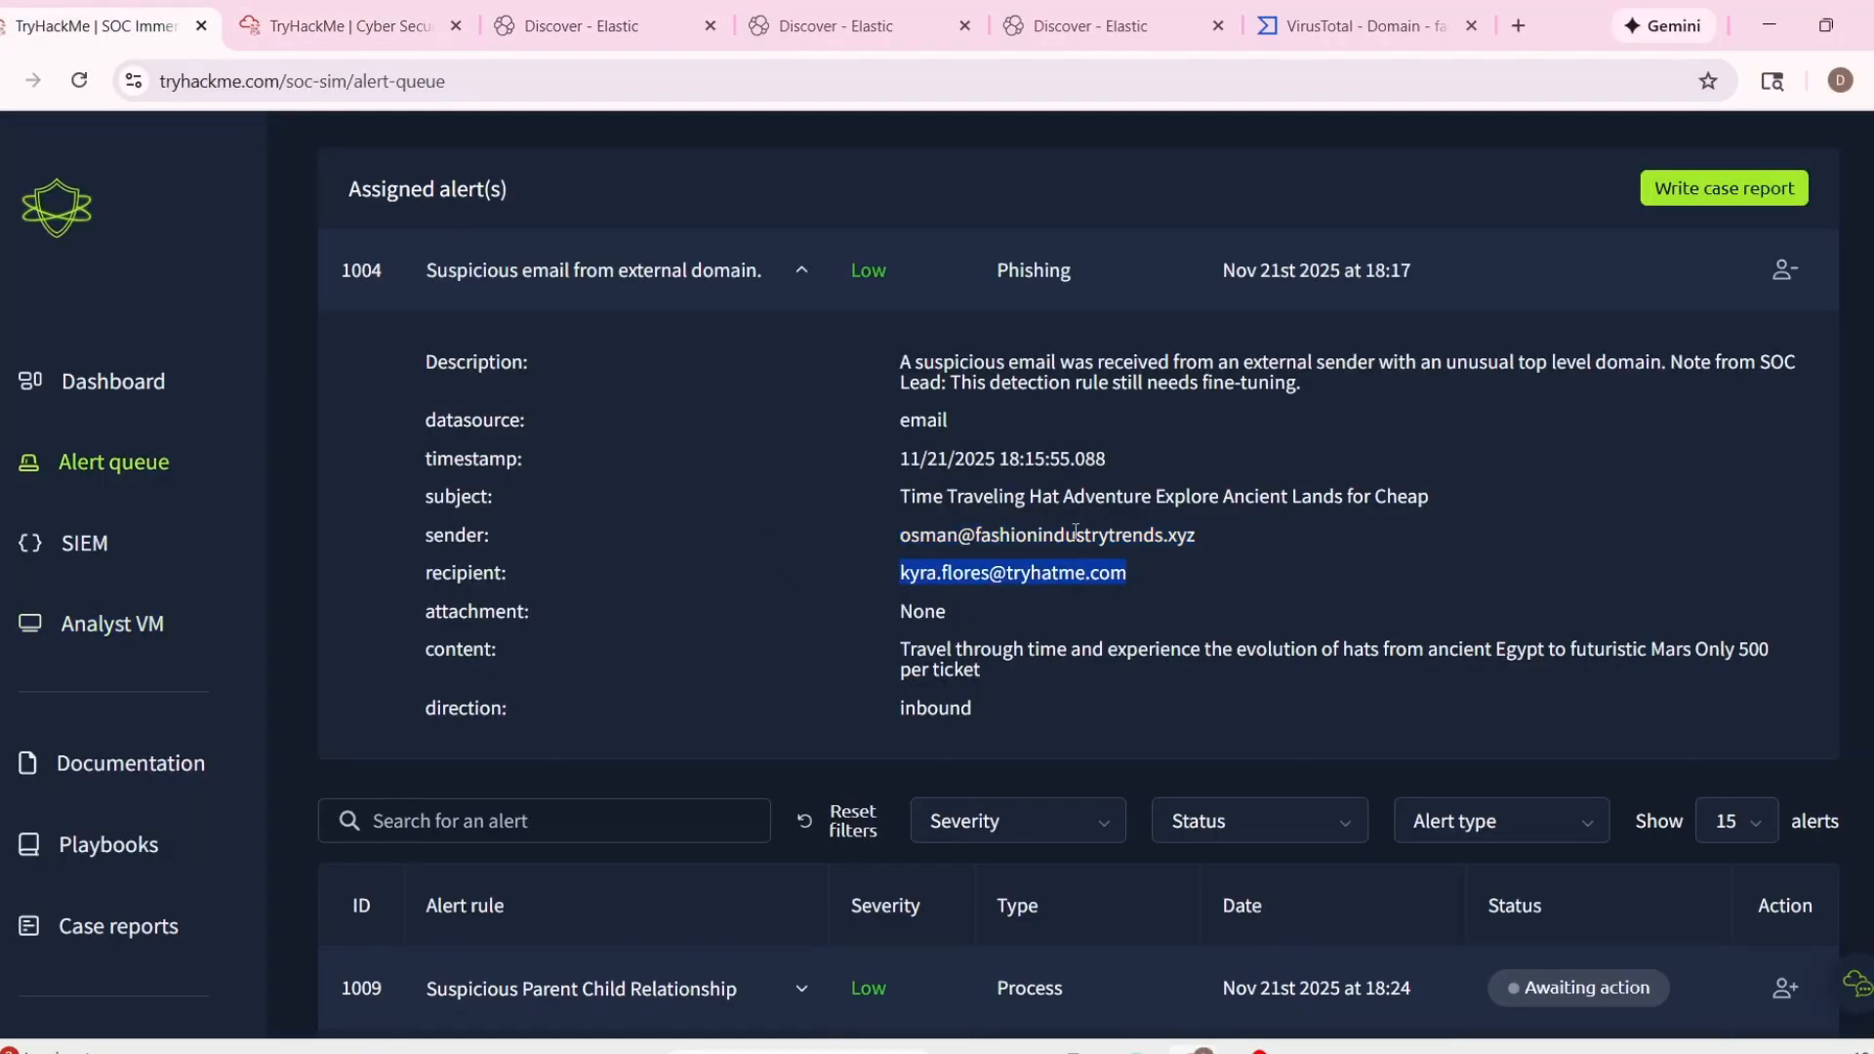
{"action": "left_click", "coordinate": [837, 27]}
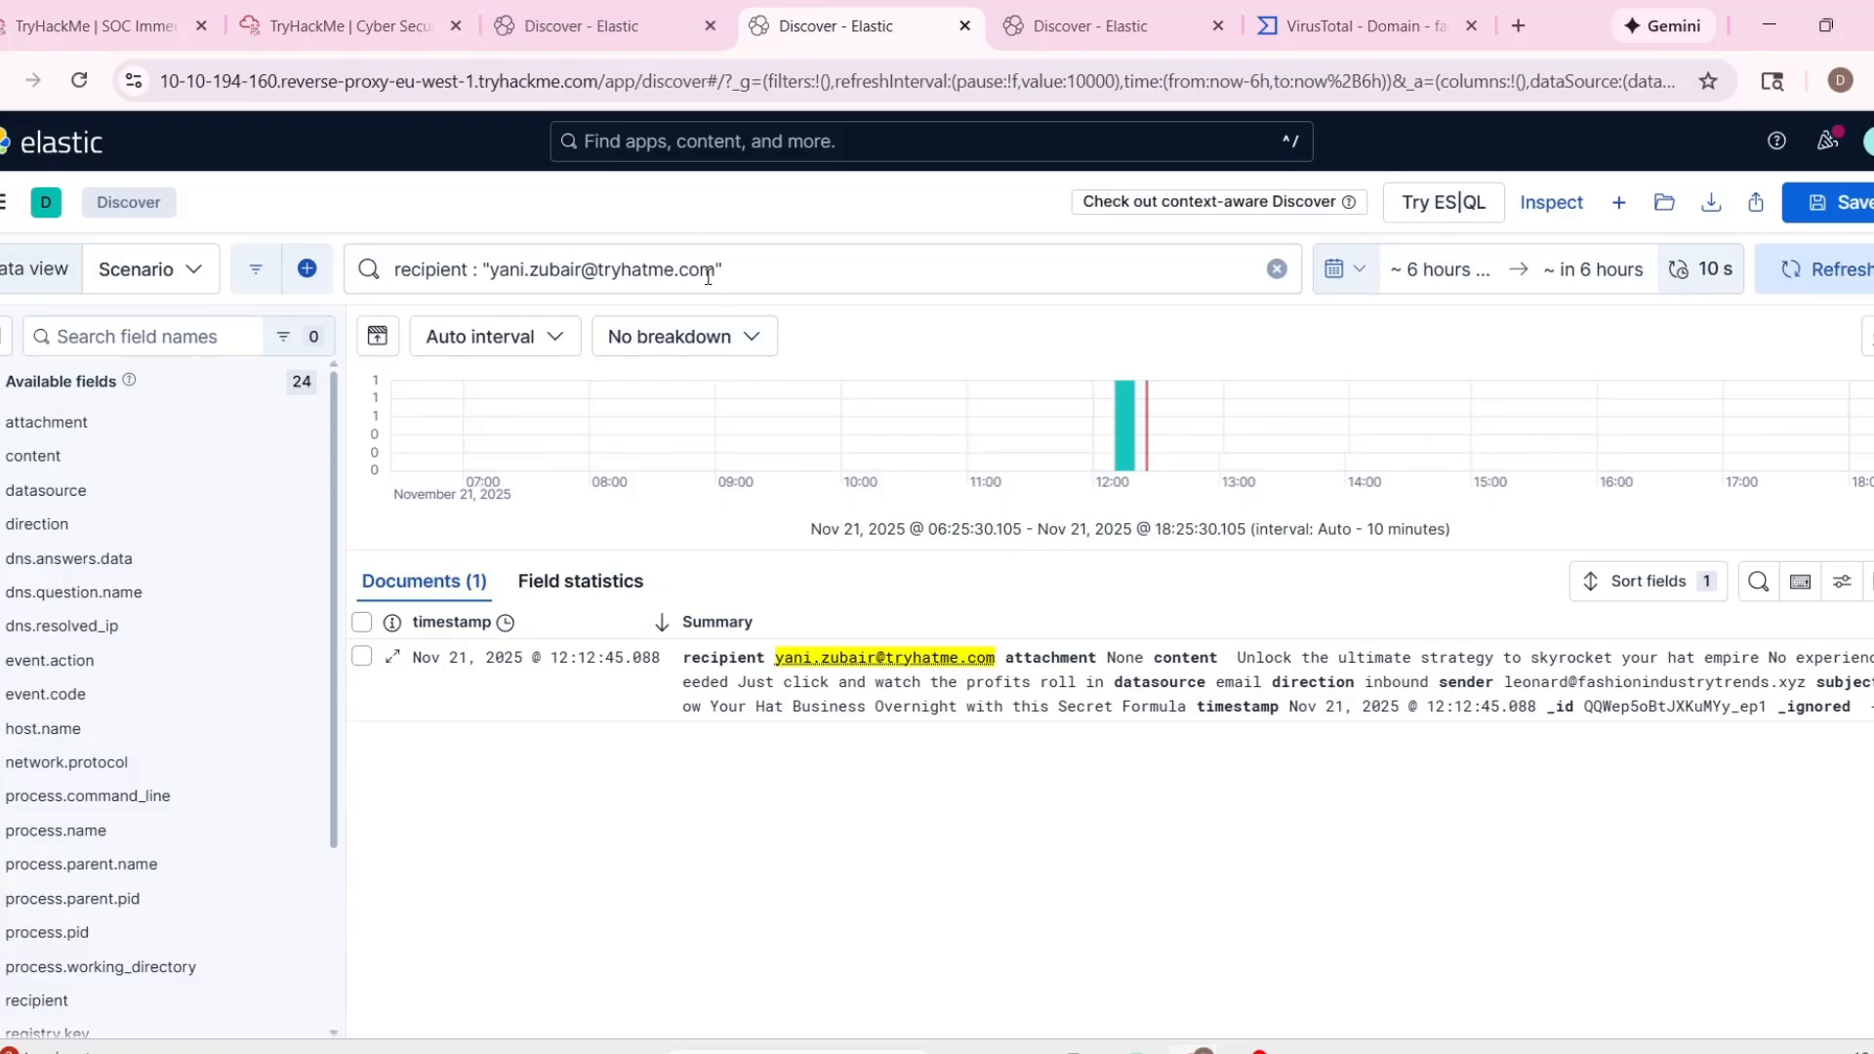
{"action": "left_click_drag", "start_coordinate": [718, 271], "coordinate": [491, 271]}
{"action": "key", "text": "ctrl+v"}
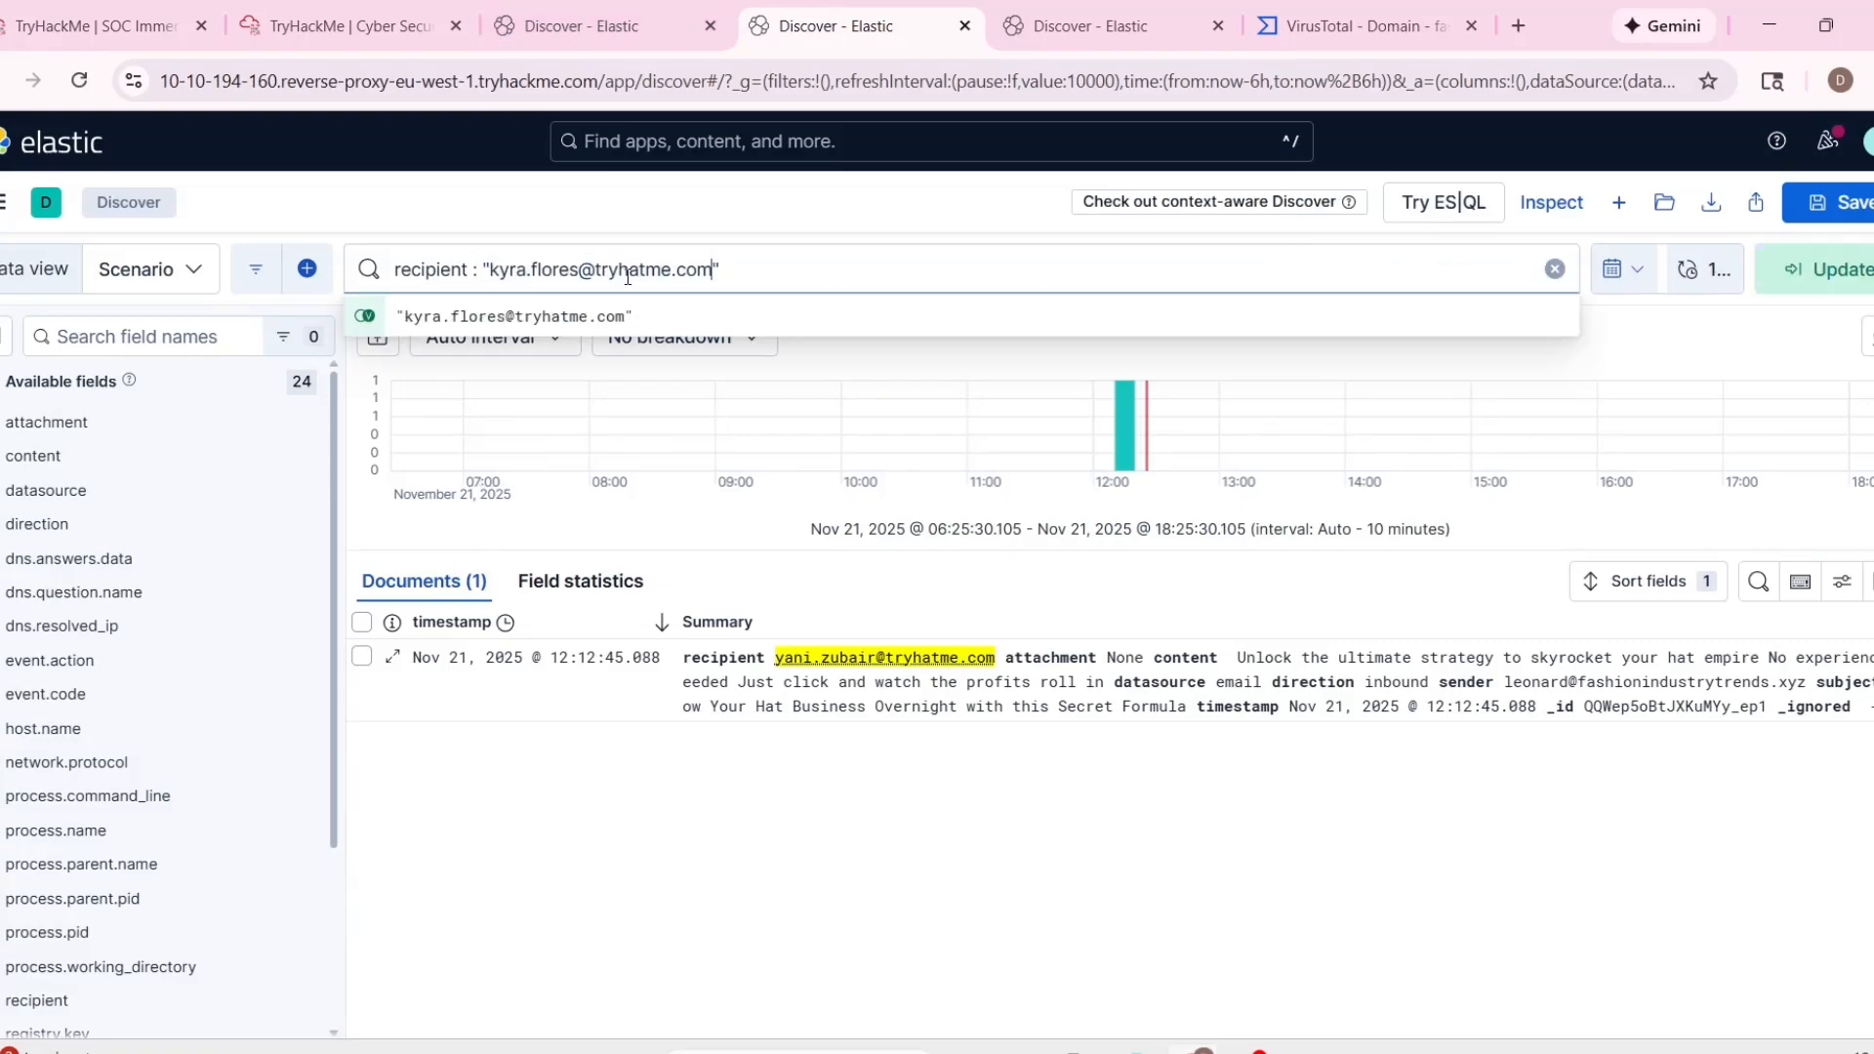
{"action": "key", "text": "Return"}
Look up the recipient of alert 1004 in the documentation's company directory and select their logged-in host name.
{"action": "left_click", "coordinate": [180, 25]}
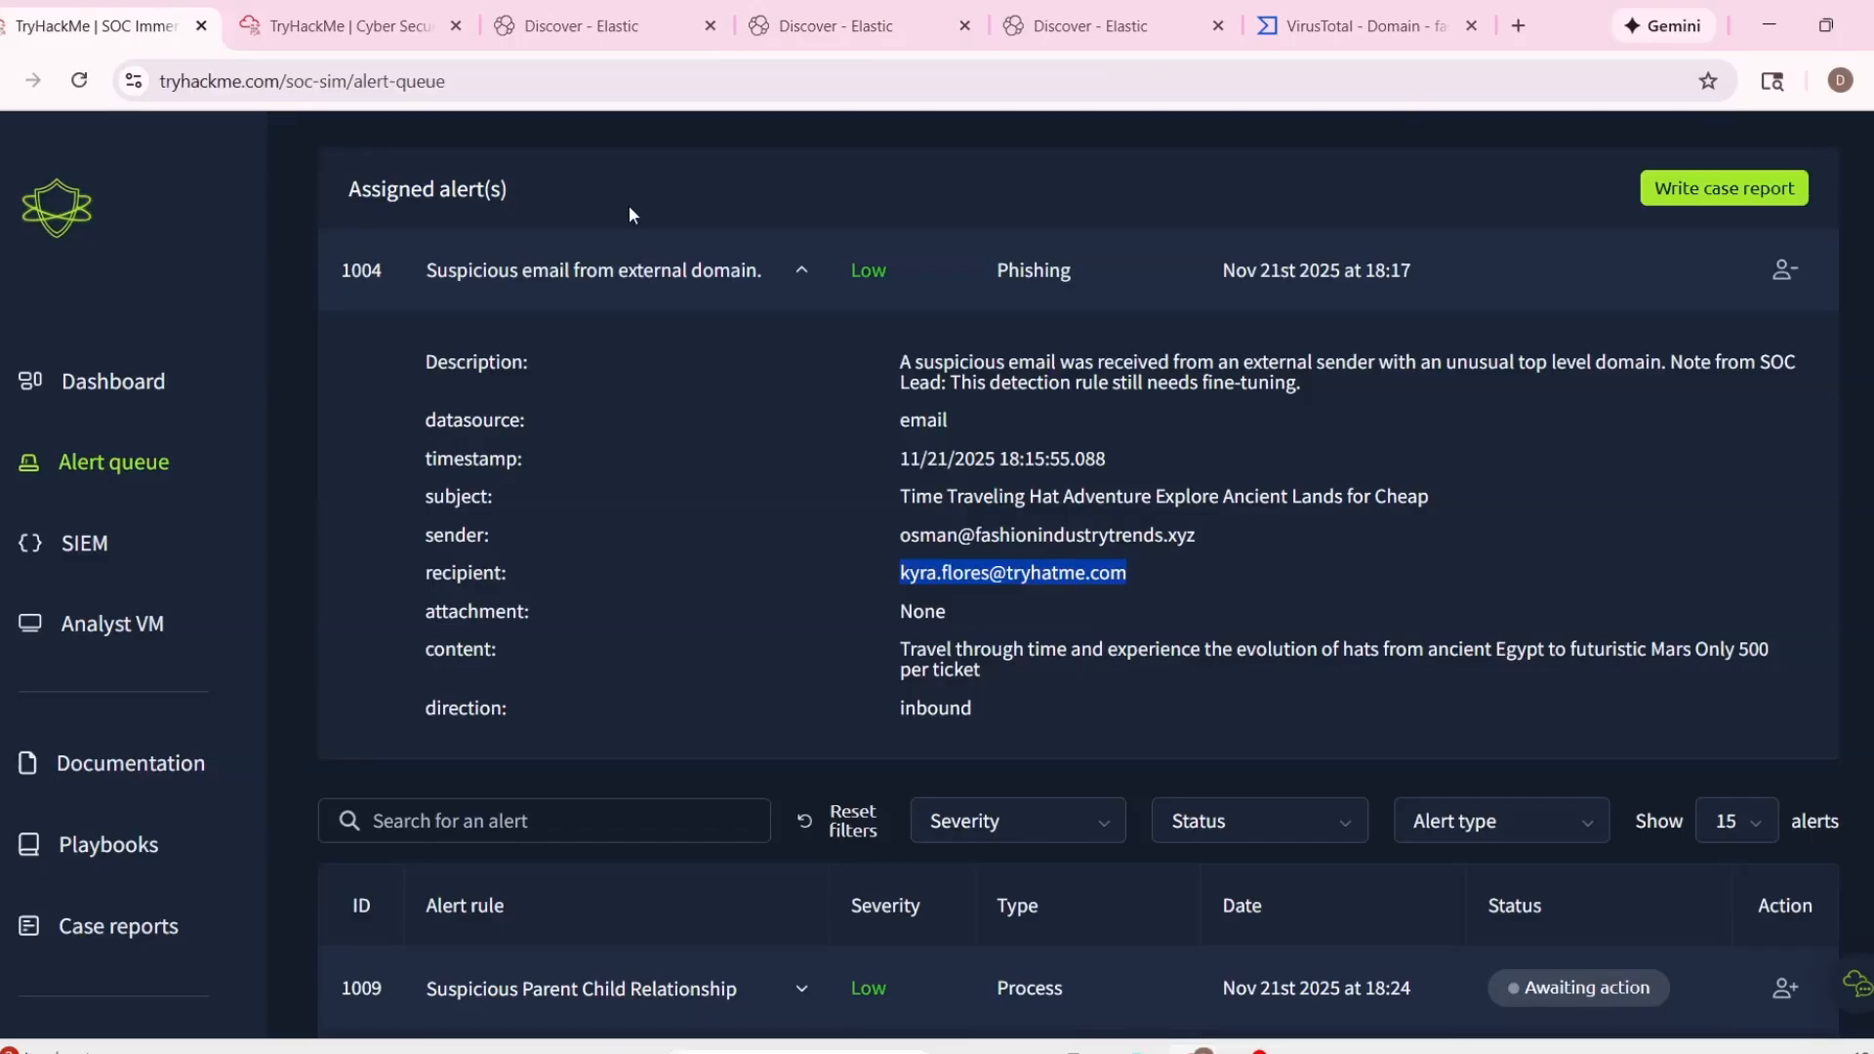
{"action": "left_click", "coordinate": [140, 779]}
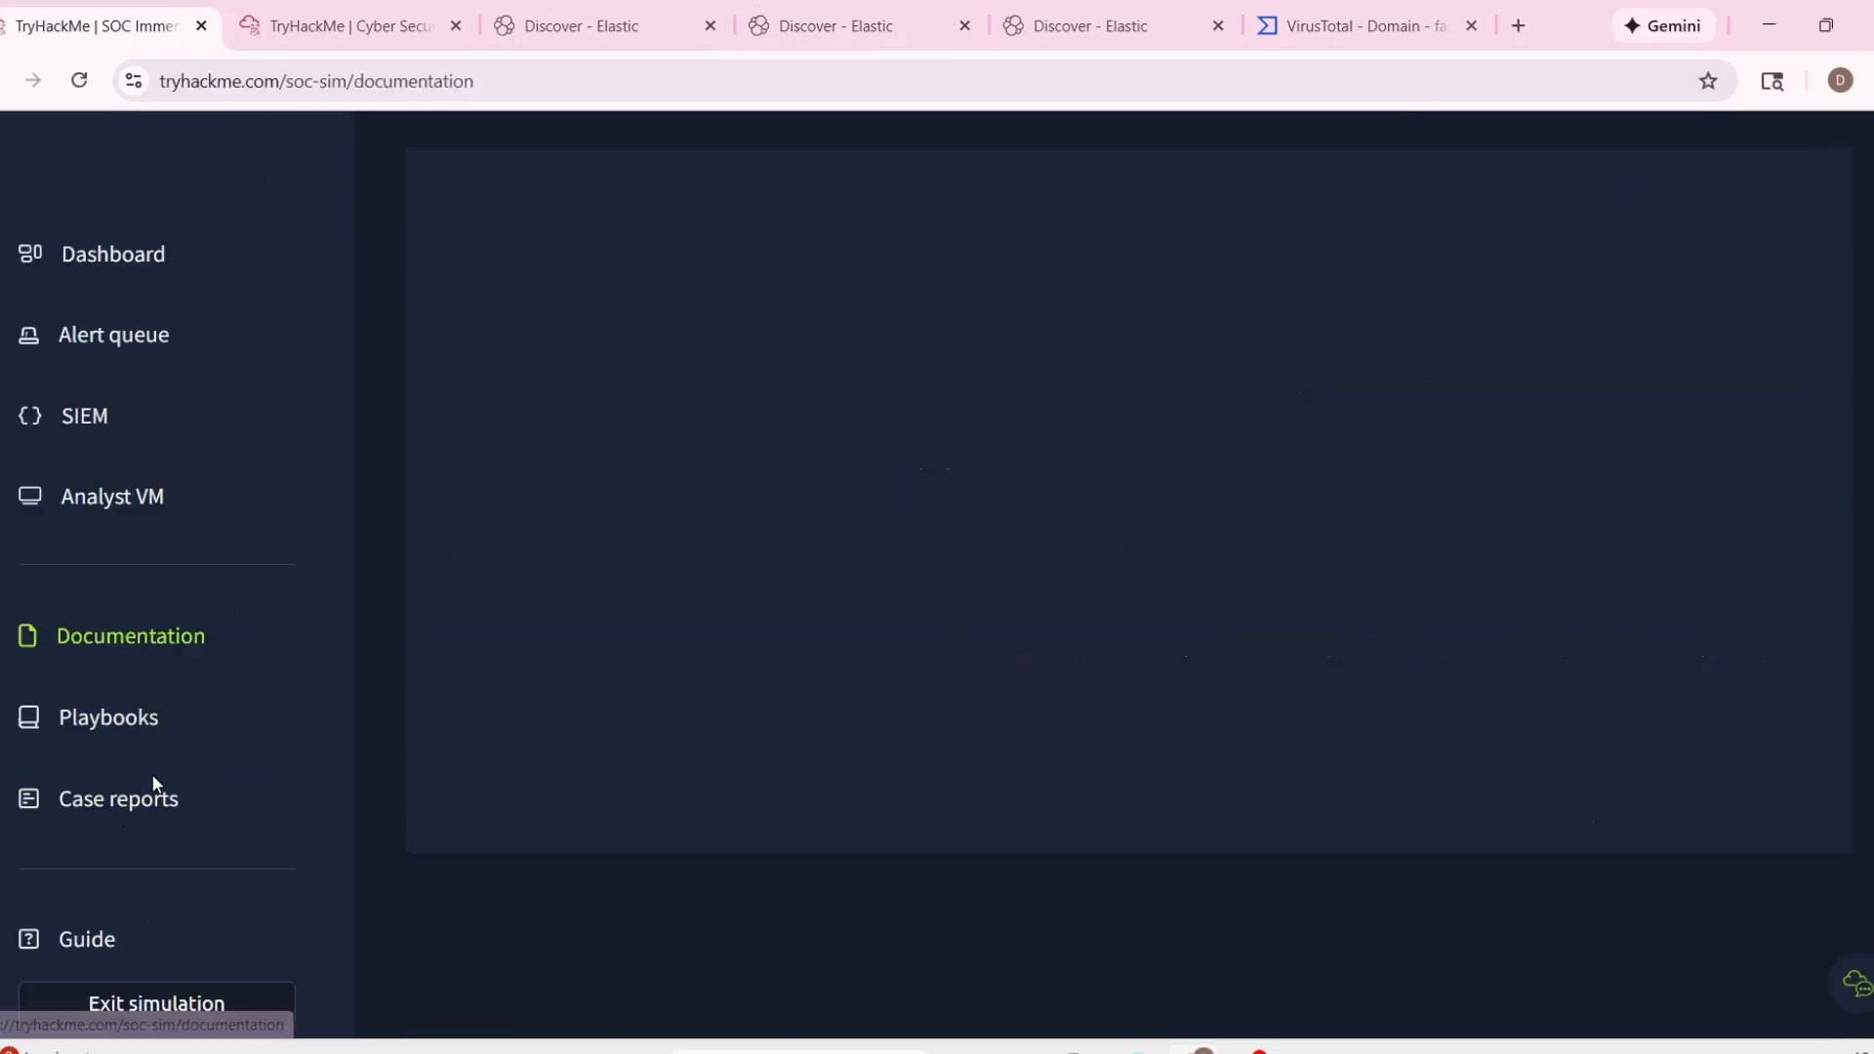
{"action": "left_click", "coordinate": [1052, 266]}
{"action": "left_click", "coordinate": [1198, 242]}
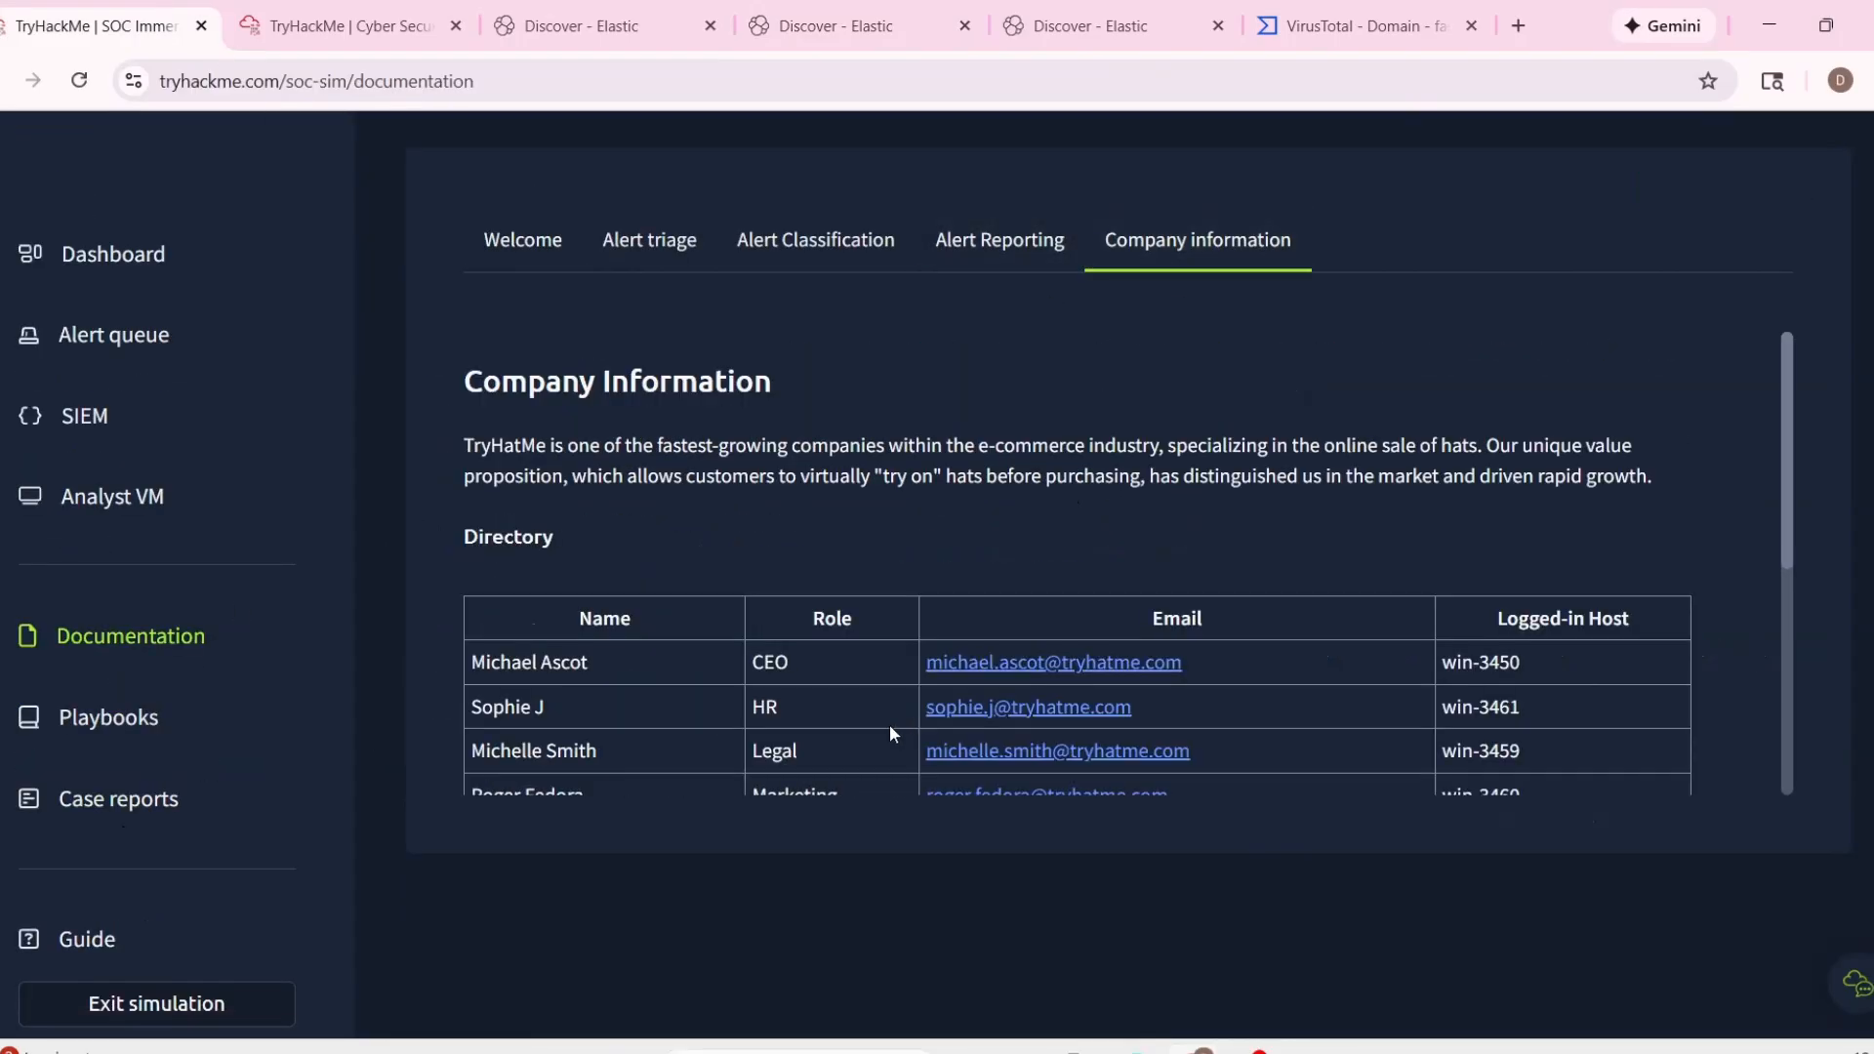
{"action": "scroll", "coordinate": [888, 724], "scroll_direction": "down", "scroll_amount": 3}
{"action": "scroll", "coordinate": [654, 664], "scroll_direction": "down", "scroll_amount": 1}
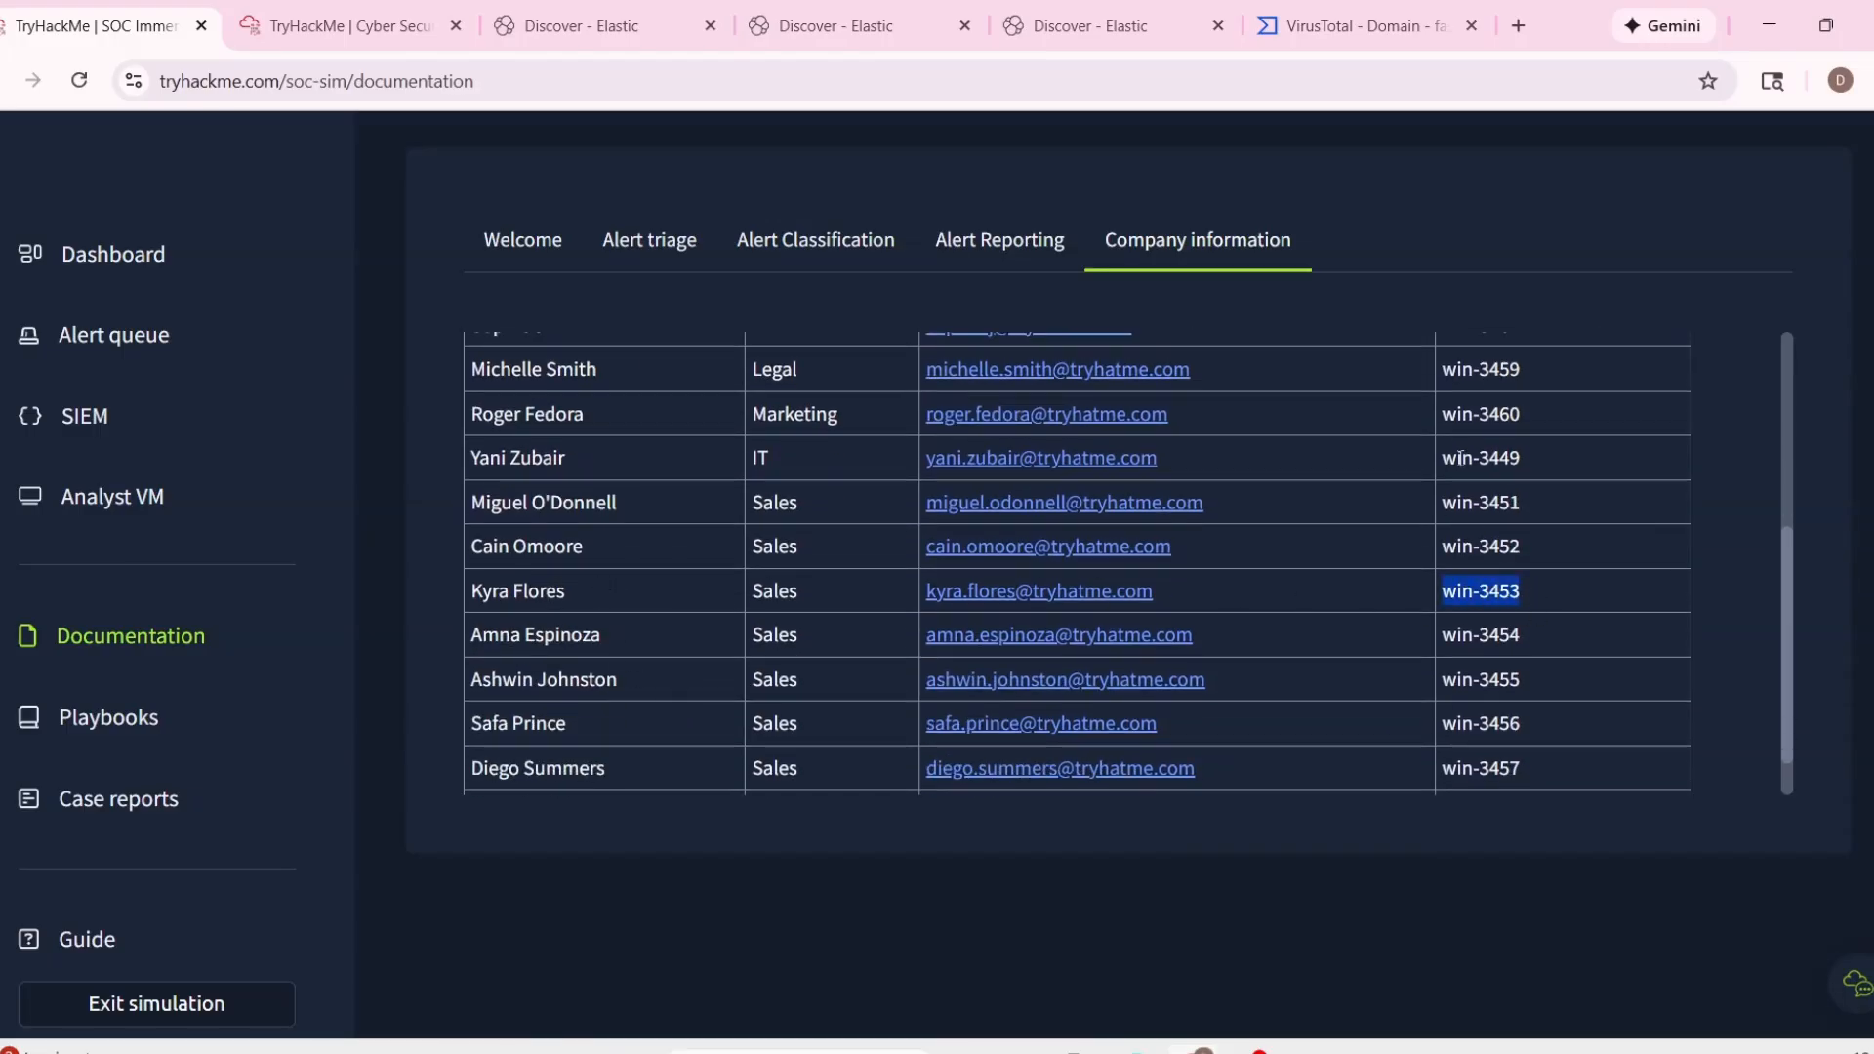
Replace the recipient query in Elastic Discover with host.name : "win-3453" to find the host's events.
{"action": "left_click", "coordinate": [1099, 27]}
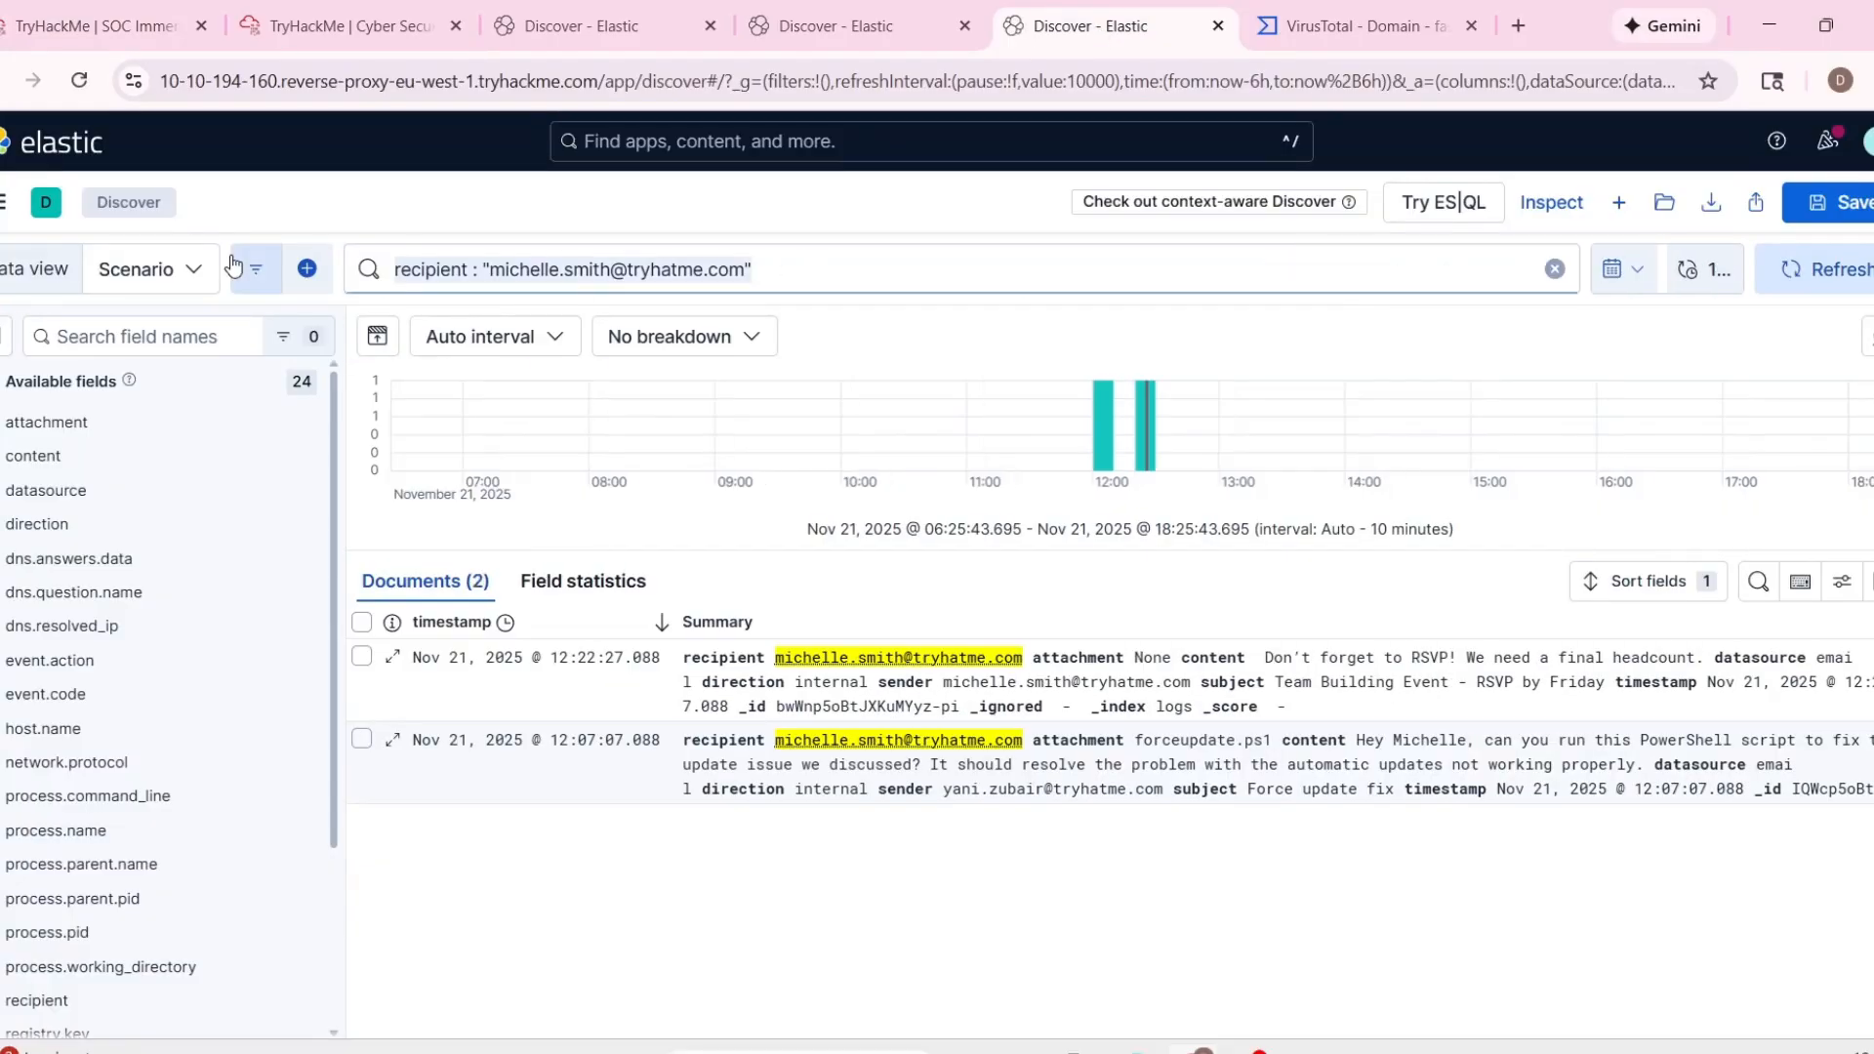
{"action": "type", "text": "host"}
{"action": "left_click", "coordinate": [401, 316]}
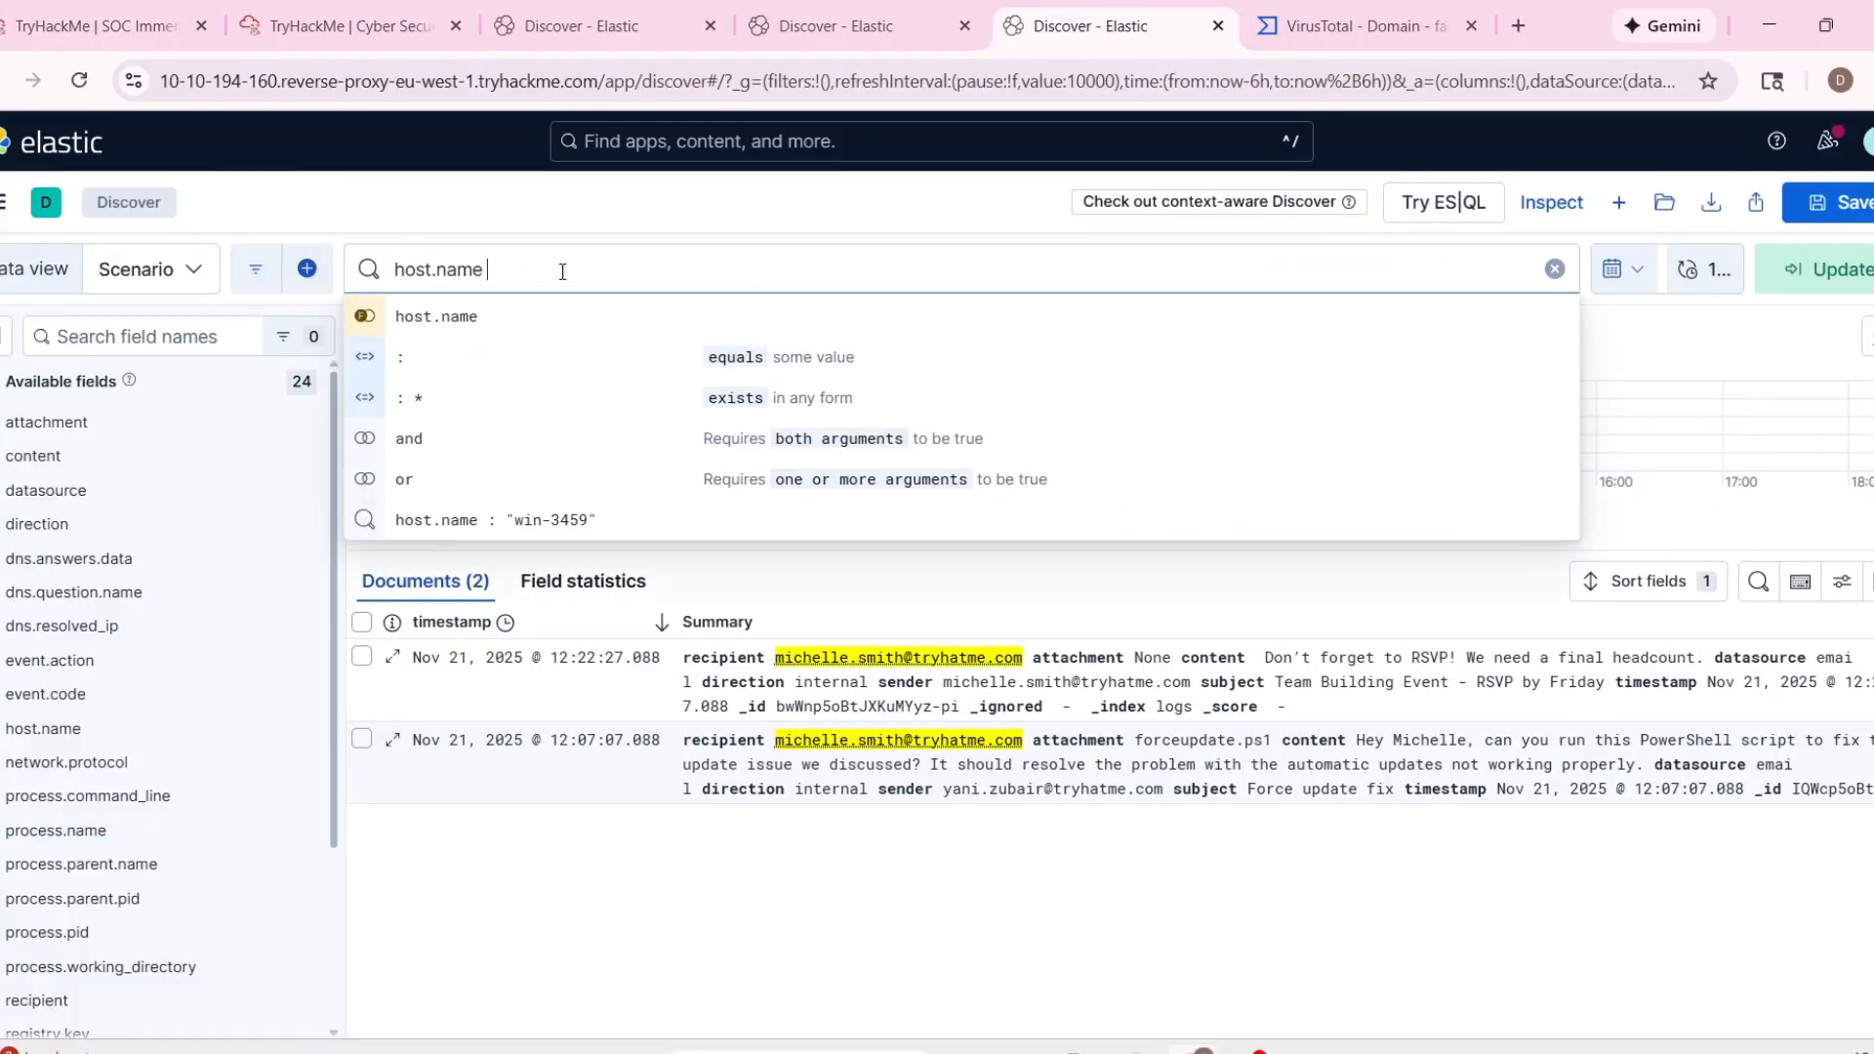
{"action": "type", "text": ":"}
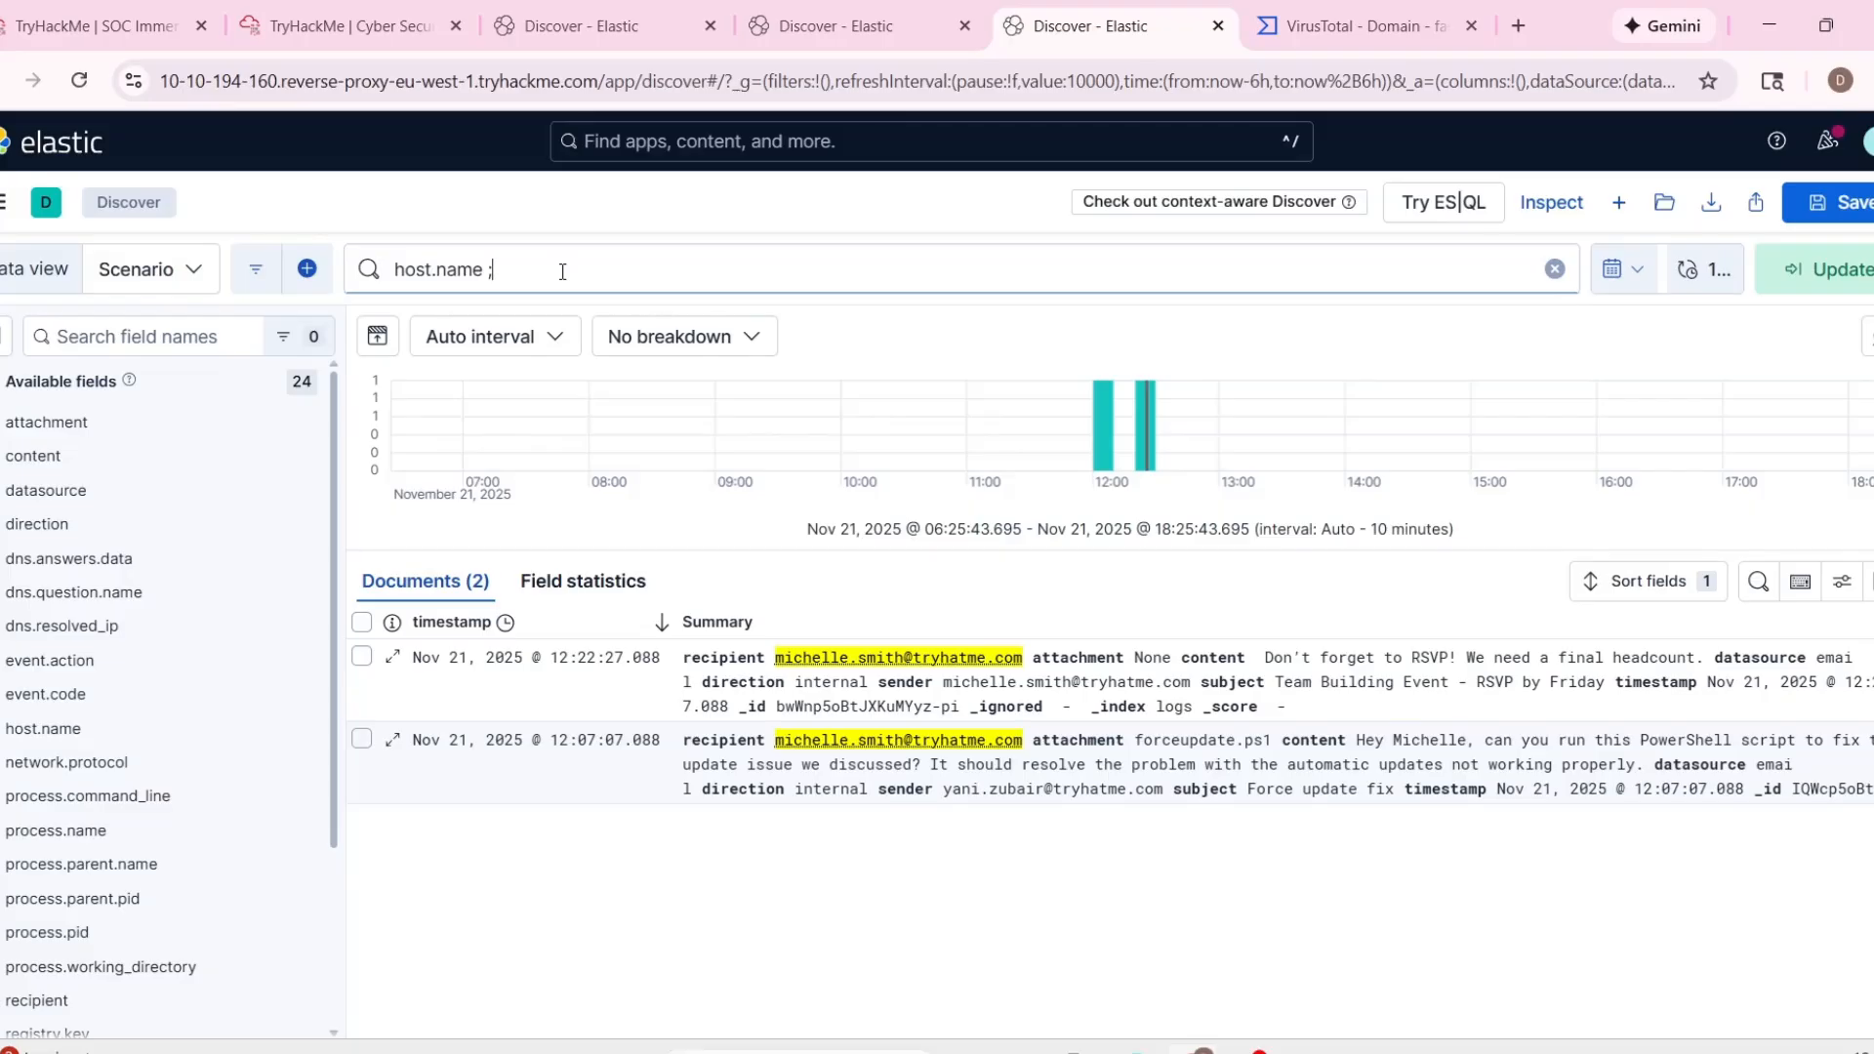
{"action": "key", "text": "BackSpace"}
{"action": "type", "text": ": "}
{"action": "type", "text": "\"win-3453"}
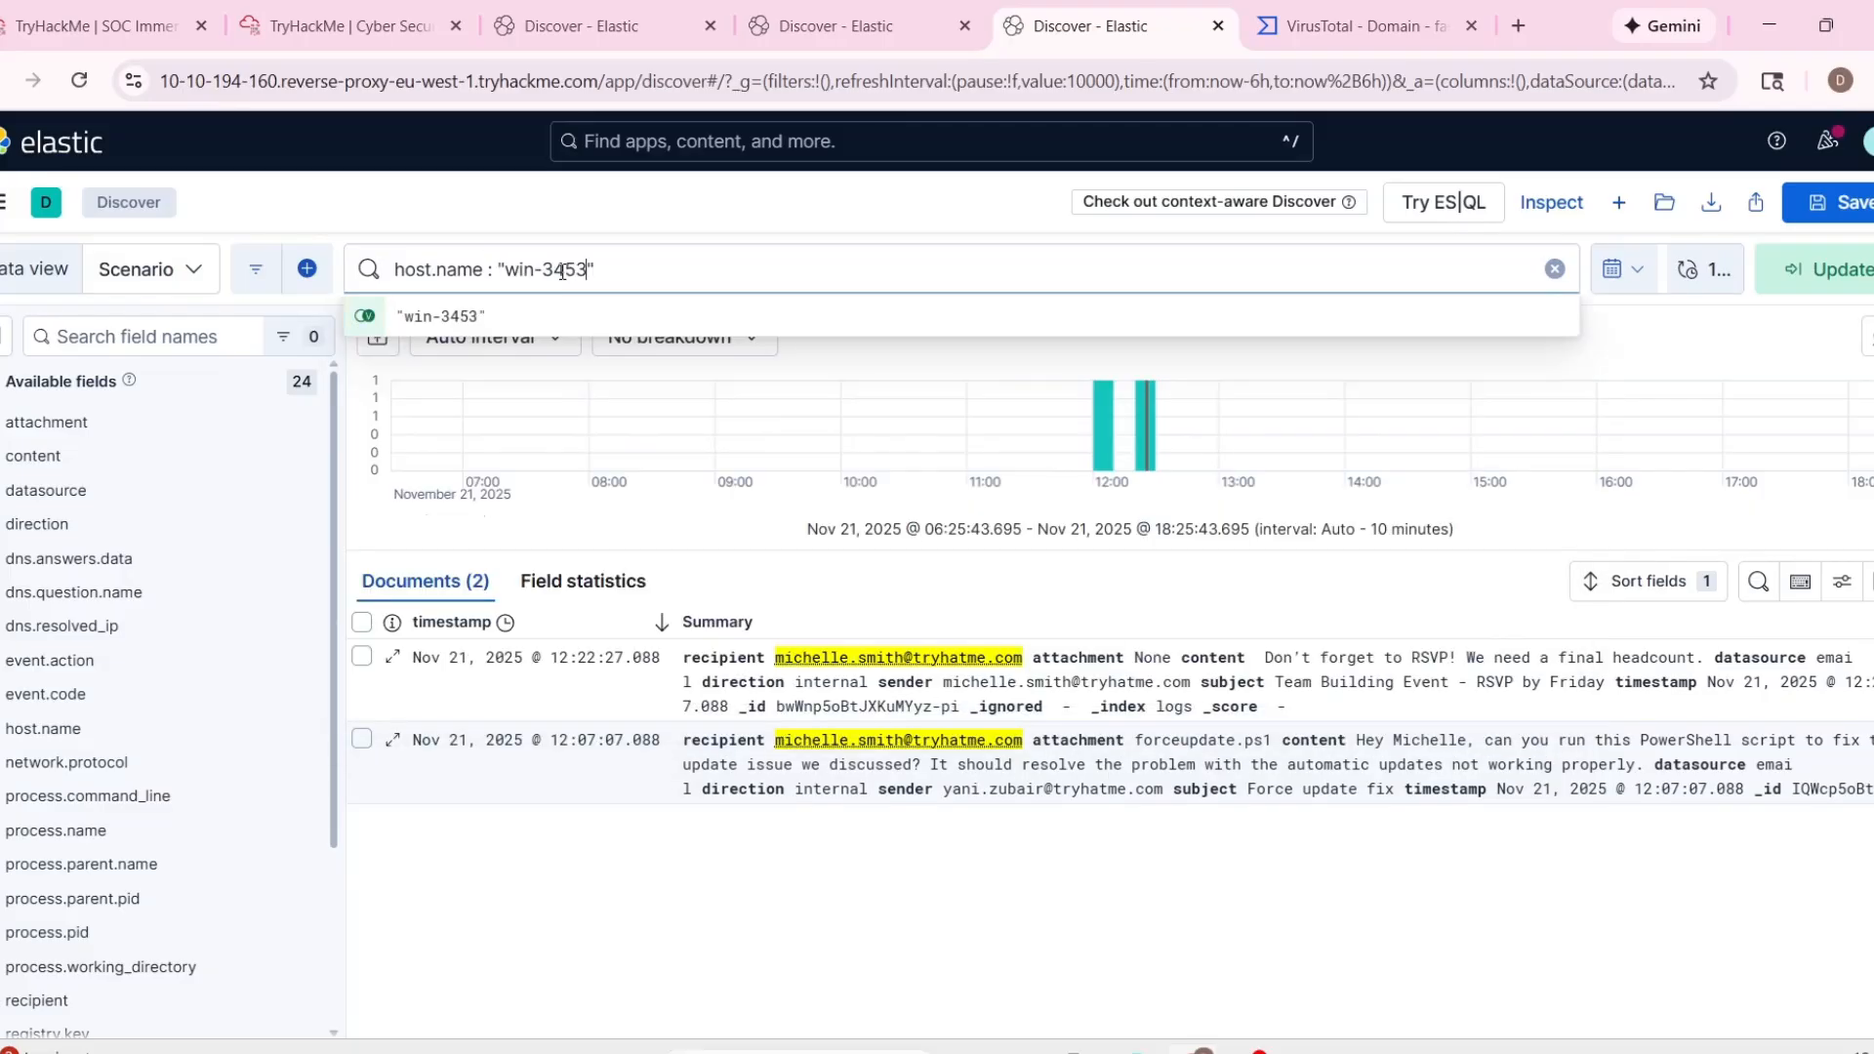
{"action": "key", "text": "Return"}
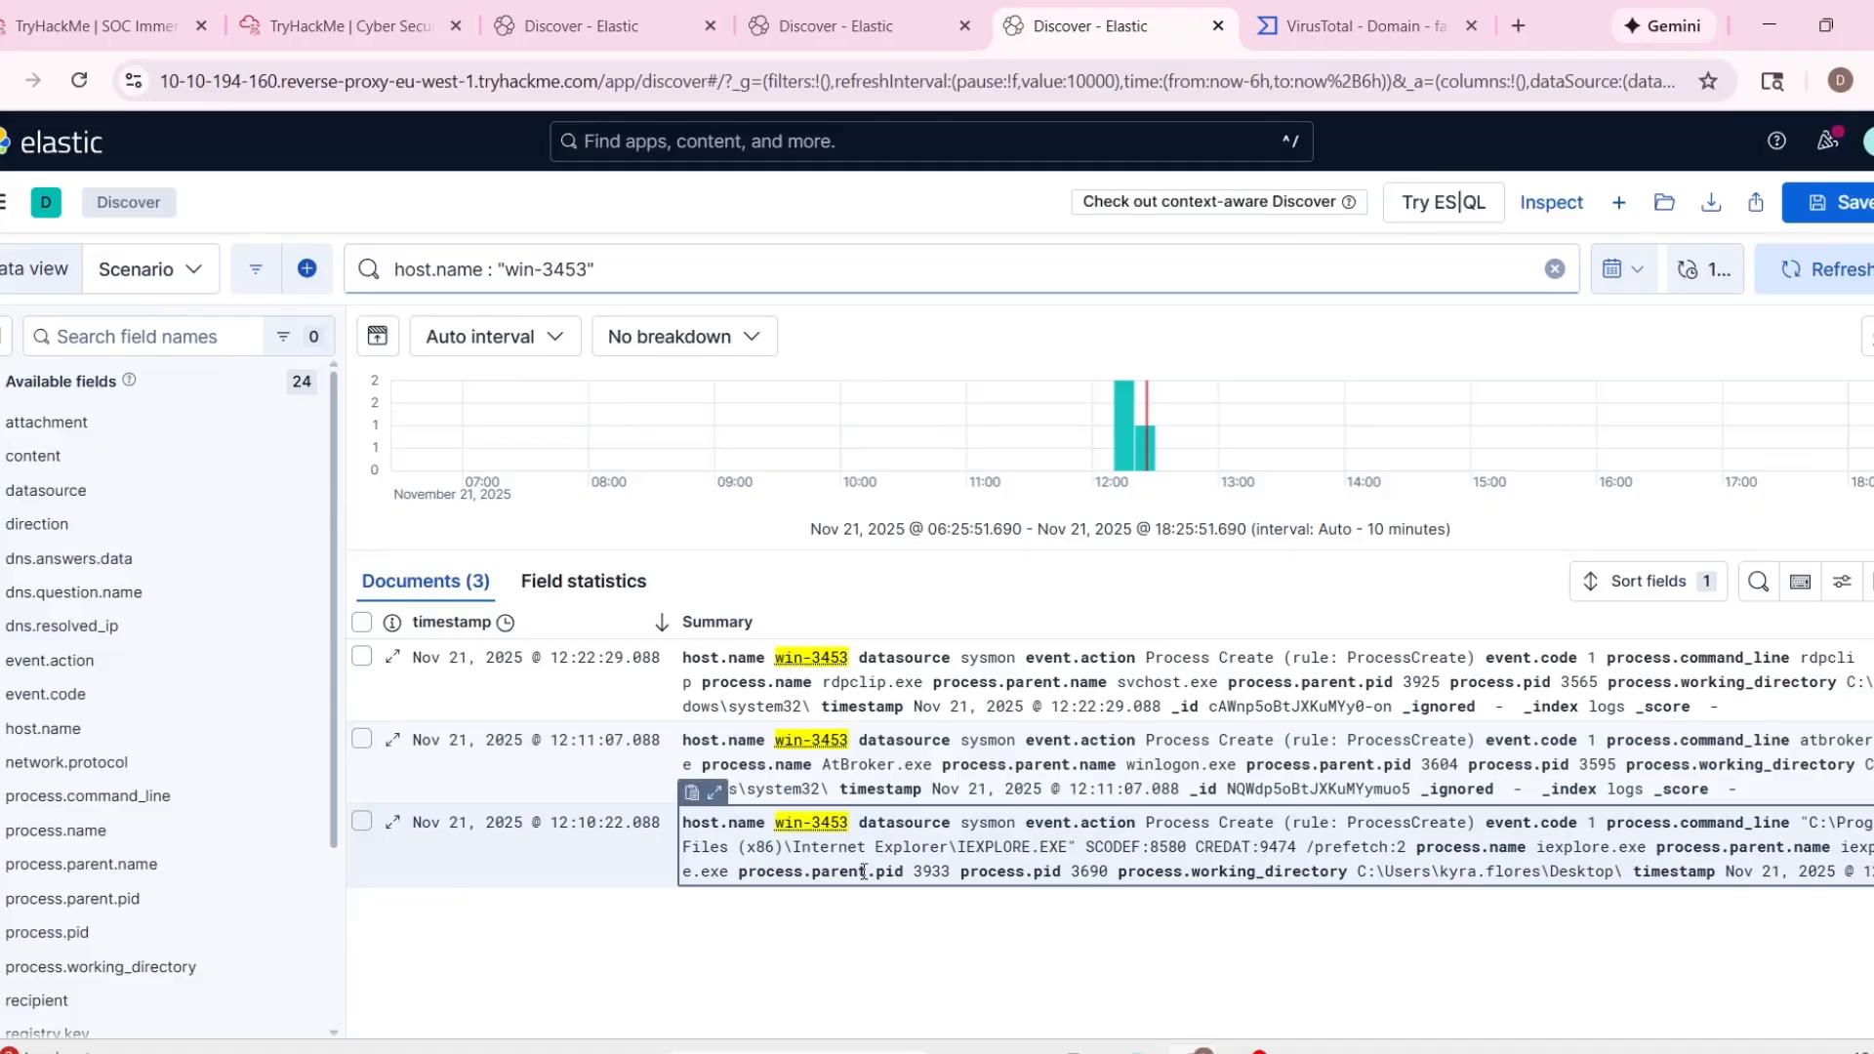
Expand the 12:10:22 and 12:11:07 process records for win-3453 and read through their event fields.
{"action": "left_click", "coordinate": [714, 791]}
{"action": "scroll", "coordinate": [966, 659], "scroll_direction": "up", "scroll_amount": 2}
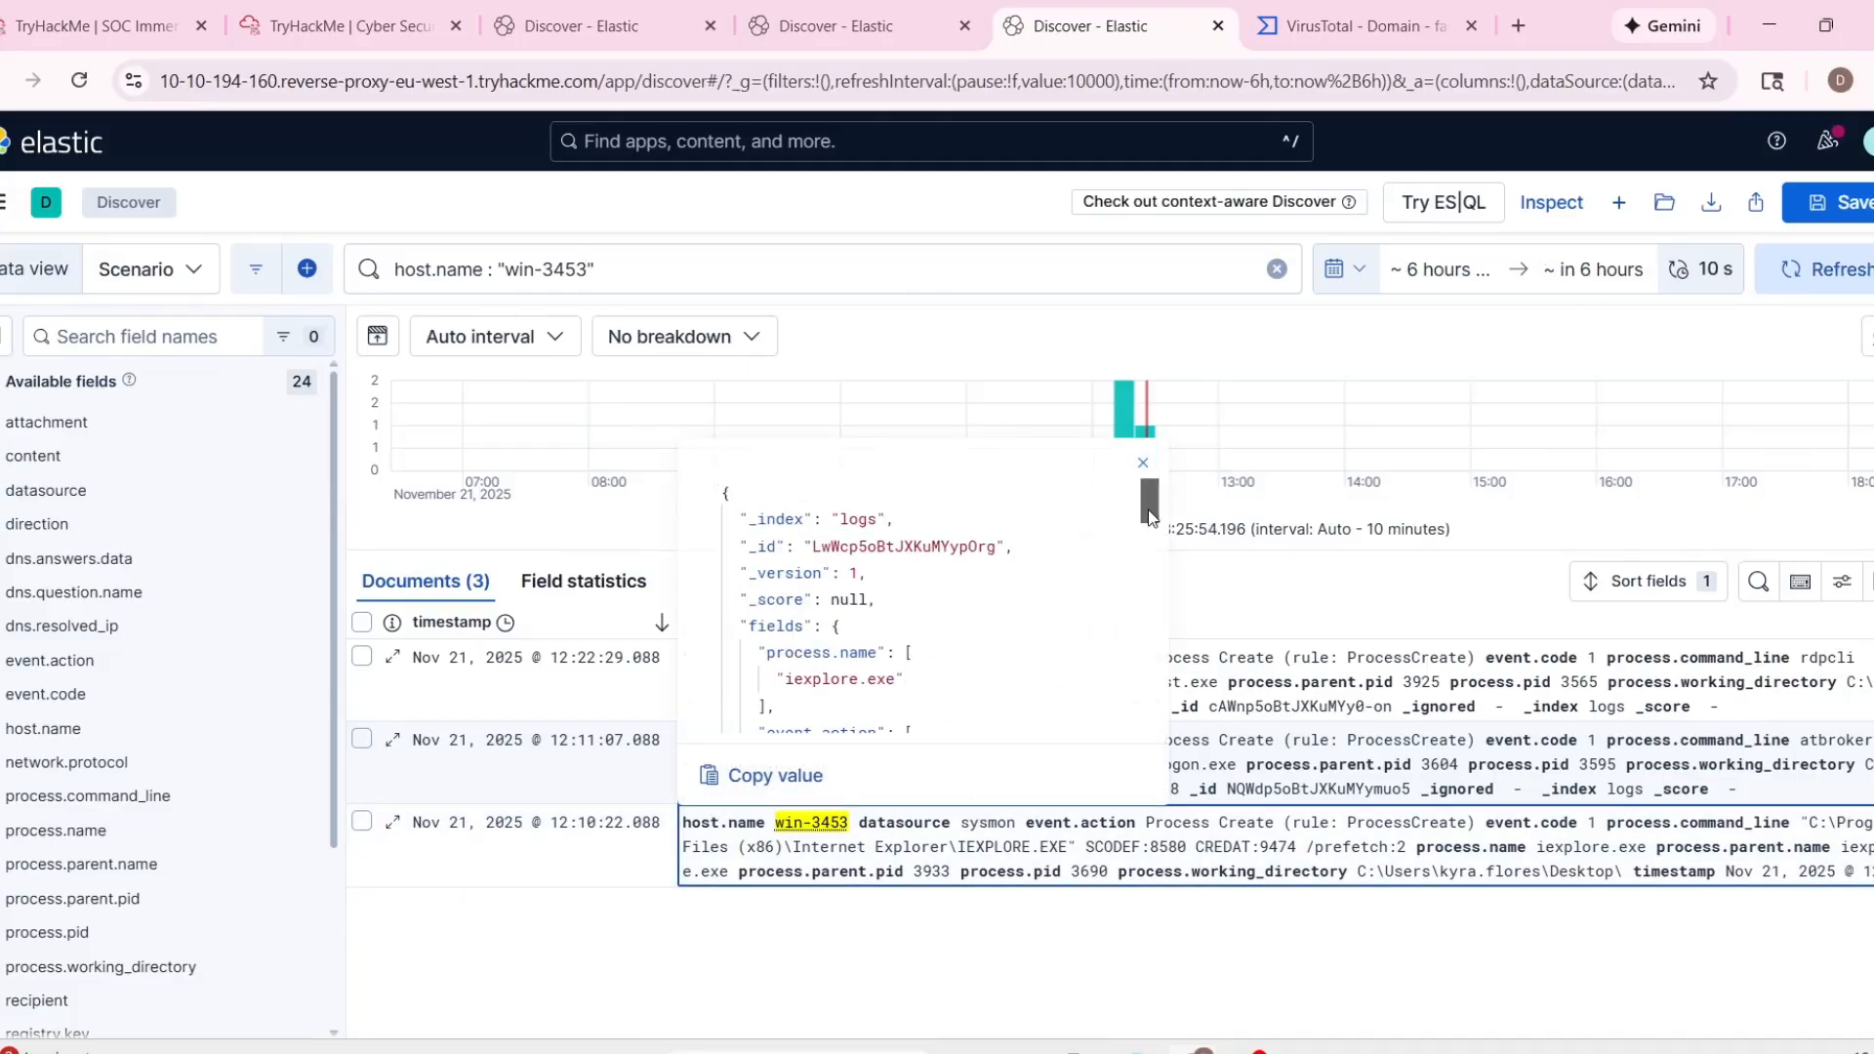
{"action": "left_click_drag", "start_coordinate": [1149, 510], "coordinate": [1149, 543]}
{"action": "scroll", "coordinate": [1148, 542], "scroll_direction": "down", "scroll_amount": 10}
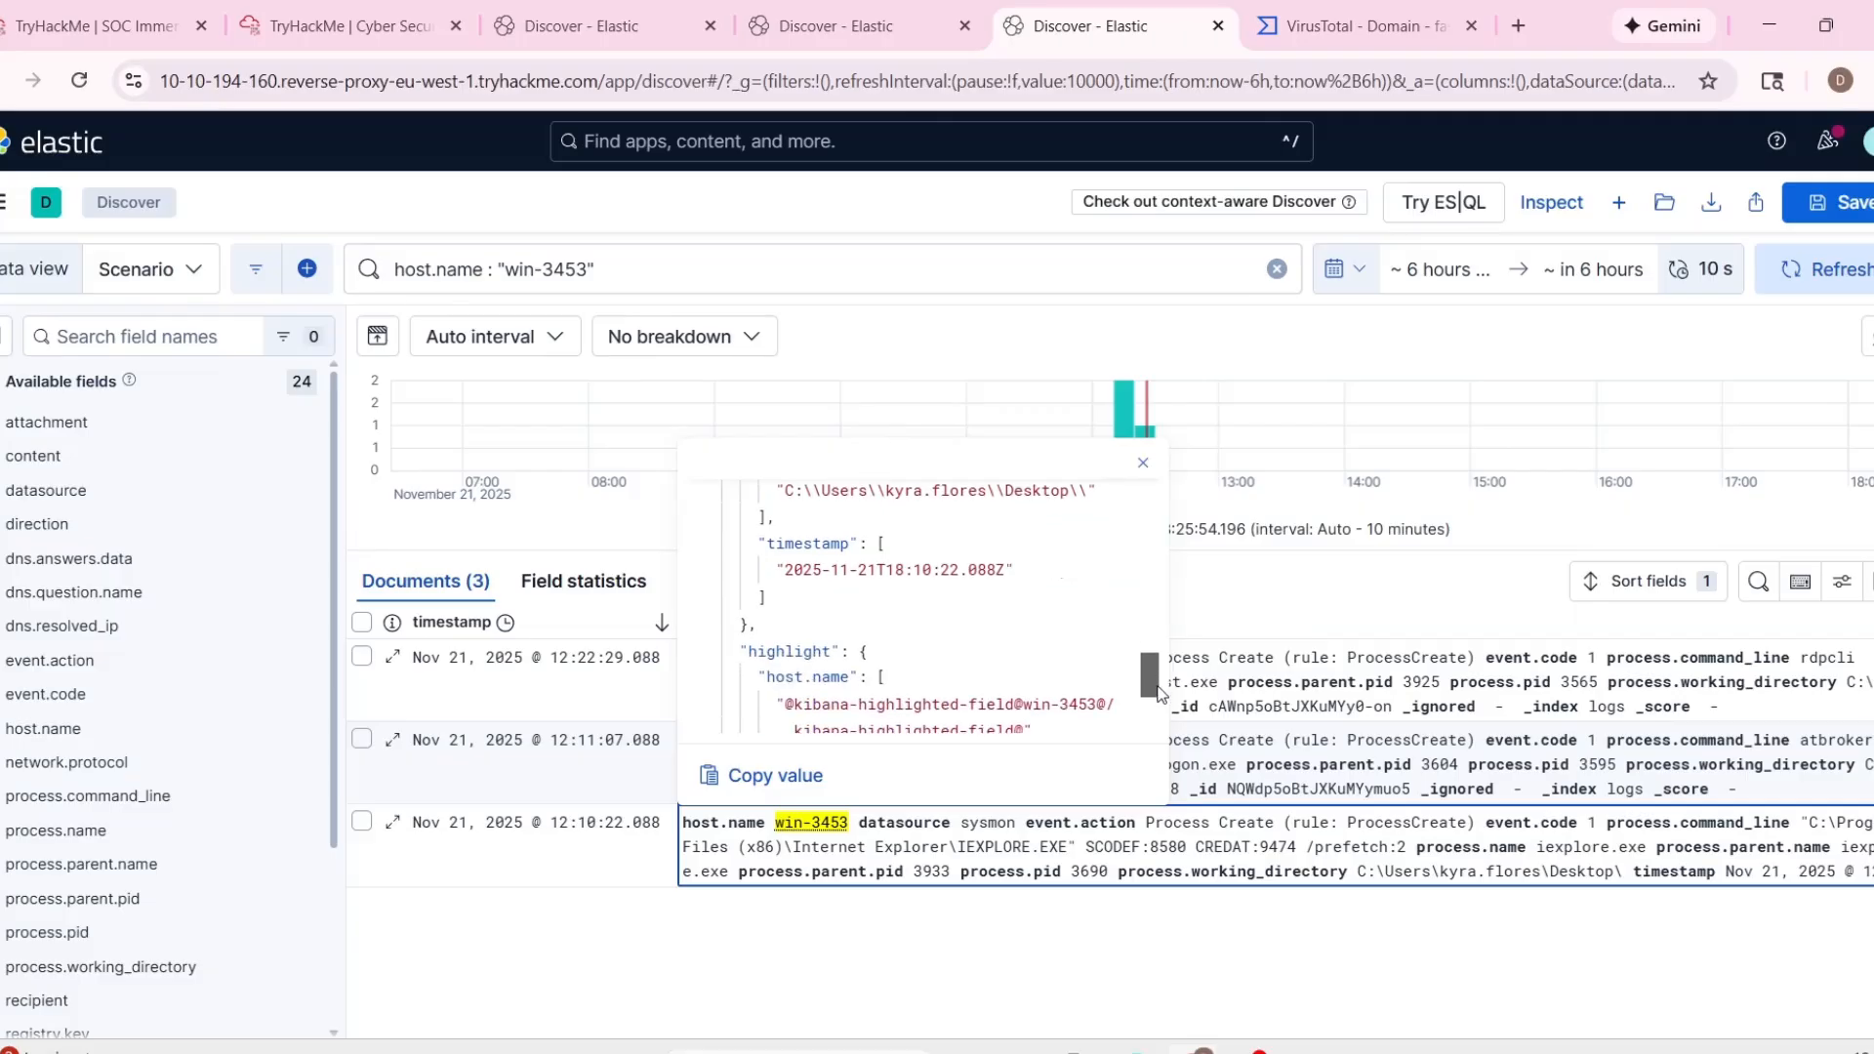
{"action": "left_click", "coordinate": [776, 845]}
{"action": "left_click", "coordinate": [776, 764]}
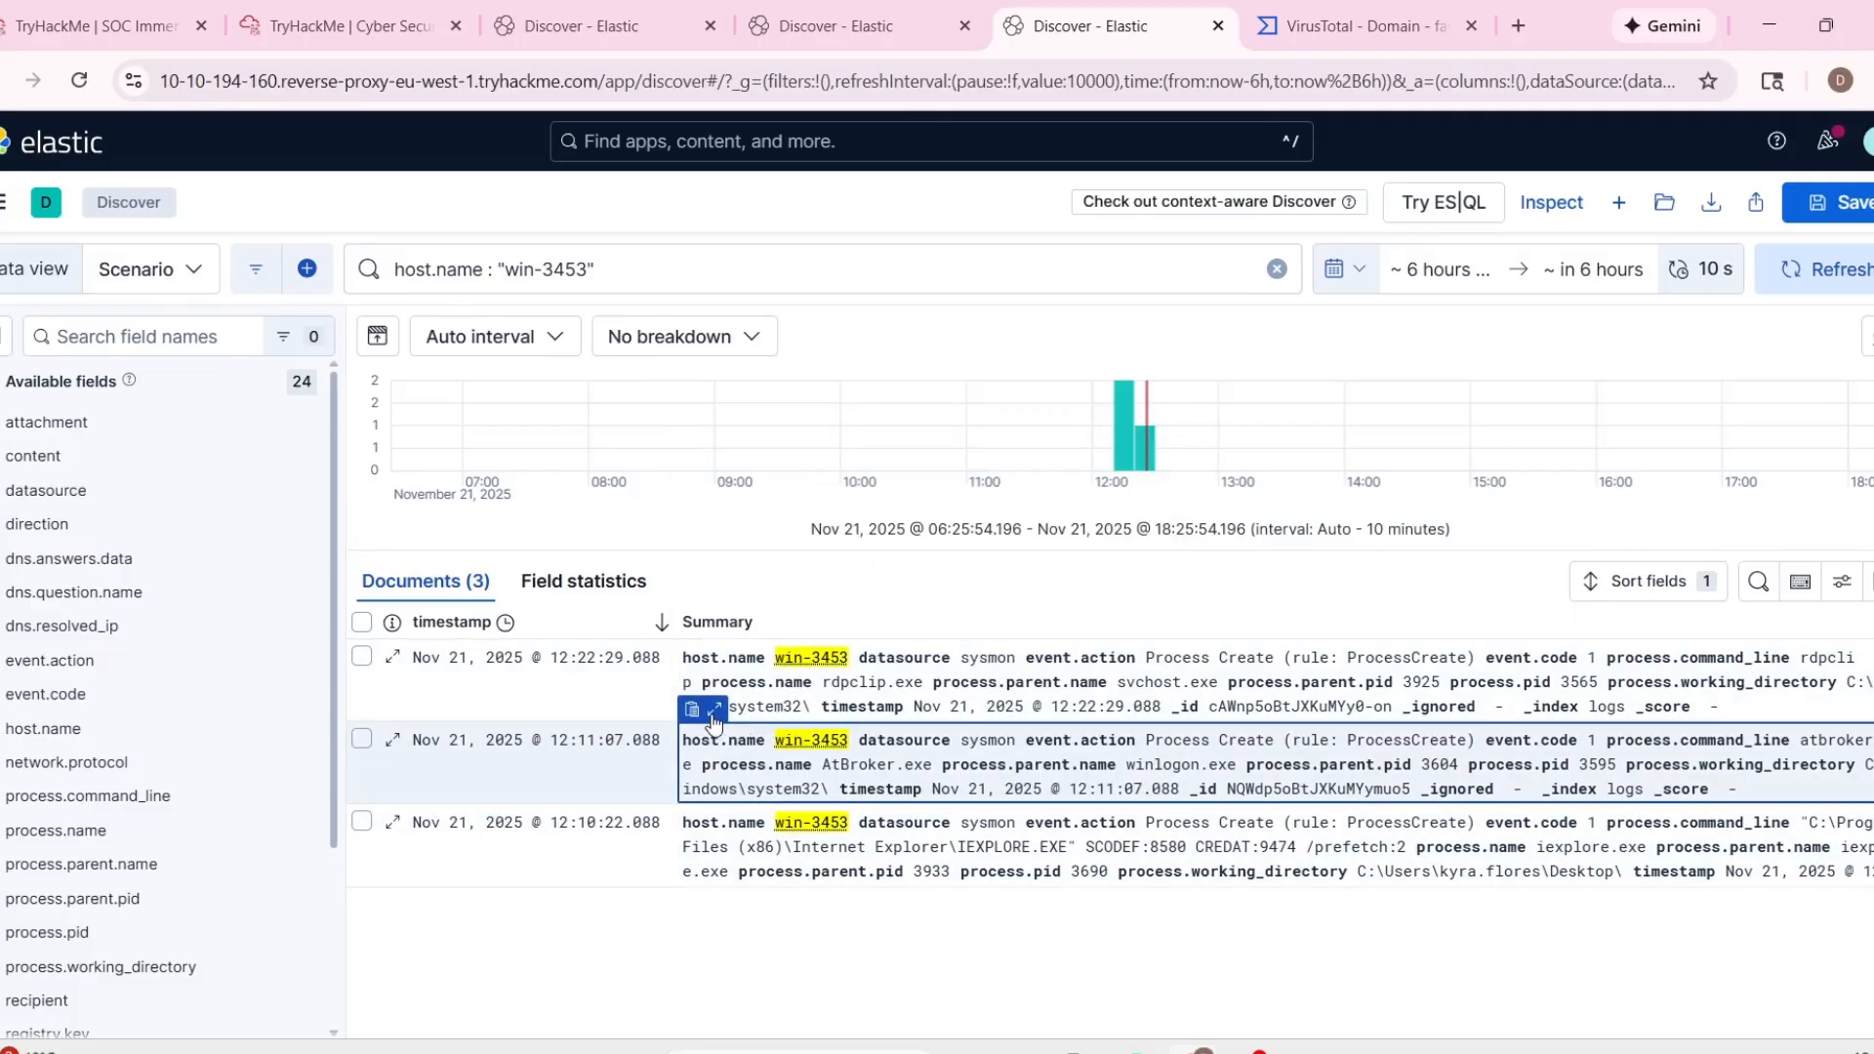
{"action": "left_click", "coordinate": [713, 710]}
{"action": "left_click_drag", "start_coordinate": [1148, 437], "coordinate": [1152, 632]}
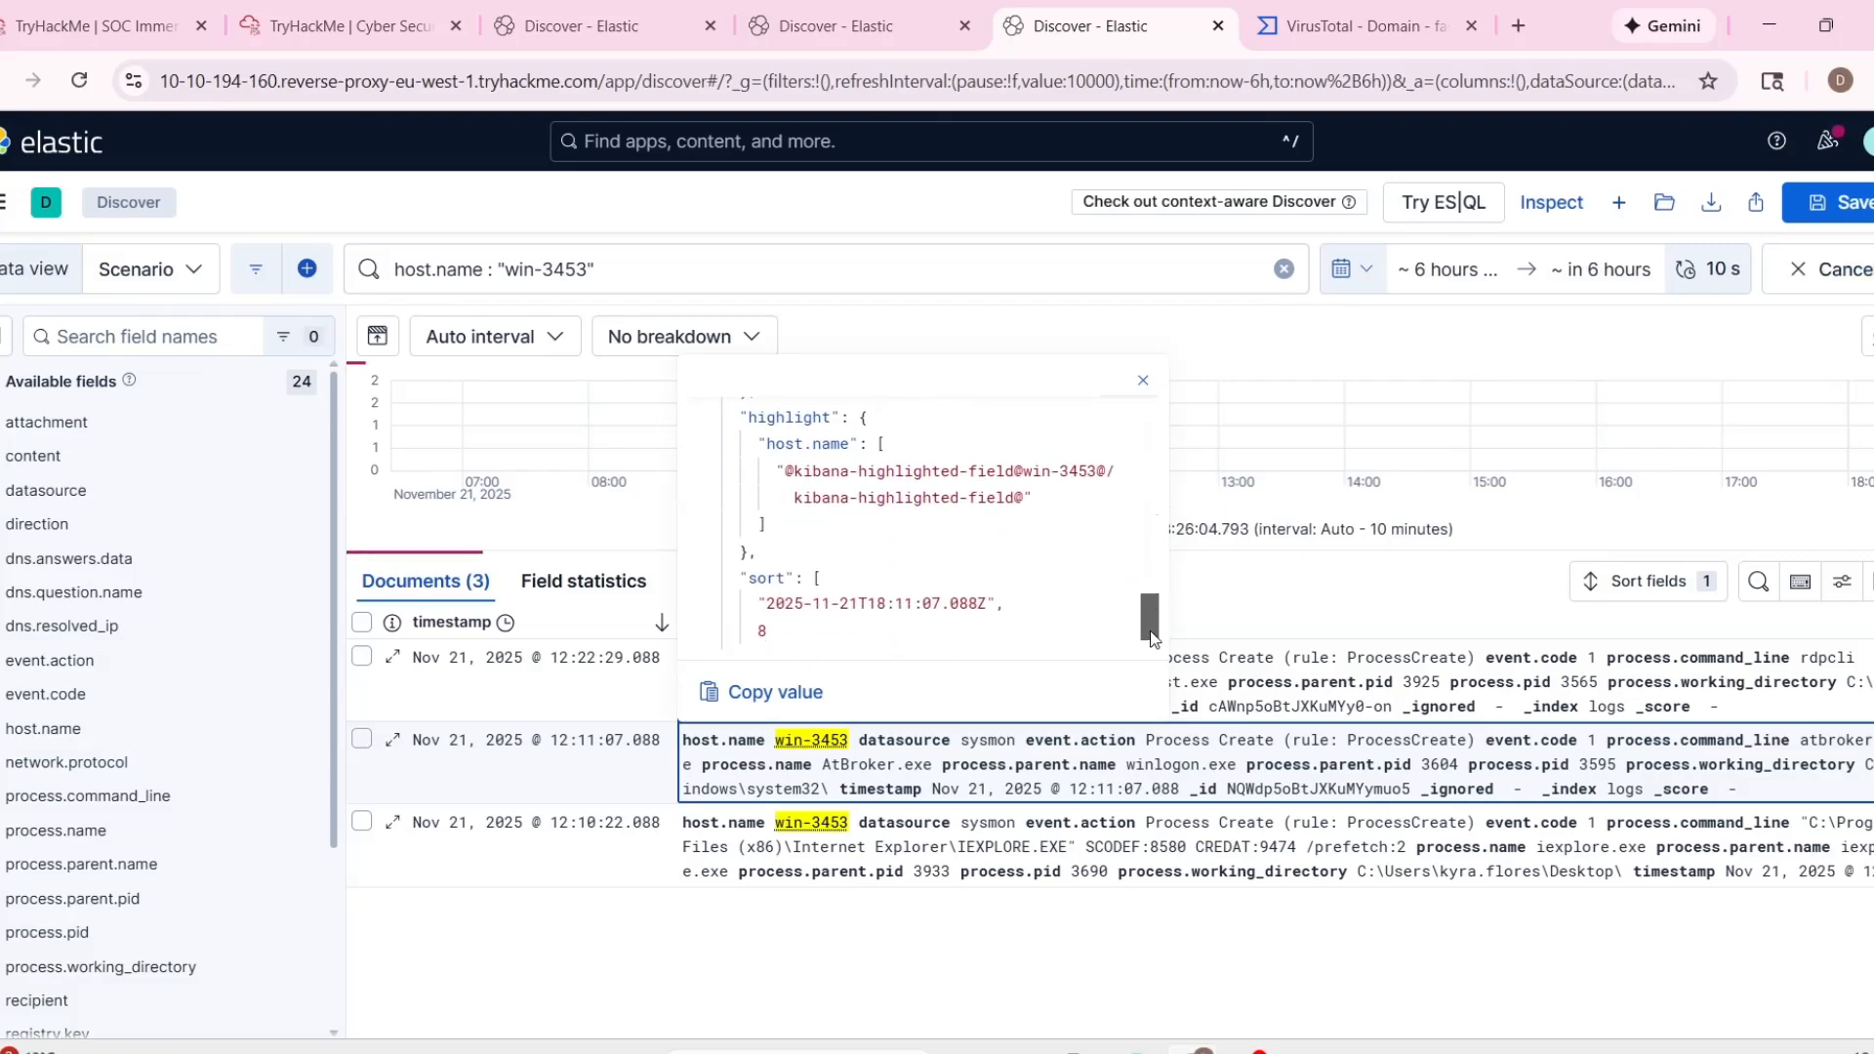
{"action": "left_click", "coordinate": [832, 930]}
Expand the 12:22:29 rdpclip.exe record and examine its event action, data source and command line fields.
{"action": "left_click", "coordinate": [718, 634]}
{"action": "left_click", "coordinate": [717, 633]}
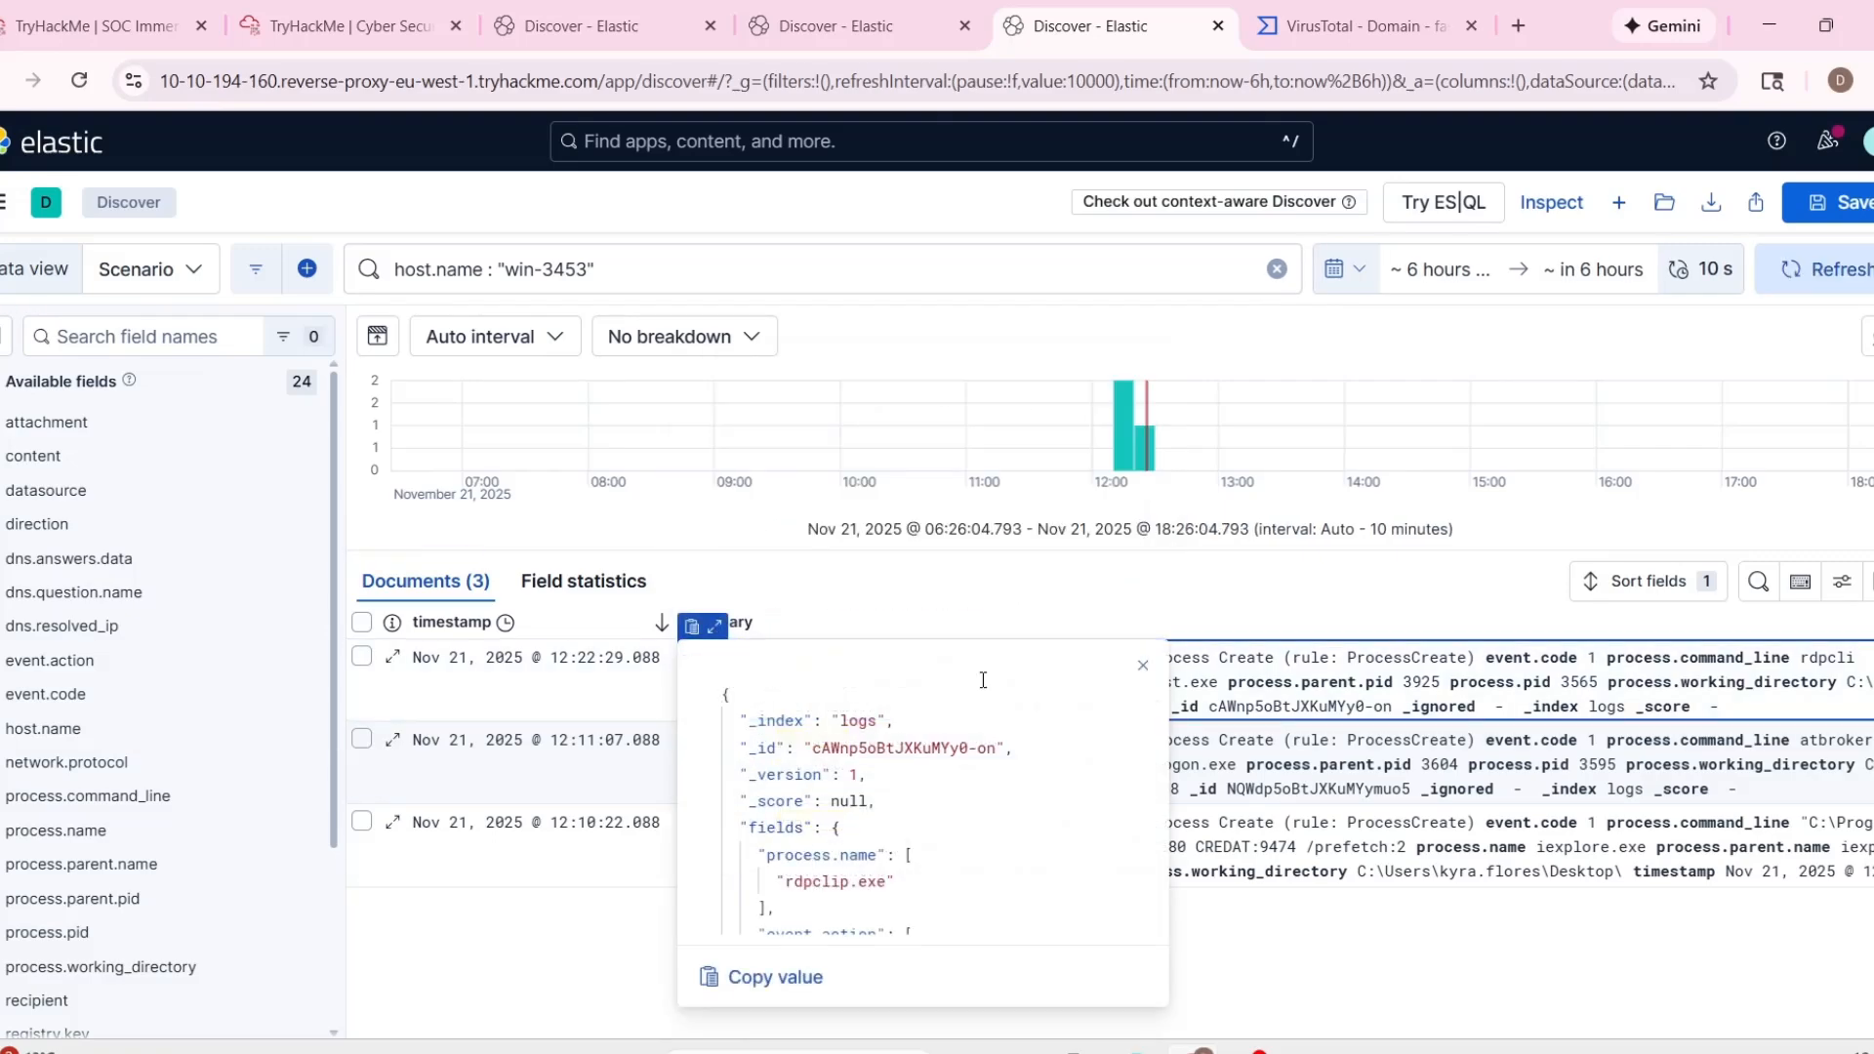
{"action": "scroll", "coordinate": [983, 681], "scroll_direction": "down", "scroll_amount": 10}
{"action": "left_click", "coordinate": [1258, 885]}
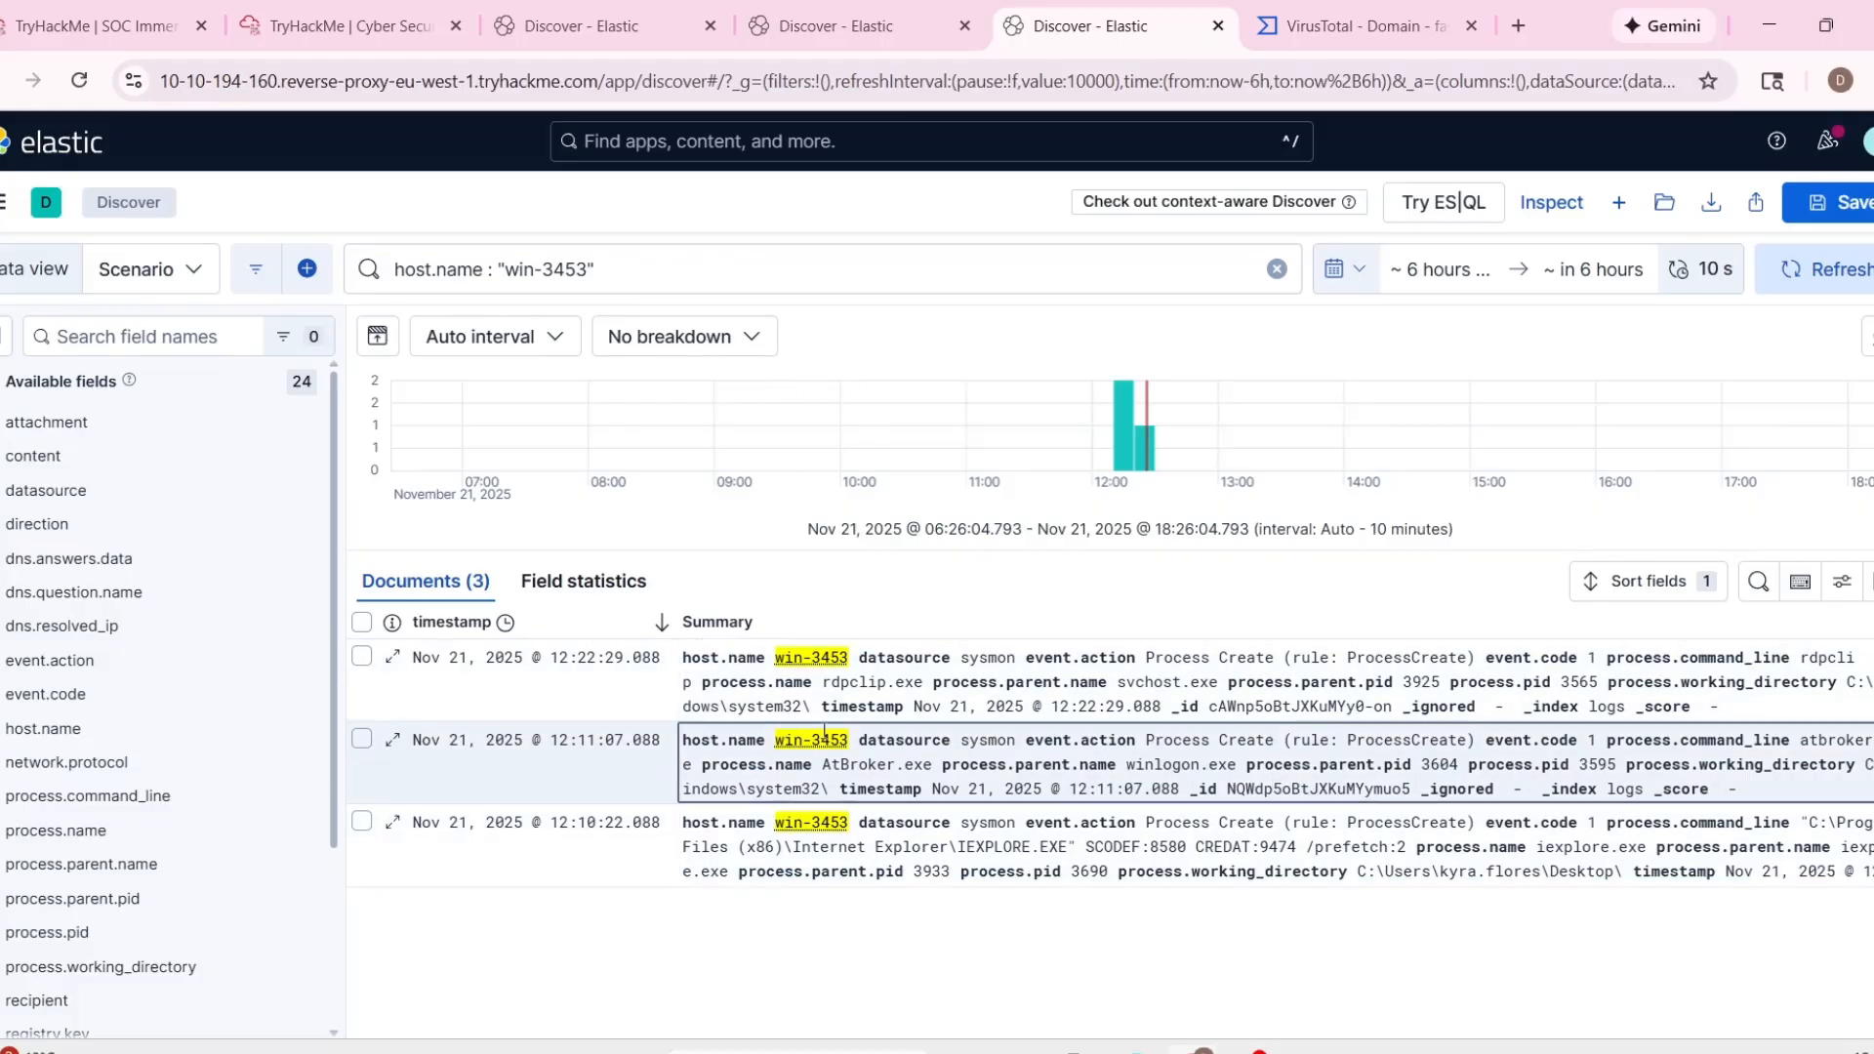
{"action": "left_click", "coordinate": [1144, 795]}
{"action": "left_click", "coordinate": [757, 652]}
{"action": "left_click", "coordinate": [715, 627]}
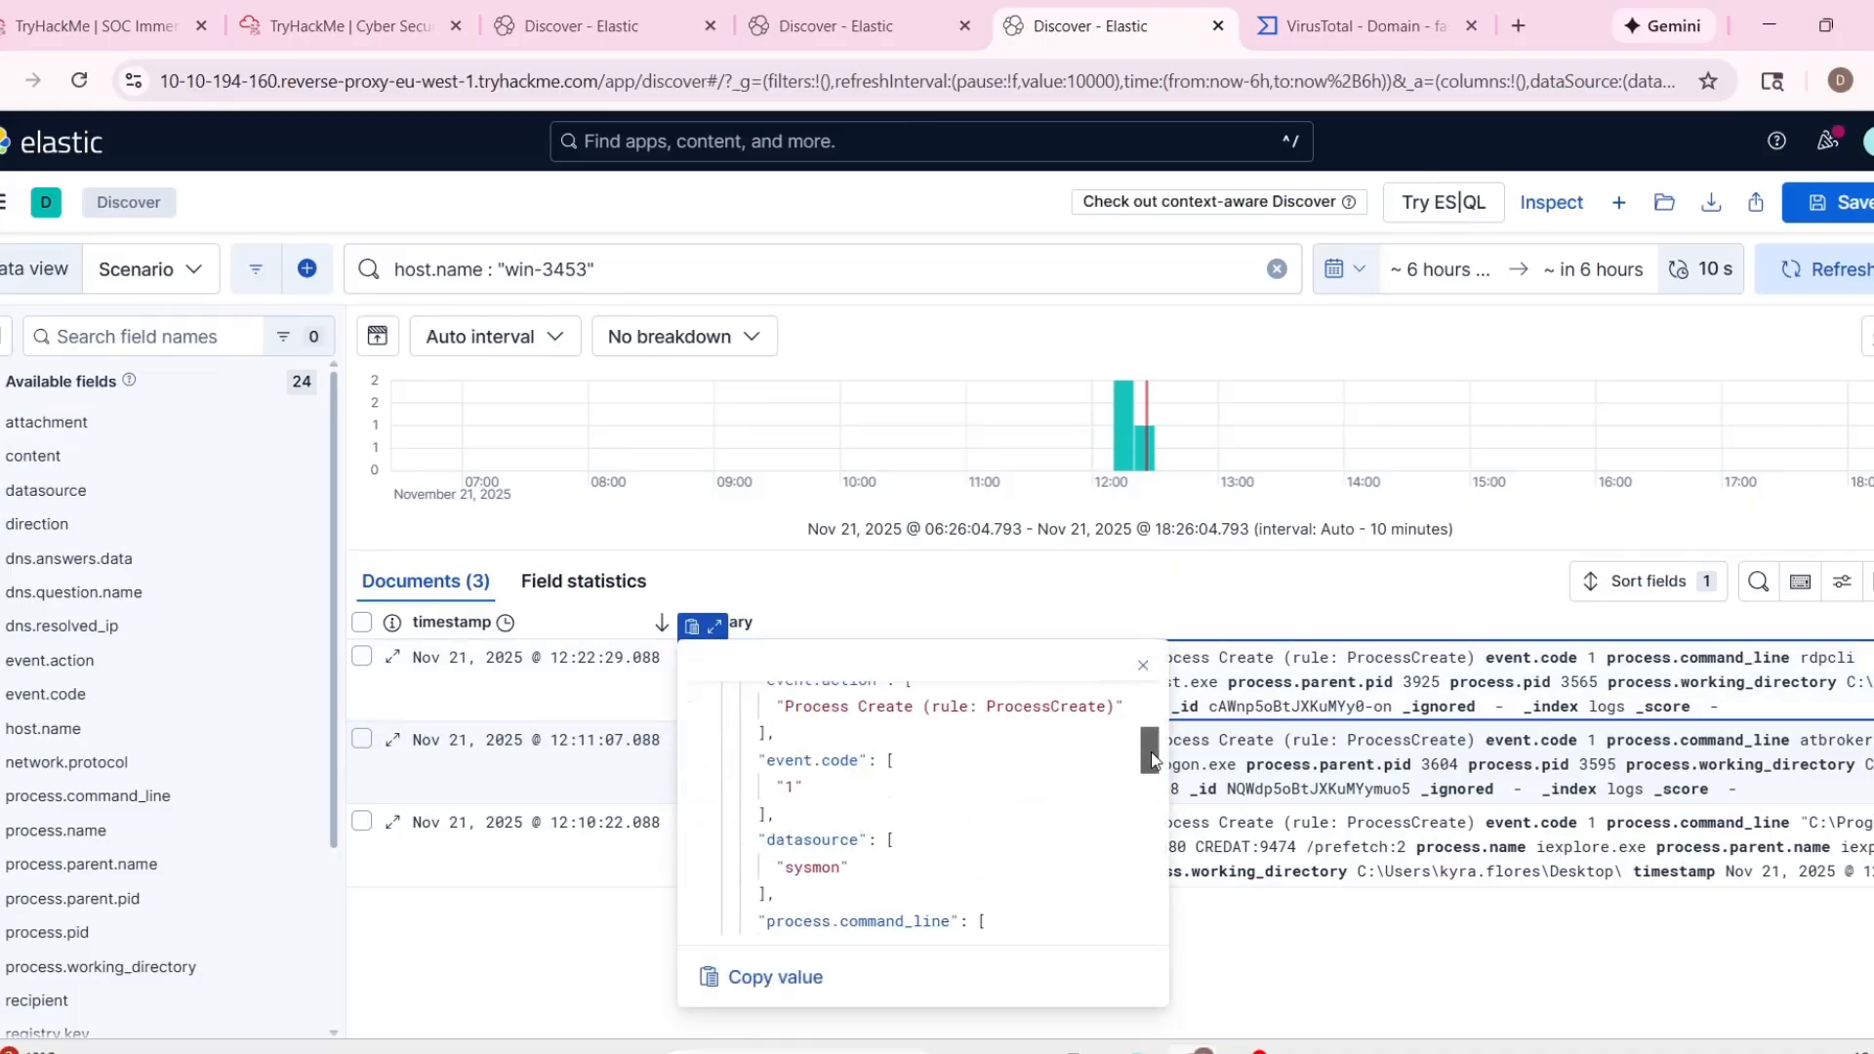
{"action": "left_click_drag", "start_coordinate": [1151, 752], "coordinate": [1165, 805]}
{"action": "left_click", "coordinate": [1349, 954]}
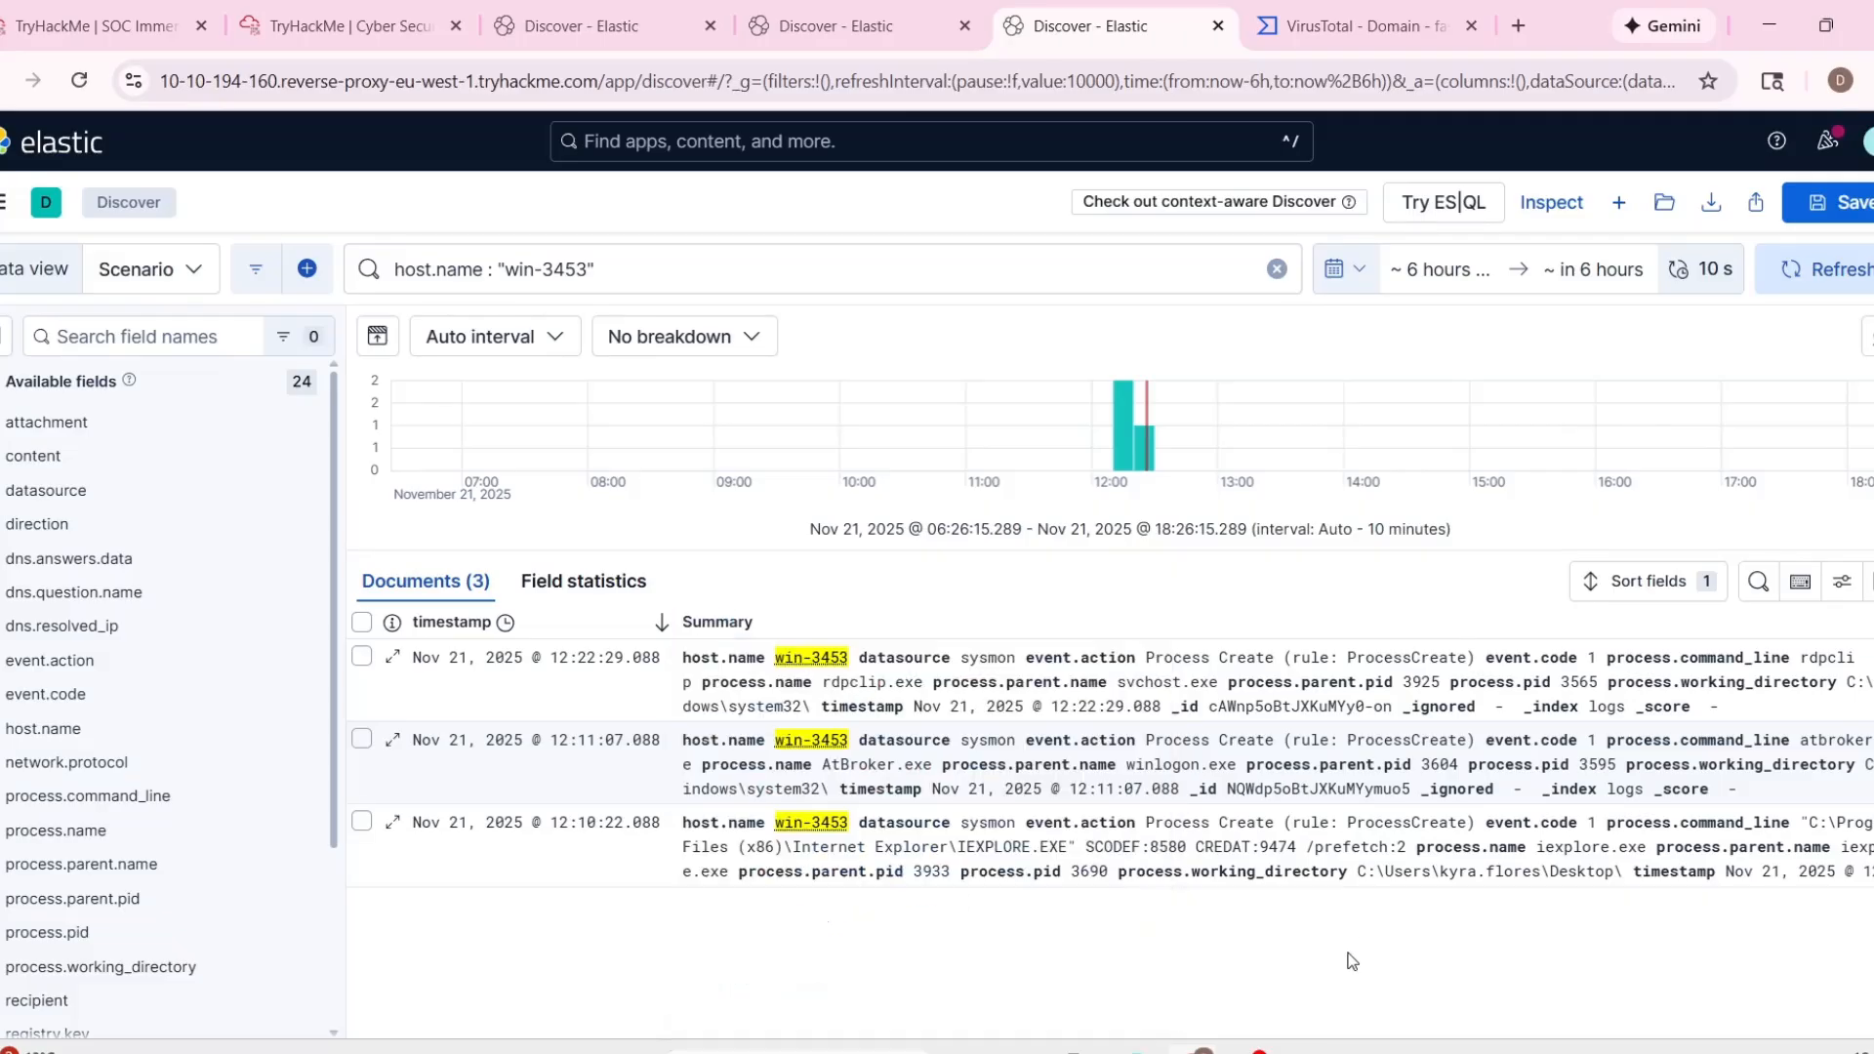
Compare the process name, command line and parent process fields in the AtBroker.exe and iexplore.exe records.
{"action": "left_click", "coordinate": [714, 713]}
{"action": "scroll", "coordinate": [904, 598], "scroll_direction": "down", "scroll_amount": 5}
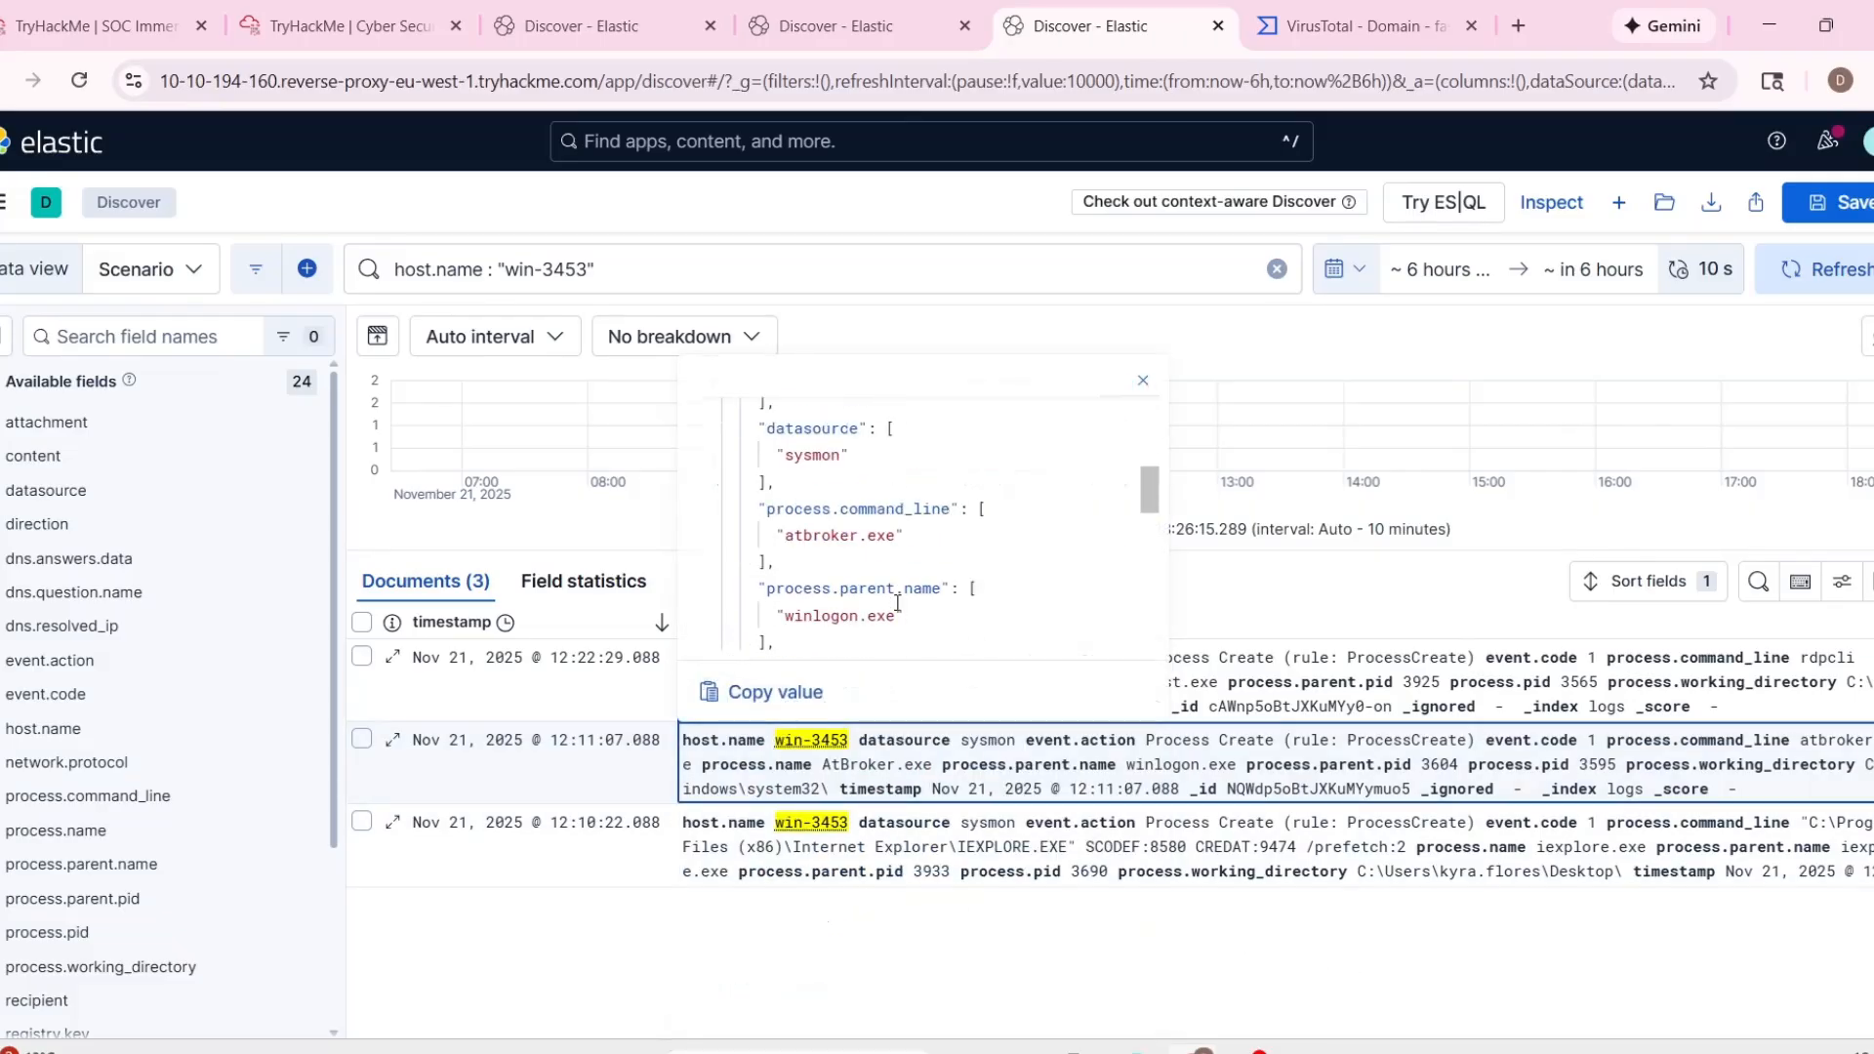
{"action": "scroll", "coordinate": [905, 598], "scroll_direction": "up", "scroll_amount": 2}
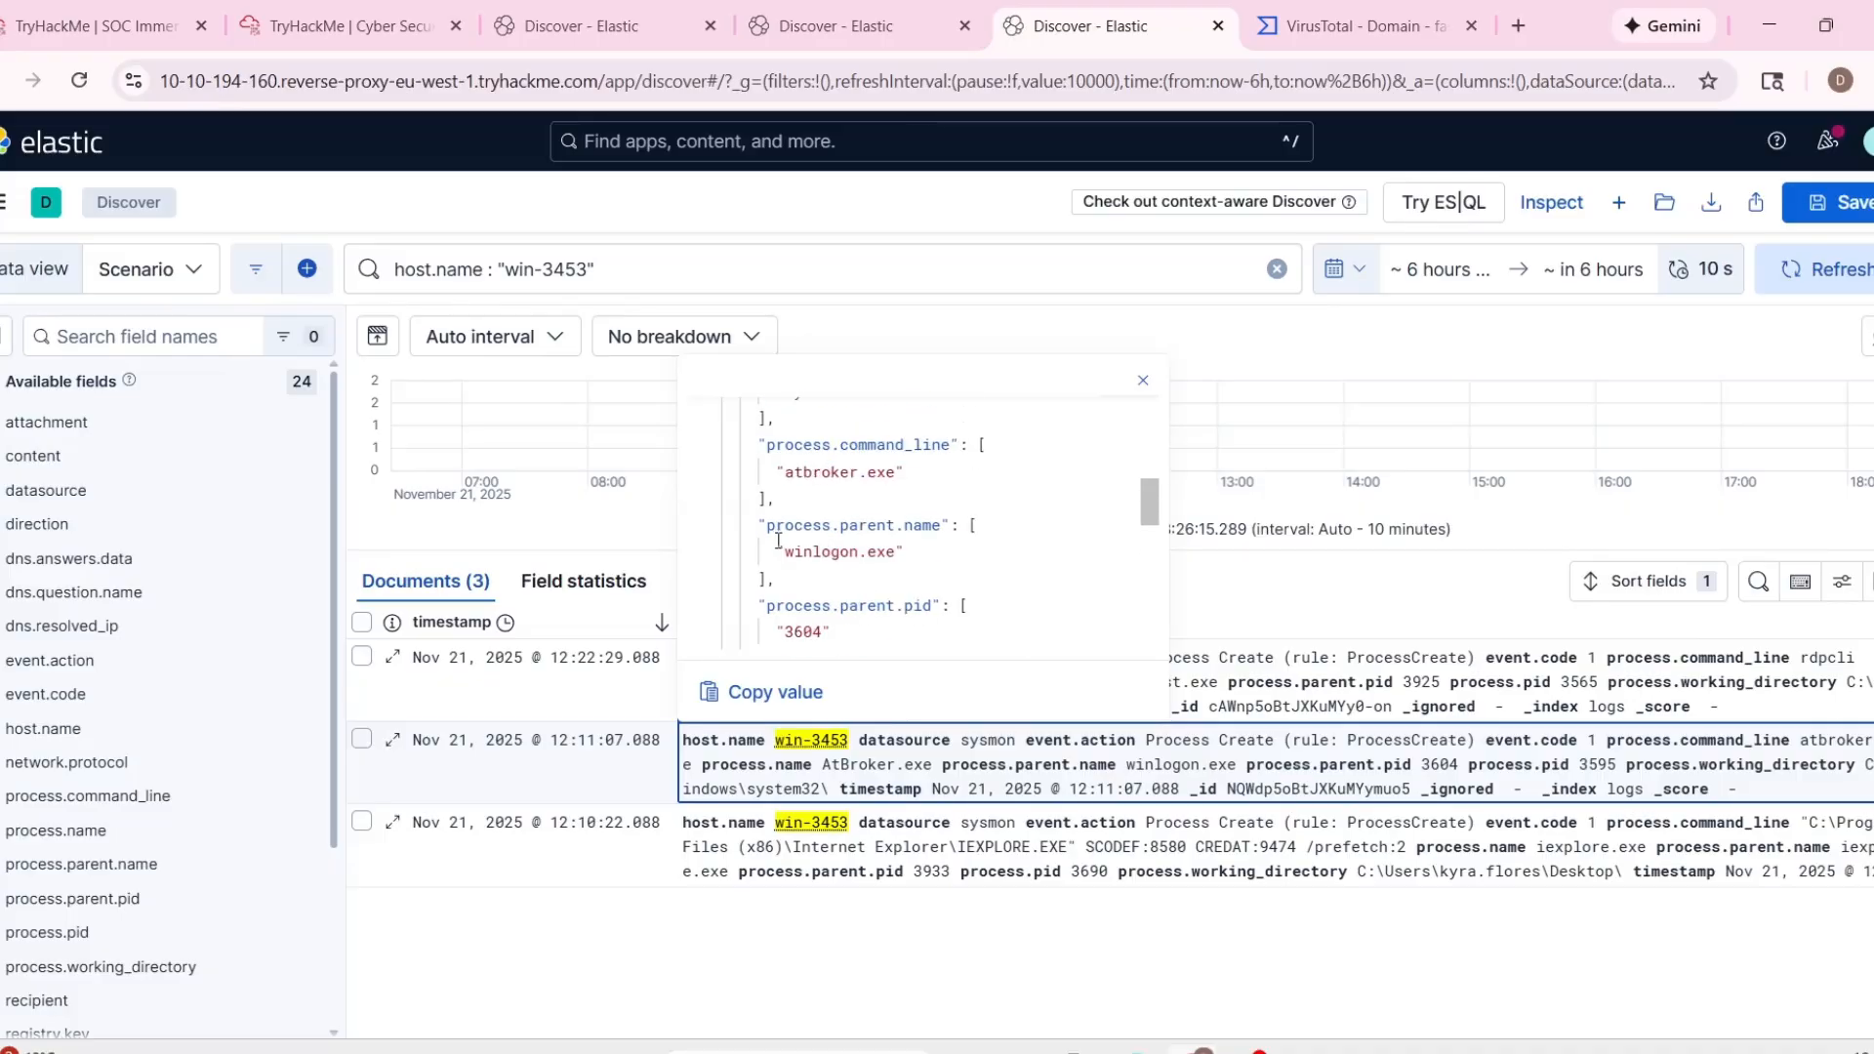
{"action": "scroll", "coordinate": [855, 554], "scroll_direction": "down", "scroll_amount": 2}
{"action": "left_click", "coordinate": [759, 896]}
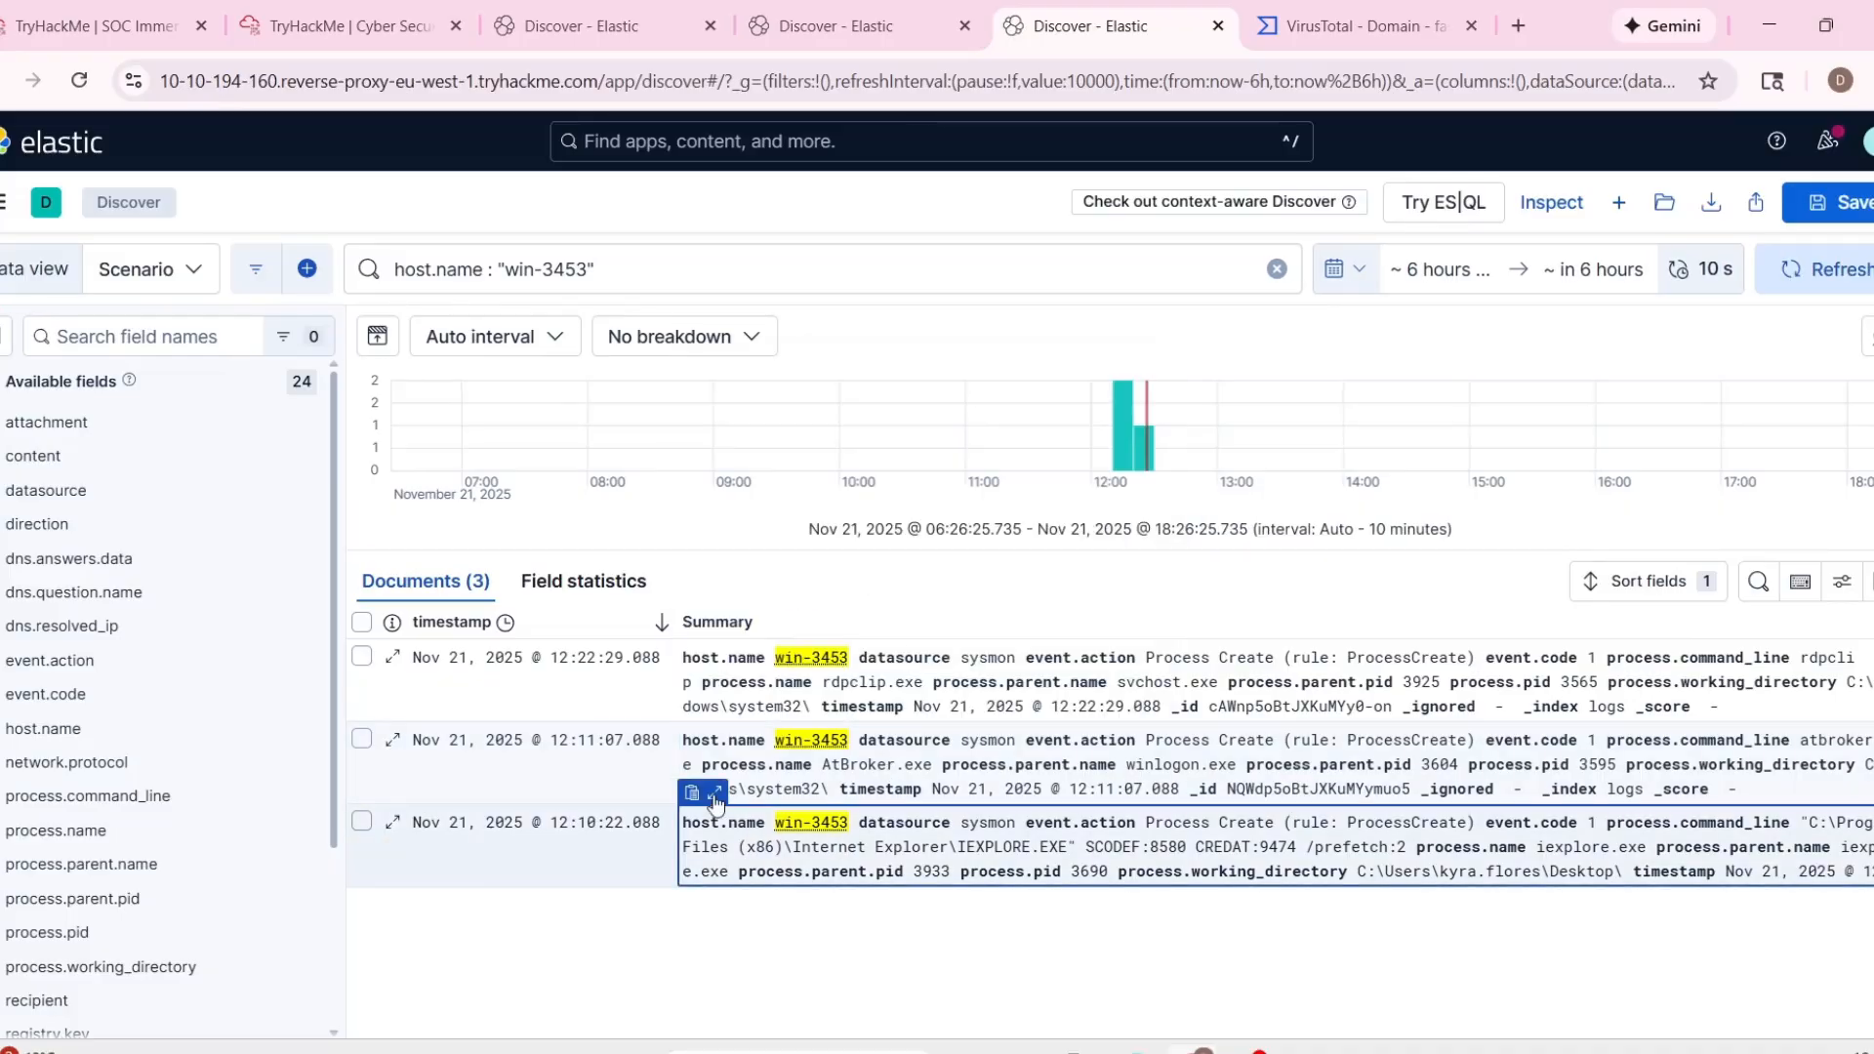
{"action": "left_click", "coordinate": [714, 796]}
{"action": "scroll", "coordinate": [849, 658], "scroll_direction": "down", "scroll_amount": 5}
{"action": "scroll", "coordinate": [878, 659], "scroll_direction": "up", "scroll_amount": 3}
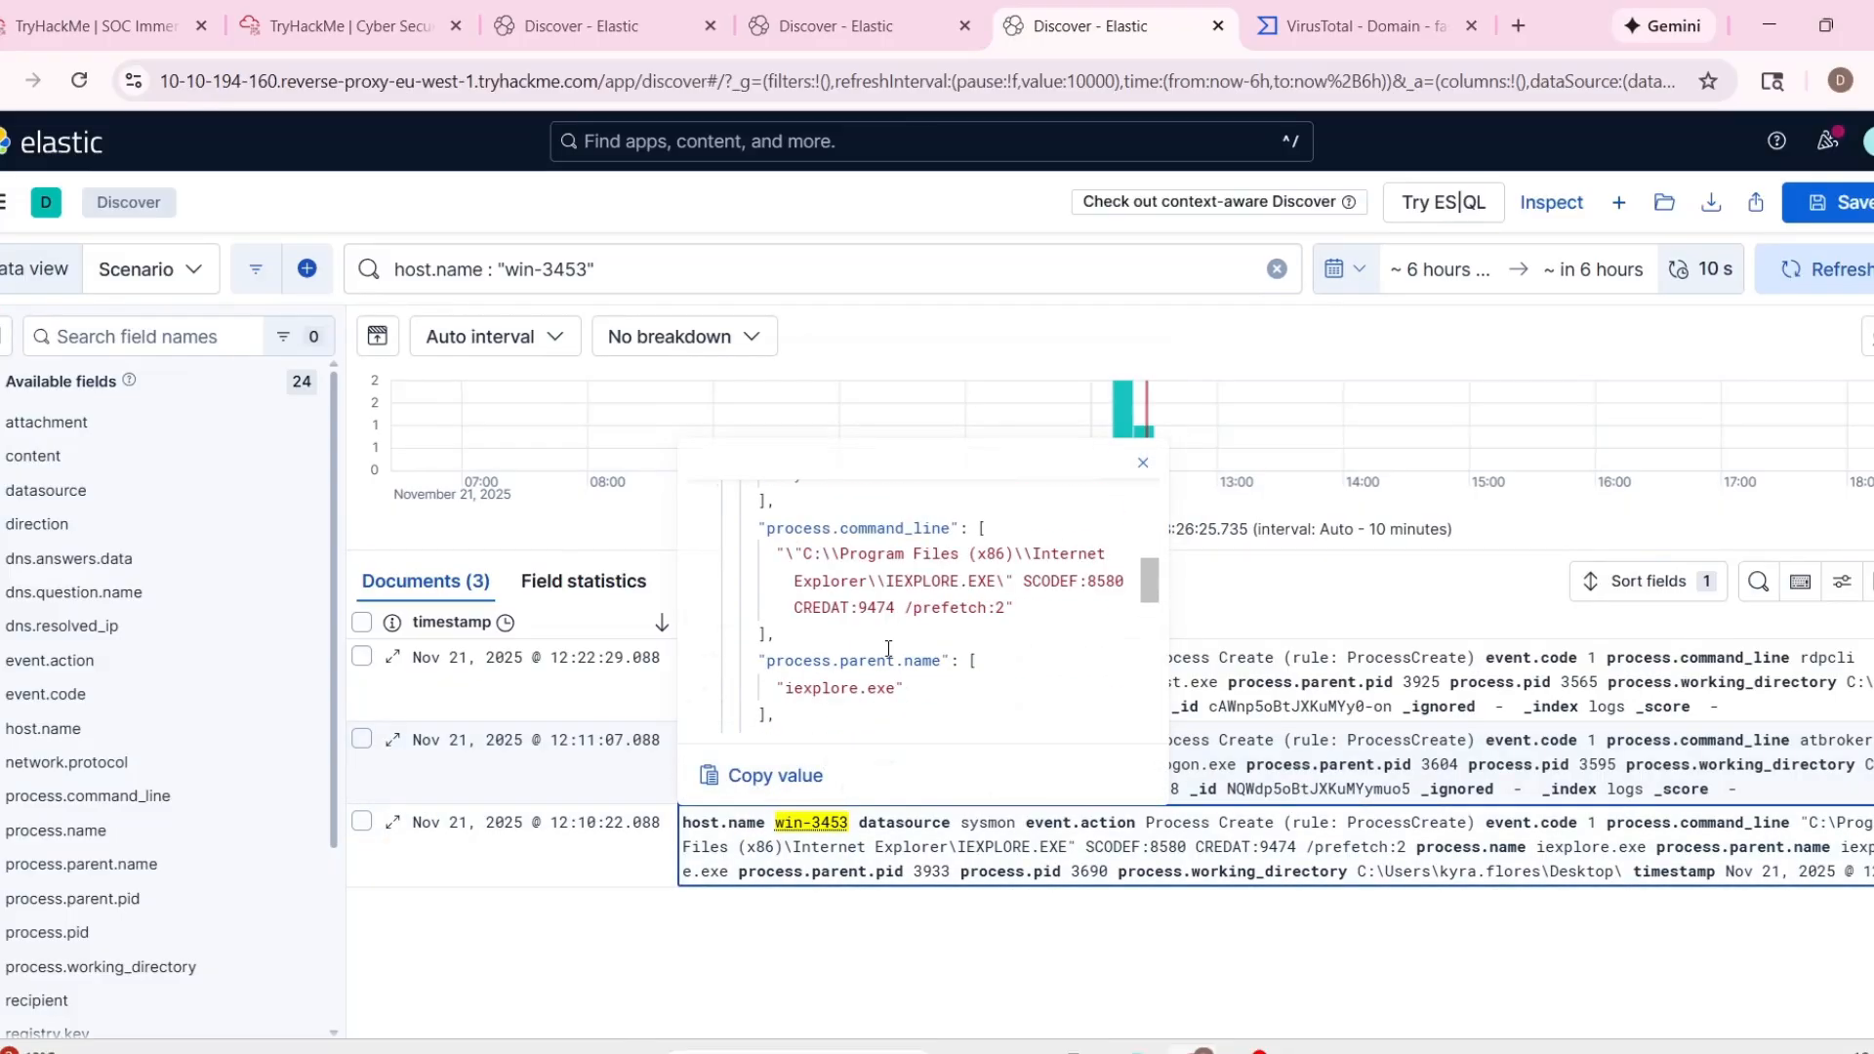
{"action": "scroll", "coordinate": [899, 660], "scroll_direction": "up", "scroll_amount": 3}
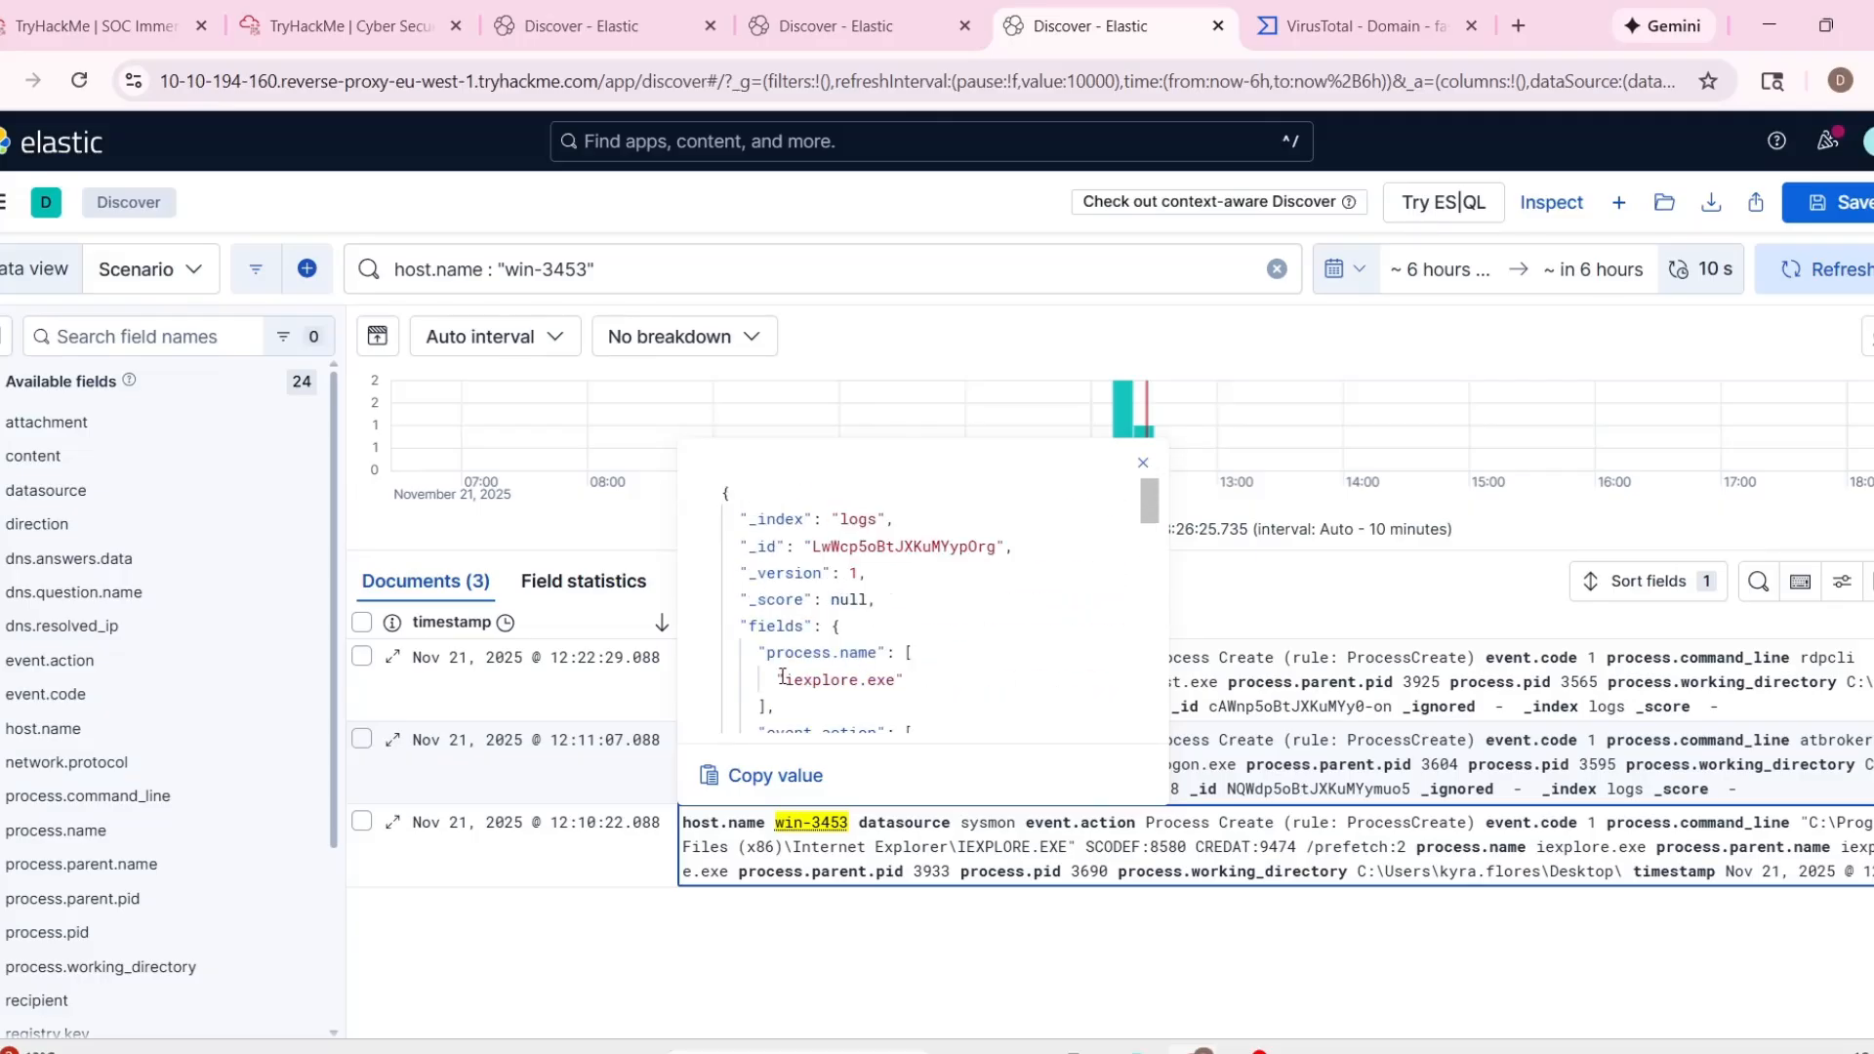
{"action": "left_click", "coordinate": [781, 764]}
Copy the process name AtBroker.exe from the 12:11:07 record and search for it on VirusTotal.
{"action": "left_click", "coordinate": [714, 720]}
{"action": "scroll", "coordinate": [885, 595], "scroll_direction": "down", "scroll_amount": 3}
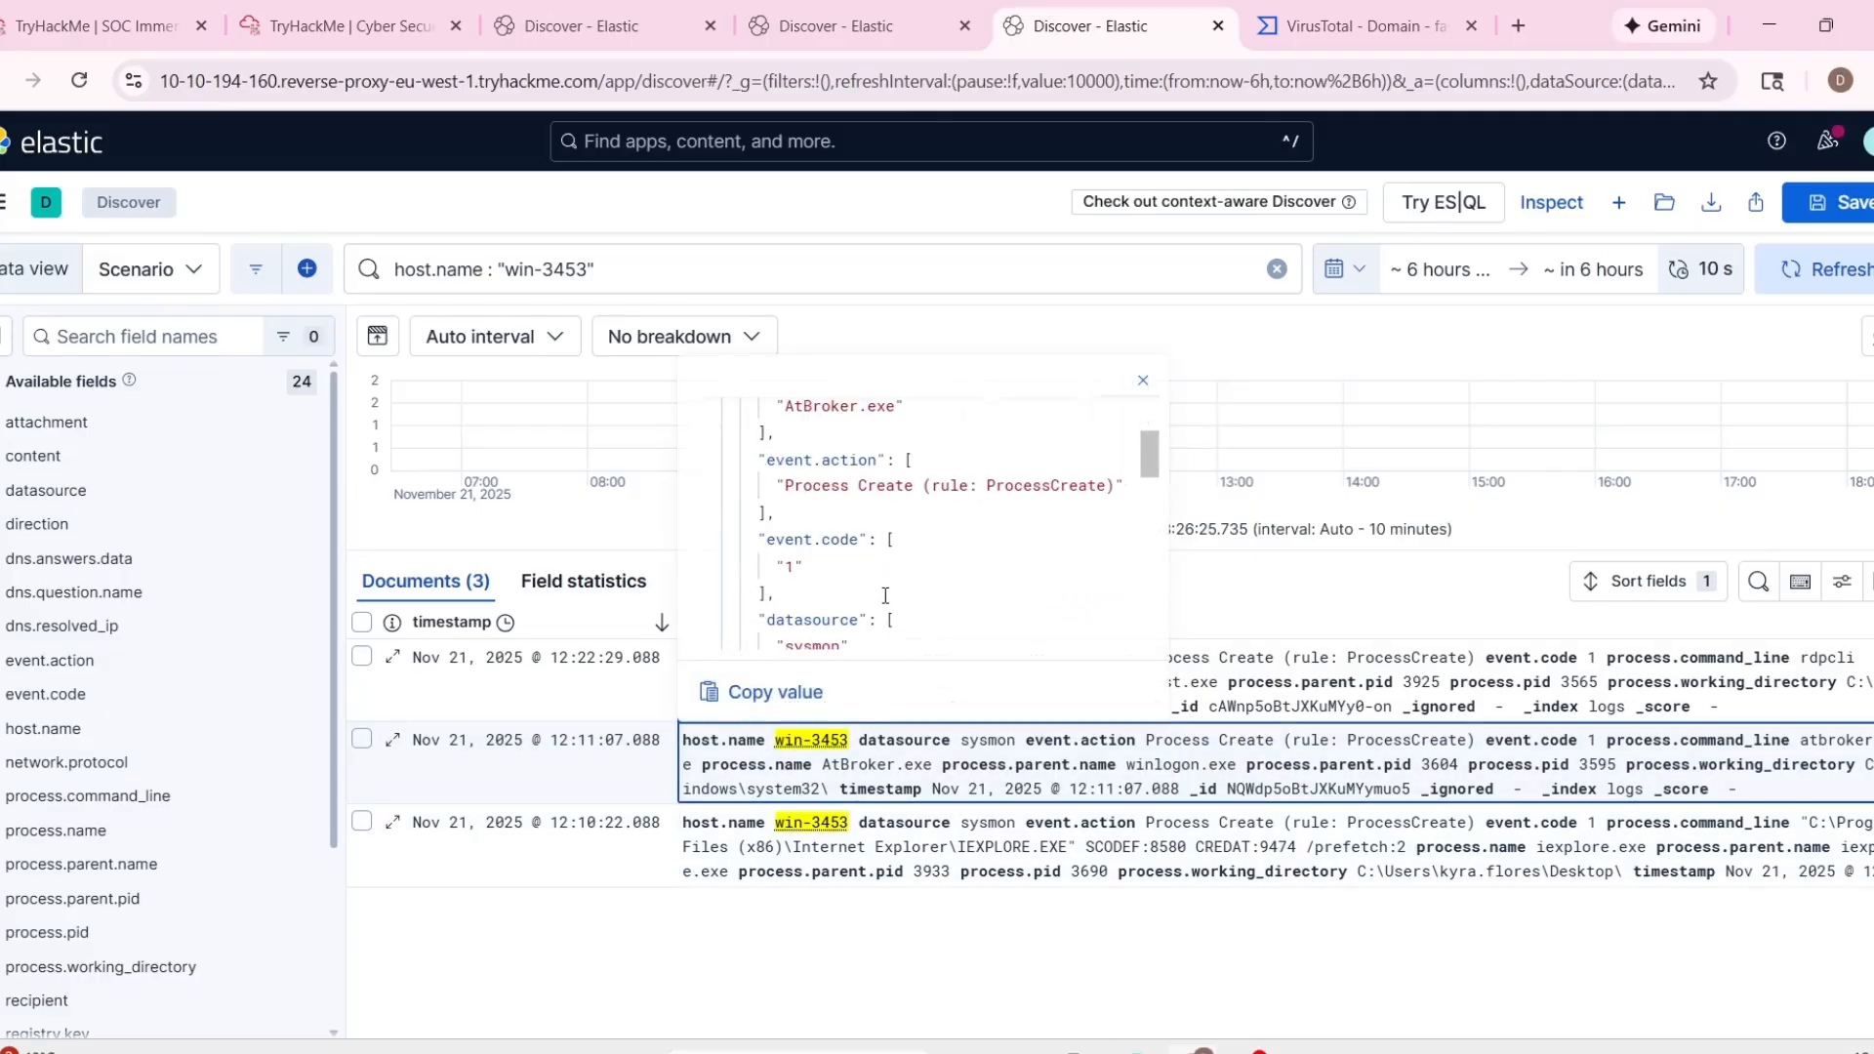
{"action": "scroll", "coordinate": [926, 597], "scroll_direction": "up", "scroll_amount": 1}
{"action": "left_click_drag", "start_coordinate": [816, 466], "coordinate": [896, 468]}
{"action": "key", "text": "ctrl+c"}
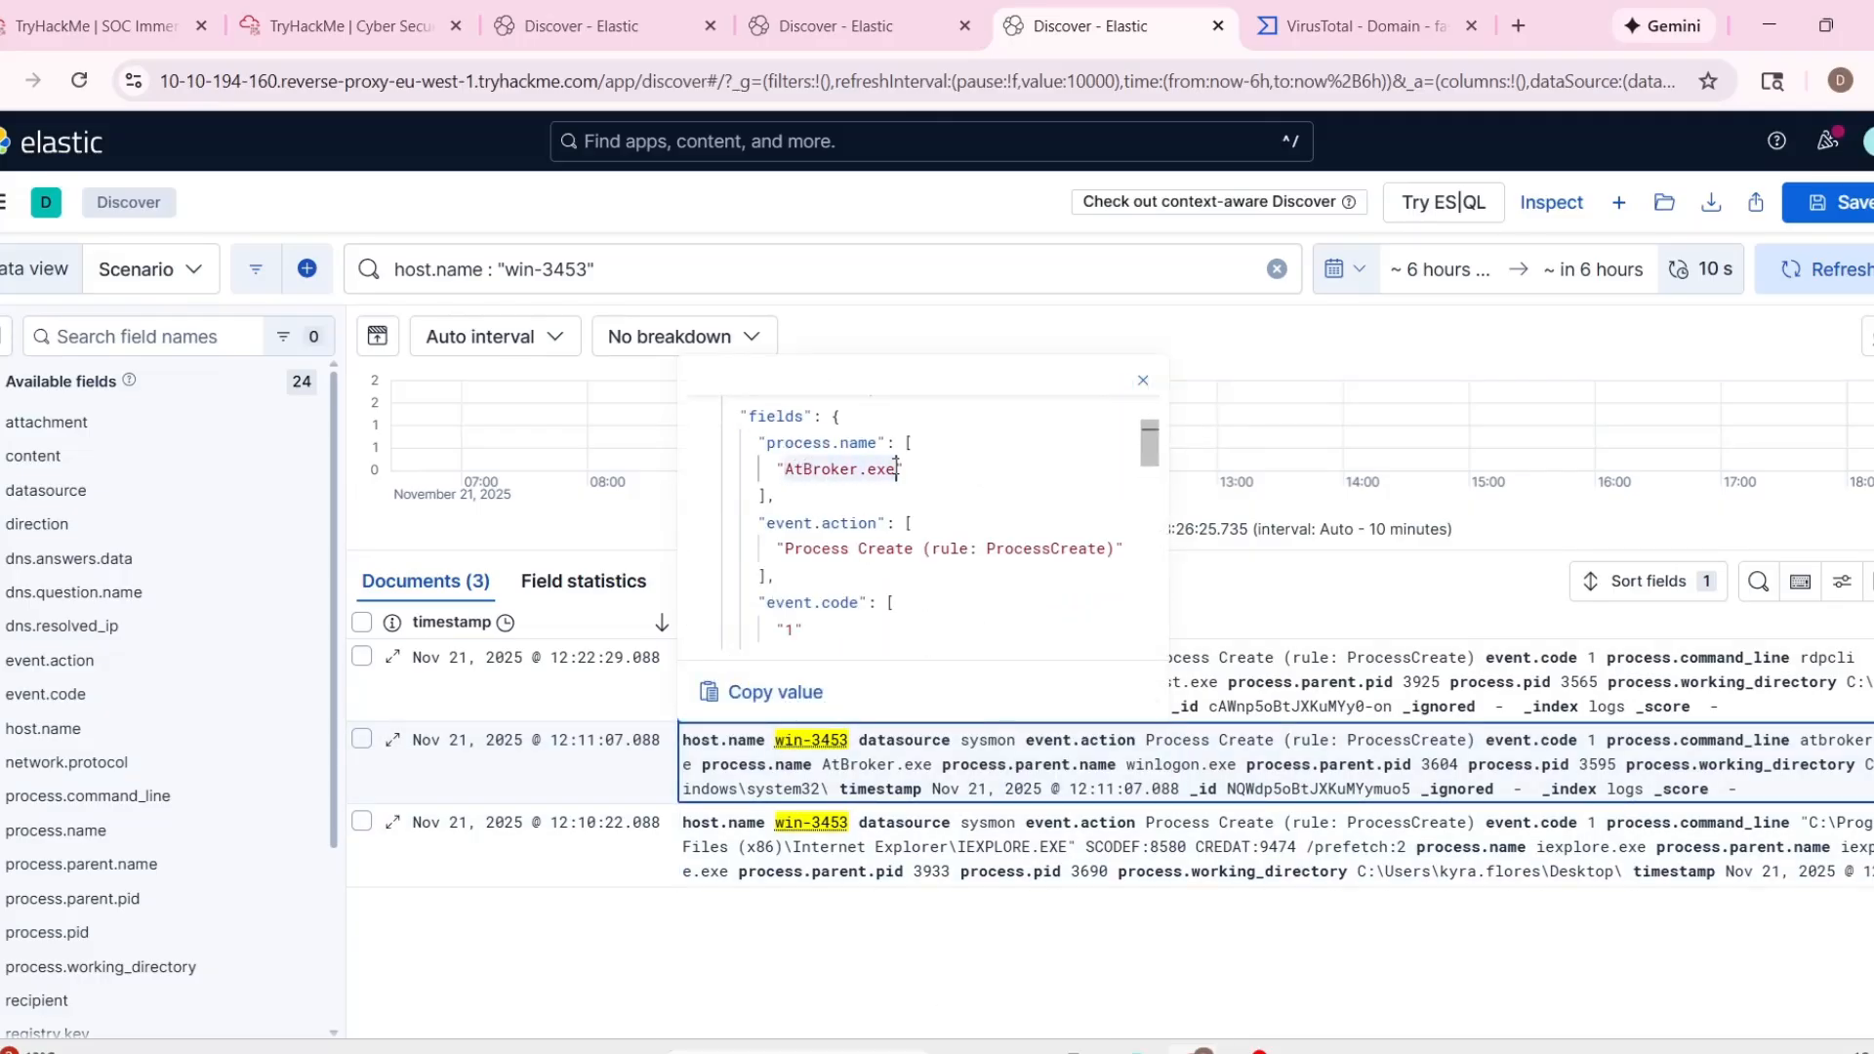
{"action": "left_click", "coordinate": [1313, 29]}
{"action": "left_click", "coordinate": [354, 140]}
{"action": "key", "text": "ctrl+a"}
{"action": "key", "text": "ctrl+v"}
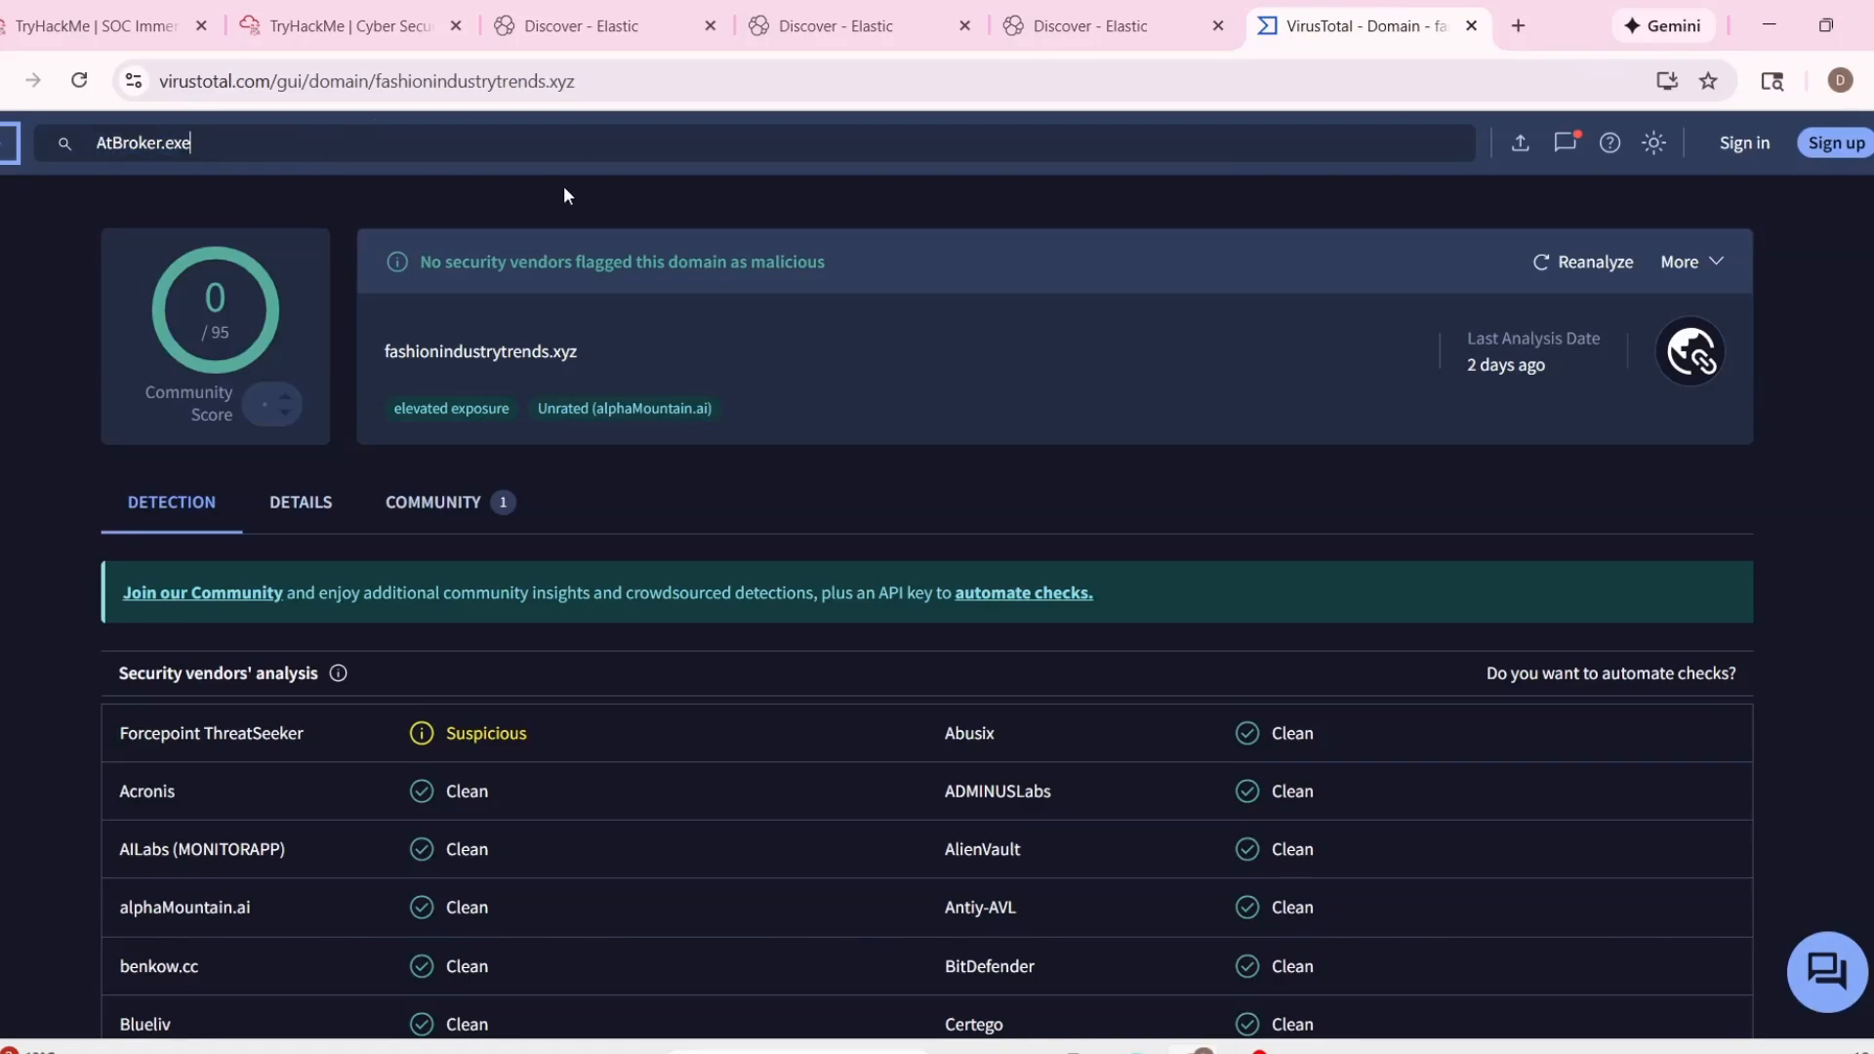
{"action": "key", "text": "Return"}
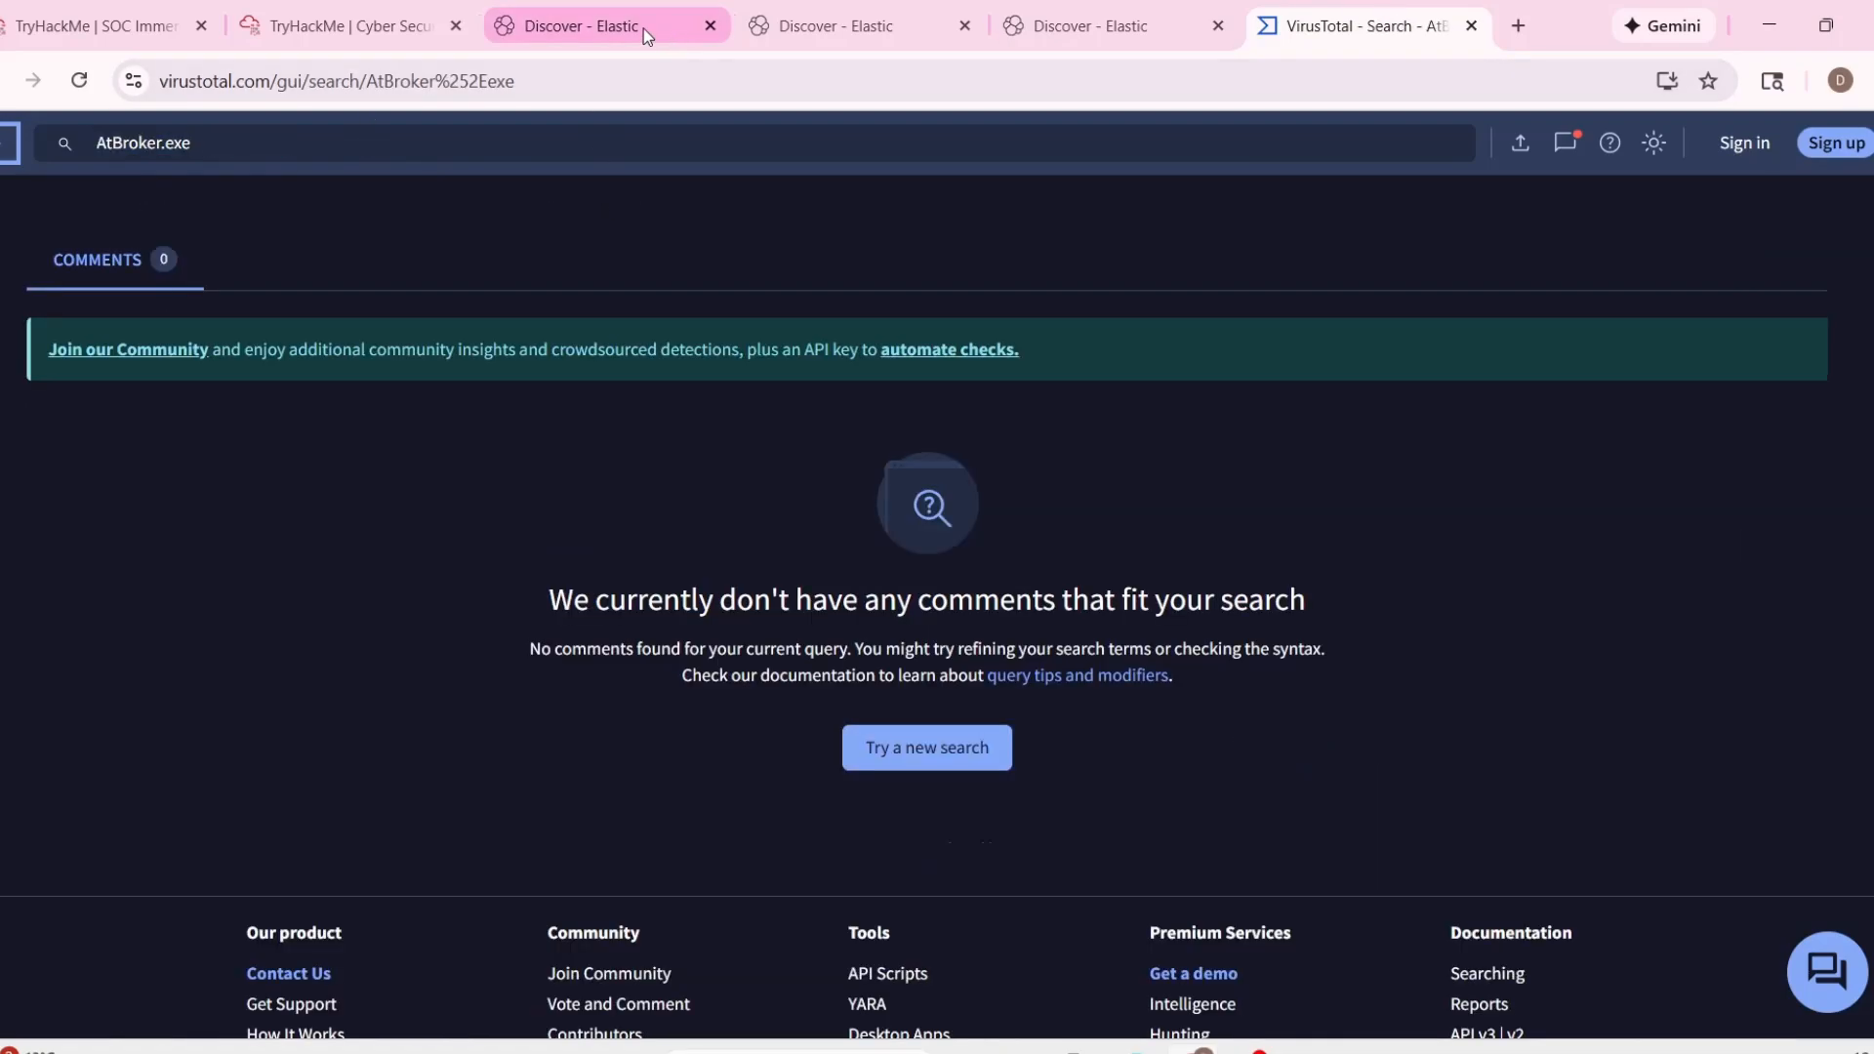
Analyze AtBroker.exe with the TryDetectThis URL/IP check in the analyst VM.
{"action": "left_click", "coordinate": [347, 25]}
{"action": "triple_click", "coordinate": [762, 599]}
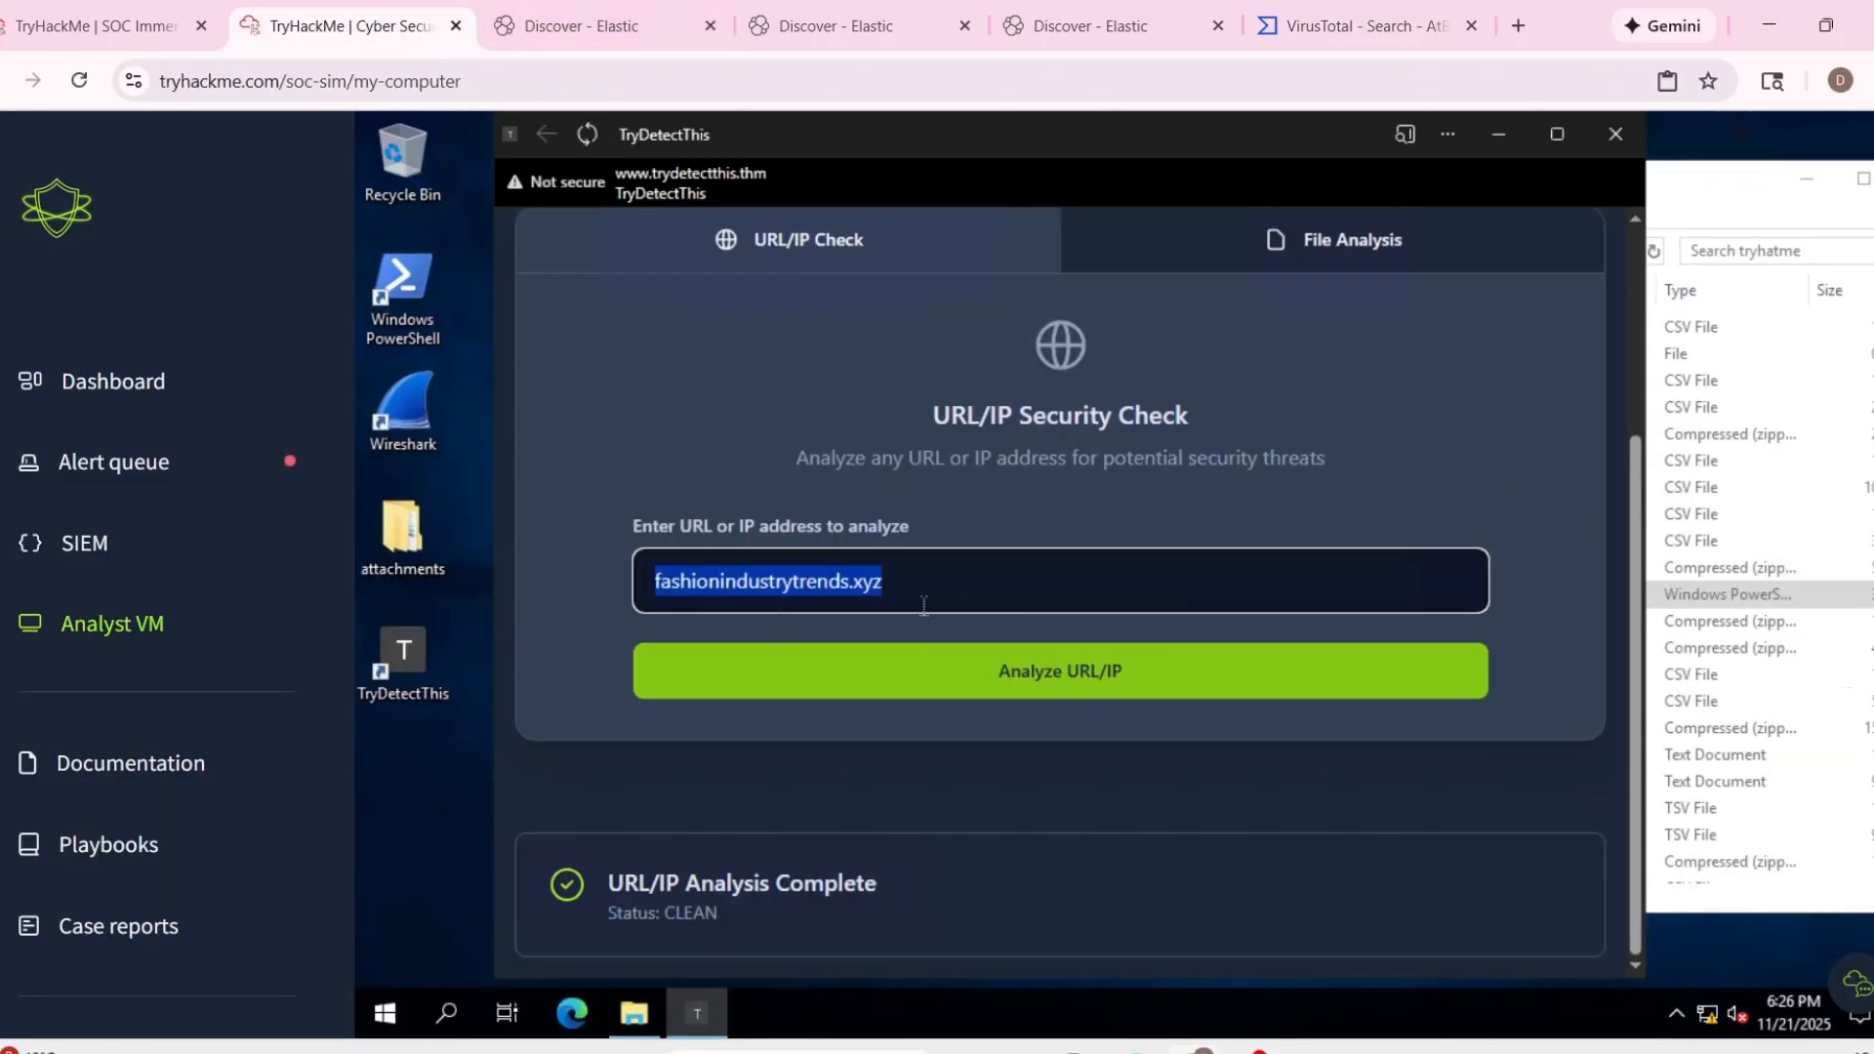
{"action": "key", "text": "ctrl+v"}
{"action": "left_click", "coordinate": [913, 693]}
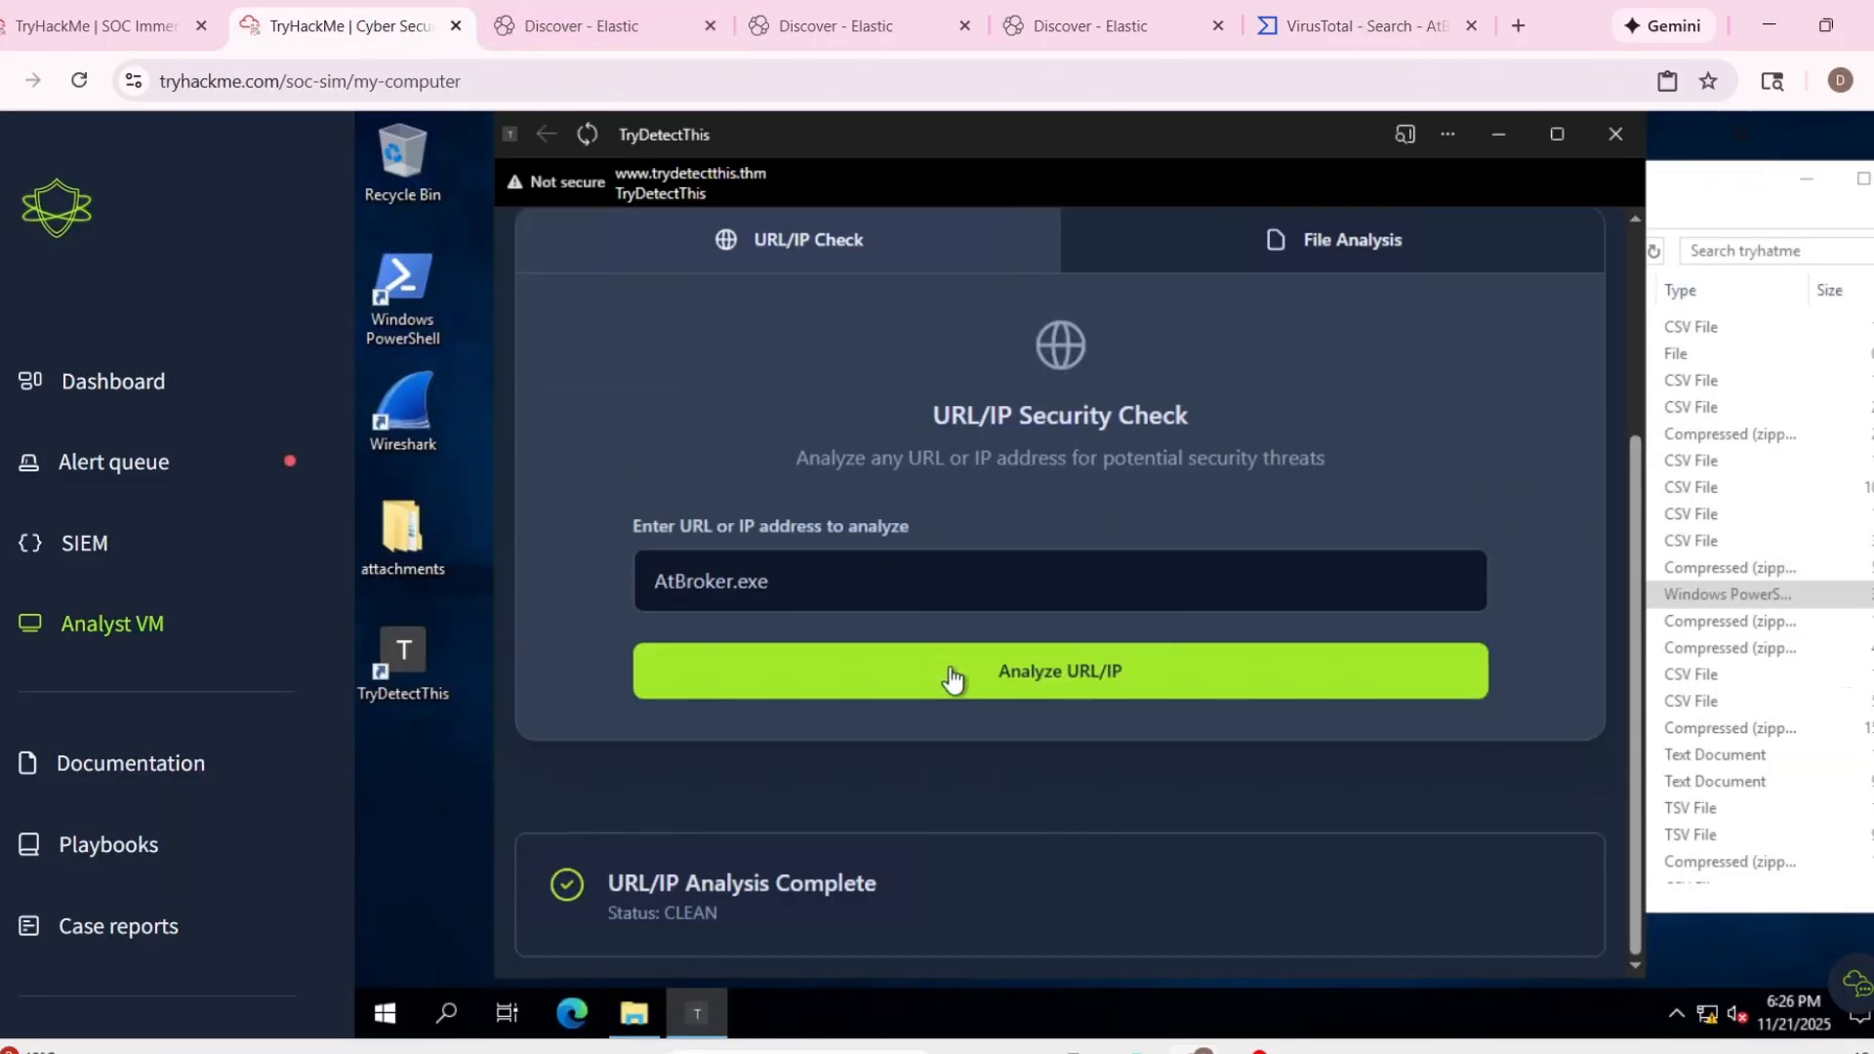
Return to the TryHackMe alert queue and start the case report for alert 1004 as a false positive.
{"action": "key", "text": "ctrl+shift+Tab"}
{"action": "scroll", "coordinate": [607, 449], "scroll_direction": "up", "scroll_amount": 3}
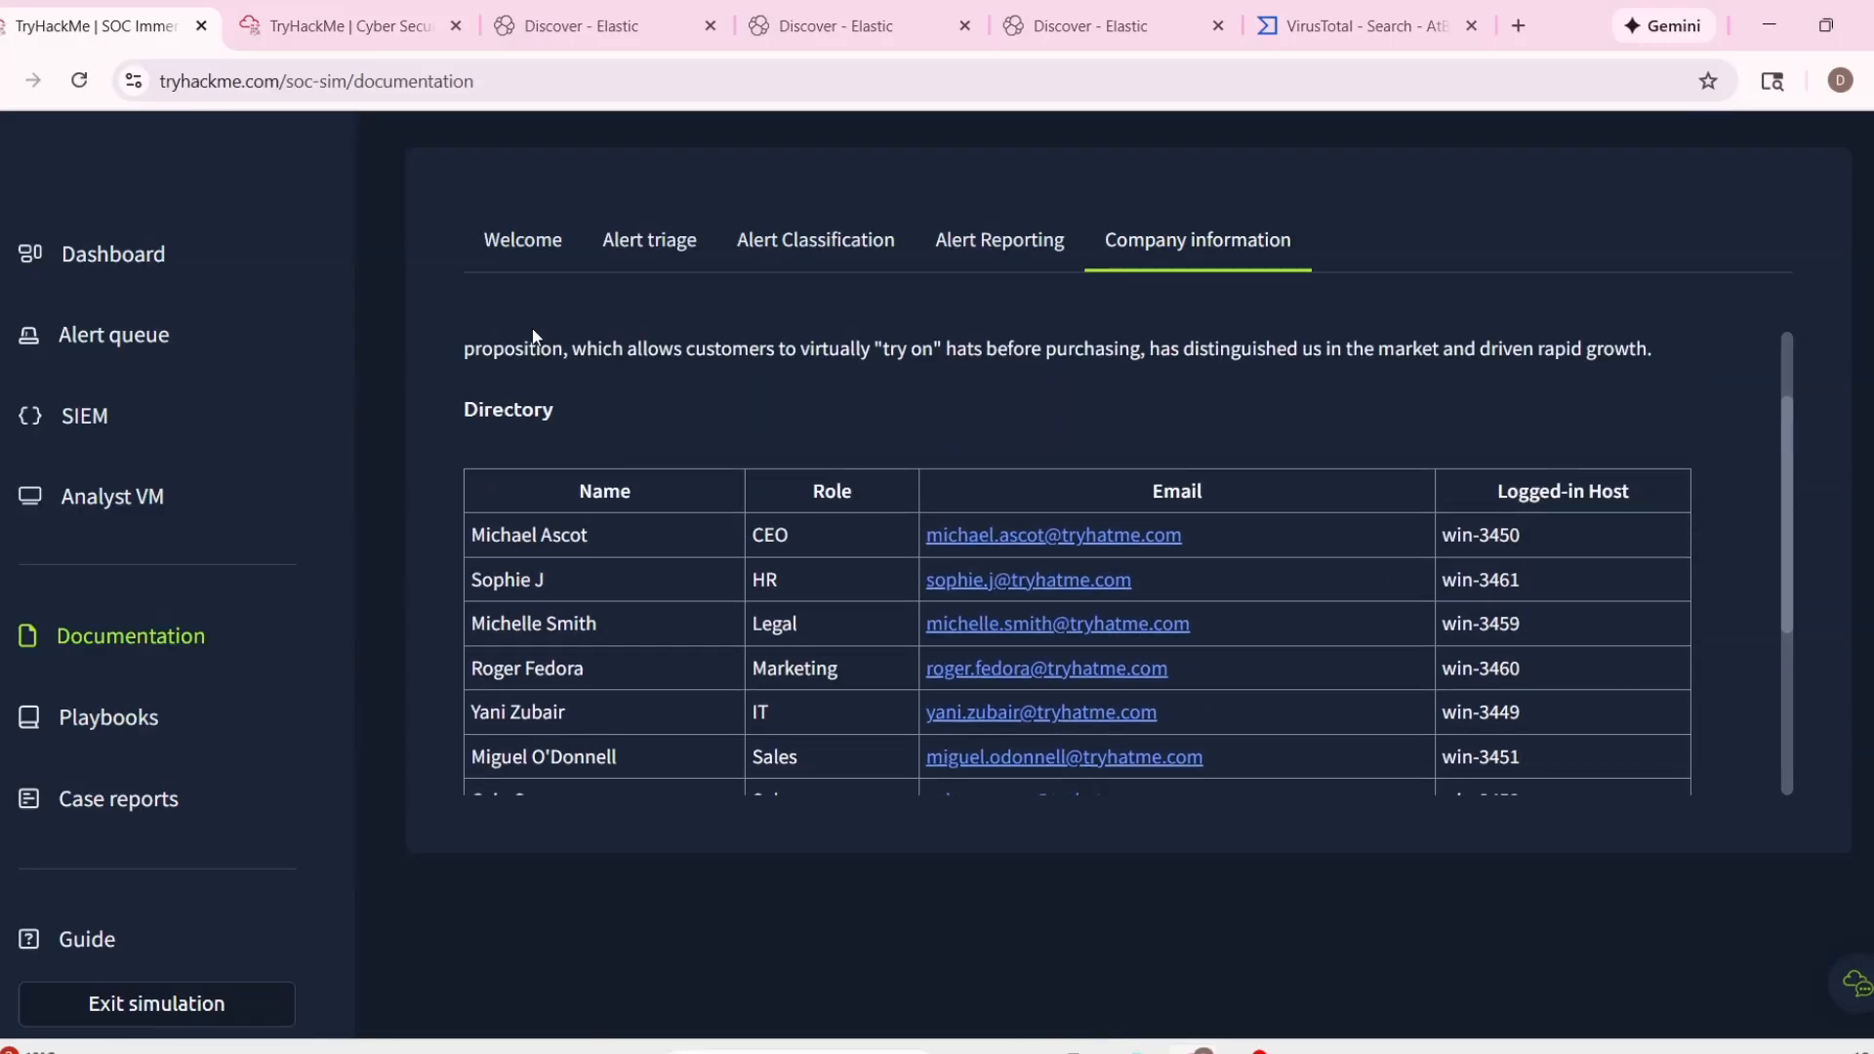
{"action": "left_click", "coordinate": [98, 335]}
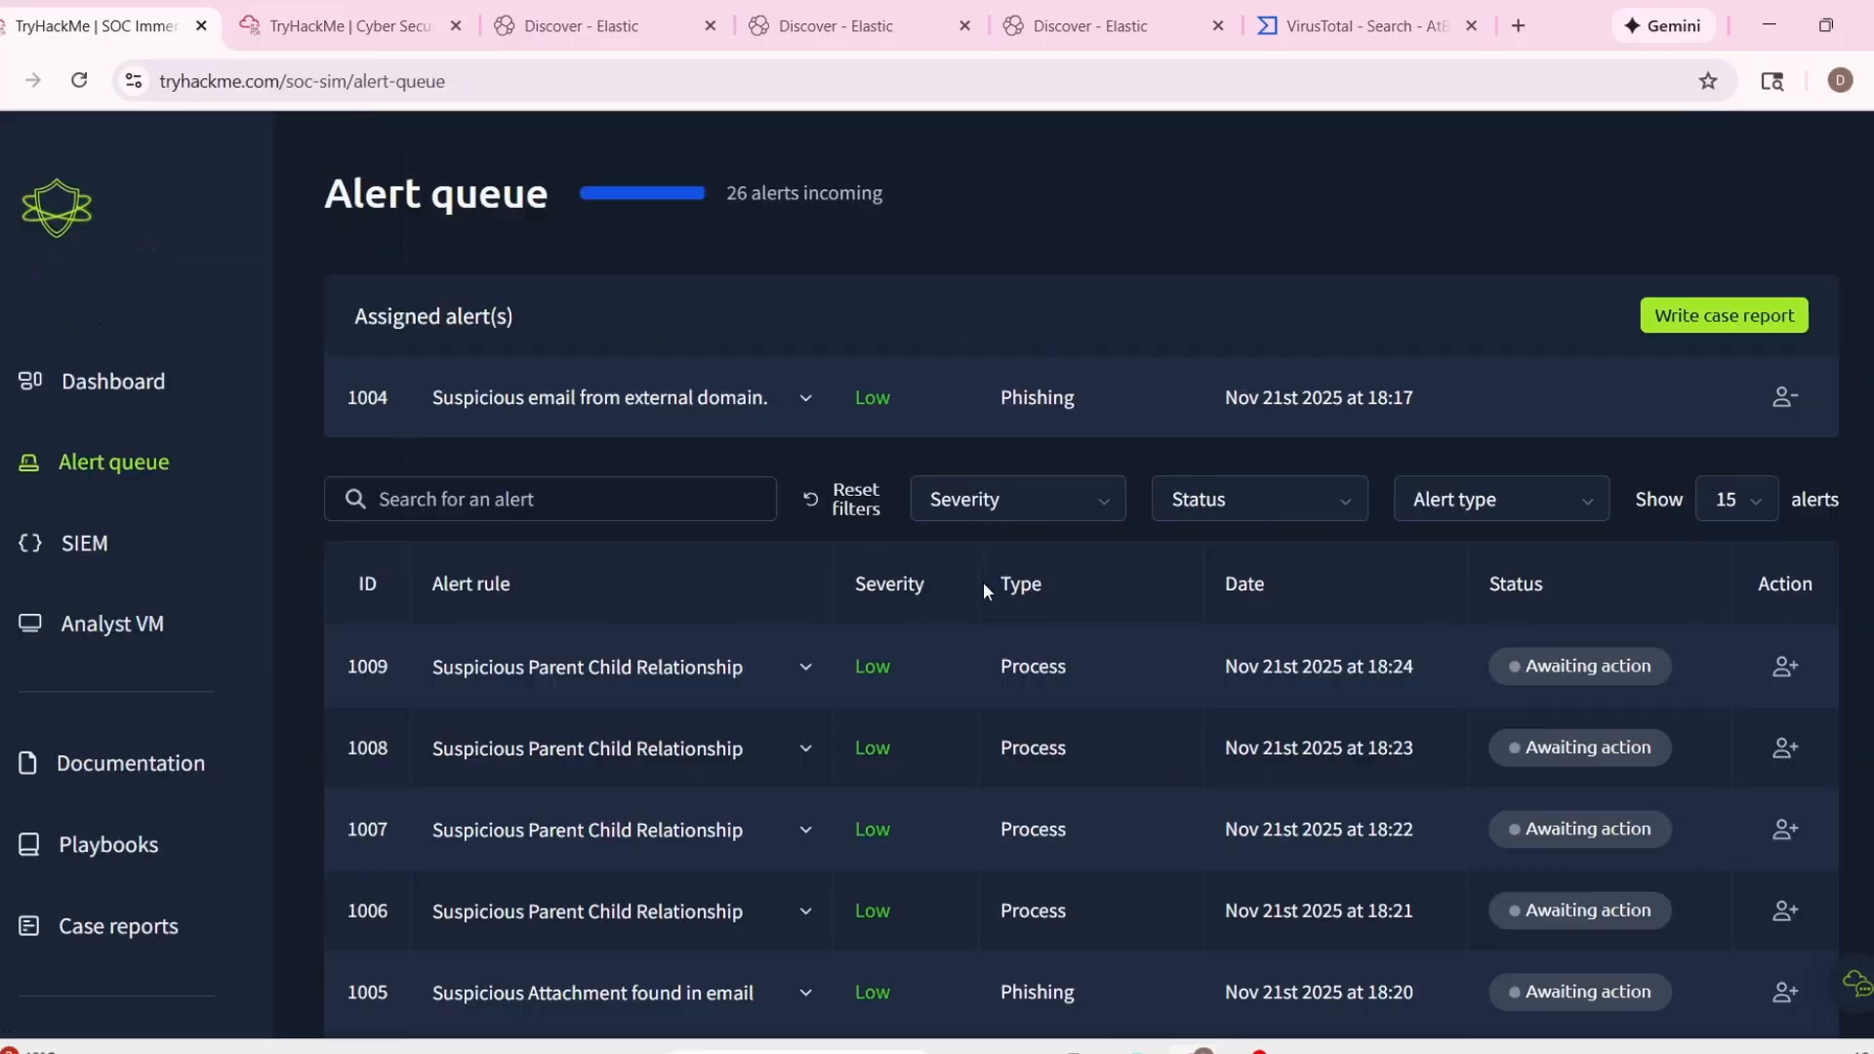
{"action": "left_click", "coordinate": [1786, 400]}
{"action": "left_click", "coordinate": [872, 591]}
{"action": "left_click", "coordinate": [1140, 691]}
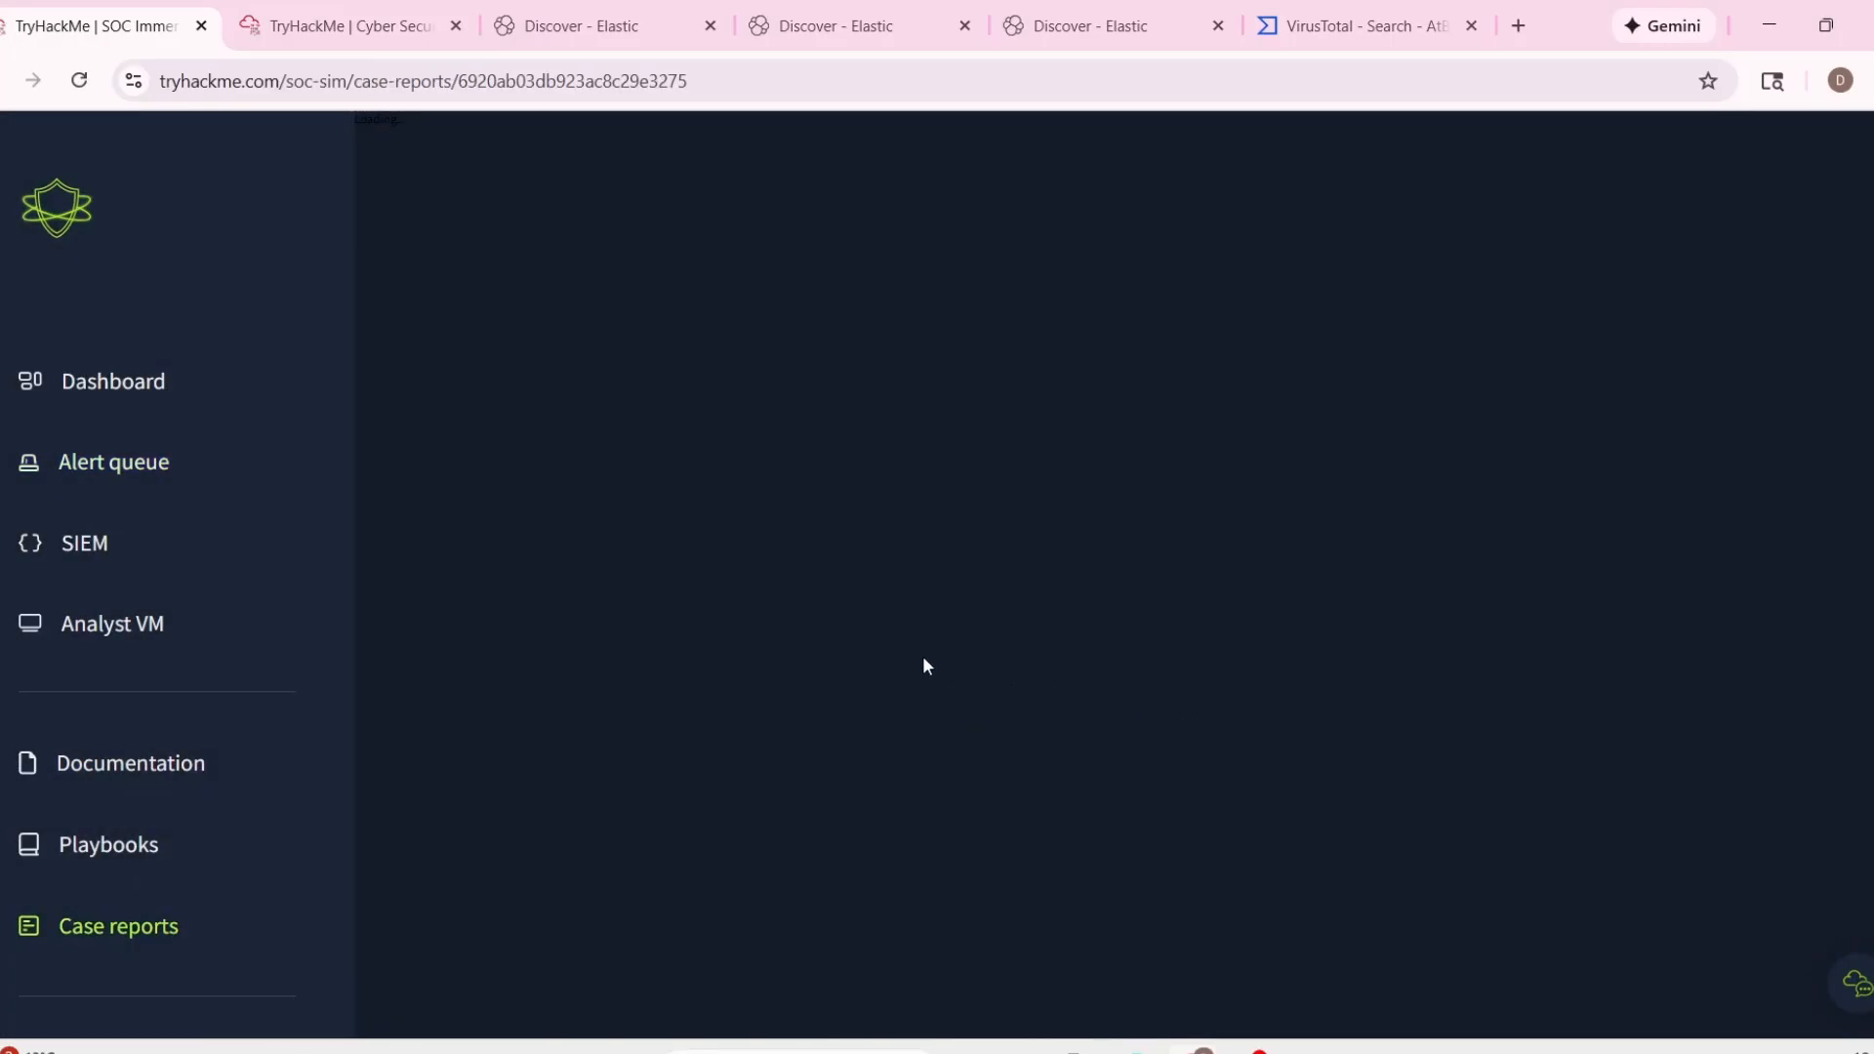
Copy the timestamp 11/21/2025 18:15:55.088 from alert 1004's details into Time of Activity in the closure rationale.
{"action": "left_click", "coordinate": [576, 390]}
{"action": "left_click_drag", "start_coordinate": [601, 493], "coordinate": [802, 493]}
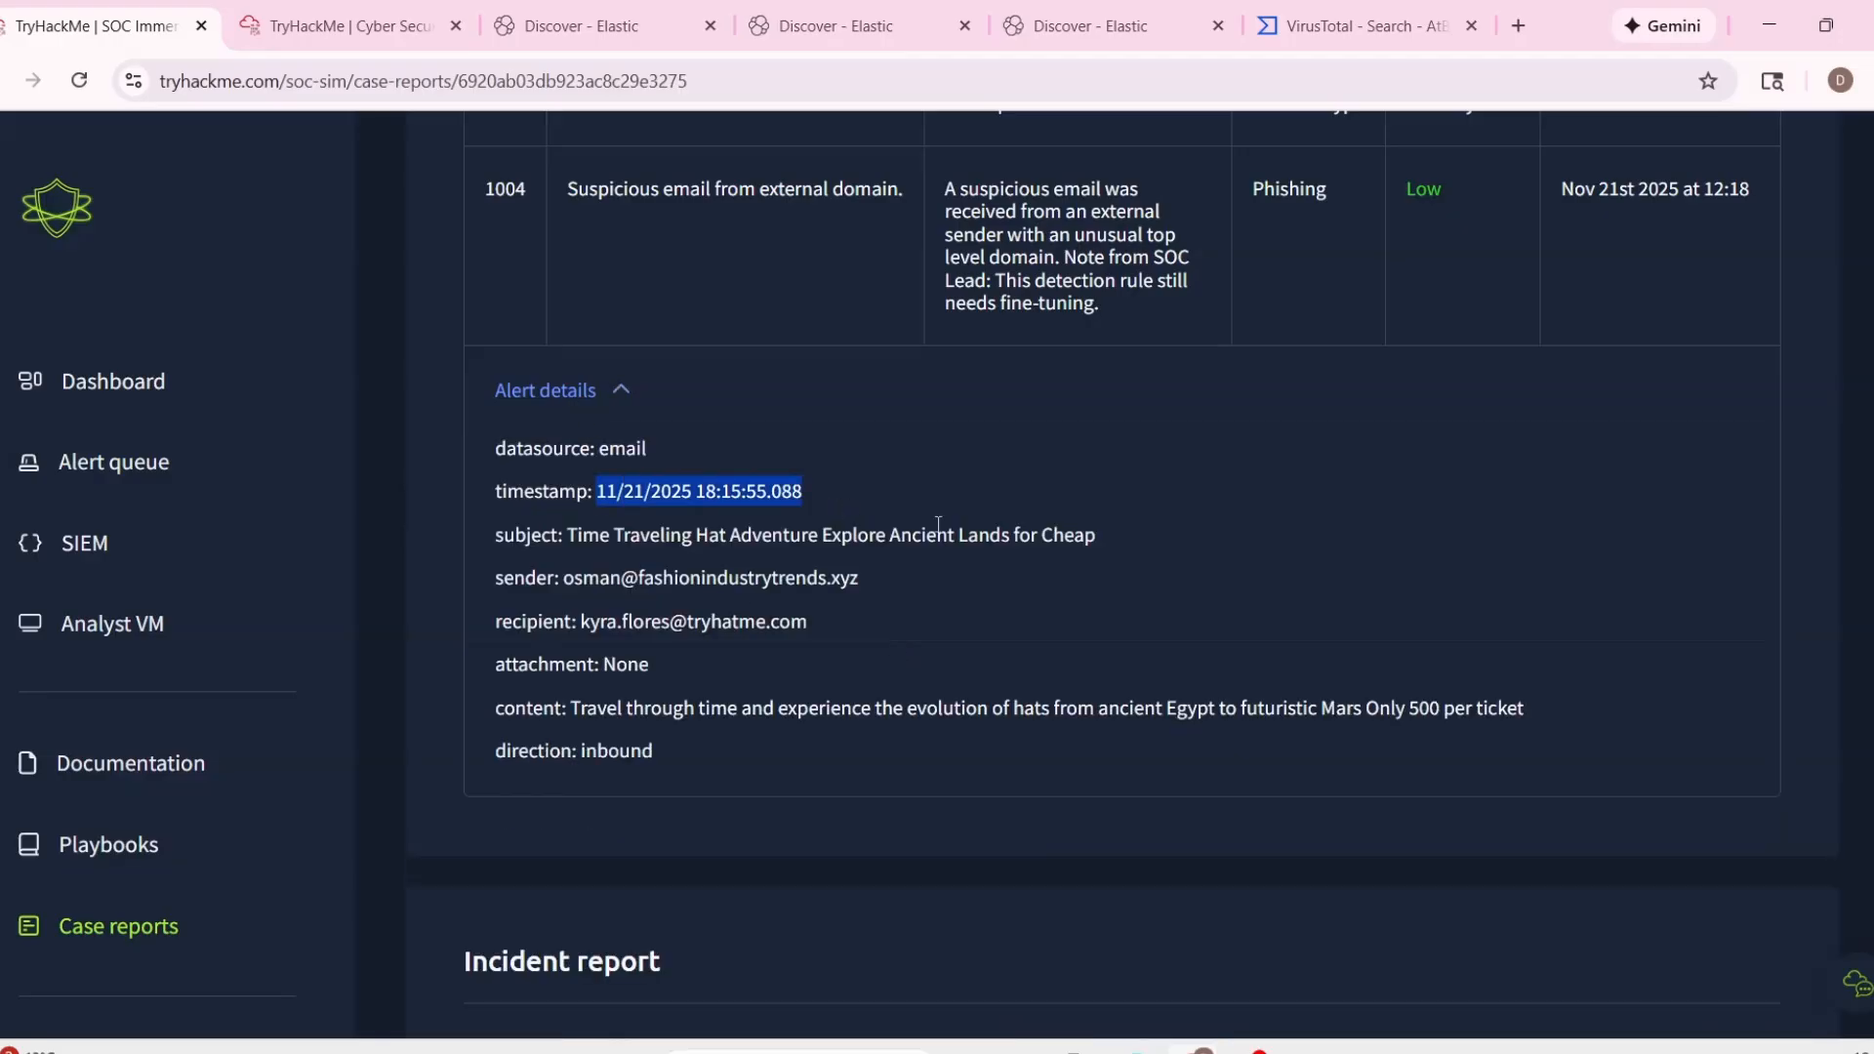
{"action": "key", "text": "ctrl+c"}
{"action": "scroll", "coordinate": [802, 493], "scroll_direction": "down", "scroll_amount": 7}
{"action": "left_click", "coordinate": [1167, 636]}
{"action": "key", "text": "ctrl+v"}
Copy the sender and recipient lines from the alert details into the report's List of Related Entities.
{"action": "scroll", "coordinate": [693, 497], "scroll_direction": "up", "scroll_amount": 4}
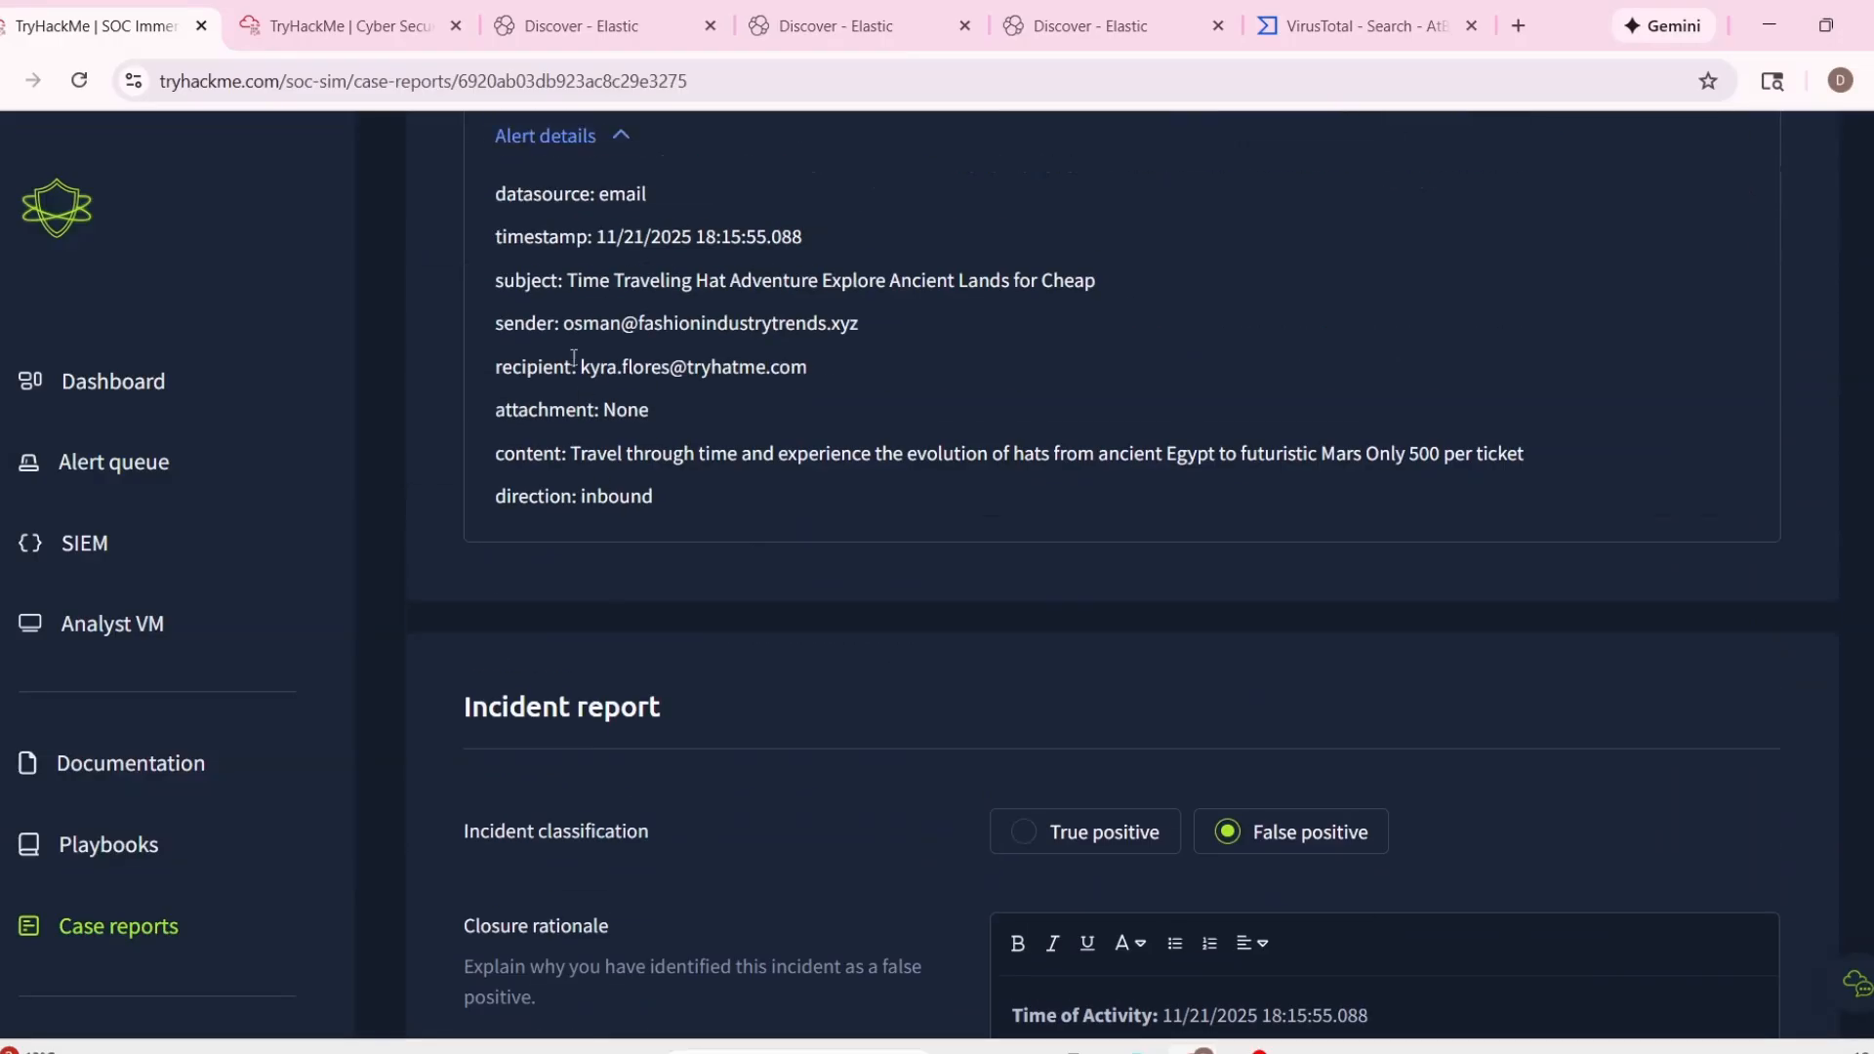
{"action": "left_click_drag", "start_coordinate": [494, 324], "coordinate": [808, 369]}
{"action": "key", "text": "ctrl+c"}
{"action": "scroll", "coordinate": [1302, 658], "scroll_direction": "down", "scroll_amount": 5}
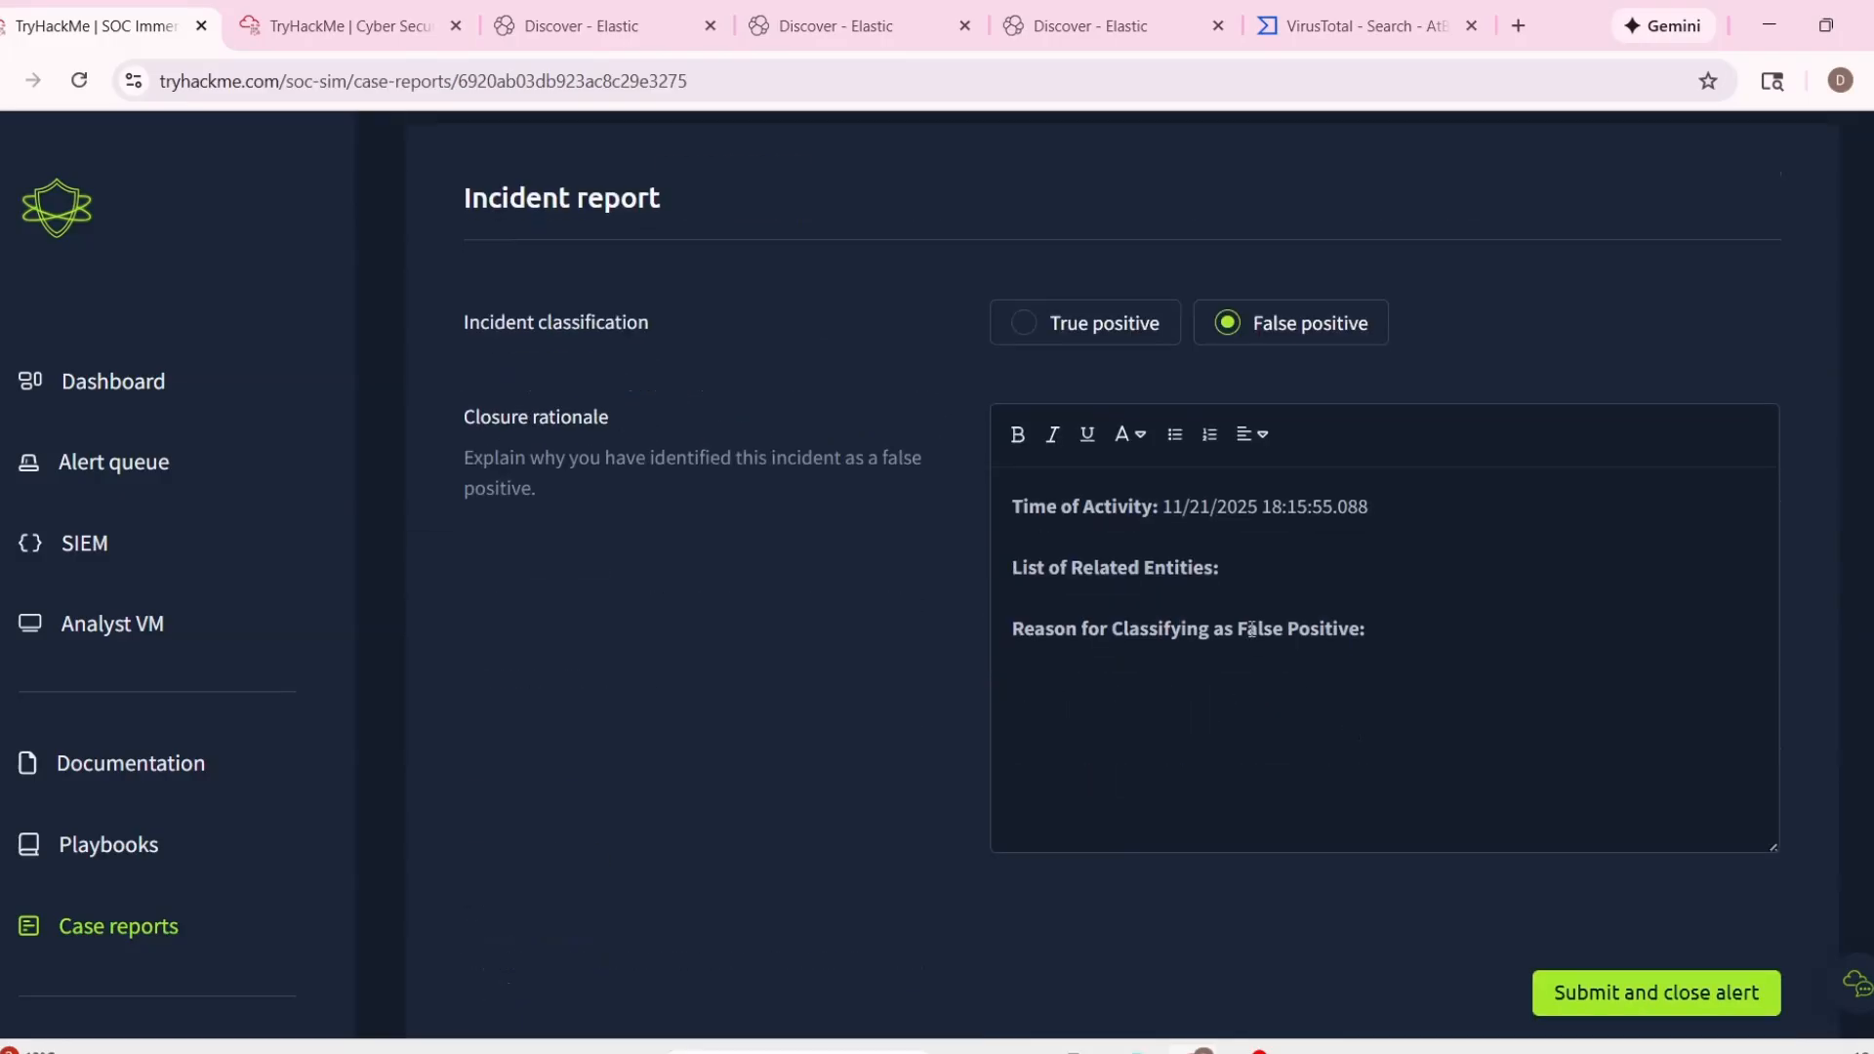
{"action": "key", "text": "Return"}
{"action": "key", "text": "ctrl+v"}
Enter "Nothing malicious, no links no attachments." as the reason for classifying as false positive, and submit the report to close alert 1004.
{"action": "left_click", "coordinate": [1415, 713]}
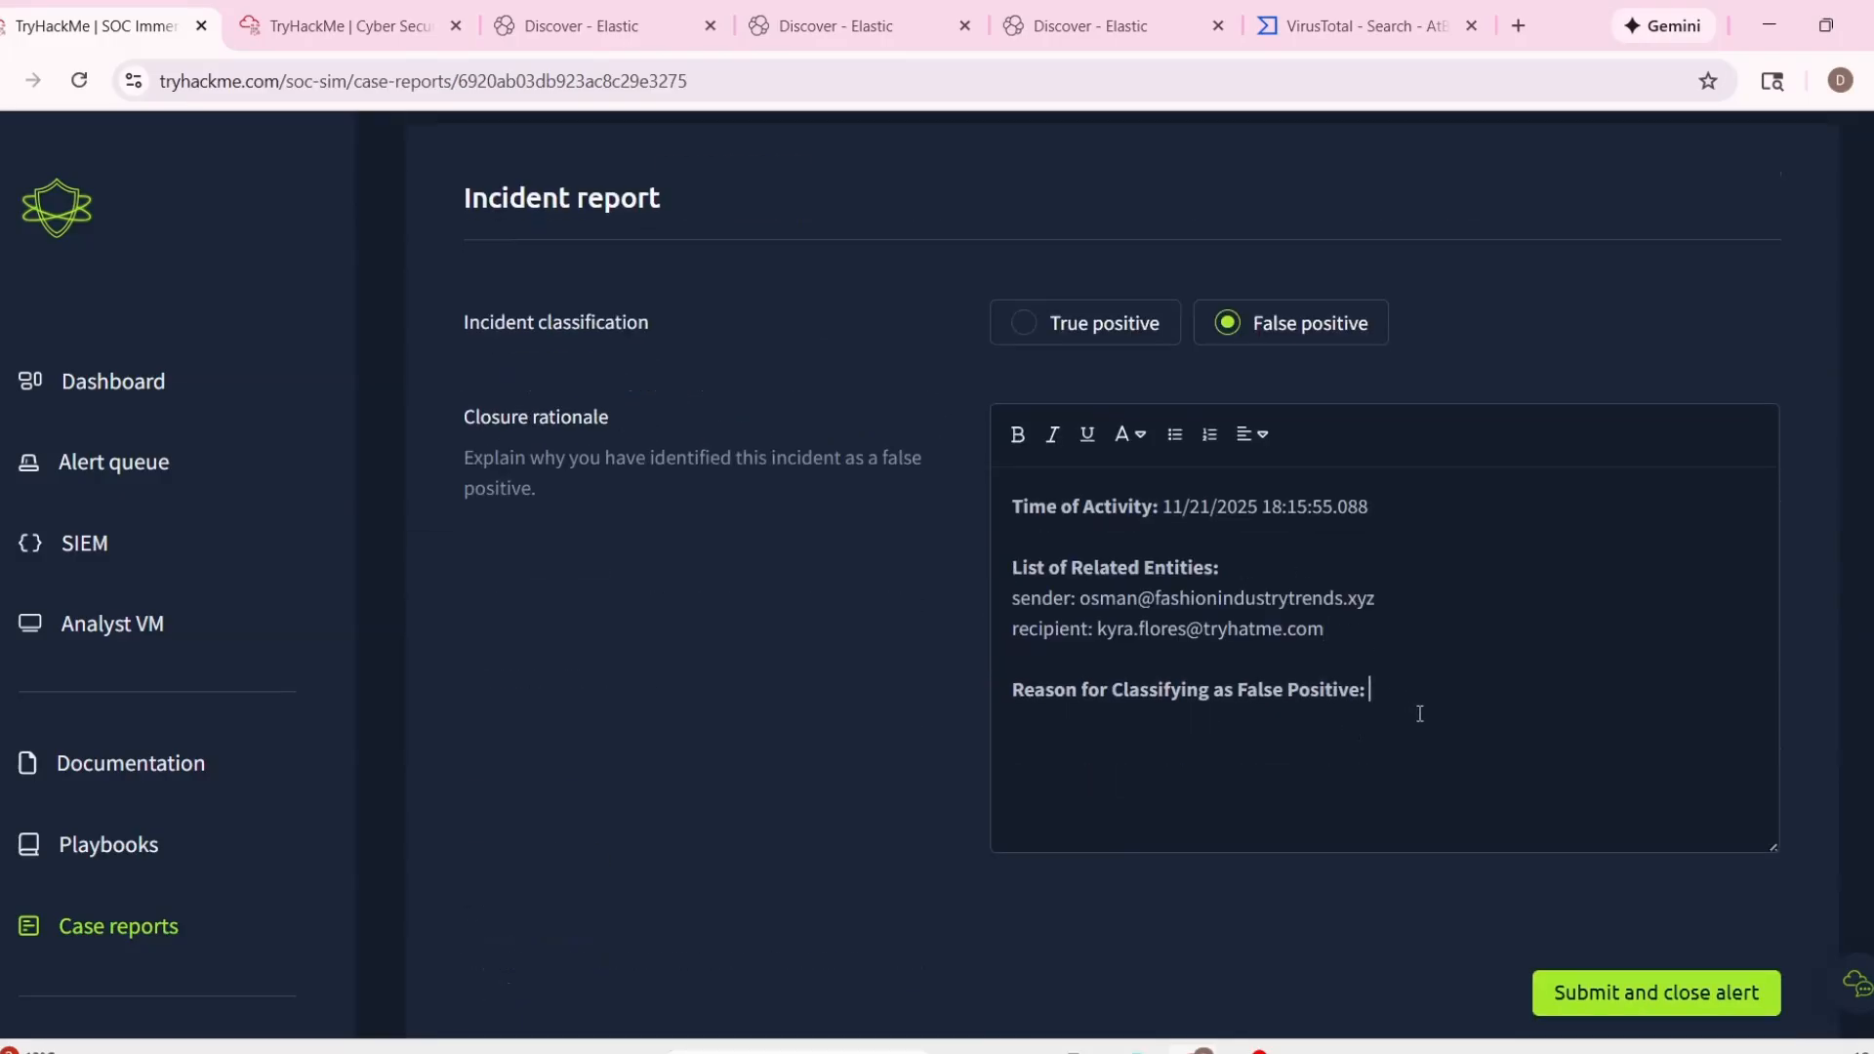
{"action": "type", "text": "Nothing malicious, no links n"}
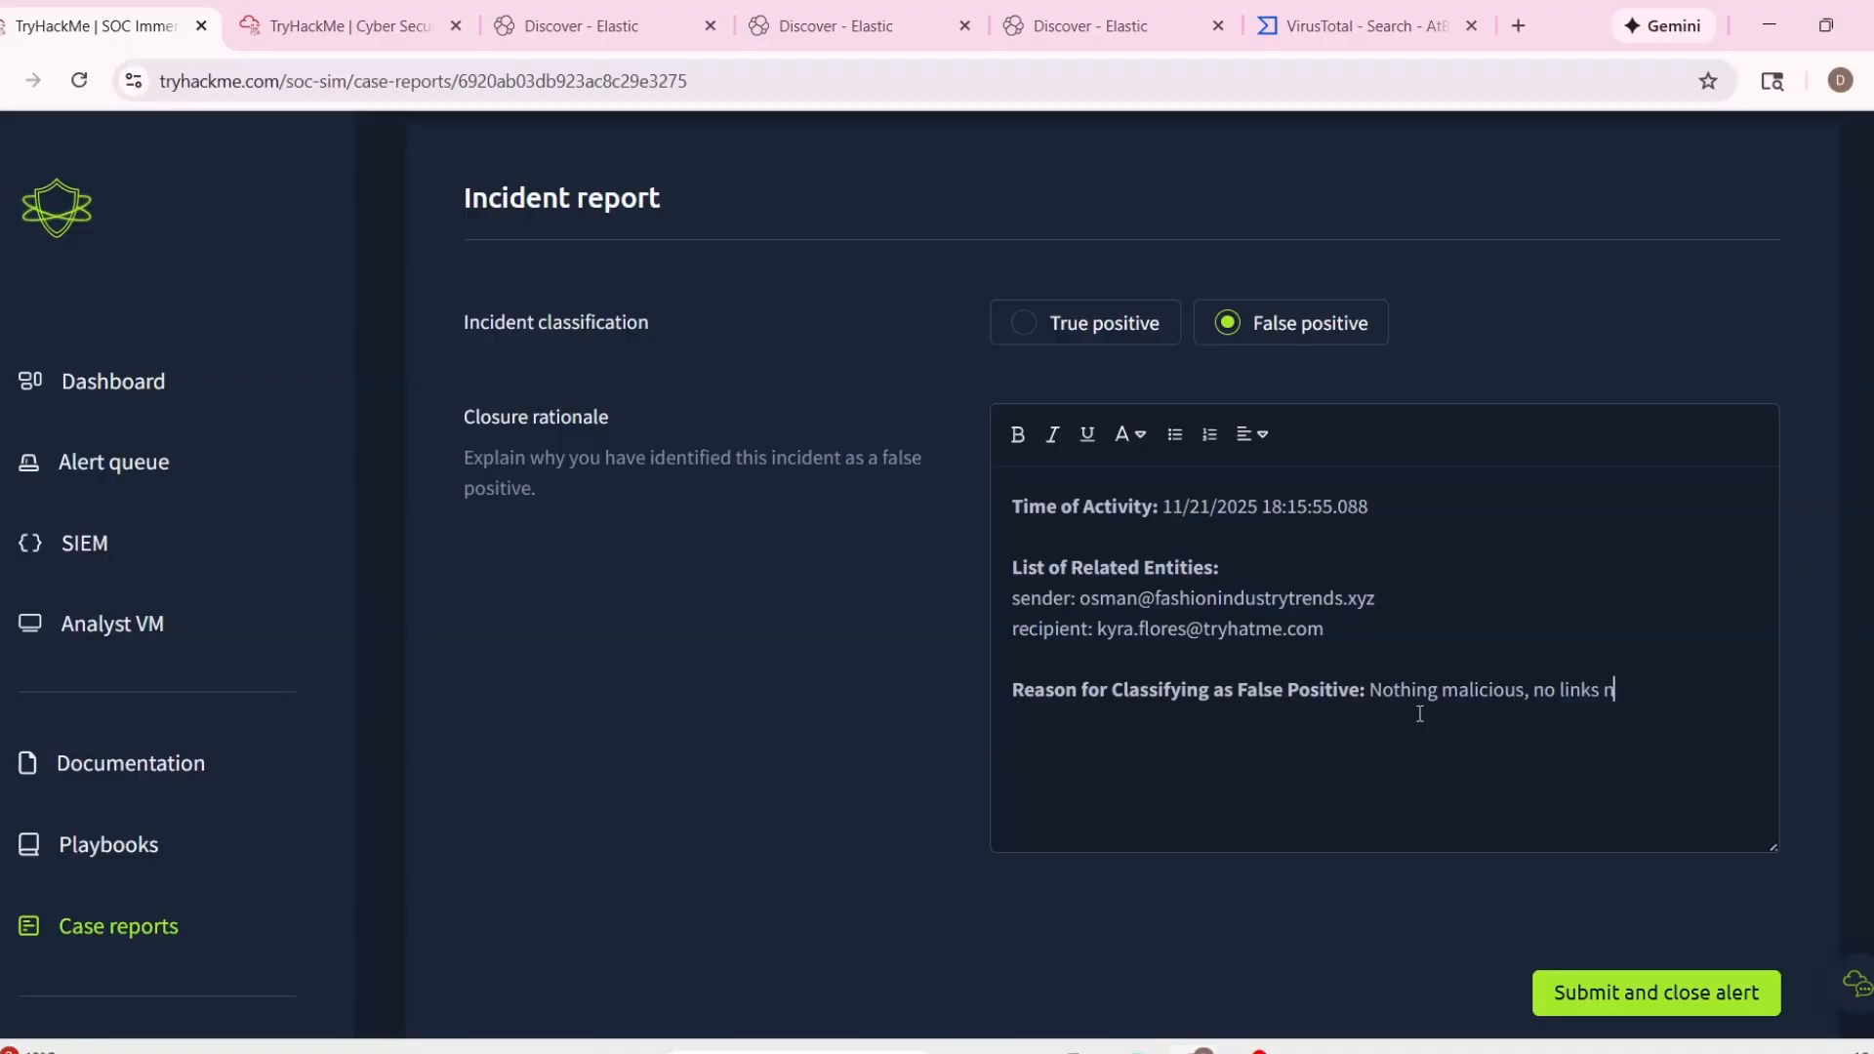
{"action": "type", "text": "hments."}
{"action": "left_click", "coordinate": [1656, 993]}
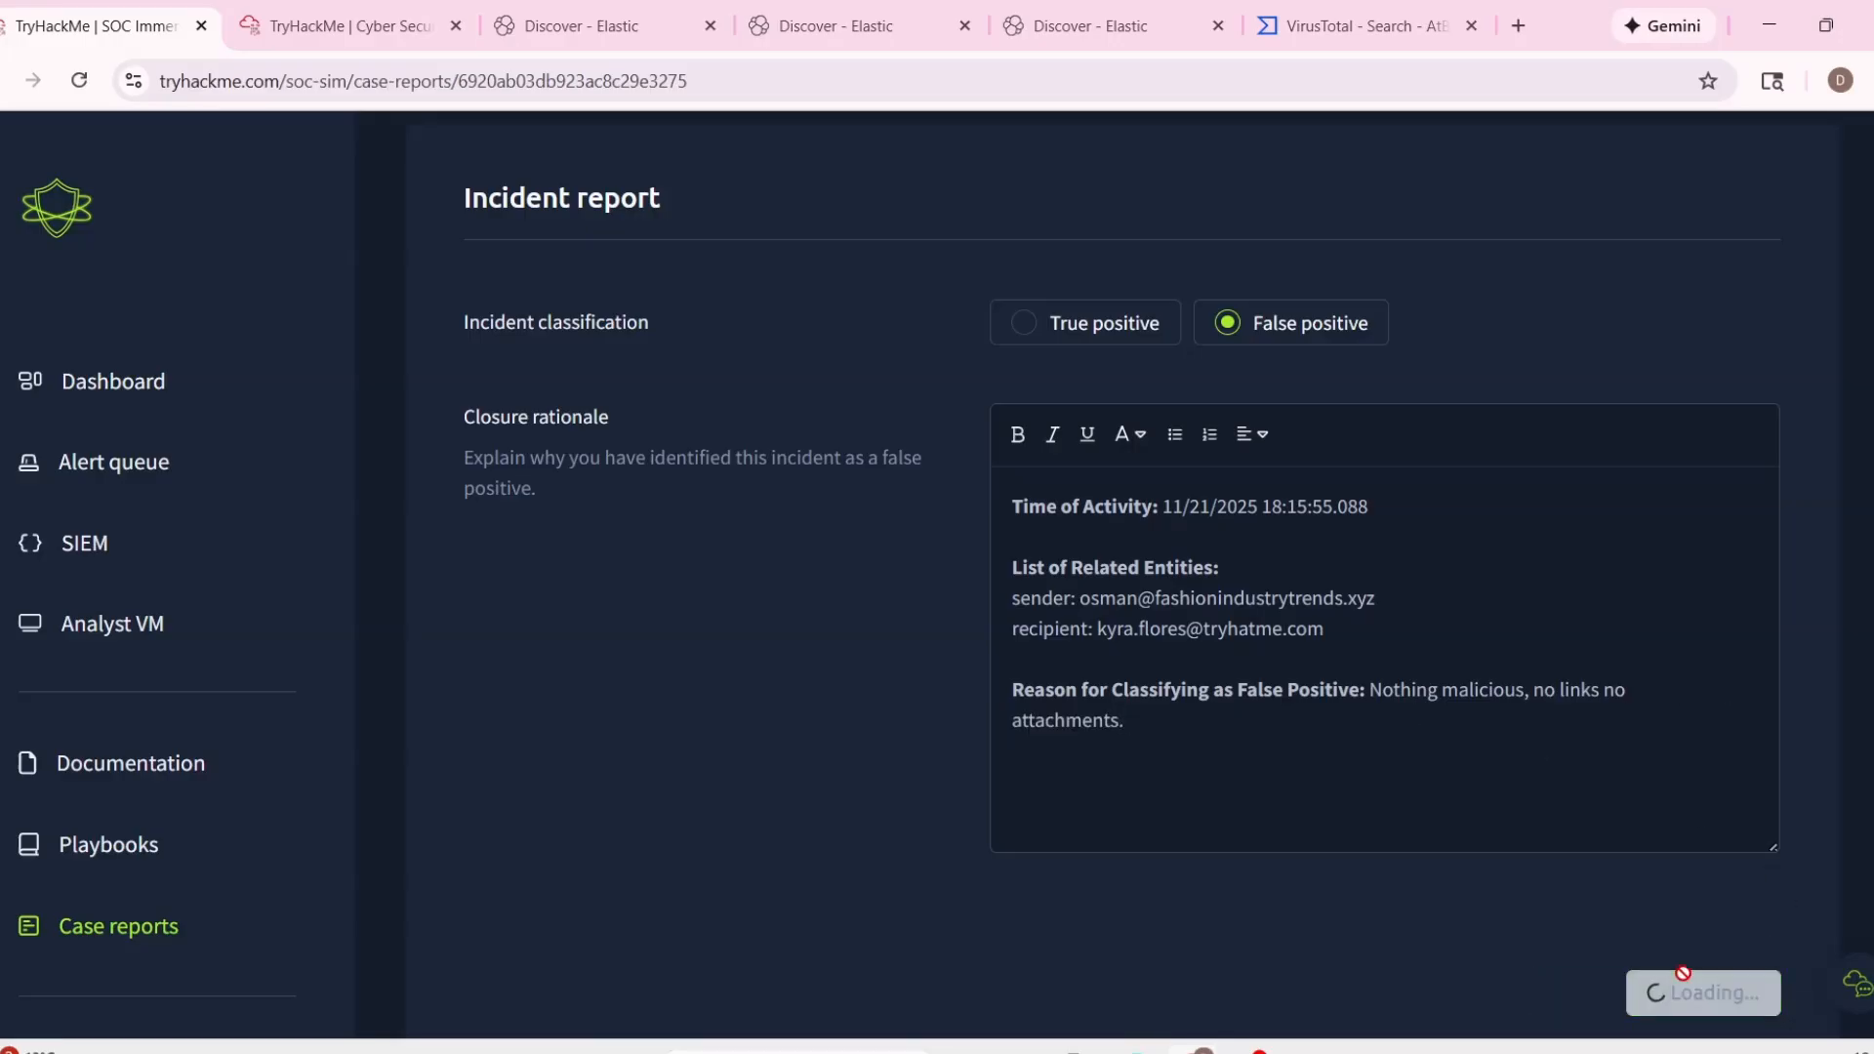
{"action": "scroll", "coordinate": [1269, 751], "scroll_direction": "down", "scroll_amount": 3}
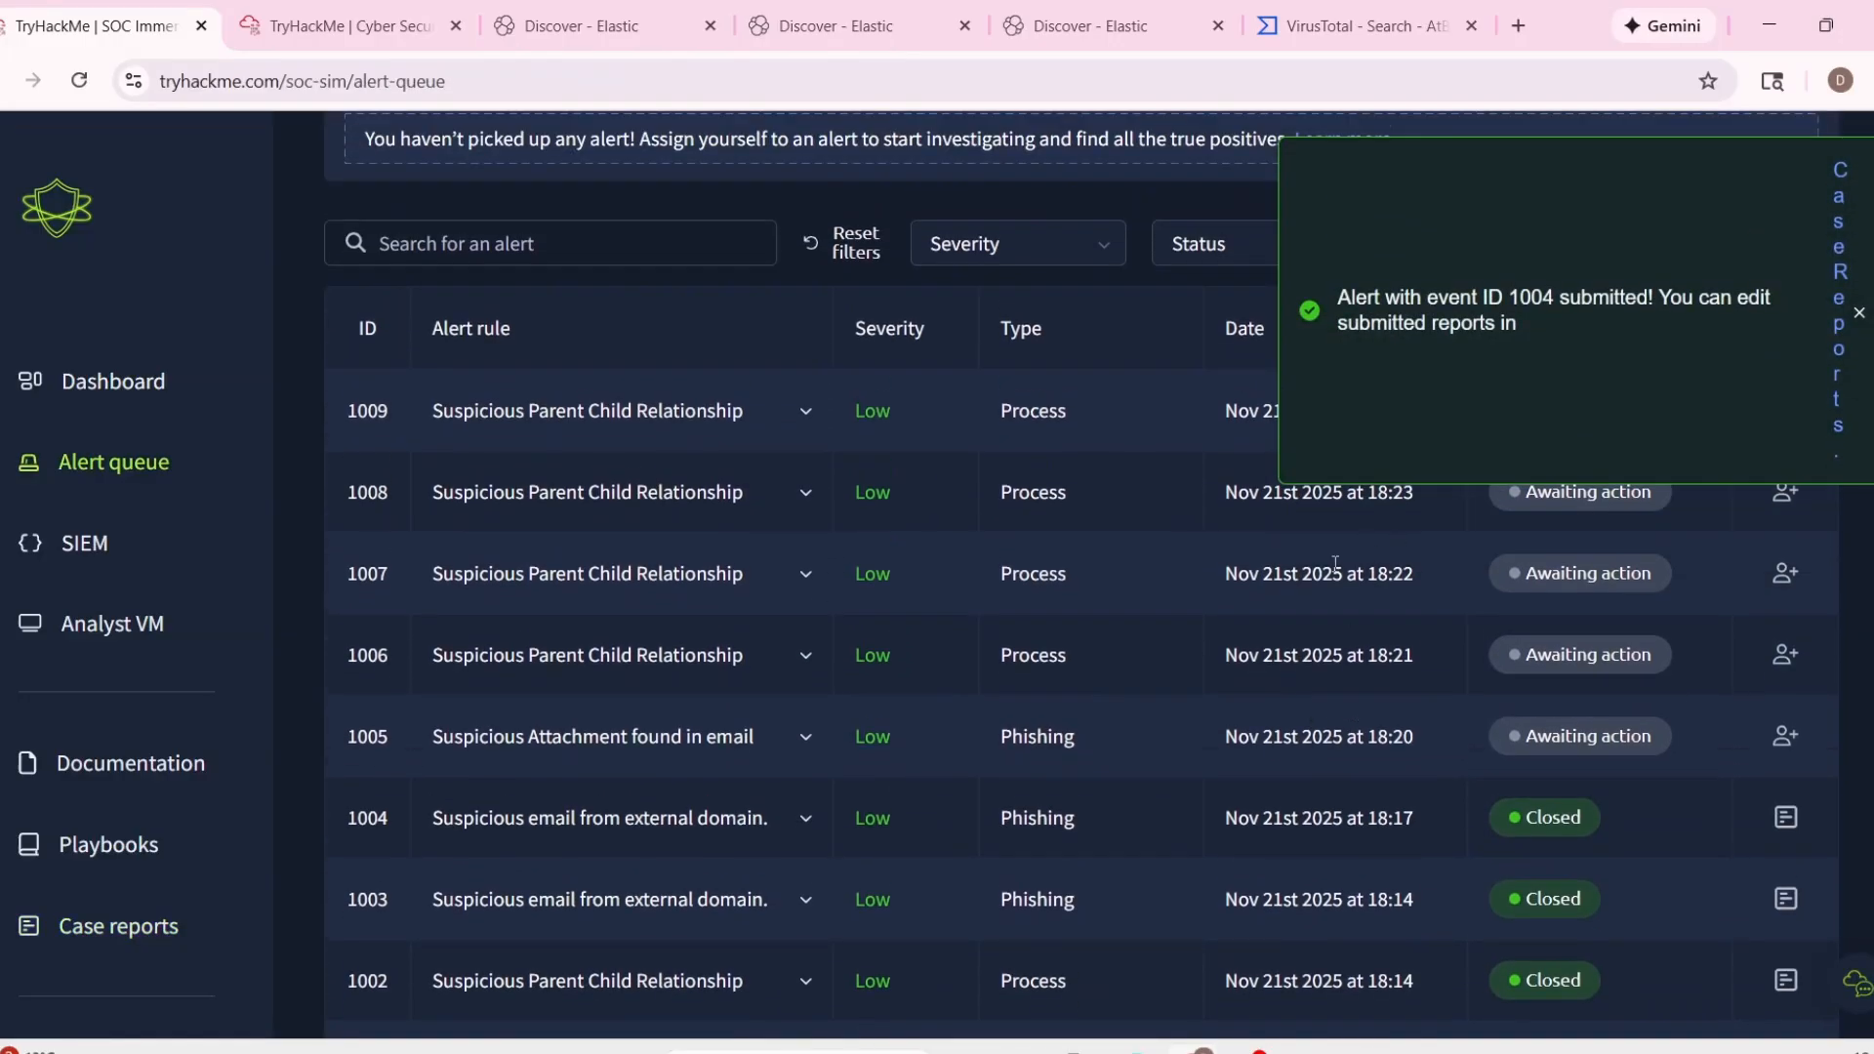
{"action": "scroll", "coordinate": [957, 617], "scroll_direction": "down", "scroll_amount": 2}
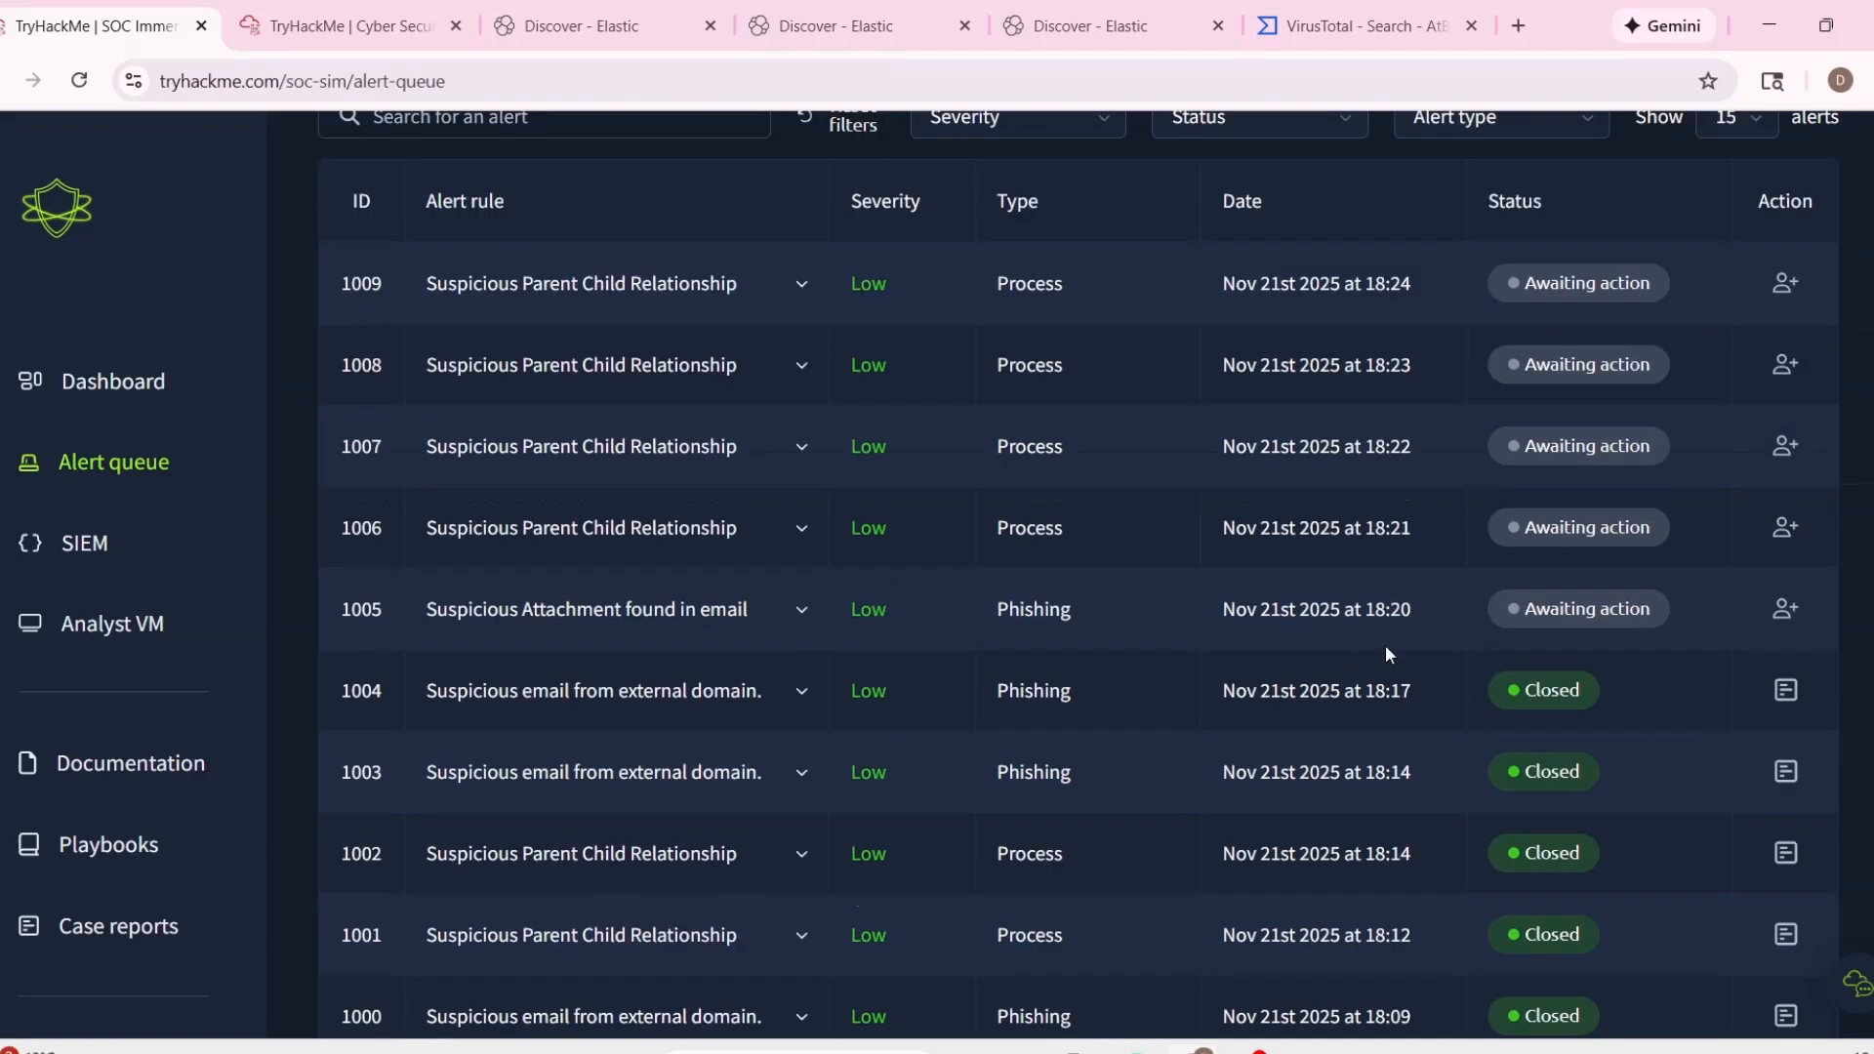
Take ownership of alert 1005, Suspicious Attachment found in email, and expand its details to read the description and email fields.
{"action": "left_click", "coordinate": [1804, 610]}
{"action": "scroll", "coordinate": [1174, 735], "scroll_direction": "down", "scroll_amount": 3}
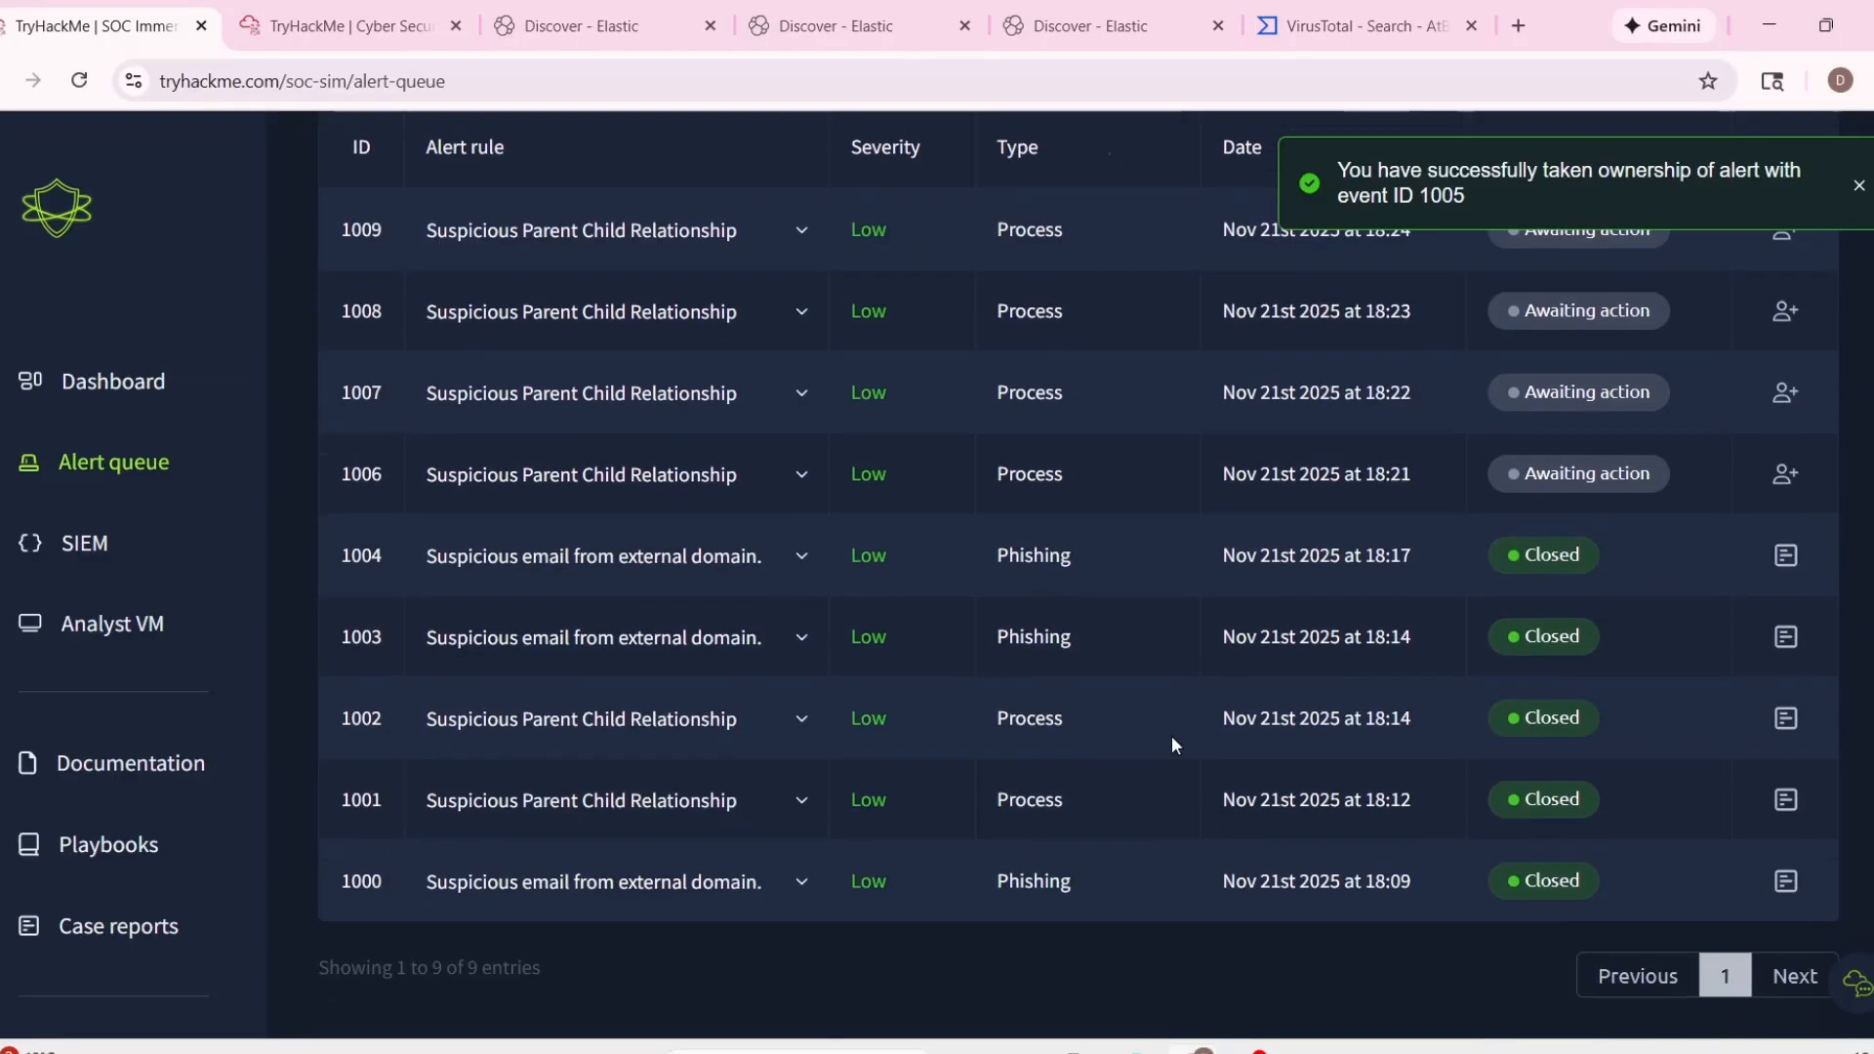
{"action": "scroll", "coordinate": [1171, 735], "scroll_direction": "up", "scroll_amount": 5}
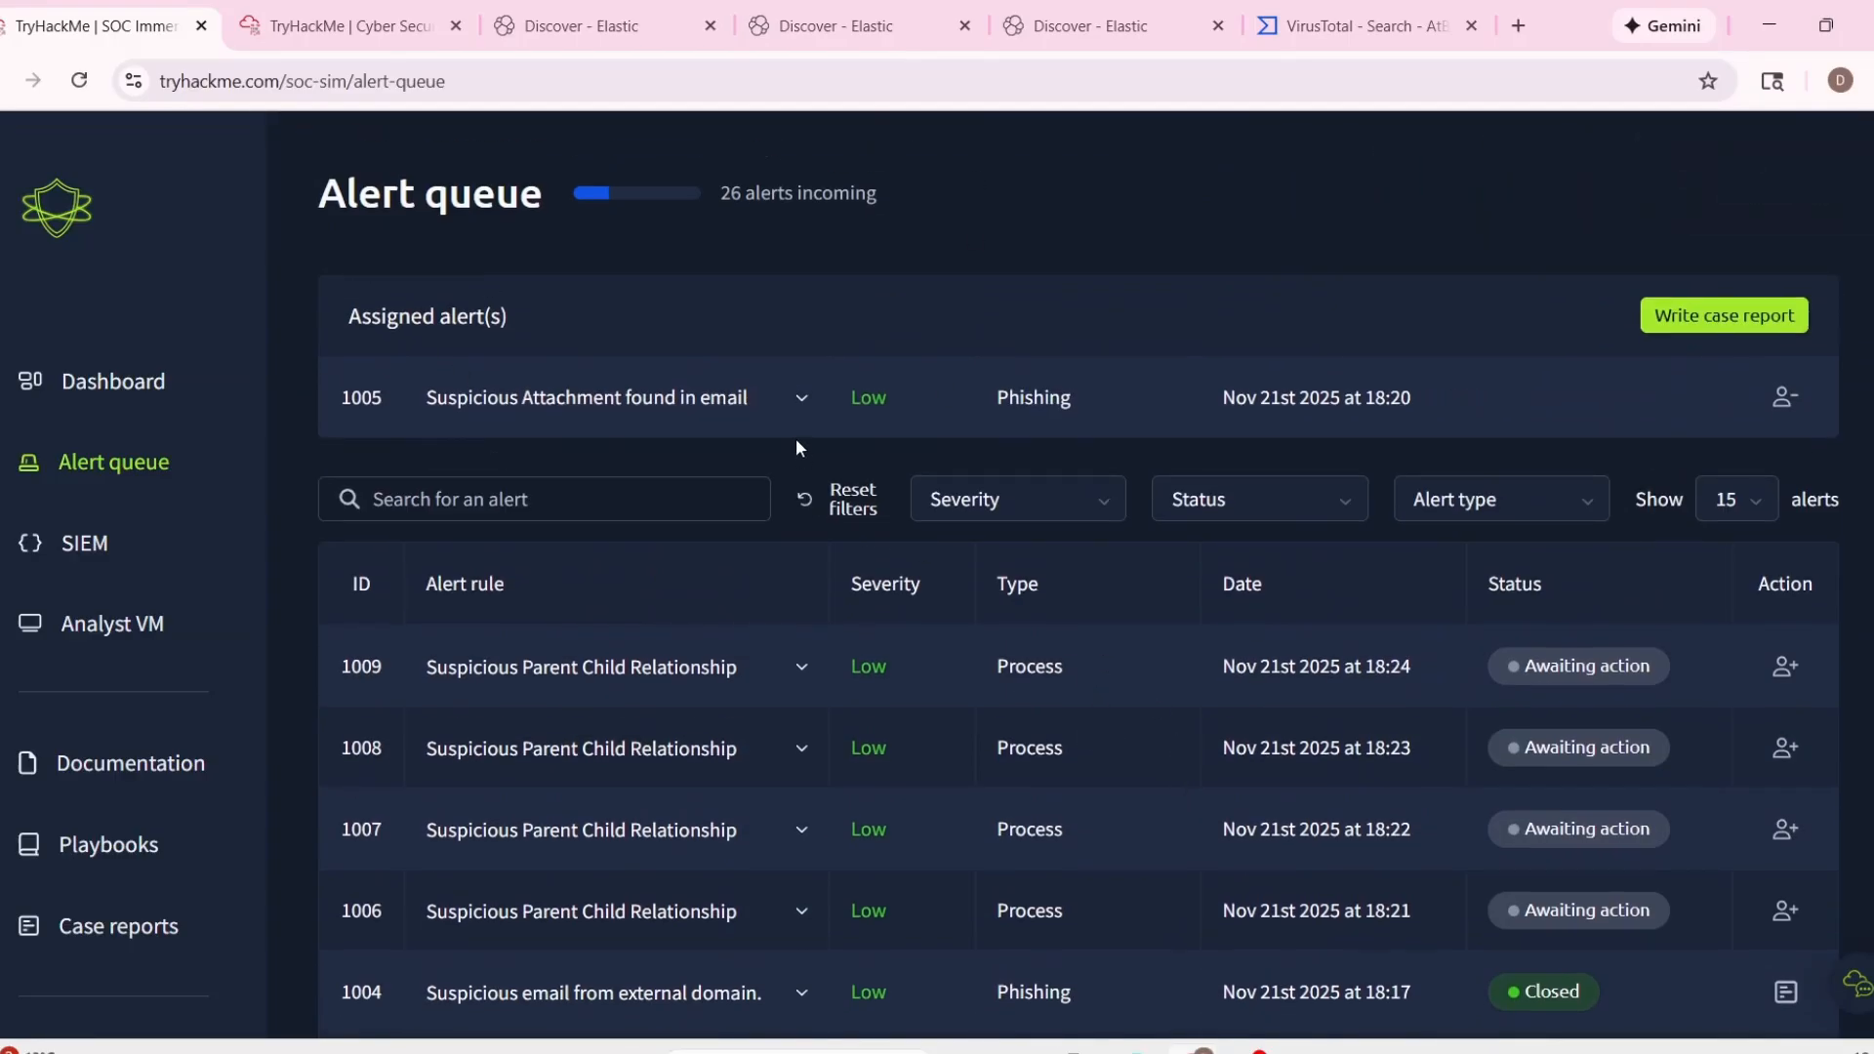
{"action": "left_click", "coordinate": [797, 434]}
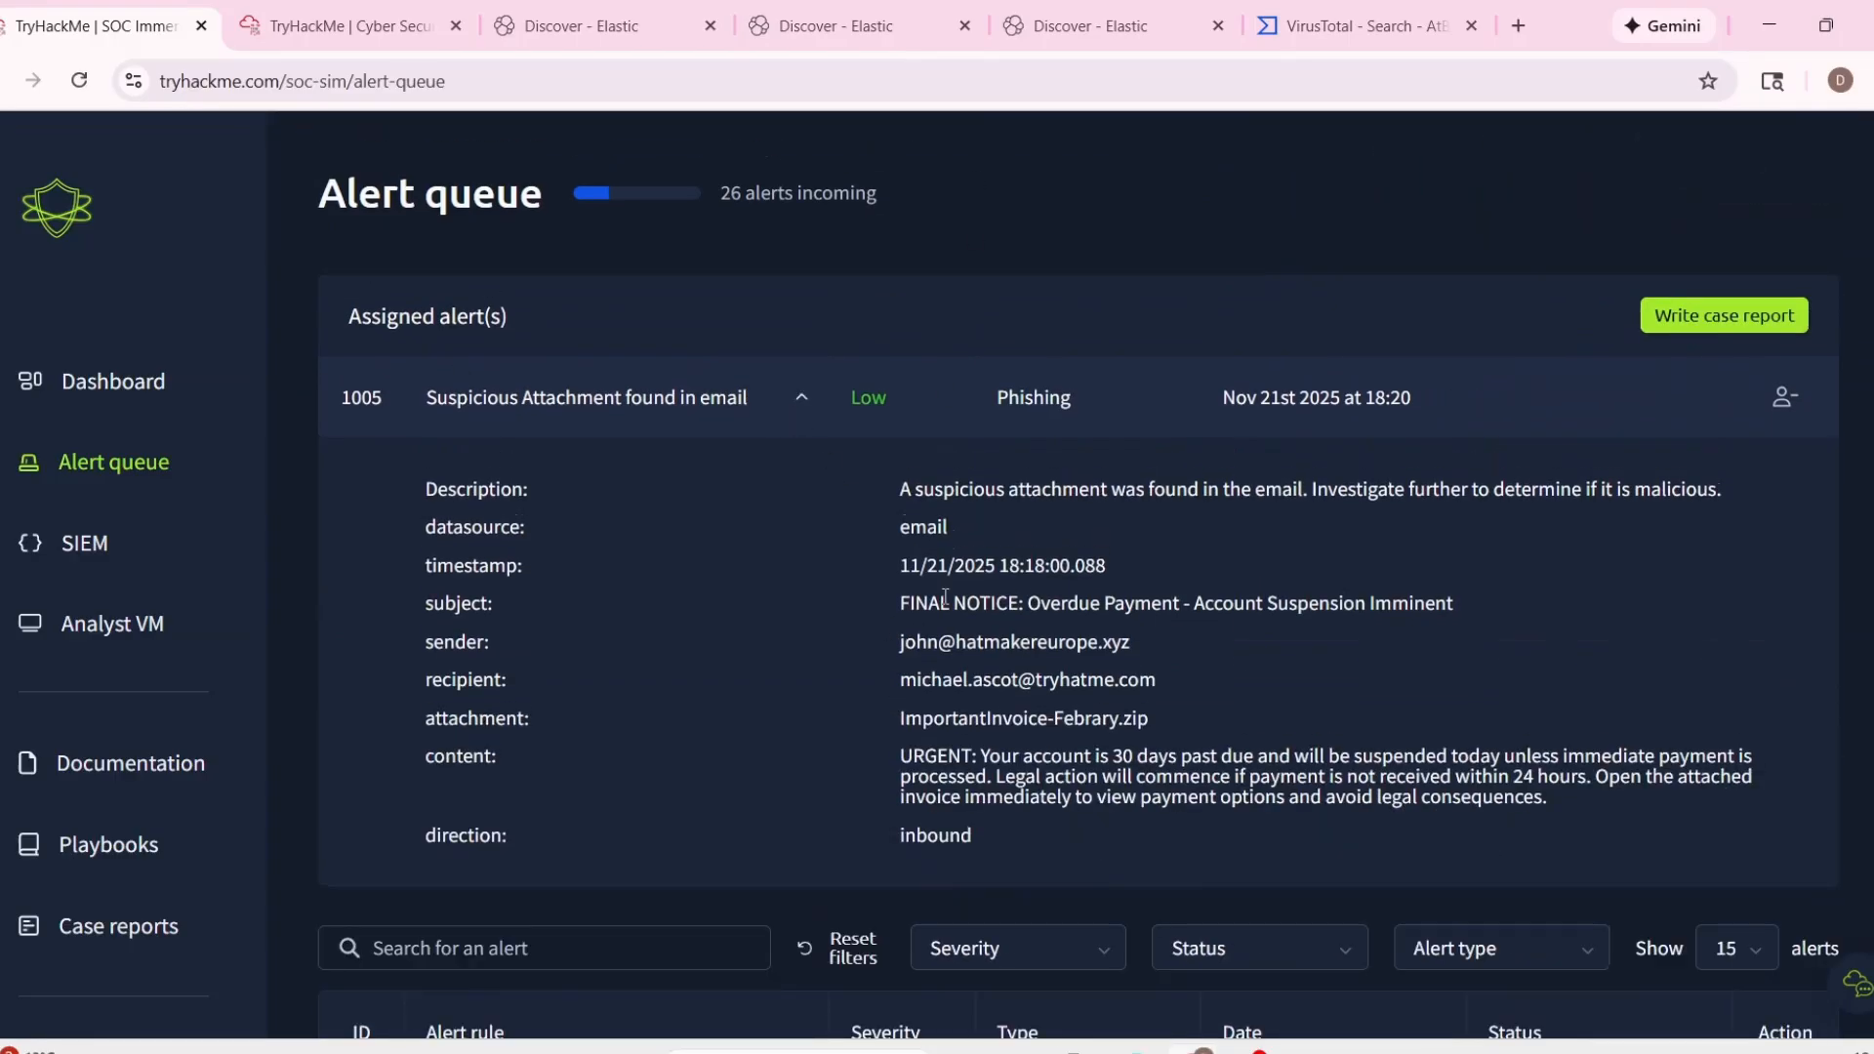
{"action": "left_click_drag", "start_coordinate": [892, 488], "coordinate": [1087, 576]}
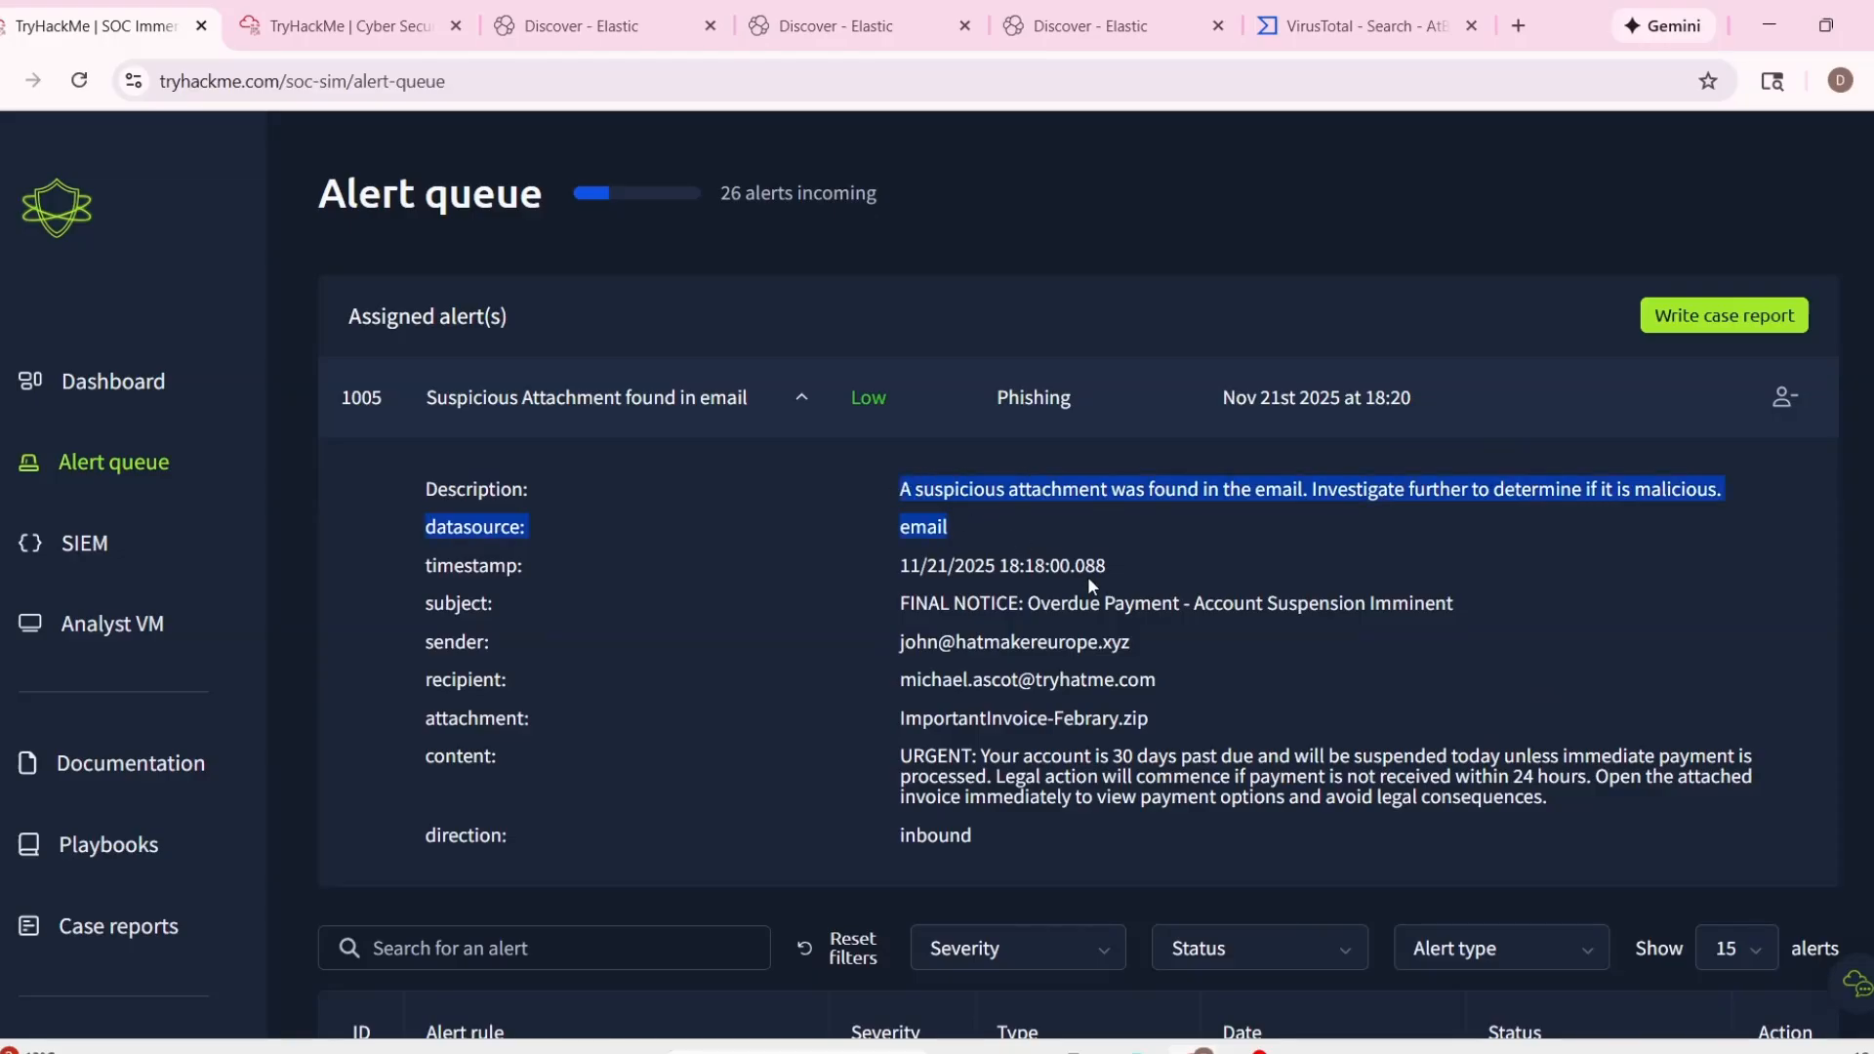
{"action": "left_click", "coordinate": [953, 668]}
{"action": "mouse_move", "coordinate": [893, 723]}
{"action": "left_mouse_down"}
{"action": "mouse_move", "coordinate": [1171, 732]}
{"action": "mouse_move", "coordinate": [897, 721]}
{"action": "left_mouse_up"}
{"action": "left_click", "coordinate": [918, 672]}
Copy the sender address from alert 1005 and search the first Elastic Discover view for logs with that sender.
{"action": "left_click_drag", "start_coordinate": [899, 643], "coordinate": [1136, 645]}
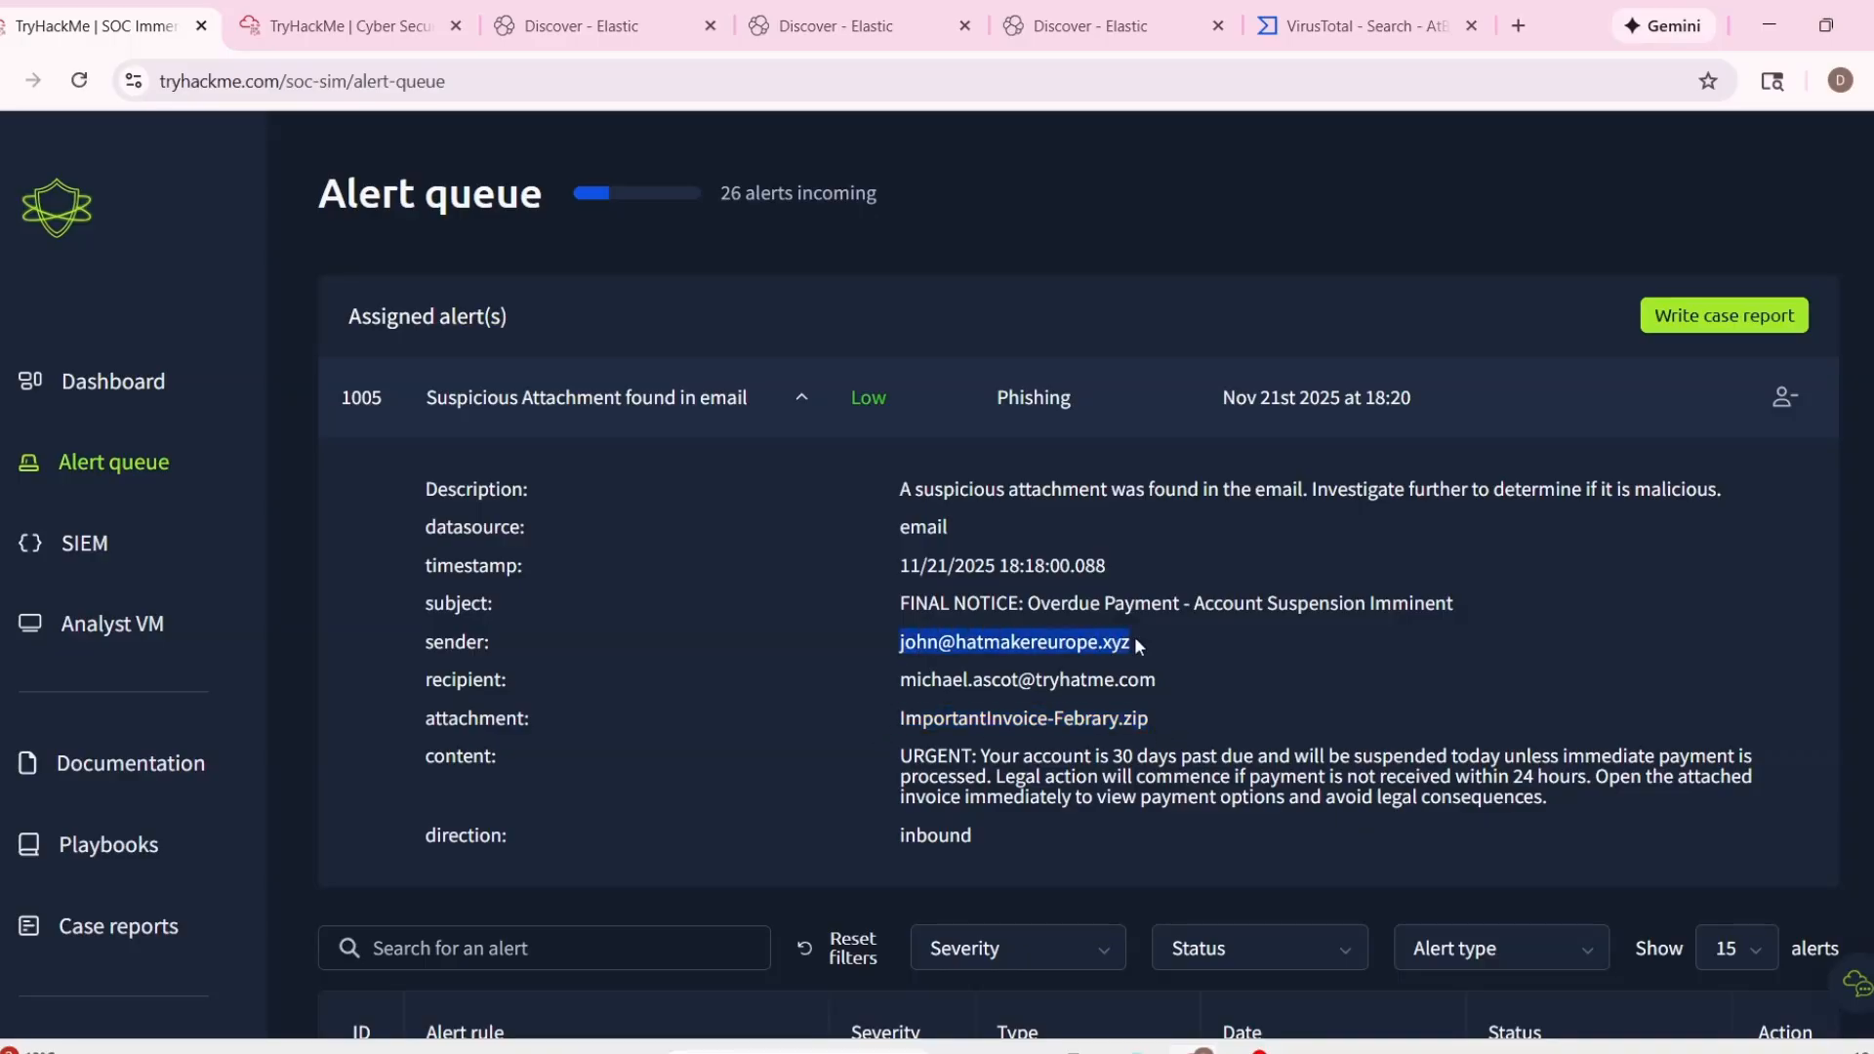
{"action": "left_click", "coordinate": [585, 25]}
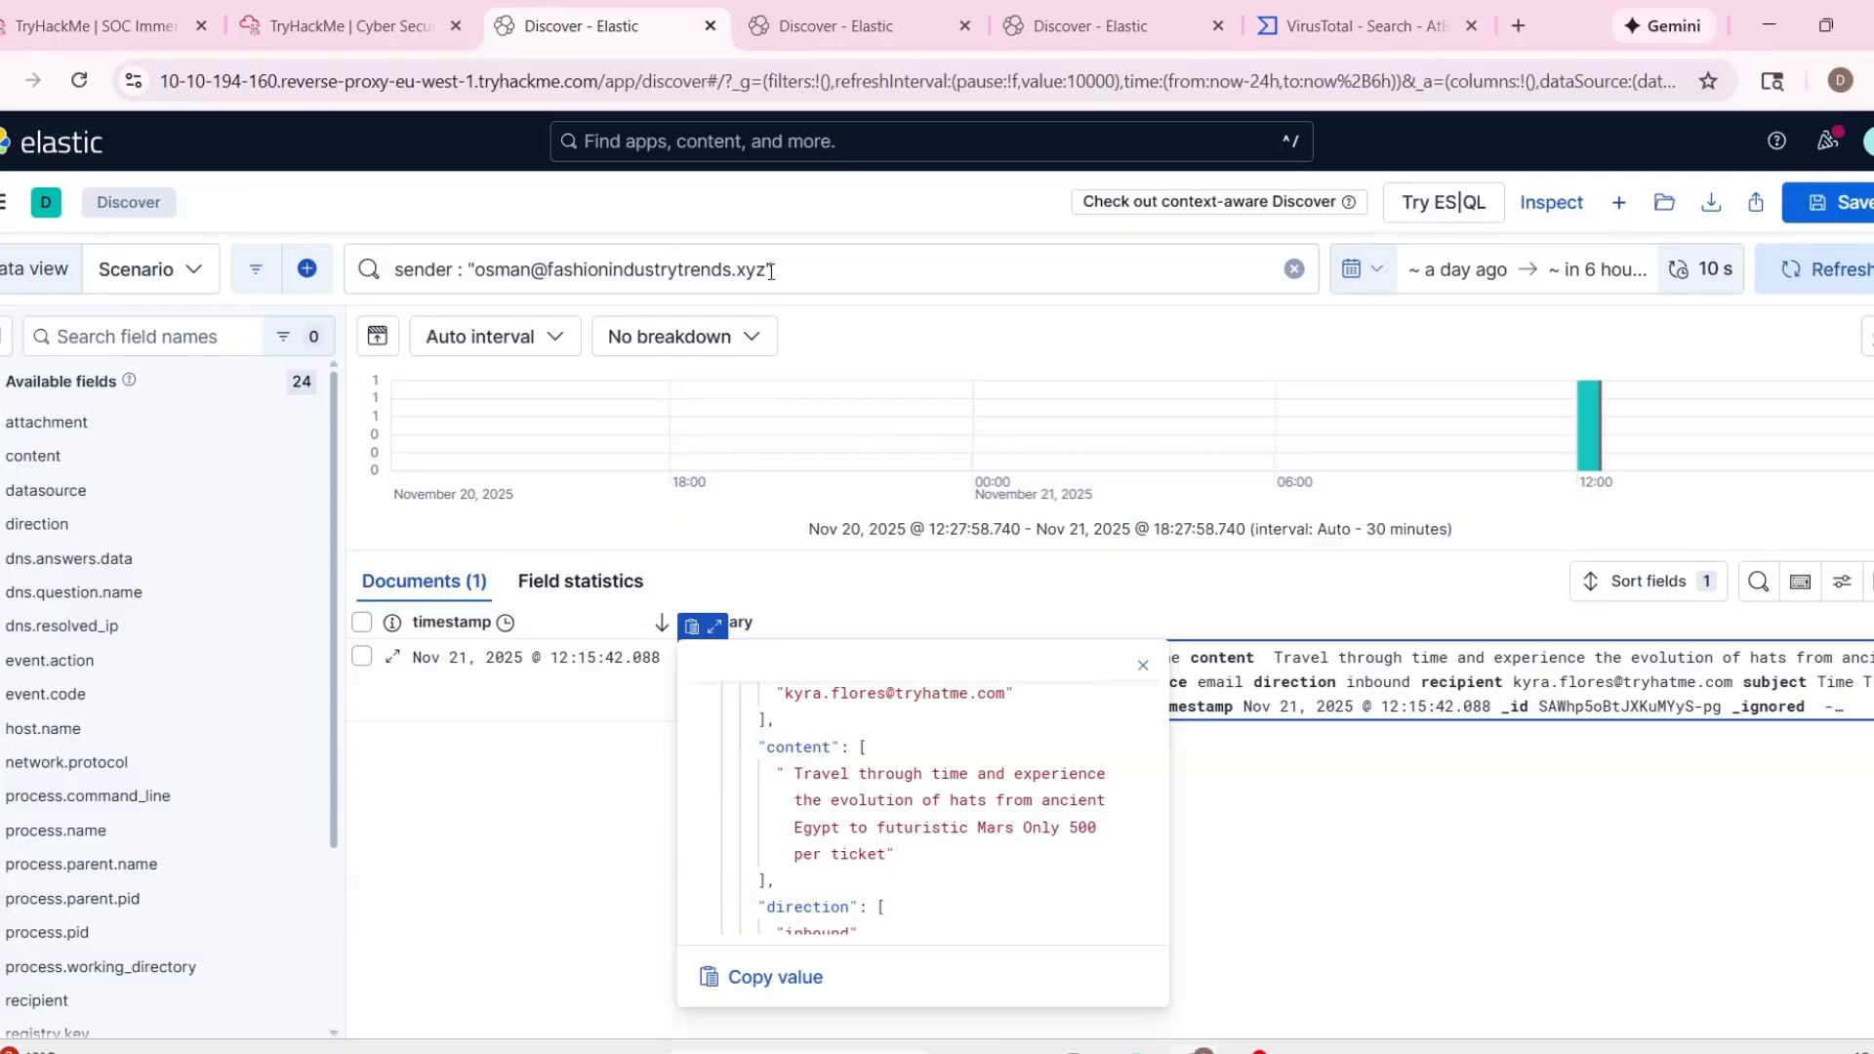
{"action": "left_click", "coordinate": [760, 272]}
{"action": "left_click_drag", "start_coordinate": [767, 270], "coordinate": [470, 271]}
{"action": "key", "text": "ctrl+v"}
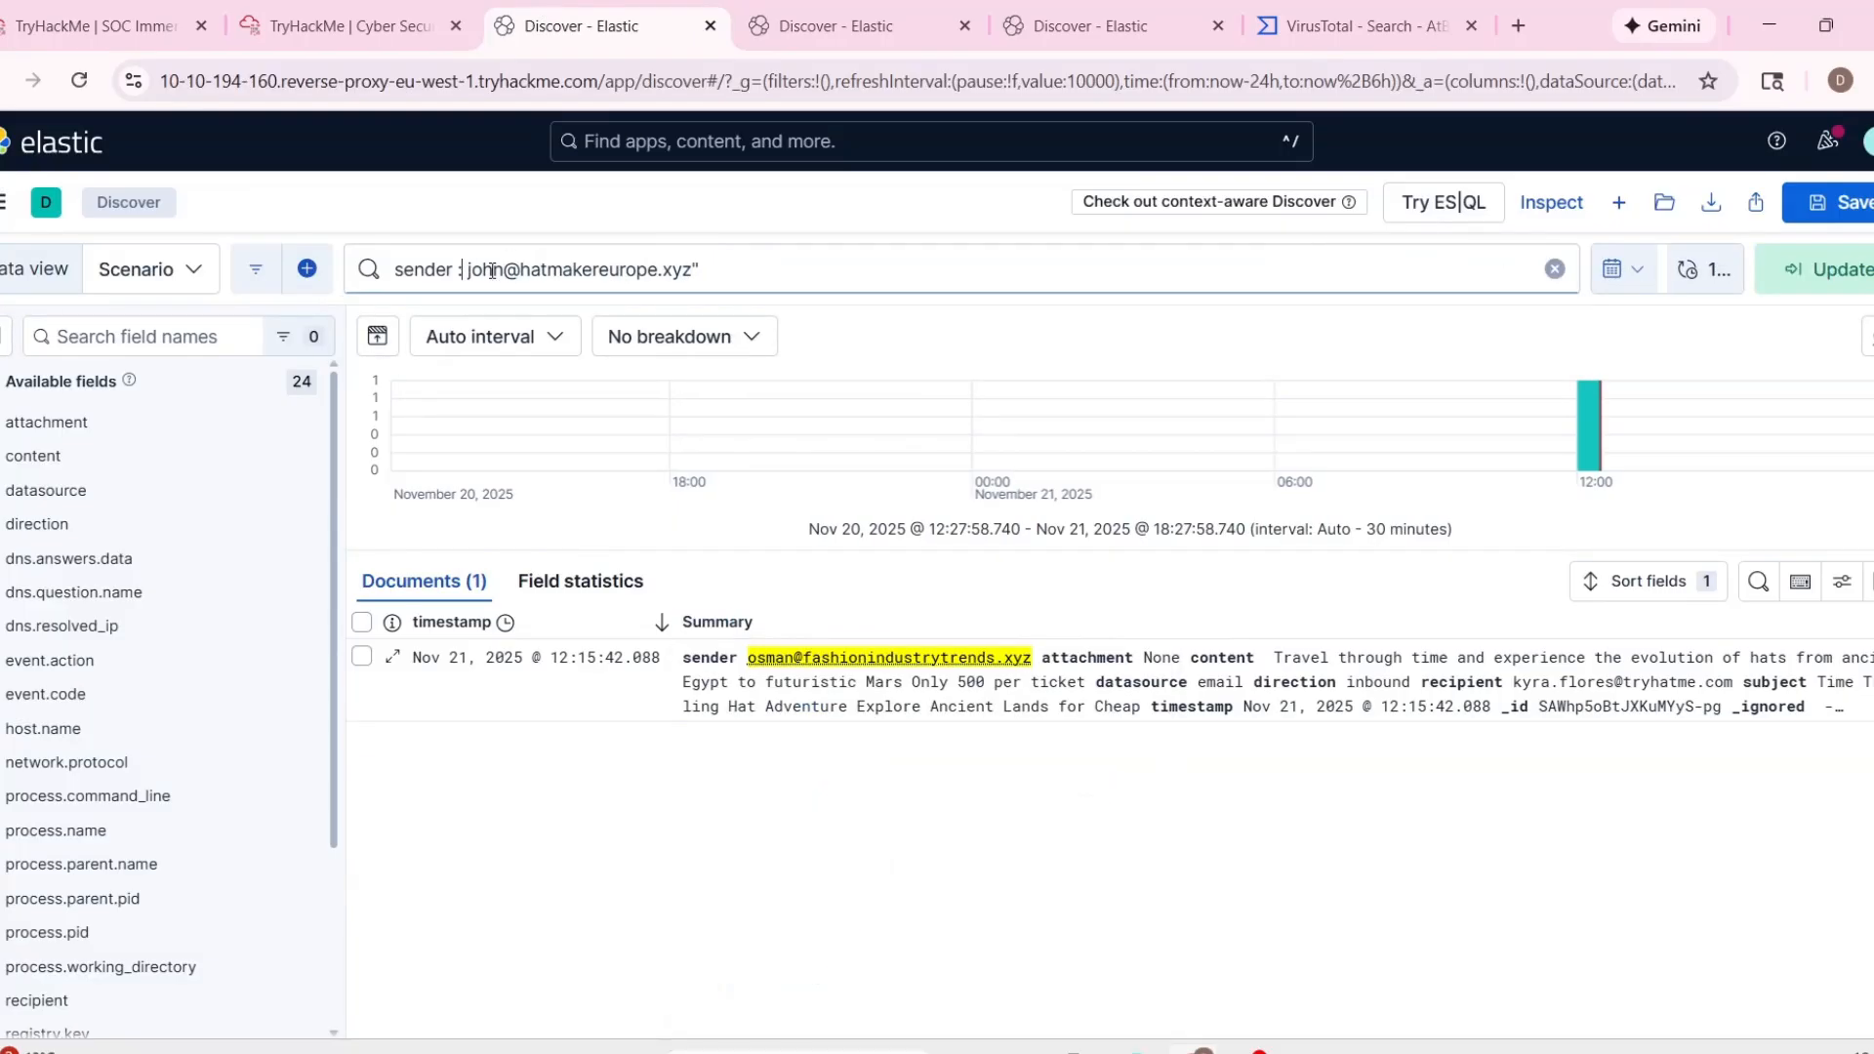
{"action": "type", "text": "\""}
{"action": "key", "text": "Return"}
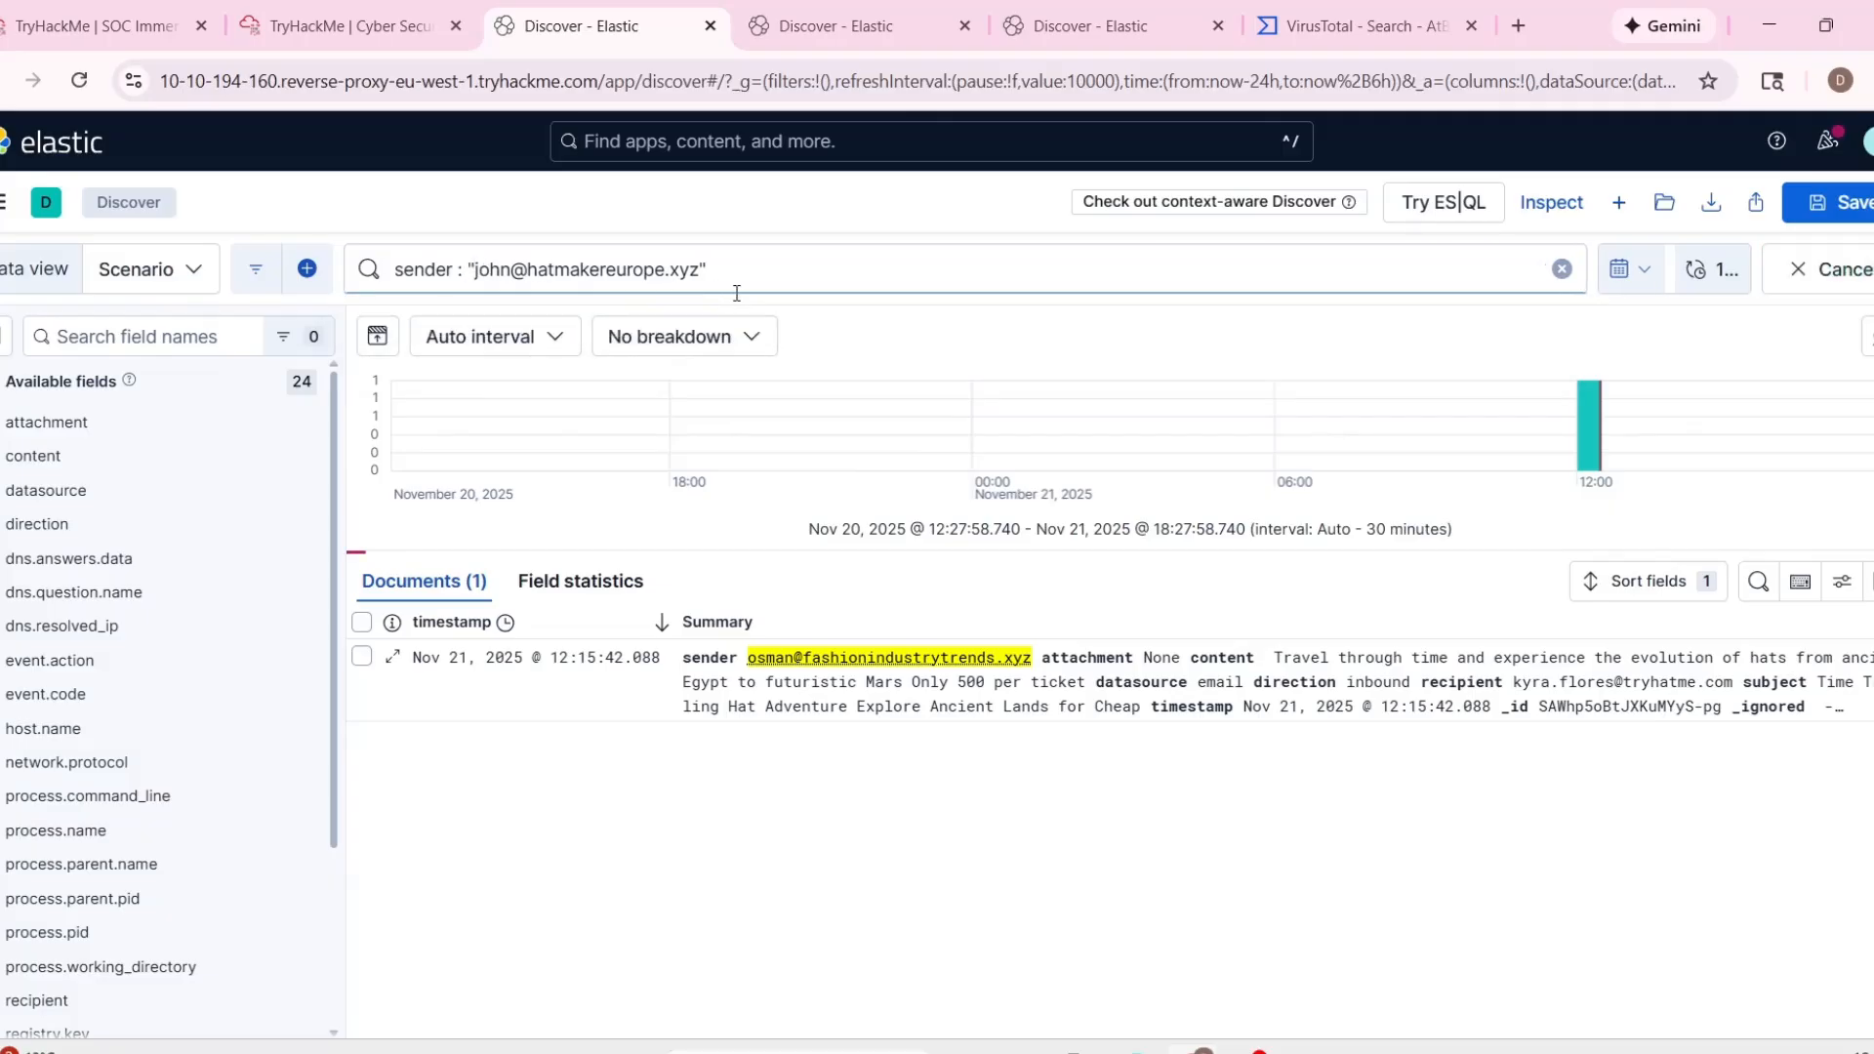
Copy the domain hatmakereurope.xyz from the sender query and look it up on VirusTotal.
{"action": "left_click_drag", "start_coordinate": [700, 270], "coordinate": [531, 271]}
{"action": "key", "text": "ctrl+c"}
{"action": "left_click", "coordinate": [1287, 41]}
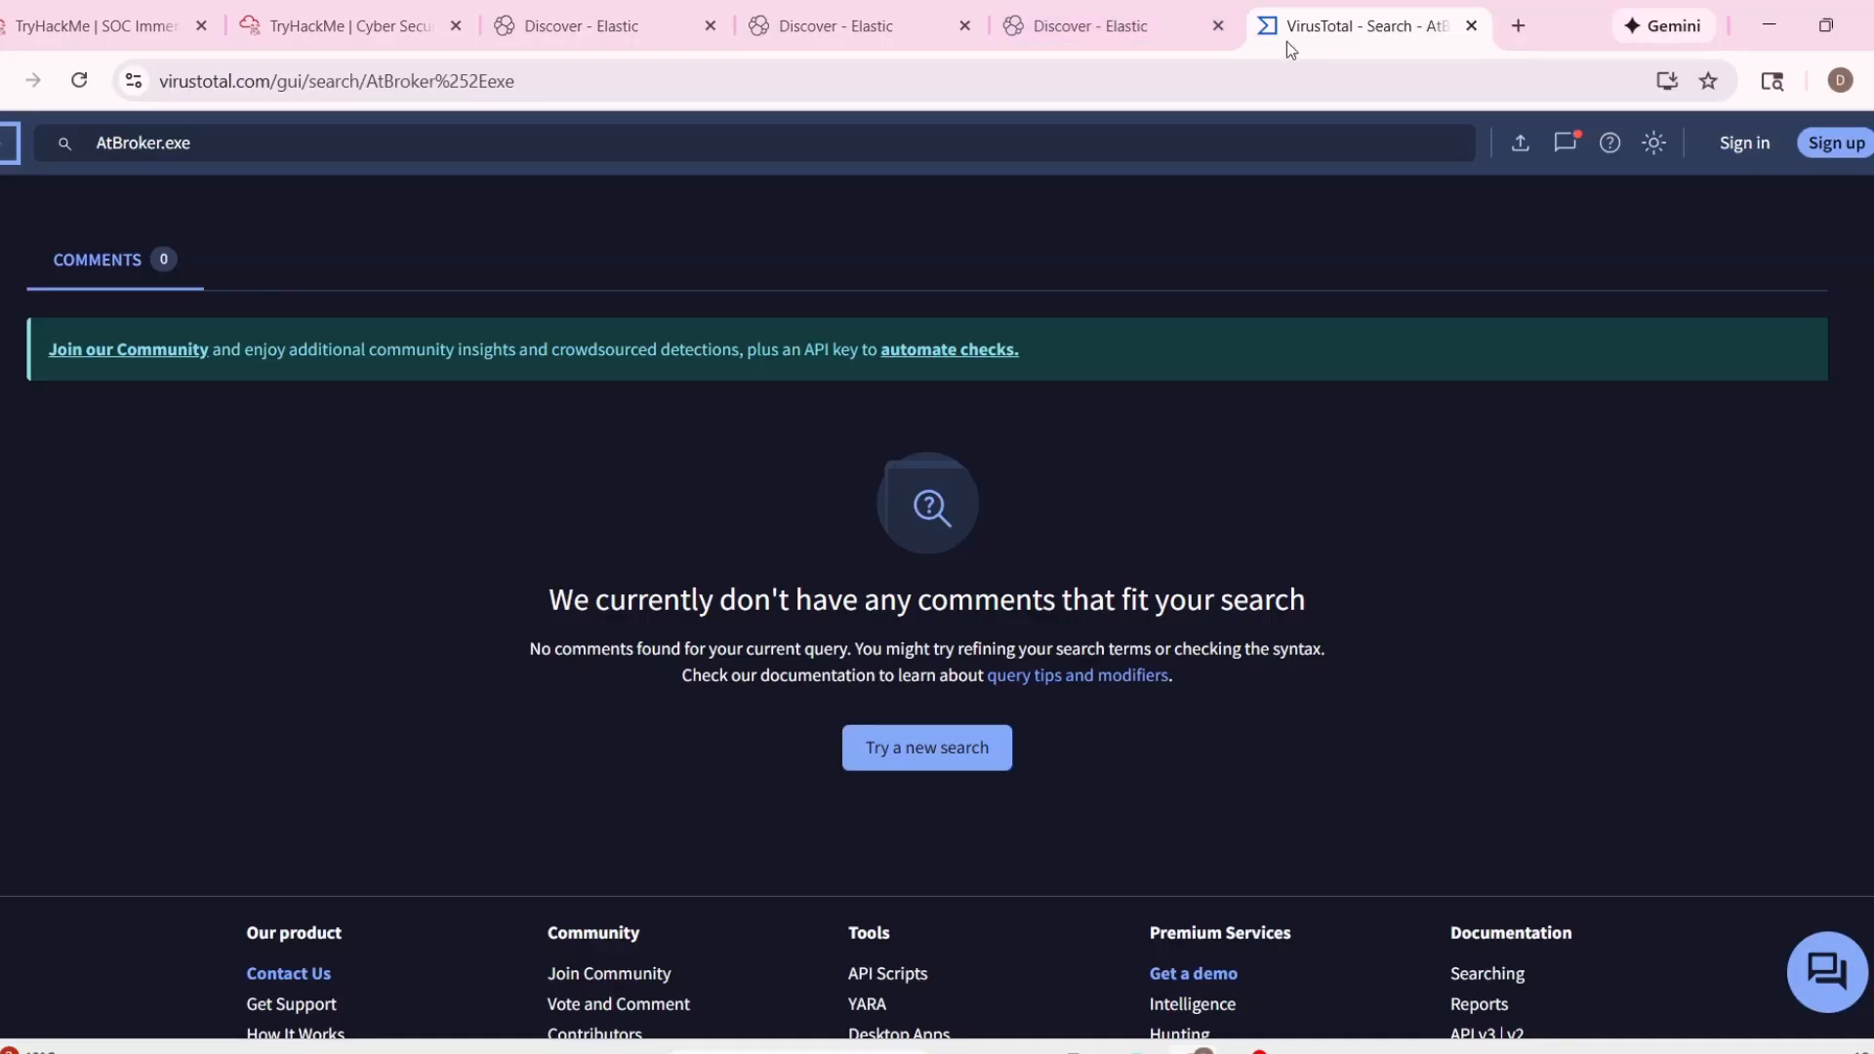
{"action": "left_click", "coordinate": [272, 161]}
{"action": "key", "text": "ctrl+a"}
{"action": "key", "text": "ctrl+v"}
{"action": "key", "text": "Return"}
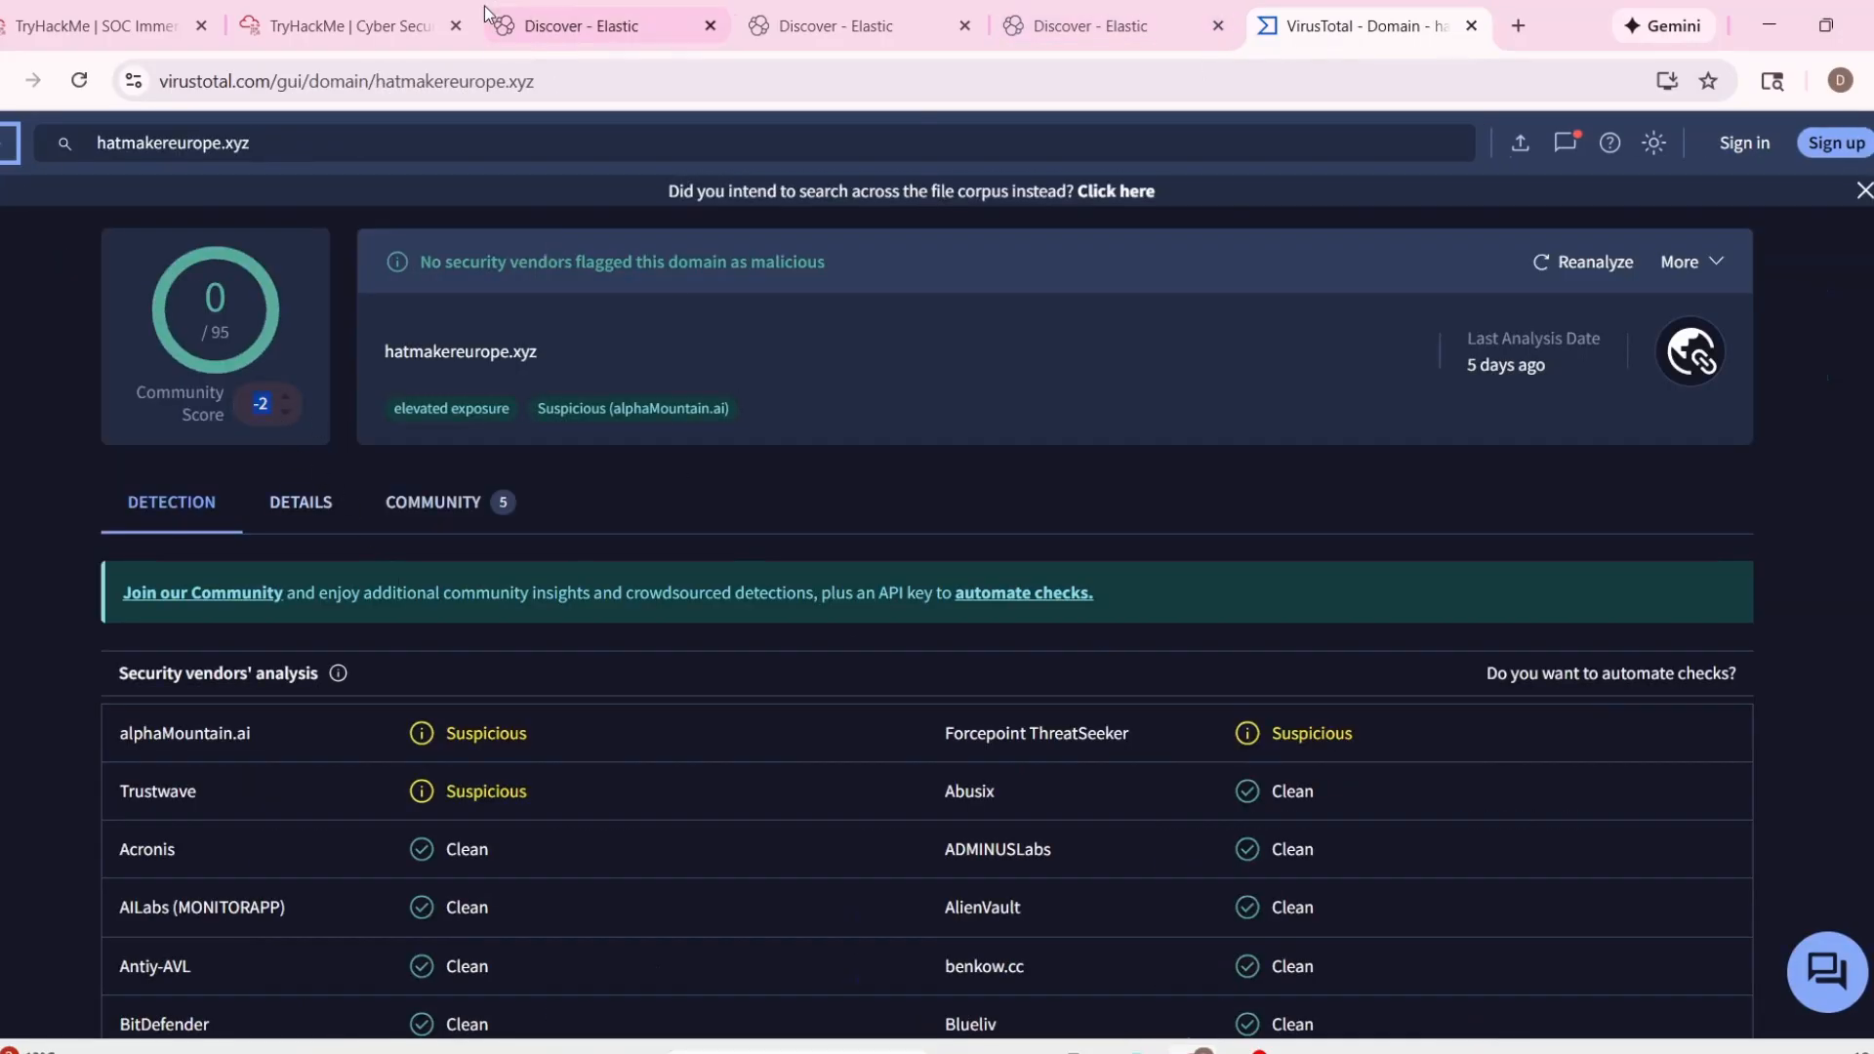
Switch to the TryHackMe analyst VM and enter hatmakereurope.xyz in TryDetectThis's URL/IP security check.
{"action": "left_click", "coordinate": [346, 26]}
{"action": "key", "text": "ctrl+a"}
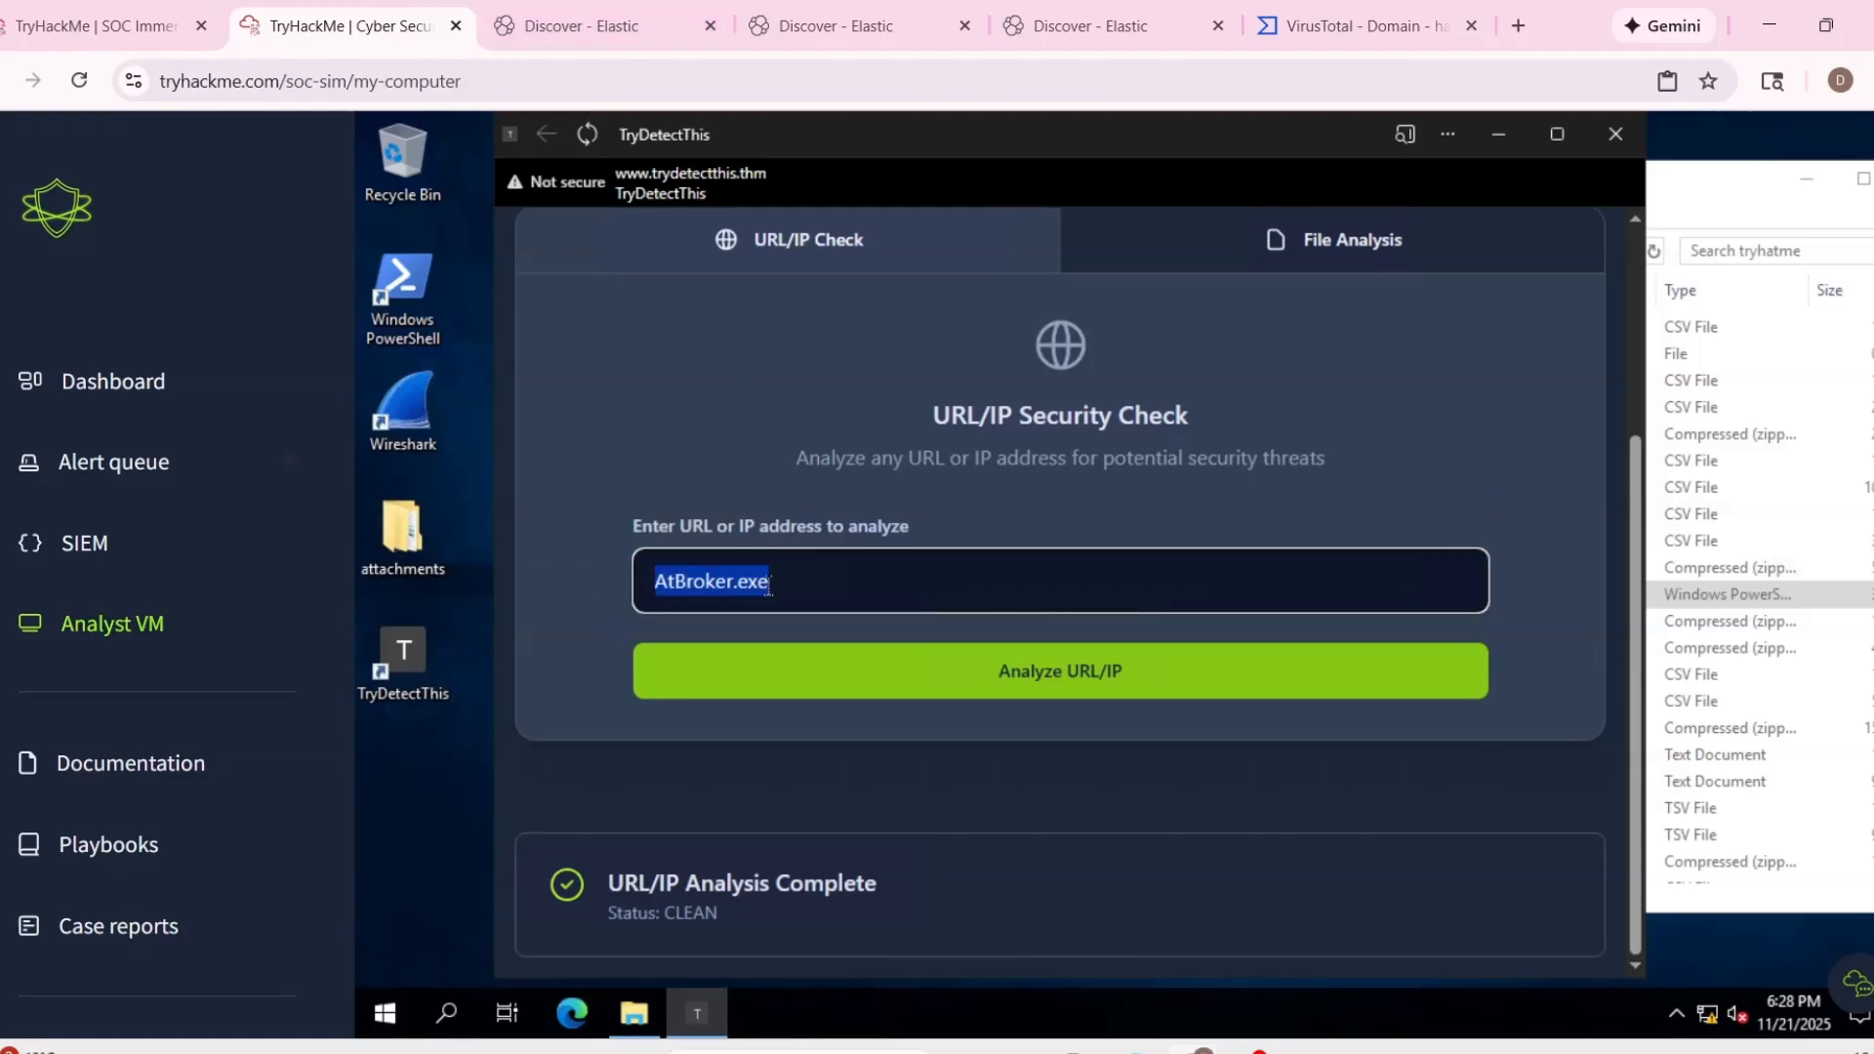
{"action": "key", "text": "ctrl+v"}
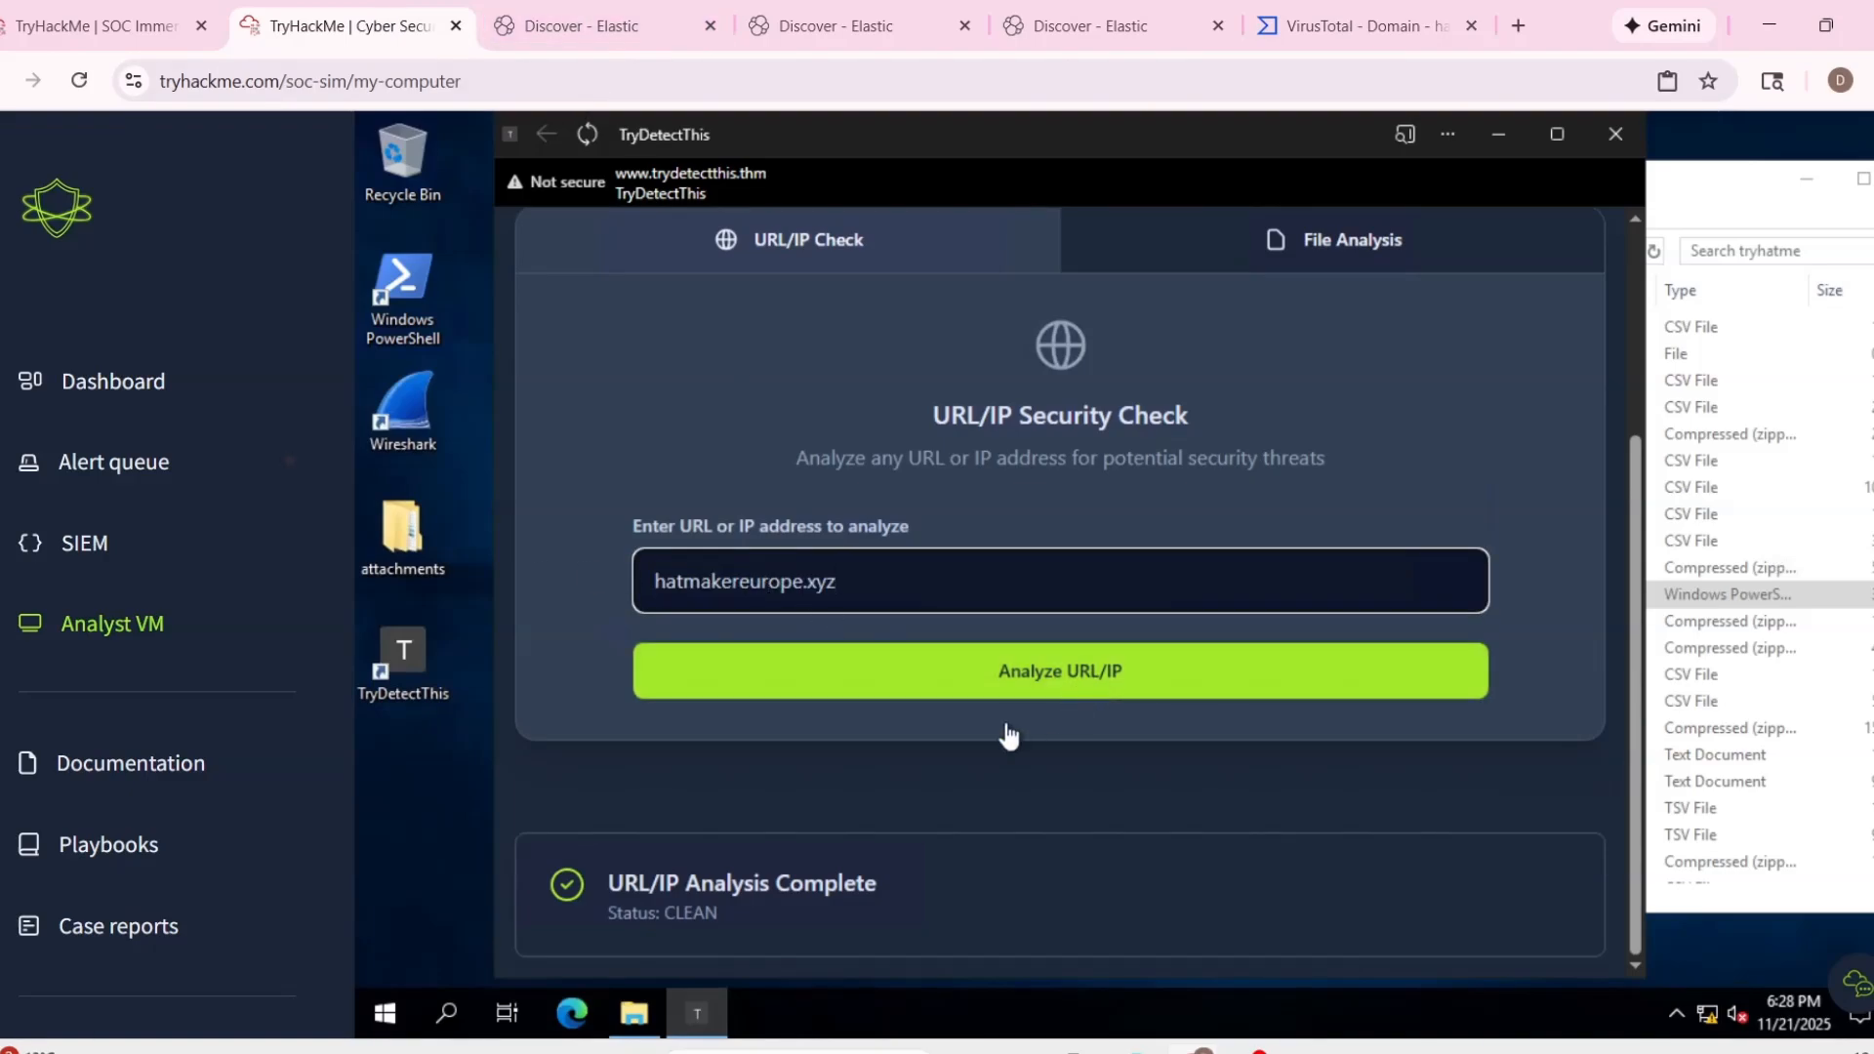
Return to the Elastic sender search and examine the full record of the email carrying ImportantInvoice-Febrary.zip.
{"action": "left_click", "coordinate": [500, 36]}
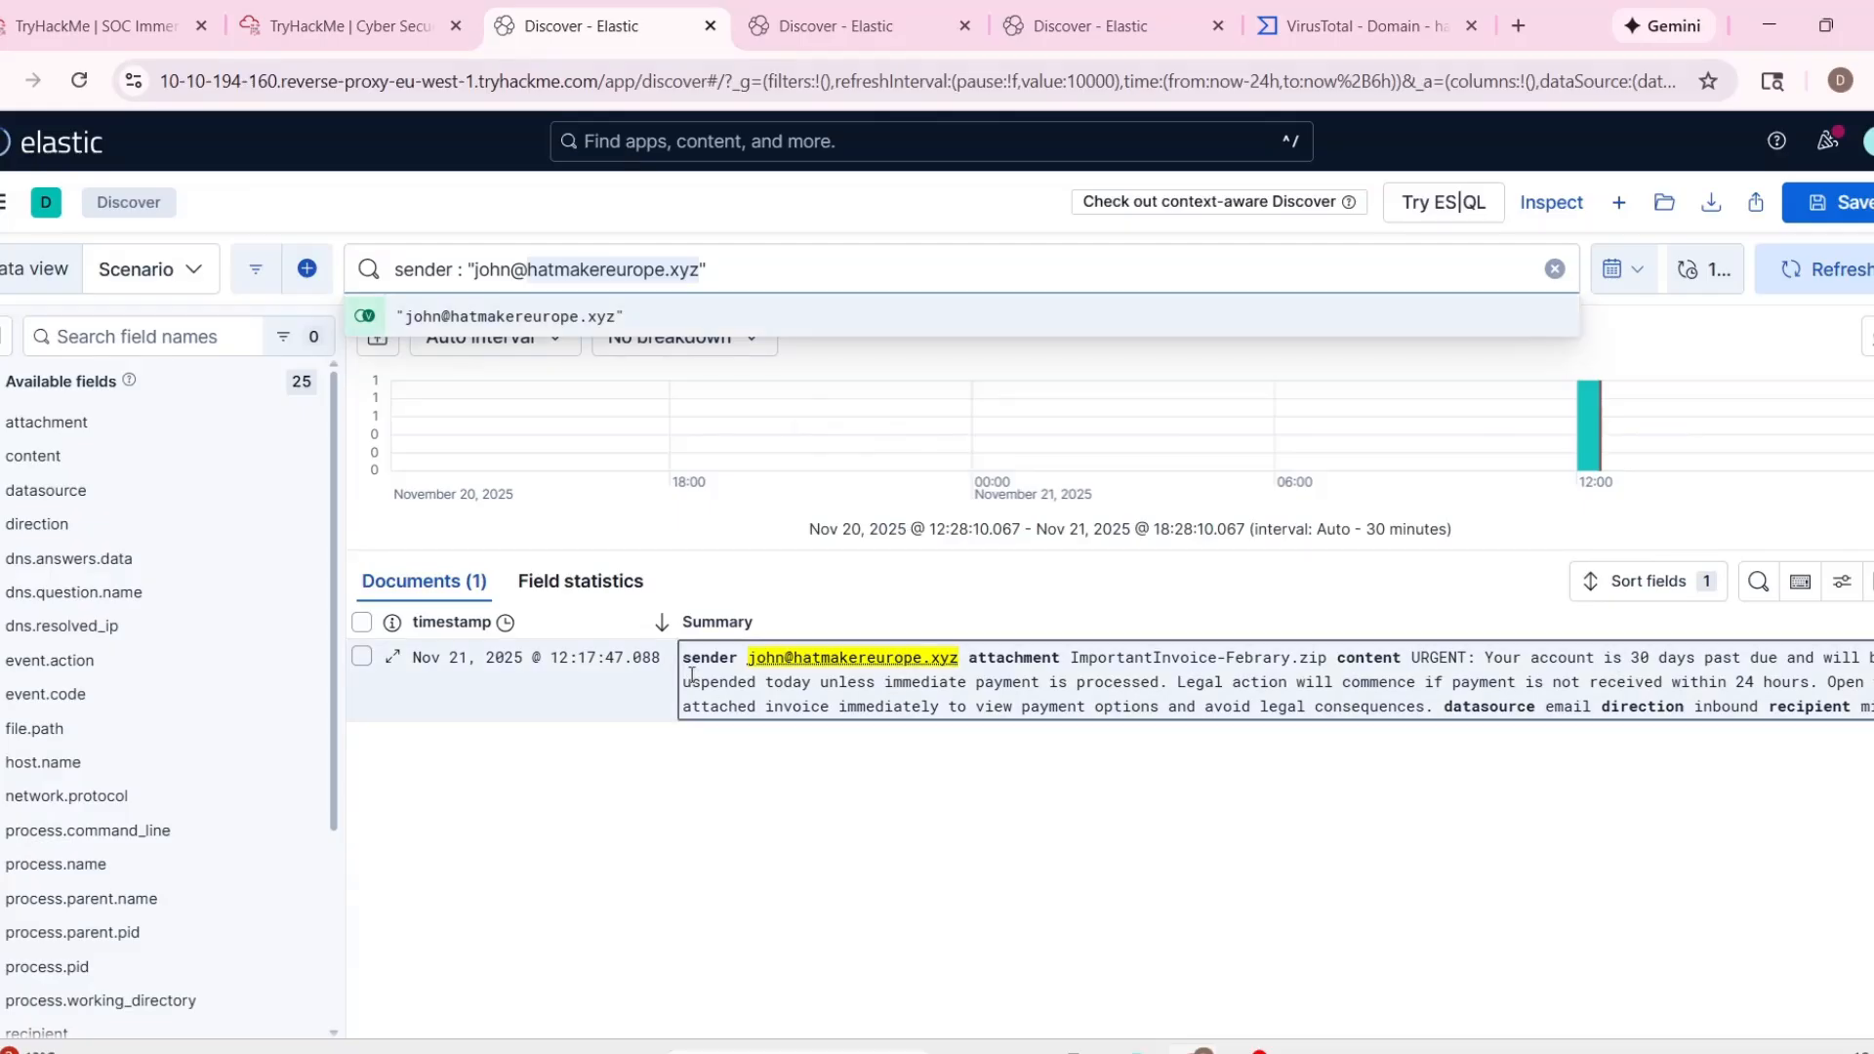
{"action": "left_click", "coordinate": [715, 625]}
{"action": "scroll", "coordinate": [1050, 771], "scroll_direction": "down", "scroll_amount": 3}
{"action": "scroll", "coordinate": [1049, 771], "scroll_direction": "up", "scroll_amount": 1}
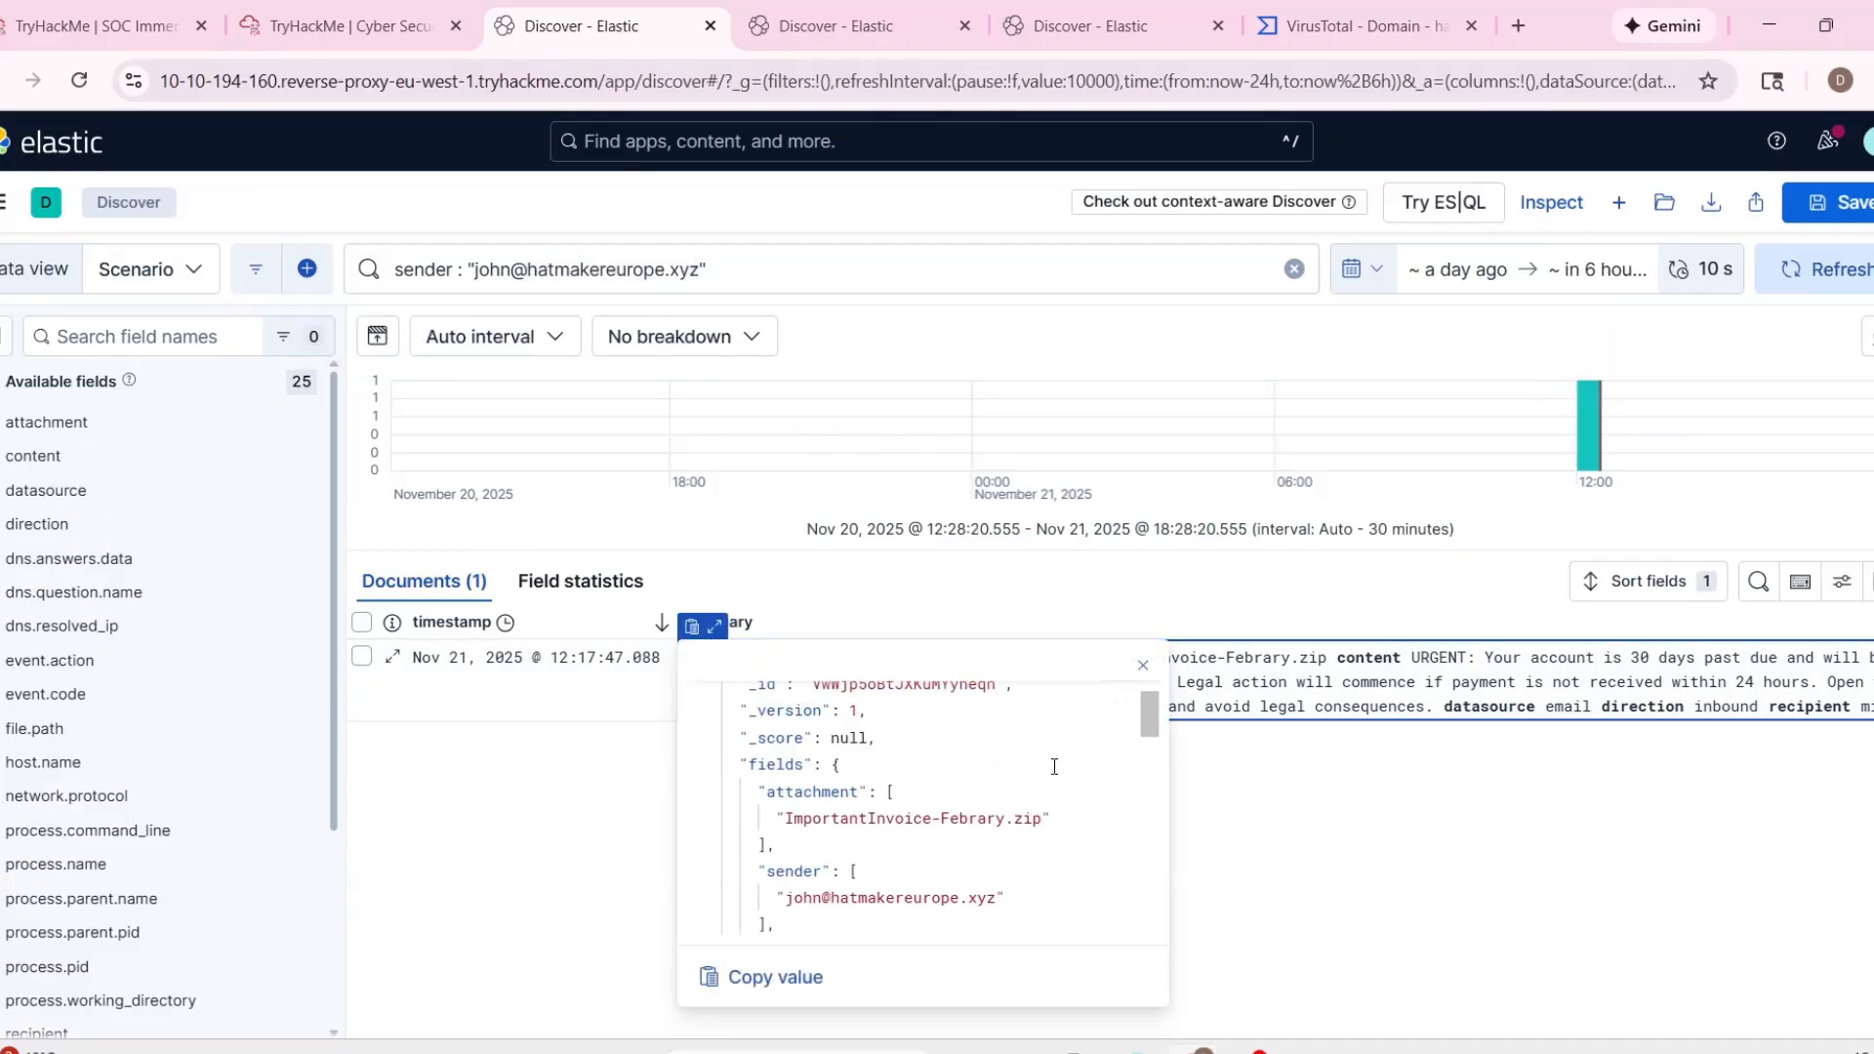
{"action": "scroll", "coordinate": [1049, 771], "scroll_direction": "down", "scroll_amount": 1}
Copy the recipient address from alert 1005 in TryHackMe and search the second Elastic Discover view for logs with that recipient.
{"action": "left_click", "coordinate": [325, 36]}
{"action": "left_click", "coordinate": [97, 26]}
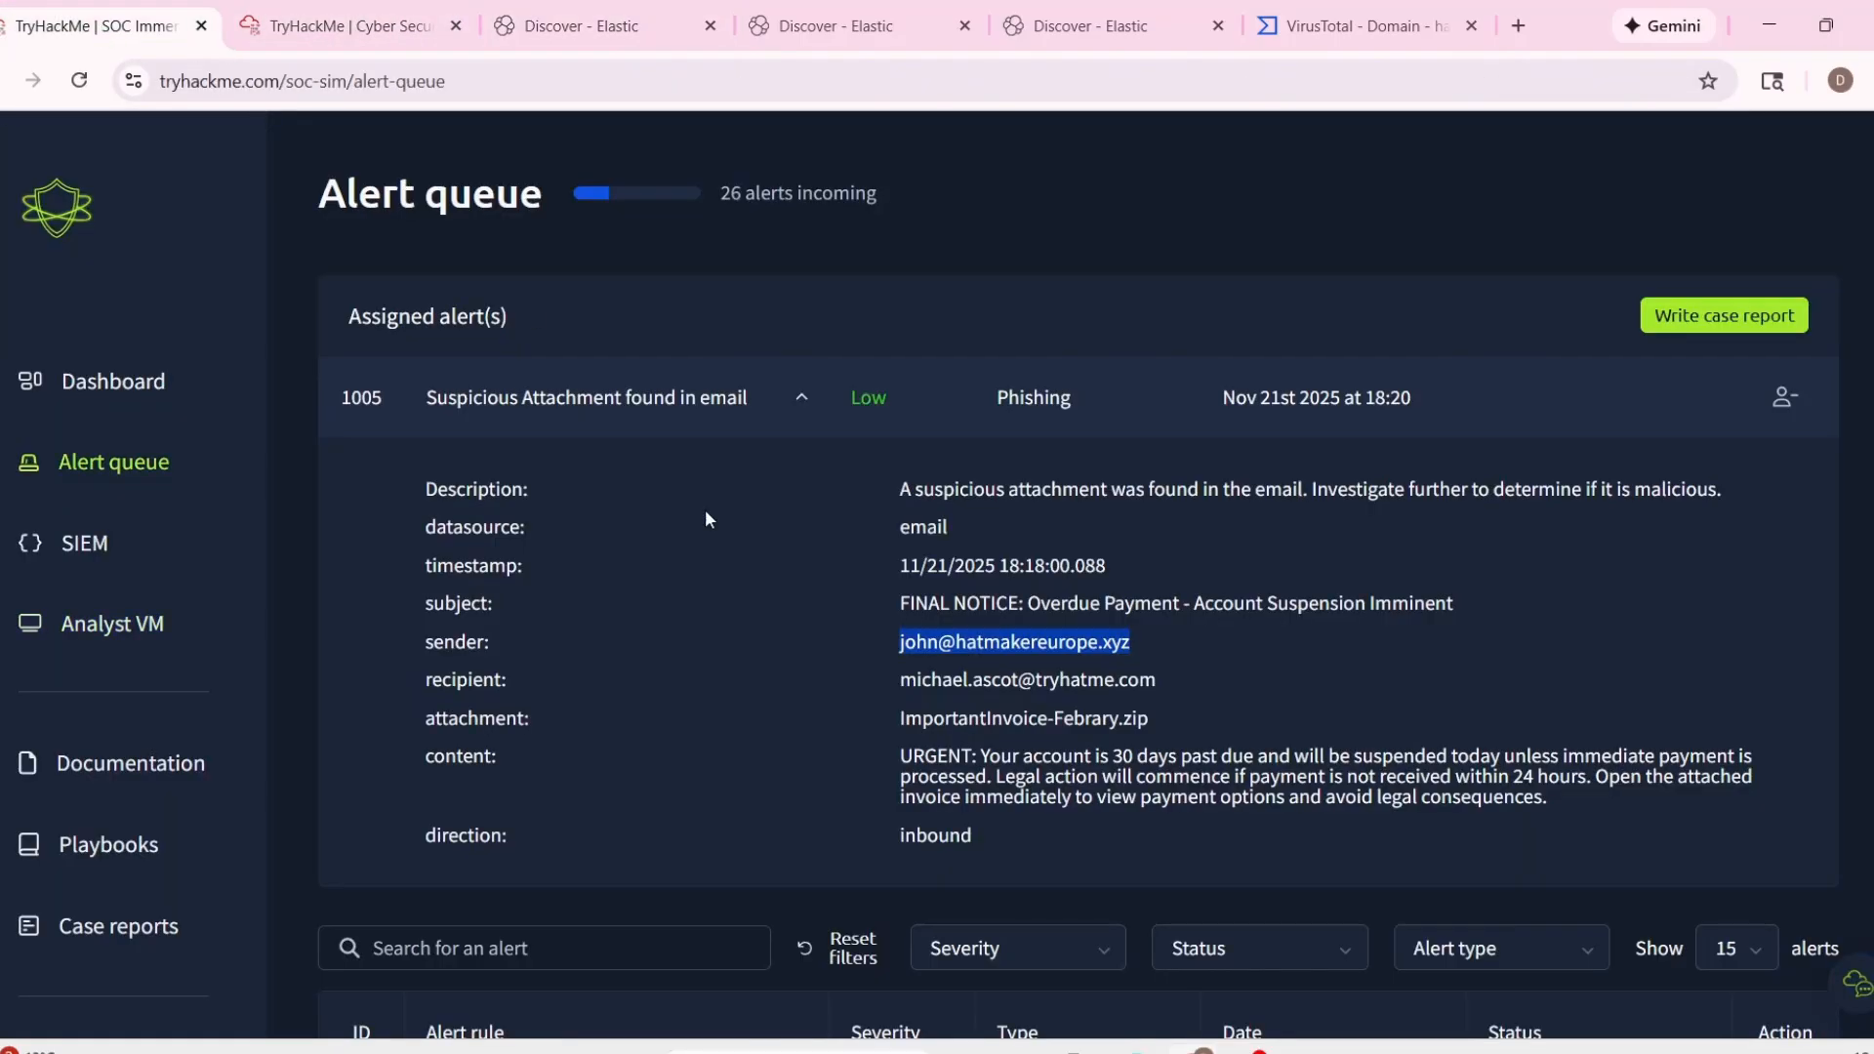
{"action": "left_click_drag", "start_coordinate": [900, 679], "coordinate": [1147, 682]}
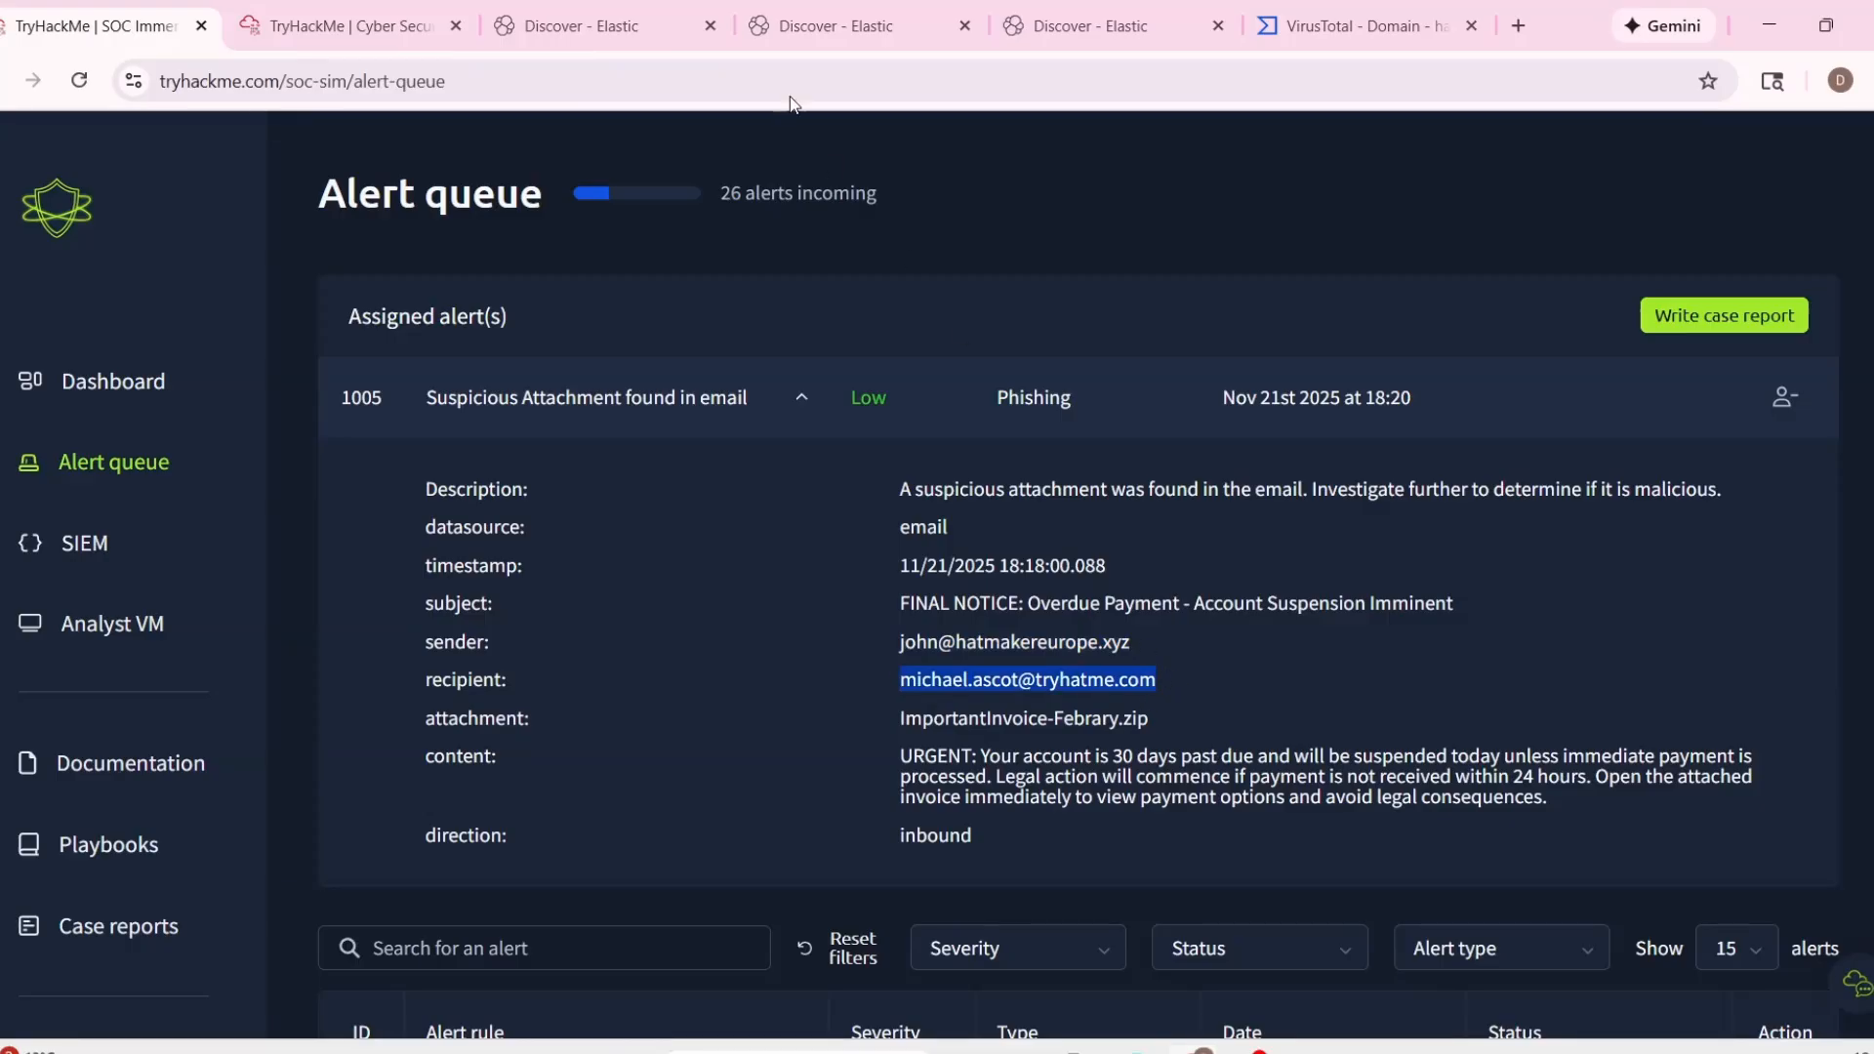
{"action": "left_click", "coordinate": [837, 25]}
{"action": "left_click", "coordinate": [712, 271]}
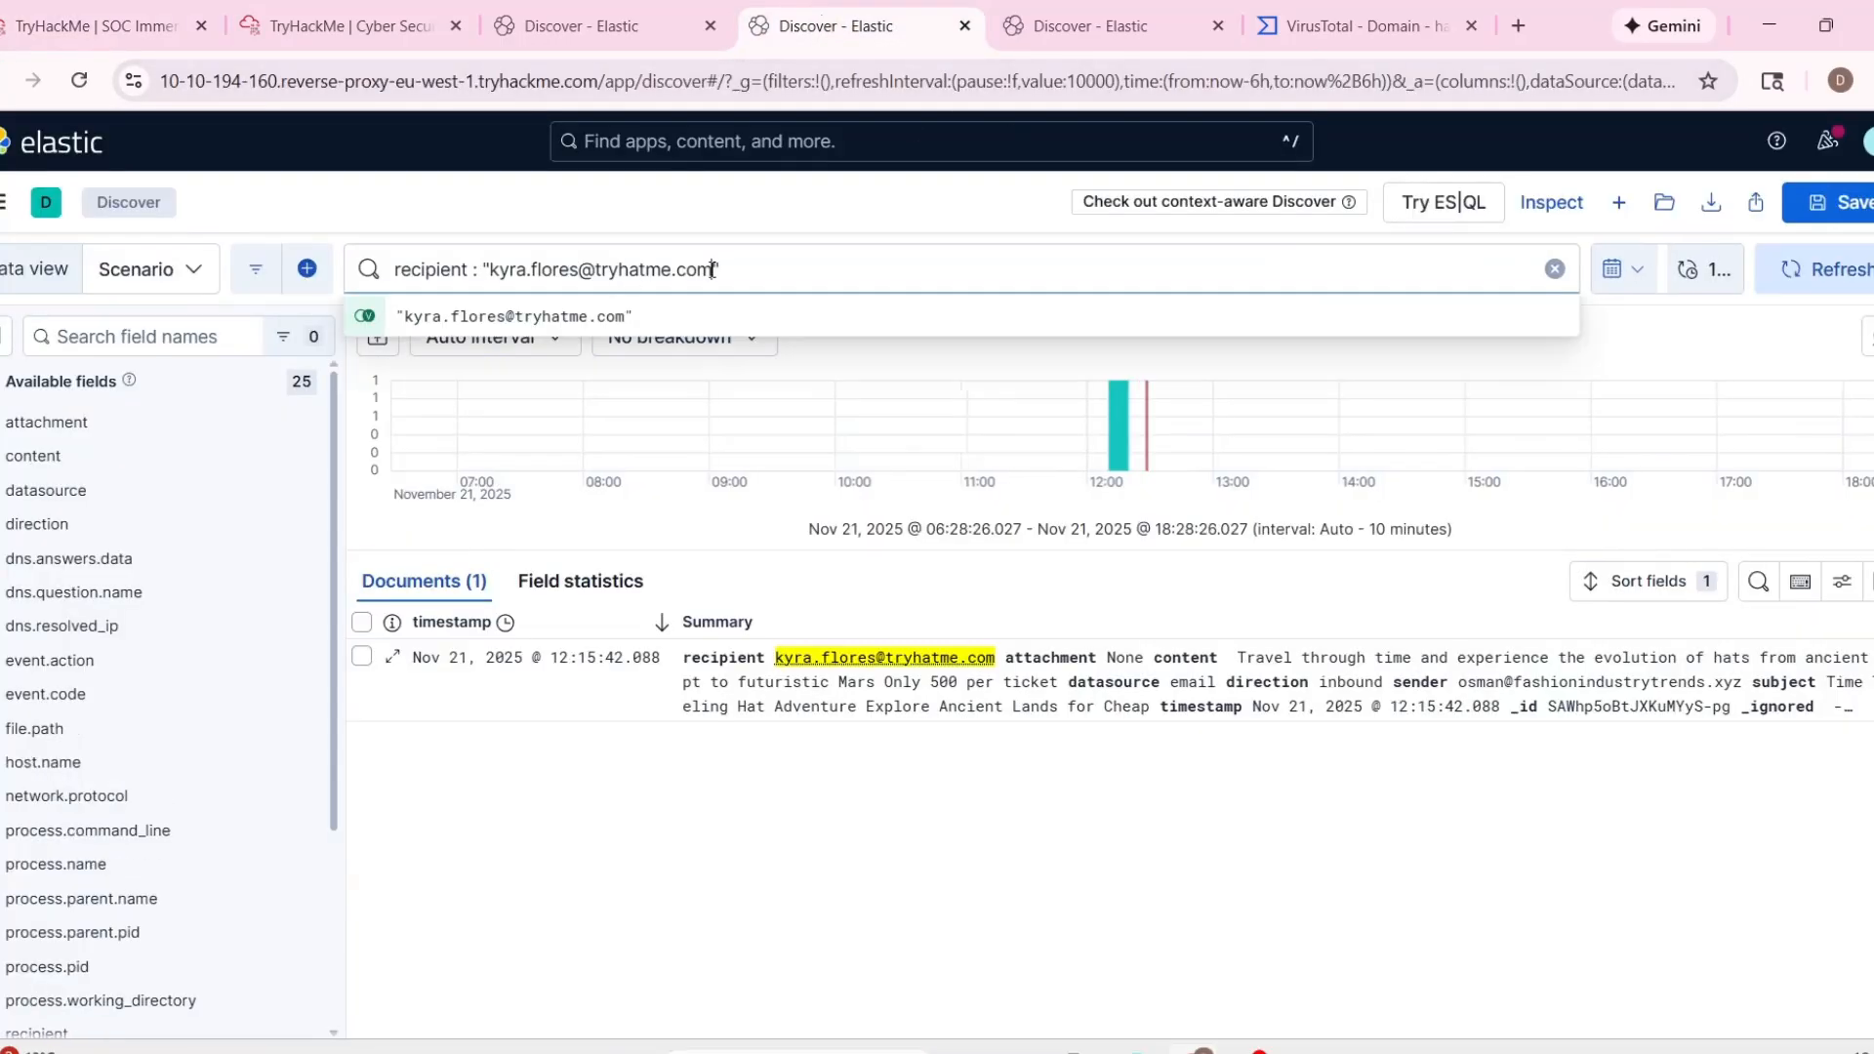
{"action": "left_click_drag", "start_coordinate": [712, 271], "coordinate": [475, 271]}
{"action": "key", "text": "ctrl+v"}
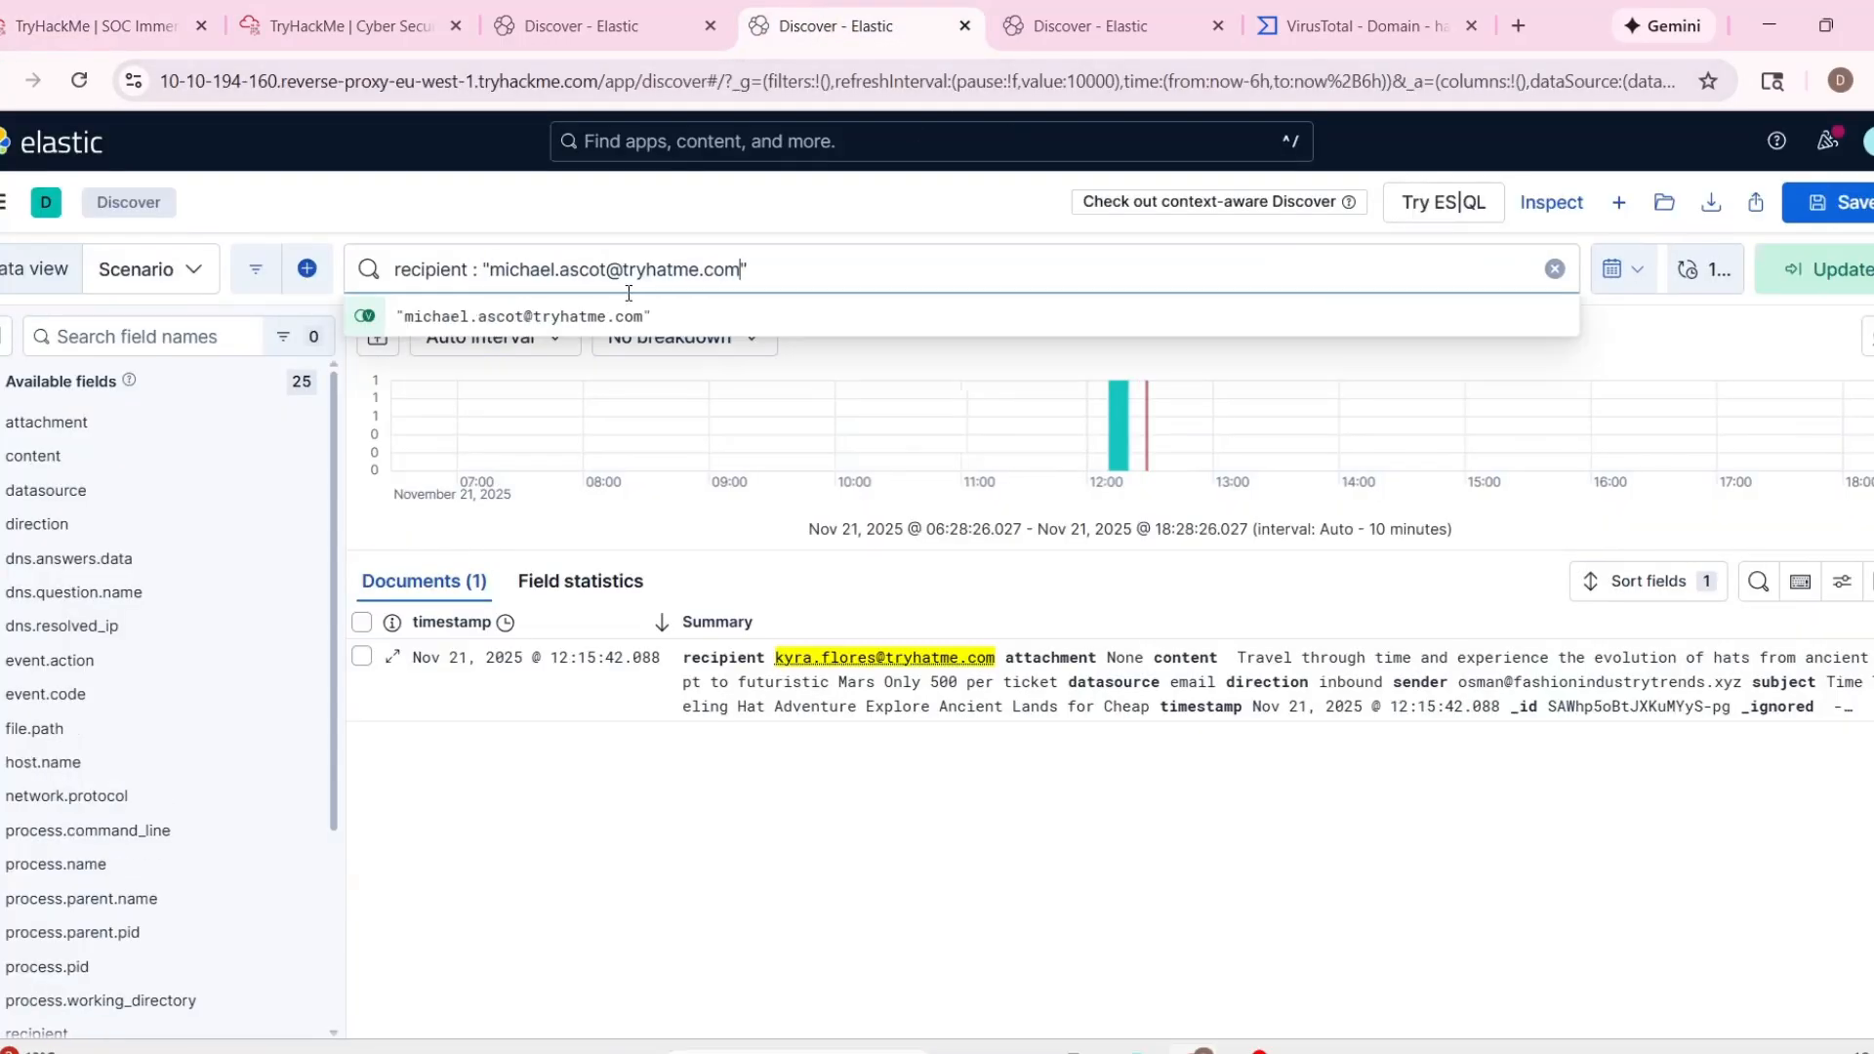
{"action": "key", "text": "Return"}
Examine the full record of the recipient's 12:26:33 email about scheduling a virtual meeting to discuss market trends.
{"action": "left_click", "coordinate": [861, 761]}
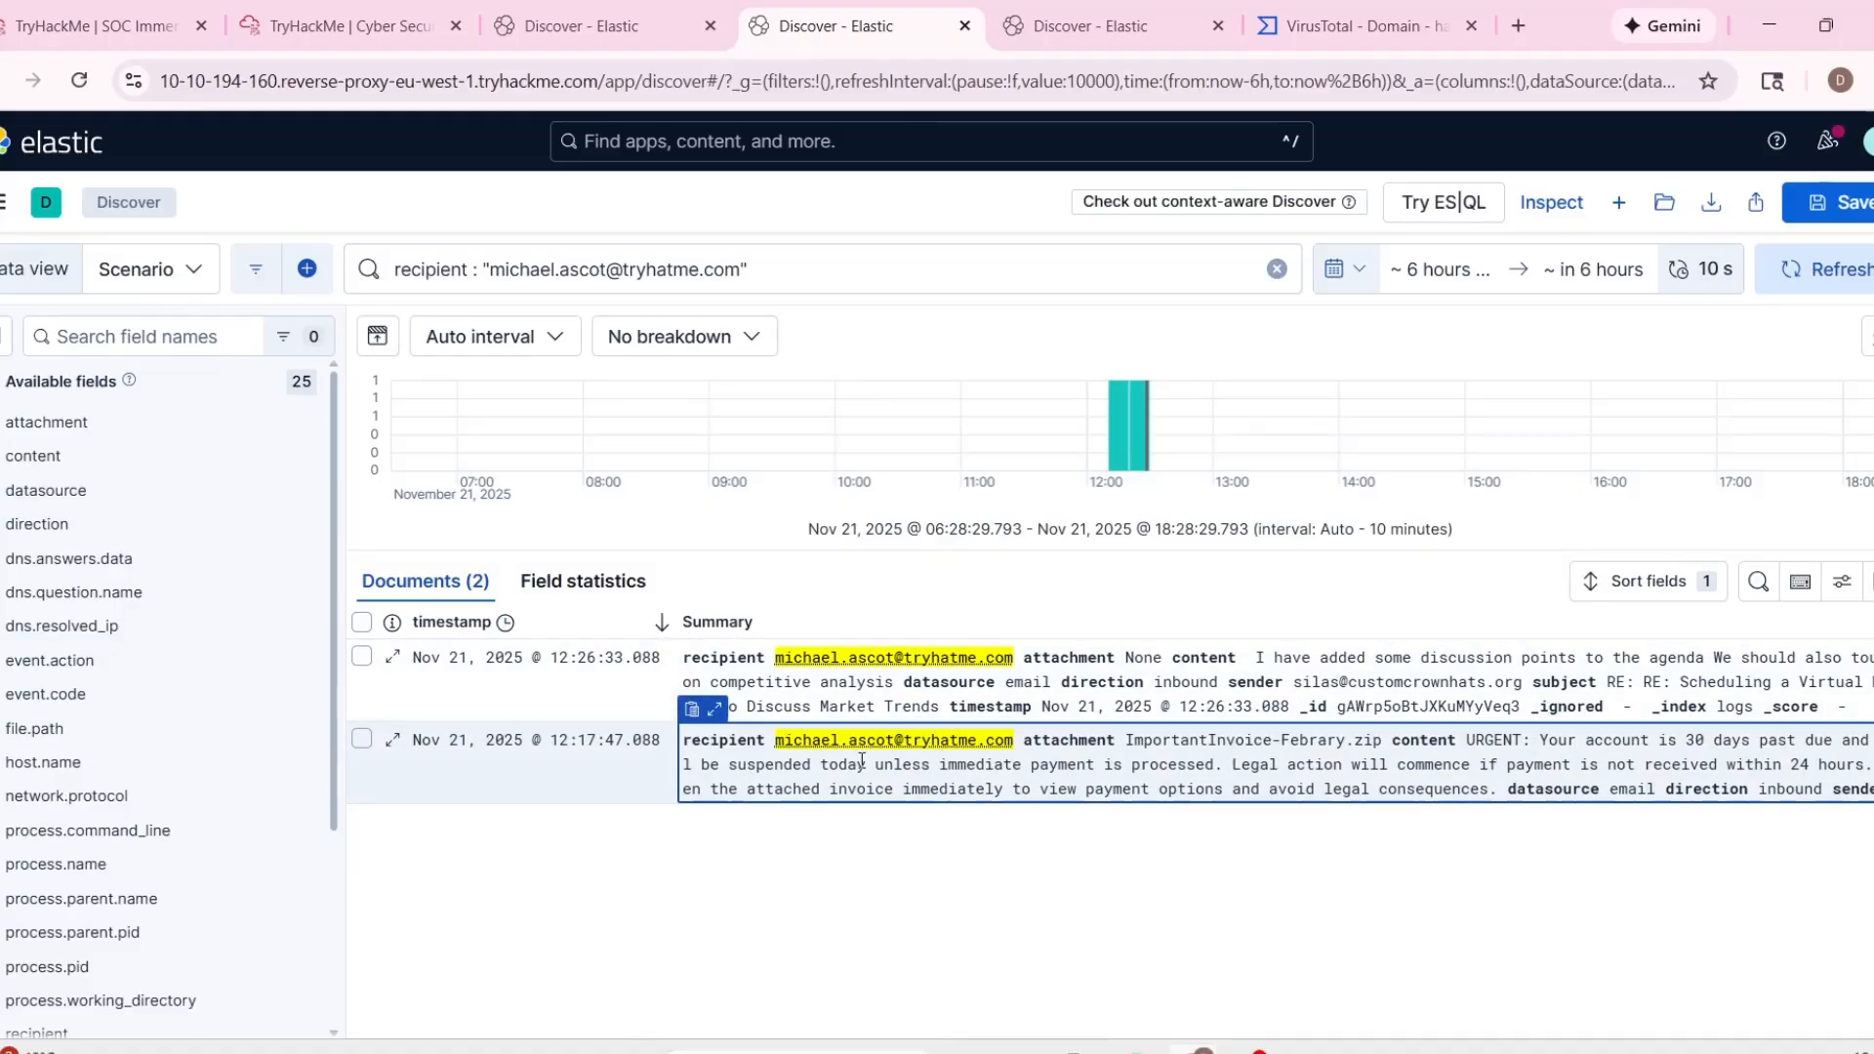
{"action": "left_click", "coordinate": [716, 709]}
{"action": "left_click", "coordinate": [834, 838]}
{"action": "left_click", "coordinate": [734, 683]}
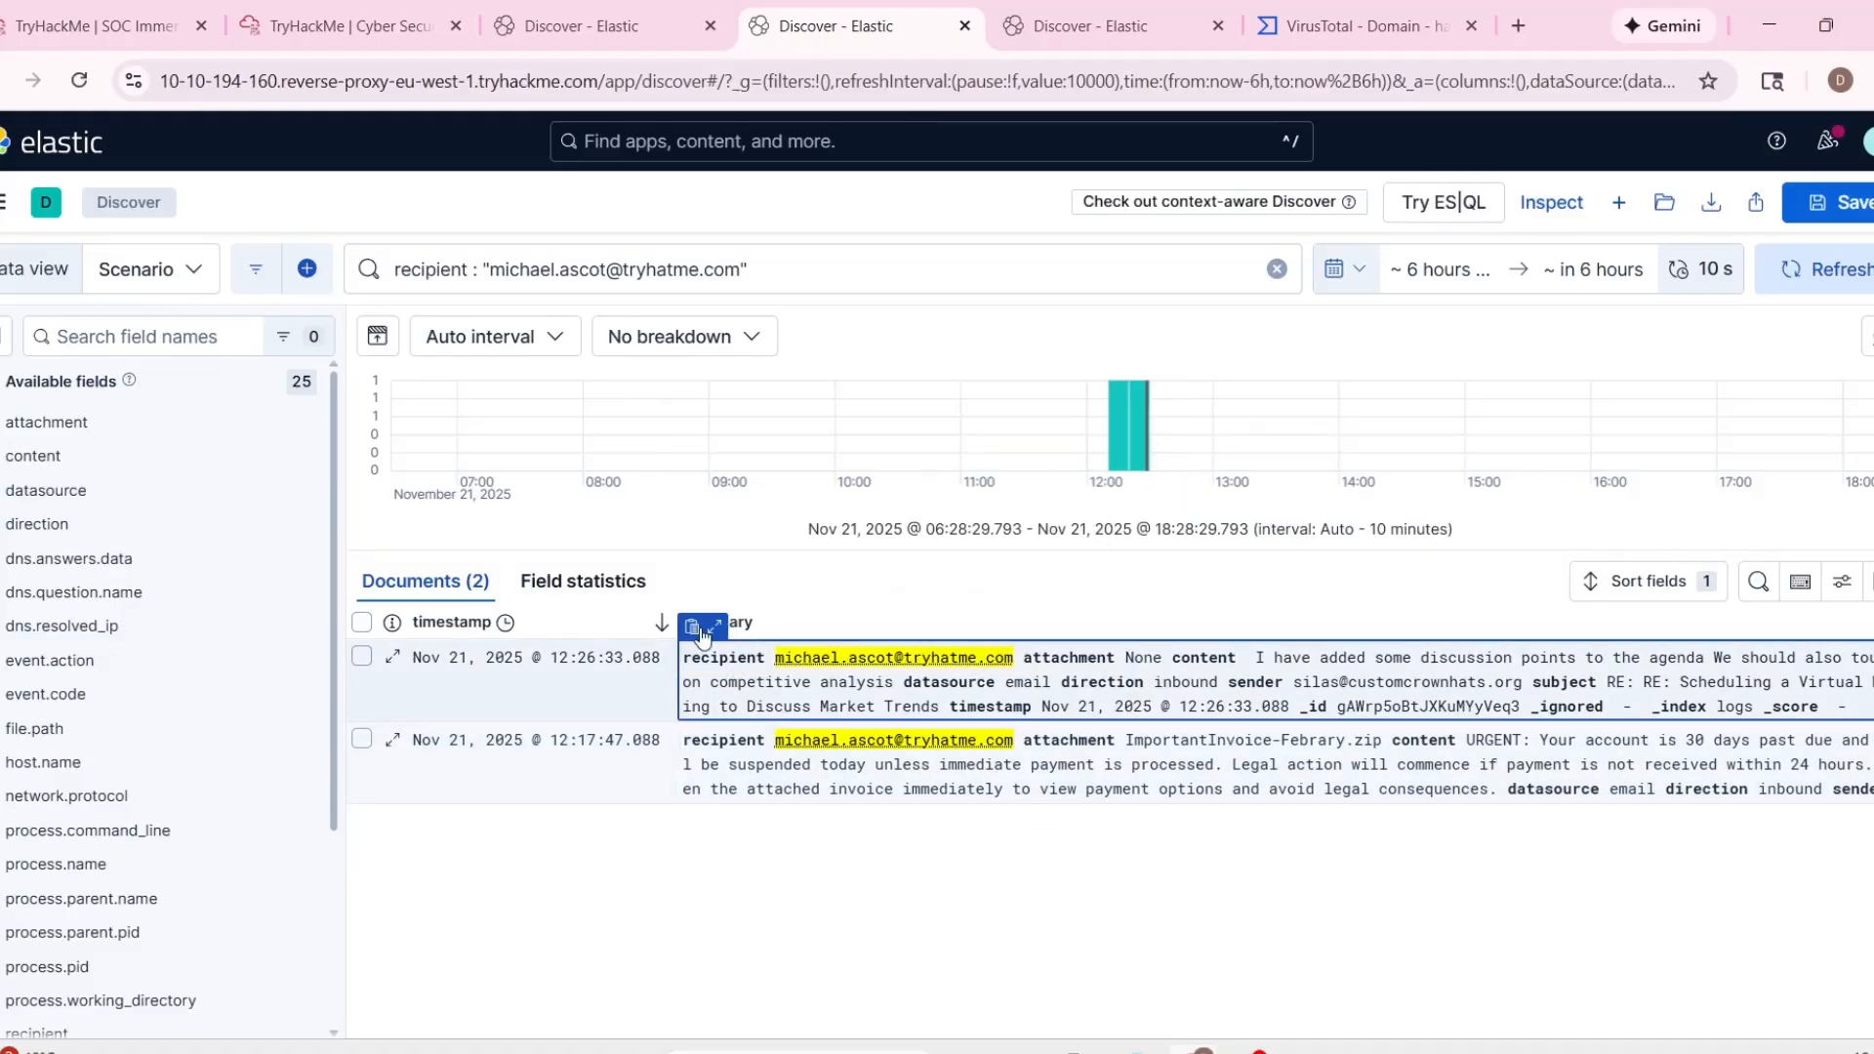
{"action": "left_click", "coordinate": [691, 626]}
{"action": "left_click", "coordinate": [715, 625]}
{"action": "scroll", "coordinate": [857, 781], "scroll_direction": "down", "scroll_amount": 4}
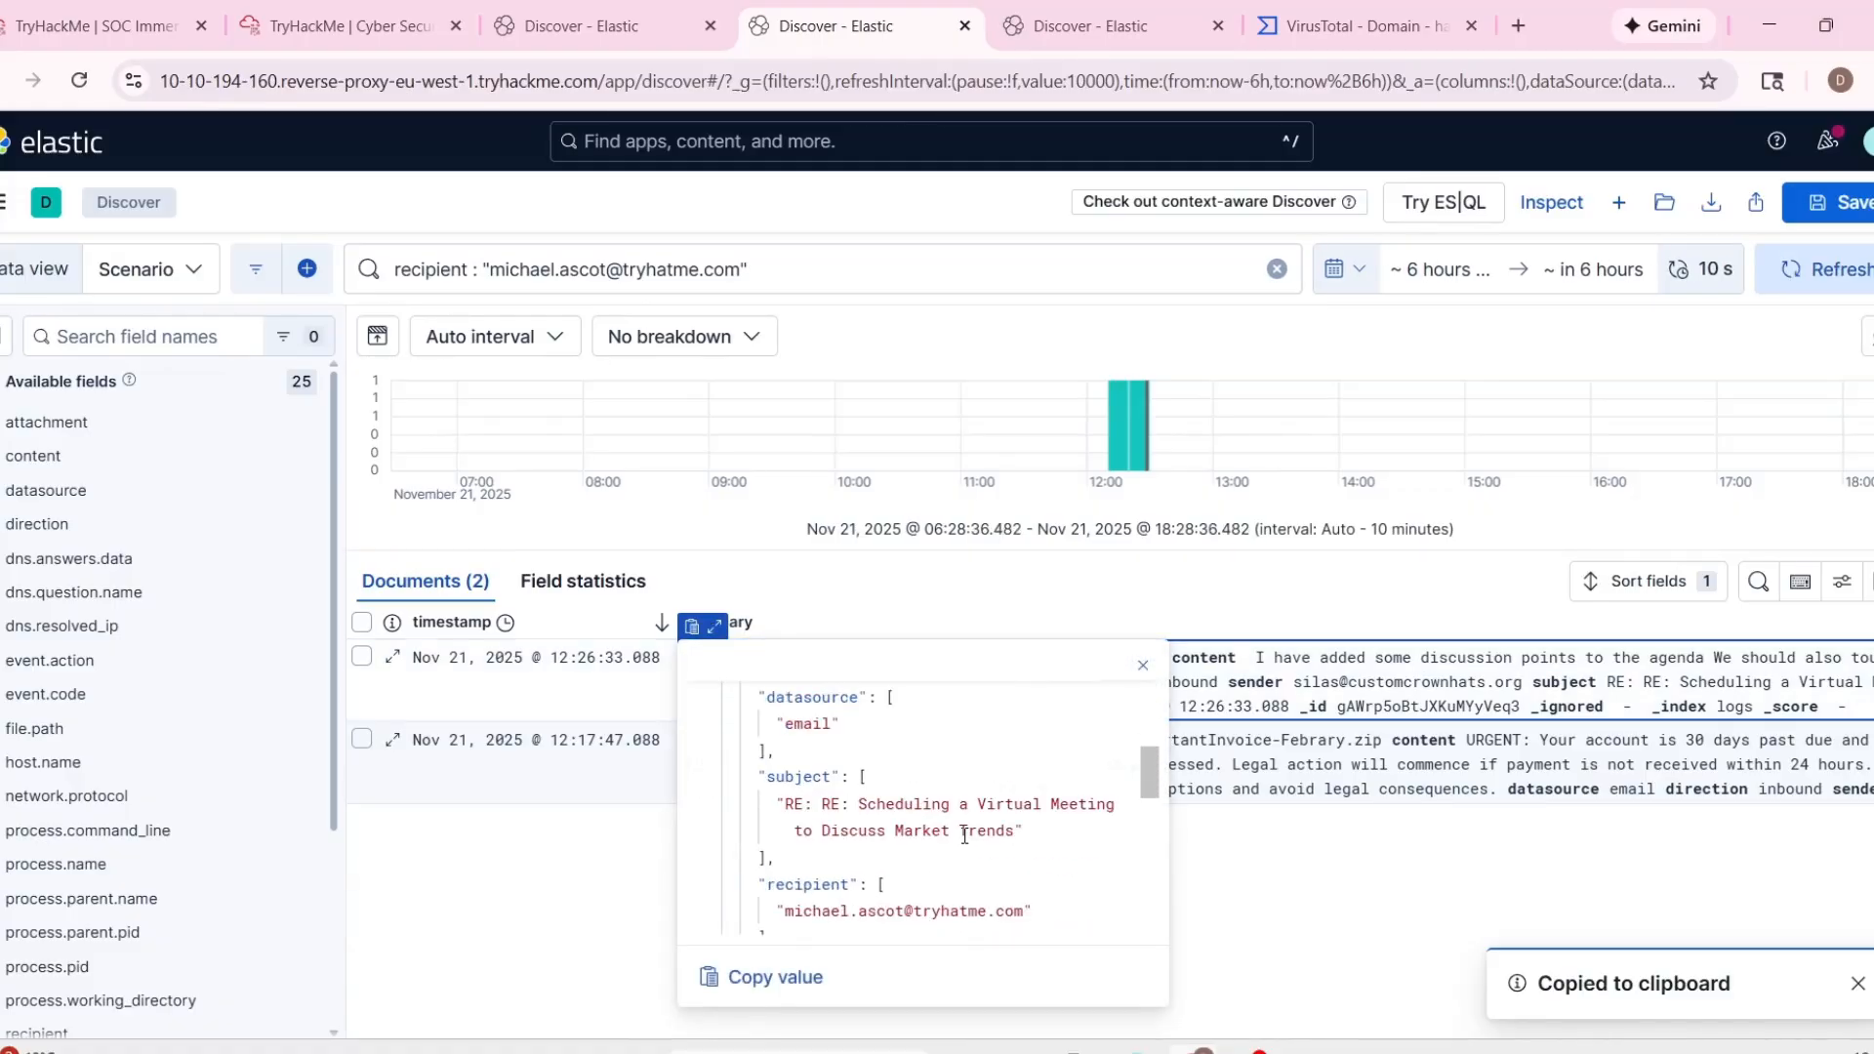
{"action": "scroll", "coordinate": [1144, 816], "scroll_direction": "down", "scroll_amount": 5}
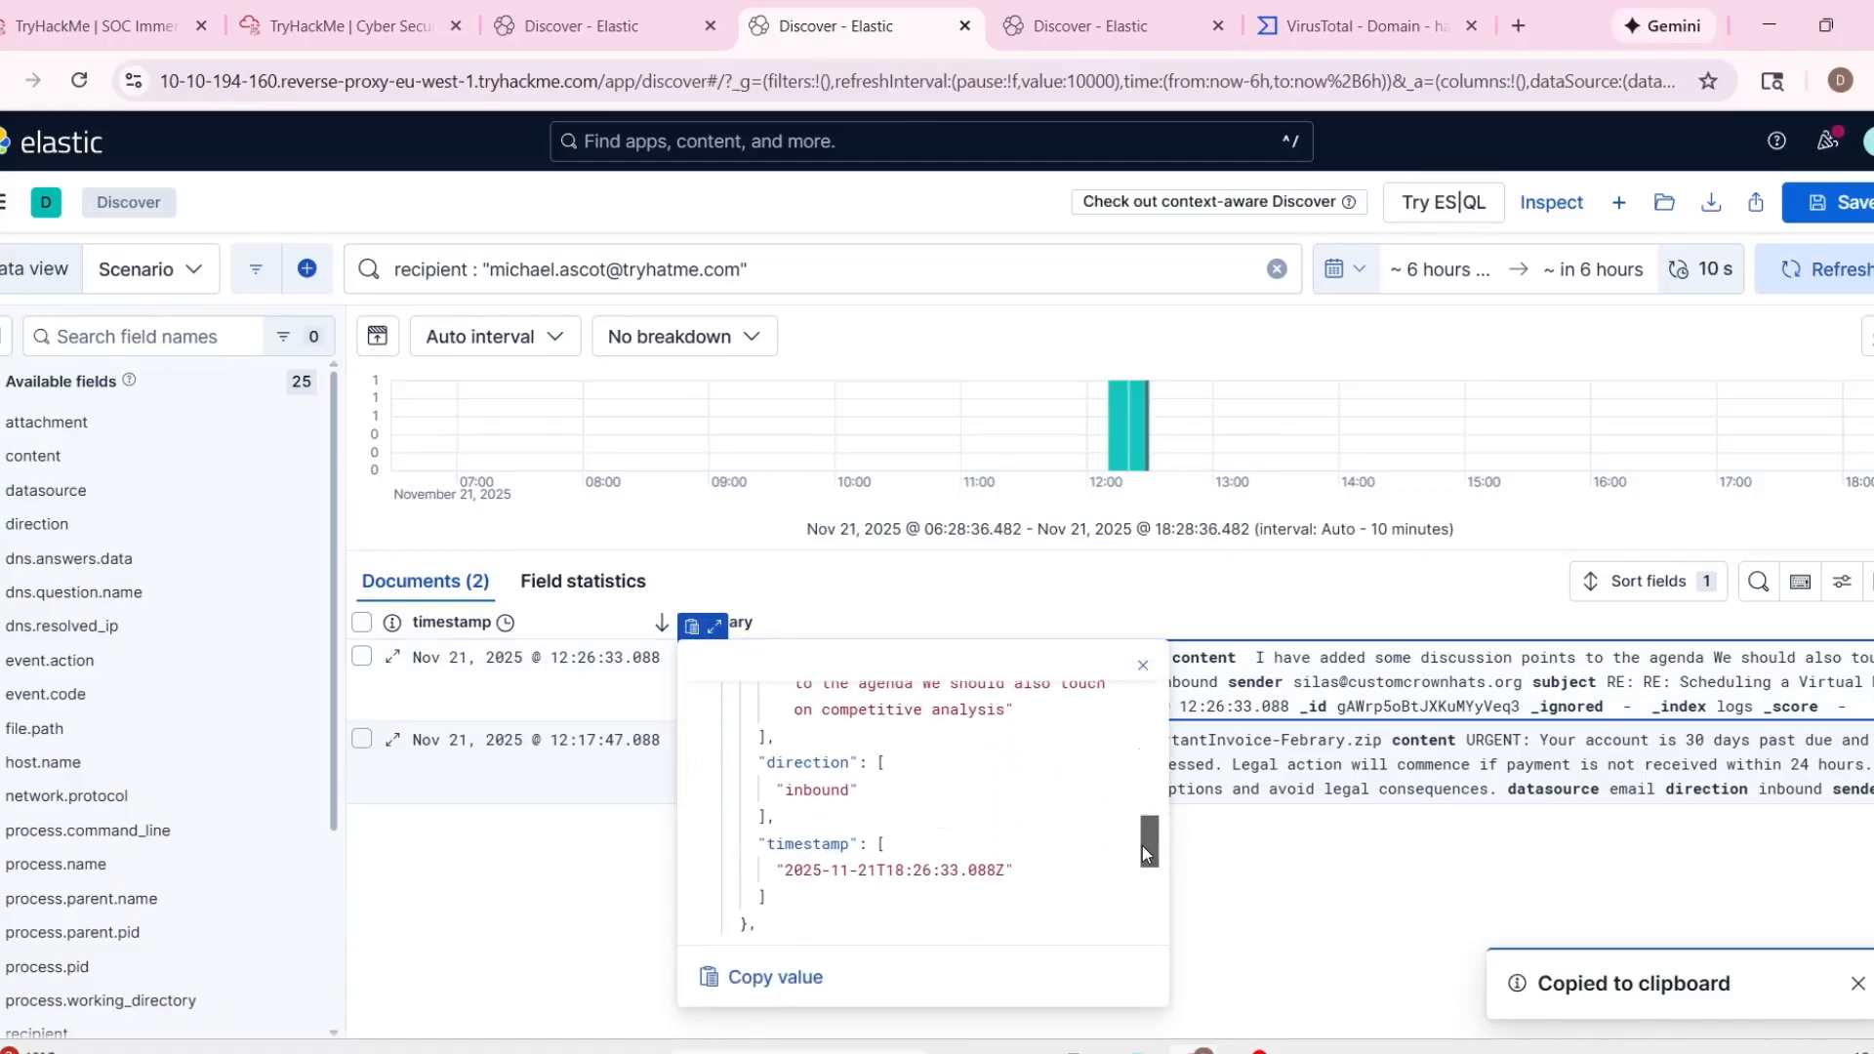
{"action": "left_click", "coordinate": [848, 859]}
Open the 12:17:47 email's full record and read its message content for signs of urgency and pressure to open the attachment.
{"action": "left_click", "coordinate": [839, 771]}
{"action": "left_click", "coordinate": [691, 705]}
{"action": "scroll", "coordinate": [901, 540], "scroll_direction": "down", "scroll_amount": 2}
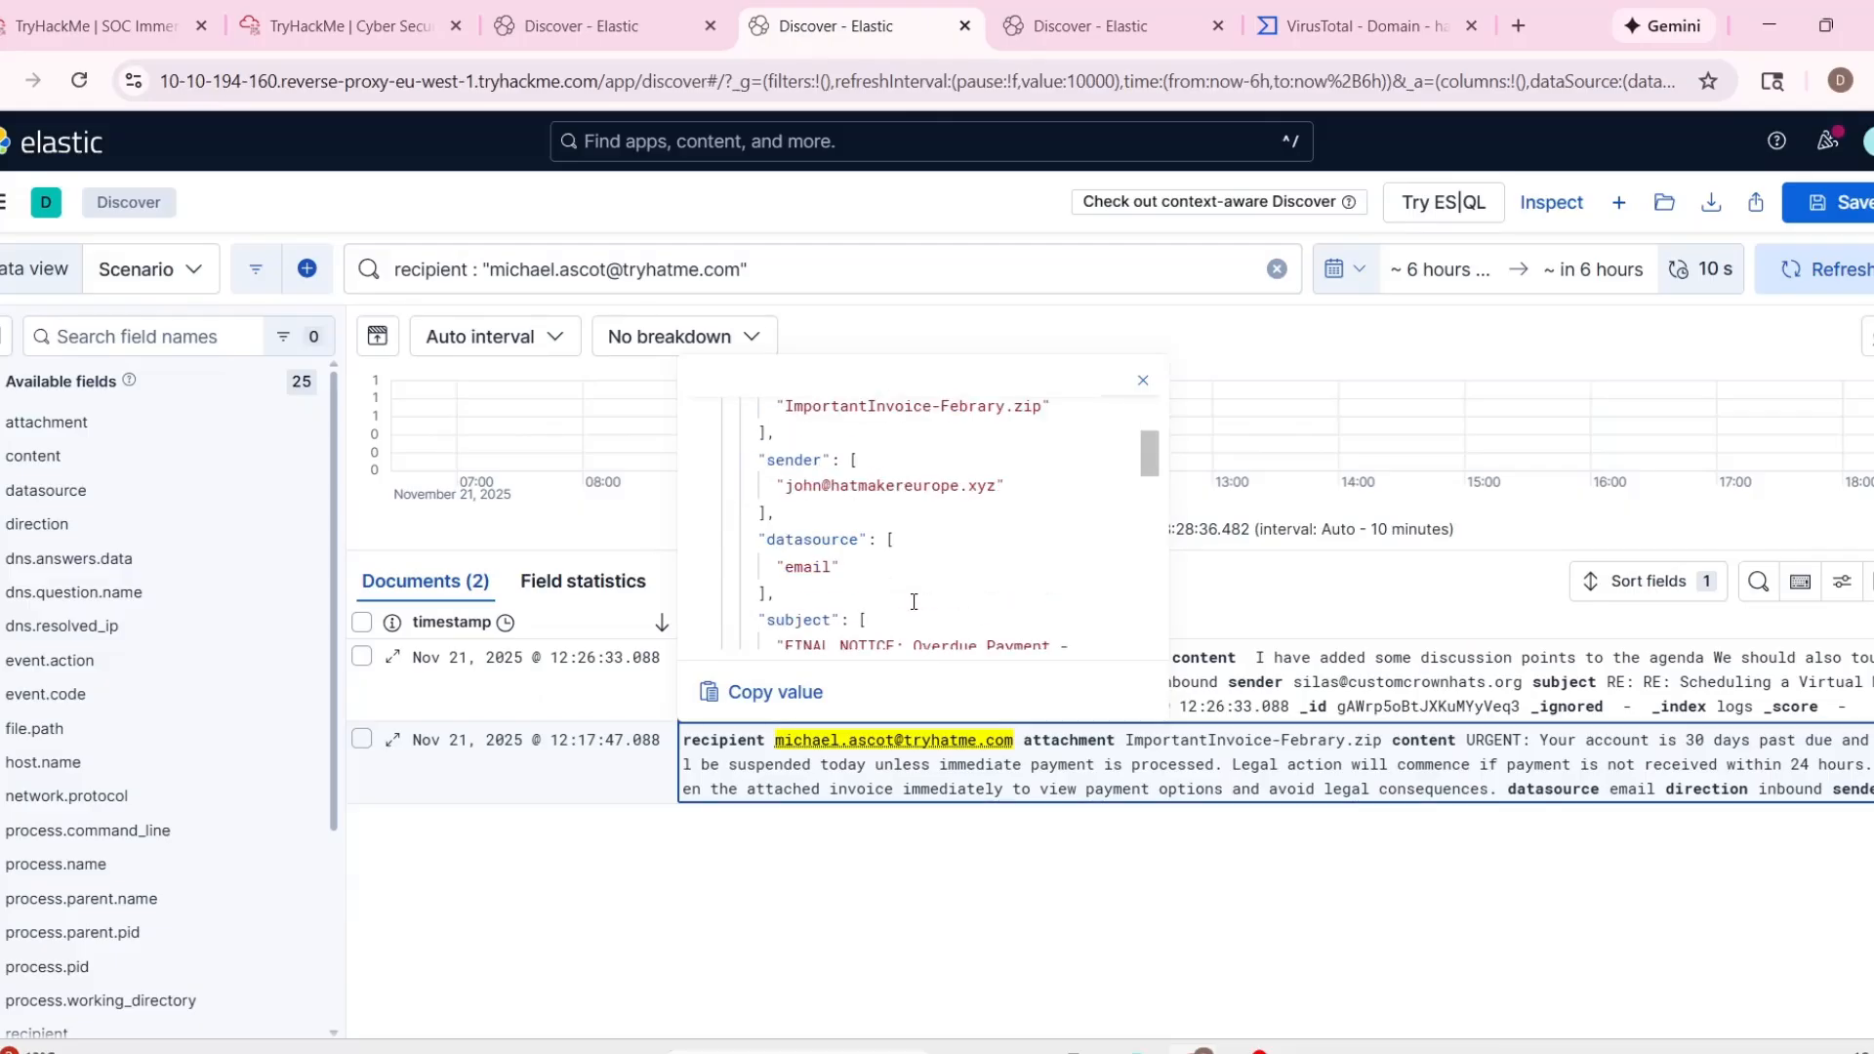
{"action": "scroll", "coordinate": [901, 540], "scroll_direction": "up", "scroll_amount": 2}
{"action": "scroll", "coordinate": [901, 539], "scroll_direction": "down", "scroll_amount": 4}
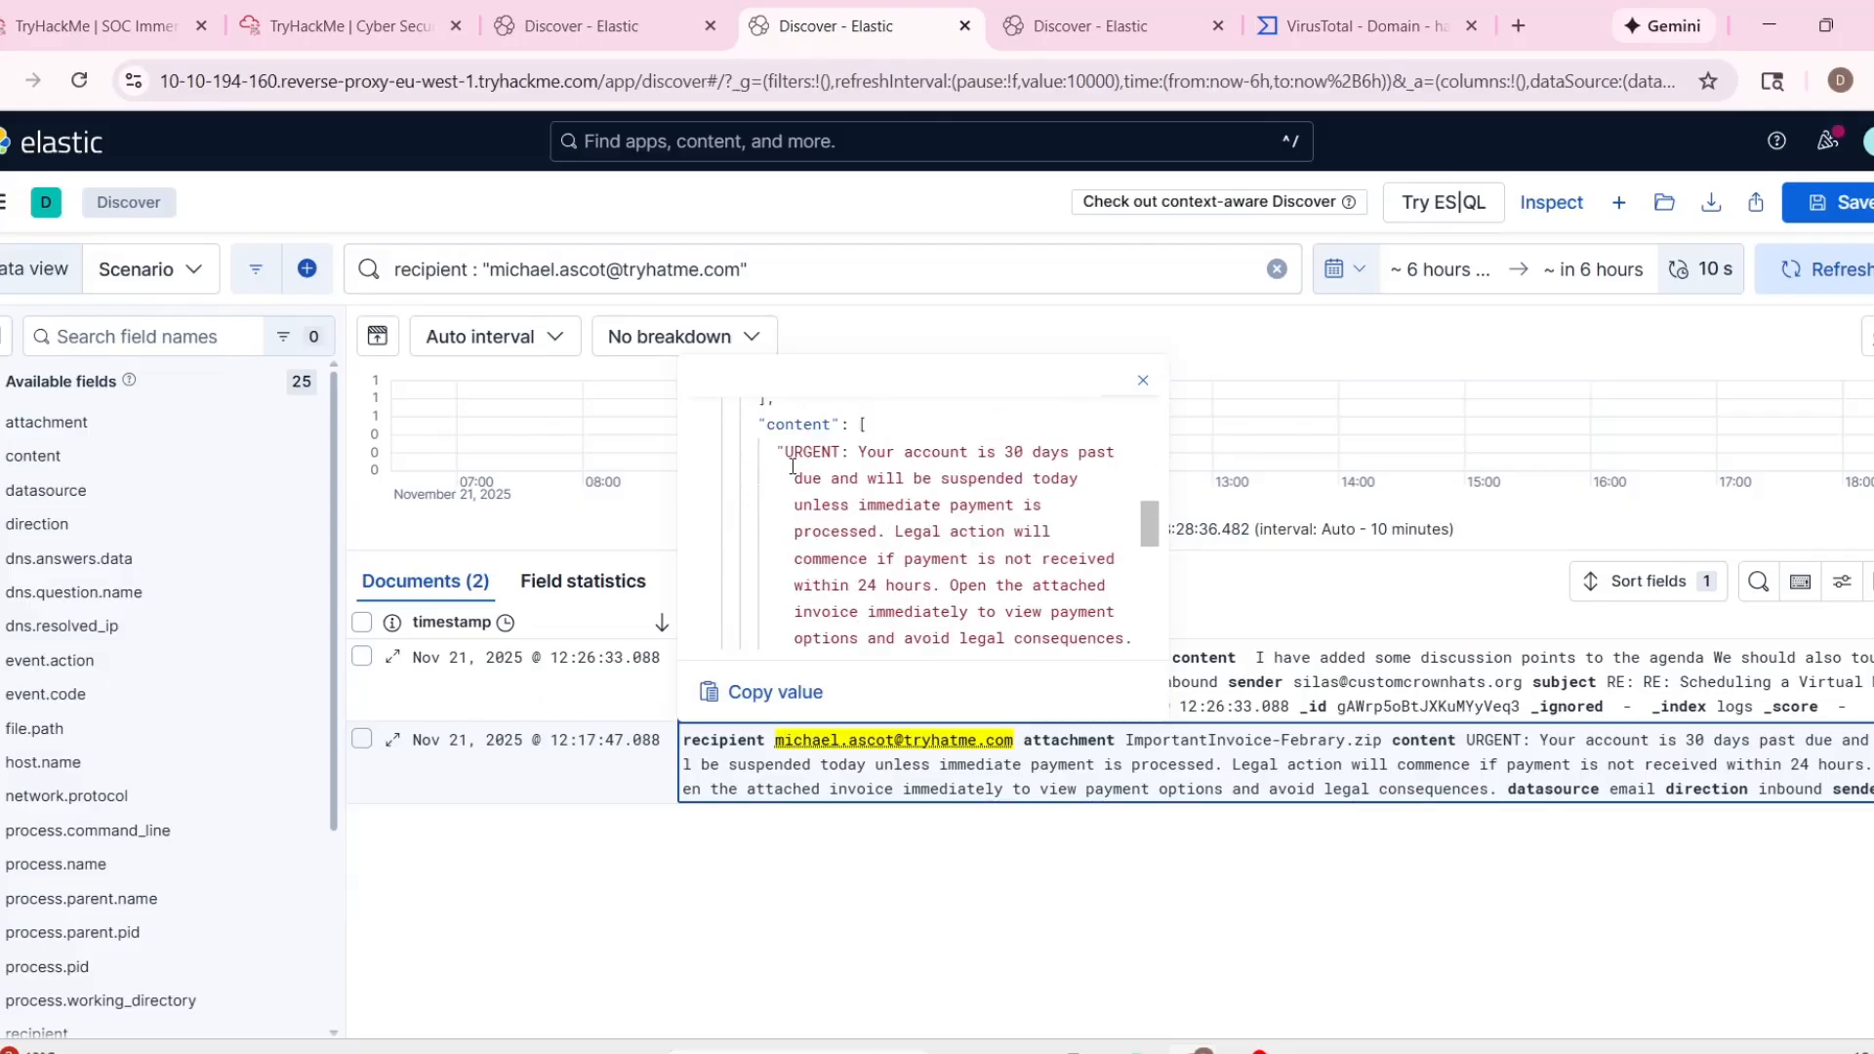
{"action": "left_click_drag", "start_coordinate": [860, 451], "coordinate": [1024, 505]}
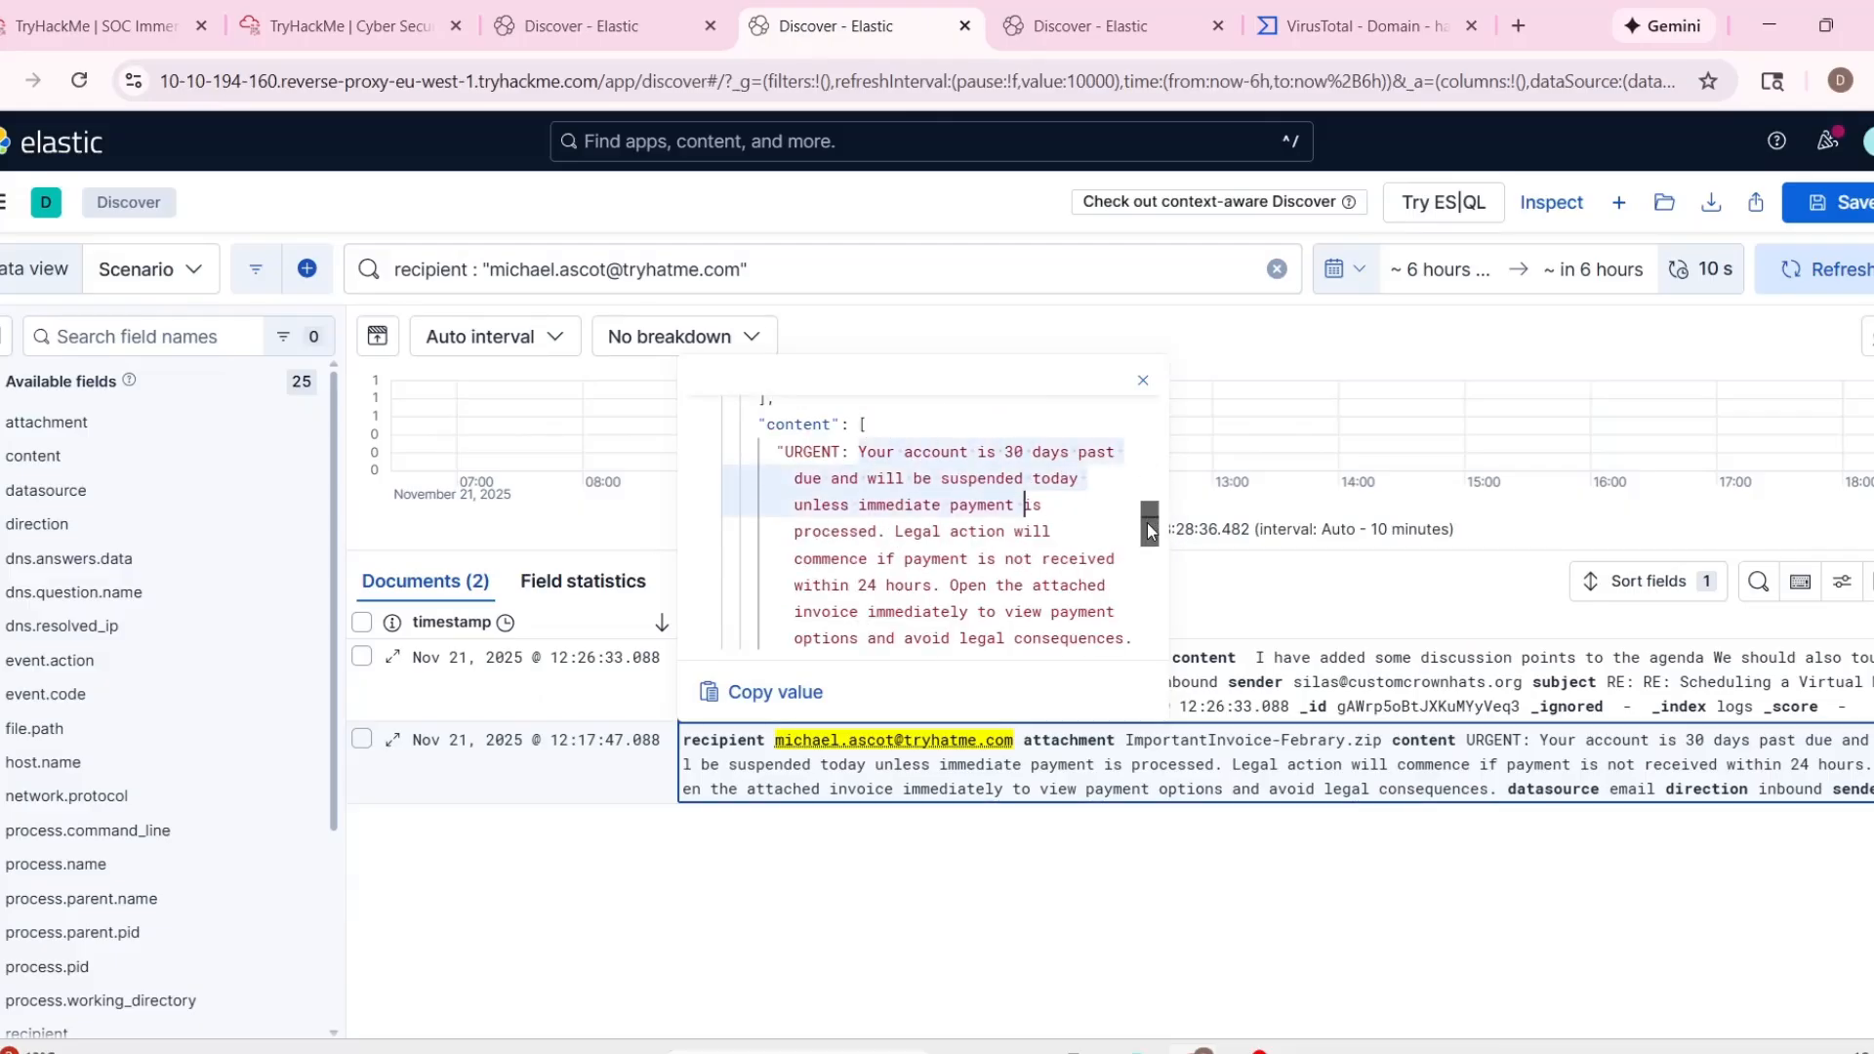
{"action": "scroll", "coordinate": [1150, 532], "scroll_direction": "down", "scroll_amount": 1}
{"action": "left_click", "coordinate": [922, 454]}
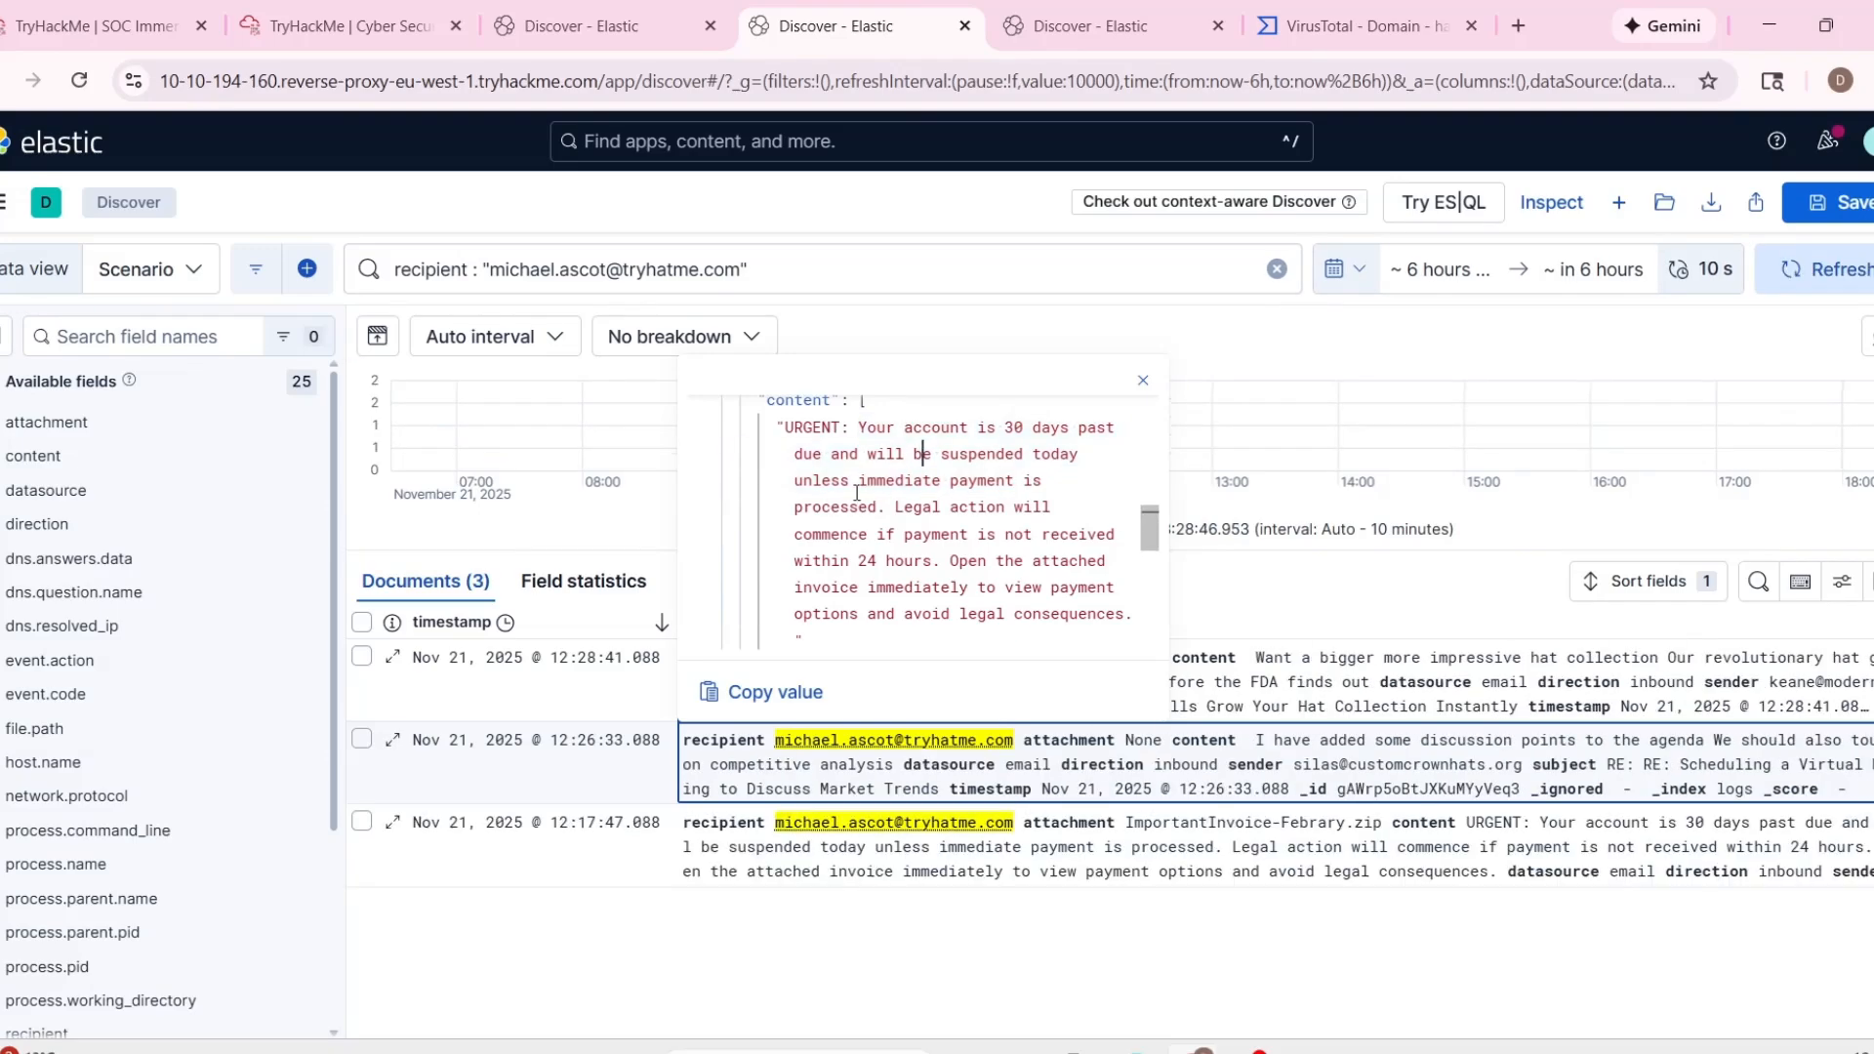
{"action": "scroll", "coordinate": [964, 539], "scroll_direction": "down", "scroll_amount": 1}
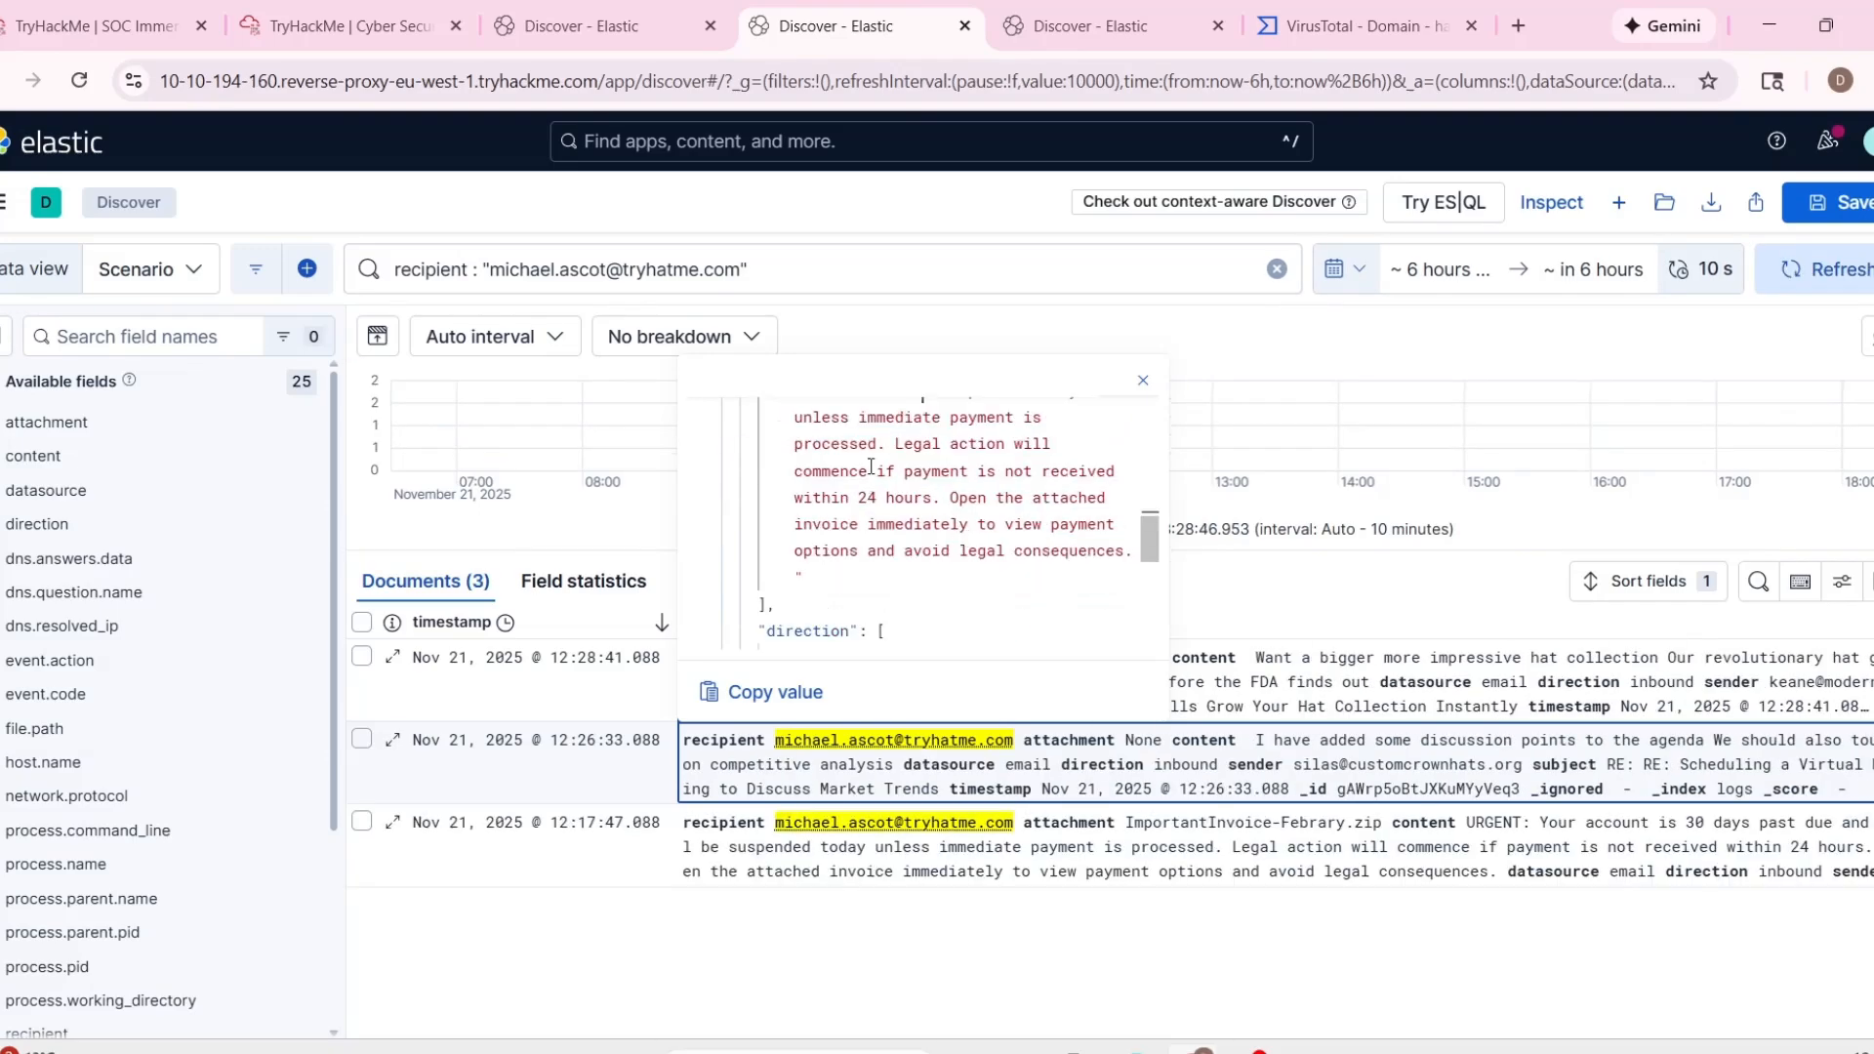
{"action": "left_click_drag", "start_coordinate": [830, 471], "coordinate": [951, 551]}
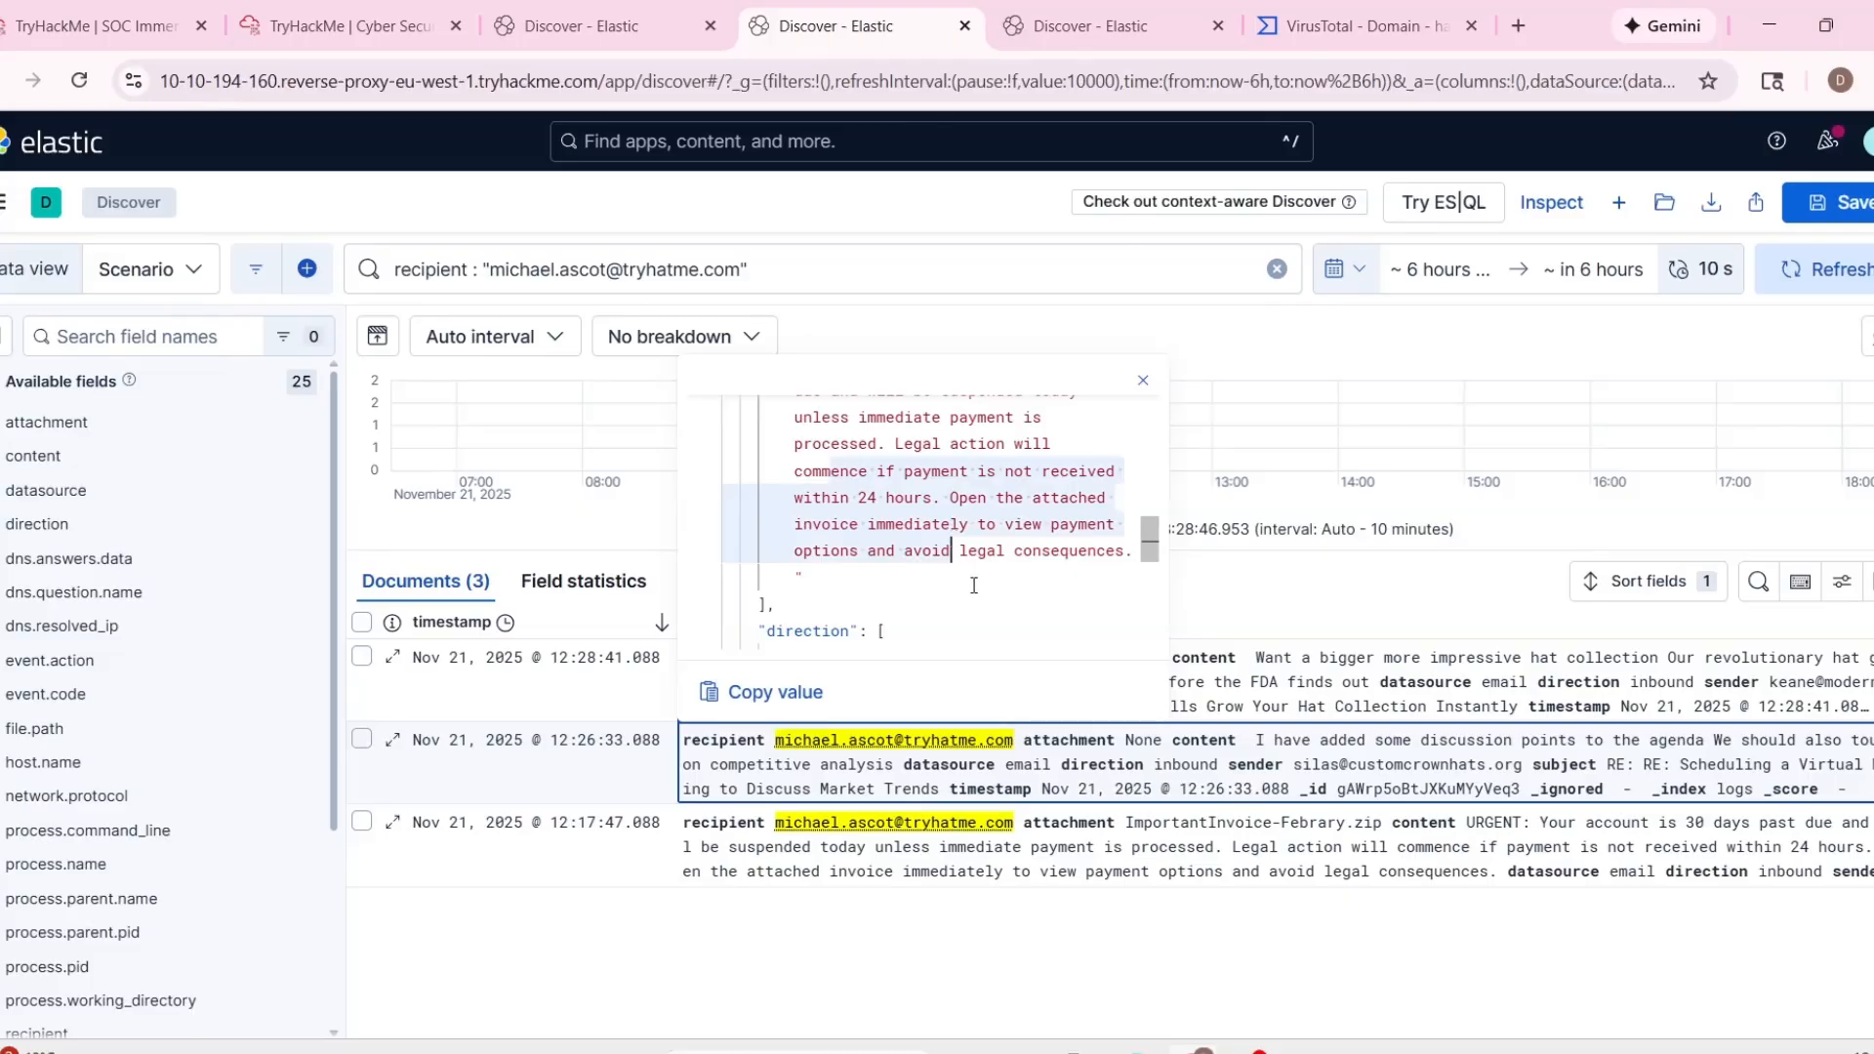
{"action": "scroll", "coordinate": [982, 590], "scroll_direction": "up", "scroll_amount": 1}
{"action": "scroll", "coordinate": [982, 589], "scroll_direction": "down", "scroll_amount": 2}
{"action": "scroll", "coordinate": [990, 582], "scroll_direction": "up", "scroll_amount": 1}
{"action": "left_click_drag", "start_coordinate": [1152, 552], "coordinate": [908, 507]}
{"action": "scroll", "coordinate": [908, 508], "scroll_direction": "down", "scroll_amount": 4}
{"action": "left_click", "coordinate": [1005, 570]}
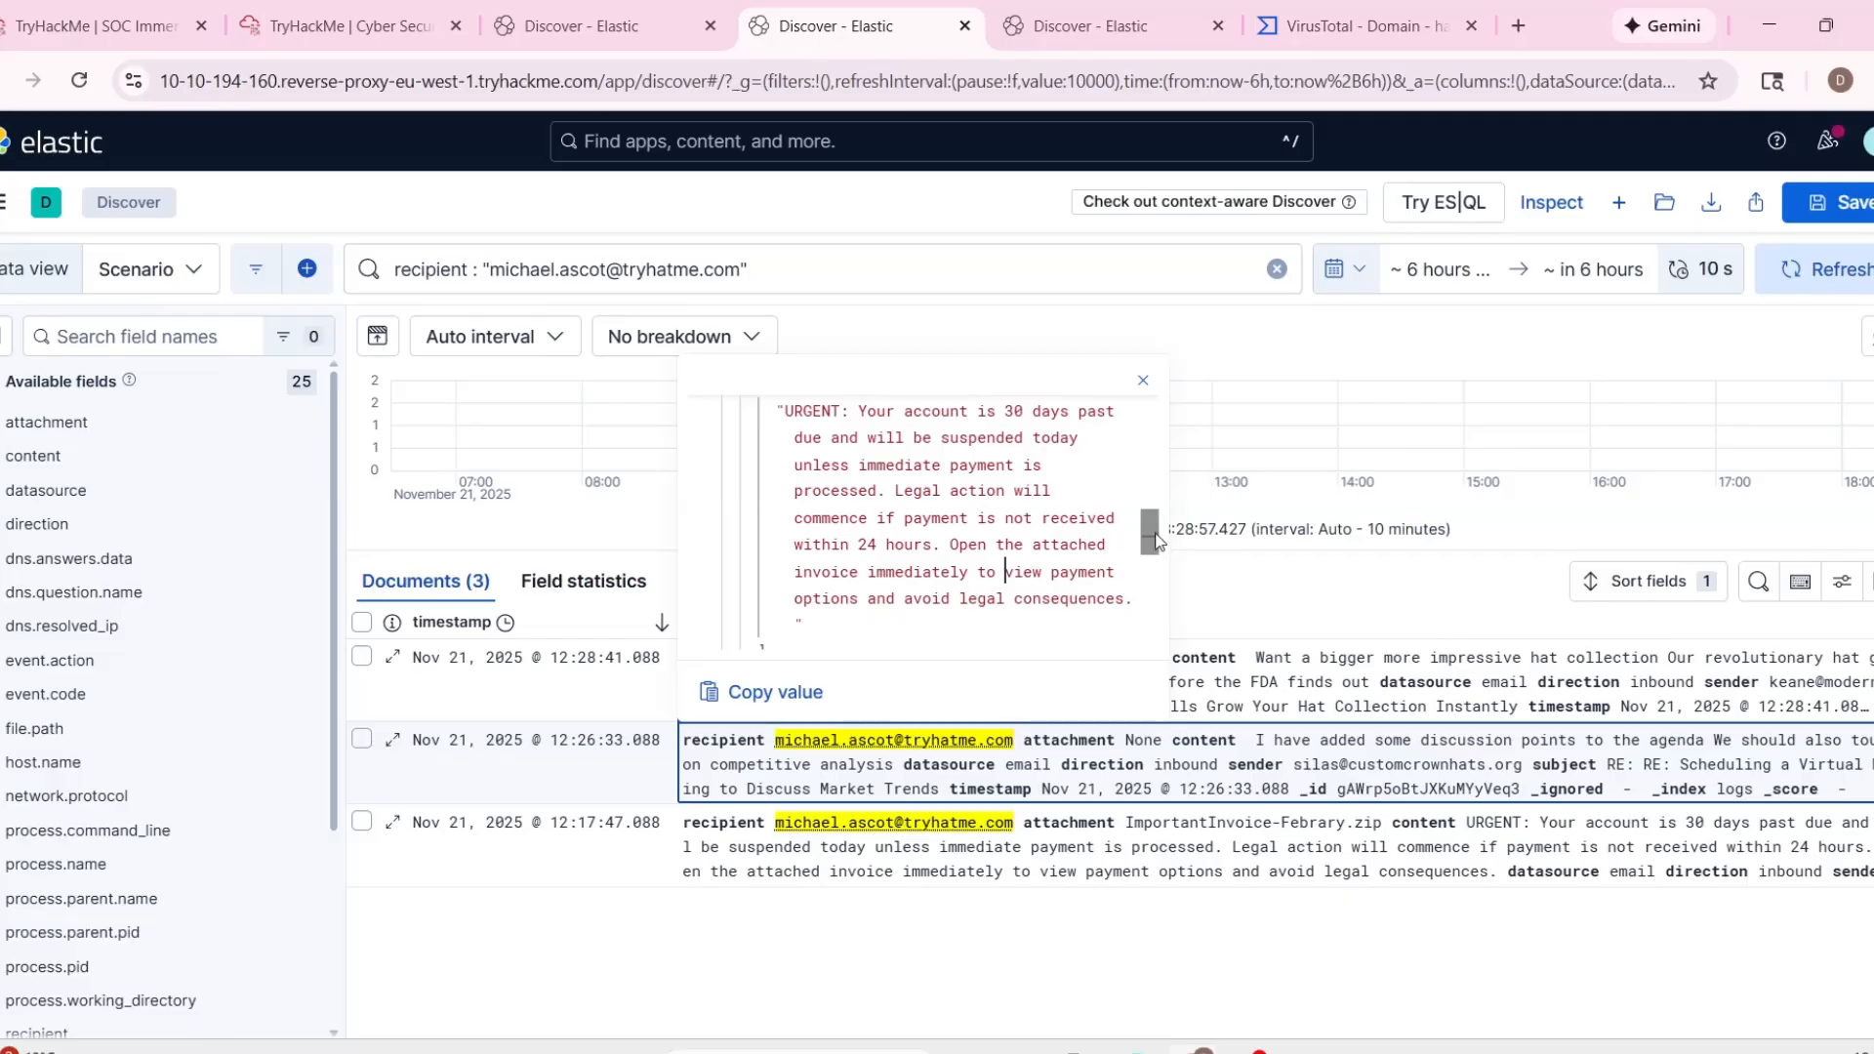
Review the subject, recipient, sender and attachment name in the 12:17:47 email's record, and close the record.
{"action": "left_click_drag", "start_coordinate": [1149, 535], "coordinate": [1137, 498]}
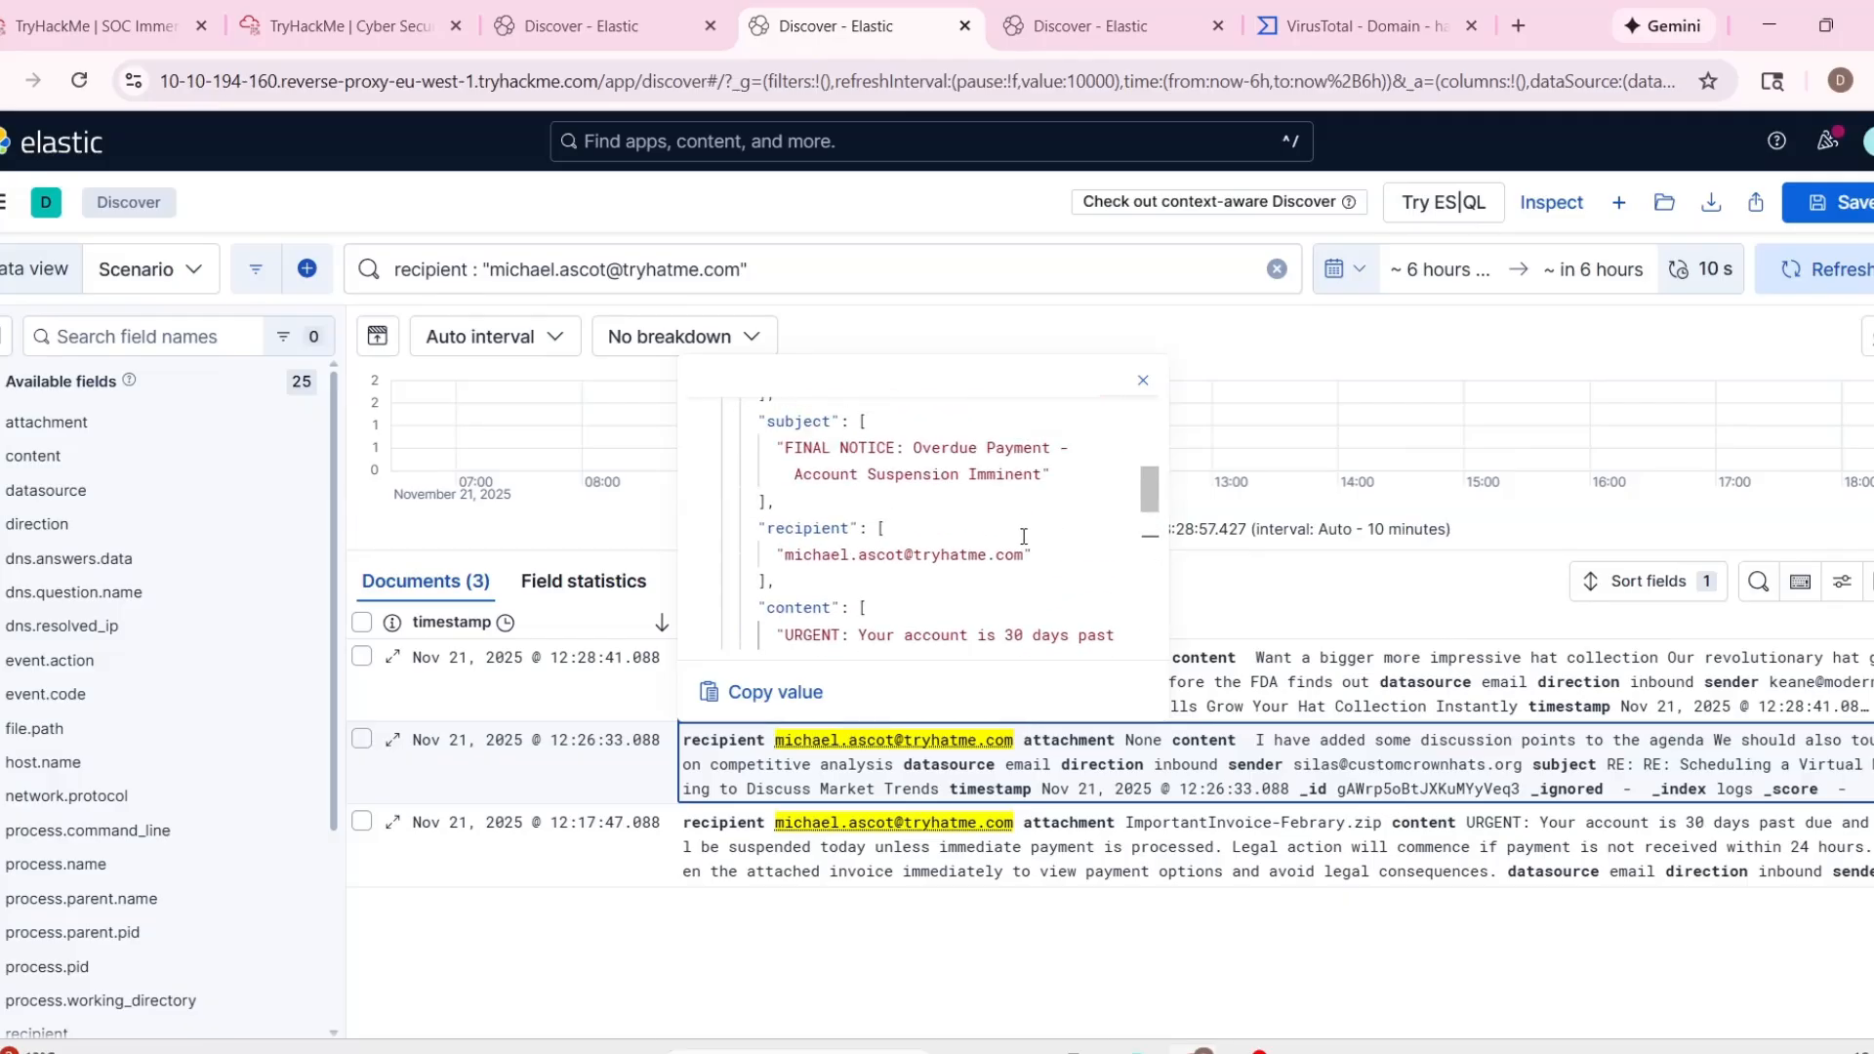
{"action": "scroll", "coordinate": [810, 525], "scroll_direction": "down", "scroll_amount": 1}
{"action": "scroll", "coordinate": [810, 525], "scroll_direction": "up", "scroll_amount": 1}
{"action": "scroll", "coordinate": [820, 537], "scroll_direction": "up", "scroll_amount": 1}
{"action": "scroll", "coordinate": [818, 547], "scroll_direction": "up", "scroll_amount": 2}
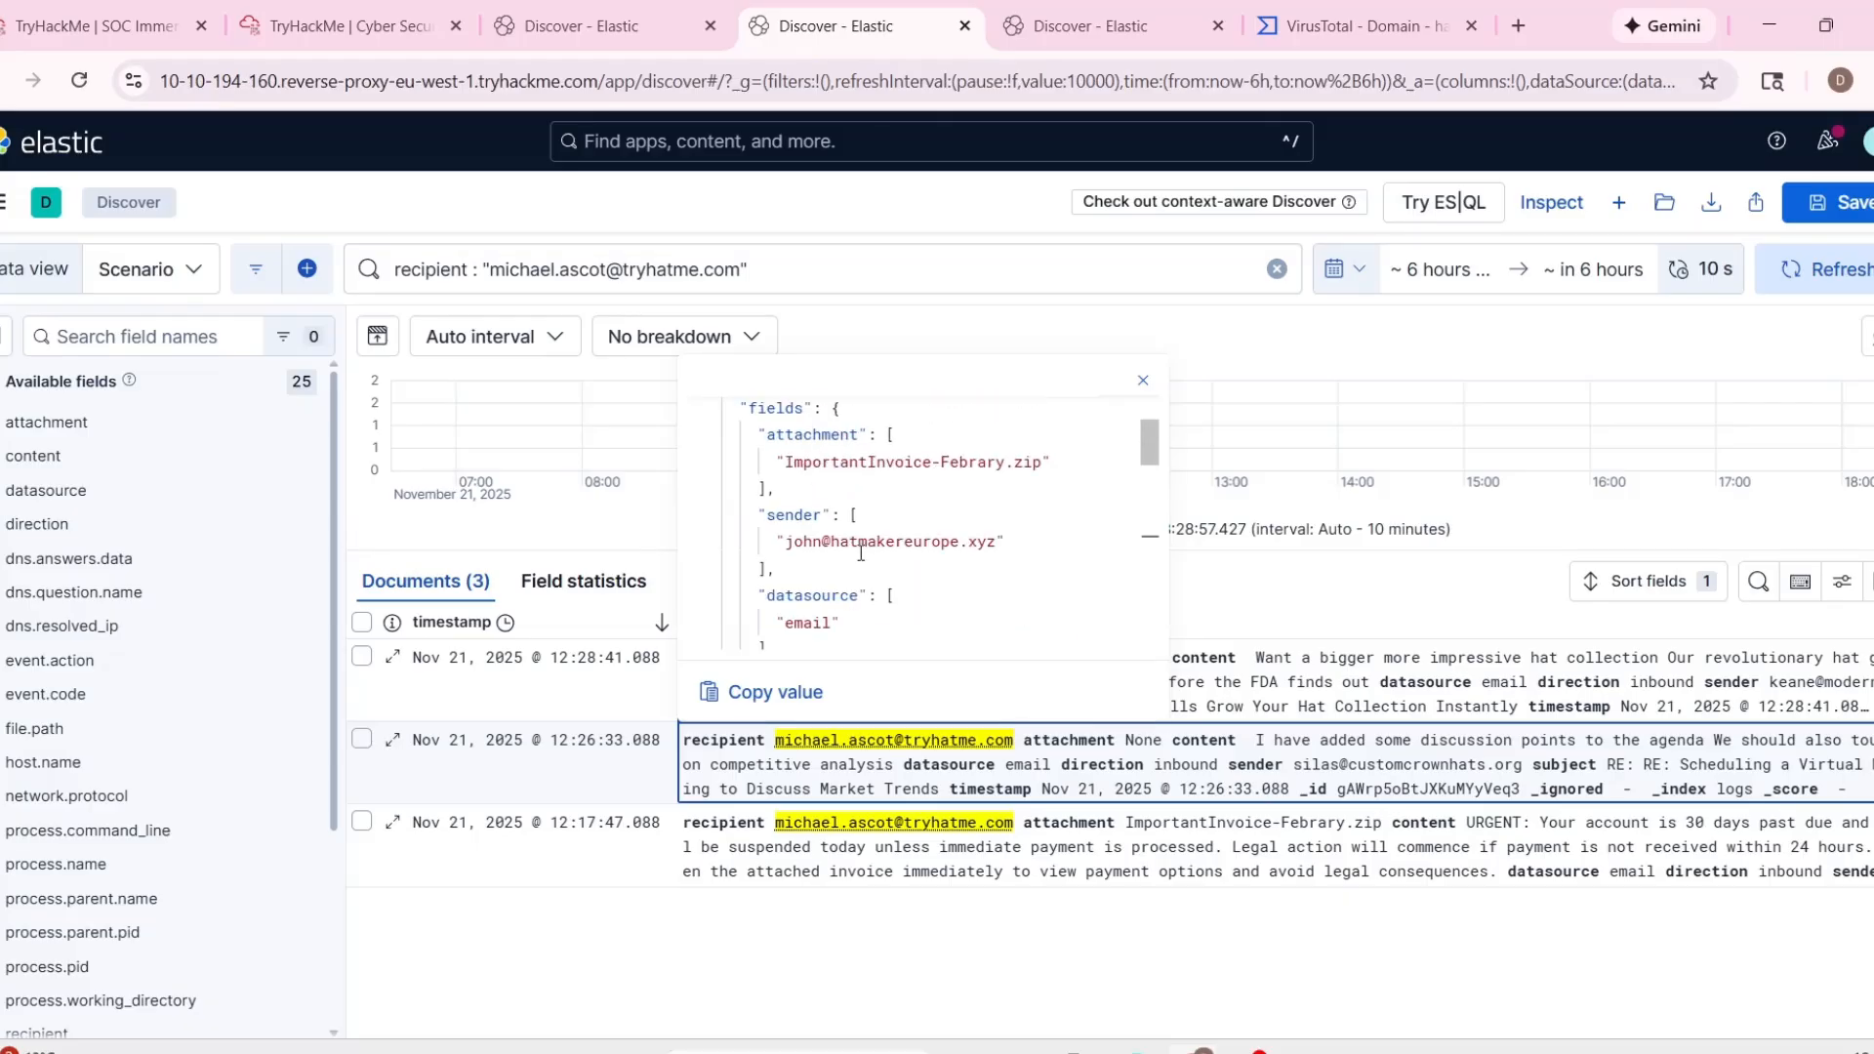
{"action": "left_click_drag", "start_coordinate": [789, 467], "coordinate": [1014, 463]}
{"action": "scroll", "coordinate": [1038, 518], "scroll_direction": "up", "scroll_amount": 2}
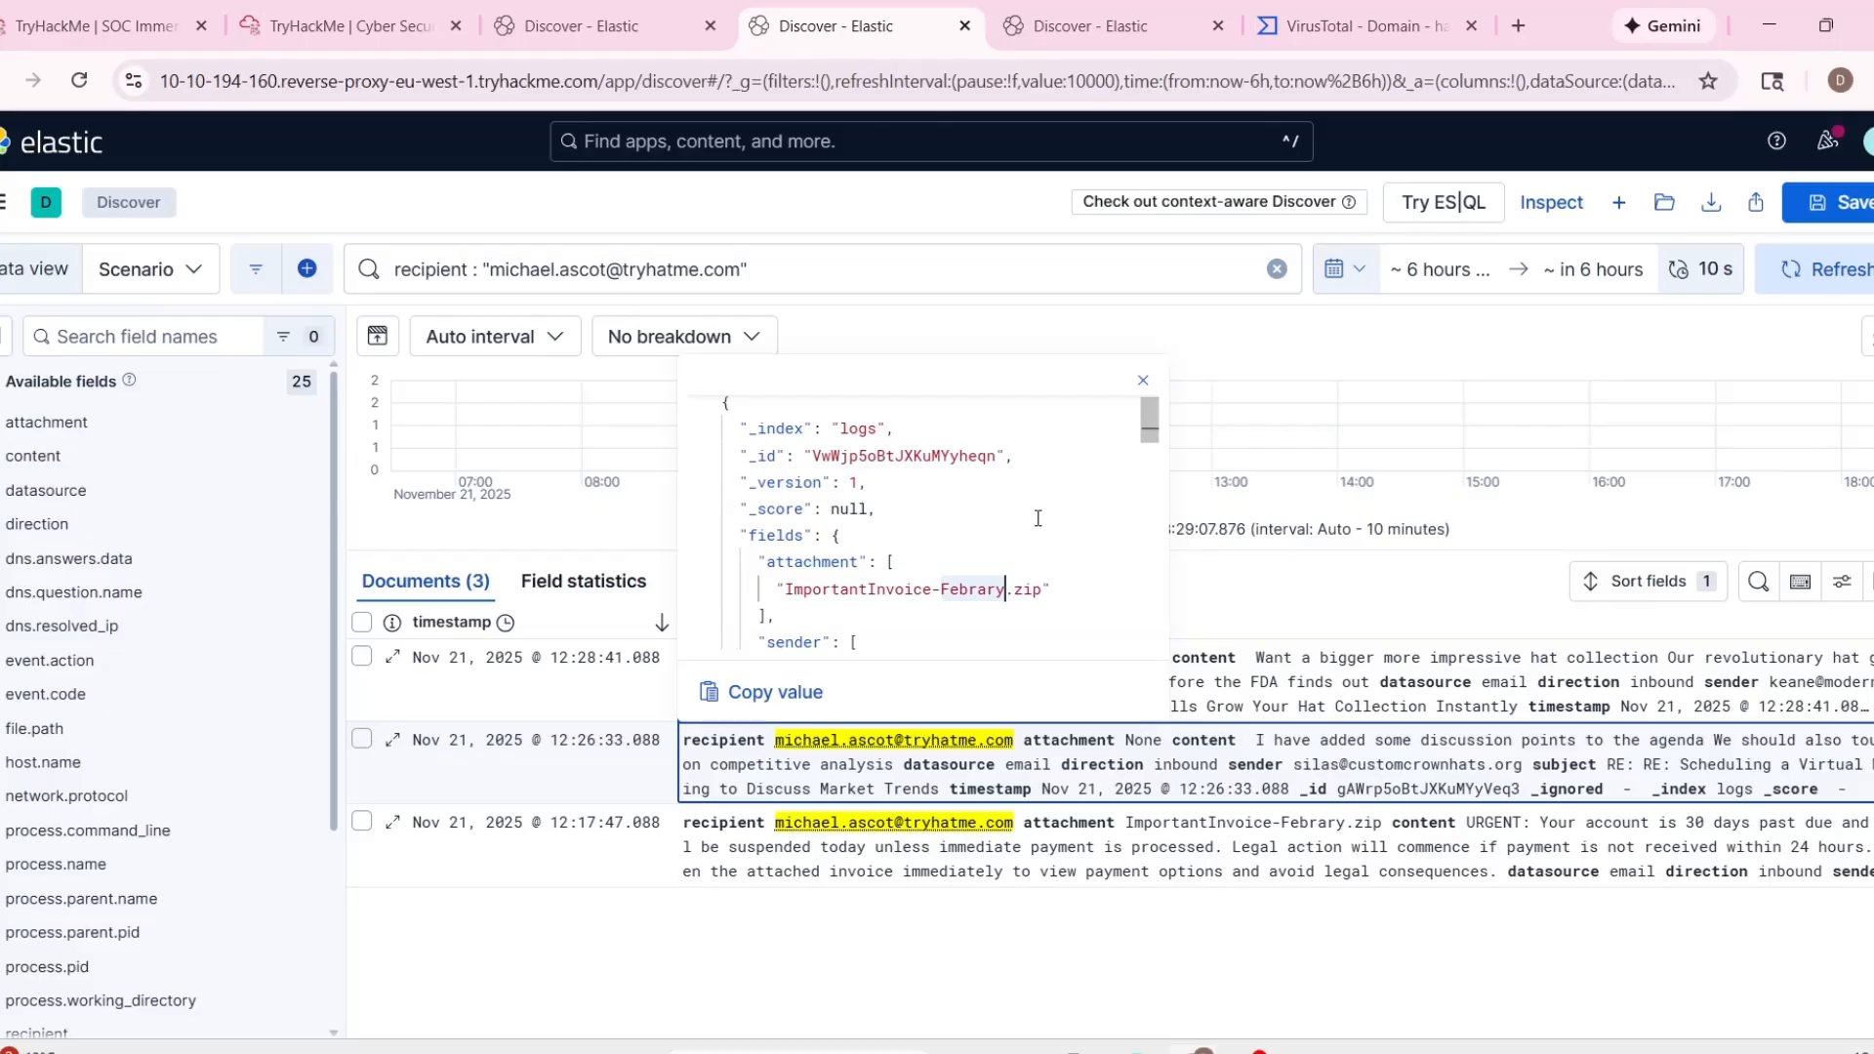
{"action": "scroll", "coordinate": [1044, 534], "scroll_direction": "up", "scroll_amount": 1}
{"action": "scroll", "coordinate": [1044, 534], "scroll_direction": "down", "scroll_amount": 3}
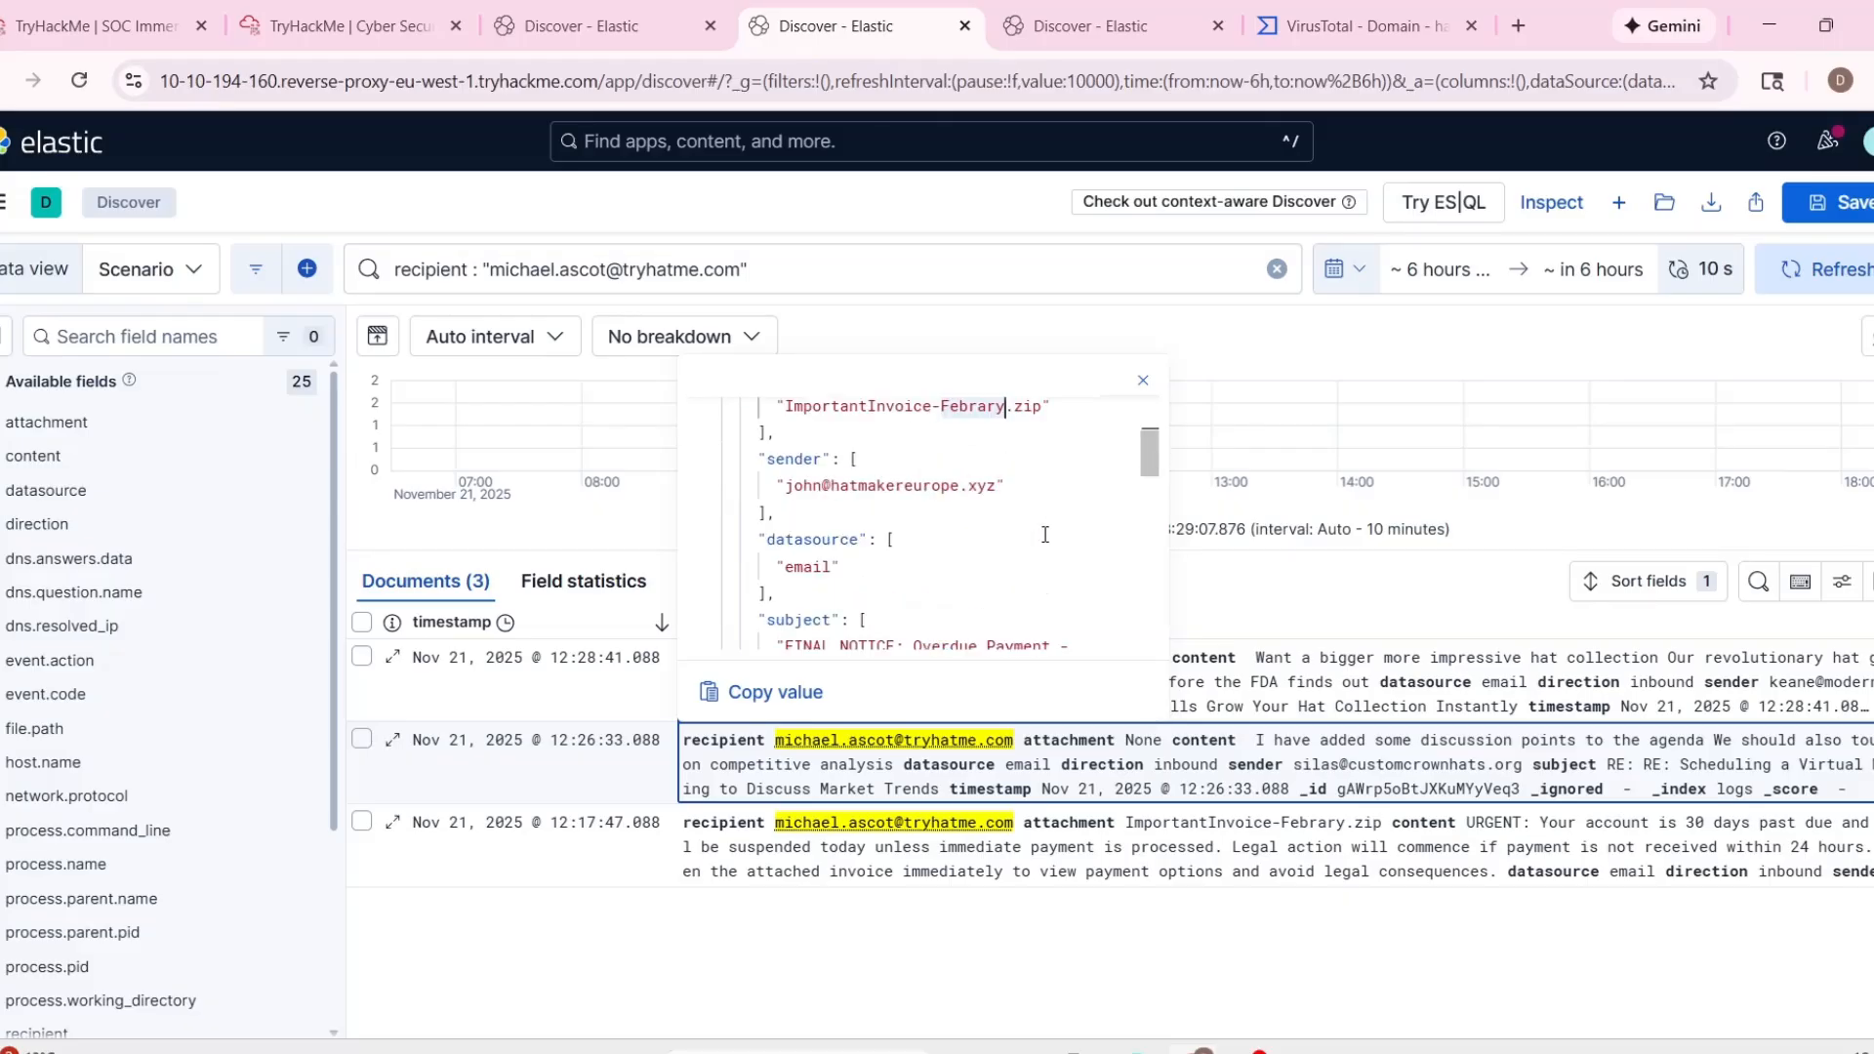
{"action": "scroll", "coordinate": [1044, 534], "scroll_direction": "down", "scroll_amount": 1}
{"action": "left_click", "coordinate": [1002, 907]}
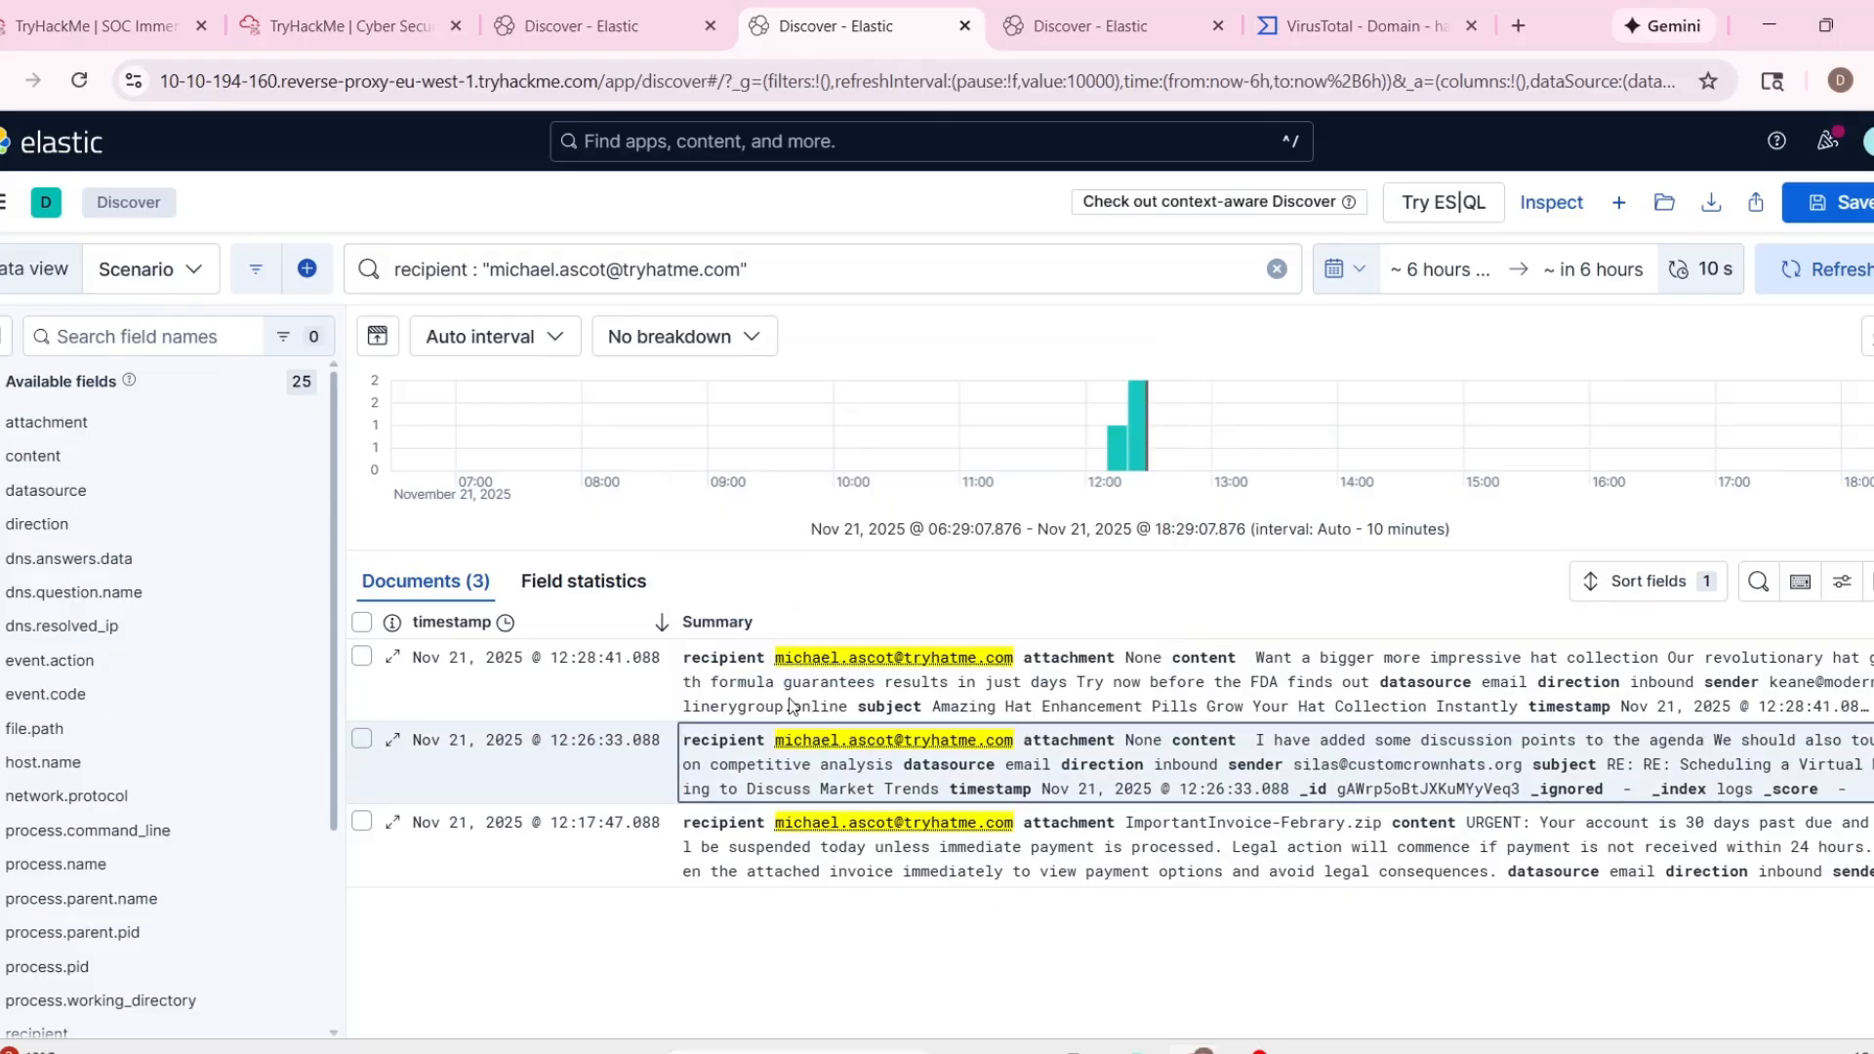
Open the full record of the recipient's 12:28:41 hat enhancement pills email, and close it.
{"action": "mouse_move", "coordinate": [785, 676]}
{"action": "left_click", "coordinate": [719, 629]}
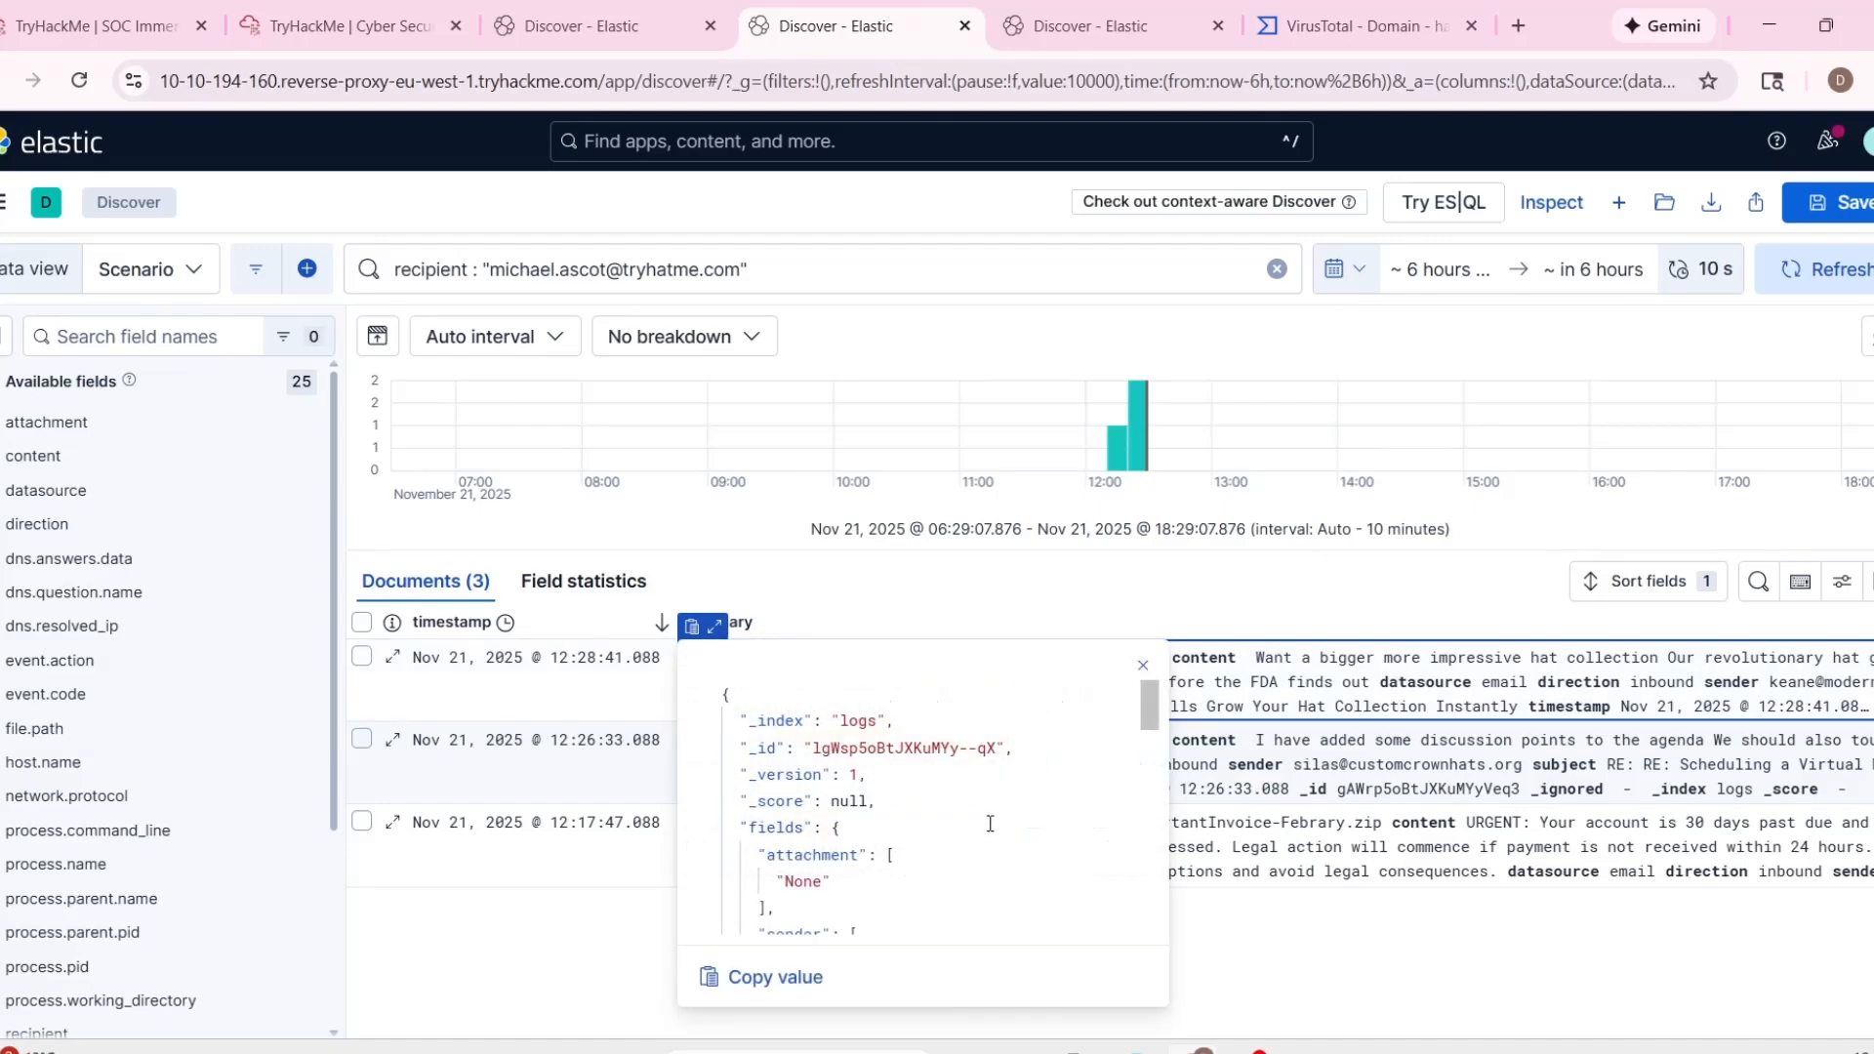
{"action": "left_click", "coordinate": [1347, 945]}
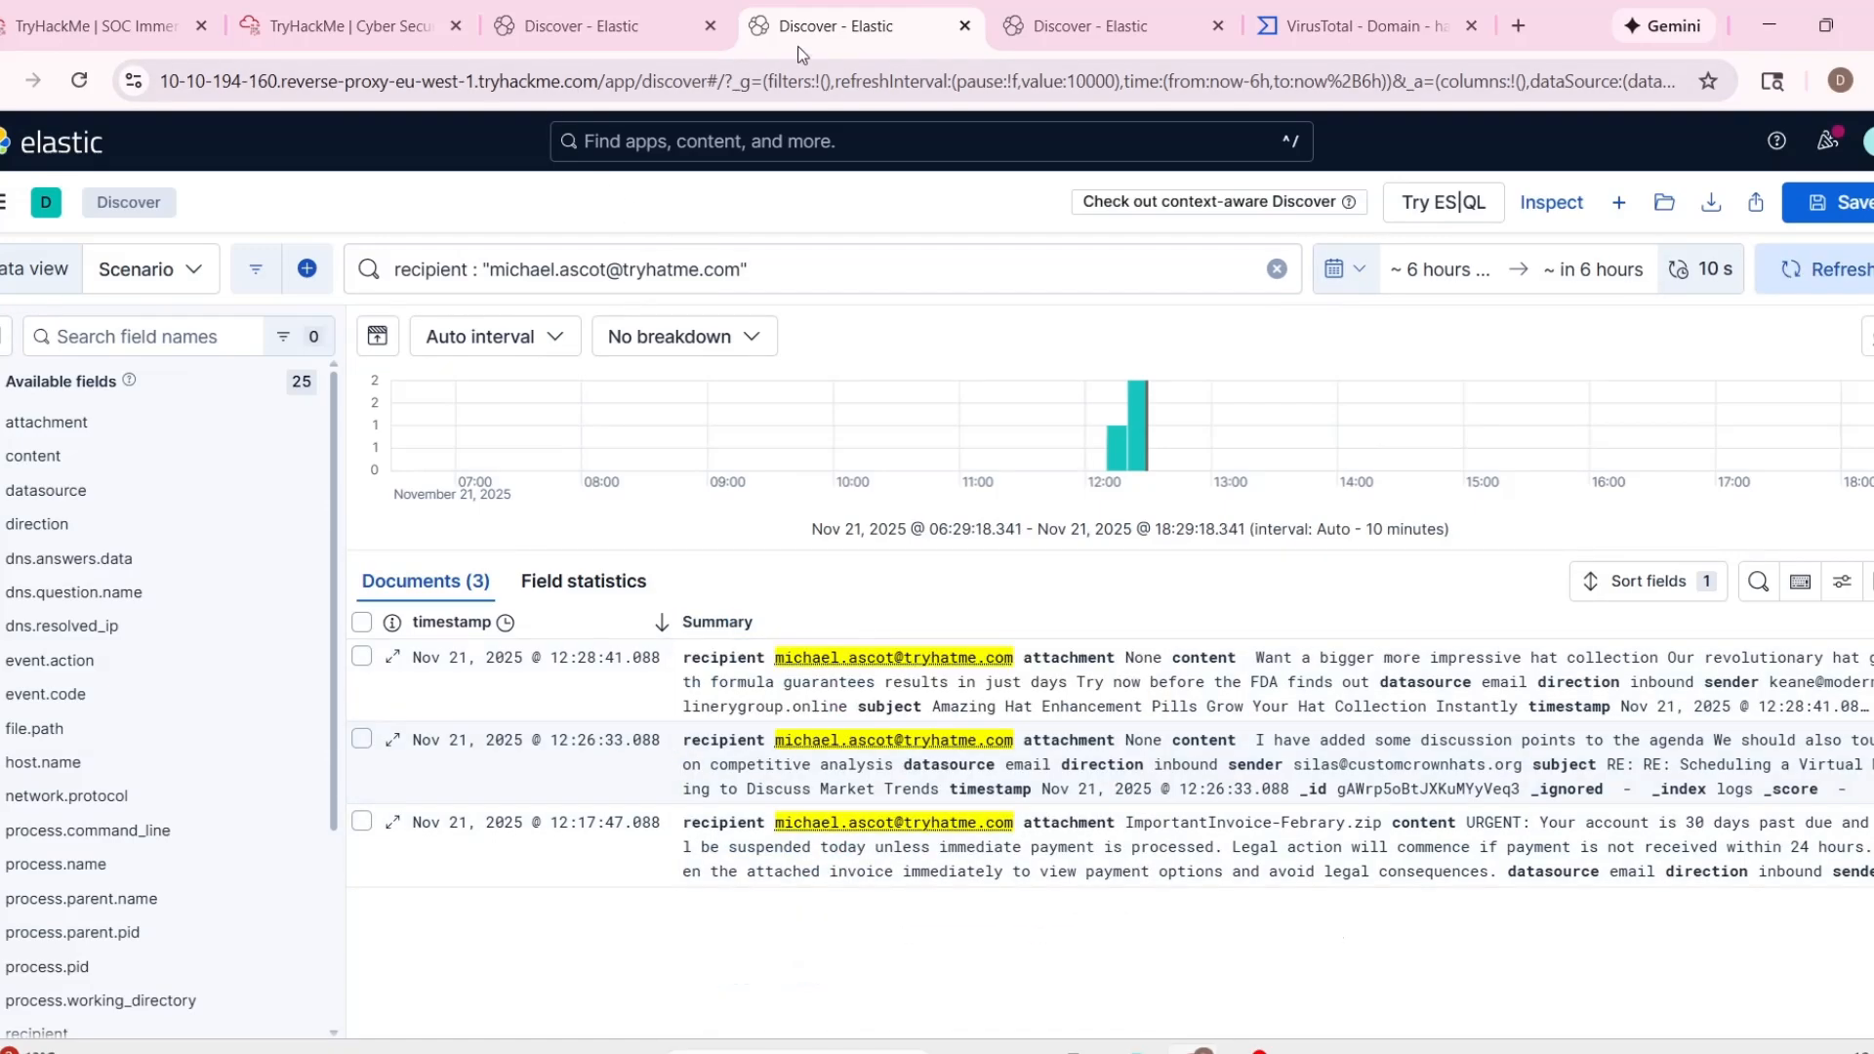
Return to the TryHackMe analyst VM, inspect the contents of the ImportantInvoice-Febrary archive in the attachments folder, and go back to the folder.
{"action": "left_click", "coordinate": [446, 37]}
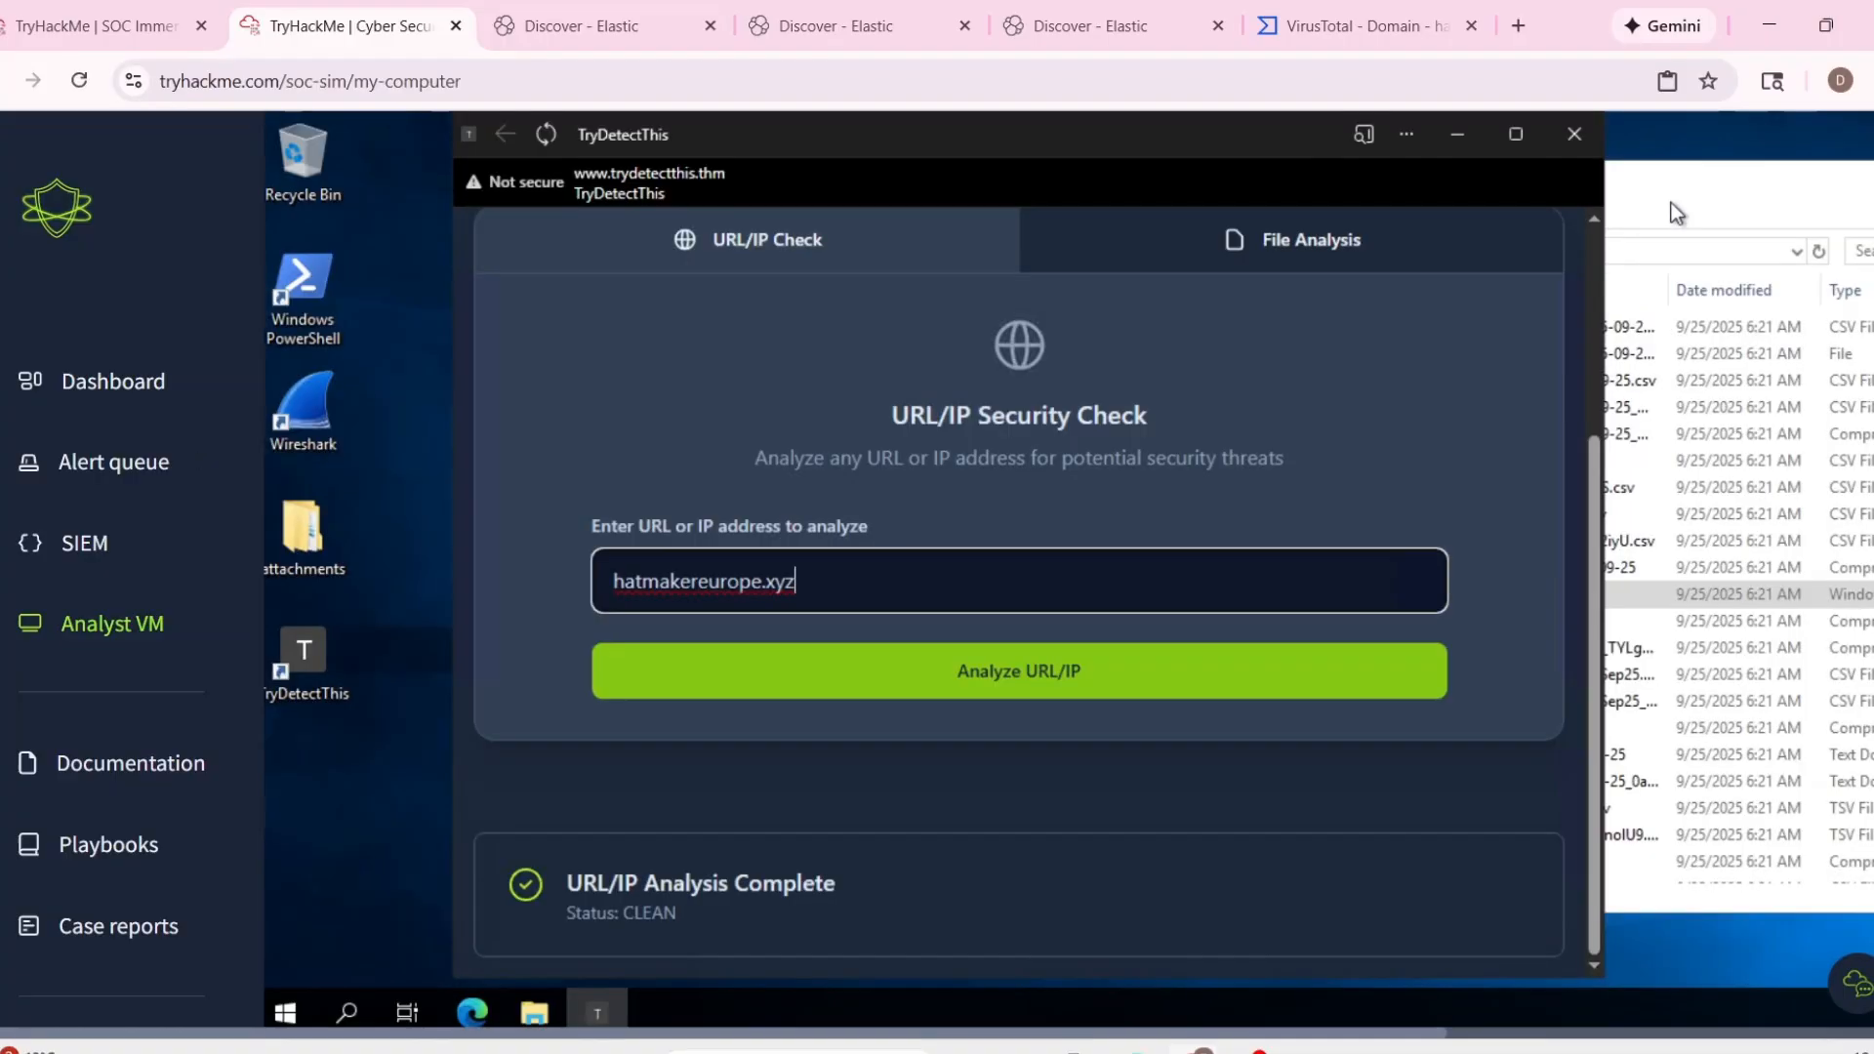
{"action": "scroll", "coordinate": [1478, 641], "scroll_direction": "down", "scroll_amount": 2}
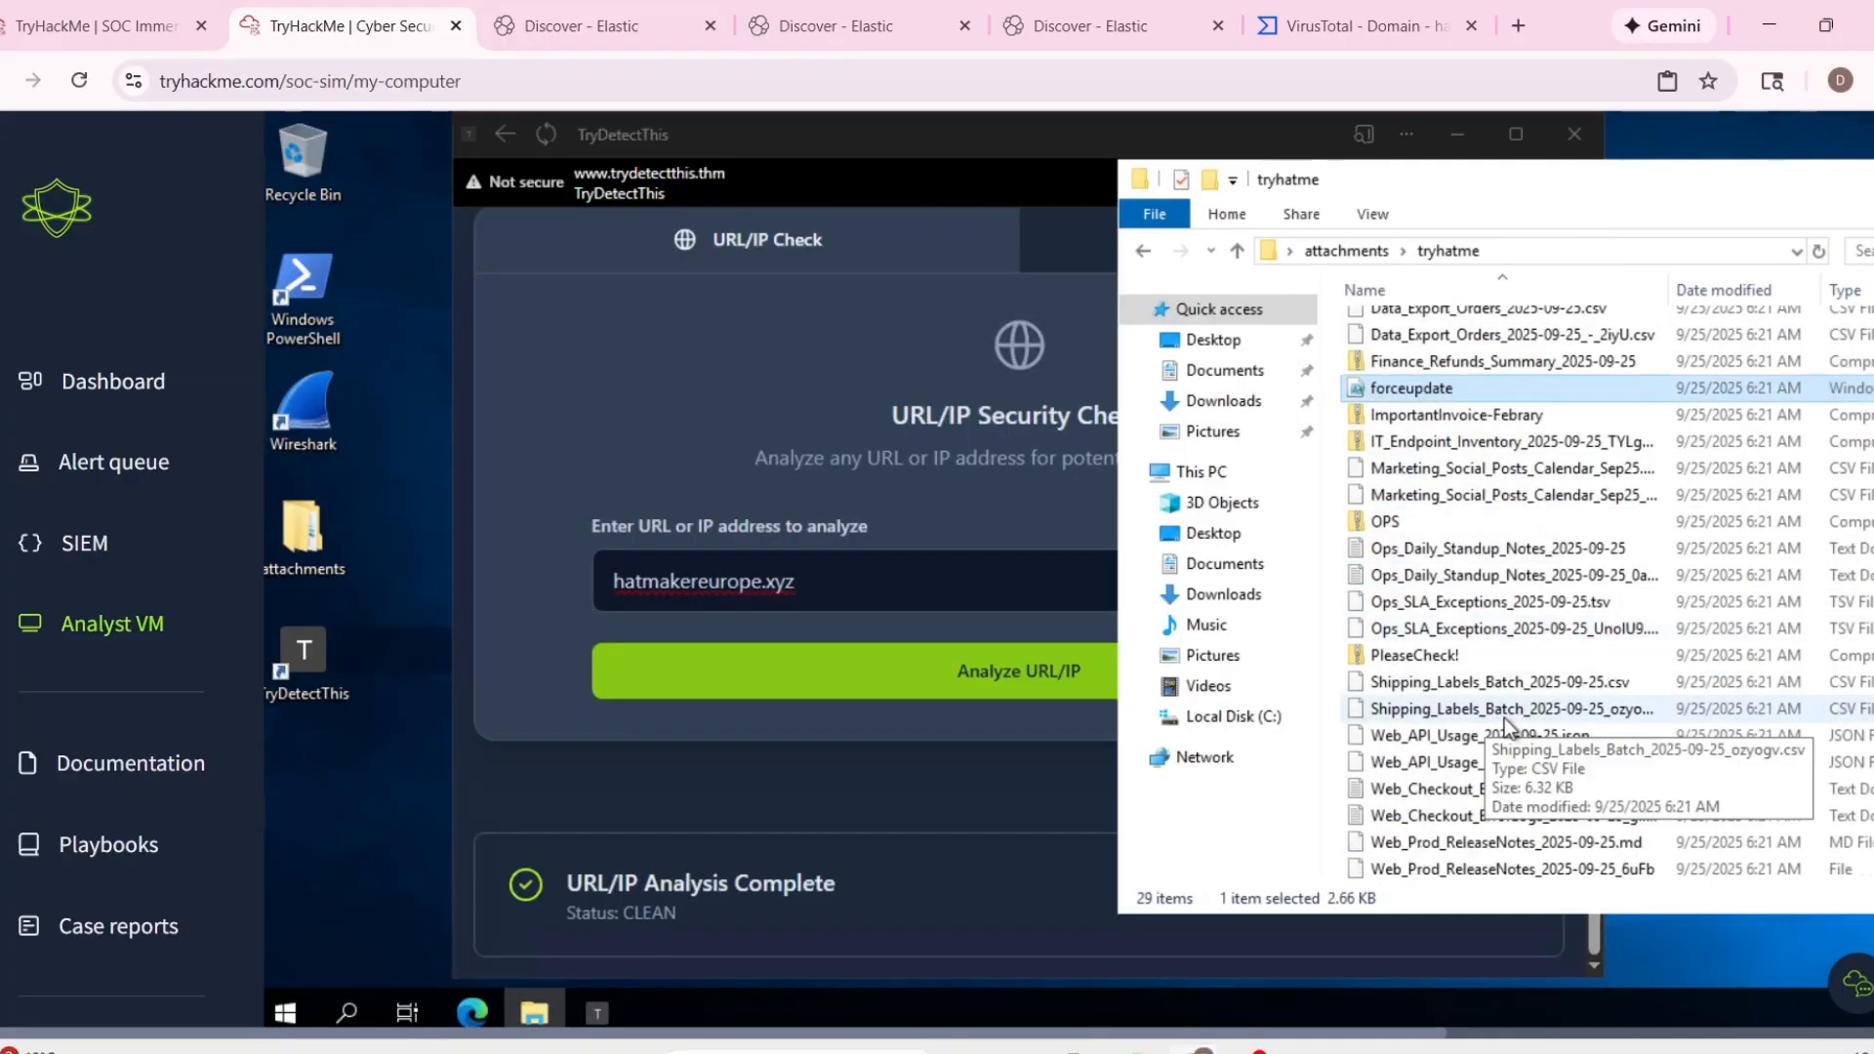
{"action": "scroll", "coordinate": [1449, 488], "scroll_direction": "up", "scroll_amount": 1}
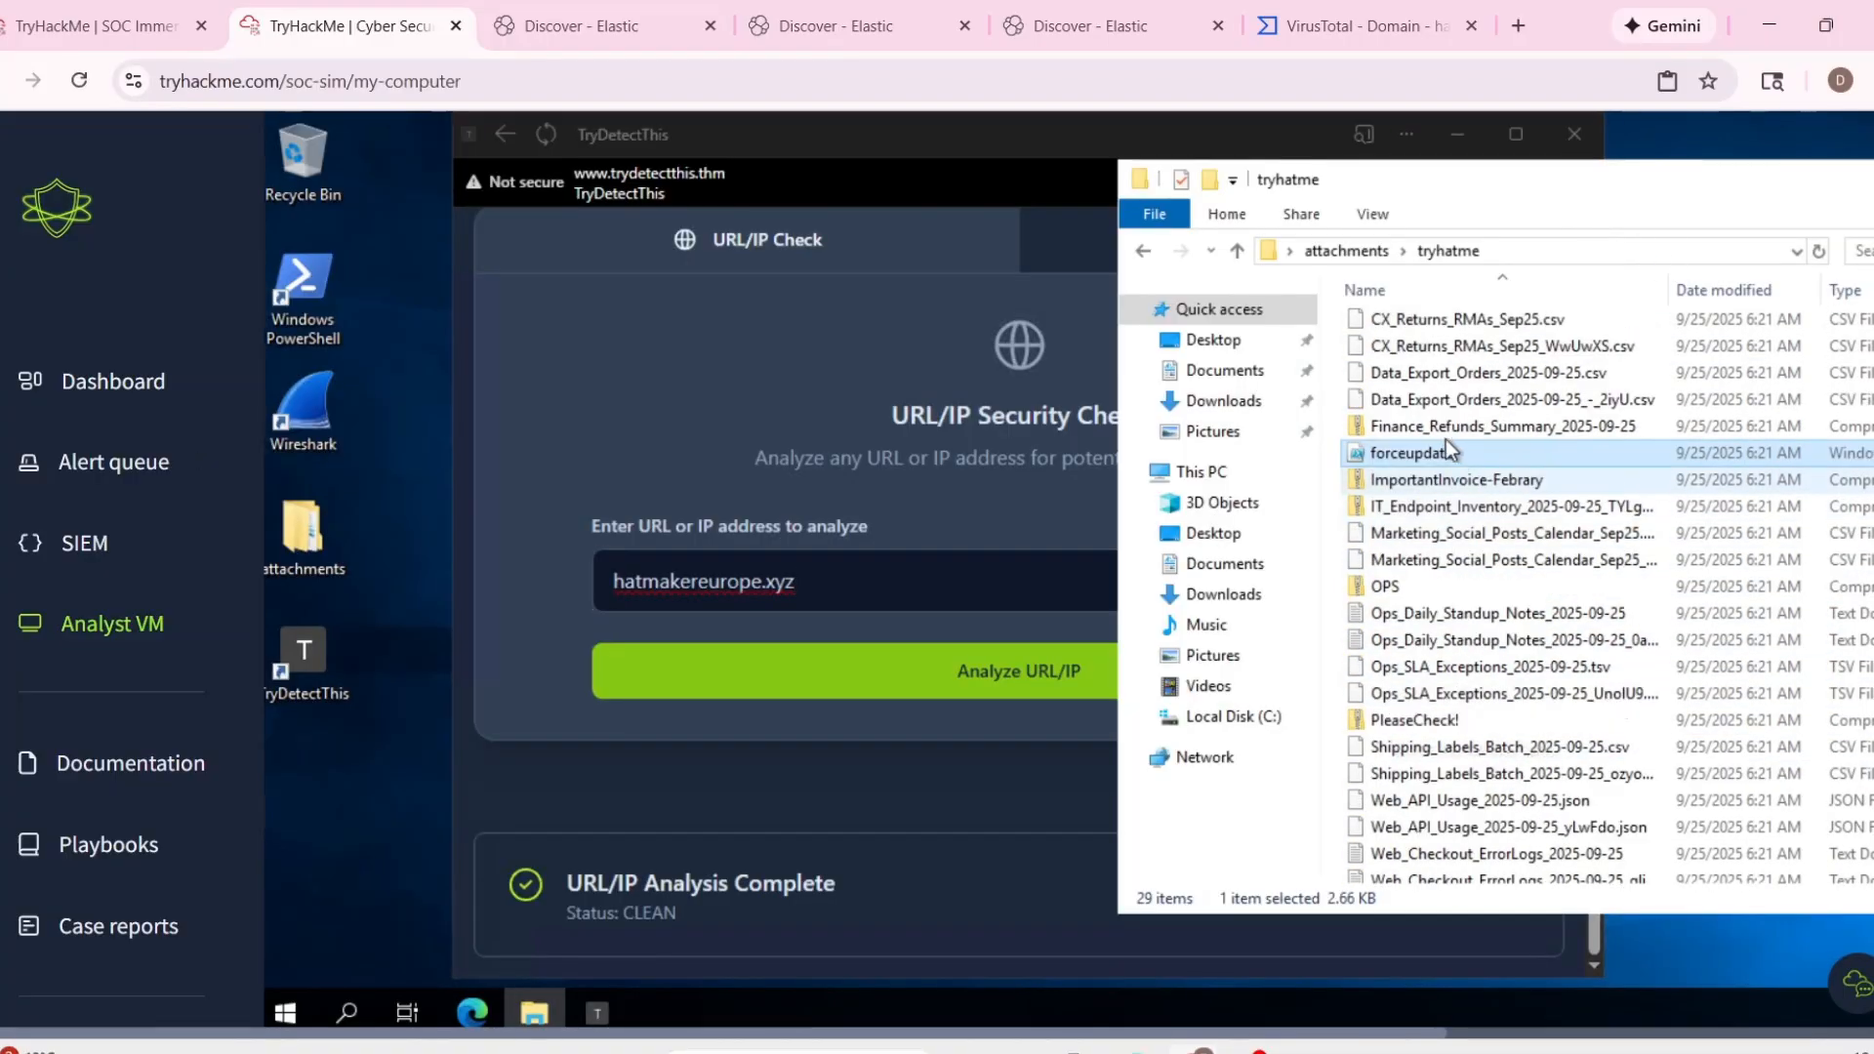
{"action": "double_click", "coordinate": [1457, 483]}
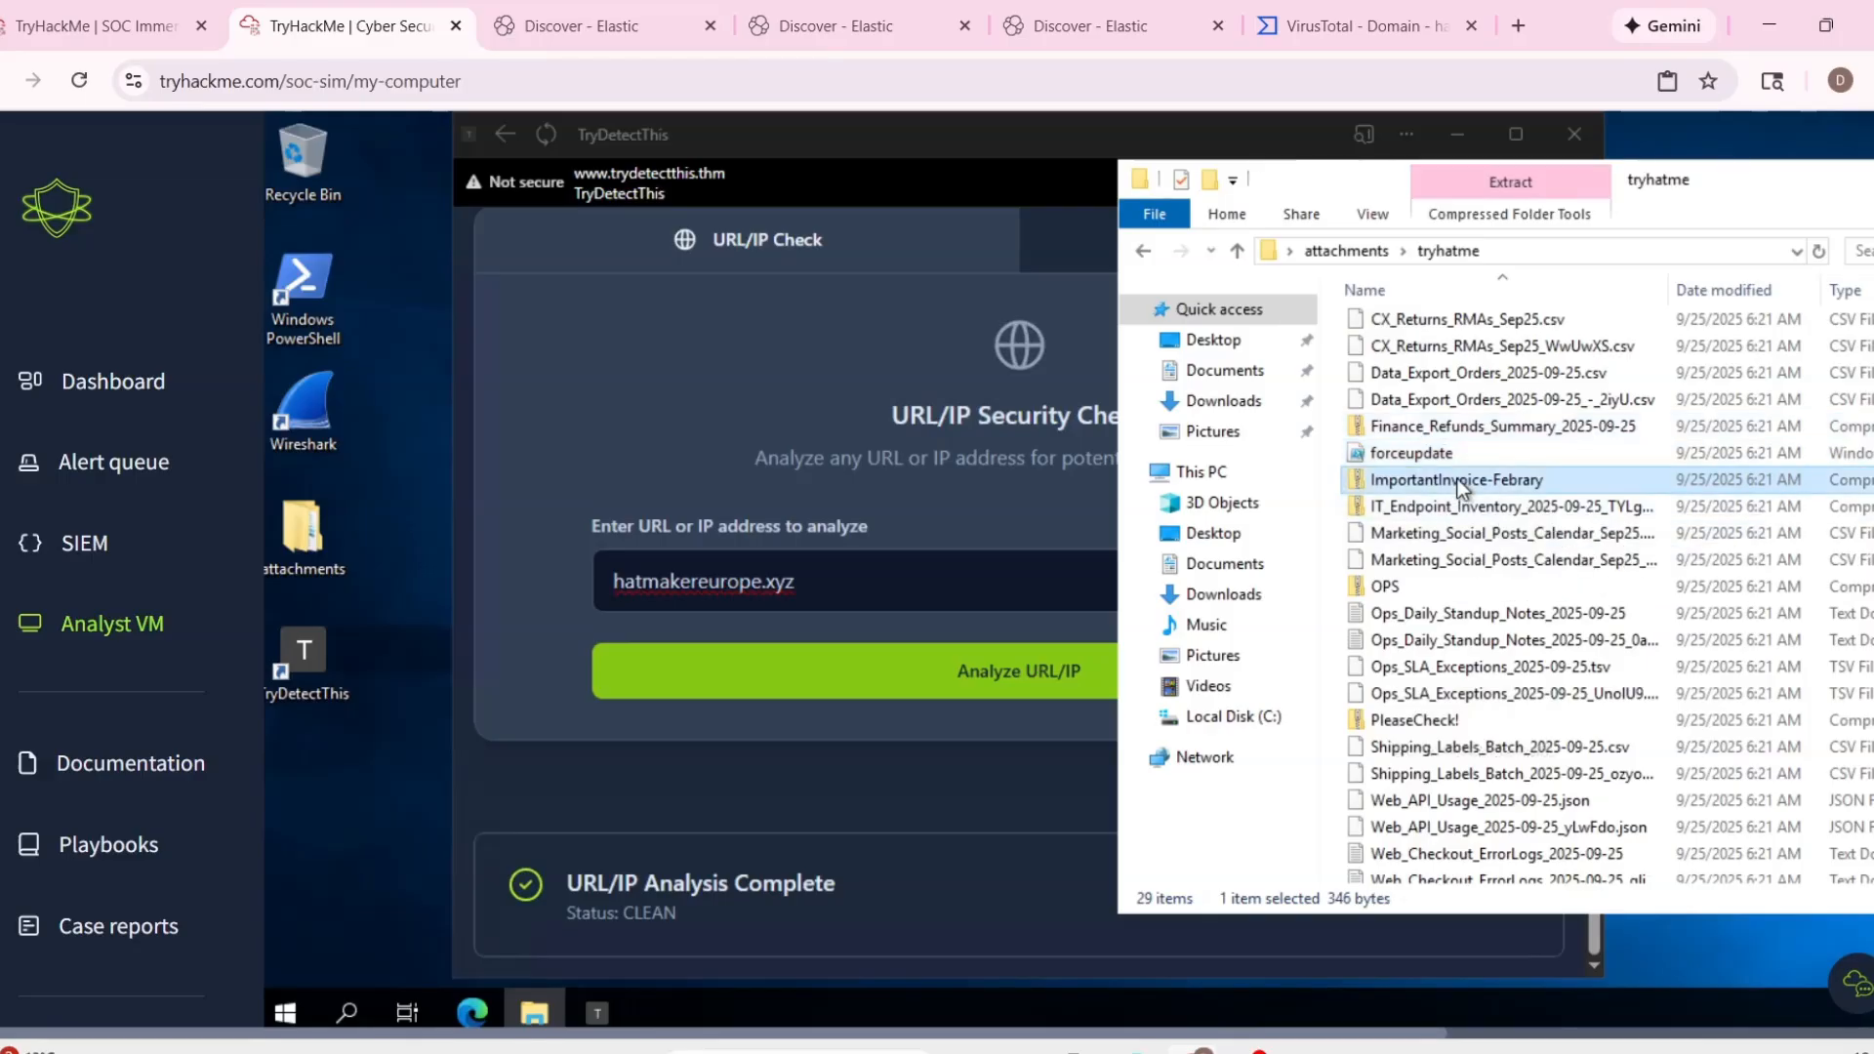
{"action": "left_click", "coordinate": [1155, 246]}
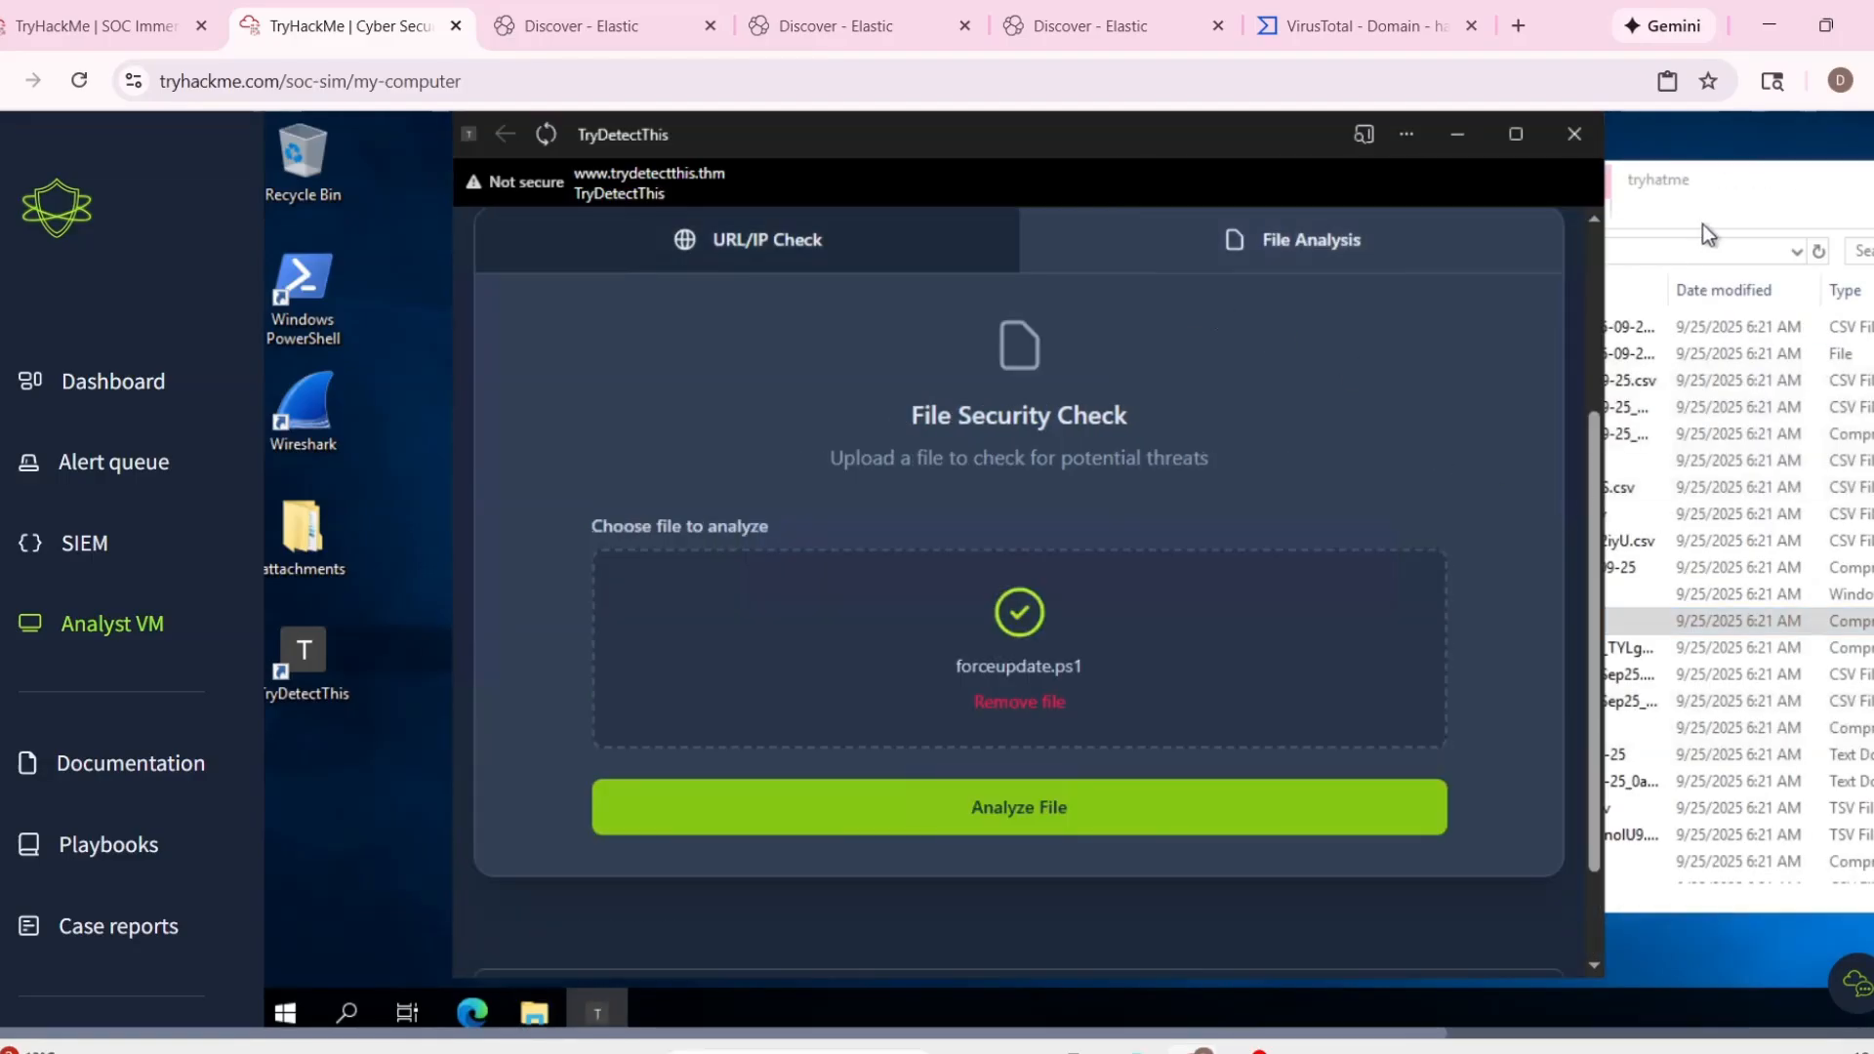
Load ImportantInvoice-Febrary.zip from the tryhatme attachments folder into TryDetectThis's file security check and analyze it.
{"action": "left_click", "coordinate": [1702, 225]}
{"action": "left_click_drag", "start_coordinate": [1425, 623], "coordinate": [974, 644]}
{"action": "scroll", "coordinate": [1058, 765], "scroll_direction": "down", "scroll_amount": 2}
{"action": "left_click", "coordinate": [1058, 667]}
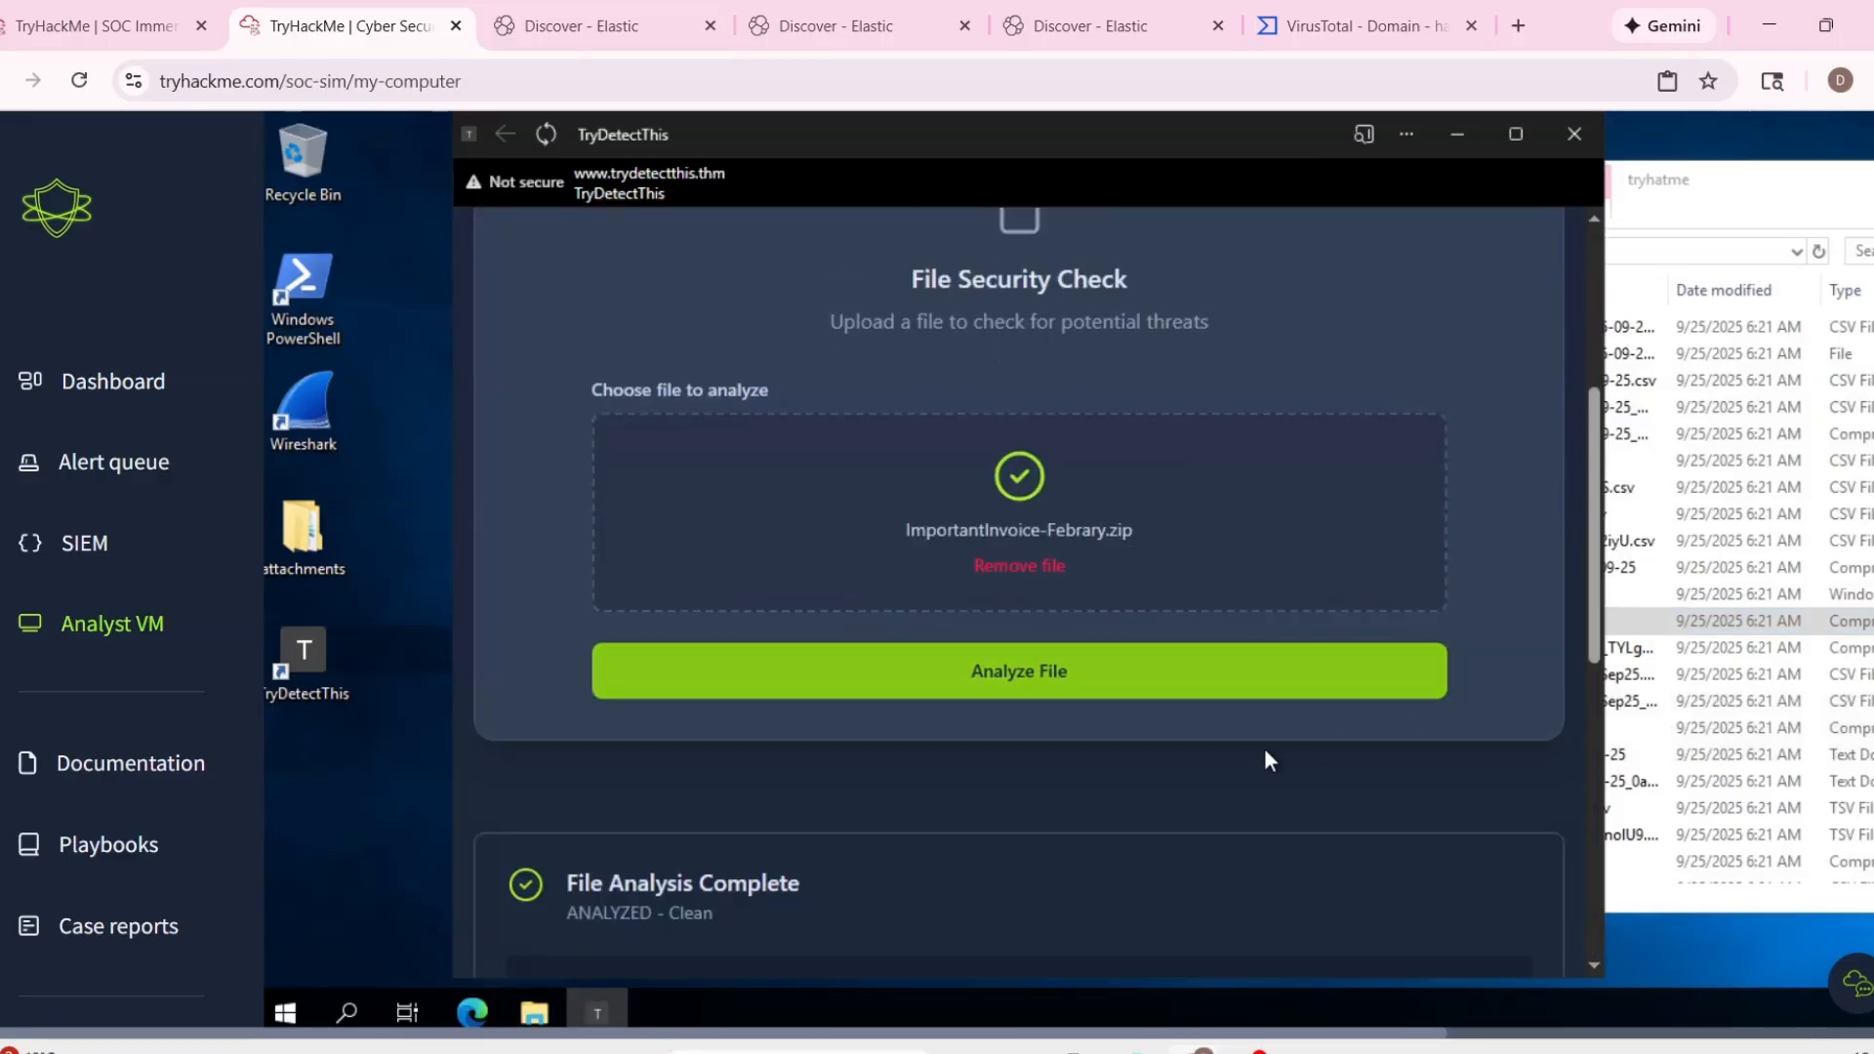
Review the zip file's analysis report, covering its verdict, hash values, additional metadata, file name and extension.
{"action": "scroll", "coordinate": [1267, 759], "scroll_direction": "down", "scroll_amount": 4}
{"action": "scroll", "coordinate": [1119, 728], "scroll_direction": "down", "scroll_amount": 1}
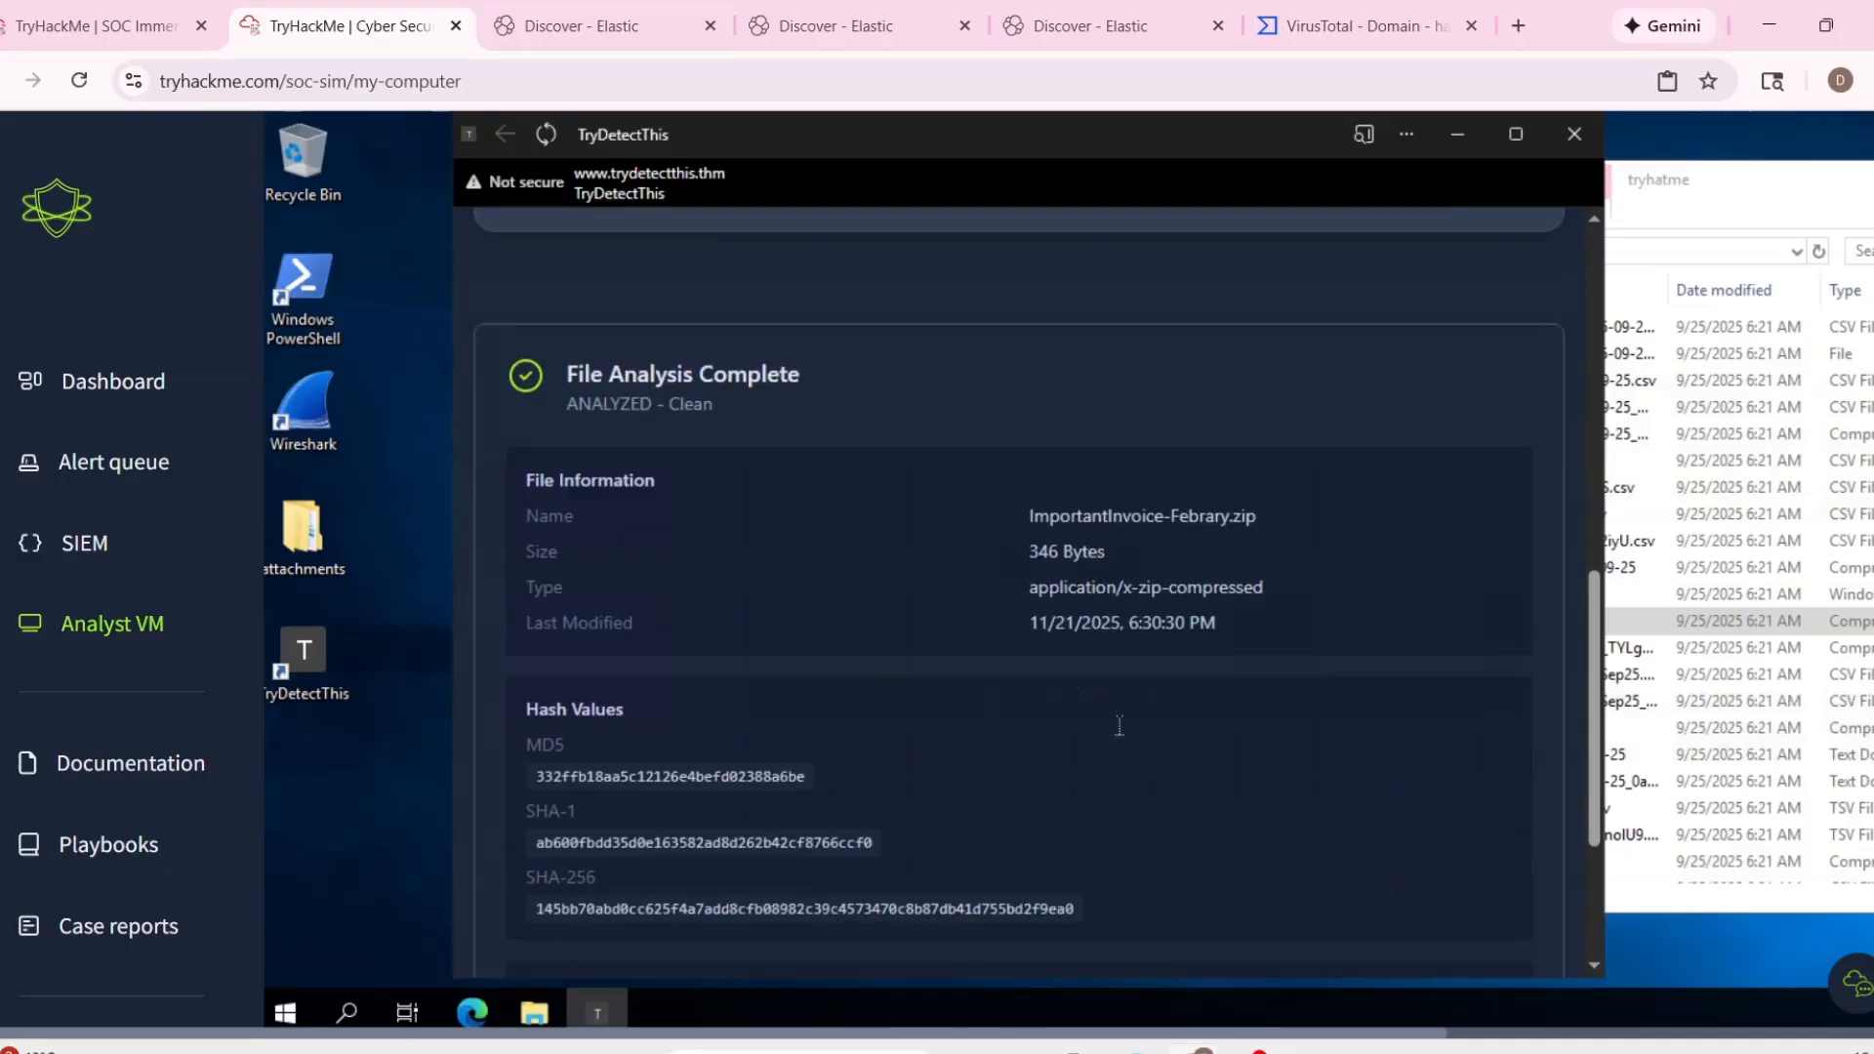
{"action": "scroll", "coordinate": [1120, 735], "scroll_direction": "down", "scroll_amount": 3}
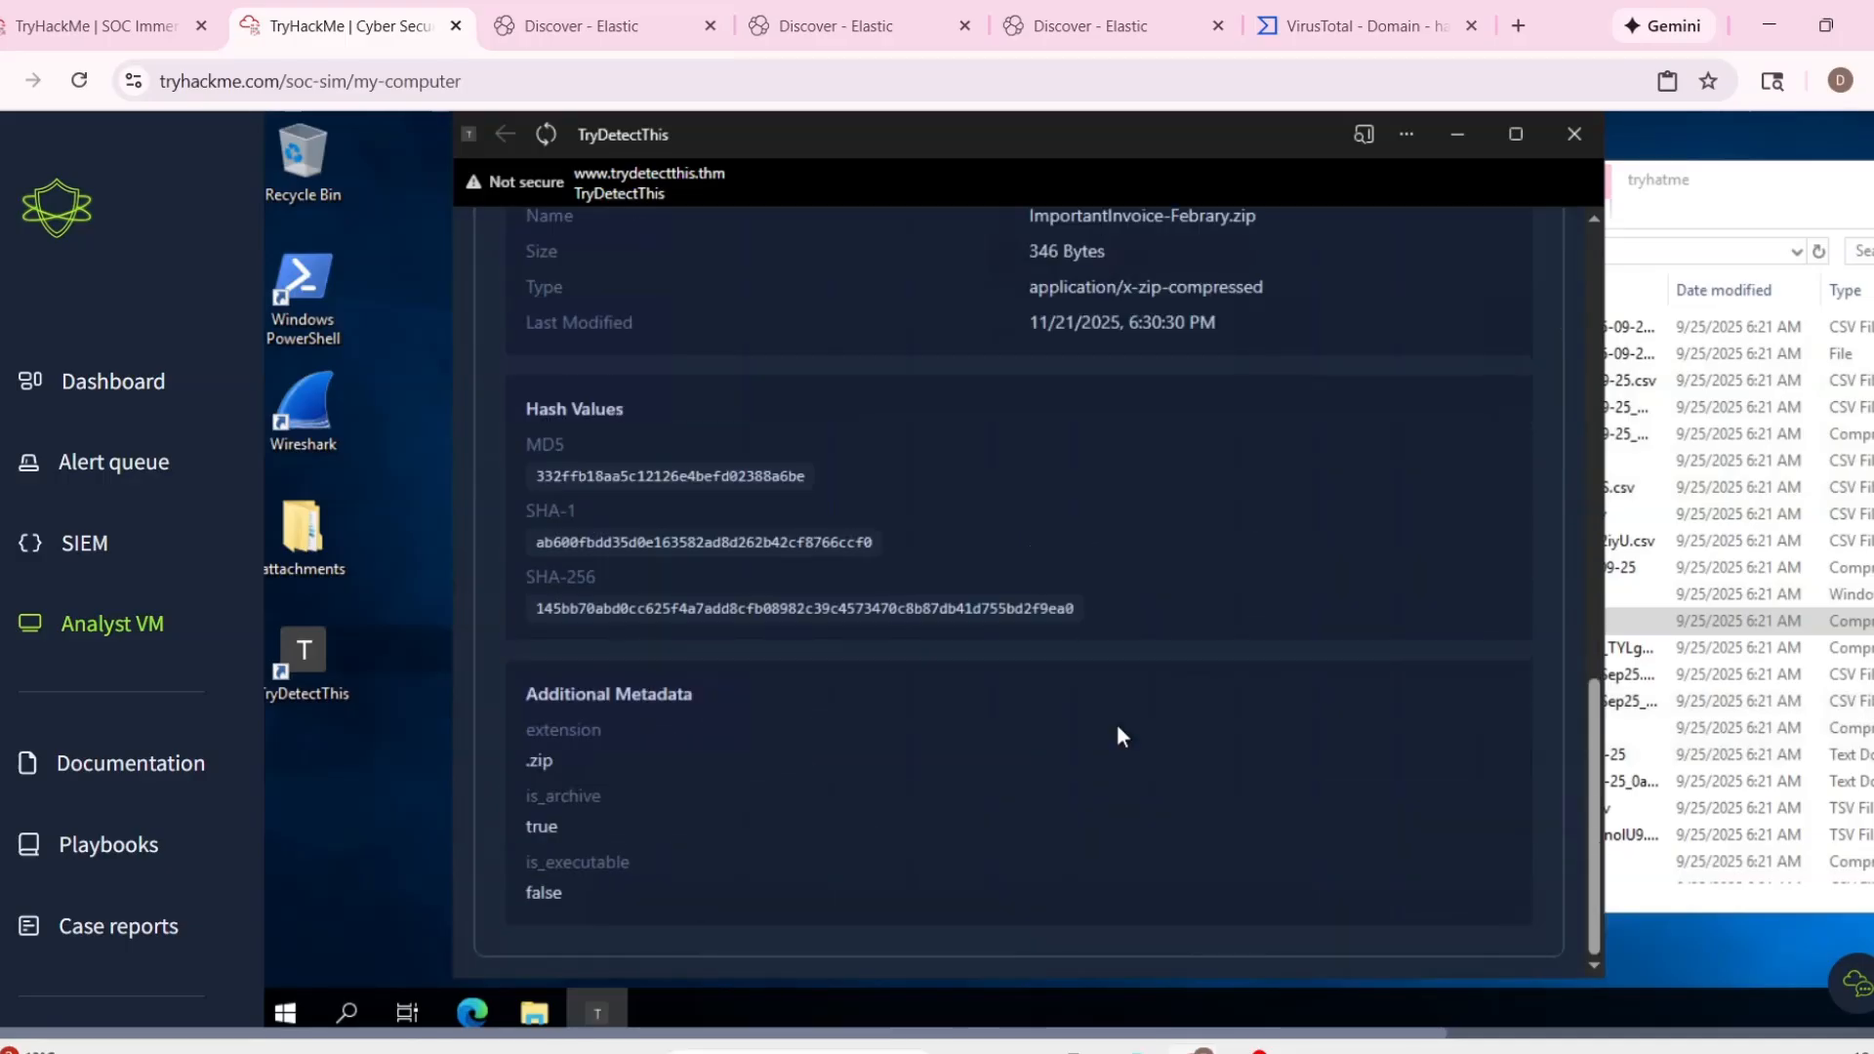
{"action": "scroll", "coordinate": [880, 736], "scroll_direction": "up", "scroll_amount": 3}
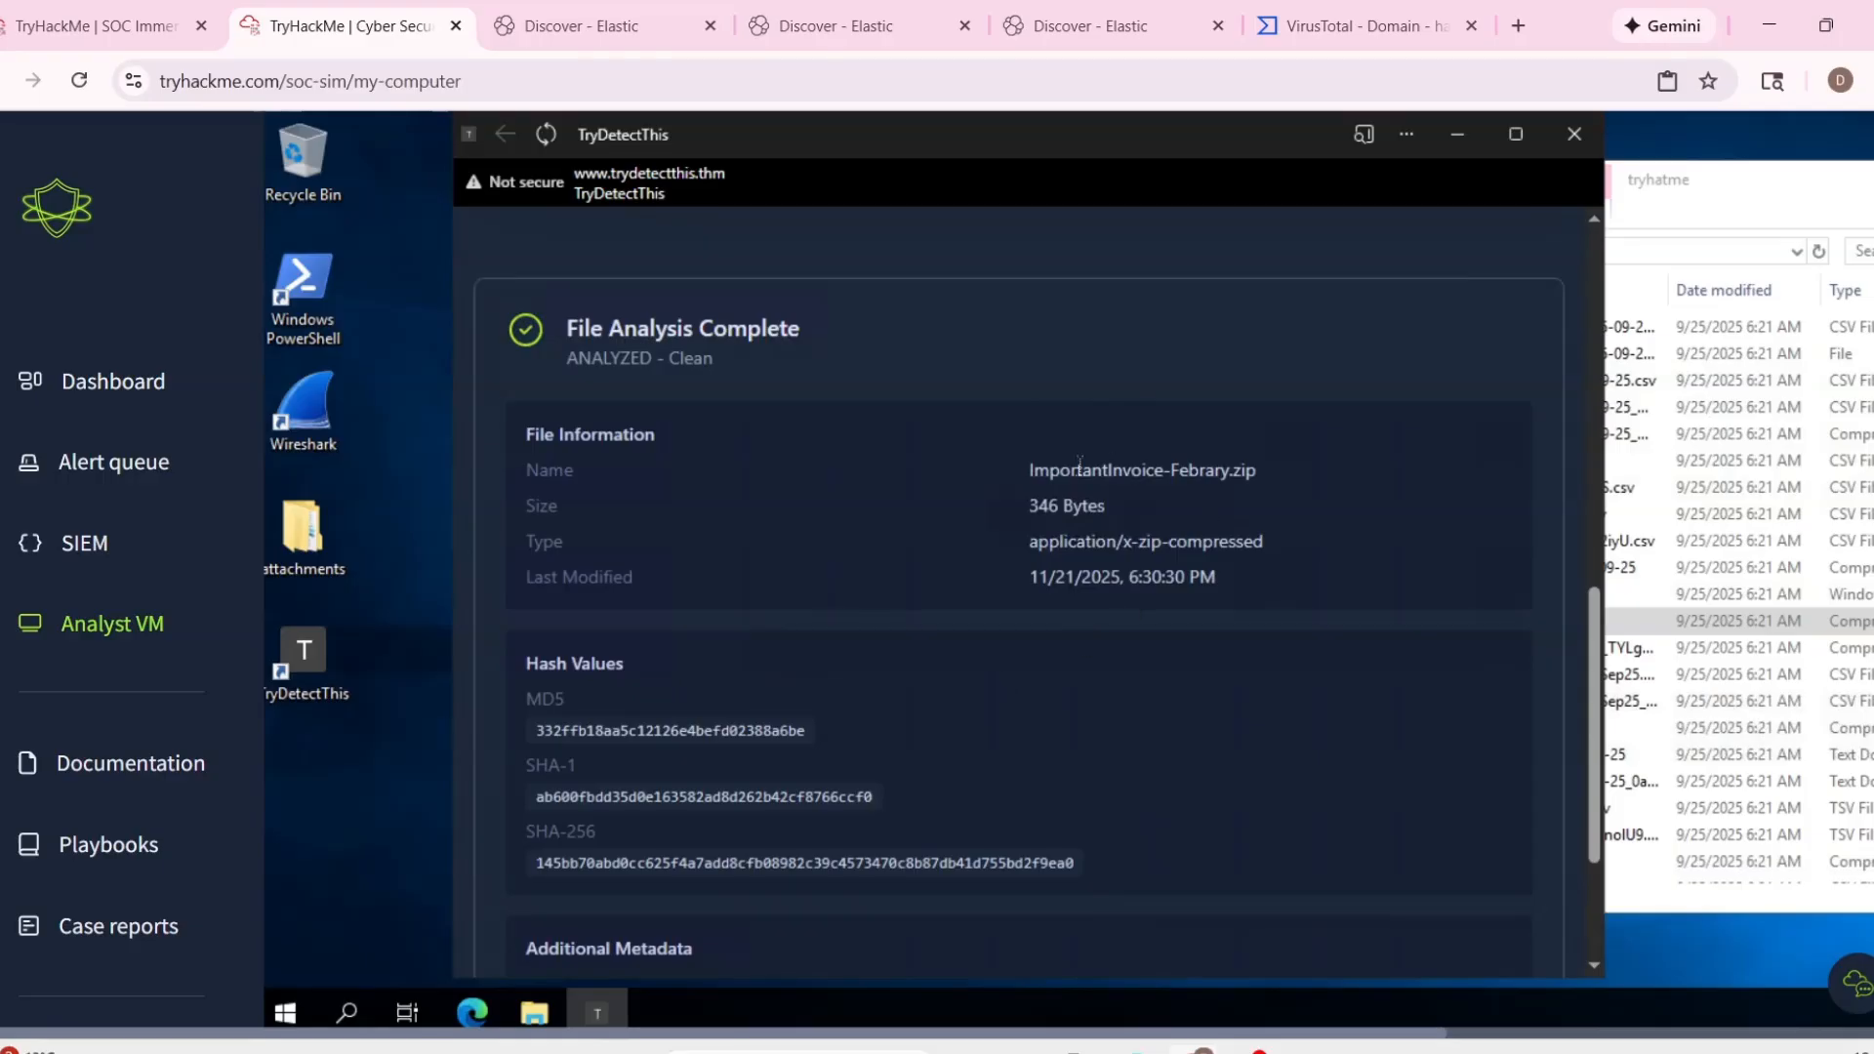
{"action": "left_click_drag", "start_coordinate": [1030, 471], "coordinate": [1279, 471]}
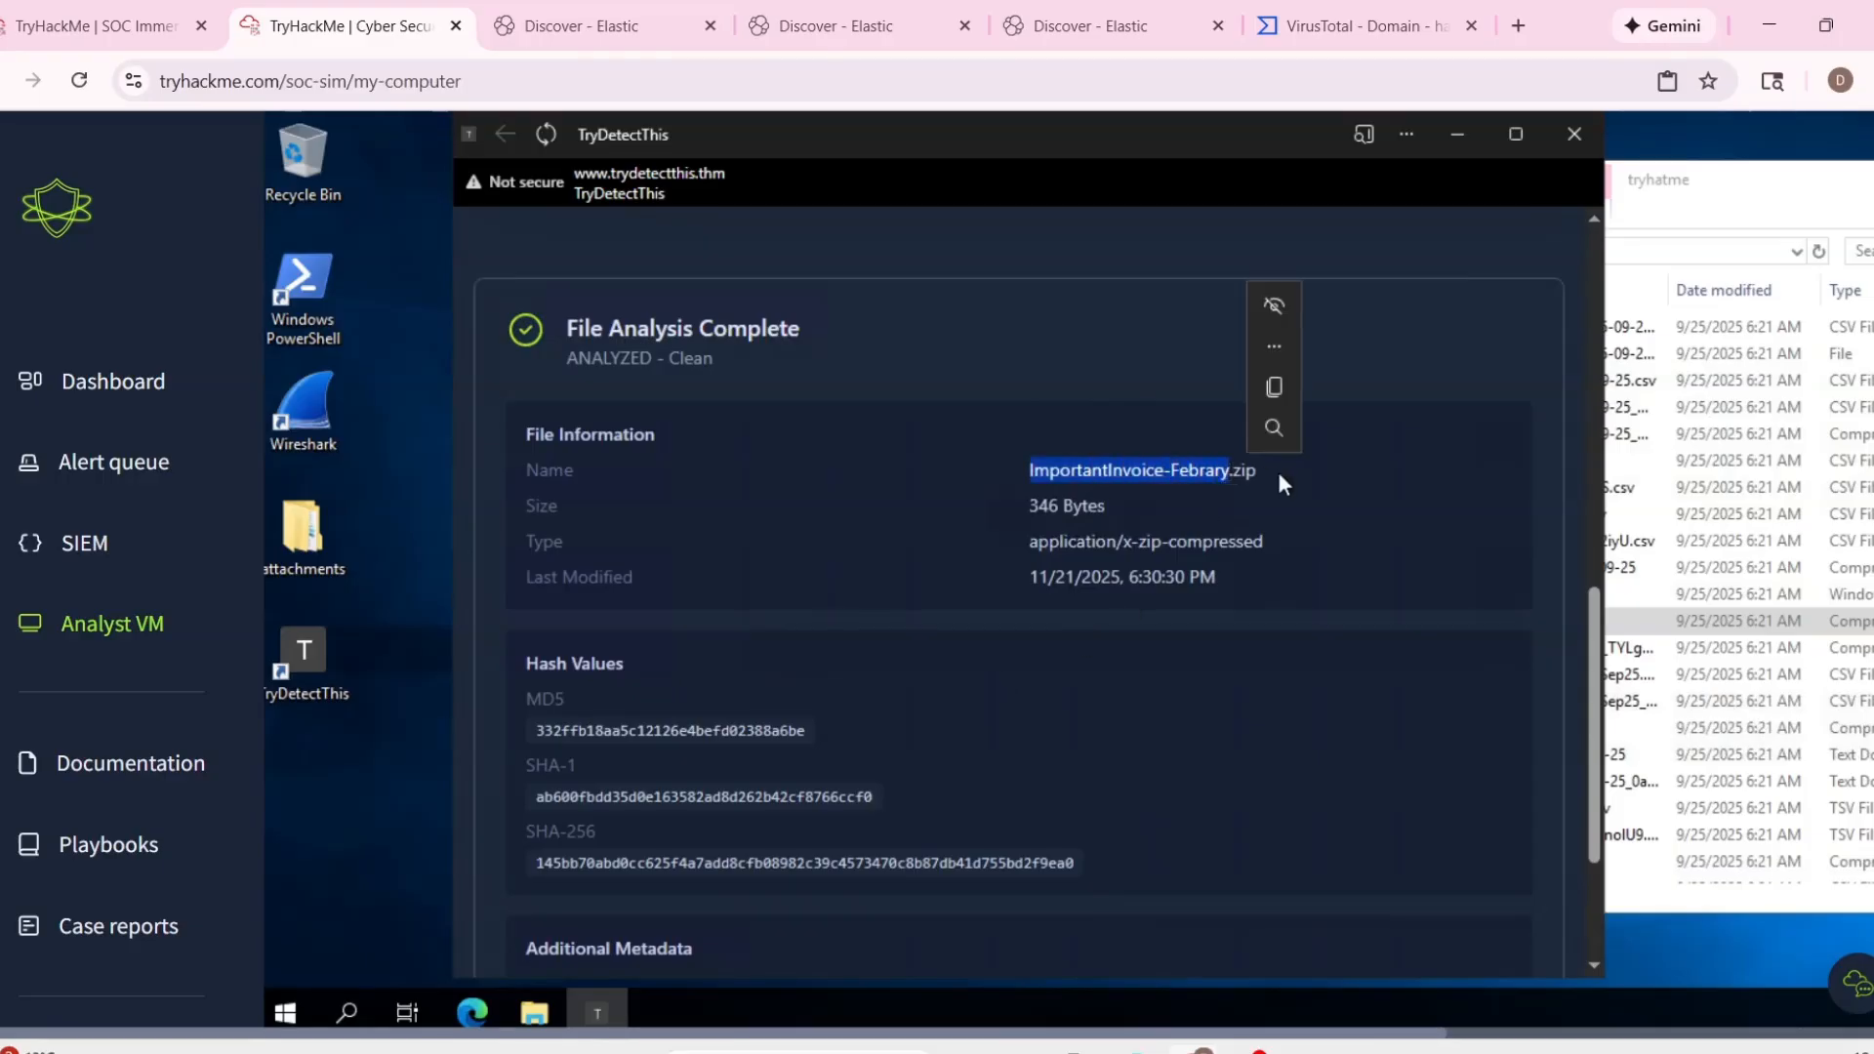
{"action": "double_click", "coordinate": [1247, 470]}
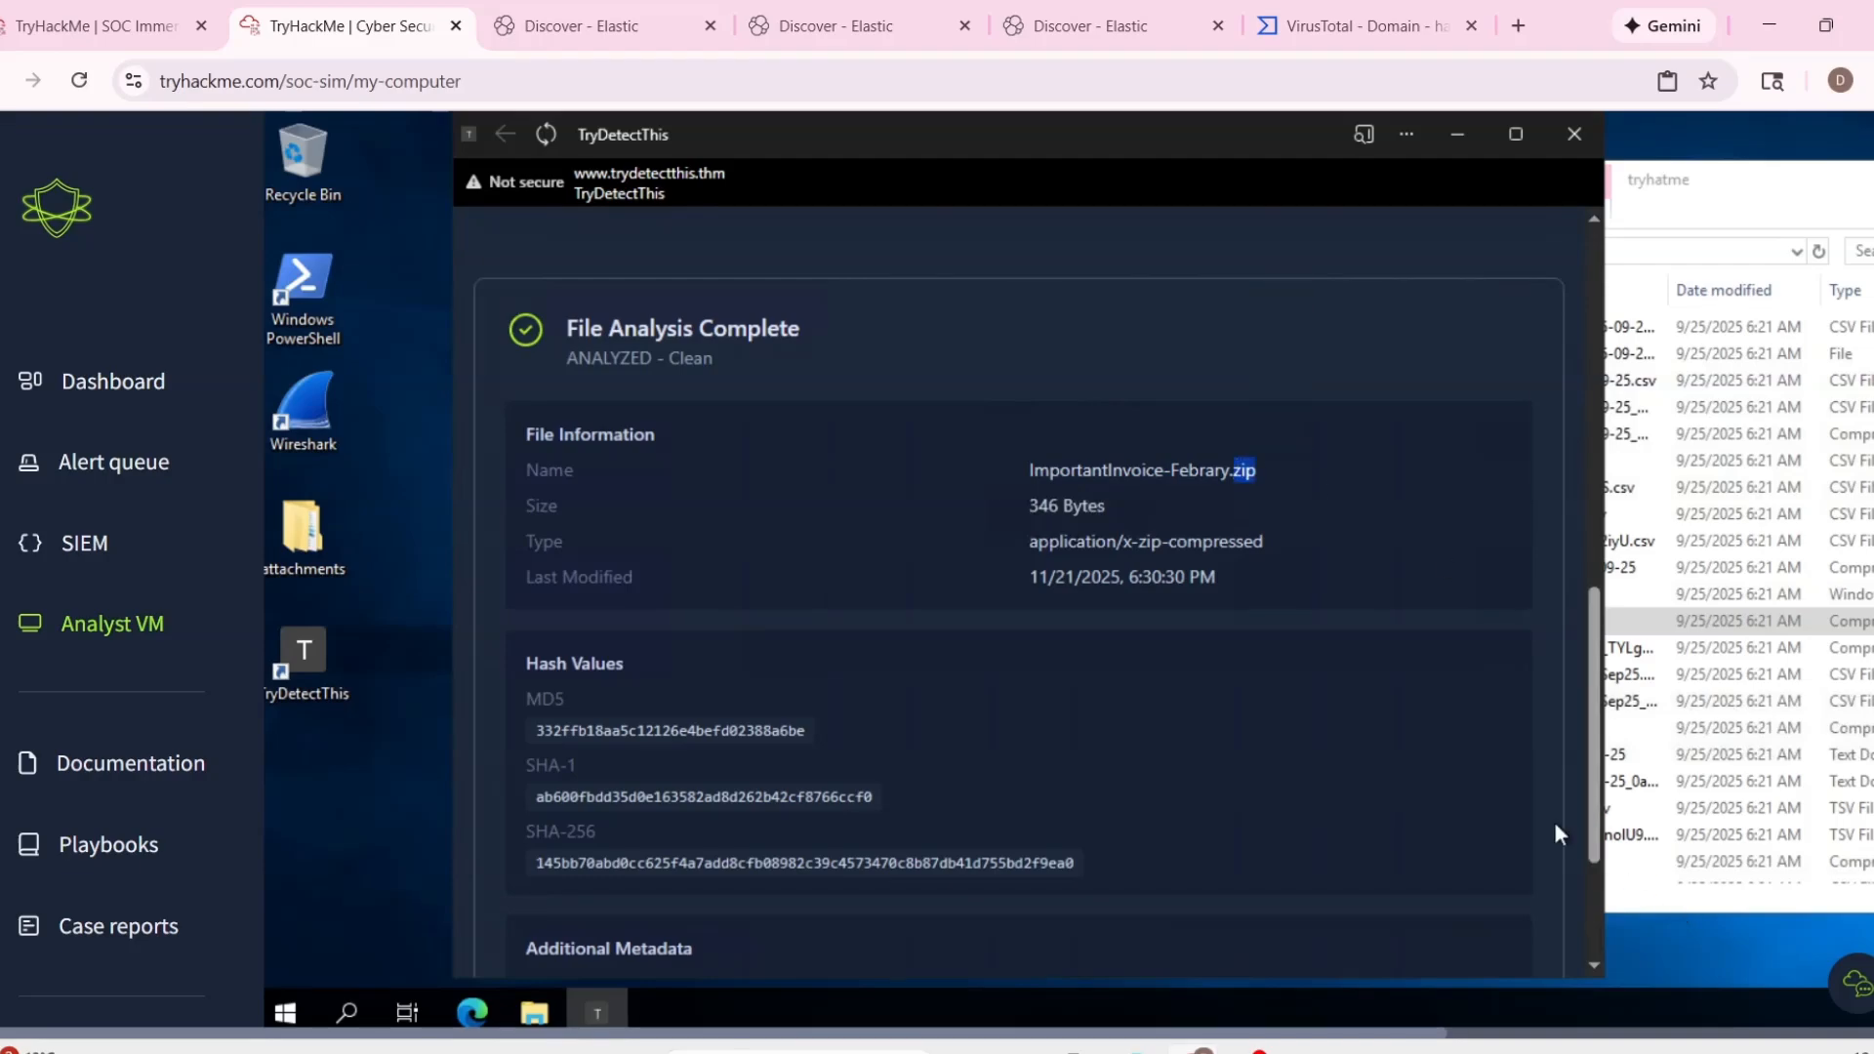
Open the ImportantInvoice-Febrary archive, load its invioce.pdf shortcut into TryDetectThis and analyze that file.
{"action": "left_click", "coordinate": [1624, 228]}
{"action": "double_click", "coordinate": [1421, 625]}
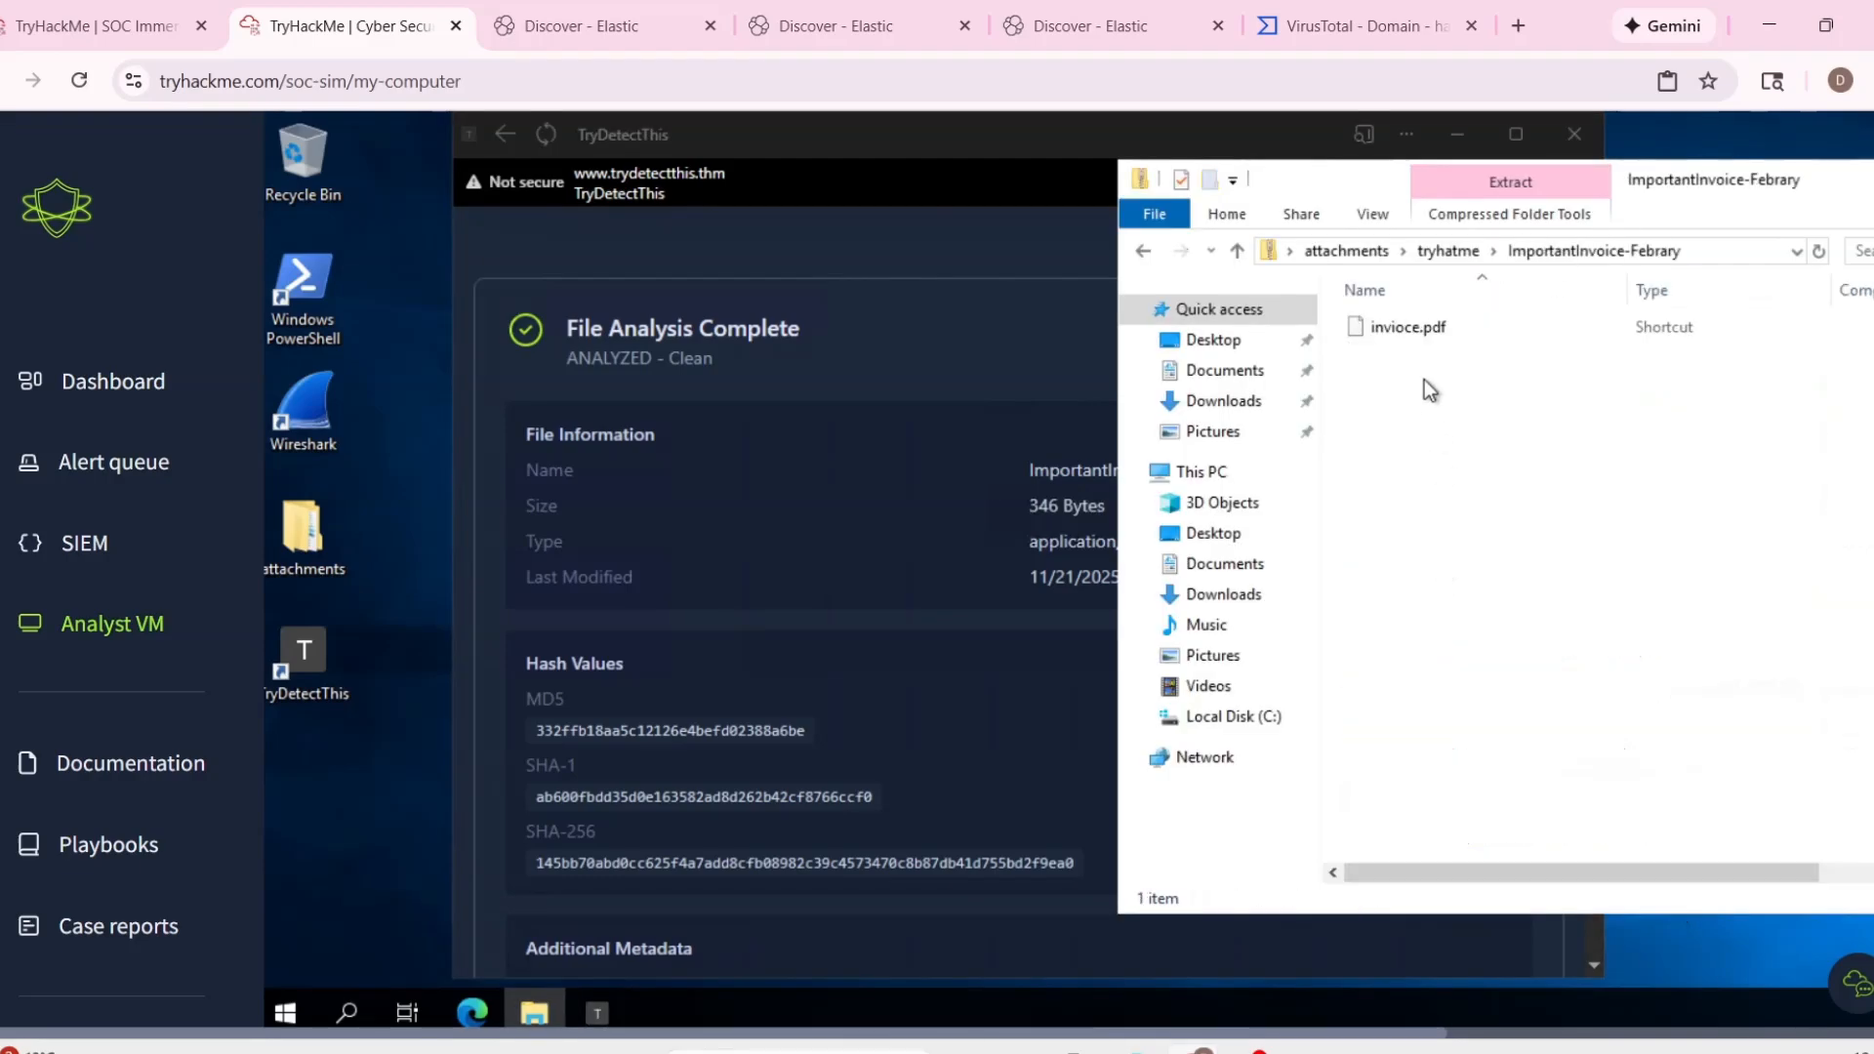
{"action": "left_click", "coordinate": [1431, 332]}
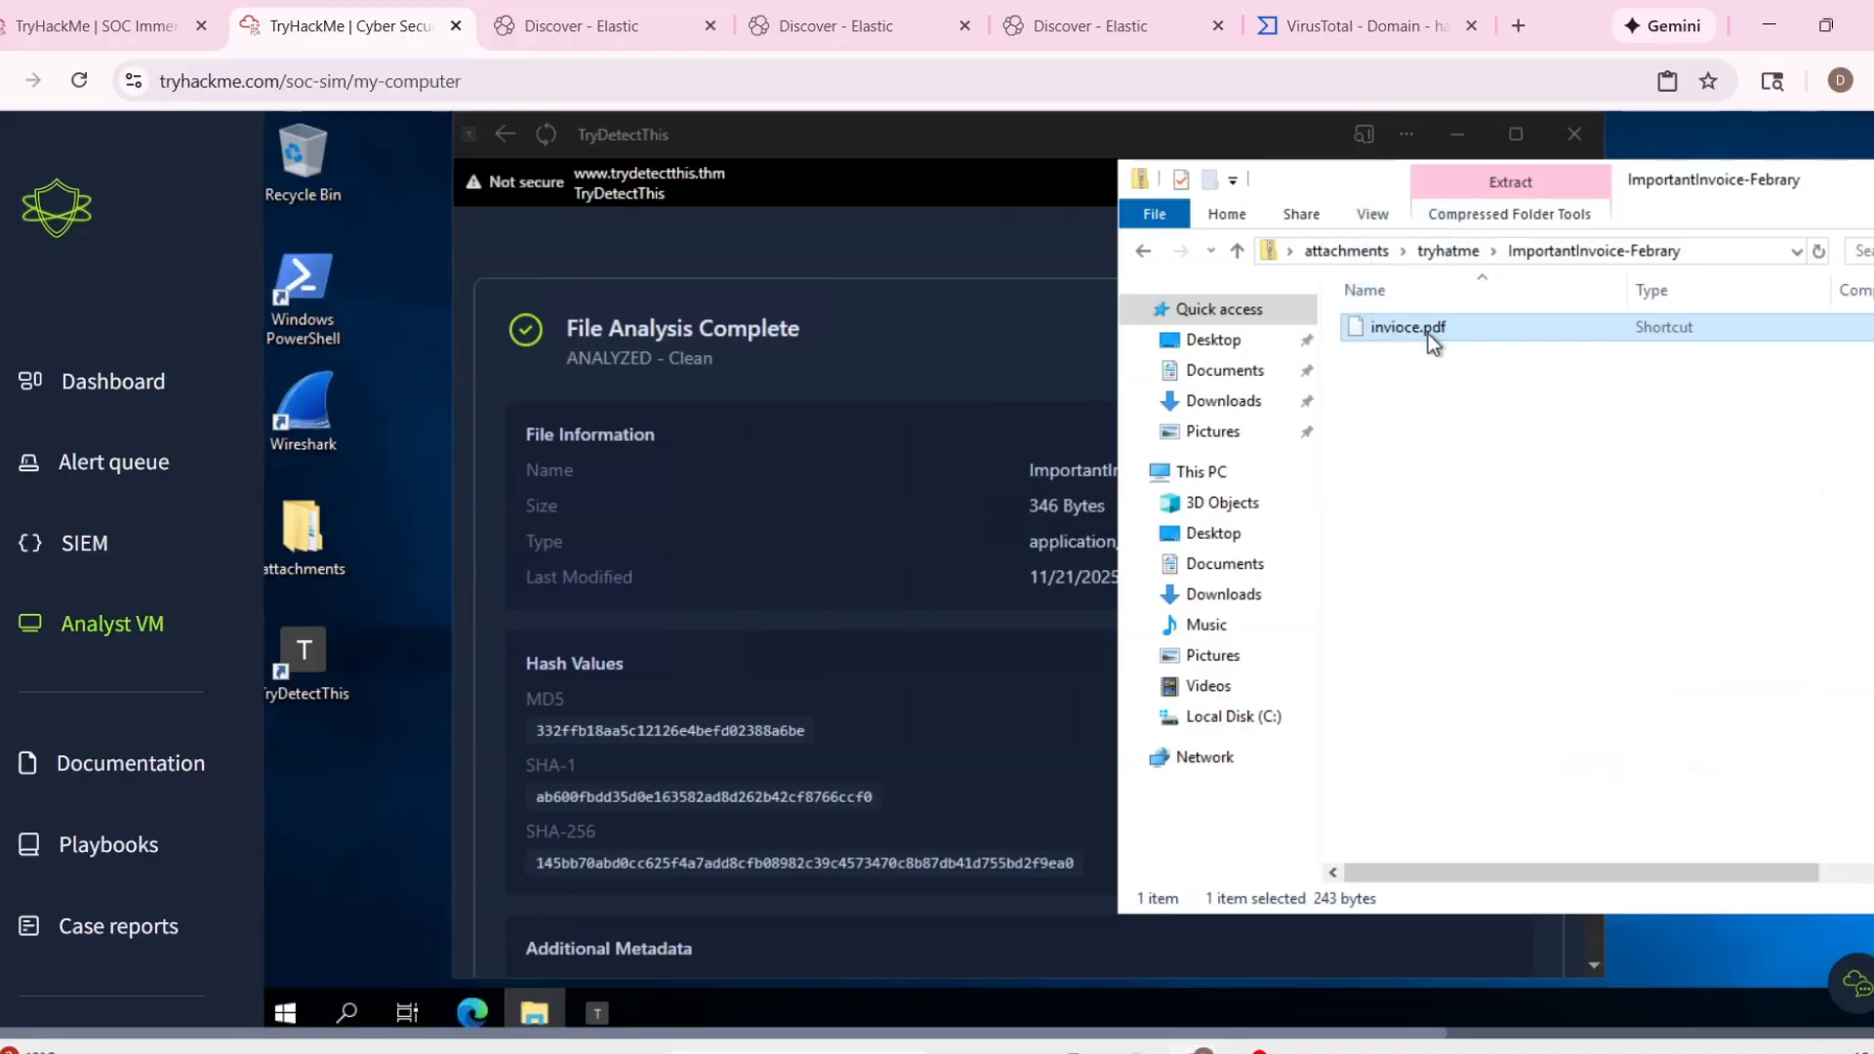
{"action": "left_click_drag", "start_coordinate": [1450, 335], "coordinate": [972, 341]}
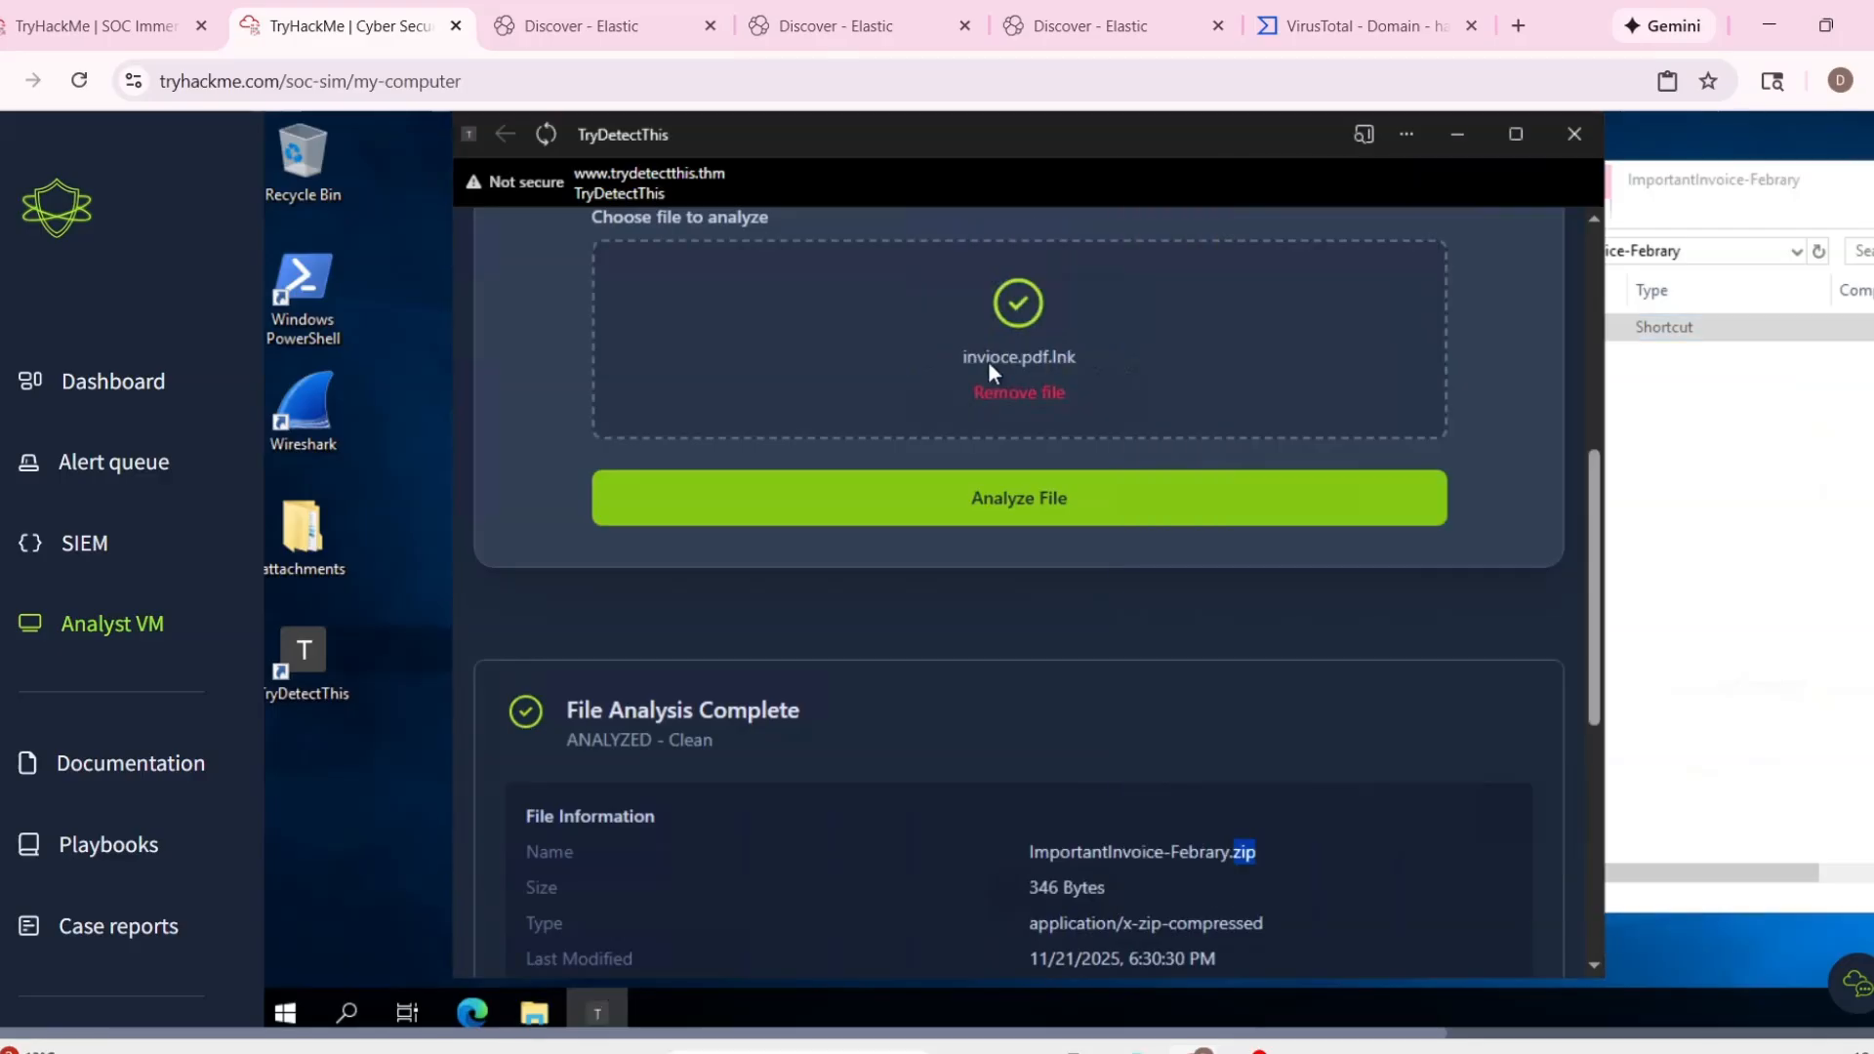
{"action": "left_click", "coordinate": [1100, 519]}
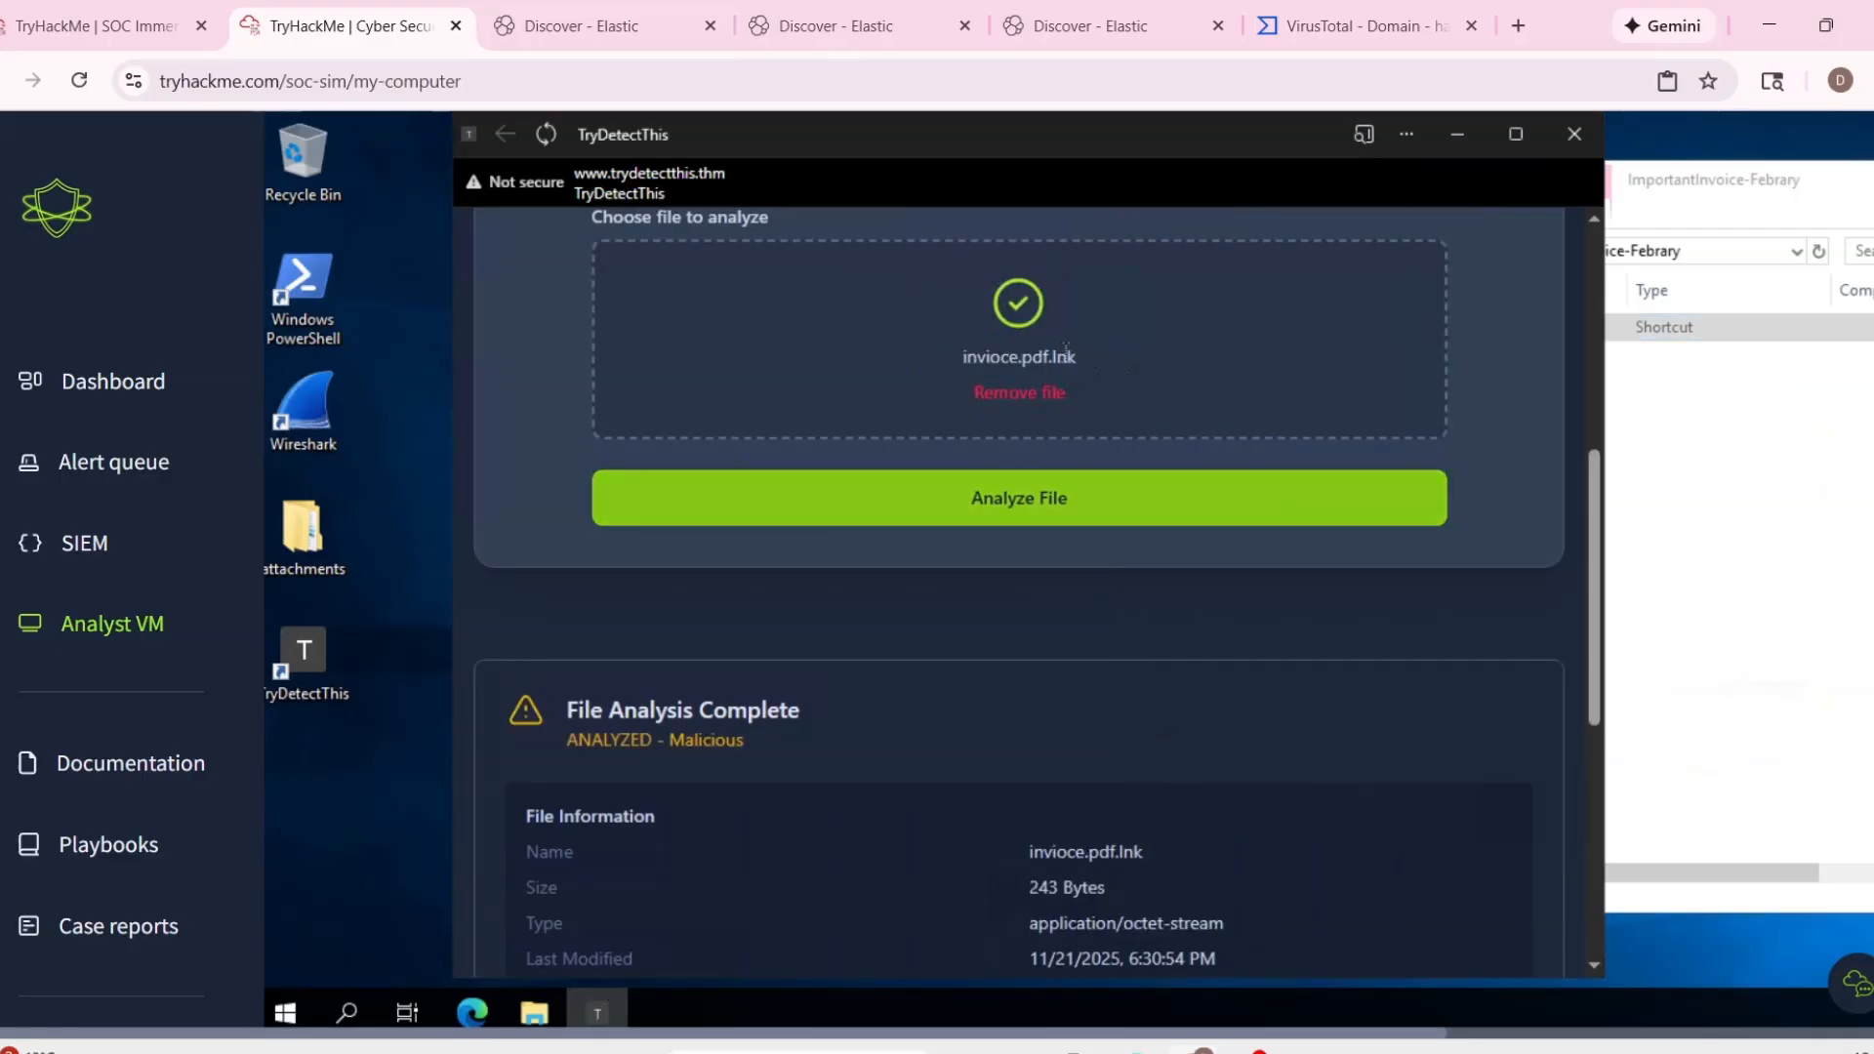
Examine the shortcut file's analysis report, covering its verdict, name, size, hash values and additional metadata.
{"action": "left_click", "coordinate": [1104, 600]}
{"action": "scroll", "coordinate": [1056, 630], "scroll_direction": "down", "scroll_amount": 1}
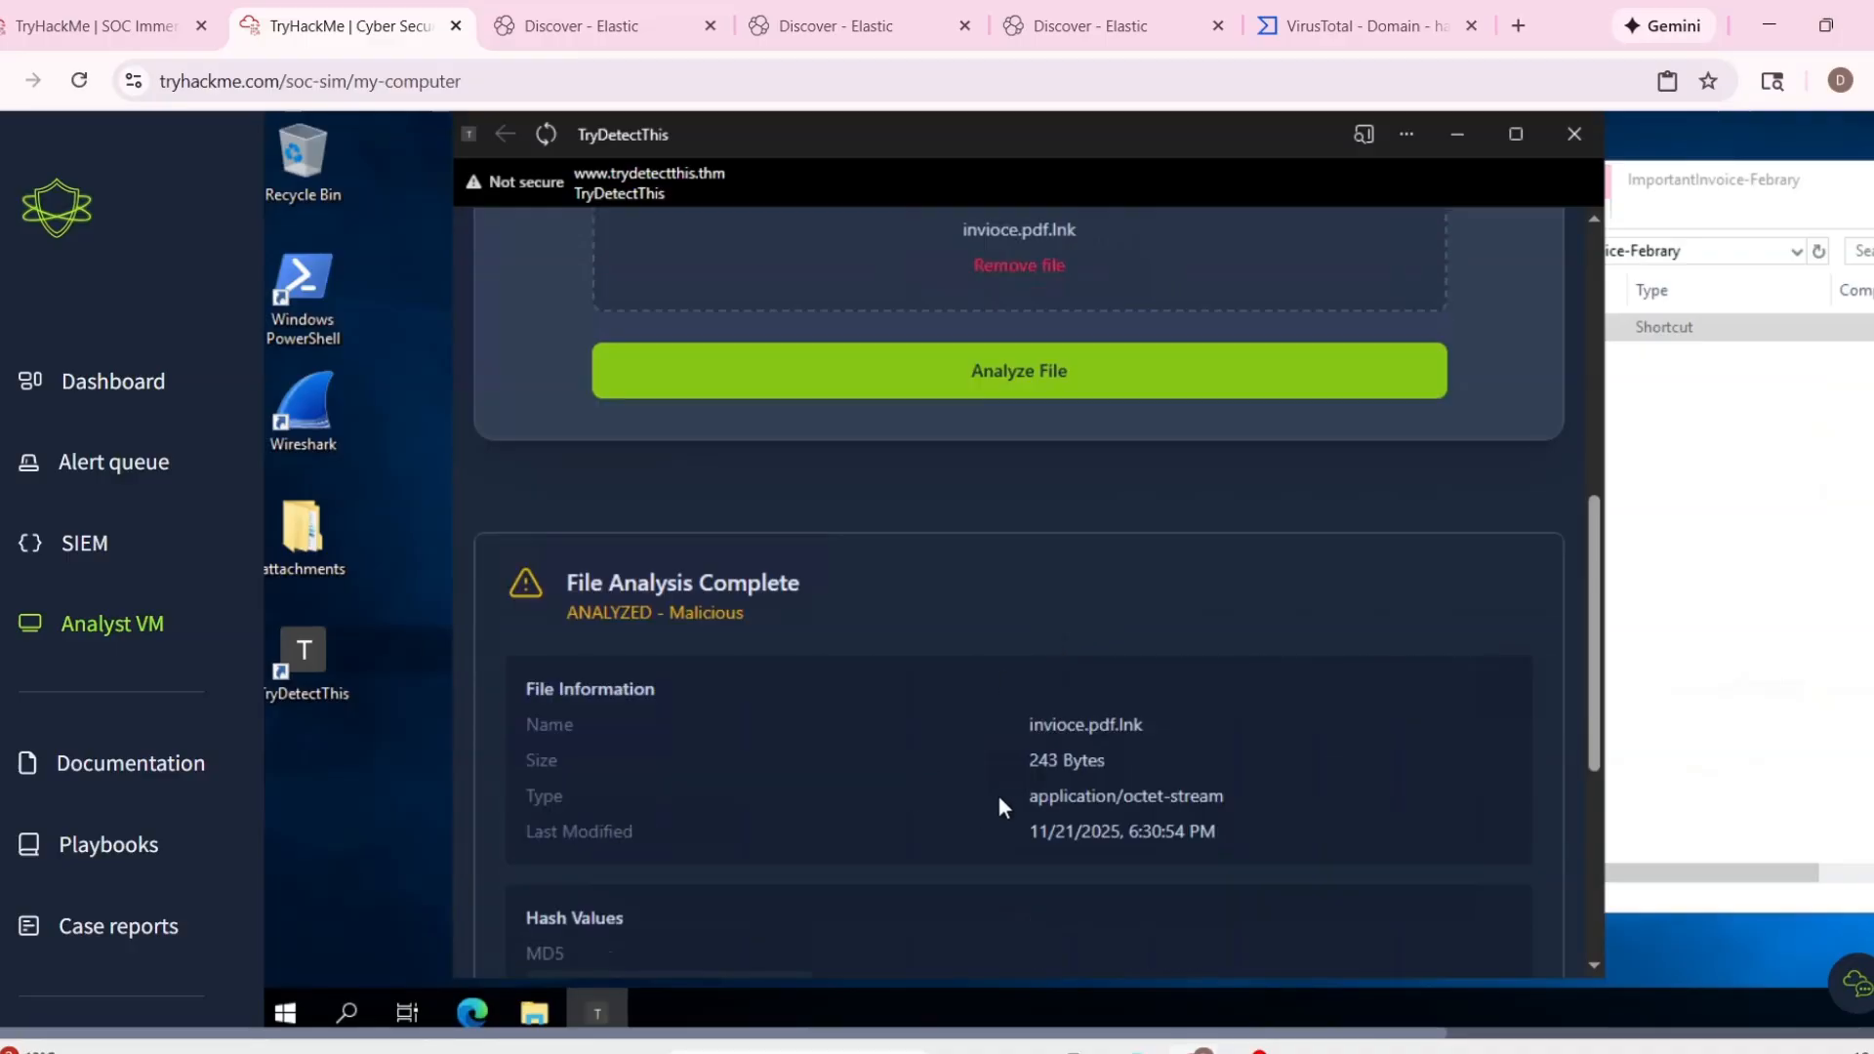
{"action": "triple_click", "coordinate": [1103, 760]}
{"action": "scroll", "coordinate": [1173, 761], "scroll_direction": "down", "scroll_amount": 2}
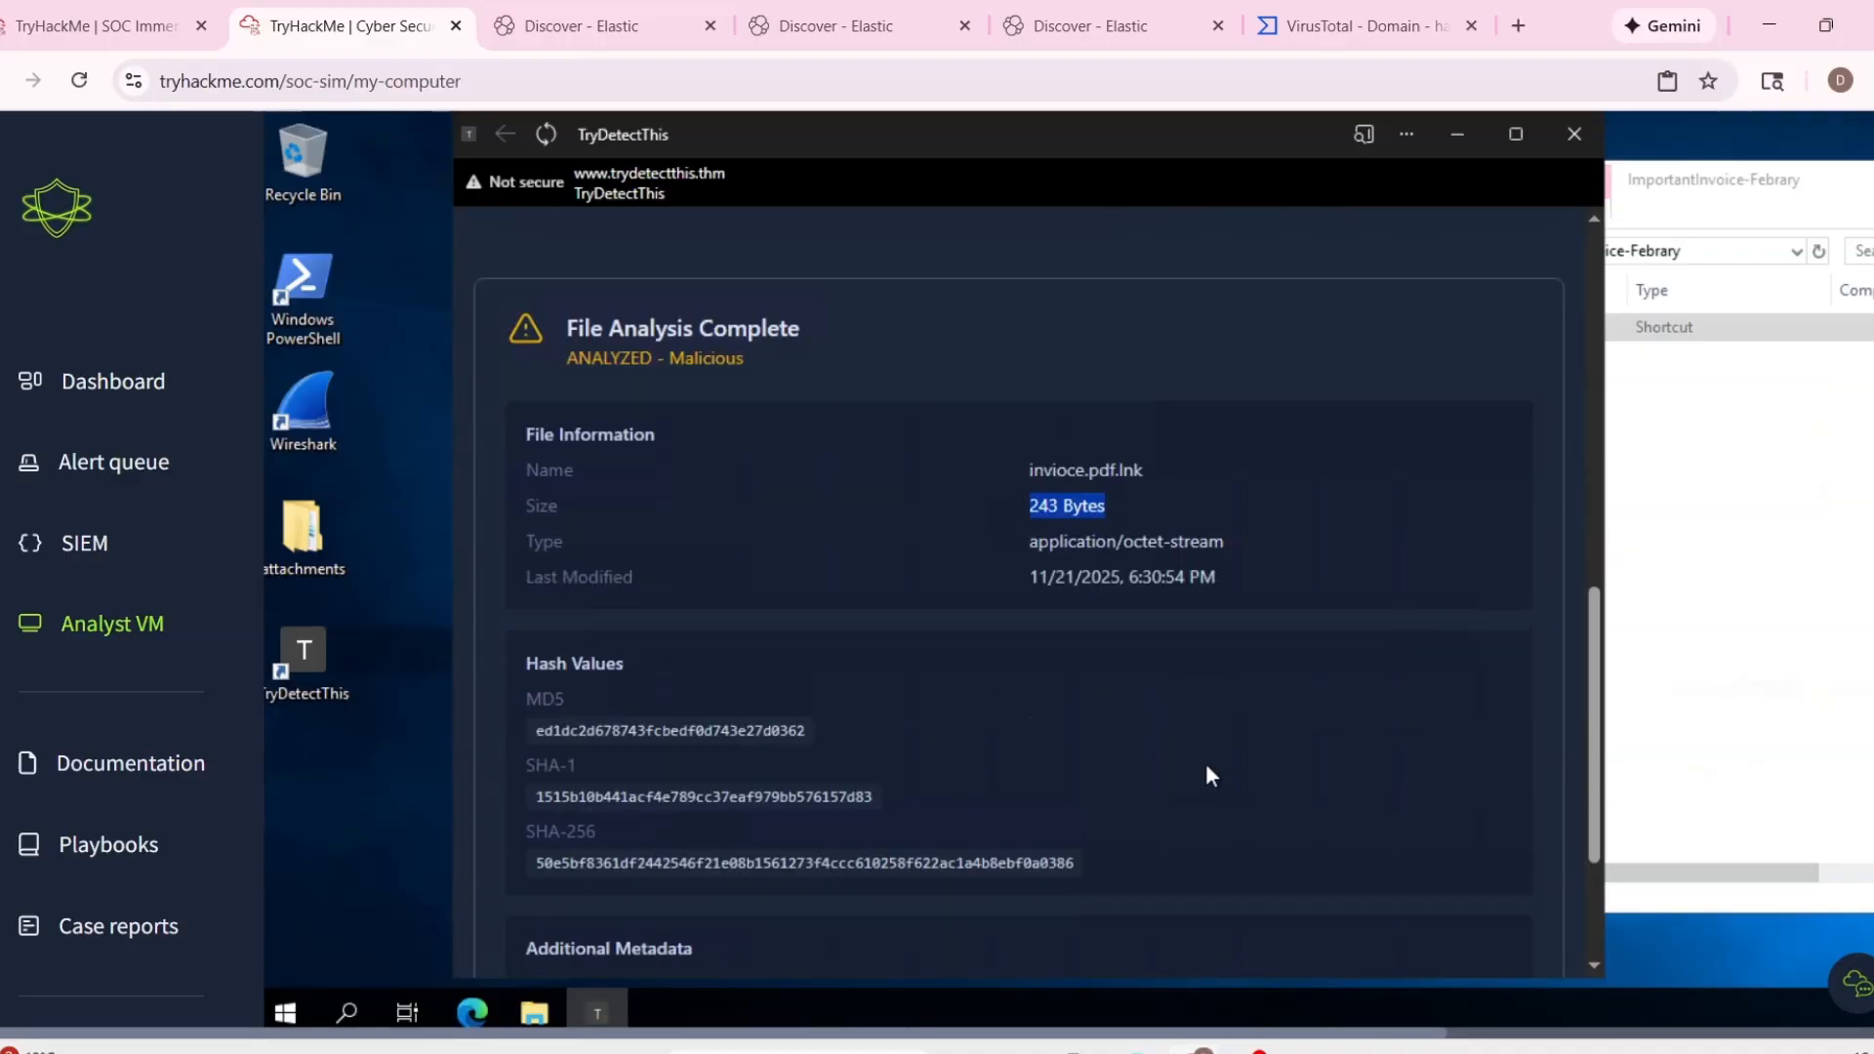
{"action": "scroll", "coordinate": [1206, 765], "scroll_direction": "down", "scroll_amount": 1}
{"action": "scroll", "coordinate": [1024, 786], "scroll_direction": "down", "scroll_amount": 1}
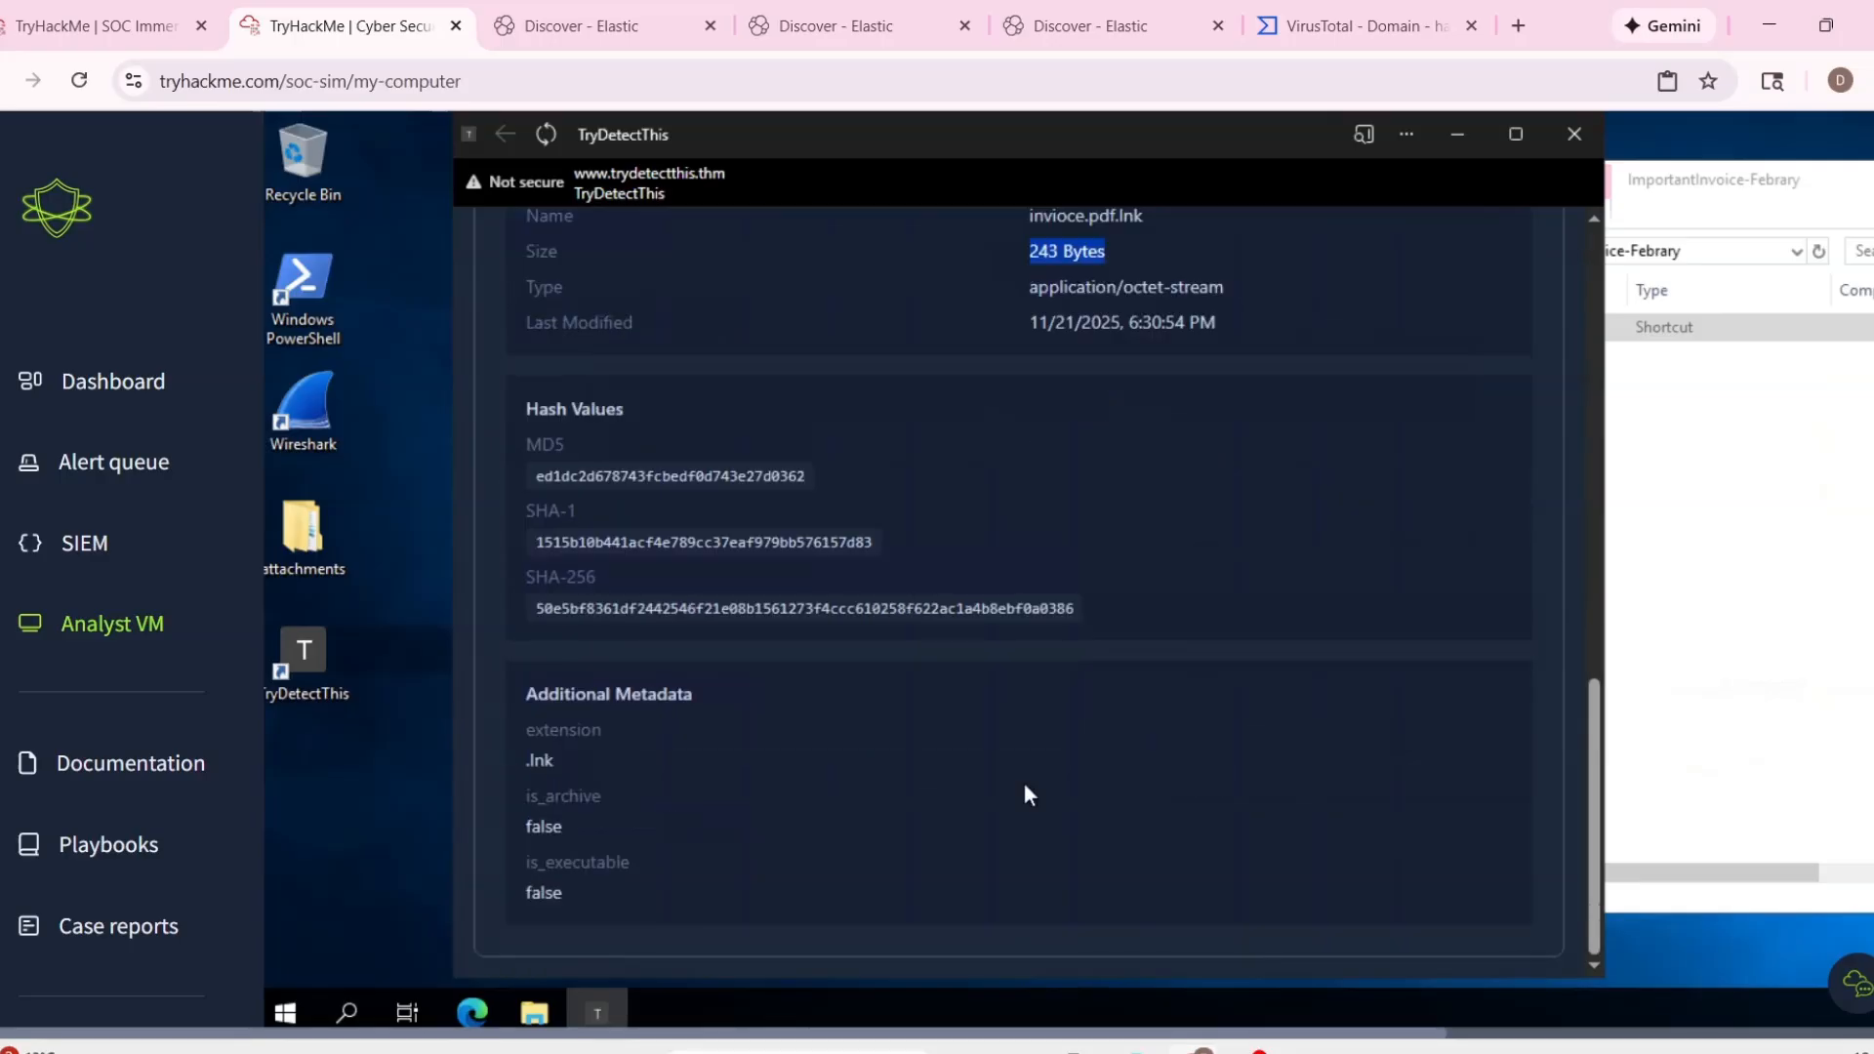
{"action": "scroll", "coordinate": [735, 776], "scroll_direction": "up", "scroll_amount": 2}
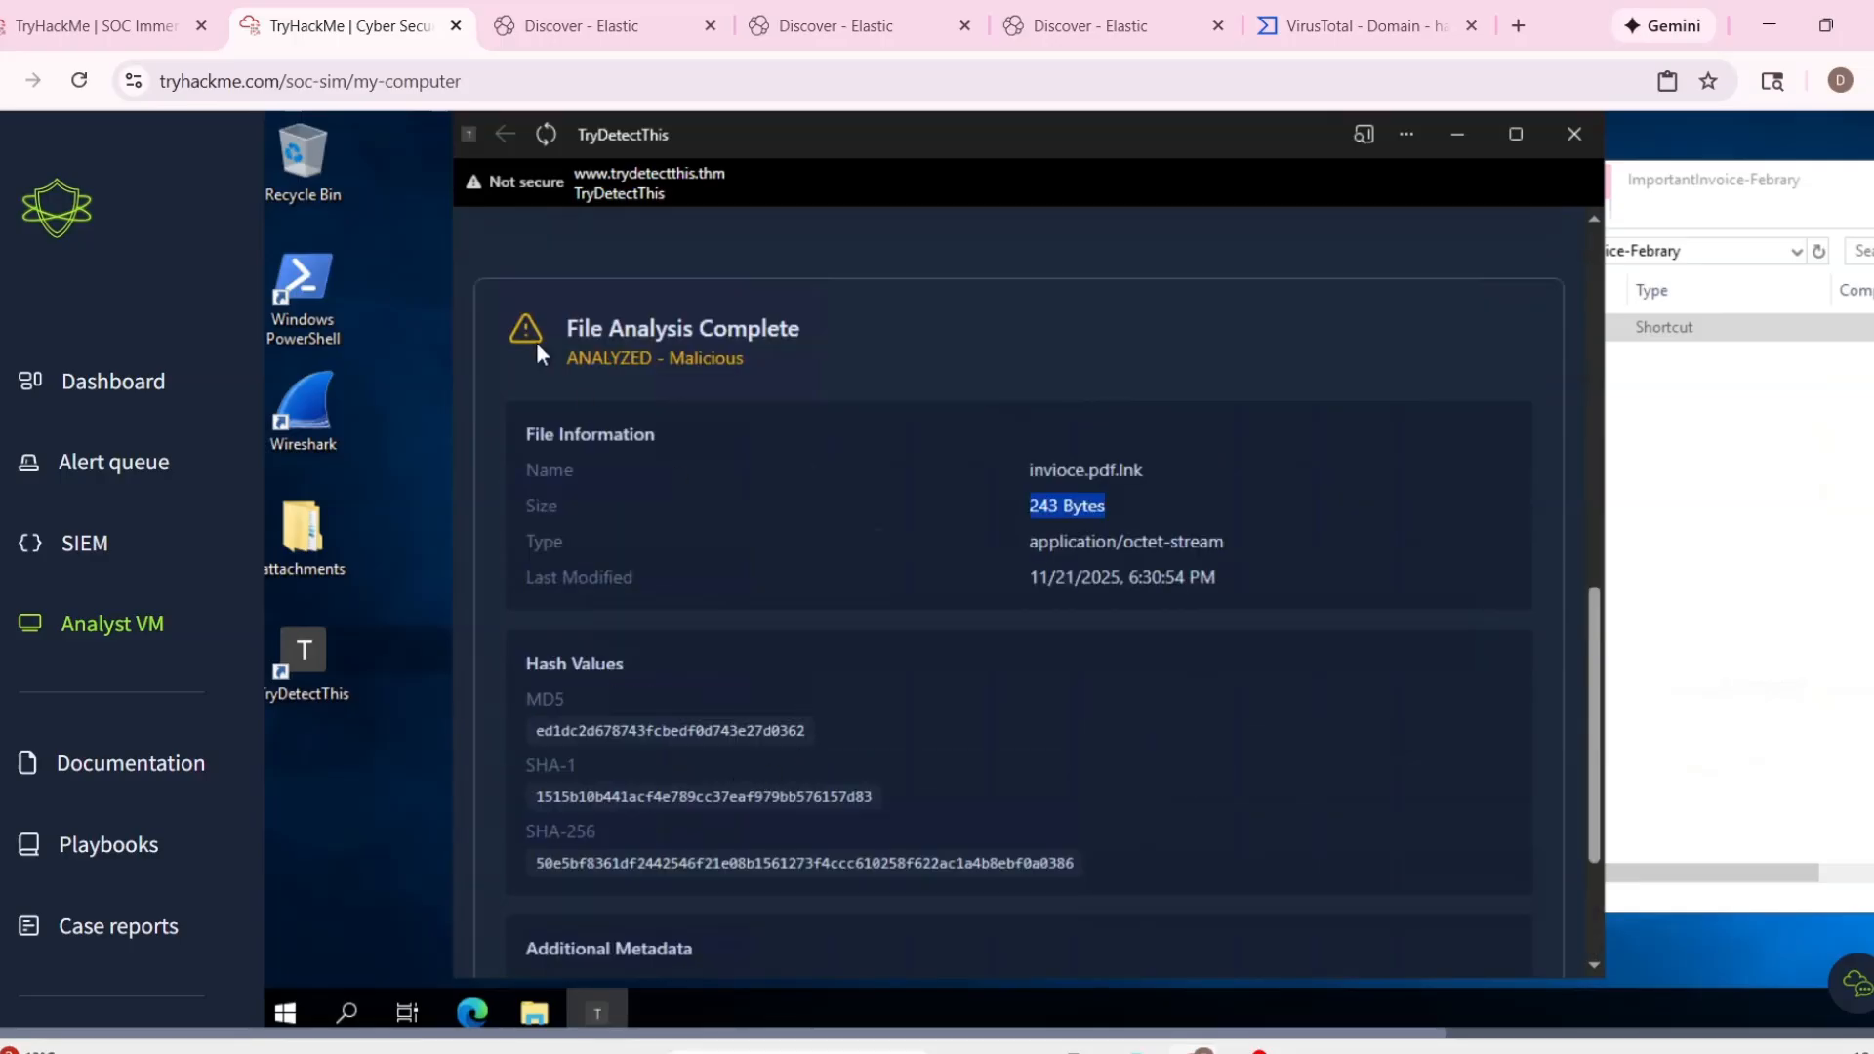
{"action": "left_click_drag", "start_coordinate": [538, 344], "coordinate": [829, 365]}
{"action": "left_click", "coordinate": [859, 613]}
{"action": "scroll", "coordinate": [811, 395], "scroll_direction": "up", "scroll_amount": 1}
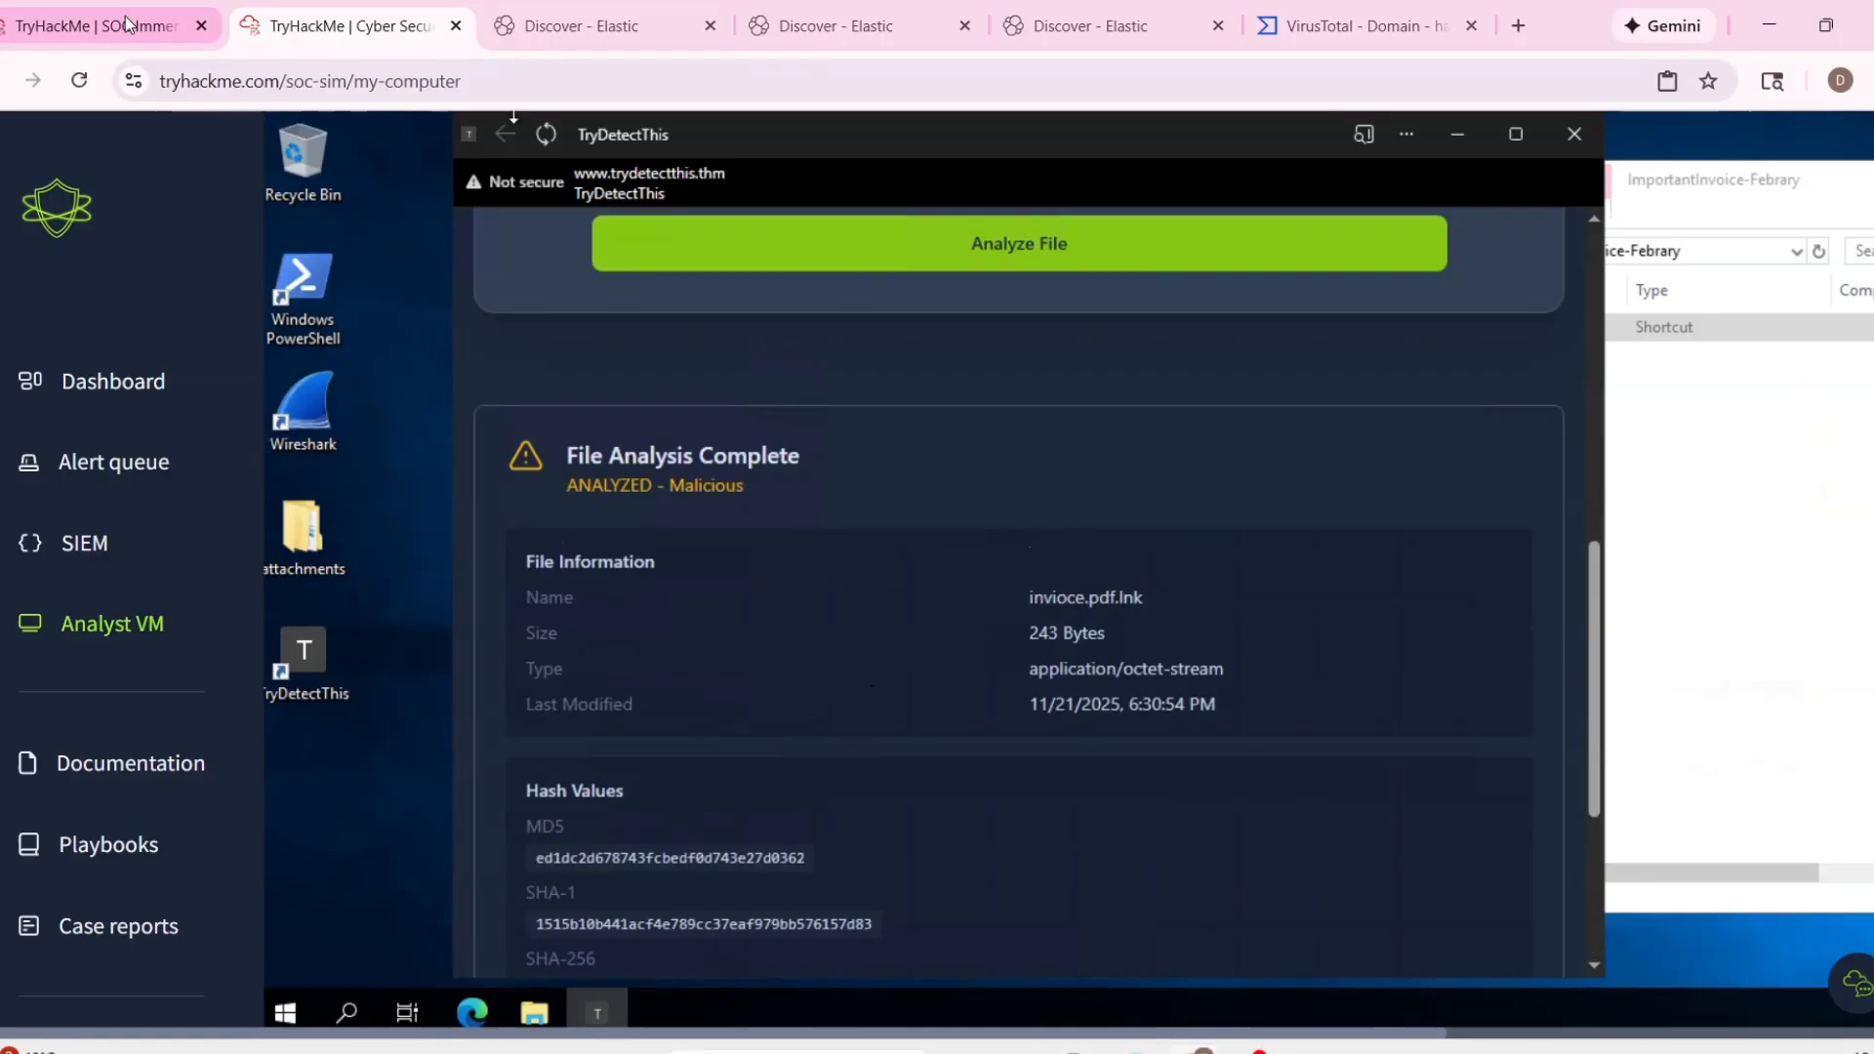
Start the case report for alert 1005 in the TryHackMe alert queue and classify the alert as a true positive.
{"action": "left_click", "coordinate": [125, 22]}
{"action": "left_click", "coordinate": [1724, 315]}
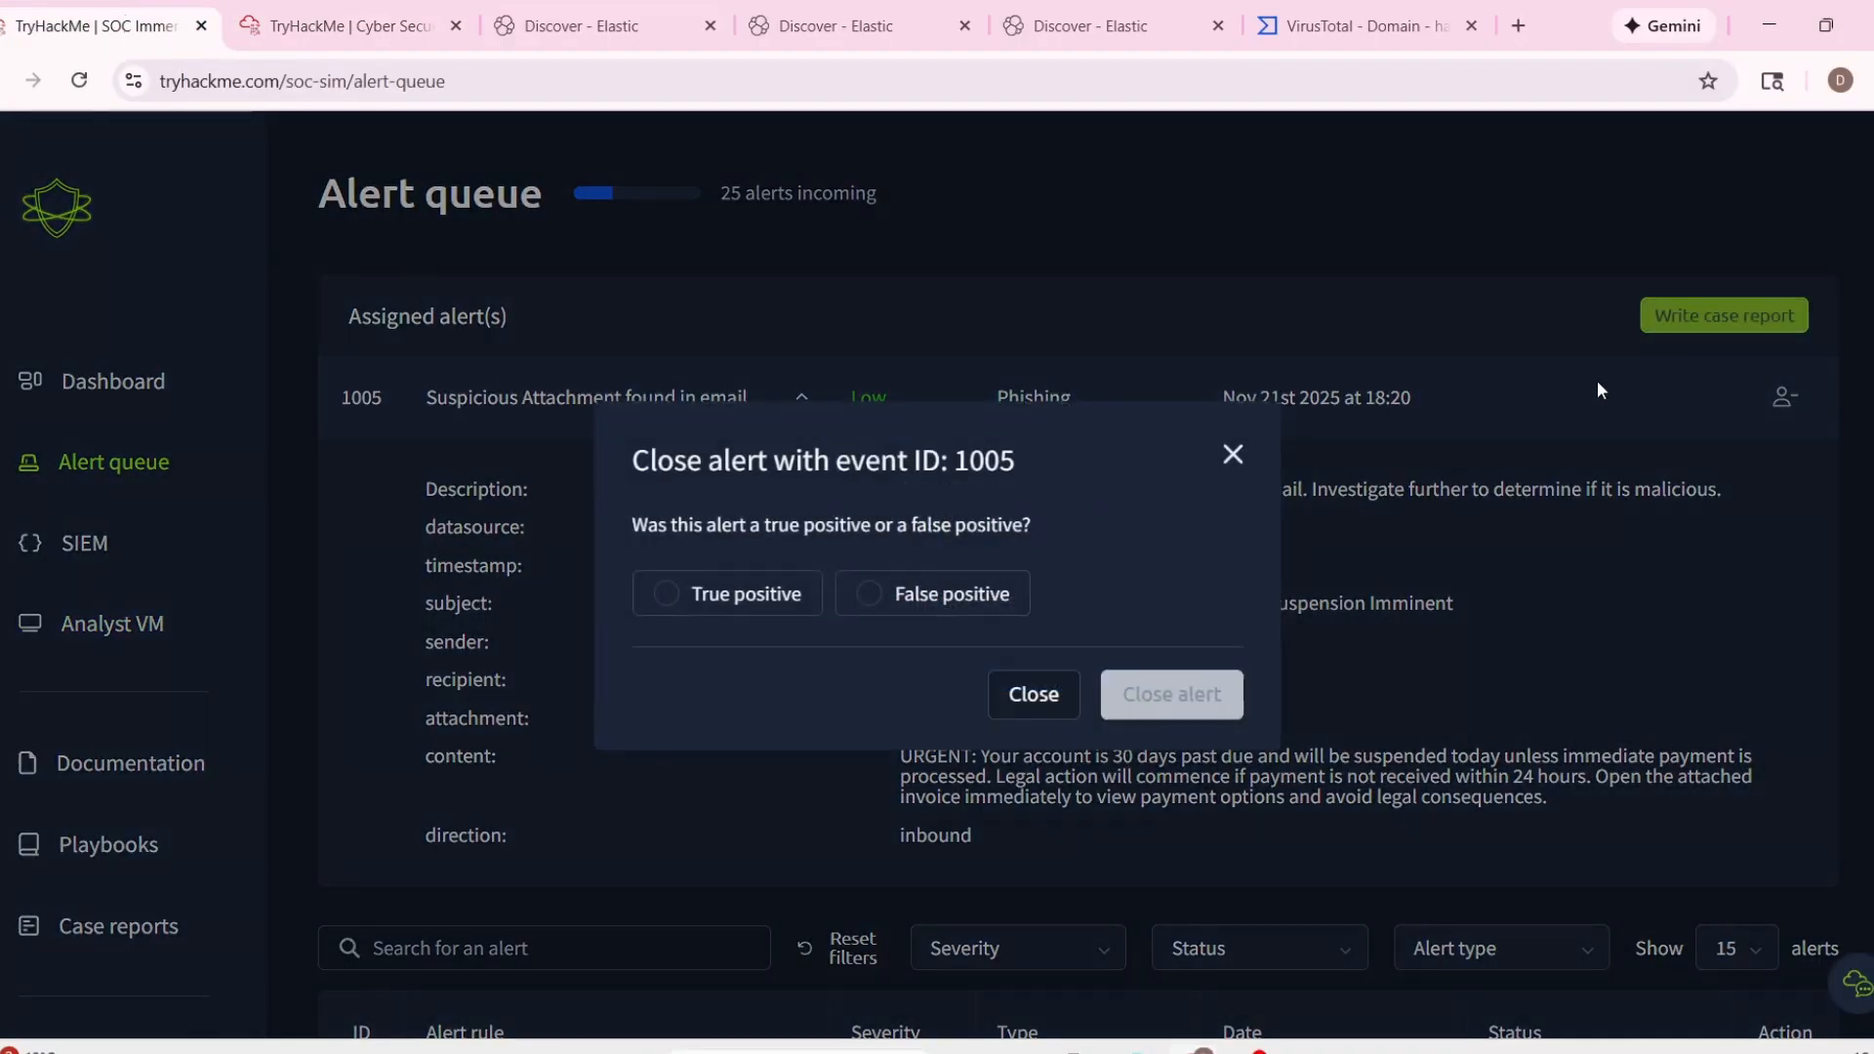
{"action": "left_click", "coordinate": [720, 591]}
{"action": "left_click", "coordinate": [1140, 696]}
{"action": "scroll", "coordinate": [881, 707], "scroll_direction": "down", "scroll_amount": 2}
{"action": "scroll", "coordinate": [1111, 648], "scroll_direction": "up", "scroll_amount": 2}
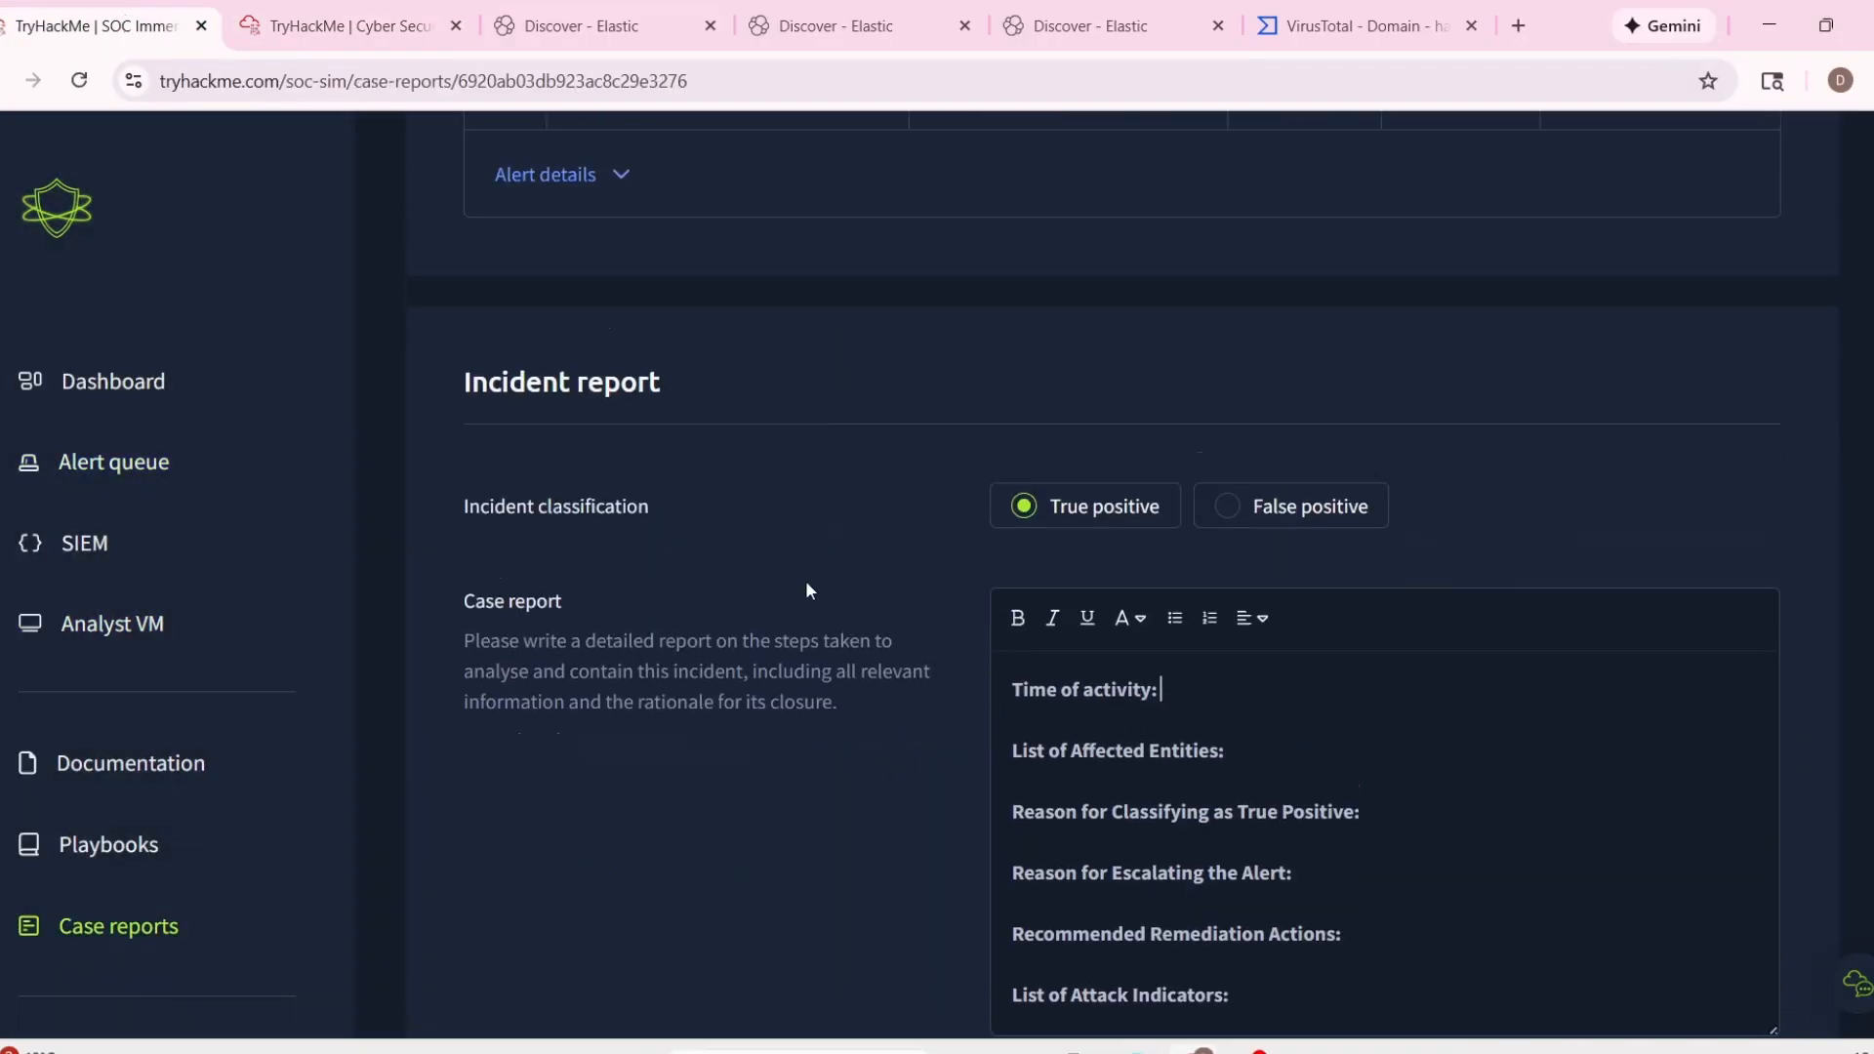
Expand the alert details and copy the timestamp 11/21/2025 18:18:00.088 into the case report's Time of activity.
{"action": "scroll", "coordinate": [742, 566], "scroll_direction": "up", "scroll_amount": 3}
{"action": "left_click", "coordinate": [574, 552]}
{"action": "left_click_drag", "start_coordinate": [596, 657], "coordinate": [954, 673]}
{"action": "key", "text": "ctrl+c"}
{"action": "scroll", "coordinate": [1183, 763], "scroll_direction": "down", "scroll_amount": 5}
{"action": "left_click", "coordinate": [1198, 868]}
{"action": "key", "text": "ctrl+v"}
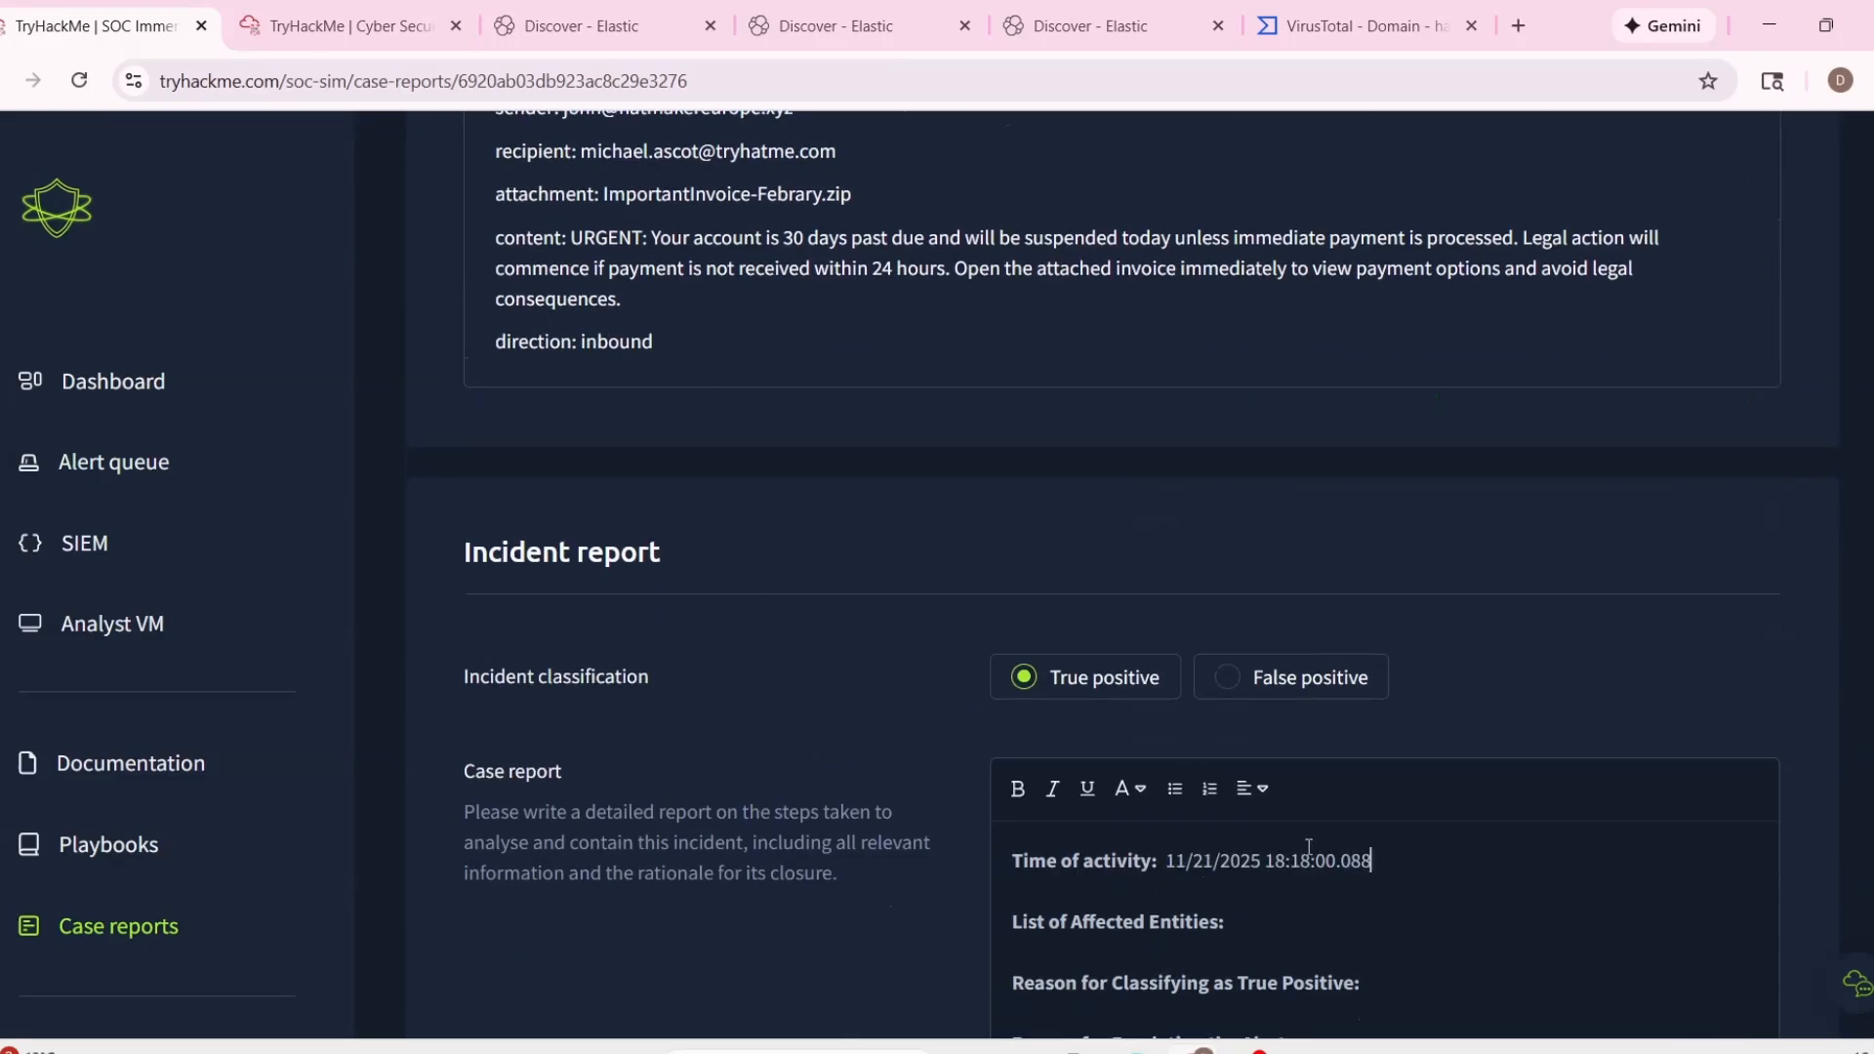
Copy the sender, recipient and attachment lines from the alert details into the report's List of Affected Entities.
{"action": "scroll", "coordinate": [1309, 847], "scroll_direction": "down", "scroll_amount": 1}
{"action": "left_click", "coordinate": [1302, 815]}
{"action": "scroll", "coordinate": [806, 691], "scroll_direction": "up", "scroll_amount": 3}
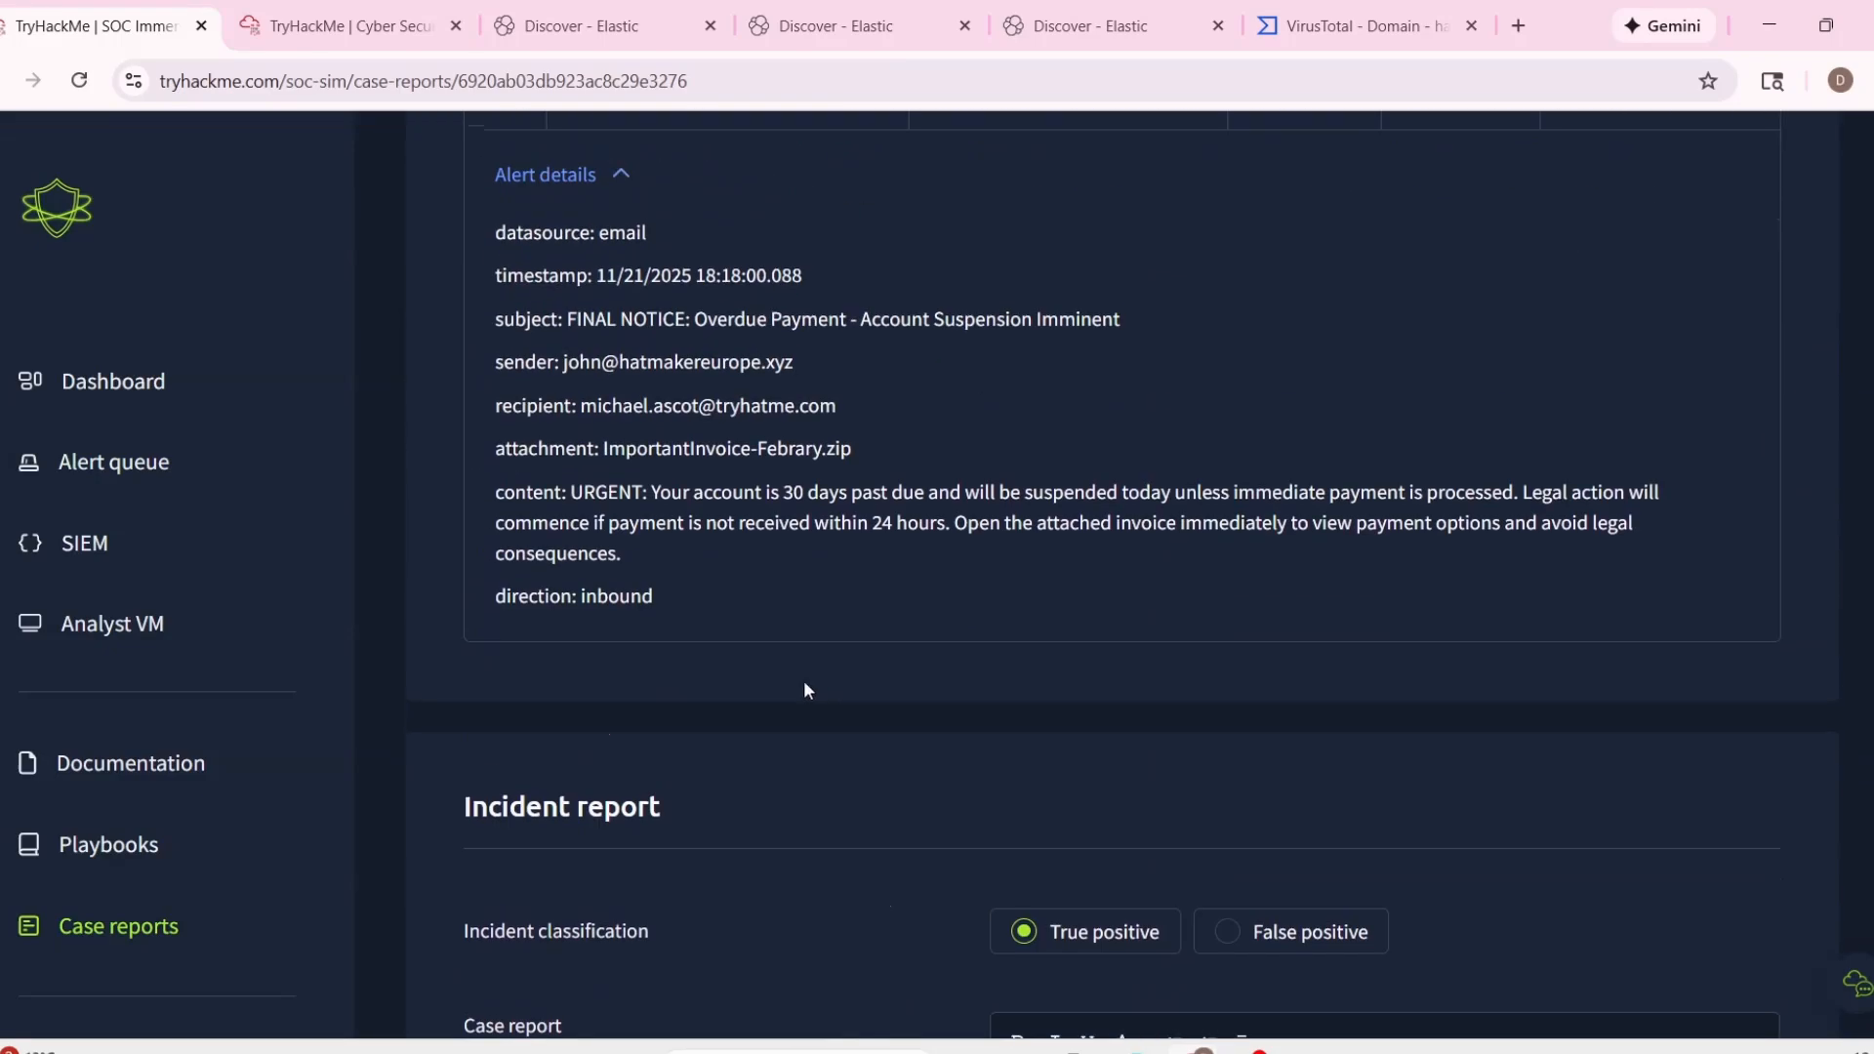
{"action": "left_click_drag", "start_coordinate": [482, 380], "coordinate": [853, 436]}
{"action": "scroll", "coordinate": [1391, 663], "scroll_direction": "down", "scroll_amount": 5}
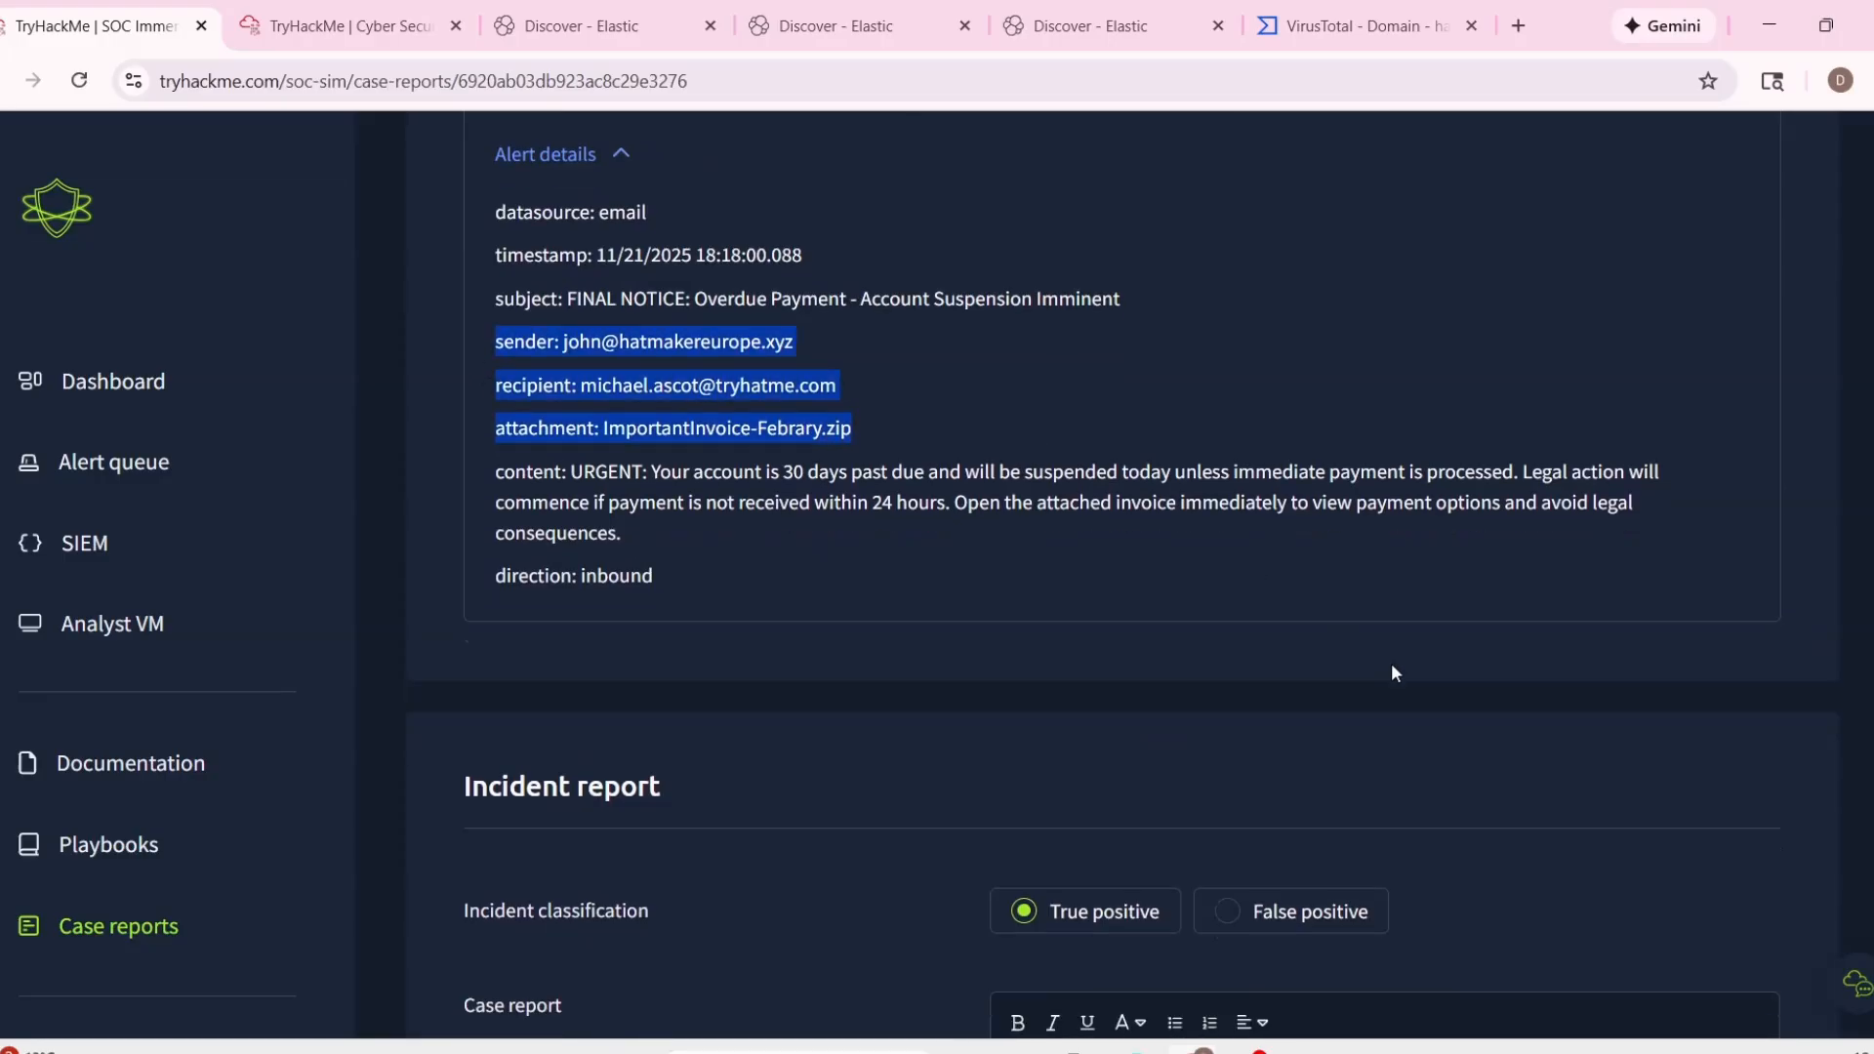
{"action": "scroll", "coordinate": [1290, 674], "scroll_direction": "down", "scroll_amount": 3}
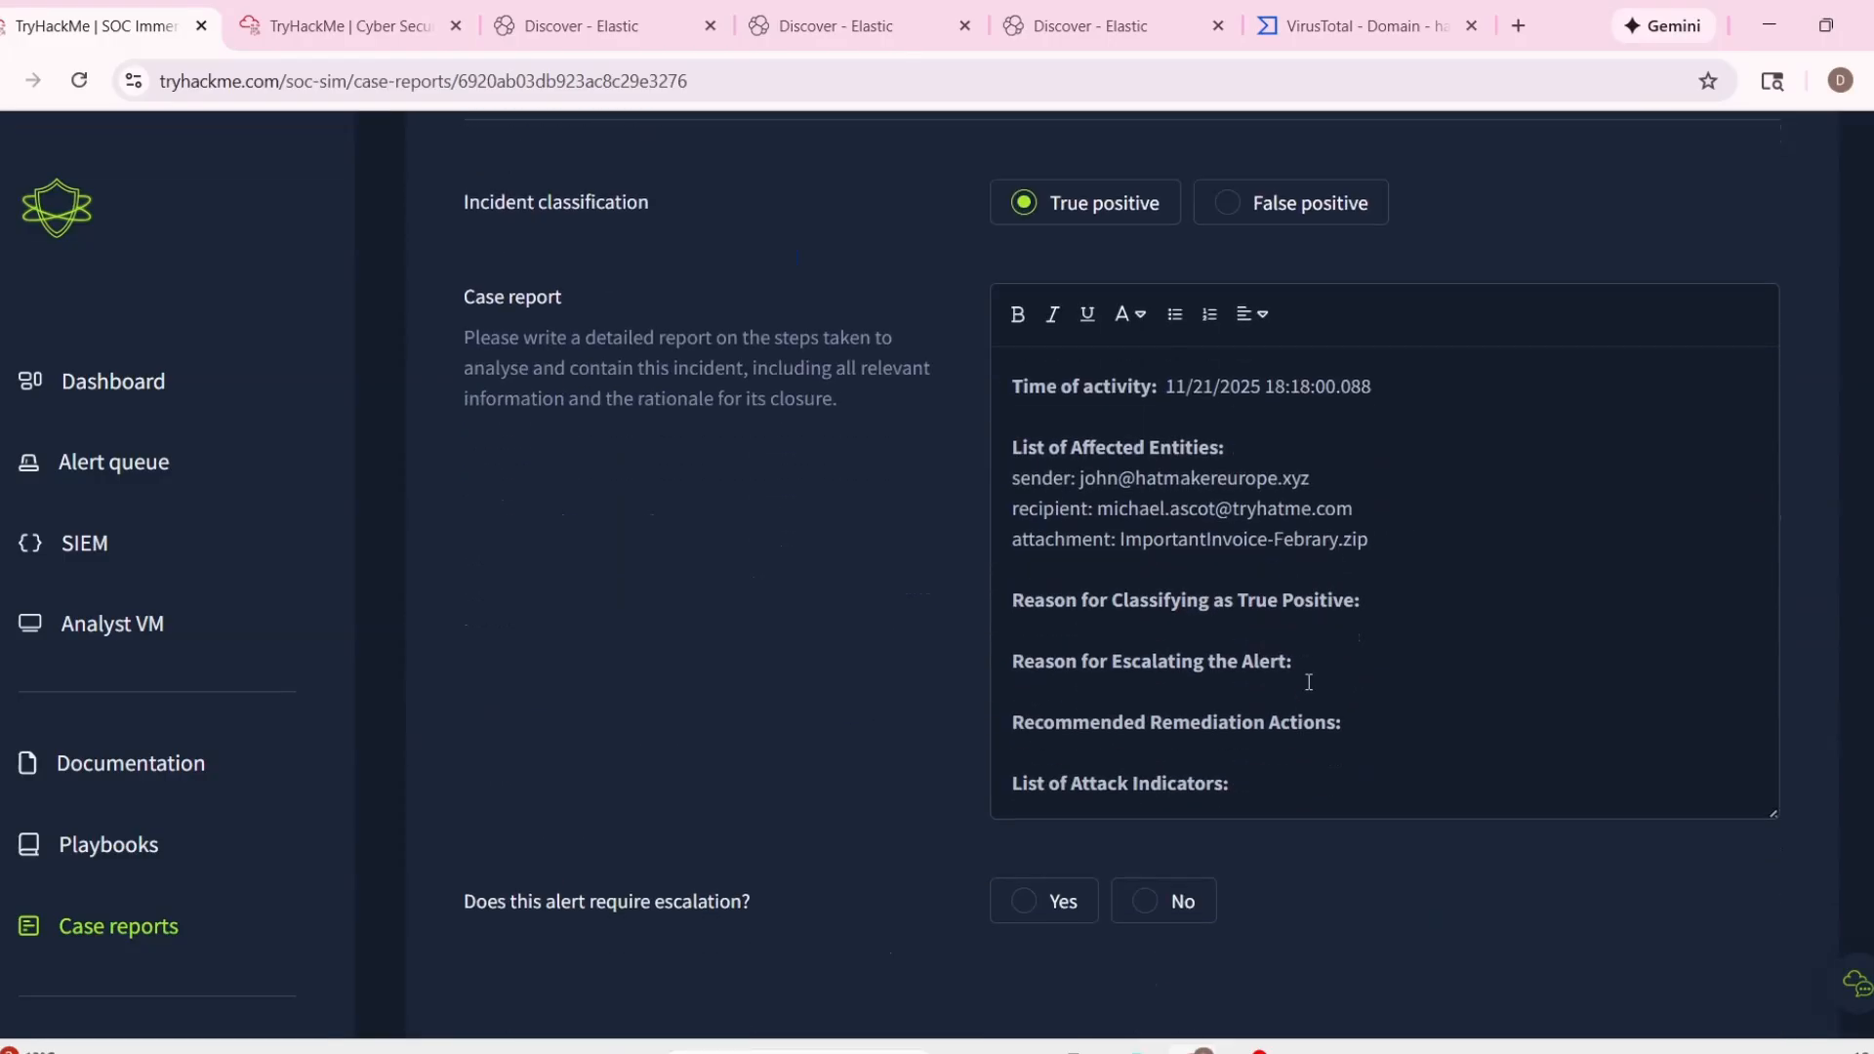
Enter "Attachment contain a malicious file with" as the reason for classifying as true positive, correcting the spelling of "malicious".
{"action": "key", "text": "Down"}
{"action": "key", "text": "Down"}
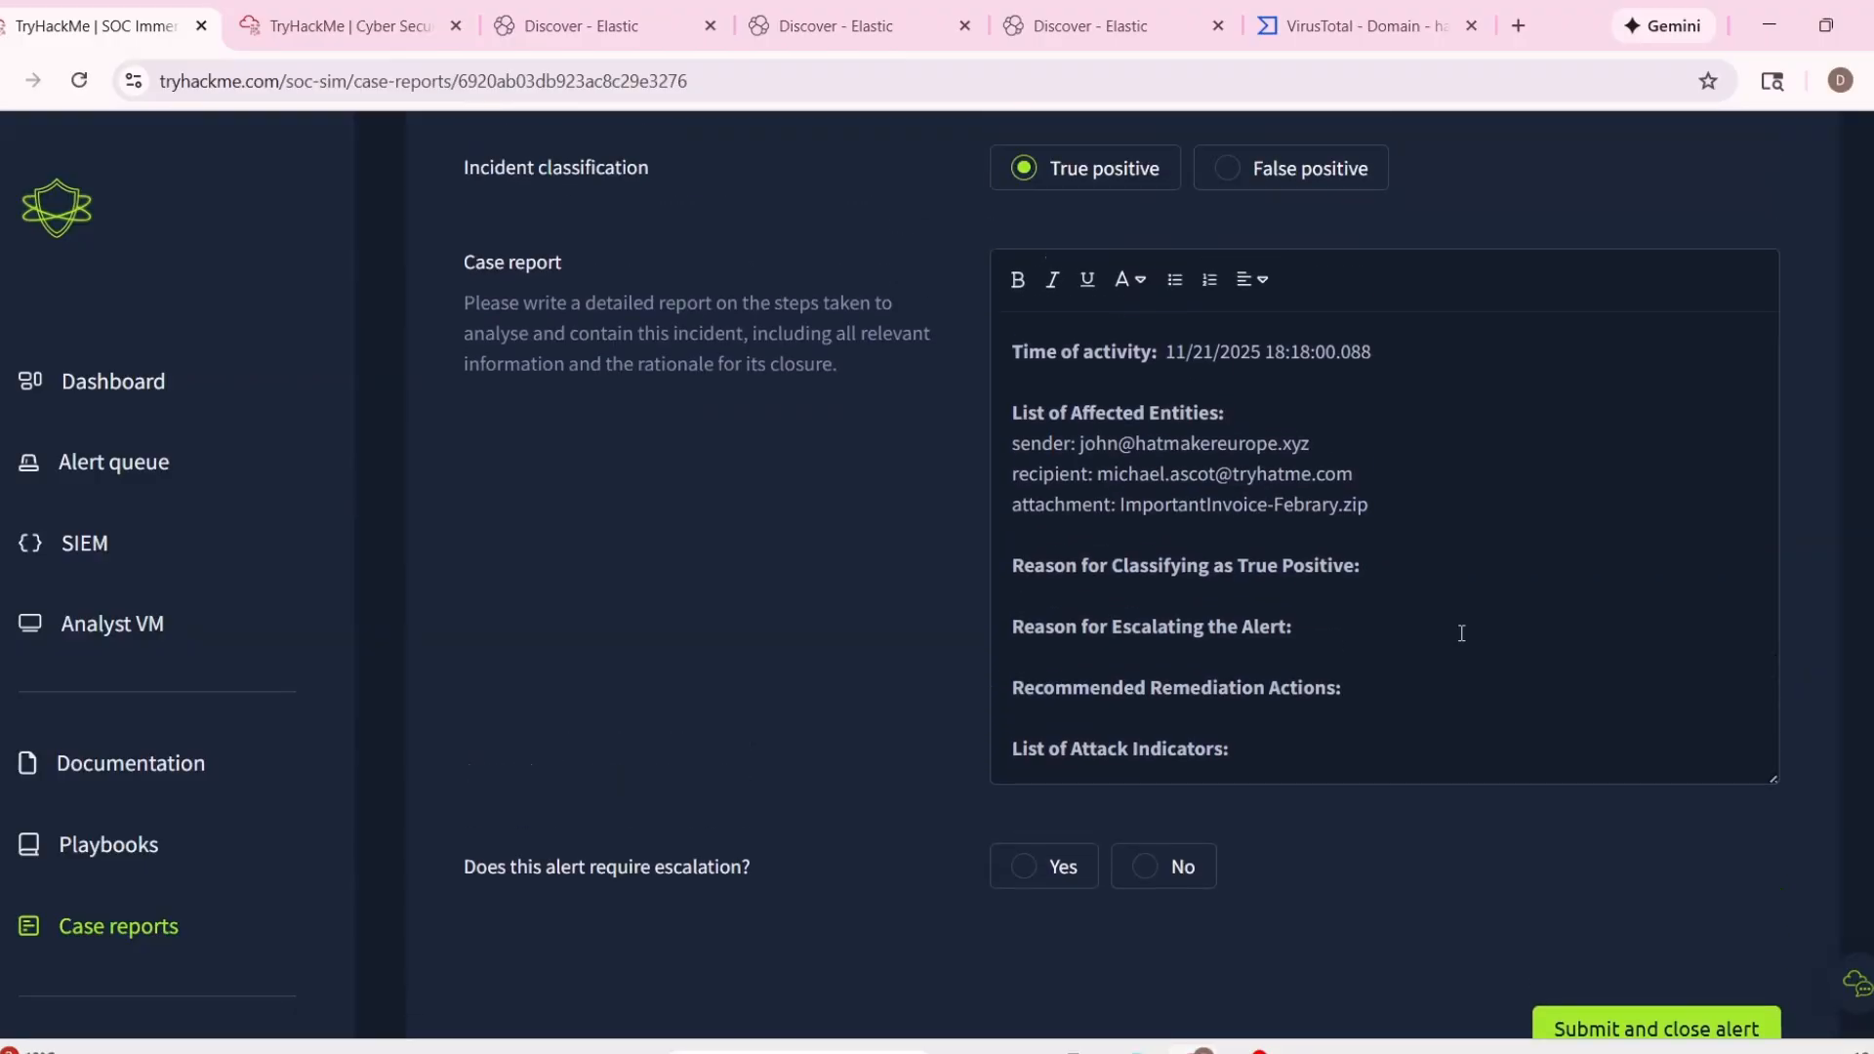
{"action": "type", "text": "Attachment contain a malci"}
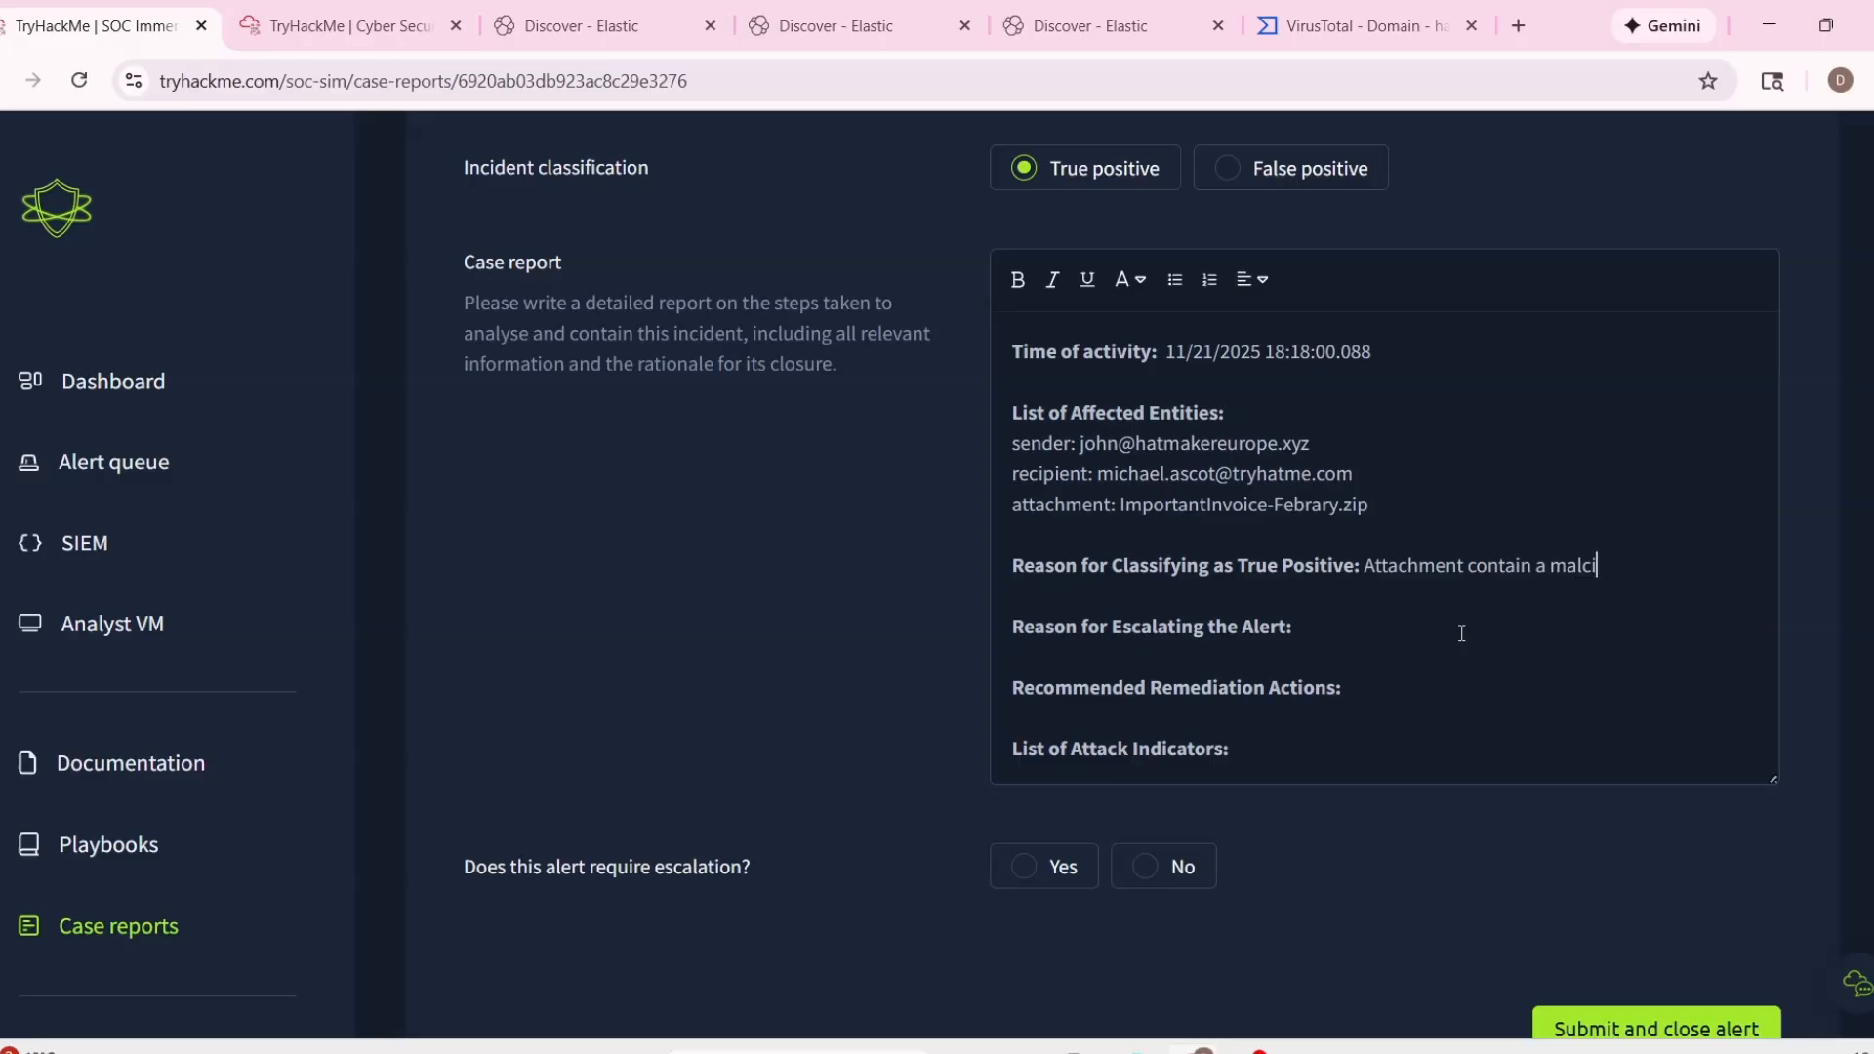
{"action": "type", "text": "oius"}
{"action": "right_click", "coordinate": [1573, 574]}
{"action": "left_click", "coordinate": [1650, 31]}
{"action": "type", "text": "file with"}
Check the file analysis in the Analyst VM and finish the true-positive reason with ".lnk as an extension (instead of PDF).".
{"action": "left_click", "coordinate": [1112, 26]}
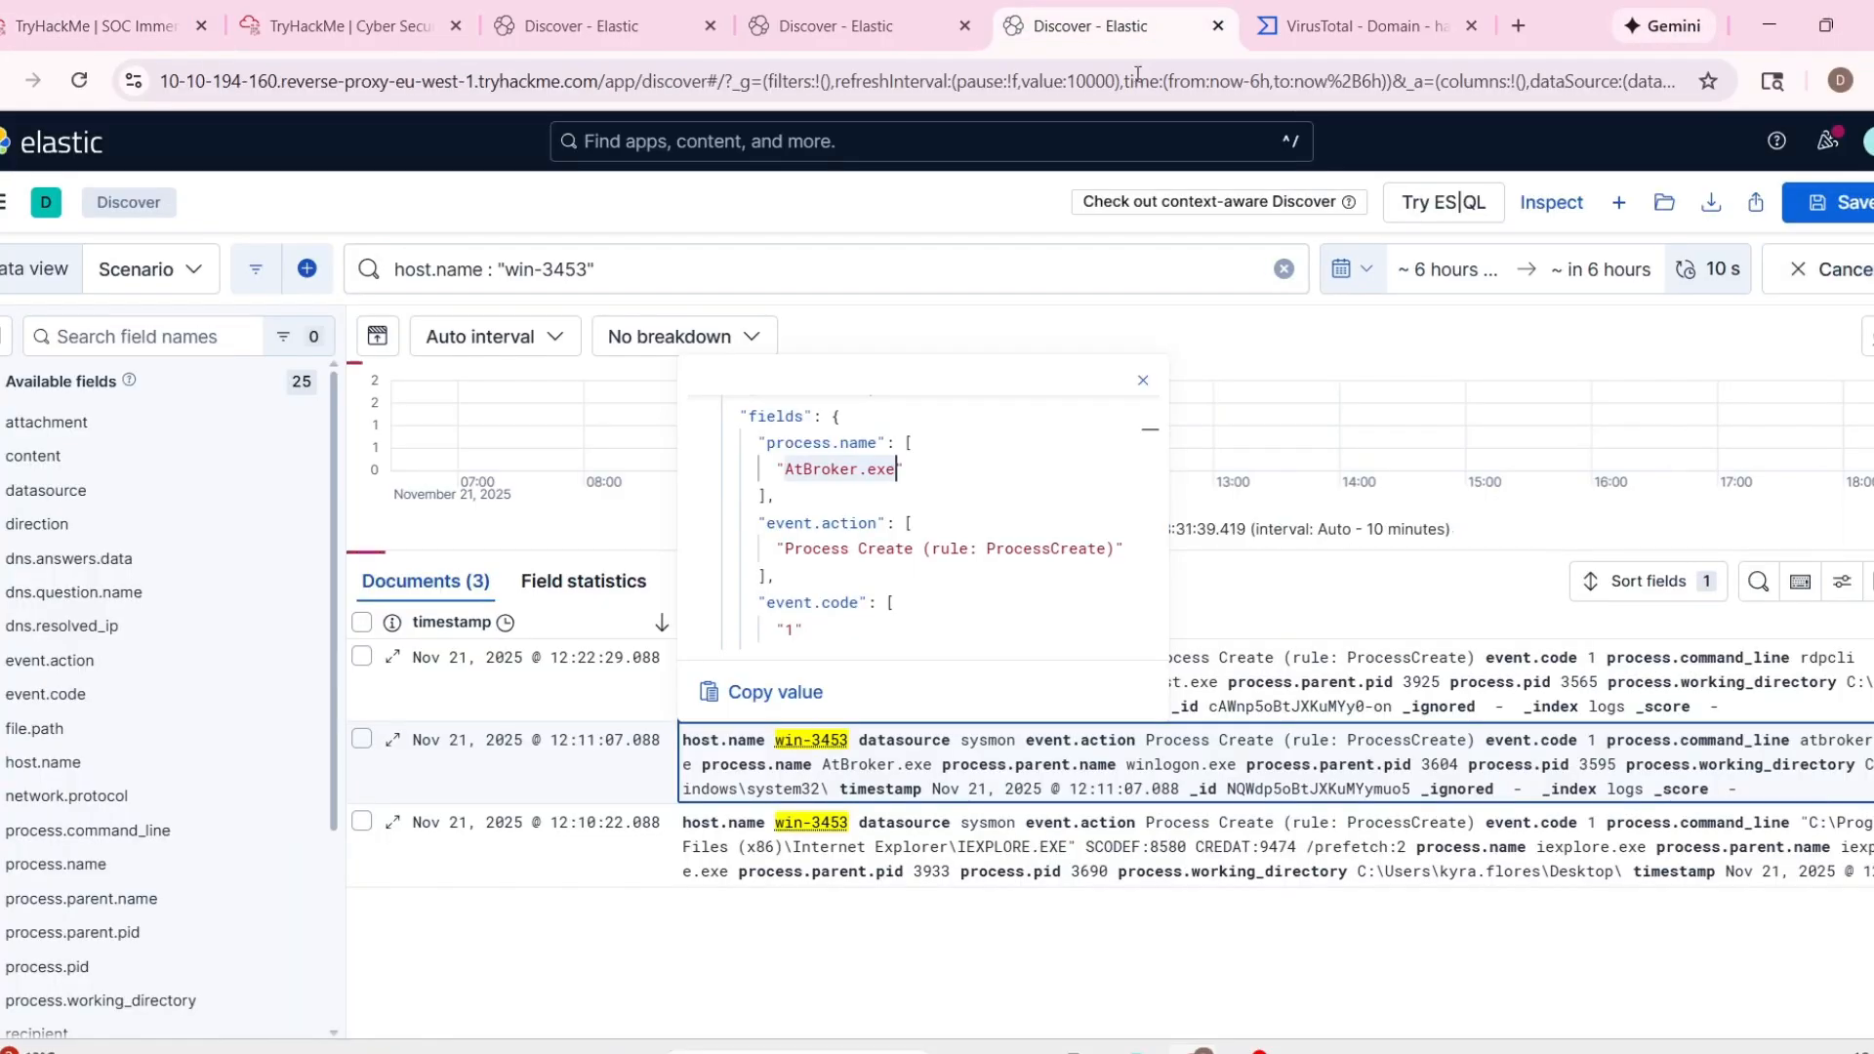
{"action": "left_click", "coordinate": [1324, 23]}
{"action": "left_click", "coordinate": [342, 25]}
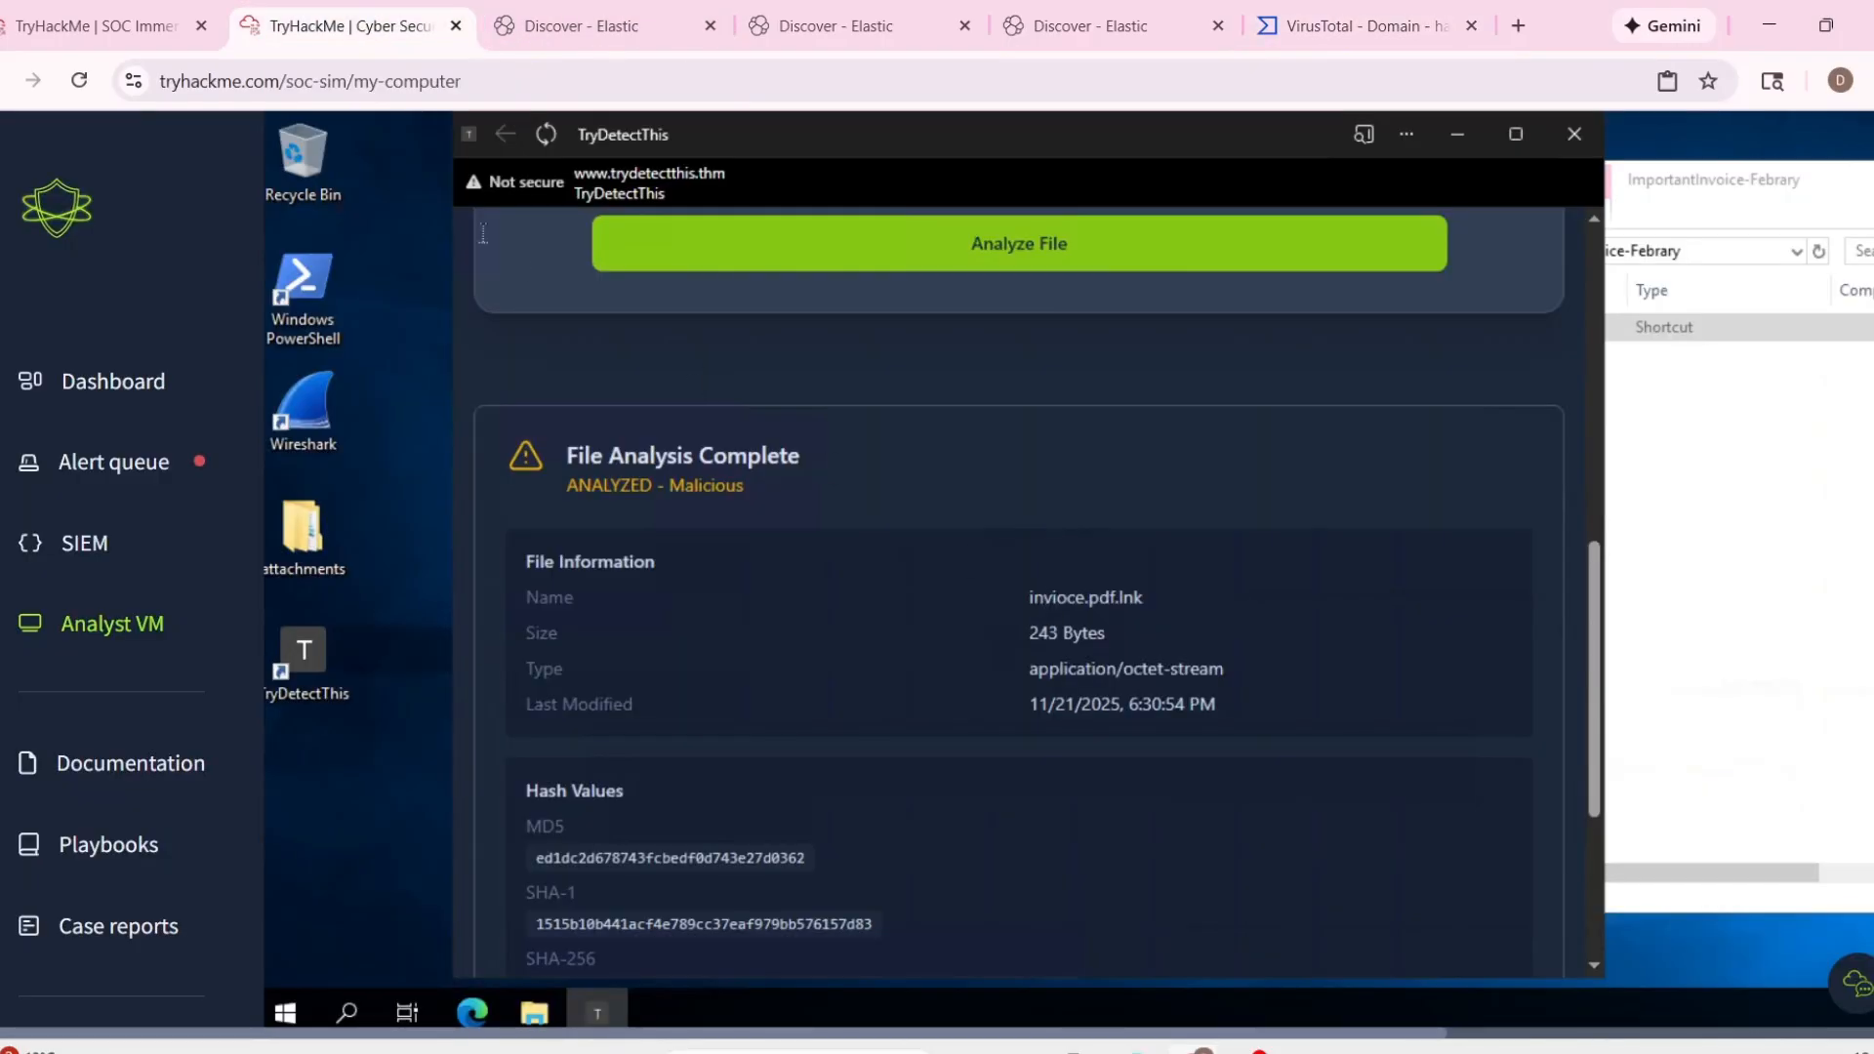
{"action": "left_click", "coordinate": [108, 26]}
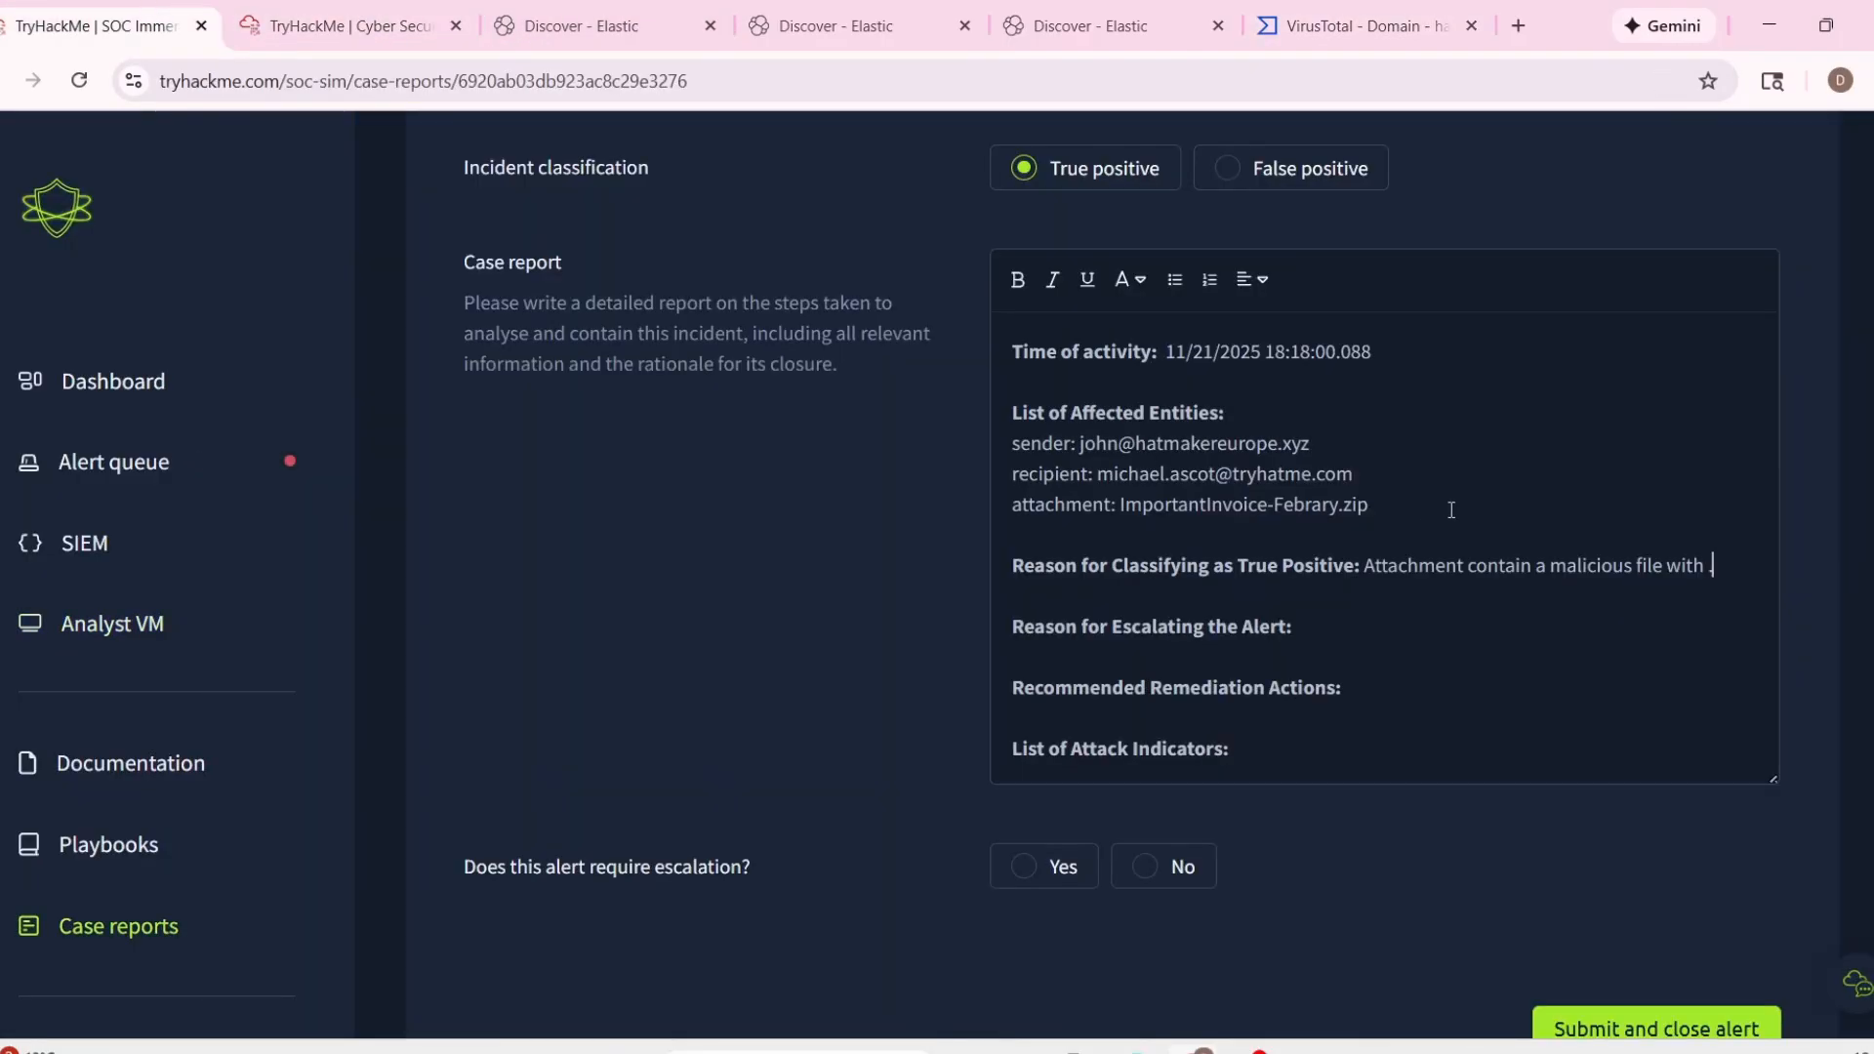
{"action": "type", "text": "INk a"}
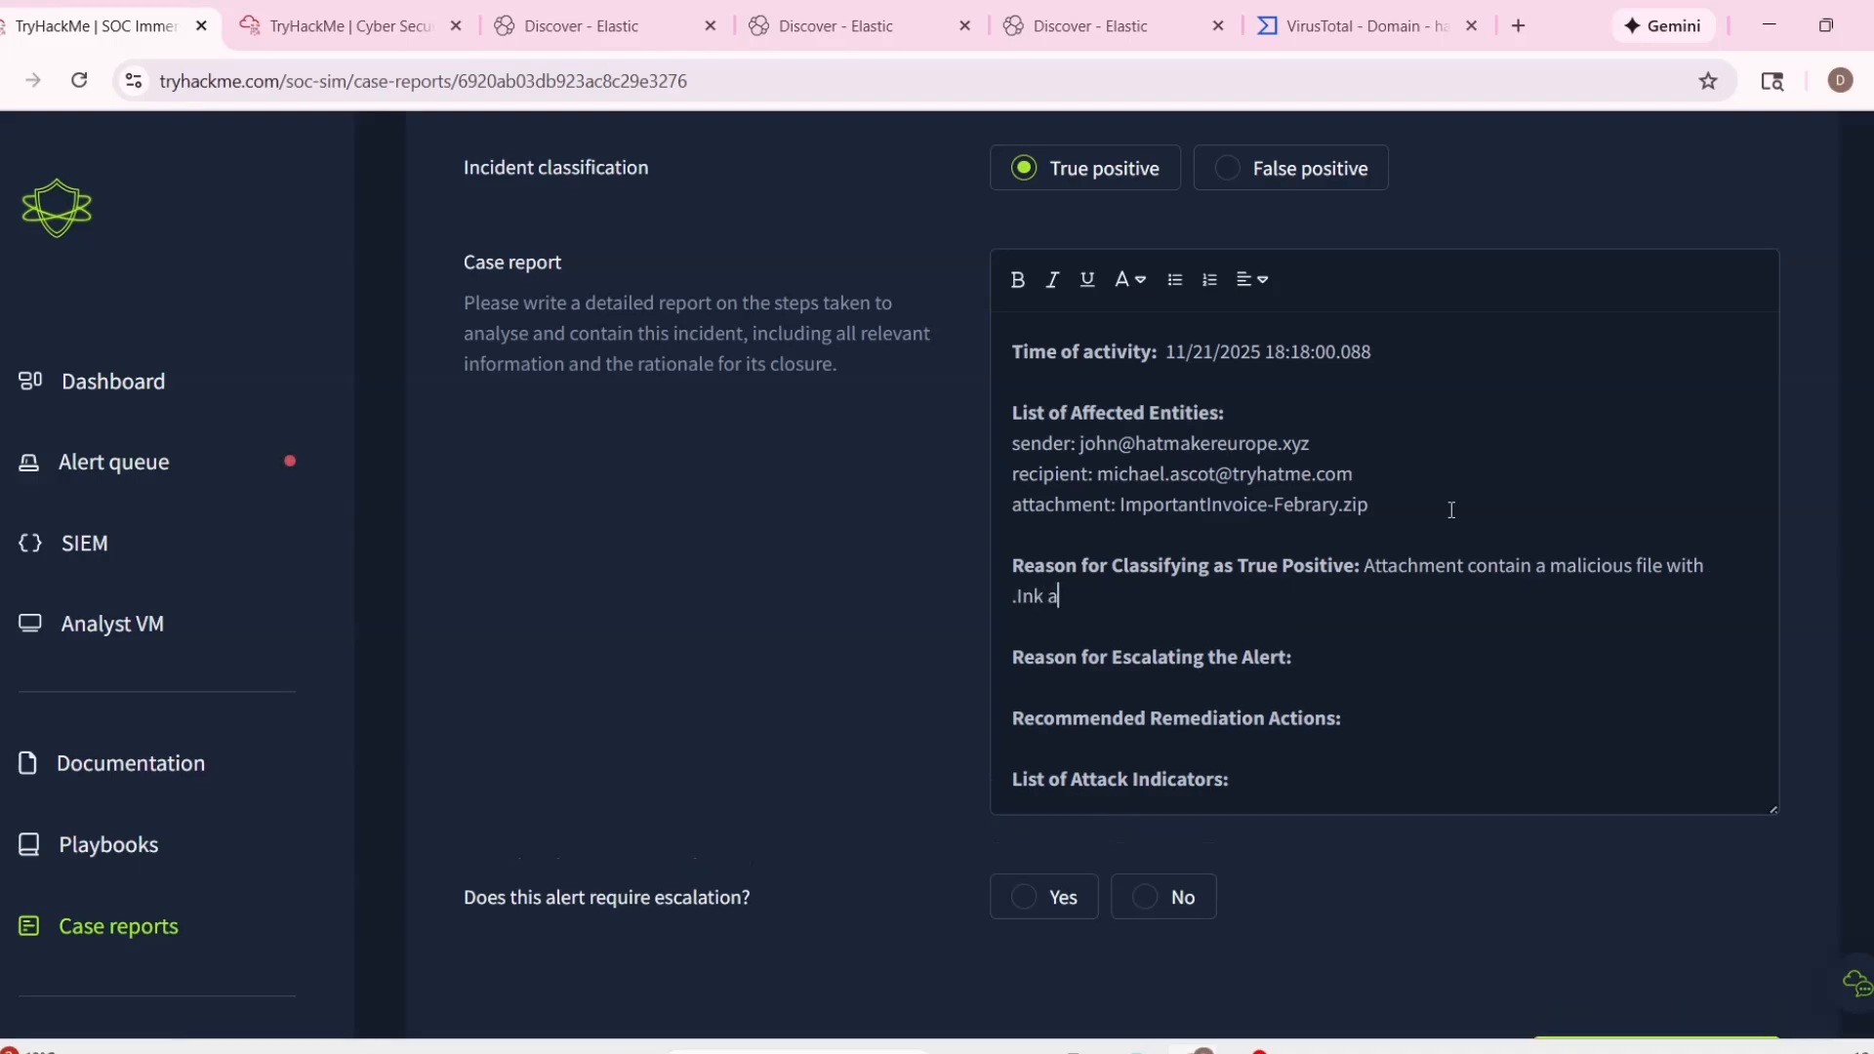
{"action": "type", "text": "s an extension (inste"}
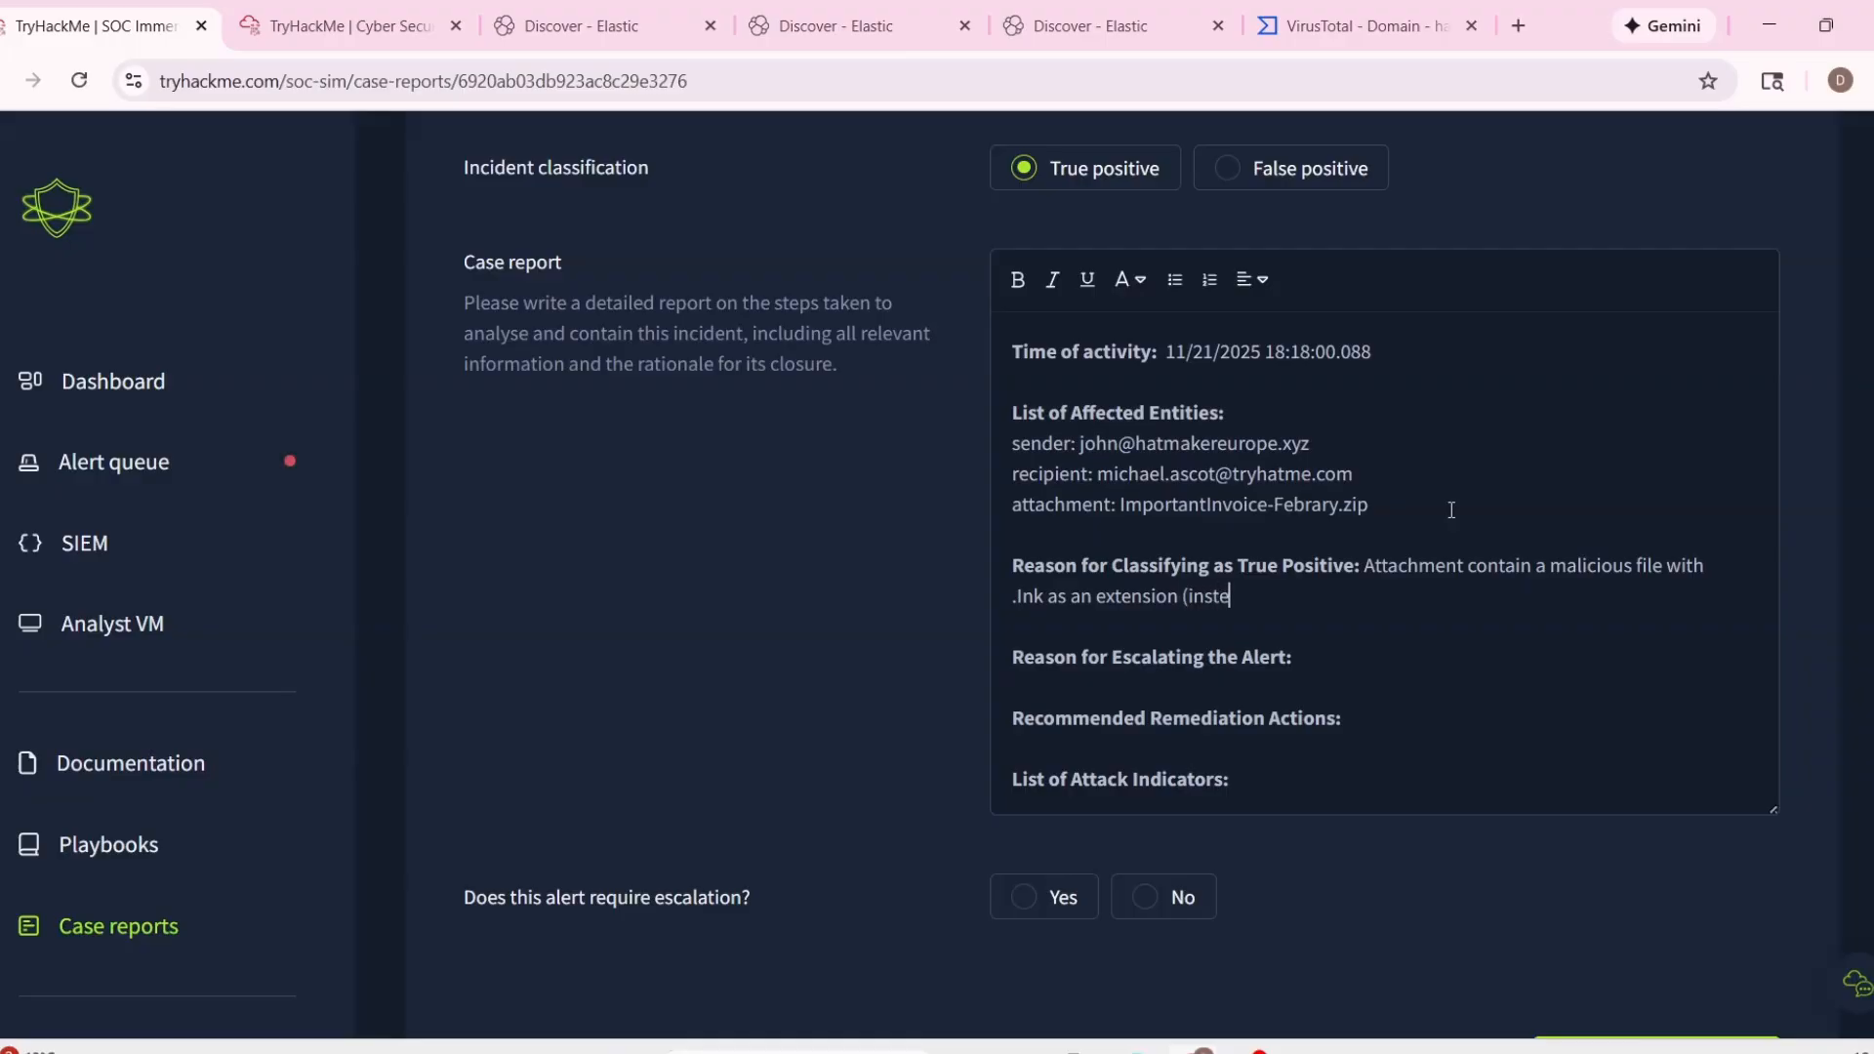
{"action": "type", "text": "ad of PDF)."}
Enter "Scanning the attachment reveal it as malicious. There are many typos" as the reason for escalating the alert.
{"action": "left_click", "coordinate": [1383, 634]}
{"action": "left_click", "coordinate": [1384, 649]}
{"action": "type", "text": "Scanning the "}
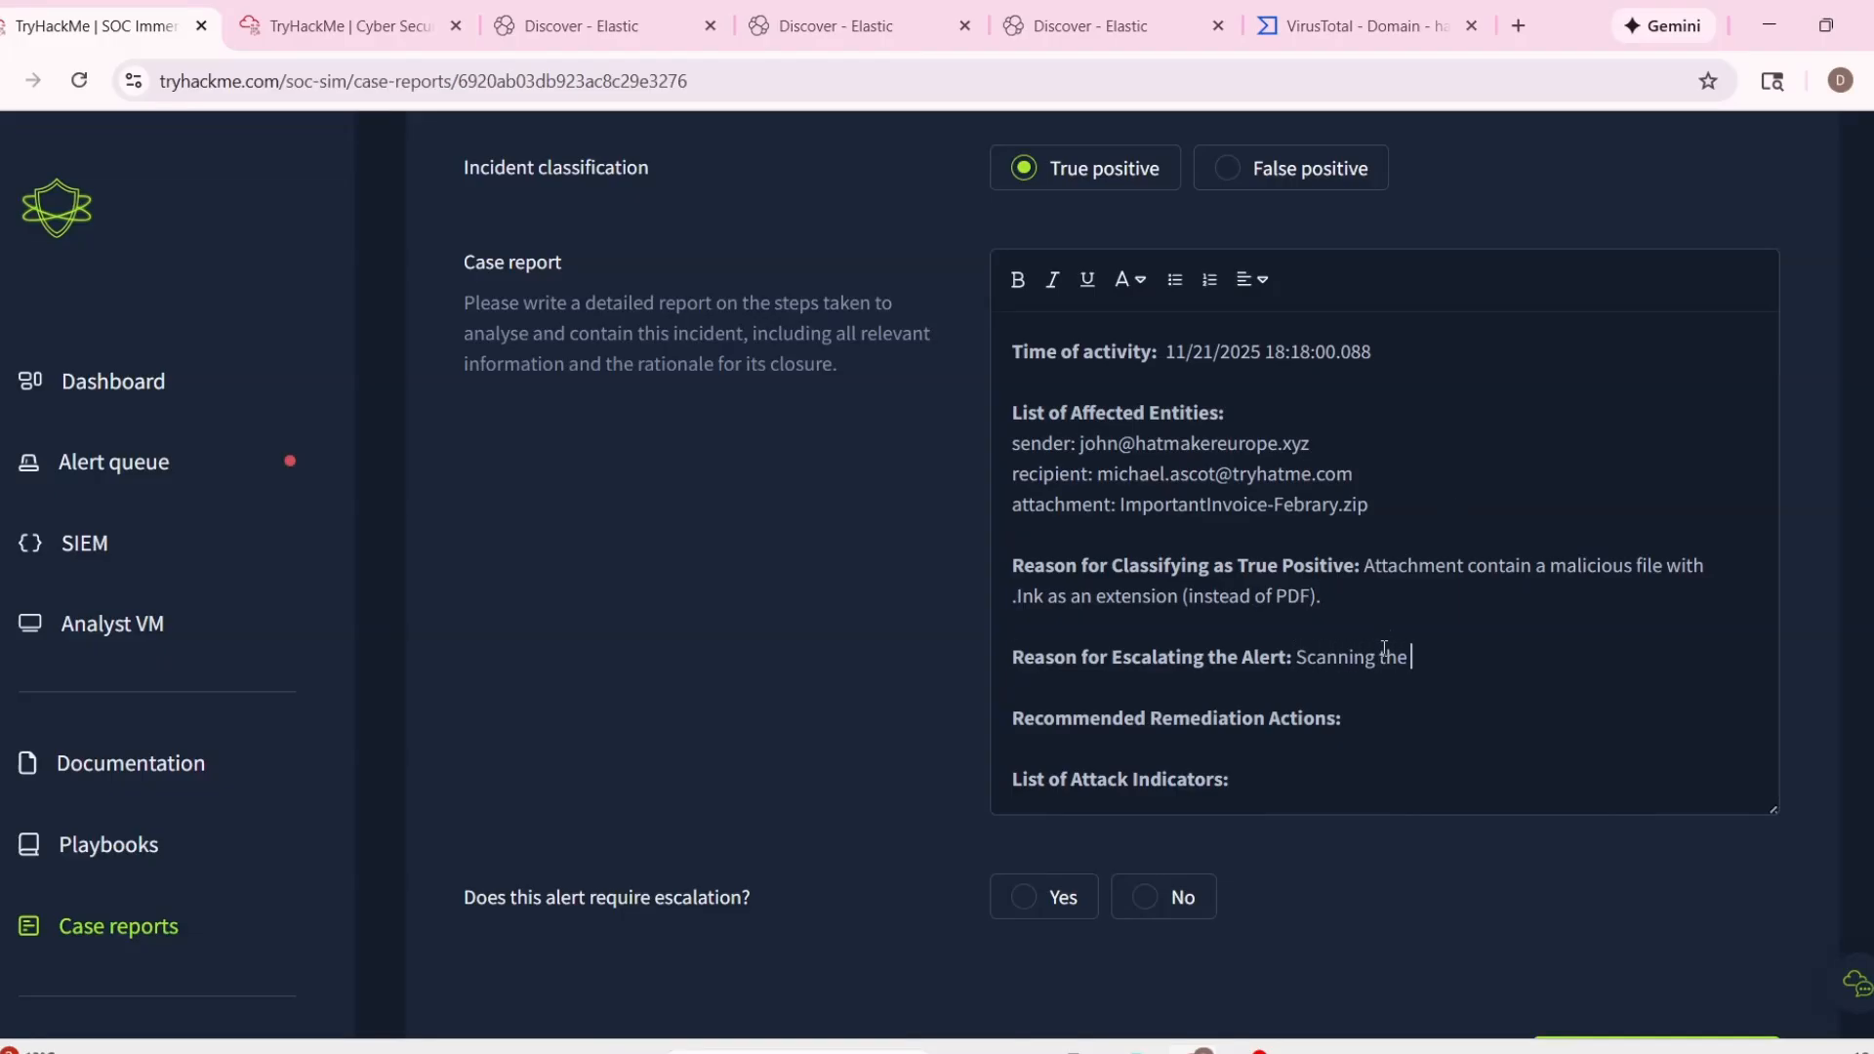
{"action": "type", "text": "attachment reveal it a "}
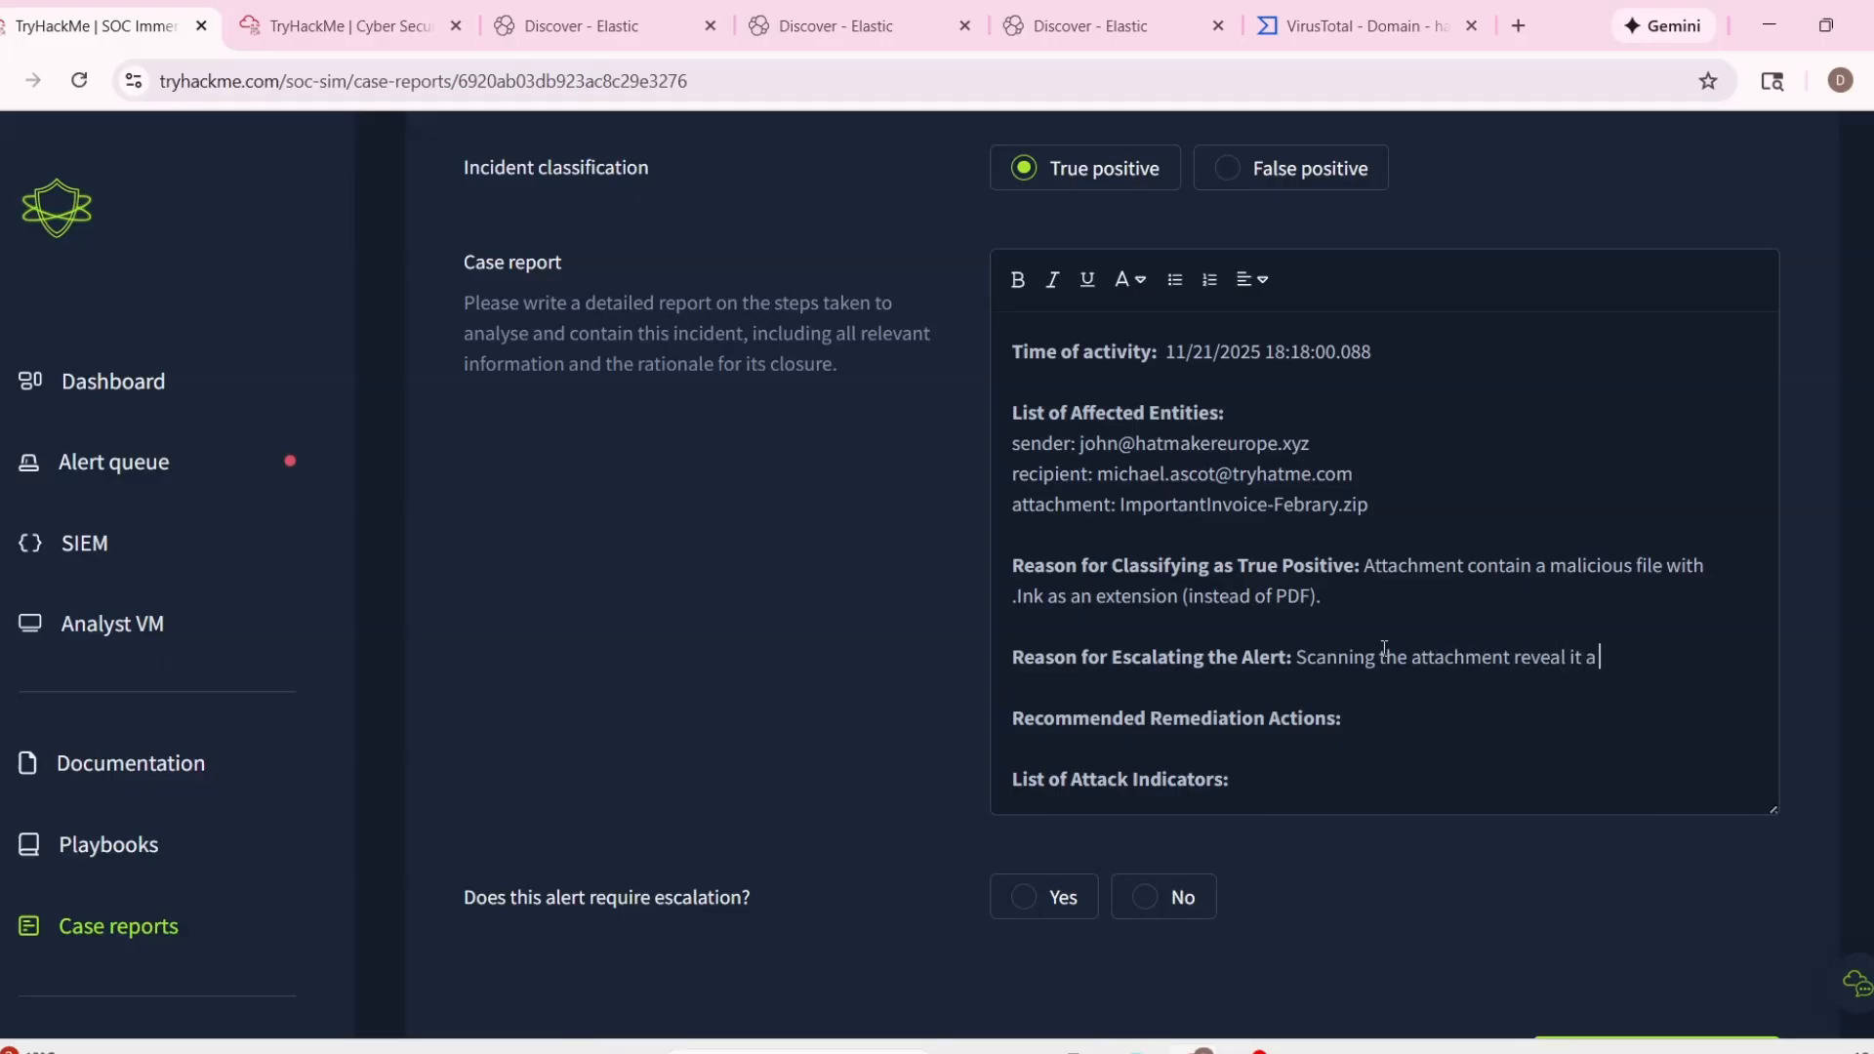
{"action": "type", "text": "s"}
{"action": "key", "text": "BackSpace"}
{"action": "key", "text": "BackSpace"}
{"action": "type", "text": "s malicious, there a"}
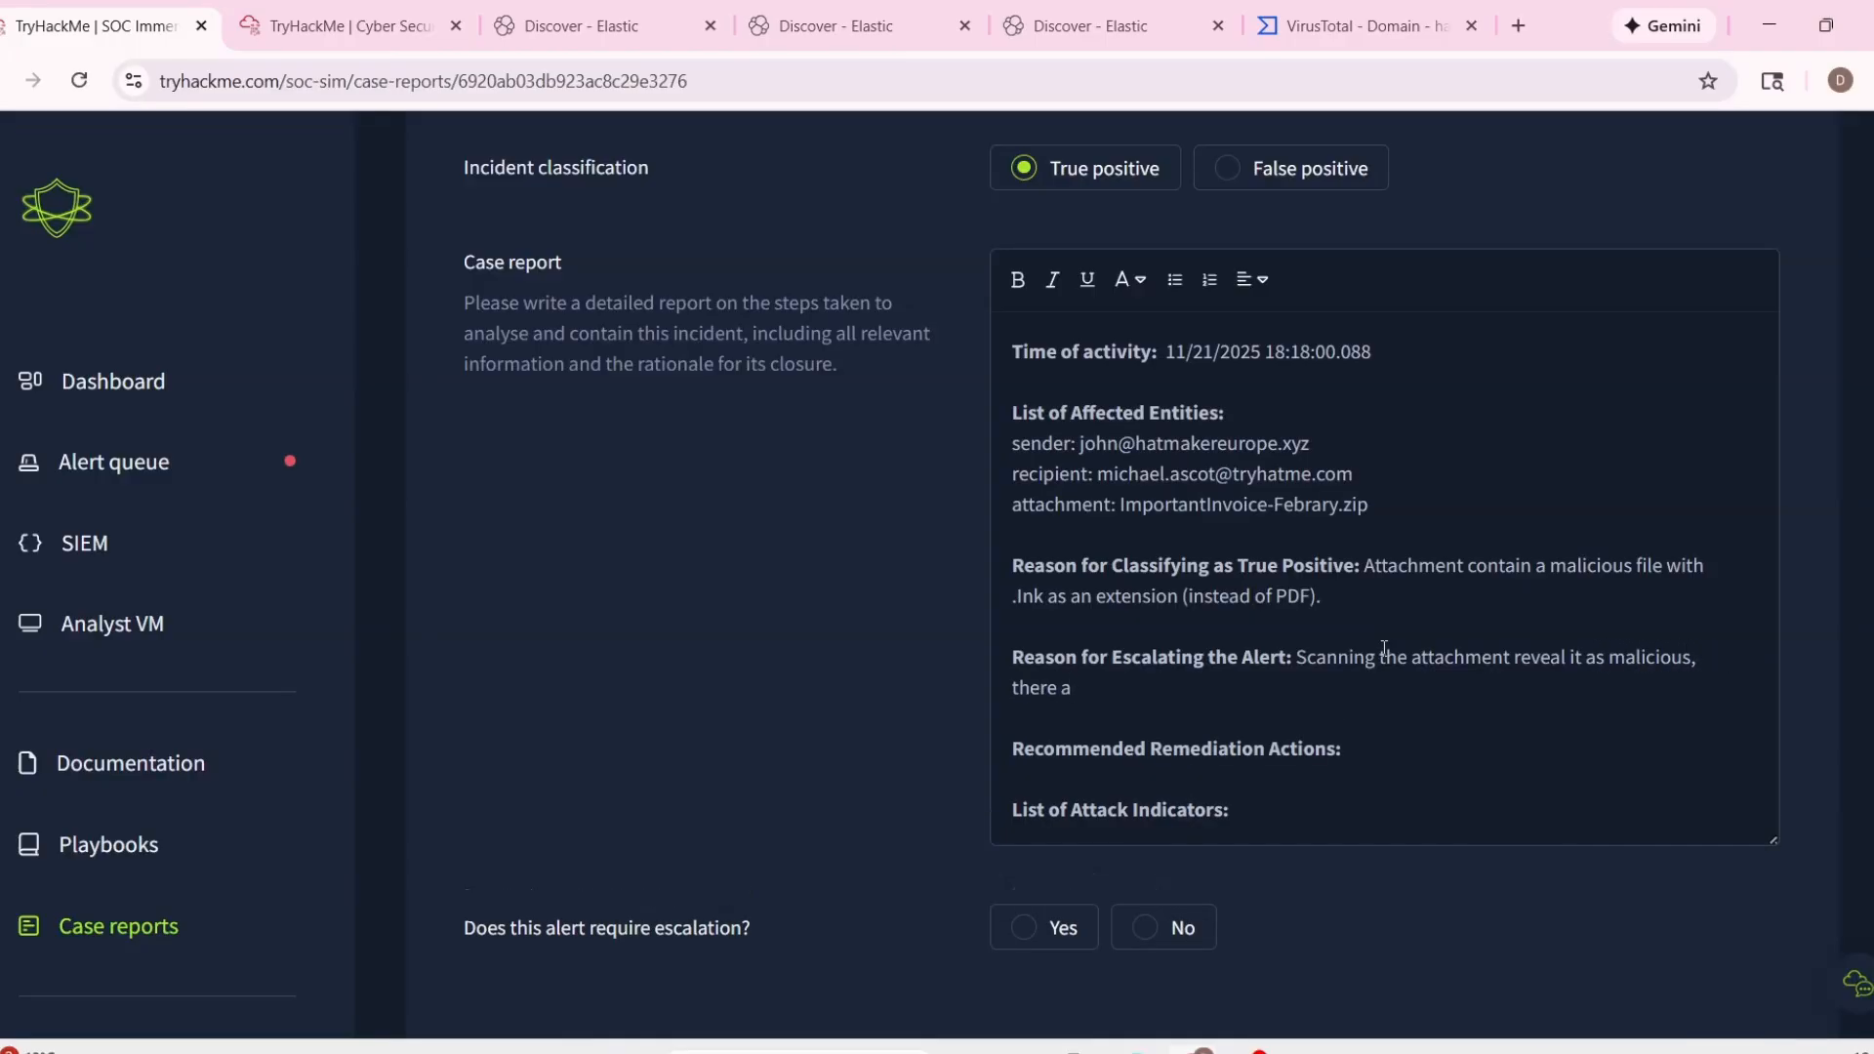
{"action": "type", "text": "re many typos"}
{"action": "left_click", "coordinate": [1705, 657]}
{"action": "key", "text": "BackSpace"}
{"action": "key", "text": "BackSpace"}
{"action": "type", "text": "."}
{"action": "key", "text": "BackSpace"}
{"action": "type", "text": "T"}
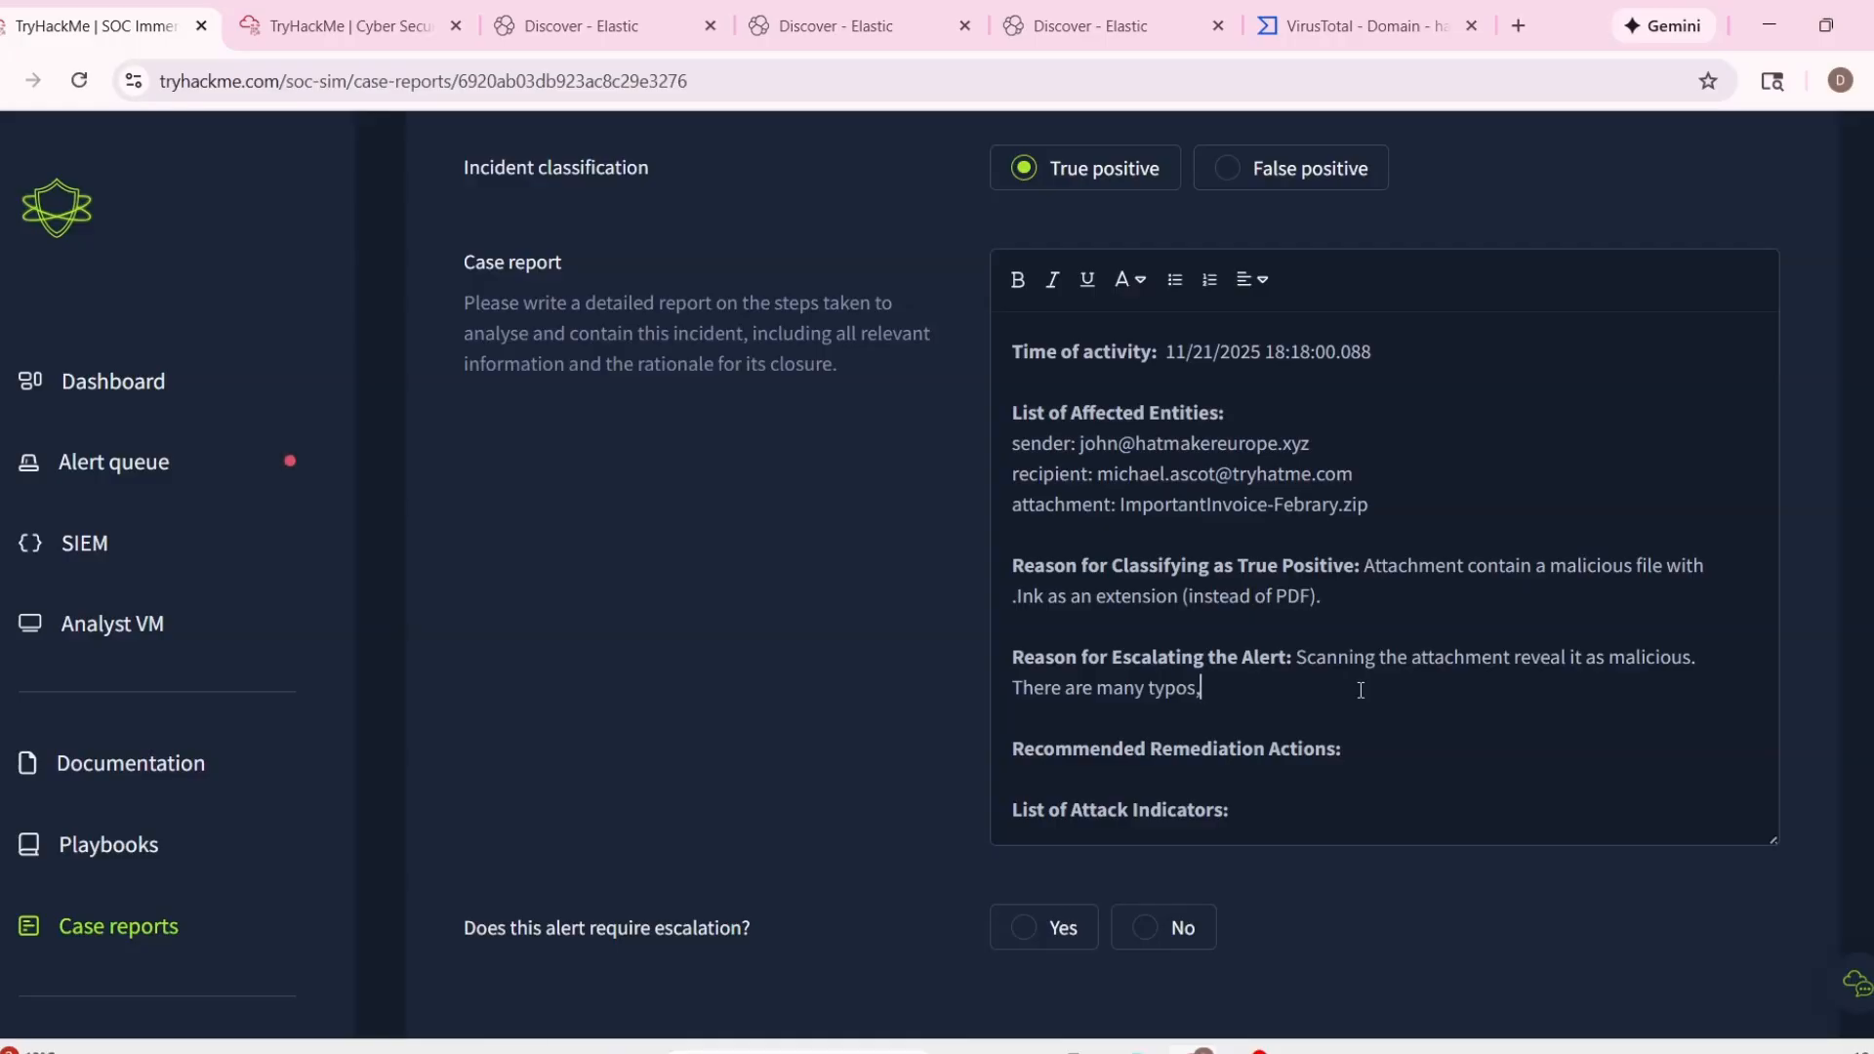
{"action": "type", "text": " the file is a"}
Continue the escalation reason with ", the file is called (ImportantInvoice-Febrary.zip)", copying the attachment name from the alert details.
{"action": "key", "text": "BackSpace"}
{"action": "type", "text": "called"}
{"action": "scroll", "coordinate": [1347, 669], "scroll_direction": "up", "scroll_amount": 5}
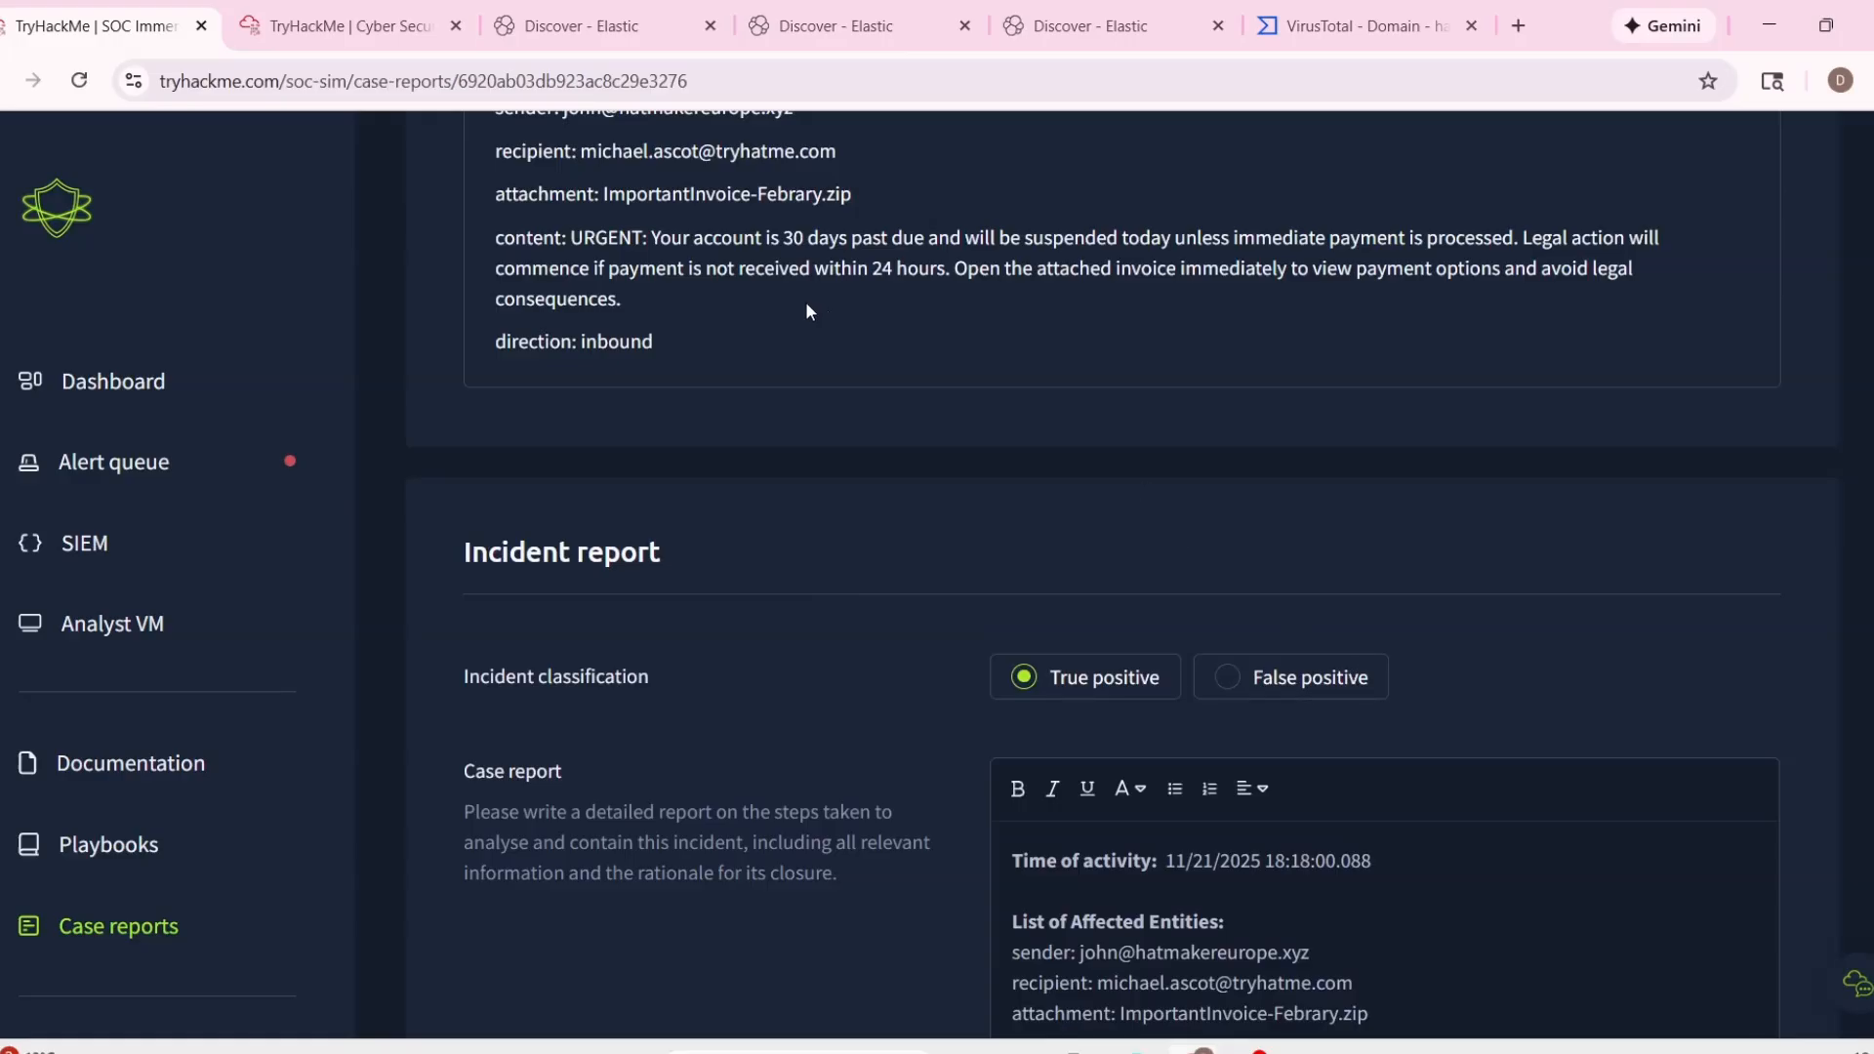
{"action": "scroll", "coordinate": [806, 310], "scroll_direction": "up", "scroll_amount": 1}
{"action": "left_click_drag", "start_coordinate": [605, 321], "coordinate": [851, 322]}
{"action": "key", "text": "ctrl+c"}
{"action": "scroll", "coordinate": [1318, 494], "scroll_direction": "down", "scroll_amount": 8}
{"action": "left_click", "coordinate": [1367, 563]}
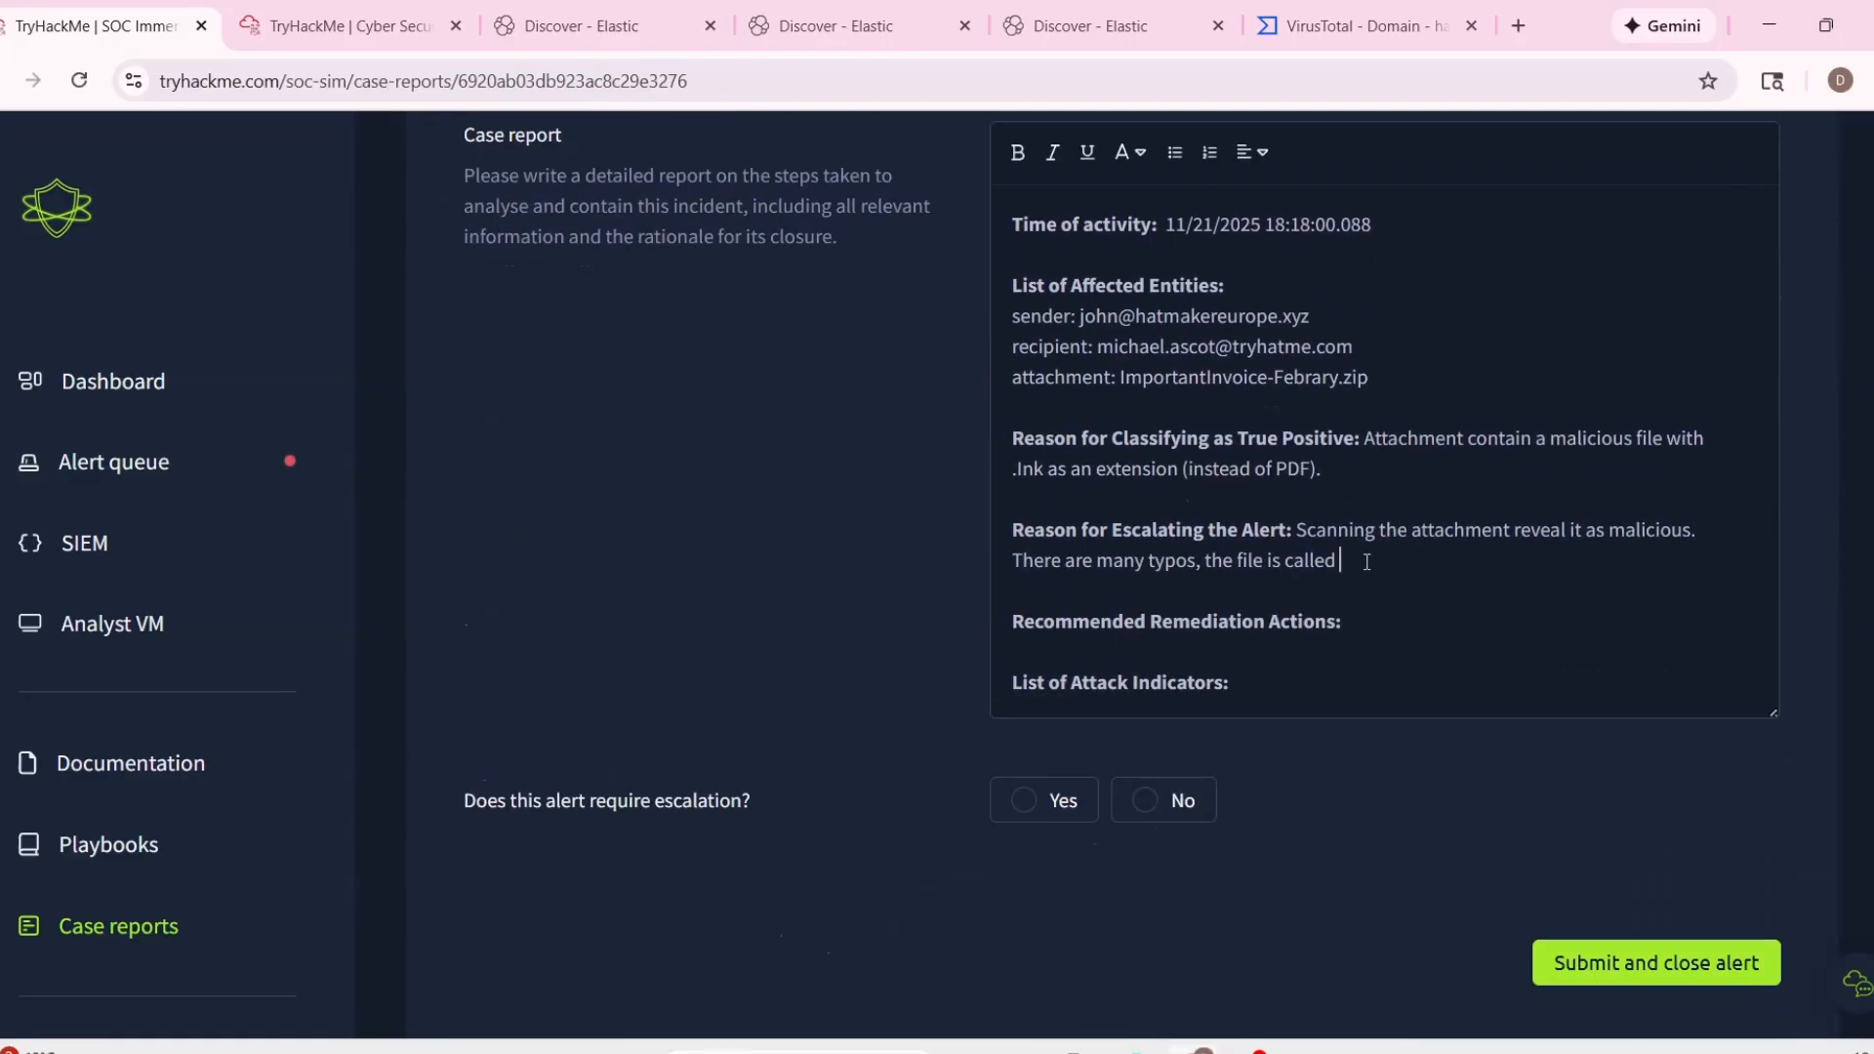
{"action": "type", "text": "("}
{"action": "key", "text": "ctrl+v"}
{"action": "type", "text": ")"}
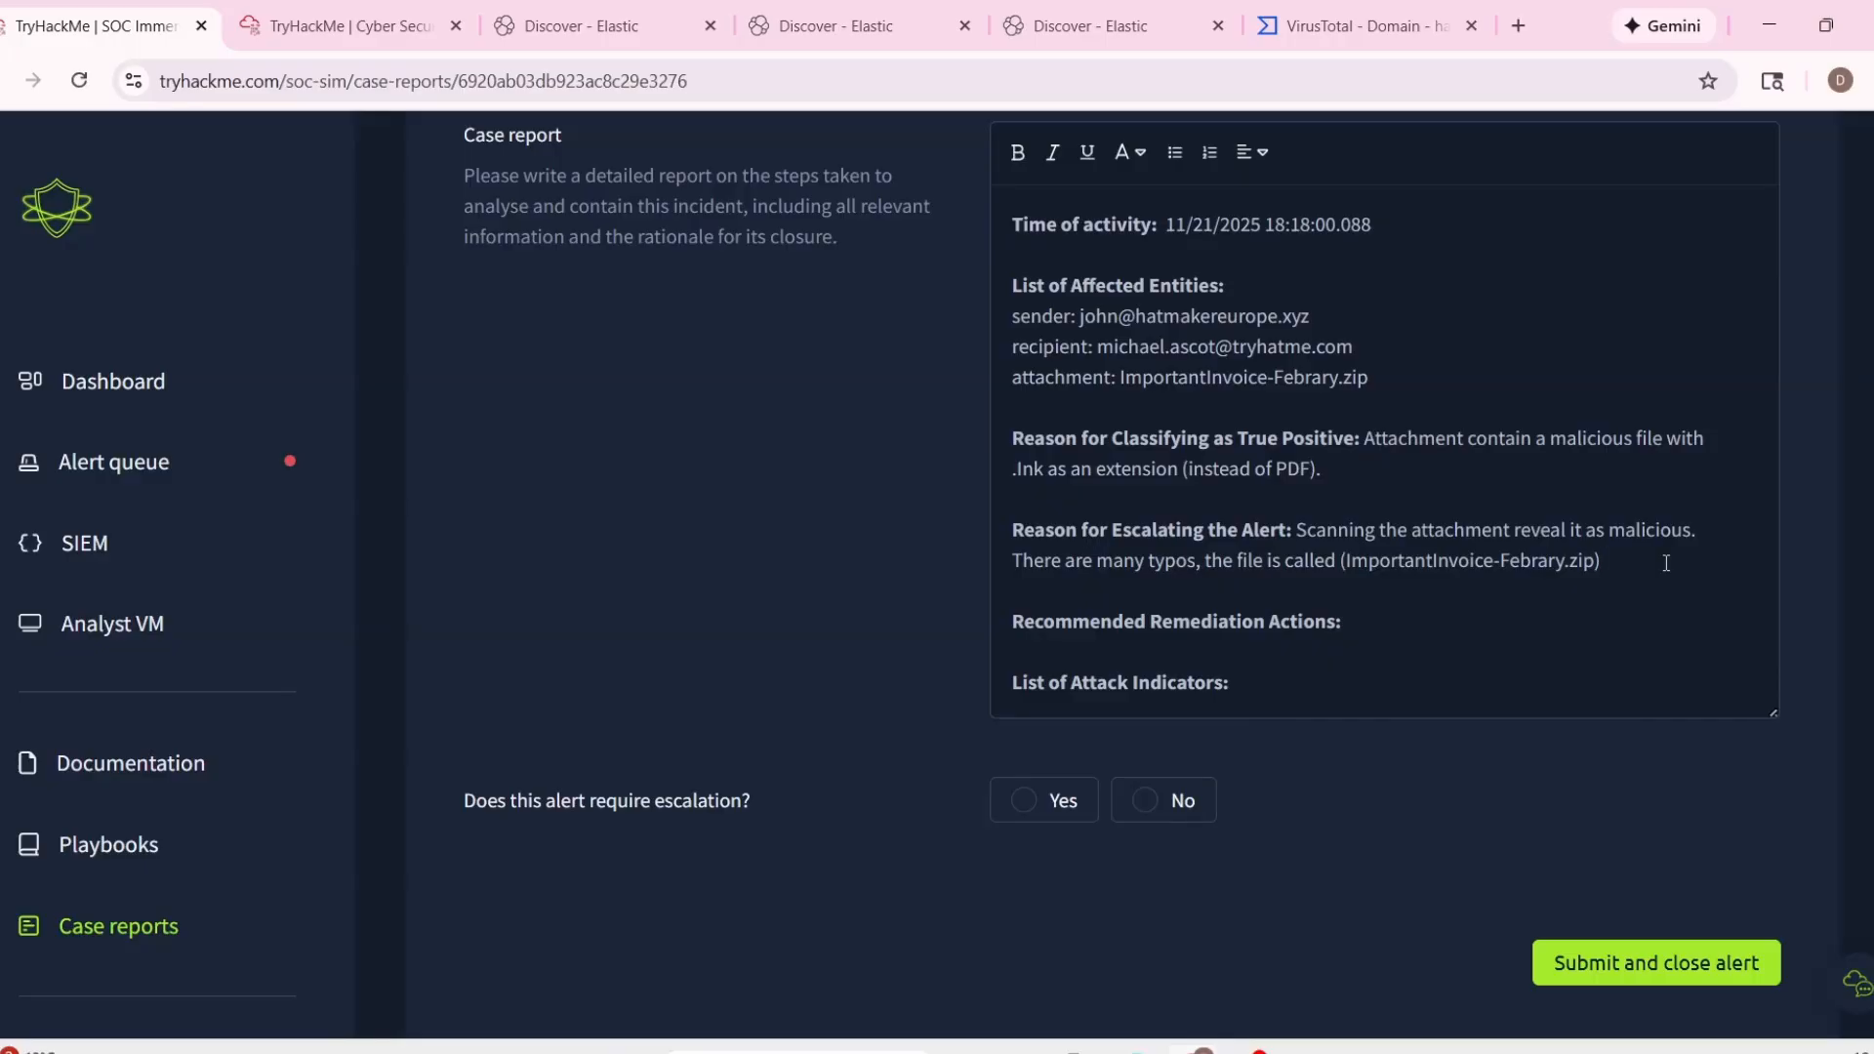
{"action": "type", "text": " and the file contained is"}
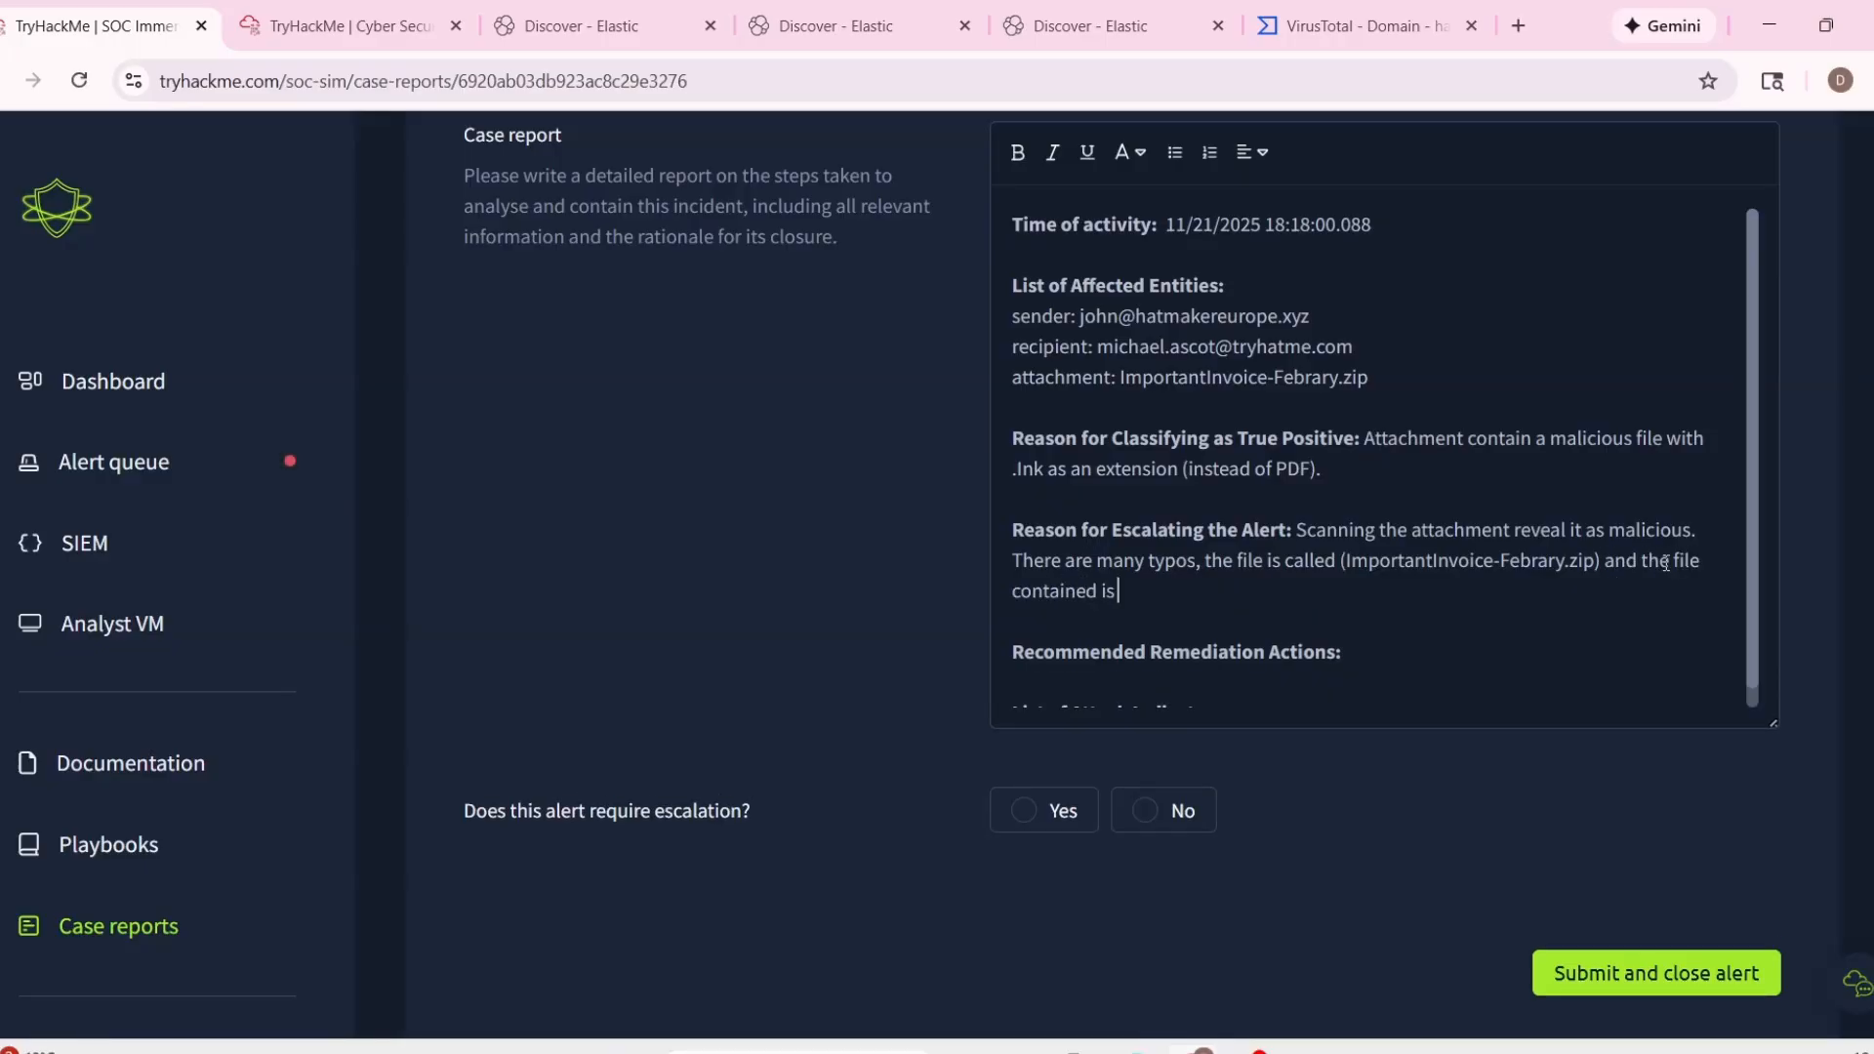
{"action": "type", "text": " called"}
Complete the escalation reason with "and the file contained is called 'invioce.pdf.' but instead is a .lnk file.", checking the name in the Analyst VM.
{"action": "left_click", "coordinate": [331, 25]}
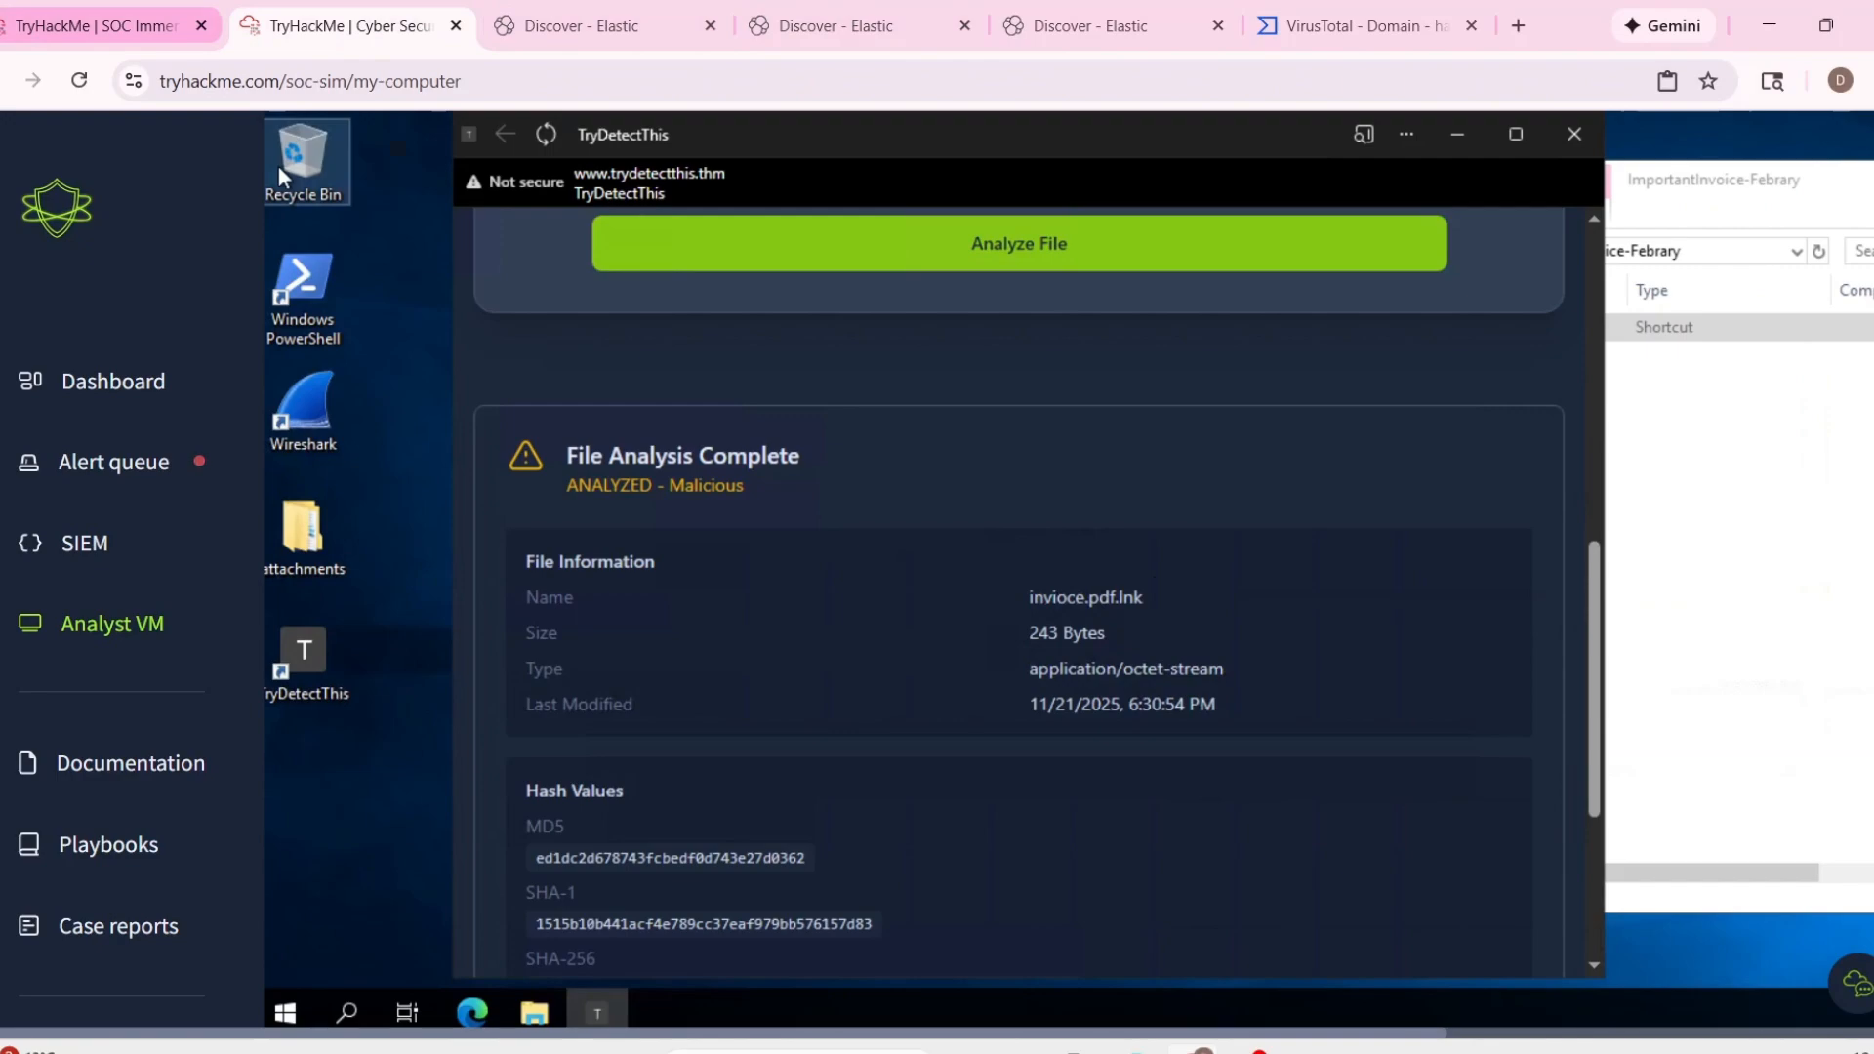
{"action": "left_click", "coordinate": [93, 26]}
{"action": "type", "text": "ined is called 'in"}
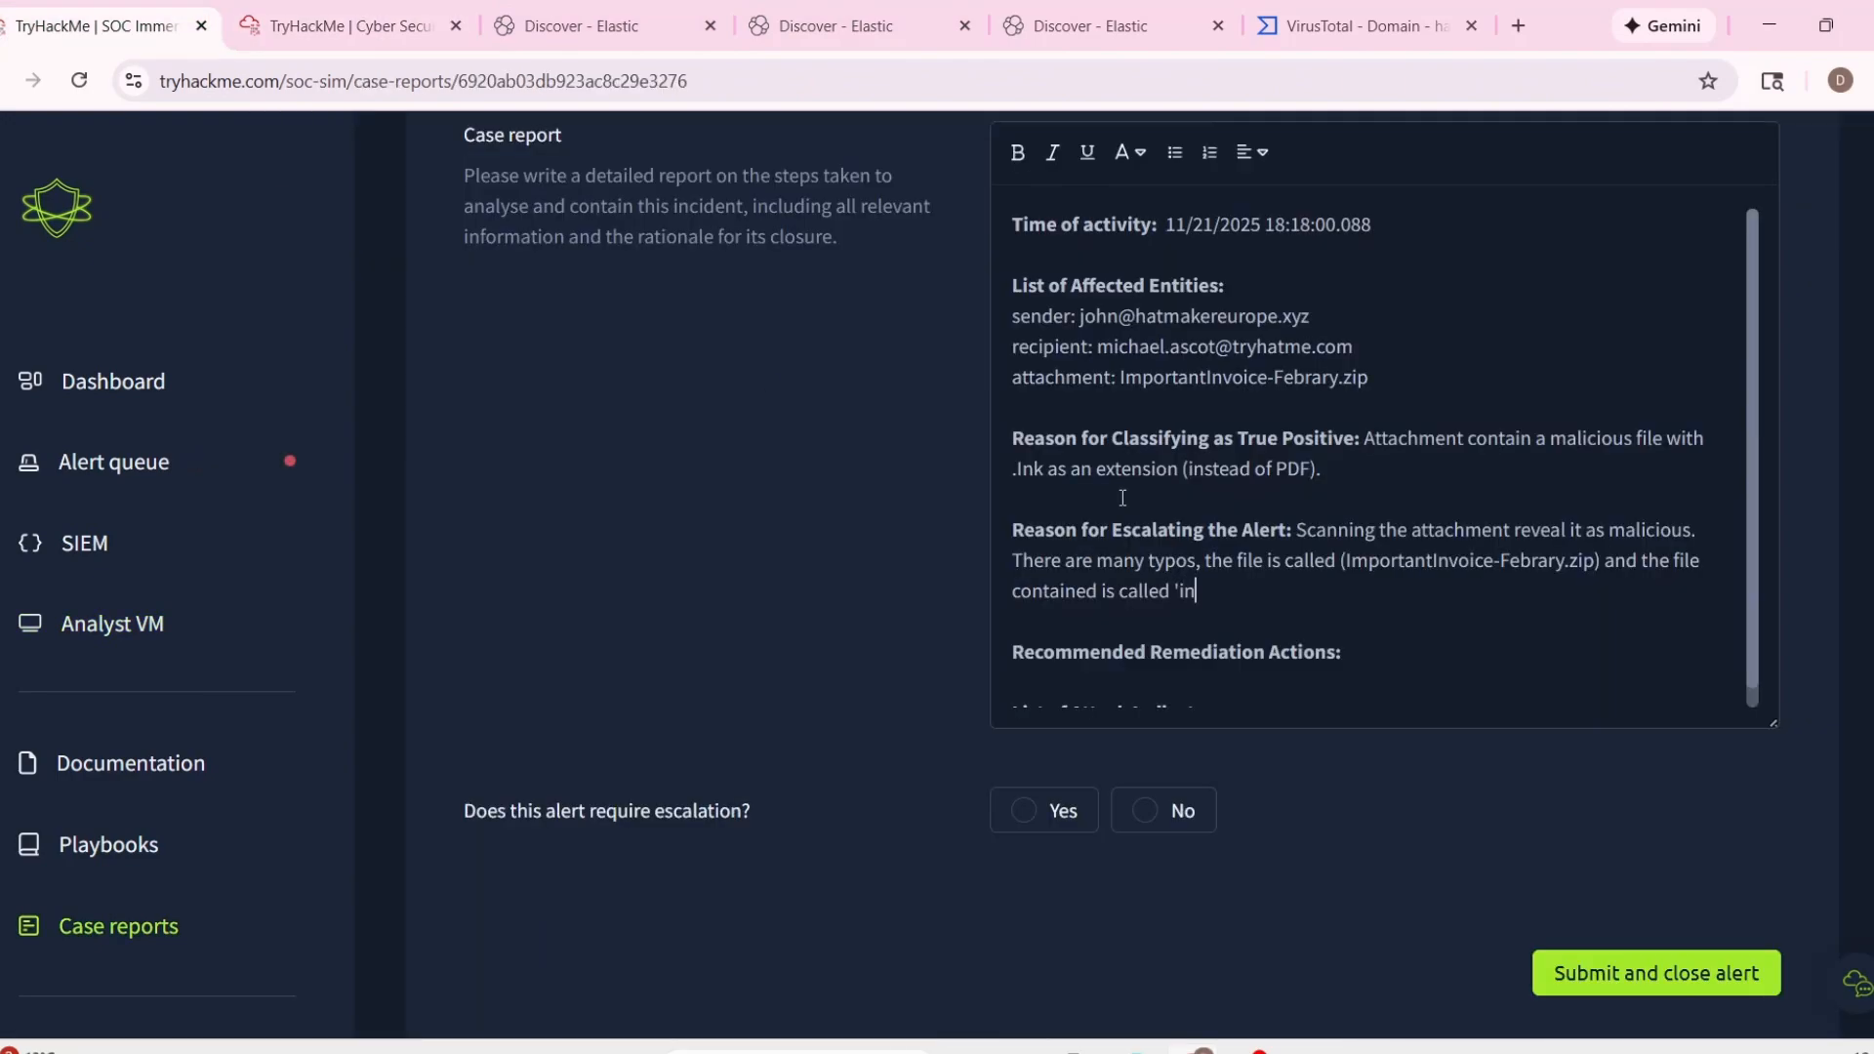
{"action": "type", "text": "vioce.pdf.' but instead"}
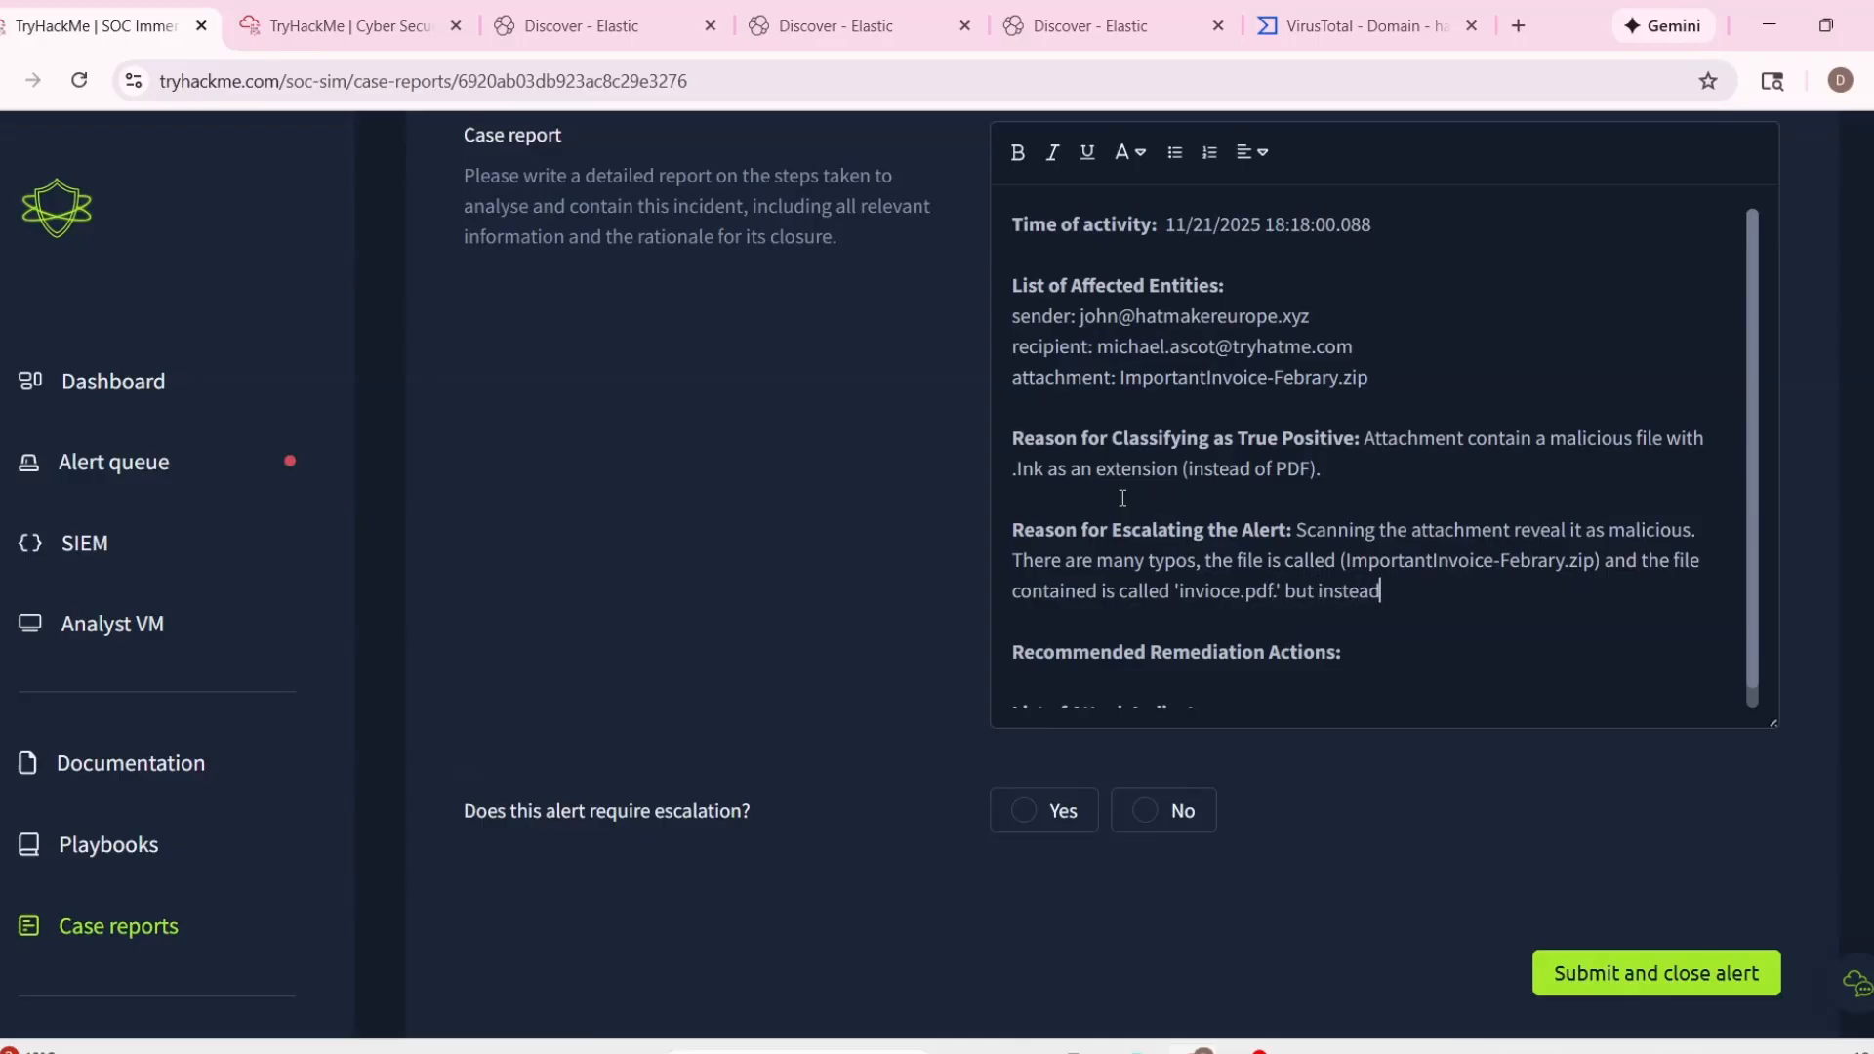
{"action": "type", "text": " is a .lnk file."}
Enter "Quarantine the email." and "Exclude the domain." on separate lines under Recommended Remediation Actions.
{"action": "scroll", "coordinate": [1333, 431], "scroll_direction": "up", "scroll_amount": 1}
{"action": "scroll", "coordinate": [1333, 431], "scroll_direction": "down", "scroll_amount": 2}
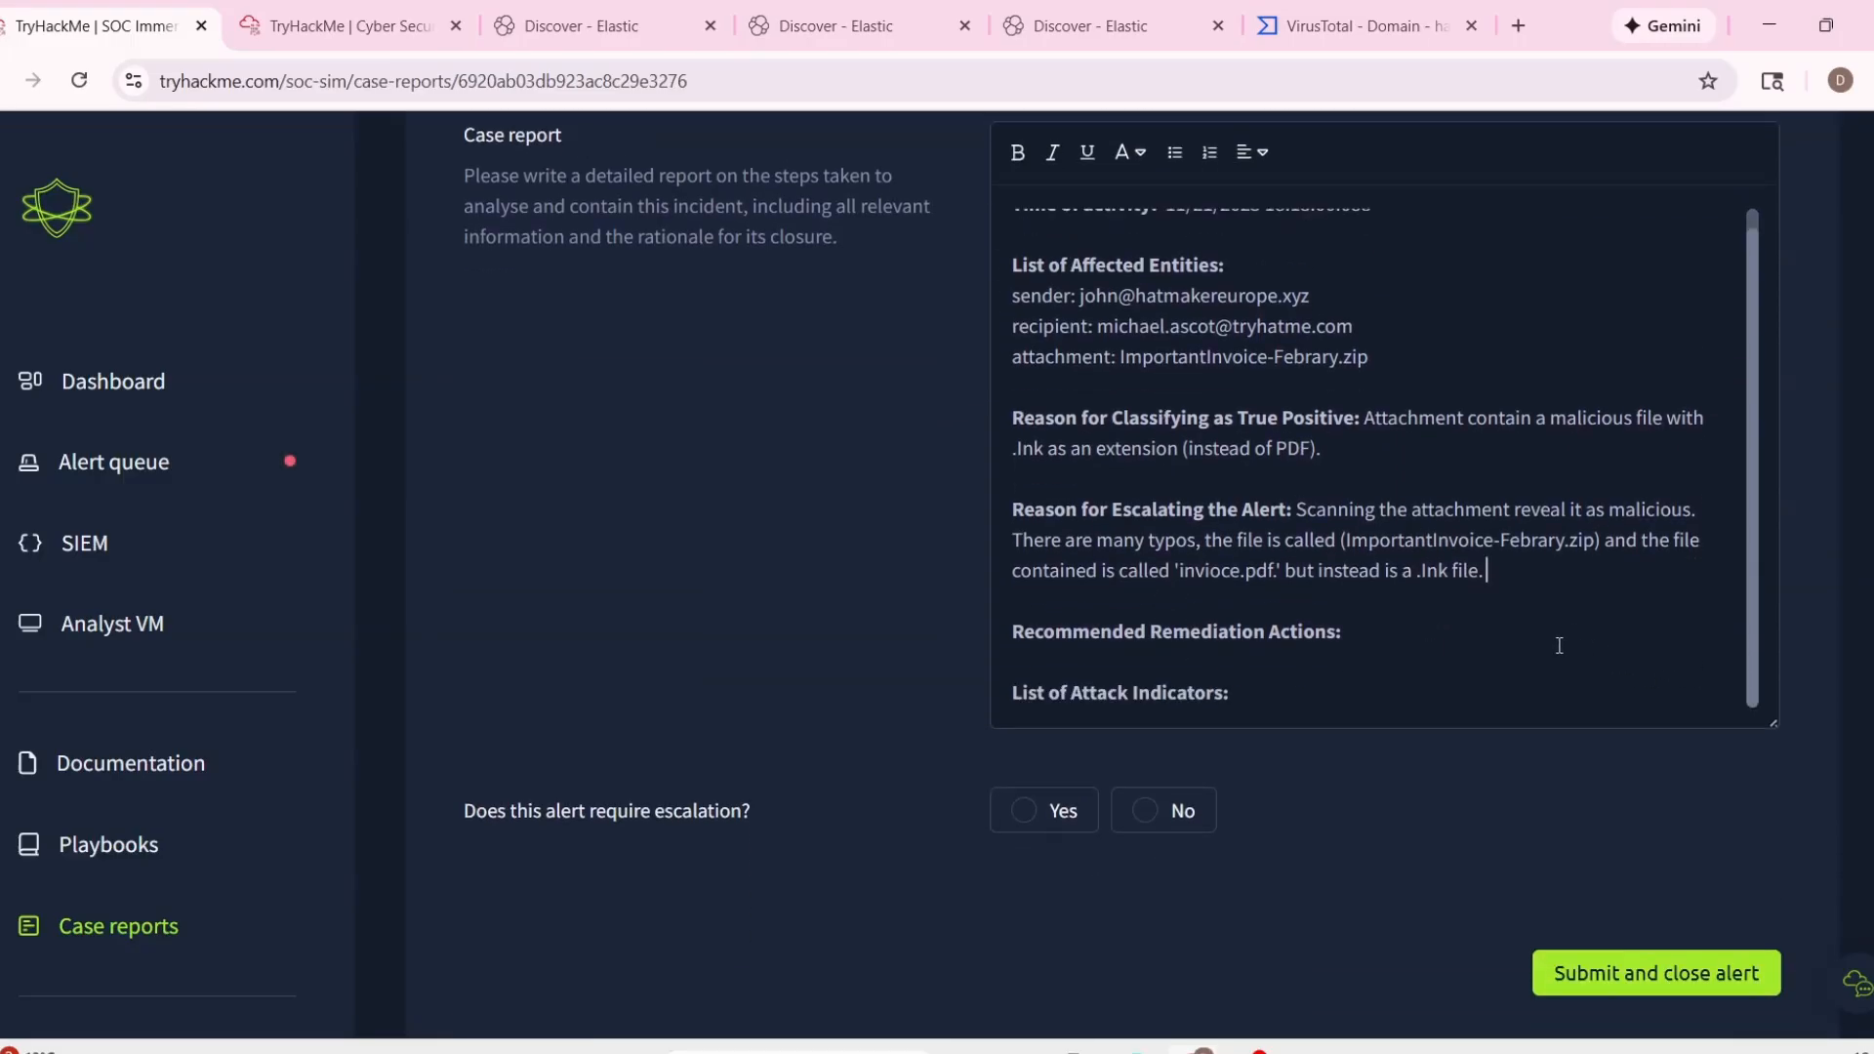
{"action": "key", "text": "Return"}
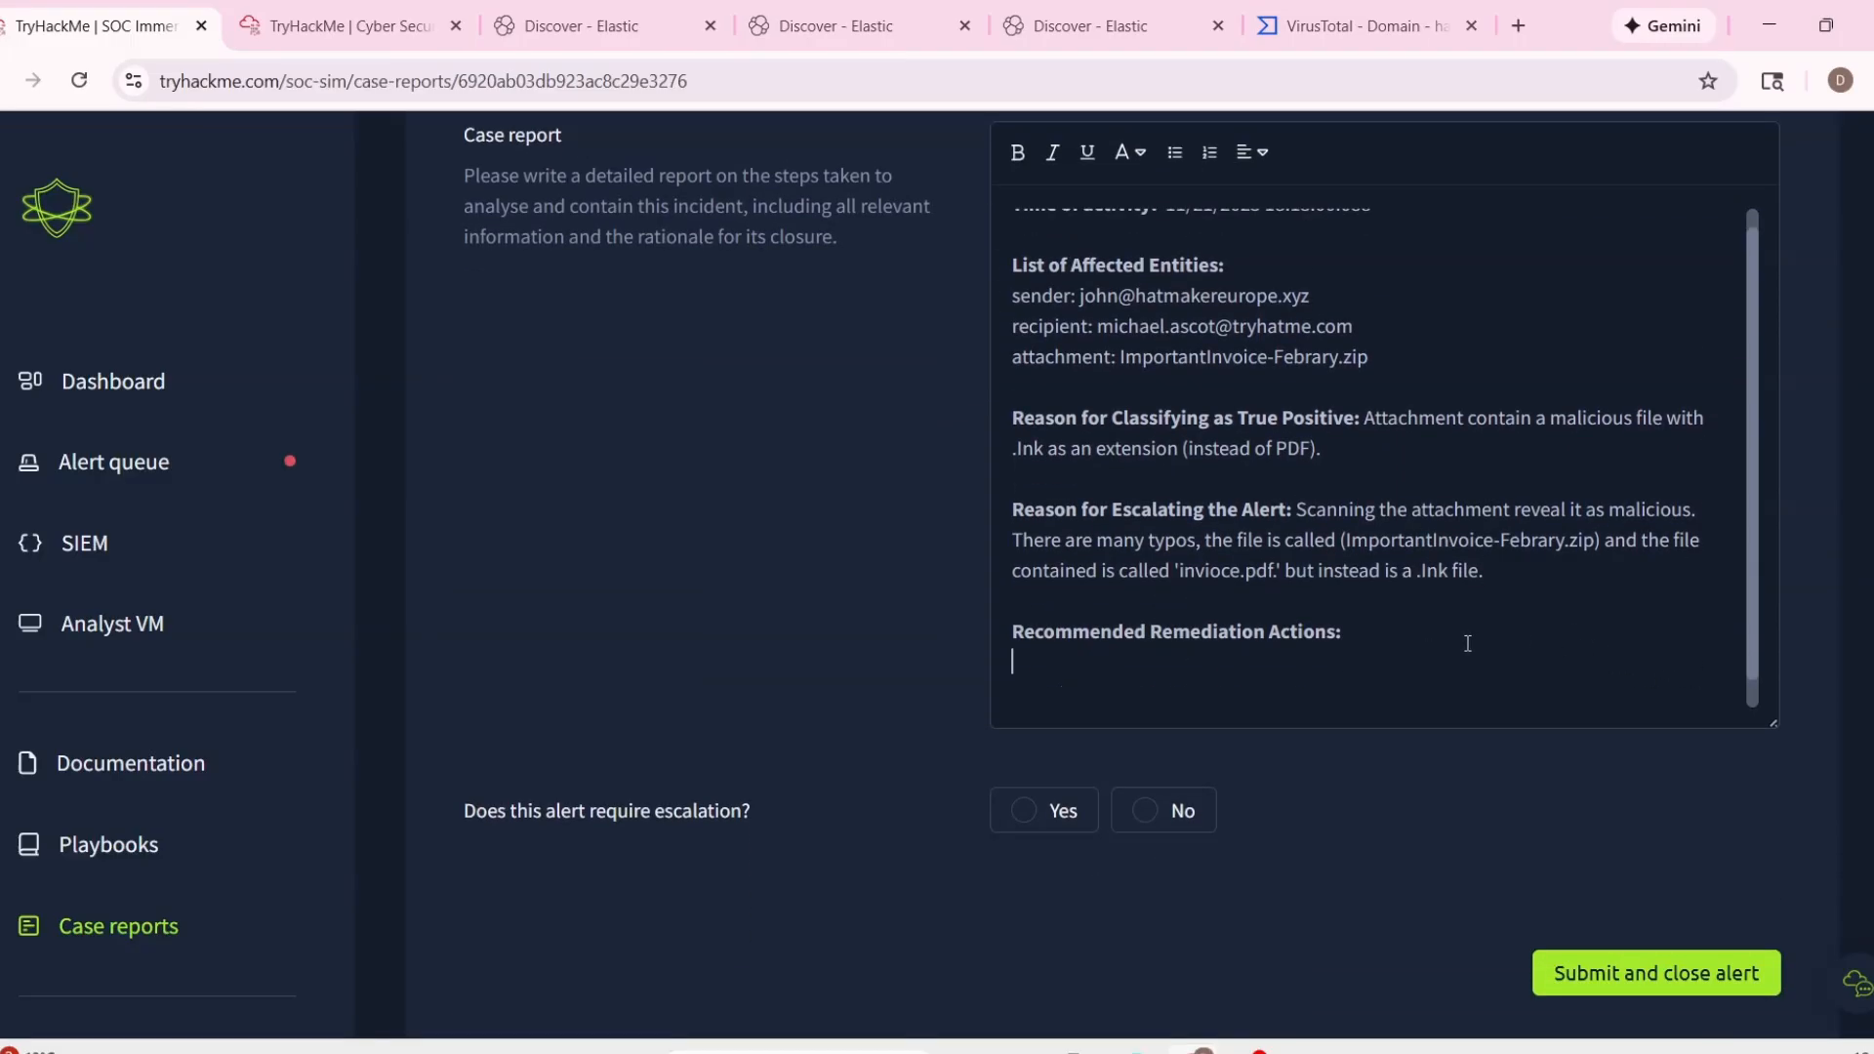
{"action": "scroll", "coordinate": [1483, 587], "scroll_direction": "down", "scroll_amount": 3}
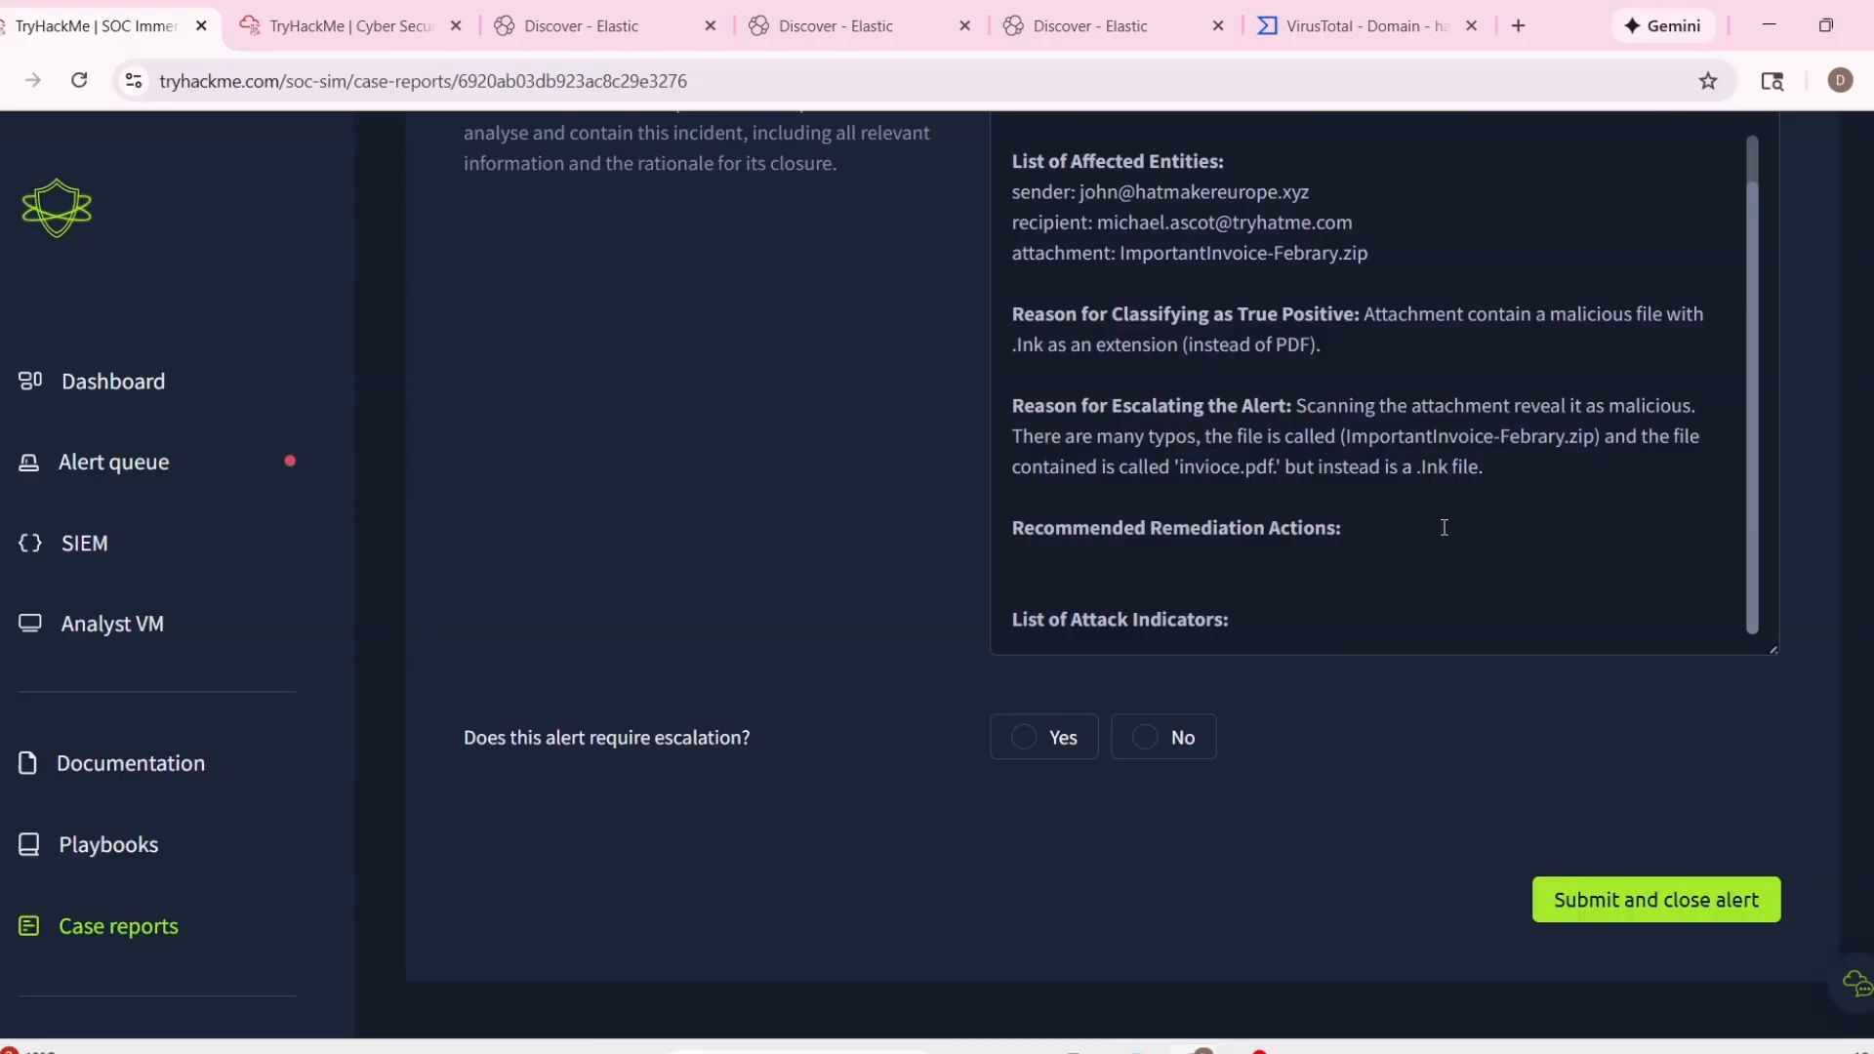
{"action": "type", "text": "Quarantine the ema"}
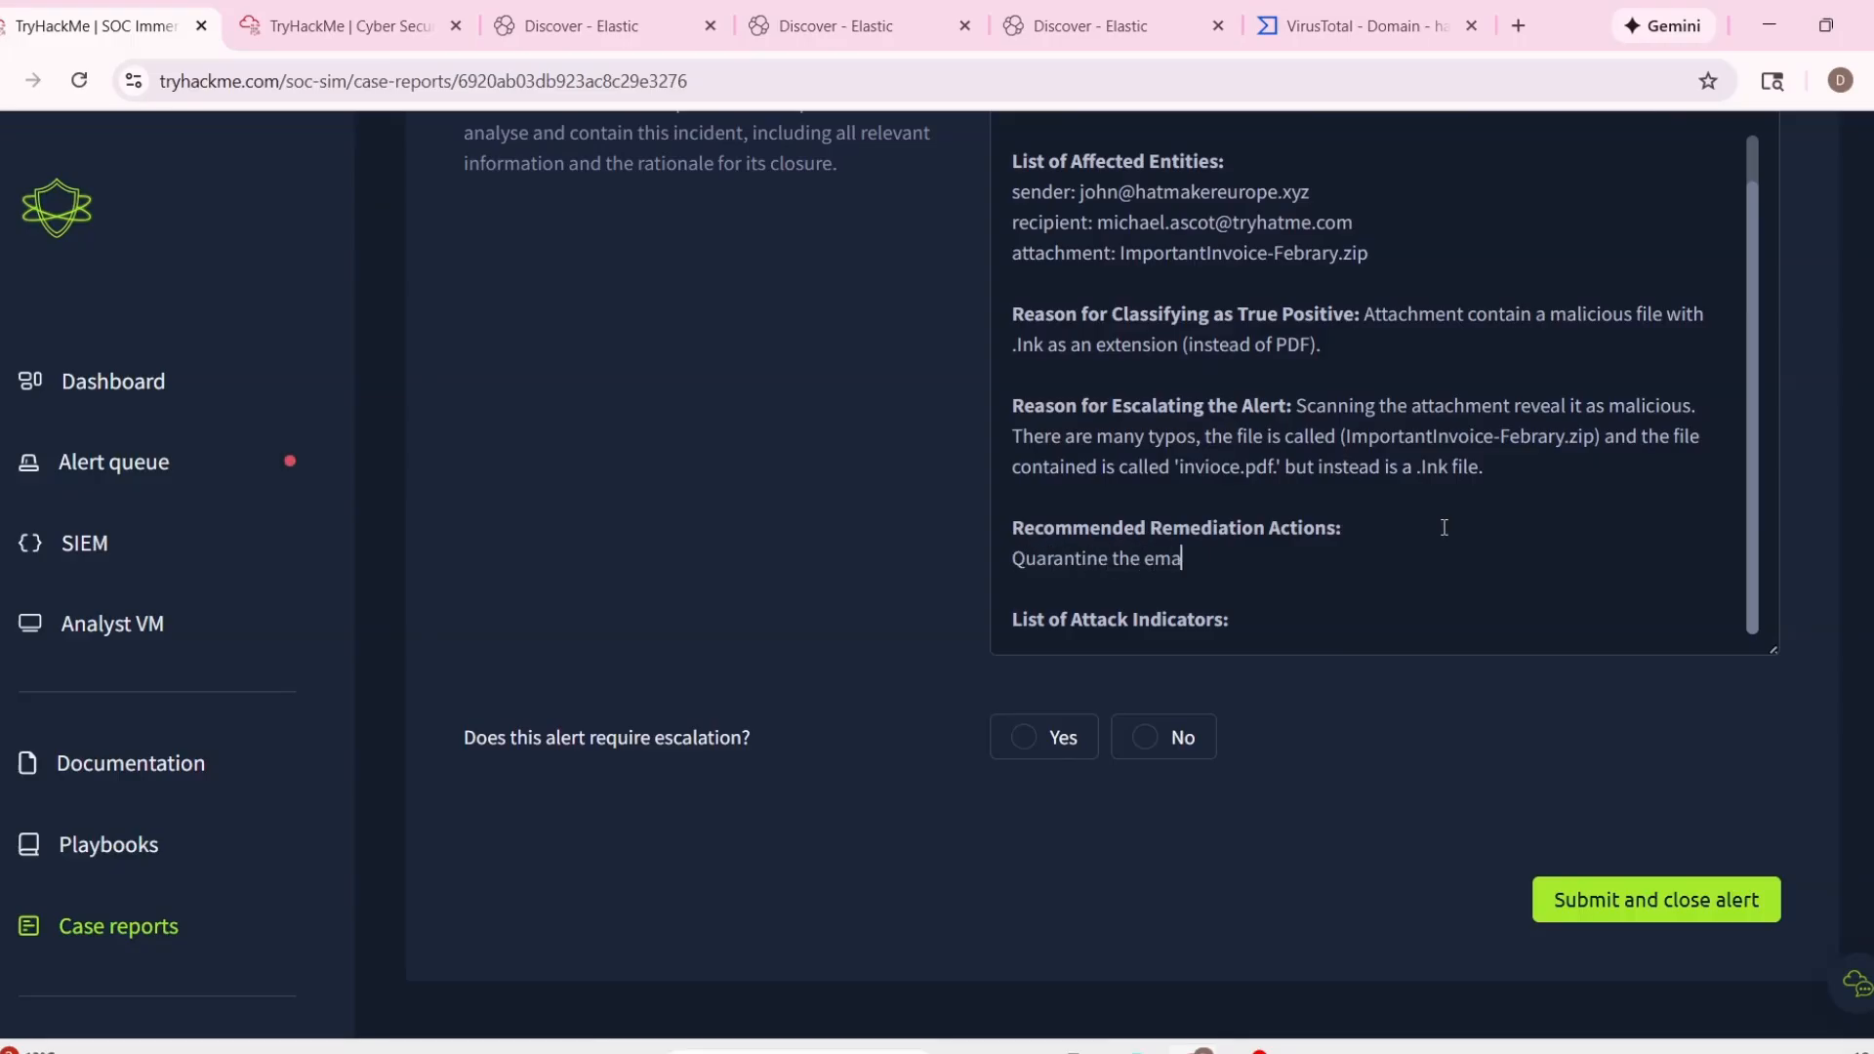
{"action": "type", "text": "il"}
{"action": "key", "text": "Return"}
{"action": "type", "text": "Ex"}
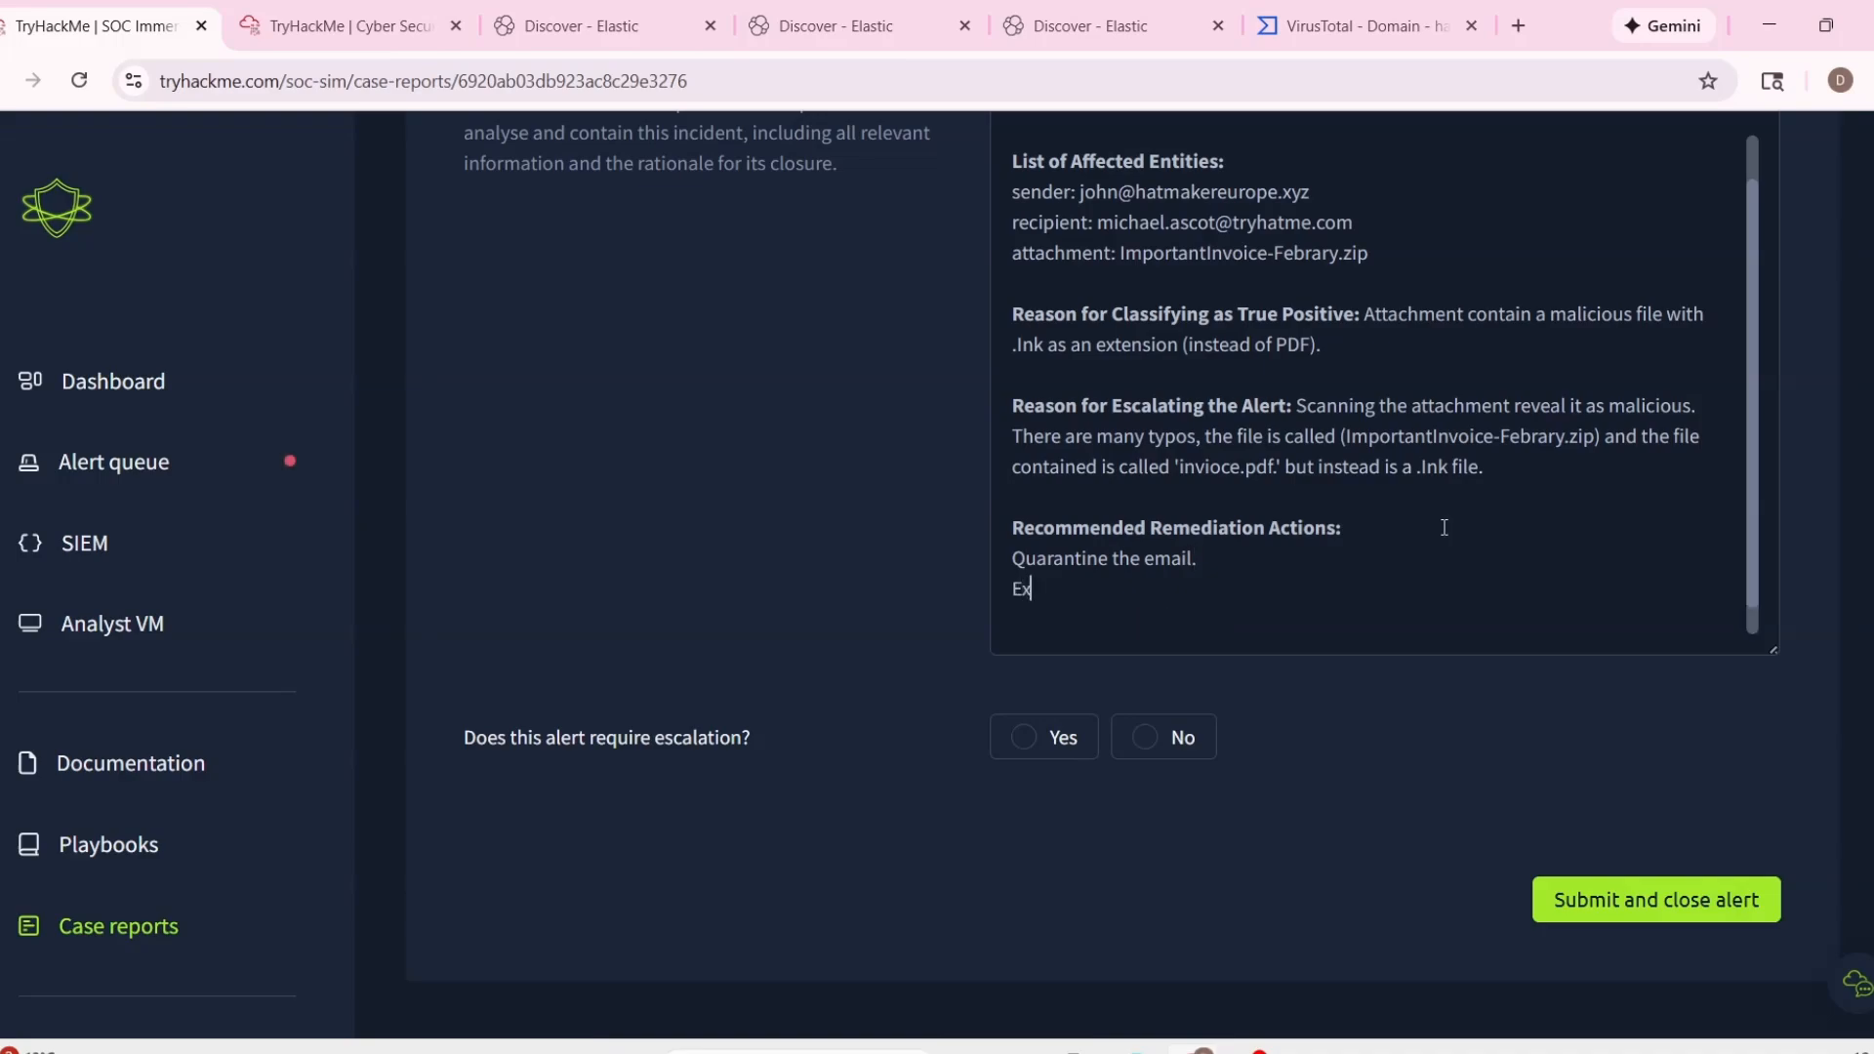
{"action": "type", "text": "clude the domain."}
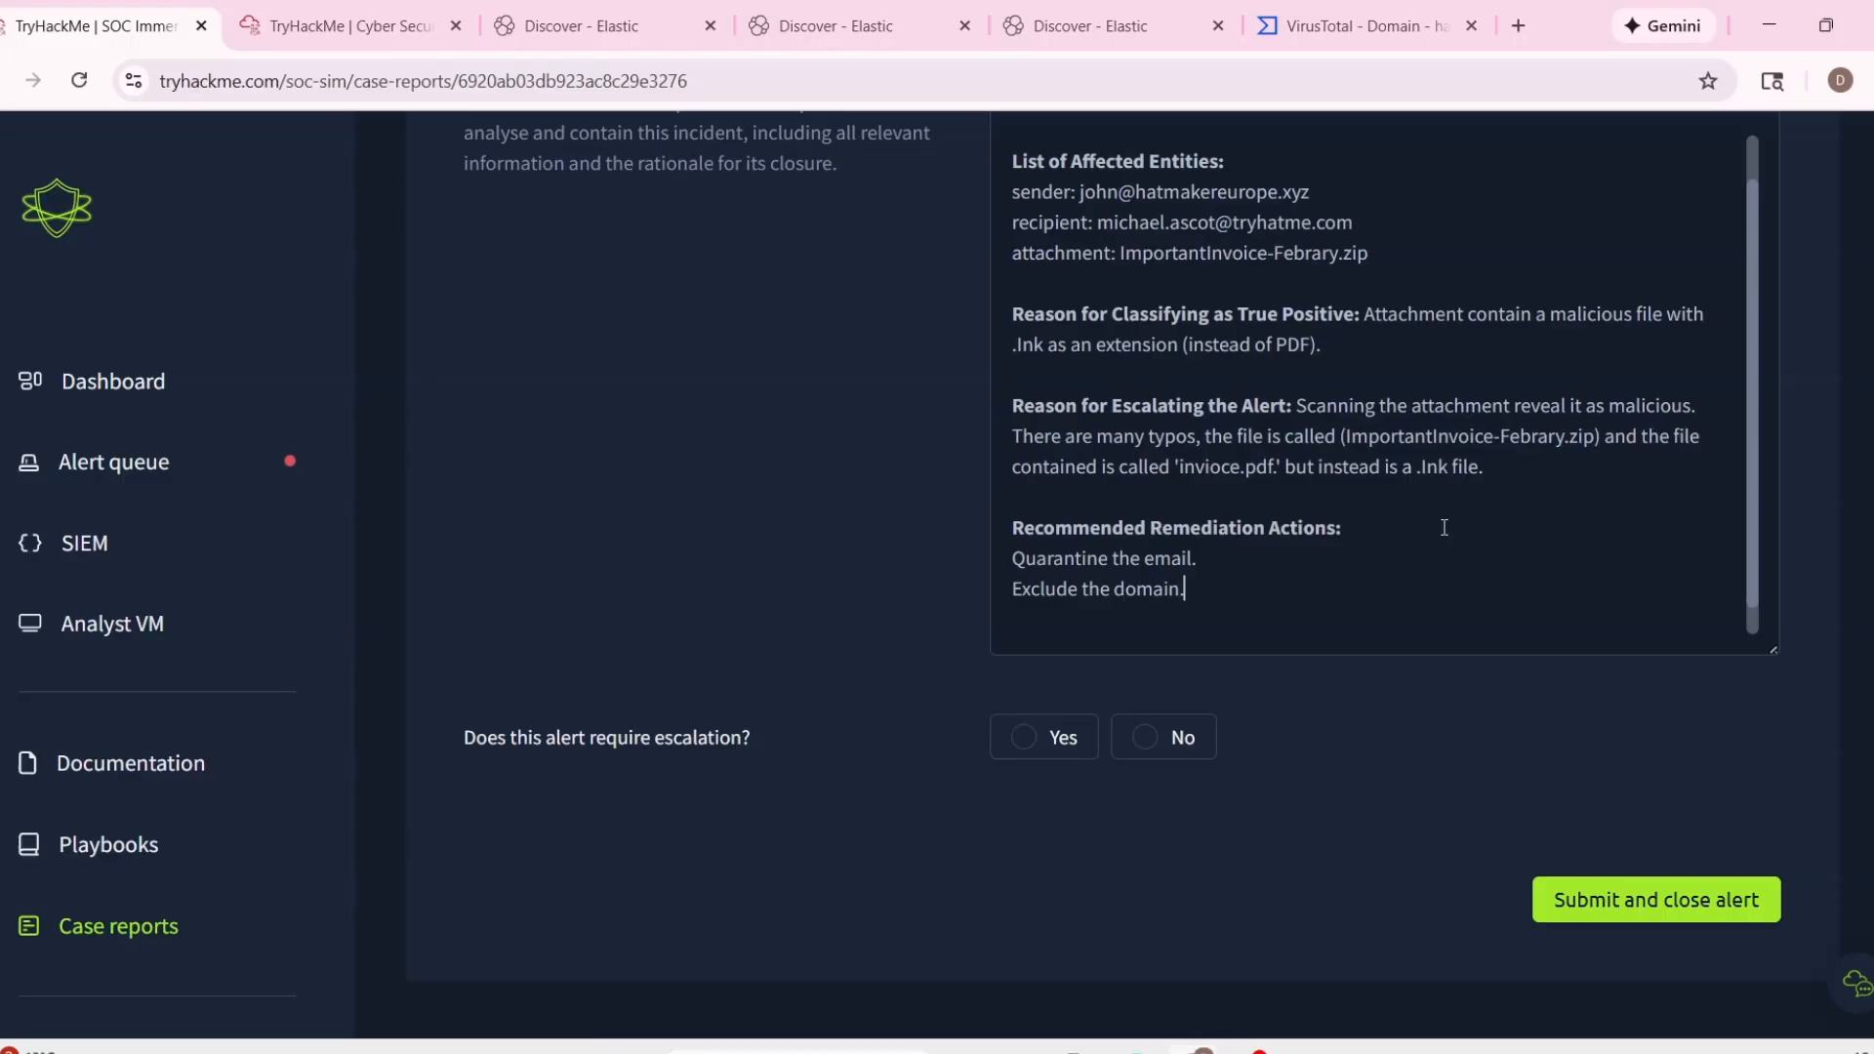
Add "Tune the email filter." as a third line under Recommended Remediation Actions.
{"action": "scroll", "coordinate": [1419, 526], "scroll_direction": "down", "scroll_amount": 1}
{"action": "key", "text": "Return"}
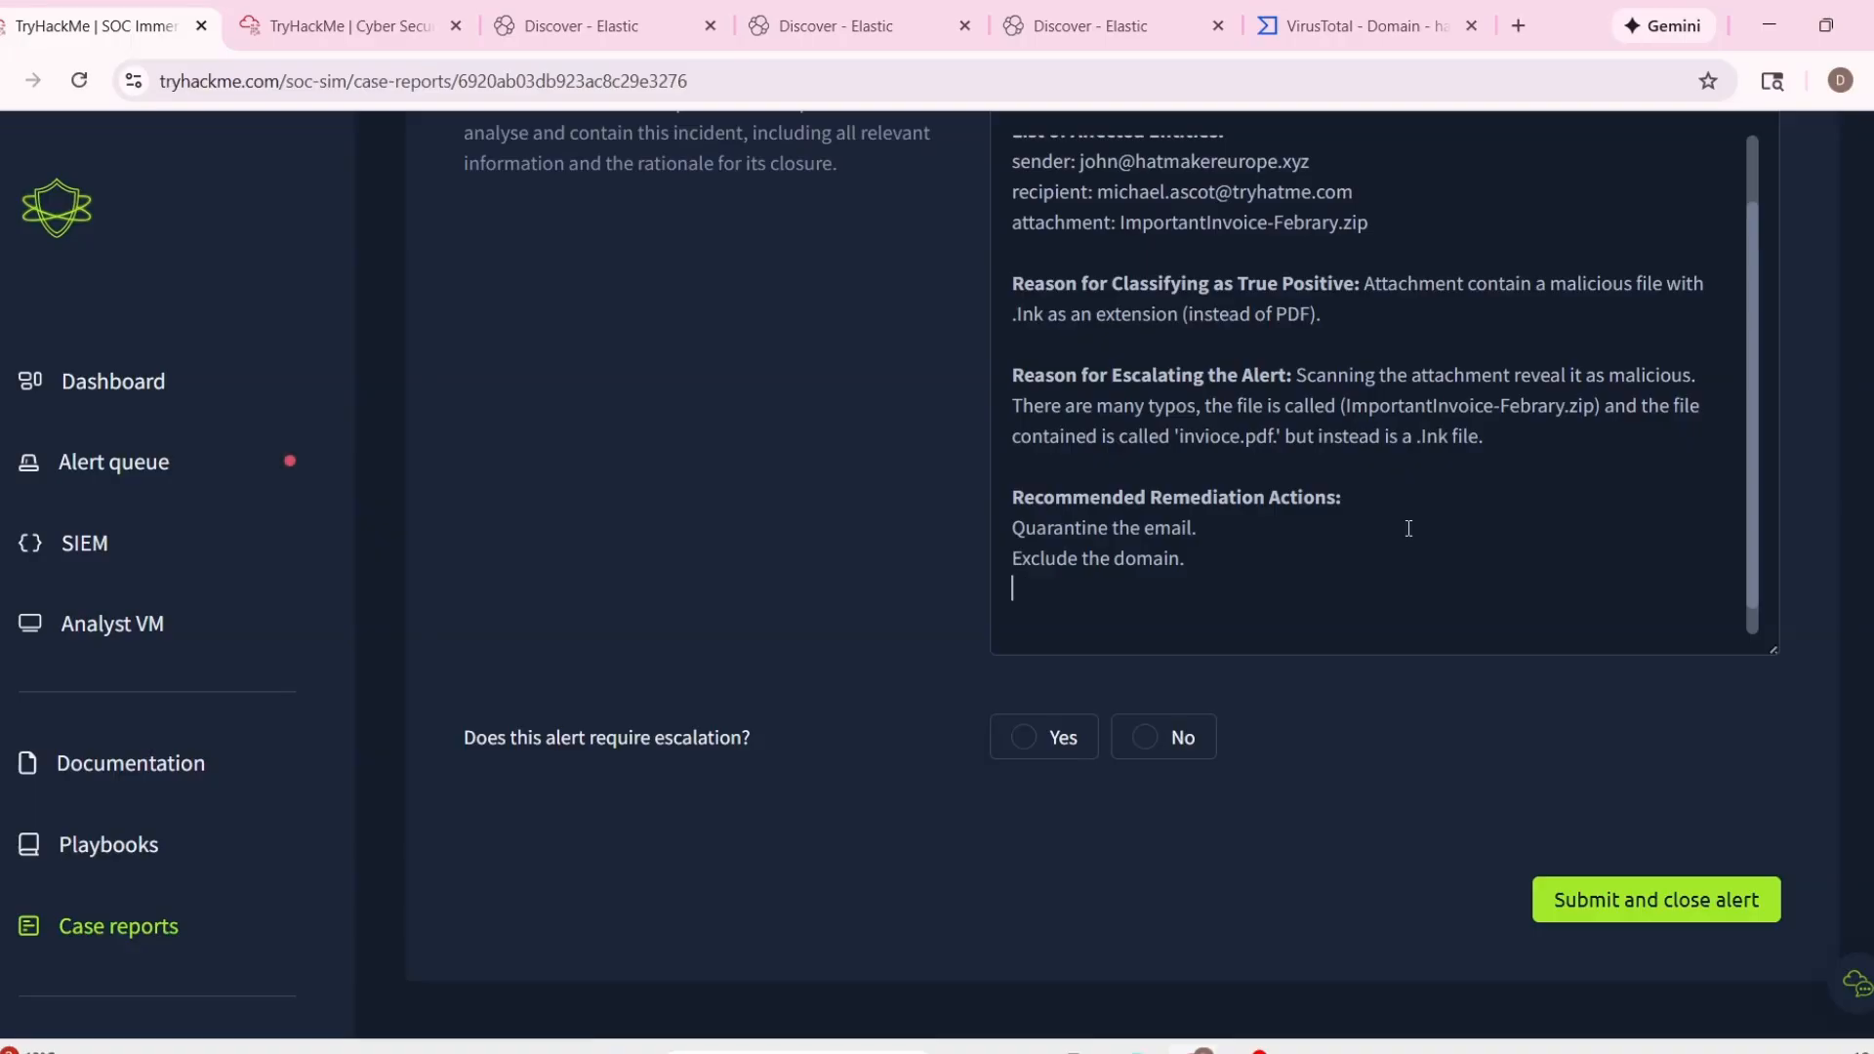
{"action": "type", "text": "Tune the email filter."}
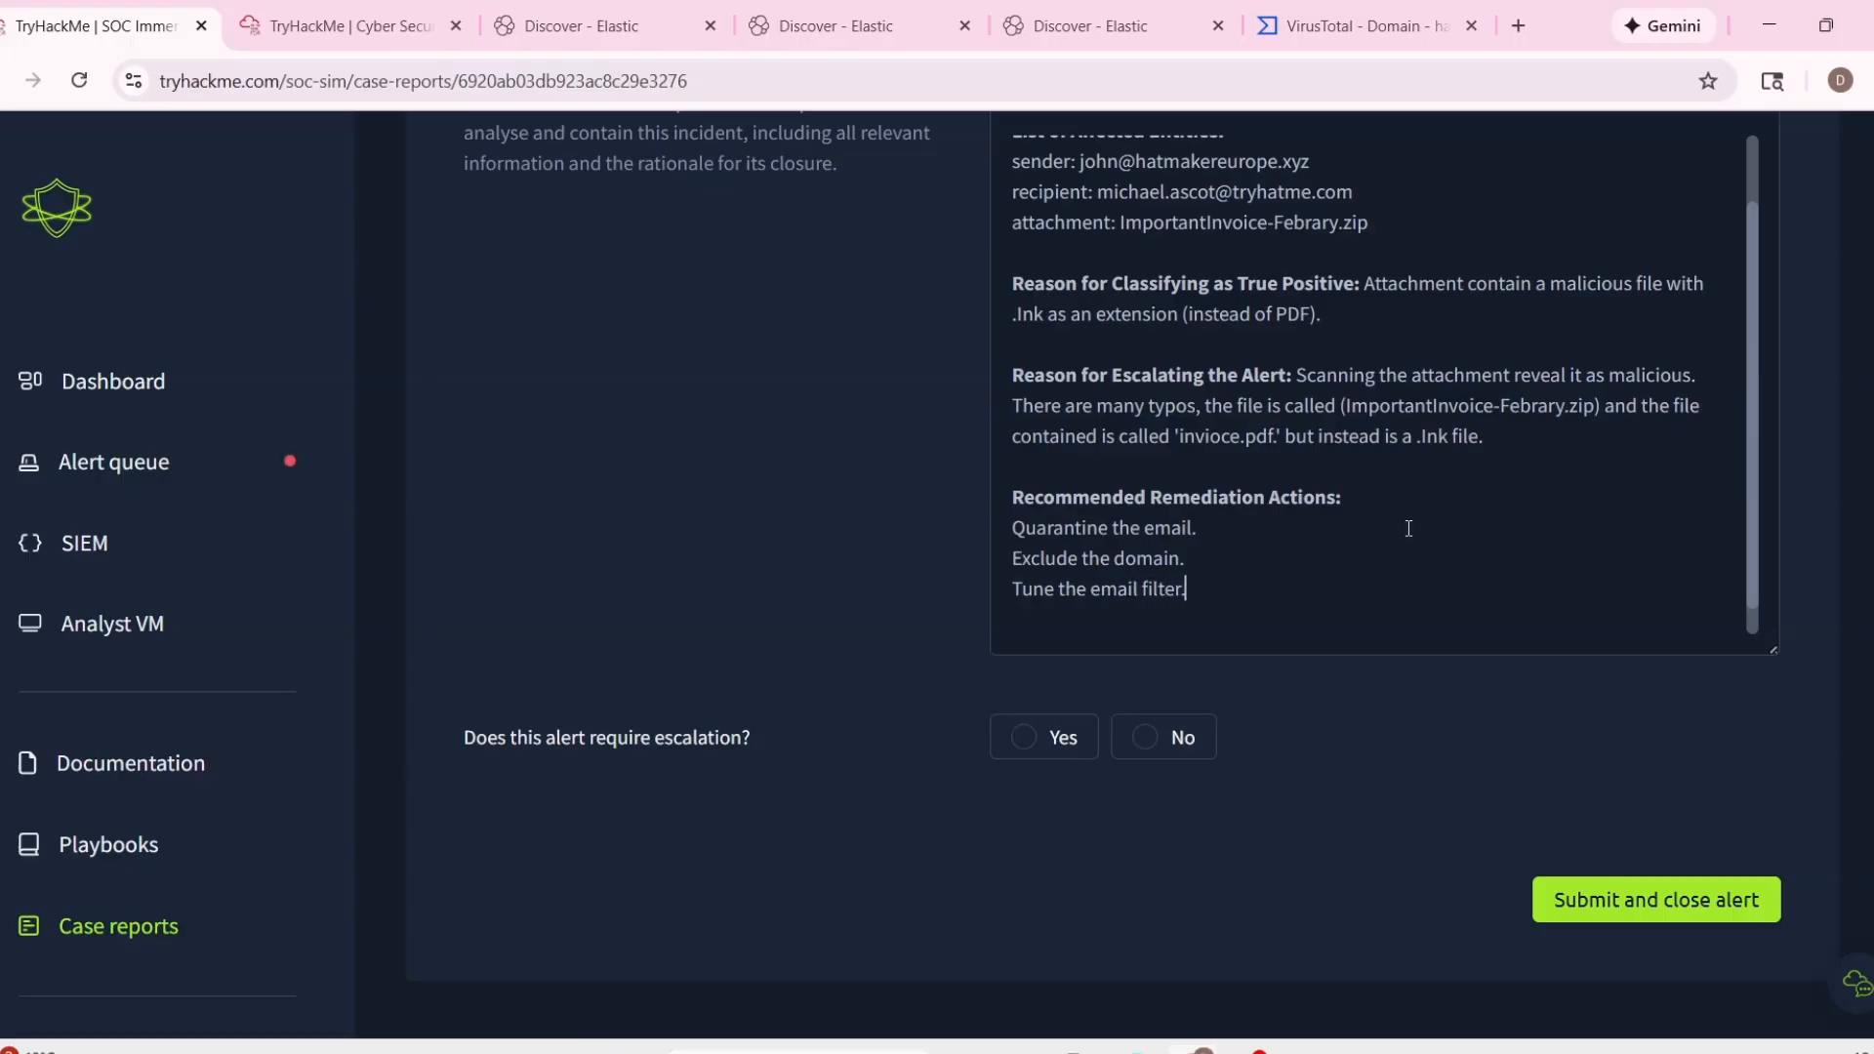
{"action": "type", "text": "List of Attack Indicators:"}
Copy the attachment line for ImportantInvoice-Febrary.zip from the alert details into the report's List of Attack Indicators.
{"action": "left_click", "coordinate": [1298, 613]}
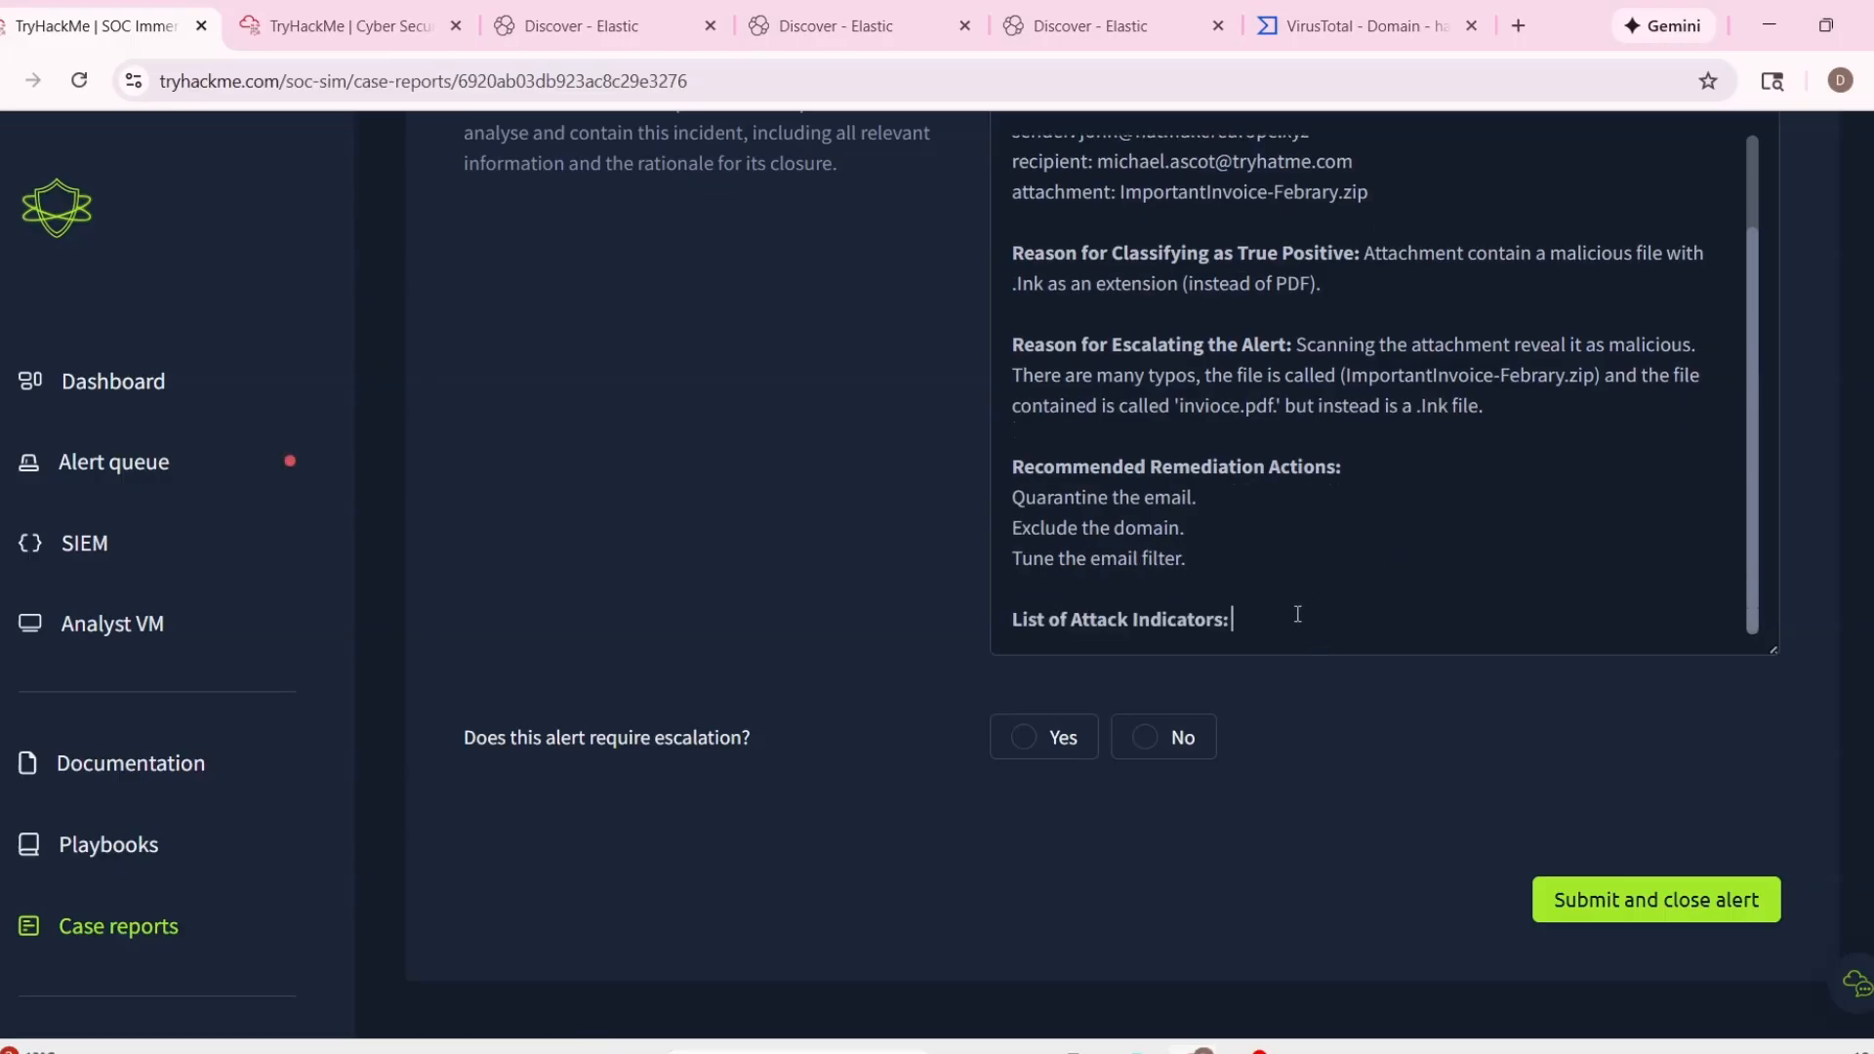
{"action": "scroll", "coordinate": [1298, 614], "scroll_direction": "up", "scroll_amount": 10}
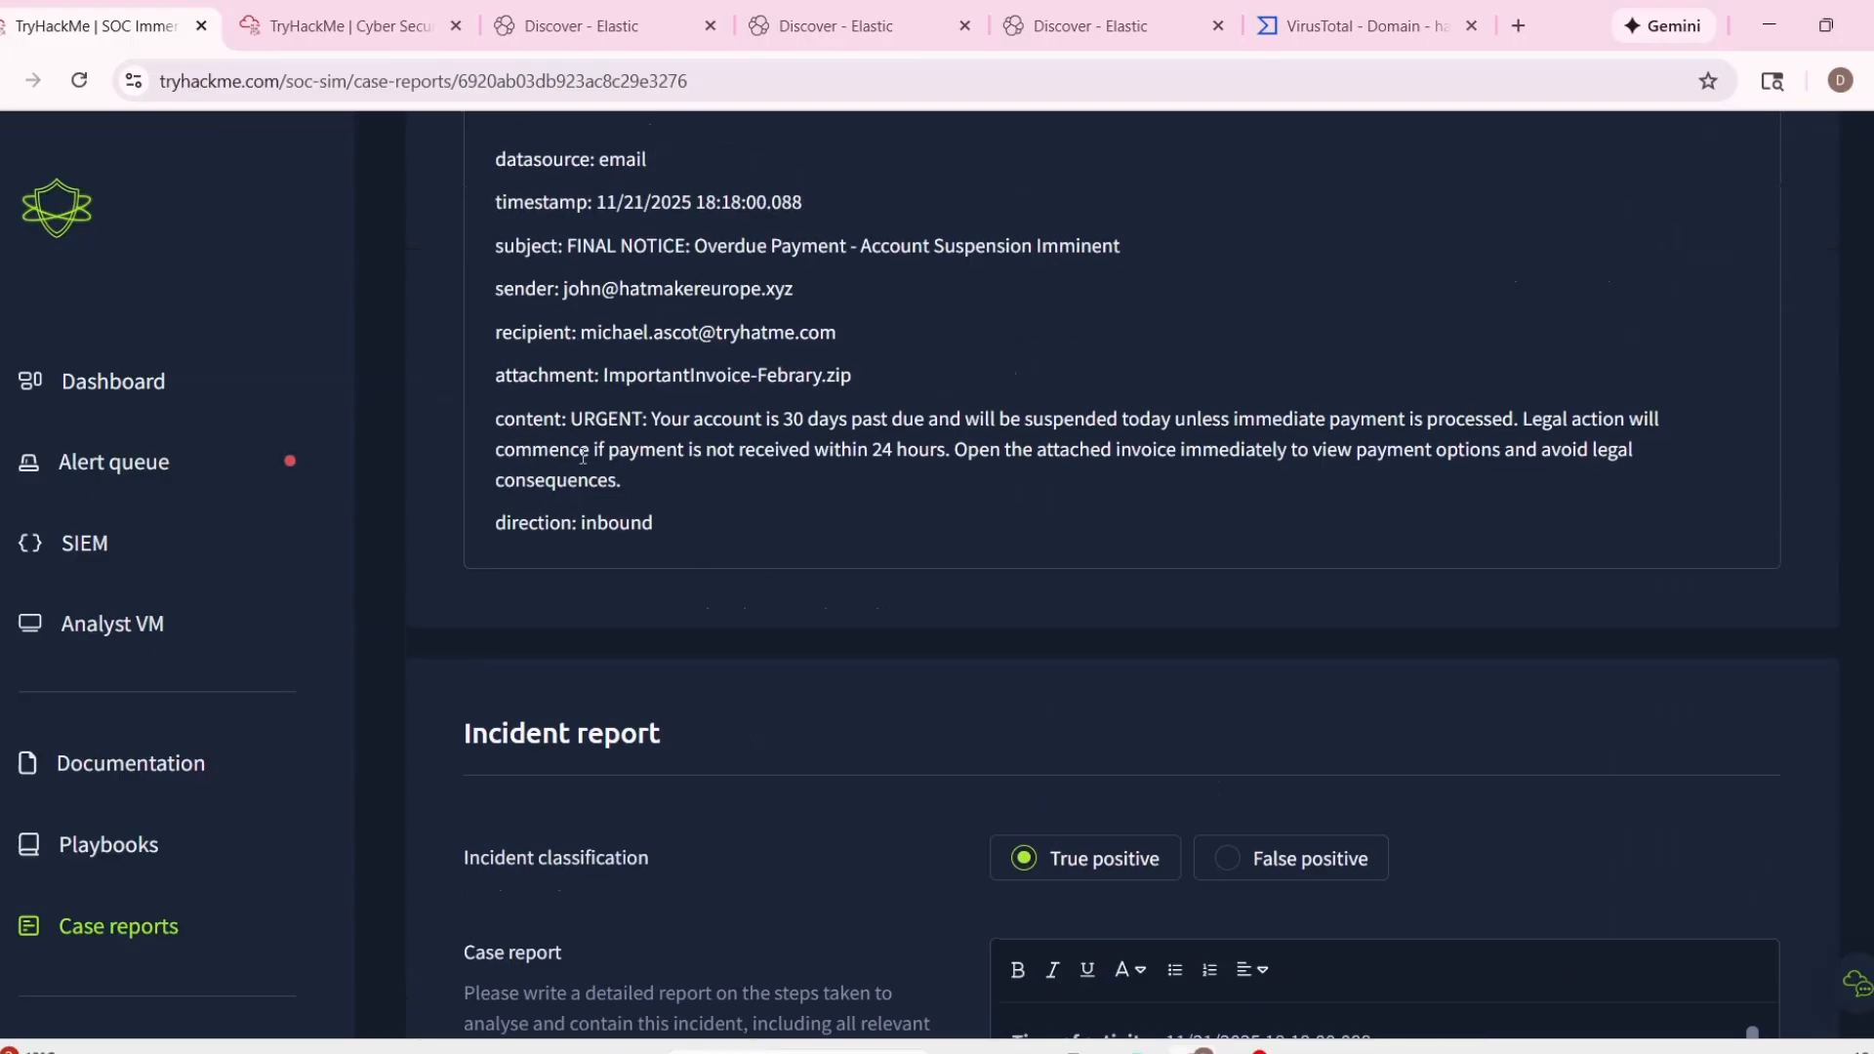
{"action": "left_click_drag", "start_coordinate": [478, 371], "coordinate": [855, 376]}
{"action": "key", "text": "ctrl+c"}
{"action": "scroll", "coordinate": [1188, 648], "scroll_direction": "down", "scroll_amount": 10}
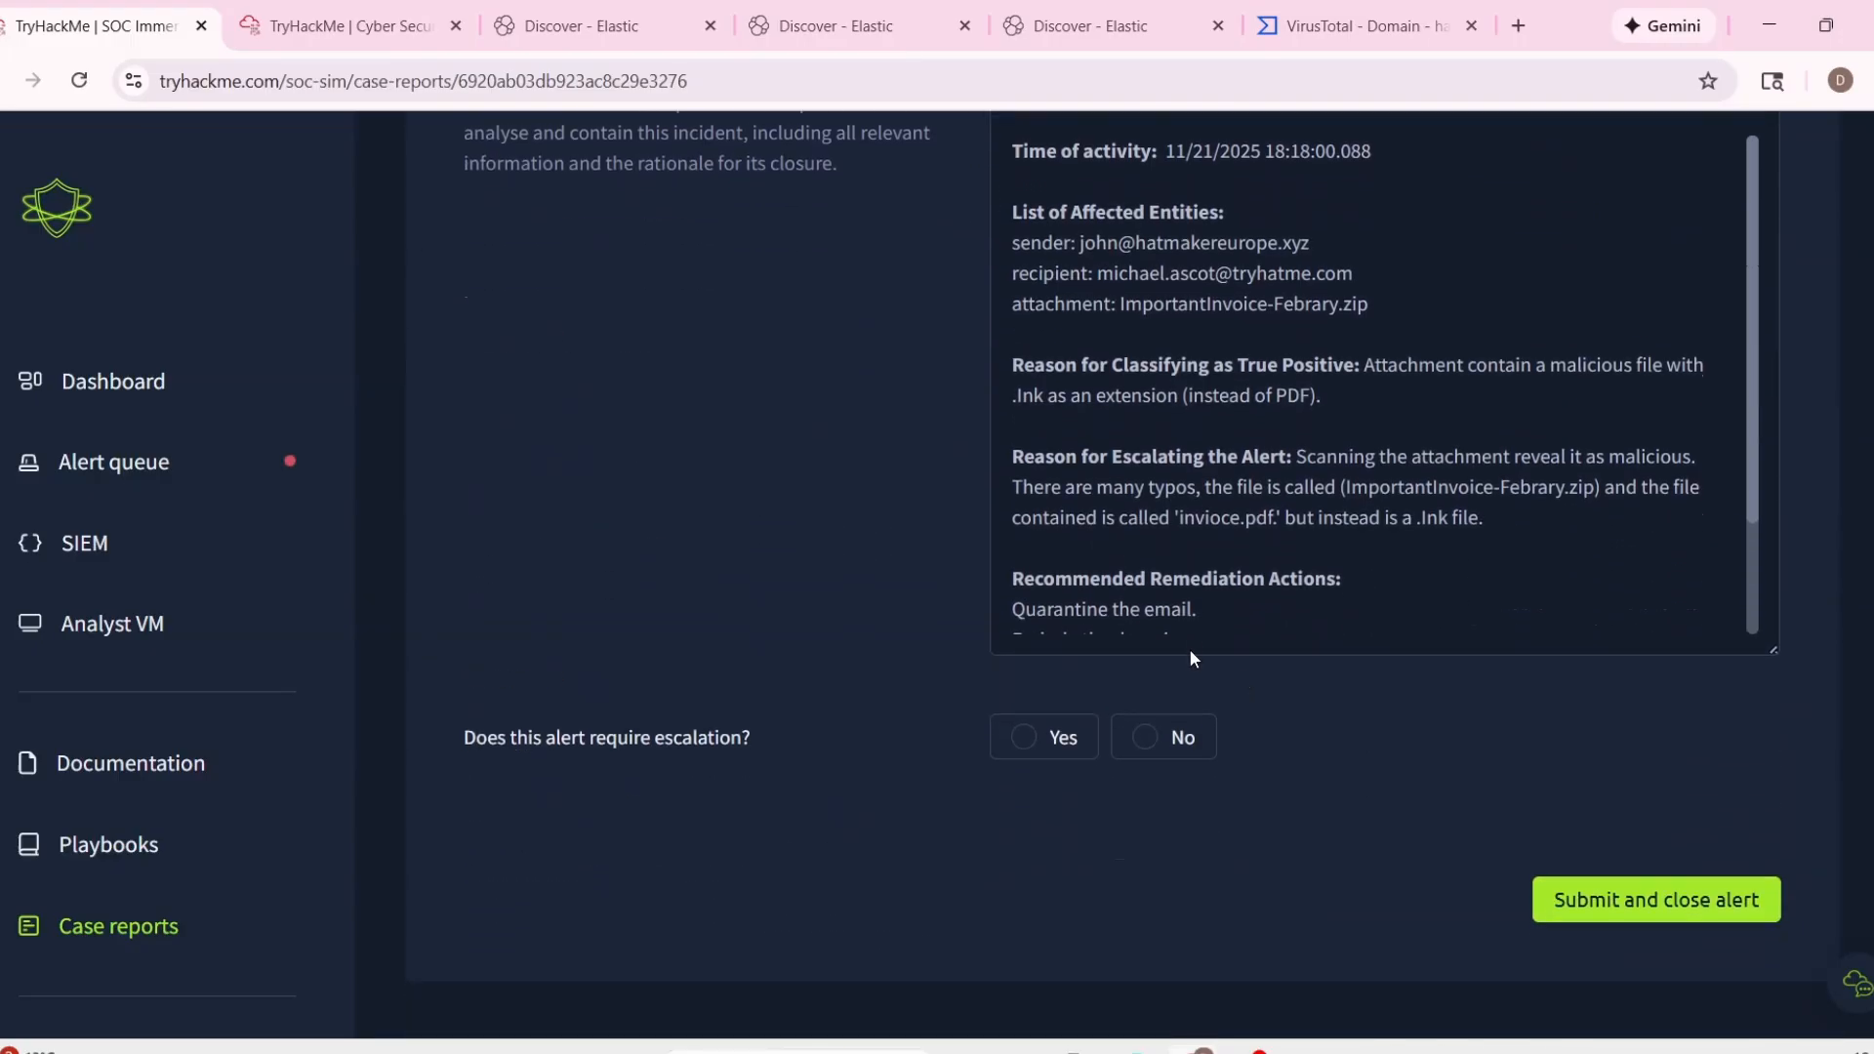
{"action": "key", "text": "ctrl+v"}
Mark the alert as requiring escalation, review the report, and submit it to close the alert.
{"action": "left_click", "coordinate": [1024, 737]}
{"action": "scroll", "coordinate": [1279, 636], "scroll_direction": "up", "scroll_amount": 5}
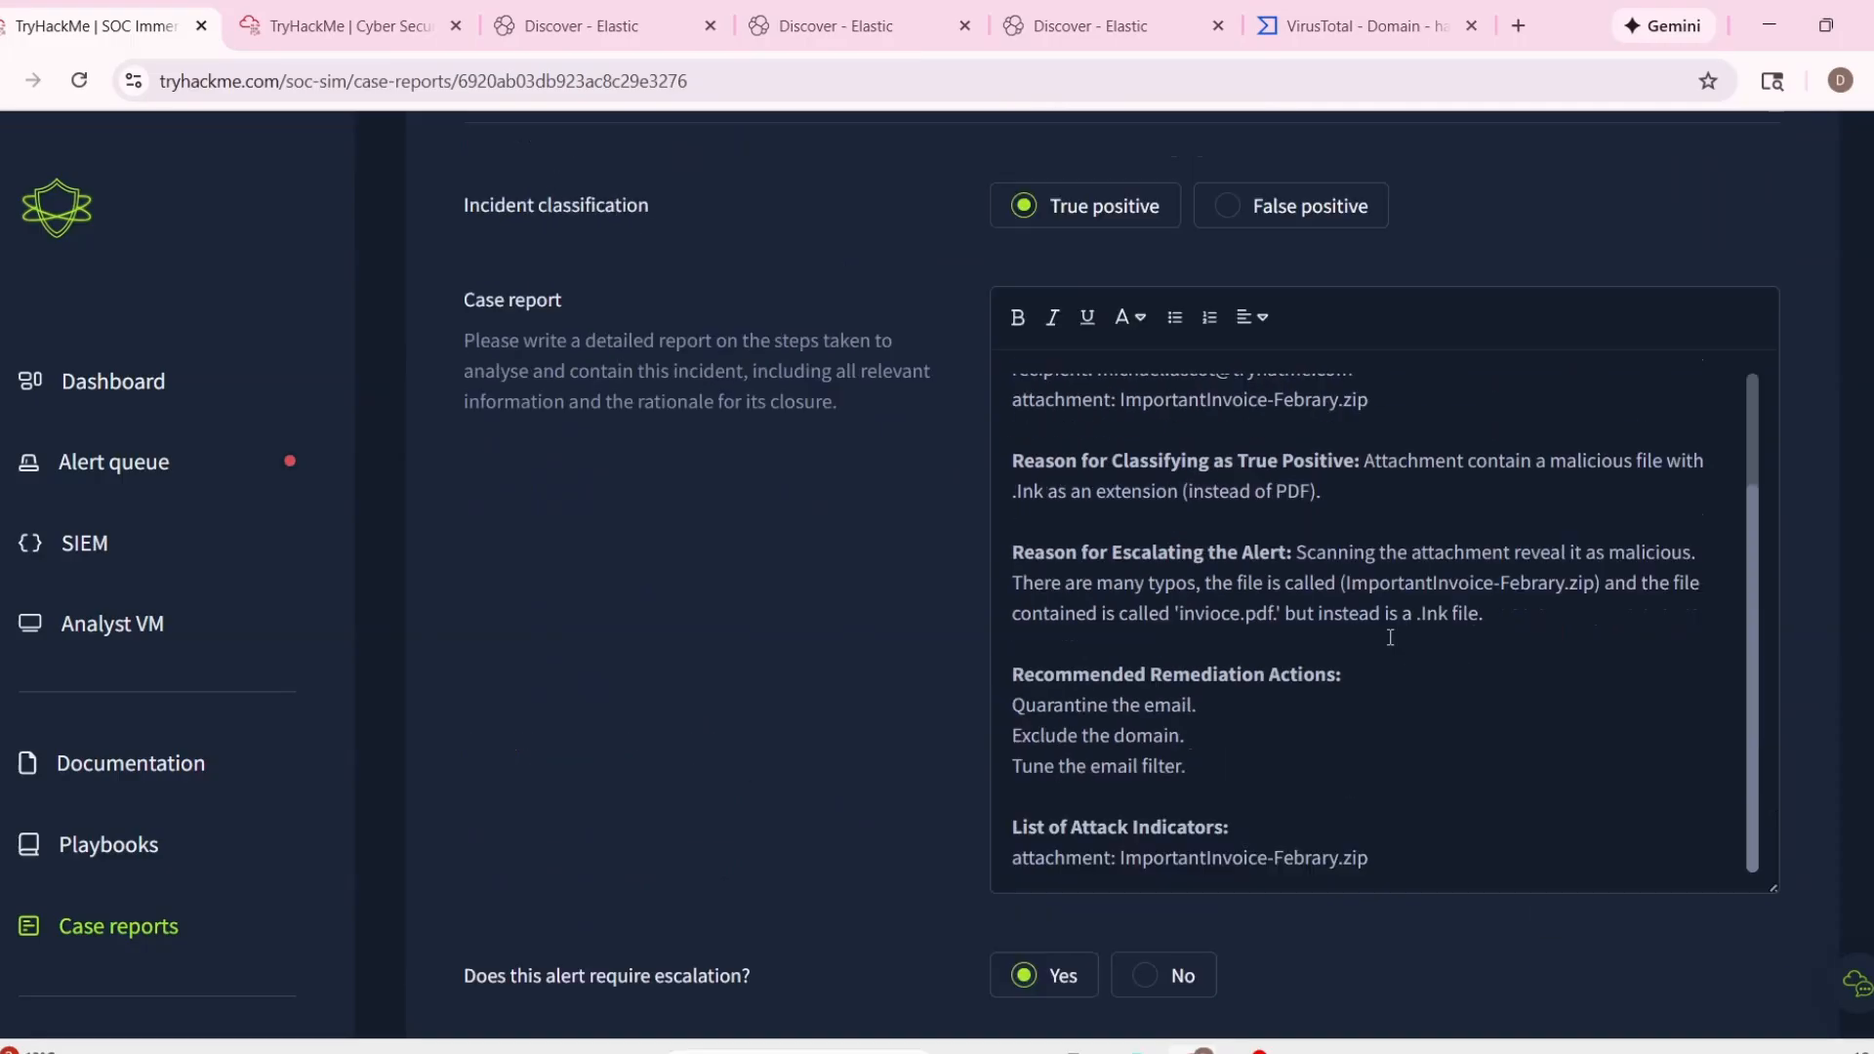
{"action": "scroll", "coordinate": [1386, 638], "scroll_direction": "up", "scroll_amount": 3}
{"action": "scroll", "coordinate": [853, 727], "scroll_direction": "down", "scroll_amount": 5}
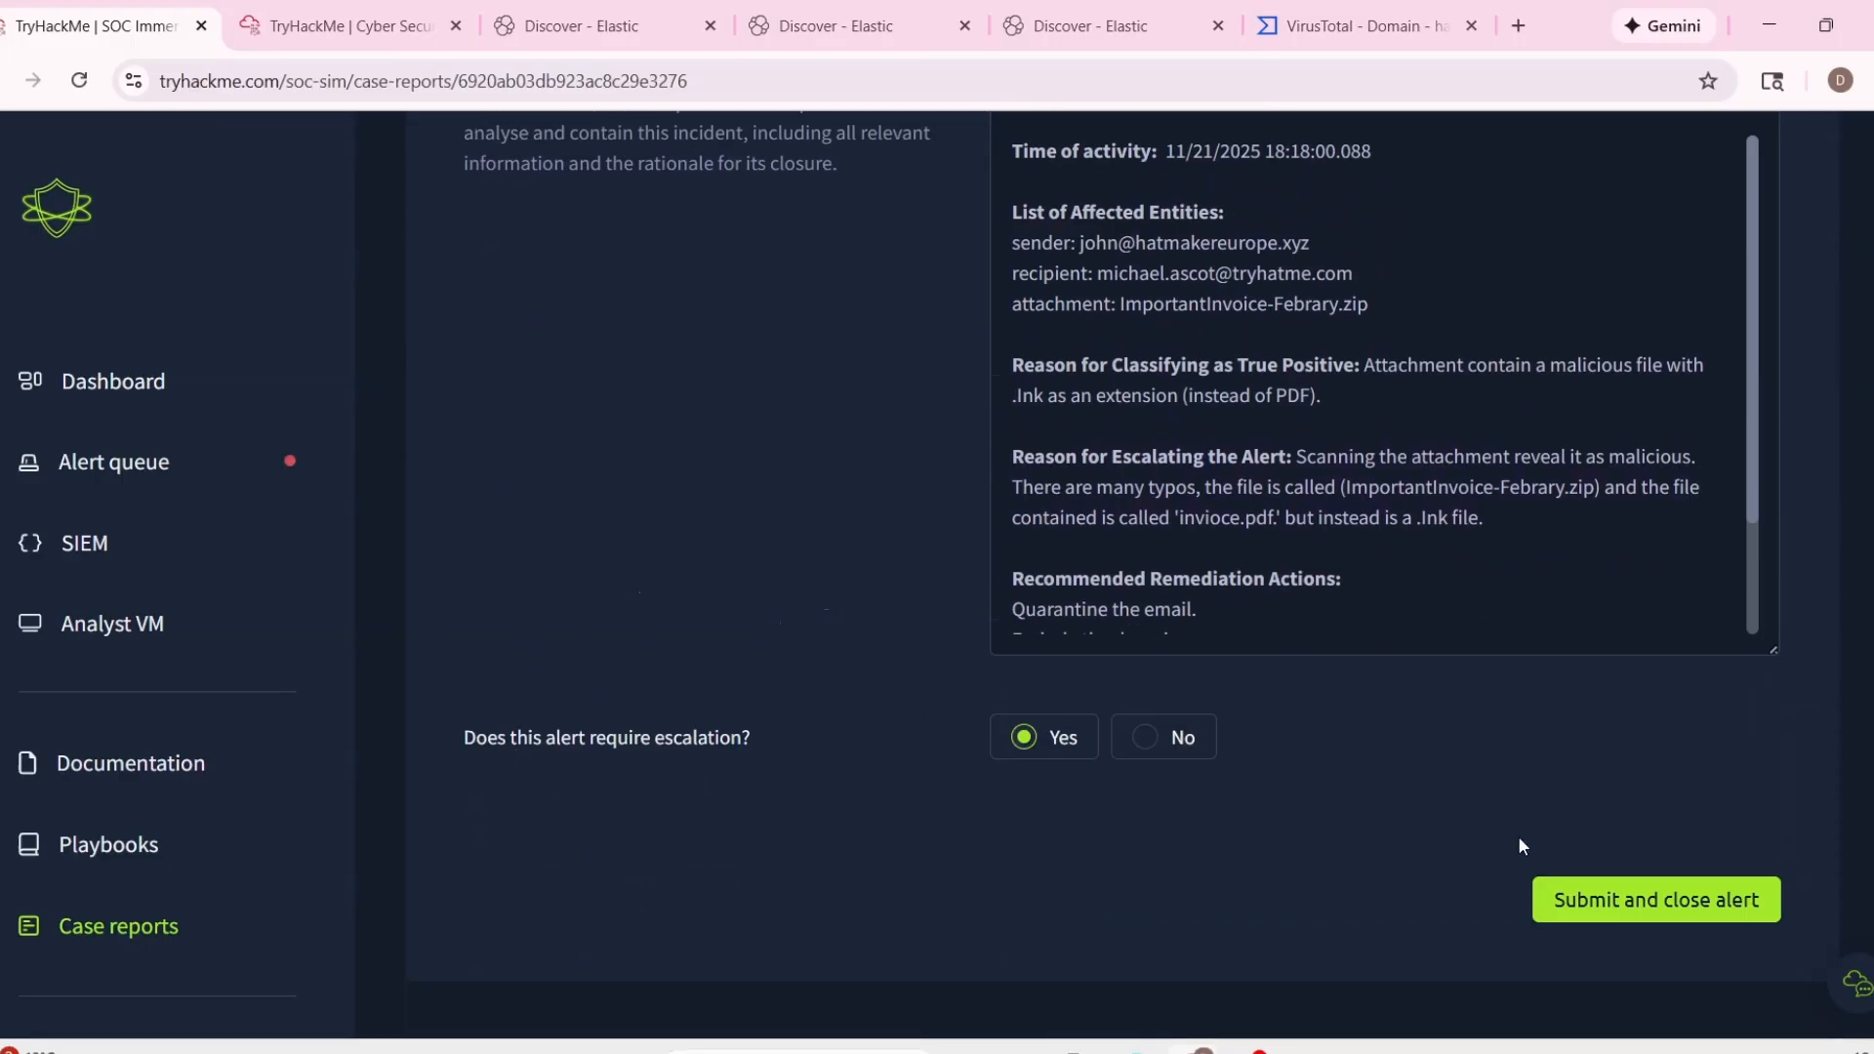
{"action": "scroll", "coordinate": [1094, 507], "scroll_direction": "up", "scroll_amount": 3}
{"action": "scroll", "coordinate": [1411, 782], "scroll_direction": "down", "scroll_amount": 3}
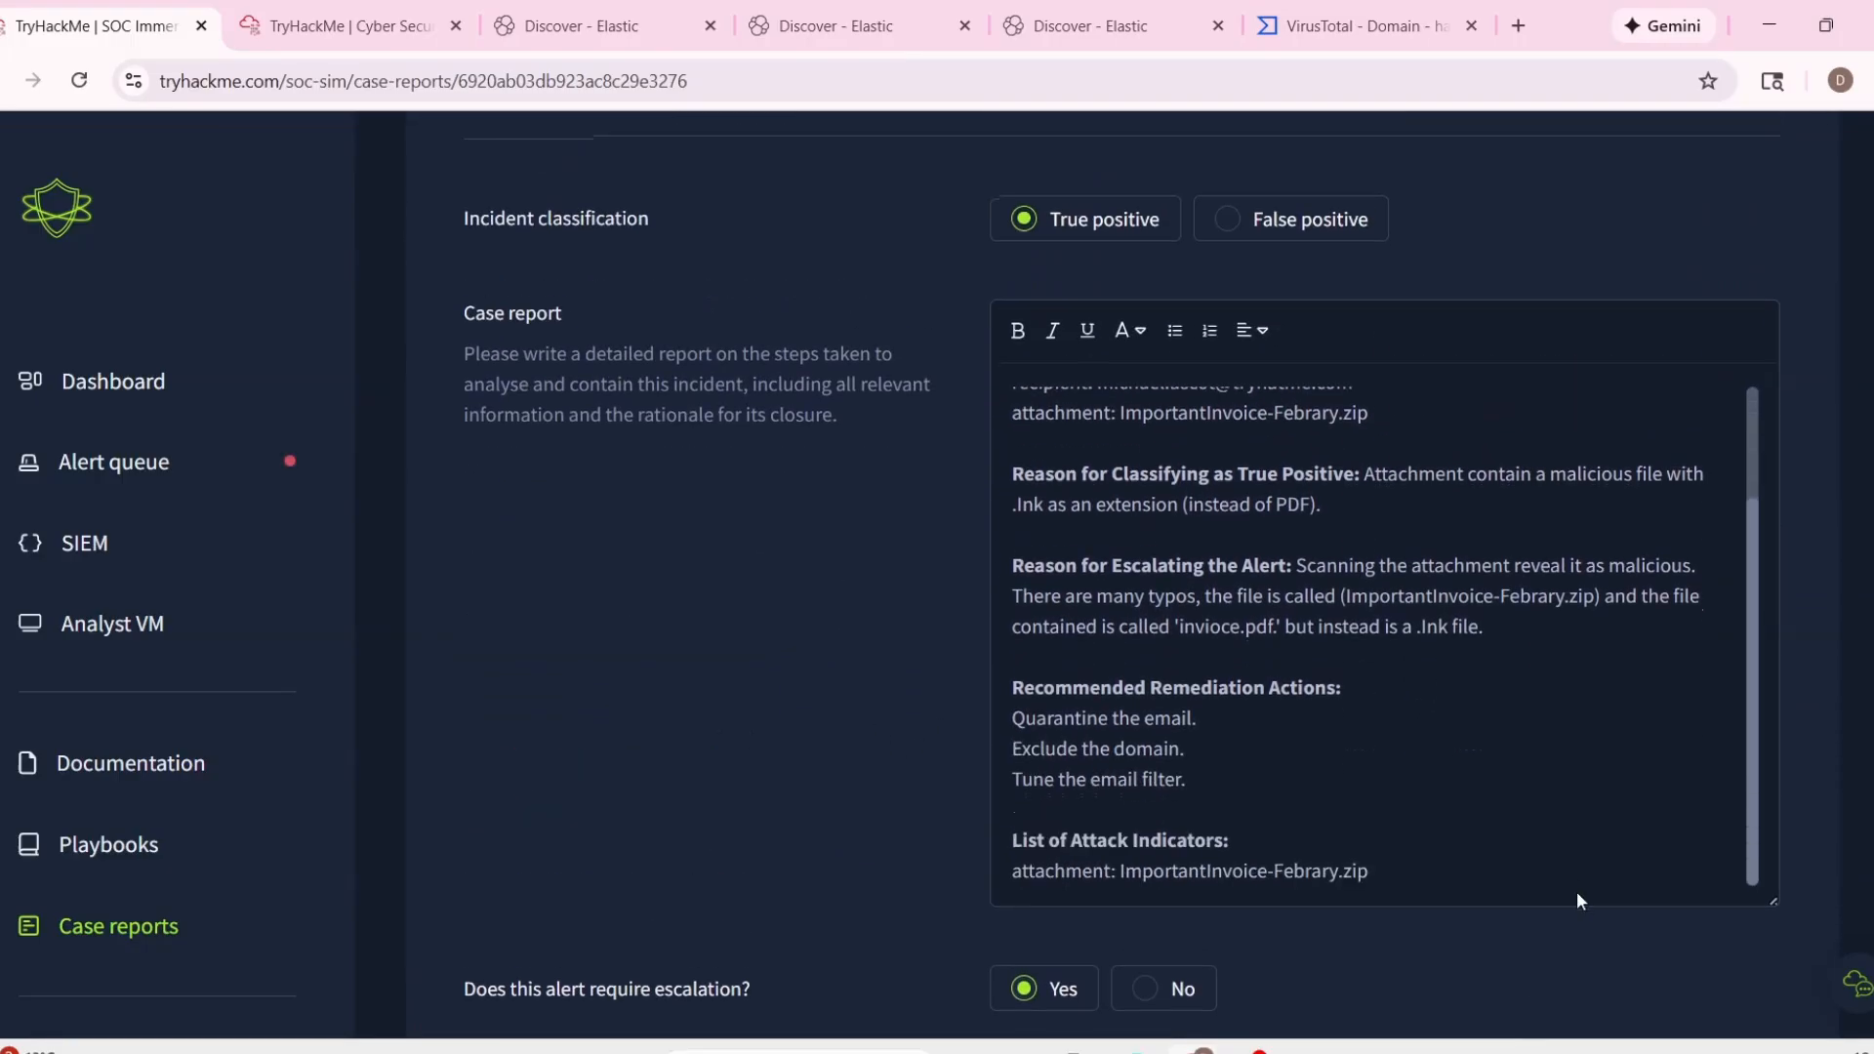
{"action": "scroll", "coordinate": [1578, 892], "scroll_direction": "down", "scroll_amount": 3}
{"action": "left_click", "coordinate": [1649, 899]}
Expand alert 1006 in the alert queue and examine its host, process and parent process details alongside the other assigned alerts.
{"action": "scroll", "coordinate": [921, 621], "scroll_direction": "down", "scroll_amount": 3}
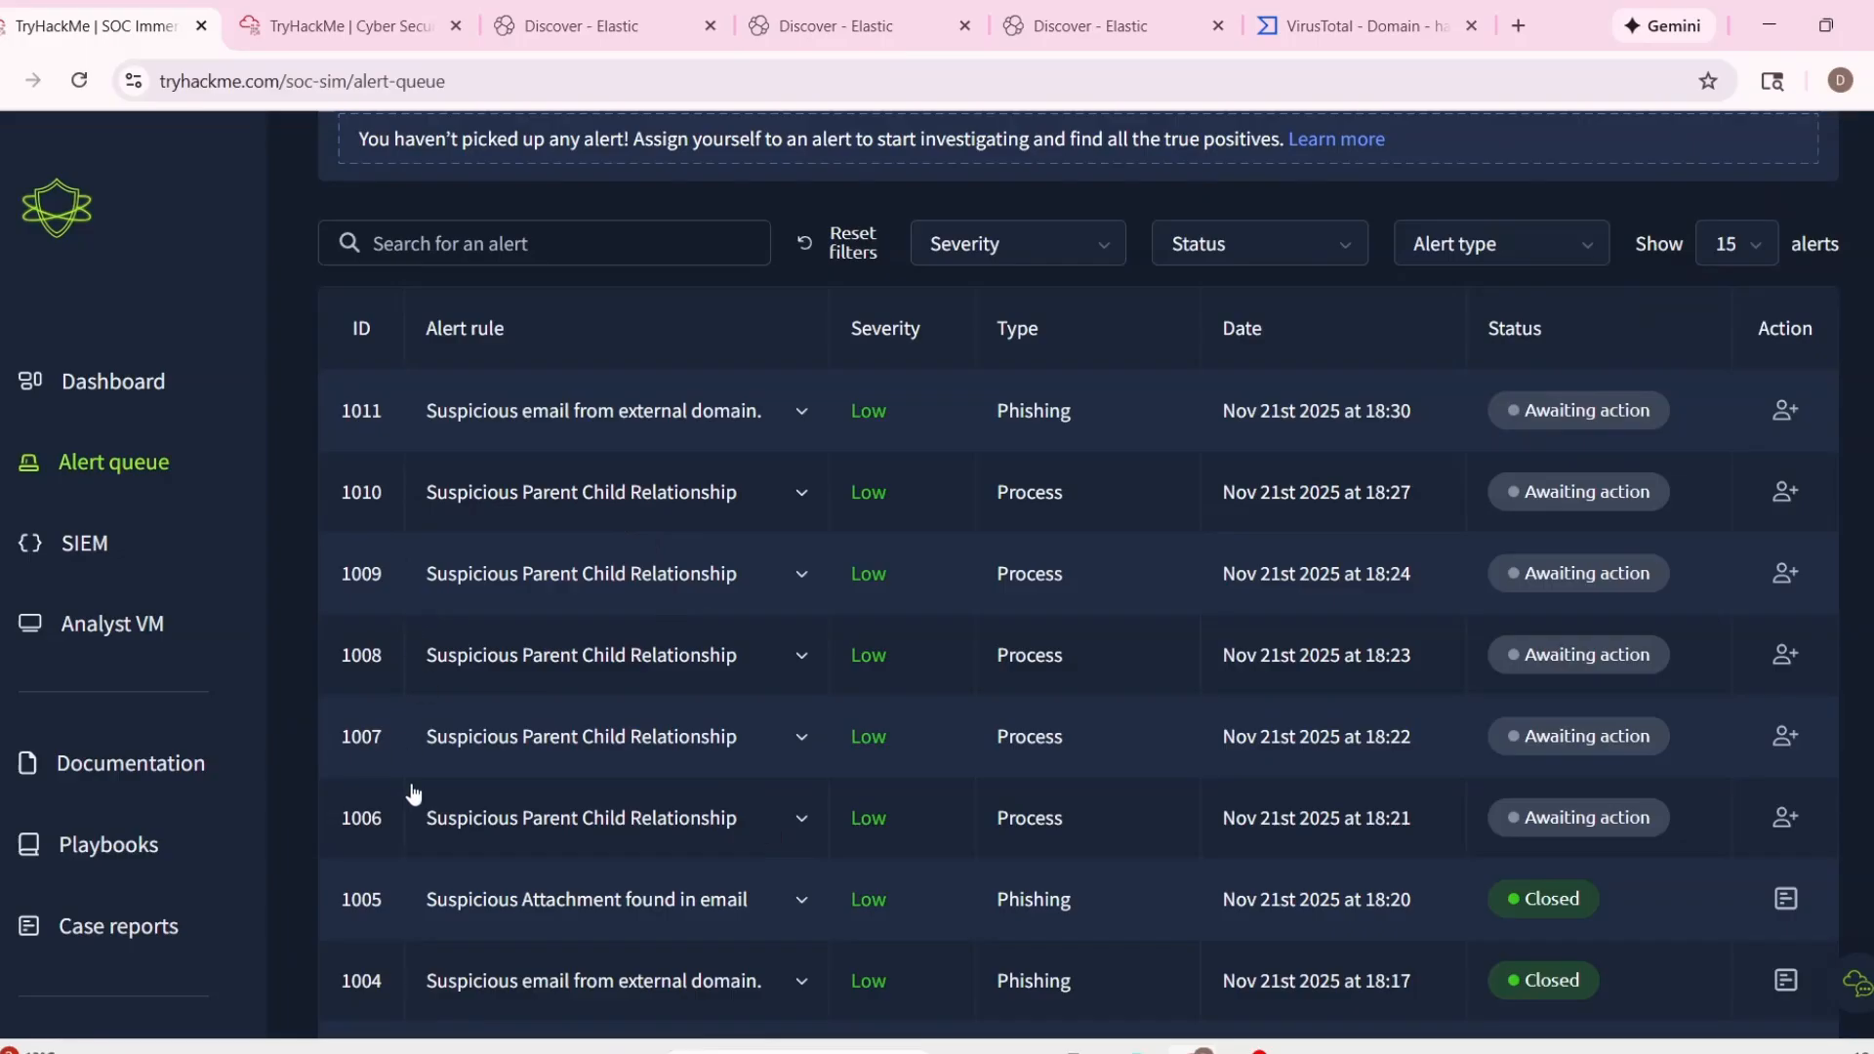
{"action": "left_click", "coordinate": [804, 821]}
{"action": "scroll", "coordinate": [820, 819], "scroll_direction": "down", "scroll_amount": 4}
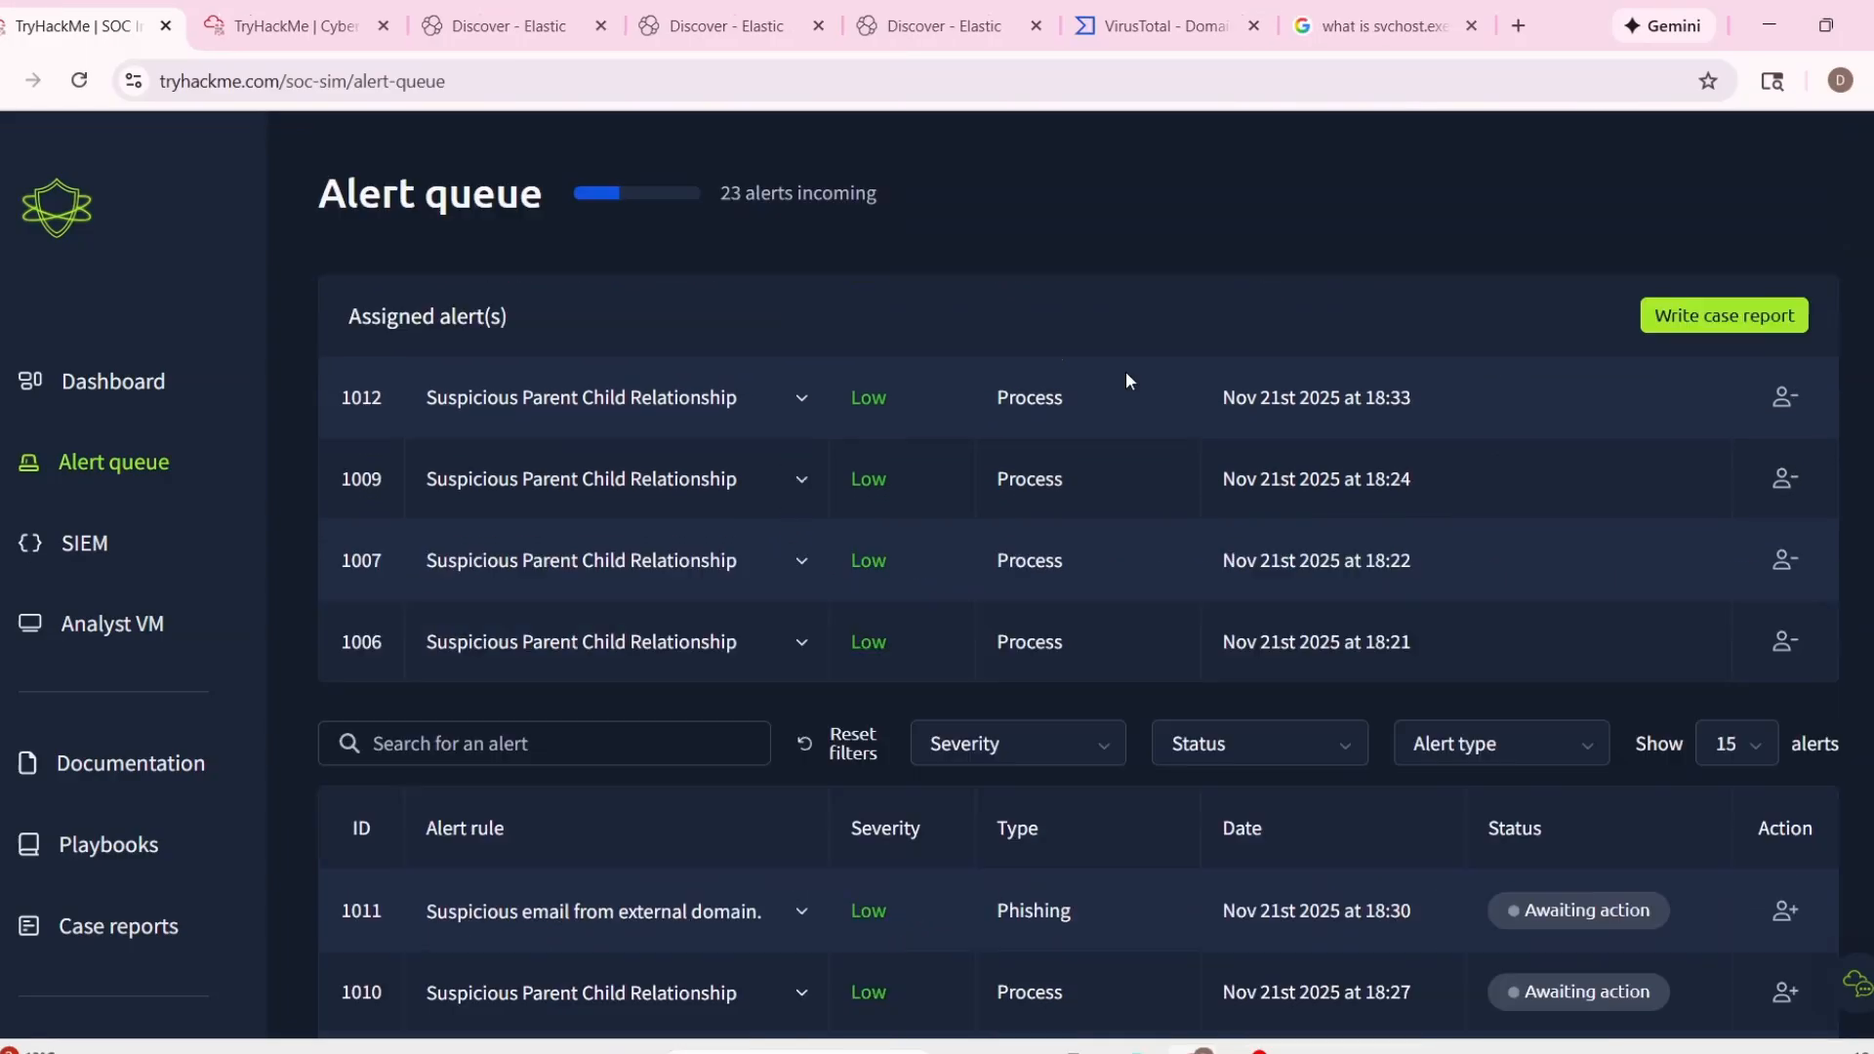
{"action": "scroll", "coordinate": [795, 406], "scroll_direction": "down", "scroll_amount": 3}
{"action": "left_click", "coordinate": [797, 395]}
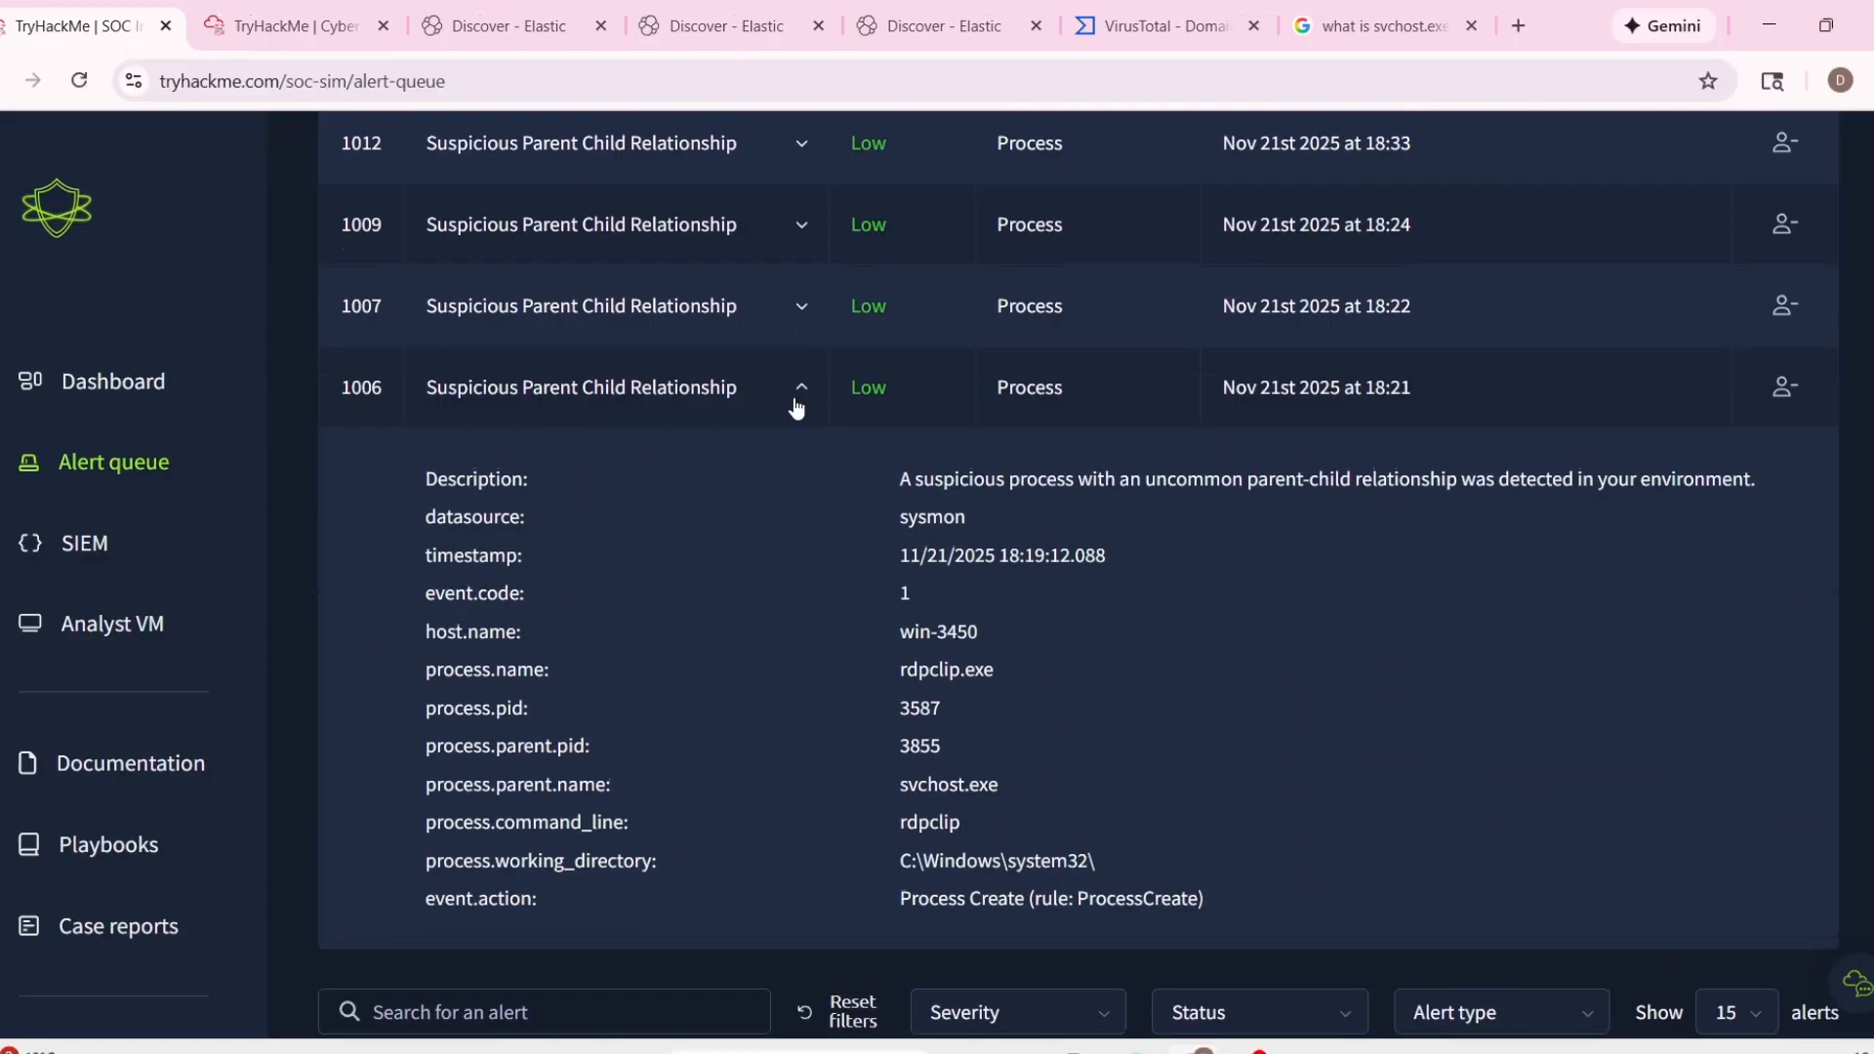
{"action": "scroll", "coordinate": [995, 630], "scroll_direction": "up", "scroll_amount": 3}
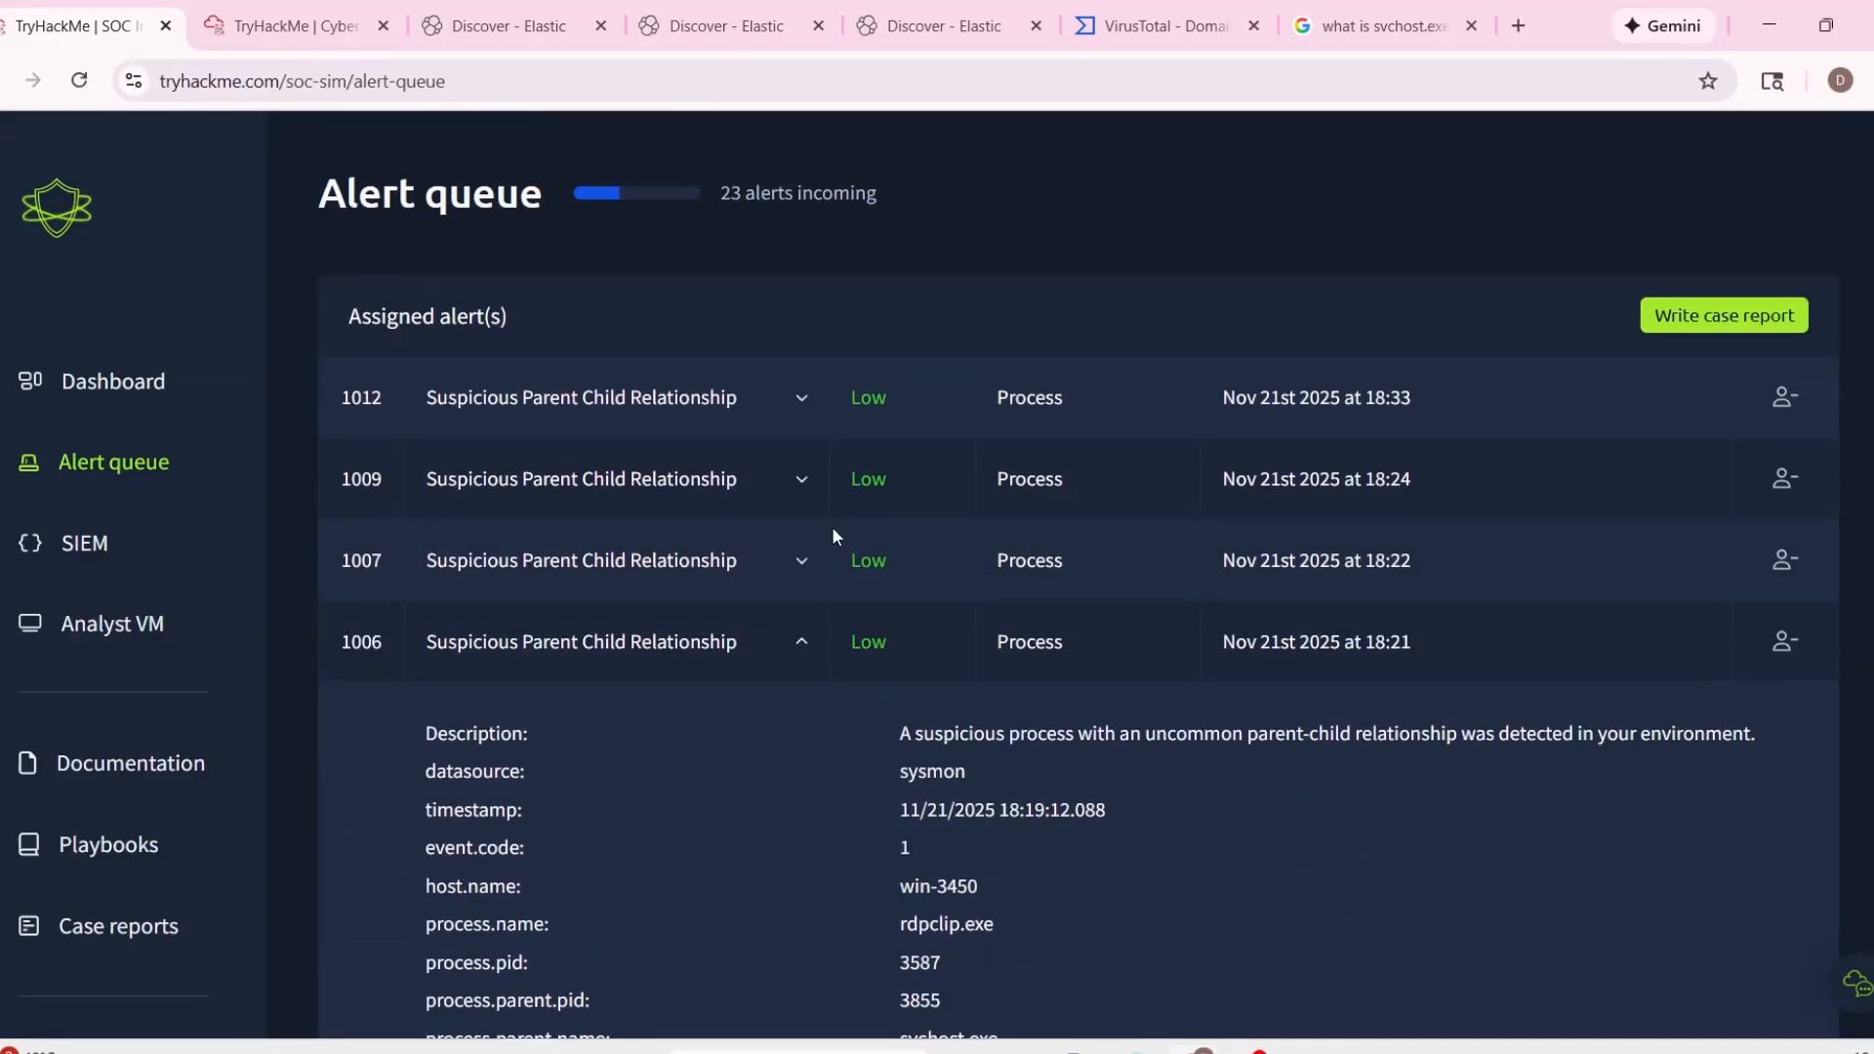
{"action": "double_click", "coordinate": [361, 560]}
{"action": "left_click_drag", "start_coordinate": [375, 530], "coordinate": [468, 400]}
{"action": "scroll", "coordinate": [950, 656], "scroll_direction": "down", "scroll_amount": 1}
{"action": "left_click", "coordinate": [879, 578]}
{"action": "scroll", "coordinate": [917, 611], "scroll_direction": "down", "scroll_amount": 1}
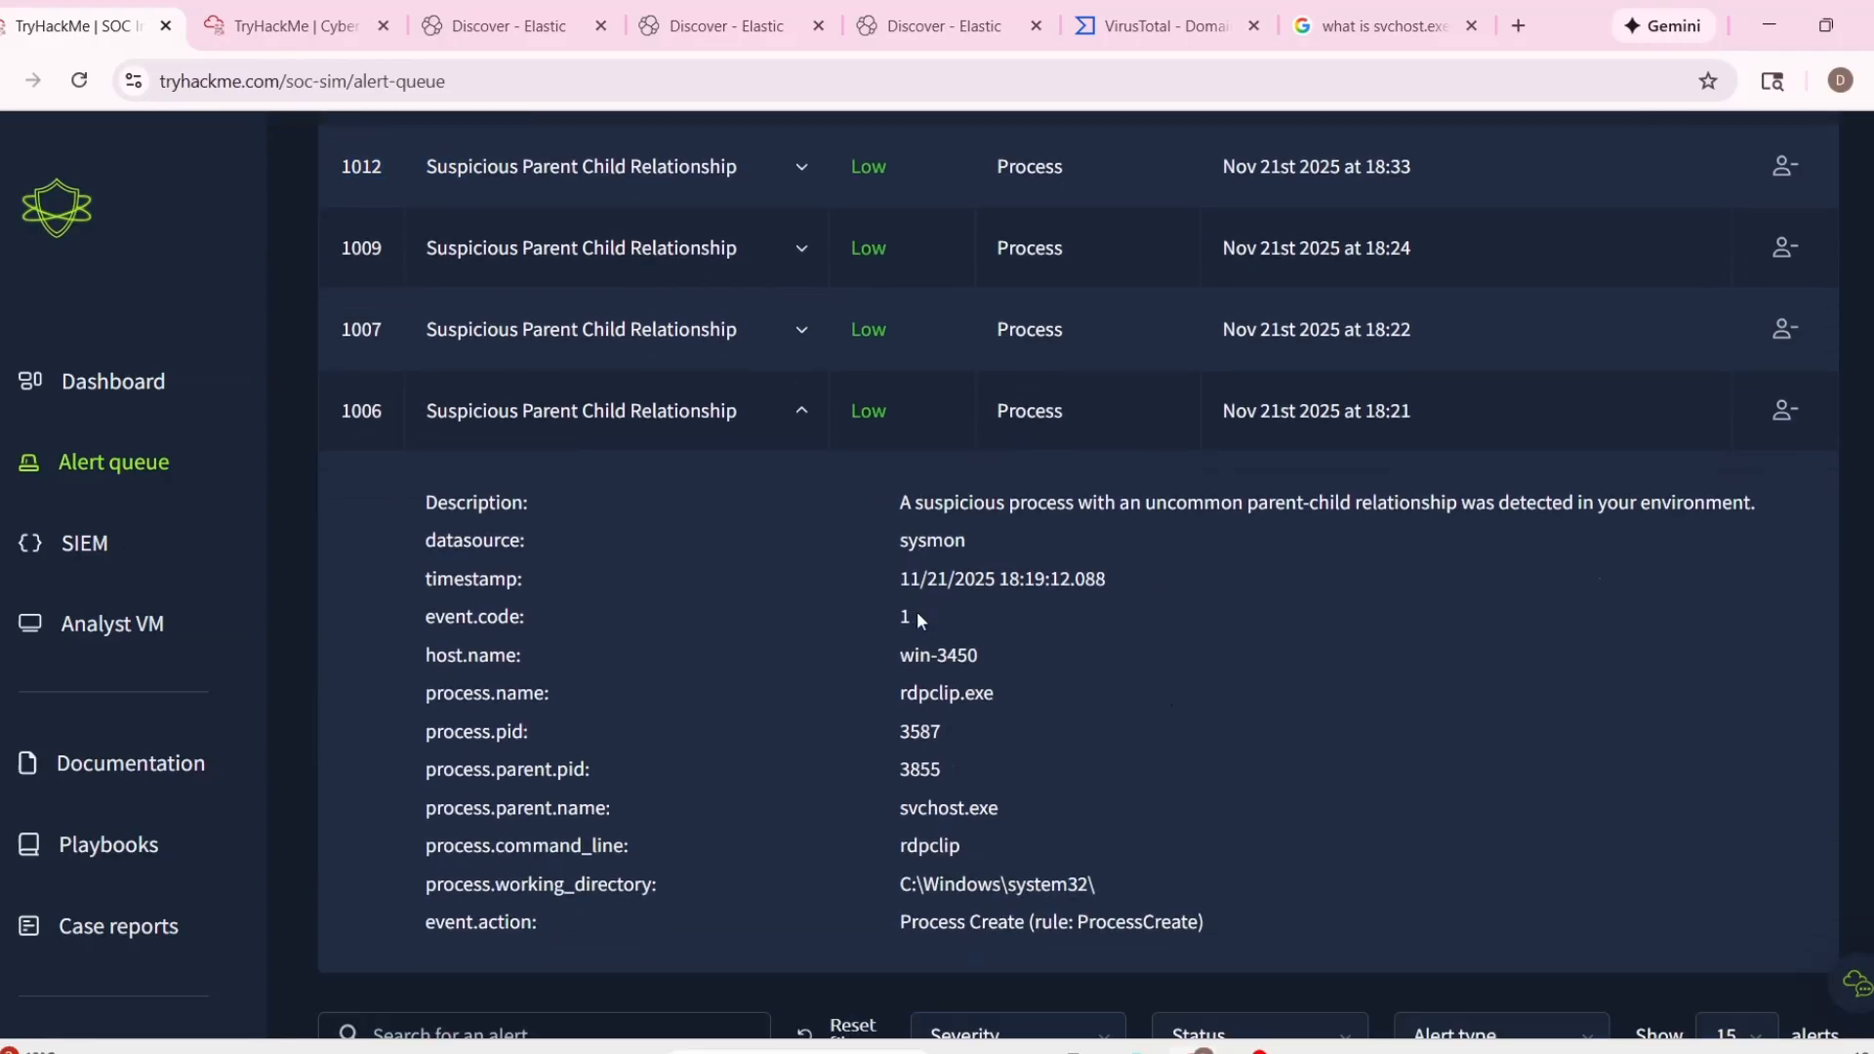
Expand assigned alert 1007 and examine its parent process name and command line.
{"action": "scroll", "coordinate": [870, 466], "scroll_direction": "up", "scroll_amount": 2}
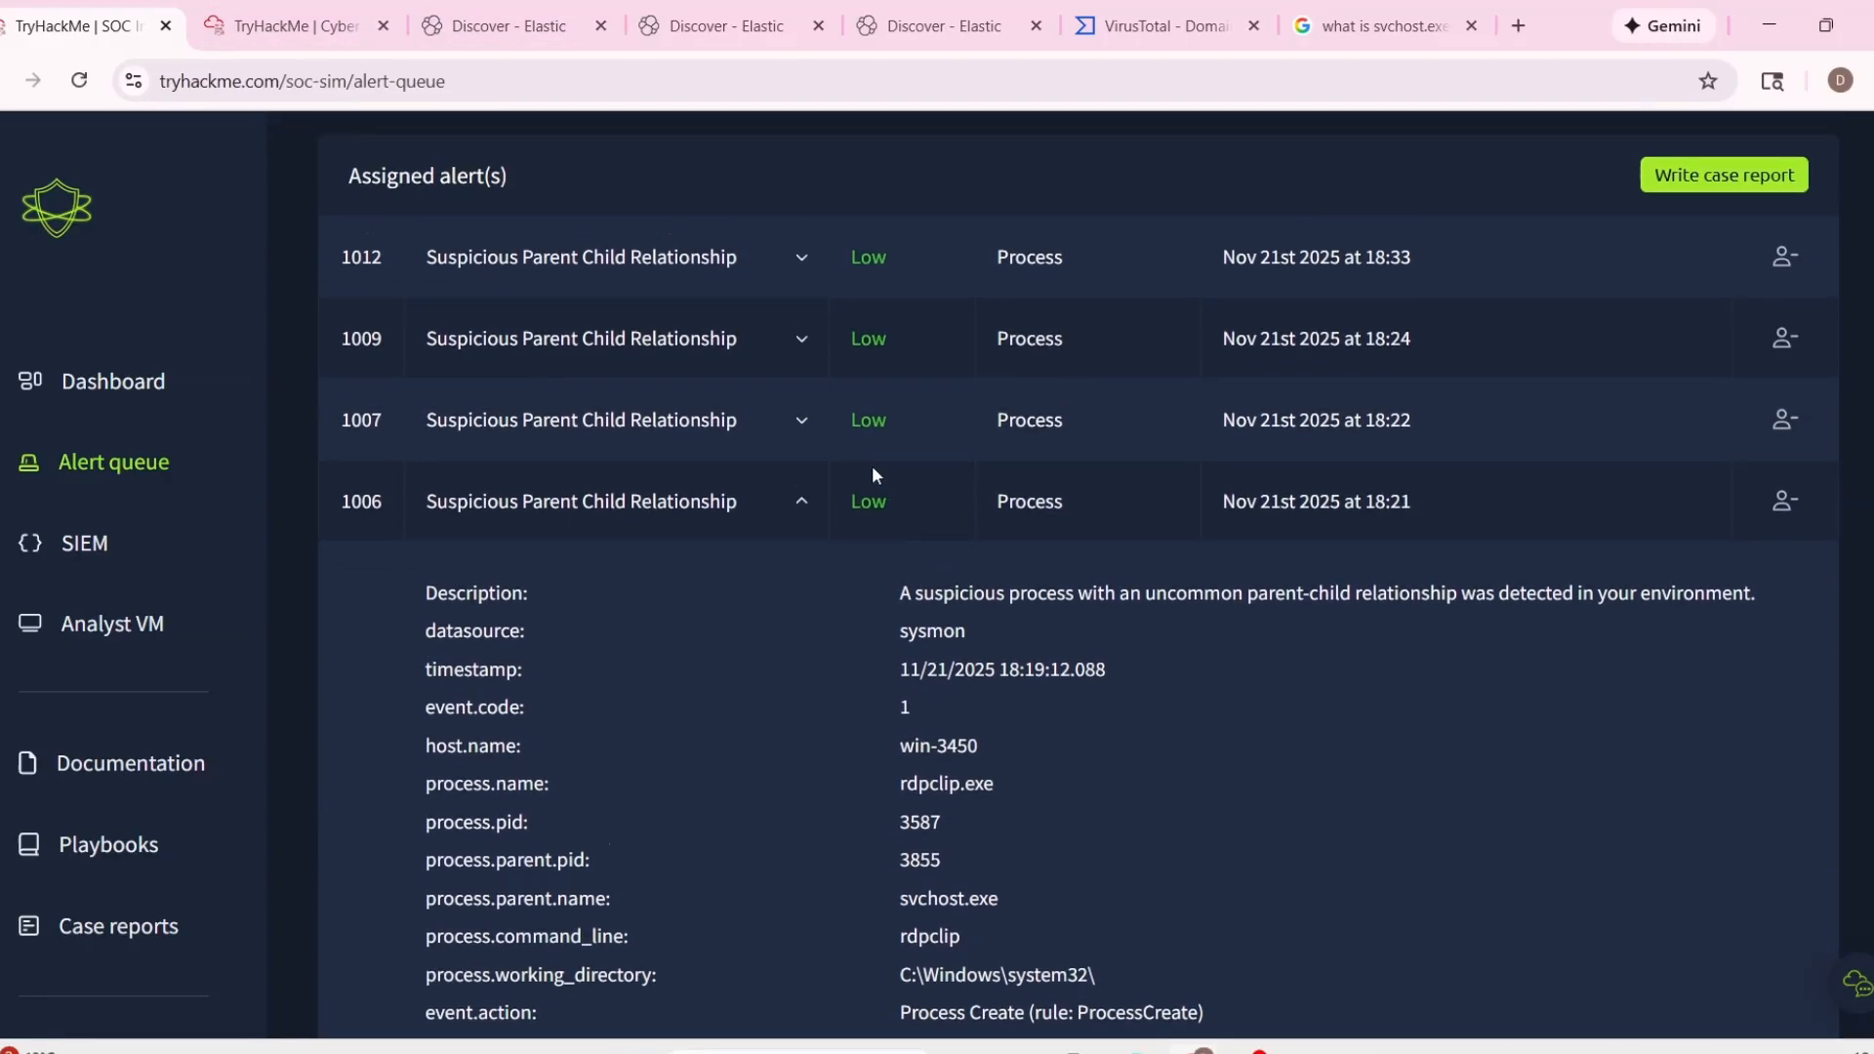
{"action": "left_click", "coordinate": [814, 449]}
{"action": "scroll", "coordinate": [814, 488], "scroll_direction": "down", "scroll_amount": 1}
{"action": "left_click_drag", "start_coordinate": [890, 718], "coordinate": [1139, 738]}
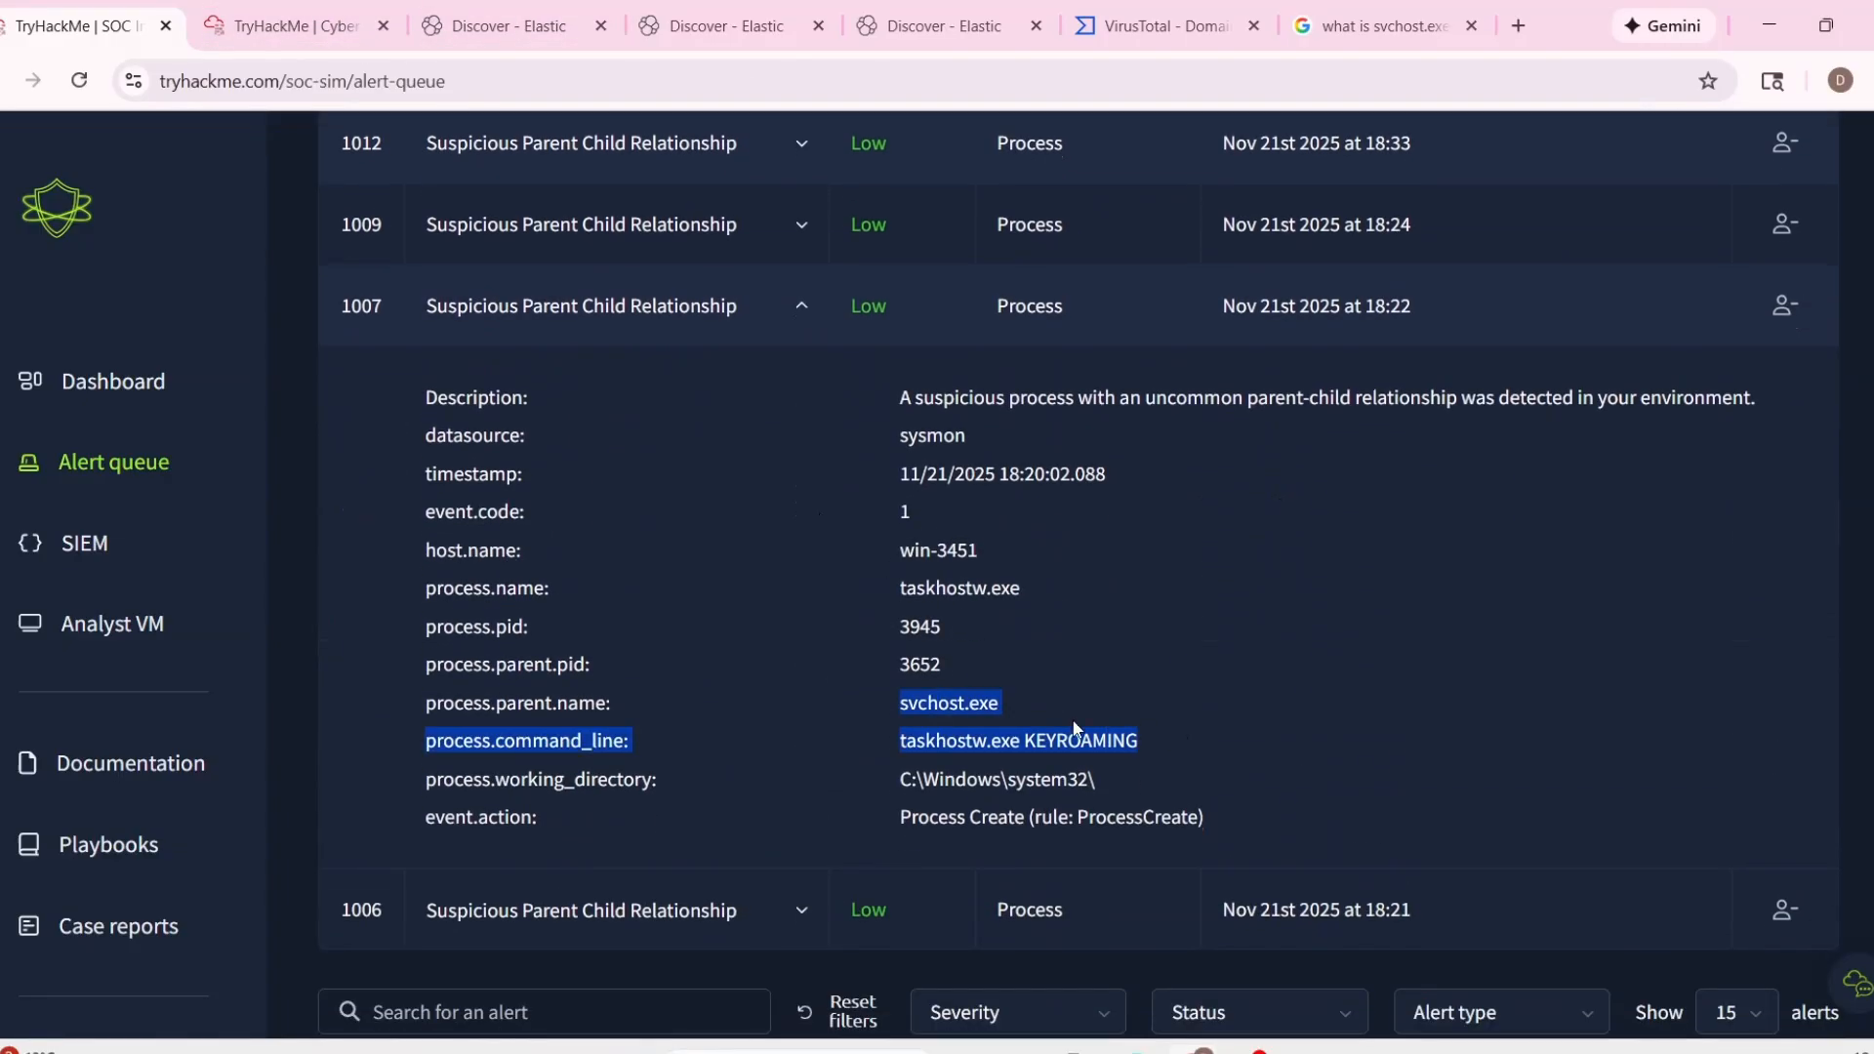
{"action": "left_click", "coordinate": [1004, 699]}
{"action": "left_click_drag", "start_coordinate": [1004, 699], "coordinate": [899, 702]}
{"action": "left_click_drag", "start_coordinate": [482, 697], "coordinate": [612, 702]}
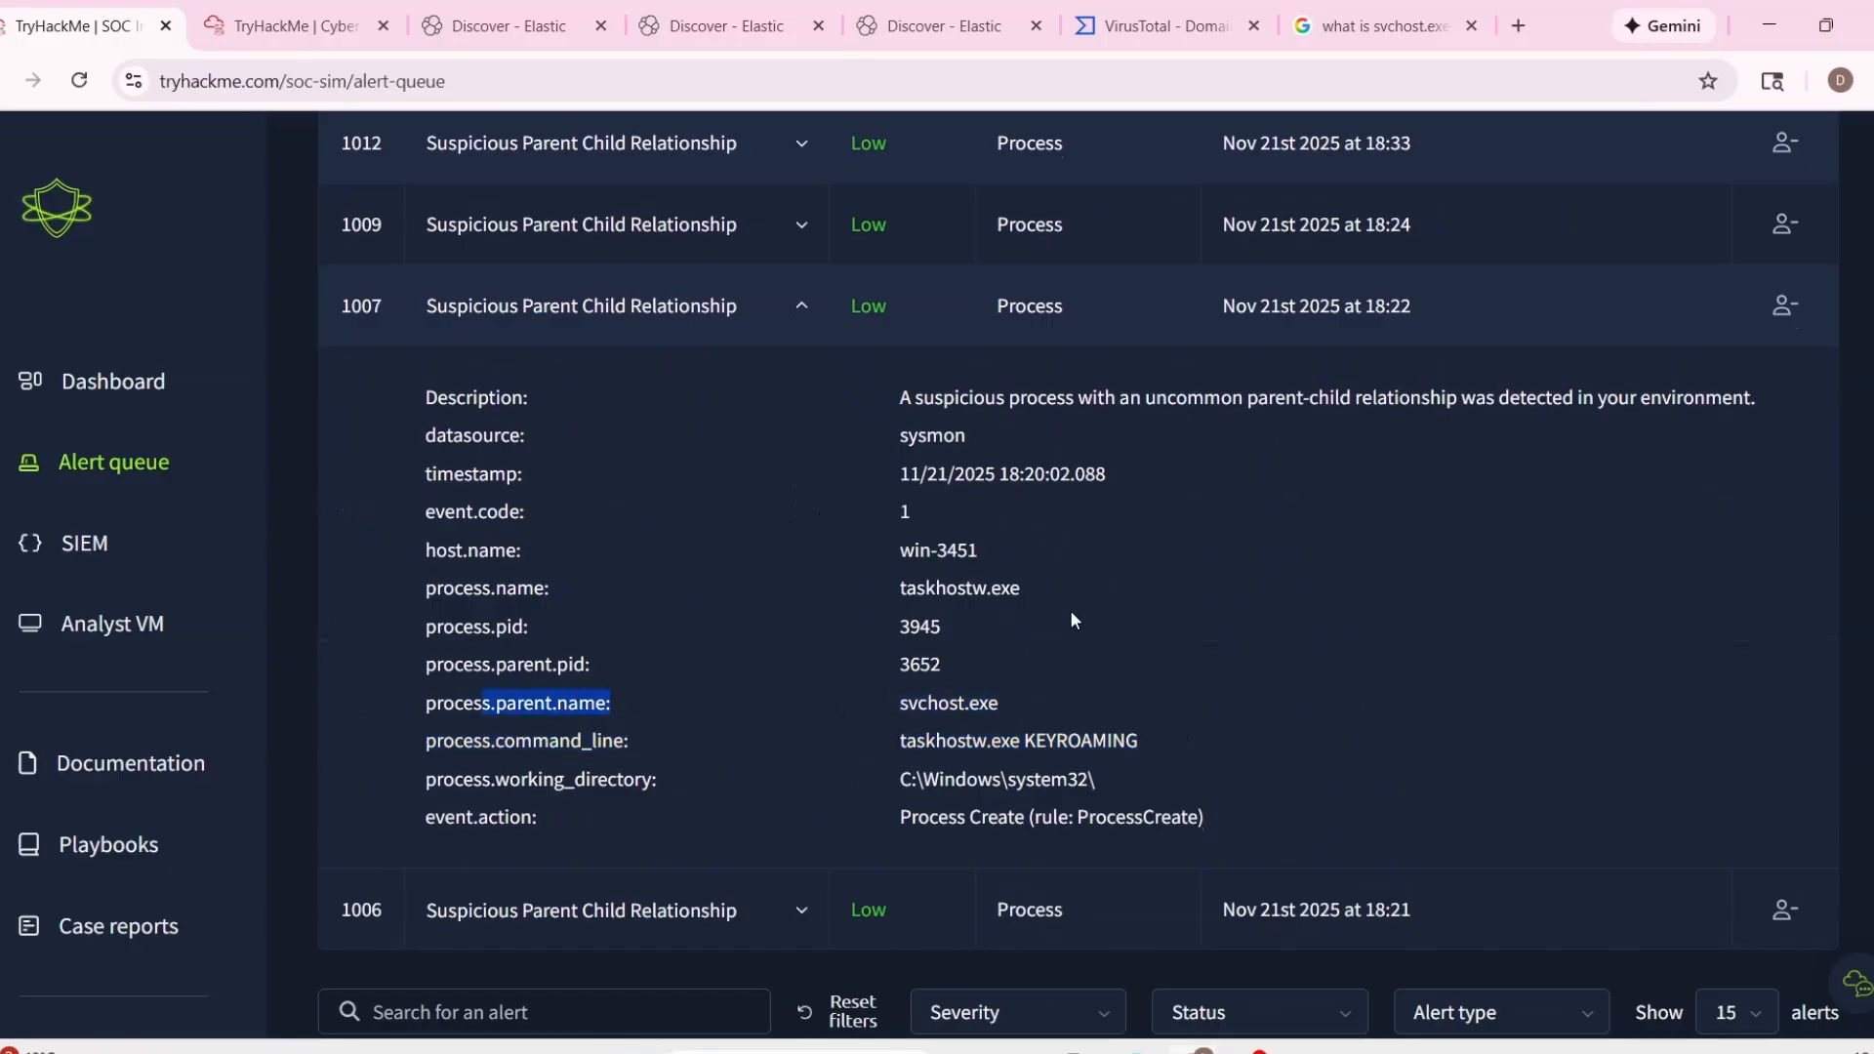
{"action": "left_click", "coordinate": [1102, 674]}
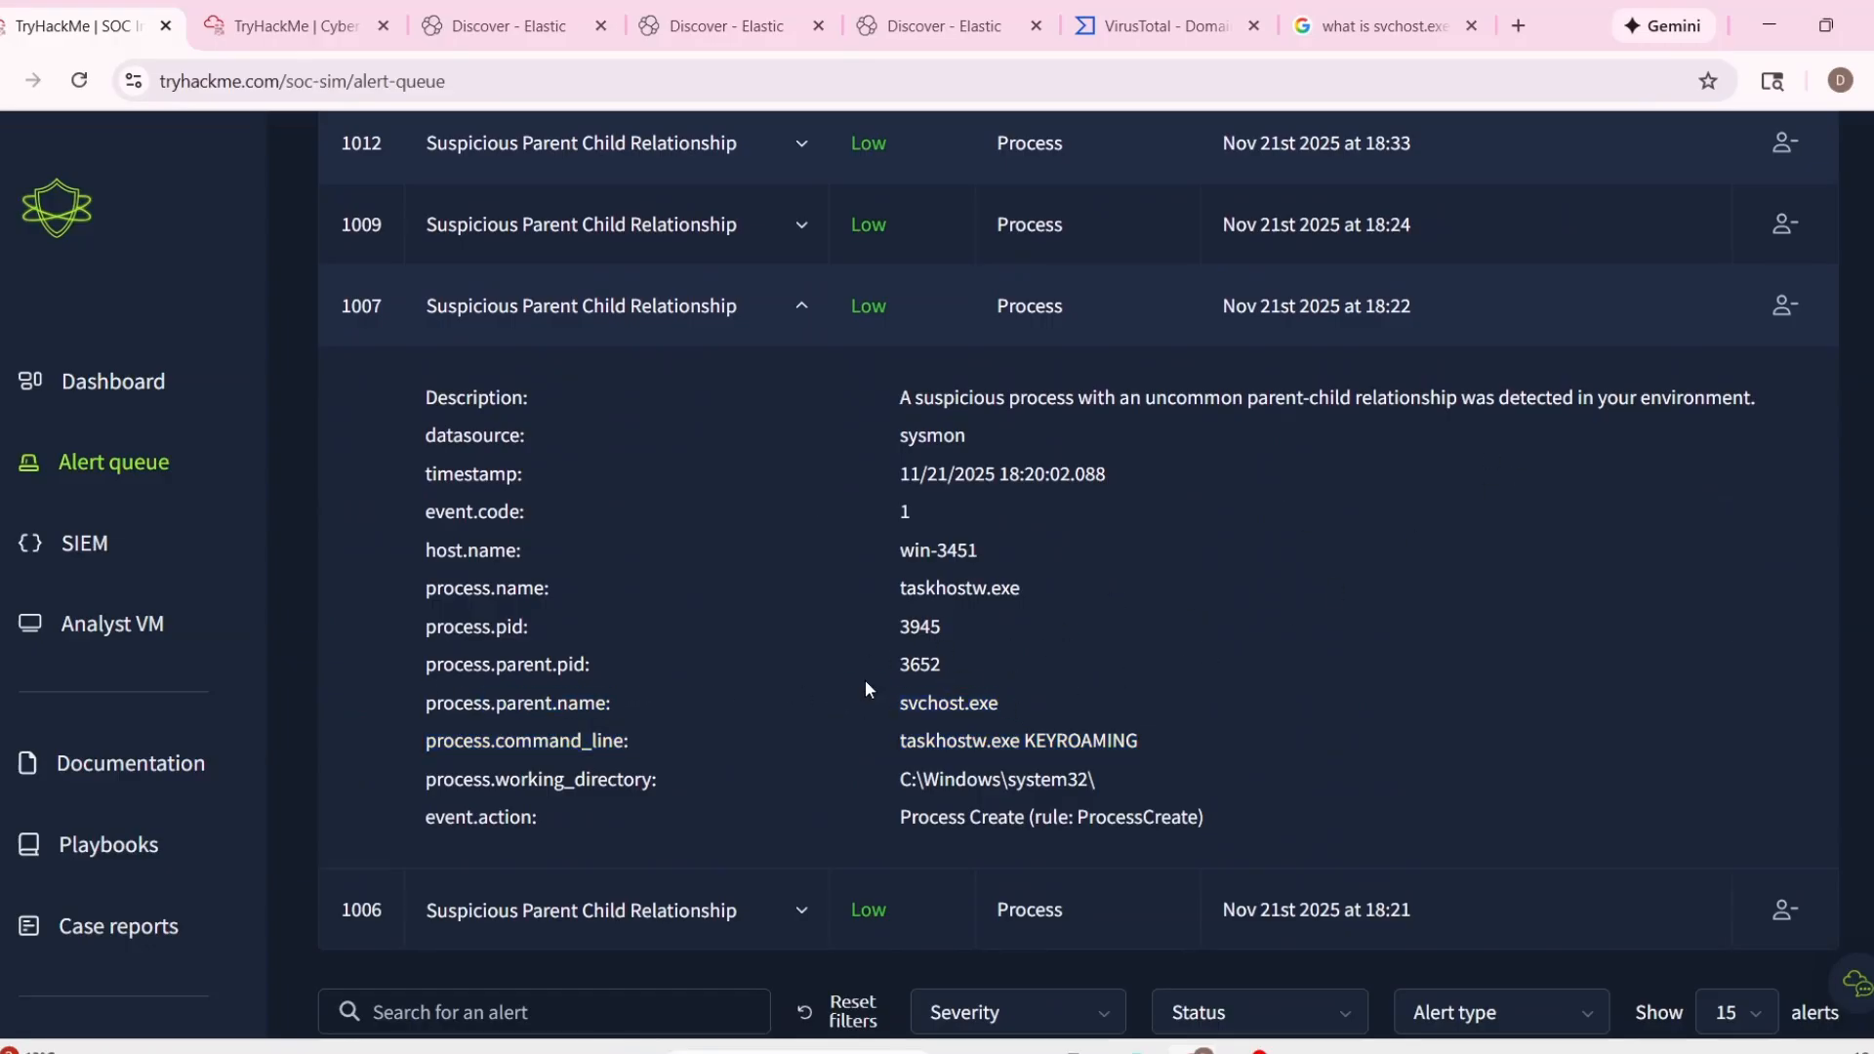
{"action": "left_click_drag", "start_coordinate": [890, 701], "coordinate": [1013, 708]}
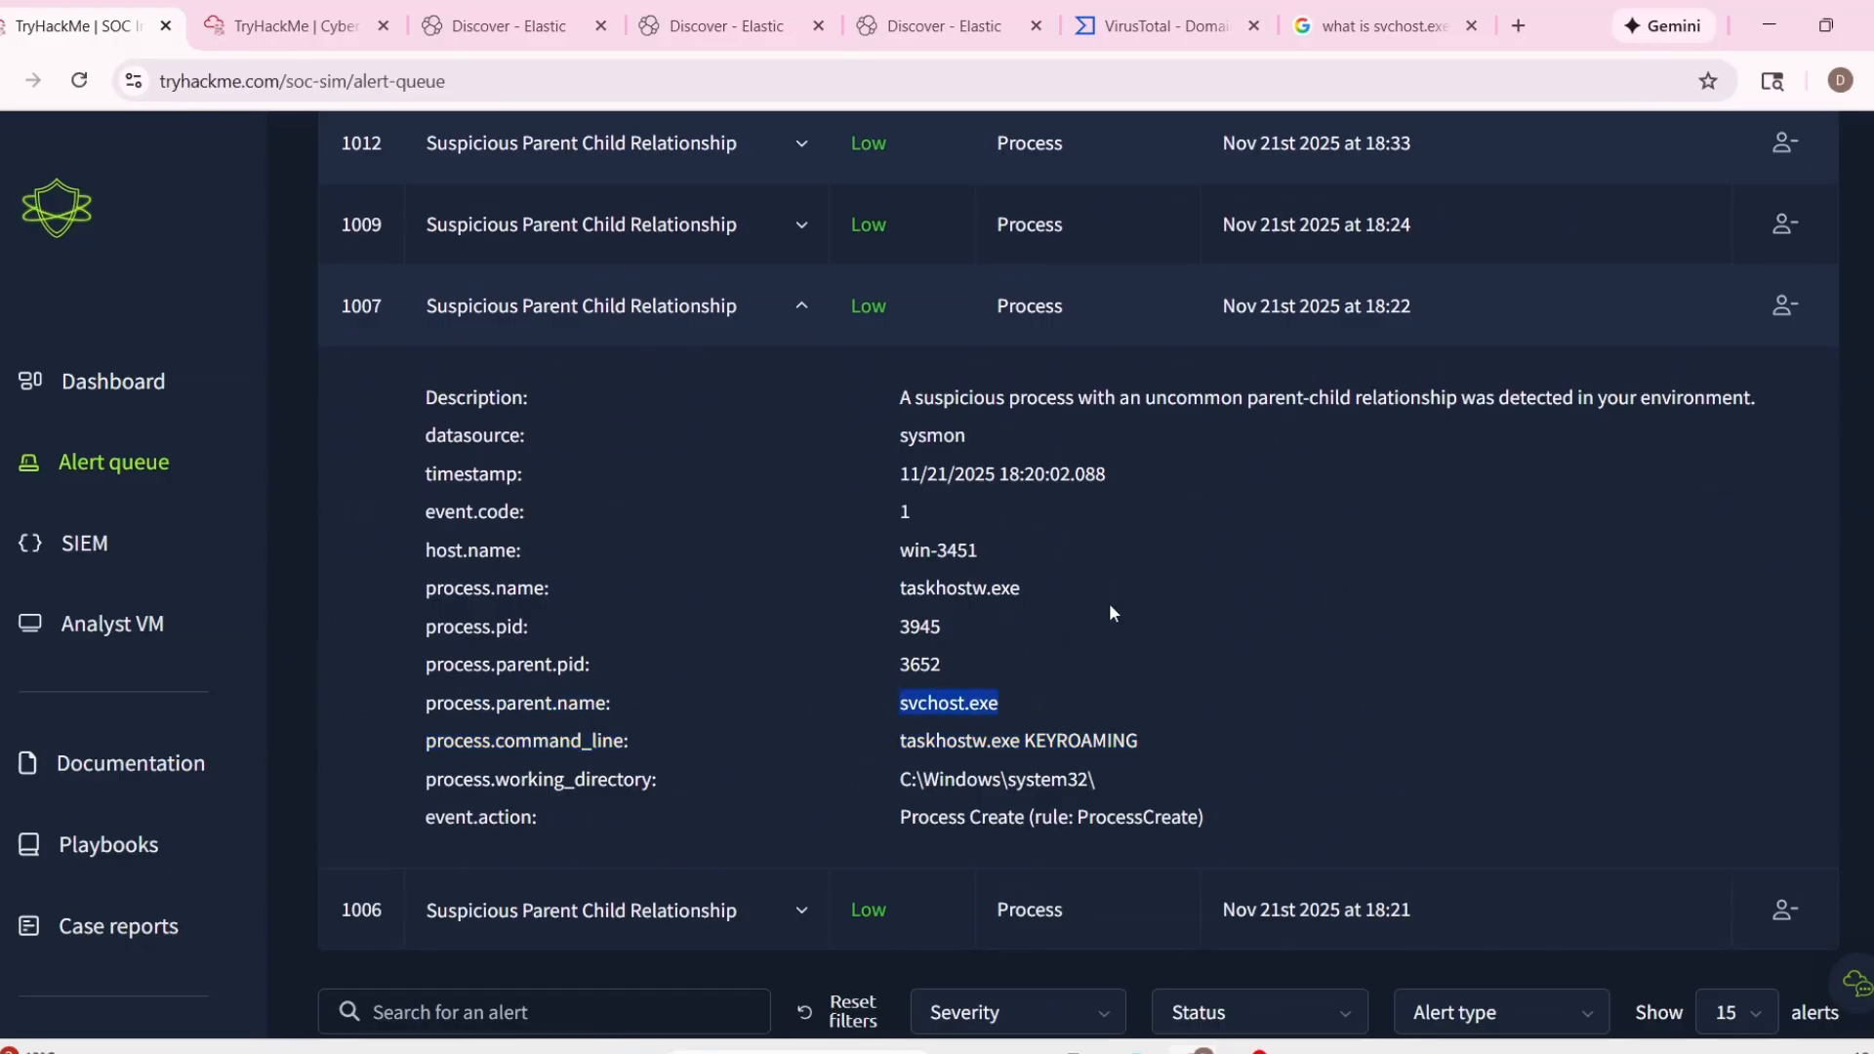
Review the Google explanation of svchost.exe, then return to the details of alert 1007 in the alert queue.
{"action": "left_click", "coordinate": [1357, 12]}
{"action": "left_click_drag", "start_coordinate": [344, 375], "coordinate": [710, 456]}
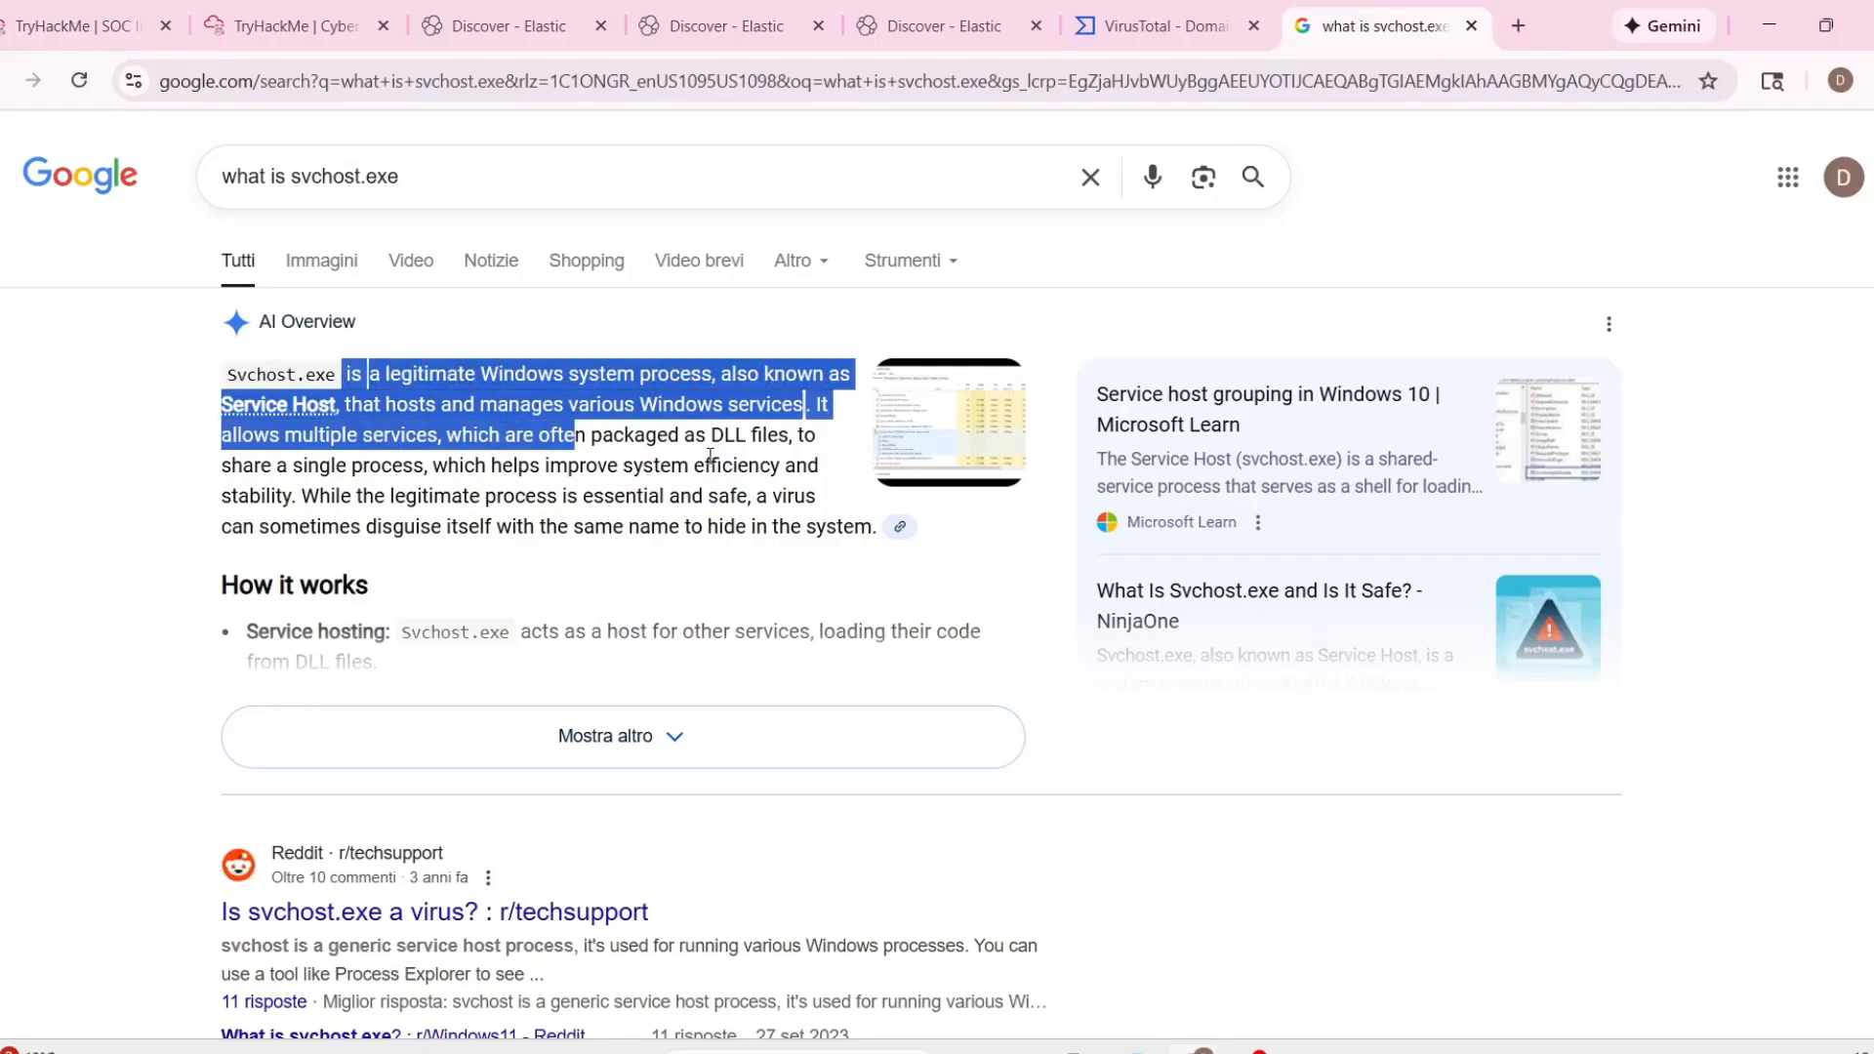
{"action": "left_click", "coordinate": [78, 25]}
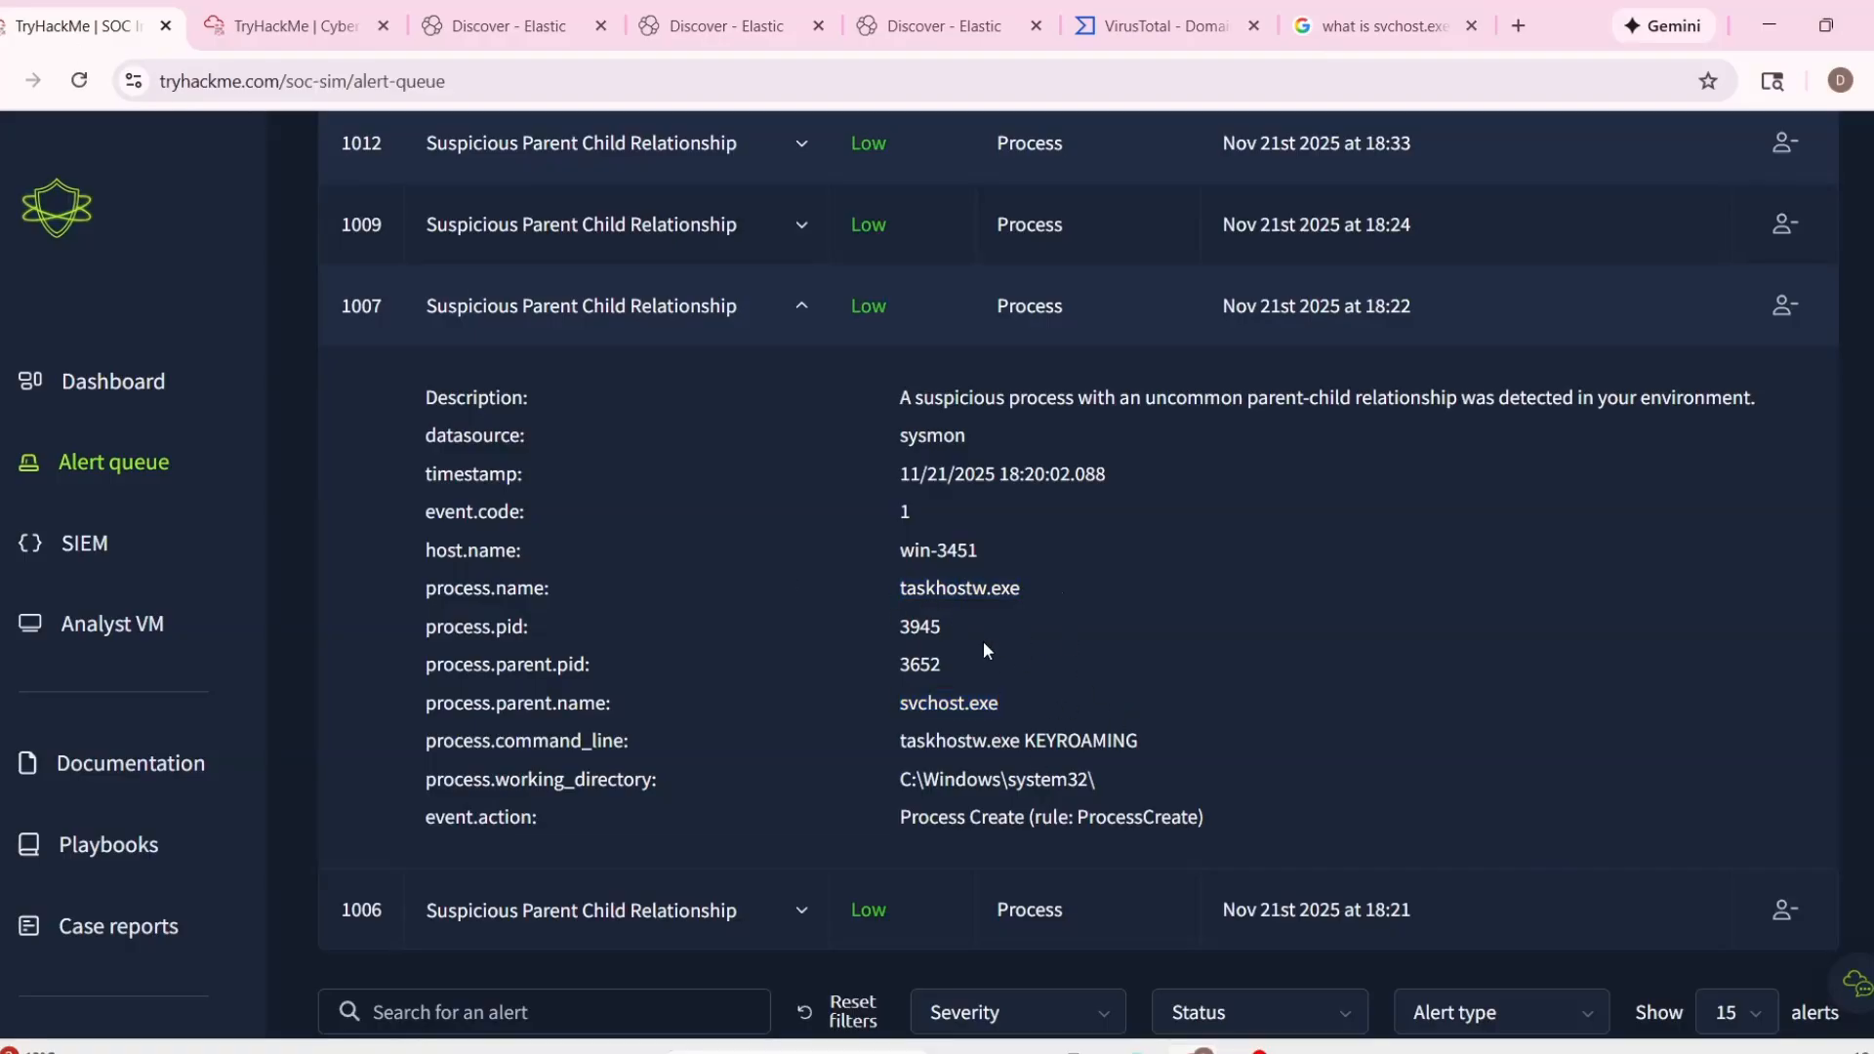
{"action": "scroll", "coordinate": [910, 635], "scroll_direction": "down", "scroll_amount": 3}
{"action": "scroll", "coordinate": [769, 728], "scroll_direction": "up", "scroll_amount": 2}
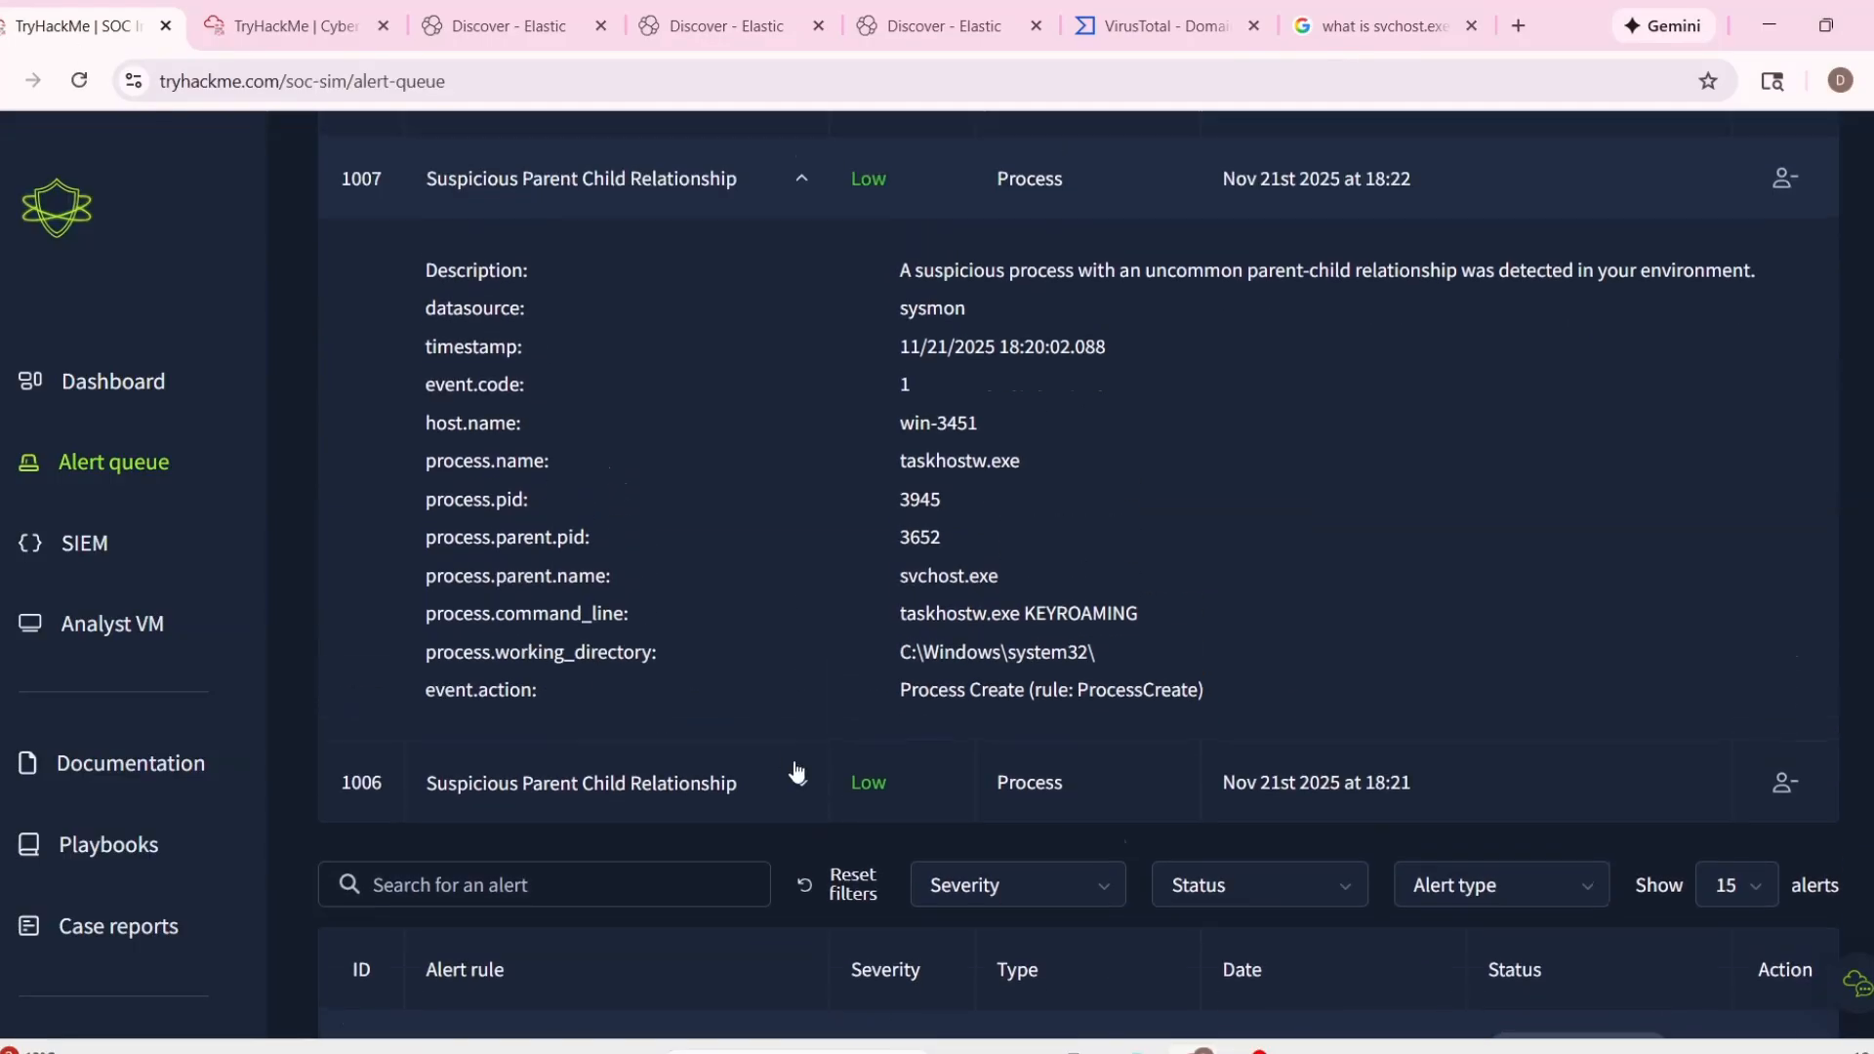
Recheck the process details of alert 1006, then expand the details of alert 1009.
{"action": "left_click", "coordinate": [794, 774]}
{"action": "mouse_move", "coordinate": [892, 539]}
{"action": "left_mouse_down"}
{"action": "mouse_move", "coordinate": [961, 559]}
{"action": "mouse_move", "coordinate": [894, 546]}
{"action": "left_mouse_up"}
{"action": "scroll", "coordinate": [1076, 622], "scroll_direction": "up", "scroll_amount": 1}
{"action": "left_click_drag", "start_coordinate": [989, 635], "coordinate": [894, 635]}
{"action": "scroll", "coordinate": [1087, 736], "scroll_direction": "up", "scroll_amount": 1}
{"action": "left_click", "coordinate": [802, 358]}
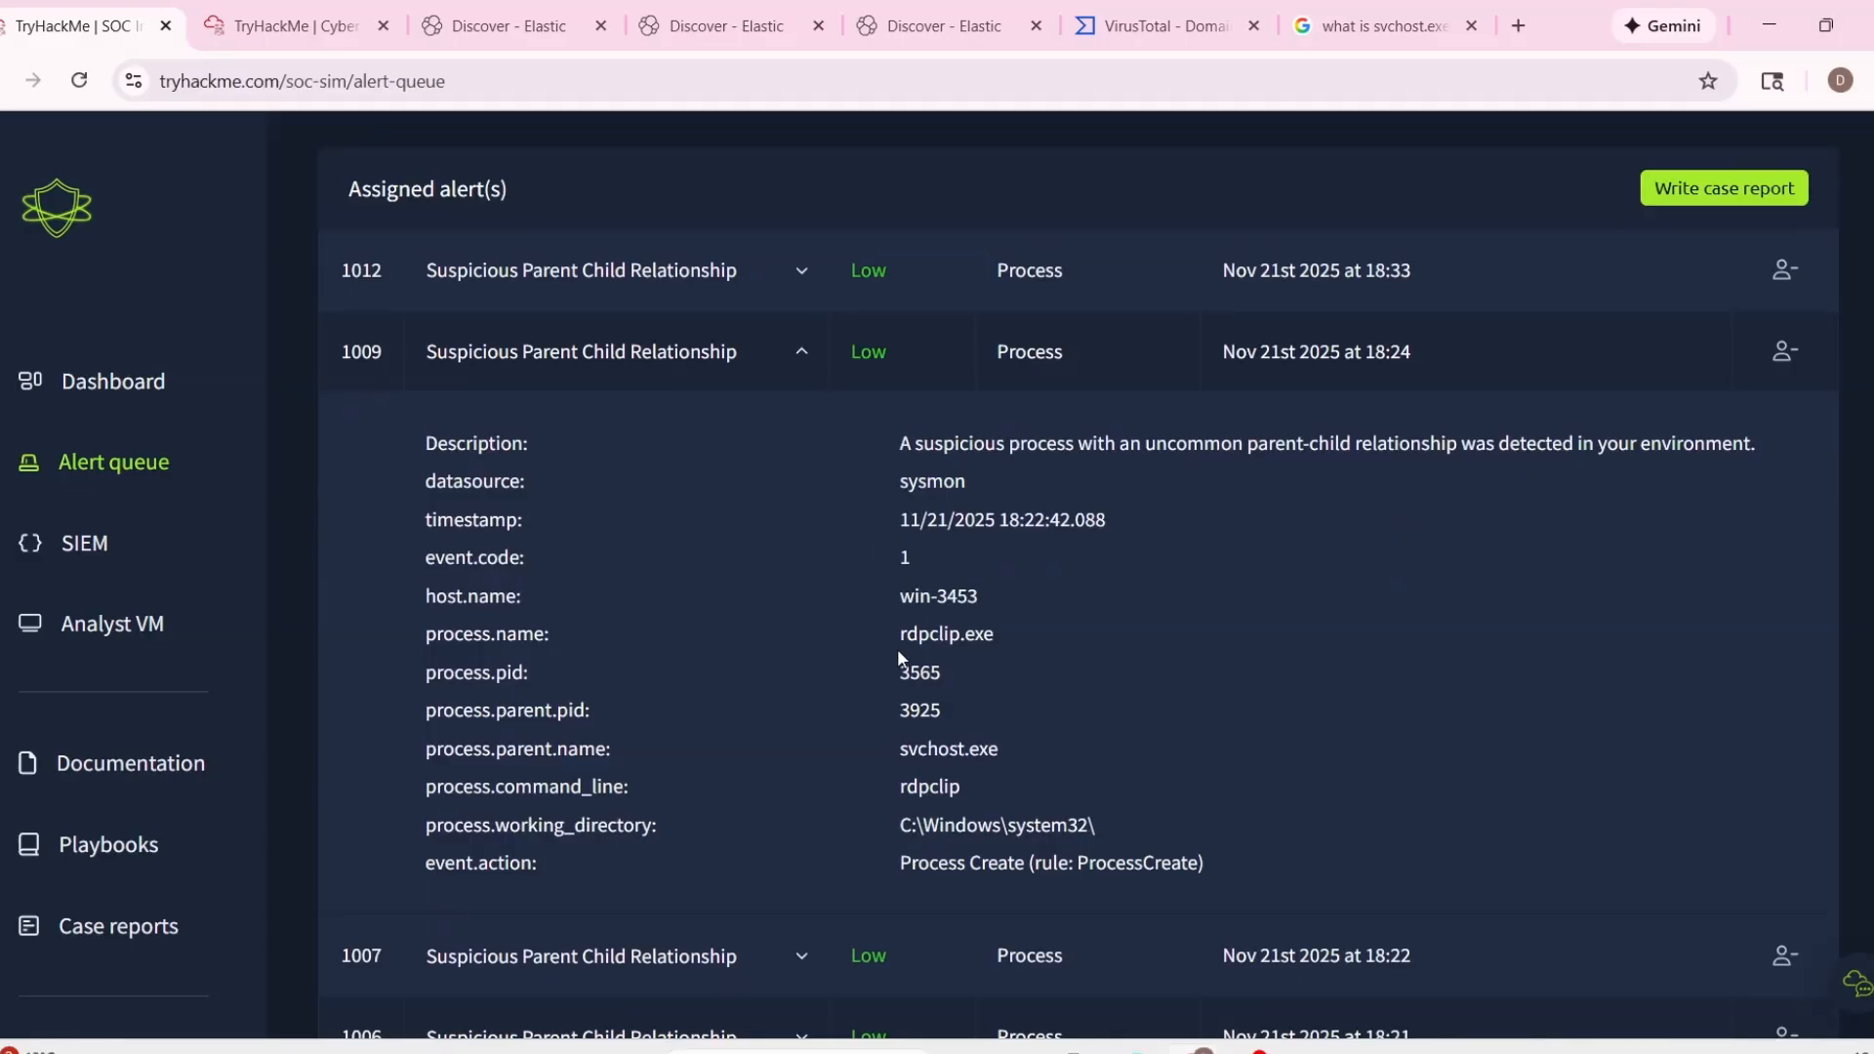
Expand closed alert 1002 and examine its process name and parent process name for comparison with the assigned alerts.
{"action": "scroll", "coordinate": [1147, 688], "scroll_direction": "down", "scroll_amount": 5}
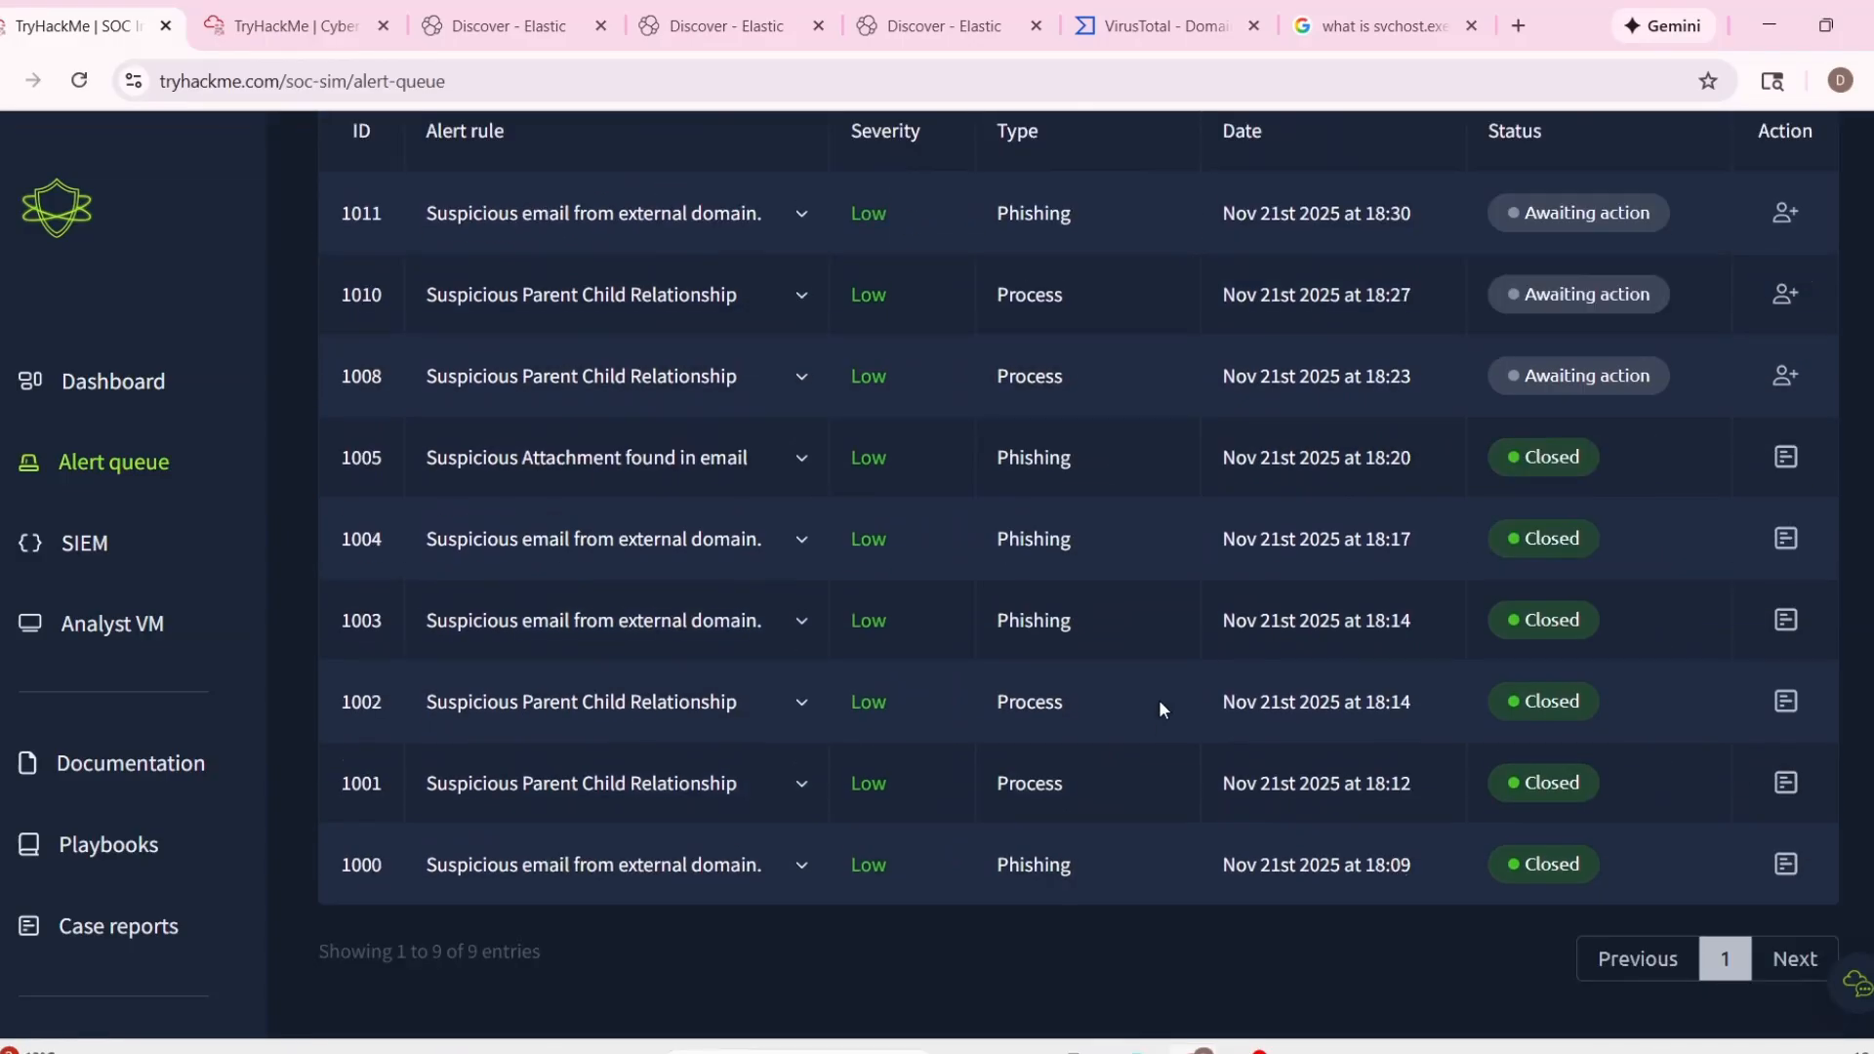
{"action": "left_click", "coordinate": [780, 722]}
{"action": "scroll", "coordinate": [969, 806], "scroll_direction": "down", "scroll_amount": 4}
{"action": "left_click_drag", "start_coordinate": [896, 593], "coordinate": [1002, 591]}
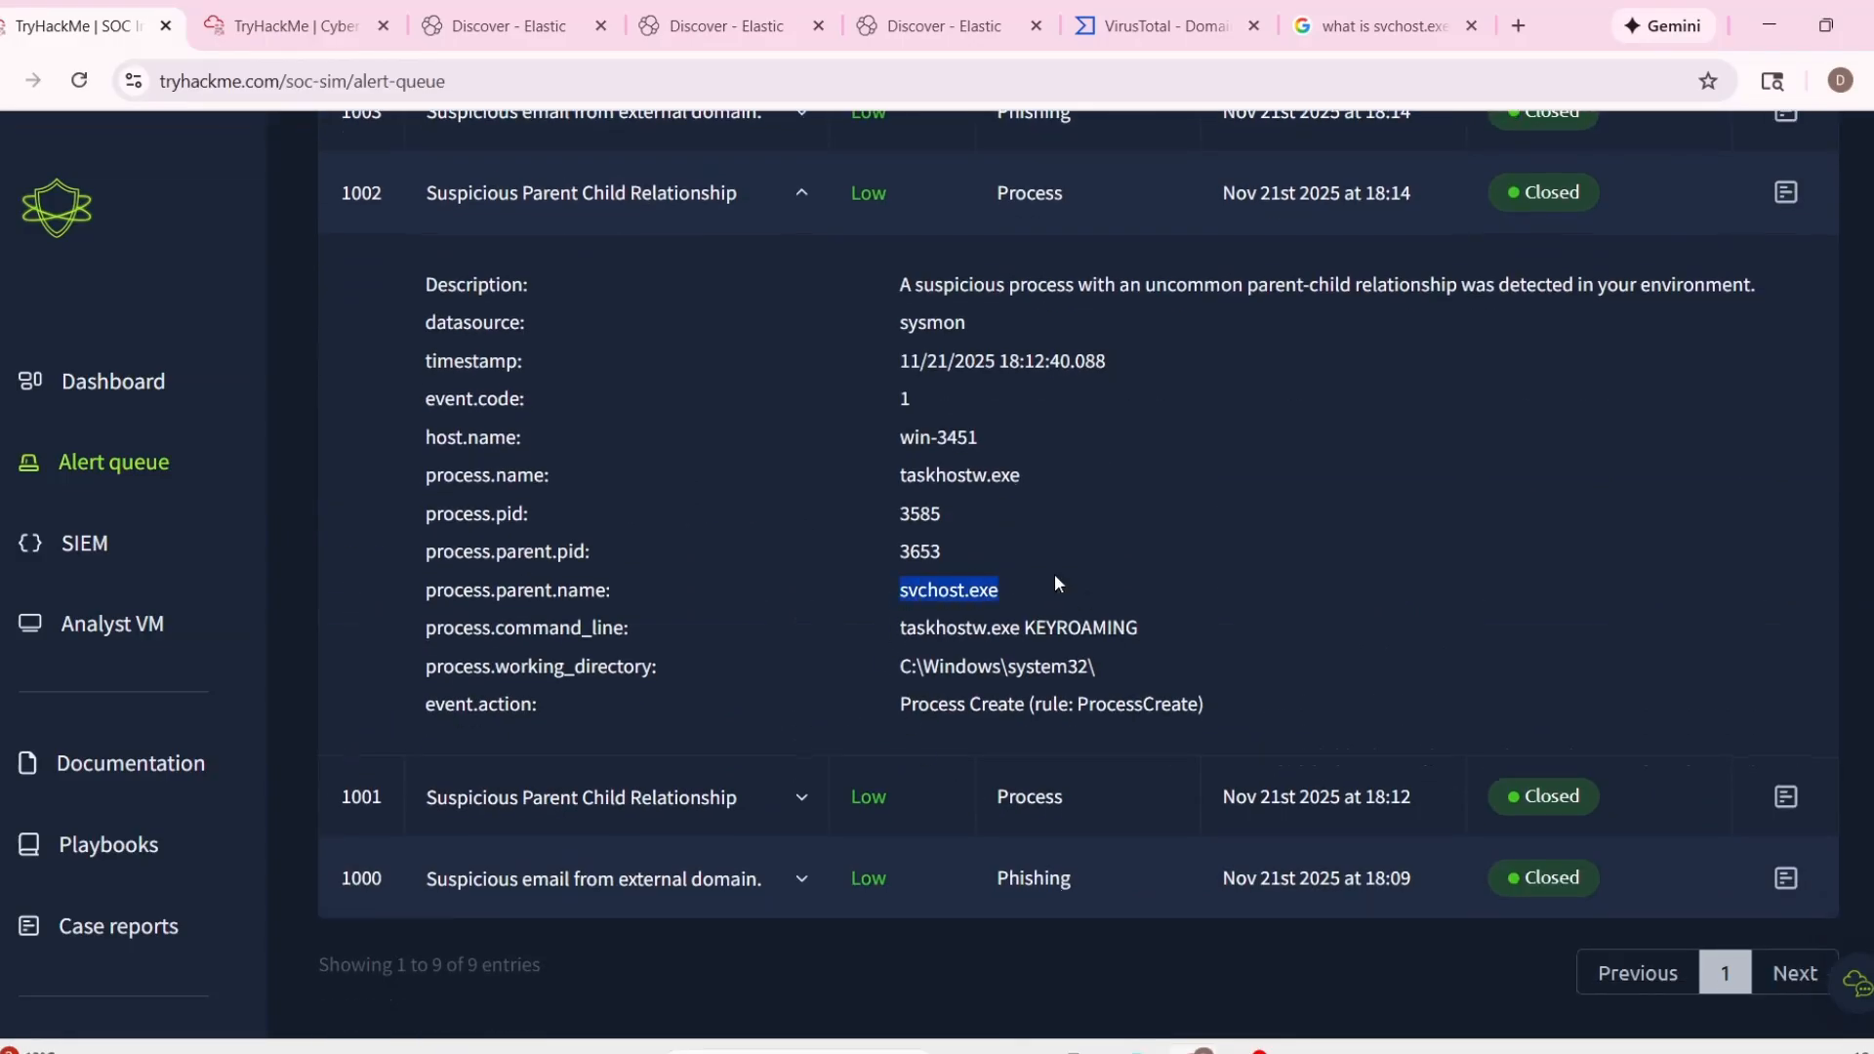
{"action": "scroll", "coordinate": [902, 576], "scroll_direction": "up", "scroll_amount": 1}
{"action": "left_click_drag", "start_coordinate": [887, 607], "coordinate": [1088, 615]}
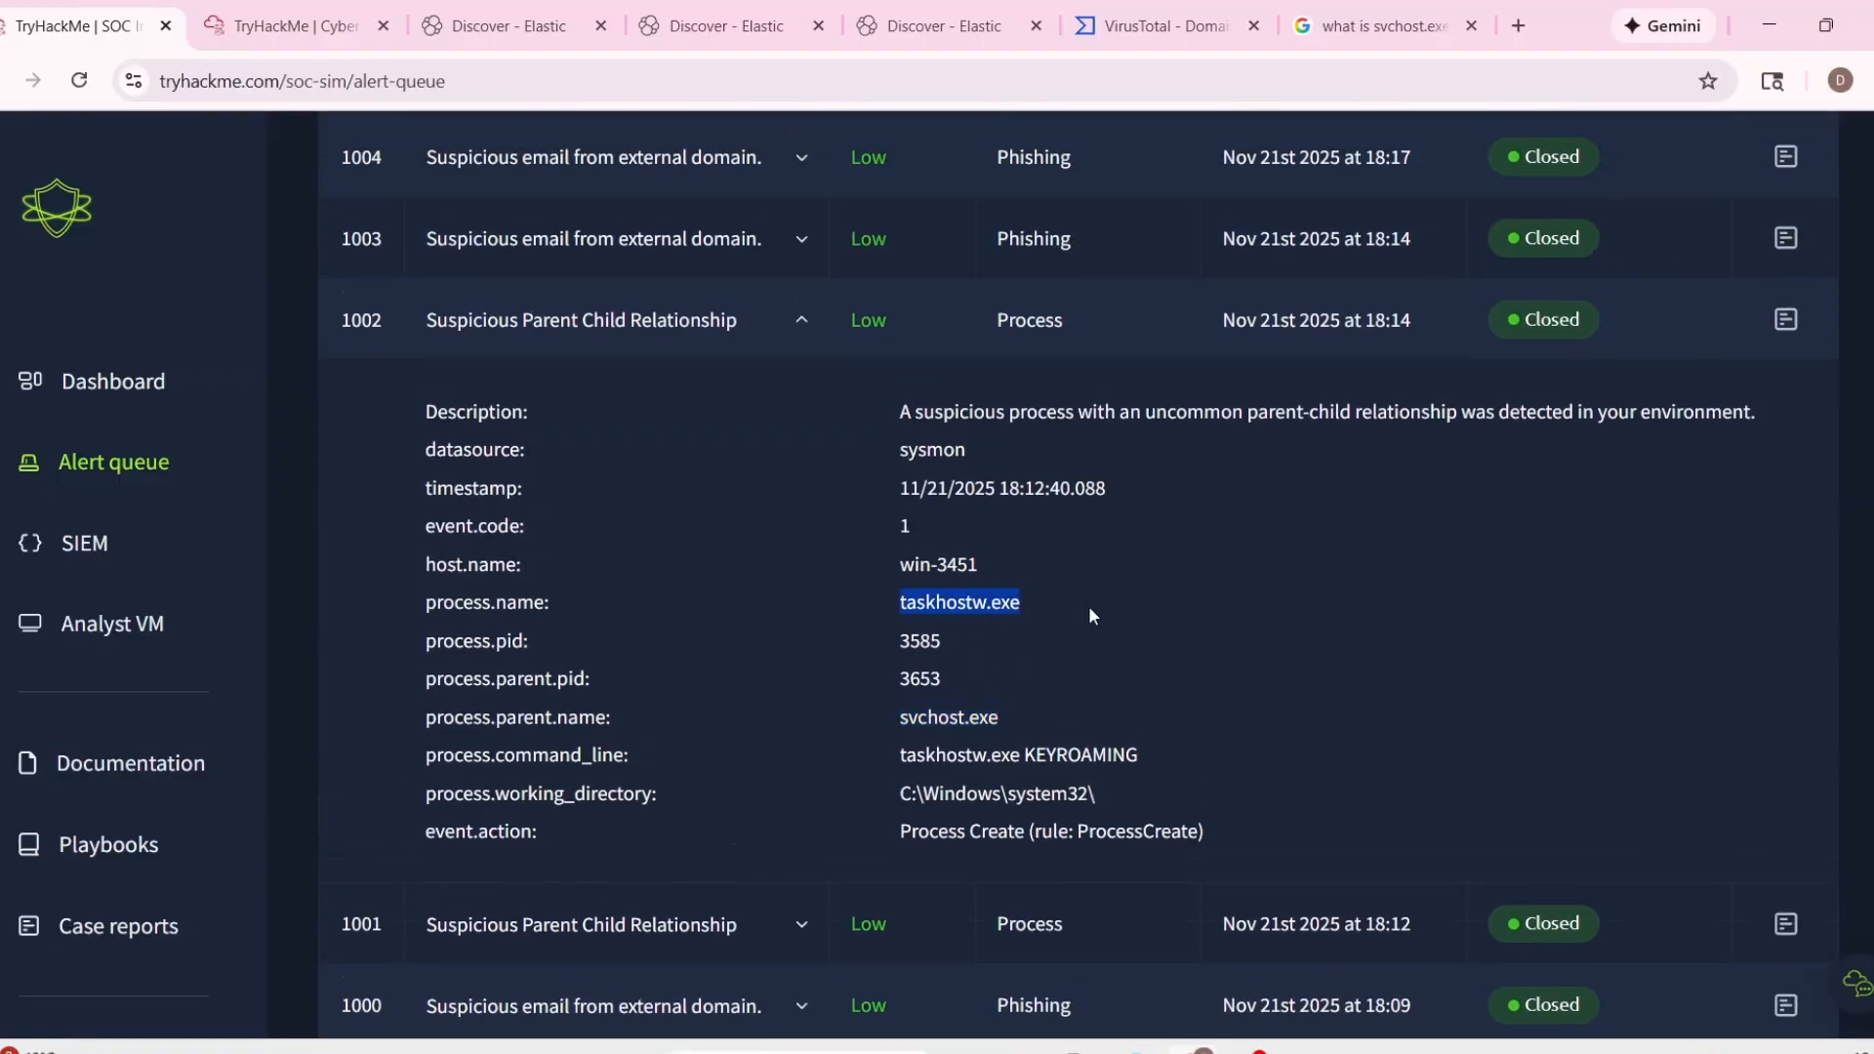
Examine the process details of alert 1009 again and collapse the alert.
{"action": "scroll", "coordinate": [1144, 724], "scroll_direction": "up", "scroll_amount": 11}
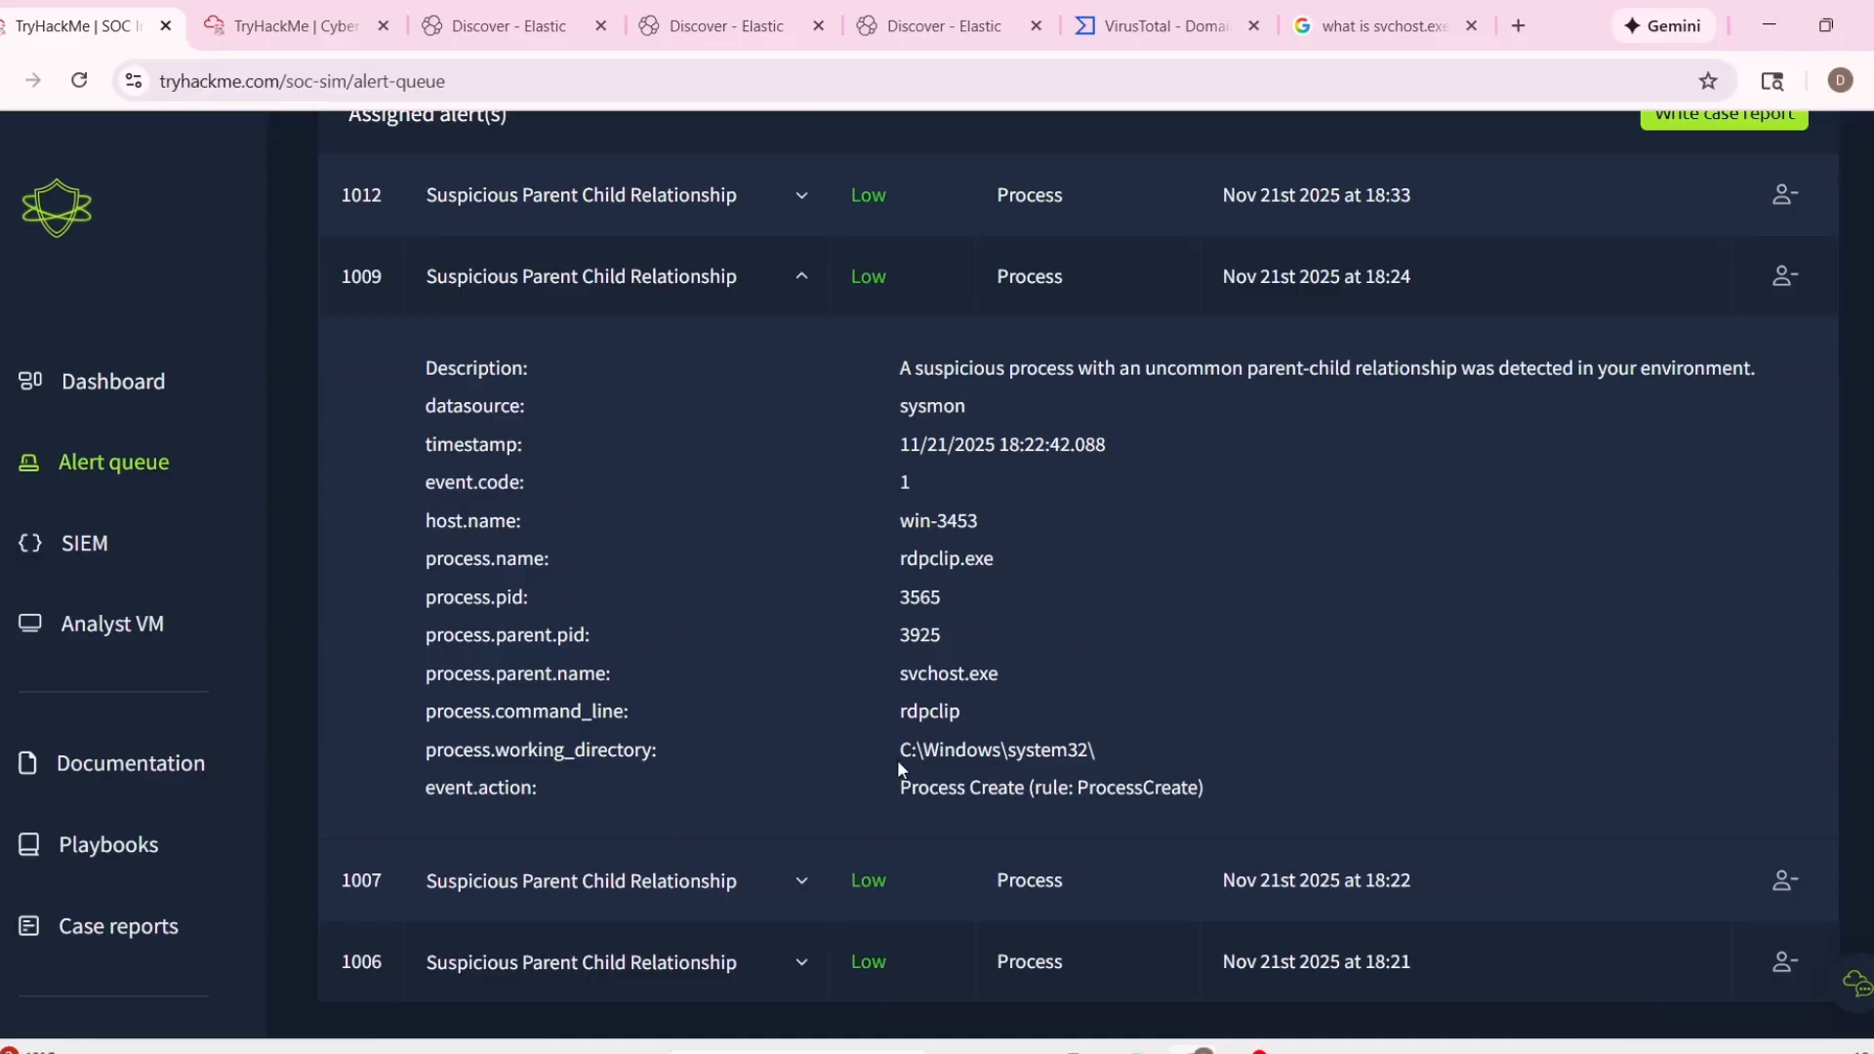
{"action": "left_click_drag", "start_coordinate": [888, 710], "coordinate": [999, 705]}
{"action": "left_click", "coordinate": [1001, 709]}
{"action": "scroll", "coordinate": [1005, 723], "scroll_direction": "up", "scroll_amount": 2}
{"action": "left_click", "coordinate": [814, 493]}
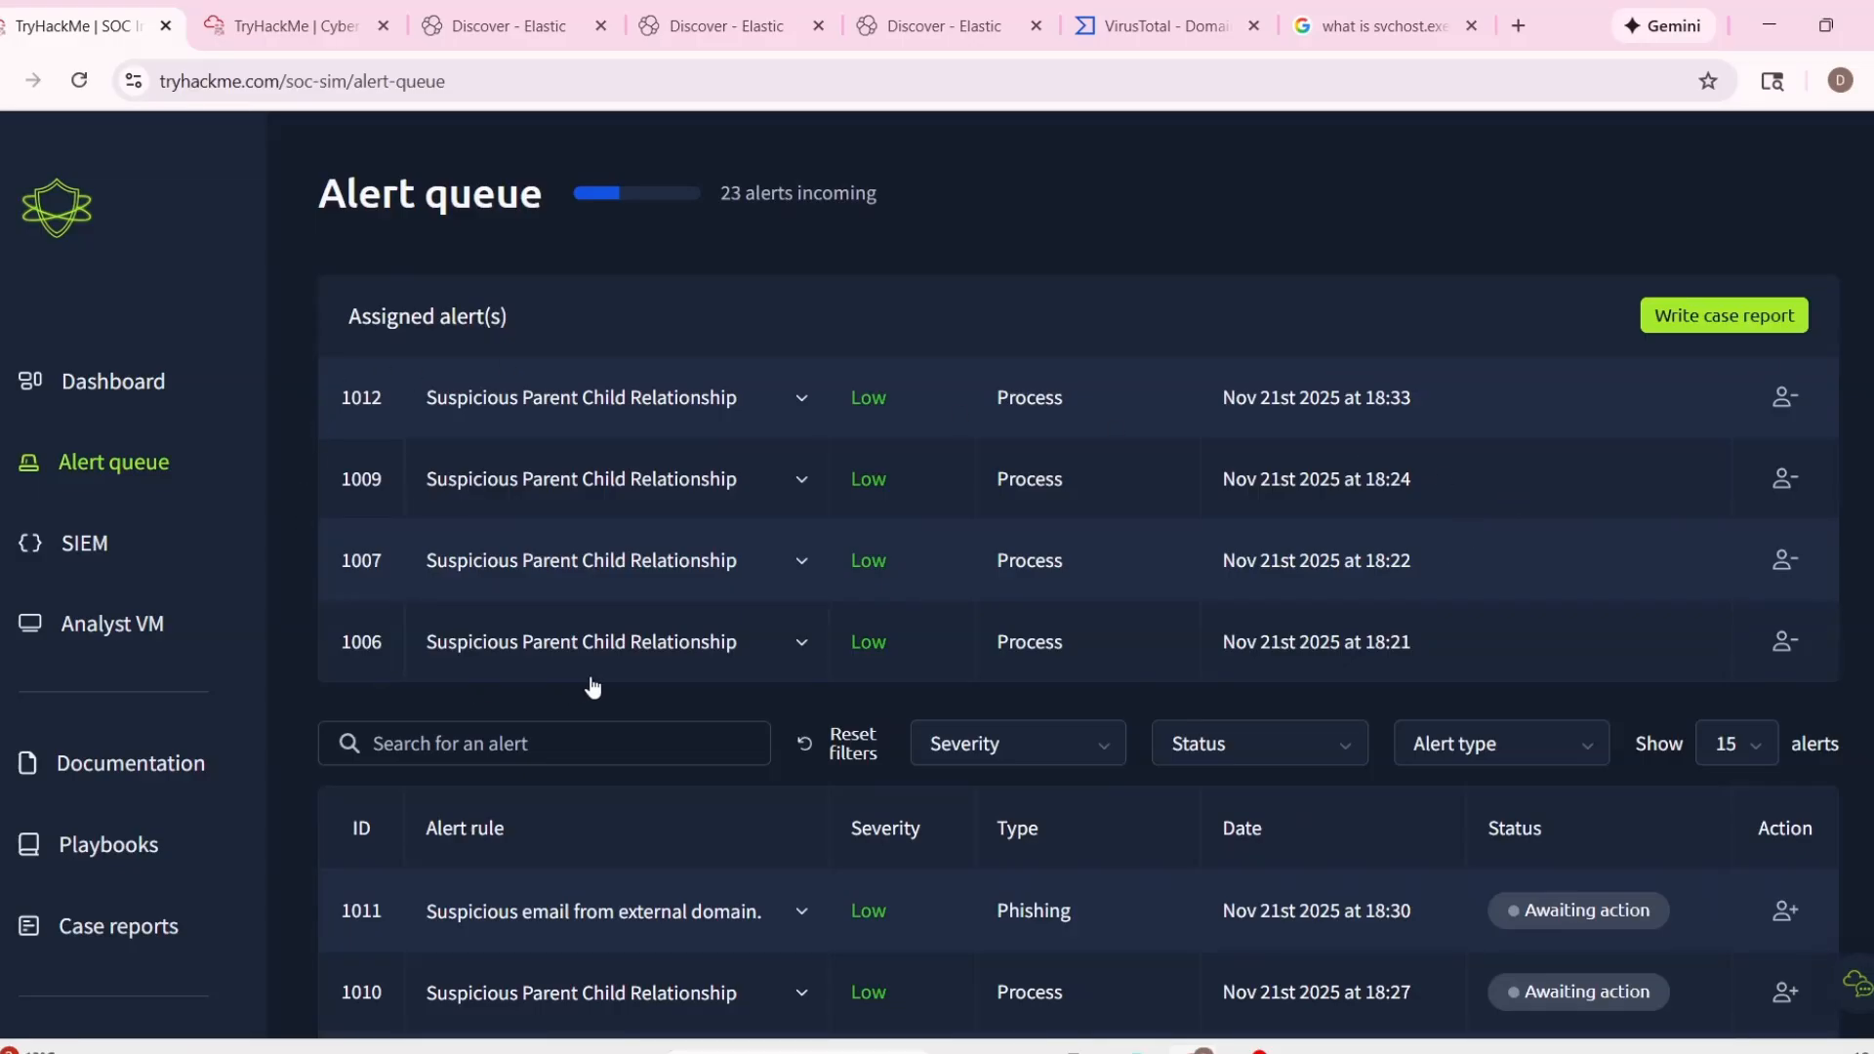
Start one case report for all assigned alerts, classifying them as false positives.
{"action": "left_click", "coordinate": [1796, 320]}
{"action": "left_click", "coordinate": [945, 597]}
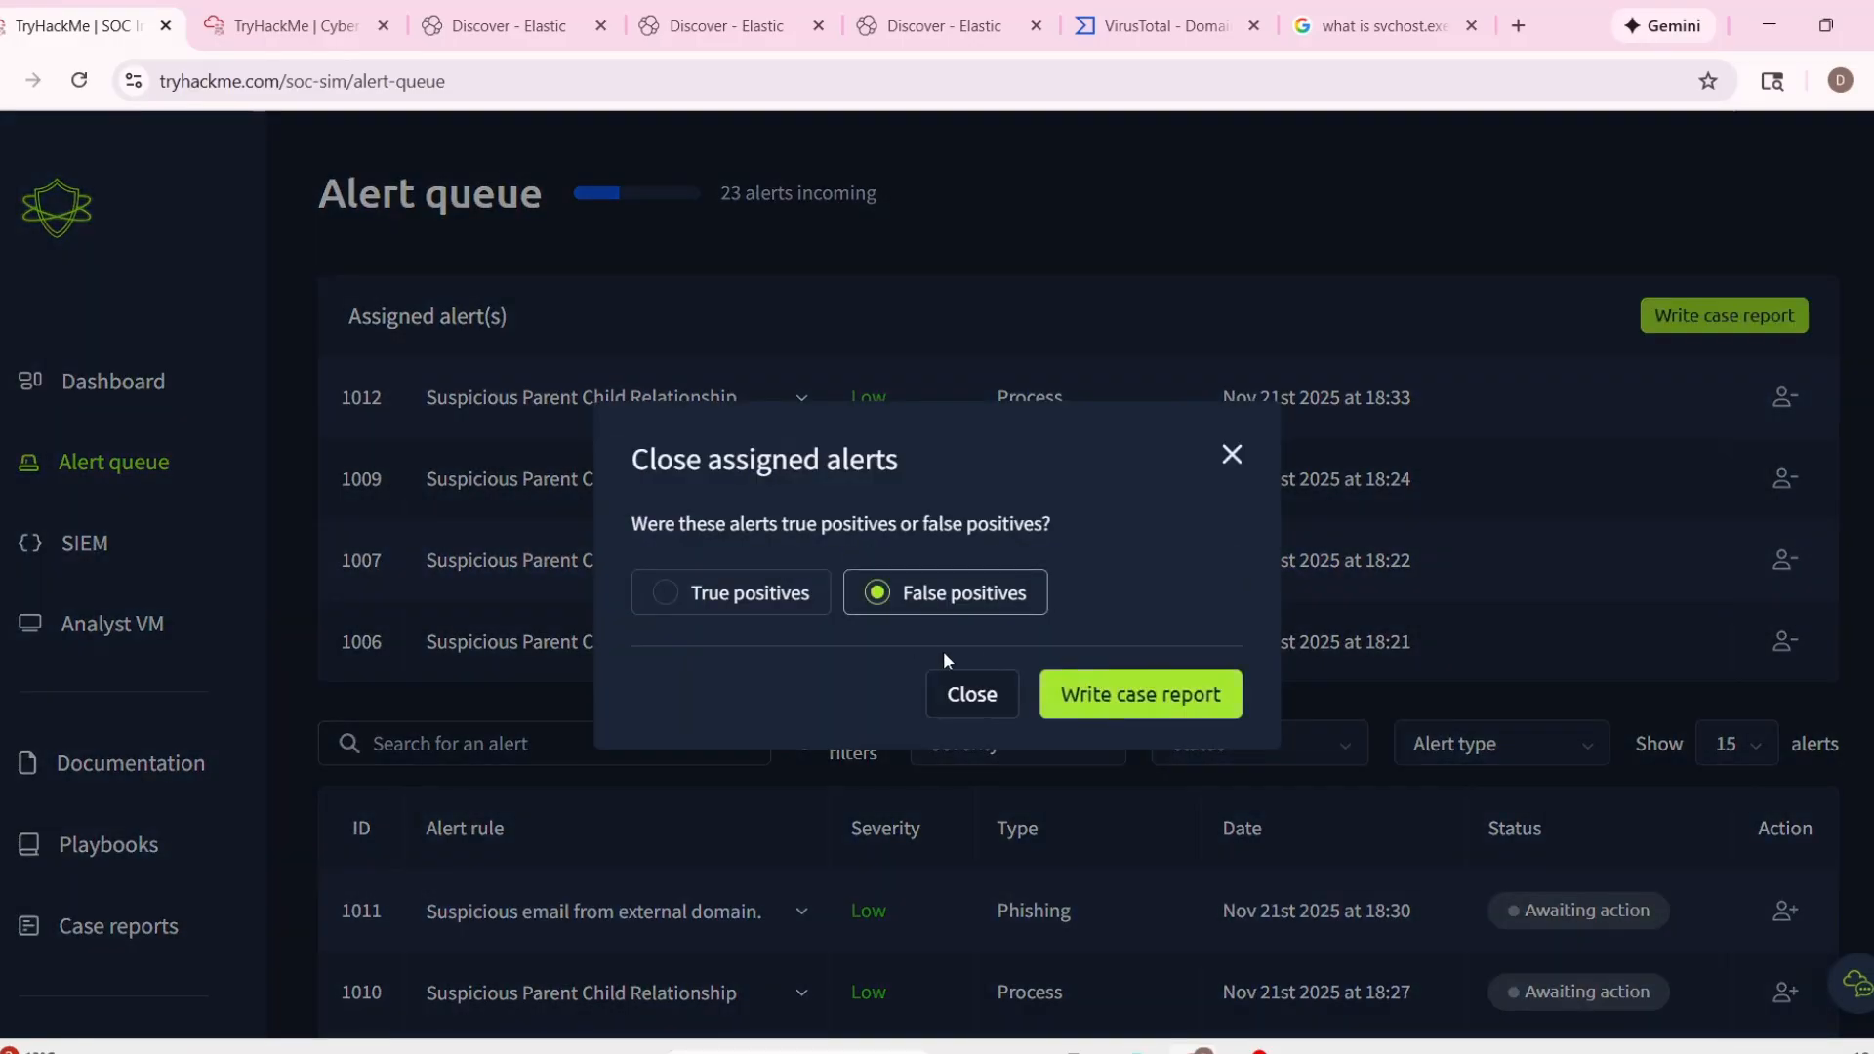
{"action": "left_click", "coordinate": [1163, 710]}
Expand the alert details for ID 1012 in the case report and examine its process name.
{"action": "scroll", "coordinate": [586, 468], "scroll_direction": "down", "scroll_amount": 3}
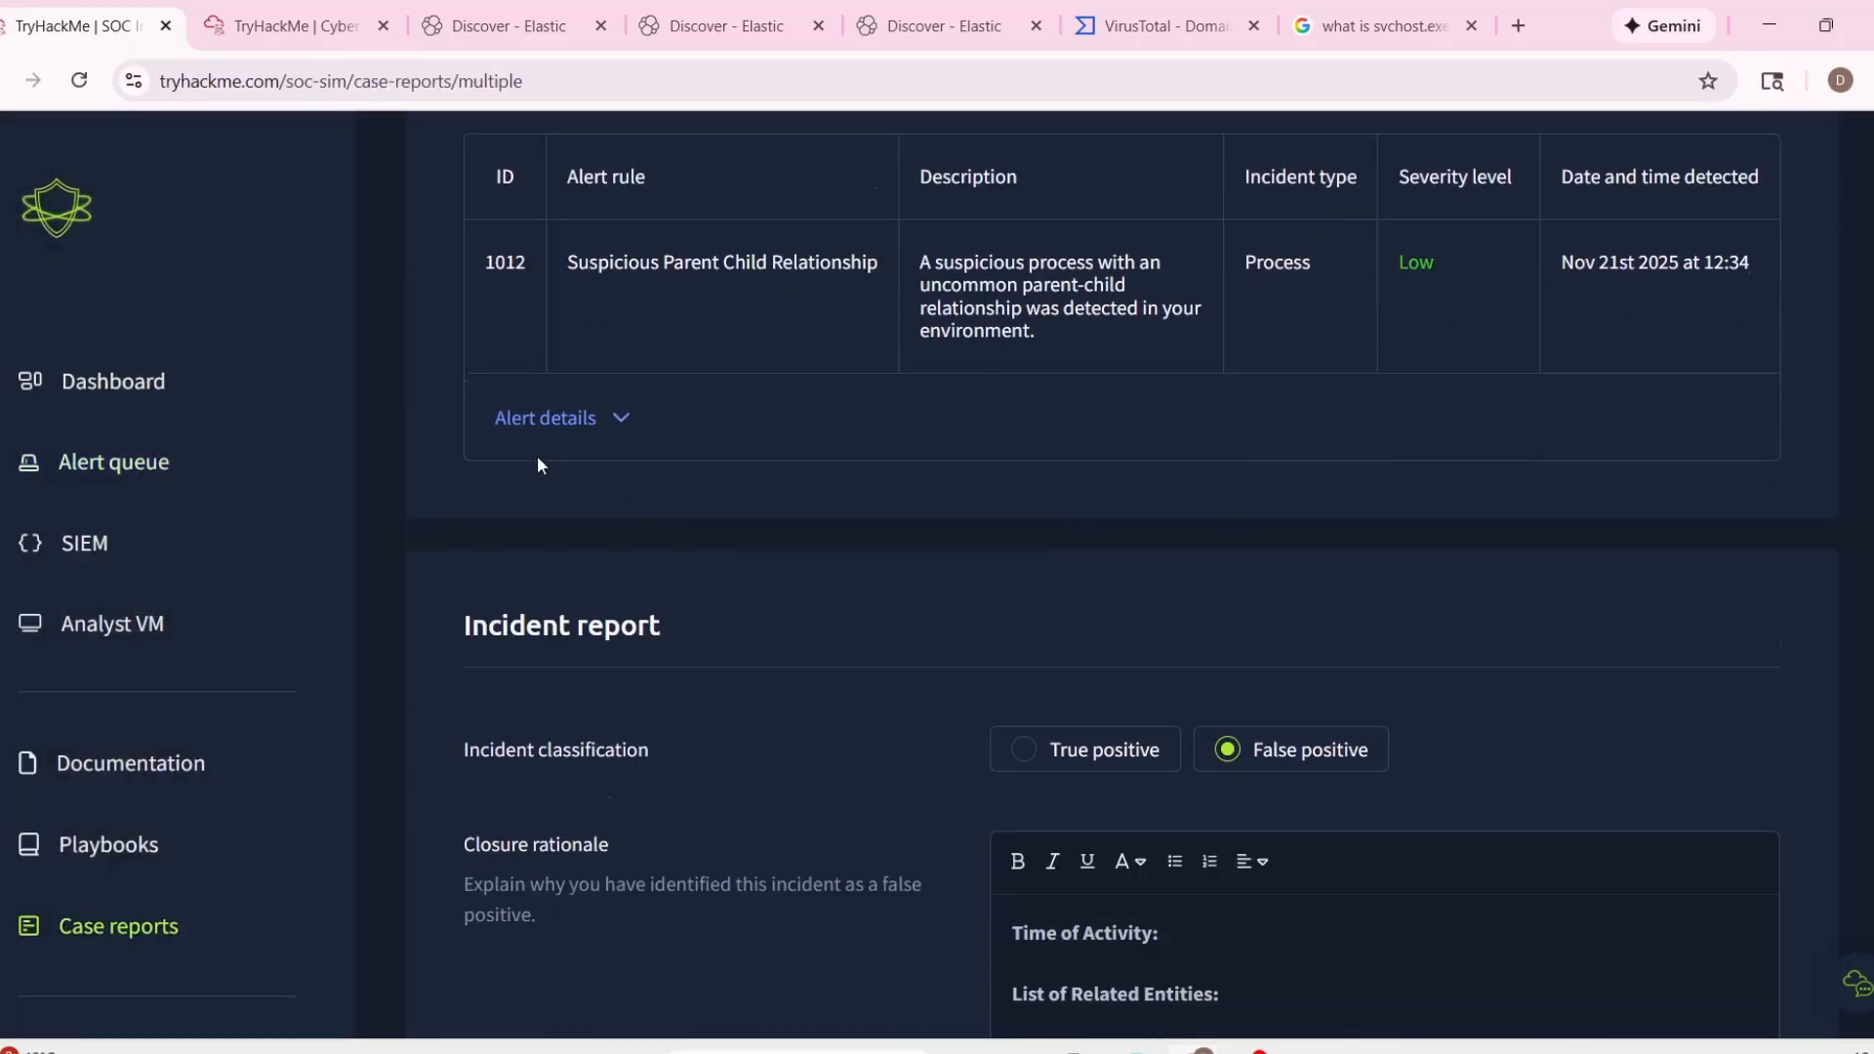
{"action": "left_click", "coordinate": [558, 425]}
{"action": "scroll", "coordinate": [780, 488], "scroll_direction": "up", "scroll_amount": 1}
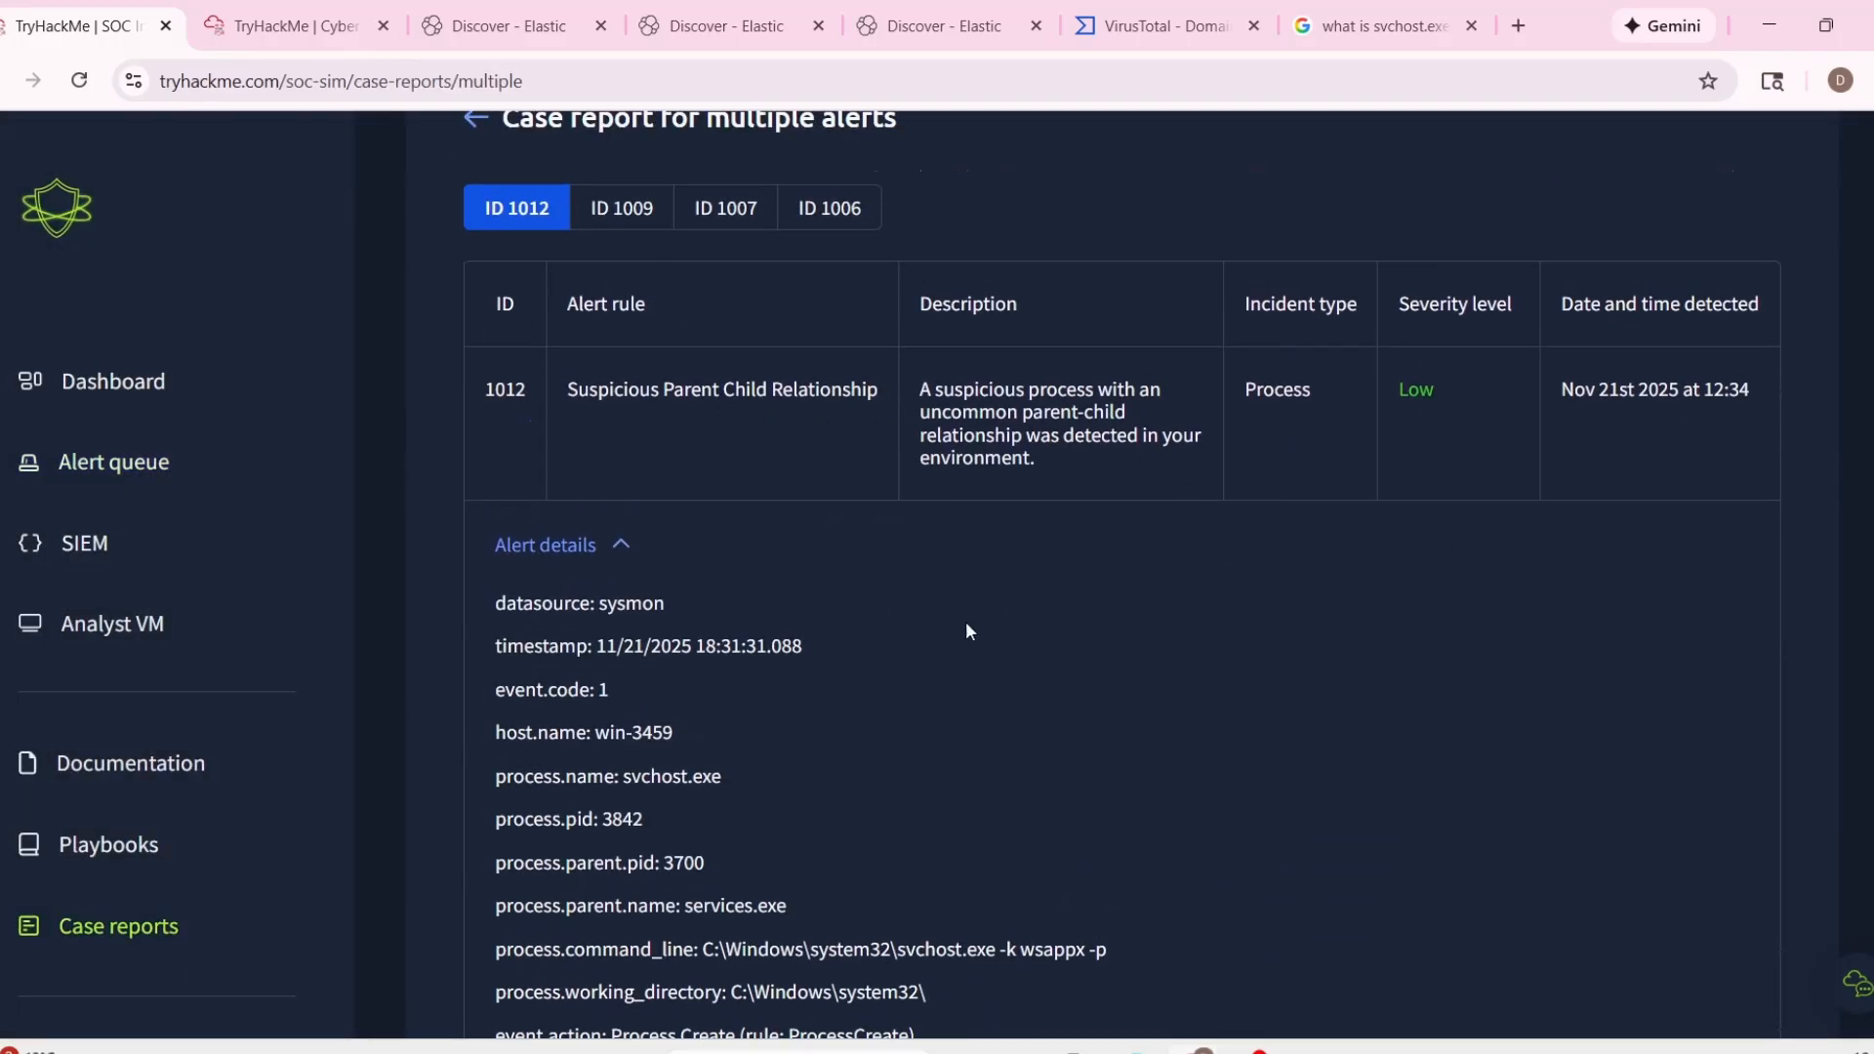
{"action": "scroll", "coordinate": [968, 630], "scroll_direction": "down", "scroll_amount": 2}
{"action": "left_click_drag", "start_coordinate": [634, 526], "coordinate": [753, 525]}
{"action": "left_click", "coordinate": [748, 532]}
{"action": "left_click", "coordinate": [802, 603]}
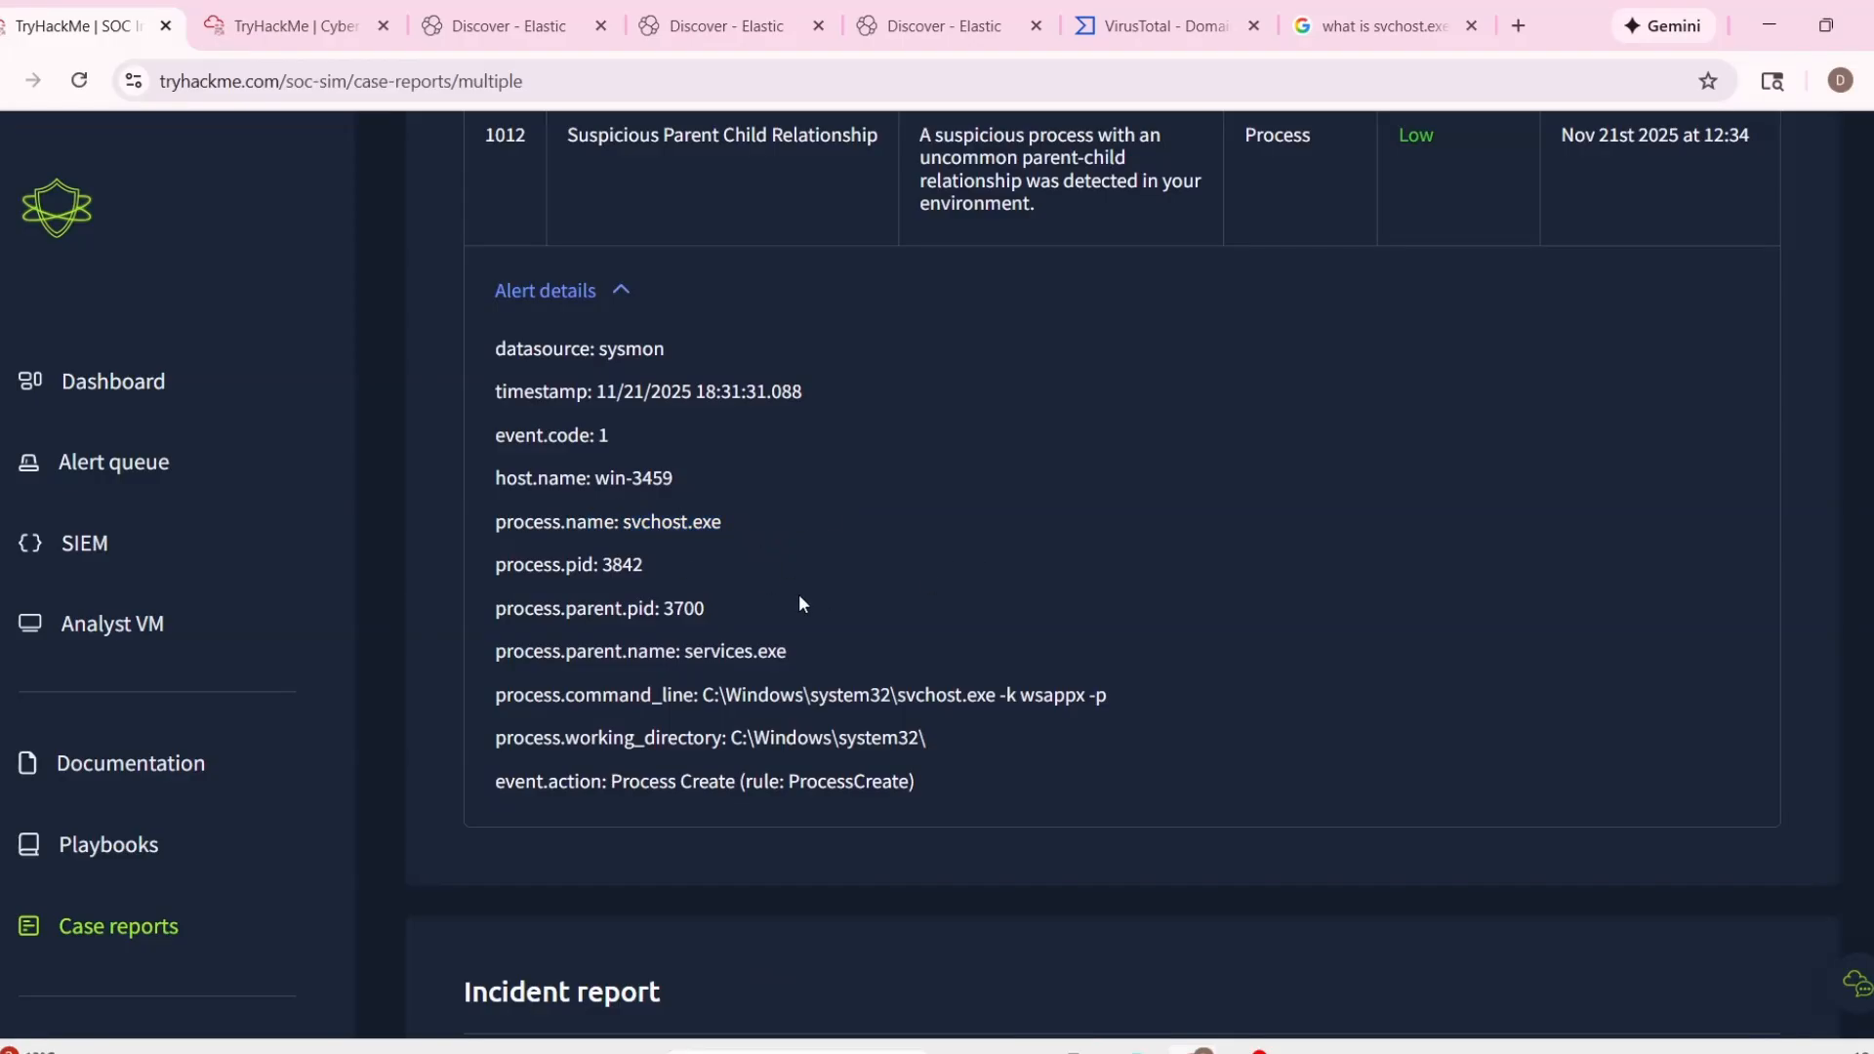
{"action": "left_click_drag", "start_coordinate": [633, 523], "coordinate": [678, 530]}
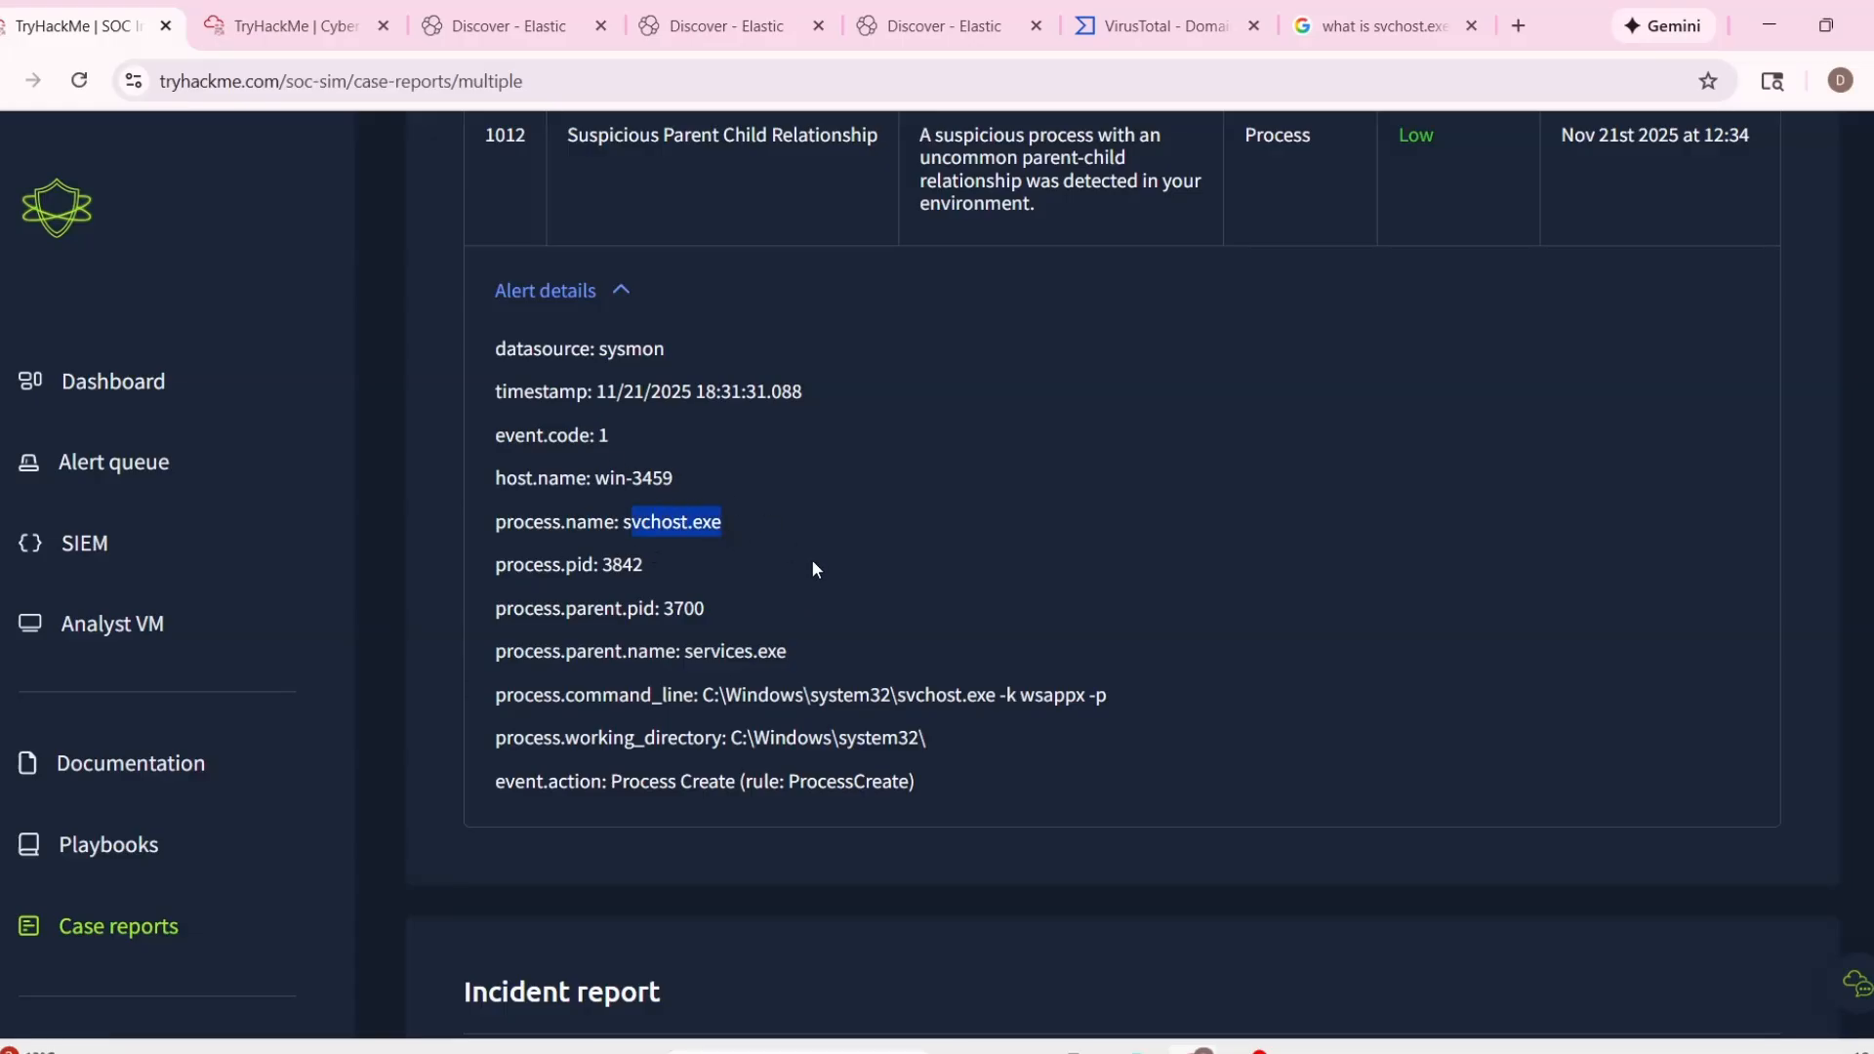
Examine the host name and parent process details of alert 1012 and the other alert IDs covered by the report.
{"action": "scroll", "coordinate": [815, 569], "scroll_direction": "down", "scroll_amount": 3}
{"action": "scroll", "coordinate": [888, 549], "scroll_direction": "up", "scroll_amount": 3}
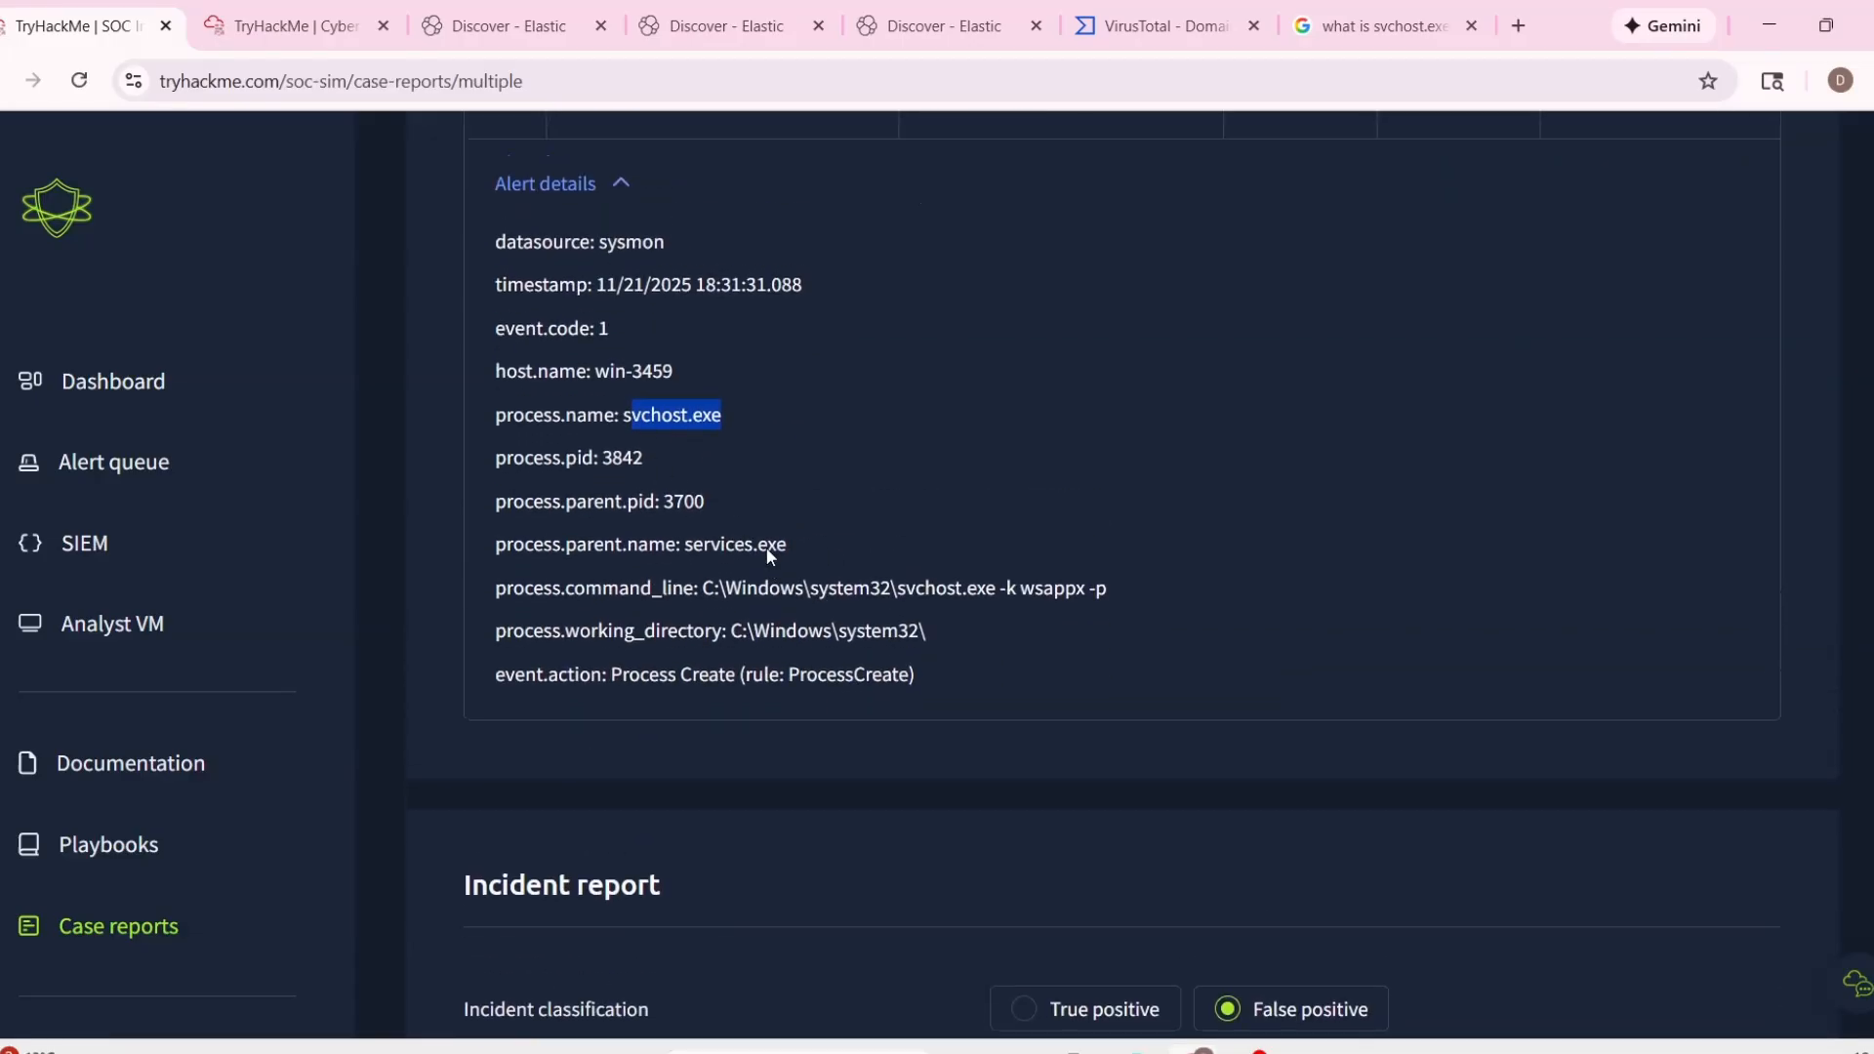
{"action": "left_click_drag", "start_coordinate": [560, 478], "coordinate": [663, 473]}
{"action": "left_click", "coordinate": [782, 533]}
{"action": "scroll", "coordinate": [886, 639], "scroll_direction": "down", "scroll_amount": 10}
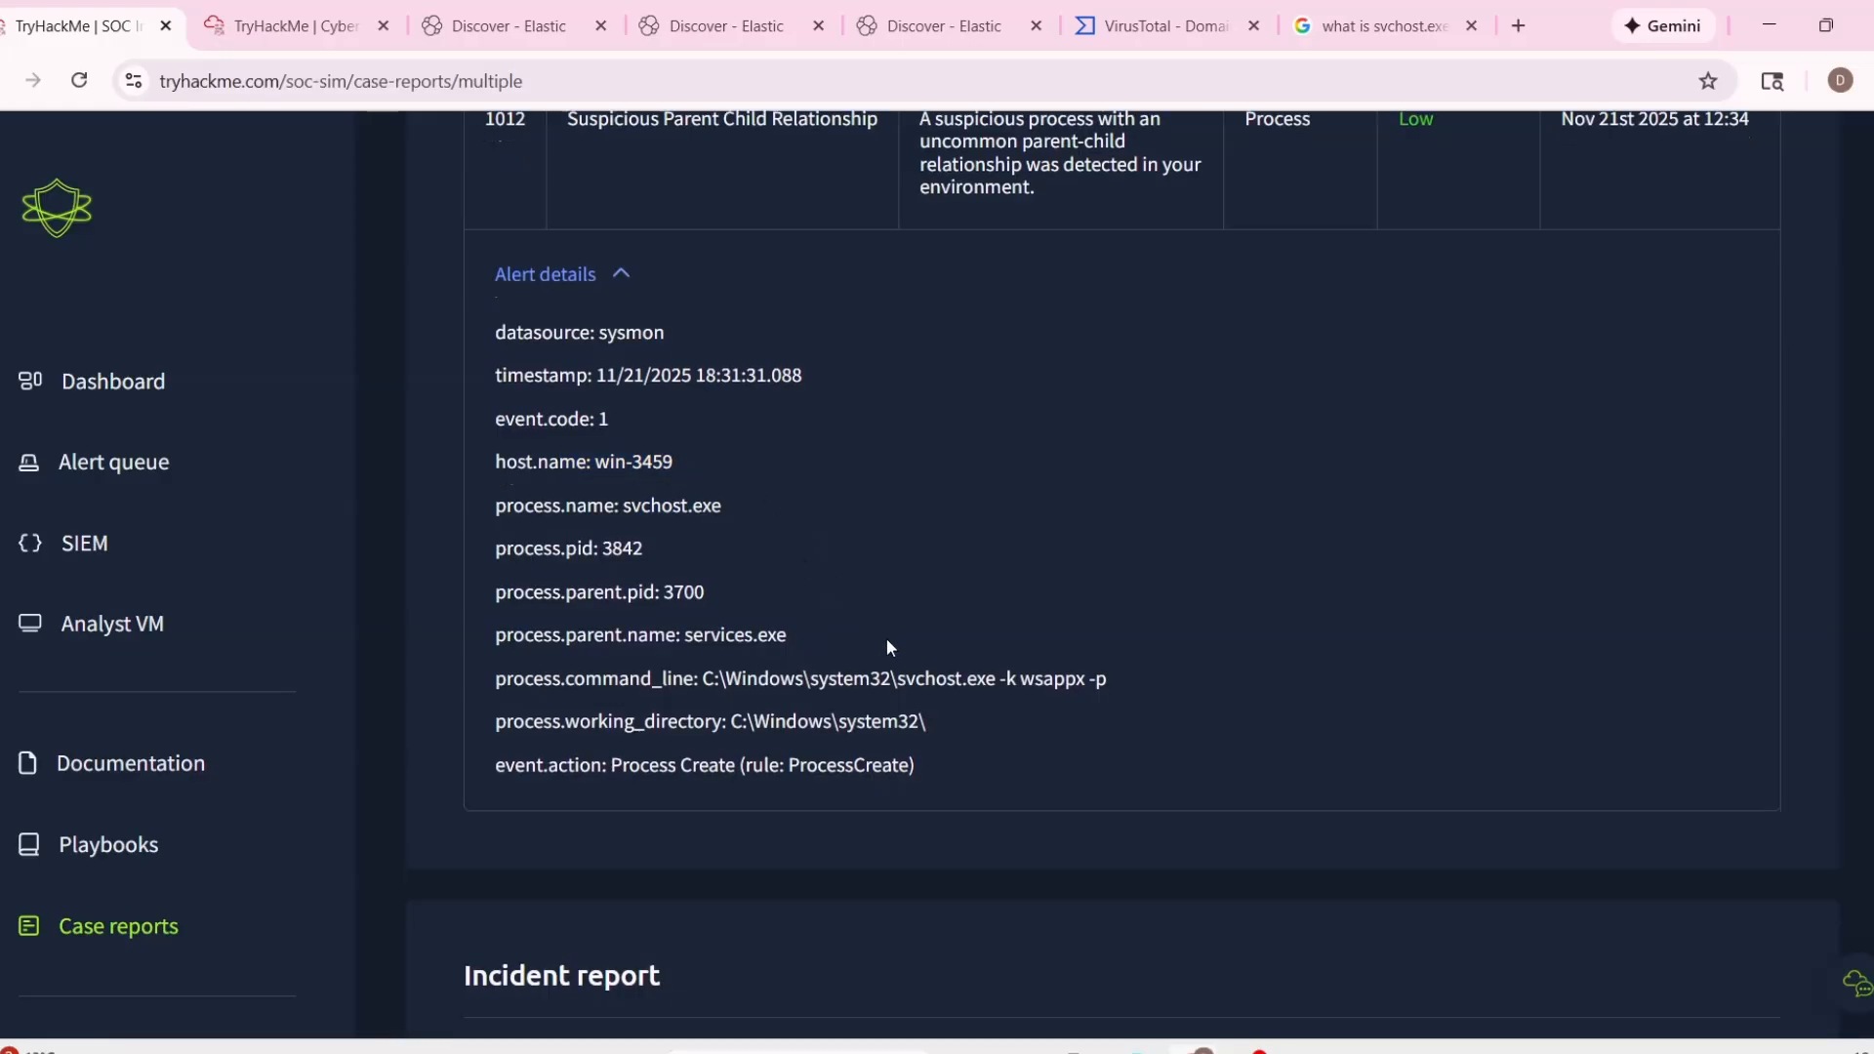
{"action": "scroll", "coordinate": [921, 628], "scroll_direction": "up", "scroll_amount": 11}
{"action": "scroll", "coordinate": [925, 637], "scroll_direction": "up", "scroll_amount": 3}
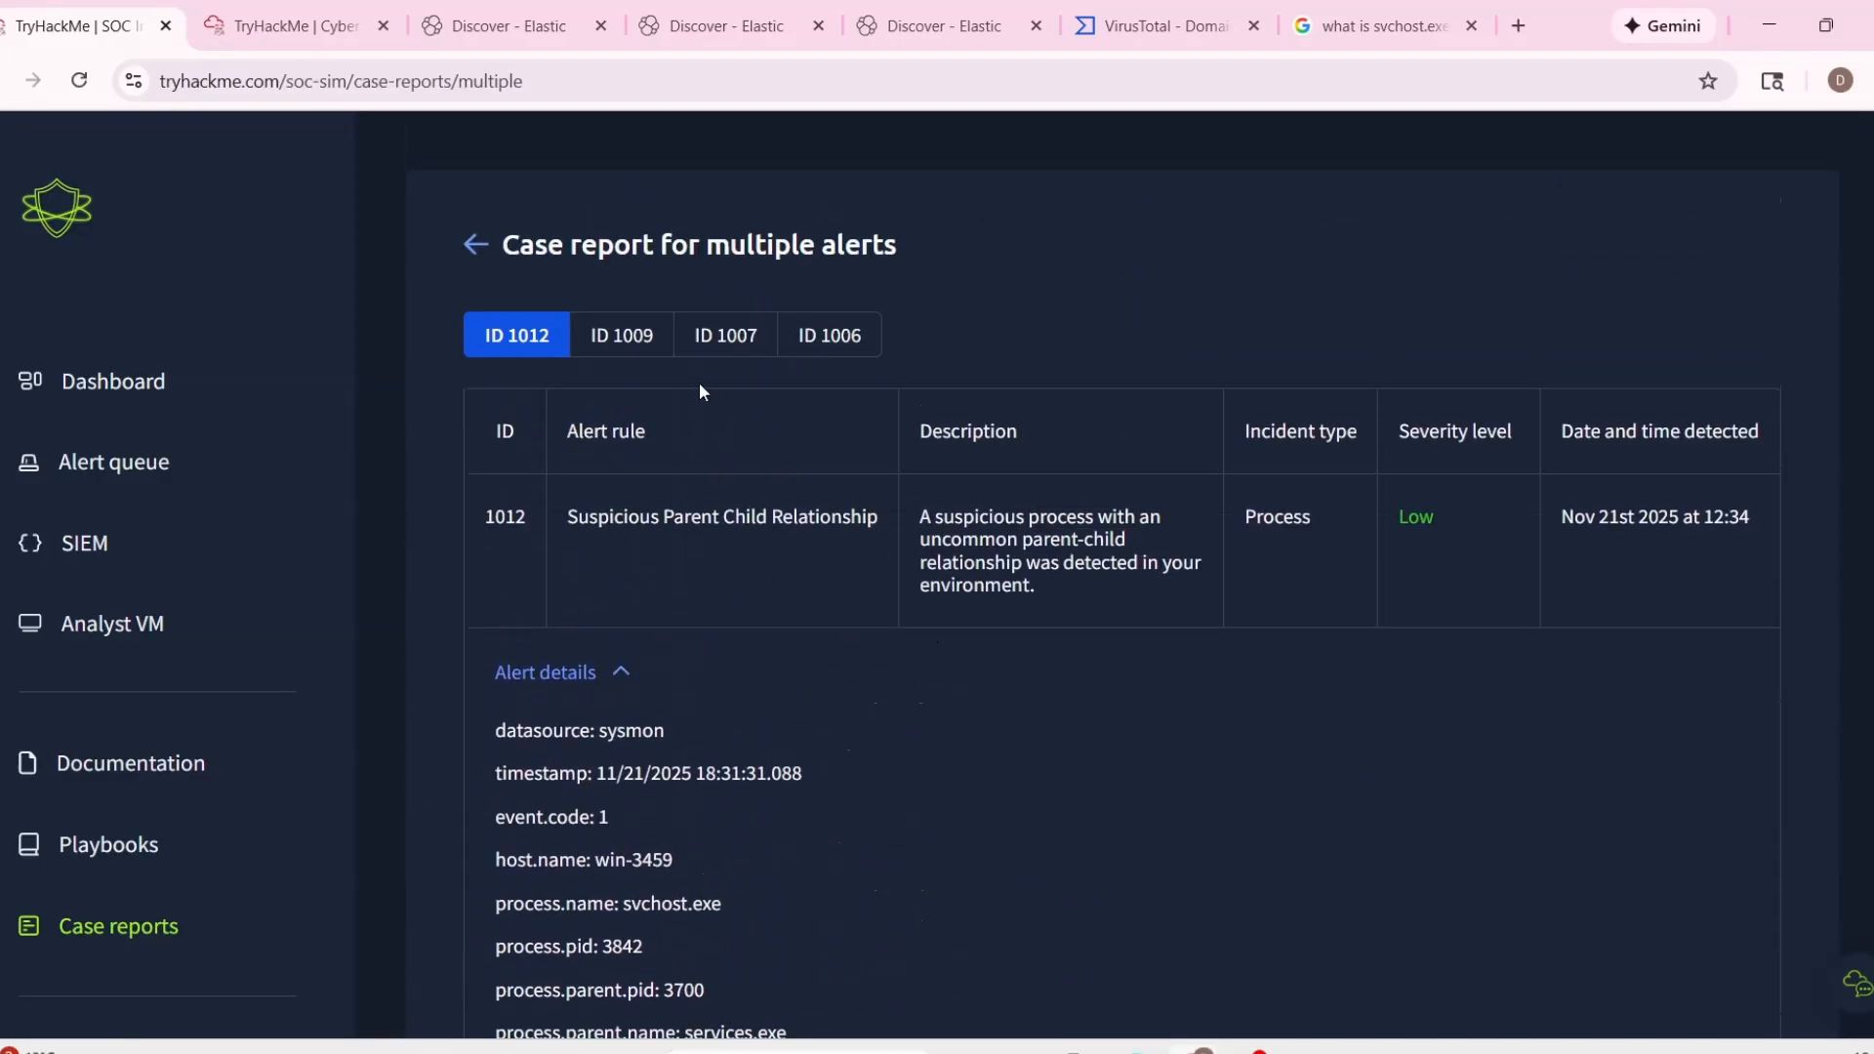
Copy alert 1012's timestamp, 11/21/2025 18:31:31.088, into Time of Activity in the closure rationale.
{"action": "scroll", "coordinate": [841, 451], "scroll_direction": "down", "scroll_amount": 6}
{"action": "scroll", "coordinate": [677, 310], "scroll_direction": "up", "scroll_amount": 6}
{"action": "scroll", "coordinate": [931, 524], "scroll_direction": "down", "scroll_amount": 6}
{"action": "scroll", "coordinate": [931, 523], "scroll_direction": "down", "scroll_amount": 5}
{"action": "scroll", "coordinate": [672, 312], "scroll_direction": "up", "scroll_amount": 8}
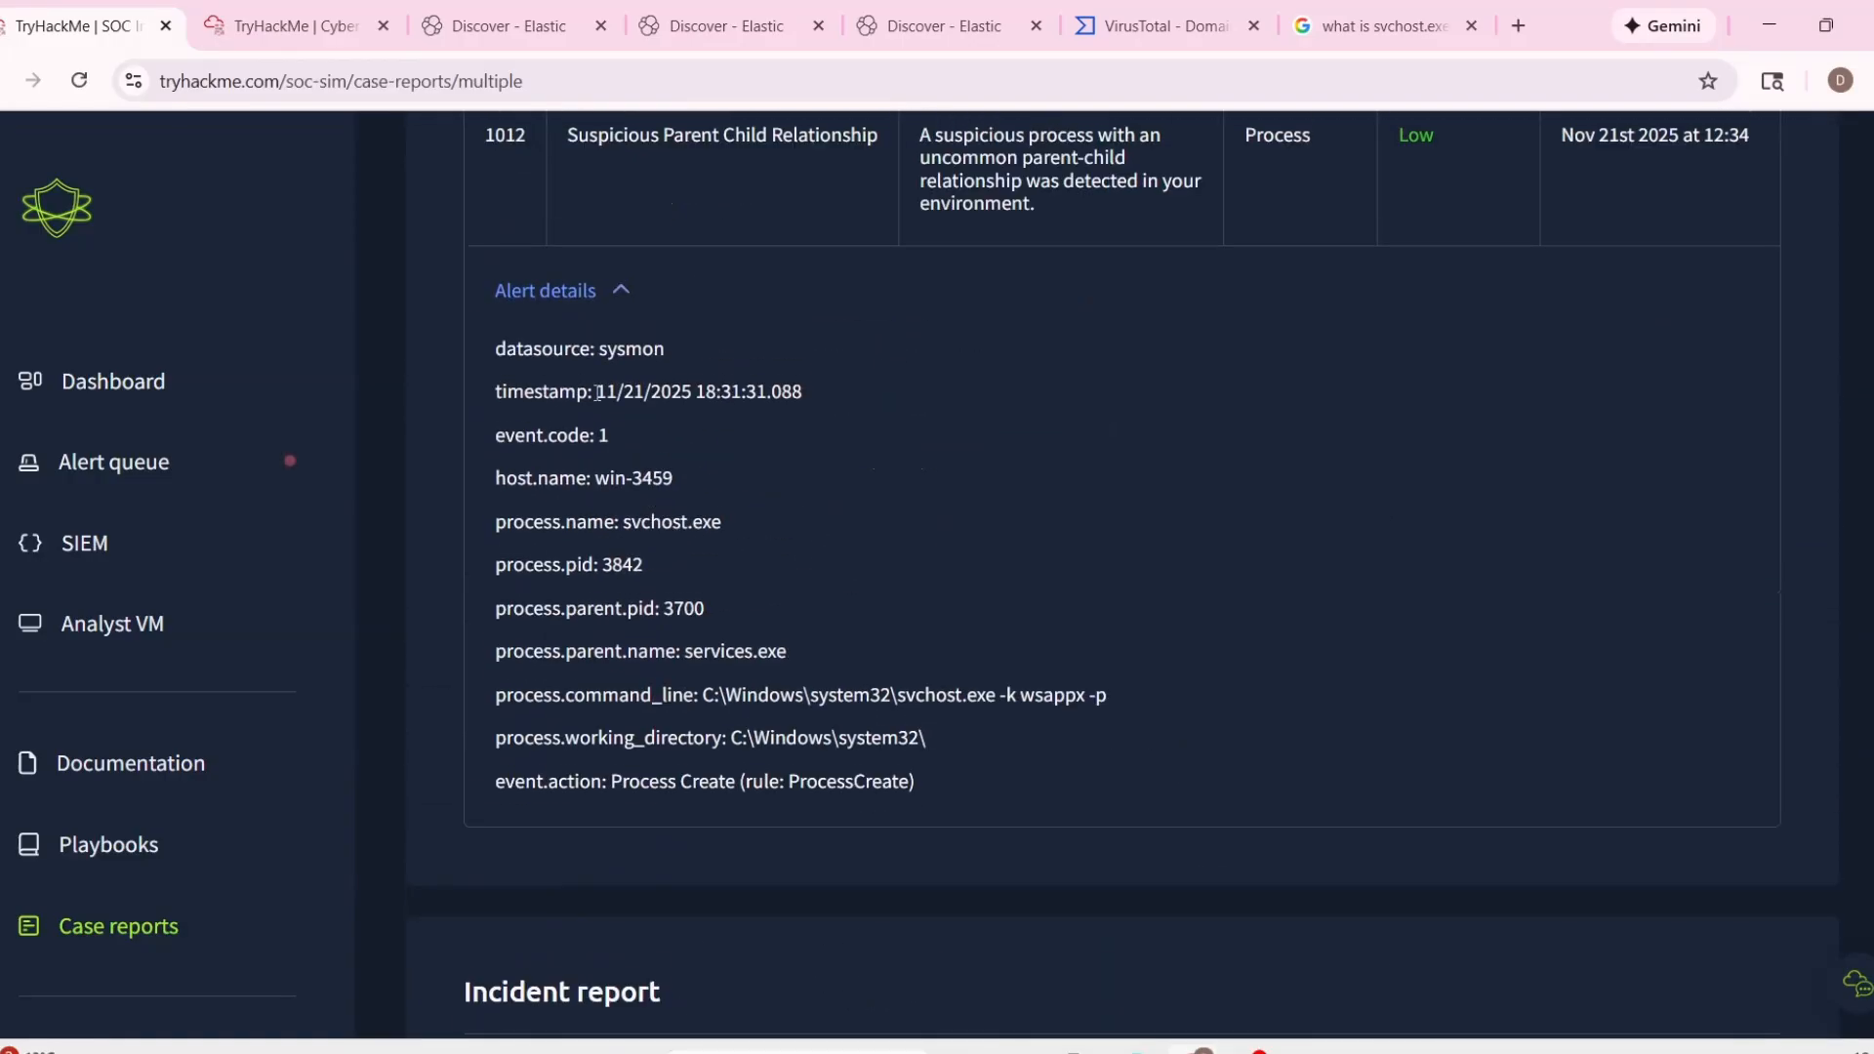
{"action": "left_click_drag", "start_coordinate": [599, 391], "coordinate": [974, 498]}
{"action": "left_click", "coordinate": [618, 394]}
{"action": "left_click_drag", "start_coordinate": [603, 394], "coordinate": [904, 394]}
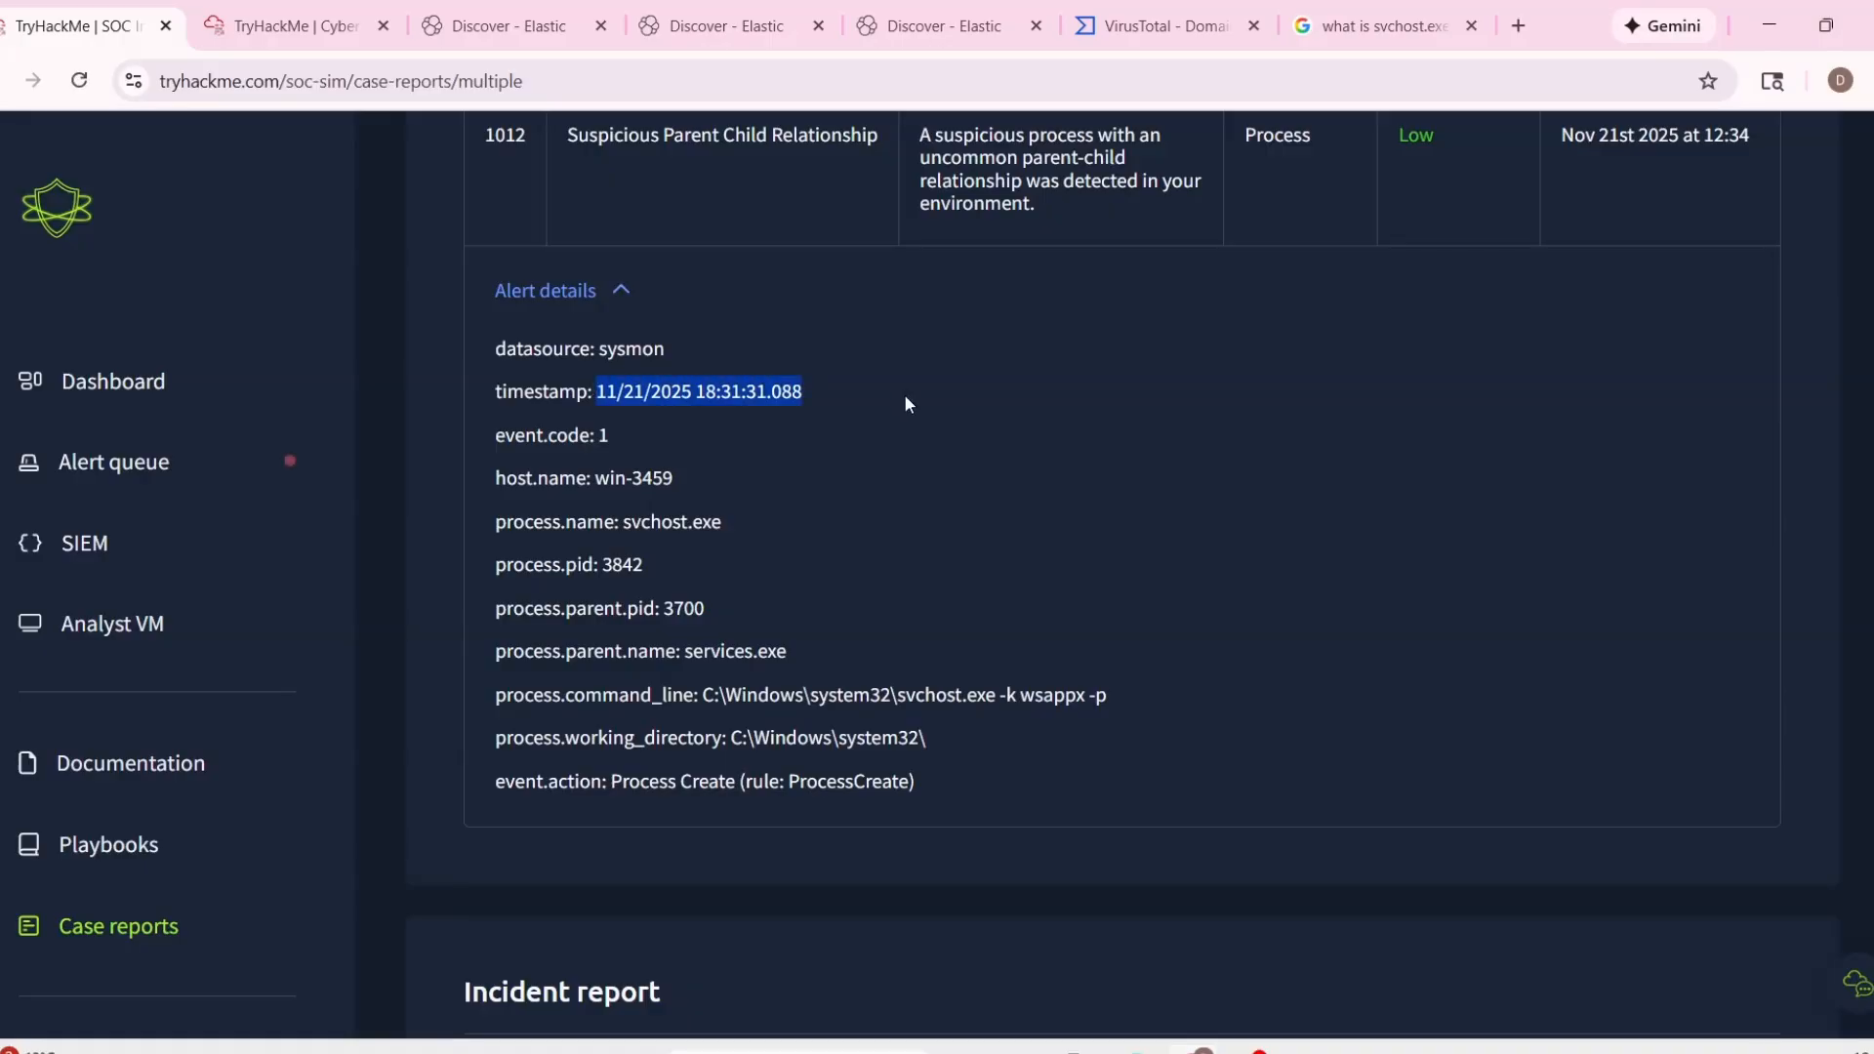
{"action": "scroll", "coordinate": [1147, 654], "scroll_direction": "down", "scroll_amount": 6}
{"action": "scroll", "coordinate": [1207, 651], "scroll_direction": "up", "scroll_amount": 10}
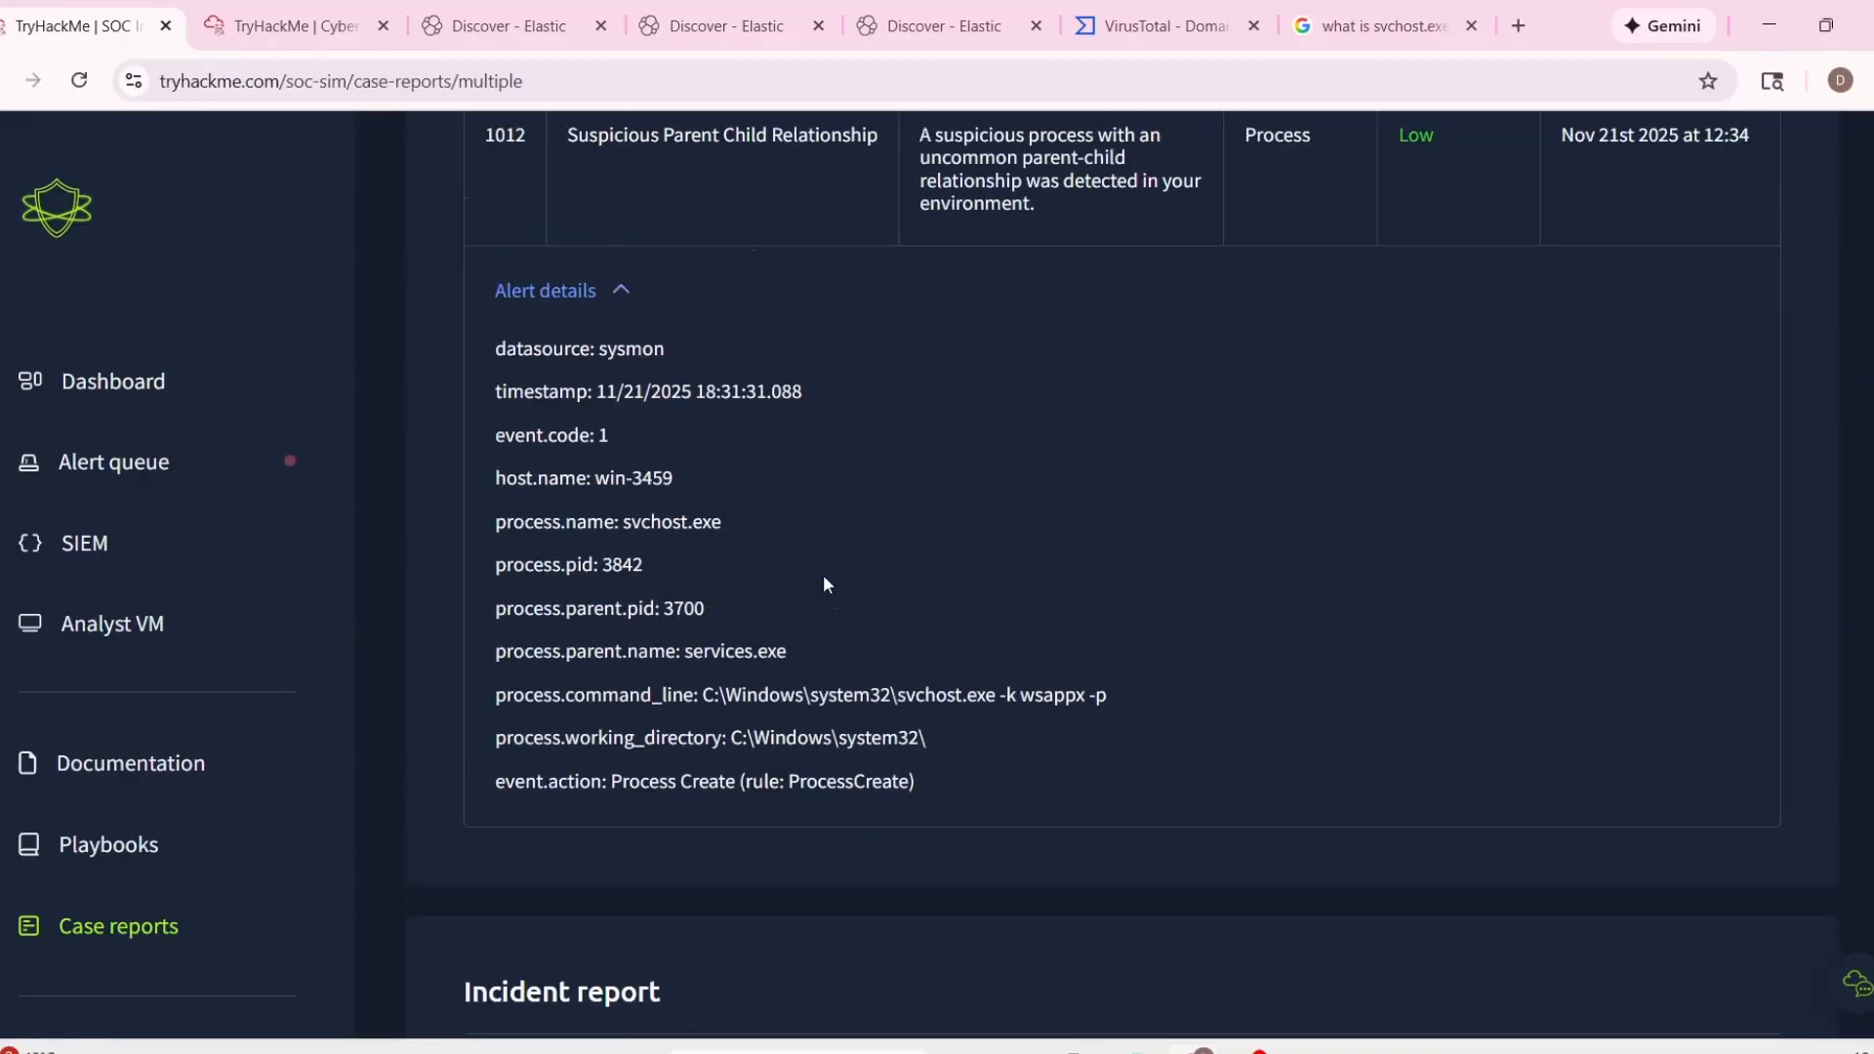
{"action": "scroll", "coordinate": [809, 585], "scroll_direction": "down", "scroll_amount": 4}
Copy the line "process.name: svchost.exe" from the alert details into List of Related Entities.
{"action": "left_click_drag", "start_coordinate": [479, 528], "coordinate": [899, 564]}
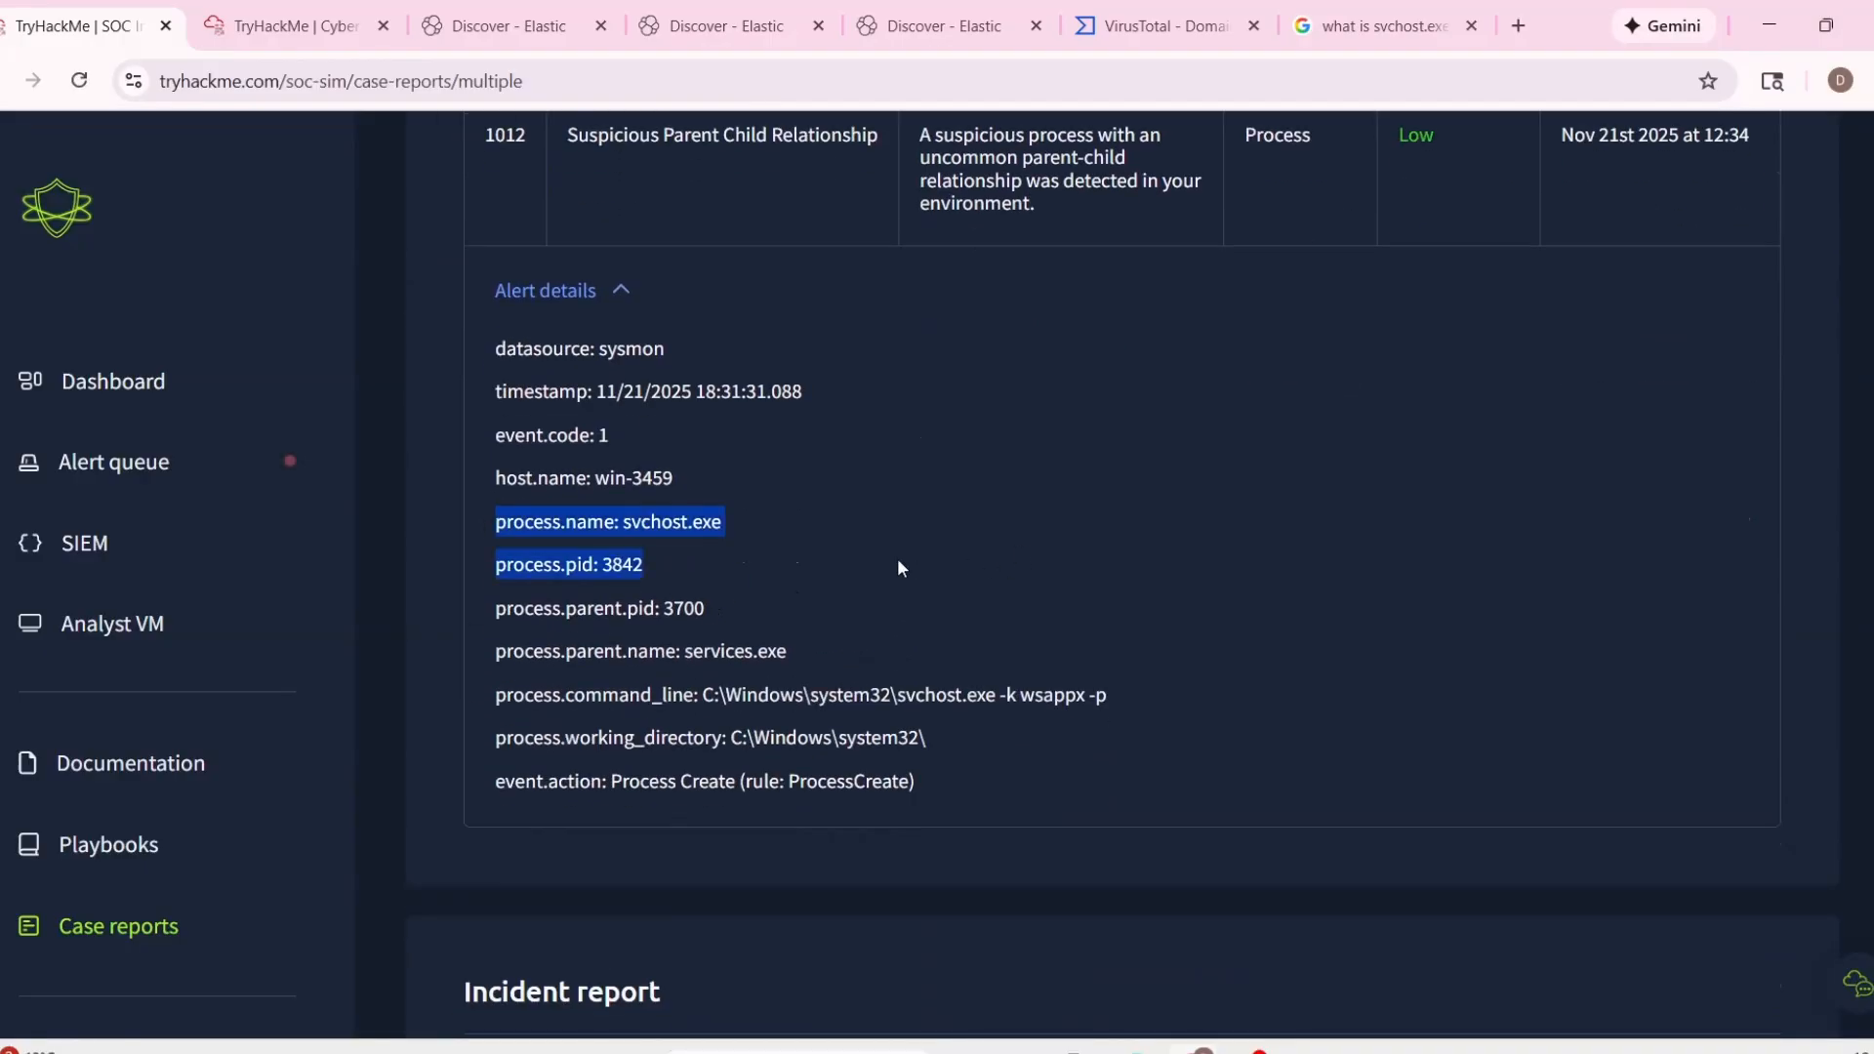
{"action": "left_click_drag", "start_coordinate": [724, 522], "coordinate": [478, 527]}
{"action": "key", "text": "ctrl+c"}
{"action": "scroll", "coordinate": [1208, 656], "scroll_direction": "down", "scroll_amount": 1}
{"action": "scroll", "coordinate": [1208, 656], "scroll_direction": "down", "scroll_amount": 6}
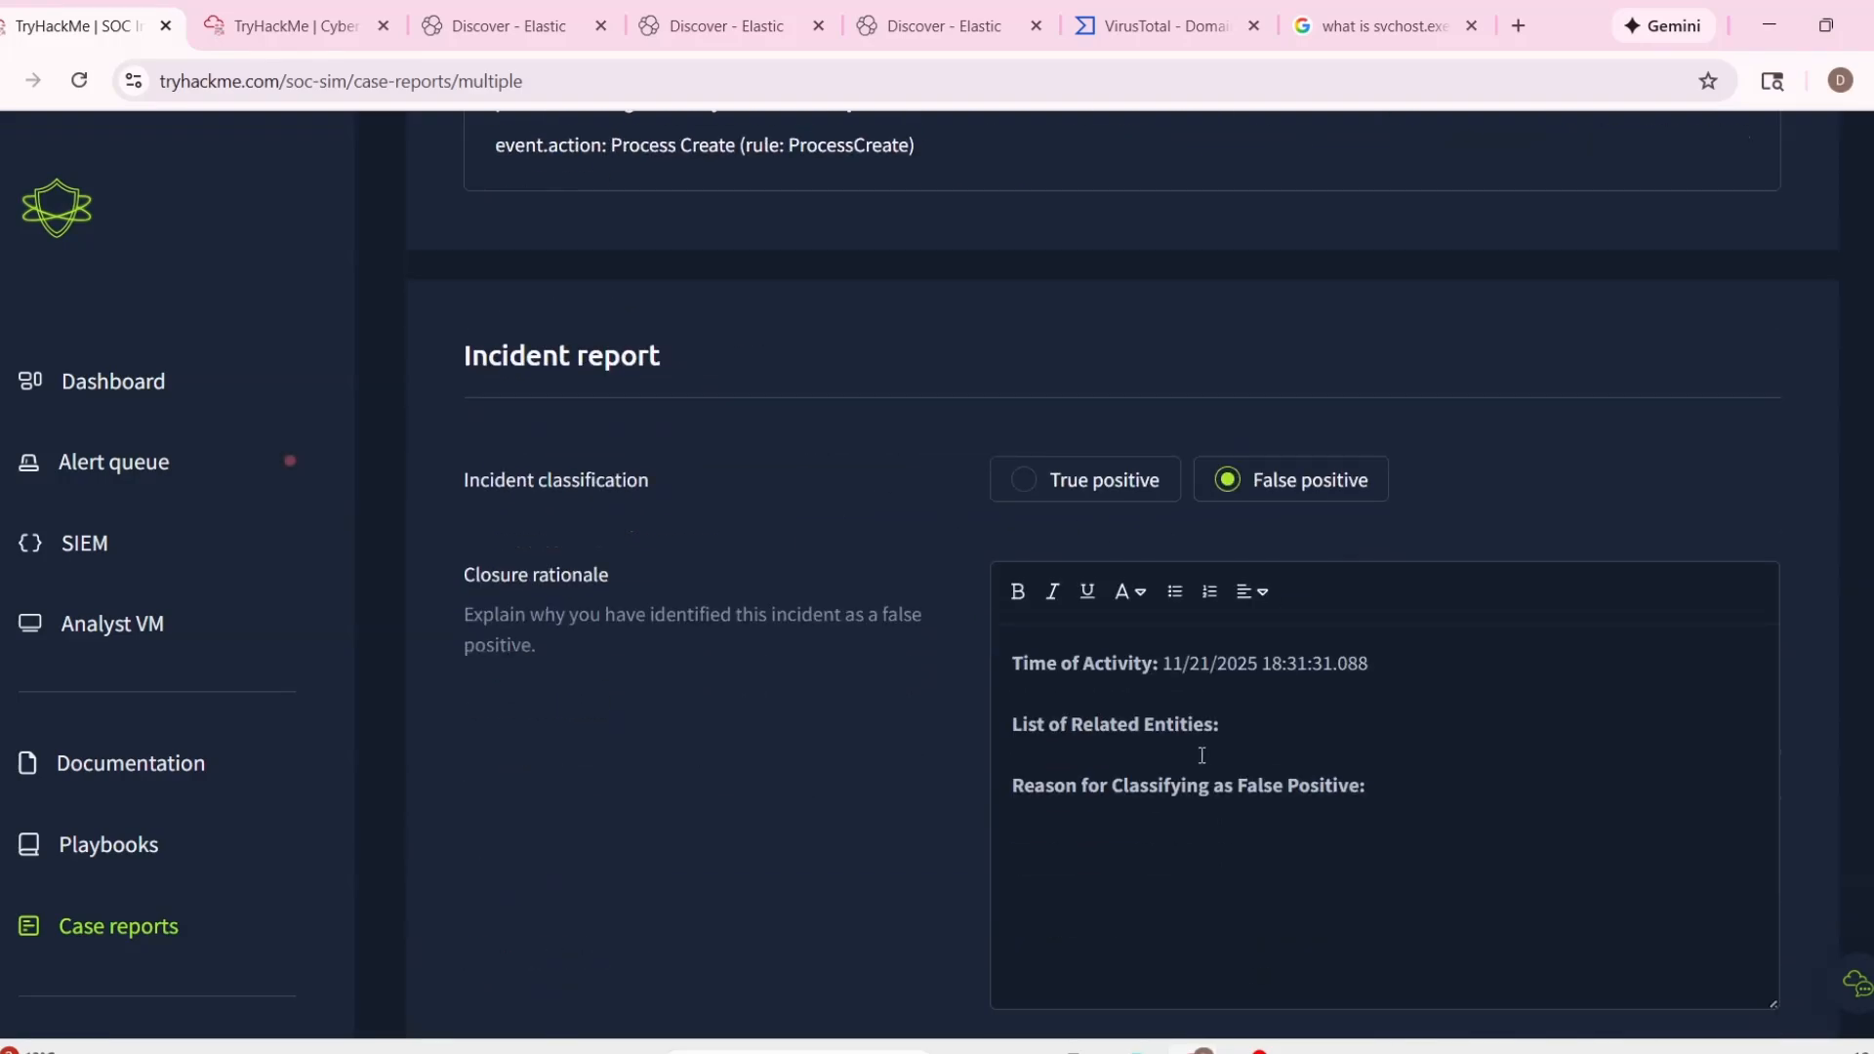
{"action": "left_click", "coordinate": [1203, 750]}
{"action": "key", "text": "ctrl+v"}
Begin the Reason for Classifying as False Positive with "Nothing malicio".
{"action": "type", "text": "Nothing malicio"}
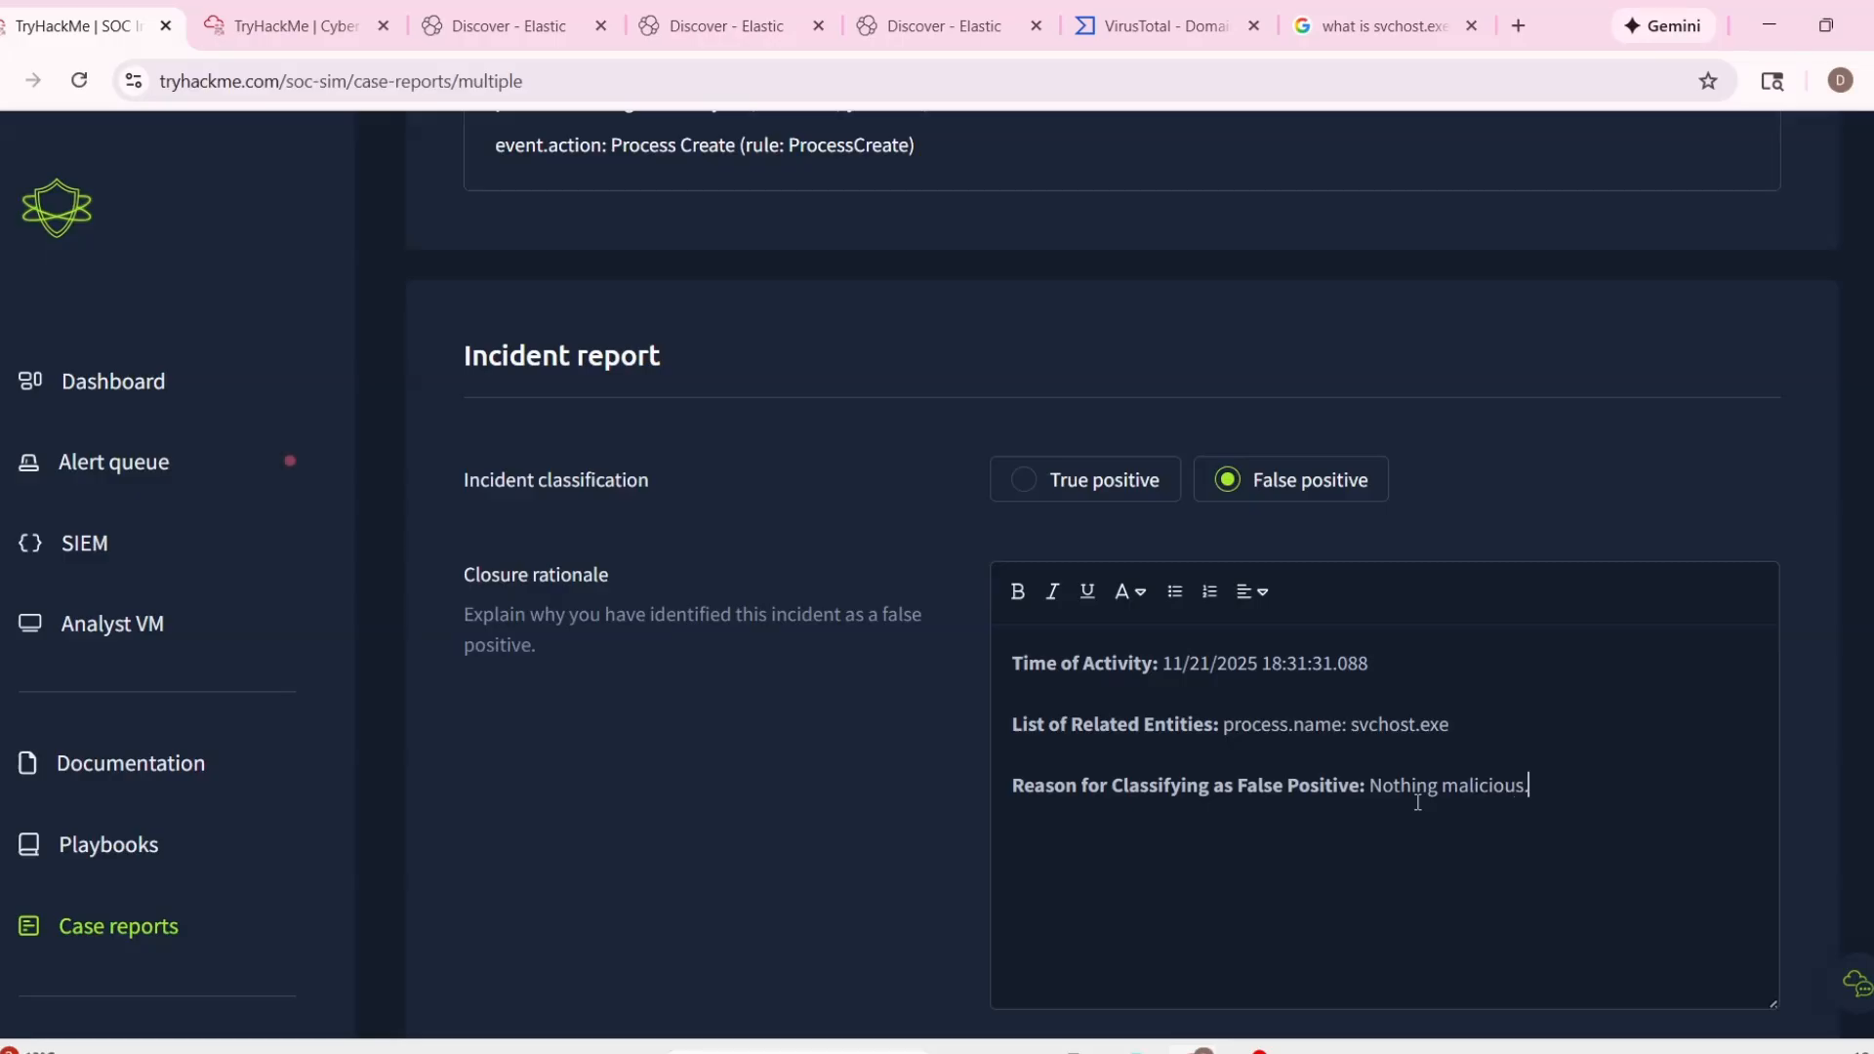
Add the process name rdpclip.exe from alert 1009 after svchost.exe in the List of Related Entities.
{"action": "scroll", "coordinate": [1330, 749], "scroll_direction": "down", "scroll_amount": 3}
{"action": "scroll", "coordinate": [1154, 706], "scroll_direction": "up", "scroll_amount": 15}
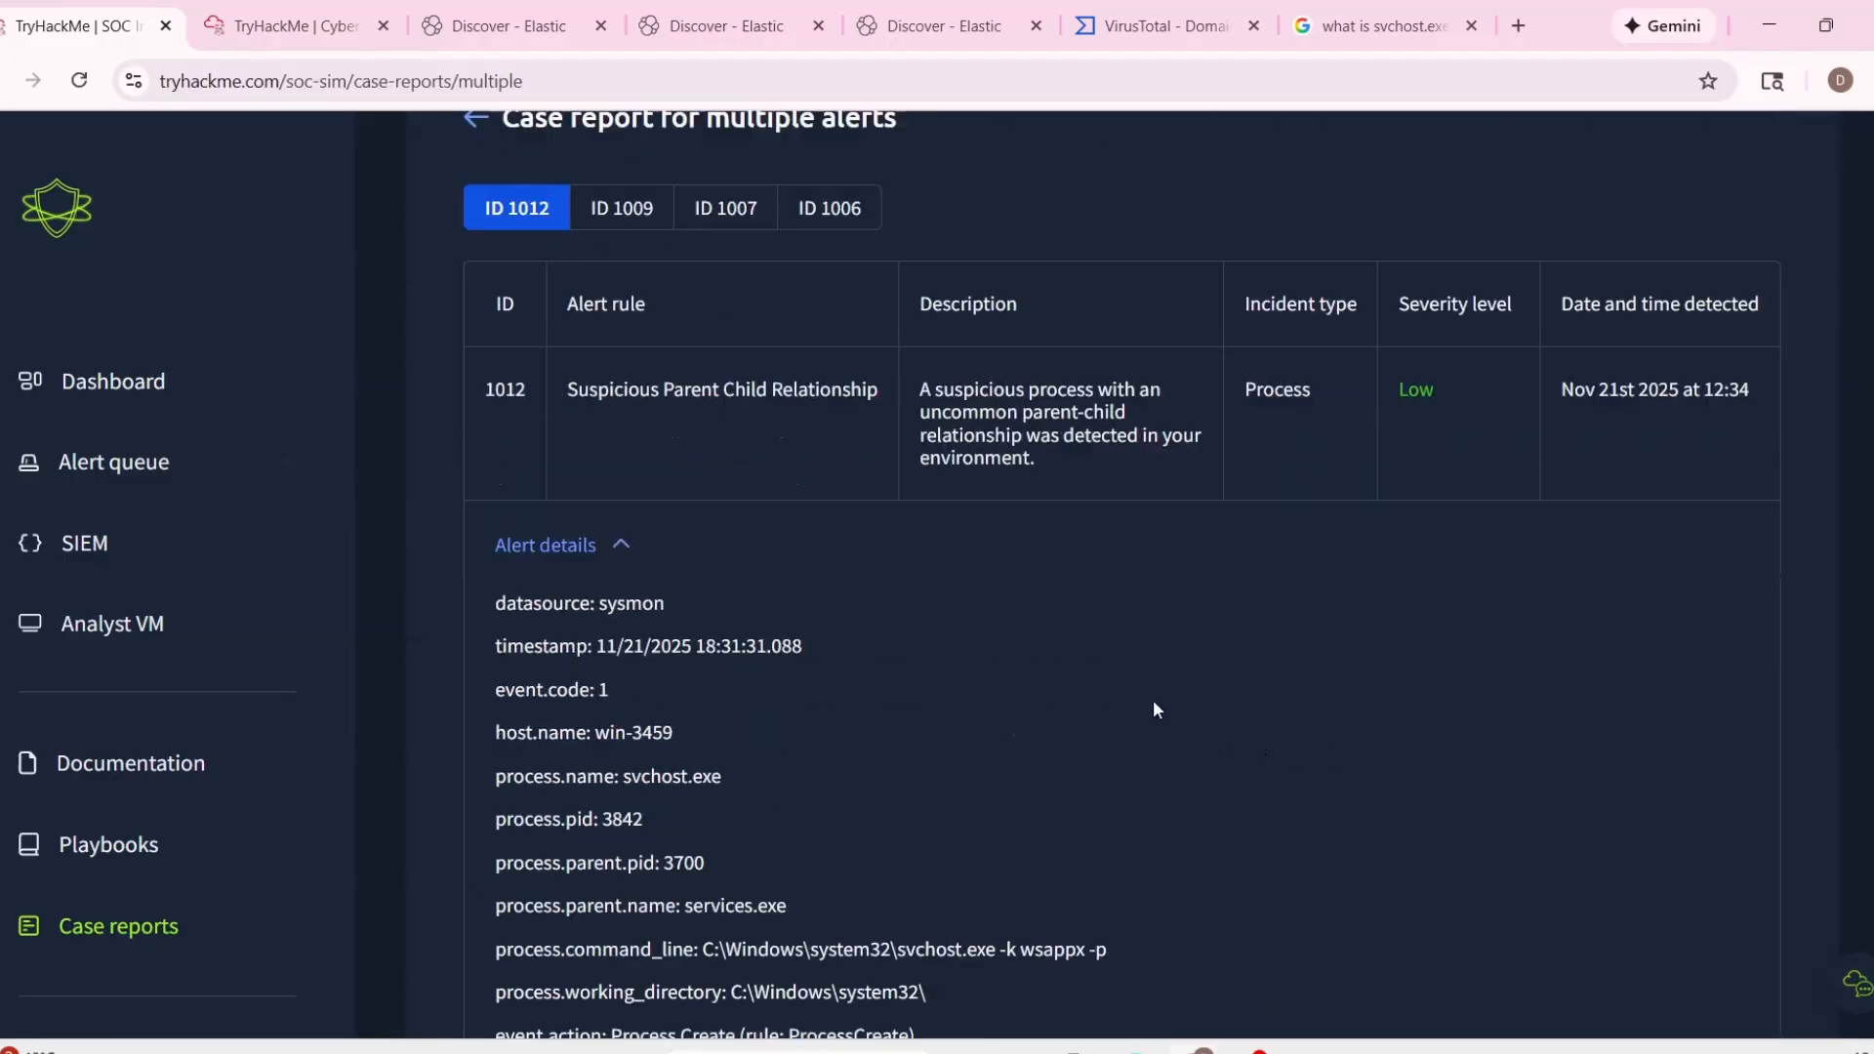
{"action": "left_click", "coordinate": [619, 212]}
{"action": "scroll", "coordinate": [895, 583], "scroll_direction": "down", "scroll_amount": 1}
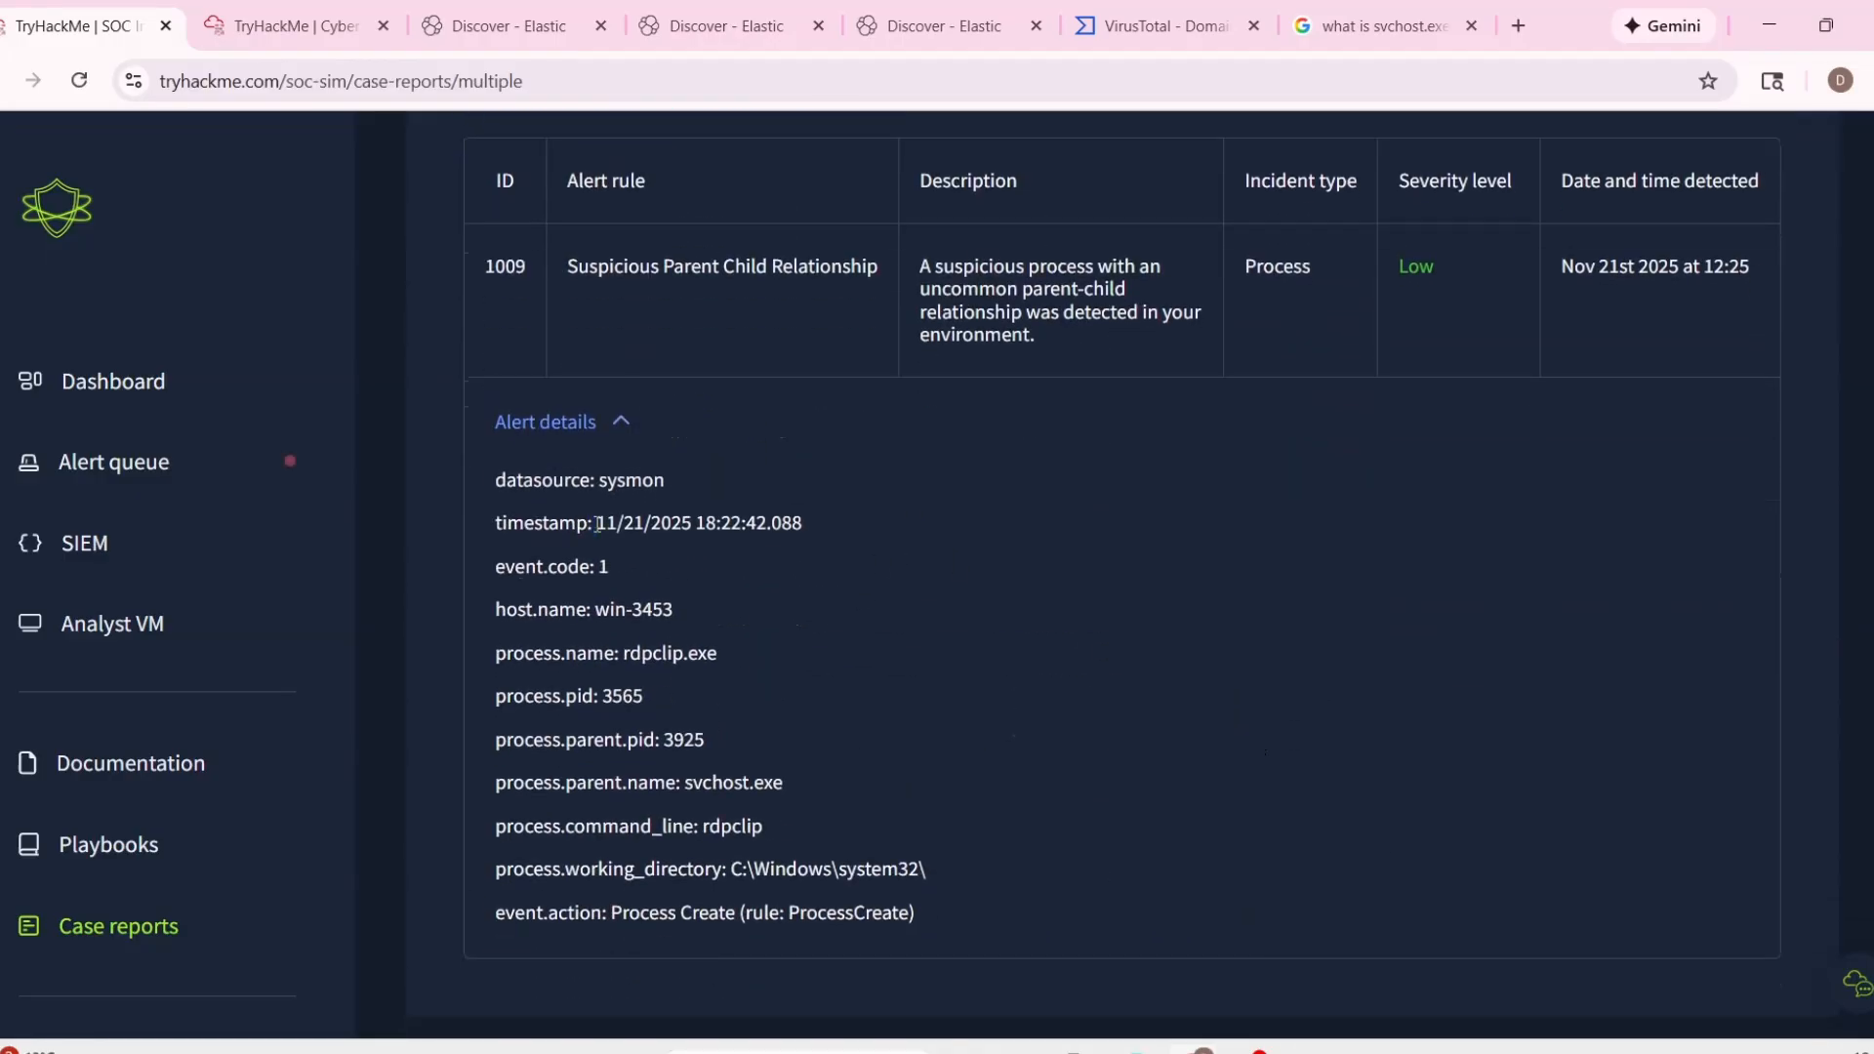
{"action": "left_click_drag", "start_coordinate": [597, 525], "coordinate": [968, 525]}
{"action": "scroll", "coordinate": [1201, 744], "scroll_direction": "down", "scroll_amount": 5}
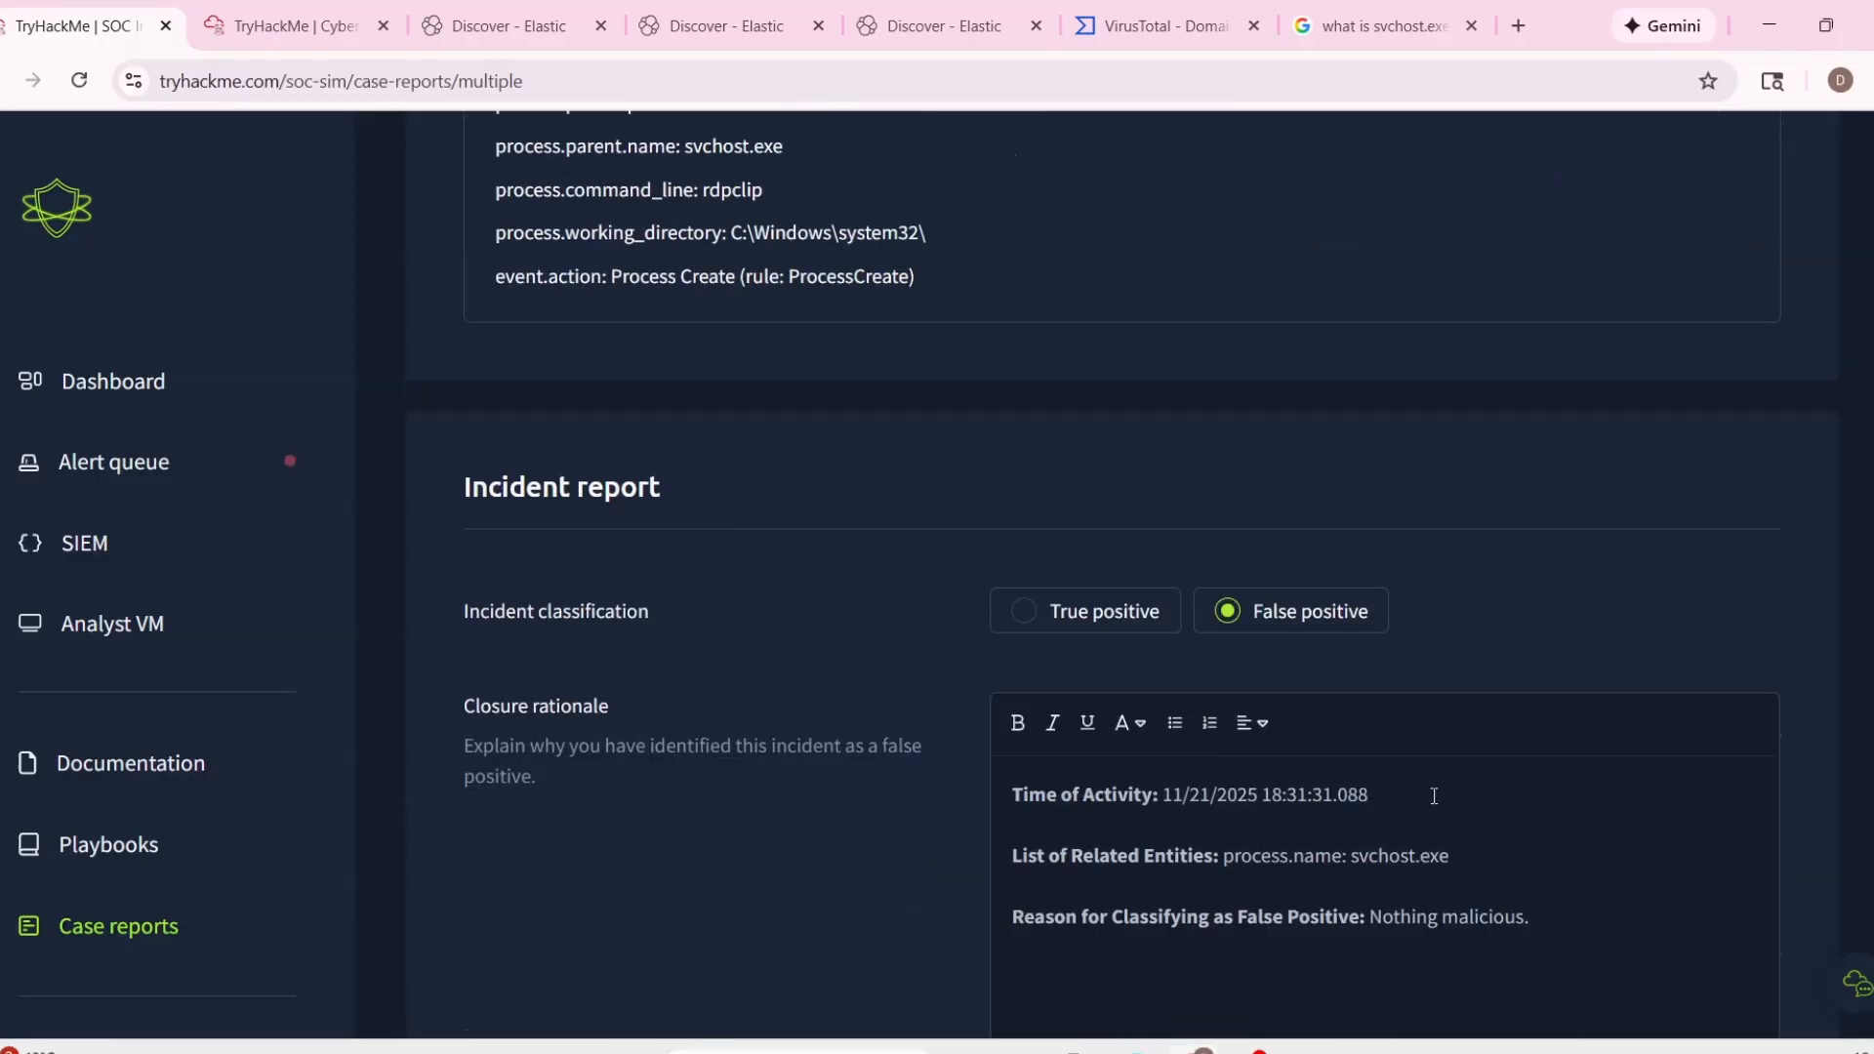
{"action": "left_click", "coordinate": [1484, 849]}
{"action": "scroll", "coordinate": [810, 654], "scroll_direction": "up", "scroll_amount": 5}
{"action": "left_click_drag", "start_coordinate": [624, 653], "coordinate": [751, 664]}
{"action": "key", "text": "ctrl+c"}
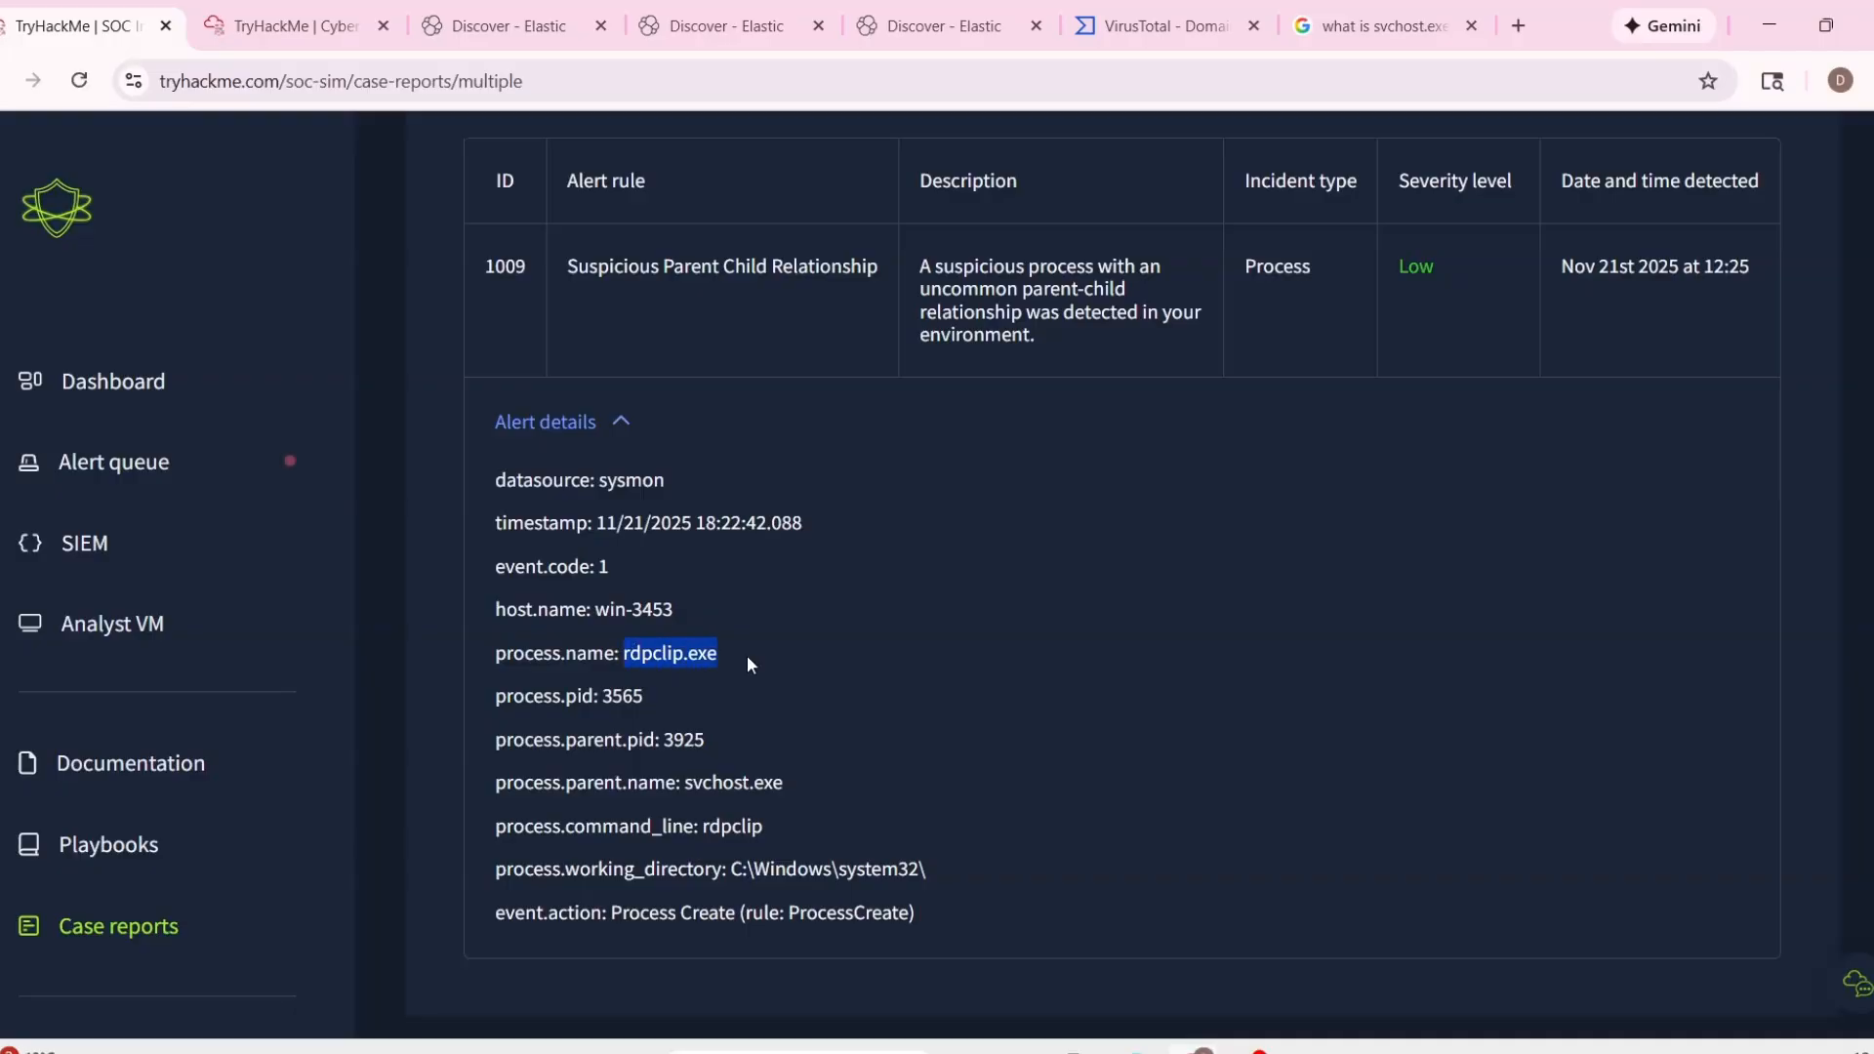
{"action": "scroll", "coordinate": [1591, 800], "scroll_direction": "down", "scroll_amount": 5}
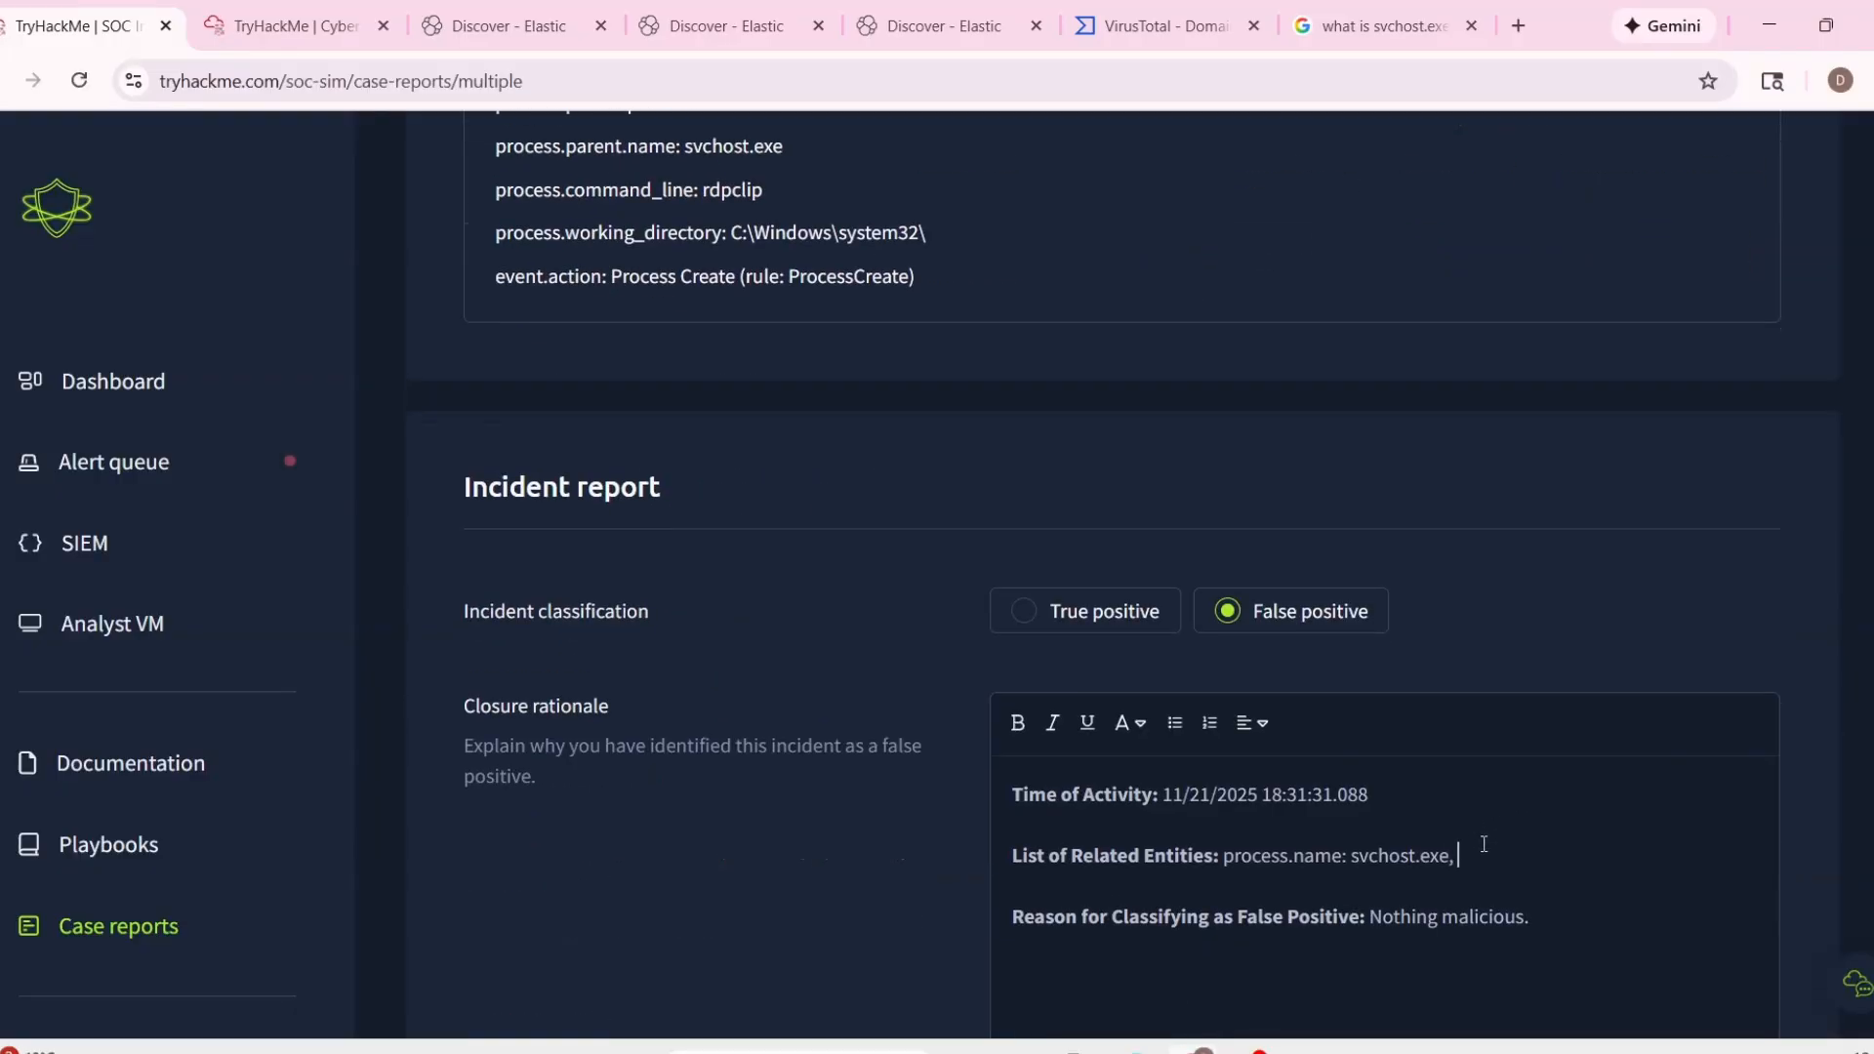
{"action": "key", "text": "ctrl+v"}
{"action": "scroll", "coordinate": [1065, 589], "scroll_direction": "up", "scroll_amount": 4}
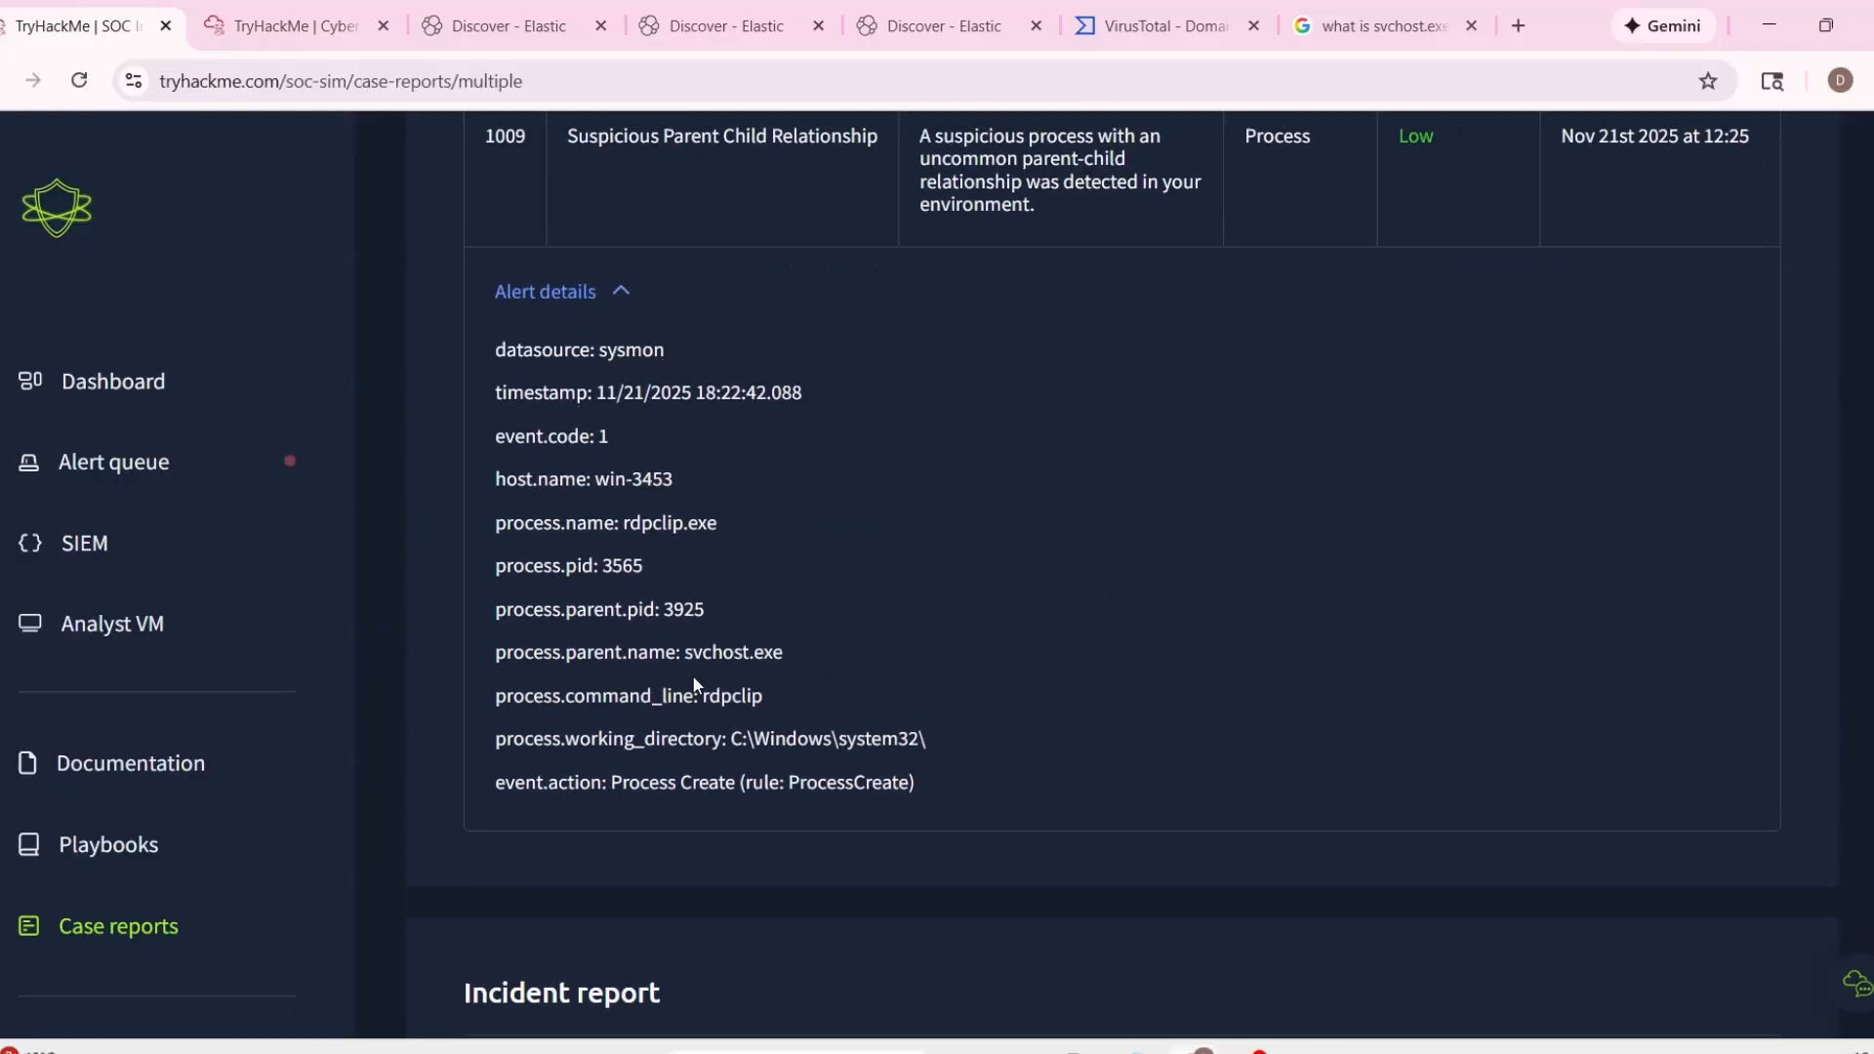
{"action": "scroll", "coordinate": [693, 676], "scroll_direction": "down", "scroll_amount": 2}
{"action": "scroll", "coordinate": [791, 635], "scroll_direction": "down", "scroll_amount": 5}
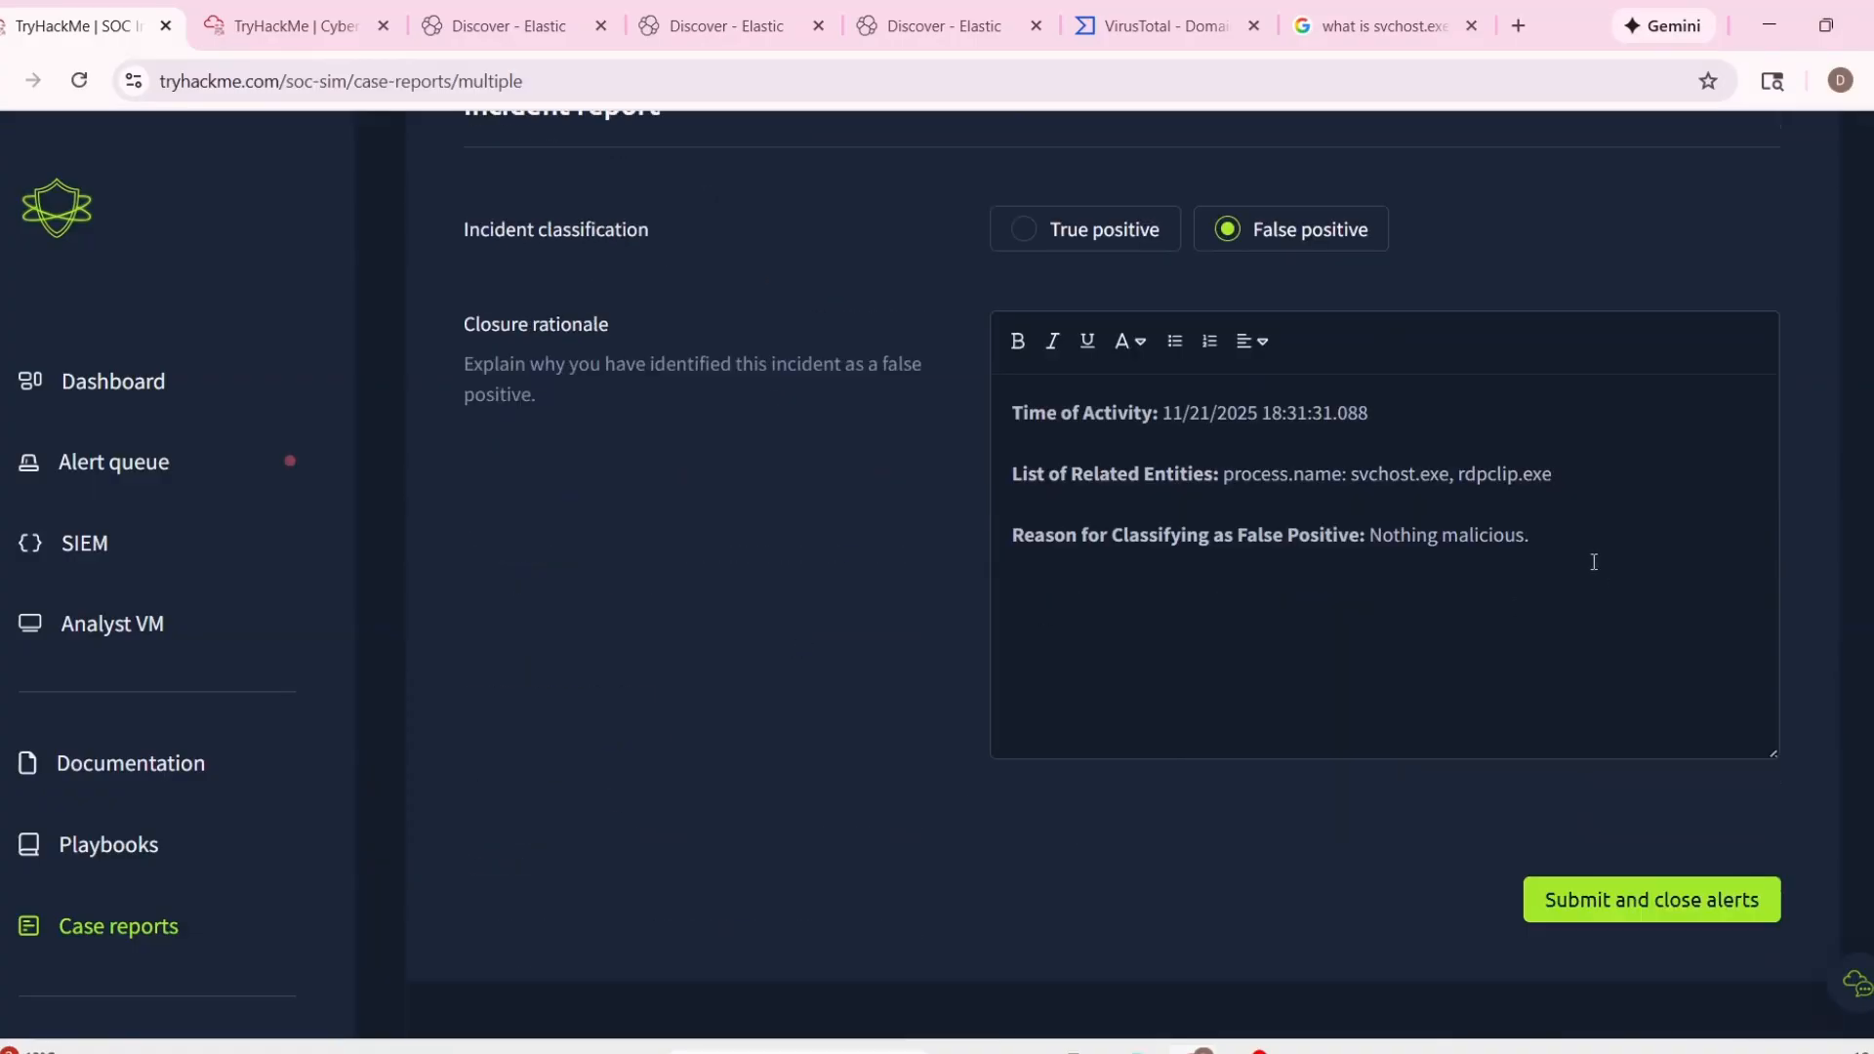
Add the process name taskhostw.exe from alert 1007 to the List of Related Entities, followed by "and".
{"action": "scroll", "coordinate": [1406, 628], "scroll_direction": "up", "scroll_amount": 10}
{"action": "left_click", "coordinate": [719, 322]}
{"action": "scroll", "coordinate": [653, 402], "scroll_direction": "down", "scroll_amount": 4}
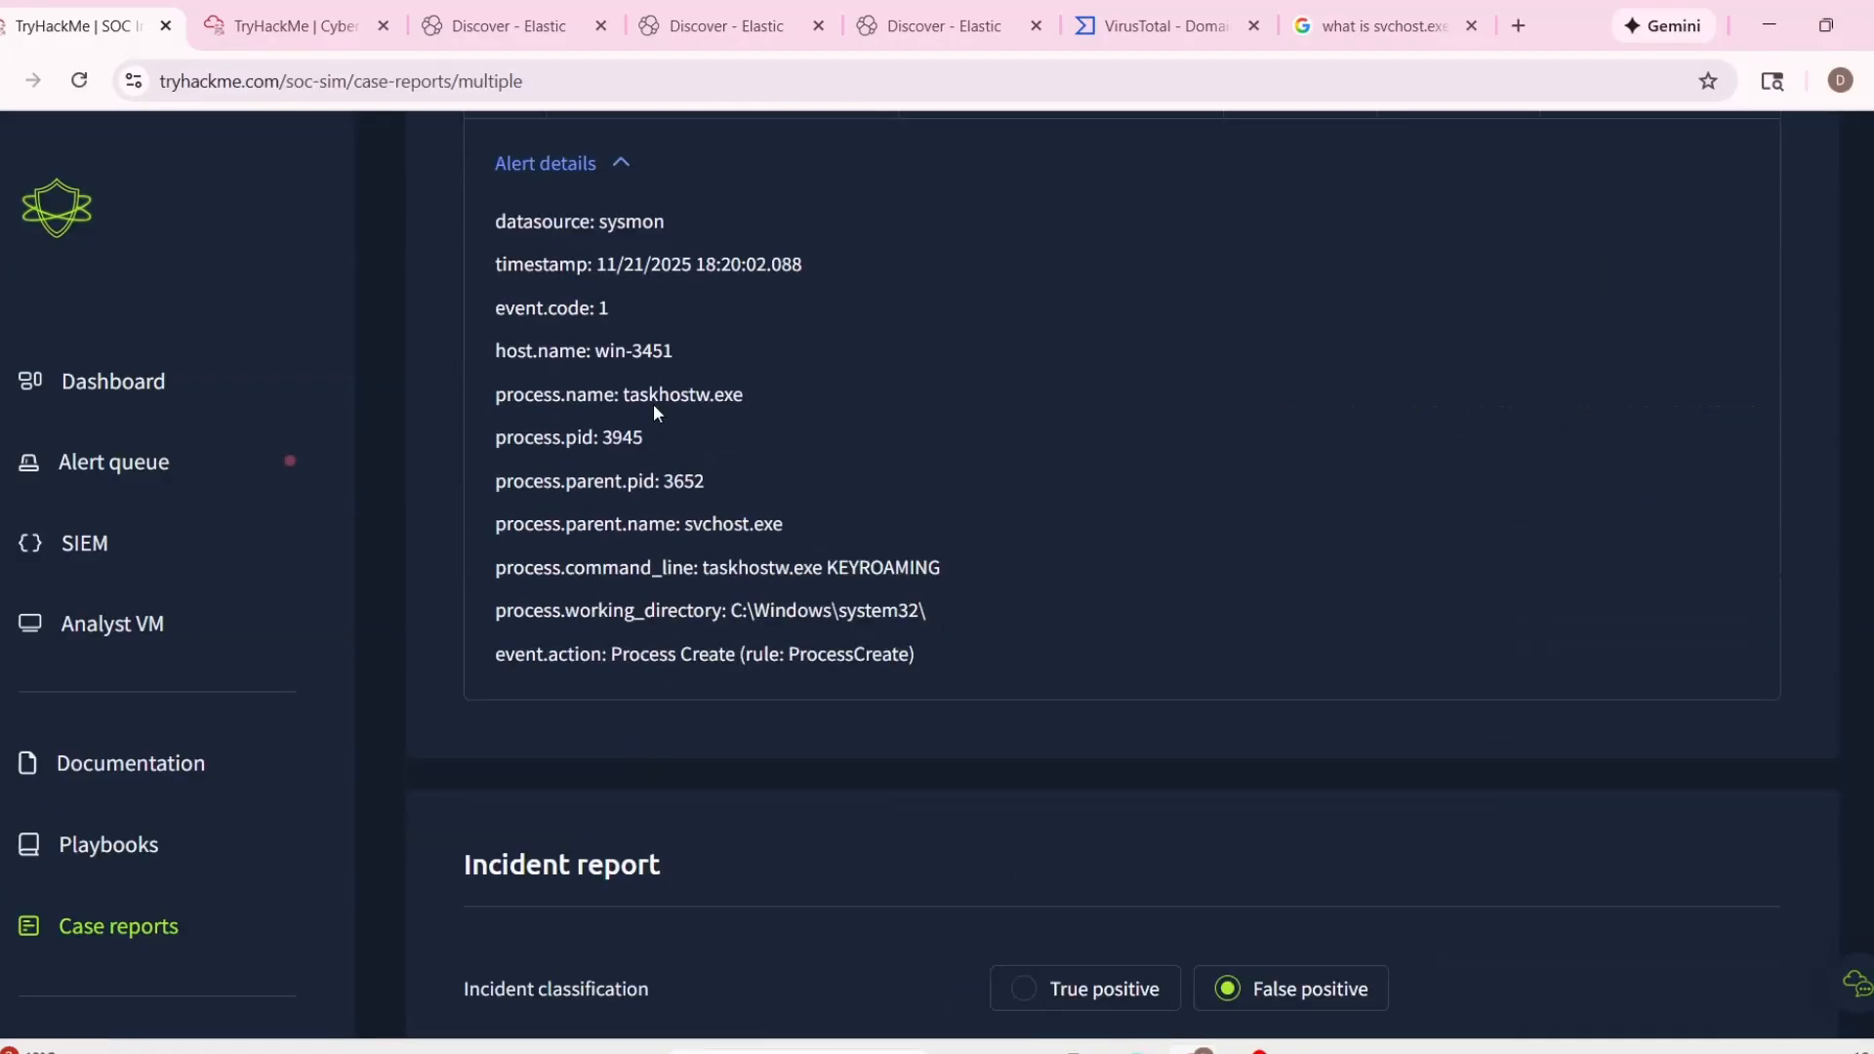
{"action": "left_click_drag", "start_coordinate": [625, 395], "coordinate": [746, 396]}
{"action": "key", "text": "ctrl+c"}
{"action": "scroll", "coordinate": [1694, 757], "scroll_direction": "down", "scroll_amount": 5}
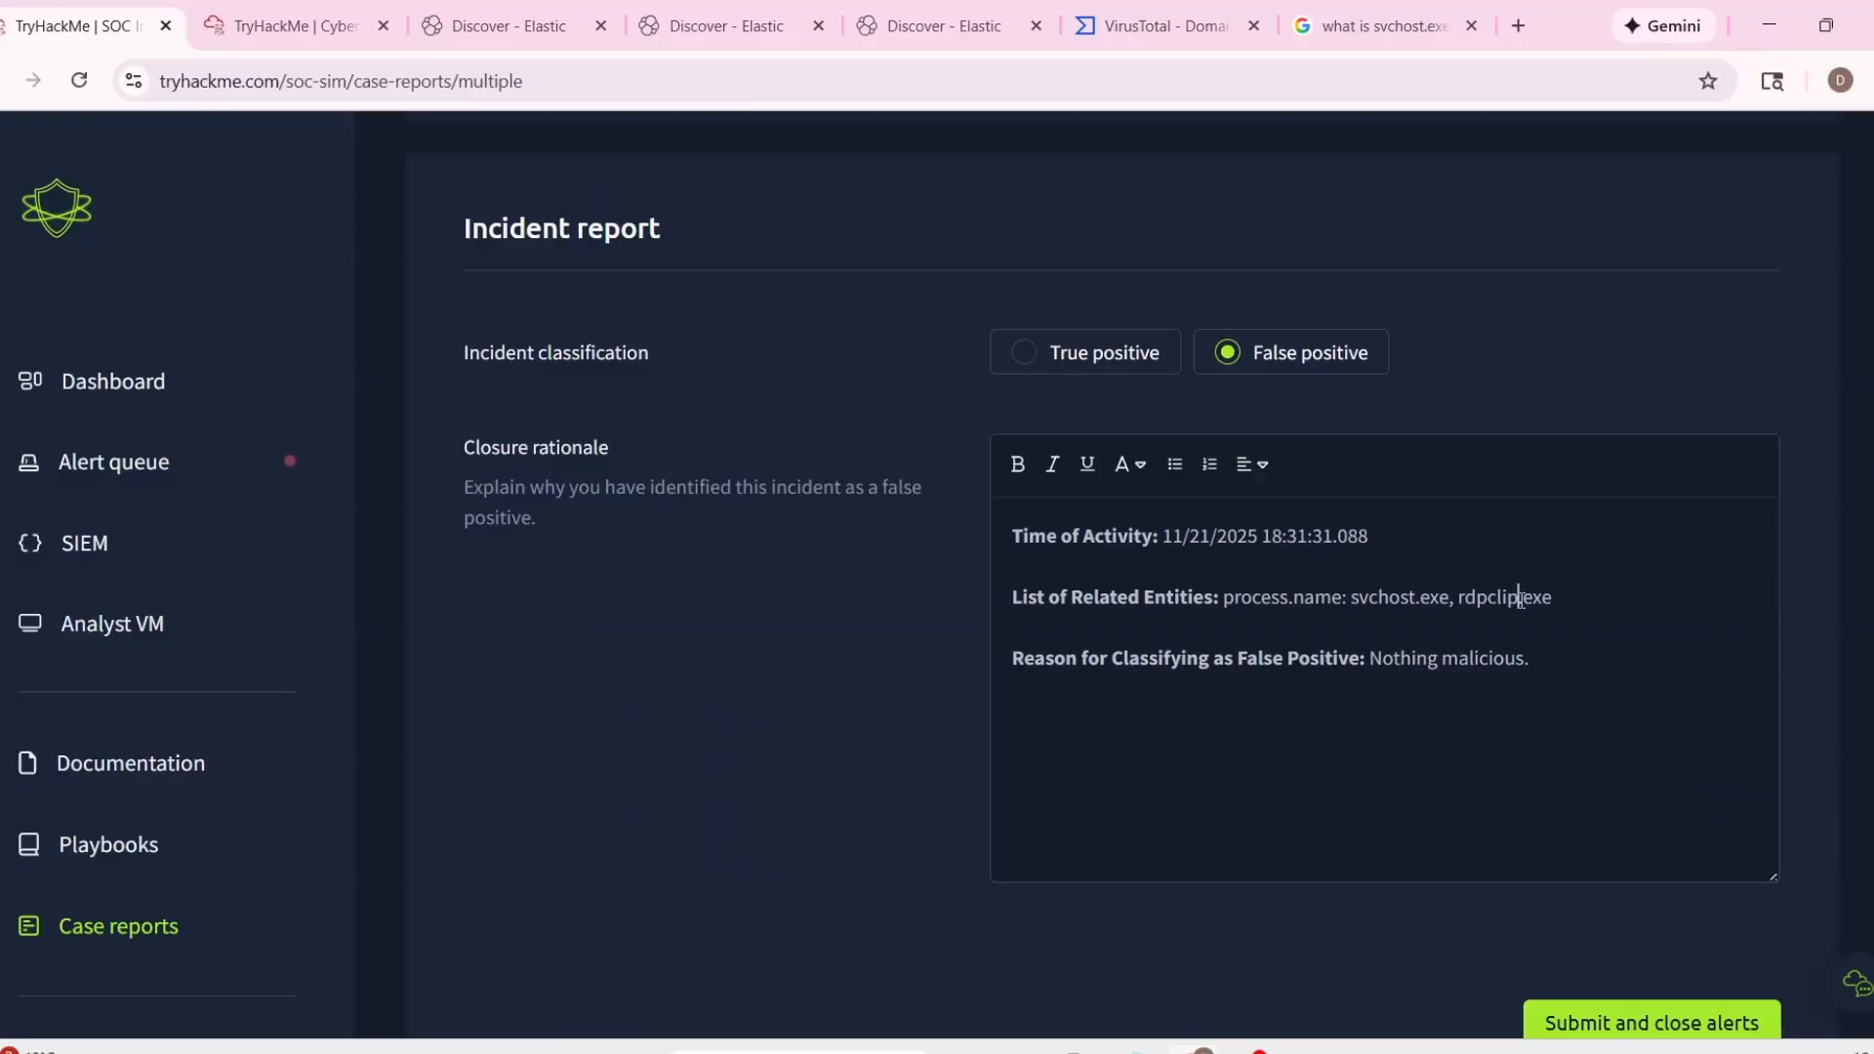
{"action": "key", "text": "ctrl+v"}
{"action": "type", "text": "and"}
{"action": "scroll", "coordinate": [1051, 557], "scroll_direction": "up", "scroll_amount": 8}
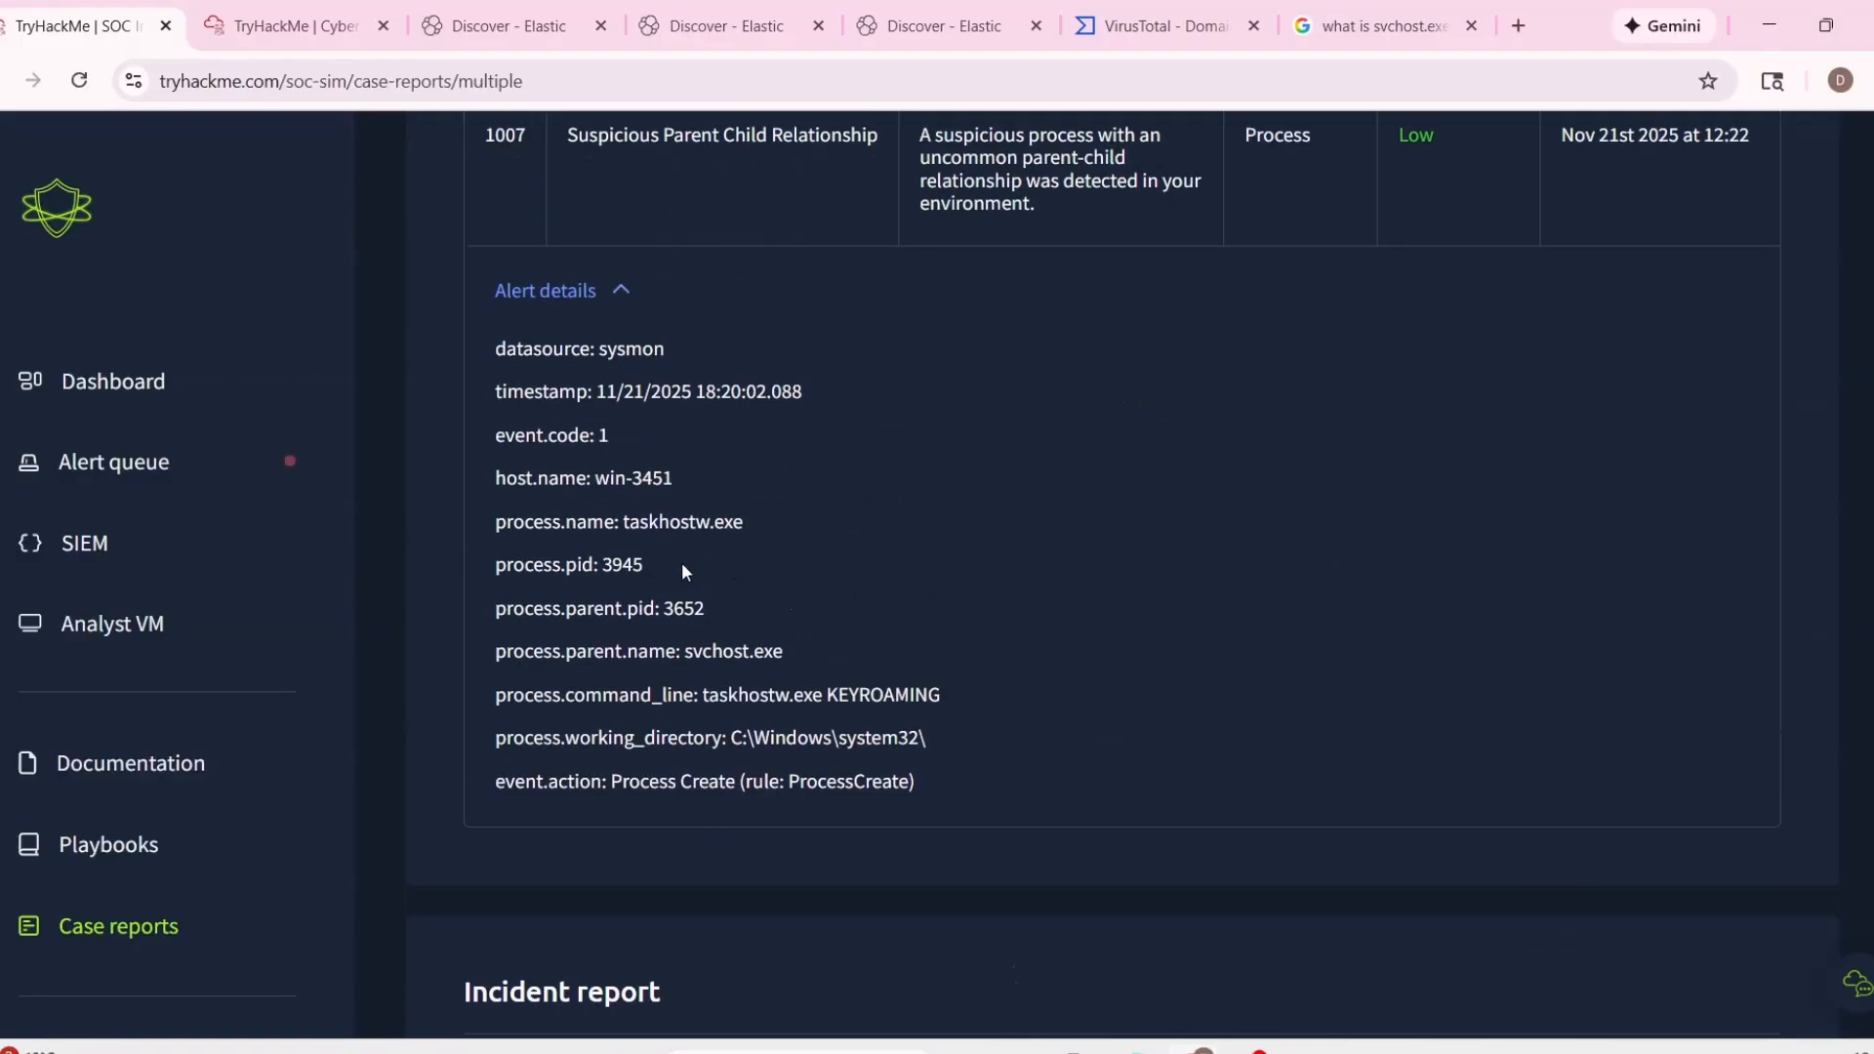
{"action": "double_click", "coordinate": [618, 517]}
{"action": "scroll", "coordinate": [1100, 644], "scroll_direction": "down", "scroll_amount": 7}
{"action": "type", "text": ": taskhostw.exe"}
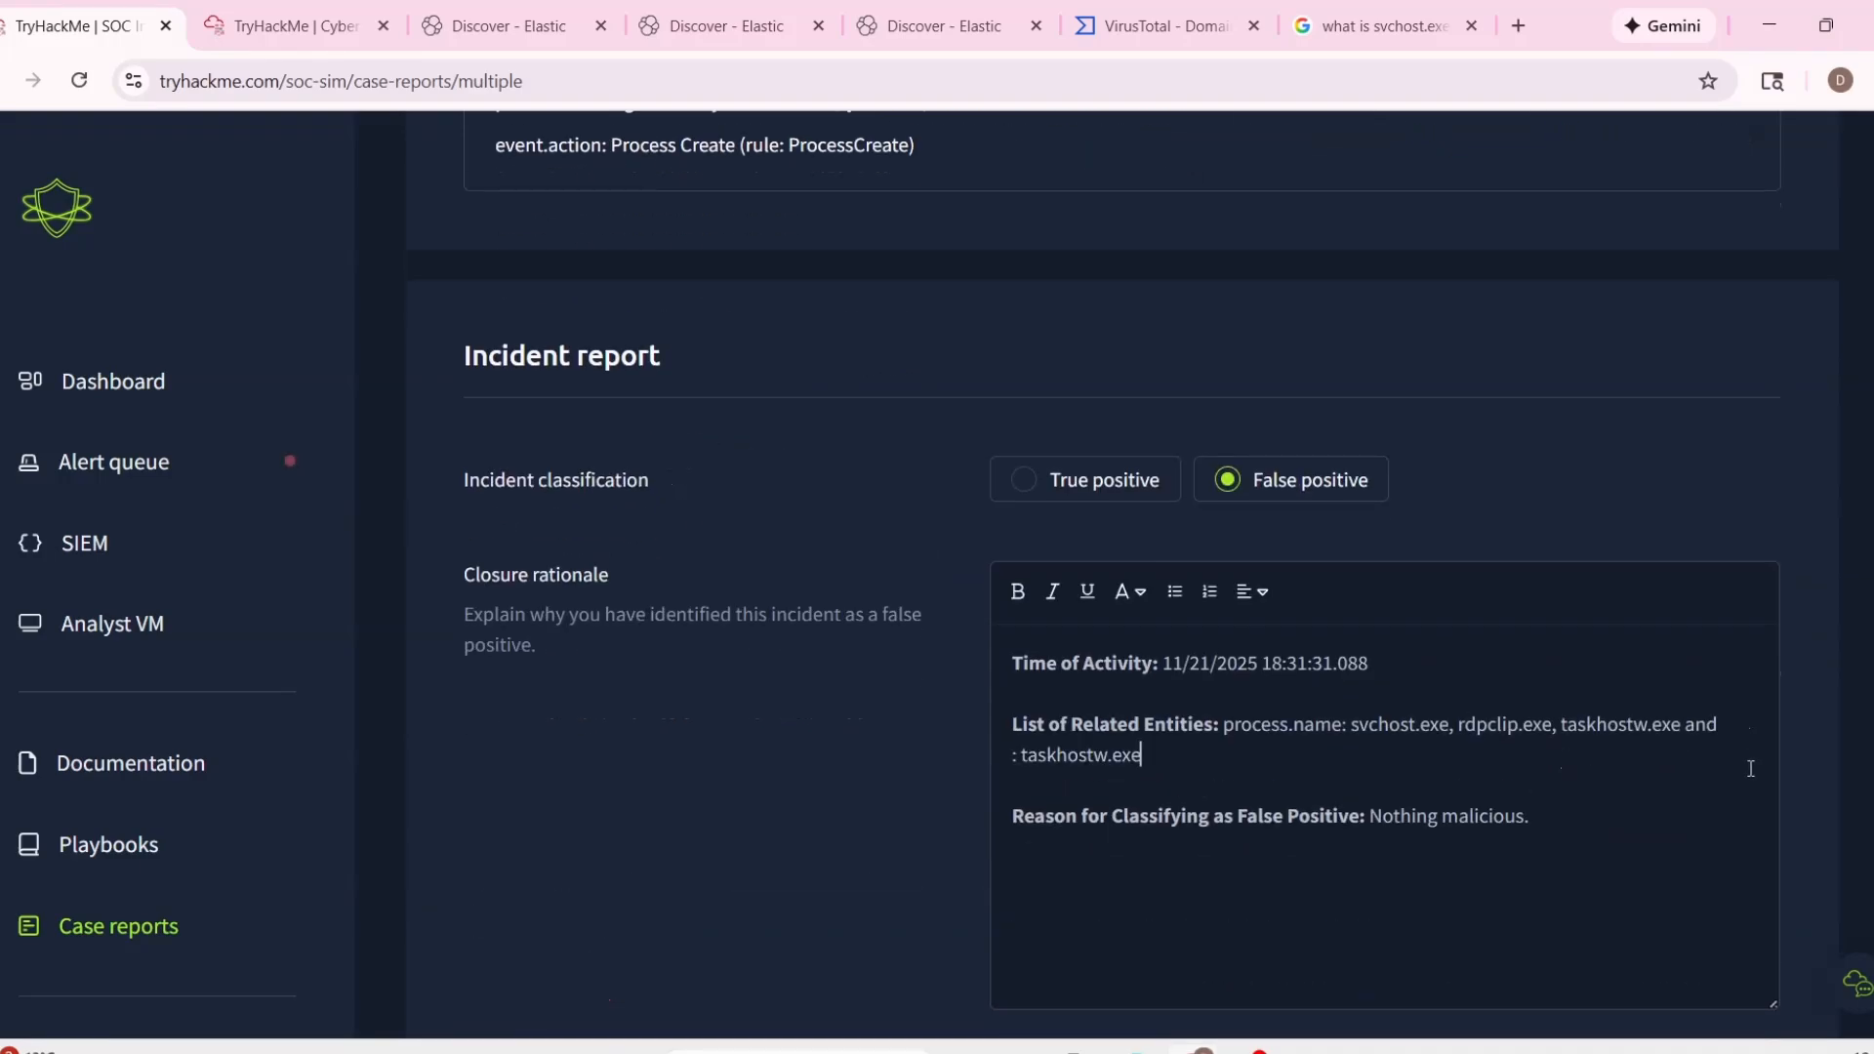
{"action": "key", "text": "ctrl+z"}
{"action": "scroll", "coordinate": [1347, 736], "scroll_direction": "up", "scroll_amount": 10}
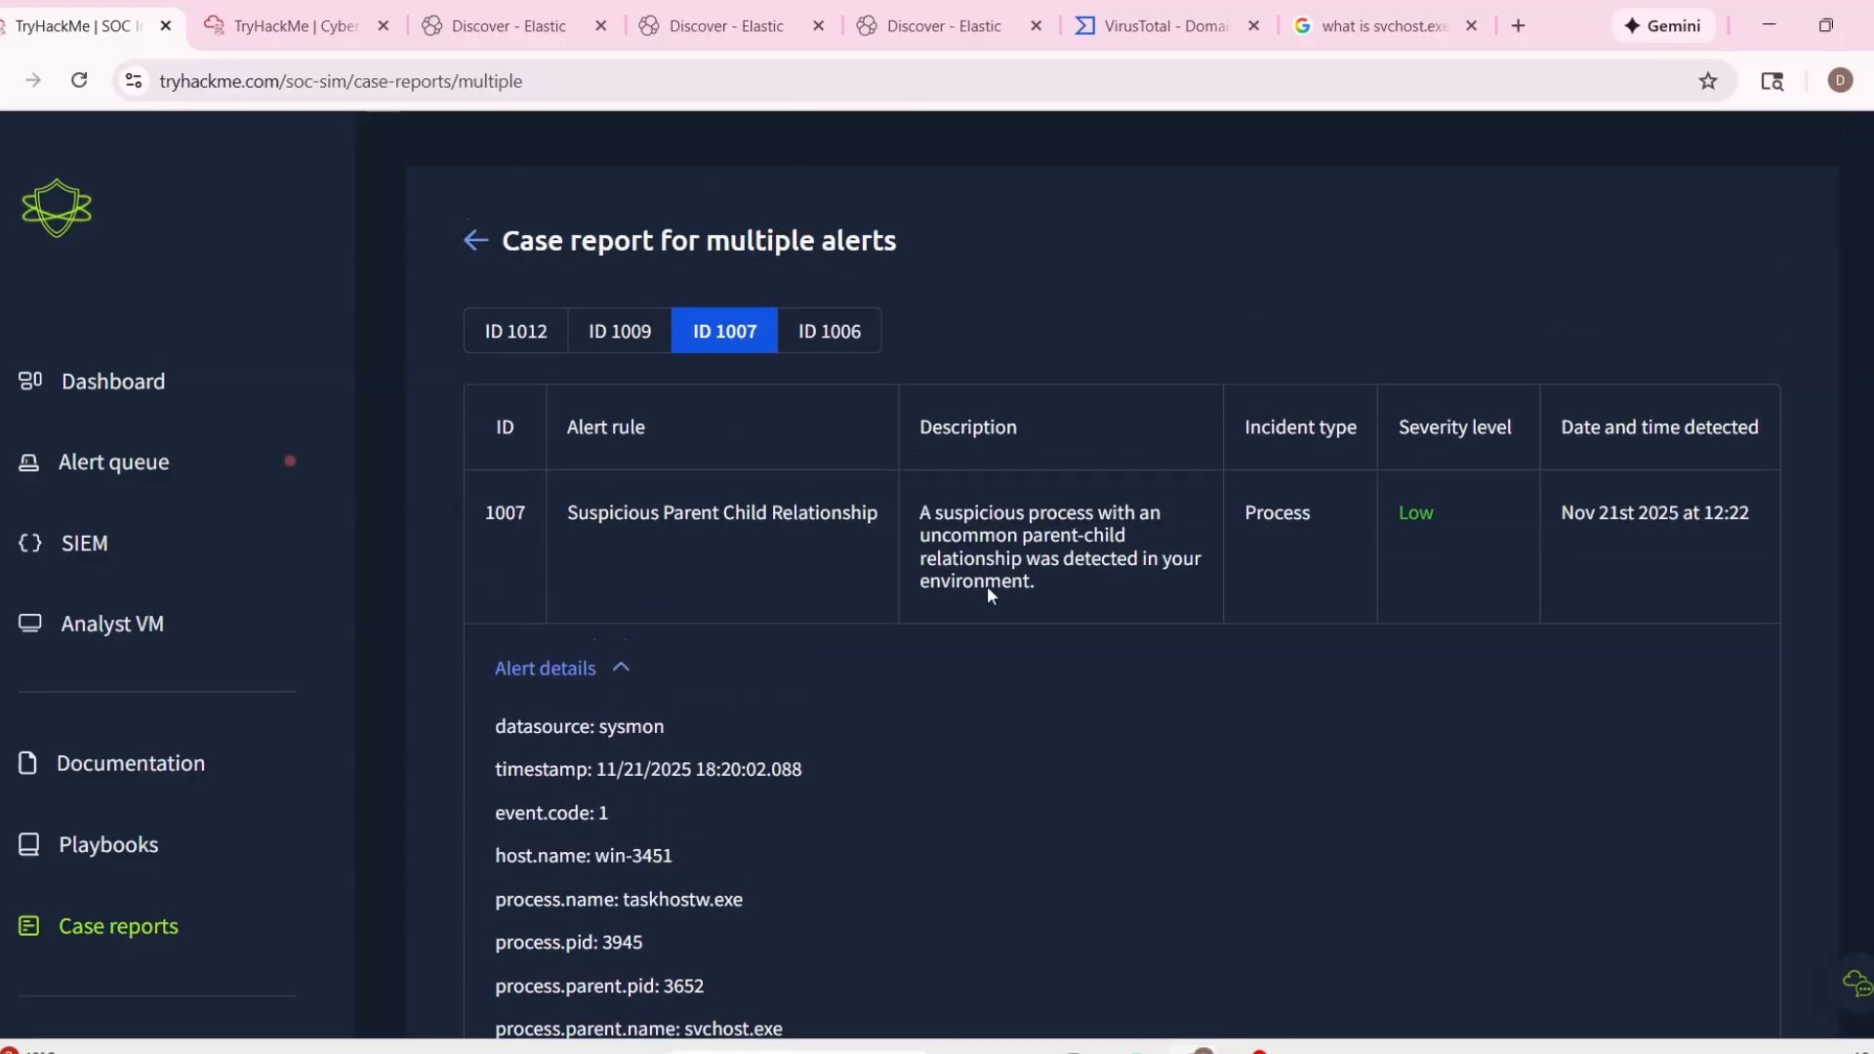
Check alert 1006's process name and reword the related entities to read "svchost.exe, rdpclip.exe and taskhostw.exe".
{"action": "left_click", "coordinate": [842, 334]}
{"action": "scroll", "coordinate": [752, 684], "scroll_direction": "down", "scroll_amount": 4}
{"action": "left_click_drag", "start_coordinate": [628, 521], "coordinate": [789, 537]}
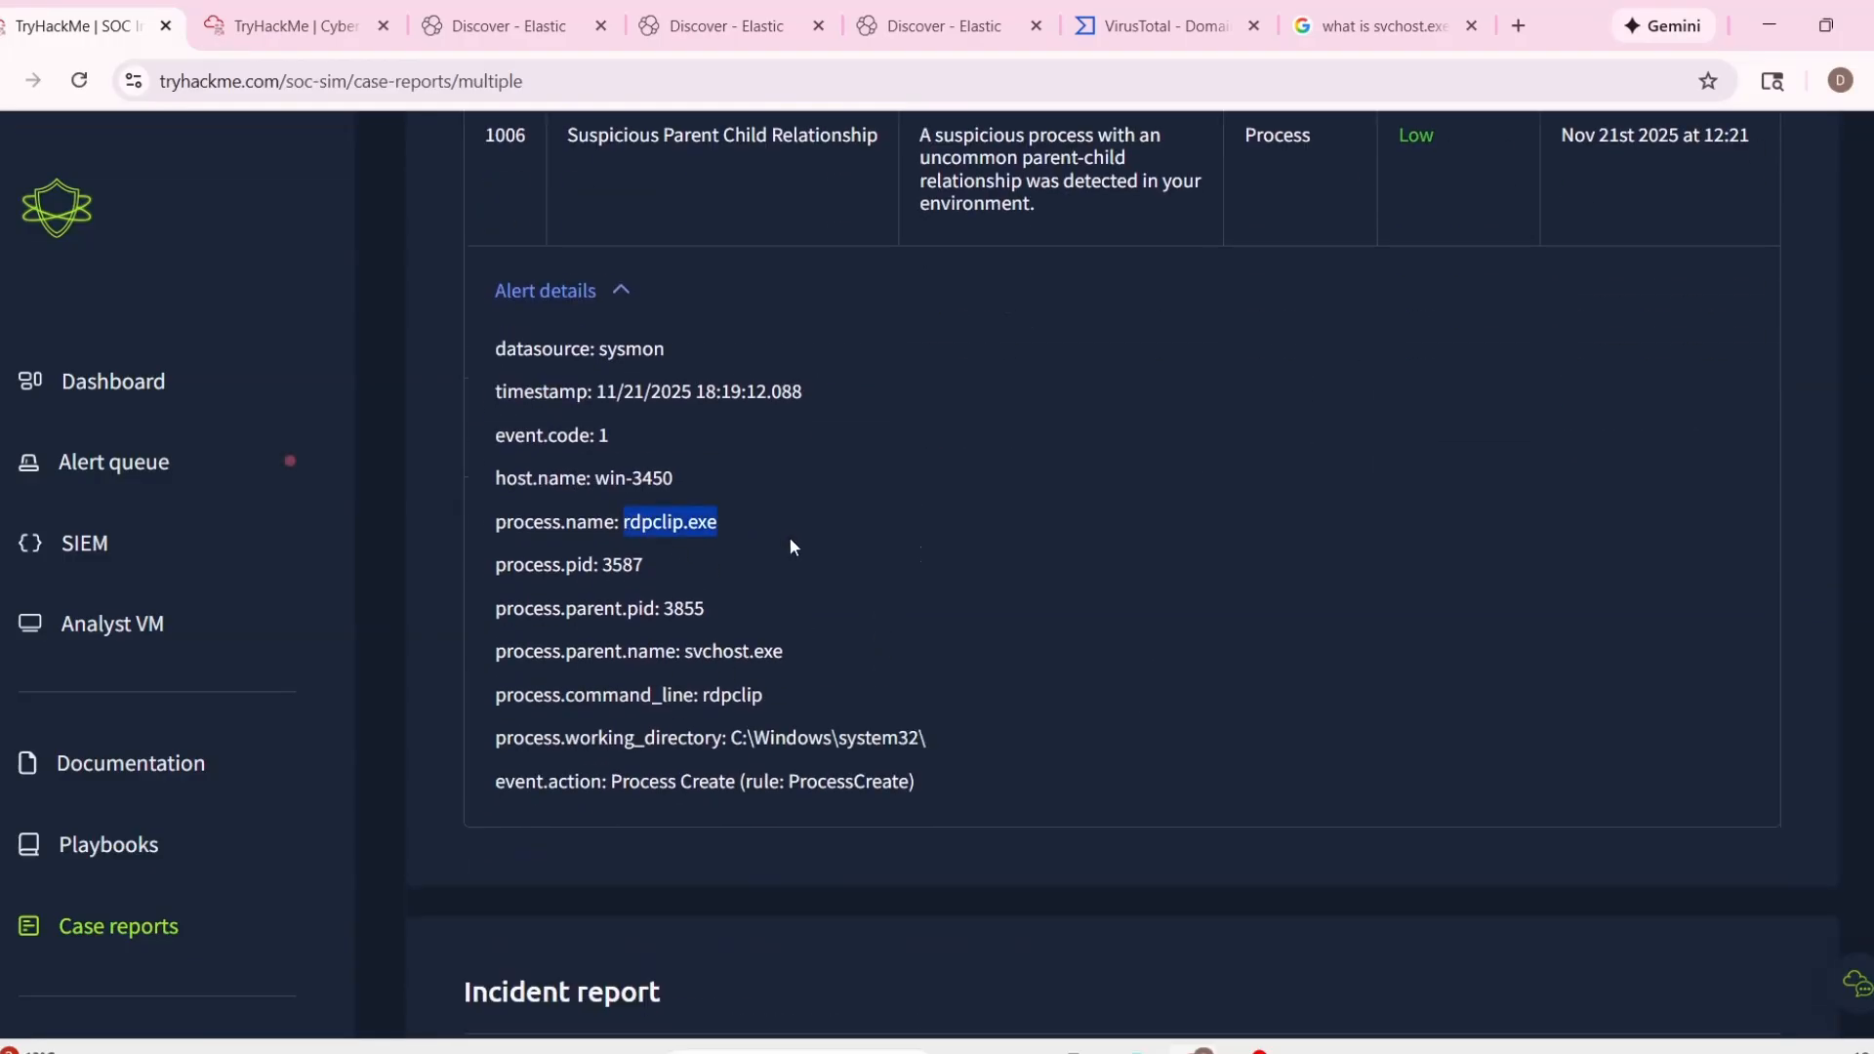
{"action": "scroll", "coordinate": [788, 537], "scroll_direction": "down", "scroll_amount": 6}
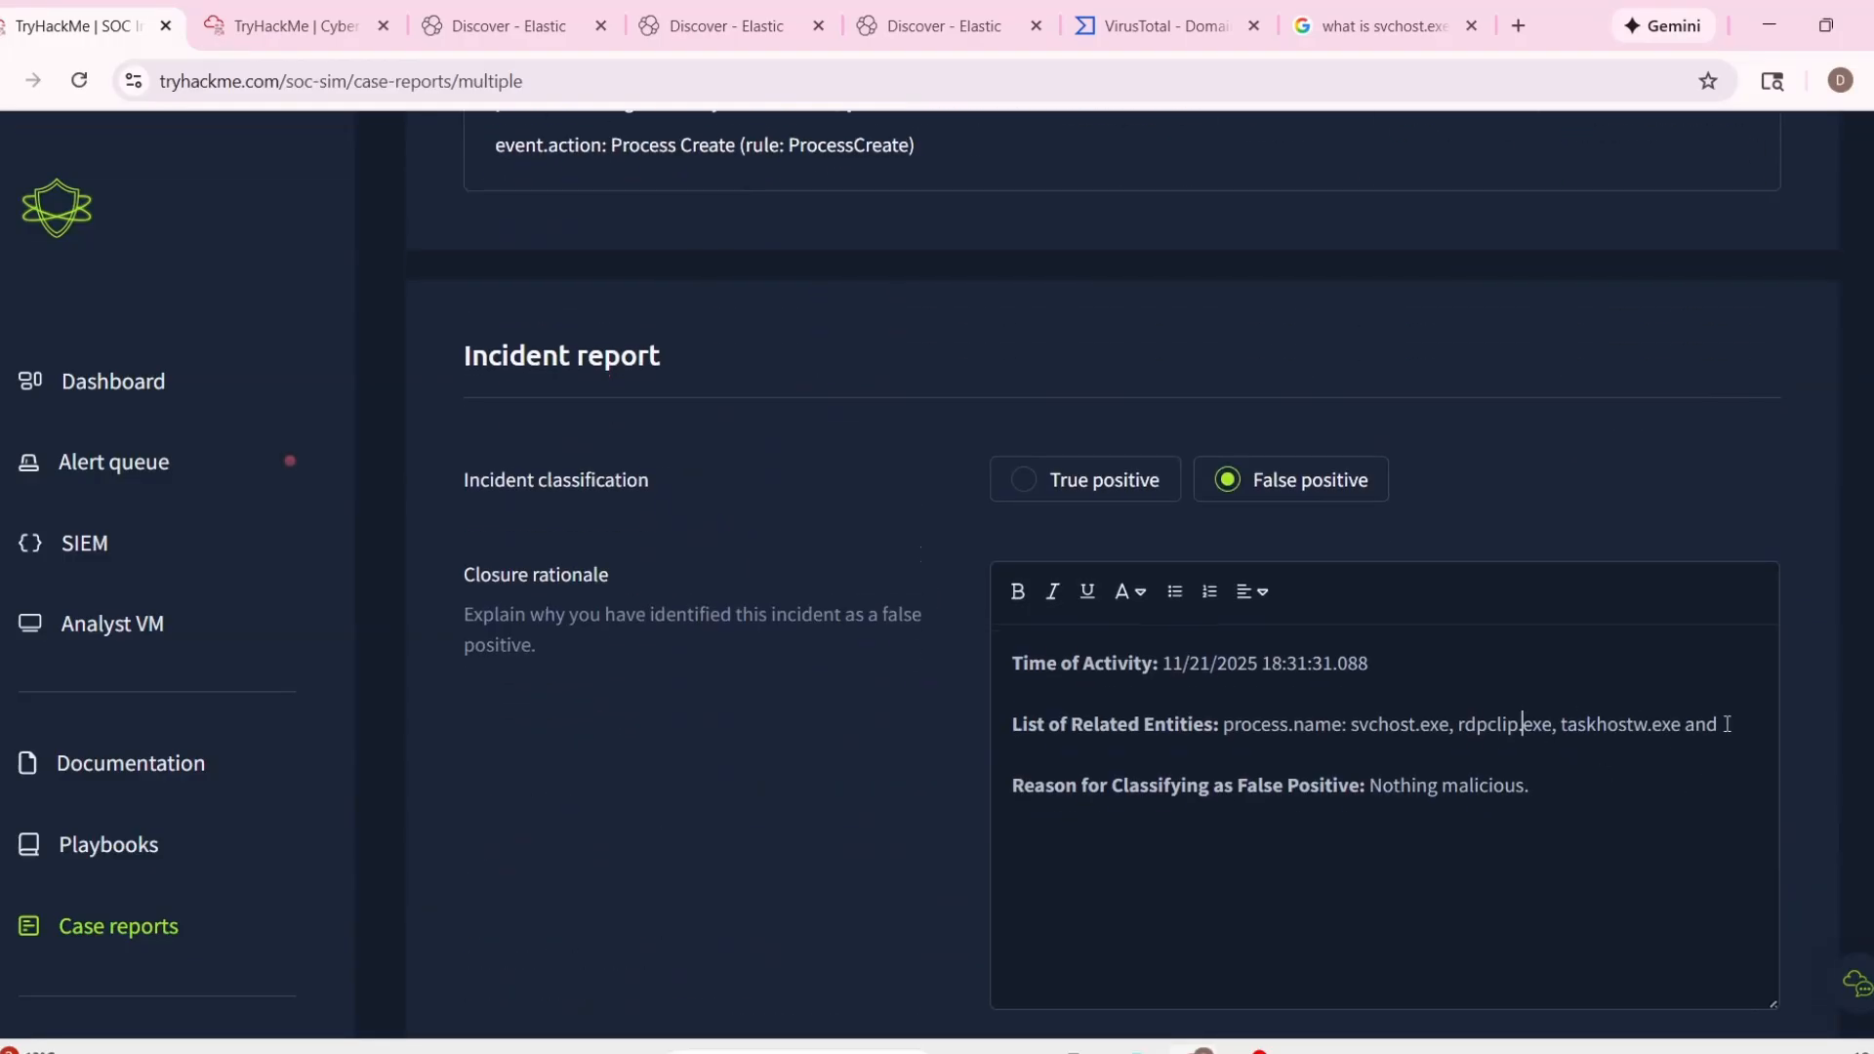
{"action": "left_click_drag", "start_coordinate": [1727, 724], "coordinate": [1682, 725]}
{"action": "type", "text": "+"}
{"action": "left_click", "coordinate": [1563, 725]}
{"action": "type", "text": "a"}
{"action": "key", "text": "BackSpace"}
{"action": "key", "text": "BackSpace"}
{"action": "key", "text": "BackSpace"}
{"action": "type", "text": "and"}
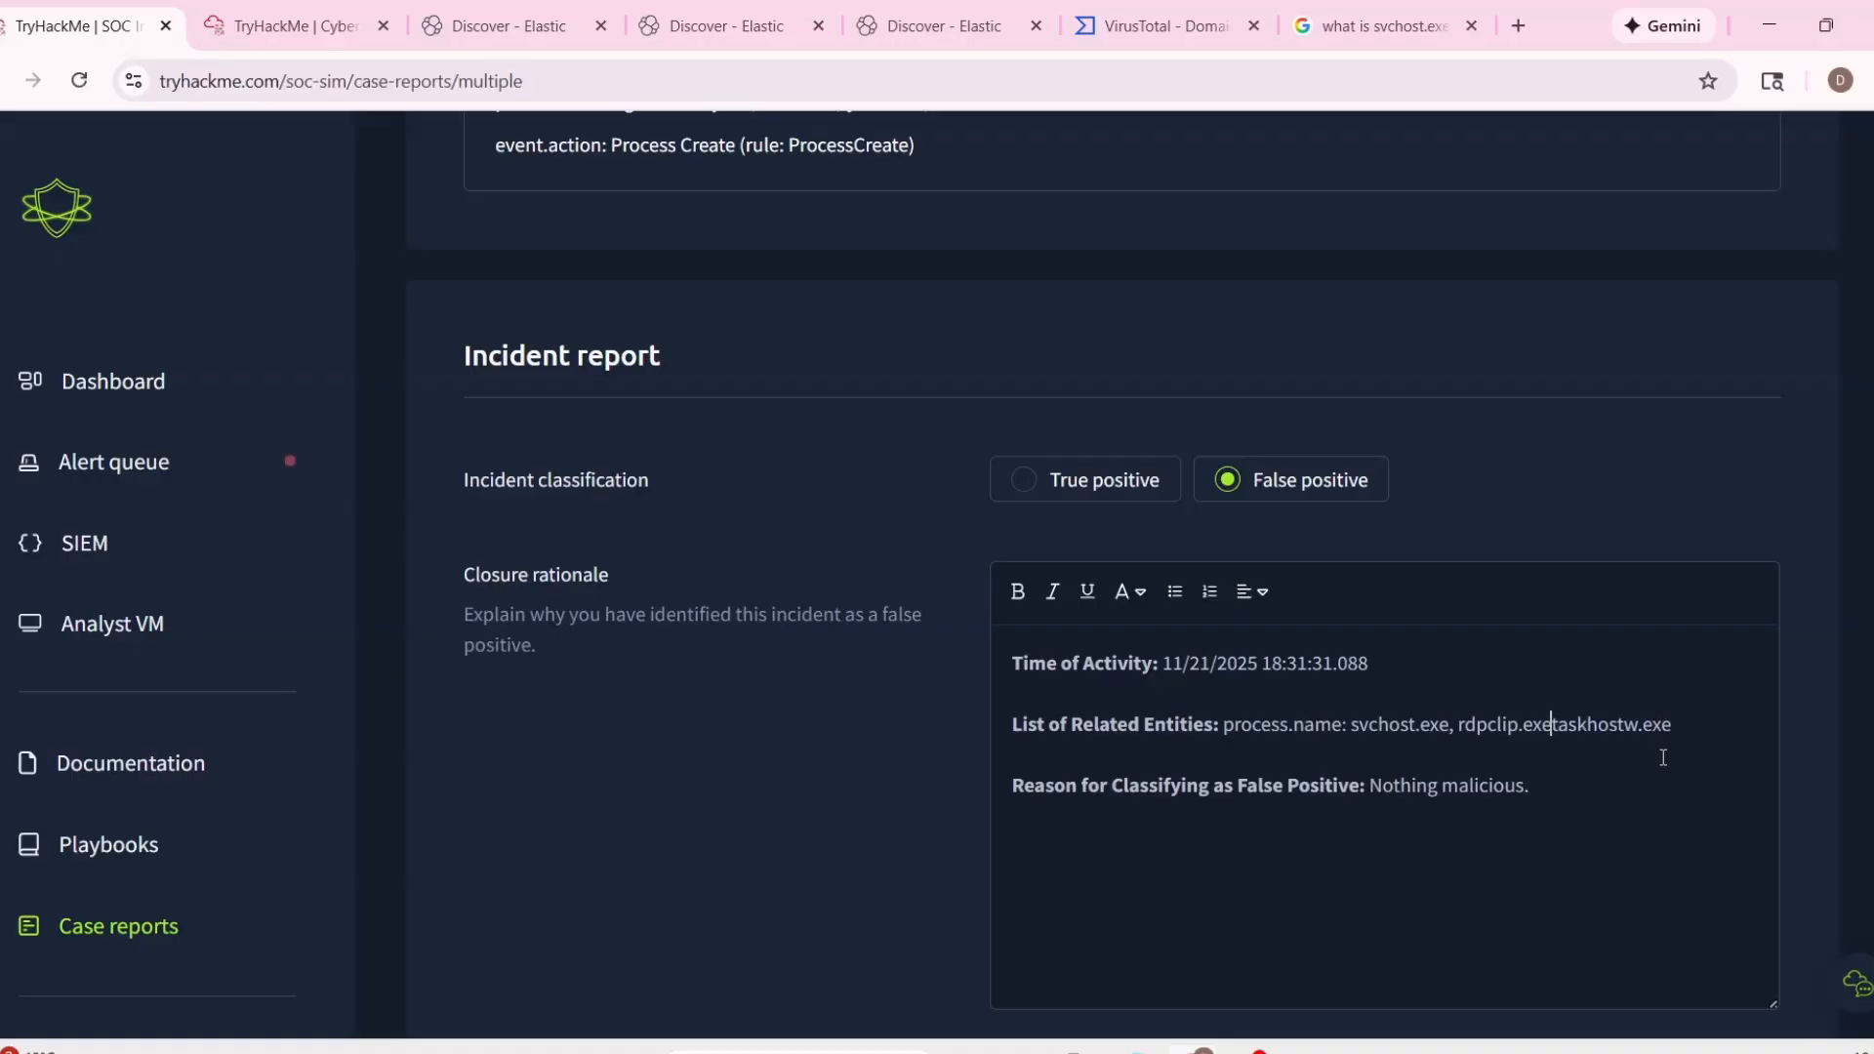
Append ". With share parent process : svchost.exe" to the related entities, copying the parent process name from alert 1006.
{"action": "left_click", "coordinate": [1722, 725]}
{"action": "type", "text": ". With par"}
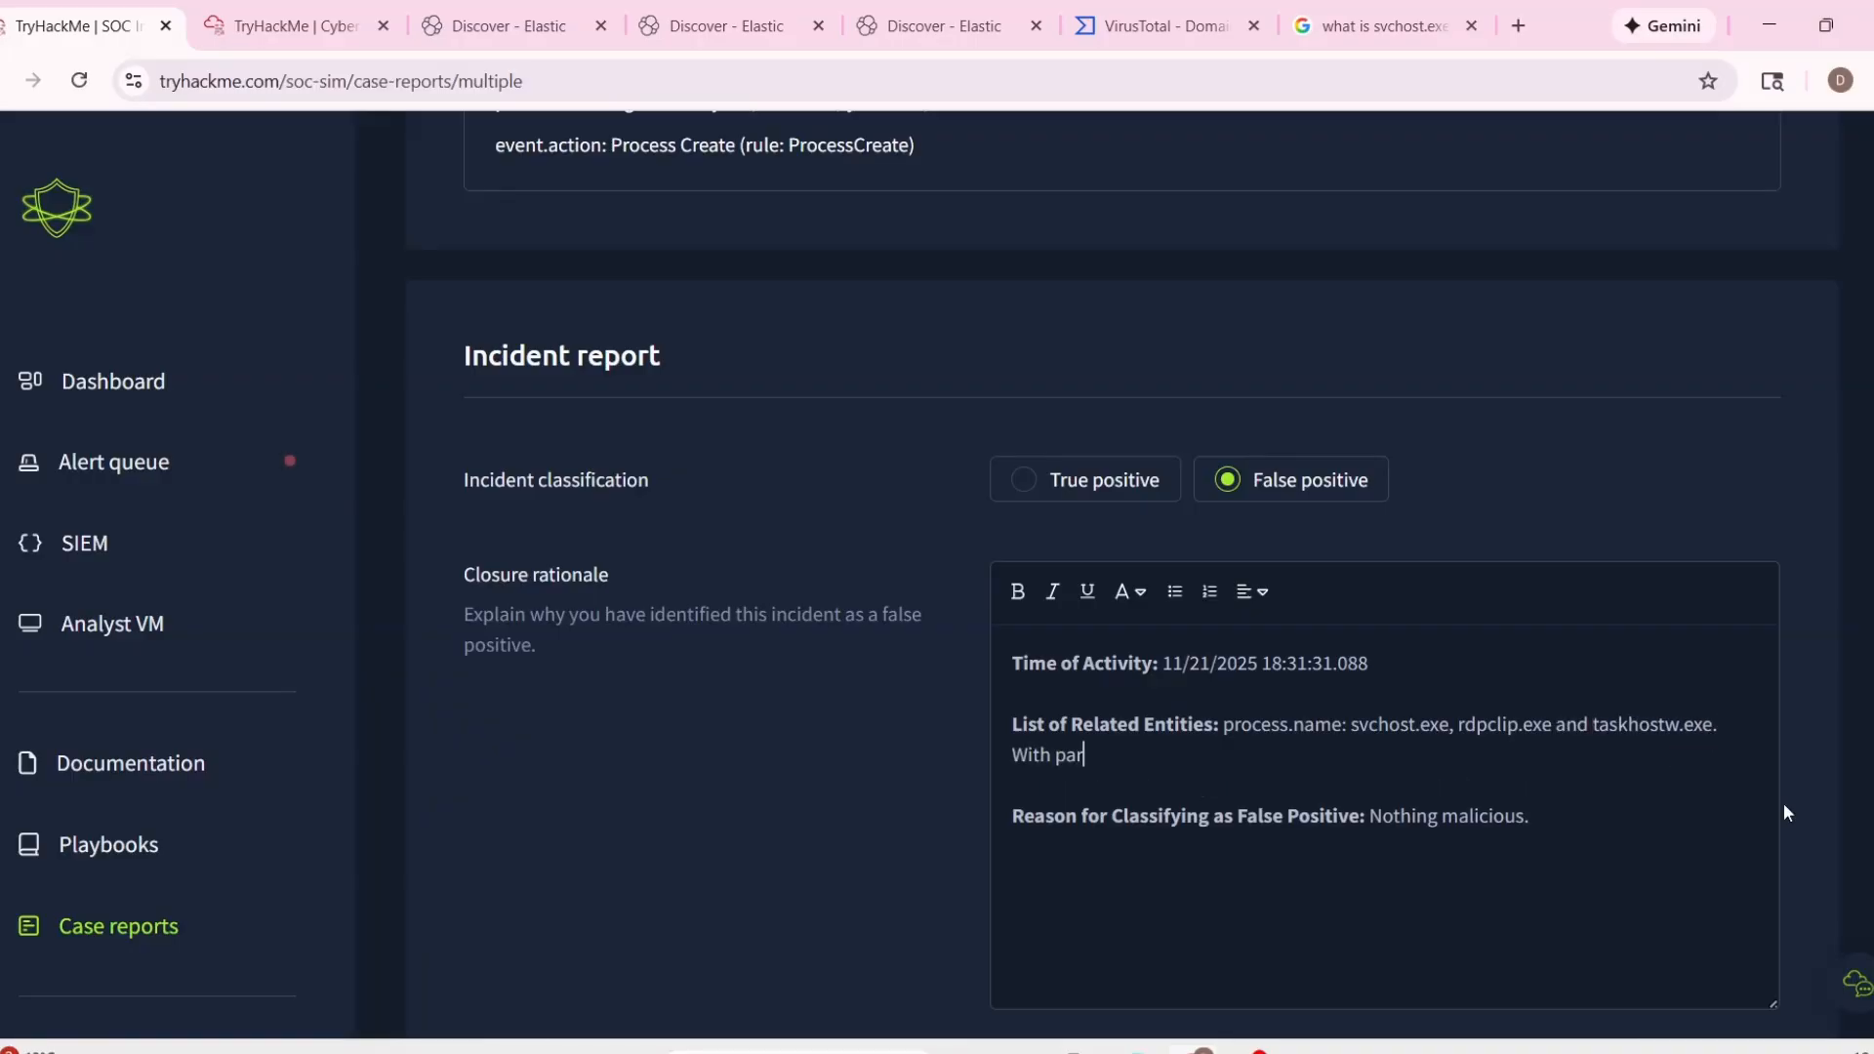
{"action": "type", "text": "ent process"}
{"action": "scroll", "coordinate": [806, 550], "scroll_direction": "up", "scroll_amount": 5}
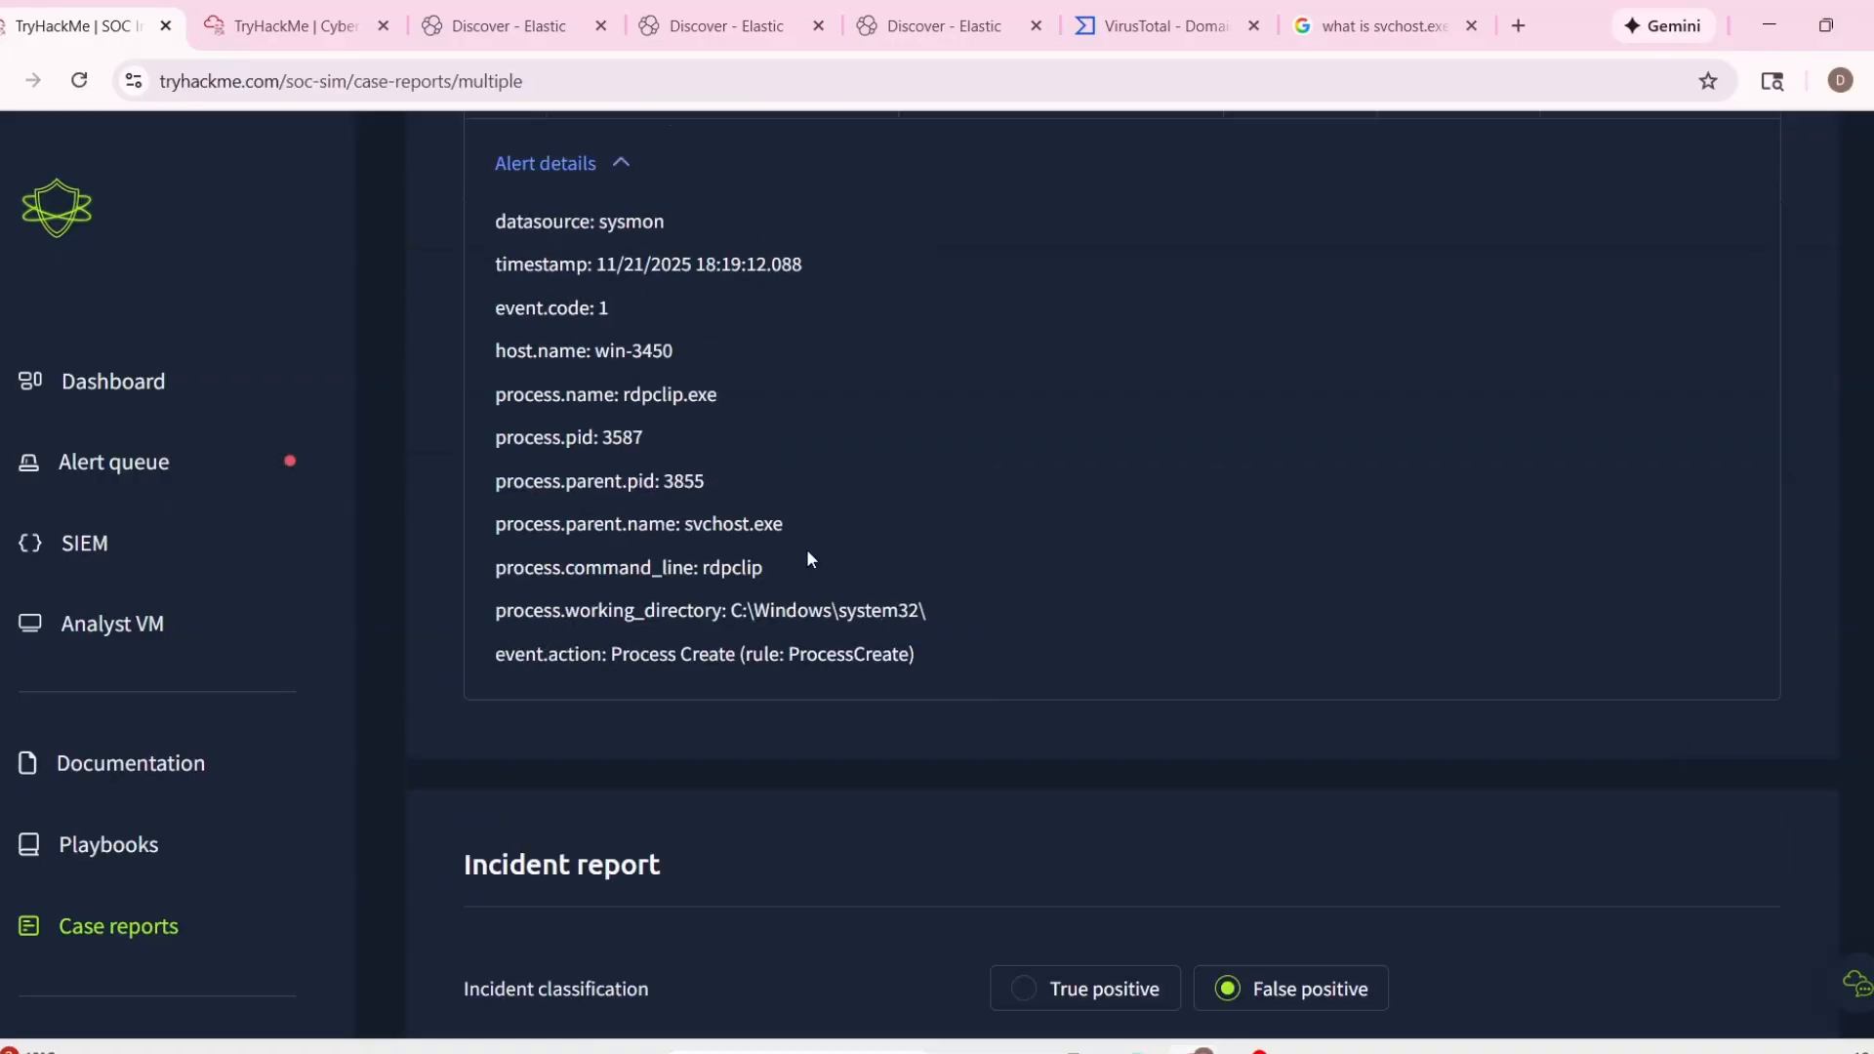
{"action": "double_click", "coordinate": [688, 524]}
{"action": "key", "text": "ctrl+c"}
{"action": "key", "text": "ctrl+minus"}
{"action": "scroll", "coordinate": [1267, 731], "scroll_direction": "down", "scroll_amount": 5}
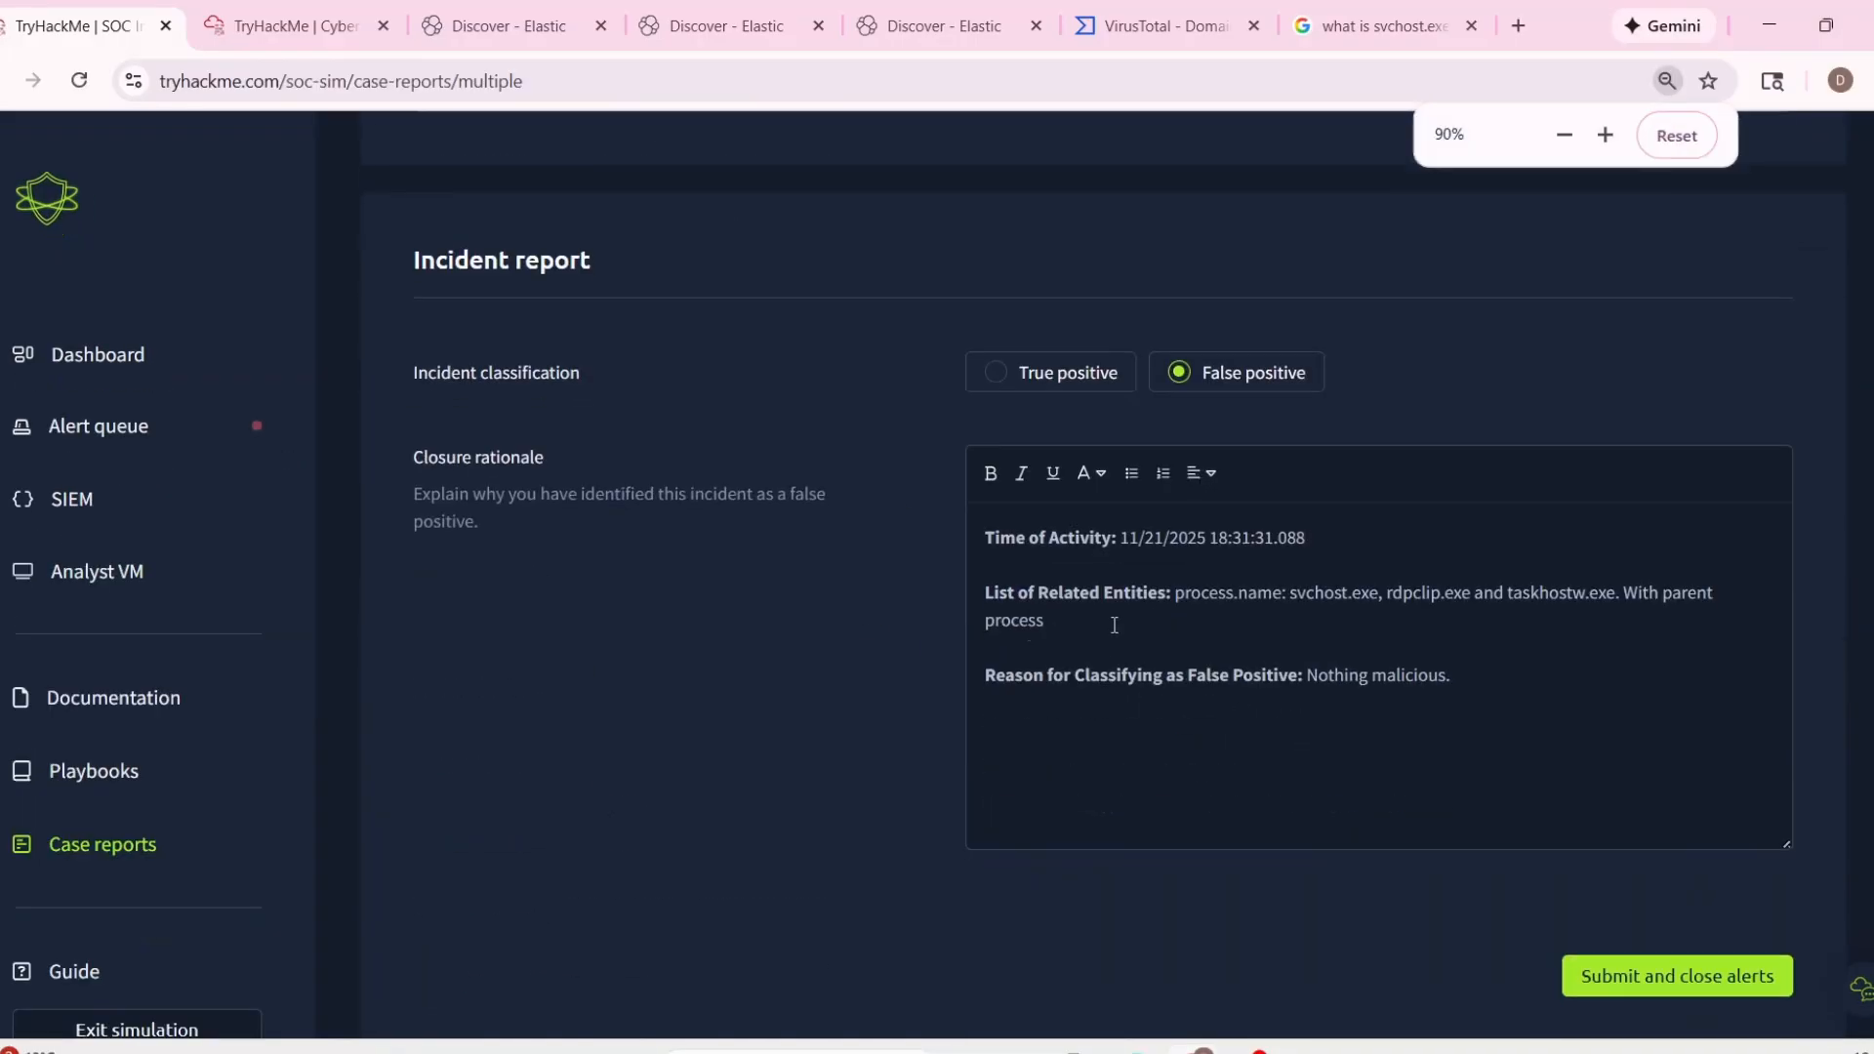
{"action": "key", "text": "ctrl+plus"}
{"action": "left_click", "coordinate": [1056, 700]}
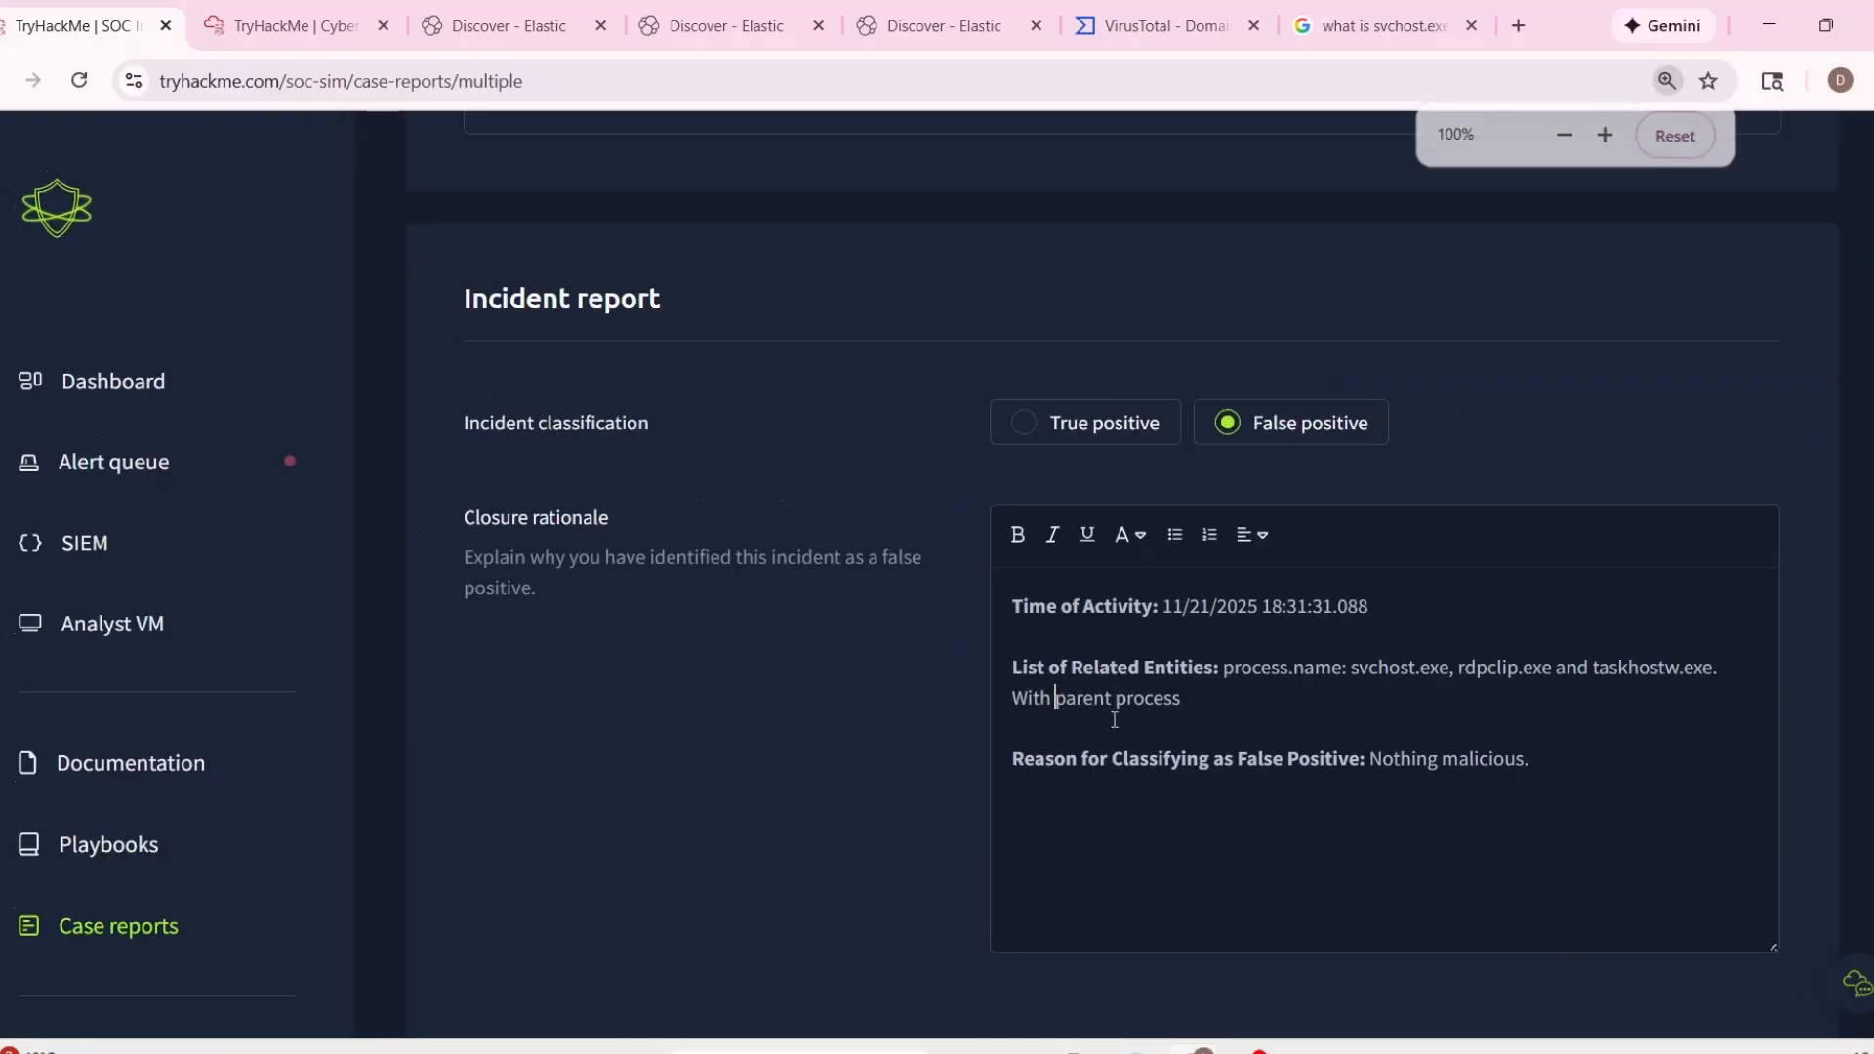
{"action": "type", "text": "share parent"}
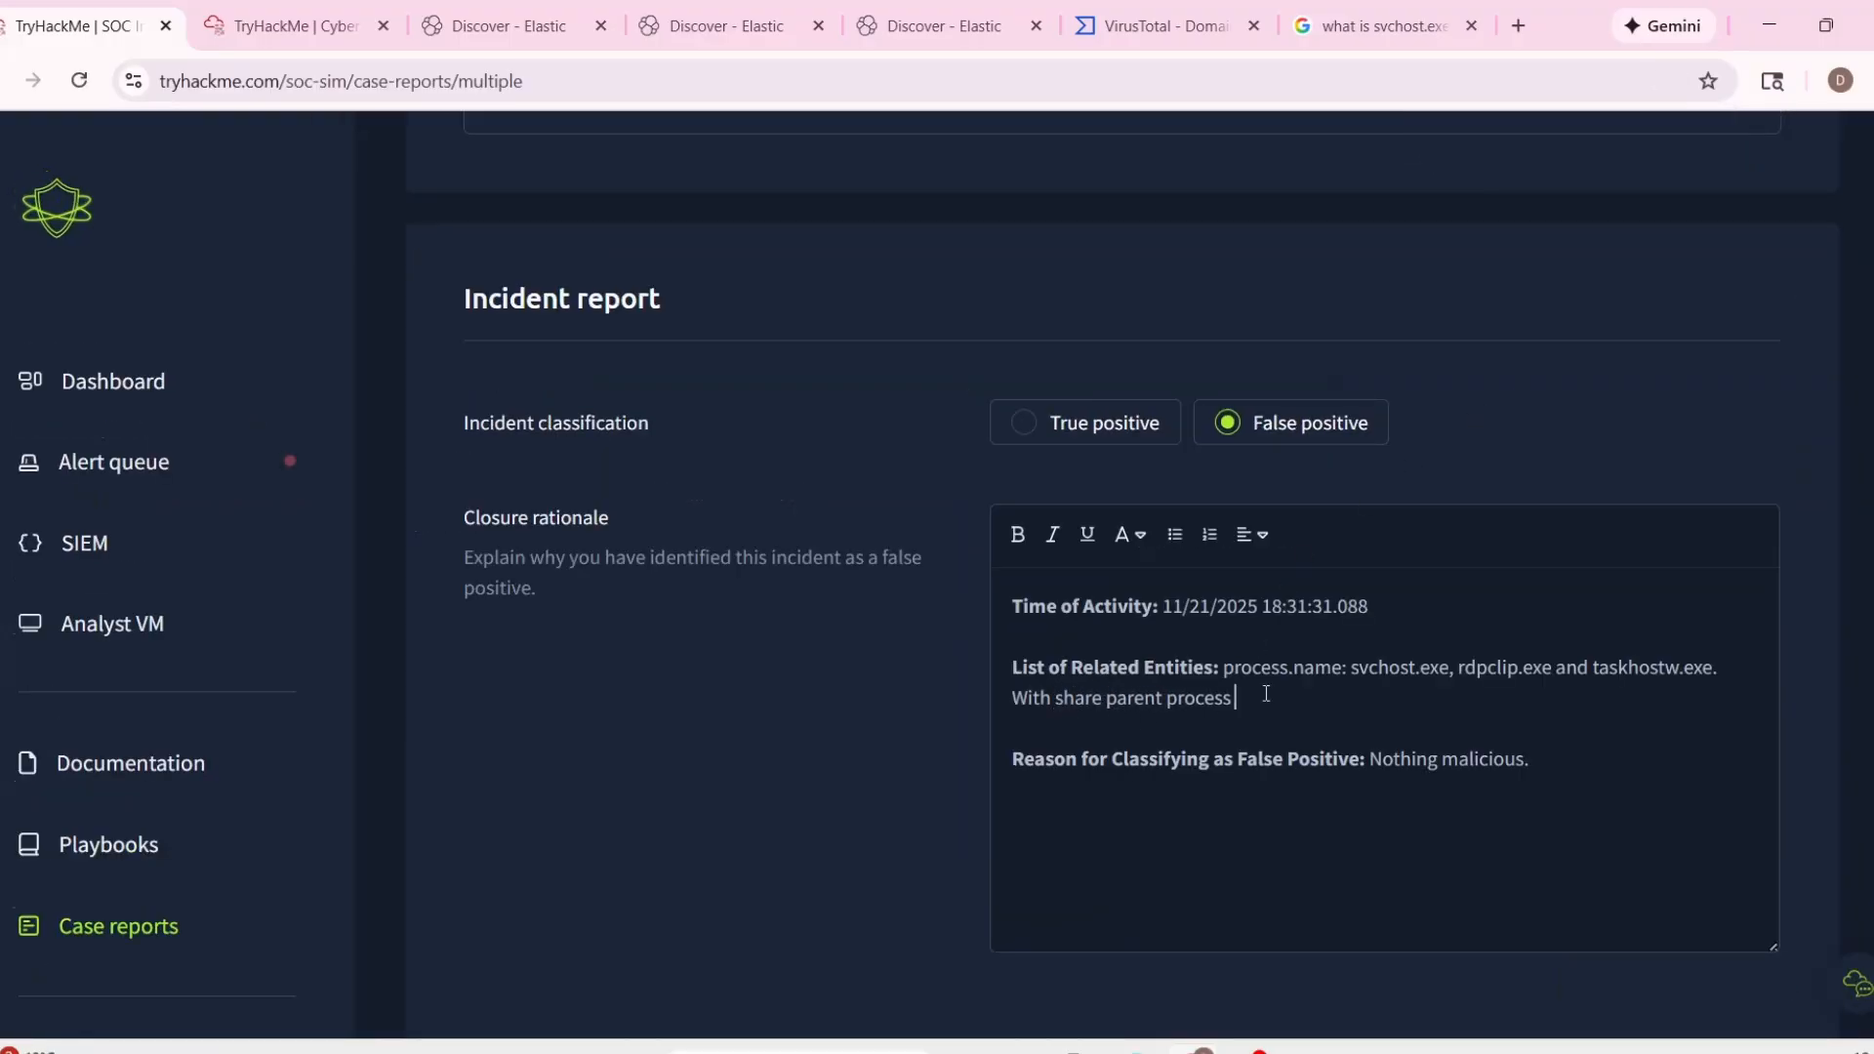
{"action": "key", "text": "ctrl+v"}
Append the Google AI Overview wording "is a legitimate Windows system process, also known as Service Host." after the parent process name.
{"action": "left_click", "coordinate": [1382, 19]}
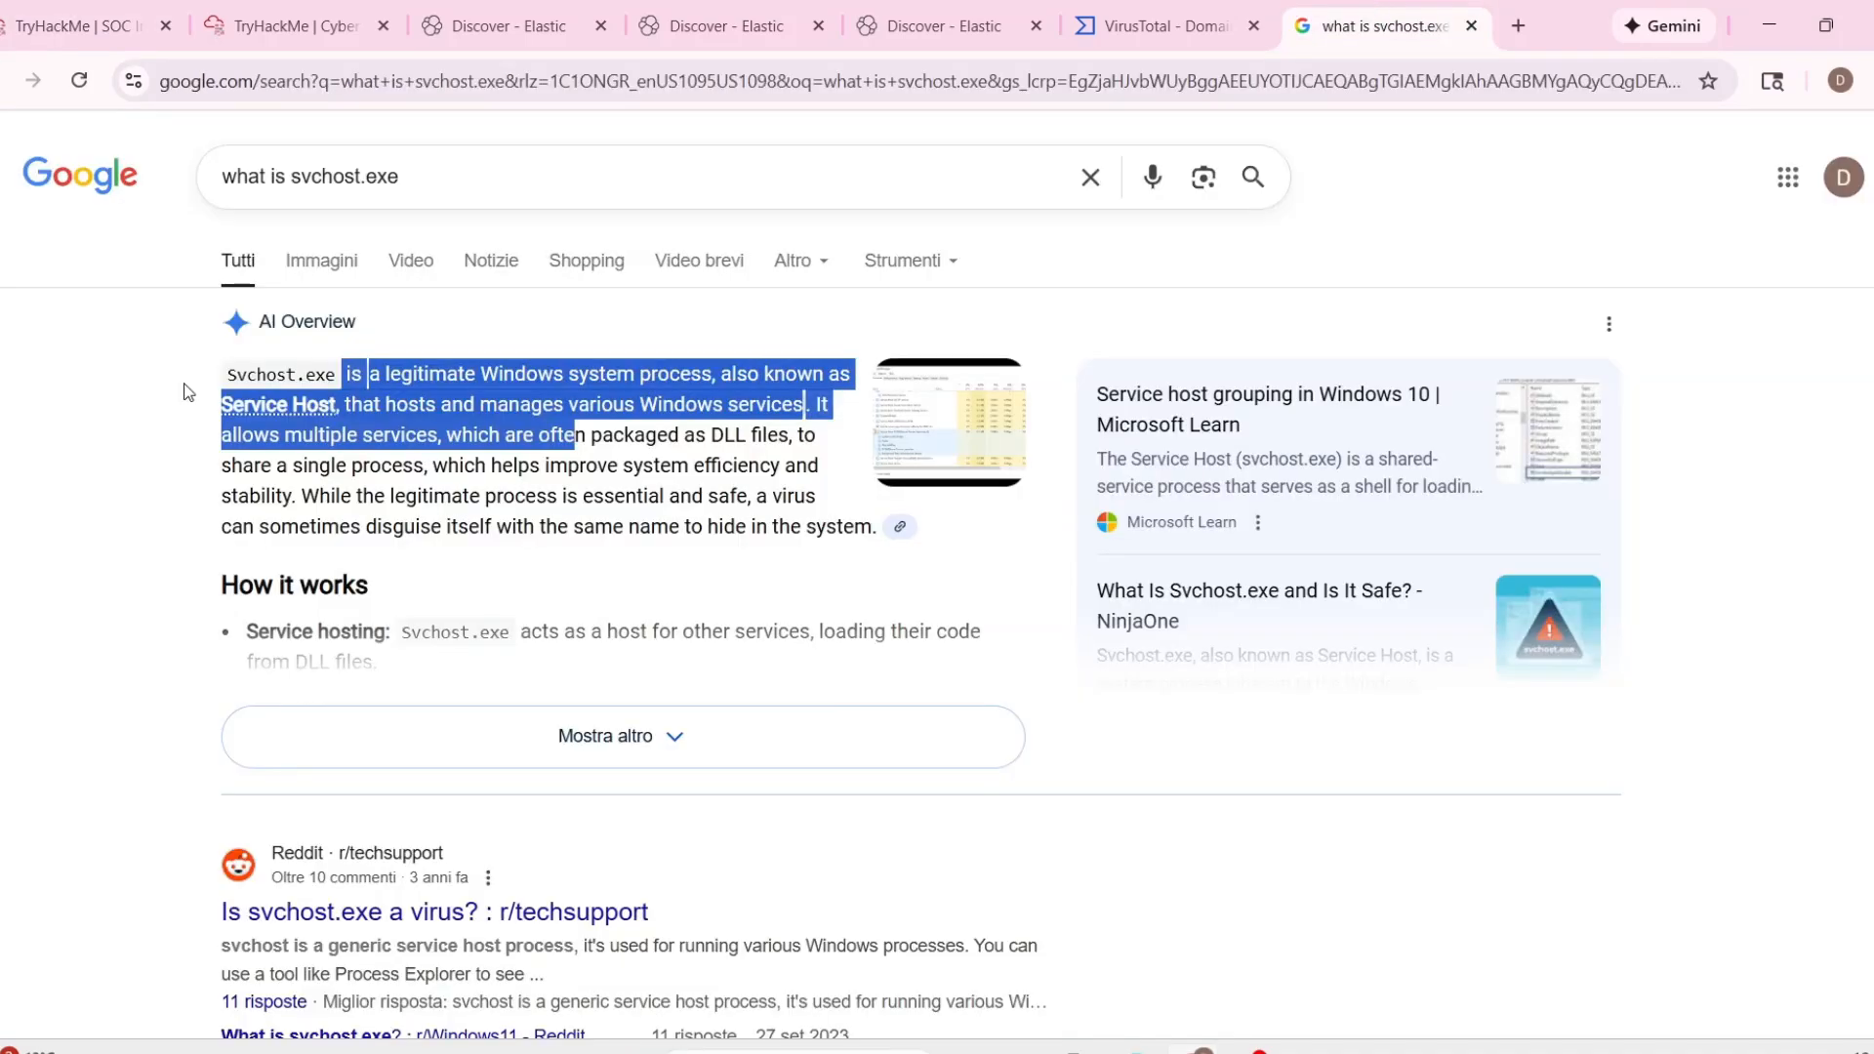
{"action": "left_click", "coordinate": [383, 367]}
{"action": "mouse_move", "coordinate": [346, 381]}
{"action": "left_mouse_down"}
{"action": "mouse_move", "coordinate": [363, 405]}
{"action": "mouse_move", "coordinate": [341, 404]}
{"action": "left_mouse_up"}
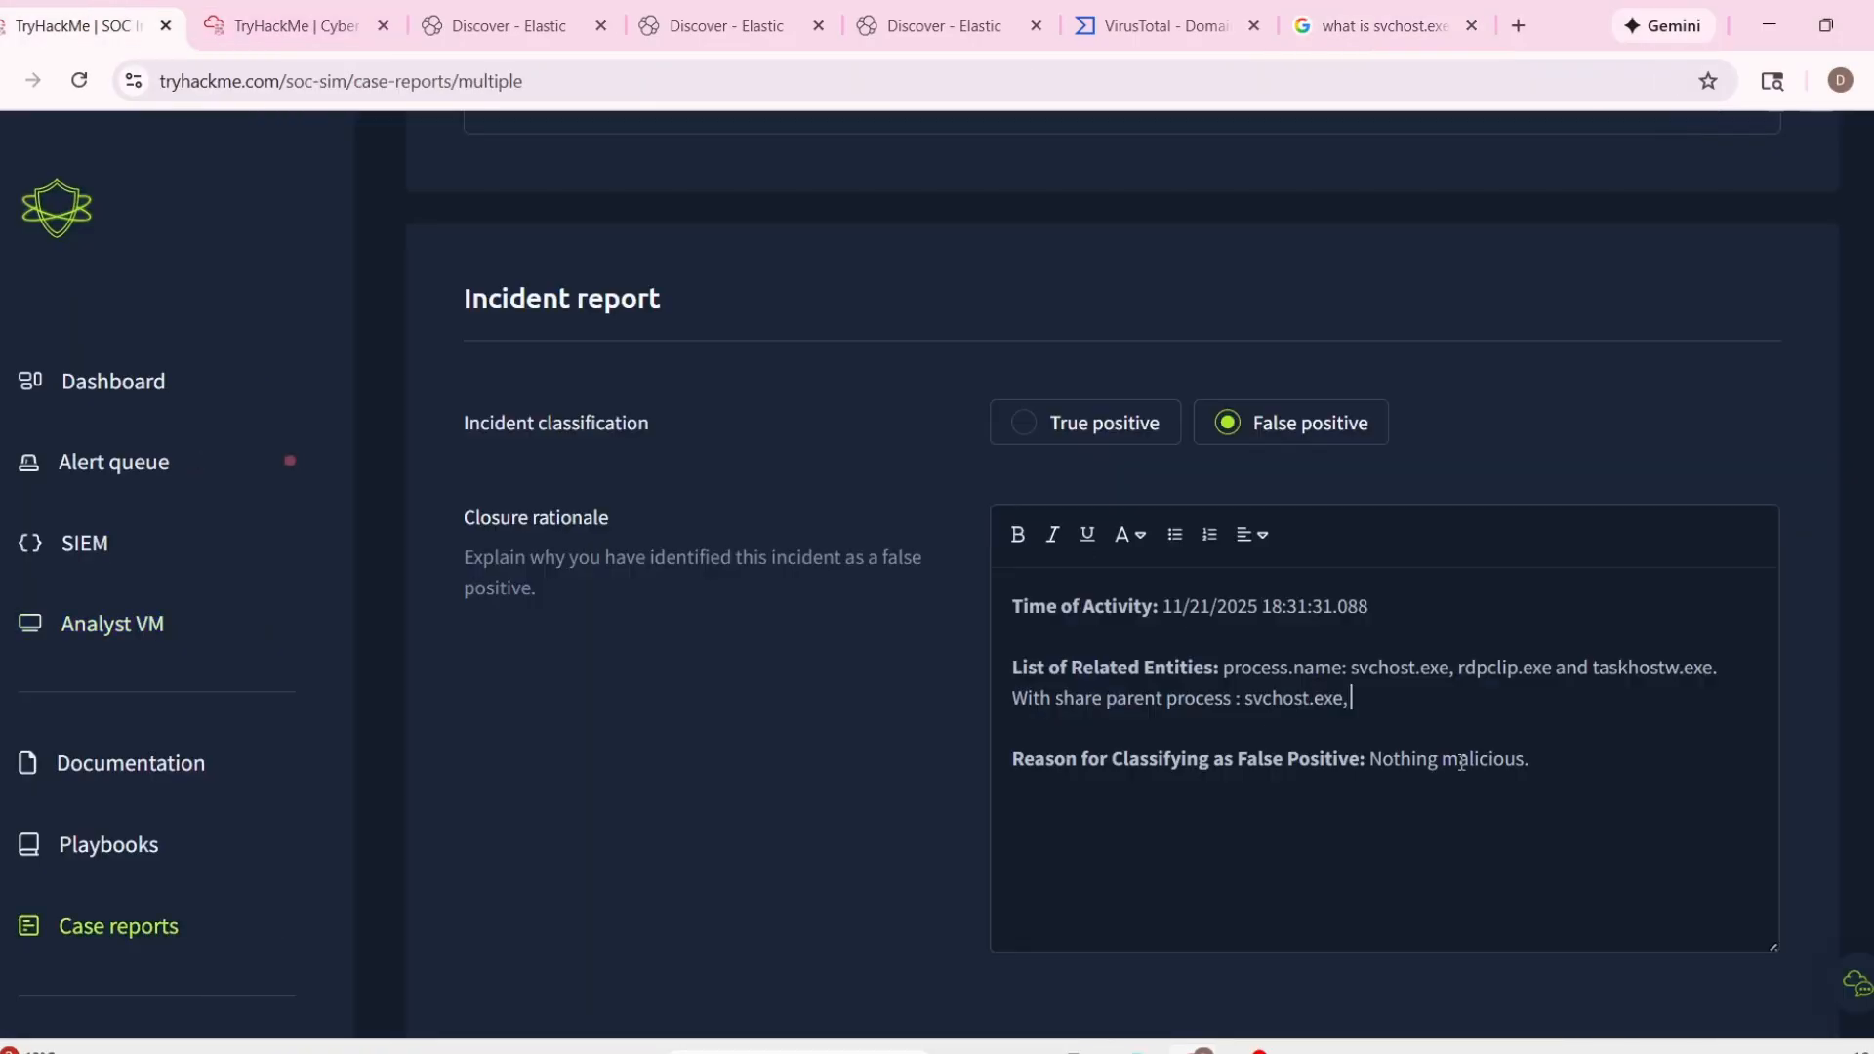
{"action": "type", "text": "is a legitimate Windows system process, also known as Service Host,"}
{"action": "key", "text": "BackSpace"}
{"action": "type", "text": "."}
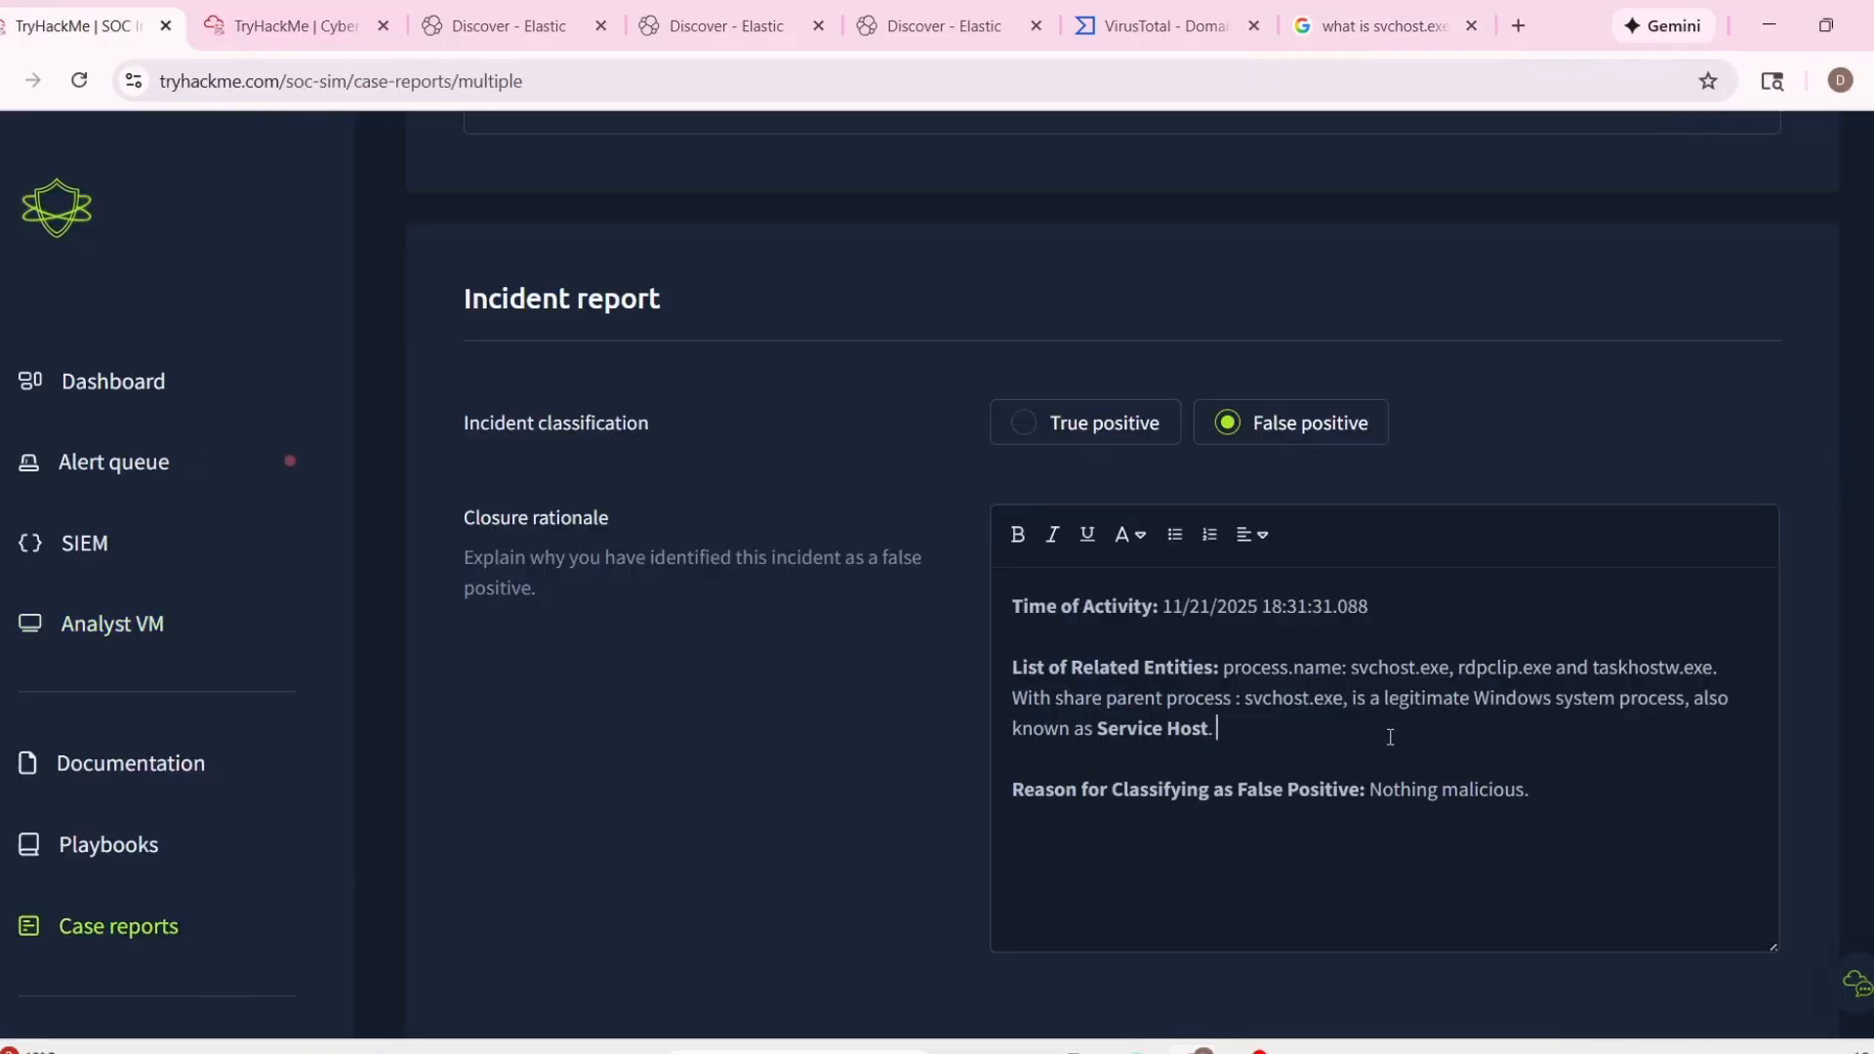
Submit the false-positive report, closing alerts 1012, 1009, 1007 and 1006, and look over the alert queue.
{"action": "scroll", "coordinate": [1435, 737], "scroll_direction": "down", "scroll_amount": 2}
{"action": "left_click", "coordinate": [1664, 884]}
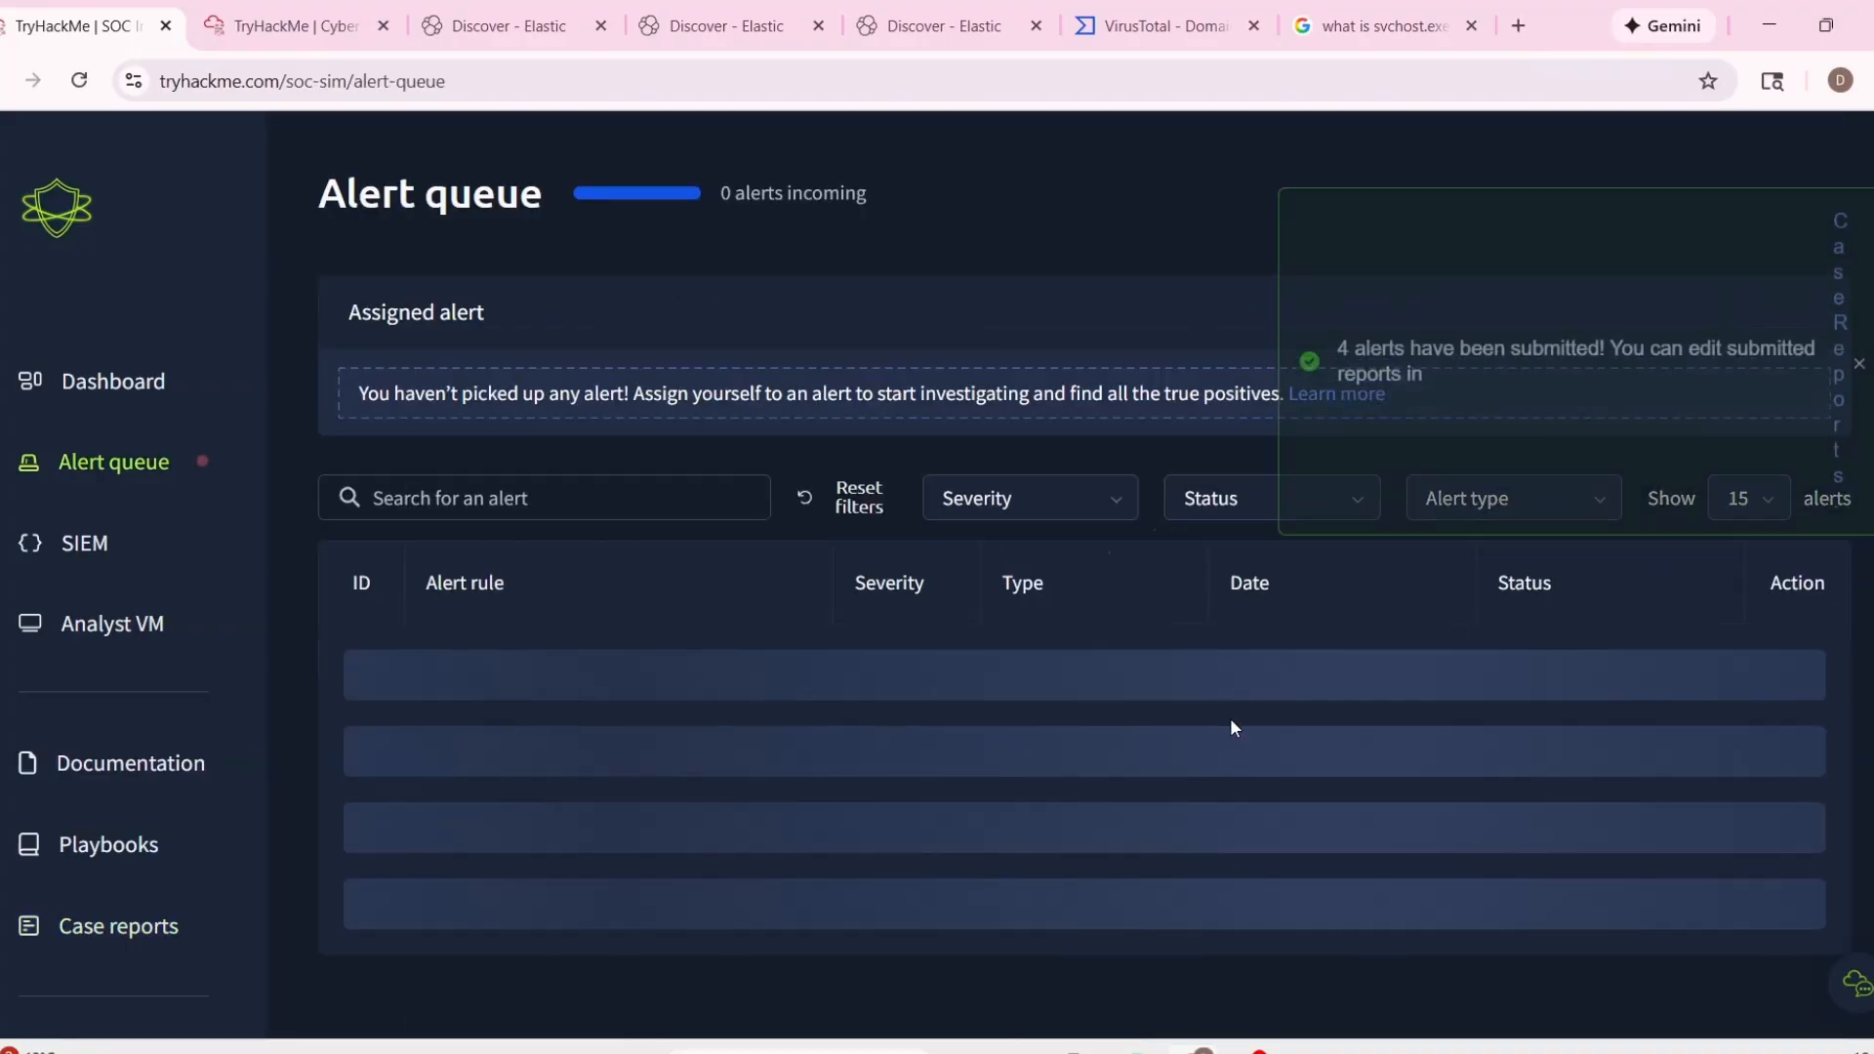
{"action": "scroll", "coordinate": [1349, 727], "scroll_direction": "down", "scroll_amount": 3}
{"action": "scroll", "coordinate": [1067, 771], "scroll_direction": "up", "scroll_amount": 1}
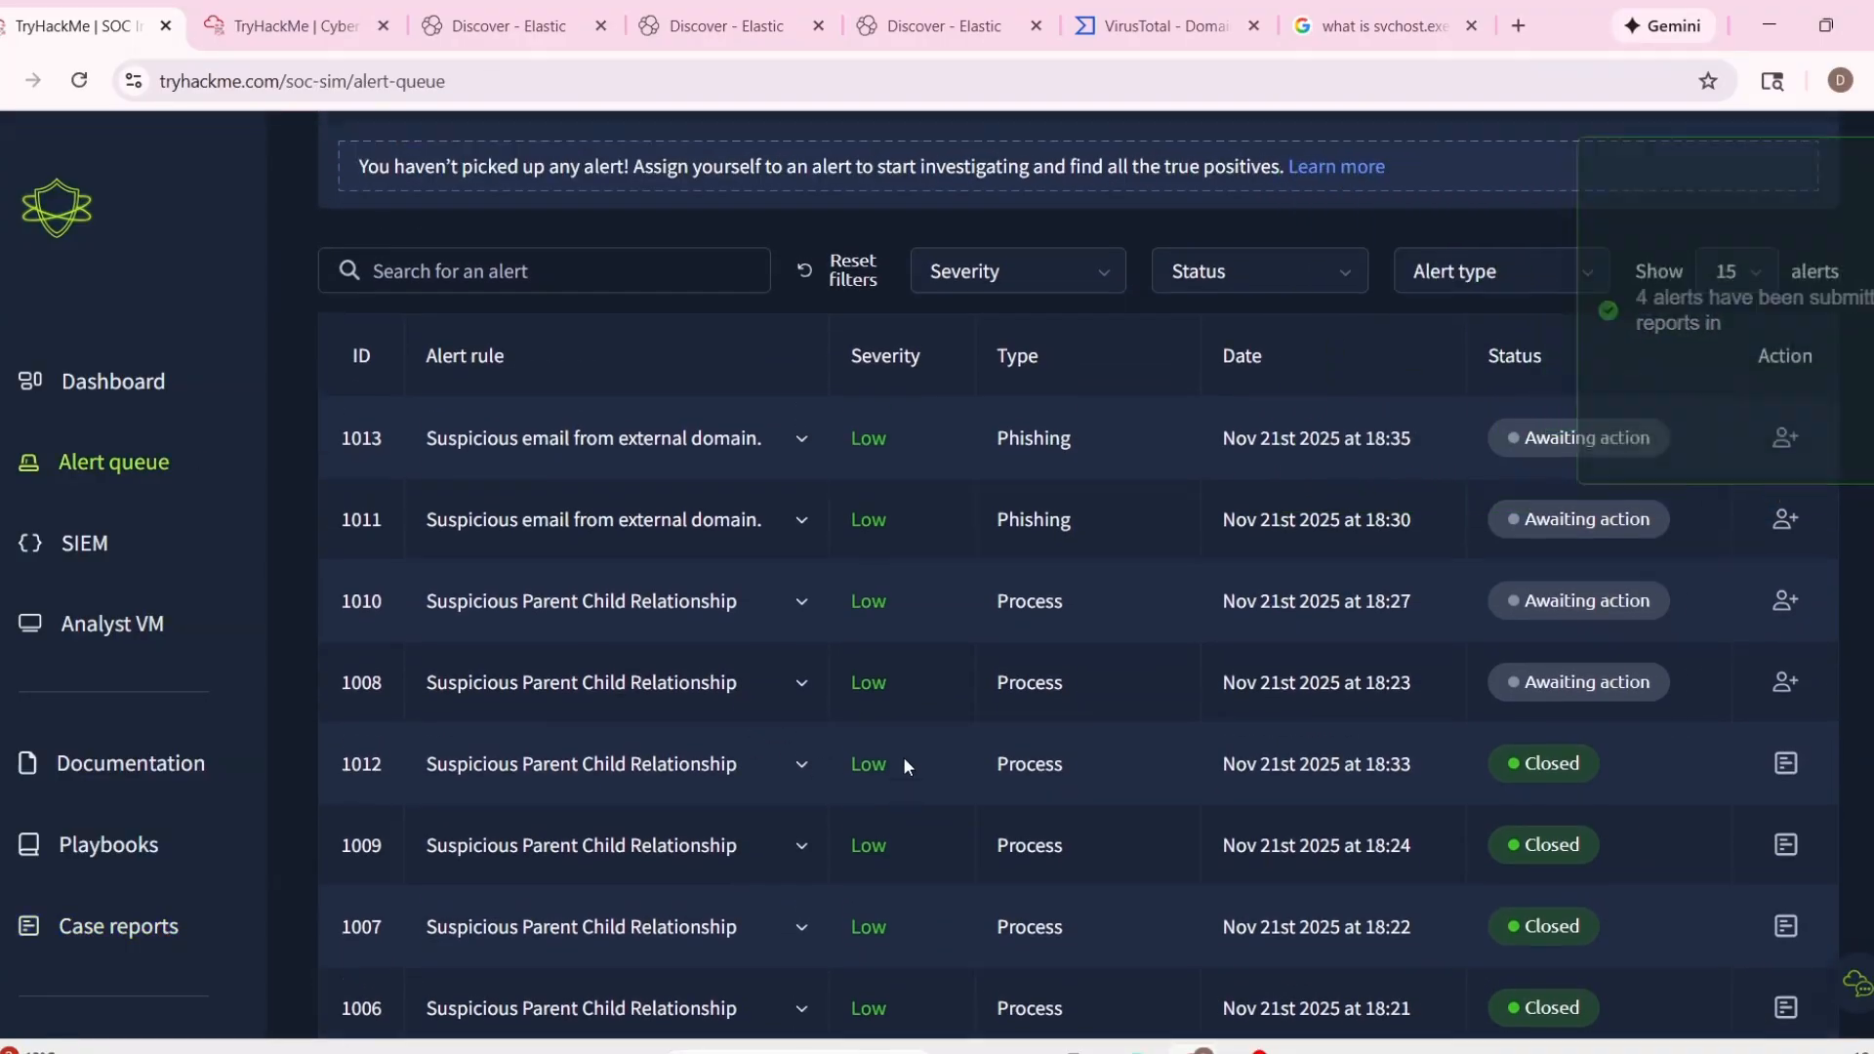
Expand alert 1008 in the alert queue and examine its parent process and command line.
{"action": "scroll", "coordinate": [906, 764], "scroll_direction": "down", "scroll_amount": 1}
{"action": "left_click", "coordinate": [801, 528]}
{"action": "scroll", "coordinate": [916, 734], "scroll_direction": "down", "scroll_amount": 3}
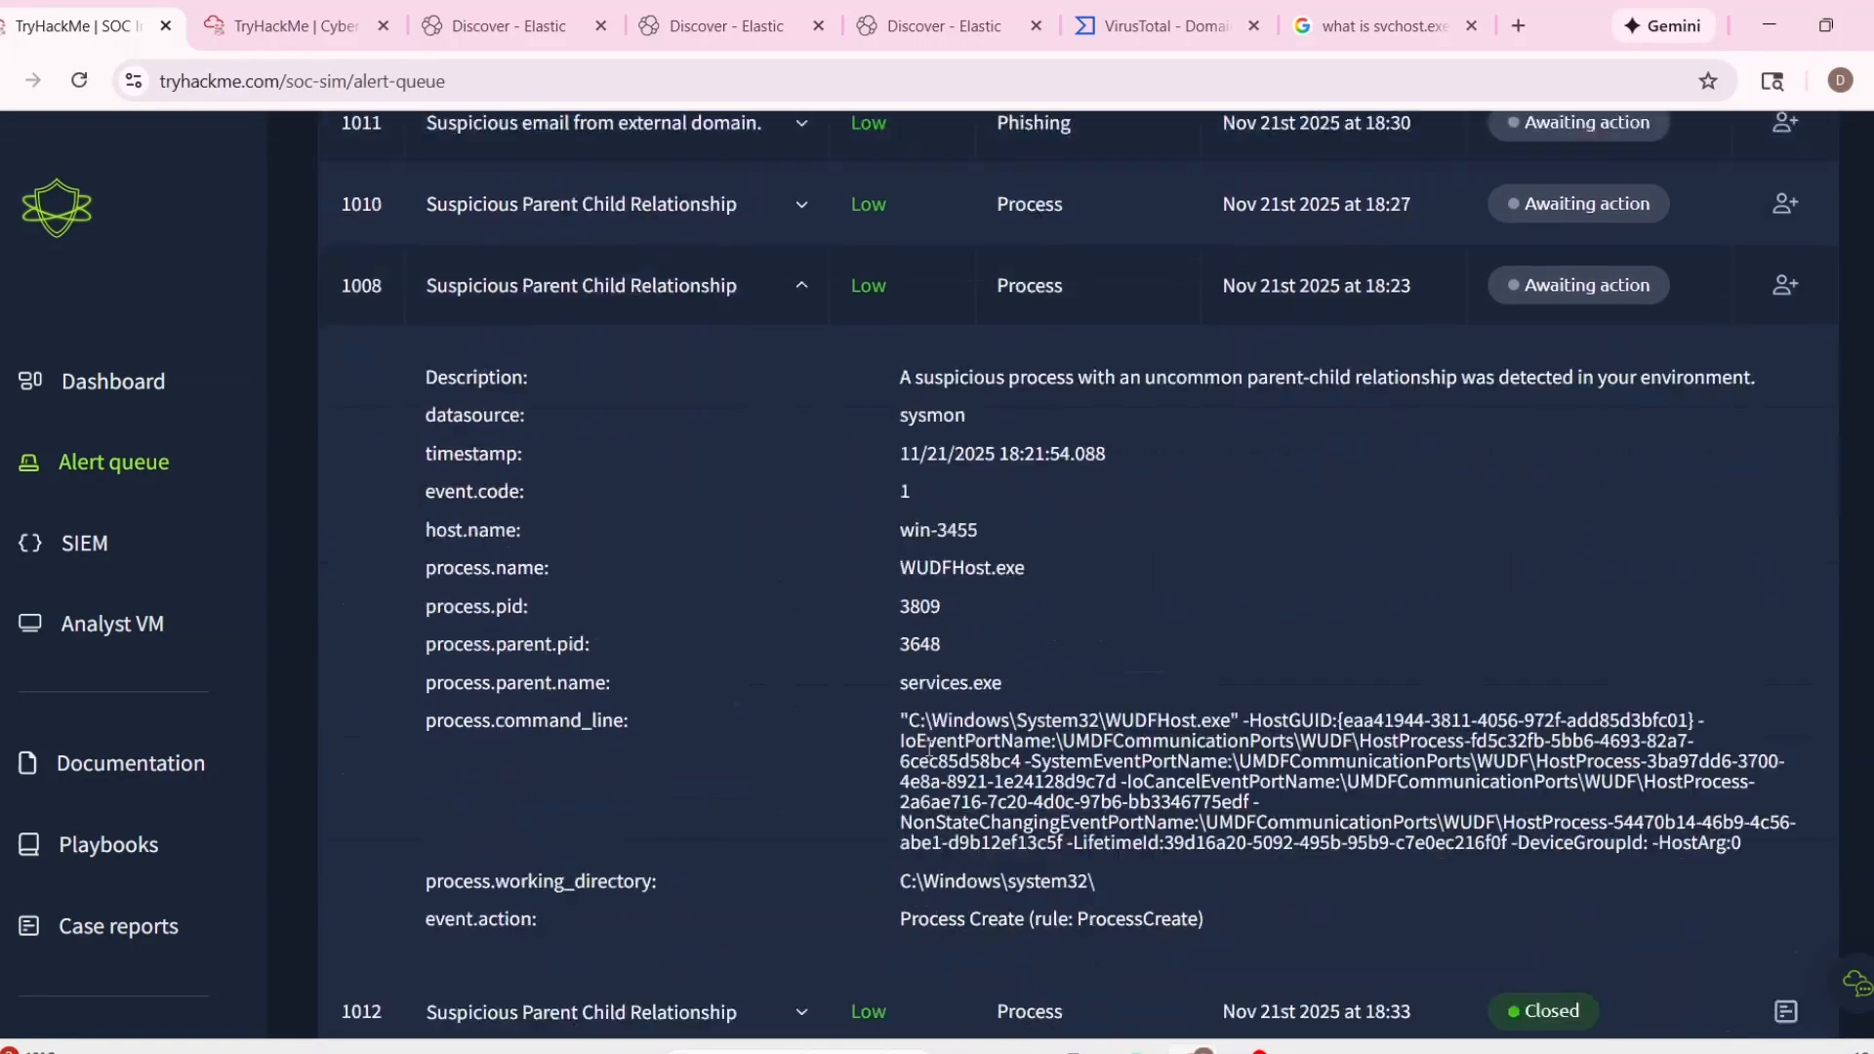
{"action": "left_click_drag", "start_coordinate": [900, 708], "coordinate": [1741, 831]}
{"action": "left_click_drag", "start_coordinate": [899, 670], "coordinate": [1038, 681]}
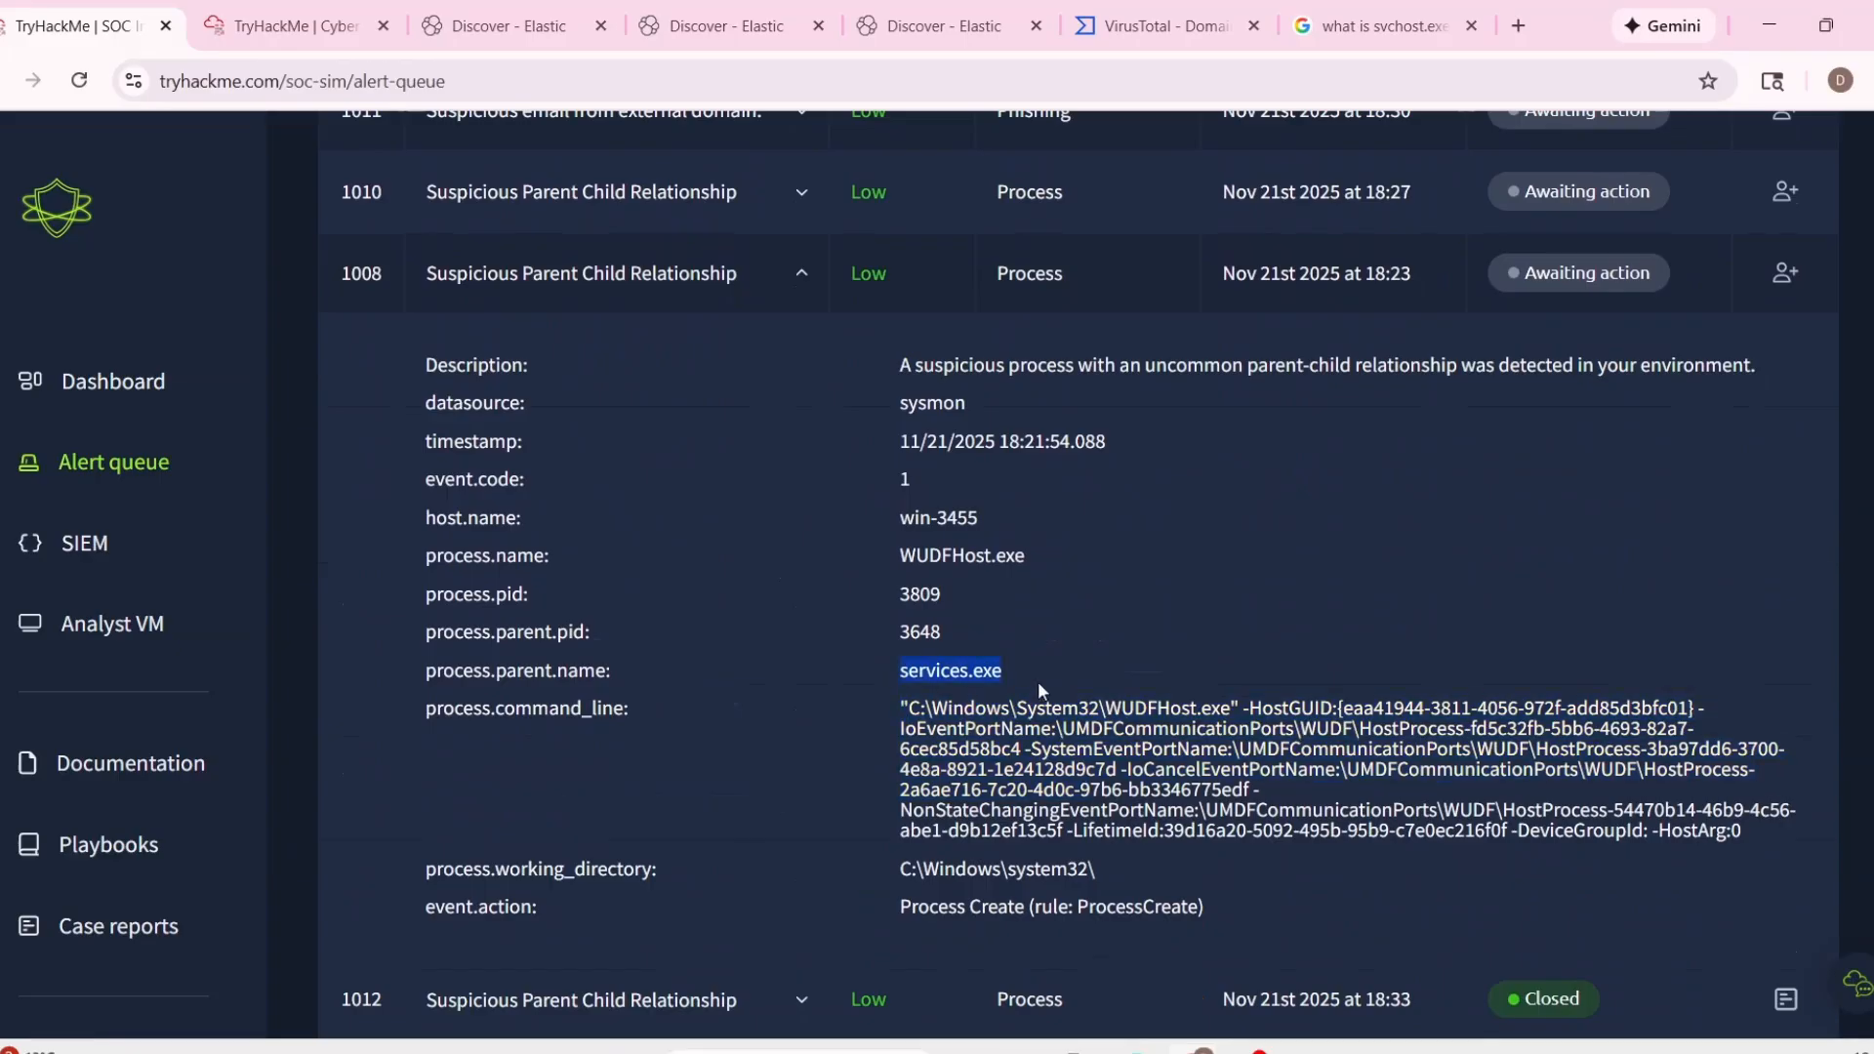
{"action": "scroll", "coordinate": [1029, 830], "scroll_direction": "down", "scroll_amount": 1}
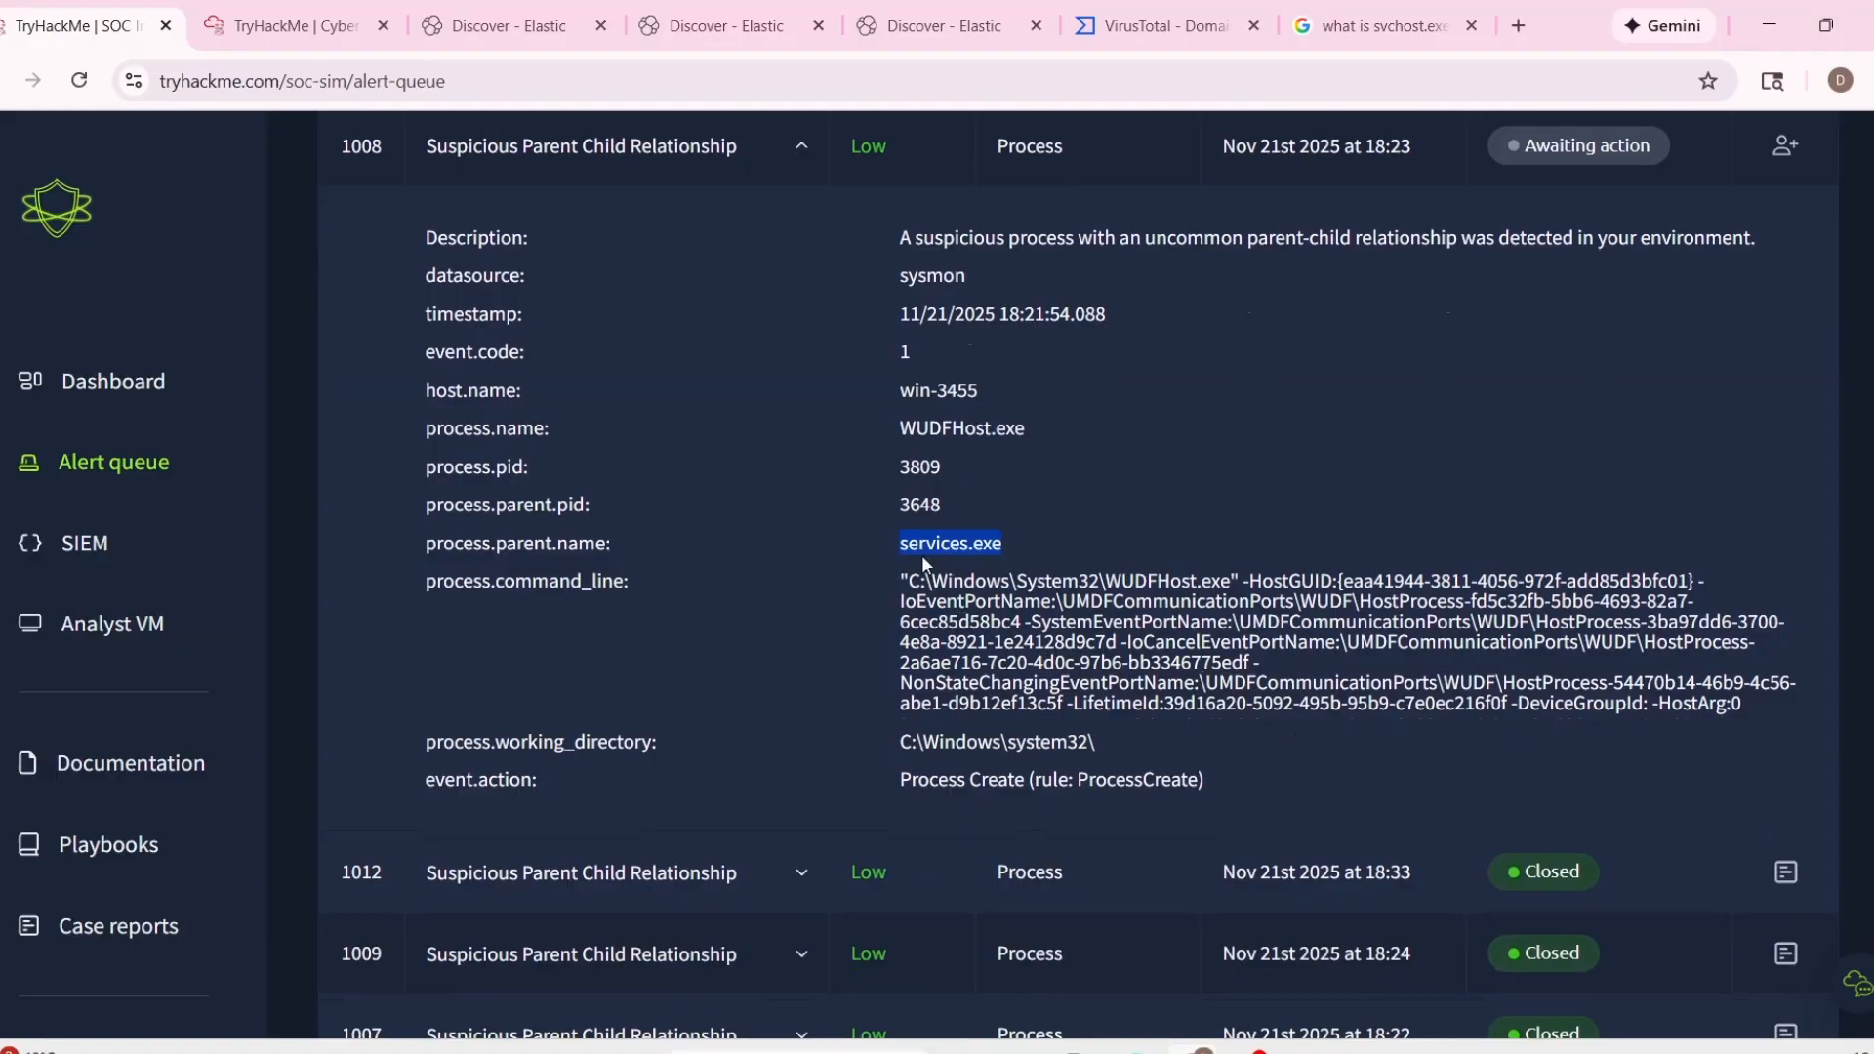
{"action": "left_click_drag", "start_coordinate": [888, 583], "coordinate": [1226, 665]}
{"action": "scroll", "coordinate": [1353, 683], "scroll_direction": "up", "scroll_amount": 1}
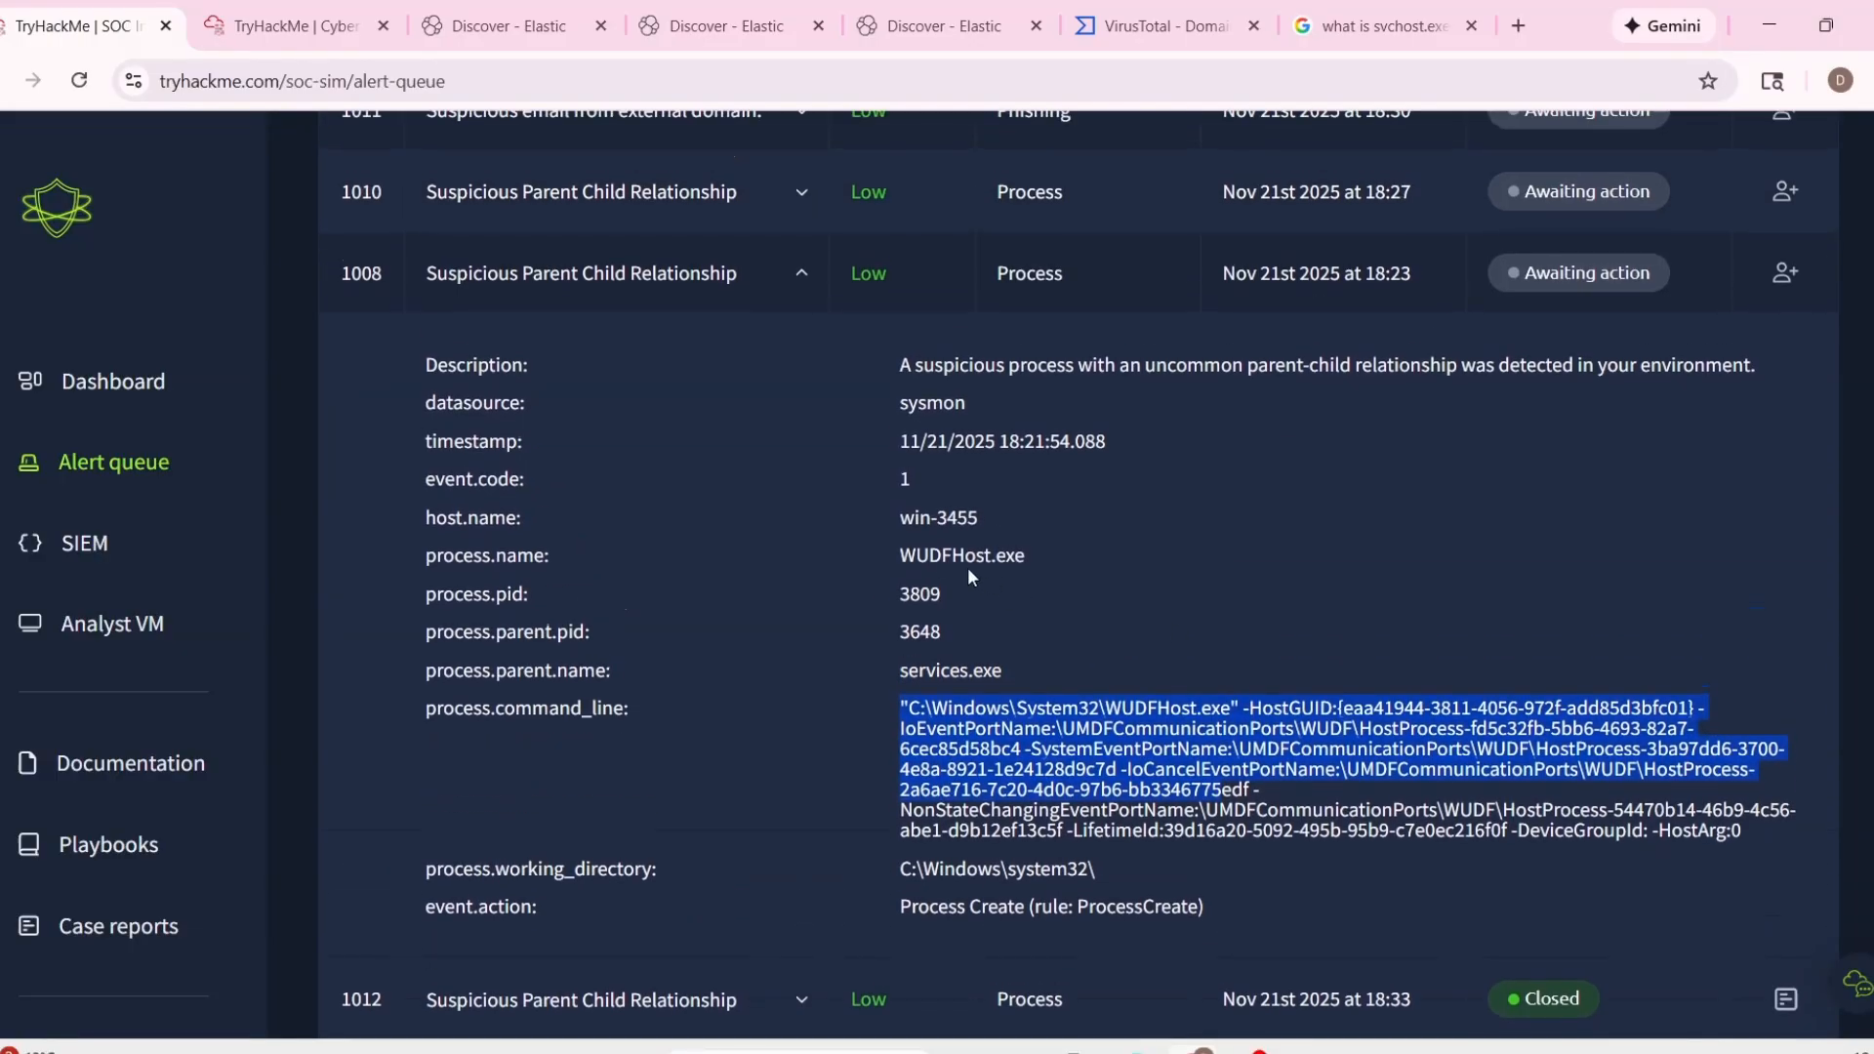
Copy alert 1008's process name and search for it in Elastic Discover with a process.name query.
{"action": "left_click_drag", "start_coordinate": [897, 560], "coordinate": [1038, 564]}
{"action": "left_click", "coordinate": [1099, 591]}
{"action": "double_click", "coordinate": [1020, 557]}
{"action": "key", "text": "ctrl+c"}
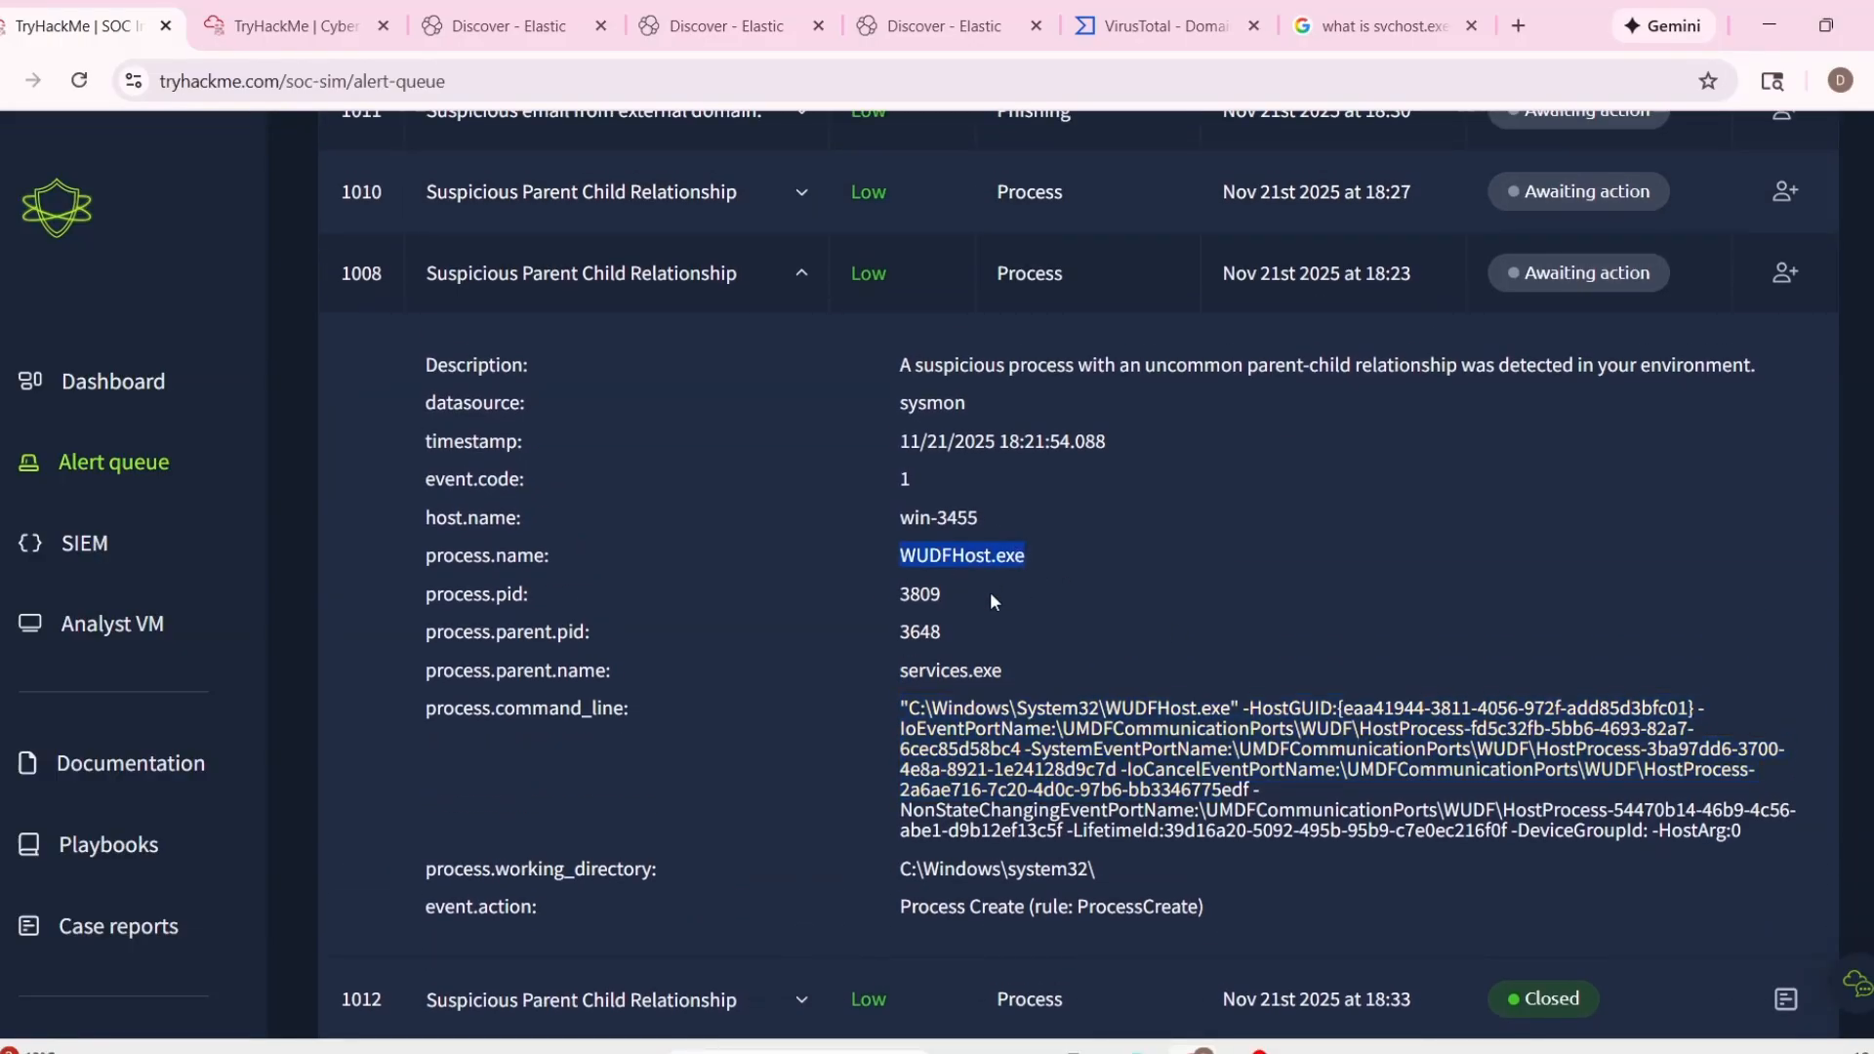
{"action": "left_click", "coordinate": [493, 26]}
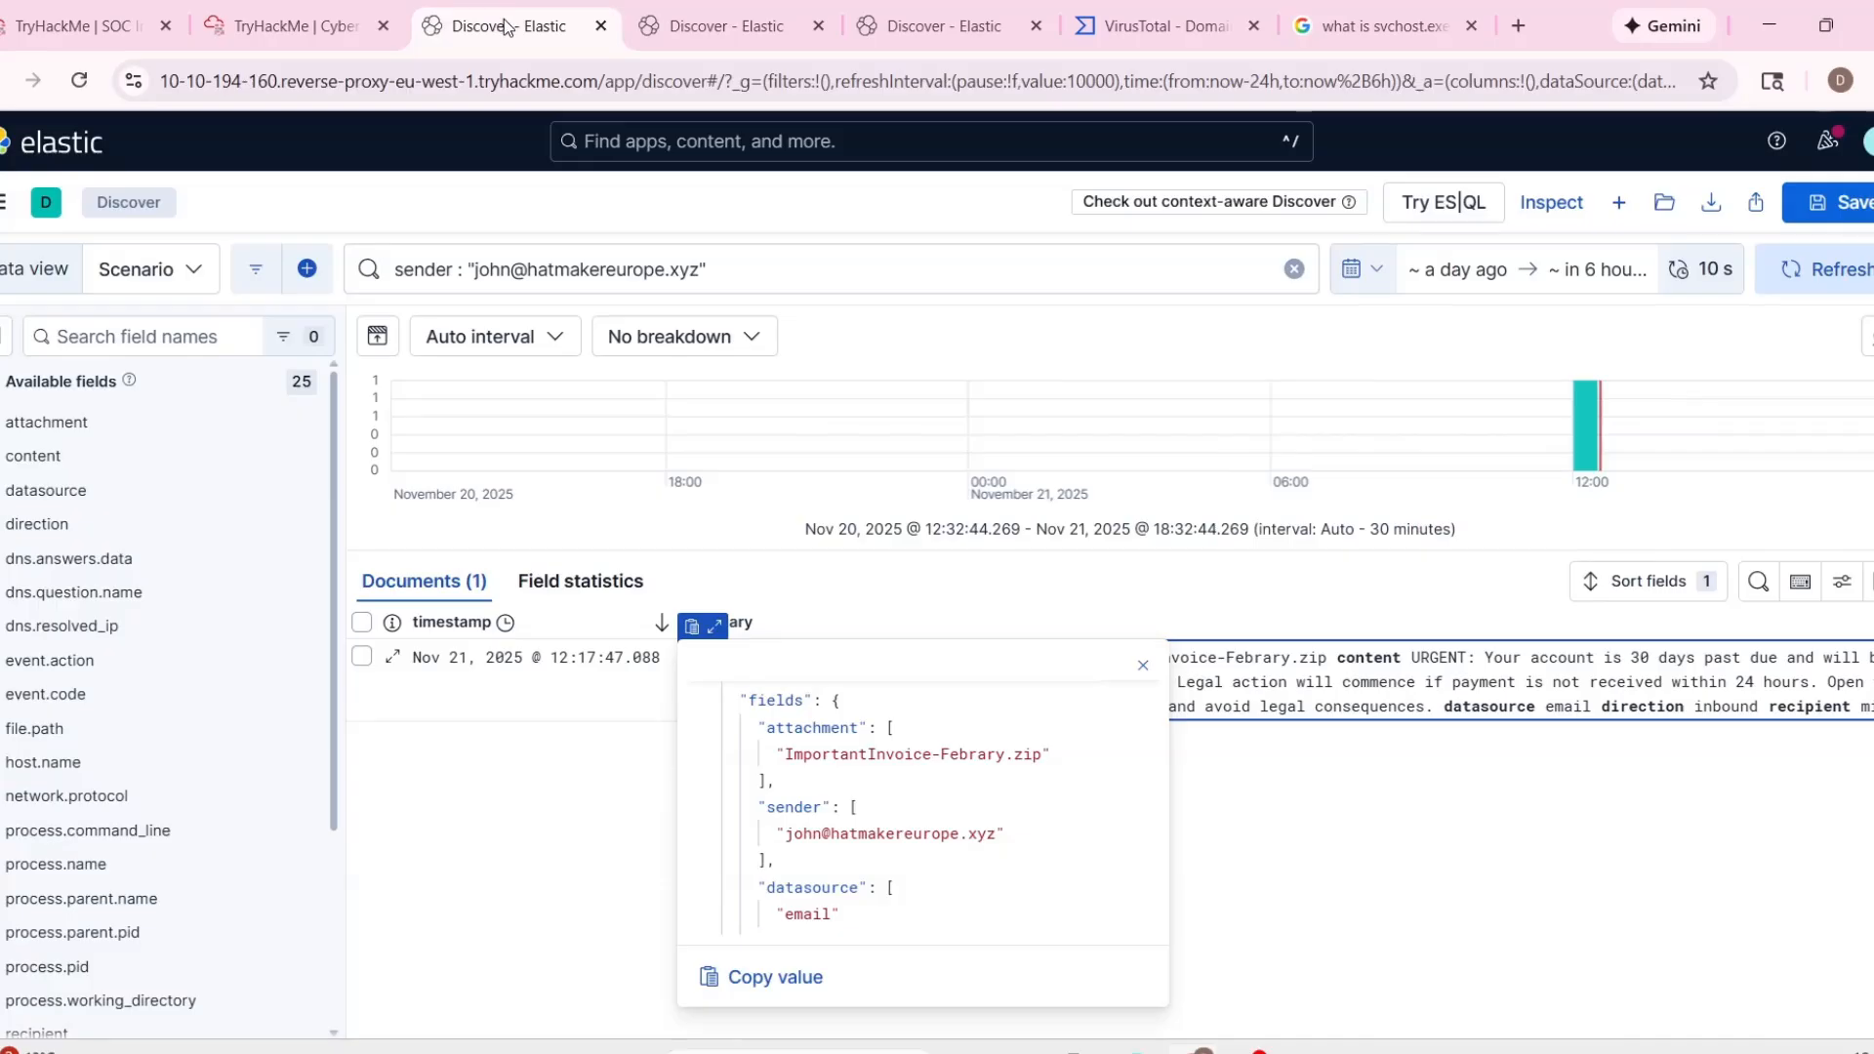
{"action": "triple_click", "coordinate": [613, 266]}
{"action": "type", "text": "proc"}
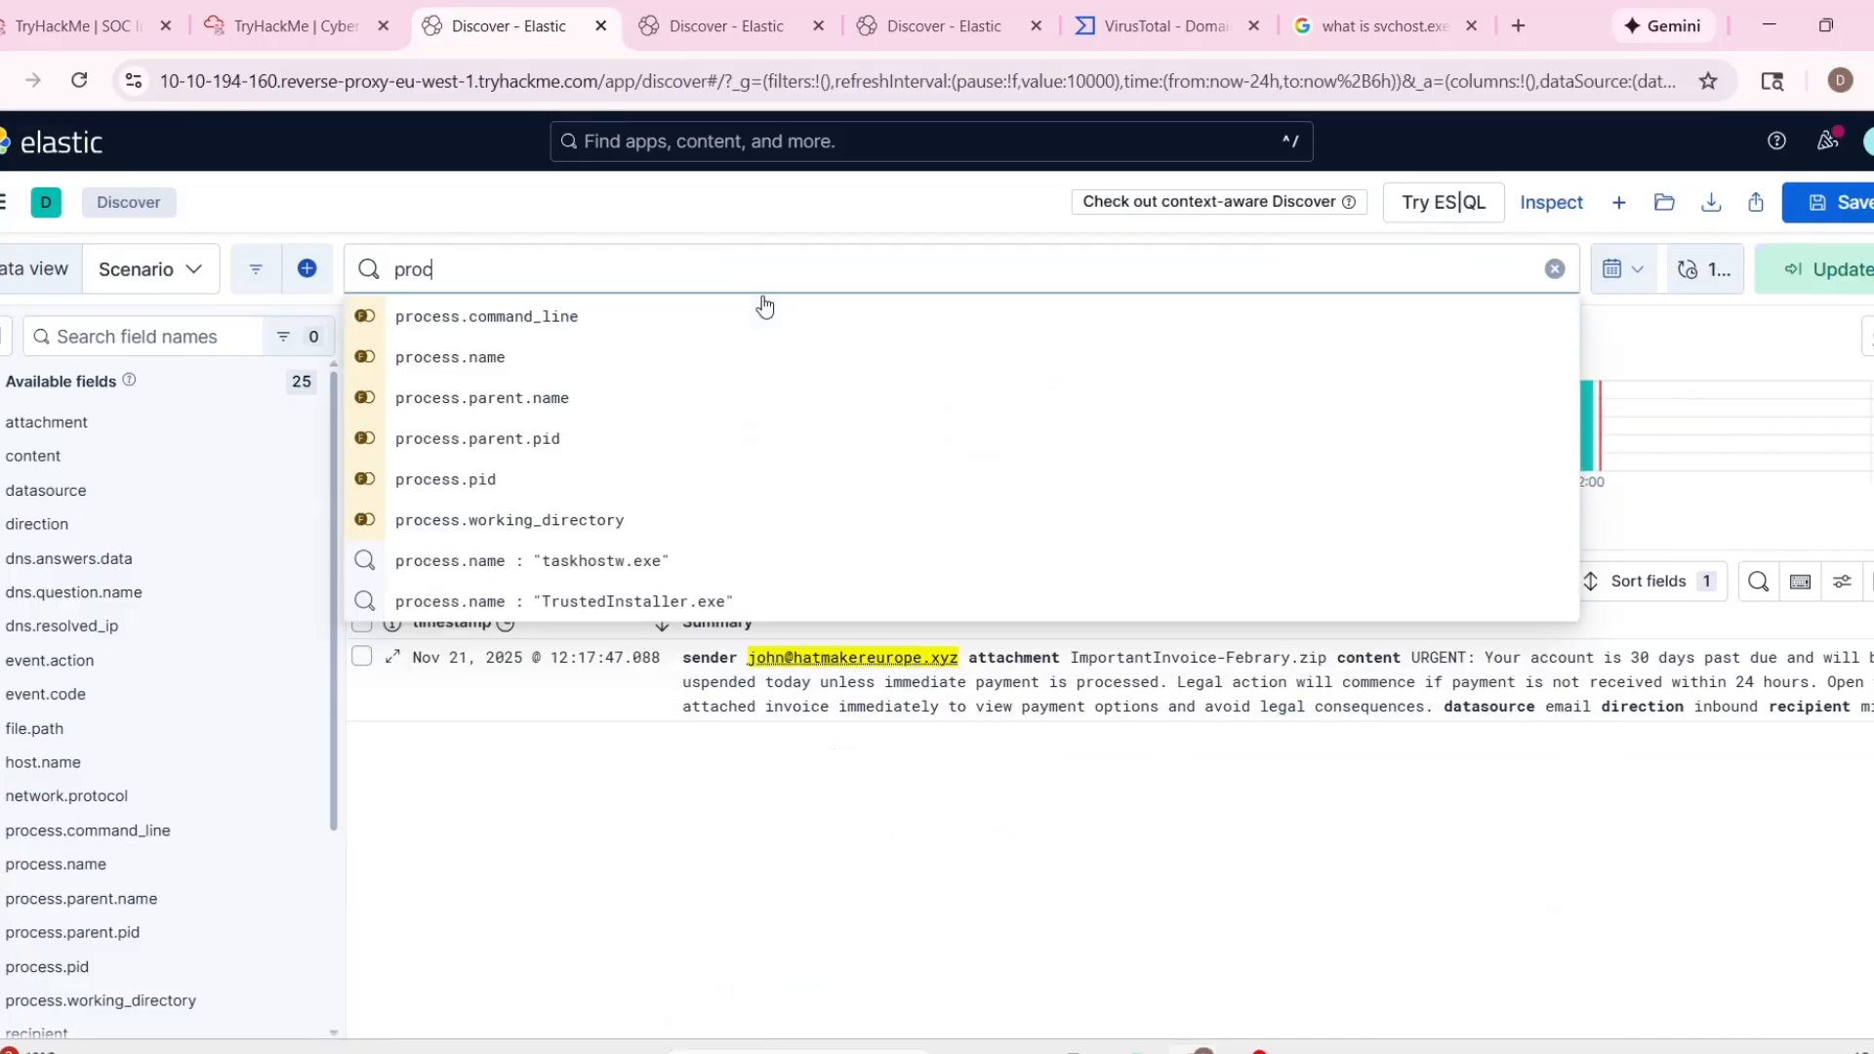
{"action": "left_click", "coordinate": [539, 357]}
{"action": "type", "text": ": \""}
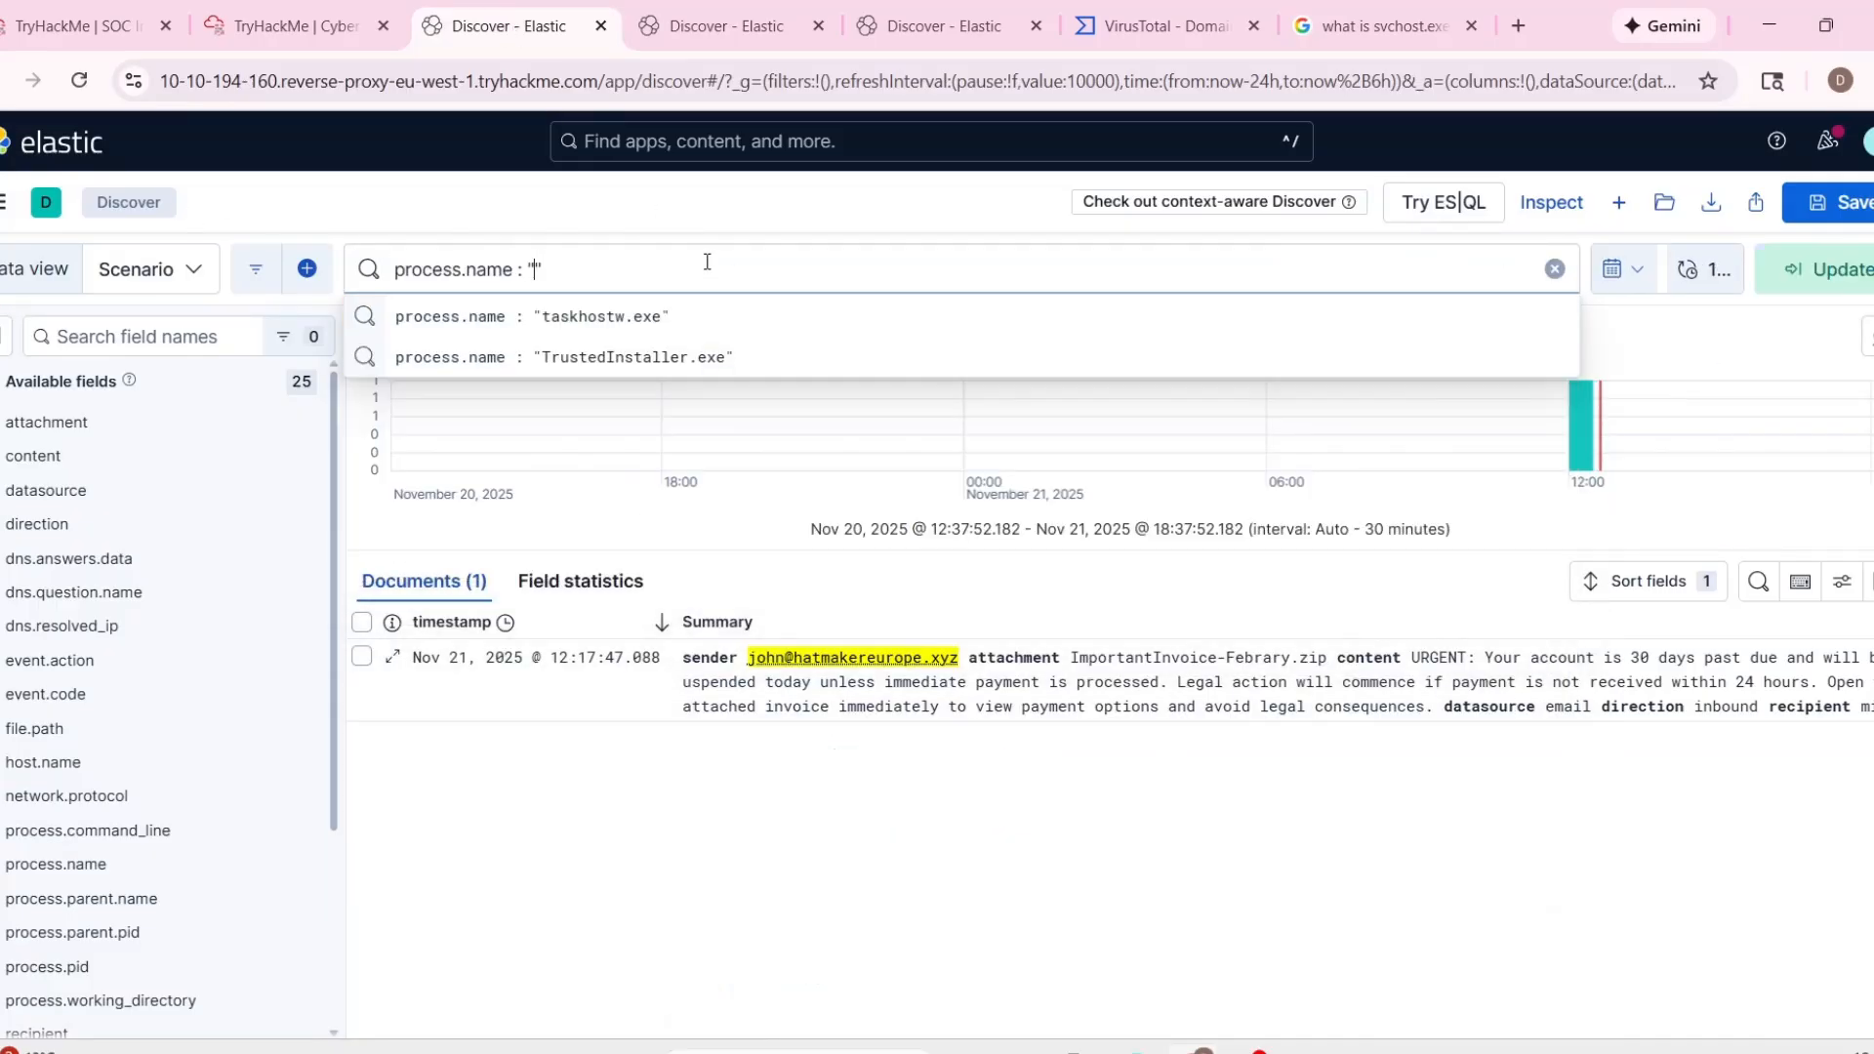
{"action": "key", "text": "ctrl+v"}
{"action": "key", "text": "Return"}
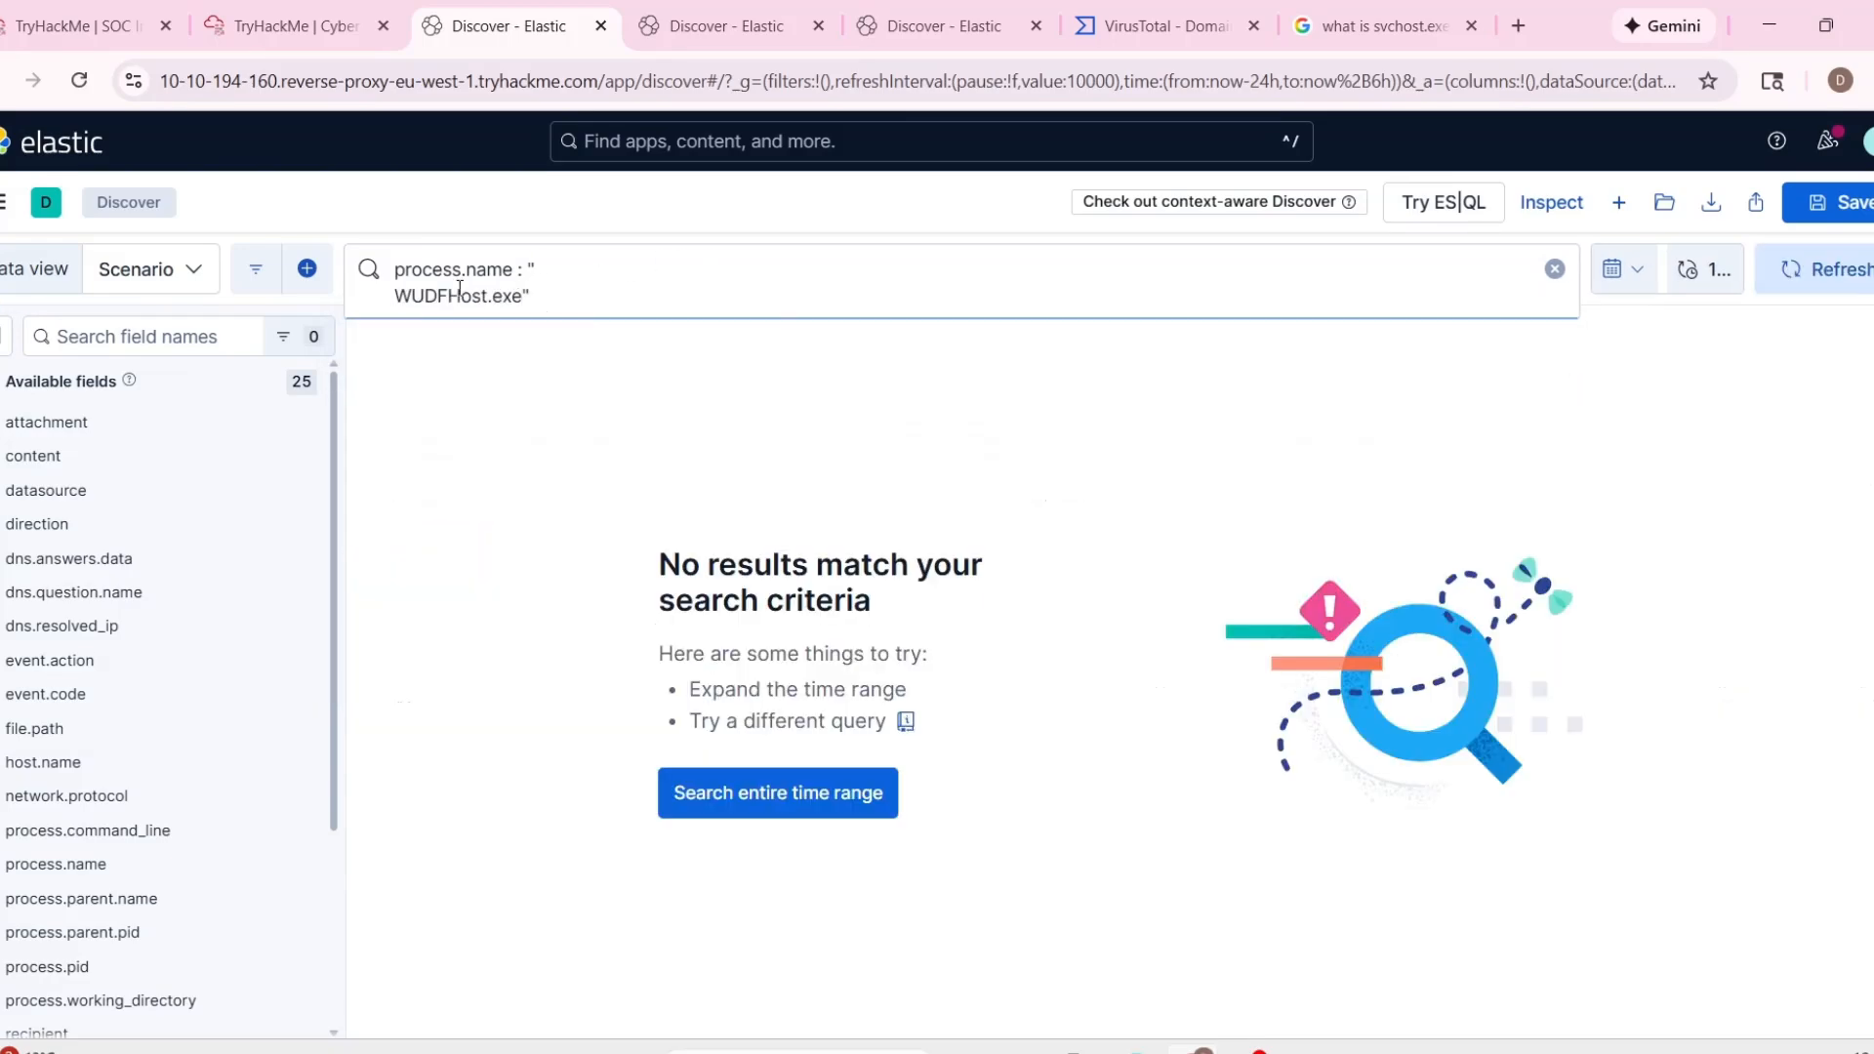
Remove the line break from the query and rerun it as process.name : "WUDFHost.exe".
{"action": "left_click", "coordinate": [390, 295]}
{"action": "key", "text": "BackSpace"}
{"action": "key", "text": "Return"}
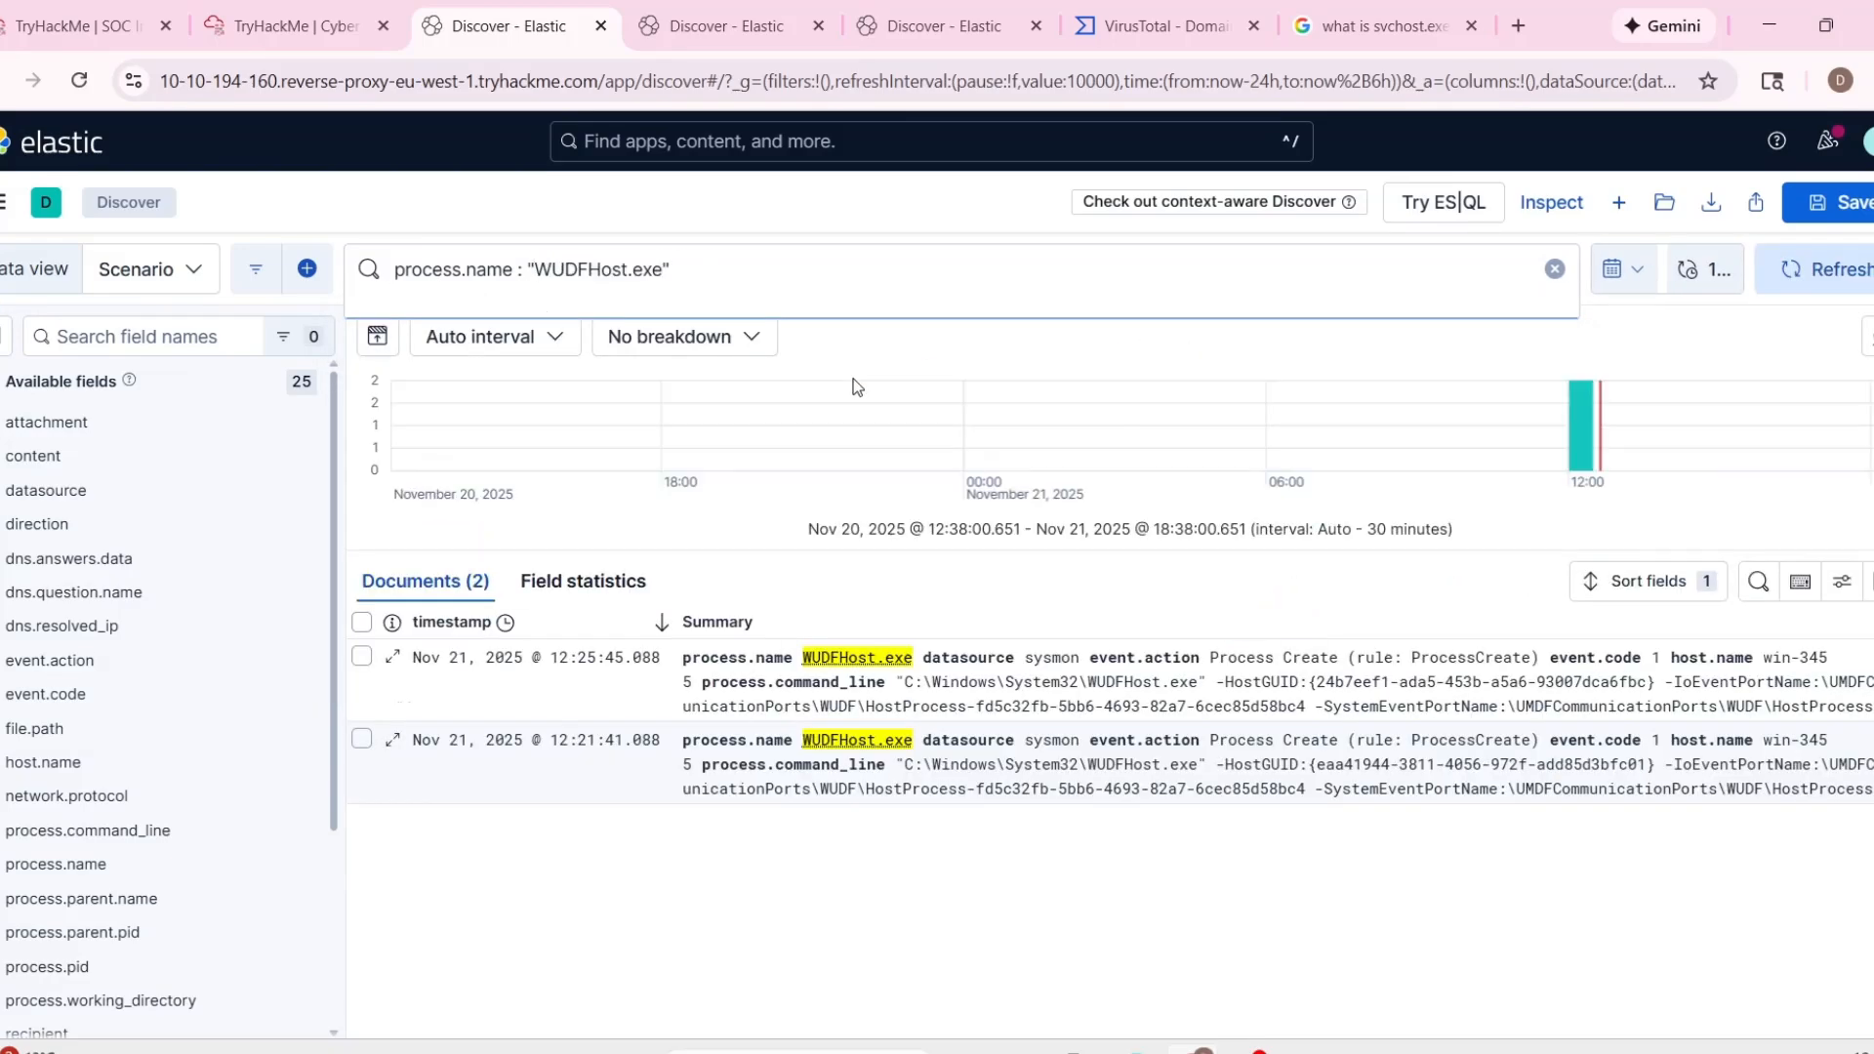
Open the WUDFHost.exe event records in Discover and examine their fields and full command line.
{"action": "left_click", "coordinate": [686, 781]}
{"action": "left_click", "coordinate": [710, 728]}
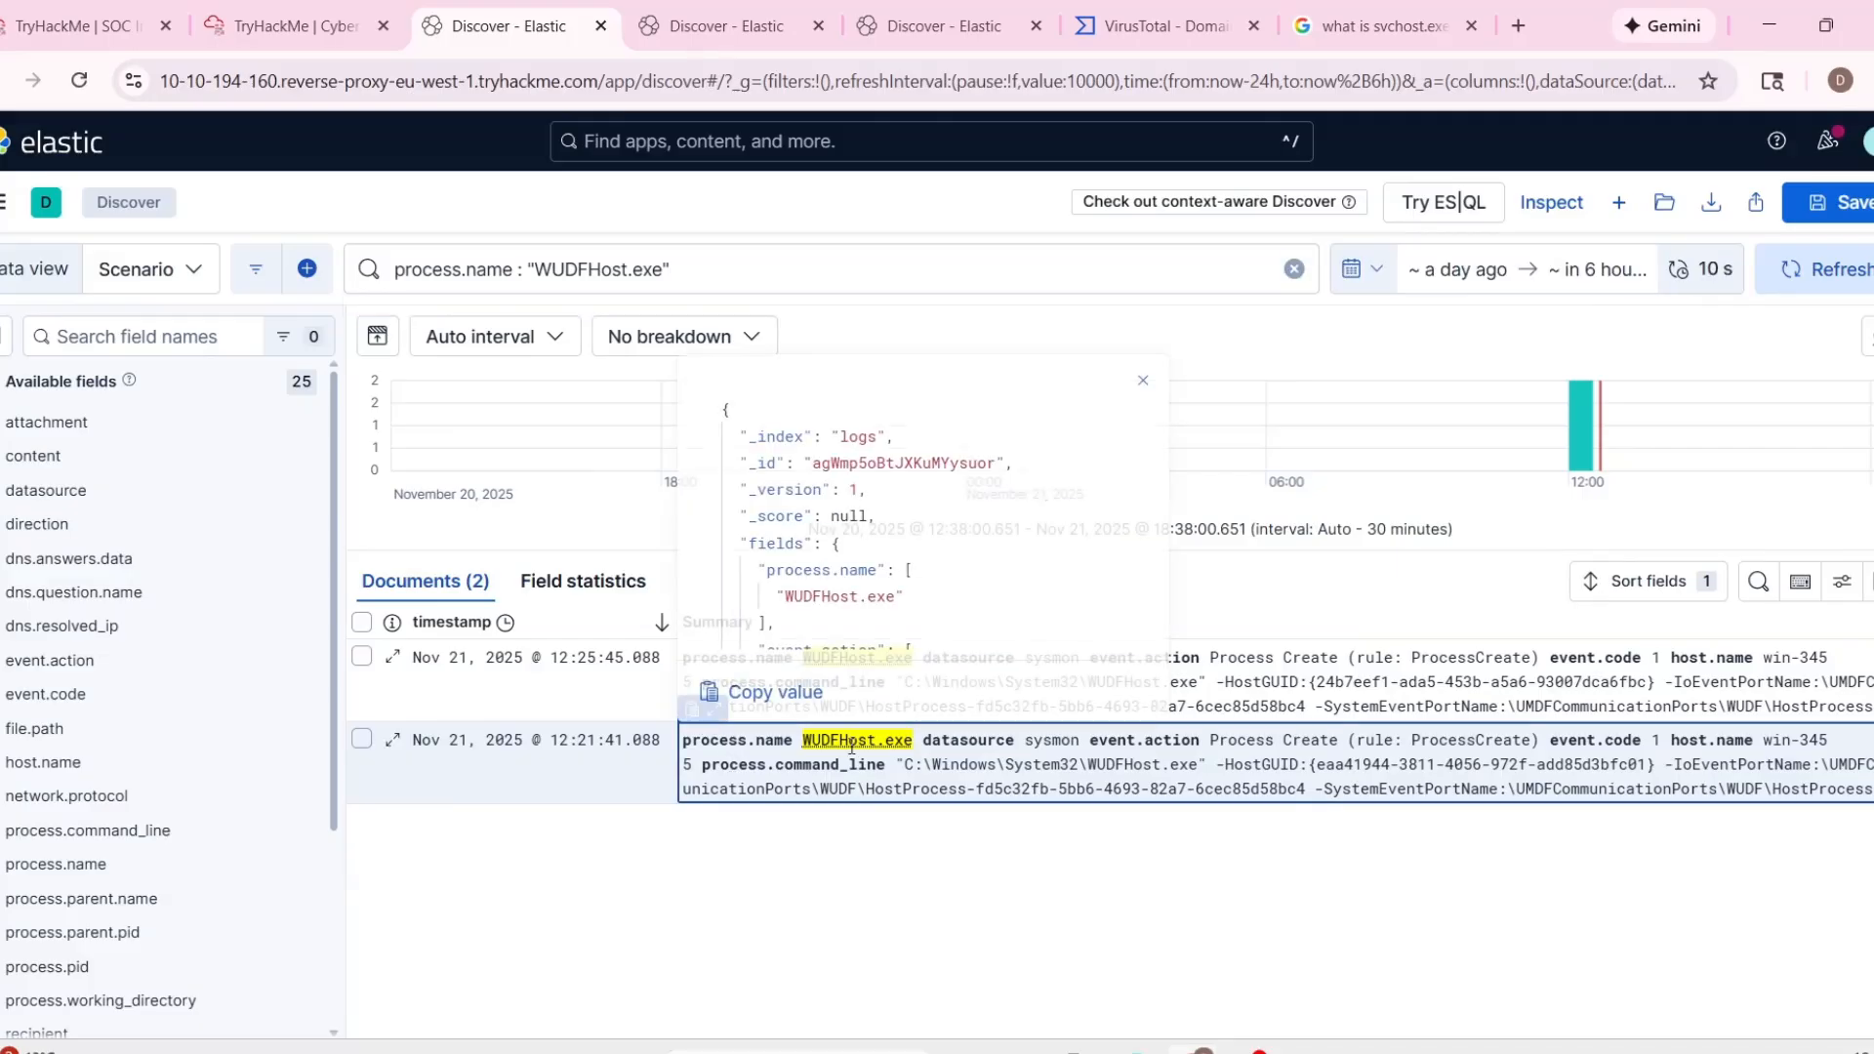
{"action": "scroll", "coordinate": [855, 639], "scroll_direction": "down", "scroll_amount": 5}
{"action": "left_click", "coordinate": [712, 673]}
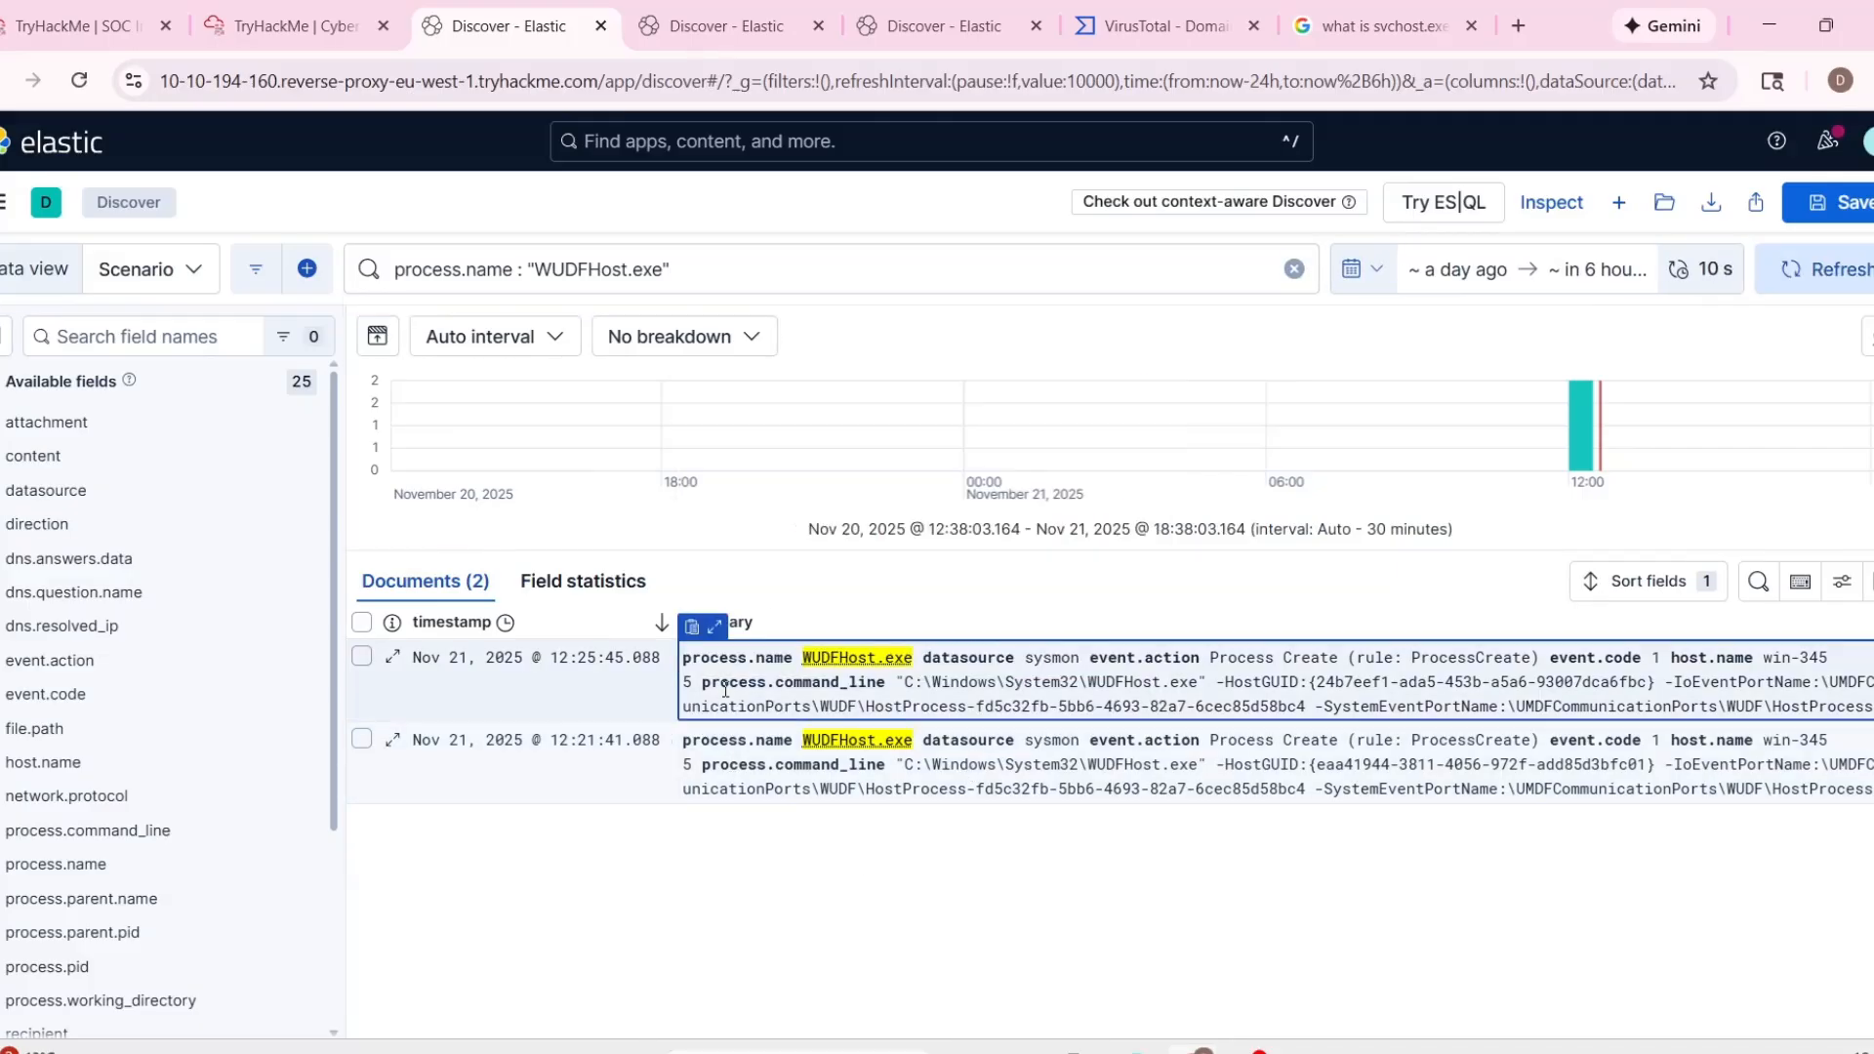
{"action": "left_click", "coordinate": [716, 626]}
{"action": "scroll", "coordinate": [913, 825], "scroll_direction": "down", "scroll_amount": 10}
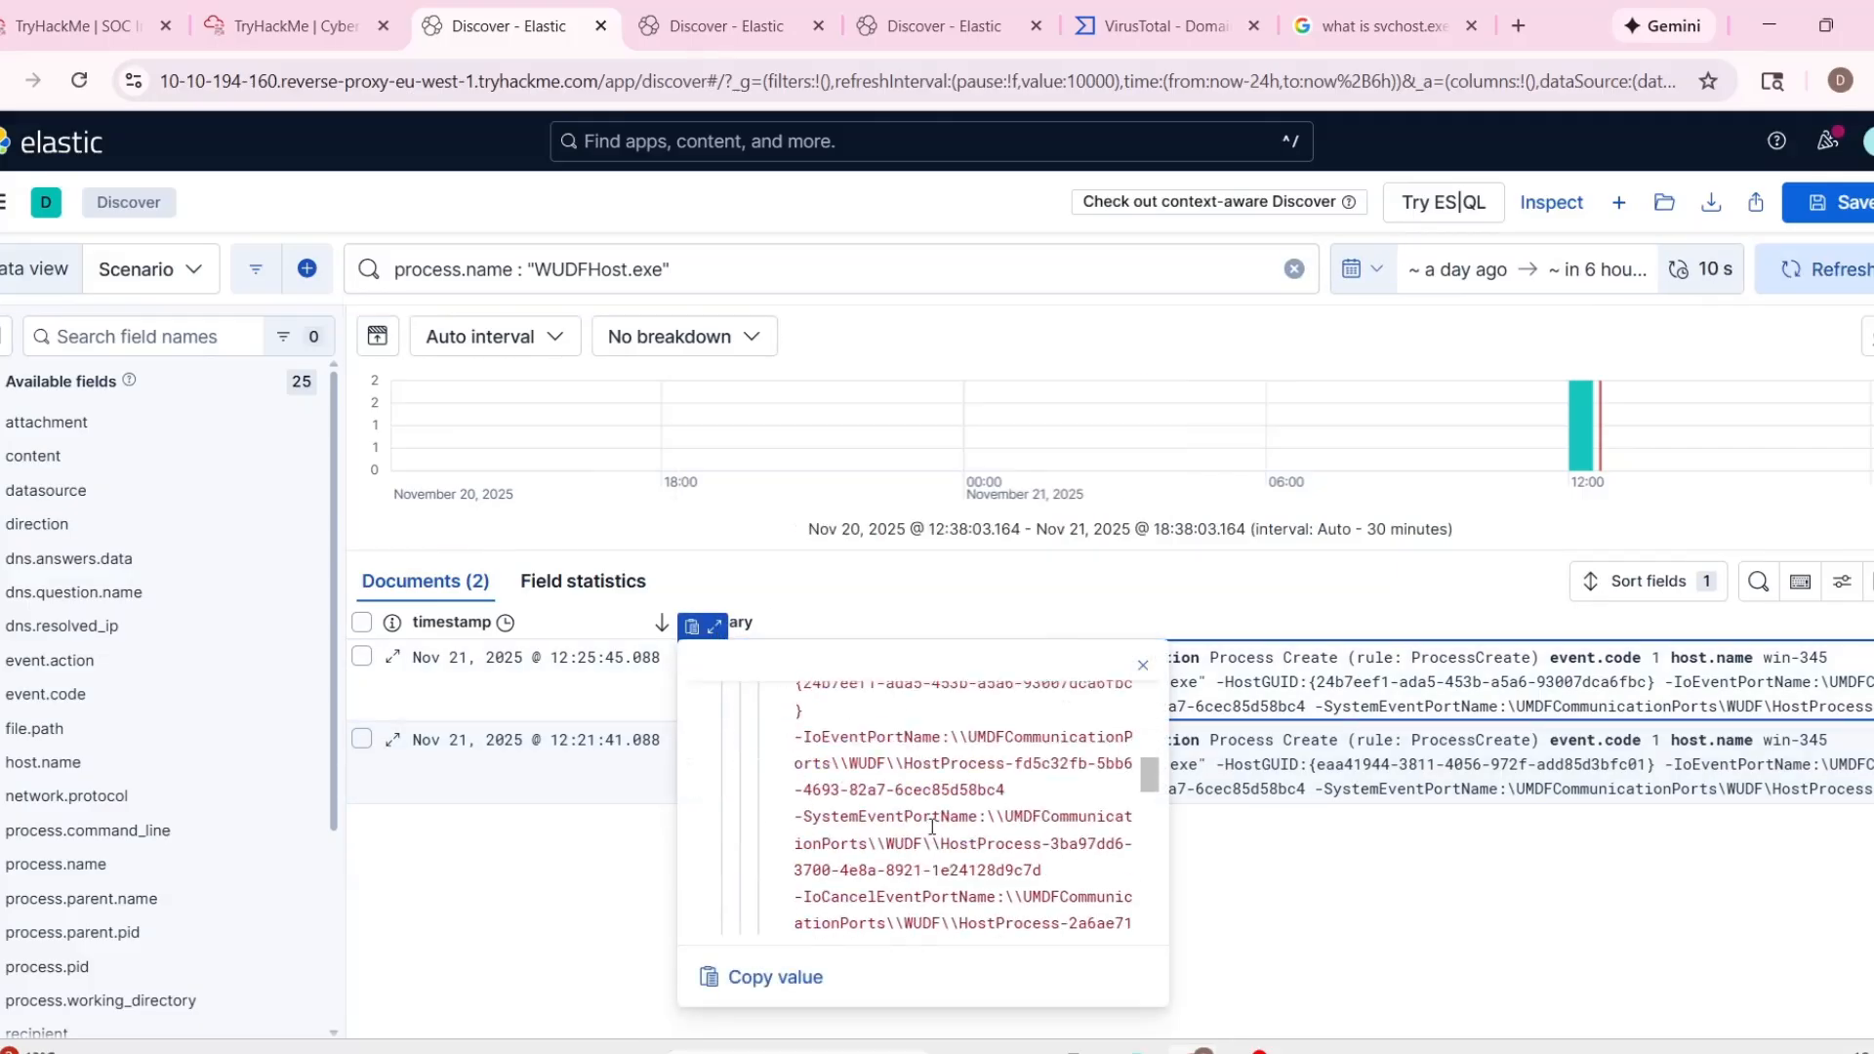
{"action": "scroll", "coordinate": [965, 813], "scroll_direction": "down", "scroll_amount": 2}
{"action": "scroll", "coordinate": [1007, 810], "scroll_direction": "up", "scroll_amount": 3}
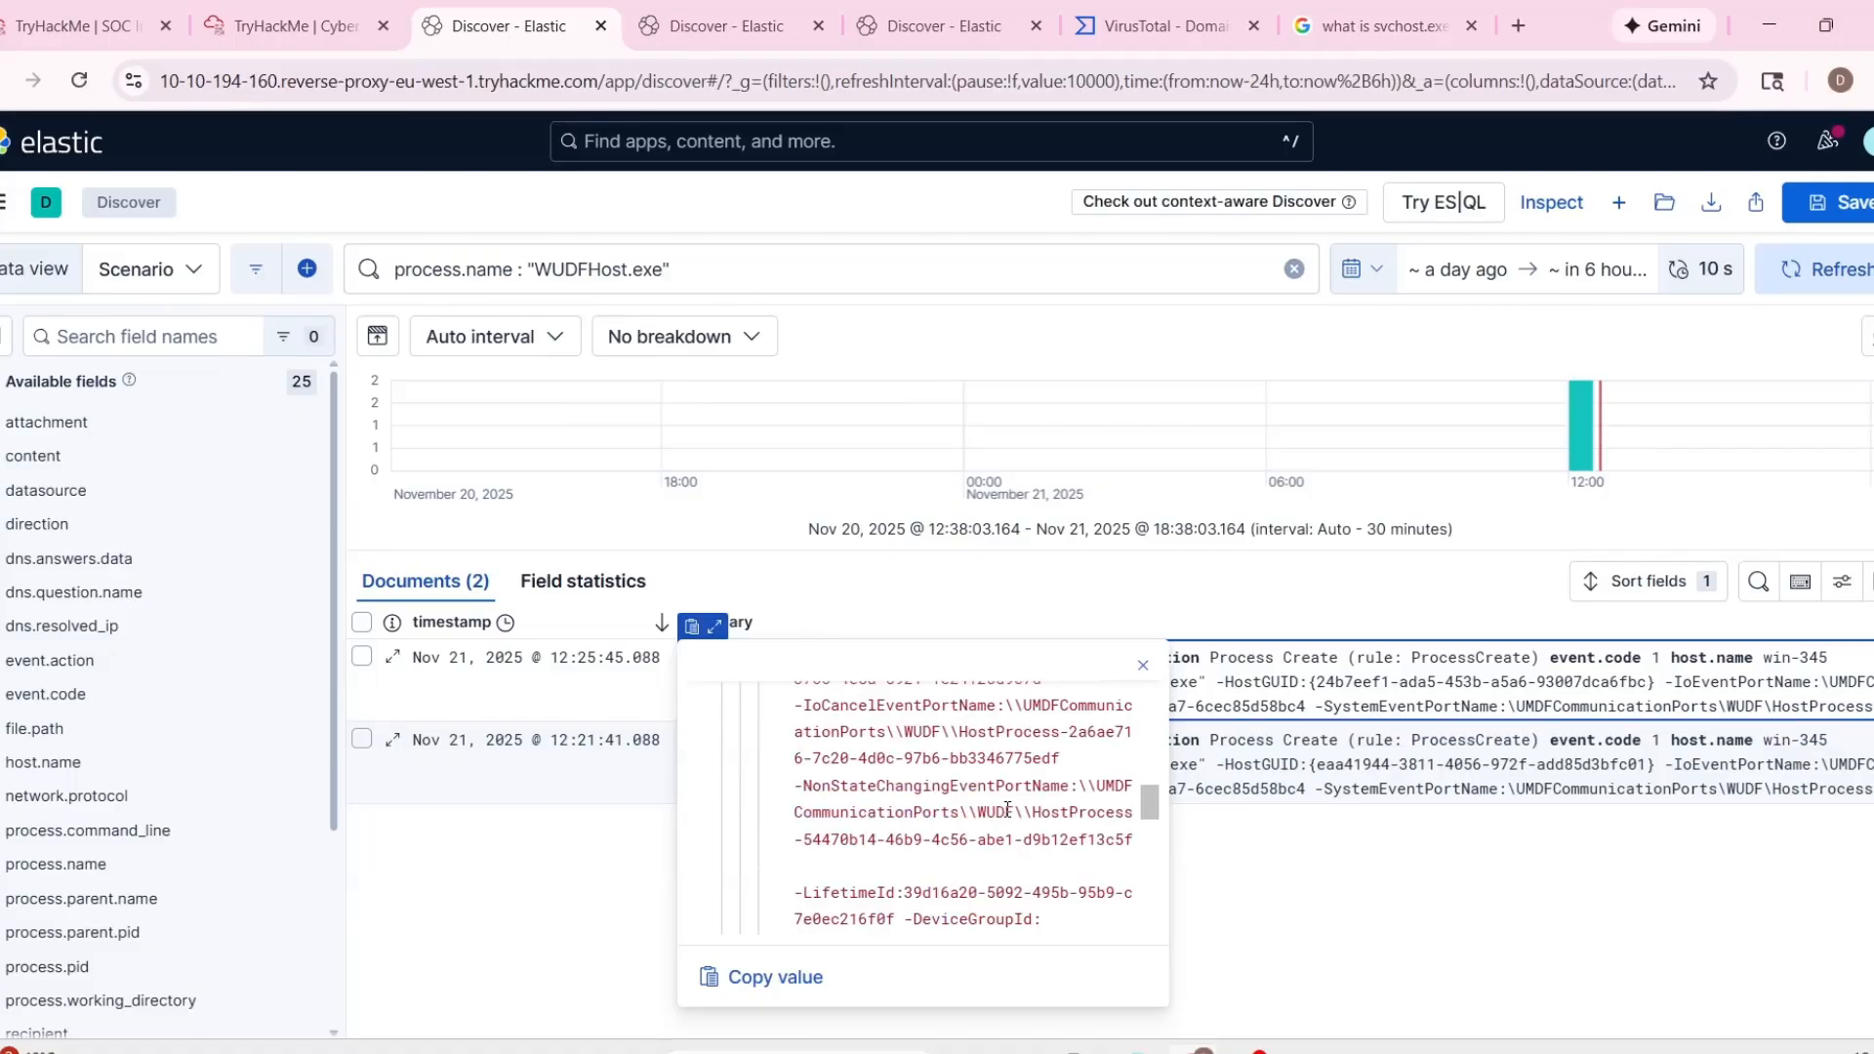
{"action": "scroll", "coordinate": [1090, 841], "scroll_direction": "up", "scroll_amount": 1}
{"action": "left_click", "coordinate": [1308, 903]}
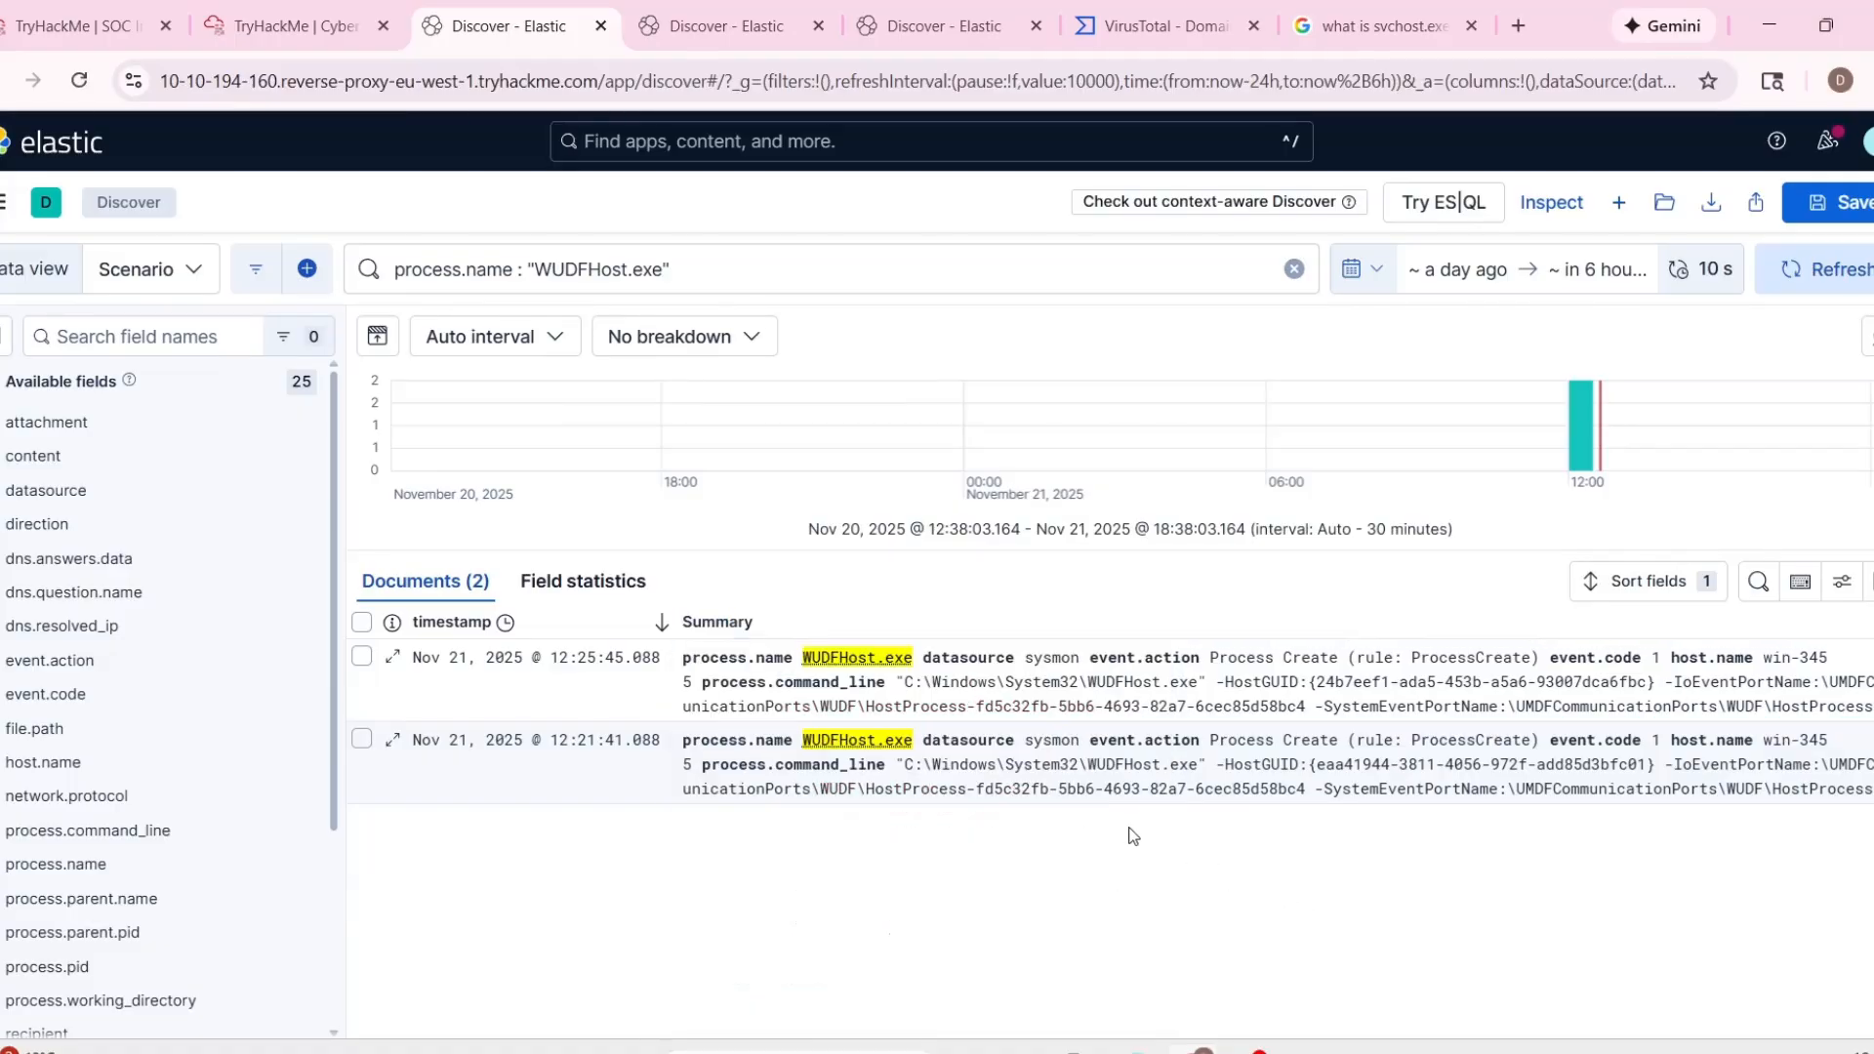
{"action": "left_click", "coordinate": [1018, 772]}
Switch to the Analyst VM and look through the files in the attachments\tryhatme folder.
{"action": "left_click", "coordinate": [293, 25]}
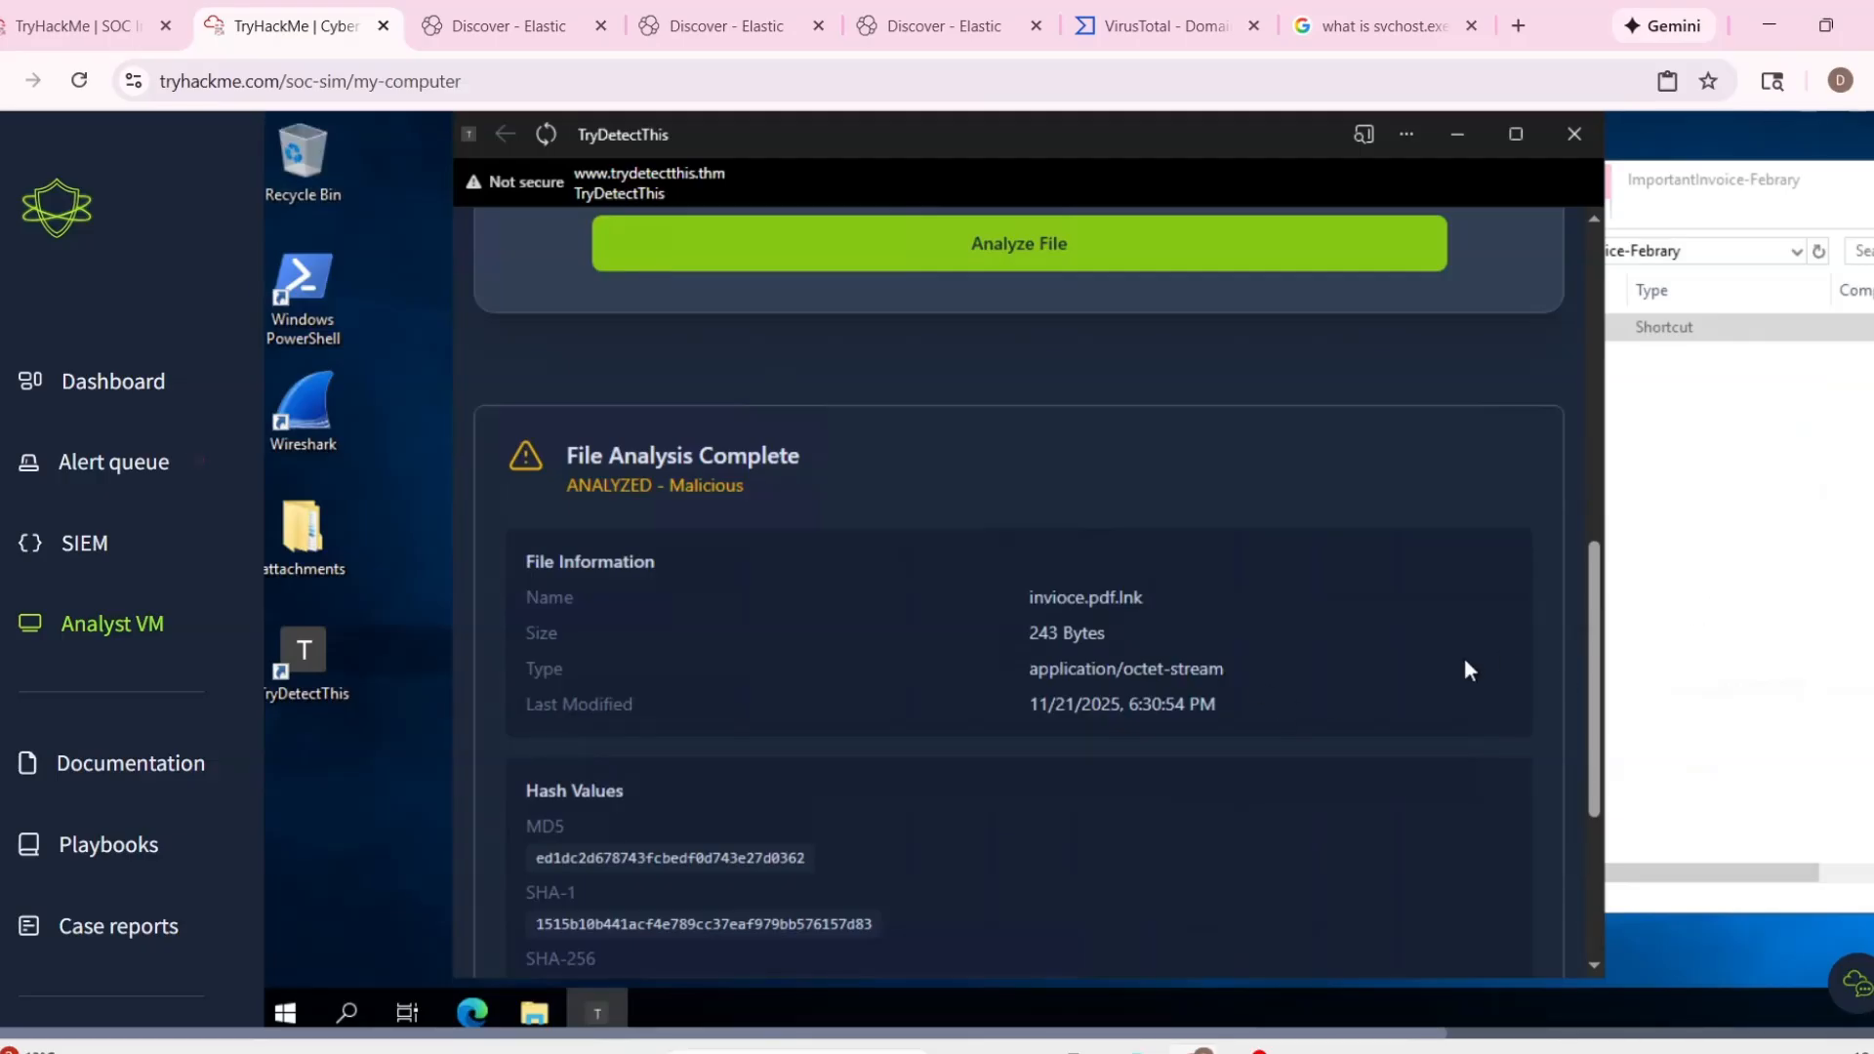
{"action": "left_click", "coordinate": [1142, 251]}
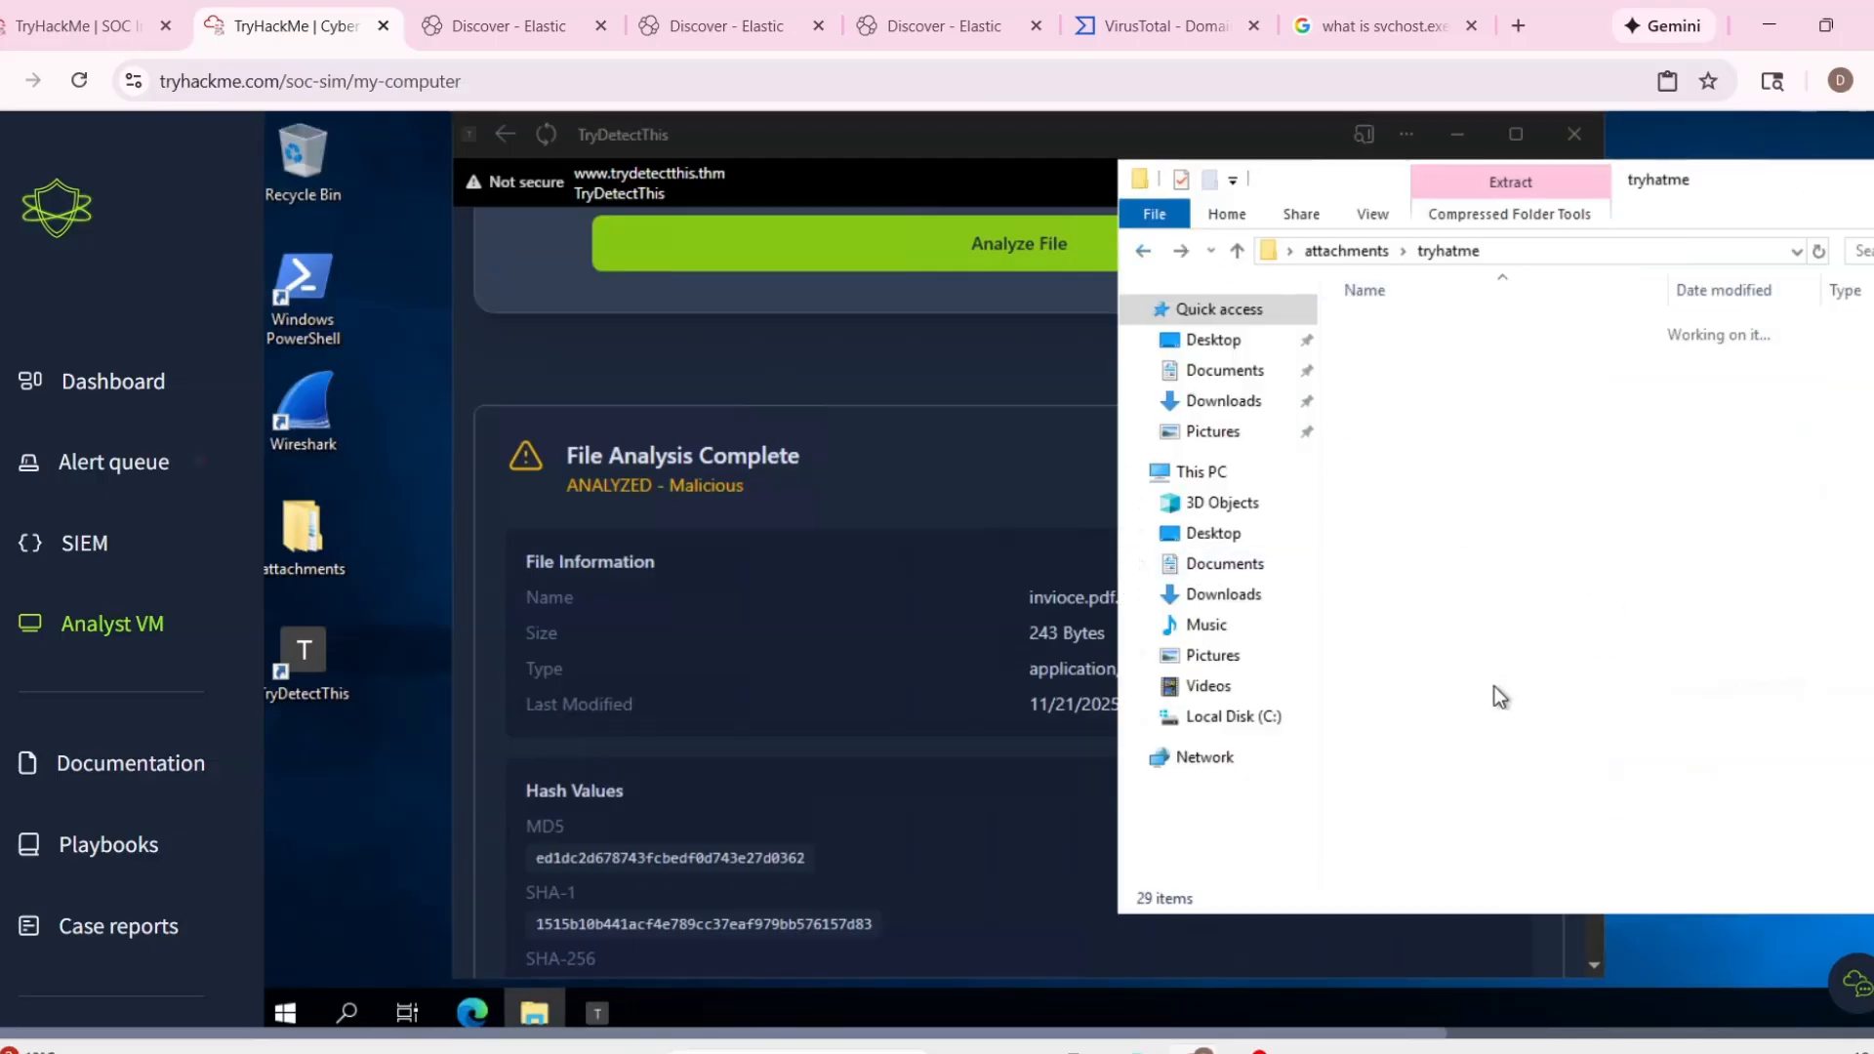
{"action": "left_click_drag", "start_coordinate": [1467, 181], "coordinate": [945, 189]}
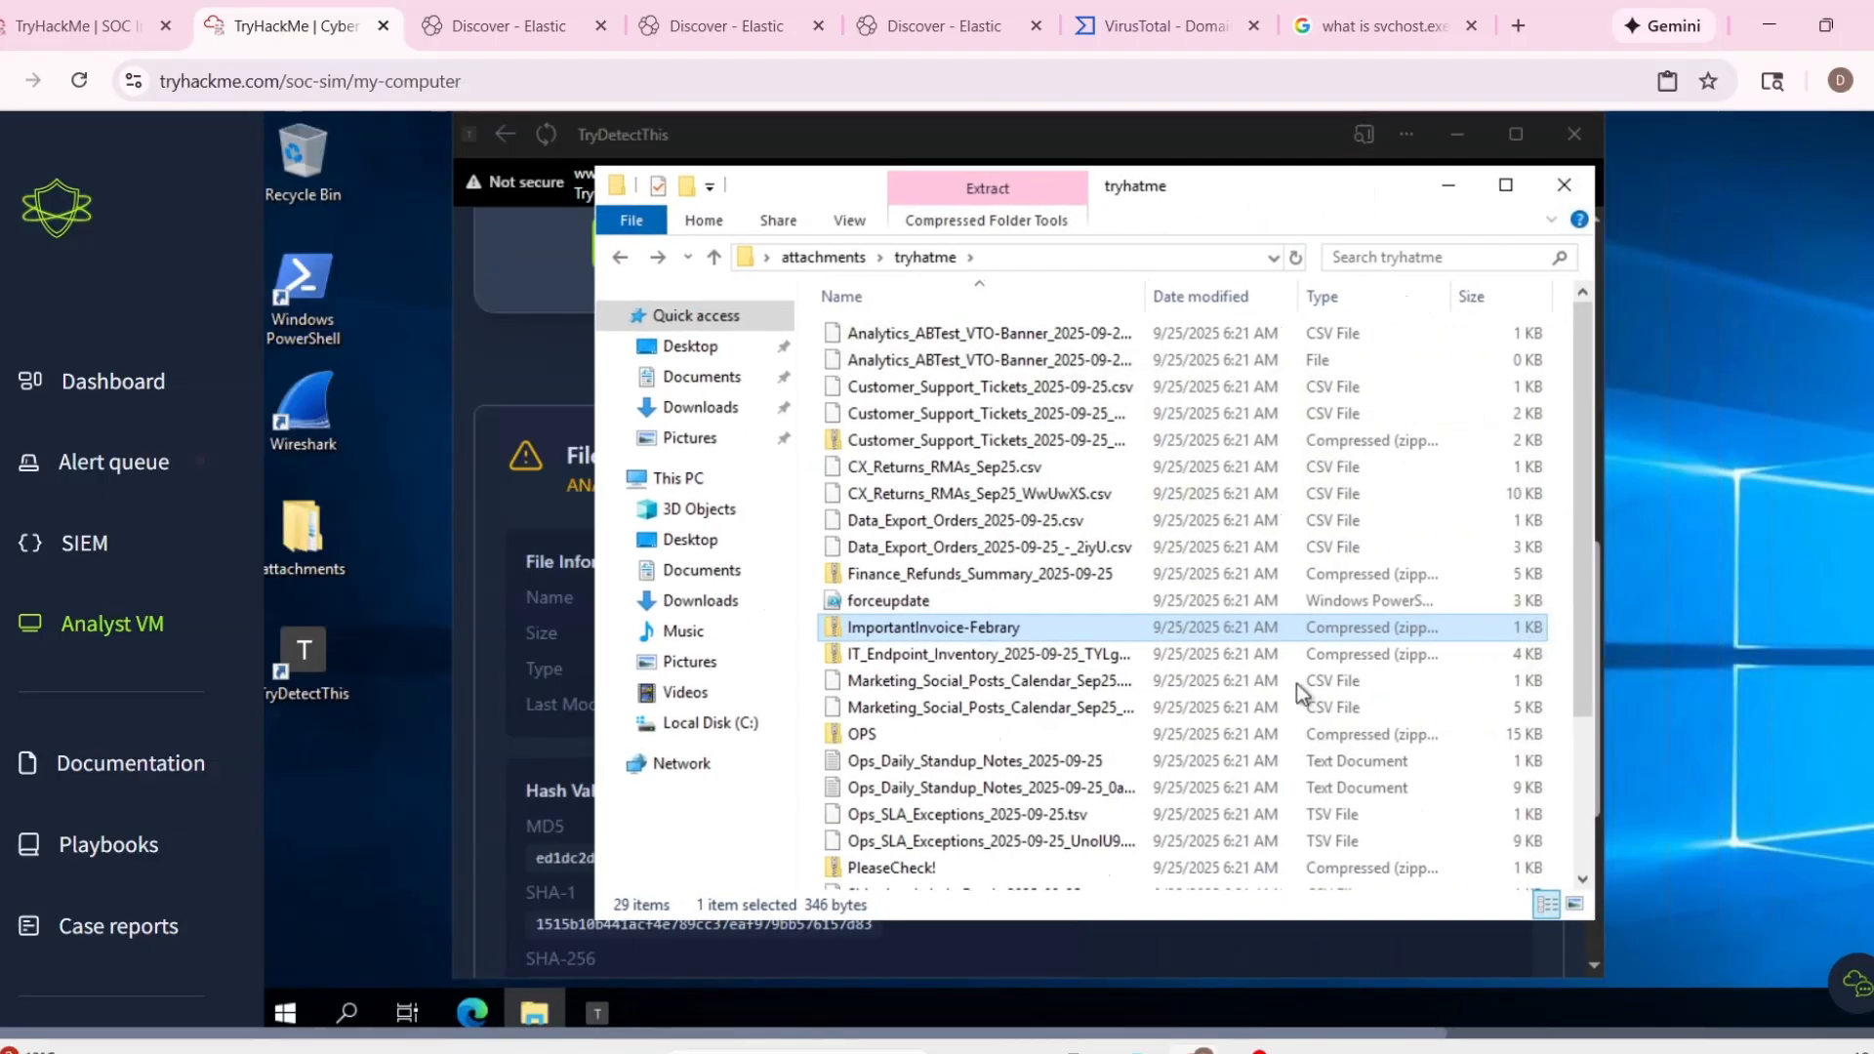
{"action": "scroll", "coordinate": [1294, 703], "scroll_direction": "down", "scroll_amount": 3}
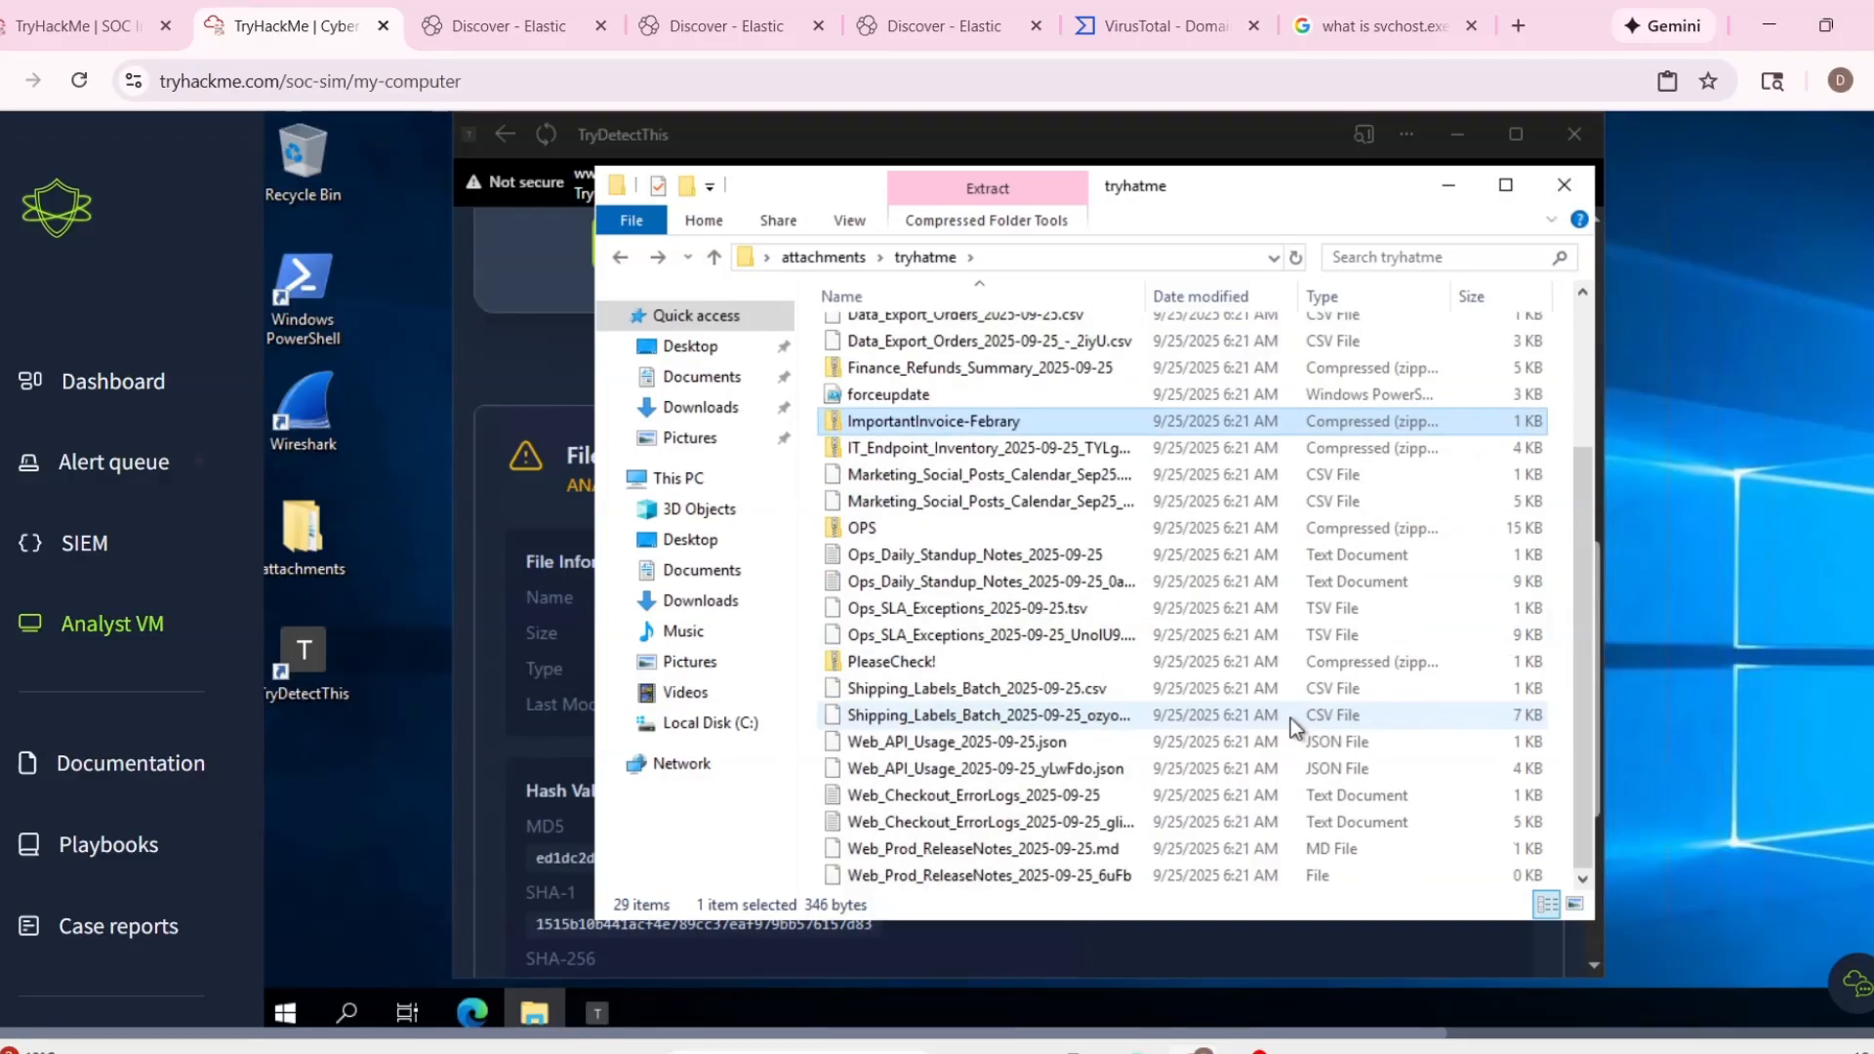
{"action": "scroll", "coordinate": [1290, 718], "scroll_direction": "up", "scroll_amount": 3}
{"action": "scroll", "coordinate": [1290, 718], "scroll_direction": "down", "scroll_amount": 3}
{"action": "scroll", "coordinate": [1290, 718], "scroll_direction": "up", "scroll_amount": 2}
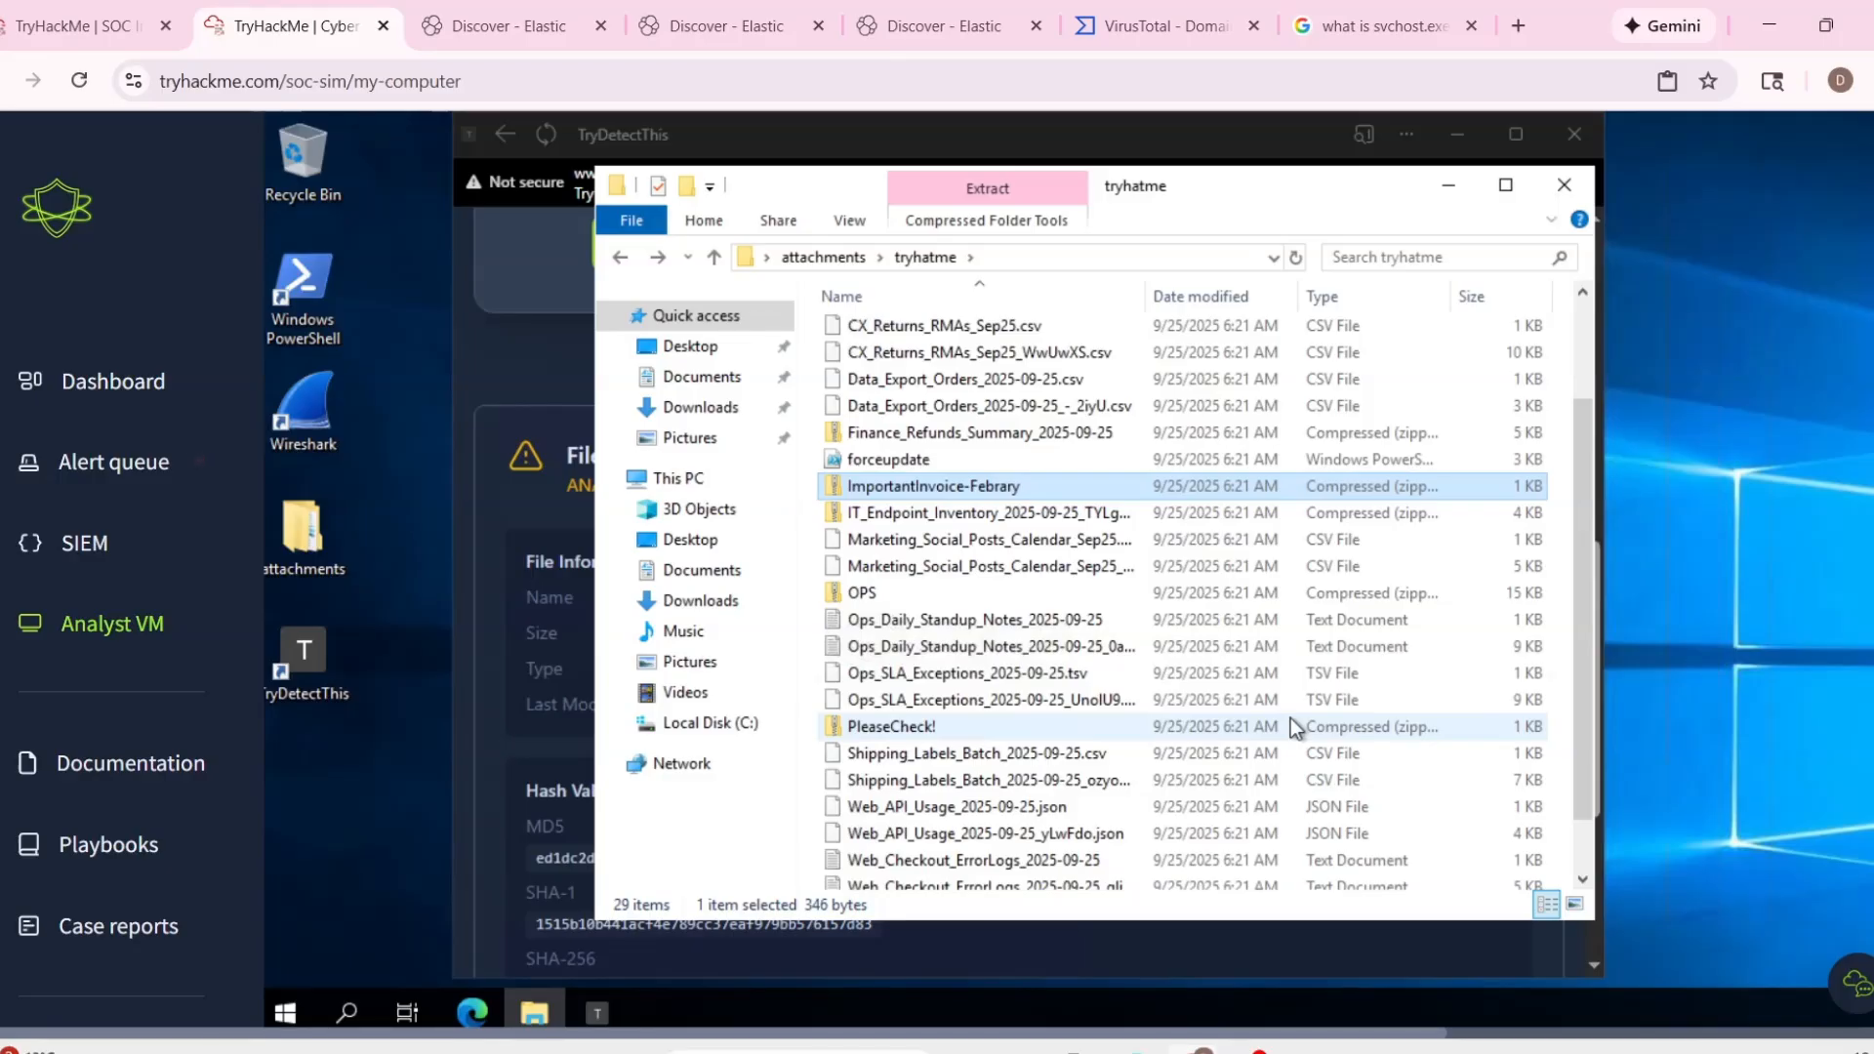
Return to the alert queue and check the host name in alert 1008's details.
{"action": "left_click", "coordinate": [430, 10]}
{"action": "left_click", "coordinate": [702, 25]}
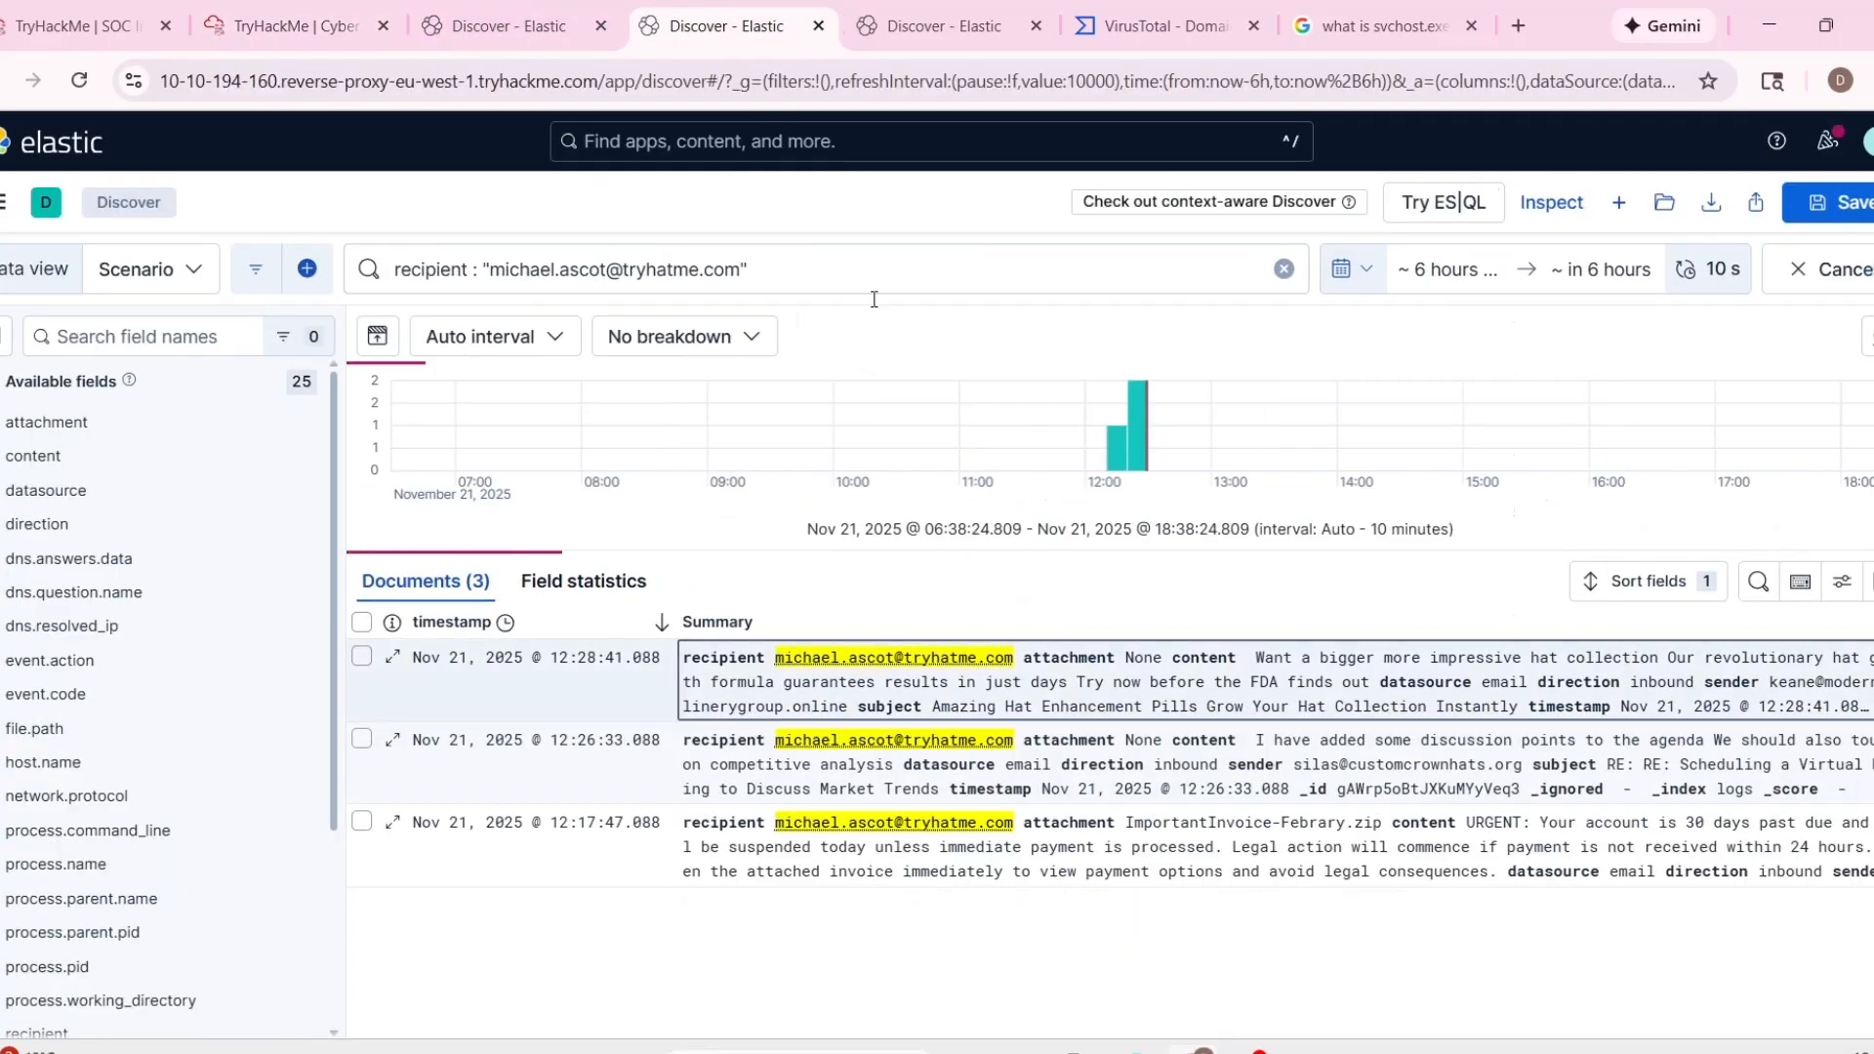
{"action": "left_click", "coordinate": [321, 32]}
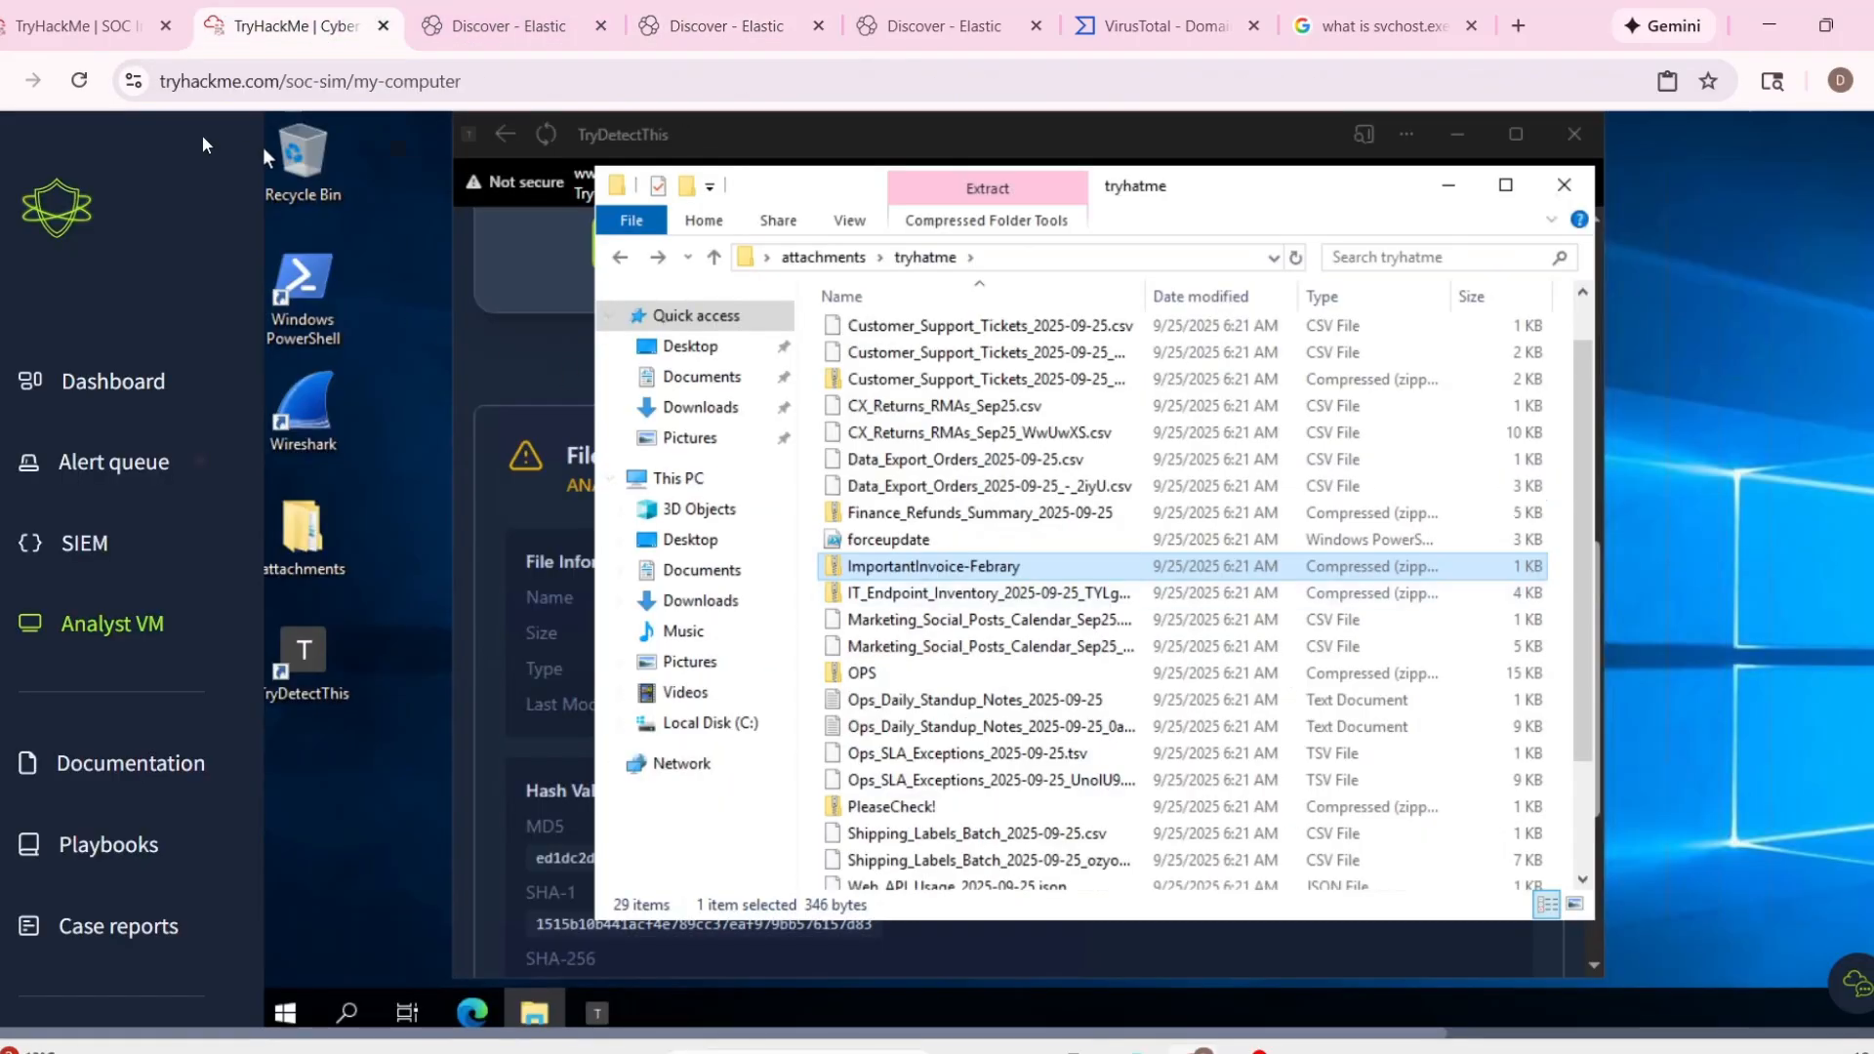
{"action": "left_click", "coordinate": [78, 25]}
{"action": "left_click", "coordinate": [892, 634]}
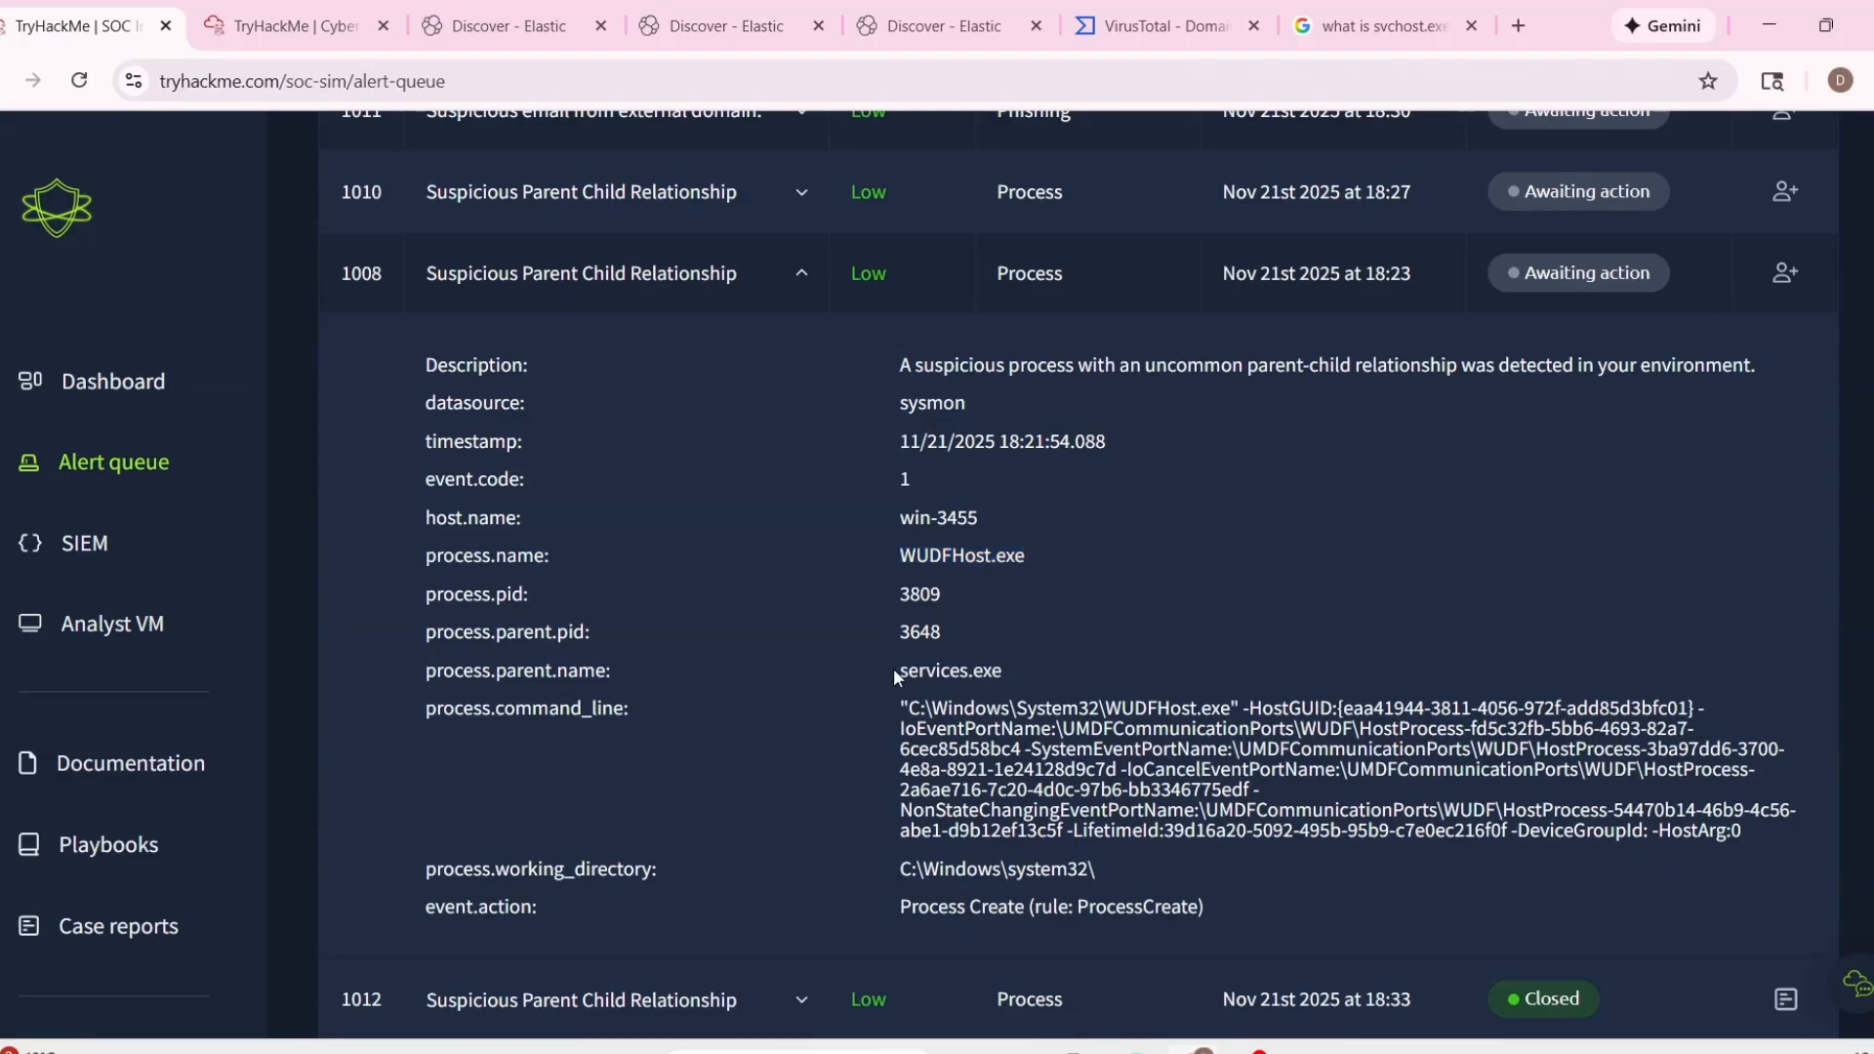
{"action": "left_click_drag", "start_coordinate": [902, 508], "coordinate": [979, 517]}
Search Elastic Discover for host events with the query host.name : "win-3455".
{"action": "left_click", "coordinate": [932, 26]}
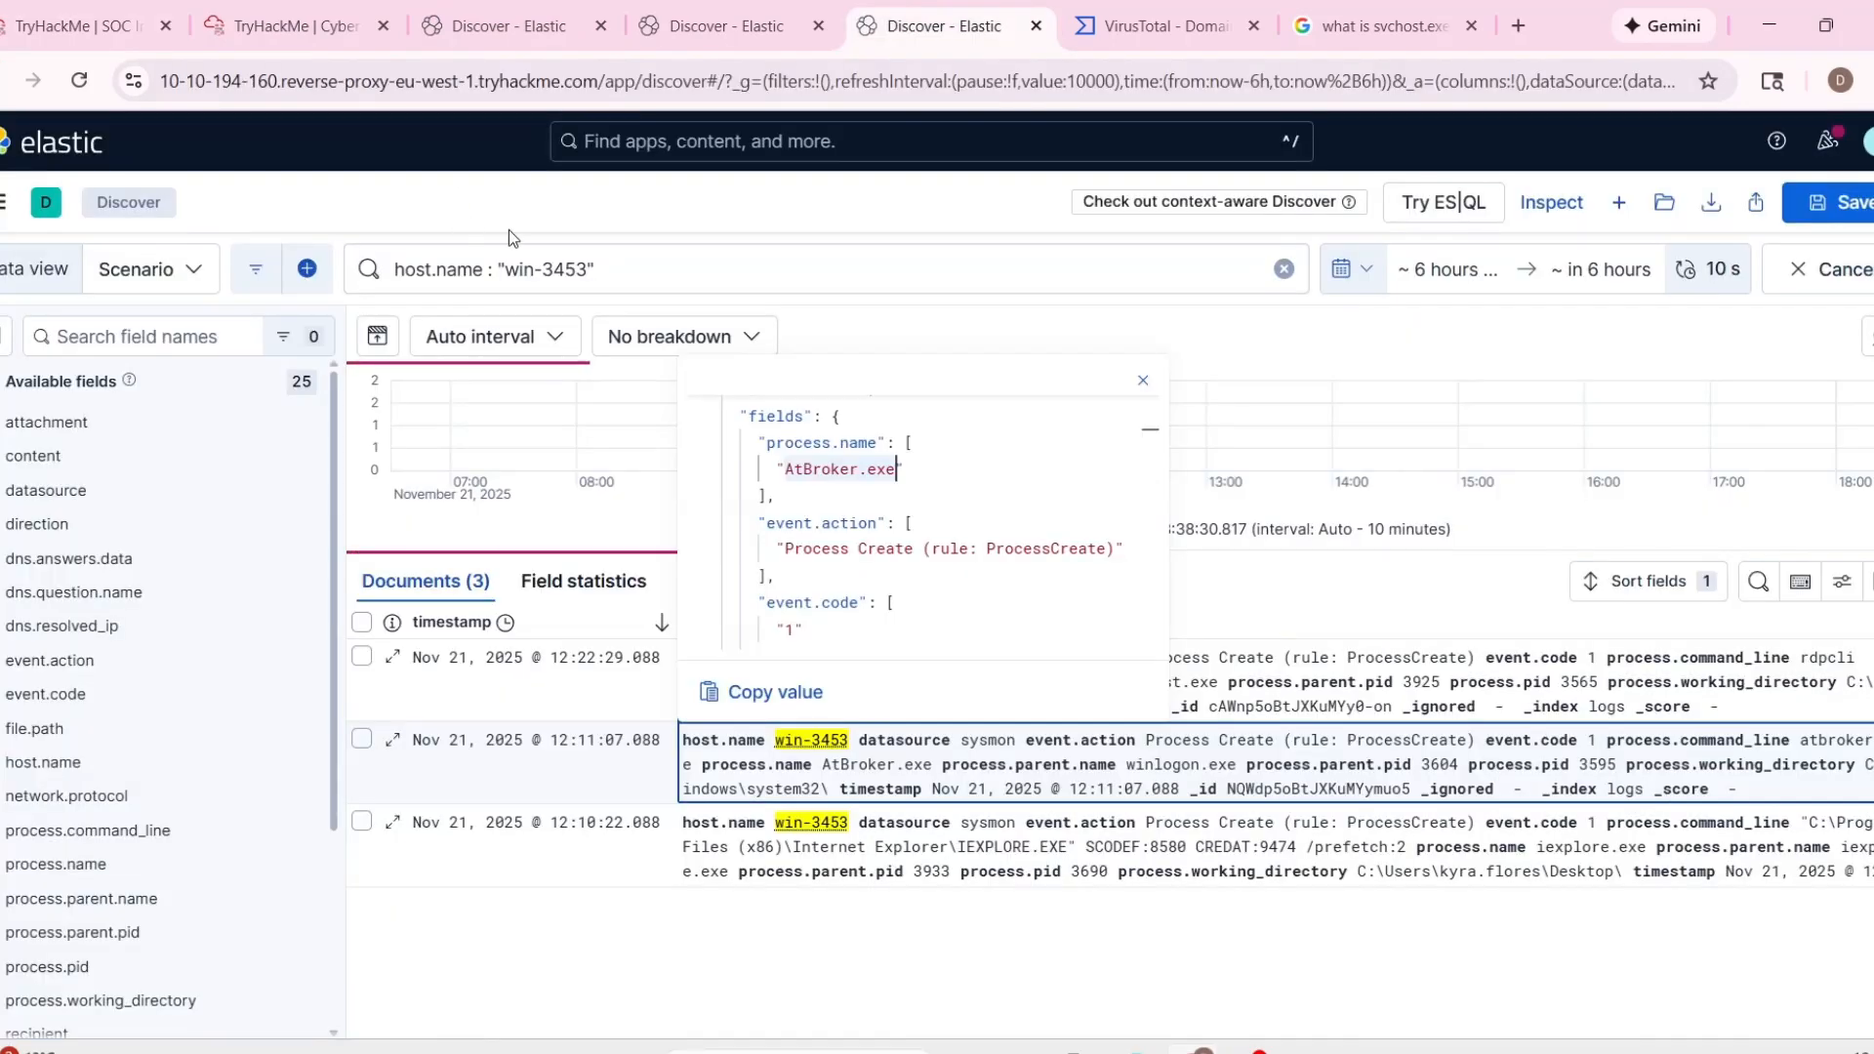
{"action": "left_click", "coordinate": [589, 272]}
{"action": "key", "text": "BackSpace"}
{"action": "type", "text": "5"}
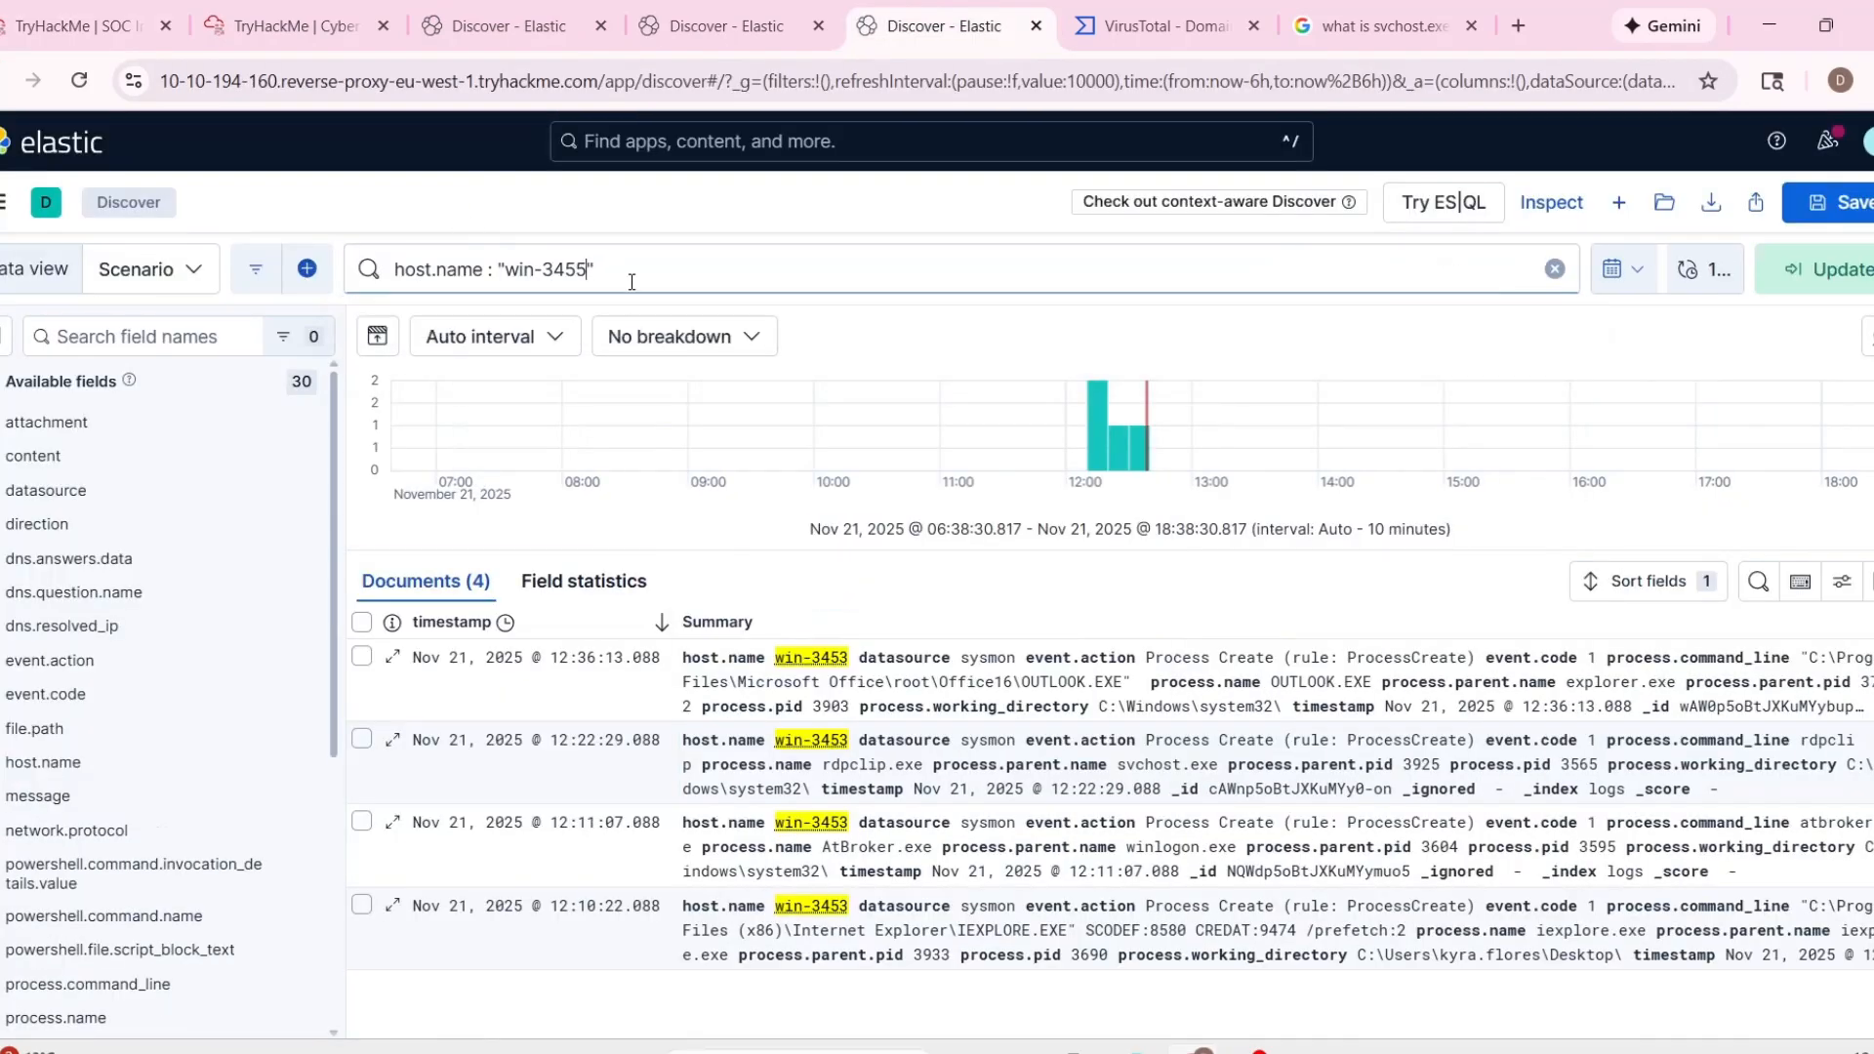
{"action": "key", "text": "Return"}
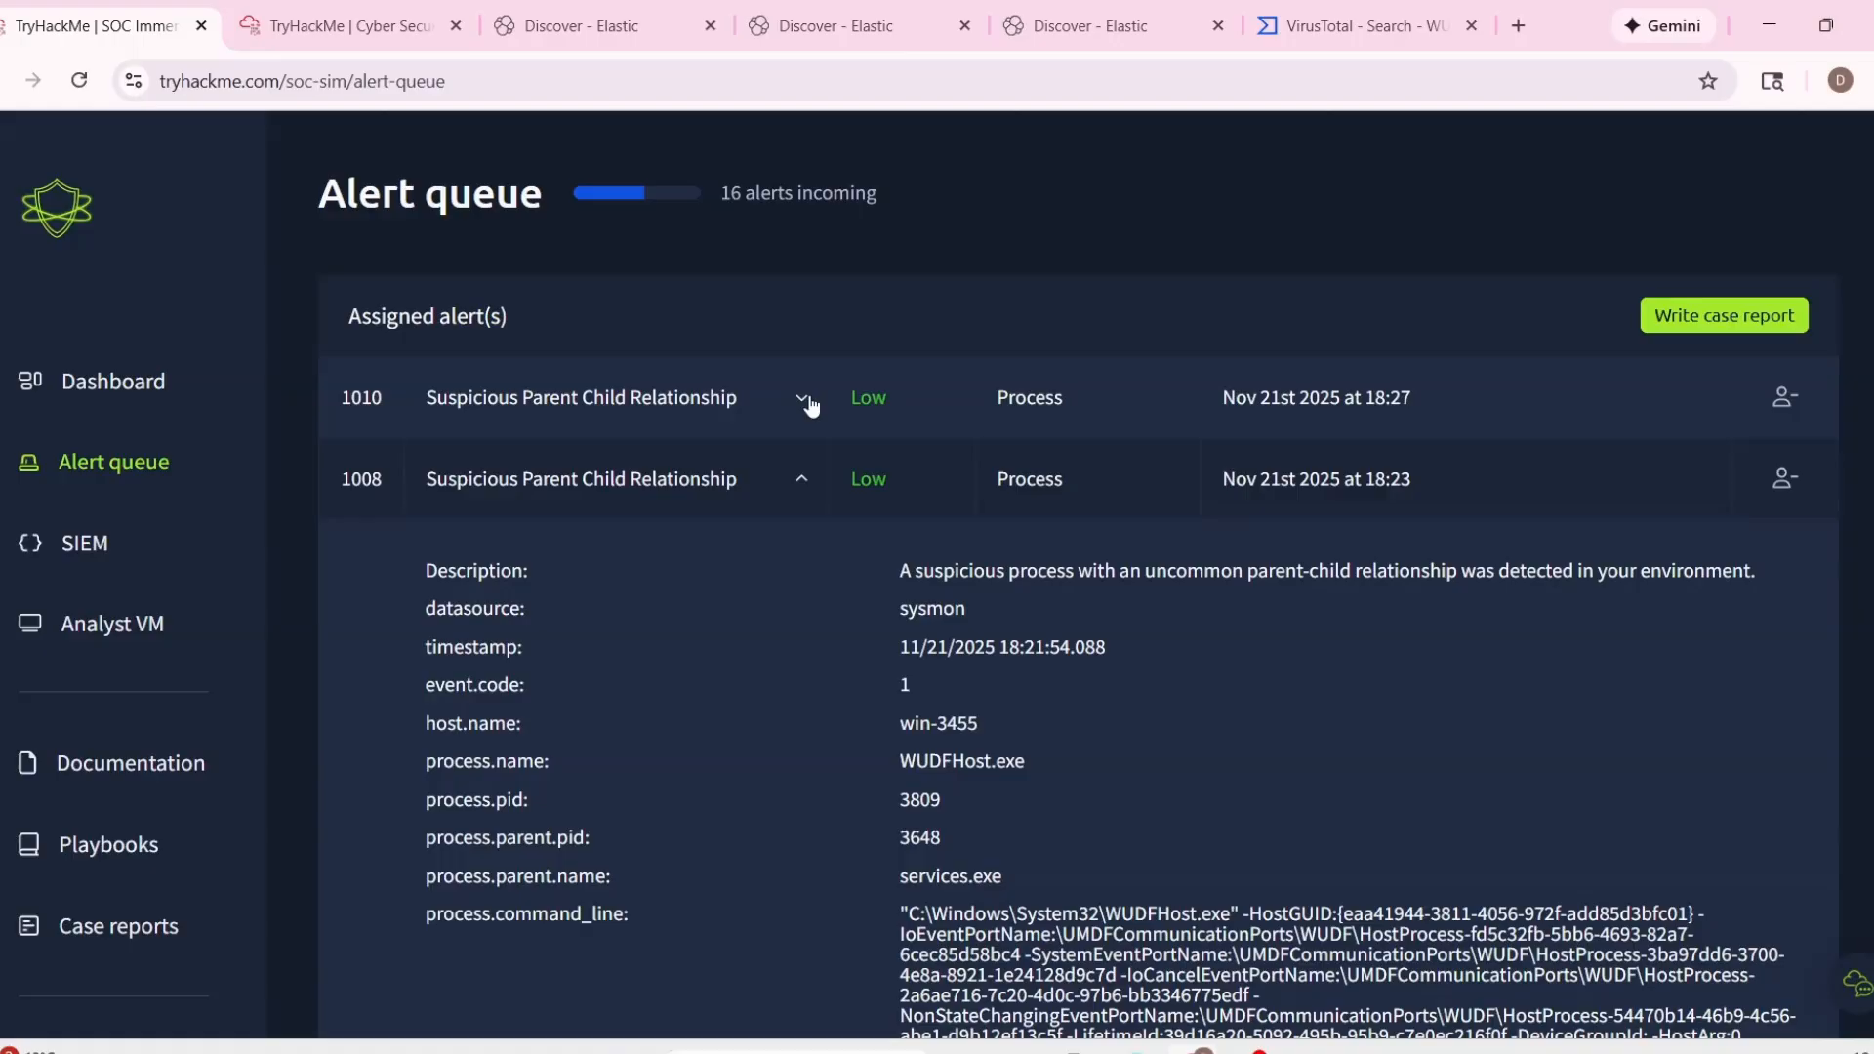
{"action": "scroll", "coordinate": [1109, 722], "scroll_direction": "down", "scroll_amount": 5}
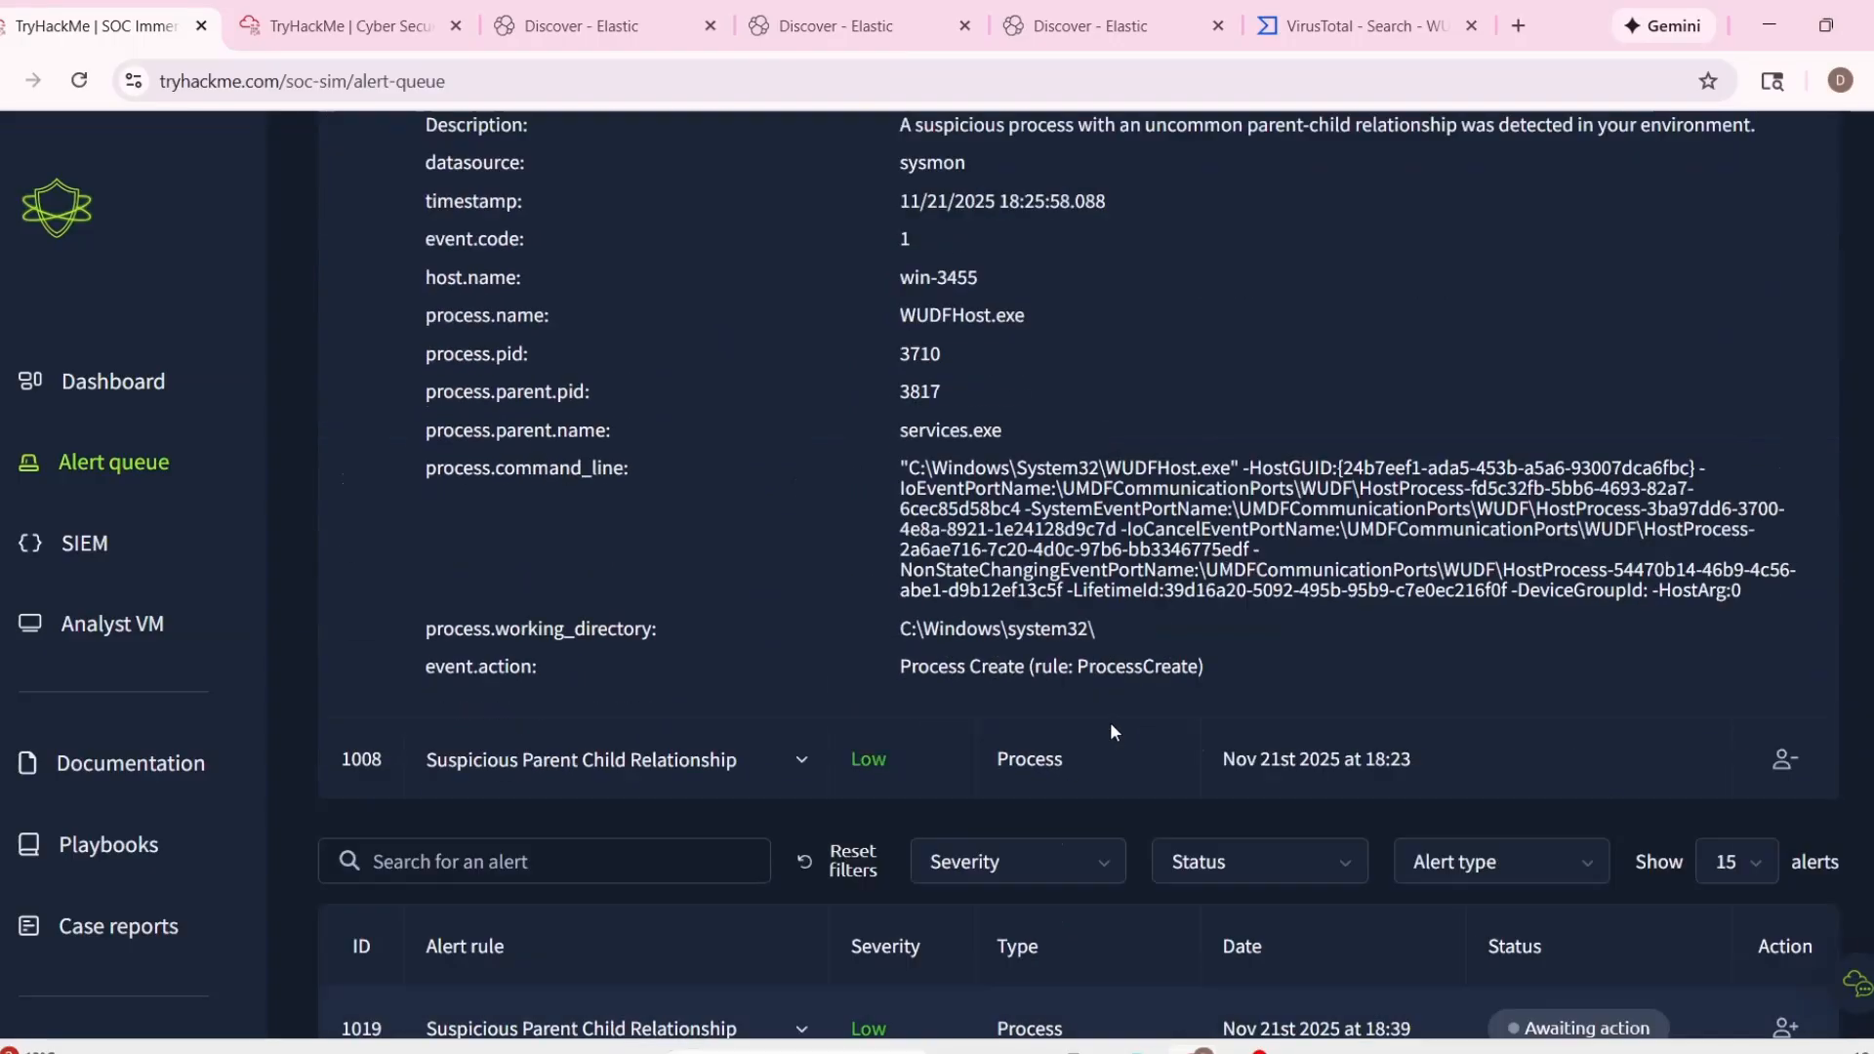
Expand assigned alerts 1010 and 1008 and compare their process, parent and command-line details.
{"action": "scroll", "coordinate": [757, 722], "scroll_direction": "up", "scroll_amount": 5}
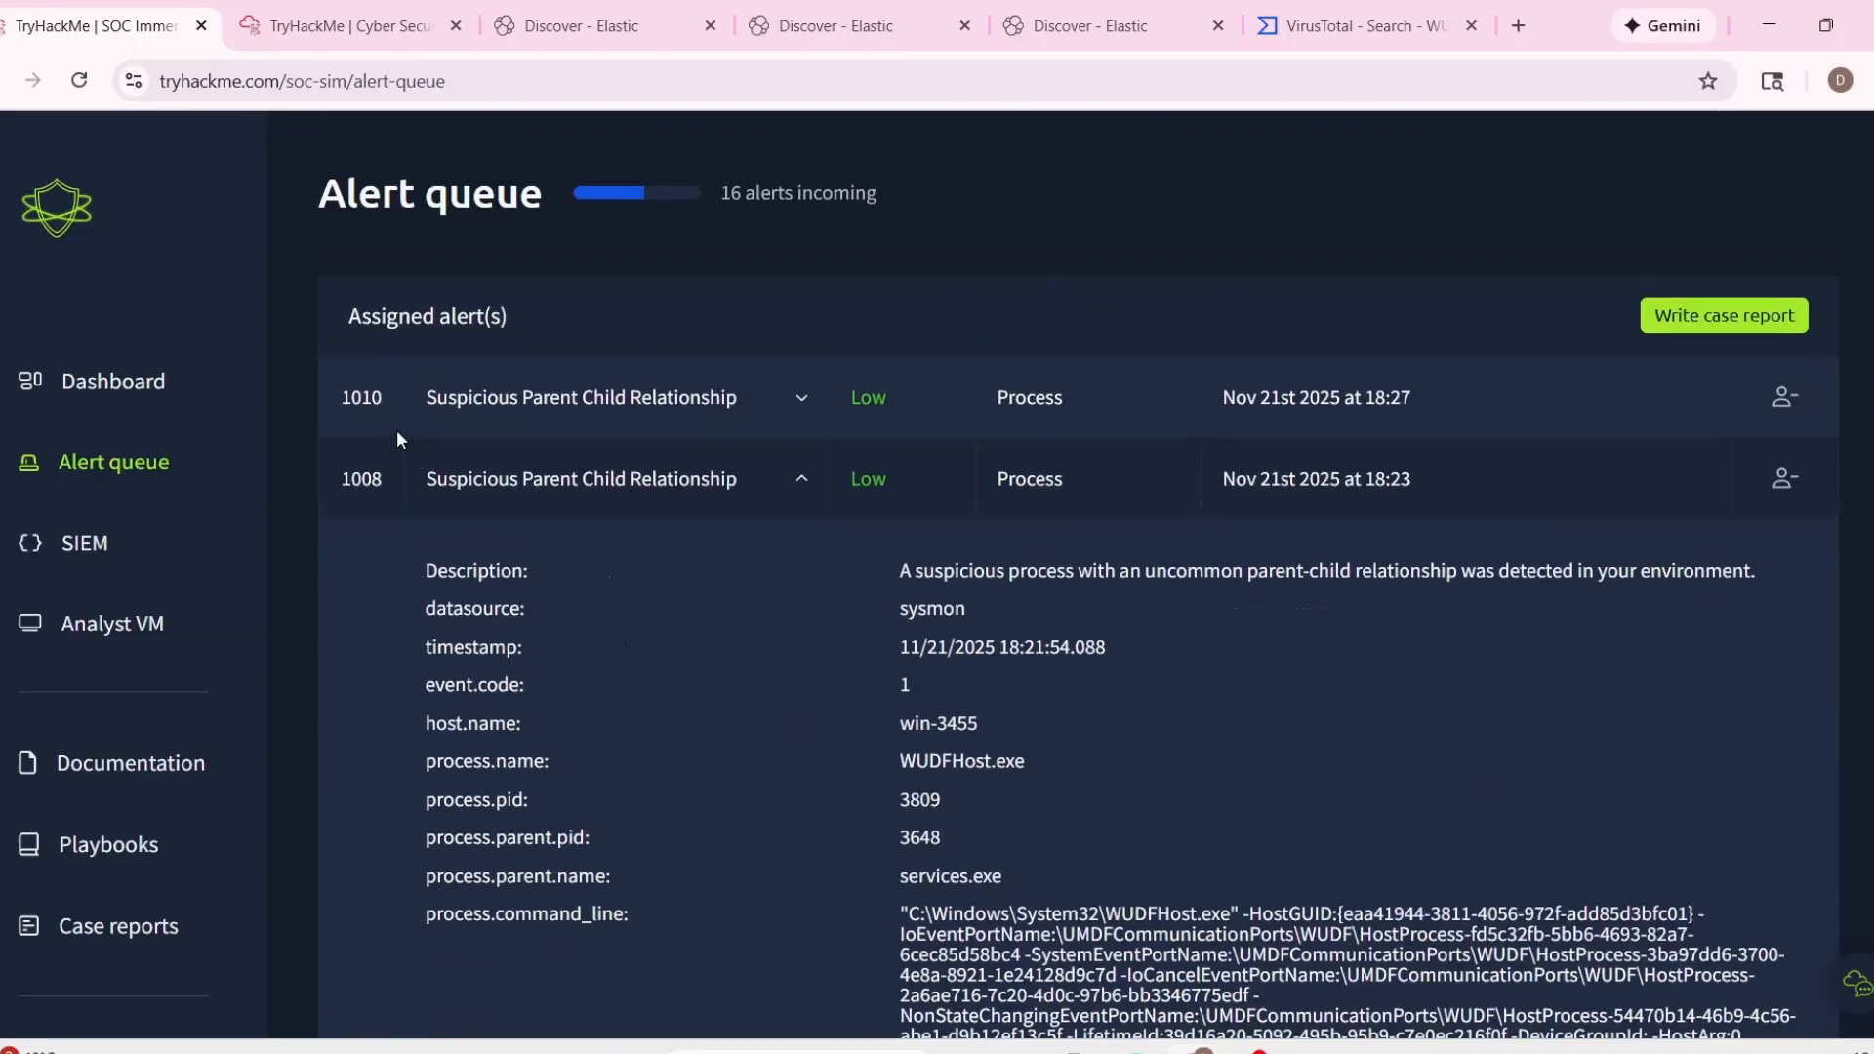
{"action": "left_click", "coordinate": [816, 401]}
{"action": "scroll", "coordinate": [1044, 656], "scroll_direction": "down", "scroll_amount": 4}
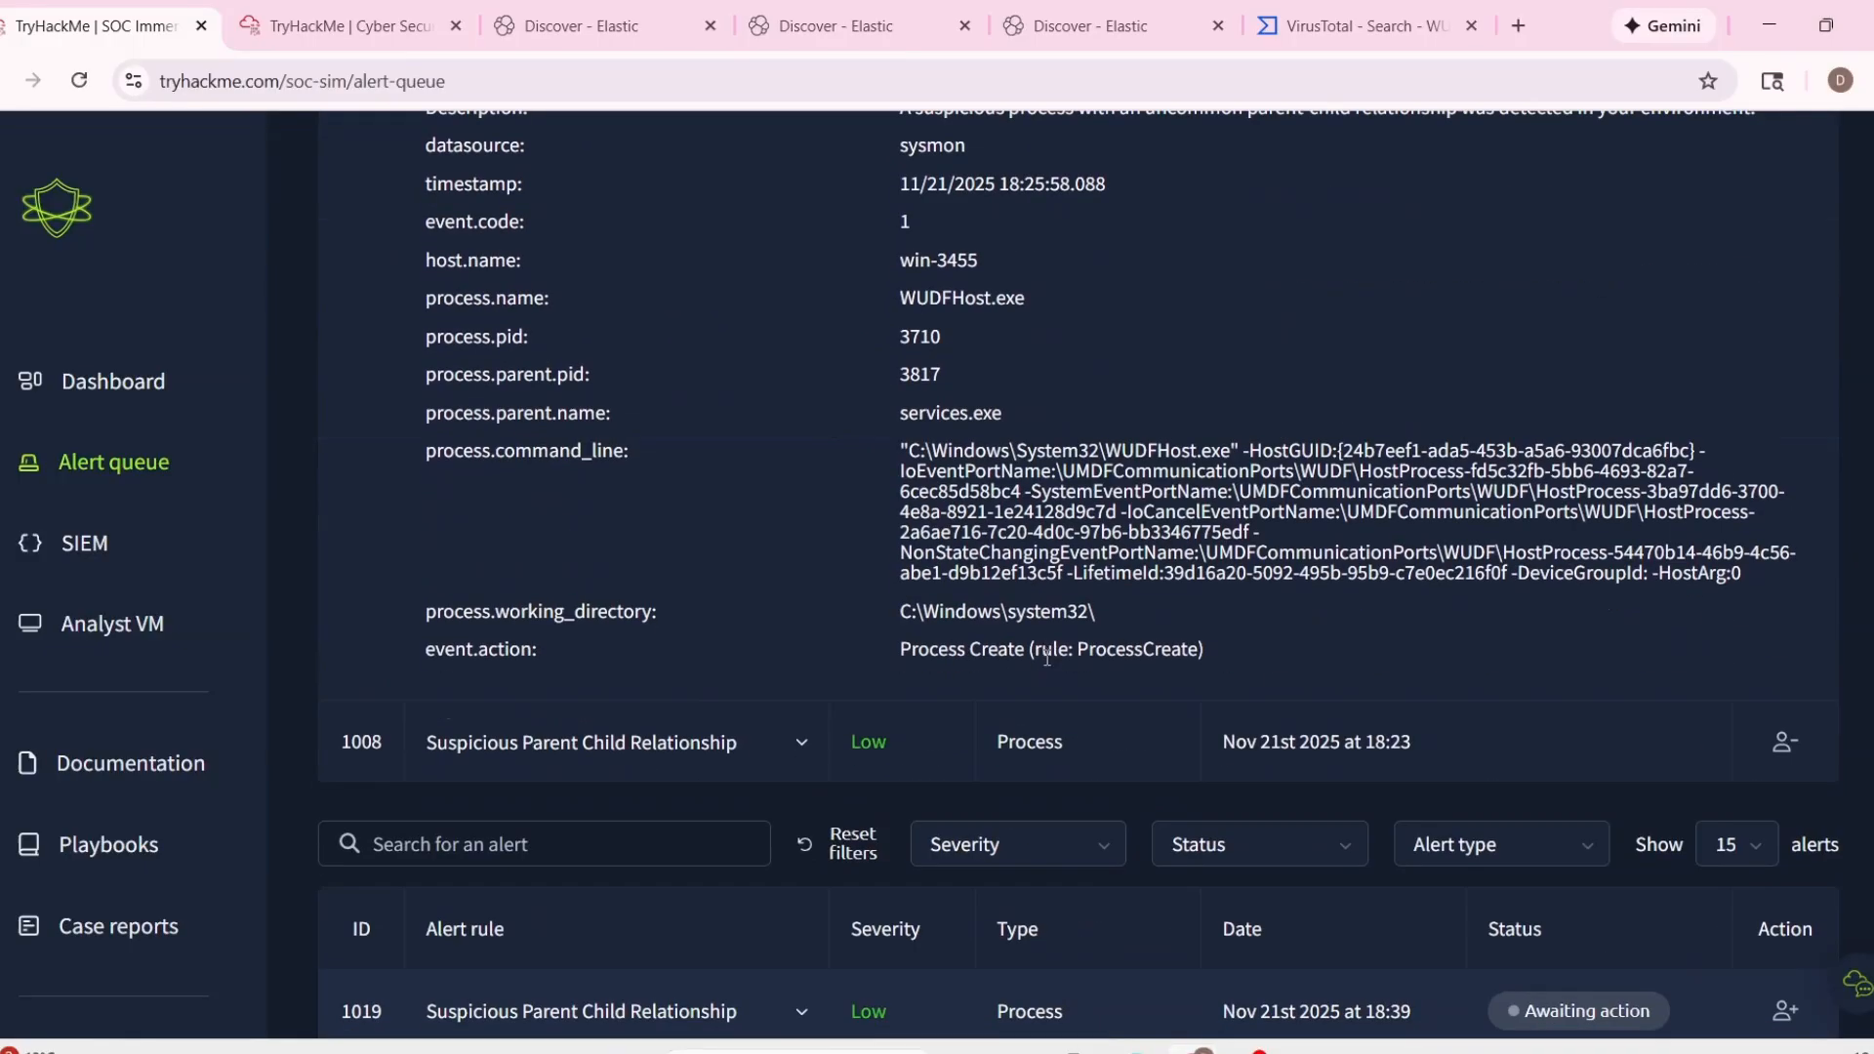
{"action": "left_click", "coordinate": [826, 750]}
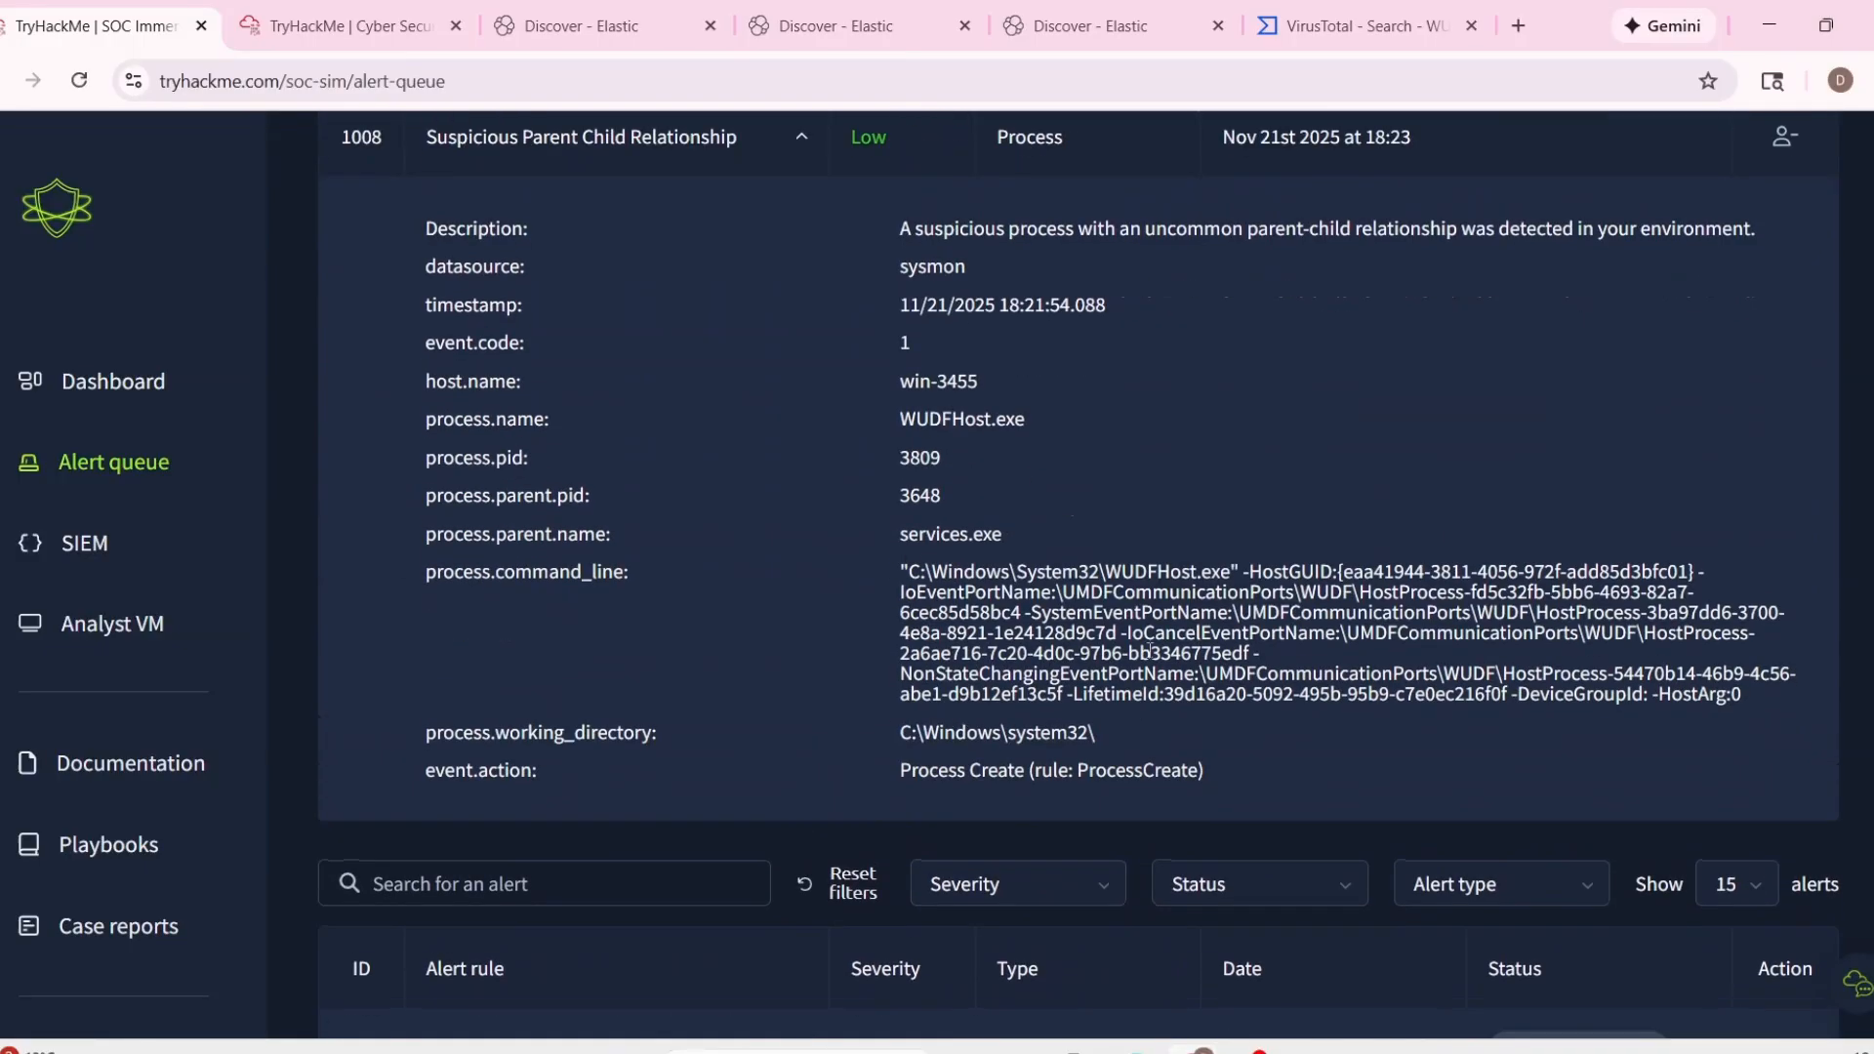
{"action": "scroll", "coordinate": [1000, 690], "scroll_direction": "up", "scroll_amount": 2}
{"action": "scroll", "coordinate": [1000, 690], "scroll_direction": "up", "scroll_amount": 2}
Review the WUDFHost.exe record in Elastic, the services.exe check in TryDetectThis and the WUDFHost search in VirusTotal.
{"action": "left_click", "coordinate": [581, 26]}
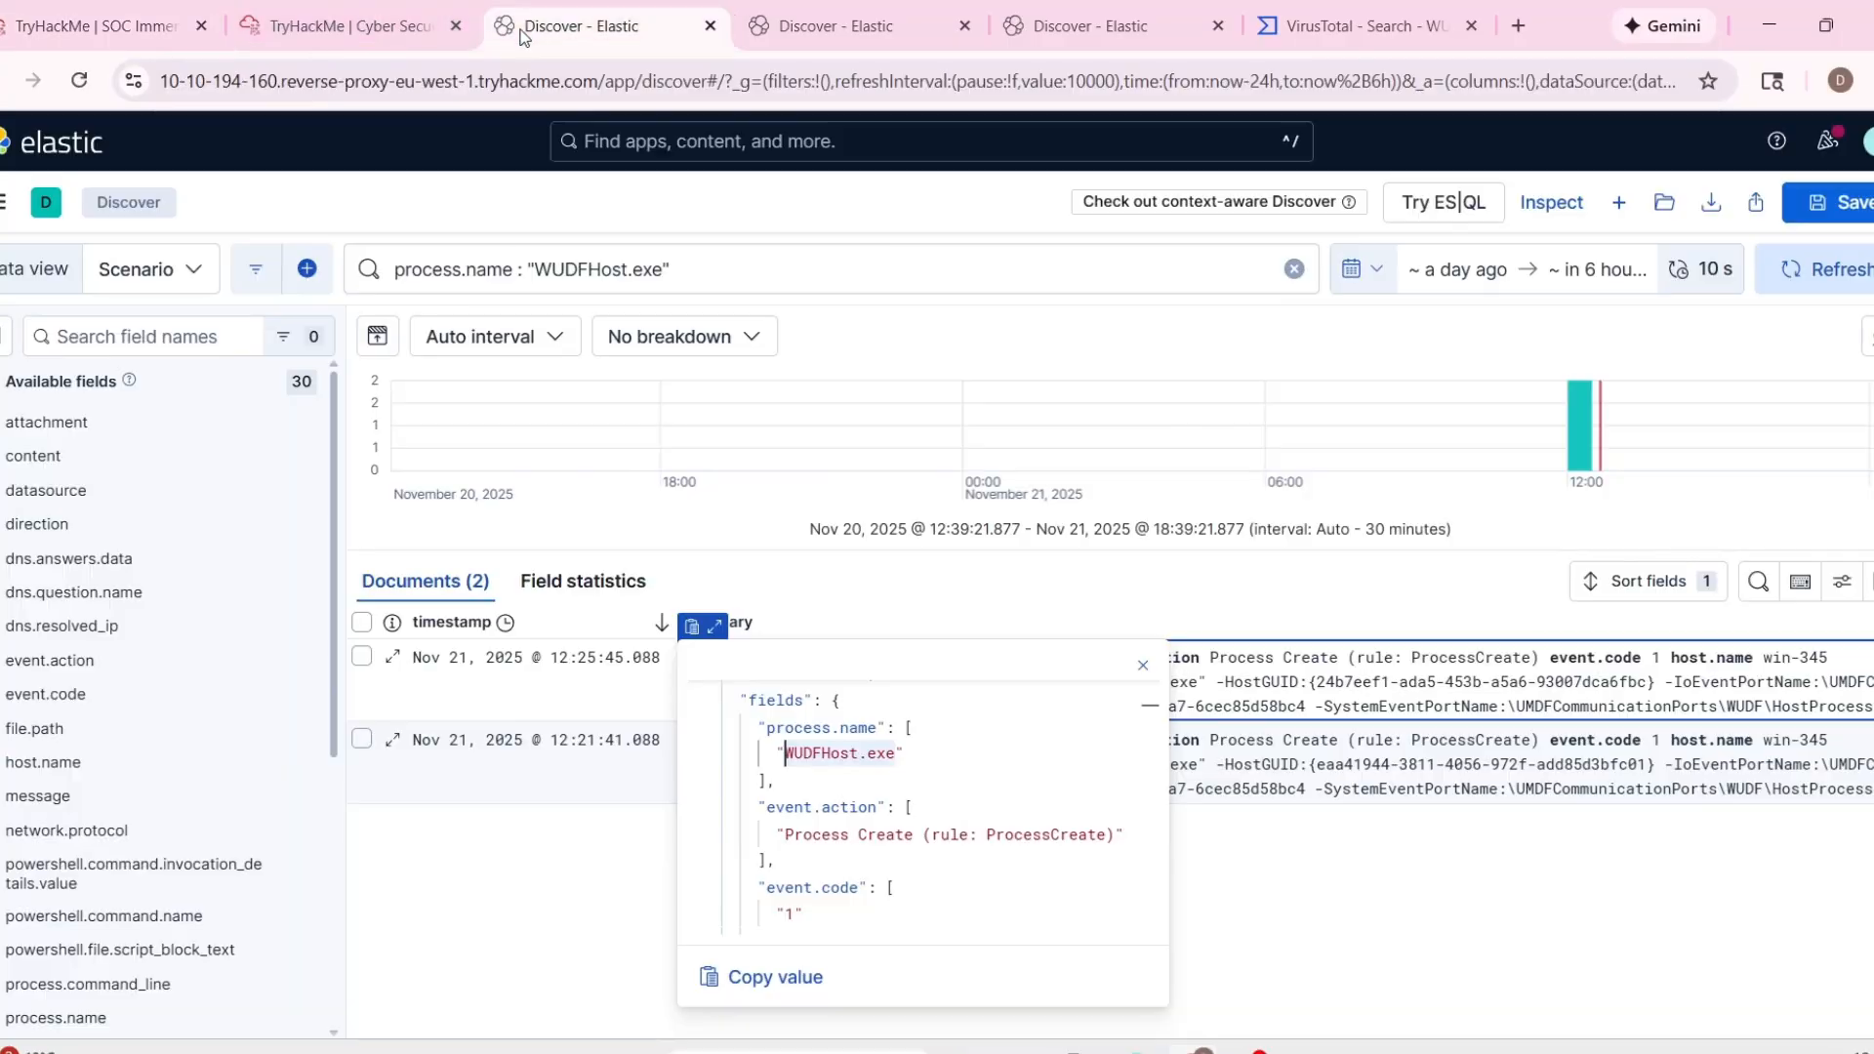
{"action": "left_click", "coordinate": [640, 816]}
{"action": "left_click", "coordinate": [415, 26]}
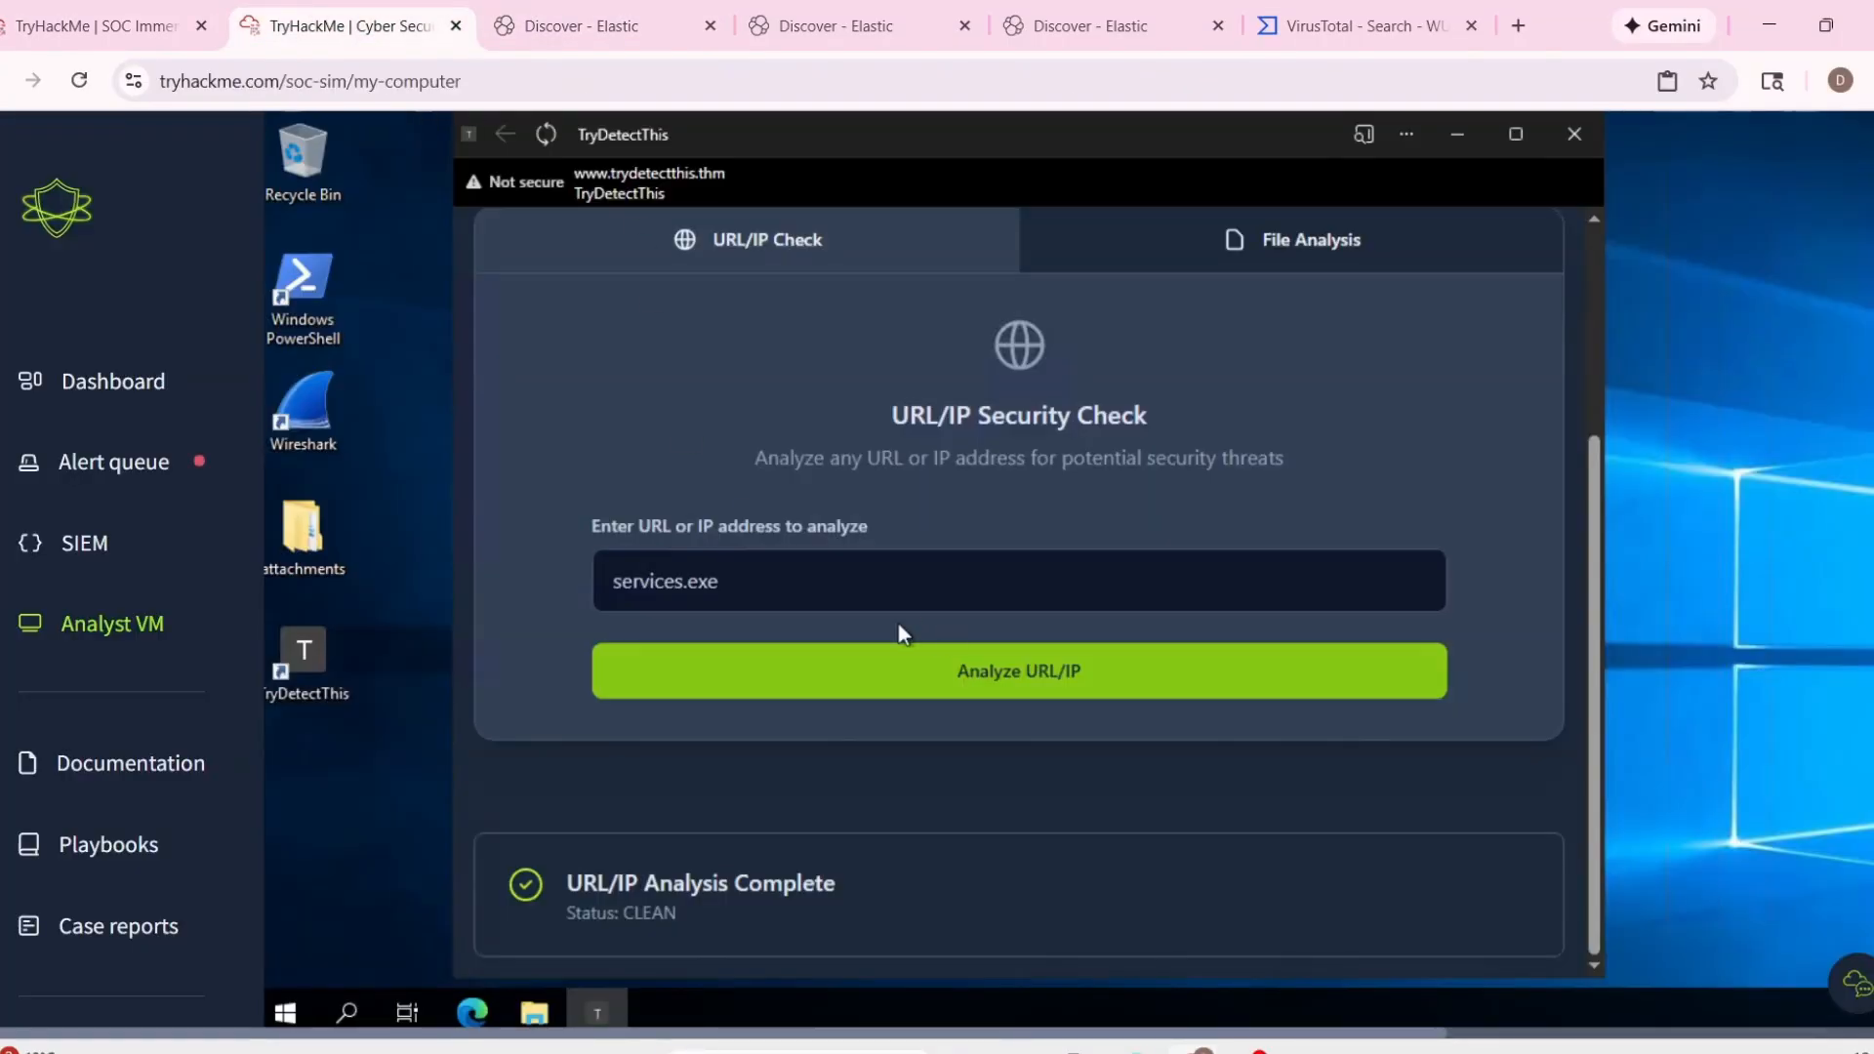
{"action": "double_click", "coordinate": [703, 579]}
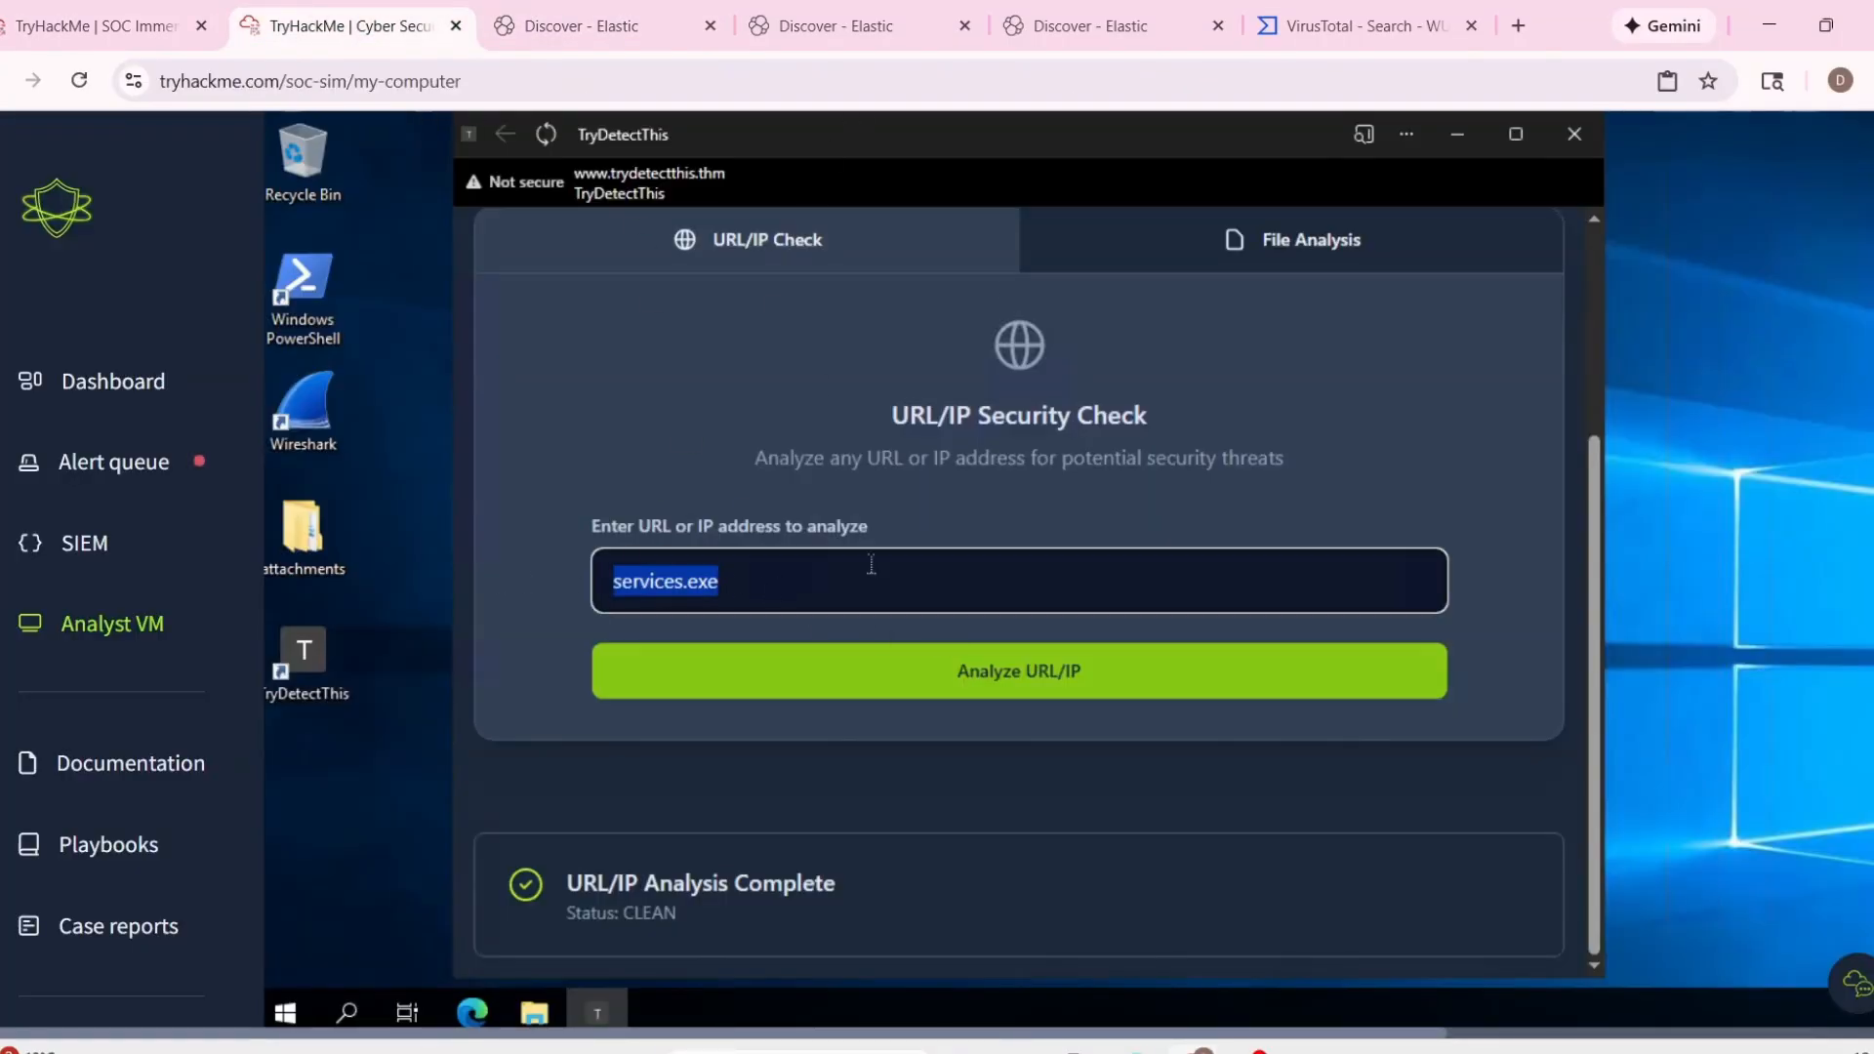
{"action": "left_click", "coordinate": [1367, 26]}
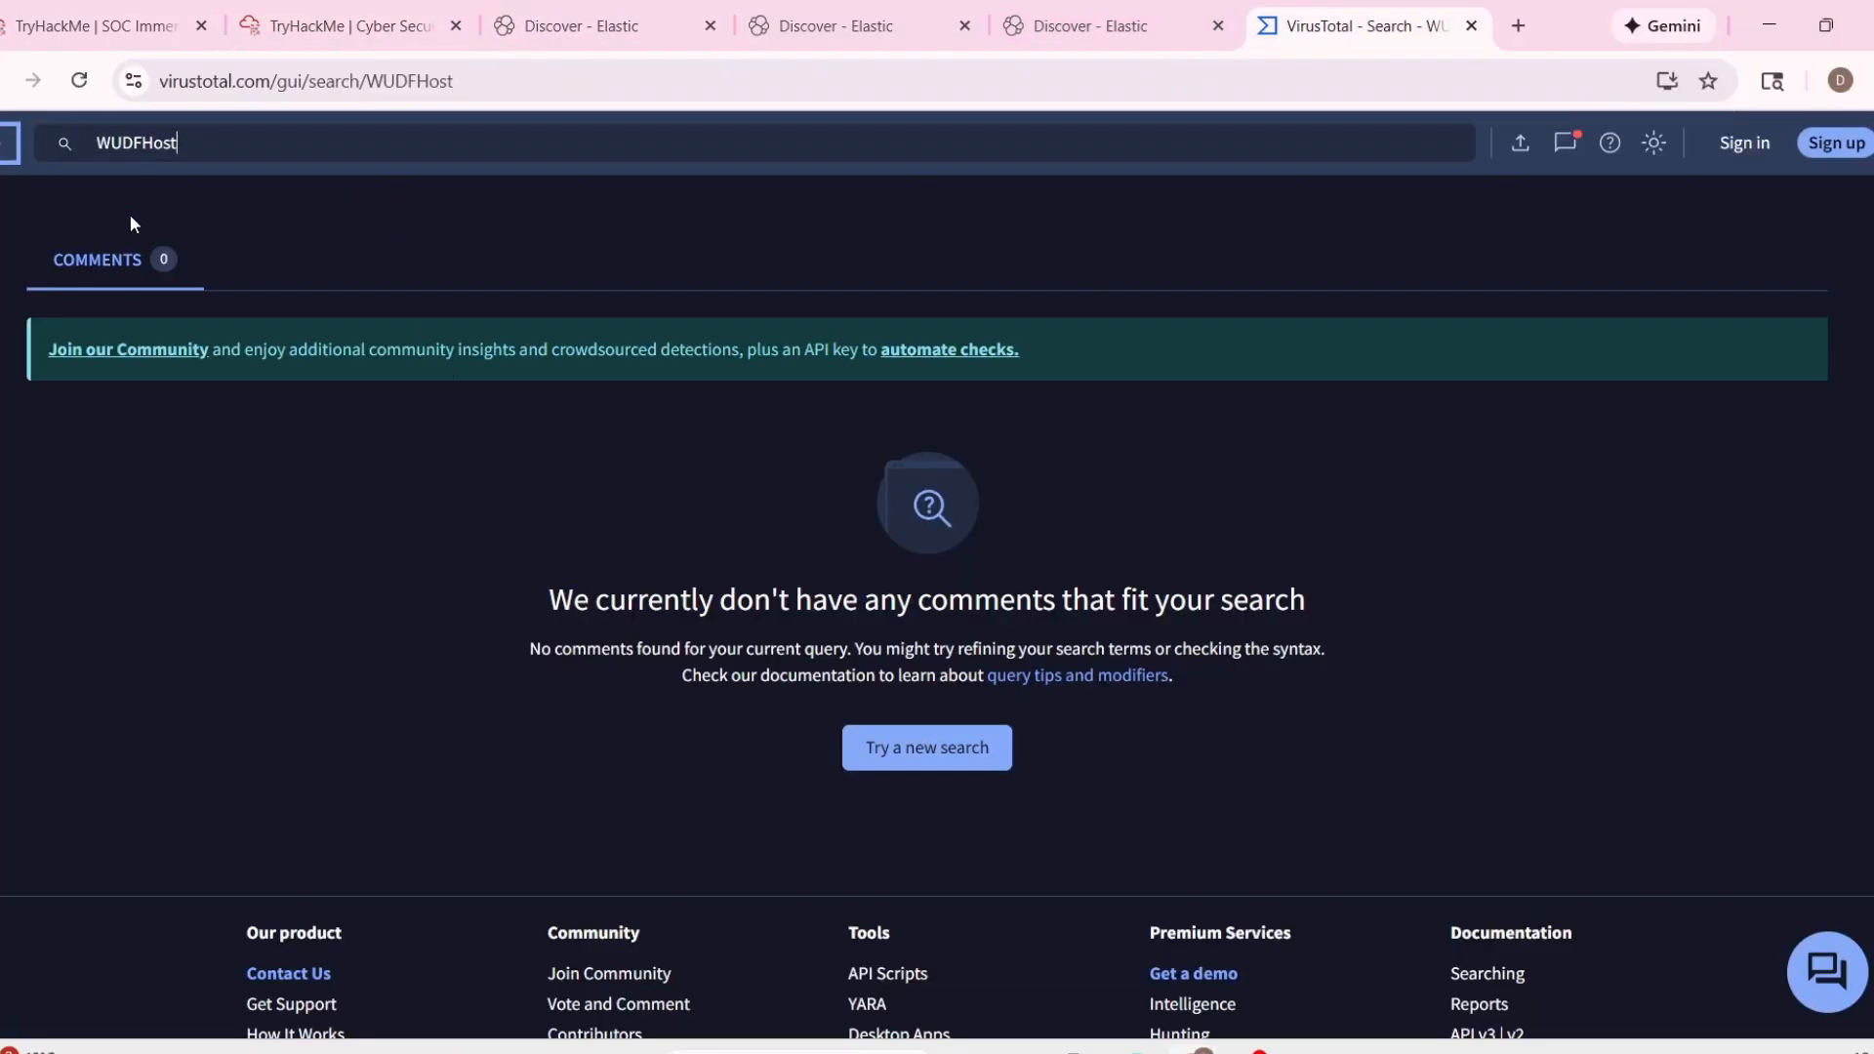
{"action": "left_click", "coordinate": [127, 35]}
{"action": "left_click", "coordinate": [401, 36]}
{"action": "left_click", "coordinate": [131, 44]}
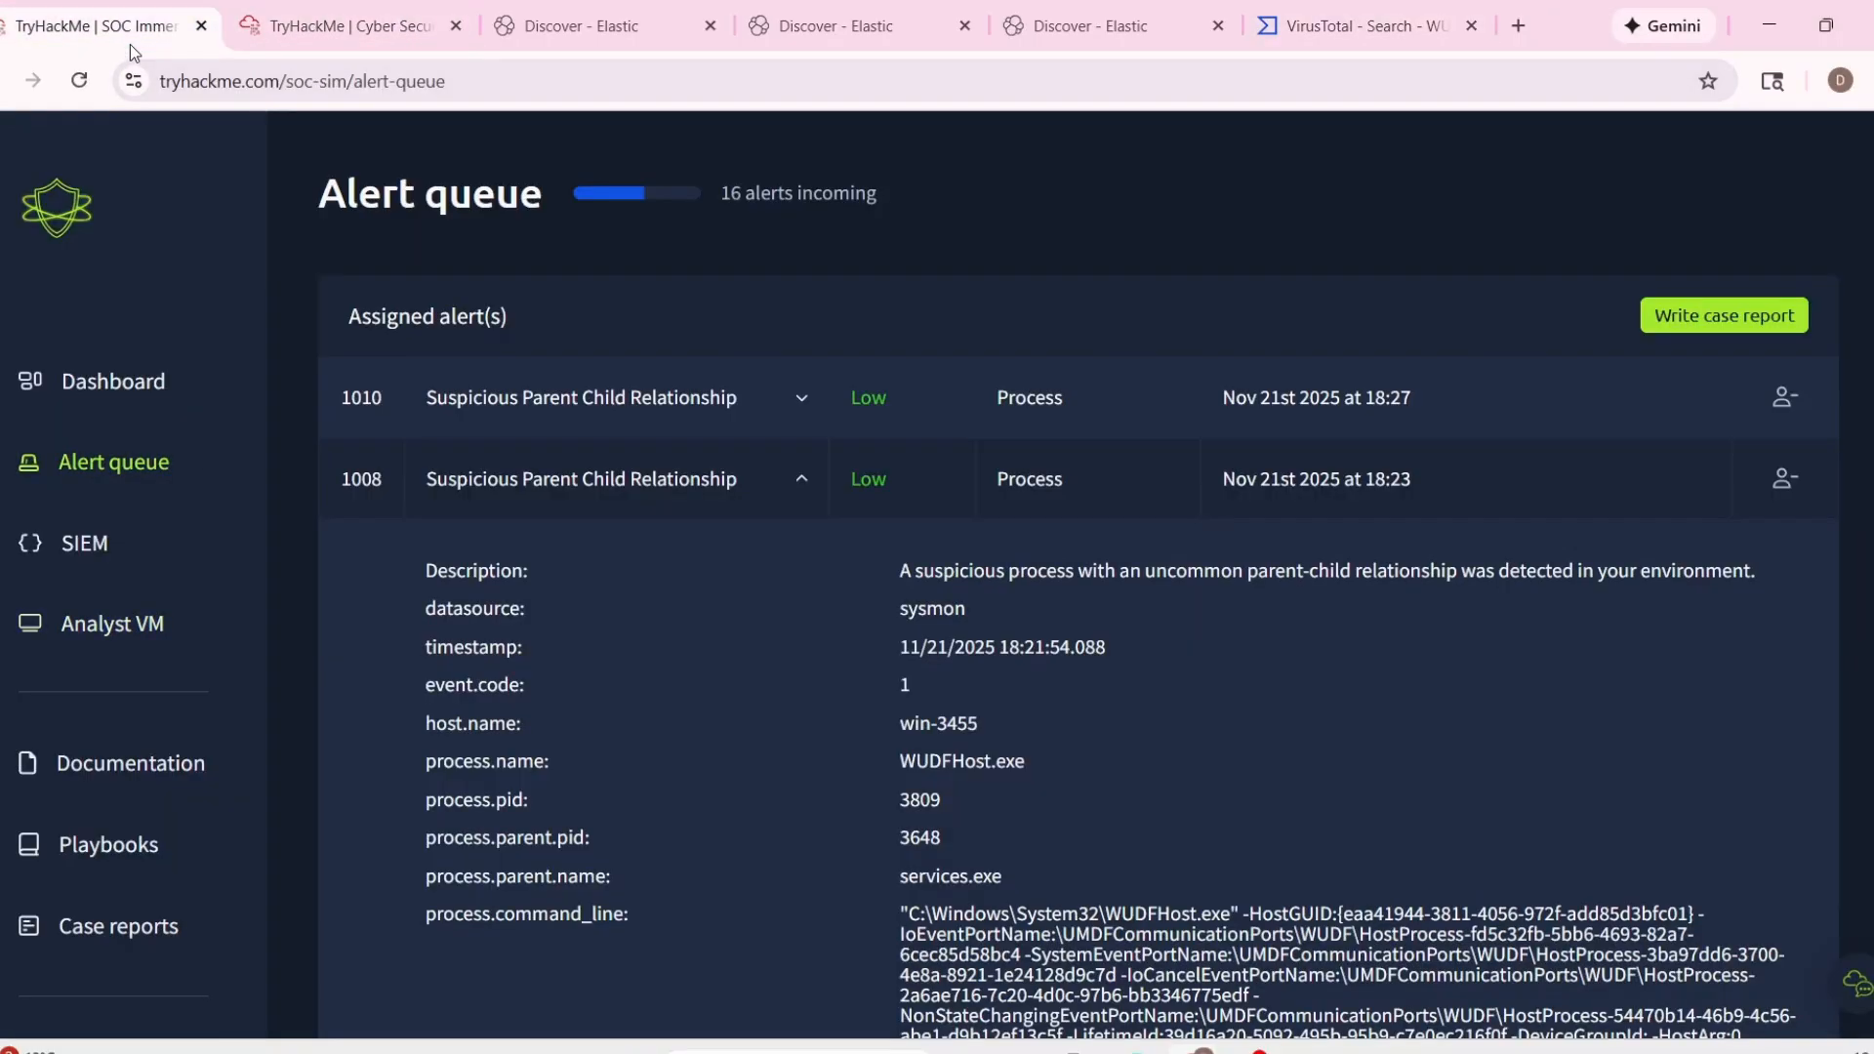
Examine the events recorded for host win-3455 in Elastic Discover.
{"action": "left_click", "coordinate": [866, 21]}
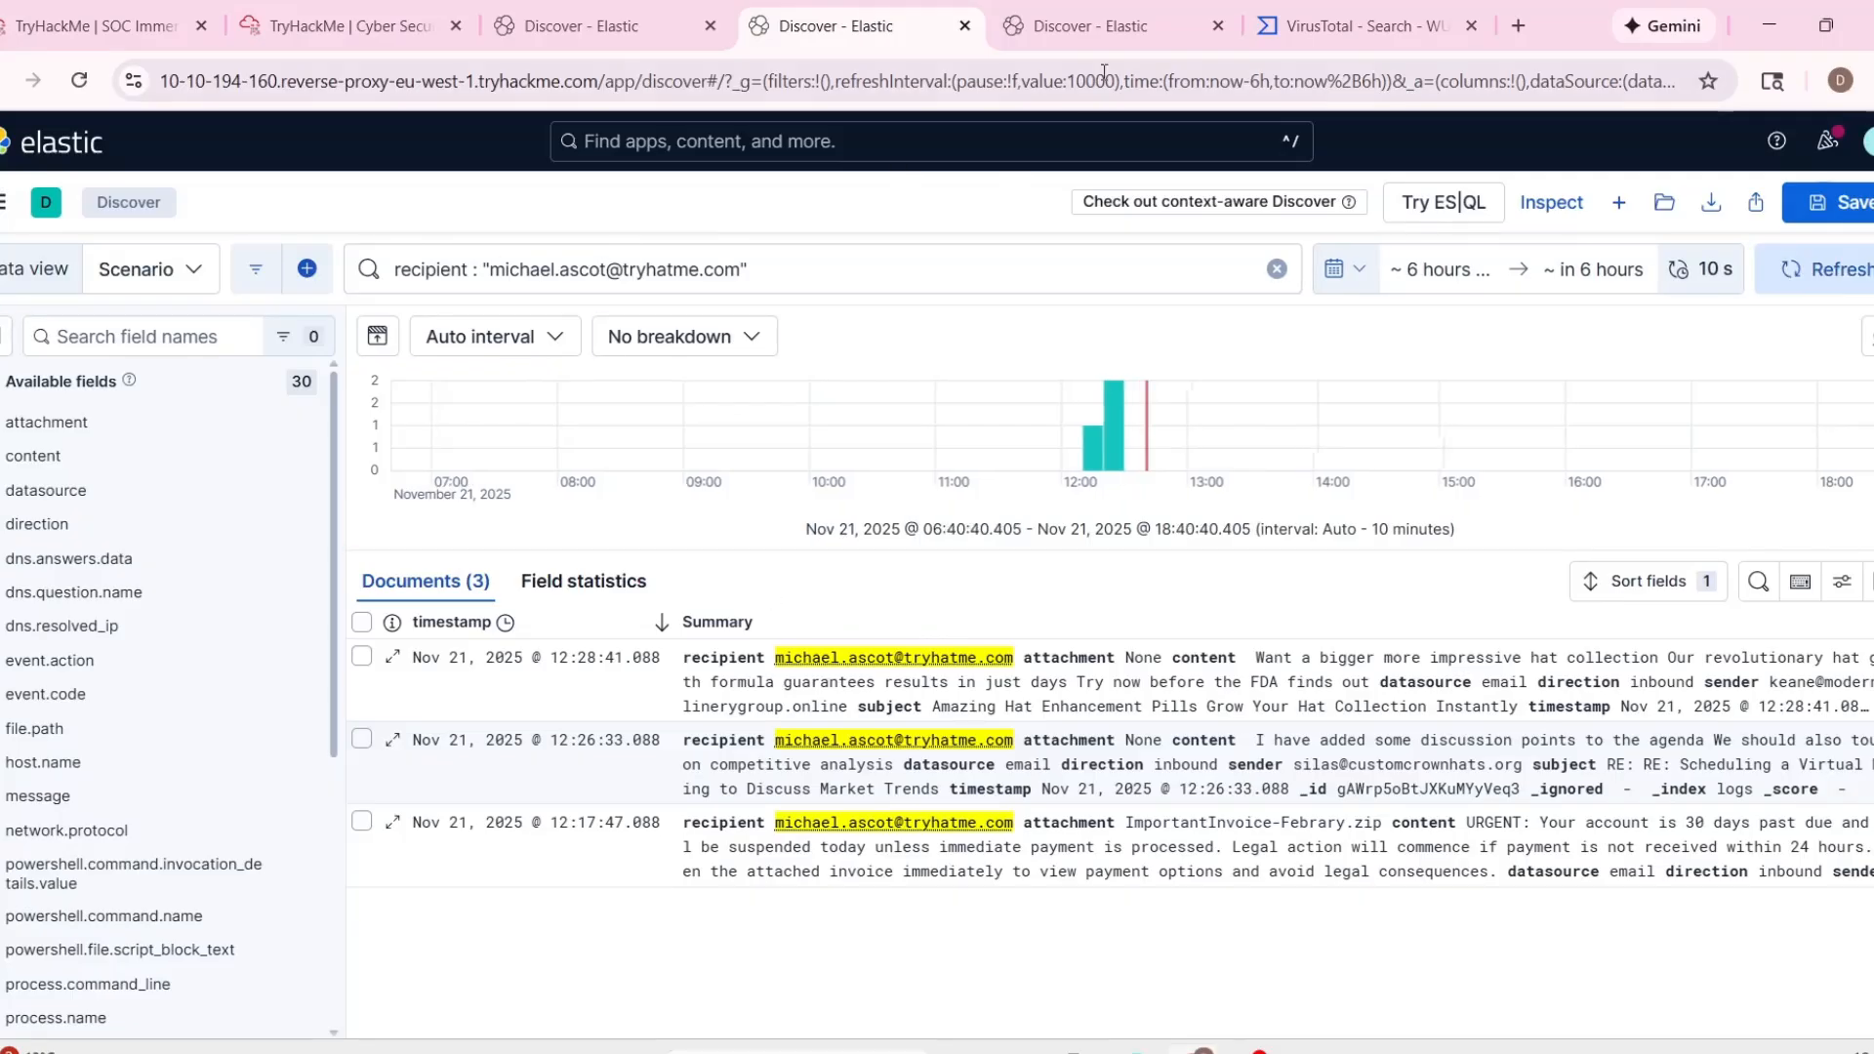
{"action": "left_click", "coordinate": [1104, 39]}
{"action": "left_click_drag", "start_coordinate": [1122, 37], "coordinate": [875, 42]}
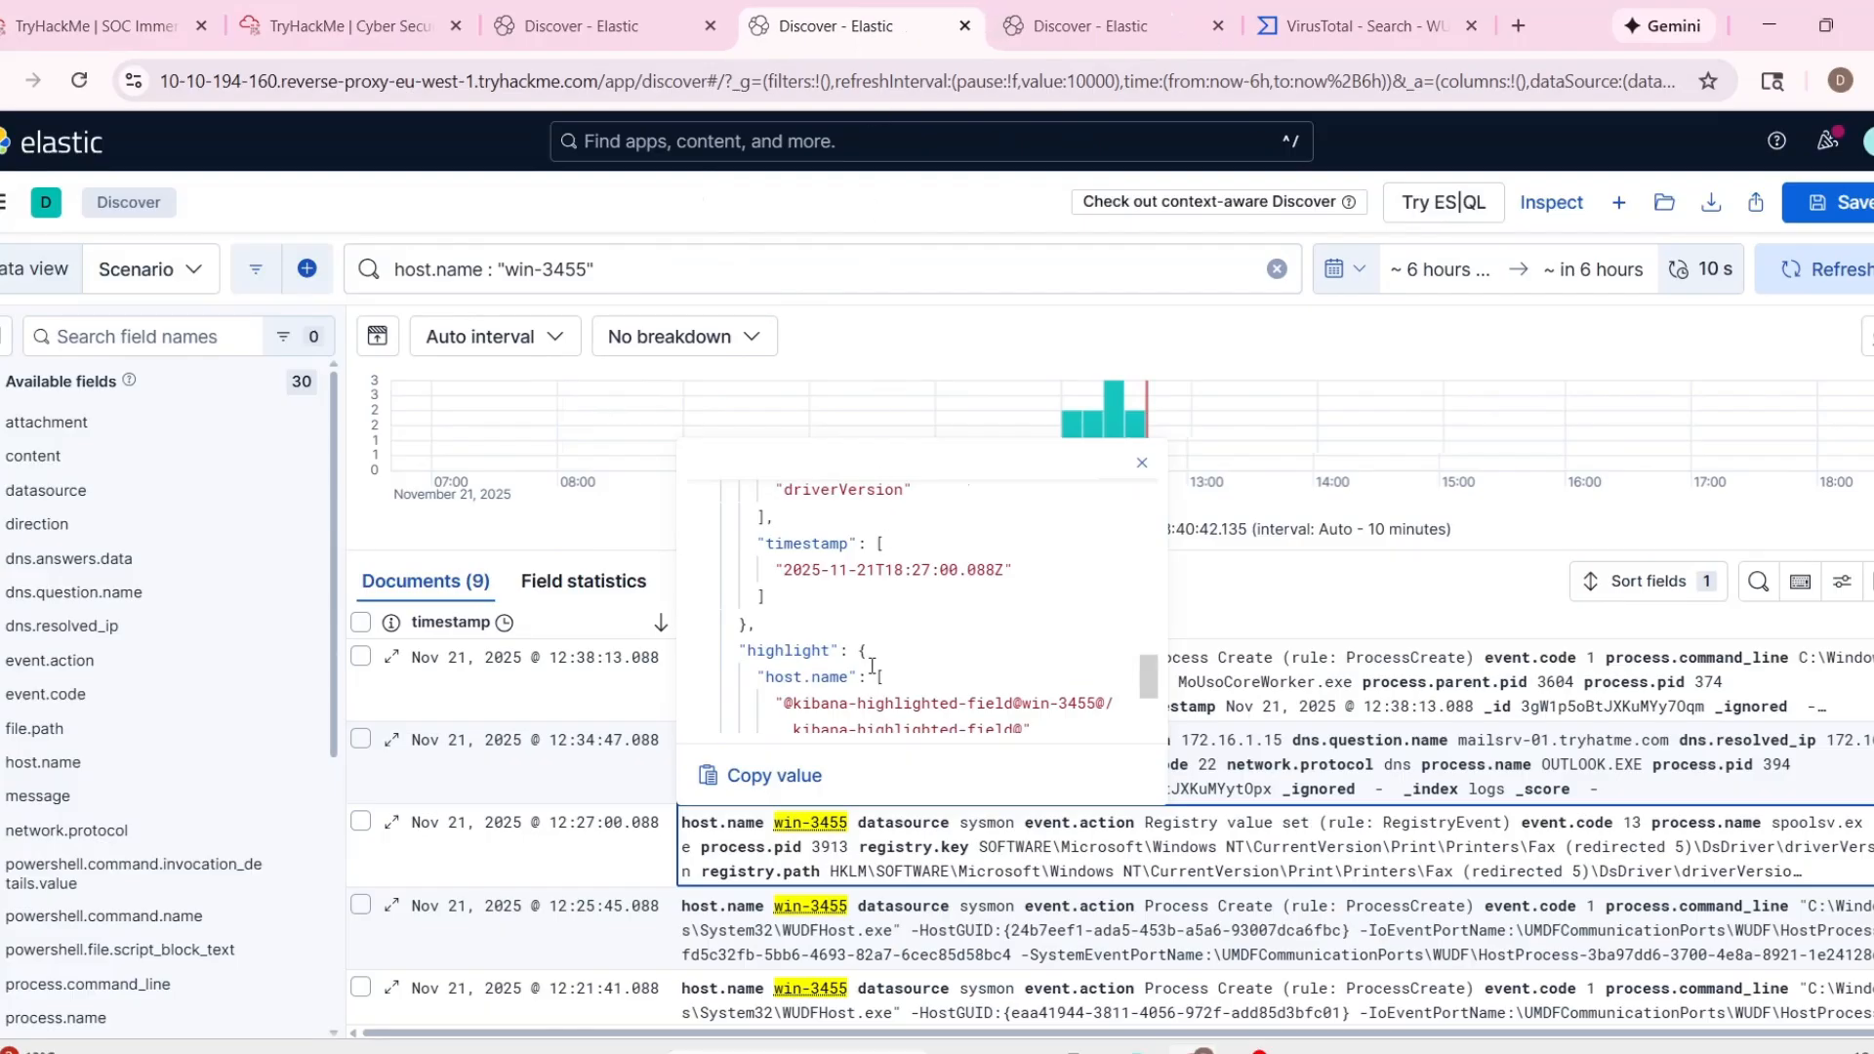
{"action": "scroll", "coordinate": [872, 666], "scroll_direction": "down", "scroll_amount": 3}
{"action": "left_click", "coordinate": [1302, 588]}
{"action": "scroll", "coordinate": [1308, 654], "scroll_direction": "down", "scroll_amount": 5}
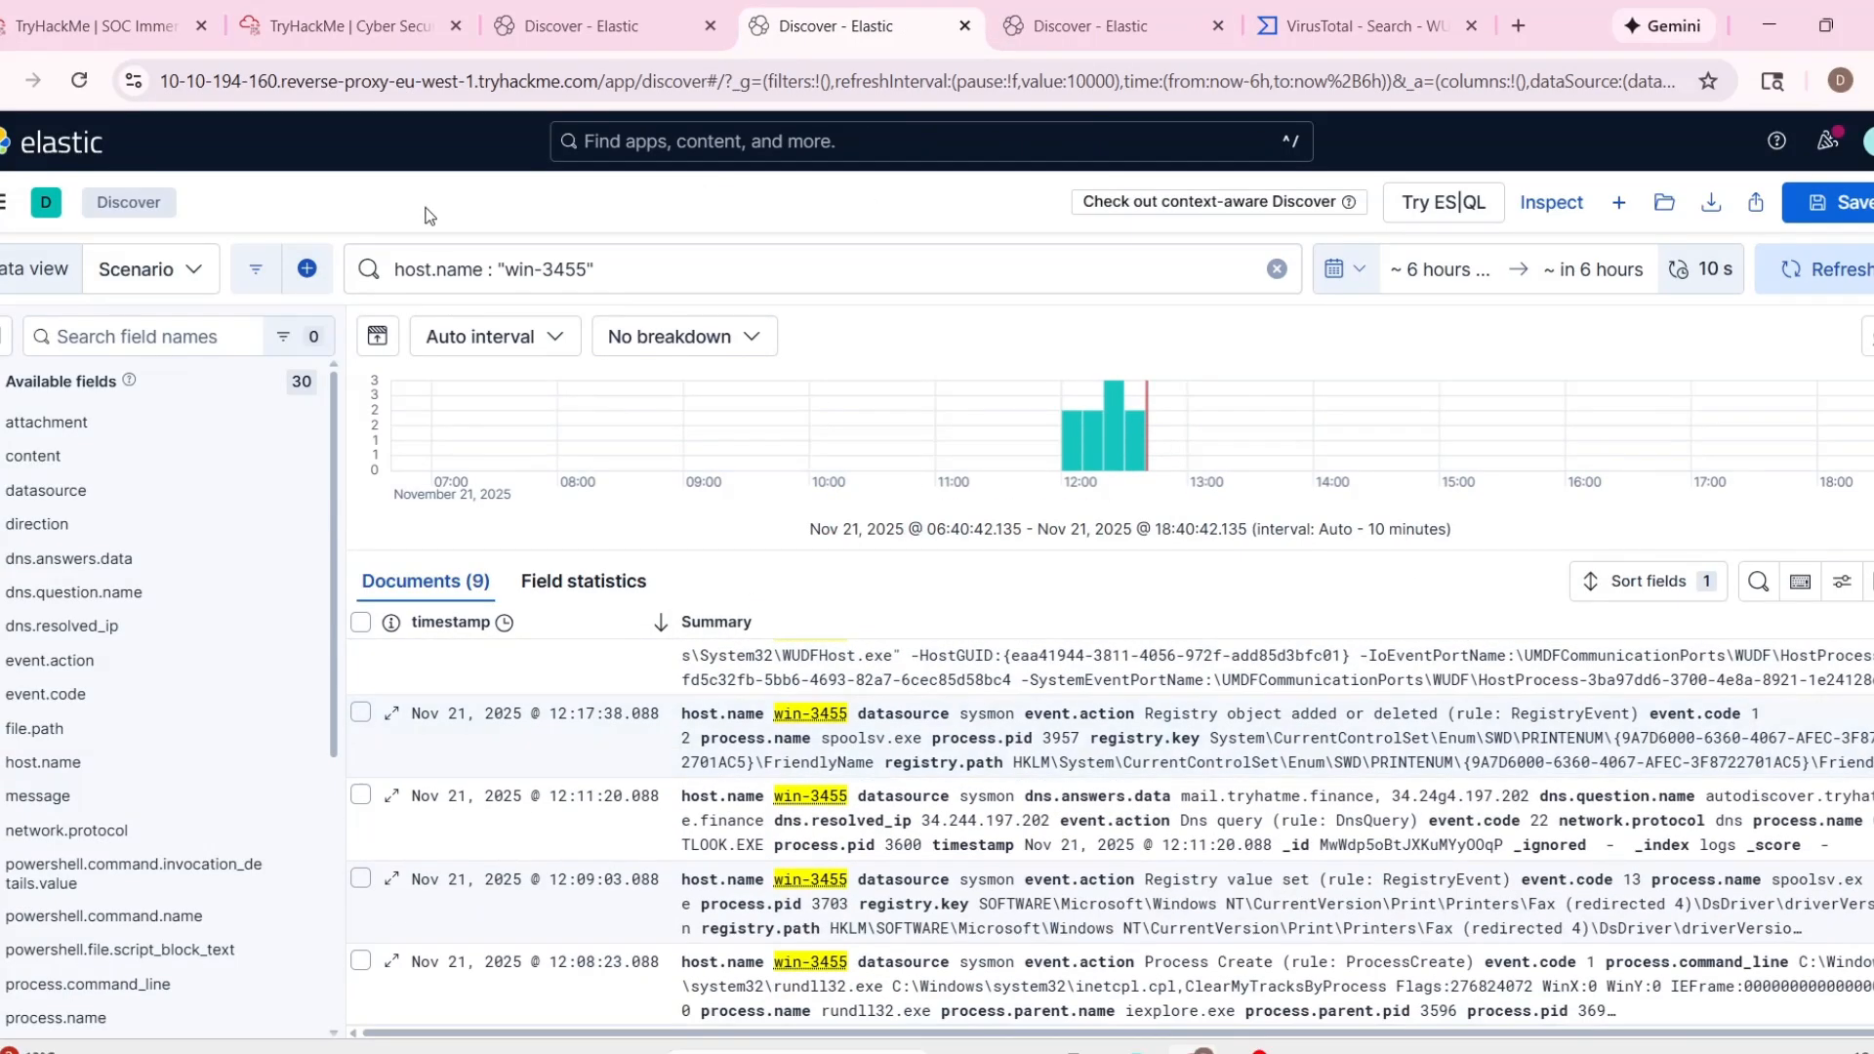
Start a case report covering assigned alerts 1010 and 1008 and classify the incident as a false positive.
{"action": "left_click", "coordinate": [341, 26]}
{"action": "left_click", "coordinate": [139, 26]}
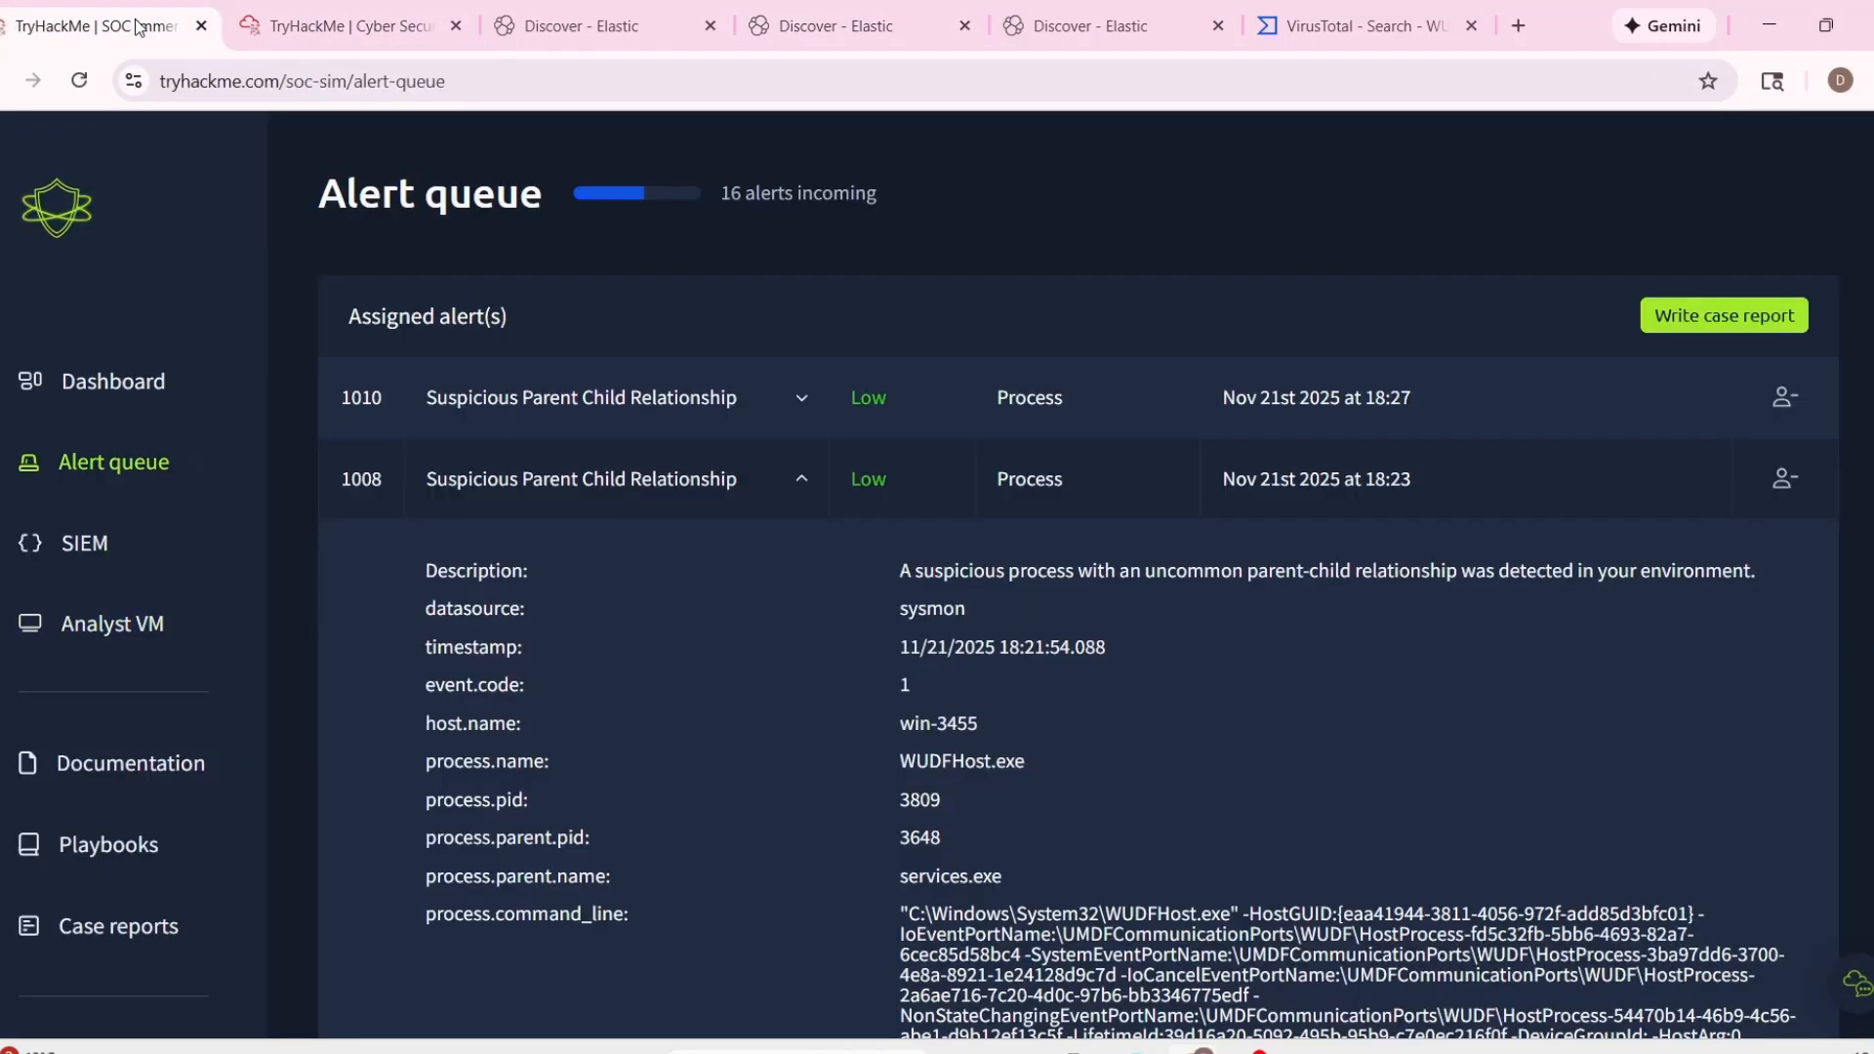
{"action": "left_click", "coordinate": [1724, 328]}
{"action": "left_click", "coordinate": [913, 598]}
{"action": "left_click", "coordinate": [1151, 705]}
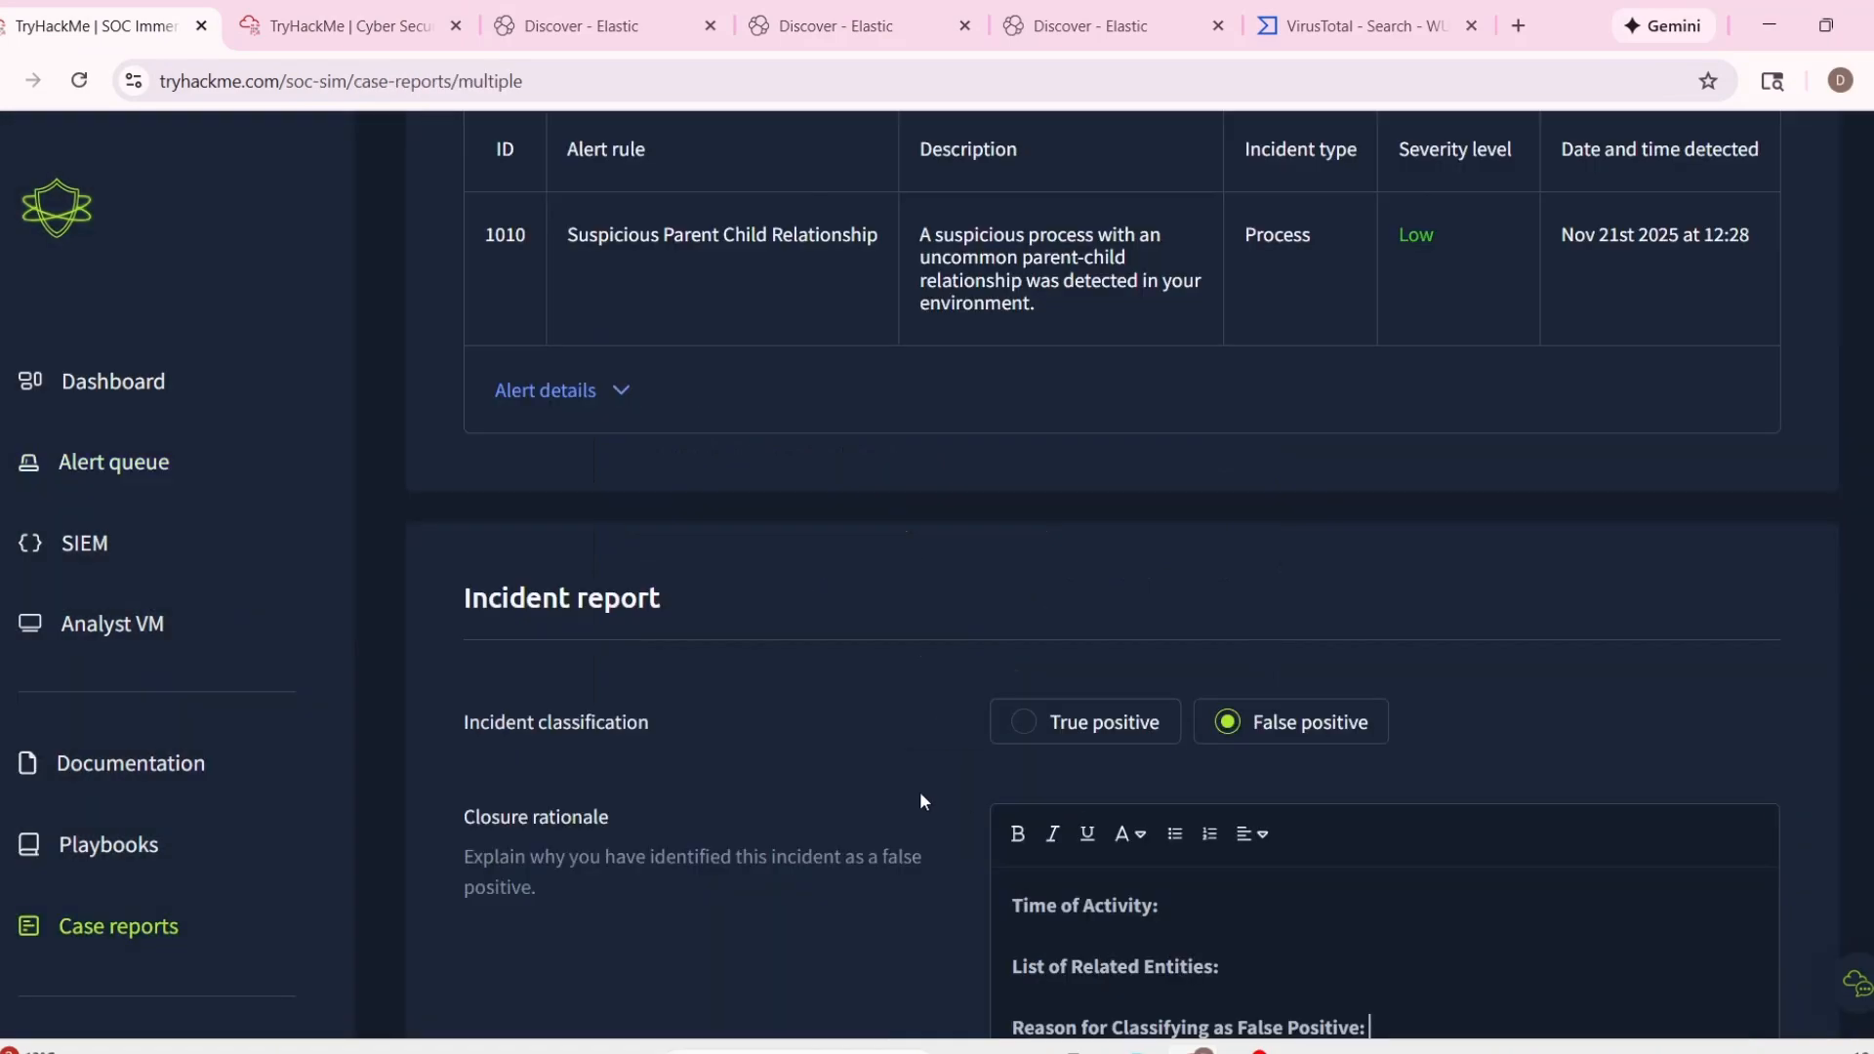
Copy alert 1010's timestamp, 11/21/2025 18:25:58.088, into the closure rationale as the Time of Activity.
{"action": "scroll", "coordinate": [919, 801], "scroll_direction": "down", "scroll_amount": 2}
{"action": "scroll", "coordinate": [883, 691], "scroll_direction": "up", "scroll_amount": 5}
{"action": "left_click_drag", "start_coordinate": [597, 771], "coordinate": [812, 784]}
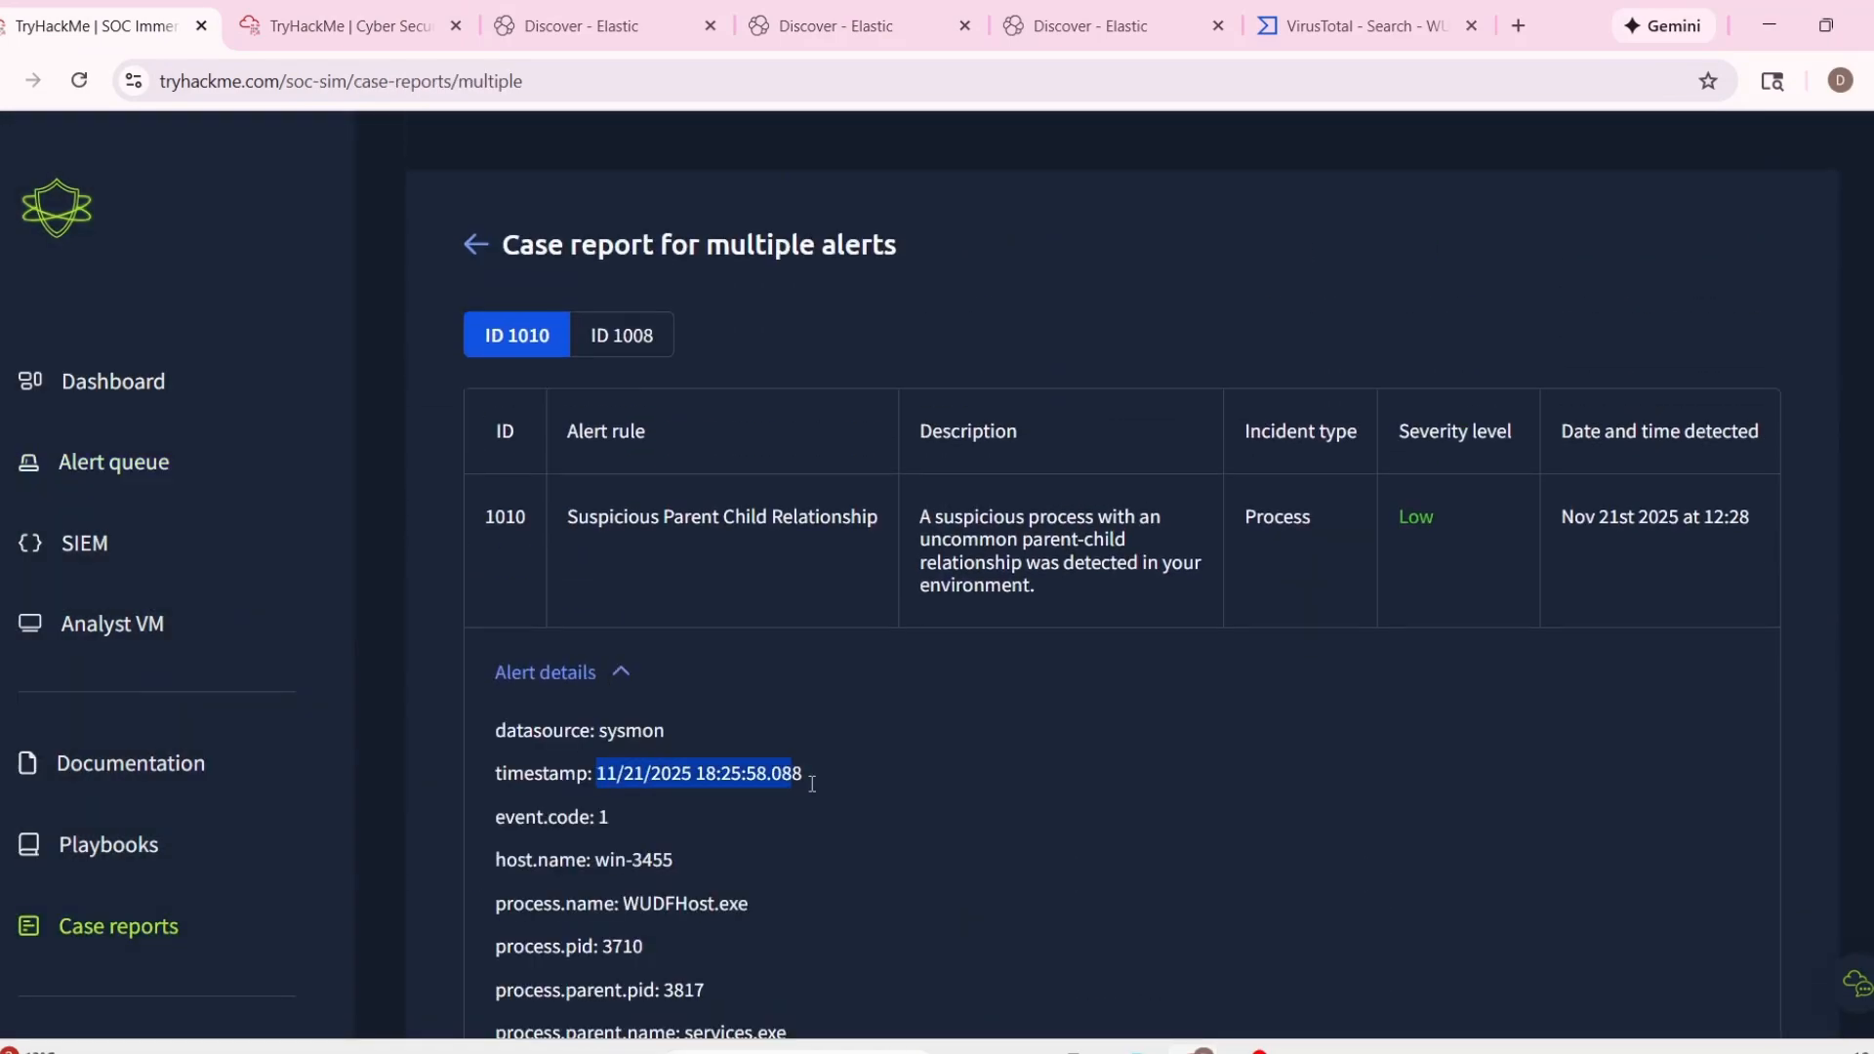
{"action": "scroll", "coordinate": [1046, 787], "scroll_direction": "down", "scroll_amount": 12}
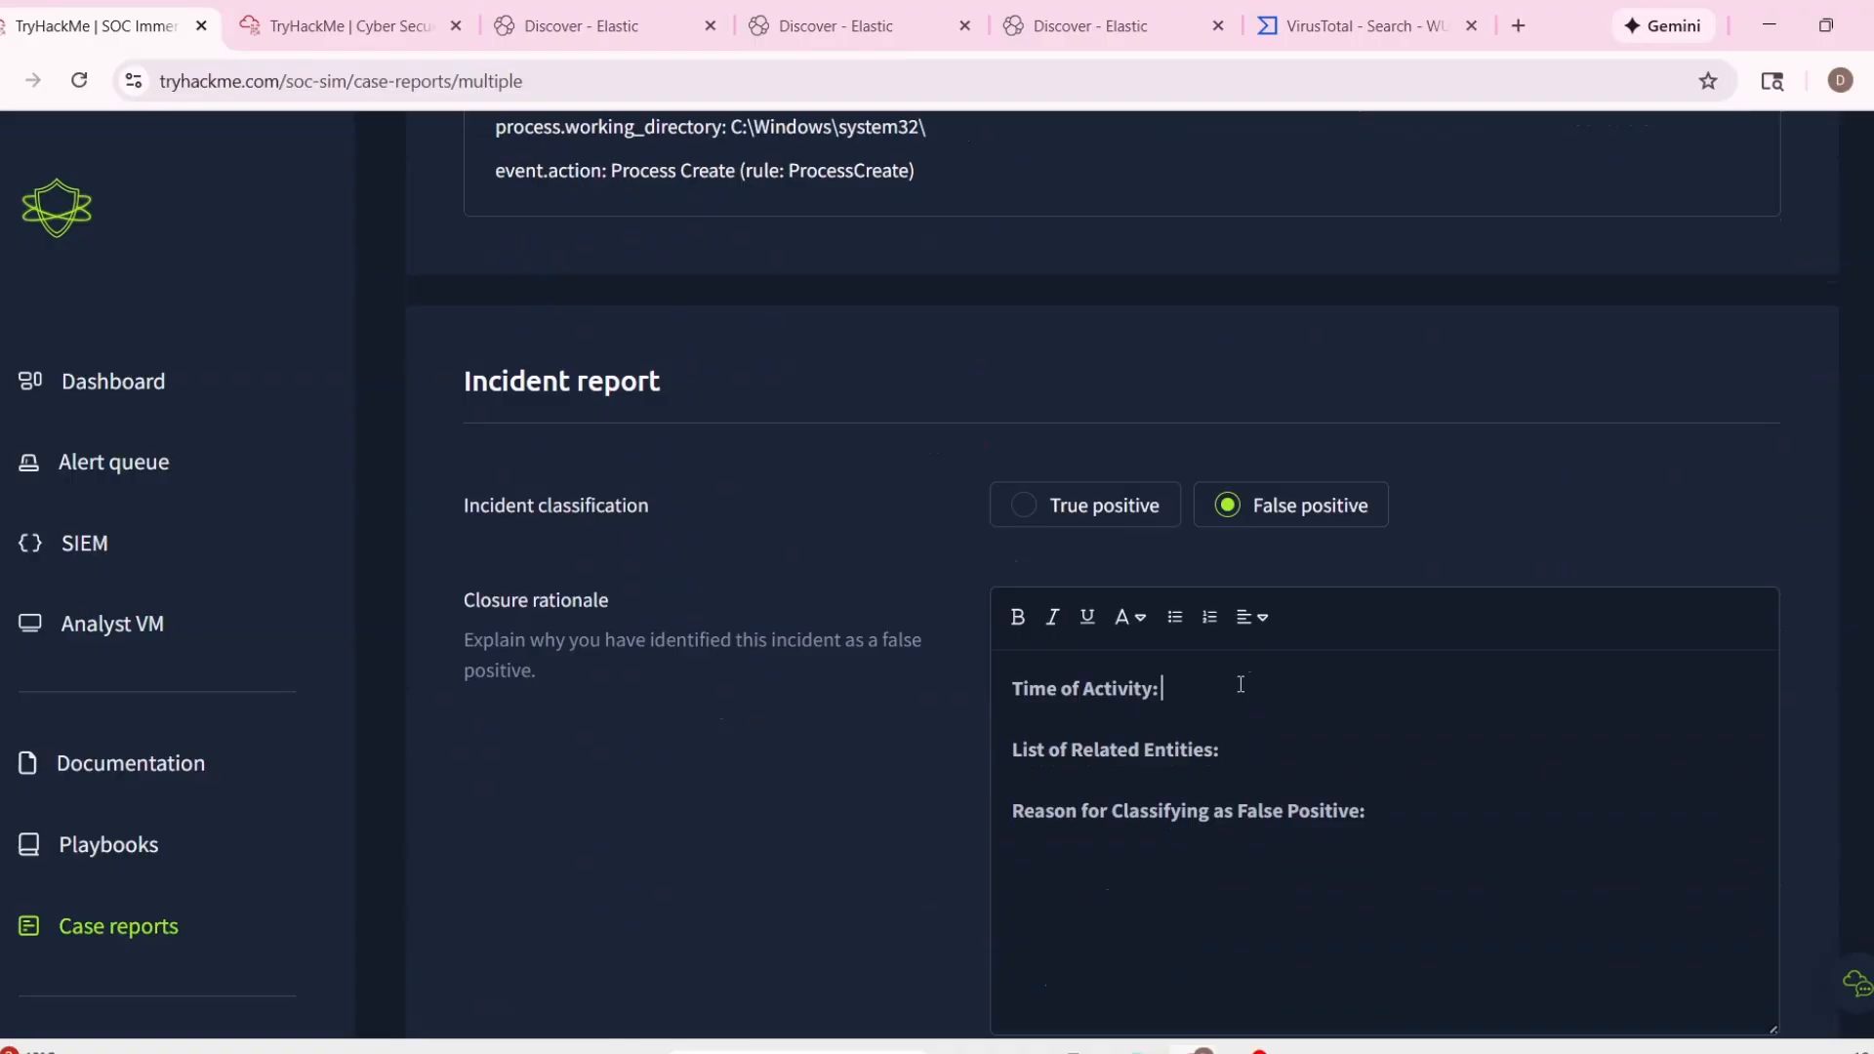
Copy host.name: win-3455 and process.name: WUDFHost.exe from the alert details onto their own lines under List of Related Entities.
{"action": "scroll", "coordinate": [502, 693], "scroll_direction": "up", "scroll_amount": 6}
{"action": "left_click_drag", "start_coordinate": [496, 390], "coordinate": [644, 437]}
{"action": "left_click_drag", "start_coordinate": [495, 350], "coordinate": [747, 391]}
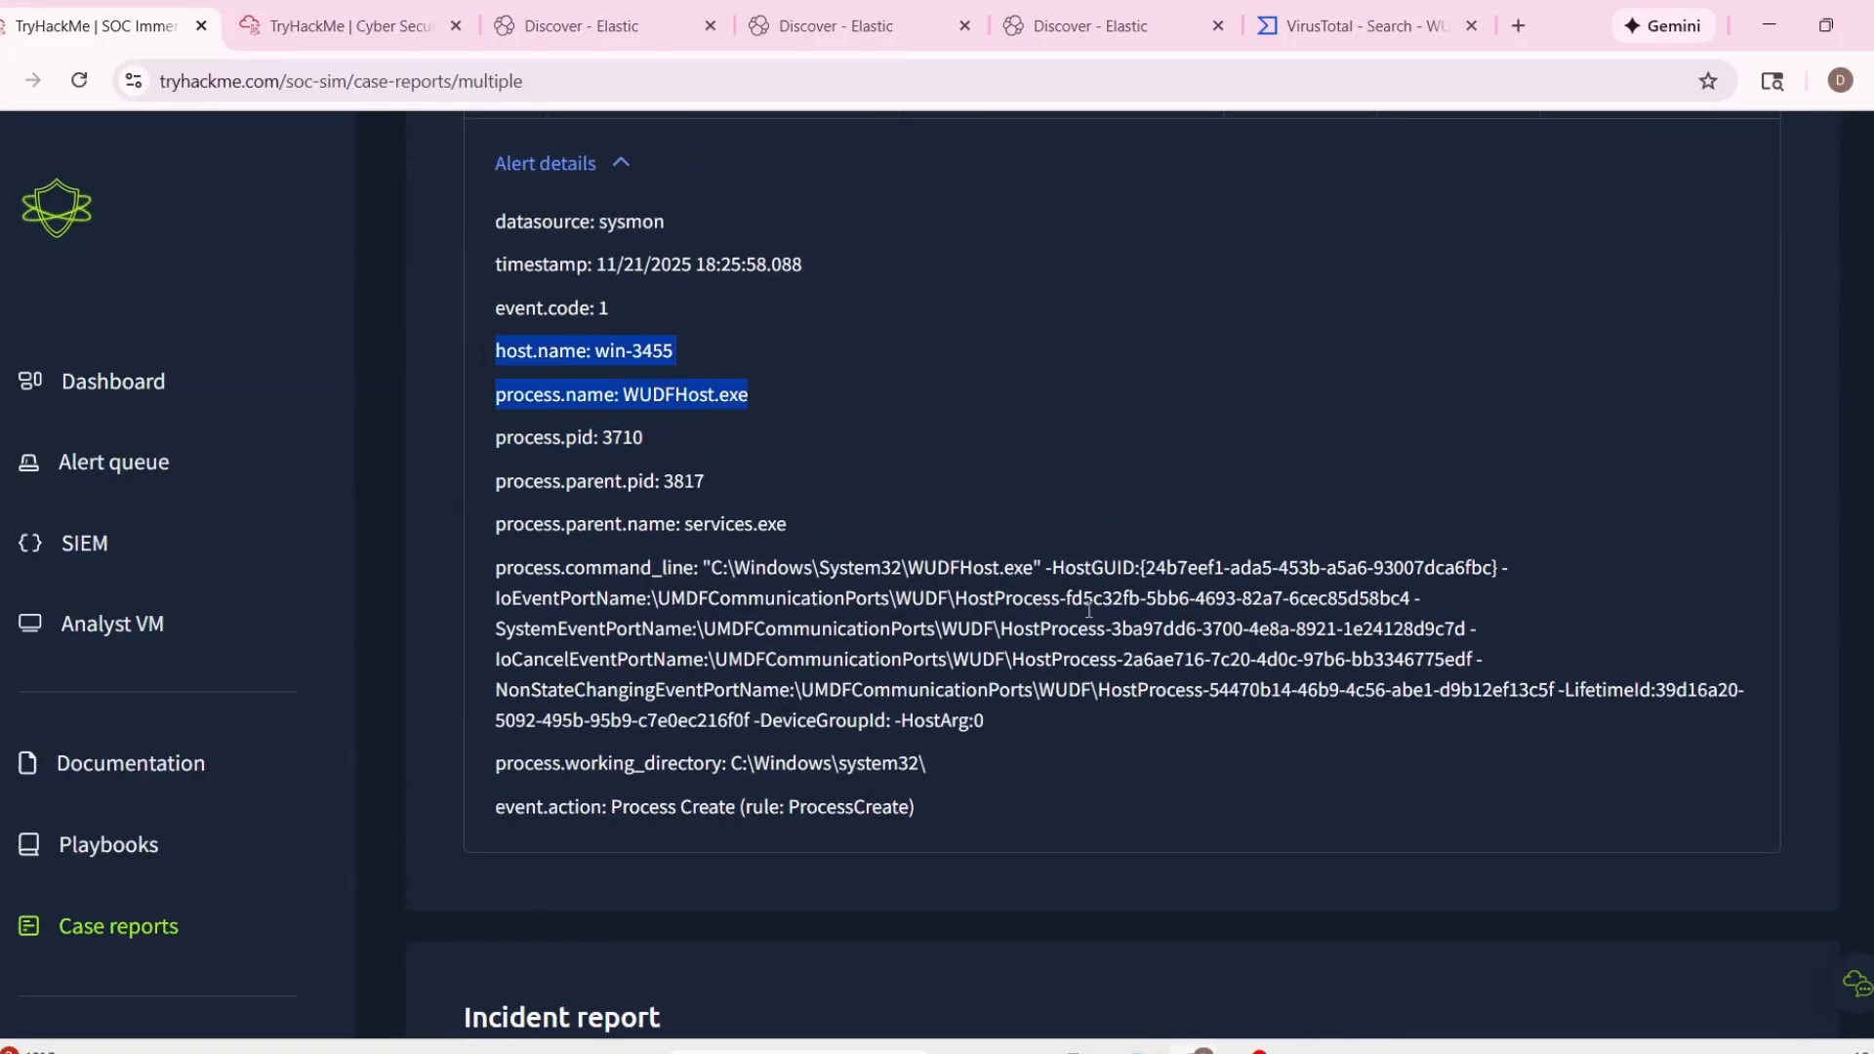
{"action": "key", "text": "ctrl+c"}
{"action": "scroll", "coordinate": [1088, 610], "scroll_direction": "down", "scroll_amount": 6}
{"action": "left_click", "coordinate": [1298, 624]}
{"action": "key", "text": "ctrl+v"}
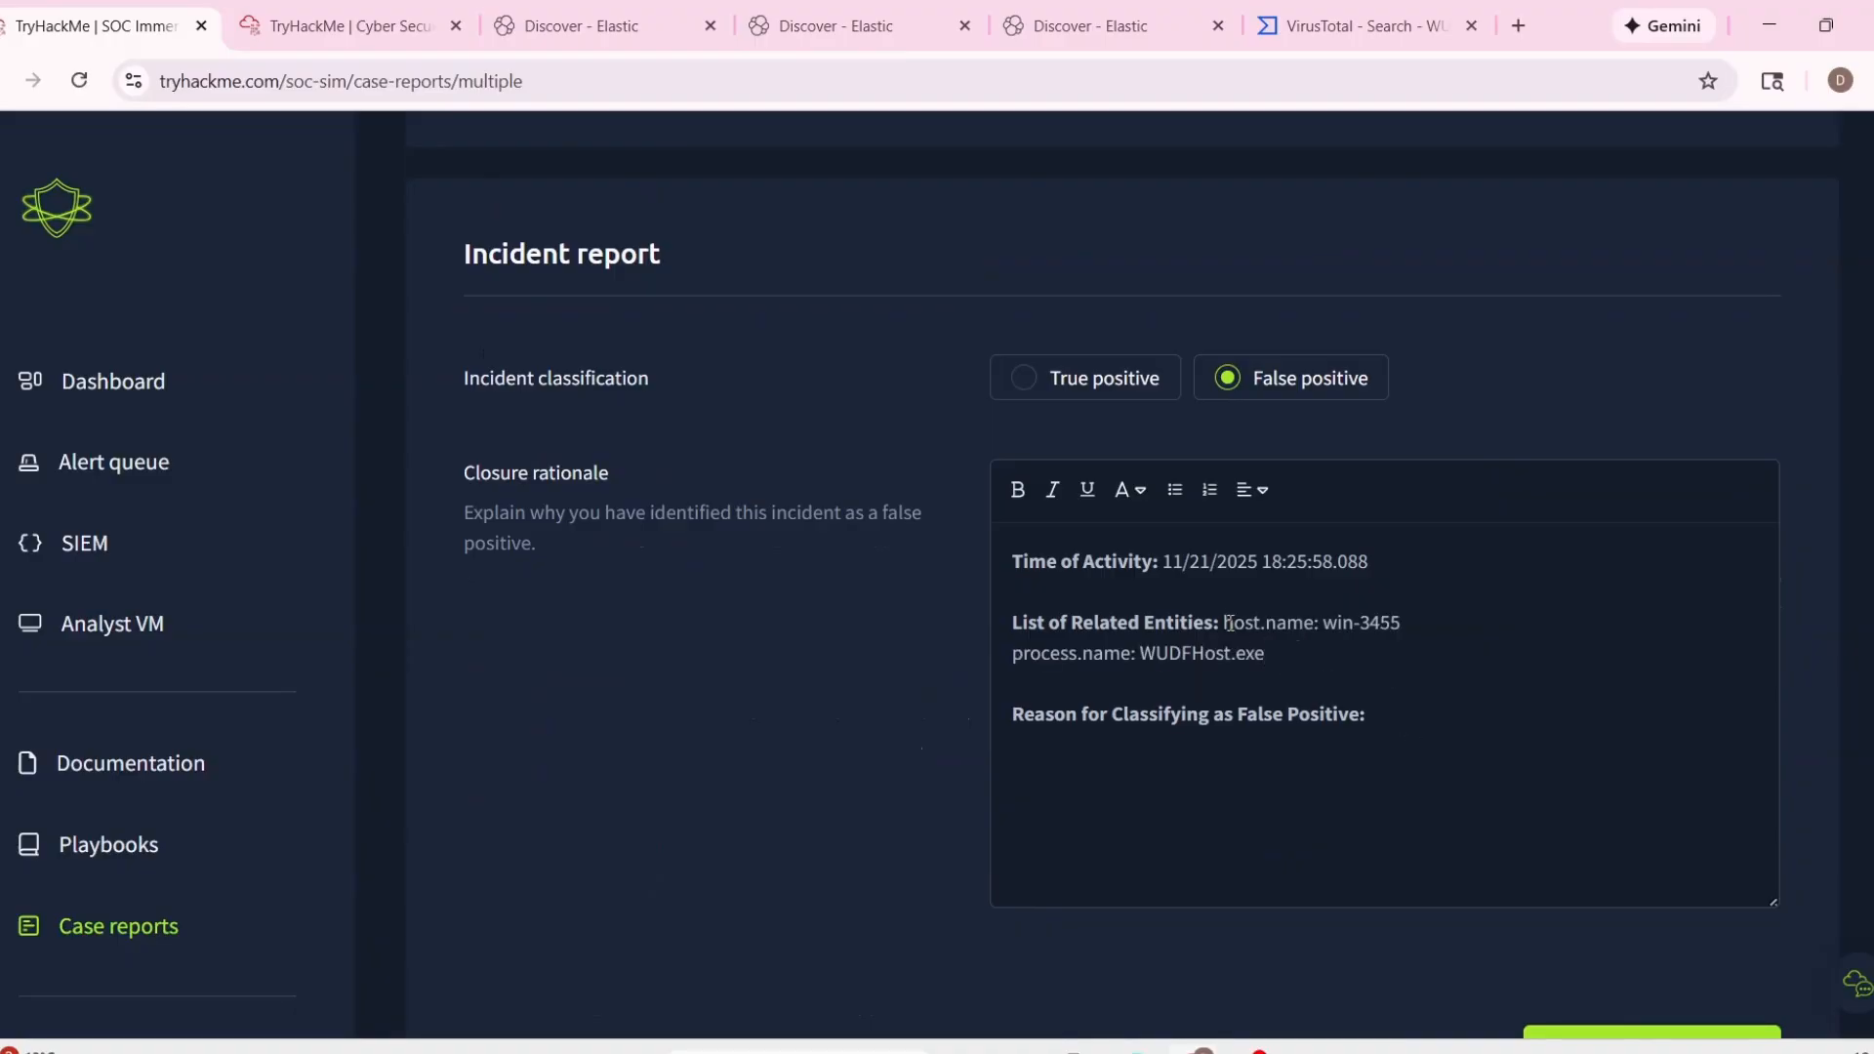
{"action": "key", "text": "Return"}
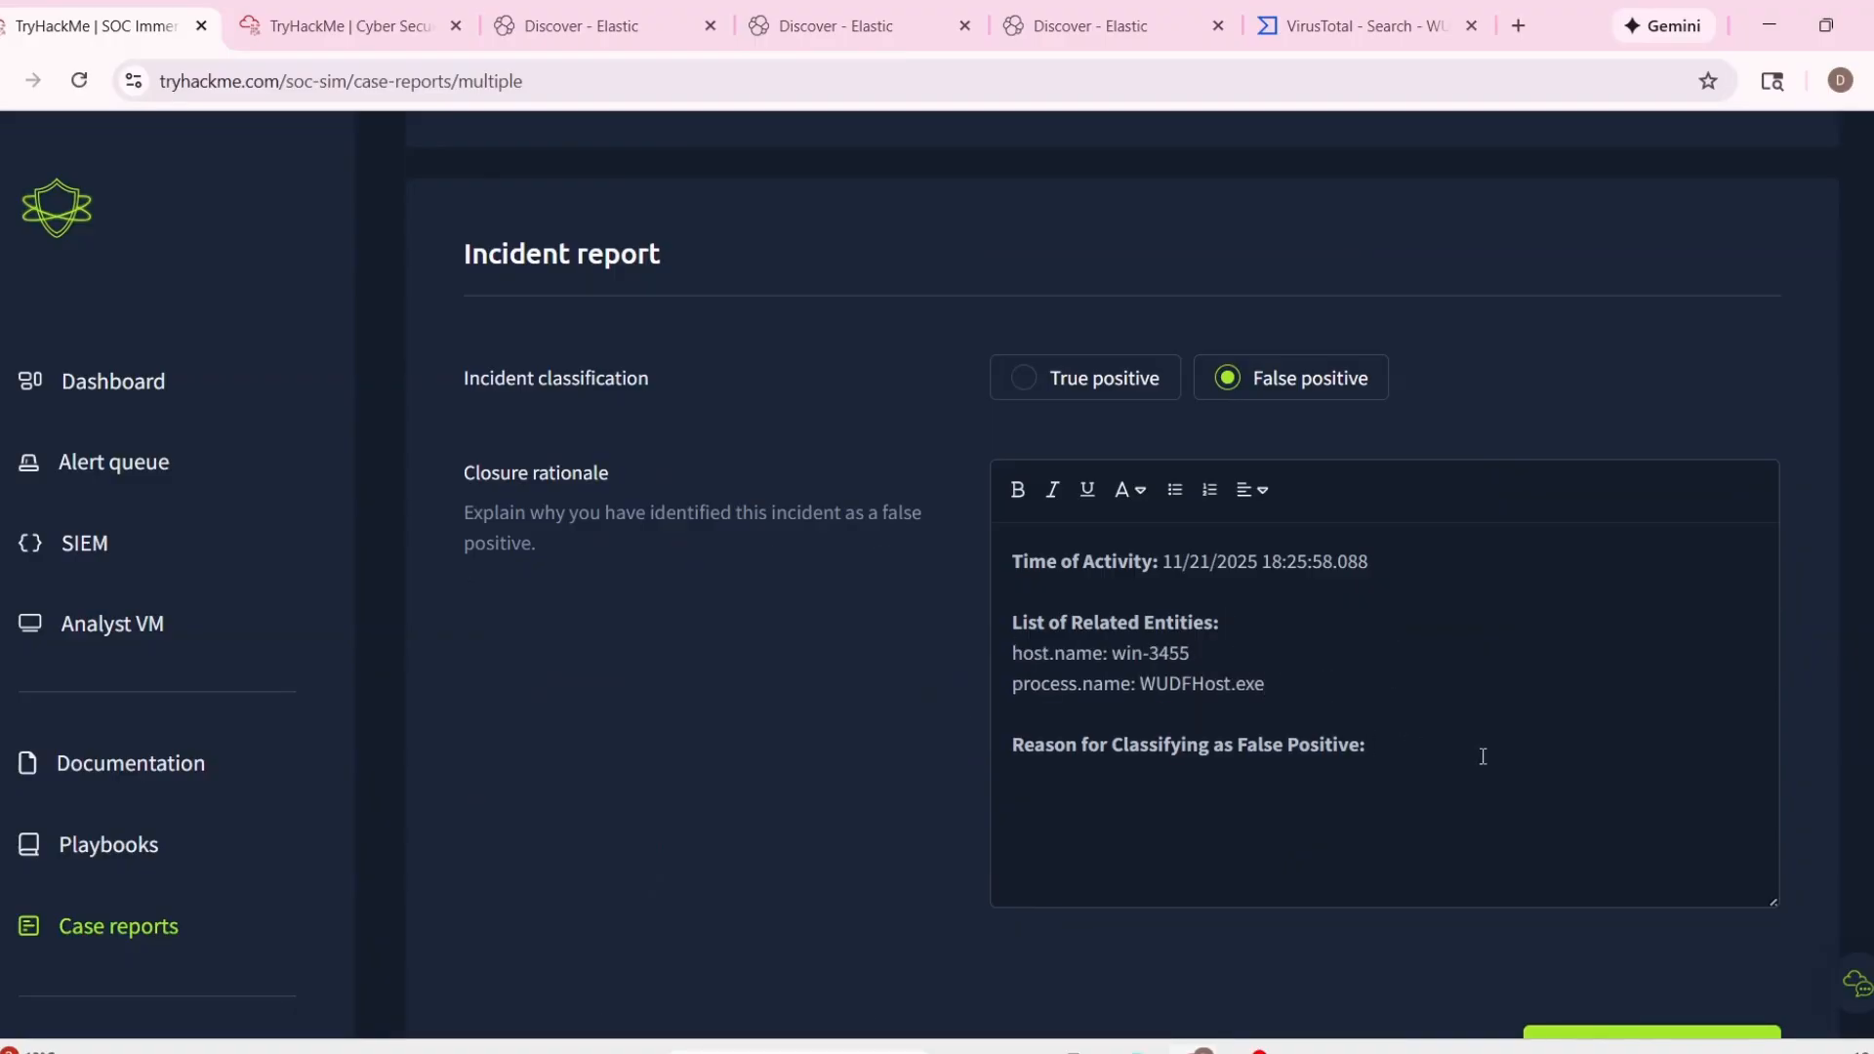
Enter "Nothing malicious, a normal process creation." as the reason for classifying as false positive and submit the report to close both alerts.
{"action": "type", "text": "thing malicious, a normal process creat"}
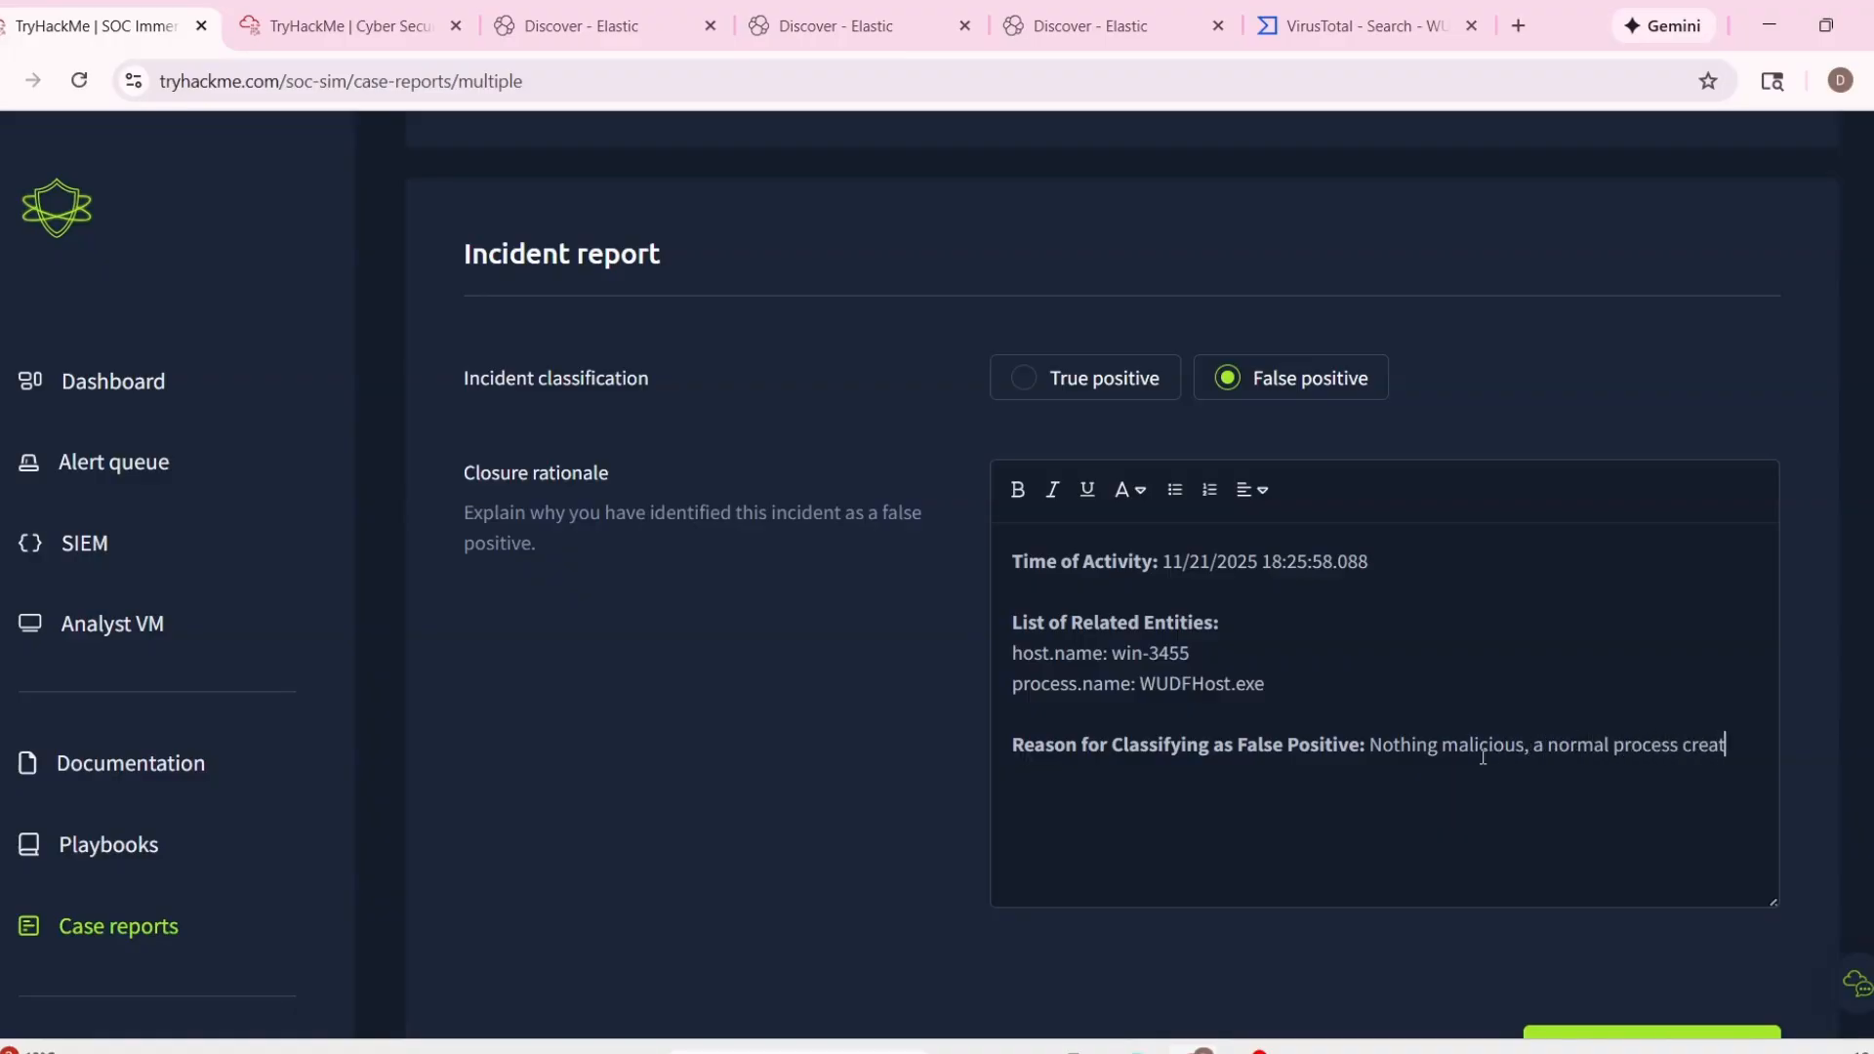
{"action": "type", "text": "ion."}
{"action": "scroll", "coordinate": [1483, 757], "scroll_direction": "up", "scroll_amount": 8}
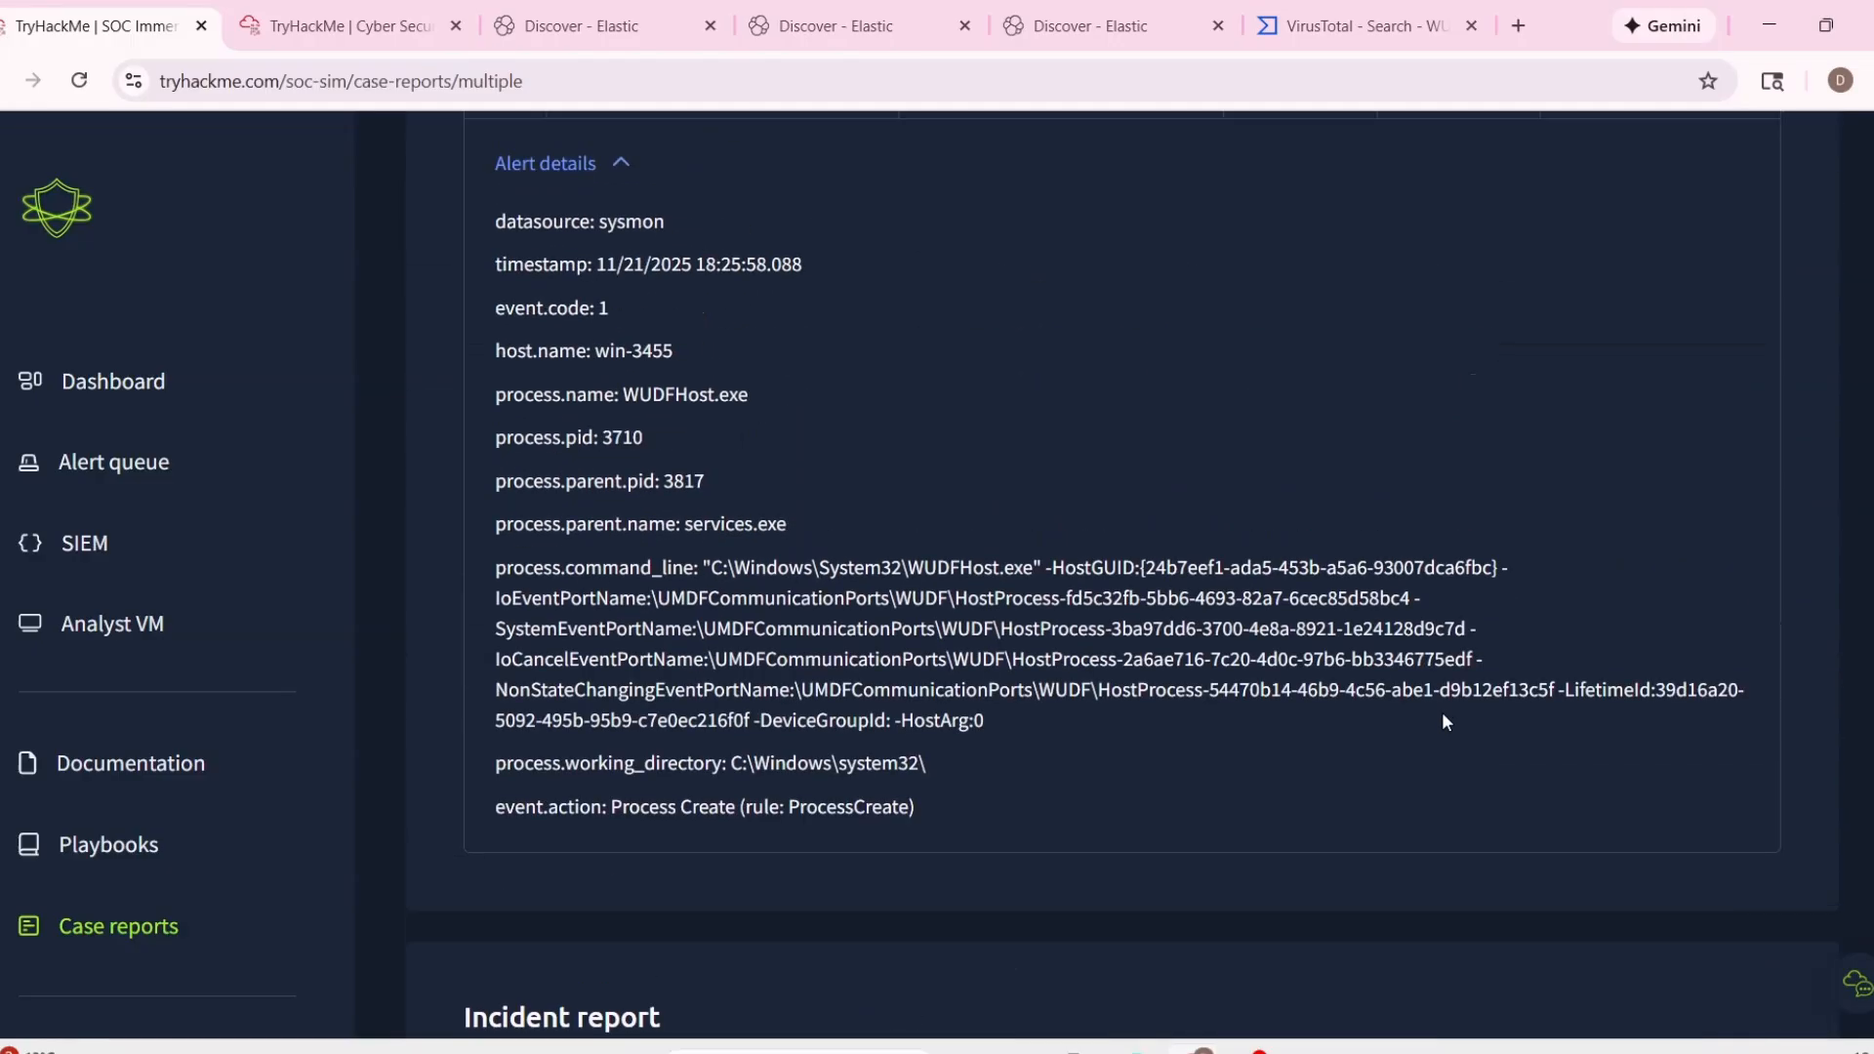
{"action": "scroll", "coordinate": [1443, 722], "scroll_direction": "up", "scroll_amount": 5}
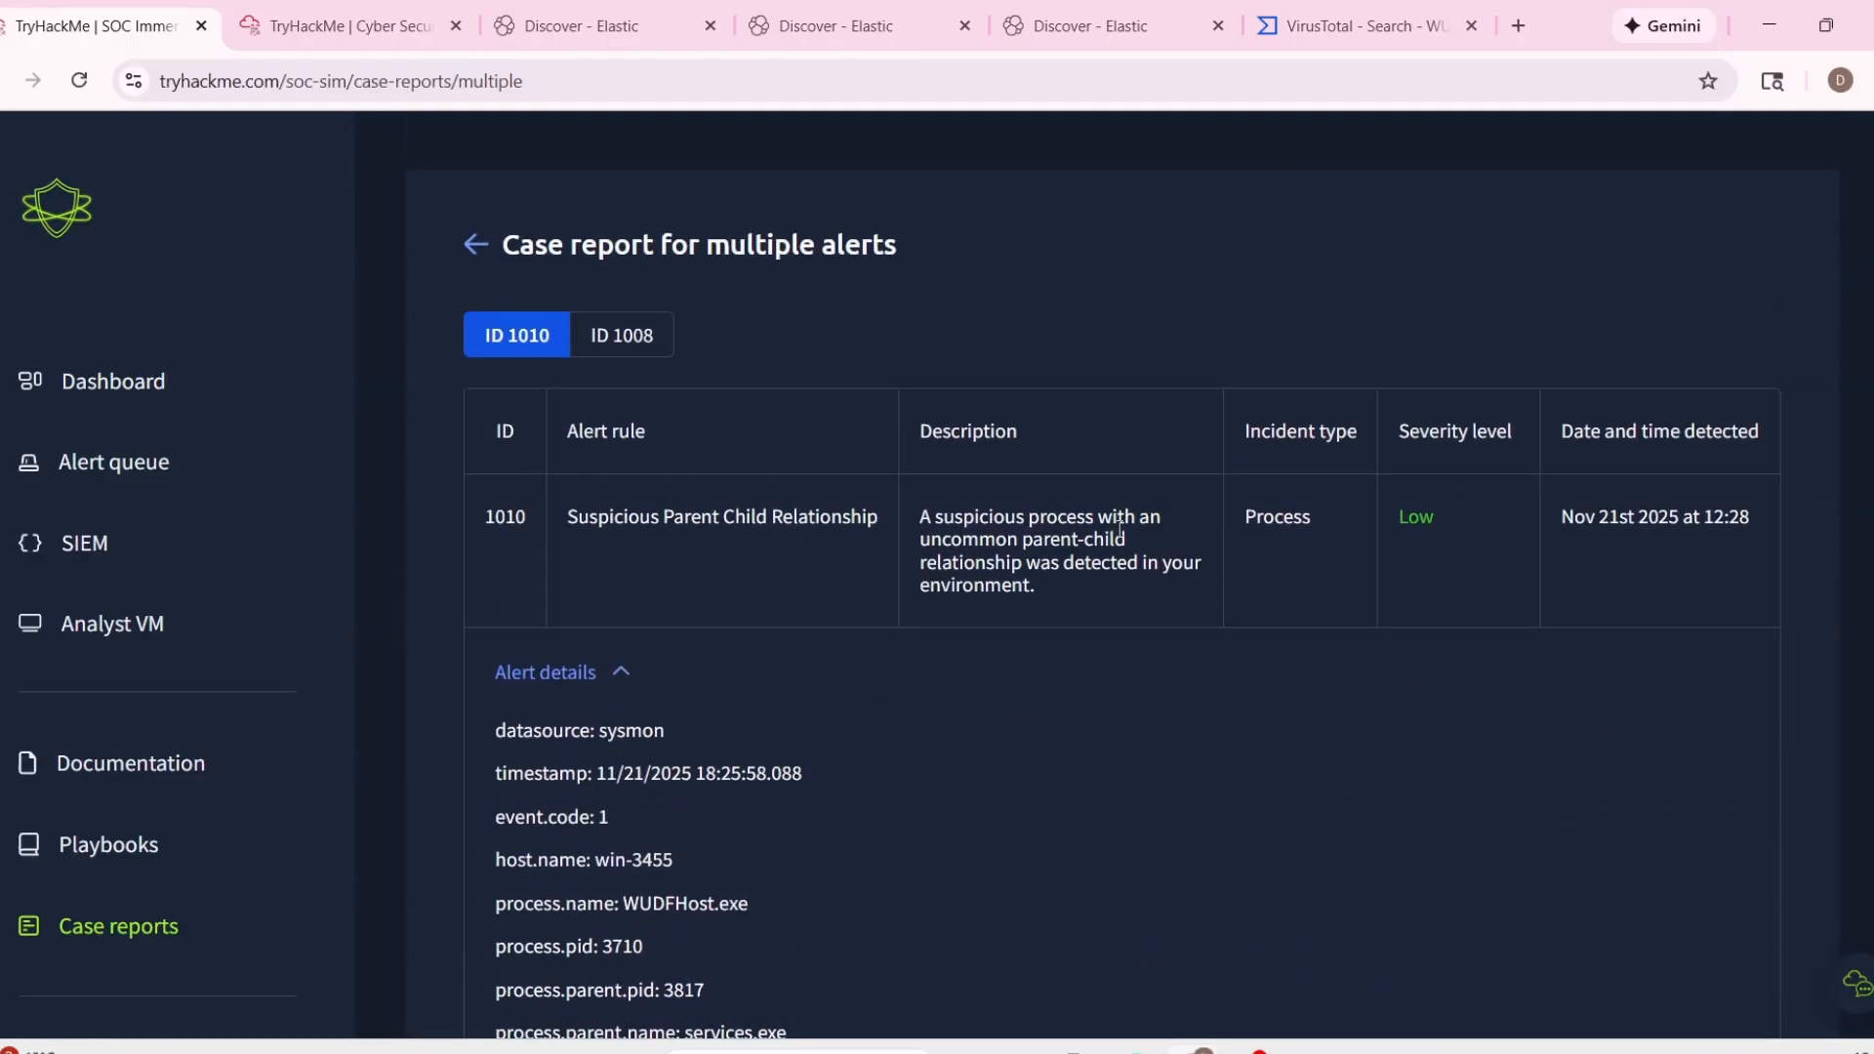
{"action": "scroll", "coordinate": [1257, 595], "scroll_direction": "down", "scroll_amount": 14}
{"action": "scroll", "coordinate": [1254, 596], "scroll_direction": "up", "scroll_amount": 7}
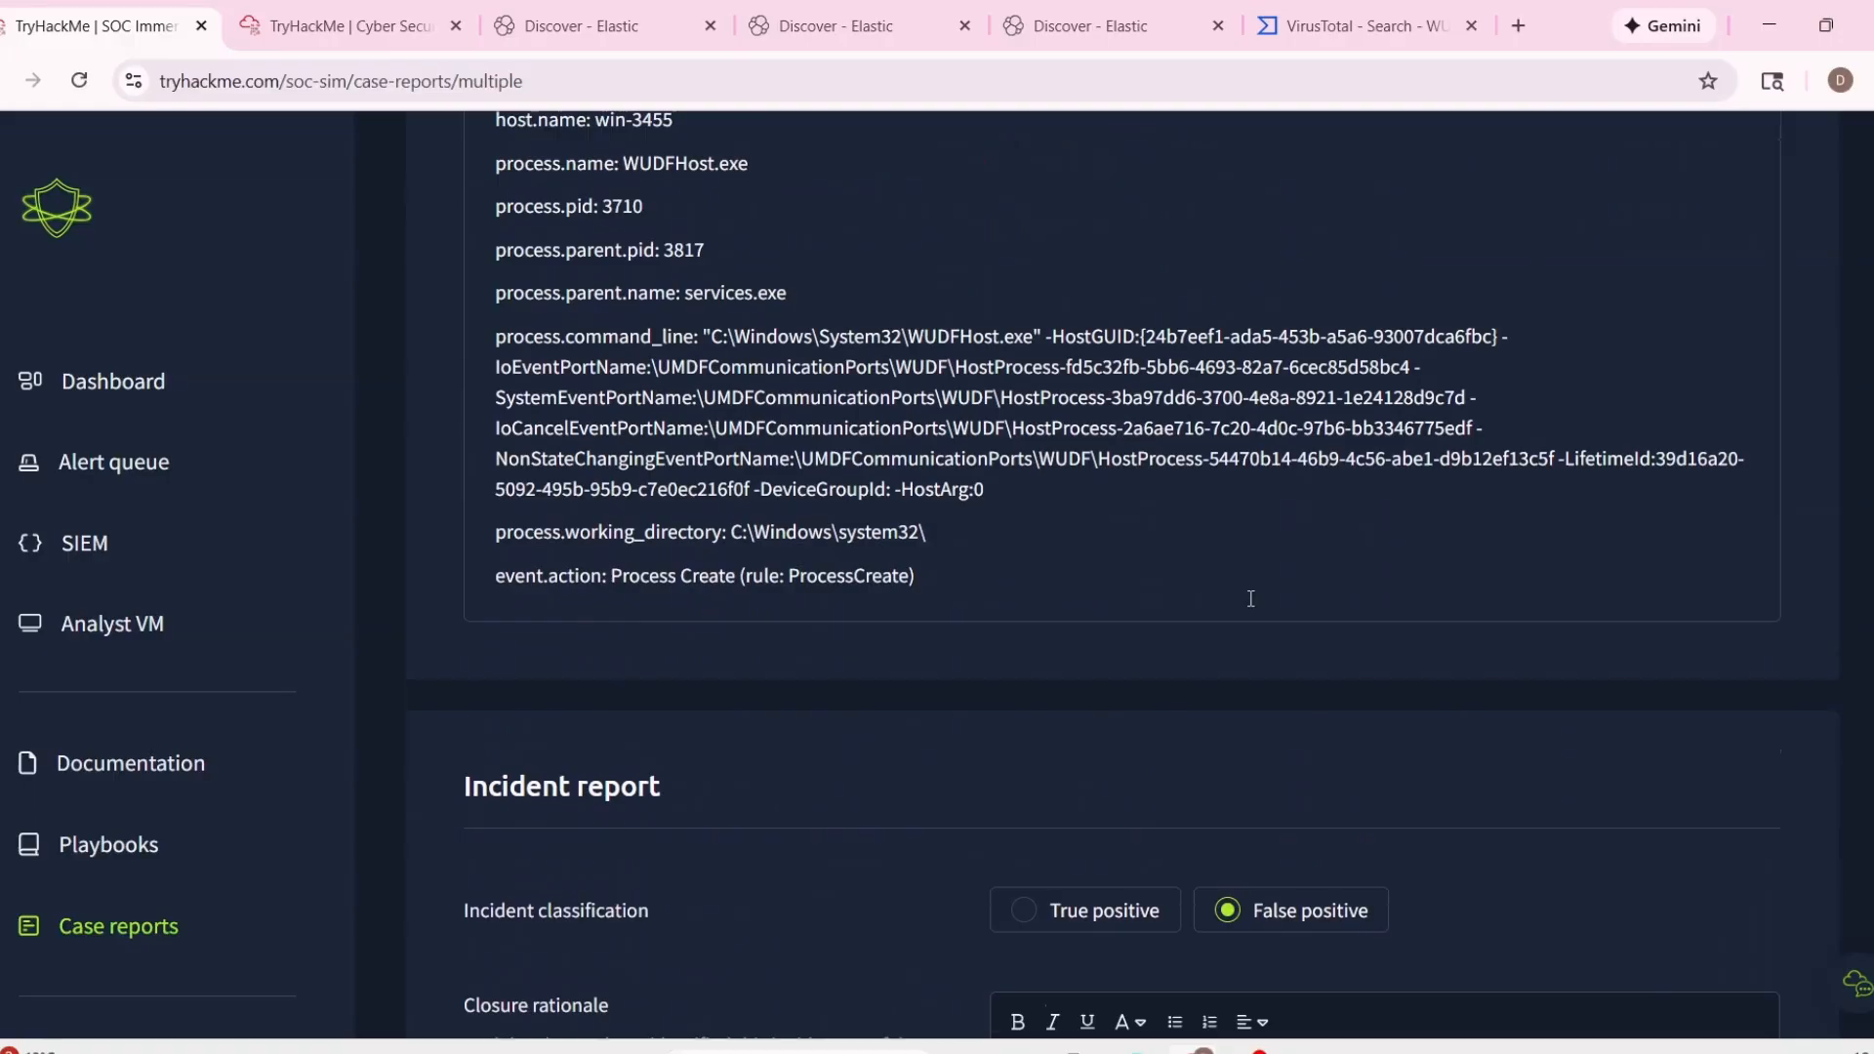
{"action": "scroll", "coordinate": [1250, 598], "scroll_direction": "up", "scroll_amount": 4}
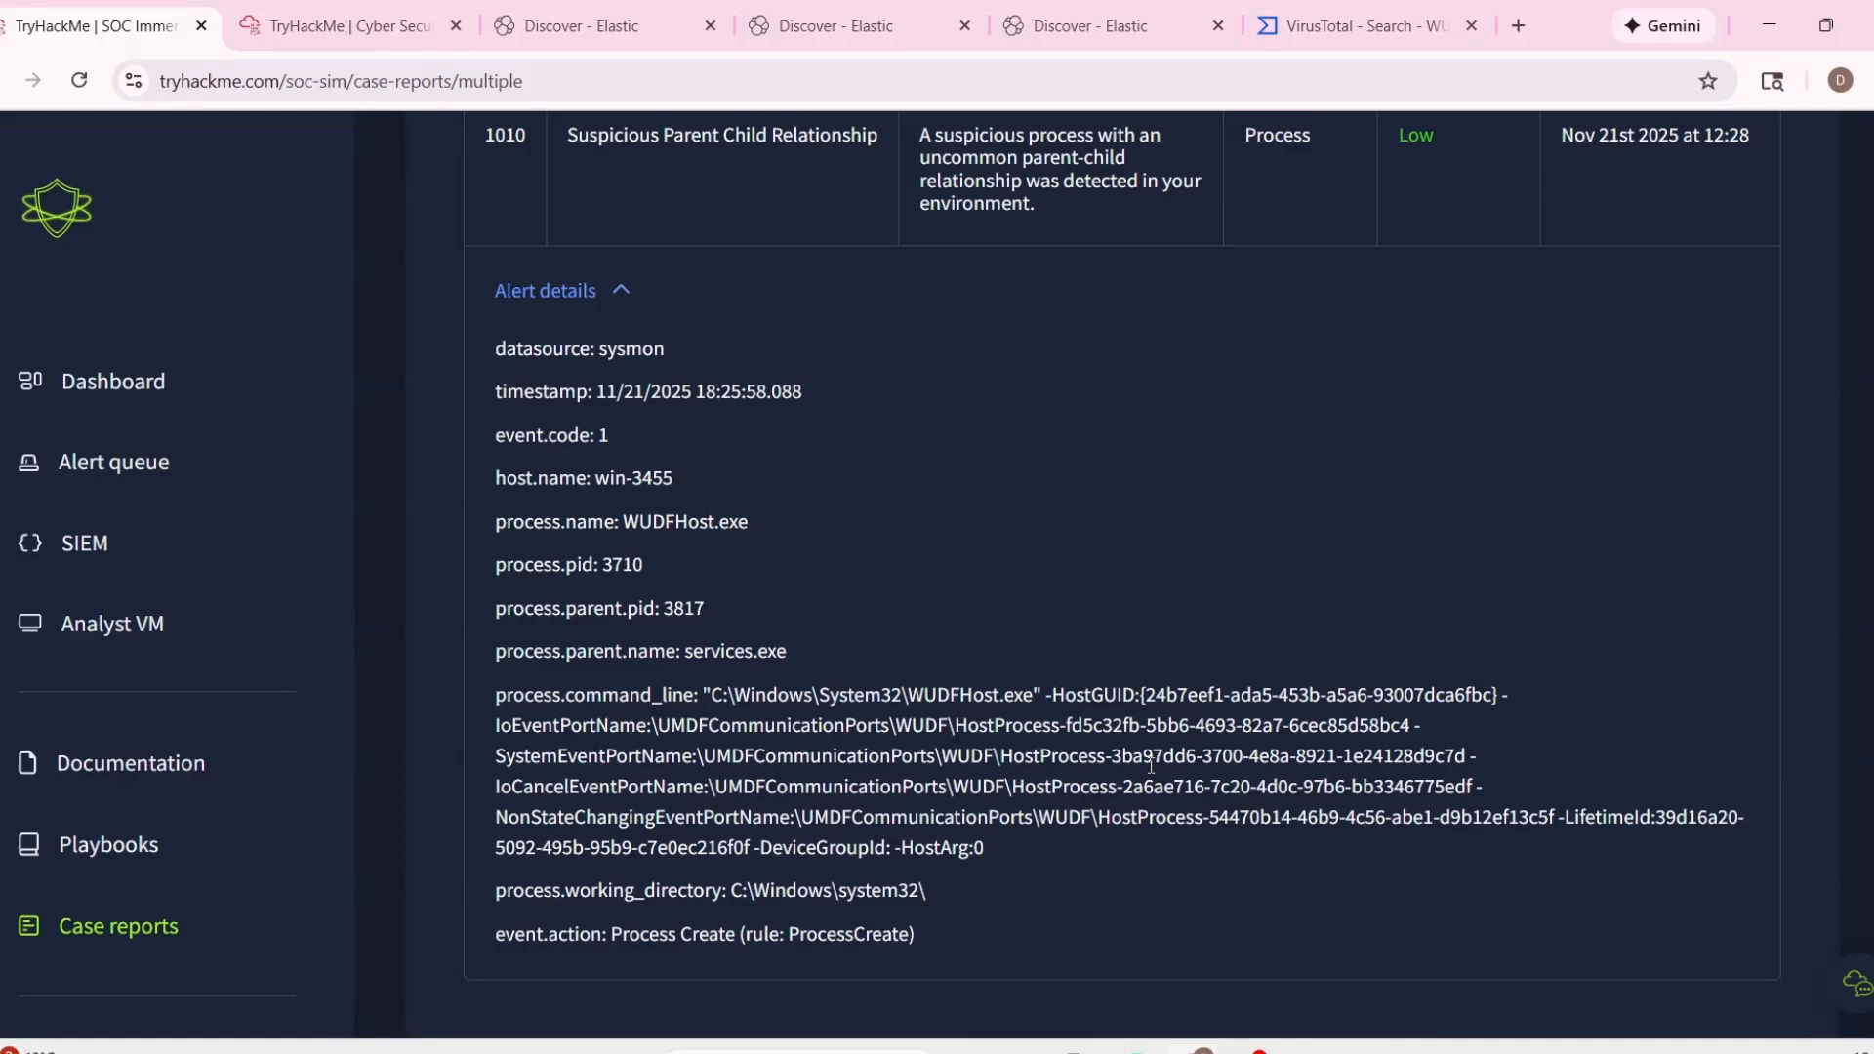
{"action": "scroll", "coordinate": [1151, 766], "scroll_direction": "down", "scroll_amount": 11}
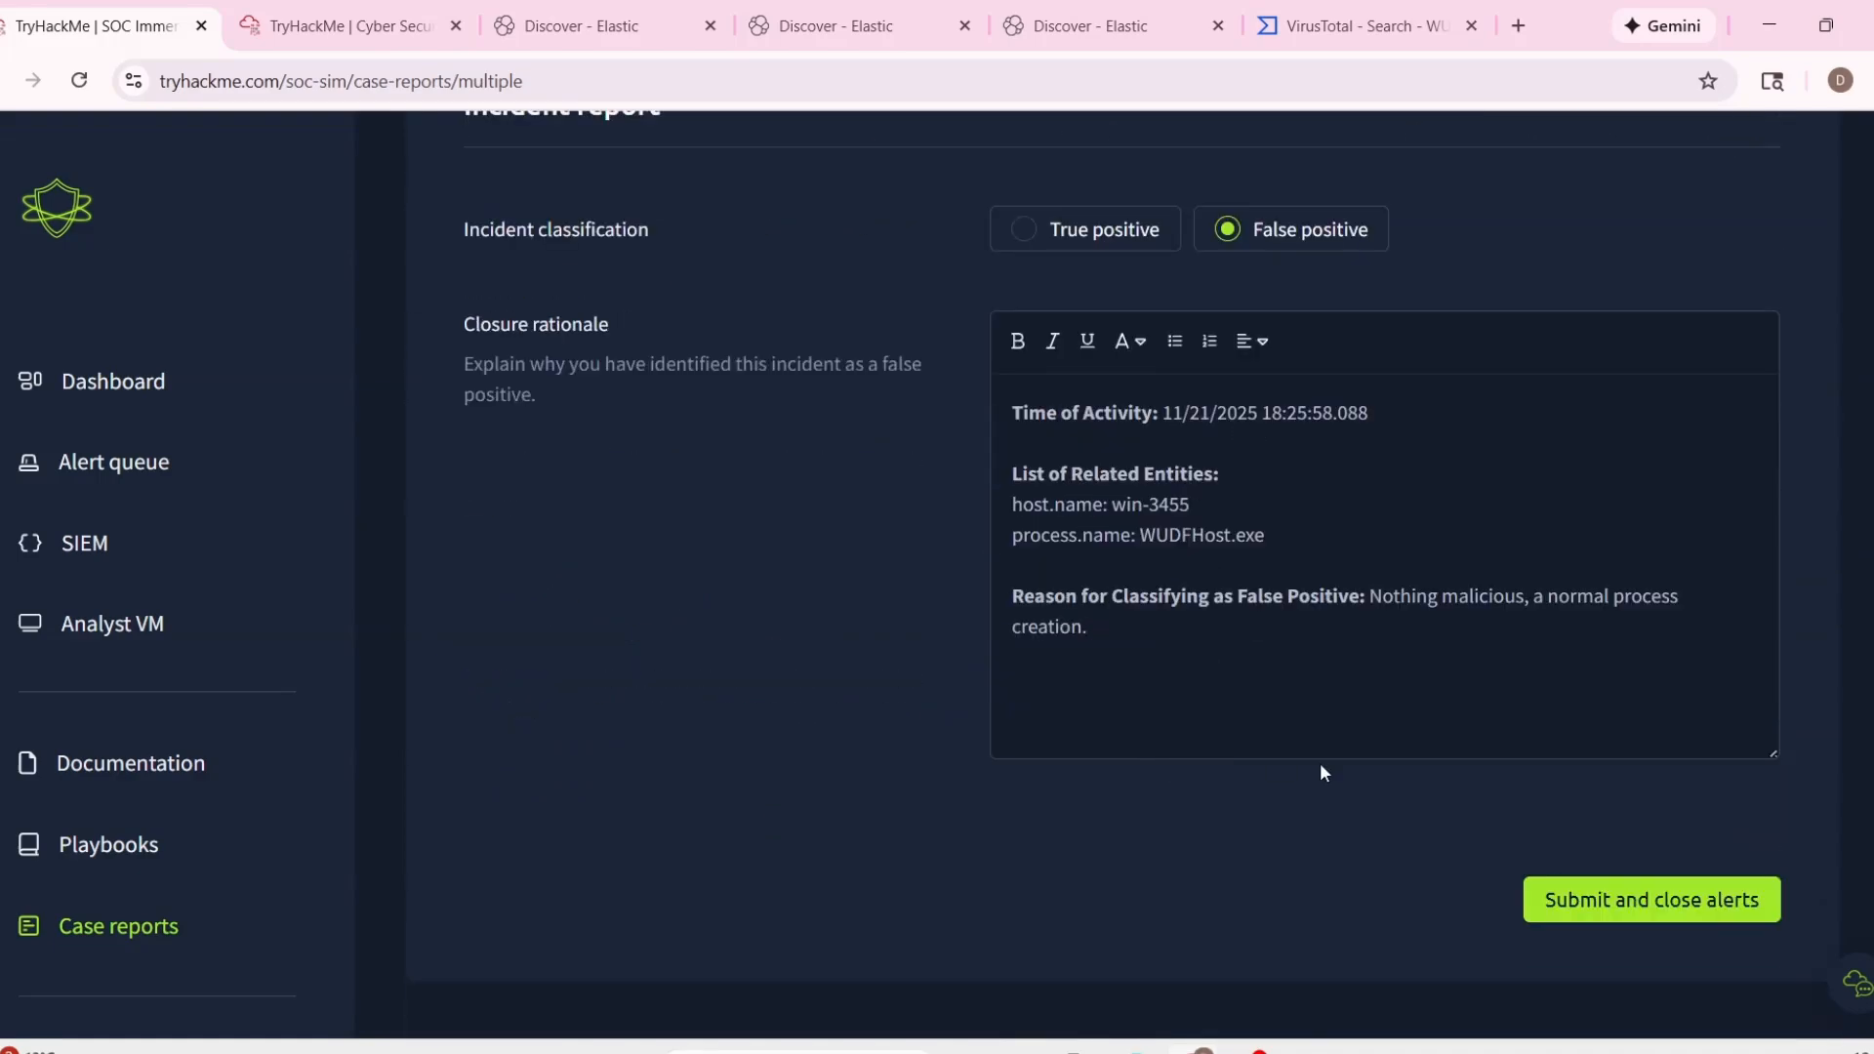
{"action": "scroll", "coordinate": [1320, 766], "scroll_direction": "up", "scroll_amount": 3}
{"action": "scroll", "coordinate": [1320, 766], "scroll_direction": "down", "scroll_amount": 3}
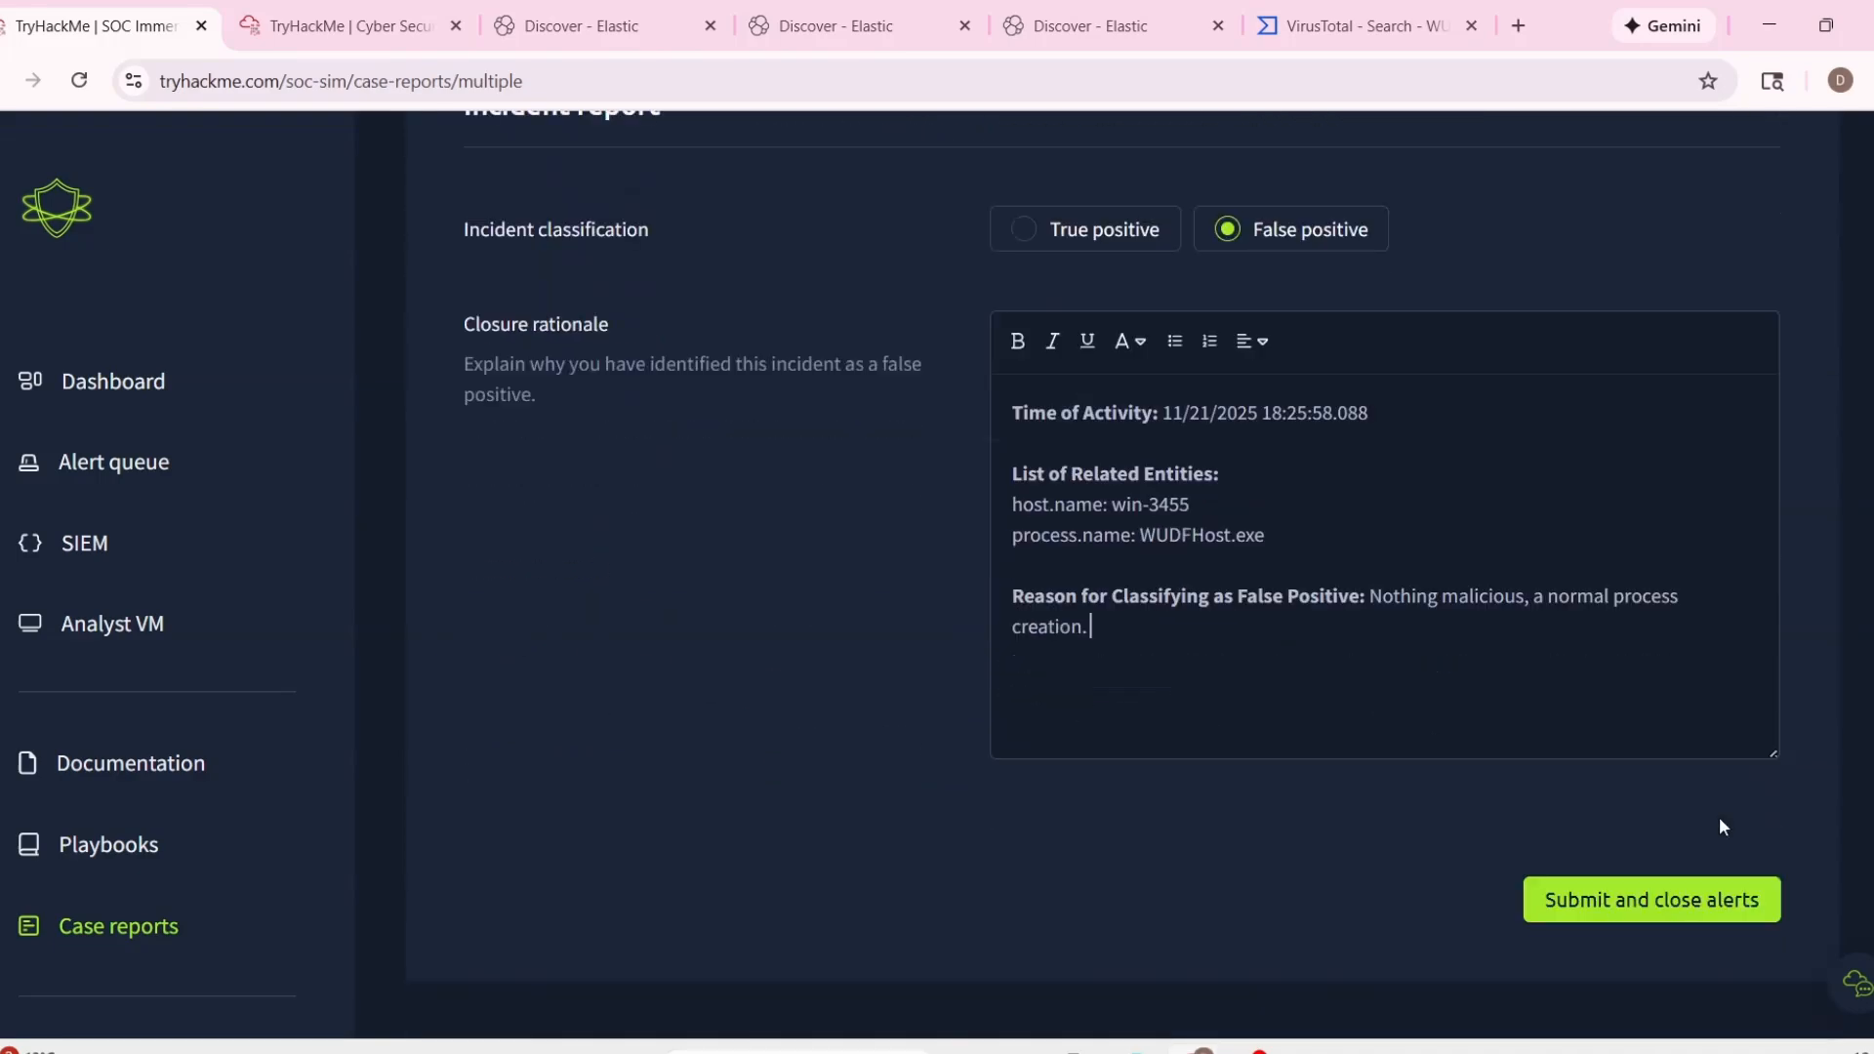
{"action": "left_click", "coordinate": [1639, 903]}
Expand alert 1011, Suspicious email from external domain, in the alert queue and read its details and email content.
{"action": "scroll", "coordinate": [906, 621], "scroll_direction": "down", "scroll_amount": 9}
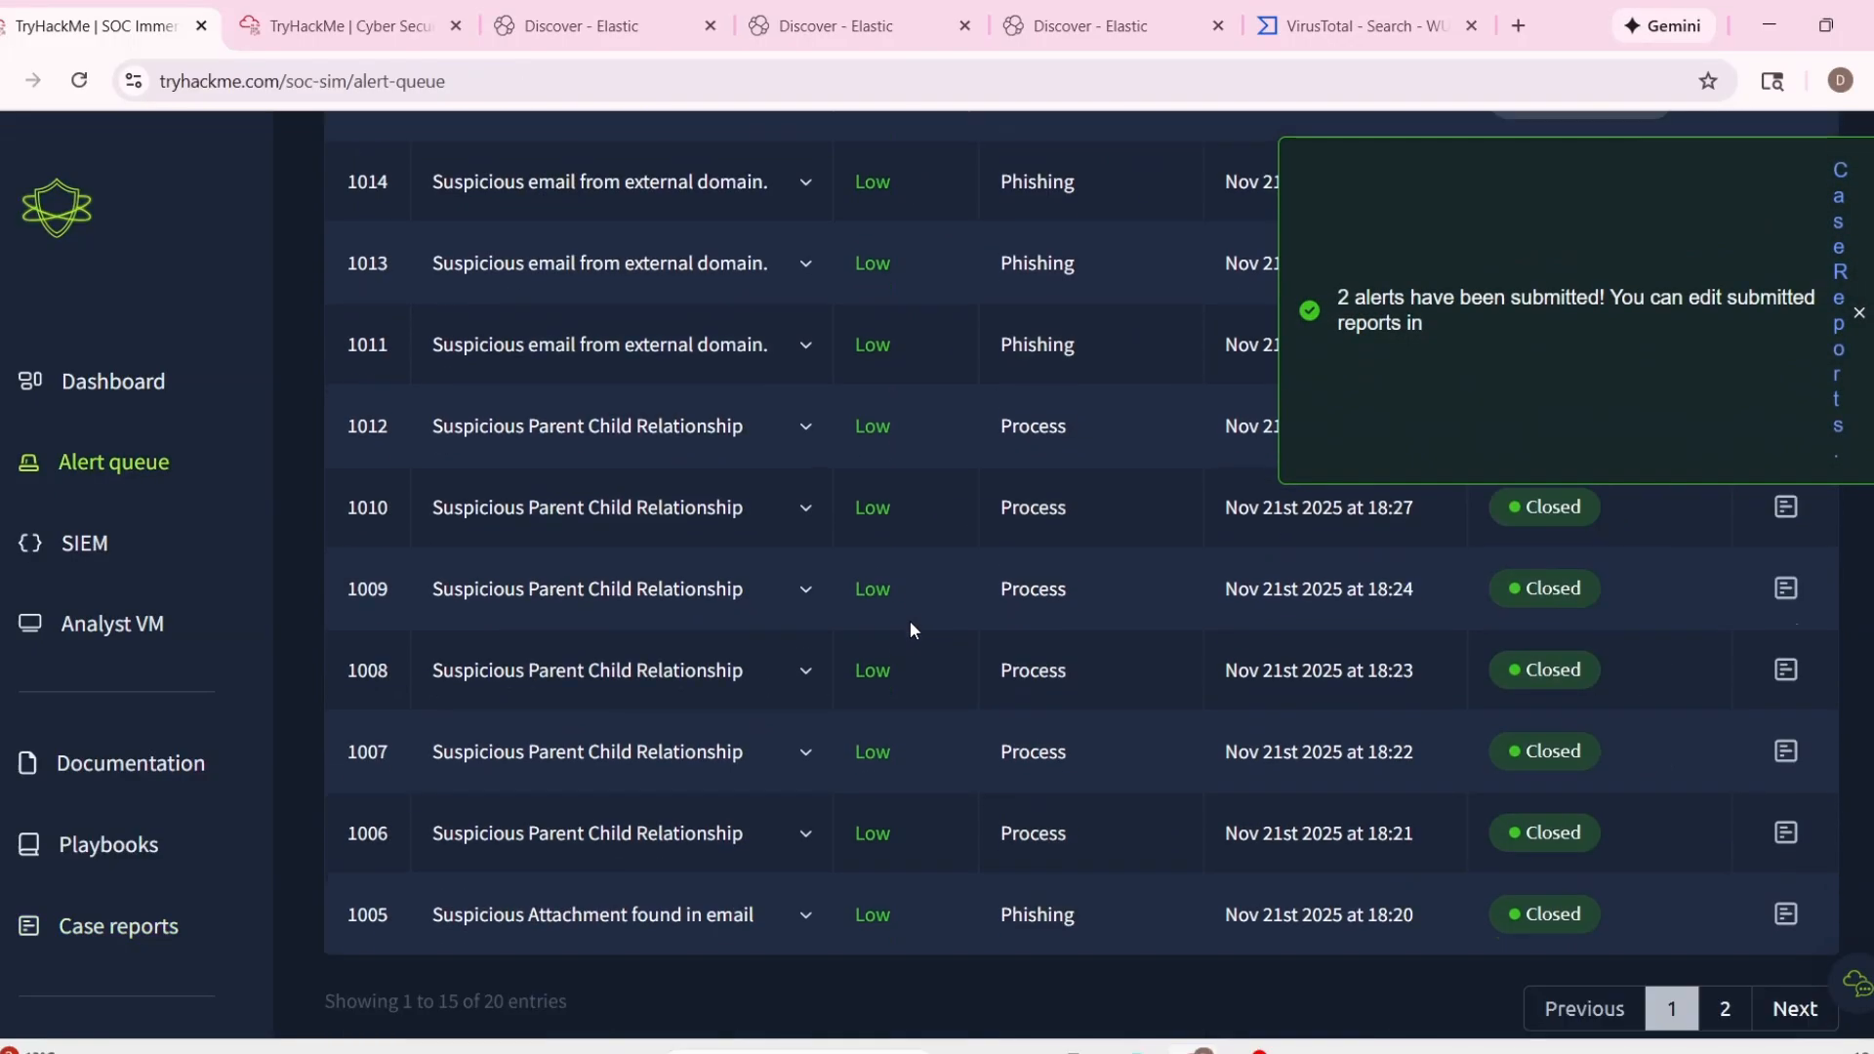
{"action": "scroll", "coordinate": [908, 624], "scroll_direction": "up", "scroll_amount": 4}
{"action": "left_click", "coordinate": [834, 722]}
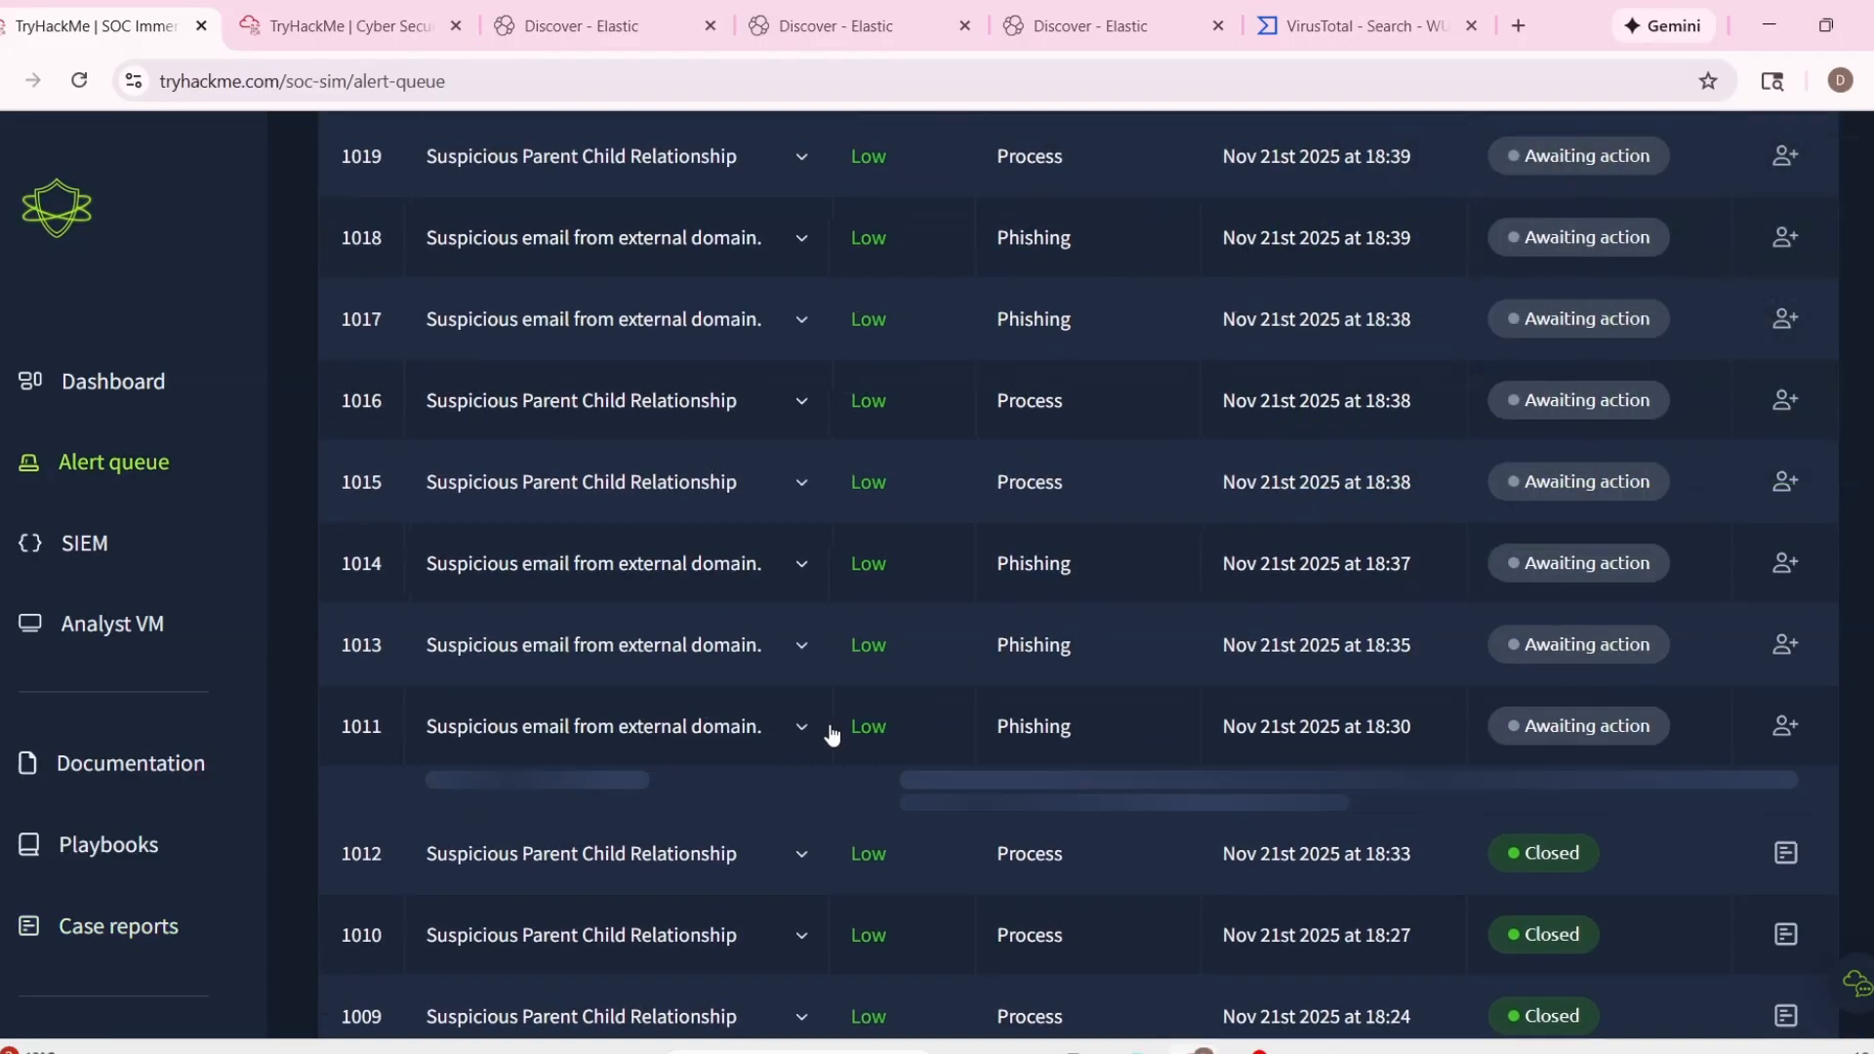
{"action": "scroll", "coordinate": [892, 705], "scroll_direction": "down", "scroll_amount": 5}
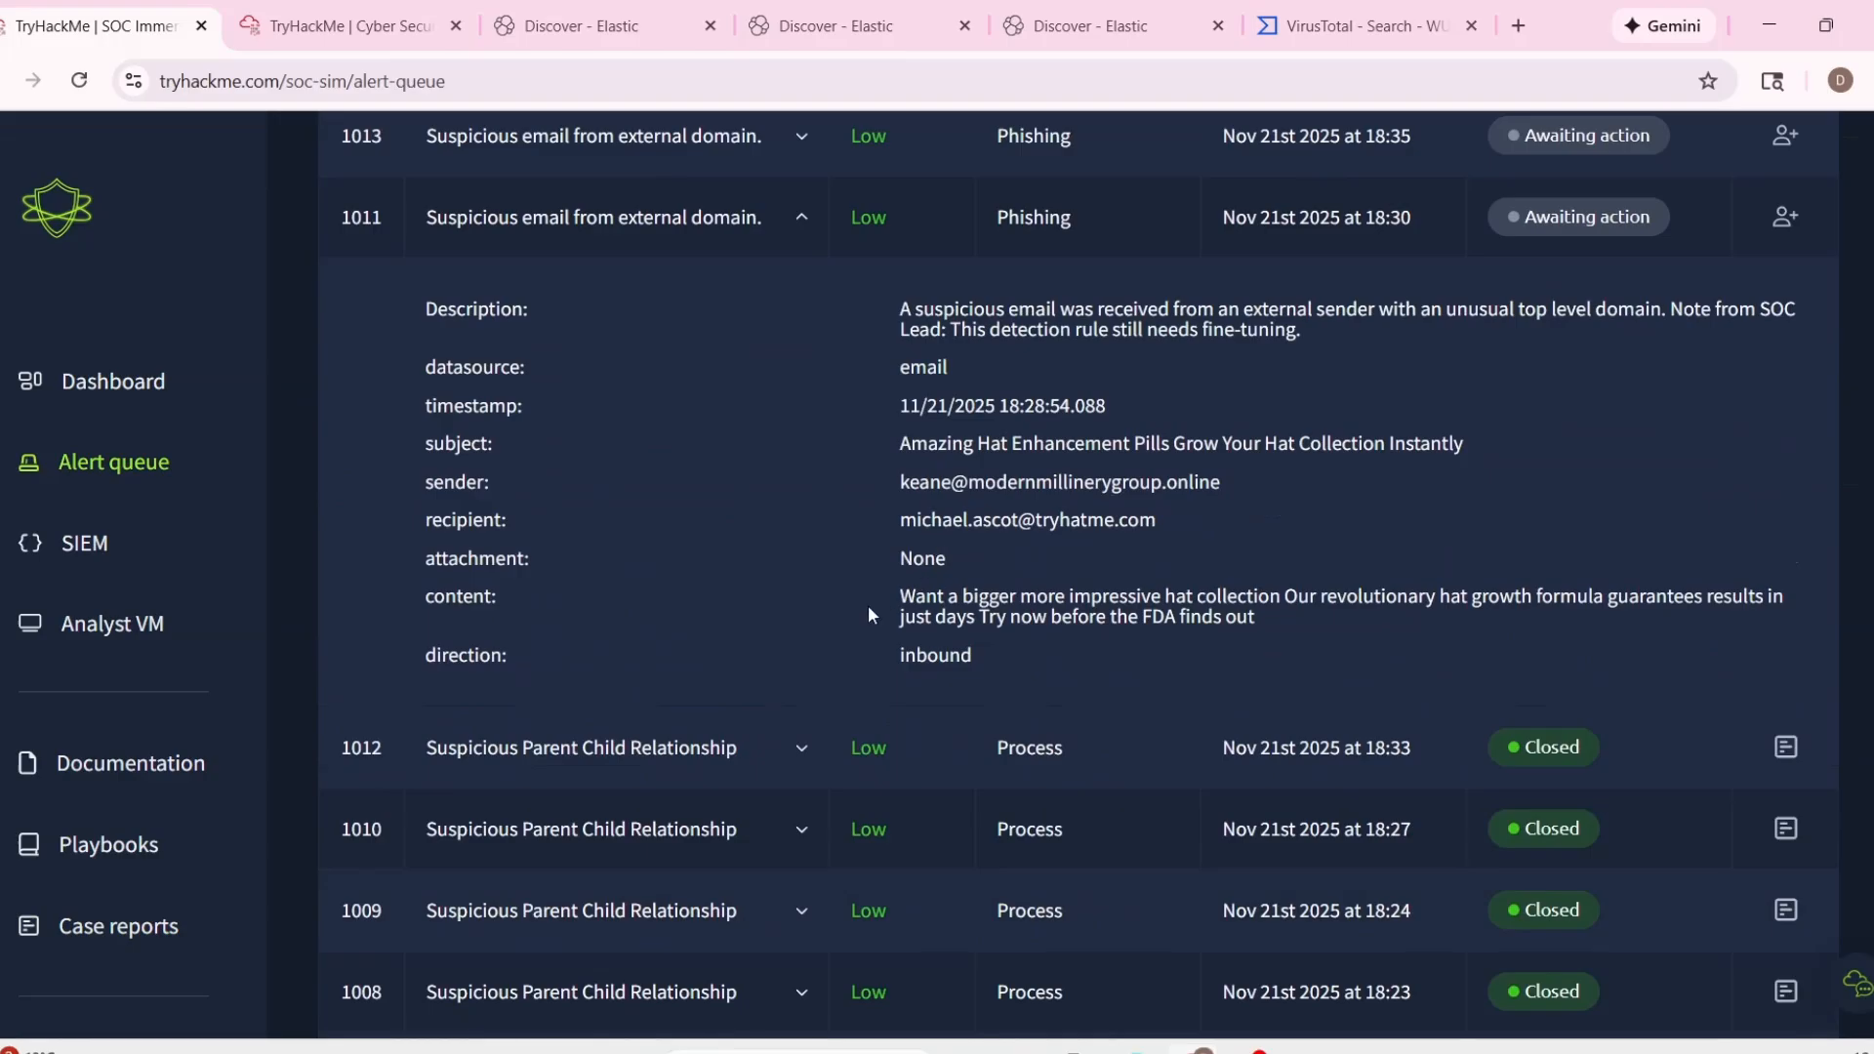
{"action": "left_click_drag", "start_coordinate": [900, 598], "coordinate": [1284, 599]}
{"action": "left_click", "coordinate": [1271, 614]}
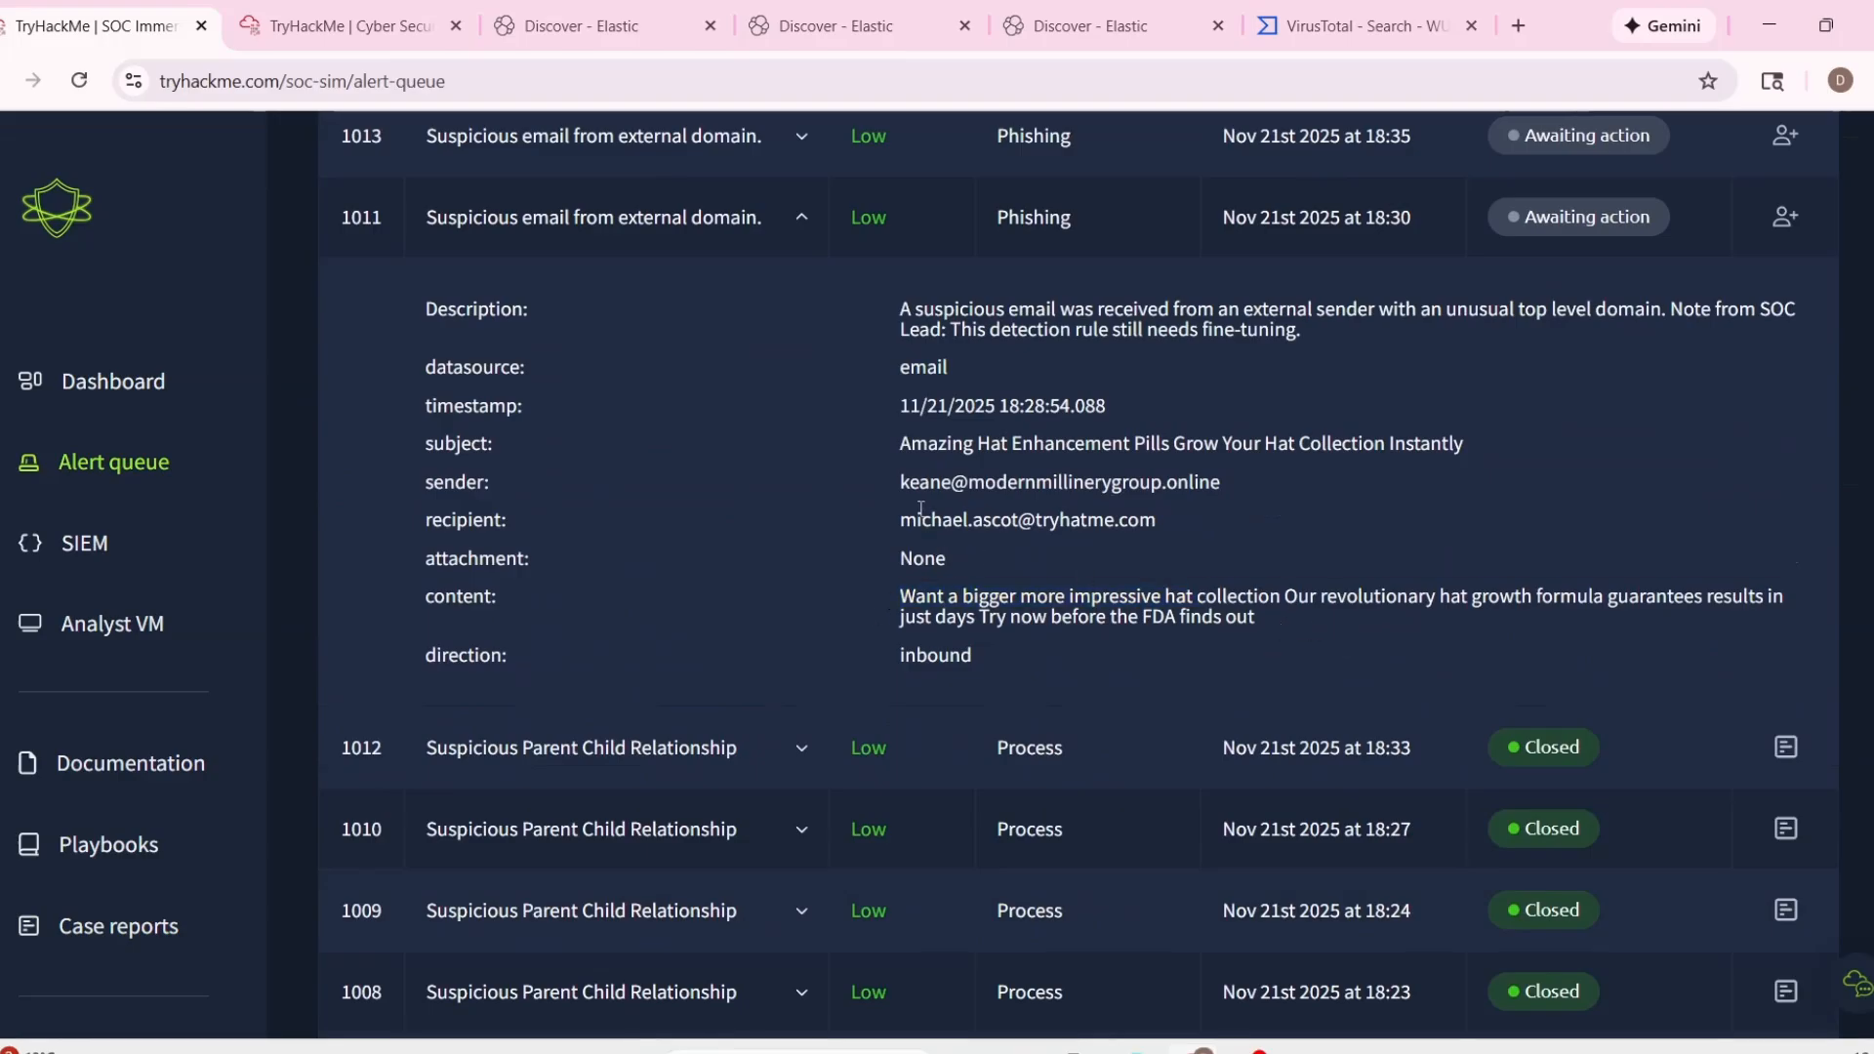
{"action": "scroll", "coordinate": [996, 538], "scroll_direction": "up", "scroll_amount": 1}
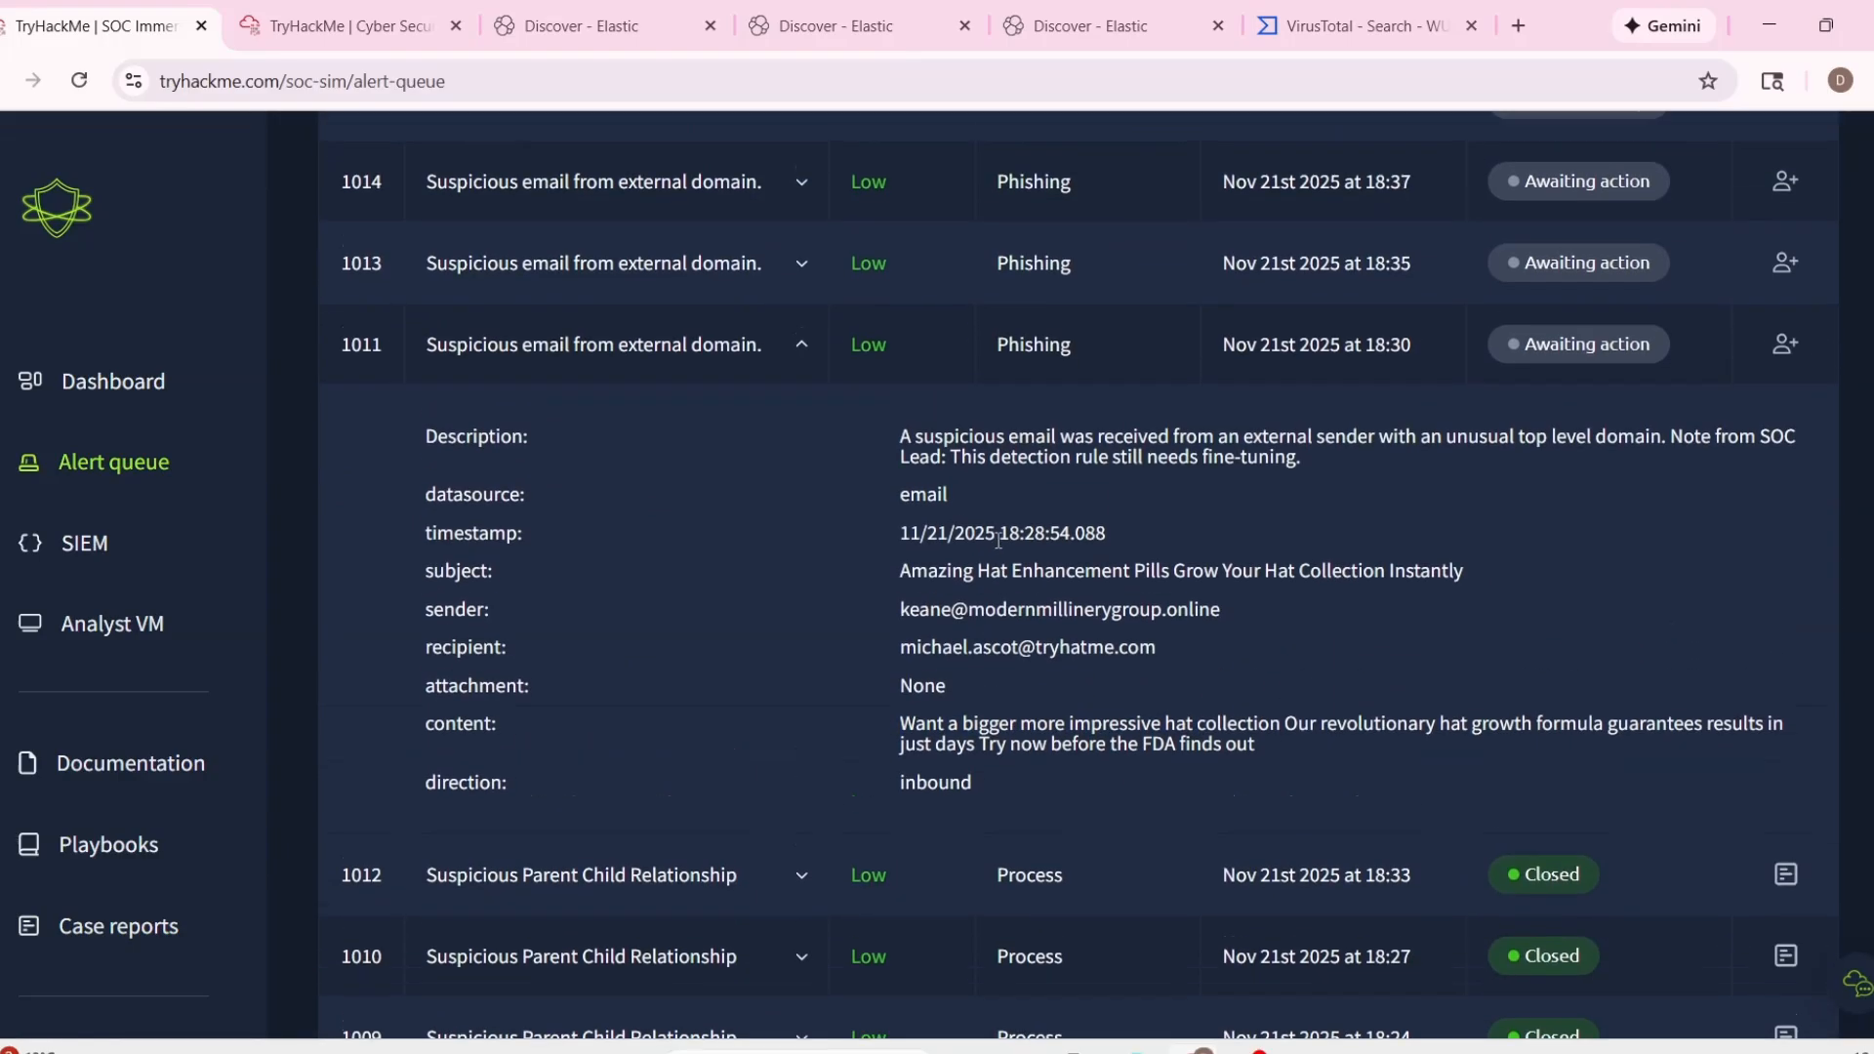
{"action": "left_click_drag", "start_coordinate": [892, 723], "coordinate": [1295, 733]}
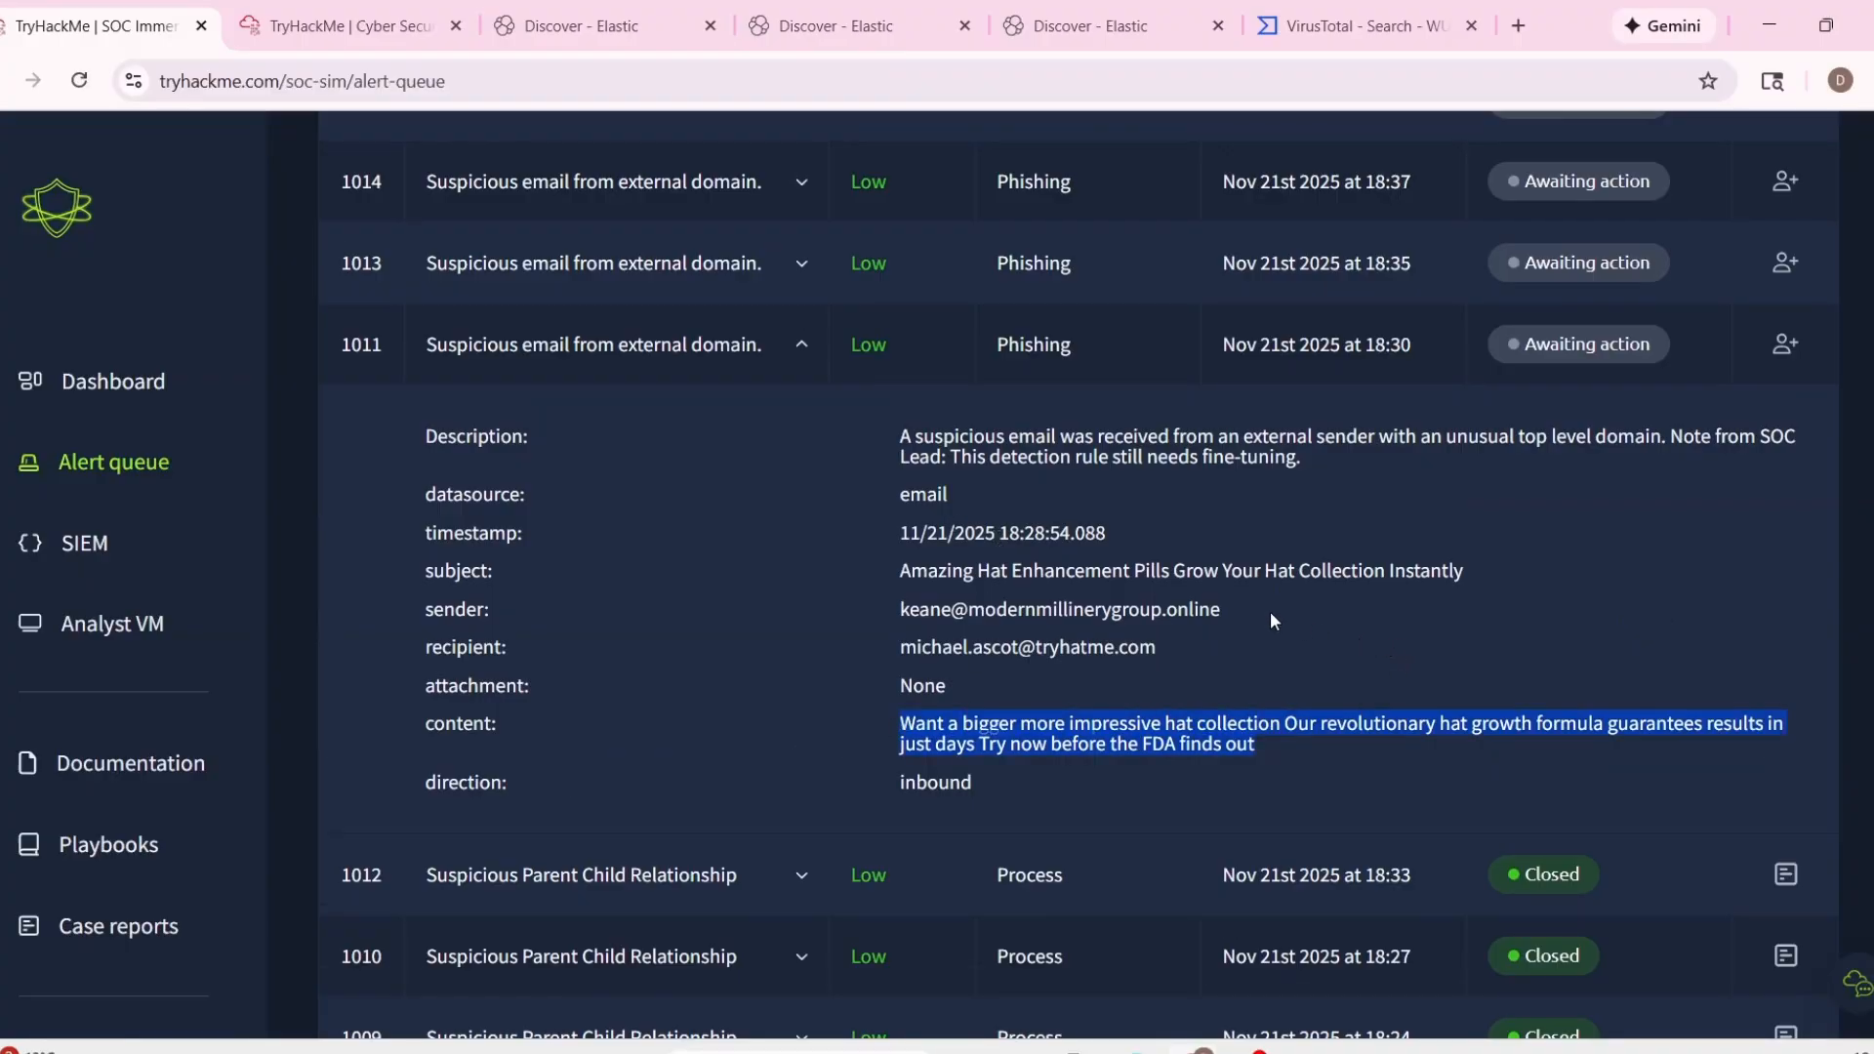
Copy alert 1011's sender address and search the Elastic Discover logs for it with the sender field.
{"action": "left_click_drag", "start_coordinate": [896, 599], "coordinate": [1222, 596]}
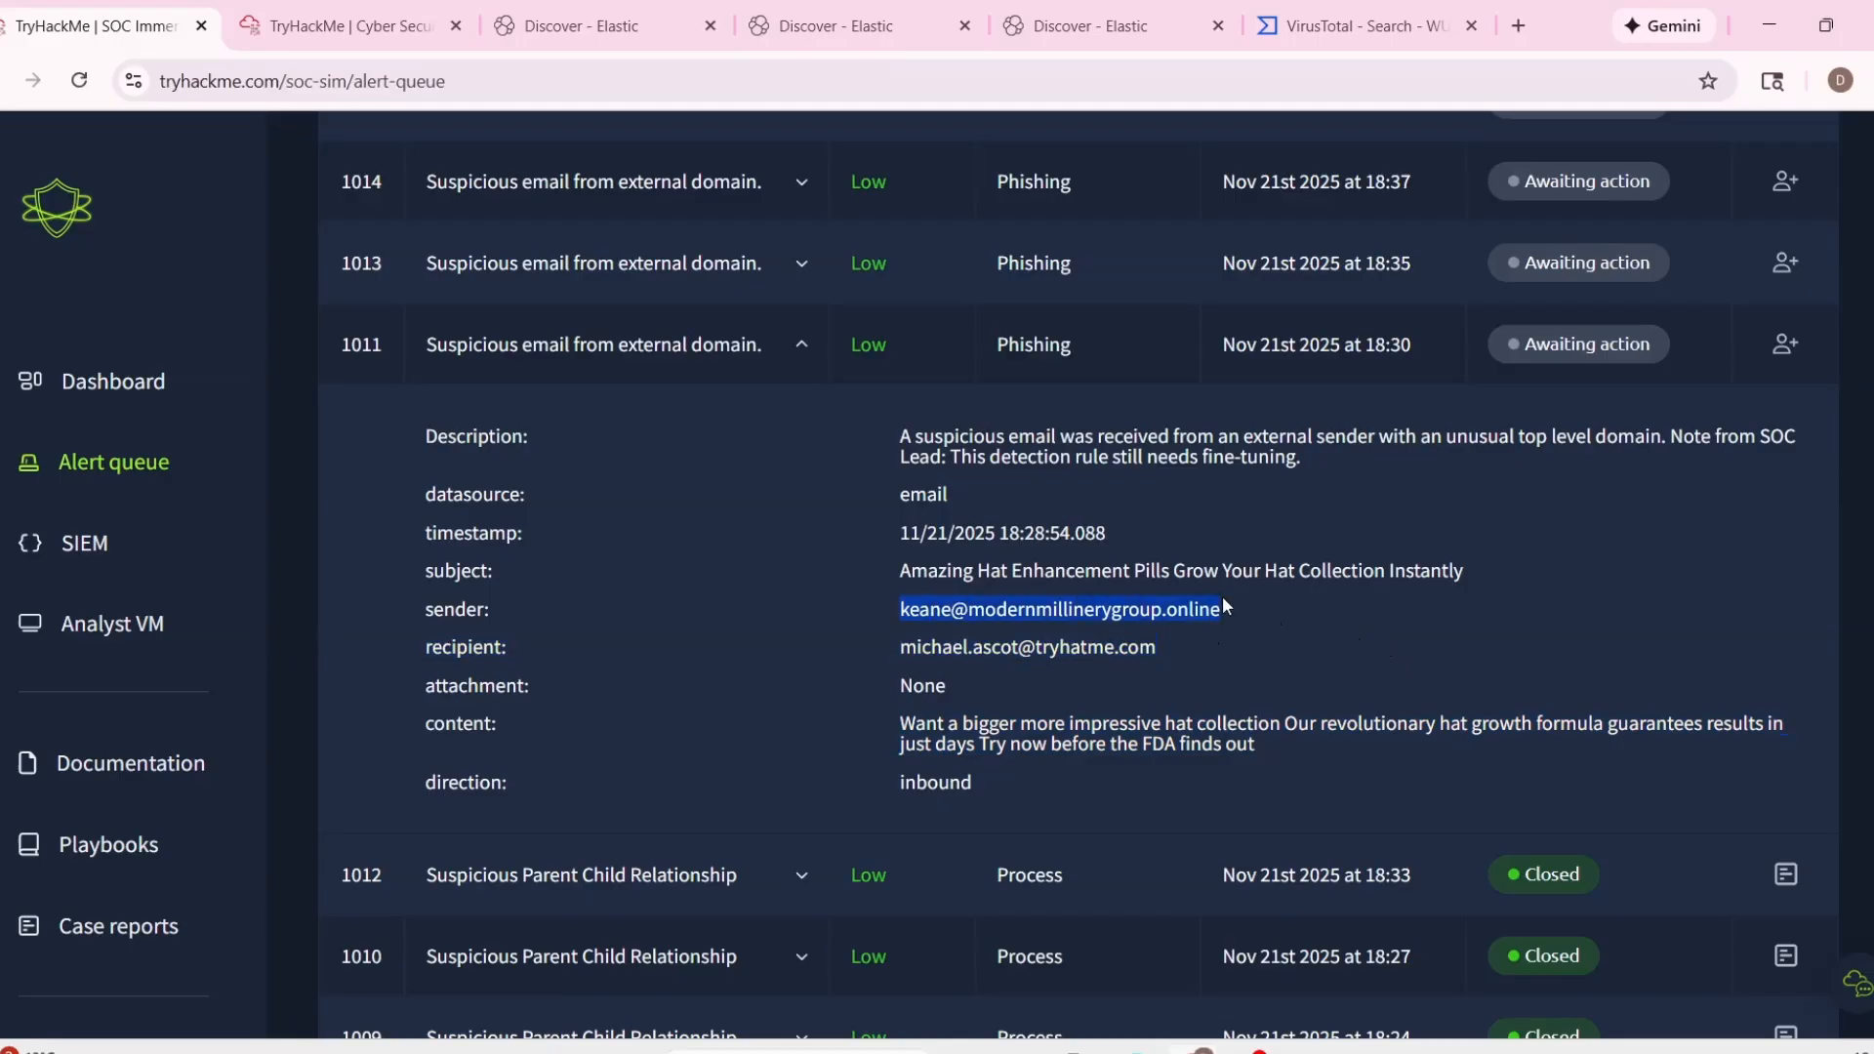
{"action": "left_click", "coordinate": [963, 601]}
{"action": "left_click_drag", "start_coordinate": [904, 608], "coordinate": [1247, 599]}
{"action": "key", "text": "ctrl+c"}
{"action": "left_click", "coordinate": [585, 25]}
{"action": "left_click_drag", "start_coordinate": [689, 272], "coordinate": [253, 280]}
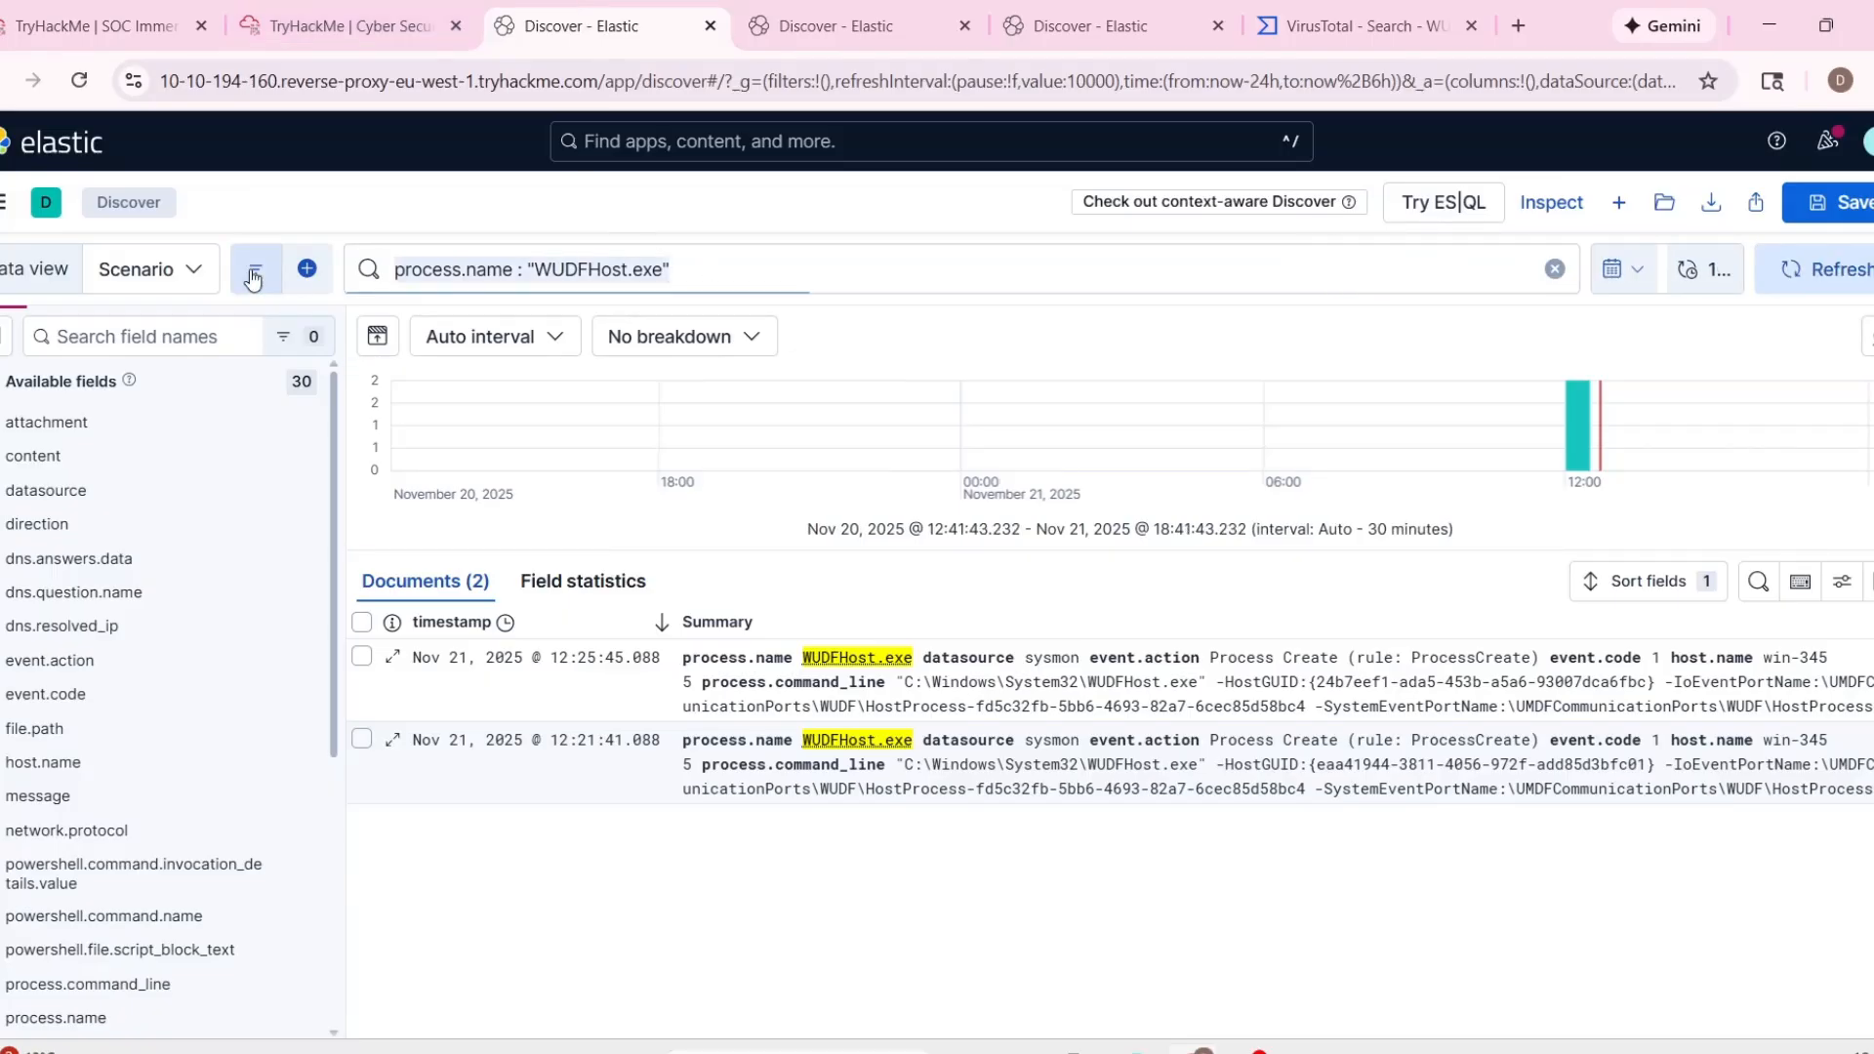
{"action": "type", "text": "sen"}
{"action": "left_click", "coordinate": [573, 323]}
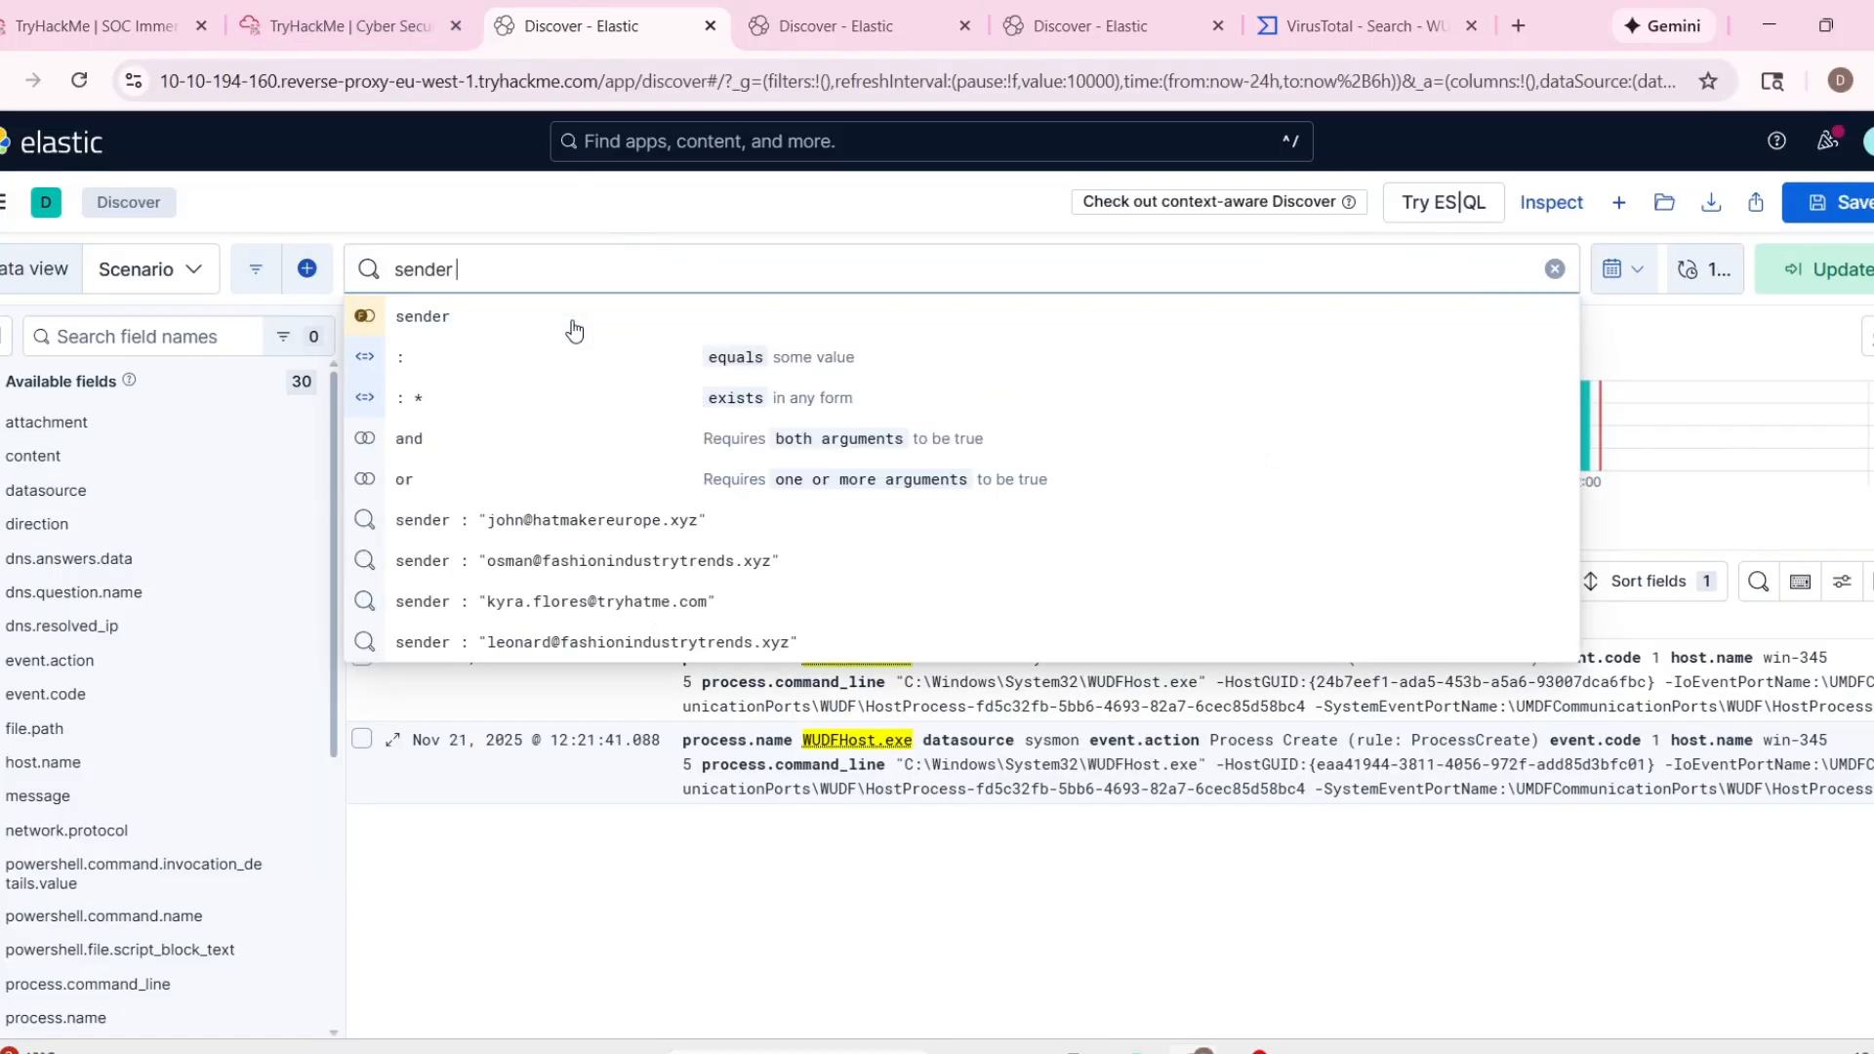
{"action": "type", "text": ": \""}
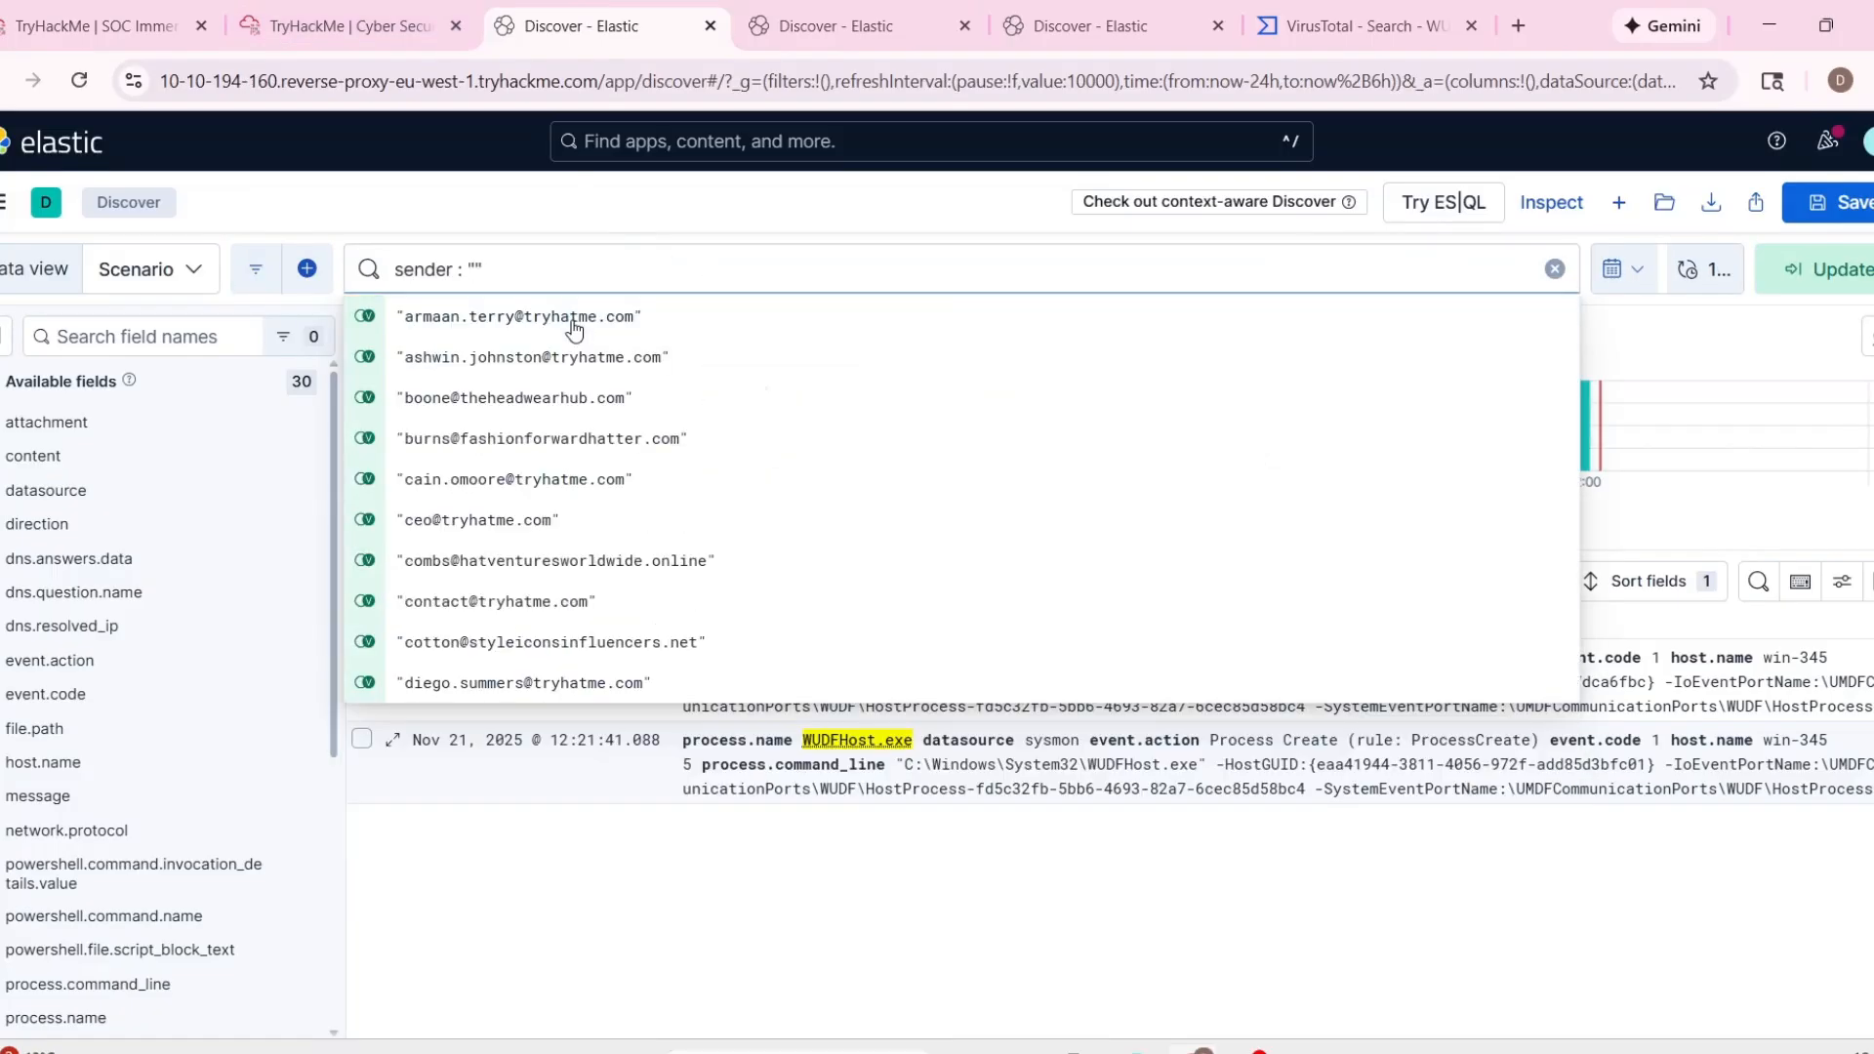
{"action": "key", "text": "ctrl+v"}
{"action": "left_click", "coordinate": [574, 322]}
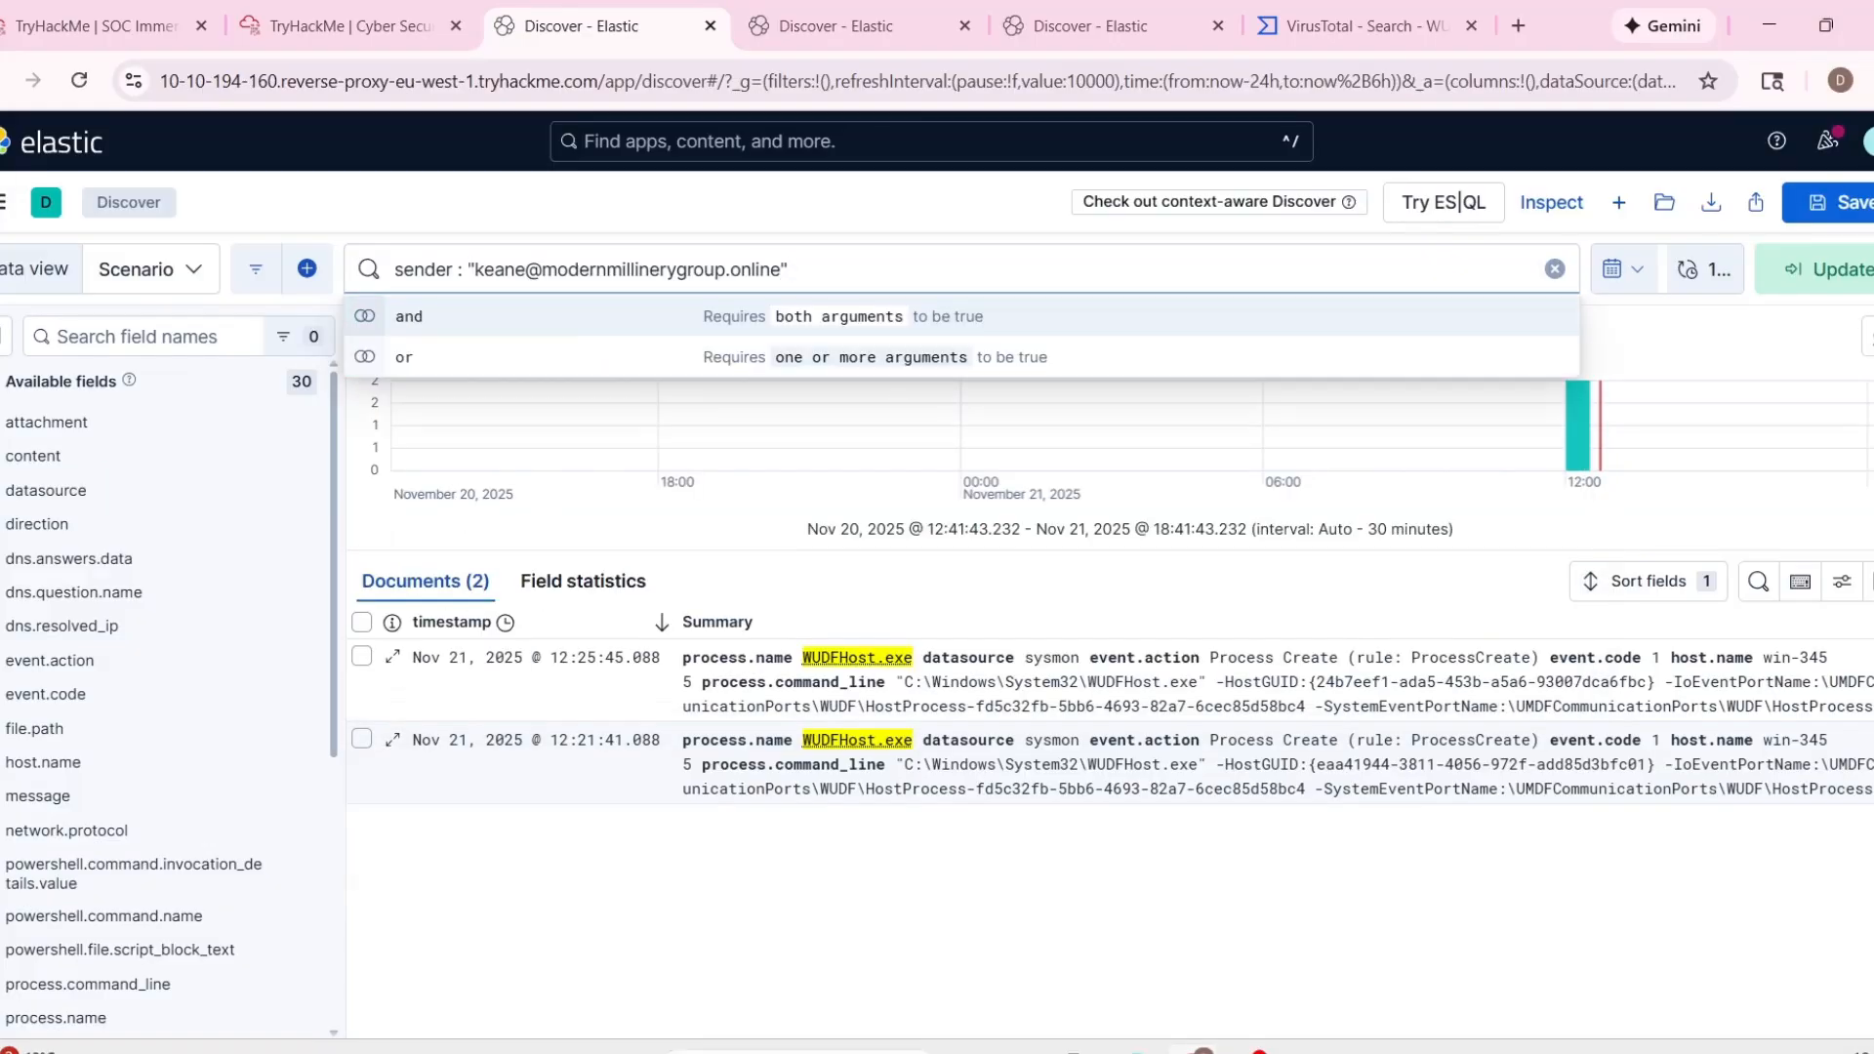
{"action": "left_click", "coordinate": [1817, 269]}
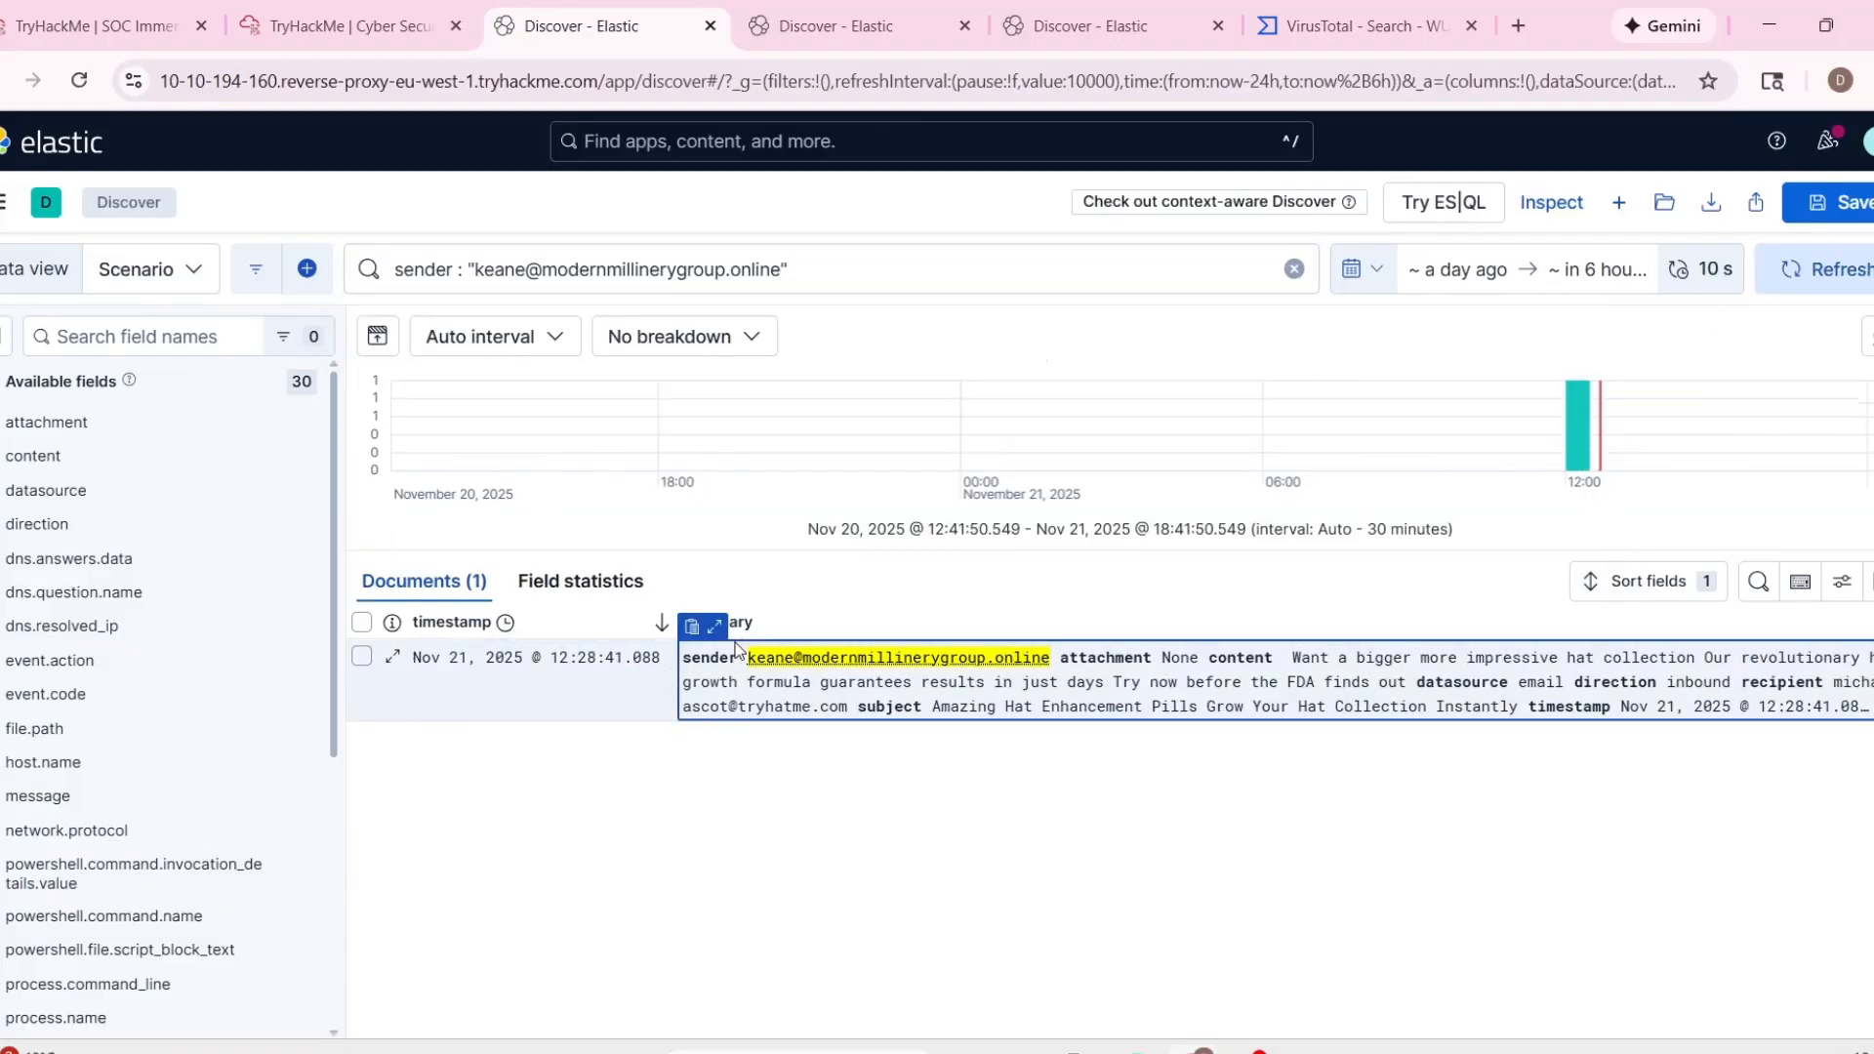
Expand the matching email document's summary and examine its content, attachment and other fields.
{"action": "left_click", "coordinate": [714, 626]}
{"action": "scroll", "coordinate": [1064, 791], "scroll_direction": "down", "scroll_amount": 3}
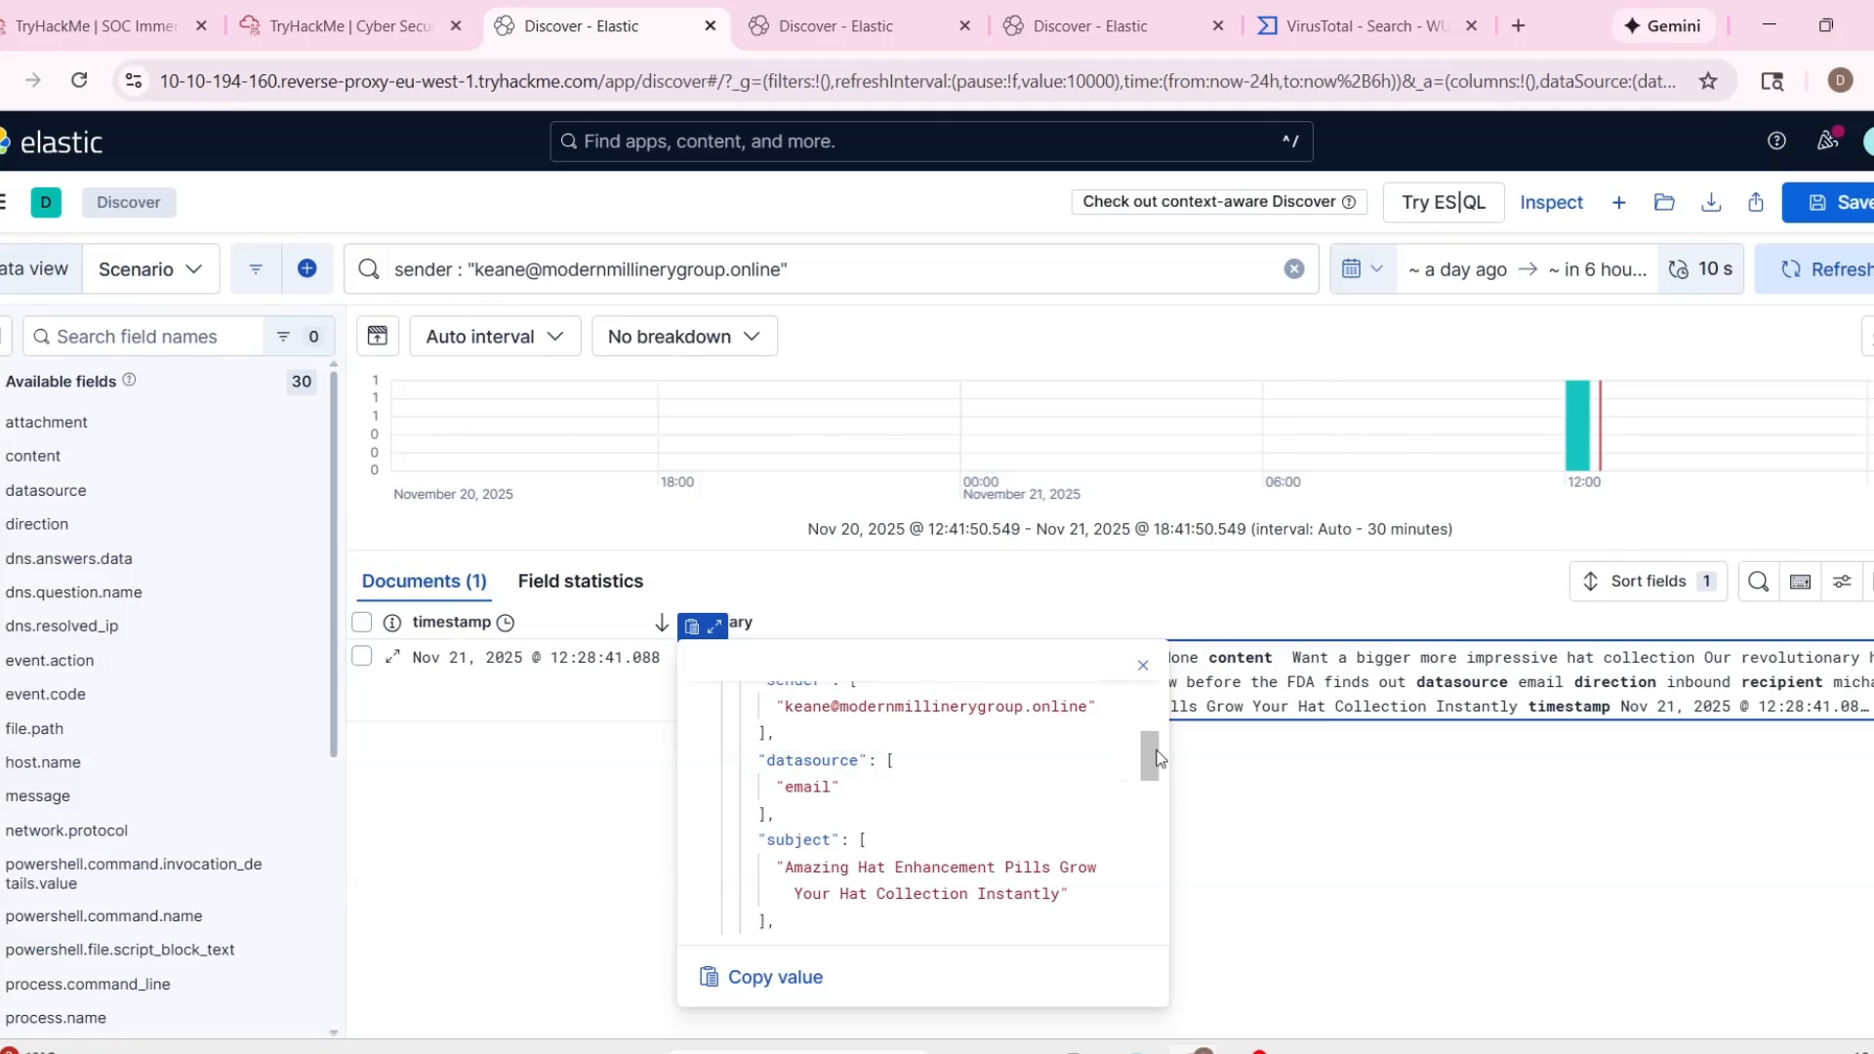
{"action": "left_click_drag", "start_coordinate": [1158, 758], "coordinate": [1151, 811]}
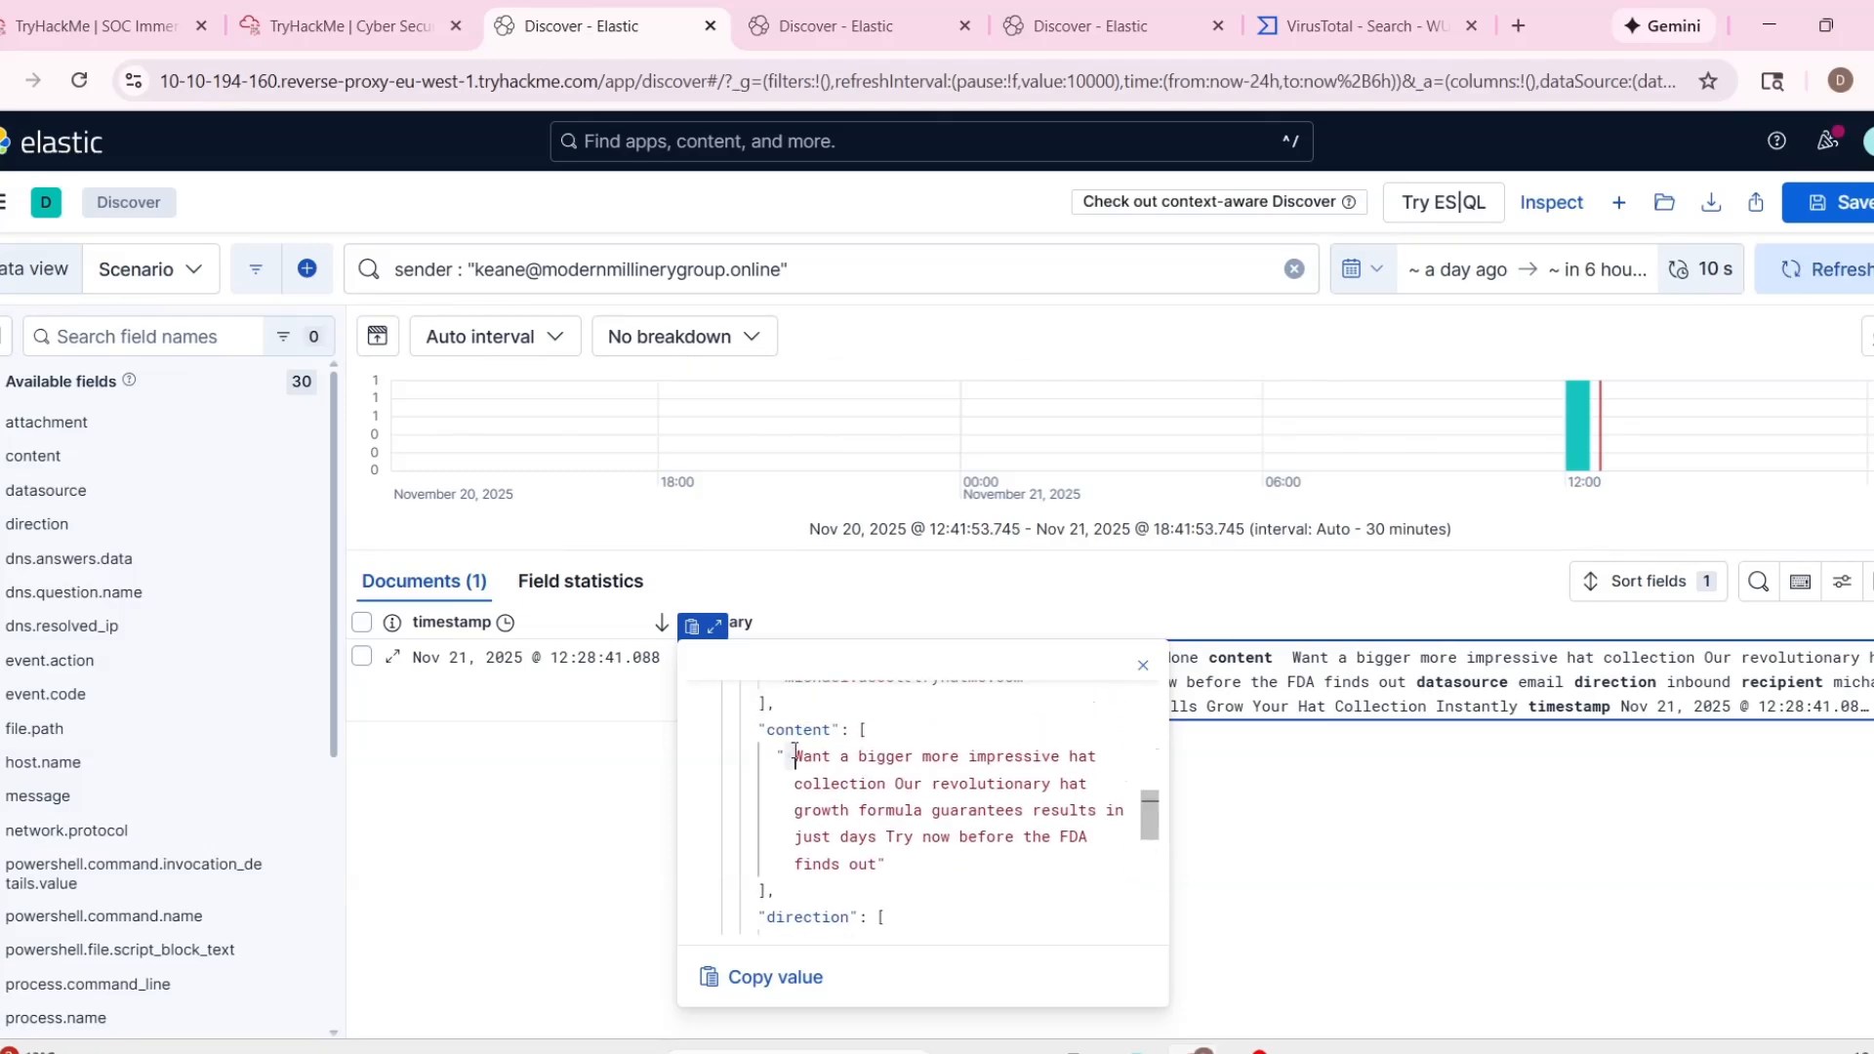
{"action": "left_click_drag", "start_coordinate": [789, 758], "coordinate": [861, 864]}
{"action": "left_click", "coordinate": [982, 882]}
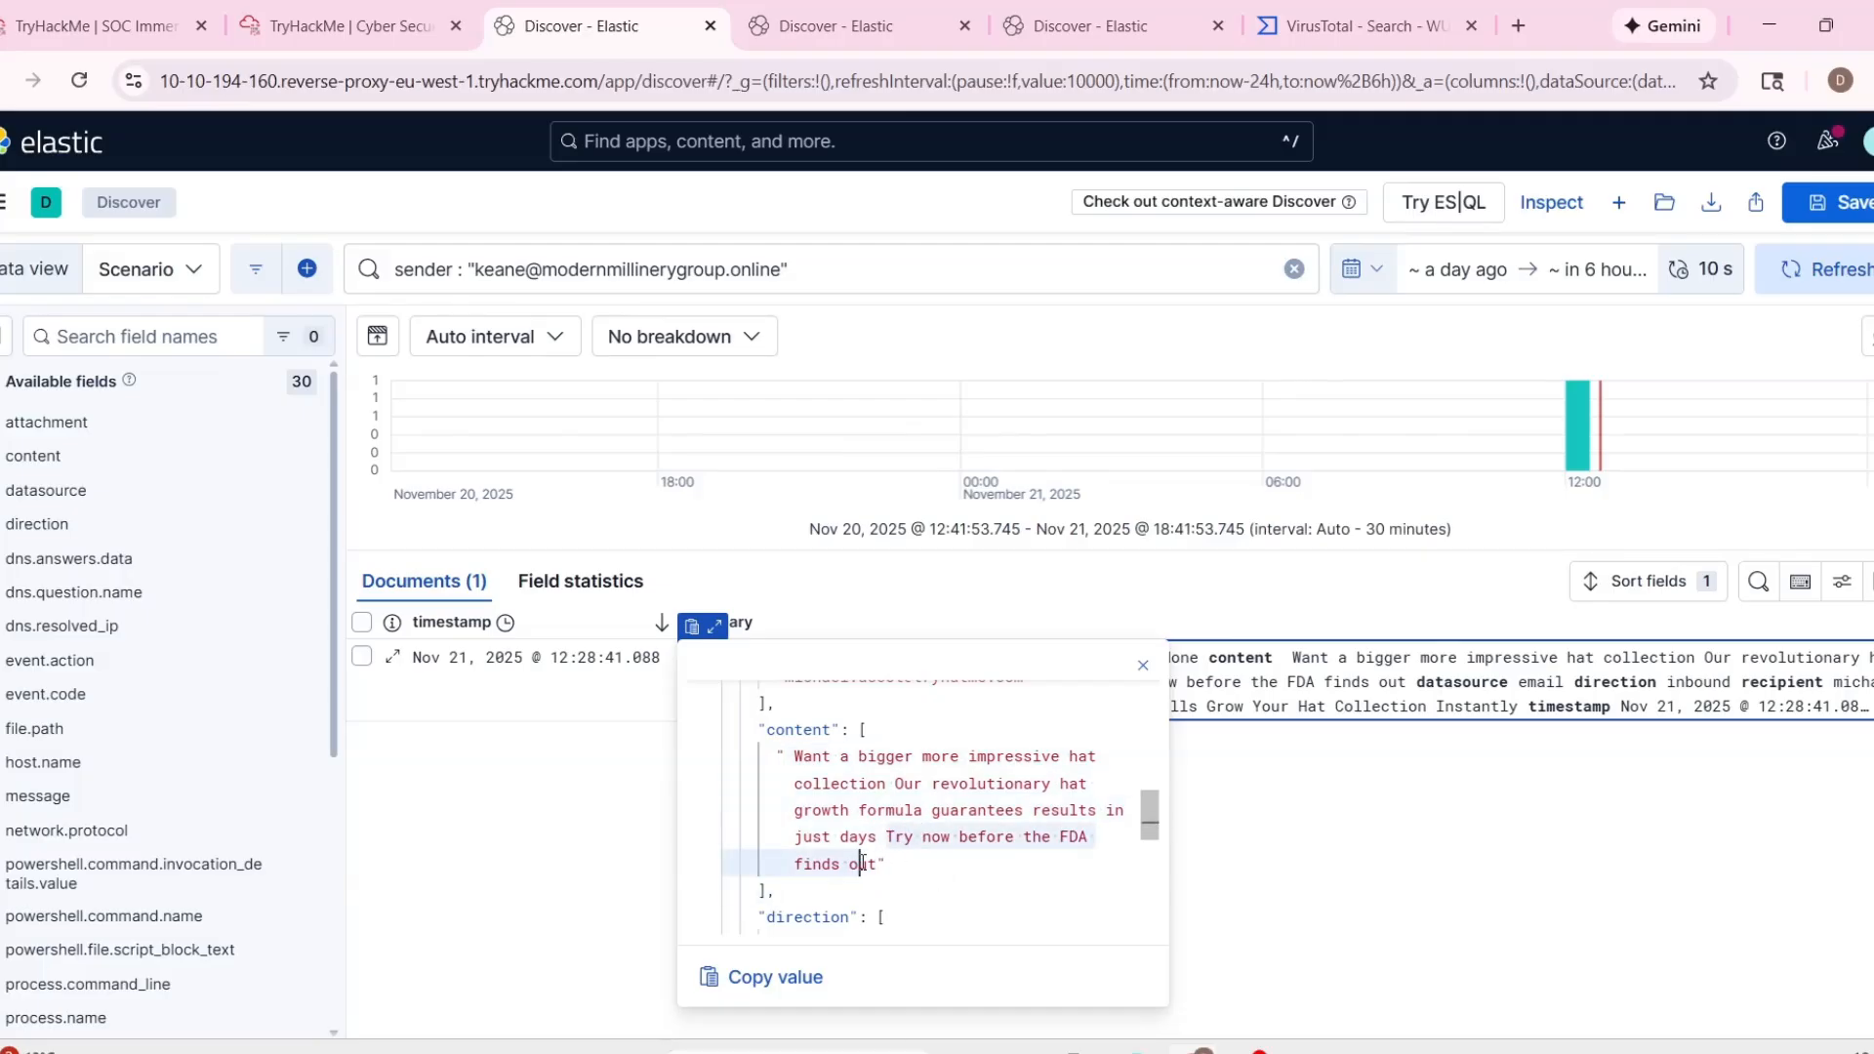
{"action": "scroll", "coordinate": [878, 859], "scroll_direction": "up", "scroll_amount": 3}
{"action": "scroll", "coordinate": [991, 836], "scroll_direction": "down", "scroll_amount": 10}
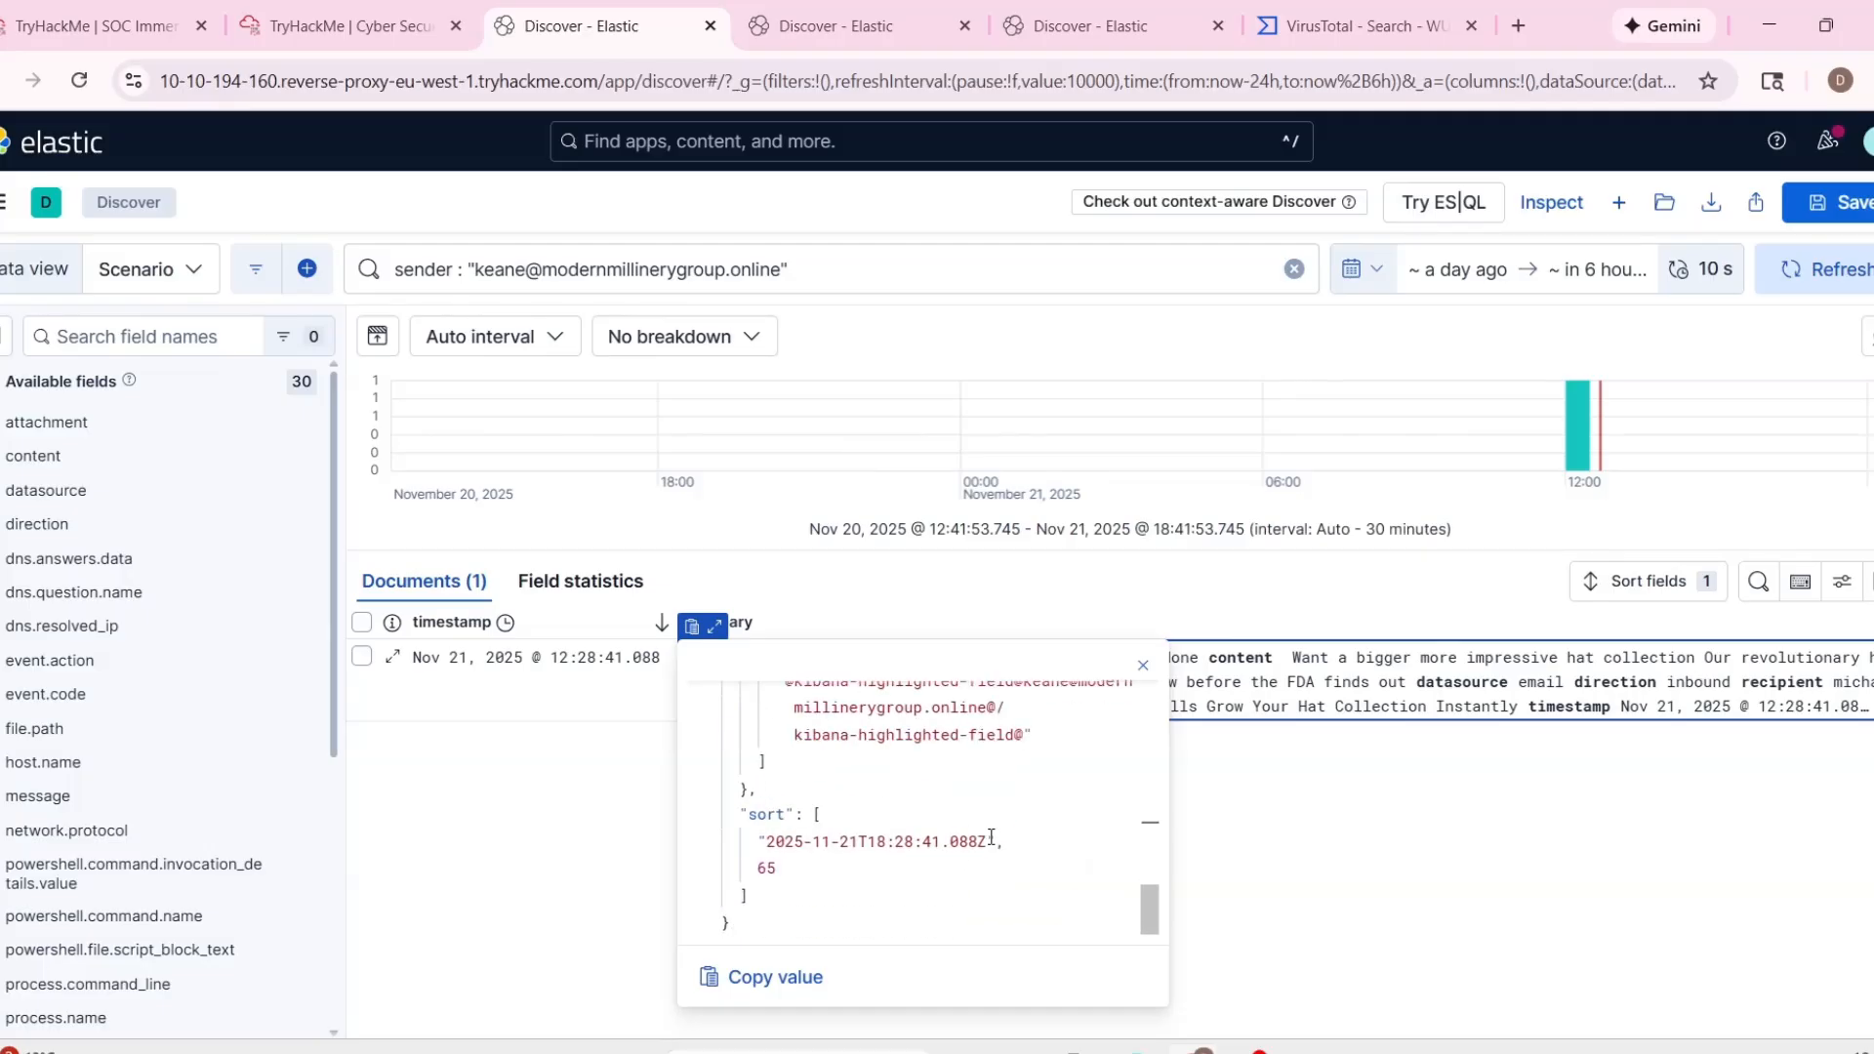
{"action": "scroll", "coordinate": [976, 830], "scroll_direction": "up", "scroll_amount": 10}
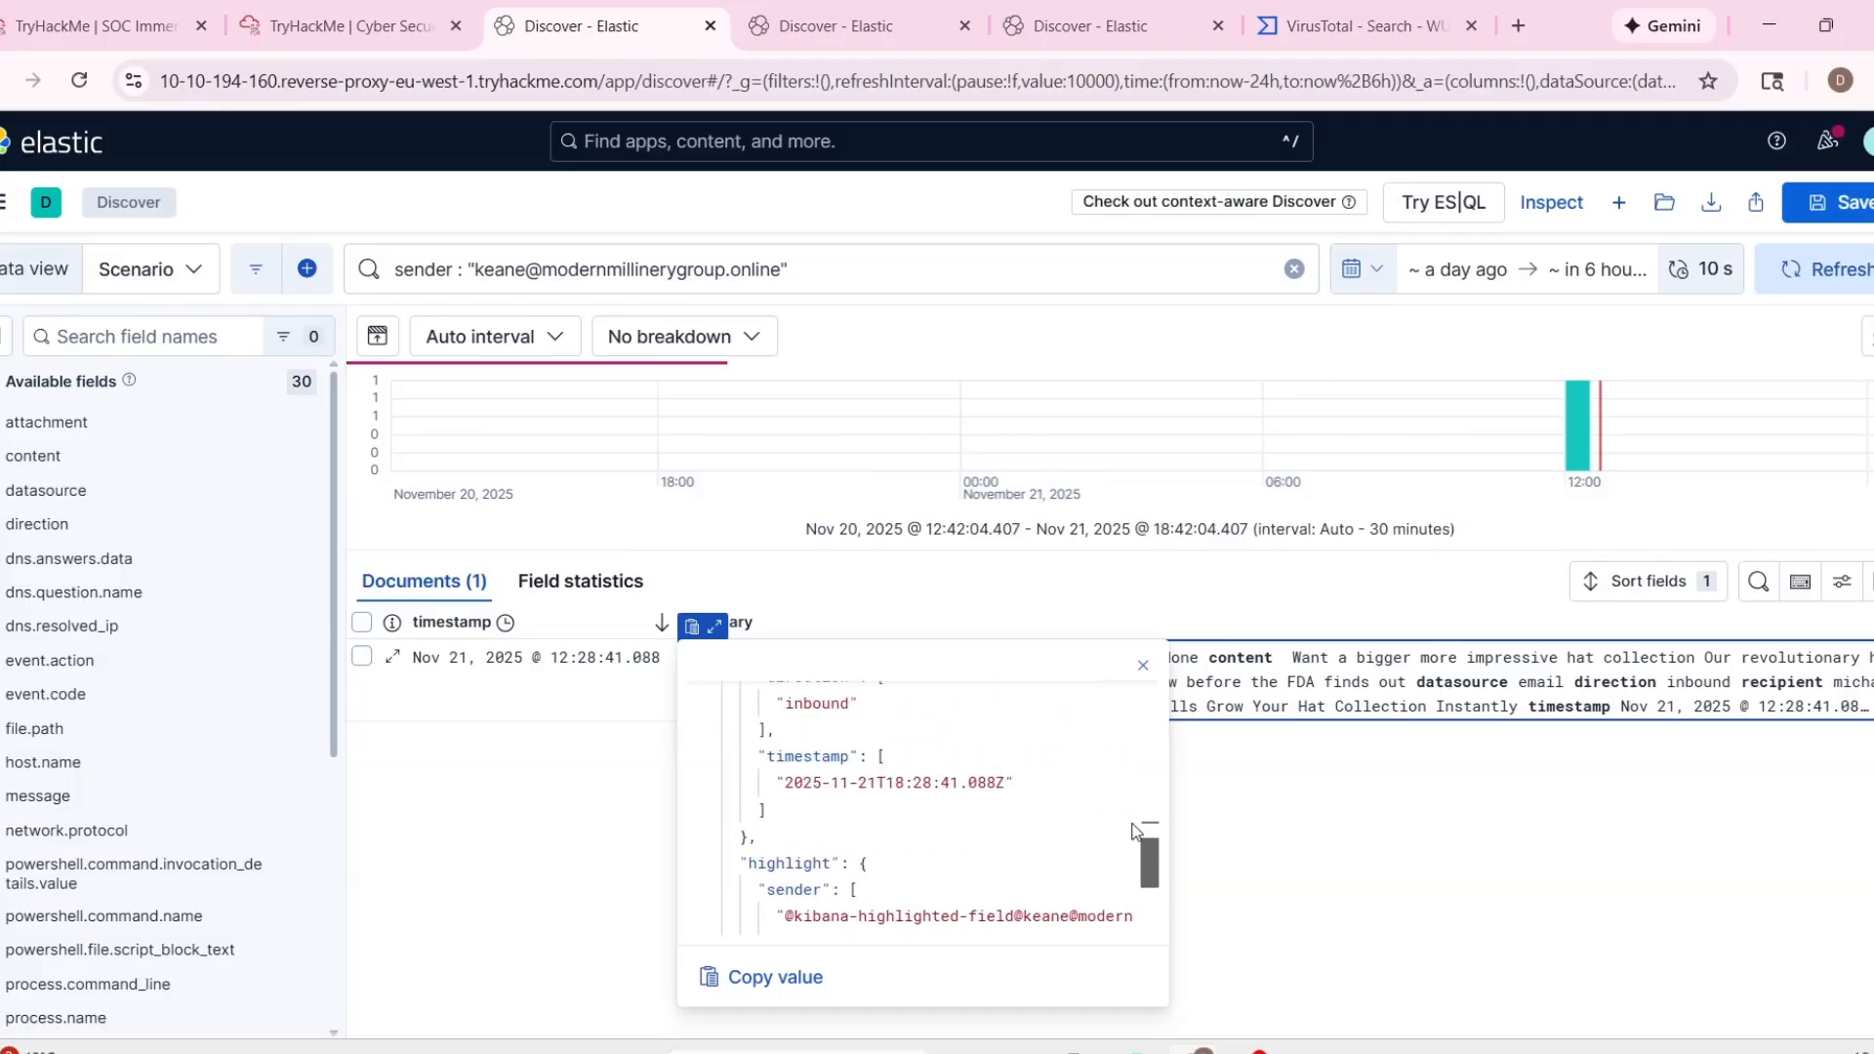
Copy alert 1011's recipient address and search for it with the recipient field in the Discover session that was filtered on win-3455.
{"action": "left_click", "coordinate": [806, 29]}
{"action": "left_click", "coordinate": [342, 25]}
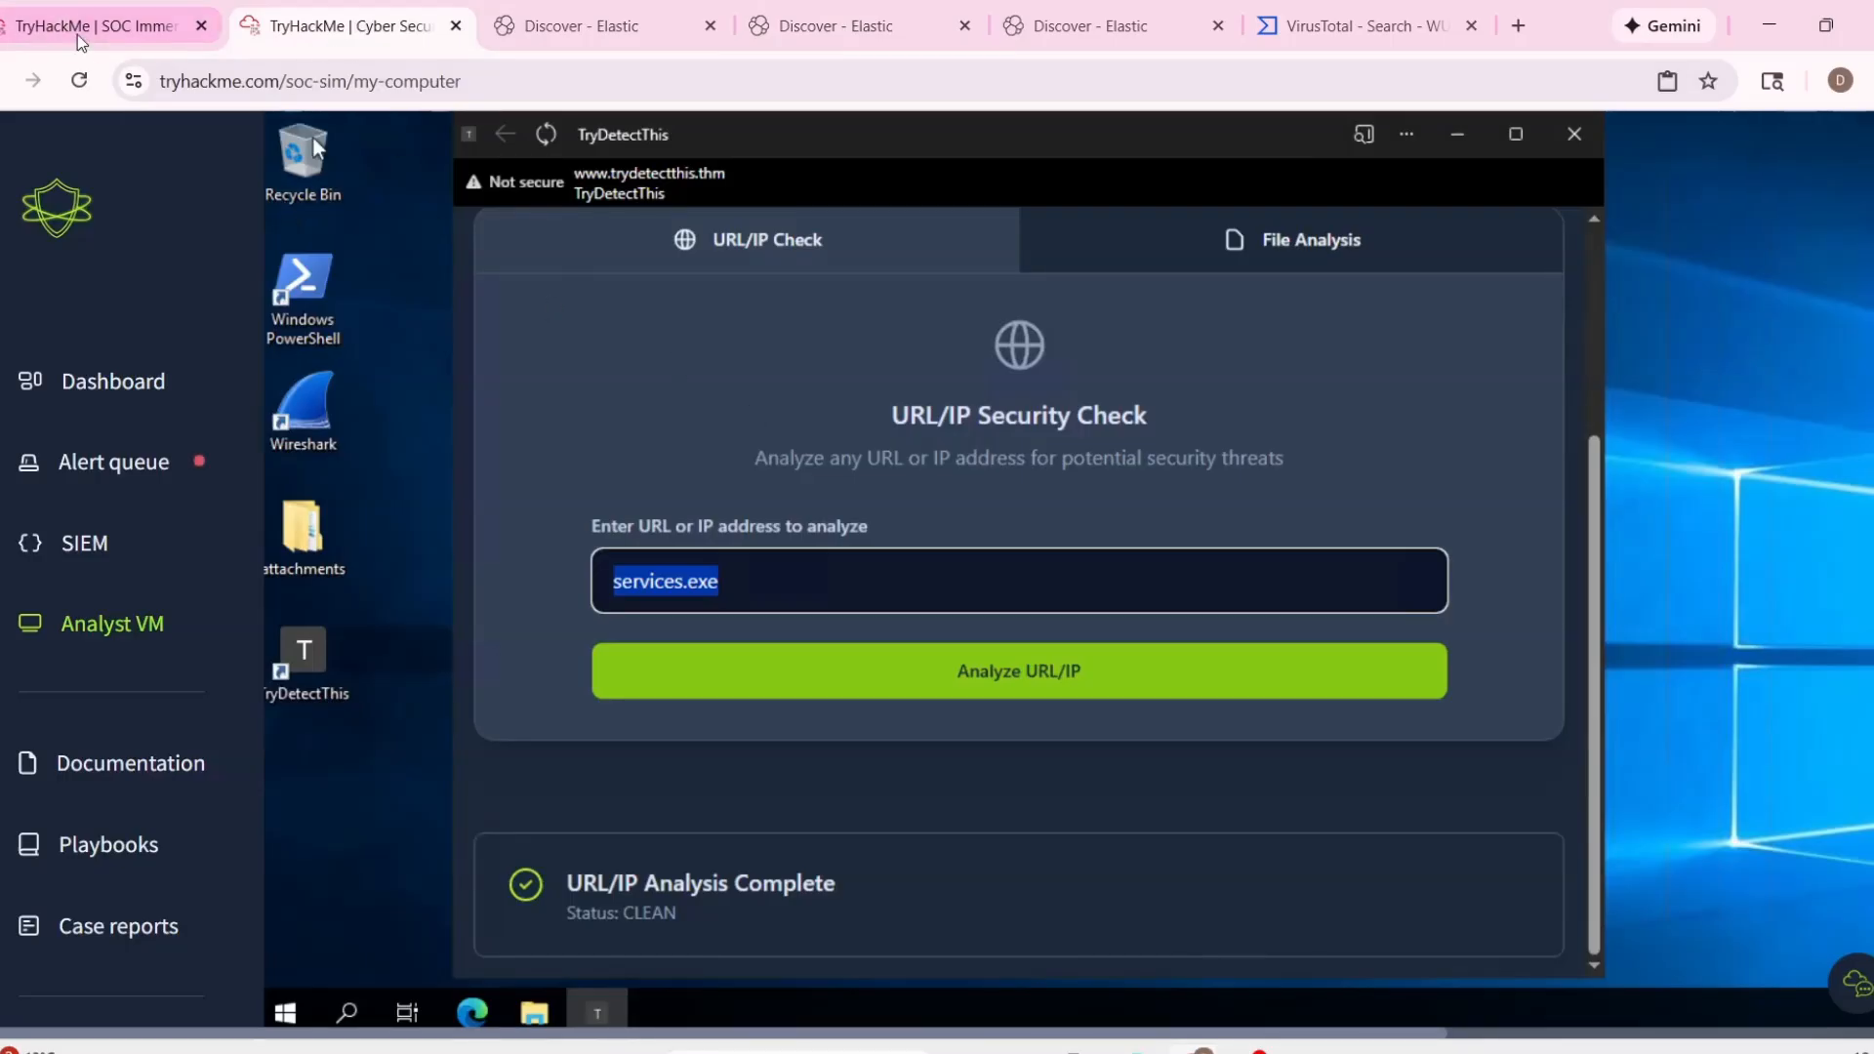
{"action": "left_click", "coordinate": [107, 26]}
{"action": "left_click", "coordinate": [916, 675]}
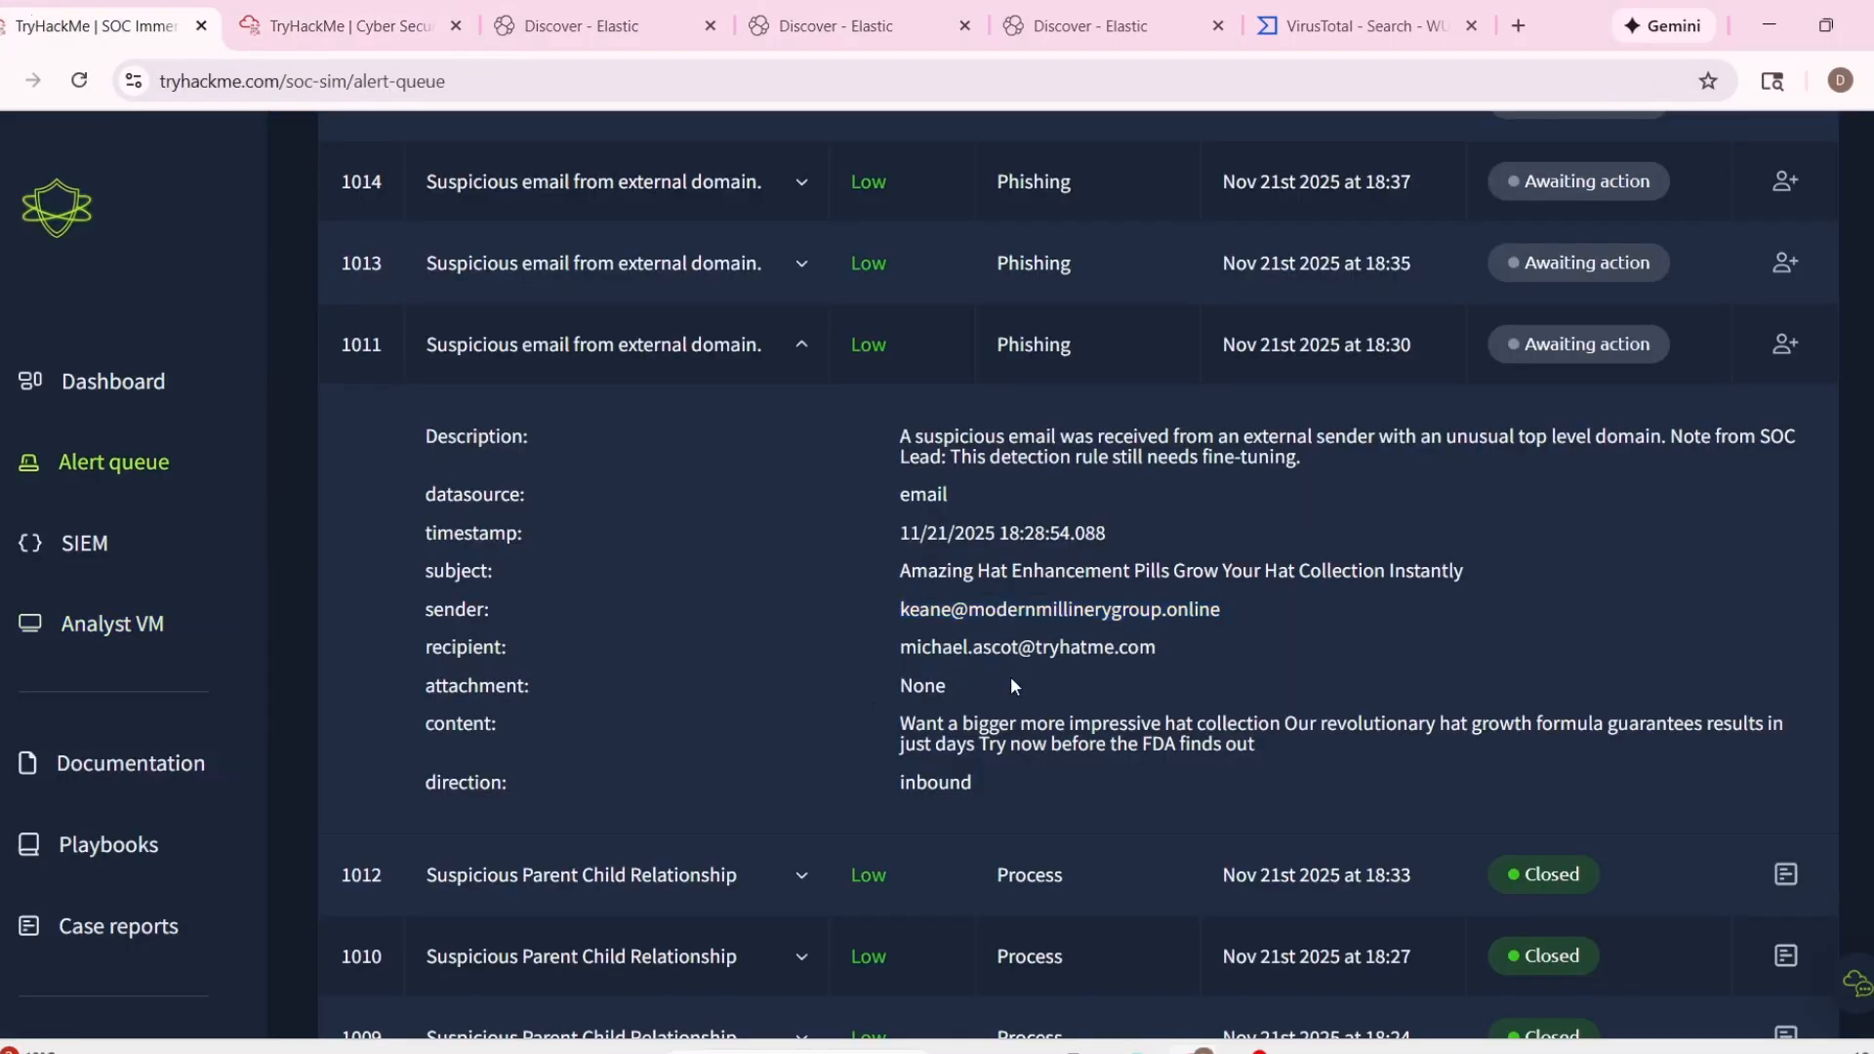
{"action": "left_click_drag", "start_coordinate": [905, 639], "coordinate": [1189, 667]}
{"action": "key", "text": "ctrl+c"}
{"action": "left_click", "coordinate": [871, 46]}
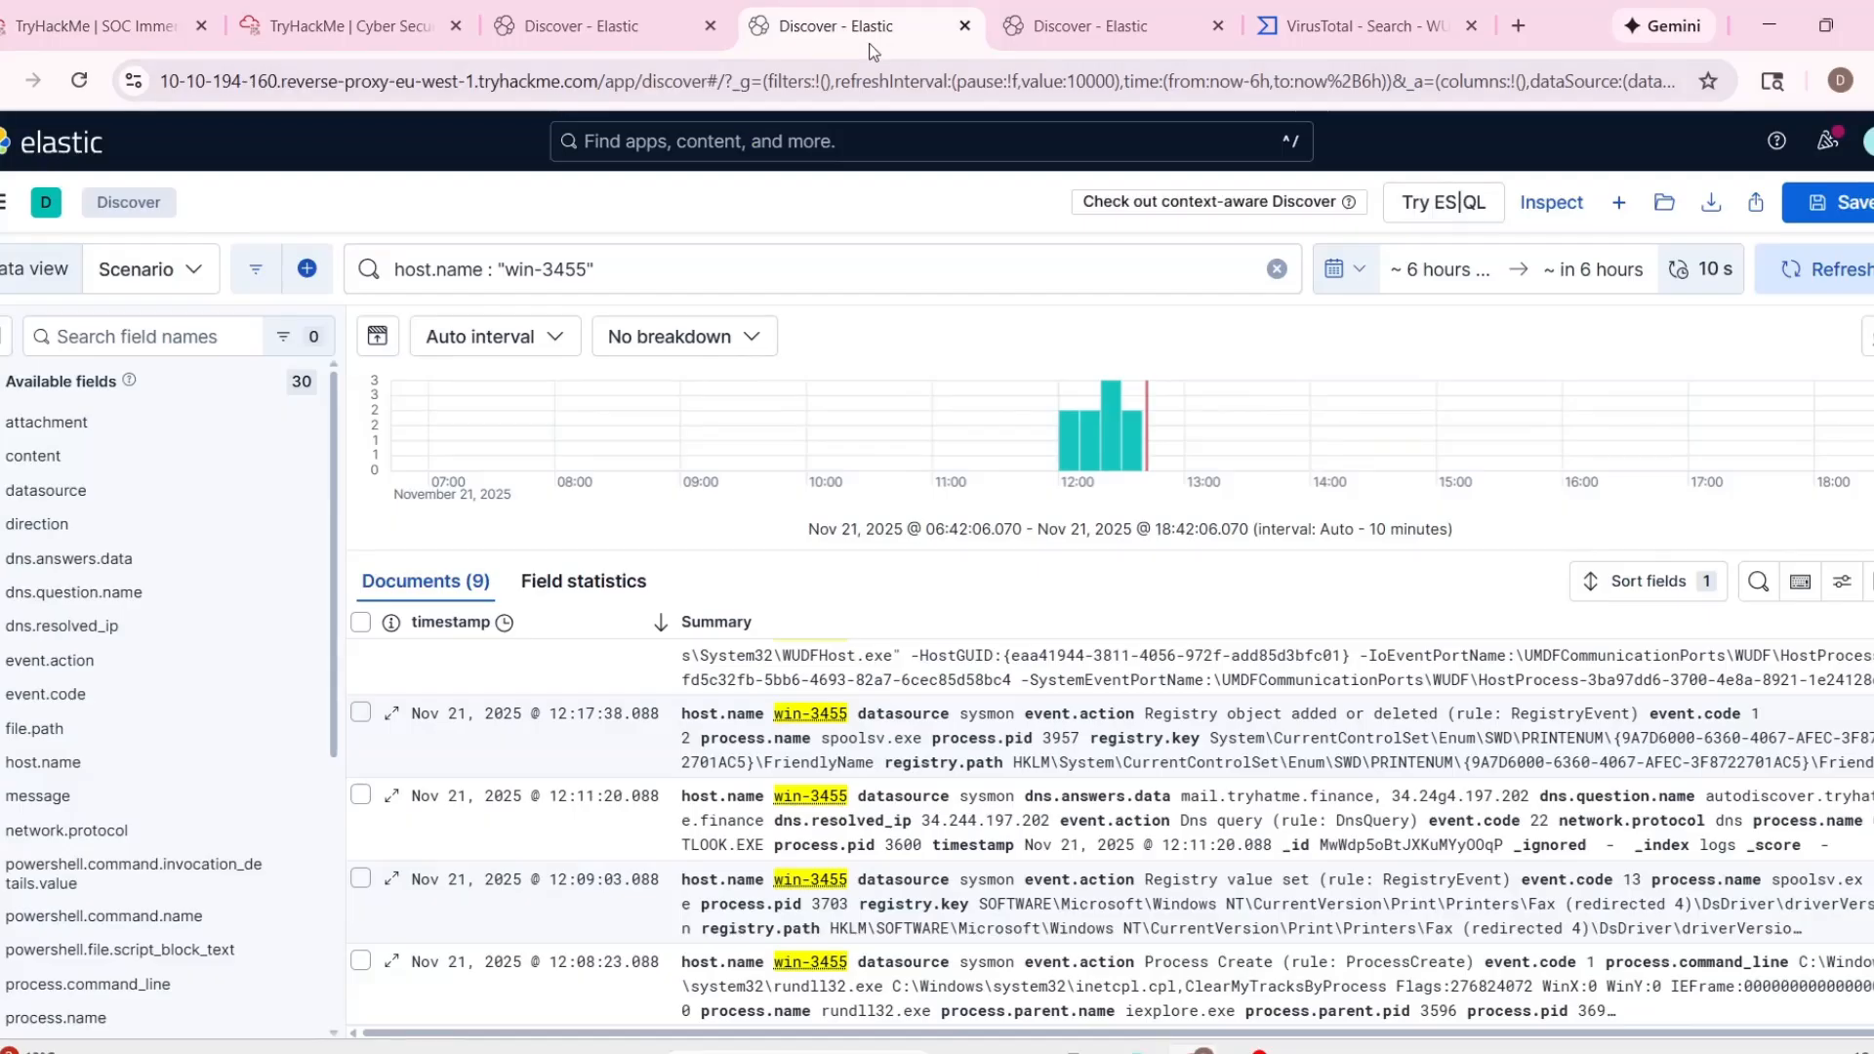
{"action": "triple_click", "coordinate": [591, 276]}
{"action": "left_click_drag", "start_coordinate": [1060, 27], "coordinate": [834, 43]}
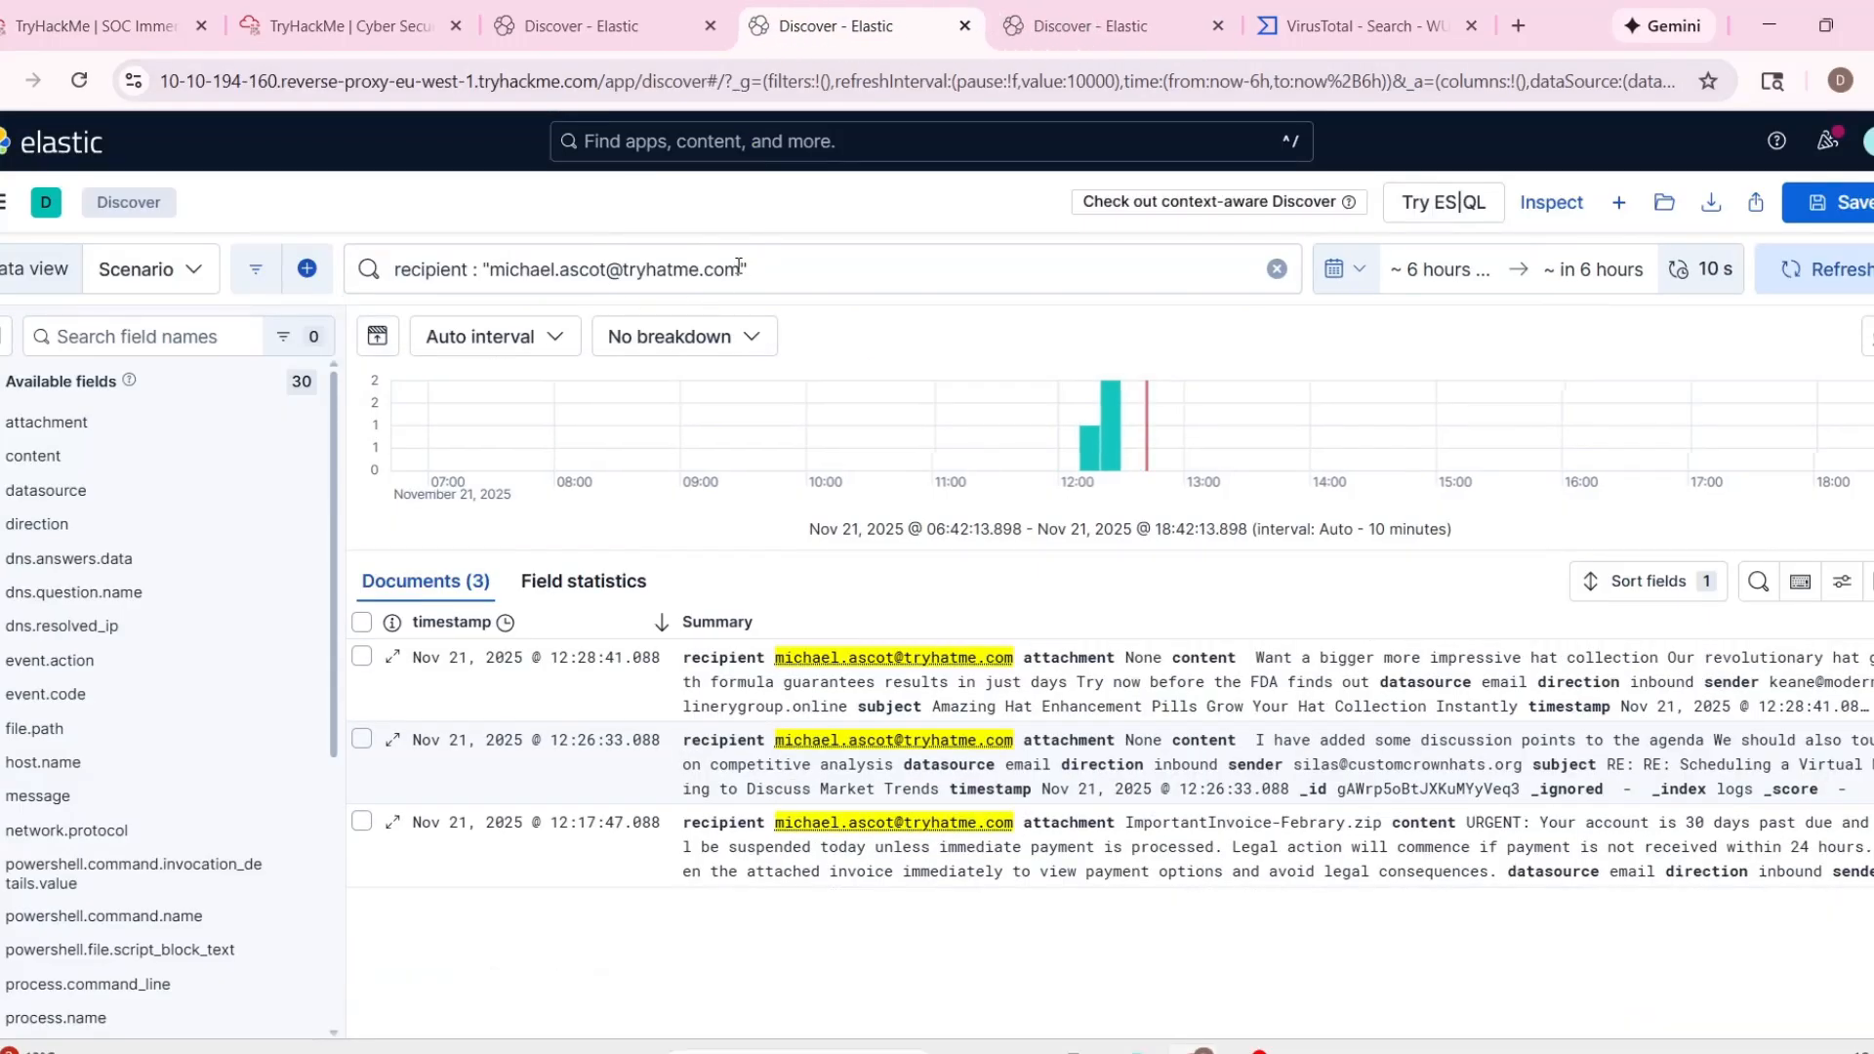
{"action": "left_click_drag", "start_coordinate": [738, 266], "coordinate": [480, 262]}
{"action": "key", "text": "ctrl+v"}
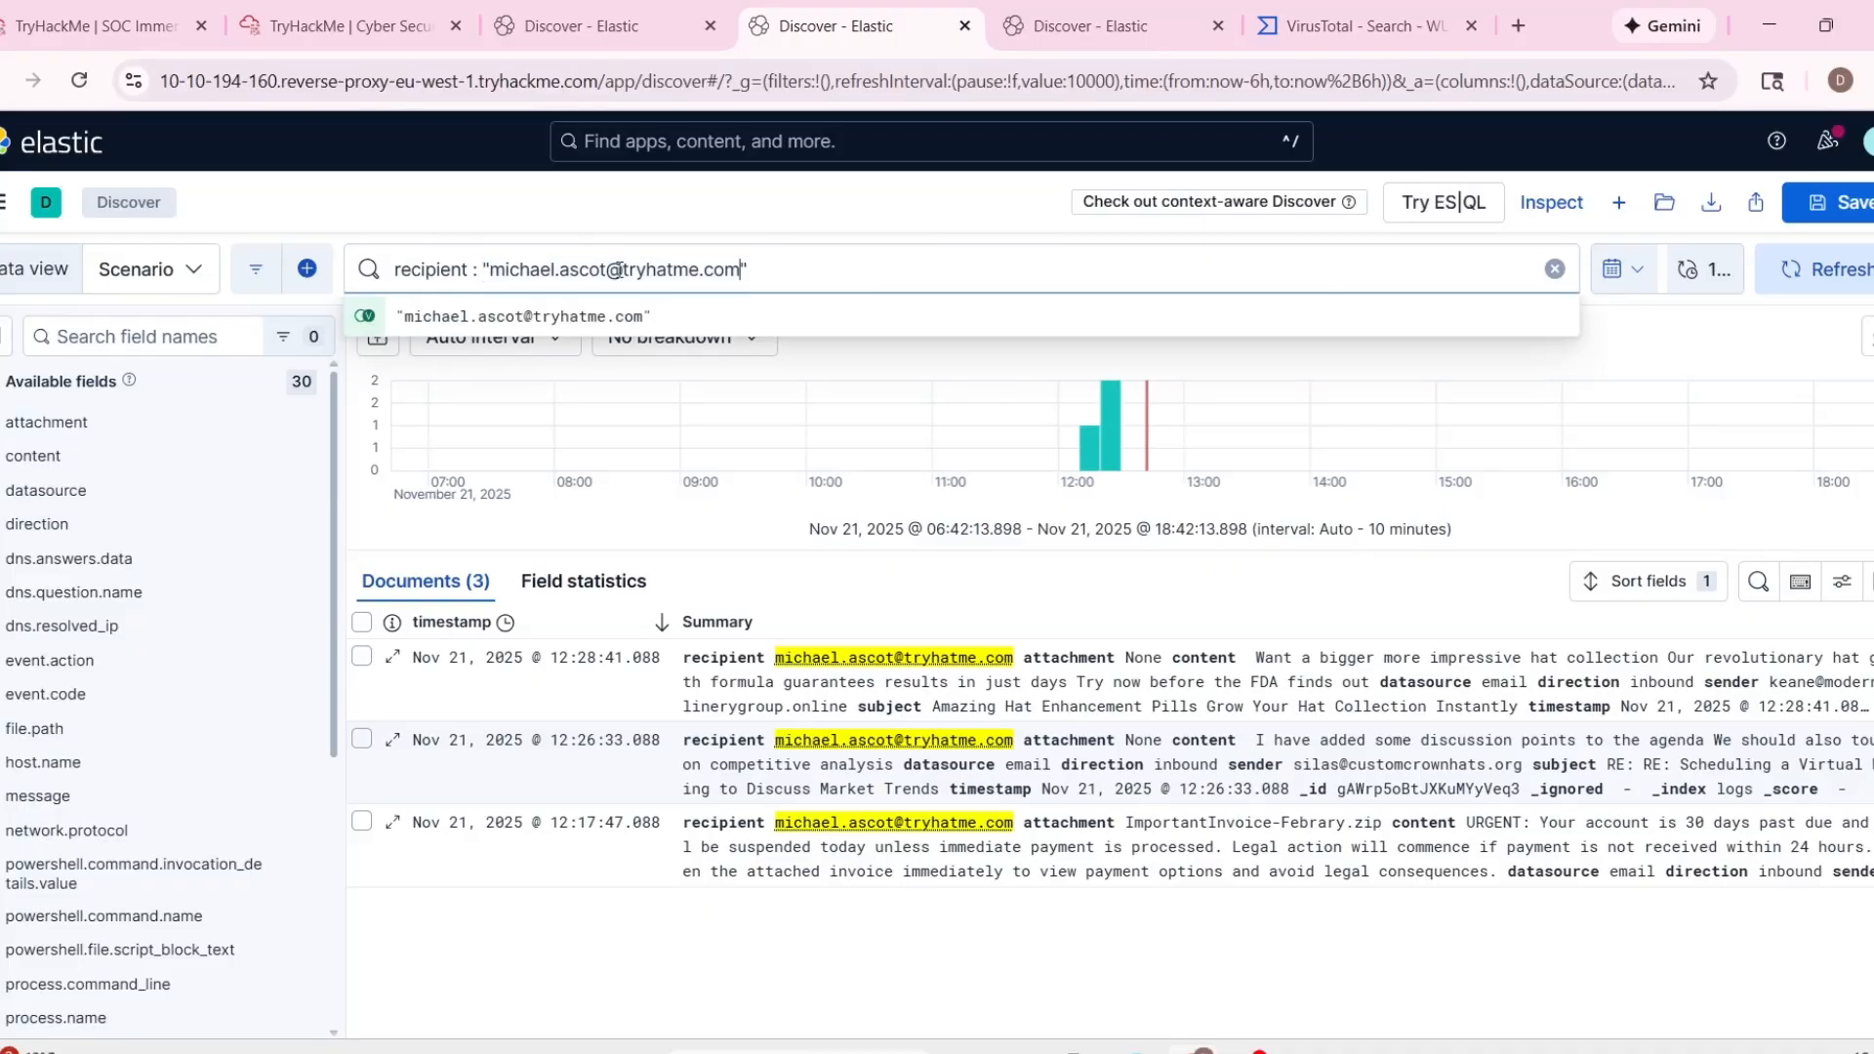
{"action": "left_click", "coordinate": [322, 26]}
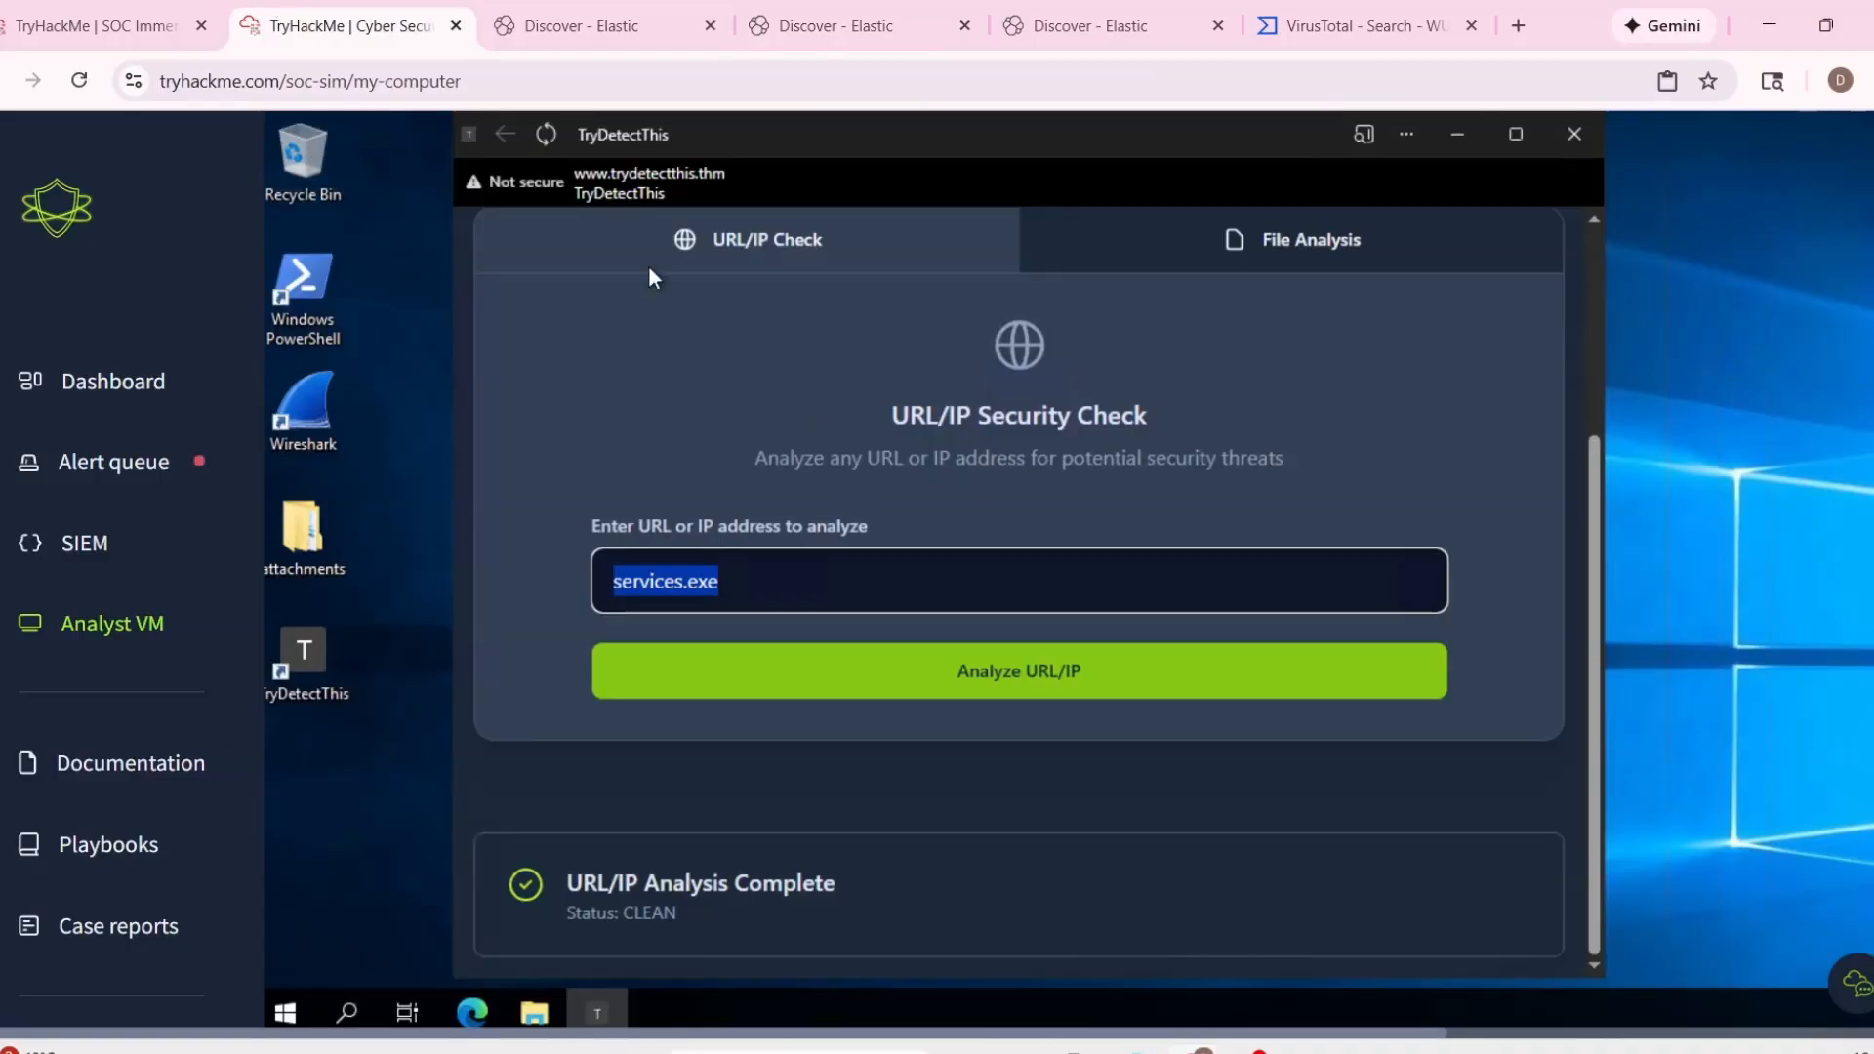
{"action": "left_click", "coordinate": [180, 38]}
{"action": "left_click", "coordinate": [1079, 32]}
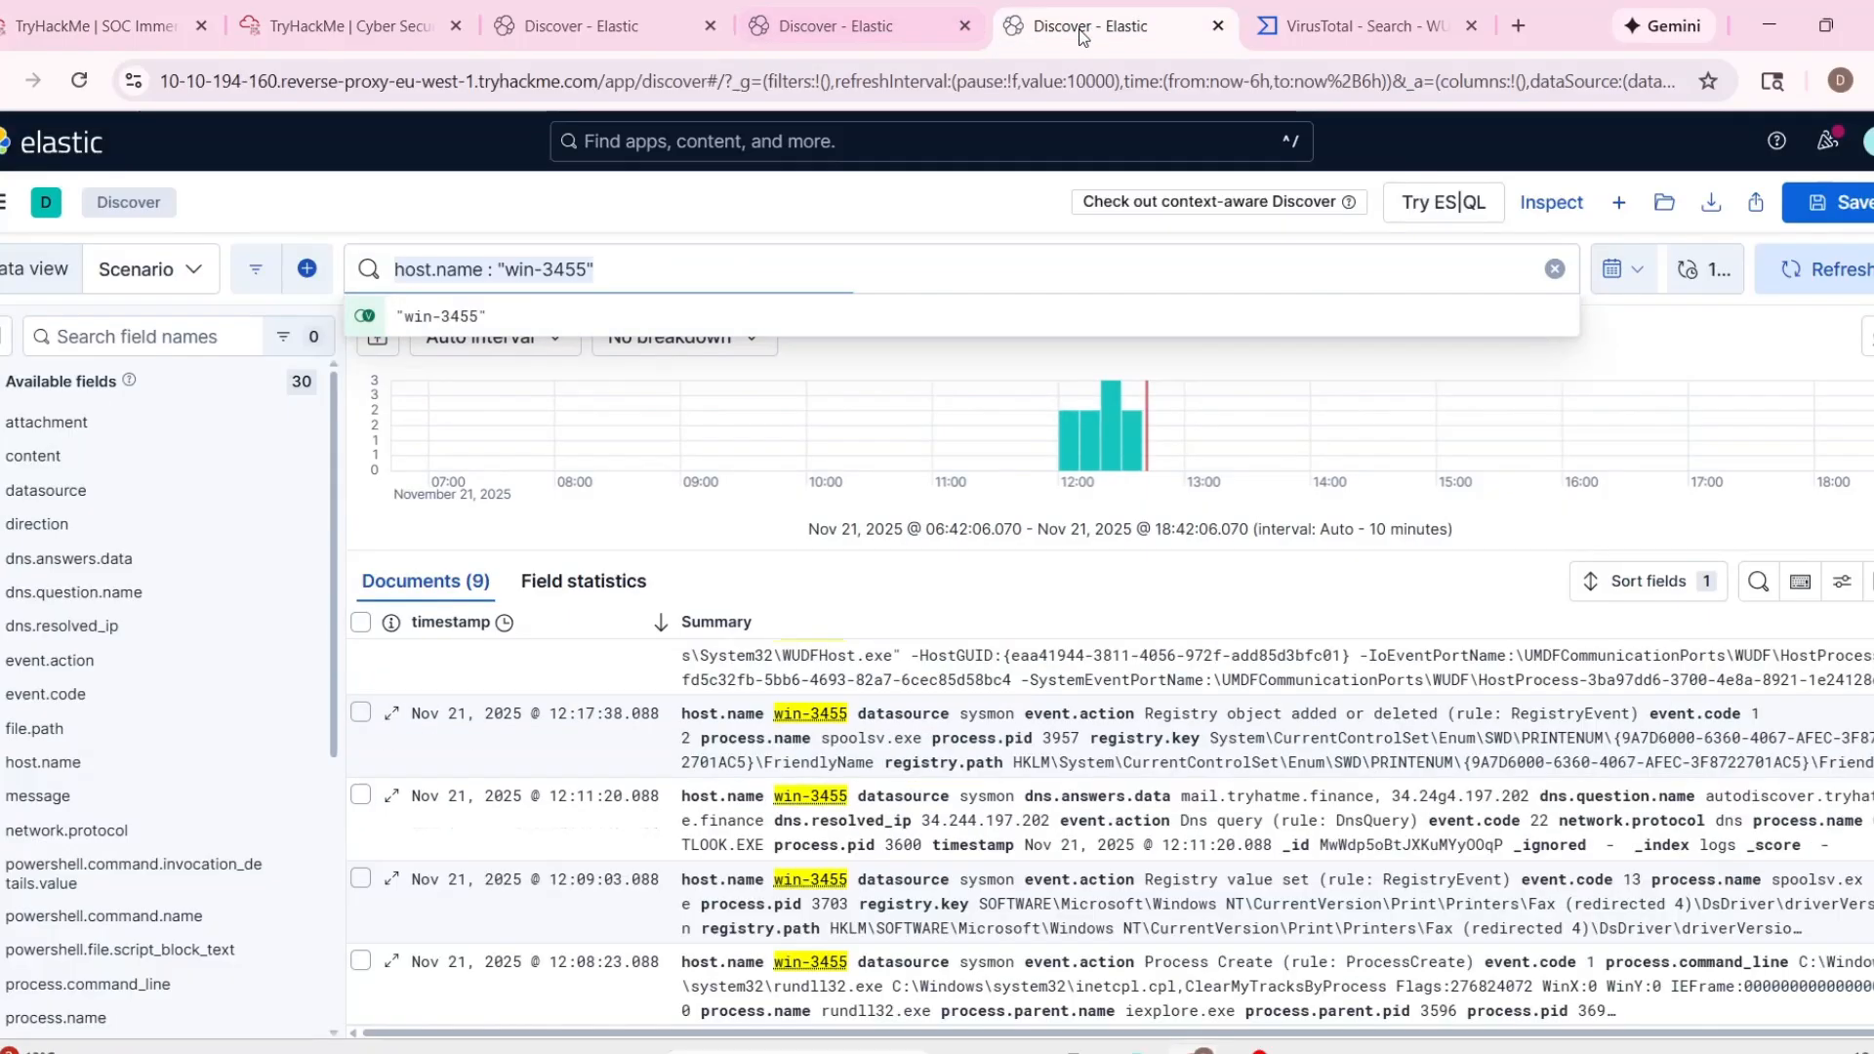
{"action": "left_click", "coordinate": [783, 36]}
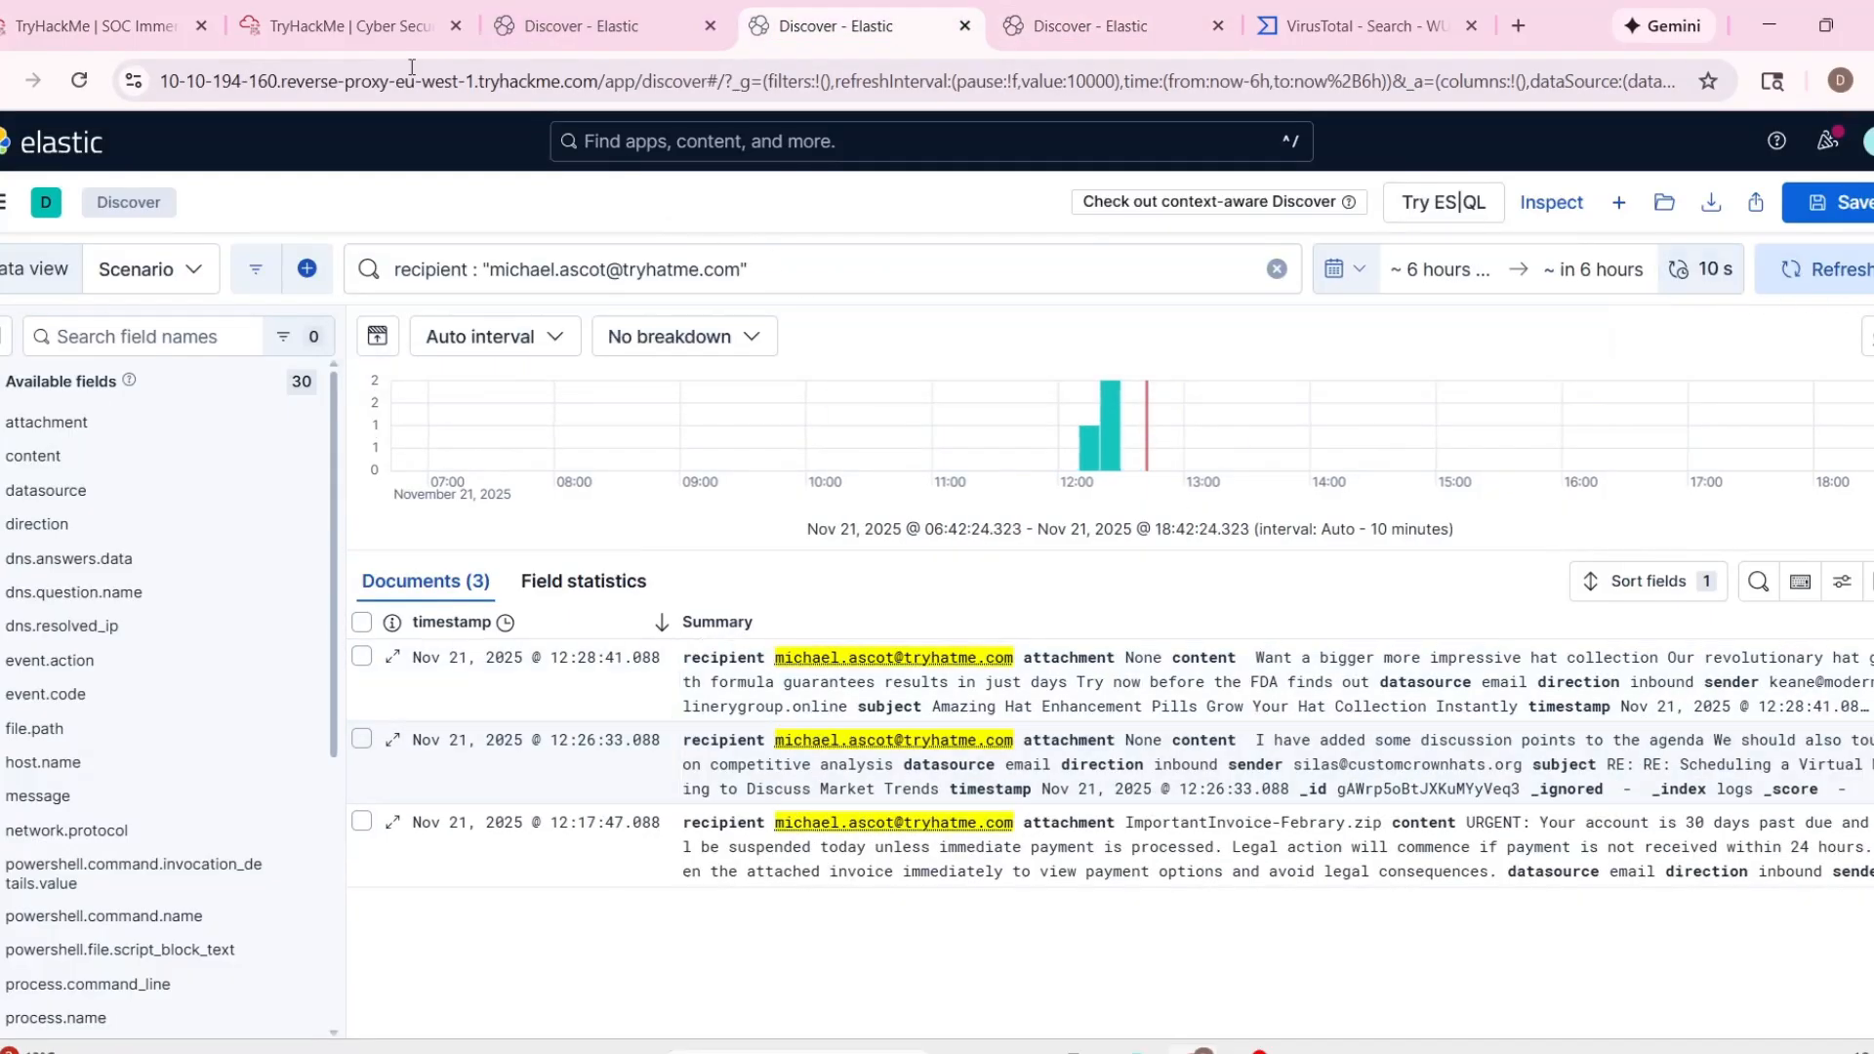
Look up the email recipient in the employee directory under Company information in the TryHackMe documentation.
{"action": "left_click", "coordinate": [429, 26]}
{"action": "left_click", "coordinate": [164, 13]}
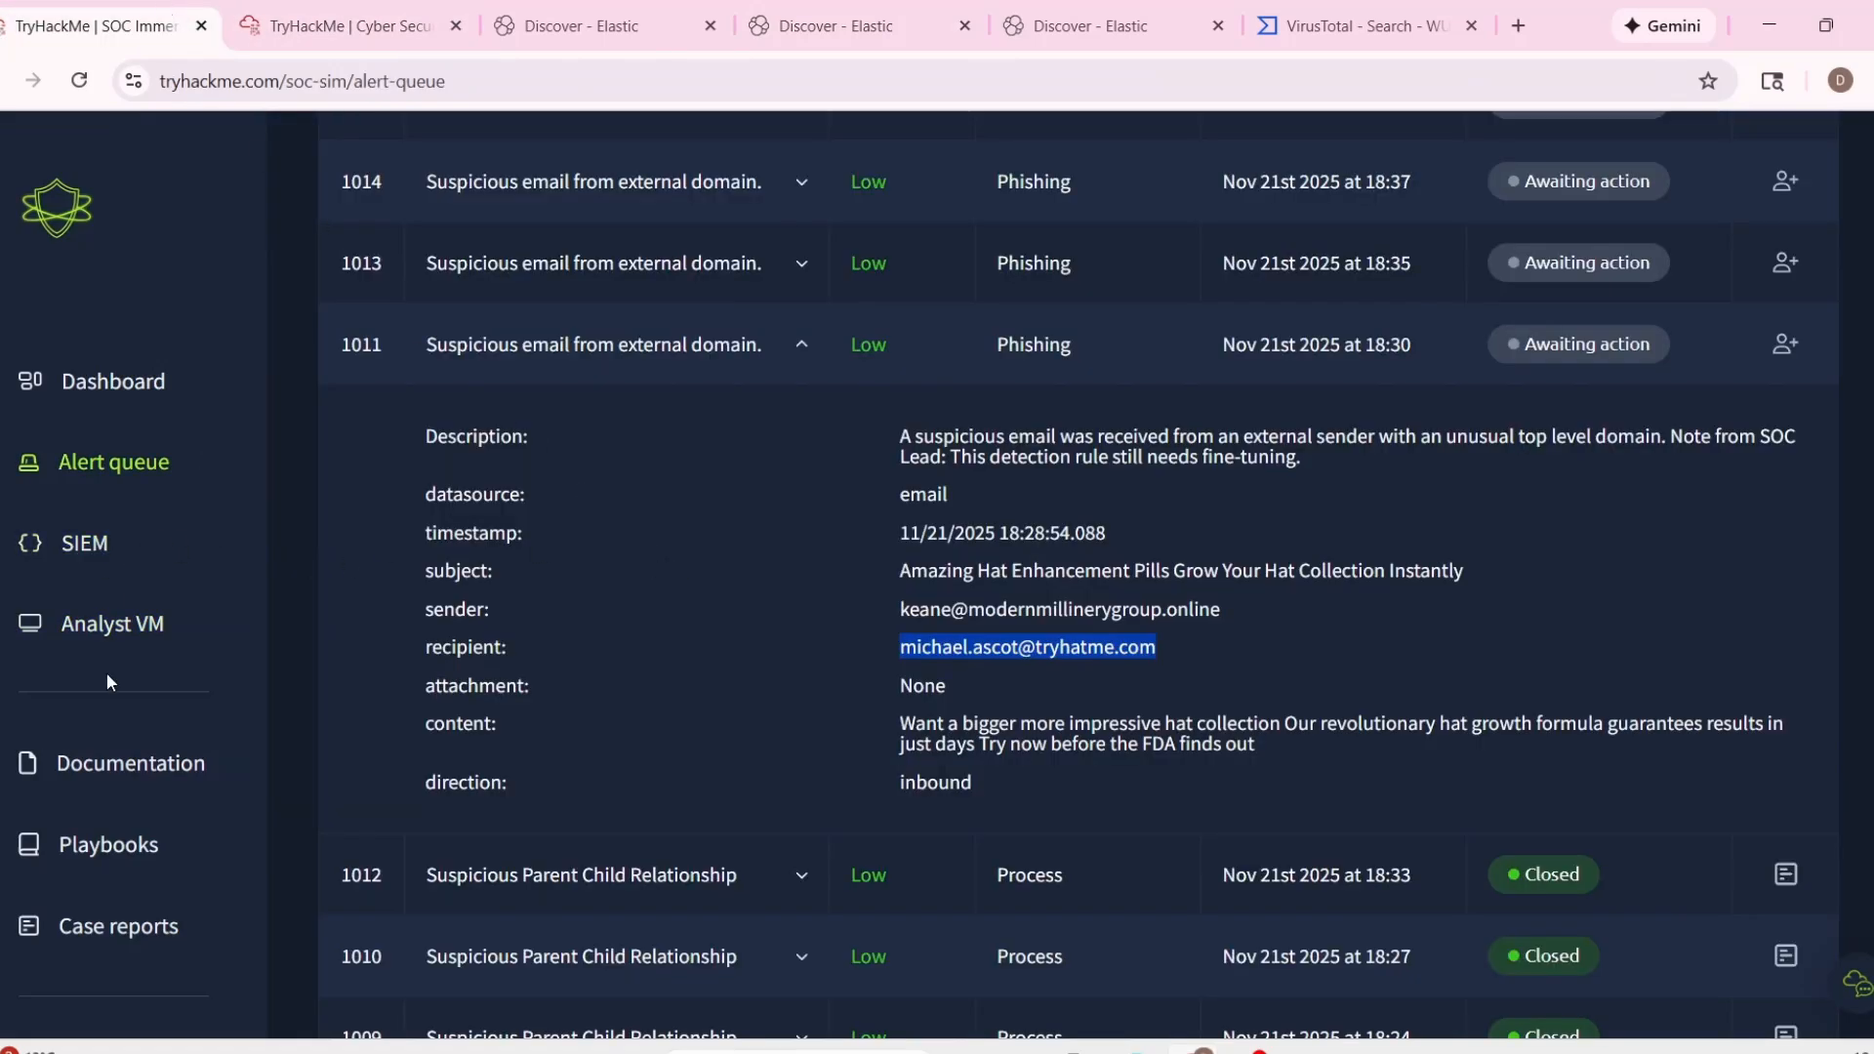
{"action": "left_click", "coordinate": [141, 775]}
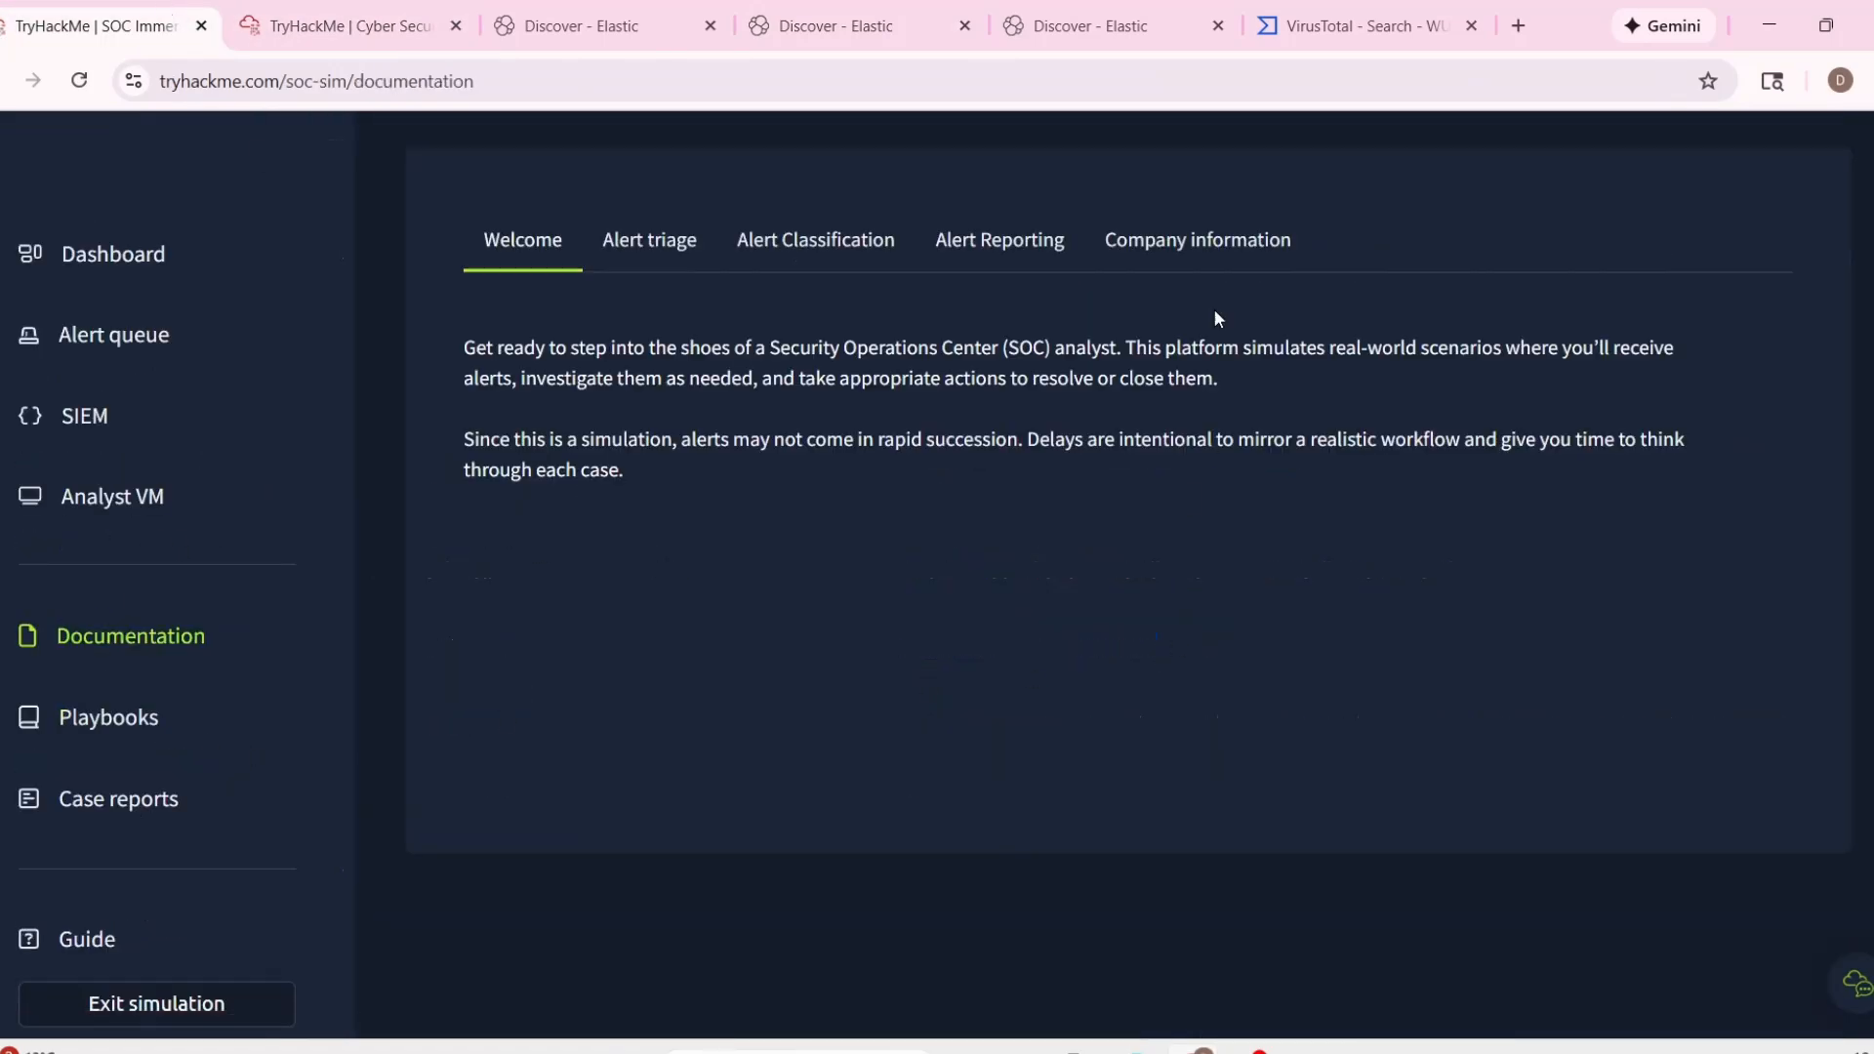
{"action": "left_click", "coordinate": [1197, 240]}
{"action": "scroll", "coordinate": [976, 663], "scroll_direction": "down", "scroll_amount": 1}
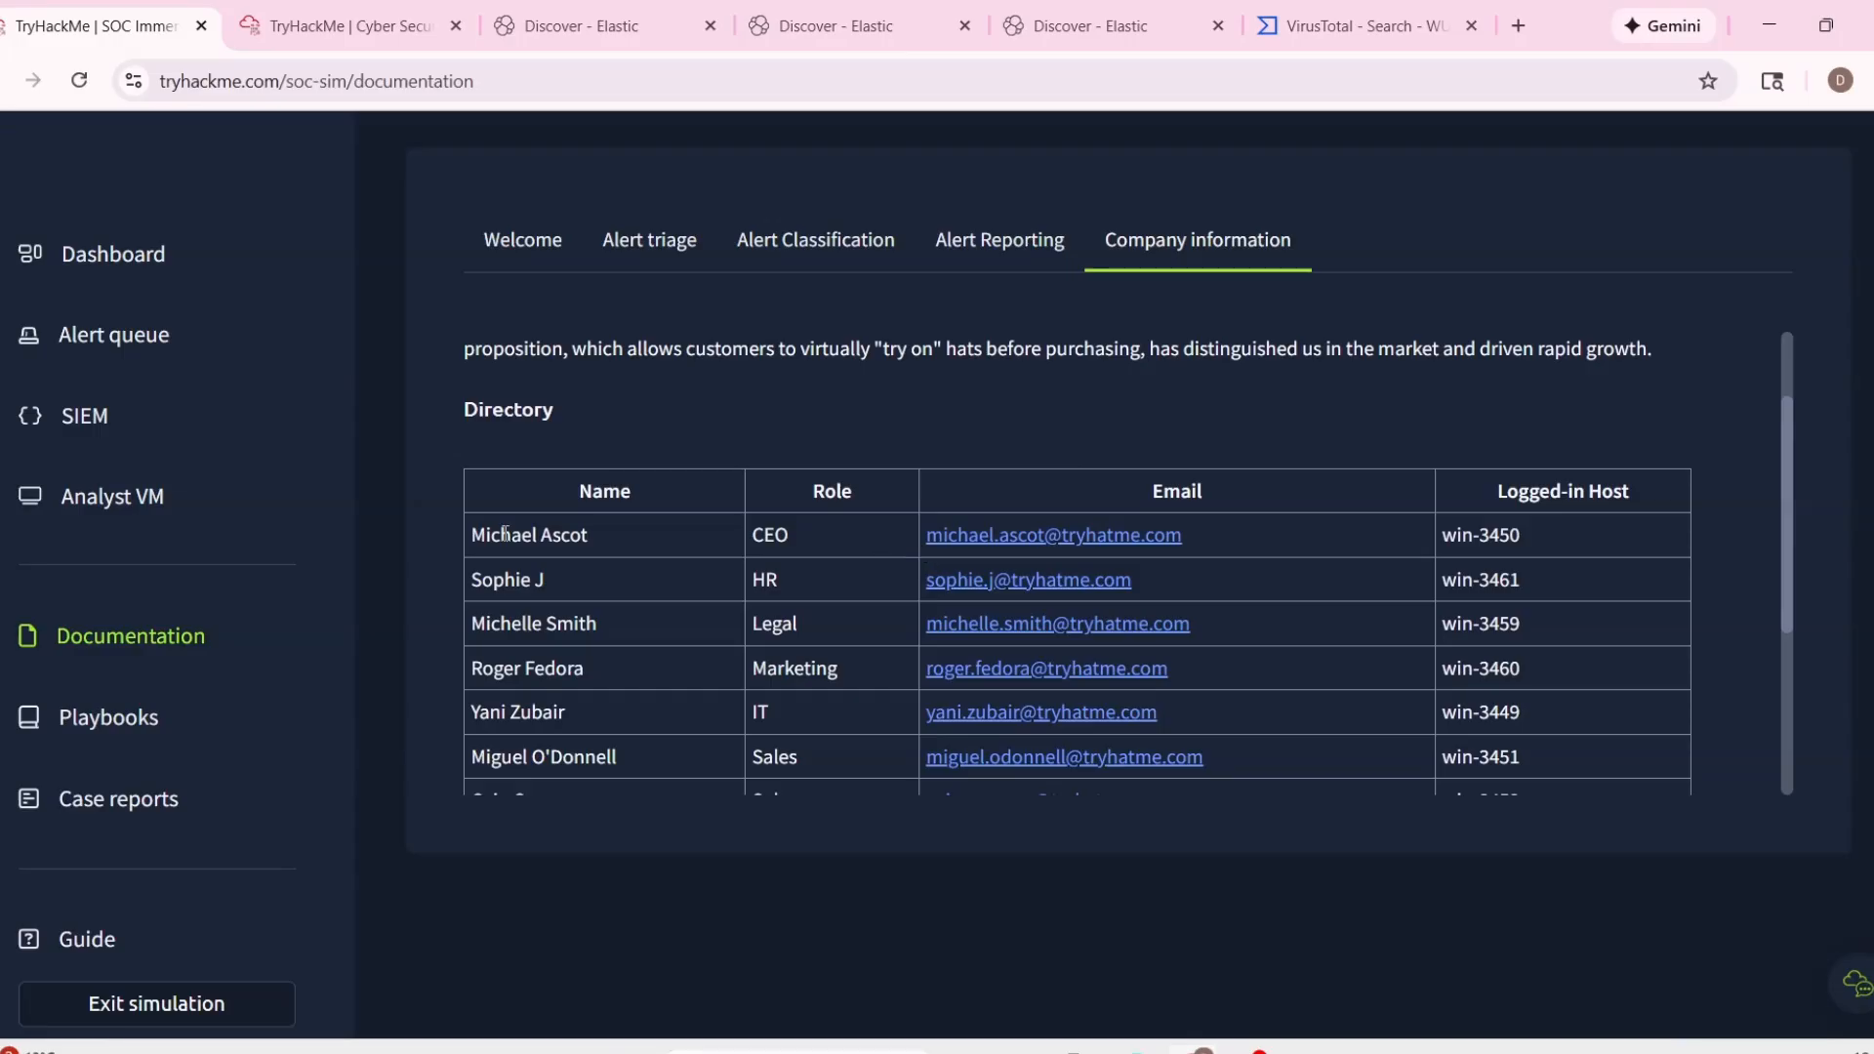
Change the Elastic Discover session's host filter to host.name : "win-3450", the email recipient's logged-in host, and run the search.
{"action": "left_click_drag", "start_coordinate": [505, 533], "coordinate": [808, 533]}
{"action": "left_click", "coordinate": [809, 533]}
{"action": "left_click", "coordinate": [1074, 31]}
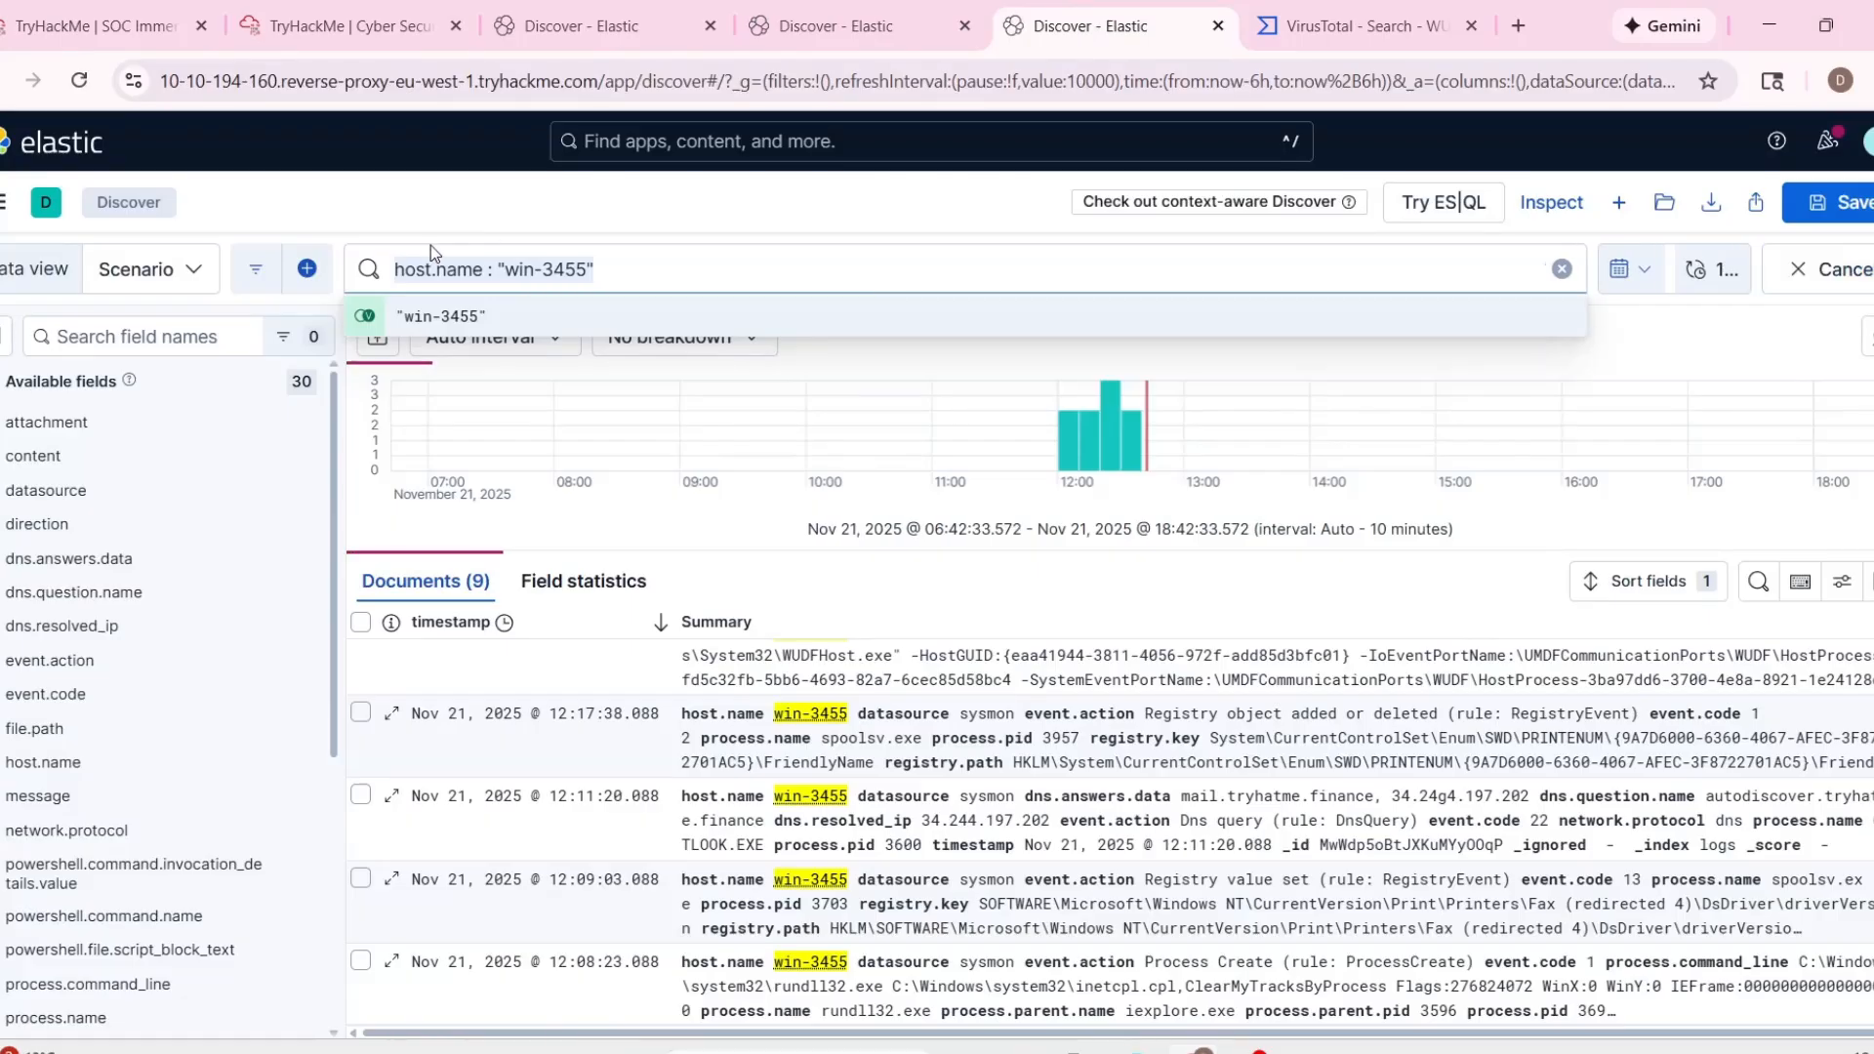
{"action": "left_click", "coordinate": [707, 272]}
{"action": "key", "text": "Left"}
{"action": "key", "text": "BackSpace"}
{"action": "type", "text": "0"}
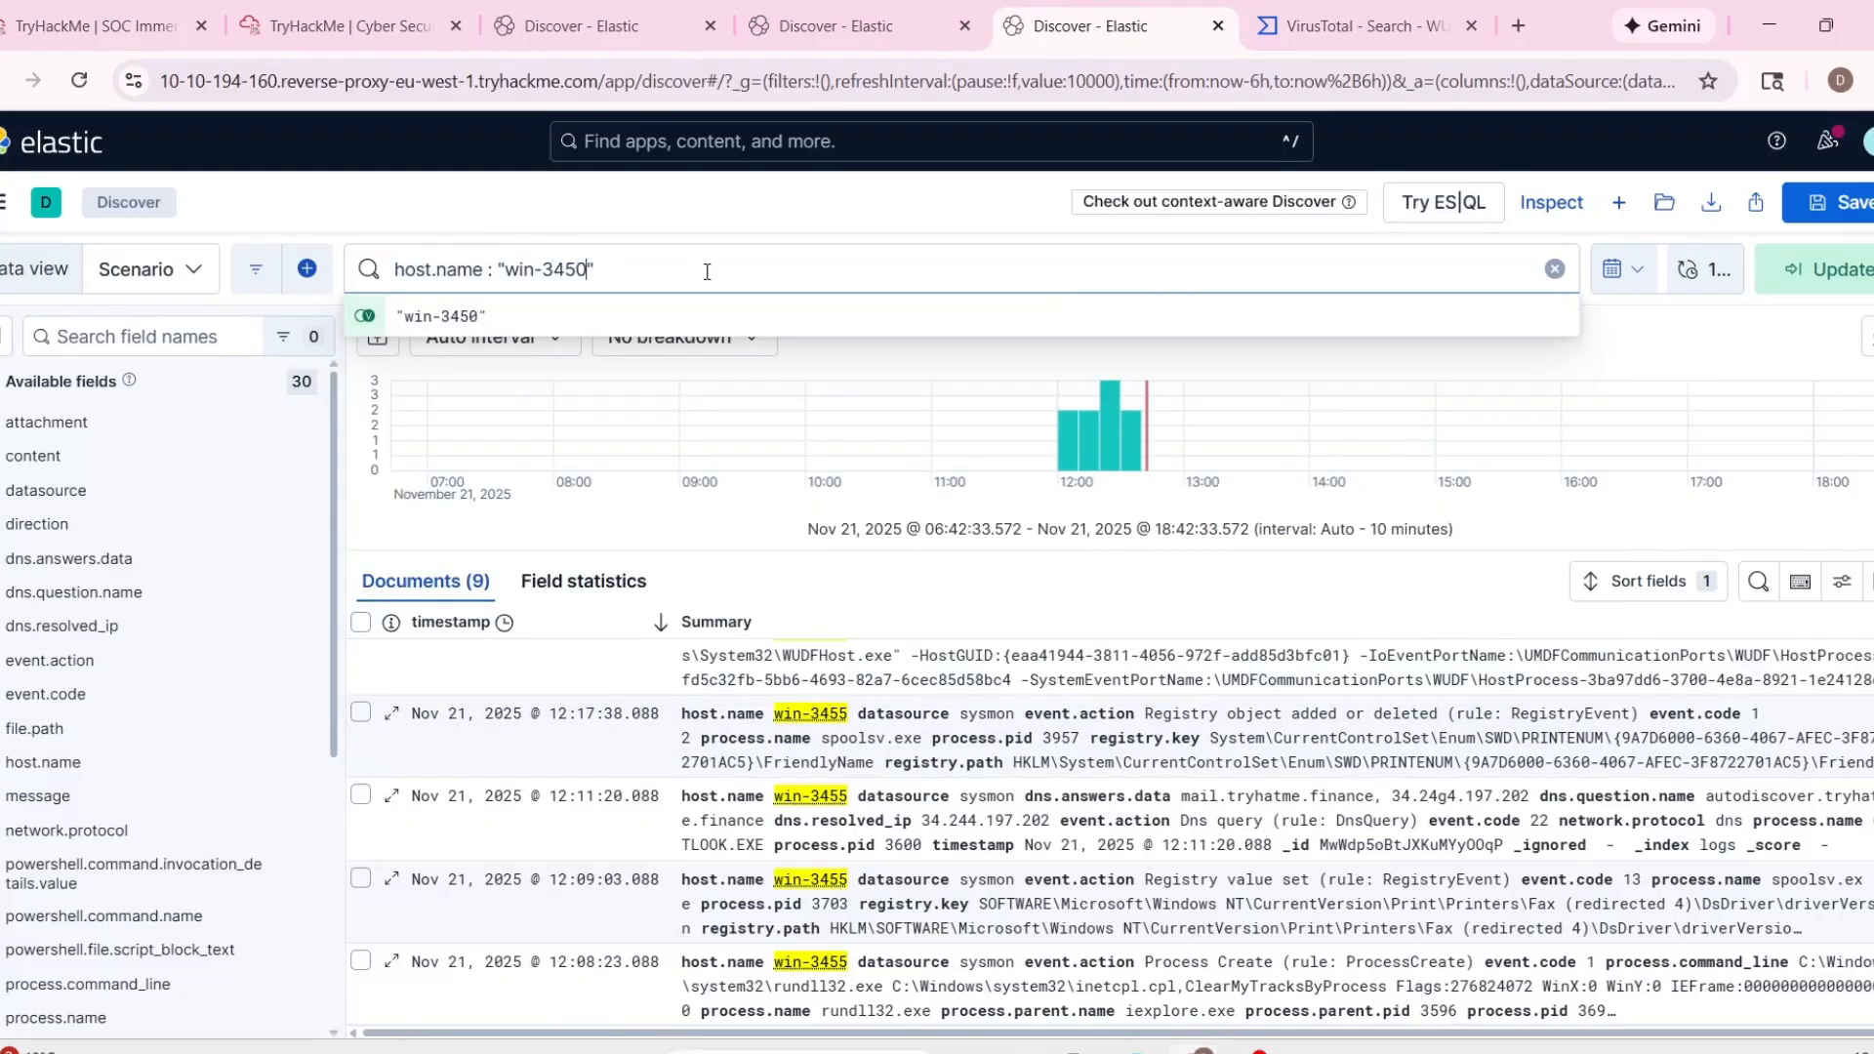
{"action": "key", "text": "Return"}
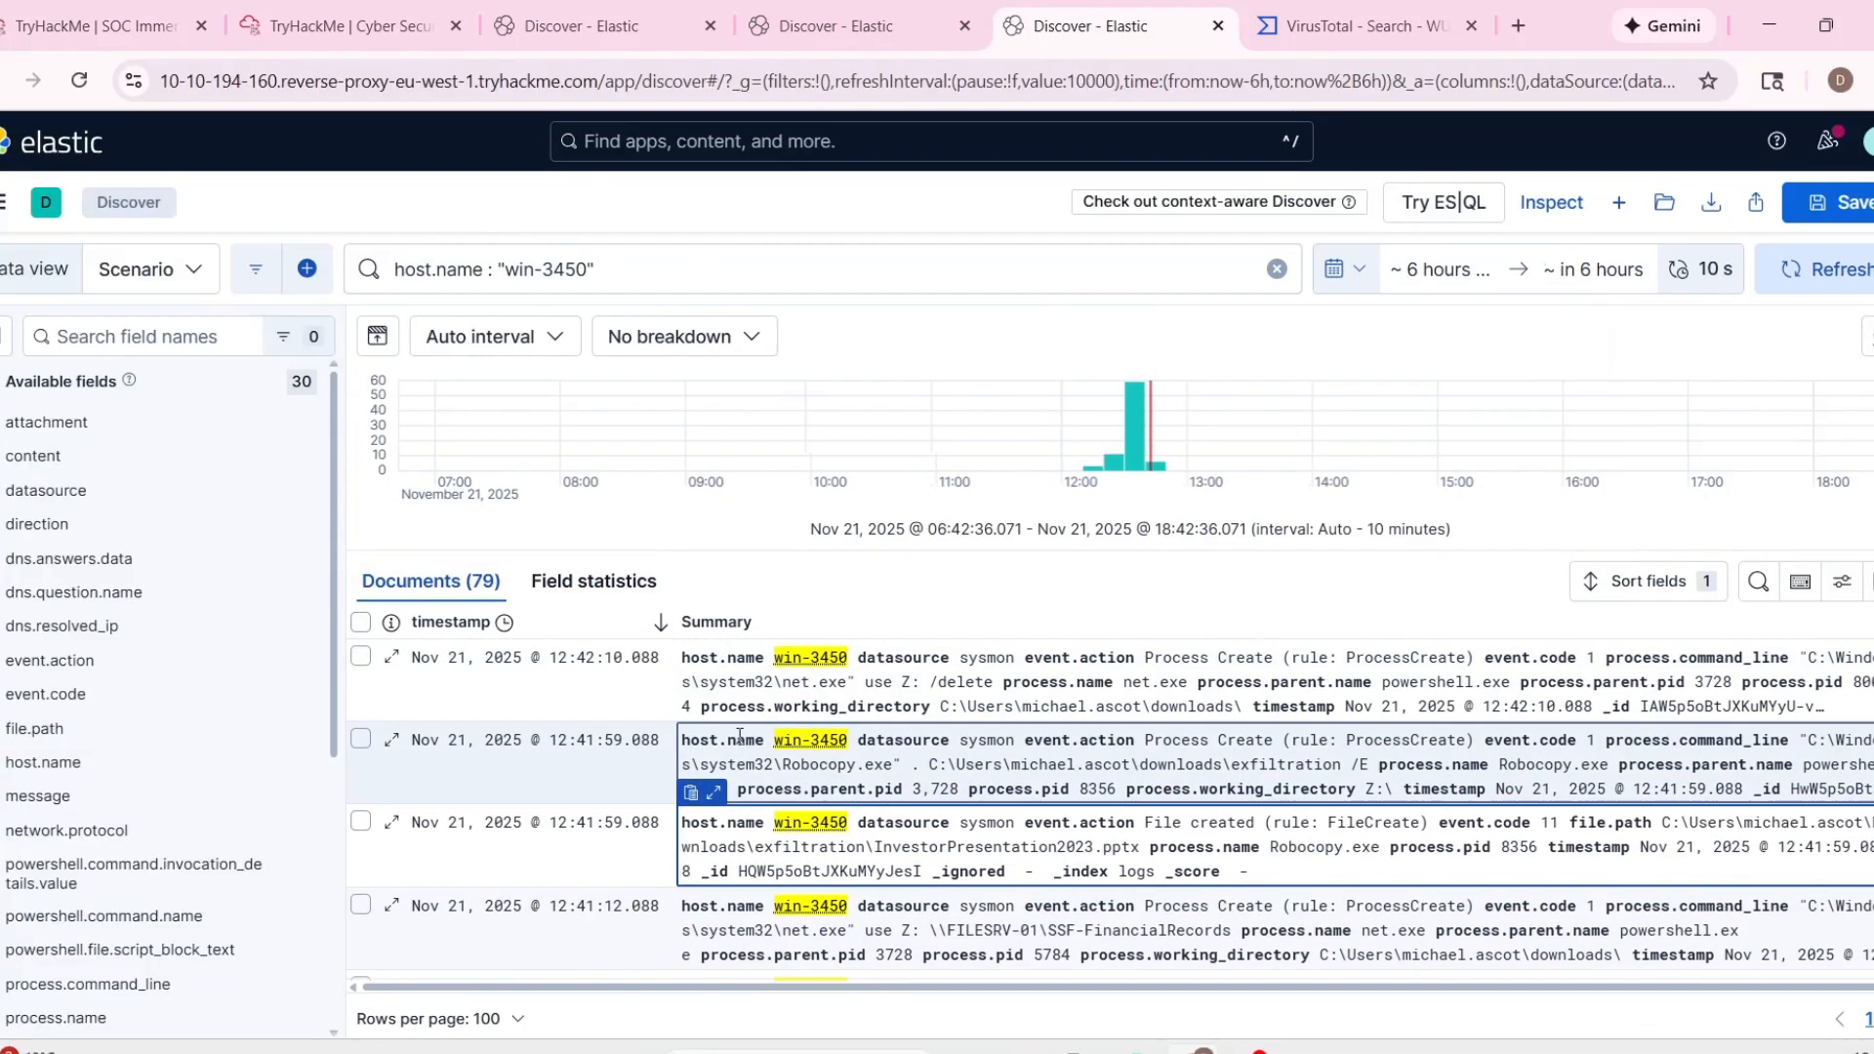
Expand the summary of the newest win-3450 event, examine its process fields, and look through the older events in the list.
{"action": "left_click", "coordinate": [713, 625]}
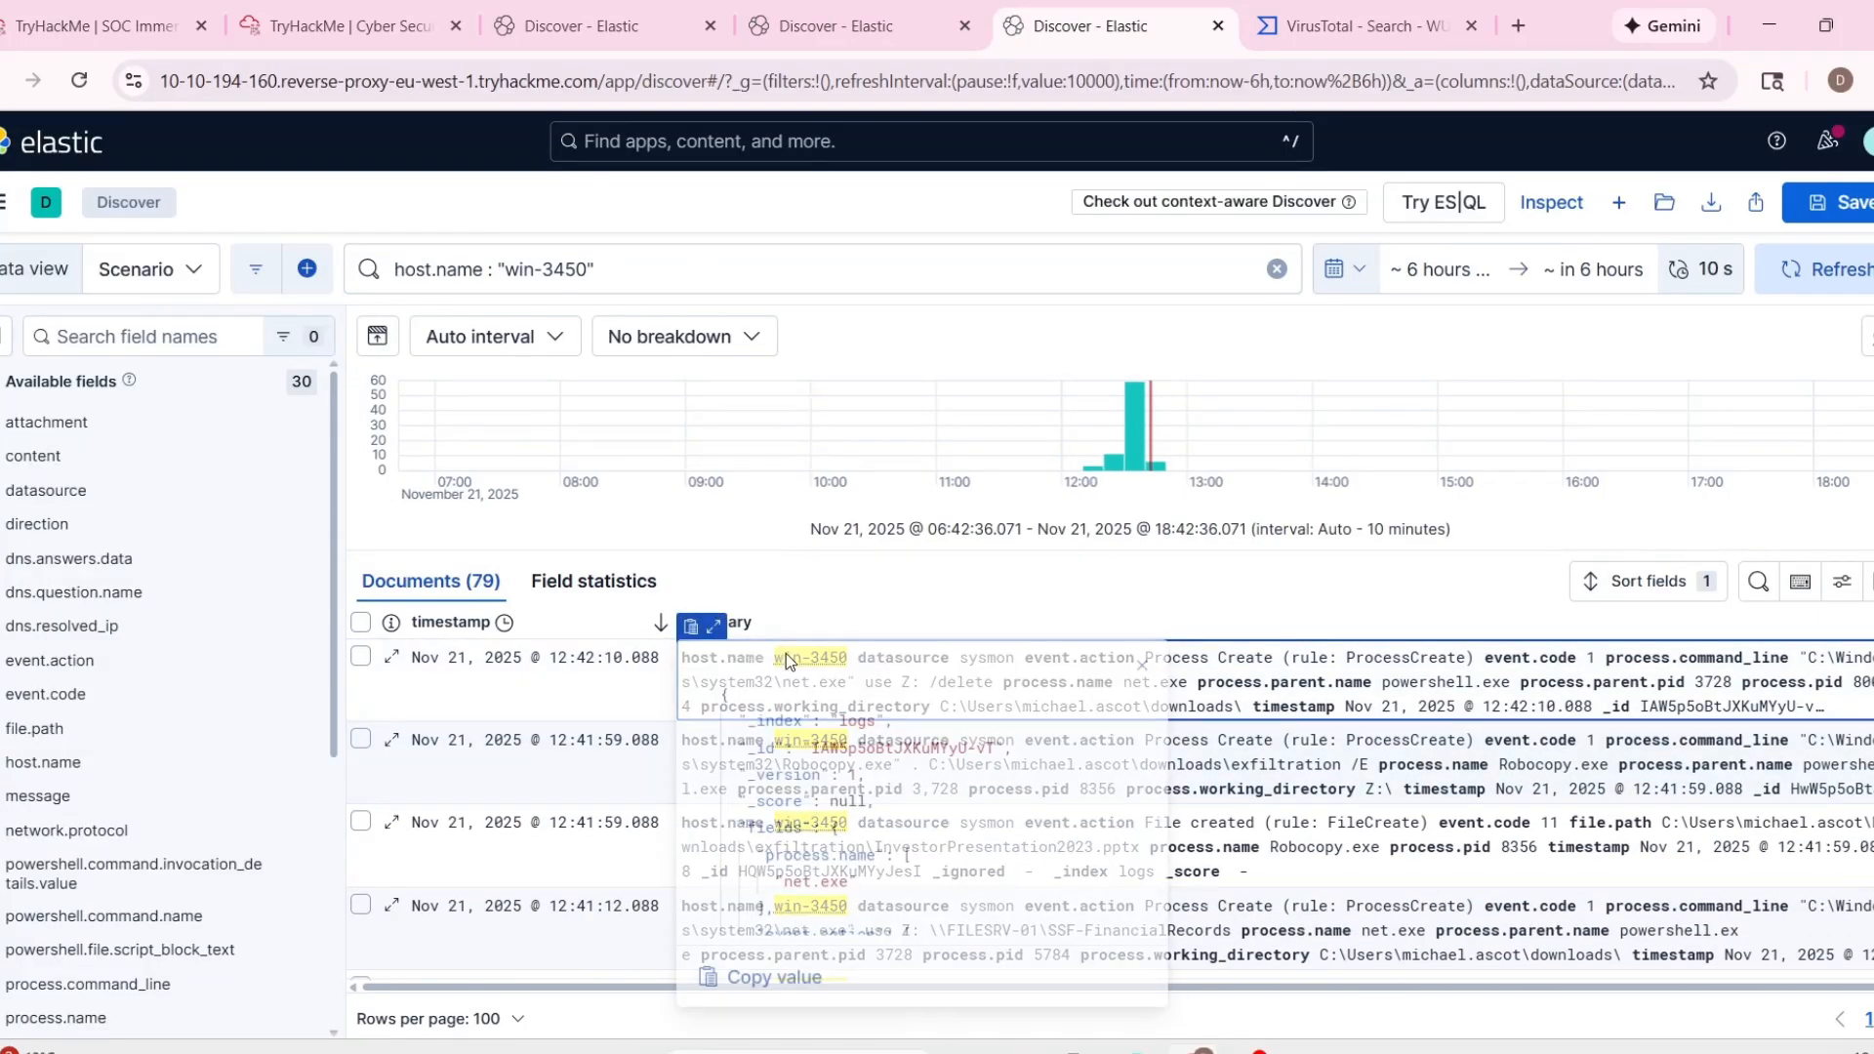
{"action": "scroll", "coordinate": [973, 774], "scroll_direction": "down", "scroll_amount": 10}
{"action": "scroll", "coordinate": [973, 774], "scroll_direction": "down", "scroll_amount": 2}
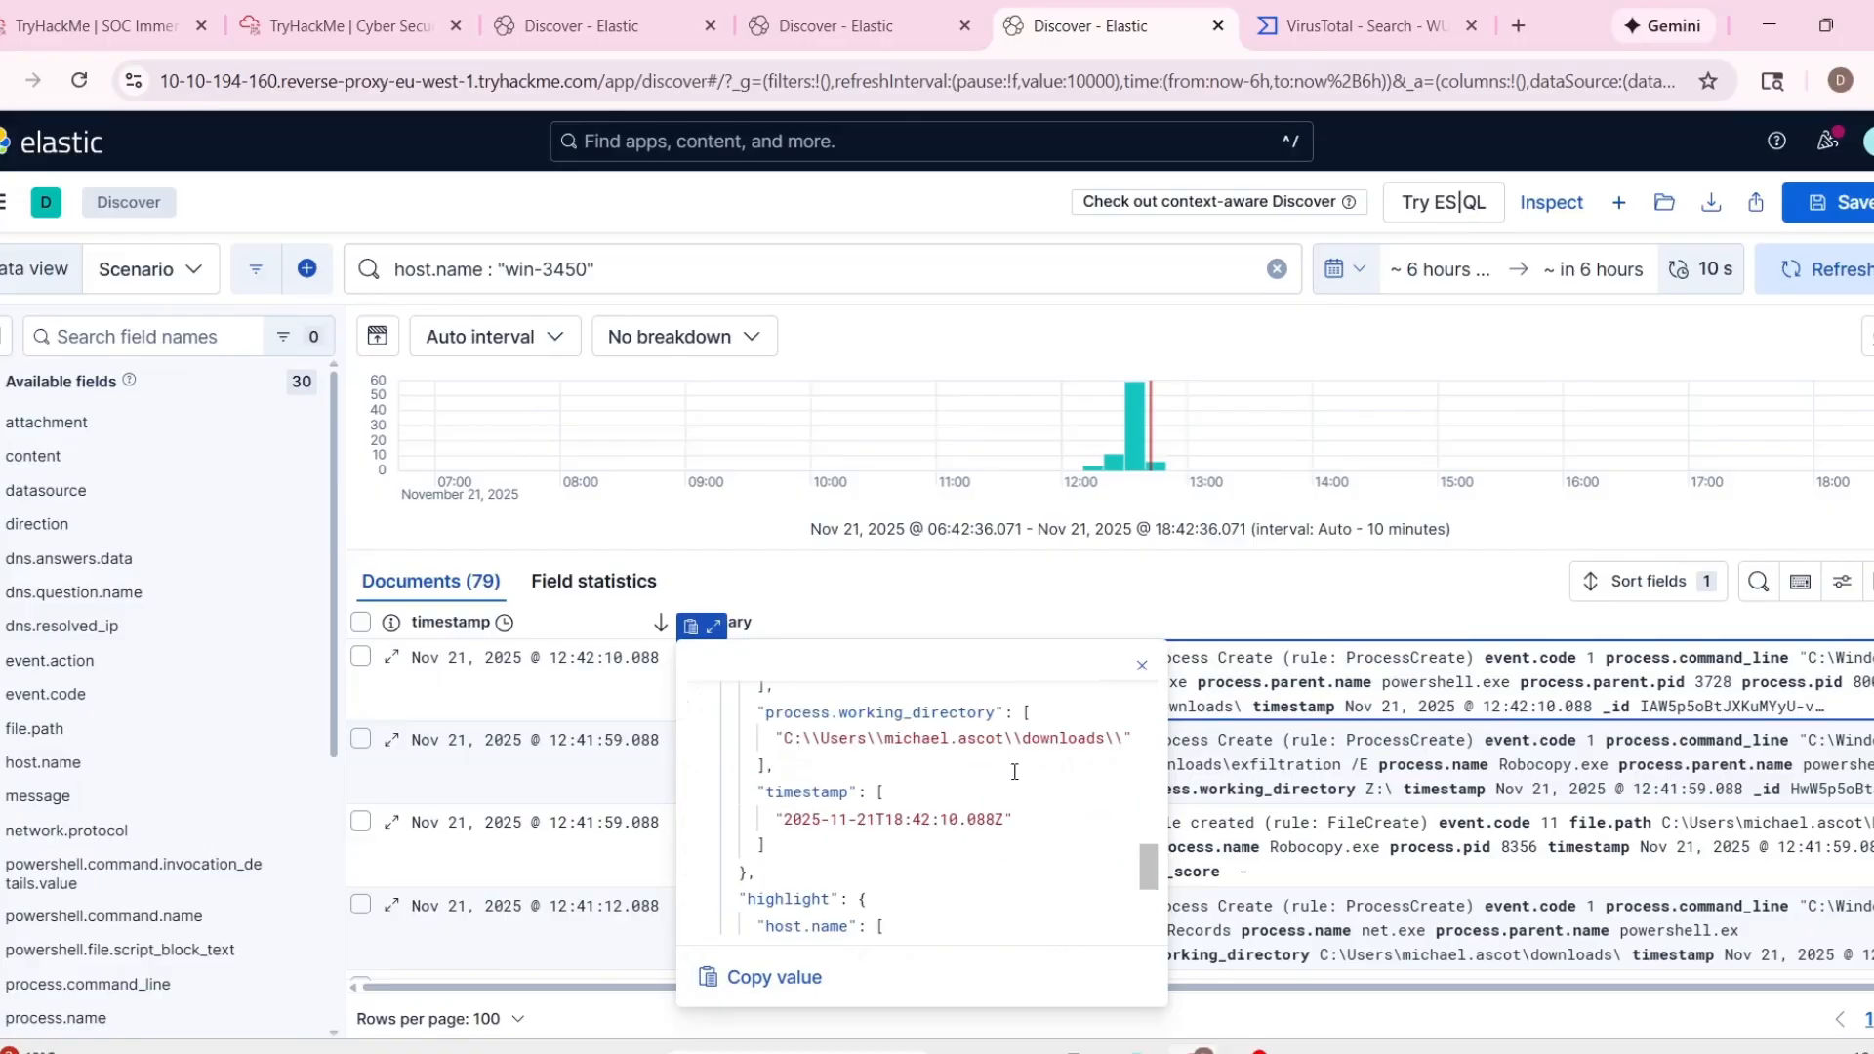
{"action": "scroll", "coordinate": [1005, 781], "scroll_direction": "up", "scroll_amount": 8}
{"action": "scroll", "coordinate": [1034, 785], "scroll_direction": "up", "scroll_amount": 6}
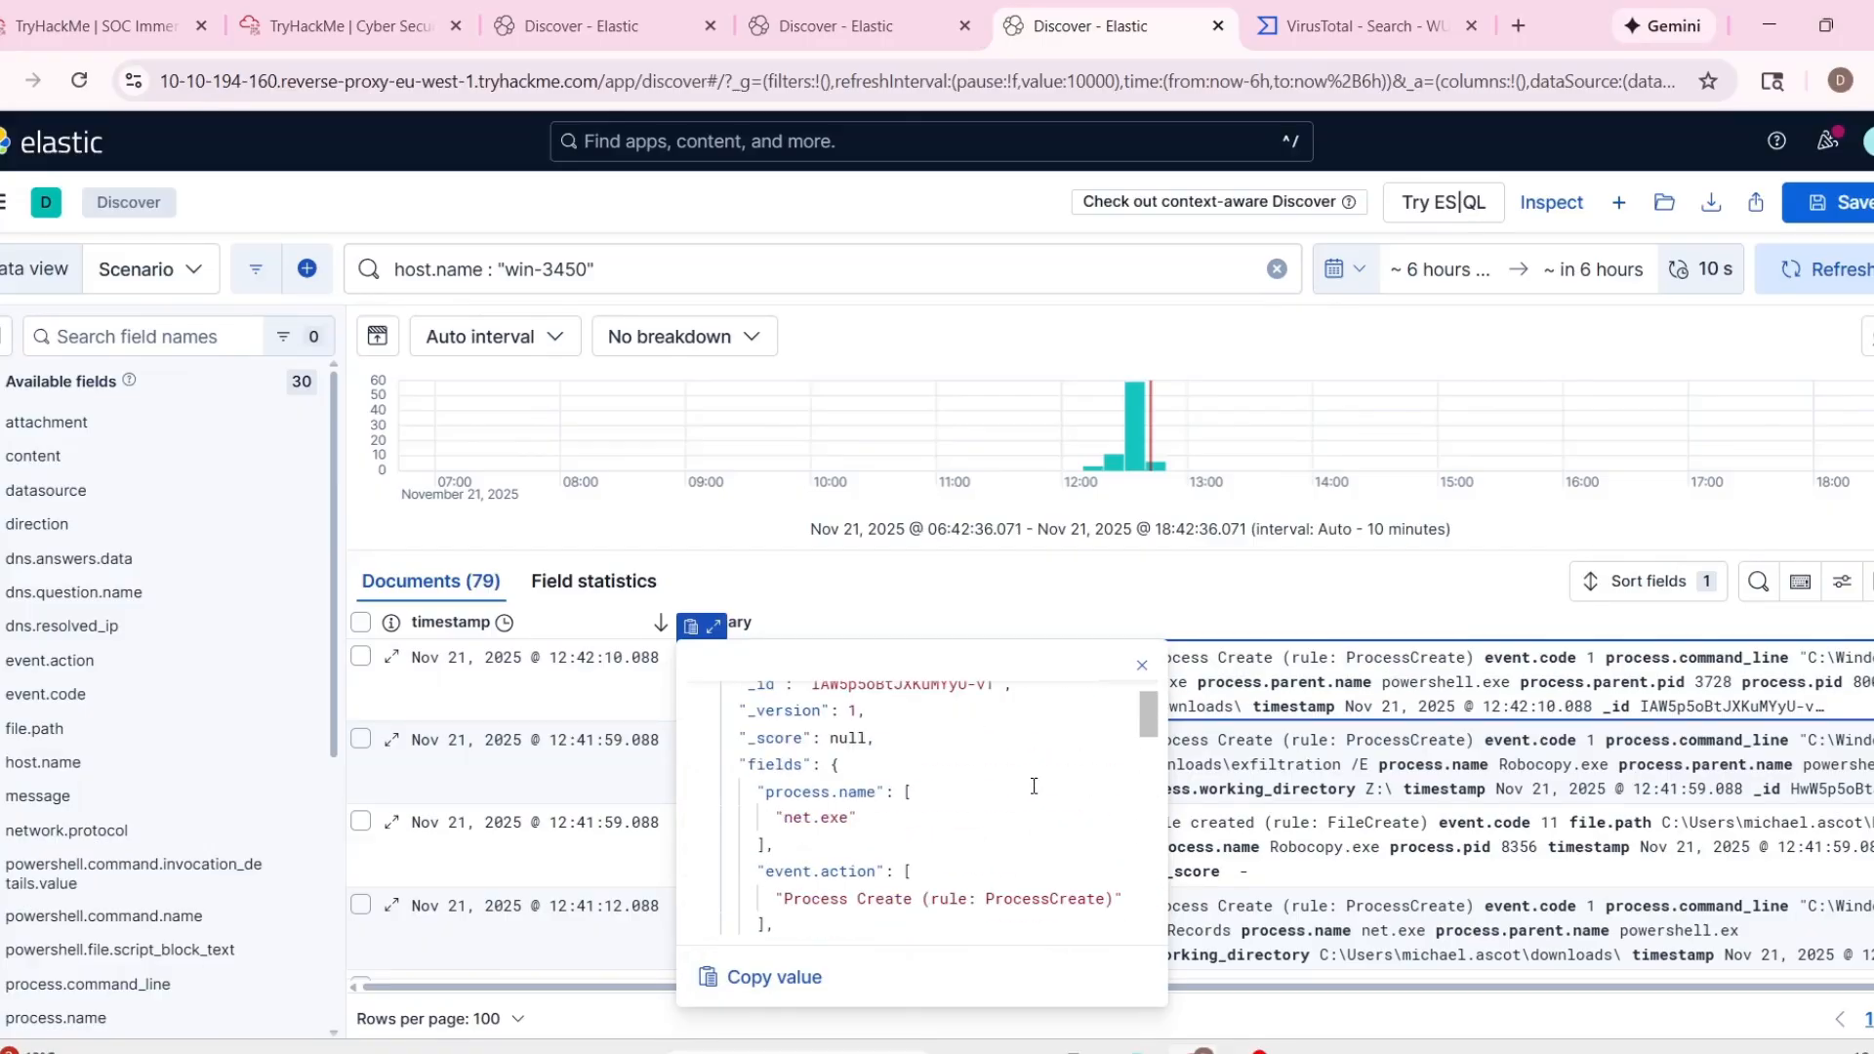
{"action": "left_click", "coordinate": [902, 620]}
{"action": "scroll", "coordinate": [898, 773], "scroll_direction": "down", "scroll_amount": 10}
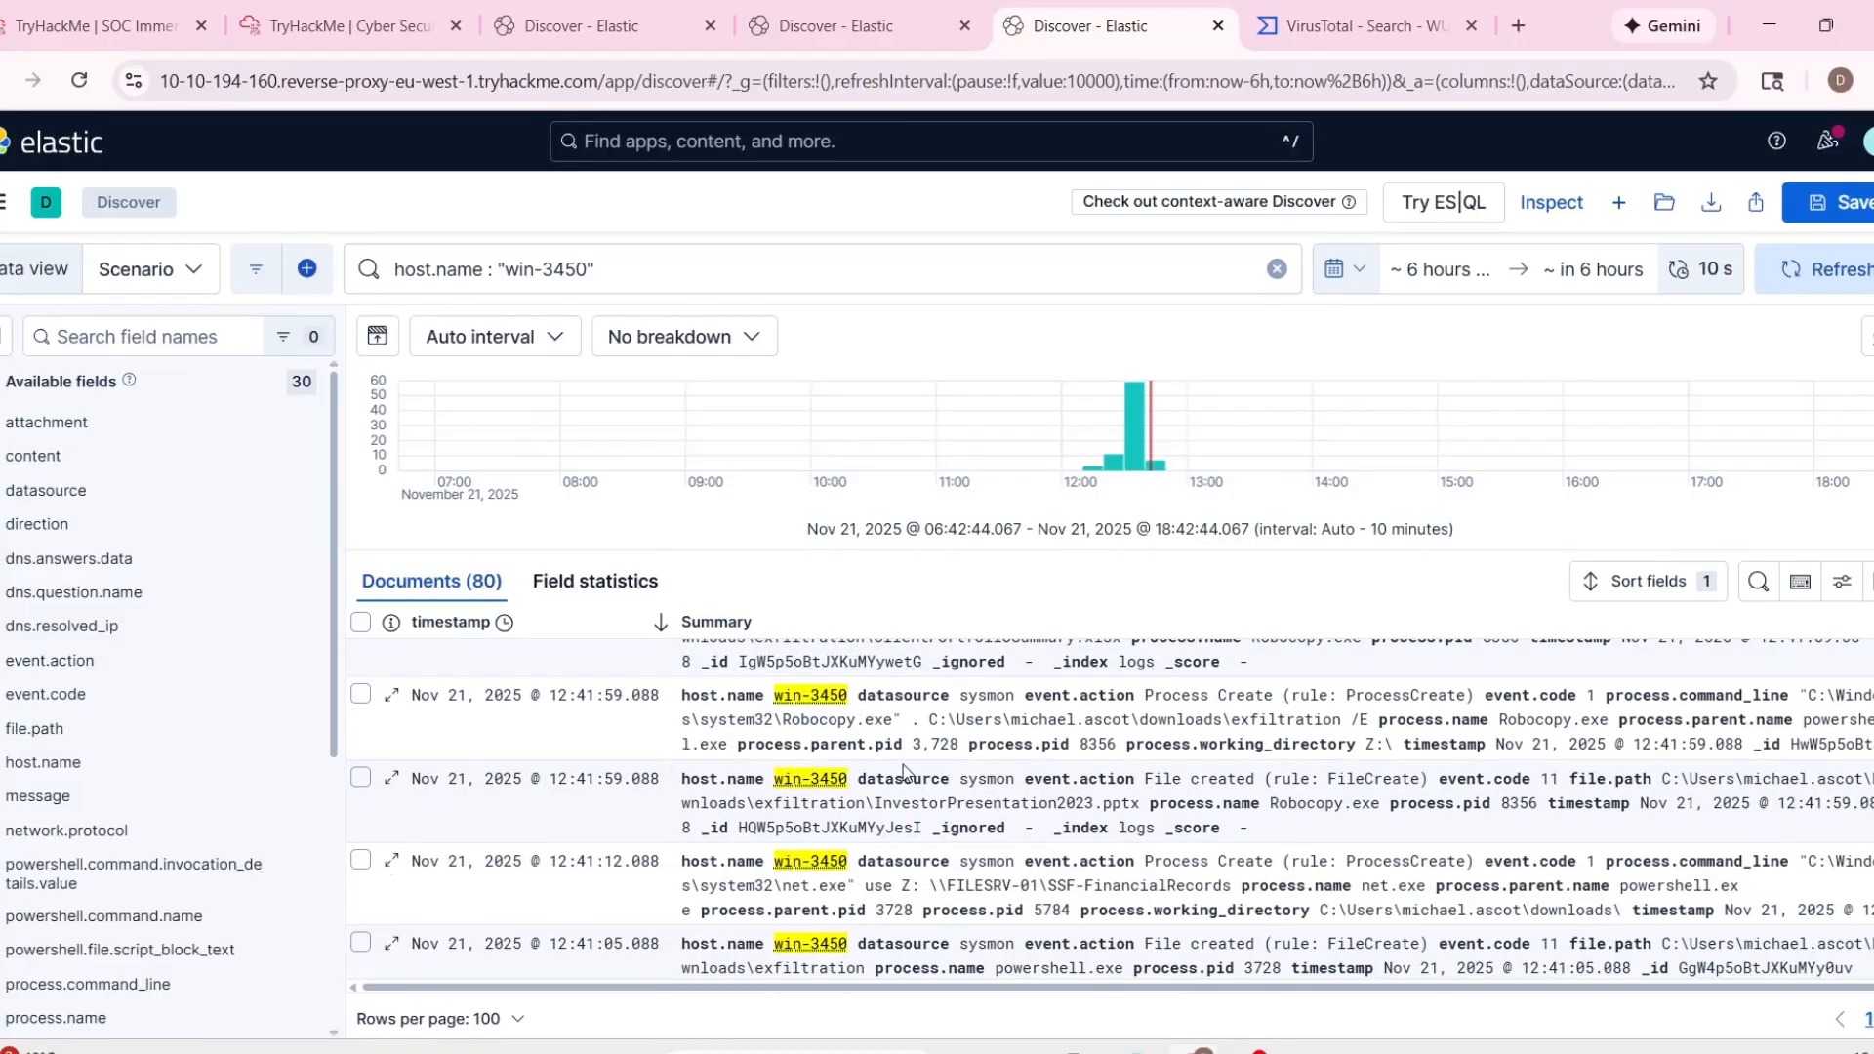
{"action": "scroll", "coordinate": [898, 773], "scroll_direction": "down", "scroll_amount": 10}
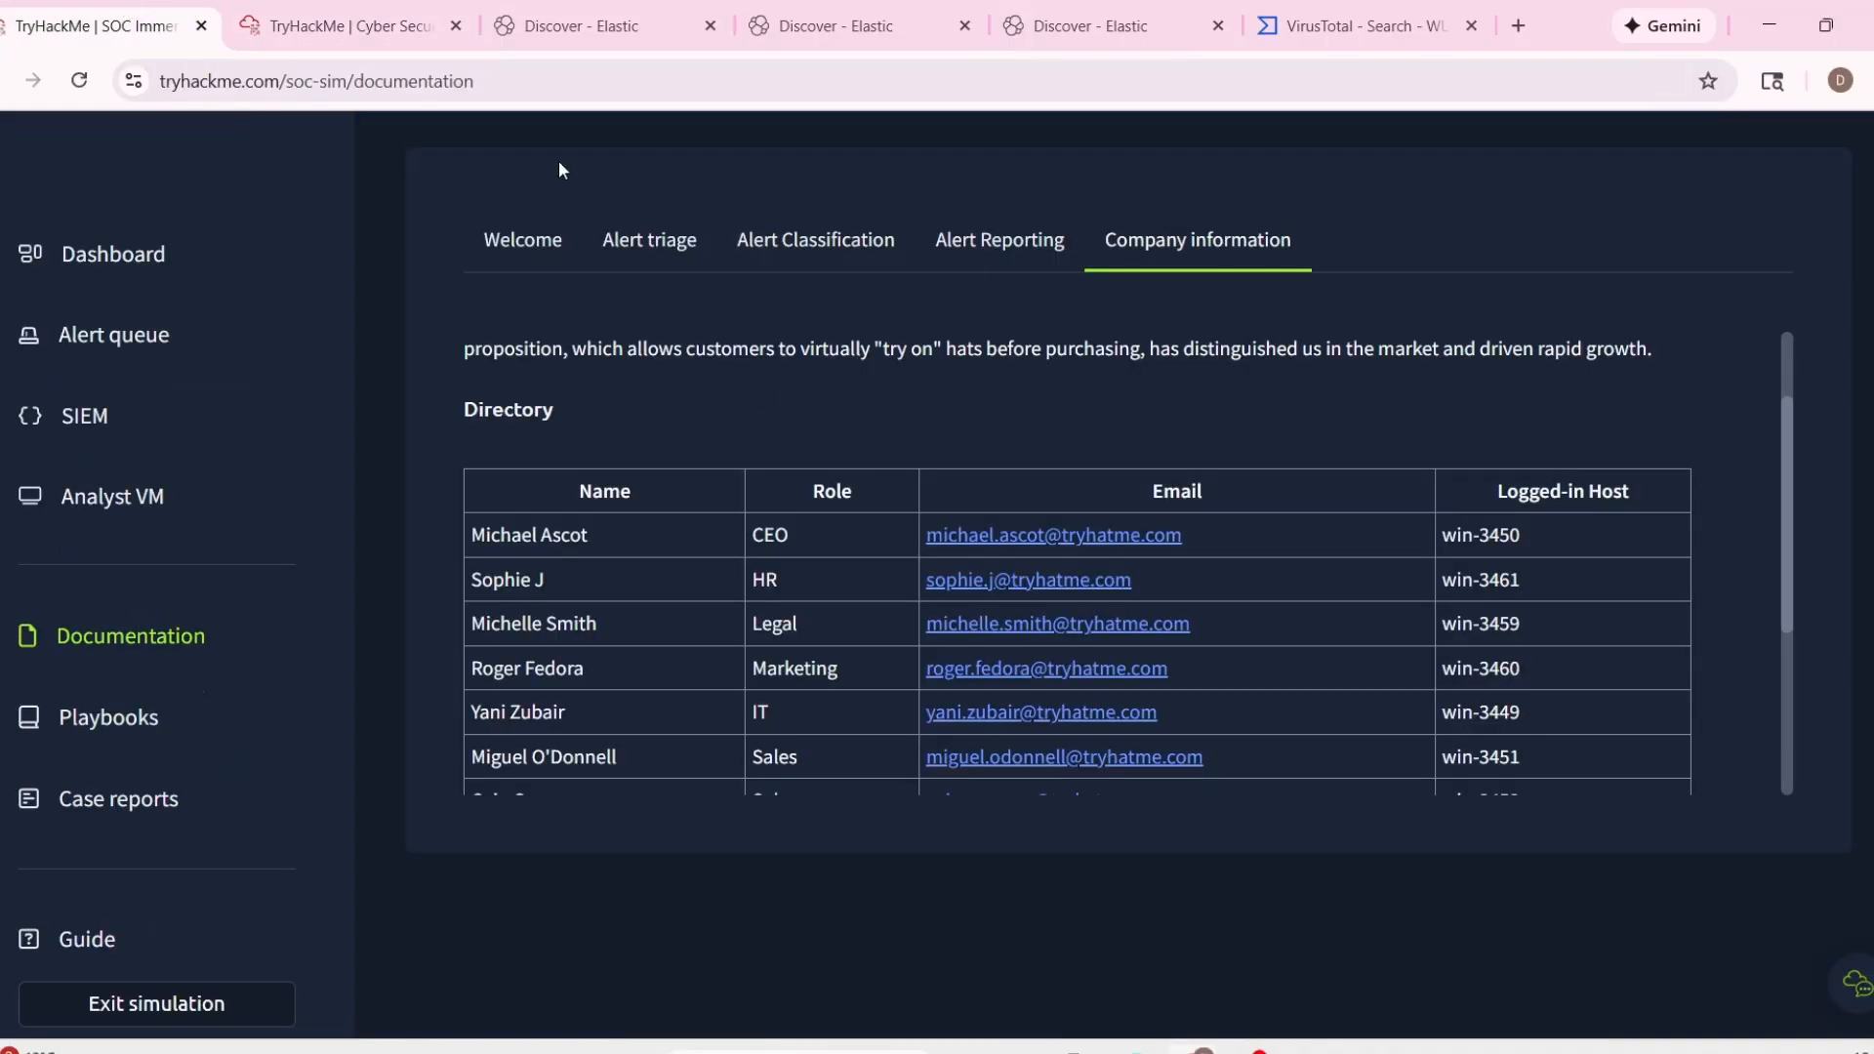
Return to the TryHackMe alert queue, expand alert 1011's details and take ownership of that alert.
{"action": "left_click", "coordinate": [125, 335]}
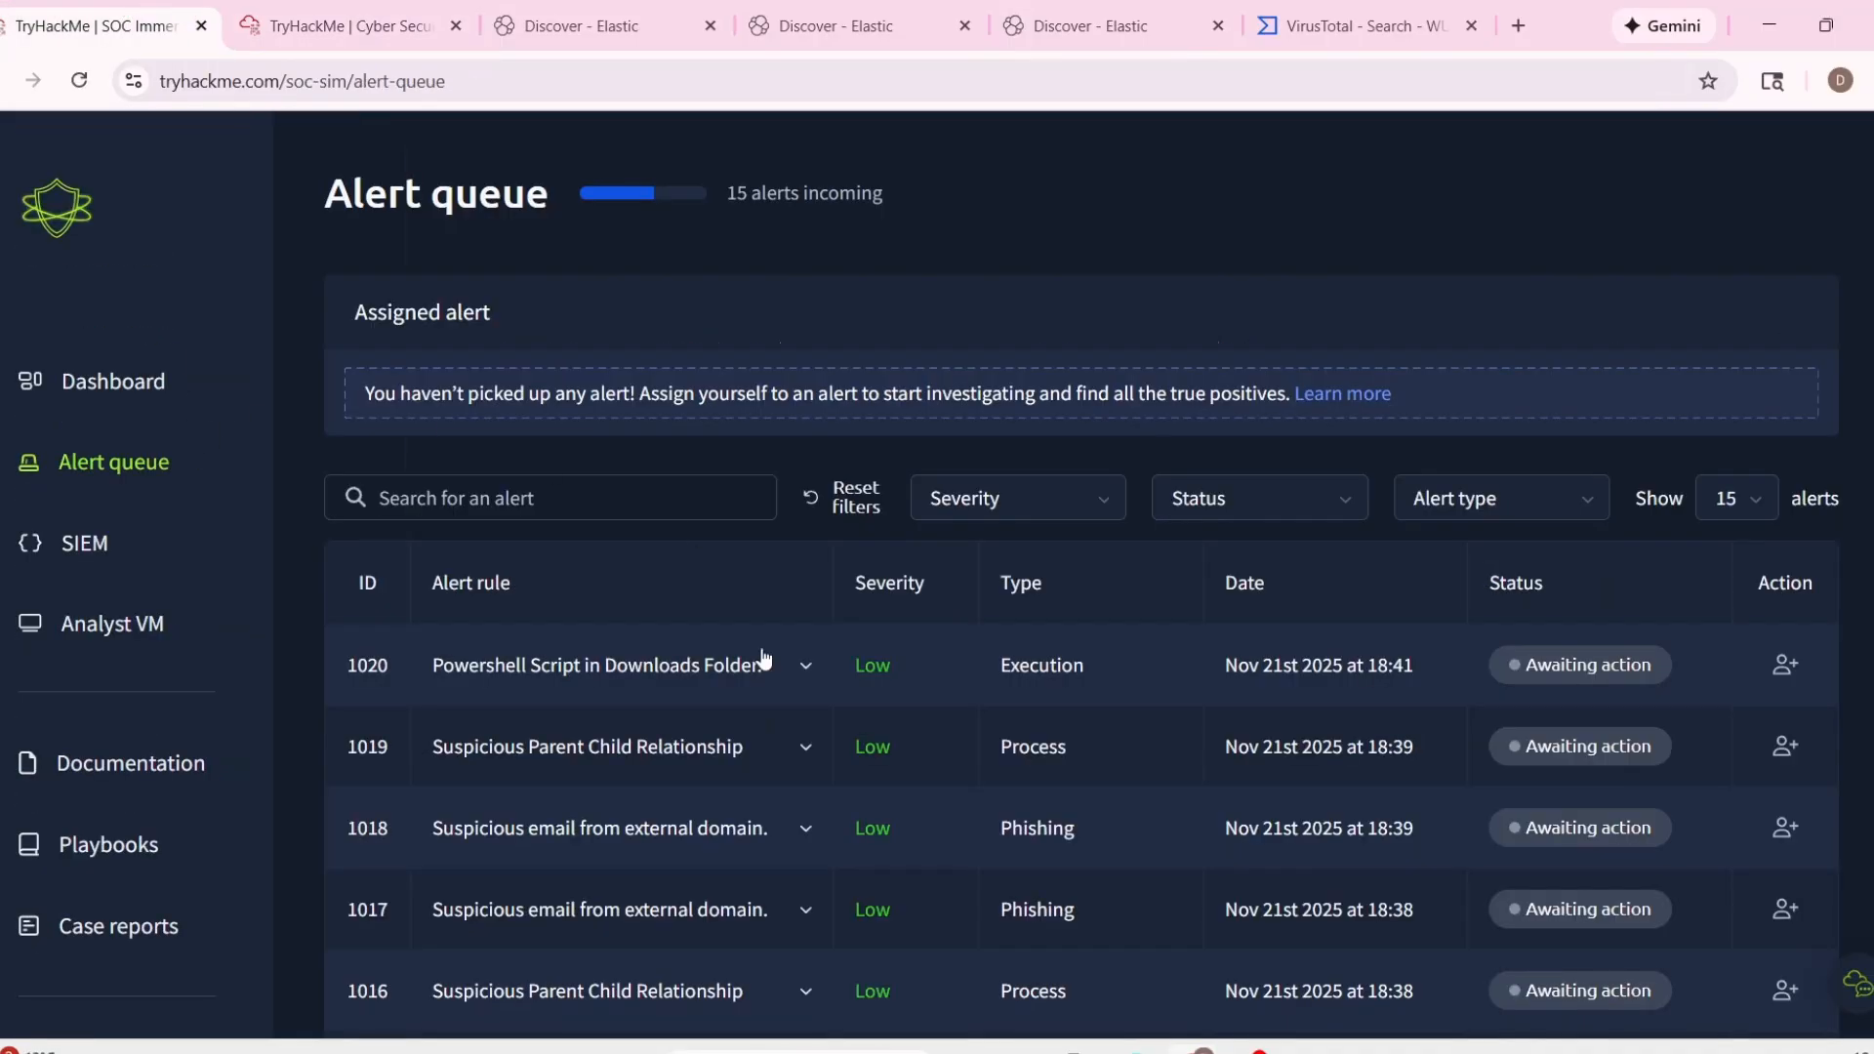
{"action": "scroll", "coordinate": [1161, 732], "scroll_direction": "down", "scroll_amount": 9}
{"action": "scroll", "coordinate": [1411, 670], "scroll_direction": "up", "scroll_amount": 3}
{"action": "left_click", "coordinate": [801, 675]}
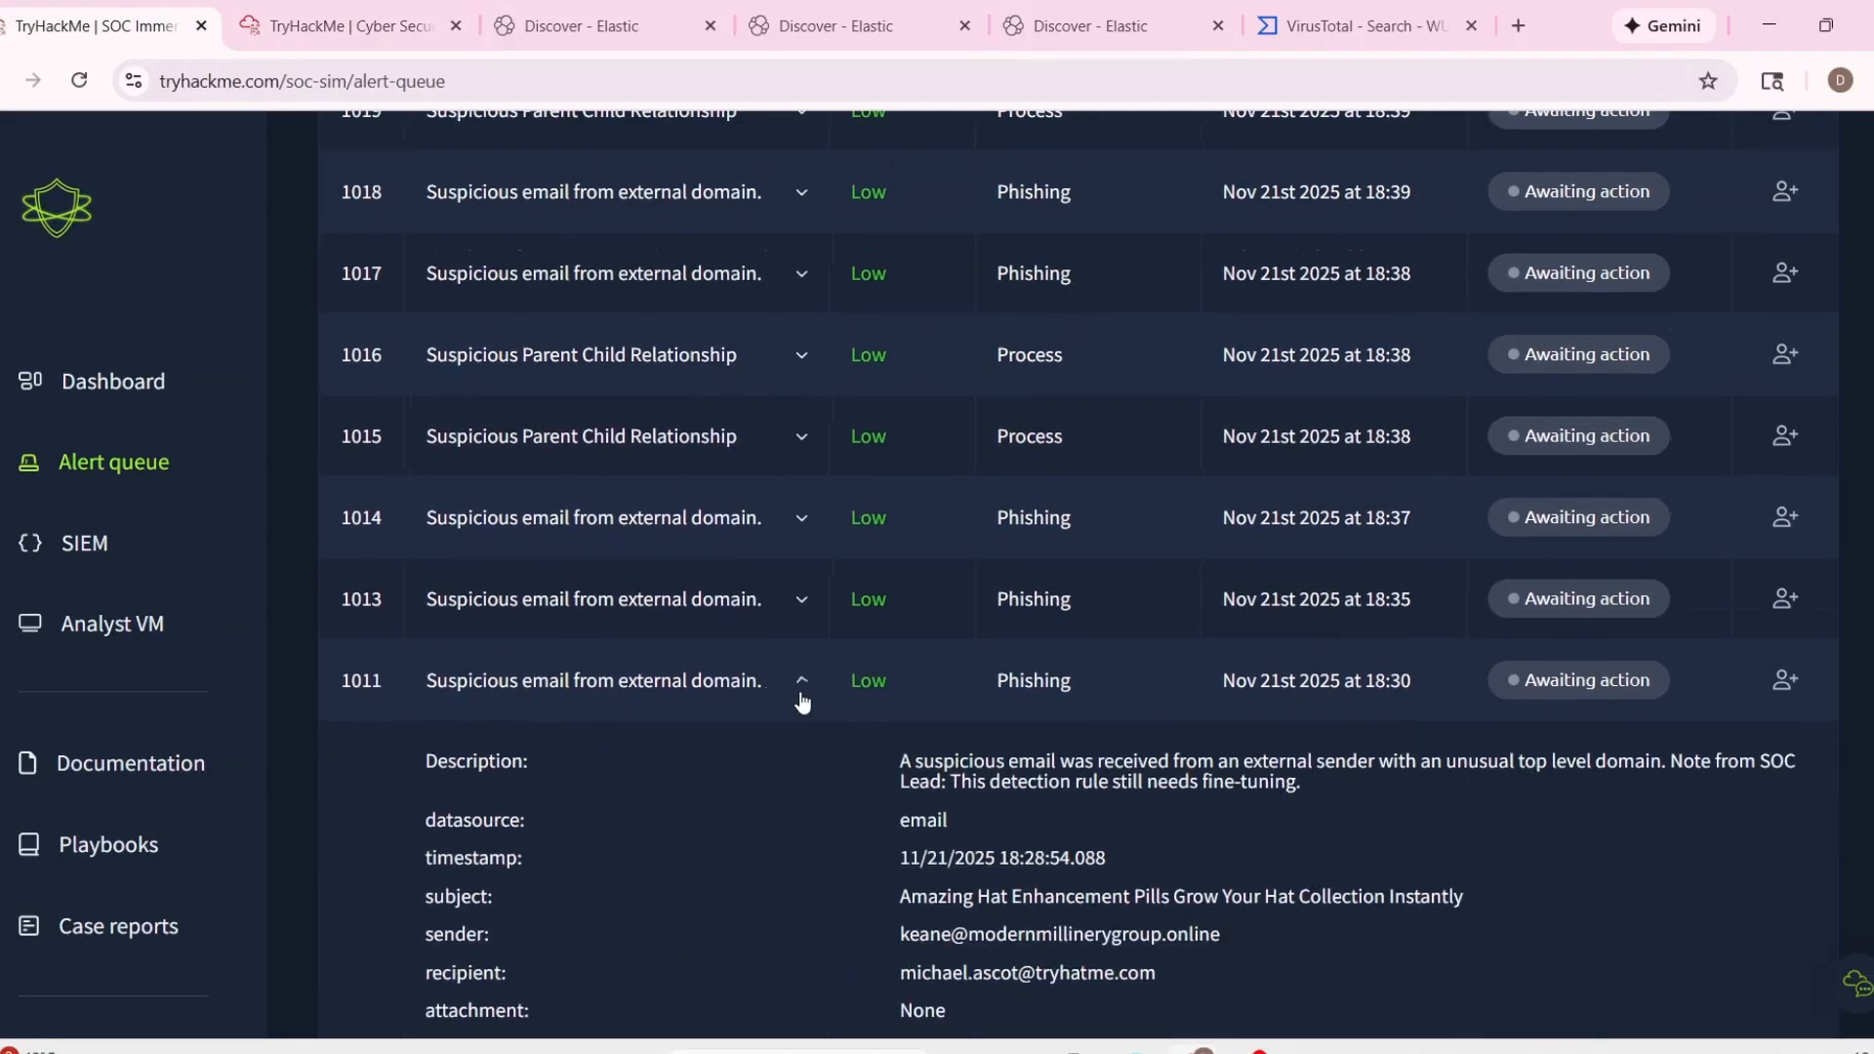
{"action": "scroll", "coordinate": [1239, 644], "scroll_direction": "down", "scroll_amount": 3}
{"action": "left_click", "coordinate": [1785, 426]}
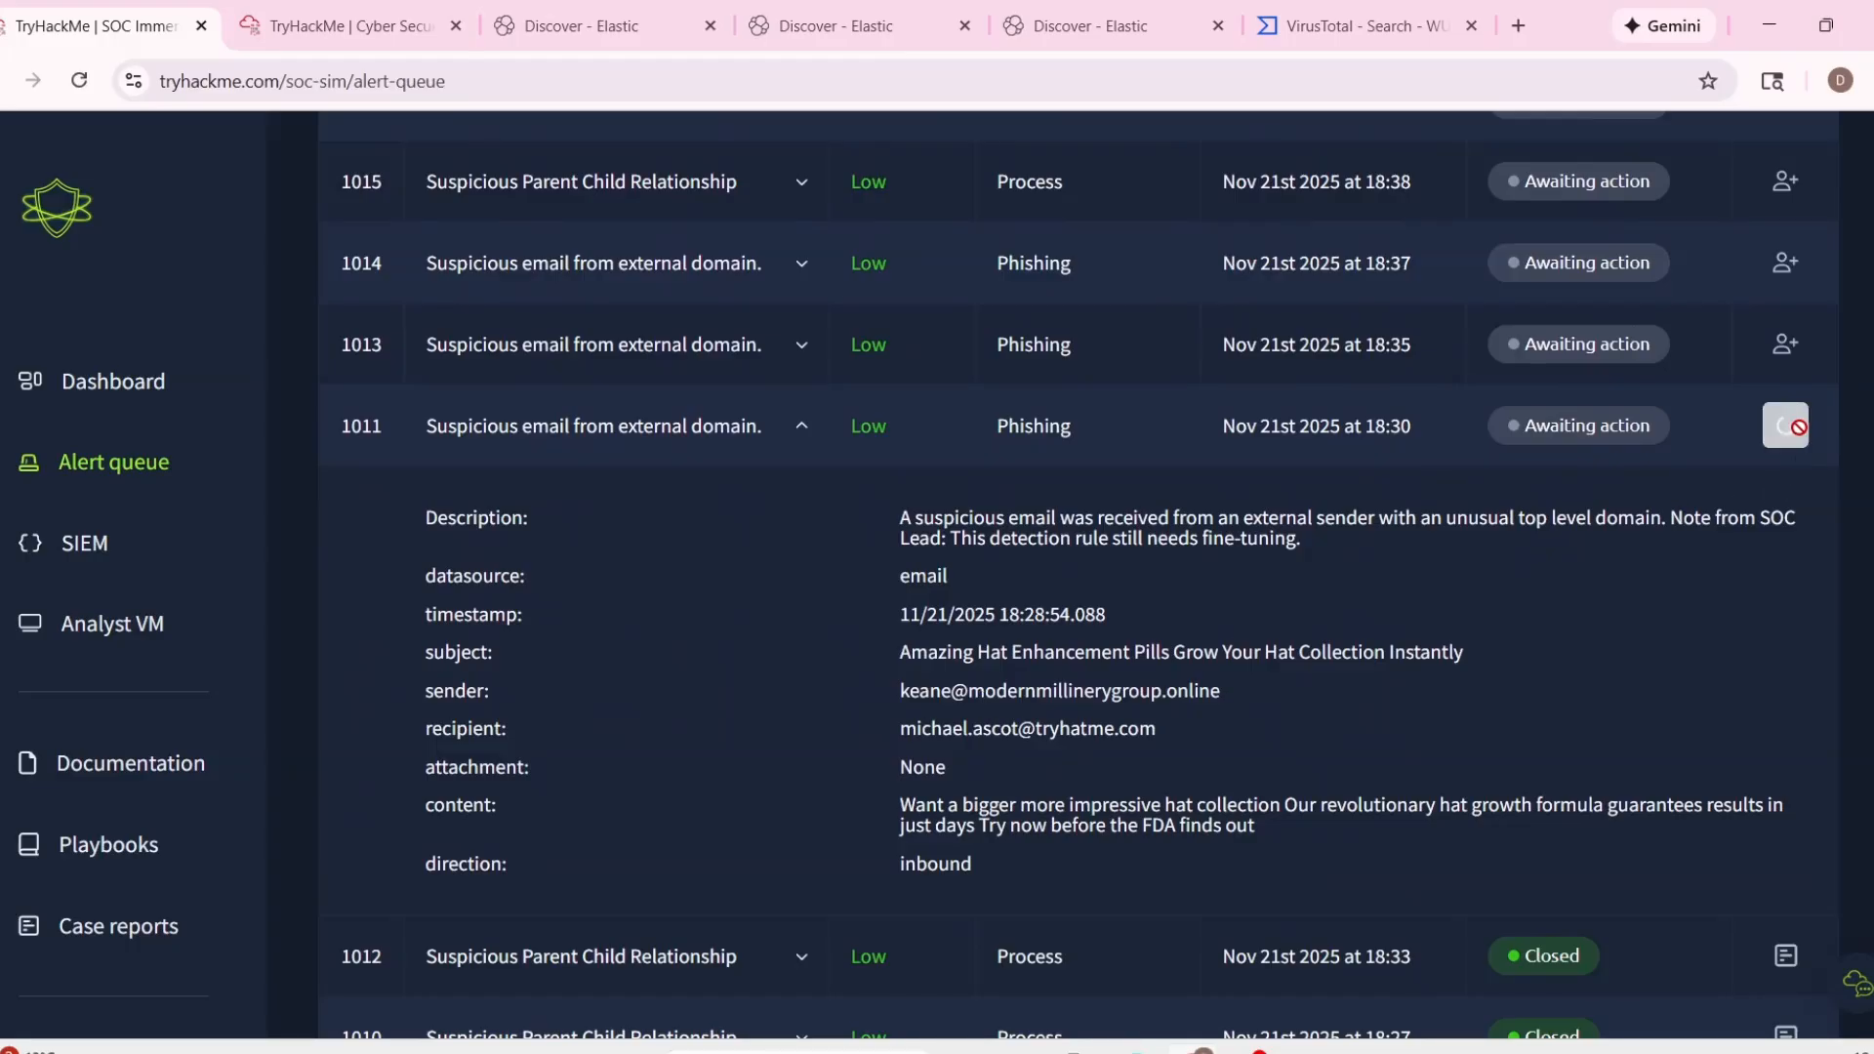
{"action": "scroll", "coordinate": [1413, 699], "scroll_direction": "up", "scroll_amount": 10}
{"action": "scroll", "coordinate": [1413, 699], "scroll_direction": "up", "scroll_amount": 3}
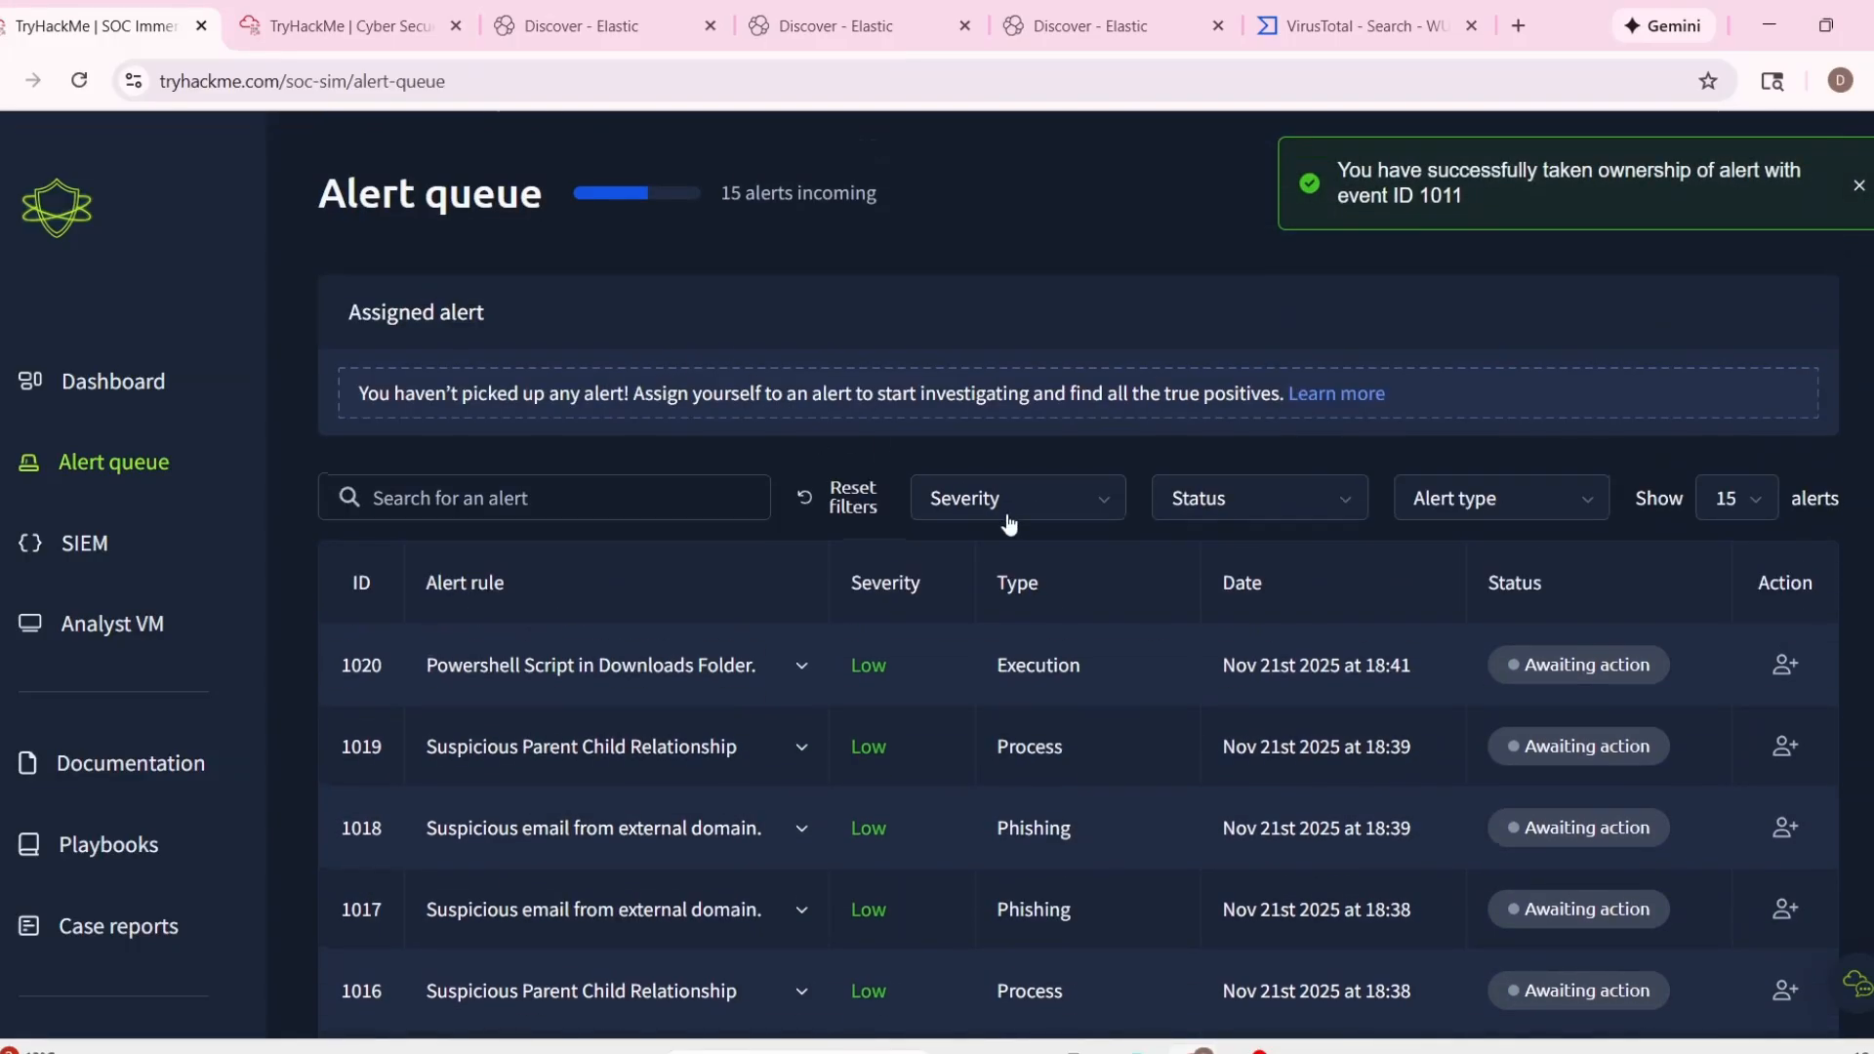
Expand alert 1013 in the queue, look over its email details and collapse it again.
{"action": "scroll", "coordinate": [1123, 547], "scroll_direction": "down", "scroll_amount": 6}
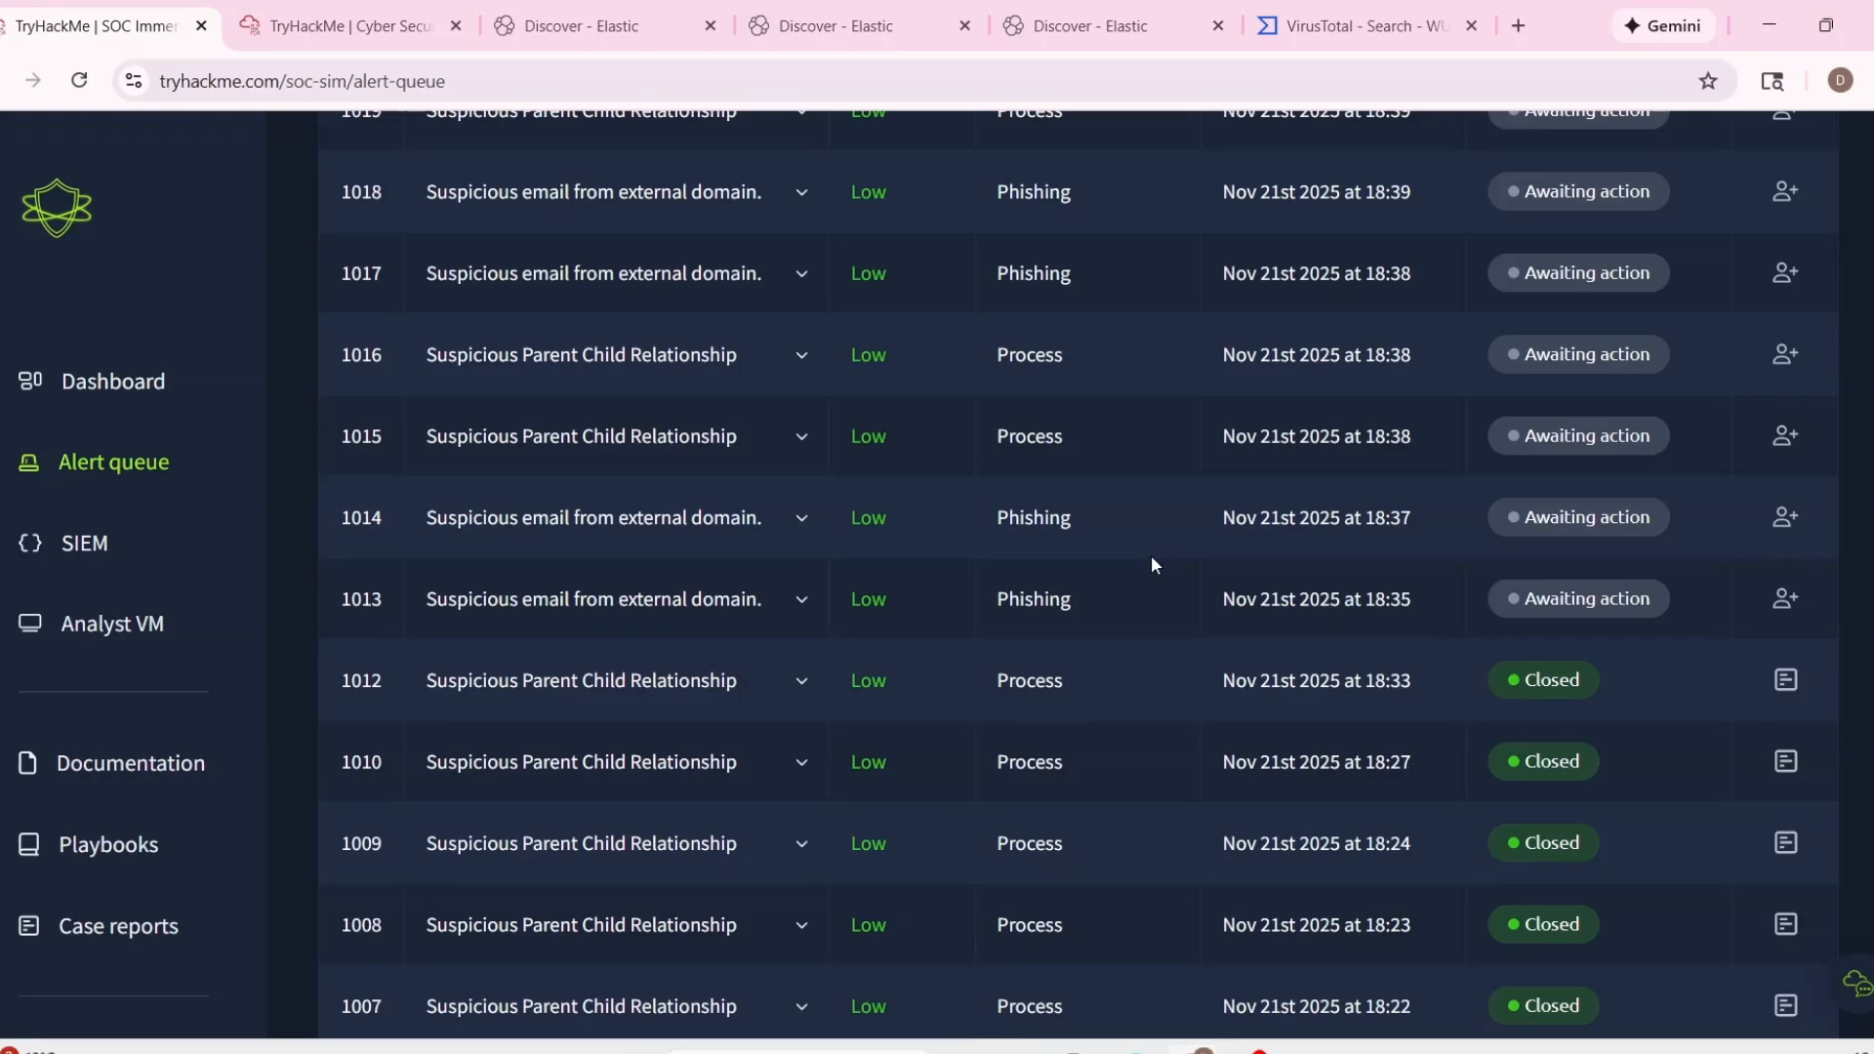
{"action": "left_click", "coordinate": [823, 613]}
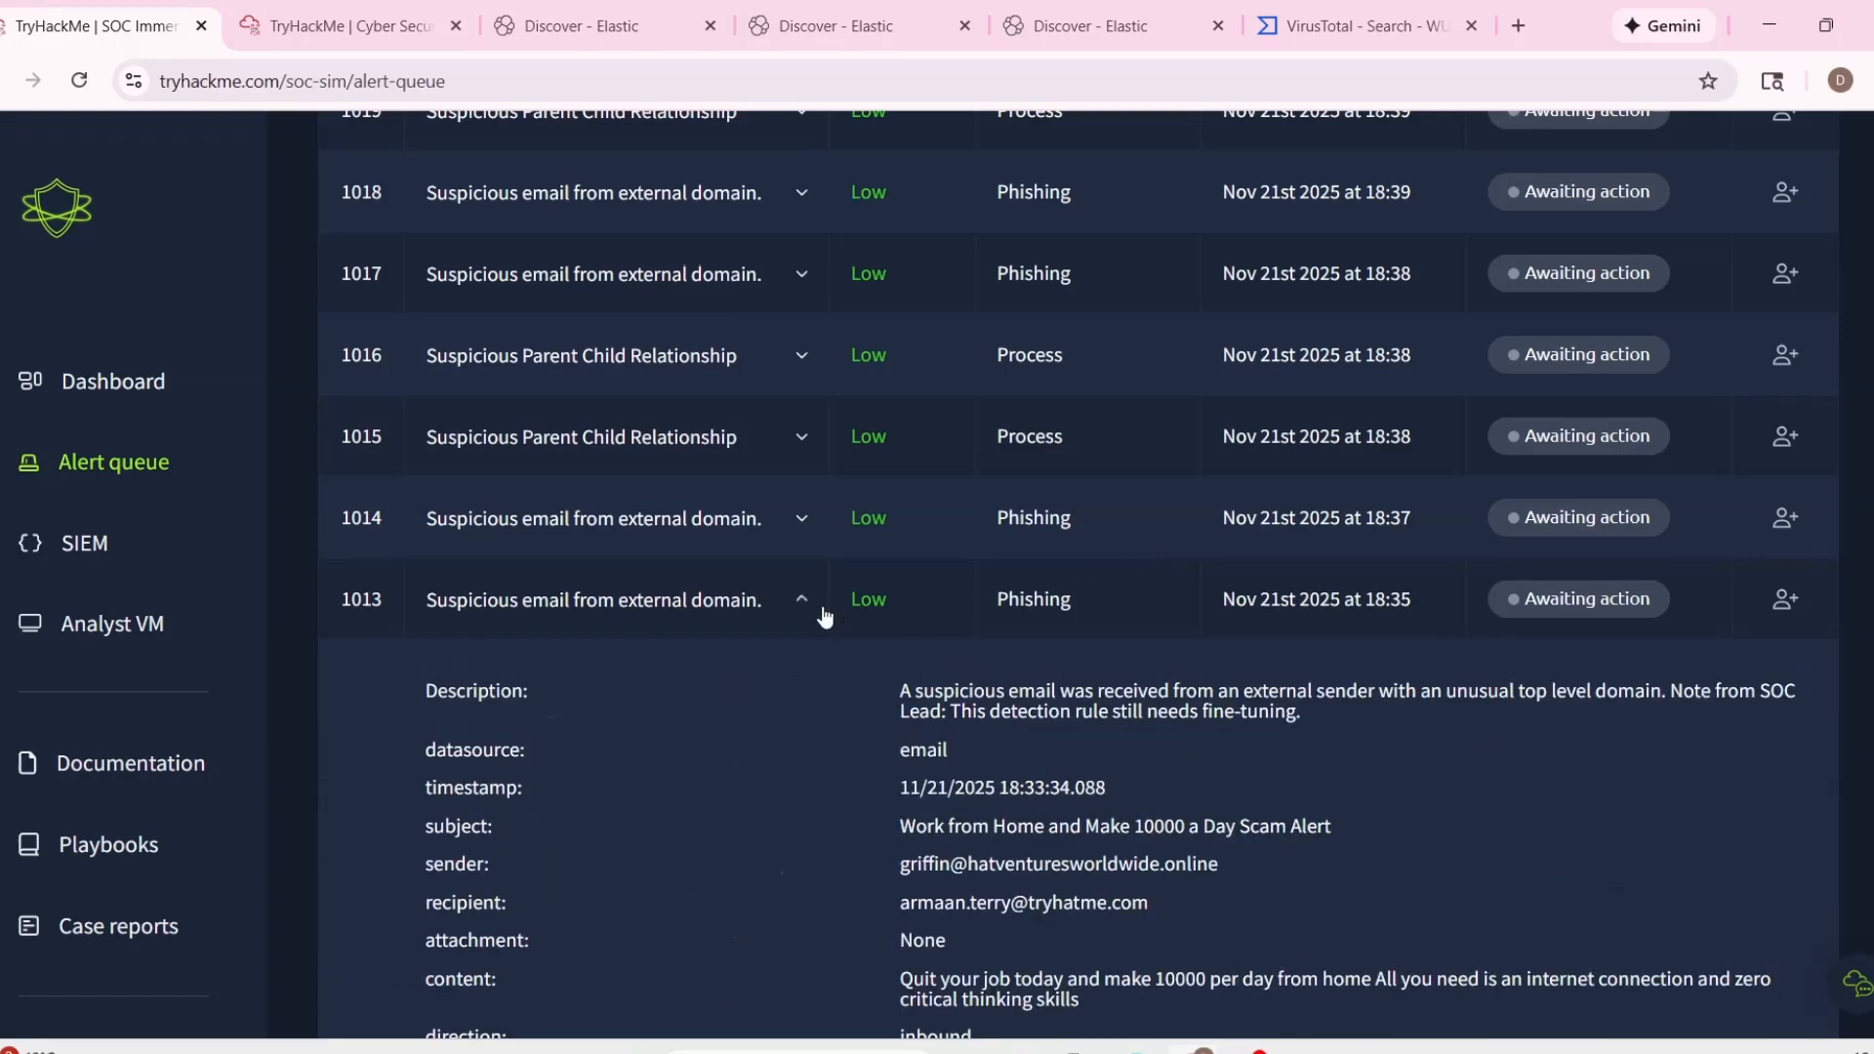
{"action": "scroll", "coordinate": [822, 606], "scroll_direction": "down", "scroll_amount": 1}
{"action": "scroll", "coordinate": [801, 624], "scroll_direction": "up", "scroll_amount": 2}
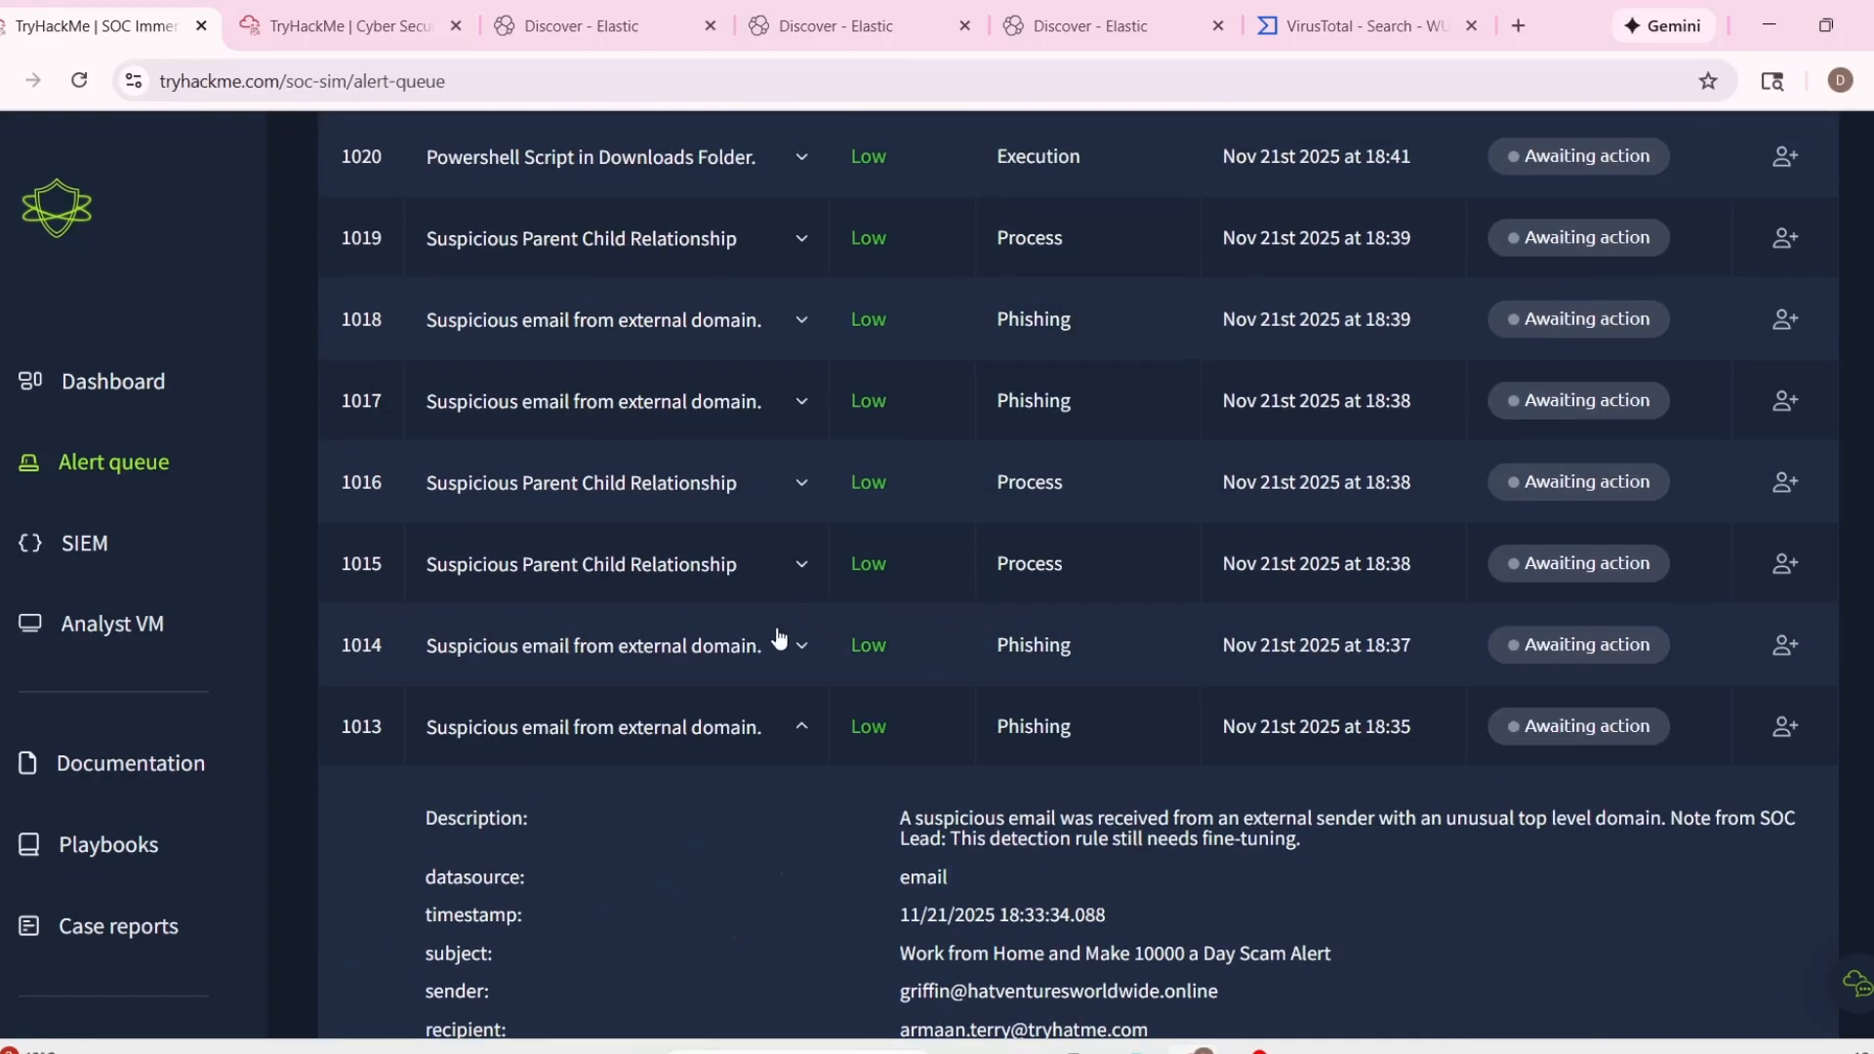
{"action": "left_click", "coordinate": [815, 705]}
Start the case report for the assigned alert 1011 and classify the incident as a false positive.
{"action": "scroll", "coordinate": [830, 693], "scroll_direction": "up", "scroll_amount": 5}
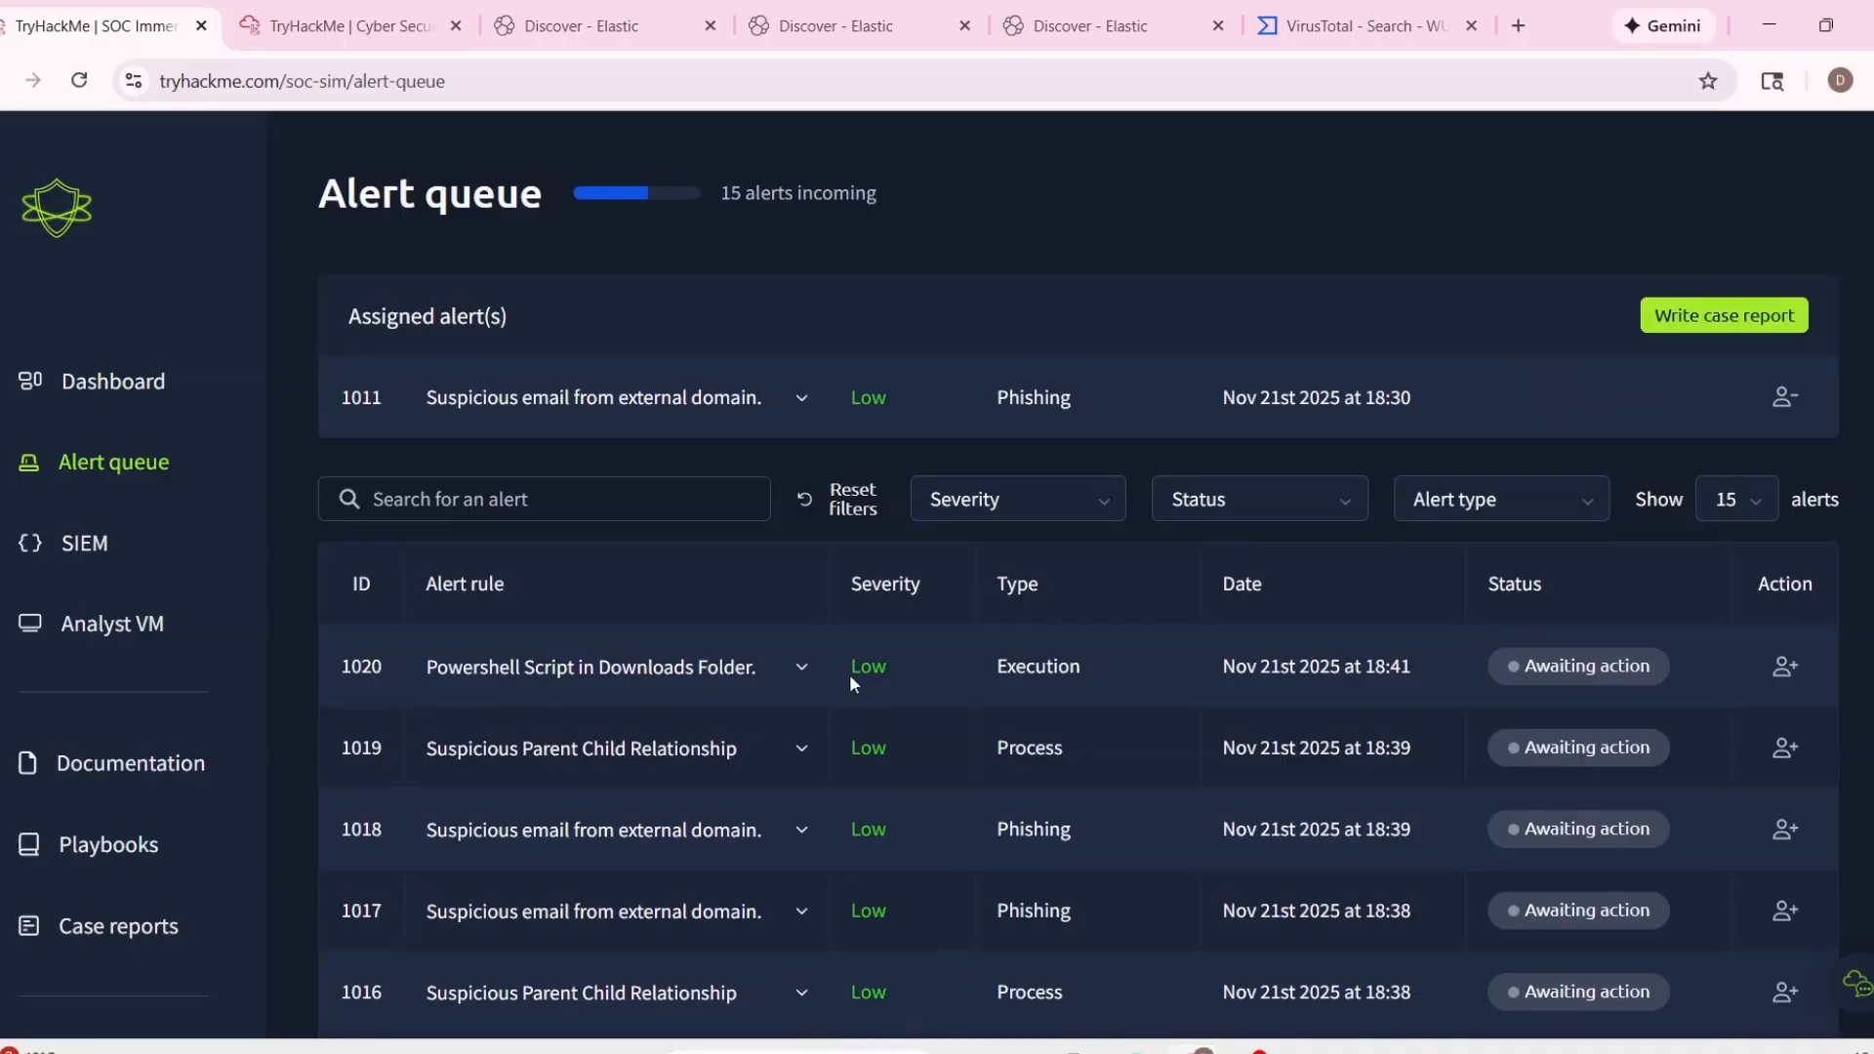
{"action": "left_click", "coordinate": [1696, 322]}
{"action": "left_click", "coordinate": [1013, 593]}
{"action": "left_click", "coordinate": [1226, 701]}
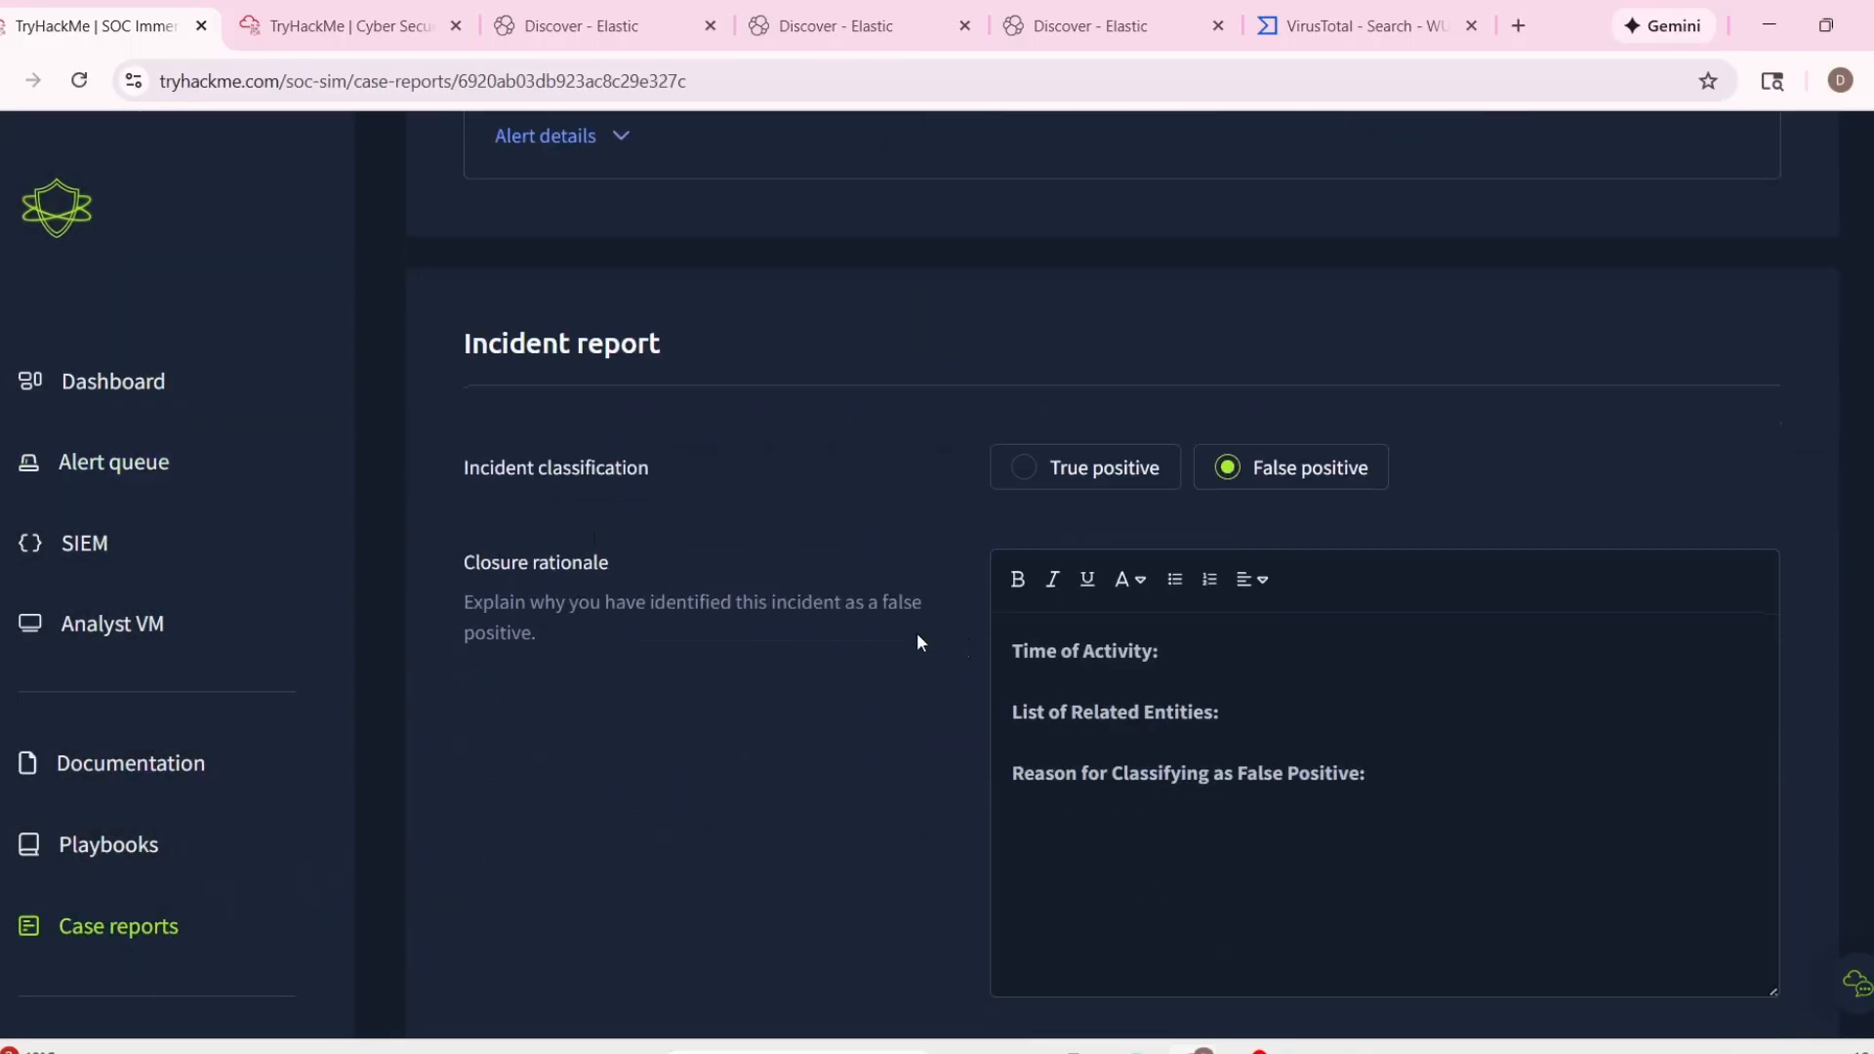
Copy the timestamp 11/21/2025 18:28:54.088 from the report's alert details into Time of Activity in the closure rationale.
{"action": "left_click", "coordinate": [1162, 650]}
{"action": "scroll", "coordinate": [547, 390], "scroll_direction": "up", "scroll_amount": 3}
{"action": "left_click", "coordinate": [544, 389]}
{"action": "left_click_drag", "start_coordinate": [597, 491], "coordinate": [803, 491]}
{"action": "key", "text": "ctrl+c"}
{"action": "scroll", "coordinate": [1171, 654], "scroll_direction": "down", "scroll_amount": 5}
{"action": "left_click", "coordinate": [1213, 640]}
{"action": "key", "text": "ctrl+v"}
Copy the sender and recipient lines from the alert details onto a new line under List of Related Entities.
{"action": "left_click", "coordinate": [1260, 728]}
{"action": "scroll", "coordinate": [769, 561], "scroll_direction": "up", "scroll_amount": 1}
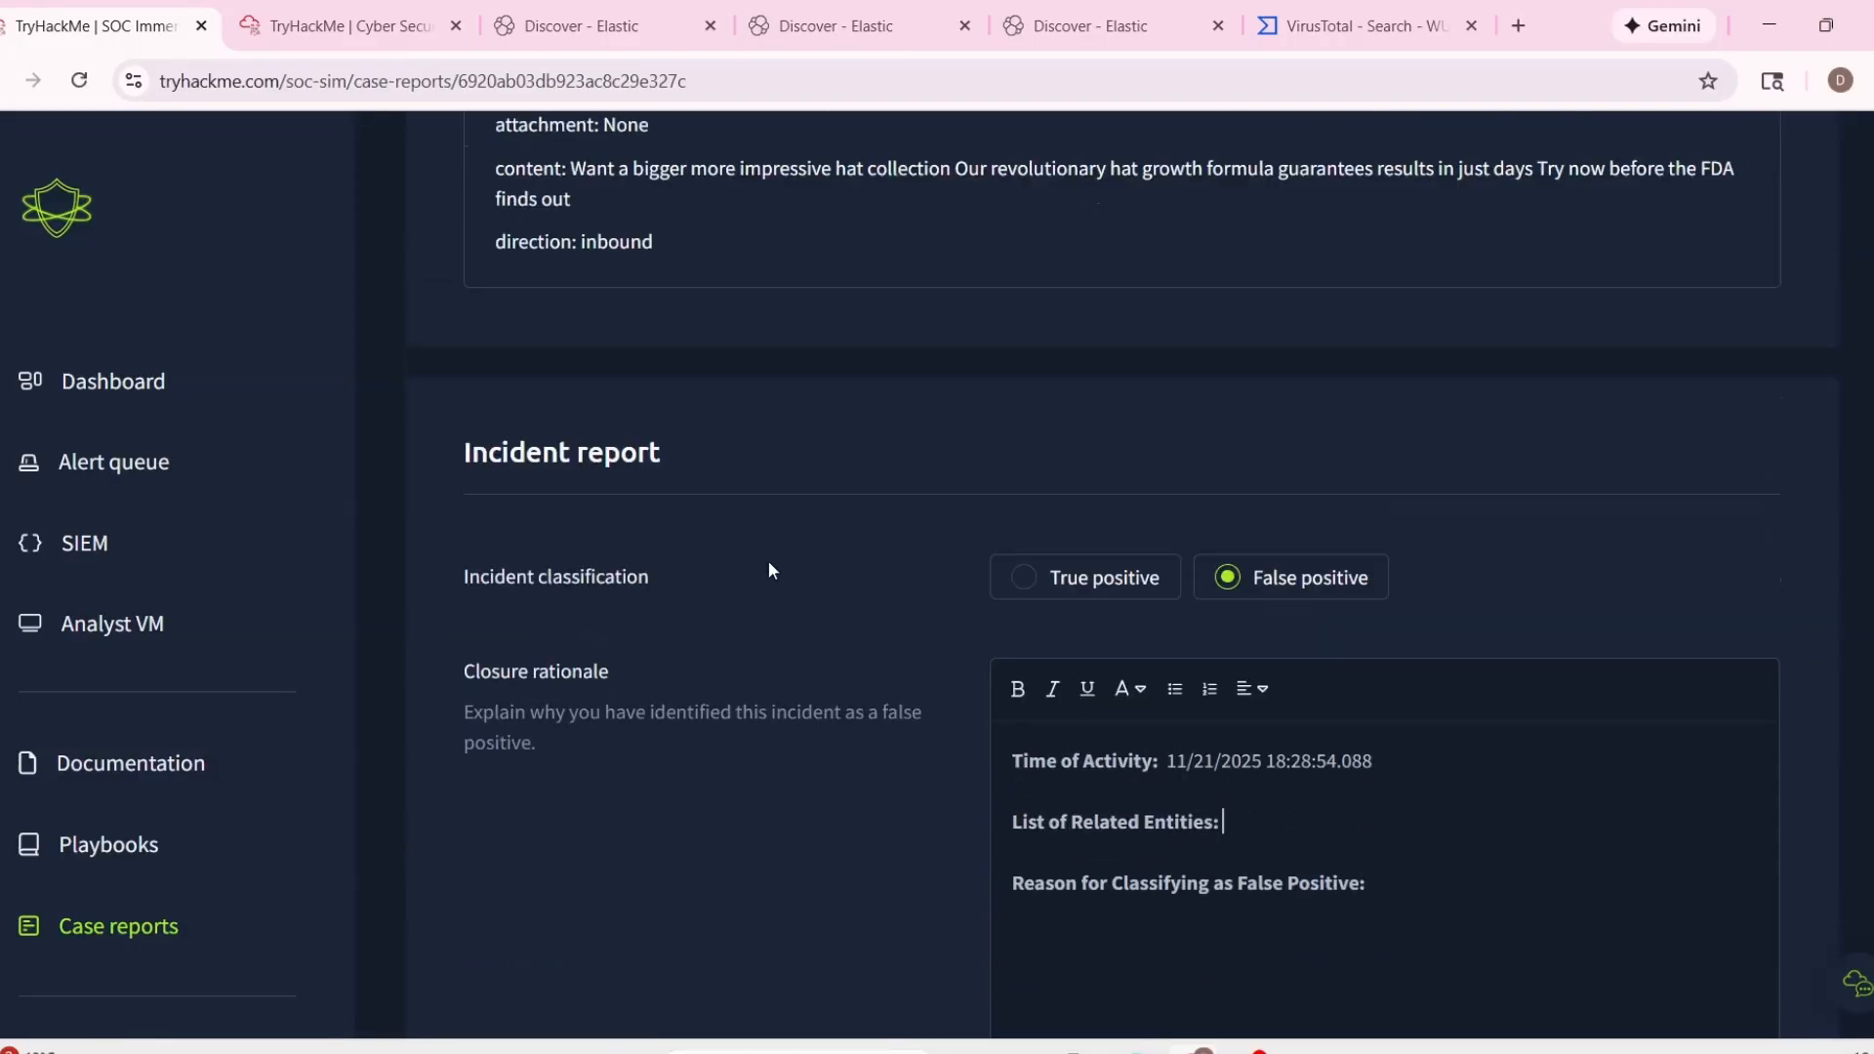
{"action": "scroll", "coordinate": [769, 562], "scroll_direction": "up", "scroll_amount": 6}
{"action": "left_click_drag", "start_coordinate": [495, 695], "coordinate": [877, 757]}
{"action": "scroll", "coordinate": [876, 757], "scroll_direction": "down", "scroll_amount": 5}
{"action": "left_click", "coordinate": [1265, 859]}
{"action": "key", "text": "Return"}
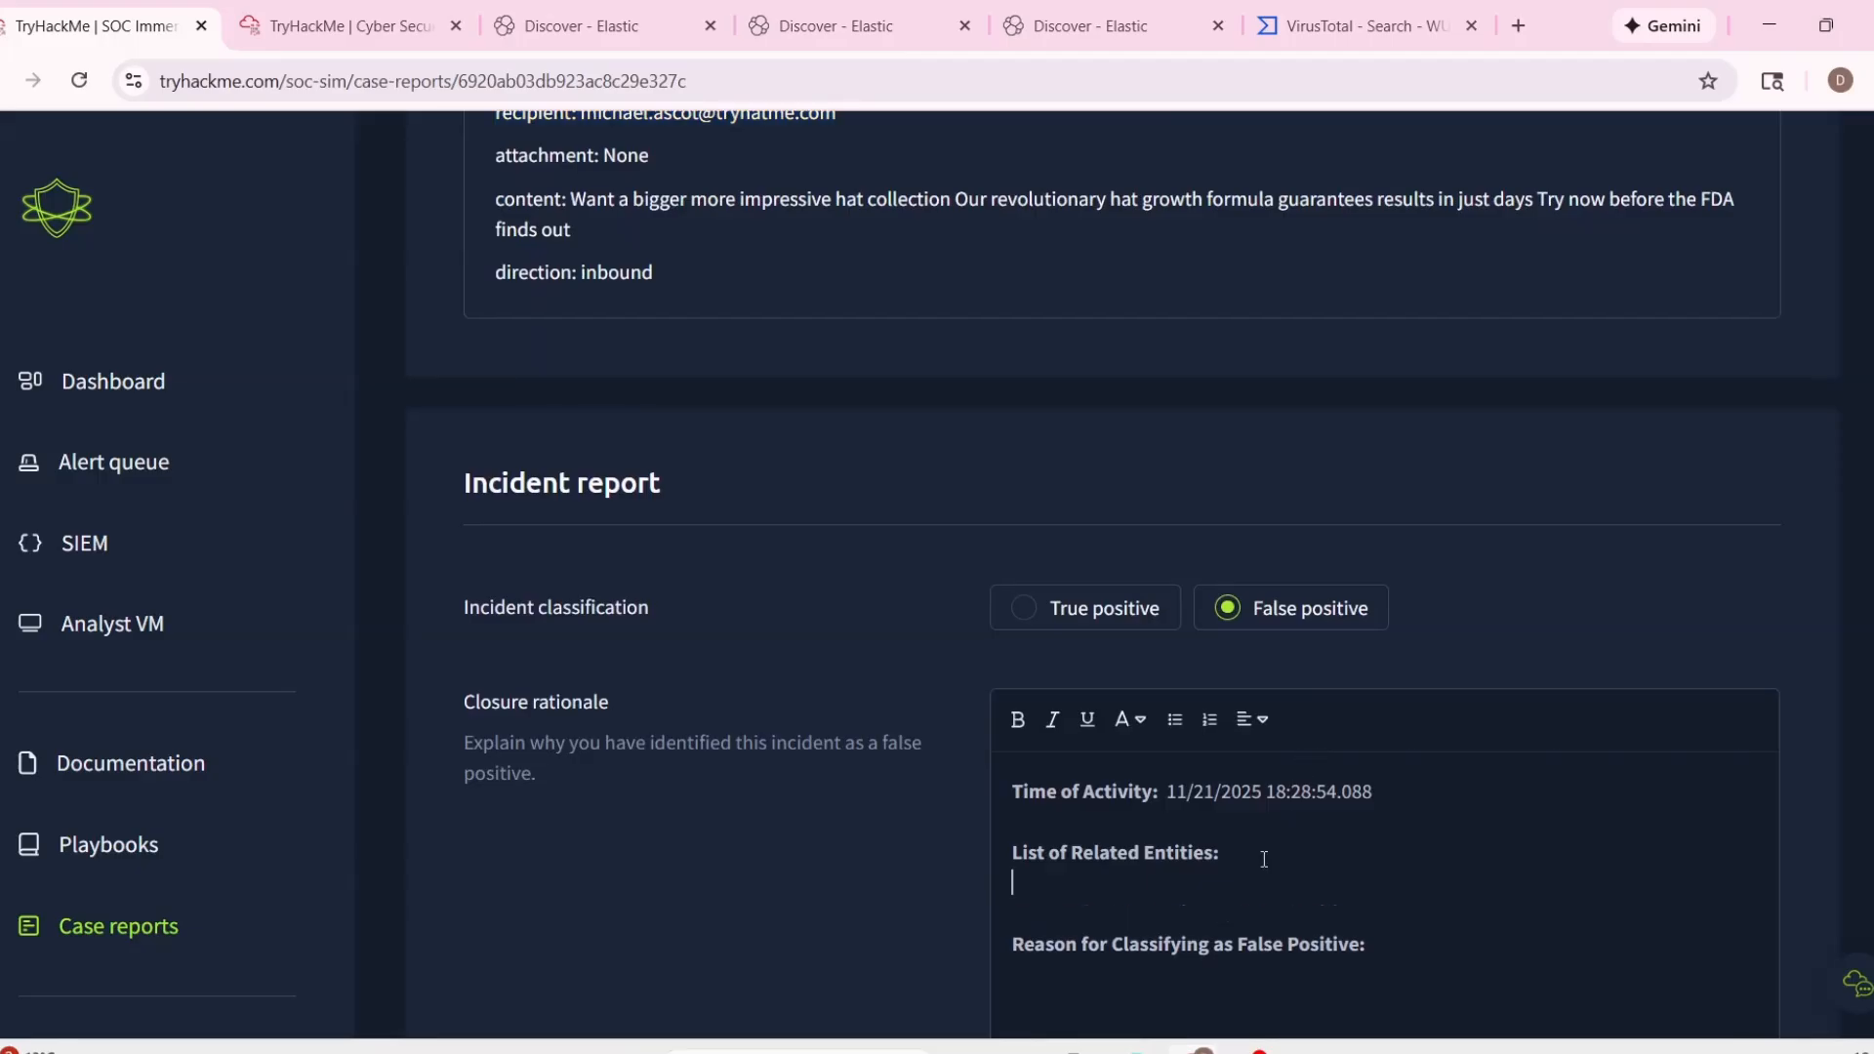
{"action": "key", "text": "ctrl+v"}
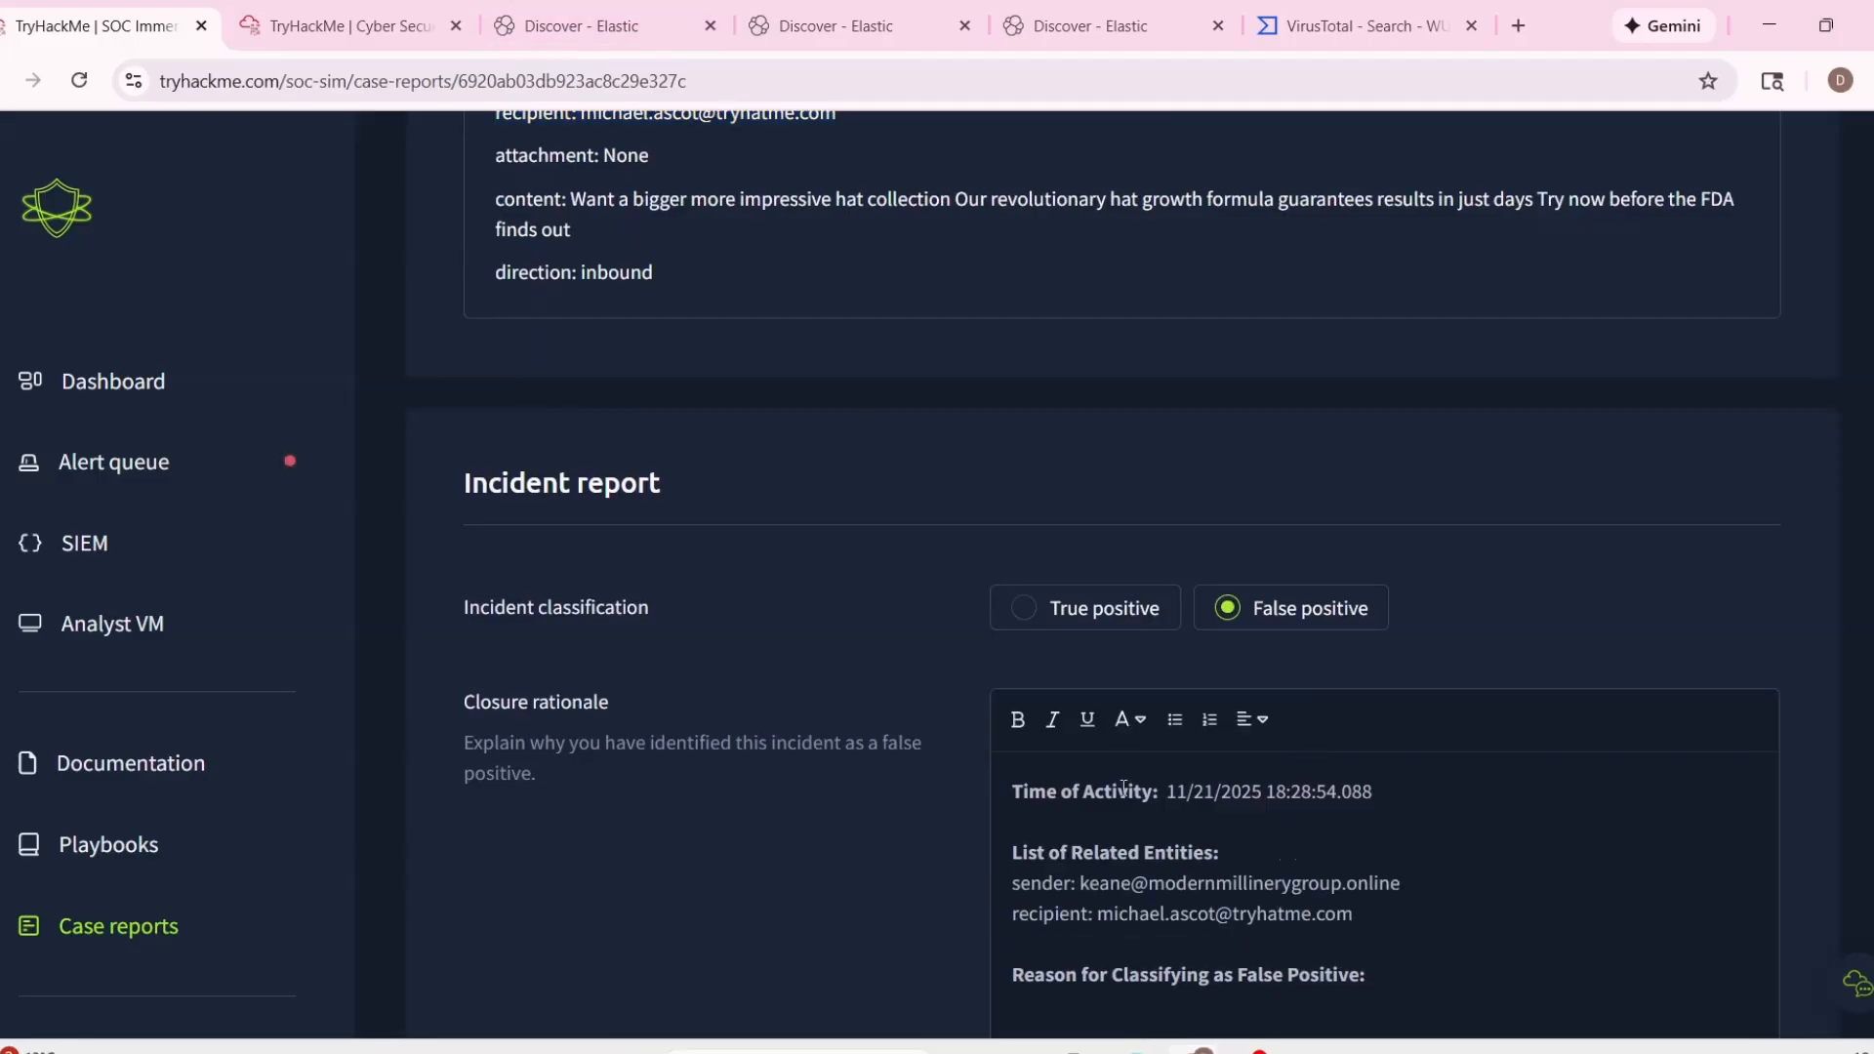
Copy the sender's domain modernmillinerygroup.online from the report, search for it on VirusTotal and review the vendor analysis.
{"action": "left_click_drag", "start_coordinate": [1156, 889], "coordinate": [1398, 892]}
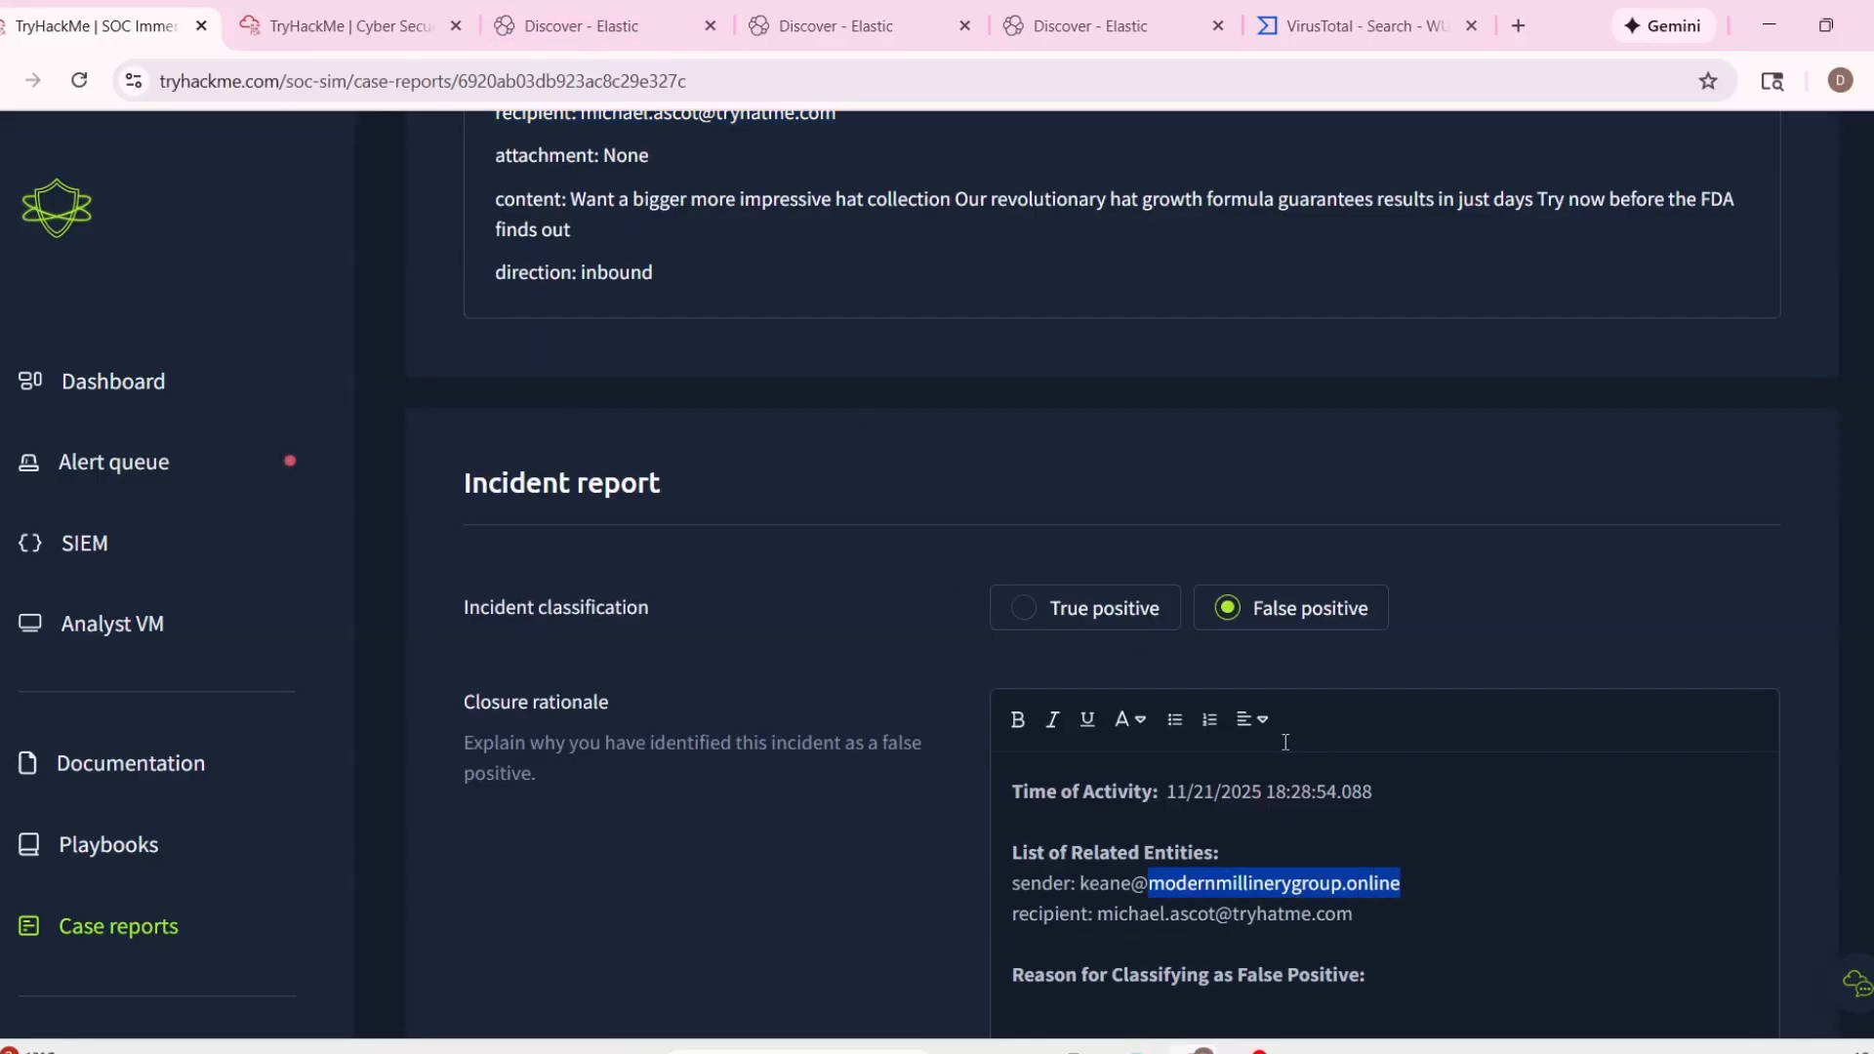
{"action": "key", "text": "ctrl+c"}
{"action": "left_click", "coordinate": [1367, 26]}
{"action": "key", "text": "ctrl+a"}
{"action": "key", "text": "ctrl+v"}
{"action": "key", "text": "Return"}
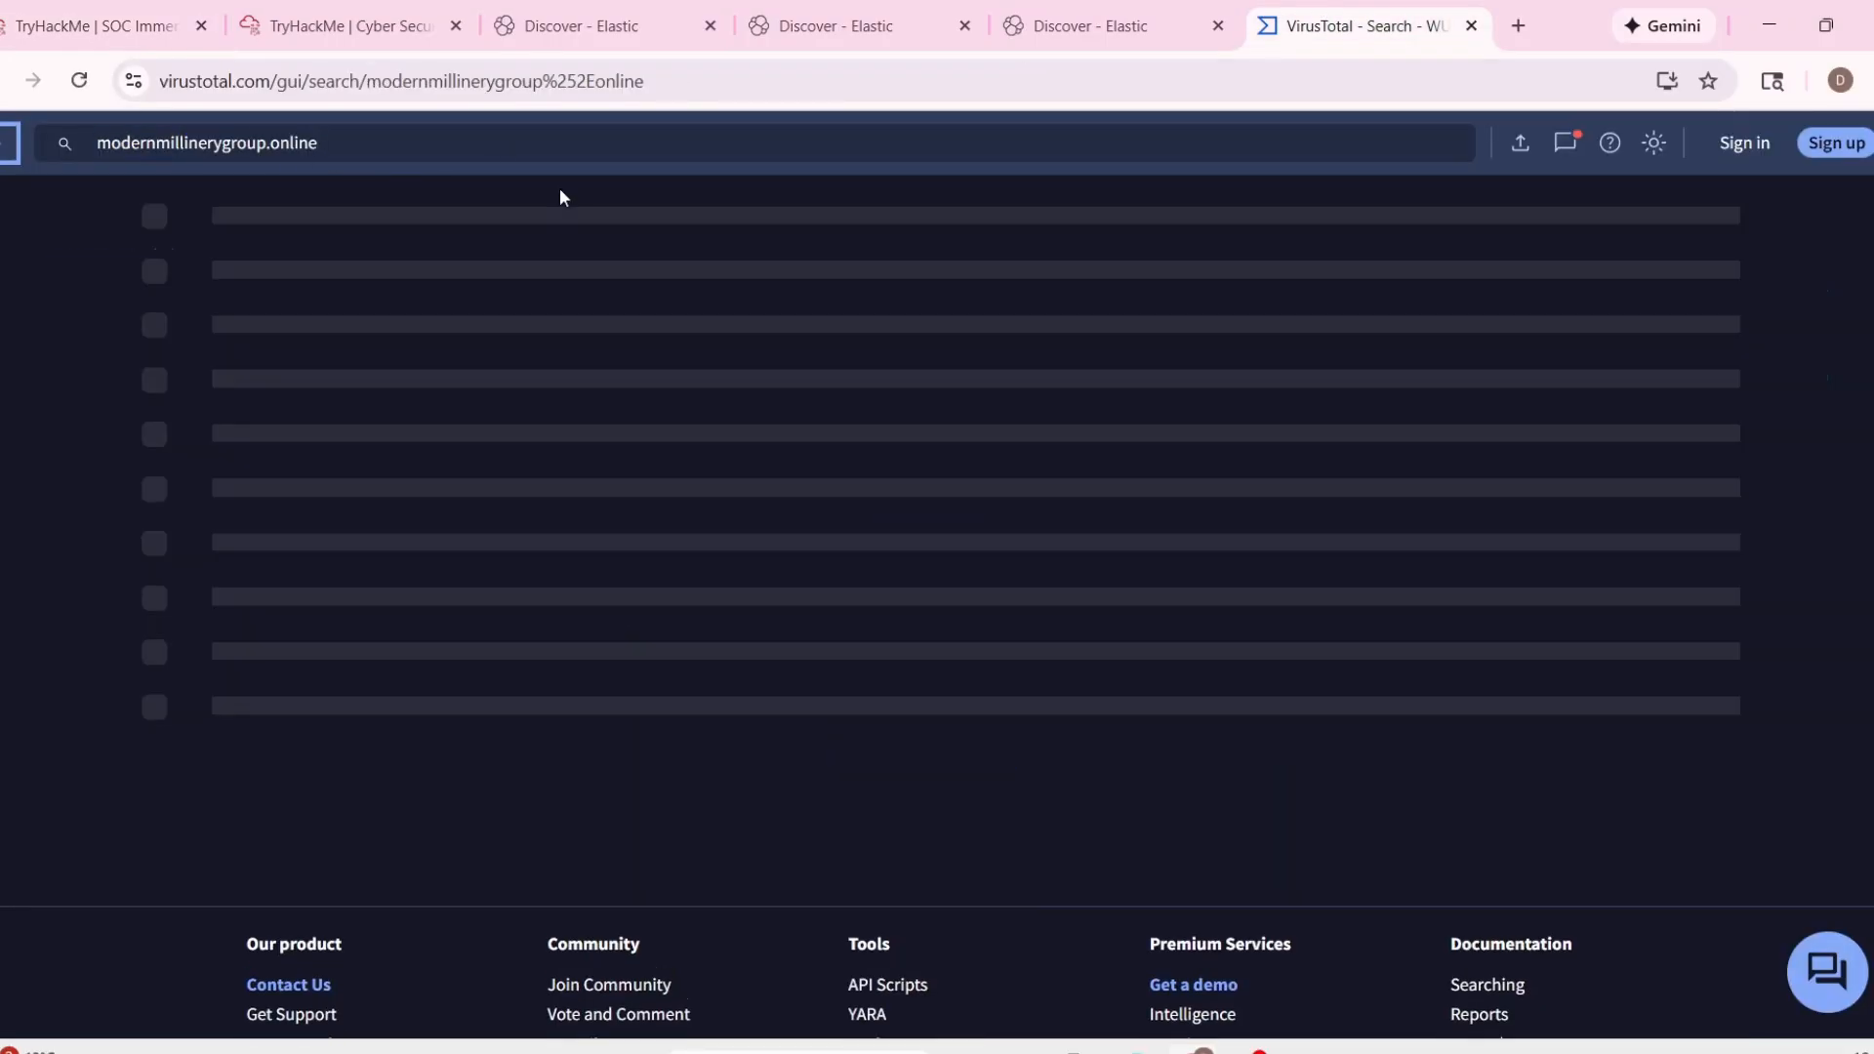
{"action": "scroll", "coordinate": [435, 523], "scroll_direction": "down", "scroll_amount": 2}
{"action": "scroll", "coordinate": [442, 519], "scroll_direction": "up", "scroll_amount": 2}
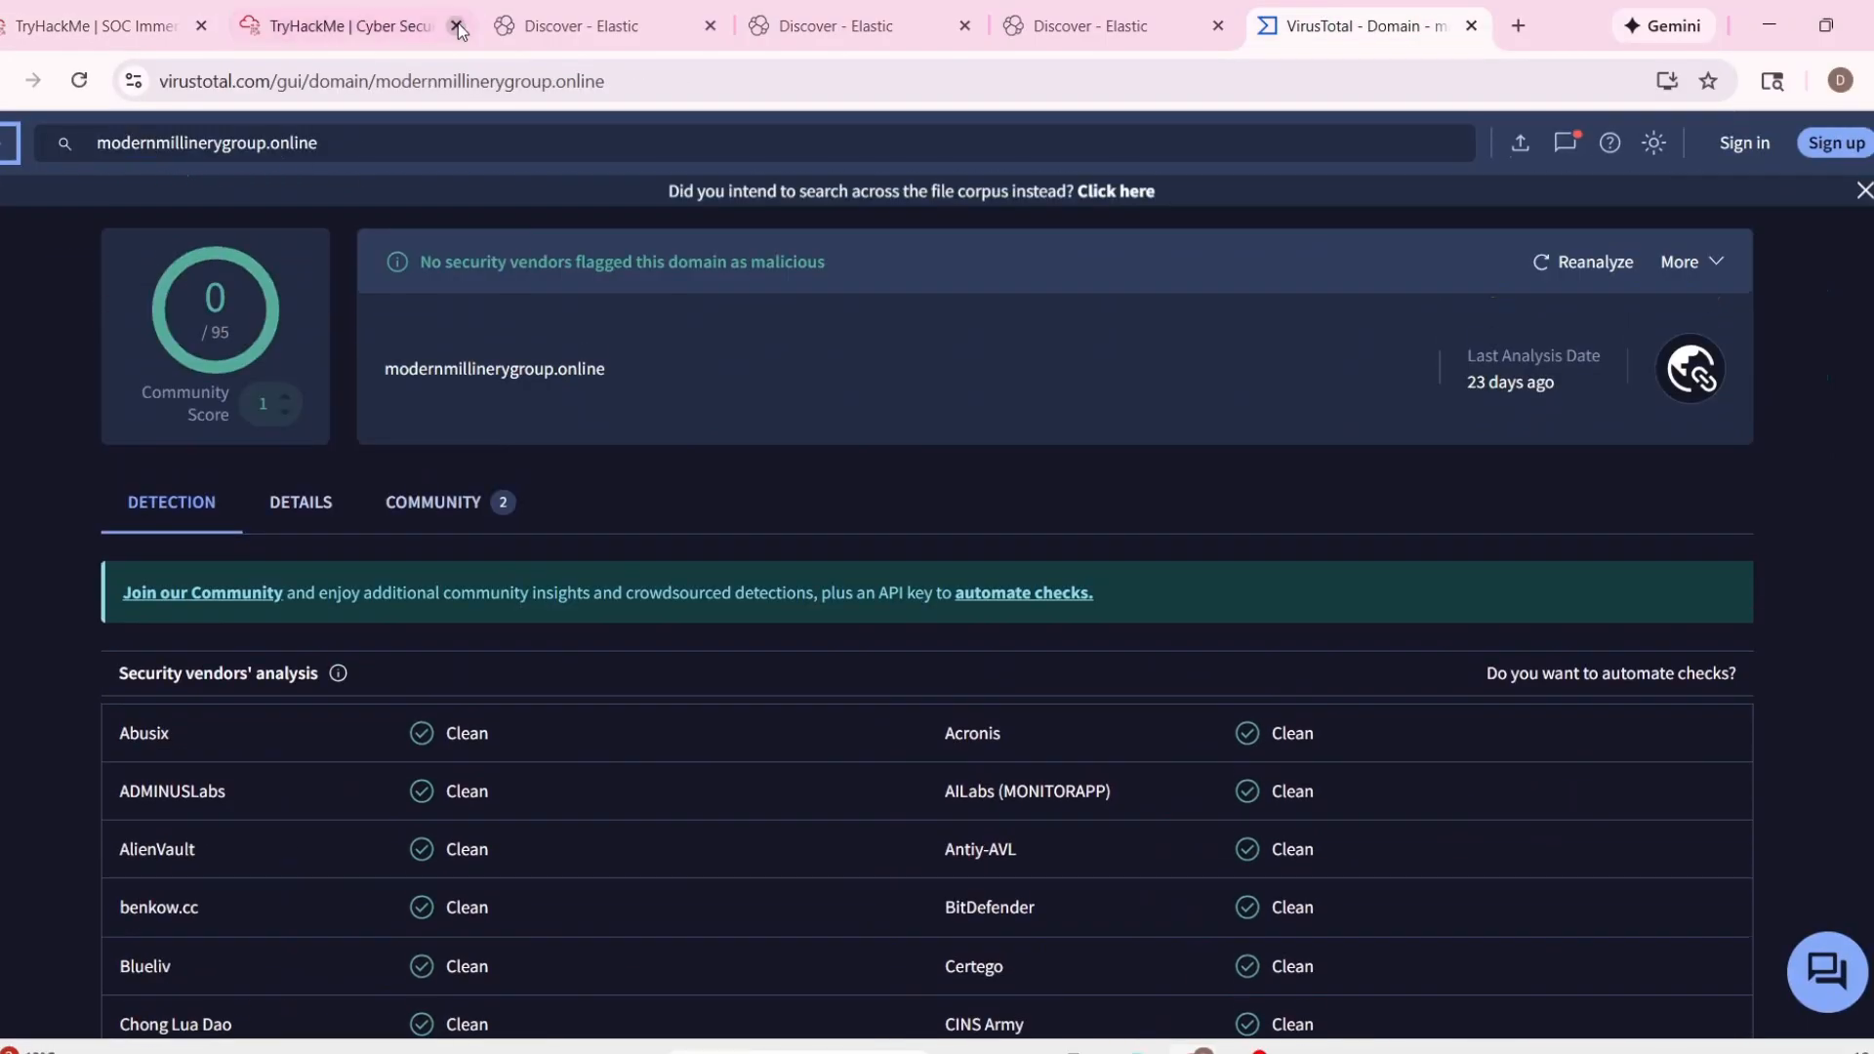
Run a URL/IP check on modernmillinerygroup.online with TryDetectThis in the analyst VM.
{"action": "left_click", "coordinate": [447, 27]}
{"action": "key", "text": "ctrl+v"}
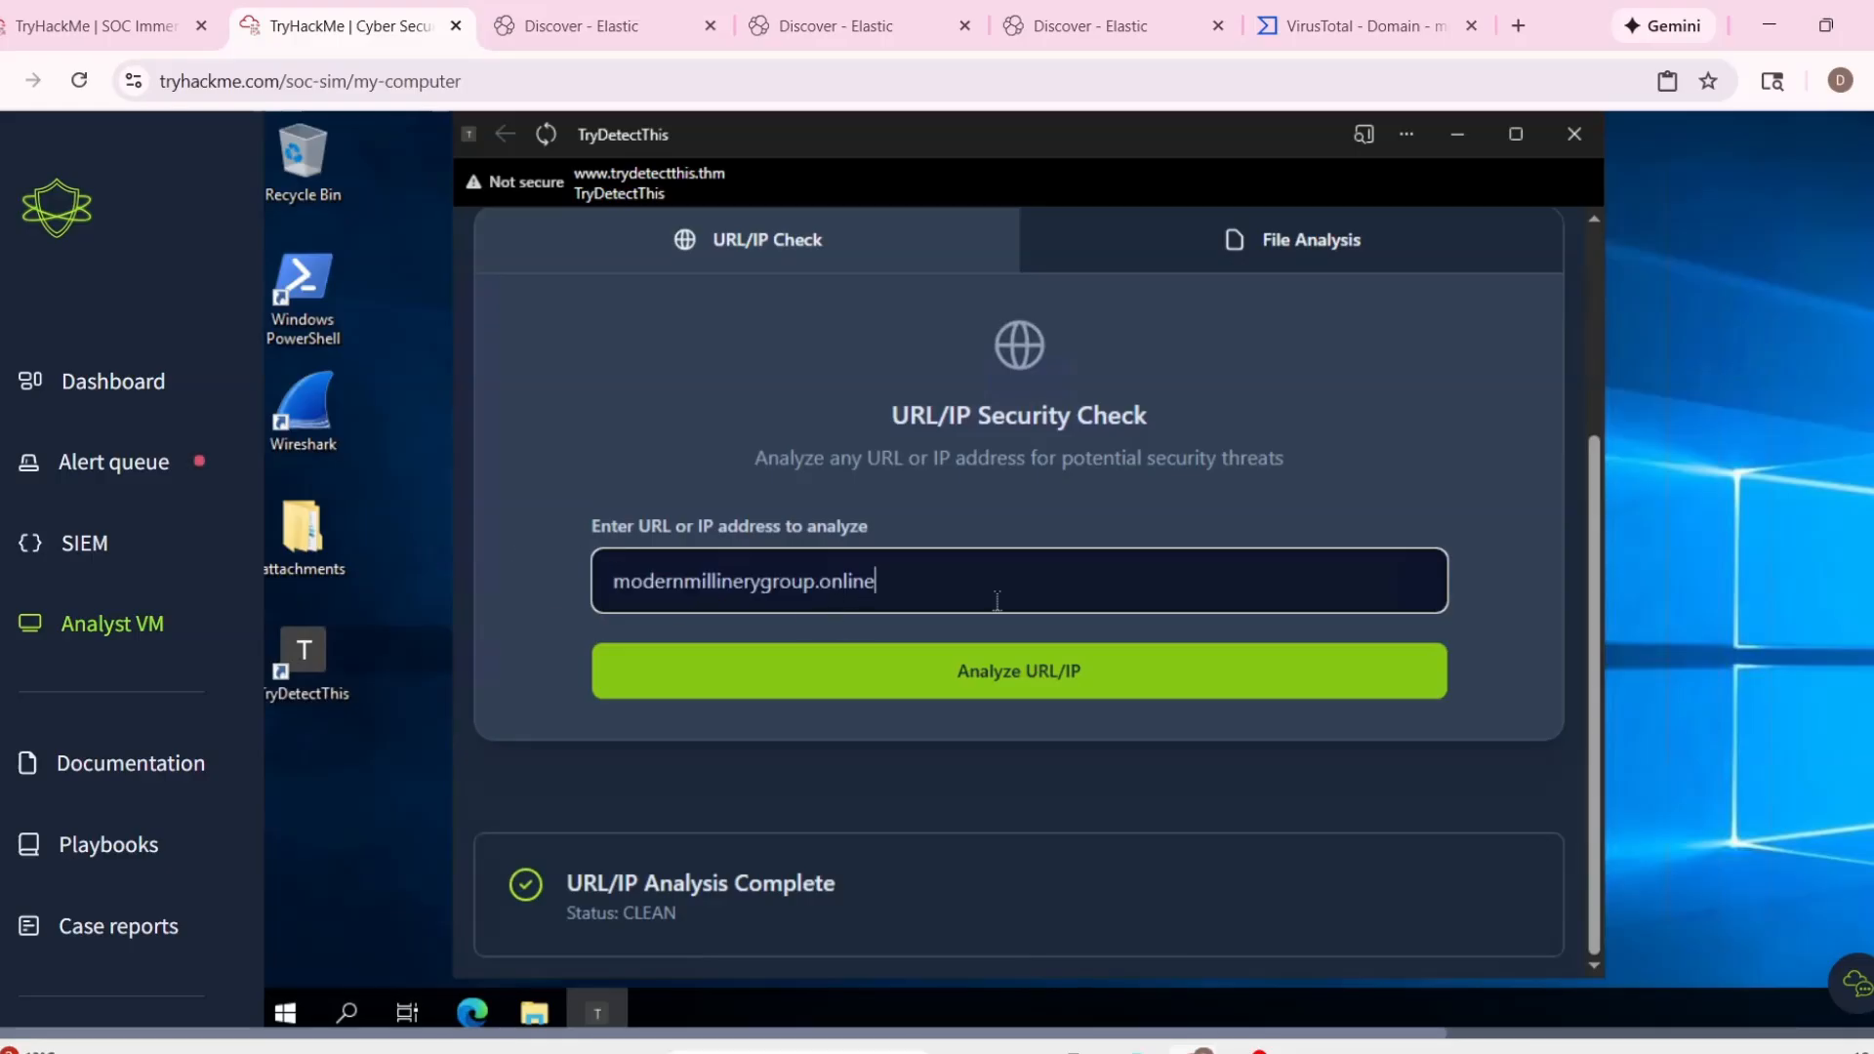
{"action": "left_click", "coordinate": [992, 700]}
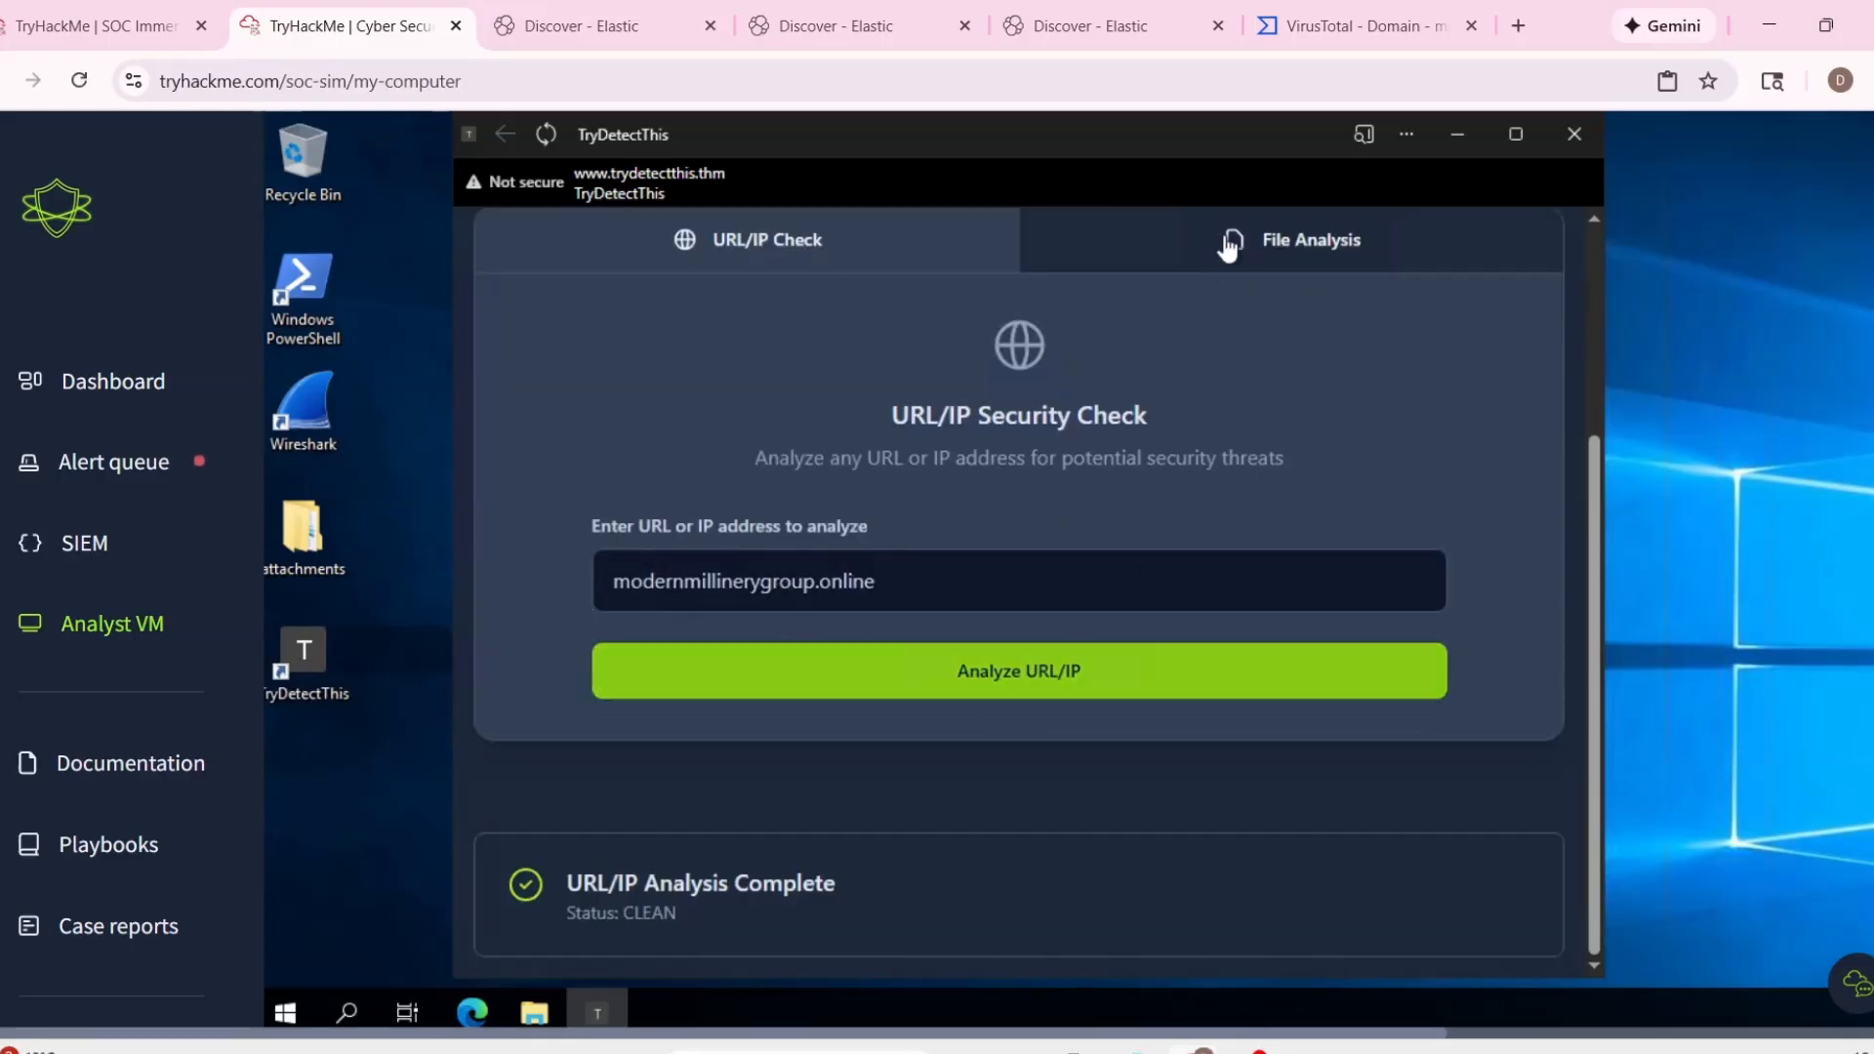
Return to alert 1011's case report, give "Nothing malicious." as the false positive reason, and submit and close the alert.
{"action": "left_click", "coordinate": [22, 10]}
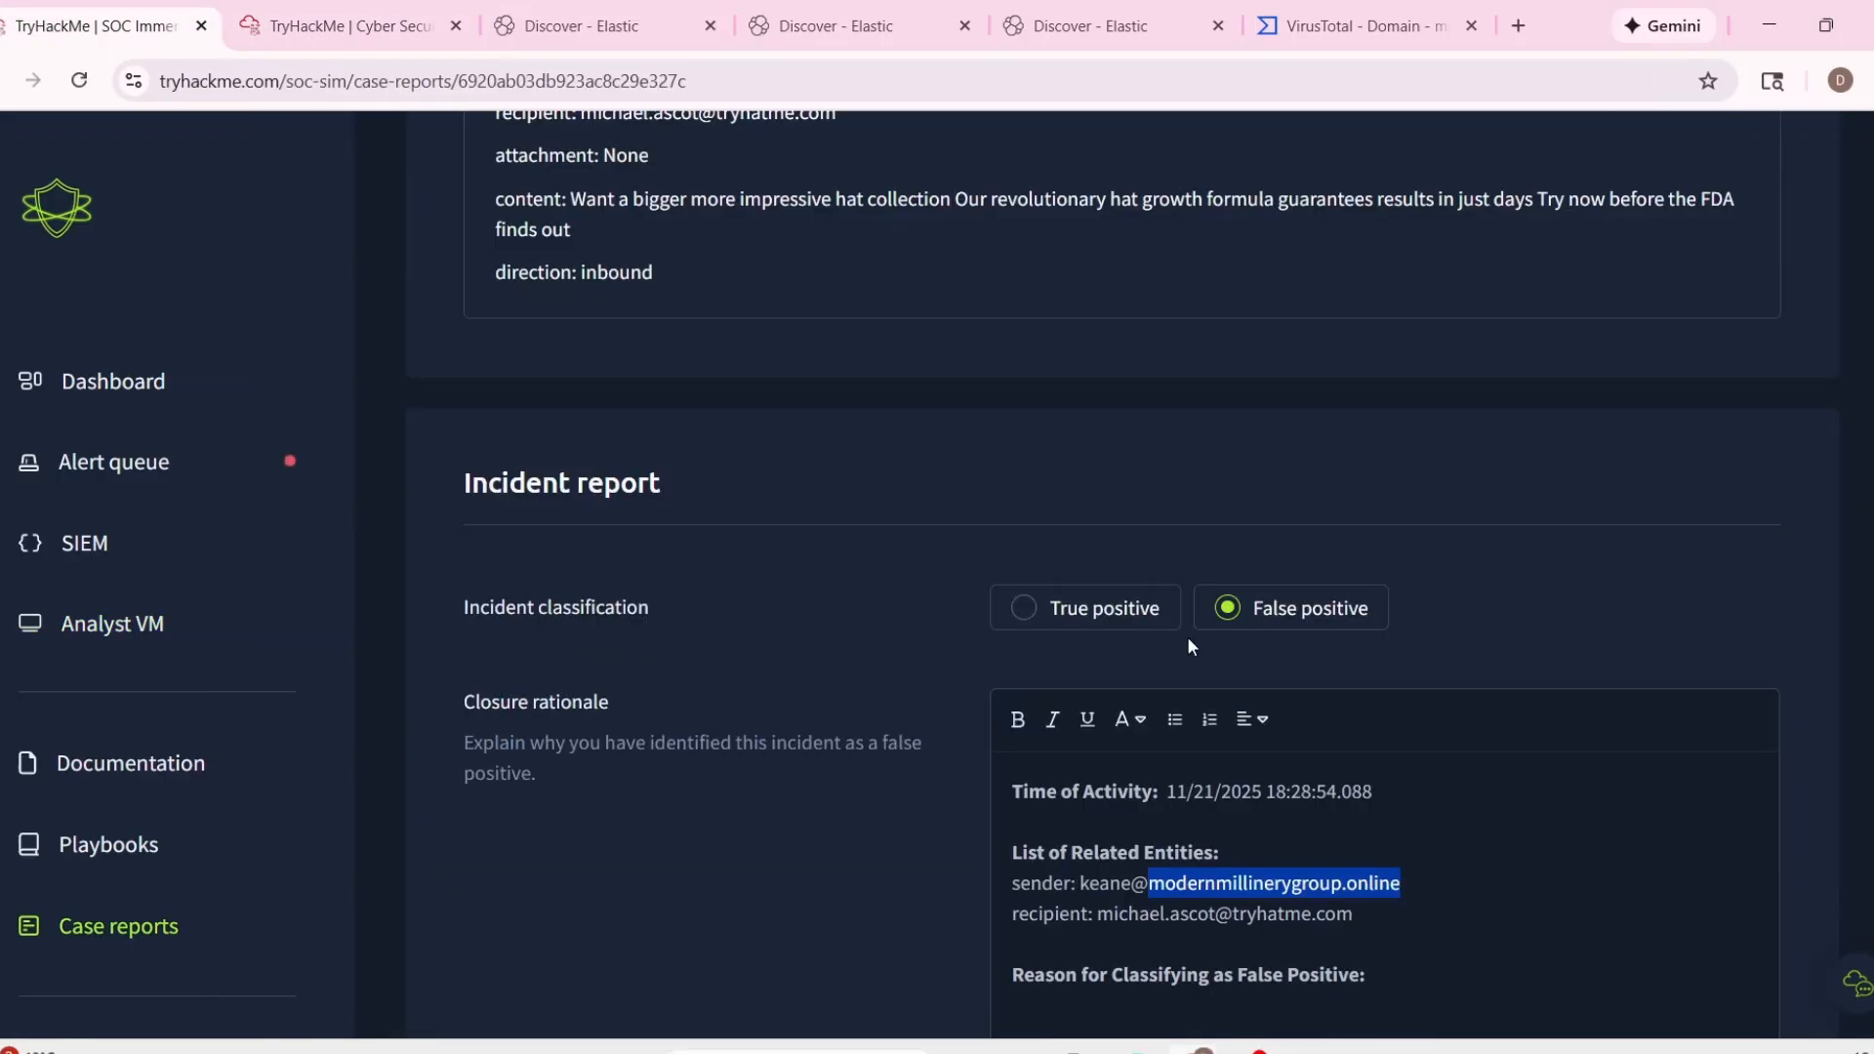
{"action": "scroll", "coordinate": [1188, 648], "scroll_direction": "down", "scroll_amount": 4}
{"action": "left_click", "coordinate": [1428, 617]}
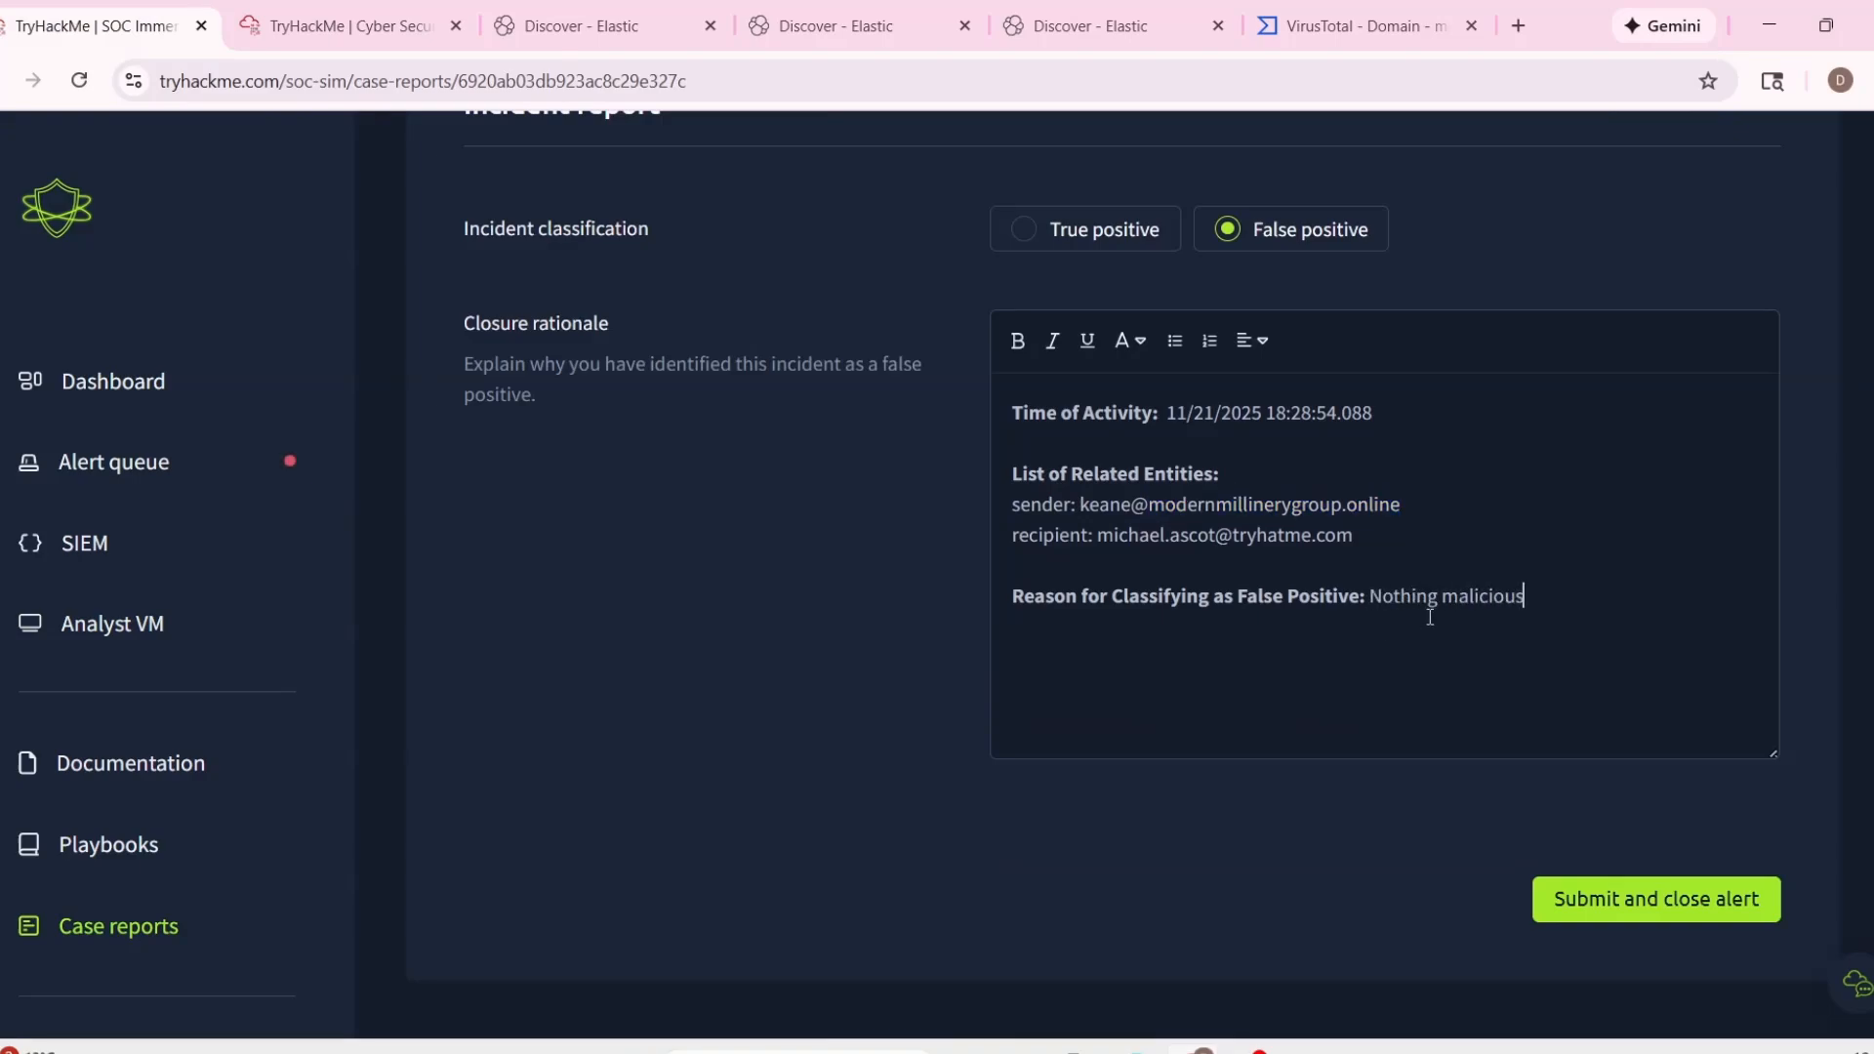
{"action": "left_click", "coordinate": [1698, 912]}
Expand alert 1013 in the alert queue and examine the email's subject and content.
{"action": "scroll", "coordinate": [1189, 789], "scroll_direction": "down", "scroll_amount": 2}
{"action": "scroll", "coordinate": [1189, 789], "scroll_direction": "down", "scroll_amount": 3}
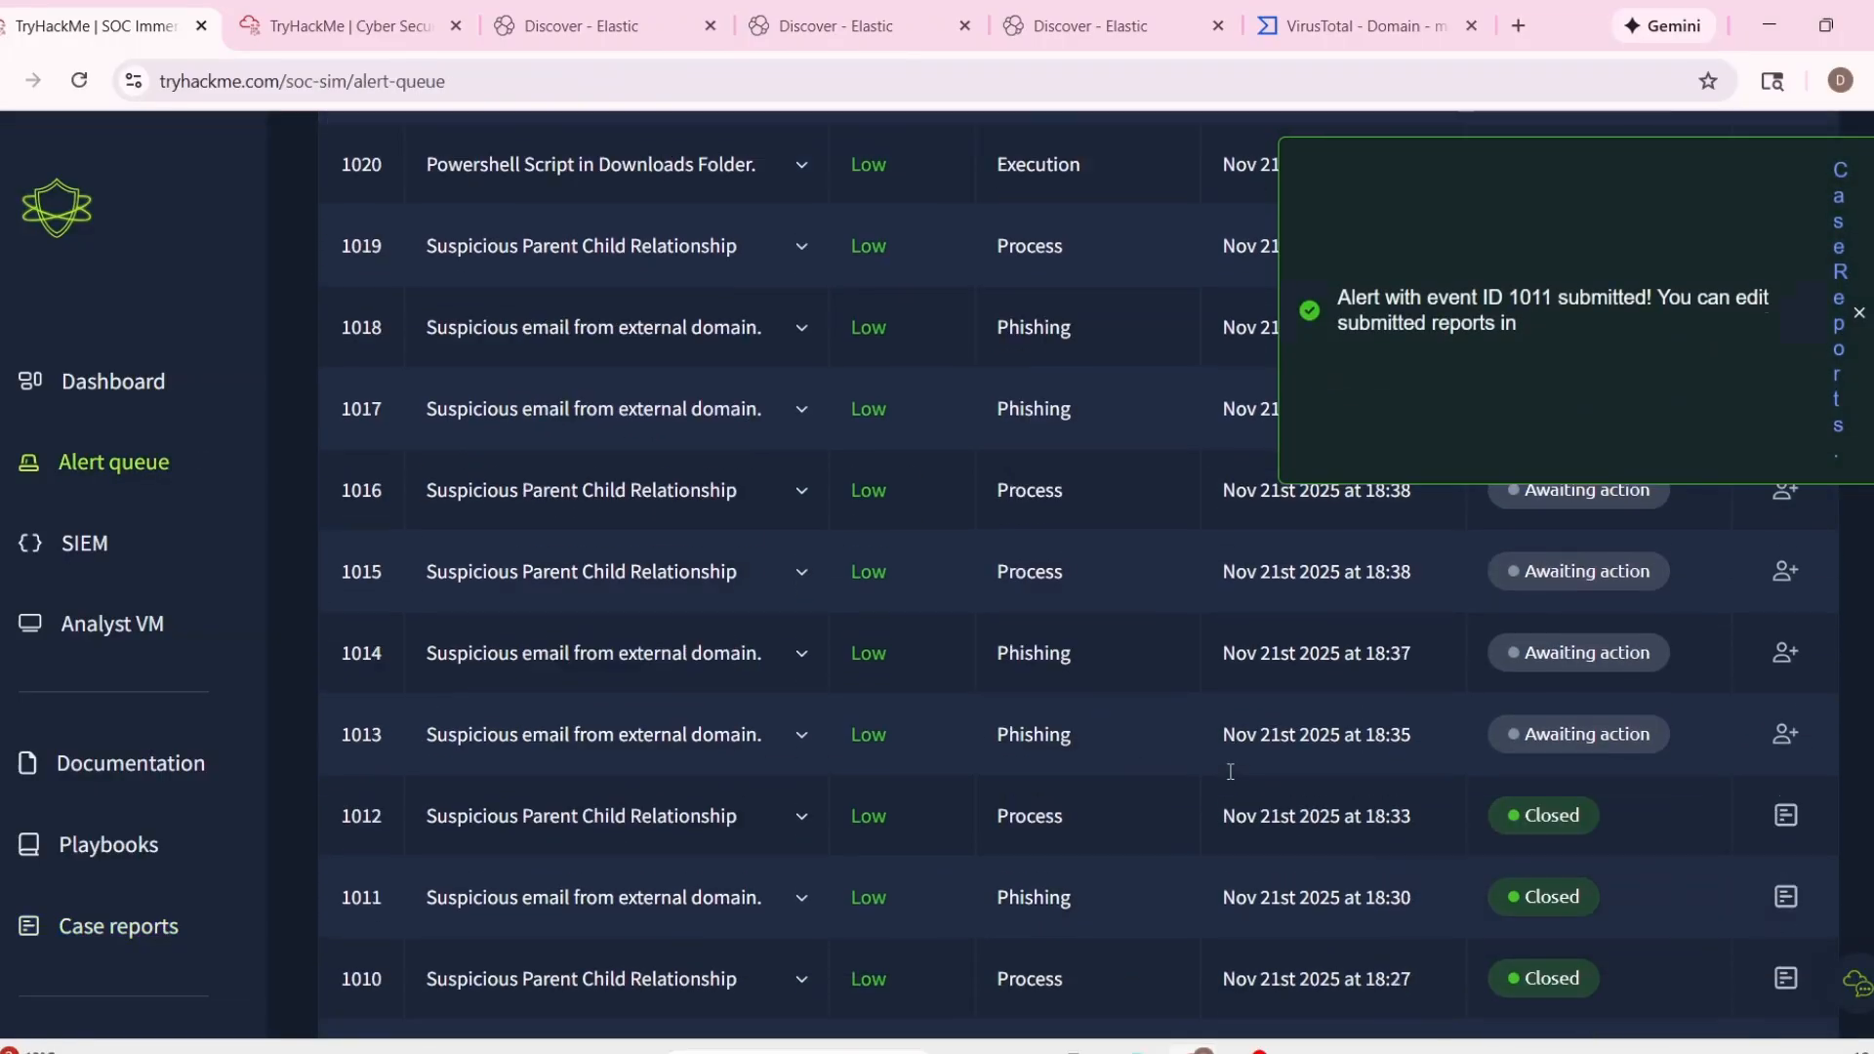
{"action": "left_click", "coordinate": [830, 683]}
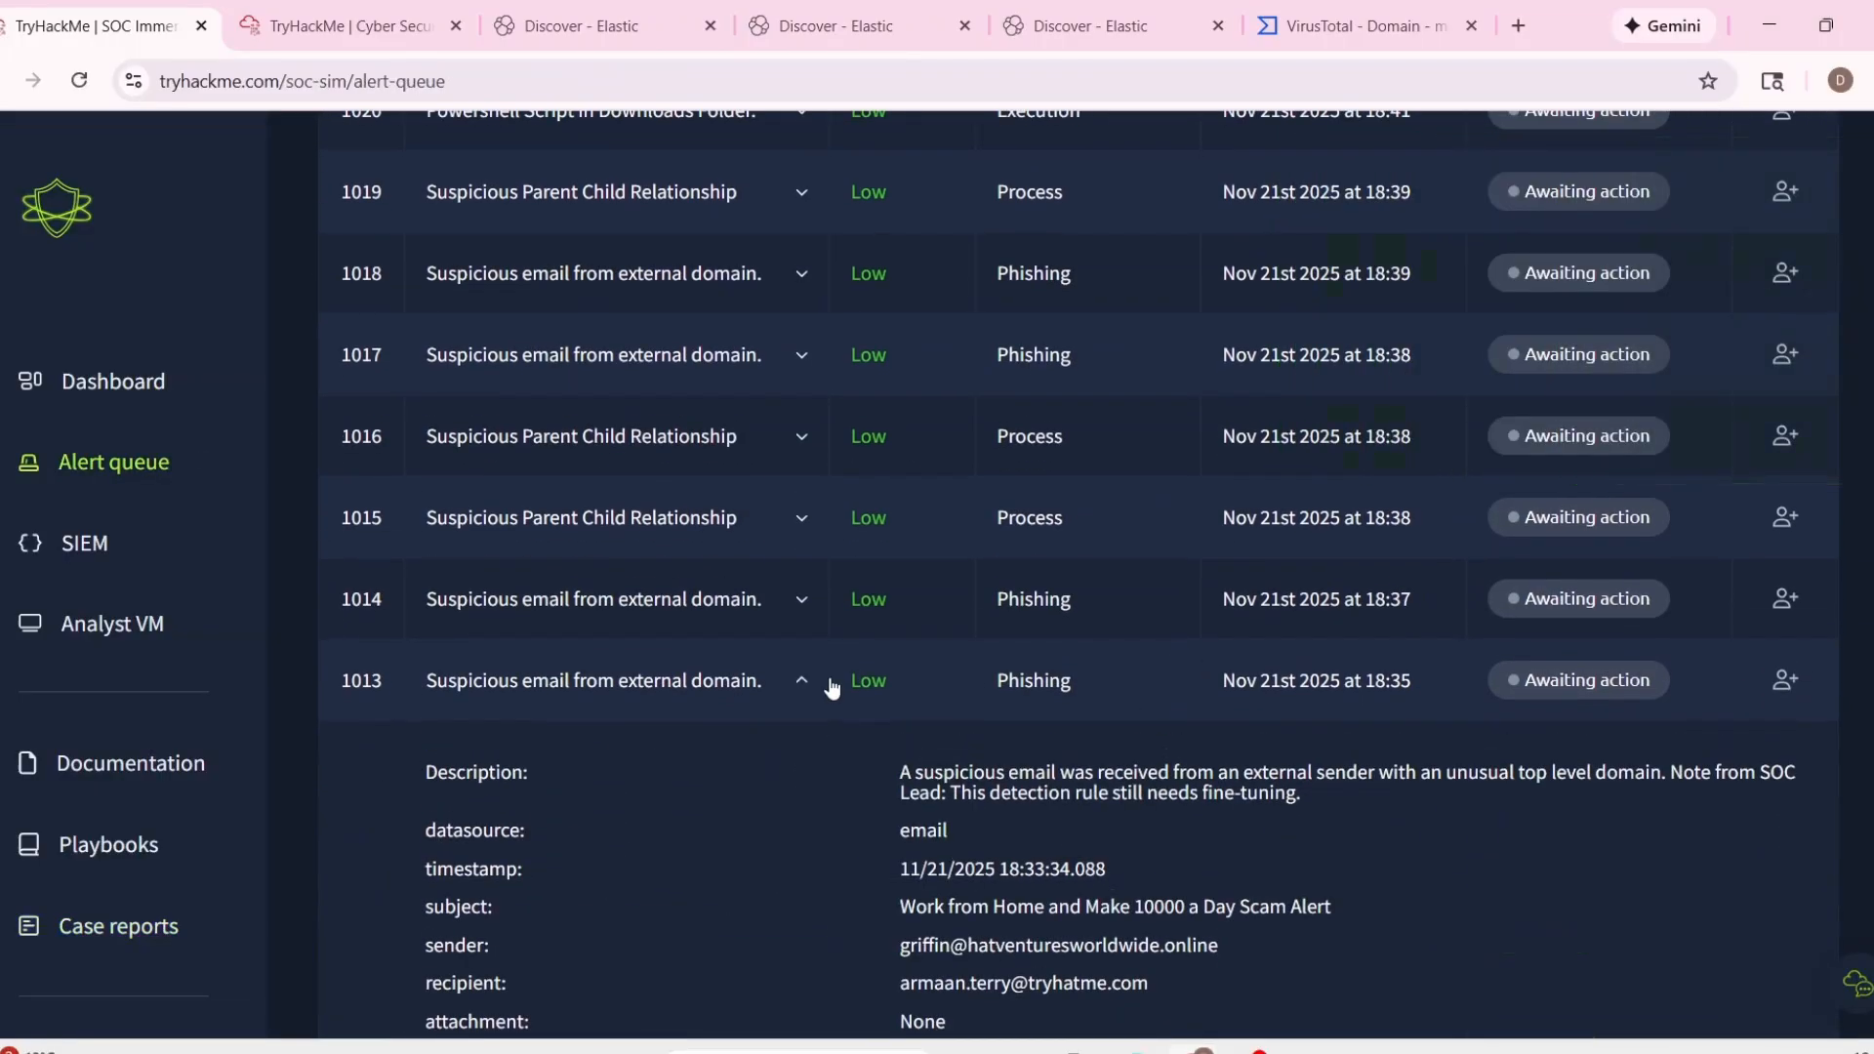
{"action": "scroll", "coordinate": [867, 629], "scroll_direction": "down", "scroll_amount": 4}
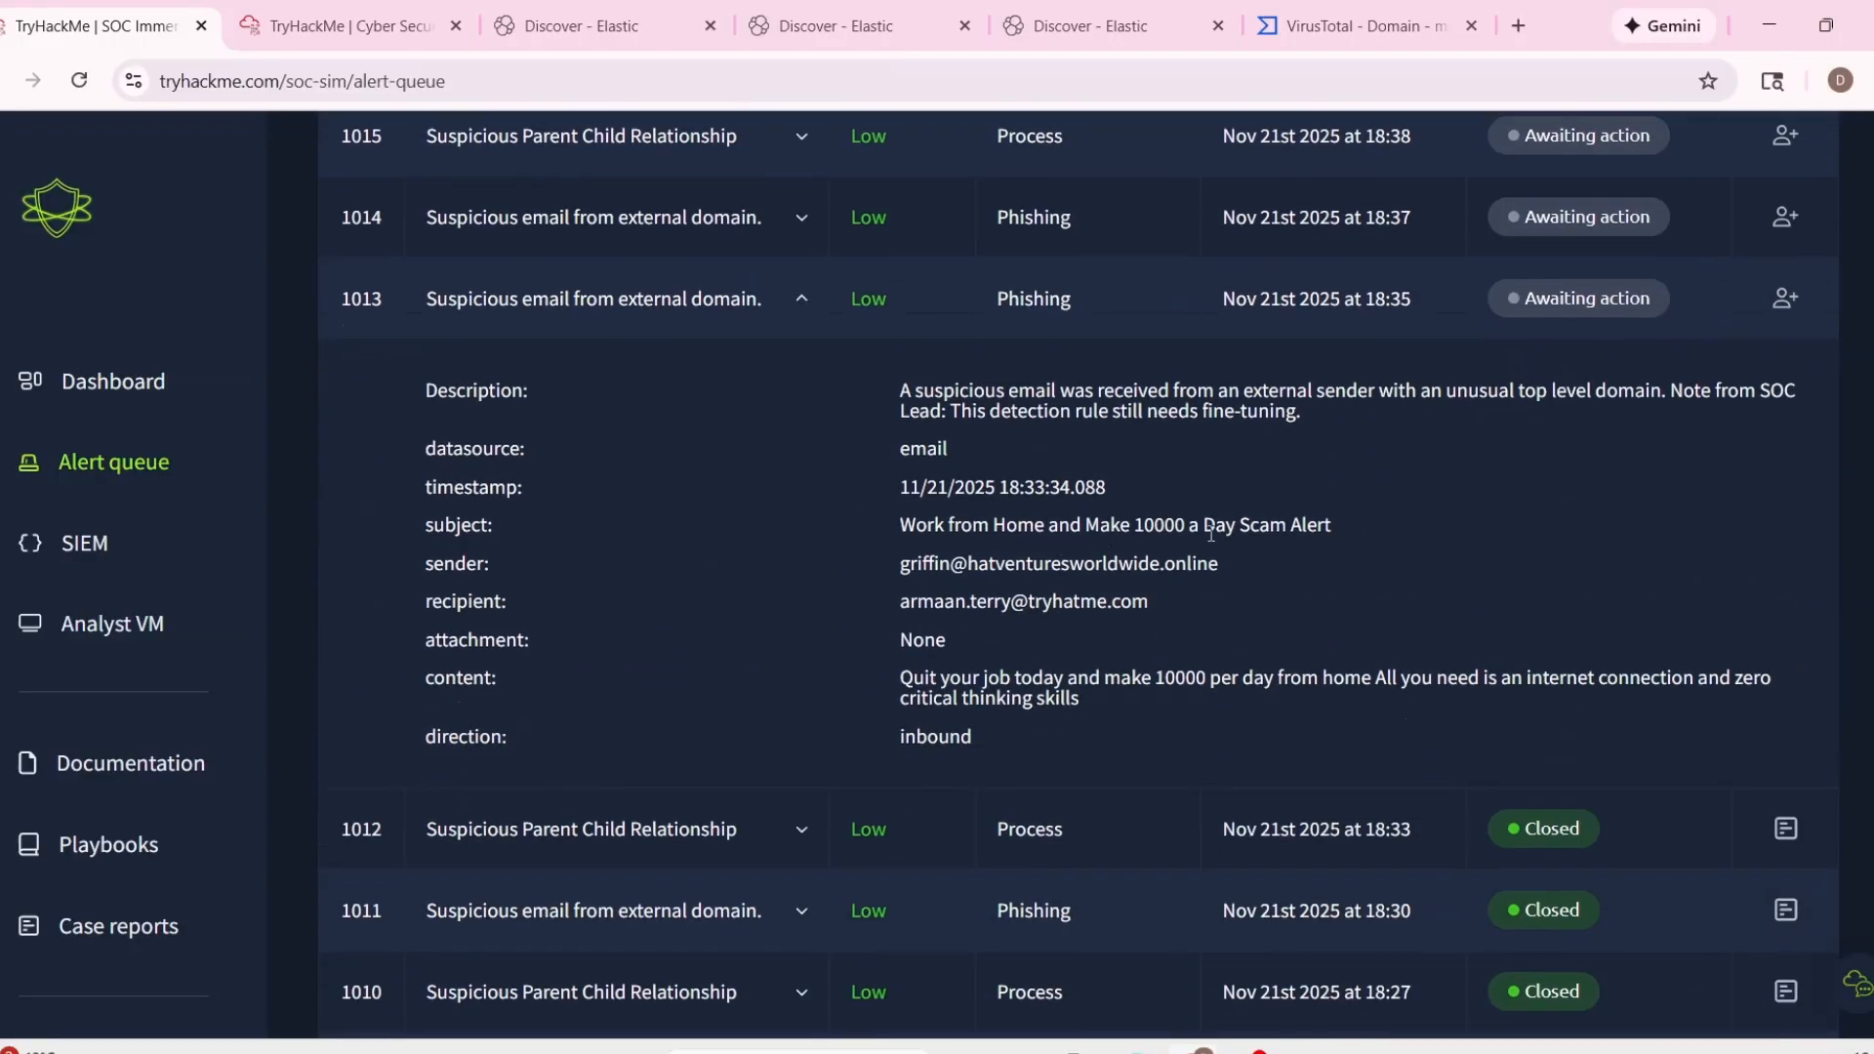
{"action": "left_click_drag", "start_coordinate": [1190, 527], "coordinate": [1345, 542]}
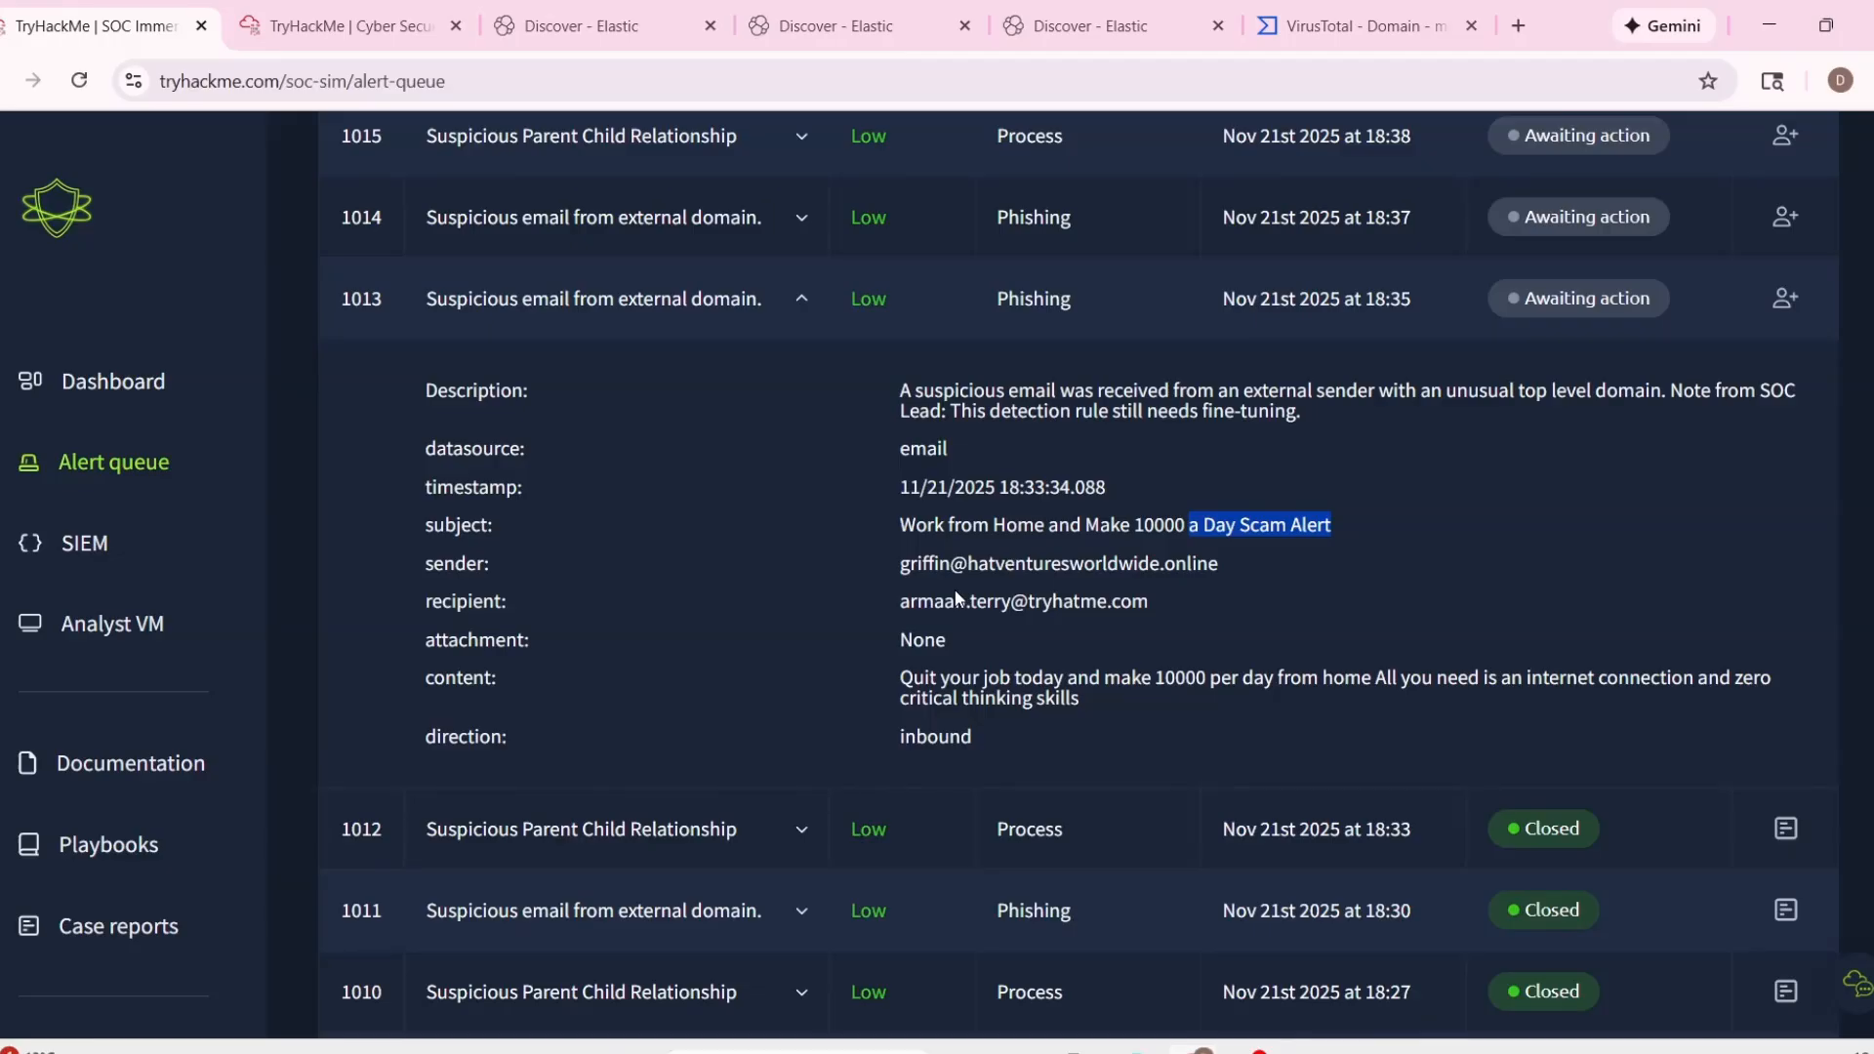
{"action": "left_click_drag", "start_coordinate": [894, 677], "coordinate": [1388, 705]}
{"action": "left_click", "coordinate": [1108, 709]}
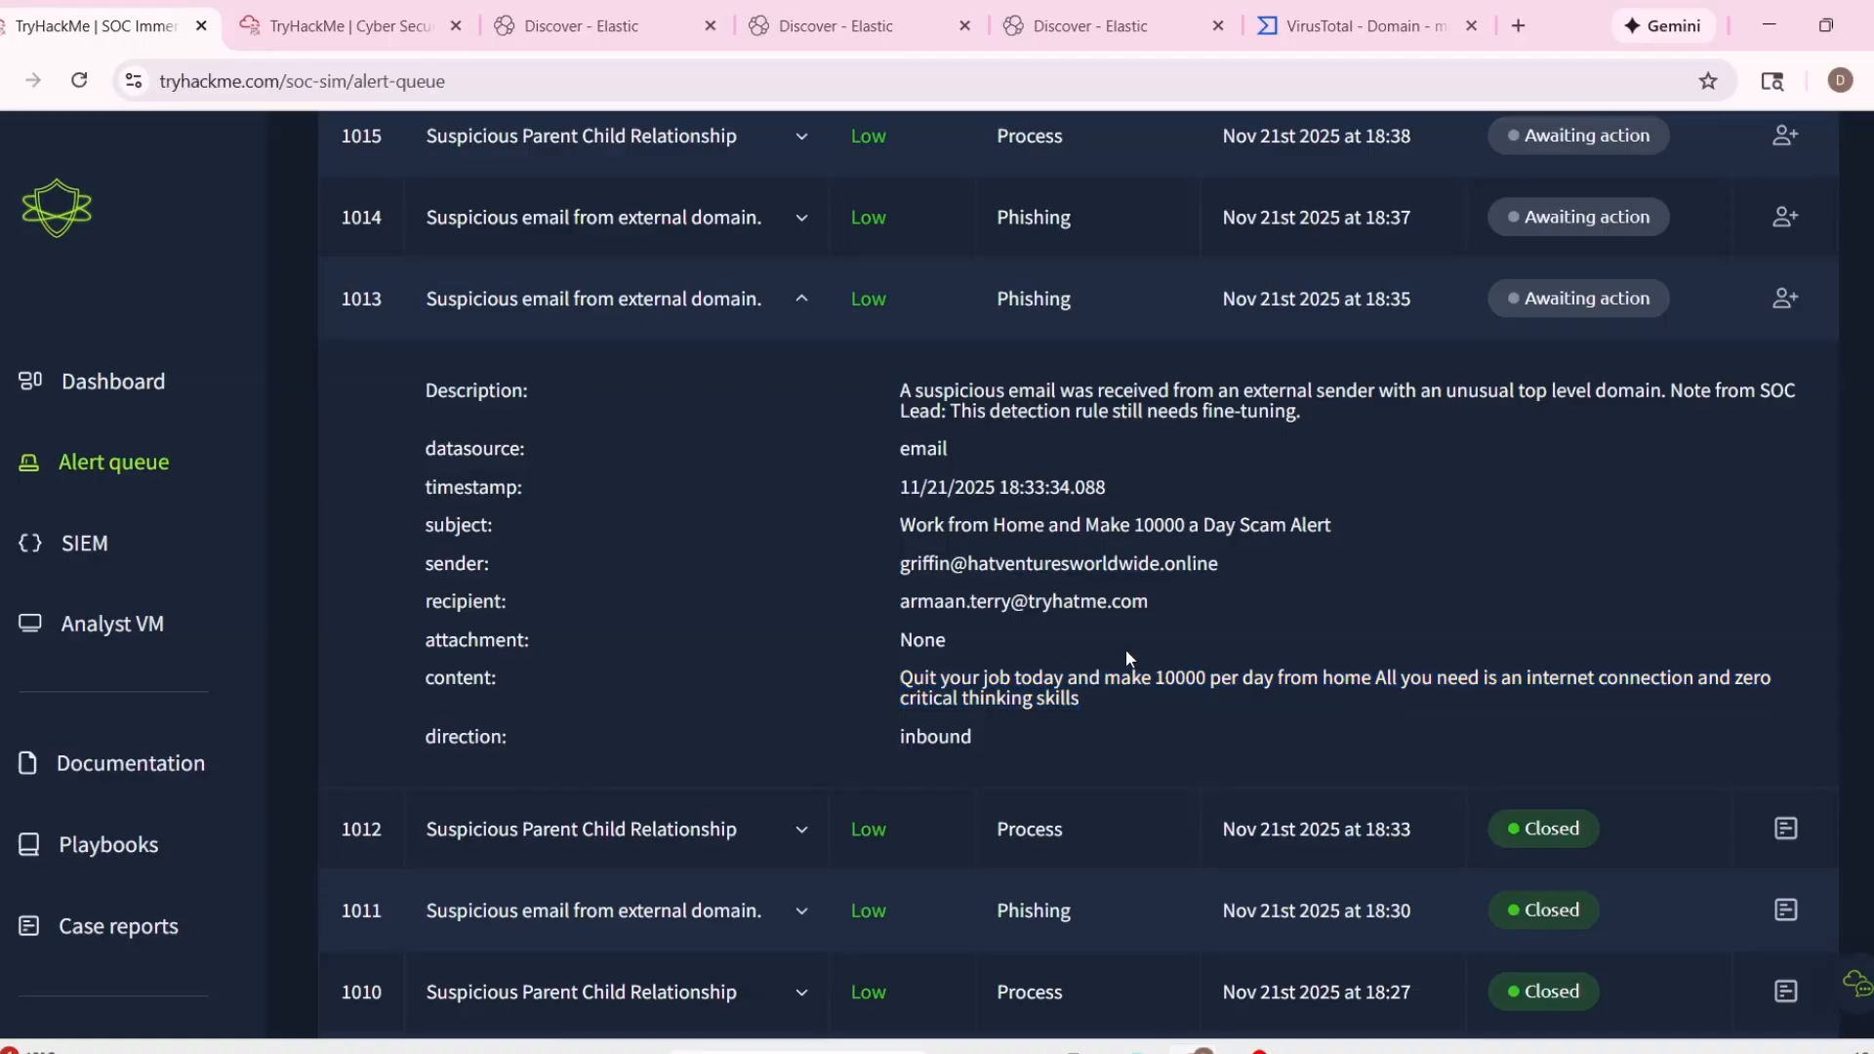
Copy alert 1013's sender domain, hatventuresworldwide.online, and search for it on VirusTotal.
{"action": "left_click_drag", "start_coordinate": [973, 563], "coordinate": [1243, 575]}
{"action": "key", "text": "ctrl+c"}
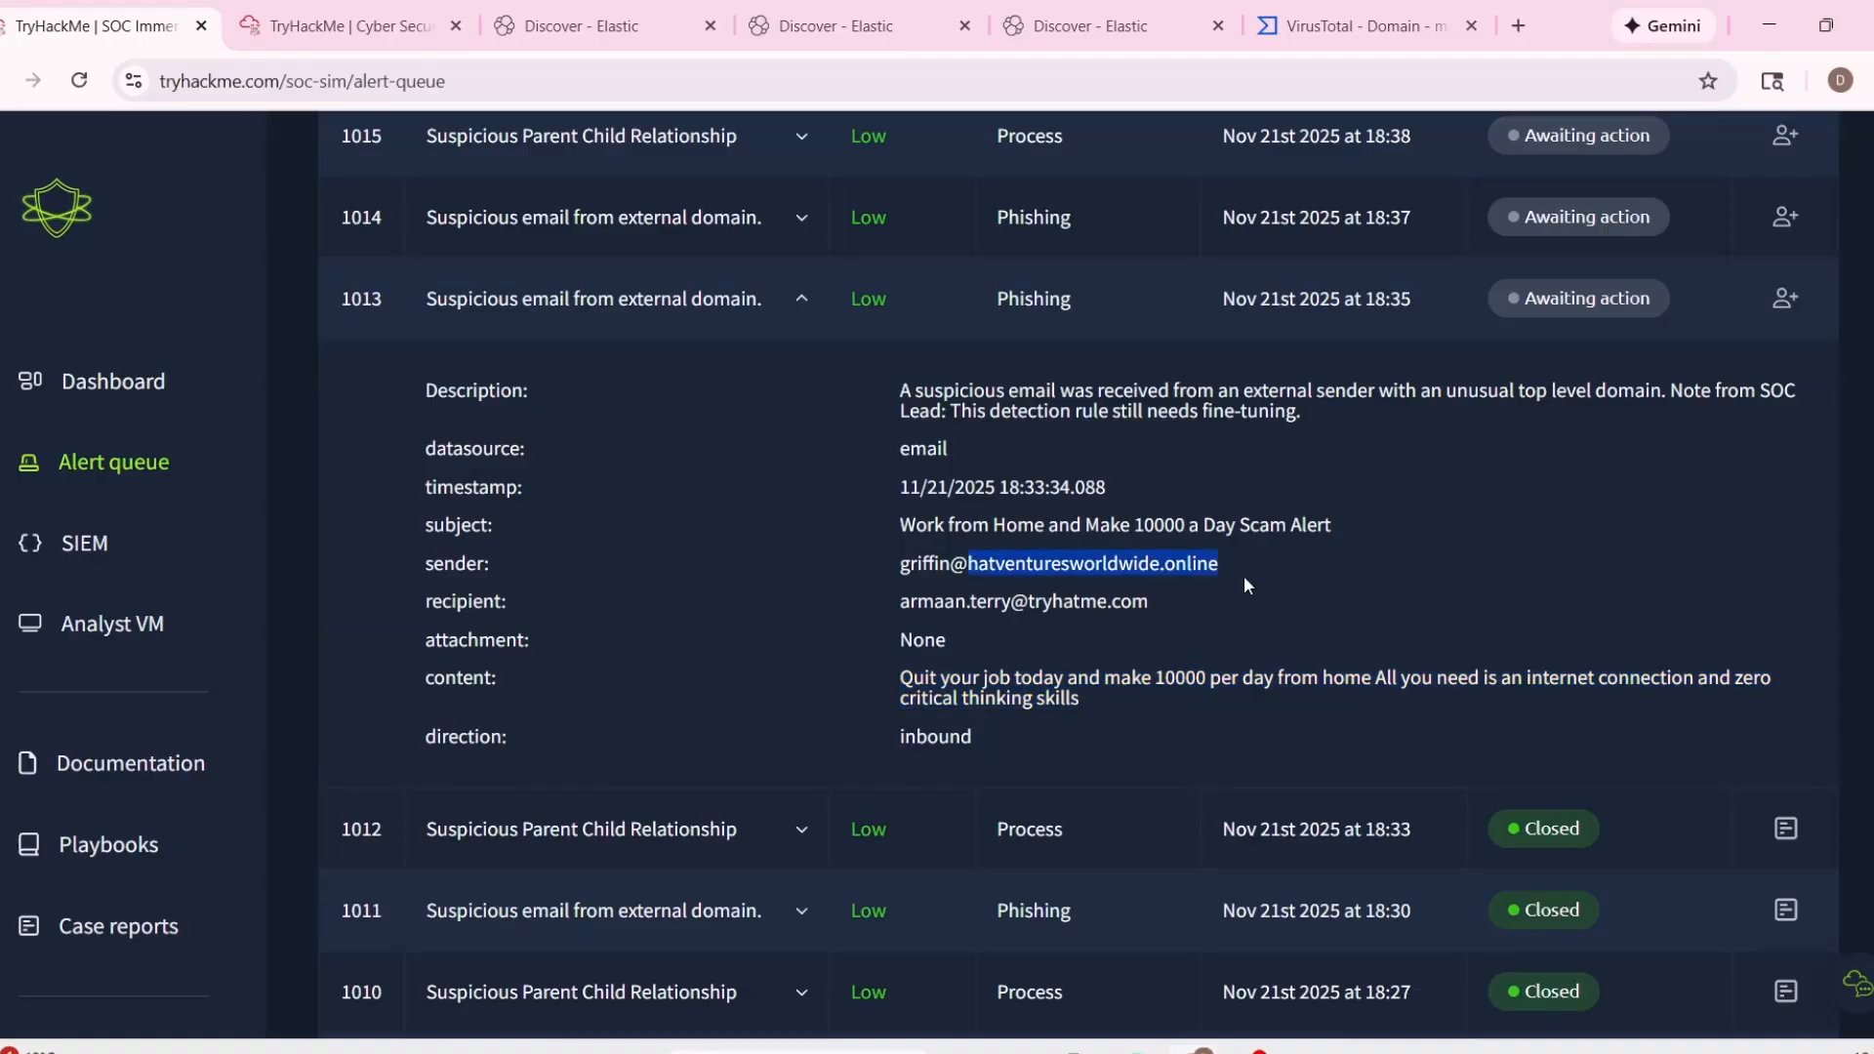
{"action": "left_click", "coordinate": [1357, 26]}
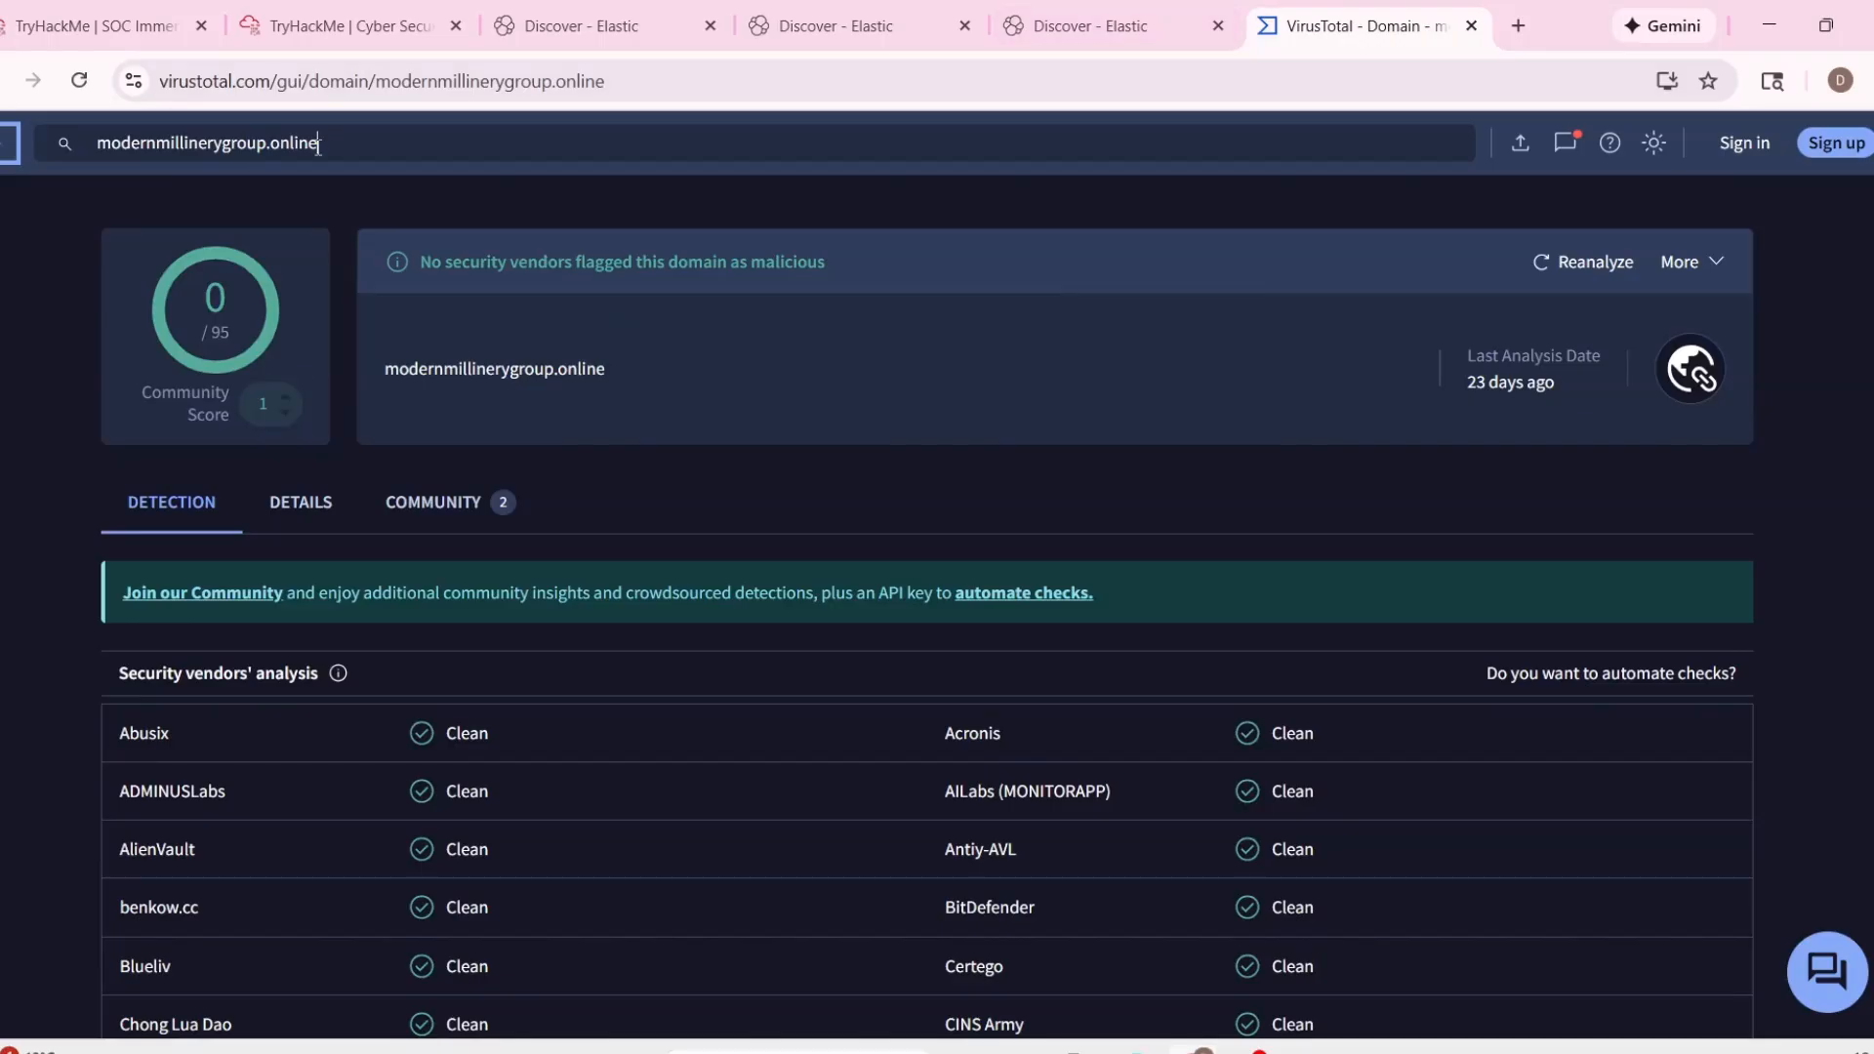
{"action": "key", "text": "ctrl+a"}
{"action": "key", "text": "ctrl+v"}
{"action": "key", "text": "Return"}
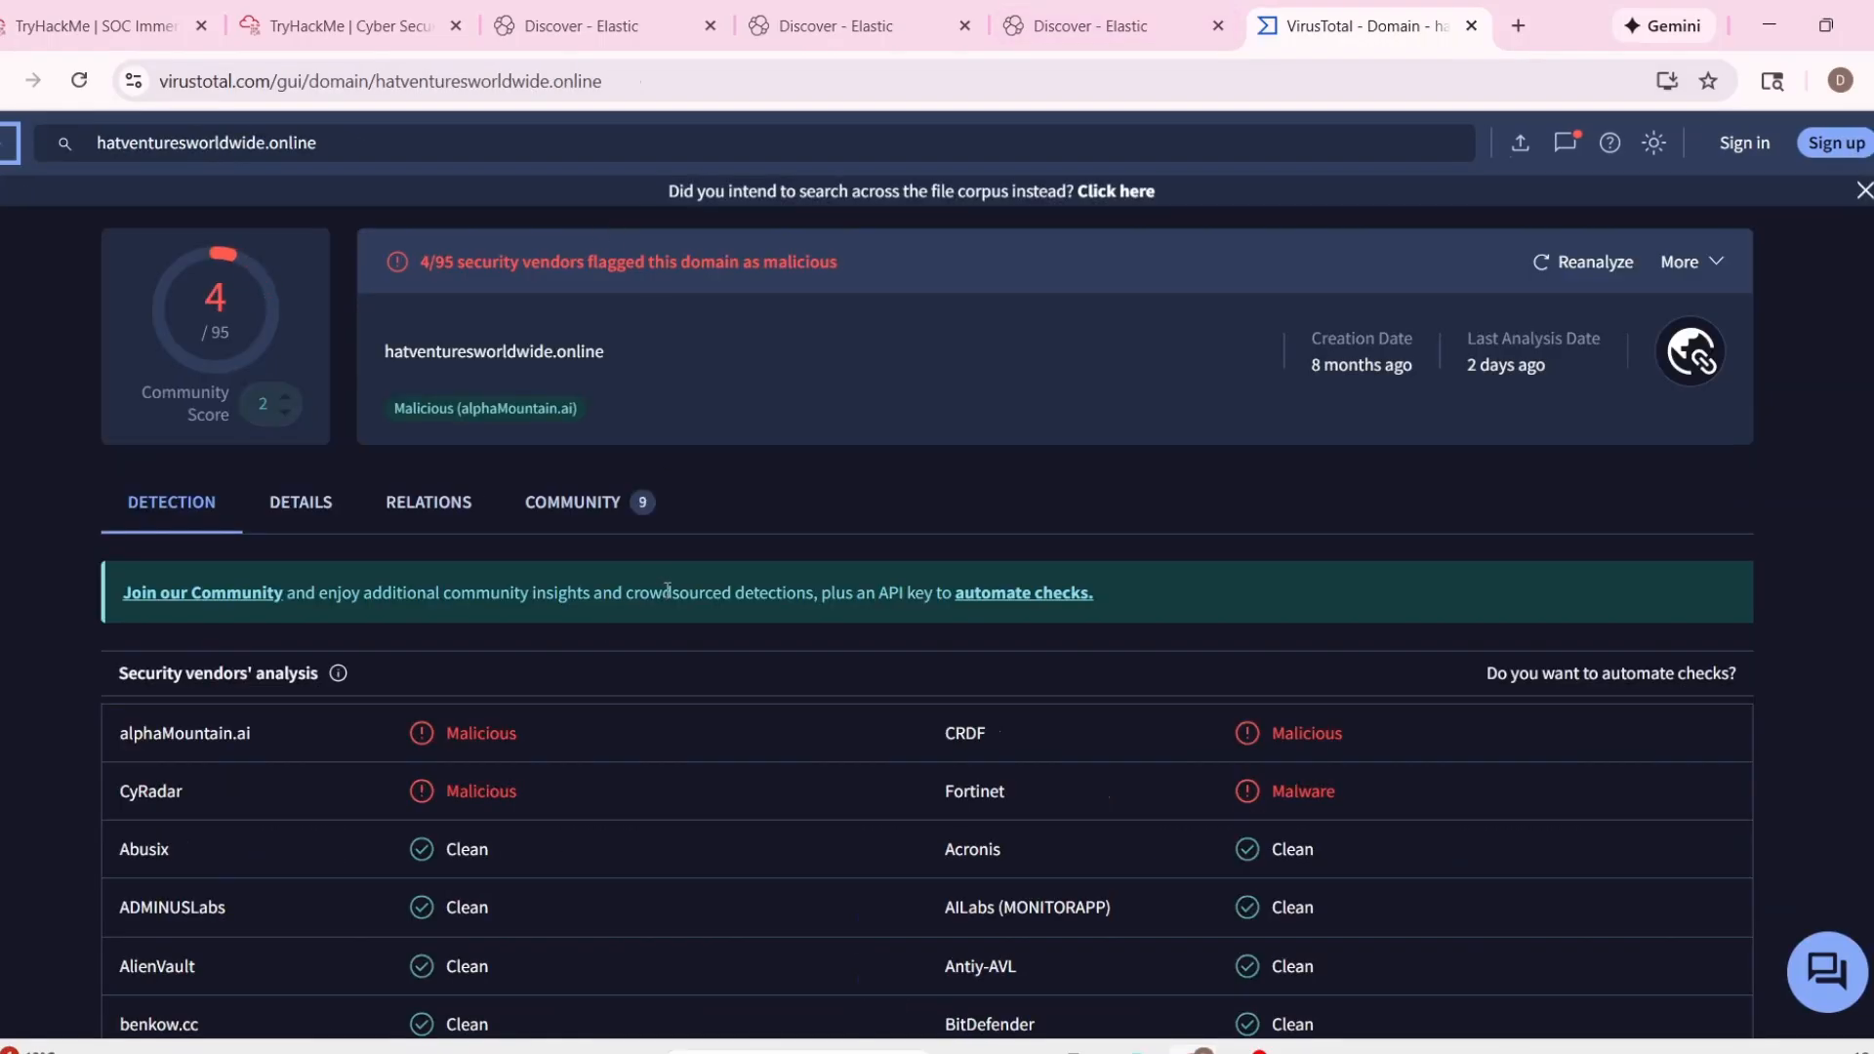
Examine the security vendors' verdicts for hatventuresworldwide.online, focusing on the vendors that flag the domain.
{"action": "scroll", "coordinate": [667, 588], "scroll_direction": "down", "scroll_amount": 2}
{"action": "scroll", "coordinate": [576, 599], "scroll_direction": "up", "scroll_amount": 2}
{"action": "scroll", "coordinate": [900, 607], "scroll_direction": "down", "scroll_amount": 2}
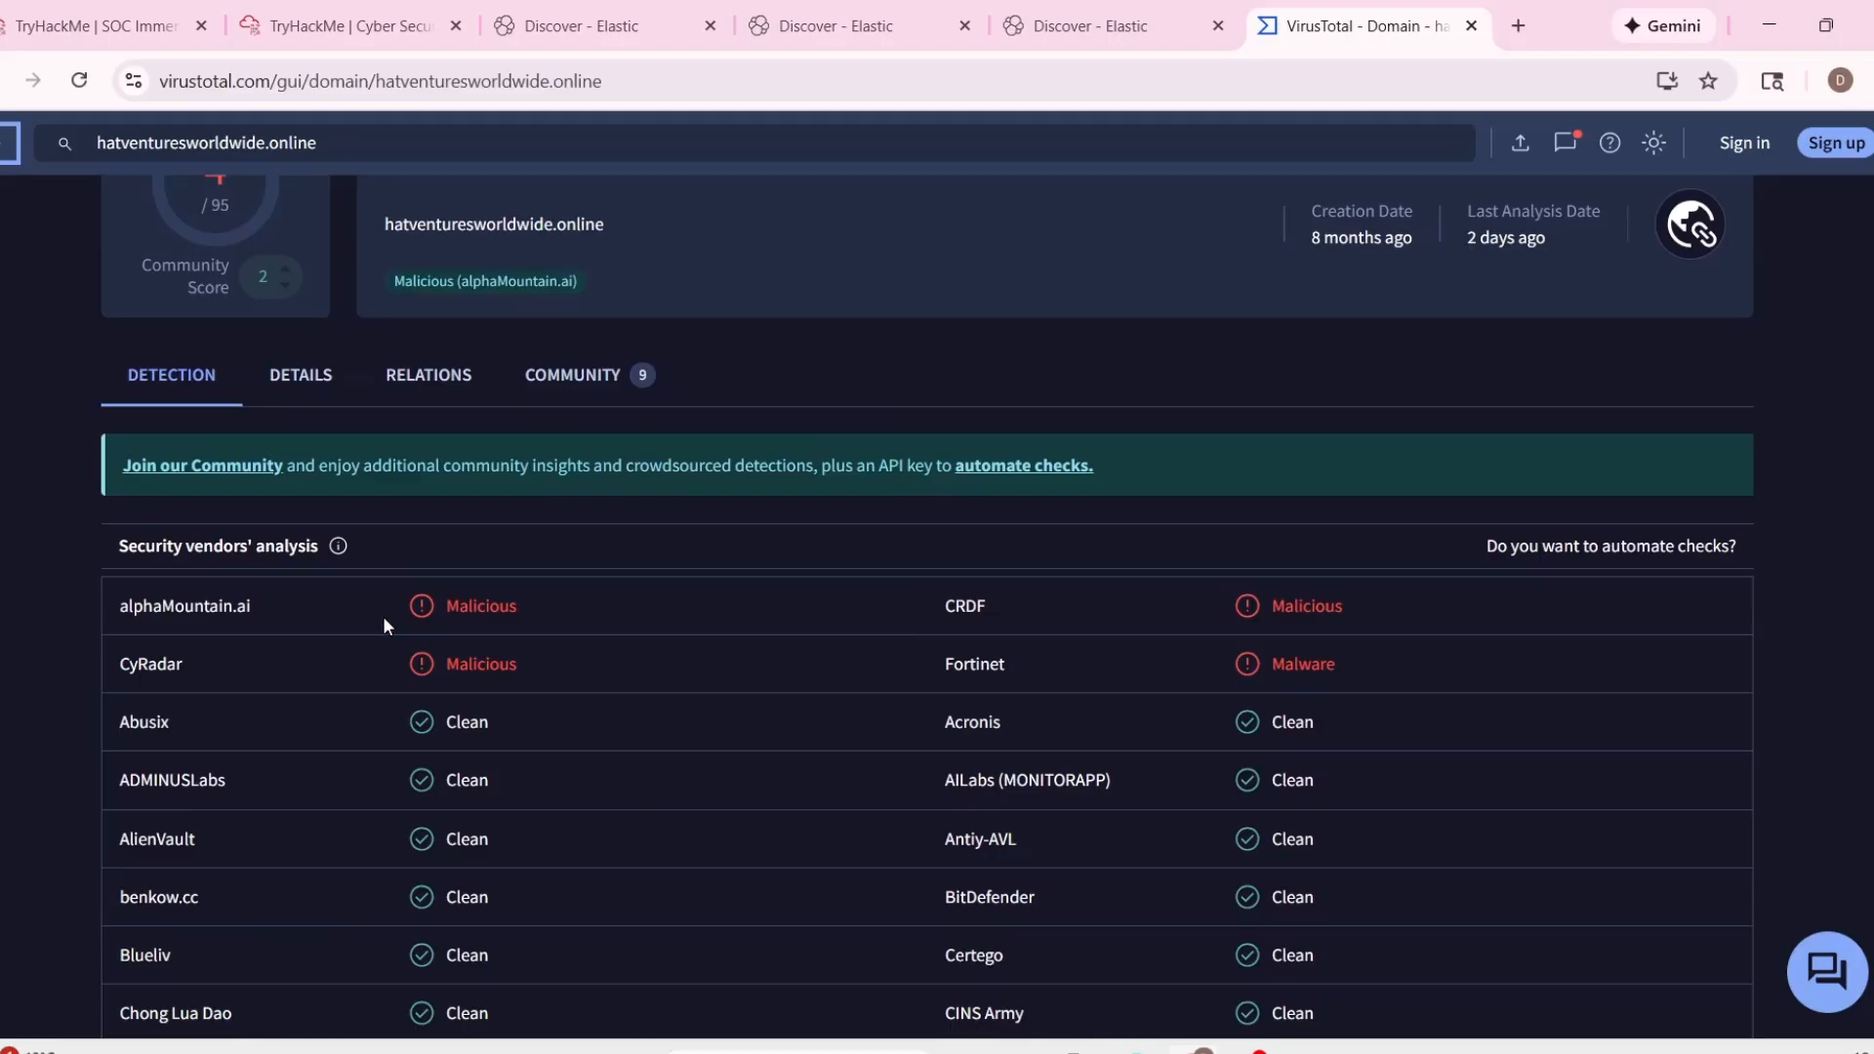
{"action": "left_click_drag", "start_coordinate": [118, 603], "coordinate": [1415, 689]}
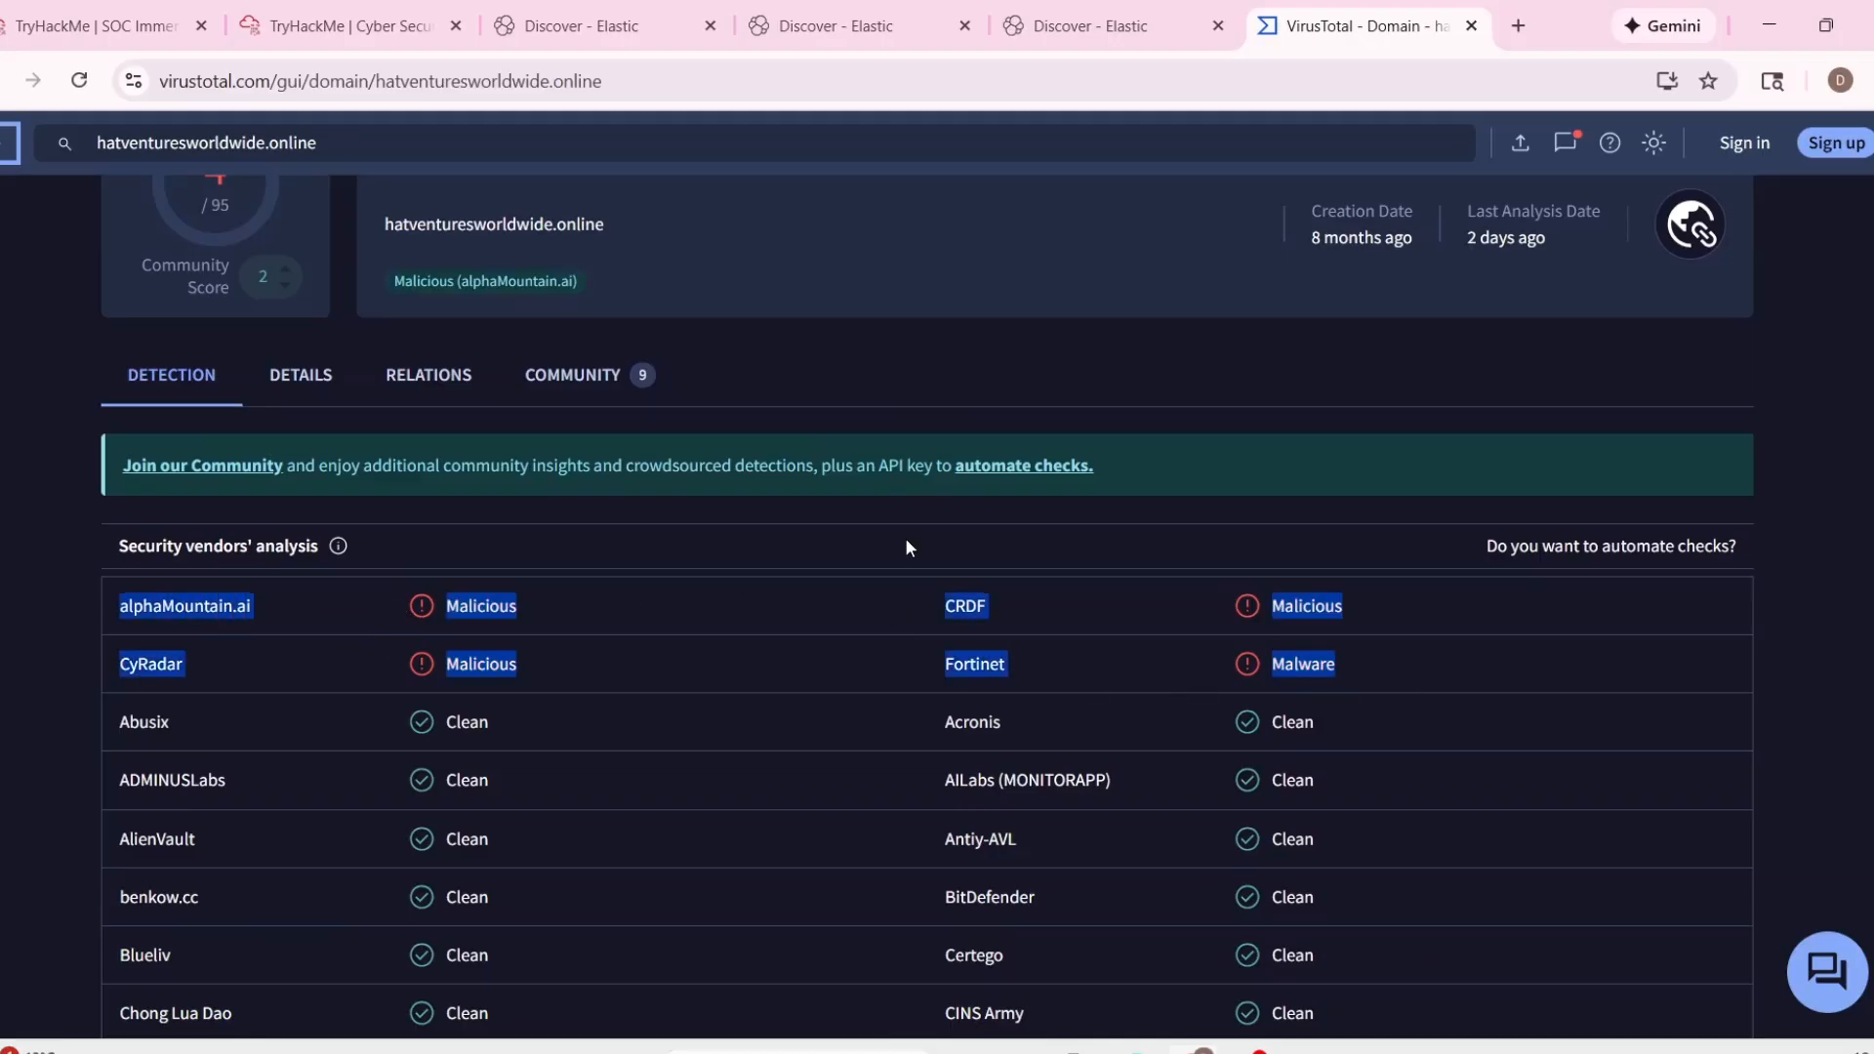
Run a URL/IP check on hatventuresworldwide.online with TryDetectThis in the analyst VM.
{"action": "left_click", "coordinate": [298, 21]}
{"action": "left_click", "coordinate": [874, 583]}
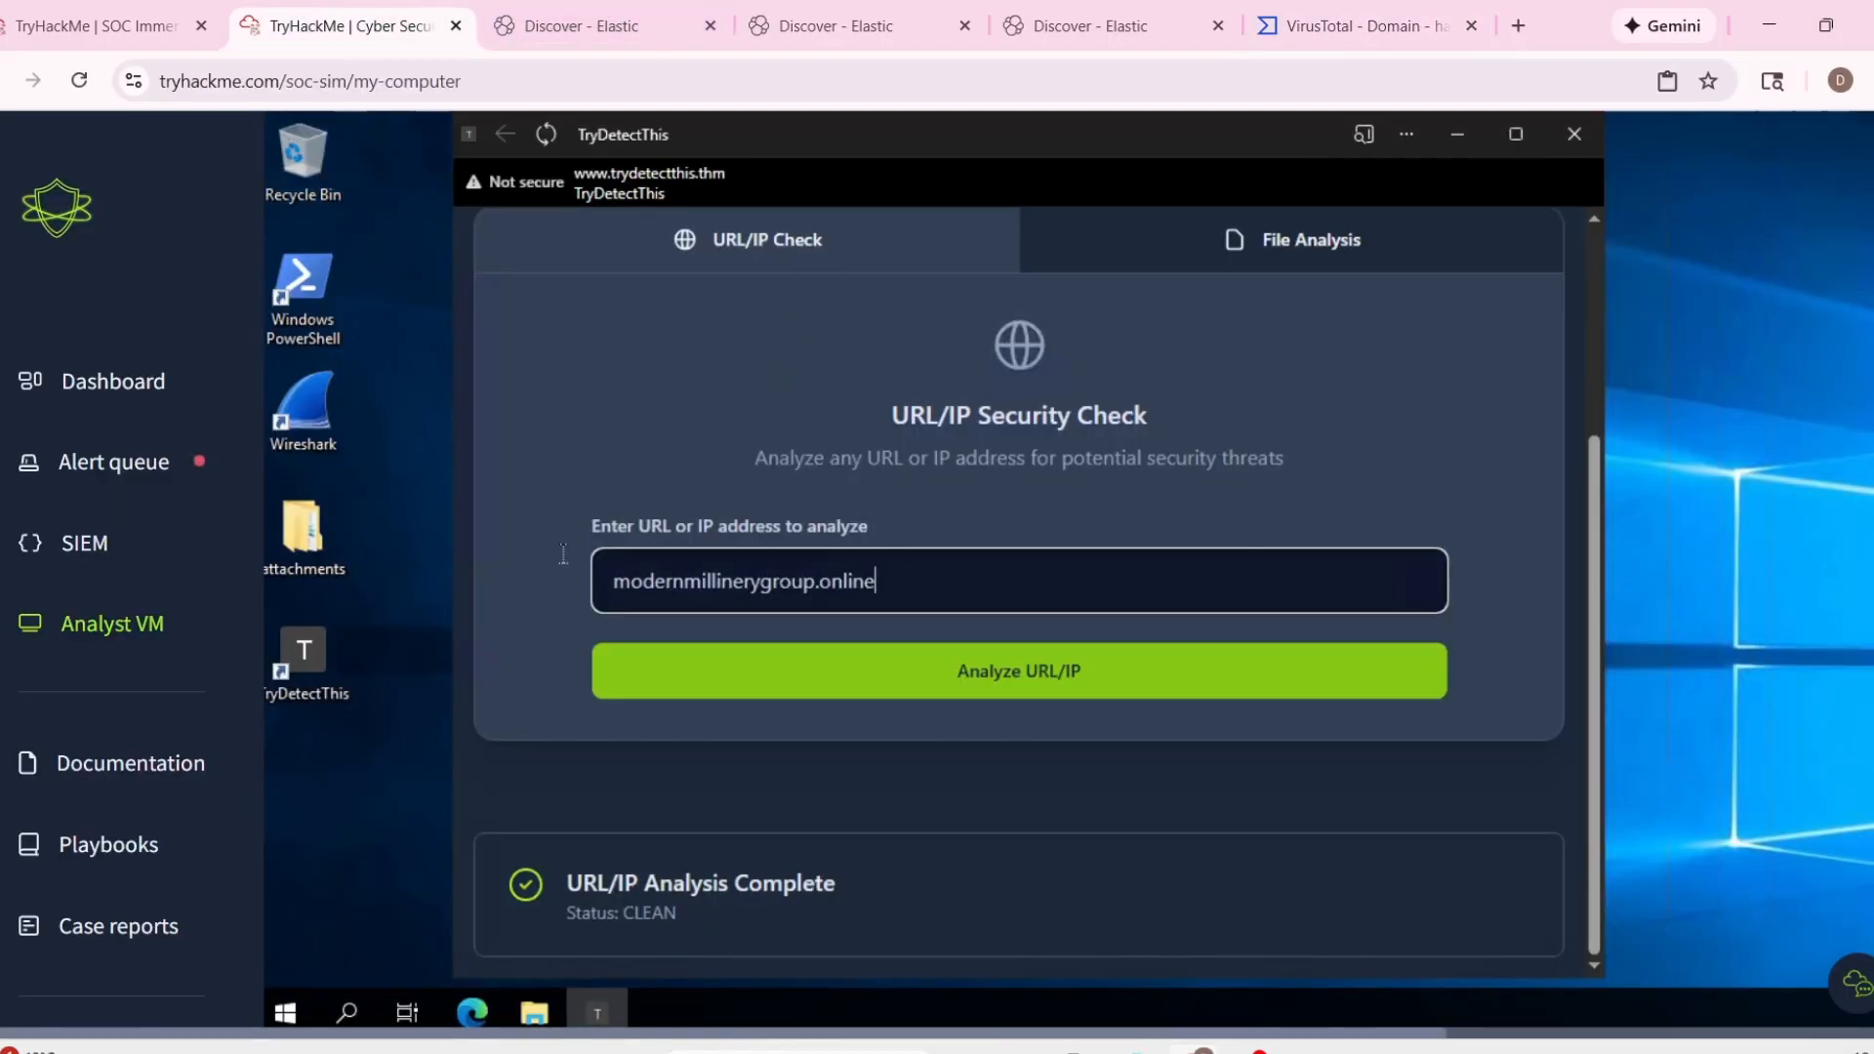
{"action": "key", "text": "ctrl+a"}
{"action": "key", "text": "ctrl+v"}
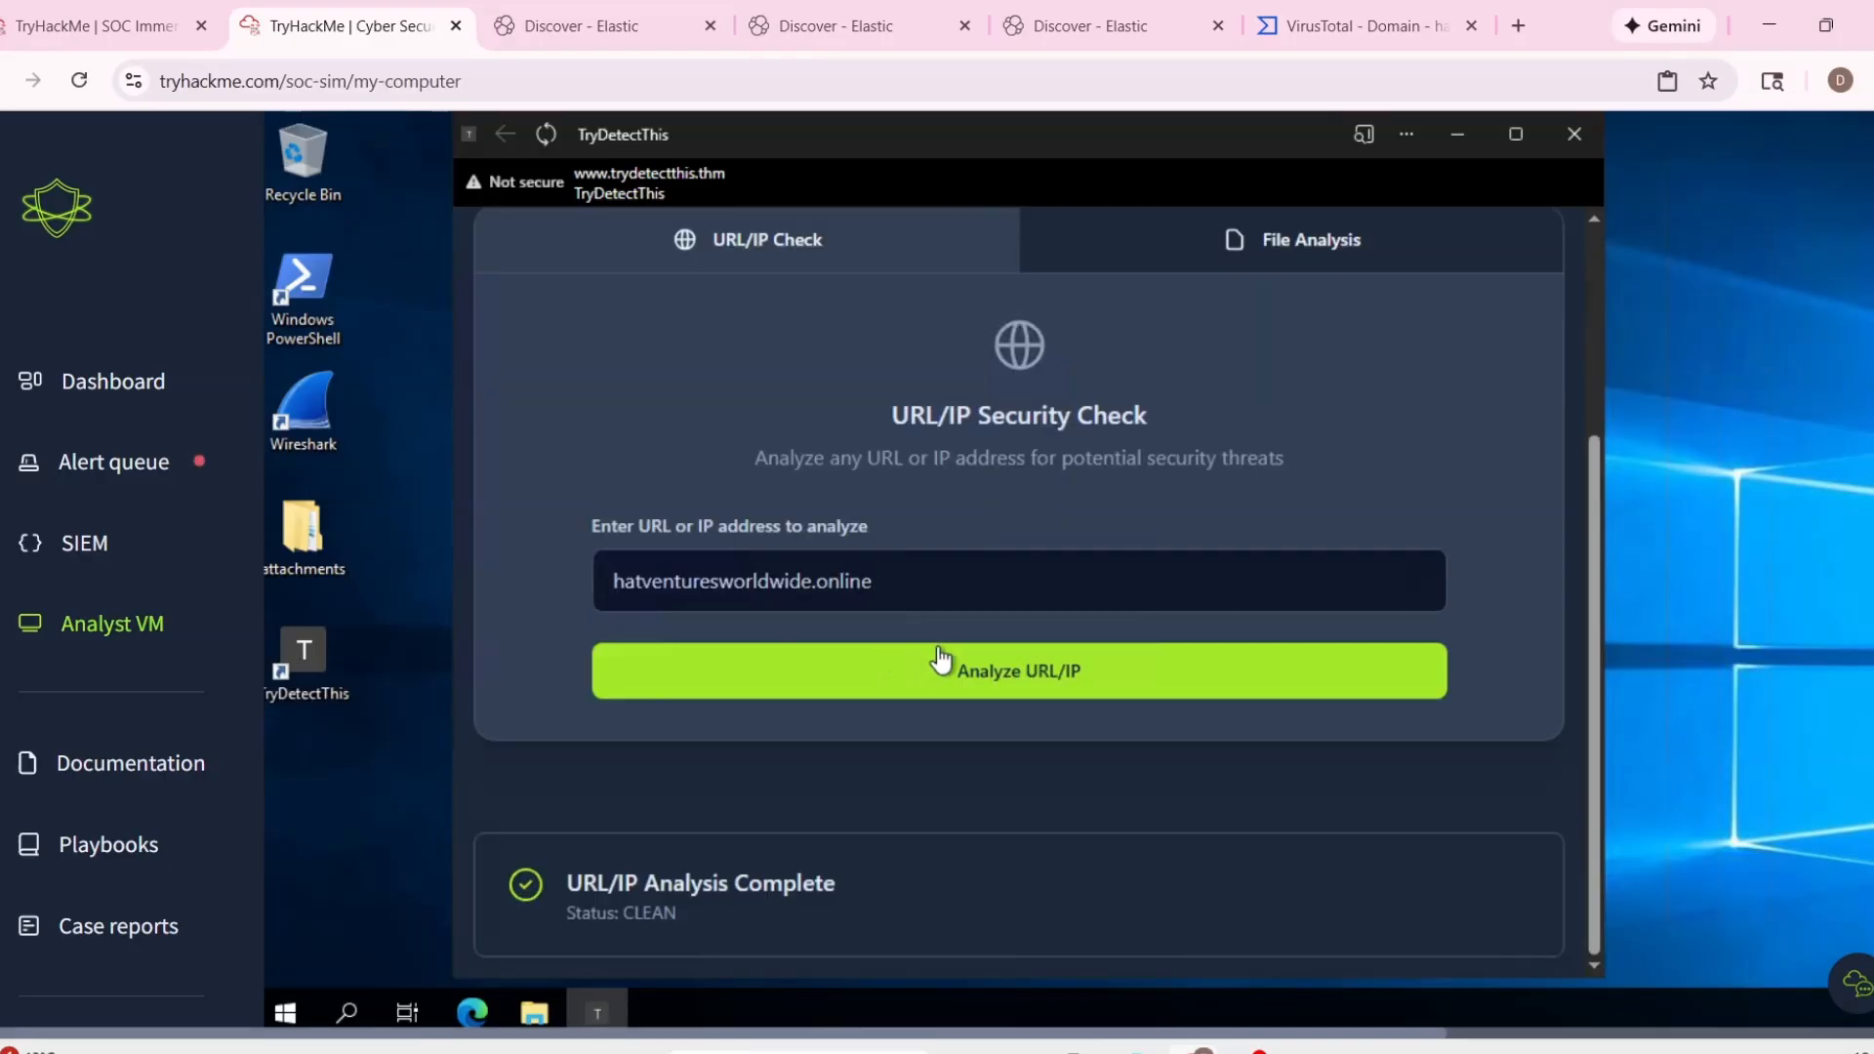
Return to alert 1013's details in the alert queue and reread the email's content and subject.
{"action": "left_click", "coordinate": [586, 26]}
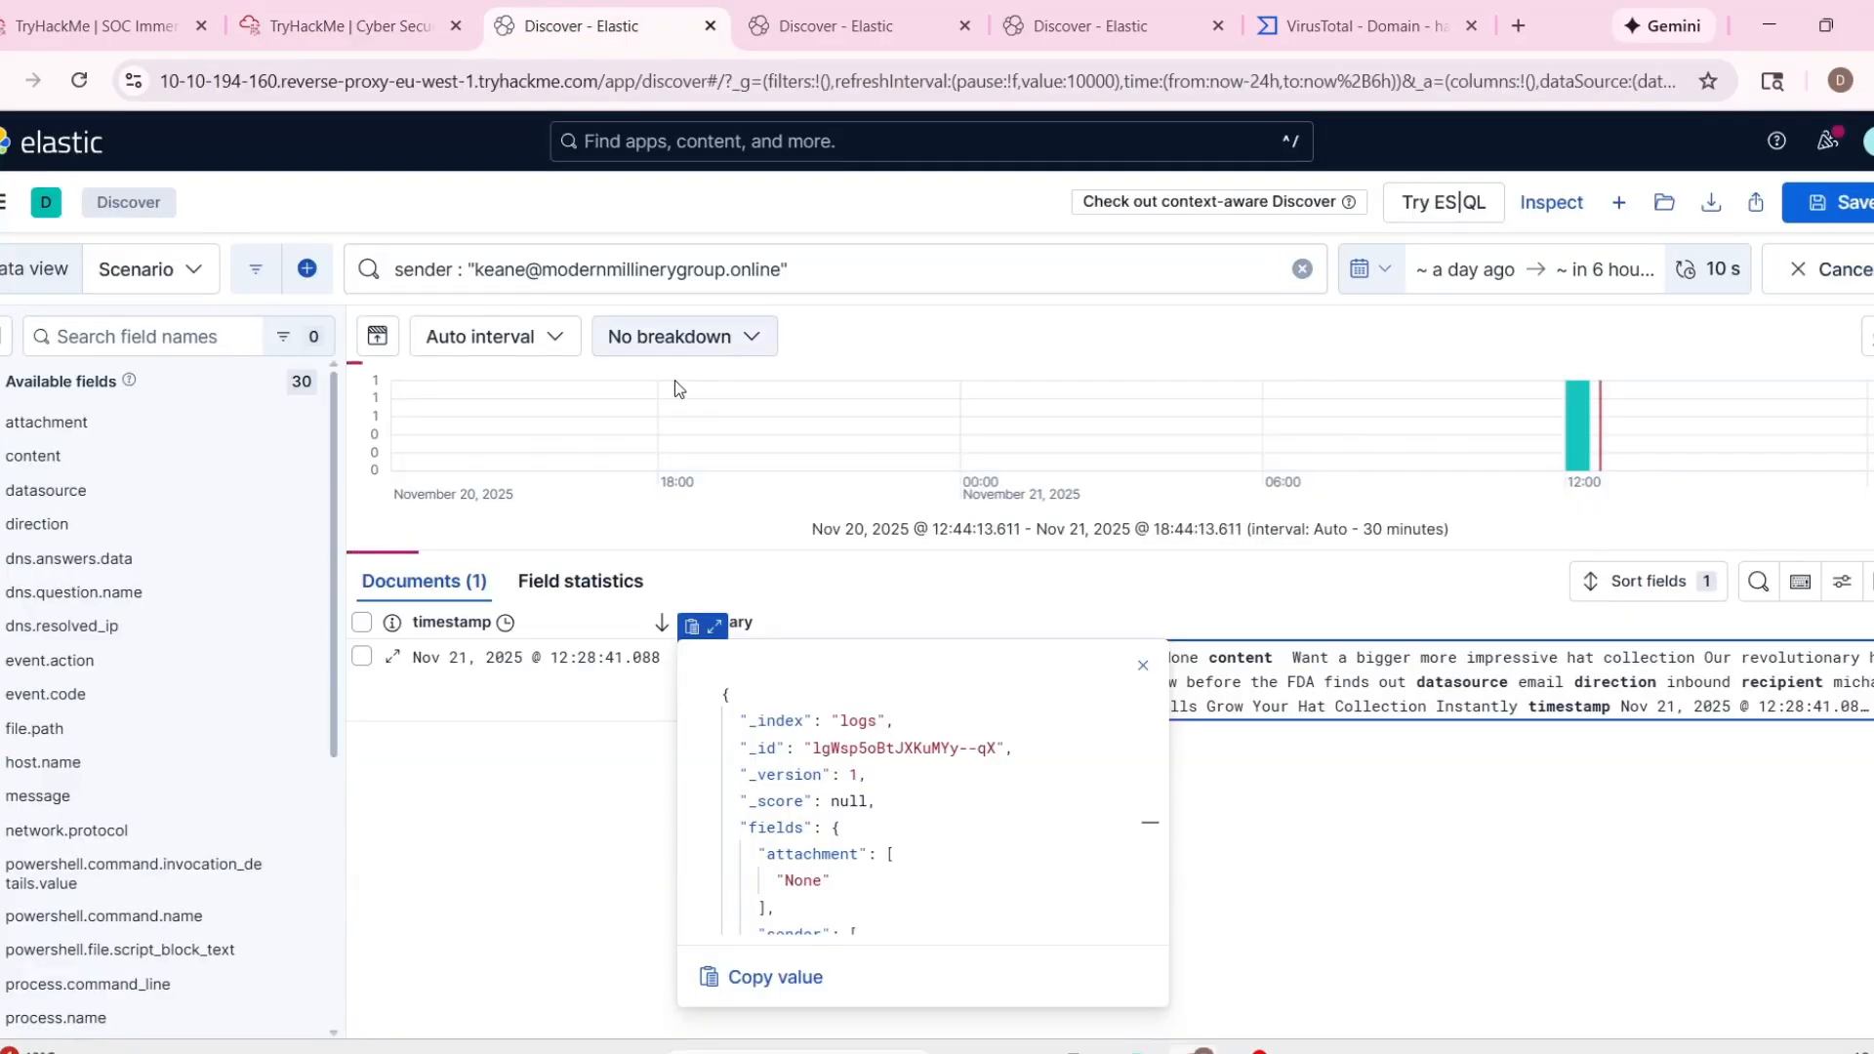
{"action": "left_click", "coordinate": [74, 12]}
{"action": "left_click_drag", "start_coordinate": [900, 601], "coordinate": [972, 680]}
{"action": "left_click", "coordinate": [964, 727]}
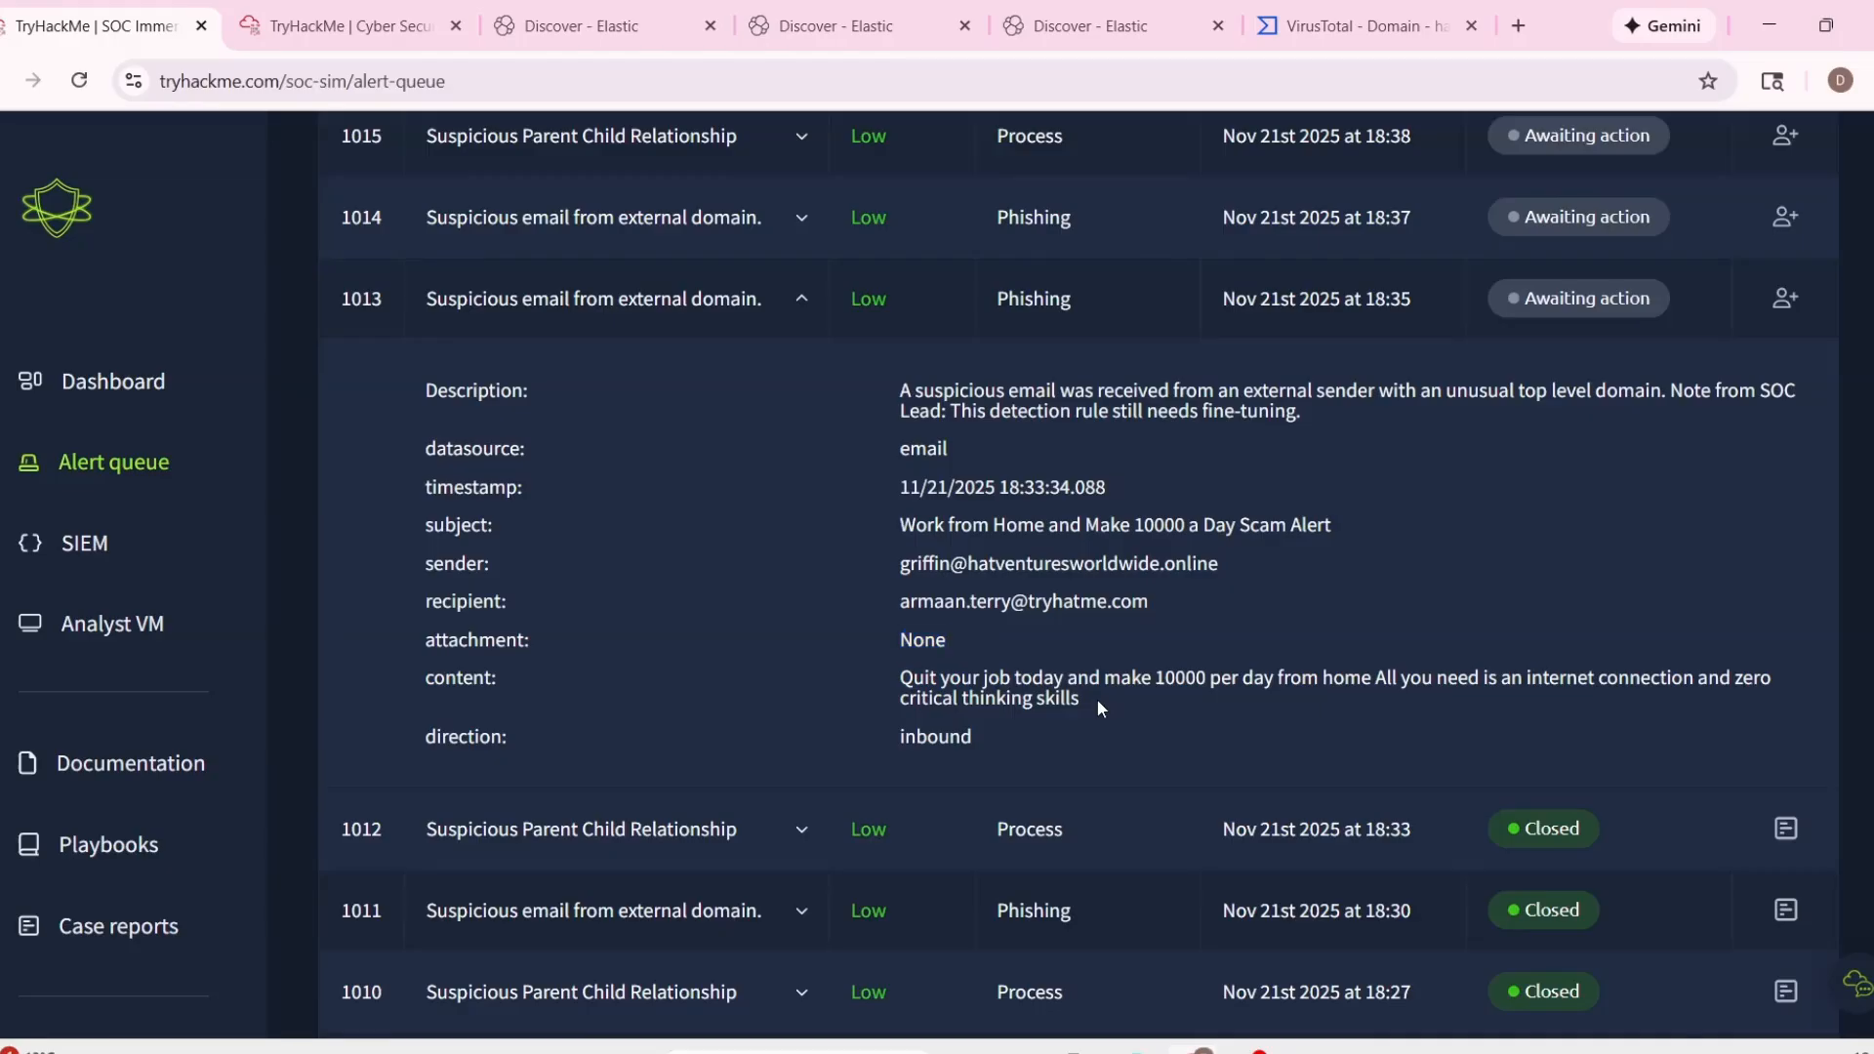
{"action": "left_click_drag", "start_coordinate": [1097, 702], "coordinate": [914, 676]}
{"action": "left_click", "coordinate": [1225, 728]}
{"action": "left_click_drag", "start_coordinate": [1196, 522], "coordinate": [1477, 559]}
{"action": "left_click", "coordinate": [1327, 600]}
Copy alert 1013's recipient address and search the Elastic logs for emails sent to that recipient.
{"action": "left_click_drag", "start_coordinate": [896, 599], "coordinate": [1181, 611]}
{"action": "key", "text": "ctrl+c"}
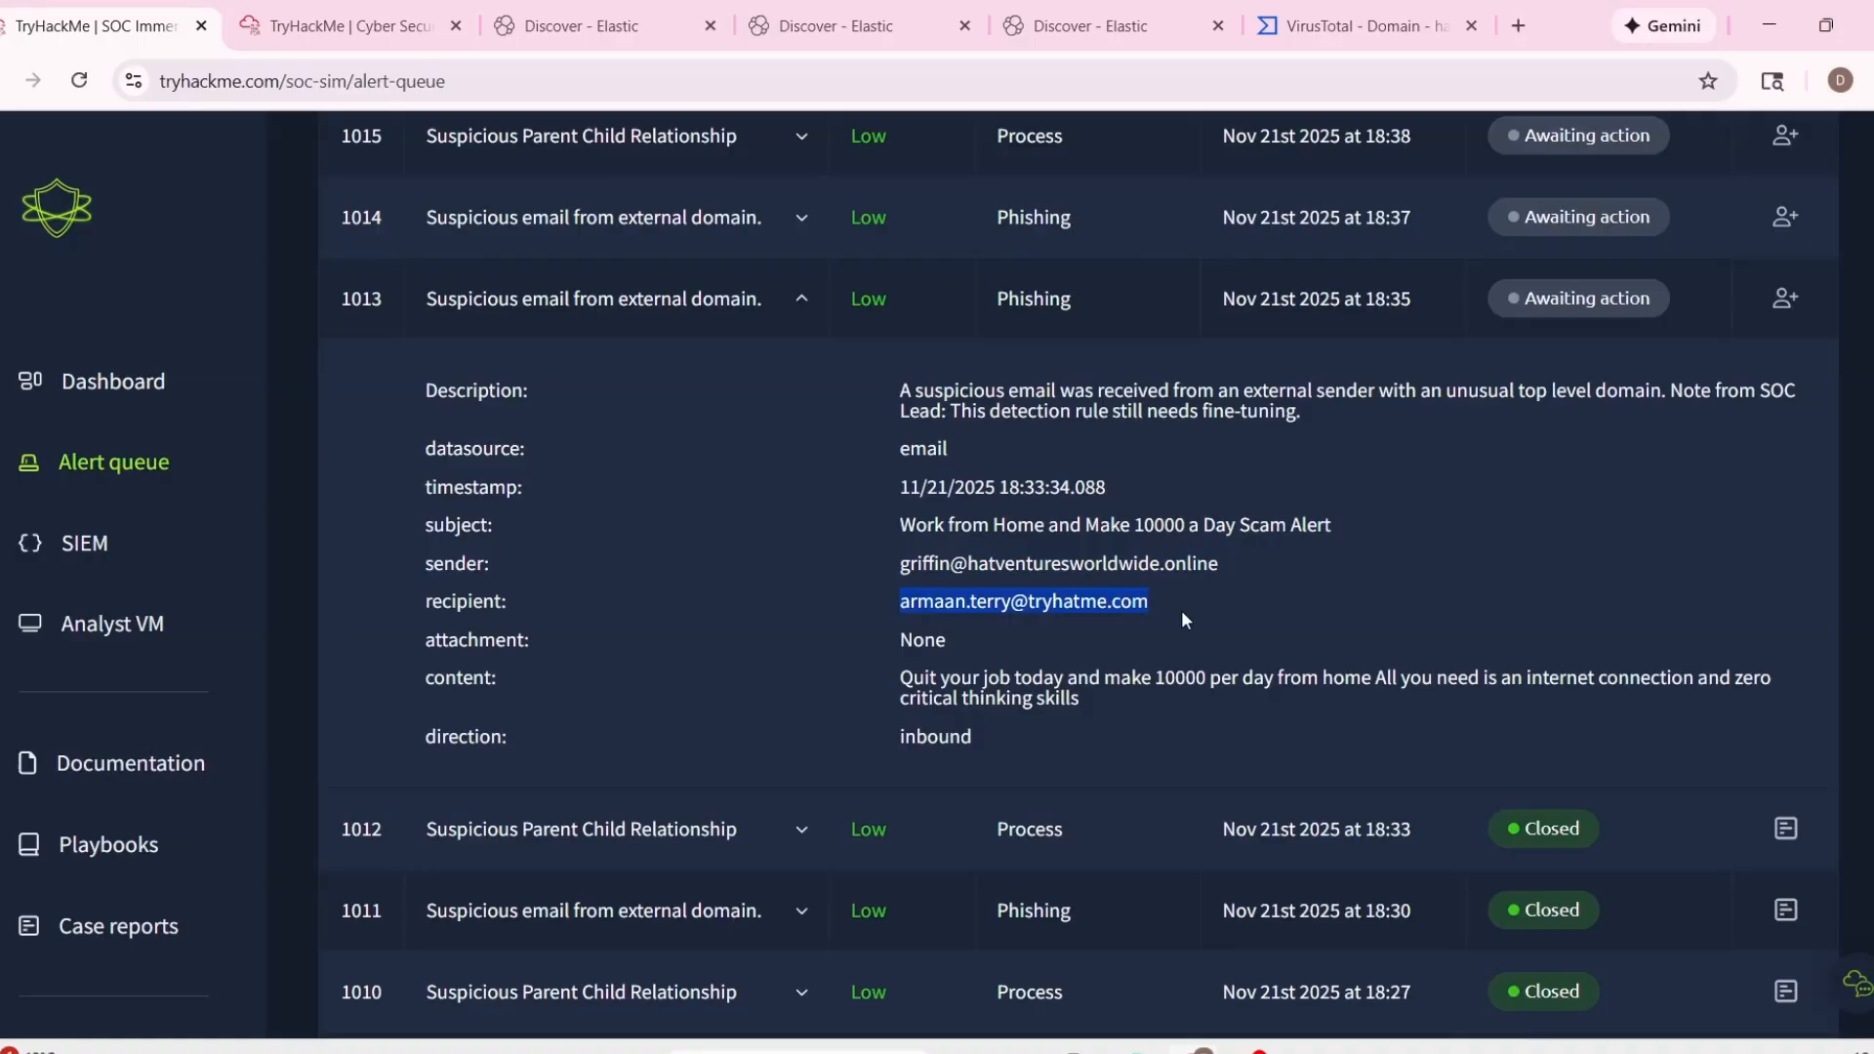
{"action": "left_click", "coordinate": [656, 31]}
{"action": "left_click", "coordinate": [795, 27]}
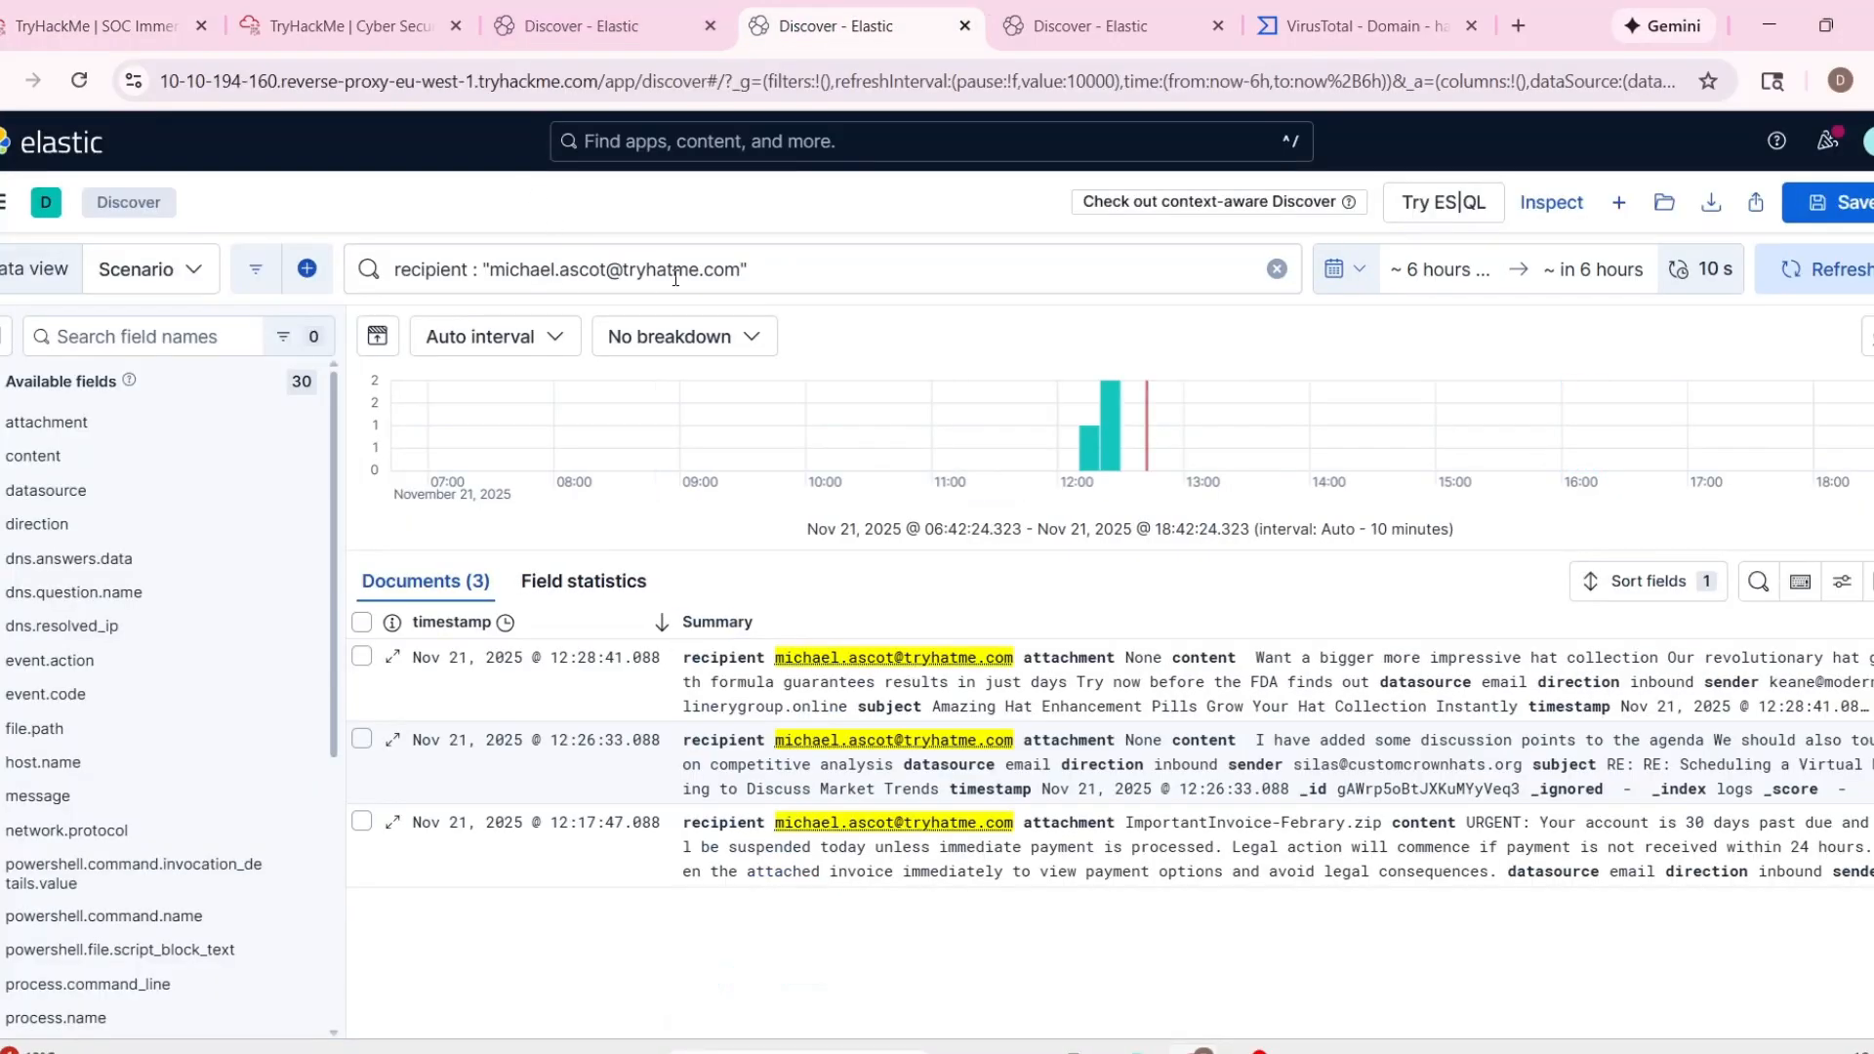
{"action": "left_click_drag", "start_coordinate": [732, 273], "coordinate": [514, 270]}
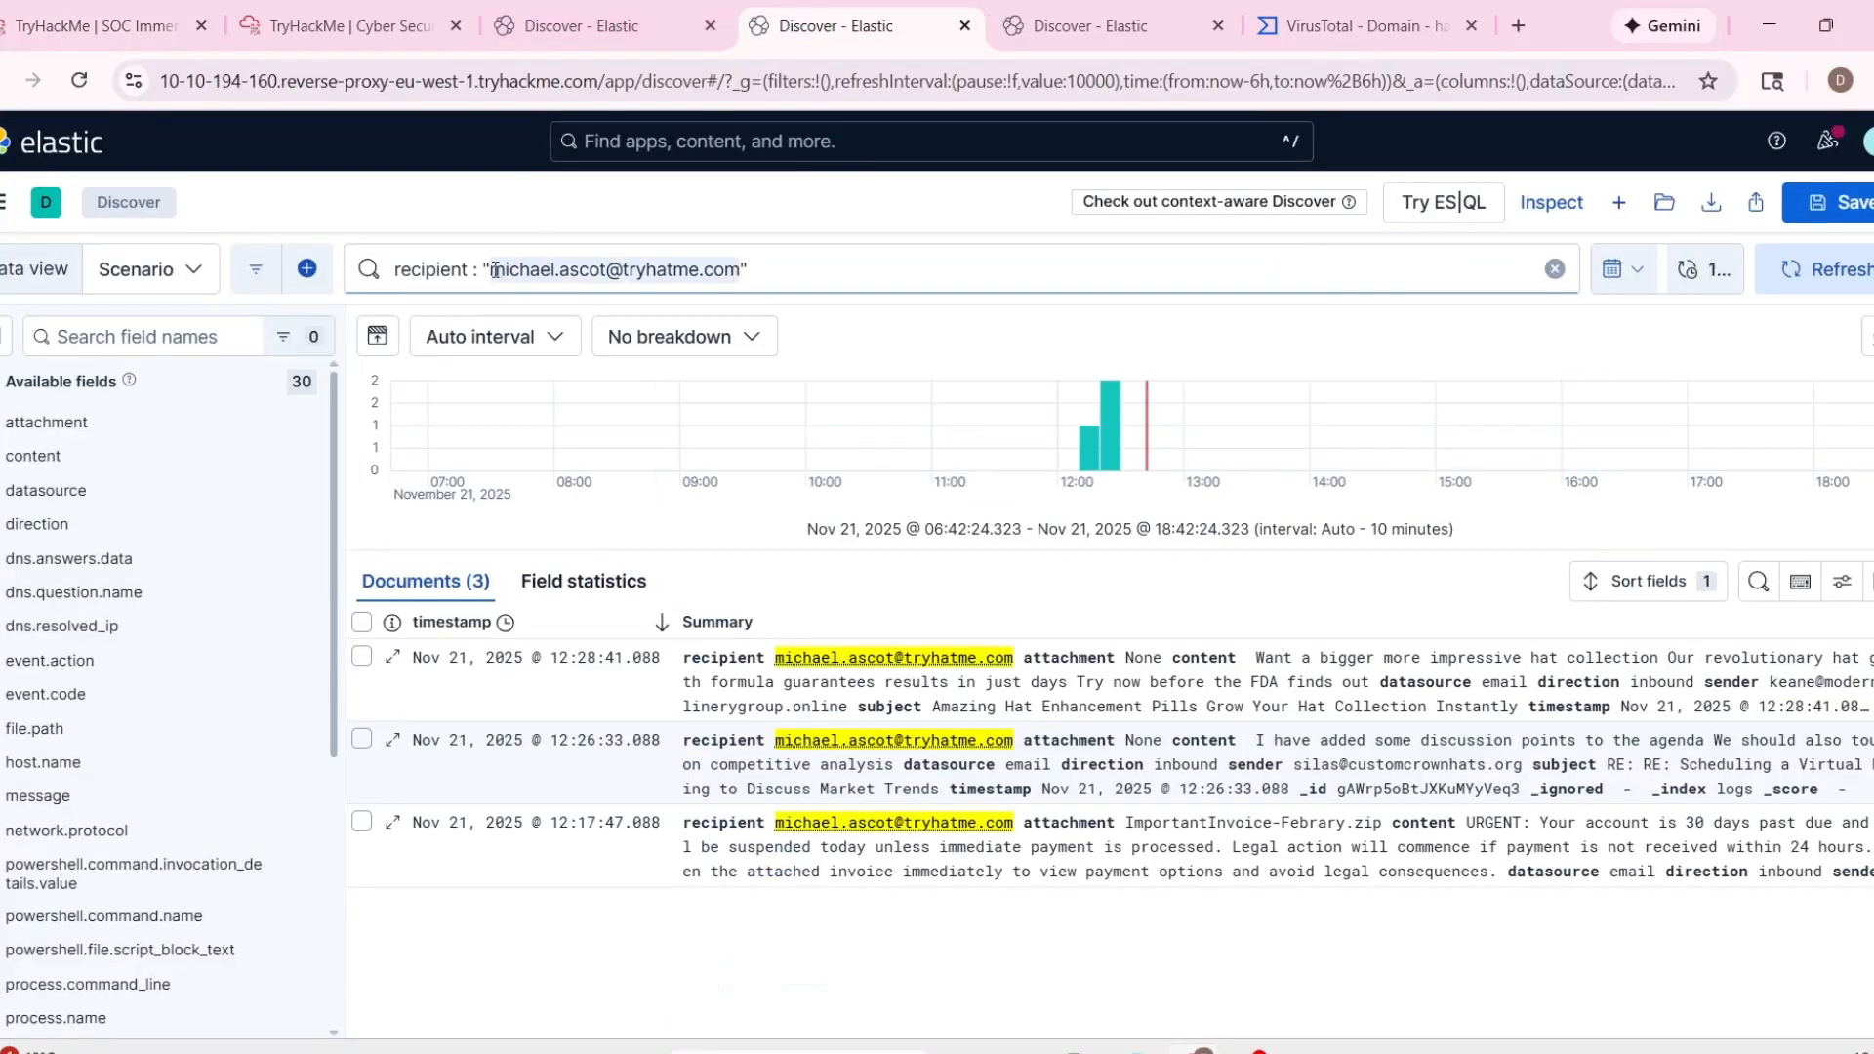
{"action": "key", "text": "ctrl+v"}
{"action": "key", "text": "Return"}
Copy alert 1013's sender address and search the Elastic logs for emails from that sender.
{"action": "left_click", "coordinate": [342, 26]}
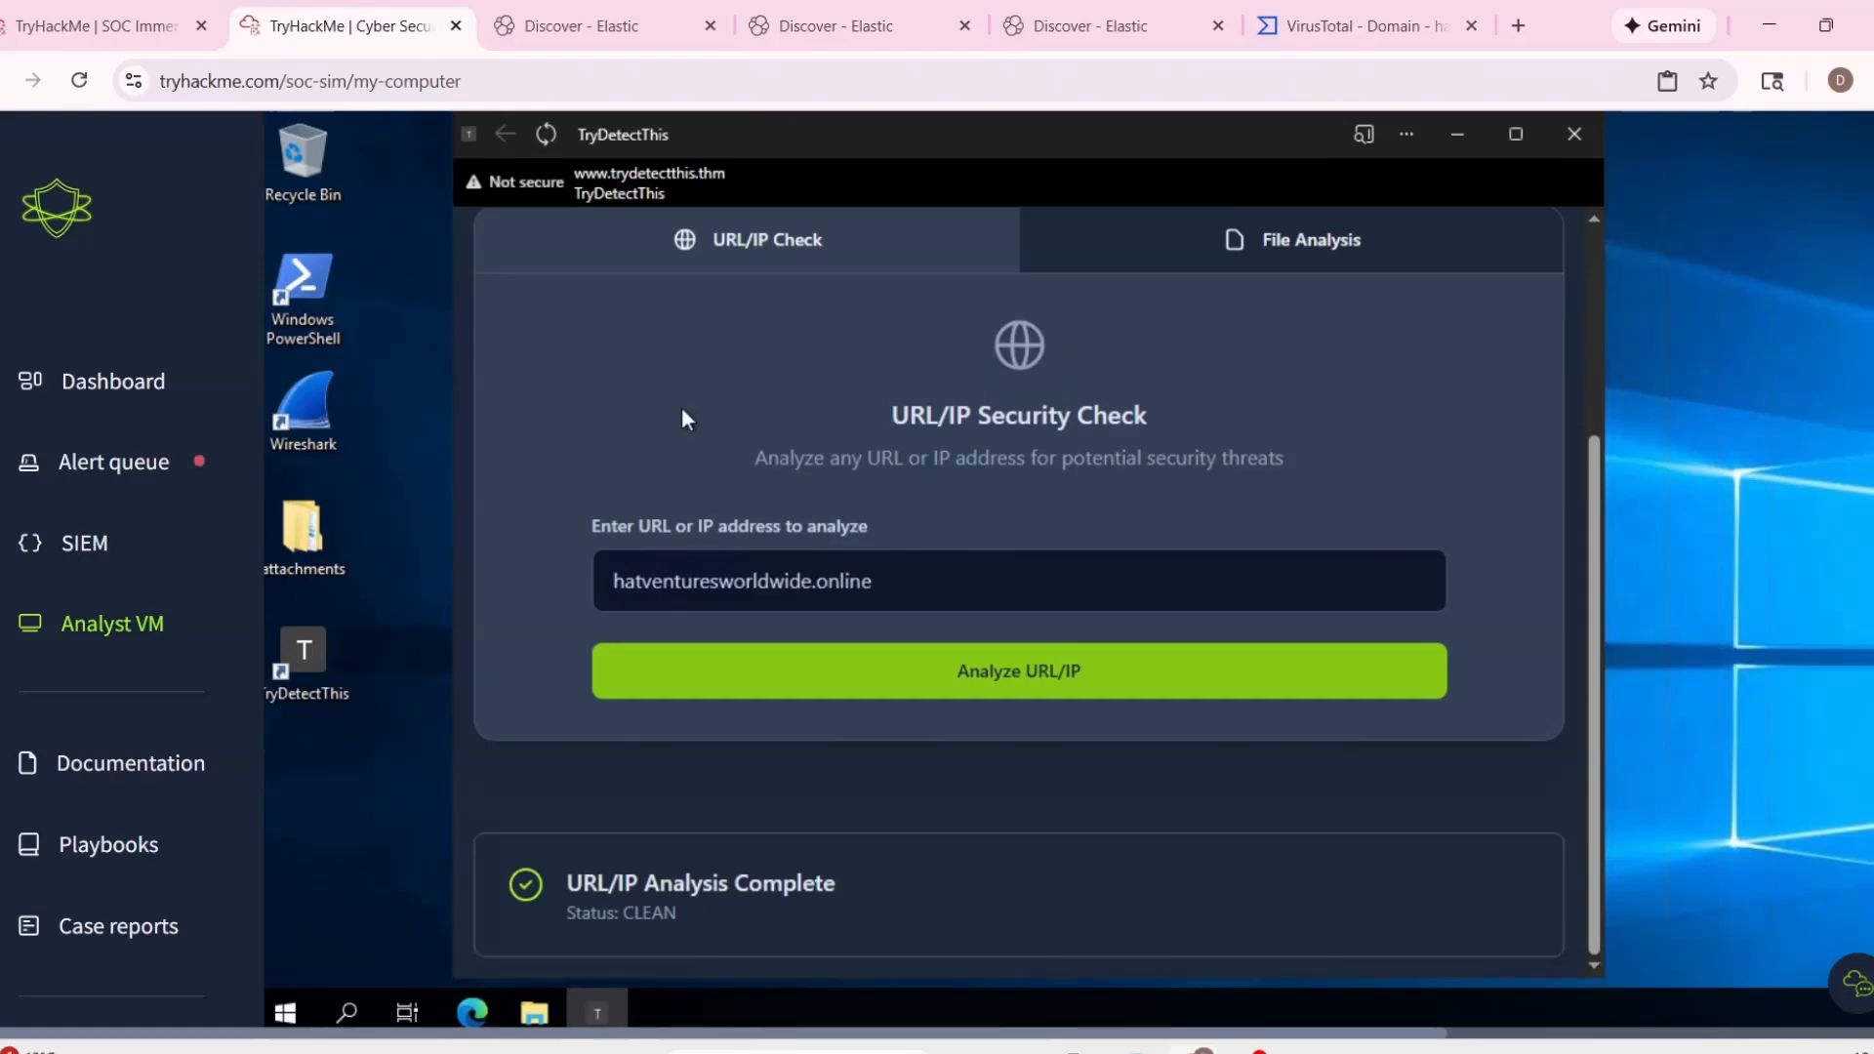
{"action": "left_click", "coordinate": [97, 26]}
{"action": "left_click_drag", "start_coordinate": [910, 563], "coordinate": [867, 568]}
{"action": "key", "text": "ctrl+c"}
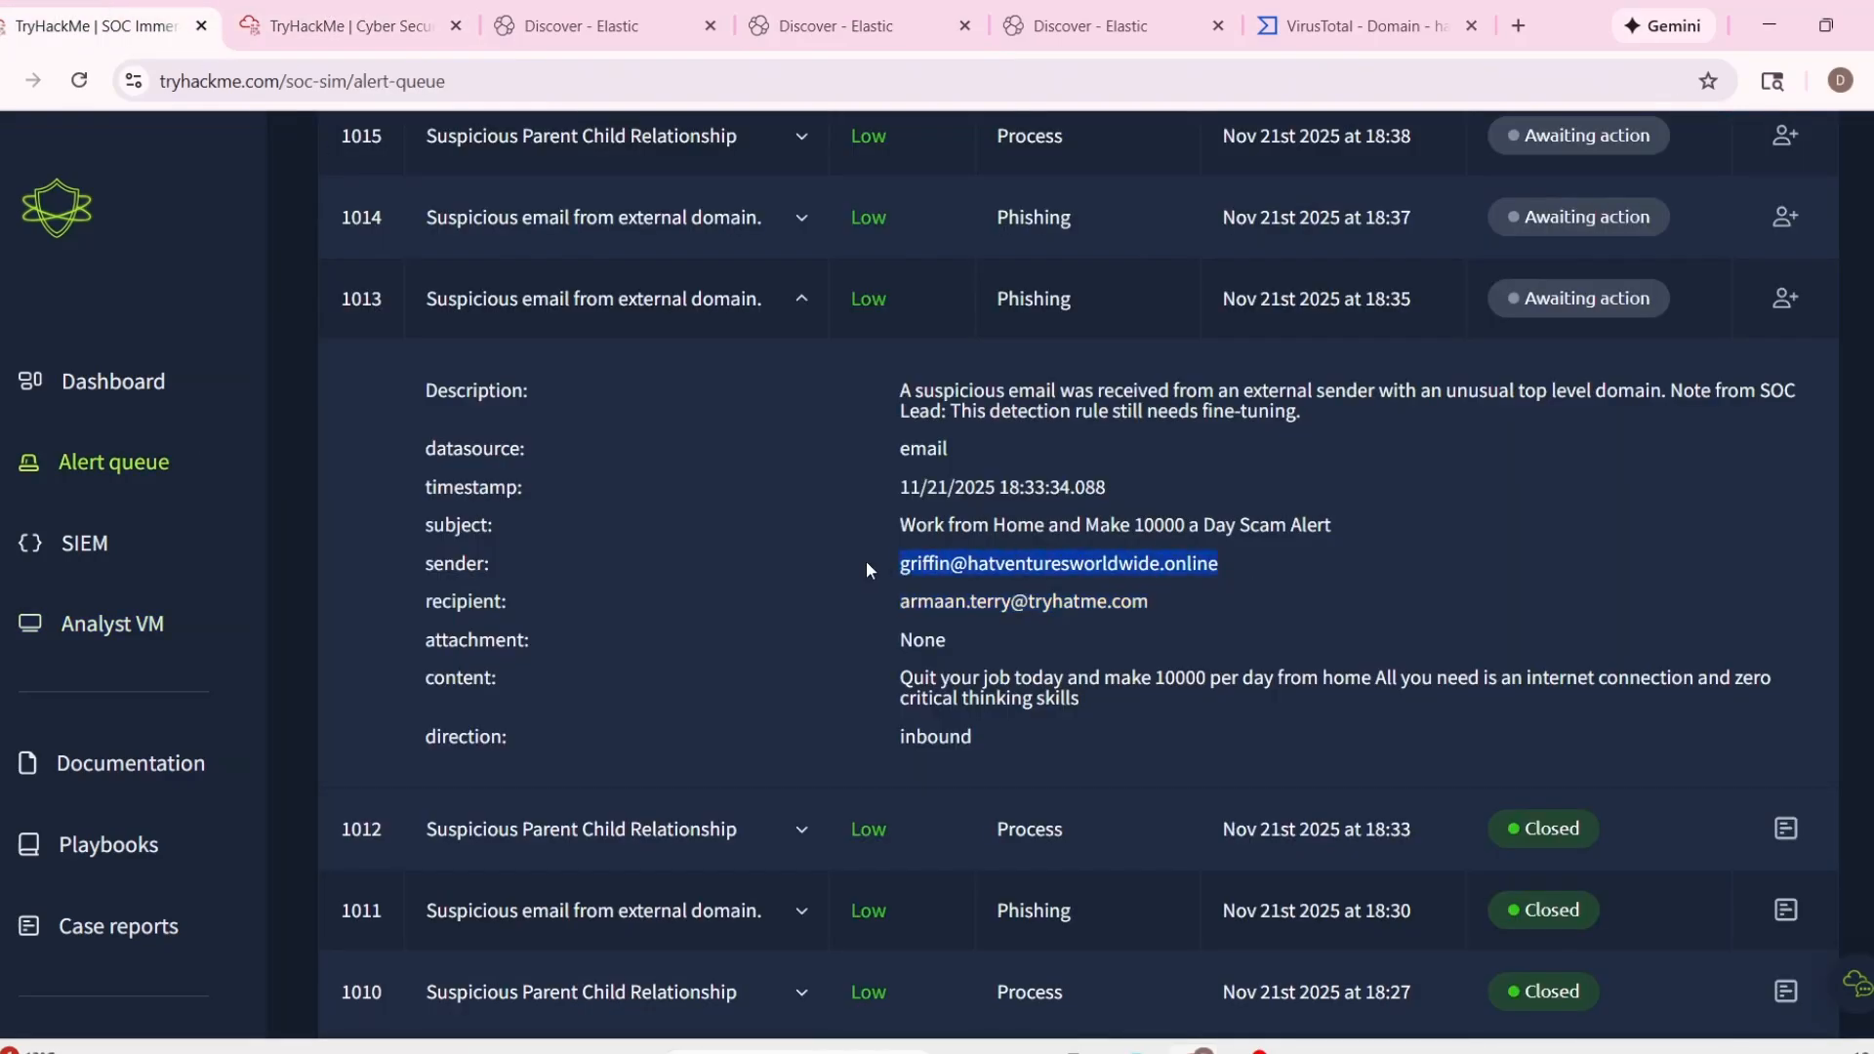
{"action": "left_click", "coordinate": [587, 34]}
{"action": "left_click_drag", "start_coordinate": [781, 270], "coordinate": [478, 280]}
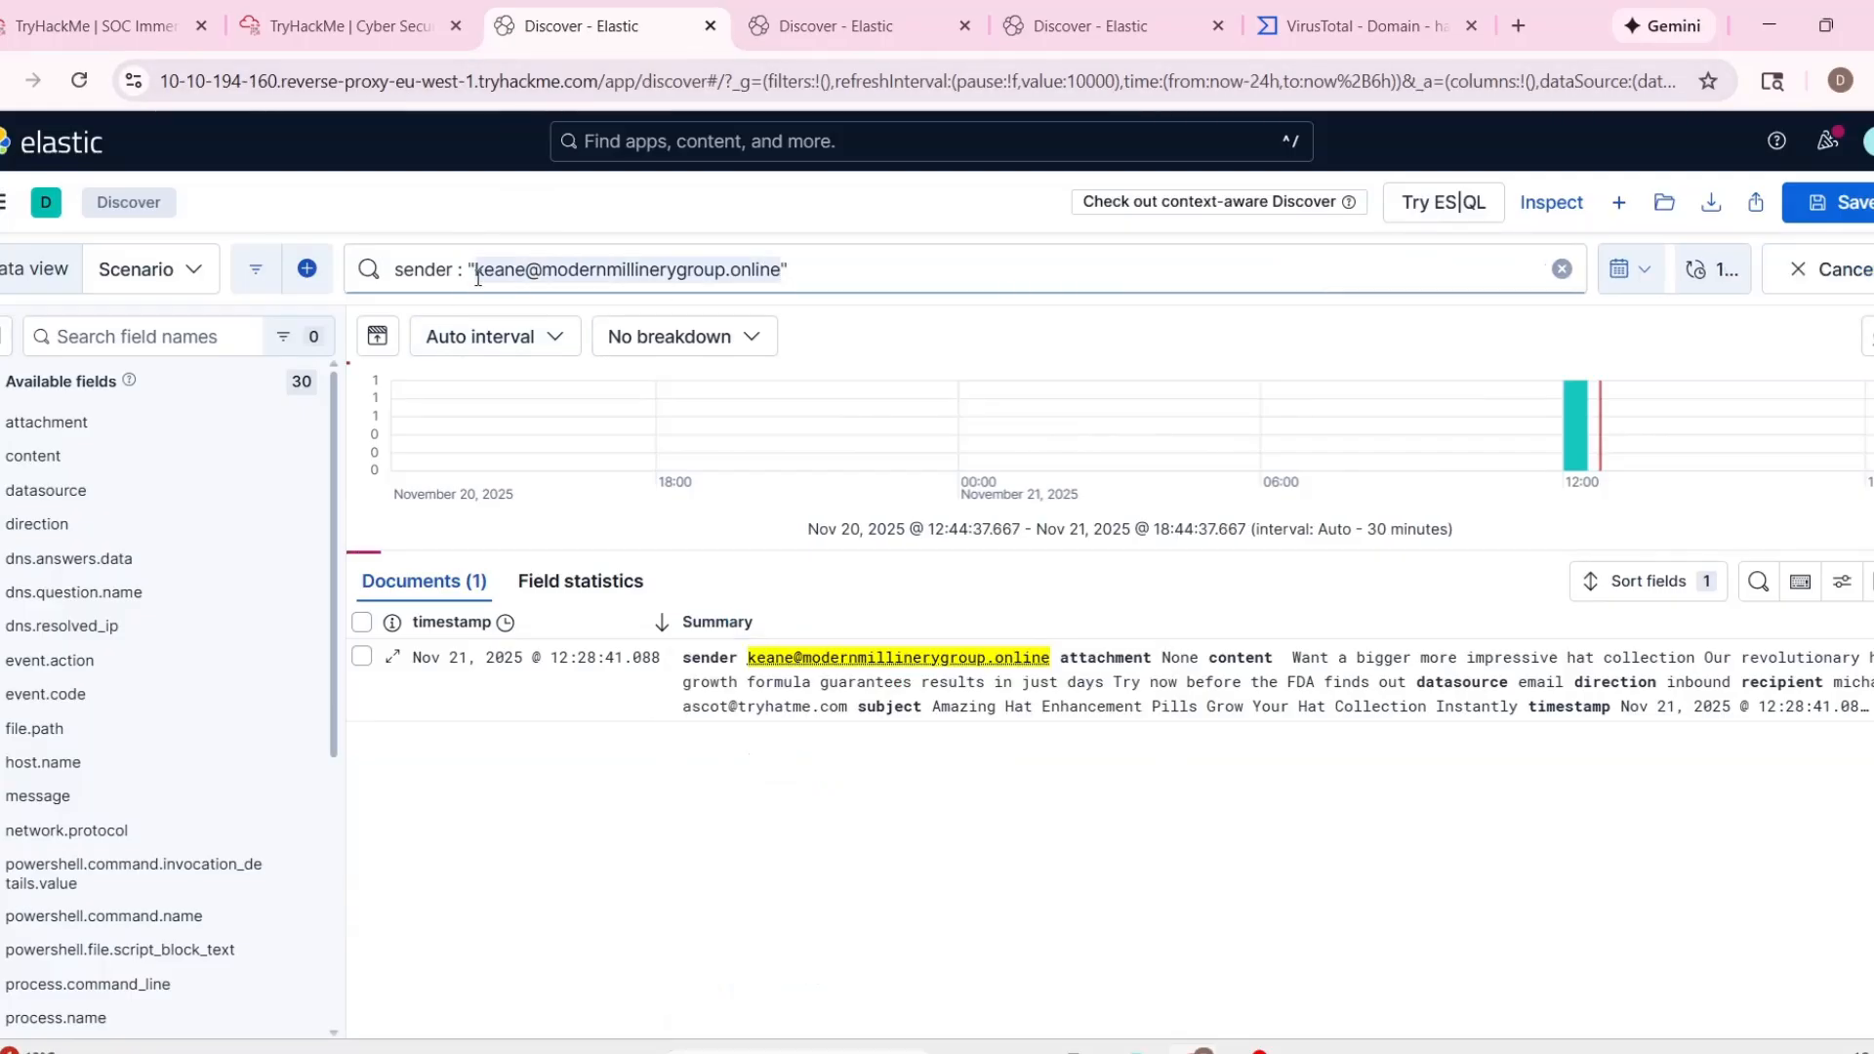
{"action": "key", "text": "ctrl+v"}
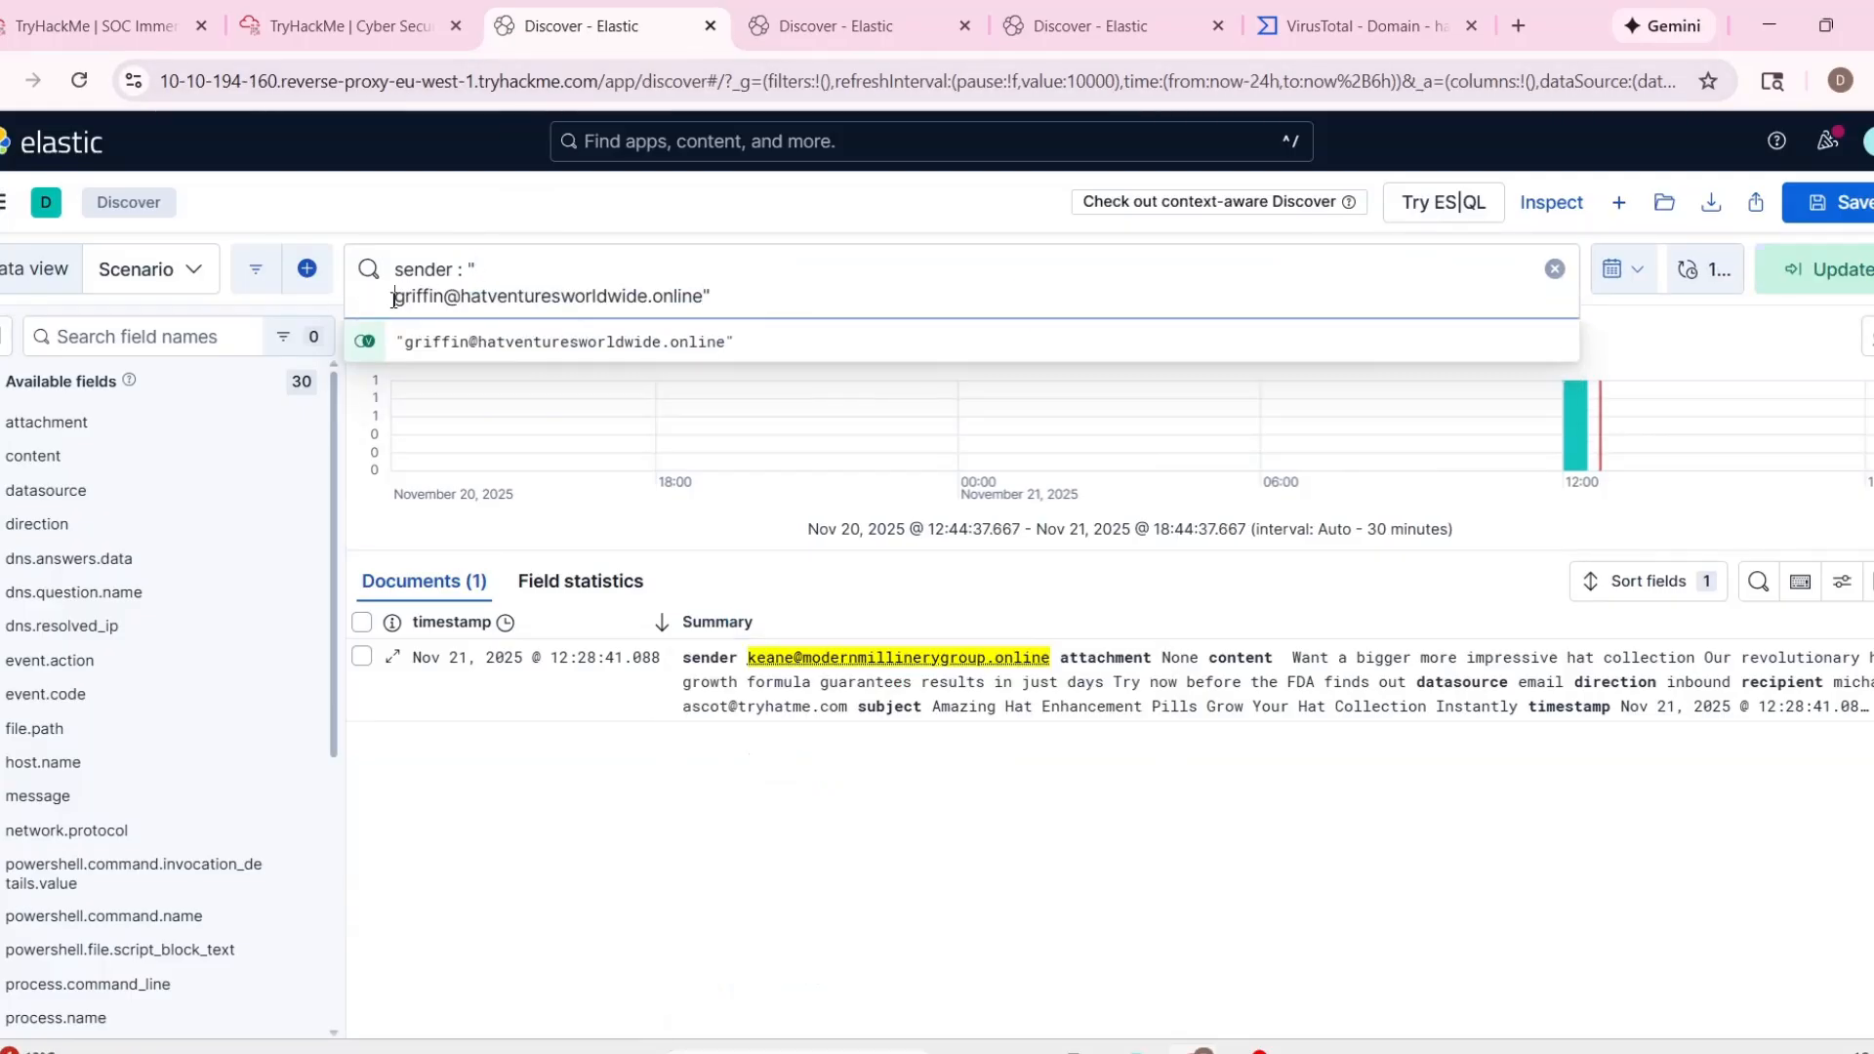
{"action": "key", "text": "BackSpace"}
{"action": "key", "text": "Return"}
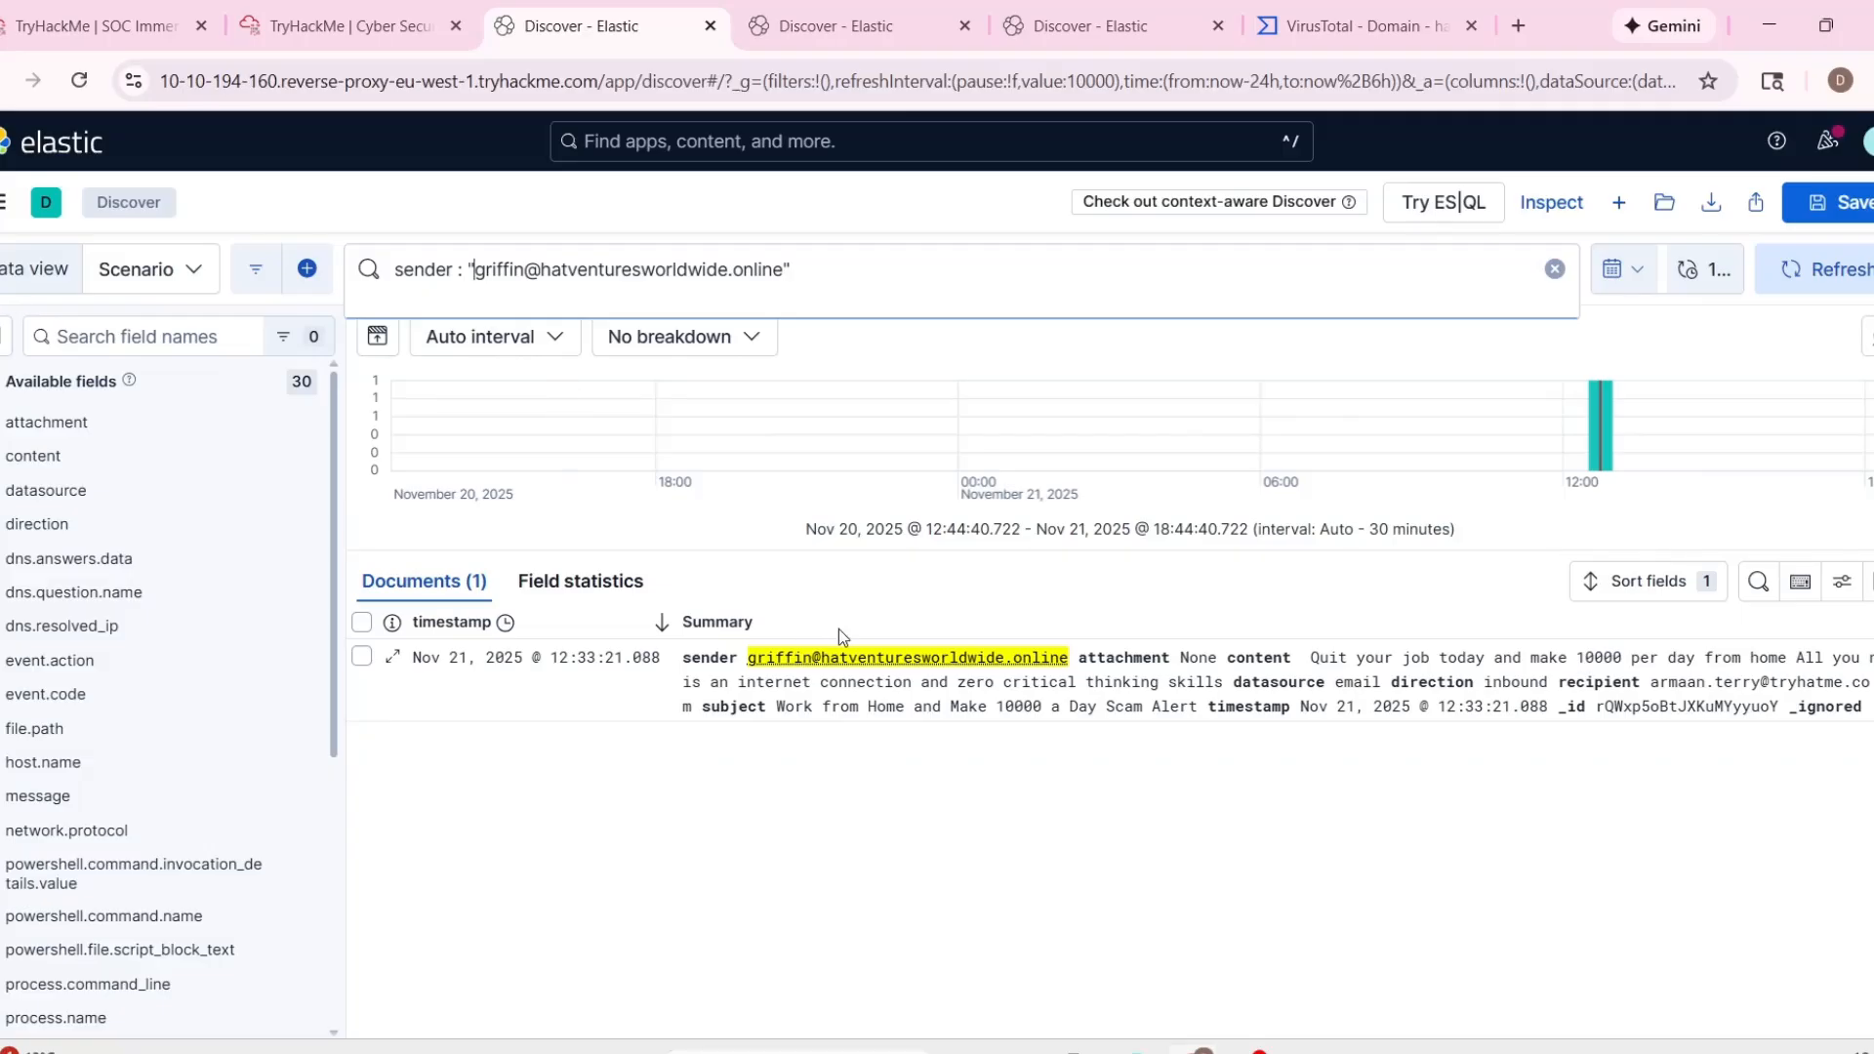
Switch between alert 1013 and the Elastic searches to review the recipient's other emails.
{"action": "left_click", "coordinate": [298, 19]}
{"action": "left_click", "coordinate": [111, 20]}
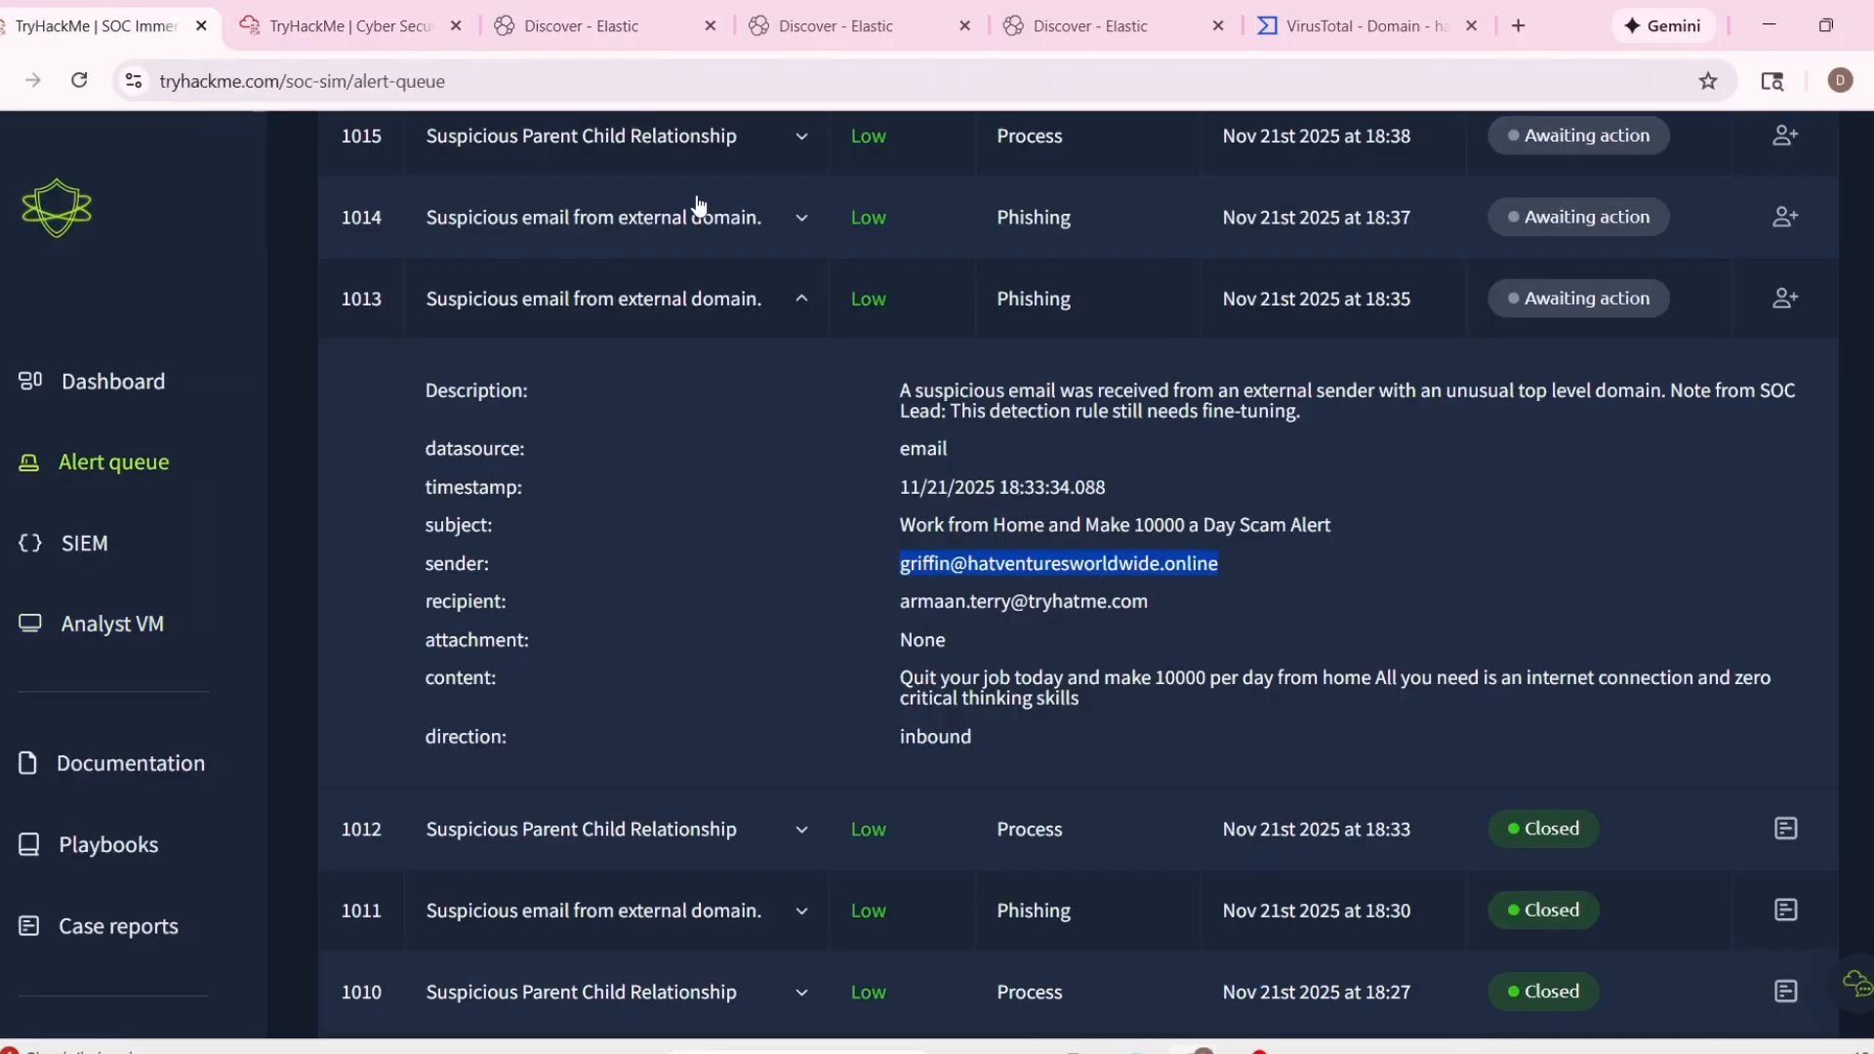
{"action": "left_click", "coordinate": [837, 25]}
{"action": "left_click", "coordinate": [1093, 25]}
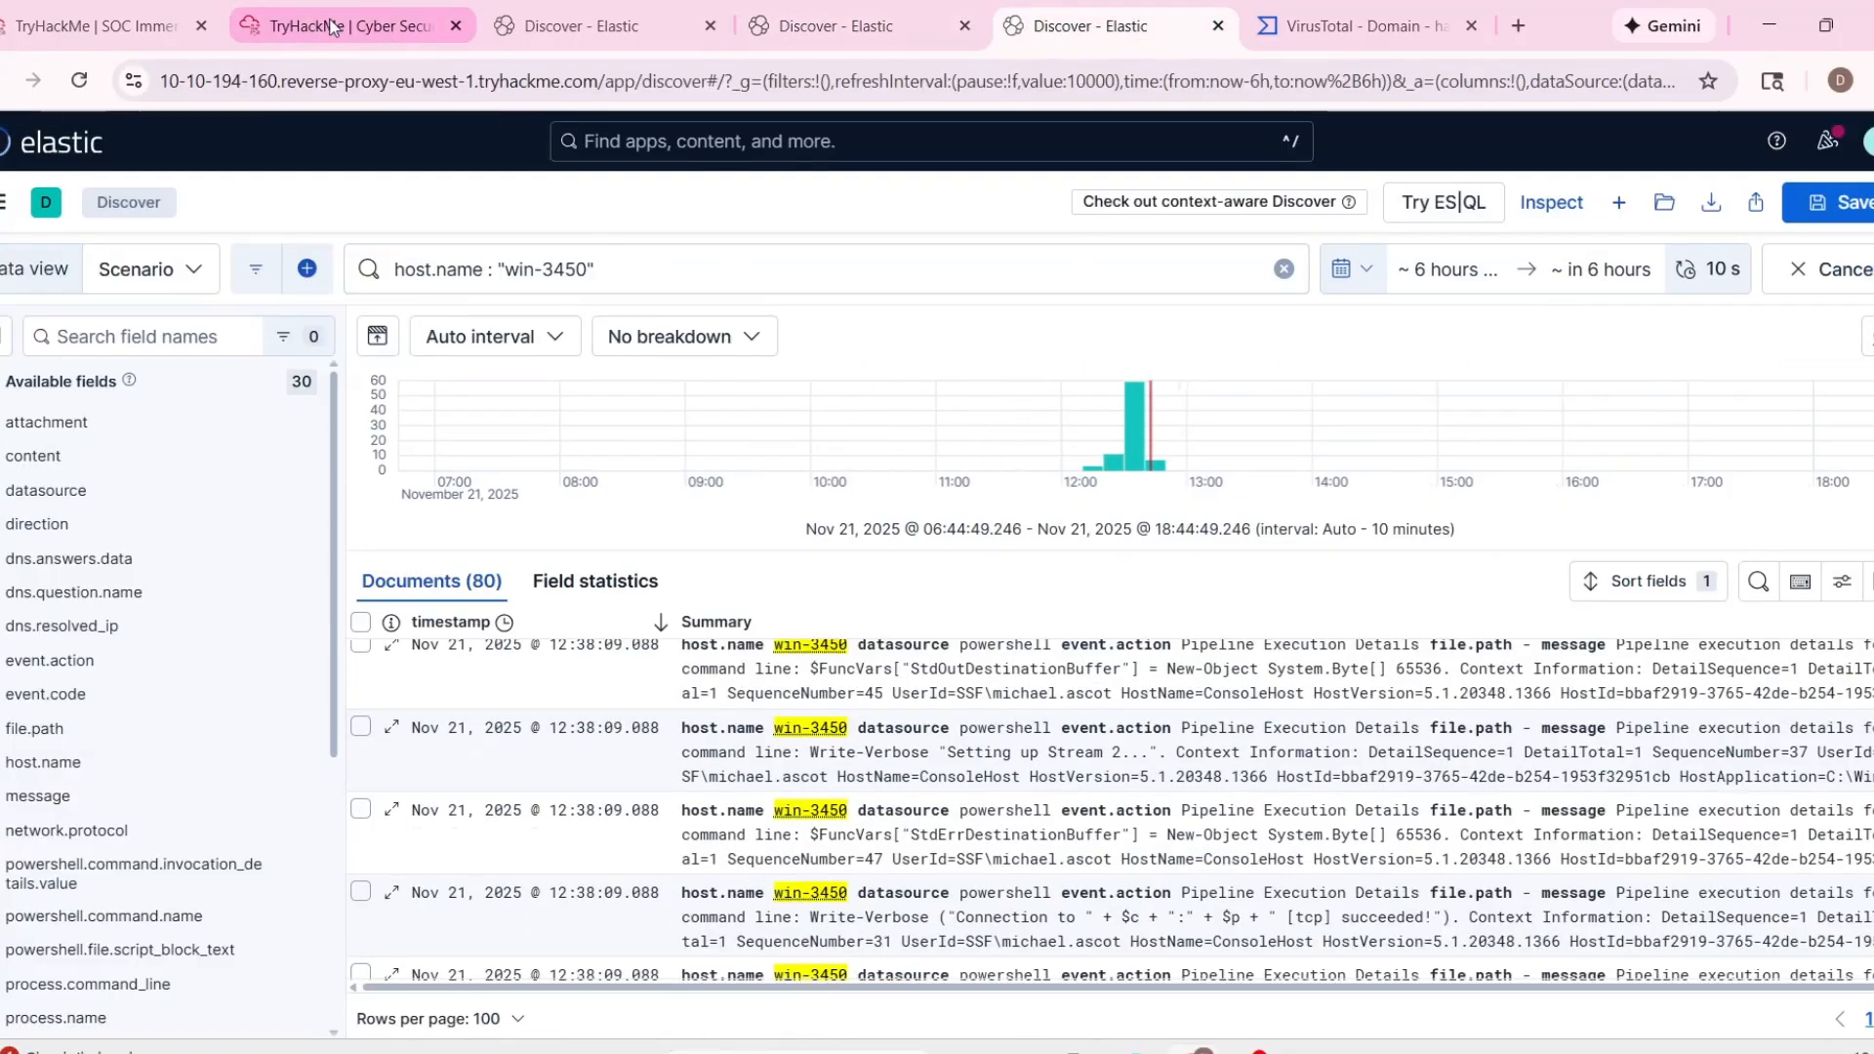
{"action": "left_click", "coordinate": [830, 23]}
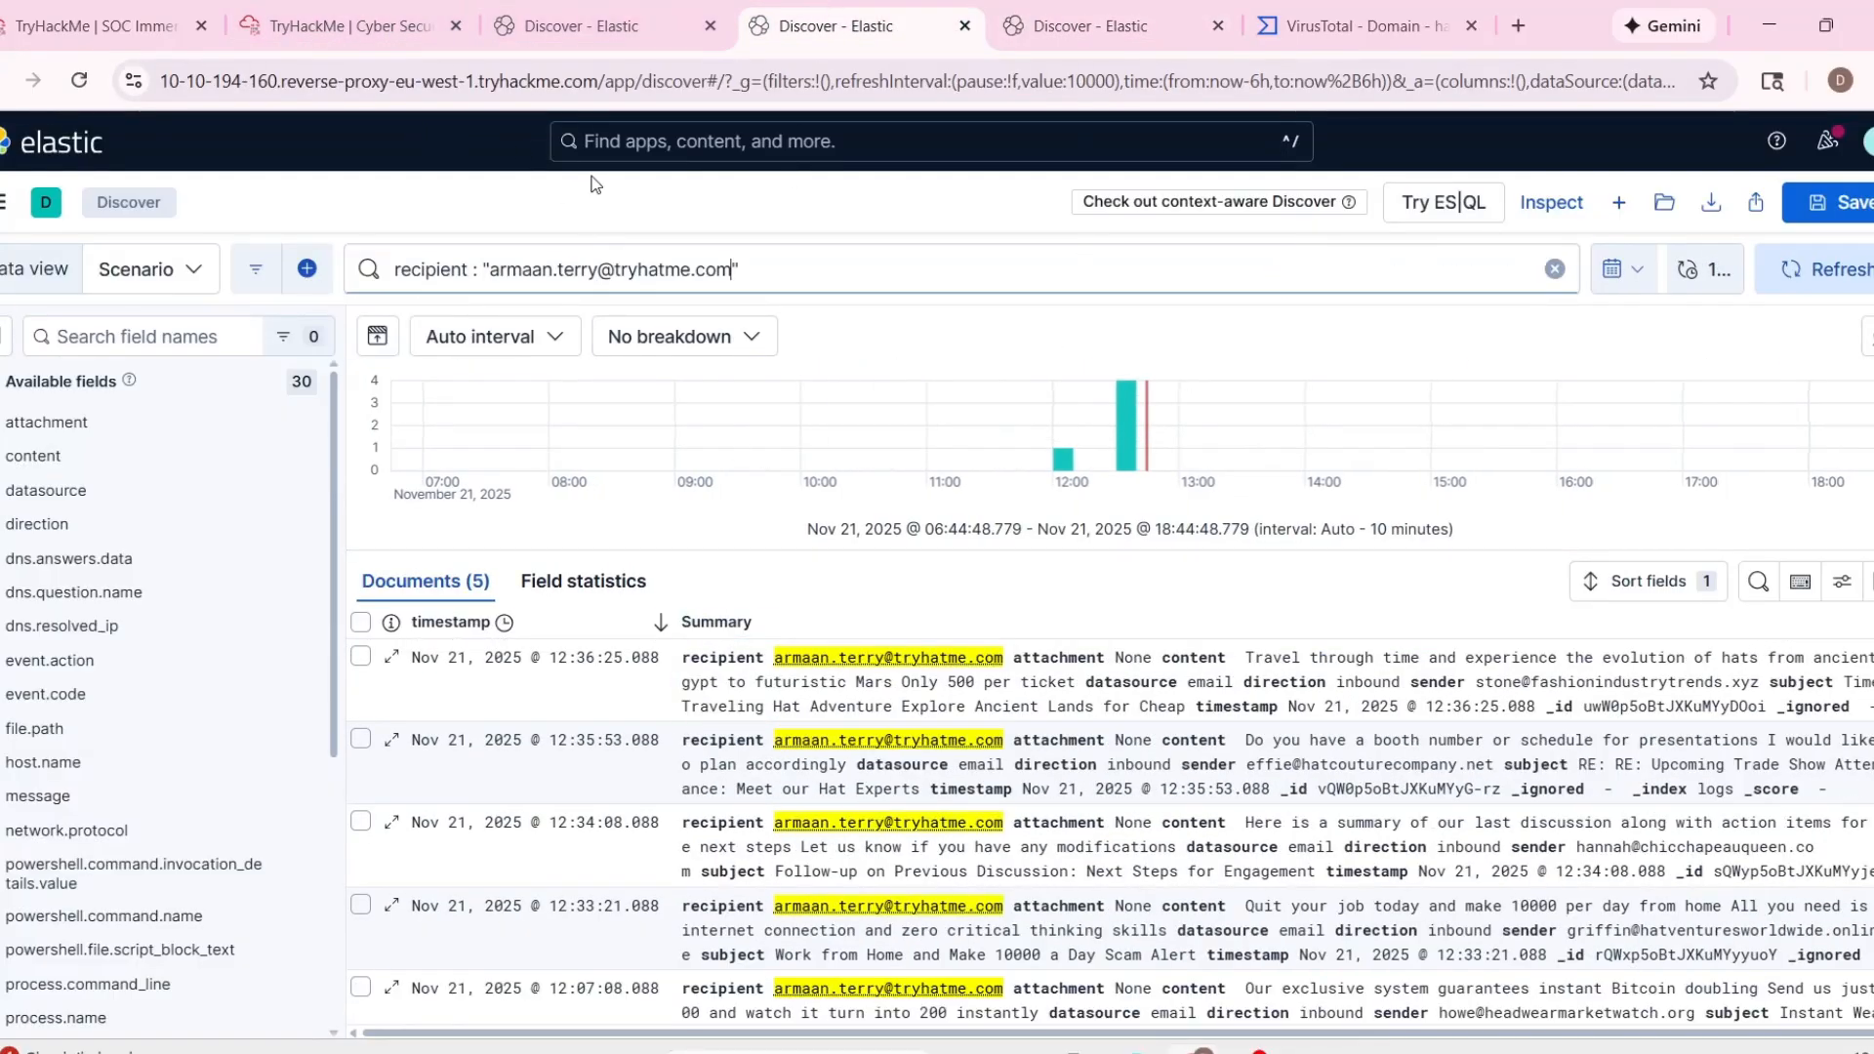
Look up the alert recipient's role and logged-in host in the documentation's company directory.
{"action": "left_click", "coordinate": [98, 25]}
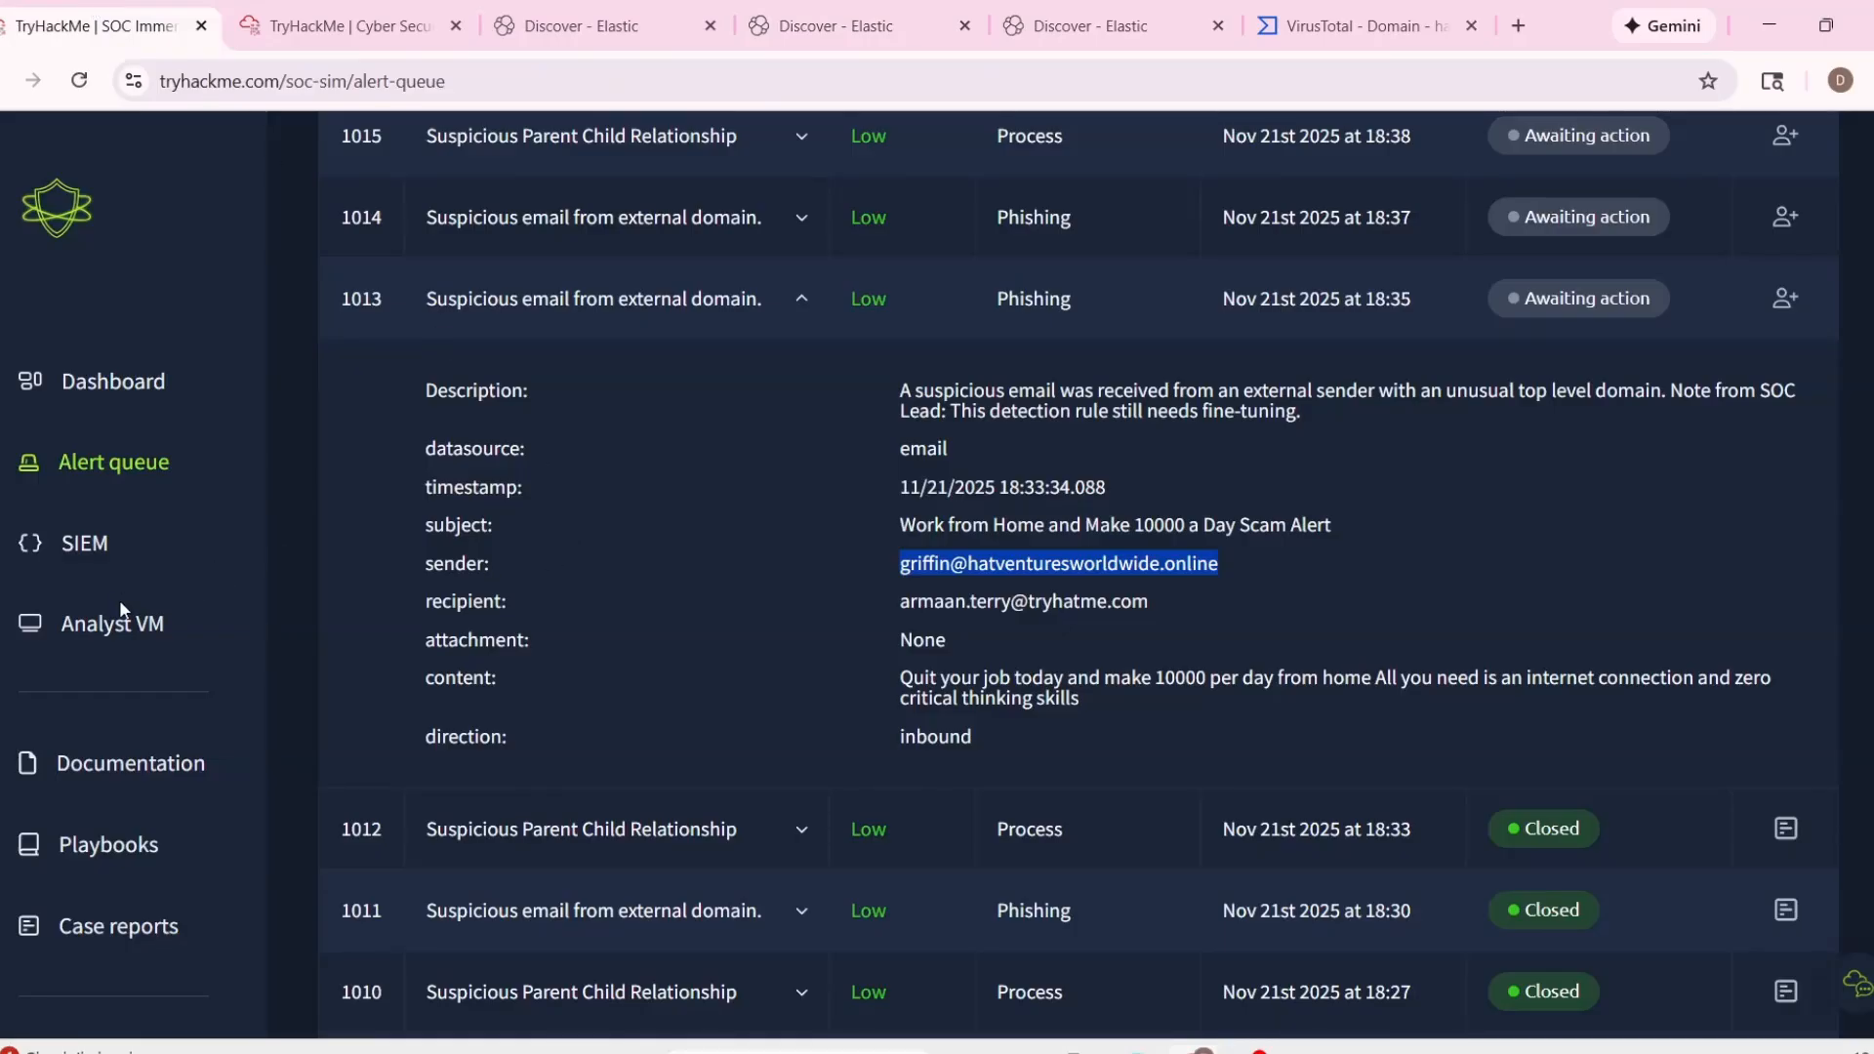
{"action": "left_click", "coordinate": [121, 771]}
{"action": "left_click", "coordinate": [1181, 246]}
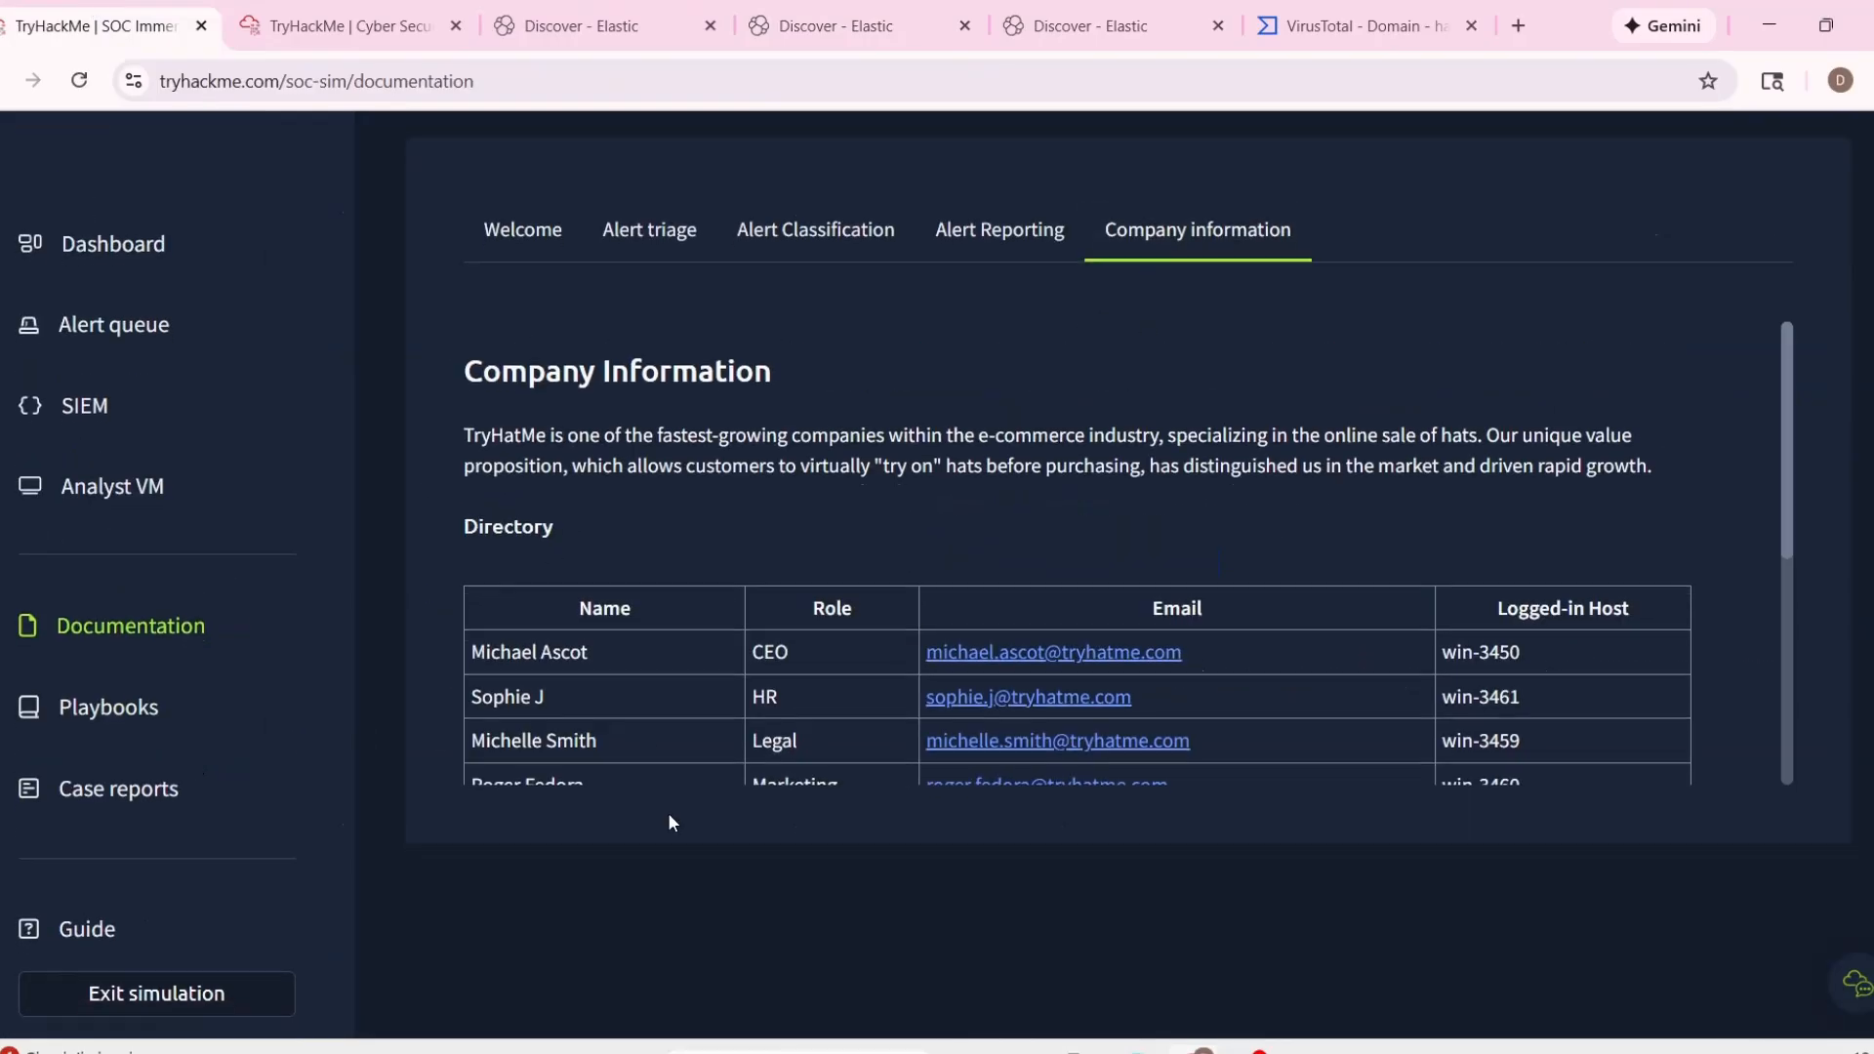
{"action": "scroll", "coordinate": [667, 812], "scroll_direction": "down", "scroll_amount": 1}
{"action": "scroll", "coordinate": [634, 586], "scroll_direction": "down", "scroll_amount": 5}
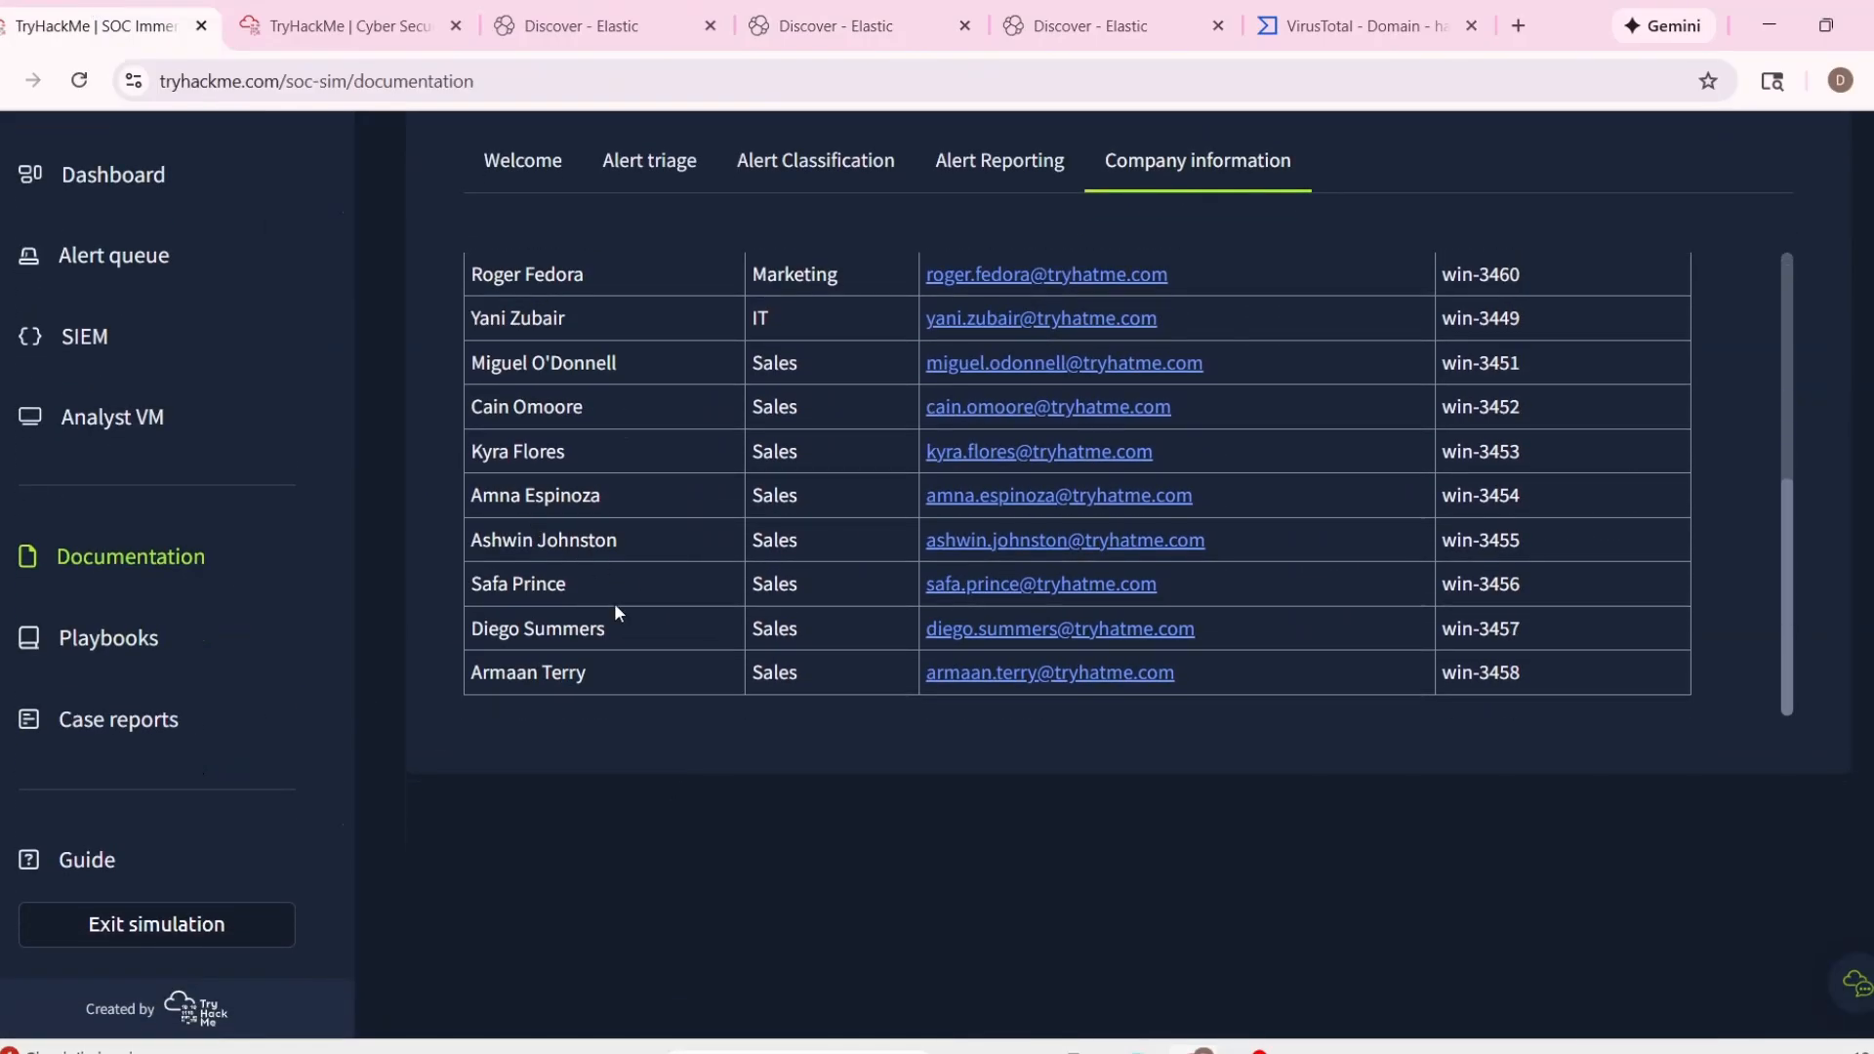
{"action": "double_click", "coordinate": [771, 682]}
Change the host.name query in Elastic to "win-3458" to check the recipient's host.
{"action": "left_click", "coordinate": [1122, 29]}
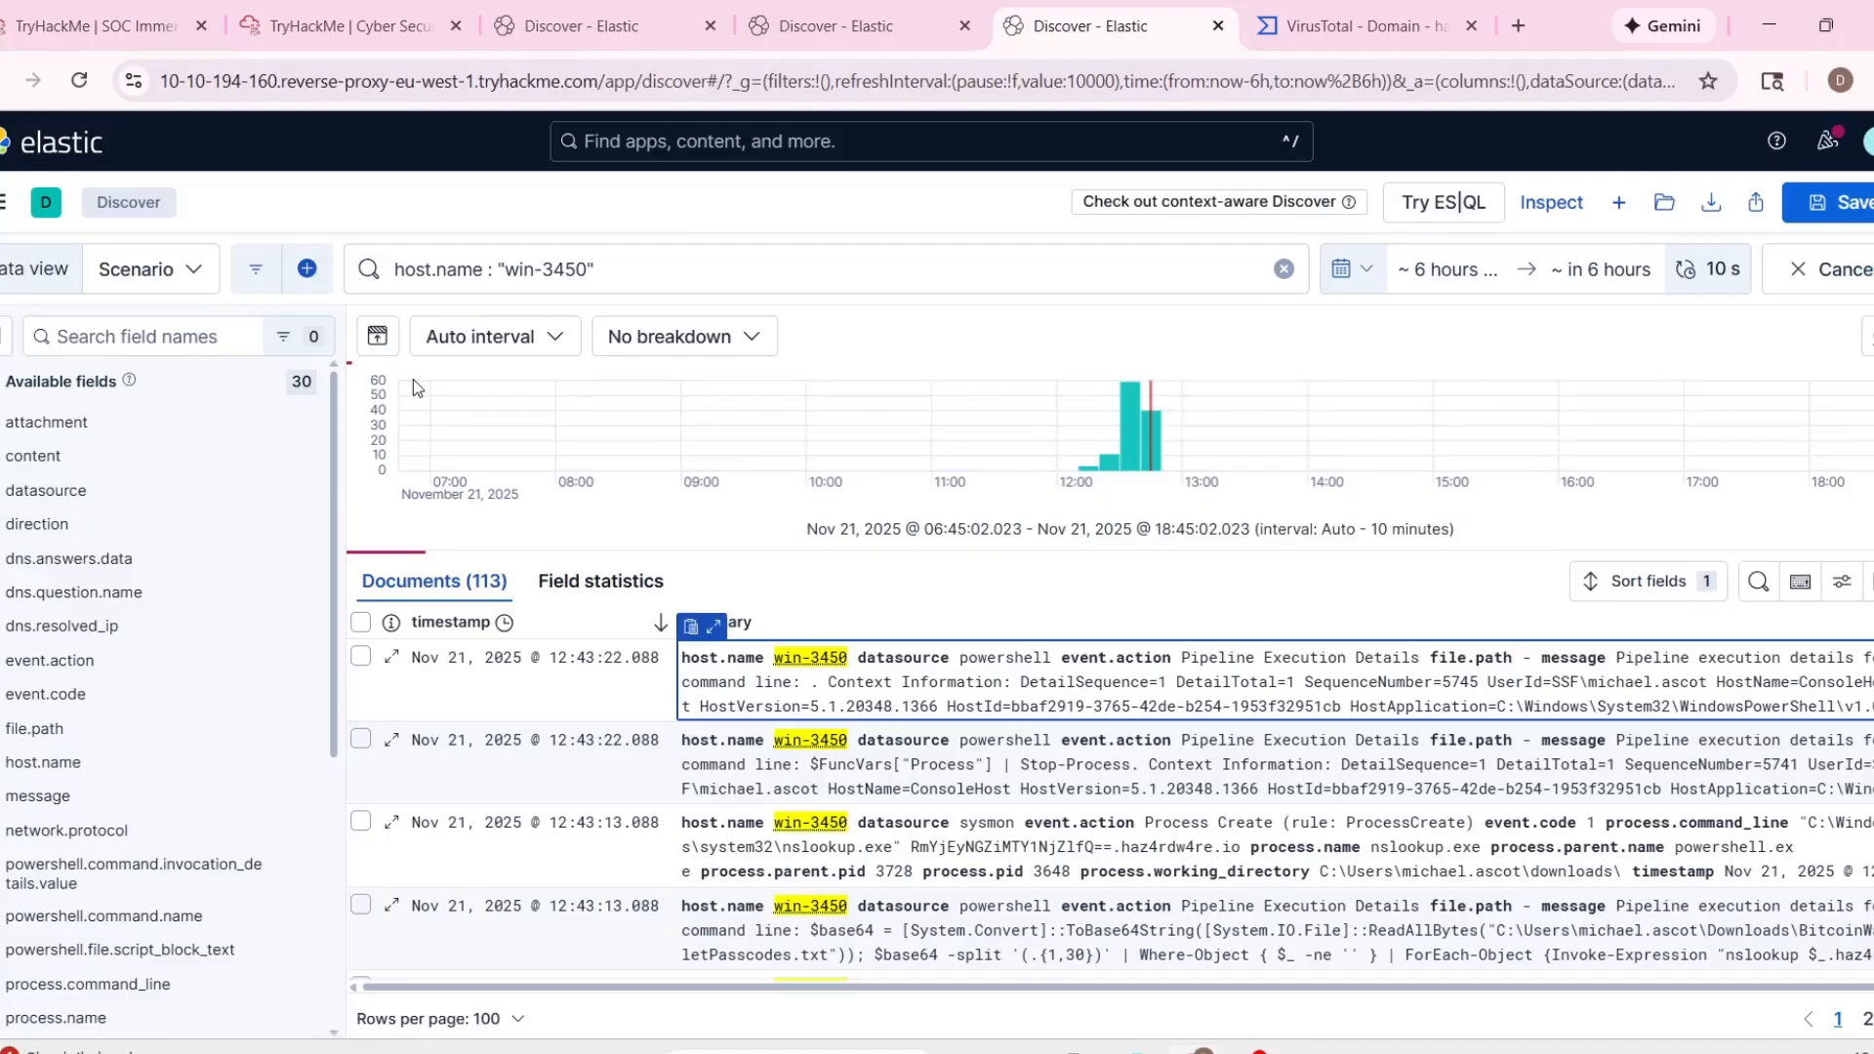
{"action": "left_click", "coordinate": [587, 269]}
{"action": "key", "text": "BackSpace"}
{"action": "left_click", "coordinate": [648, 316]}
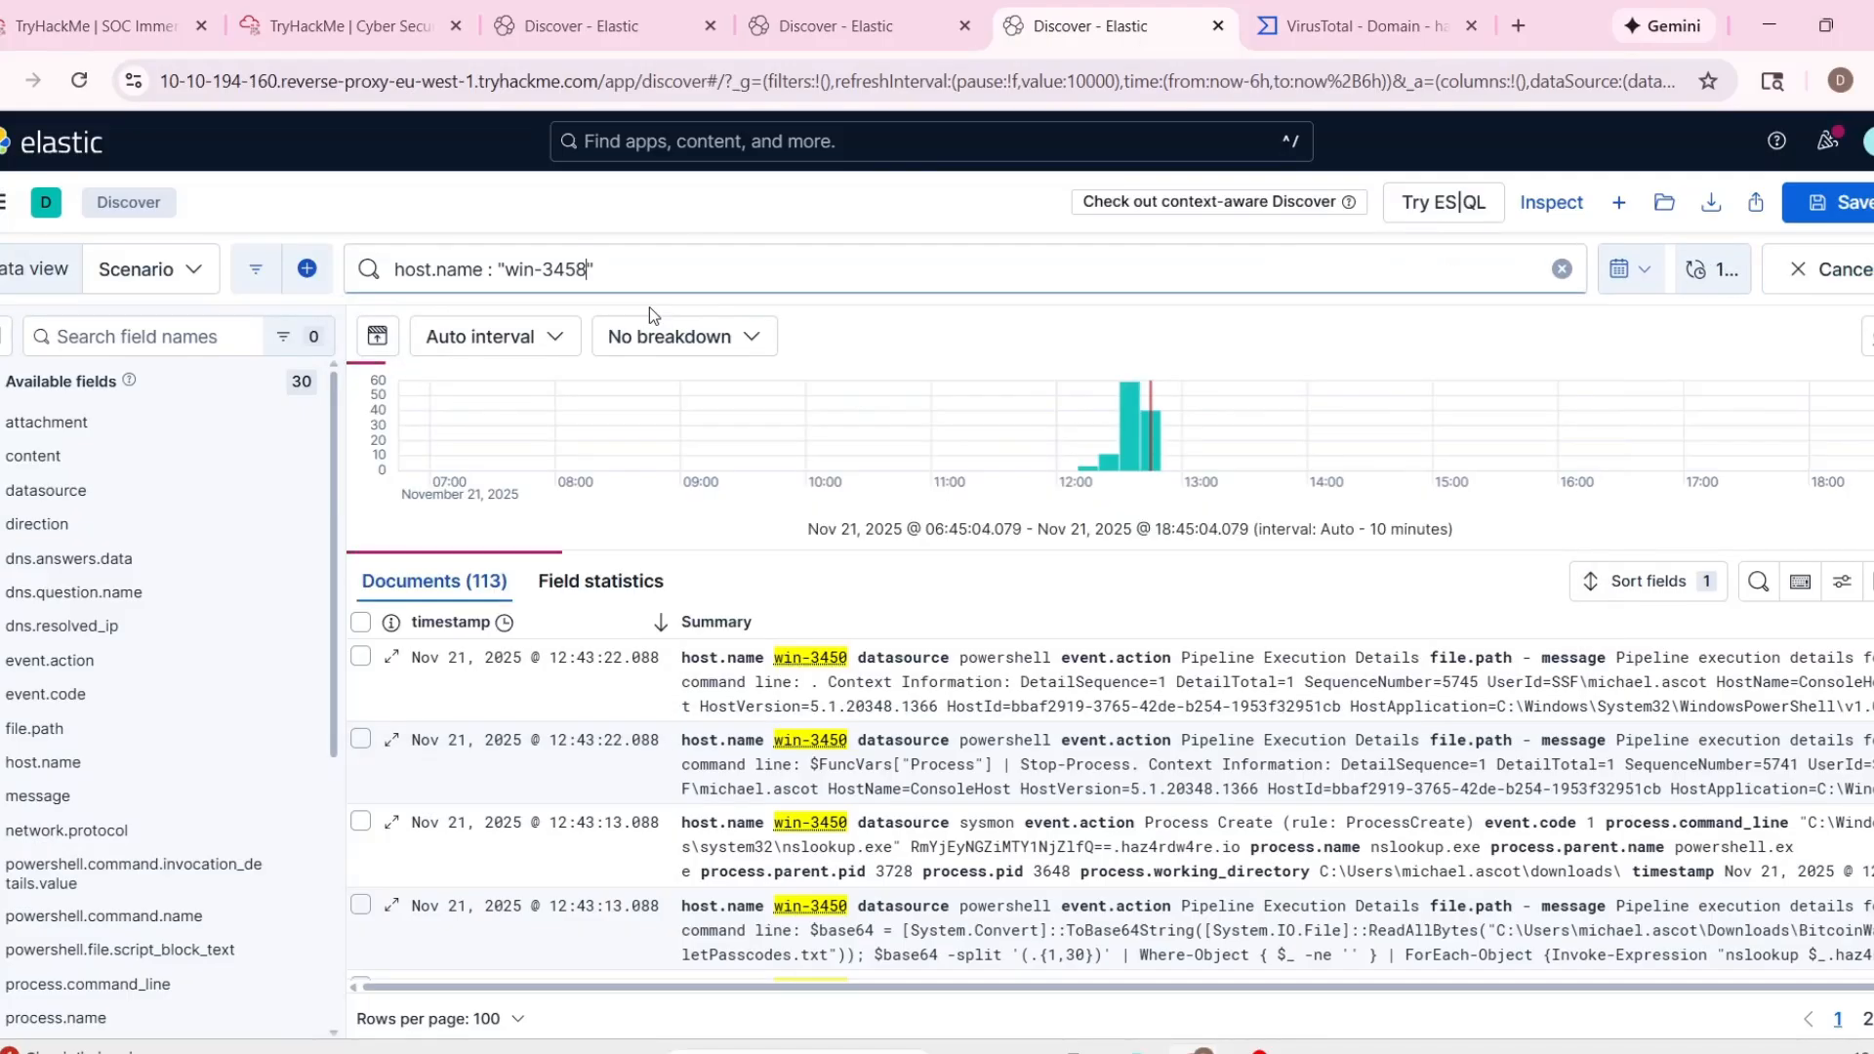
Check the refreshed alert queue, and expand the sender's email record in Elastic to examine its fields.
{"action": "left_click", "coordinate": [283, 27]}
{"action": "left_click", "coordinate": [110, 24]}
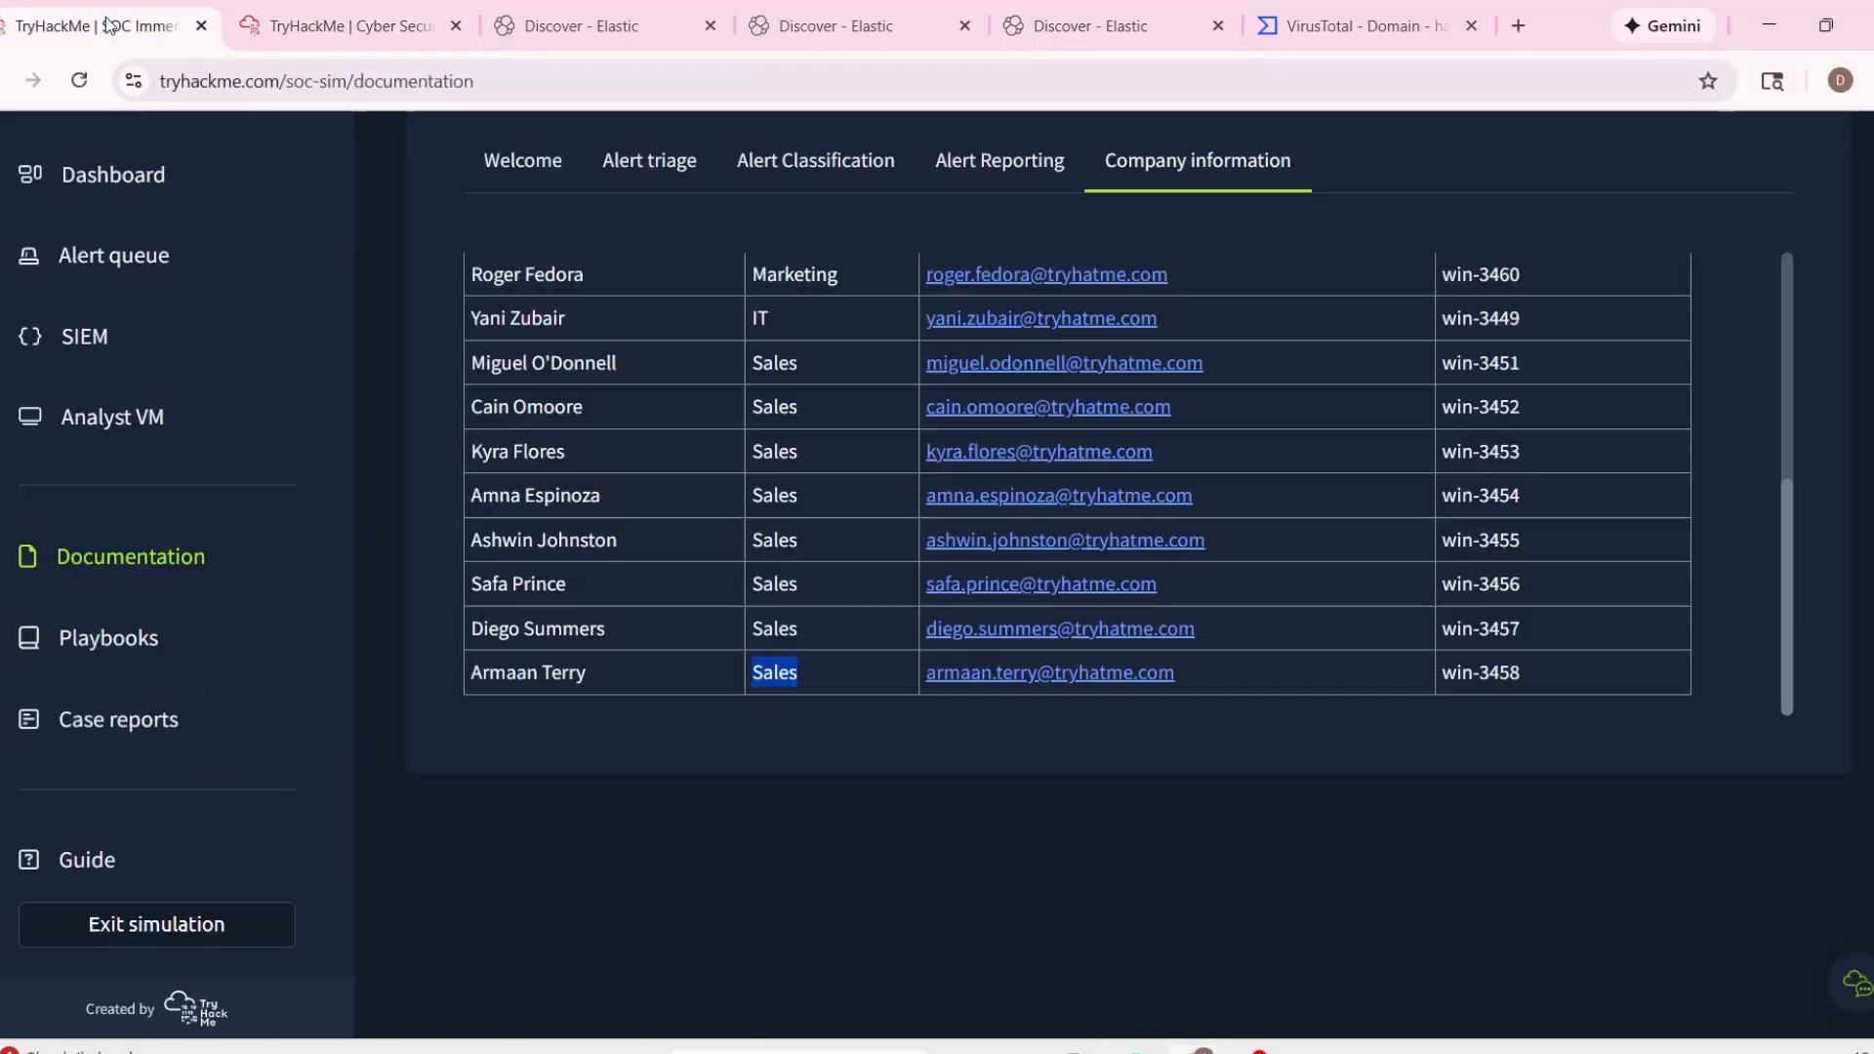
{"action": "left_click", "coordinate": [114, 254]}
{"action": "scroll", "coordinate": [680, 594], "scroll_direction": "down", "scroll_amount": 2}
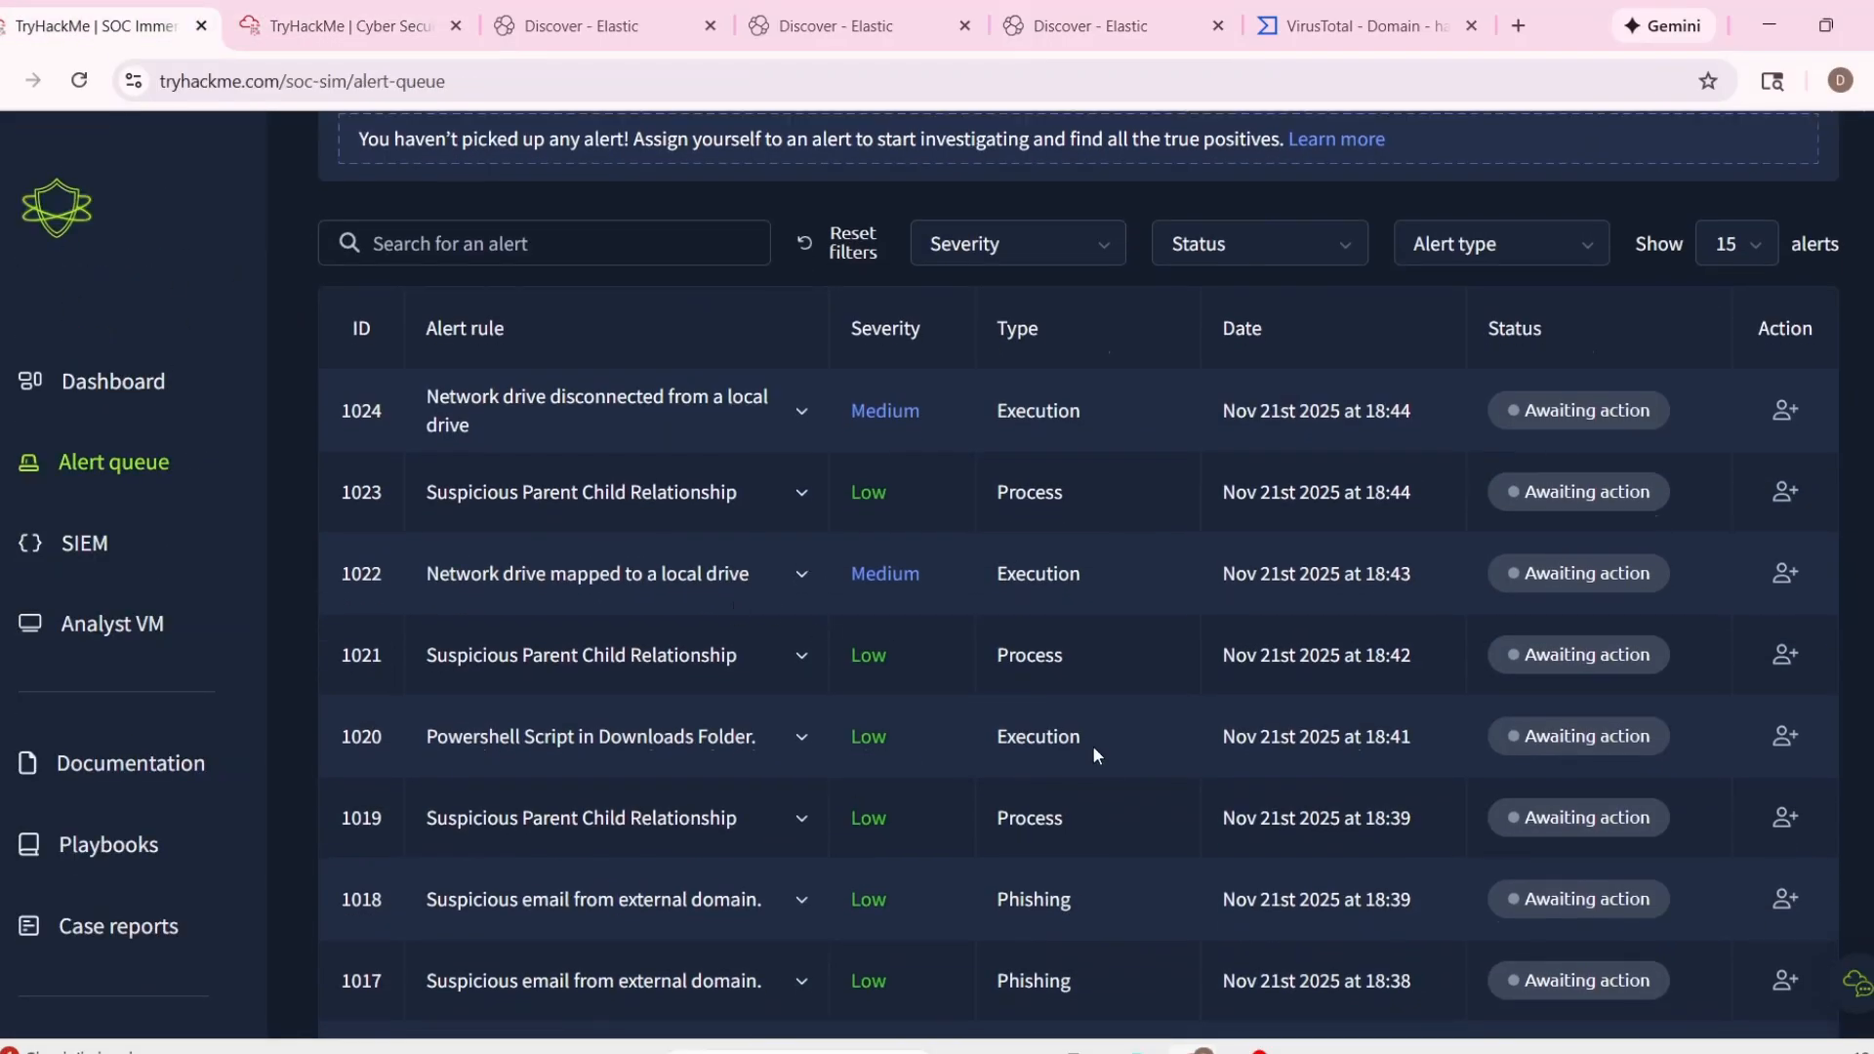
{"action": "scroll", "coordinate": [1093, 656], "scroll_direction": "down", "scroll_amount": 3}
{"action": "left_click", "coordinate": [596, 26]}
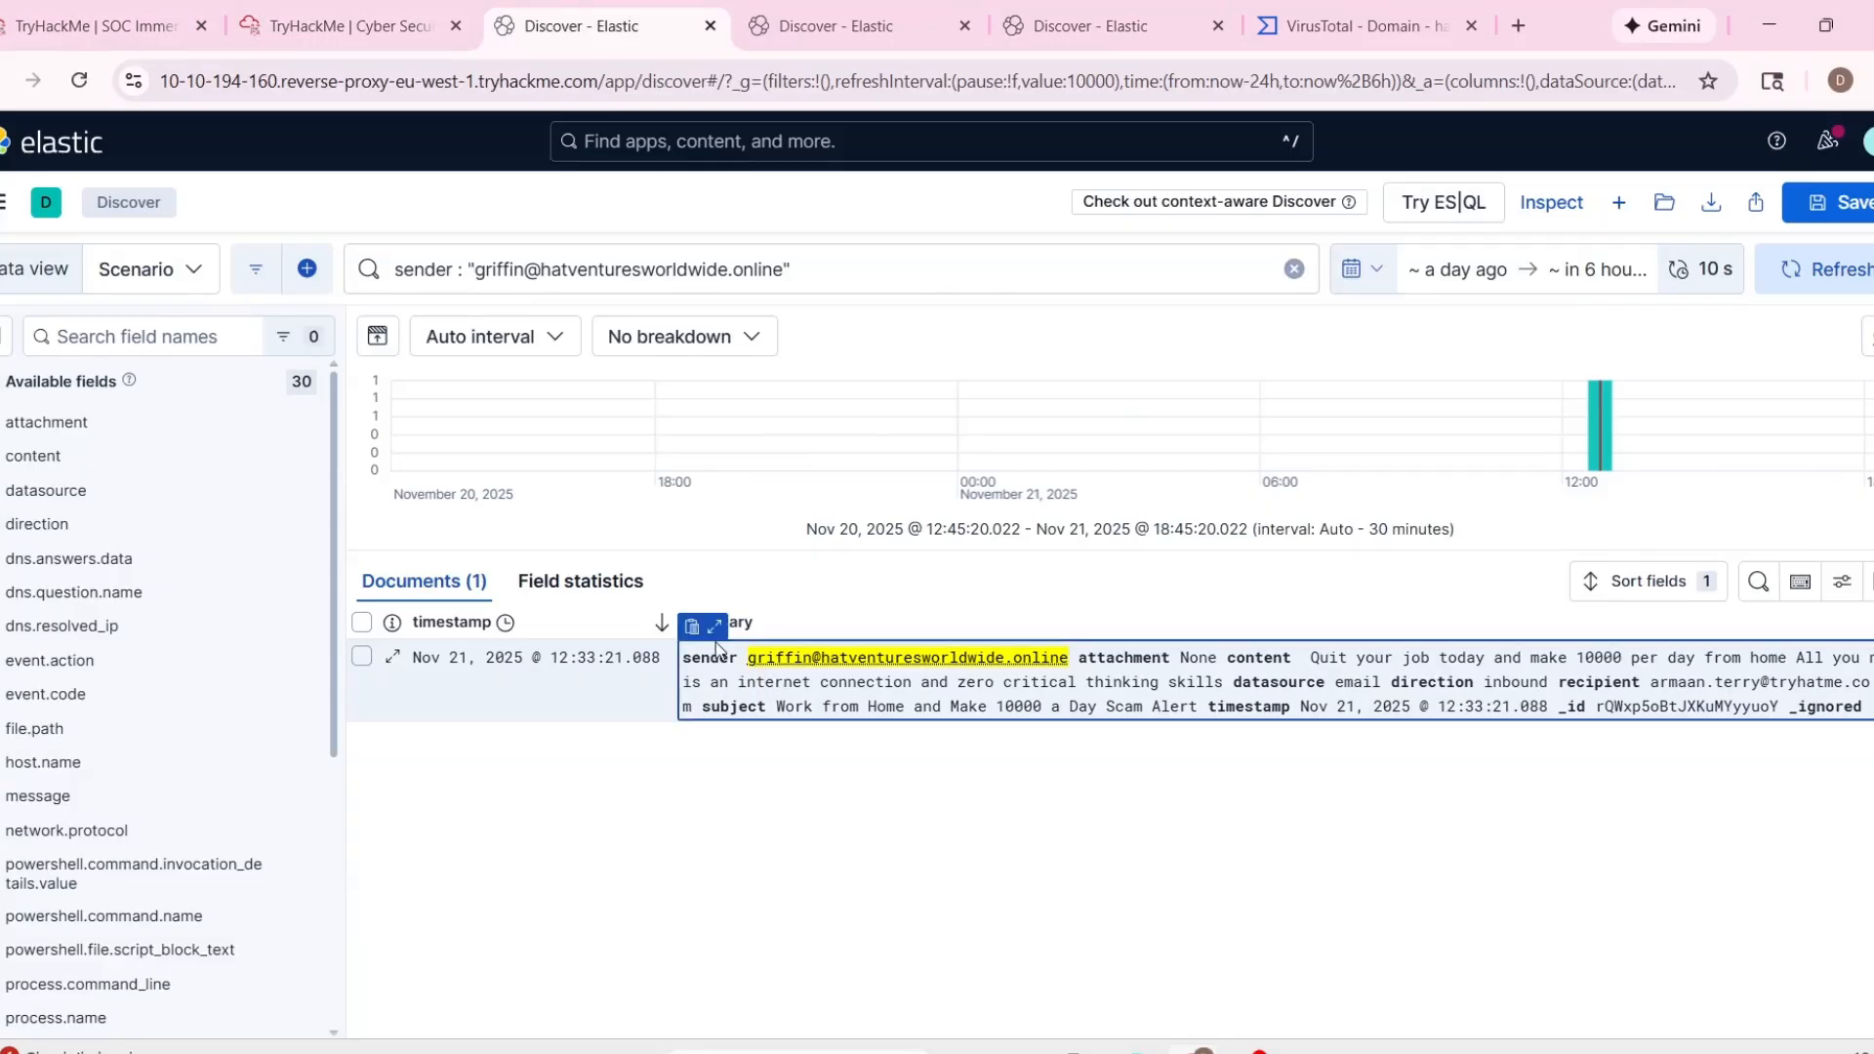
{"action": "left_click", "coordinate": [714, 627]}
{"action": "scroll", "coordinate": [822, 732], "scroll_direction": "down", "scroll_amount": 3}
Take ownership of alert 1013 in the alert queue and expand its details under the assigned alerts.
{"action": "left_click", "coordinate": [24, 10]}
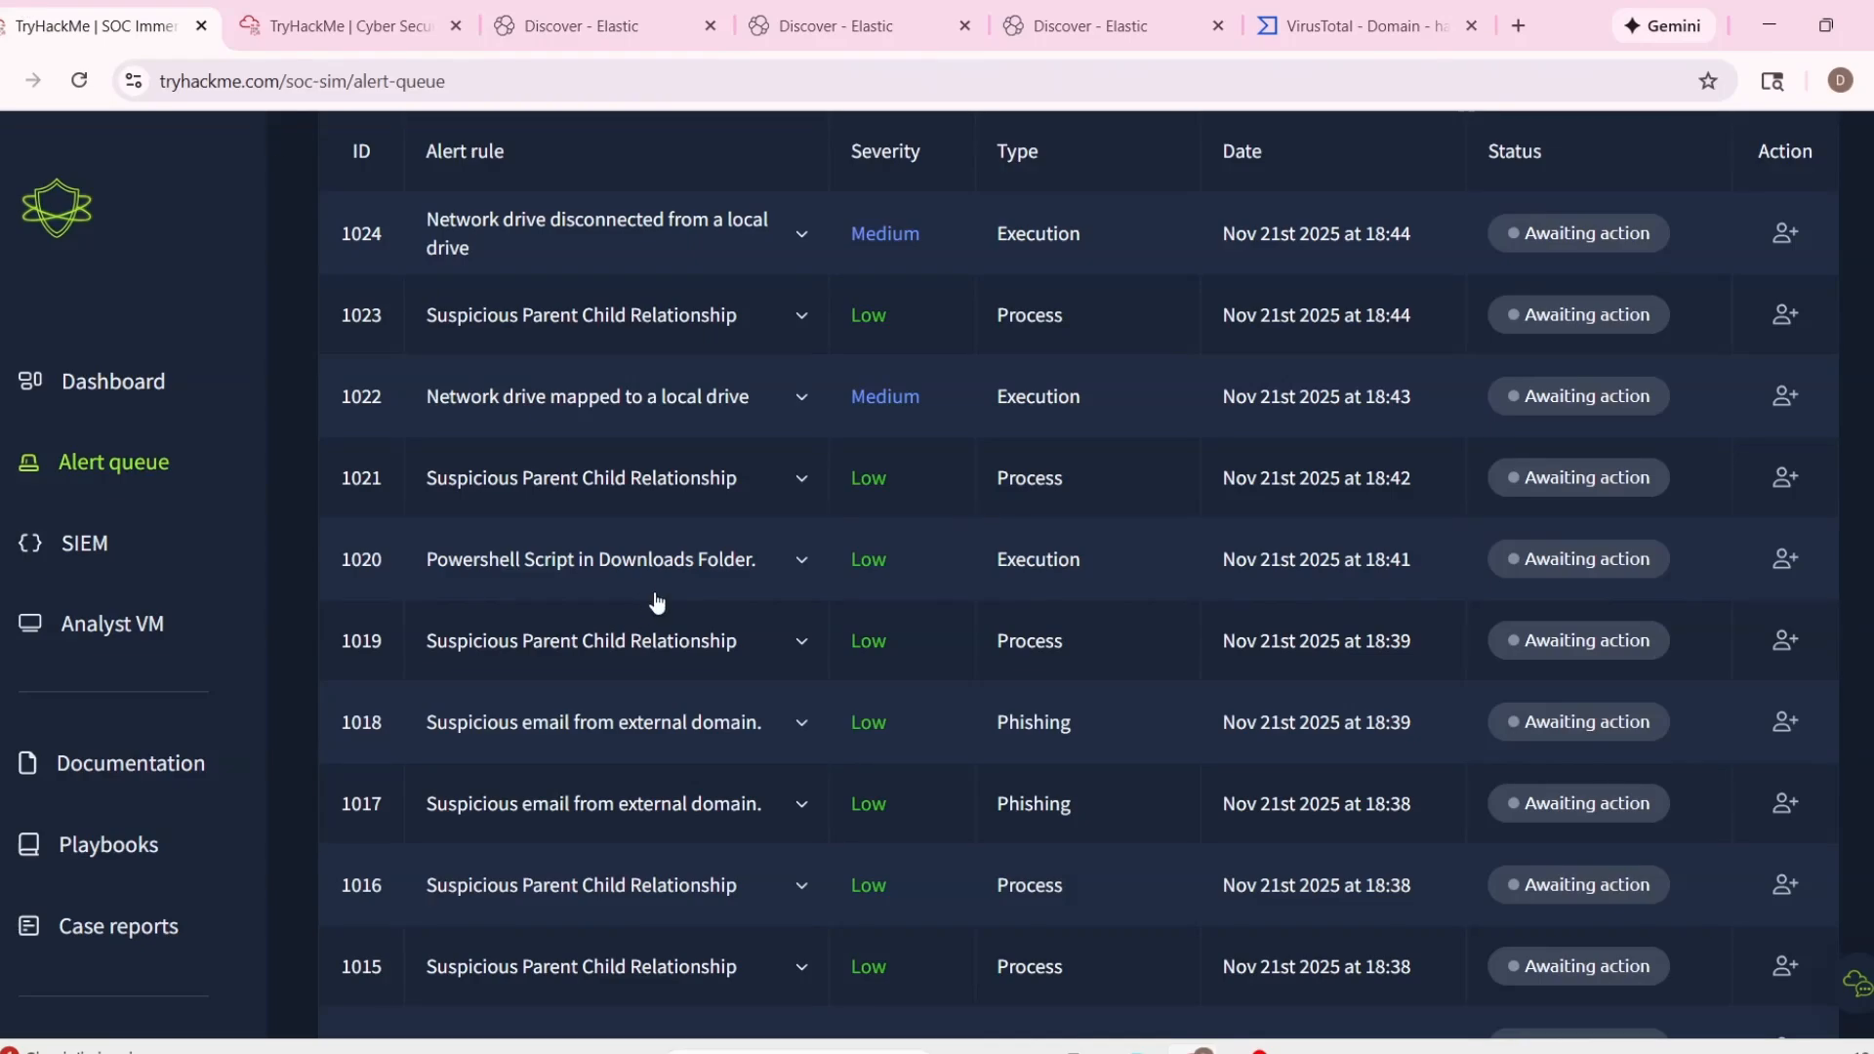
{"action": "scroll", "coordinate": [1012, 745], "scroll_direction": "down", "scroll_amount": 4}
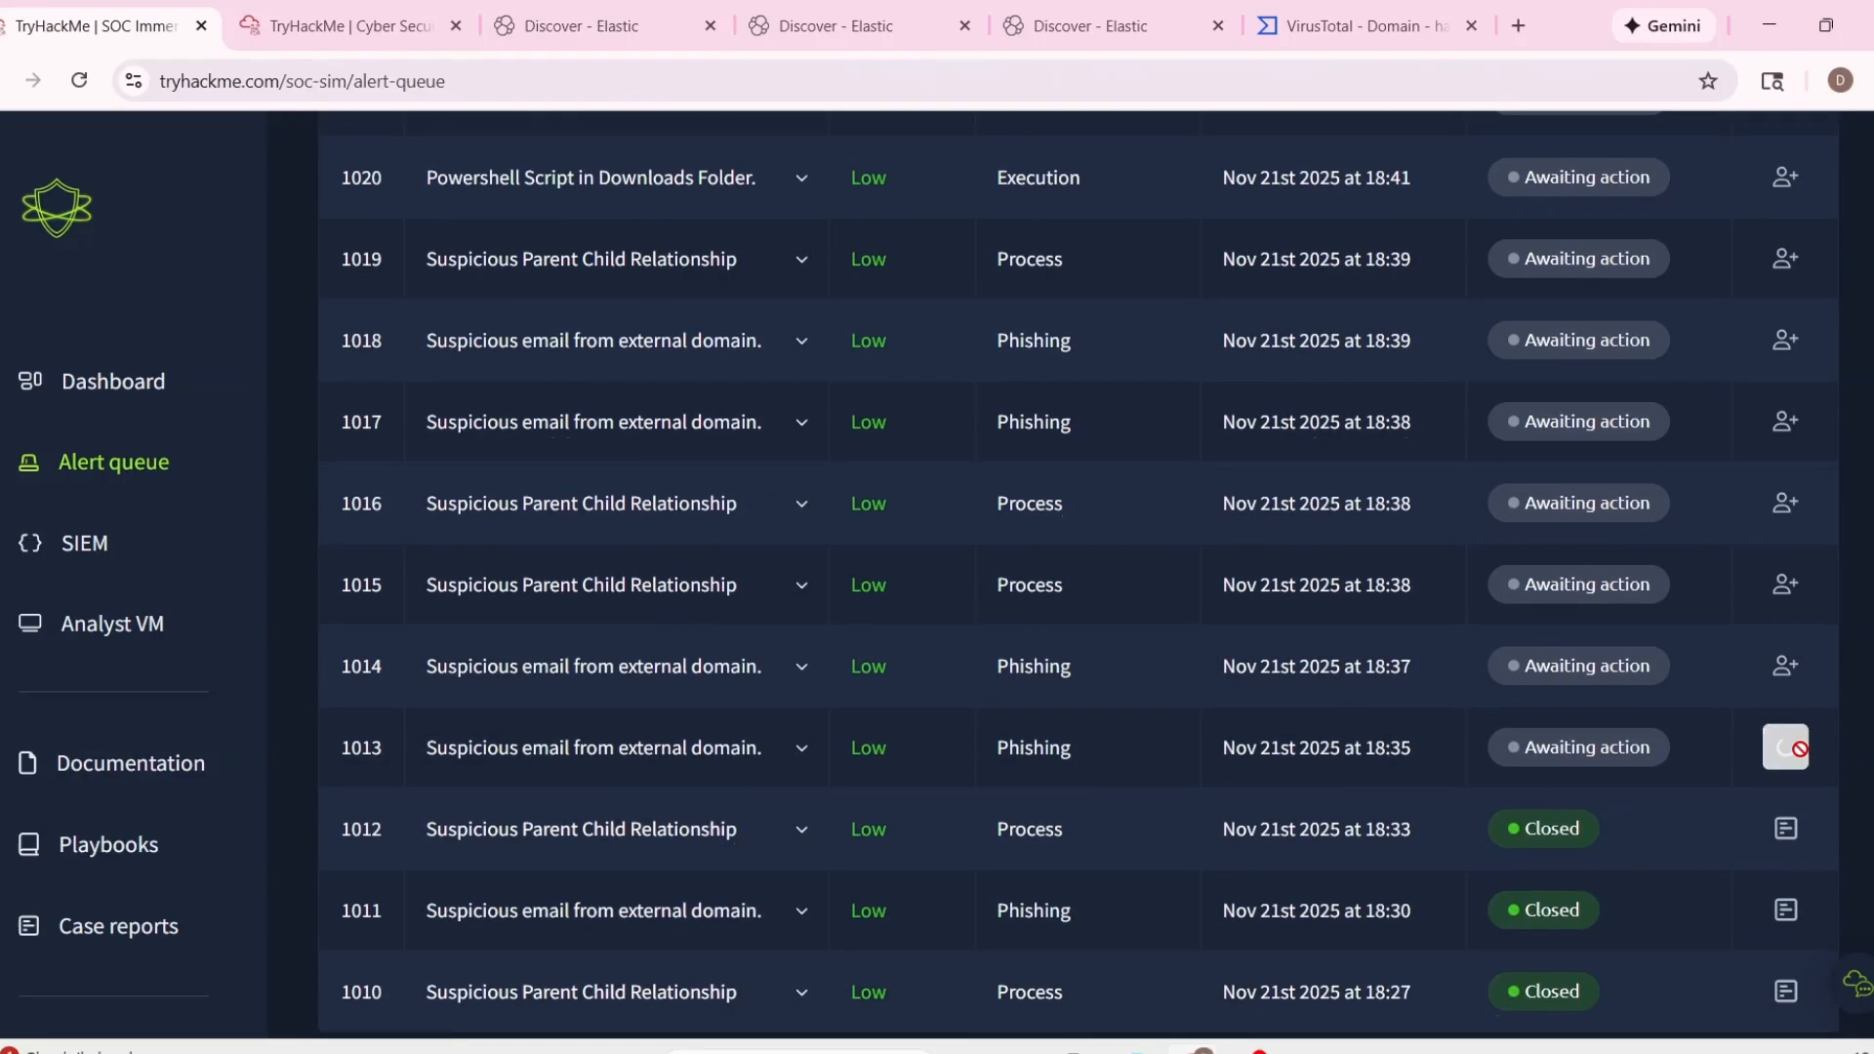
{"action": "left_click", "coordinate": [1785, 746]}
{"action": "left_click", "coordinate": [801, 397]}
{"action": "scroll", "coordinate": [1226, 594], "scroll_direction": "down", "scroll_amount": 3}
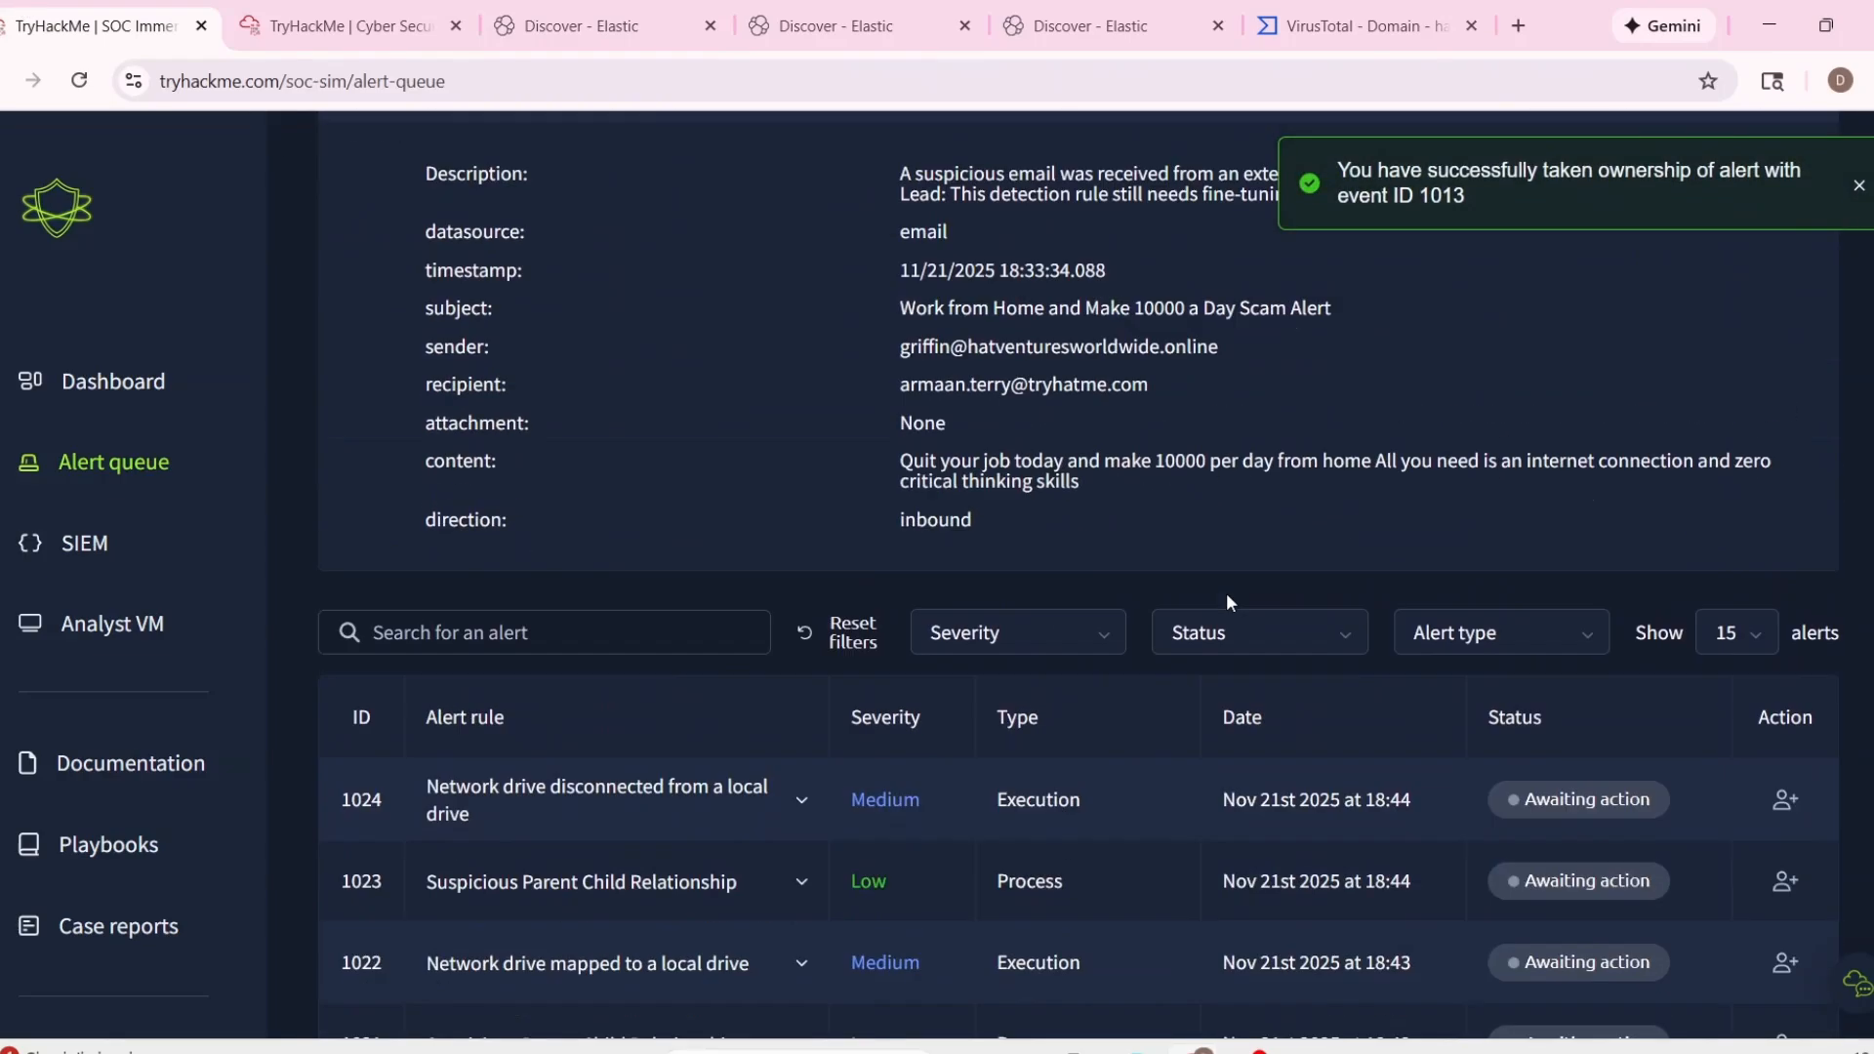
{"action": "scroll", "coordinate": [1232, 597], "scroll_direction": "up", "scroll_amount": 2}
{"action": "left_click_drag", "start_coordinate": [899, 649], "coordinate": [1063, 649]}
Start the case report for alert 1013 and classify the alert as a false positive.
{"action": "left_click", "coordinate": [1724, 189]}
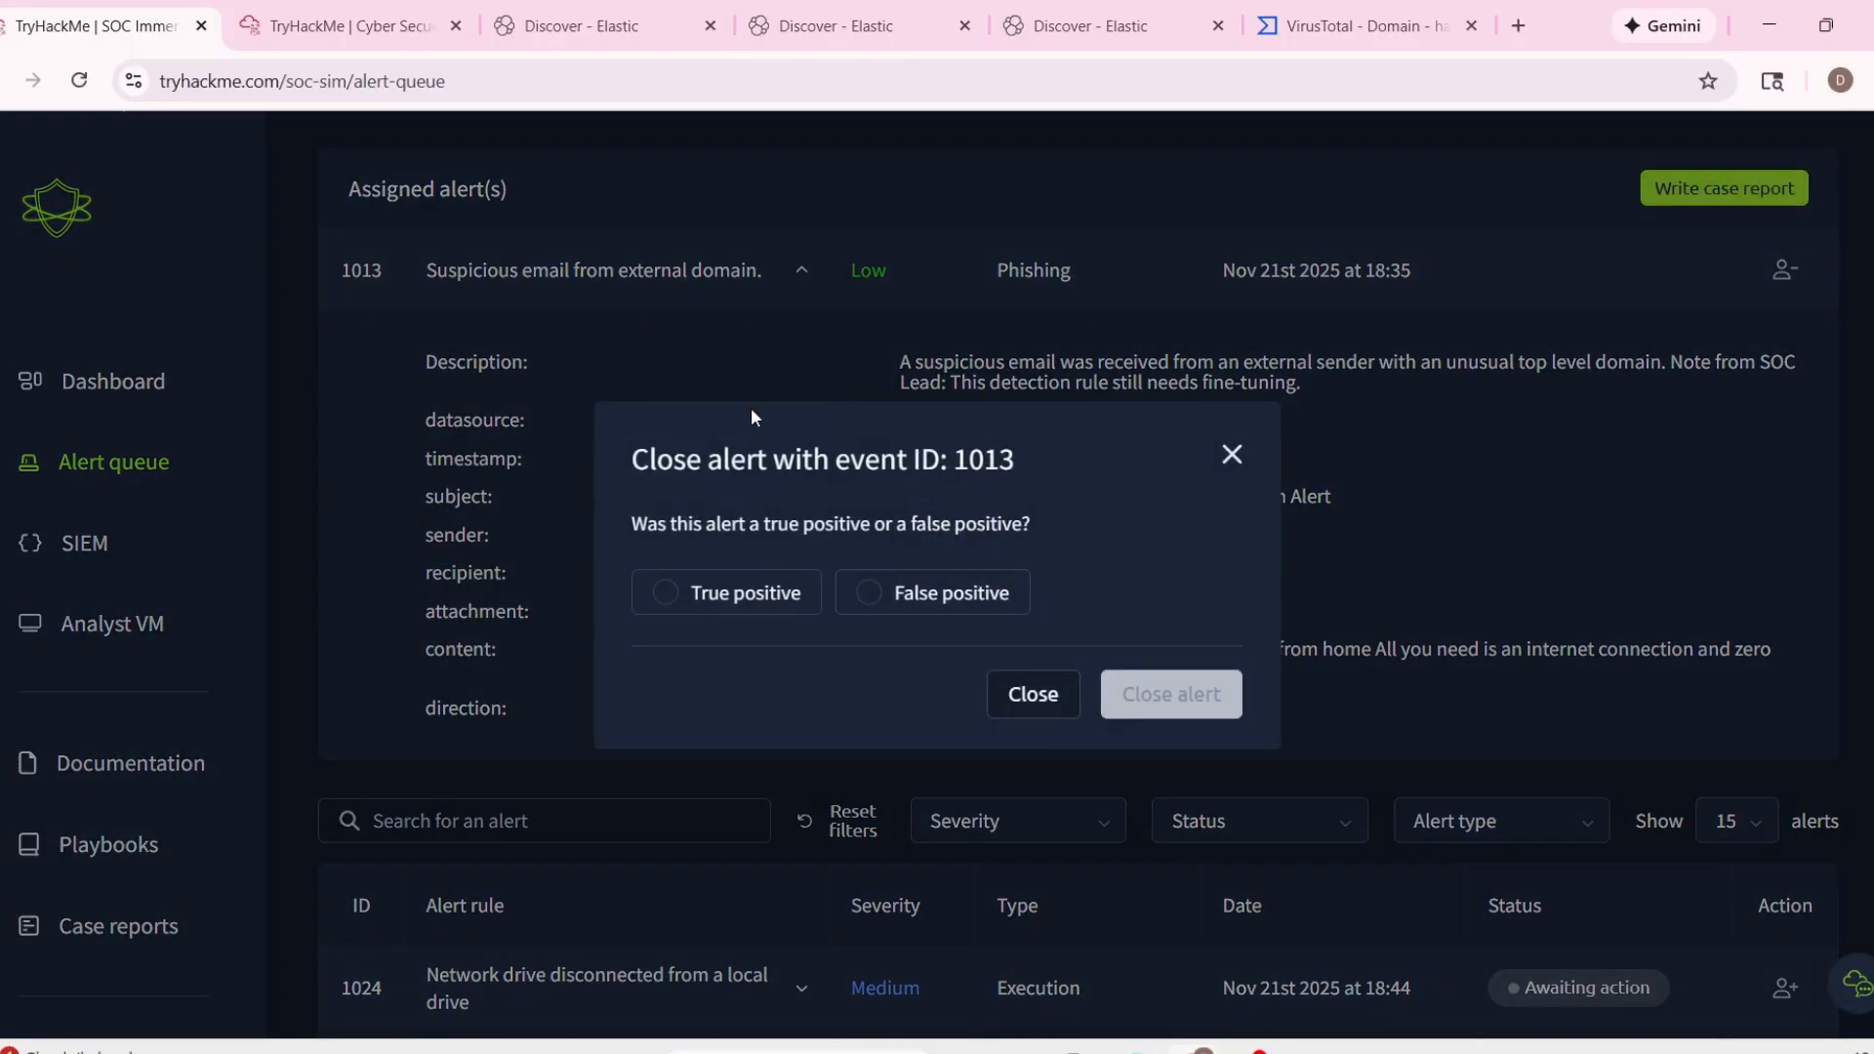
{"action": "left_click", "coordinate": [921, 597]}
{"action": "left_click", "coordinate": [1171, 694]}
Copy the timestamp 11/21/2025 18:33:34.088 from the alert details into the report's Time of Activity section.
{"action": "scroll", "coordinate": [921, 571], "scroll_direction": "down", "scroll_amount": 2}
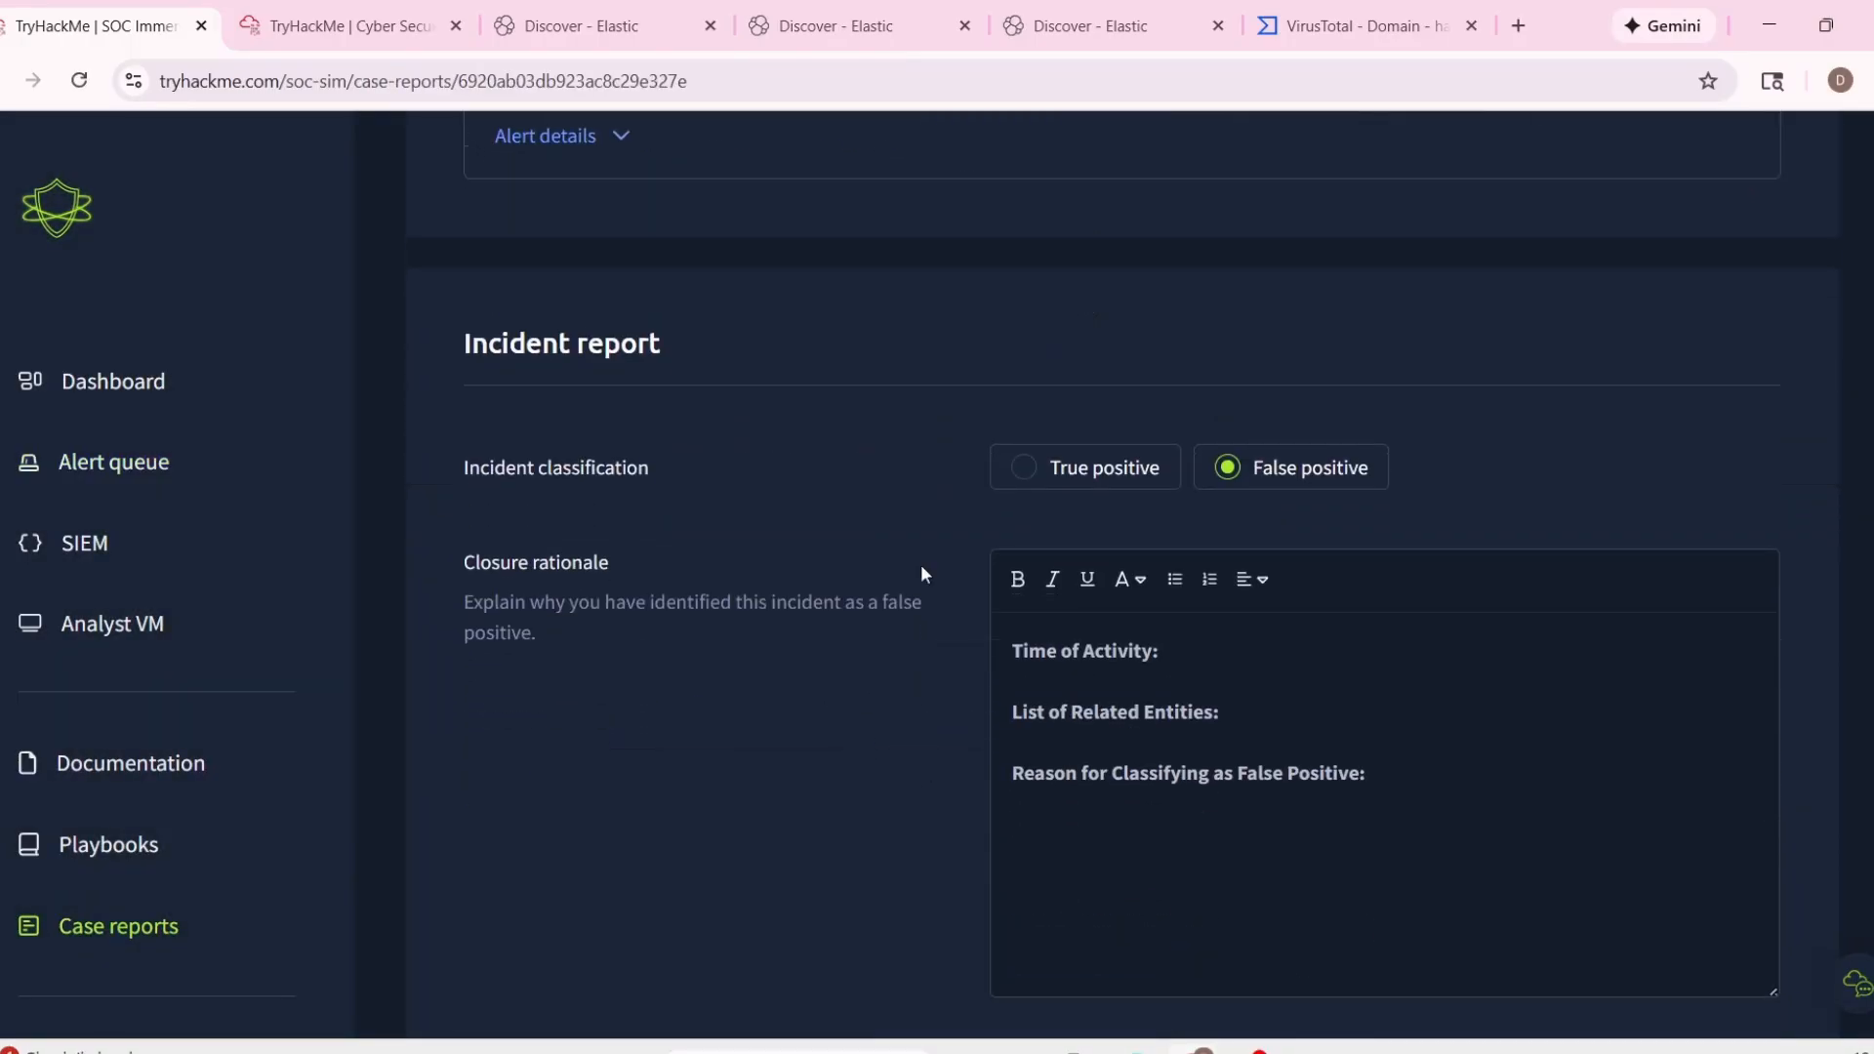
{"action": "scroll", "coordinate": [489, 420], "scroll_direction": "up", "scroll_amount": 4}
{"action": "left_click", "coordinate": [518, 520]}
{"action": "left_click_drag", "start_coordinate": [596, 619], "coordinate": [878, 625]}
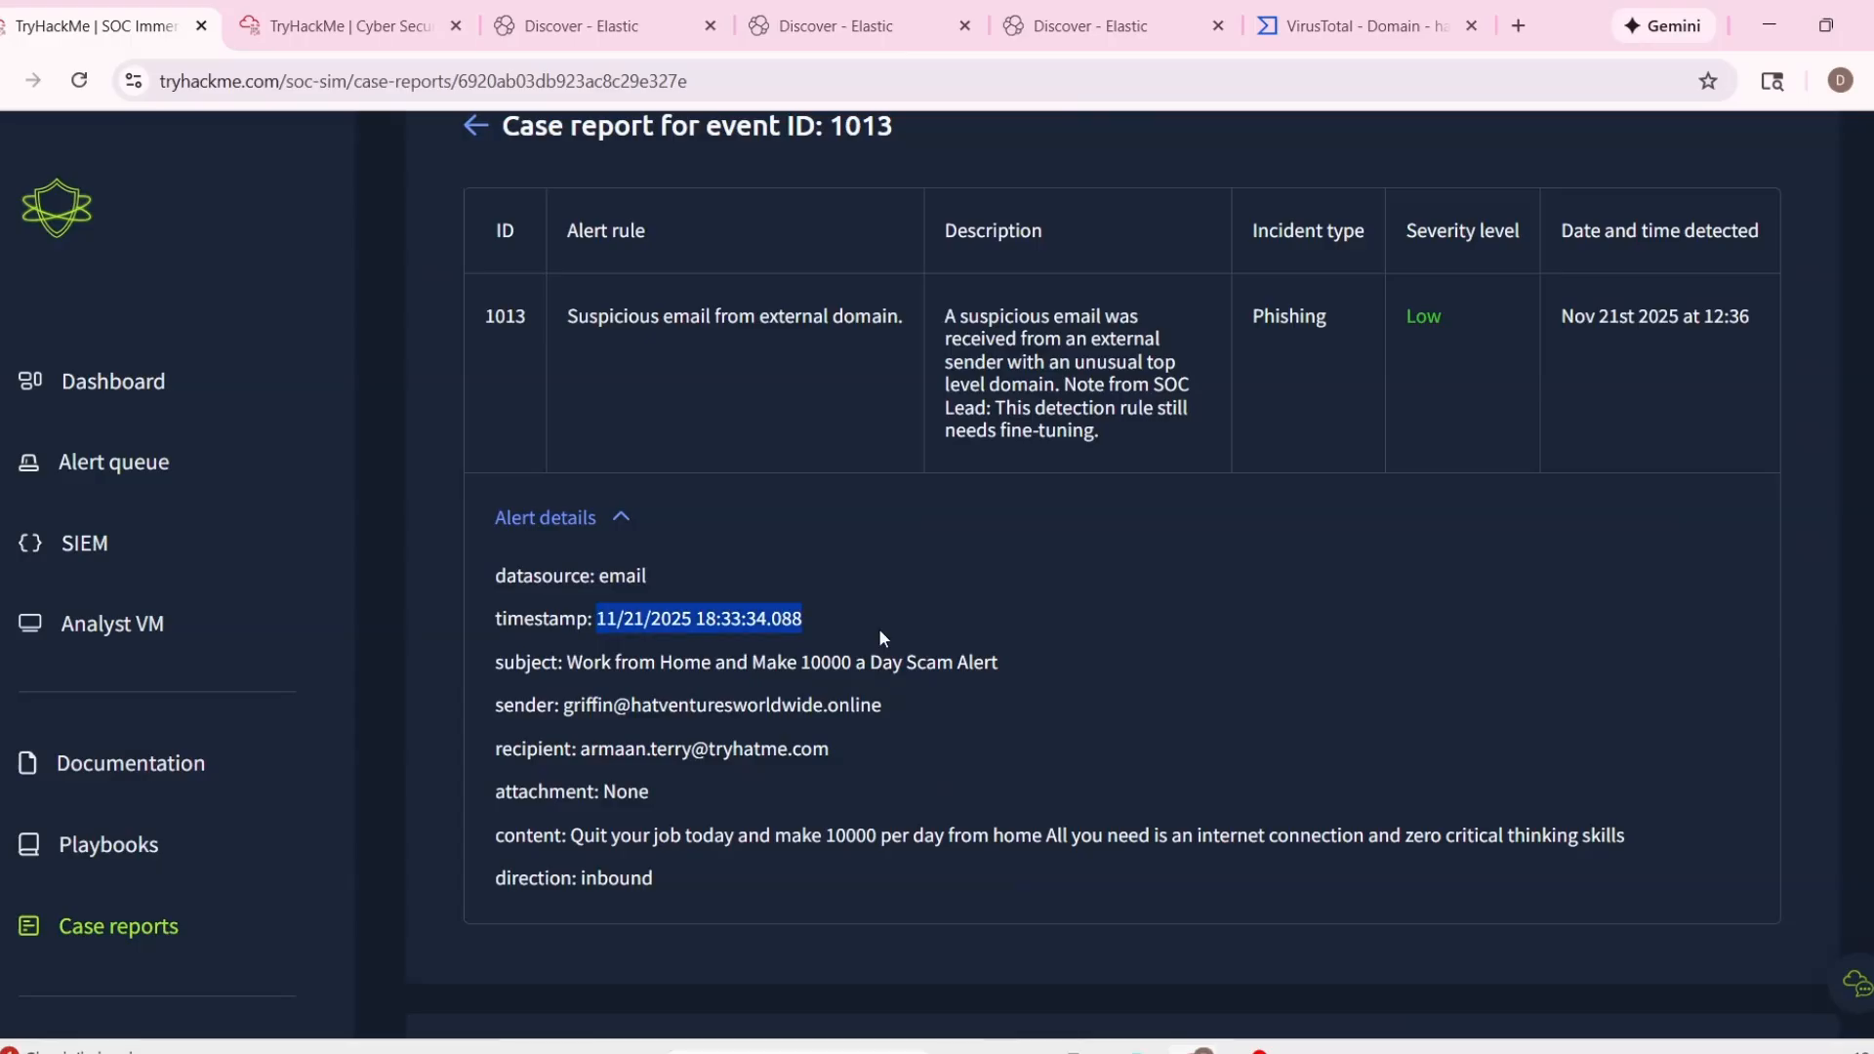
{"action": "key", "text": "ctrl+c"}
{"action": "scroll", "coordinate": [1152, 703], "scroll_direction": "down", "scroll_amount": 6}
{"action": "left_click", "coordinate": [1226, 780]}
{"action": "key", "text": "ctrl+v"}
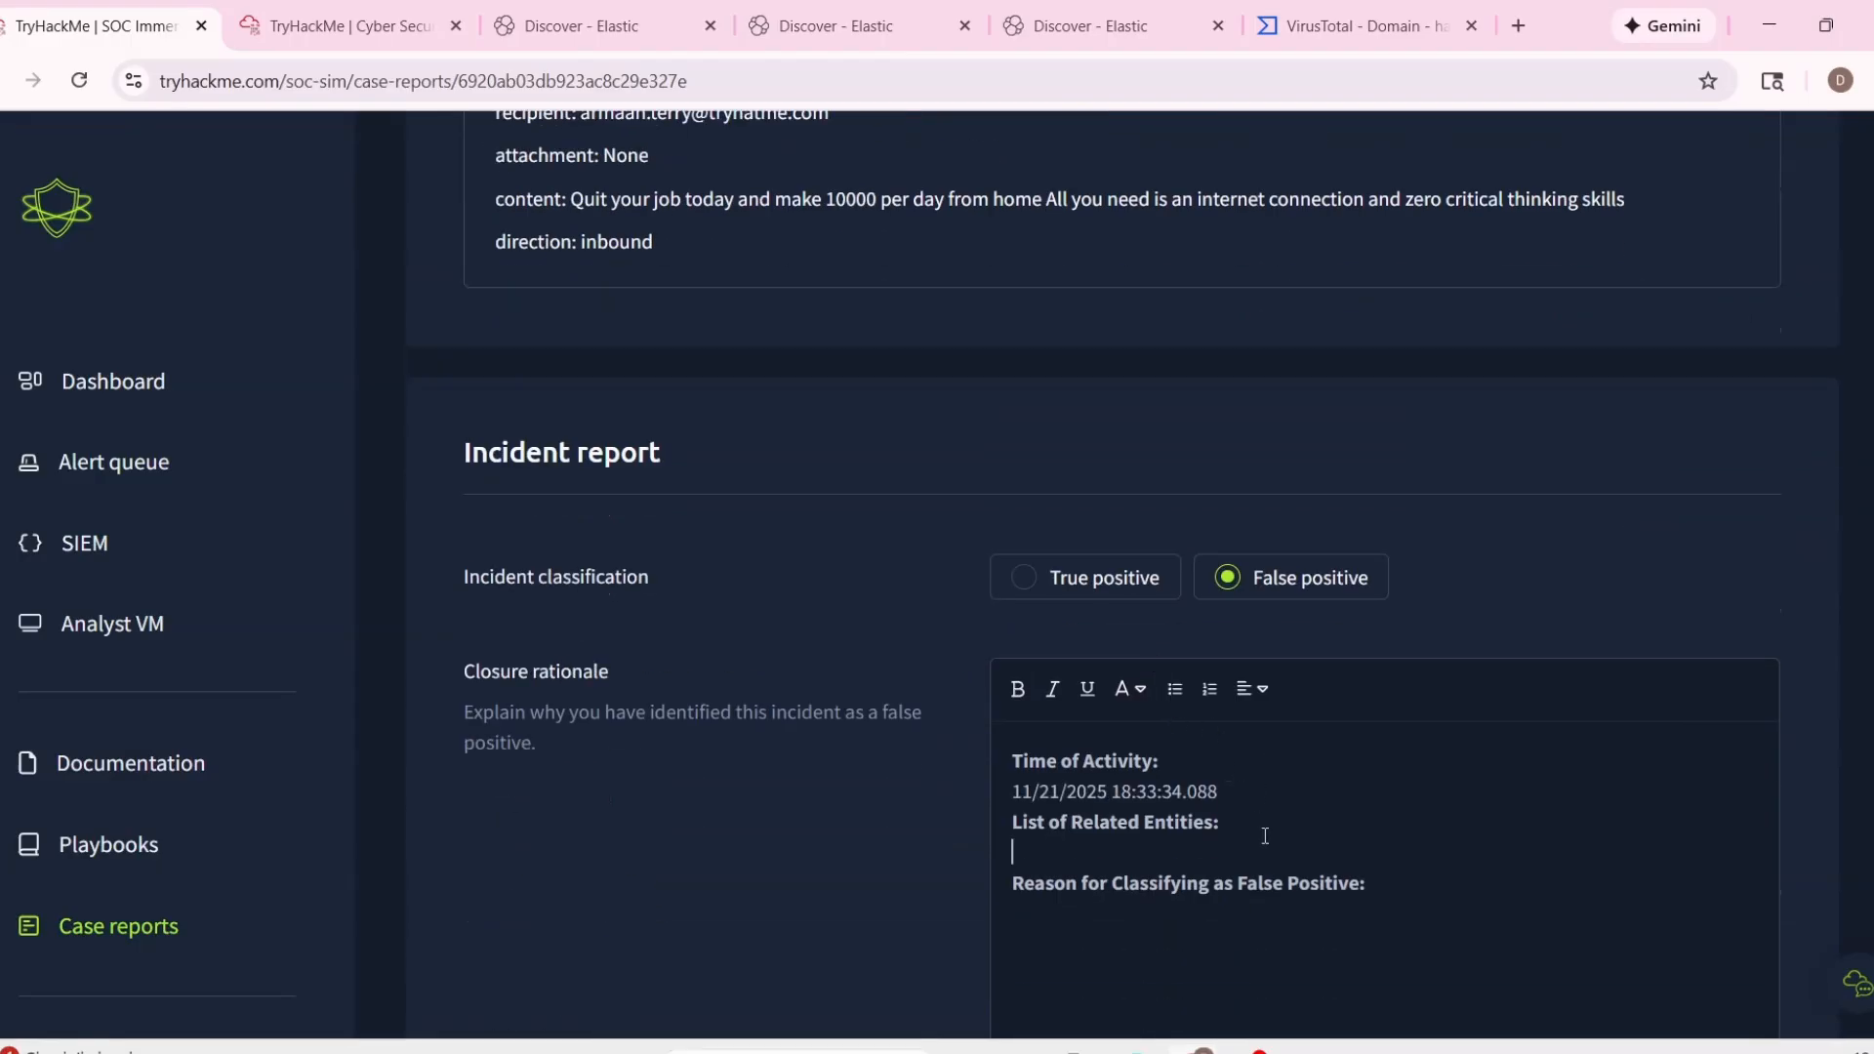
Copy the sender and recipient lines from the alert details into the report's List of Related Entities section.
{"action": "scroll", "coordinate": [485, 431], "scroll_direction": "up", "scroll_amount": 4}
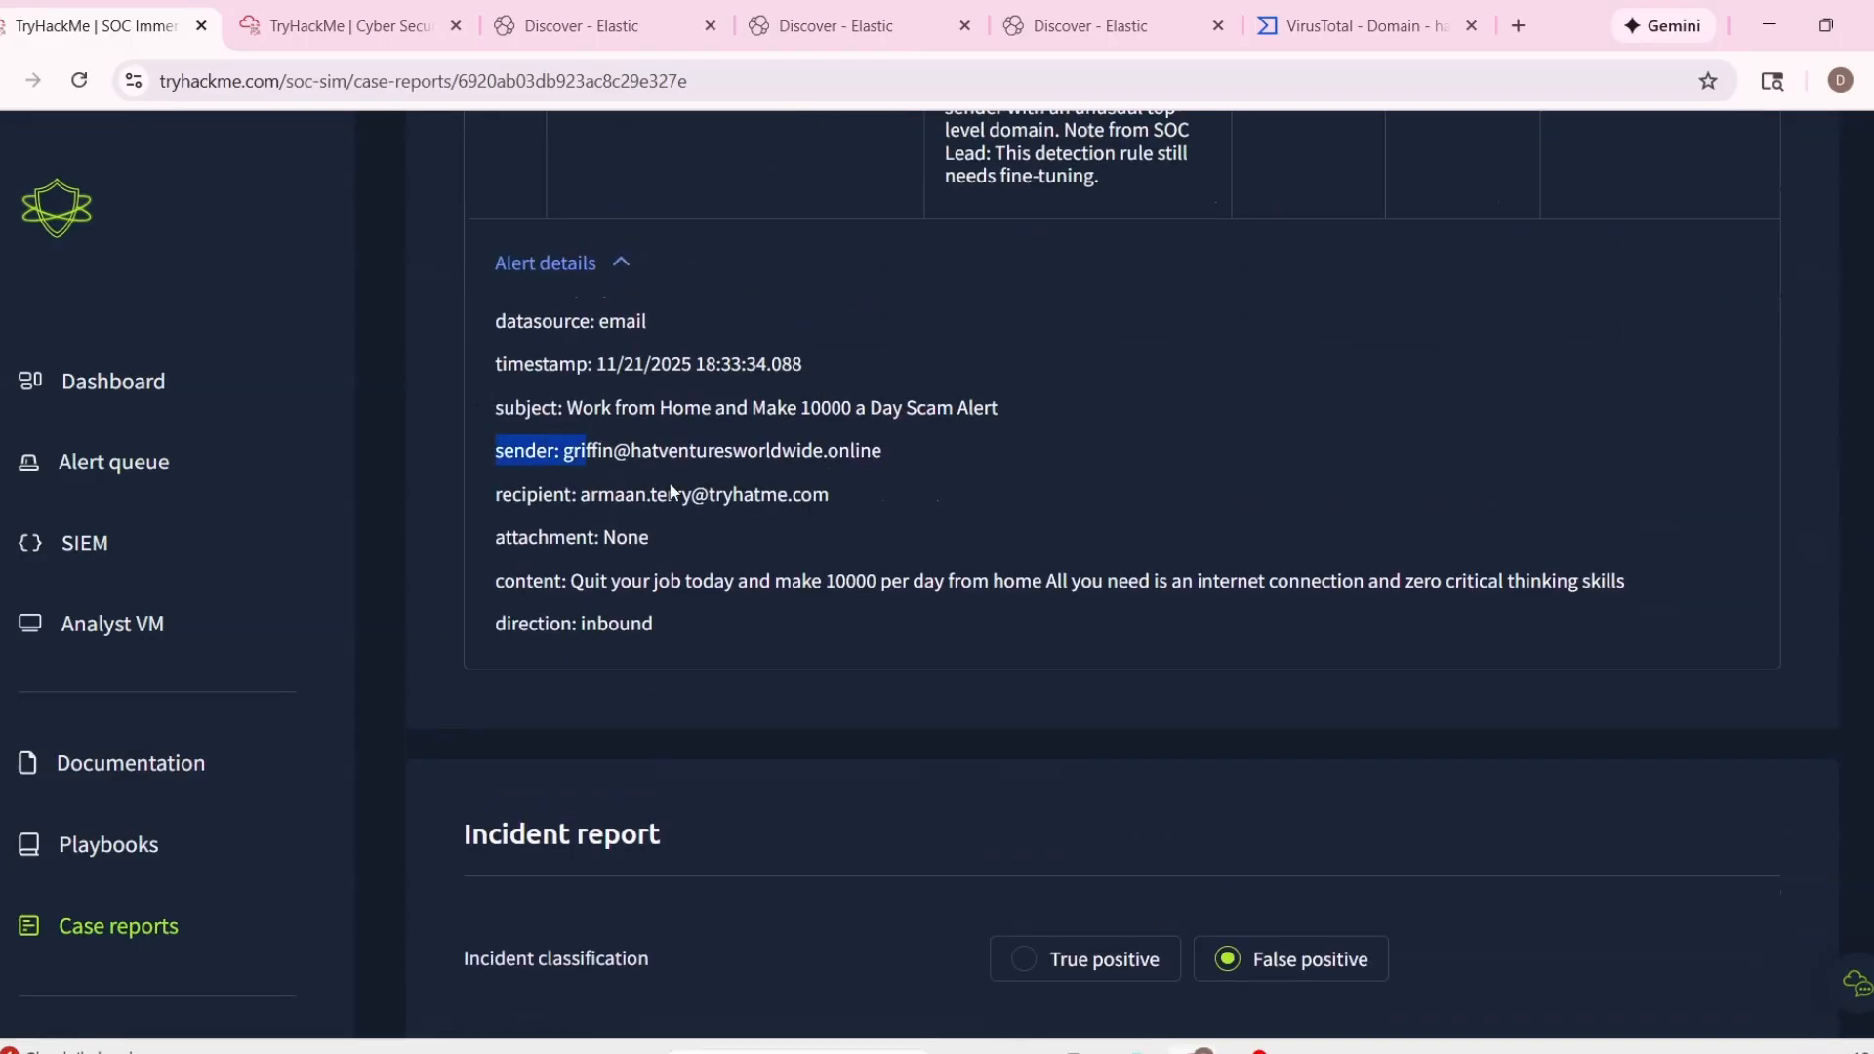
{"action": "left_click_drag", "start_coordinate": [670, 491], "coordinate": [866, 506]}
{"action": "scroll", "coordinate": [866, 506], "scroll_direction": "down", "scroll_amount": 6}
{"action": "left_click", "coordinate": [1272, 576]}
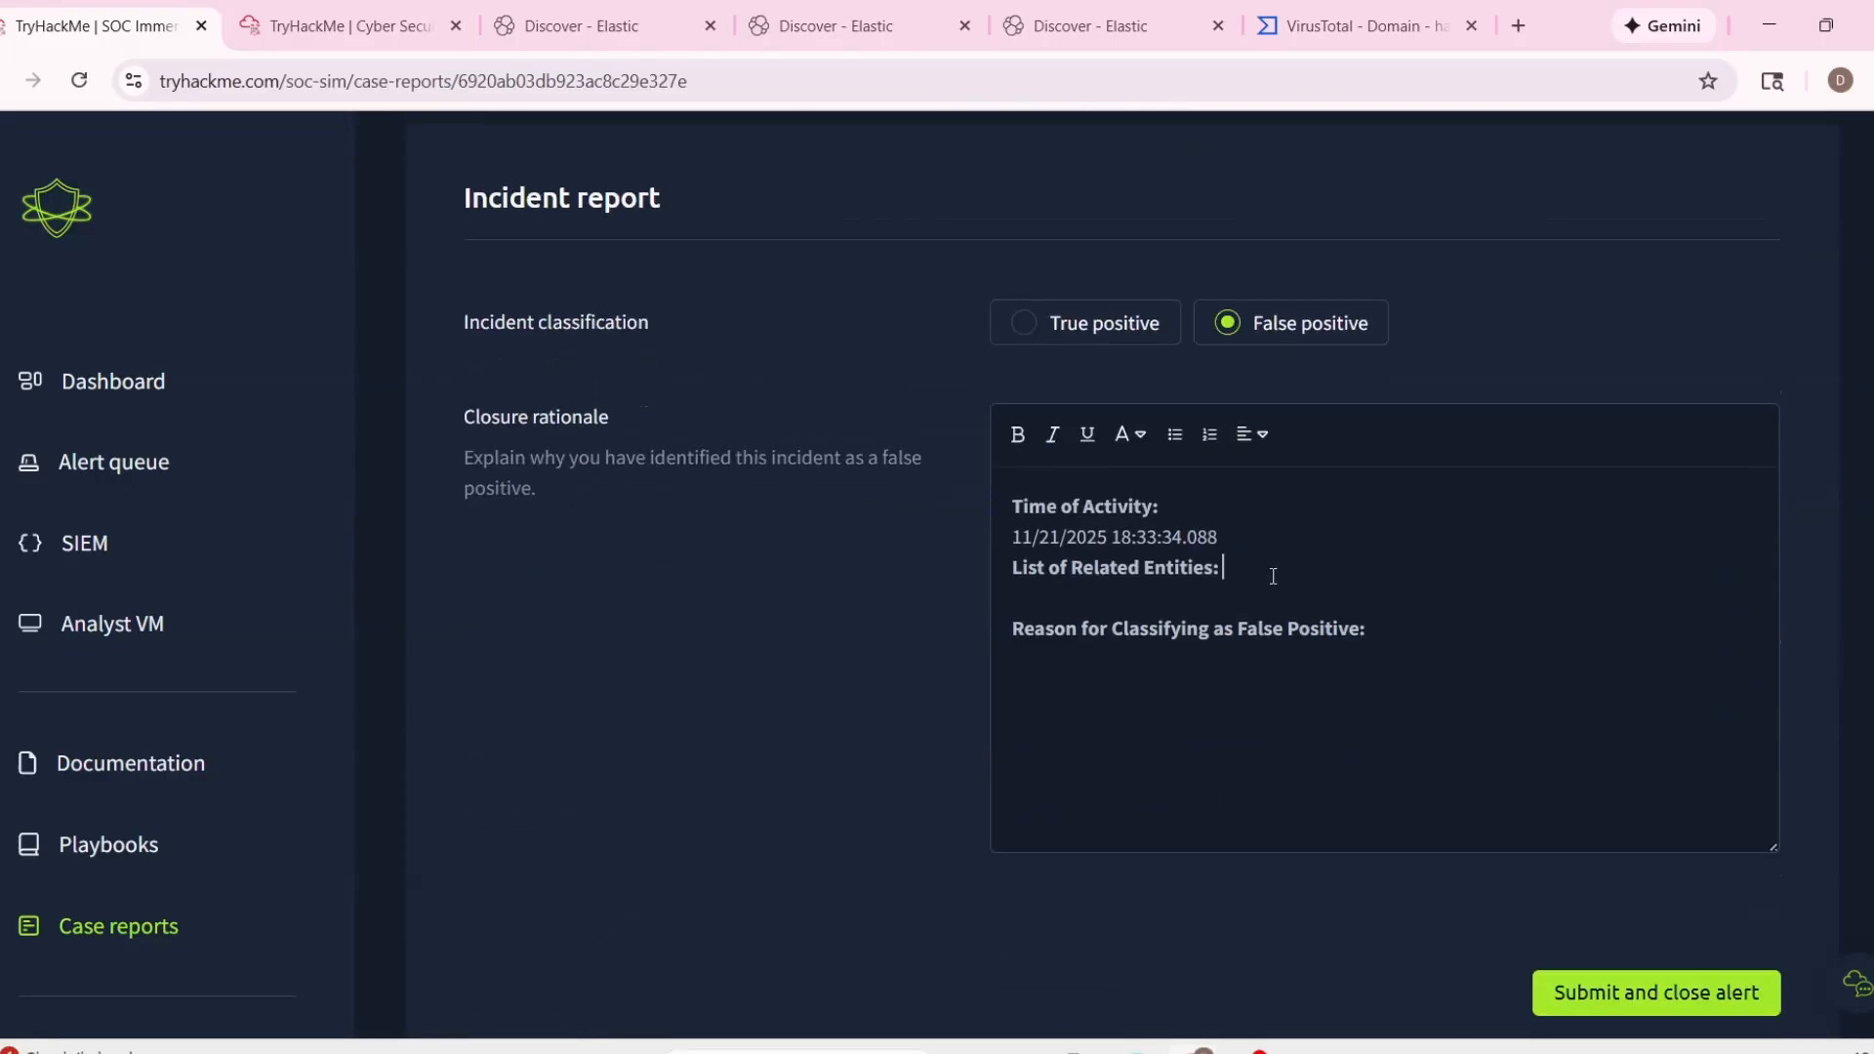
{"action": "key", "text": "Return"}
{"action": "key", "text": "ctrl+v"}
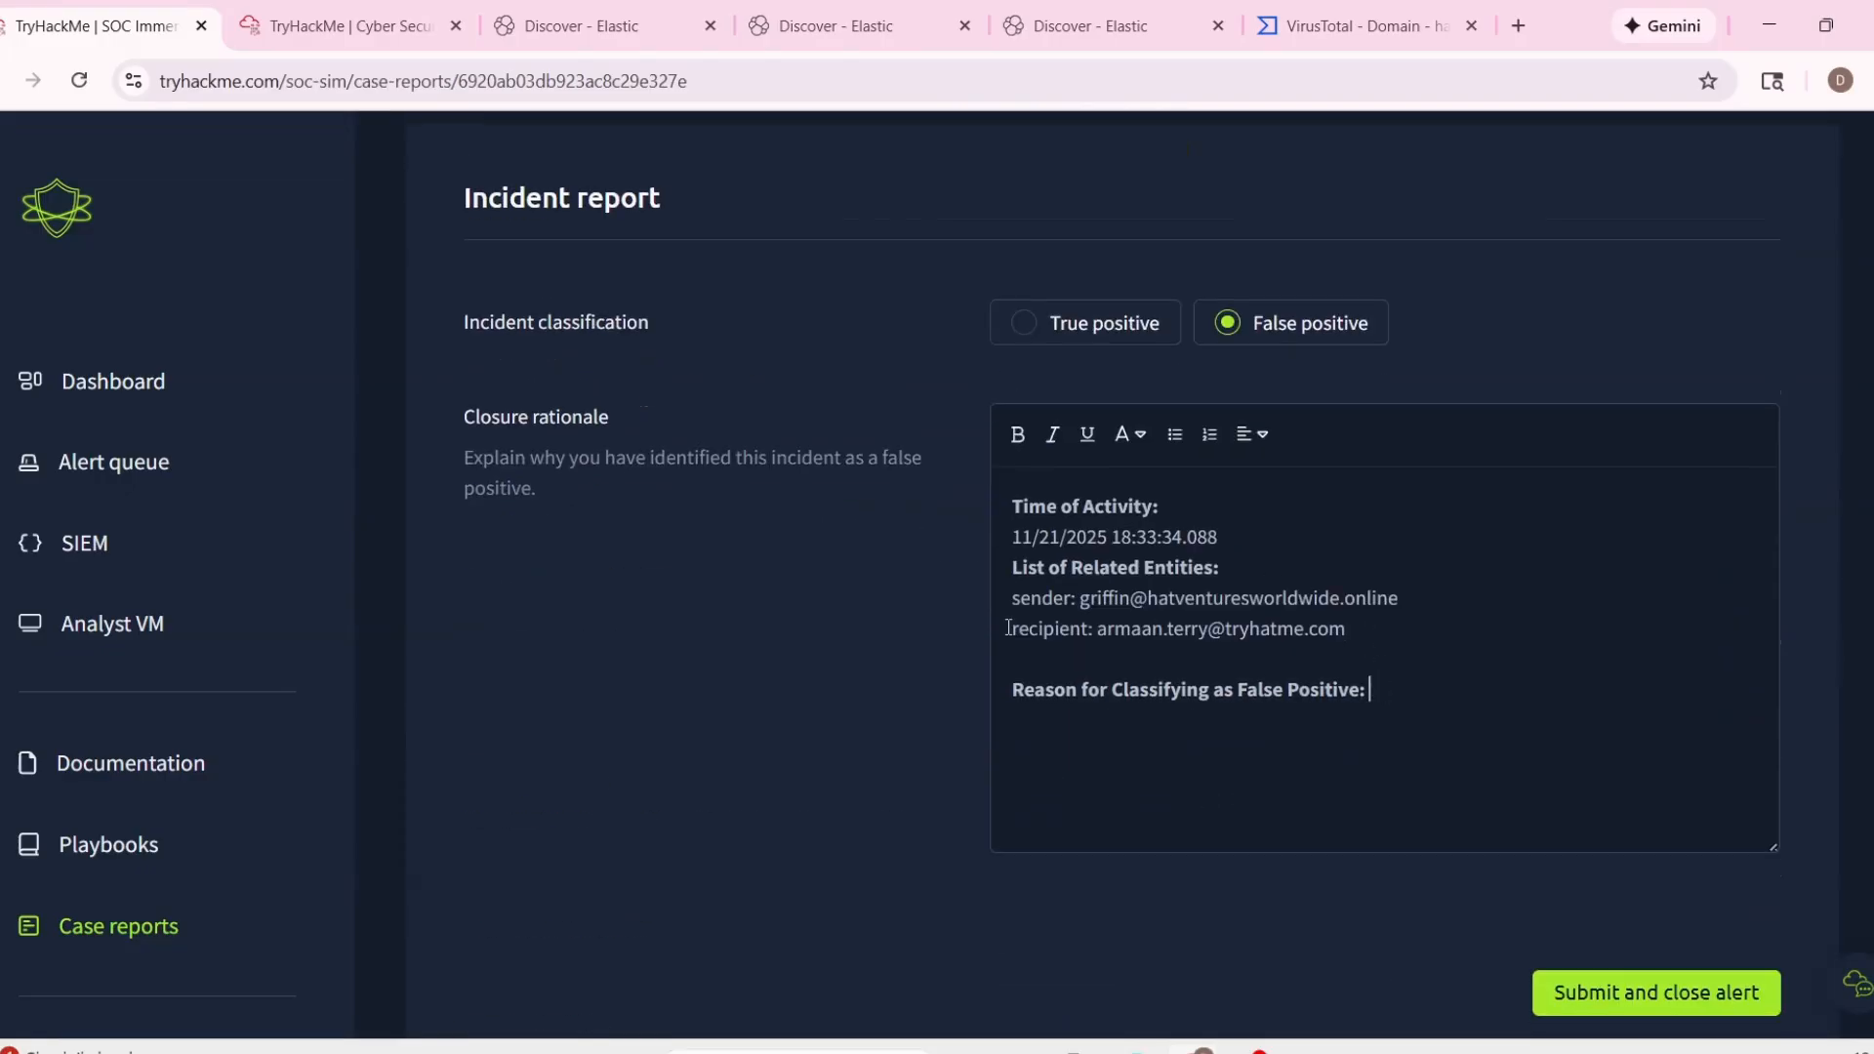
Enter "Nothing malicious." as the reason for classifying alert 1013 as a false positive, and submit the report to close the alert.
{"action": "scroll", "coordinate": [851, 588], "scroll_direction": "up", "scroll_amount": 6}
{"action": "left_click", "coordinate": [1103, 27]}
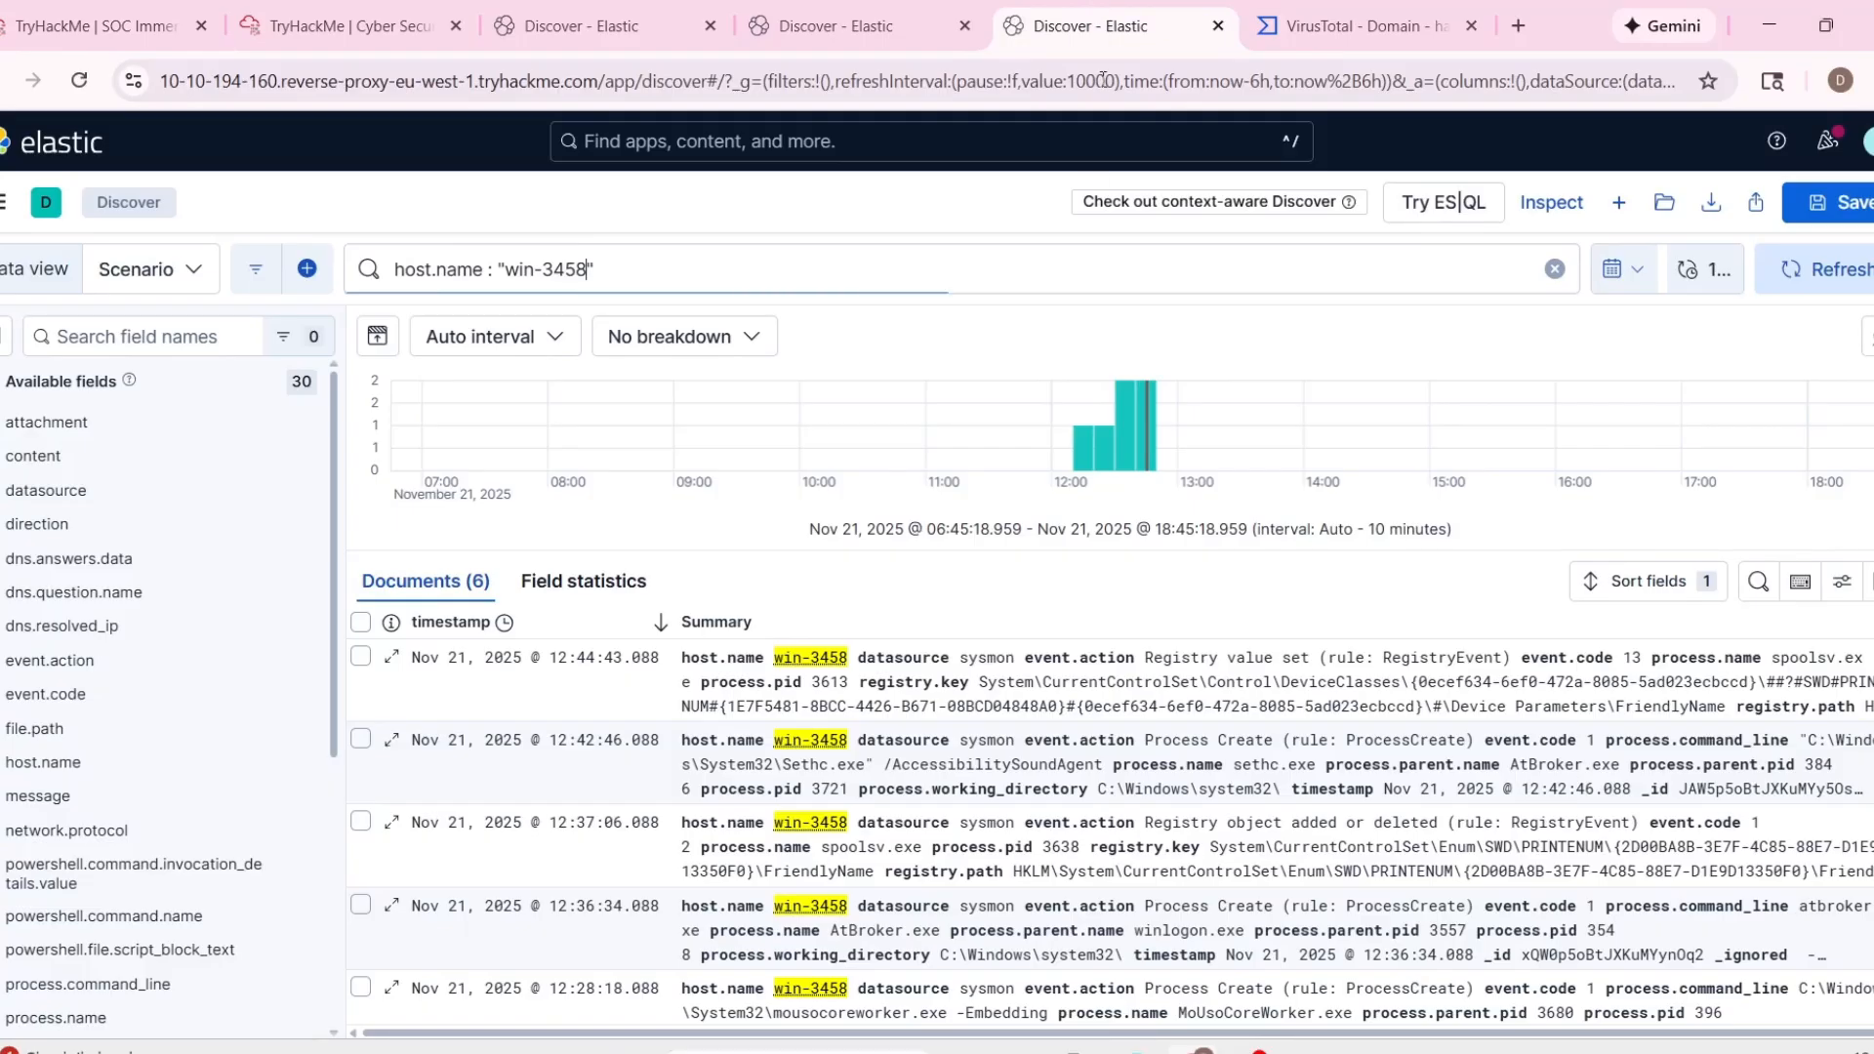
{"action": "scroll", "coordinate": [883, 688], "scroll_direction": "down", "scroll_amount": 1}
{"action": "left_click", "coordinate": [113, 20]}
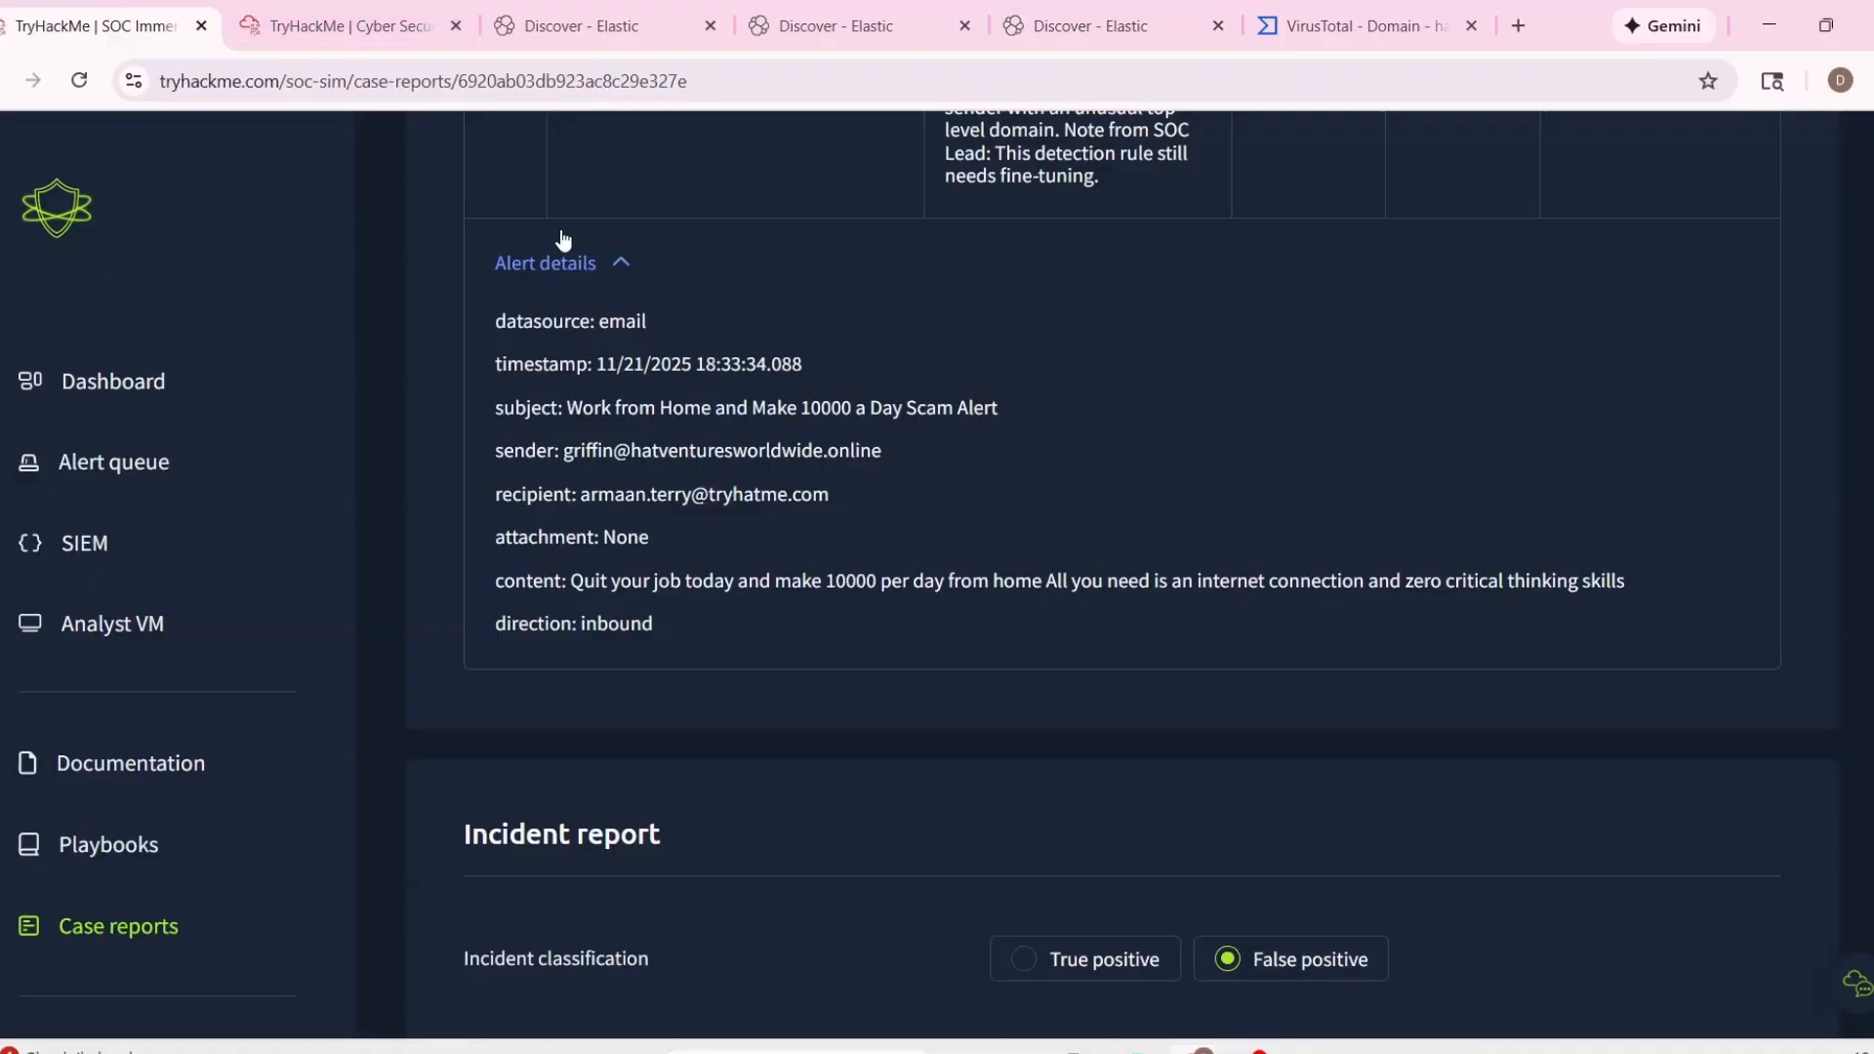
{"action": "scroll", "coordinate": [1180, 627], "scroll_direction": "down", "scroll_amount": 5}
{"action": "scroll", "coordinate": [970, 628], "scroll_direction": "up", "scroll_amount": 9}
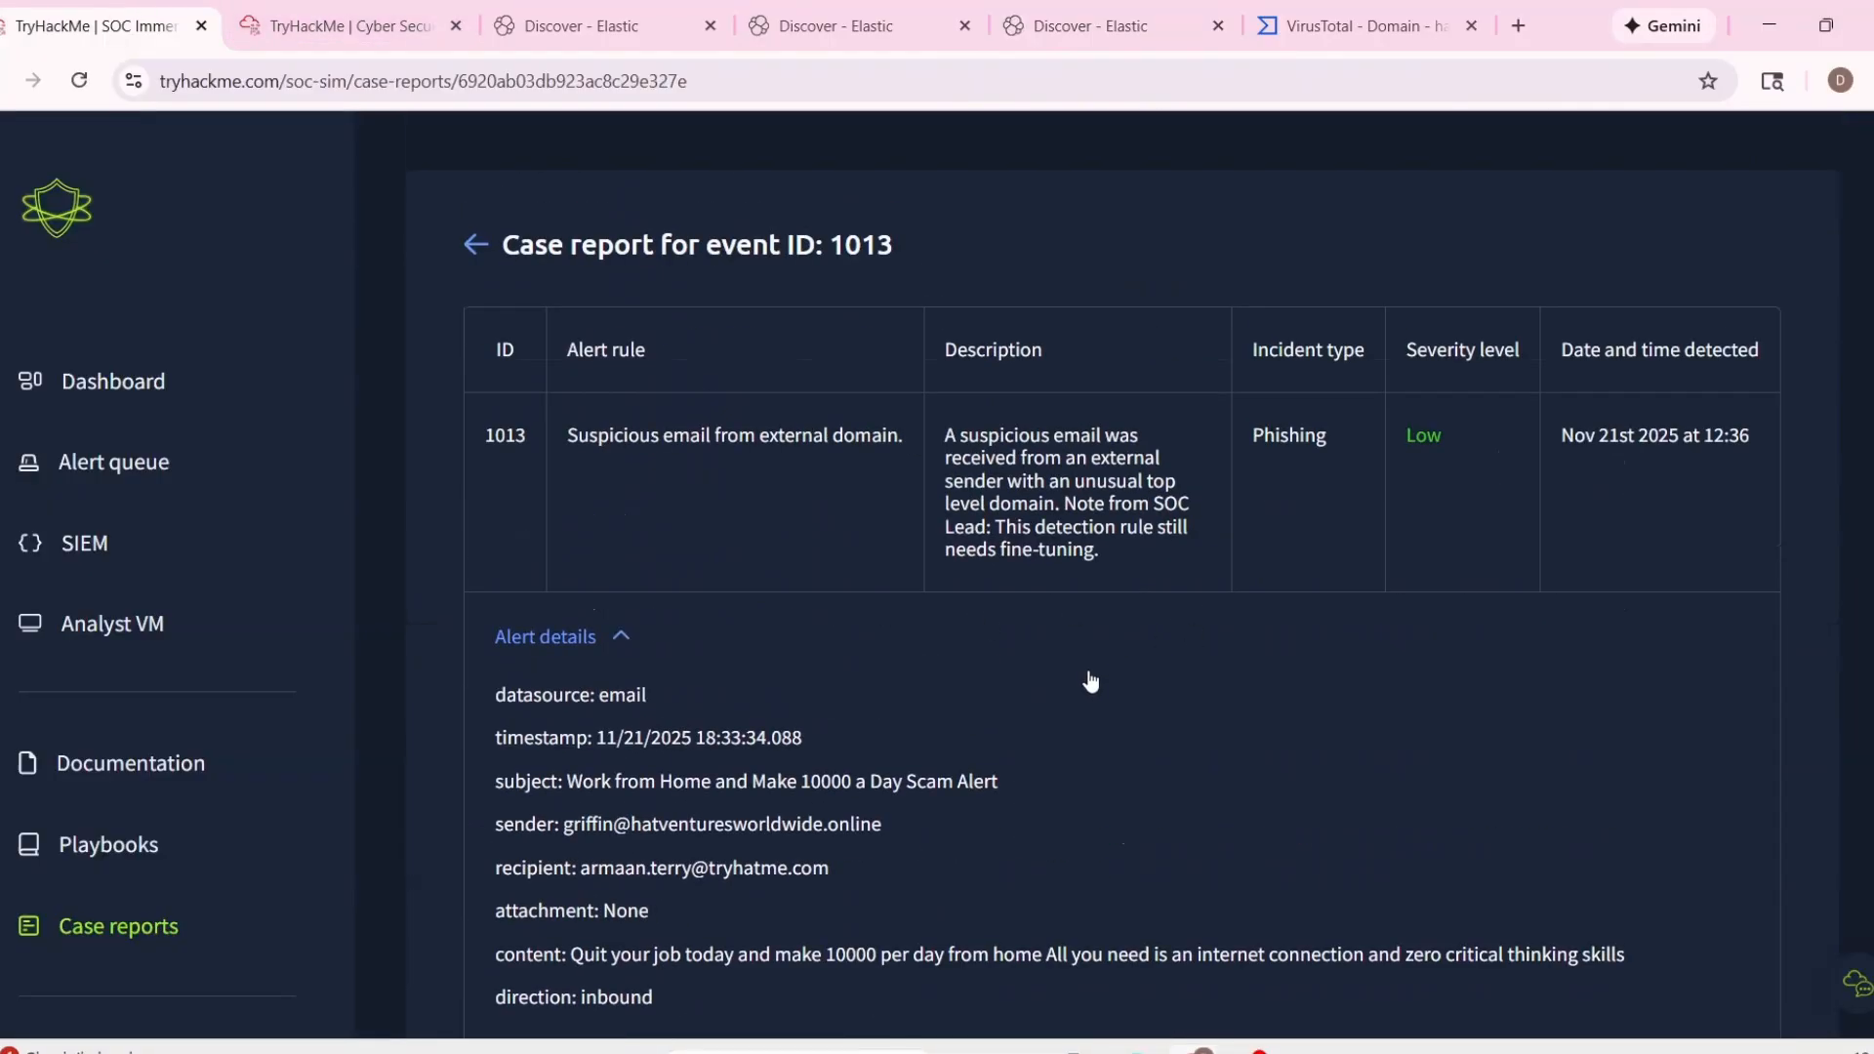
{"action": "scroll", "coordinate": [671, 628], "scroll_direction": "down", "scroll_amount": 9}
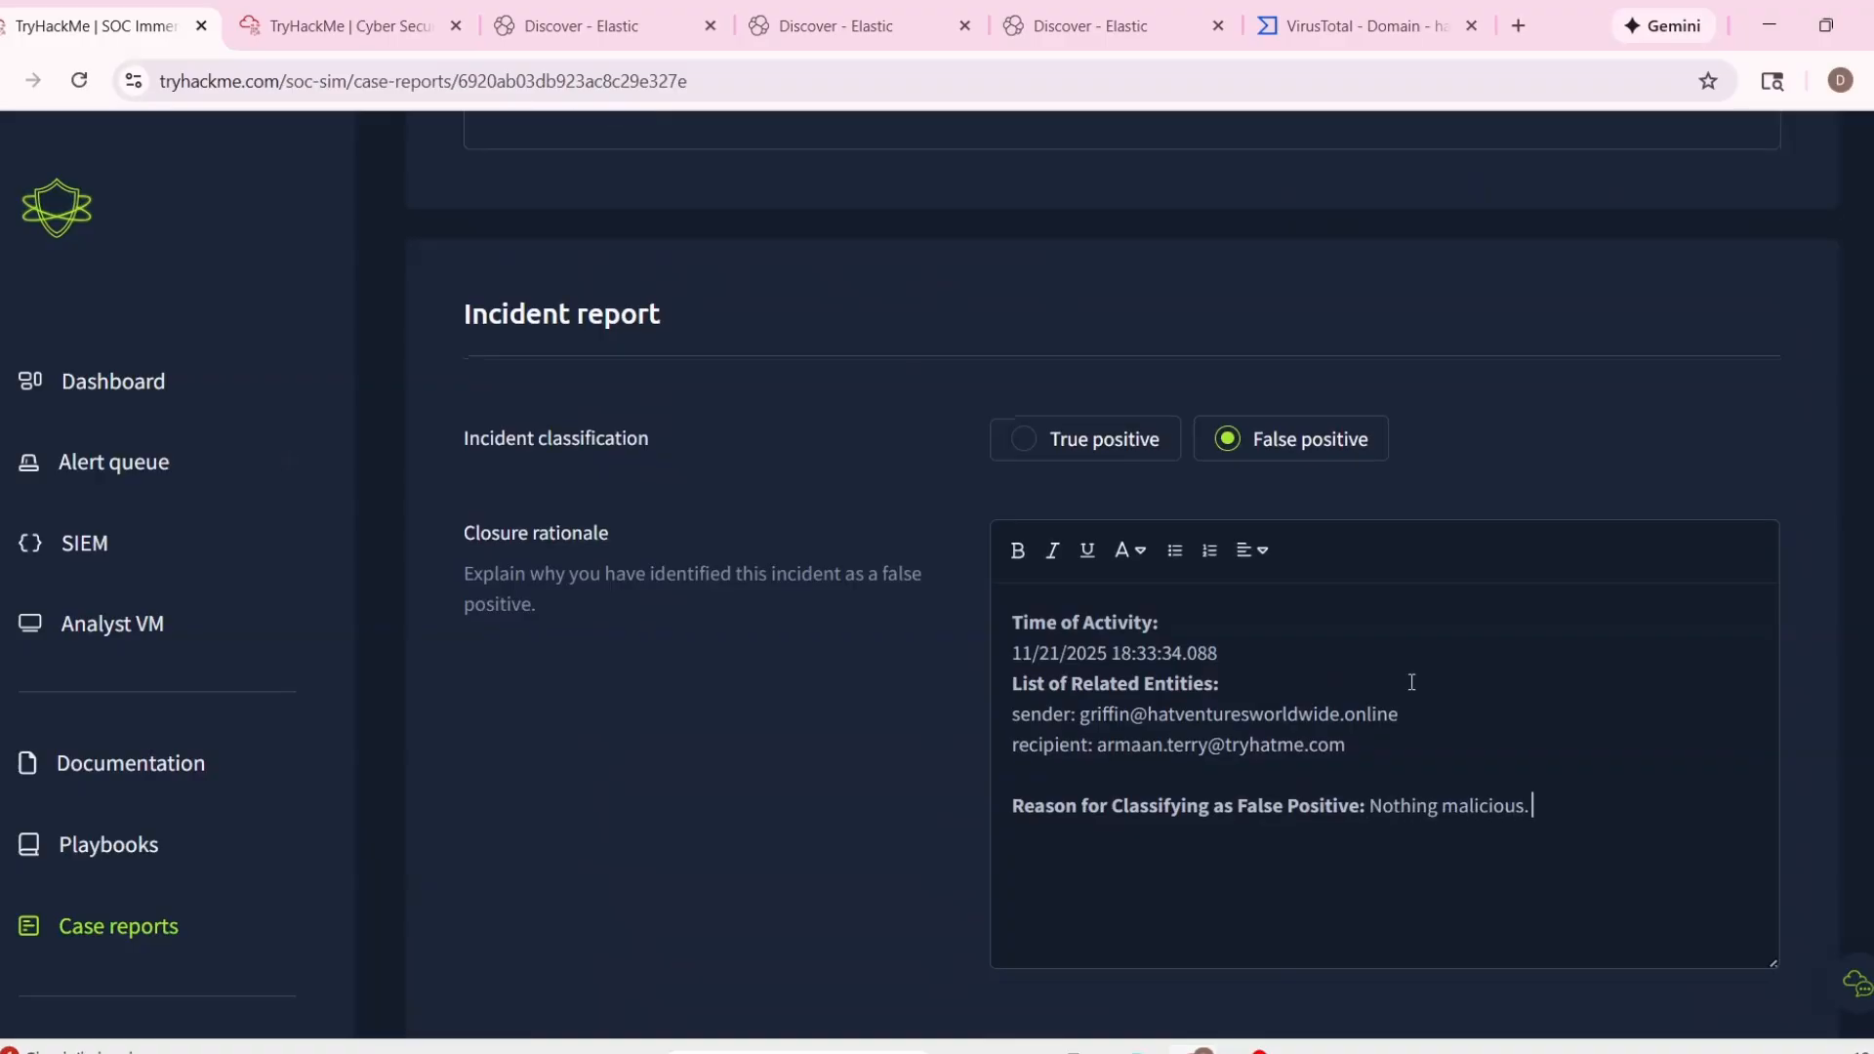
{"action": "scroll", "coordinate": [1411, 681], "scroll_direction": "down", "scroll_amount": 2}
{"action": "left_click", "coordinate": [1649, 899]}
Set the alert queue to show 25 alerts per page.
{"action": "scroll", "coordinate": [956, 741], "scroll_direction": "down", "scroll_amount": 5}
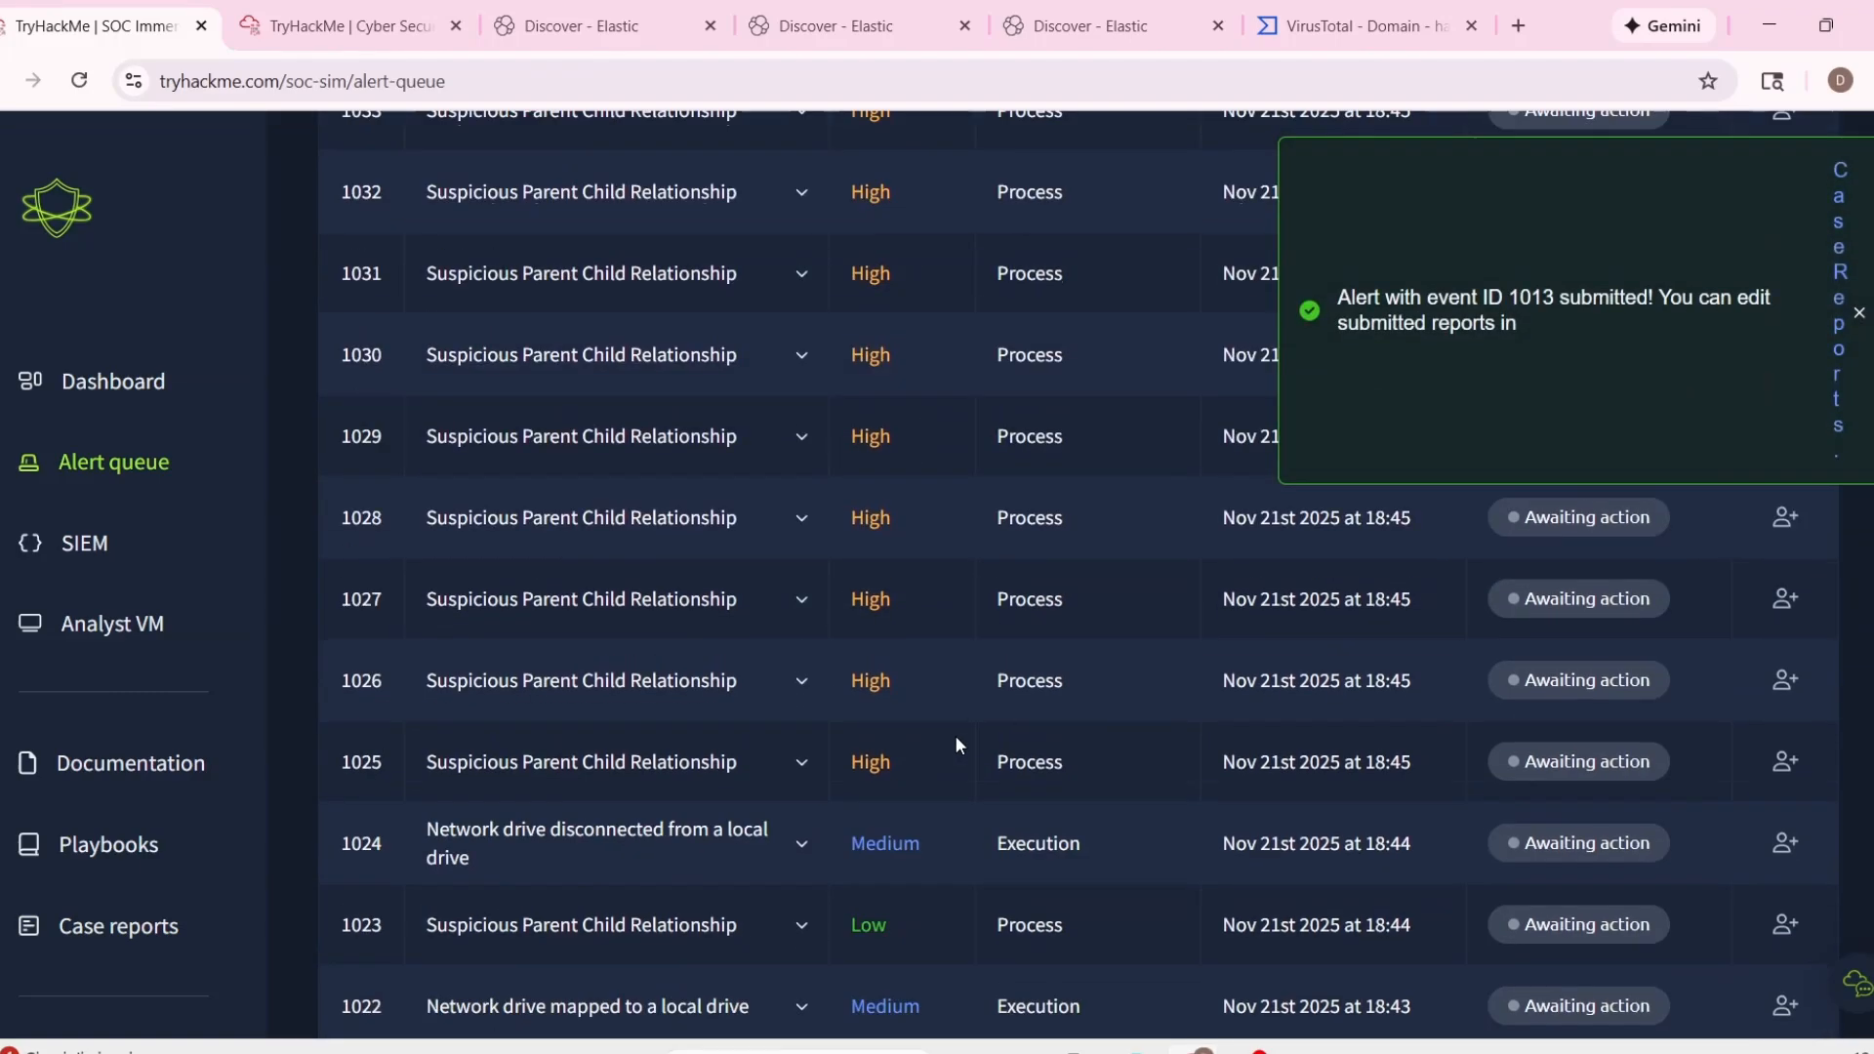
{"action": "scroll", "coordinate": [866, 598], "scroll_direction": "up", "scroll_amount": 5}
{"action": "scroll", "coordinate": [1004, 786], "scroll_direction": "down", "scroll_amount": 6}
{"action": "scroll", "coordinate": [1122, 752], "scroll_direction": "down", "scroll_amount": 4}
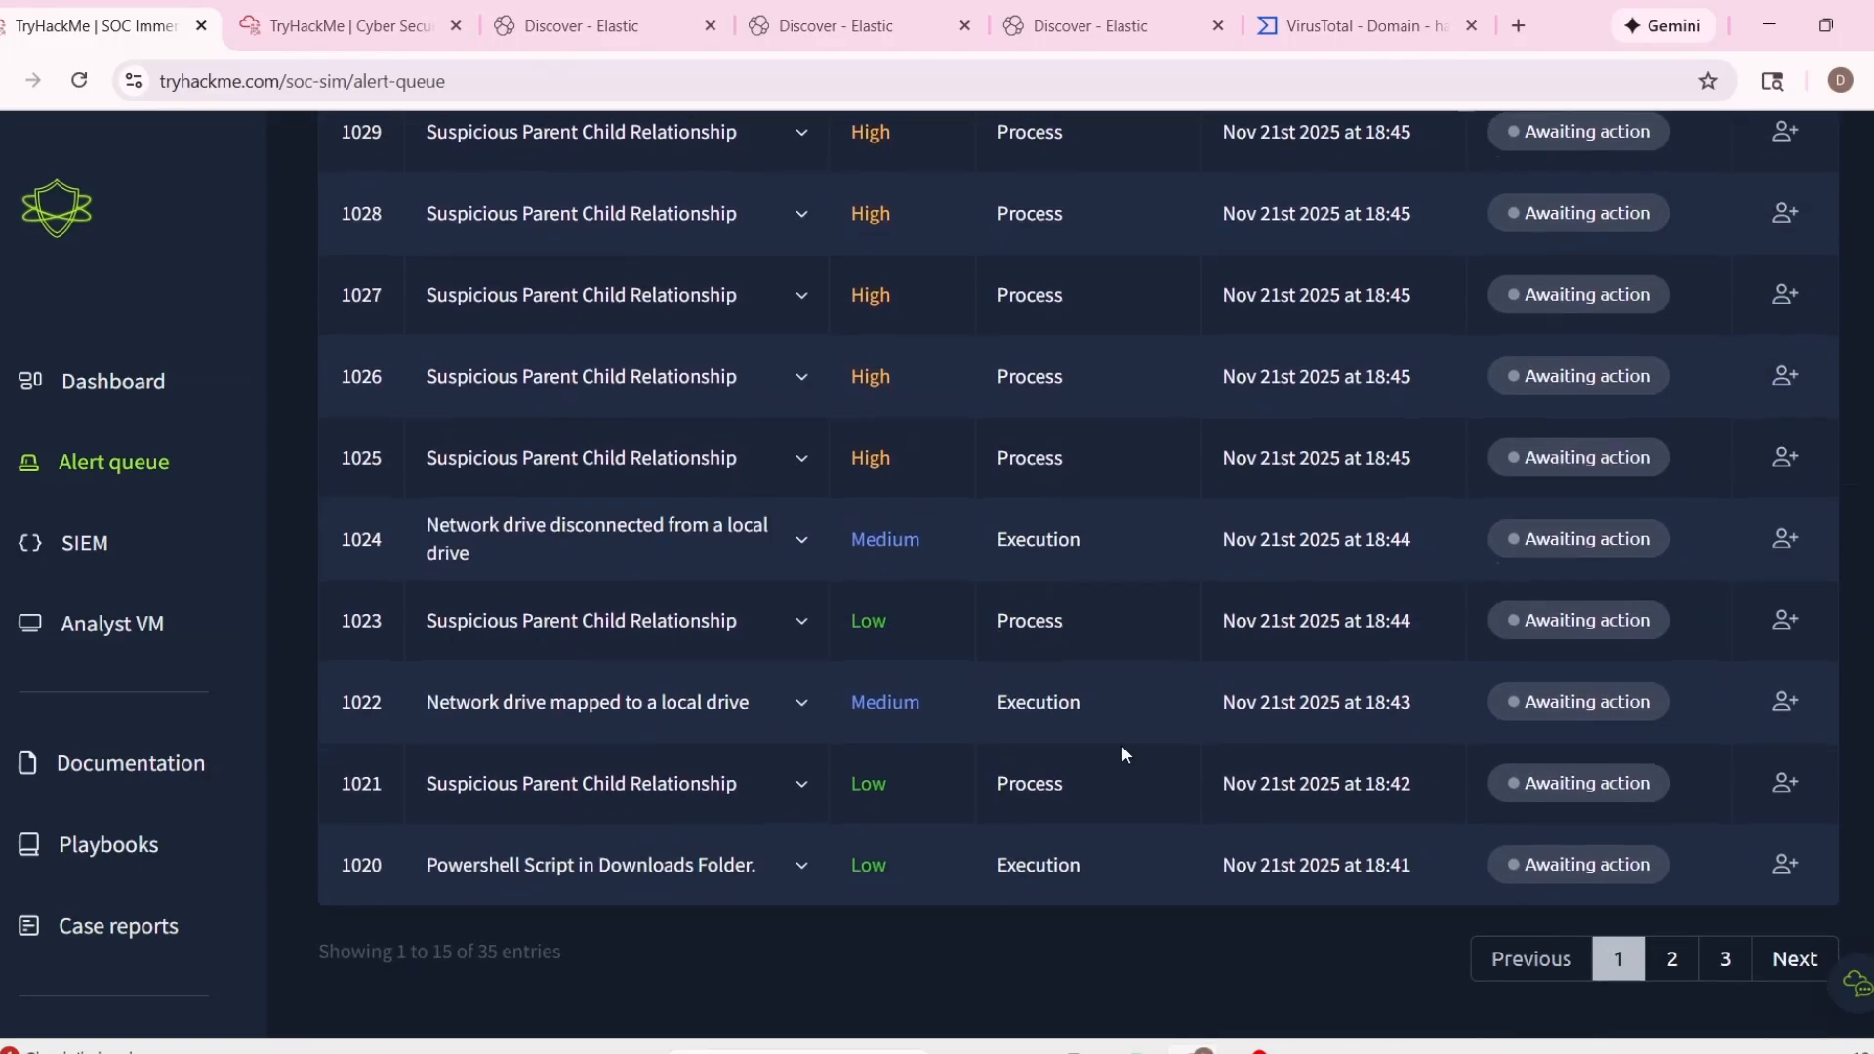
{"action": "scroll", "coordinate": [1644, 776], "scroll_direction": "up", "scroll_amount": 8}
{"action": "left_click", "coordinate": [1736, 497]}
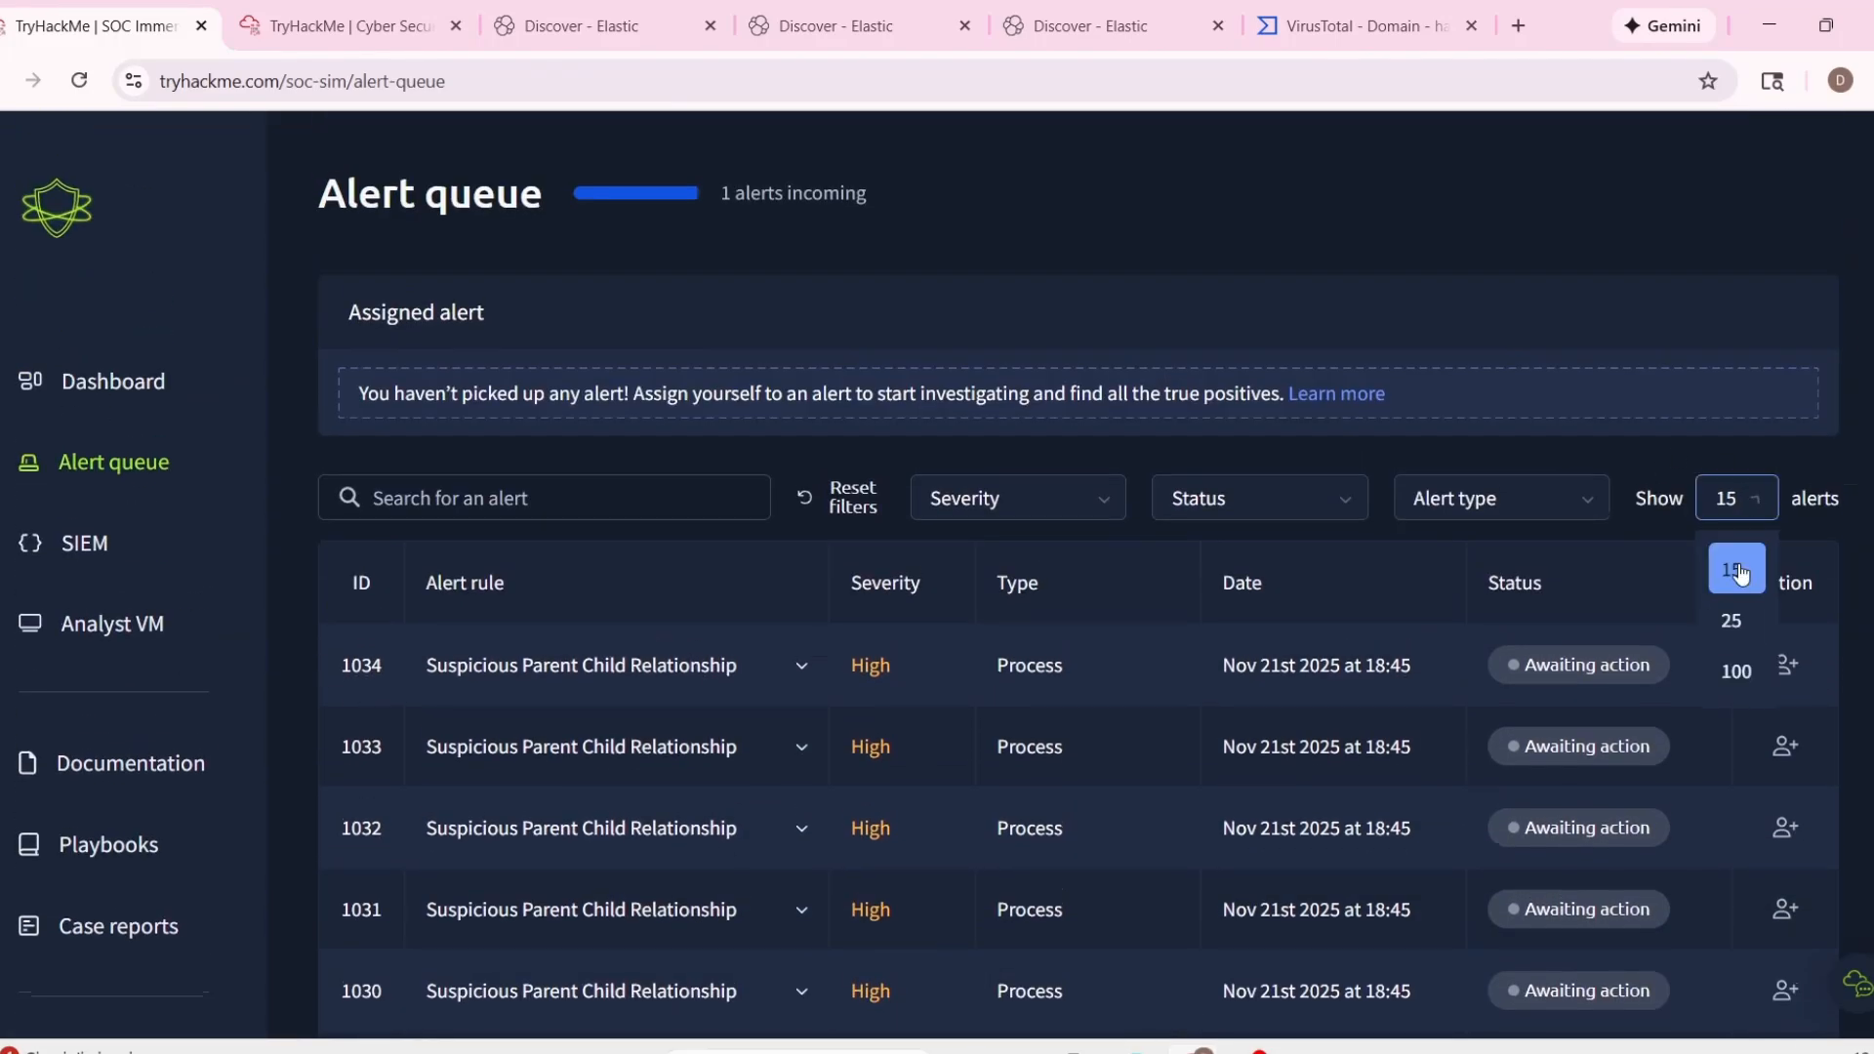
{"action": "left_click", "coordinate": [1729, 617]}
Examine the details of alert 1014 in the queue, reading the content of the suspicious email.
{"action": "scroll", "coordinate": [1610, 624], "scroll_direction": "down", "scroll_amount": 10}
{"action": "scroll", "coordinate": [1518, 603], "scroll_direction": "up", "scroll_amount": 1}
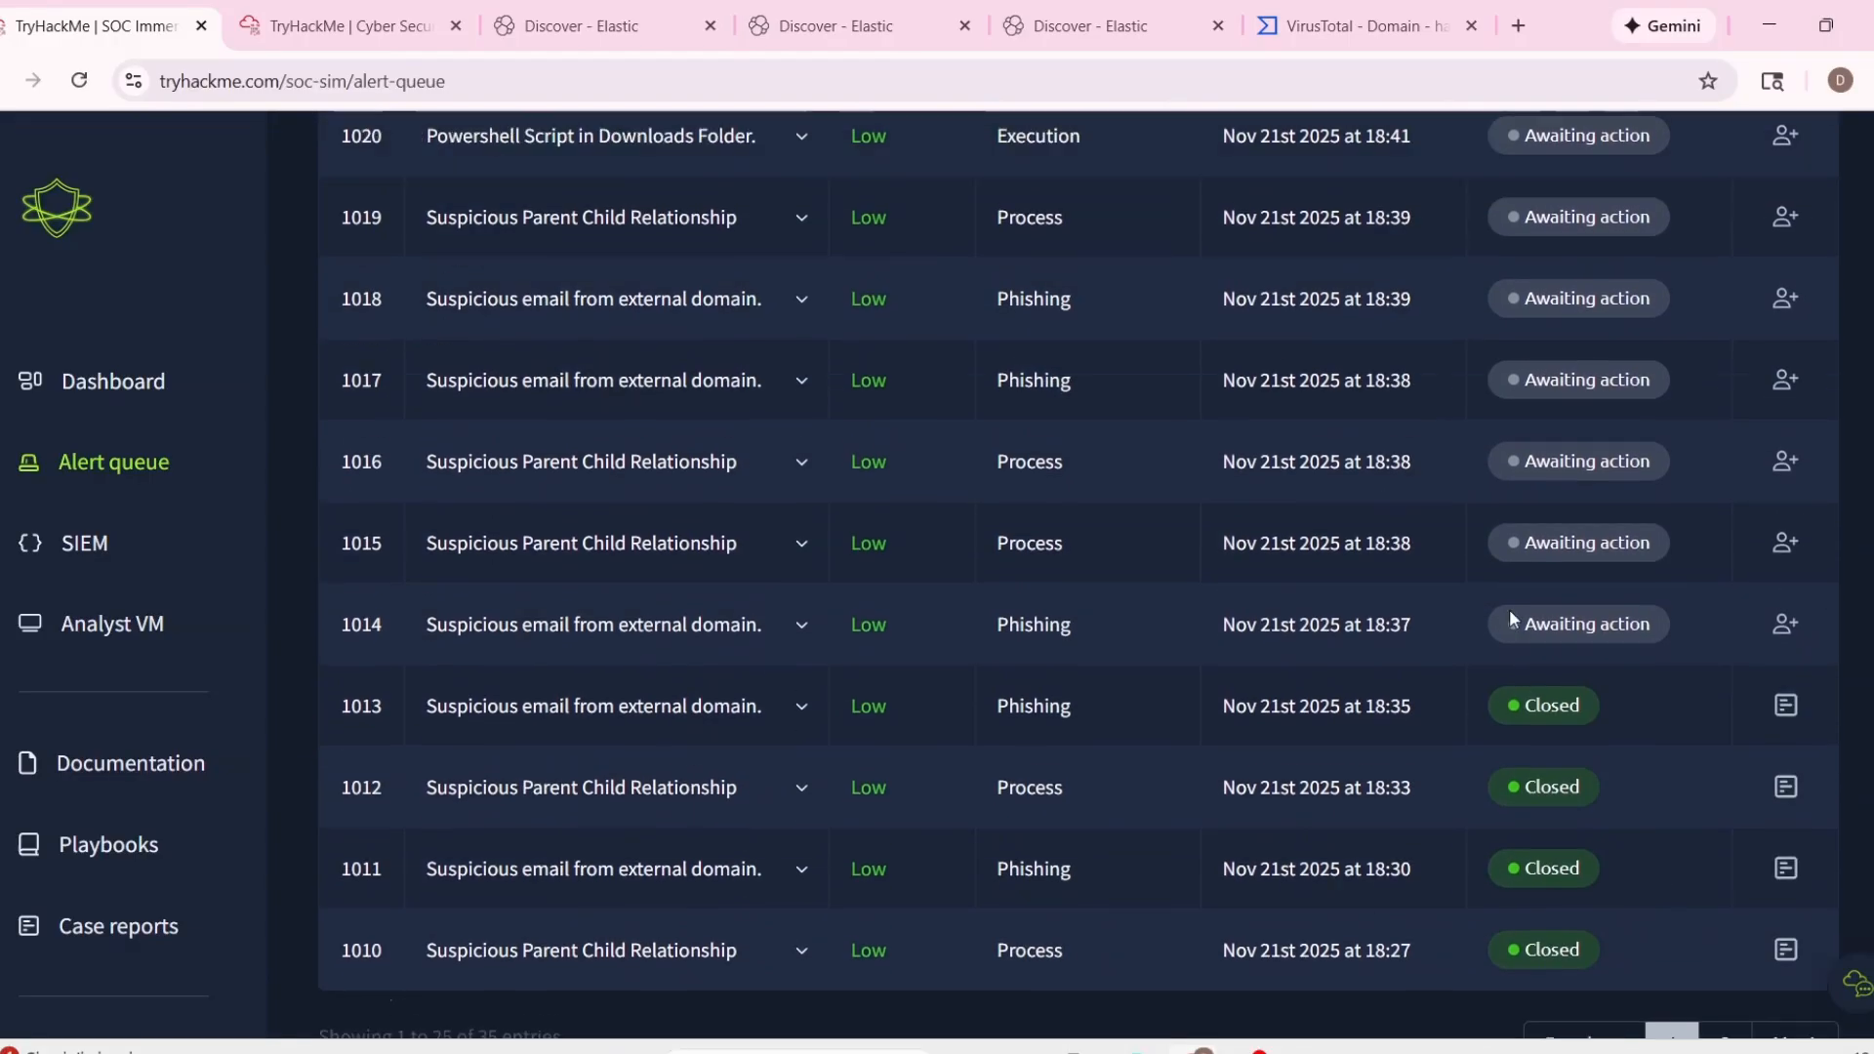
{"action": "left_click", "coordinate": [744, 677]}
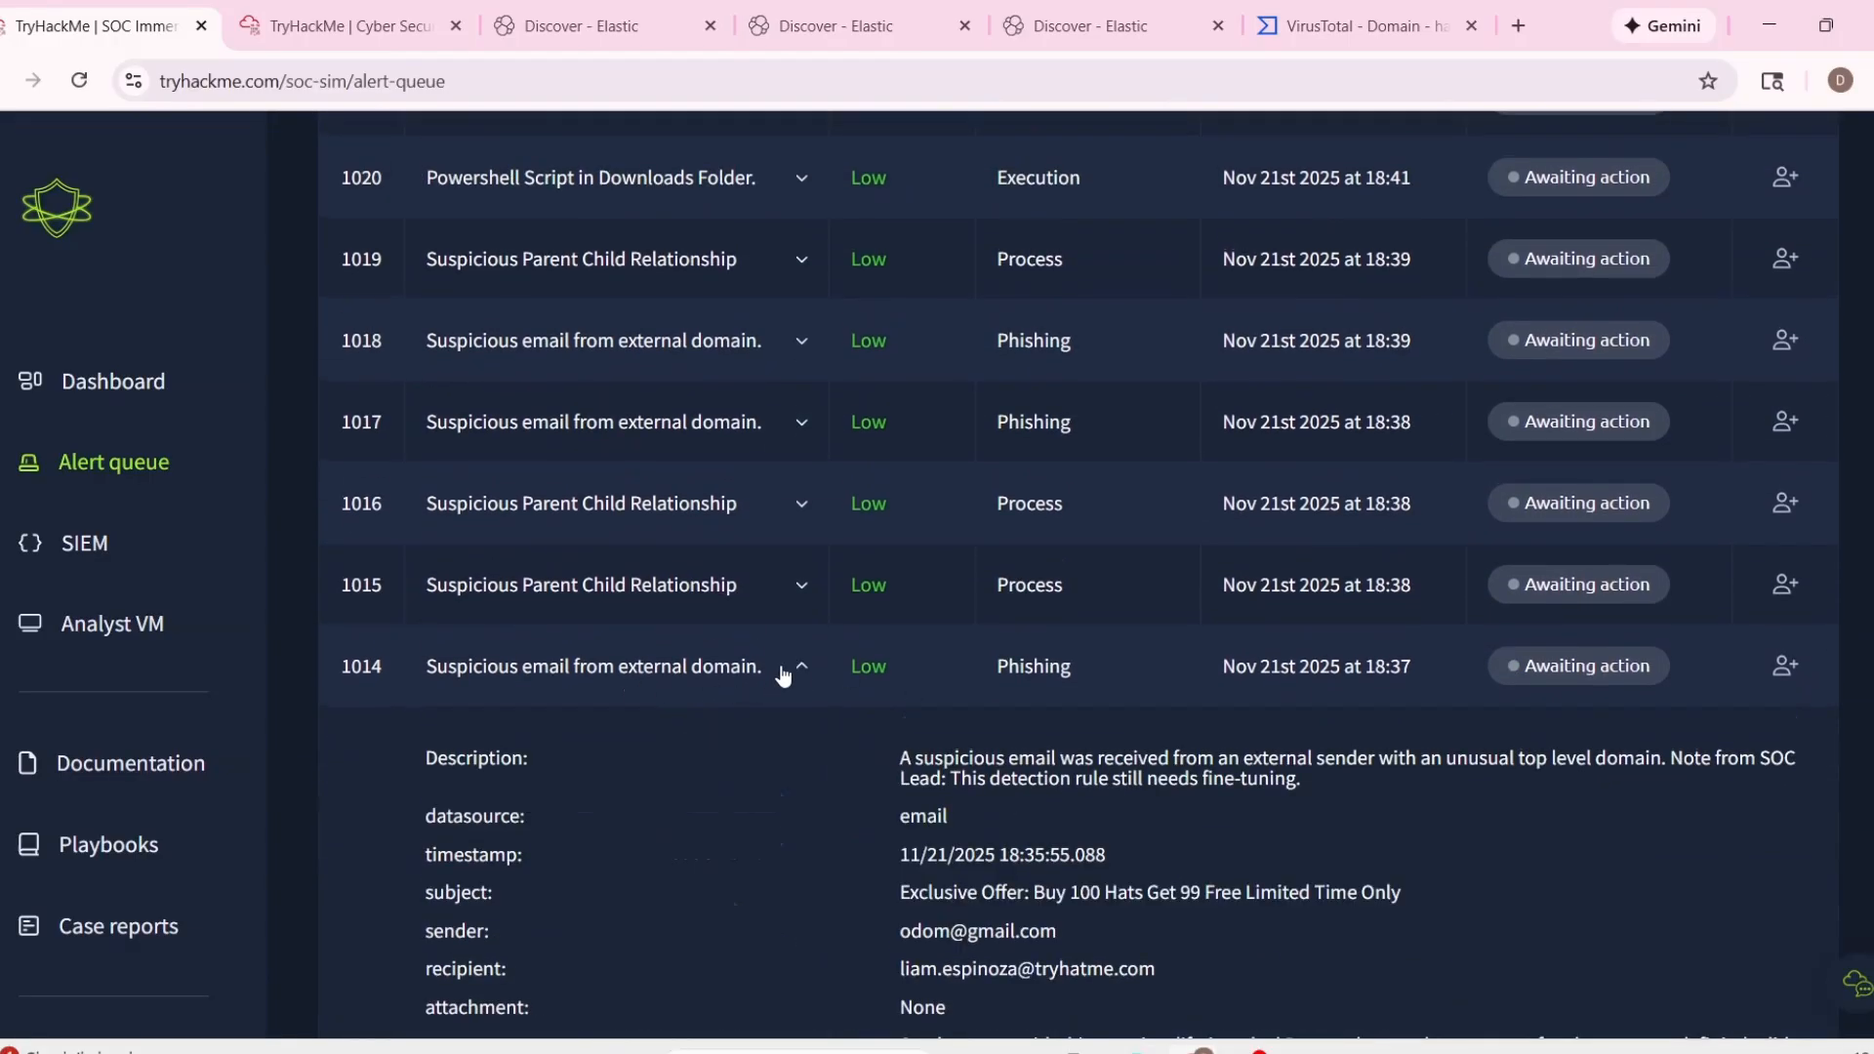
{"action": "scroll", "coordinate": [818, 669], "scroll_direction": "down", "scroll_amount": 1}
{"action": "left_click_drag", "start_coordinate": [900, 918], "coordinate": [1027, 944]}
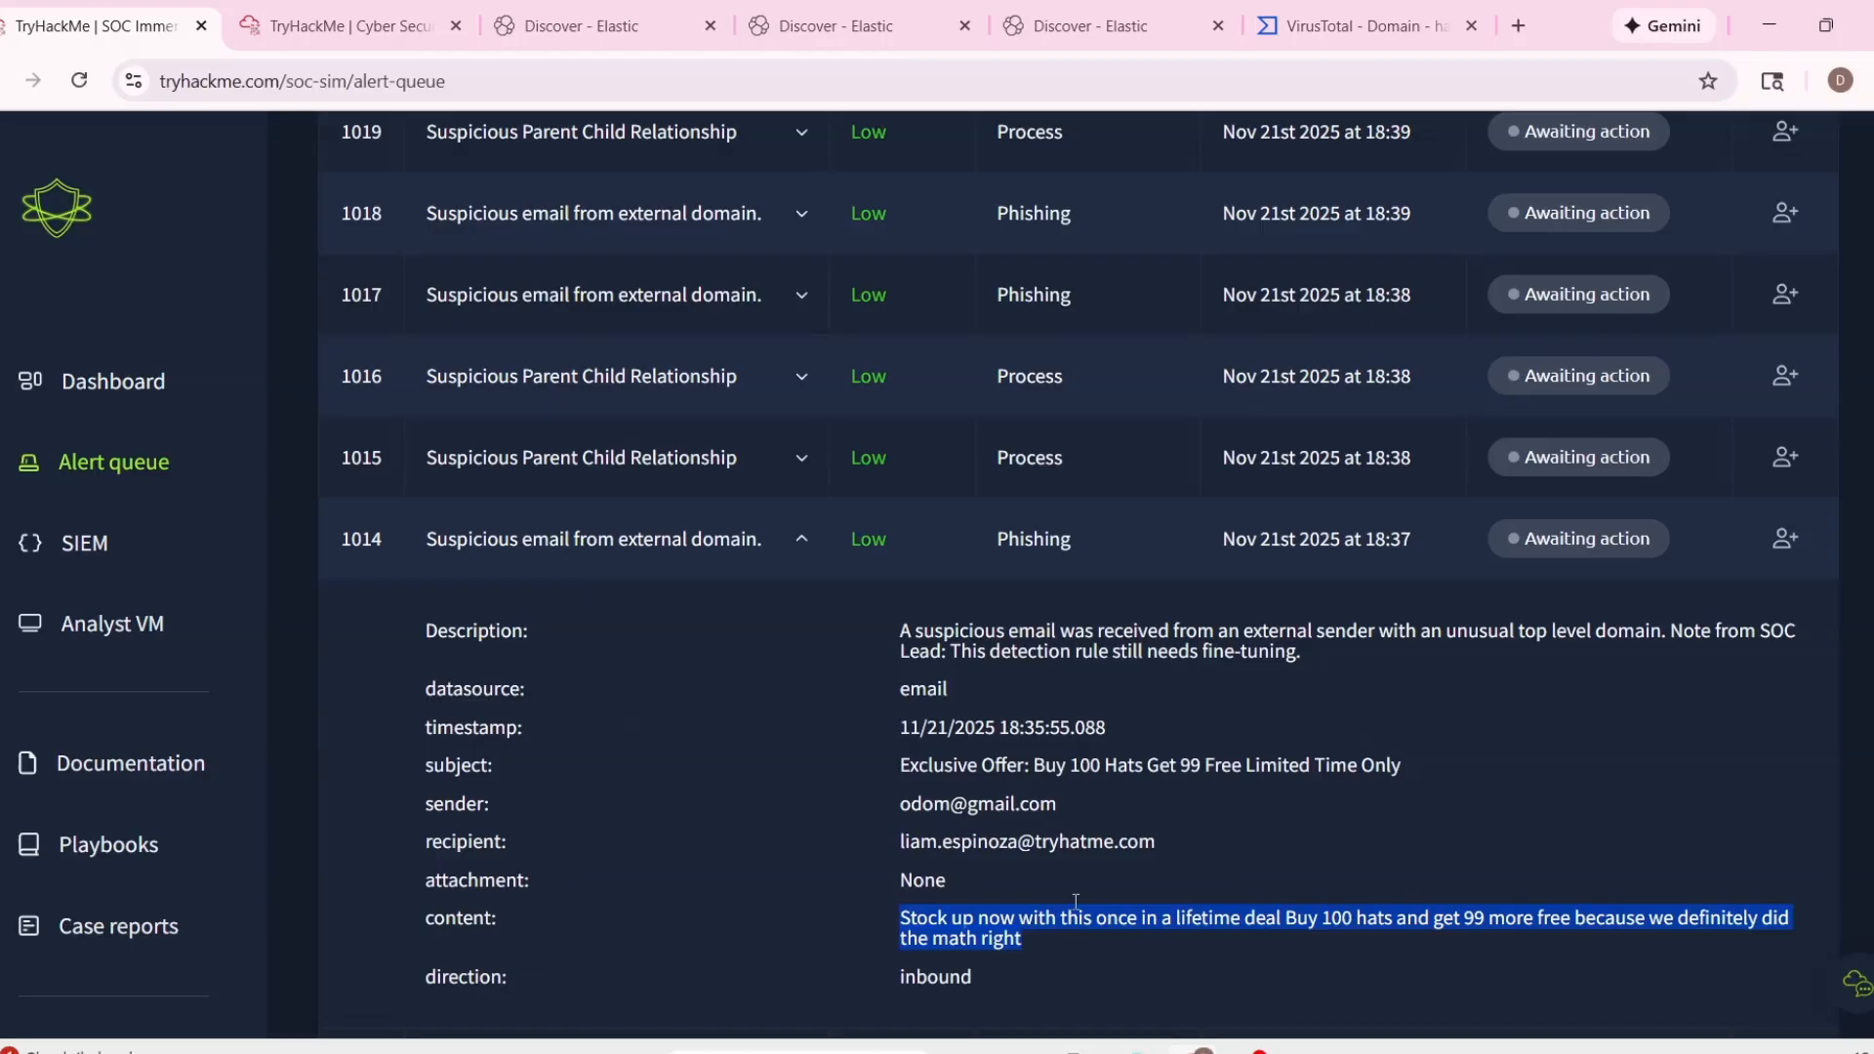
{"action": "left_click", "coordinate": [793, 571]}
Review the process details of the Suspicious Parent Child Relationship alerts 1015 and 1016 in the queue.
{"action": "left_click", "coordinate": [781, 615]}
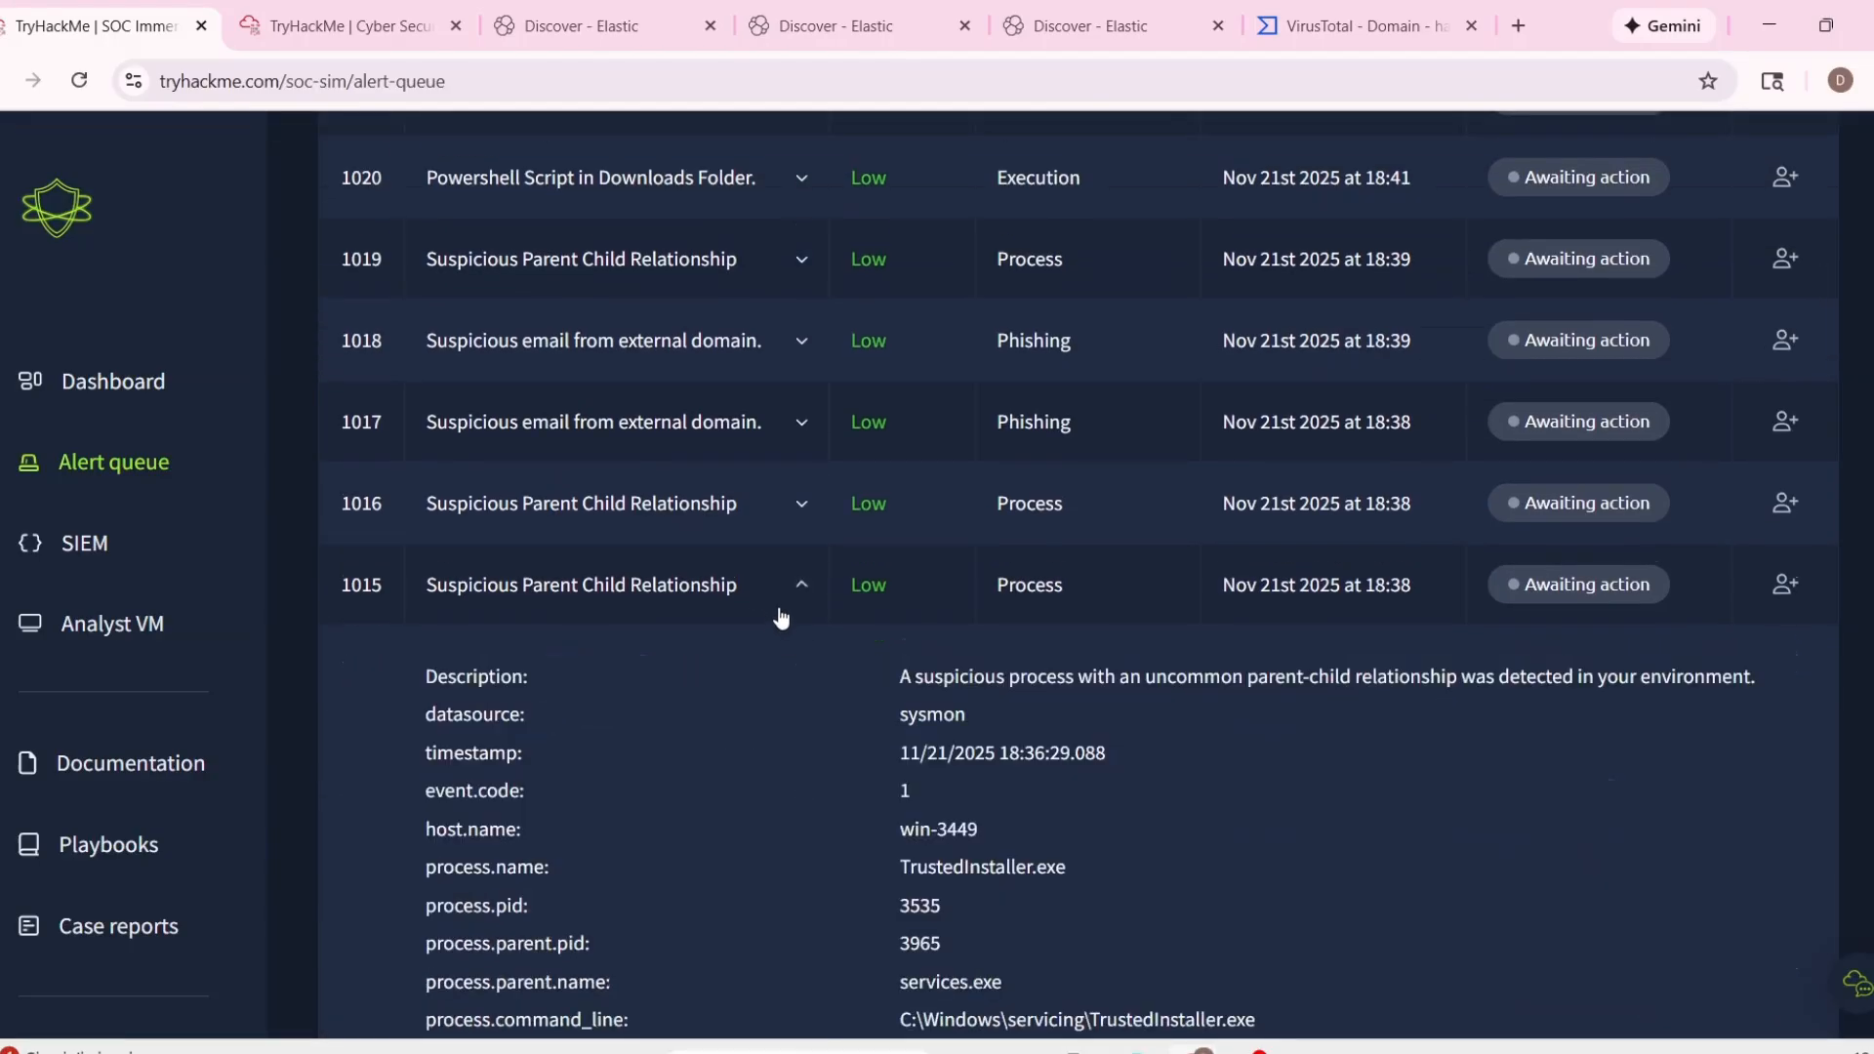
{"action": "scroll", "coordinate": [807, 615], "scroll_direction": "down", "scroll_amount": 2}
{"action": "scroll", "coordinate": [807, 615], "scroll_direction": "up", "scroll_amount": 2}
{"action": "left_click", "coordinate": [788, 587]}
{"action": "left_click", "coordinate": [811, 516]}
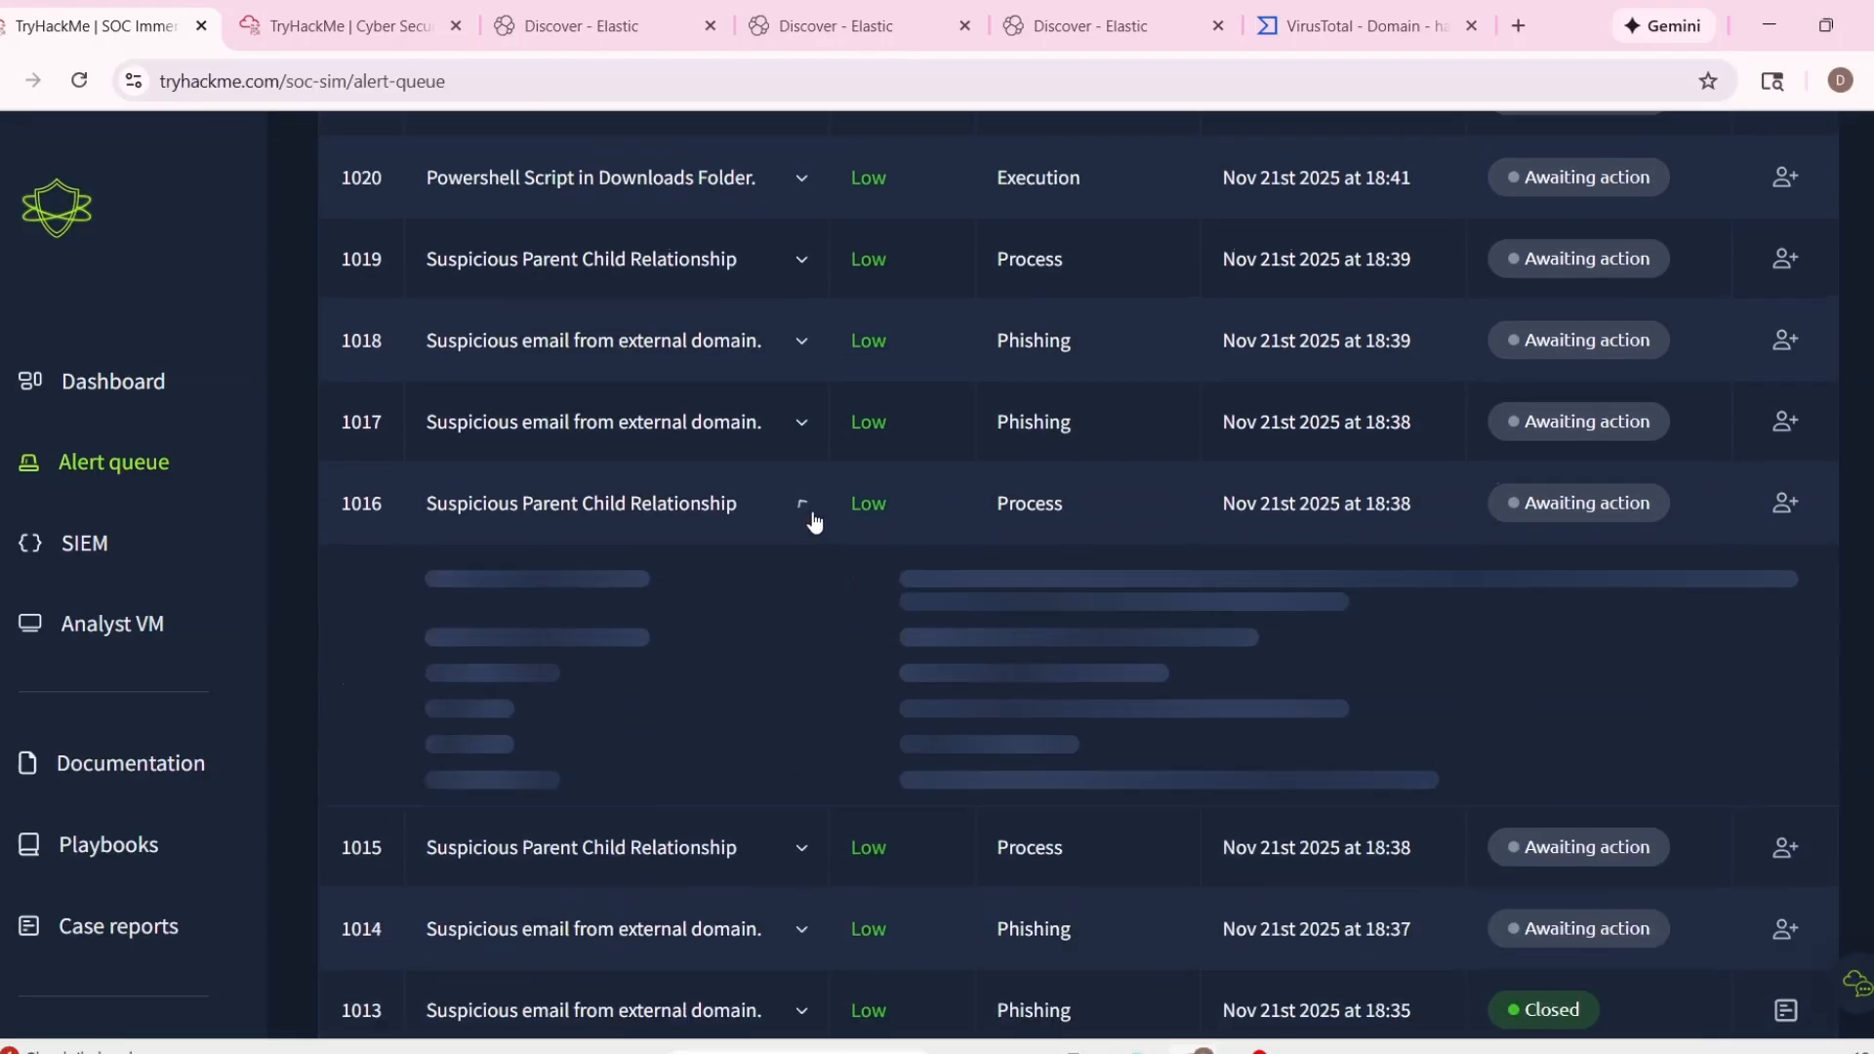
{"action": "left_click", "coordinate": [814, 518]}
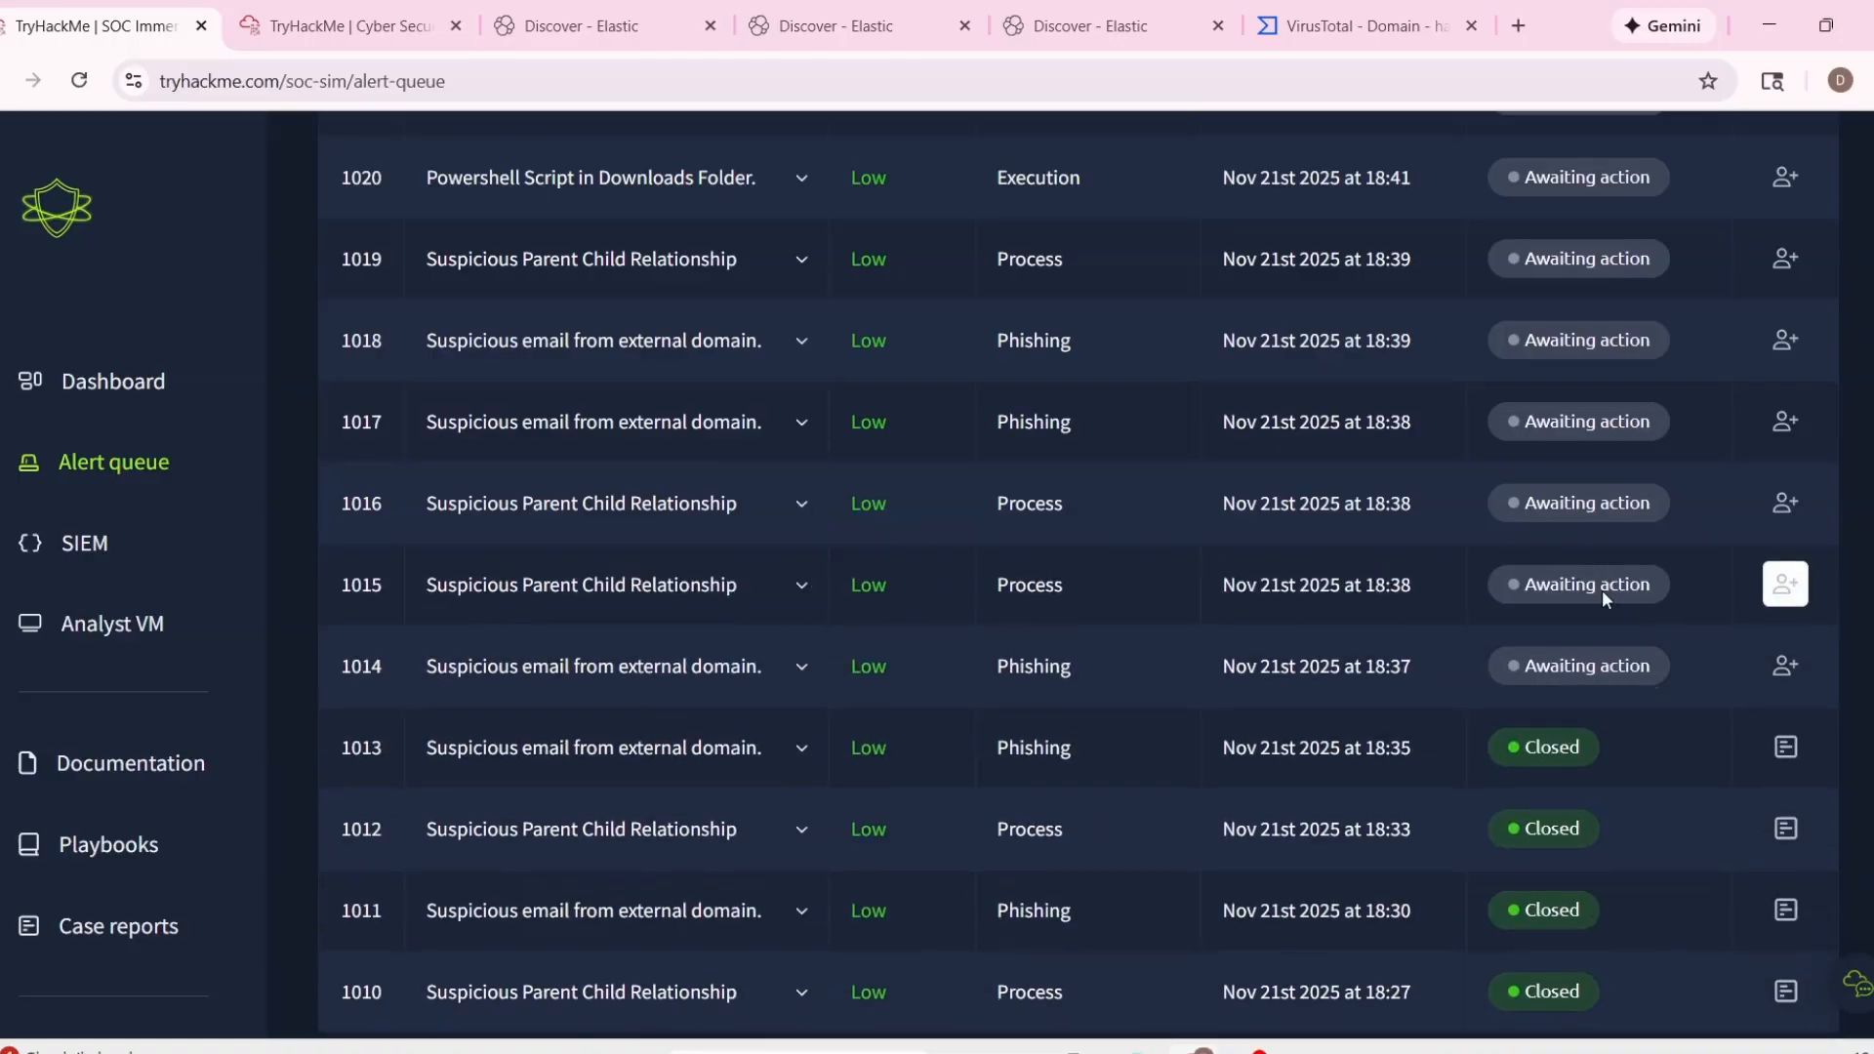
{"action": "left_click", "coordinate": [801, 586]}
{"action": "scroll", "coordinate": [941, 744], "scroll_direction": "down", "scroll_amount": 3}
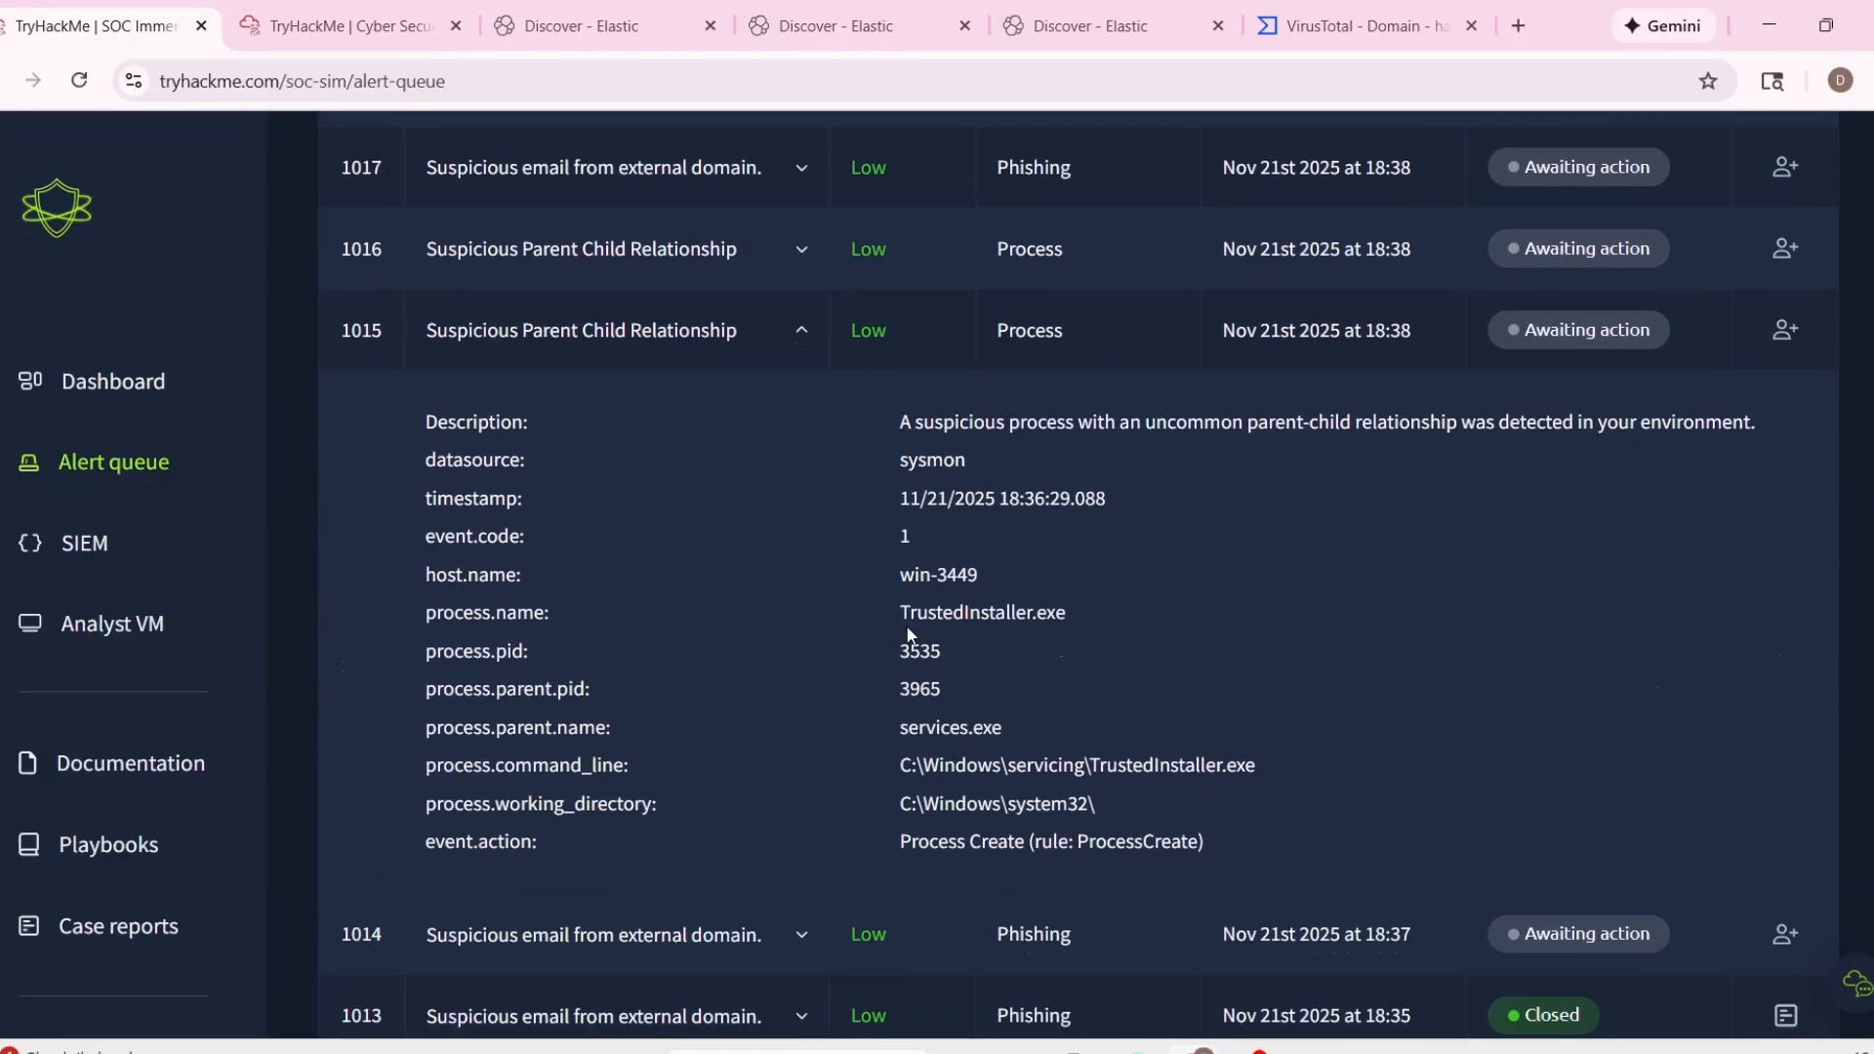
{"action": "scroll", "coordinate": [908, 632], "scroll_direction": "up", "scroll_amount": 3}
{"action": "left_click", "coordinate": [789, 644]}
{"action": "scroll", "coordinate": [861, 704], "scroll_direction": "down", "scroll_amount": 2}
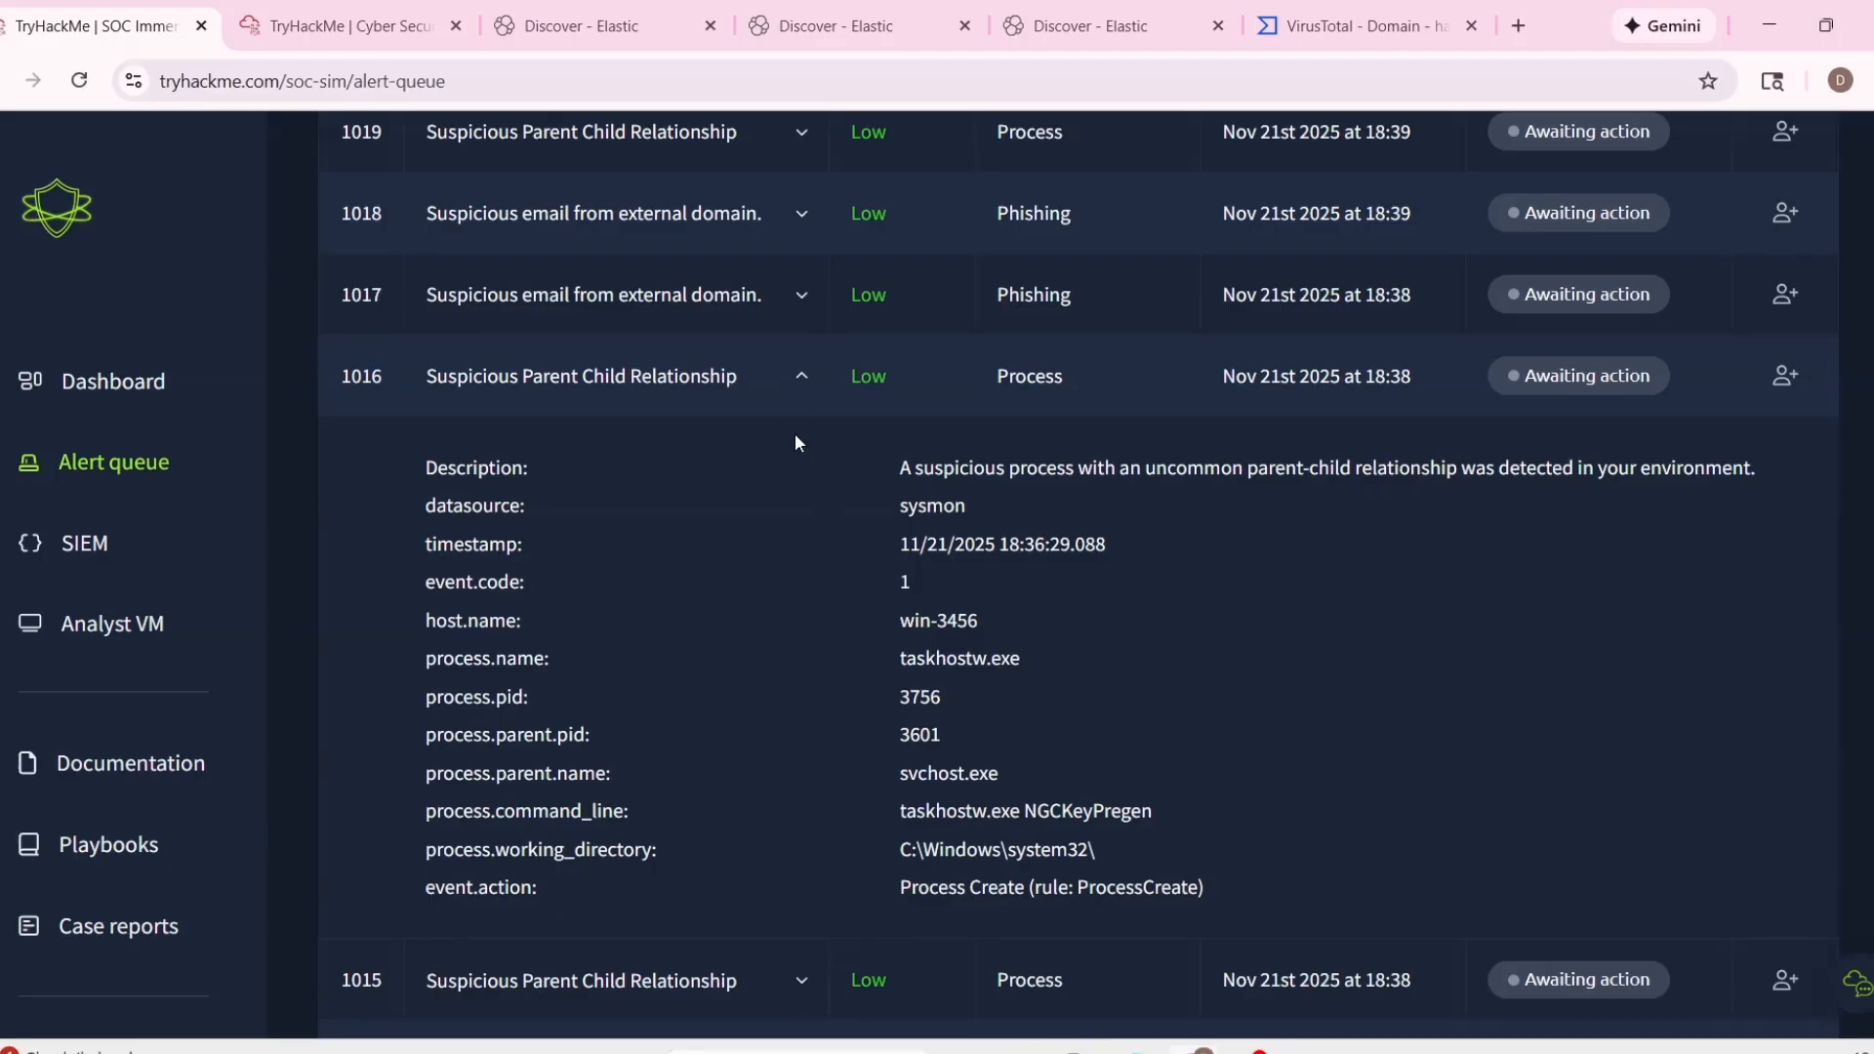
{"action": "left_click", "coordinate": [804, 381]}
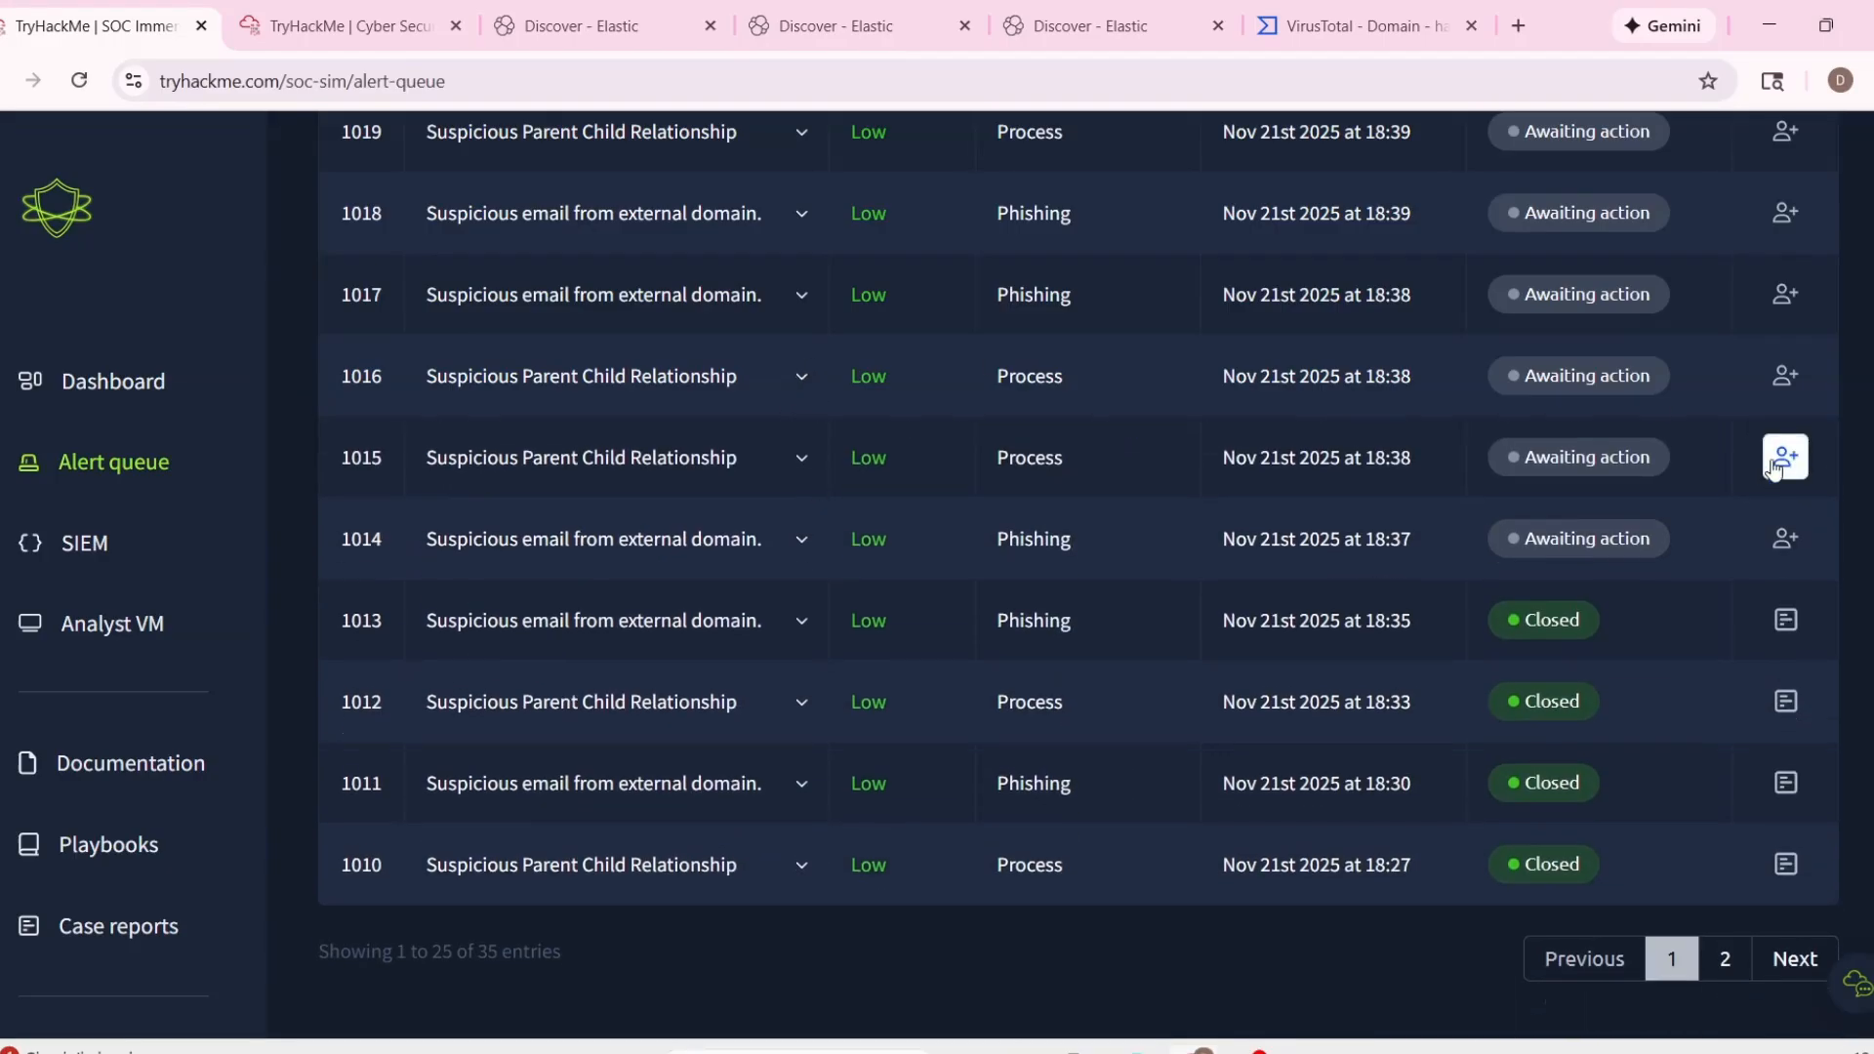
Take ownership of alerts 1015, 1016 and 1019 in the alert queue.
{"action": "left_click", "coordinate": [1795, 434]}
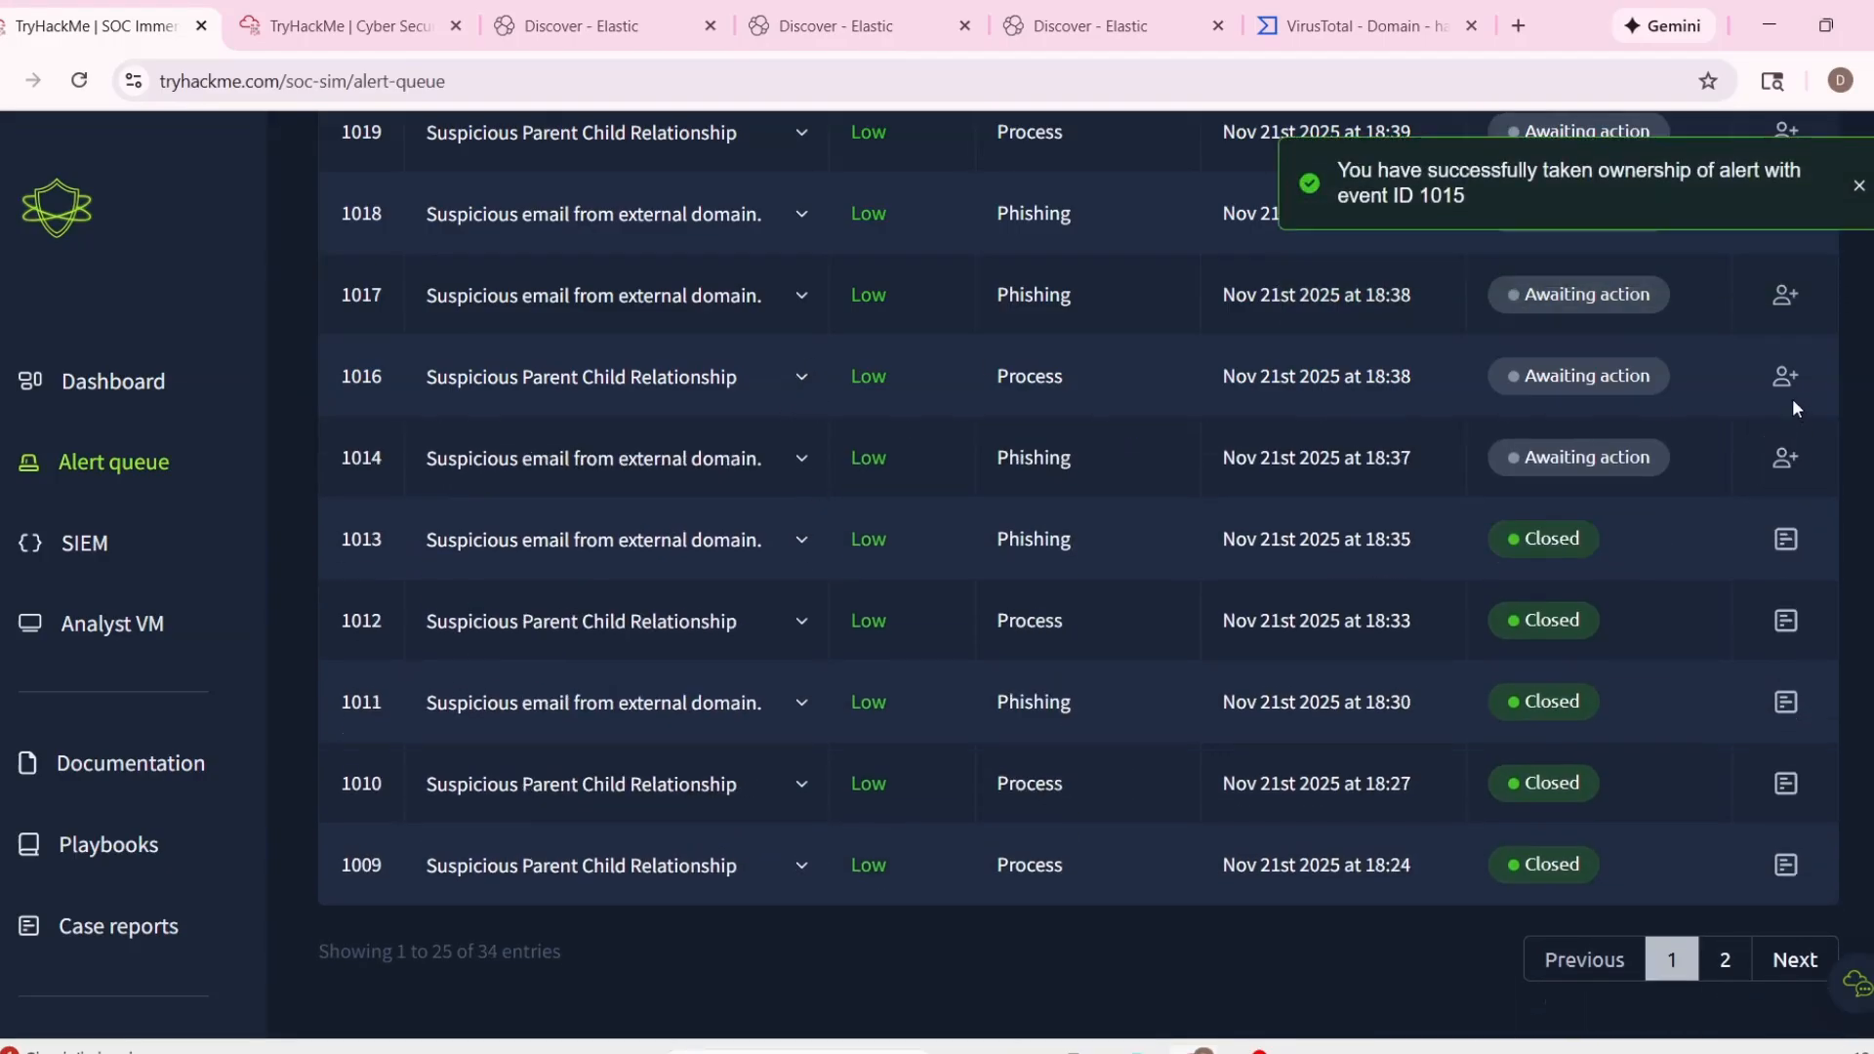
{"action": "left_click", "coordinate": [790, 406]}
{"action": "left_click", "coordinate": [790, 406]}
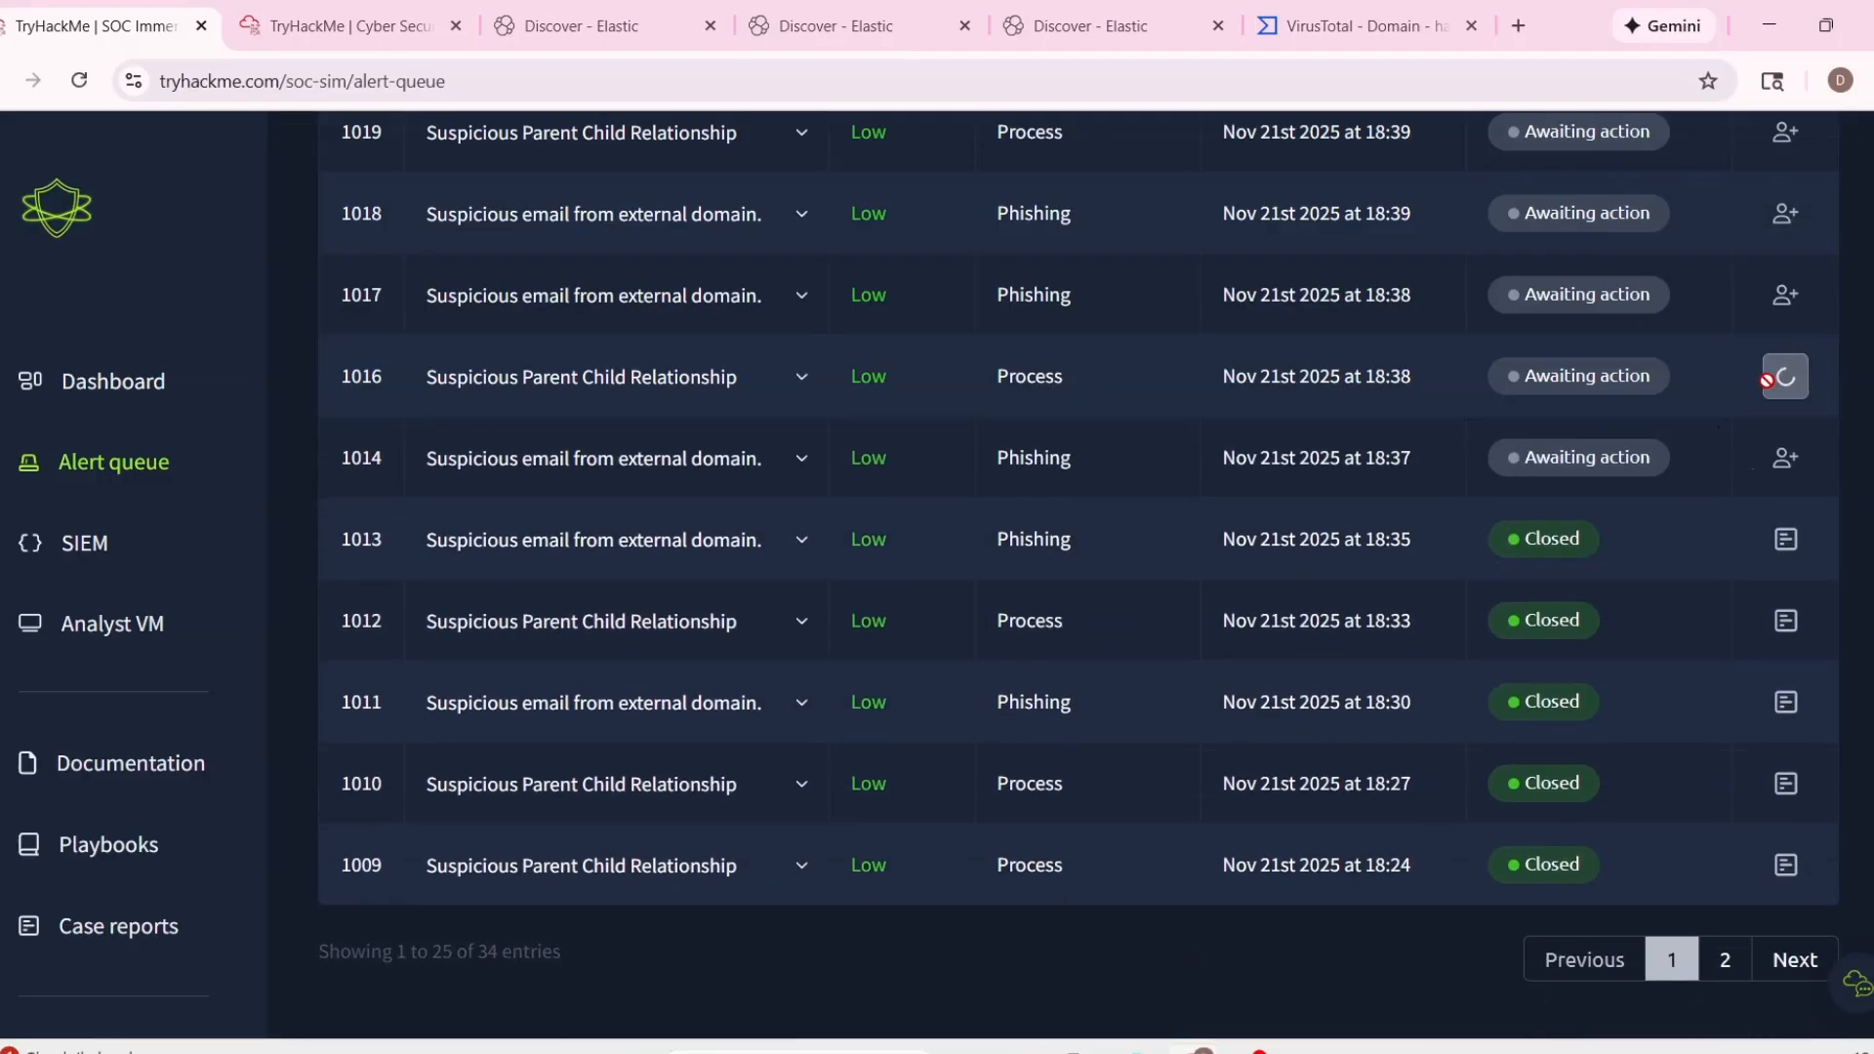
{"action": "left_click", "coordinate": [1784, 376]}
Examine the process and parent process details of assigned alerts 1015 and 1016.
{"action": "left_click", "coordinate": [803, 560]}
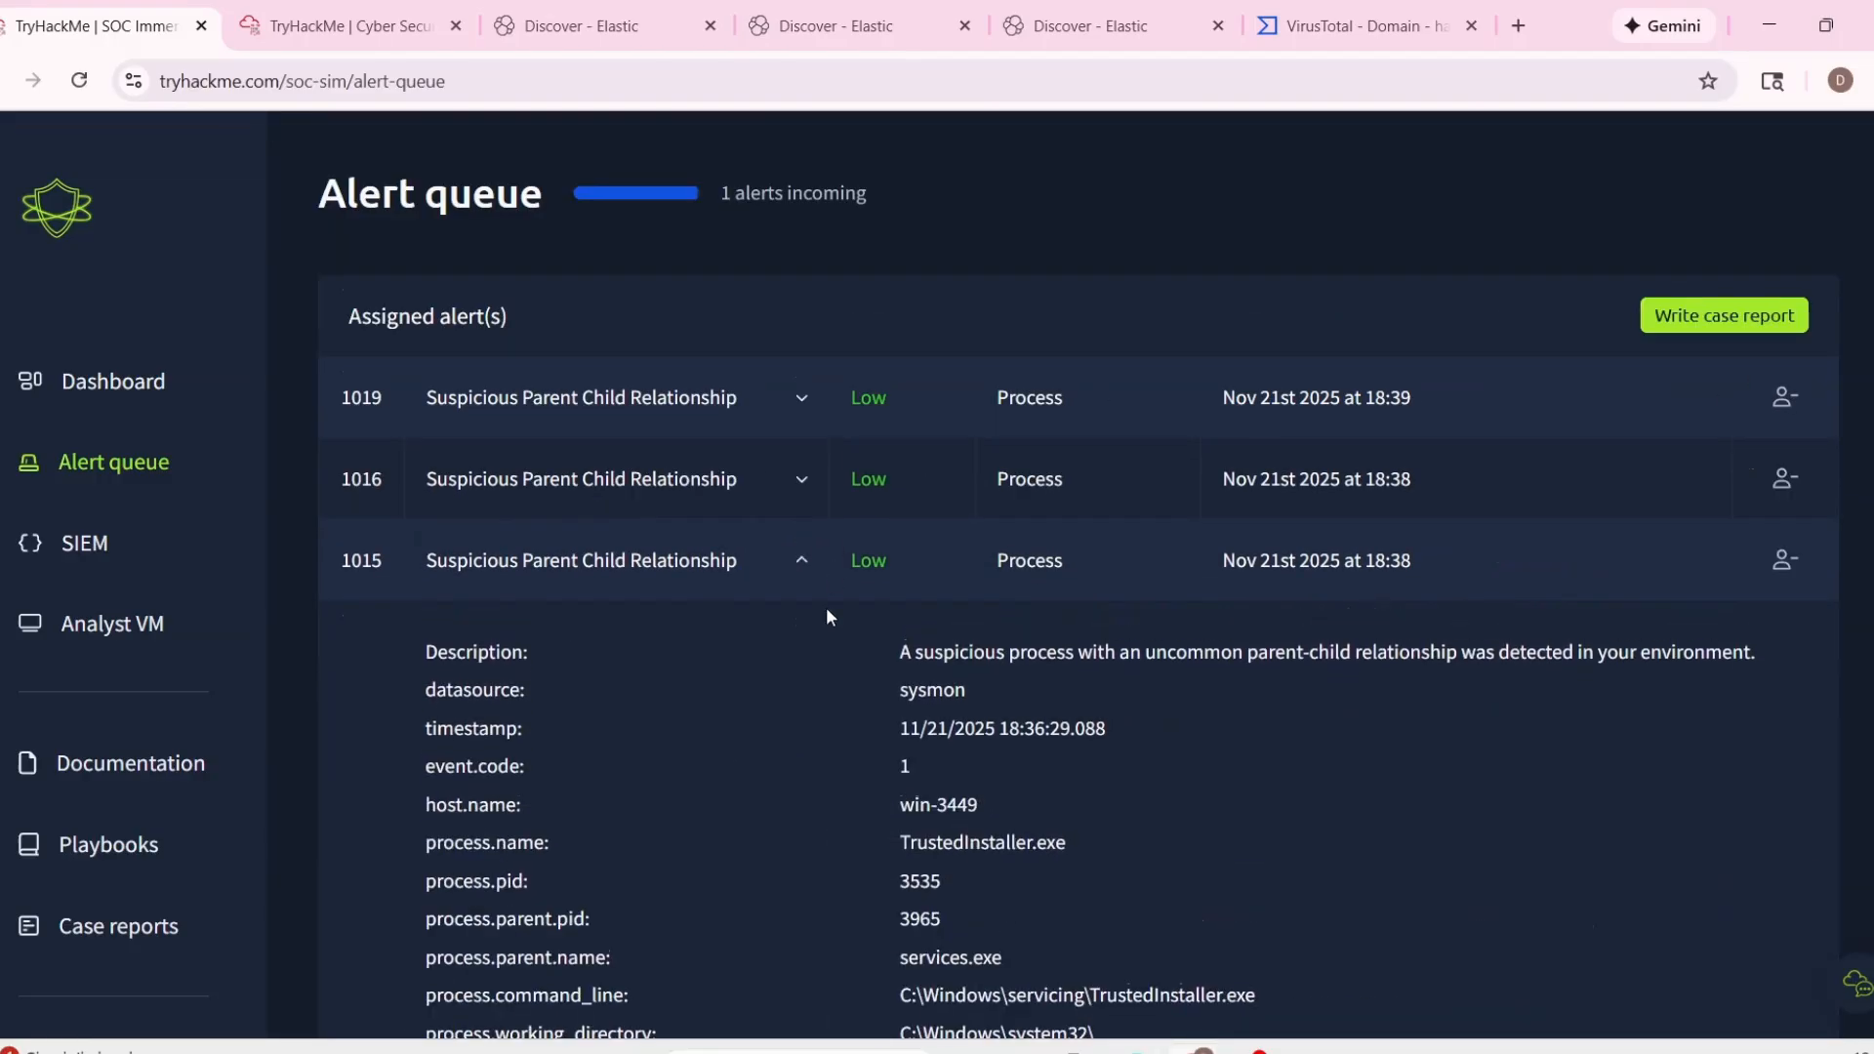
{"action": "scroll", "coordinate": [858, 607], "scroll_direction": "down", "scroll_amount": 4}
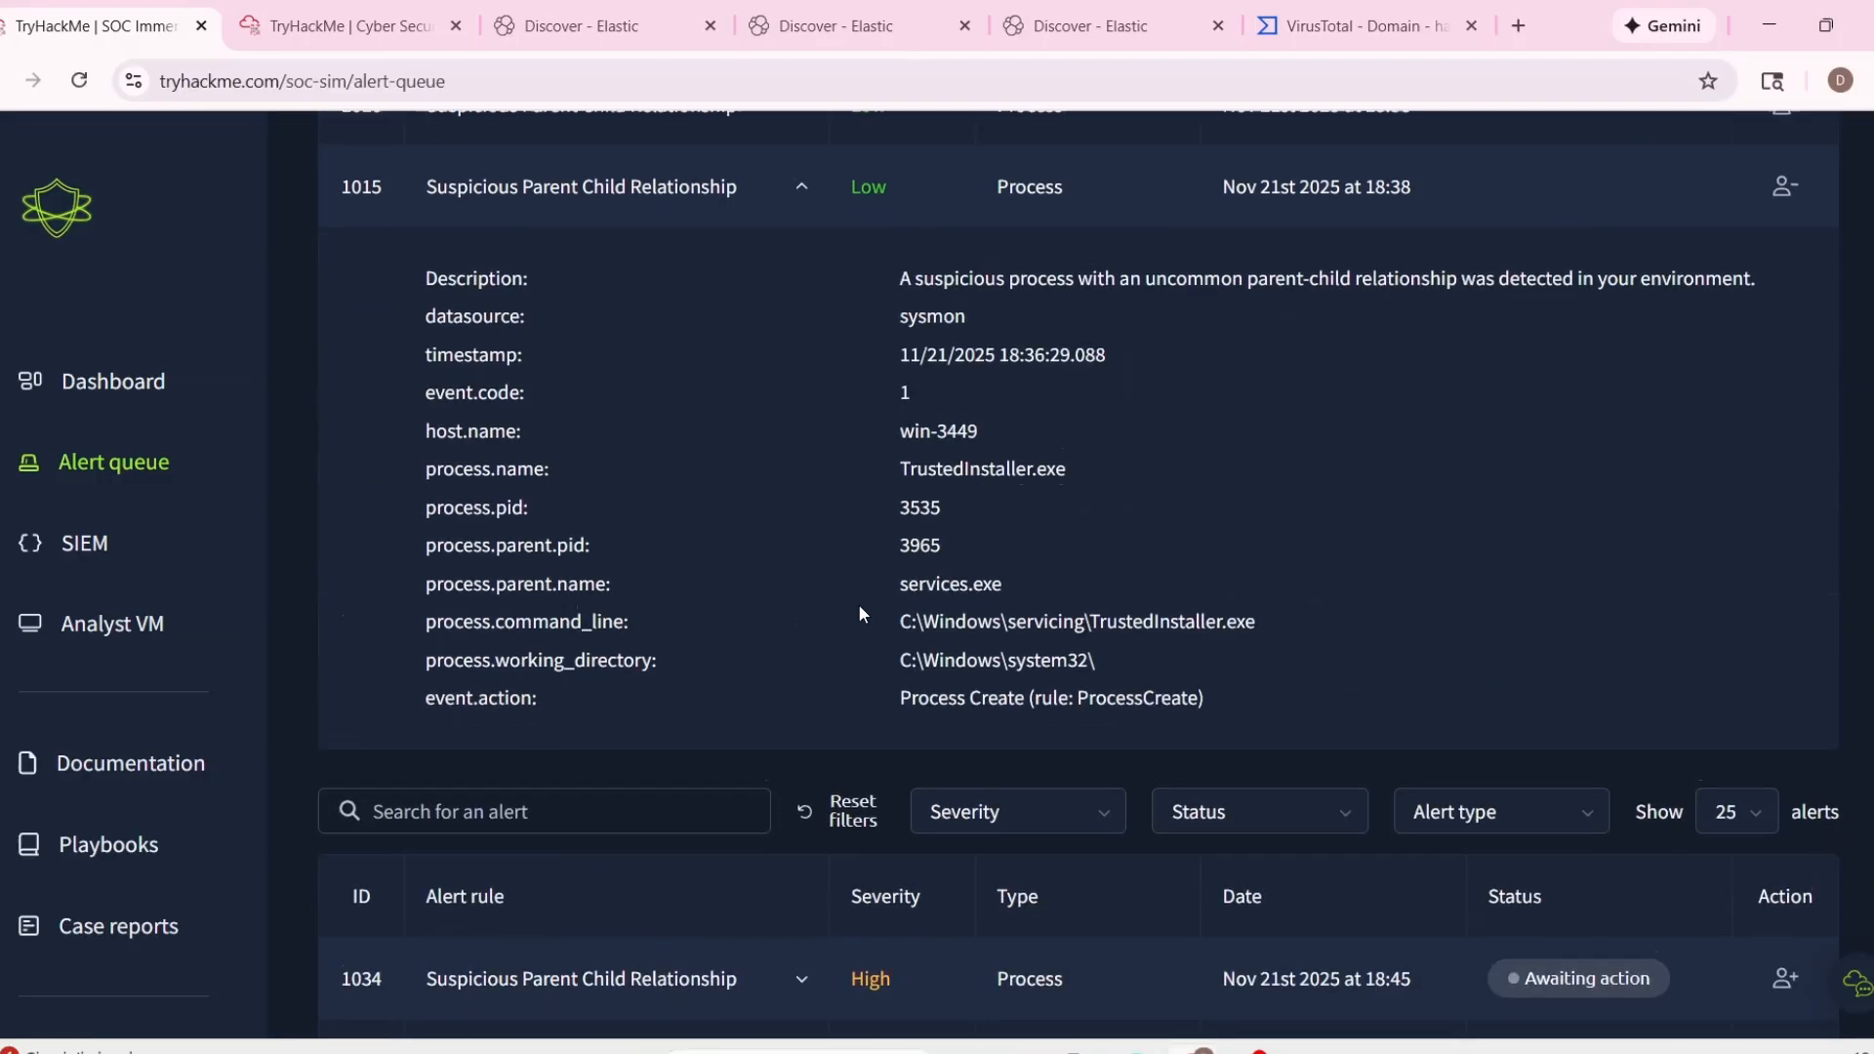
{"action": "scroll", "coordinate": [851, 566], "scroll_direction": "up", "scroll_amount": 3}
{"action": "left_click", "coordinate": [800, 379]}
{"action": "scroll", "coordinate": [927, 664], "scroll_direction": "down", "scroll_amount": 2}
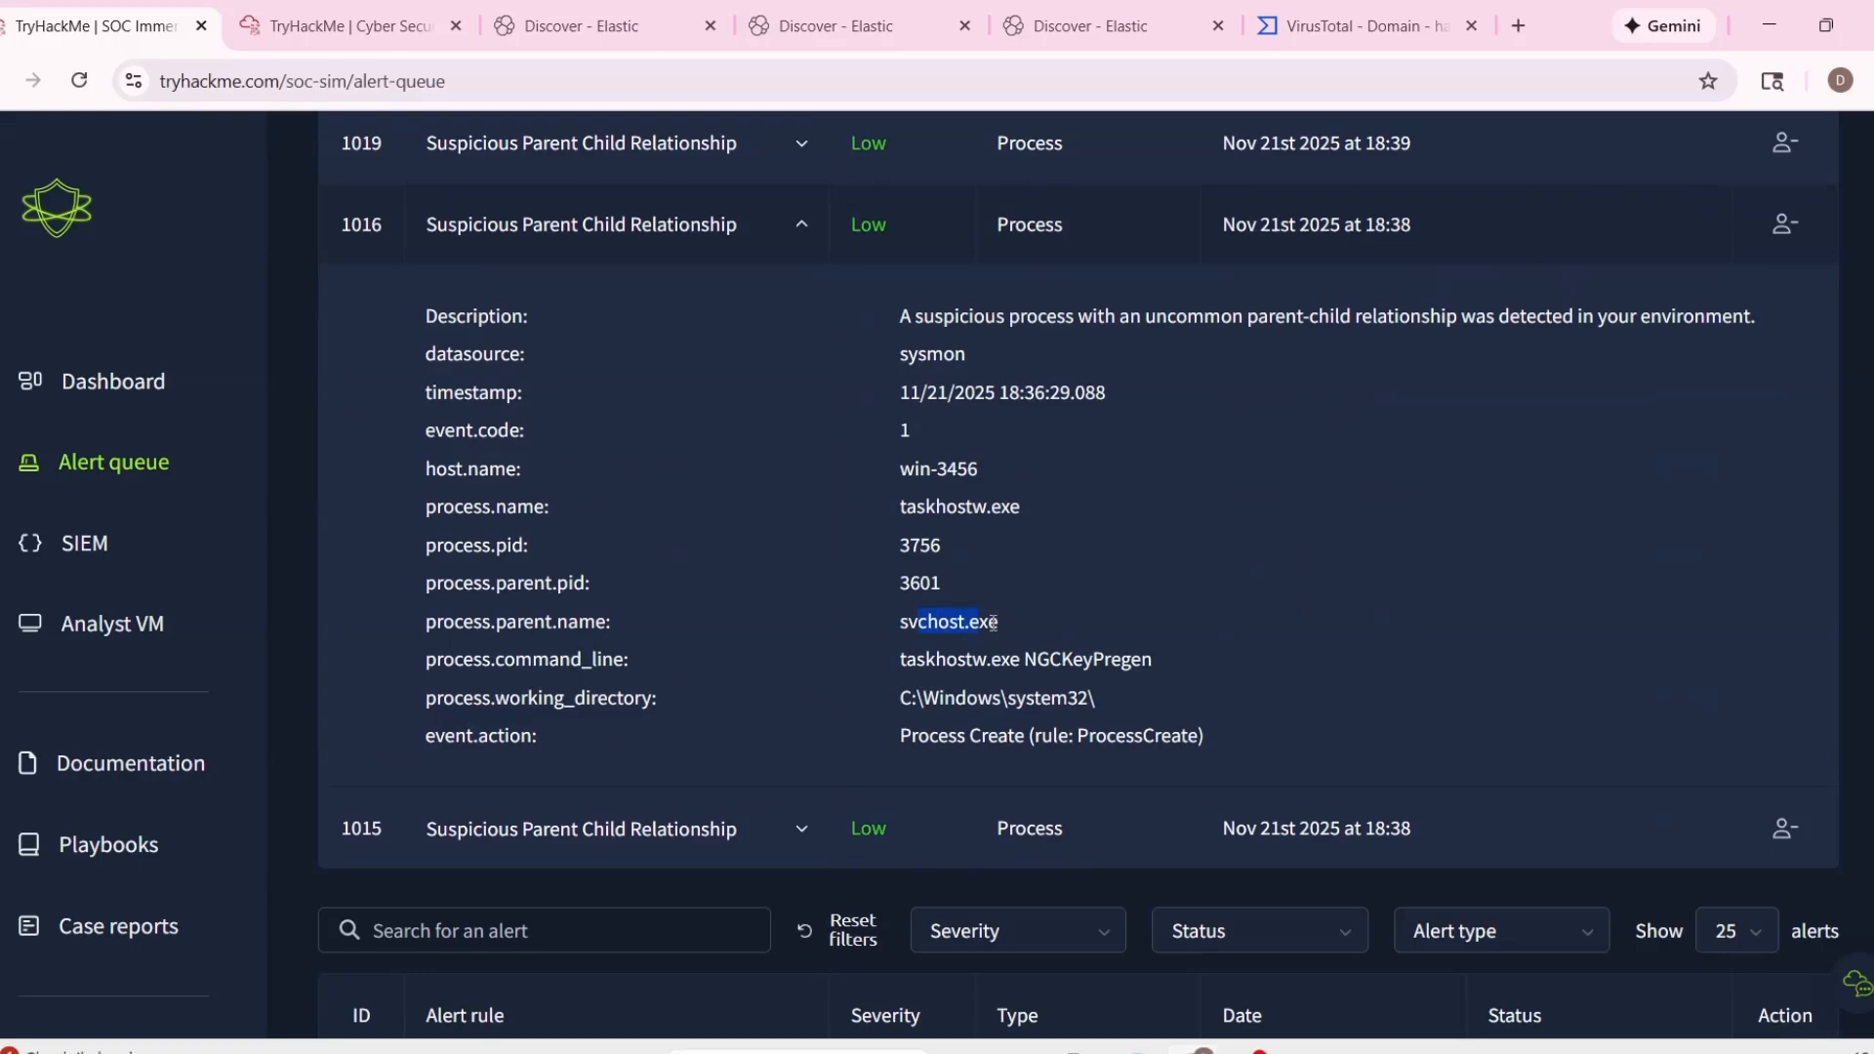
{"action": "scroll", "coordinate": [904, 507], "scroll_direction": "up", "scroll_amount": 3}
Check the host and process names in the details of assigned alerts 1019 and 1015.
{"action": "left_click", "coordinate": [795, 397]}
{"action": "scroll", "coordinate": [898, 683], "scroll_direction": "down", "scroll_amount": 3}
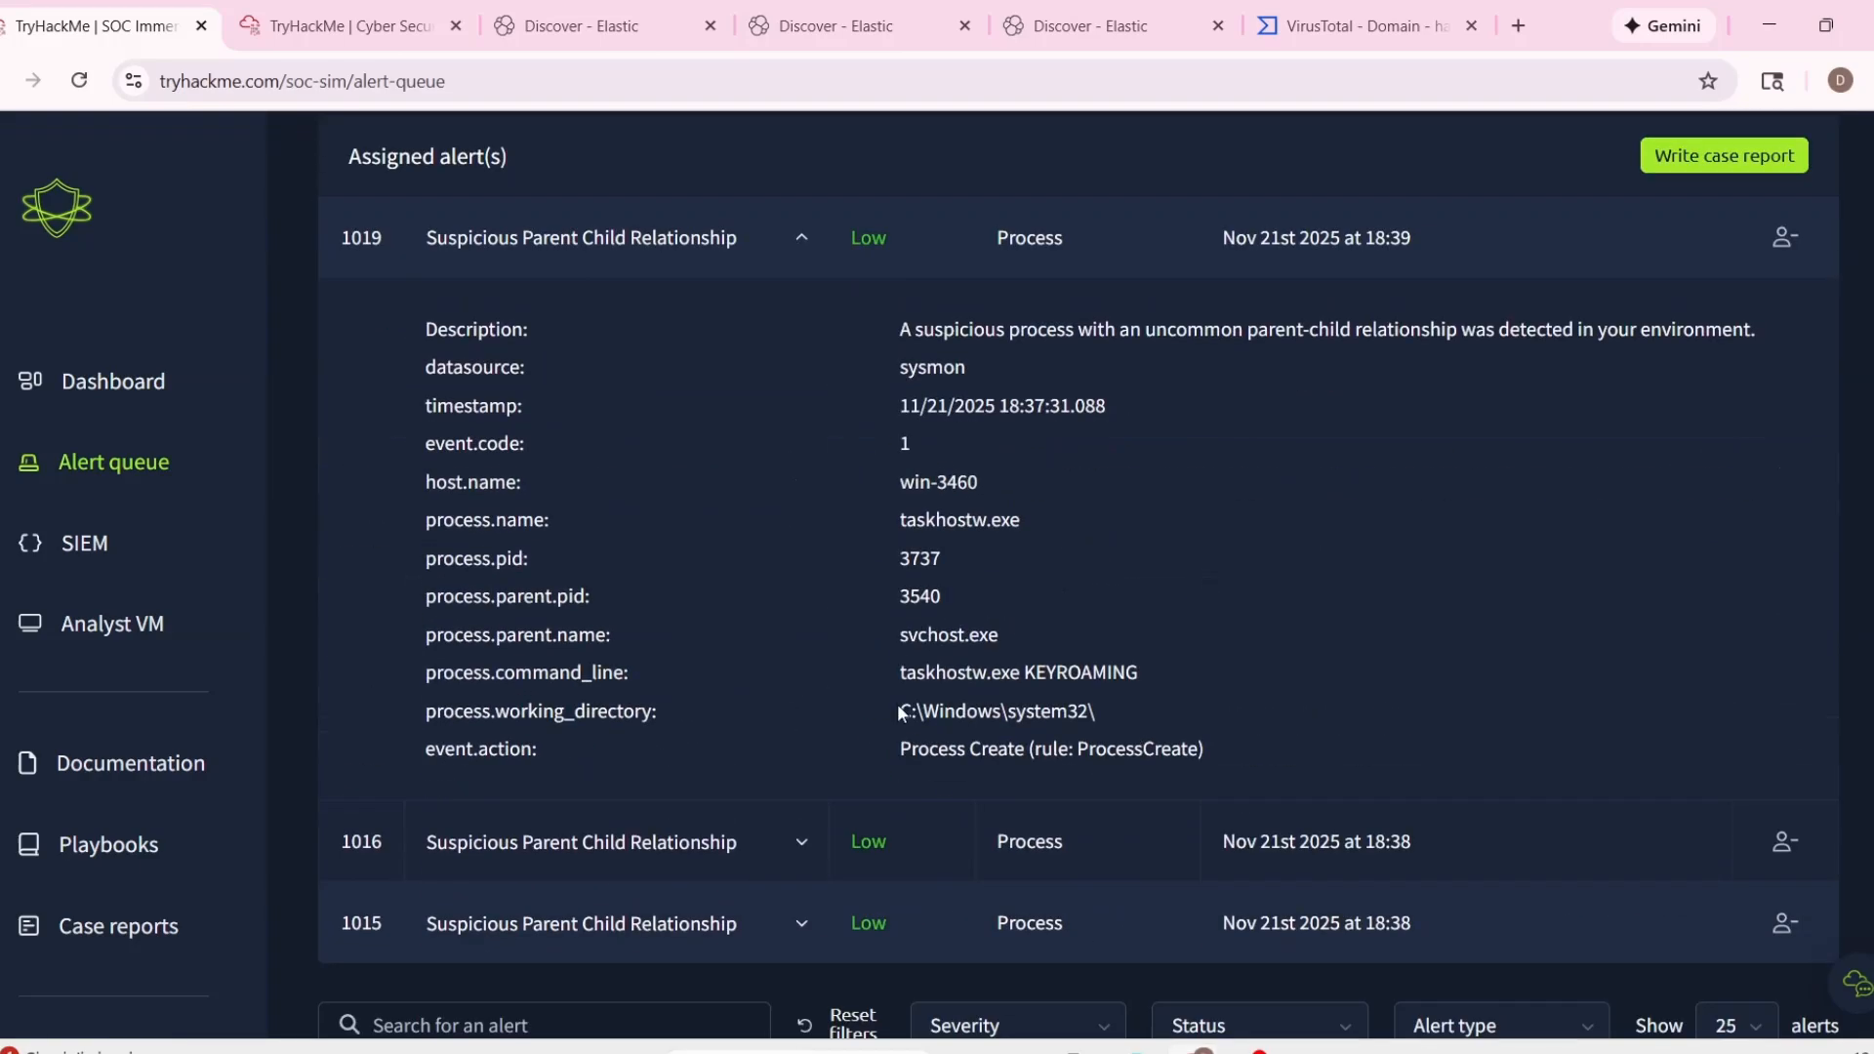
{"action": "left_click_drag", "start_coordinate": [902, 424], "coordinate": [1020, 425]}
{"action": "scroll", "coordinate": [999, 671], "scroll_direction": "down", "scroll_amount": 1}
{"action": "left_click", "coordinate": [798, 705]}
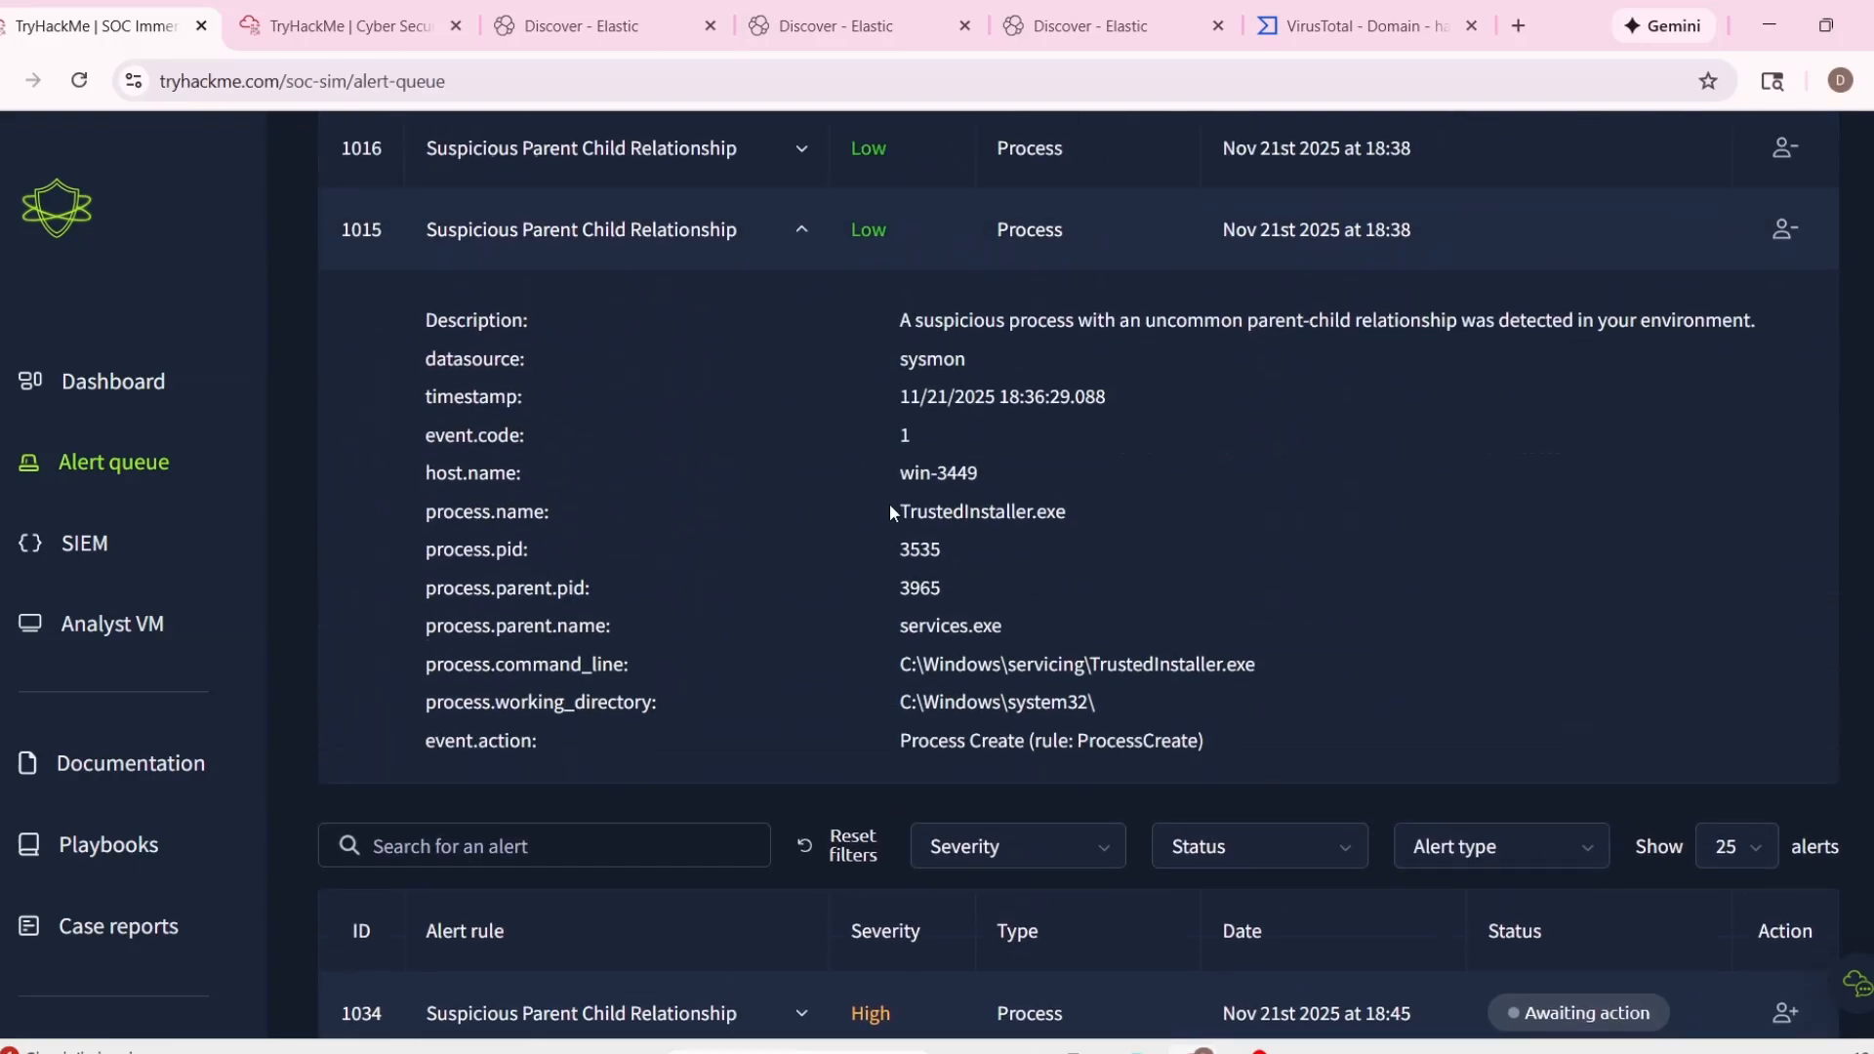
{"action": "left_click_drag", "start_coordinate": [939, 483], "coordinate": [1031, 518]}
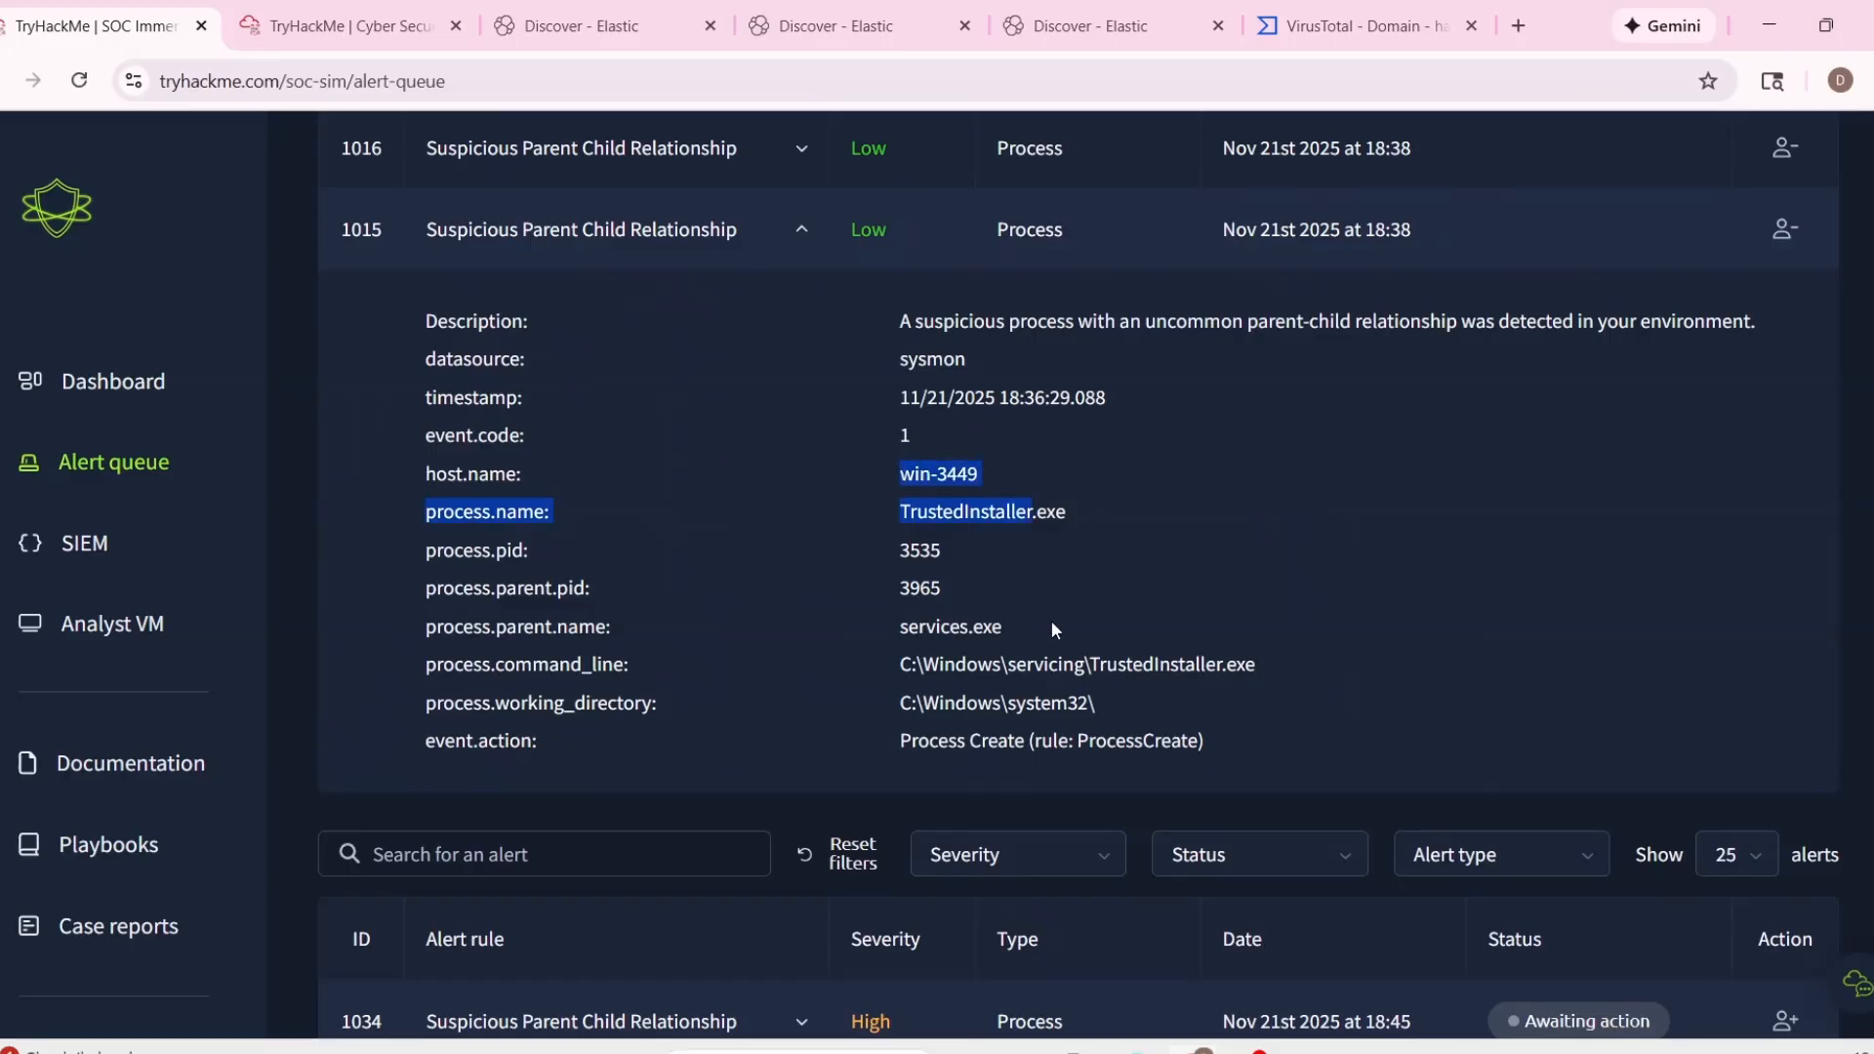
{"action": "left_click", "coordinate": [1123, 621]}
{"action": "scroll", "coordinate": [1130, 621], "scroll_direction": "up", "scroll_amount": 3}
{"action": "left_click", "coordinate": [804, 560]}
Start a combined case report for the three assigned alerts, classifying them as false positives.
{"action": "left_click", "coordinate": [1724, 315]}
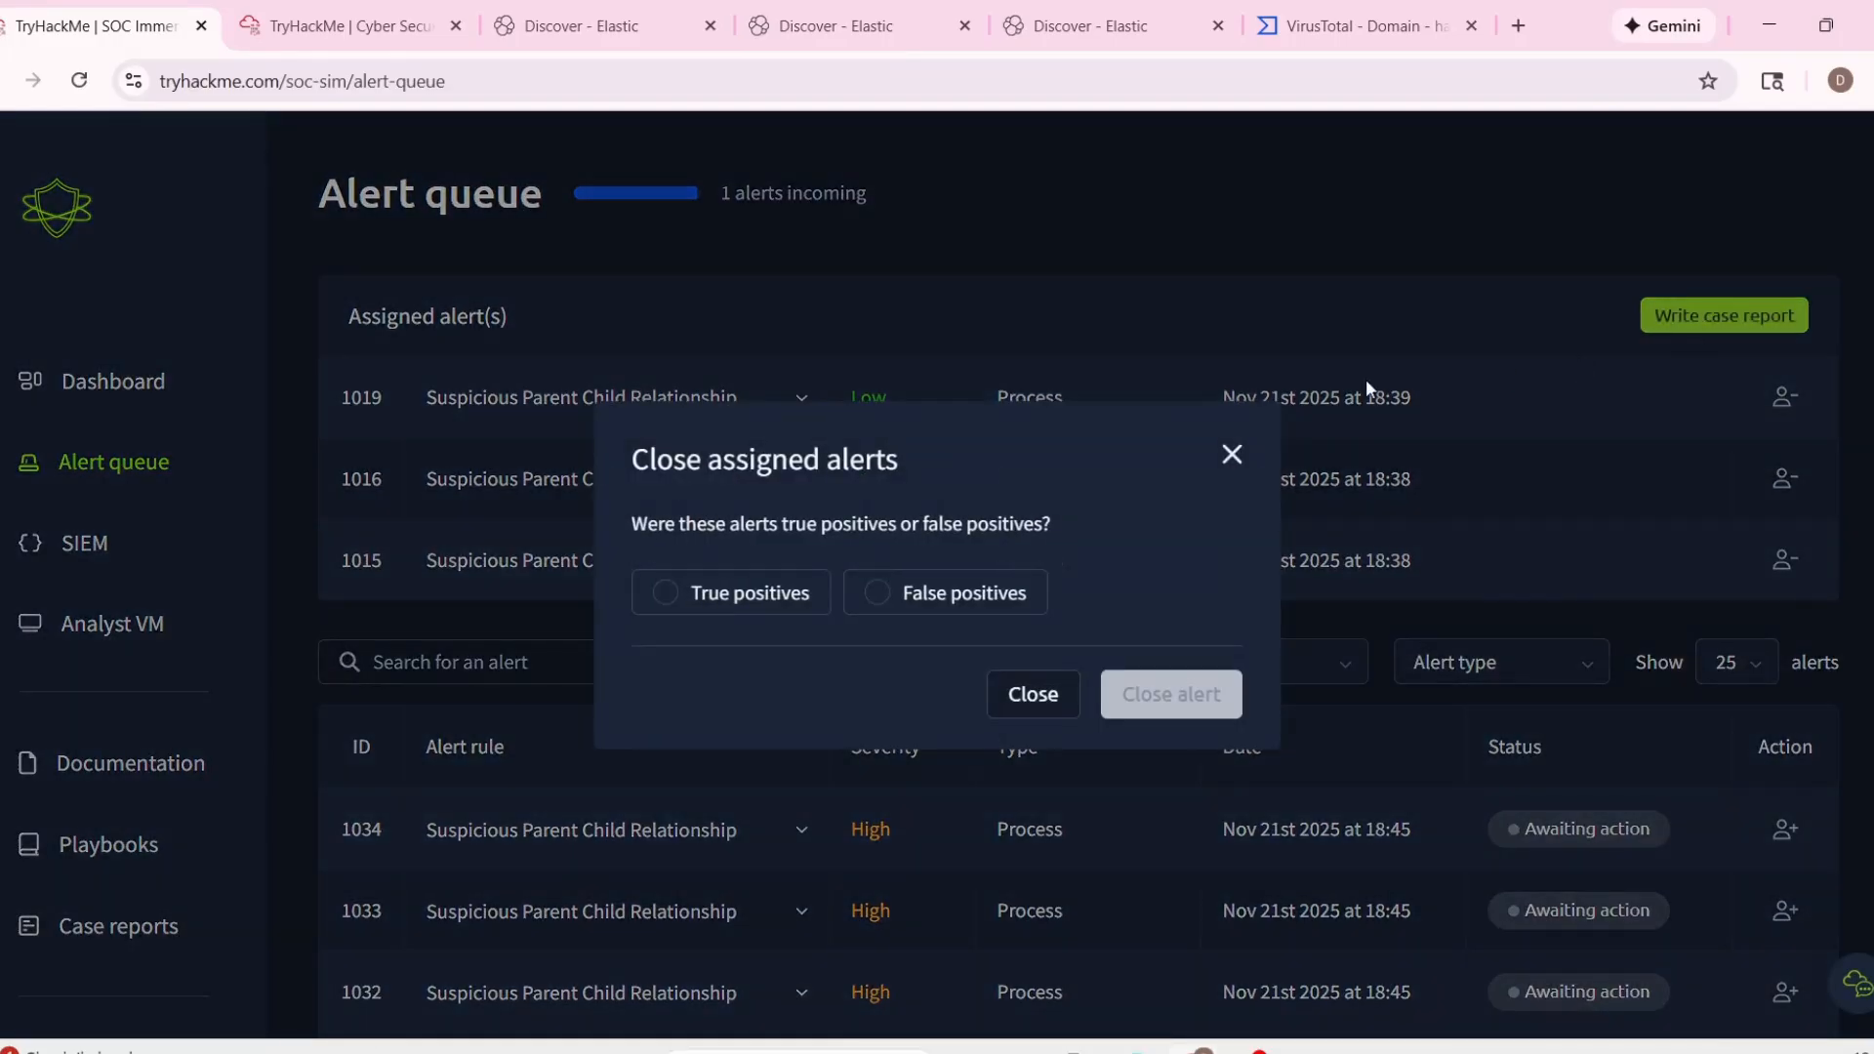
{"action": "left_click", "coordinate": [878, 592]}
{"action": "left_click", "coordinate": [1137, 695]}
Copy alert 1019's timestamp 11/21/2025 18:37:31.088 from its details into the report's Time of Activity section.
{"action": "scroll", "coordinate": [921, 621], "scroll_direction": "up", "scroll_amount": 3}
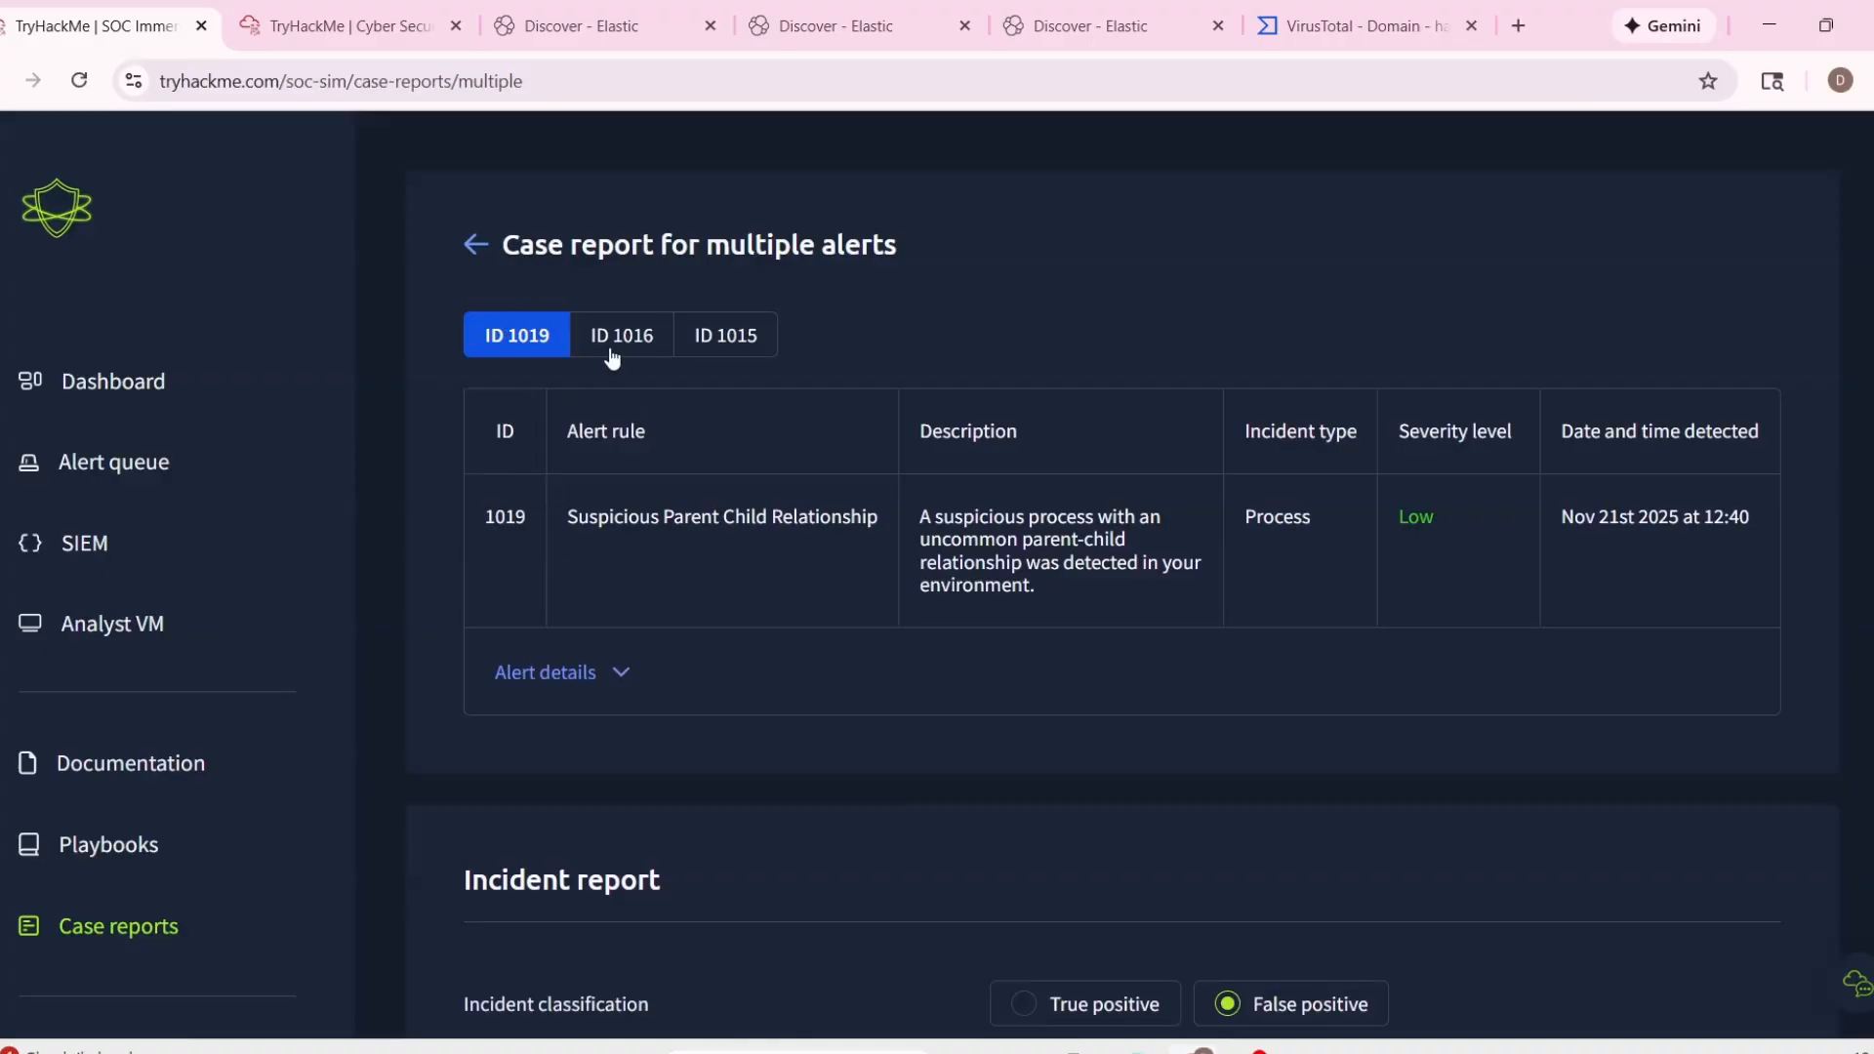
{"action": "scroll", "coordinate": [836, 566], "scroll_direction": "down", "scroll_amount": 7}
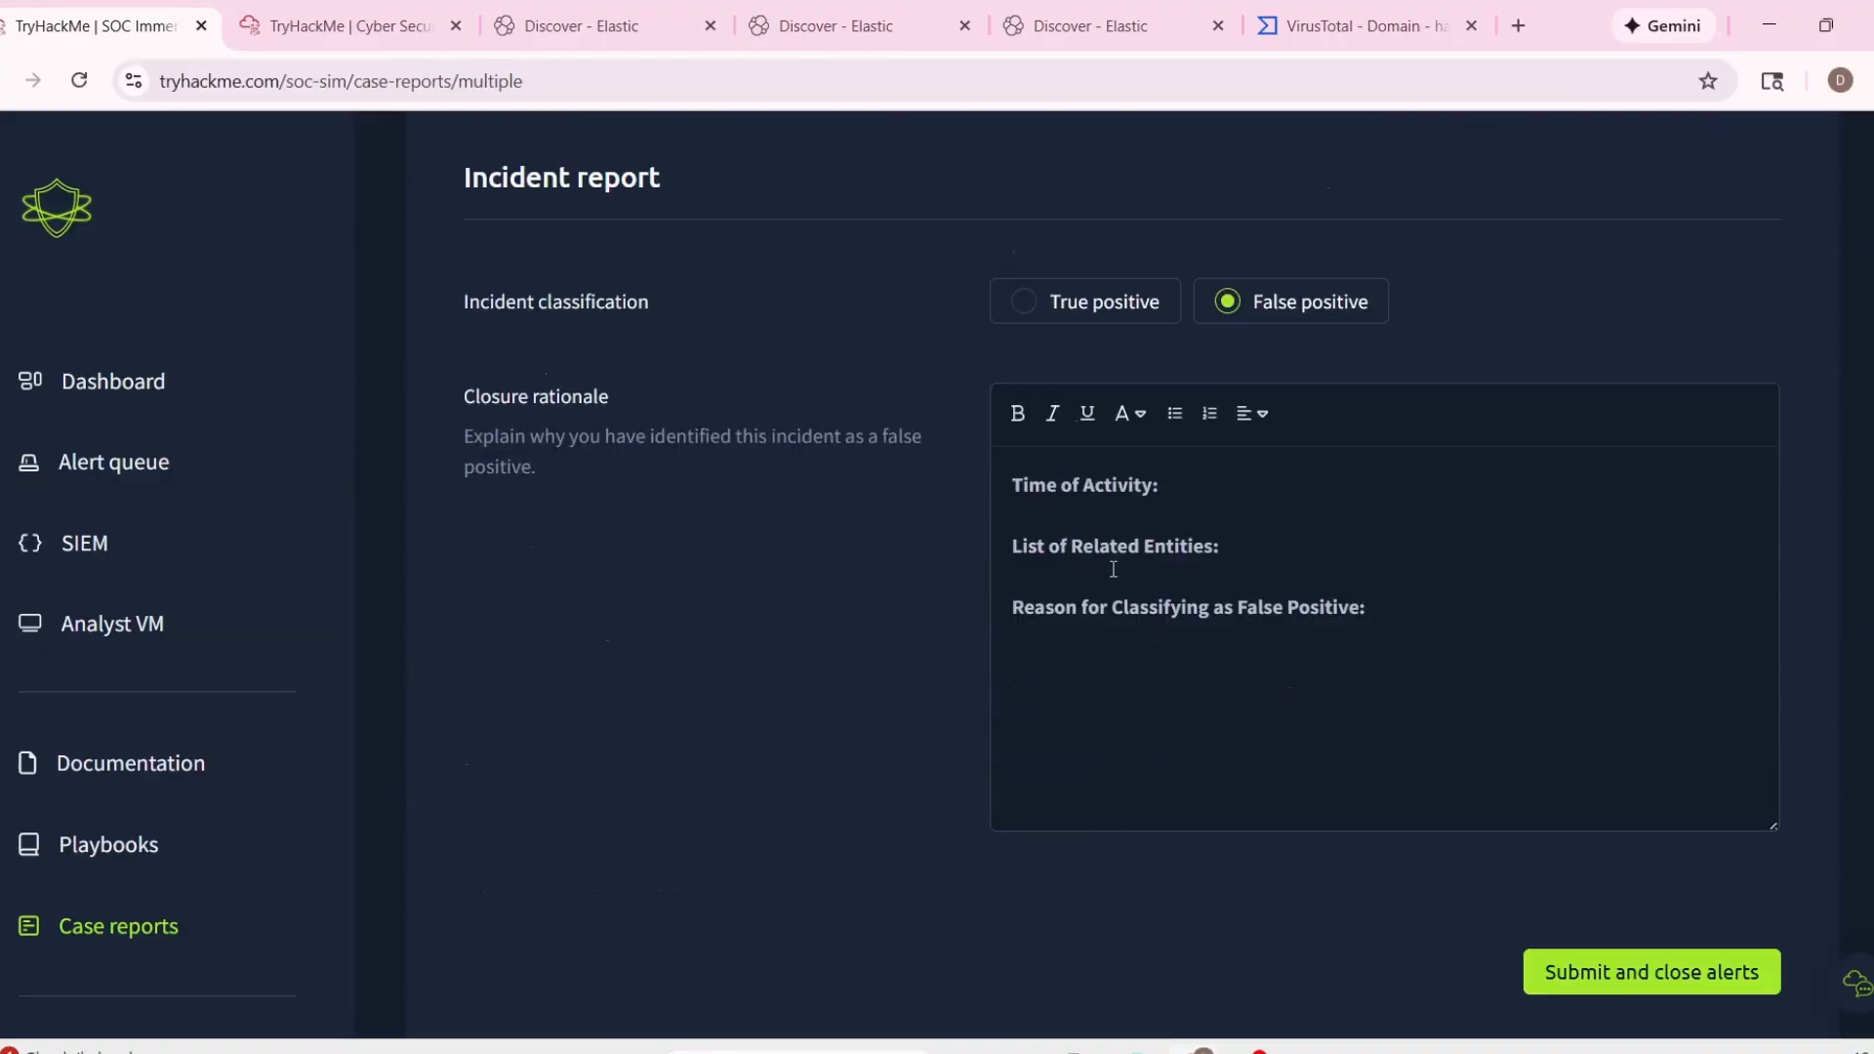
{"action": "scroll", "coordinate": [576, 322], "scroll_direction": "up", "scroll_amount": 5}
{"action": "left_click", "coordinate": [634, 426]}
{"action": "left_click_drag", "start_coordinate": [597, 518], "coordinate": [805, 519]}
{"action": "key", "text": "ctrl+c"}
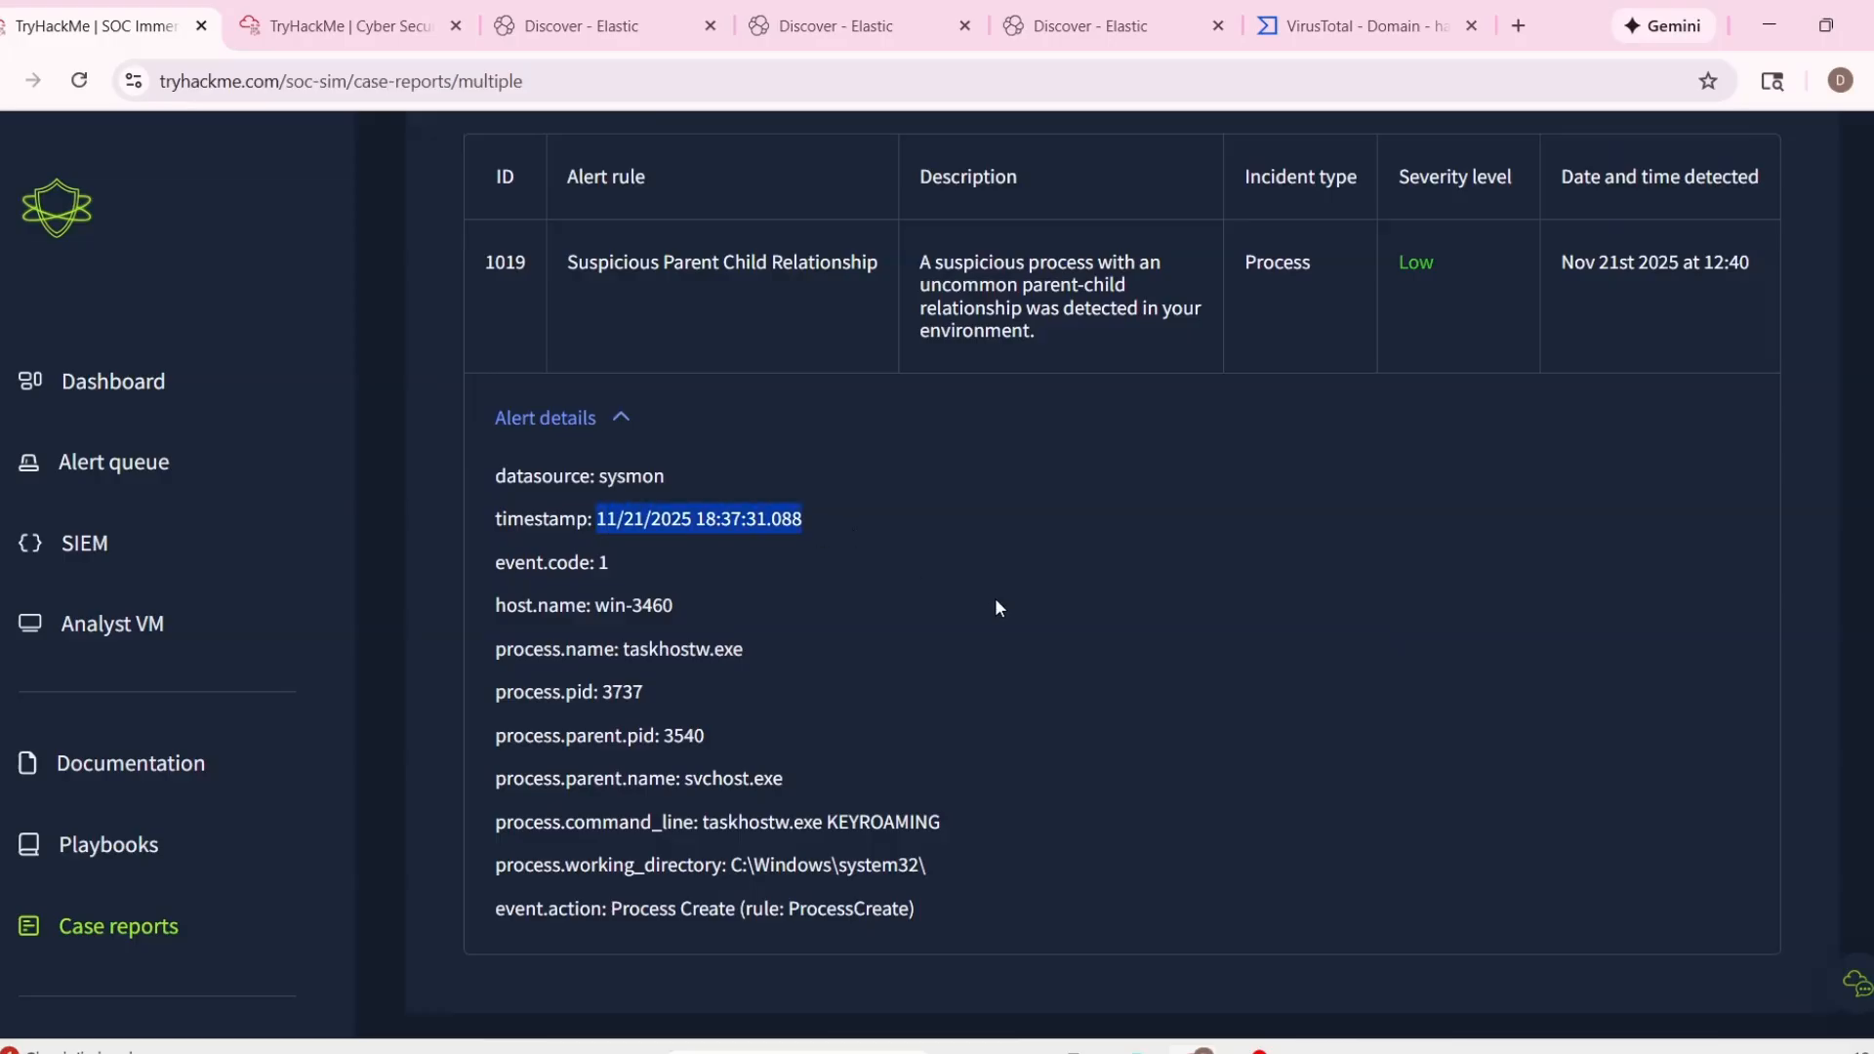
{"action": "scroll", "coordinate": [1123, 683], "scroll_direction": "down", "scroll_amount": 6}
{"action": "key", "text": "BackSpace"}
{"action": "key", "text": "ctrl+v"}
Copy the process name taskhostw.exe from alert 1019's details into the List of Related Entities section, followed by a comma.
{"action": "scroll", "coordinate": [1063, 683], "scroll_direction": "up", "scroll_amount": 9}
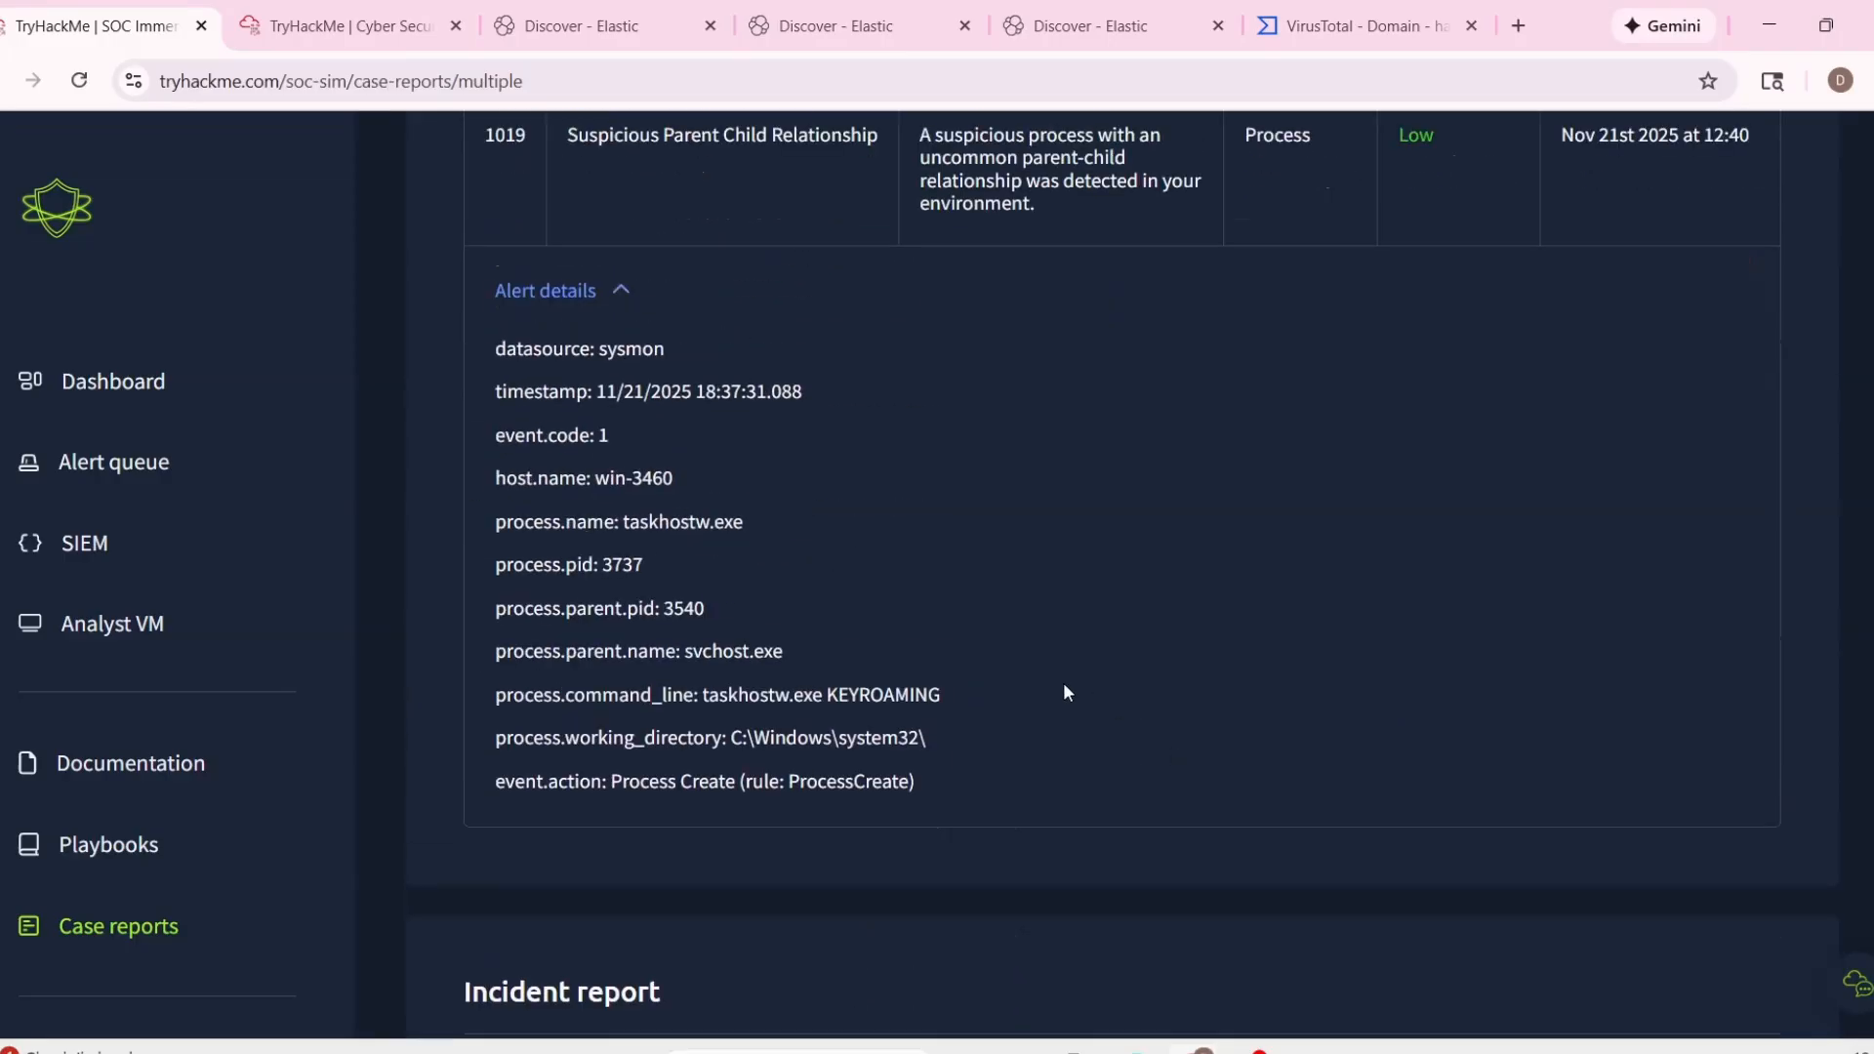
{"action": "scroll", "coordinate": [1011, 611], "scroll_direction": "down", "scroll_amount": 5}
{"action": "left_click_drag", "start_coordinate": [623, 396], "coordinate": [800, 396]}
{"action": "key", "text": "ctrl+c"}
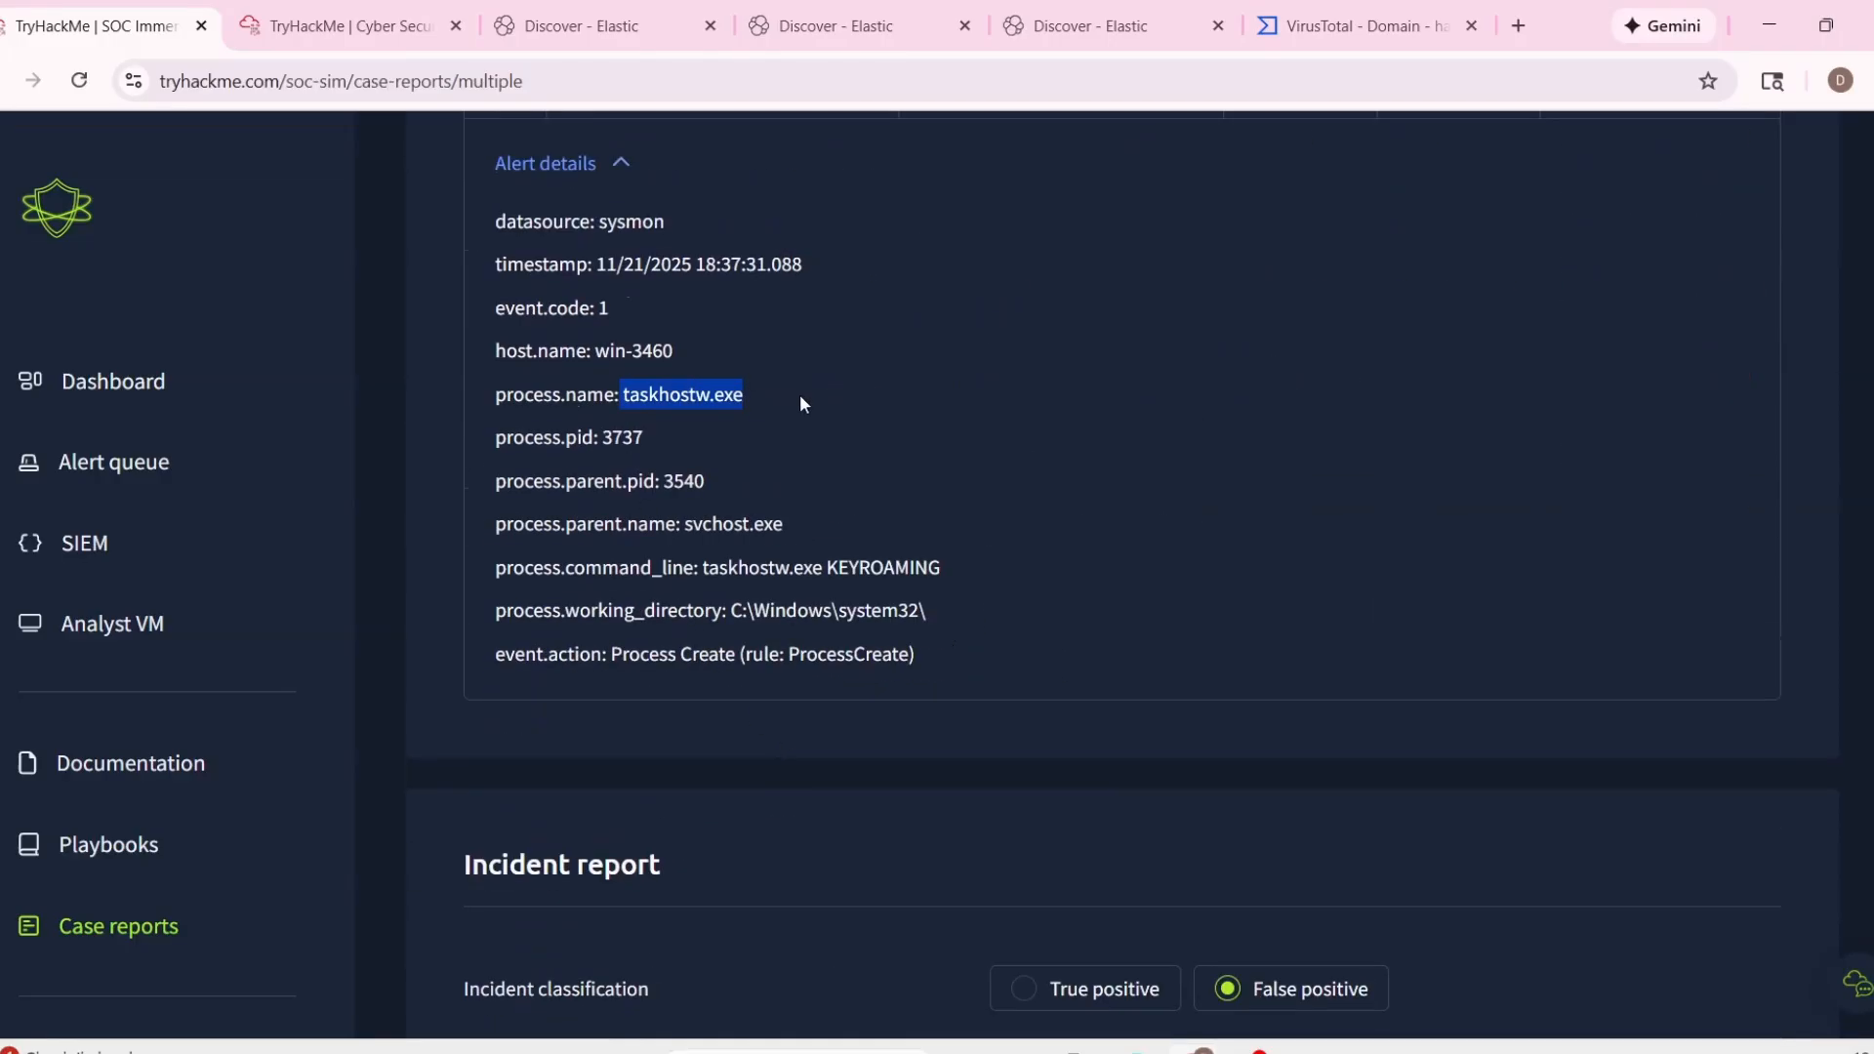
{"action": "scroll", "coordinate": [1315, 732], "scroll_direction": "down", "scroll_amount": 5}
{"action": "key", "text": "ctrl+v"}
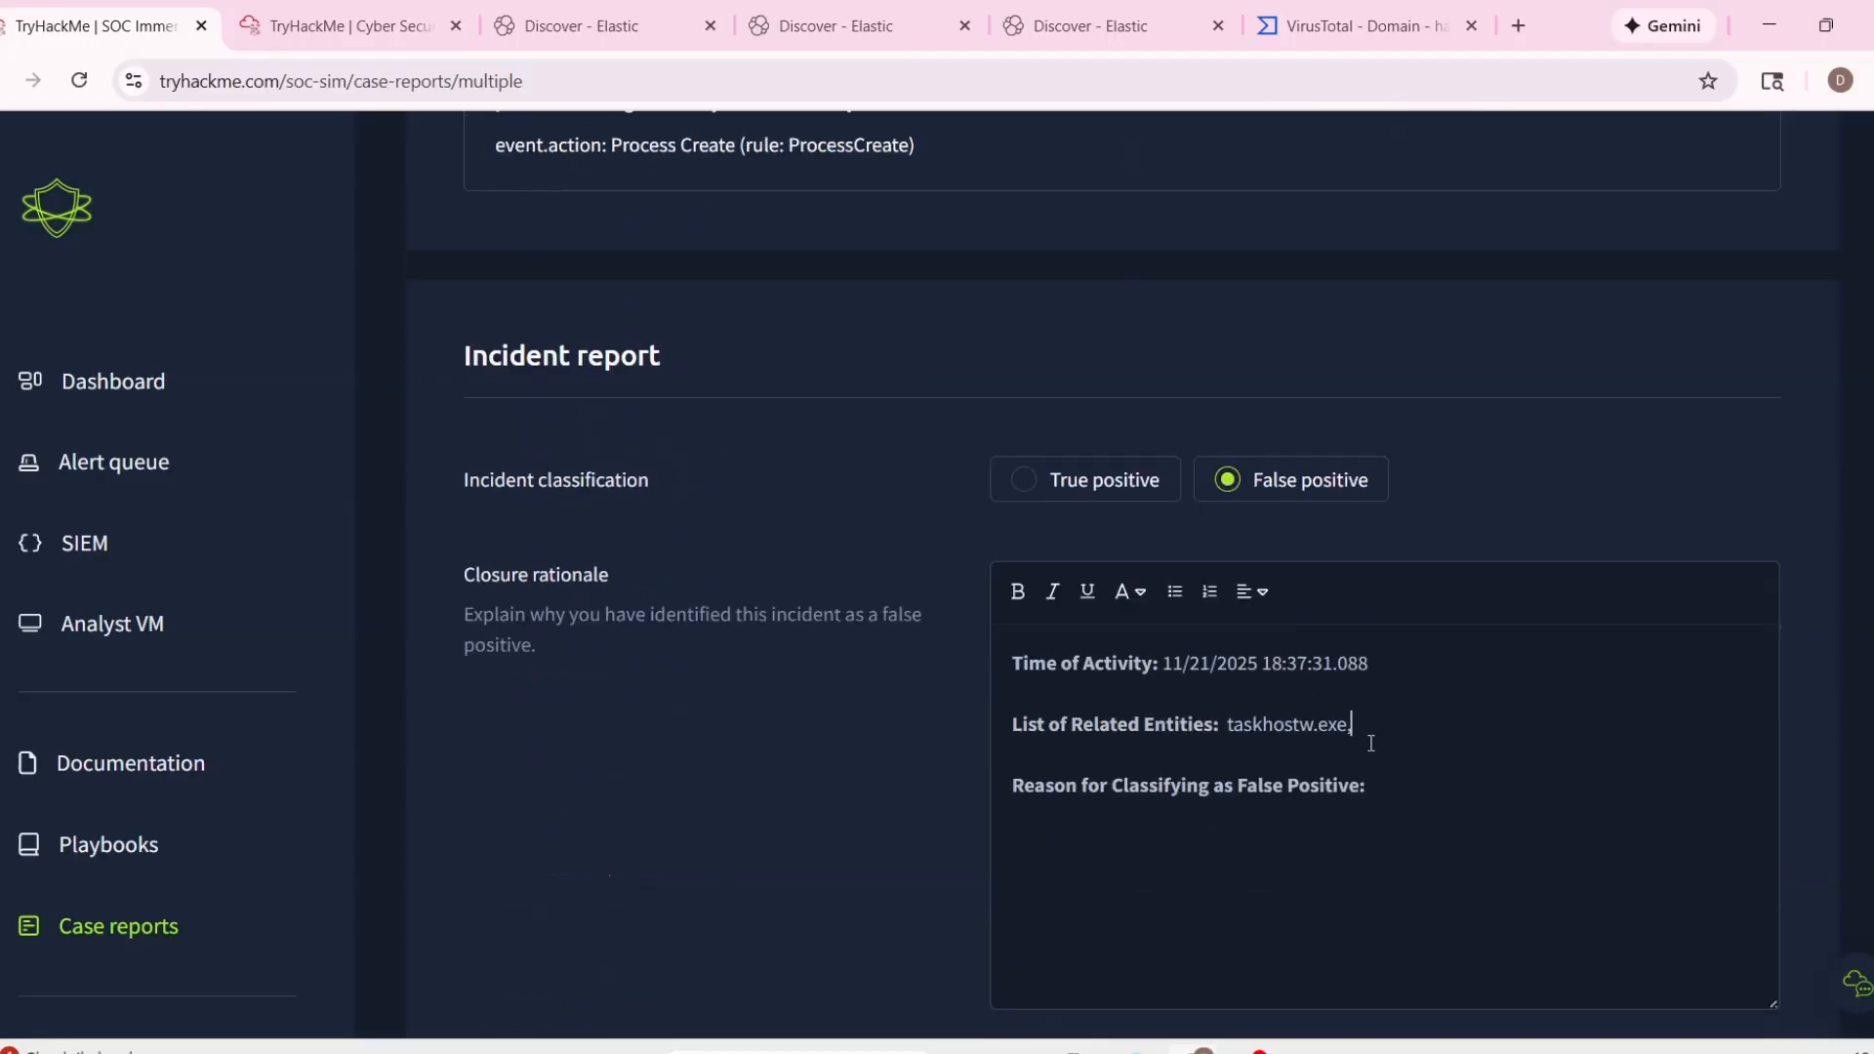
Check alert 1016's details, and add alert 1015's process name TrustedInstaller.exe to the List of Related Entities.
{"action": "scroll", "coordinate": [1370, 743], "scroll_direction": "up", "scroll_amount": 9}
{"action": "left_click", "coordinate": [586, 205]}
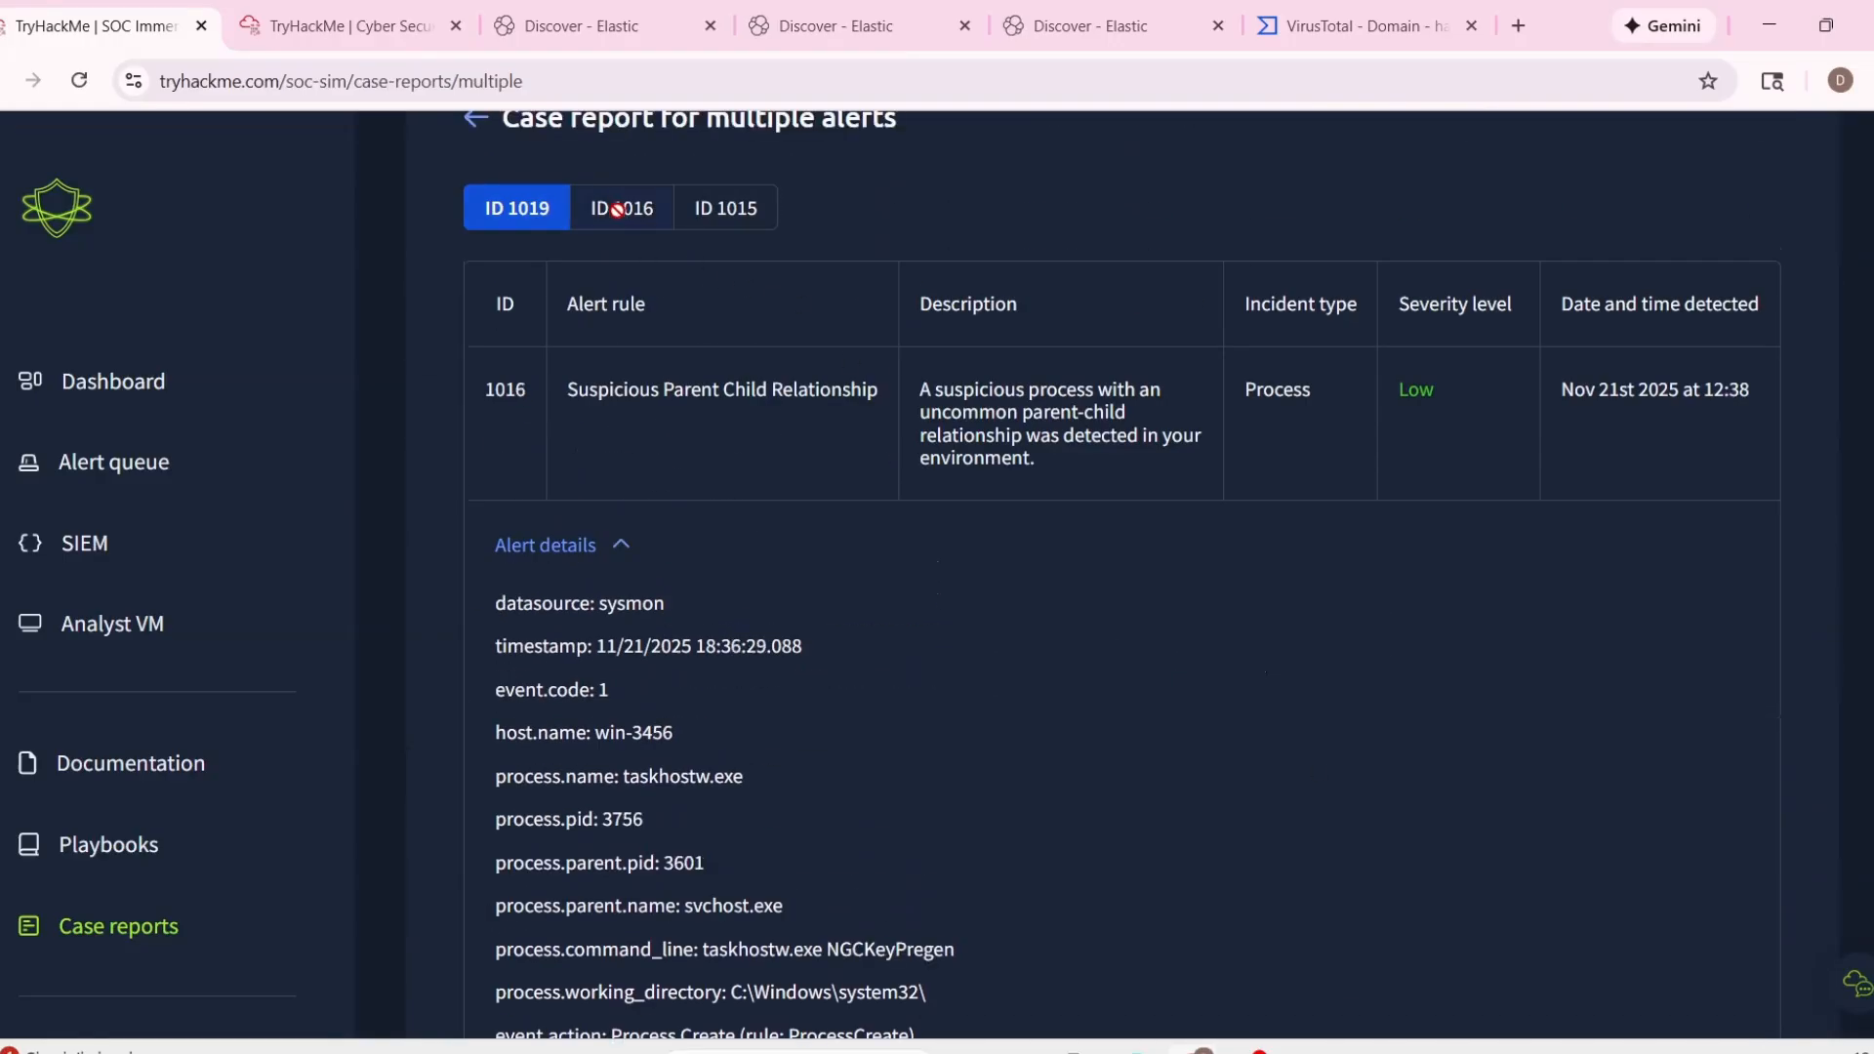
{"action": "scroll", "coordinate": [710, 573], "scroll_direction": "down", "scroll_amount": 3}
{"action": "scroll", "coordinate": [800, 322], "scroll_direction": "up", "scroll_amount": 3}
{"action": "left_click", "coordinate": [752, 210]}
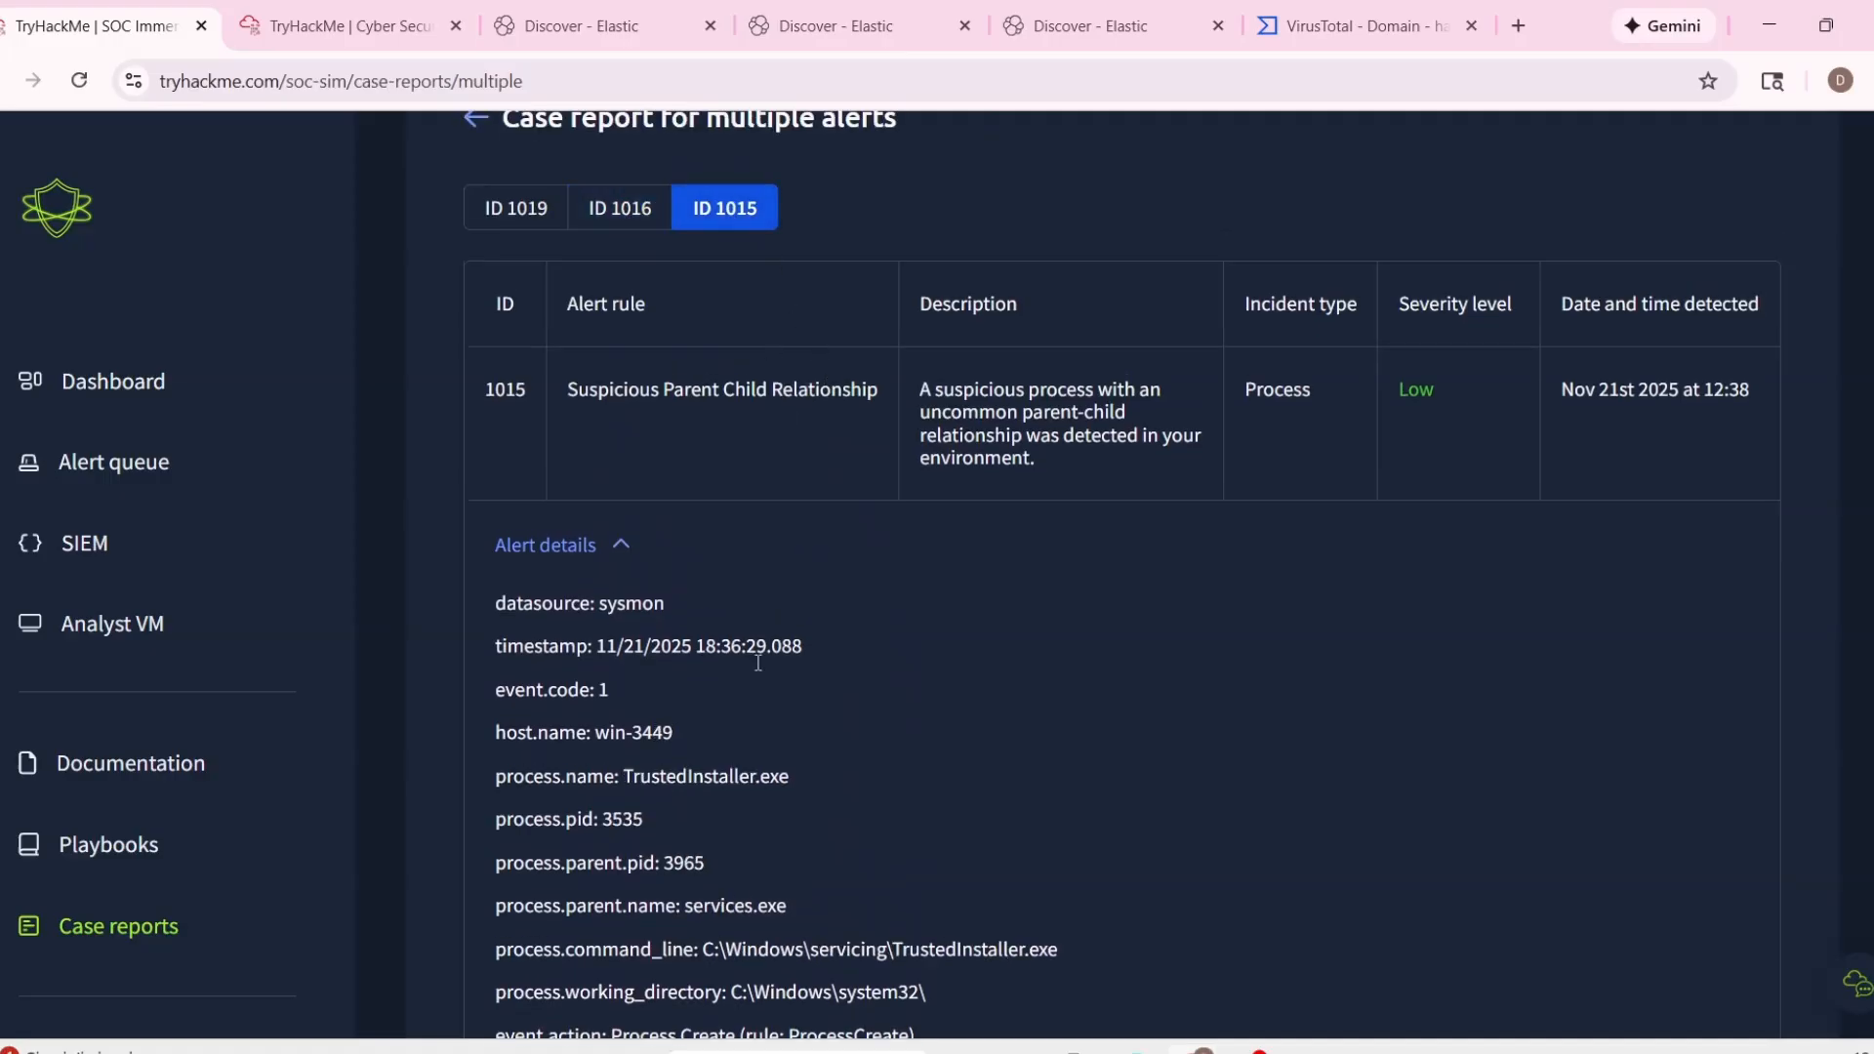
{"action": "left_click_drag", "start_coordinate": [625, 776], "coordinate": [788, 776]}
{"action": "key", "text": "ctrl+c"}
{"action": "scroll", "coordinate": [1184, 795], "scroll_direction": "down", "scroll_amount": 8}
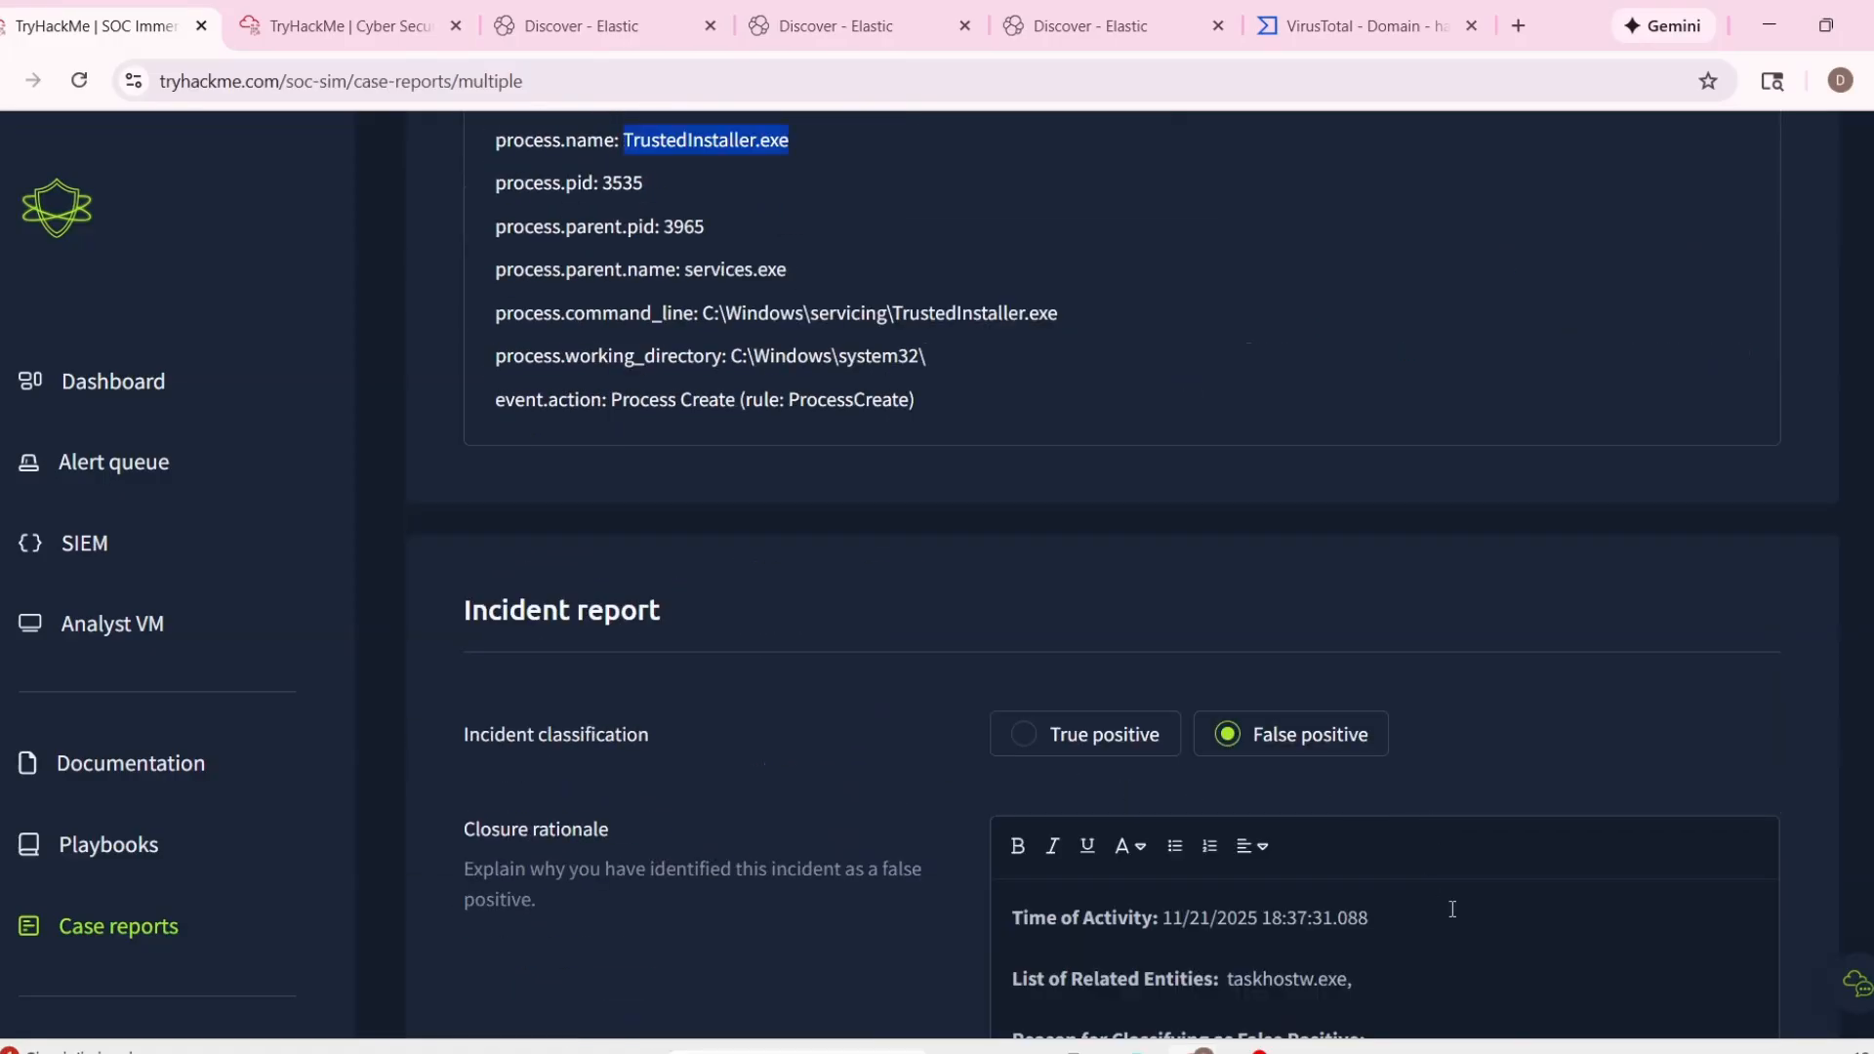
{"action": "left_click", "coordinate": [1409, 967]}
{"action": "key", "text": "ctrl+v"}
Enter "Nothing malicious." as the false positive reason and submit the combined report to close the three alerts.
{"action": "scroll", "coordinate": [1469, 945], "scroll_direction": "down", "scroll_amount": 1}
{"action": "left_click", "coordinate": [1455, 937]}
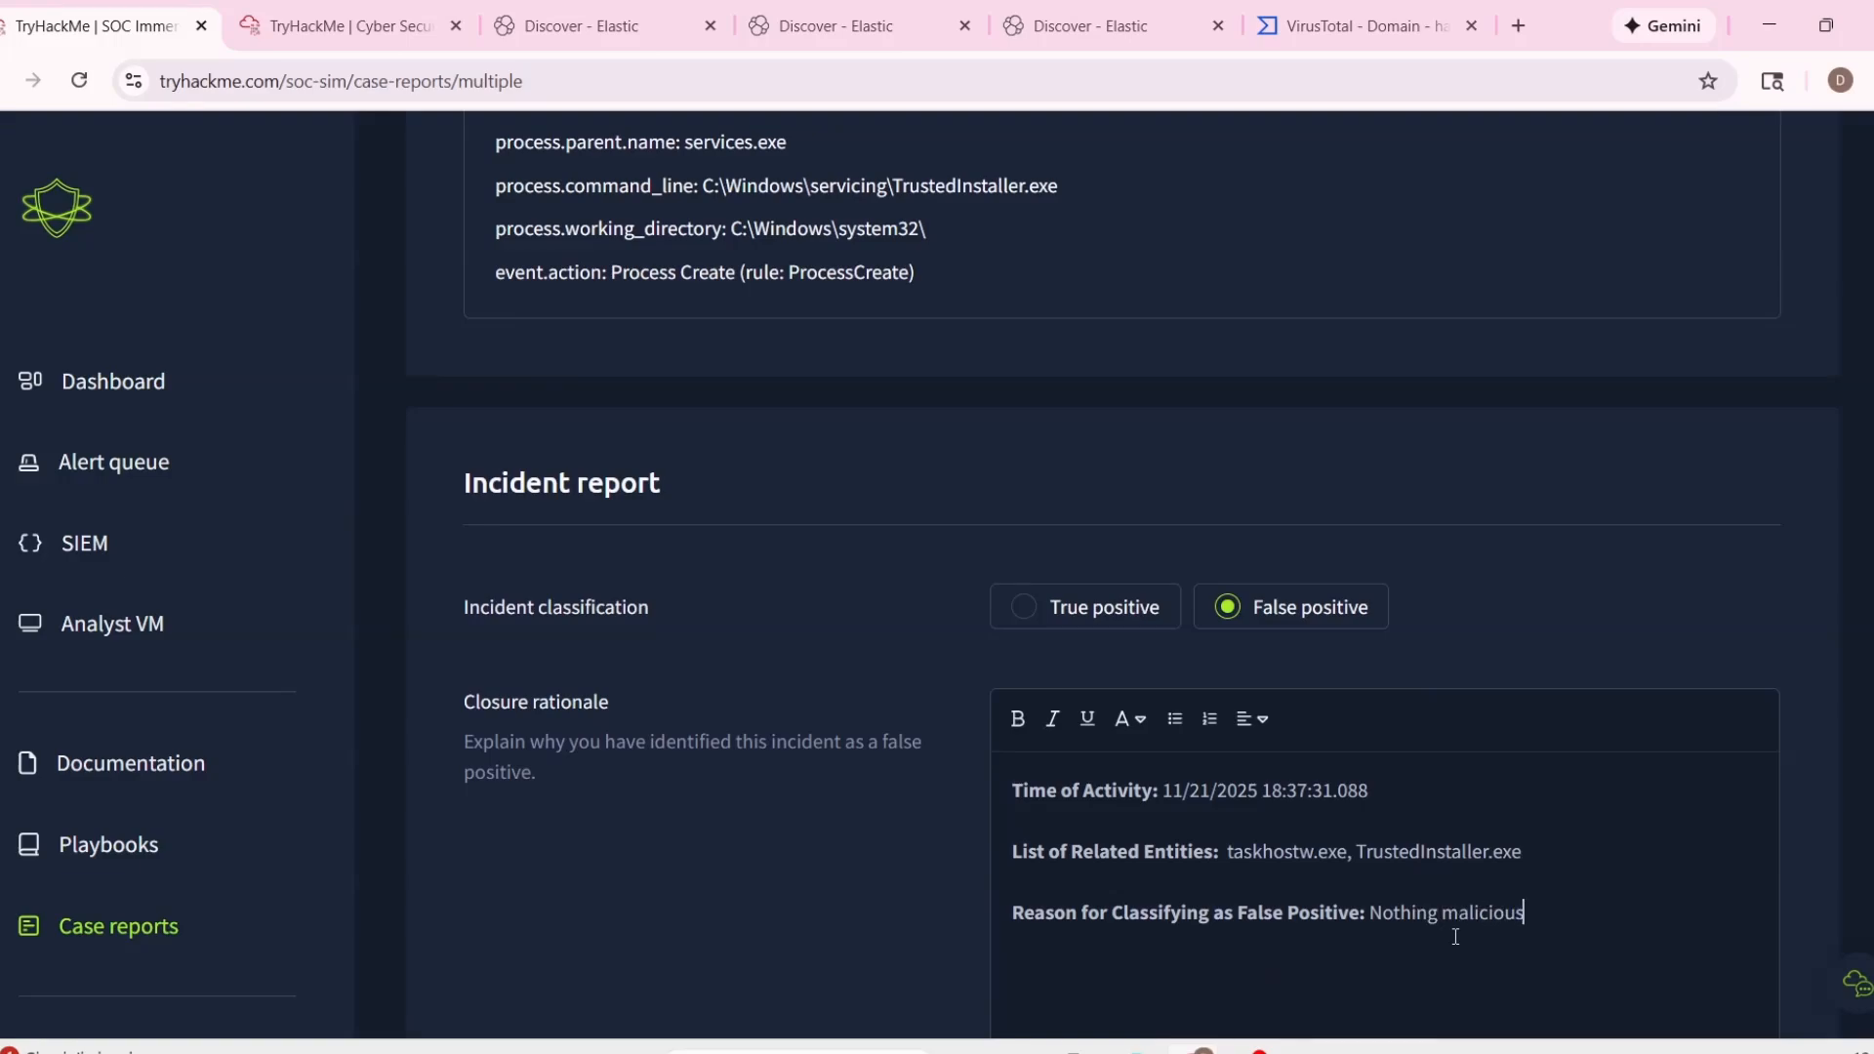
{"action": "type", "text": "Nothing malicious."}
{"action": "scroll", "coordinate": [1456, 937], "scroll_direction": "down", "scroll_amount": 4}
{"action": "left_click", "coordinate": [1542, 915]}
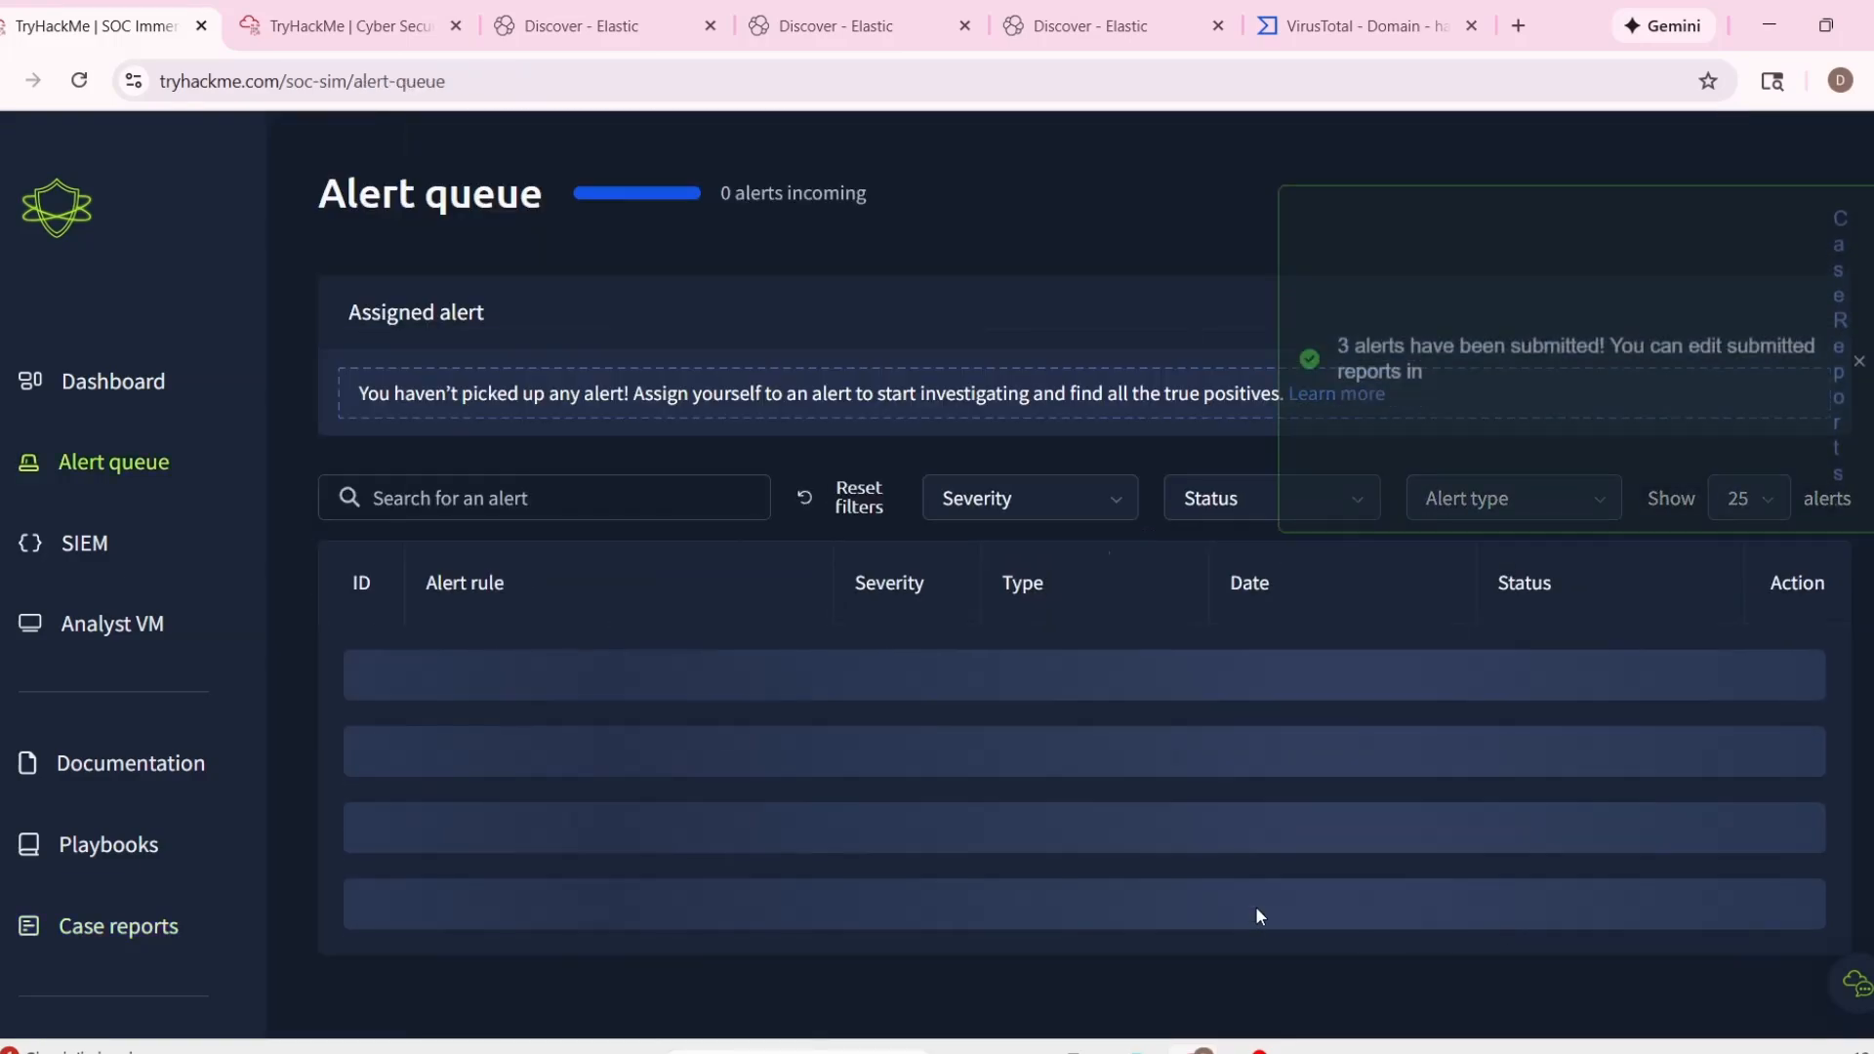
Check the details of alerts 1018 and 1021 in the alert queue, and take ownership of alert 1021.
{"action": "scroll", "coordinate": [1226, 804], "scroll_direction": "down", "scroll_amount": 15}
{"action": "scroll", "coordinate": [1221, 793], "scroll_direction": "up", "scroll_amount": 5}
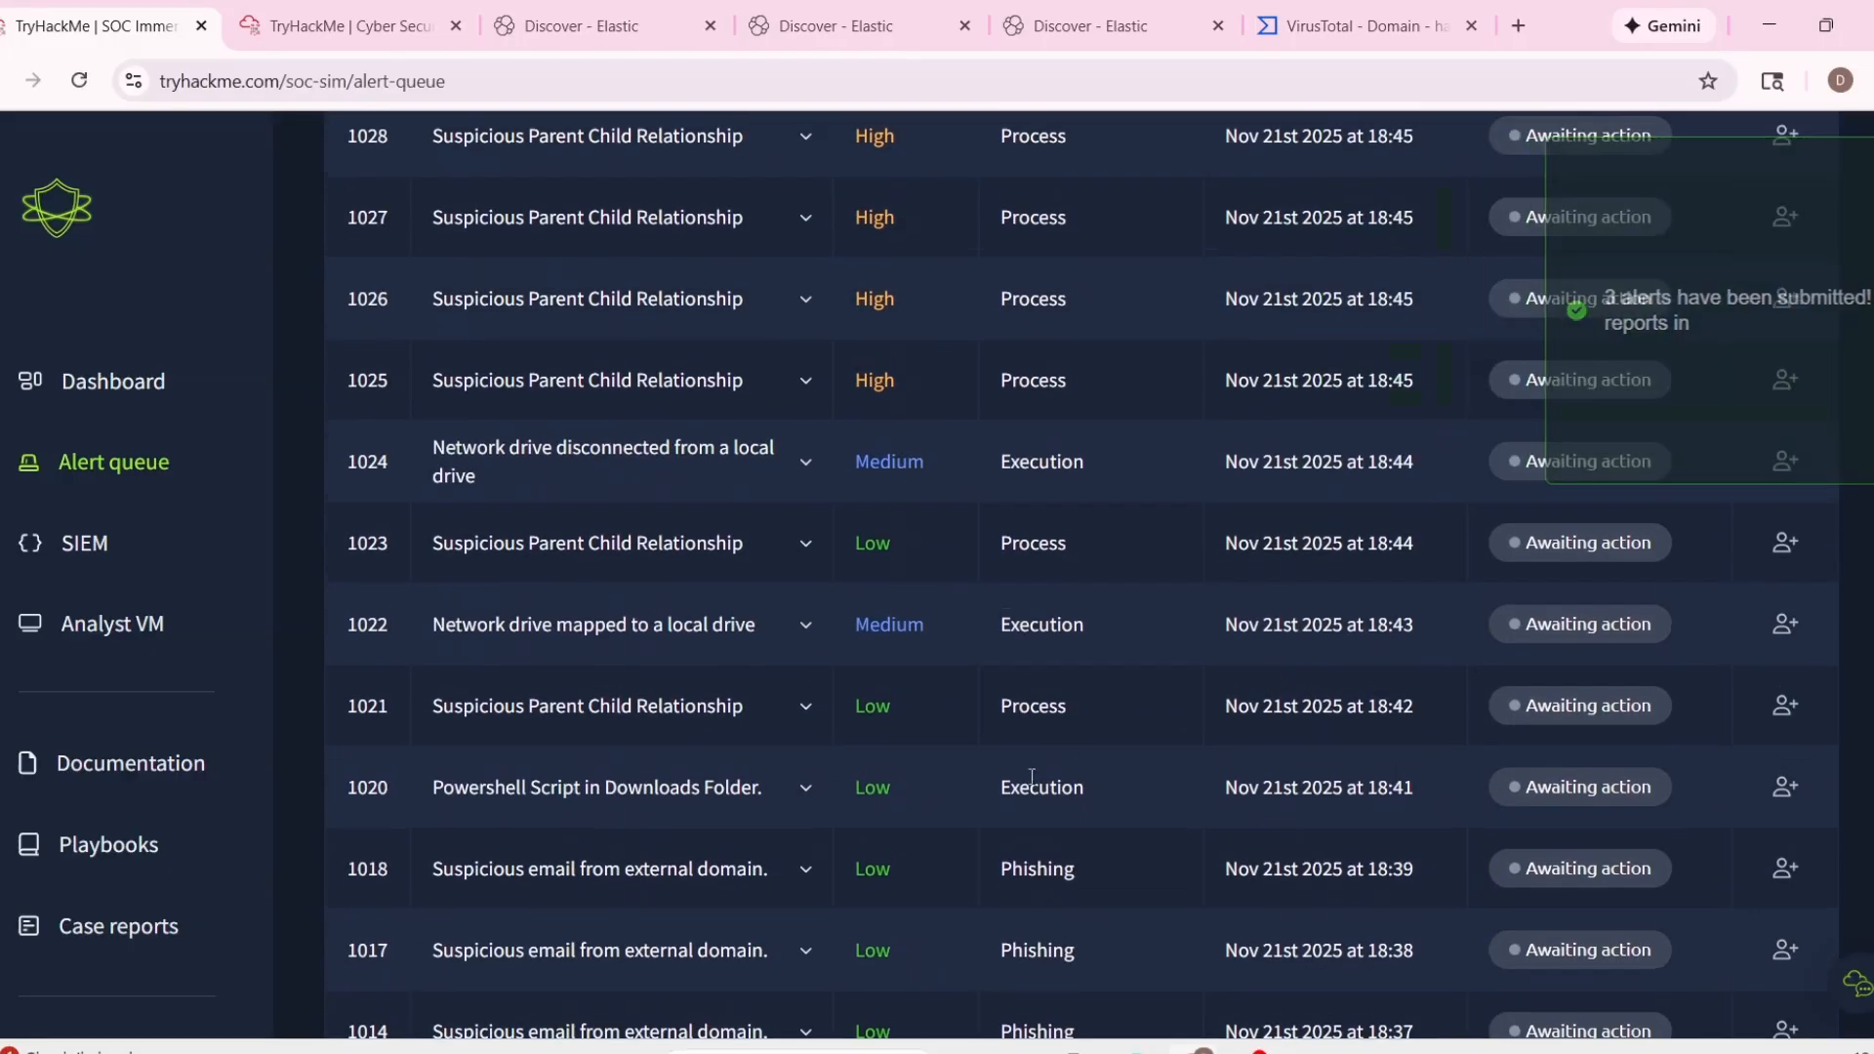
{"action": "scroll", "coordinate": [843, 697], "scroll_direction": "down", "scroll_amount": 3}
{"action": "left_click", "coordinate": [806, 615]}
{"action": "scroll", "coordinate": [1077, 793], "scroll_direction": "down", "scroll_amount": 2}
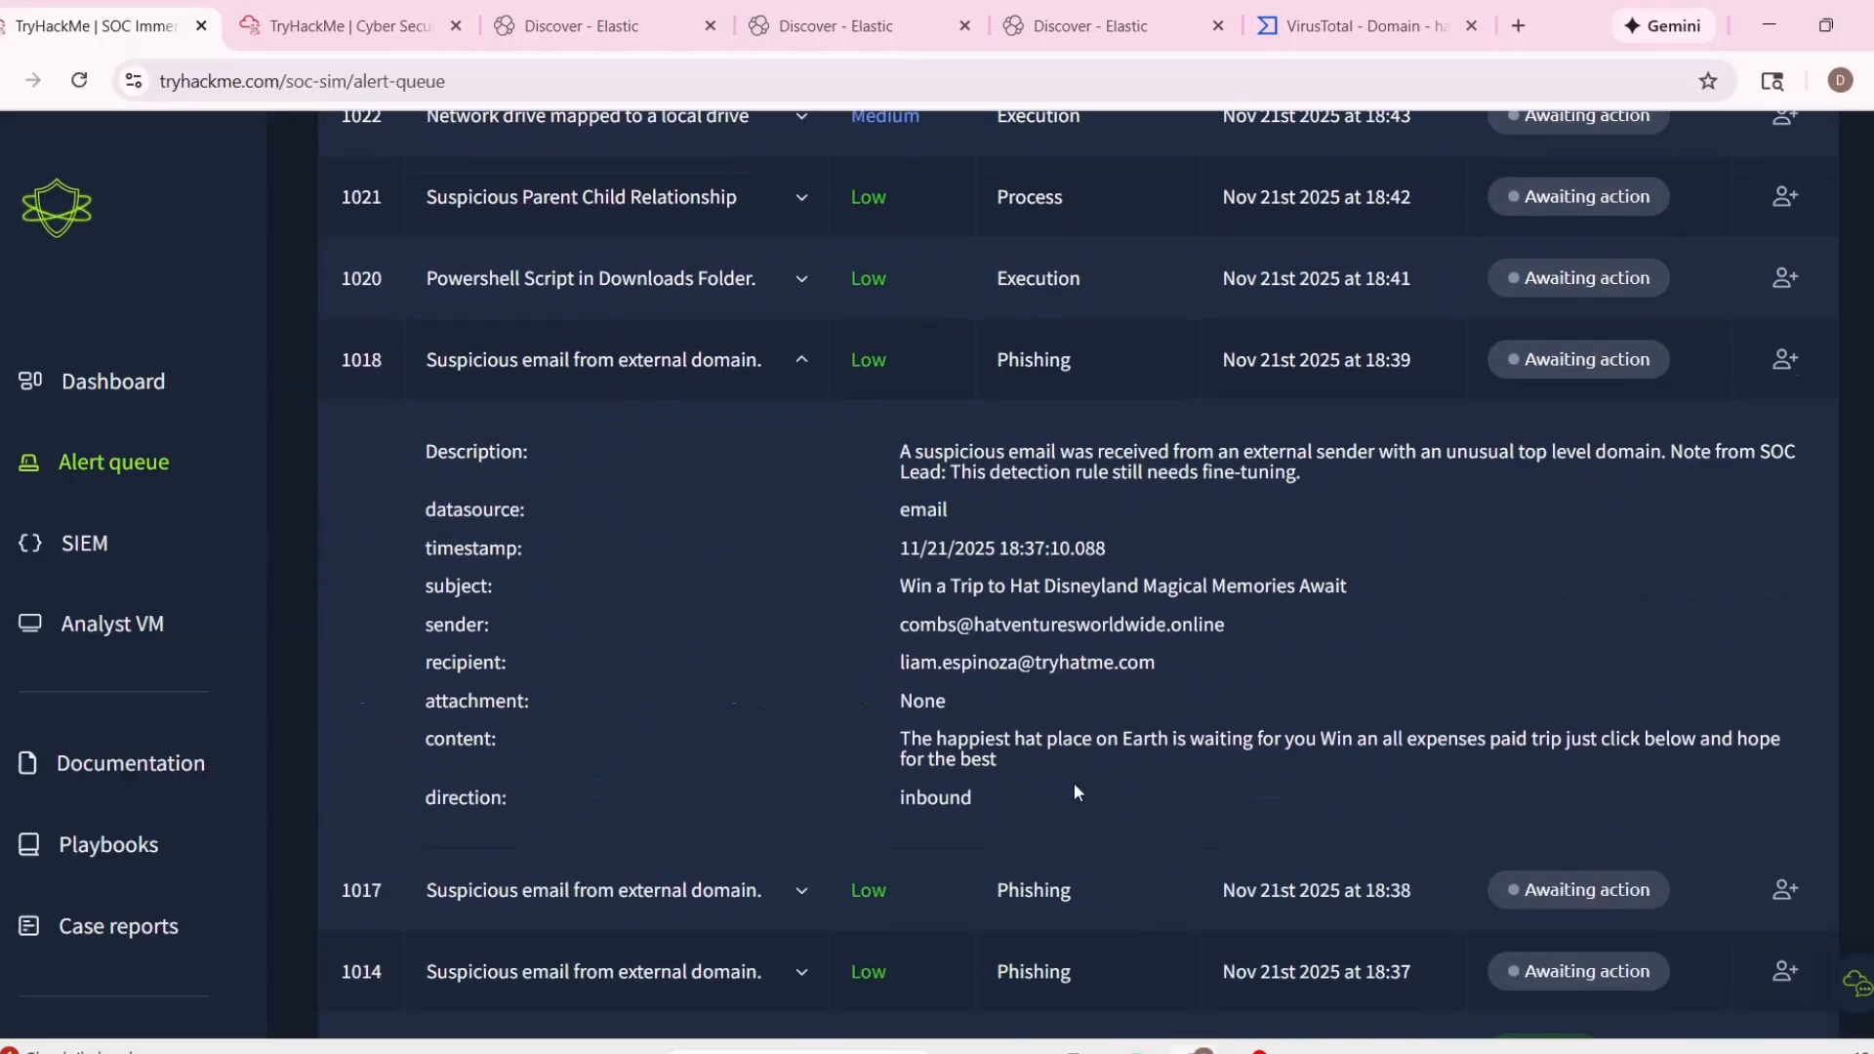
{"action": "left_click", "coordinate": [822, 293]}
{"action": "scroll", "coordinate": [934, 529], "scroll_direction": "up", "scroll_amount": 2}
{"action": "left_click", "coordinate": [817, 452]}
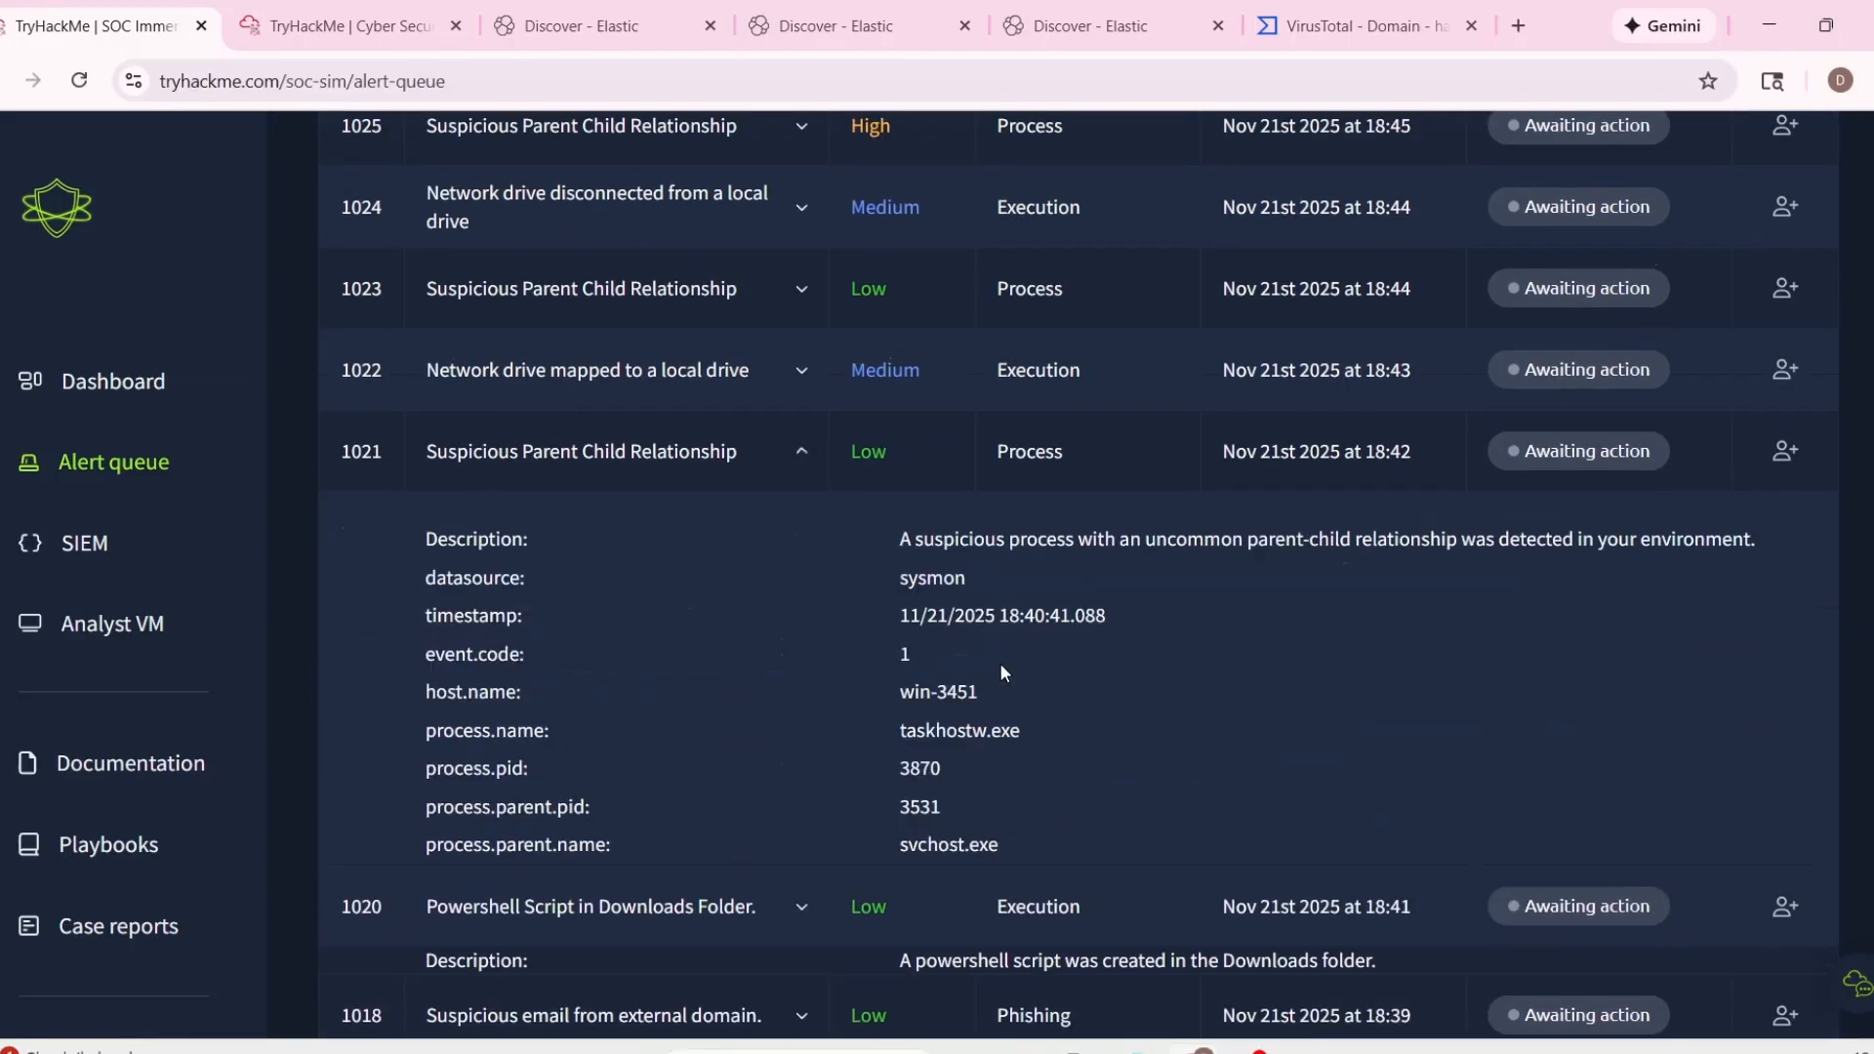
{"action": "scroll", "coordinate": [1019, 698], "scroll_direction": "down", "scroll_amount": 2}
{"action": "scroll", "coordinate": [892, 599], "scroll_direction": "up", "scroll_amount": 1}
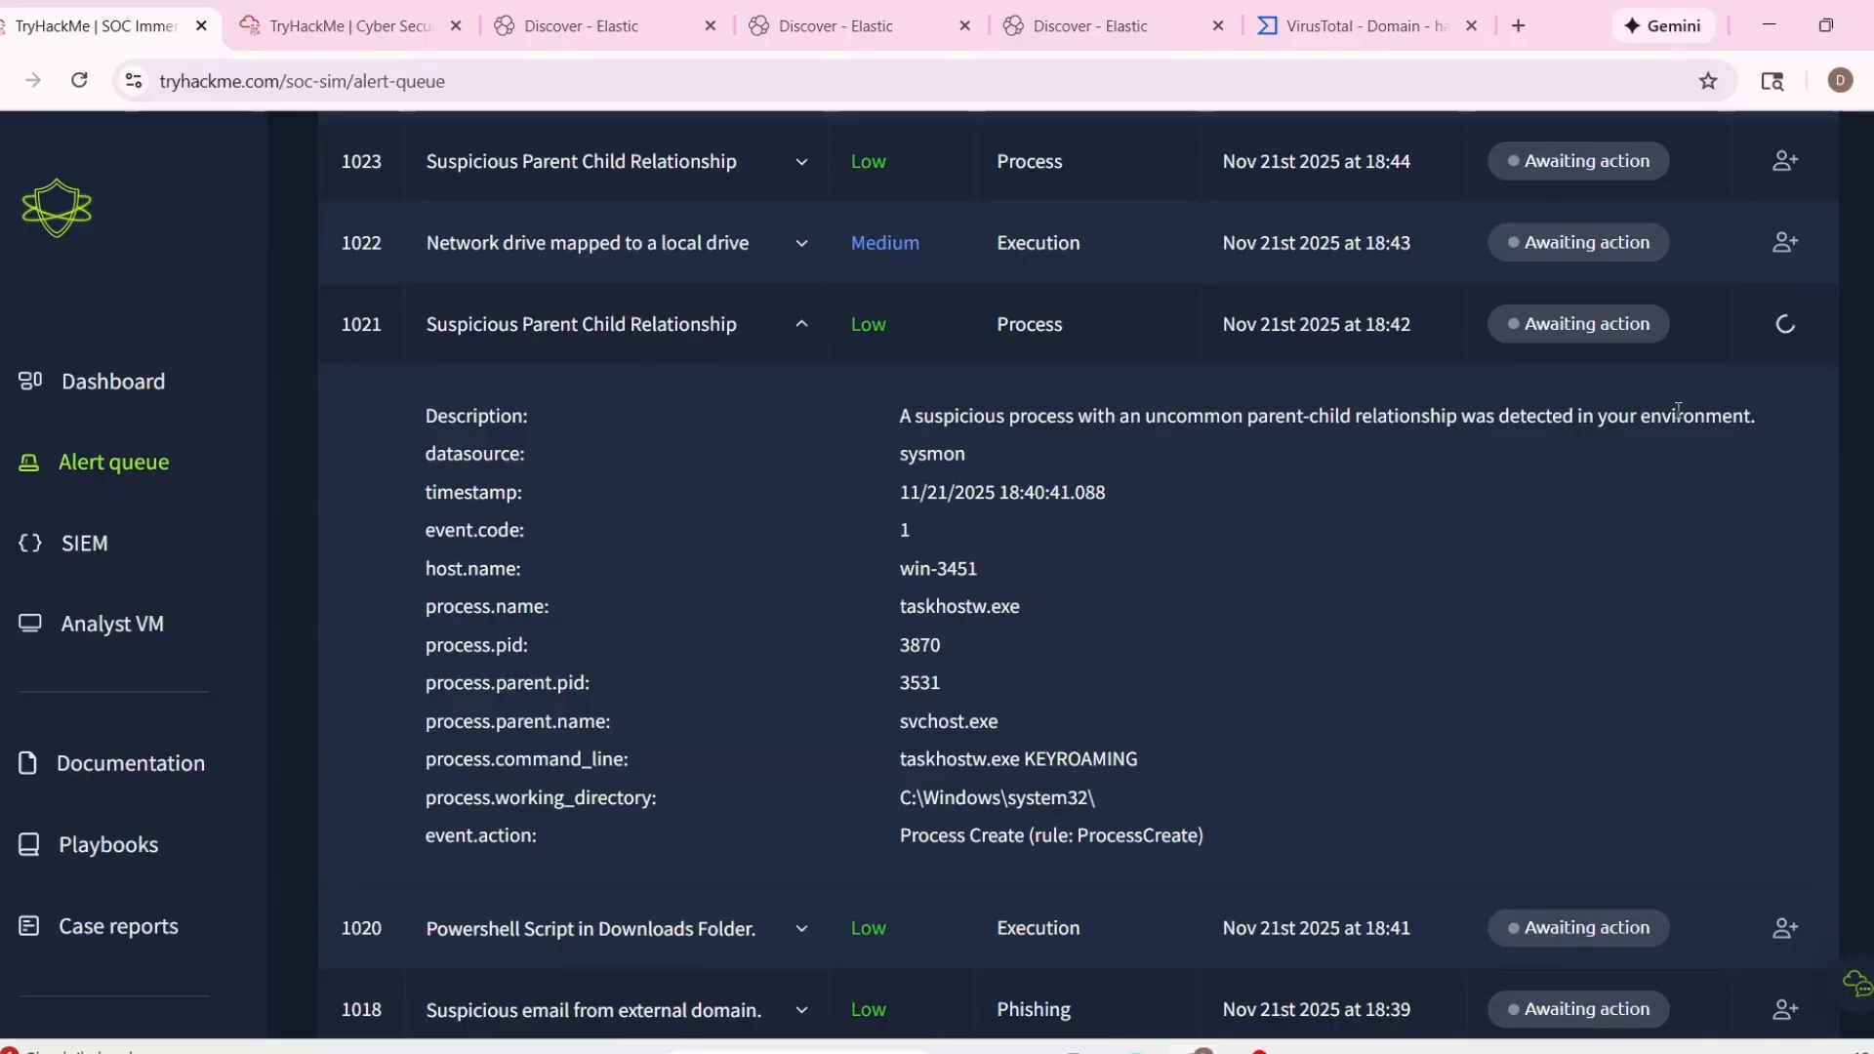
{"action": "left_click", "coordinate": [1785, 324]}
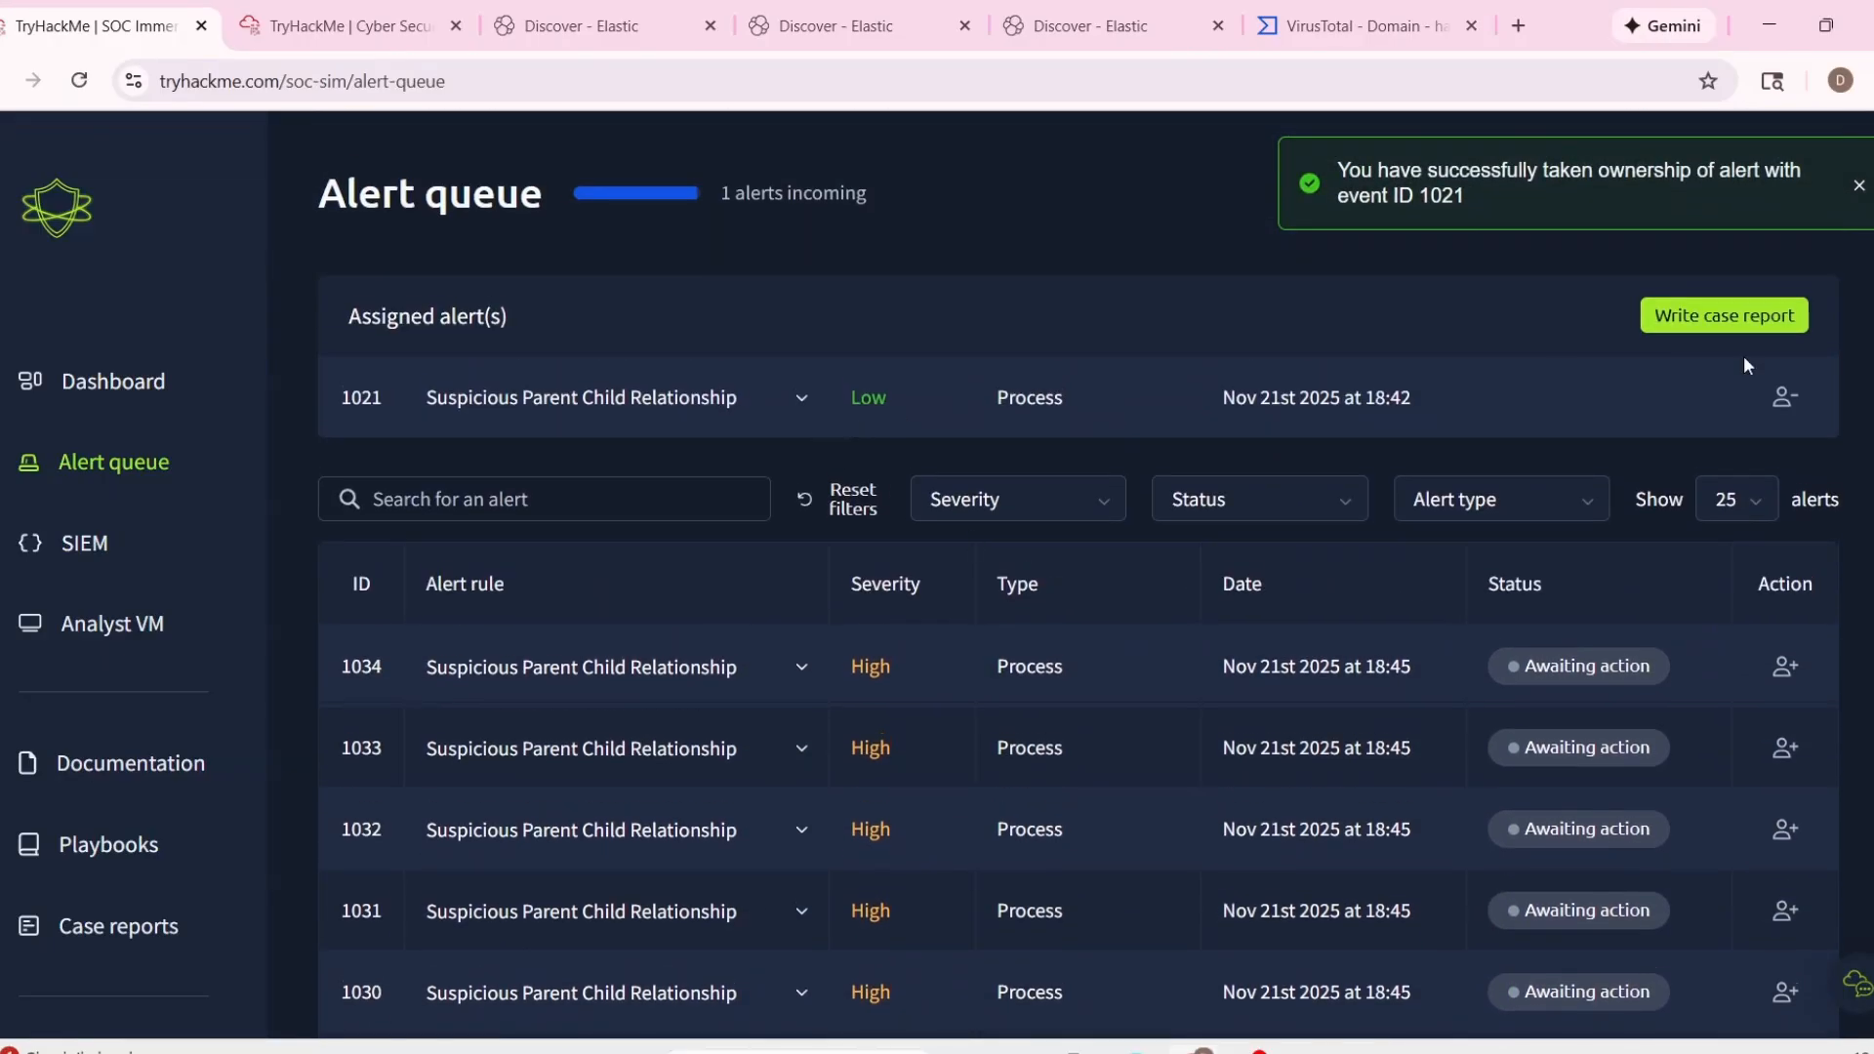
Start a case report for alert 1021 and classify it as a false positive.
{"action": "left_click", "coordinate": [1723, 258]}
{"action": "left_click", "coordinate": [937, 590]}
{"action": "left_click", "coordinate": [1050, 693]}
{"action": "scroll", "coordinate": [910, 602], "scroll_direction": "up", "scroll_amount": 2}
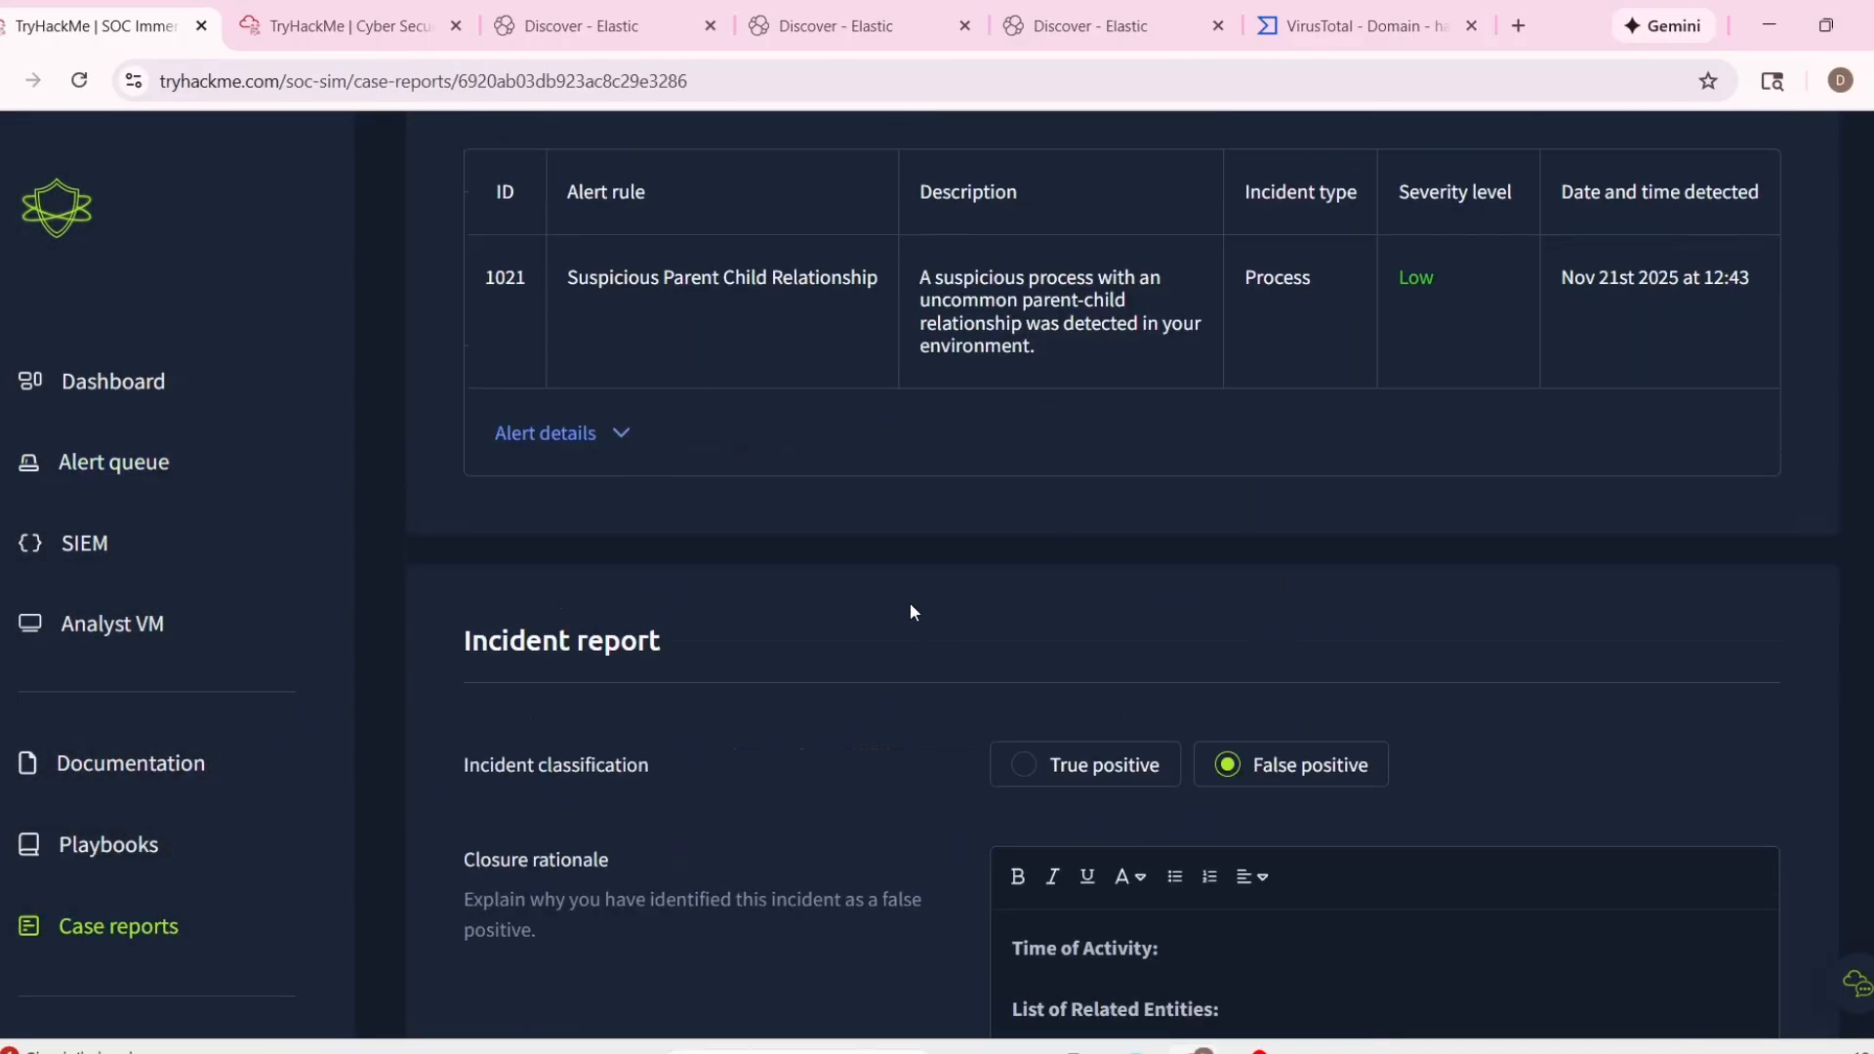
Copy alert 1021's timestamp 11/21/2025 18:40:41.088 from its details into the report's Time of Activity section.
{"action": "scroll", "coordinate": [1136, 594], "scroll_direction": "down", "scroll_amount": 4}
{"action": "scroll", "coordinate": [933, 599], "scroll_direction": "up", "scroll_amount": 4}
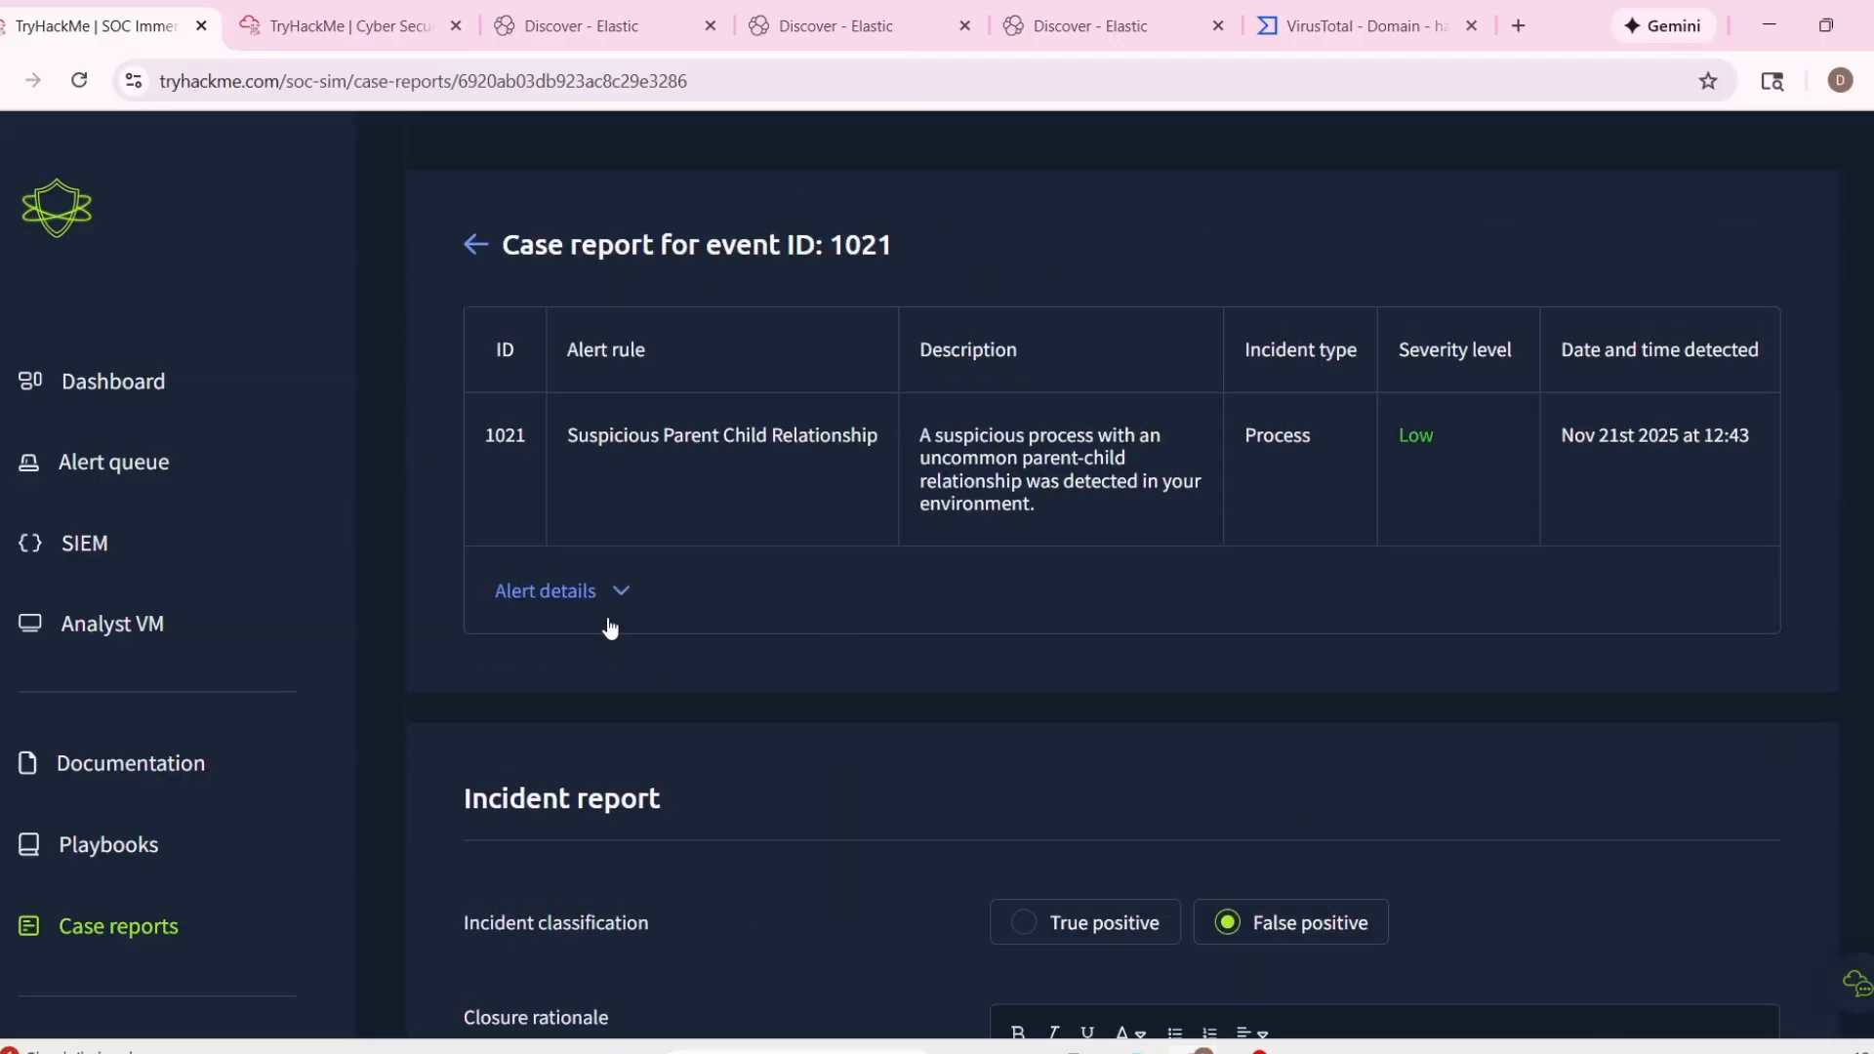
{"action": "left_click", "coordinate": [601, 590]}
{"action": "left_click_drag", "start_coordinate": [597, 692], "coordinate": [806, 694]}
{"action": "key", "text": "ctrl+c"}
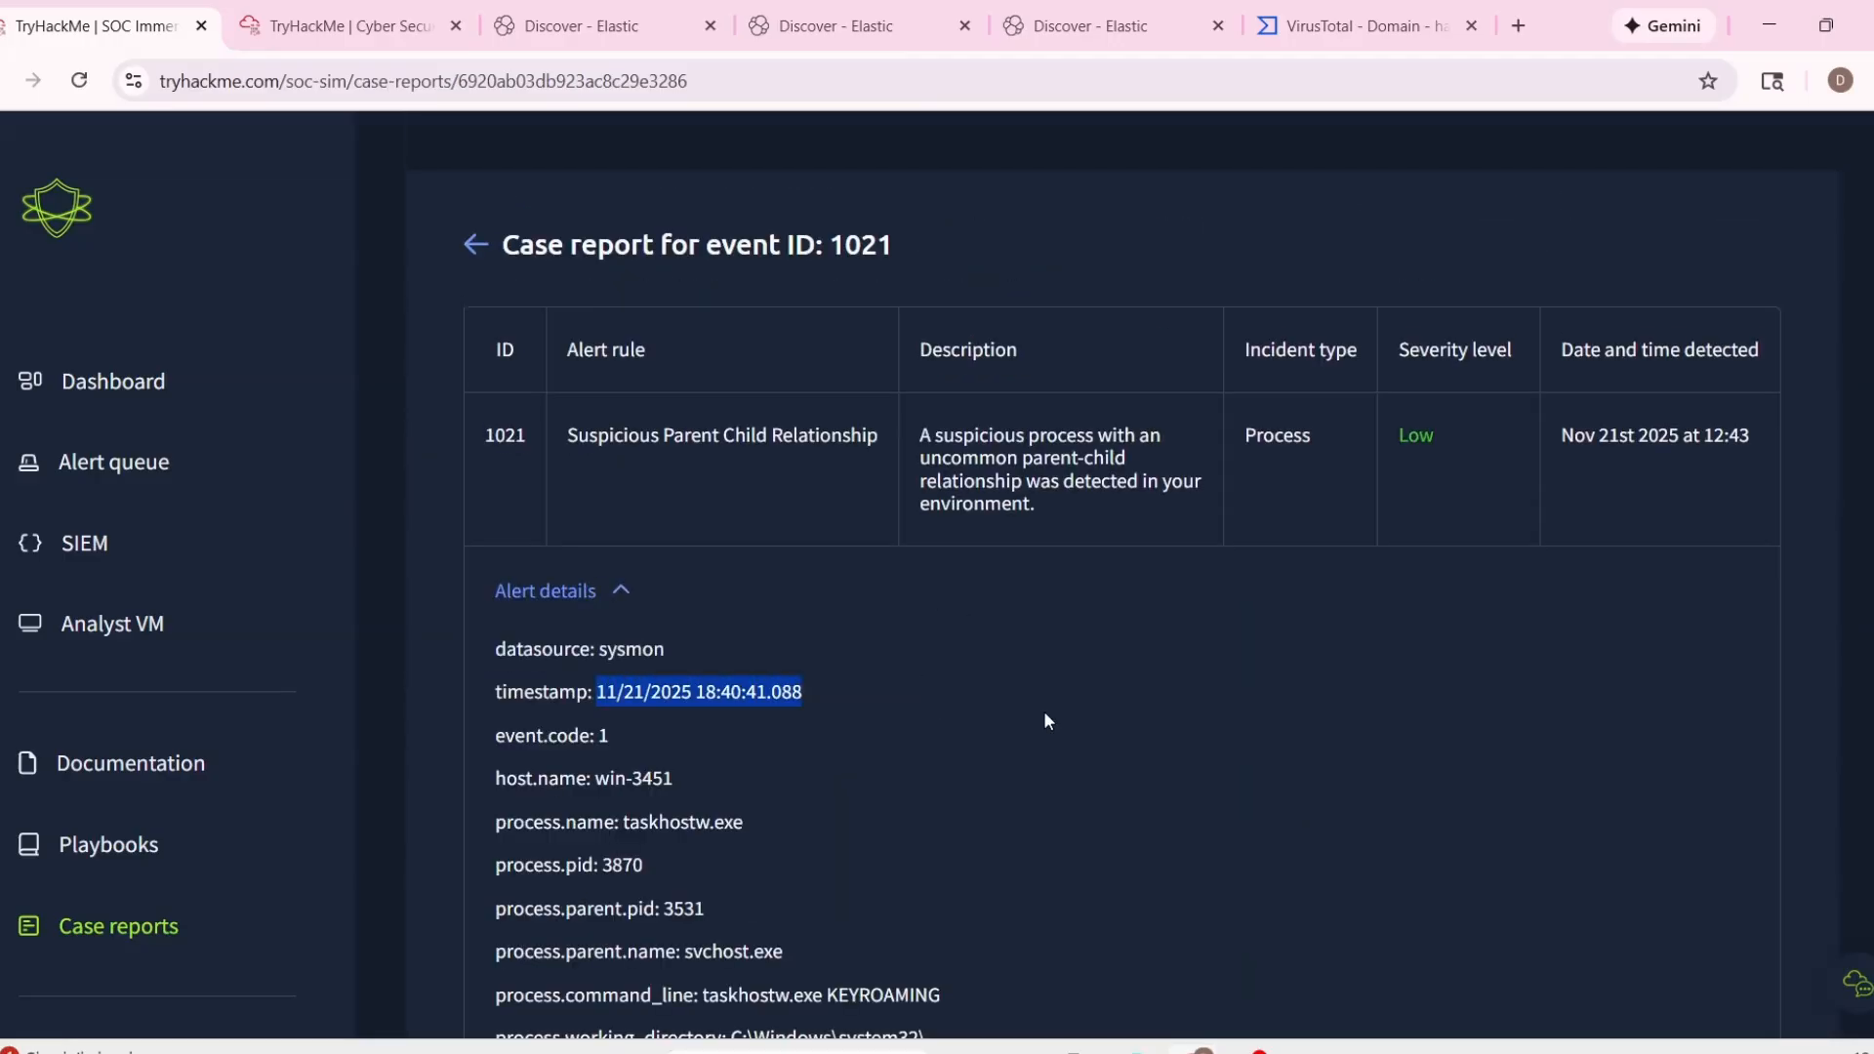
{"action": "scroll", "coordinate": [1171, 771], "scroll_direction": "down", "scroll_amount": 7}
{"action": "scroll", "coordinate": [1249, 841], "scroll_direction": "up", "scroll_amount": 1}
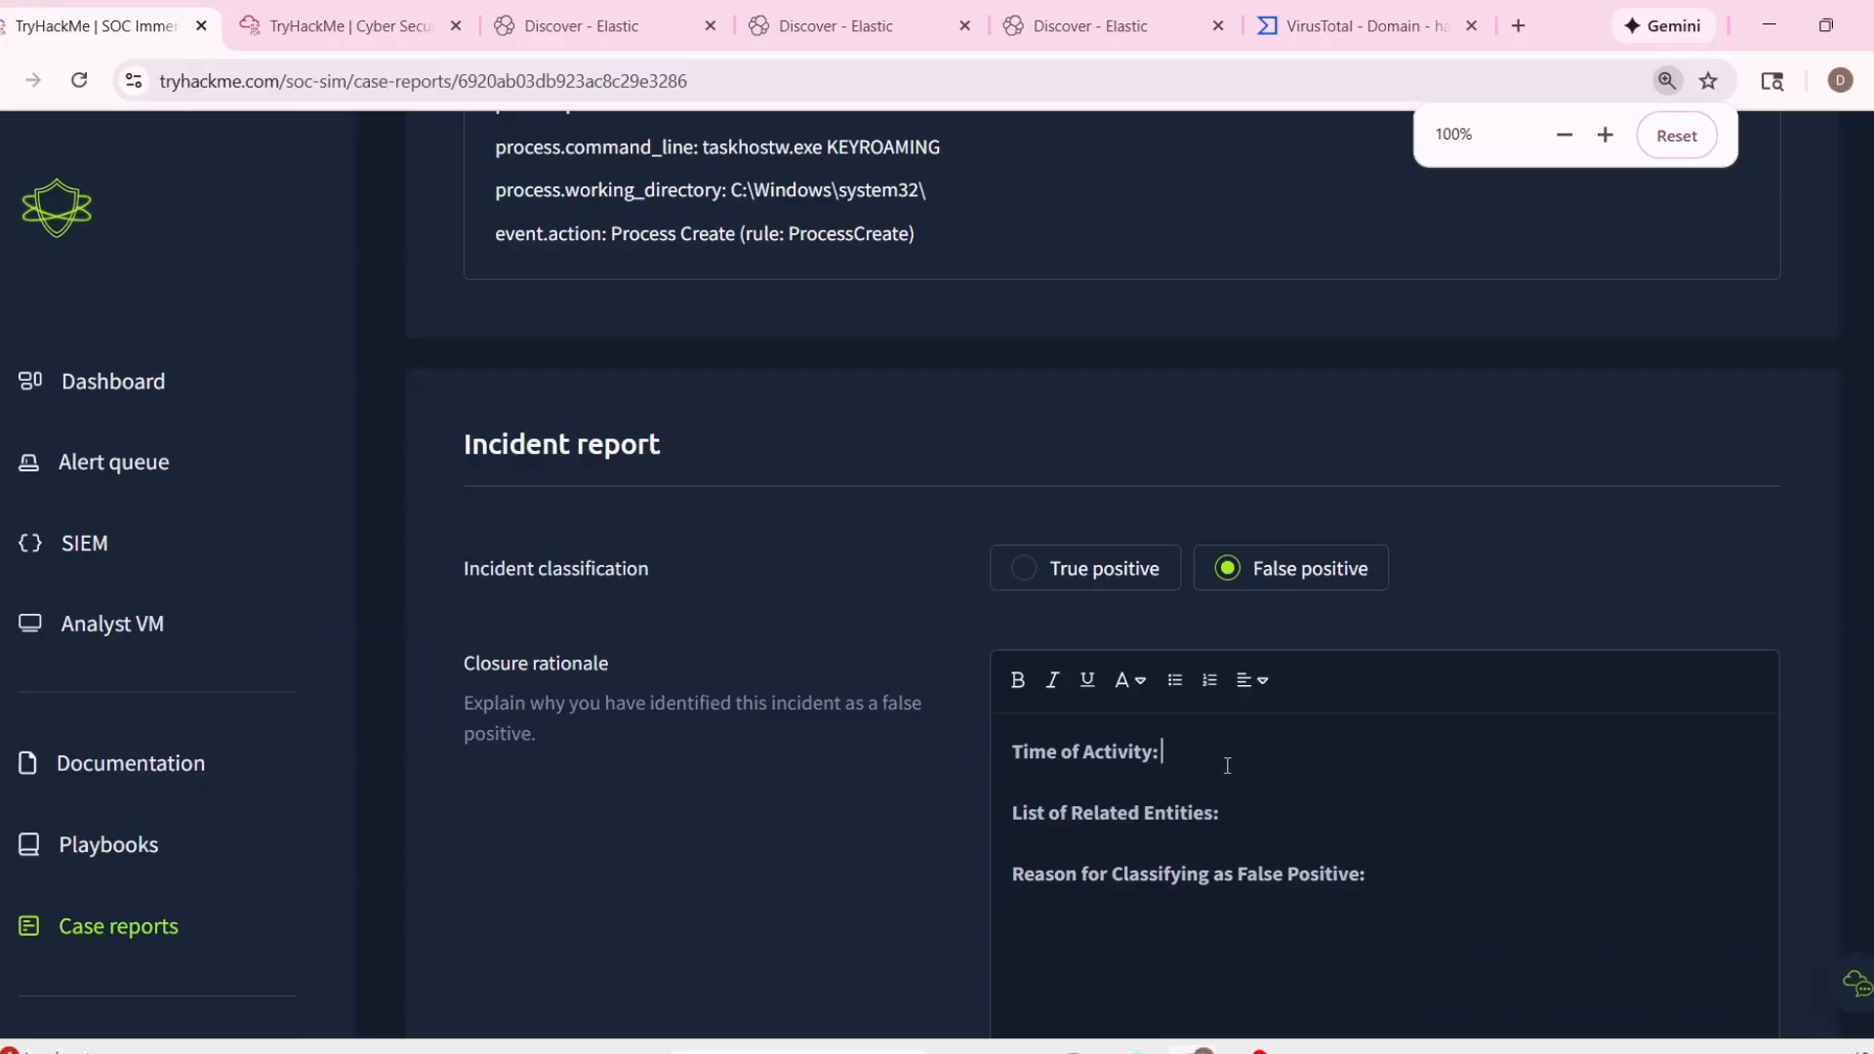
Copy the host name win-3451 and process name taskhostw.exe from alert 1021's details into the List of Related Entities.
{"action": "scroll", "coordinate": [1226, 766], "scroll_direction": "up", "scroll_amount": 5}
{"action": "left_click_drag", "start_coordinate": [496, 440], "coordinate": [744, 485]}
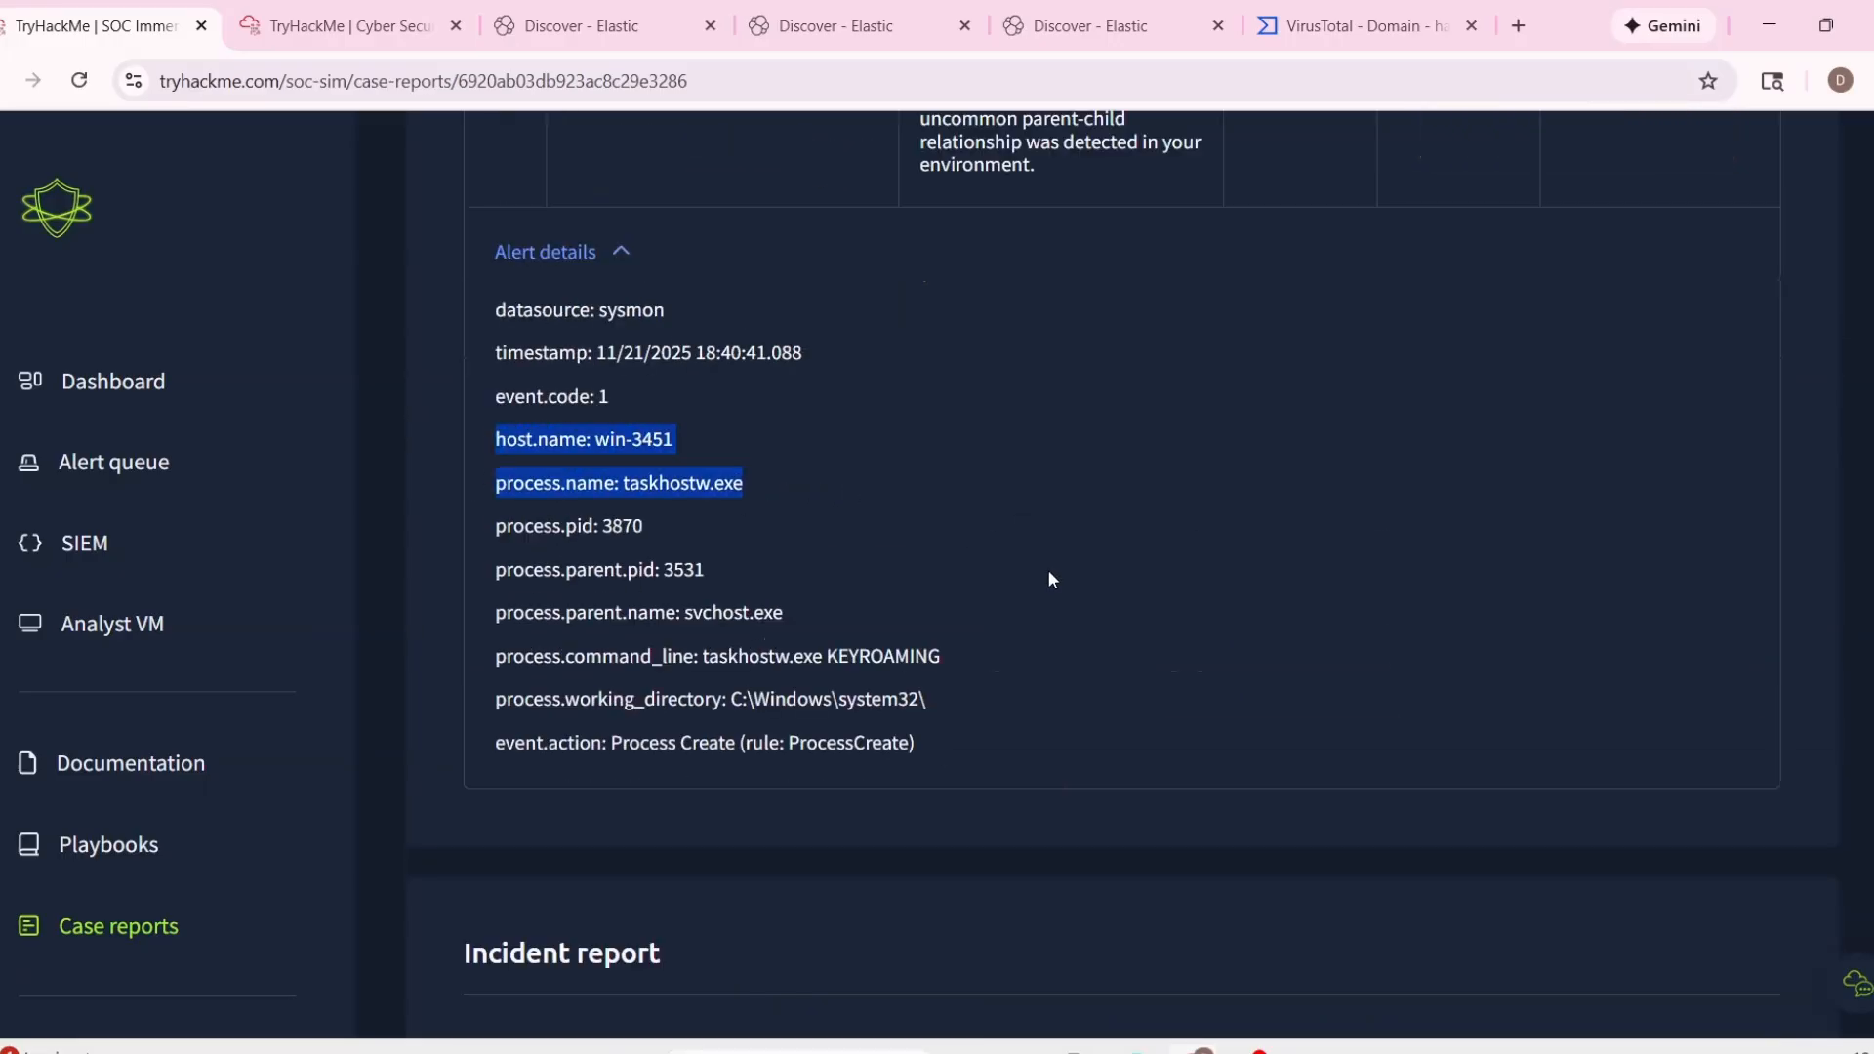
{"action": "scroll", "coordinate": [1341, 730], "scroll_direction": "down", "scroll_amount": 5}
{"action": "key", "text": "ctrl+v"}
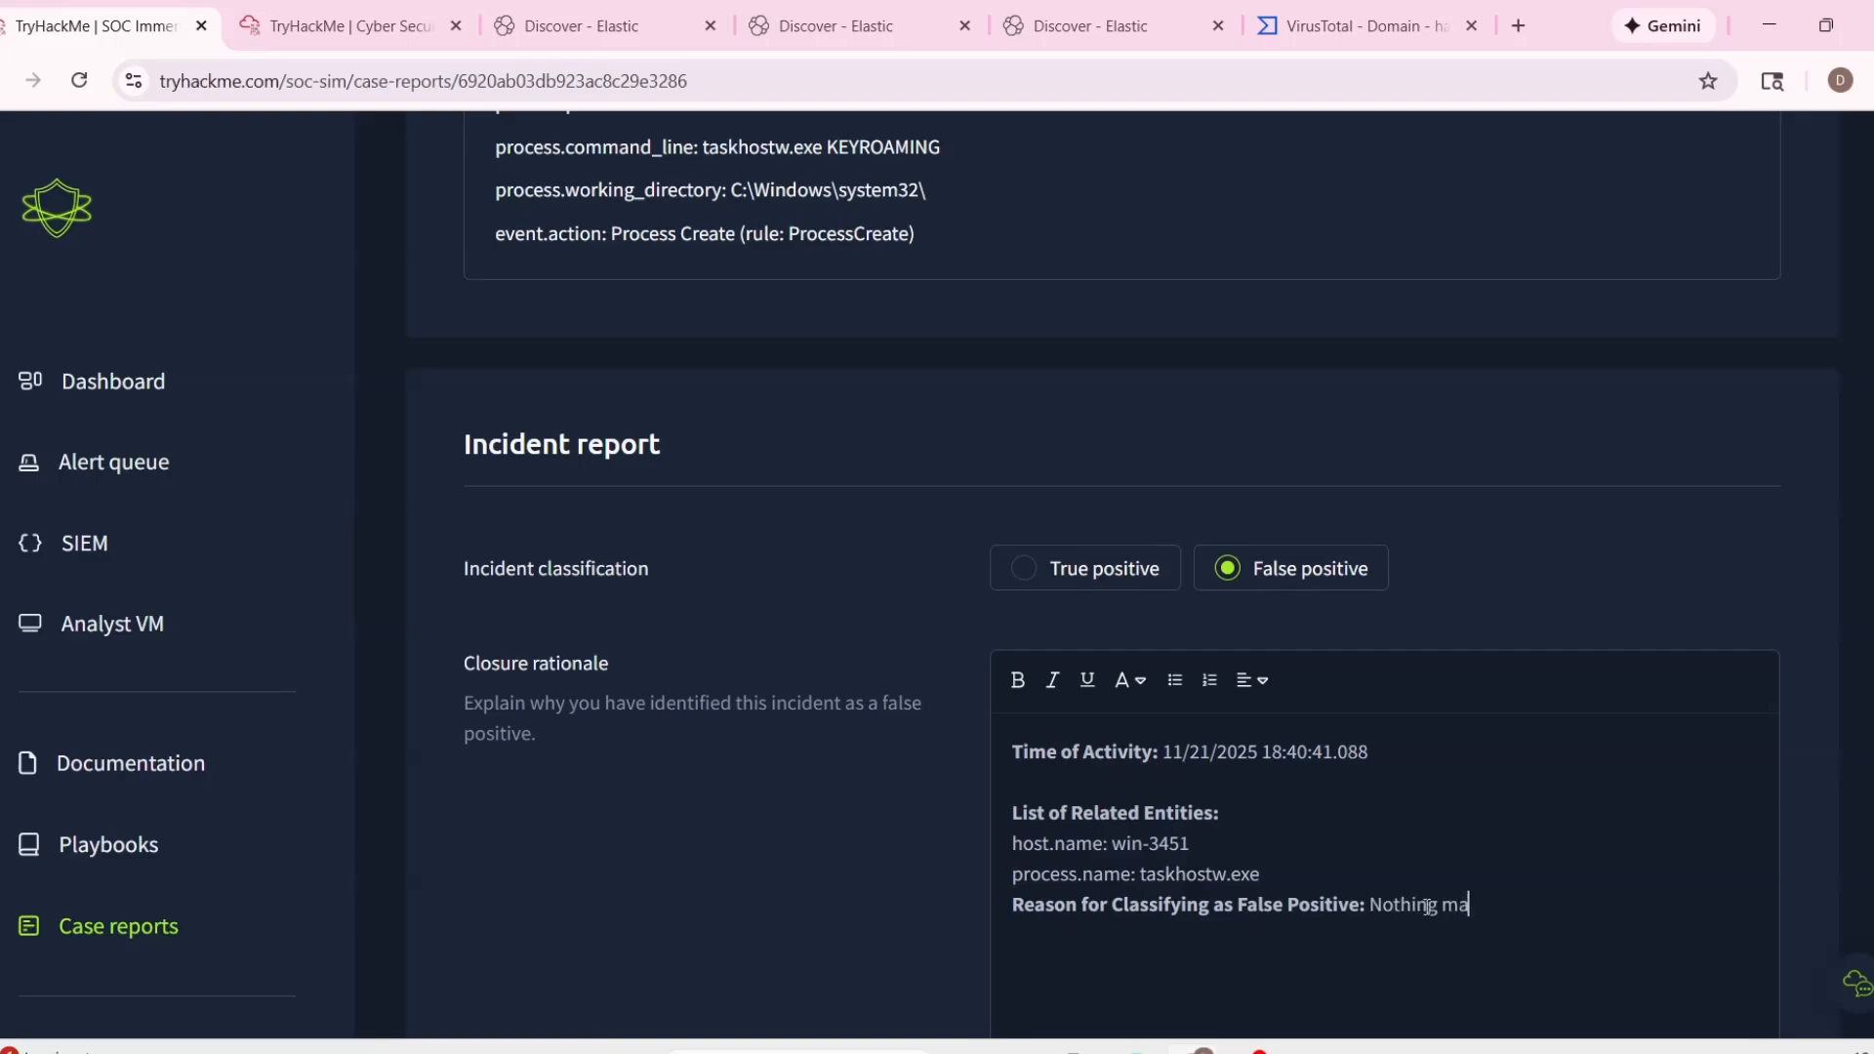
Enter "Nothing malicious." as alert 1021's false positive reason and submit the report to close the alert.
{"action": "scroll", "coordinate": [1427, 907], "scroll_direction": "down", "scroll_amount": 4}
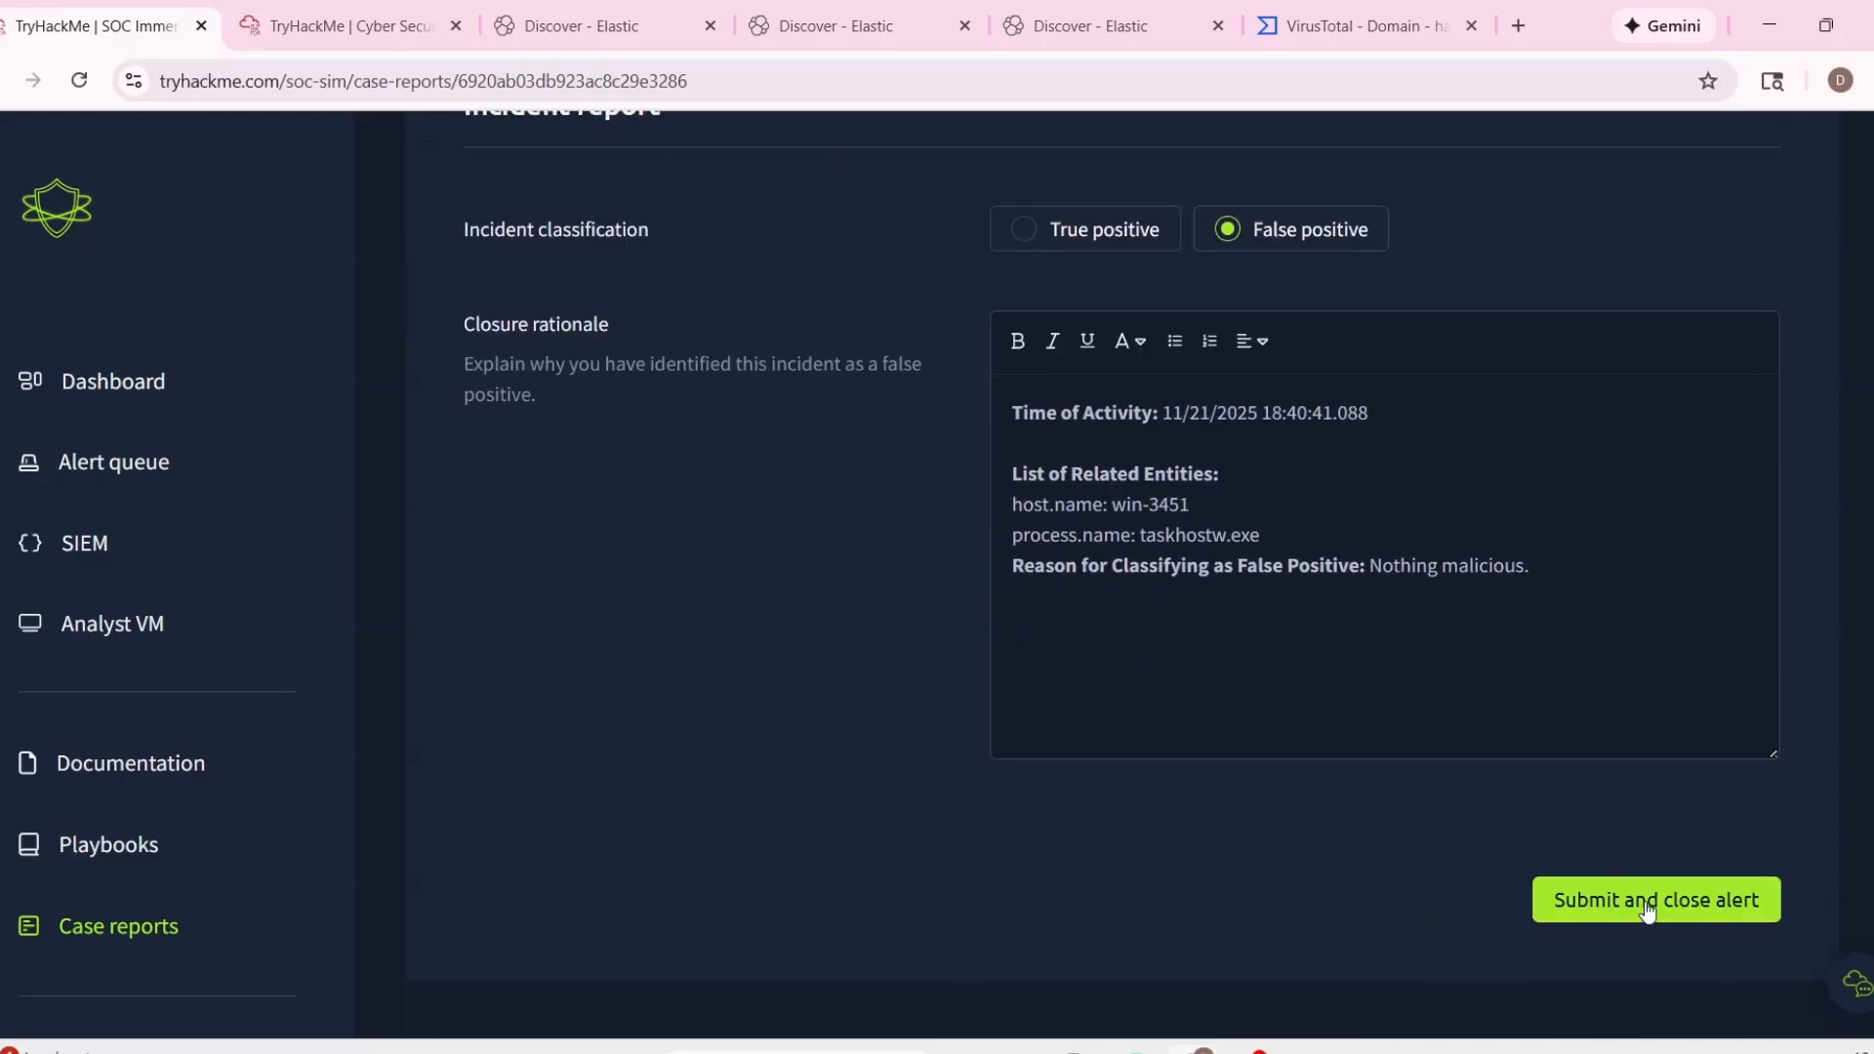
{"action": "left_click", "coordinate": [1646, 898]}
Find phishing alert 1014 in the queue, open its details and take ownership of it.
{"action": "scroll", "coordinate": [1155, 699], "scroll_direction": "down", "scroll_amount": 8}
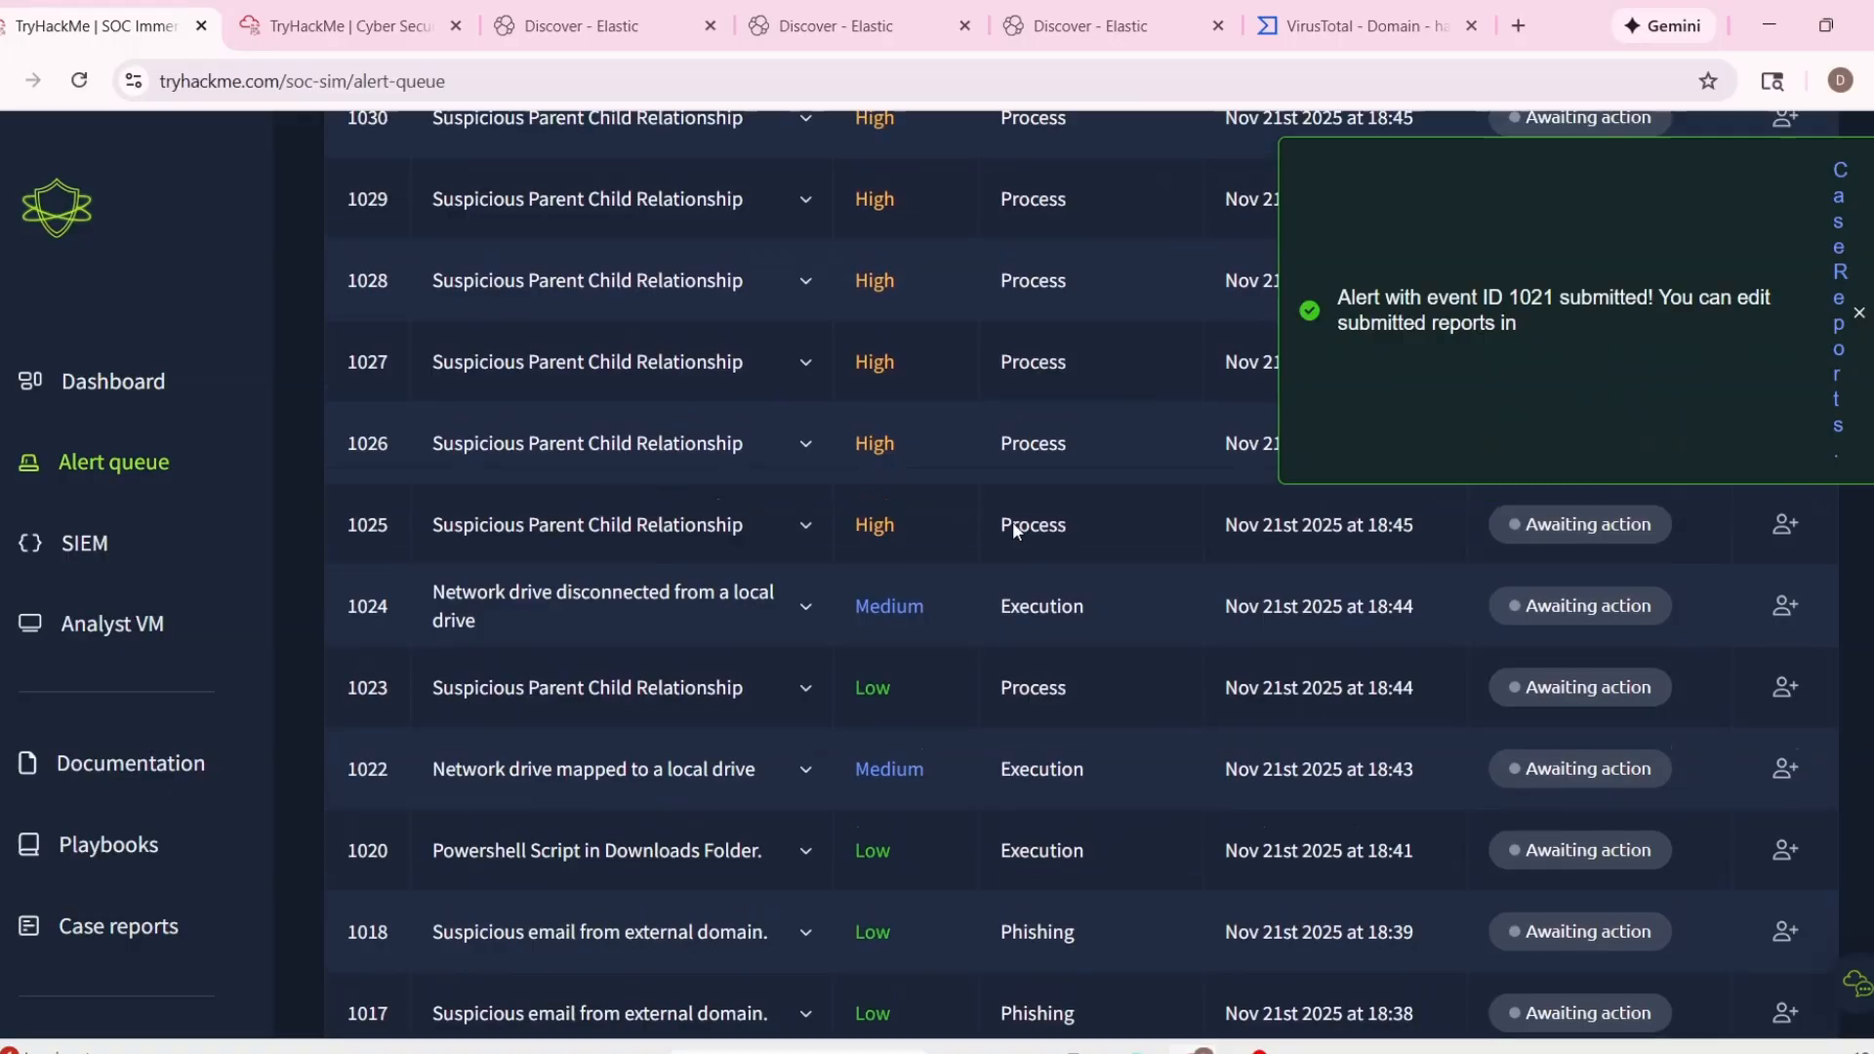
{"action": "scroll", "coordinate": [1013, 532], "scroll_direction": "up", "scroll_amount": 5}
{"action": "scroll", "coordinate": [854, 389], "scroll_direction": "down", "scroll_amount": 4}
{"action": "scroll", "coordinate": [887, 729], "scroll_direction": "up", "scroll_amount": 6}
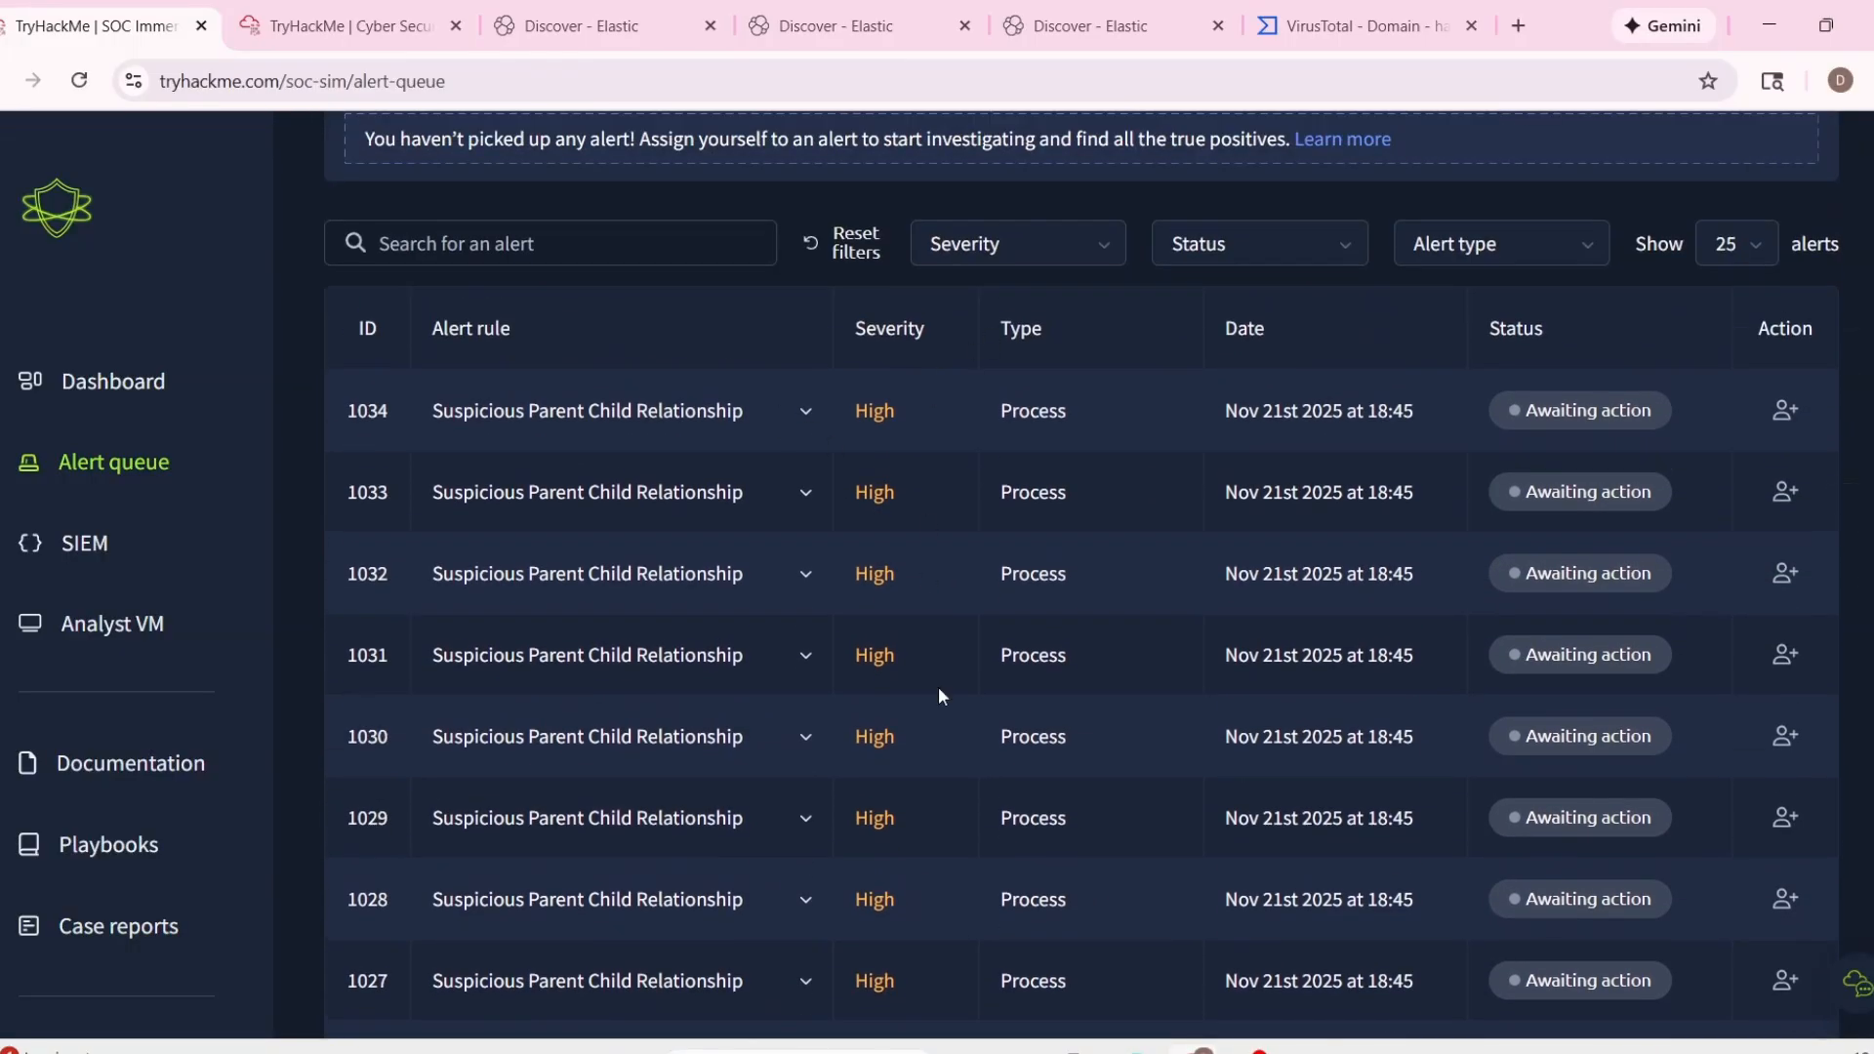
{"action": "scroll", "coordinate": [939, 687], "scroll_direction": "down", "scroll_amount": 10}
{"action": "scroll", "coordinate": [854, 683], "scroll_direction": "down", "scroll_amount": 1}
{"action": "left_click", "coordinate": [824, 574]}
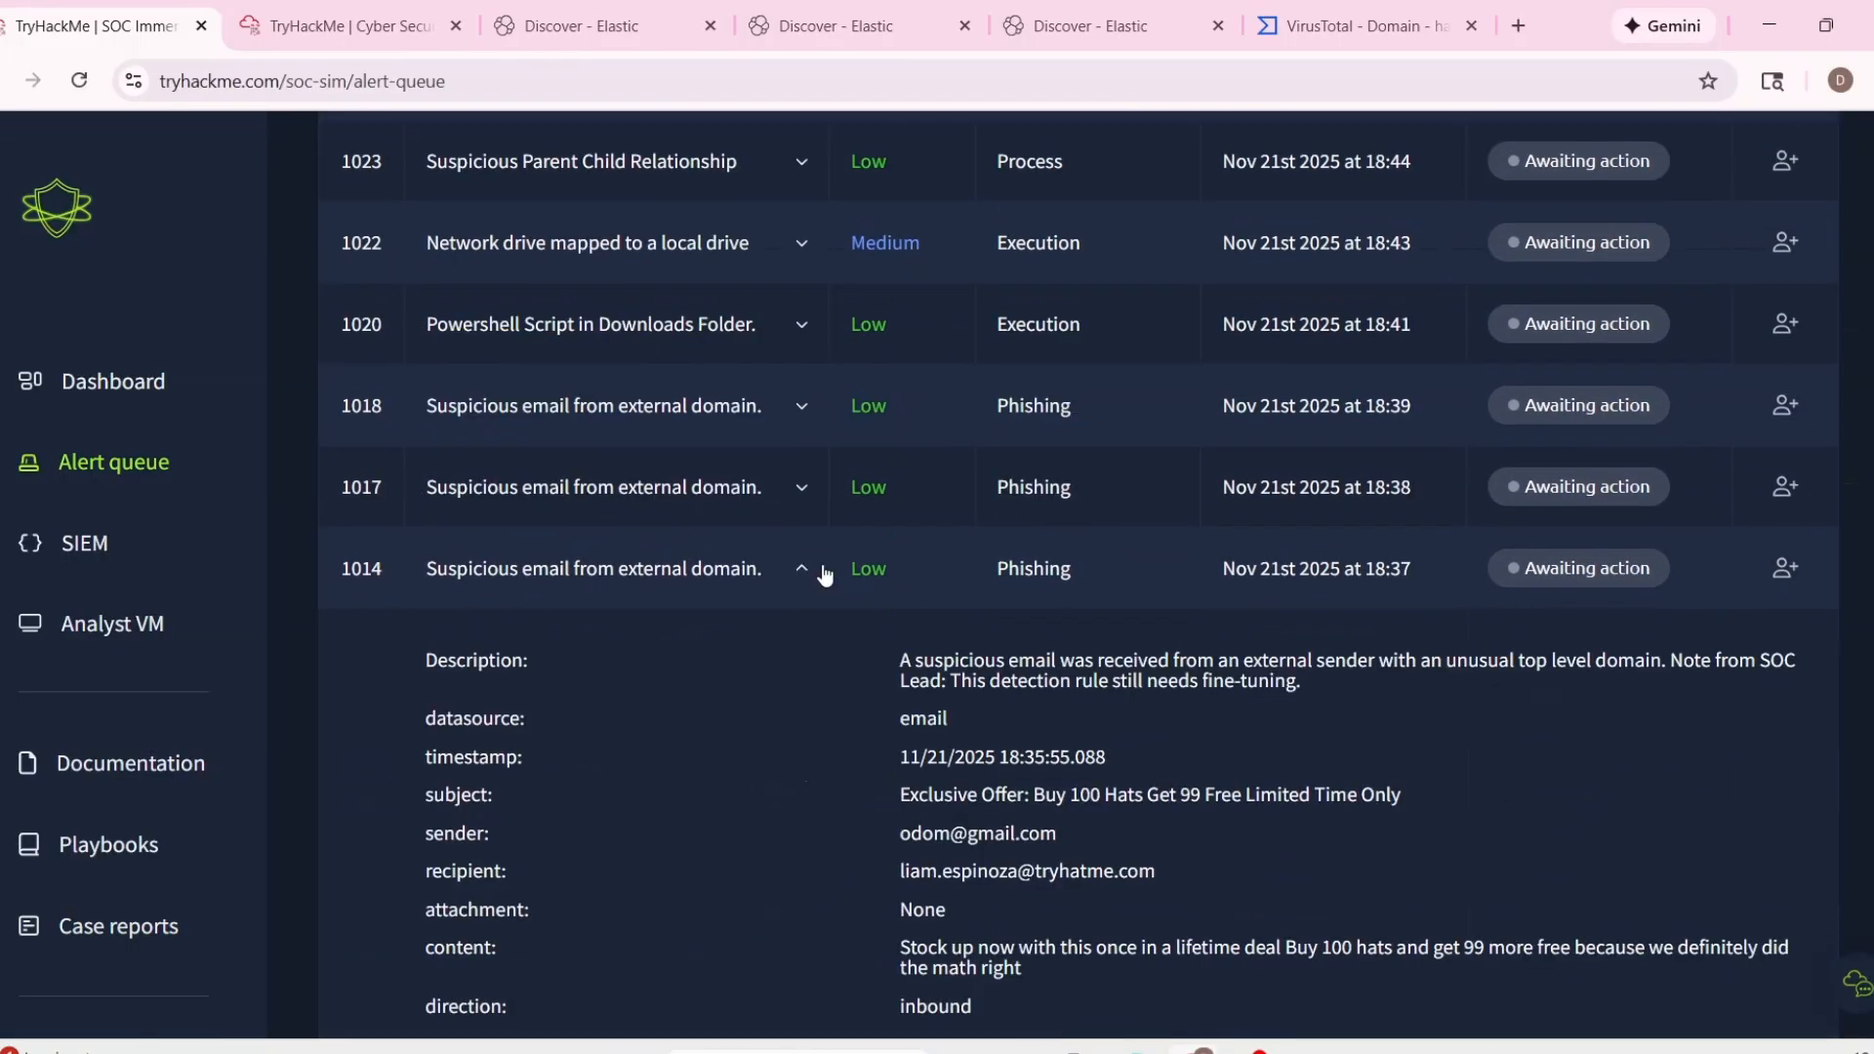
{"action": "scroll", "coordinate": [832, 483], "scroll_direction": "down", "scroll_amount": 1}
{"action": "left_click", "coordinate": [1785, 440]}
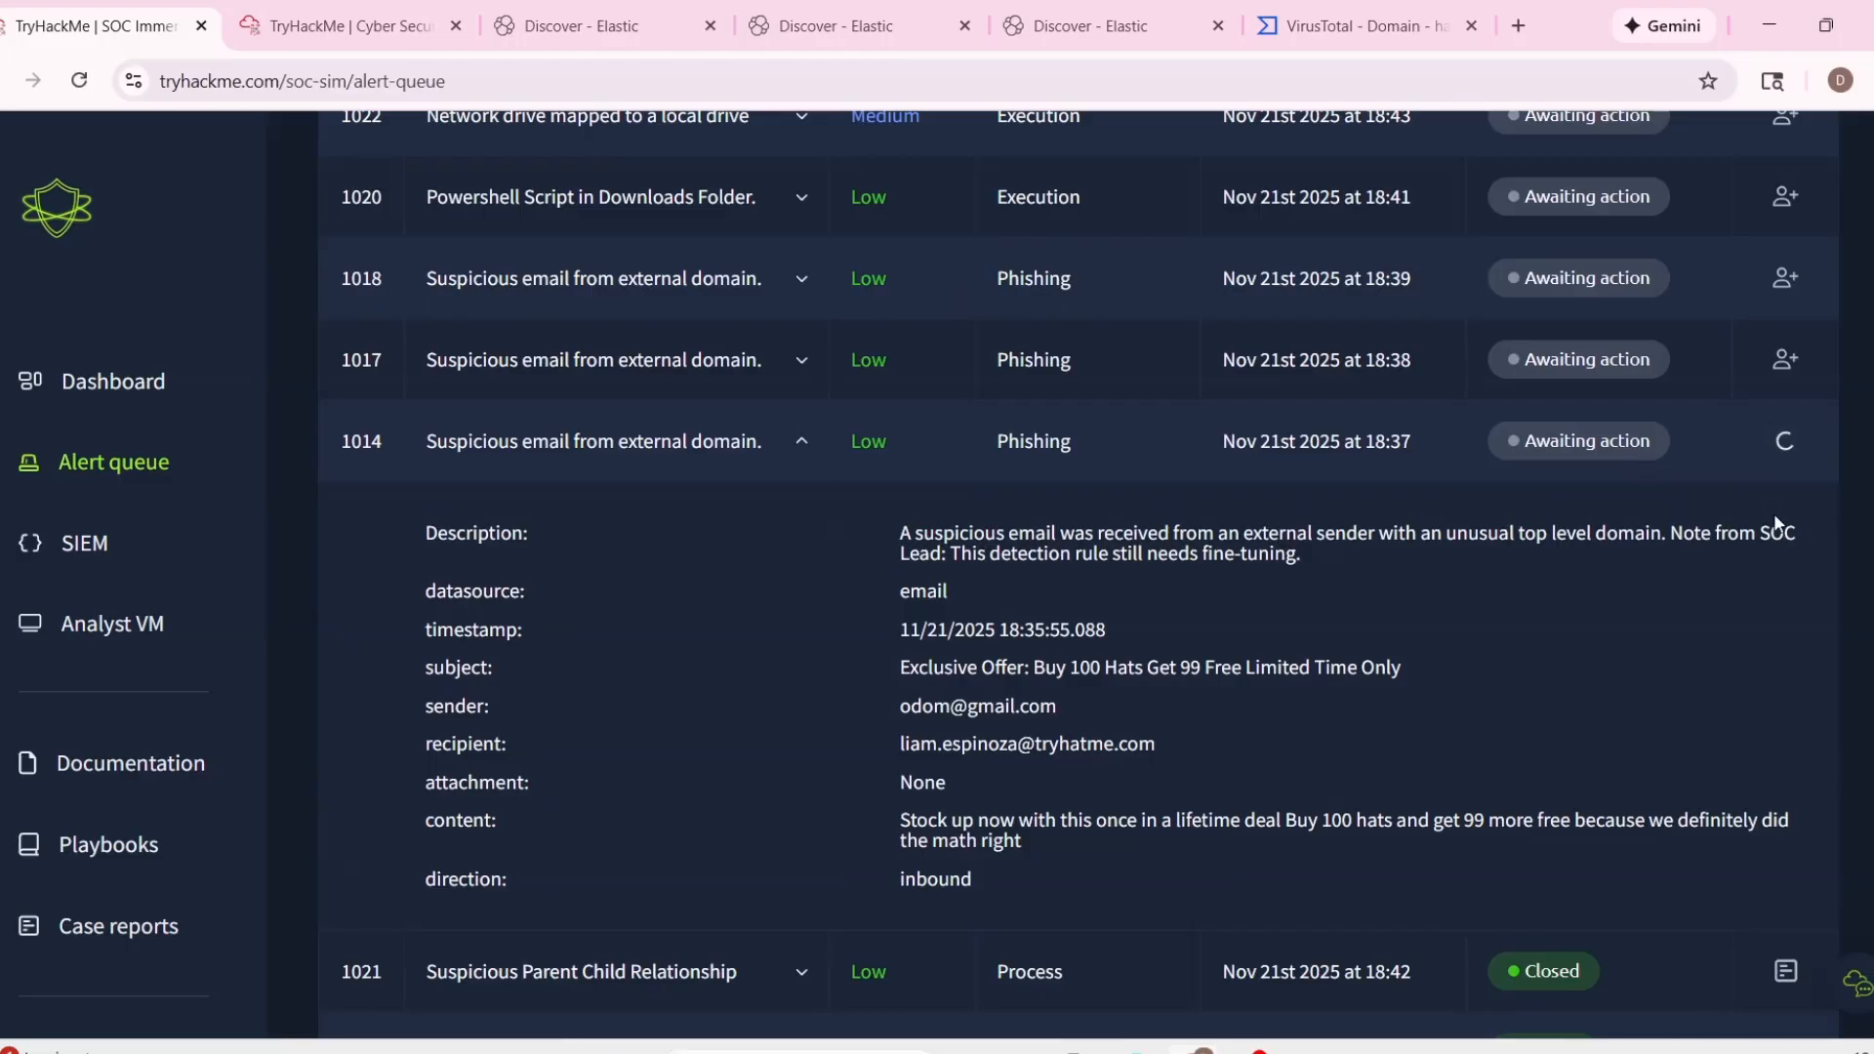
Open the details of phishing alerts 1017 and 1018 and take ownership of both.
{"action": "left_click", "coordinate": [803, 569]}
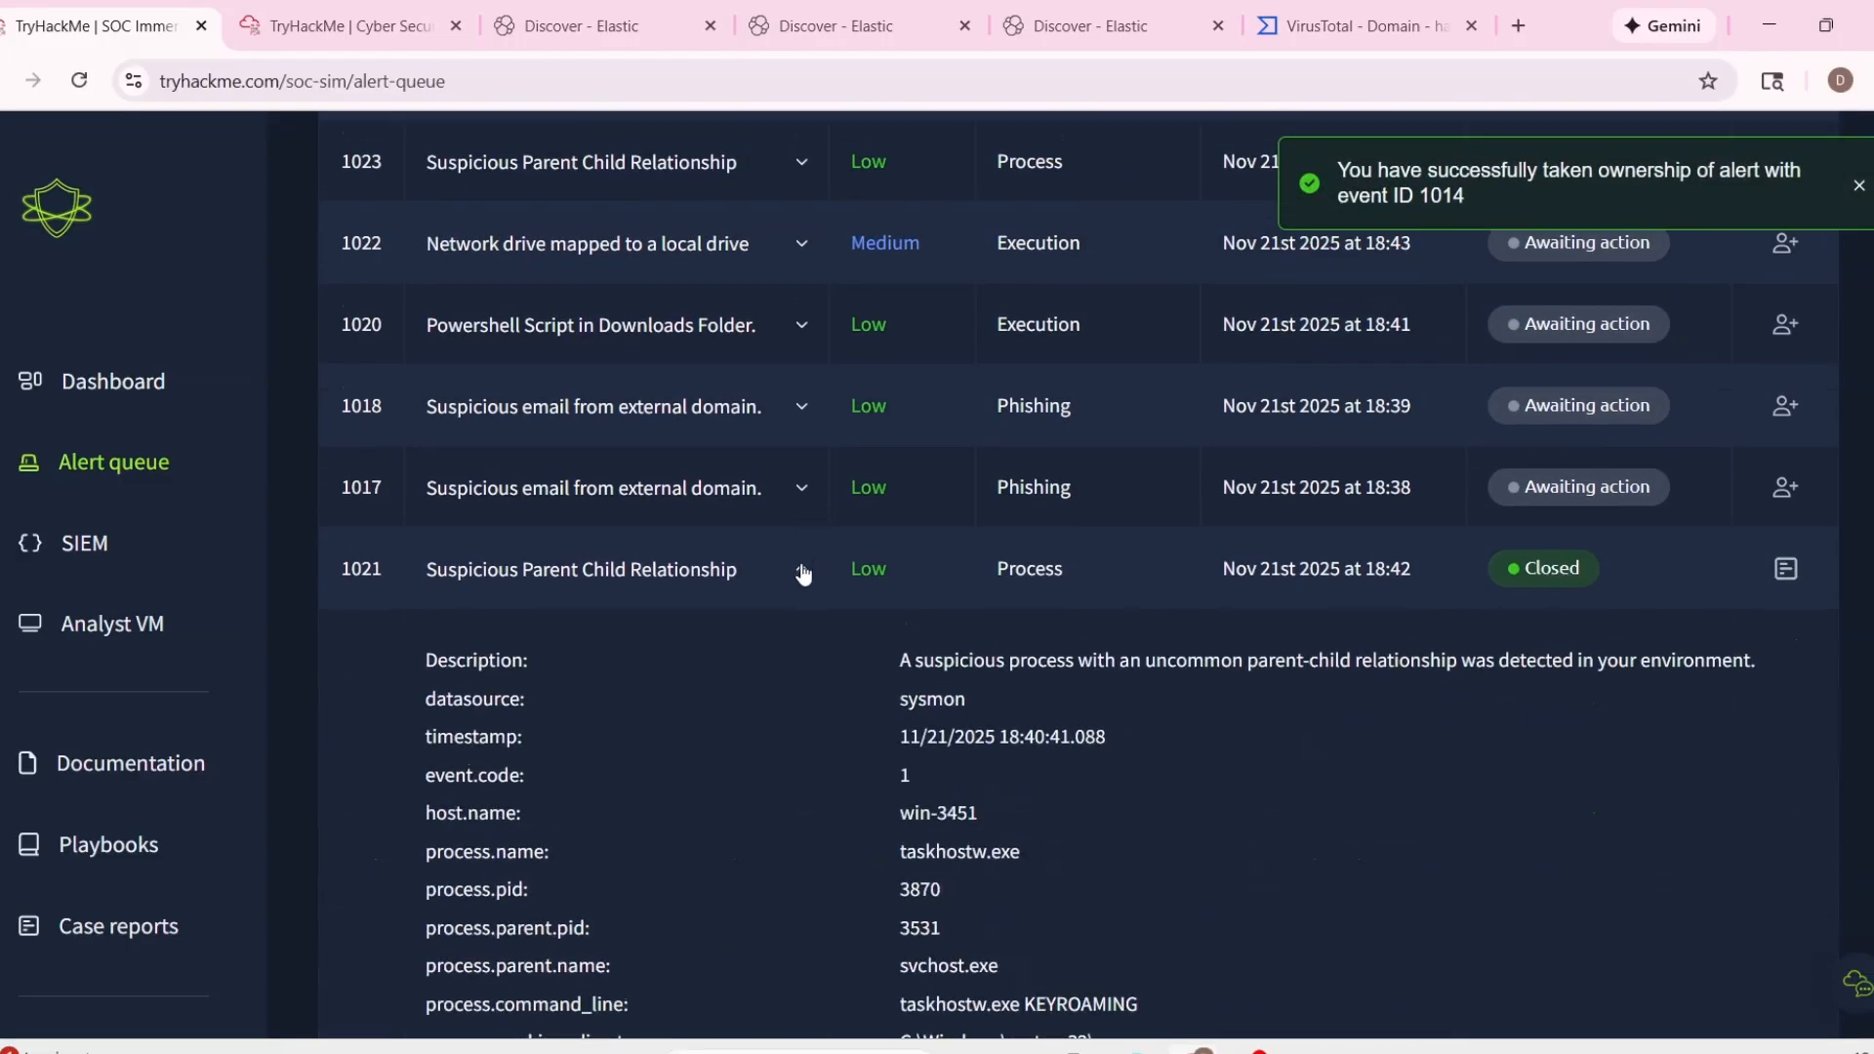
{"action": "left_click", "coordinate": [803, 571]}
{"action": "left_click", "coordinate": [803, 489]}
{"action": "left_click", "coordinate": [1794, 498]}
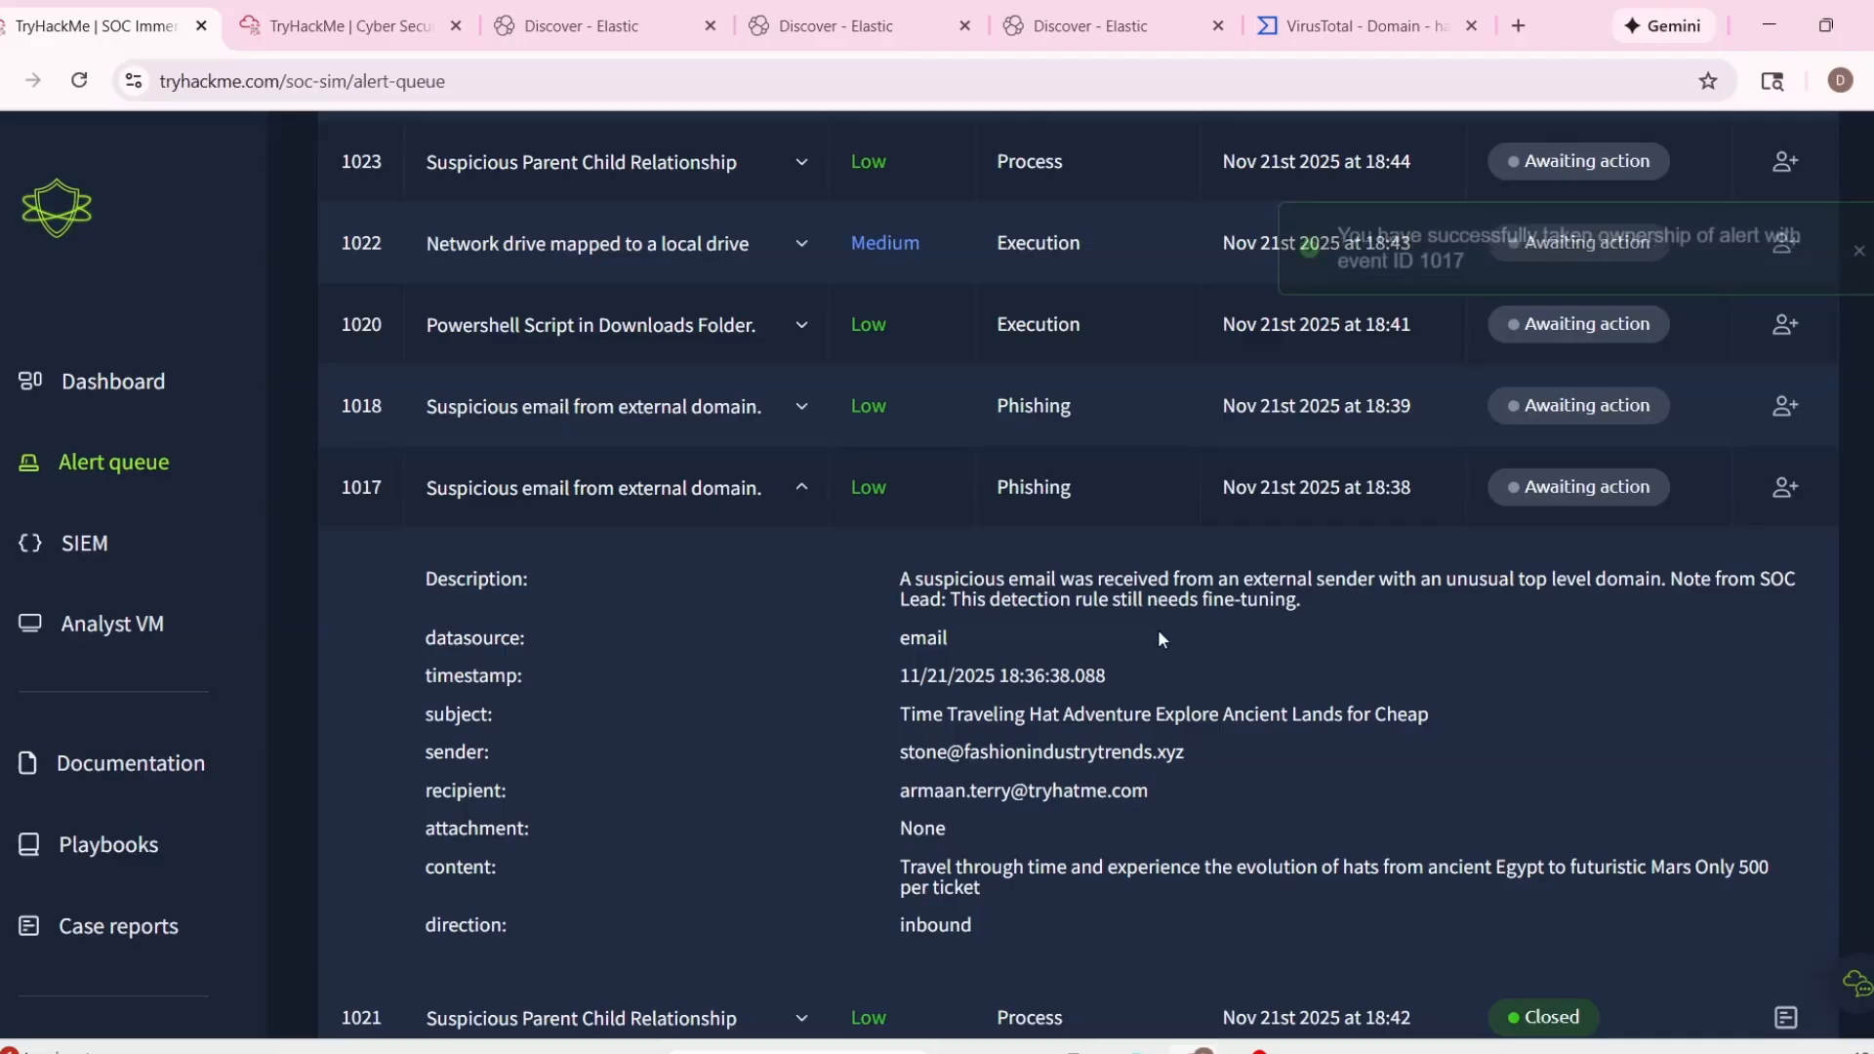
{"action": "left_click", "coordinate": [799, 484]}
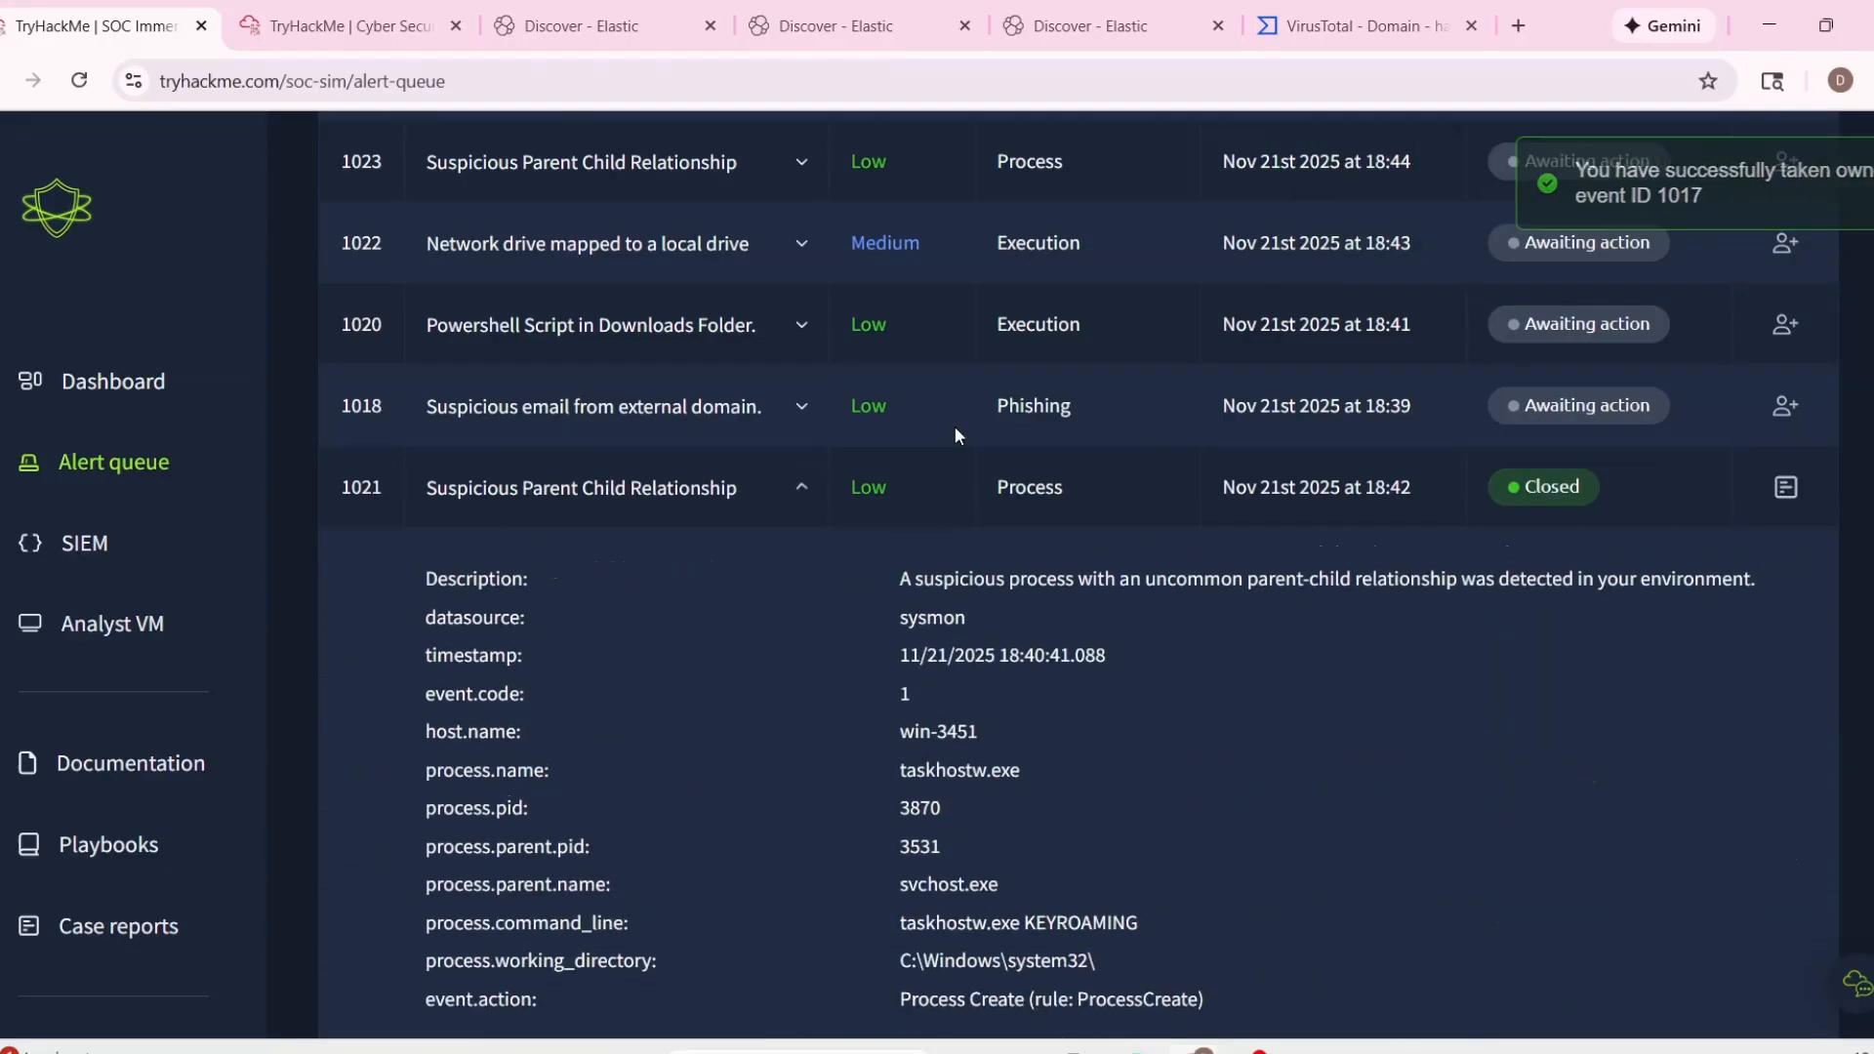
{"action": "left_click", "coordinate": [843, 404]}
{"action": "left_click", "coordinate": [1785, 408]}
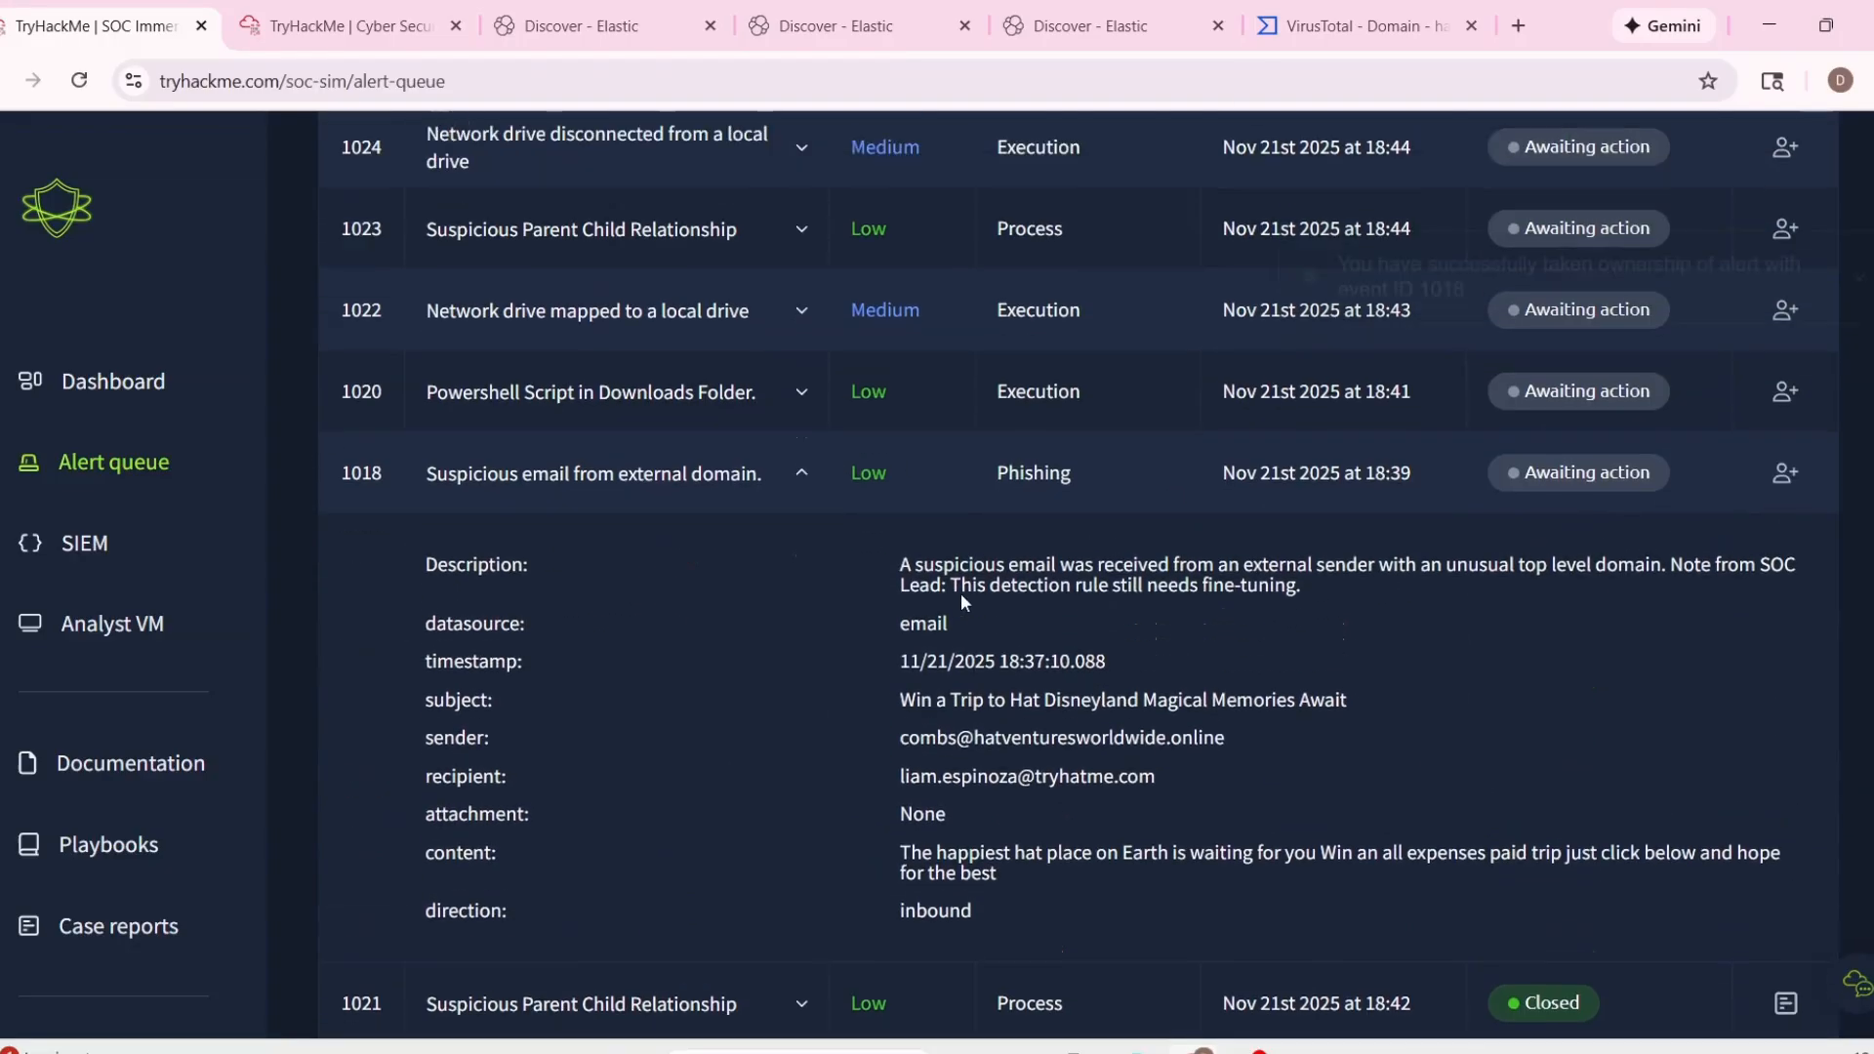
Examine the subject, sender domain, recipient and email content of assigned alert 1014.
{"action": "scroll", "coordinate": [961, 593], "scroll_direction": "up", "scroll_amount": 10}
{"action": "left_click_drag", "start_coordinate": [317, 547], "coordinate": [312, 366]}
{"action": "left_click", "coordinate": [590, 493]}
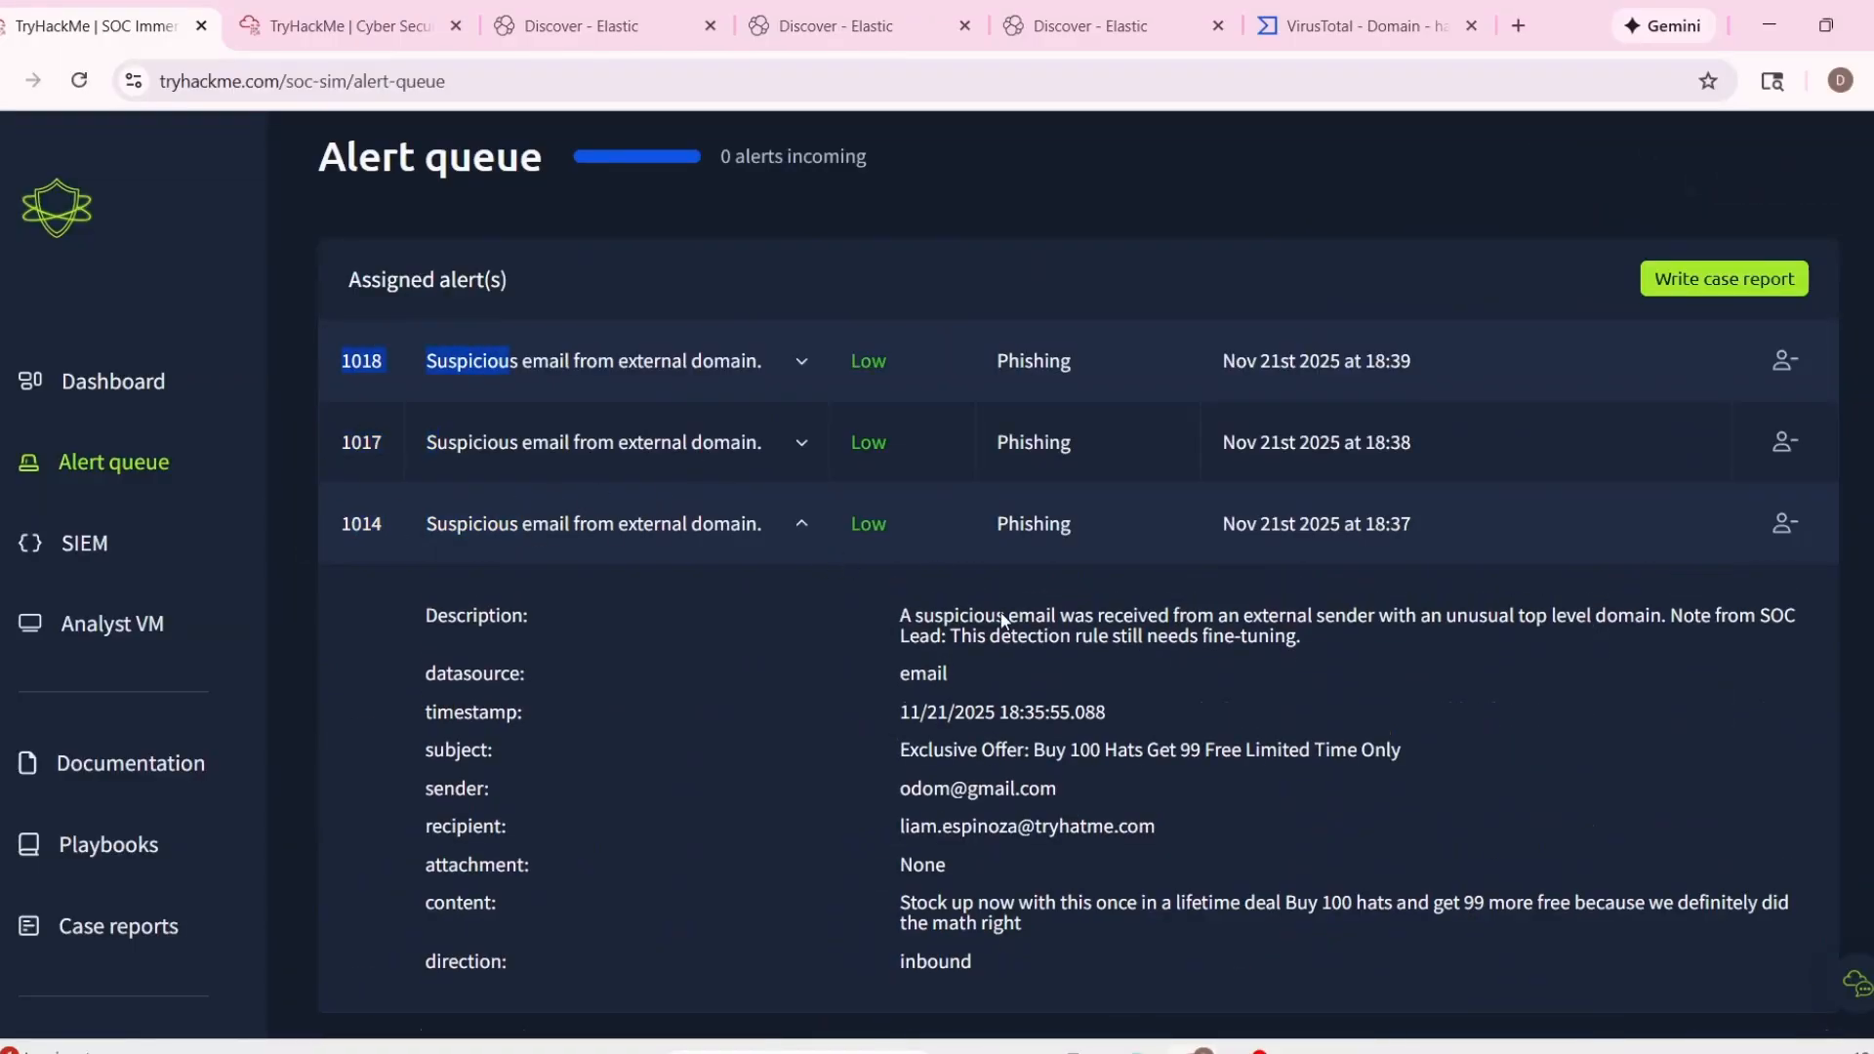
{"action": "scroll", "coordinate": [945, 629], "scroll_direction": "down", "scroll_amount": 3}
{"action": "left_click_drag", "start_coordinate": [898, 649], "coordinate": [1063, 672]}
{"action": "scroll", "coordinate": [941, 629], "scroll_direction": "up", "scroll_amount": 2}
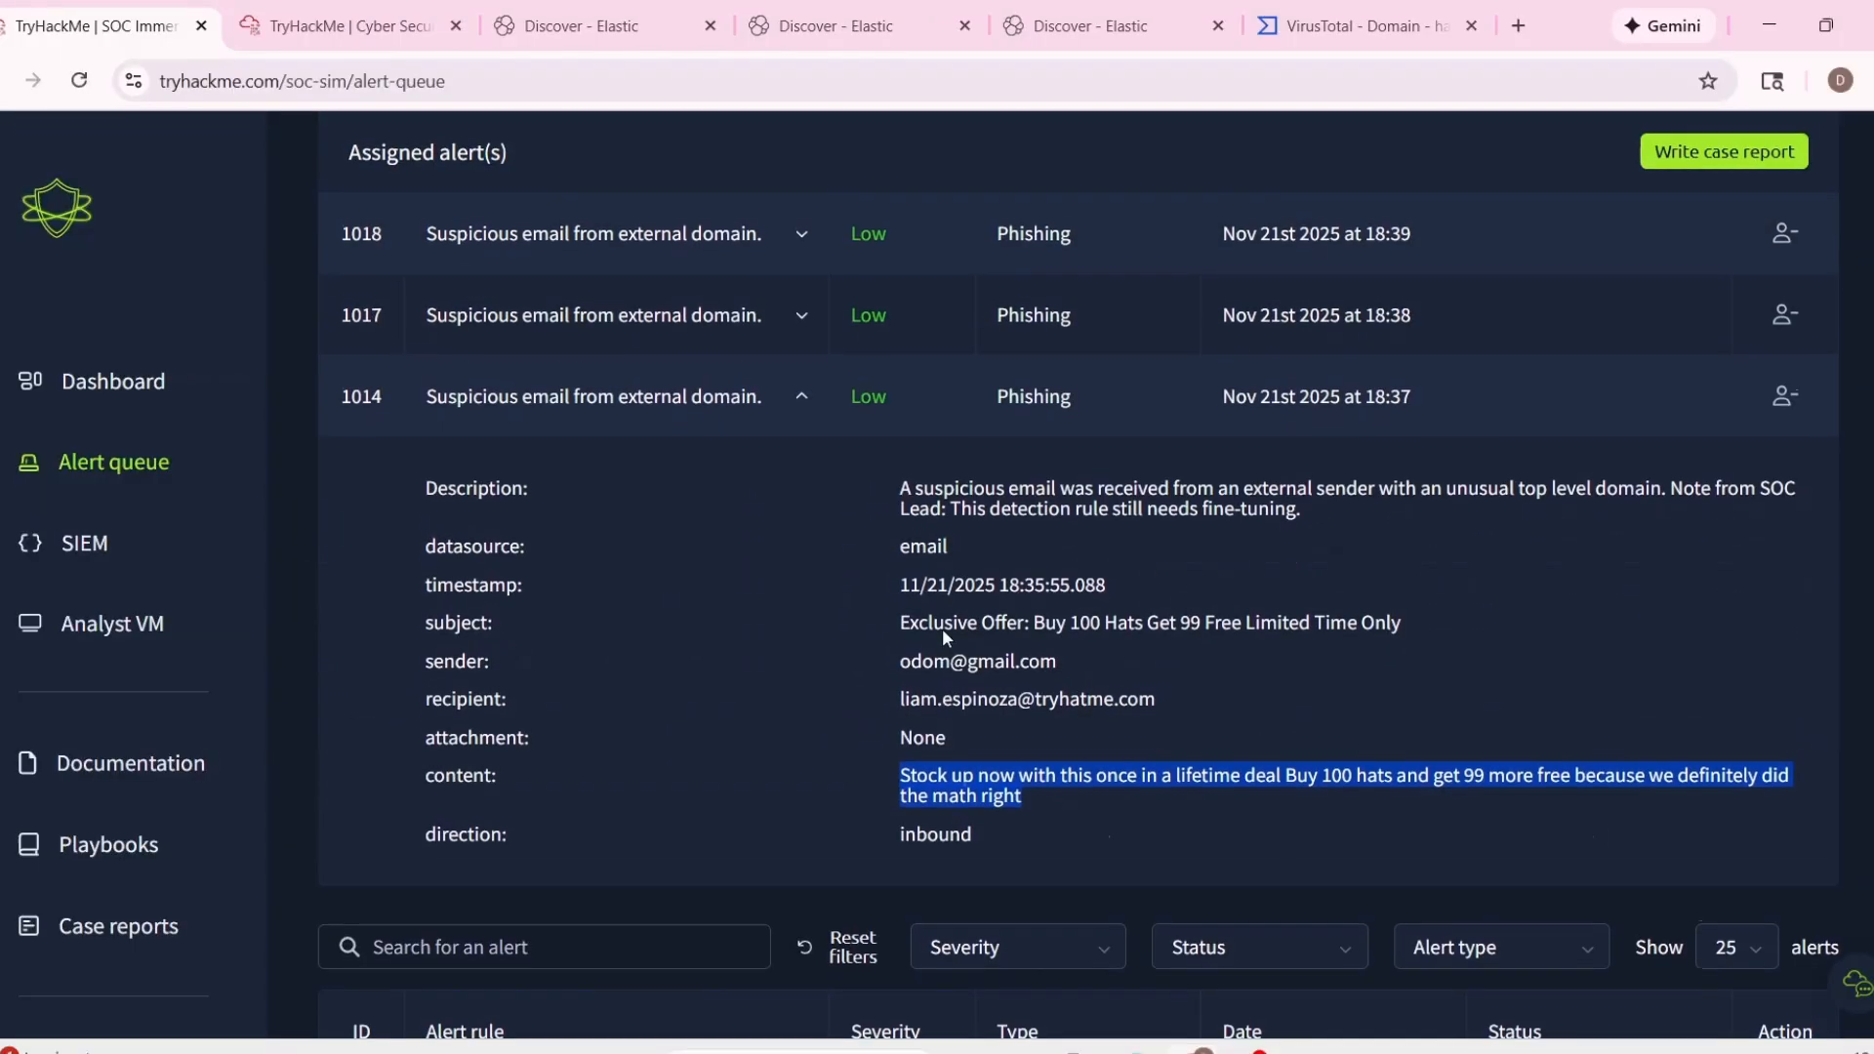
{"action": "left_click_drag", "start_coordinate": [899, 660], "coordinate": [1156, 700]}
{"action": "left_click", "coordinate": [998, 743]}
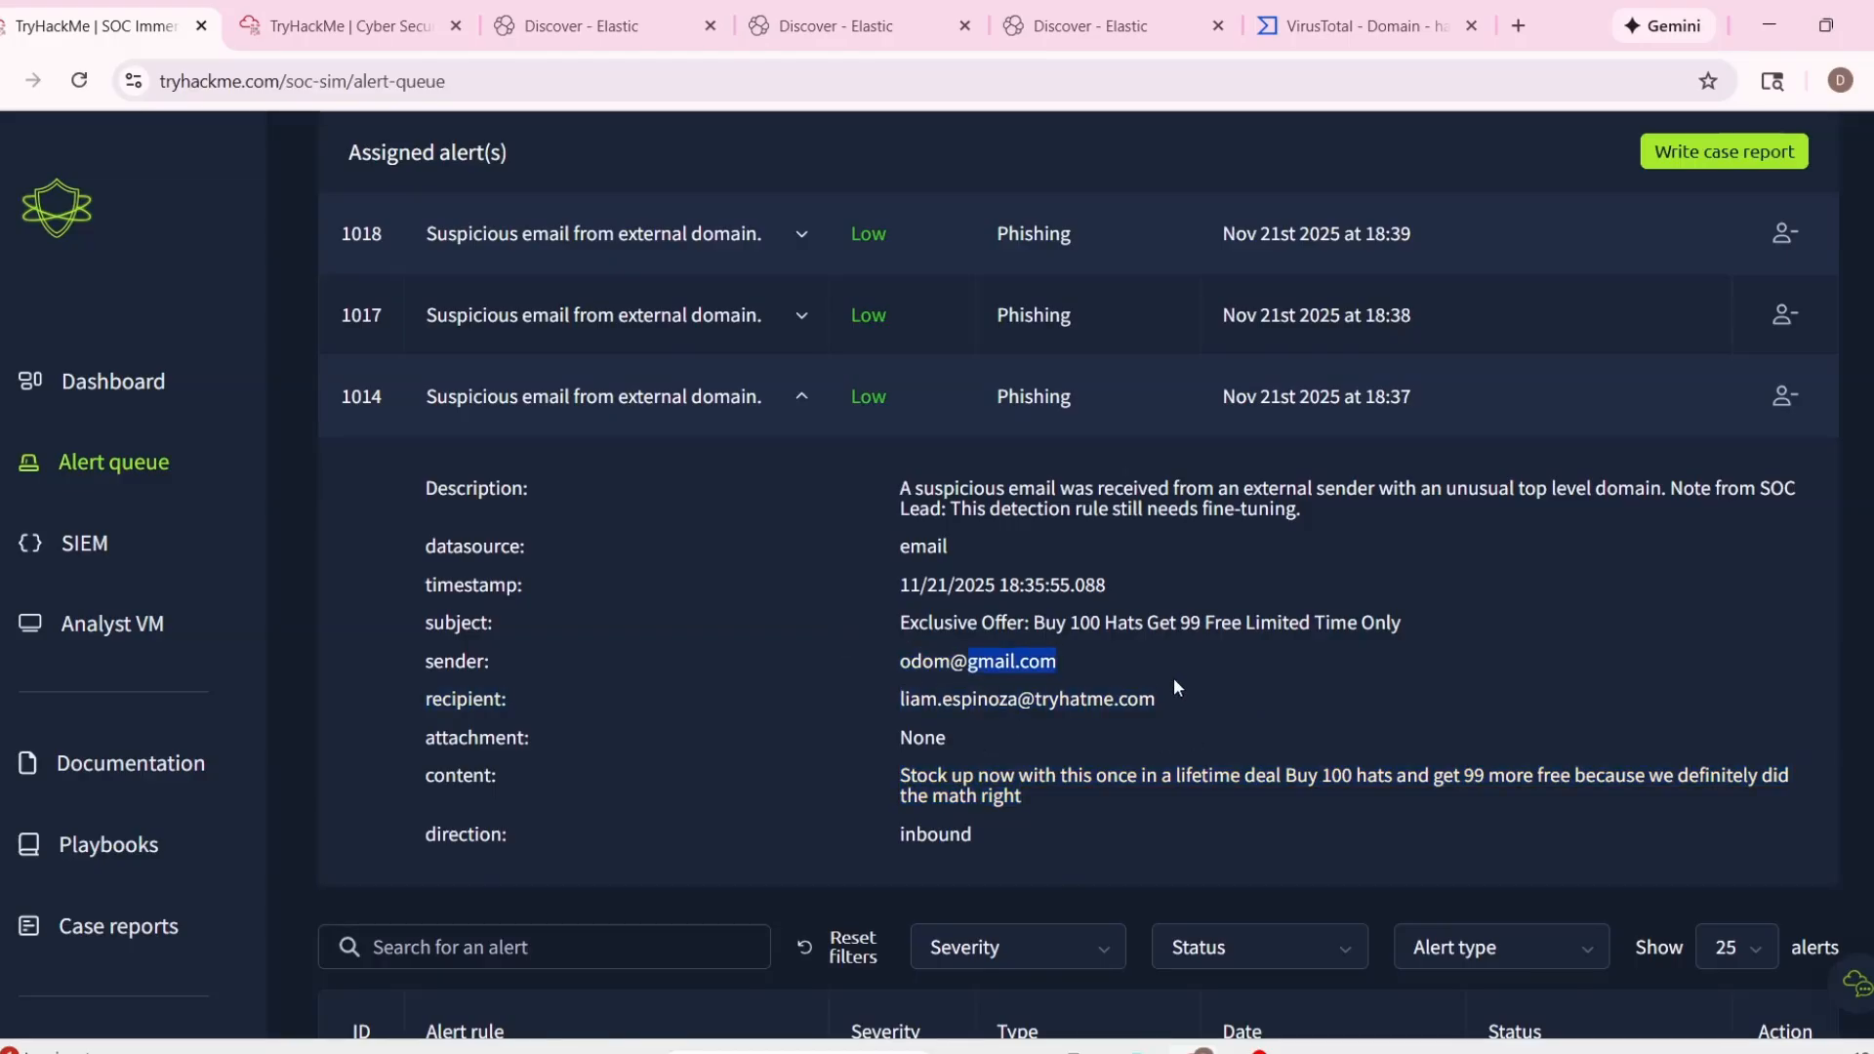
{"action": "scroll", "coordinate": [1074, 674], "scroll_direction": "down", "scroll_amount": 1}
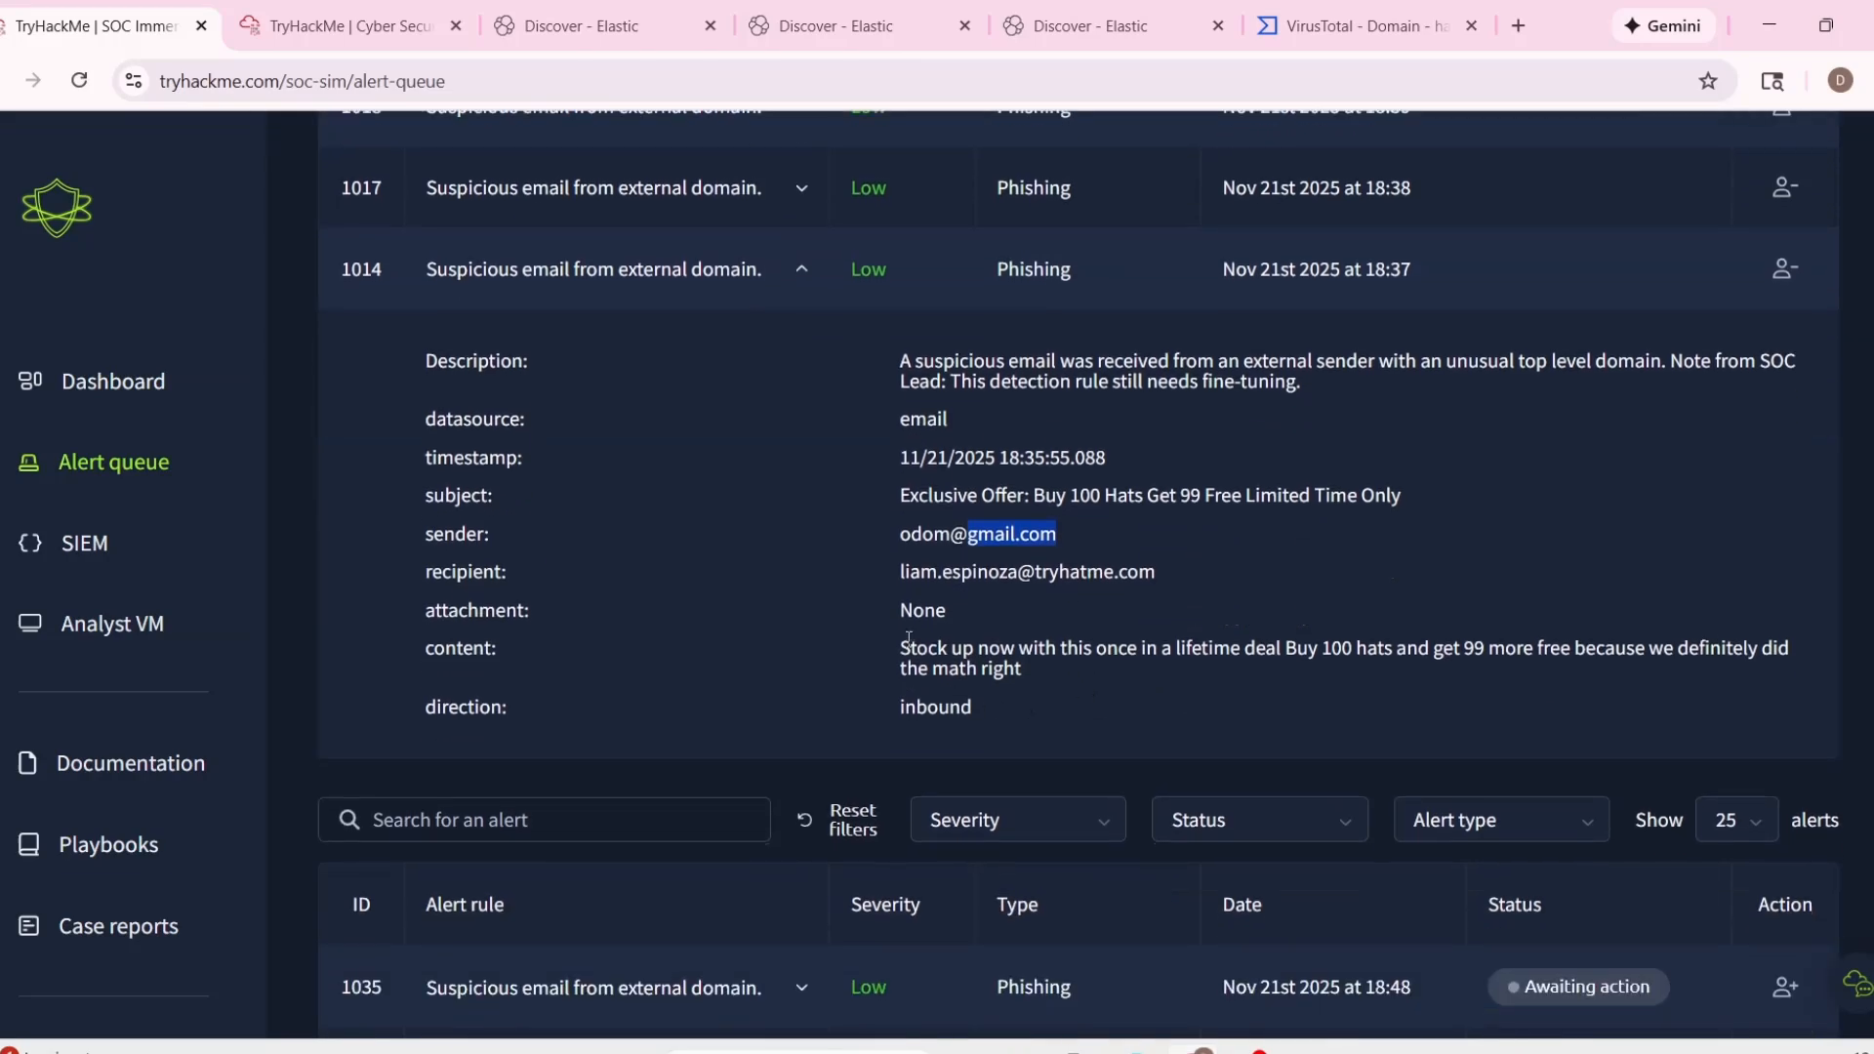
{"action": "left_click_drag", "start_coordinate": [899, 648], "coordinate": [1028, 670]}
{"action": "left_click", "coordinate": [1177, 681]}
{"action": "scroll", "coordinate": [1035, 635], "scroll_direction": "up", "scroll_amount": 1}
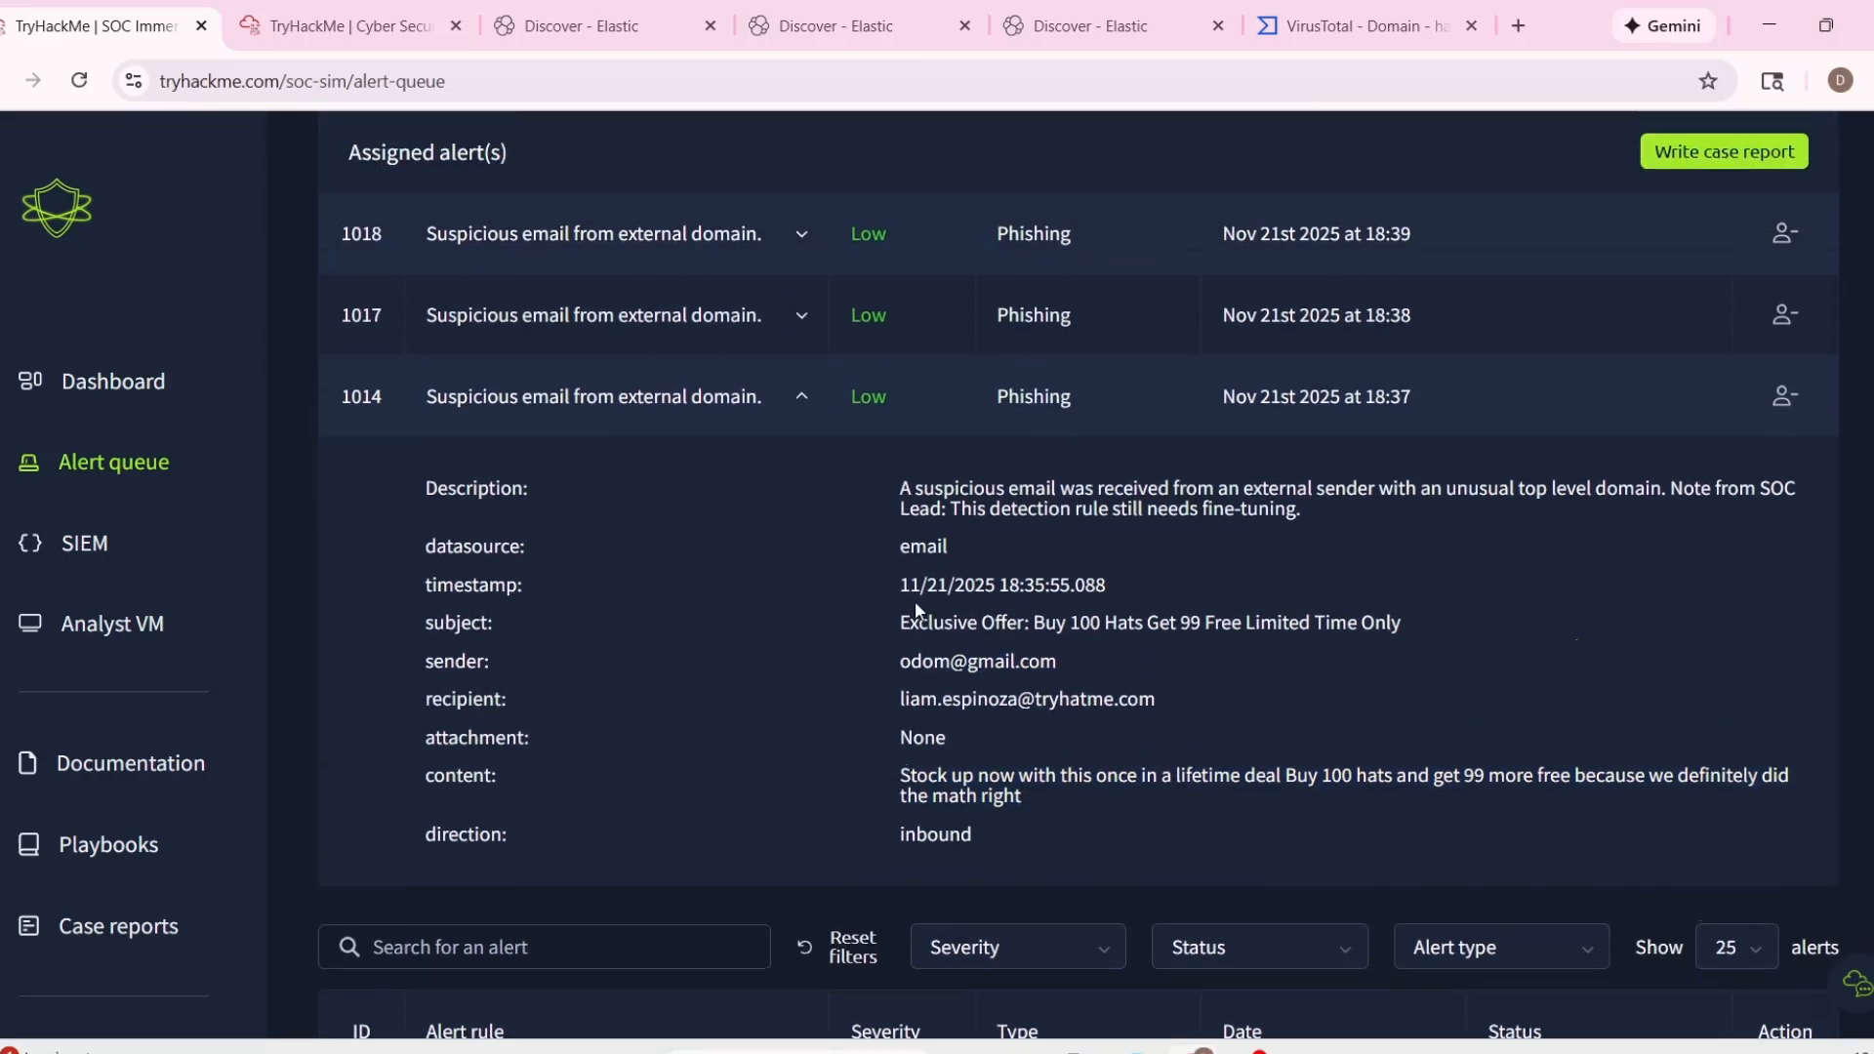
{"action": "left_click_drag", "start_coordinate": [899, 615], "coordinate": [1299, 617]}
{"action": "scroll", "coordinate": [1347, 702], "scroll_direction": "down", "scroll_amount": 1}
{"action": "scroll", "coordinate": [1081, 665], "scroll_direction": "up", "scroll_amount": 1}
{"action": "left_click", "coordinate": [1081, 665]}
Compare the details of the three assigned phishing alerts, examining alert 1018's sender domain and email content.
{"action": "left_click", "coordinate": [804, 318]}
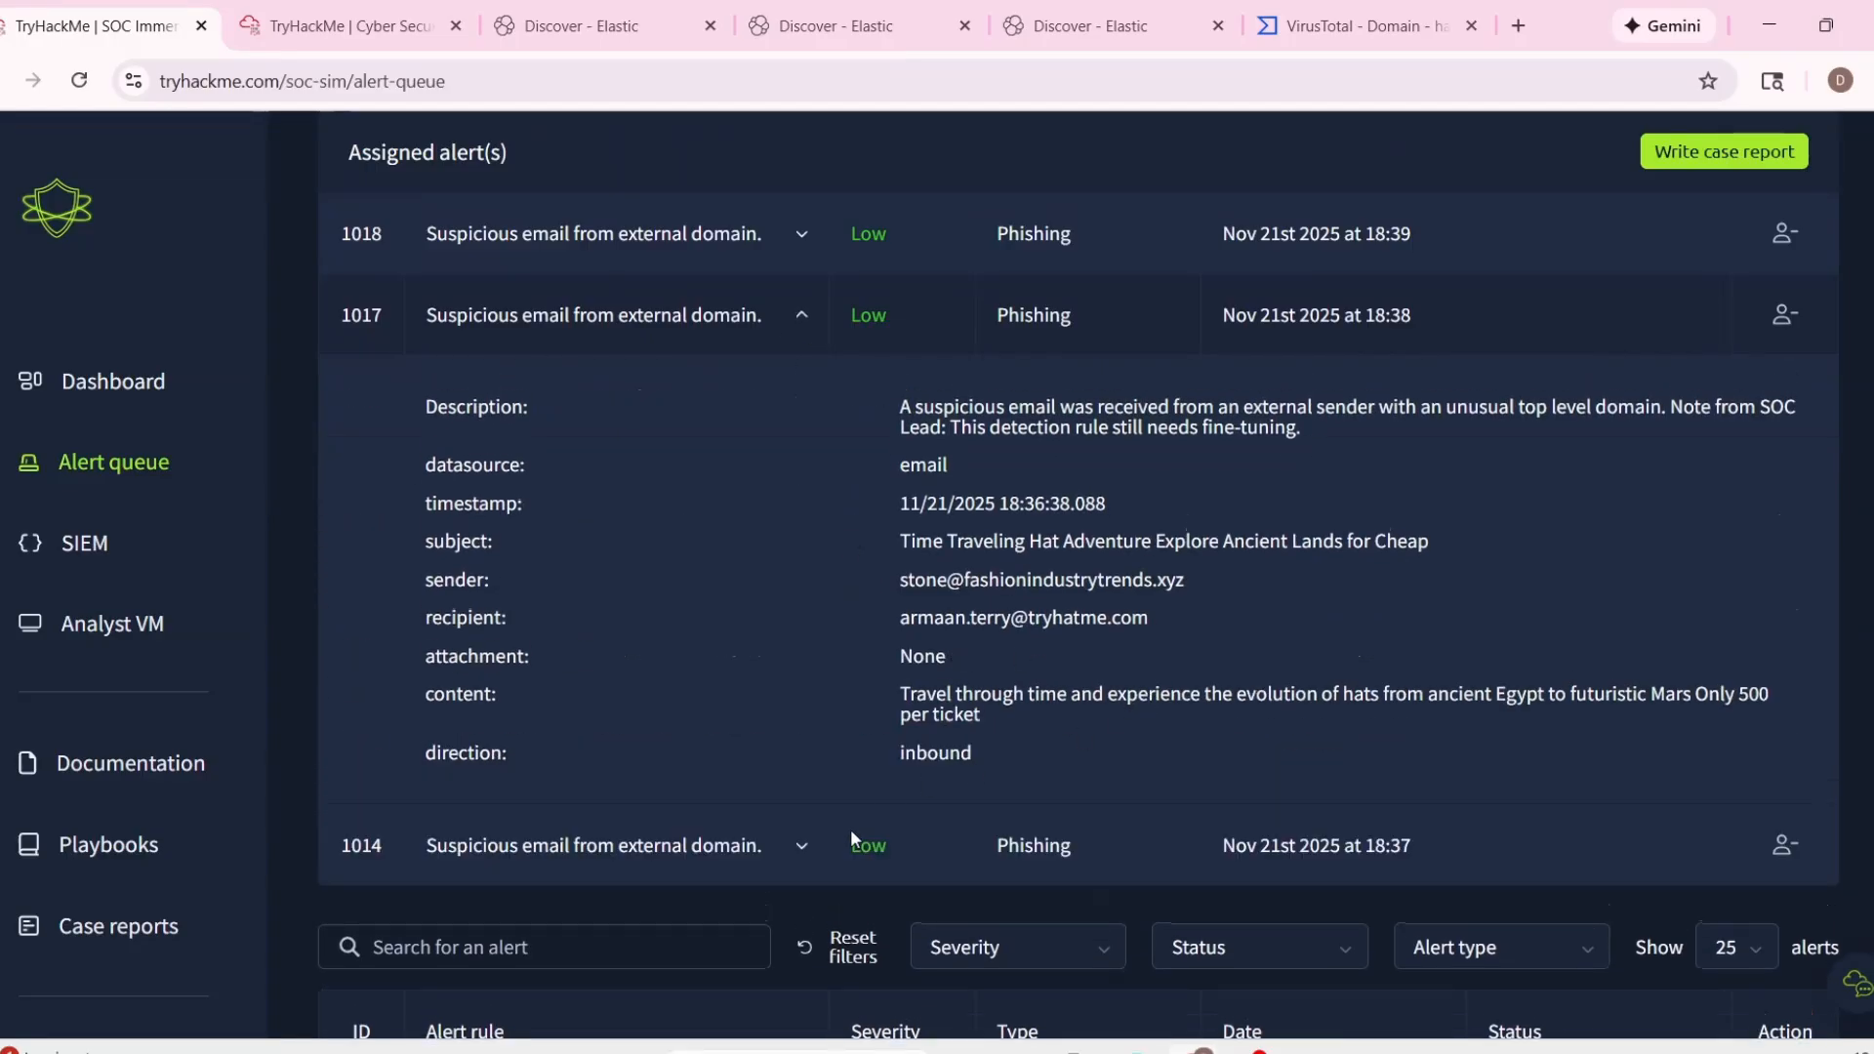
{"action": "left_click", "coordinate": [772, 851]}
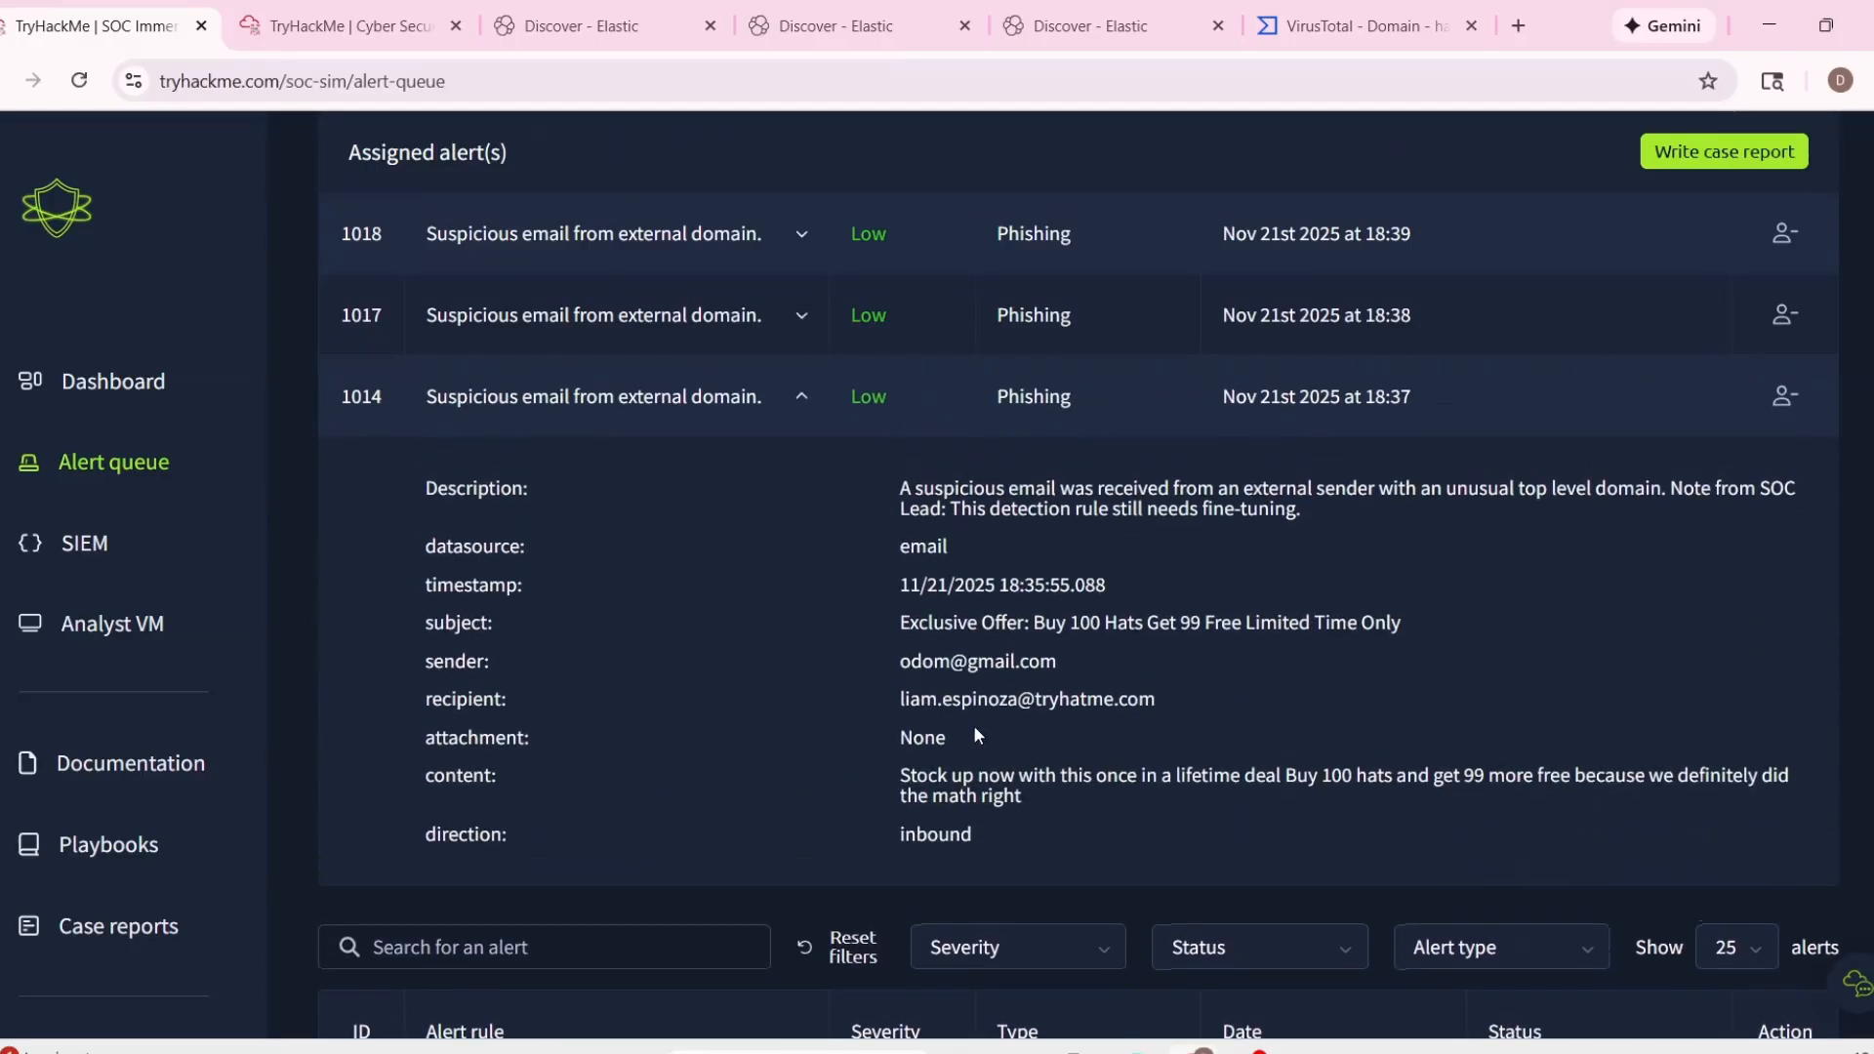
{"action": "left_click", "coordinate": [766, 251]}
{"action": "triple_click", "coordinate": [1009, 635]}
{"action": "left_click", "coordinate": [1073, 659]}
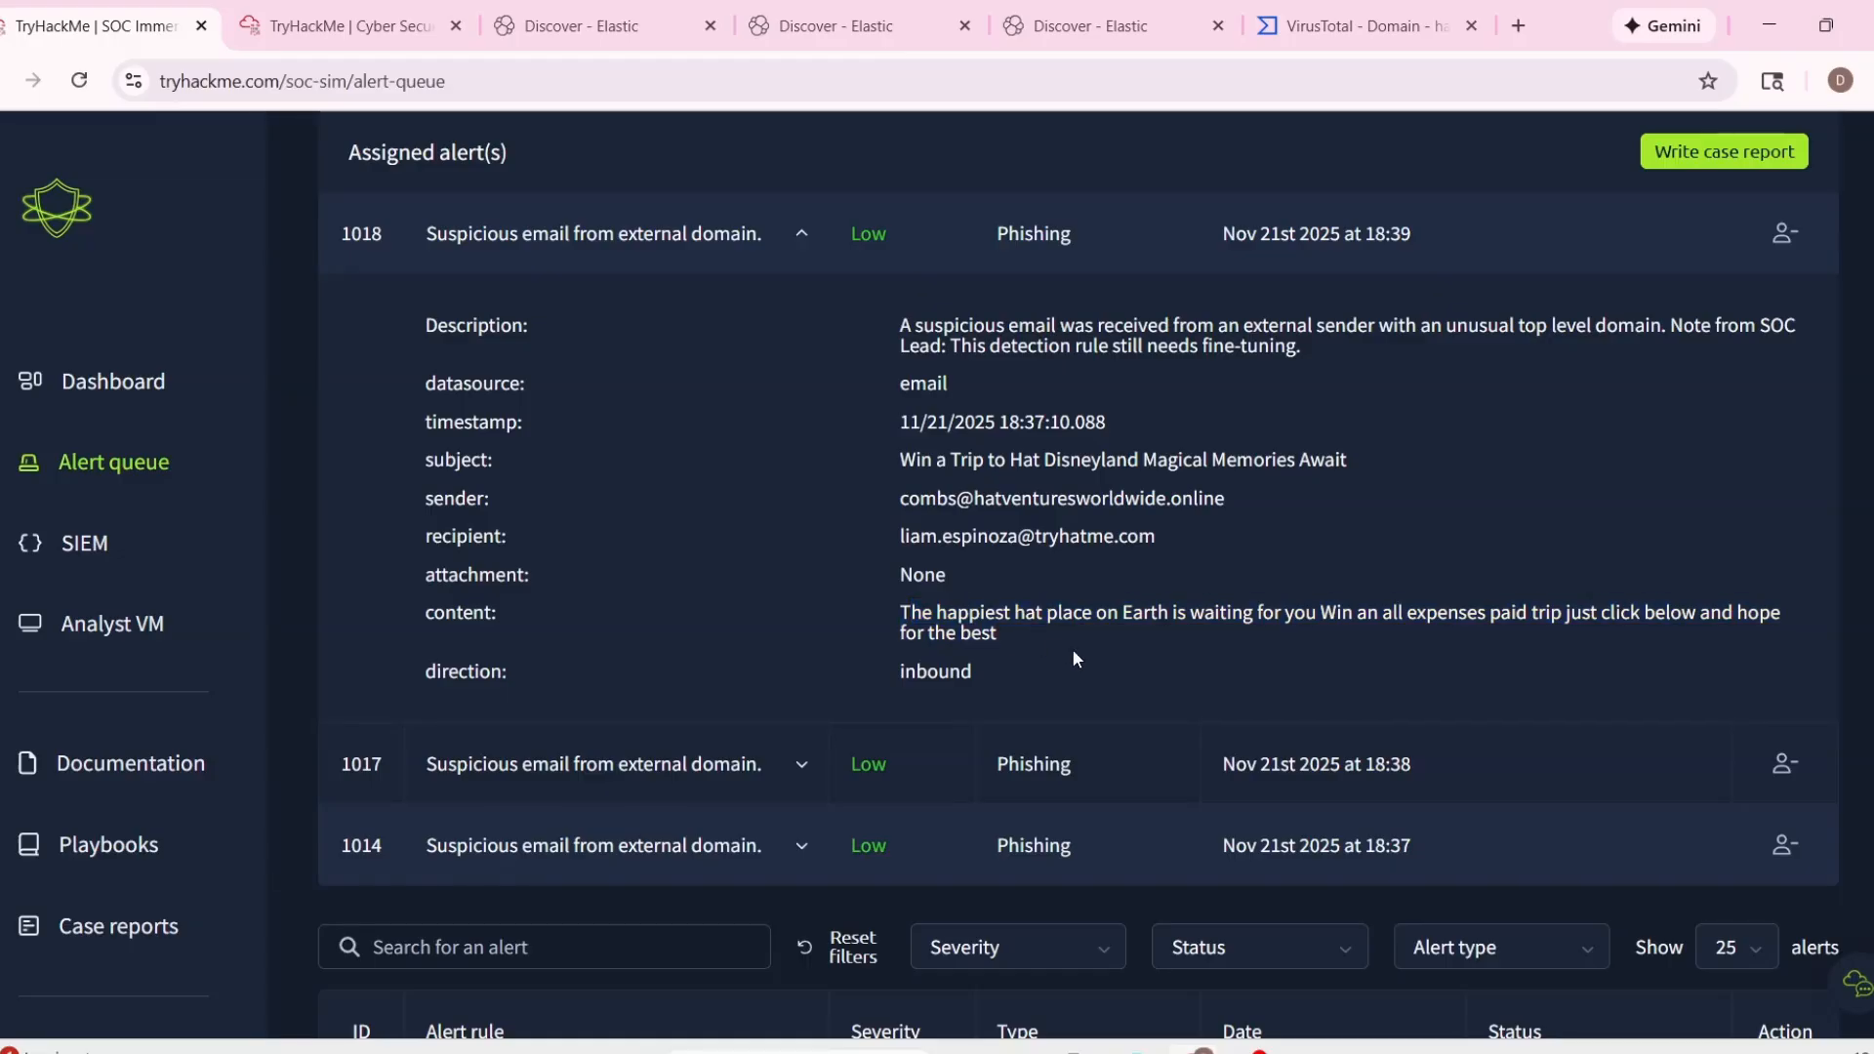
{"action": "scroll", "coordinate": [1074, 648], "scroll_direction": "up", "scroll_amount": 2}
{"action": "left_click_drag", "start_coordinate": [975, 626], "coordinate": [1273, 637]}
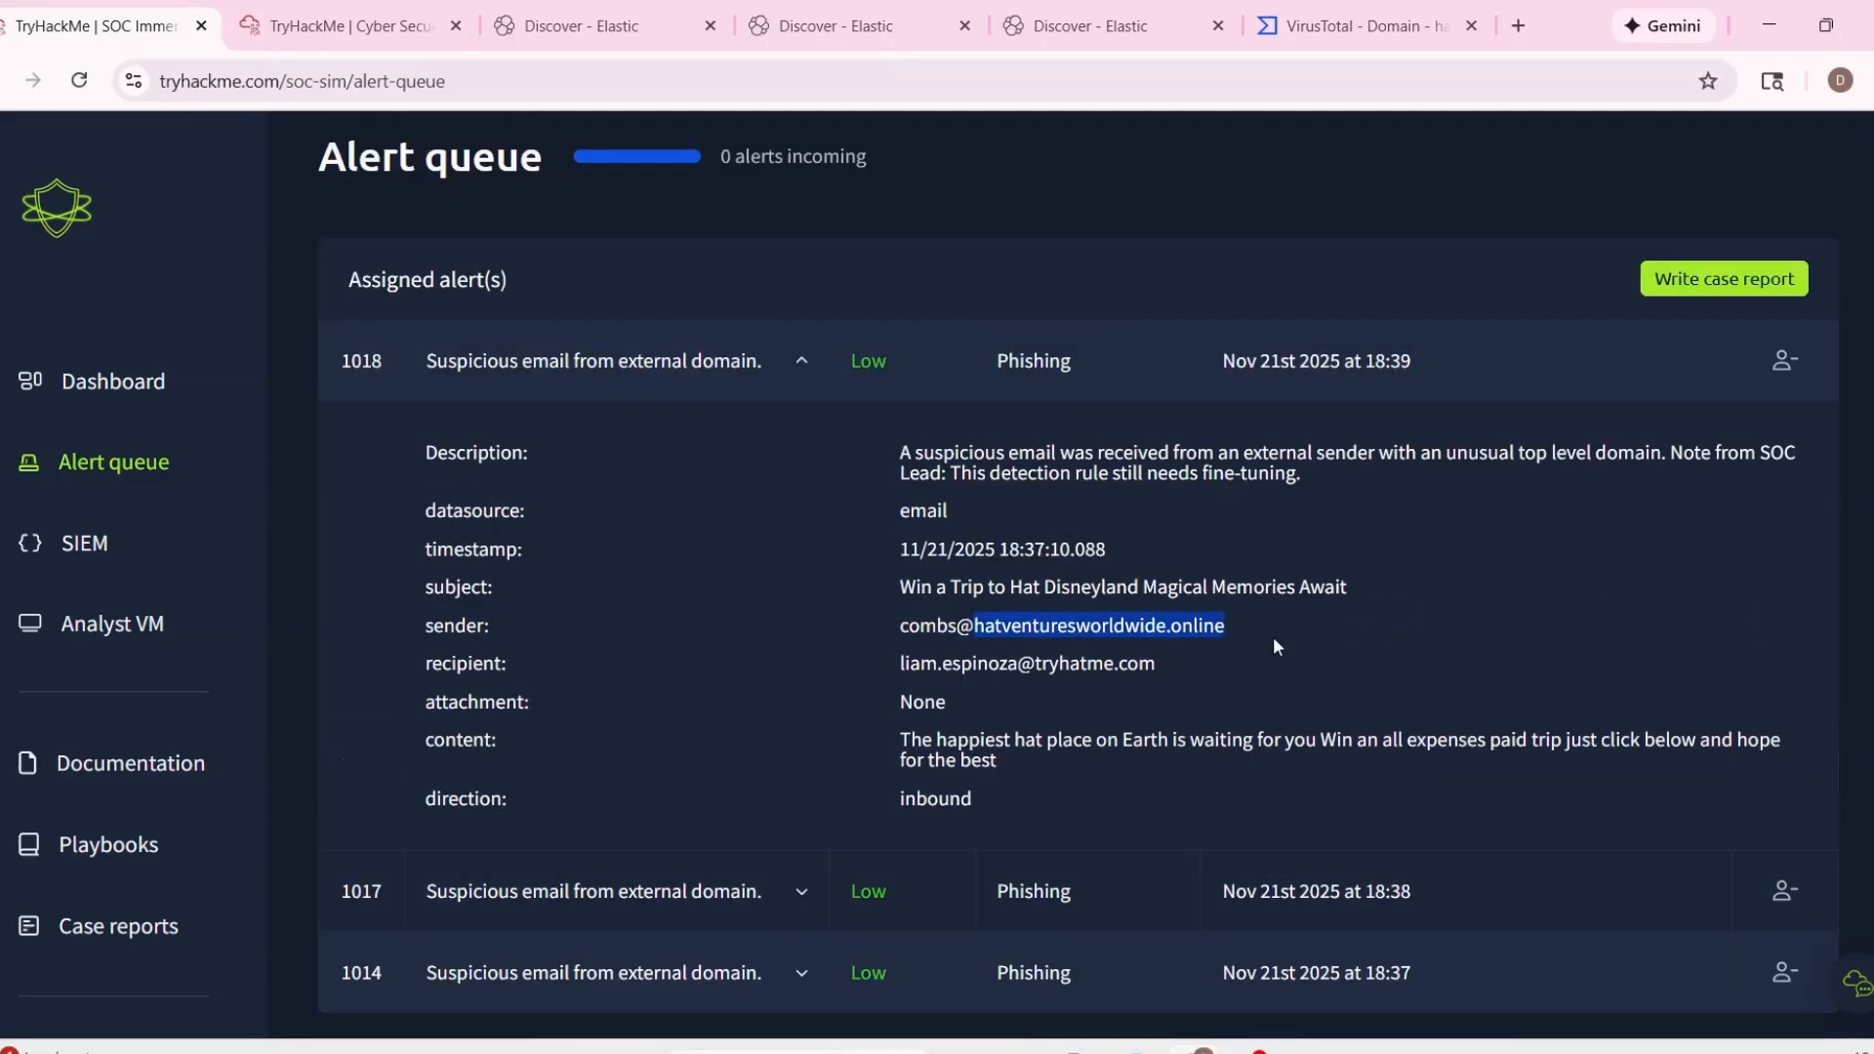
{"action": "left_click", "coordinate": [1149, 701]}
{"action": "scroll", "coordinate": [1083, 713], "scroll_direction": "down", "scroll_amount": 5}
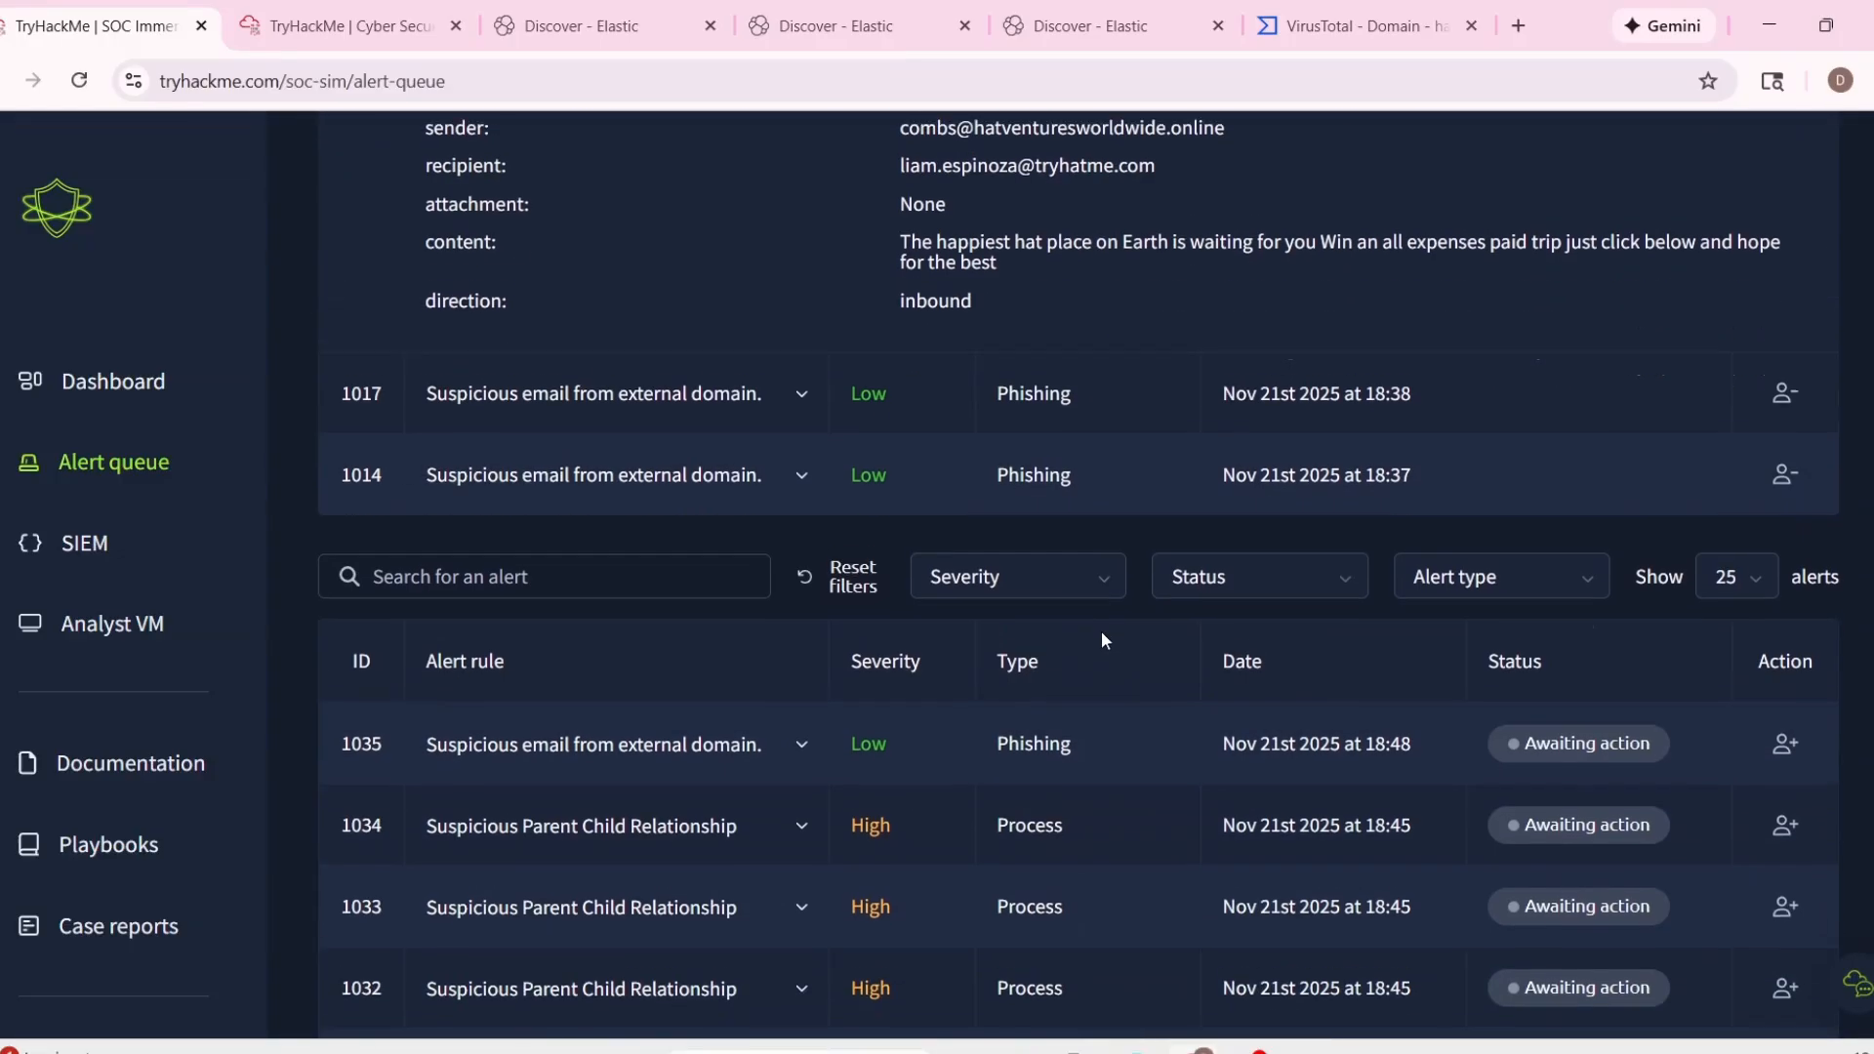
{"action": "scroll", "coordinate": [1101, 640], "scroll_direction": "up", "scroll_amount": 4}
{"action": "left_click", "coordinate": [816, 796]}
{"action": "left_click", "coordinate": [805, 597]}
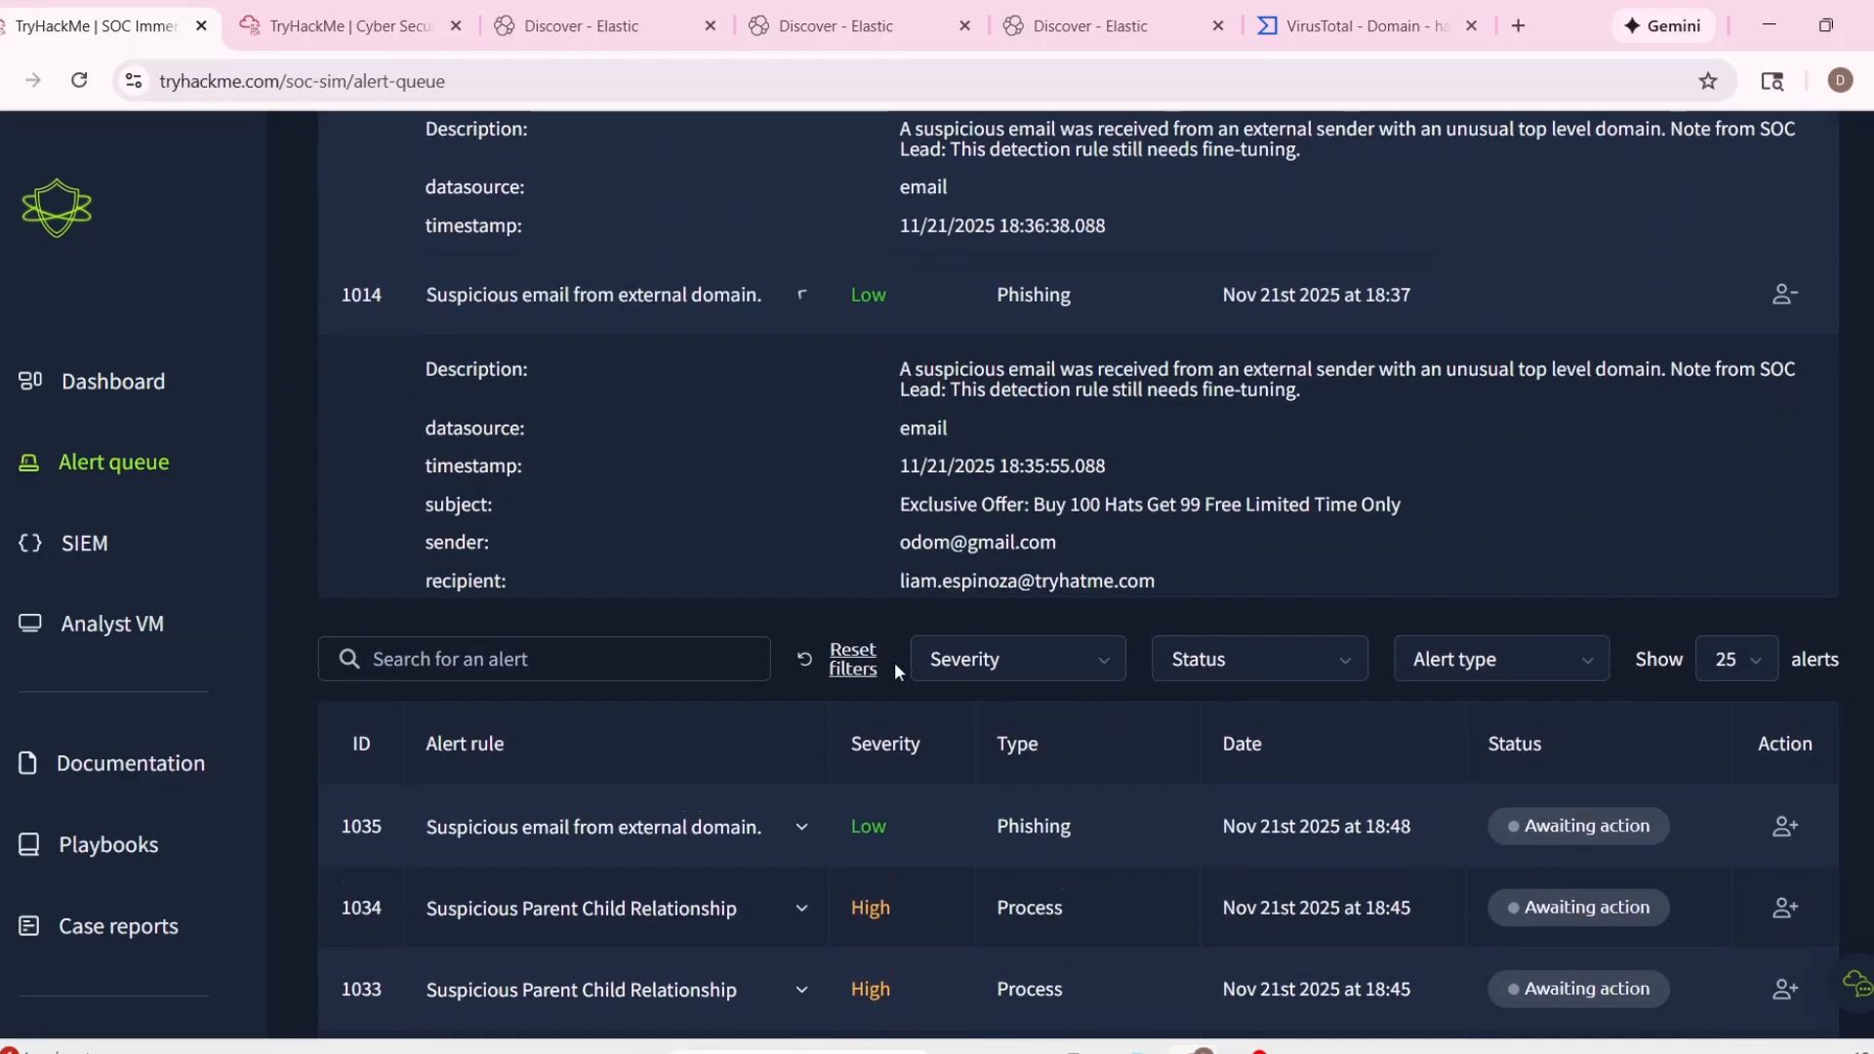
Start a combined case report for assigned alerts 1014, 1017 and 1018, classifying them as false positives.
{"action": "scroll", "coordinate": [488, 527], "scroll_direction": "up", "scroll_amount": 4}
{"action": "left_click", "coordinate": [1674, 315]}
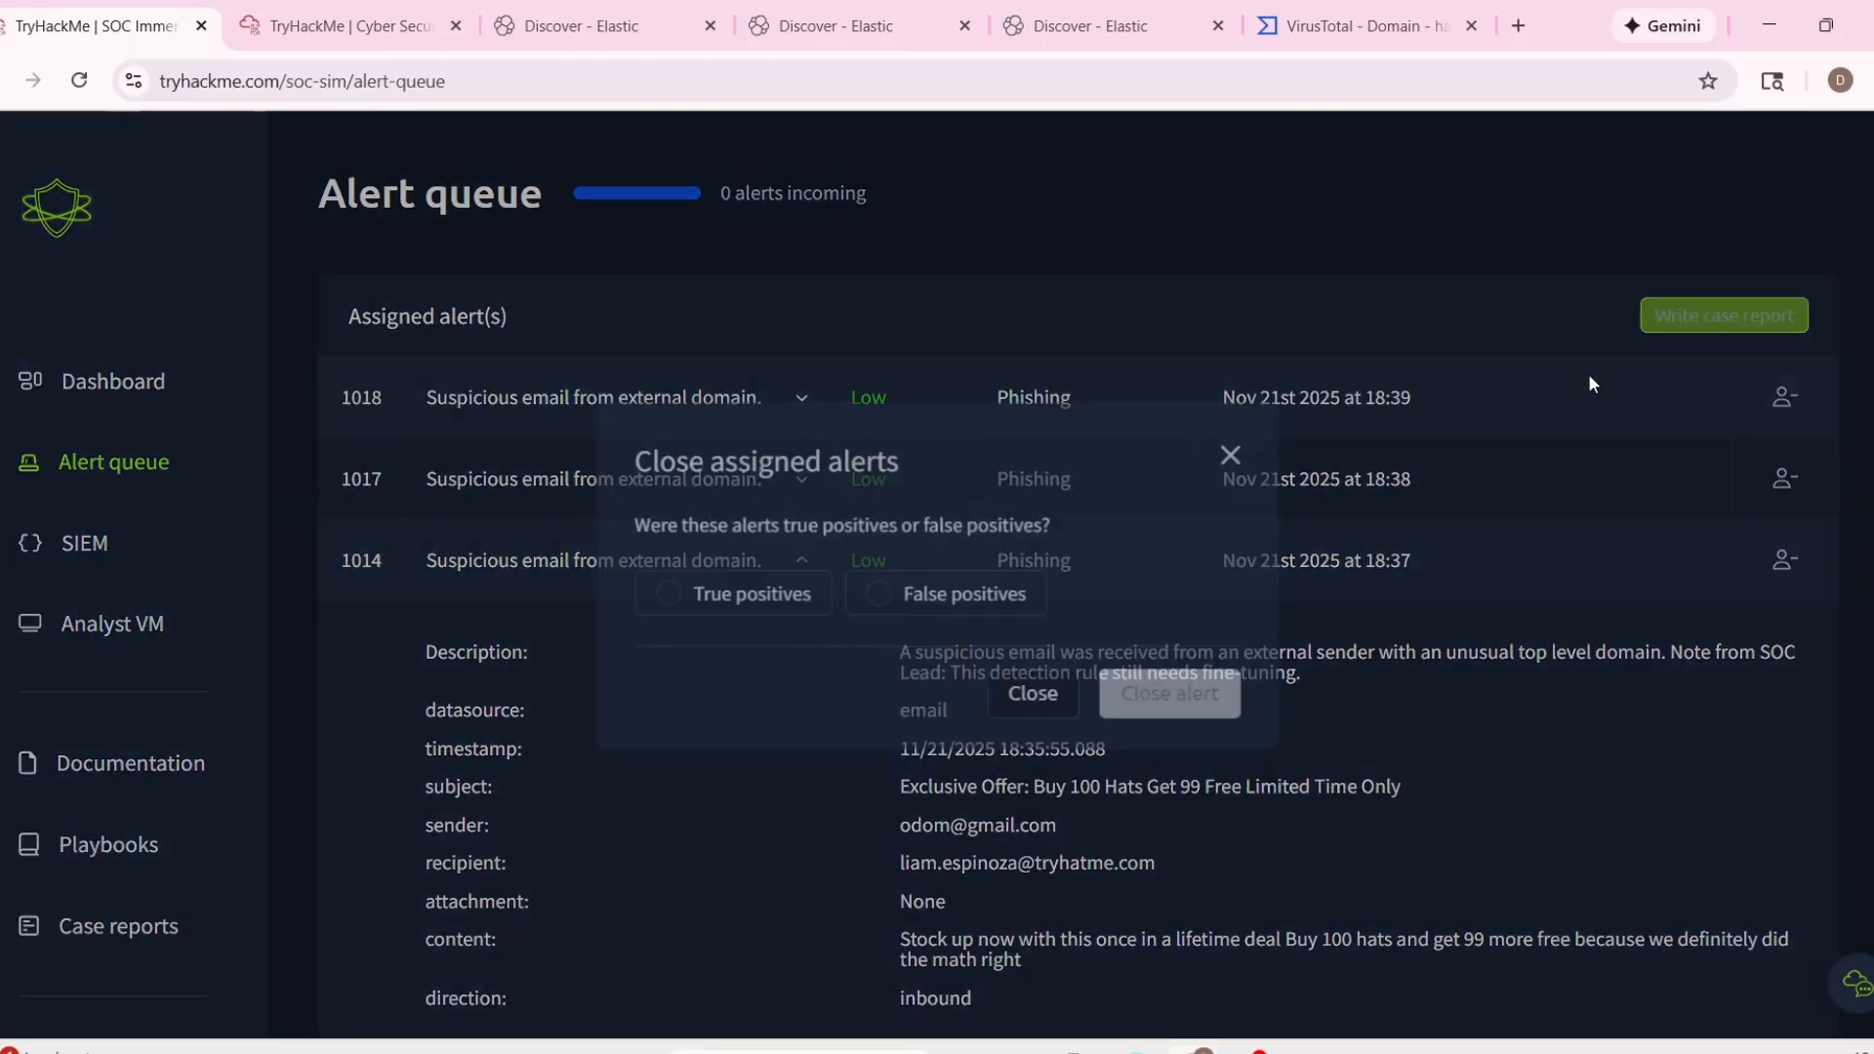
{"action": "left_click", "coordinate": [961, 591]}
{"action": "left_click", "coordinate": [1116, 688]}
Copy alert 1018's timestamp 11/21/2025 18:37:10.088 from its details into the combined report's Time of Activity section.
{"action": "scroll", "coordinate": [1116, 688], "scroll_direction": "down", "scroll_amount": 3}
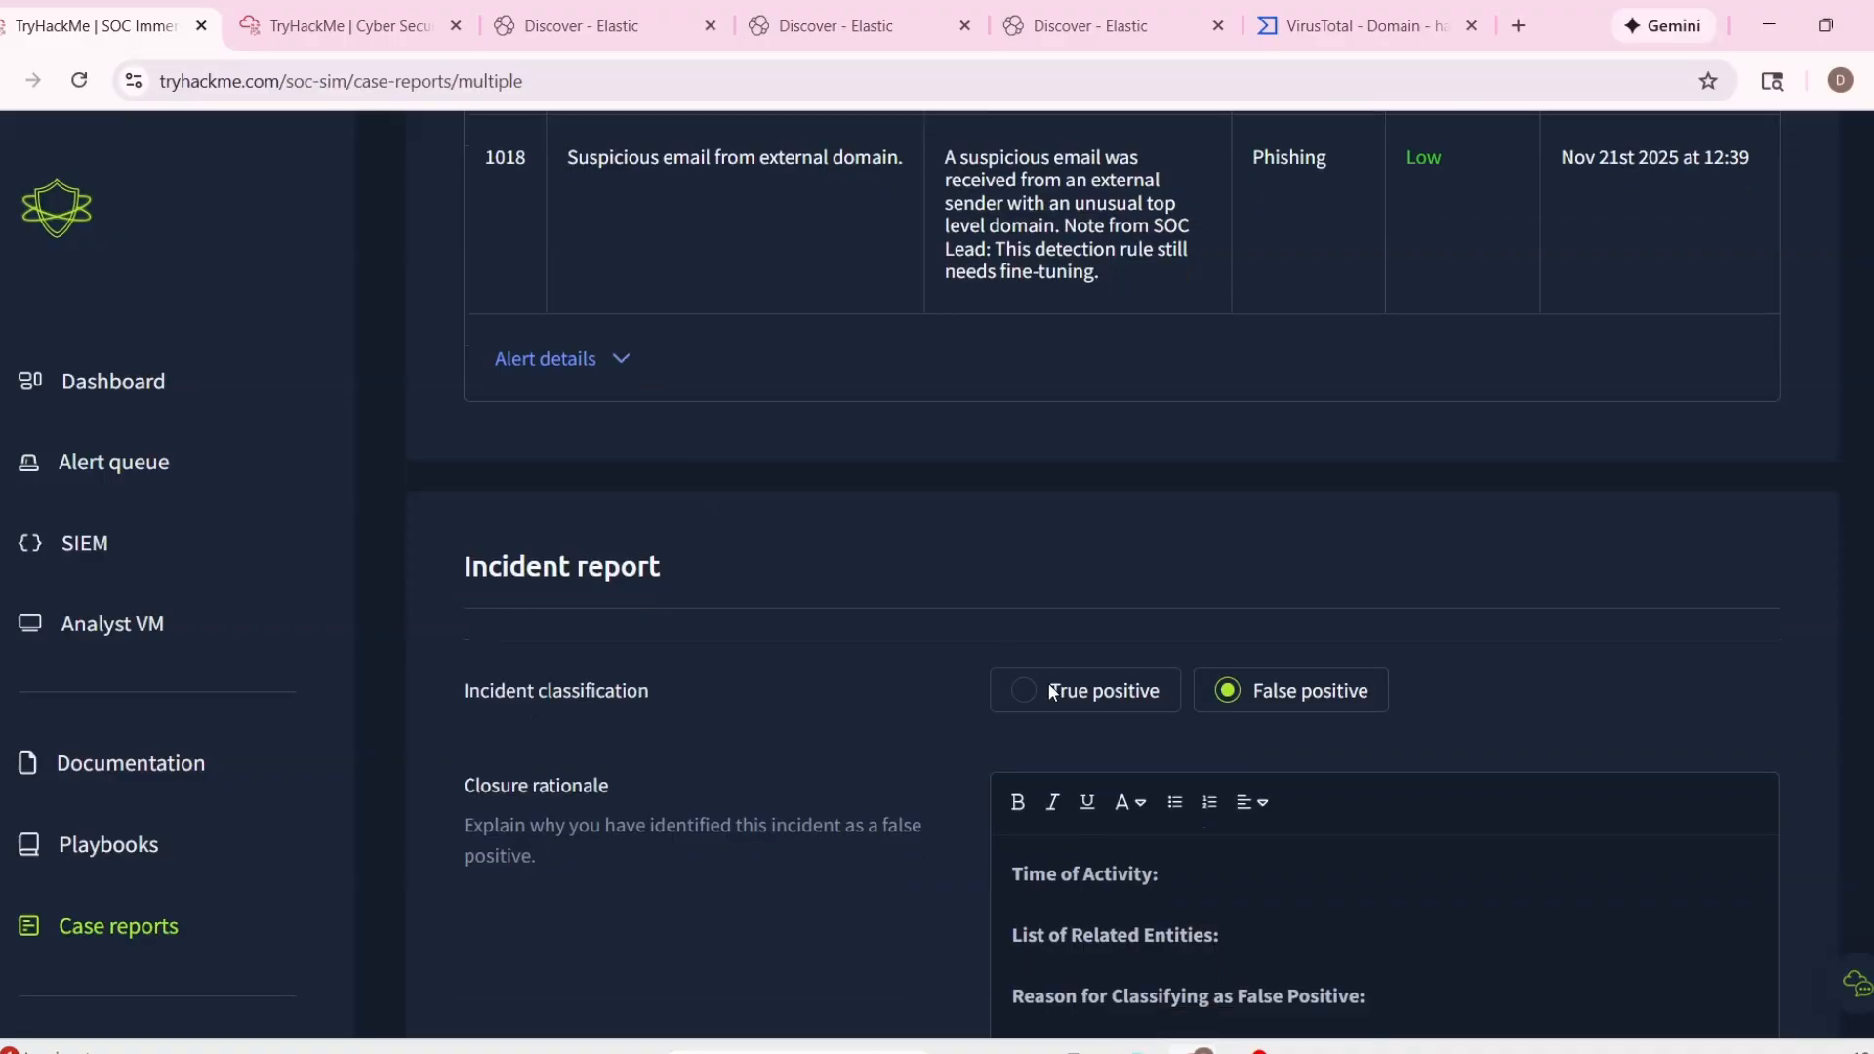
{"action": "scroll", "coordinate": [1028, 610], "scroll_direction": "up", "scroll_amount": 3}
{"action": "left_click", "coordinate": [545, 393]}
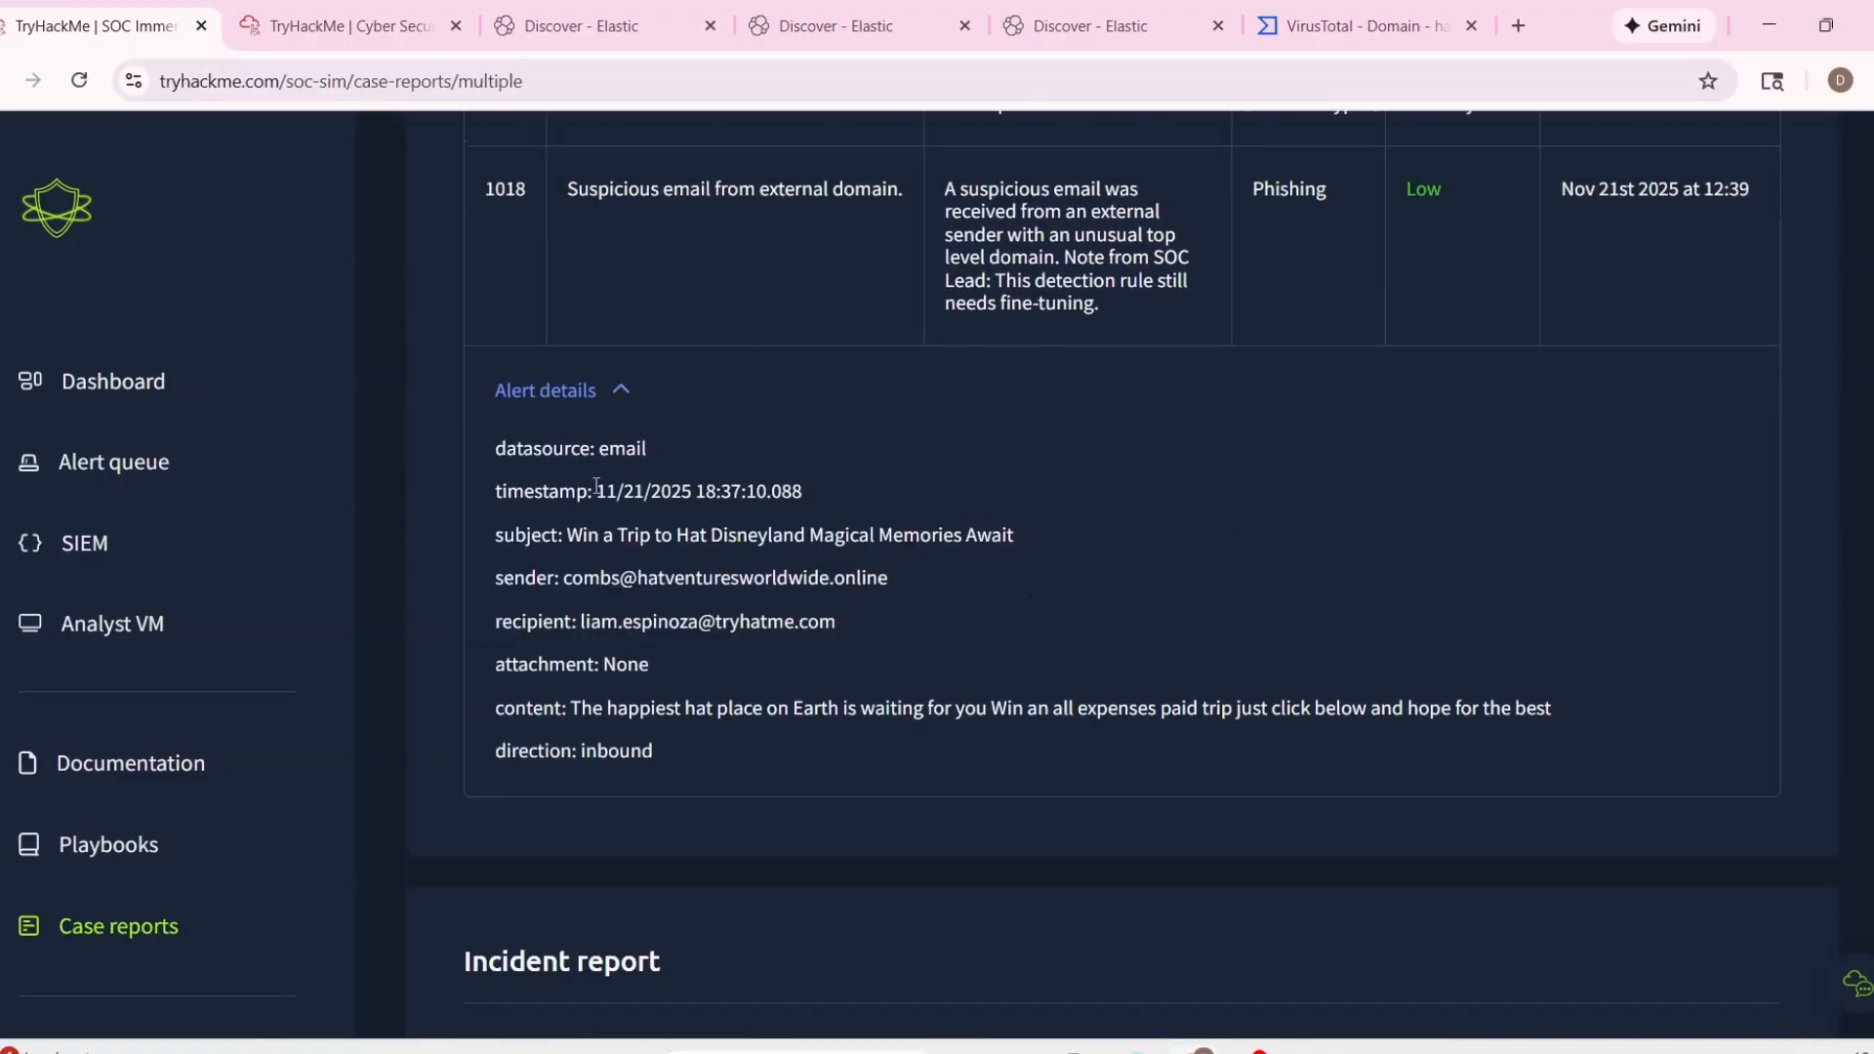
{"action": "left_click_drag", "start_coordinate": [596, 486], "coordinate": [802, 491]}
{"action": "scroll", "coordinate": [1228, 686], "scroll_direction": "down", "scroll_amount": 5}
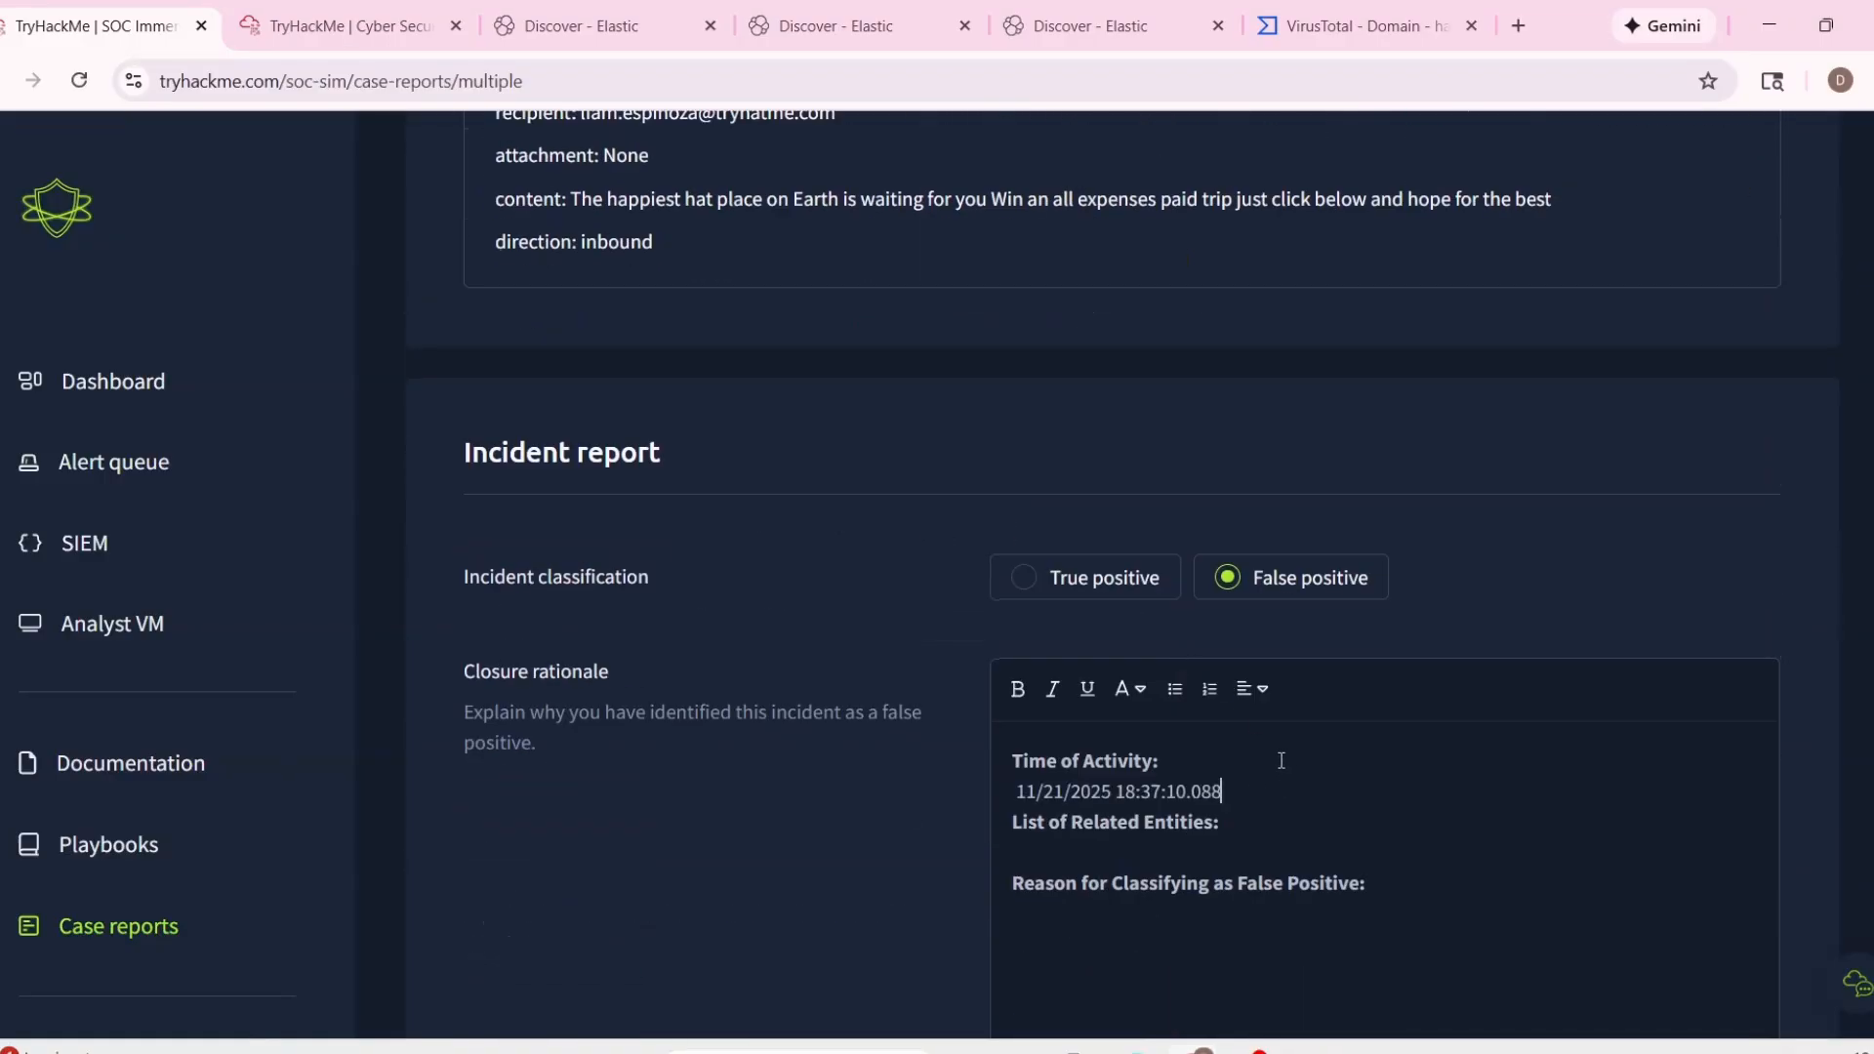
Copy alert 1018's sender and recipient lines from its details into the combined report's List of Related Entities section.
{"action": "key", "text": "Return"}
{"action": "scroll", "coordinate": [1267, 810], "scroll_direction": "up", "scroll_amount": 8}
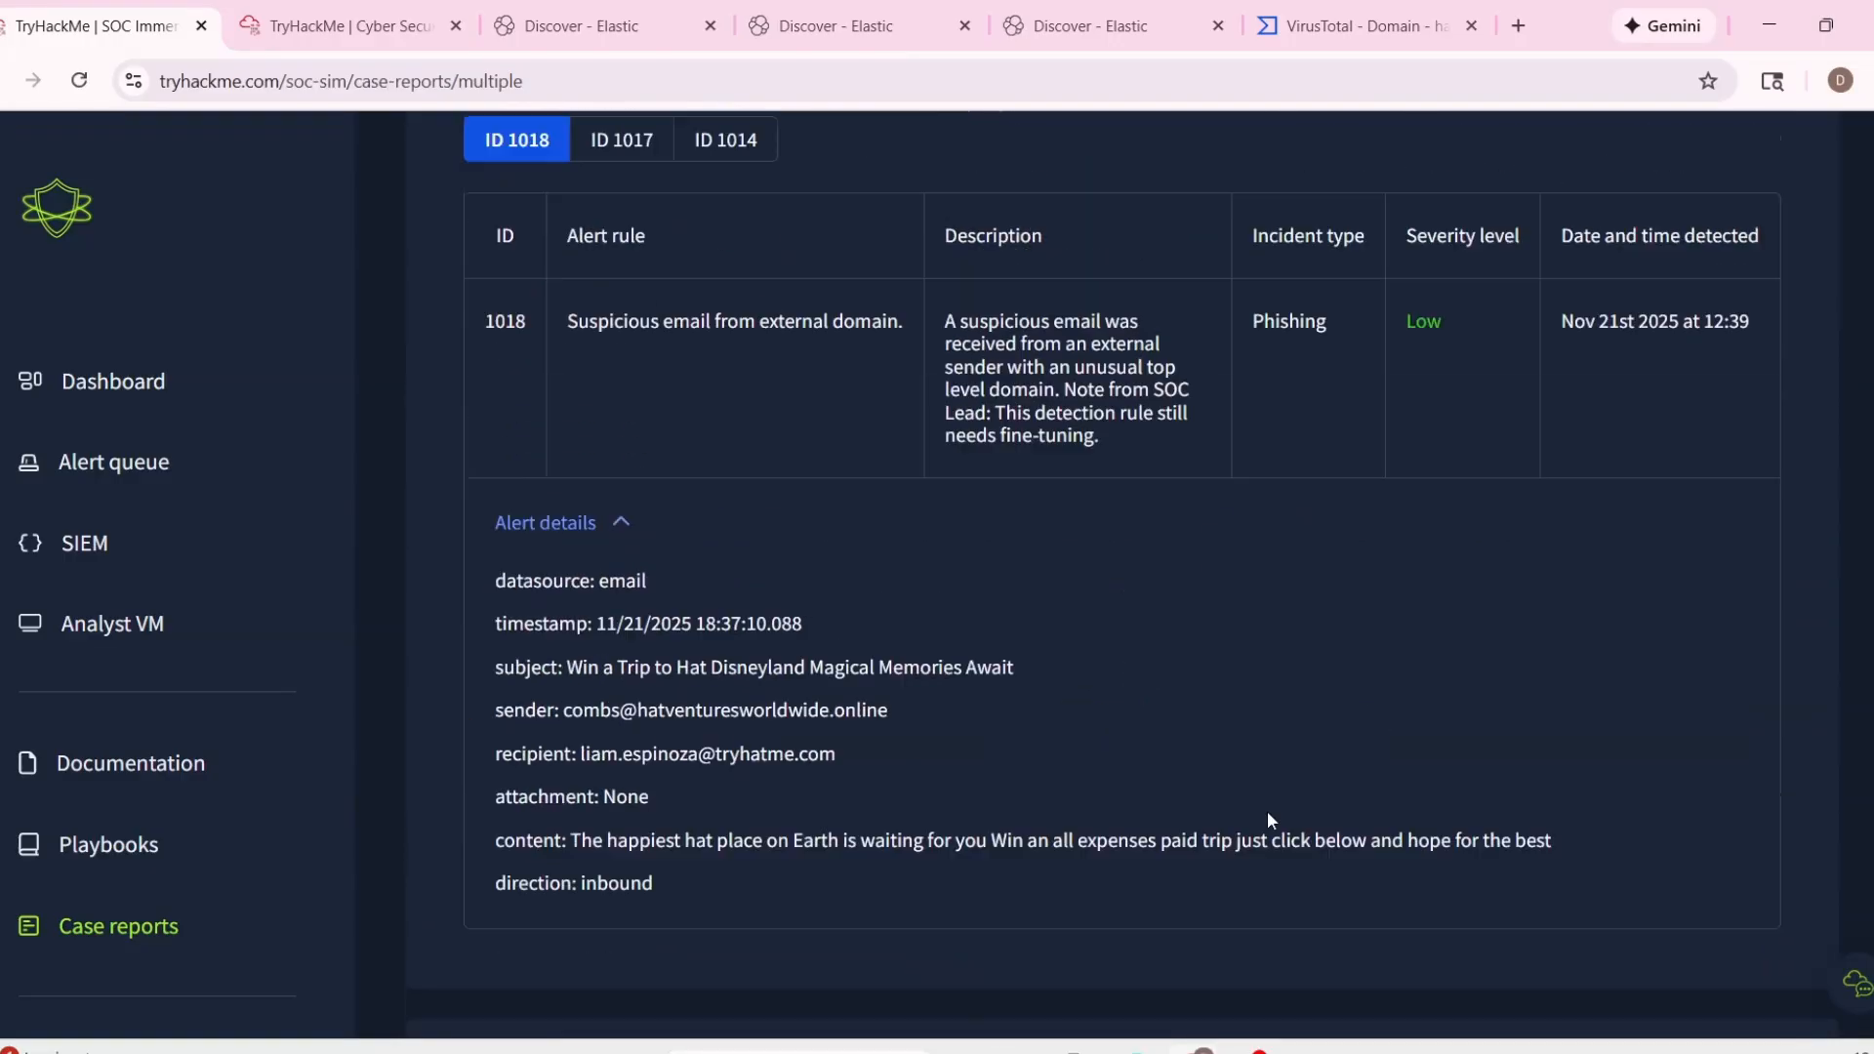
{"action": "scroll", "coordinate": [878, 762], "scroll_direction": "down", "scroll_amount": 4}
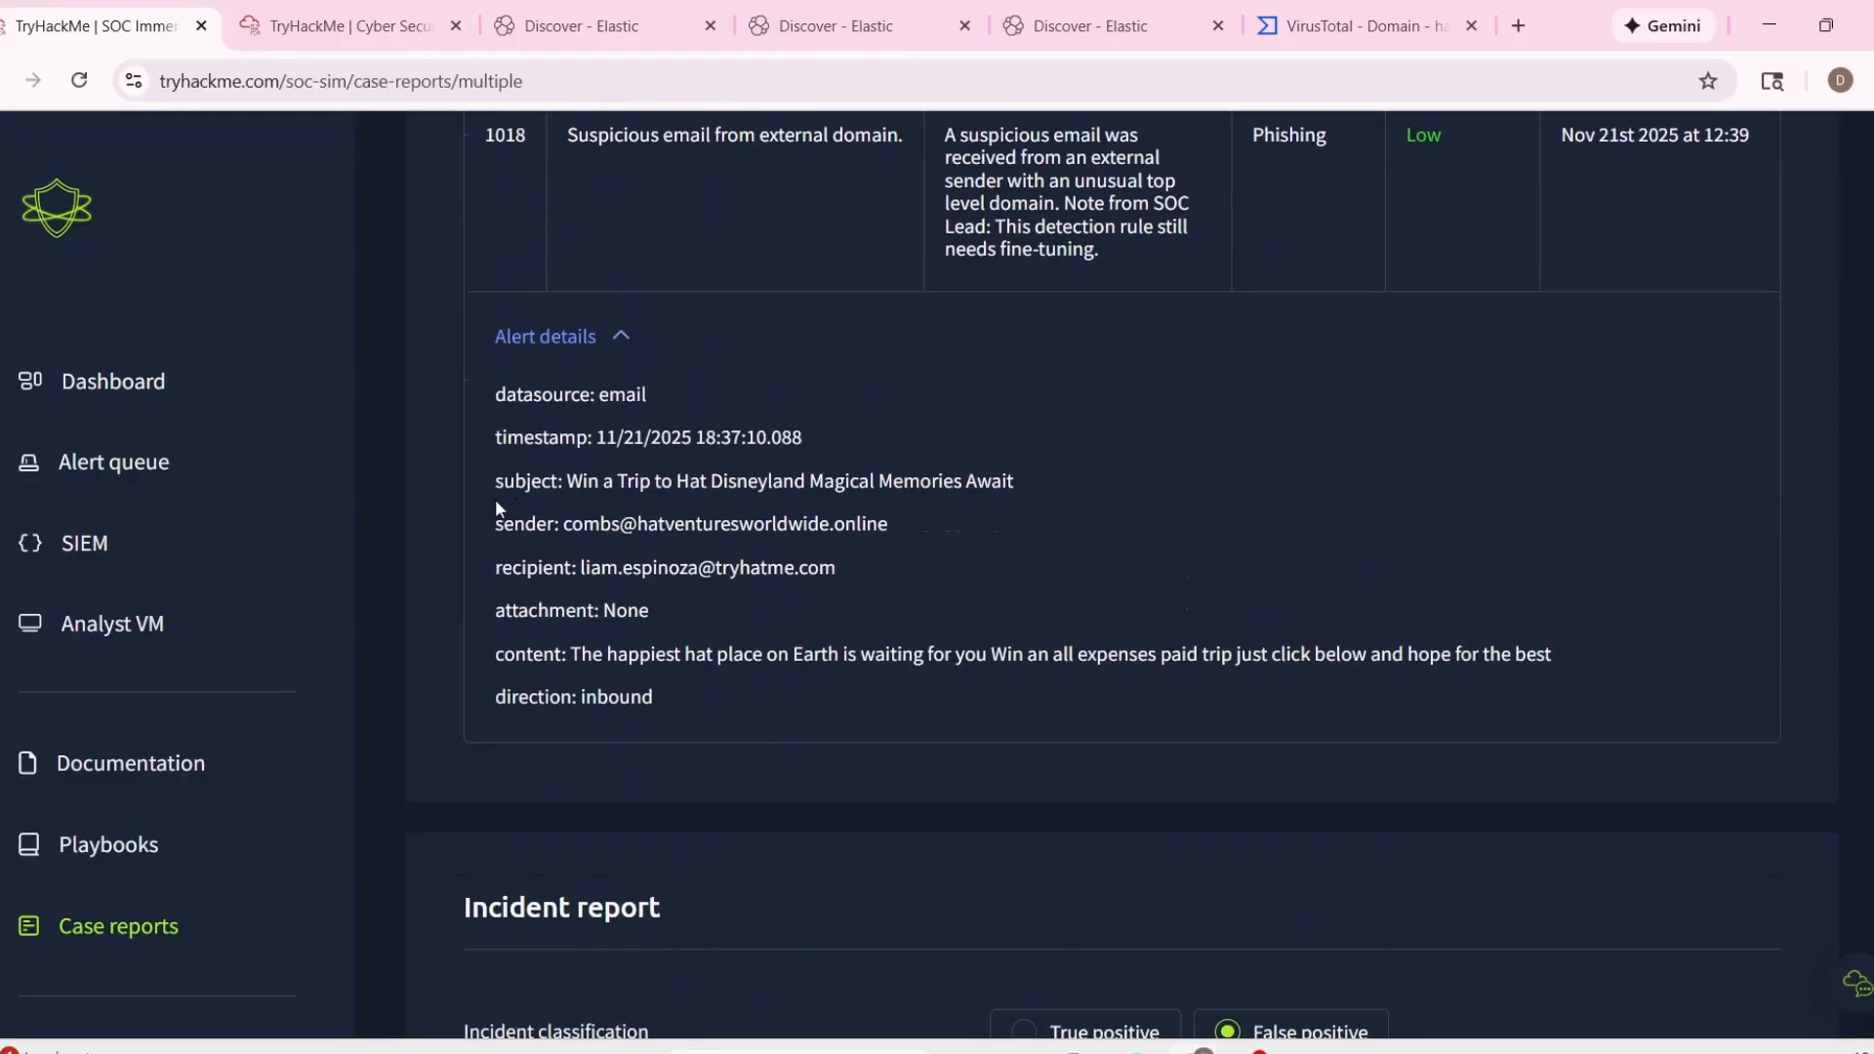
{"action": "left_click_drag", "start_coordinate": [495, 500], "coordinate": [875, 566]}
{"action": "left_click_drag", "start_coordinate": [495, 512], "coordinate": [838, 564]}
{"action": "key", "text": "ctrl+c"}
{"action": "scroll", "coordinate": [1203, 664], "scroll_direction": "down", "scroll_amount": 6}
{"action": "left_click", "coordinate": [1213, 668]}
{"action": "key", "text": "ctrl+v"}
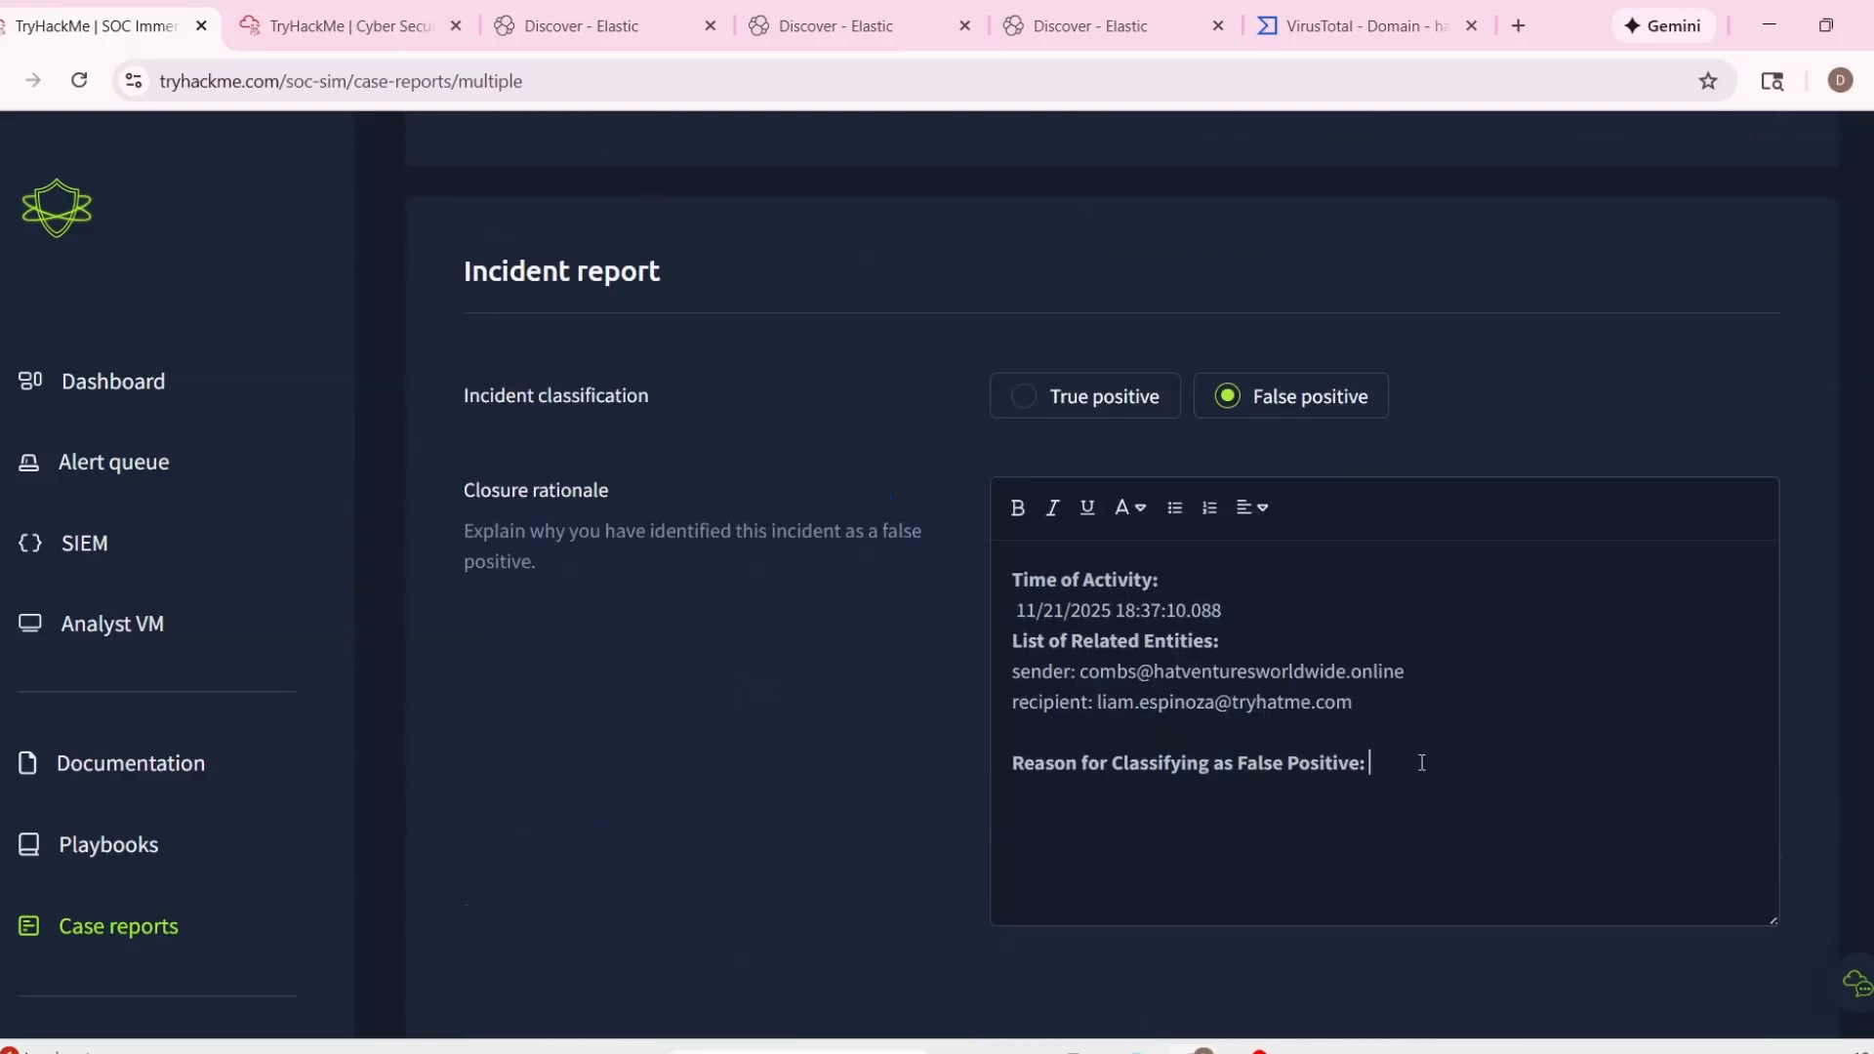
Enter "Nothing malicious." as the reason for classifying as false positive, and submit the combined report to close the three alerts.
{"action": "scroll", "coordinate": [1421, 762], "scroll_direction": "up", "scroll_amount": 3}
{"action": "type", "text": "Nothing"}
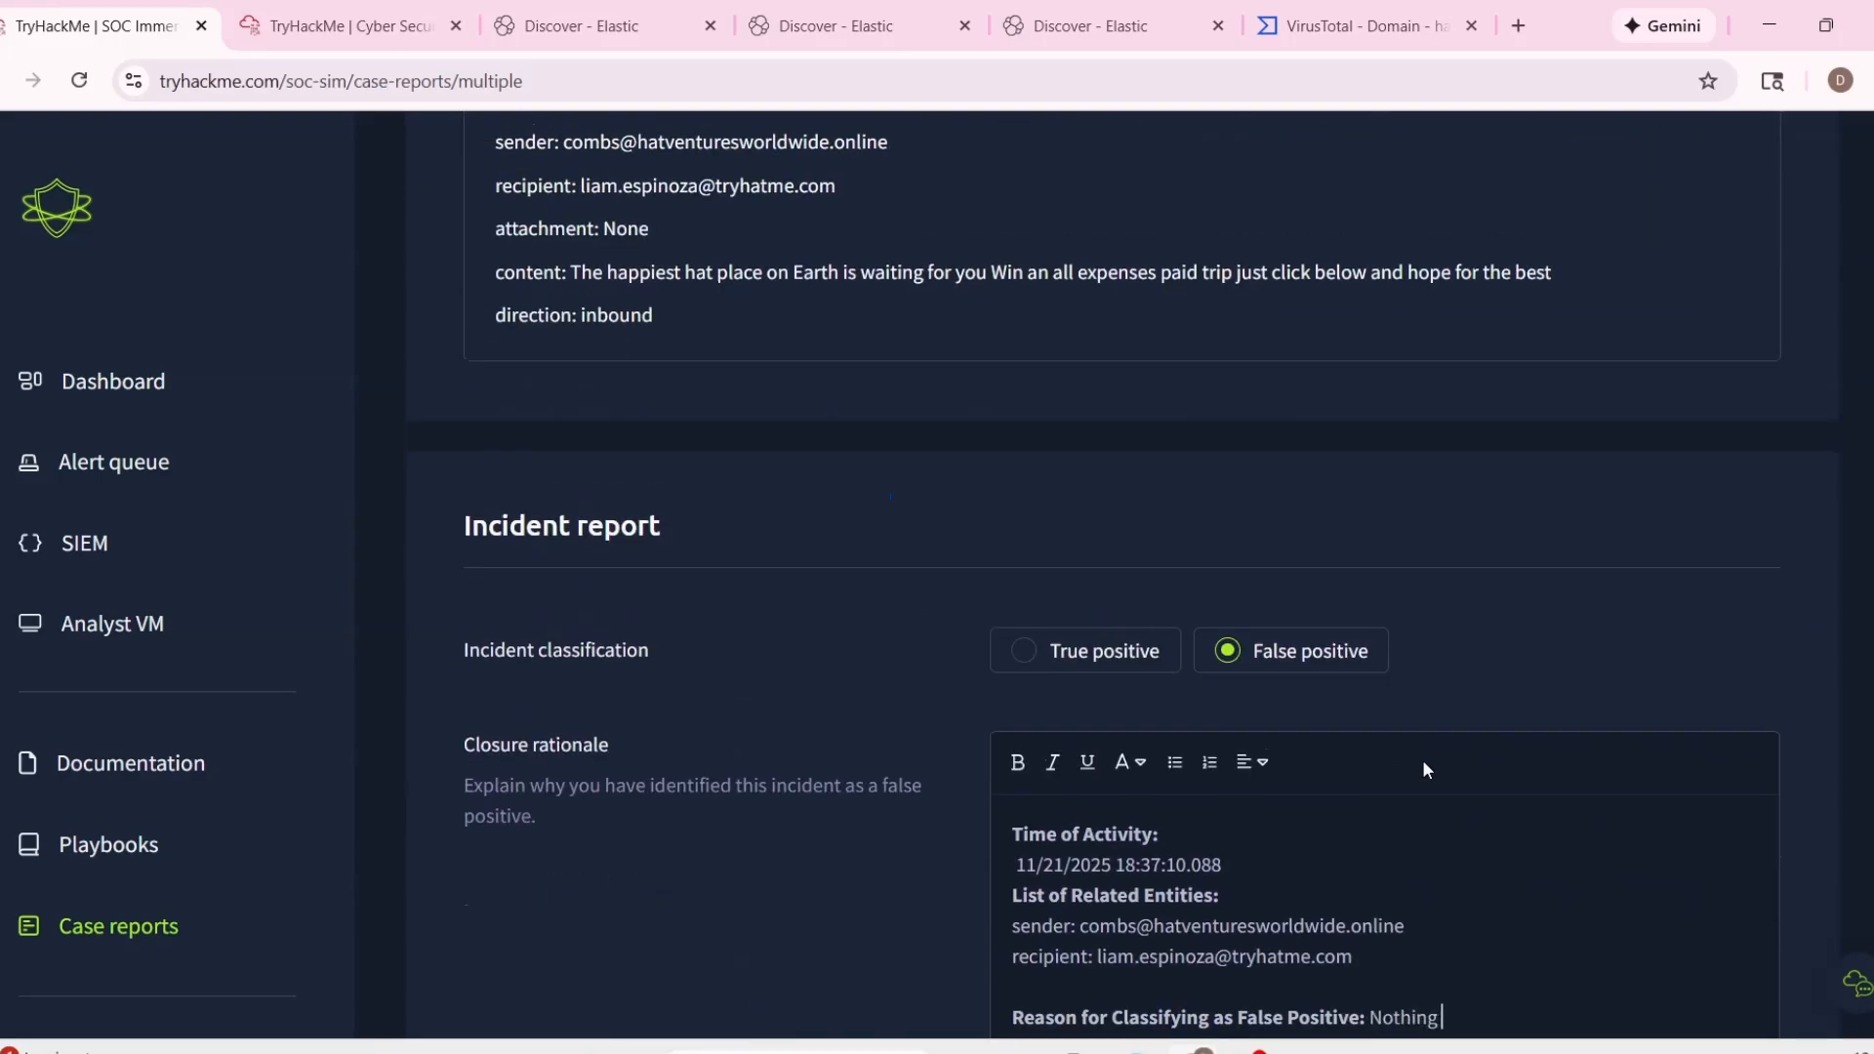
{"action": "type", "text": " malicious."}
{"action": "scroll", "coordinate": [1421, 769], "scroll_direction": "down", "scroll_amount": 4}
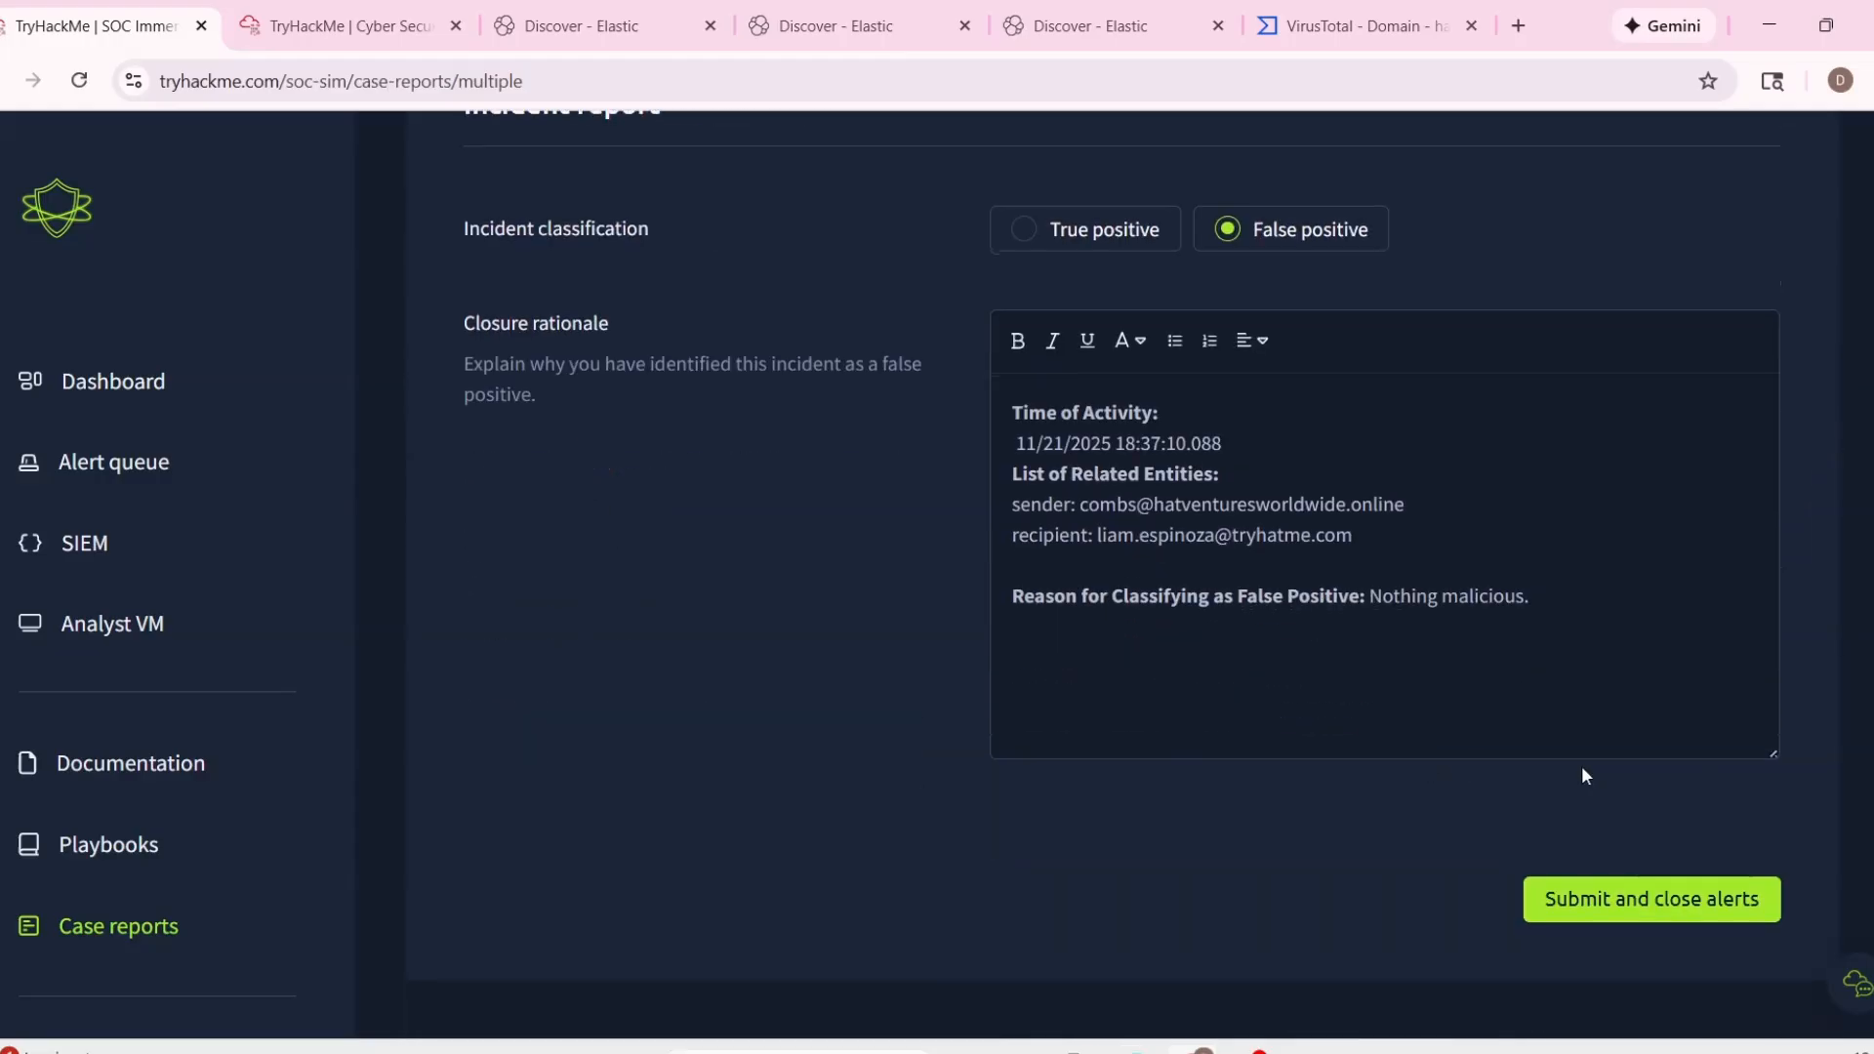
{"action": "left_click", "coordinate": [1620, 899]}
Examine the details of alert 1020, Powershell Script in Downloads Folder, including its host, process, event action and file path.
{"action": "scroll", "coordinate": [1144, 751], "scroll_direction": "down", "scroll_amount": 4}
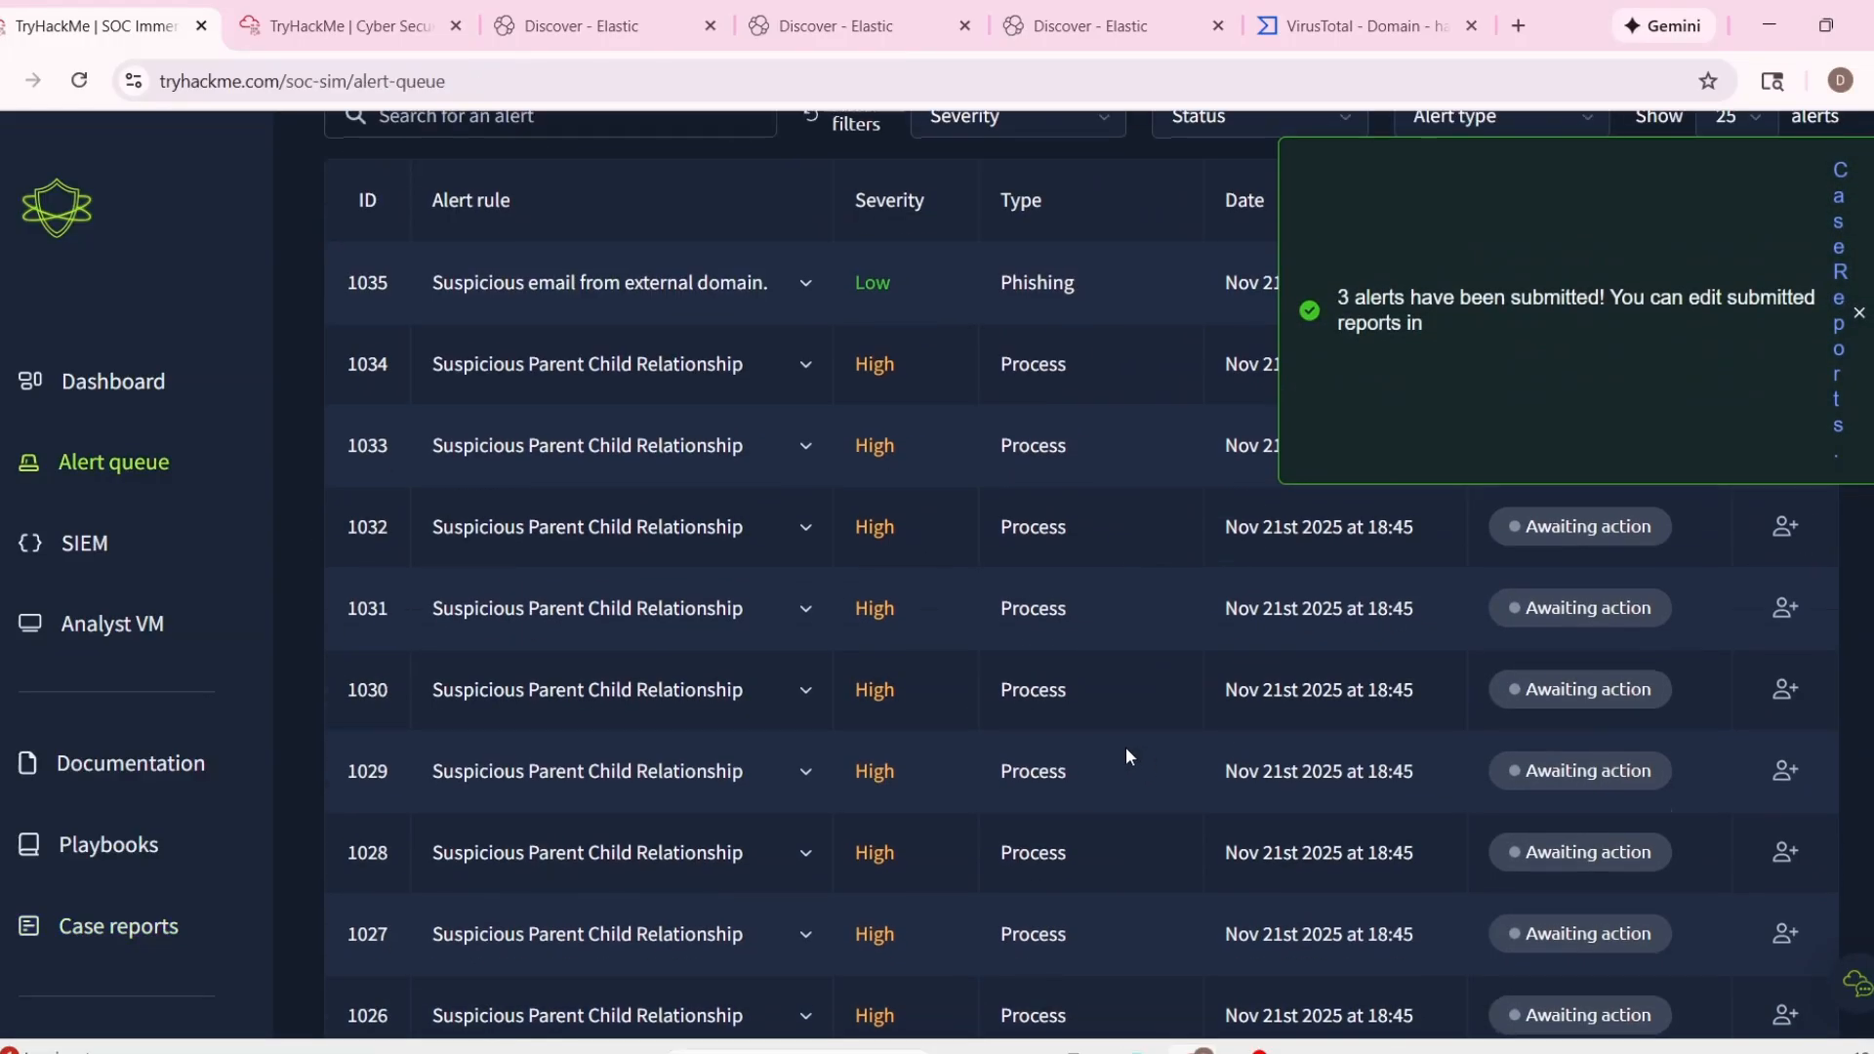
{"action": "scroll", "coordinate": [1126, 757], "scroll_direction": "down", "scroll_amount": 7}
{"action": "left_click", "coordinate": [800, 662]}
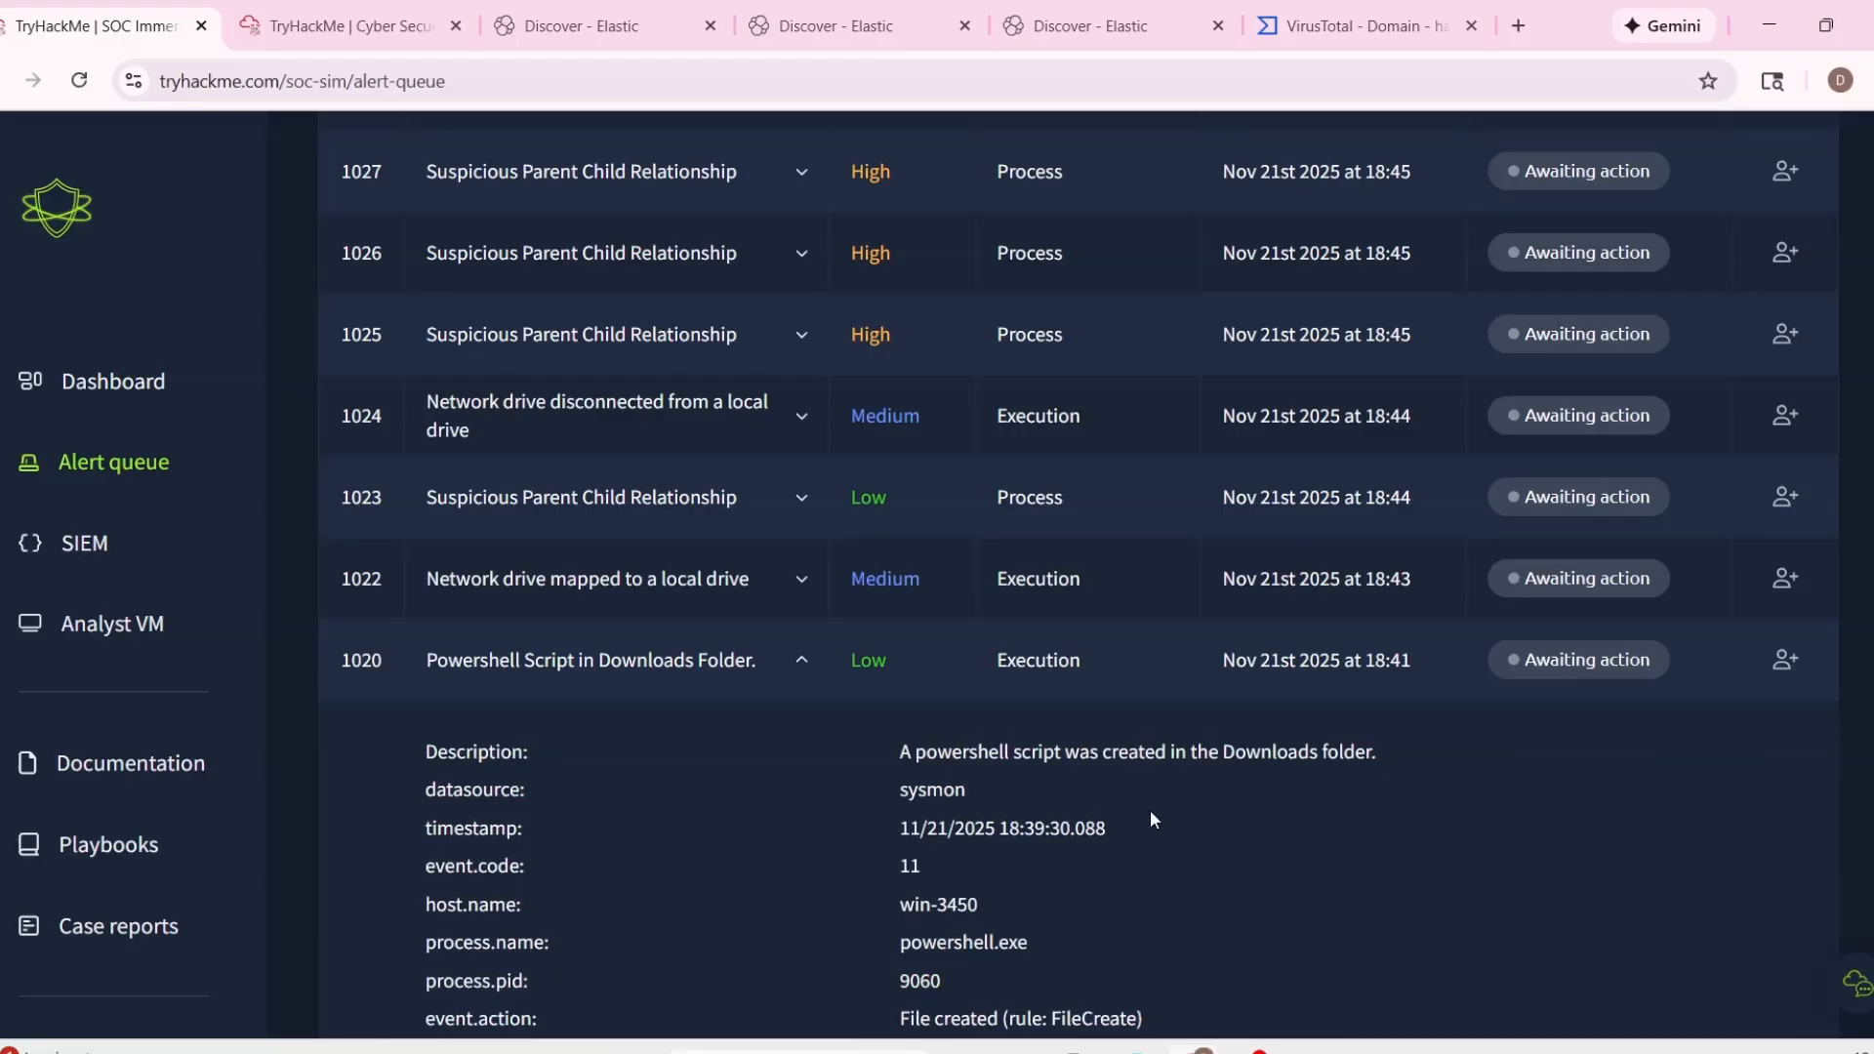
{"action": "scroll", "coordinate": [1079, 784], "scroll_direction": "down", "scroll_amount": 1}
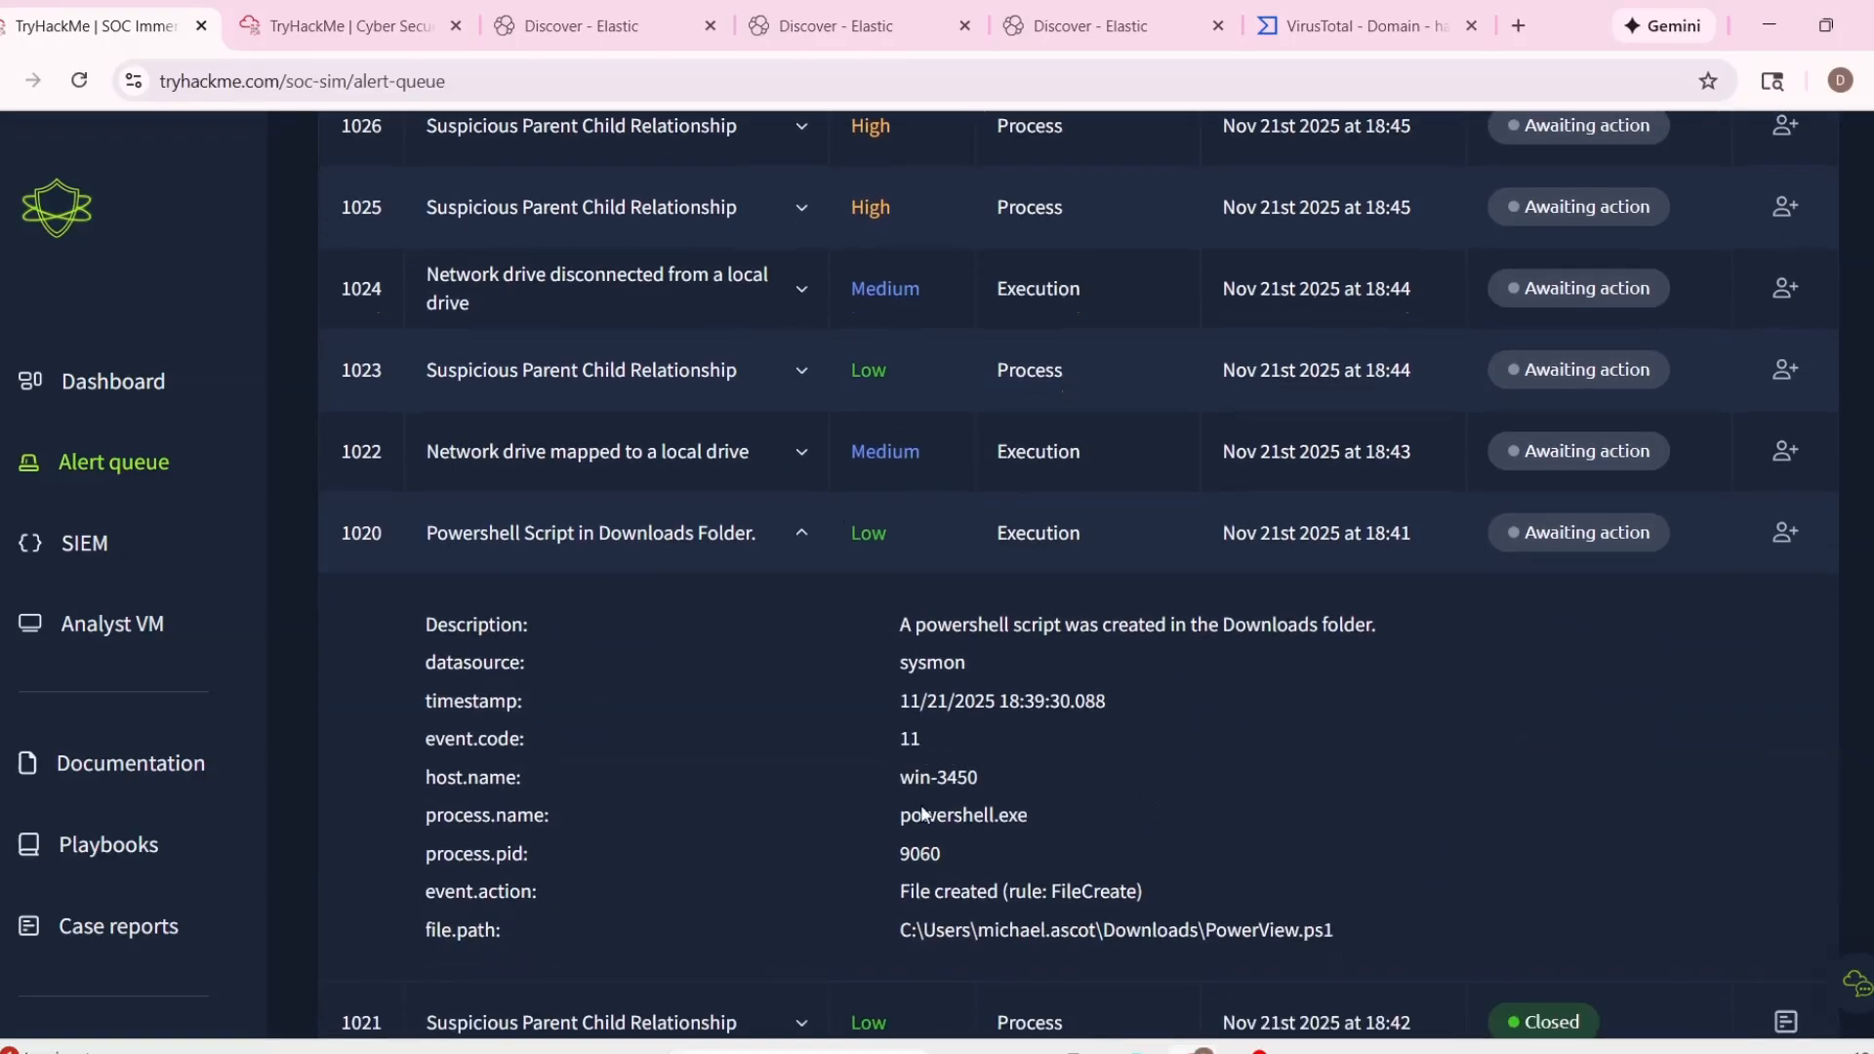
{"action": "scroll", "coordinate": [923, 815], "scroll_direction": "down", "scroll_amount": 1}
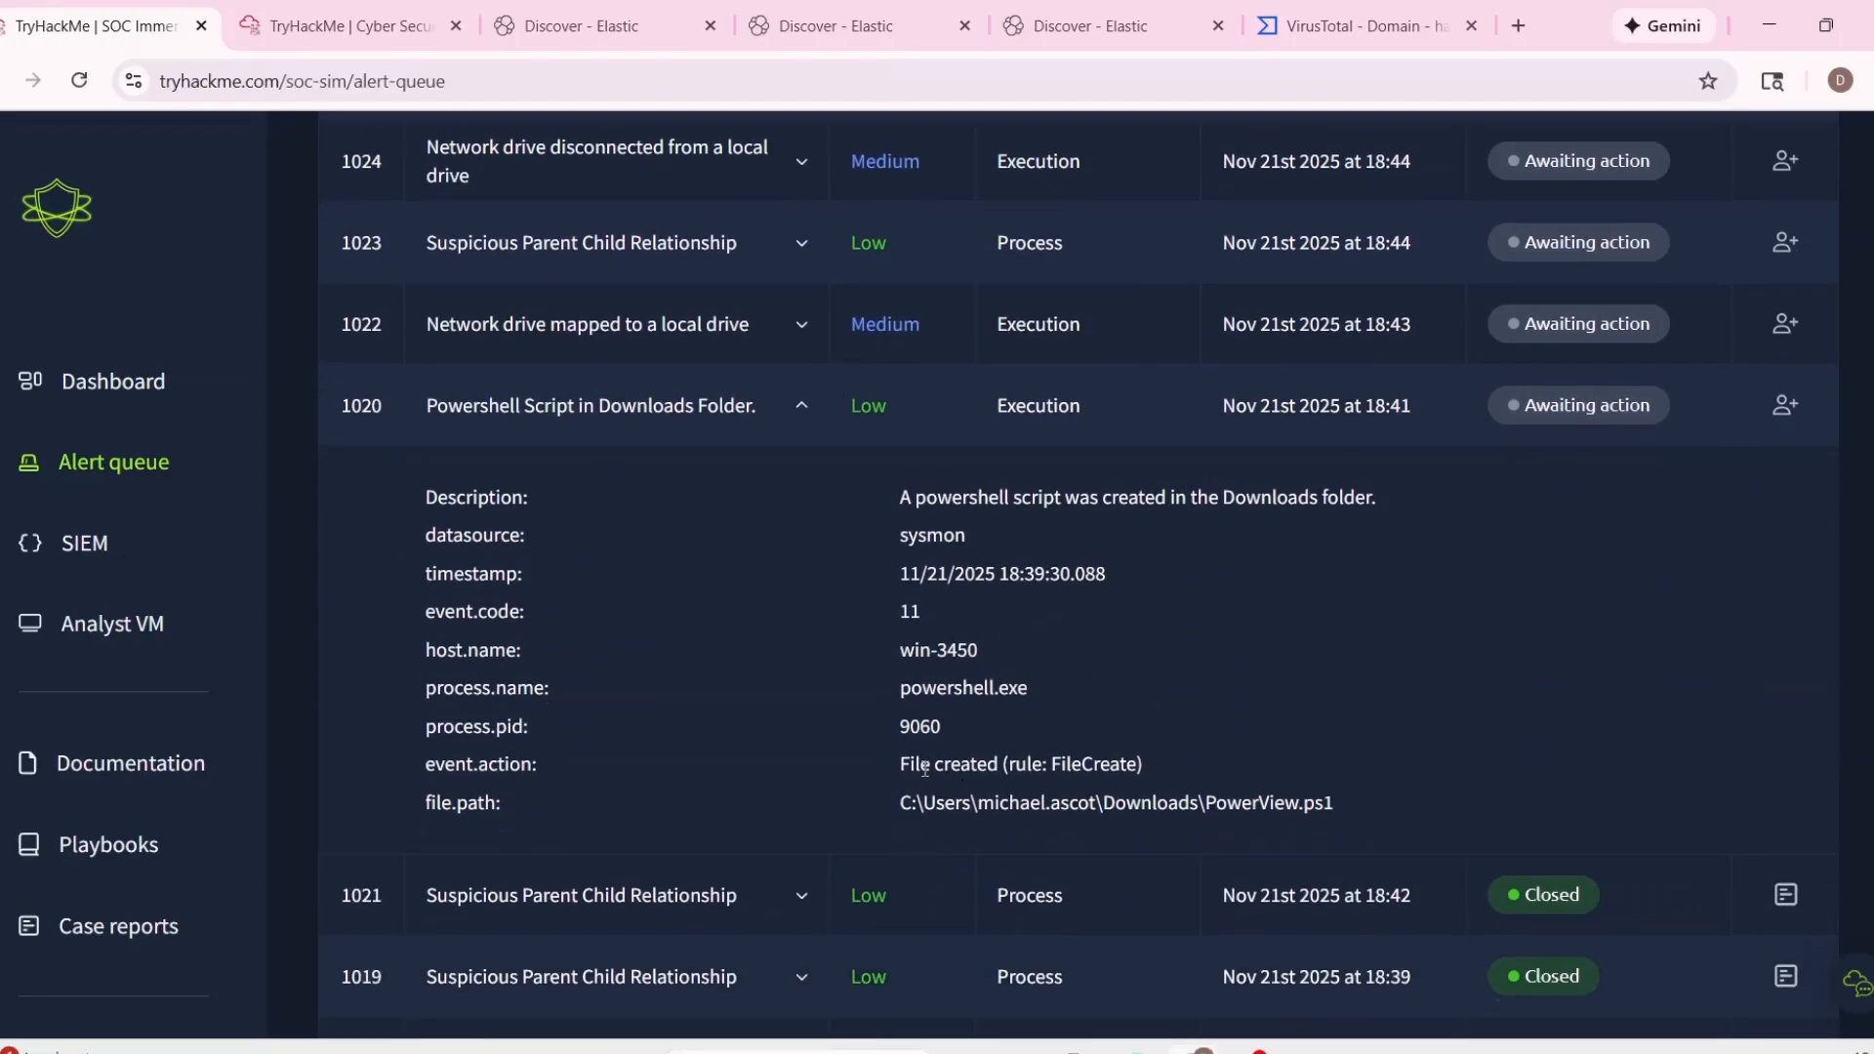
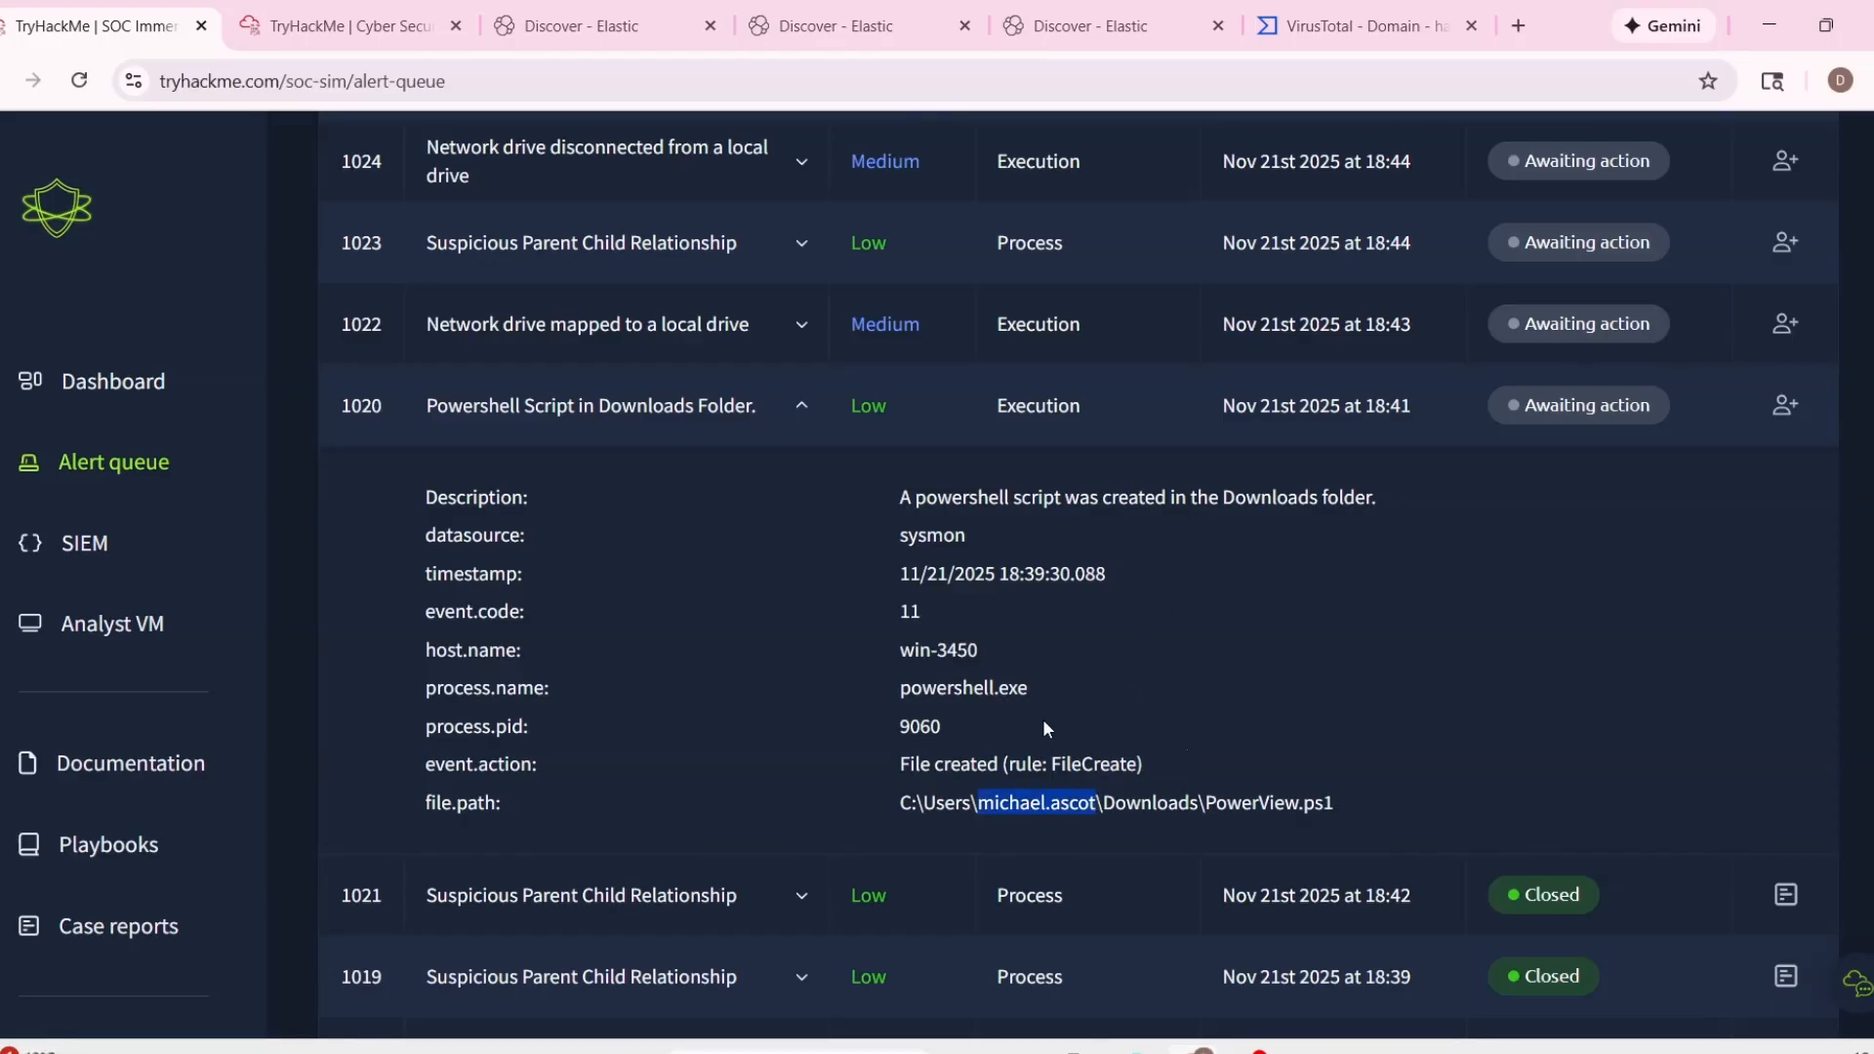
Copy PowerView.ps1 from alert 1020's file path into TryDetectThis's URL or IP address field, and open File Explorer on the analyst VM.
{"action": "left_click_drag", "start_coordinate": [1210, 807], "coordinate": [1269, 806]}
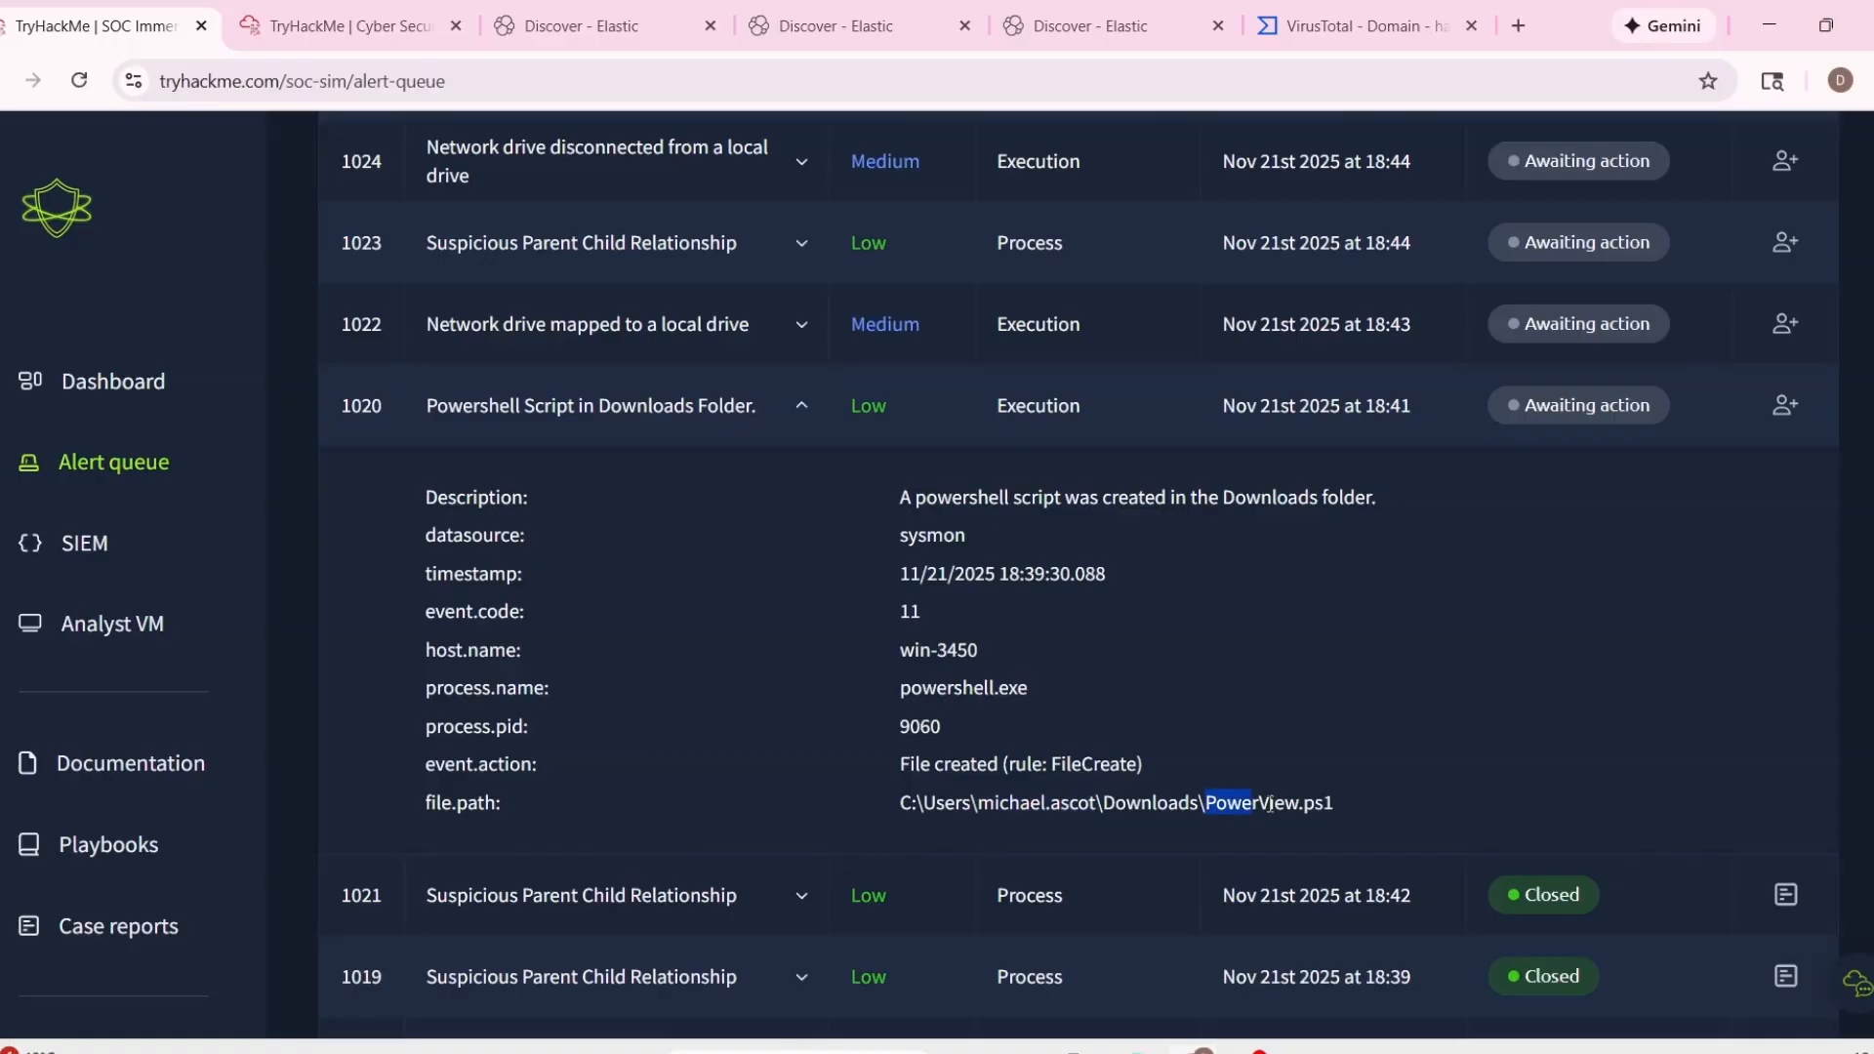
{"action": "left_click", "coordinate": [270, 8]}
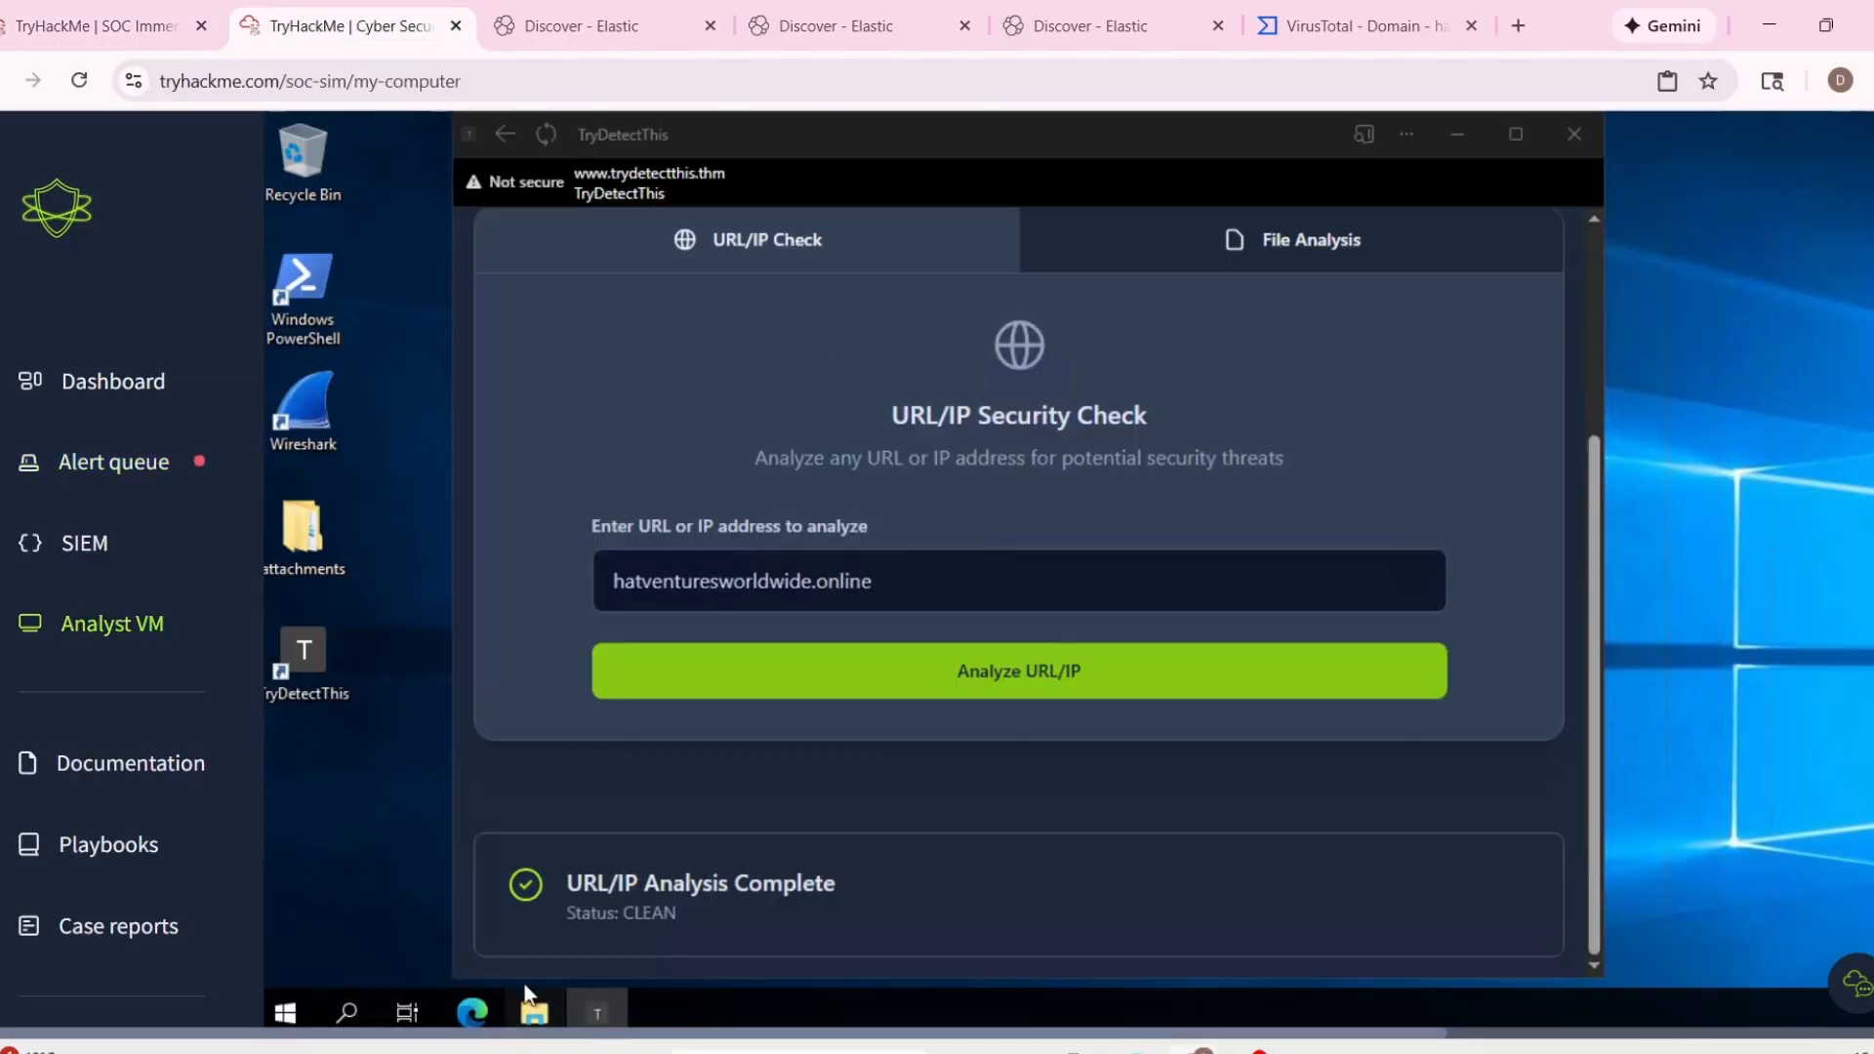
{"action": "left_click", "coordinate": [534, 1013]}
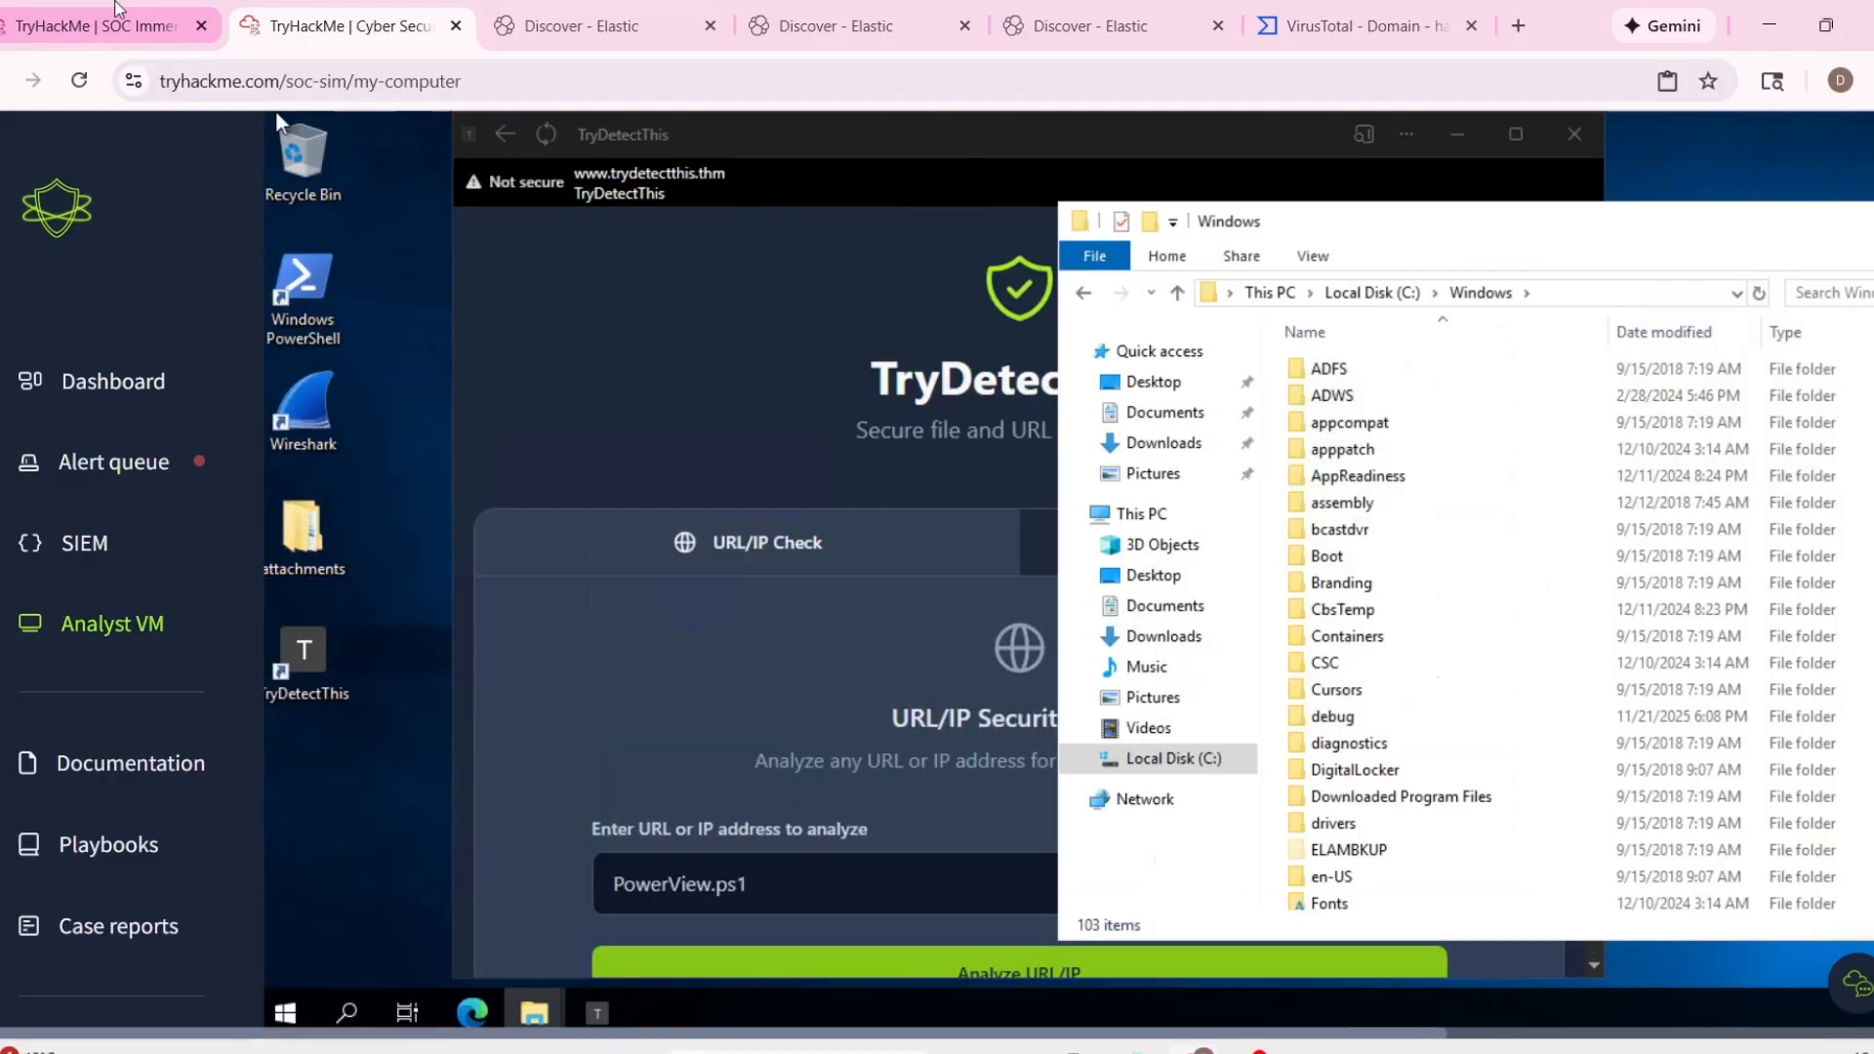
Take ownership of alert 1020, Powershell Script in Downloads Folder, in the alert queue.
{"action": "left_click", "coordinate": [98, 25]}
{"action": "scroll", "coordinate": [811, 599], "scroll_direction": "down", "scroll_amount": 1}
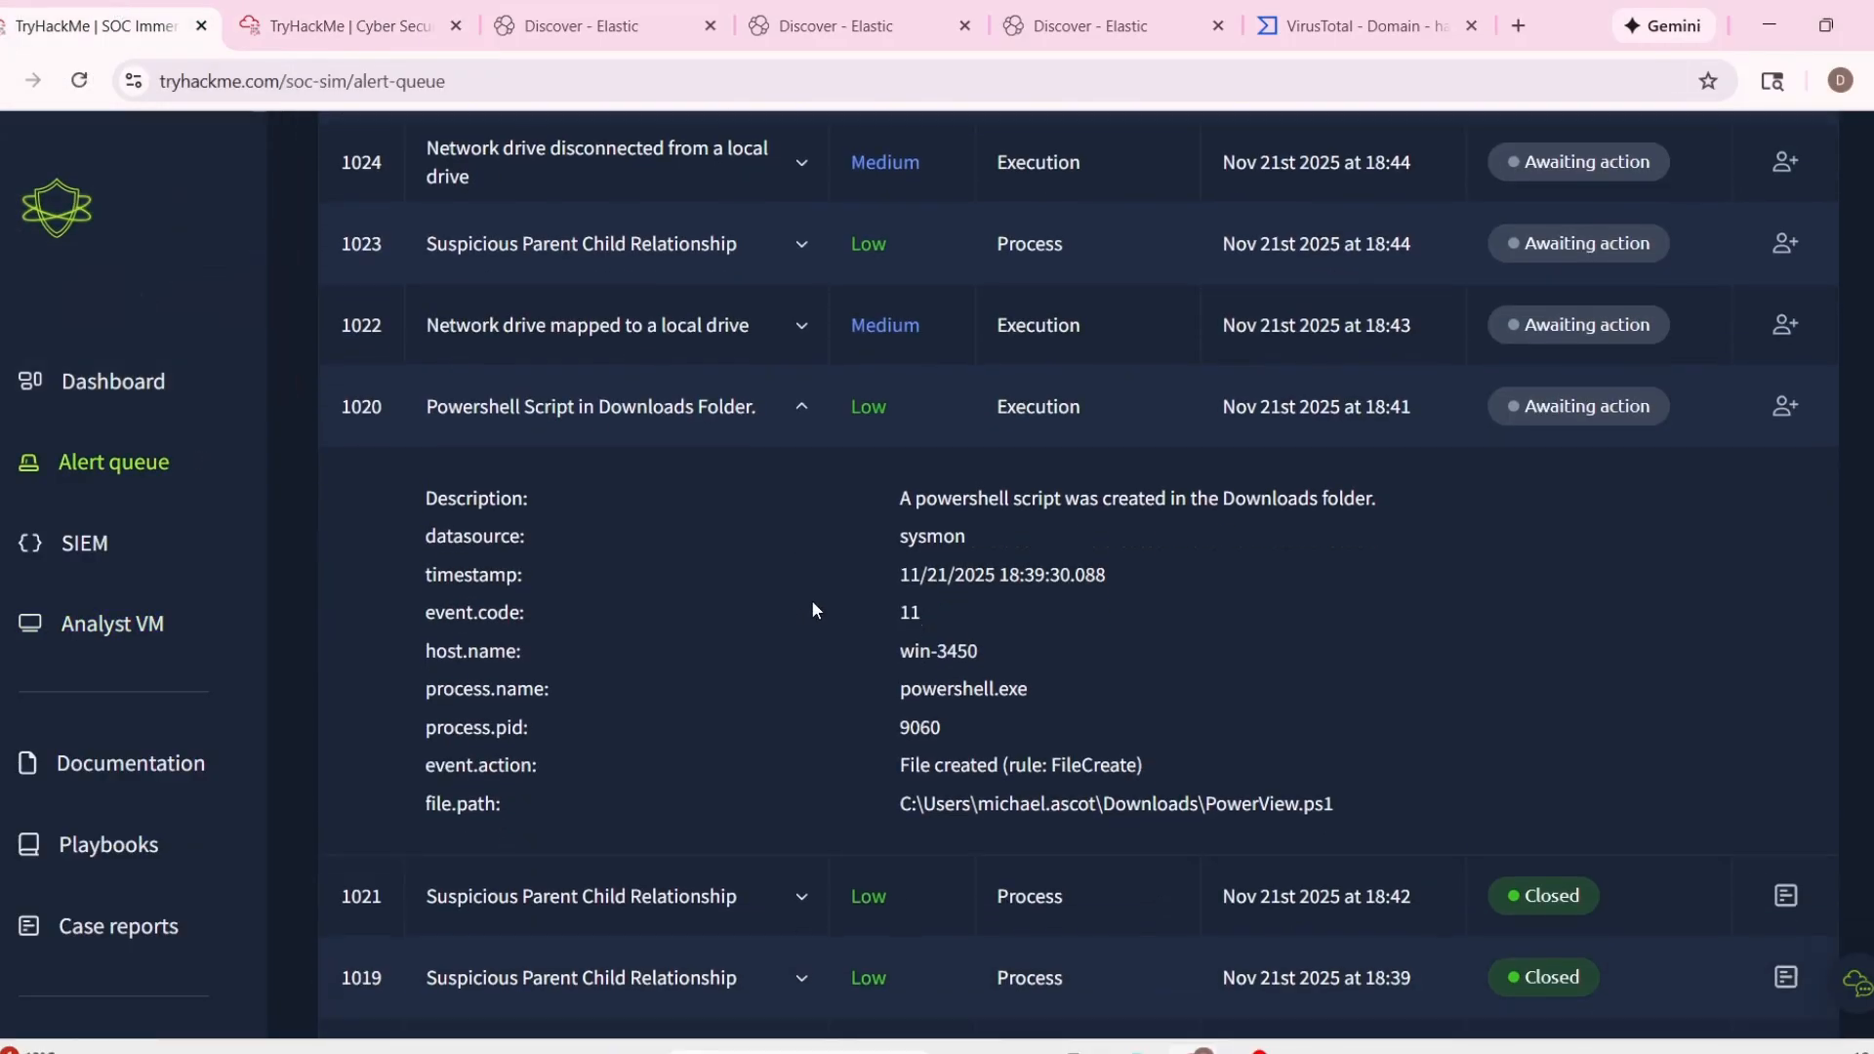
{"action": "scroll", "coordinate": [1444, 664], "scroll_direction": "up", "scroll_amount": 10}
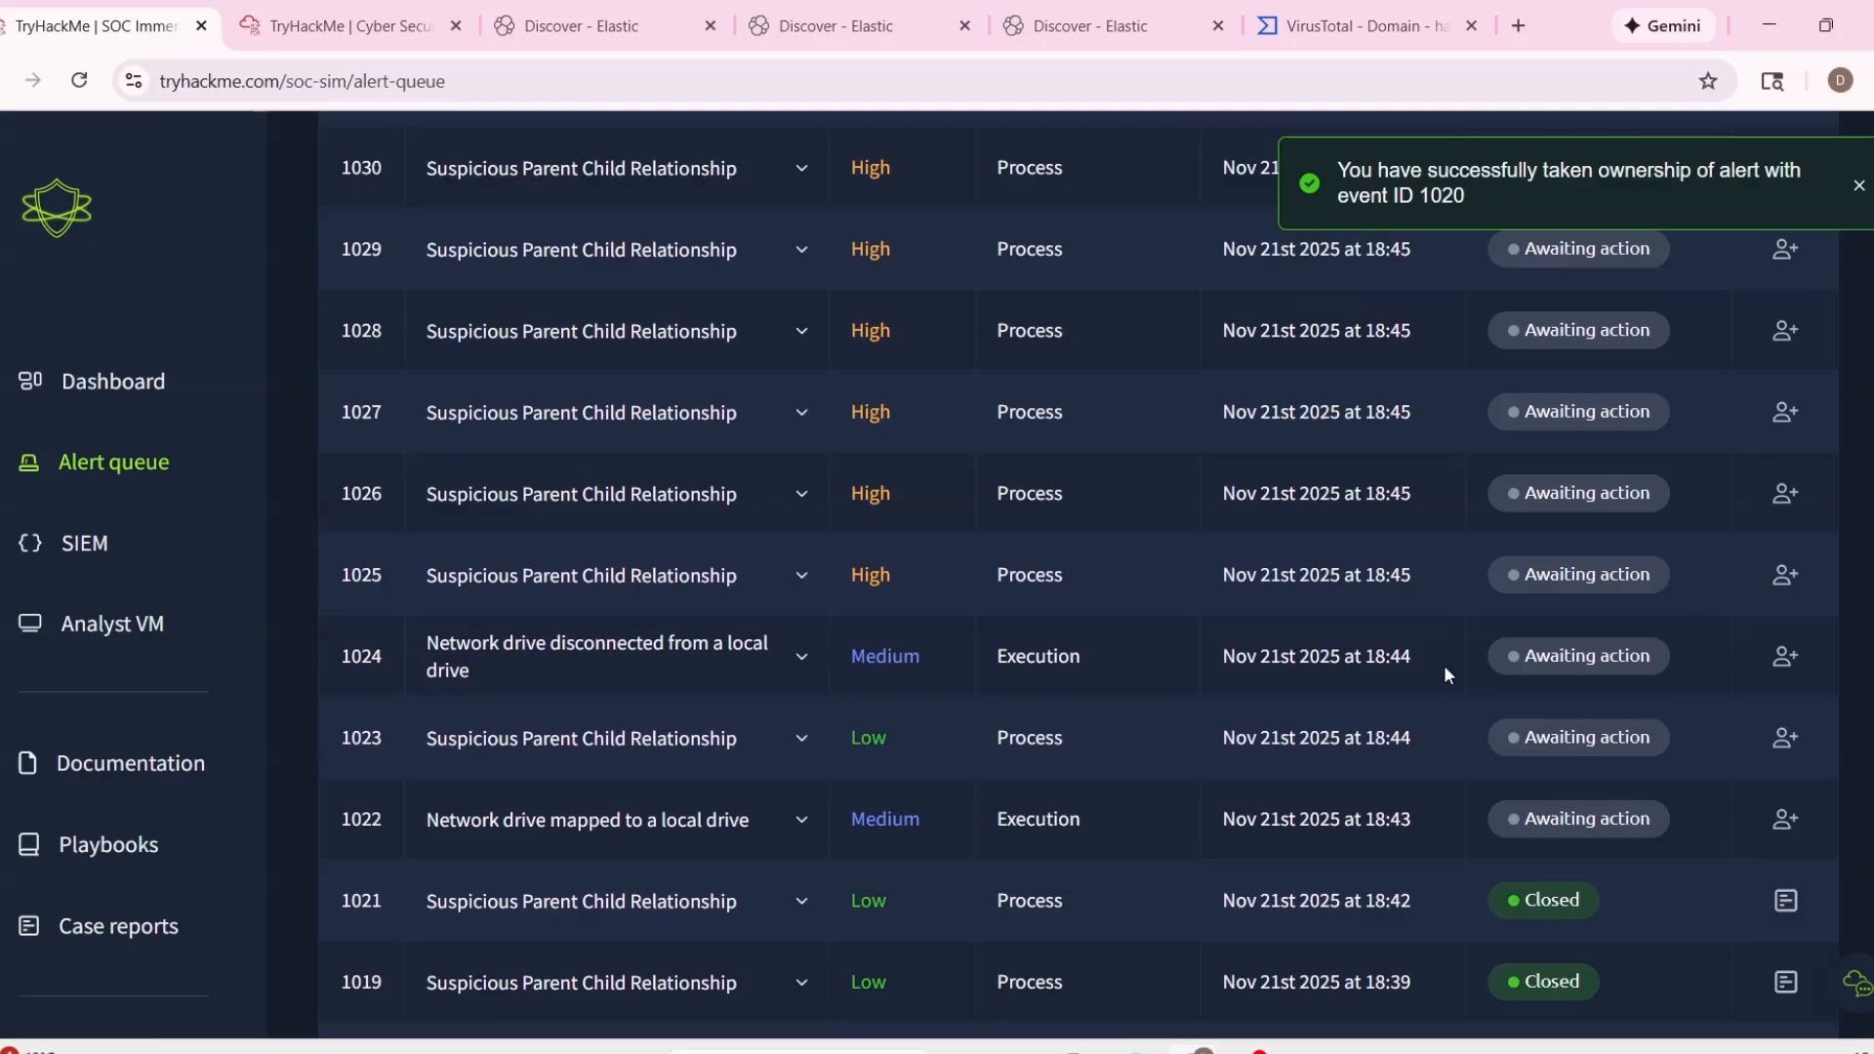
{"action": "scroll", "coordinate": [1430, 676], "scroll_direction": "down", "scroll_amount": 14}
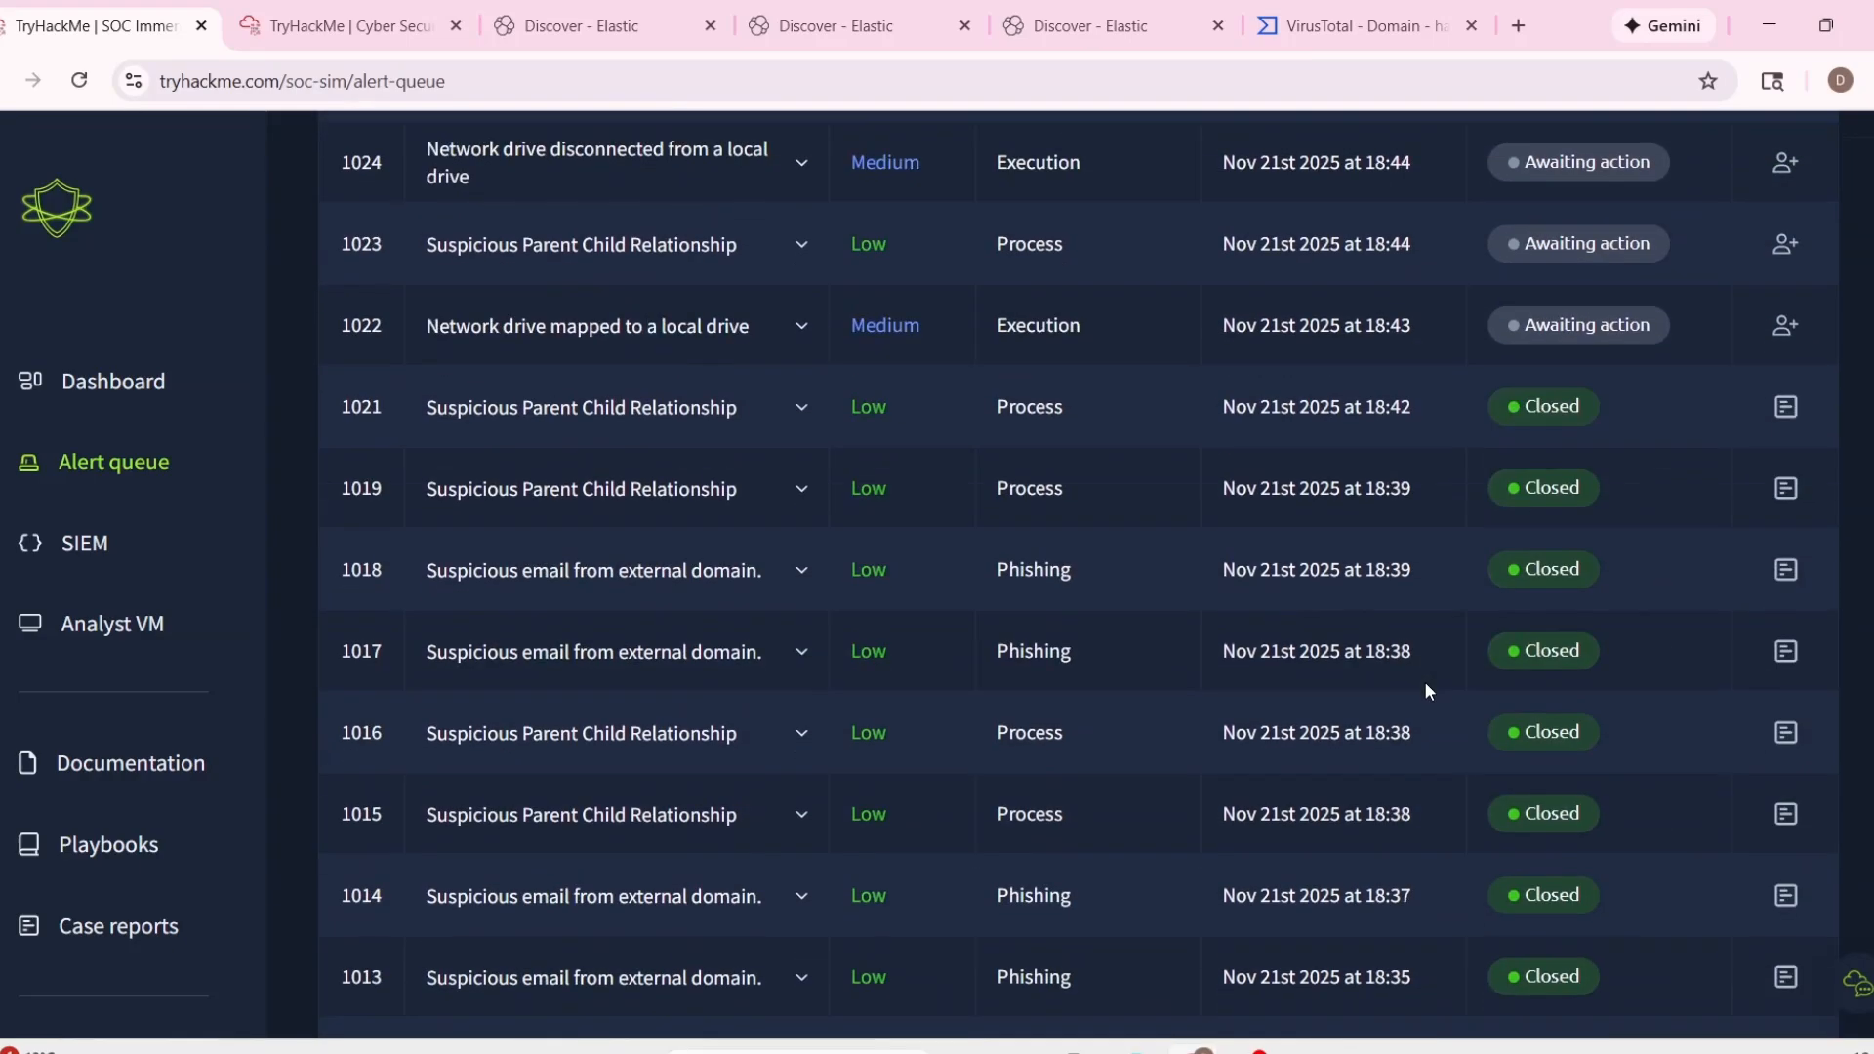
{"action": "scroll", "coordinate": [1425, 681], "scroll_direction": "up", "scroll_amount": 4}
Open the tryhatme folder inside the analyst VM's Desktop attachments folder and reposition its window so the file list is fully visible.
{"action": "left_click", "coordinate": [341, 26]}
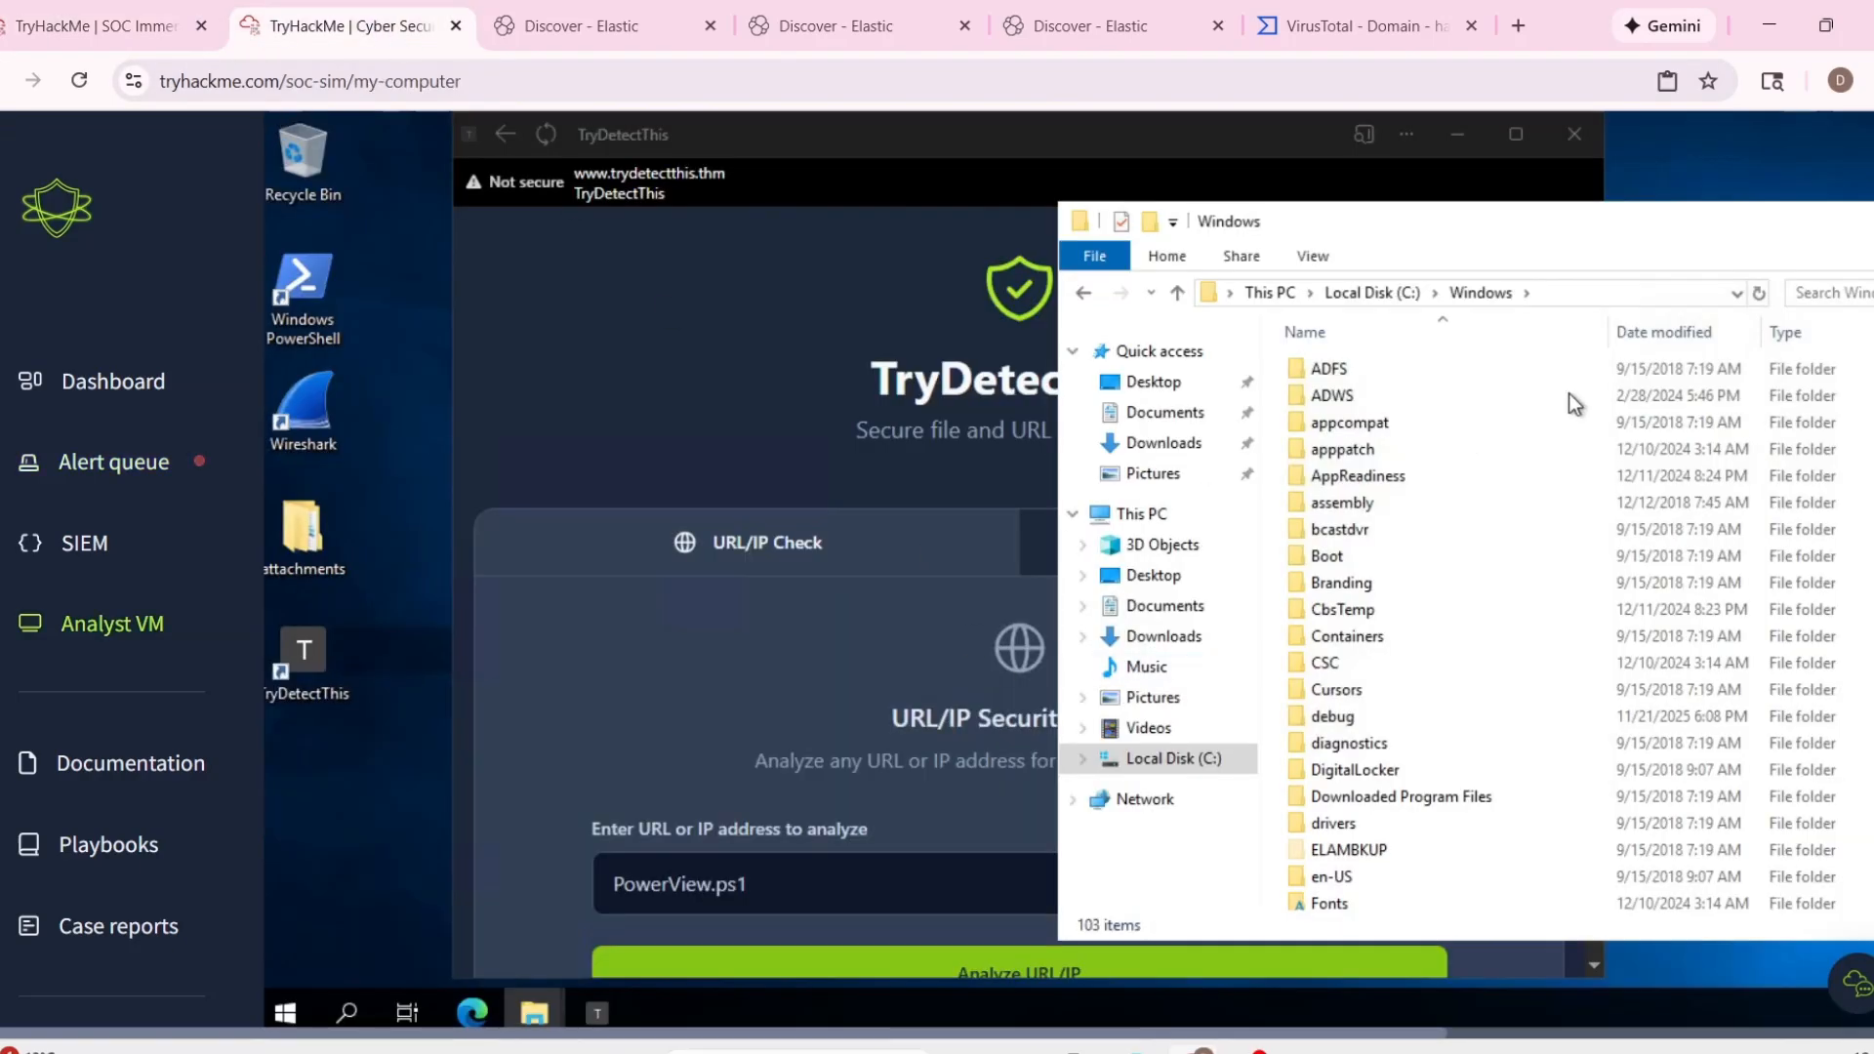
{"action": "scroll", "coordinate": [1508, 865], "scroll_direction": "down", "scroll_amount": 3}
{"action": "left_click", "coordinate": [1161, 385]}
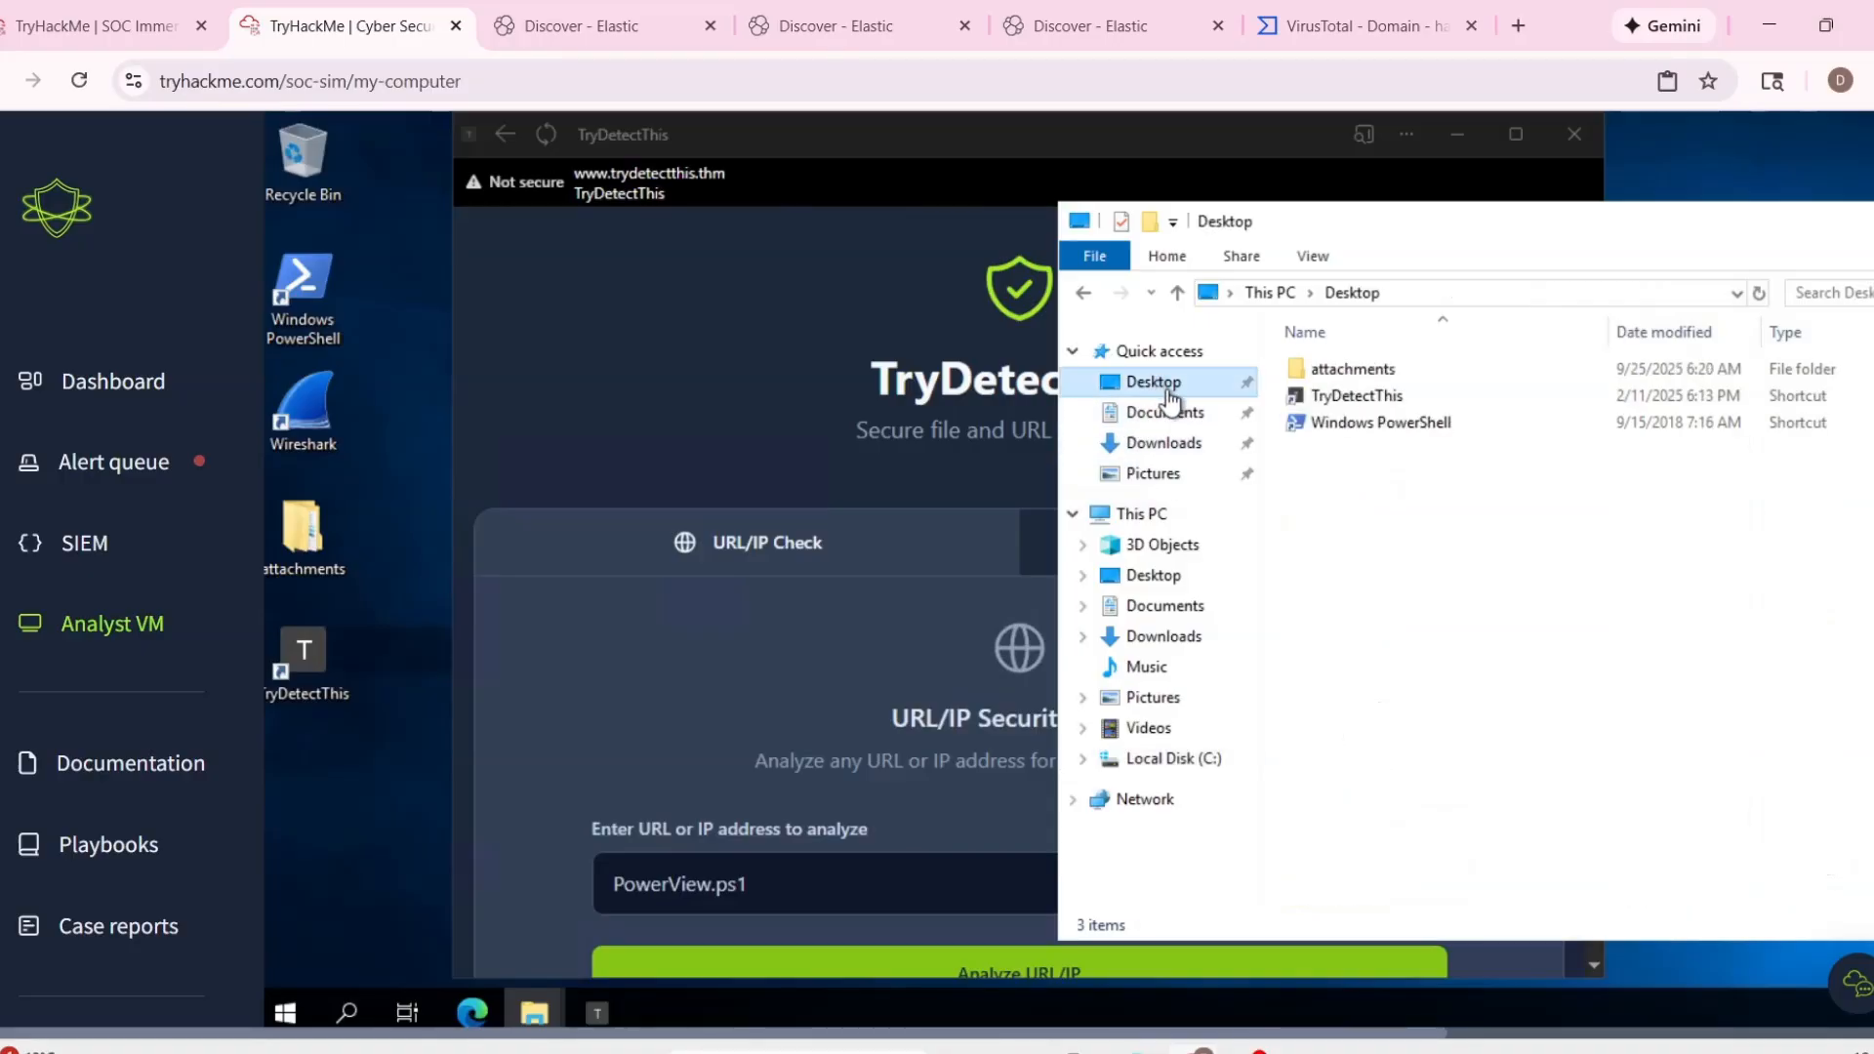
{"action": "double_click", "coordinate": [1357, 376]}
{"action": "left_click", "coordinate": [1359, 378]}
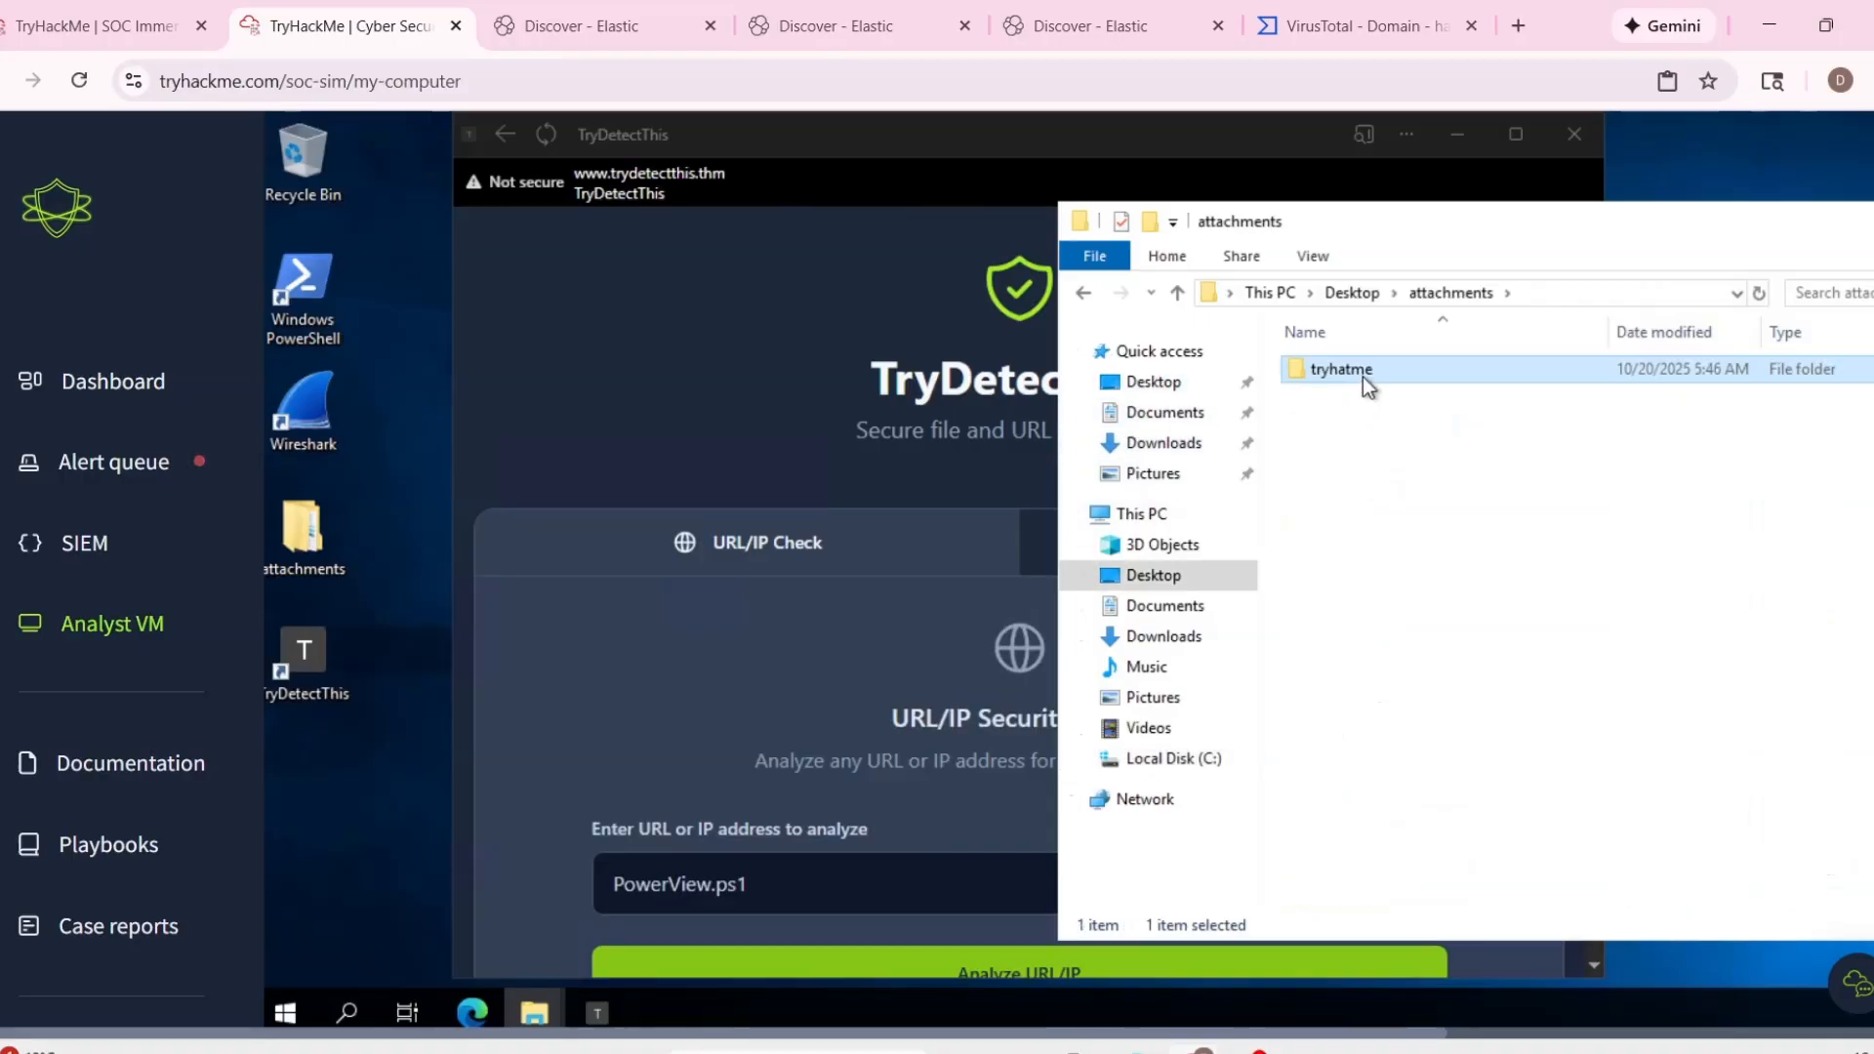
{"action": "double_click", "coordinate": [1362, 377]}
{"action": "left_click_drag", "start_coordinate": [1566, 214], "coordinate": [1228, 200]}
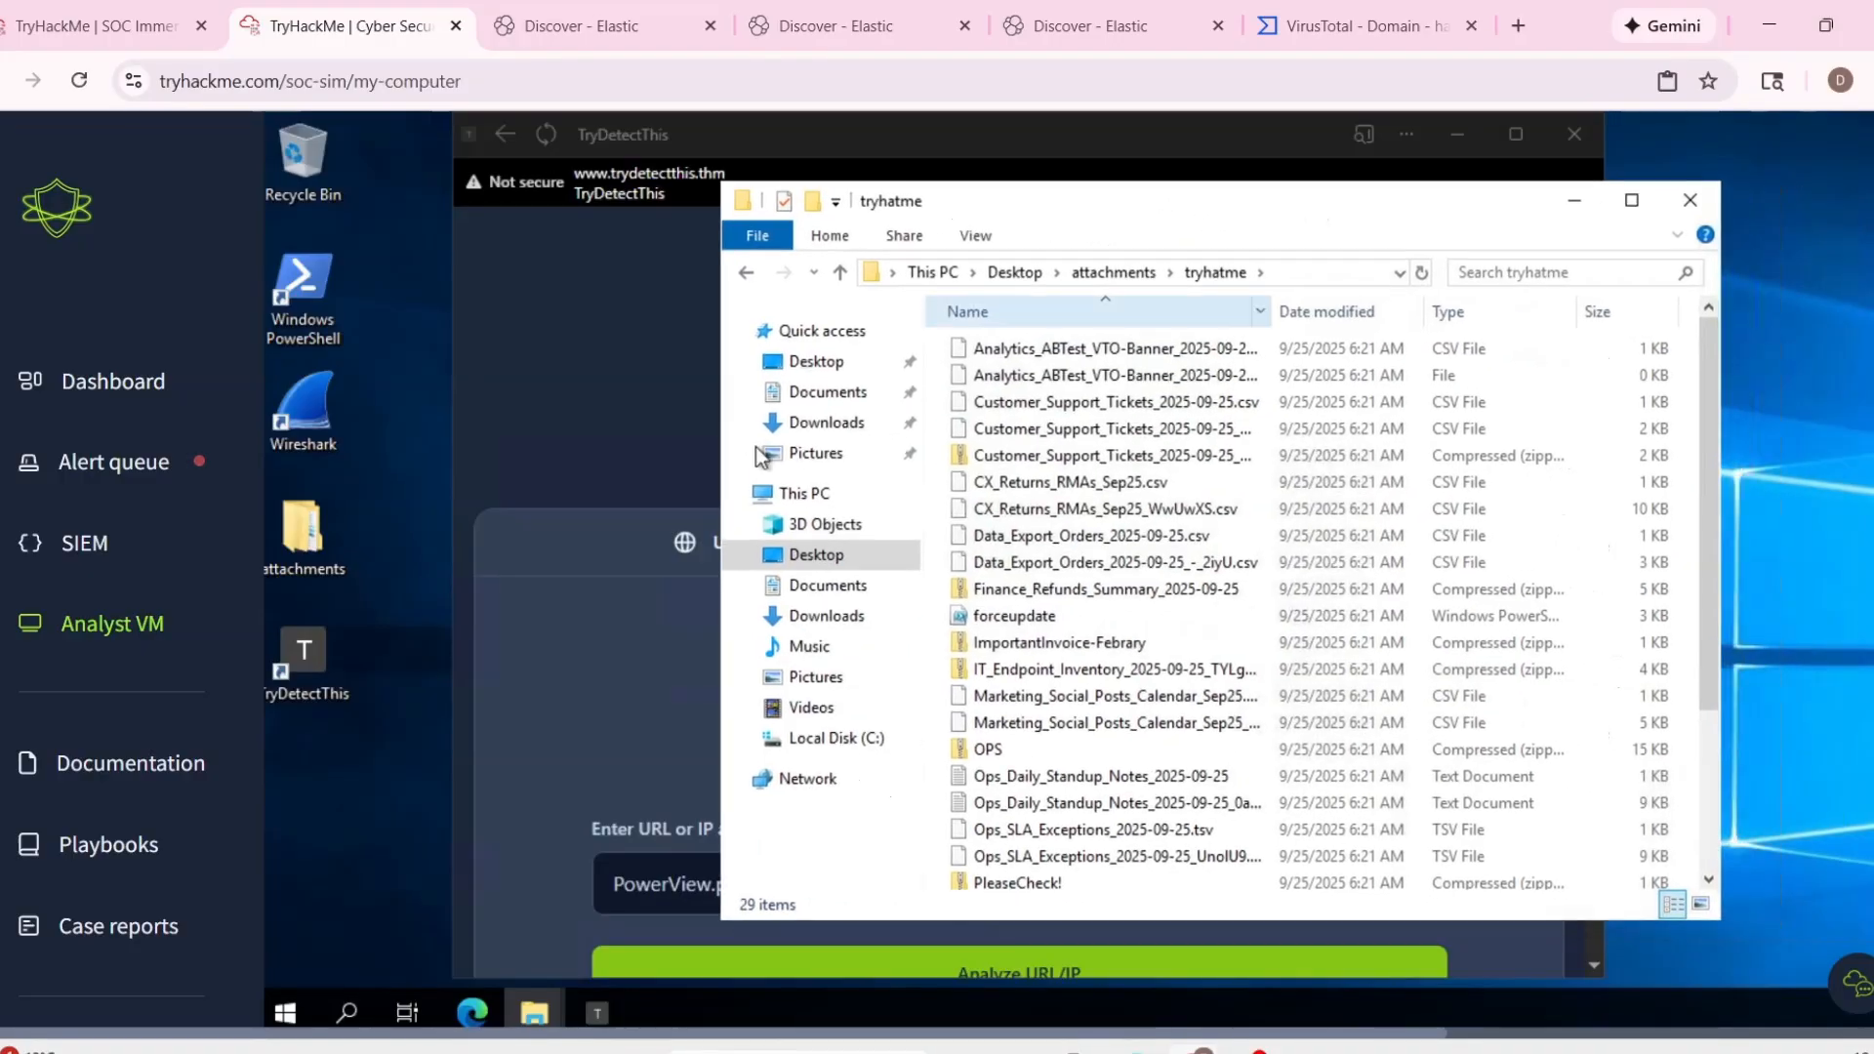
Review the existing Elastic searches for the PowerView.ps1 file path, powershell.exe process and host win-3450.
{"action": "left_click", "coordinate": [879, 28]}
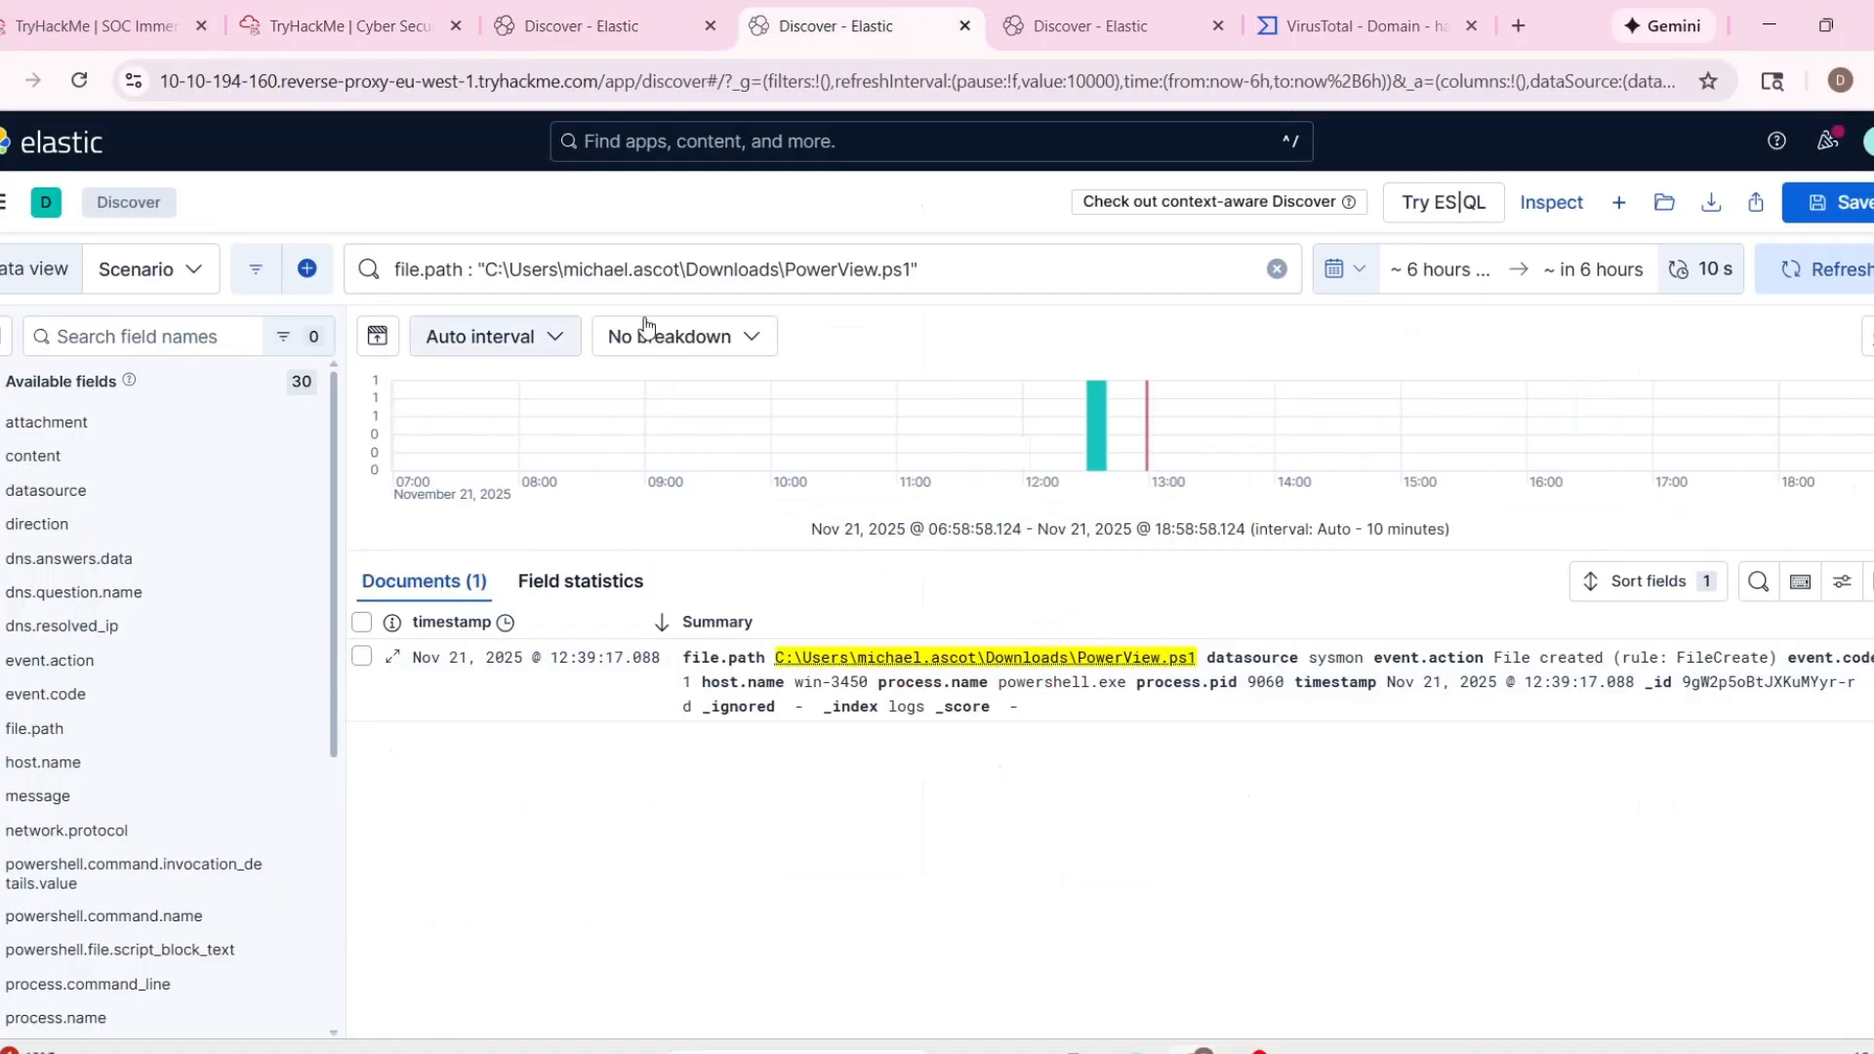
{"action": "left_click_drag", "start_coordinate": [498, 272], "coordinate": [695, 274]}
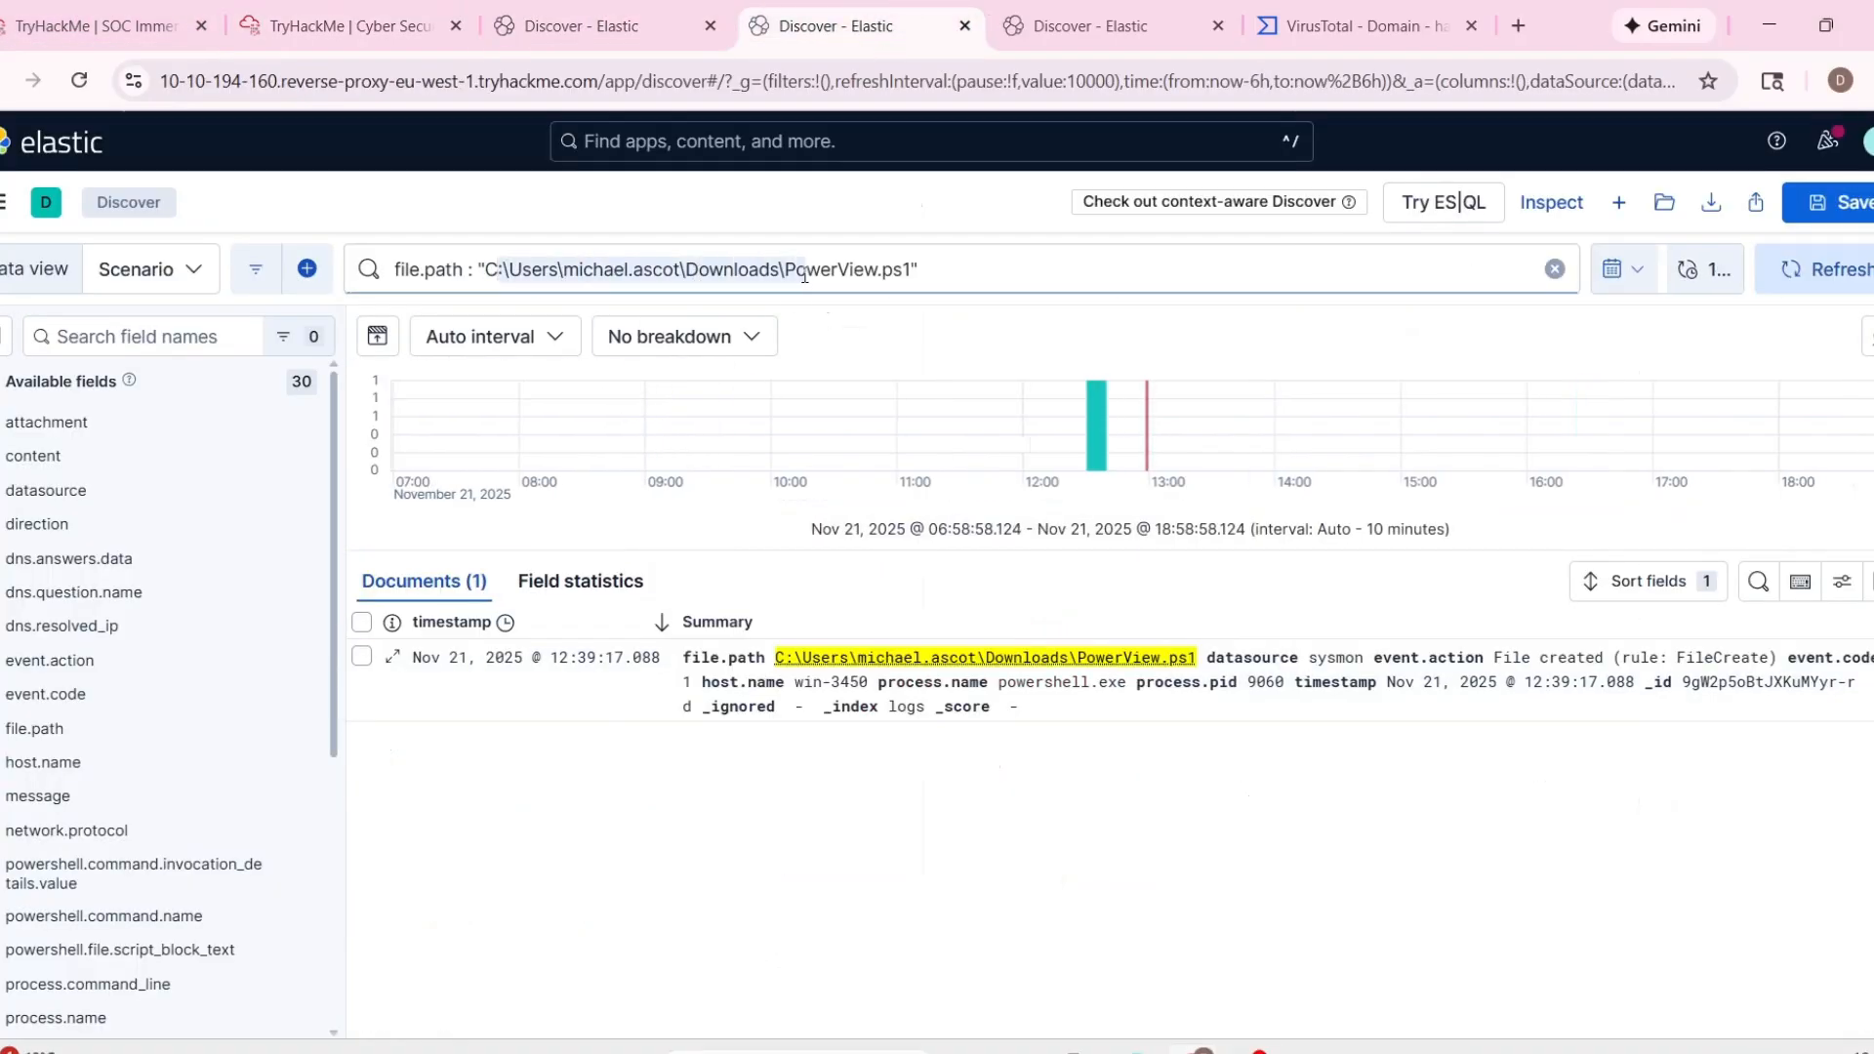
{"action": "left_click", "coordinate": [583, 26]}
{"action": "left_click", "coordinate": [350, 26]}
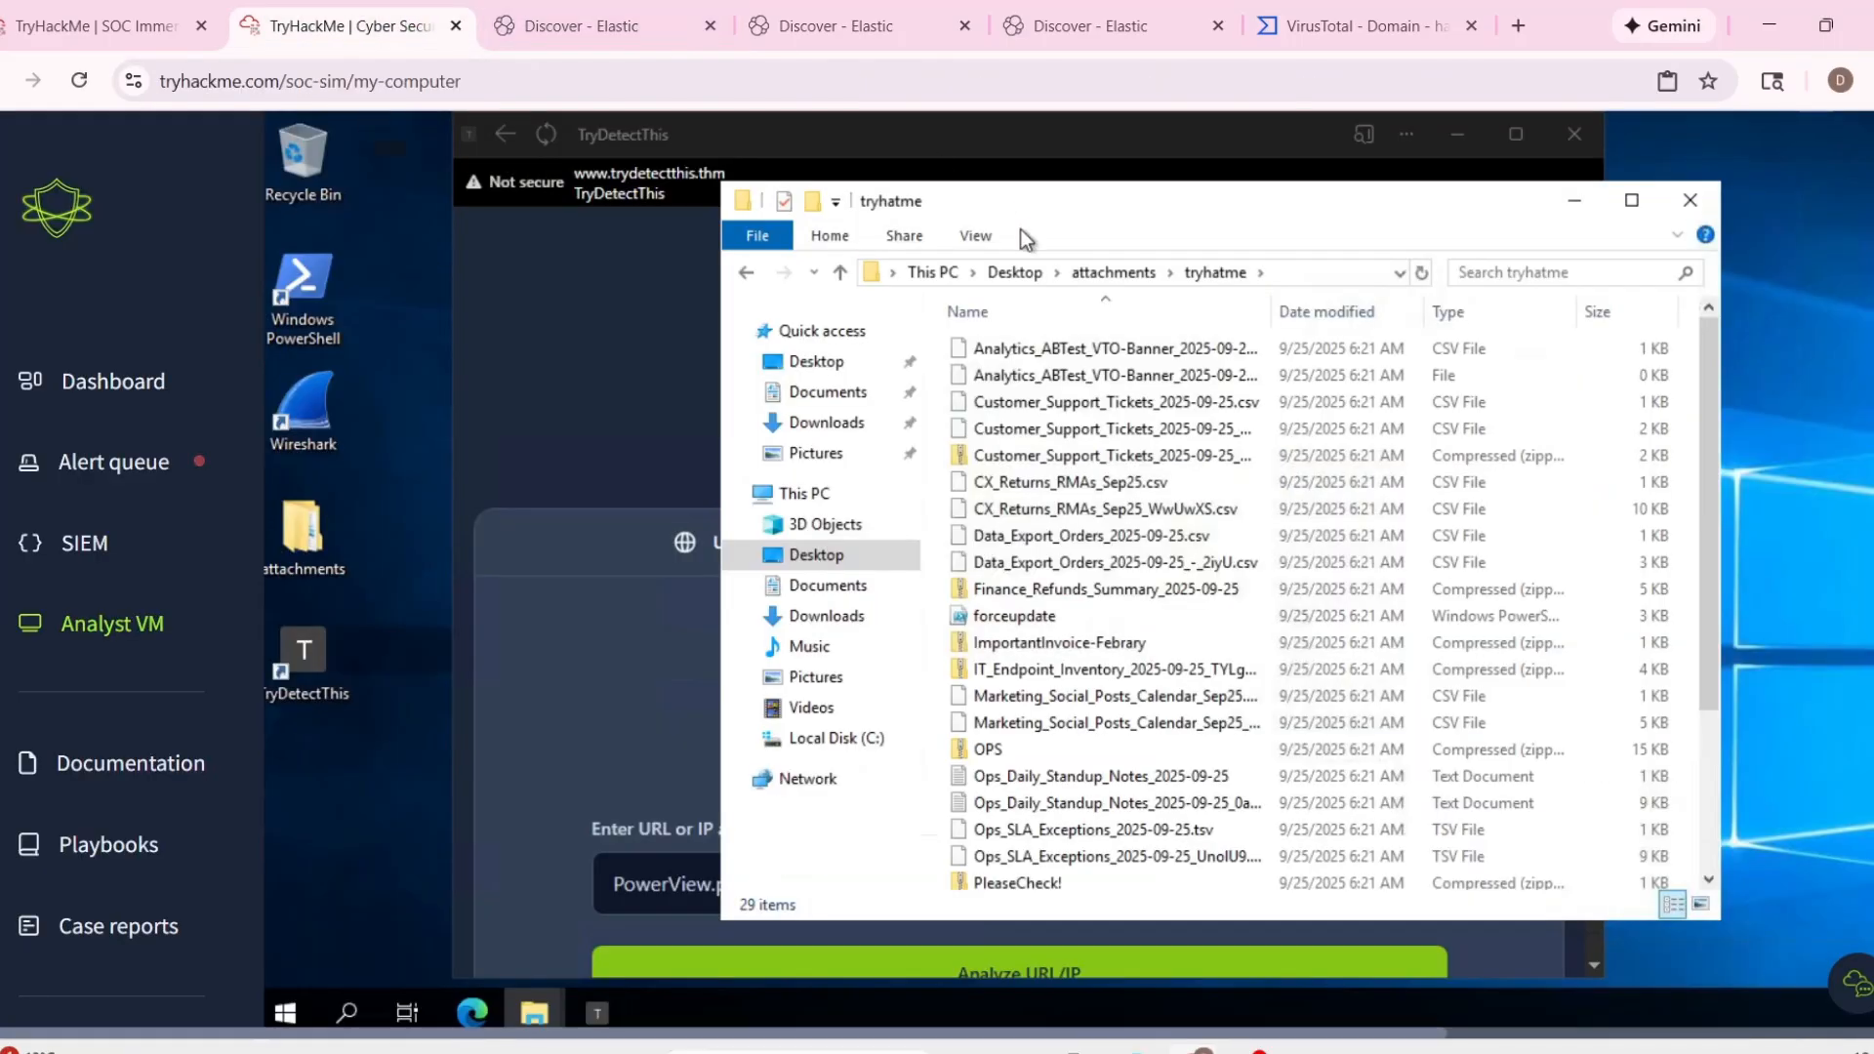
{"action": "left_click", "coordinate": [633, 35]}
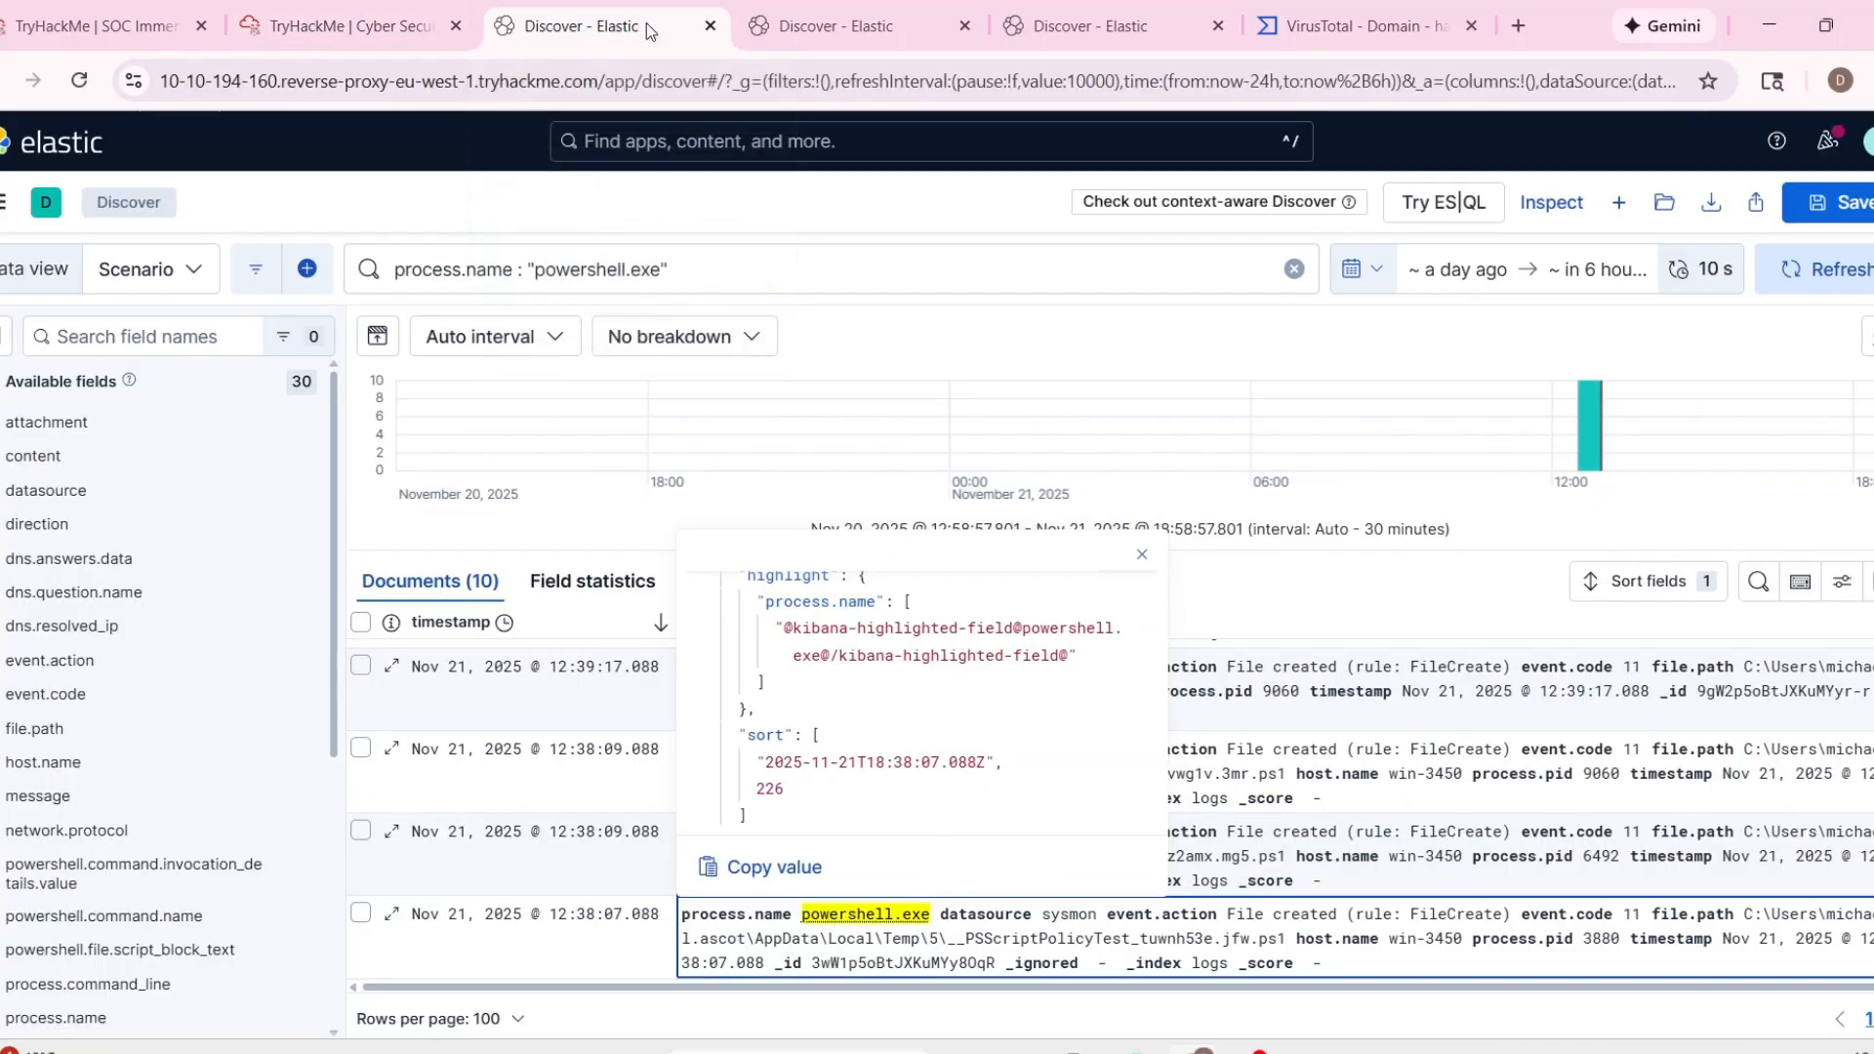
{"action": "left_click", "coordinate": [831, 43]}
{"action": "key", "text": "ctrl+Tab"}
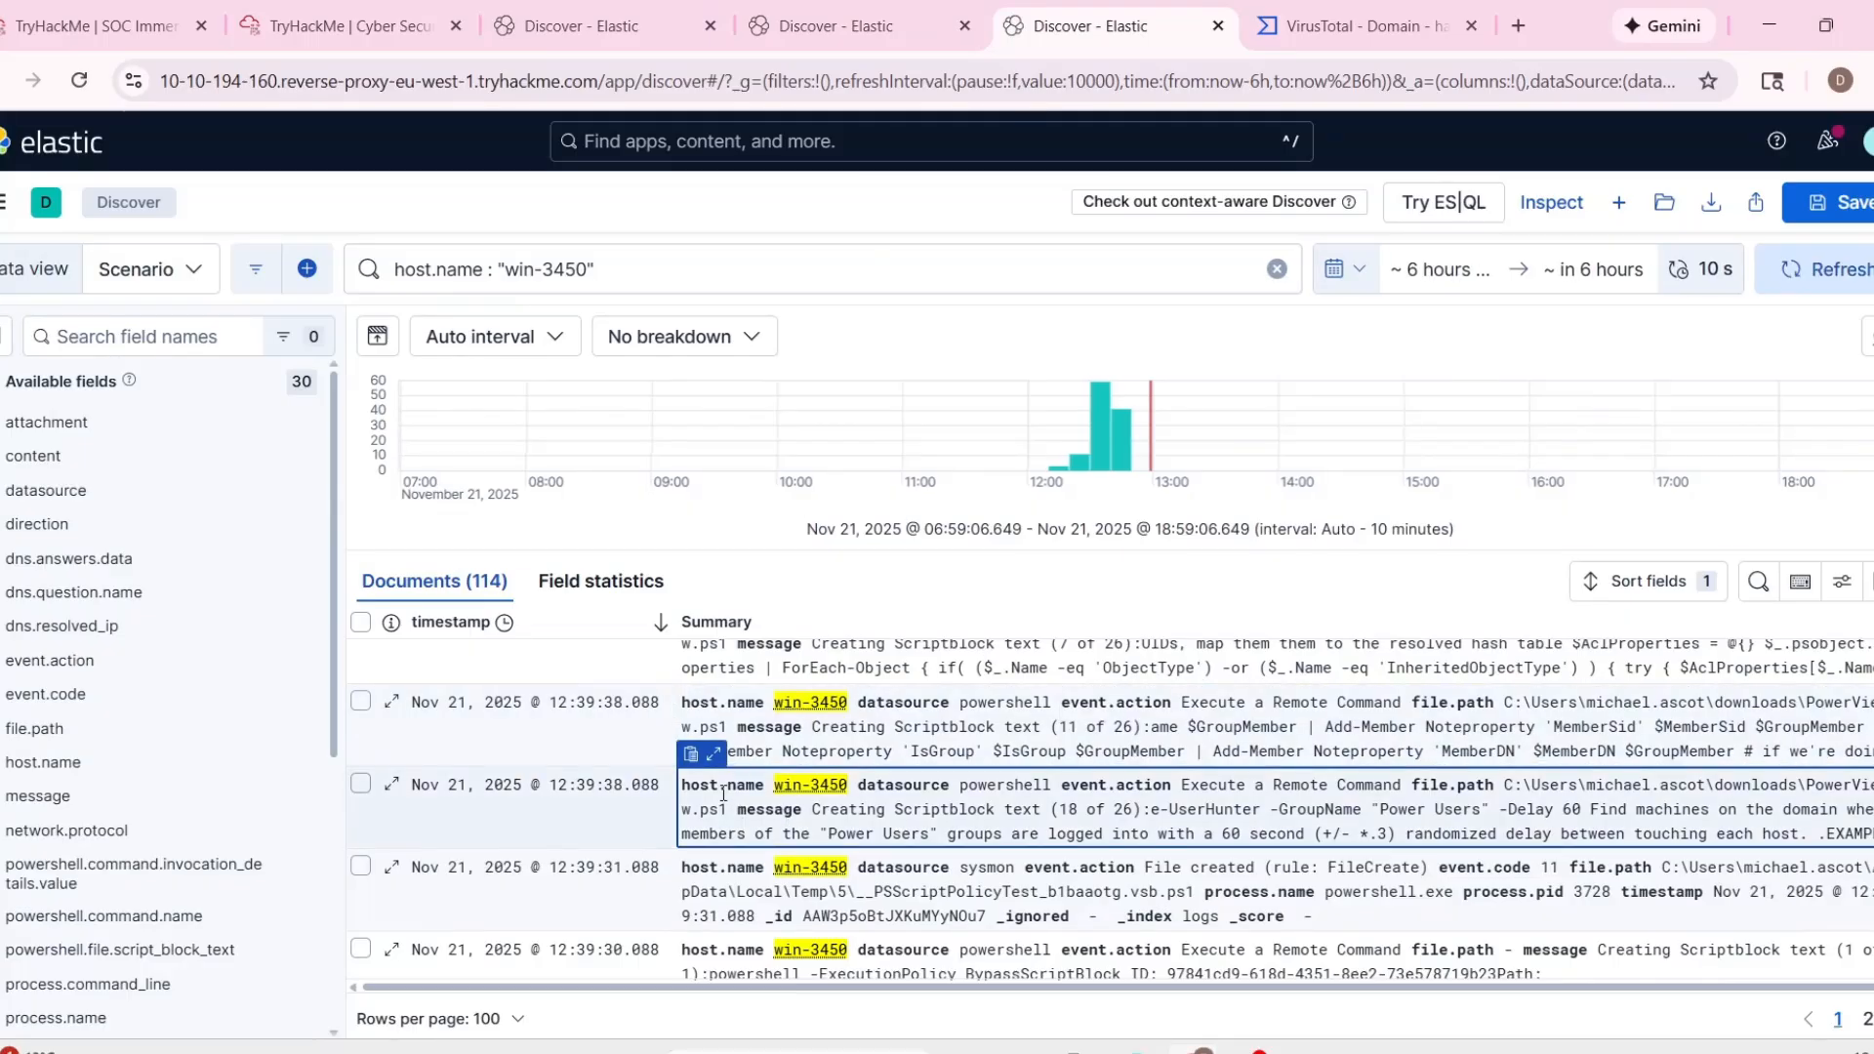
Examine the file path and event action of the win-3450 PowerShell event containing Scriptblock text 18 of 26.
{"action": "left_click", "coordinate": [715, 754]}
{"action": "scroll", "coordinate": [912, 608], "scroll_direction": "down", "scroll_amount": 2}
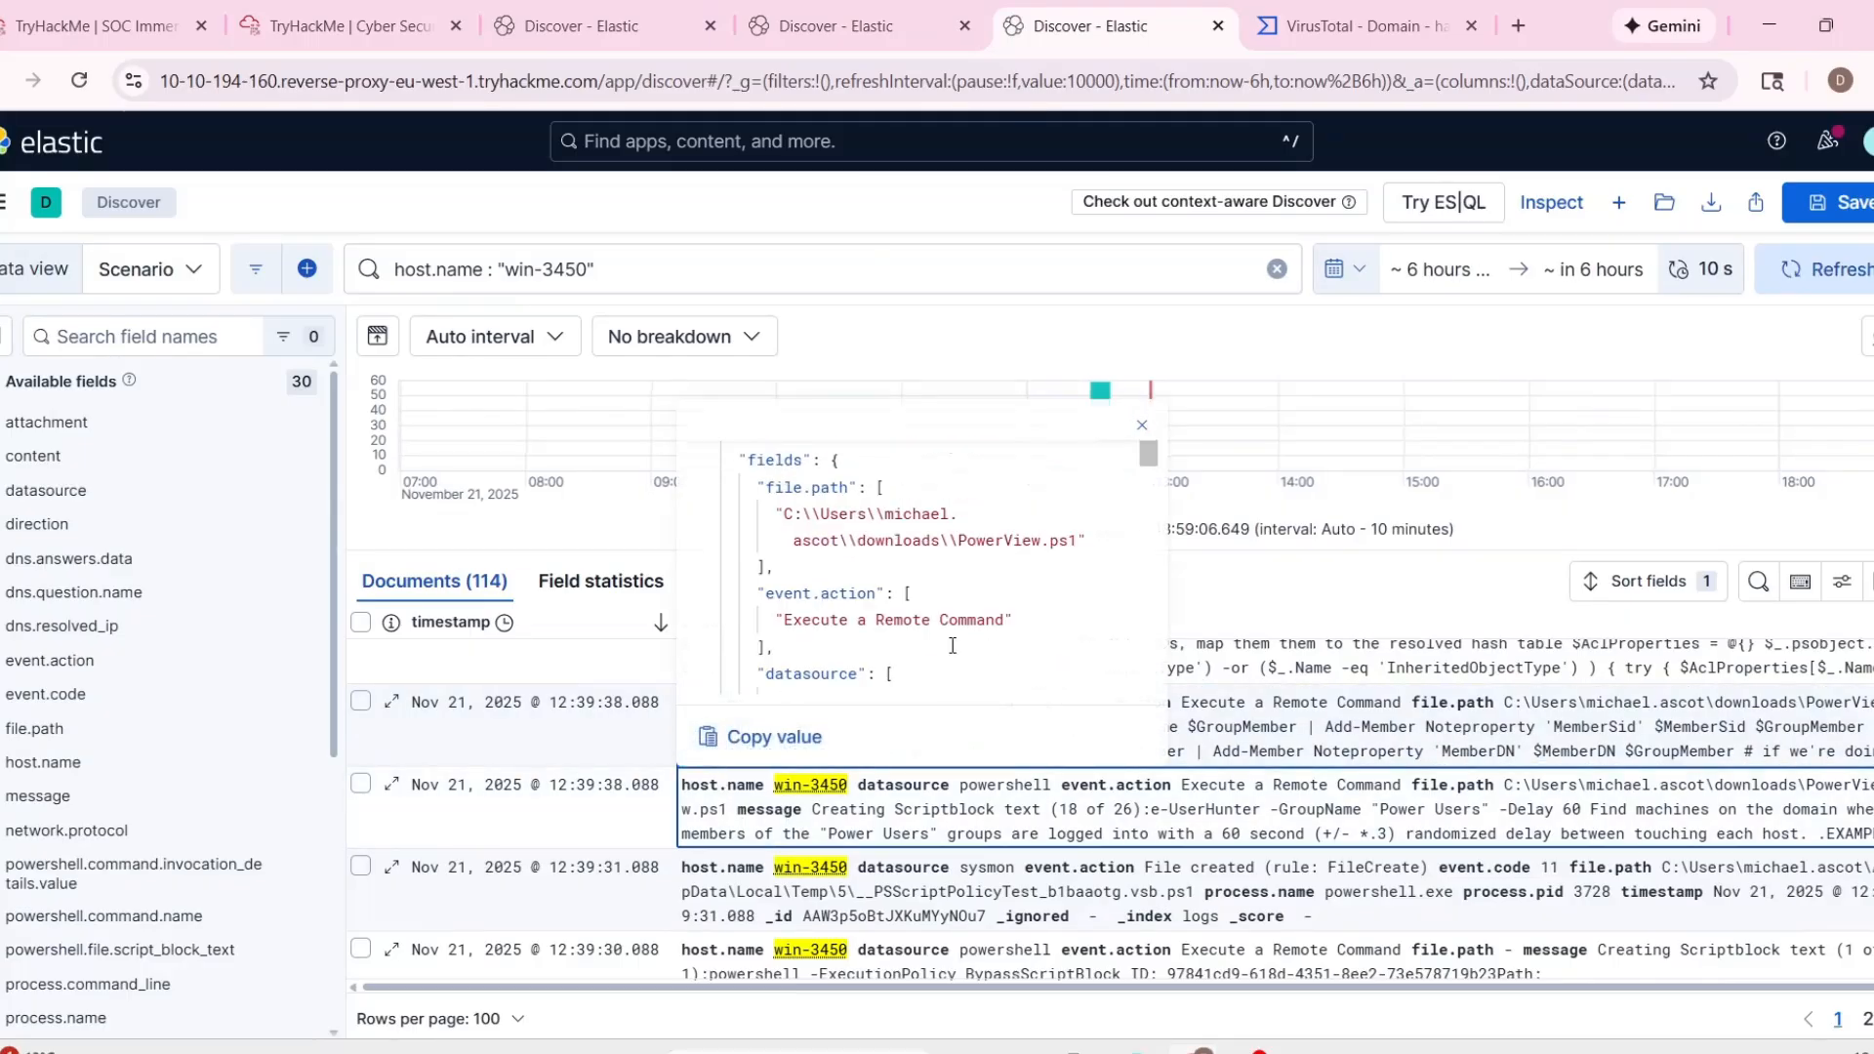
{"action": "scroll", "coordinate": [912, 608], "scroll_direction": "up", "scroll_amount": 2}
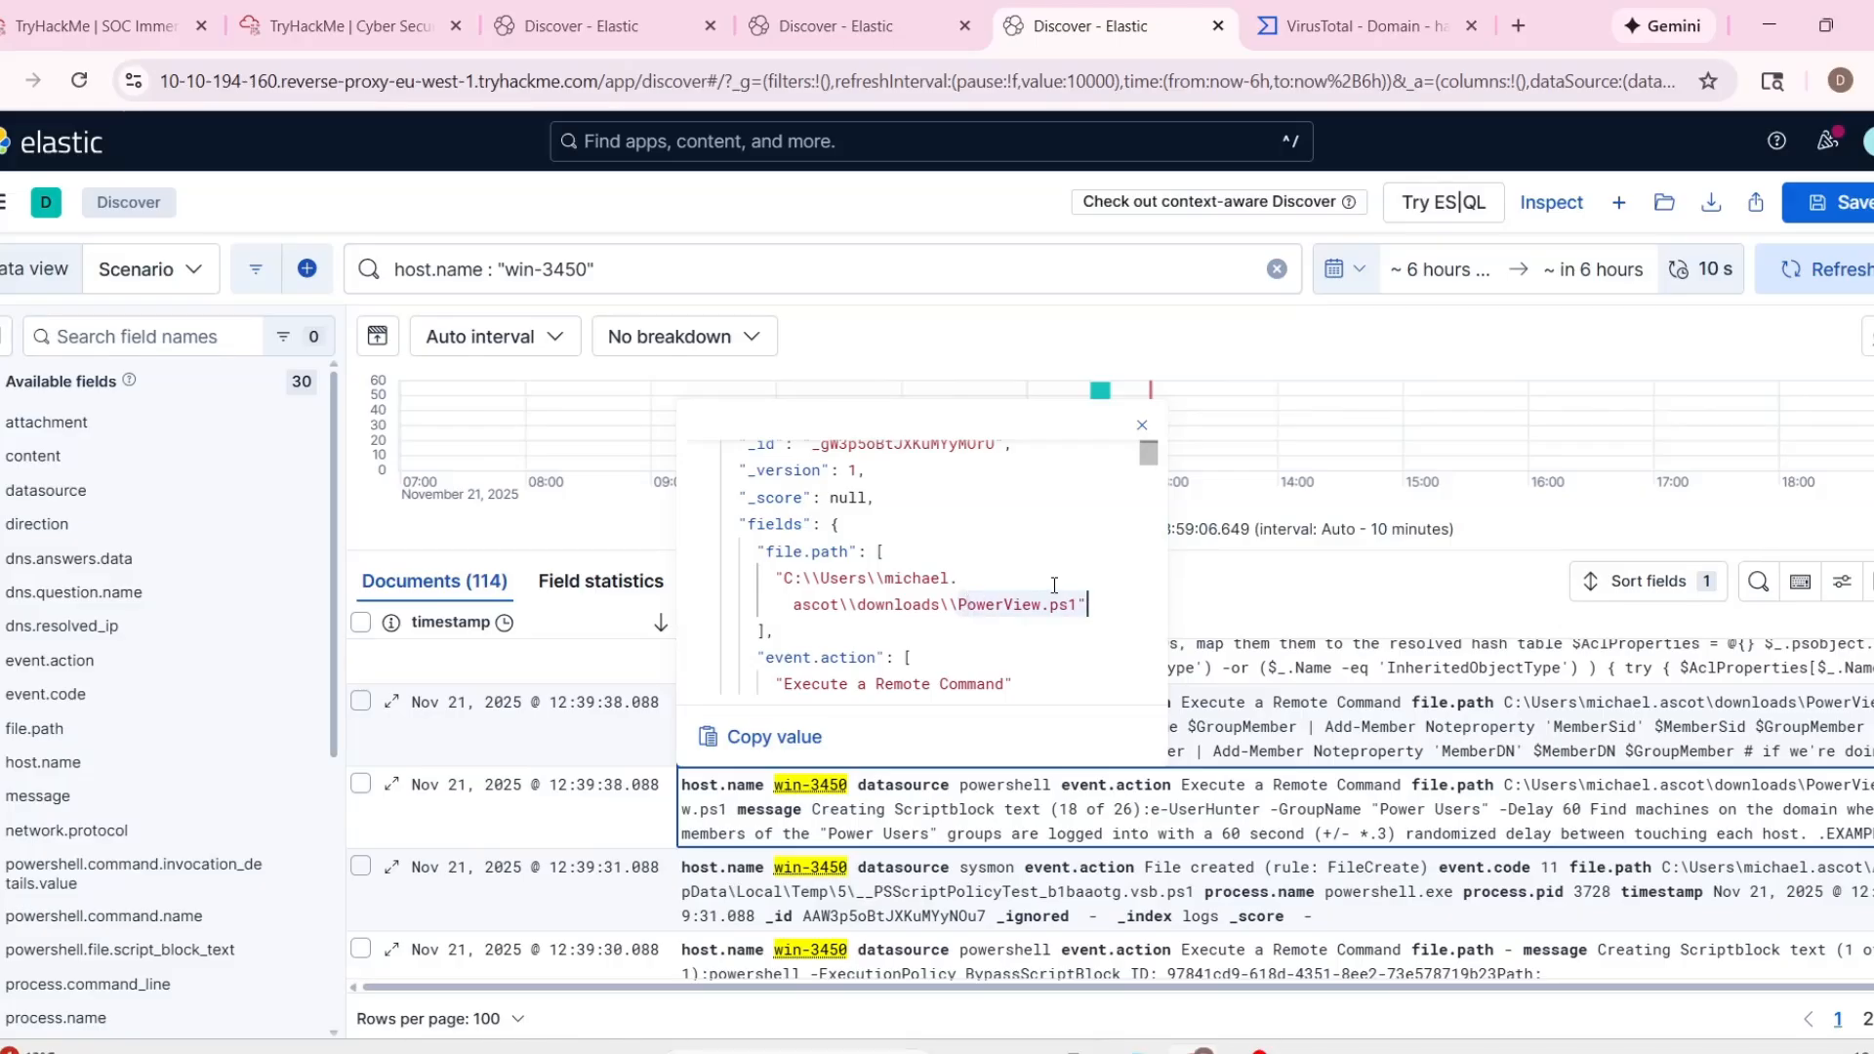
{"action": "scroll", "coordinate": [1054, 585], "scroll_direction": "down", "scroll_amount": 1}
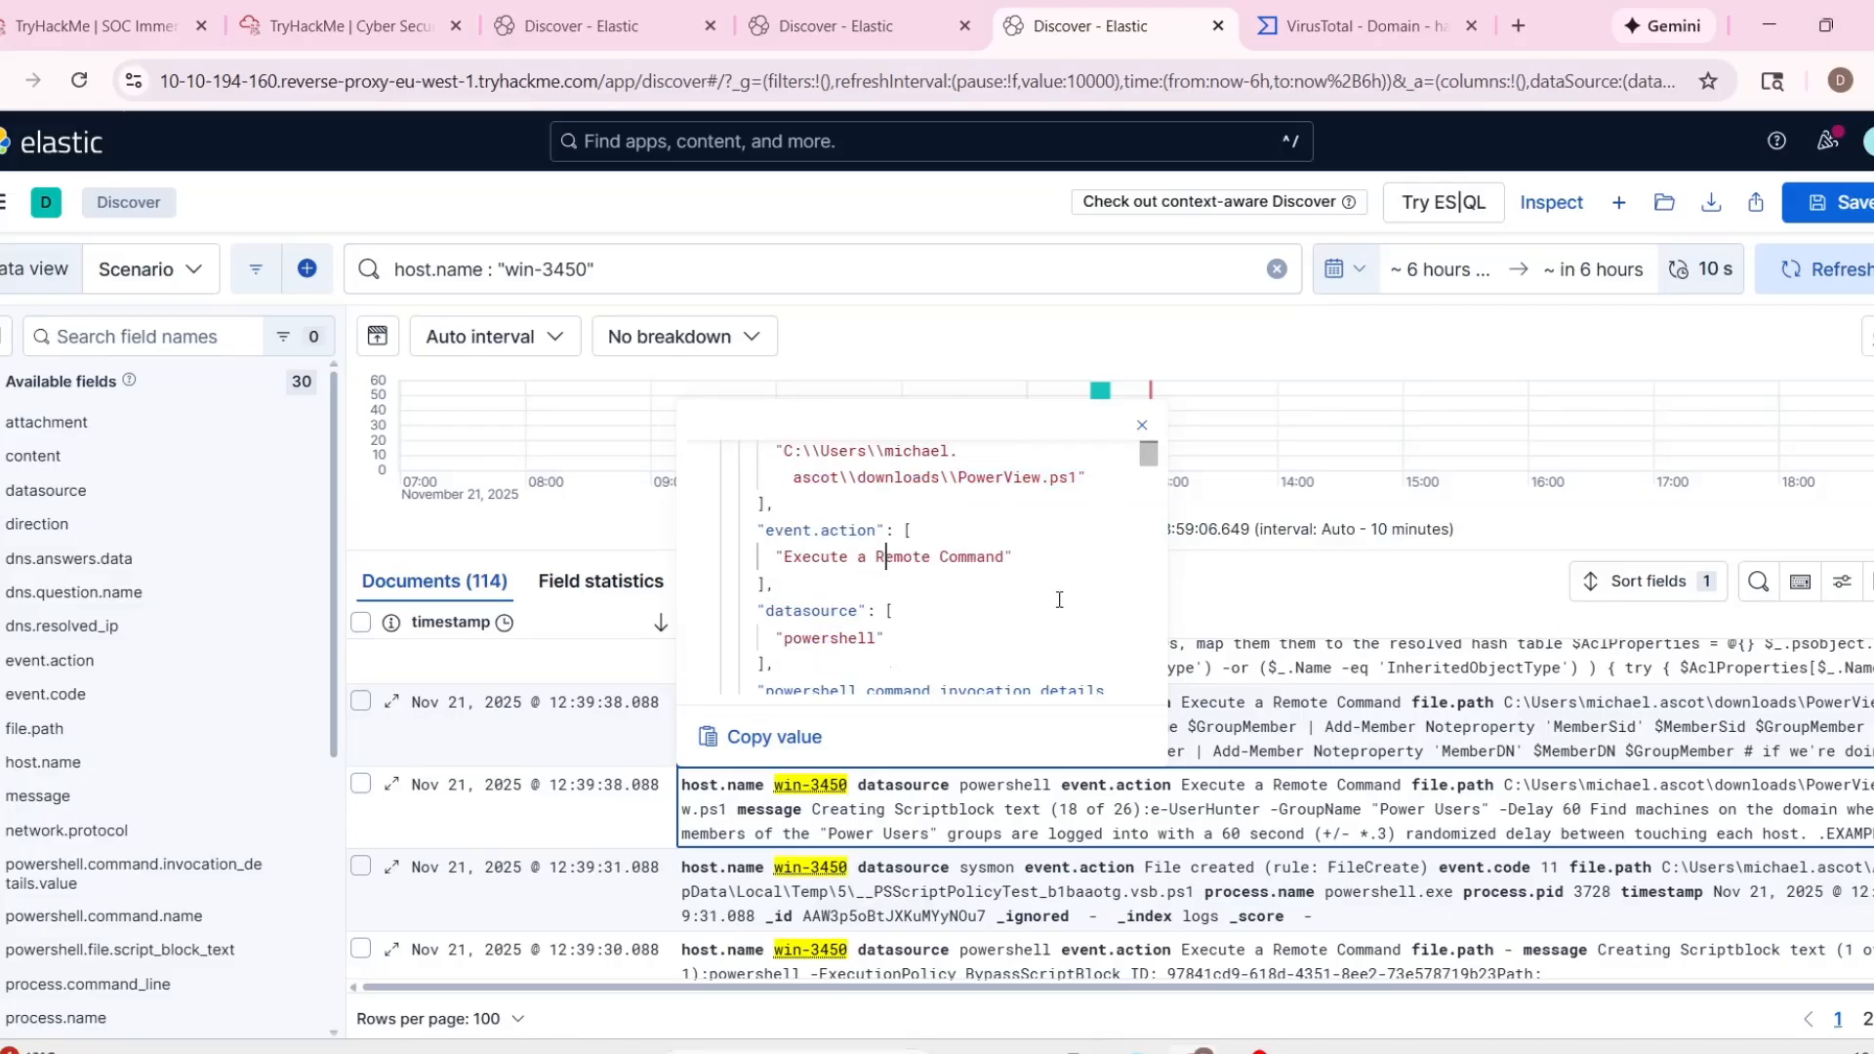
{"action": "scroll", "coordinate": [897, 816], "scroll_direction": "up", "scroll_amount": 1}
{"action": "left_click", "coordinate": [1303, 830]}
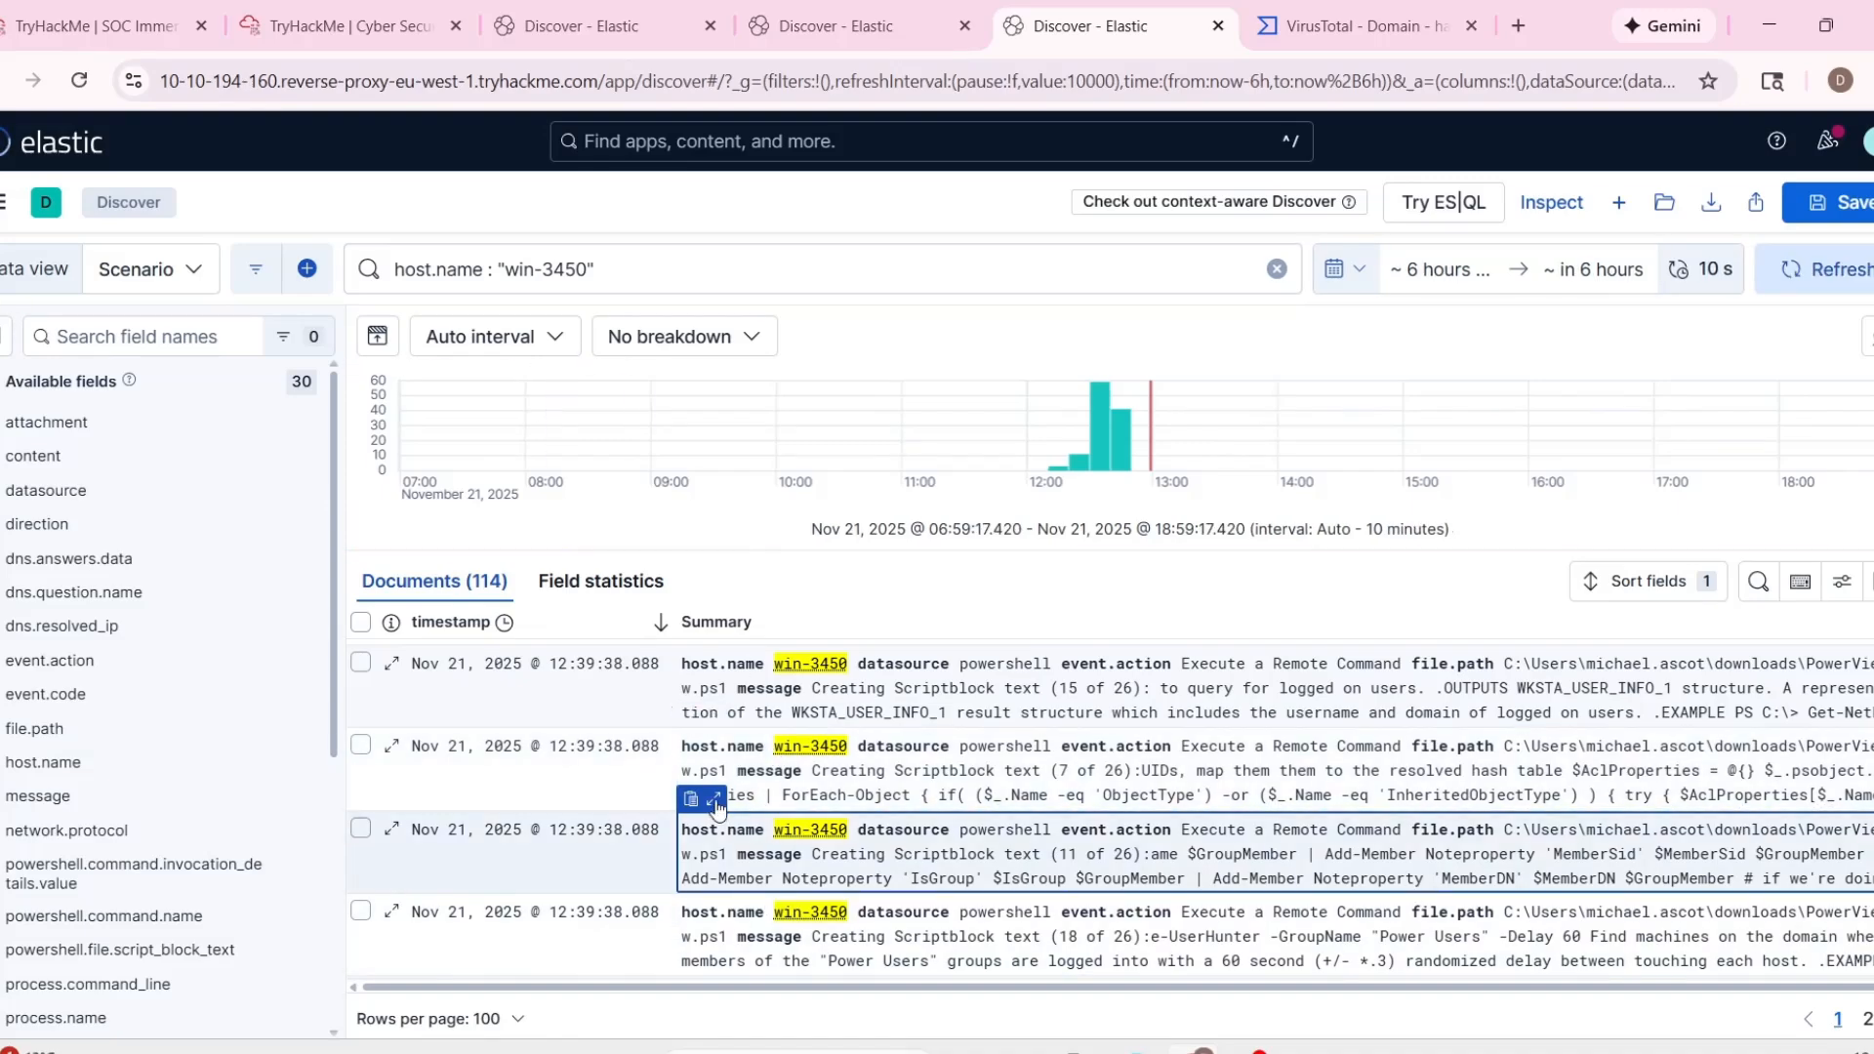
Examine the win-3450 event containing Scriptblock text 11 of 26, including its file path, event action and message code.
{"action": "left_click", "coordinate": [715, 801]}
{"action": "scroll", "coordinate": [949, 706], "scroll_direction": "down", "scroll_amount": 1}
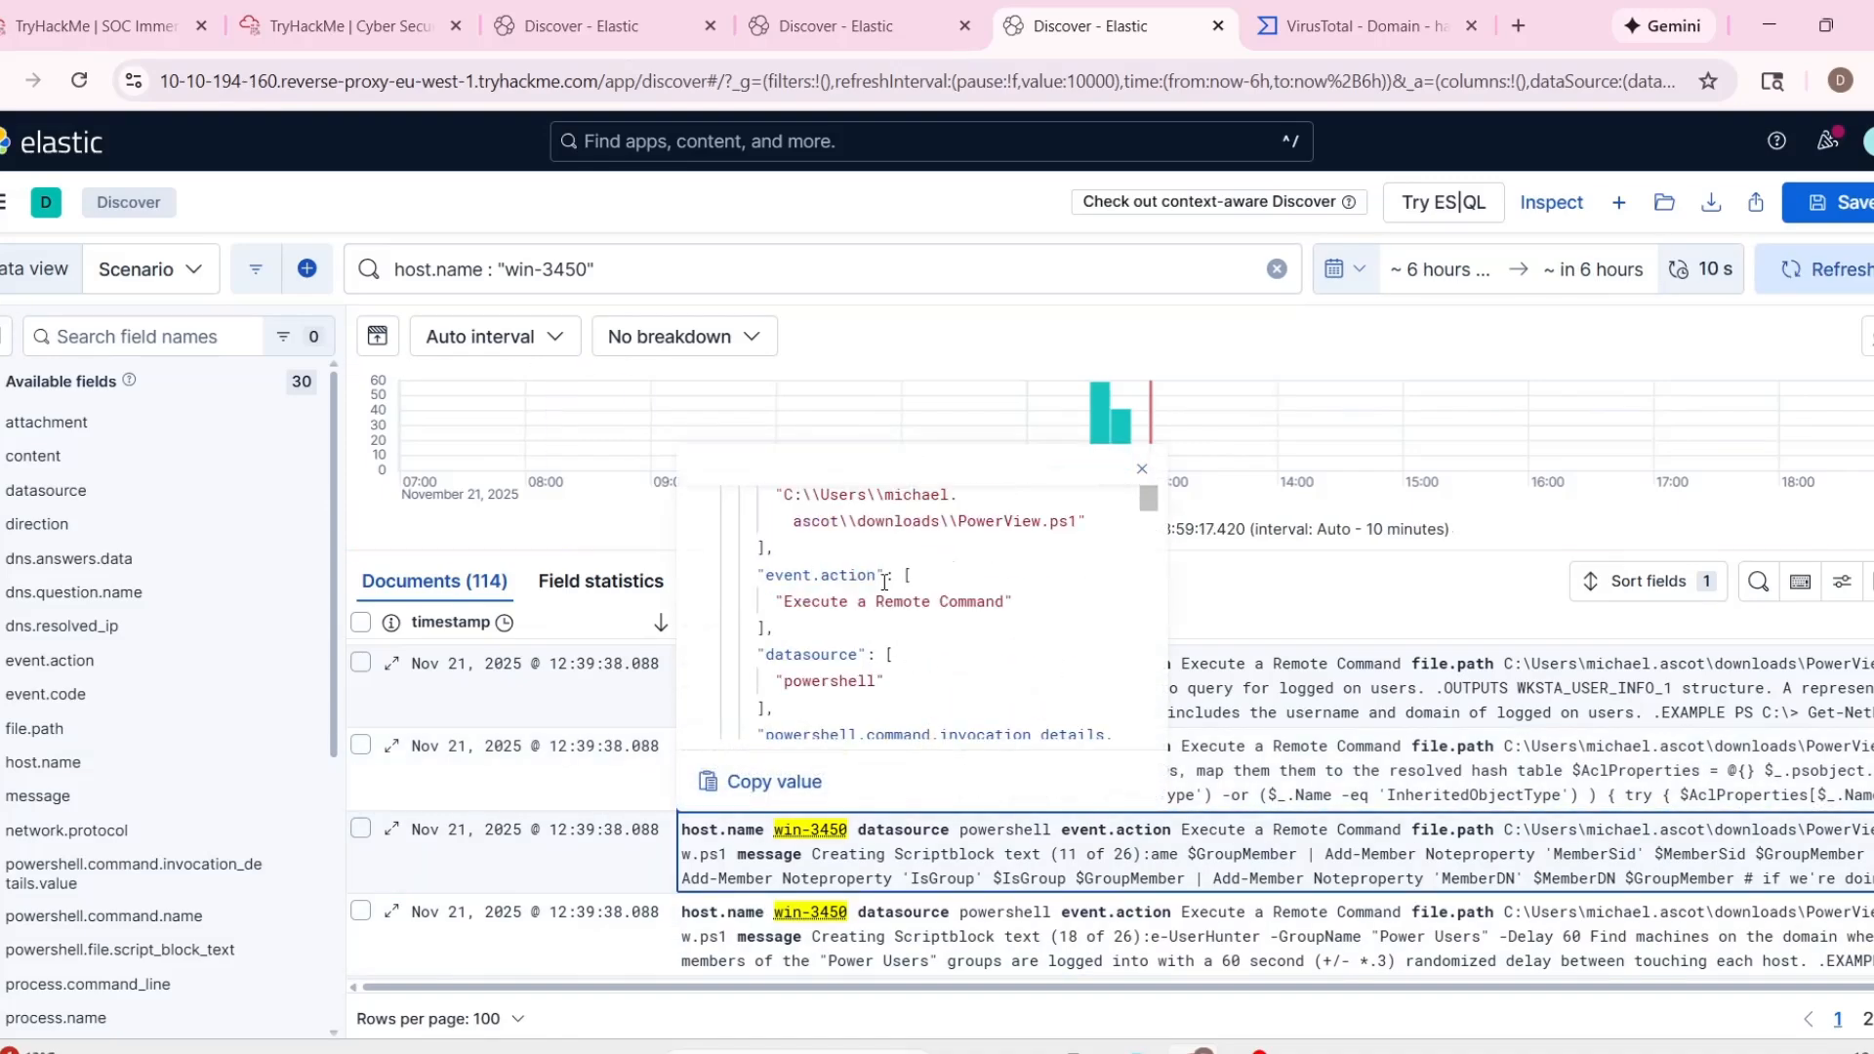
{"action": "scroll", "coordinate": [885, 582], "scroll_direction": "up", "scroll_amount": 2}
{"action": "scroll", "coordinate": [881, 647], "scroll_direction": "down", "scroll_amount": 5}
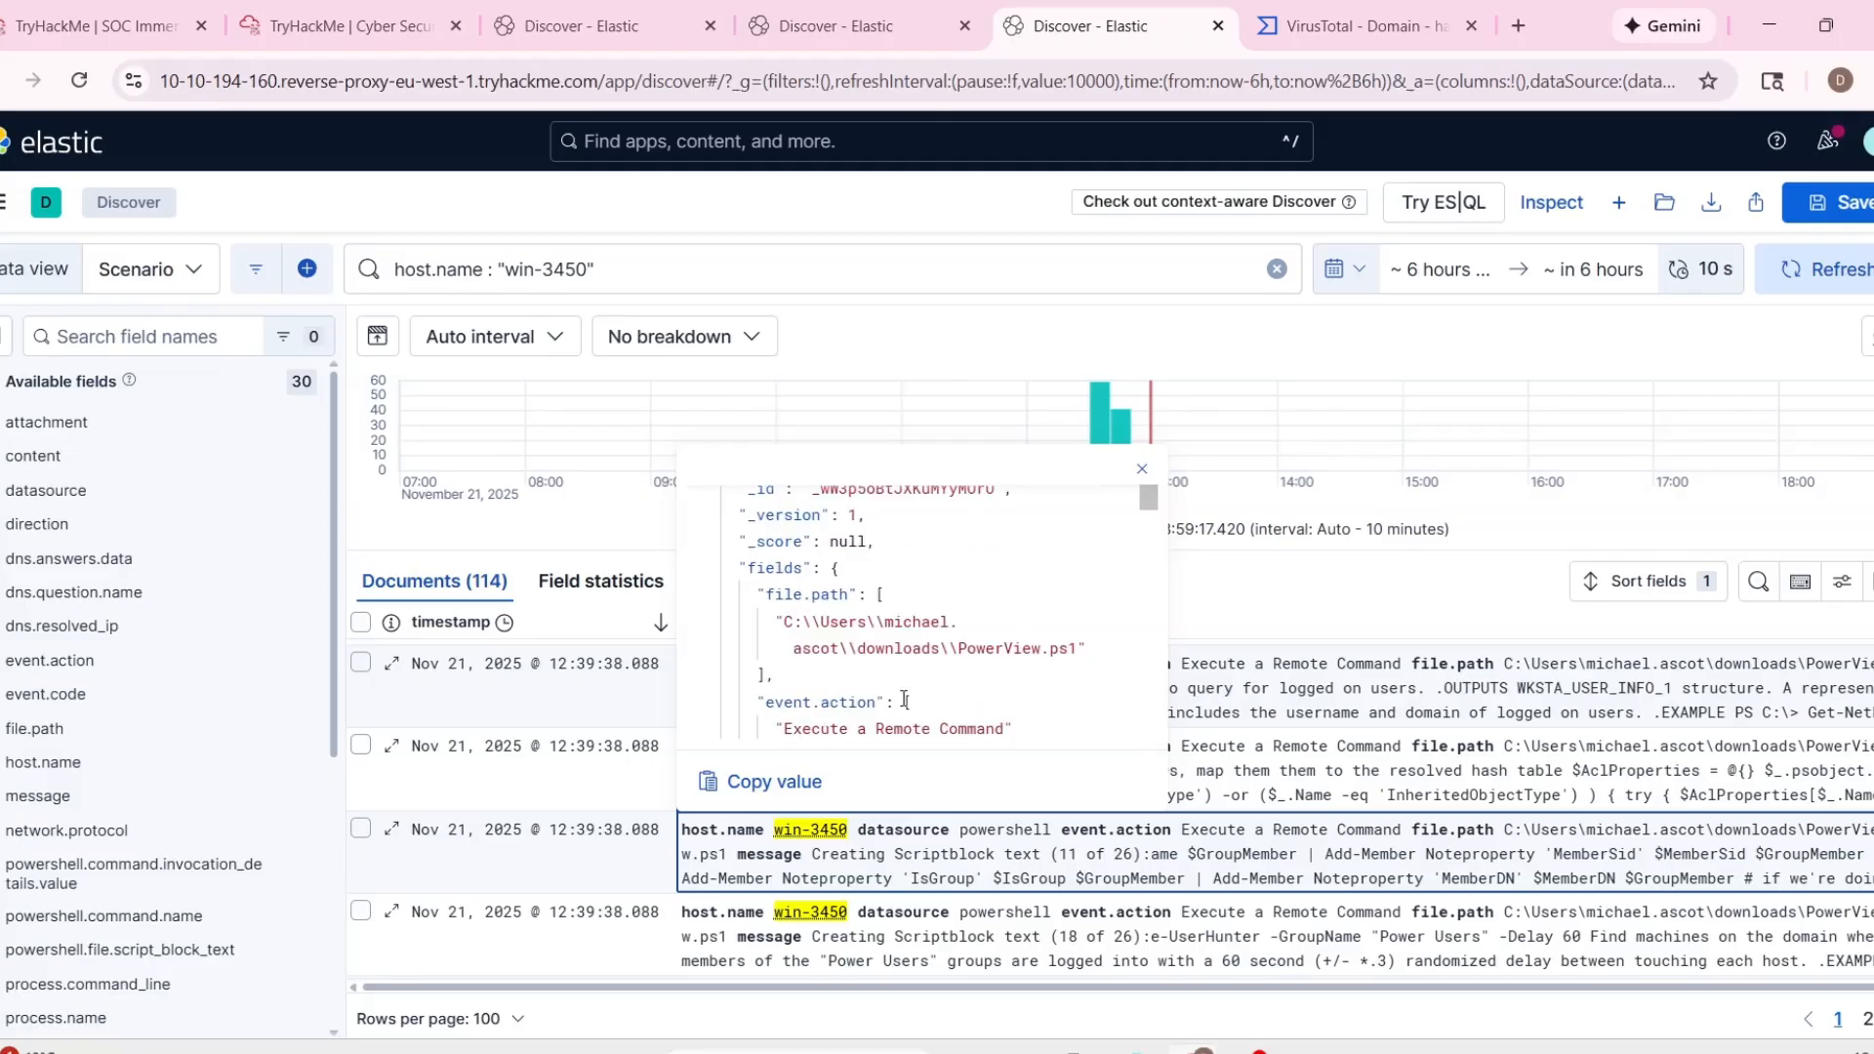
{"action": "scroll", "coordinate": [872, 687], "scroll_direction": "up", "scroll_amount": 1}
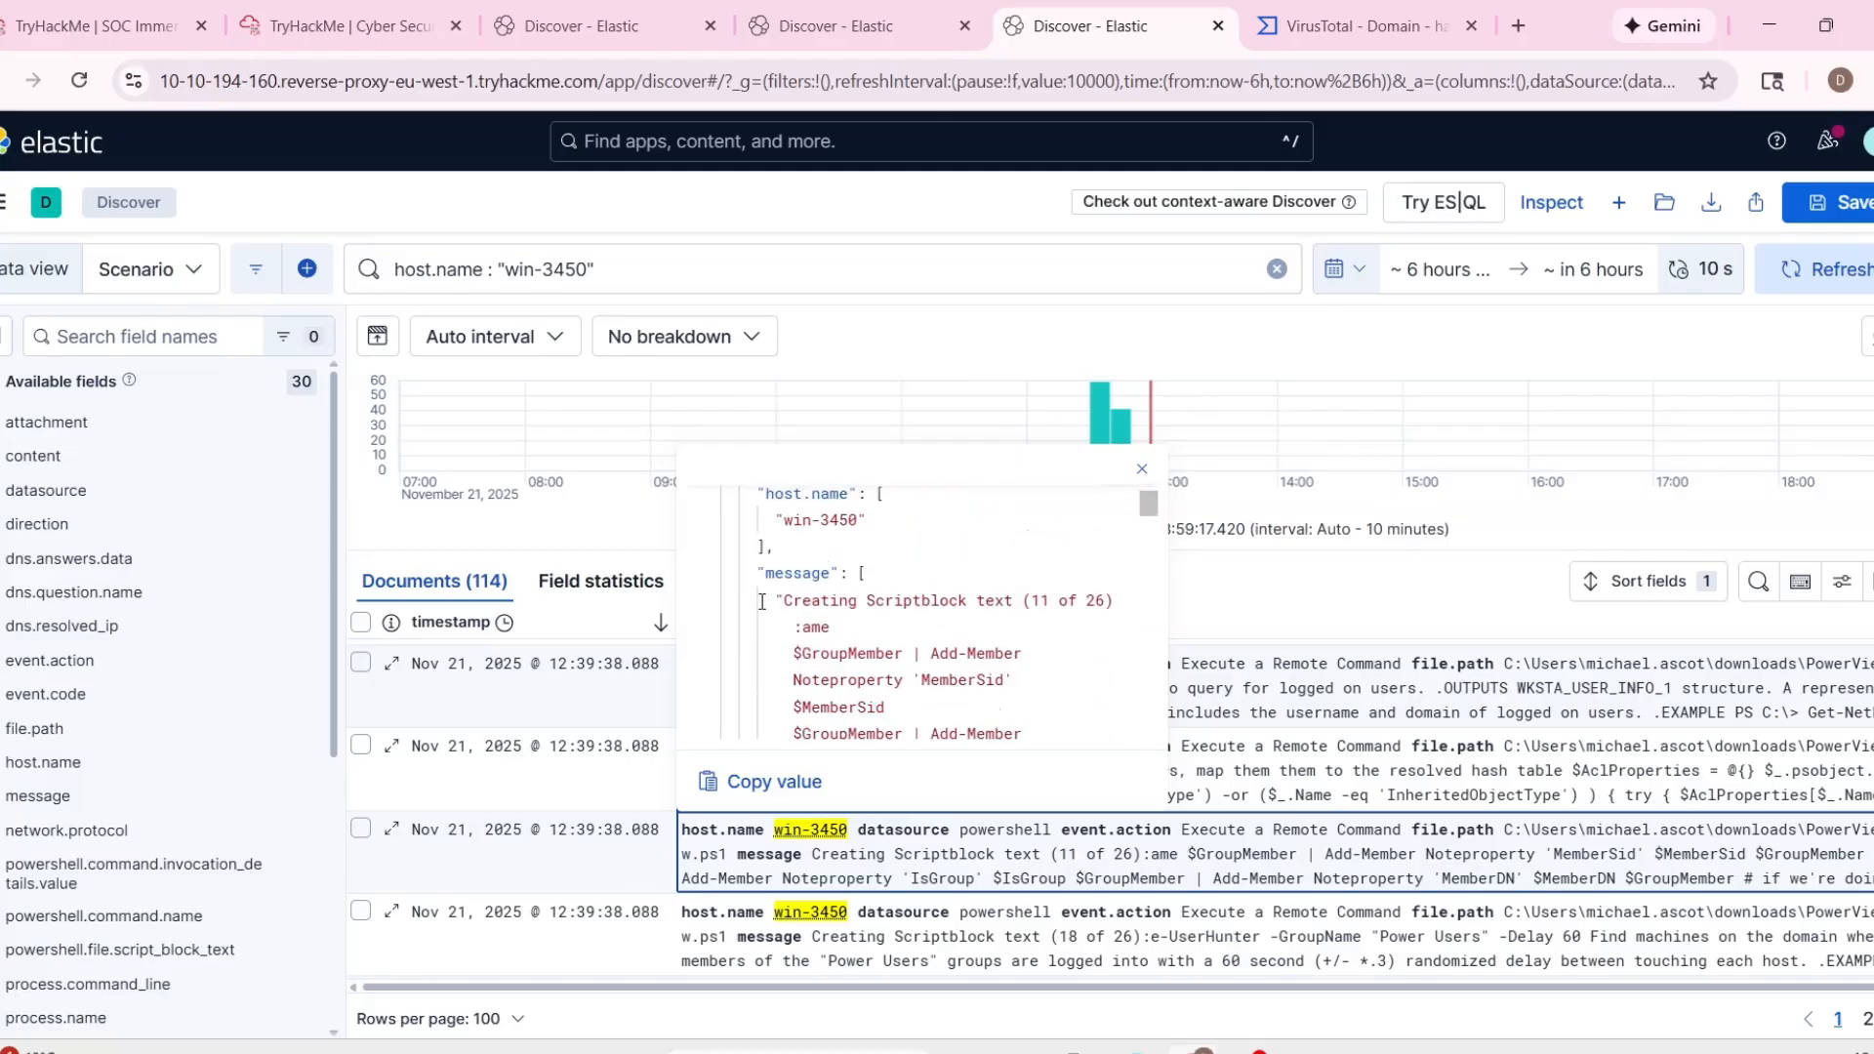
{"action": "left_click_drag", "start_coordinate": [787, 597], "coordinate": [977, 600]}
{"action": "scroll", "coordinate": [908, 655], "scroll_direction": "down", "scroll_amount": 1}
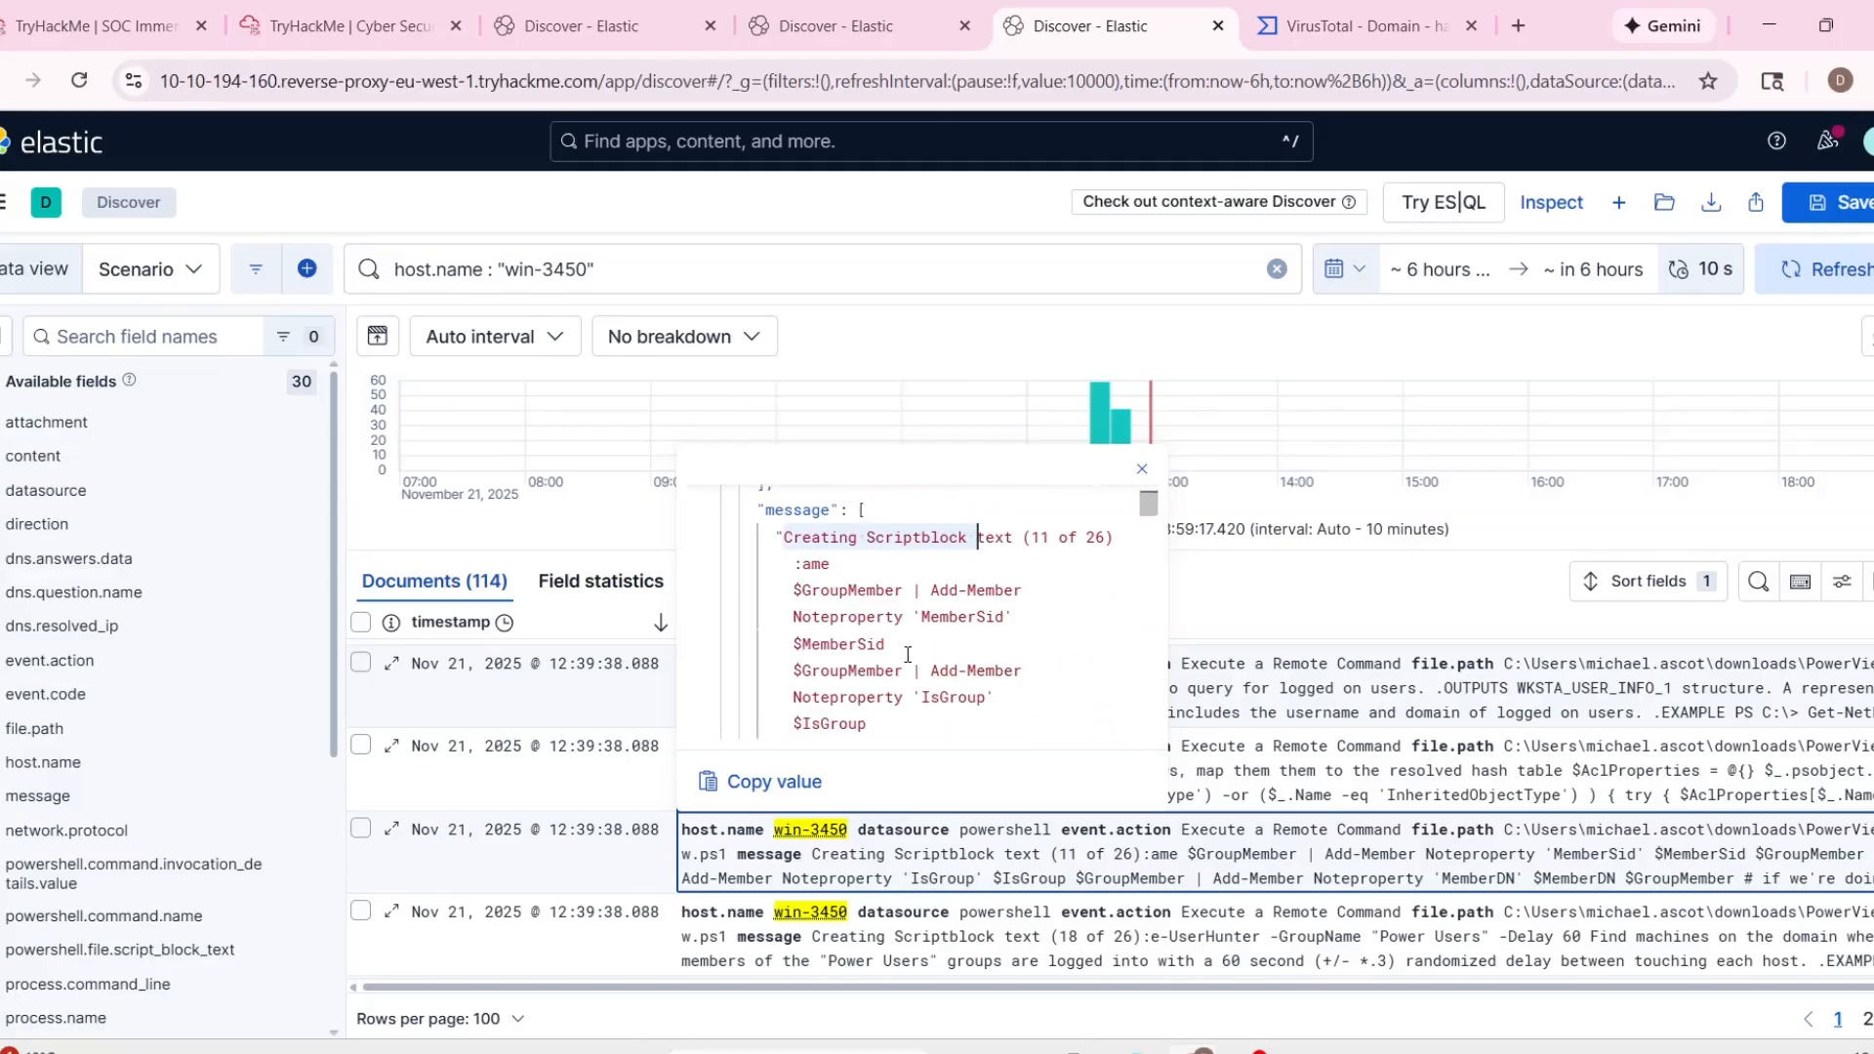
{"action": "scroll", "coordinate": [816, 590], "scroll_direction": "down", "scroll_amount": 6}
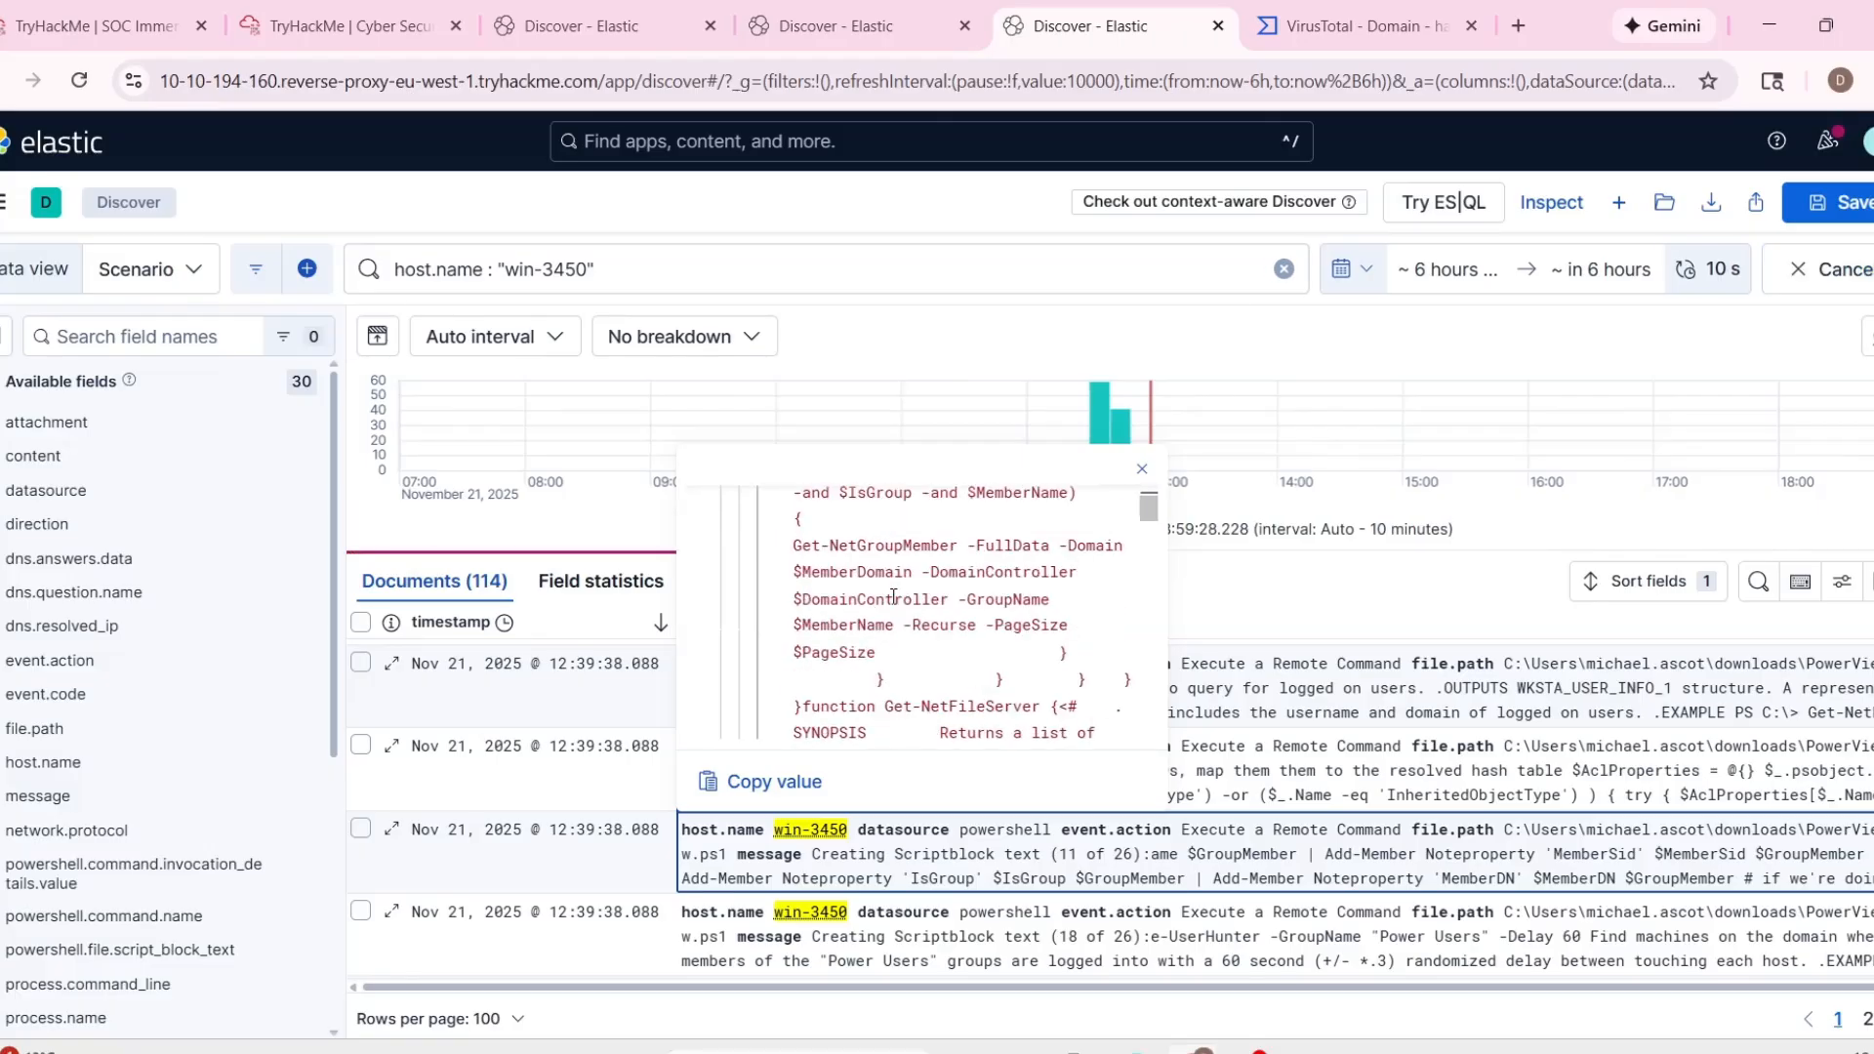
{"action": "scroll", "coordinate": [892, 597], "scroll_direction": "down", "scroll_amount": 3}
{"action": "left_click", "coordinate": [748, 748]}
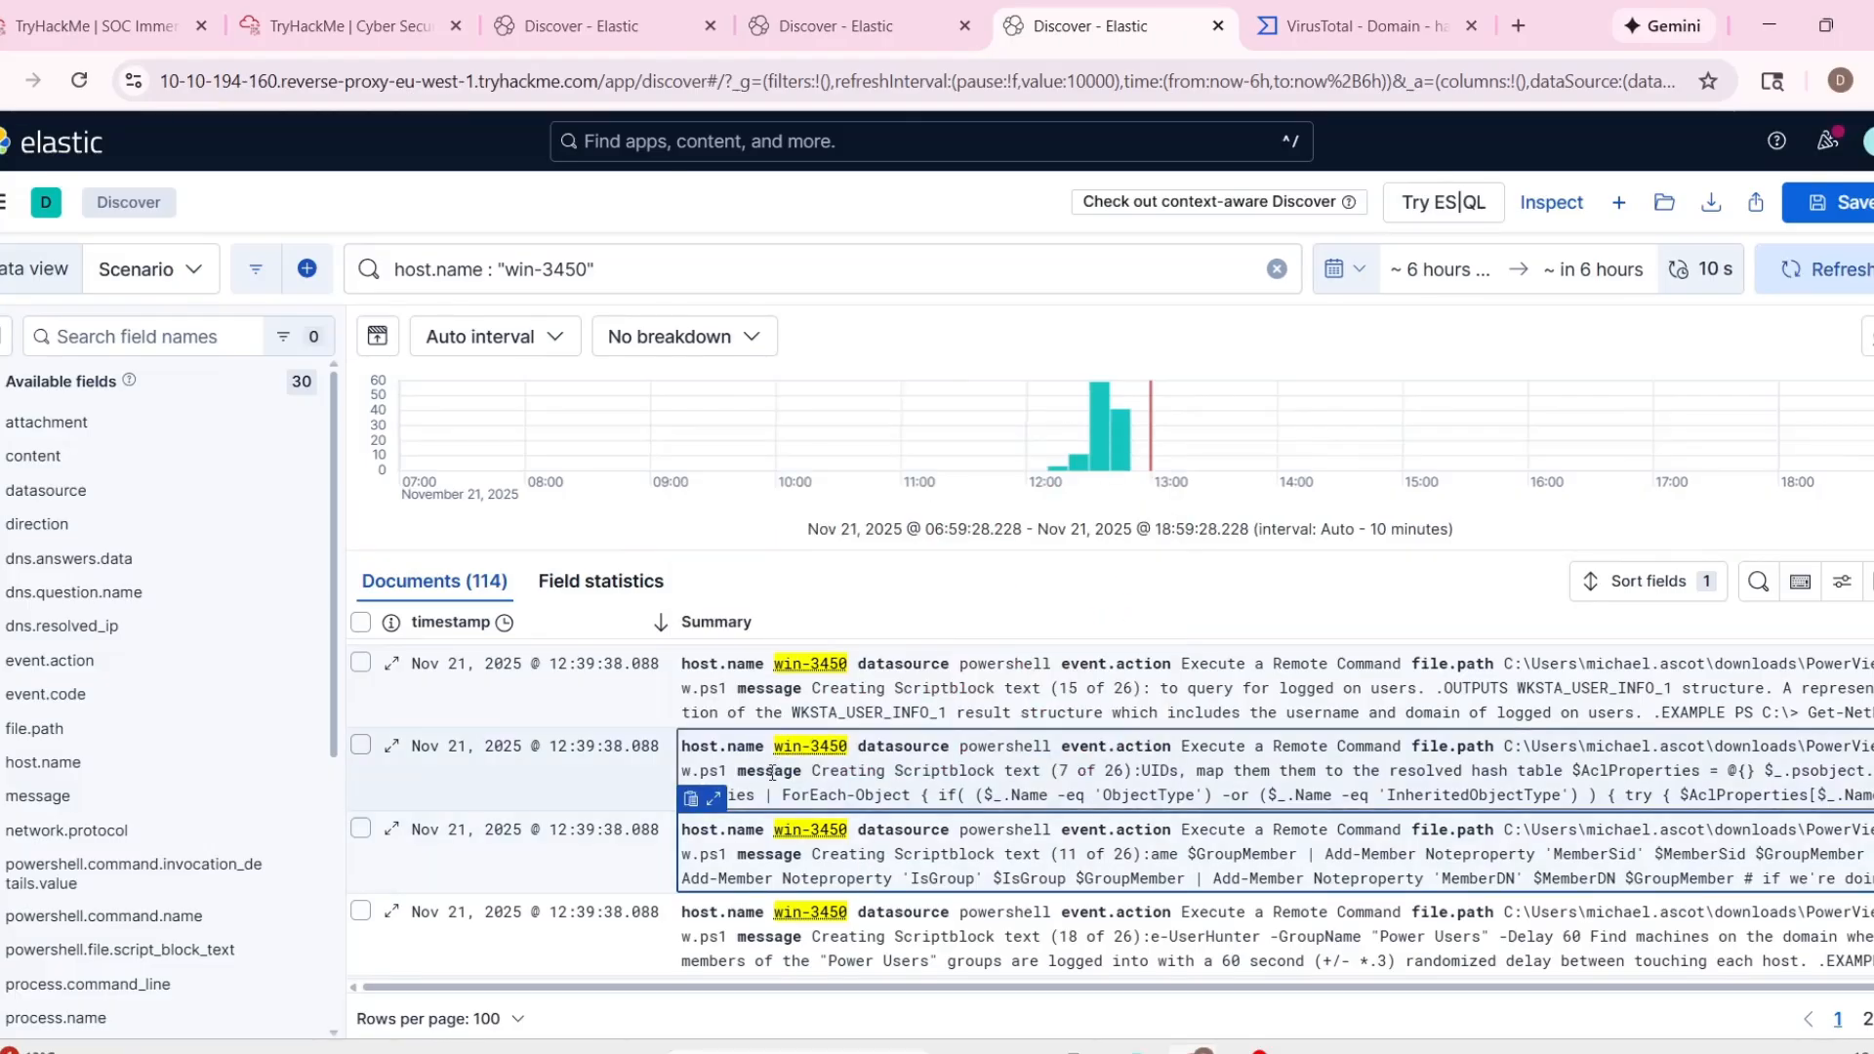
Read the message of the win-3450 PowerShell event containing Scriptblock text 7 of 26.
{"action": "left_click", "coordinate": [714, 716]}
{"action": "scroll", "coordinate": [966, 570], "scroll_direction": "down", "scroll_amount": 5}
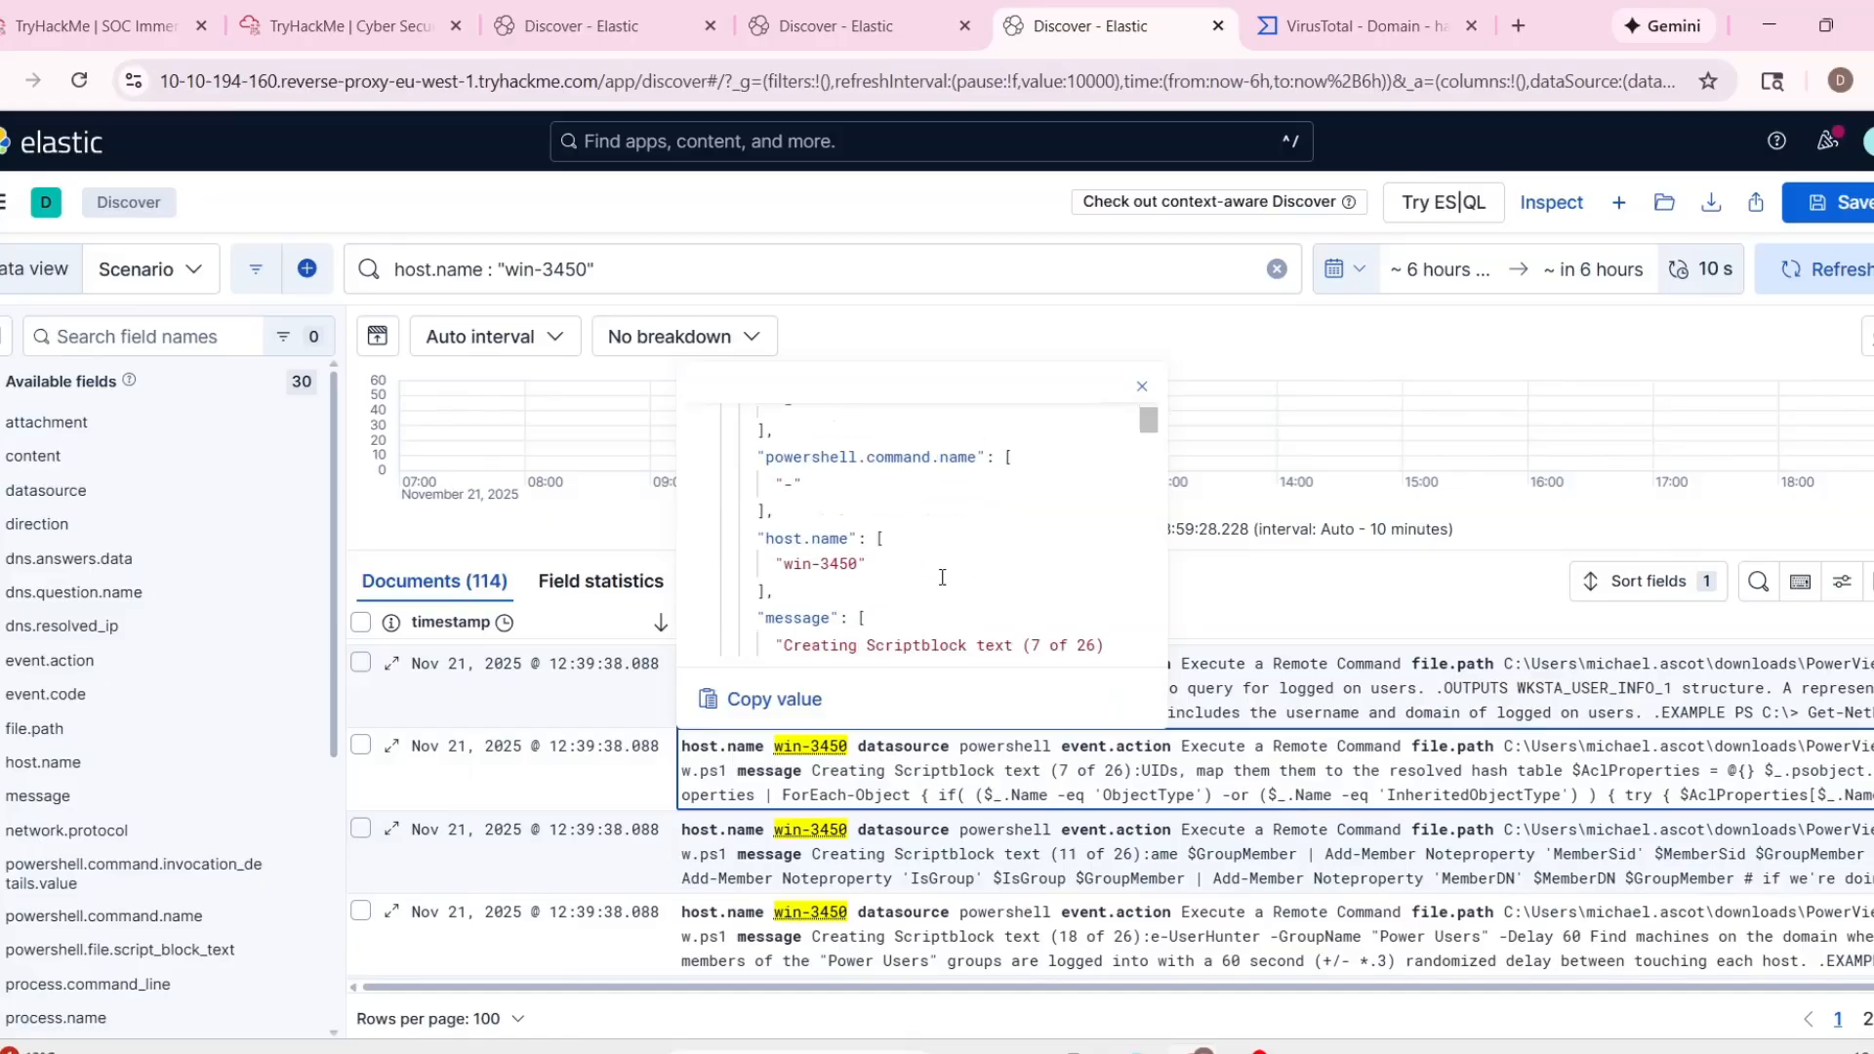
{"action": "scroll", "coordinate": [796, 519], "scroll_direction": "up", "scroll_amount": 1}
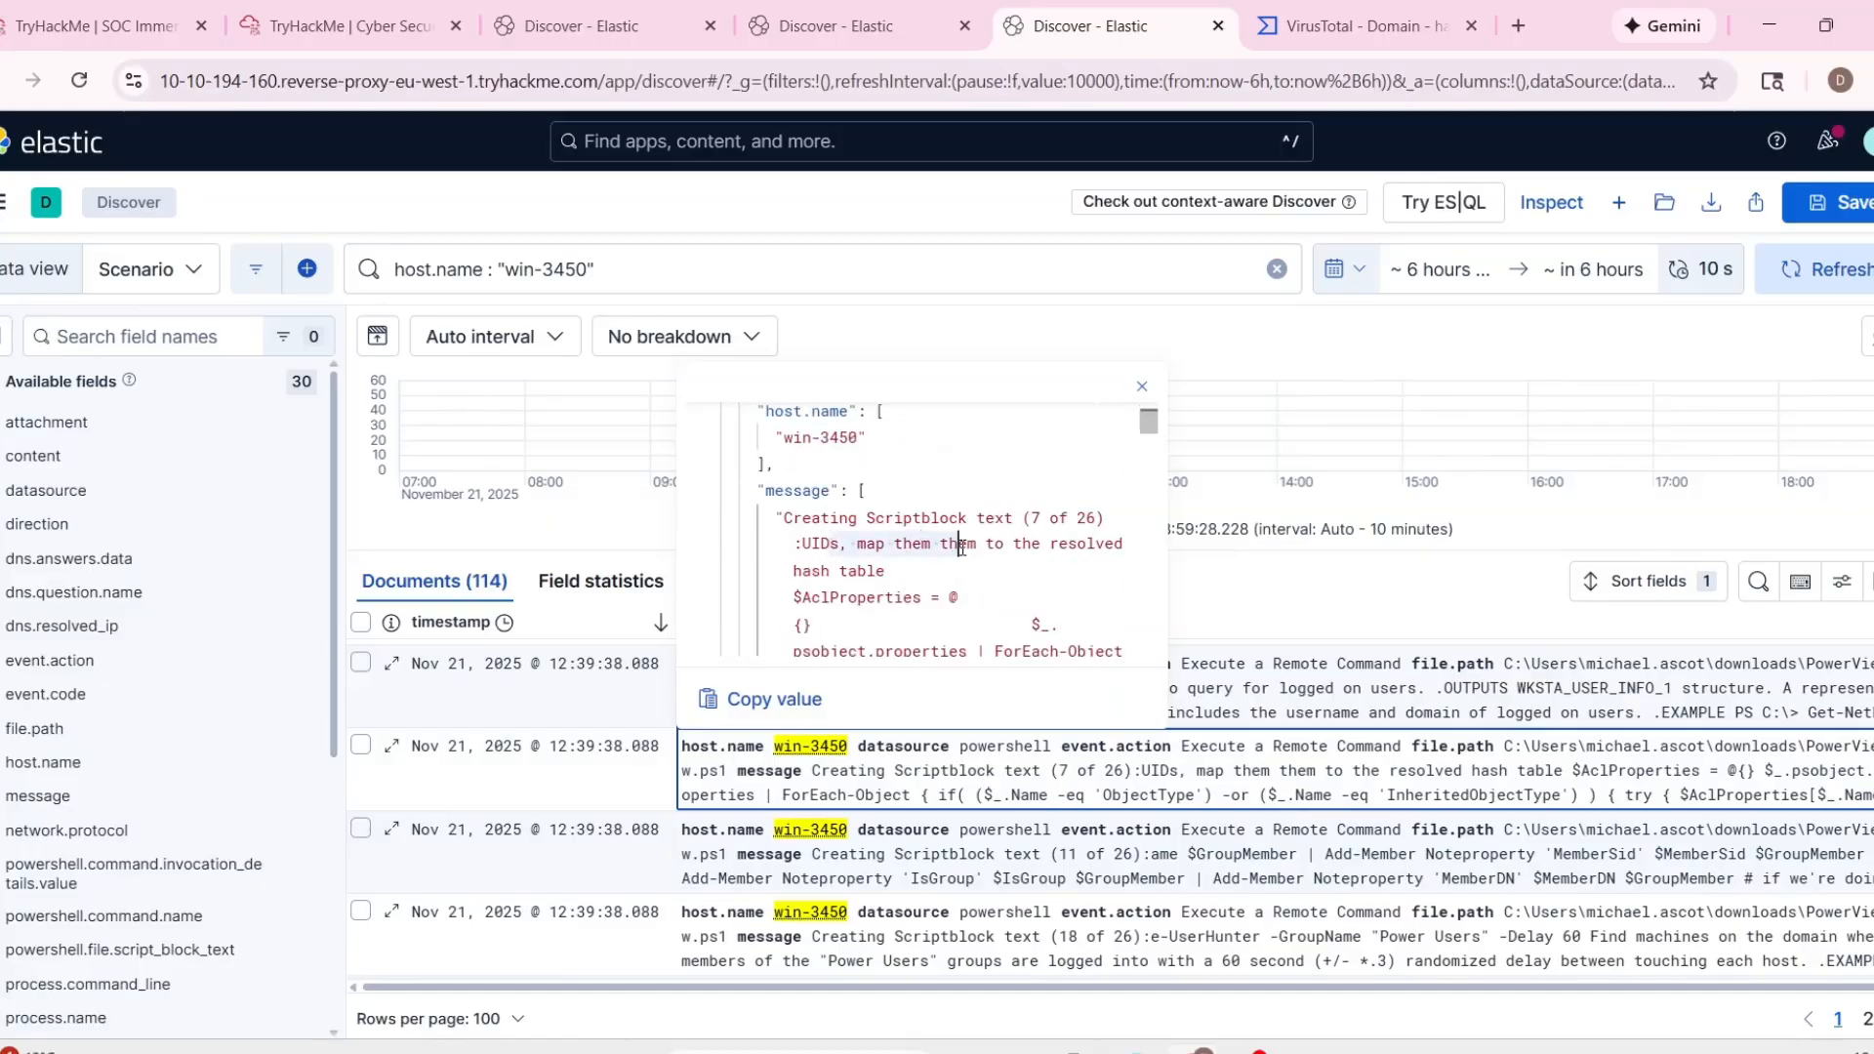
{"action": "scroll", "coordinate": [982, 588], "scroll_direction": "down", "scroll_amount": 5}
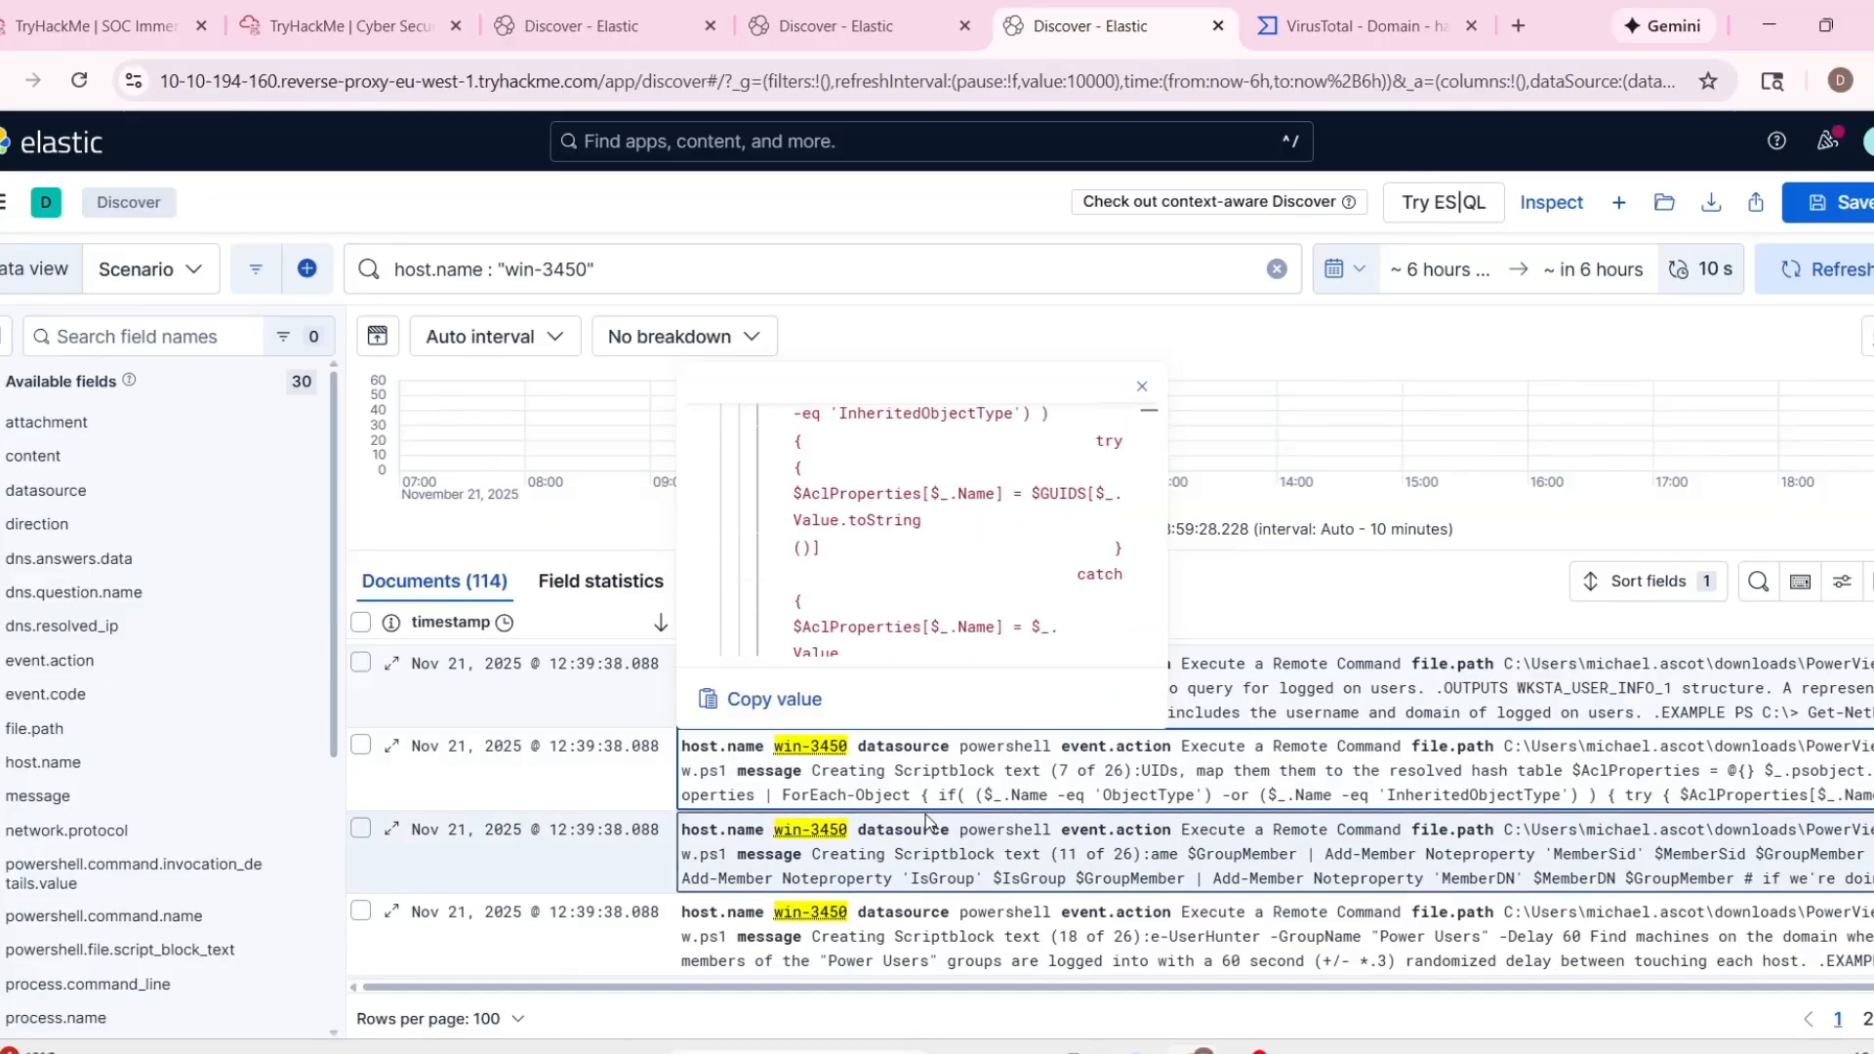
{"action": "left_click", "coordinate": [864, 848]}
Check the command line and command name fields of the win-3450 event containing Scriptblock text 18 of 26.
{"action": "scroll", "coordinate": [859, 847], "scroll_direction": "down", "scroll_amount": 3}
{"action": "scroll", "coordinate": [625, 722], "scroll_direction": "up", "scroll_amount": 1}
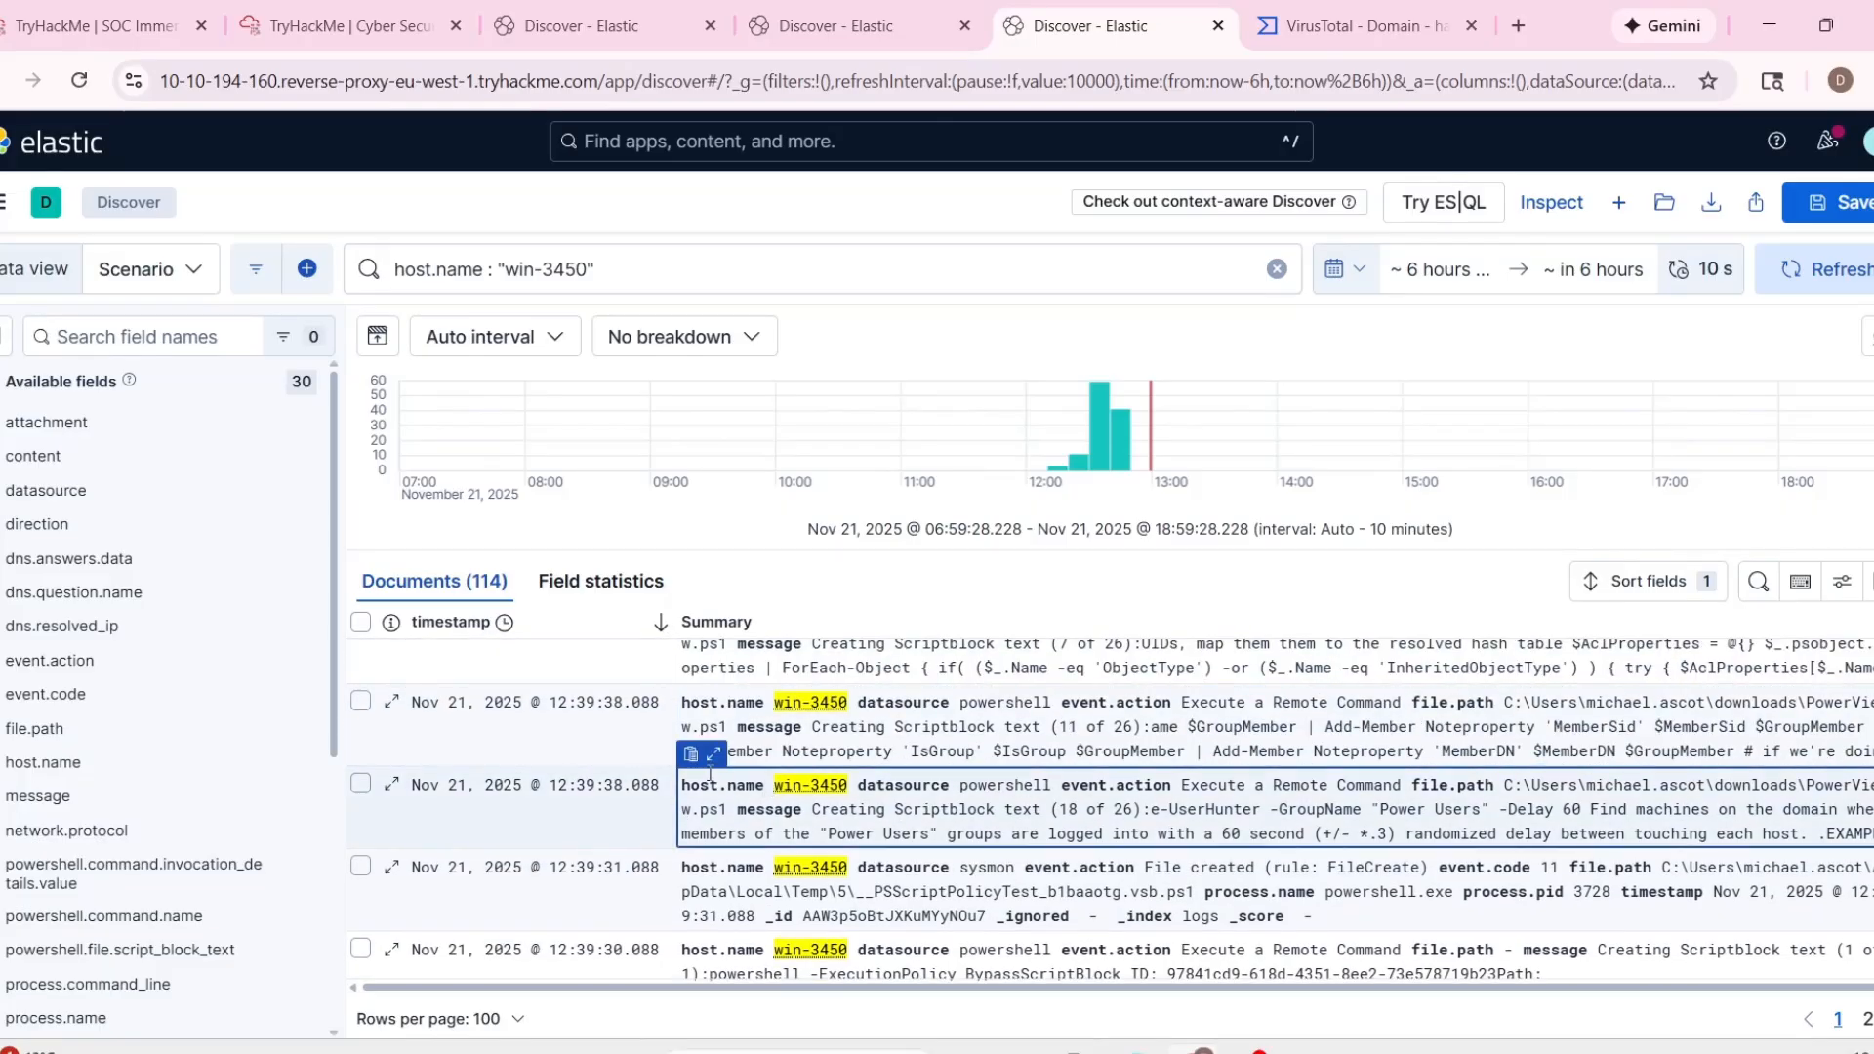
{"action": "left_click", "coordinate": [705, 762]}
{"action": "scroll", "coordinate": [906, 630], "scroll_direction": "down", "scroll_amount": 2}
{"action": "scroll", "coordinate": [937, 628], "scroll_direction": "down", "scroll_amount": 3}
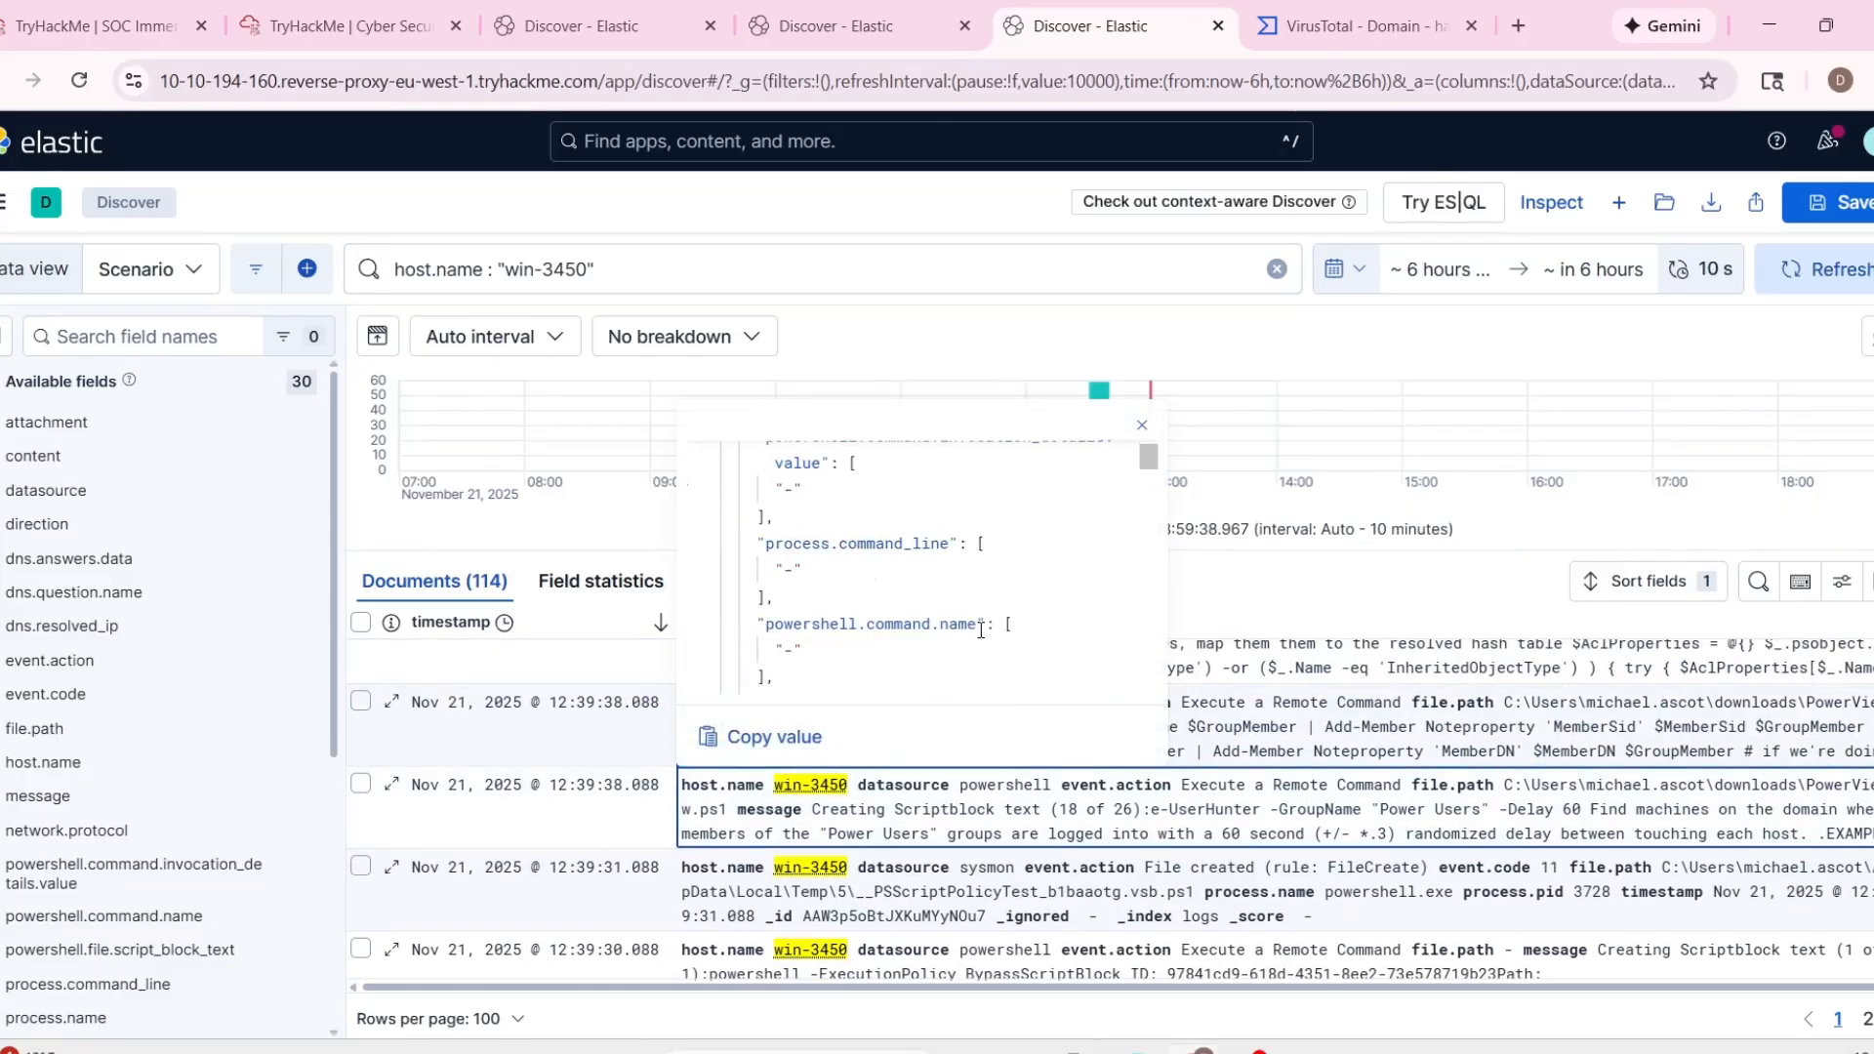
{"action": "scroll", "coordinate": [981, 630], "scroll_direction": "down", "scroll_amount": 5}
{"action": "left_click", "coordinate": [710, 862]}
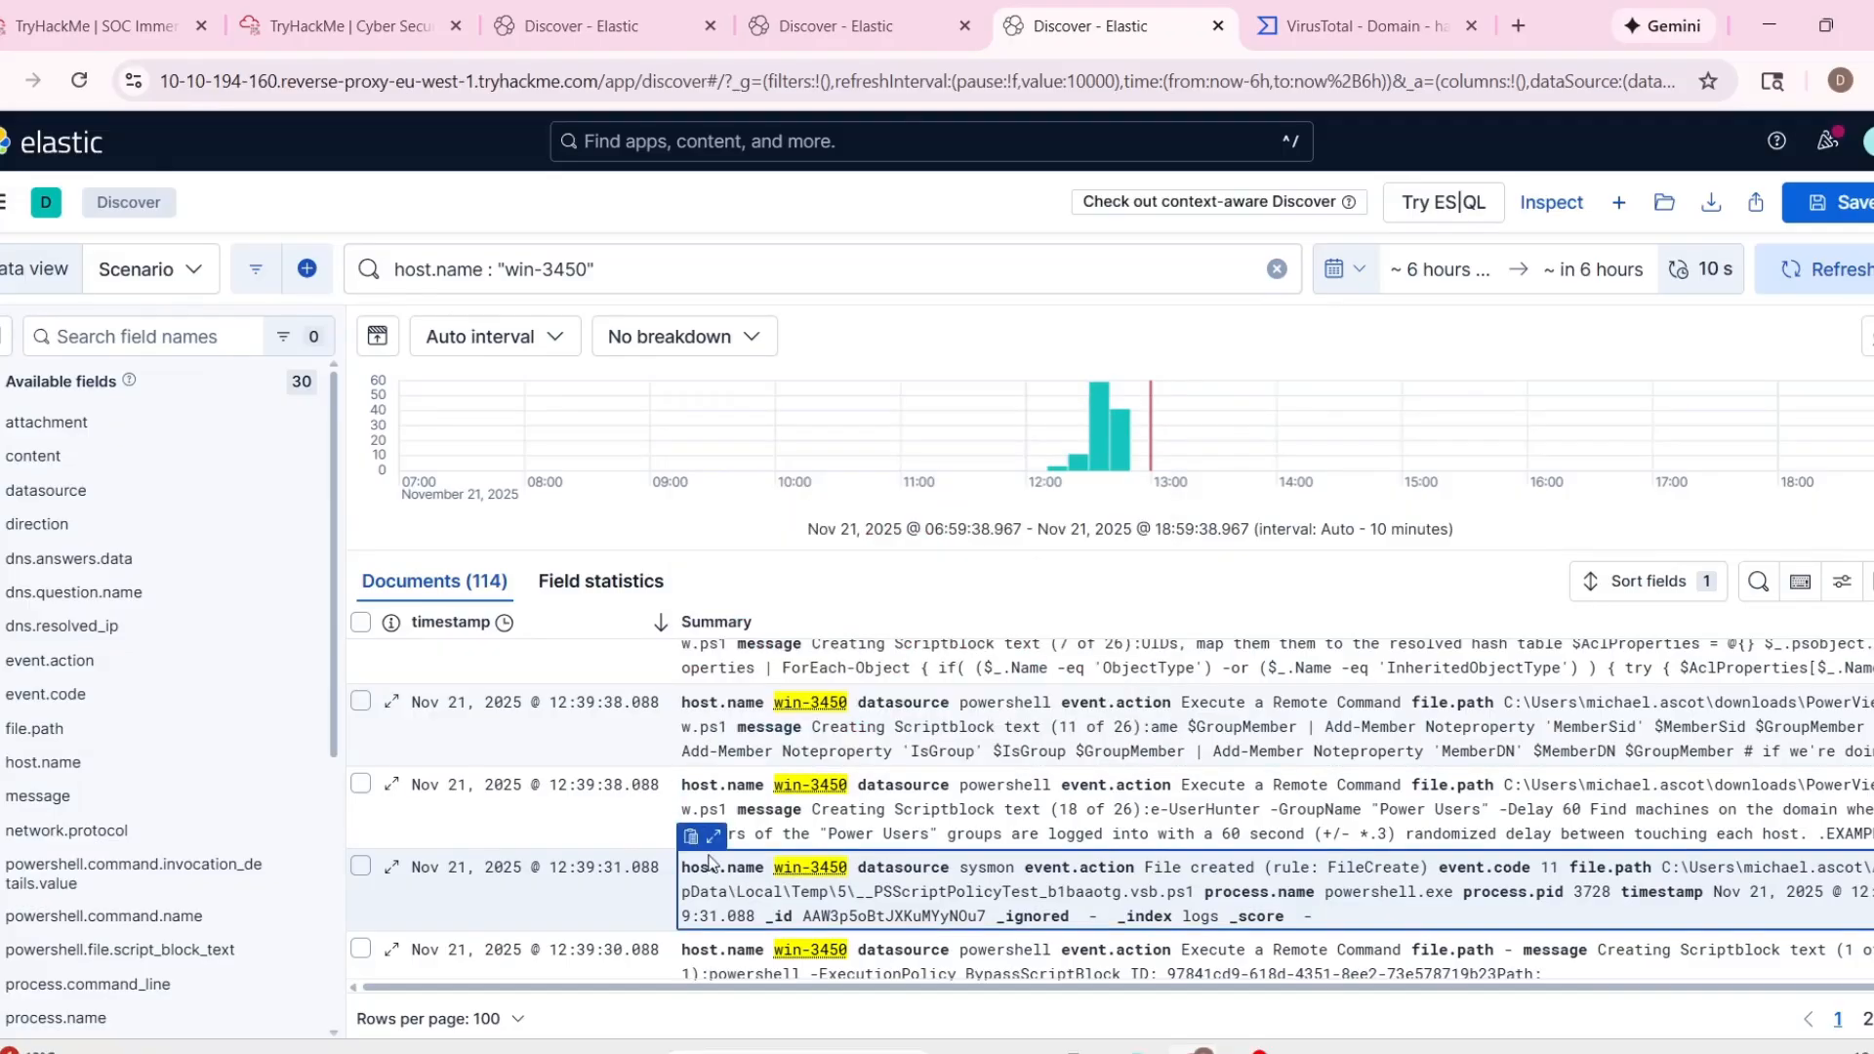
Examine the 12:39:31 sysmon file creation event on win-3450, including its file path, process name and process ID.
{"action": "left_click", "coordinate": [713, 837]}
{"action": "scroll", "coordinate": [939, 683], "scroll_direction": "down", "scroll_amount": 5}
{"action": "scroll", "coordinate": [939, 684], "scroll_direction": "up", "scroll_amount": 2}
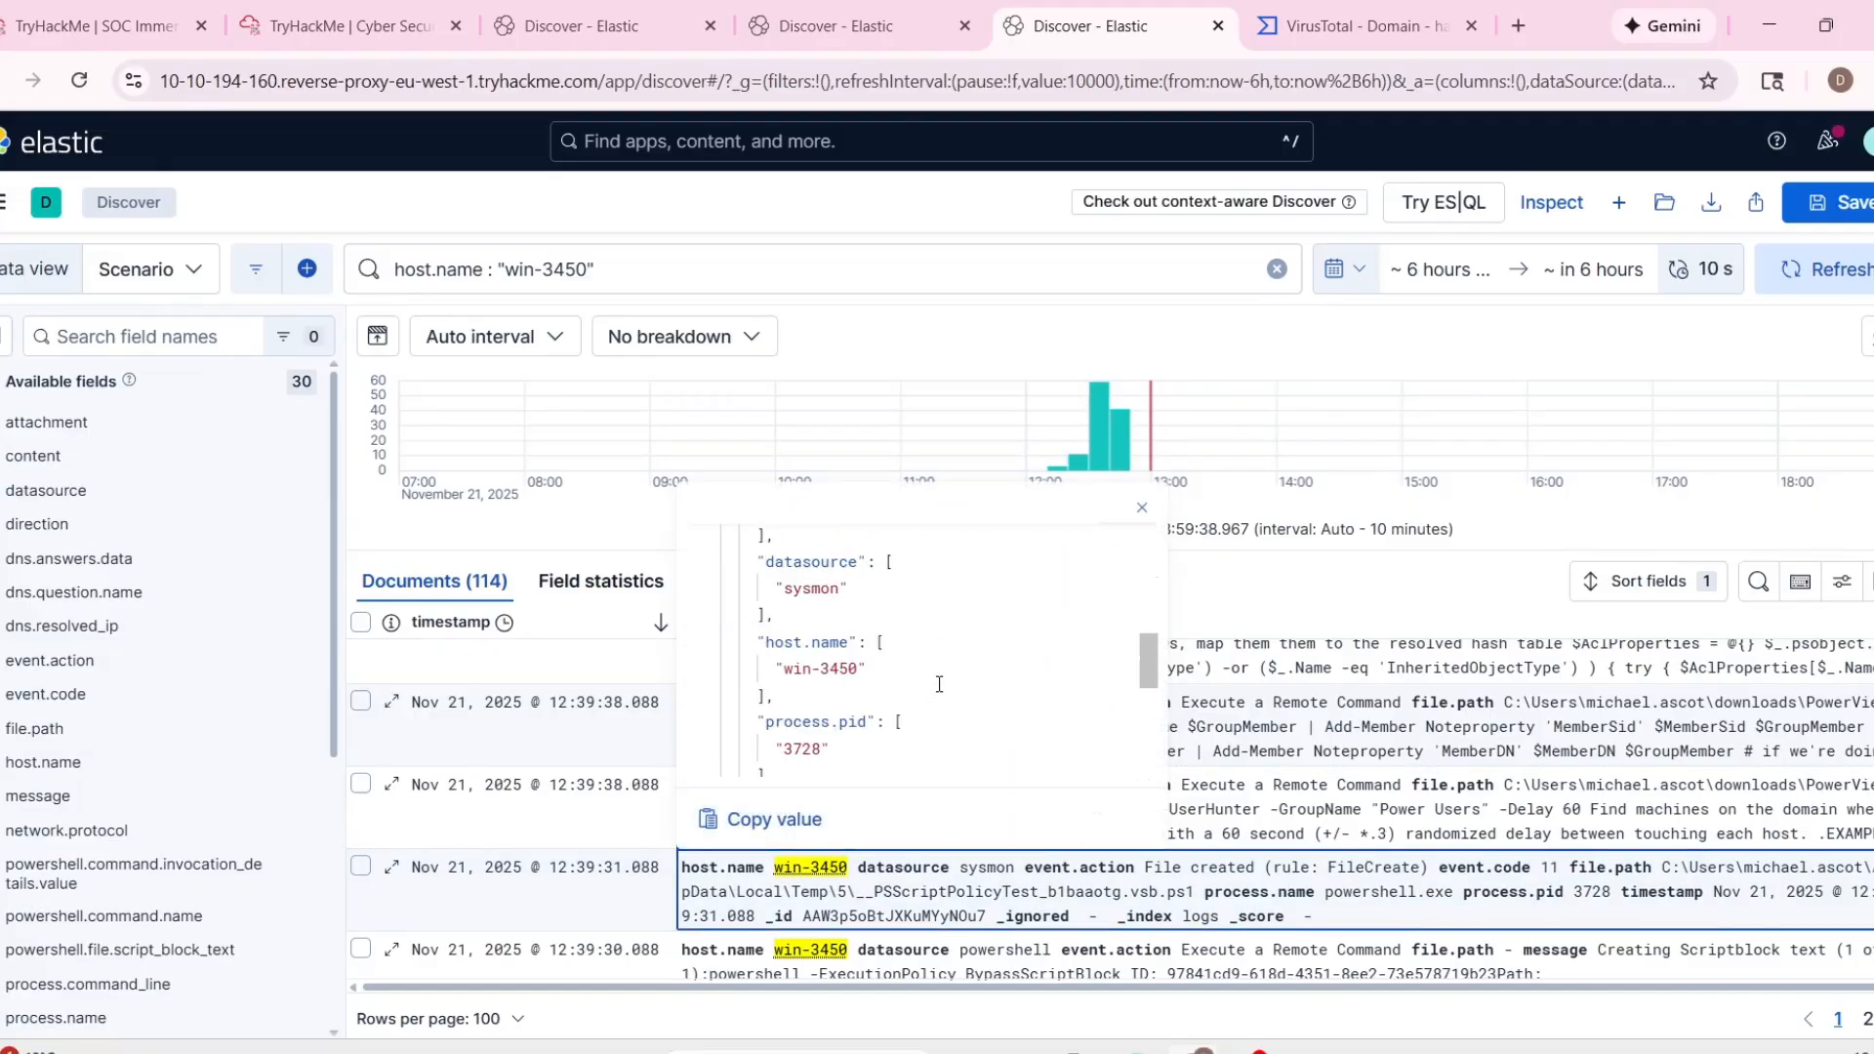
{"action": "scroll", "coordinate": [939, 683], "scroll_direction": "up", "scroll_amount": 3}
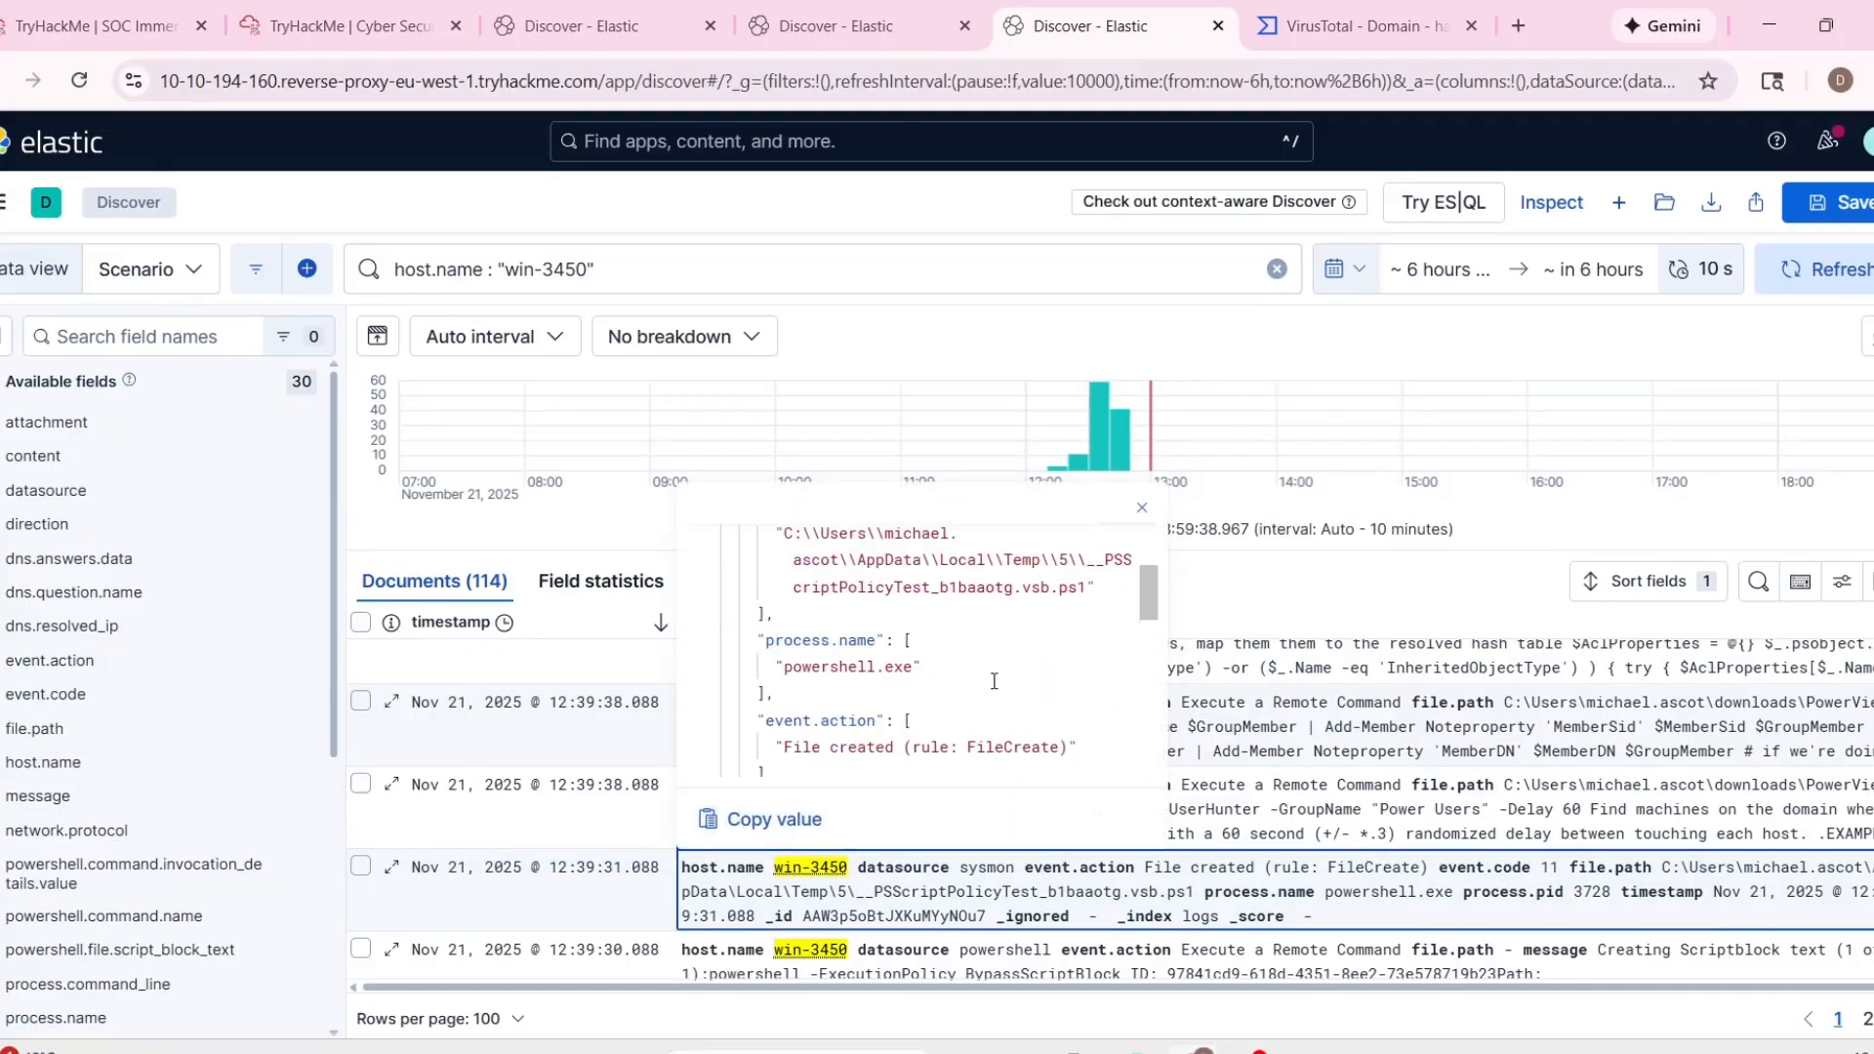
{"action": "left_click", "coordinate": [873, 911]}
Examine the 12:39:30 PowerShell event on win-3450, including its event action and Scriptblock message.
{"action": "scroll", "coordinate": [873, 910], "scroll_direction": "down", "scroll_amount": 1}
{"action": "left_click", "coordinate": [714, 793]}
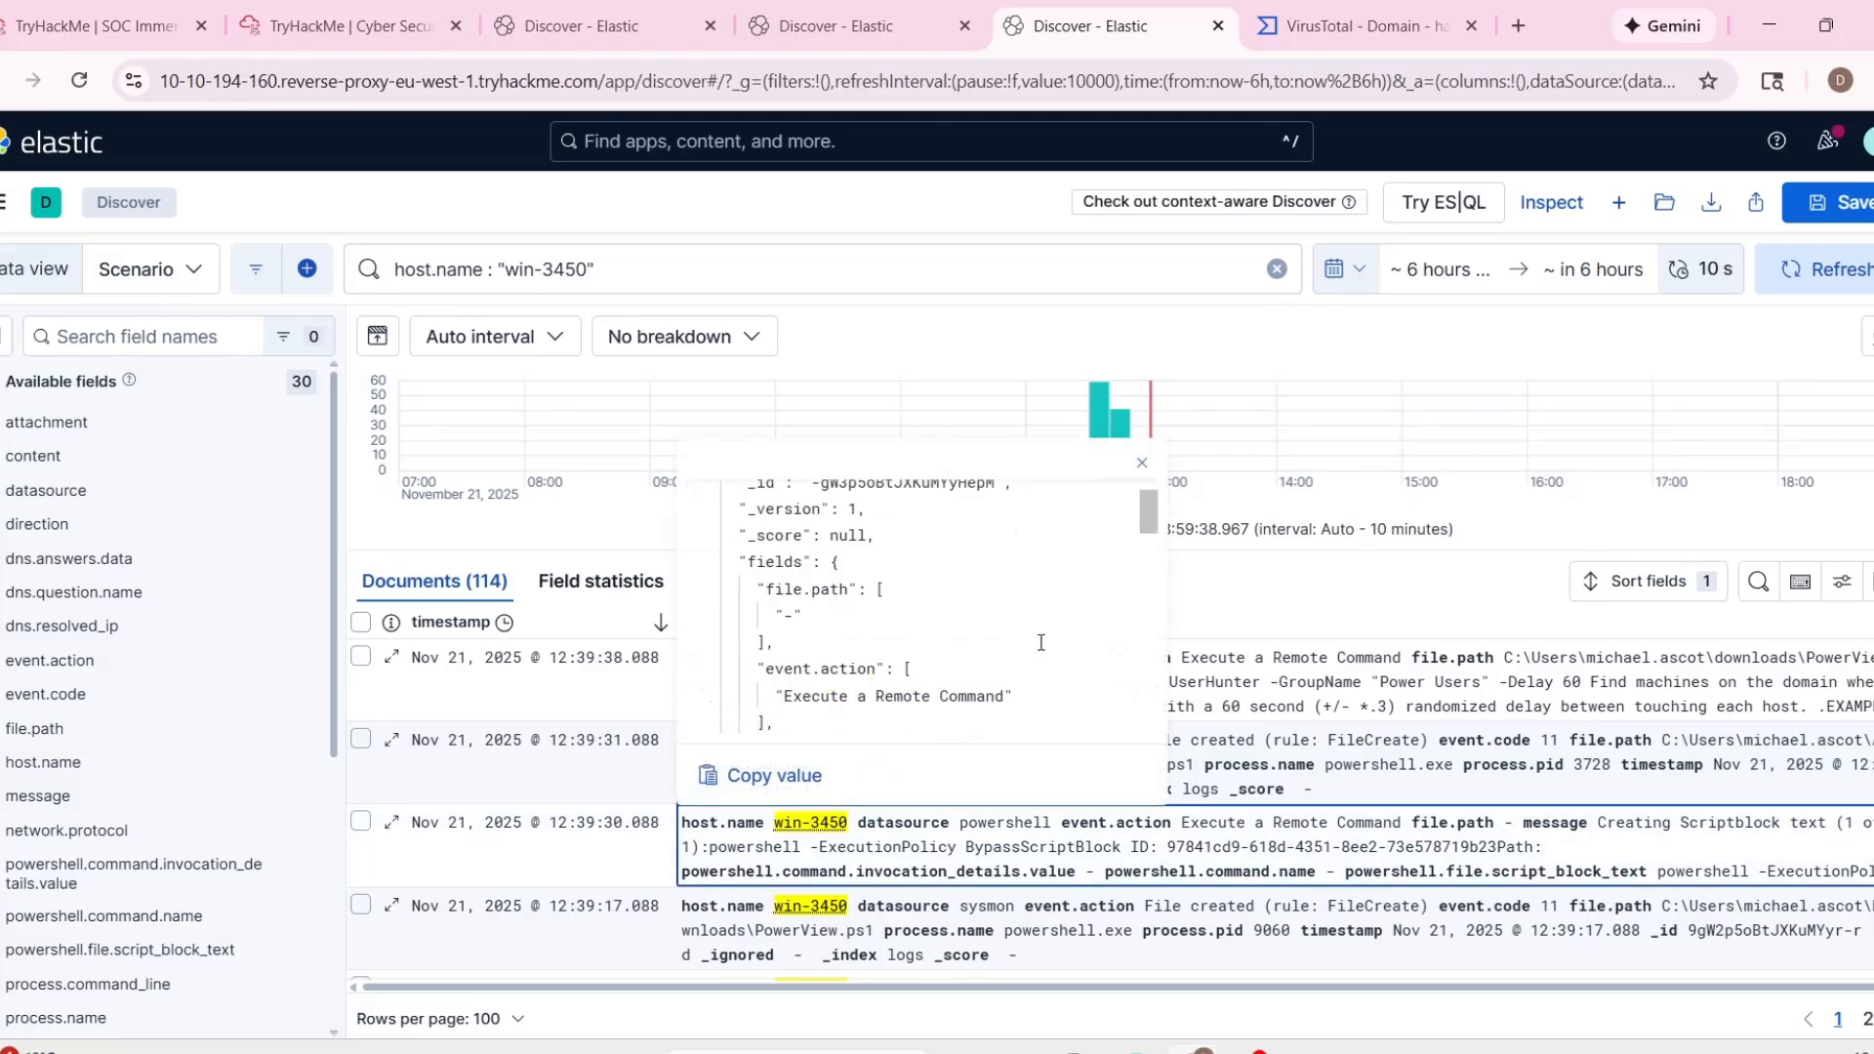
{"action": "scroll", "coordinate": [1042, 642], "scroll_direction": "down", "scroll_amount": 6}
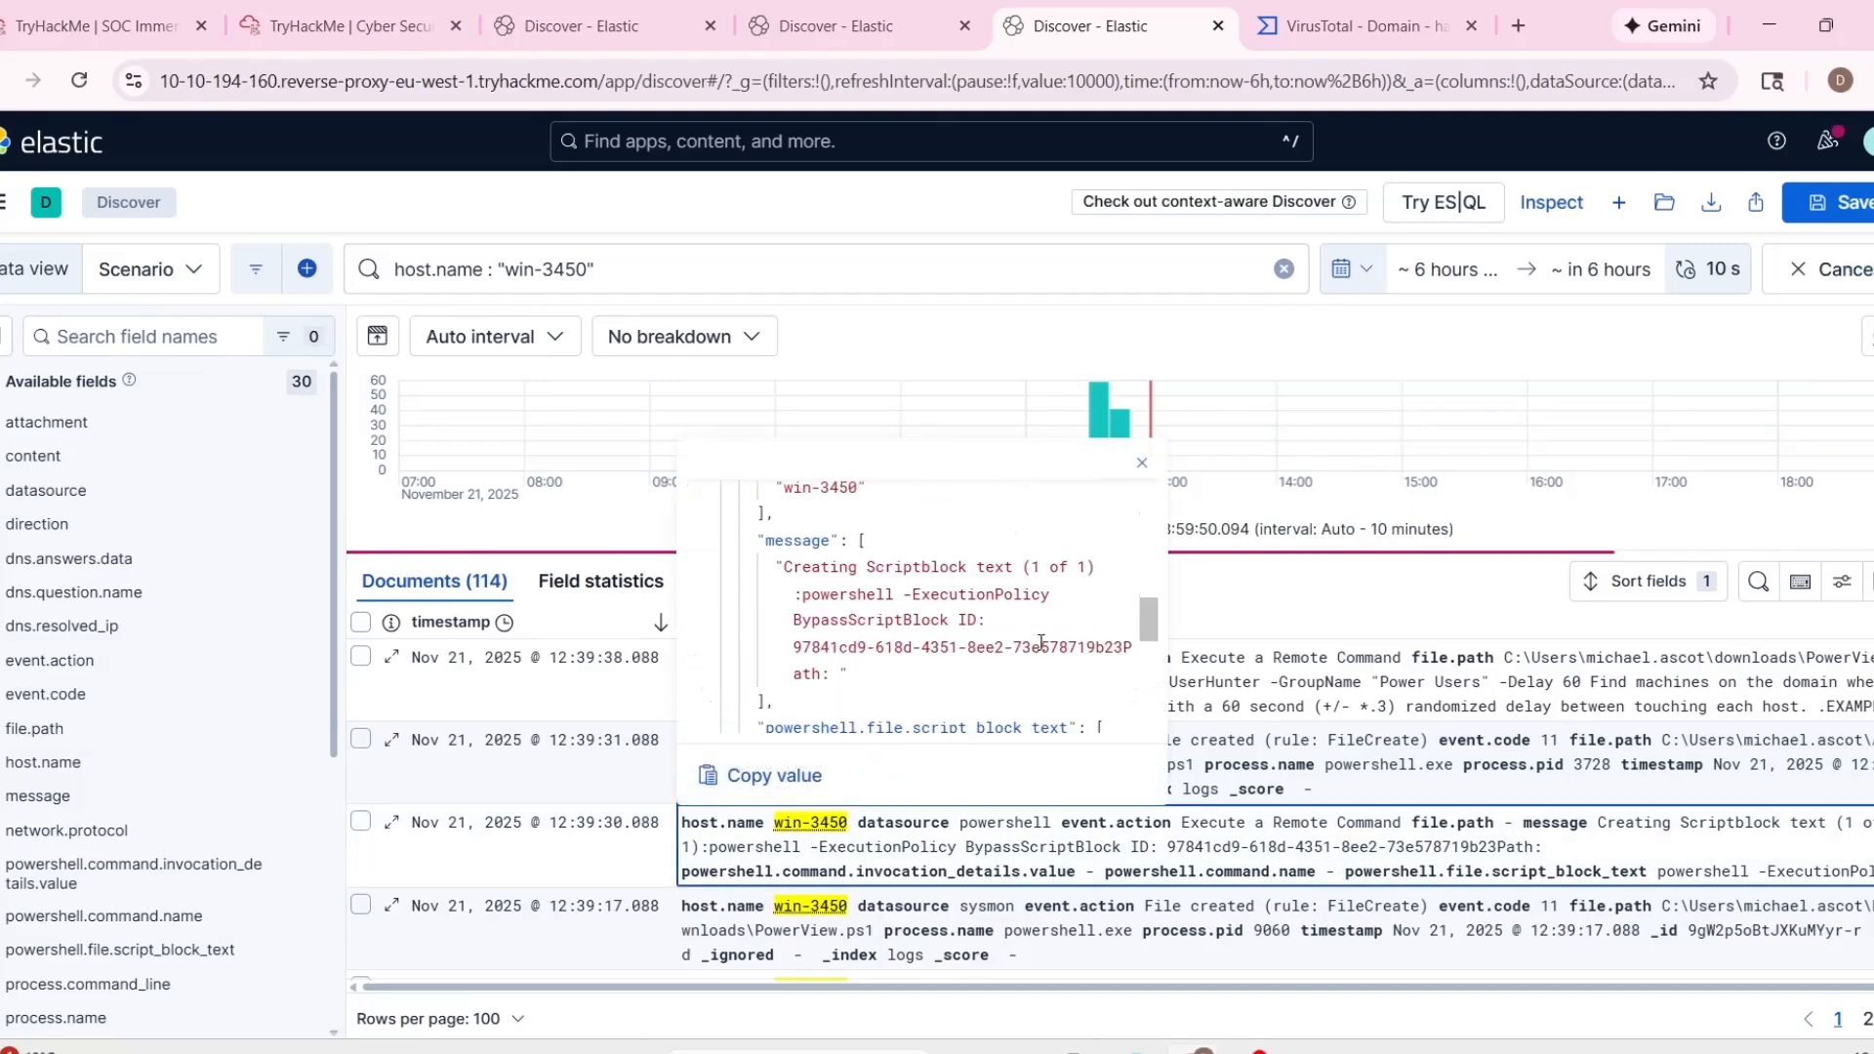
Examine the 12:39:17 sysmon file creation event on win-3450, including its event action, process name, process ID and timestamp.
{"action": "scroll", "coordinate": [742, 768], "scroll_direction": "down", "scroll_amount": 1}
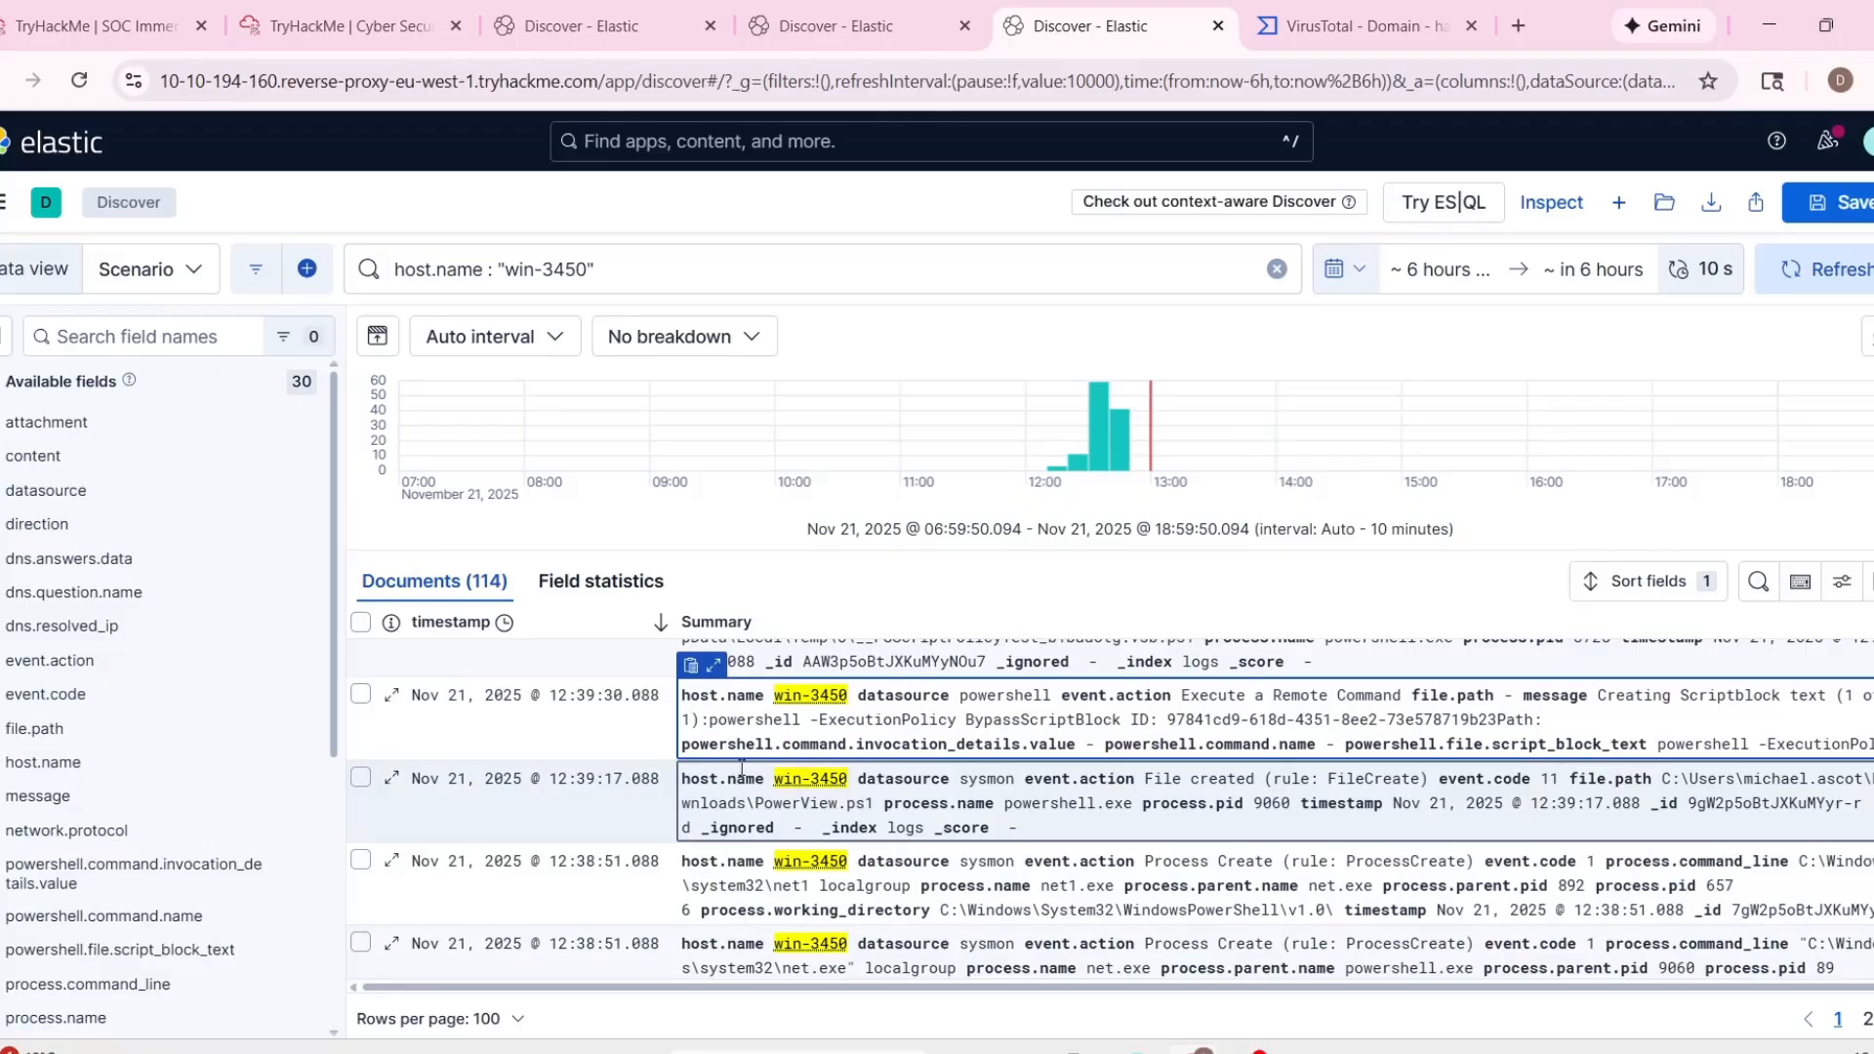
{"action": "left_click", "coordinate": [713, 748]}
{"action": "scroll", "coordinate": [1080, 640], "scroll_direction": "down", "scroll_amount": 5}
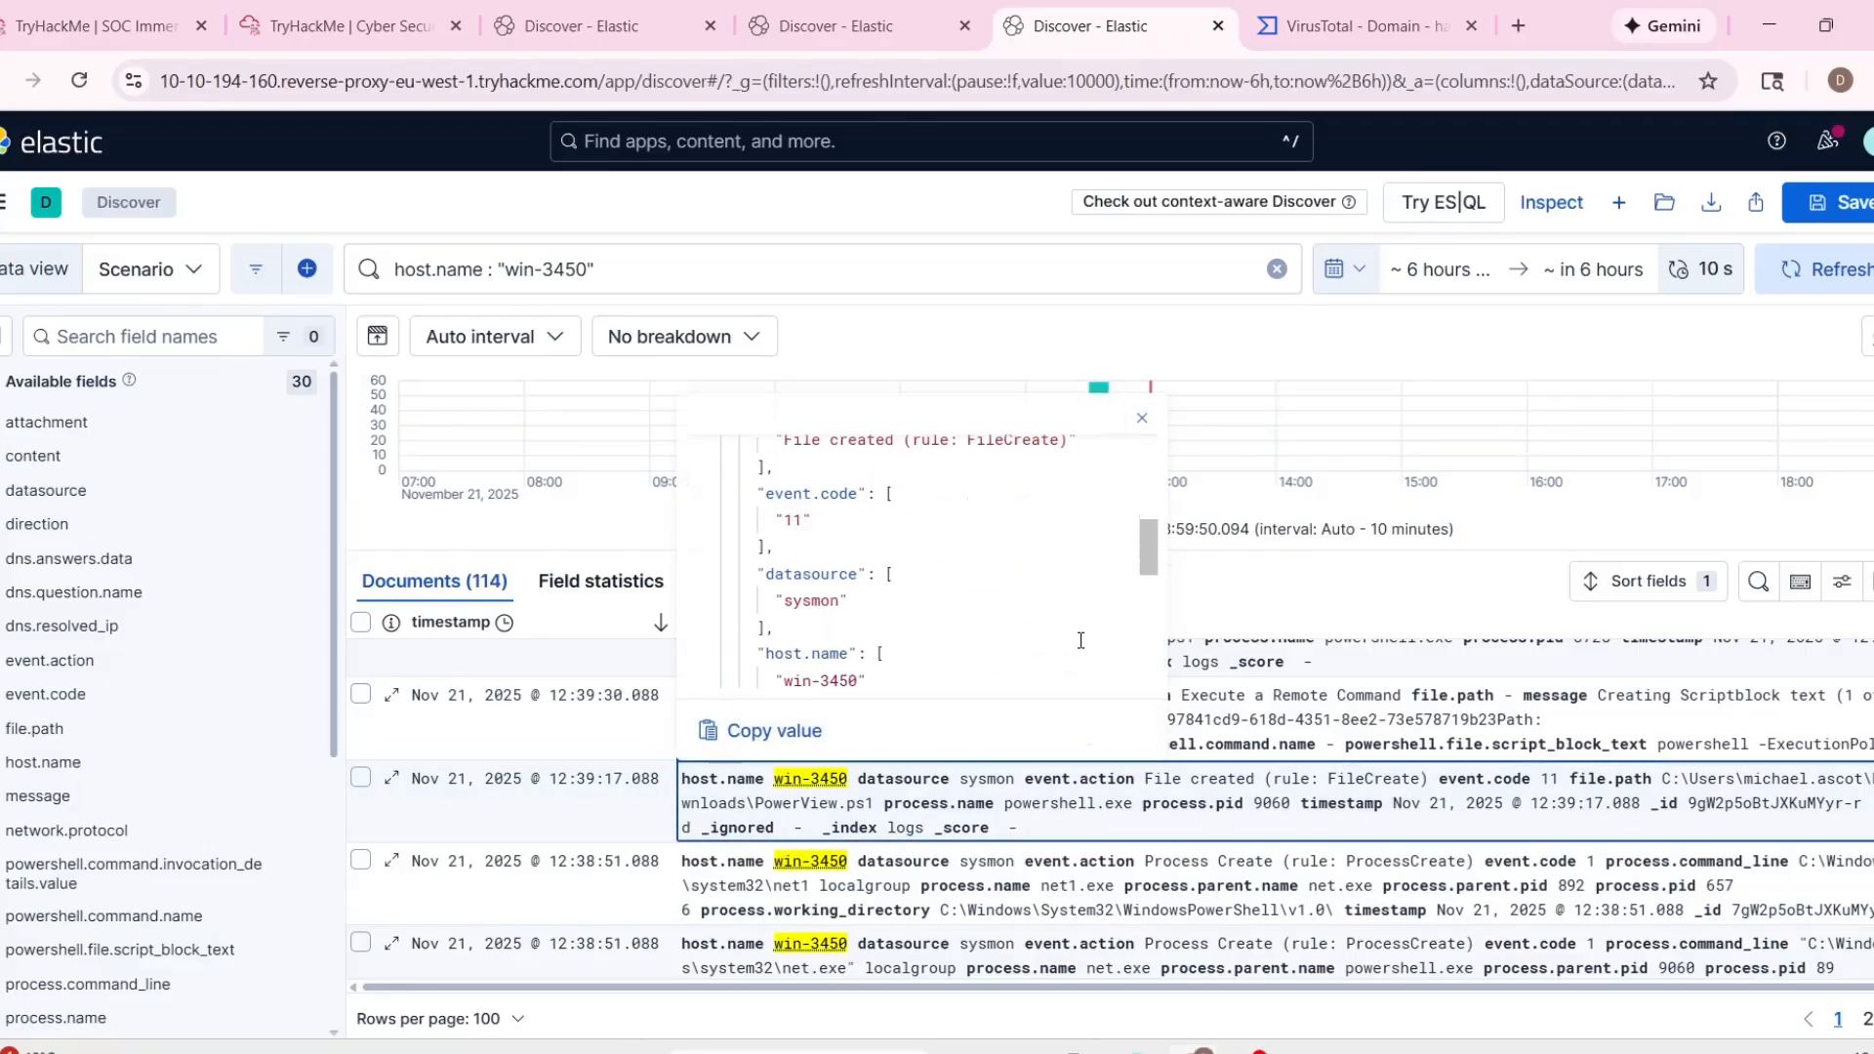
{"action": "scroll", "coordinate": [1080, 641], "scroll_direction": "up", "scroll_amount": 2}
{"action": "left_click_drag", "start_coordinate": [913, 568], "coordinate": [932, 566]}
{"action": "scroll", "coordinate": [910, 499], "scroll_direction": "down", "scroll_amount": 2}
{"action": "scroll", "coordinate": [878, 617], "scroll_direction": "down", "scroll_amount": 2}
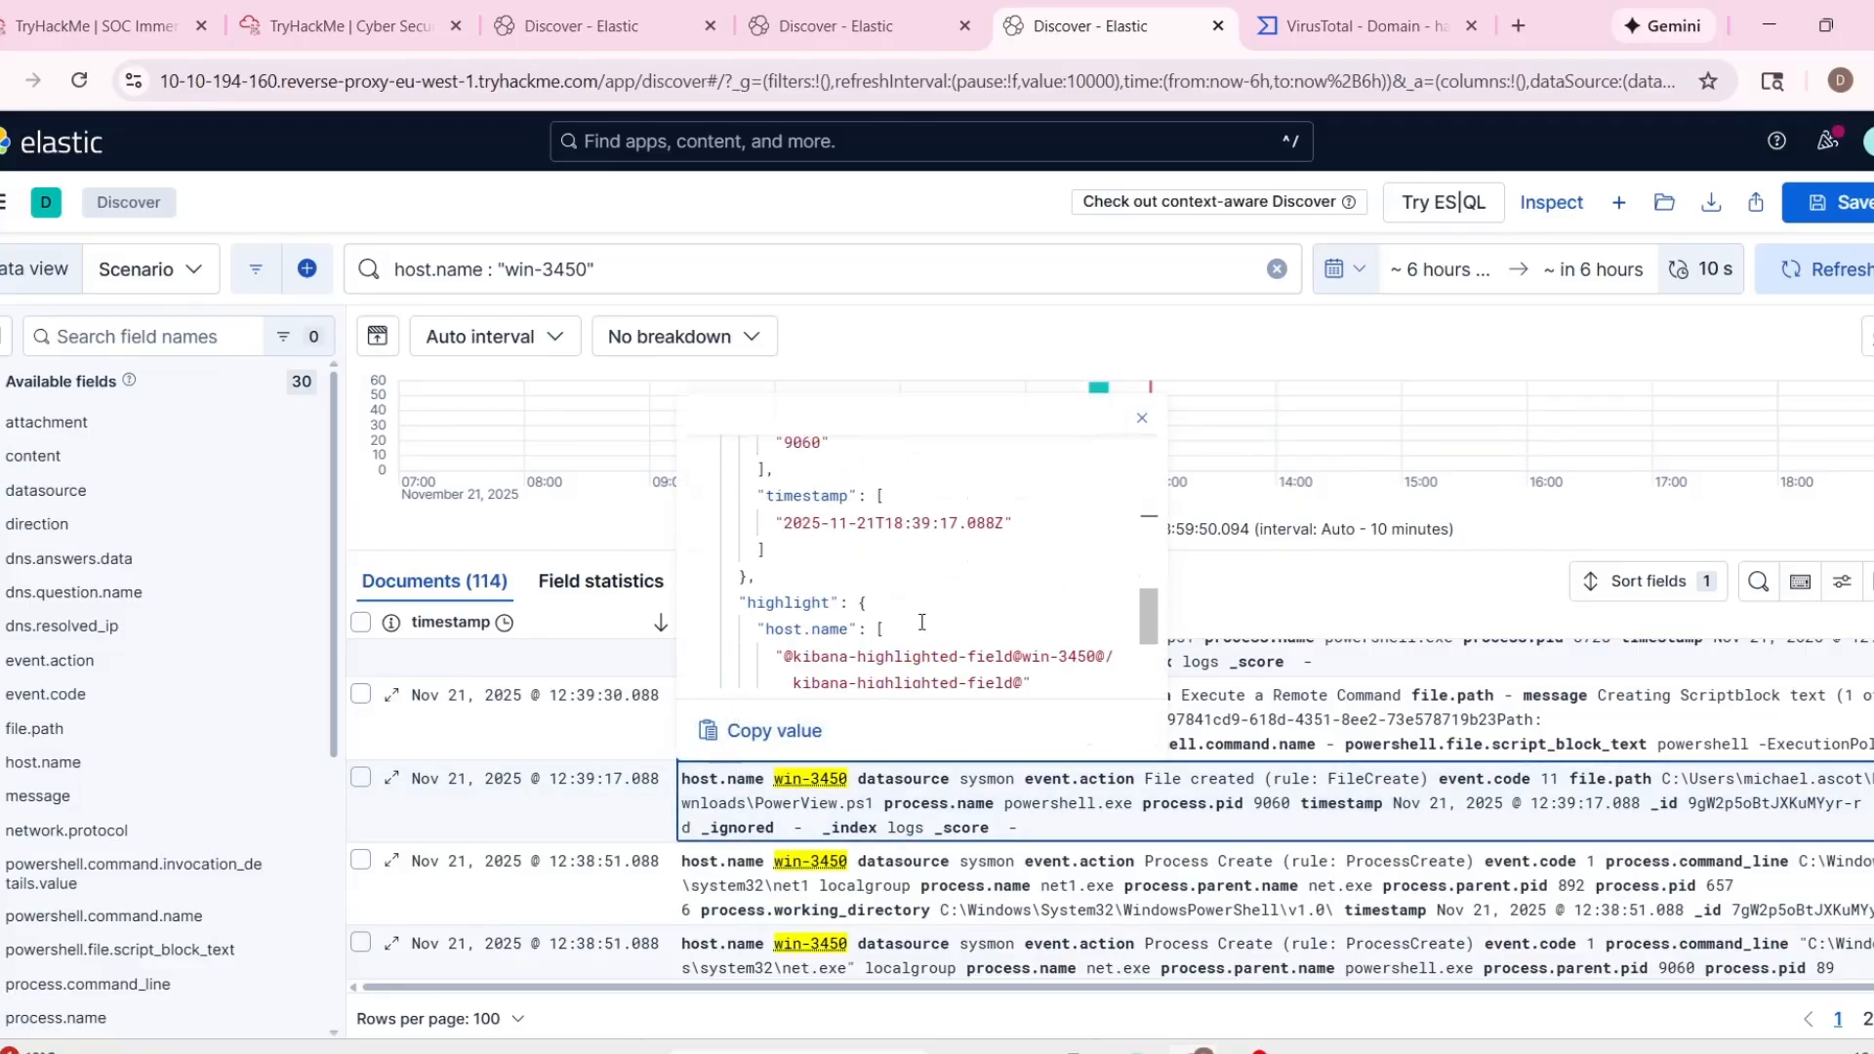
{"action": "scroll", "coordinate": [967, 603], "scroll_direction": "down", "scroll_amount": 2}
{"action": "scroll", "coordinate": [967, 604], "scroll_direction": "up", "scroll_amount": 4}
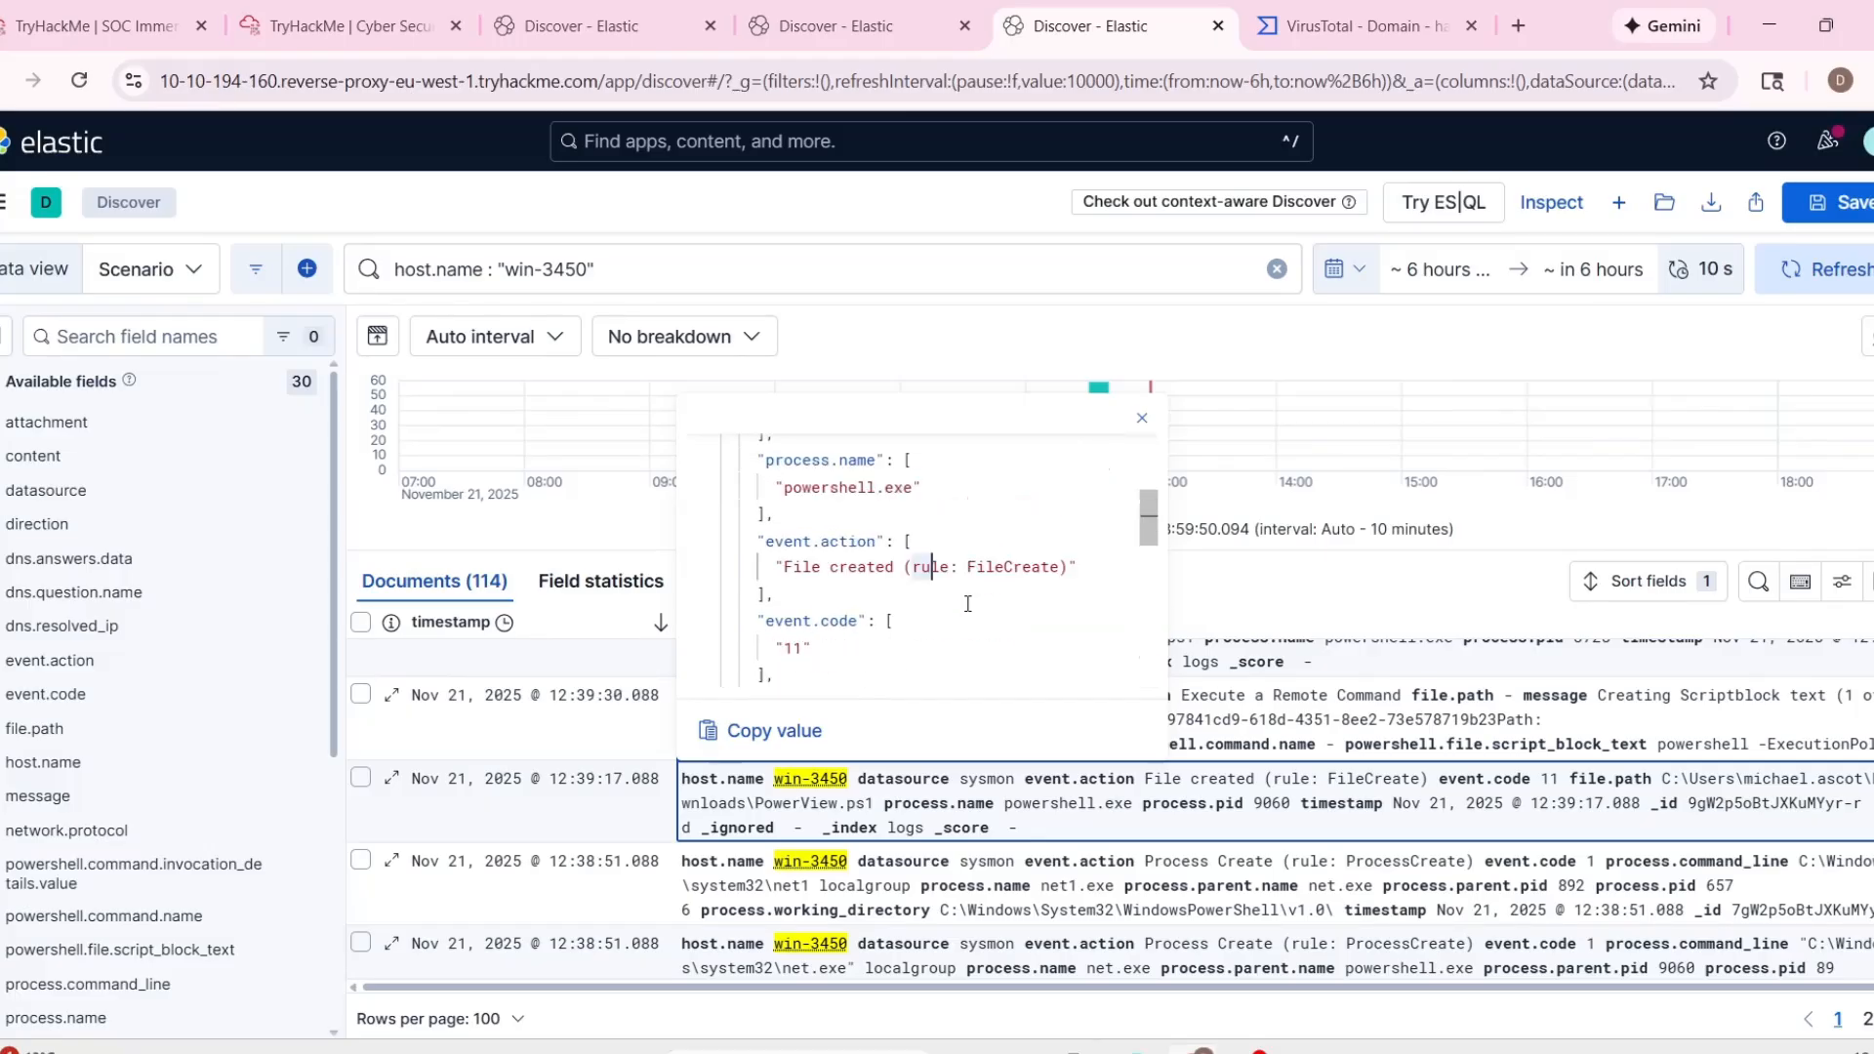
{"action": "scroll", "coordinate": [968, 603], "scroll_direction": "up", "scroll_amount": 1}
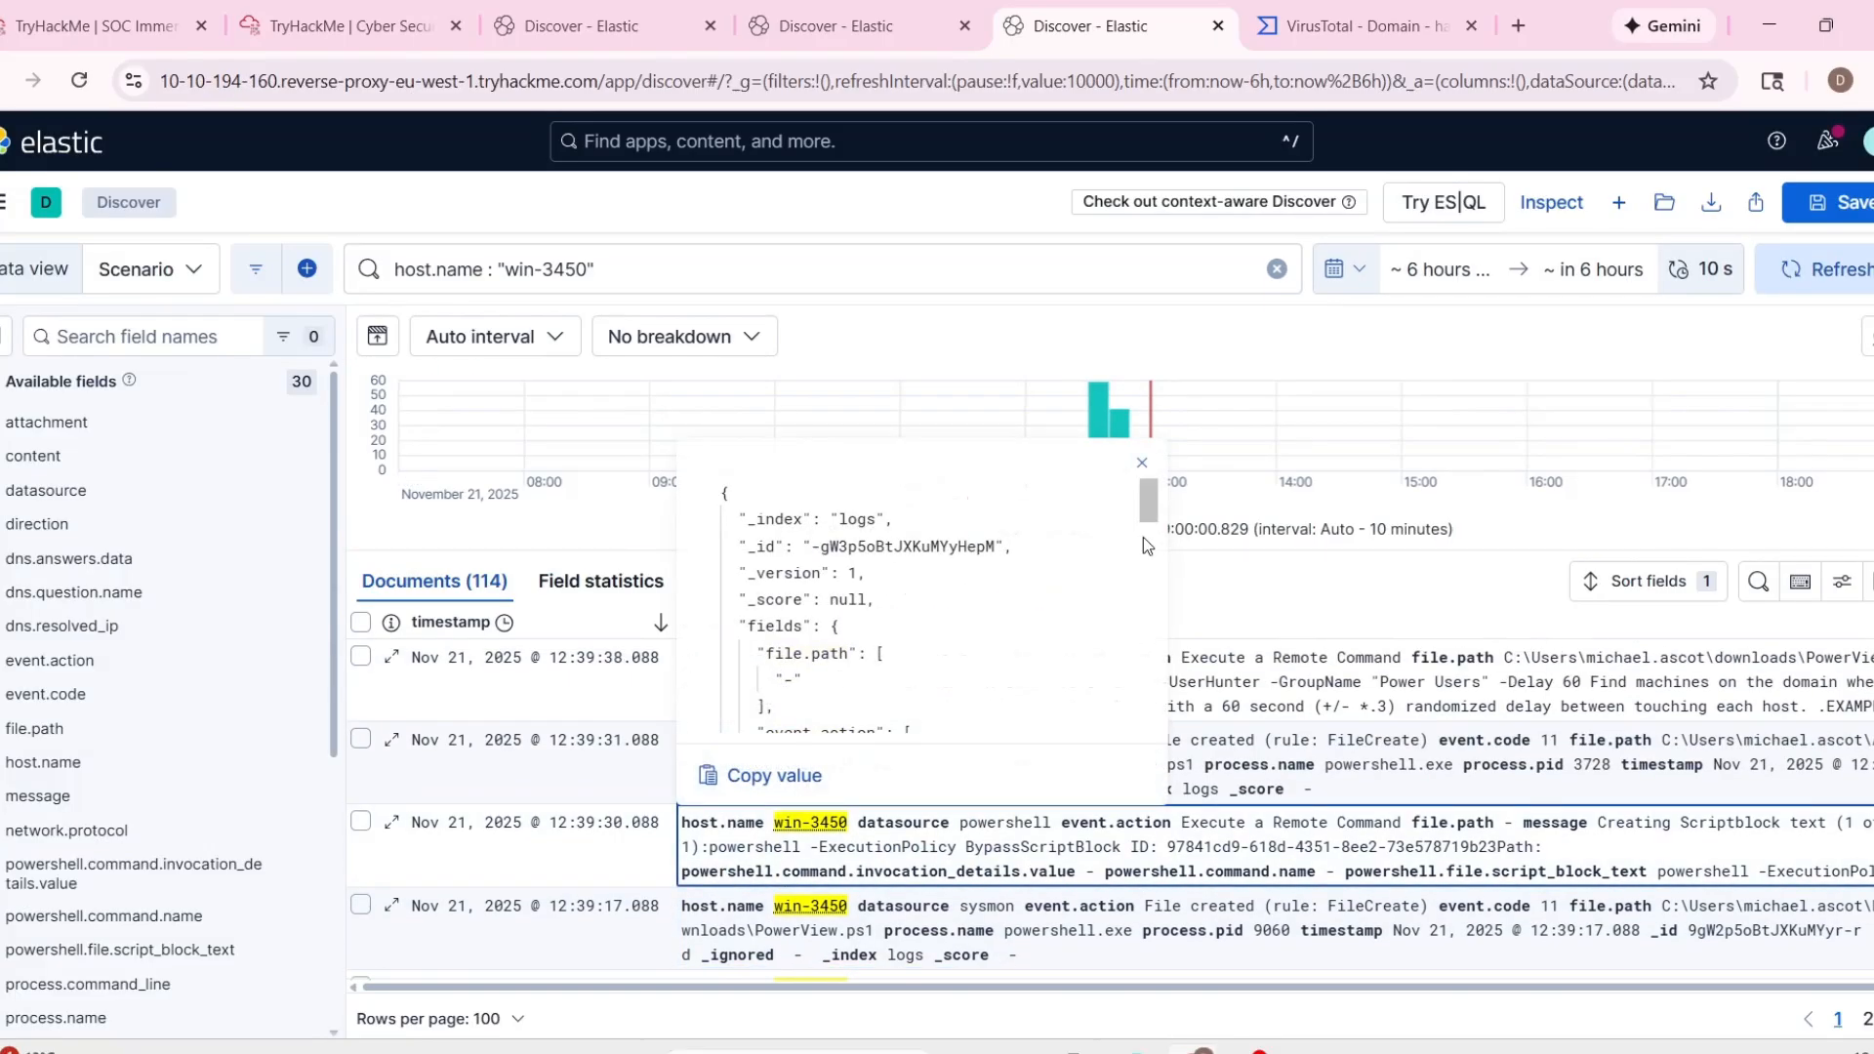
Recheck the event action and the ExecutionPolicy Bypass Scriptblock message in the 12:39:30 PowerShell event on win-3450.
{"action": "mouse_move", "coordinate": [1154, 533]}
{"action": "left_mouse_down"}
{"action": "mouse_move", "coordinate": [1139, 722]}
{"action": "mouse_move", "coordinate": [1148, 527]}
{"action": "mouse_move", "coordinate": [1147, 566]}
{"action": "left_mouse_up"}
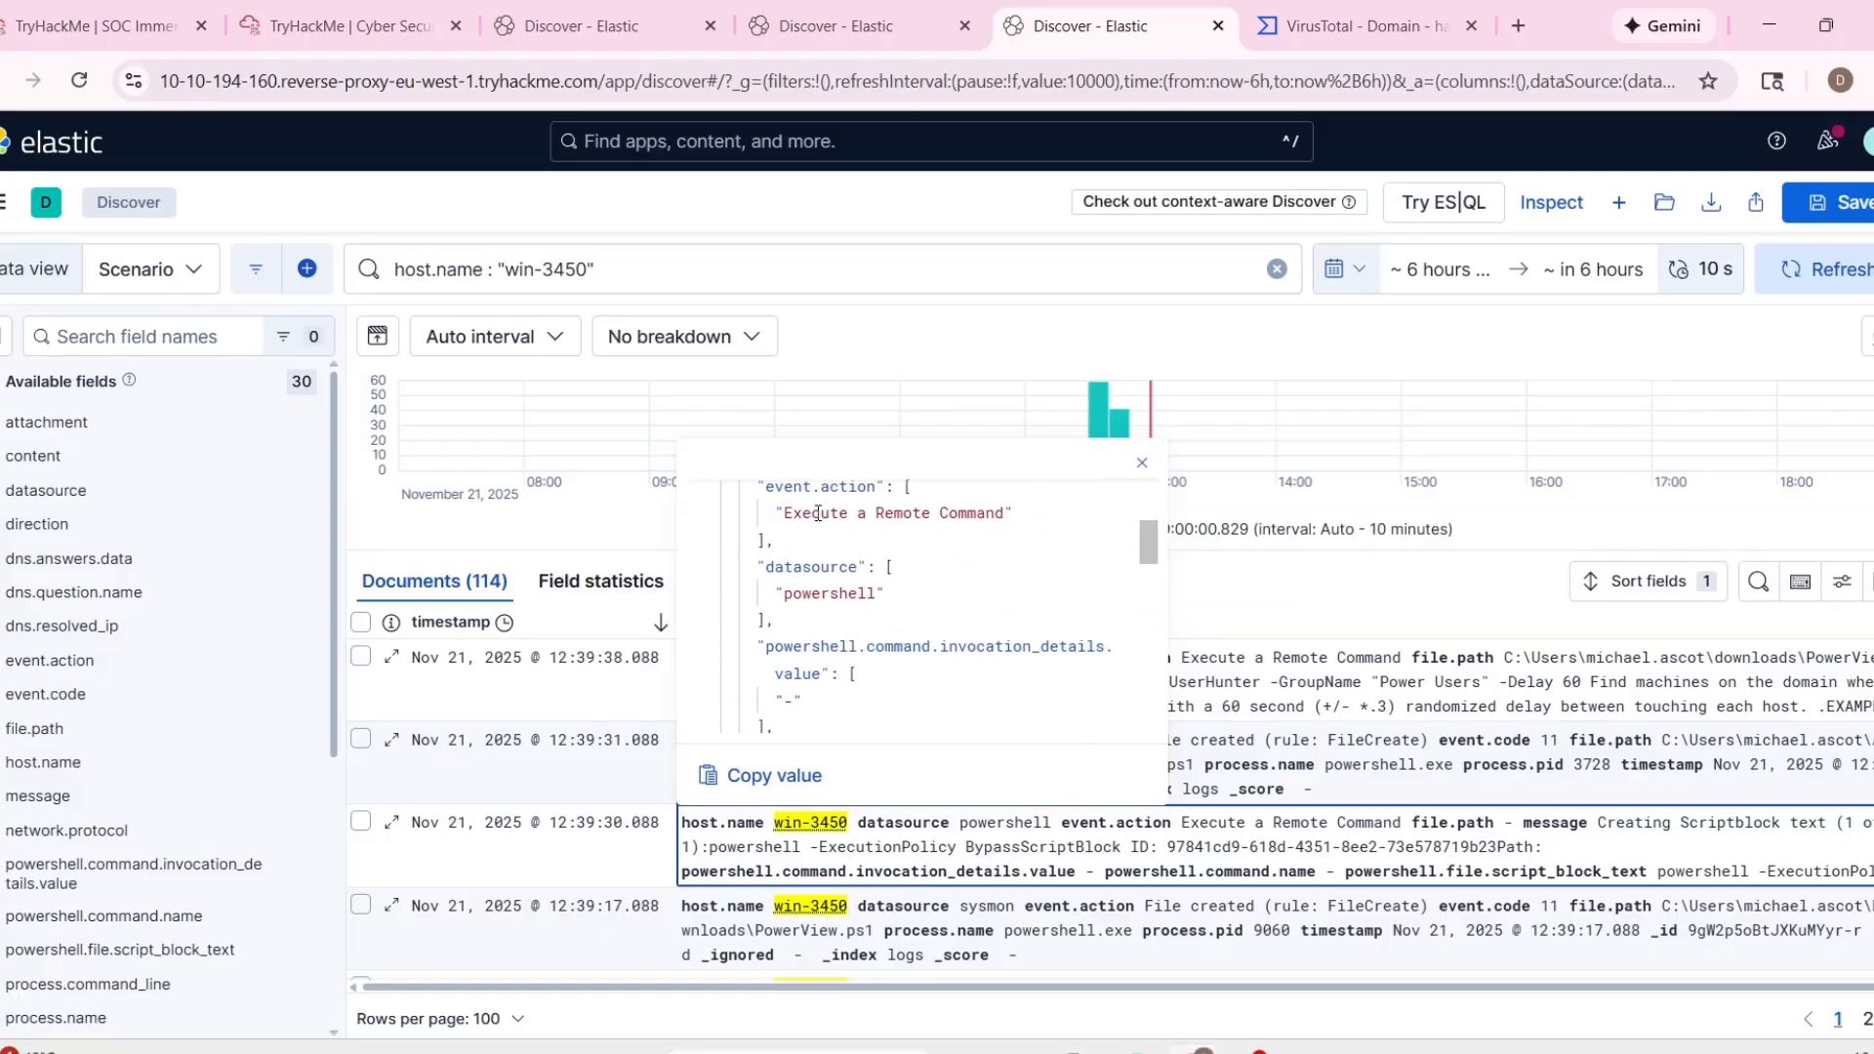
{"action": "scroll", "coordinate": [828, 521], "scroll_direction": "down", "scroll_amount": 5}
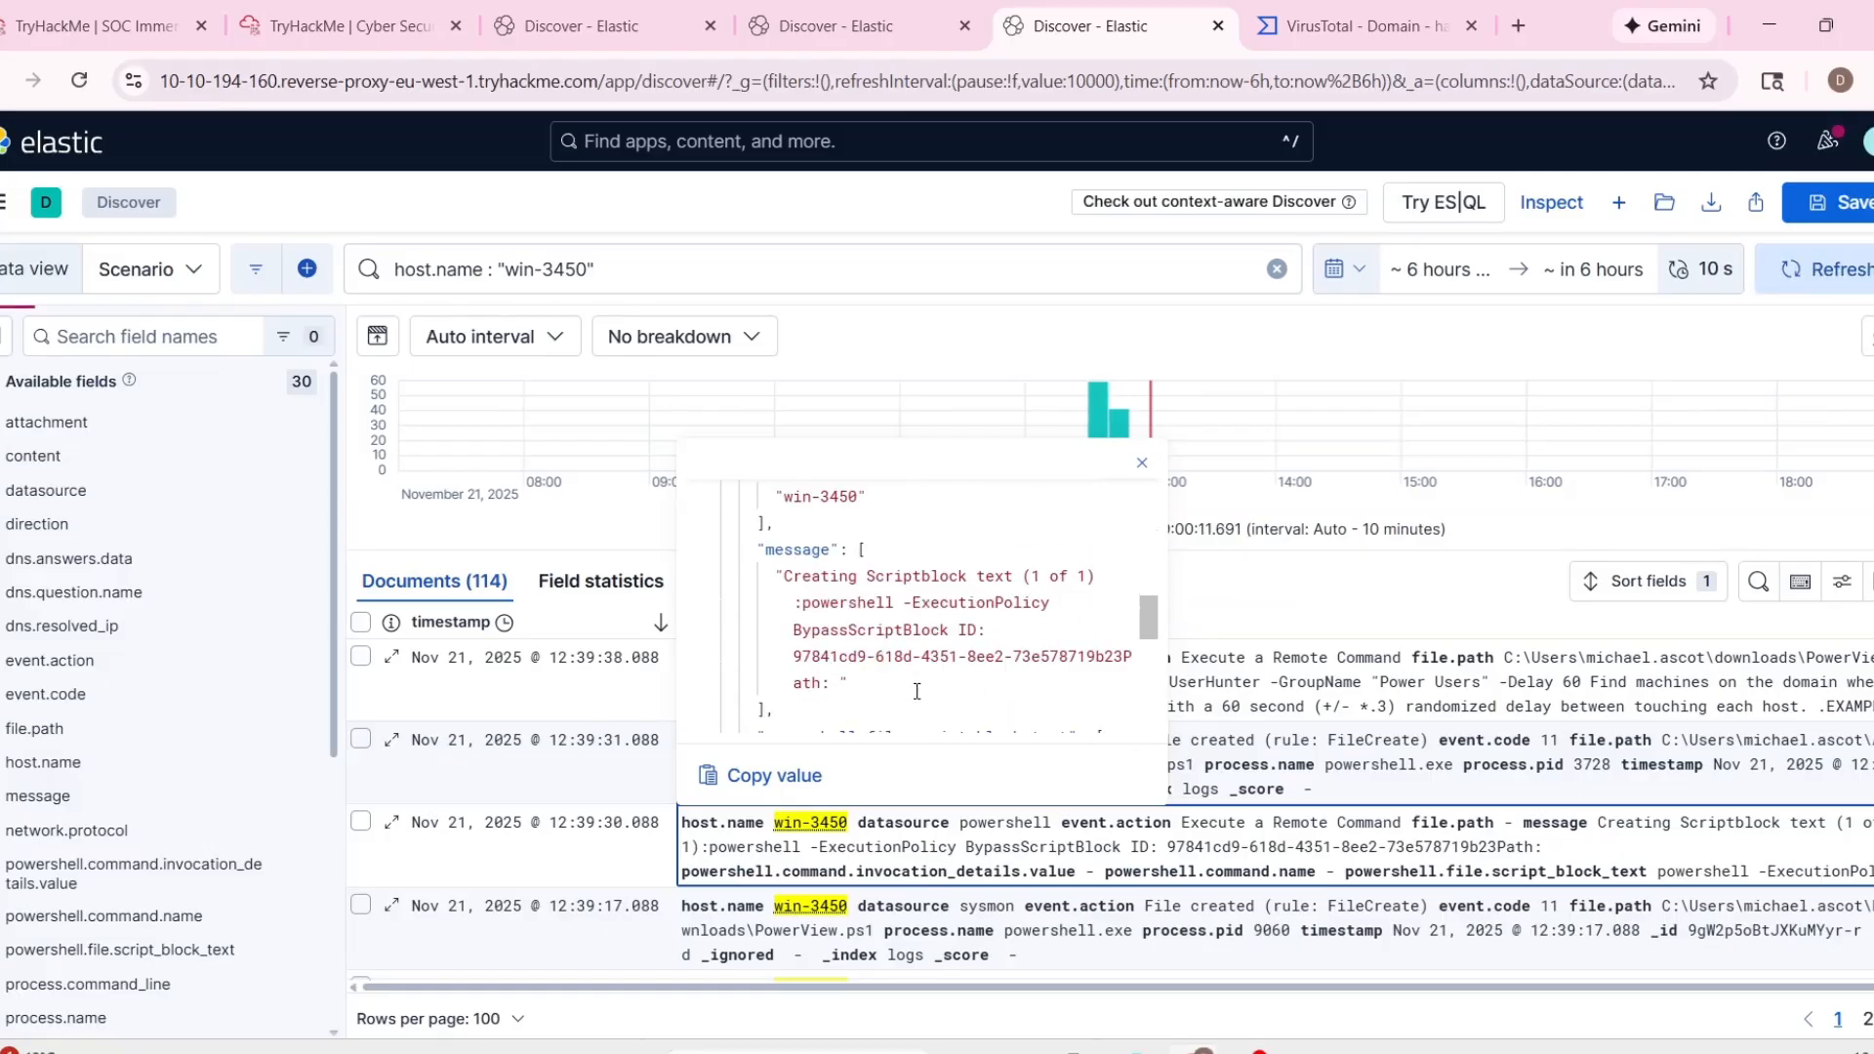
{"action": "left_click_drag", "start_coordinate": [802, 605], "coordinate": [947, 657]}
{"action": "scroll", "coordinate": [933, 683], "scroll_direction": "down", "scroll_amount": 1}
{"action": "left_click", "coordinate": [940, 818]}
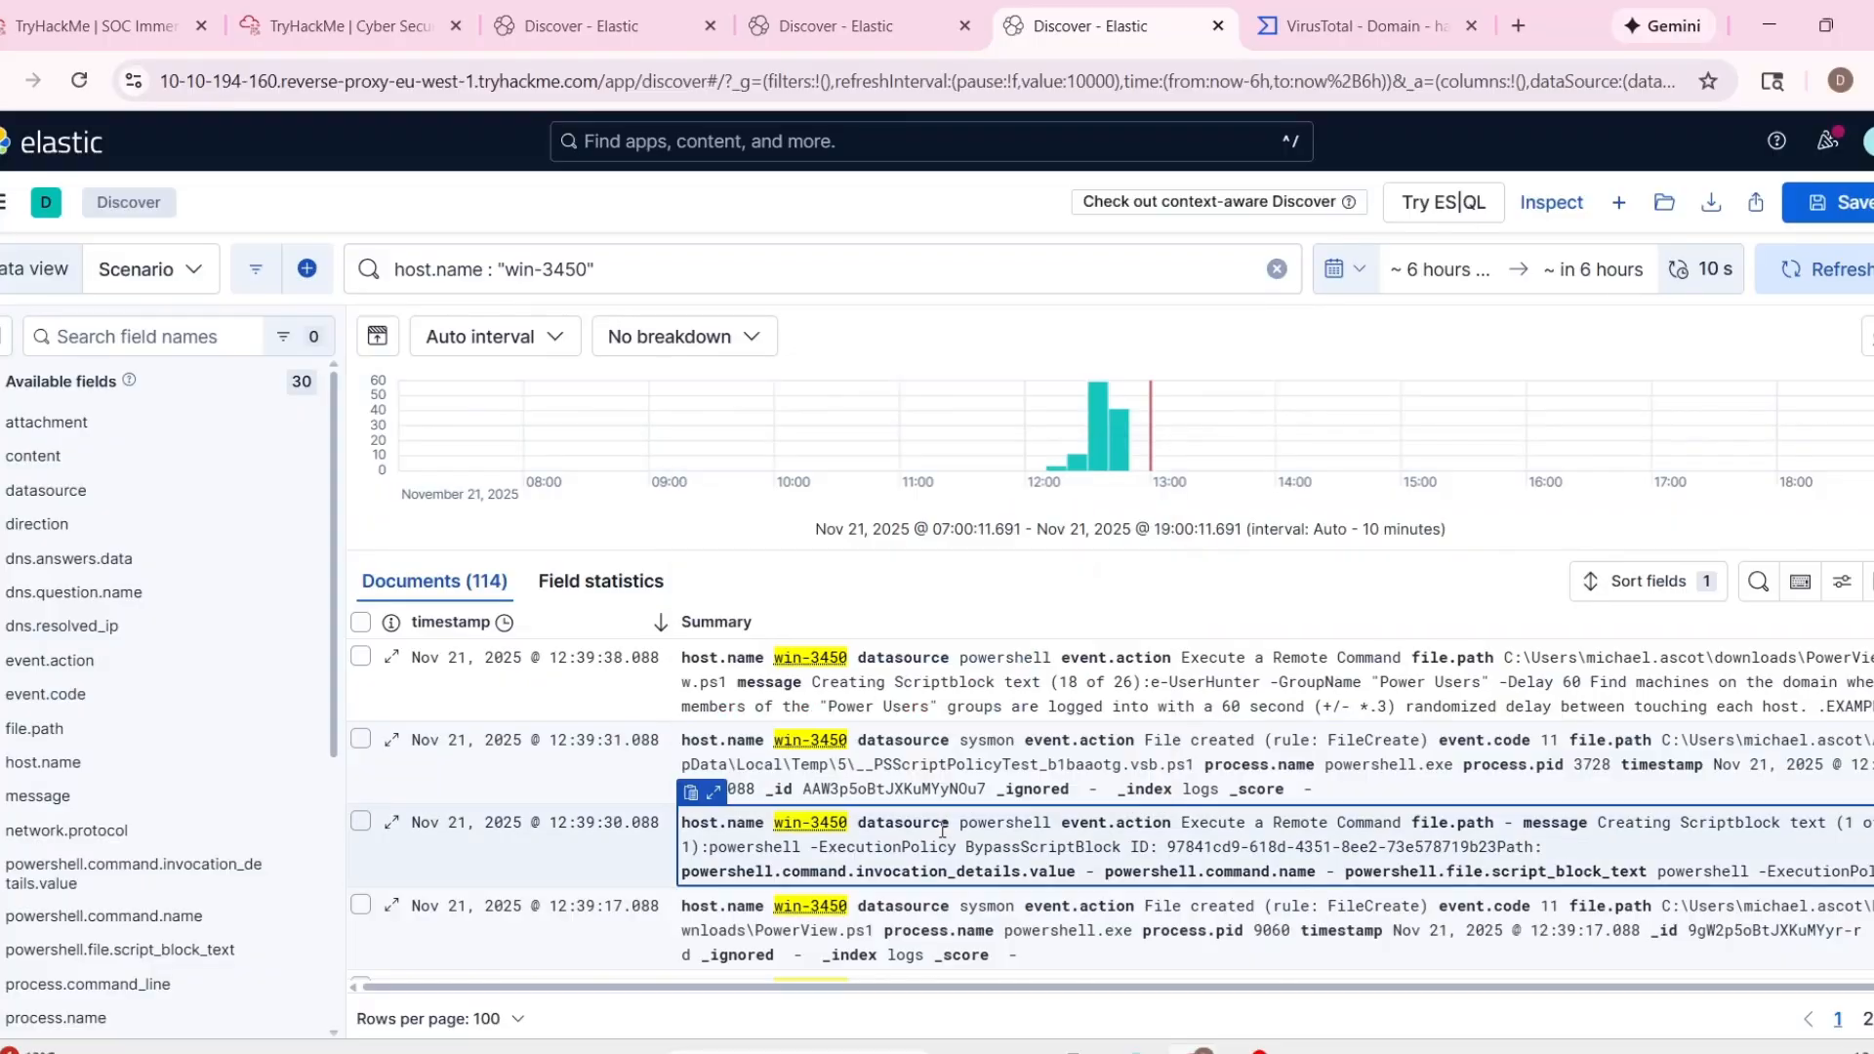
Inspect the file path and process name of the script created by the 12:39:31 sysmon event on win-3450.
{"action": "scroll", "coordinate": [750, 845], "scroll_direction": "up", "scroll_amount": 2}
{"action": "left_click", "coordinate": [715, 840]}
{"action": "scroll", "coordinate": [953, 650], "scroll_direction": "down", "scroll_amount": 2}
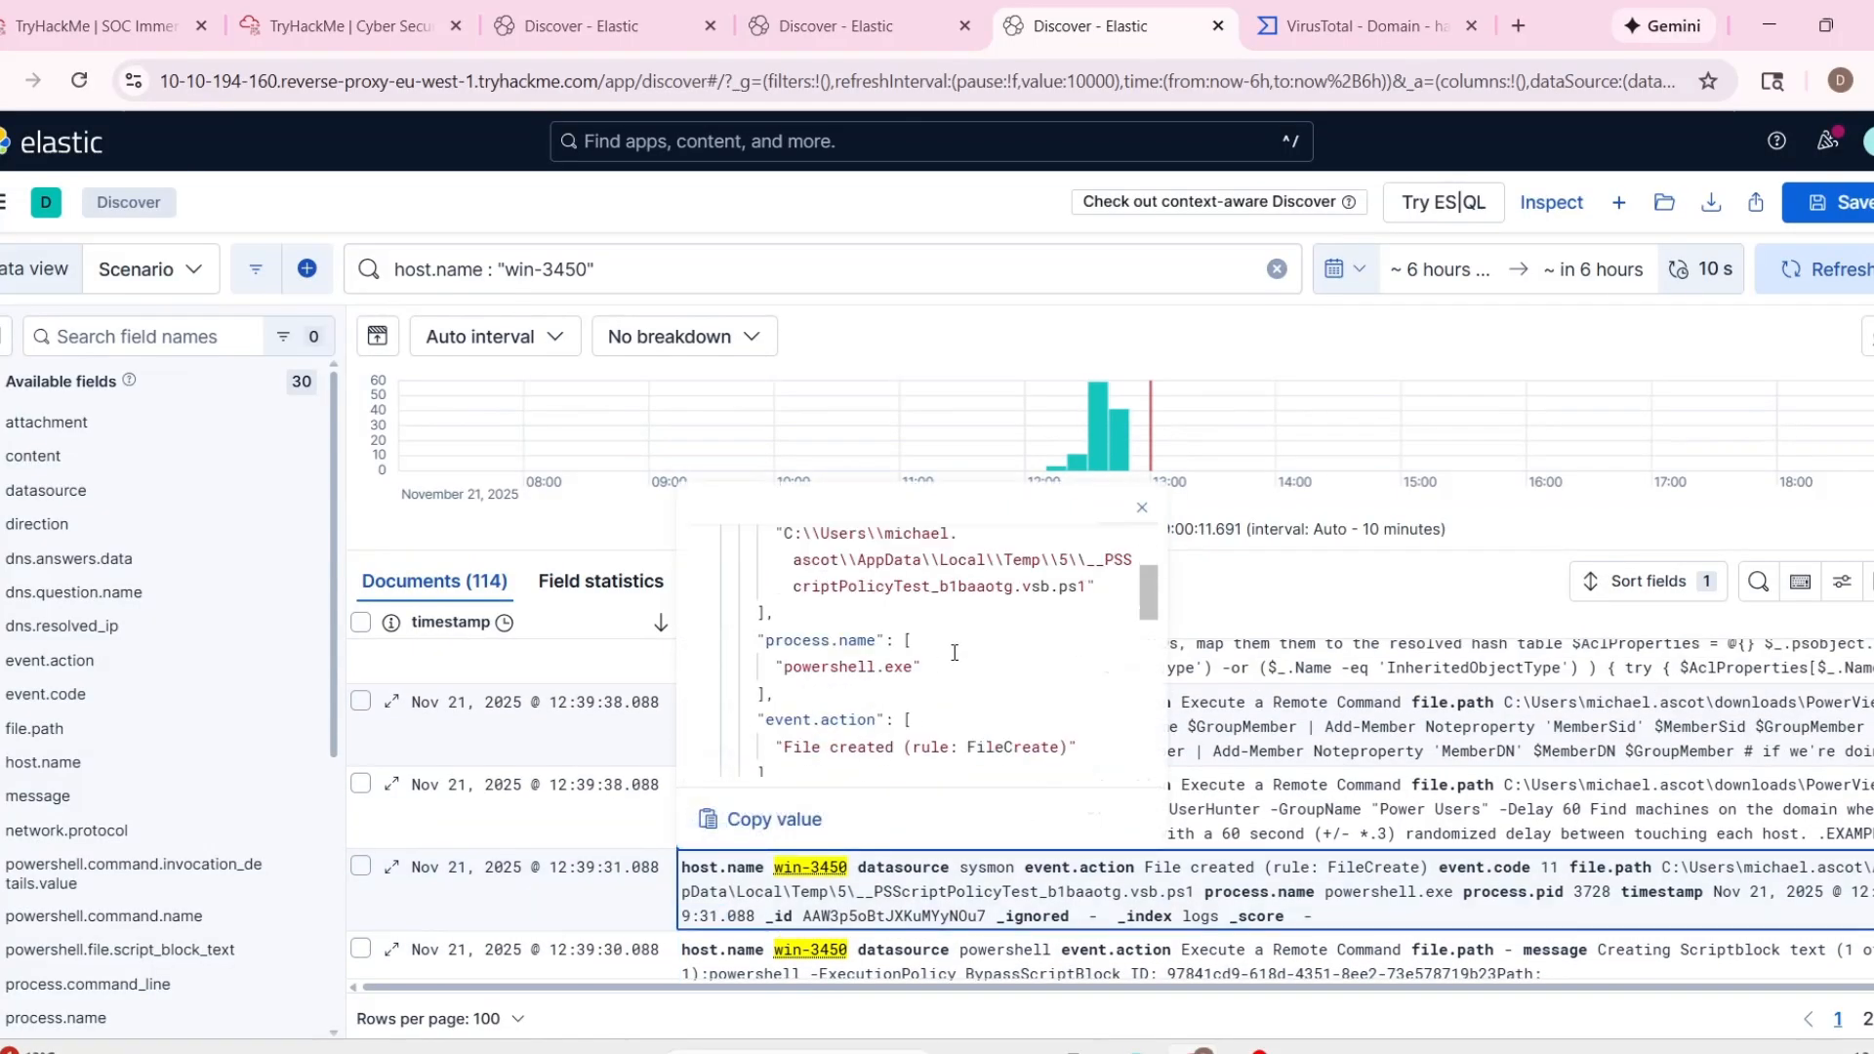
{"action": "scroll", "coordinate": [997, 668], "scroll_direction": "up", "scroll_amount": 1}
{"action": "left_click_drag", "start_coordinate": [848, 611], "coordinate": [933, 649]}
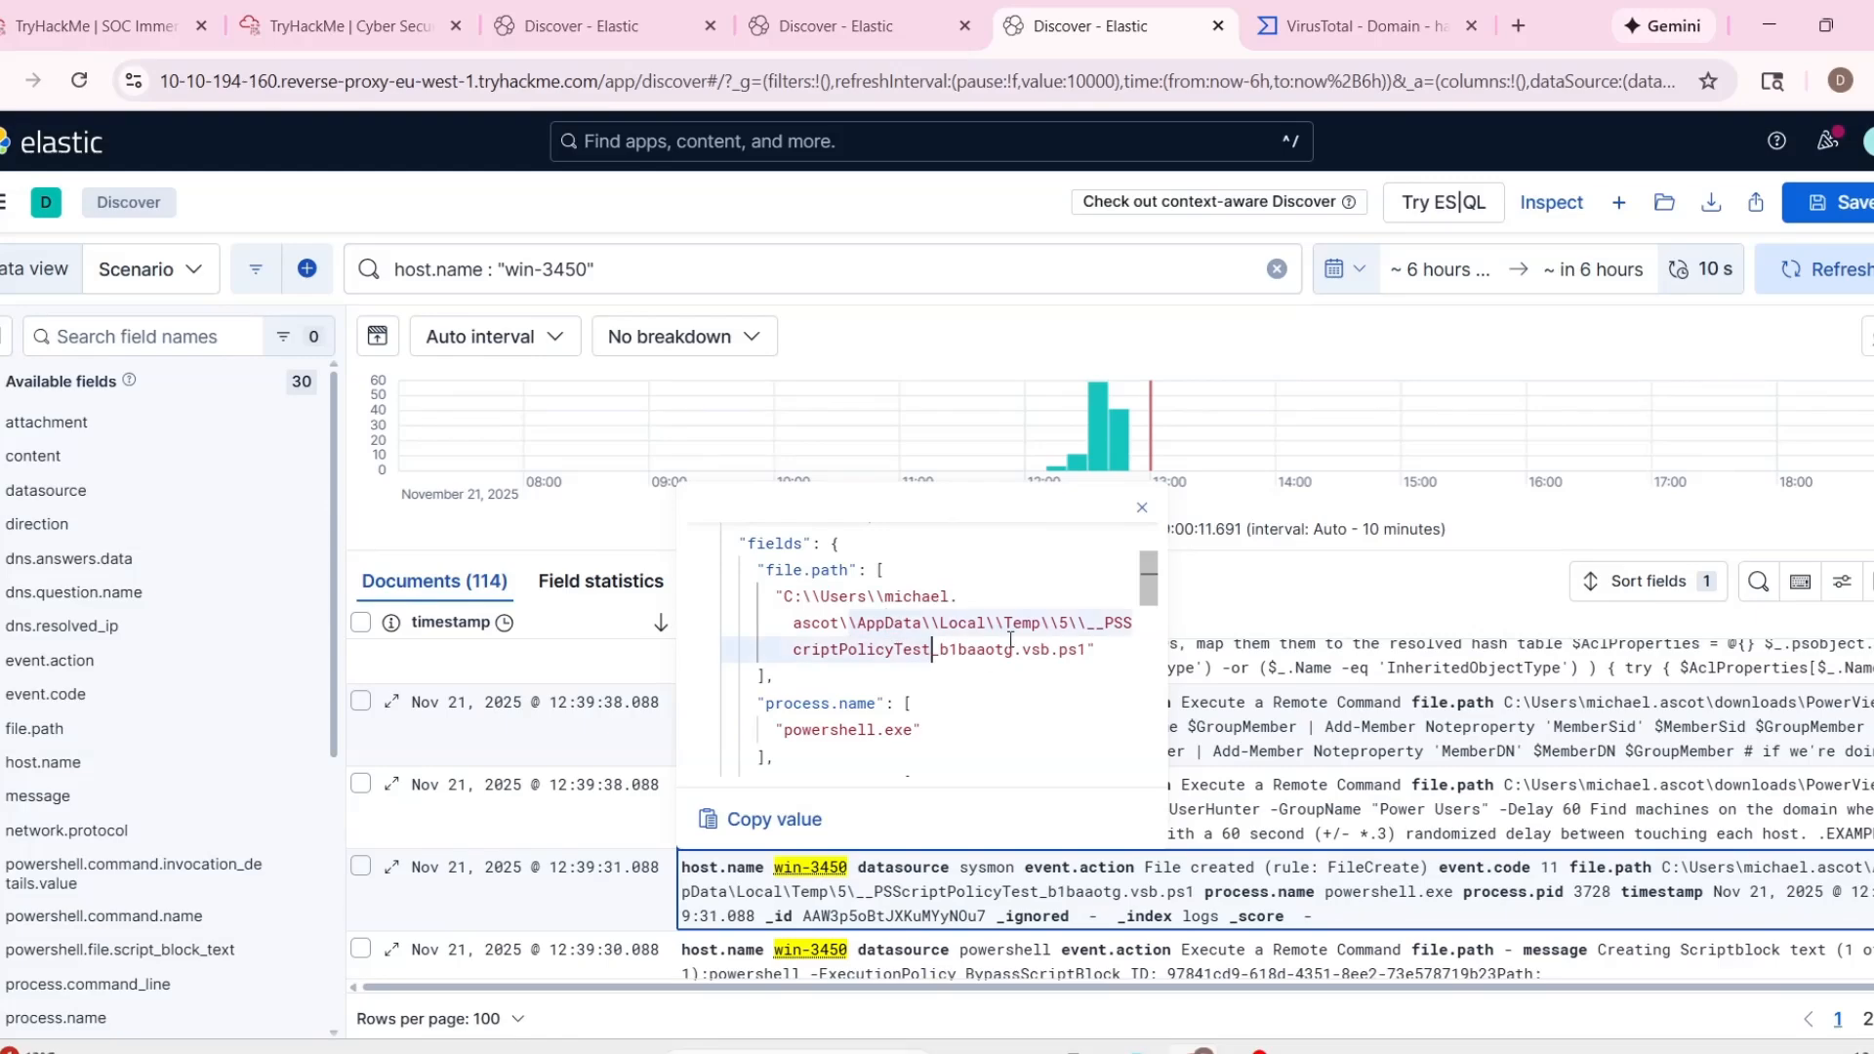
{"action": "left_click", "coordinate": [1061, 650]}
{"action": "scroll", "coordinate": [1081, 720], "scroll_direction": "down", "scroll_amount": 1}
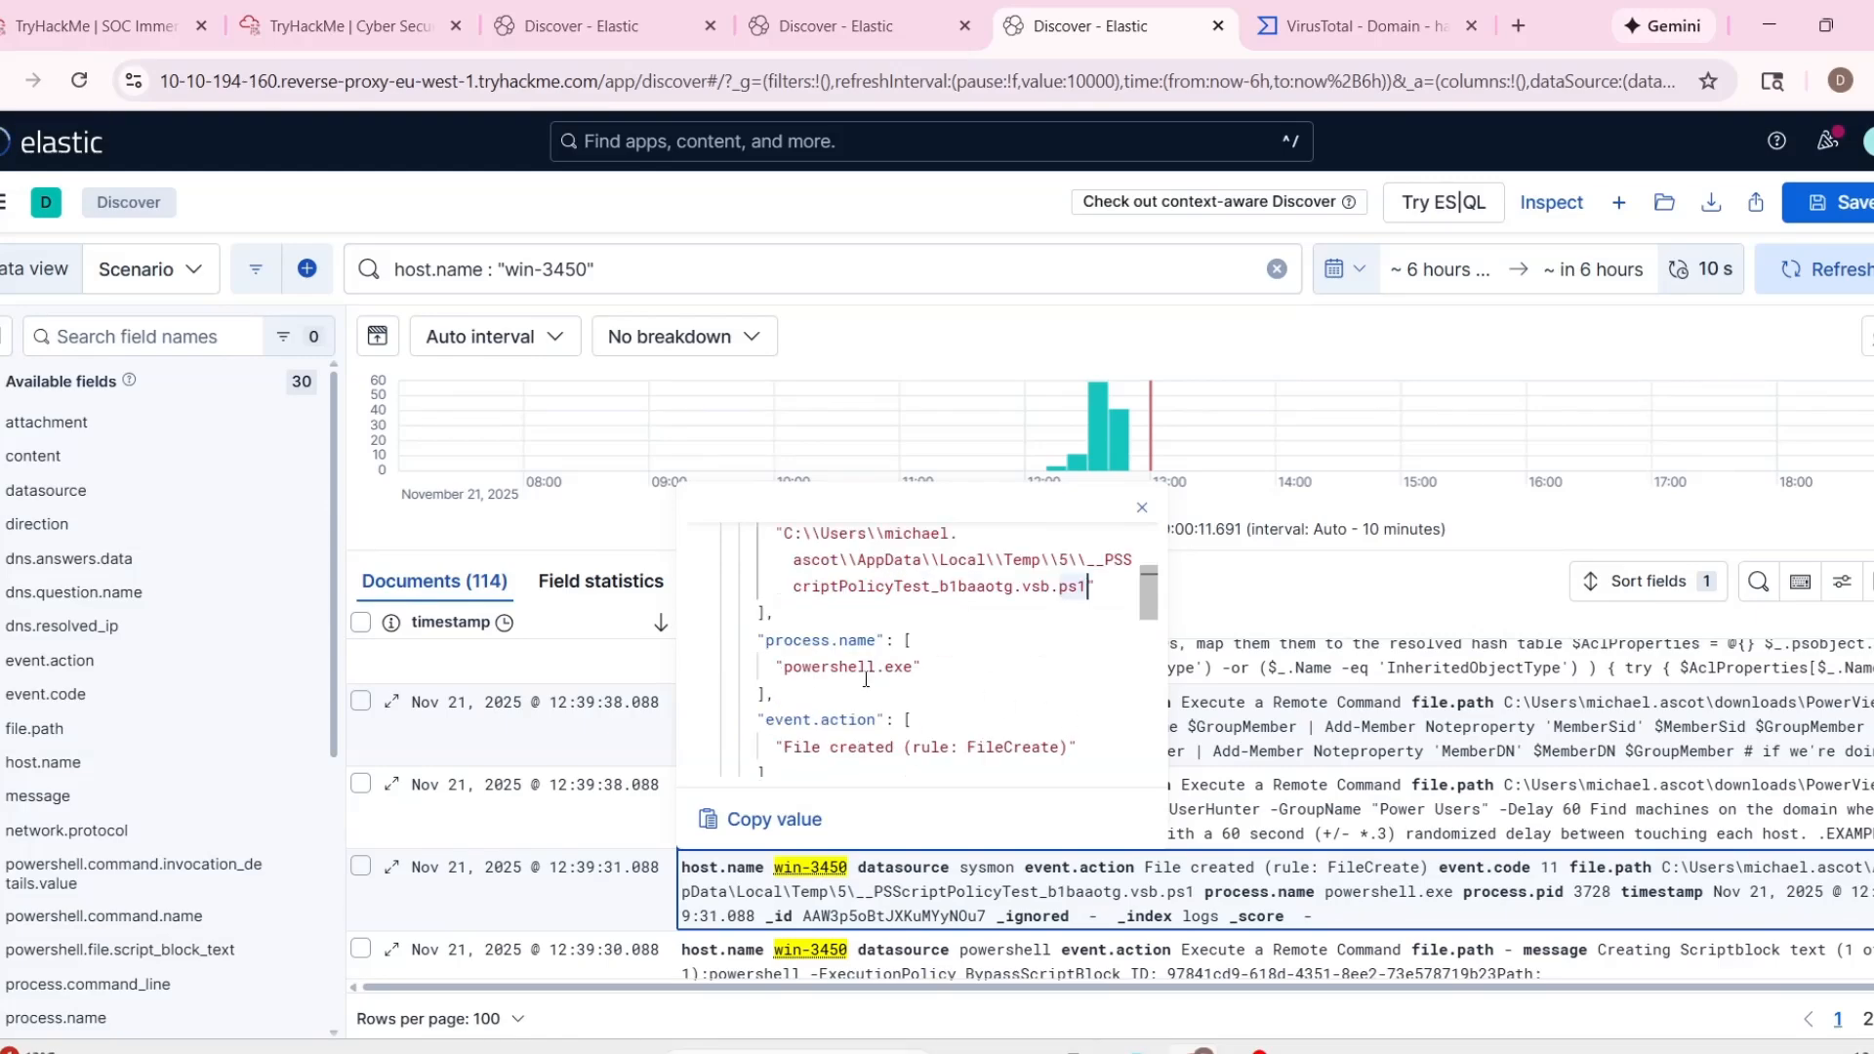
{"action": "scroll", "coordinate": [862, 667], "scroll_direction": "up", "scroll_amount": 1}
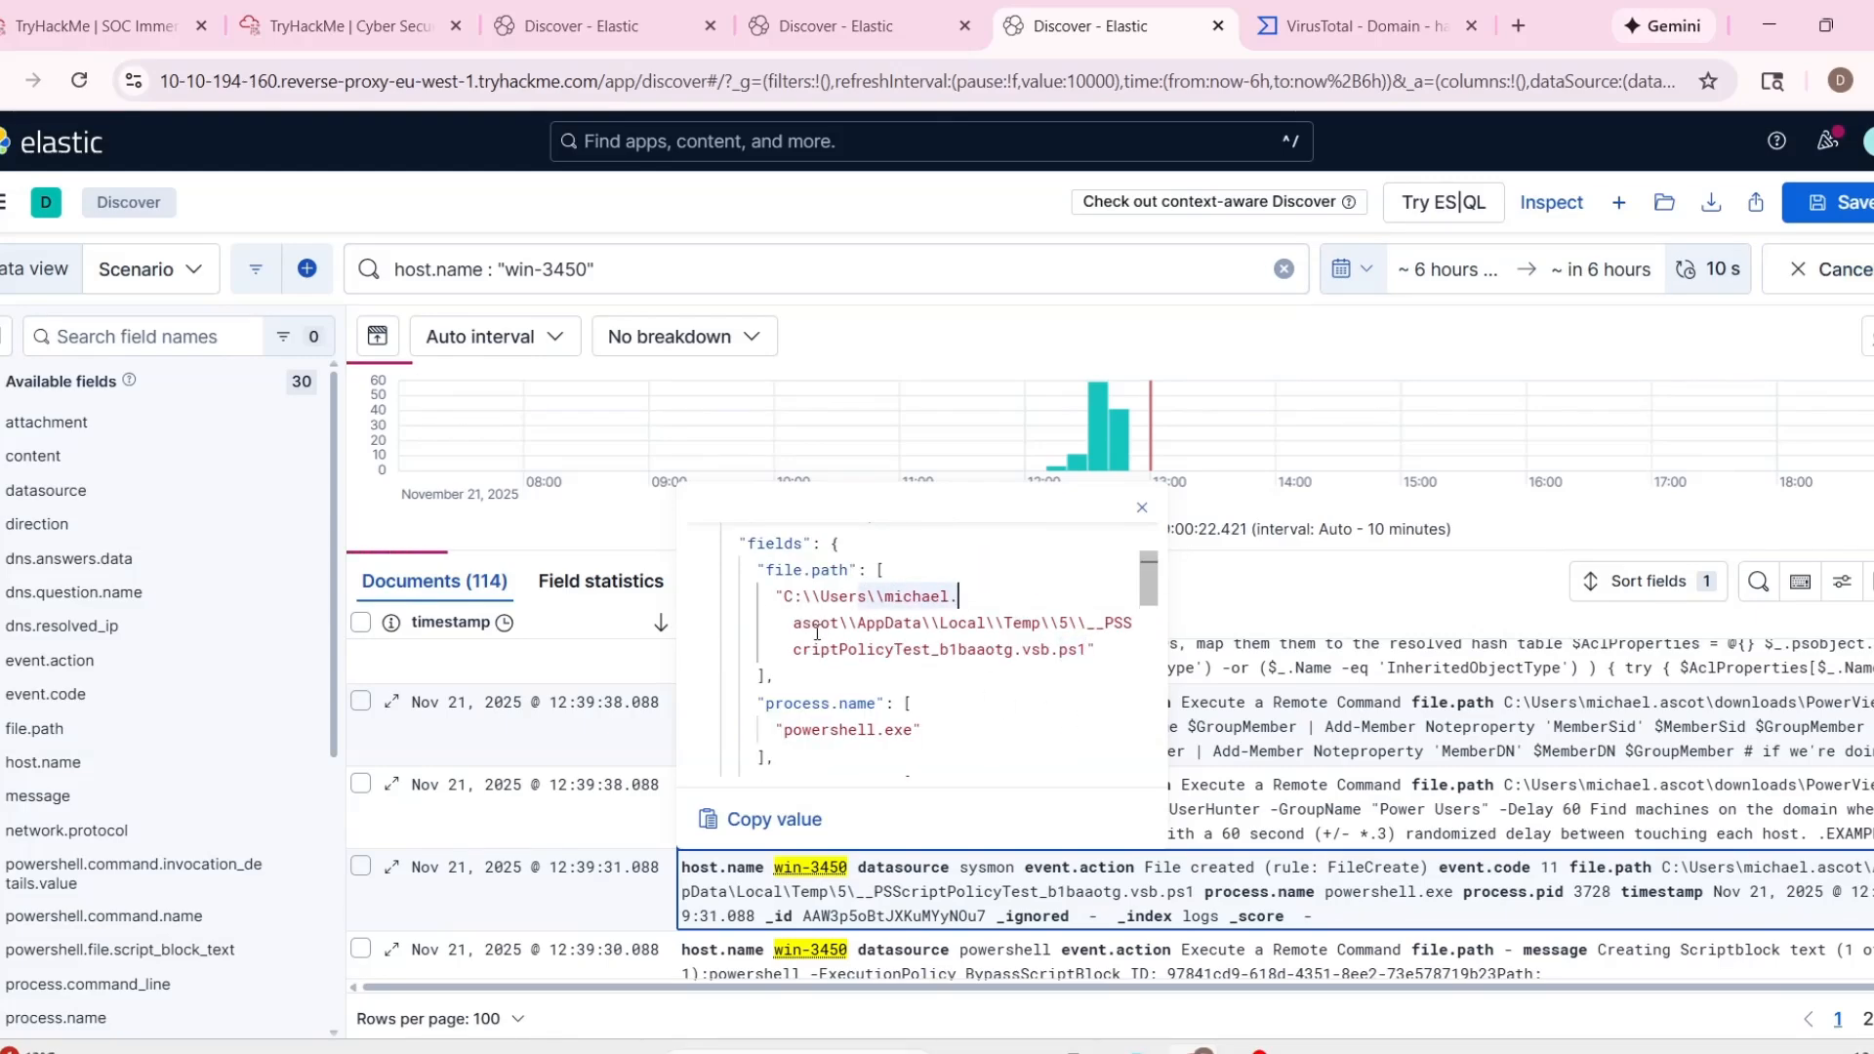
{"action": "scroll", "coordinate": [788, 687], "scroll_direction": "down", "scroll_amount": 2}
{"action": "scroll", "coordinate": [789, 687], "scroll_direction": "down", "scroll_amount": 6}
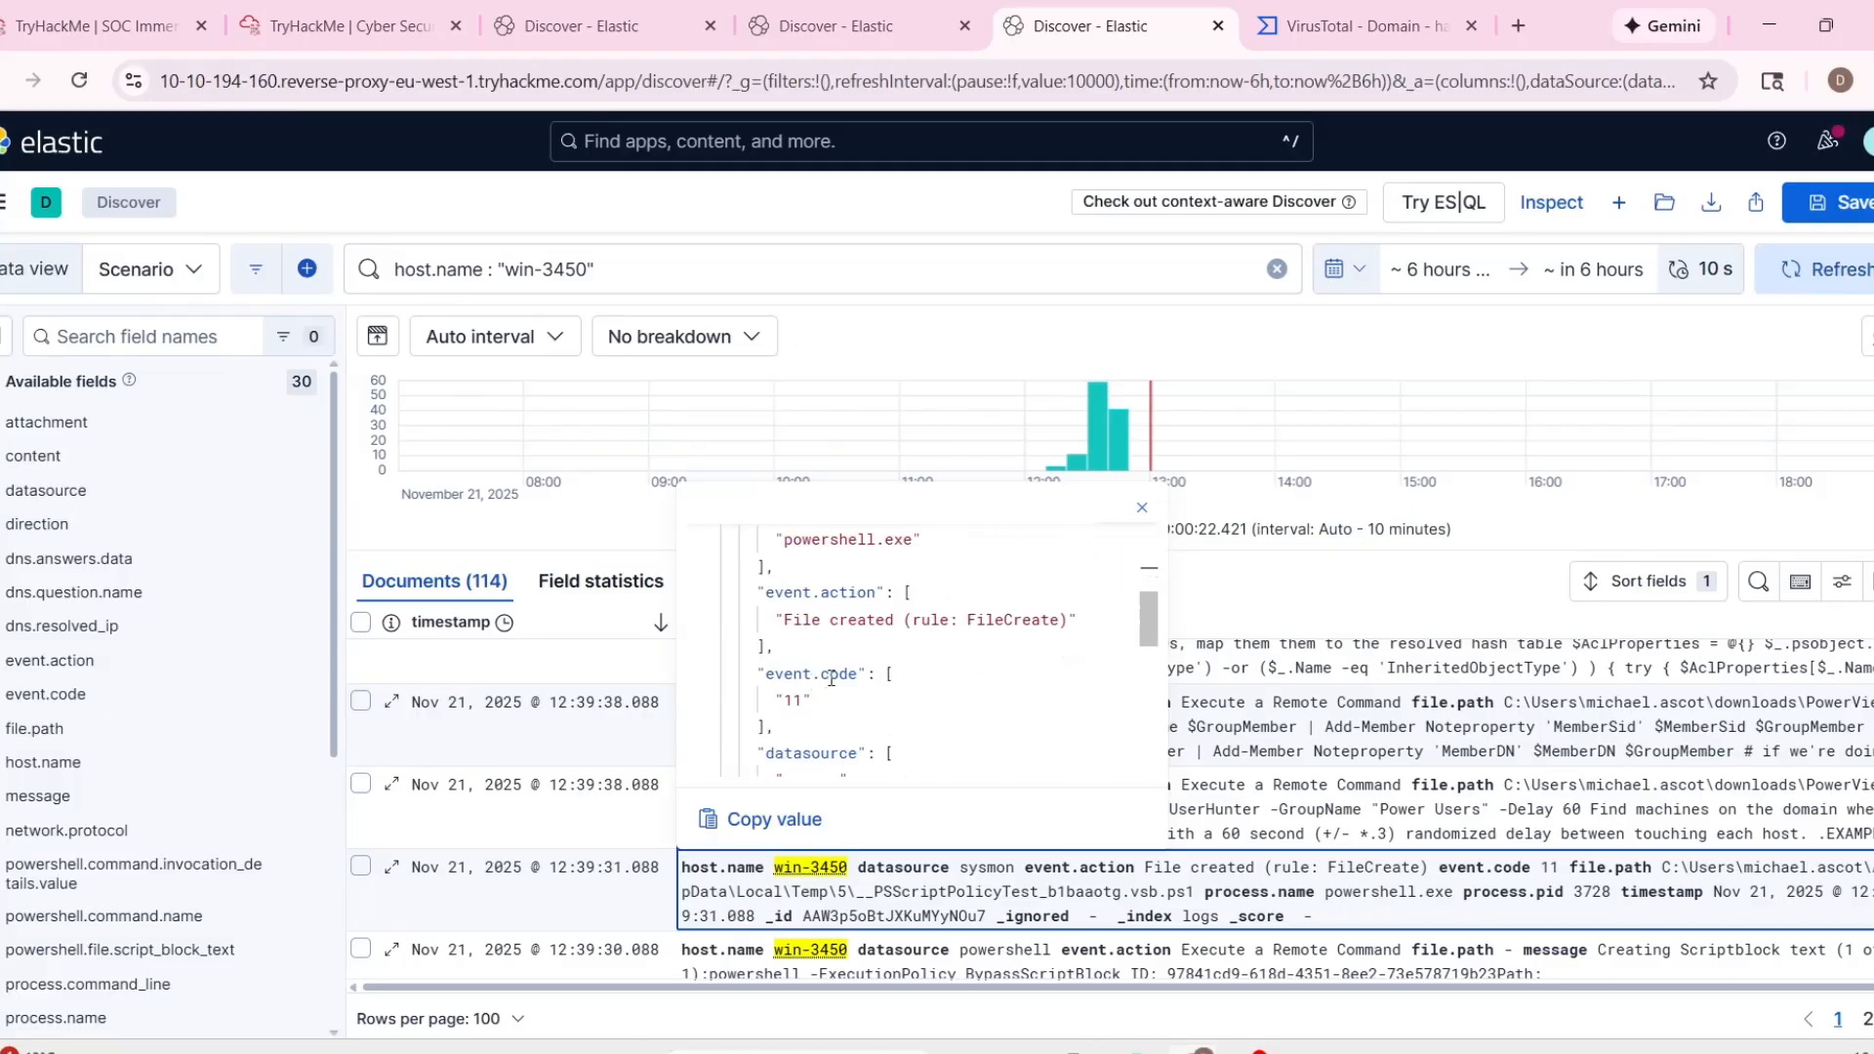
{"action": "left_click", "coordinate": [863, 872]}
Look through the files in the tryhatme attachments folder on the Analyst VM.
{"action": "left_click", "coordinate": [342, 25]}
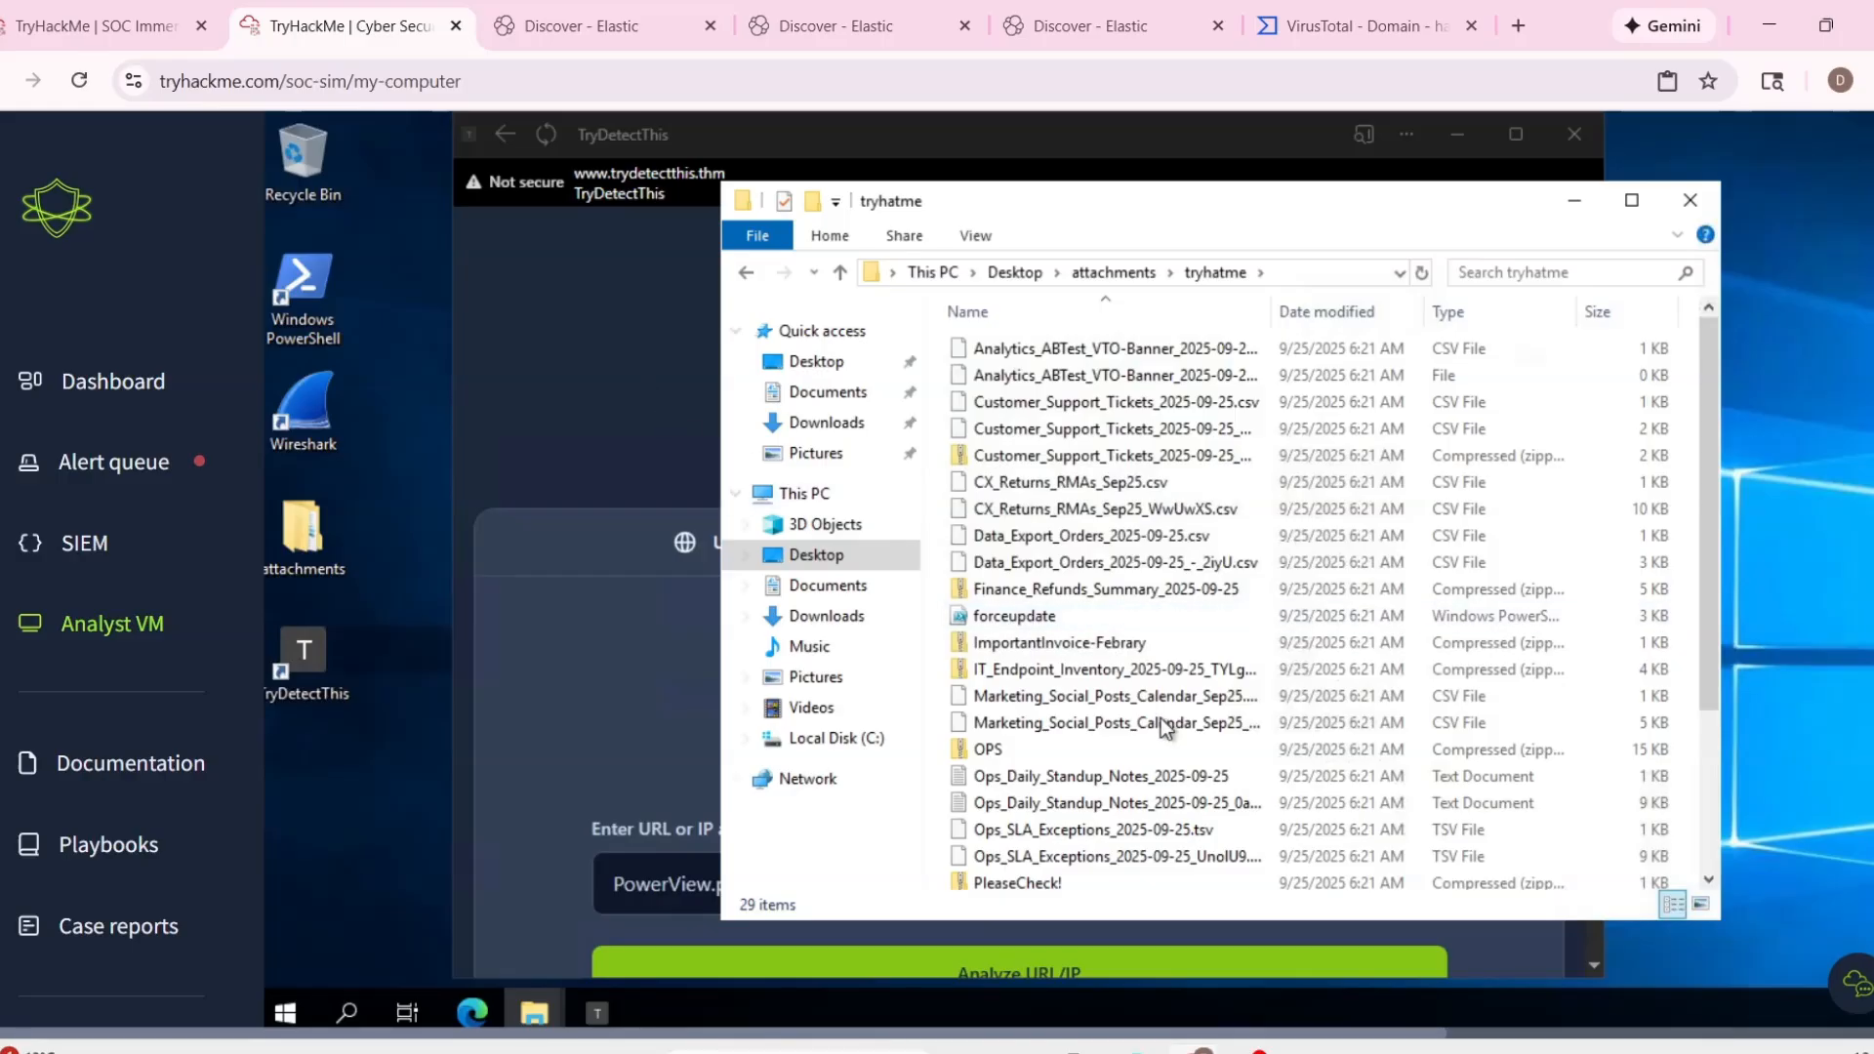
{"action": "scroll", "coordinate": [1164, 727], "scroll_direction": "down", "scroll_amount": 2}
{"action": "scroll", "coordinate": [1220, 734], "scroll_direction": "up", "scroll_amount": 2}
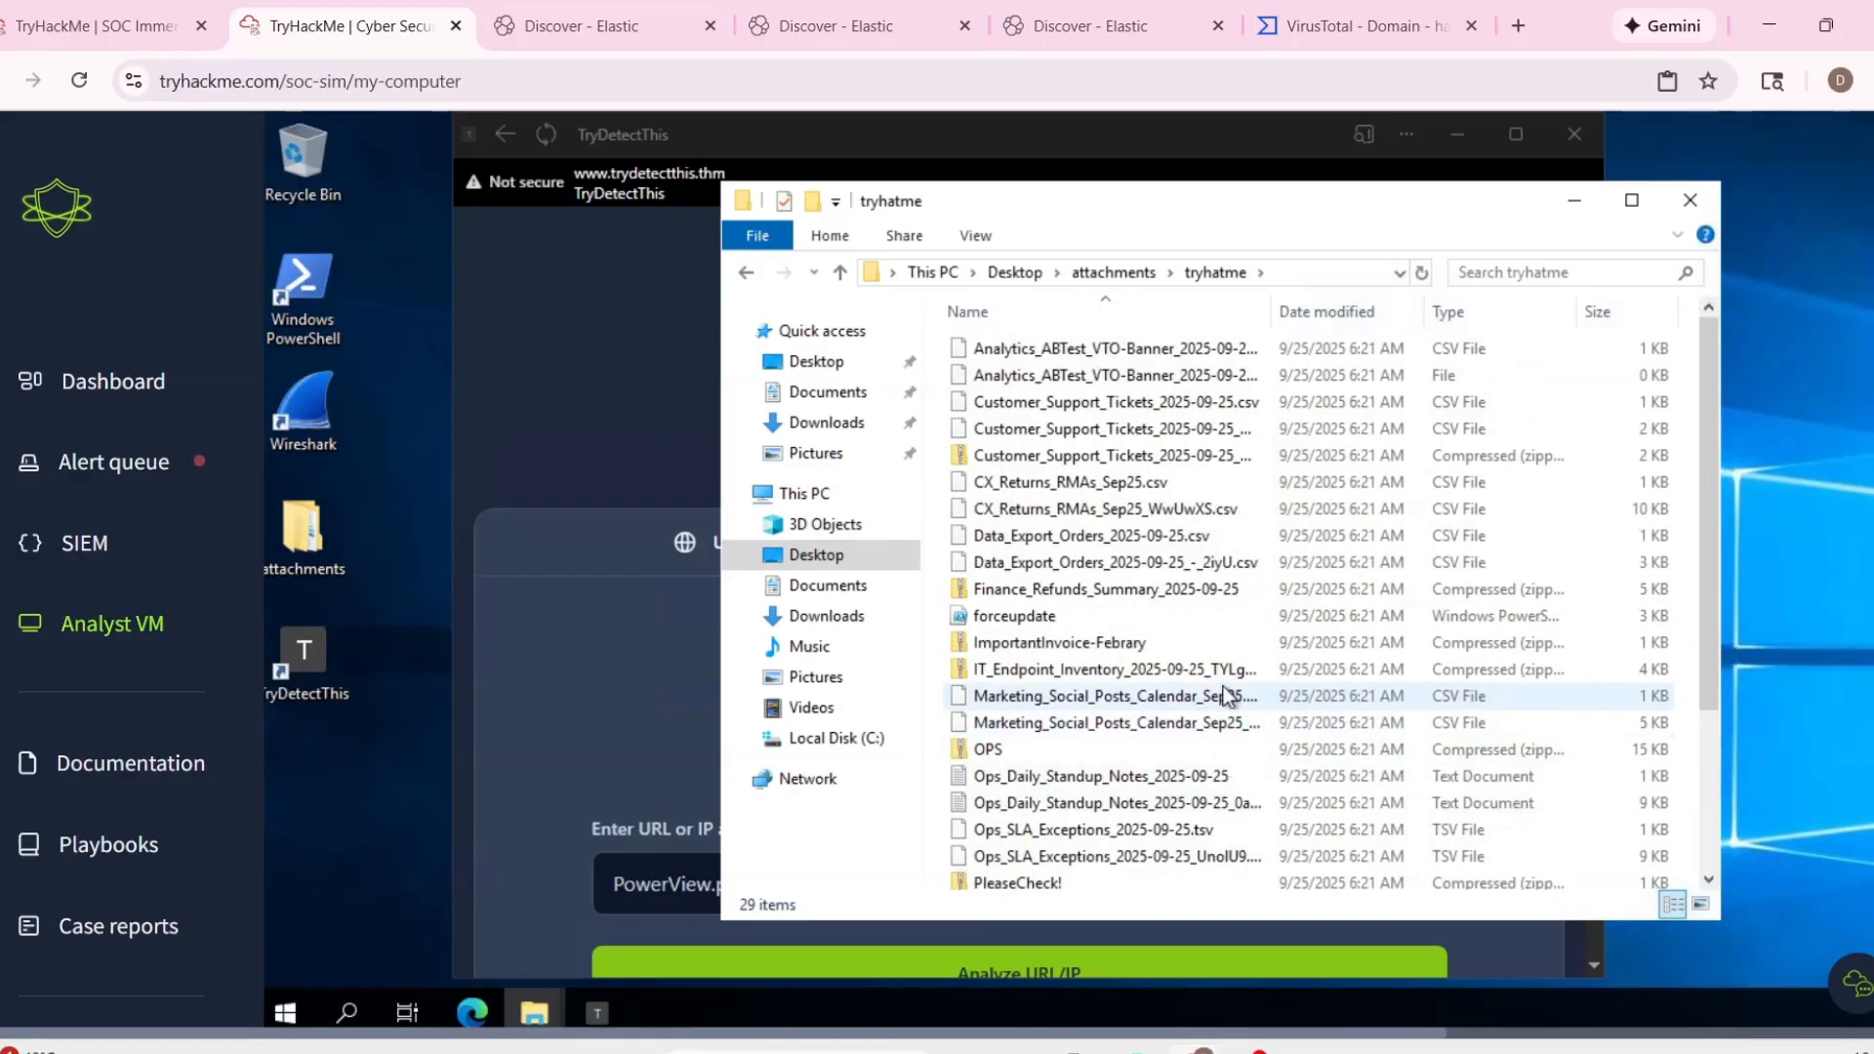
Go to the TryHackMe alert queue and review the details of assigned alert 1020, including its process ID and file path.
{"action": "key", "text": "ctrl+1"}
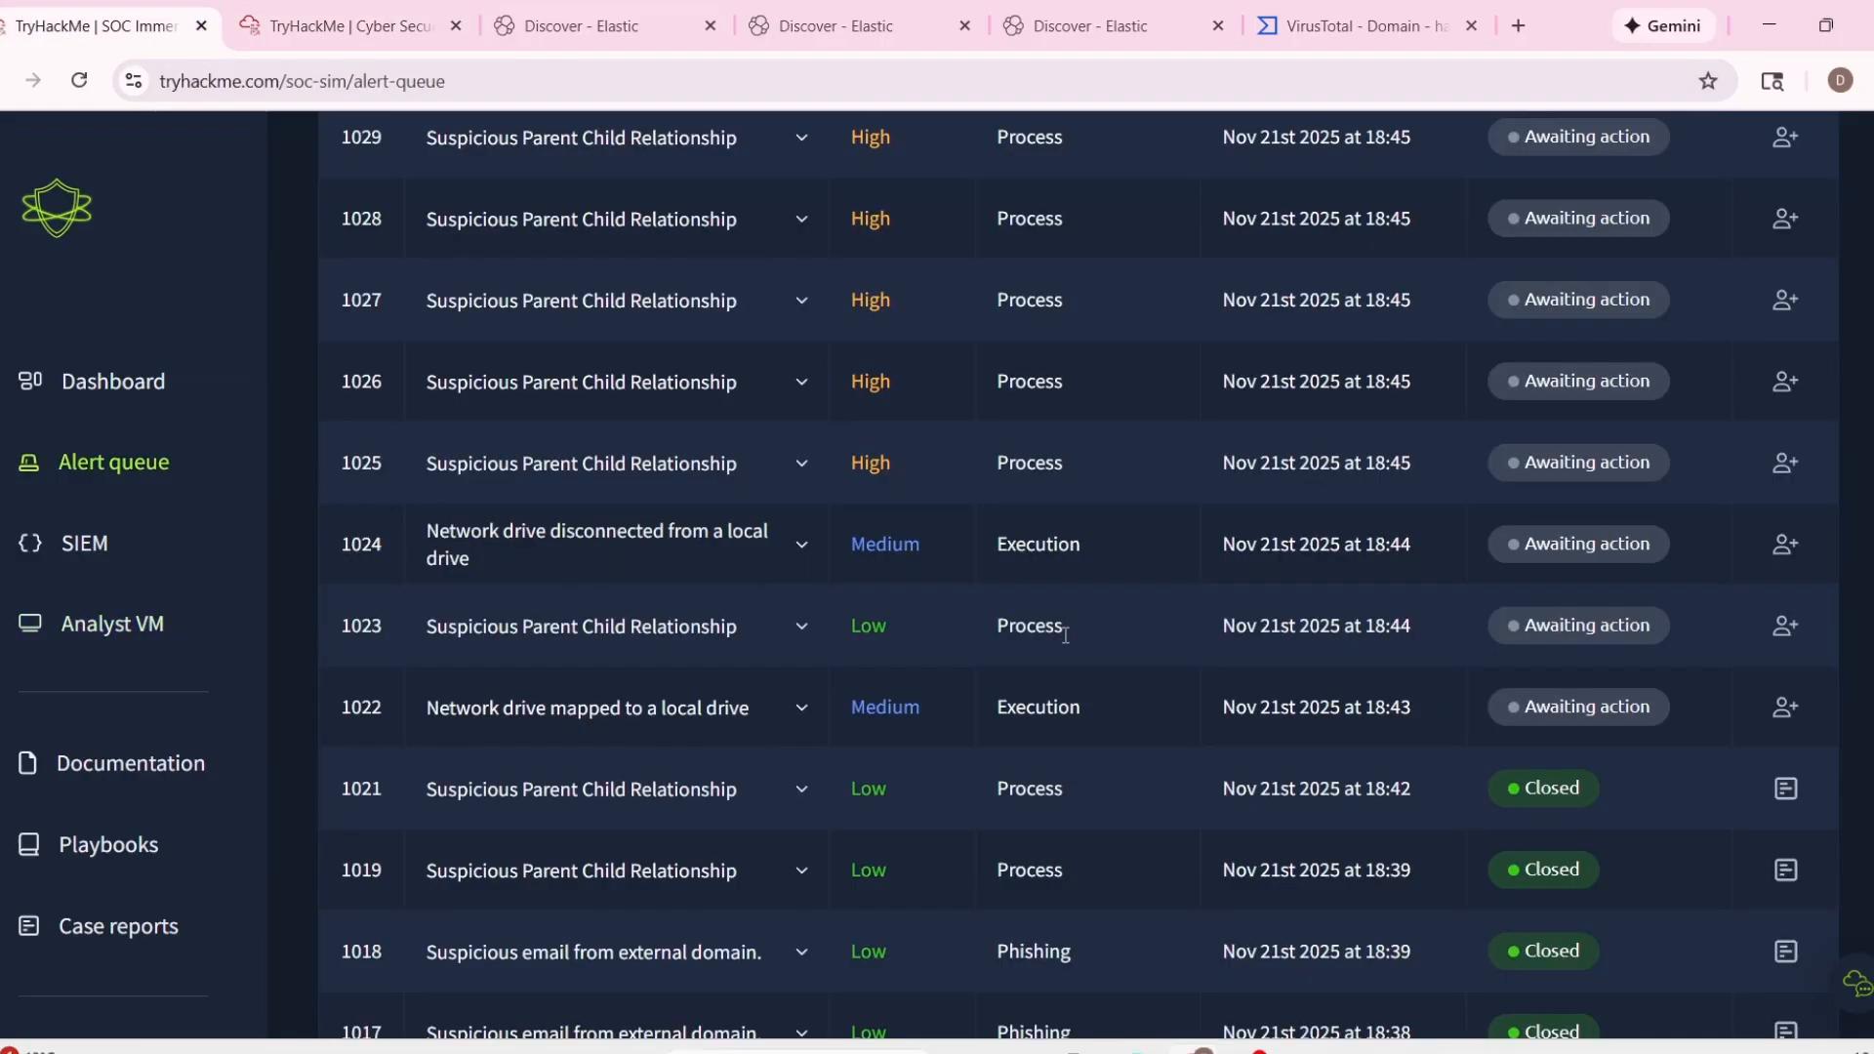
{"action": "scroll", "coordinate": [703, 669], "scroll_direction": "up", "scroll_amount": 10}
{"action": "left_click", "coordinate": [793, 385]}
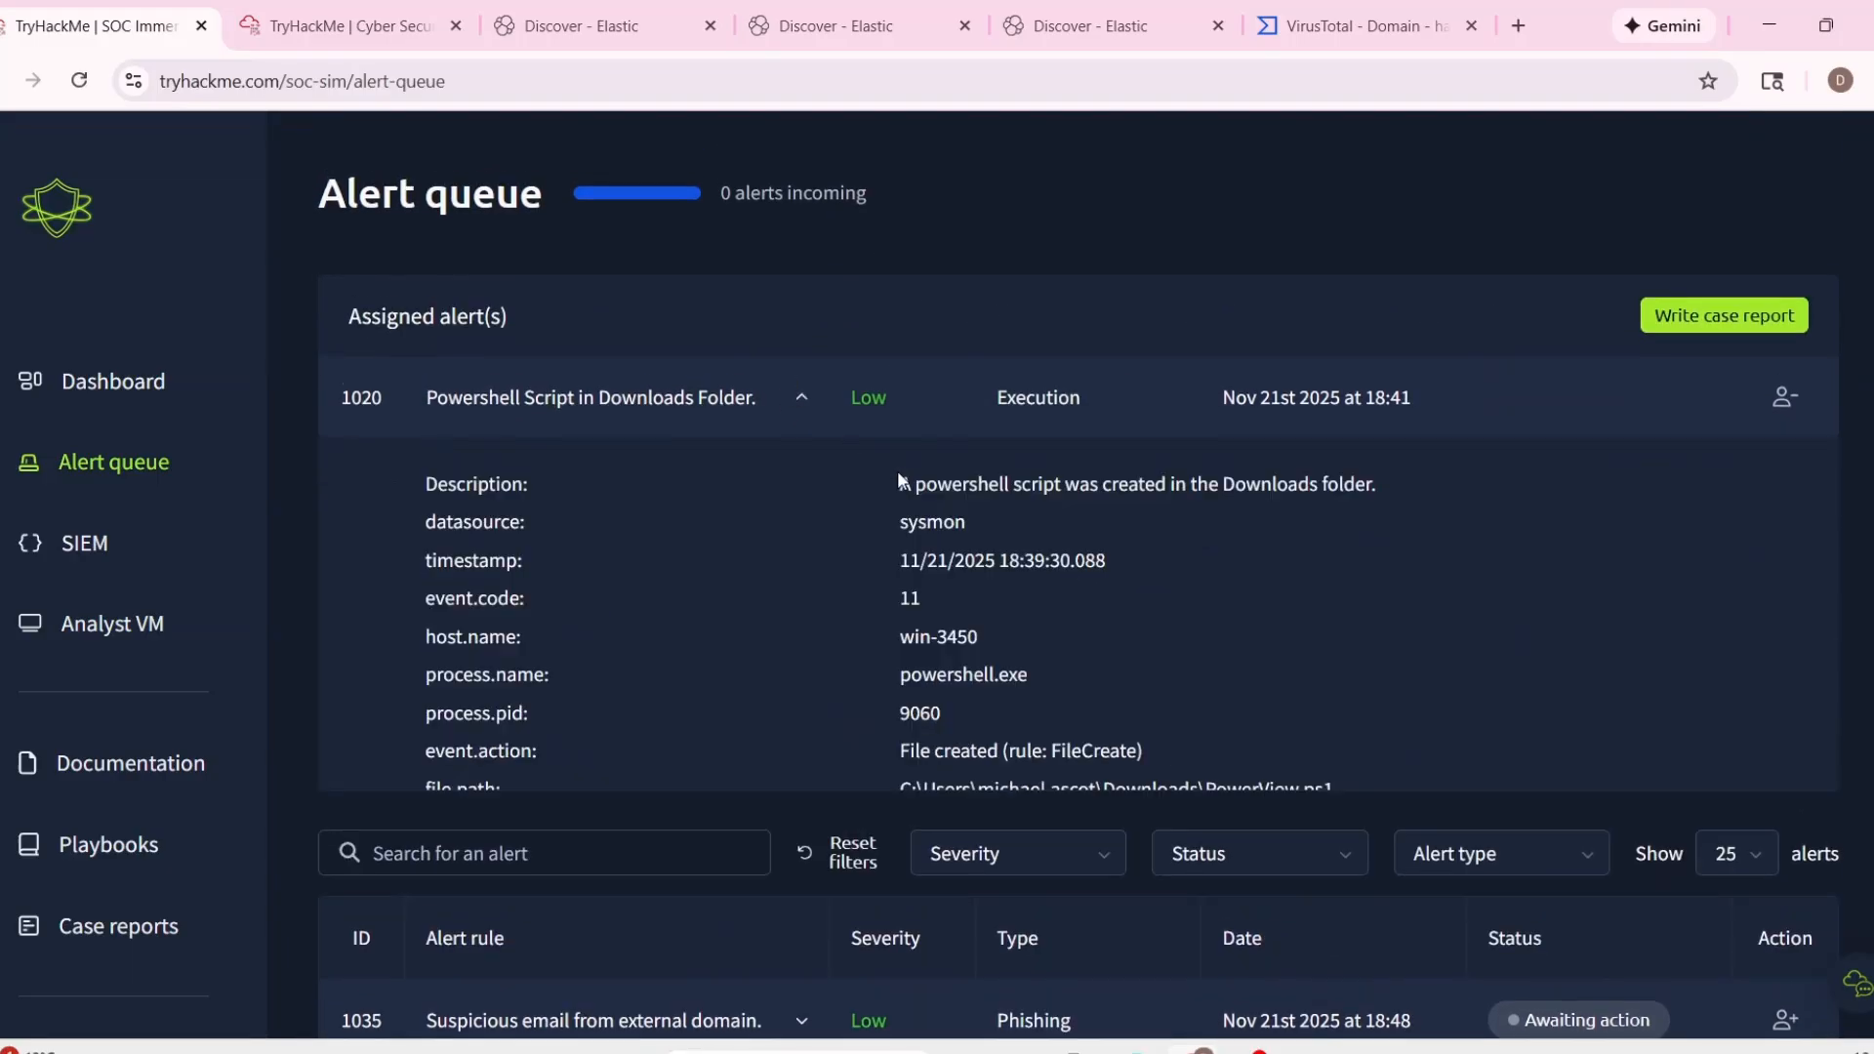
{"action": "scroll", "coordinate": [978, 495], "scroll_direction": "down", "scroll_amount": 3}
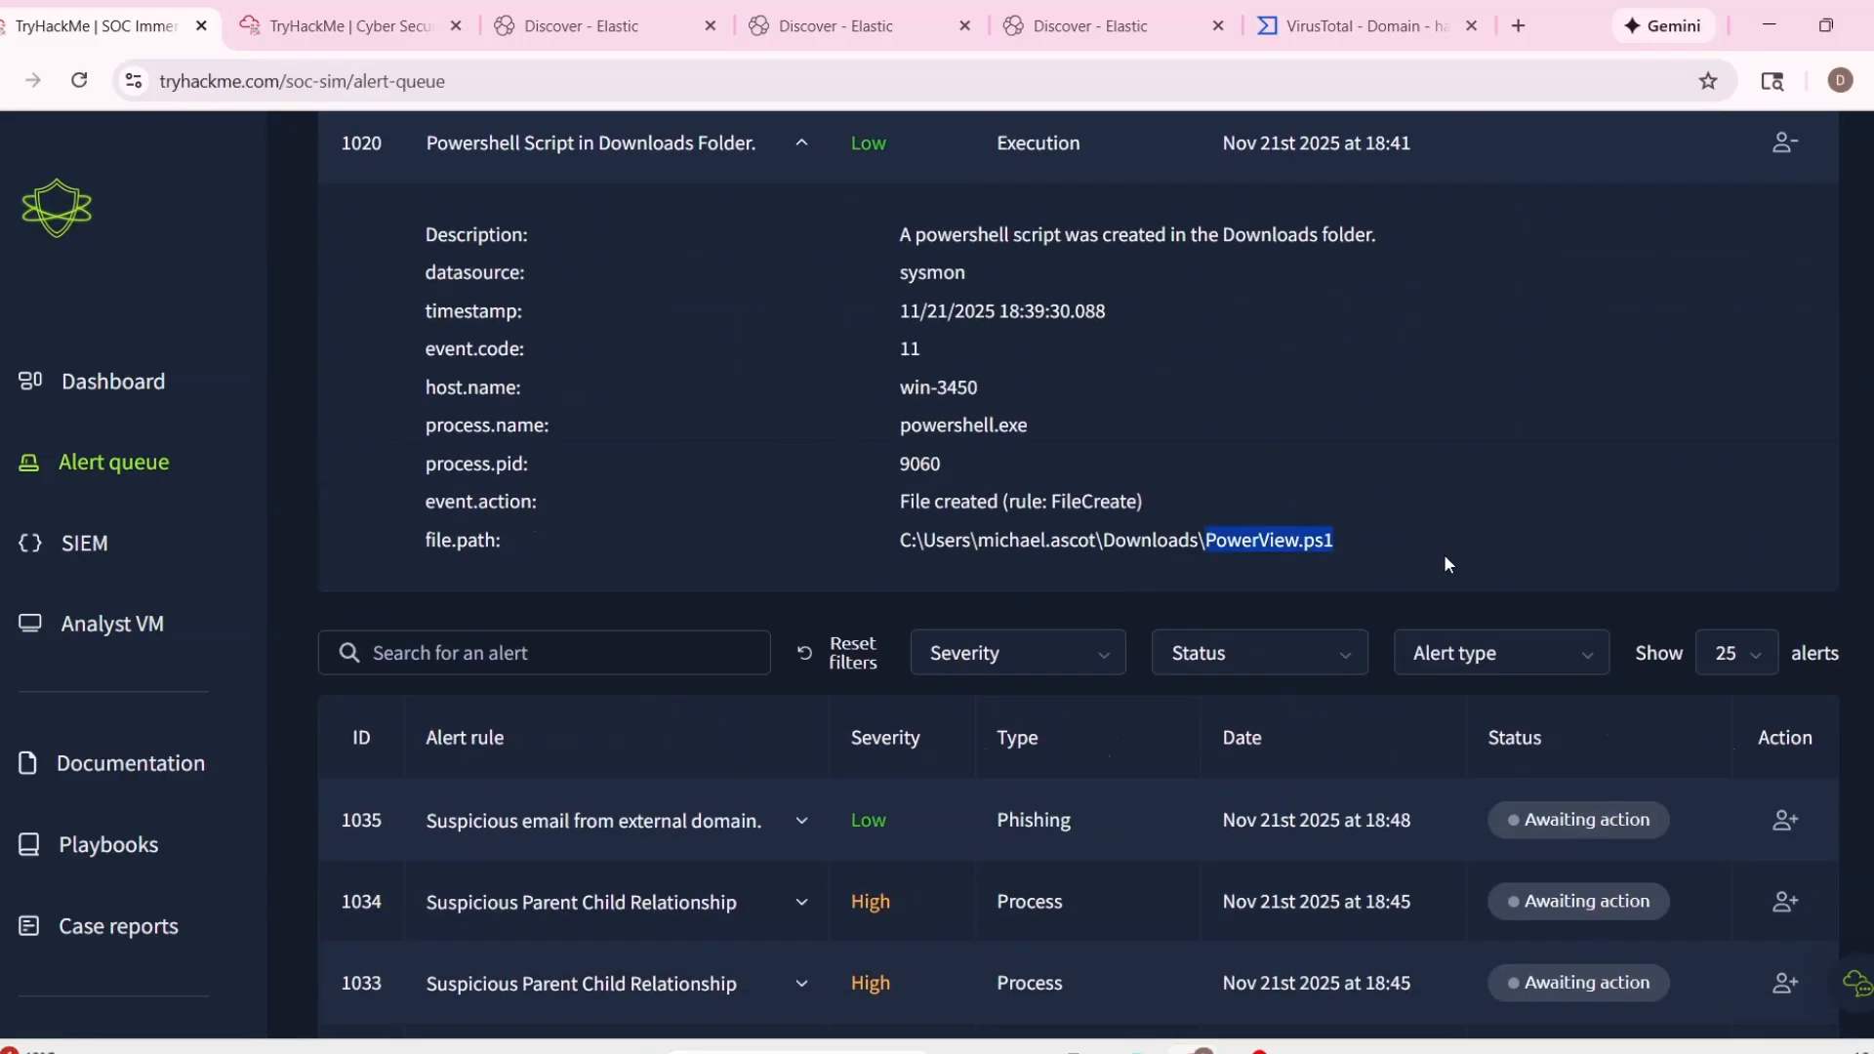
{"action": "scroll", "coordinate": [1444, 563], "scroll_direction": "up", "scroll_amount": 1}
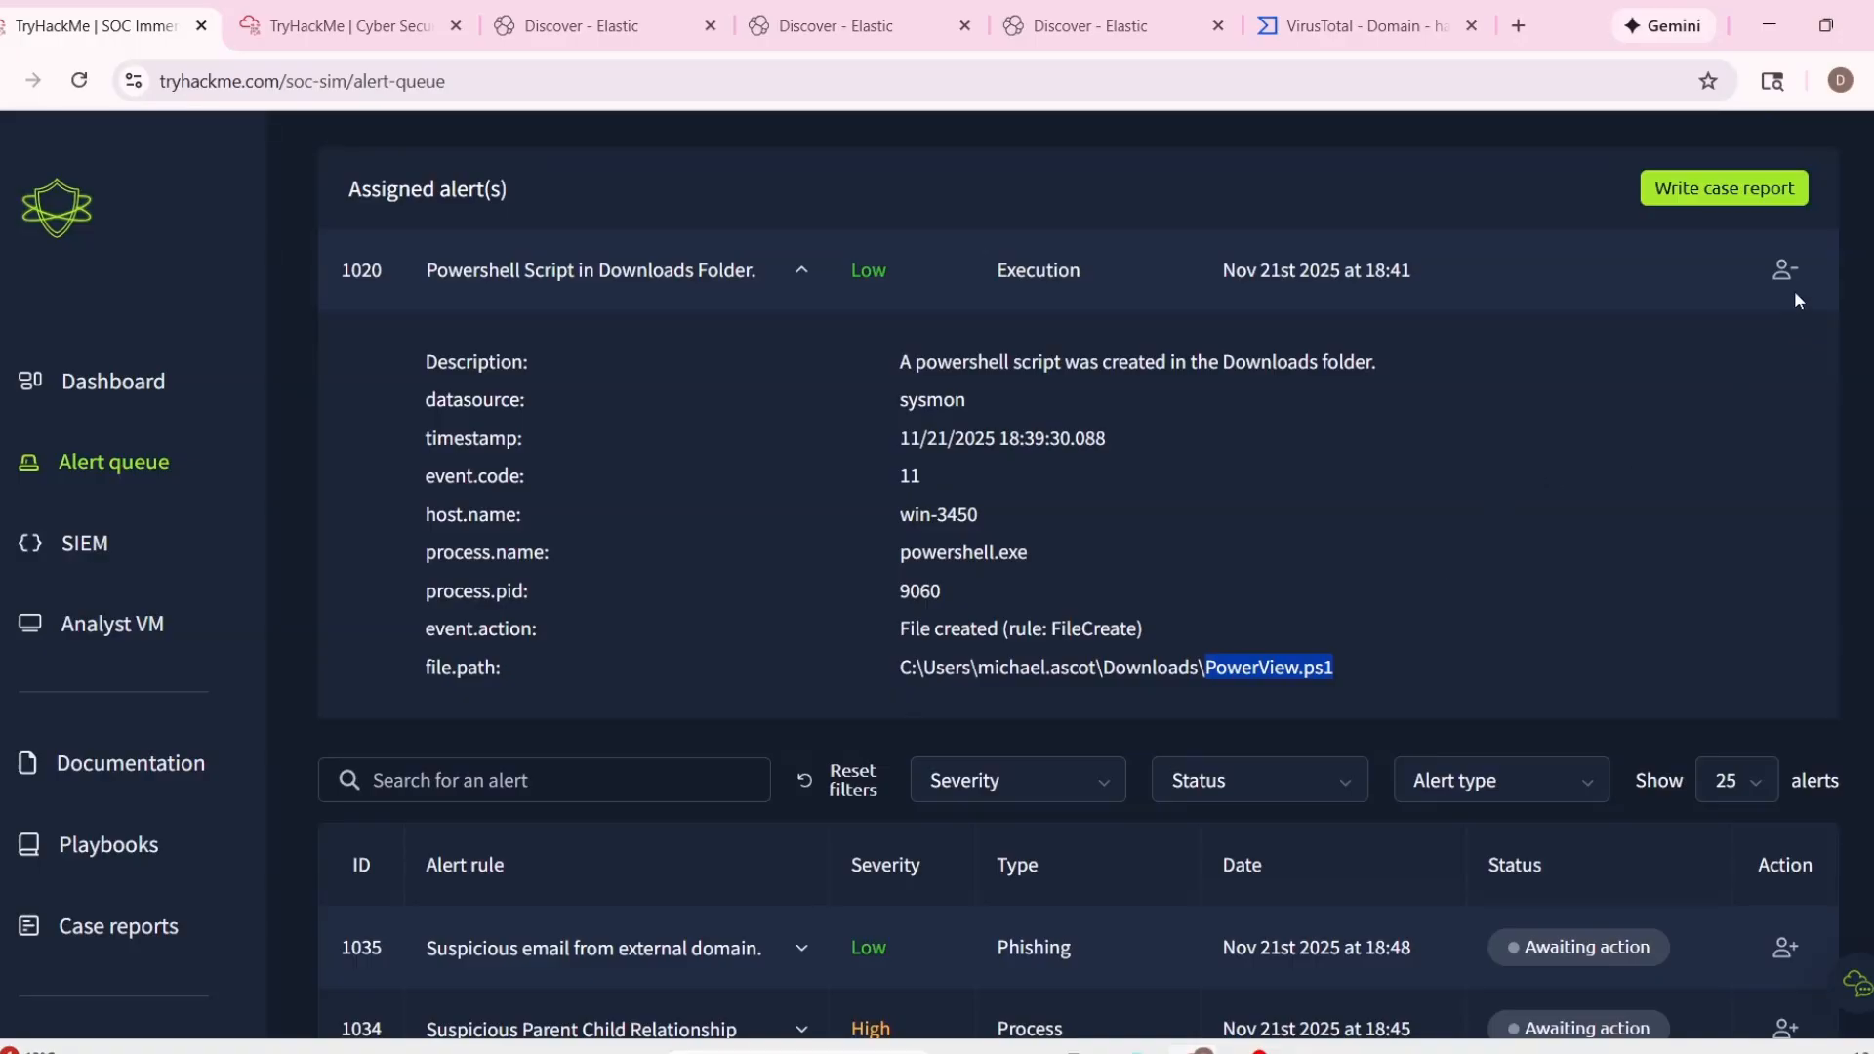
{"action": "left_click", "coordinate": [1726, 191]}
{"action": "left_click", "coordinate": [742, 592]}
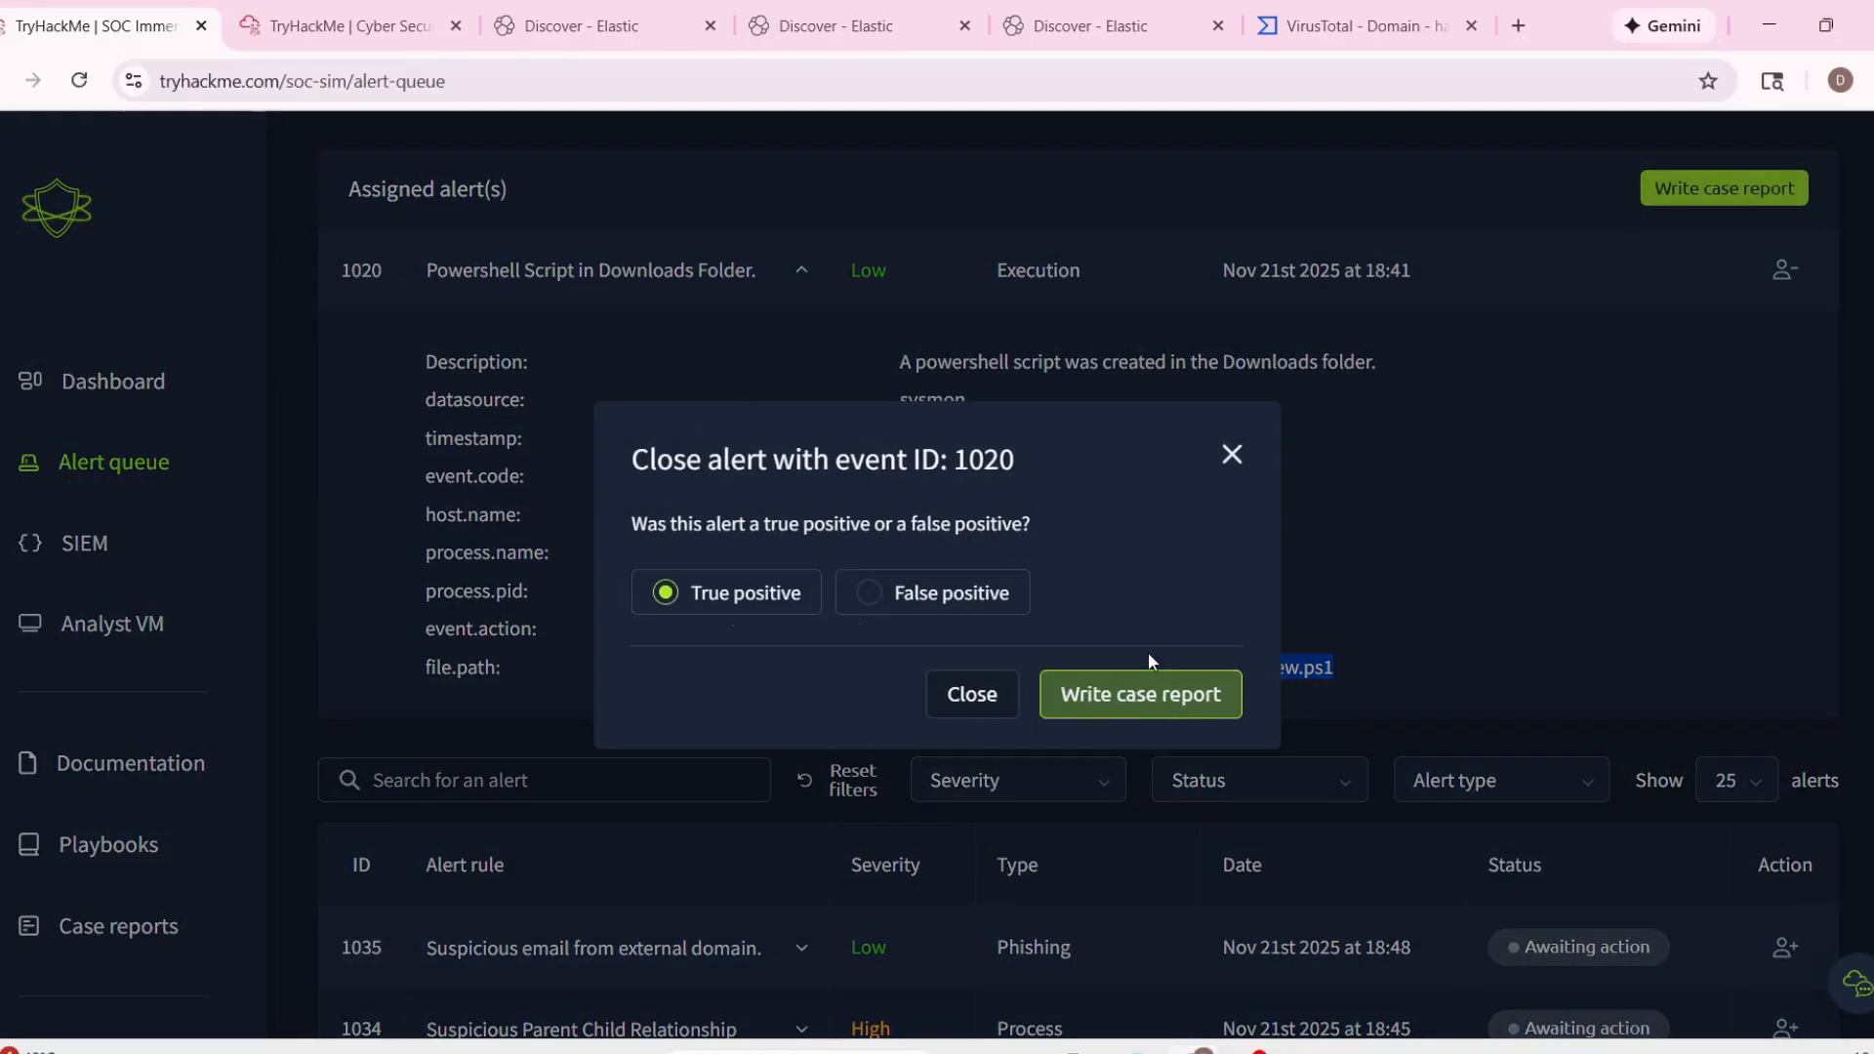
{"action": "left_click", "coordinate": [1232, 454]}
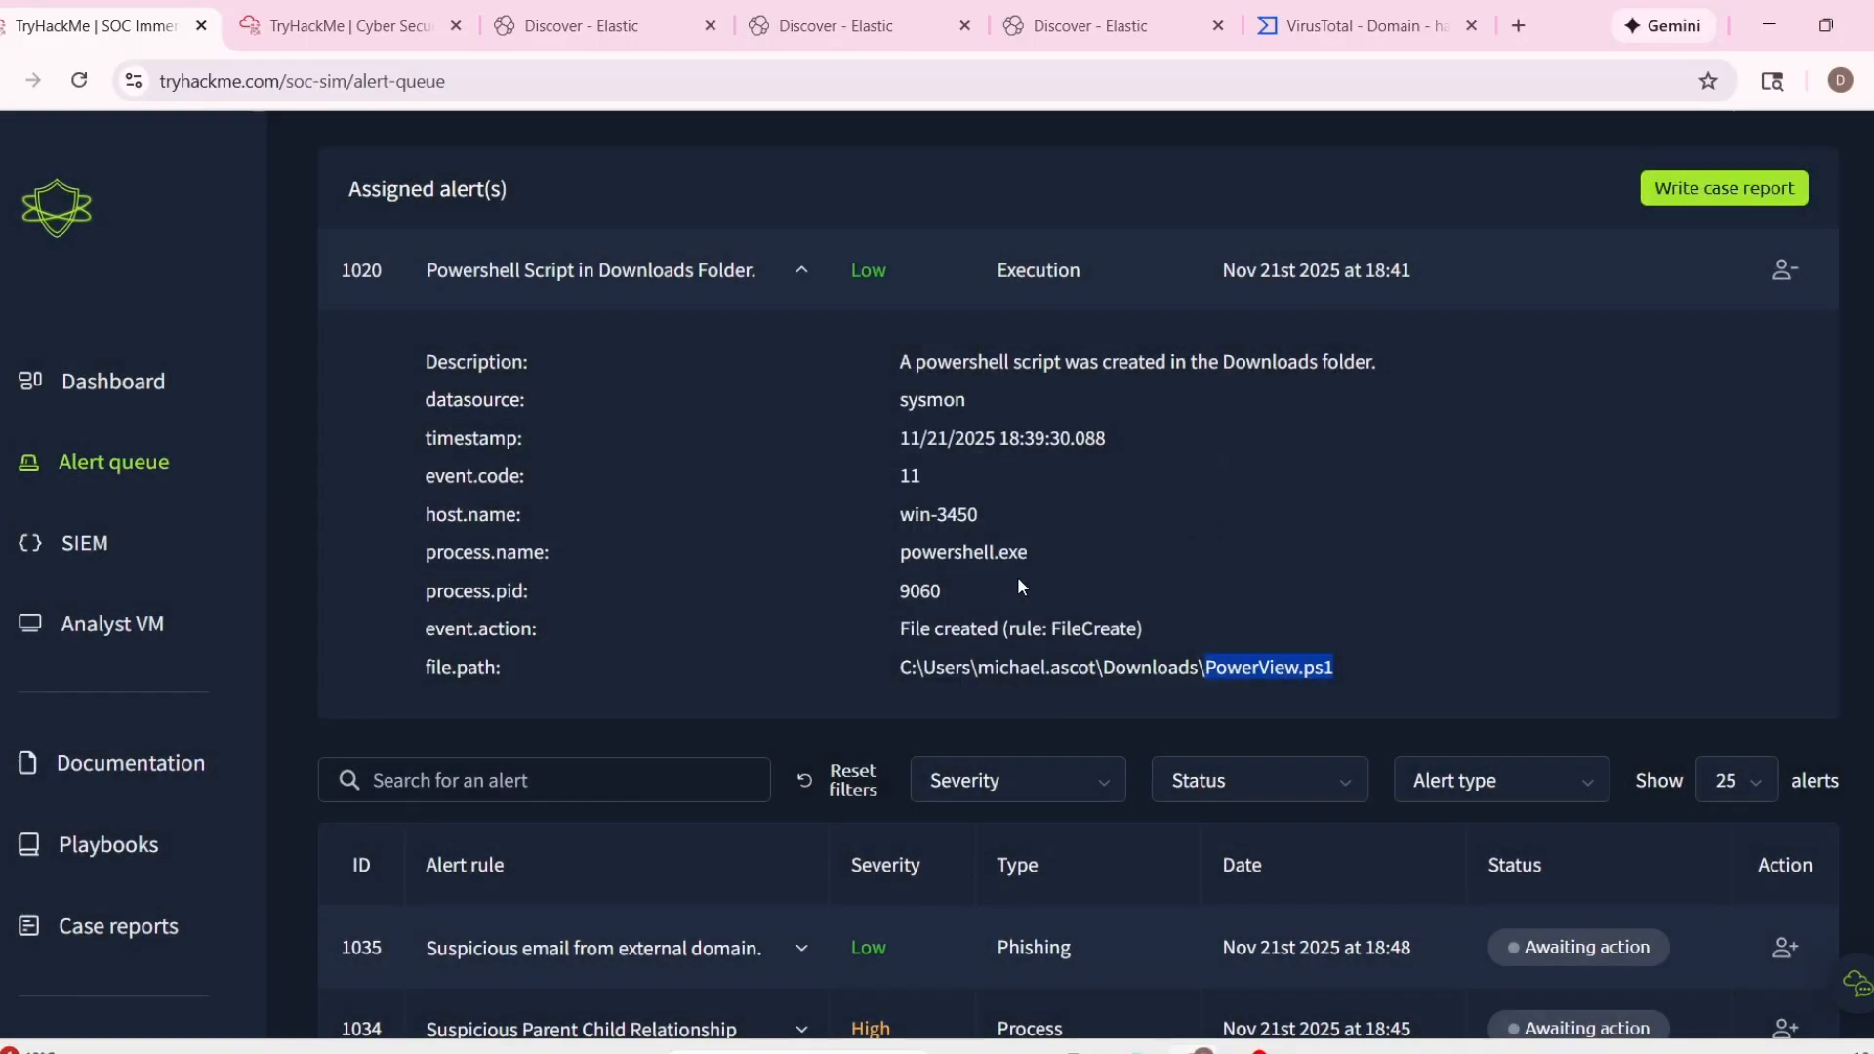
{"action": "left_click", "coordinate": [1703, 200]}
Return to the win-3450 results in Elastic and look over the net.exe and net1.exe process creation events around 12:38.
{"action": "left_click", "coordinate": [1074, 26]}
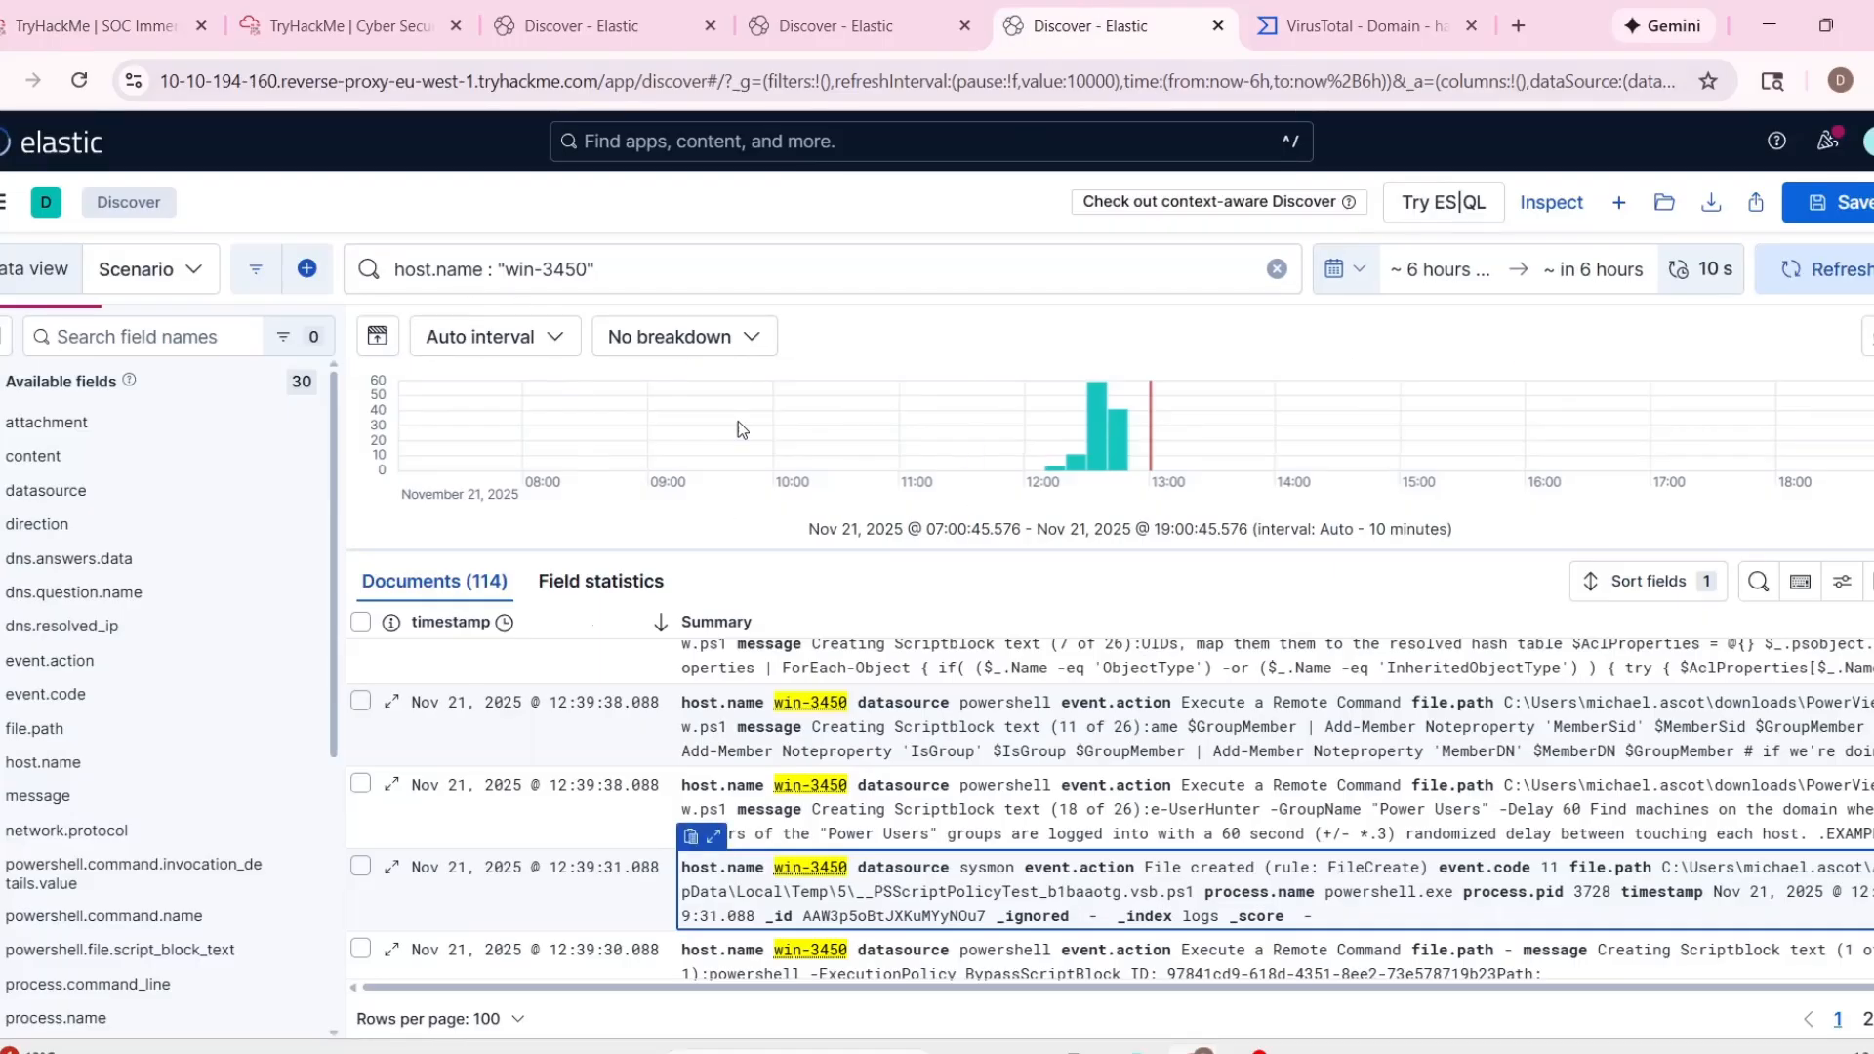
{"action": "scroll", "coordinate": [807, 854], "scroll_direction": "down", "scroll_amount": 2}
{"action": "scroll", "coordinate": [807, 854], "scroll_direction": "down", "scroll_amount": 6}
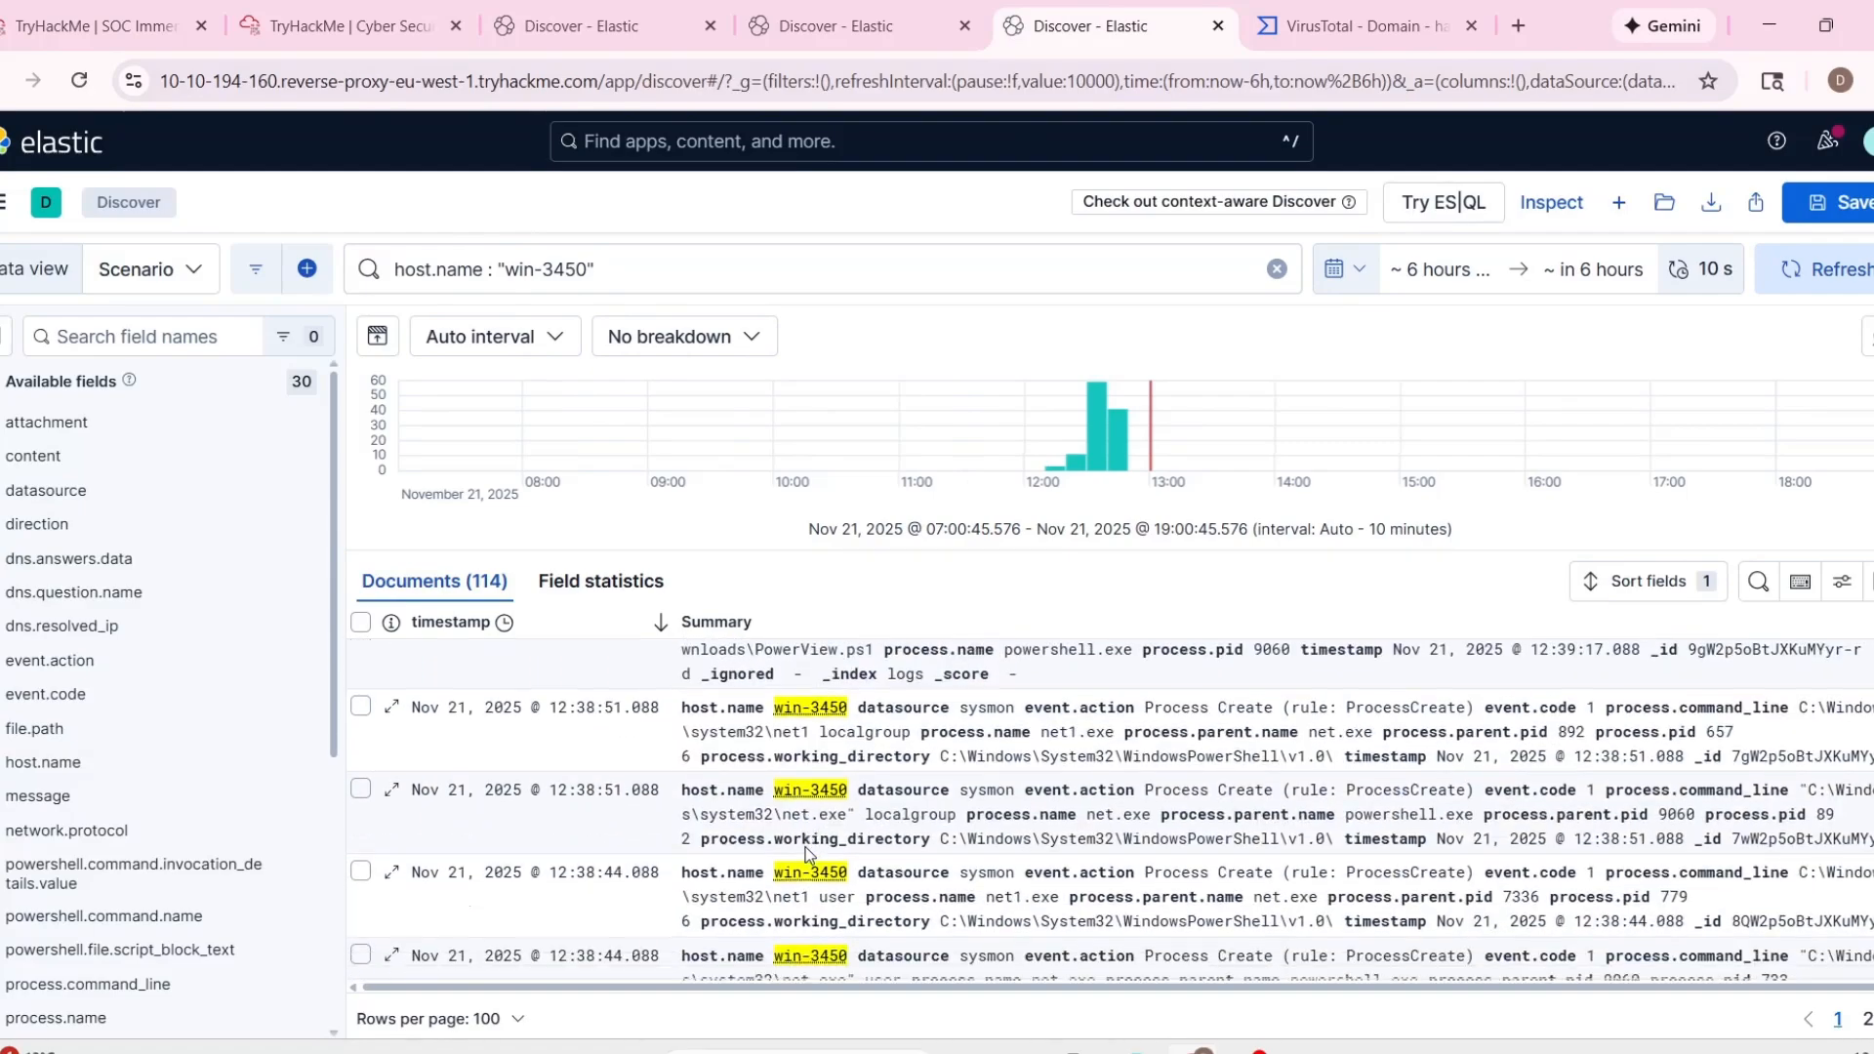
Review the powershell.exe search results, including the 12:38:06 process creation event whose command line downloads powercat.ps1.
{"action": "left_click", "coordinate": [547, 26]}
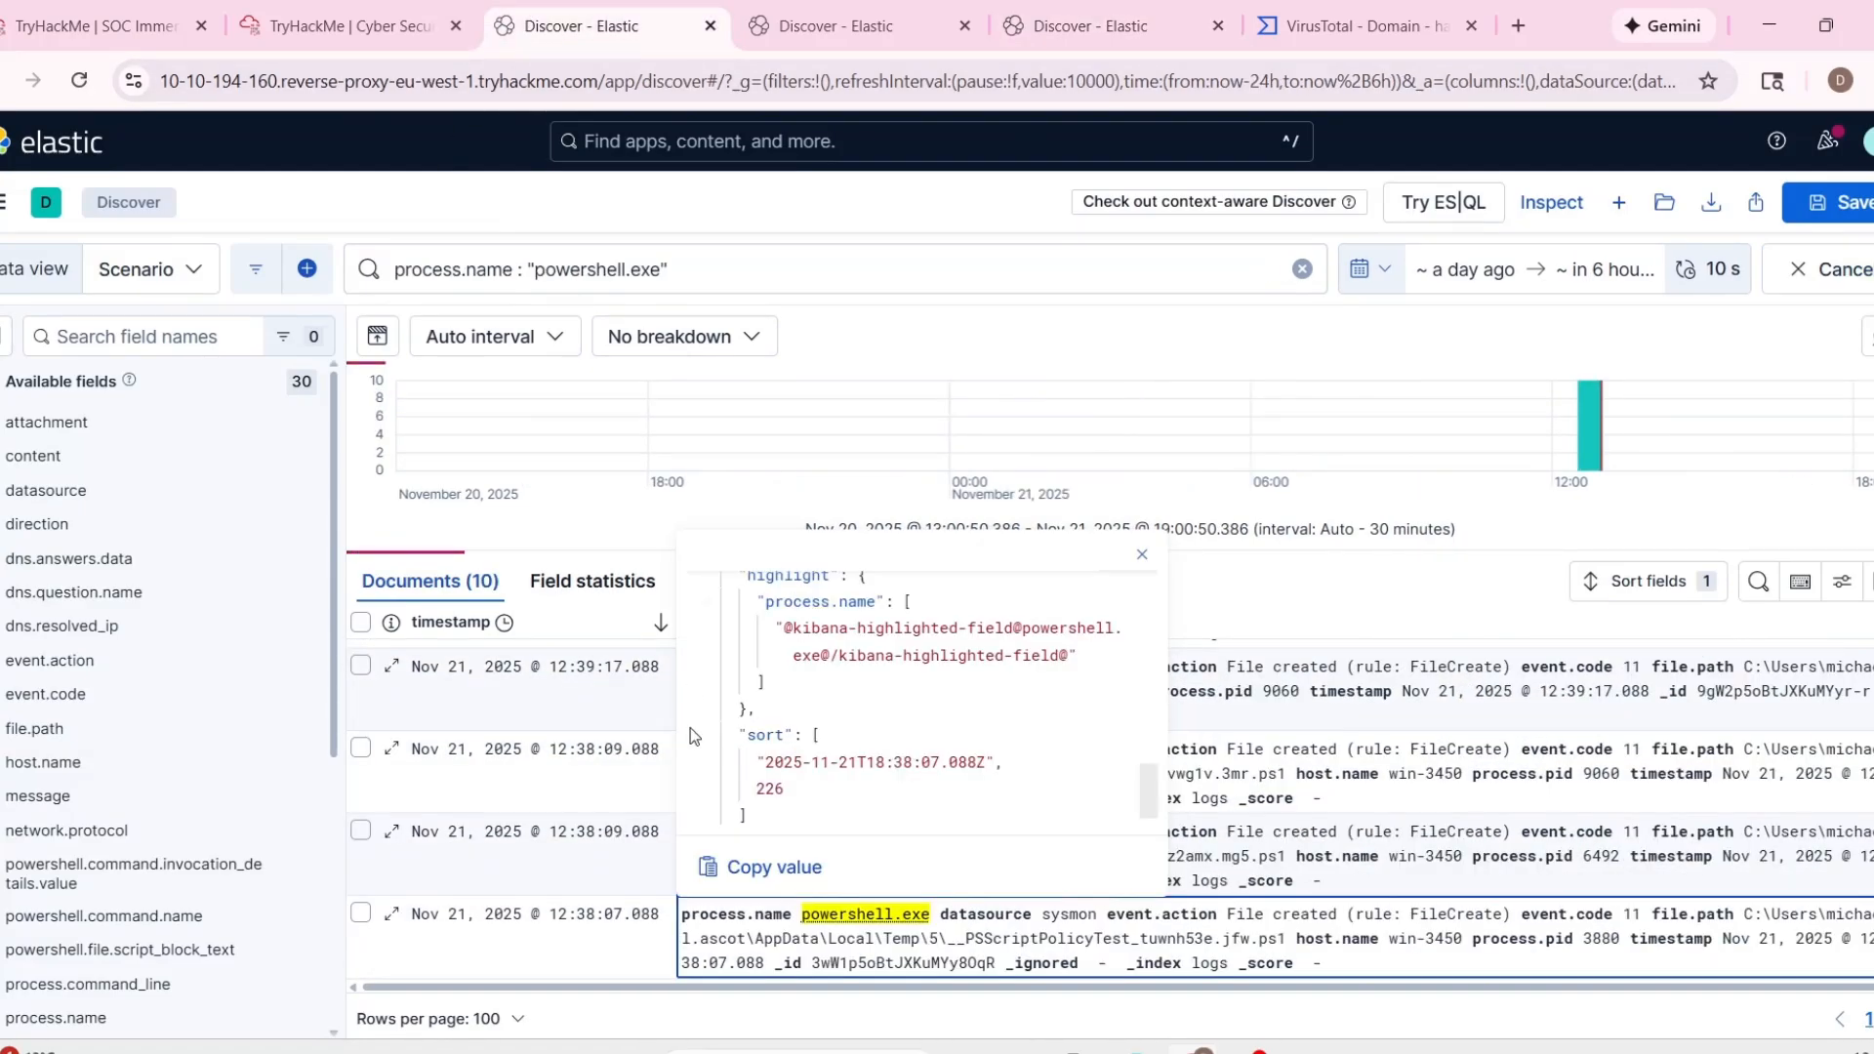
{"action": "left_click", "coordinate": [1314, 607]}
{"action": "scroll", "coordinate": [793, 710], "scroll_direction": "down", "scroll_amount": 1}
{"action": "scroll", "coordinate": [792, 710], "scroll_direction": "down", "scroll_amount": 1}
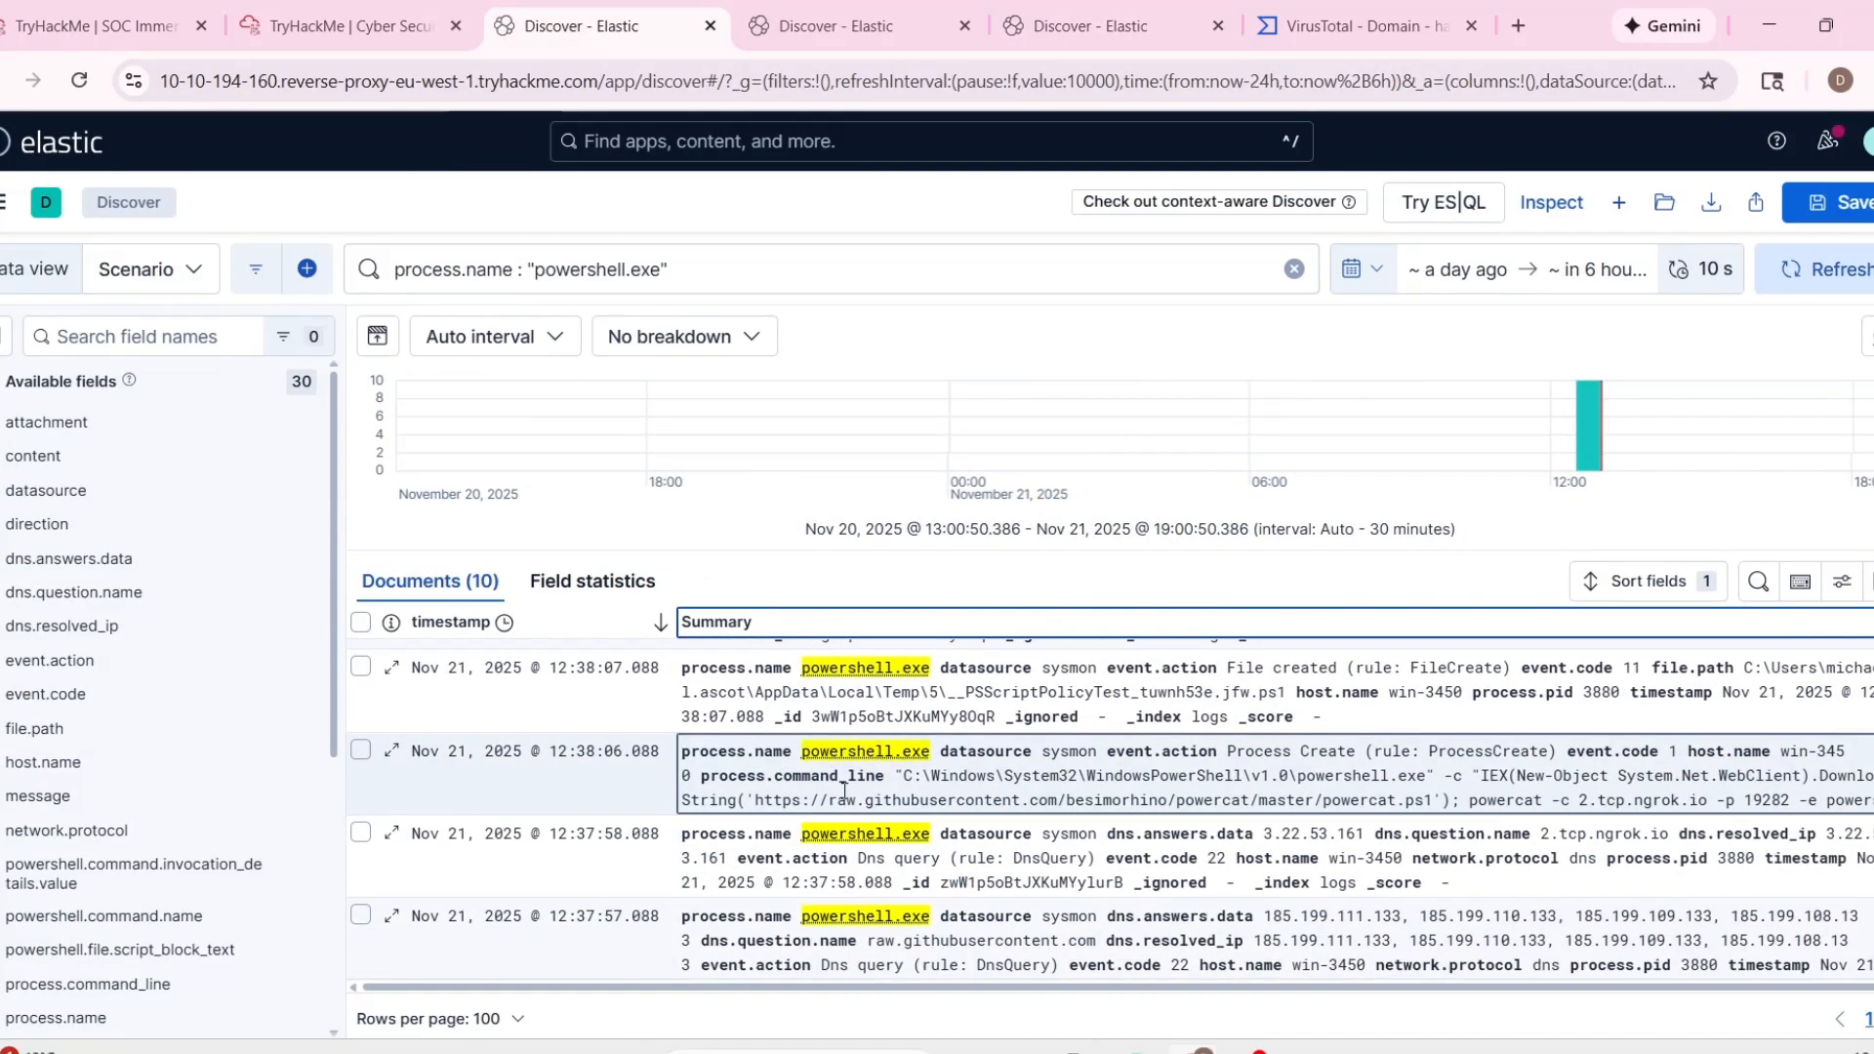
{"action": "scroll", "coordinate": [1054, 824], "scroll_direction": "up", "scroll_amount": 4}
{"action": "scroll", "coordinate": [1073, 820], "scroll_direction": "down", "scroll_amount": 5}
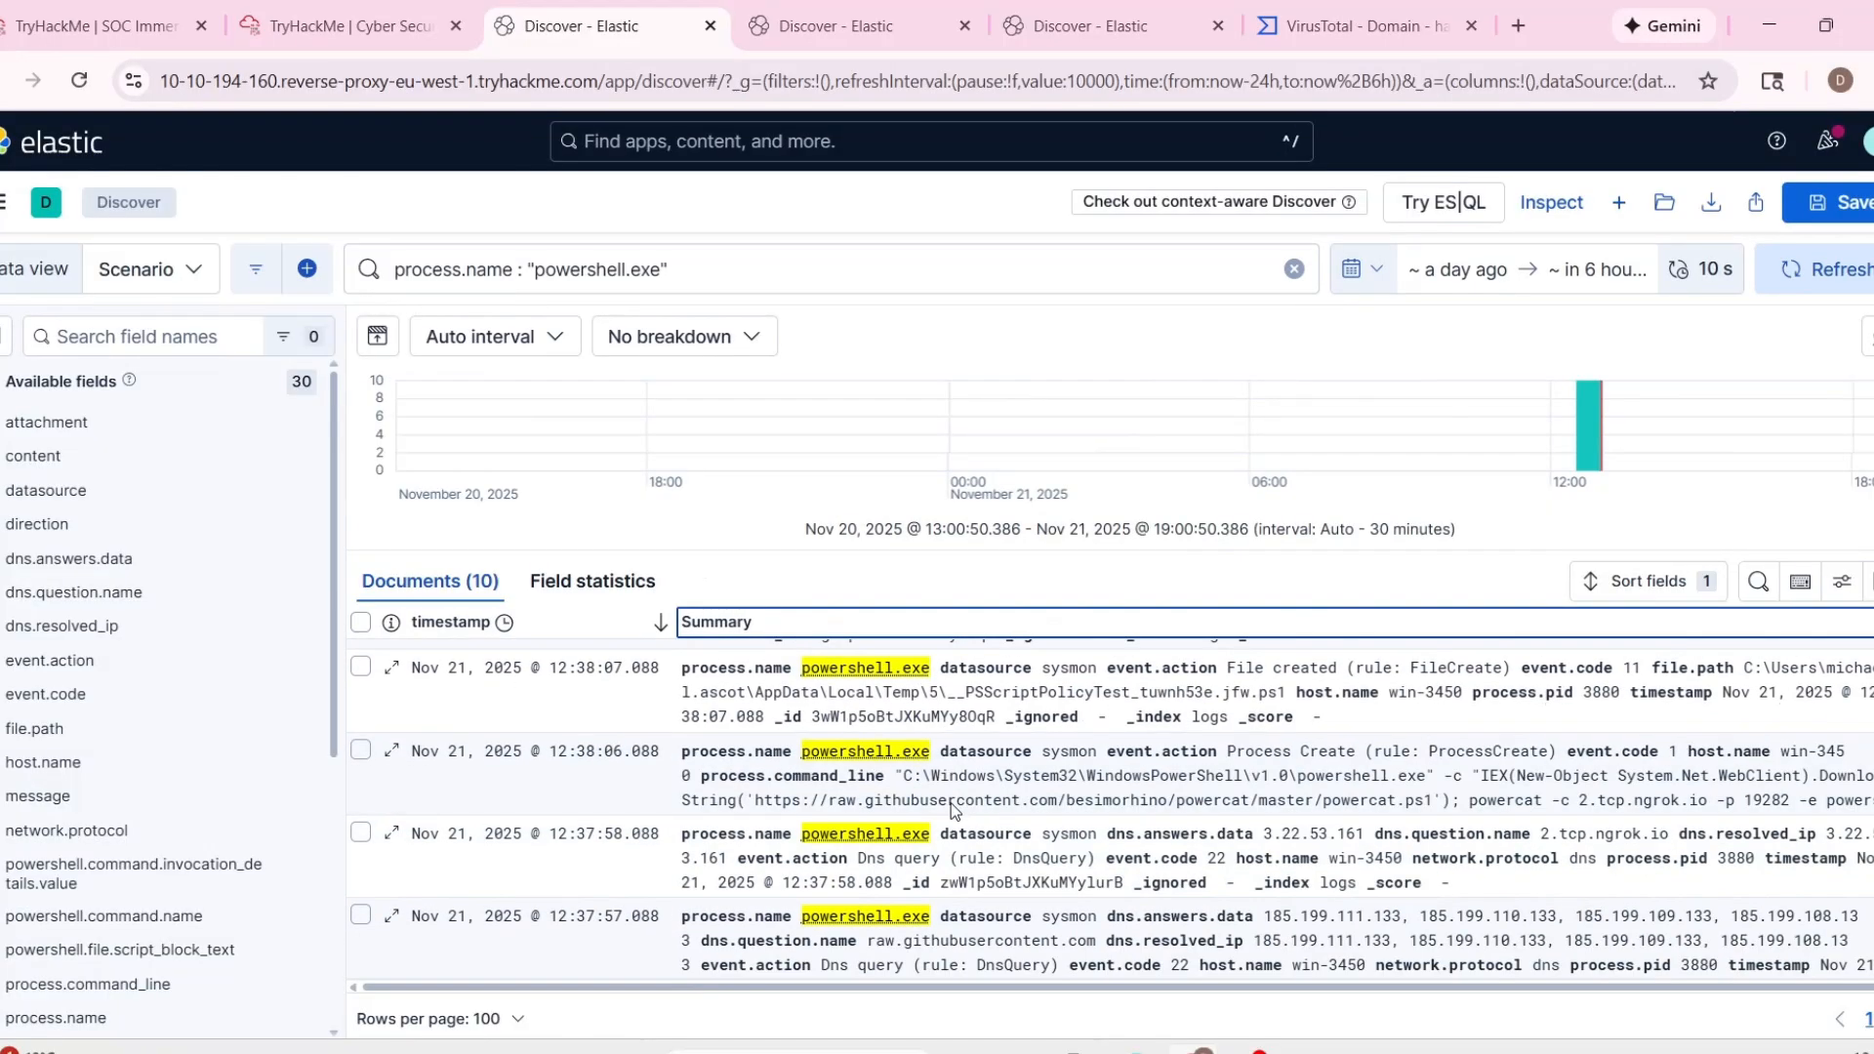
Examine the 12:37:57 powershell.exe DNS query event, including its event code, question name and resolved IP fields.
{"action": "left_click", "coordinate": [713, 884]}
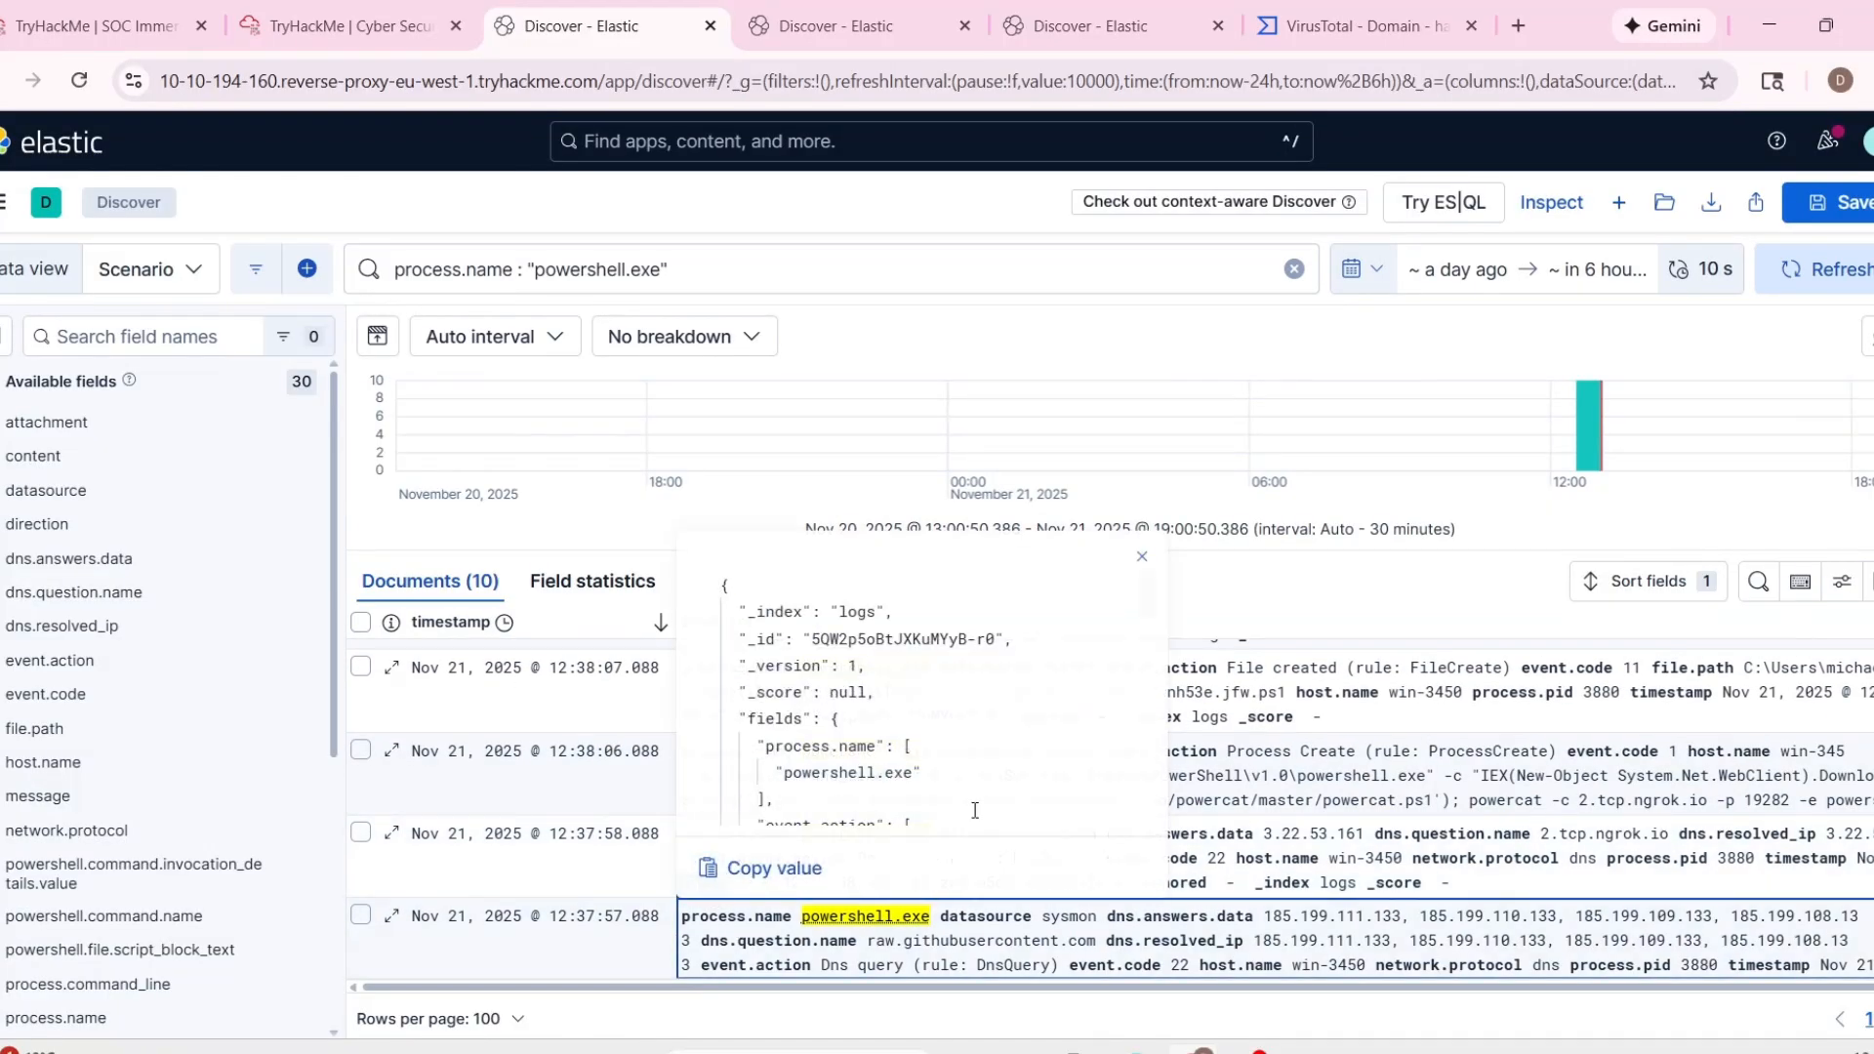
{"action": "scroll", "coordinate": [980, 803], "scroll_direction": "down", "scroll_amount": 6}
{"action": "scroll", "coordinate": [980, 803], "scroll_direction": "down", "scroll_amount": 3}
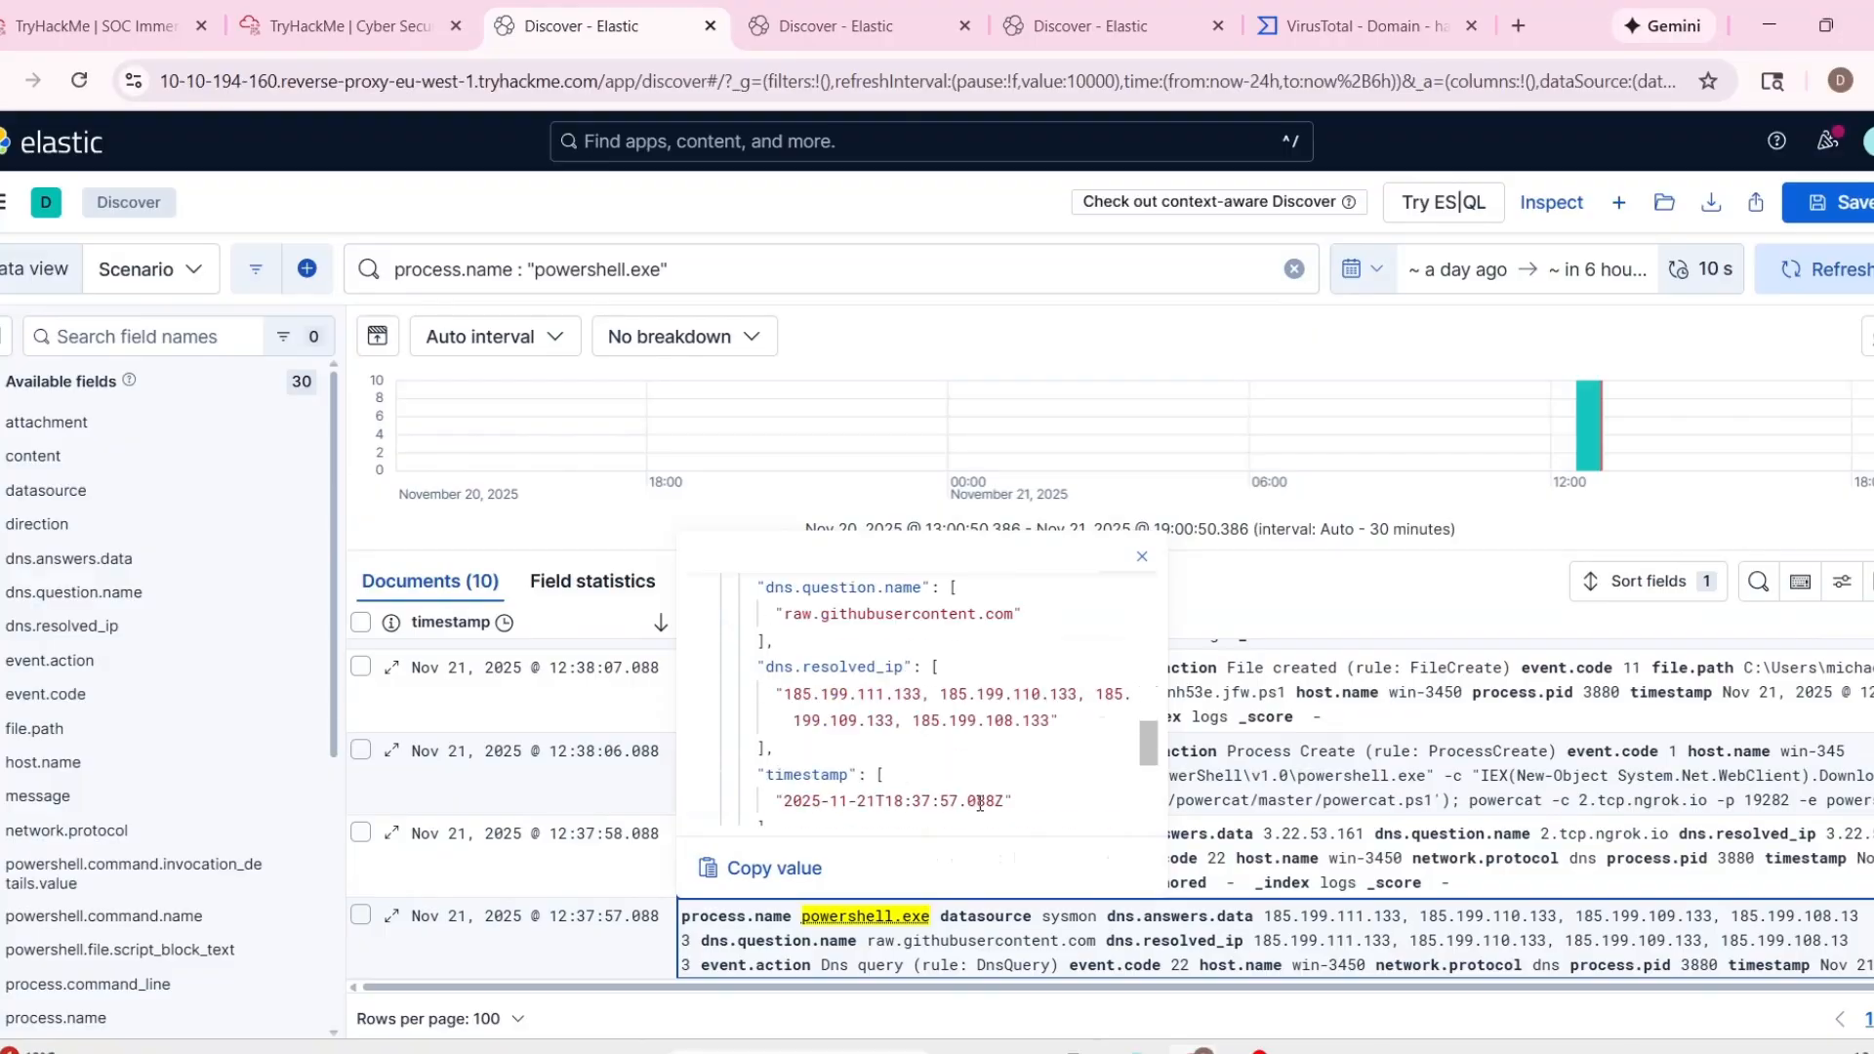
{"action": "scroll", "coordinate": [988, 794], "scroll_direction": "up", "scroll_amount": 1}
{"action": "left_click_drag", "start_coordinate": [1140, 728], "coordinate": [1140, 591]}
{"action": "scroll", "coordinate": [1140, 595], "scroll_direction": "down", "scroll_amount": 3}
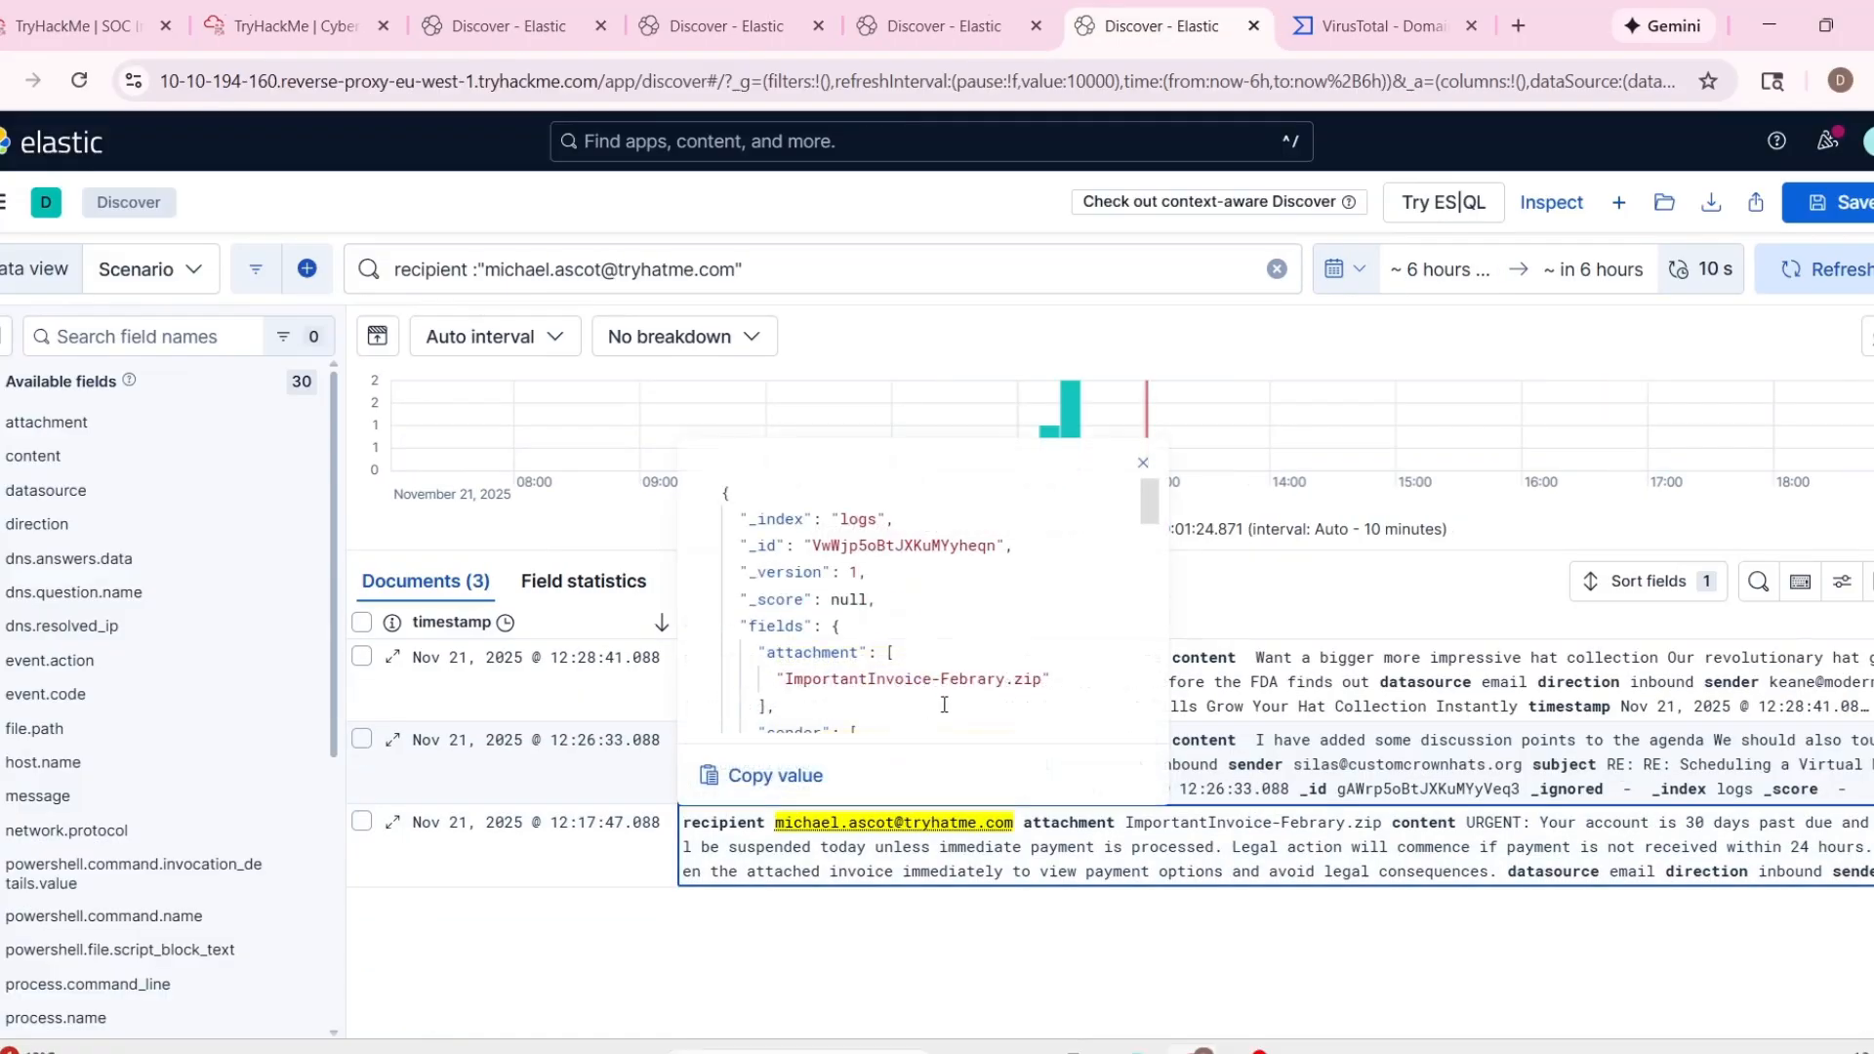
{"action": "scroll", "coordinate": [944, 705], "scroll_direction": "down", "scroll_amount": 2}
Check the attachment name in the 12:17:47 inbound email event and compare it with the PowerView.ps1 file path search.
{"action": "scroll", "coordinate": [831, 643], "scroll_direction": "up", "scroll_amount": 2}
{"action": "left_click_drag", "start_coordinate": [786, 683], "coordinate": [1005, 684]}
{"action": "left_click", "coordinate": [698, 34]}
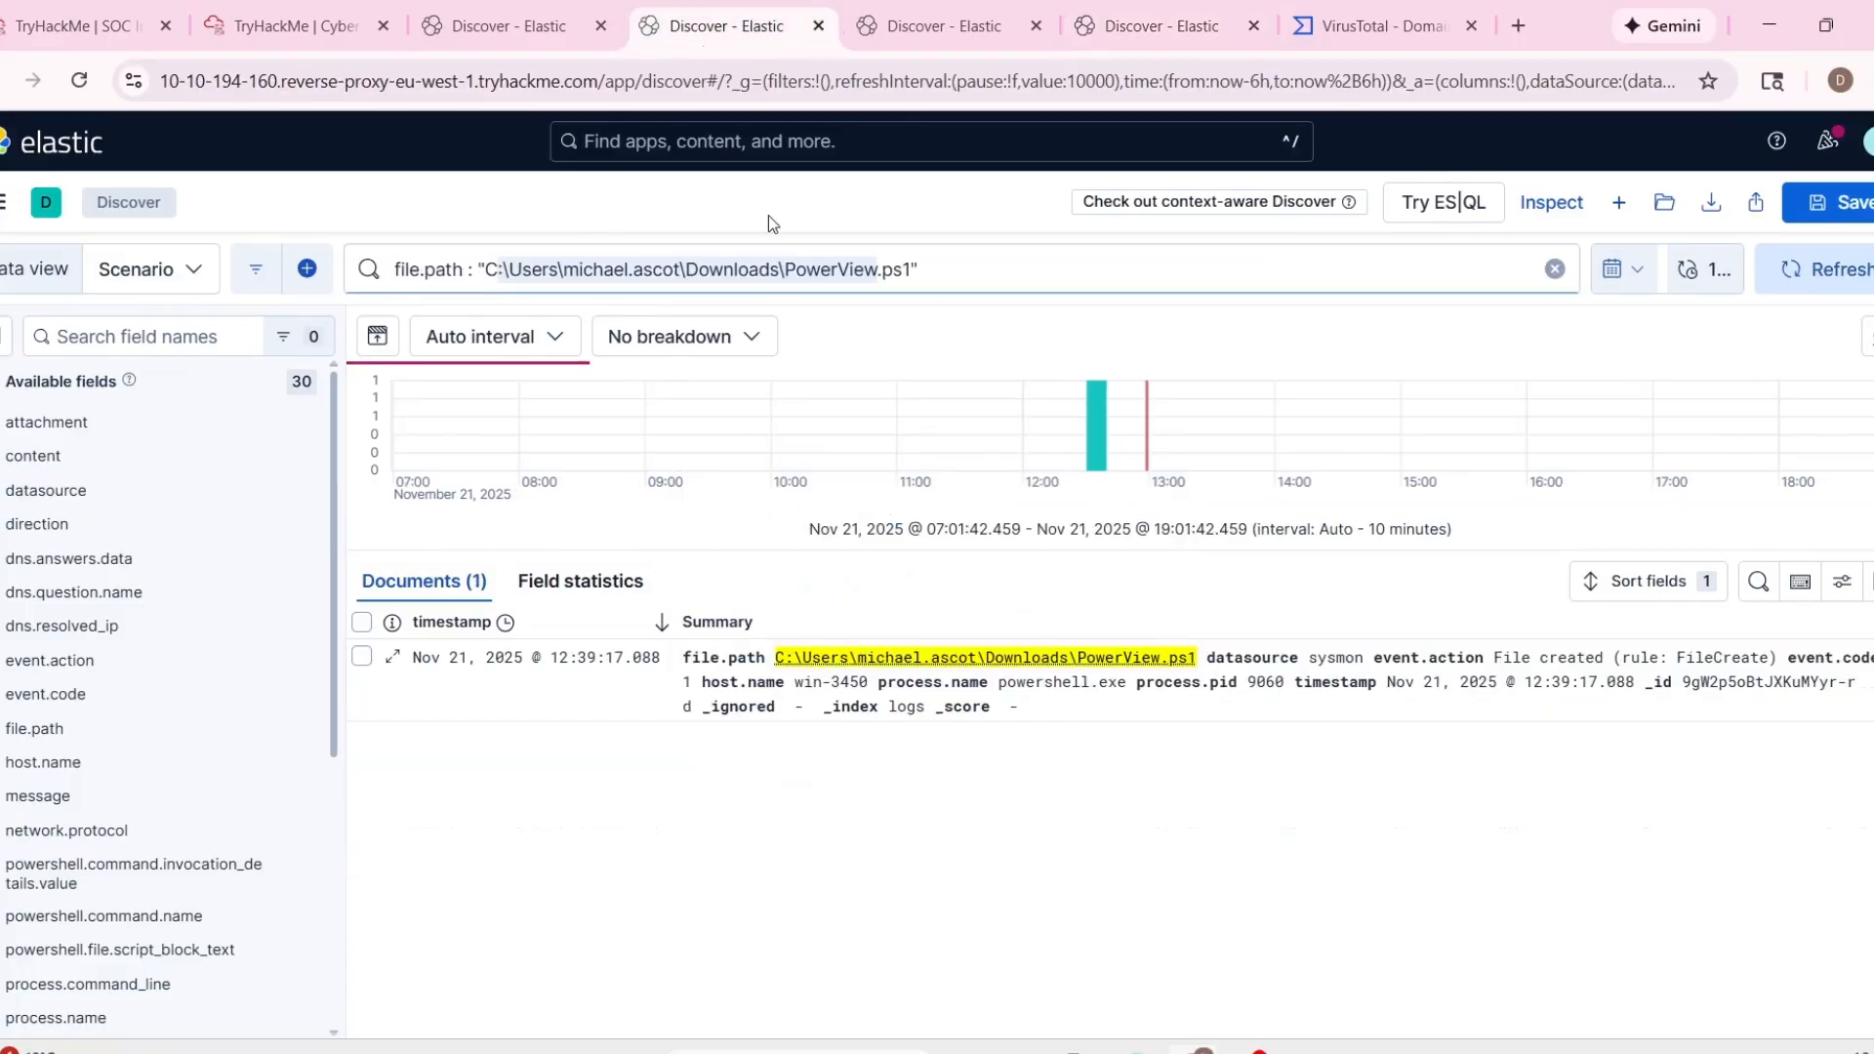
{"action": "left_click", "coordinate": [1146, 35]}
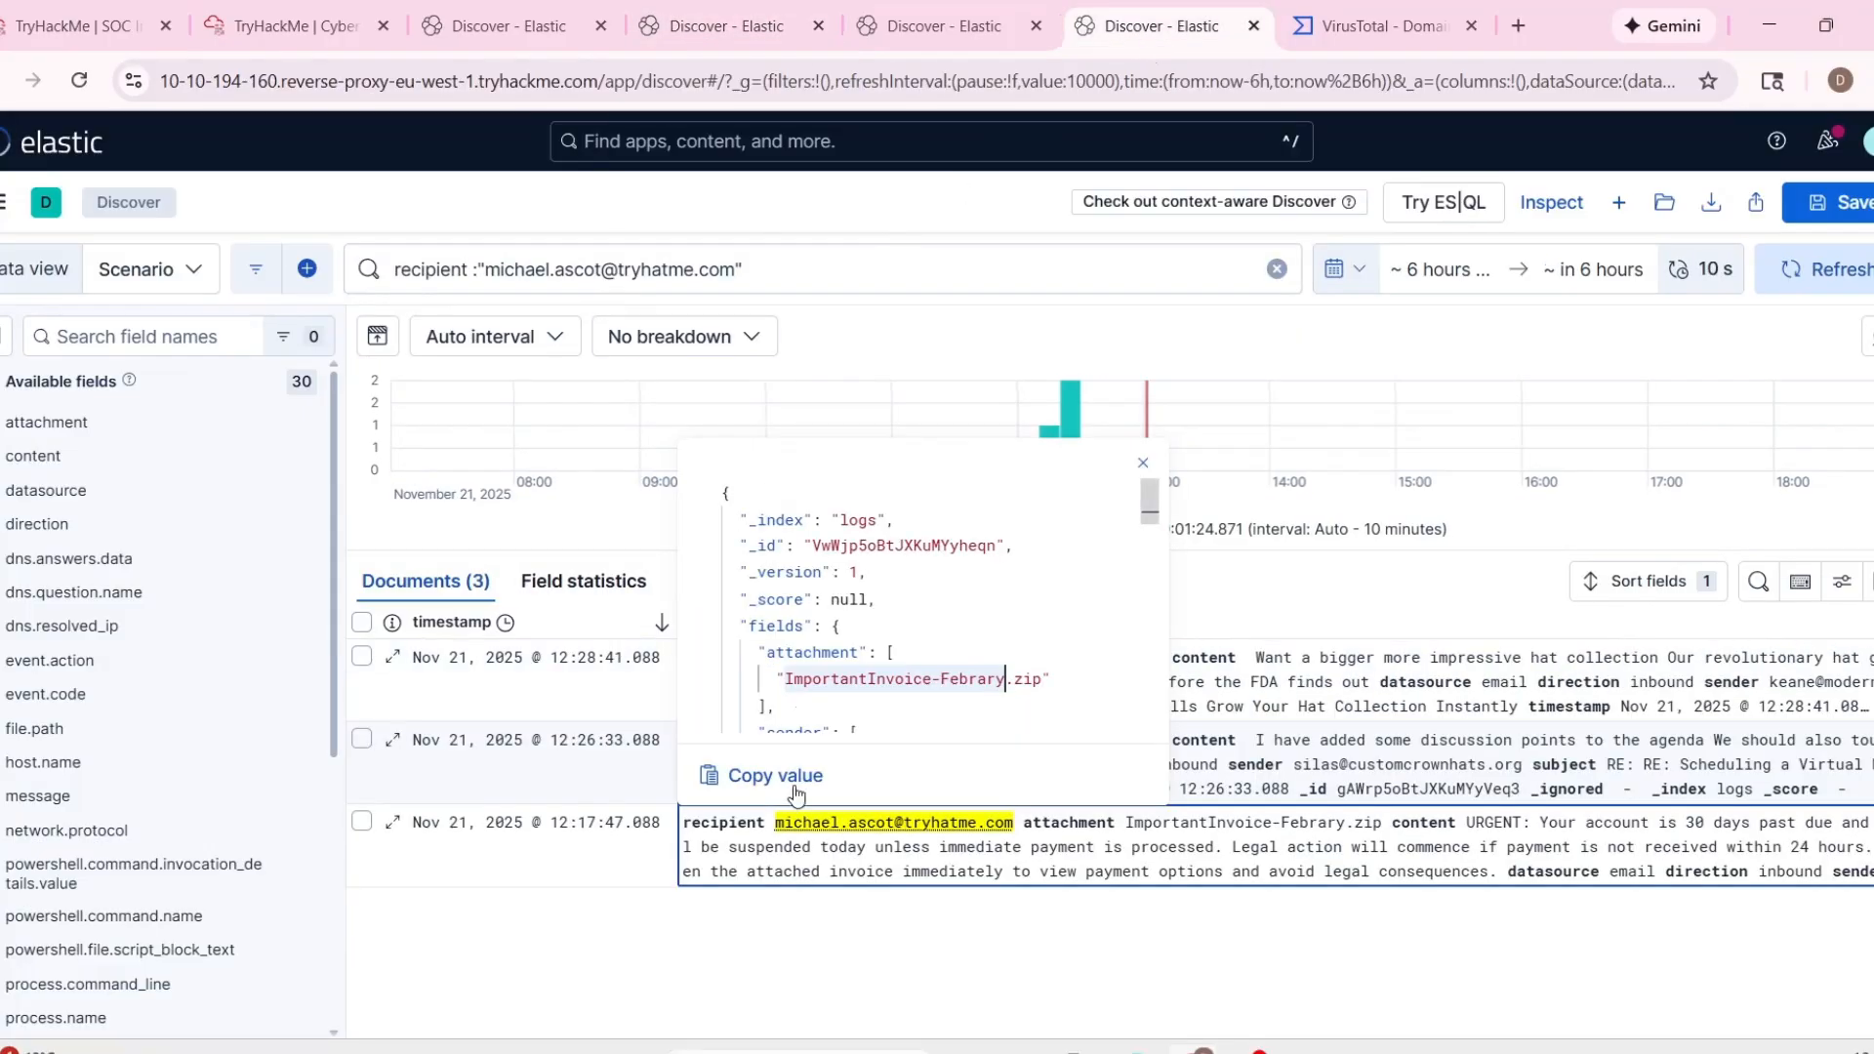
Reopen the details of the 12:17:47 email event with the ImportantInvoice-Febrary.zip attachment and read its content.
{"action": "left_click", "coordinate": [723, 798]}
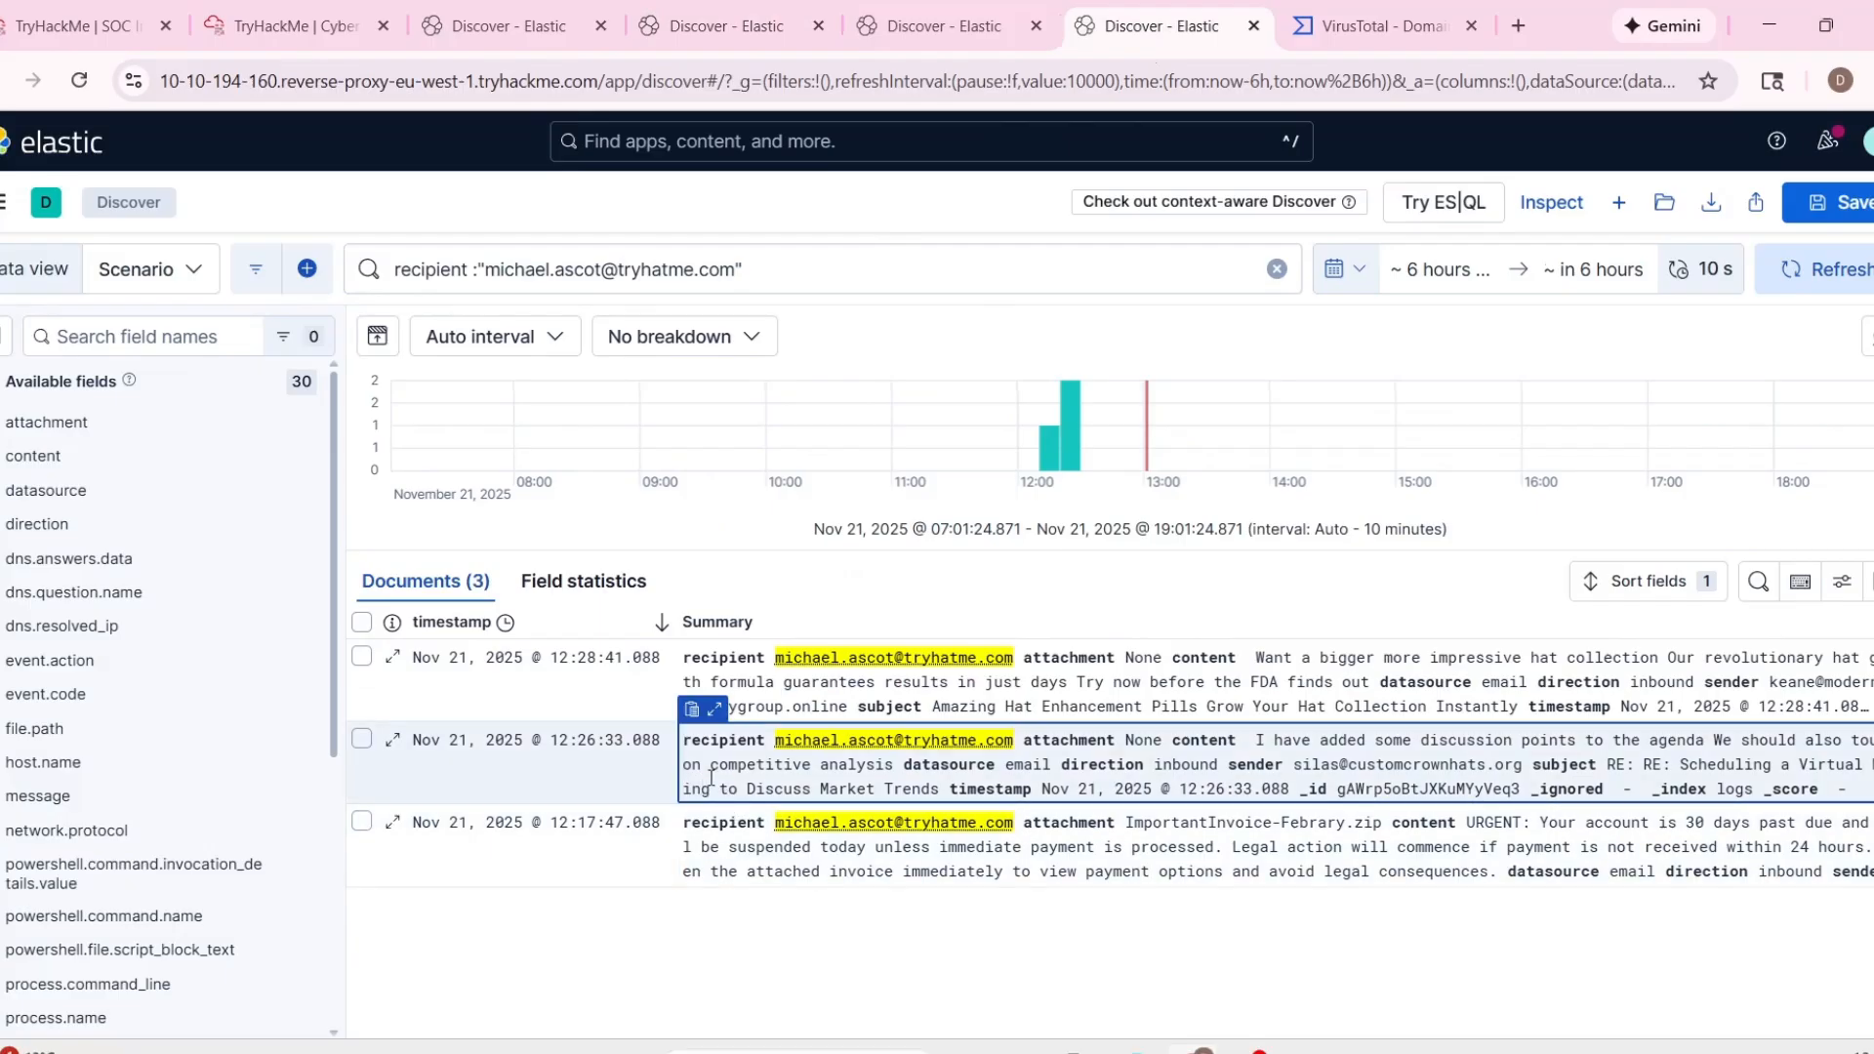
{"action": "left_click", "coordinate": [723, 824]}
{"action": "left_click", "coordinate": [715, 790]}
{"action": "scroll", "coordinate": [988, 662], "scroll_direction": "down", "scroll_amount": 3}
{"action": "scroll", "coordinate": [988, 662], "scroll_direction": "down", "scroll_amount": 3}
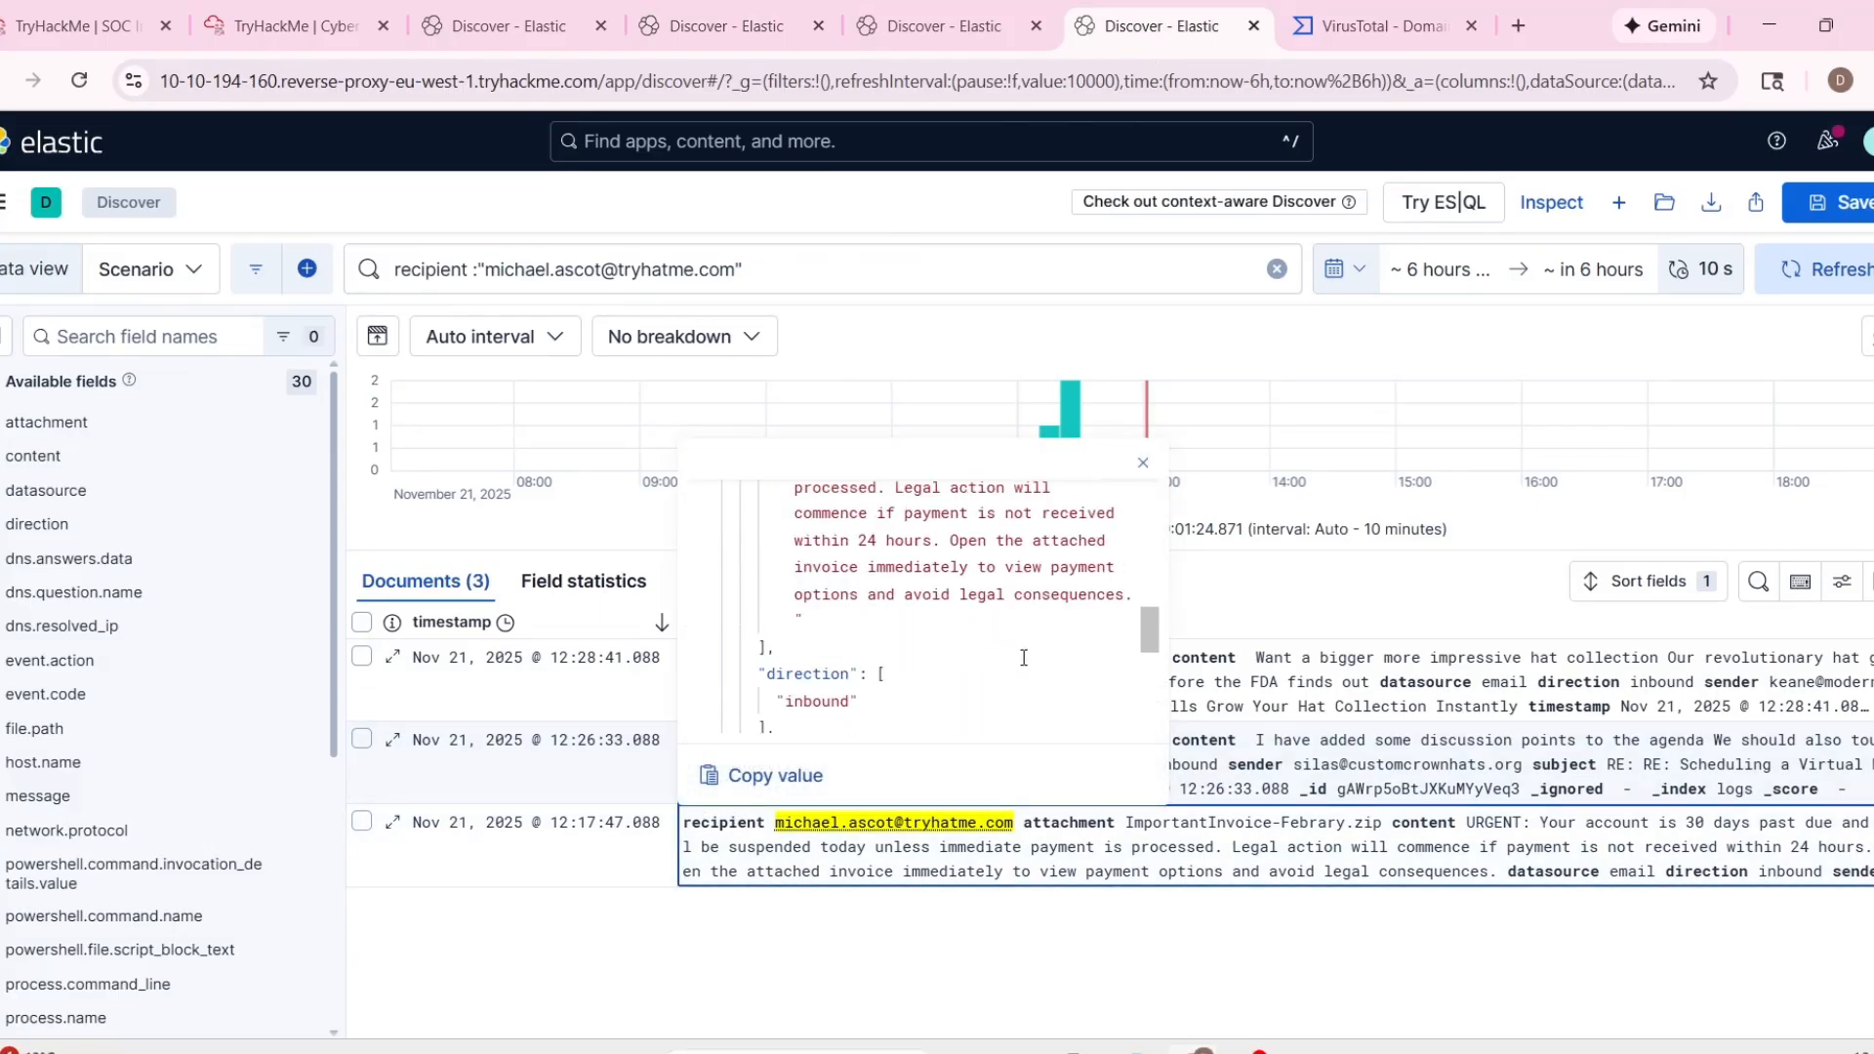
{"action": "mouse_move", "coordinate": [1150, 635]}
{"action": "left_mouse_down"}
{"action": "mouse_move", "coordinate": [1149, 716]}
{"action": "mouse_move", "coordinate": [1160, 604]}
{"action": "left_mouse_up"}
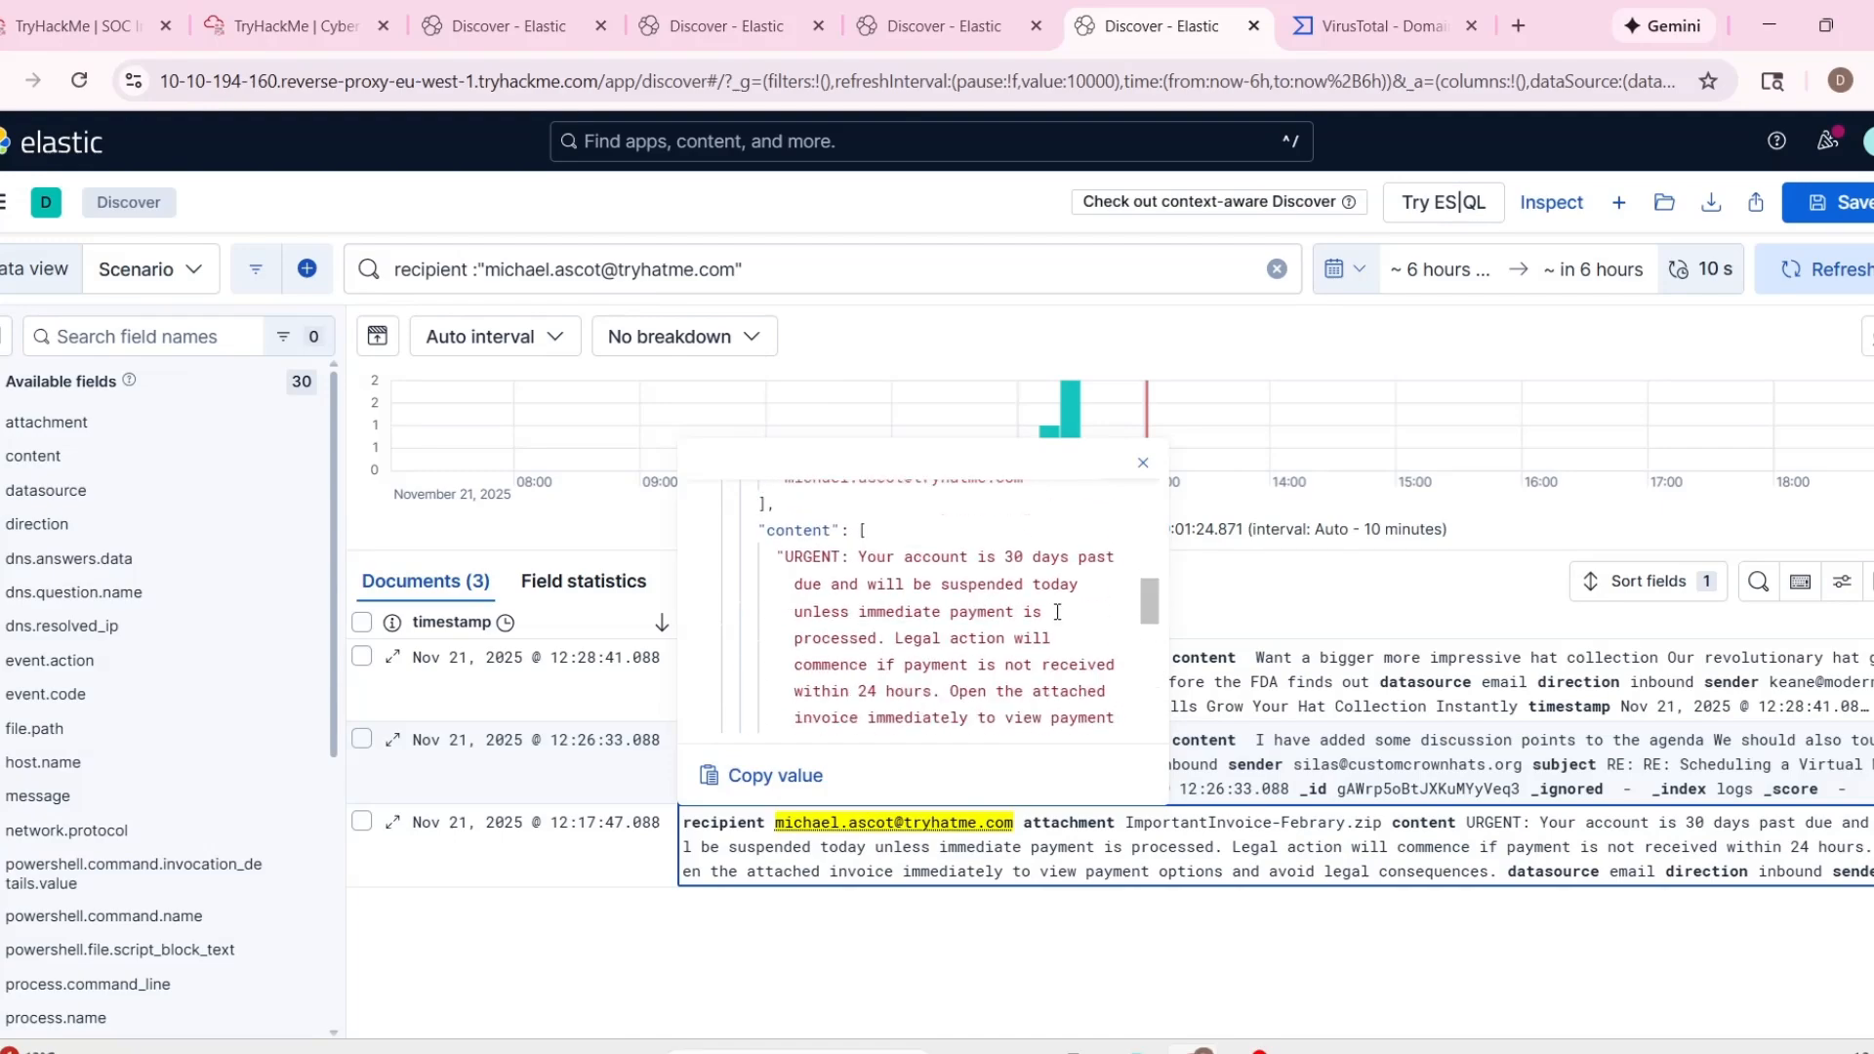
Check the attachment name and sender in the details of the 12:17:47 inbound email event.
{"action": "scroll", "coordinate": [864, 600], "scroll_direction": "up", "scroll_amount": 5}
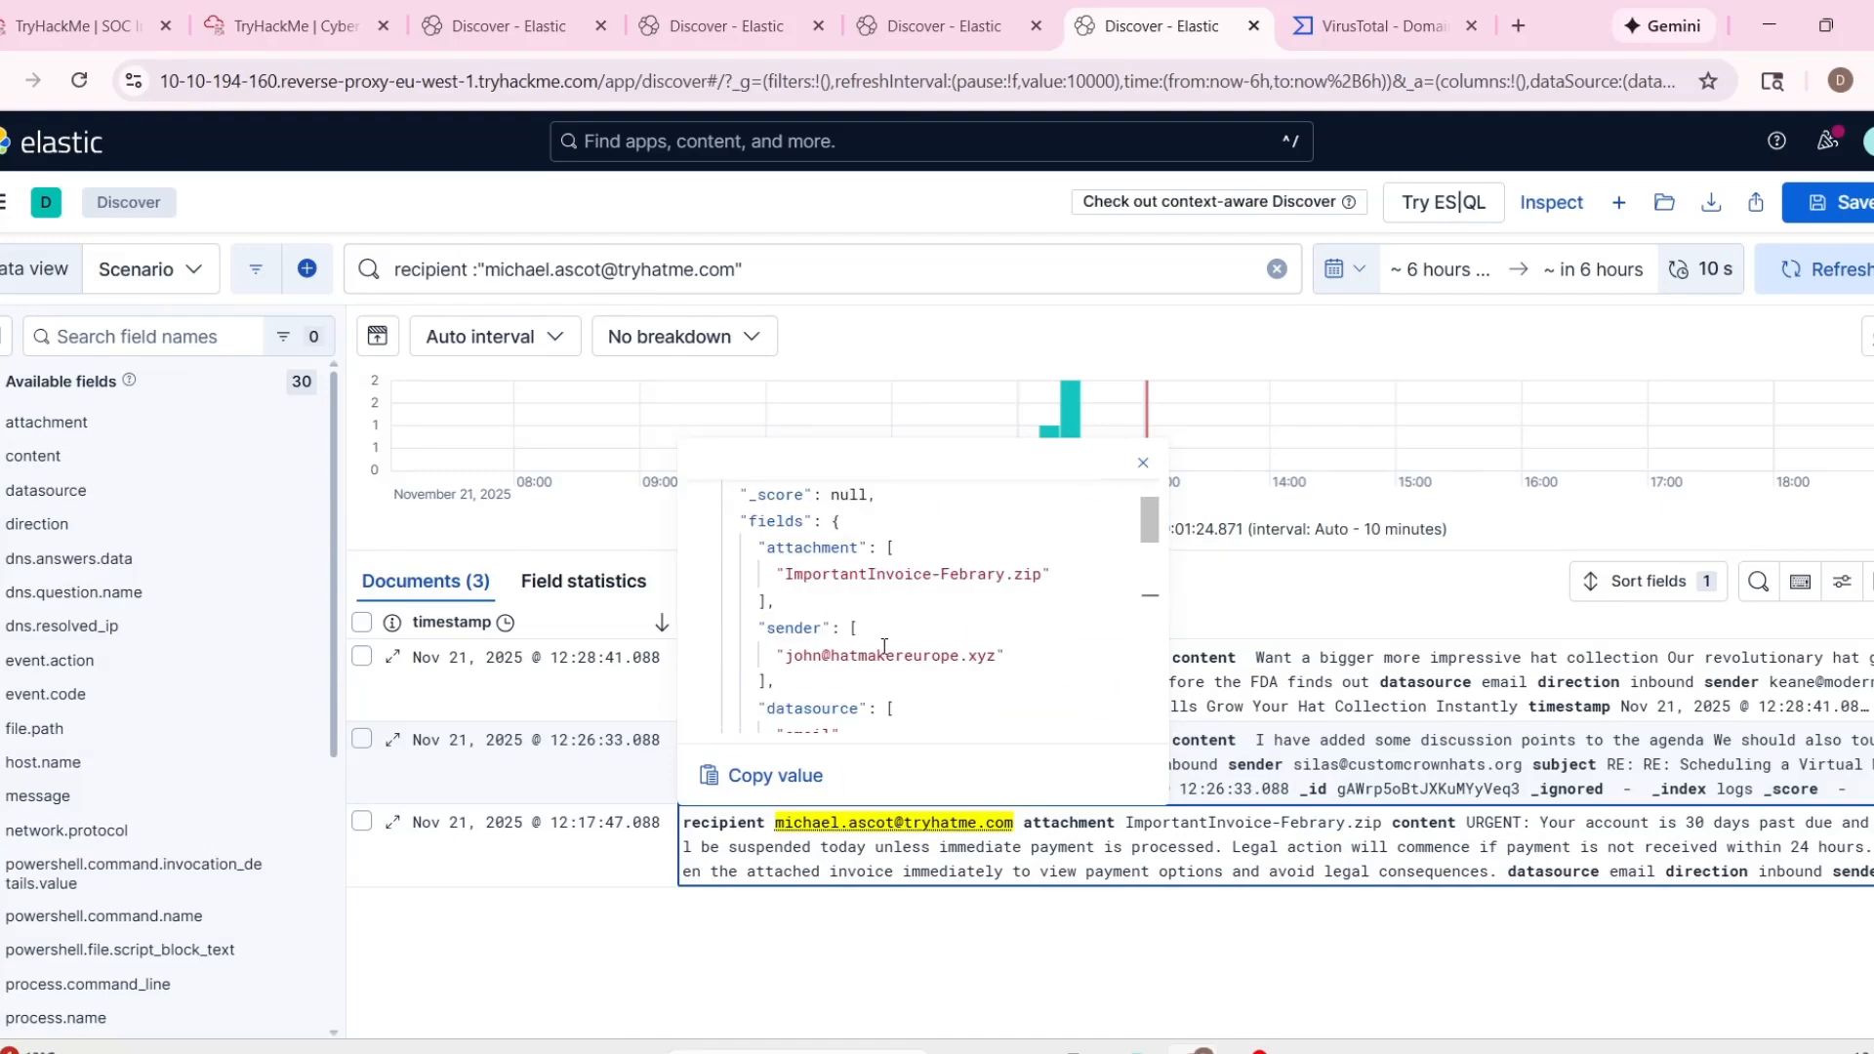
{"action": "left_click_drag", "start_coordinate": [785, 573], "coordinate": [1023, 571]}
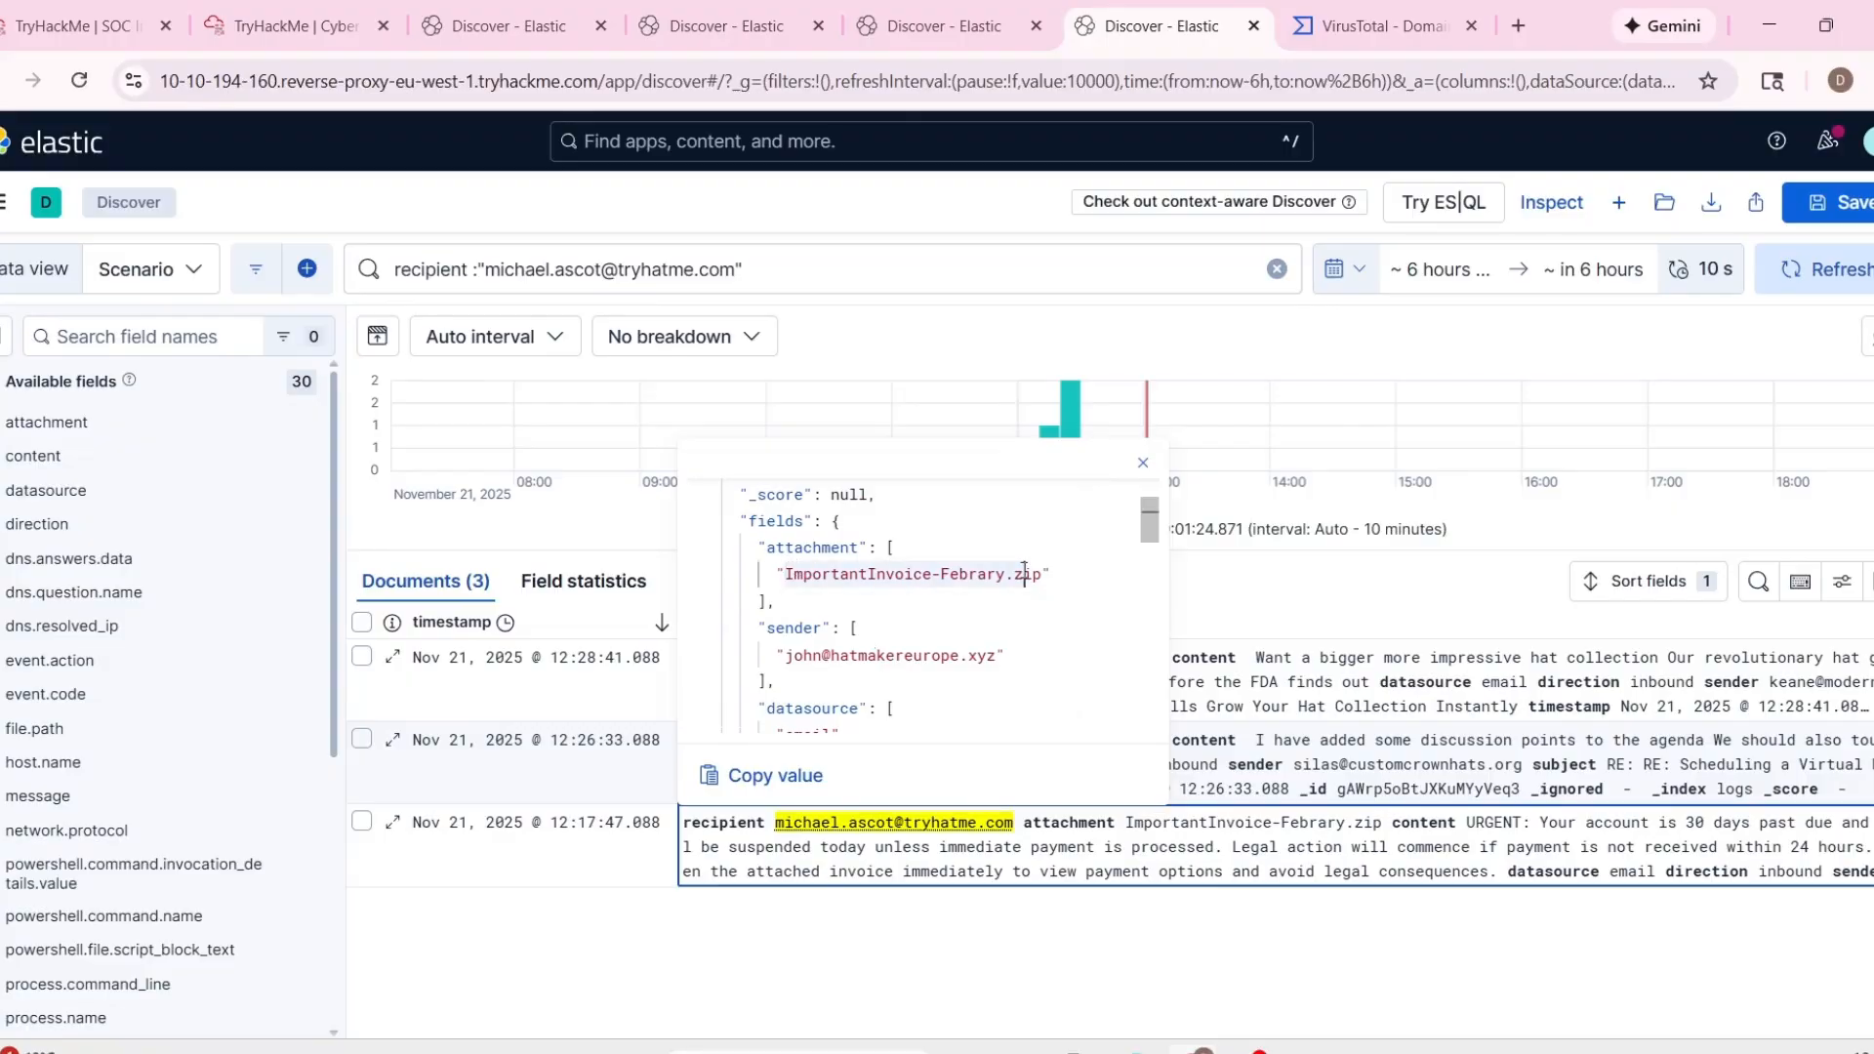
{"action": "left_click", "coordinate": [951, 573]}
Switch to the Analyst VM, open the ImportantInvoice-Febrary archive and place its window beside the TryDetectThis window.
{"action": "left_click", "coordinate": [288, 25]}
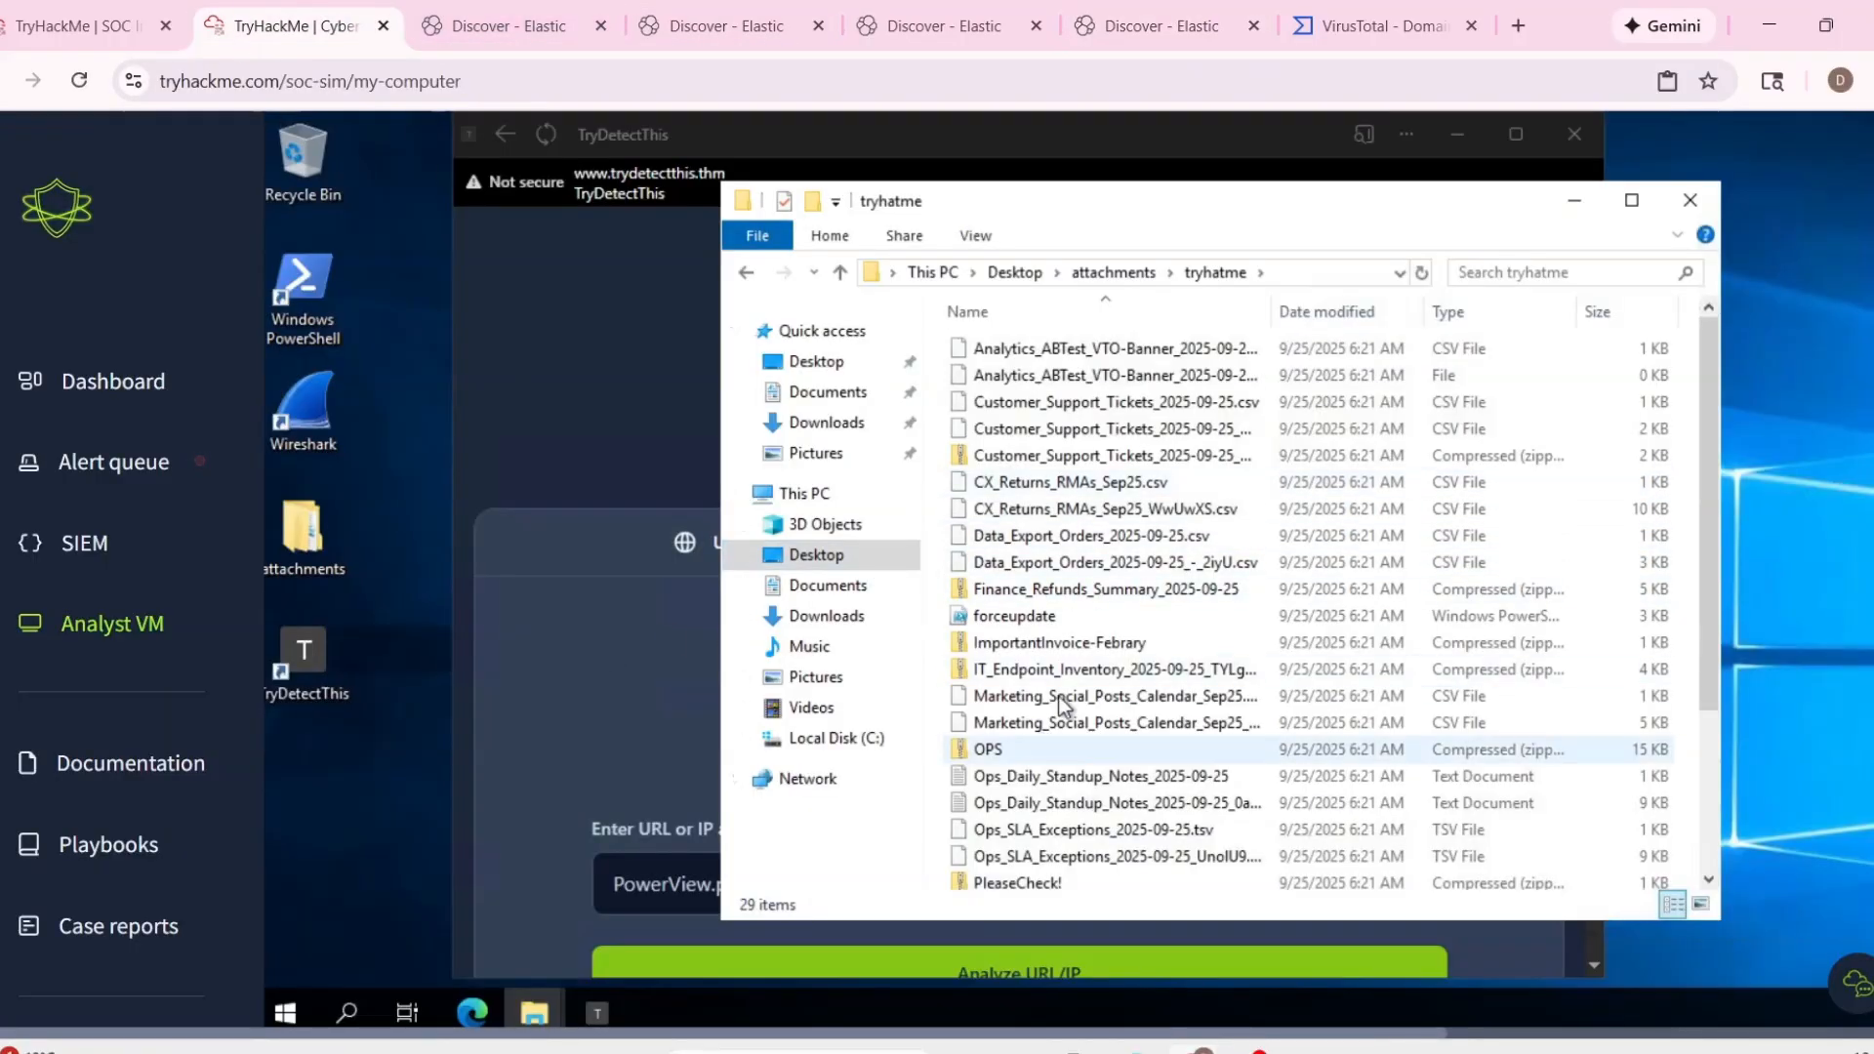
{"action": "double_click", "coordinate": [1066, 648]}
{"action": "double_click", "coordinate": [1022, 353]}
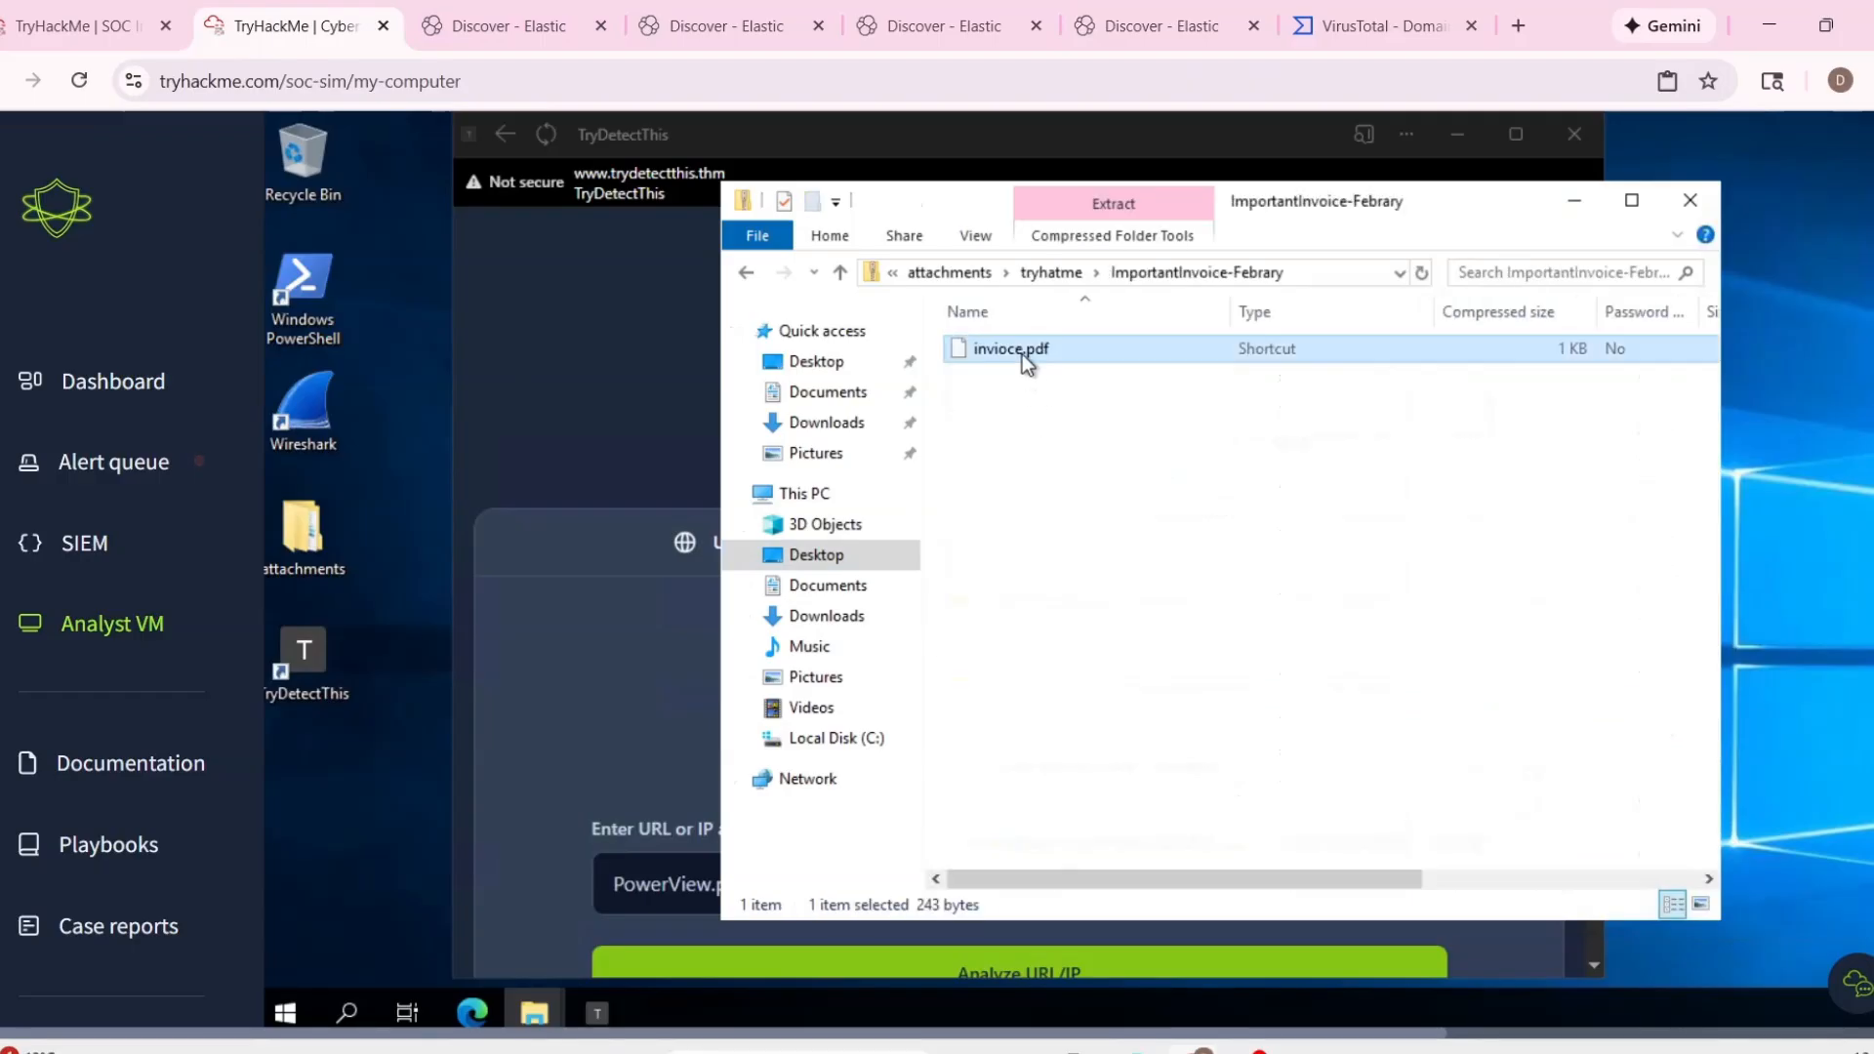
{"action": "left_click", "coordinate": [1567, 435]}
{"action": "left_click_drag", "start_coordinate": [975, 201], "coordinate": [1456, 275]}
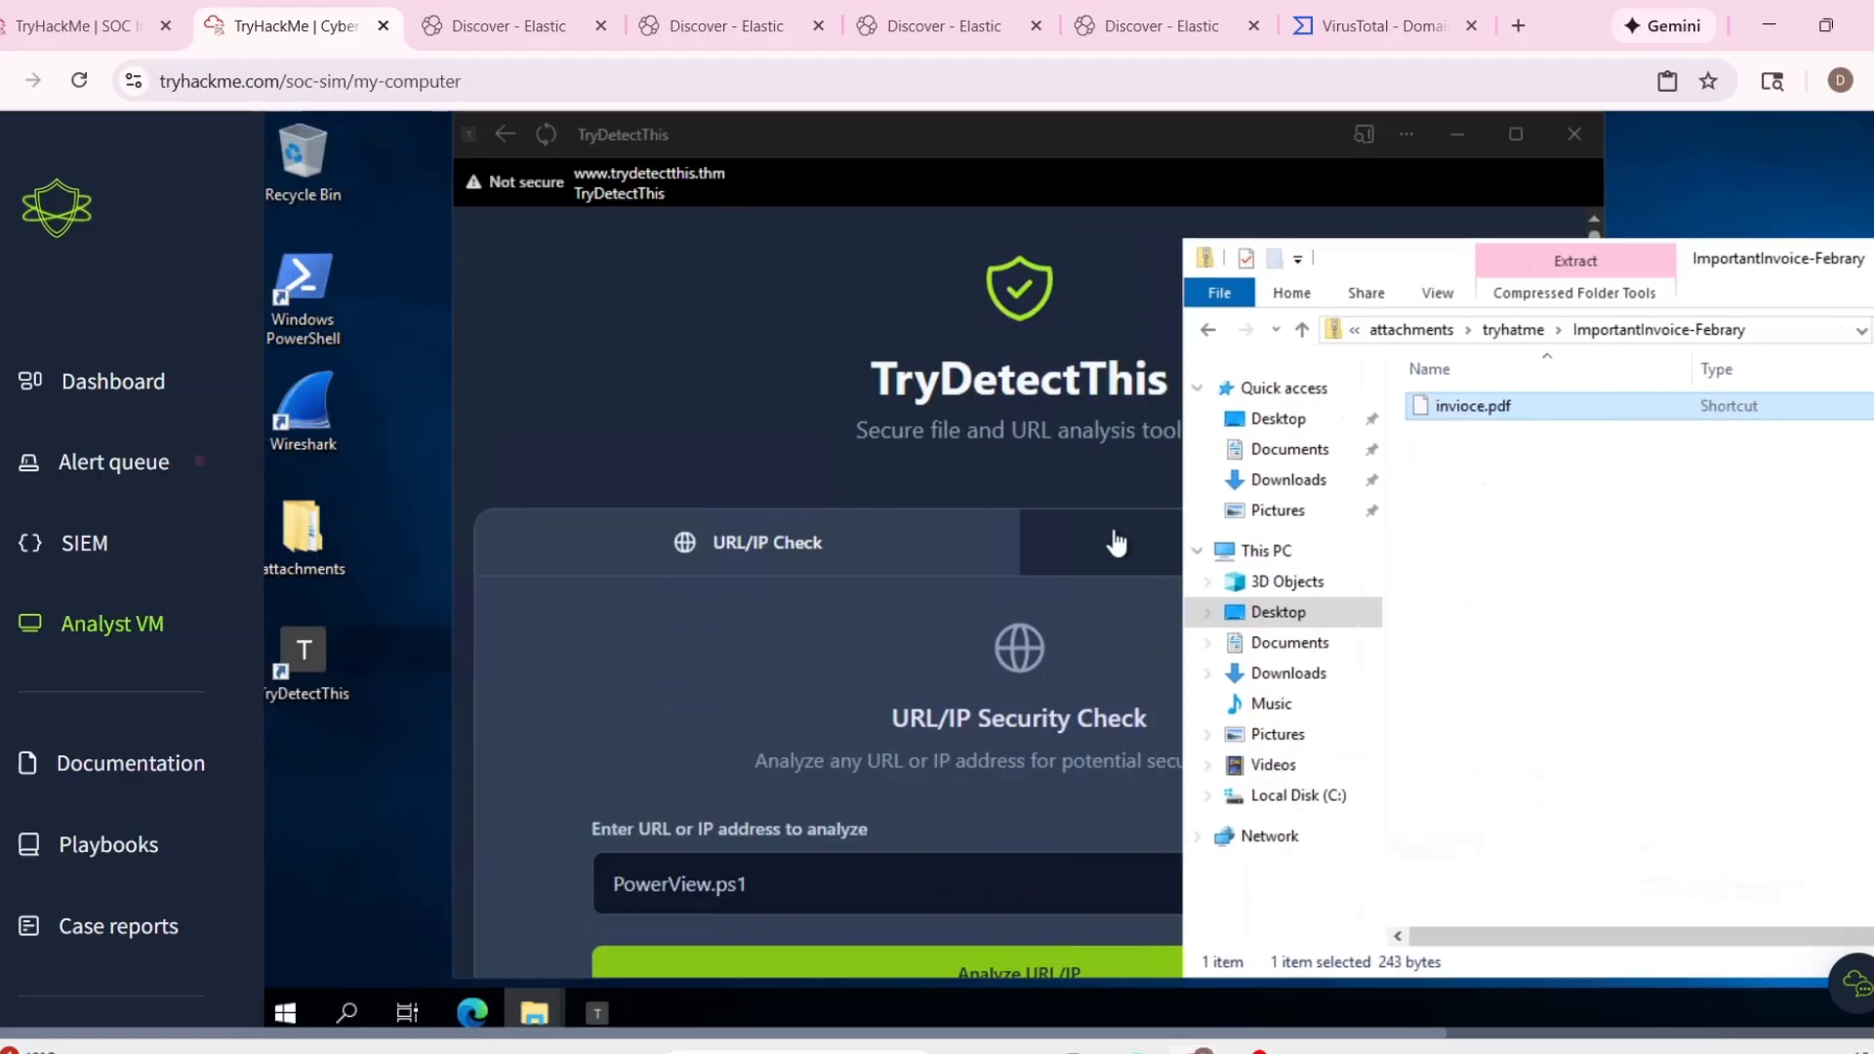
Submit invioce.pdf from the archive to the TryDetectThis file check, analyze it and review the report with its hash values.
{"action": "left_click", "coordinate": [1112, 539]}
{"action": "left_click_drag", "start_coordinate": [1642, 398], "coordinate": [1117, 831]}
{"action": "scroll", "coordinate": [1116, 831], "scroll_direction": "down", "scroll_amount": 3}
{"action": "left_click", "coordinate": [1052, 727]}
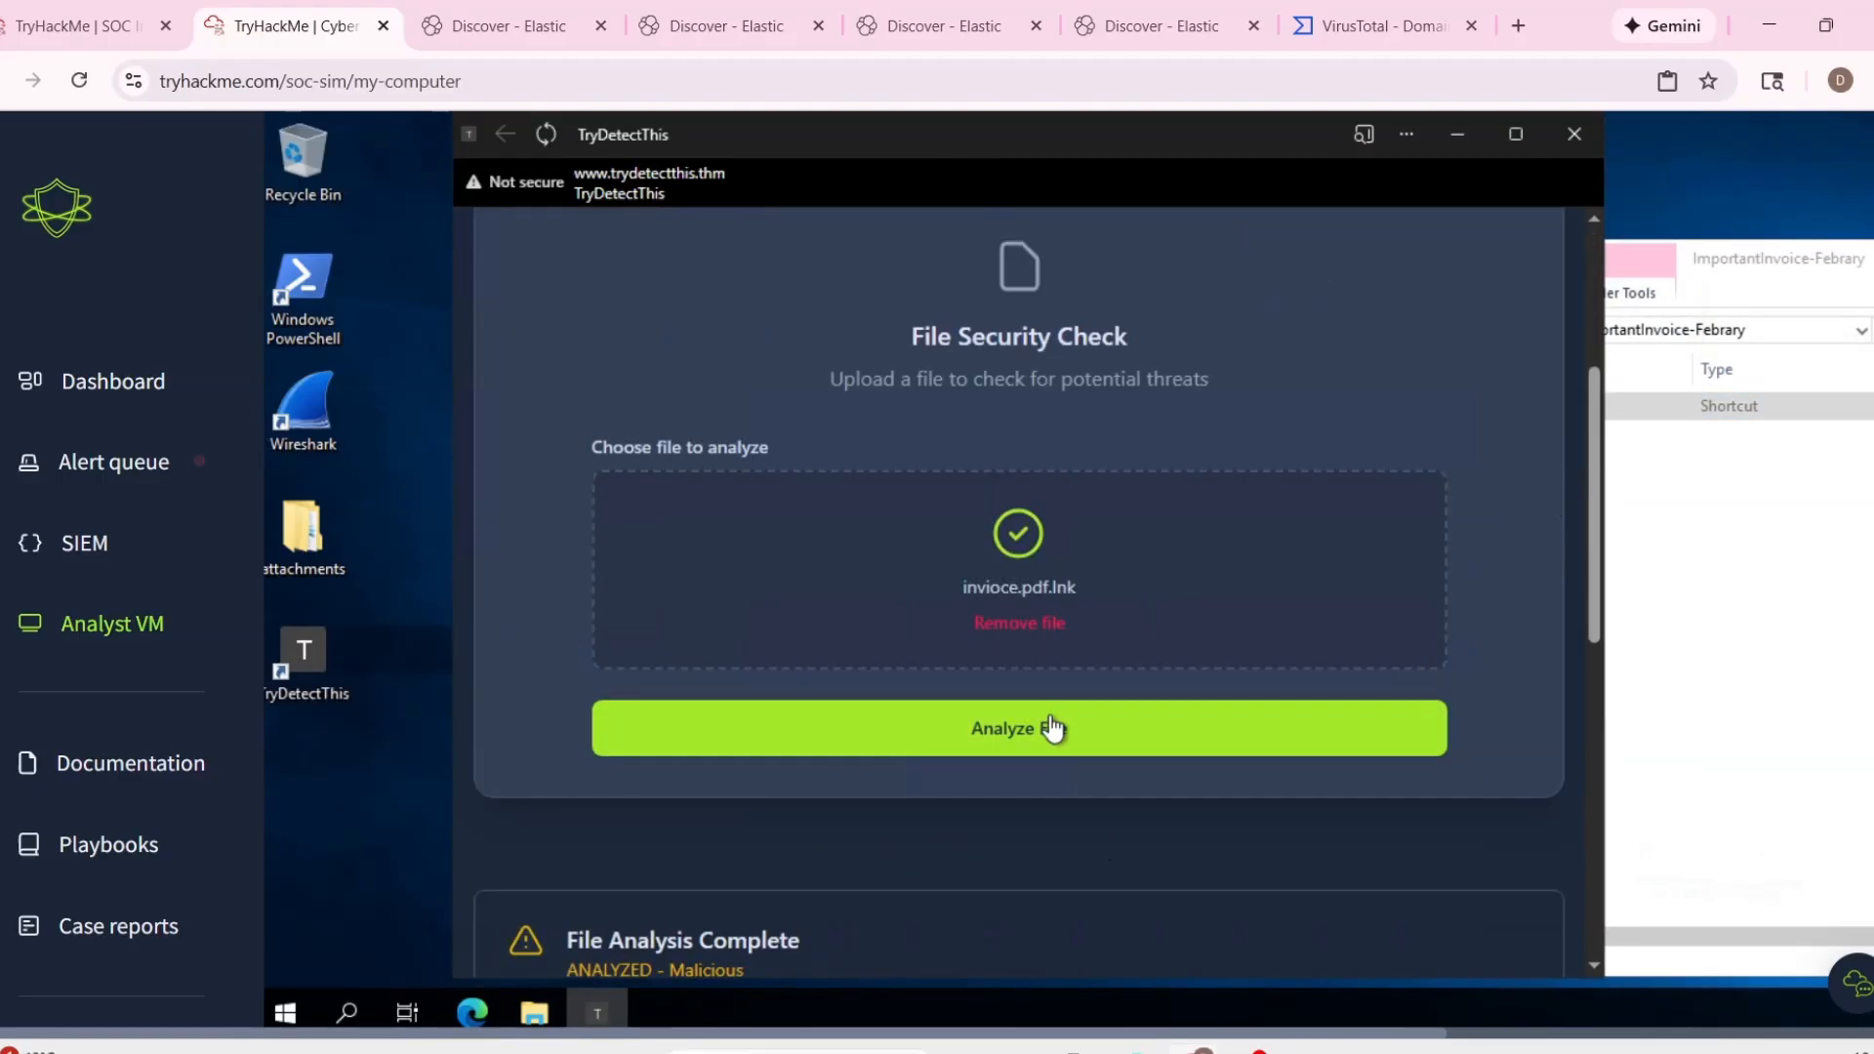
{"action": "scroll", "coordinate": [1050, 728], "scroll_direction": "down", "scroll_amount": 4}
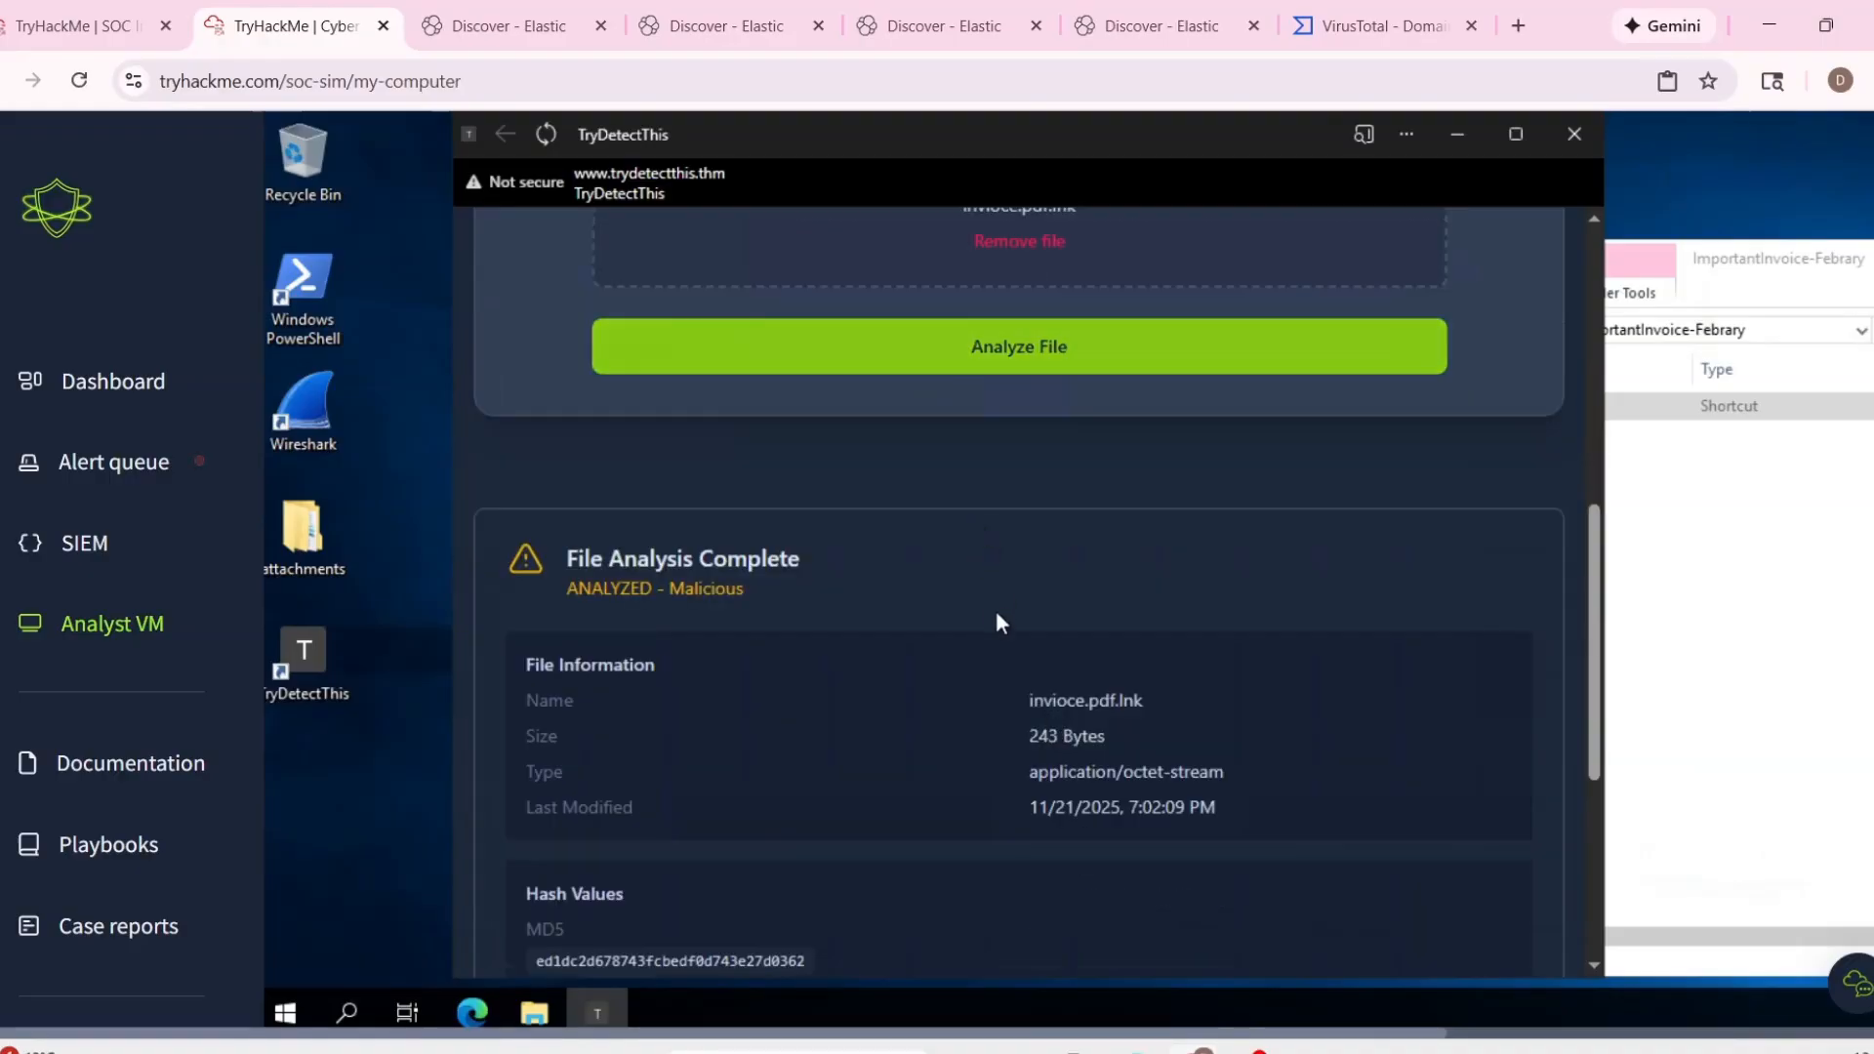
{"action": "left_click", "coordinate": [958, 364]}
{"action": "scroll", "coordinate": [1190, 772], "scroll_direction": "down", "scroll_amount": 3}
{"action": "scroll", "coordinate": [1193, 780], "scroll_direction": "down", "scroll_amount": 3}
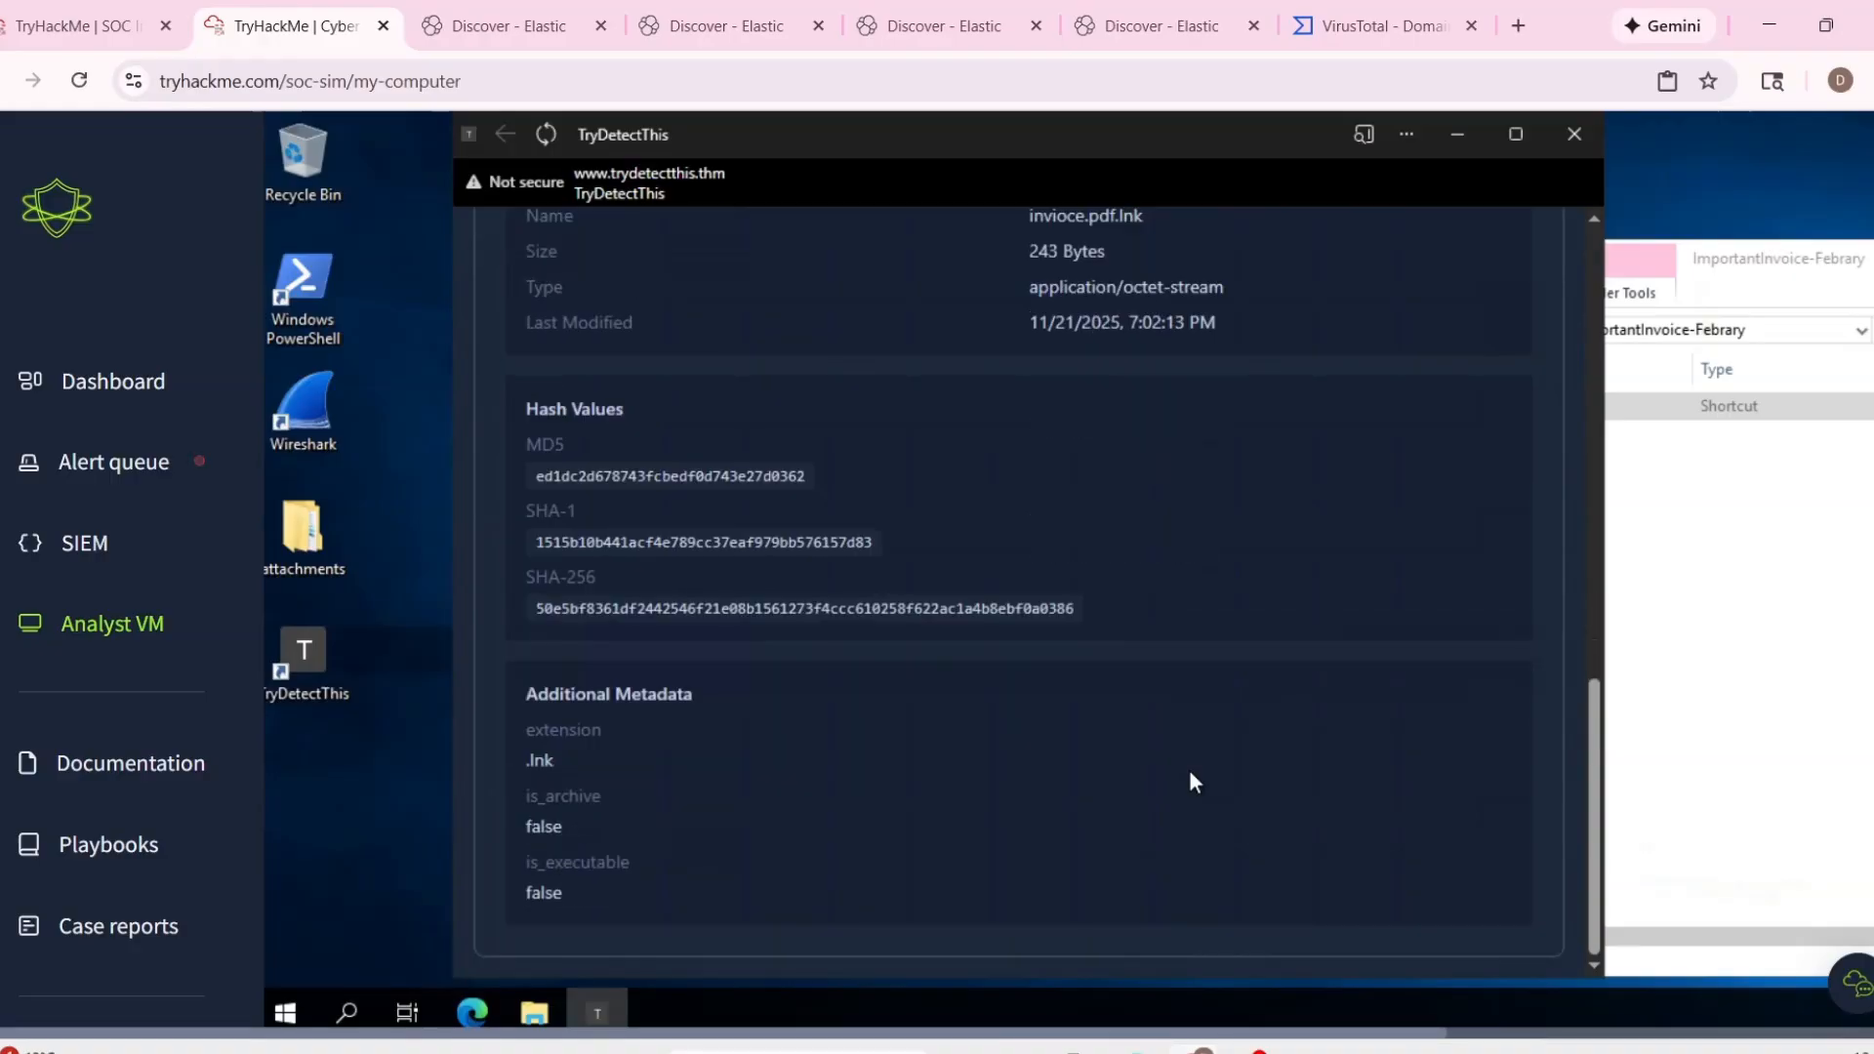
{"action": "scroll", "coordinate": [1189, 771], "scroll_direction": "up", "scroll_amount": 10}
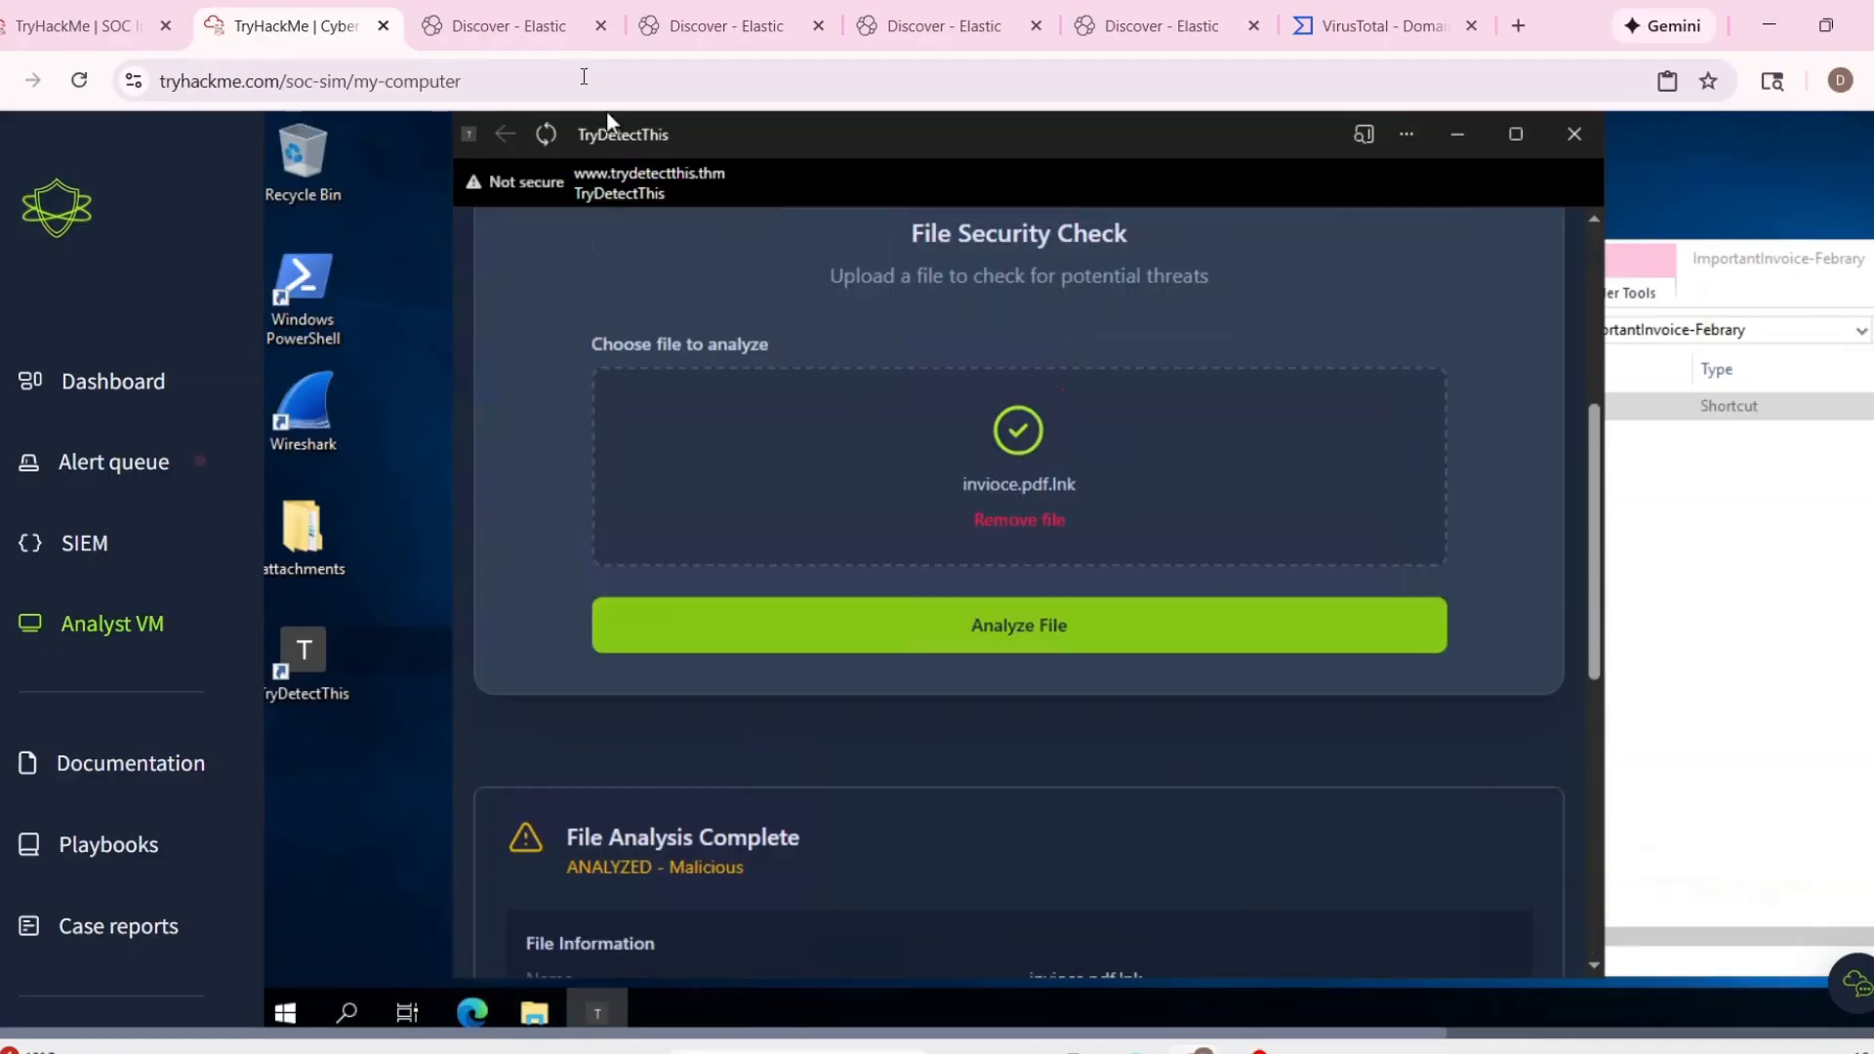
Return to the SOC alert queue, close alert 1020 as a true positive and bring up its case report.
{"action": "left_click", "coordinate": [509, 34]}
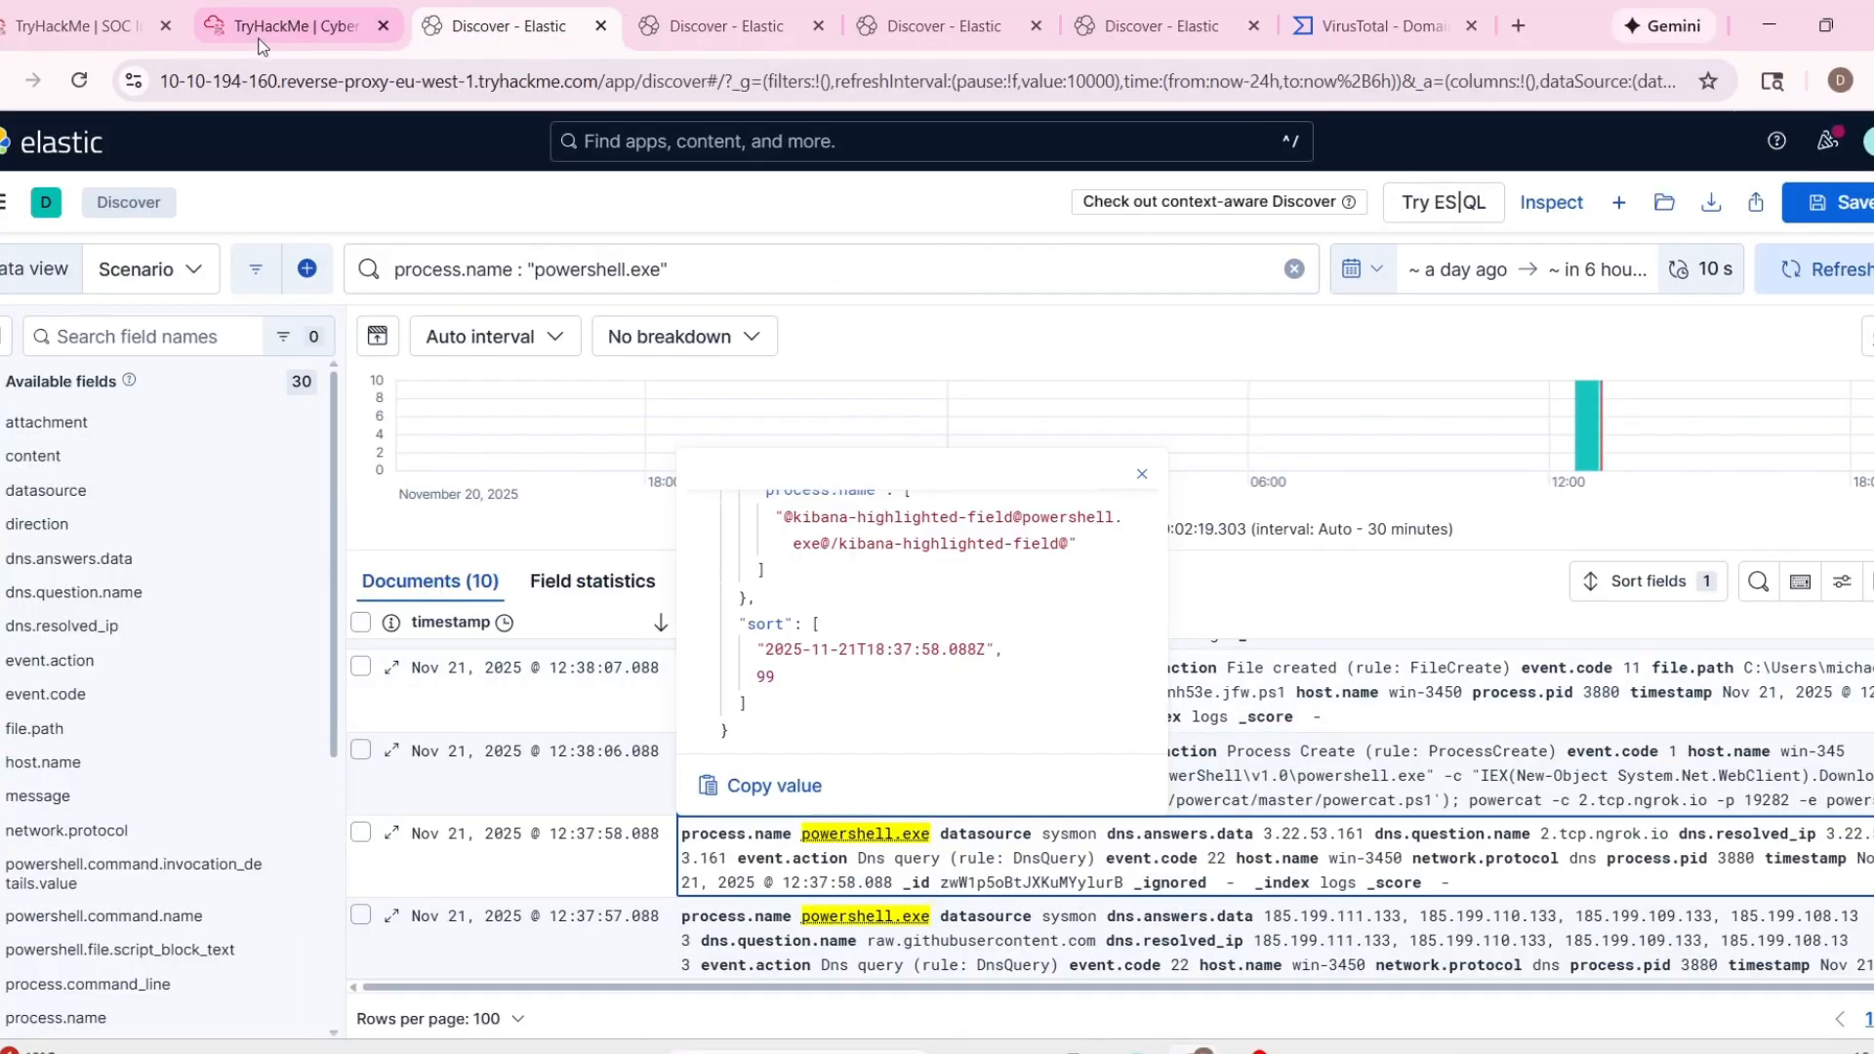
{"action": "left_click", "coordinate": [291, 30]}
{"action": "left_click", "coordinate": [88, 26]}
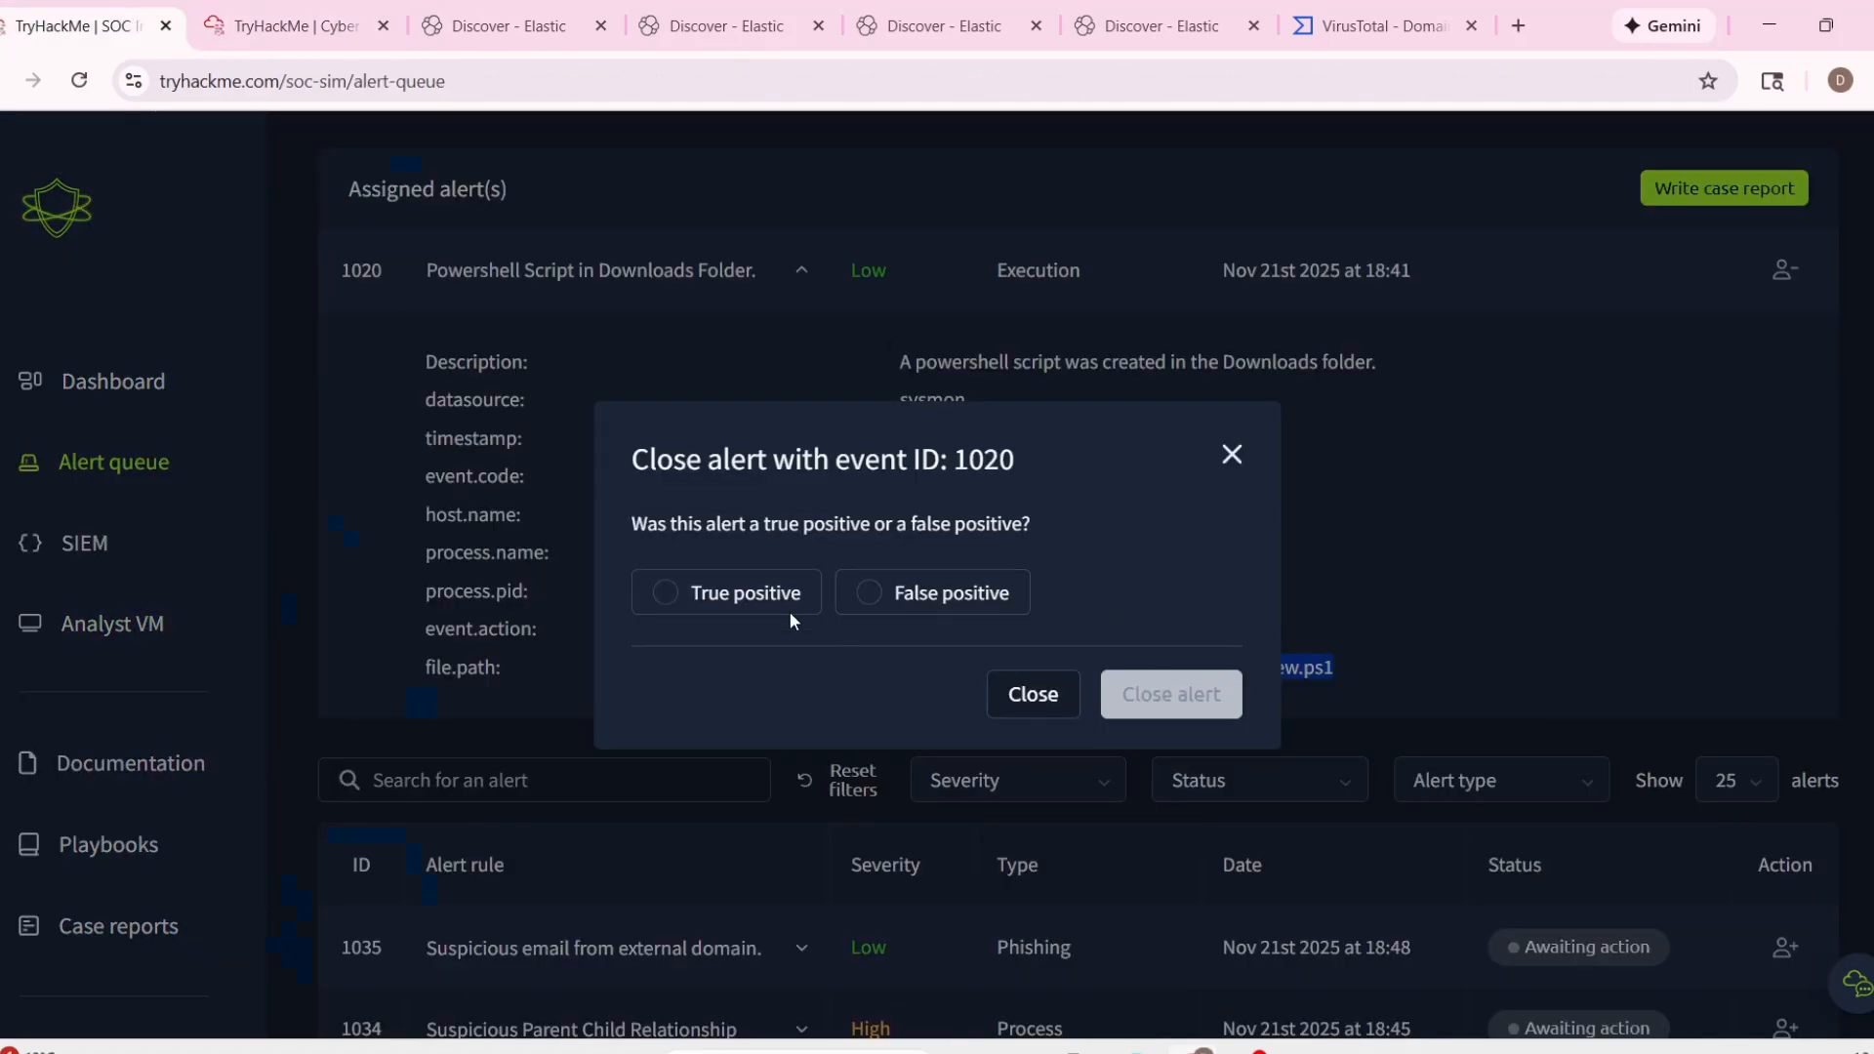
{"action": "left_click", "coordinate": [725, 593]}
{"action": "left_click", "coordinate": [1168, 683]}
{"action": "scroll", "coordinate": [1076, 701], "scroll_direction": "up", "scroll_amount": 4}
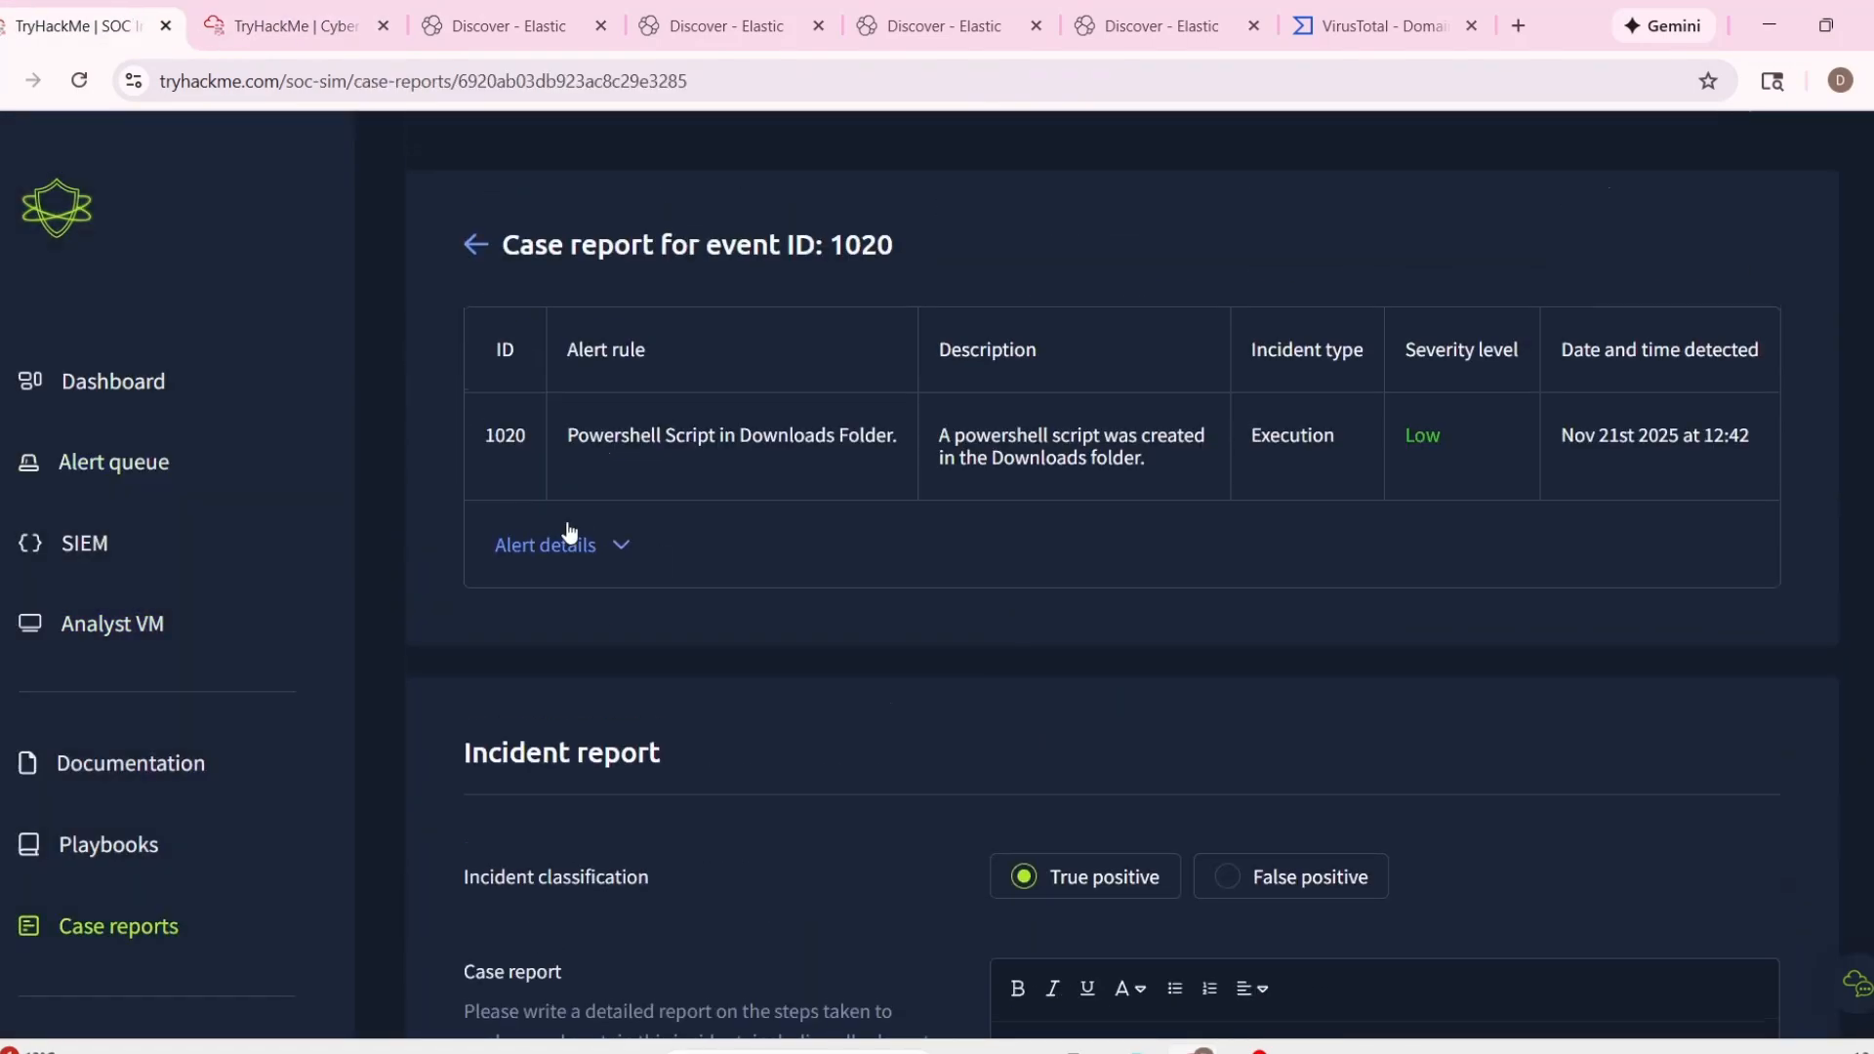
Expand the alert details and copy the timestamp 11/21/2025 18:39:30.088 into the report's Time of activity entry.
{"action": "left_click", "coordinate": [566, 543]}
{"action": "left_click_drag", "start_coordinate": [597, 647], "coordinate": [803, 648]}
{"action": "key", "text": "ctrl+c"}
{"action": "scroll", "coordinate": [1150, 759], "scroll_direction": "down", "scroll_amount": 5}
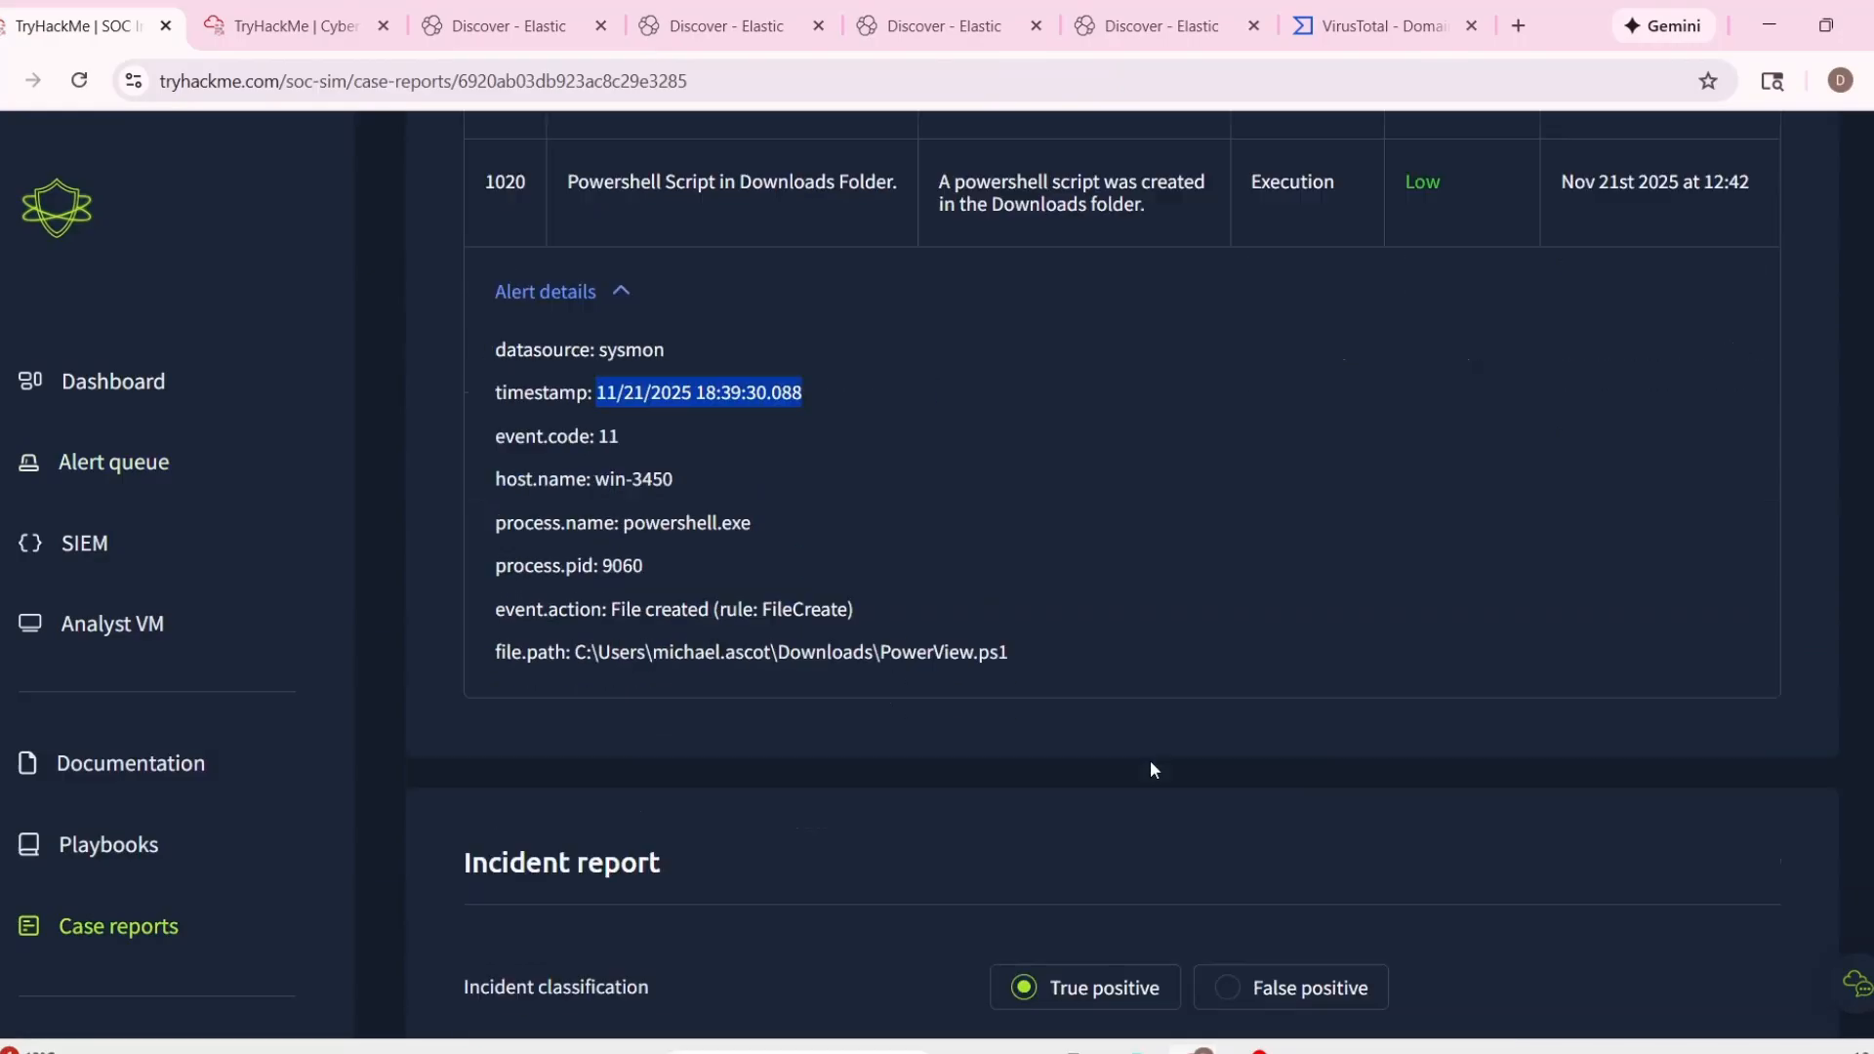
{"action": "left_click", "coordinate": [1222, 916]}
{"action": "key", "text": "ctrl+v"}
{"action": "scroll", "coordinate": [1020, 728], "scroll_direction": "down", "scroll_amount": 3}
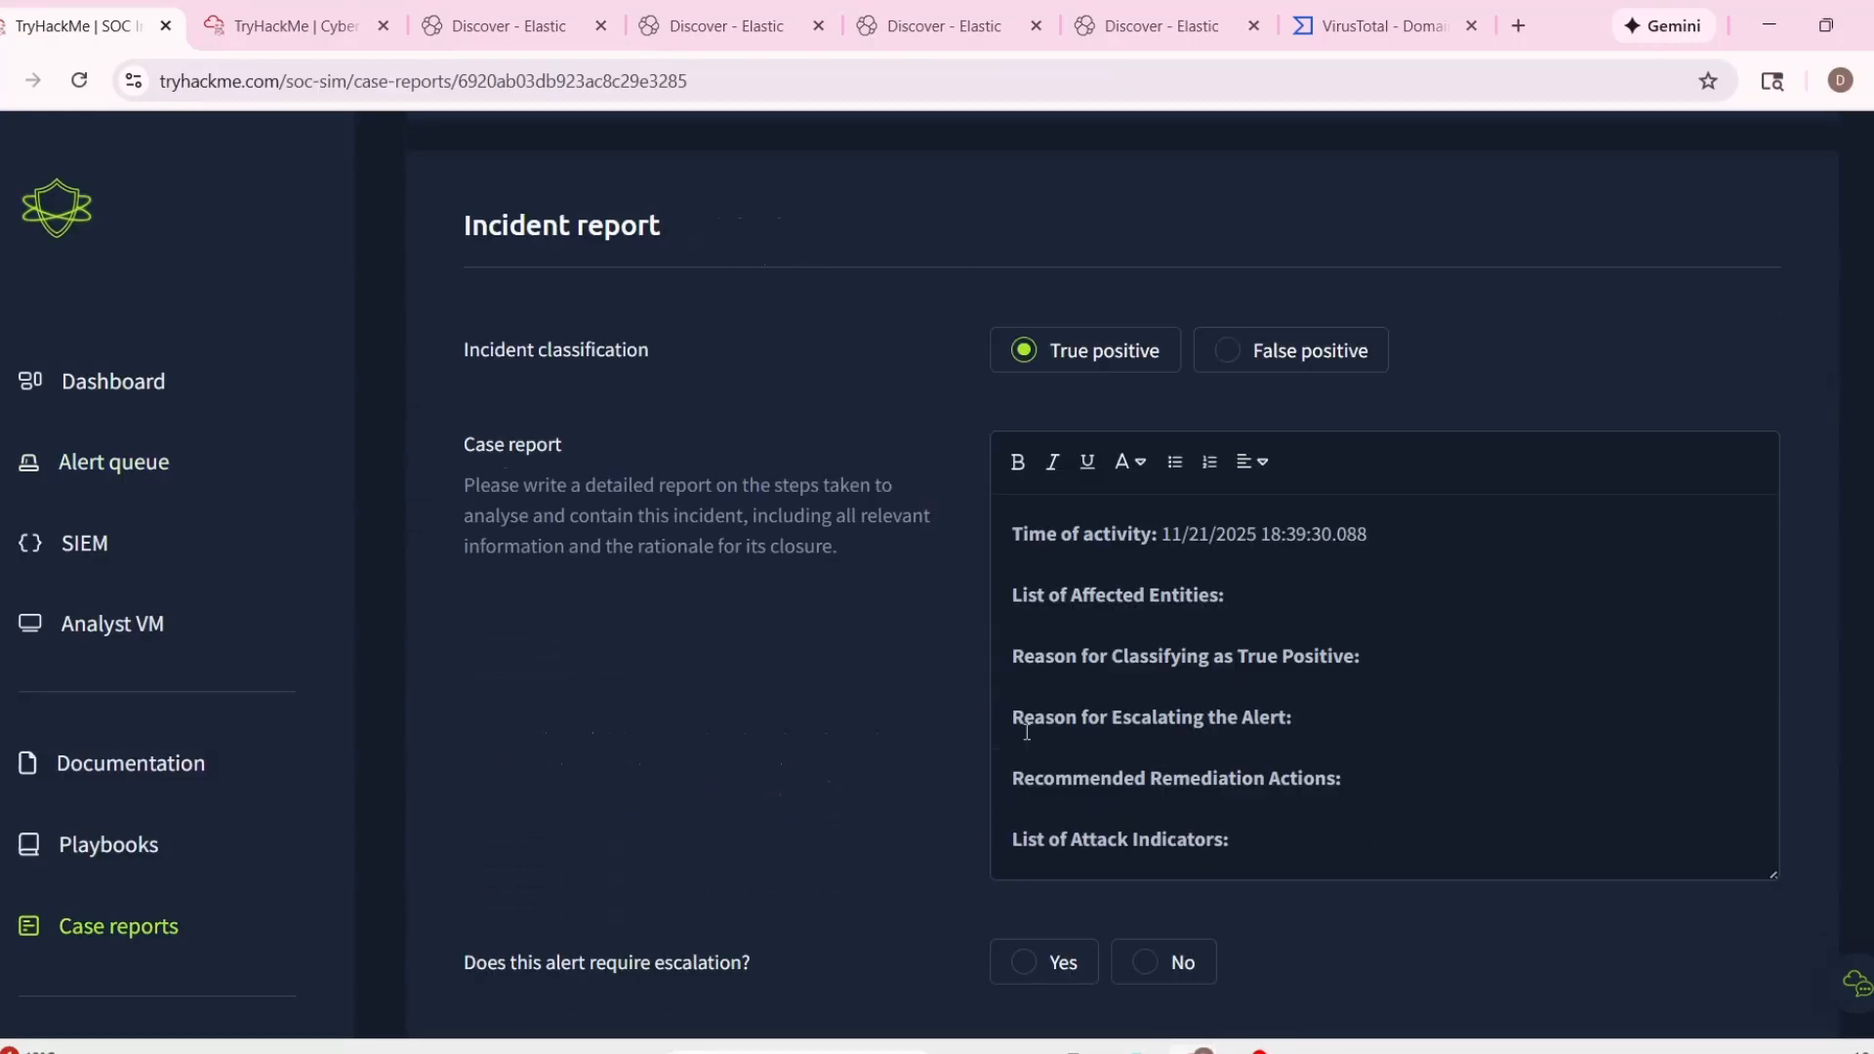
Copy "host.name: win-3450" from the alert details into the List of Affected Entities entry.
{"action": "scroll", "coordinate": [1027, 731], "scroll_direction": "up", "scroll_amount": 5}
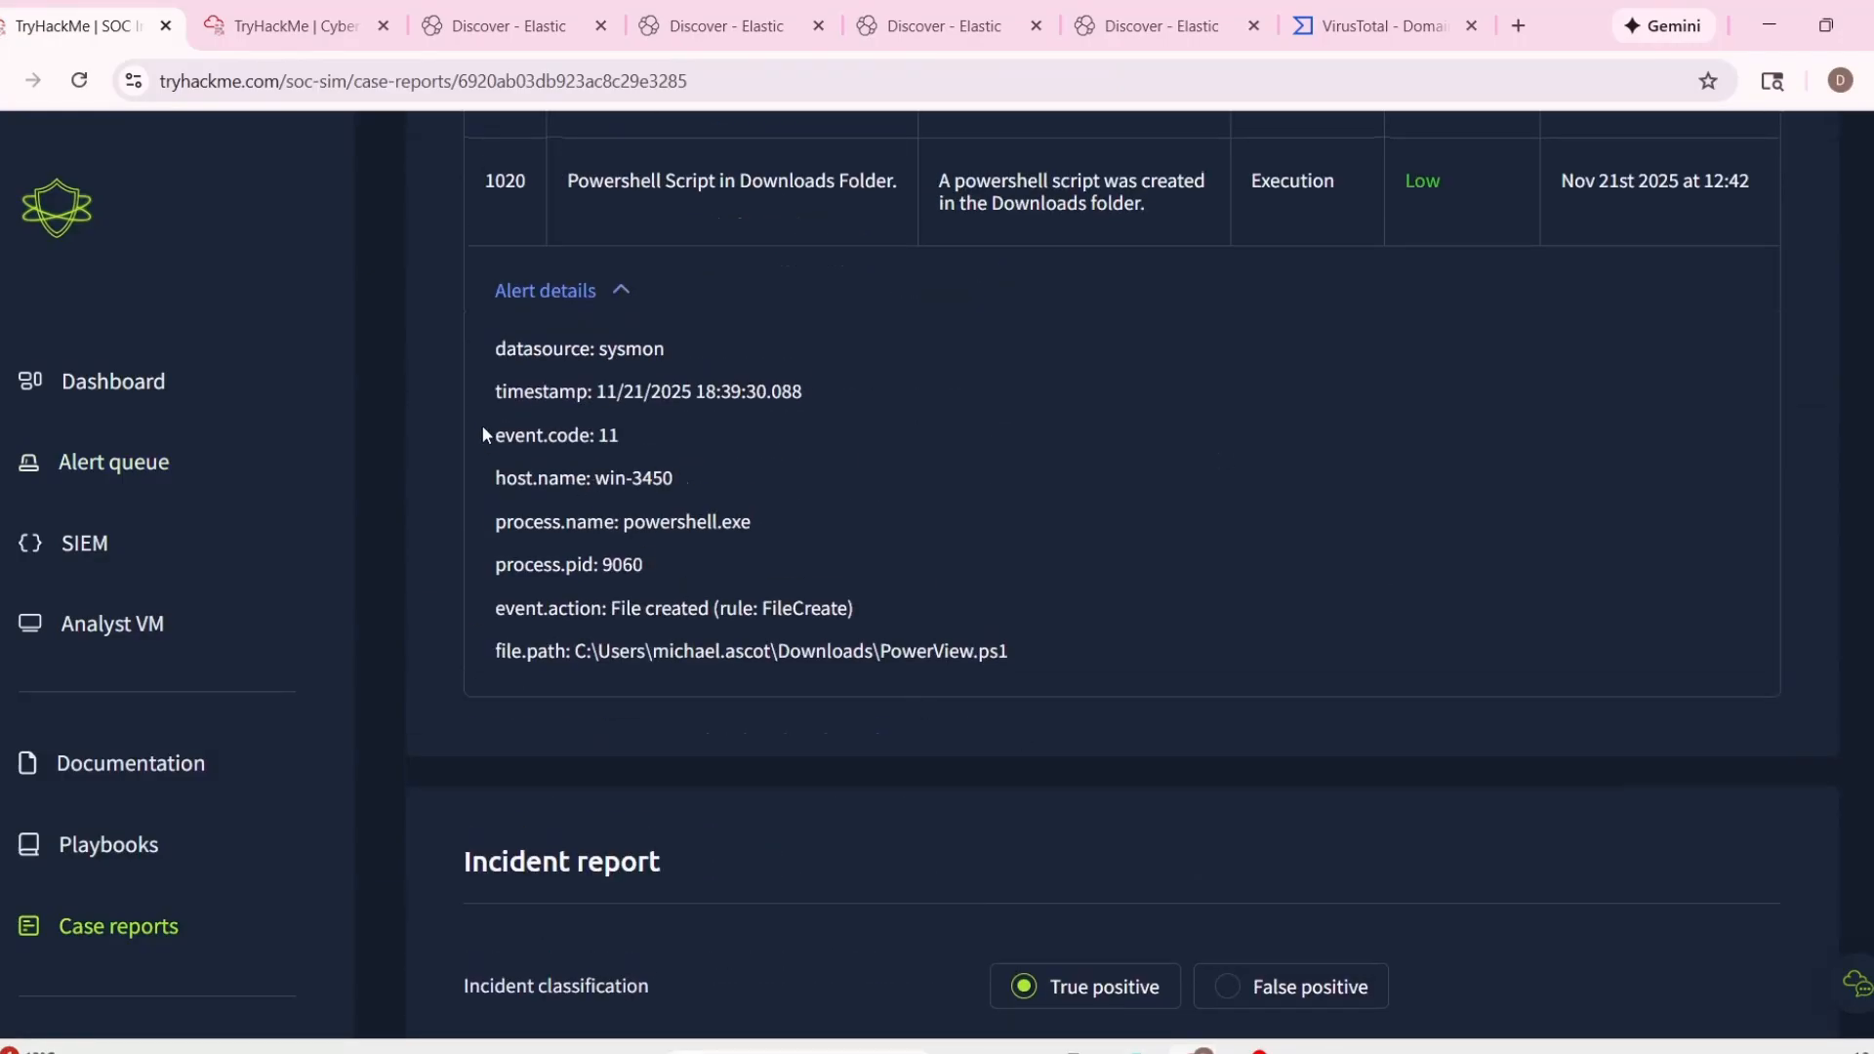
{"action": "left_click_drag", "start_coordinate": [493, 477], "coordinate": [771, 523]}
{"action": "left_click", "coordinate": [501, 449]}
{"action": "left_click_drag", "start_coordinate": [501, 451], "coordinate": [794, 478]}
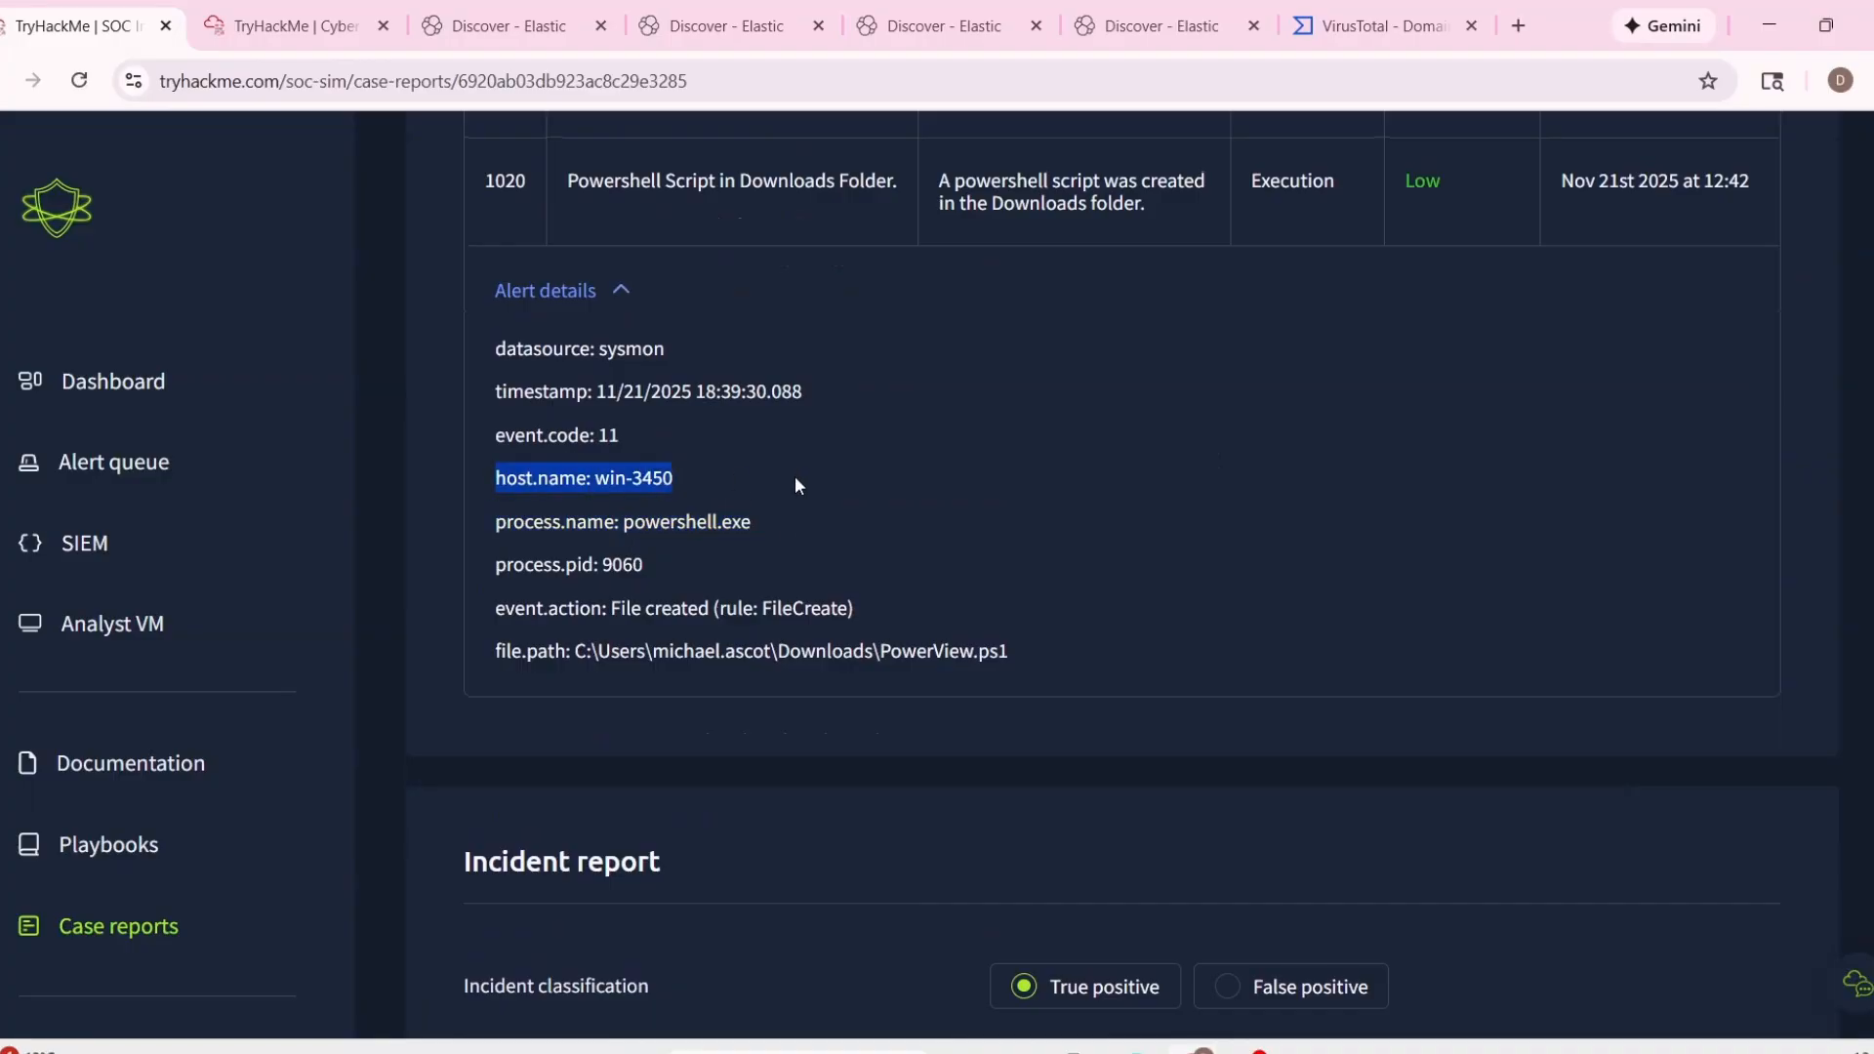
{"action": "scroll", "coordinate": [1318, 704], "scroll_direction": "down", "scroll_amount": 5}
{"action": "key", "text": "ctrl+v"}
Enter "Malicious powershell command." as the reason for classifying the alert as a true positive.
{"action": "left_click", "coordinate": [1394, 656]}
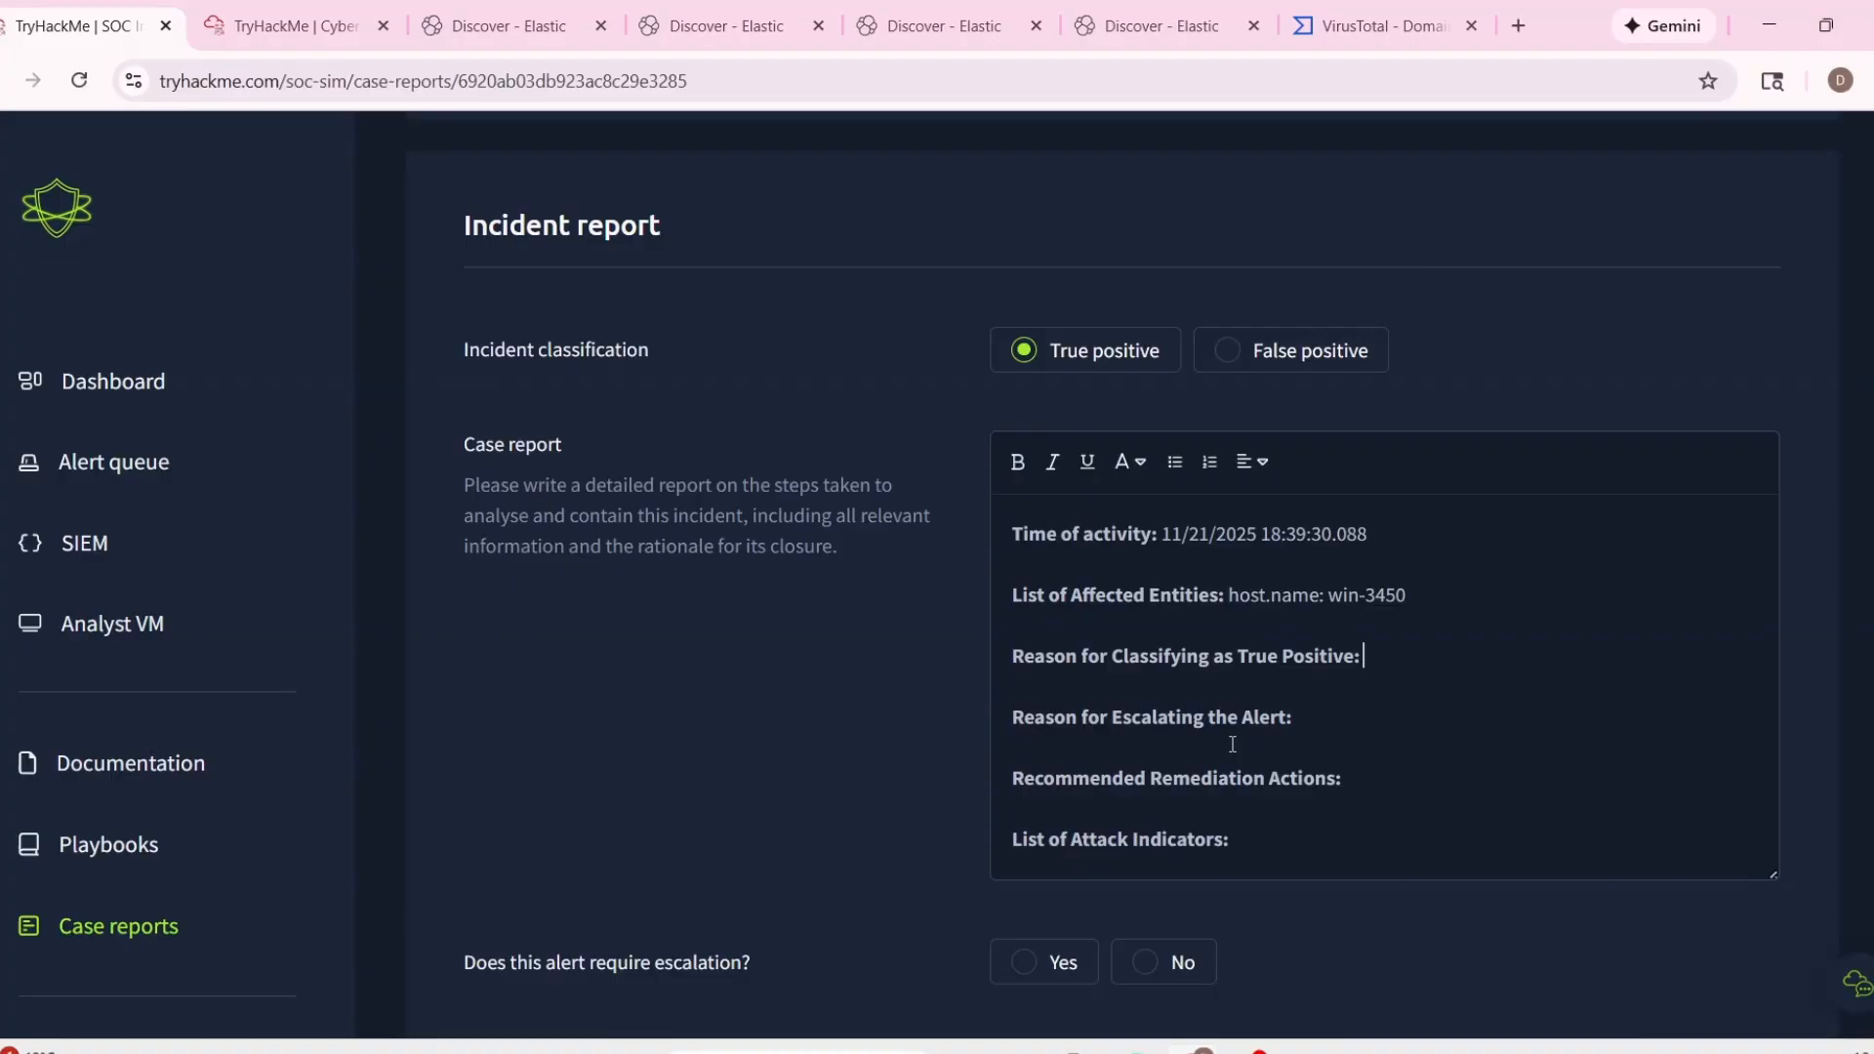
{"action": "type", "text": "Power"}
{"action": "key", "text": "BackSpace"}
{"action": "key", "text": "BackSpace"}
{"action": "key", "text": "BackSpace"}
{"action": "key", "text": "BackSpace"}
{"action": "type", "text": "Malicious powershell co"}
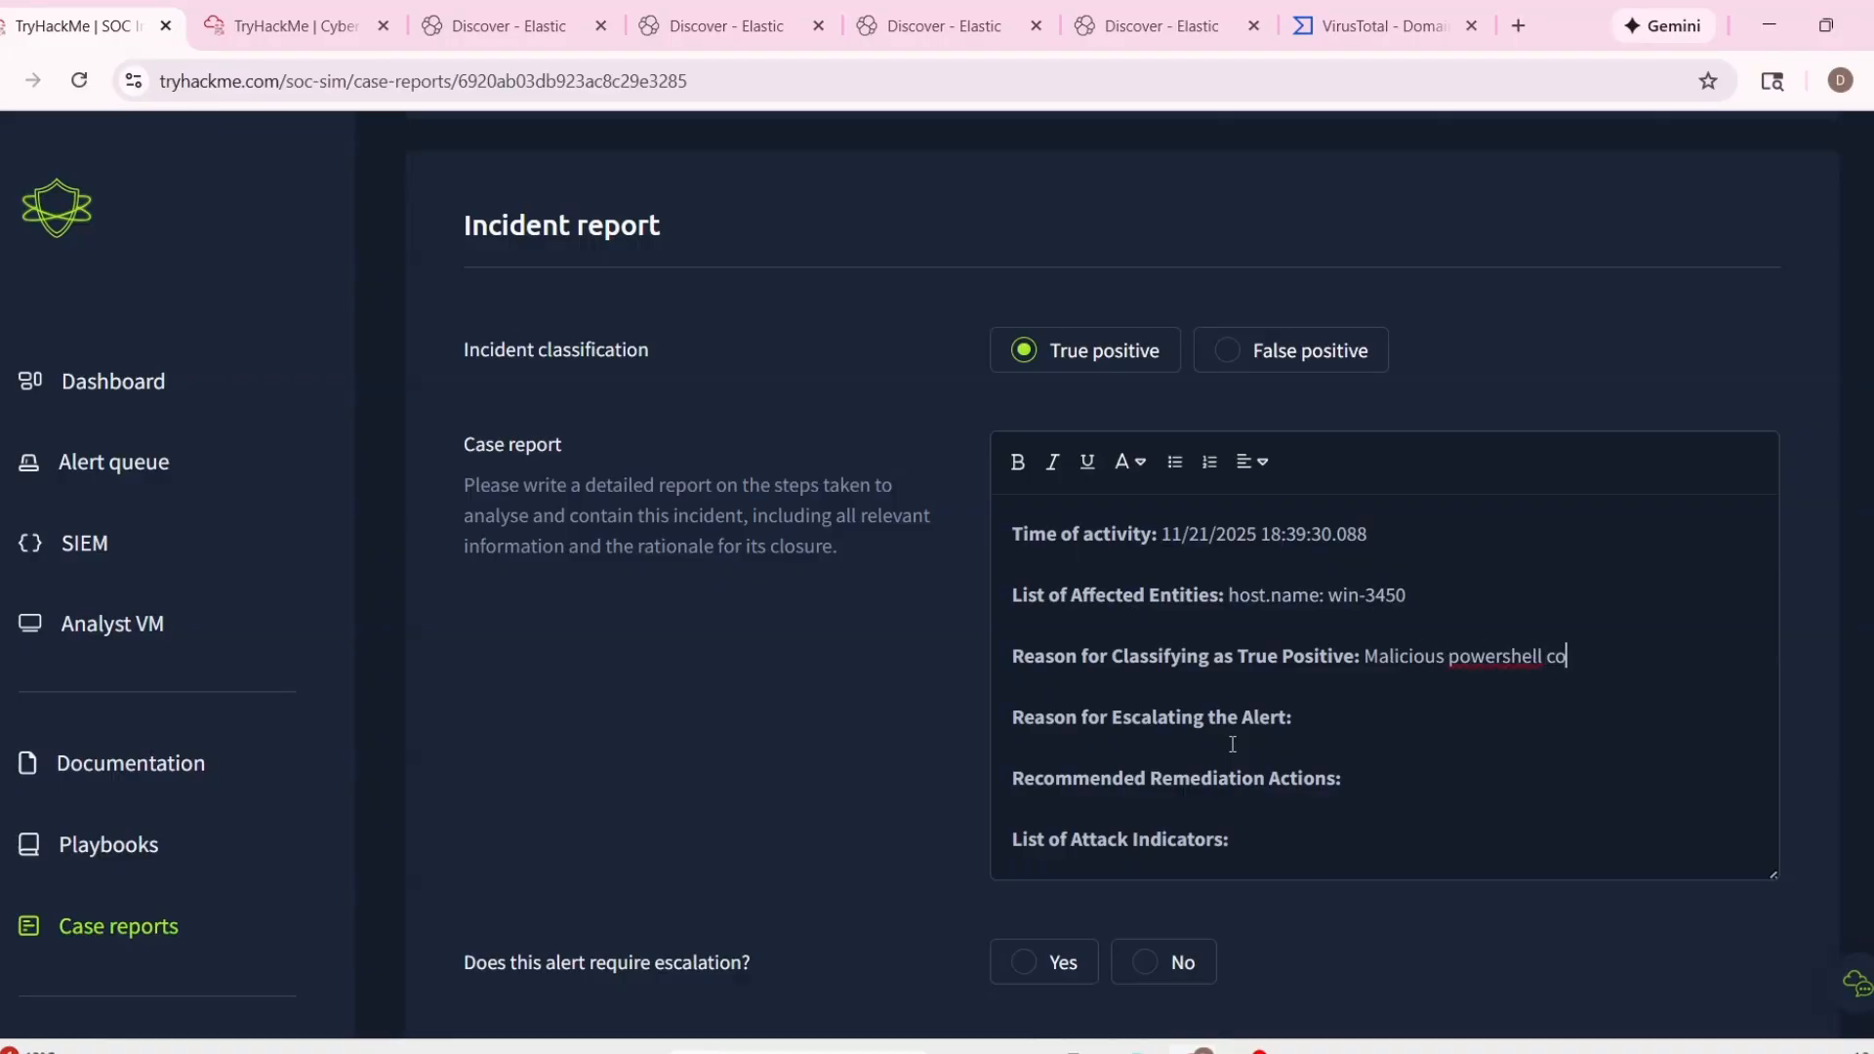
{"action": "type", "text": "mmand."}
Start the reason for escalating the alert with "A suspicious PowerShell execution was detected".
{"action": "left_click", "coordinate": [1366, 719]}
{"action": "scroll", "coordinate": [1333, 500], "scroll_direction": "down", "scroll_amount": 2}
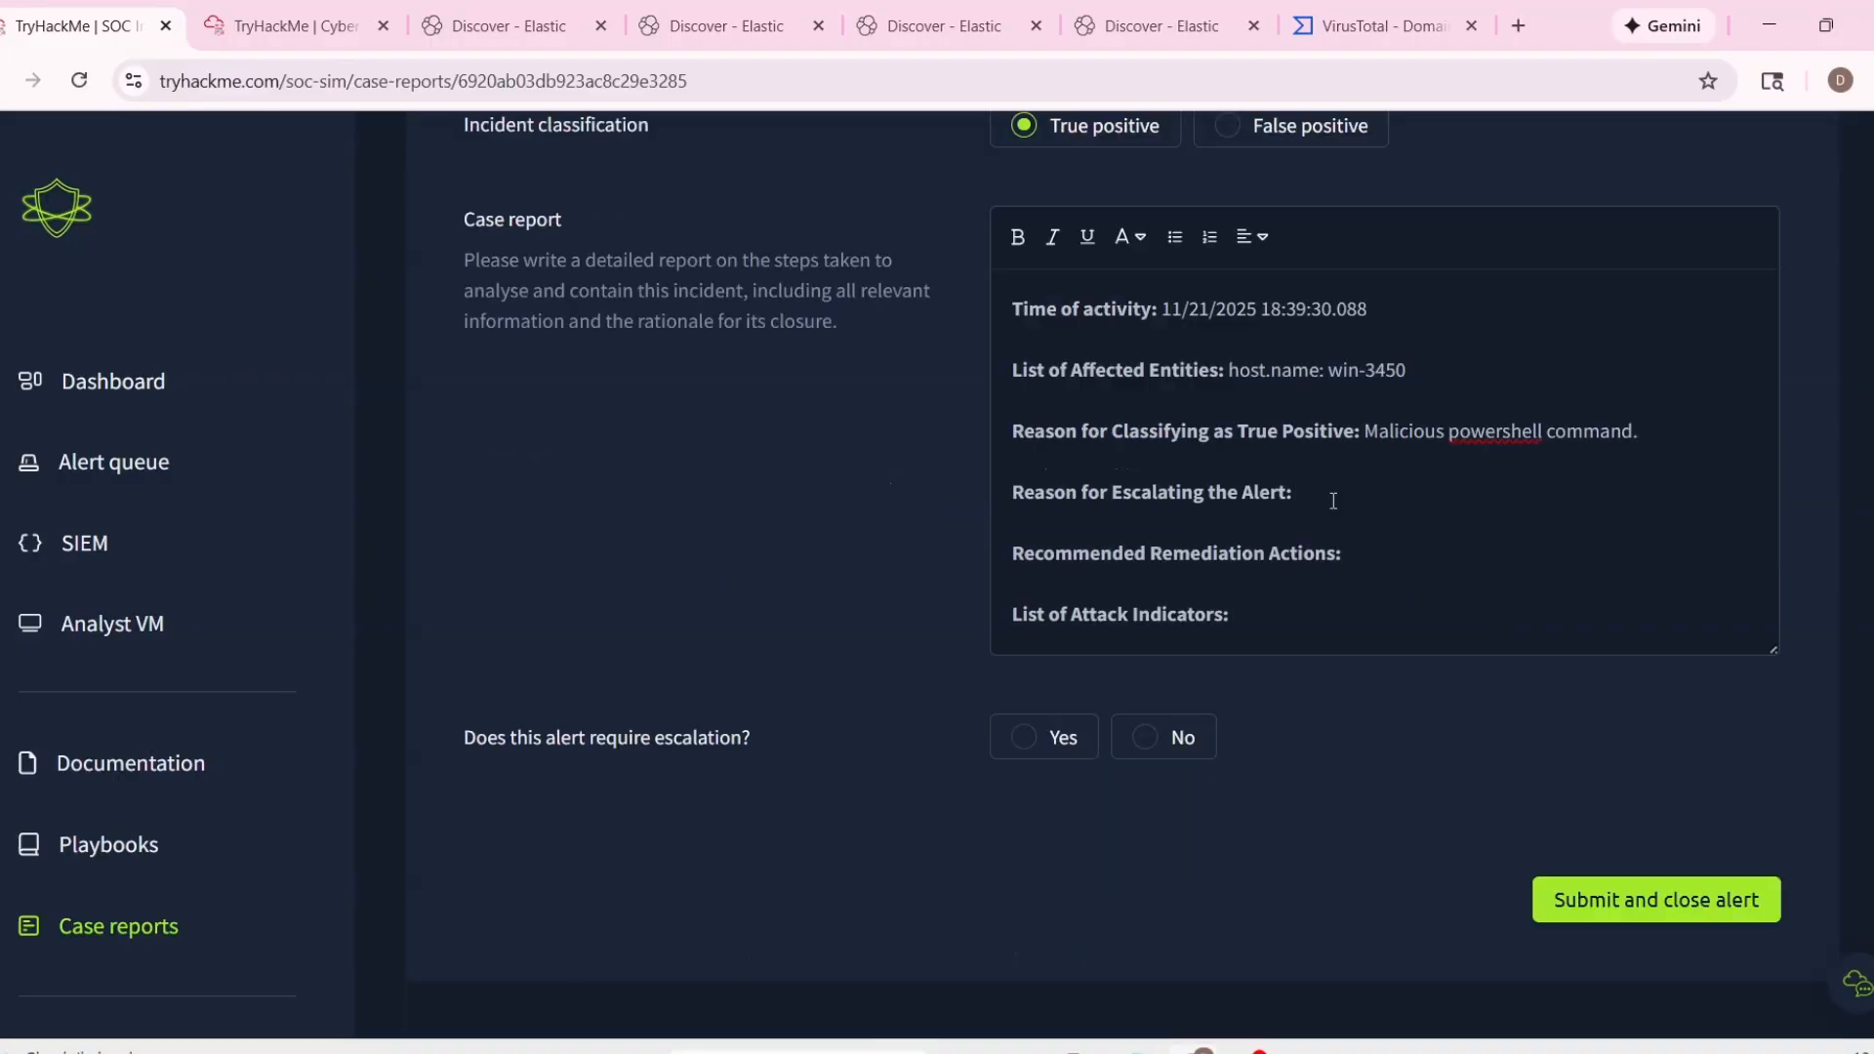
{"action": "type", "text": "A suspicious PowerShell e"}
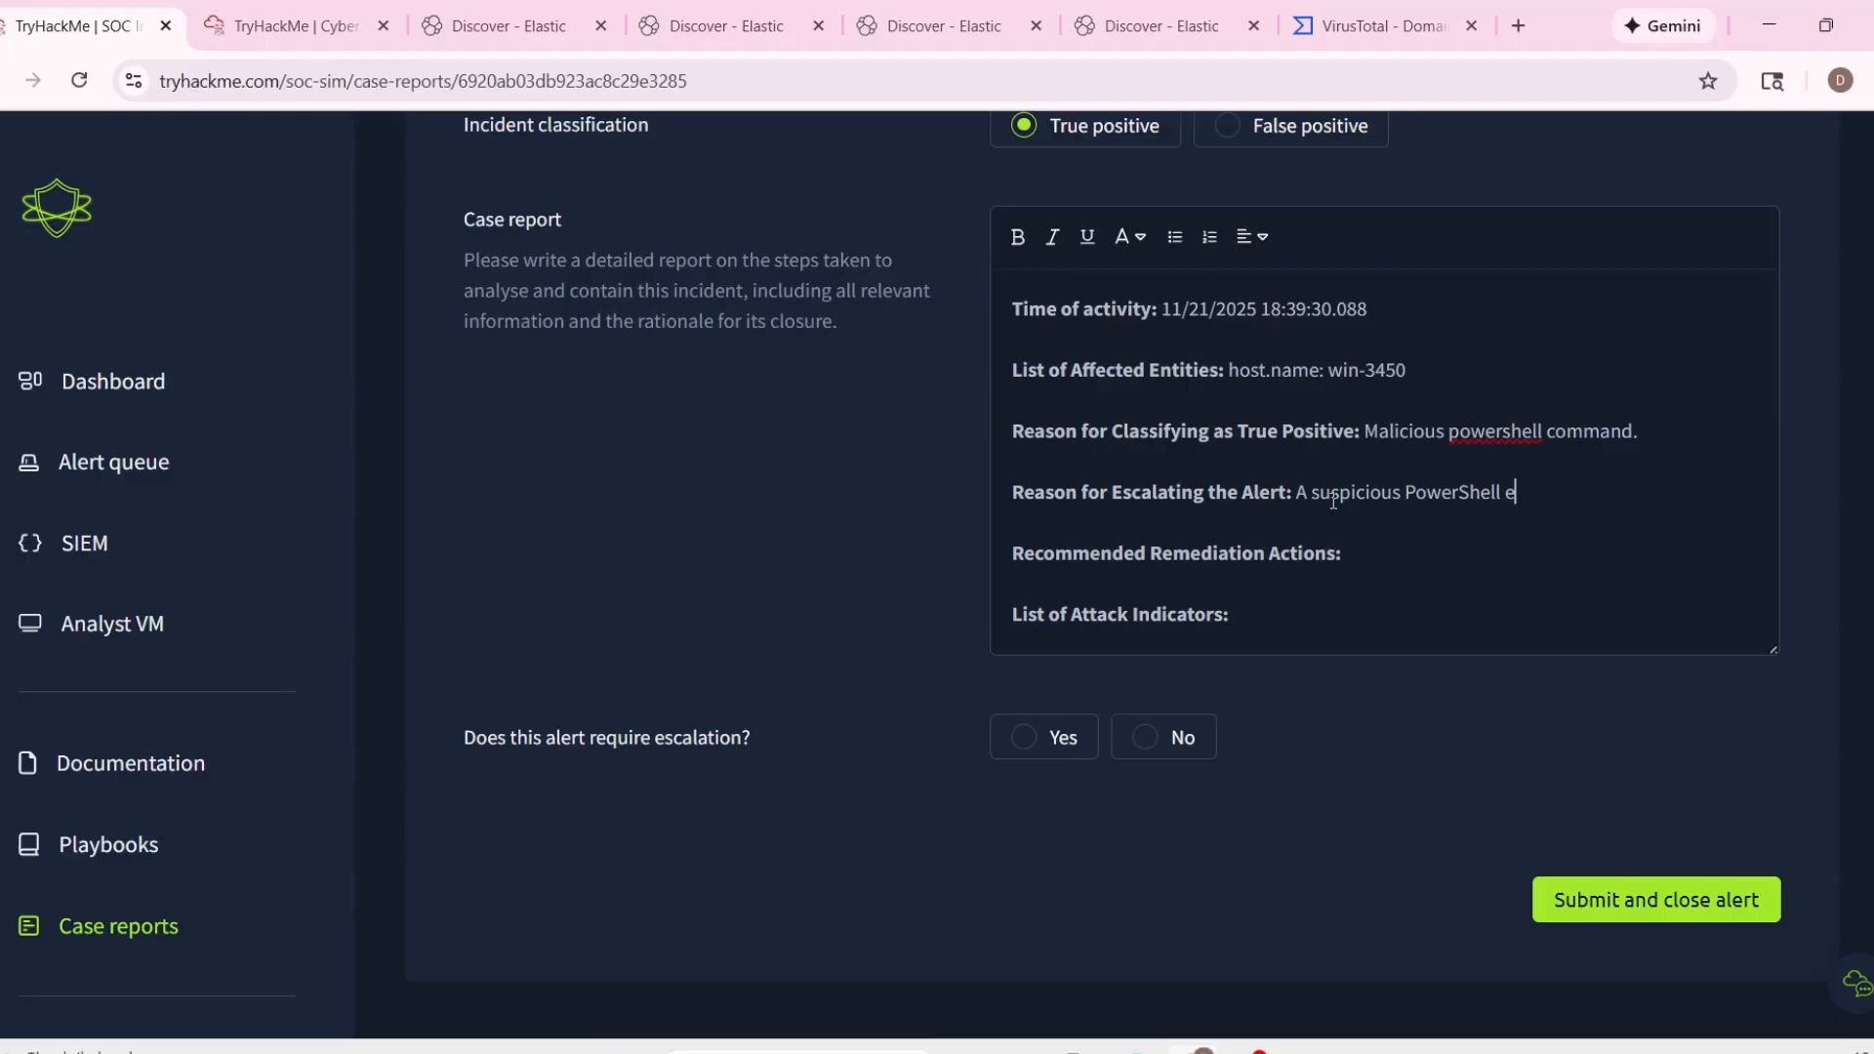
{"action": "type", "text": "xecution was detecte"}
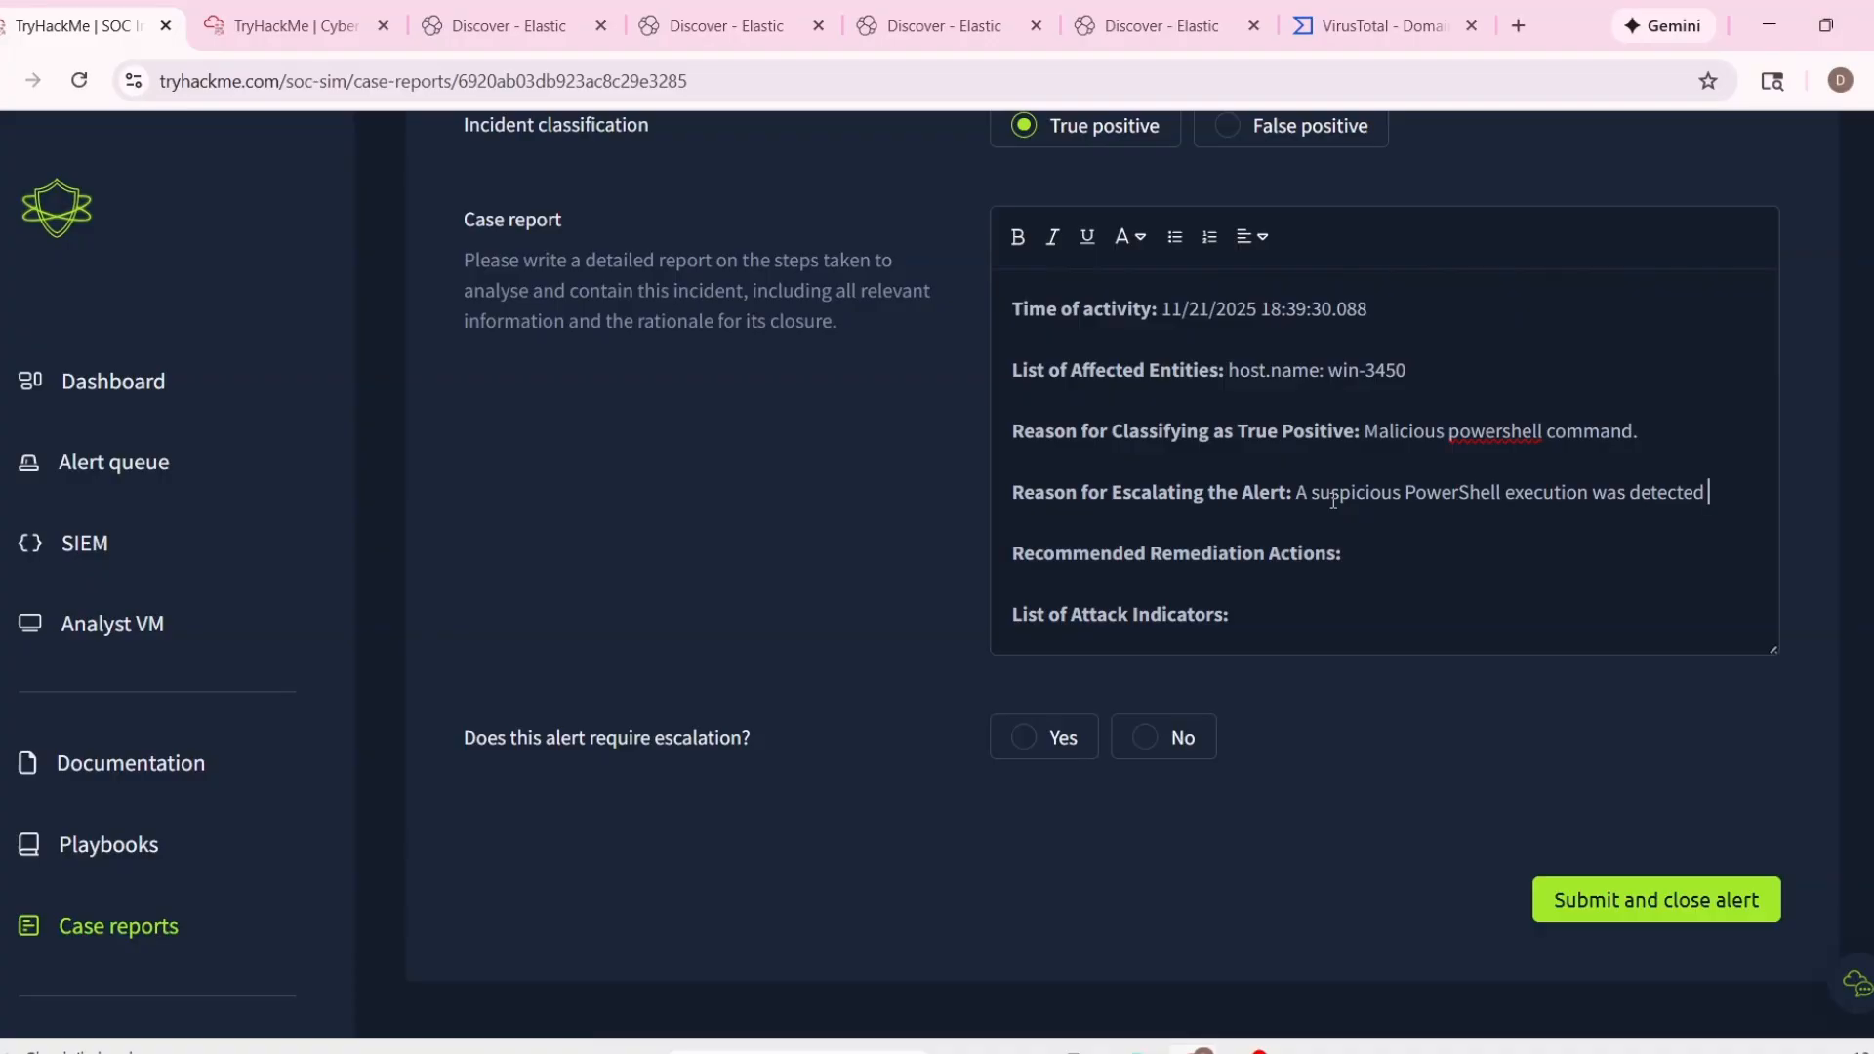
{"action": "type", "text": "d. The"}
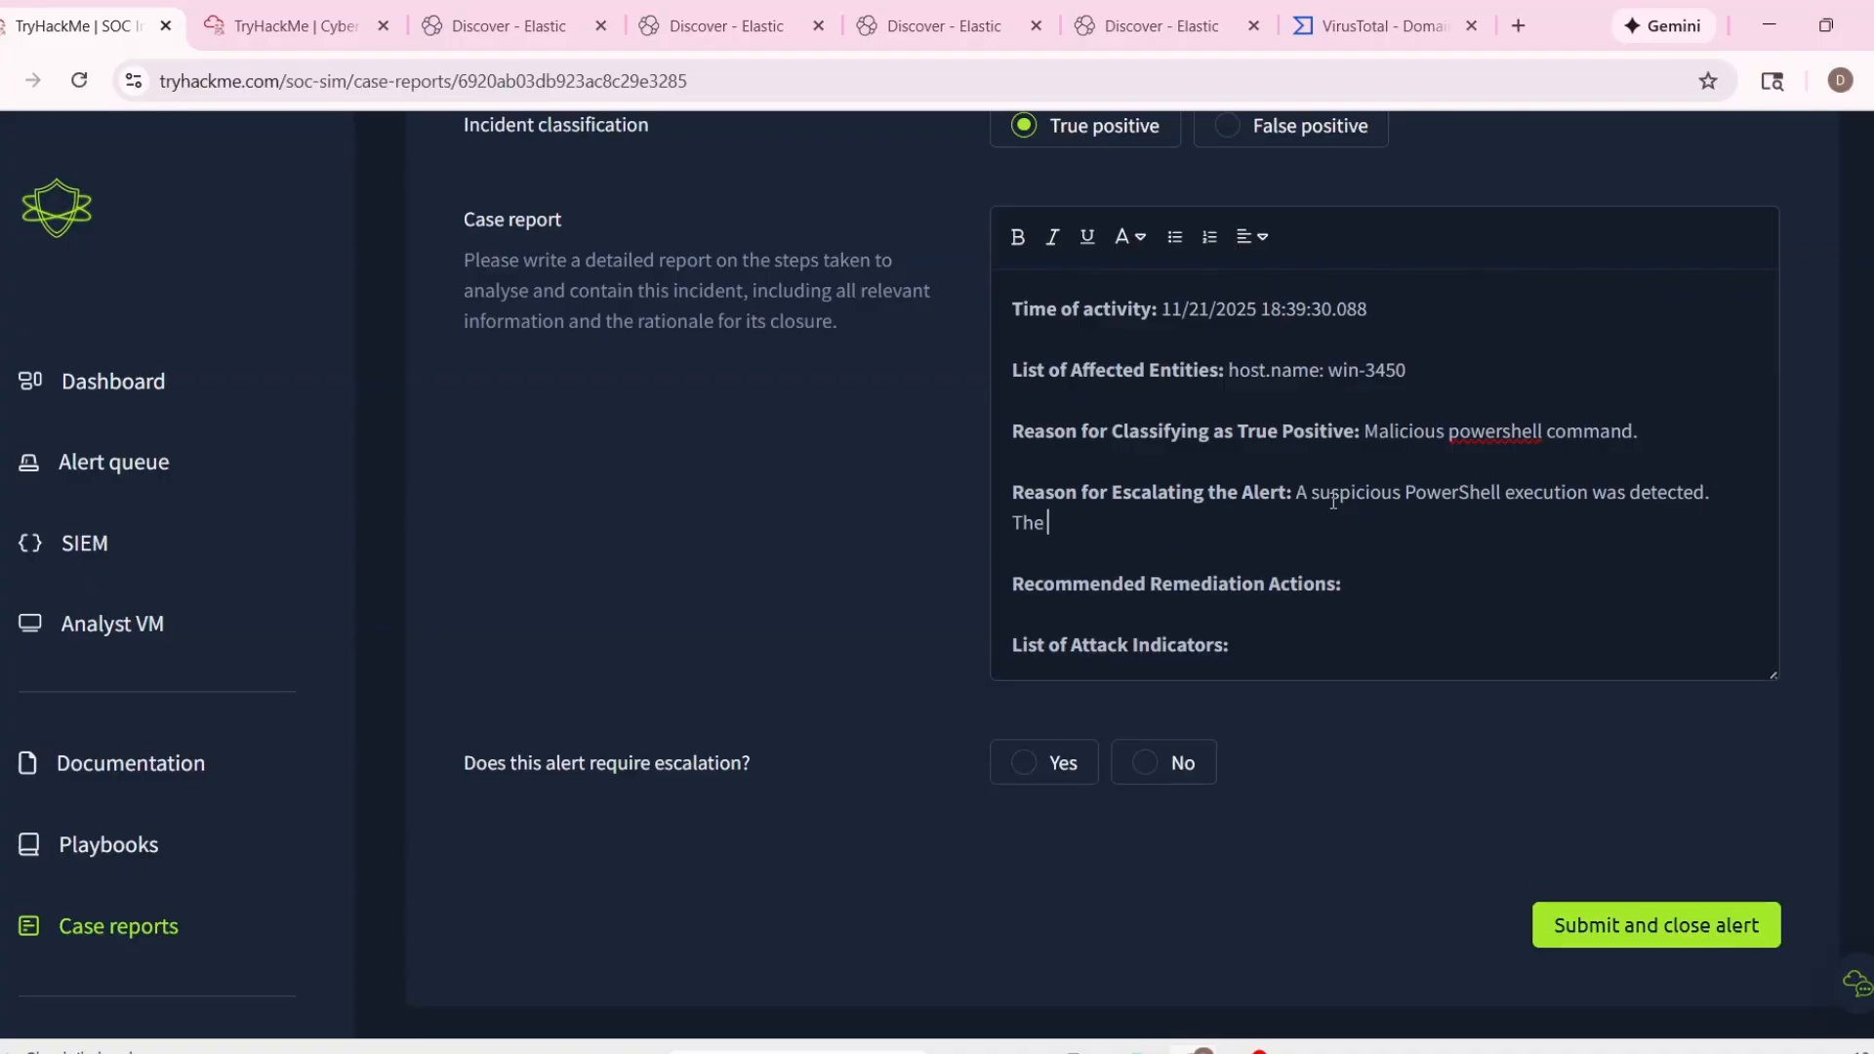
{"action": "type", "text": " user executed a script l"}
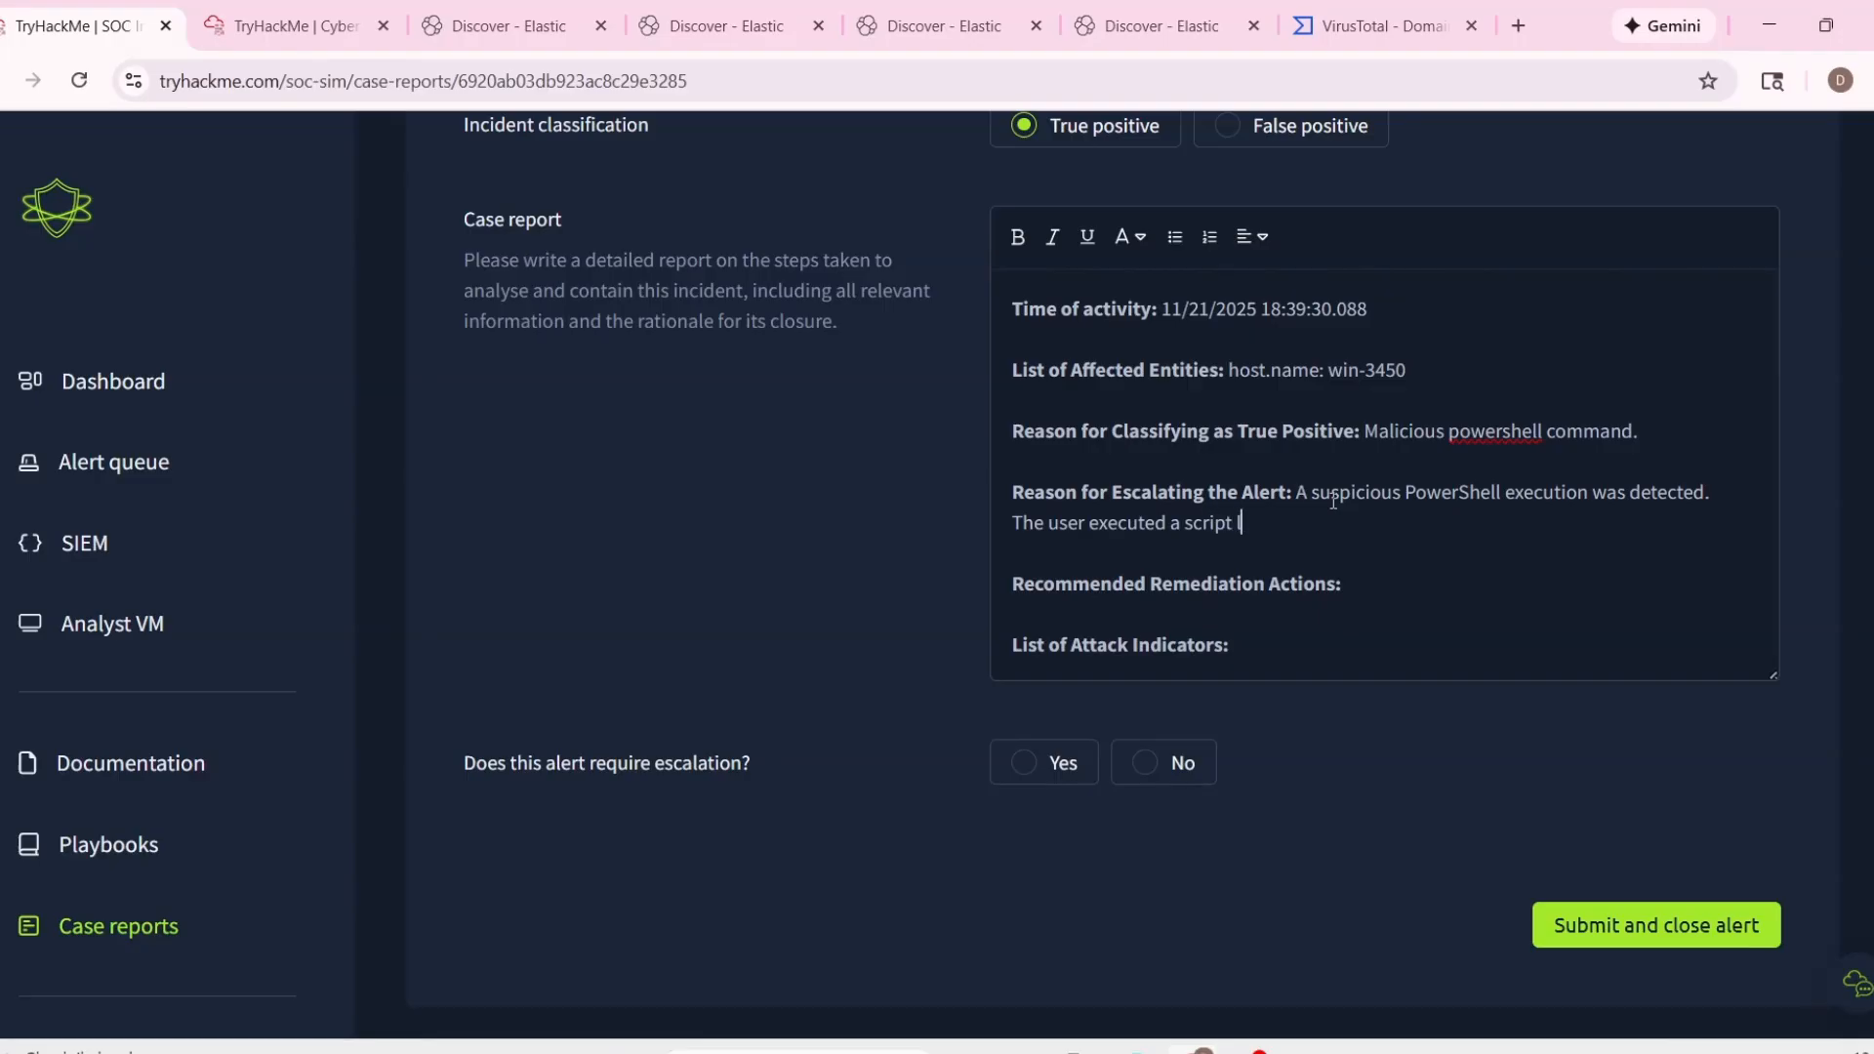
{"action": "type", "text": "ocated in"}
End that sentence with a period and continue the escalation reason with "The user executed a script located at".
{"action": "key", "text": "BackSpace"}
{"action": "key", "text": "BackSpace"}
{"action": "key", "text": "BackSpace"}
{"action": "type", "text": "at"}
Complete the sentence with the quoted PowerView.ps1 file path copied from the alert details, and begin a new line.
{"action": "scroll", "coordinate": [866, 500], "scroll_direction": "up", "scroll_amount": 6}
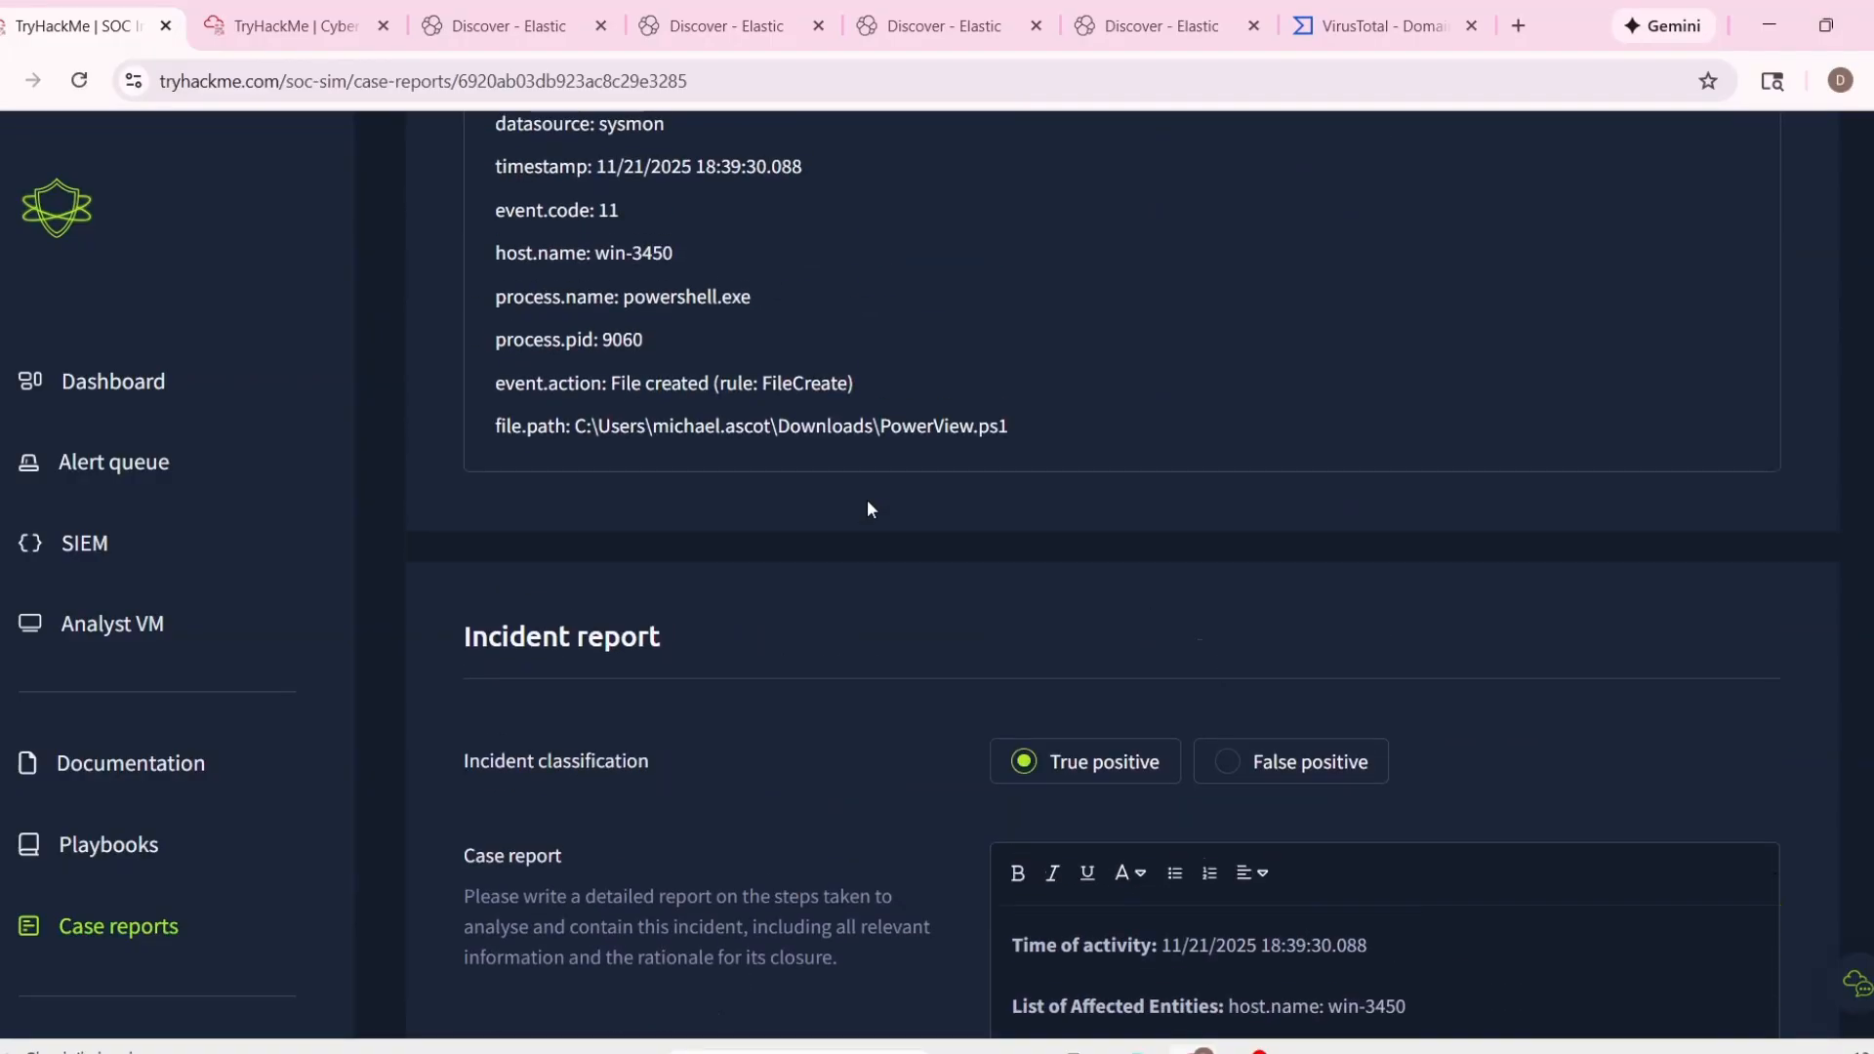
{"action": "scroll", "coordinate": [867, 500], "scroll_direction": "up", "scroll_amount": 3}
{"action": "left_click_drag", "start_coordinate": [578, 680], "coordinate": [1050, 709]}
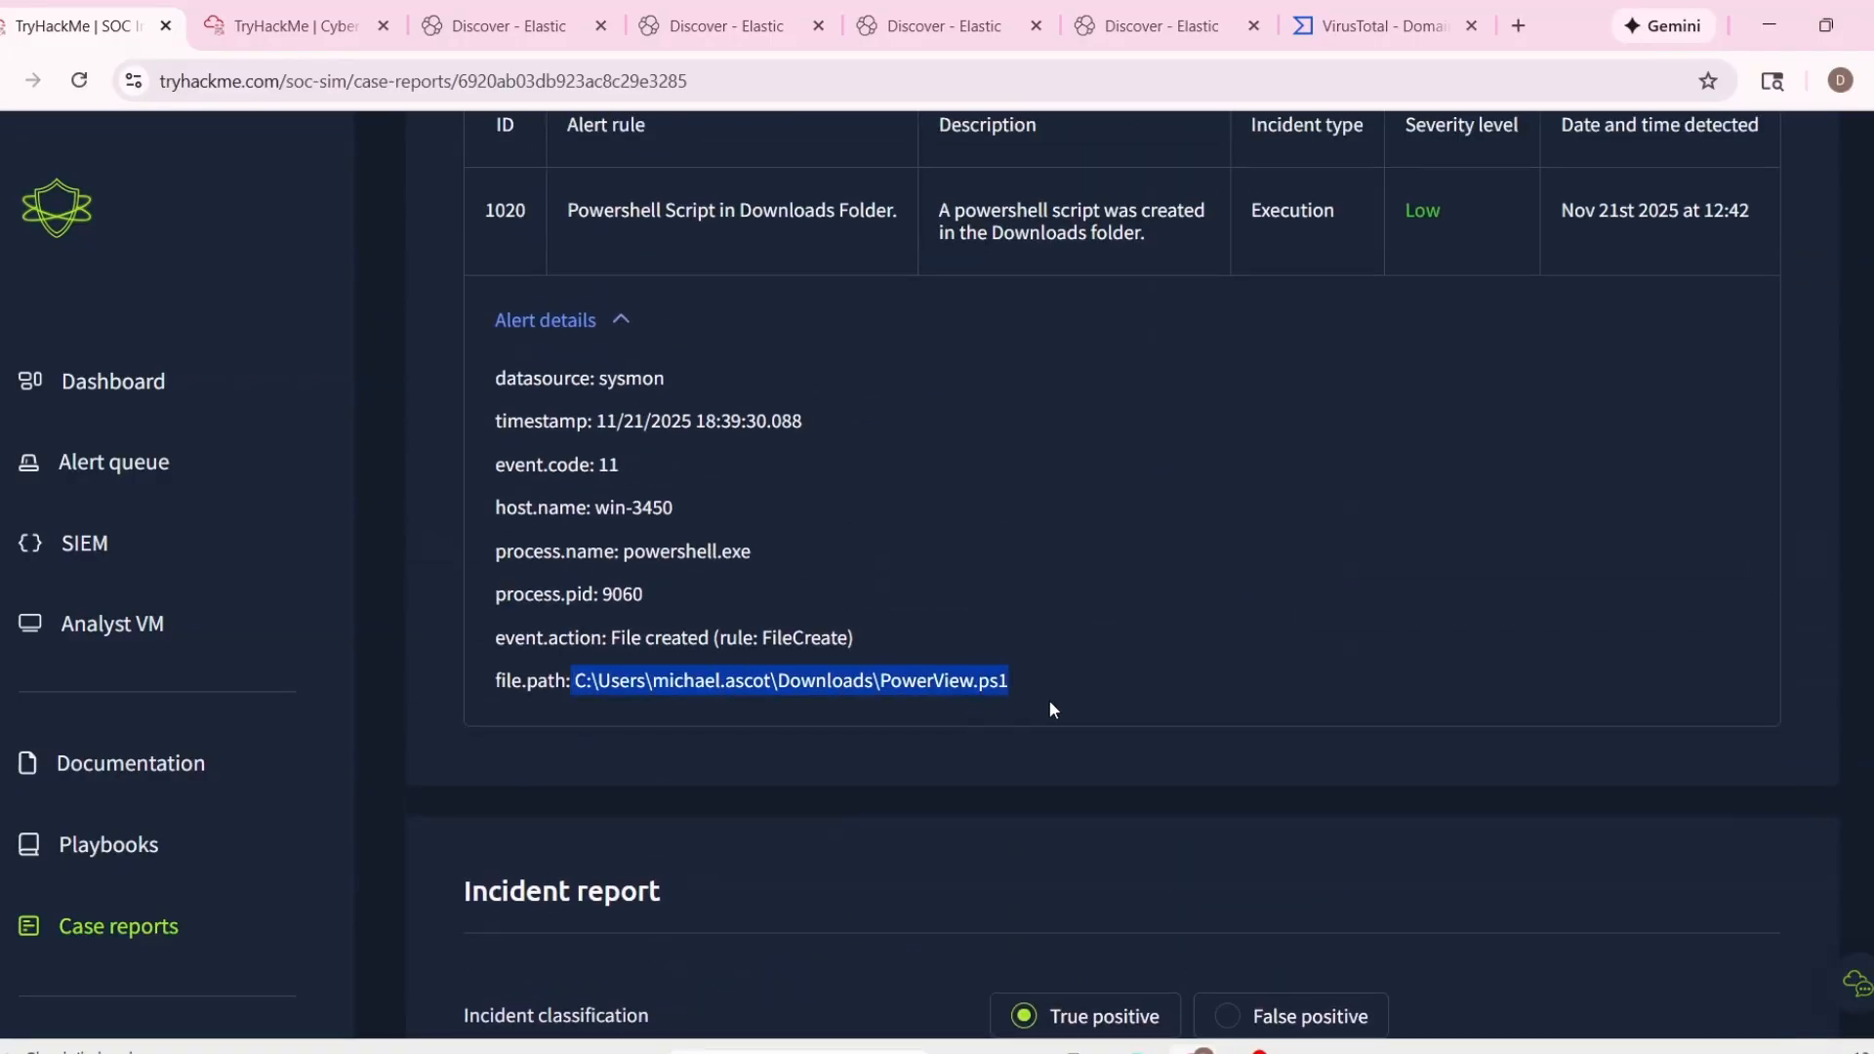
{"action": "scroll", "coordinate": [1271, 695], "scroll_direction": "down", "scroll_amount": 6}
{"action": "left_click", "coordinate": [1372, 796]}
{"action": "left_click", "coordinate": [1400, 771]}
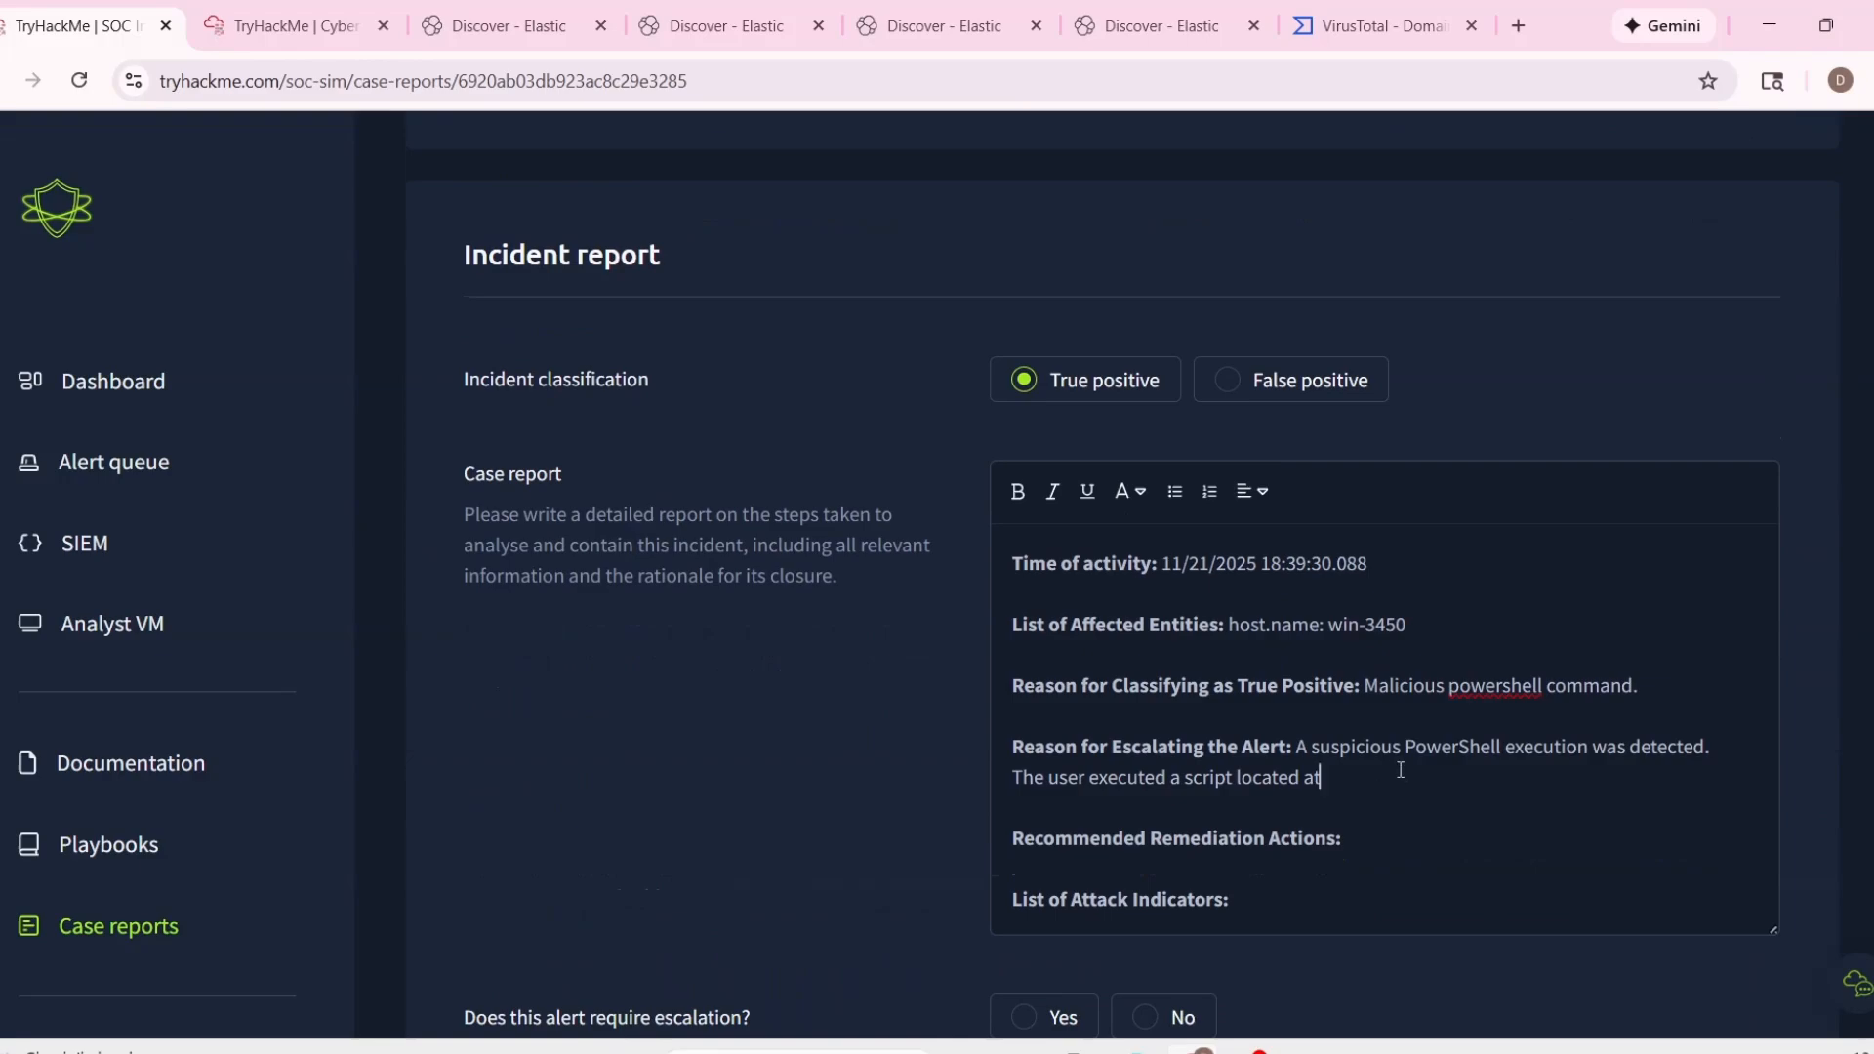
{"action": "type", "text": "'v"}
{"action": "key", "text": "BackSpace"}
{"action": "key", "text": "ctrl+v"}
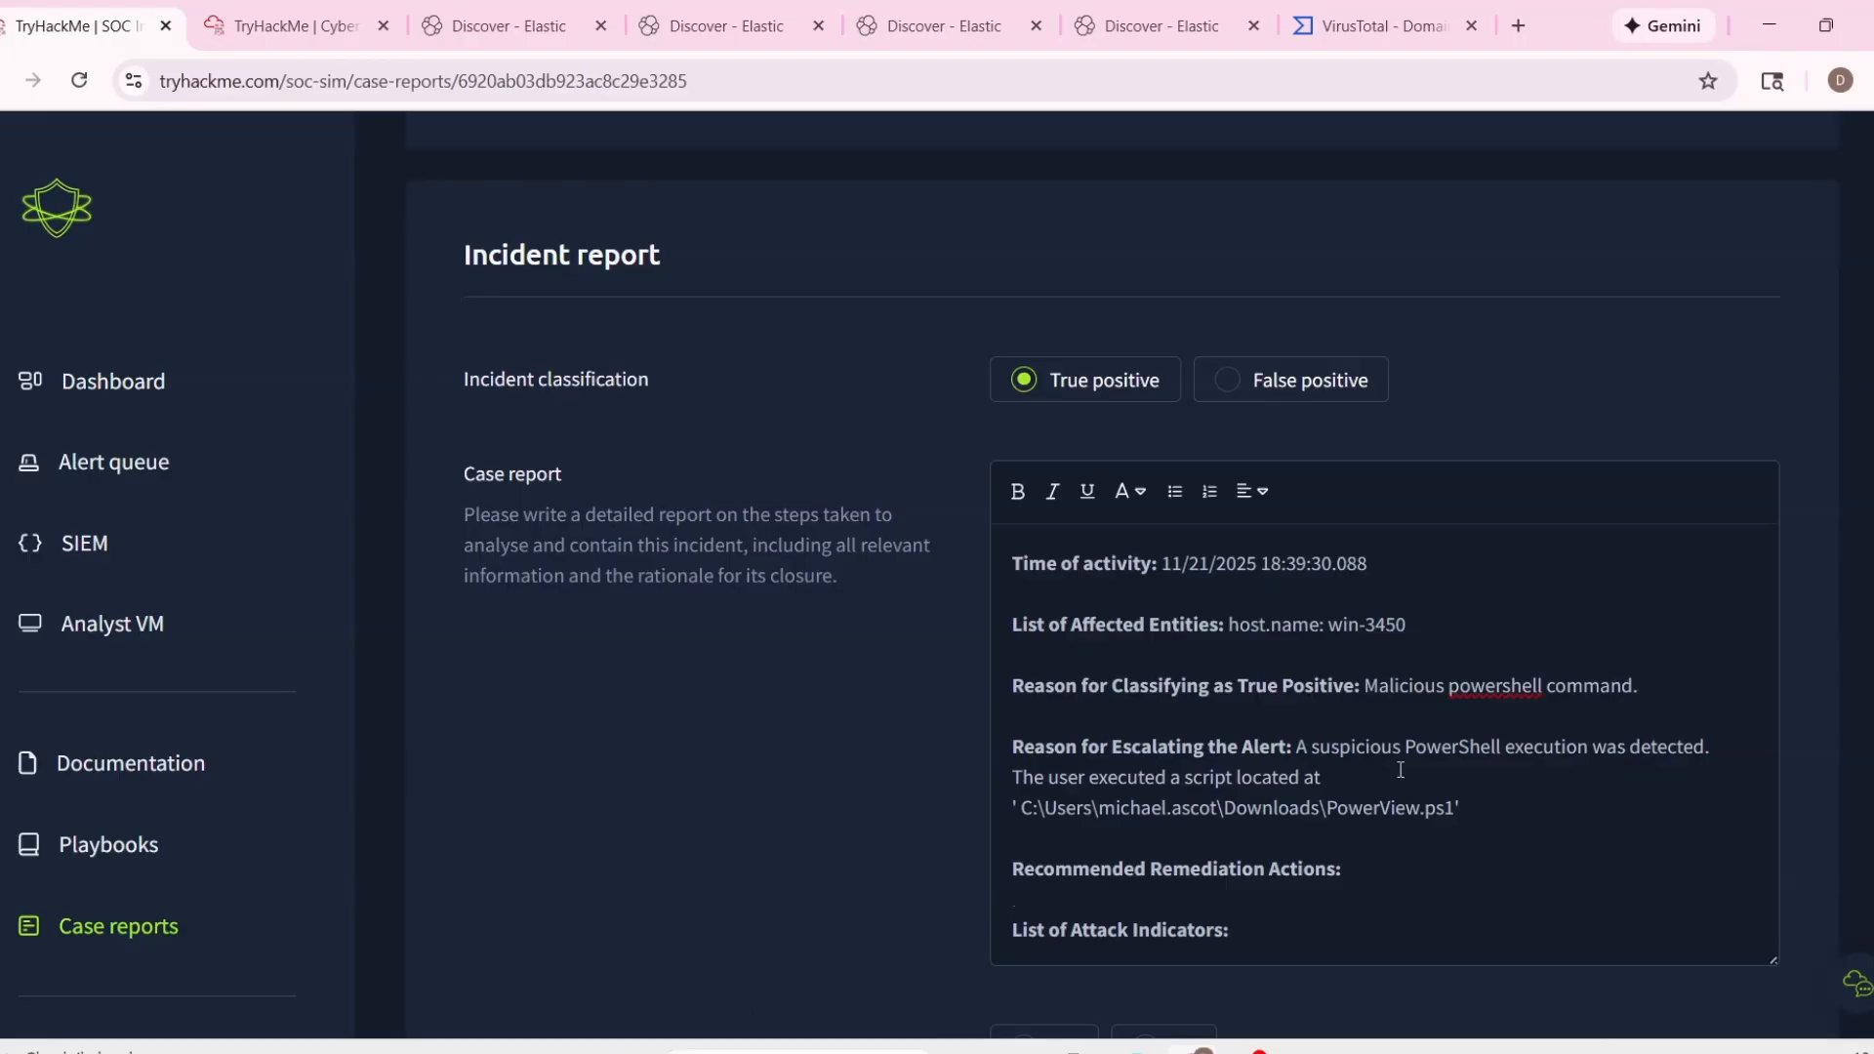
{"action": "type", "text": "'."}
{"action": "key", "text": "Return"}
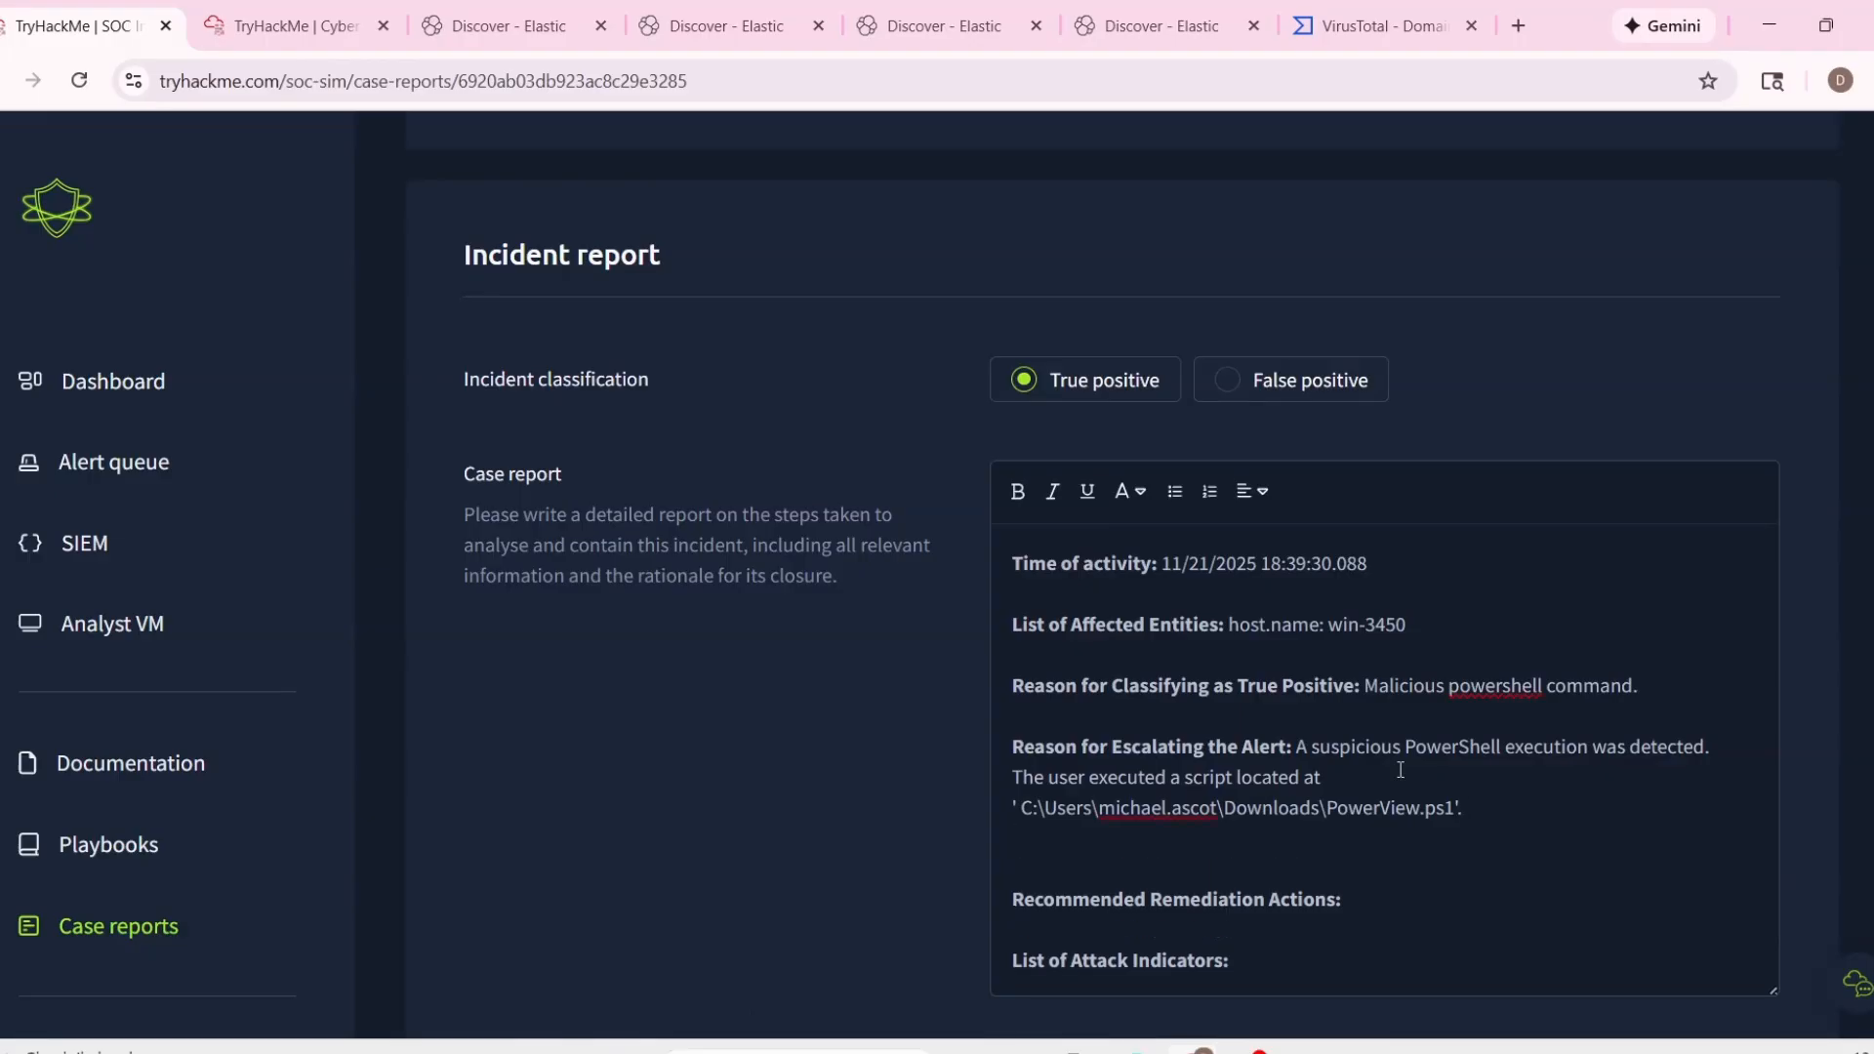
Add the line "This activity resulted in the creation of 'PowerView.ps1'" to the escalation reason.
{"action": "type", "text": "The"}
{"action": "key", "text": "BackSpace"}
{"action": "type", "text": "is activity resulted in the creatio "}
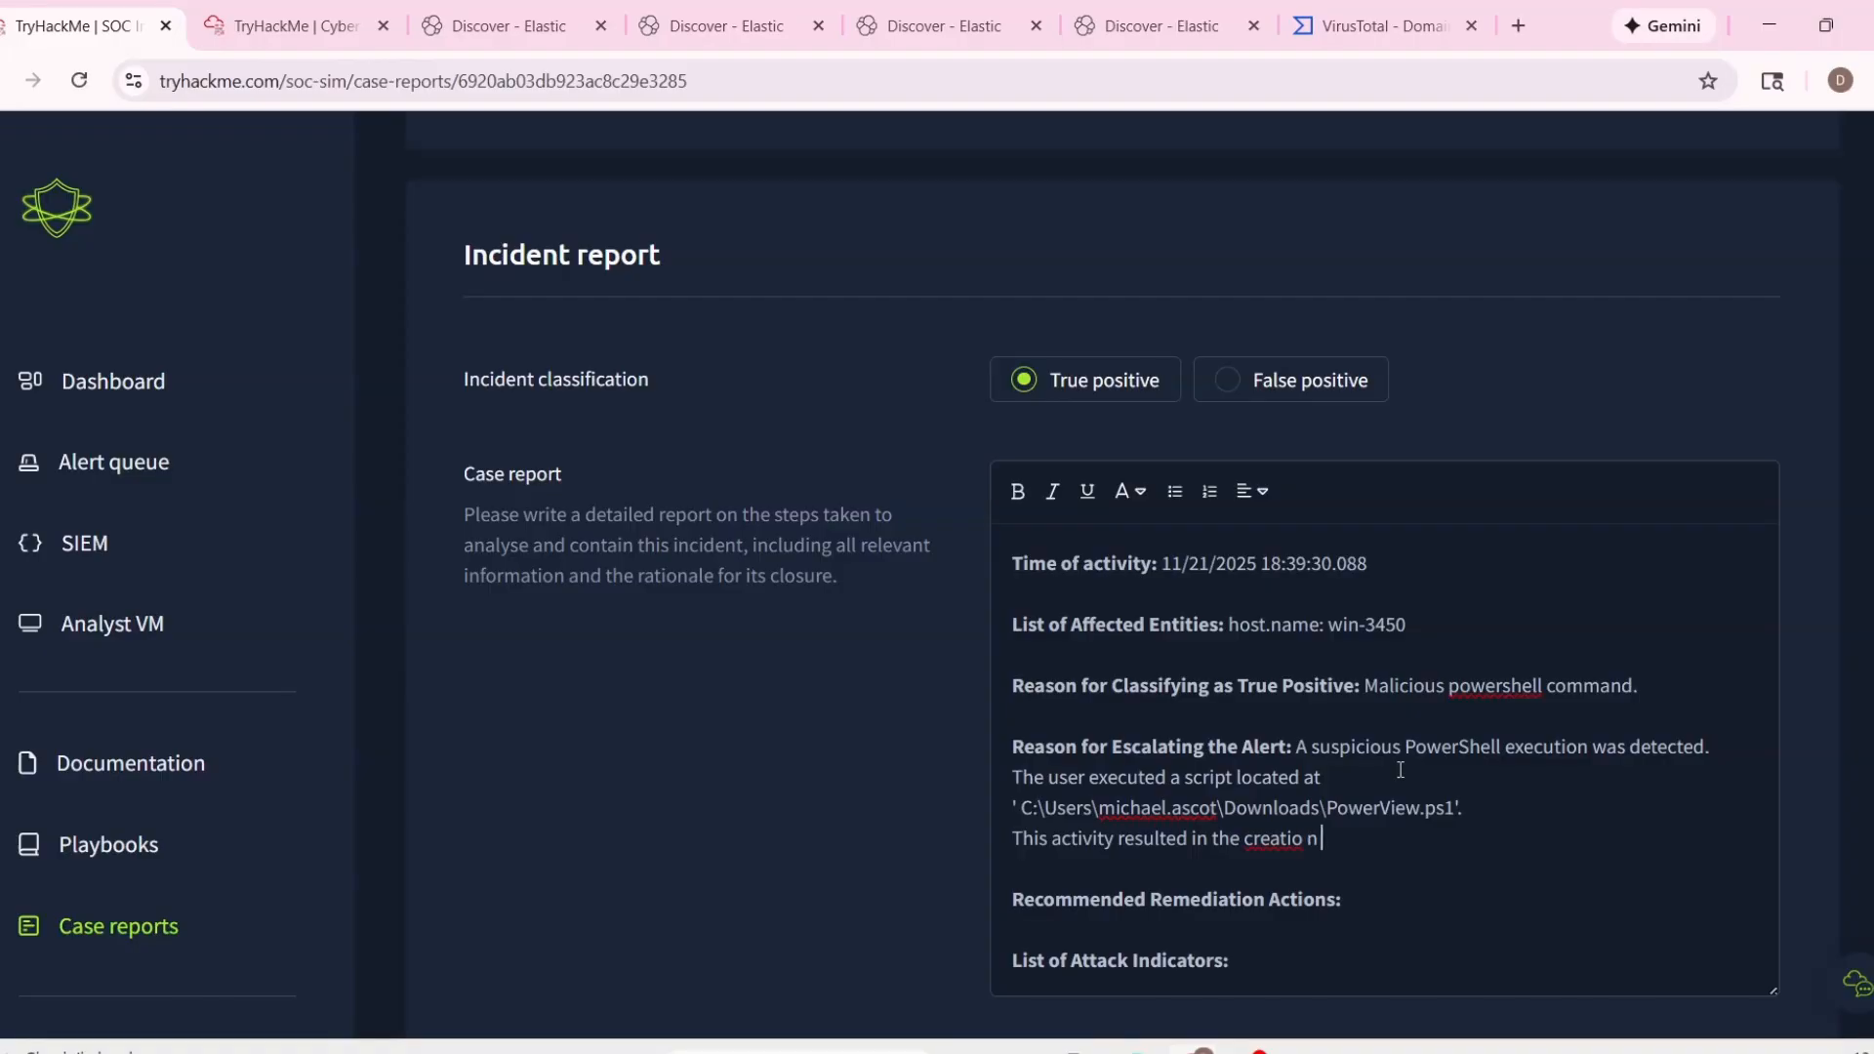
{"action": "type", "text": "n of"}
{"action": "left_click_drag", "start_coordinate": [1326, 806], "coordinate": [1454, 807]}
{"action": "key", "text": "ctrl+c"}
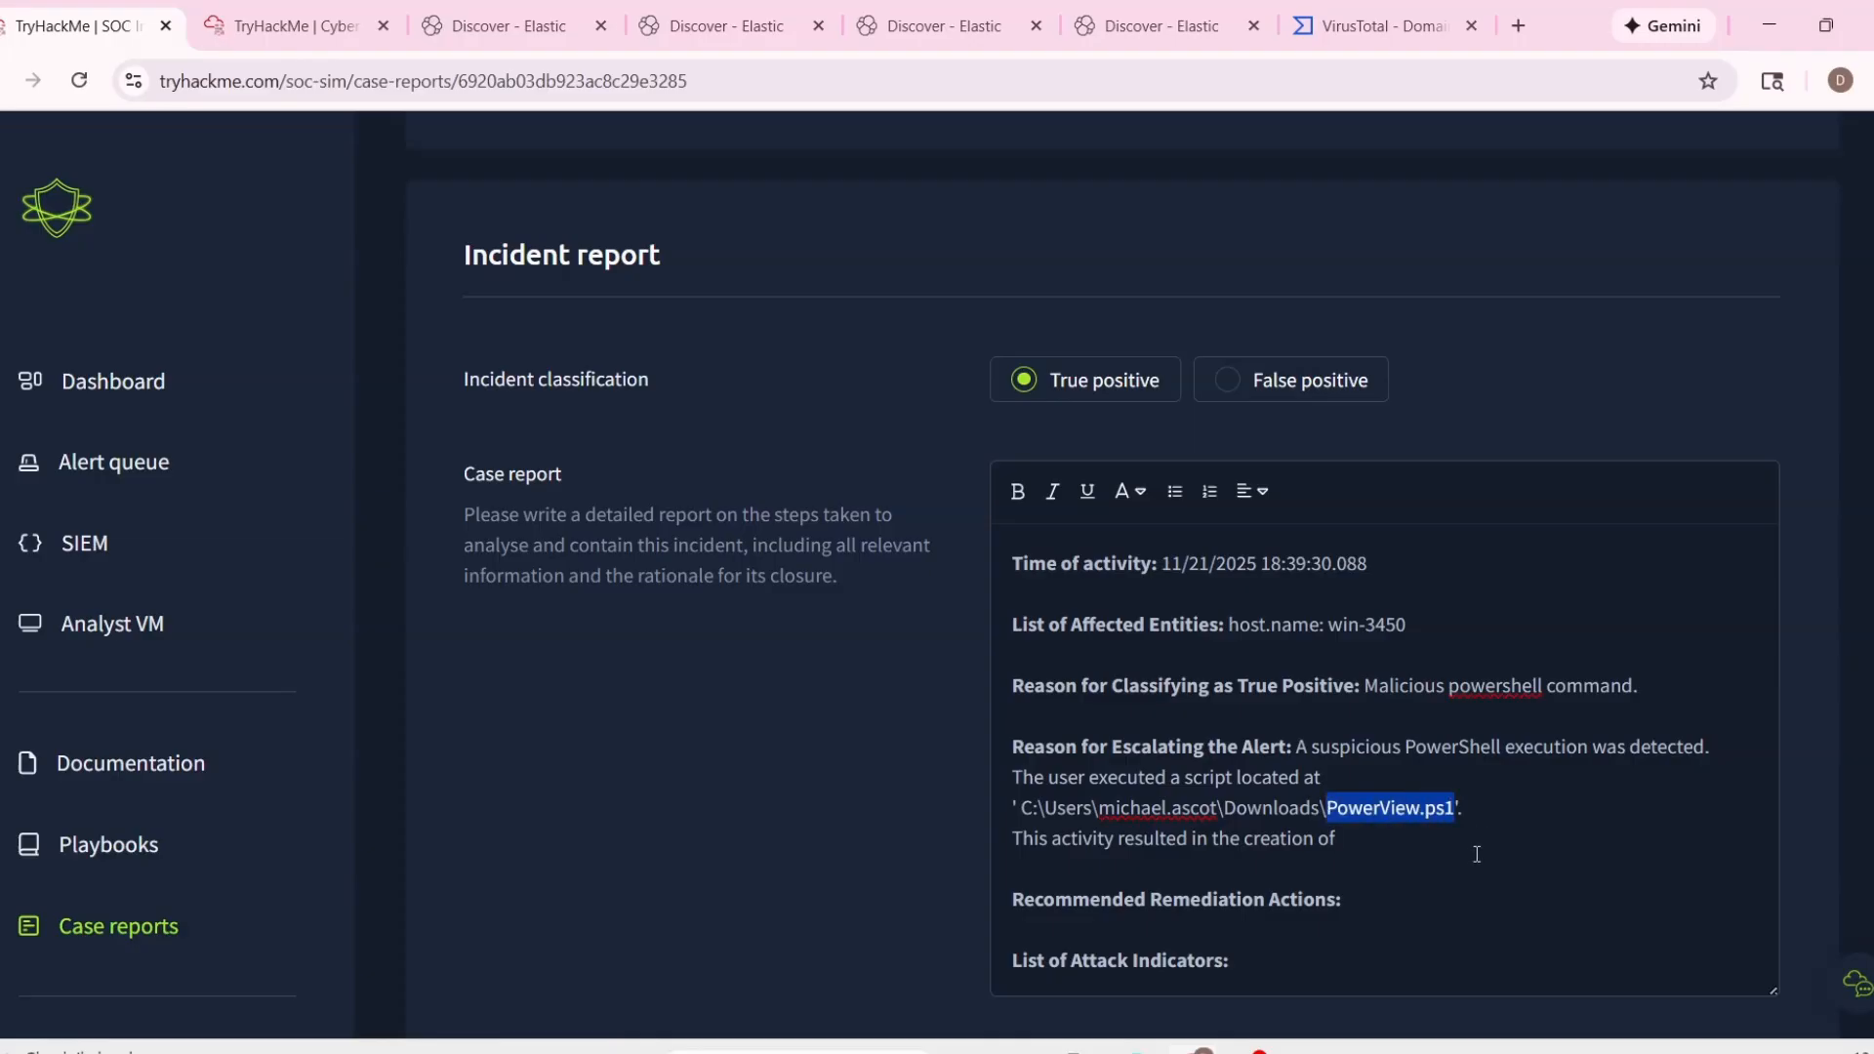
{"action": "left_click", "coordinate": [1449, 877]}
{"action": "left_click", "coordinate": [1416, 848]}
{"action": "type", "text": "'"}
{"action": "key", "text": "ctrl+v"}
{"action": "type", "text": "'"}
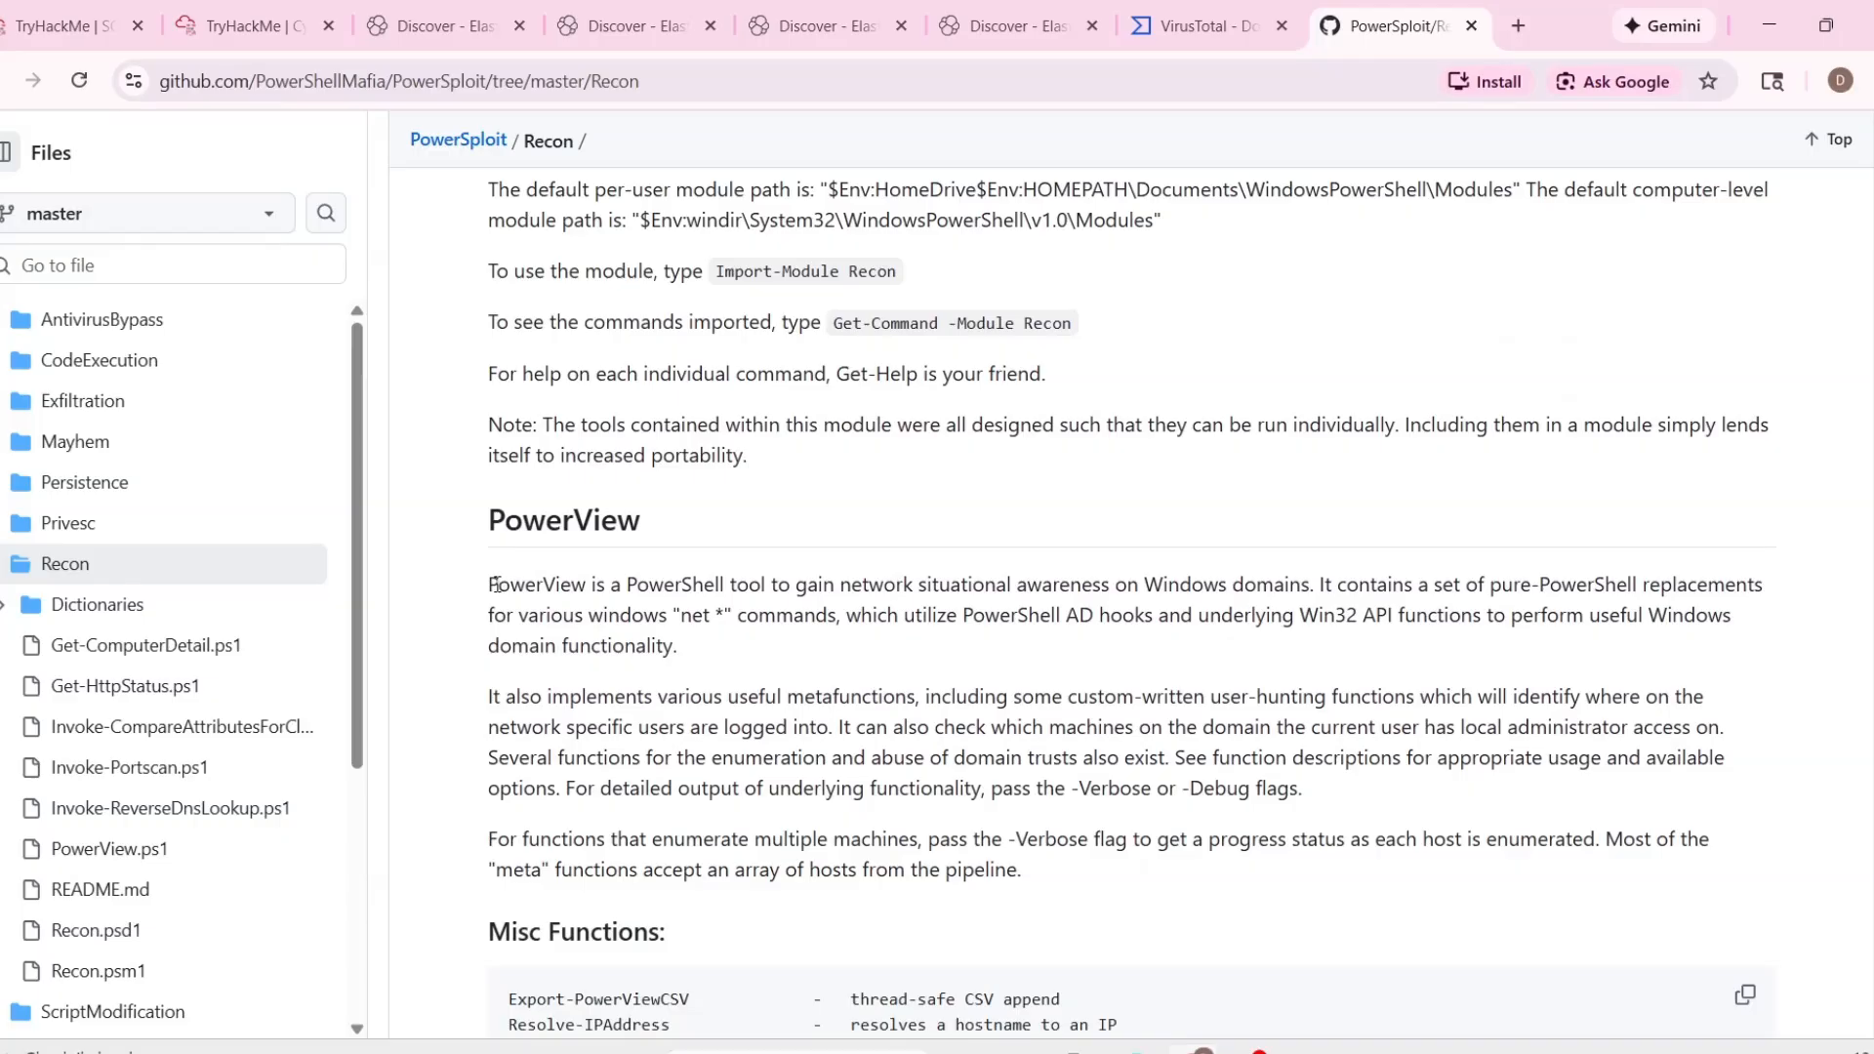
Read the PowerView description on the PowerSploit Recon page on GitHub to see what the tool does.
{"action": "left_click_drag", "start_coordinate": [492, 584], "coordinate": [571, 583]}
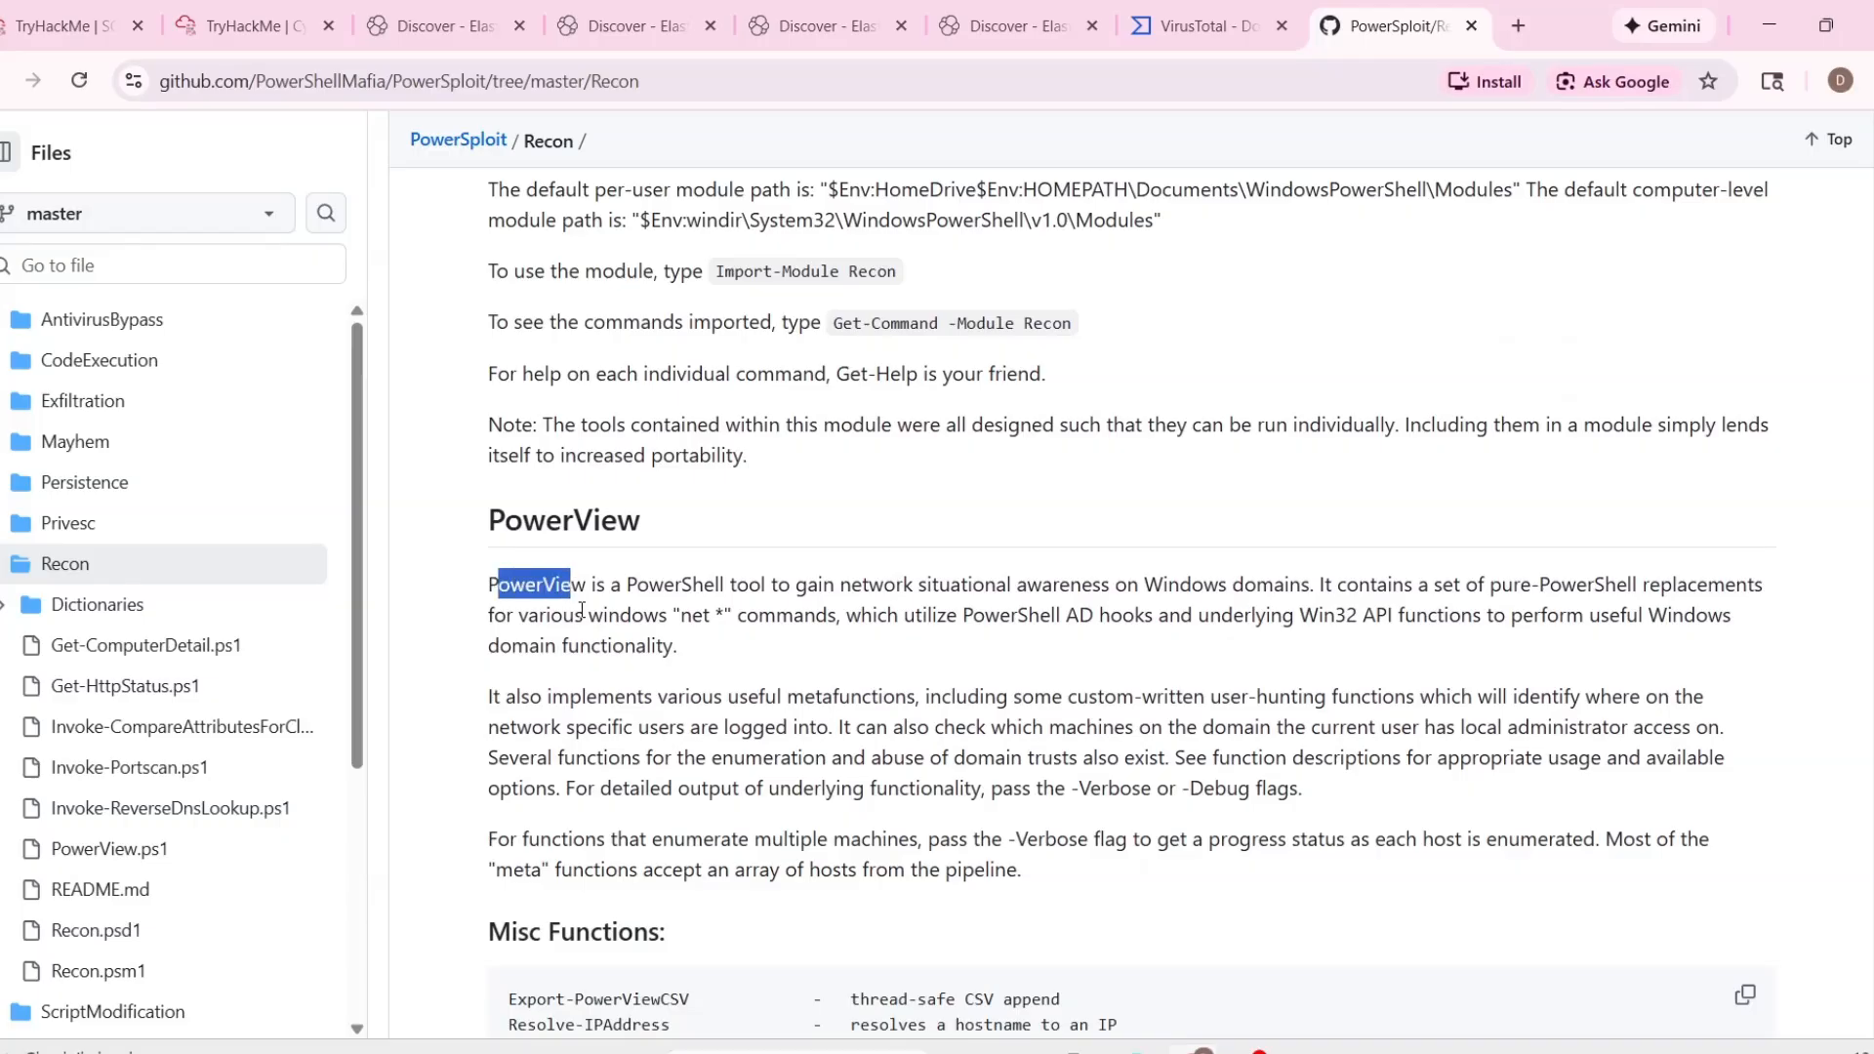
{"action": "left_click", "coordinate": [488, 597]}
{"action": "scroll", "coordinate": [493, 621], "scroll_direction": "up", "scroll_amount": 1}
{"action": "scroll", "coordinate": [493, 621], "scroll_direction": "down", "scroll_amount": 2}
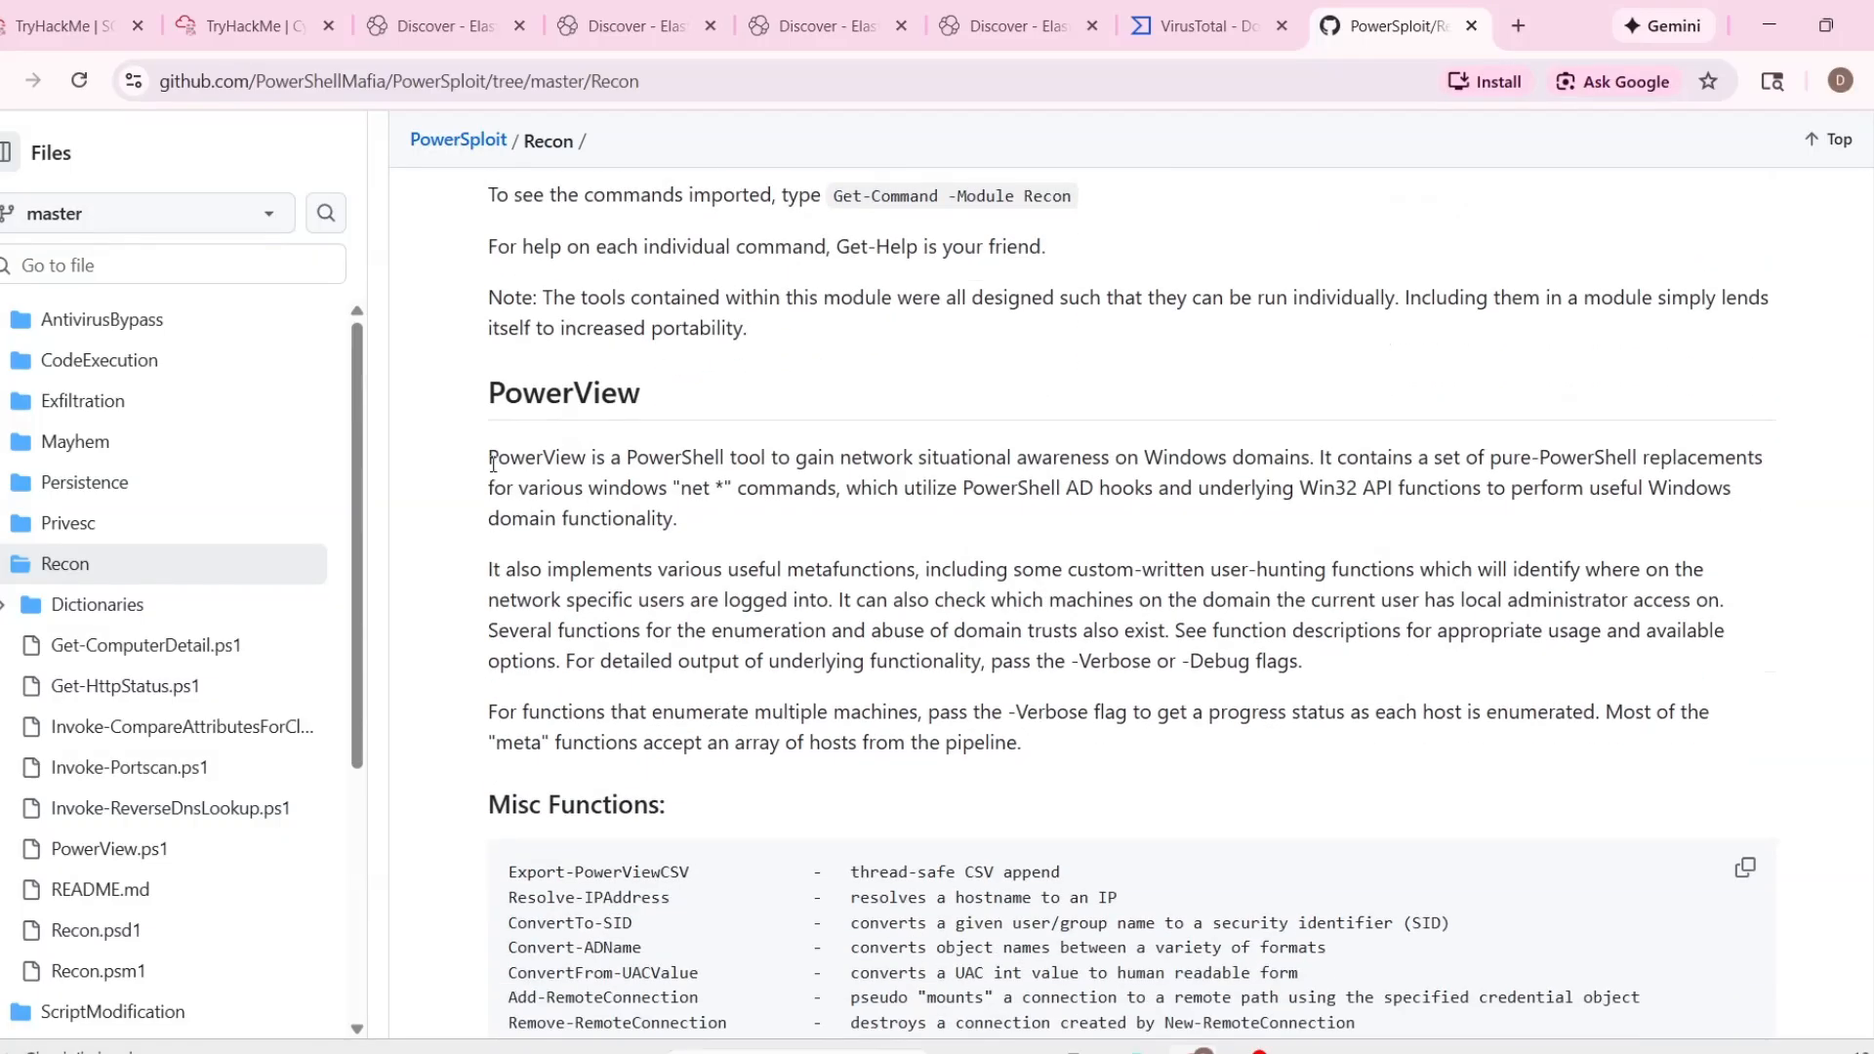
{"action": "left_click_drag", "start_coordinate": [491, 465], "coordinate": [1312, 461]}
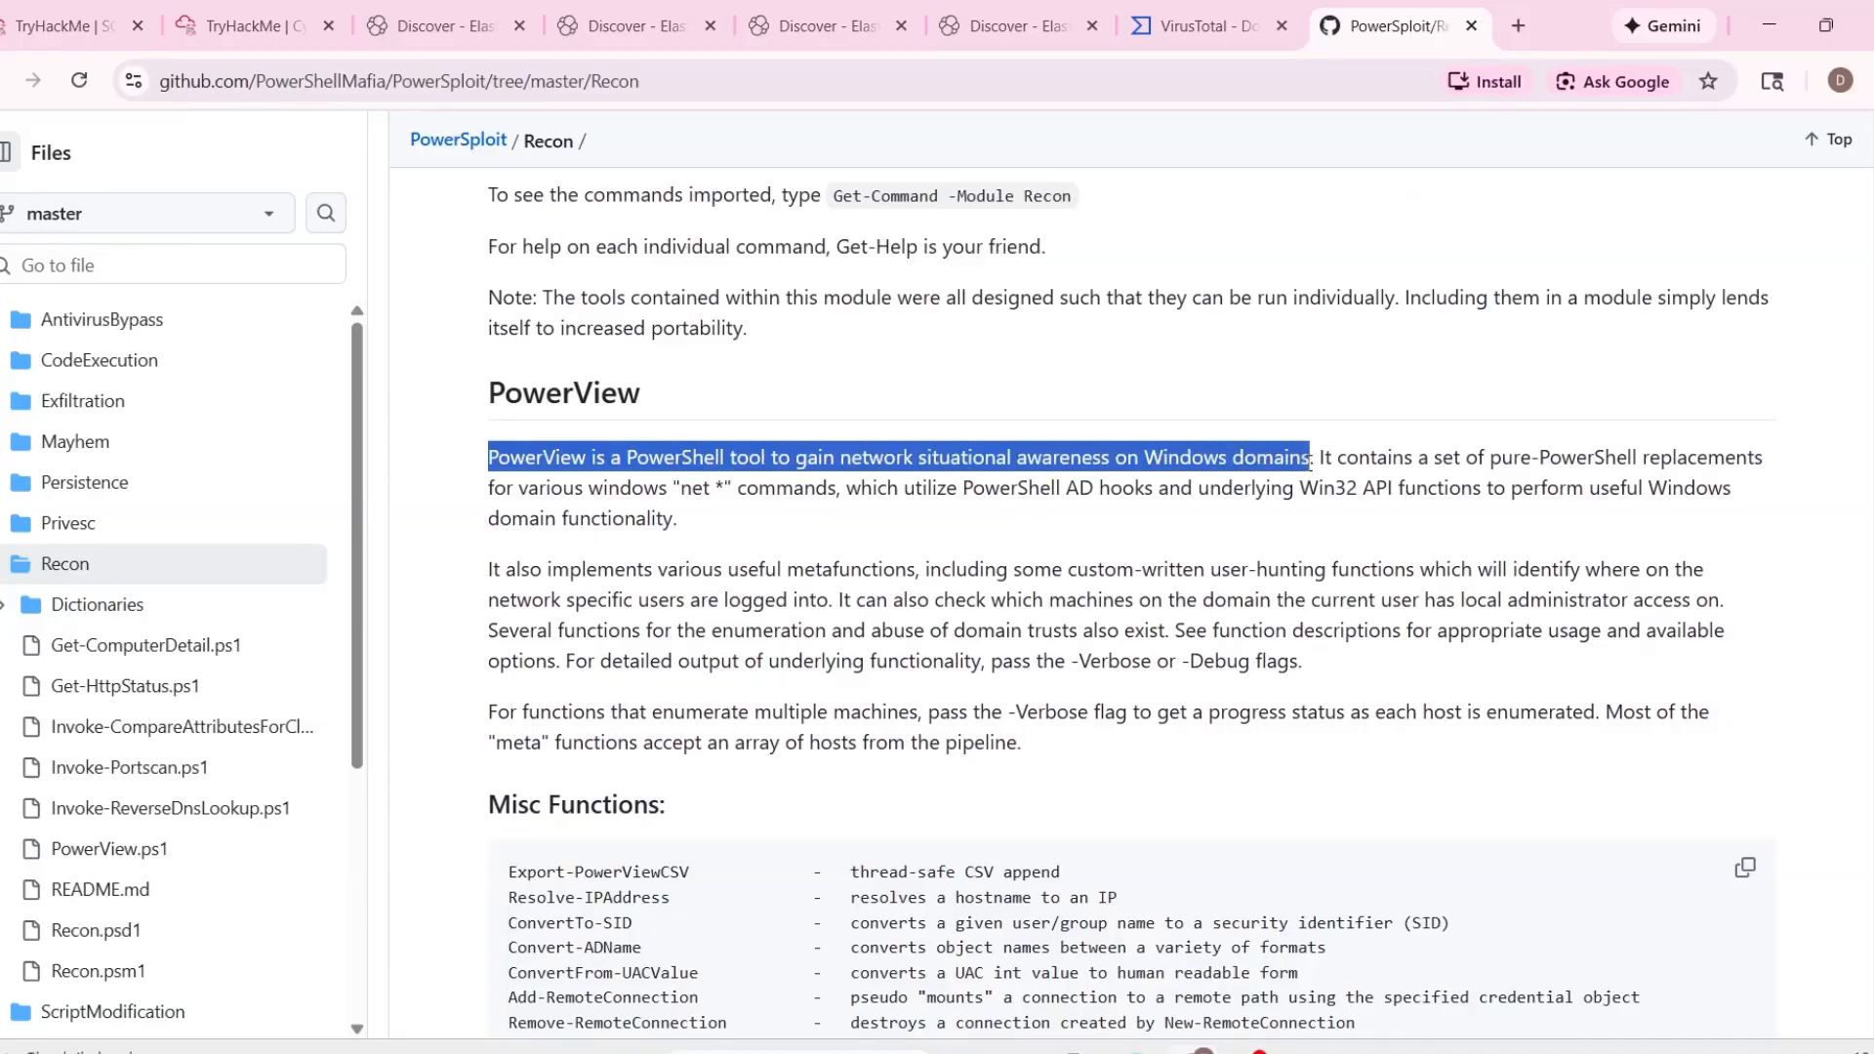
{"action": "left_click", "coordinate": [1249, 567]}
{"action": "scroll", "coordinate": [1247, 576], "scroll_direction": "down", "scroll_amount": 1}
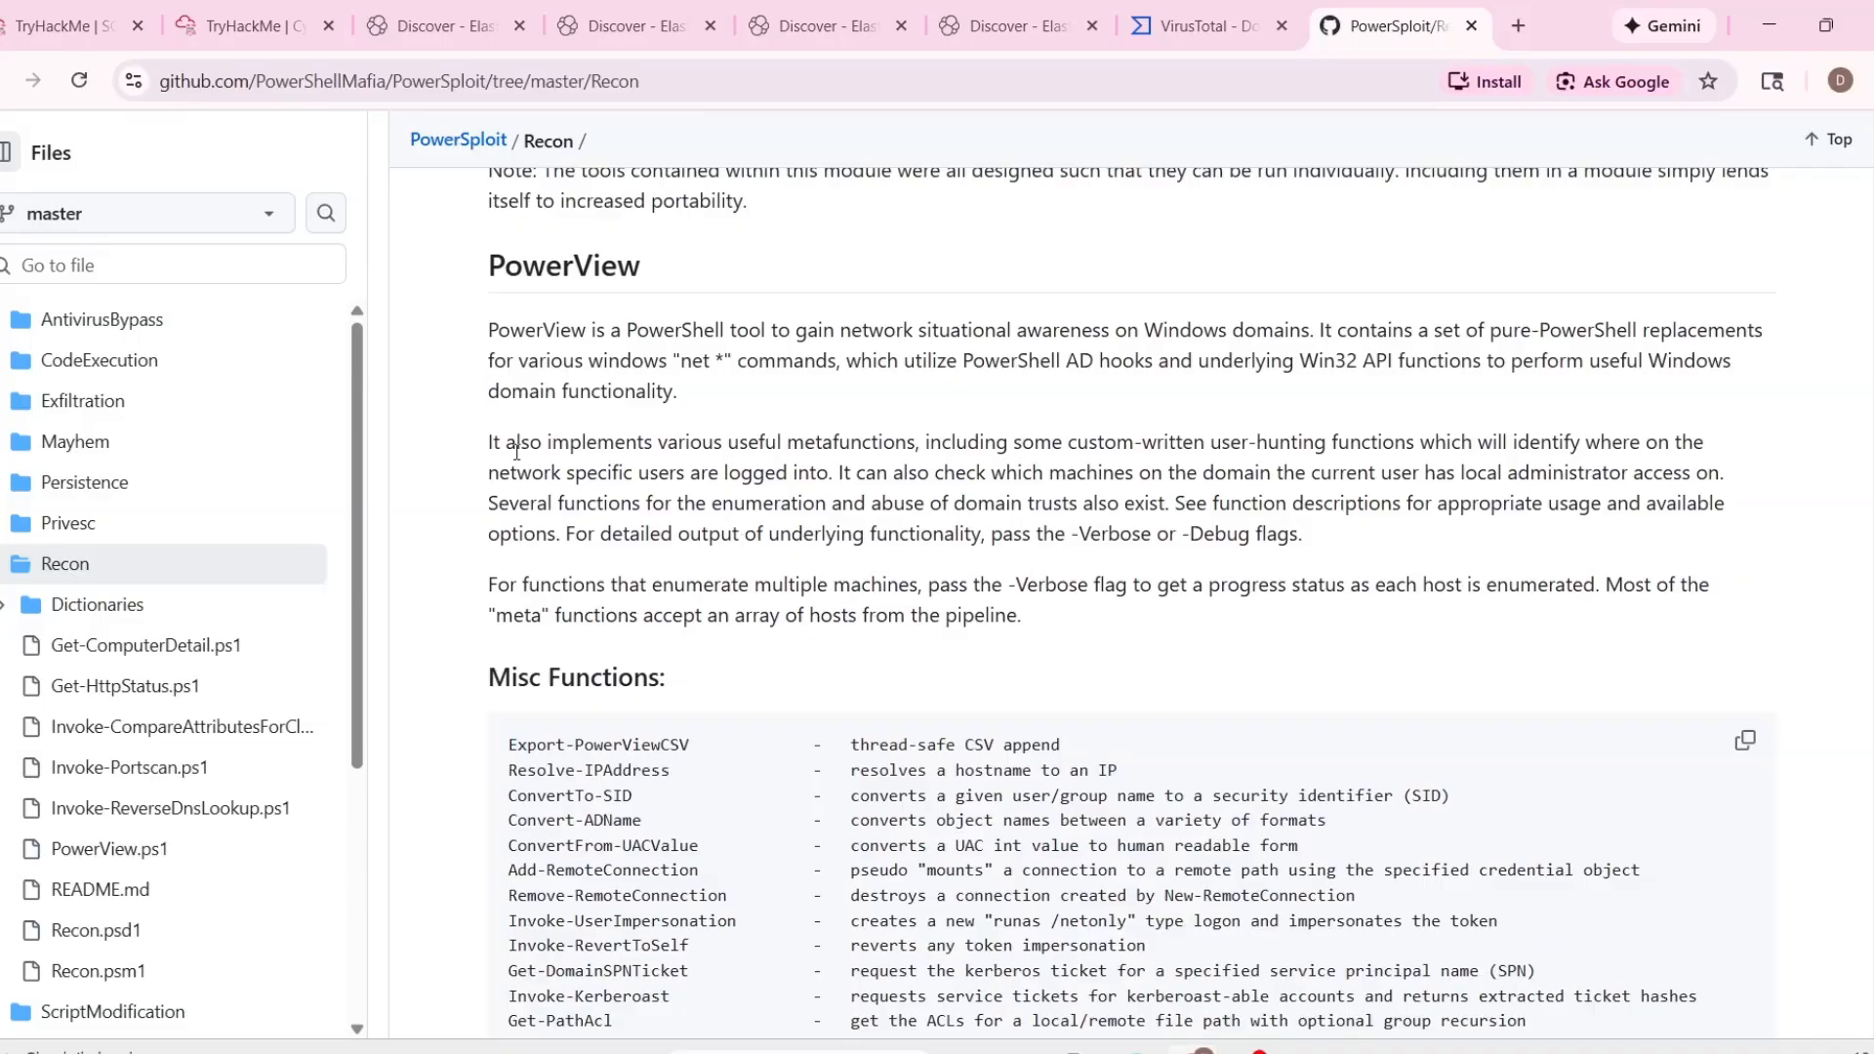
Copy "PowerView is a PowerShell tool to gain network situational awareness on Windows domains" from the PowerSploit Recon documentation into the escalation reason.
{"action": "scroll", "coordinate": [518, 451], "scroll_direction": "down", "scroll_amount": 15}
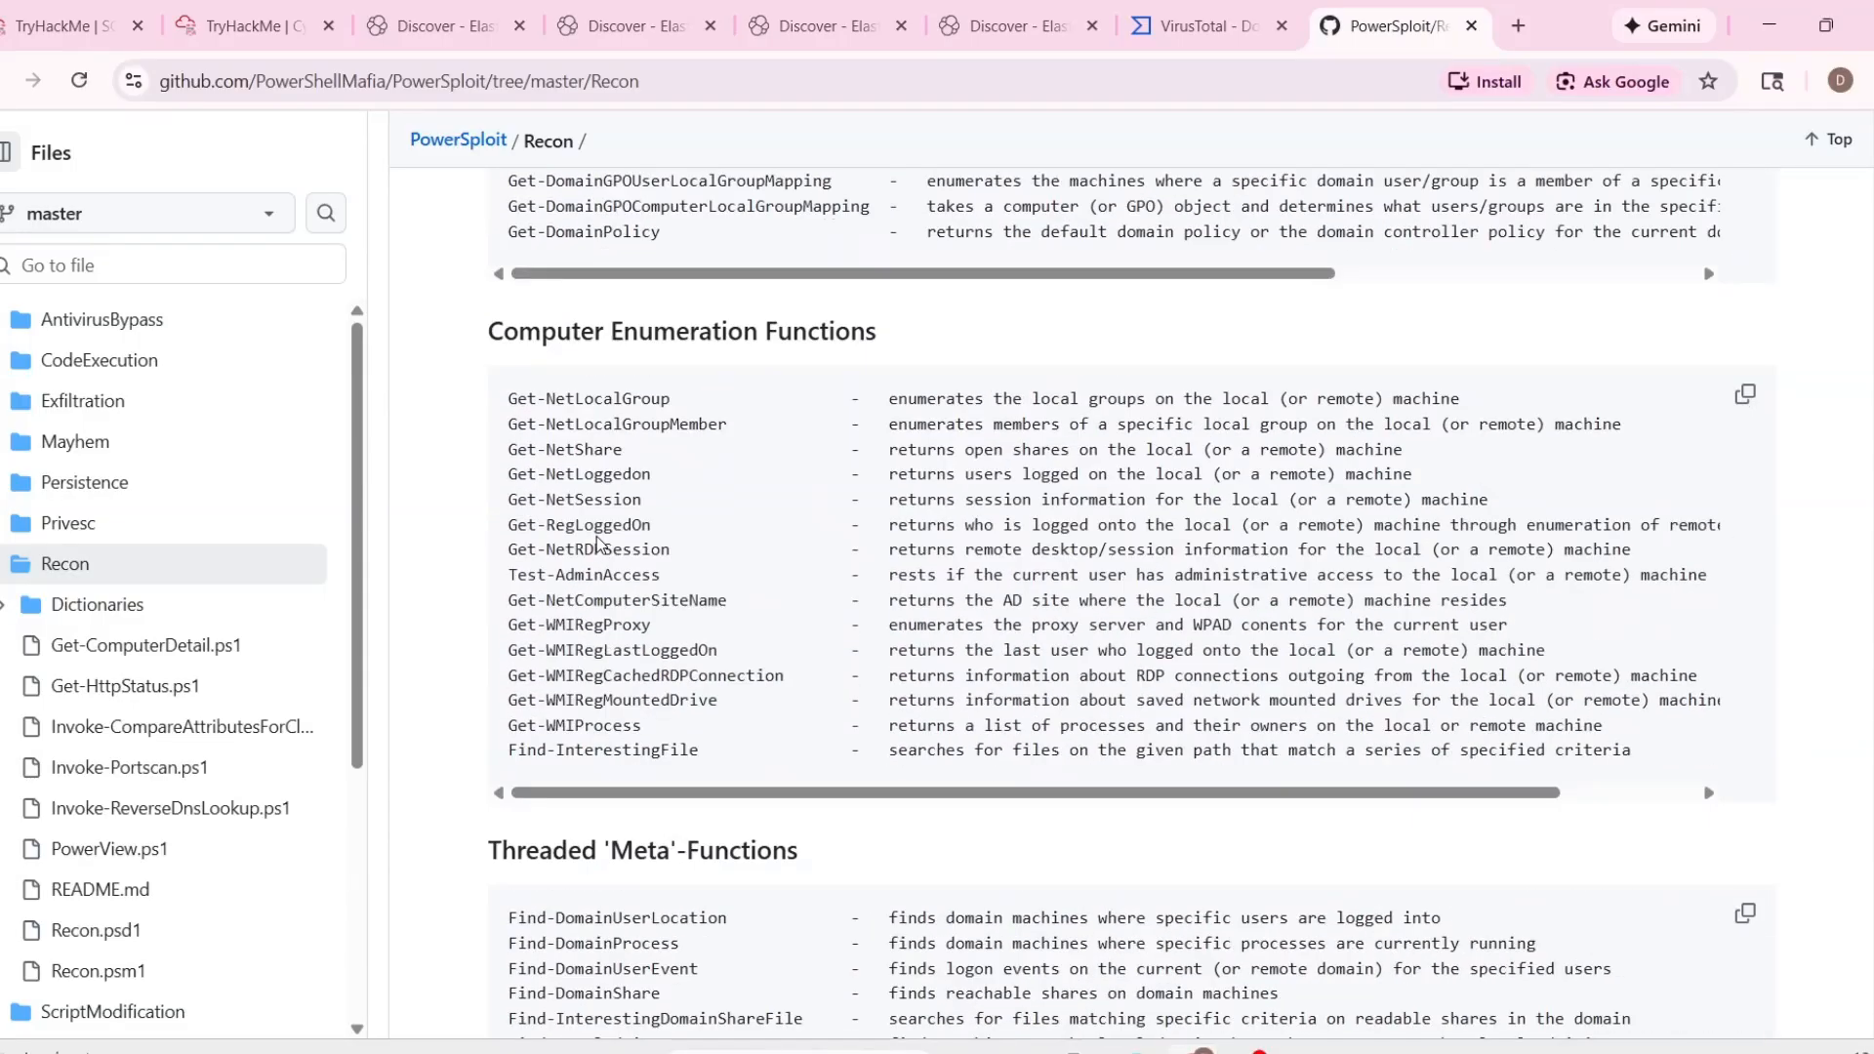
{"action": "scroll", "coordinate": [598, 543], "scroll_direction": "down", "scroll_amount": 4}
{"action": "scroll", "coordinate": [906, 646], "scroll_direction": "up", "scroll_amount": 20}
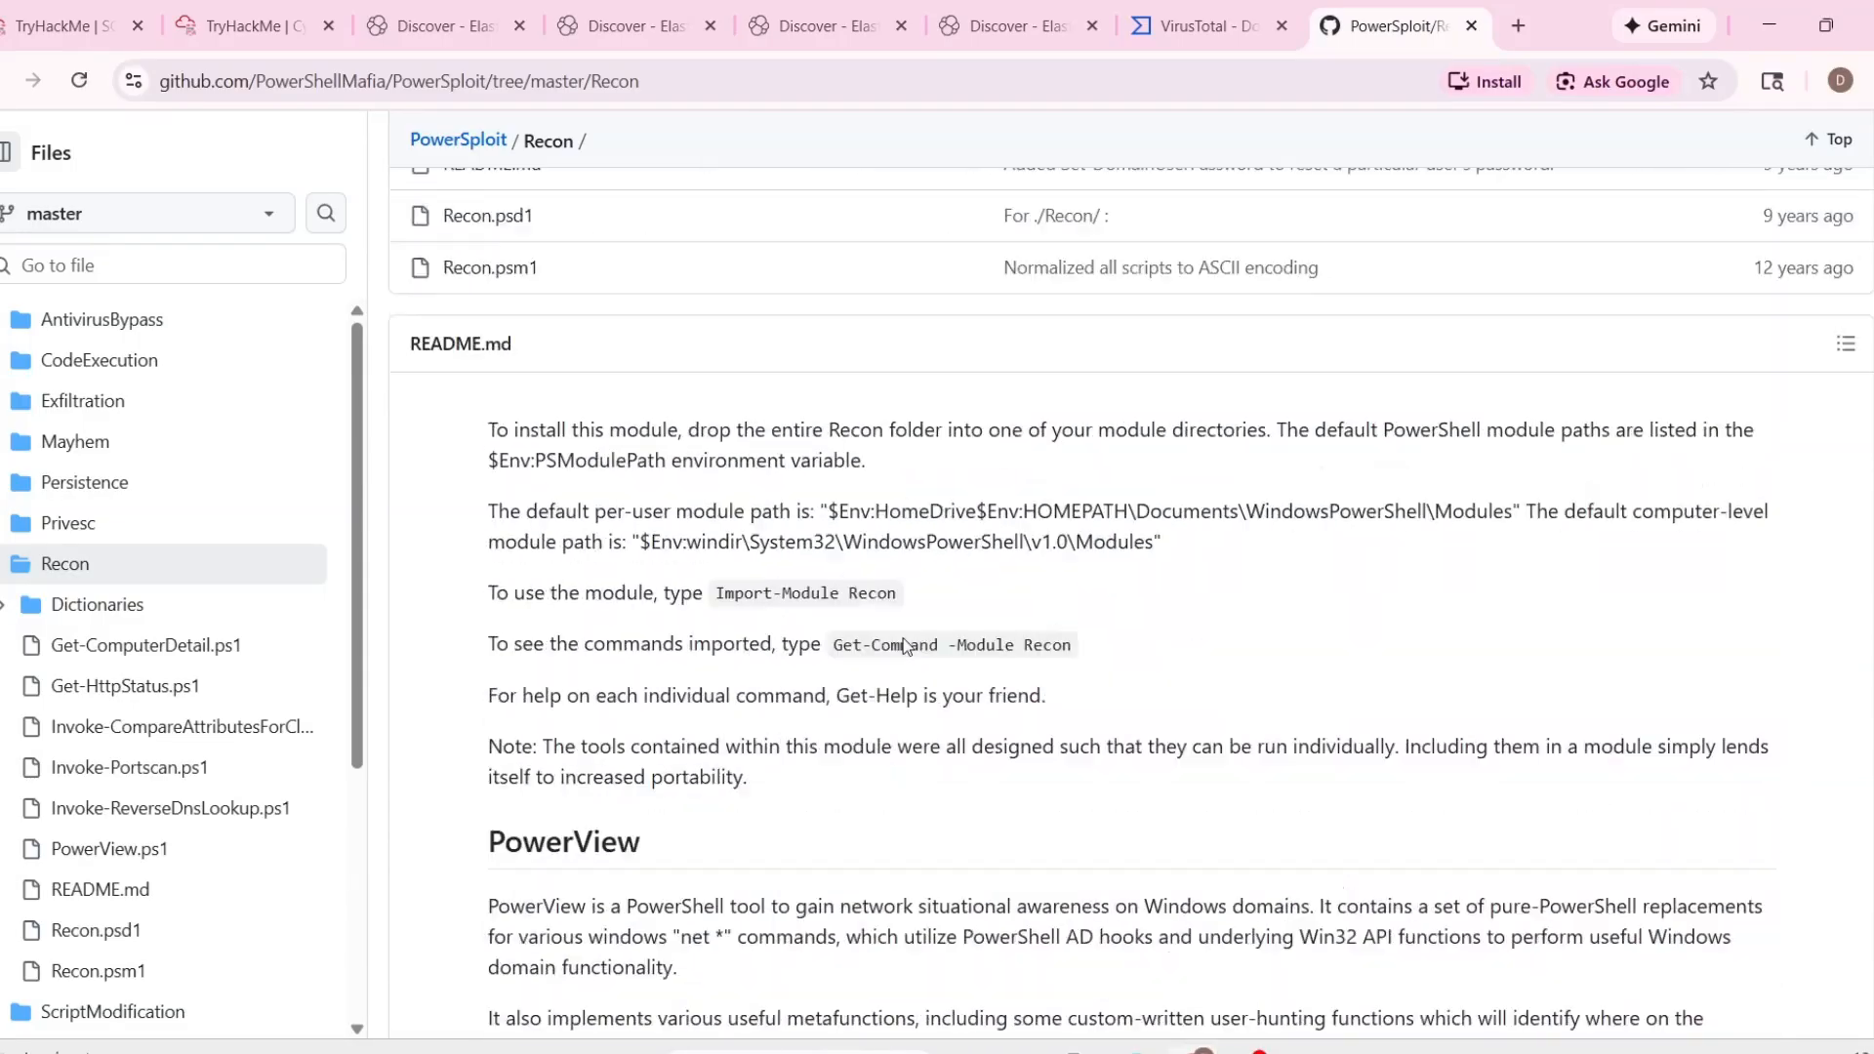
{"action": "left_click_drag", "start_coordinate": [401, 312], "coordinate": [1218, 310]}
{"action": "key", "text": "ctrl+c"}
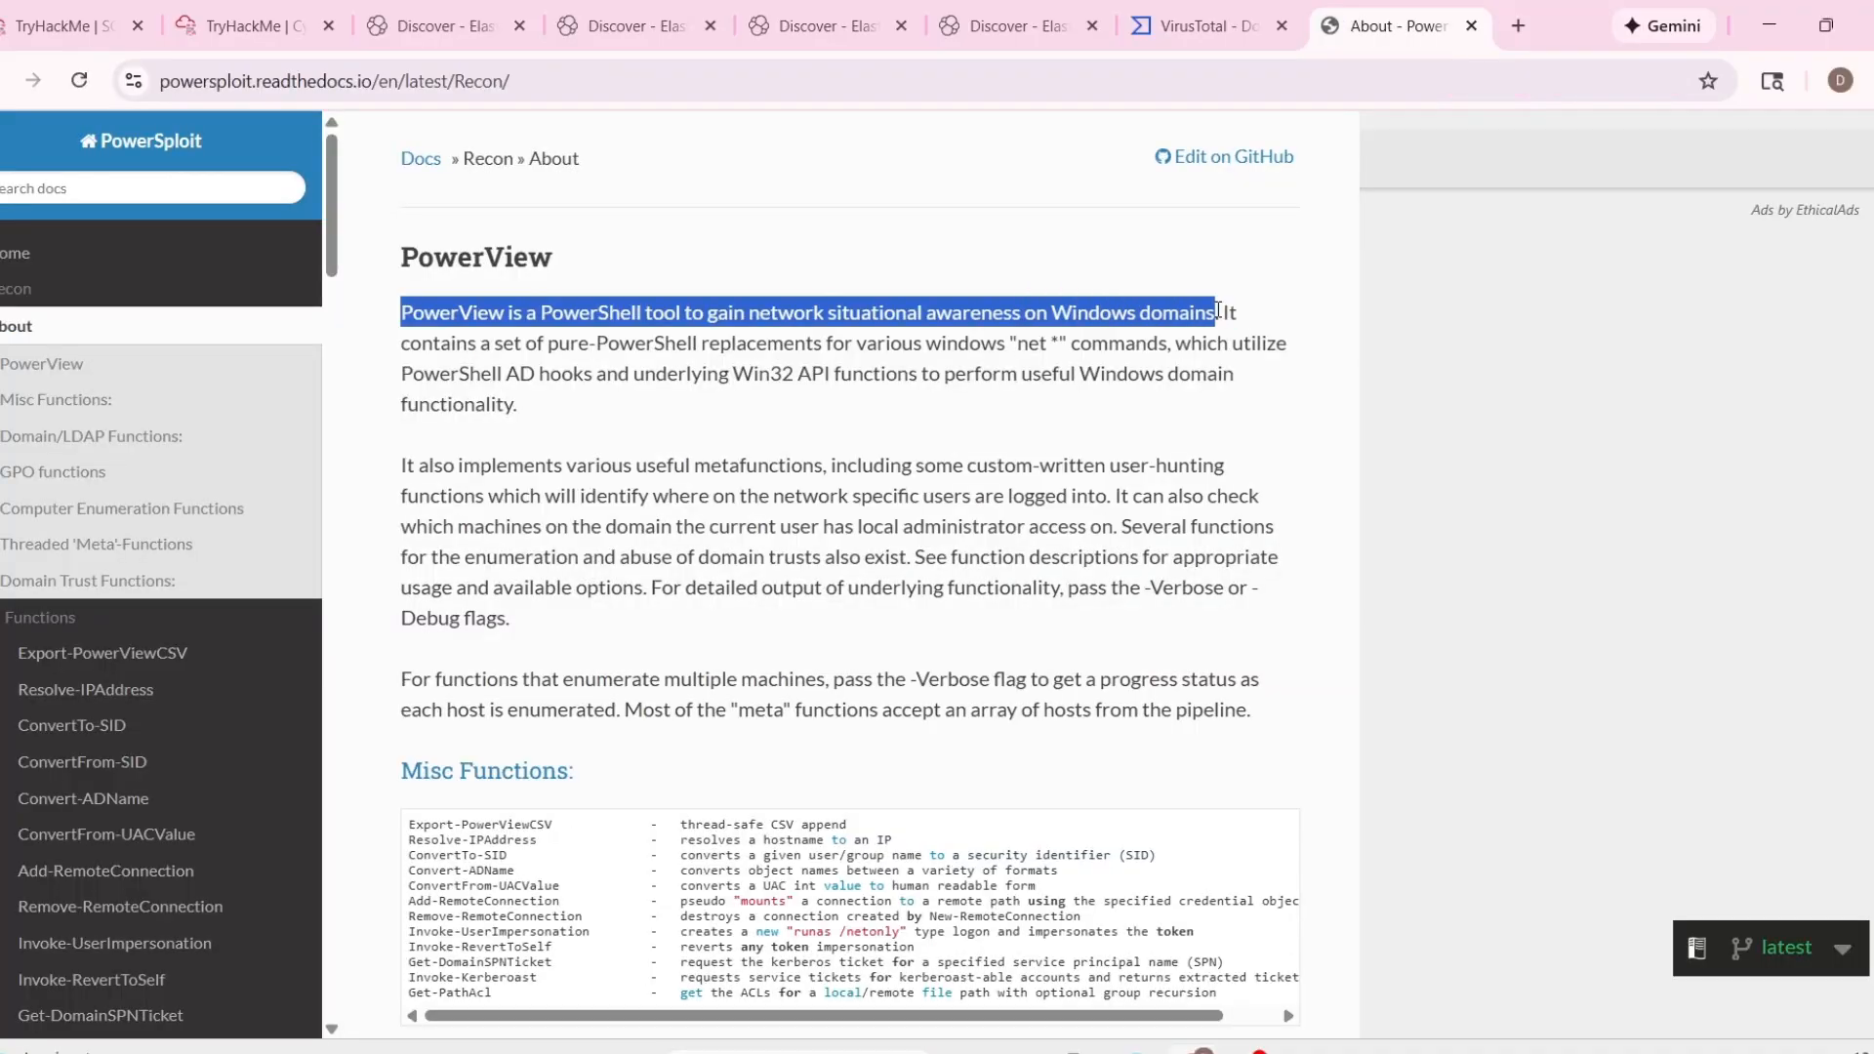
{"action": "left_click", "coordinate": [249, 26]}
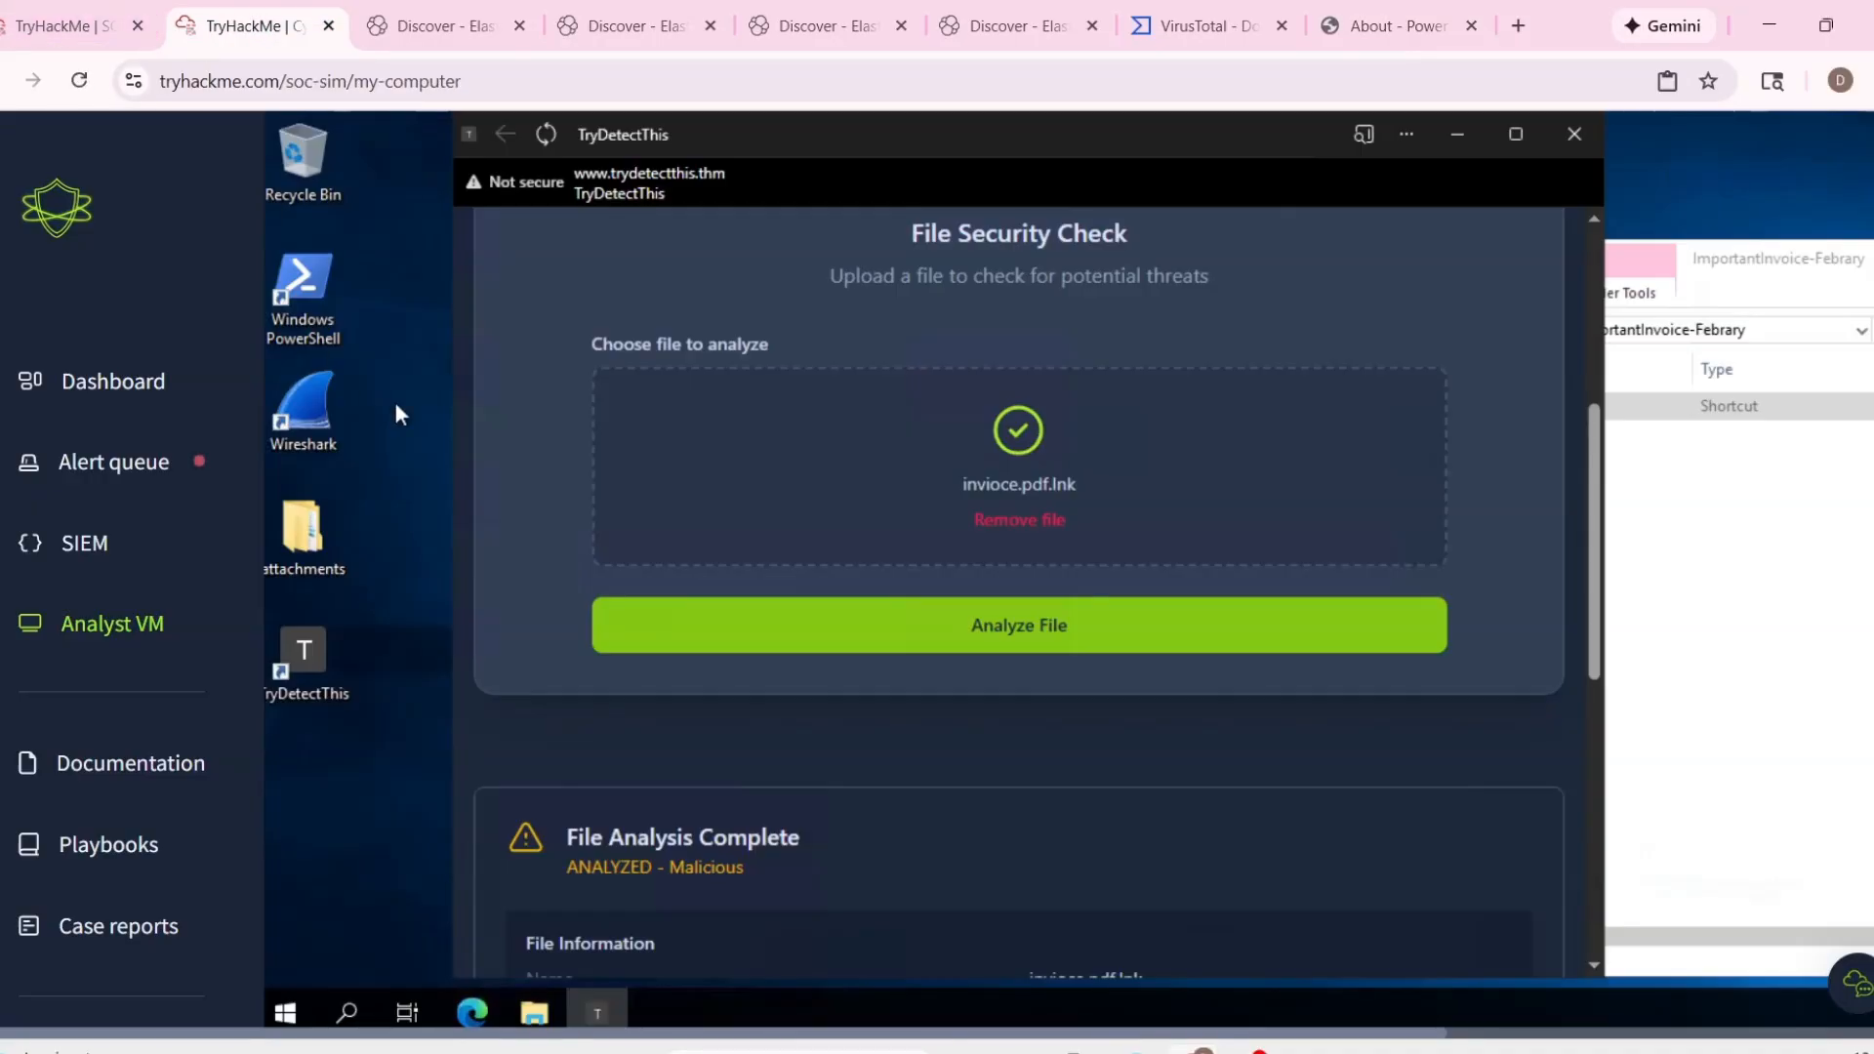
{"action": "left_click", "coordinate": [78, 25]}
{"action": "left_click", "coordinate": [1518, 859]}
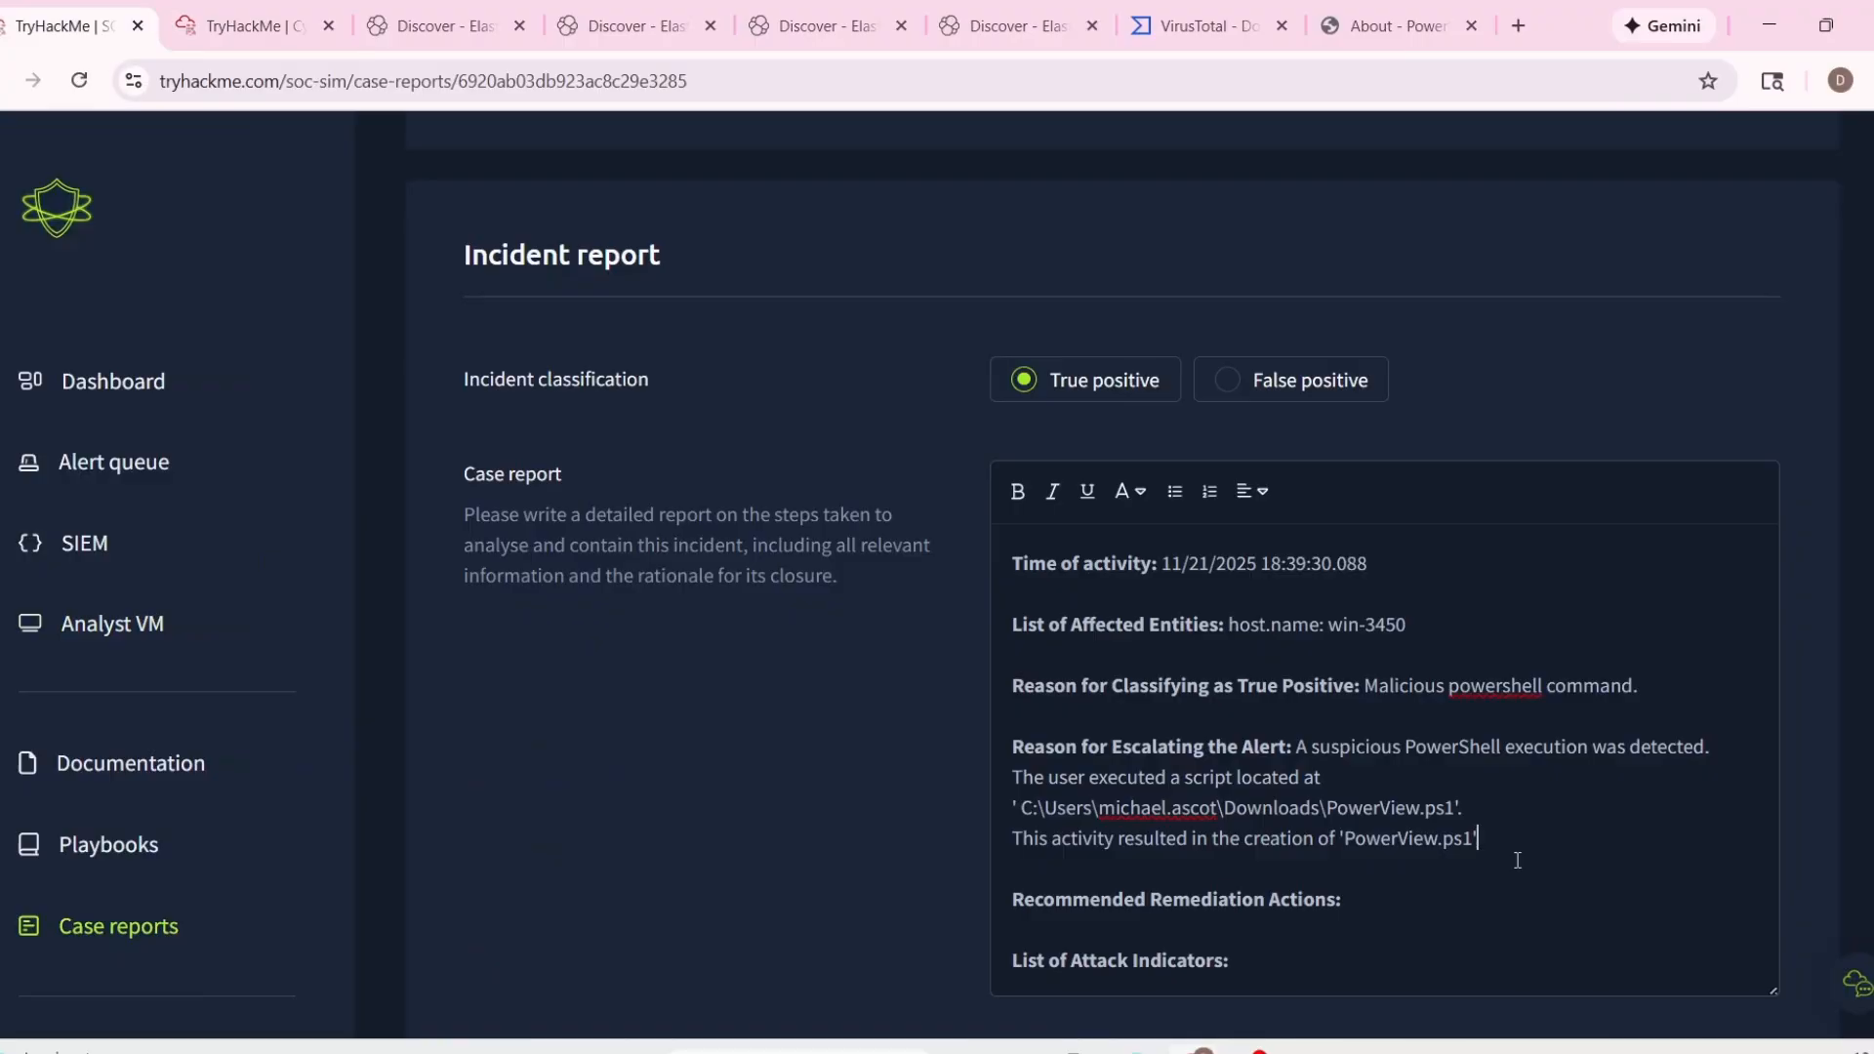
{"action": "key", "text": "ctrl+v"}
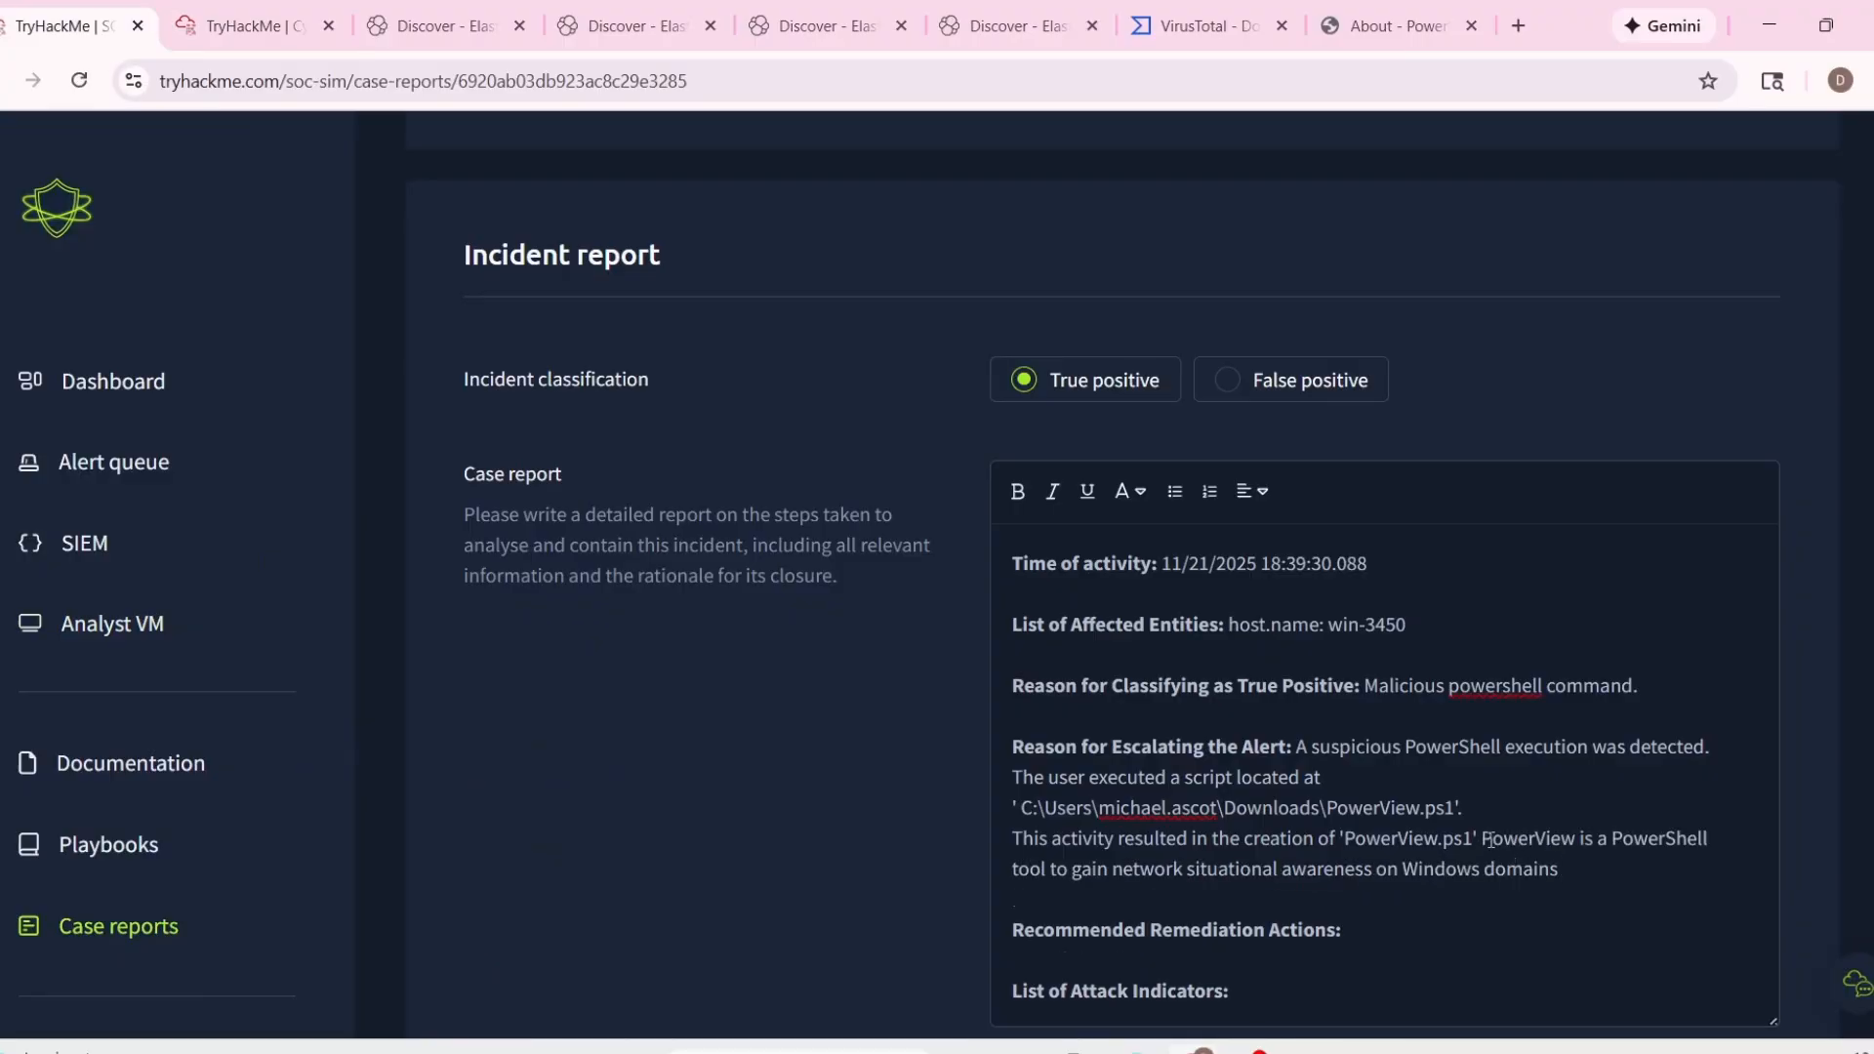
End that sentence with a period and add "There are many scripts executed in the host" to the escalation reason.
{"action": "scroll", "coordinate": [1658, 912], "scroll_direction": "down", "scroll_amount": 1}
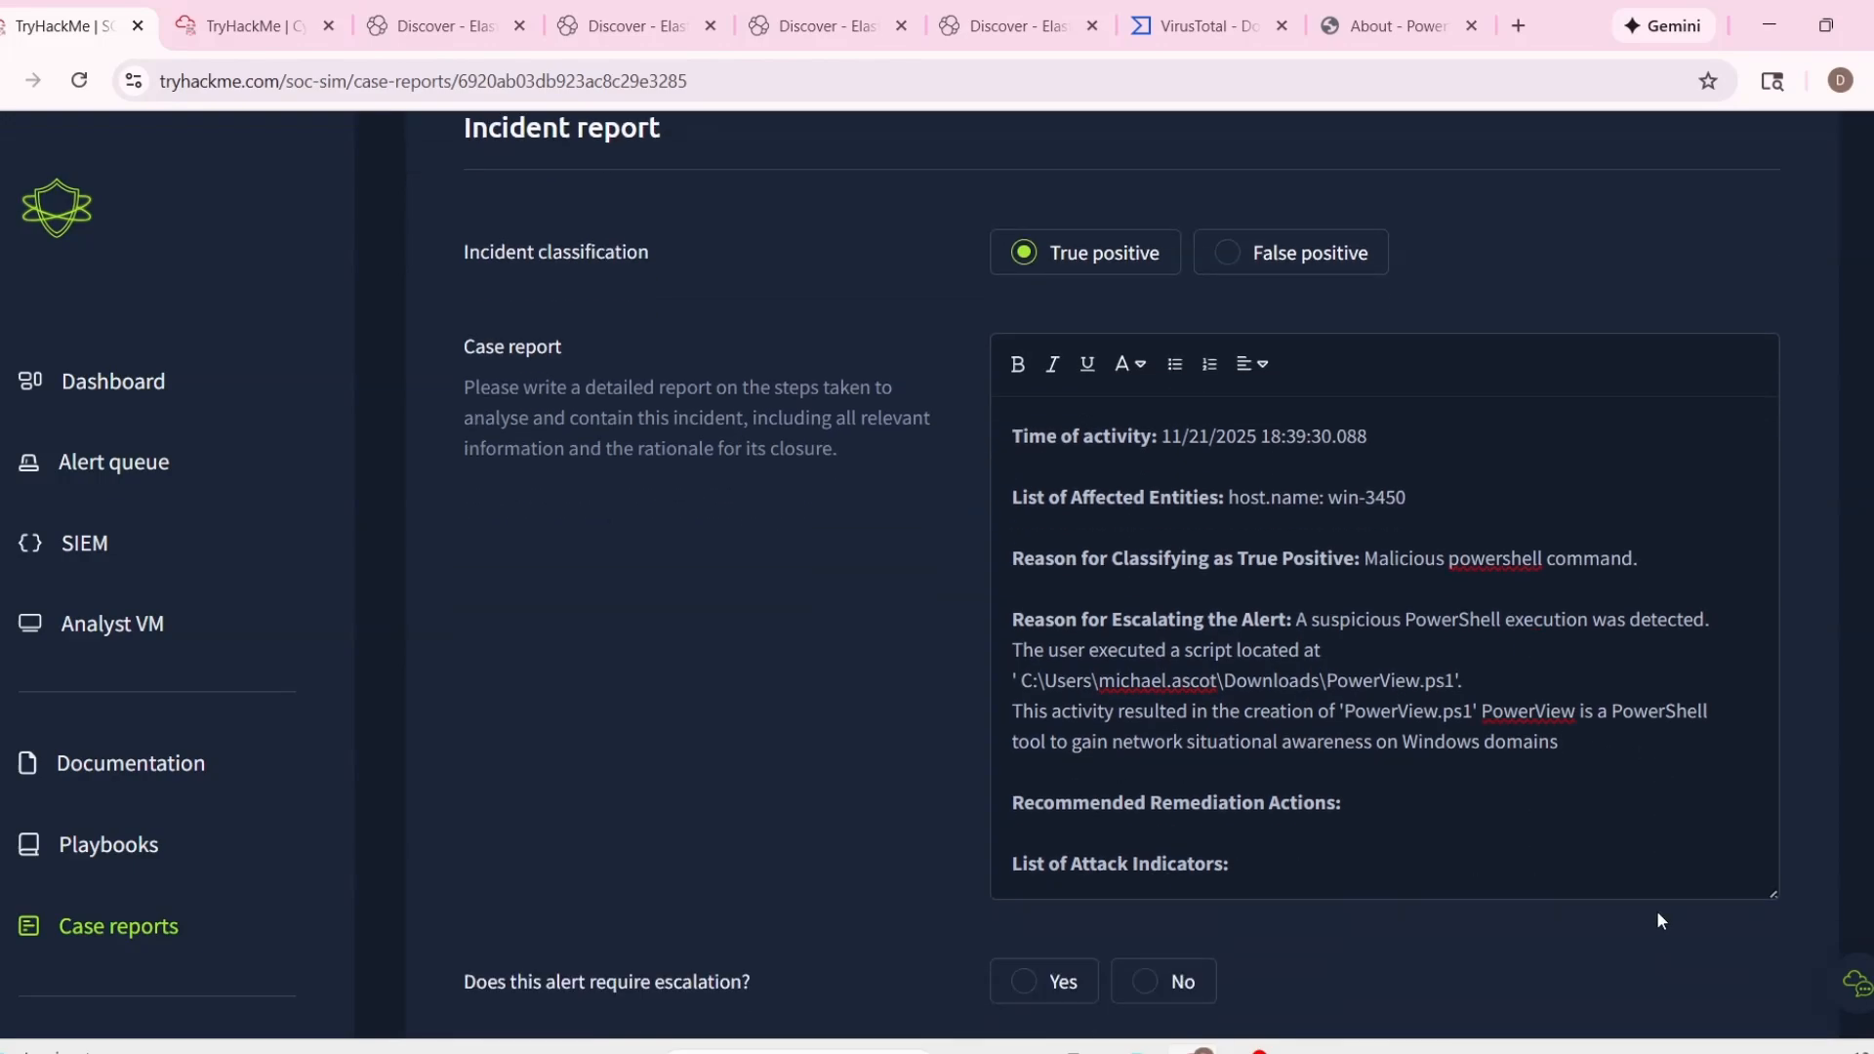
{"action": "type", "text": ". There are many script"}
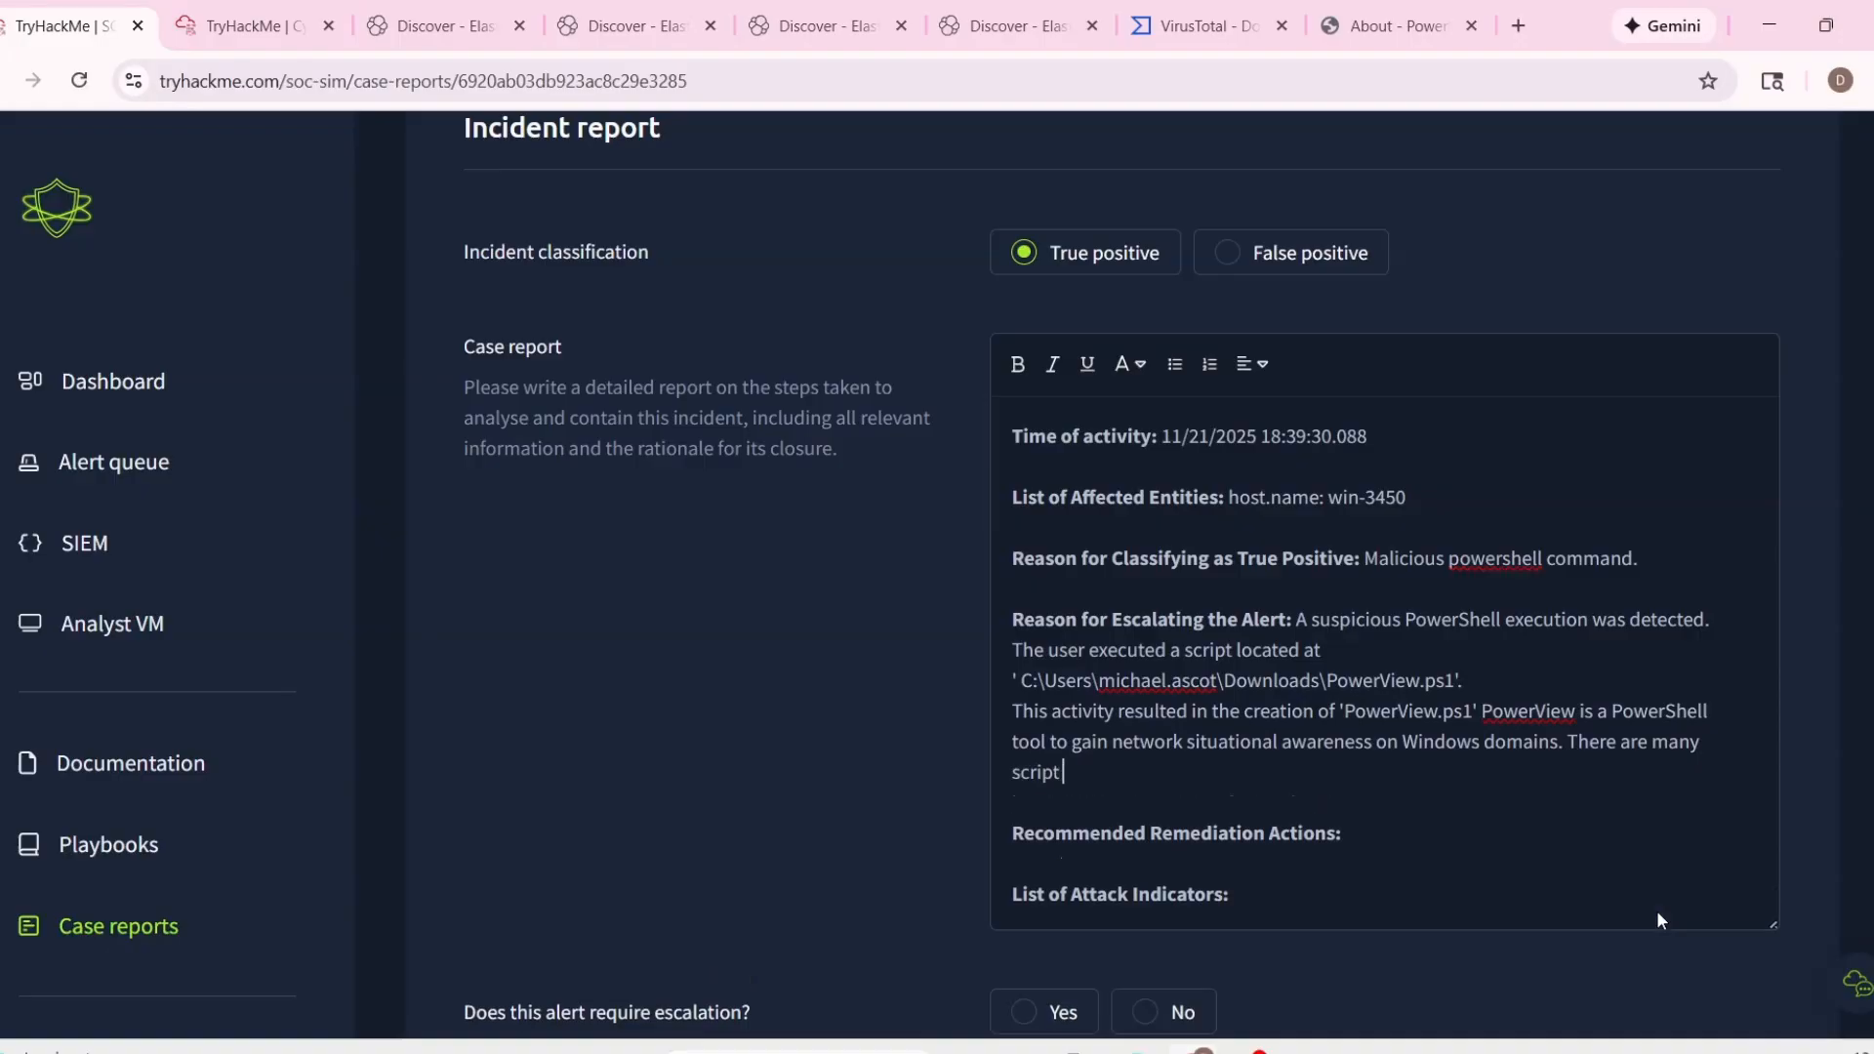
{"action": "type", "text": " executed in the hos t"}
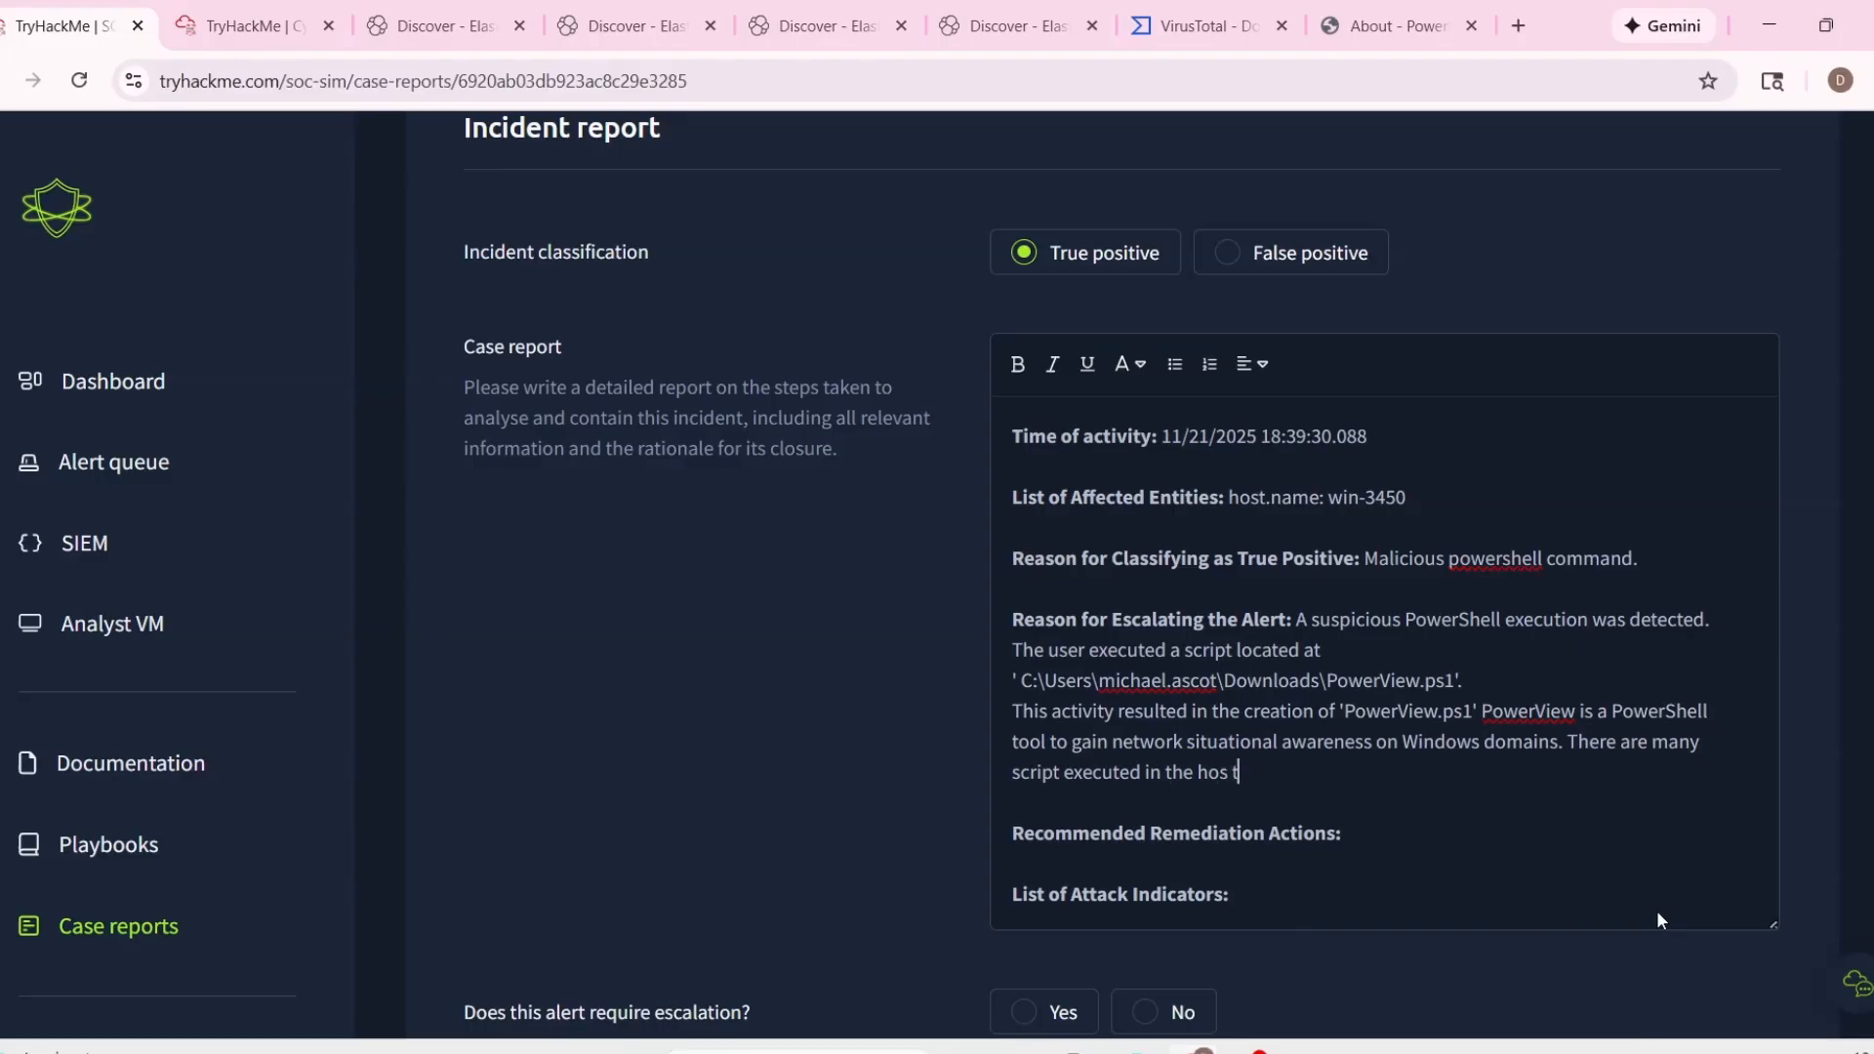
{"action": "key", "text": "BackSpace"}
{"action": "key", "text": "BackSpace"}
{"action": "type", "text": "y"}
{"action": "left_click", "coordinate": [1062, 772]}
{"action": "type", "text": "s"}
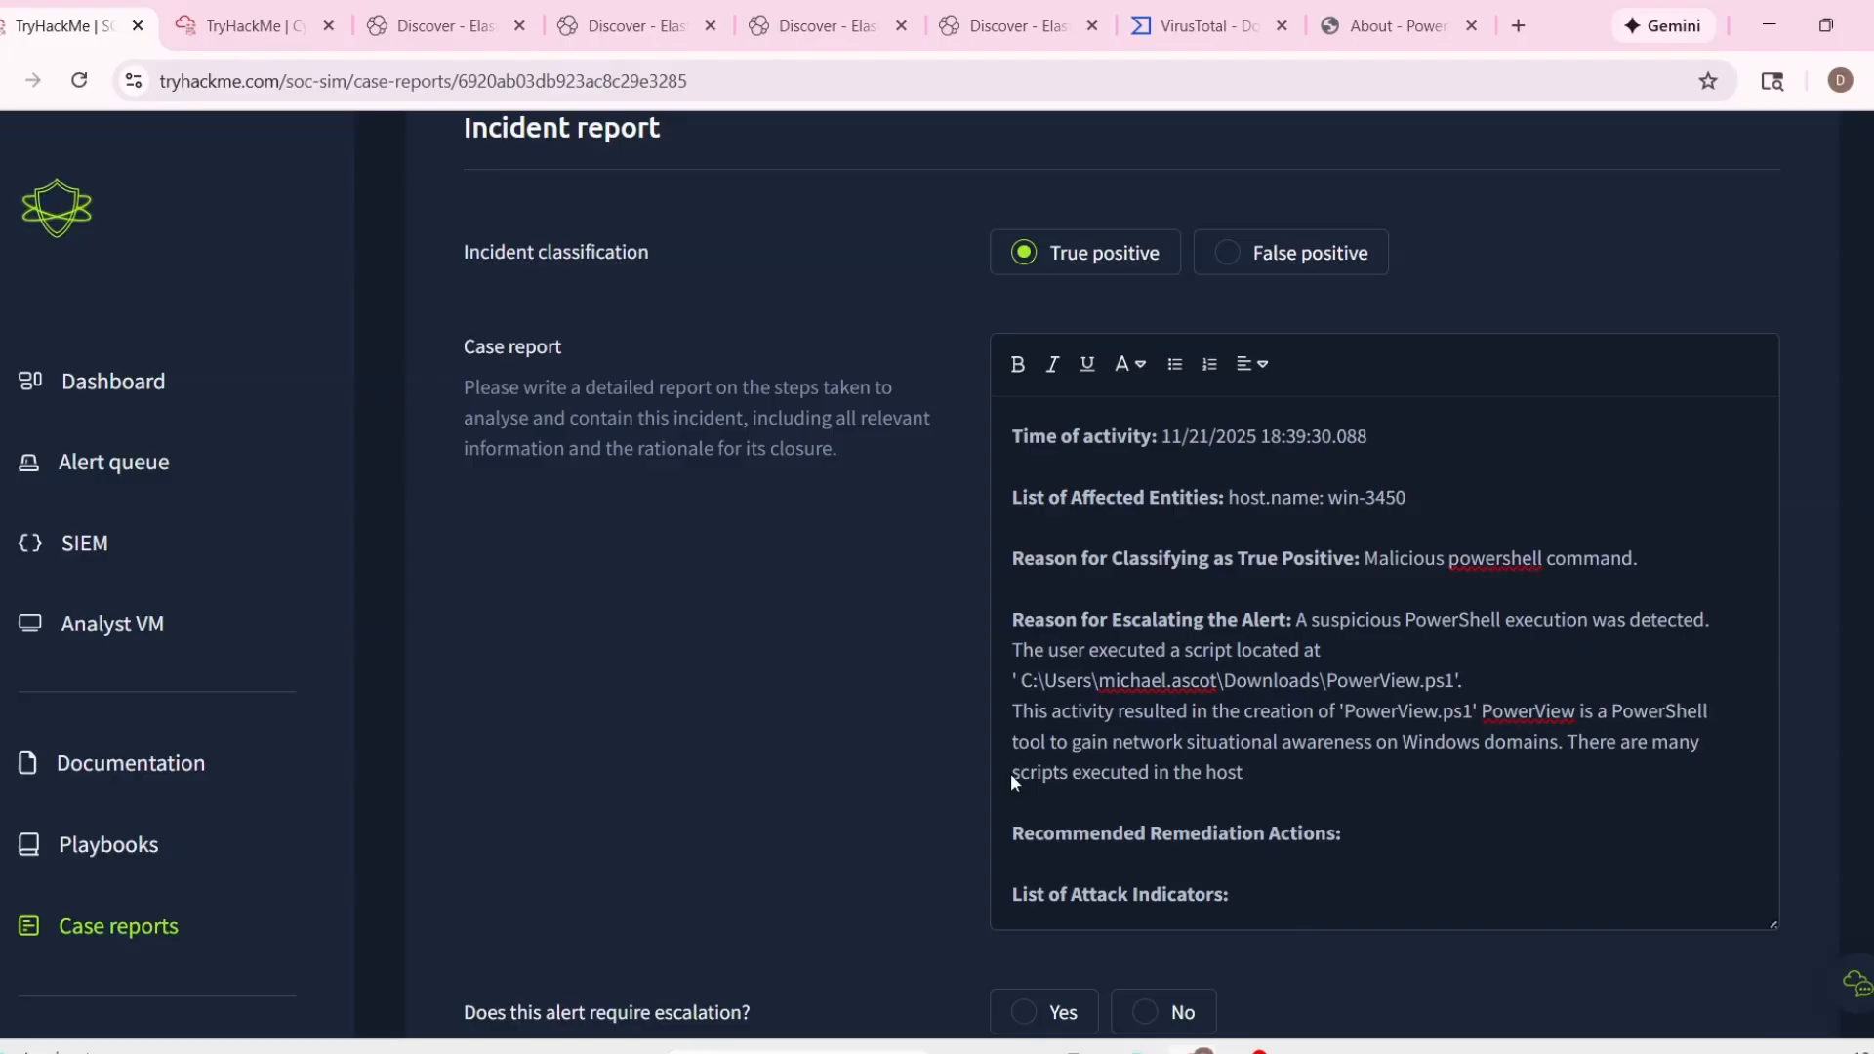
Insert the word "malicious" before "scripts" in the last sentence of the escalation reason.
{"action": "double_click", "coordinate": [1046, 773]}
{"action": "key", "text": "Left"}
{"action": "type", "text": "mal"}
{"action": "type", "text": "s "}
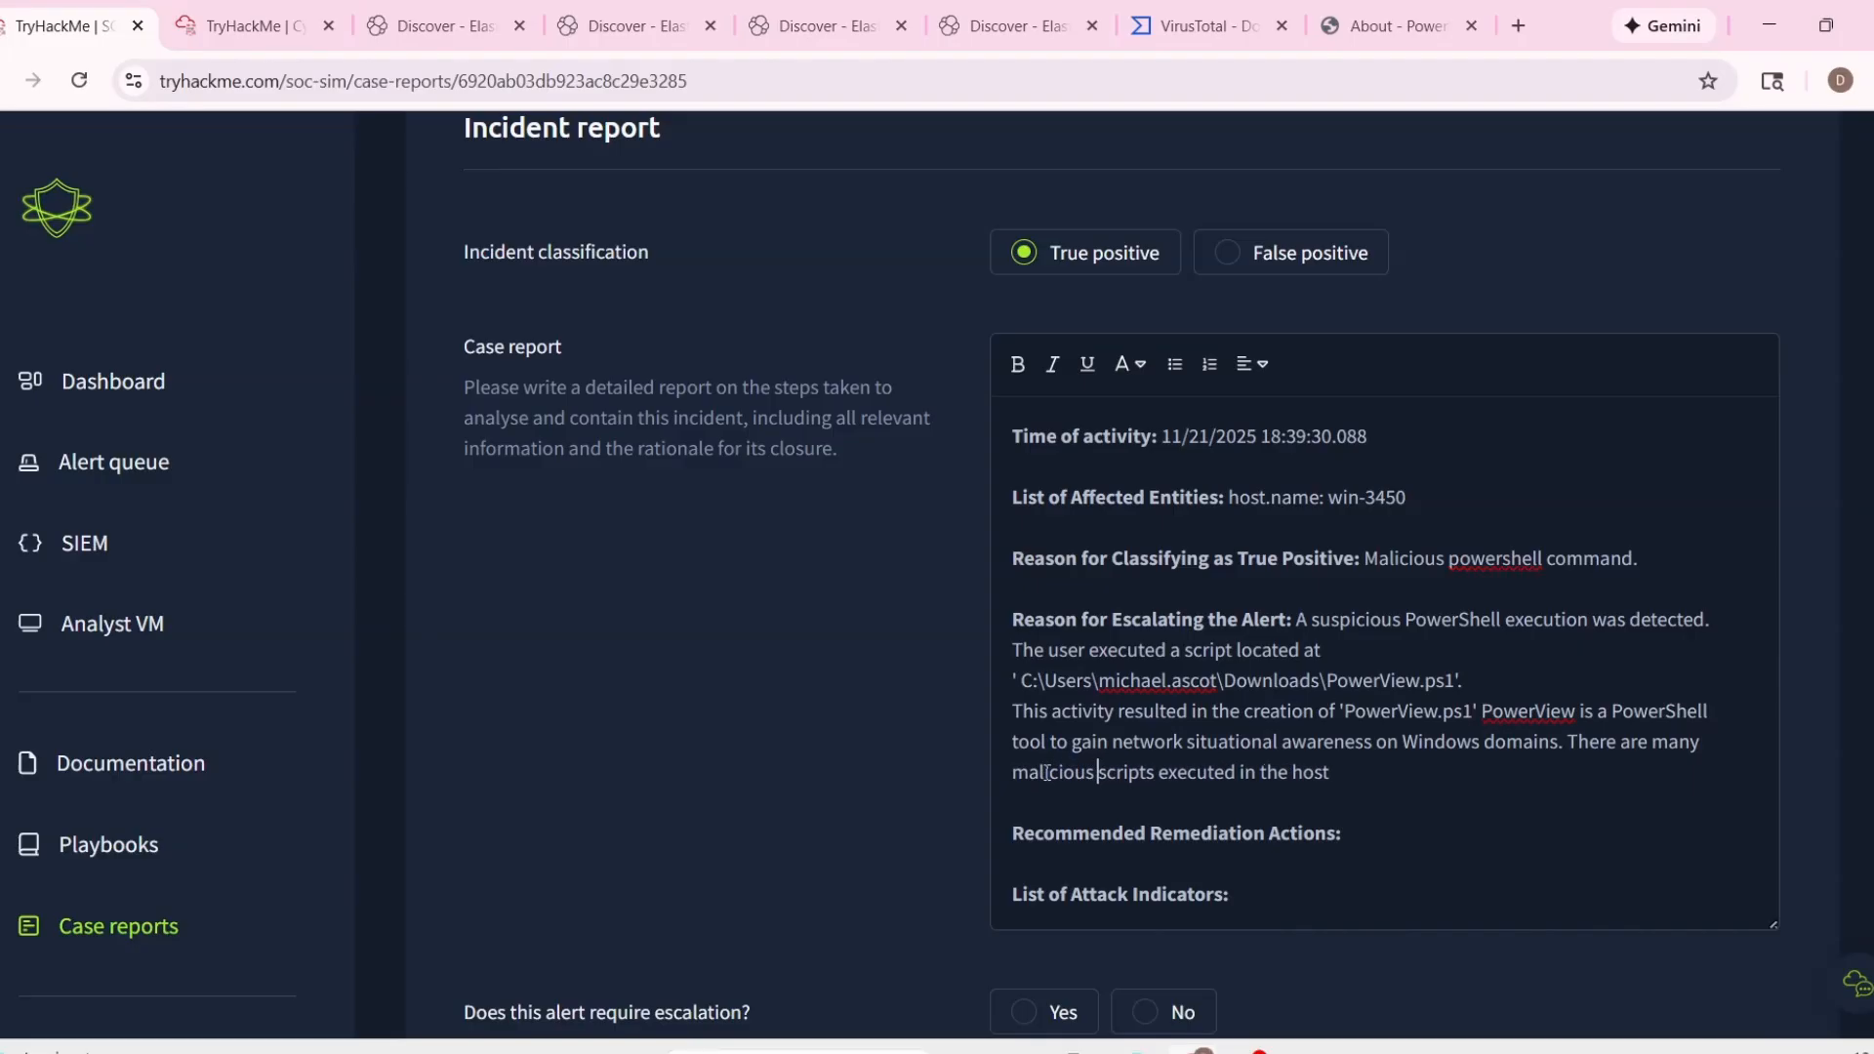
{"action": "type", "text": " aft"}
Continue the sentence with "after the execution of the file, most probably related to a".
{"action": "scroll", "coordinate": [1418, 797], "scroll_direction": "down", "scroll_amount": 1}
{"action": "type", "text": "er the xe"}
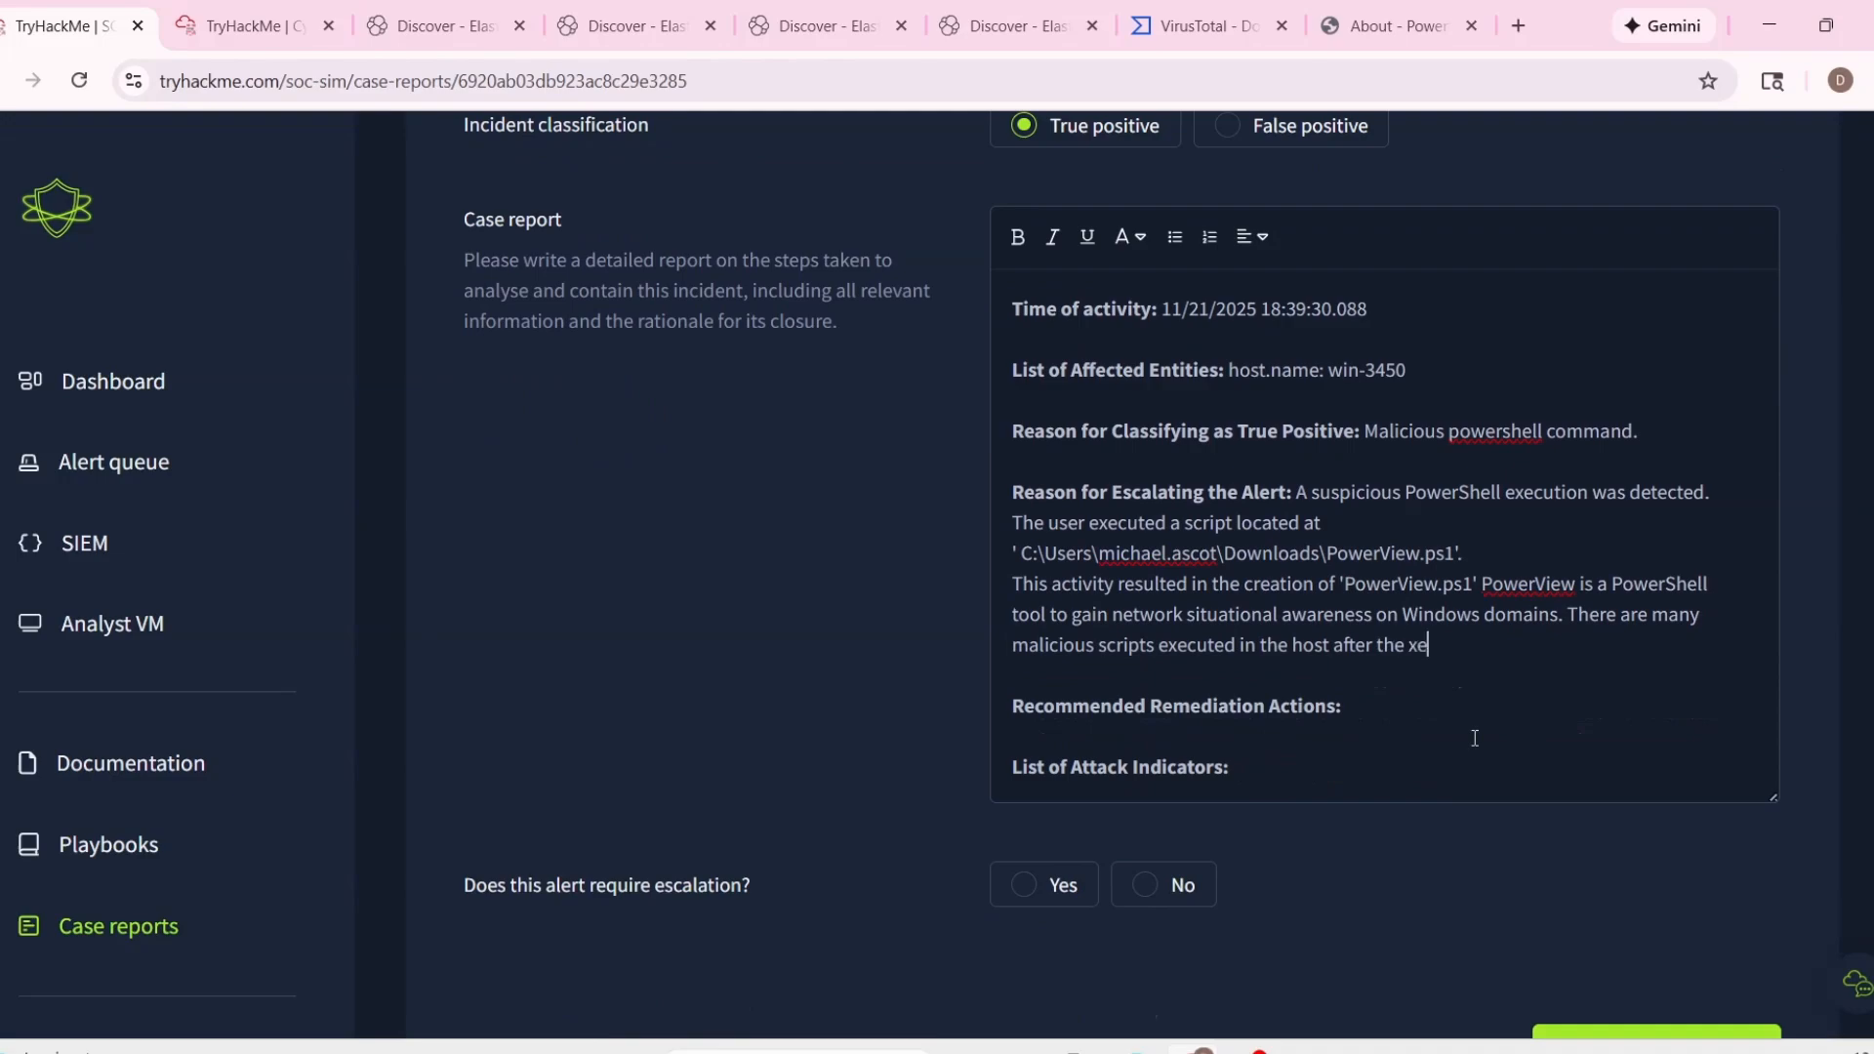
{"action": "type", "text": "cution of the file, most proba"}
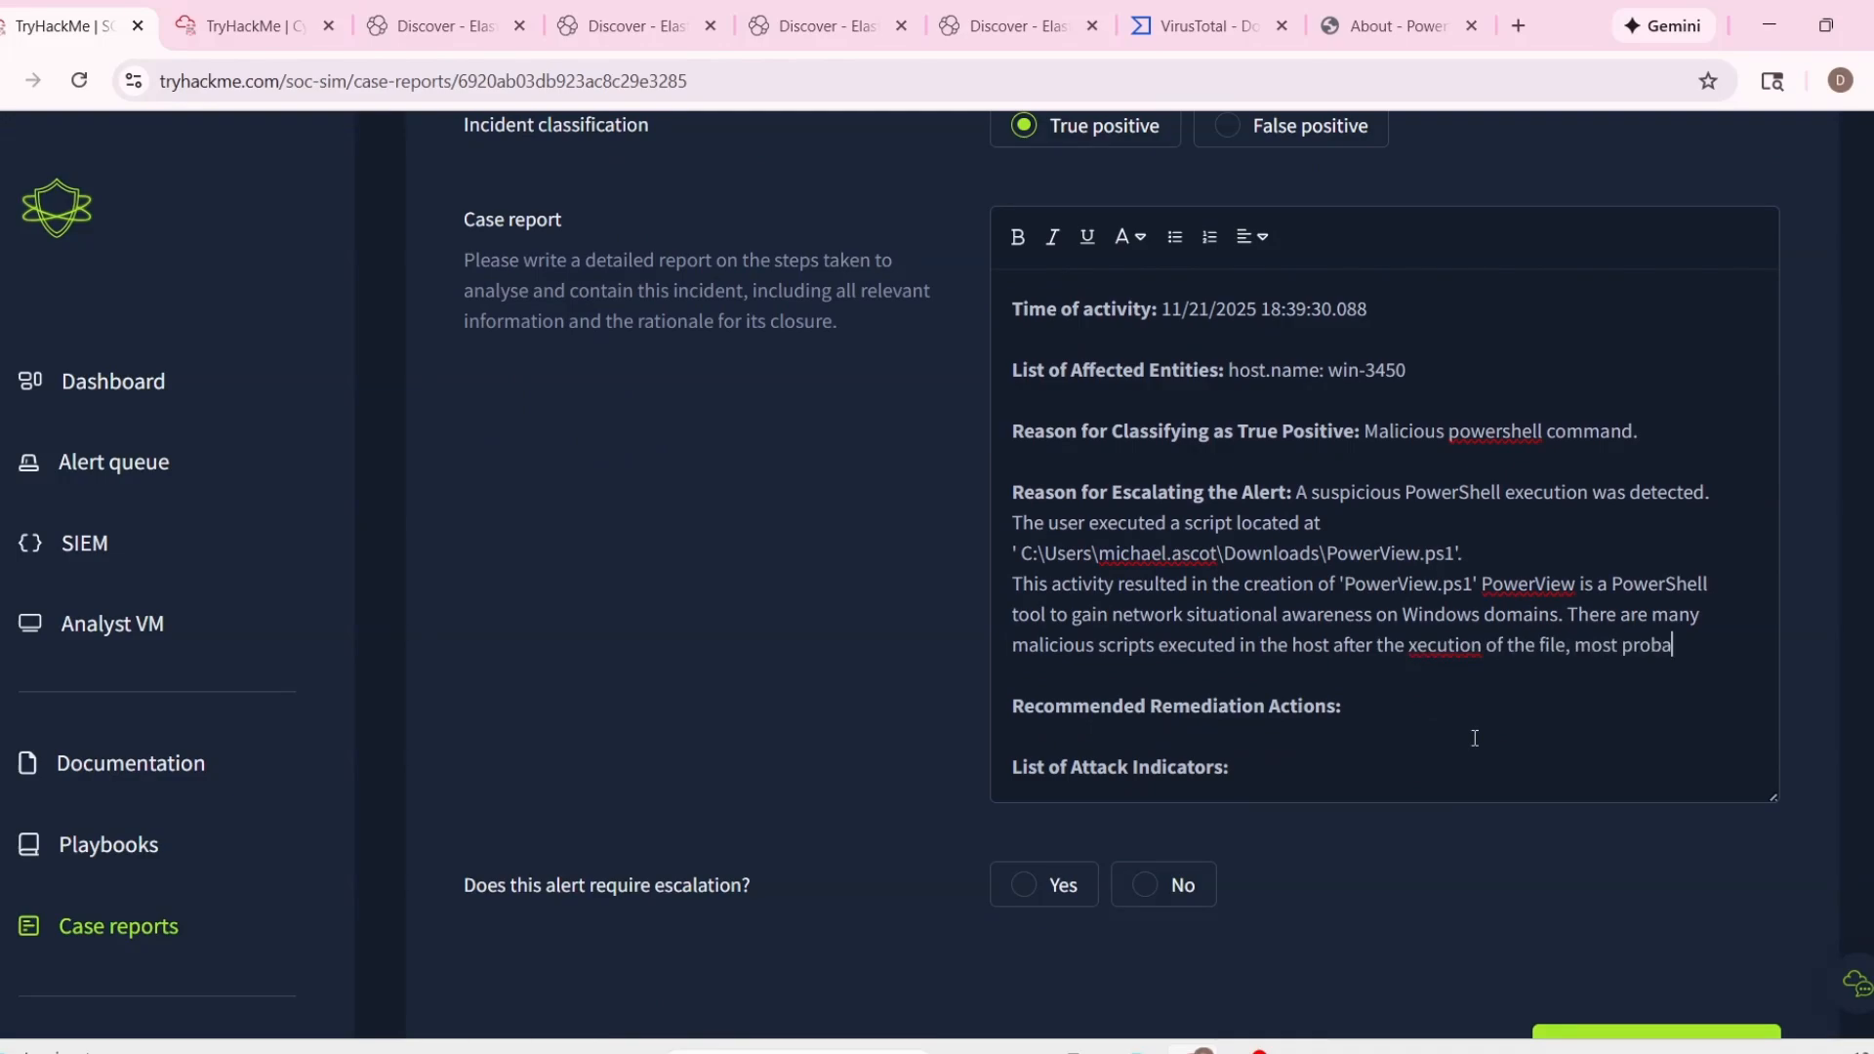
{"action": "type", "text": "bly related to a"}
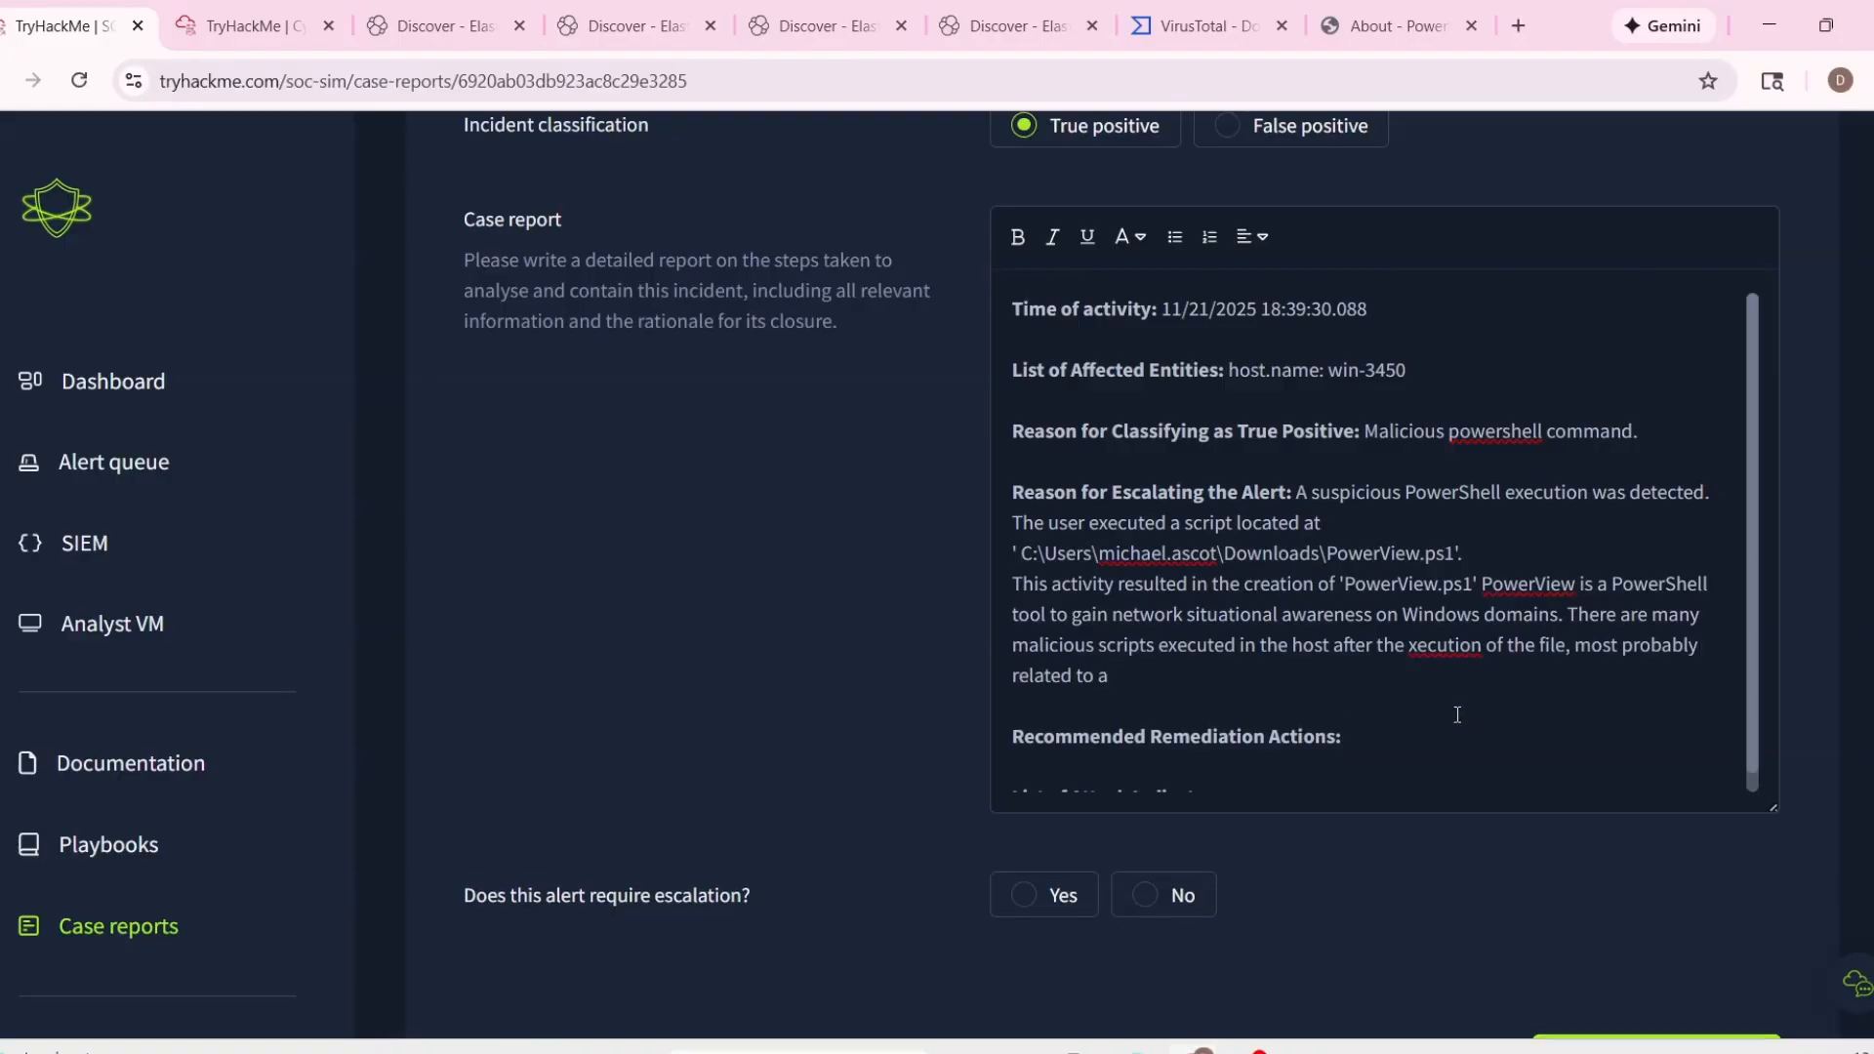
{"action": "left_click", "coordinate": [1408, 645]}
{"action": "type", "text": "e"}
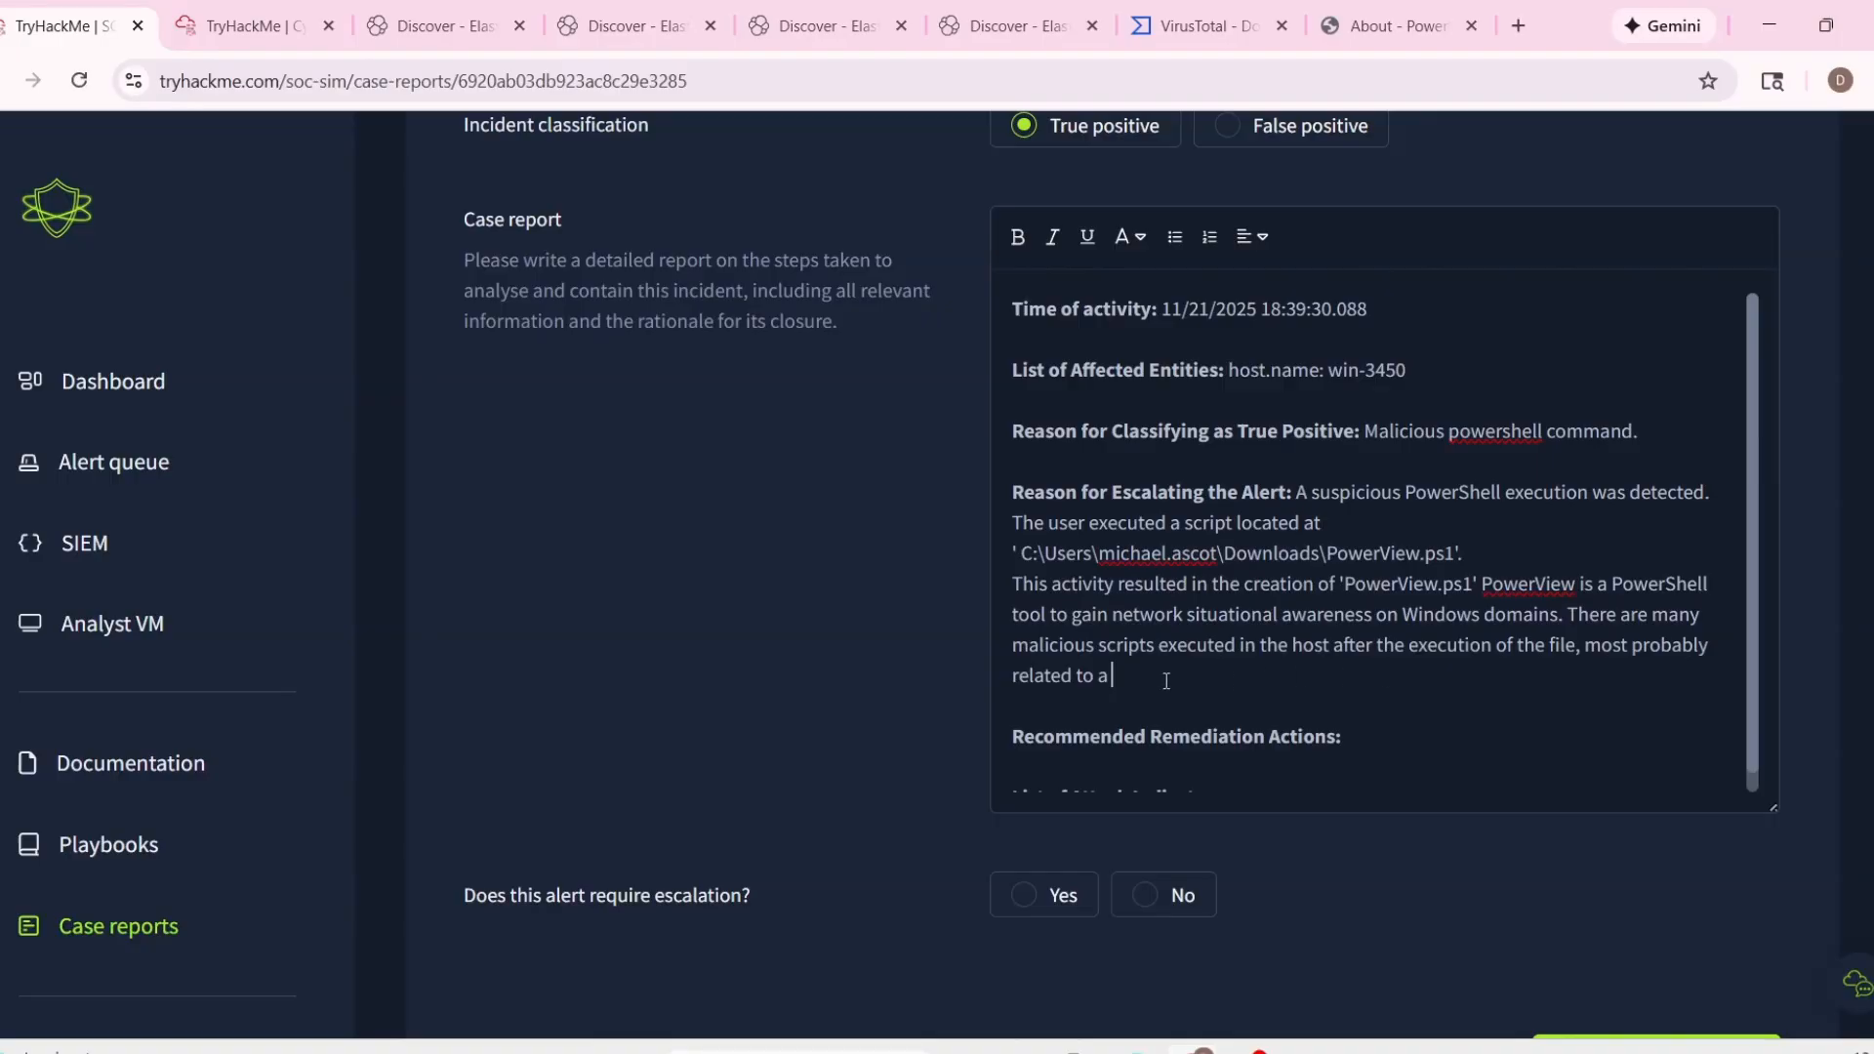
Replace "related to a" at the end of the escalation reason with "the user has clicked on the".
{"action": "left_click_drag", "start_coordinate": [1167, 680], "coordinate": [1027, 676]}
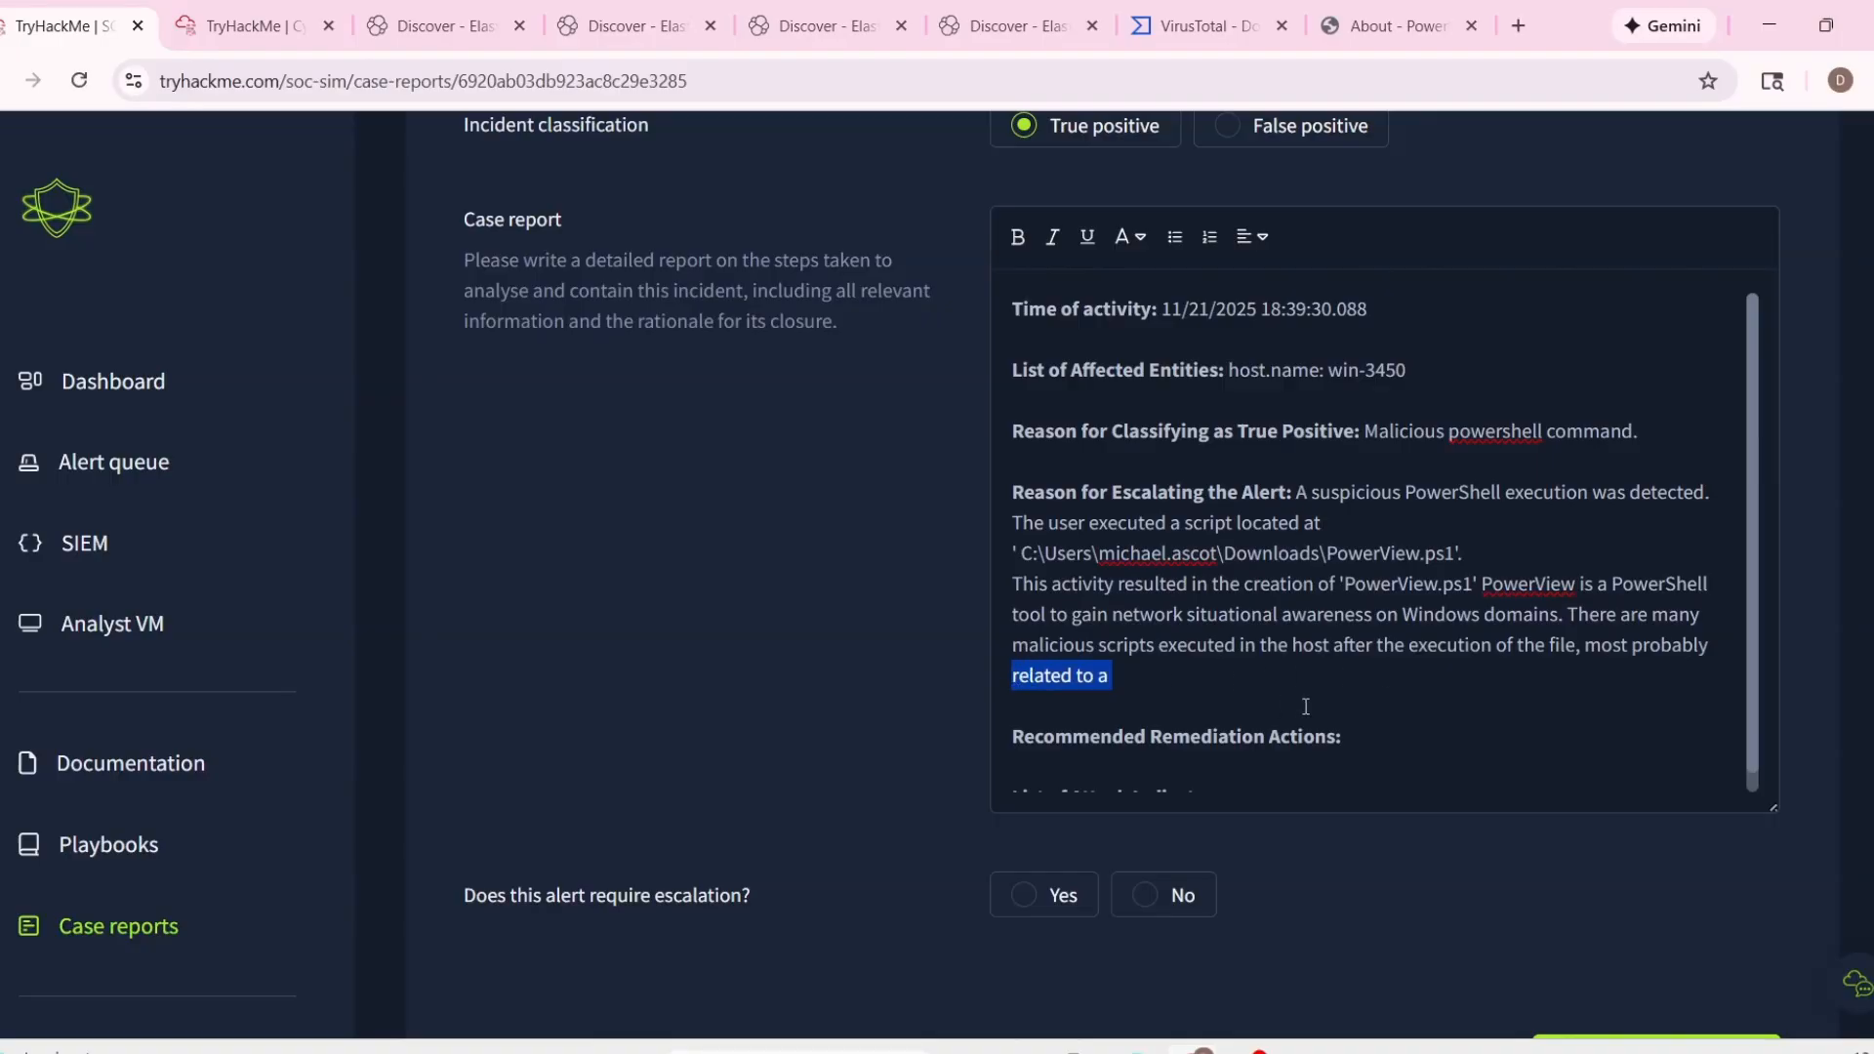
{"action": "left_click", "coordinate": [1351, 698]}
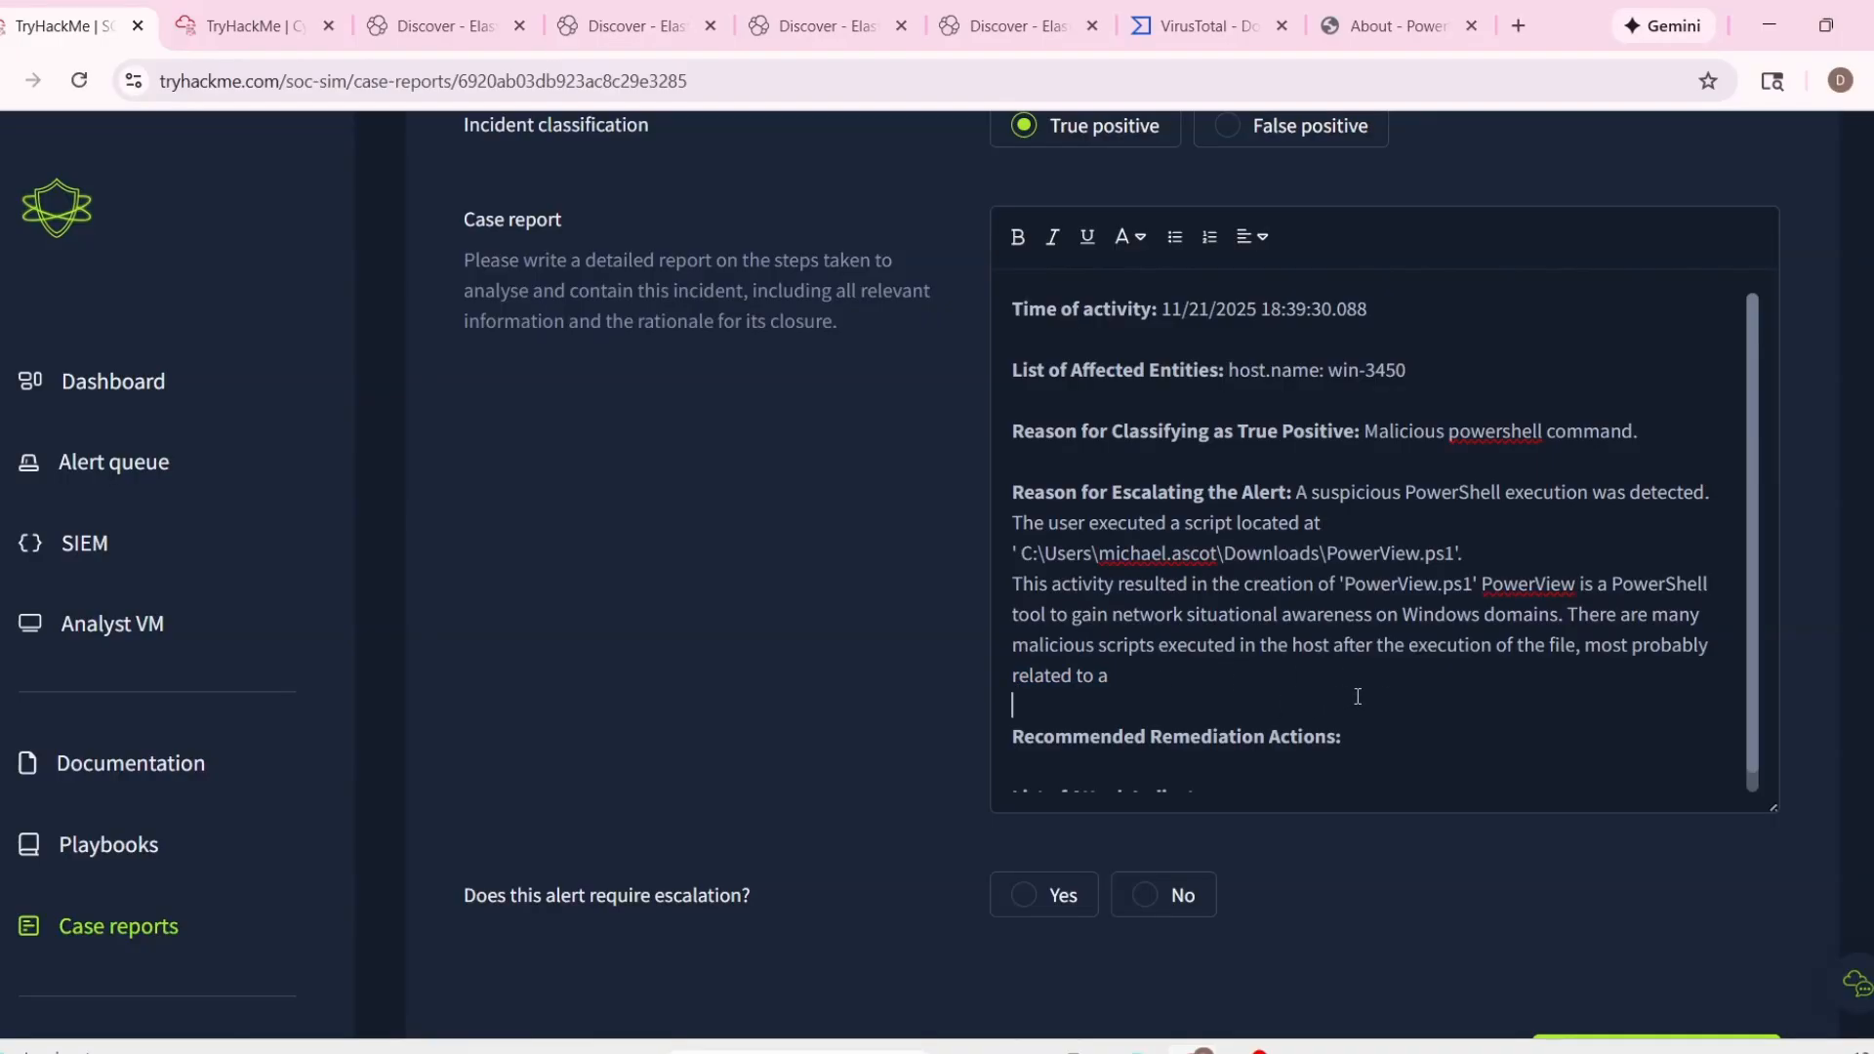
{"action": "left_click", "coordinate": [1256, 688]}
{"action": "left_click_drag", "start_coordinate": [1243, 688], "coordinate": [1010, 681]}
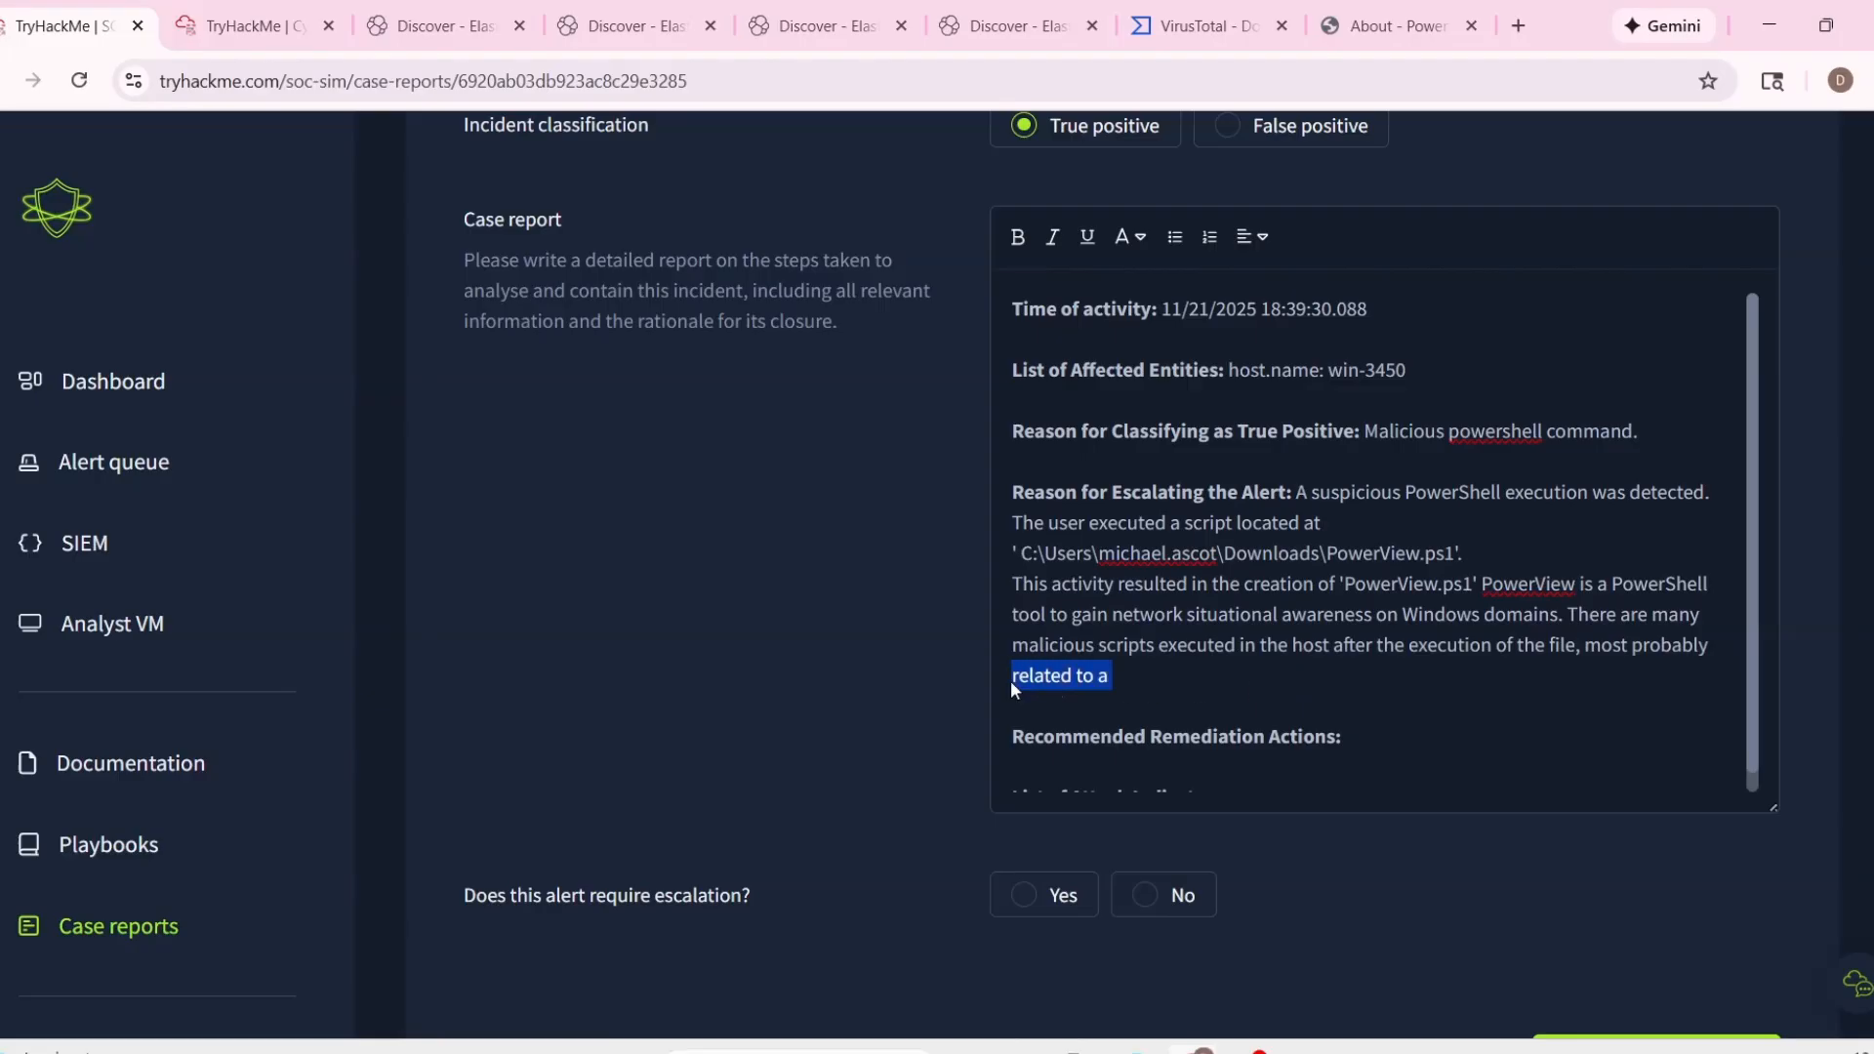
{"action": "key", "text": "BackSpace"}
{"action": "type", "text": "the use"}
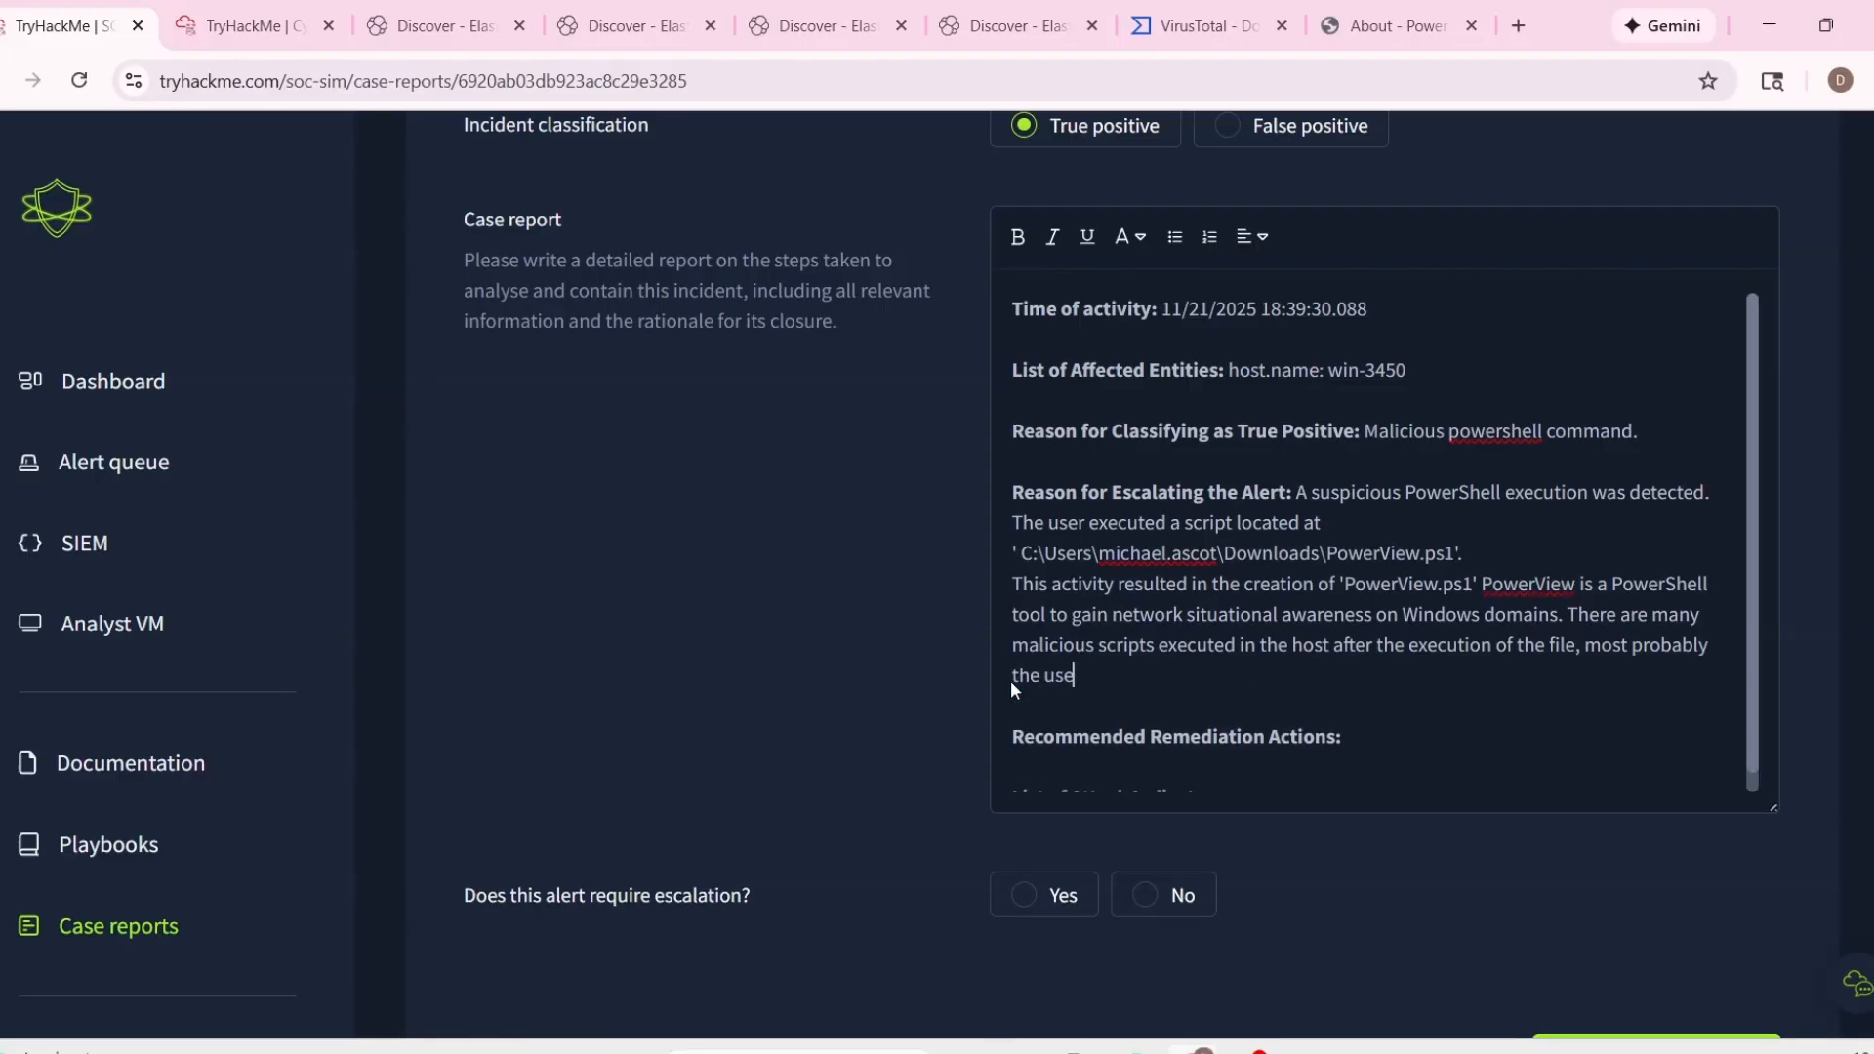
{"action": "type", "text": "r has clicked on the"}
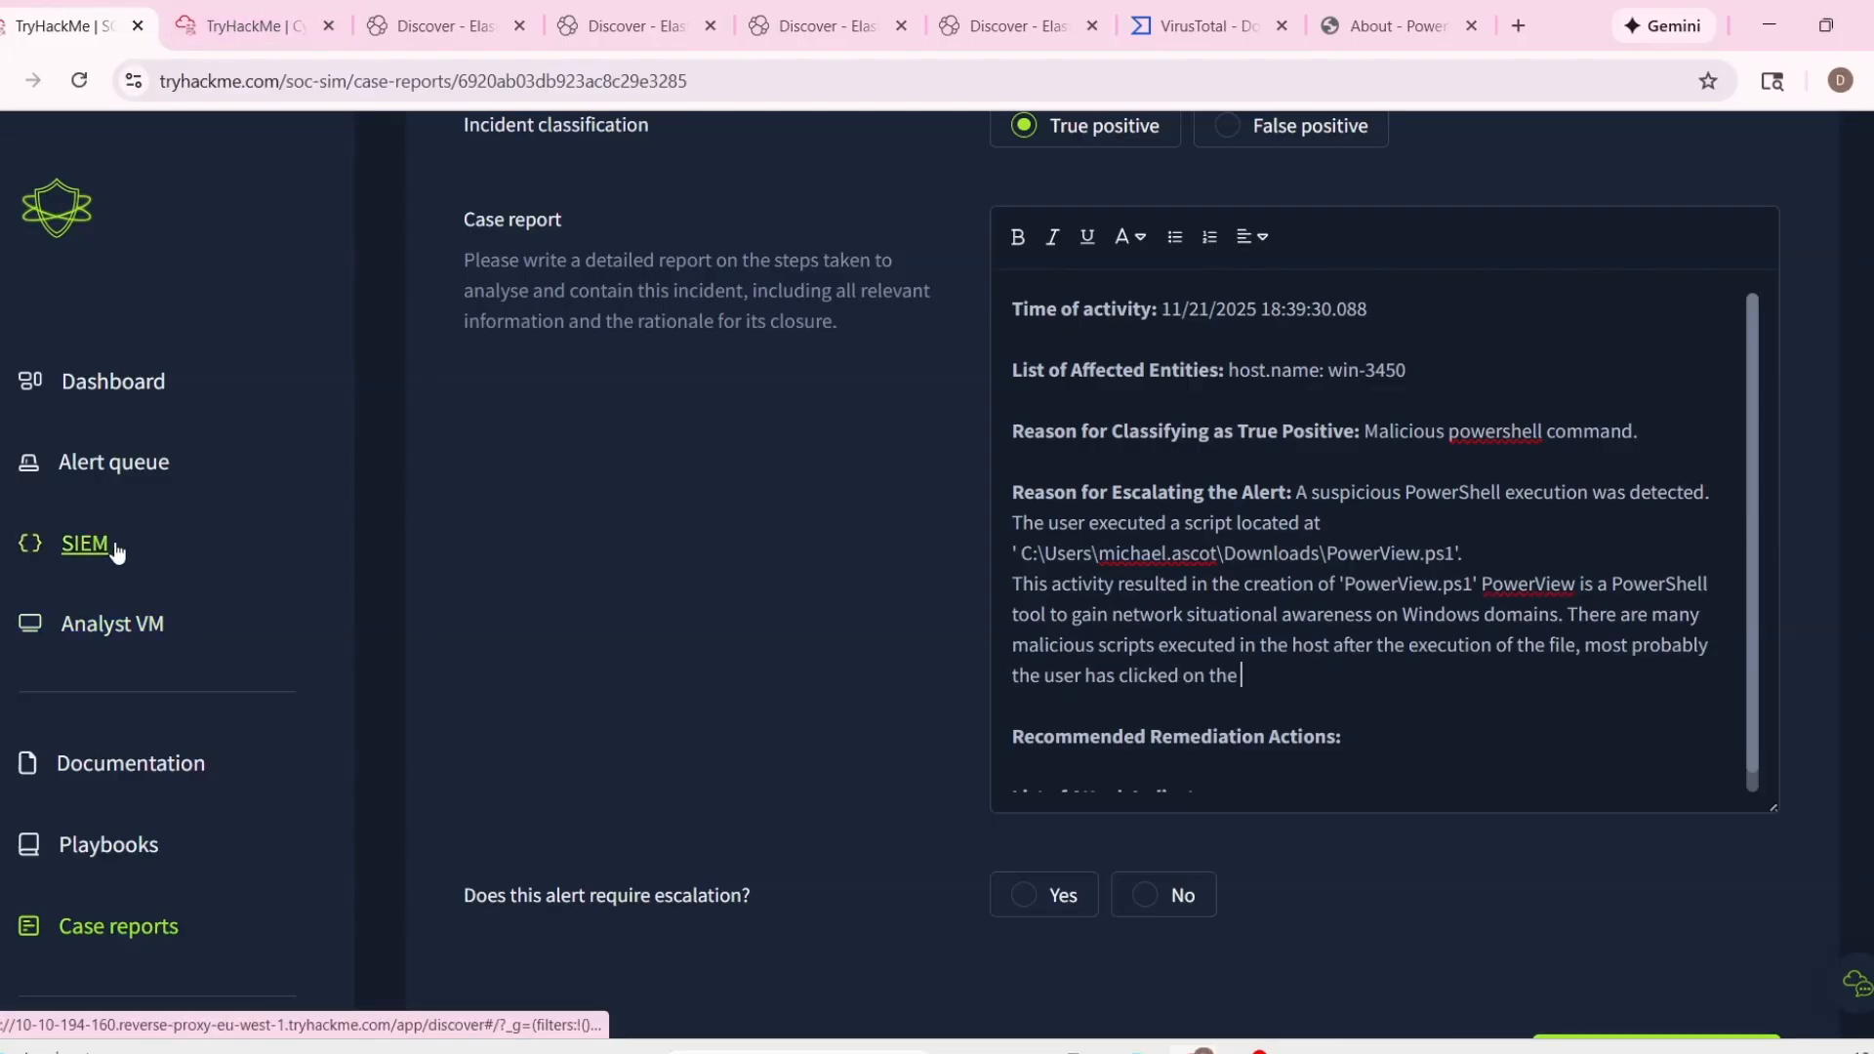
Duplicate the case report tab and open the second page of the alert queue in the duplicate.
{"action": "left_click", "coordinate": [242, 29]}
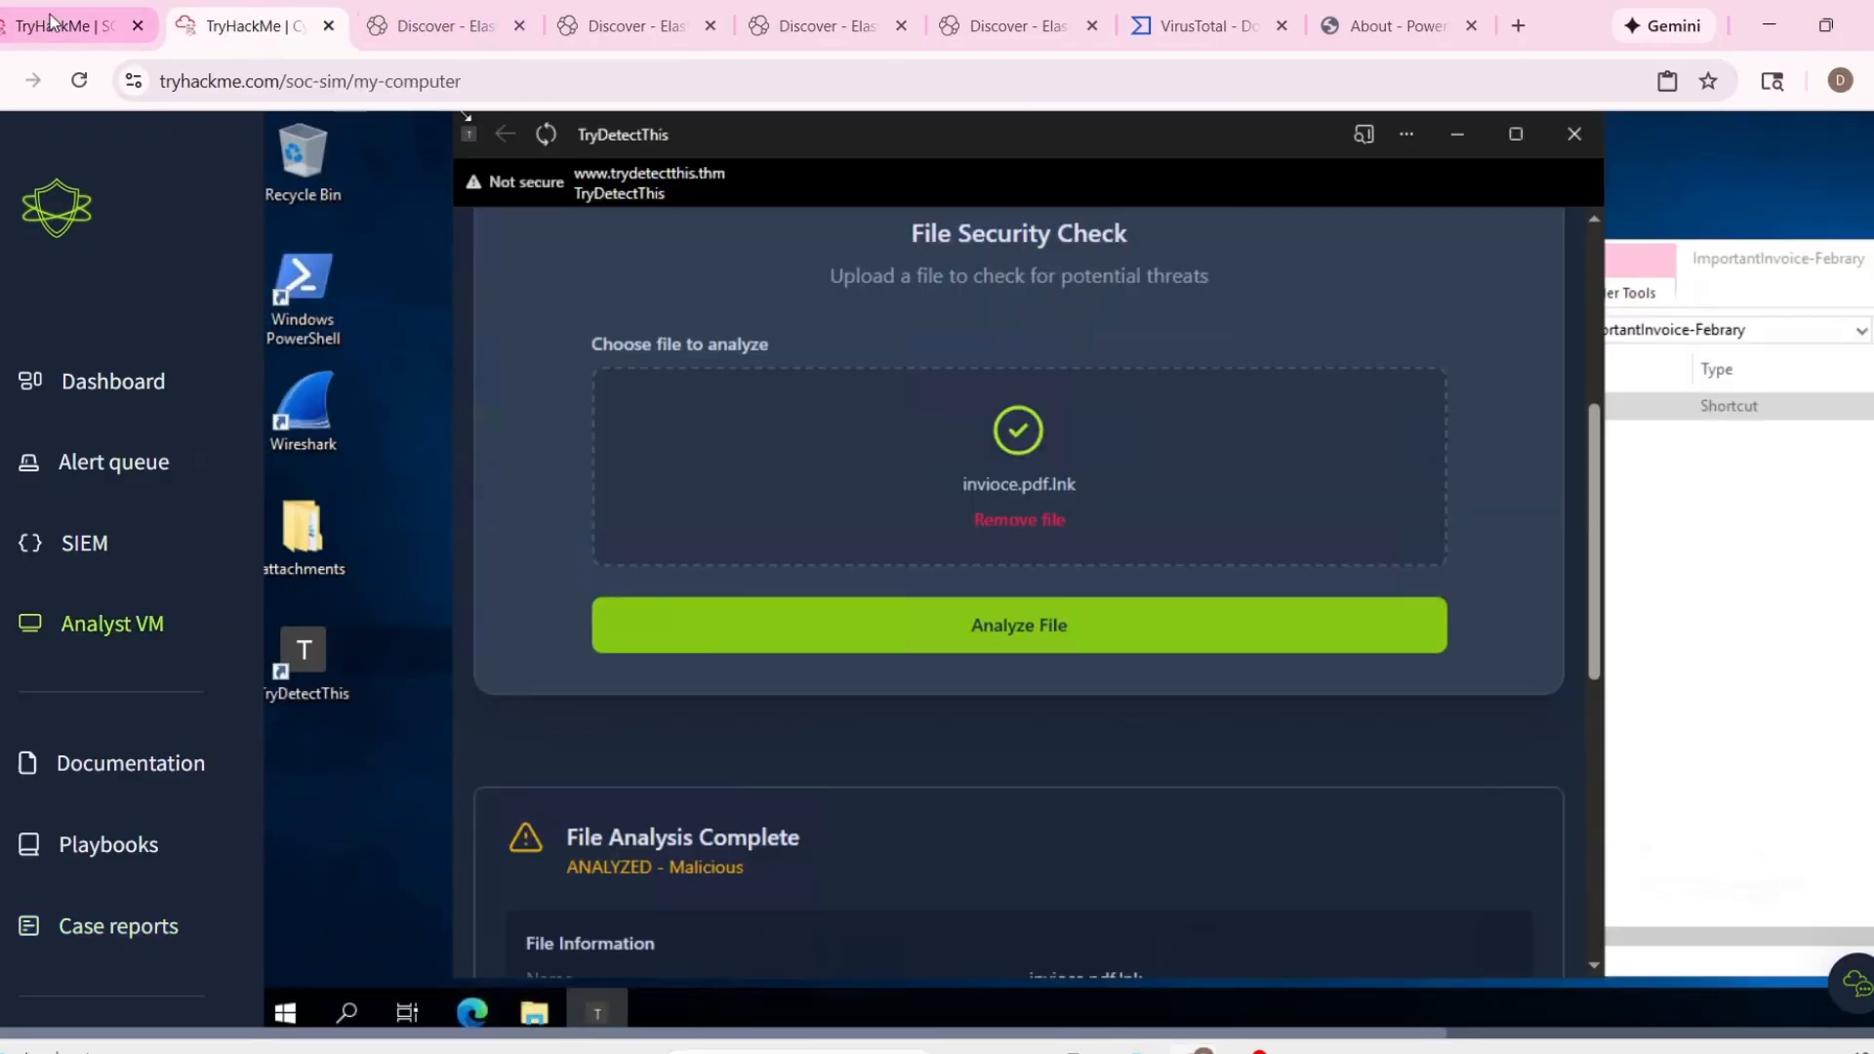
{"action": "left_click", "coordinate": [97, 25]}
{"action": "right_click", "coordinate": [54, 21]}
{"action": "left_click", "coordinate": [146, 243]}
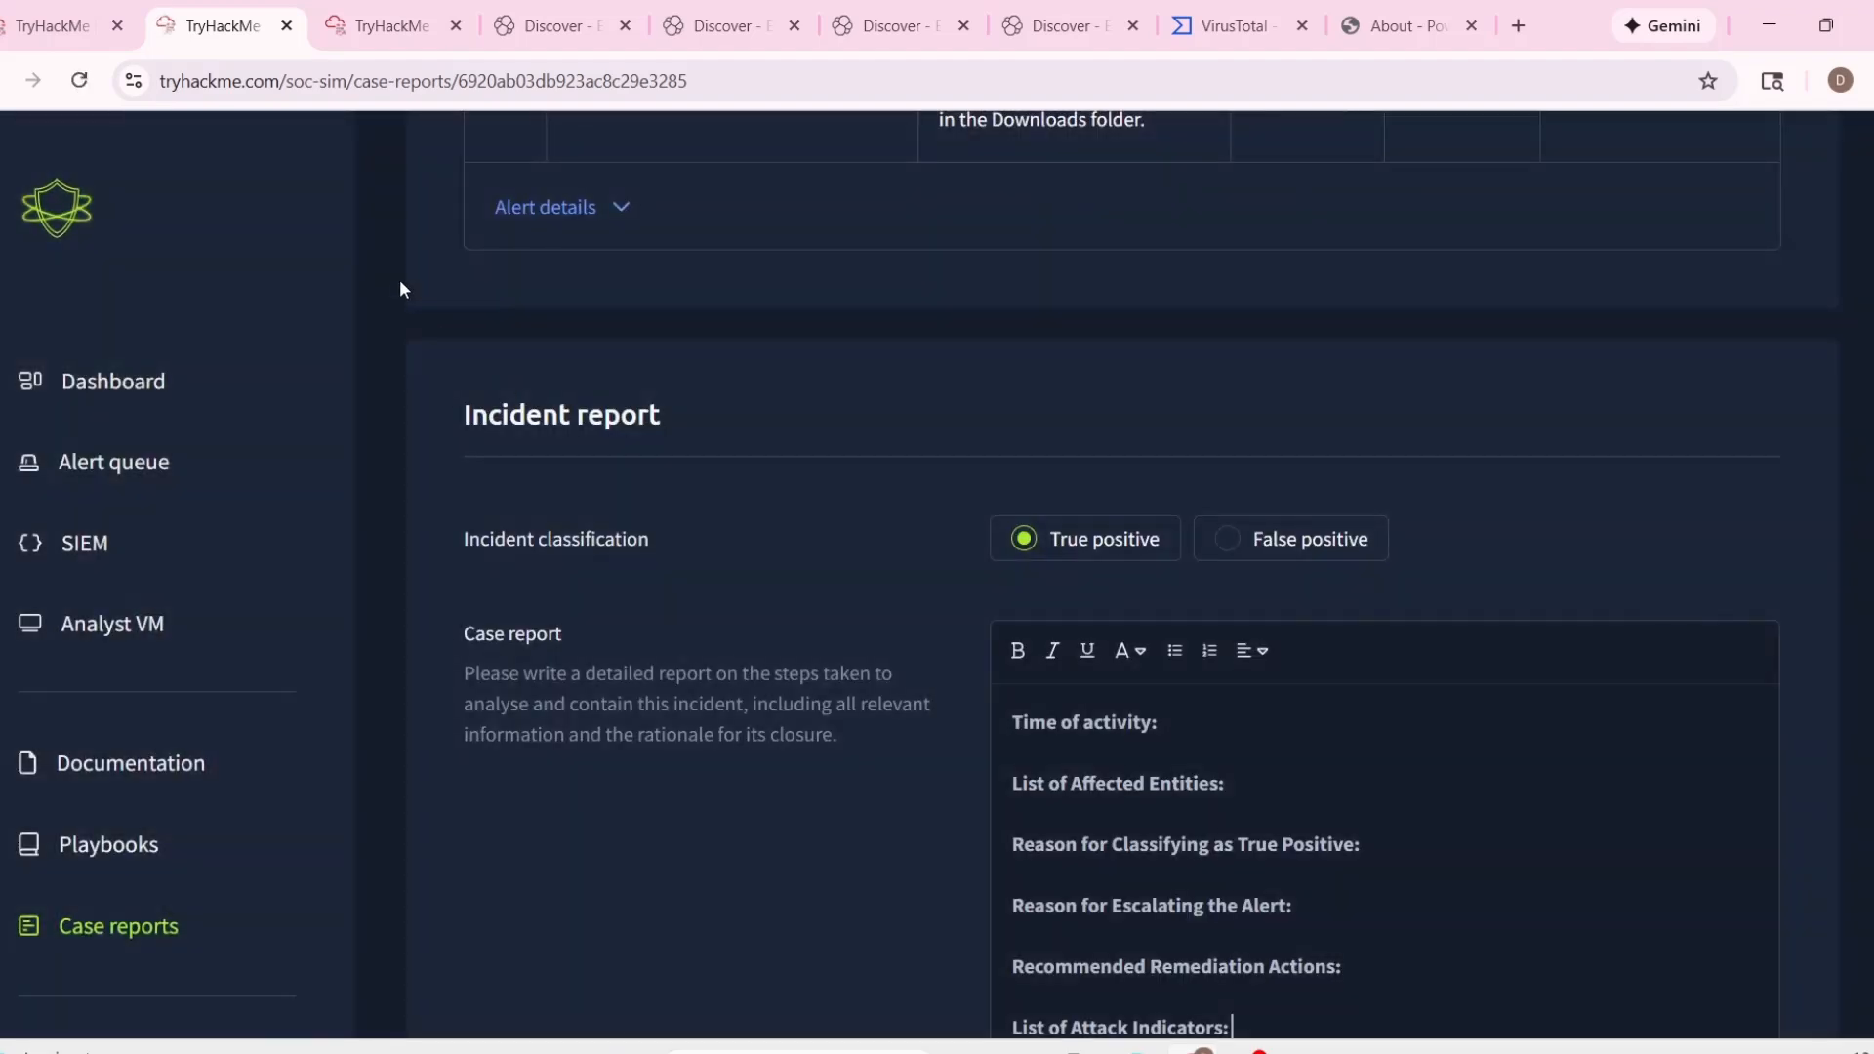
{"action": "left_click", "coordinate": [101, 385]}
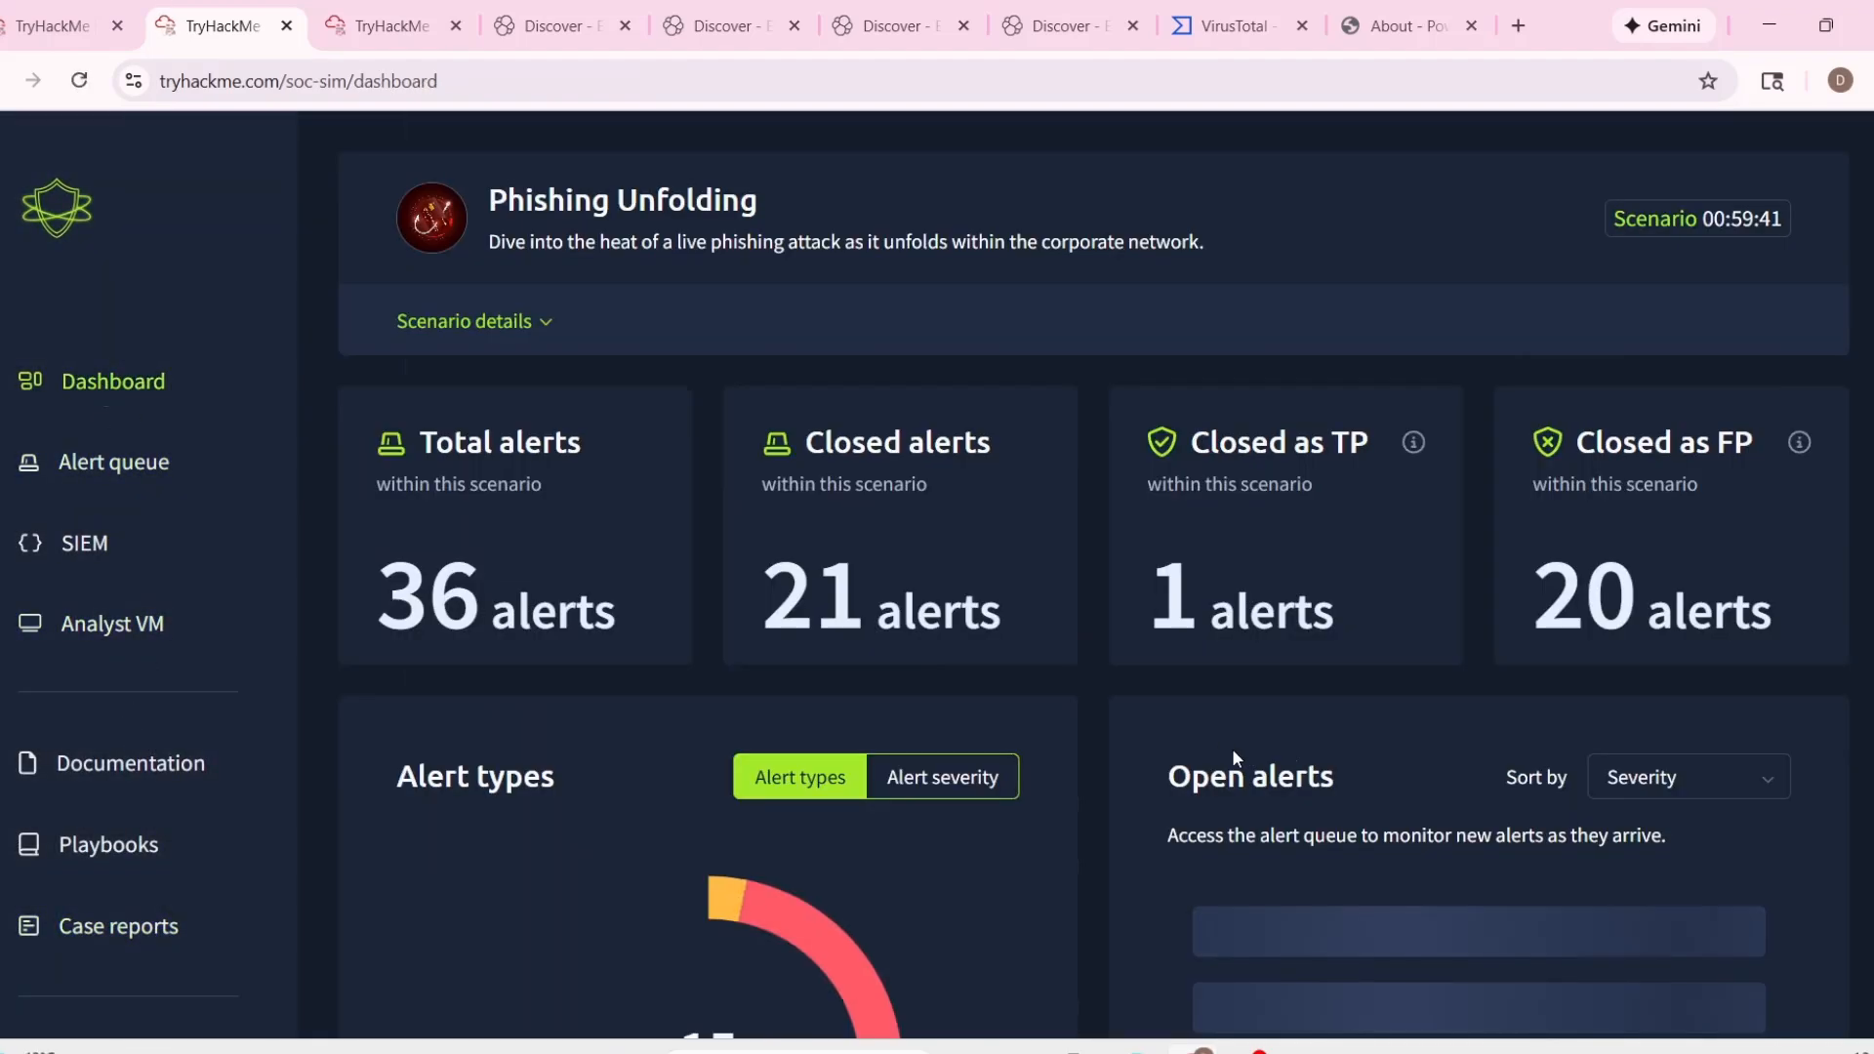
{"action": "scroll", "coordinate": [418, 594], "scroll_direction": "down", "scroll_amount": 3}
{"action": "left_click", "coordinate": [358, 482]}
{"action": "scroll", "coordinate": [1140, 628], "scroll_direction": "down", "scroll_amount": 10}
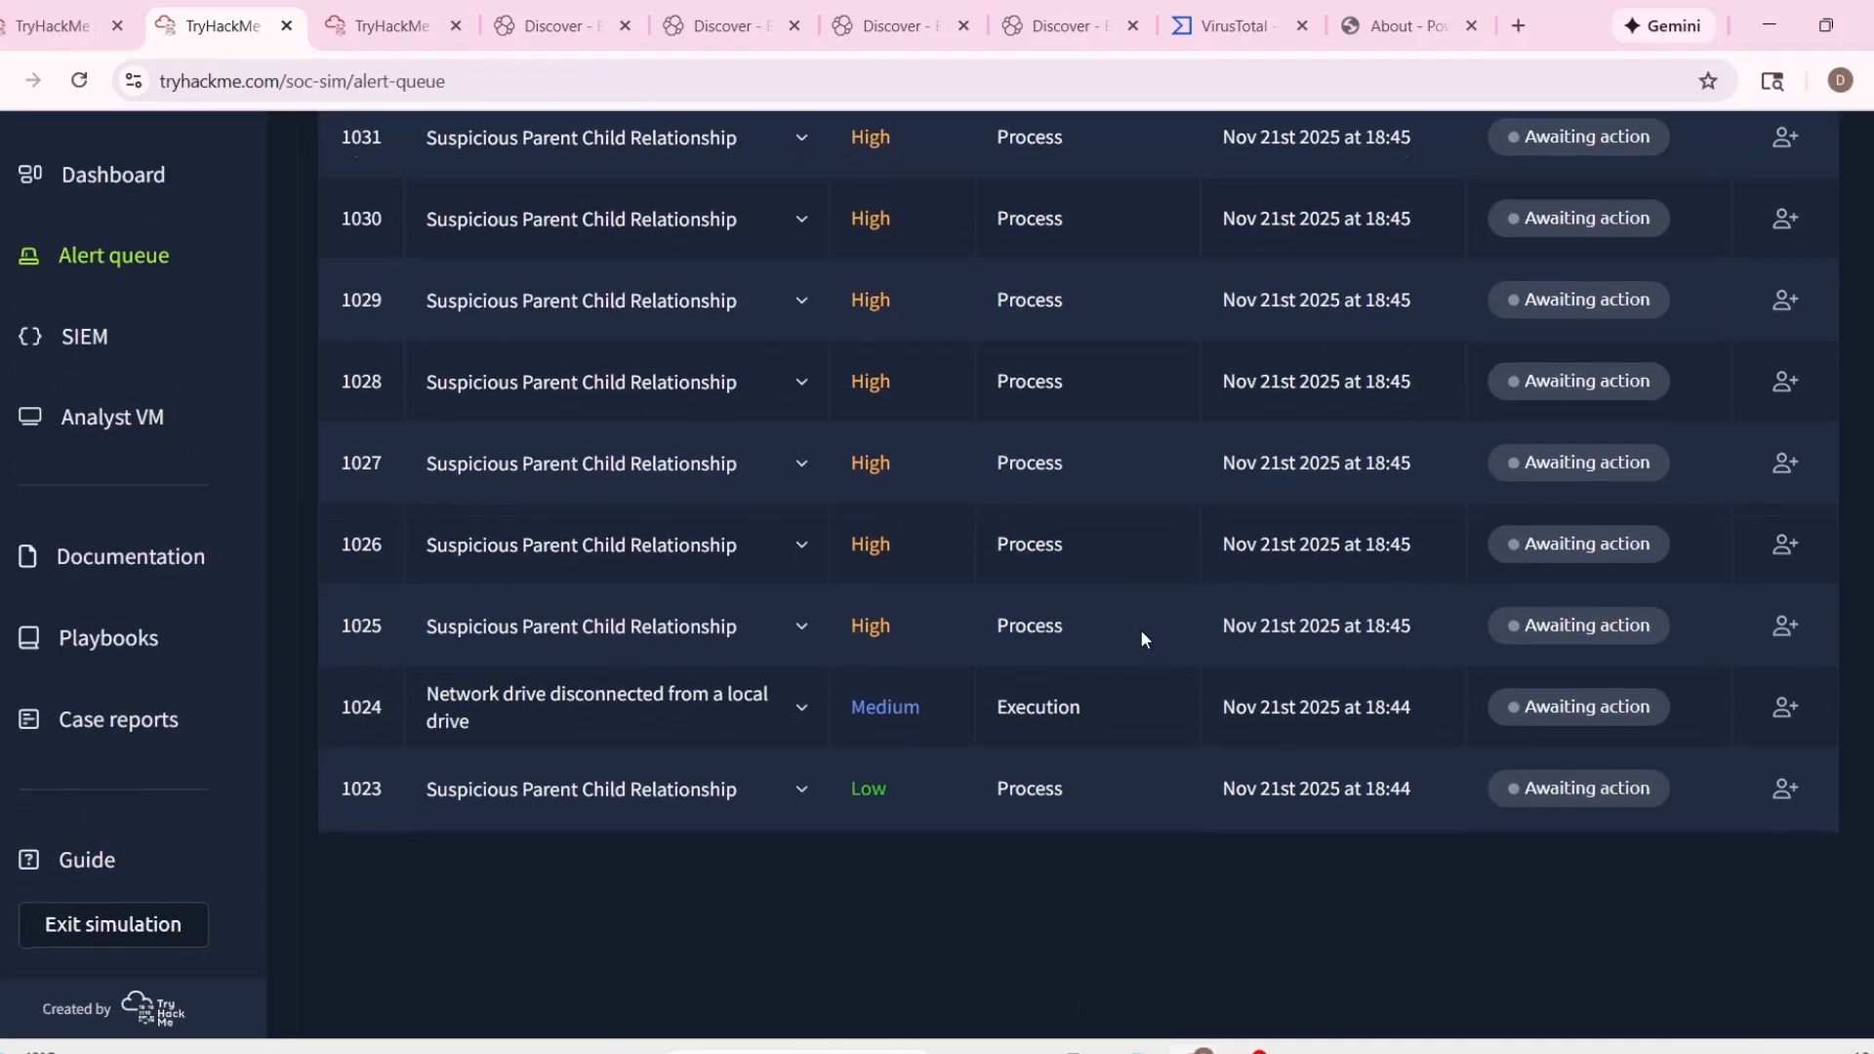
{"action": "left_click", "coordinate": [1718, 751]}
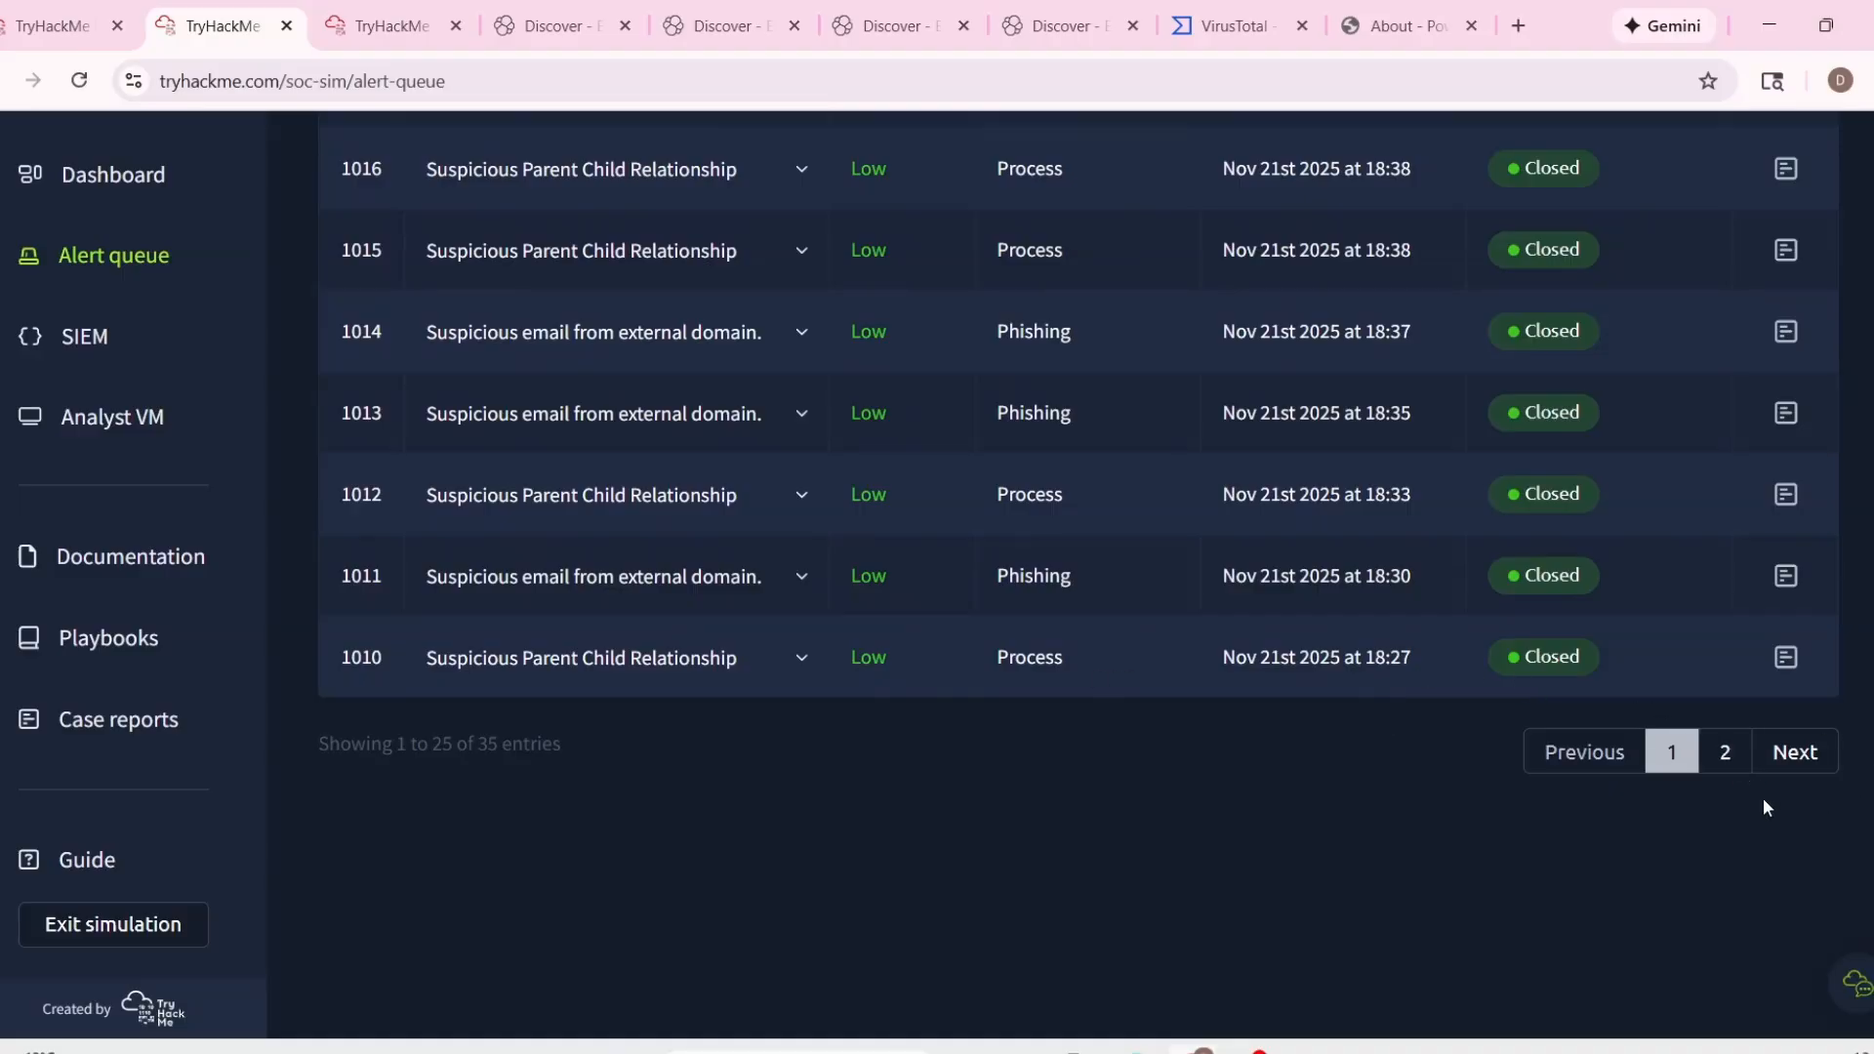
Expand the details of alert 1005, Suspicious Attachment found in email, and copy the attachment's file name.
{"action": "scroll", "coordinate": [981, 693], "scroll_direction": "up", "scroll_amount": 1}
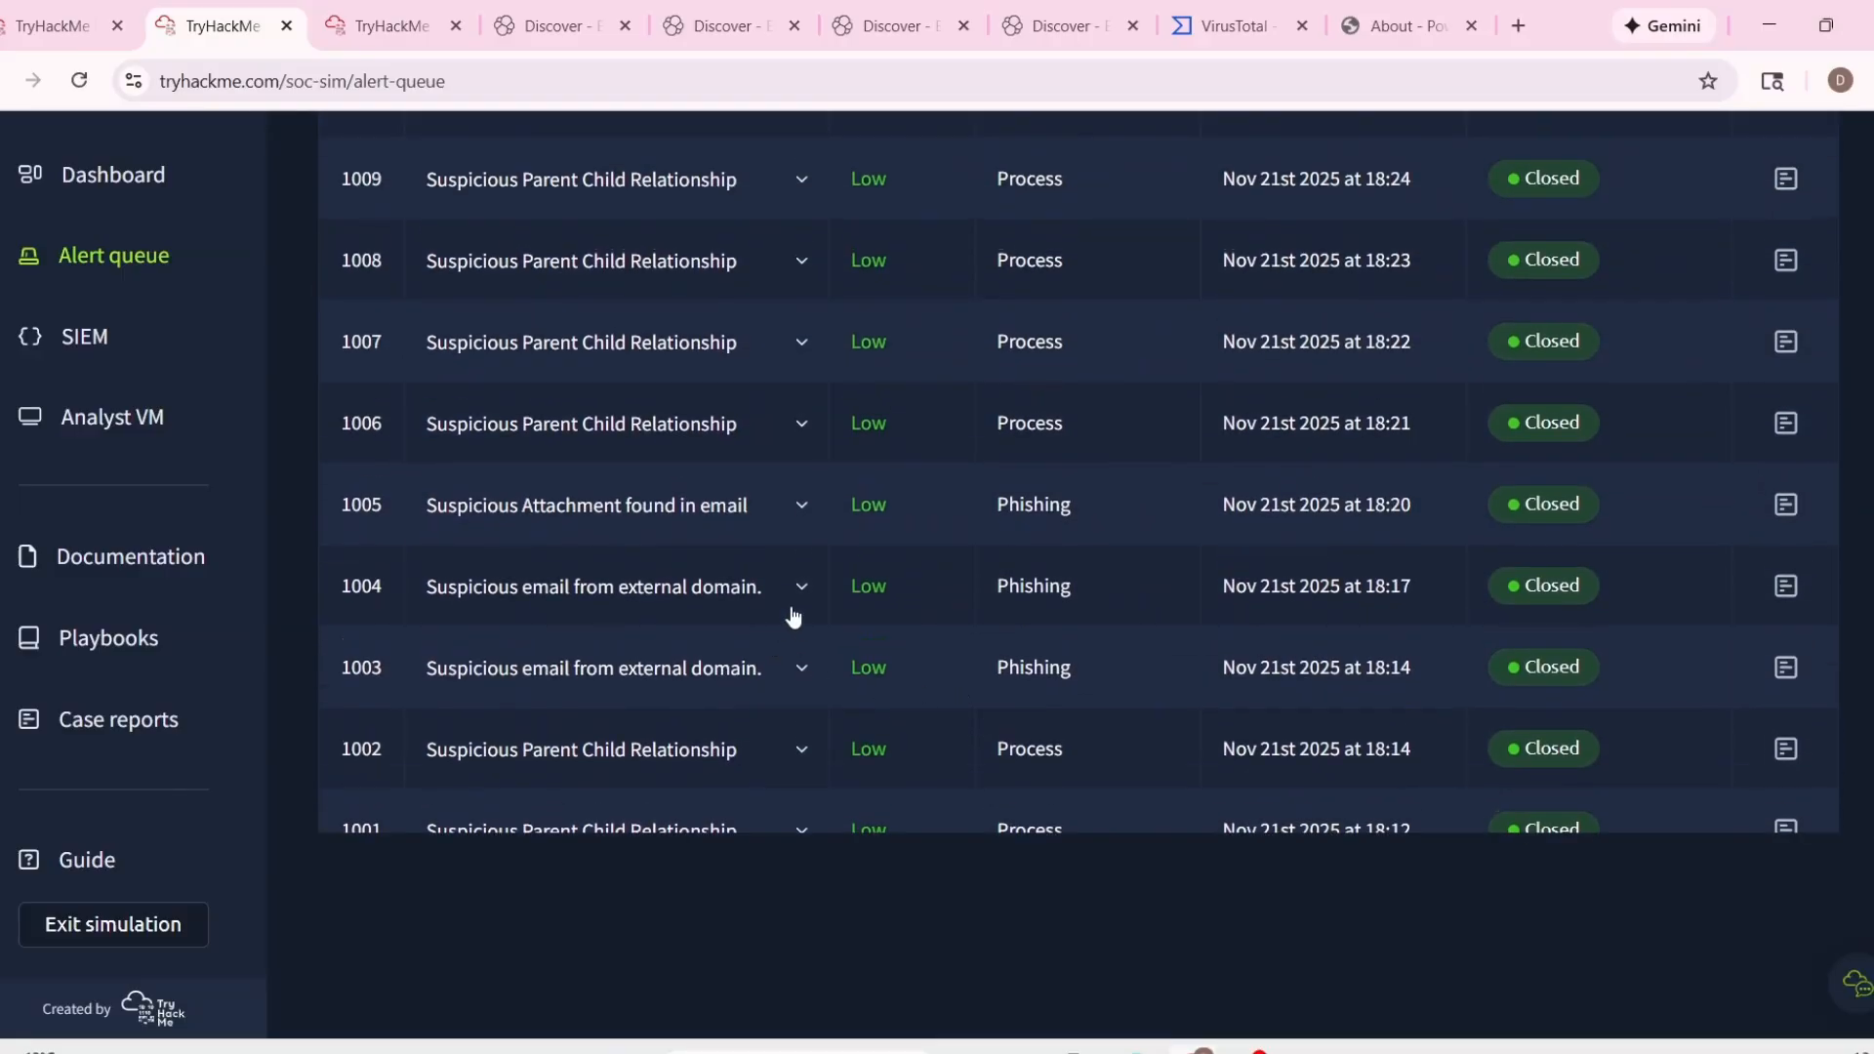
{"action": "left_click", "coordinate": [802, 505]}
{"action": "scroll", "coordinate": [1152, 583], "scroll_direction": "down", "scroll_amount": 3}
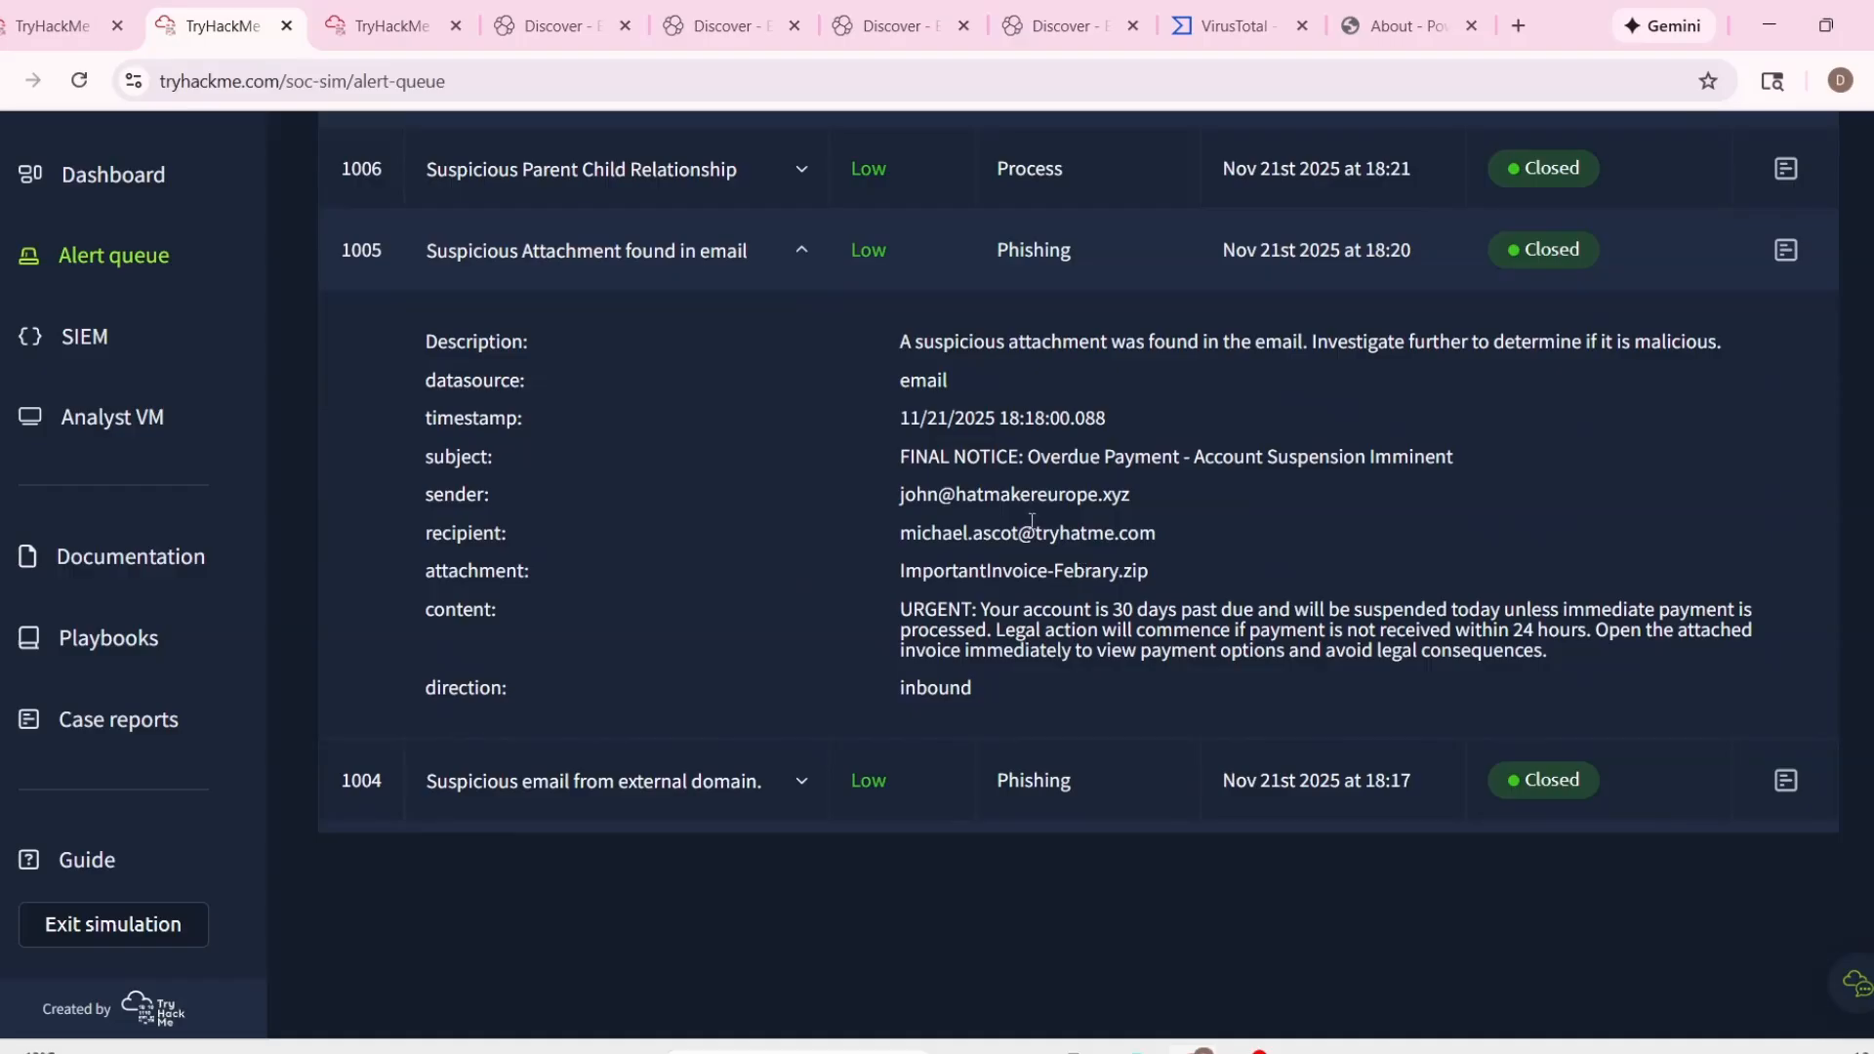
{"action": "left_click_drag", "start_coordinate": [894, 343], "coordinate": [979, 564]}
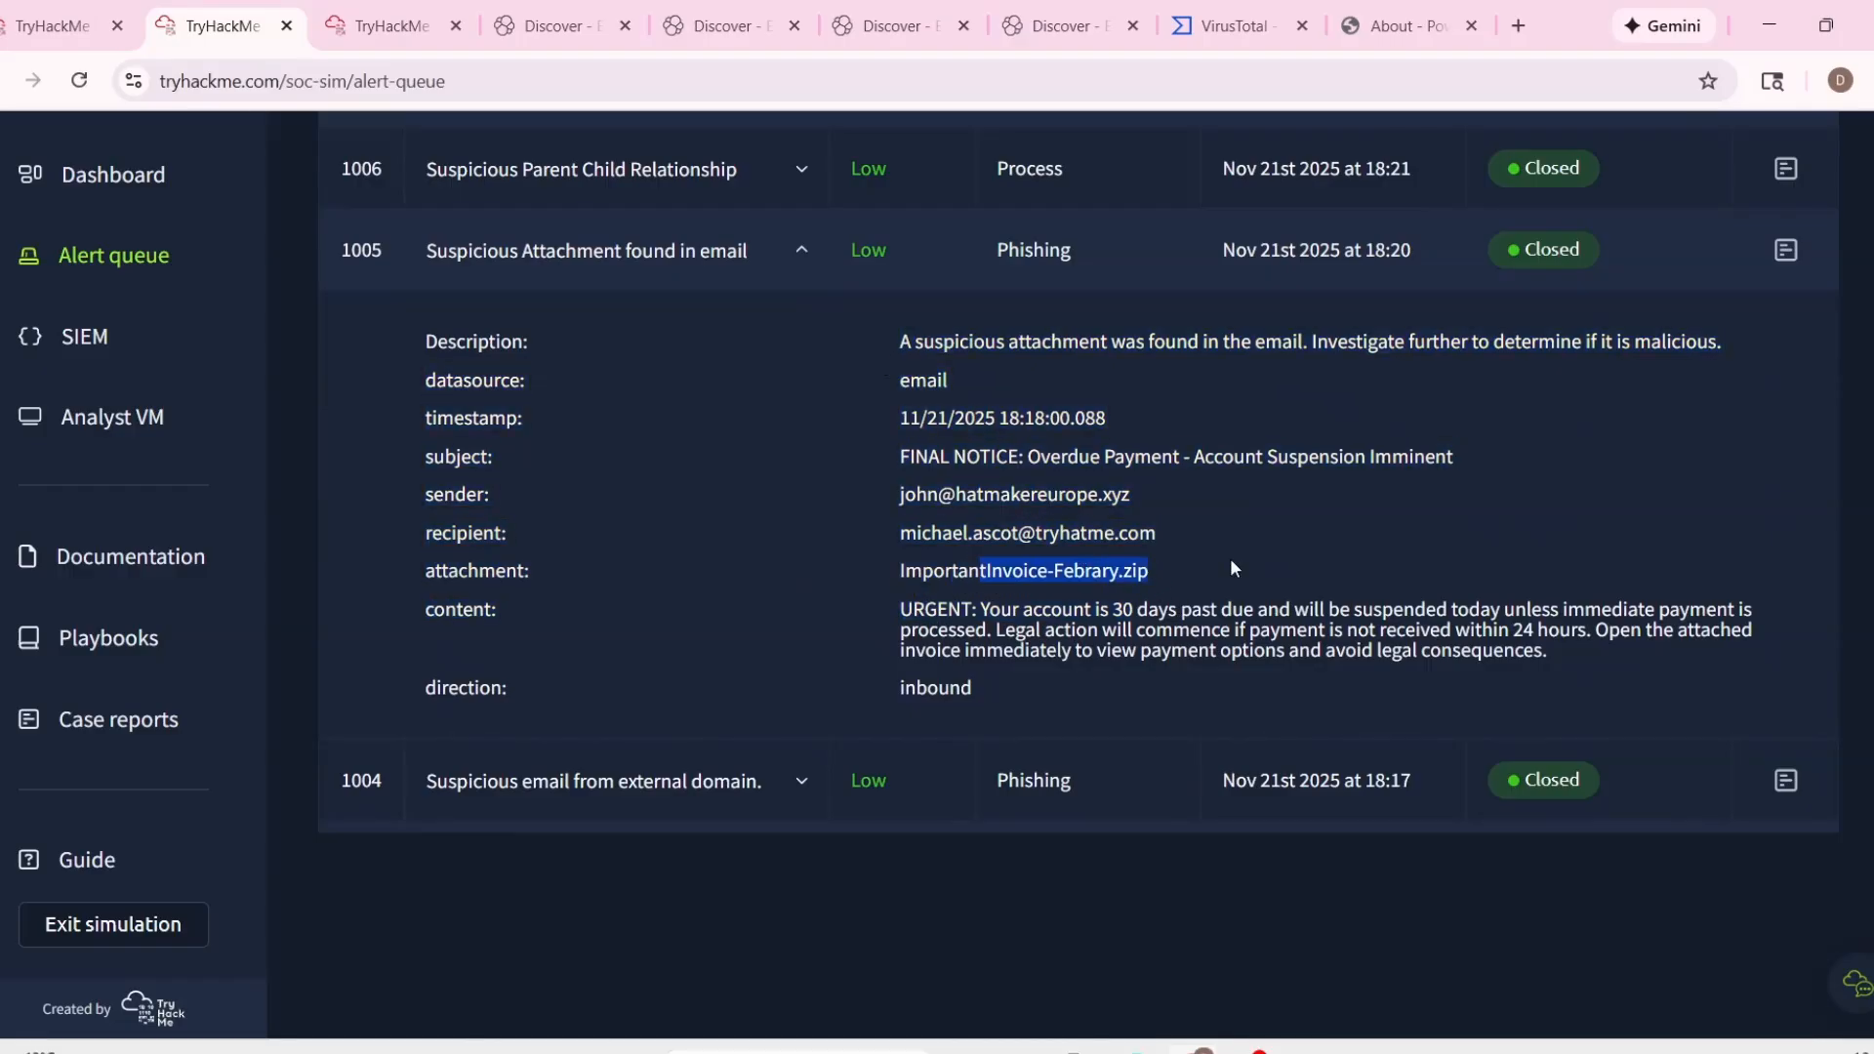
{"action": "left_click_drag", "start_coordinate": [1150, 572], "coordinate": [898, 572]}
Back in the case report, complete the sentence with "attachment 'ImportantInvoice-Febrary.zip' reported in case 1004".
{"action": "left_click", "coordinate": [59, 25]}
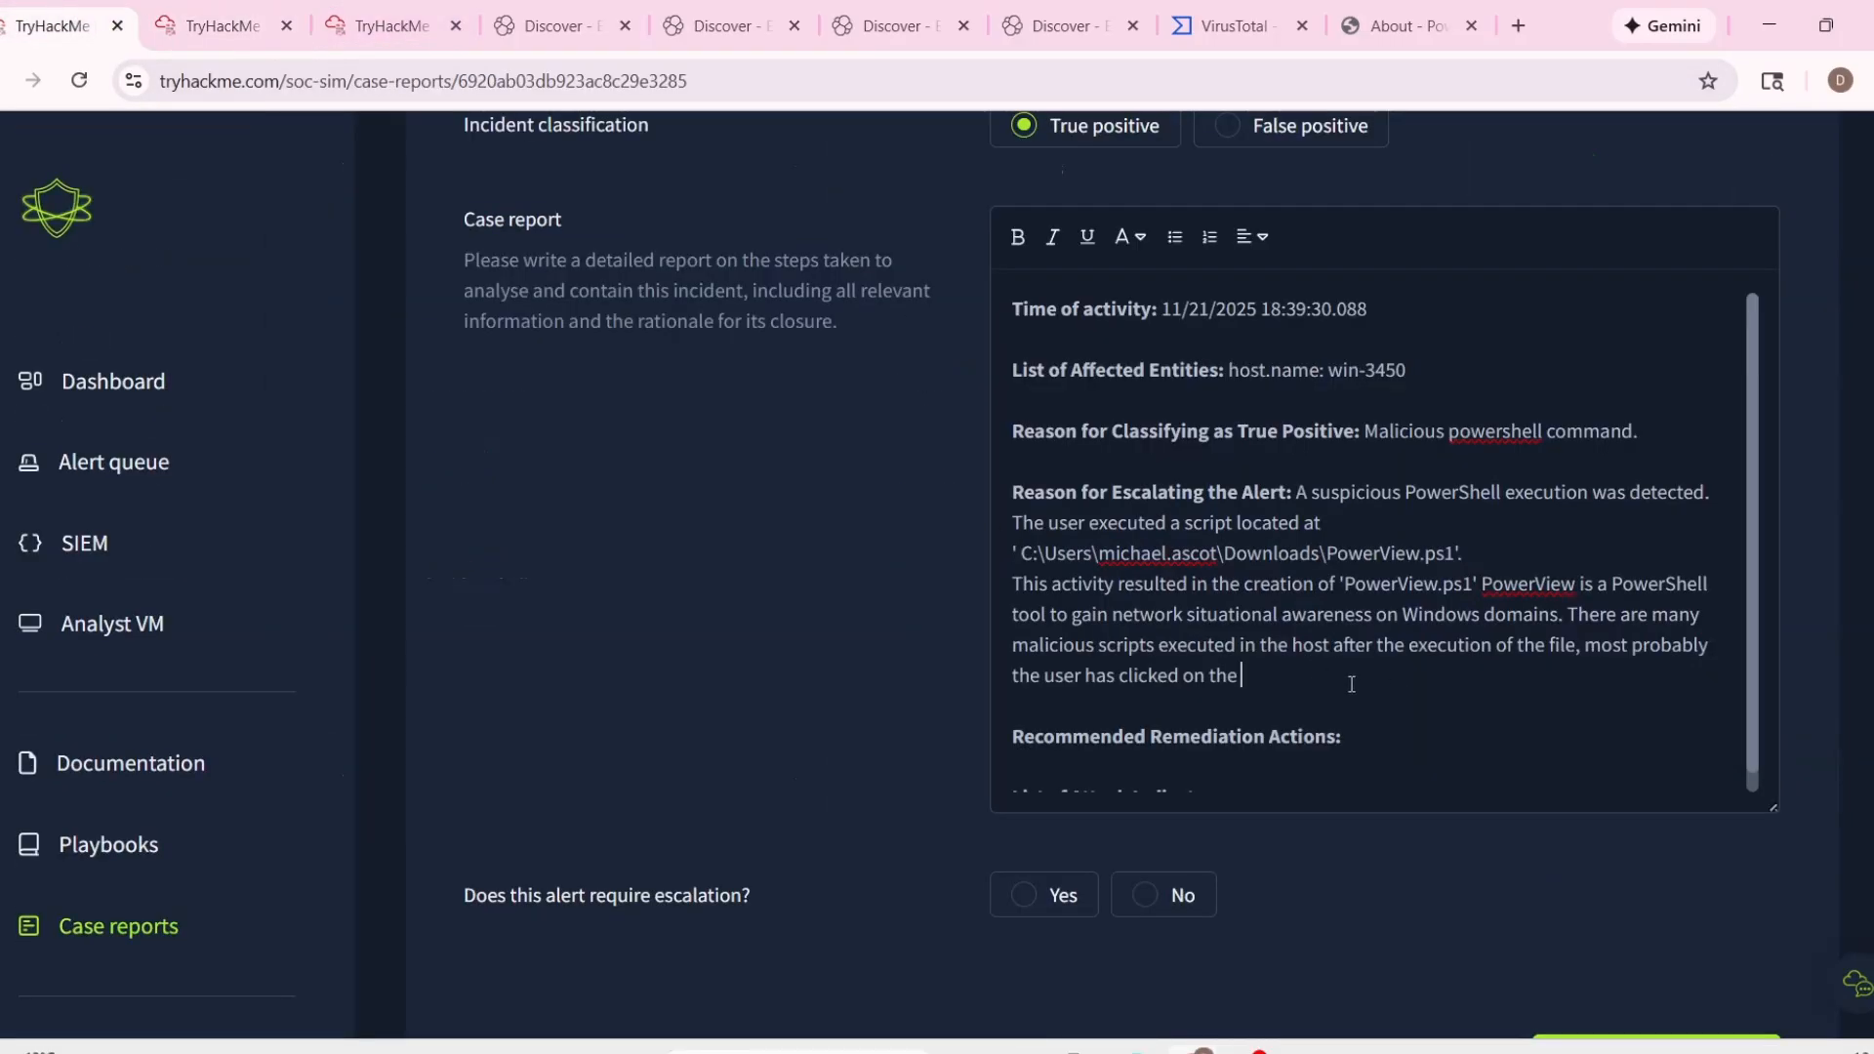
{"action": "type", "text": "achment"}
{"action": "type", "text": "'ImportantInvoice-Febrary.zip"}
{"action": "type", "text": "' r"}
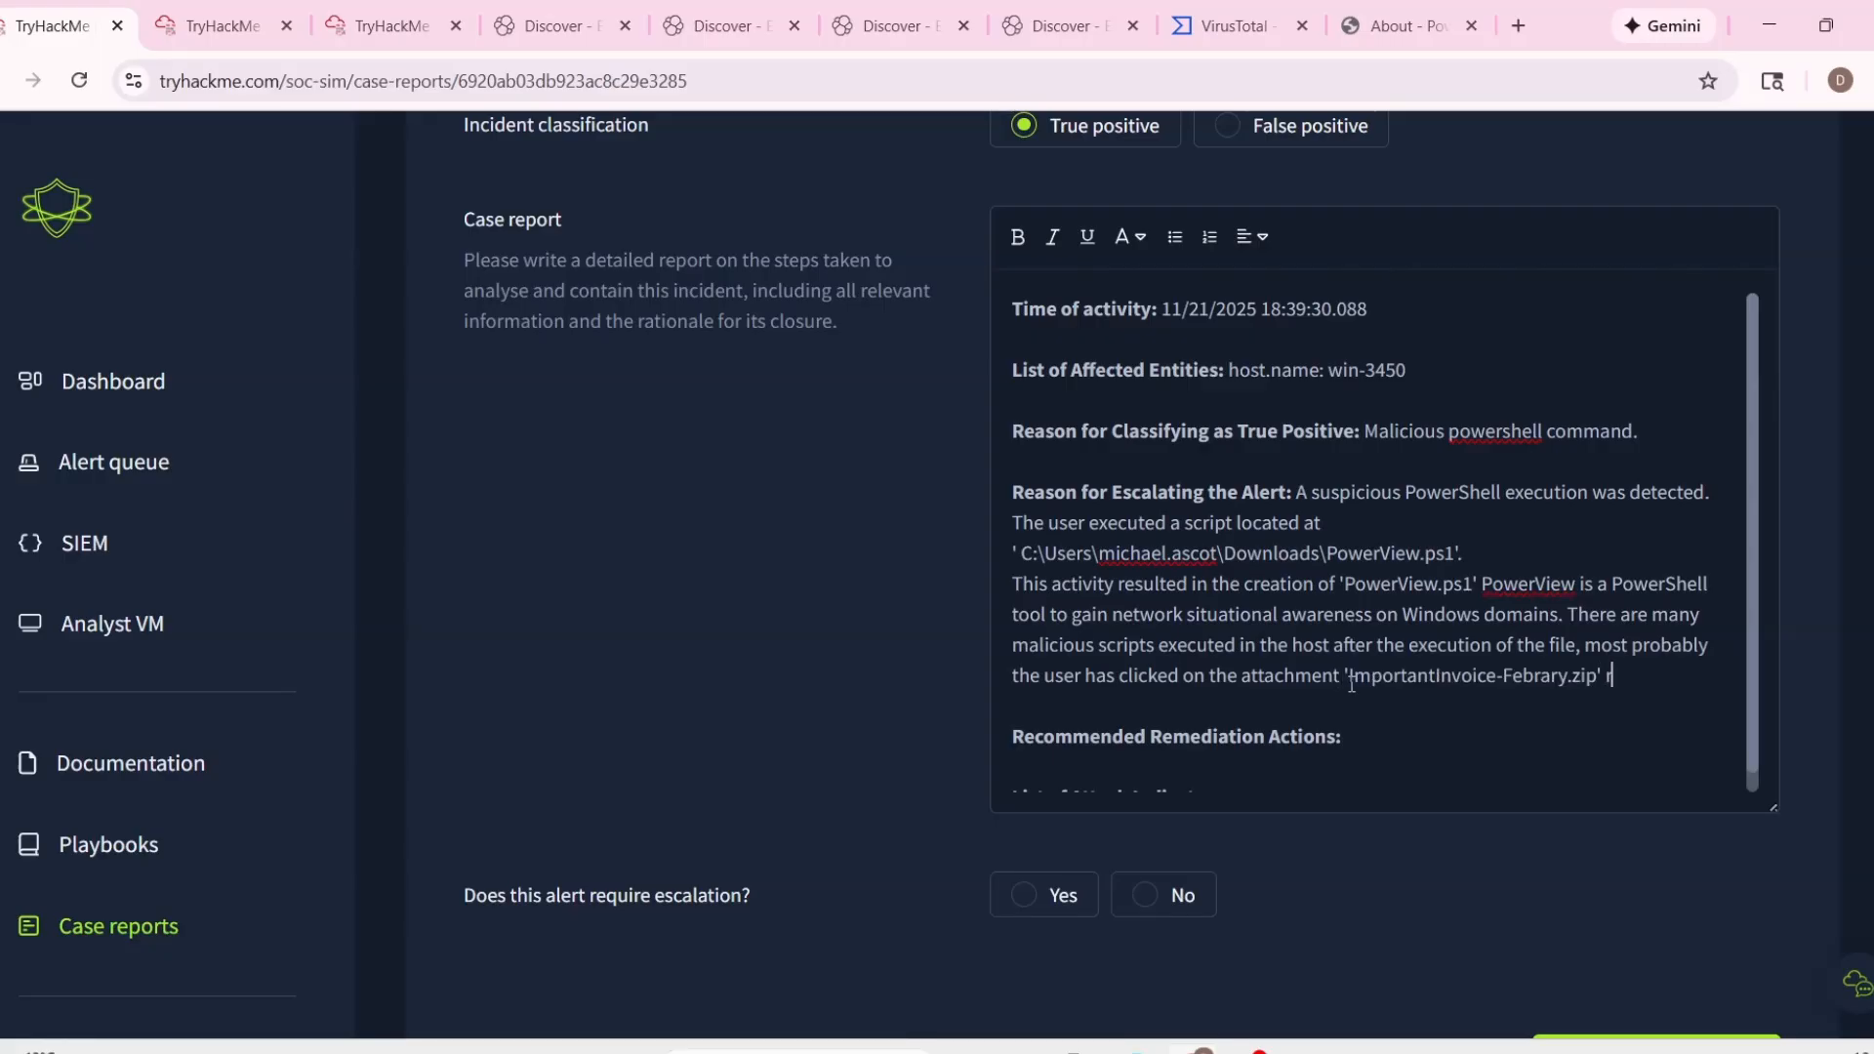
{"action": "type", "text": "eported in case 1004"}
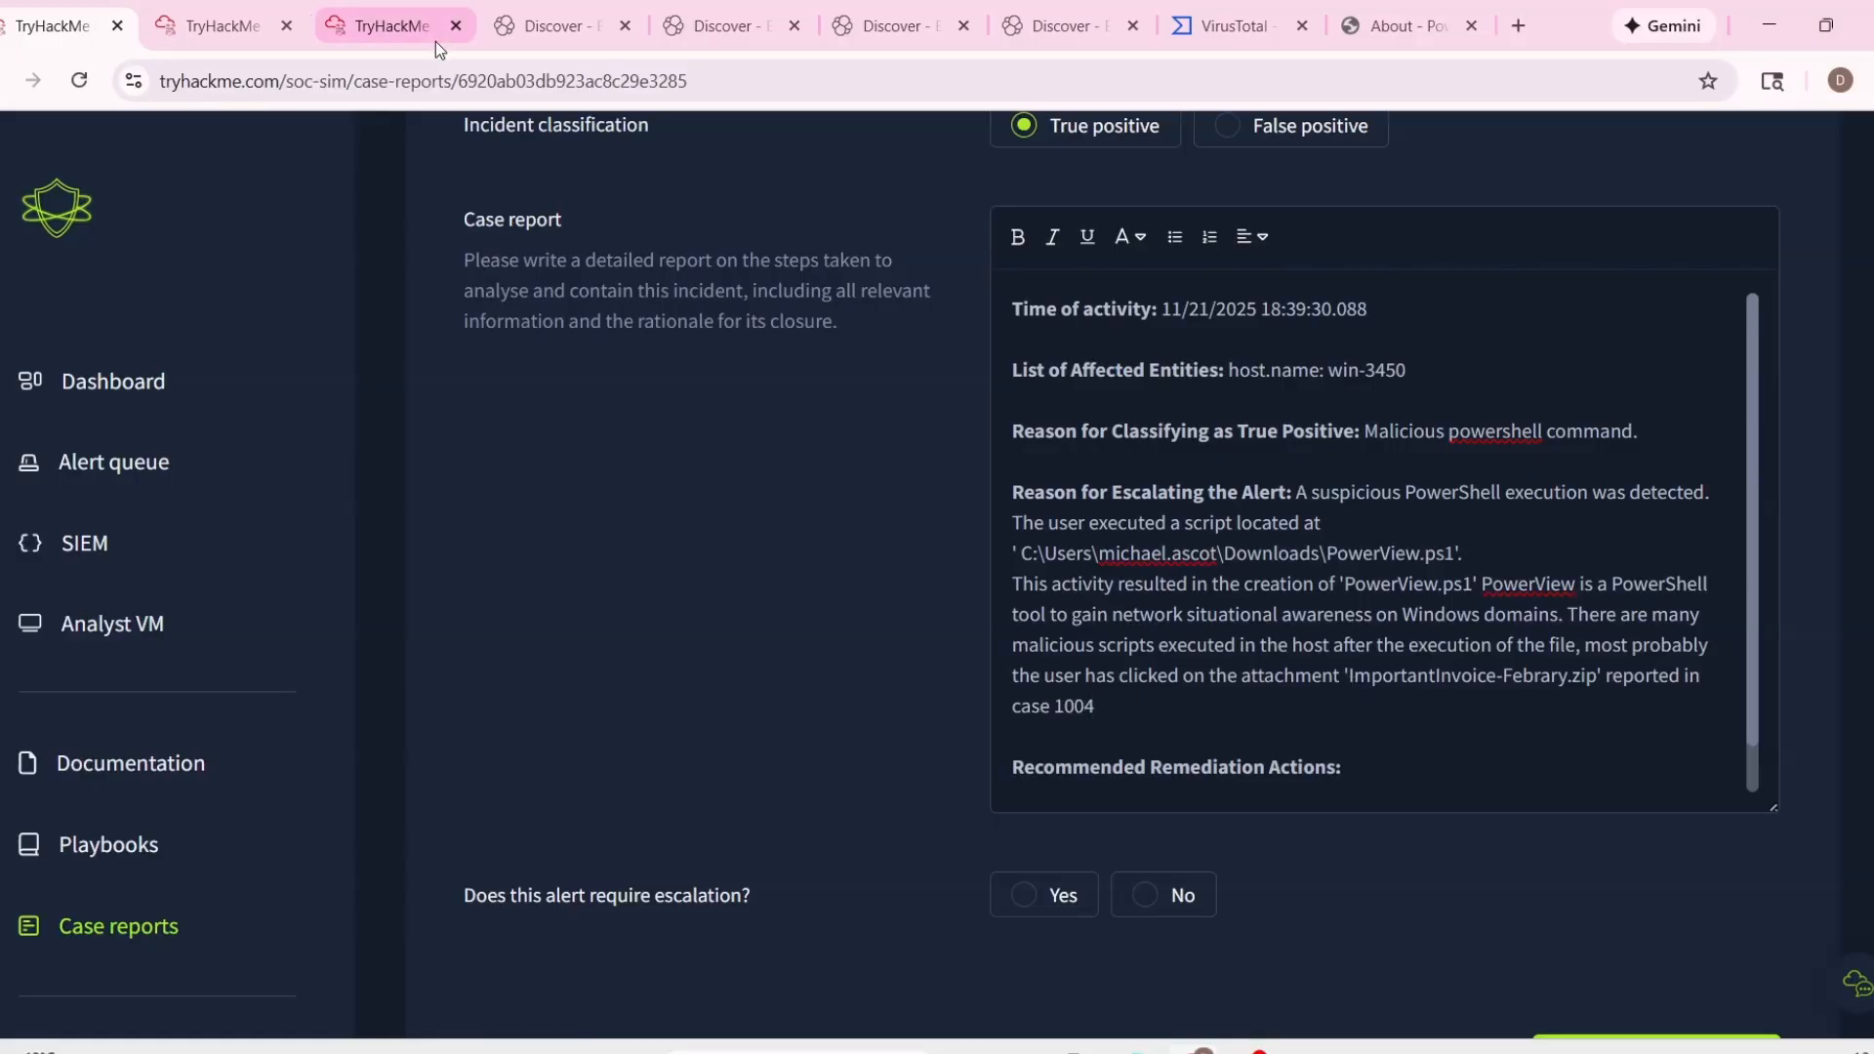
Check the attachment alert's number in the alert queue, correct the case number to 1005 and end the sentence with a period.
{"action": "left_click", "coordinate": [412, 19]}
{"action": "left_click", "coordinate": [217, 32]}
{"action": "left_click", "coordinate": [121, 45]}
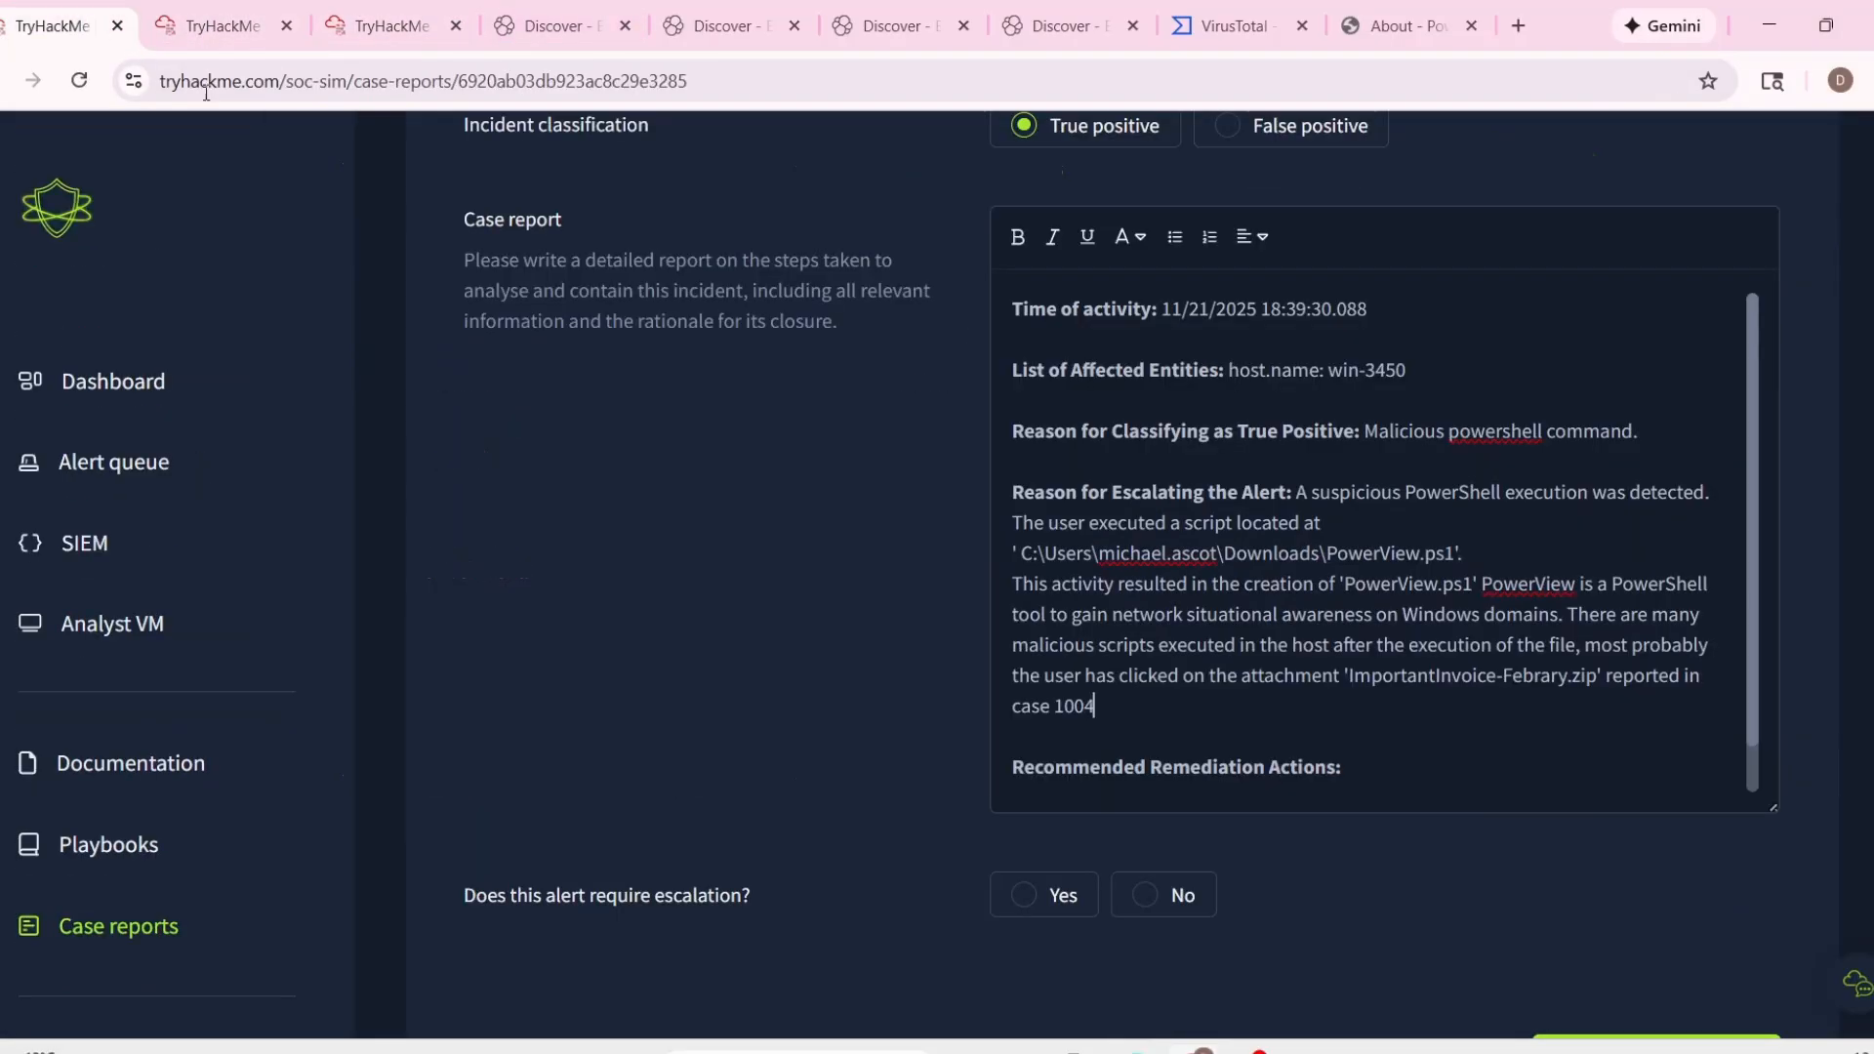
{"action": "type", "text": "5."}
Add the line "Immediately isolate the host." under Recommended Remediation Actions and begin a new line.
{"action": "scroll", "coordinate": [1220, 605], "scroll_direction": "down", "scroll_amount": 3}
{"action": "left_click", "coordinate": [1415, 596]}
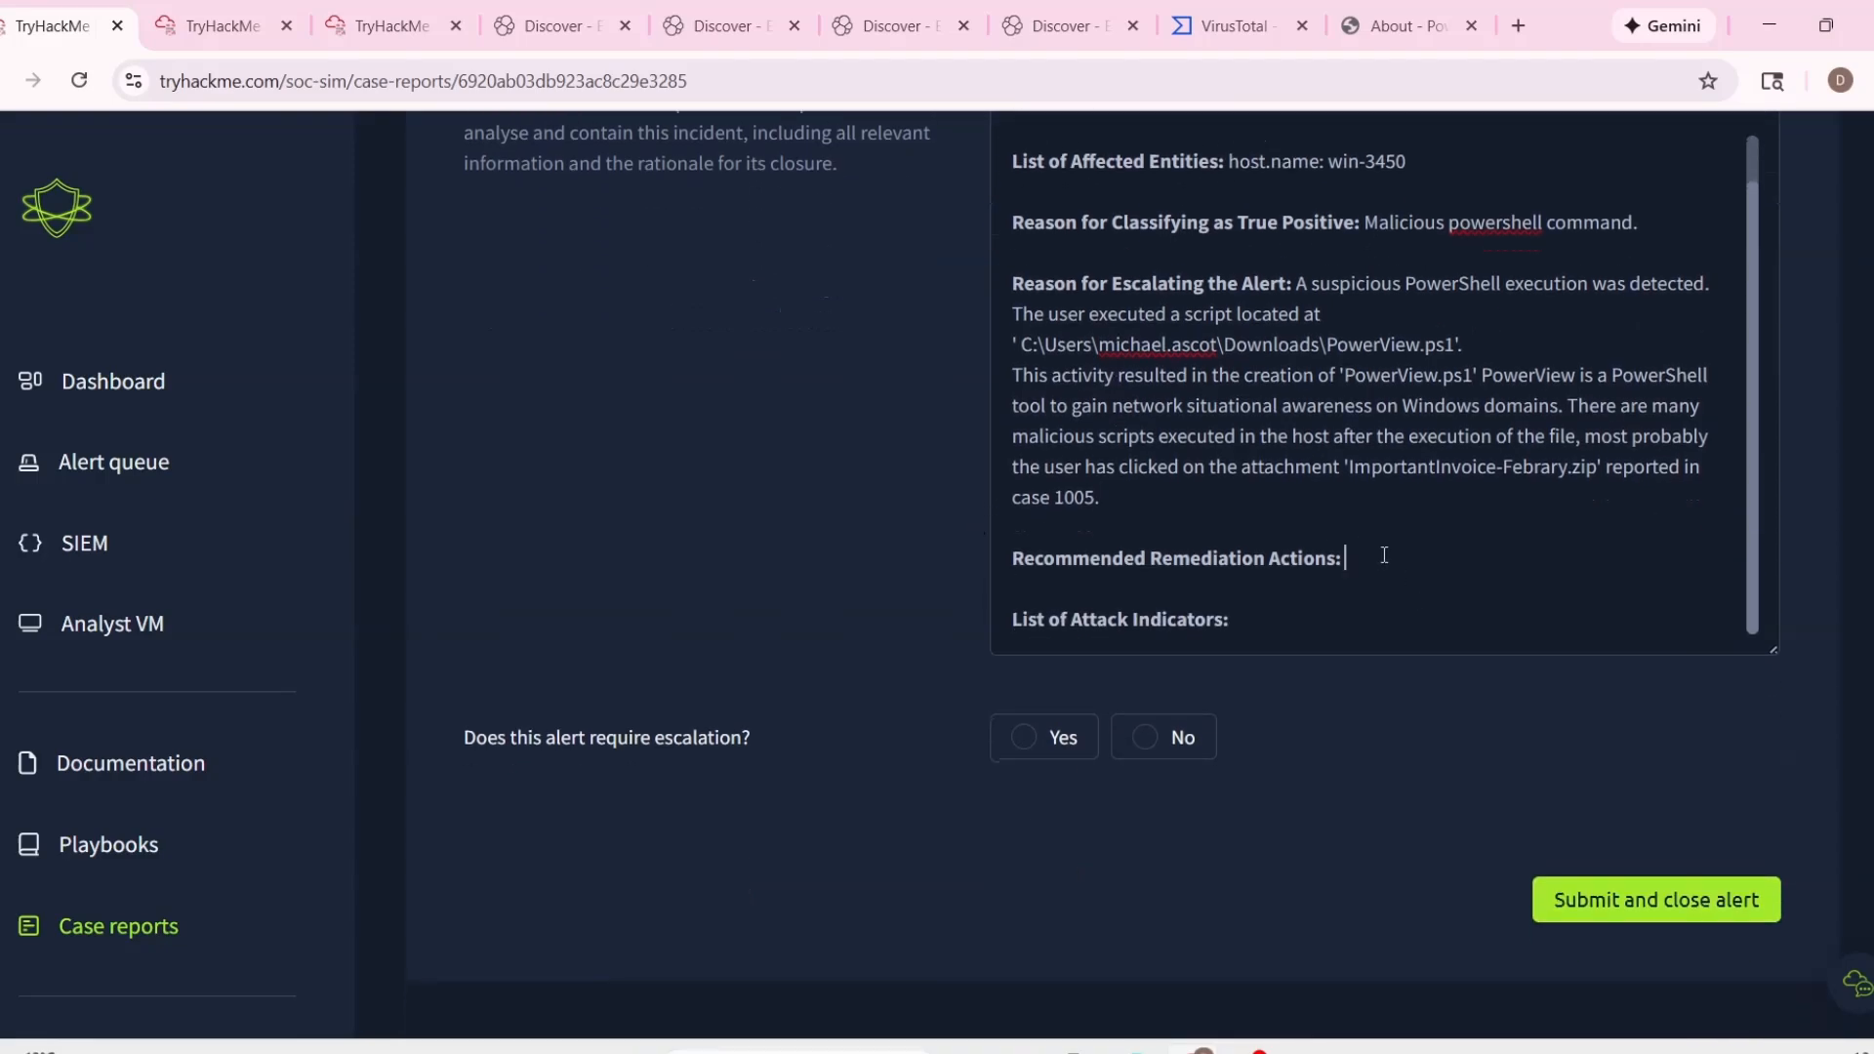
{"action": "key", "text": "Return"}
{"action": "type", "text": "Immediate"}
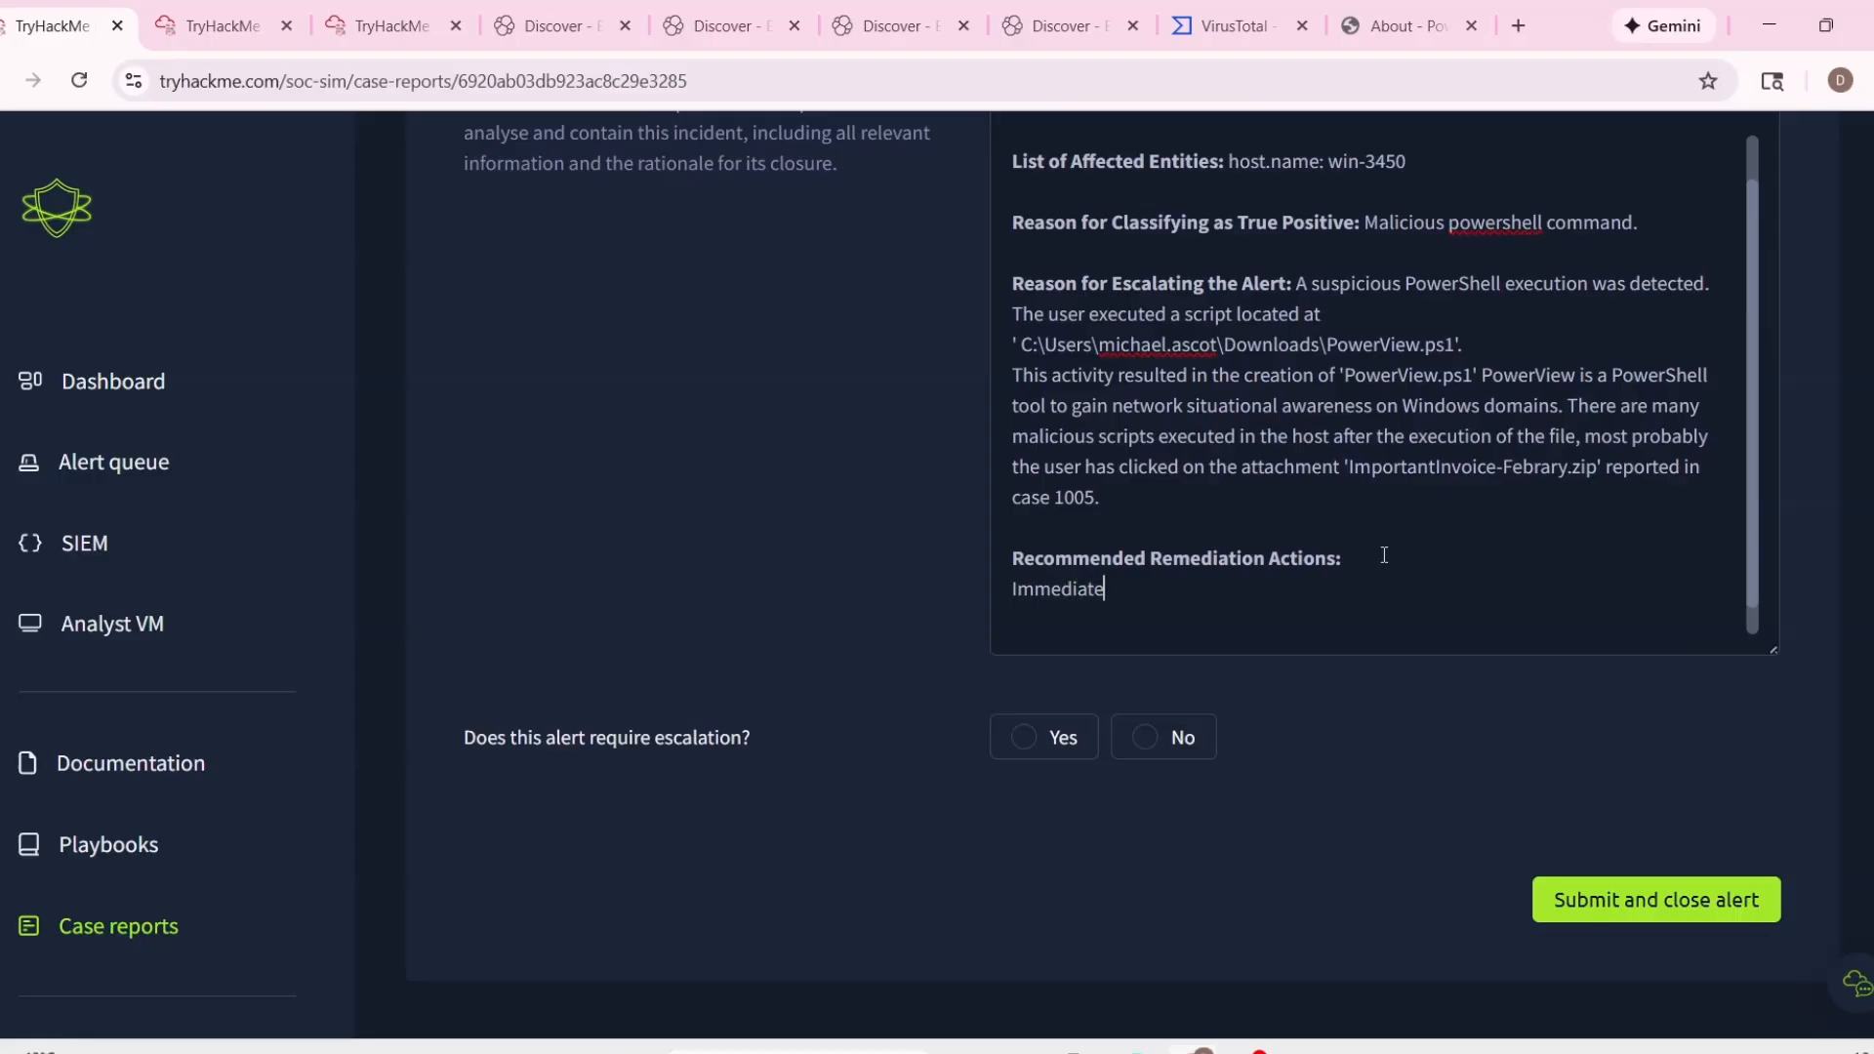
{"action": "type", "text": "ly isolate the host."}
{"action": "key", "text": "Return"}
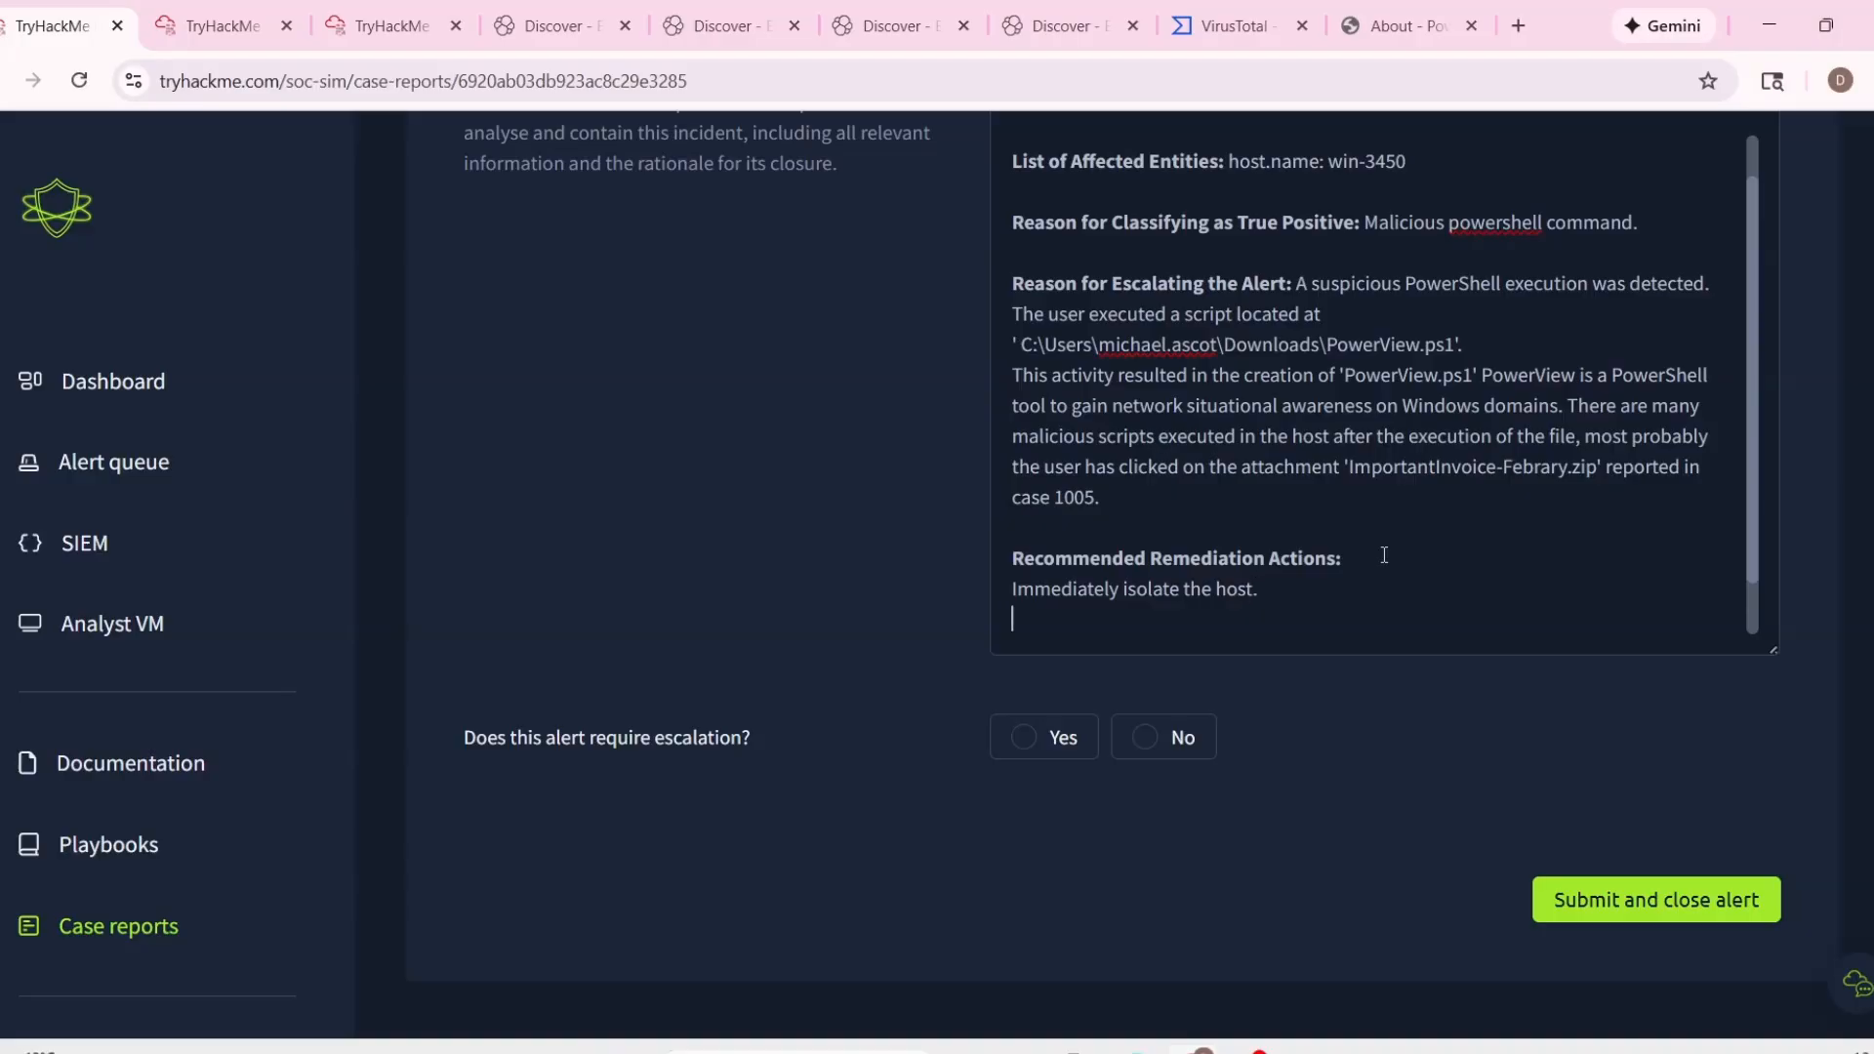
Add the line "Terminate any powershell activity." to the recommended remediation actions.
{"action": "type", "text": "Terminate any powershel"}
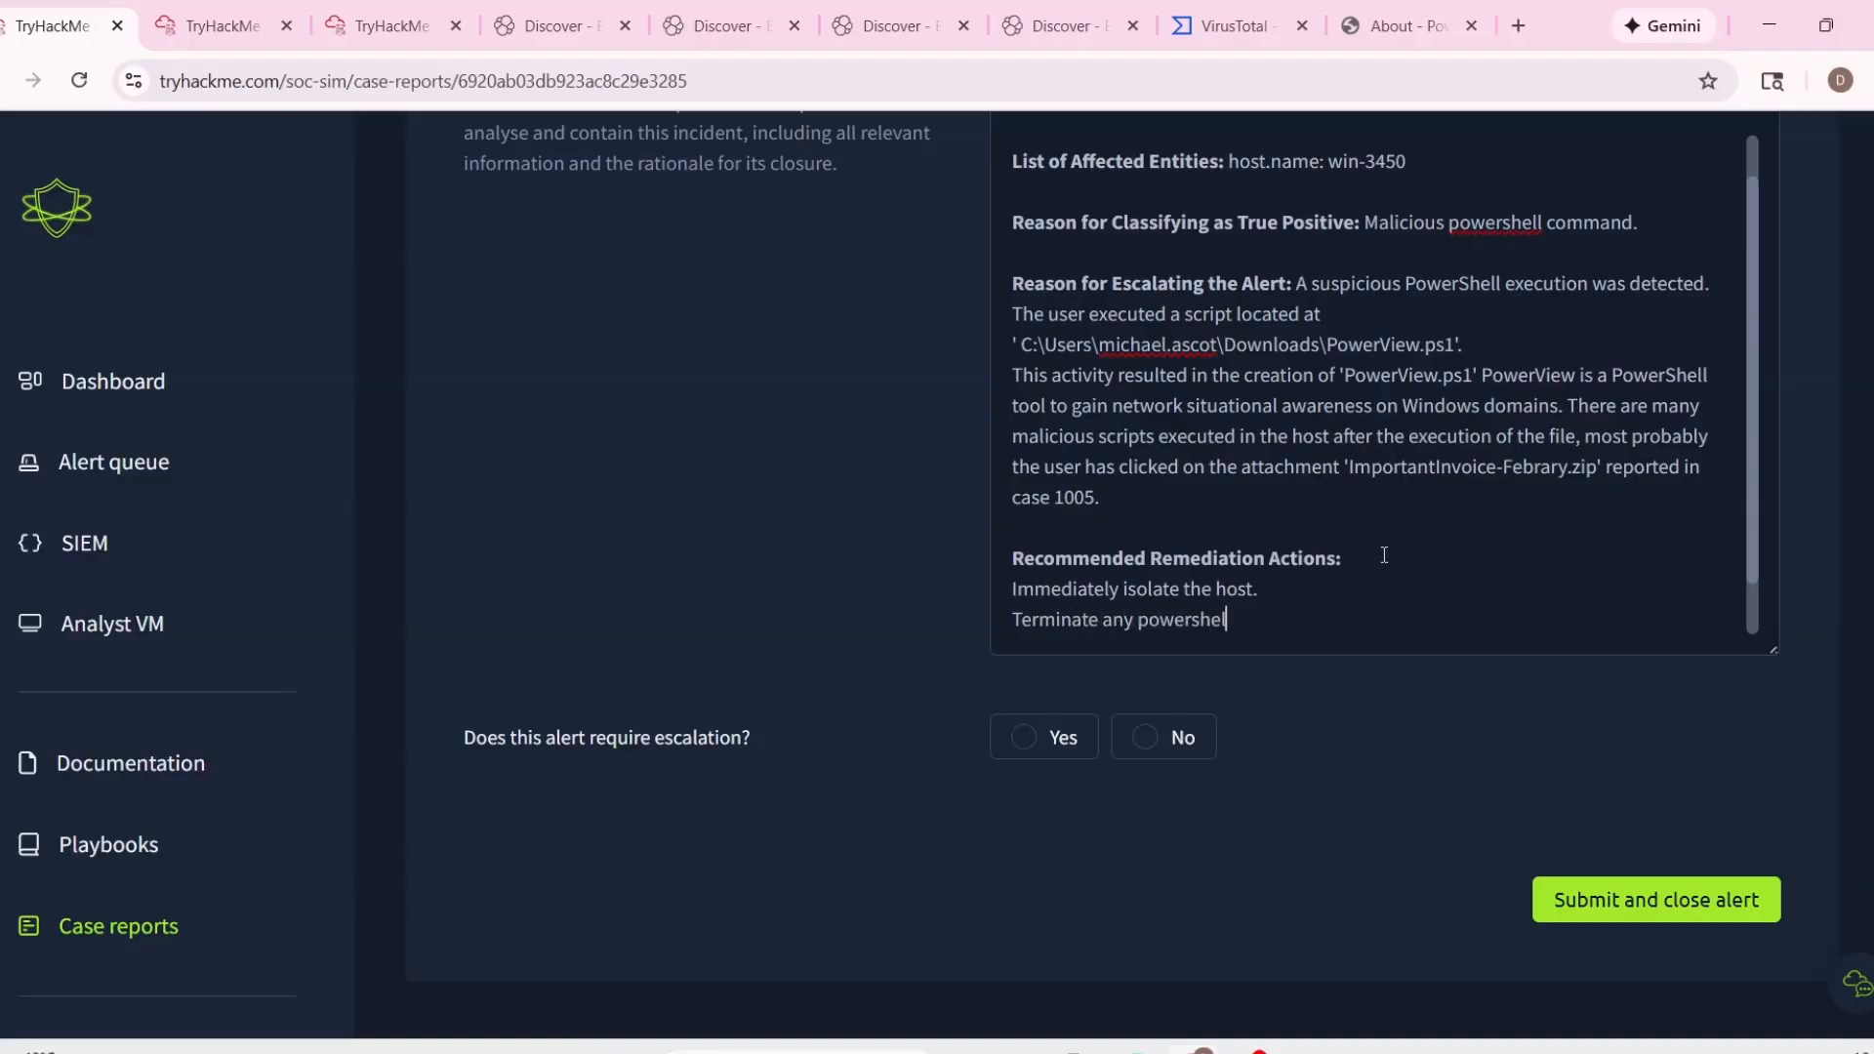
{"action": "type", "text": "l activity."}
{"action": "key", "text": "Return"}
Add the remediation line "Remove any malicious file contained in the Download folder.".
{"action": "type", "text": "Re"}
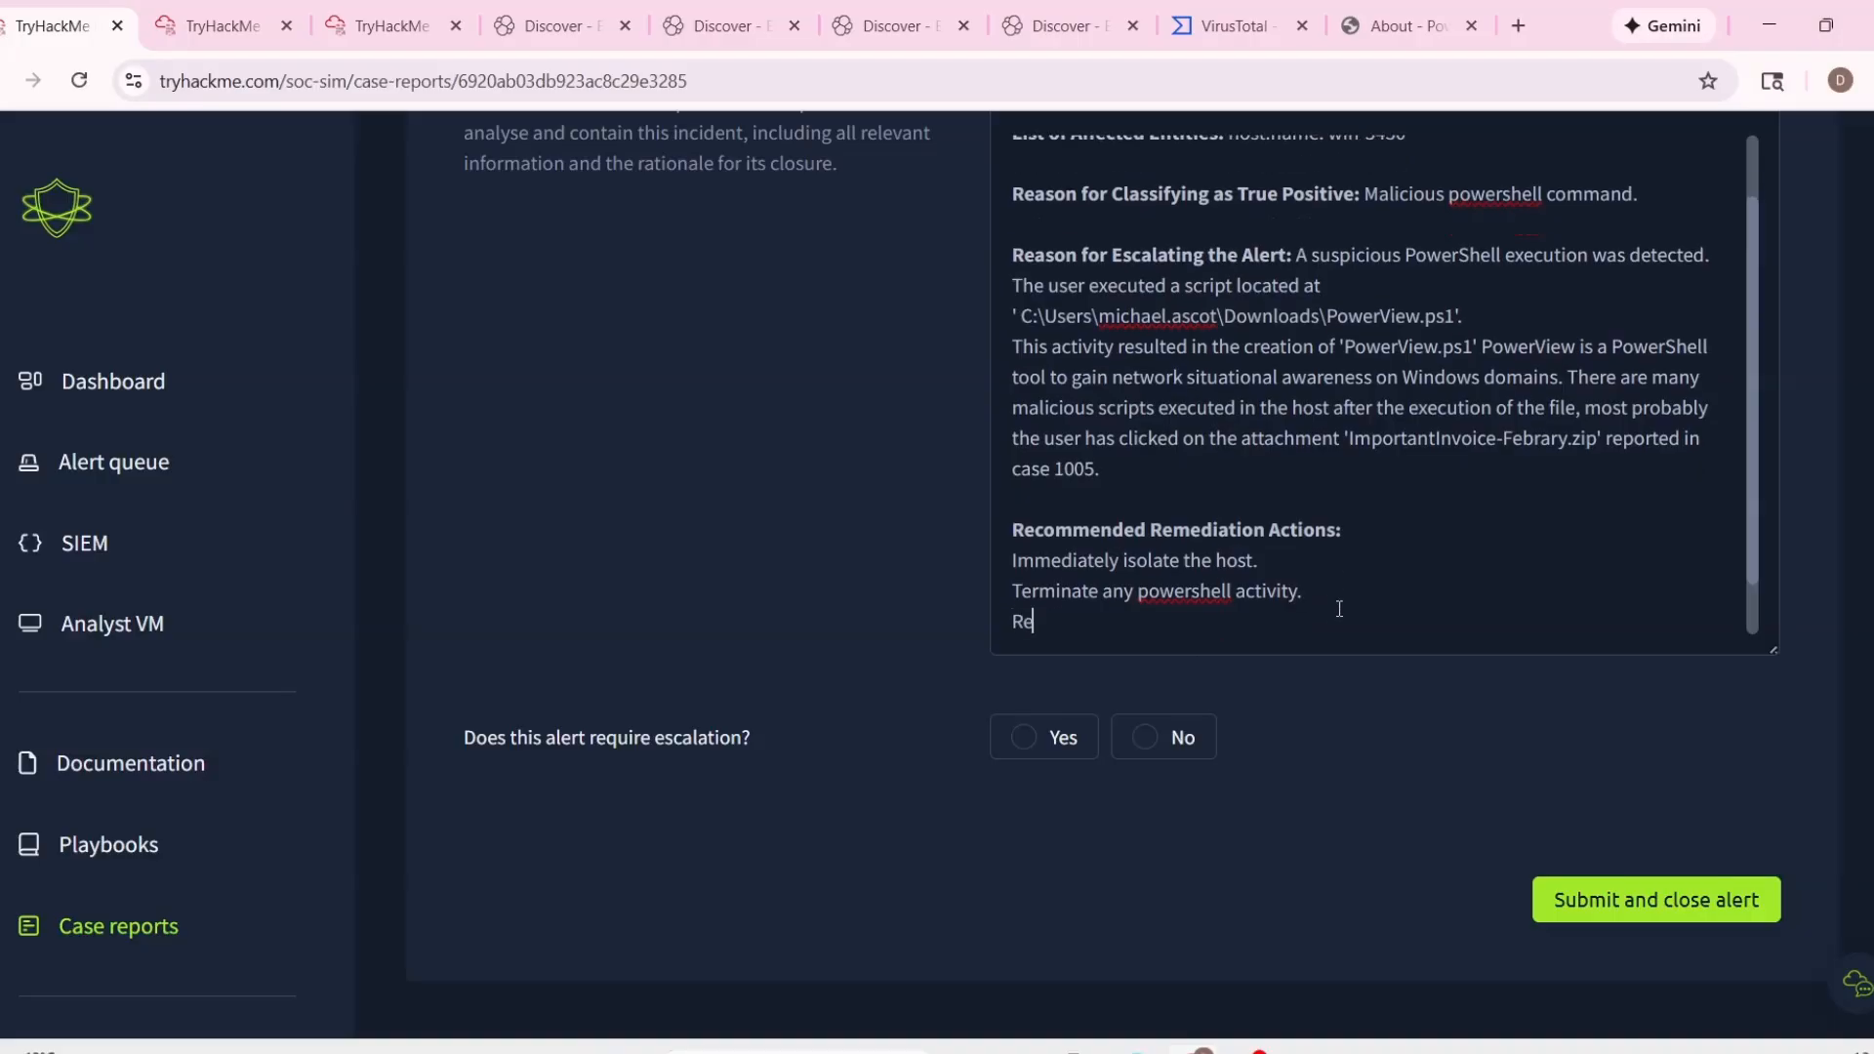
{"action": "type", "text": "move any malicious e"}
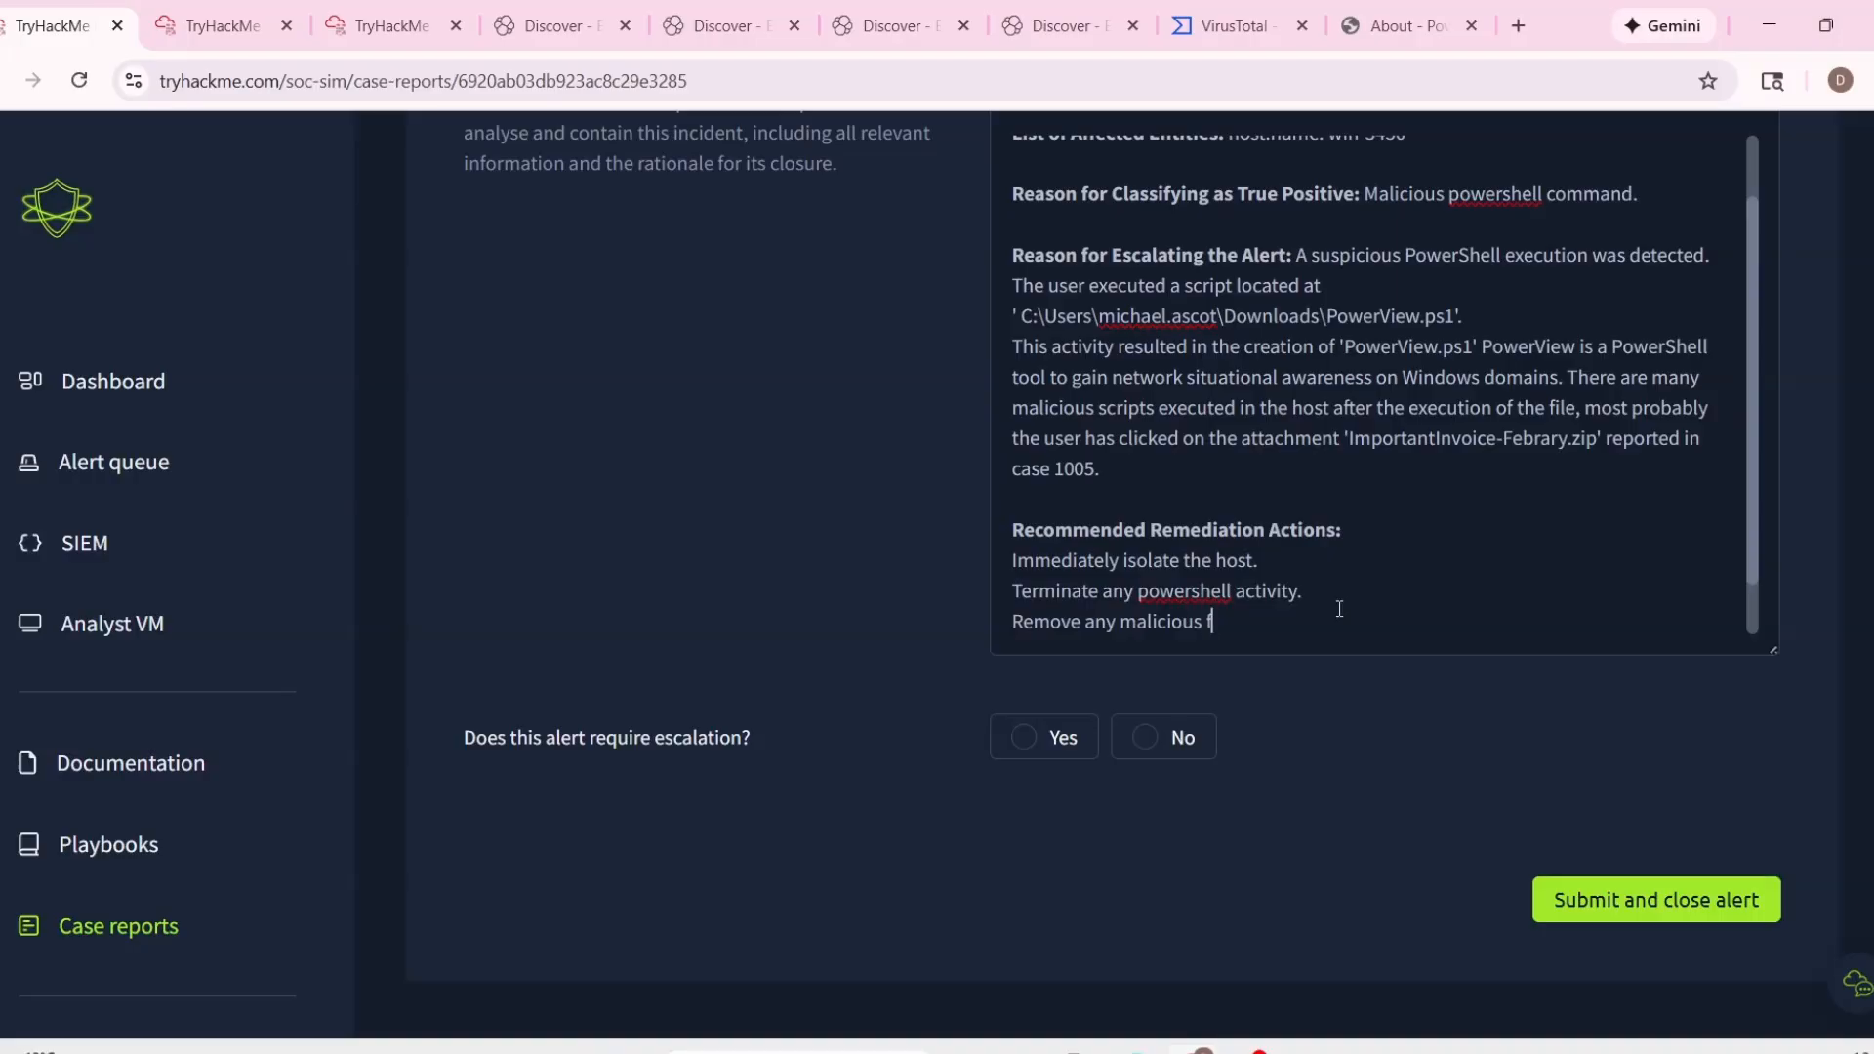
{"action": "type", "text": "ile contained in the Download fold"}
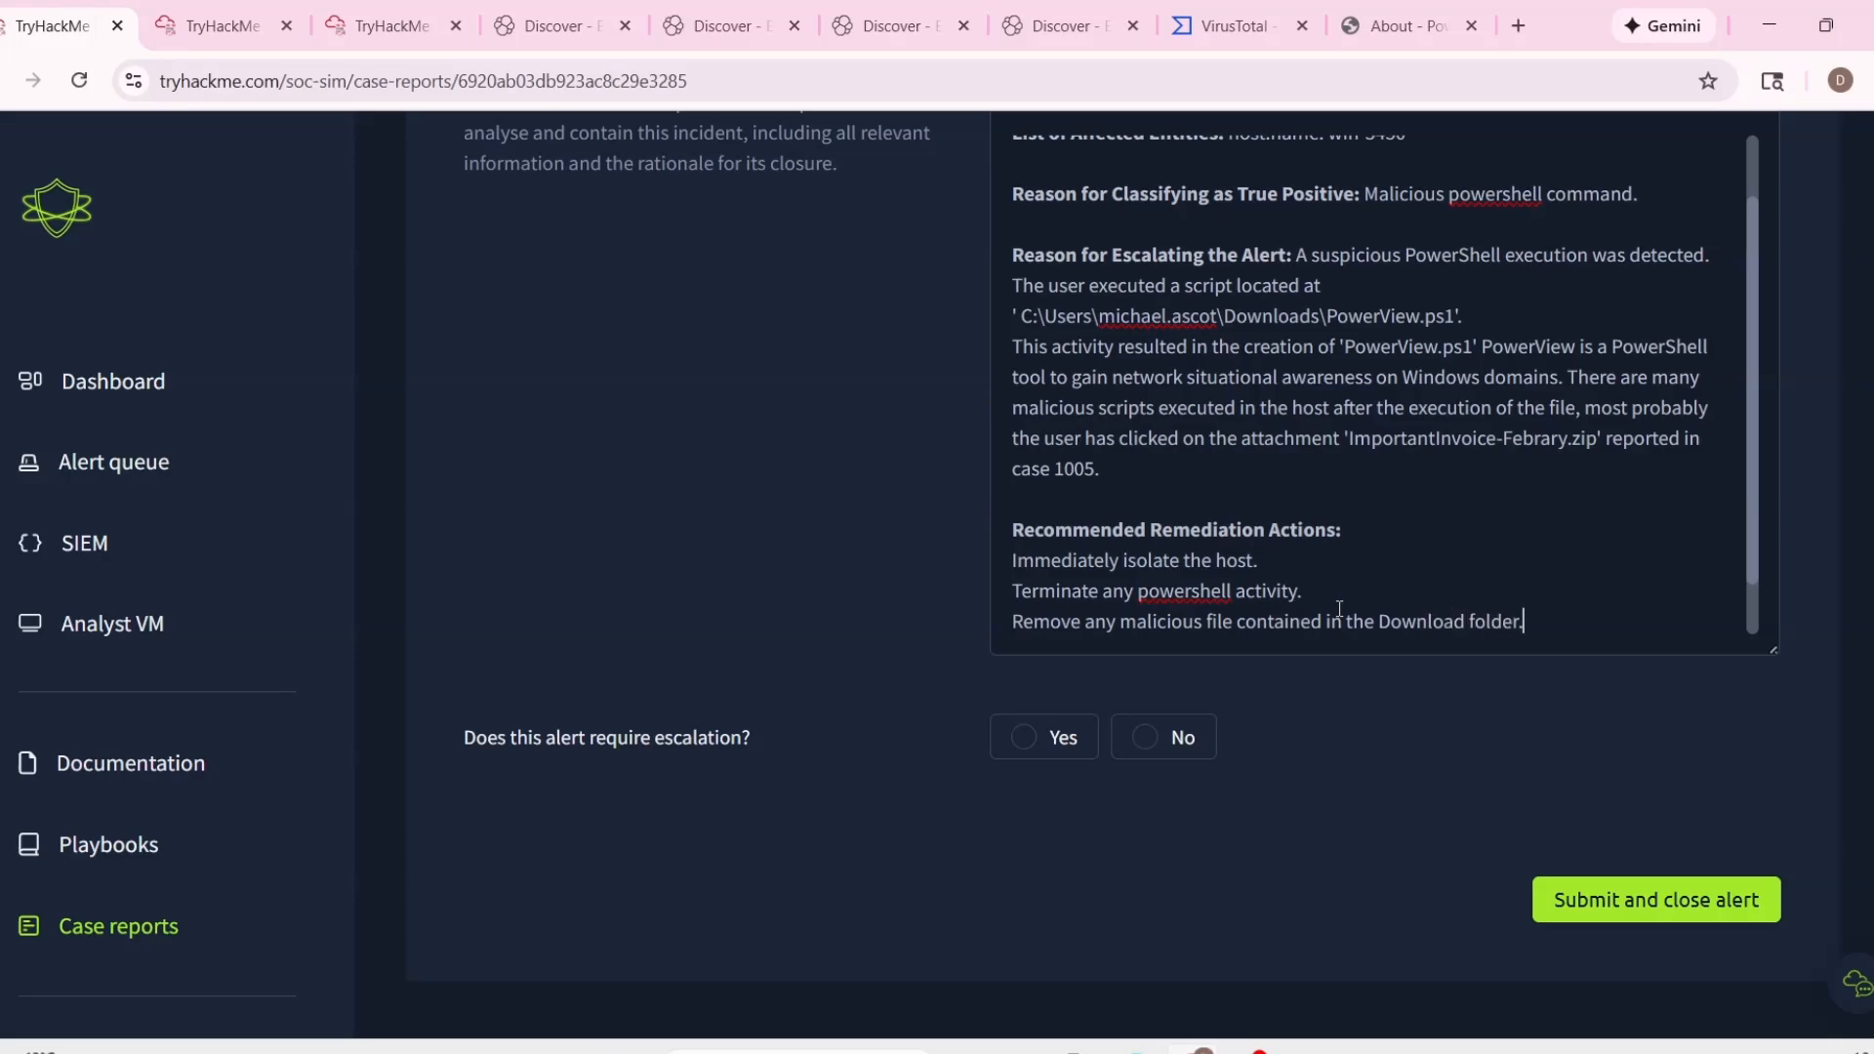
{"action": "type", "text": "er."}
{"action": "key", "text": "Return"}
Add the remediation line "Perform a full malware scan and forensic on the host.", correcting the spelling of "forensic".
{"action": "scroll", "coordinate": [1338, 608], "scroll_direction": "down", "scroll_amount": 1}
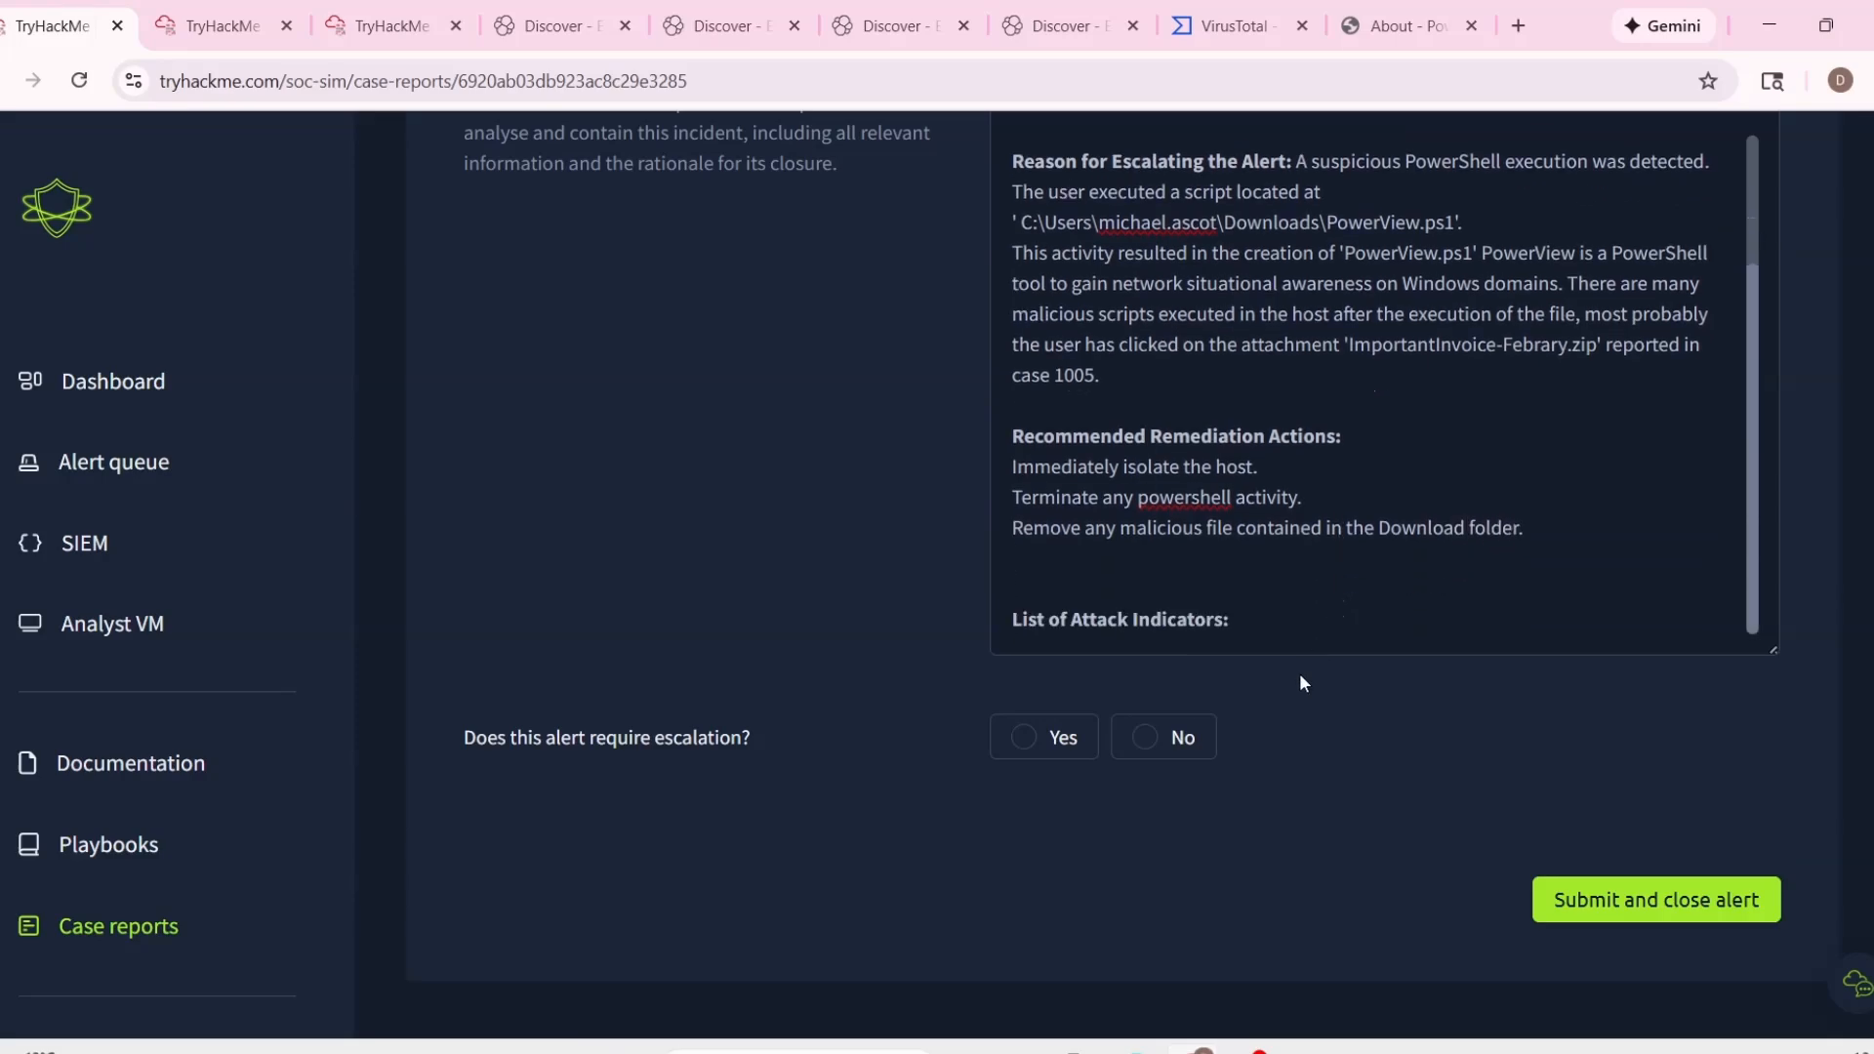
{"action": "type", "text": "Perform a full malware sc"}
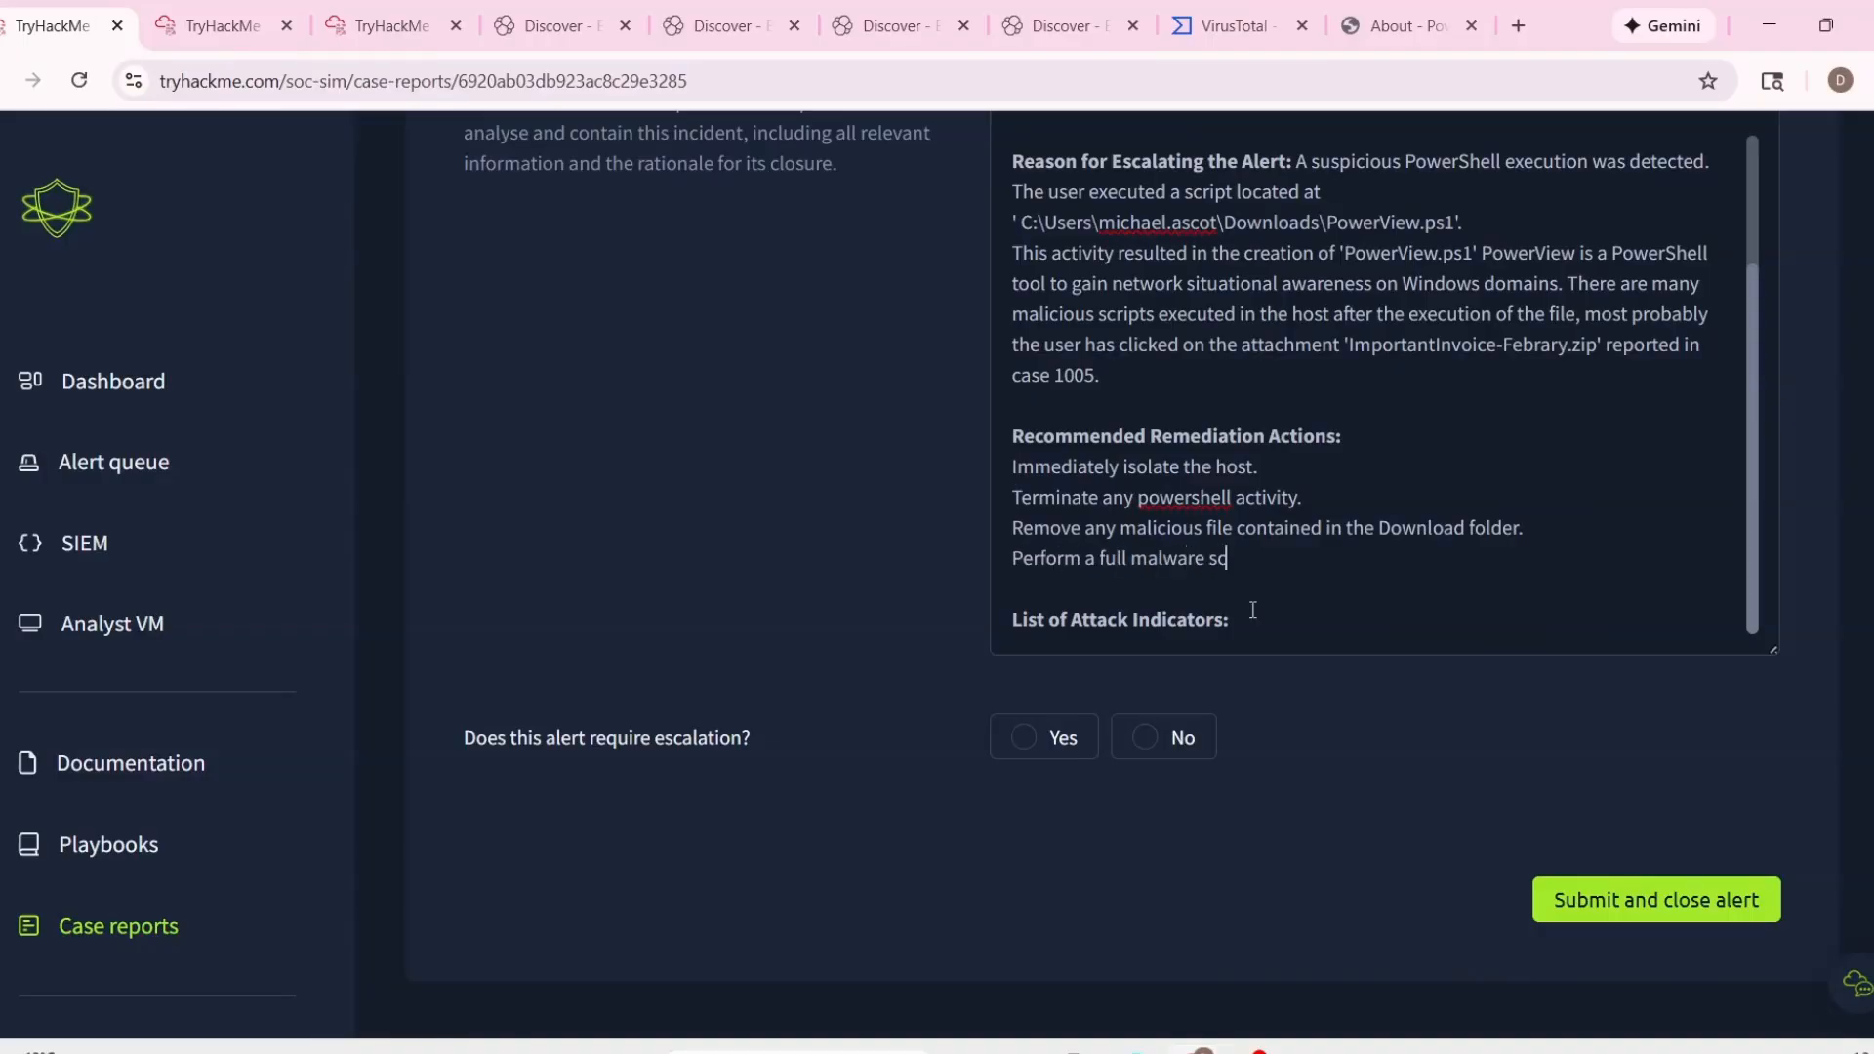
{"action": "type", "text": "an and foresnic on the"}
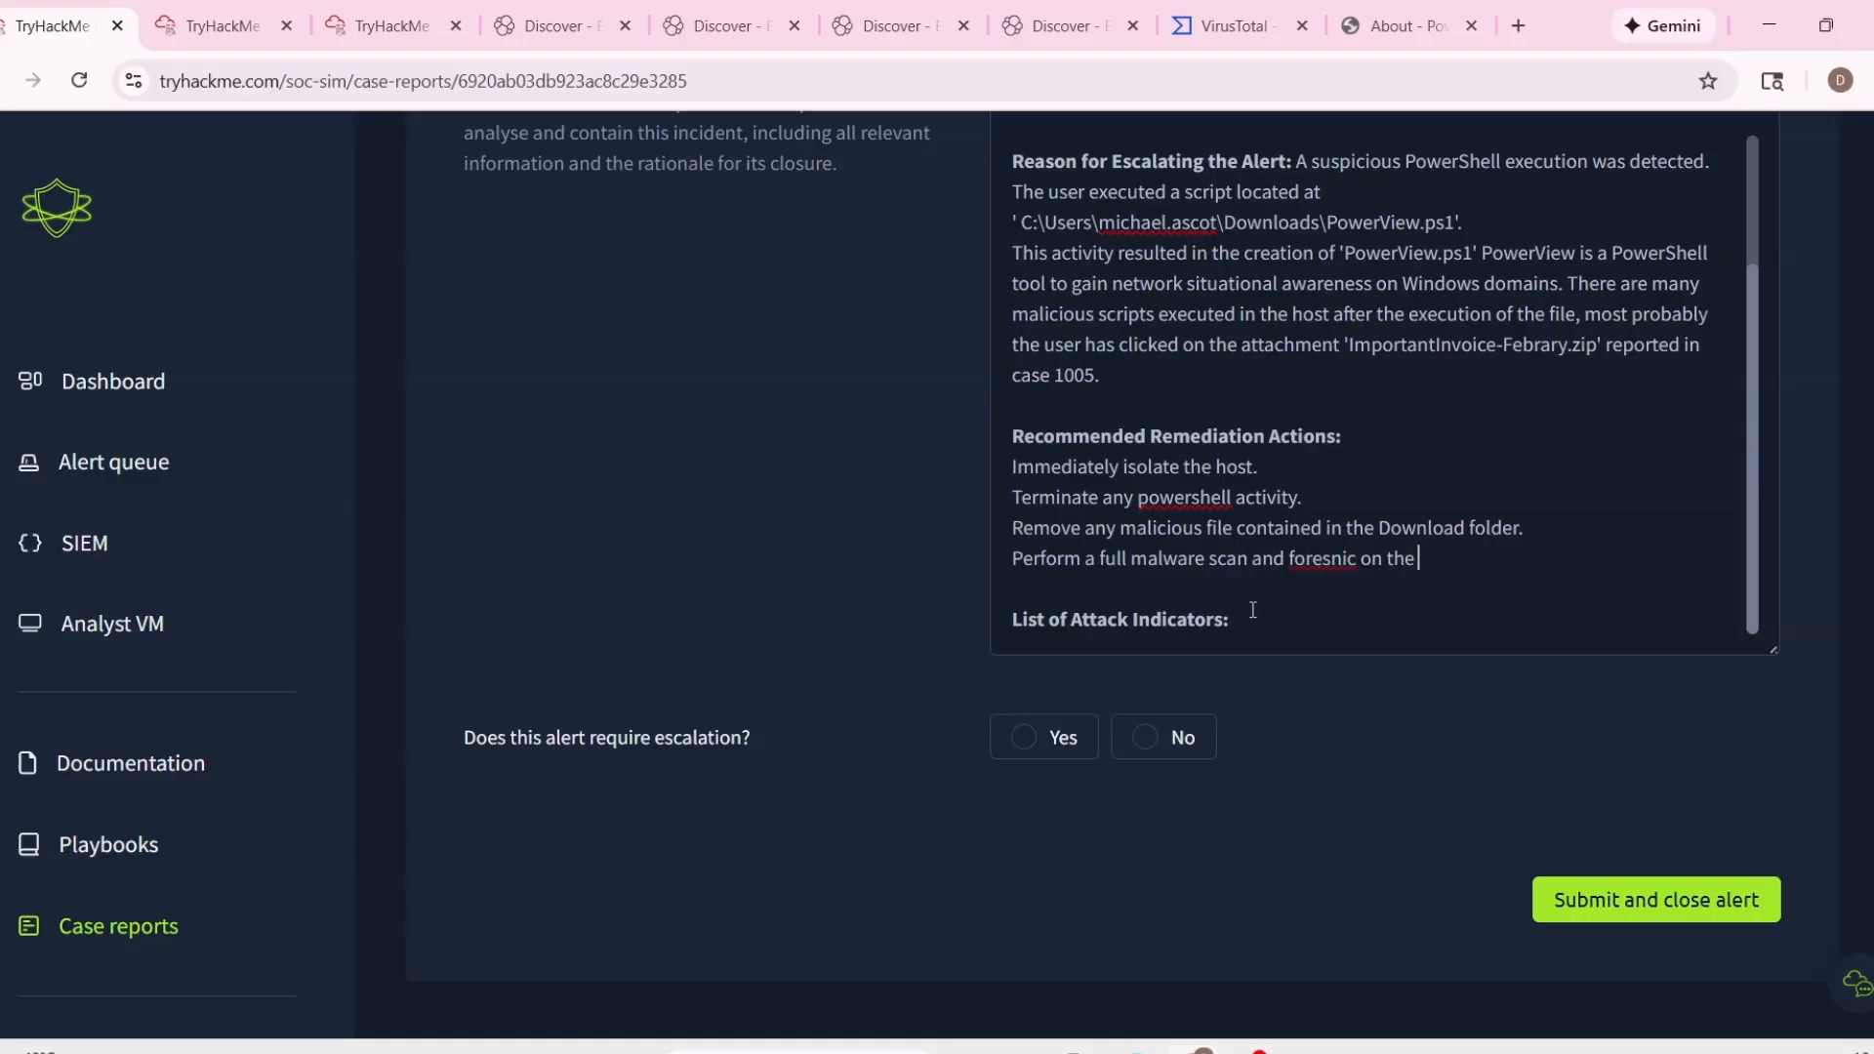
{"action": "right_click", "coordinate": [1326, 548]}
{"action": "left_click", "coordinate": [1409, 506]}
{"action": "type", "text": "e host."}
Copy the PowerView.ps1 file path from the alert details and paste it under List of Attack Indicators.
{"action": "scroll", "coordinate": [1501, 549], "scroll_direction": "down", "scroll_amount": 2}
{"action": "left_click", "coordinate": [1309, 412]}
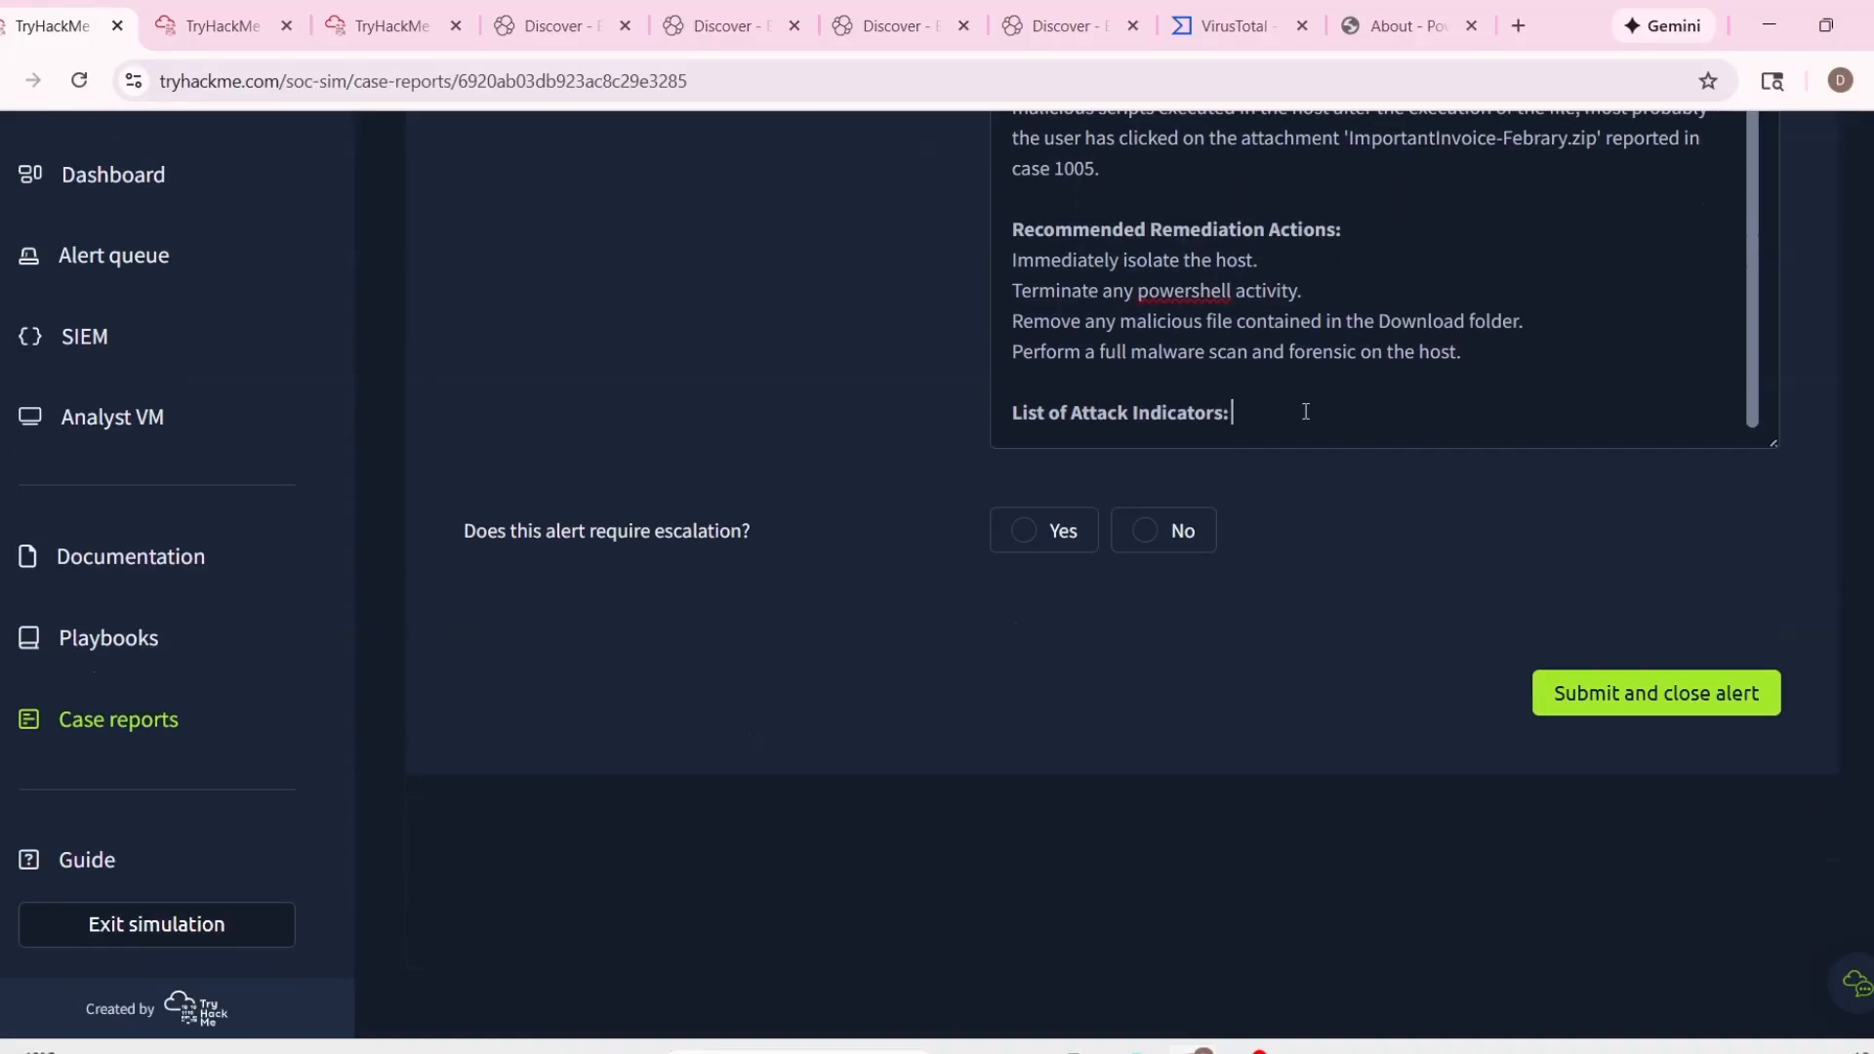
{"action": "key", "text": "Return"}
{"action": "scroll", "coordinate": [1306, 410], "scroll_direction": "up", "scroll_amount": 15}
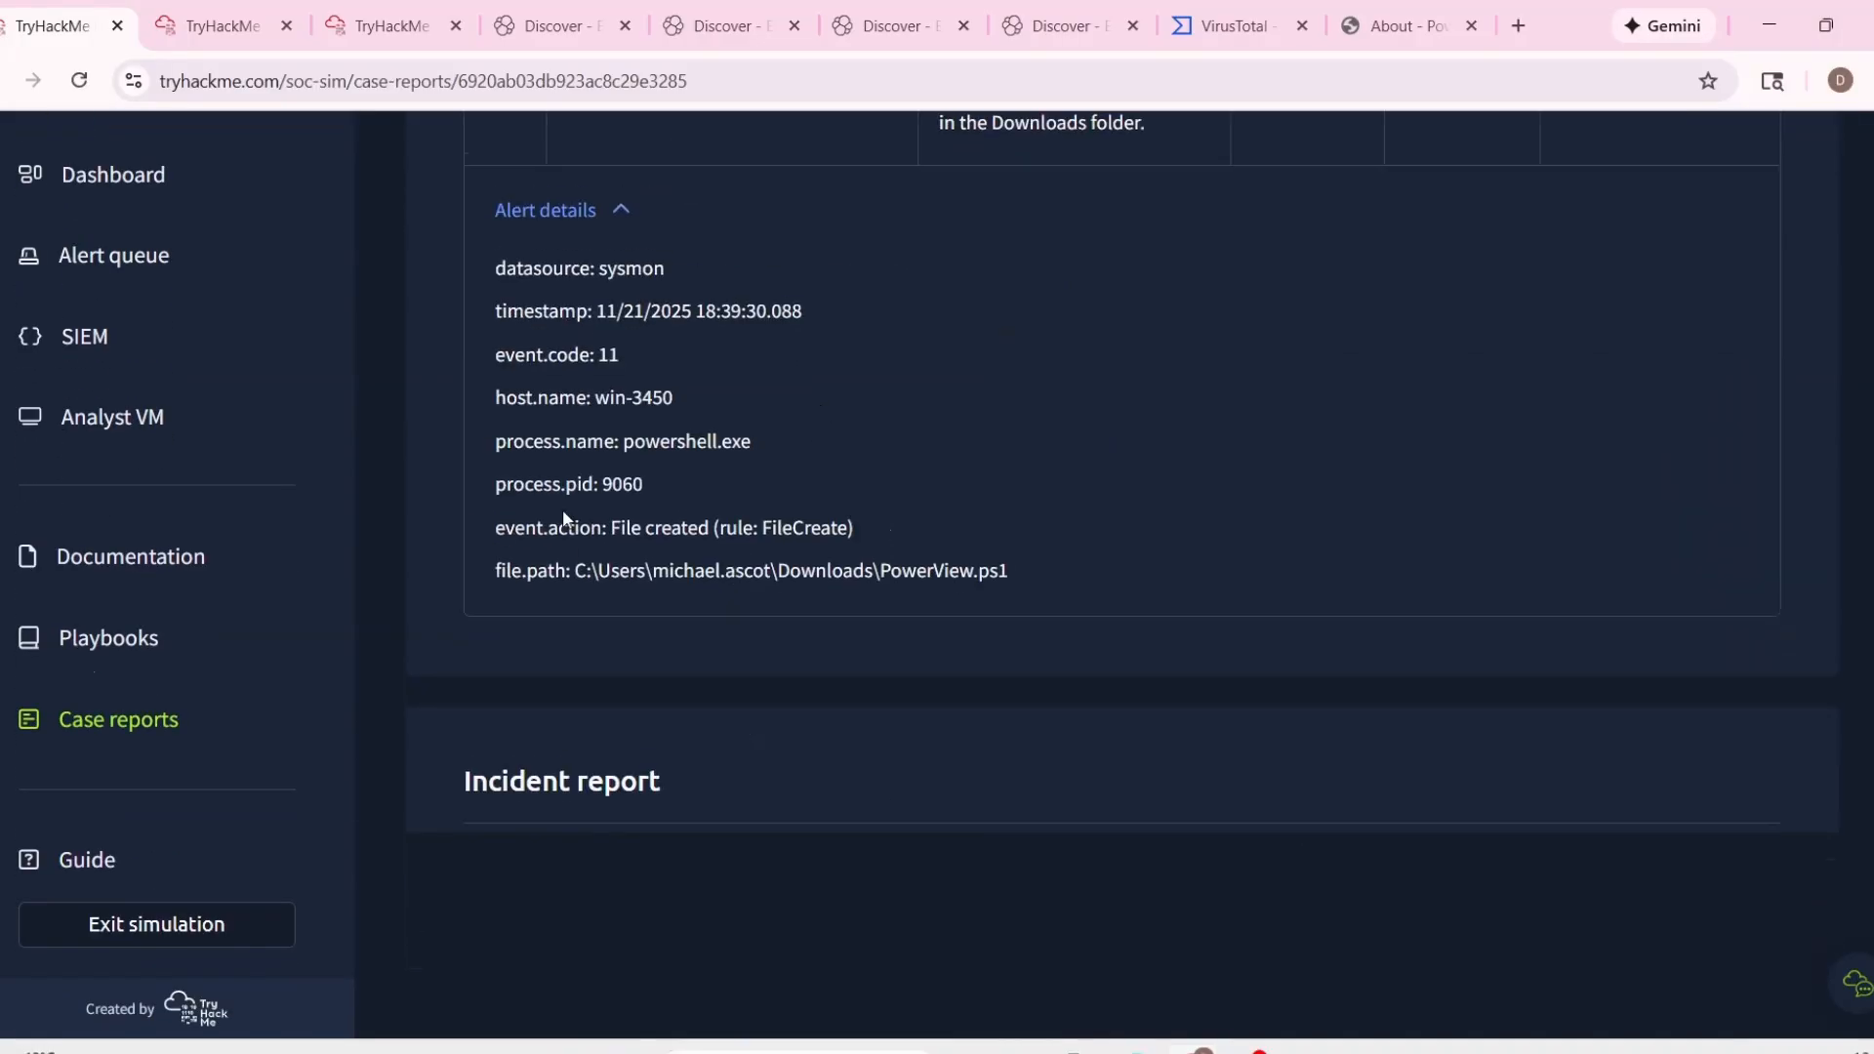
{"action": "mouse_move", "coordinate": [572, 570]}
{"action": "left_mouse_down"}
{"action": "mouse_move", "coordinate": [970, 587]}
{"action": "mouse_move", "coordinate": [570, 567]}
{"action": "left_mouse_up"}
{"action": "key", "text": "ctrl+c"}
{"action": "scroll", "coordinate": [1233, 510], "scroll_direction": "down", "scroll_amount": 15}
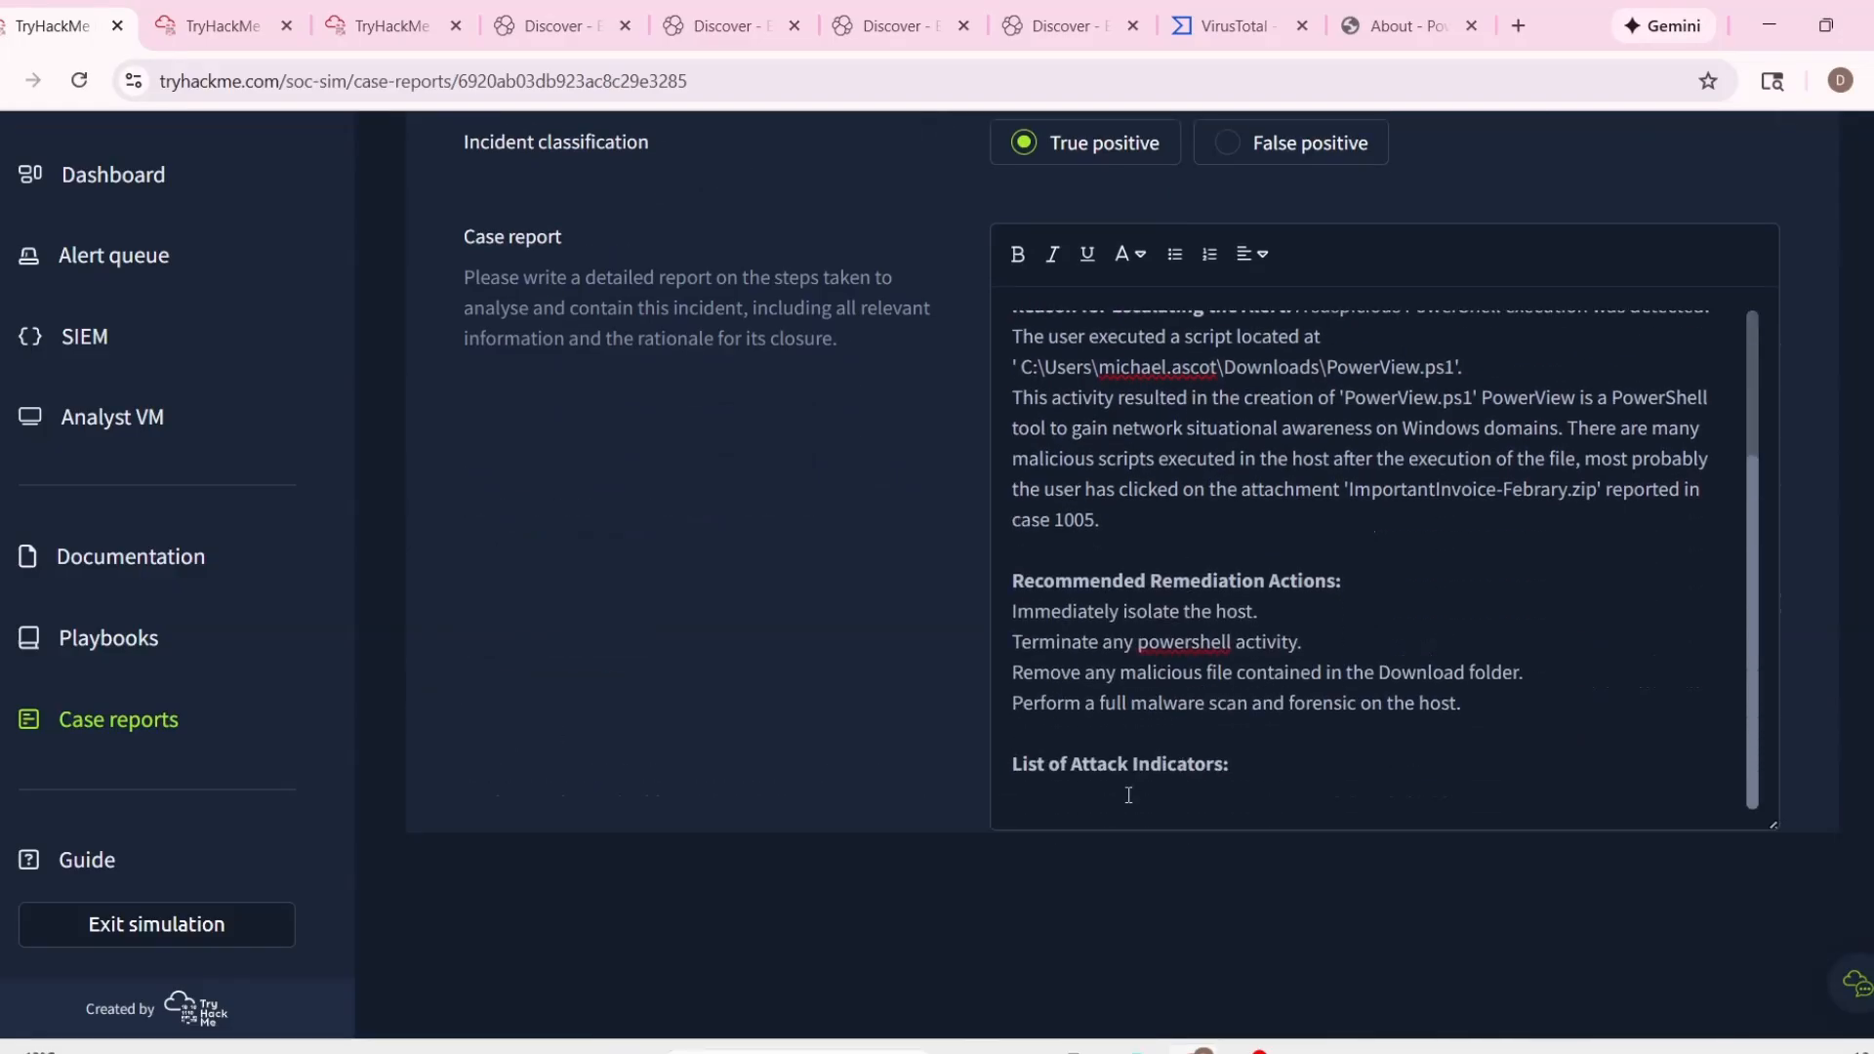
{"action": "left_click", "coordinate": [1126, 791]}
{"action": "key", "text": "ctrl+v"}
{"action": "key", "text": "Return"}
Mark the alert as requiring escalation, then submit the report and close the alert.
{"action": "scroll", "coordinate": [1372, 752], "scroll_direction": "down", "scroll_amount": 4}
{"action": "left_click", "coordinate": [1034, 540]}
{"action": "left_click", "coordinate": [1610, 696]}
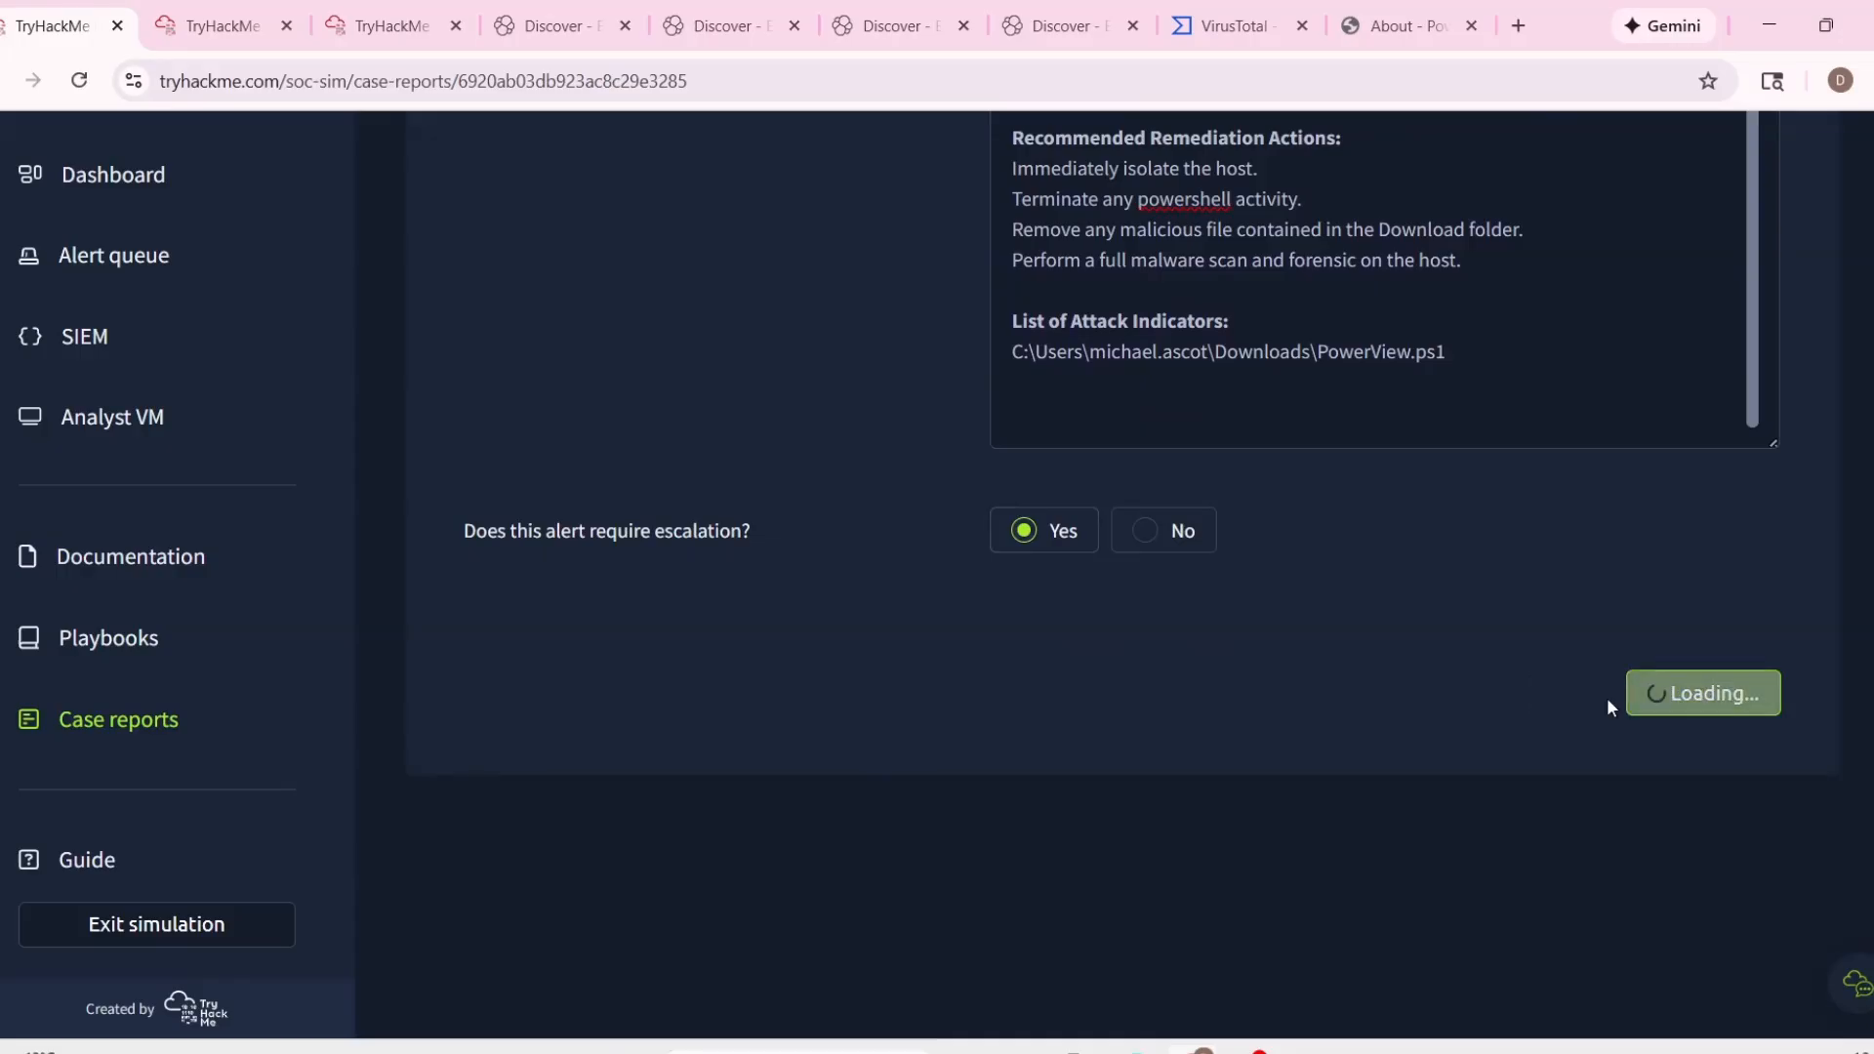
Examine the details of alerts 1022 and 1024 about the mapped and disconnected network drive in the alert queue.
{"action": "scroll", "coordinate": [1103, 666], "scroll_direction": "down", "scroll_amount": 10}
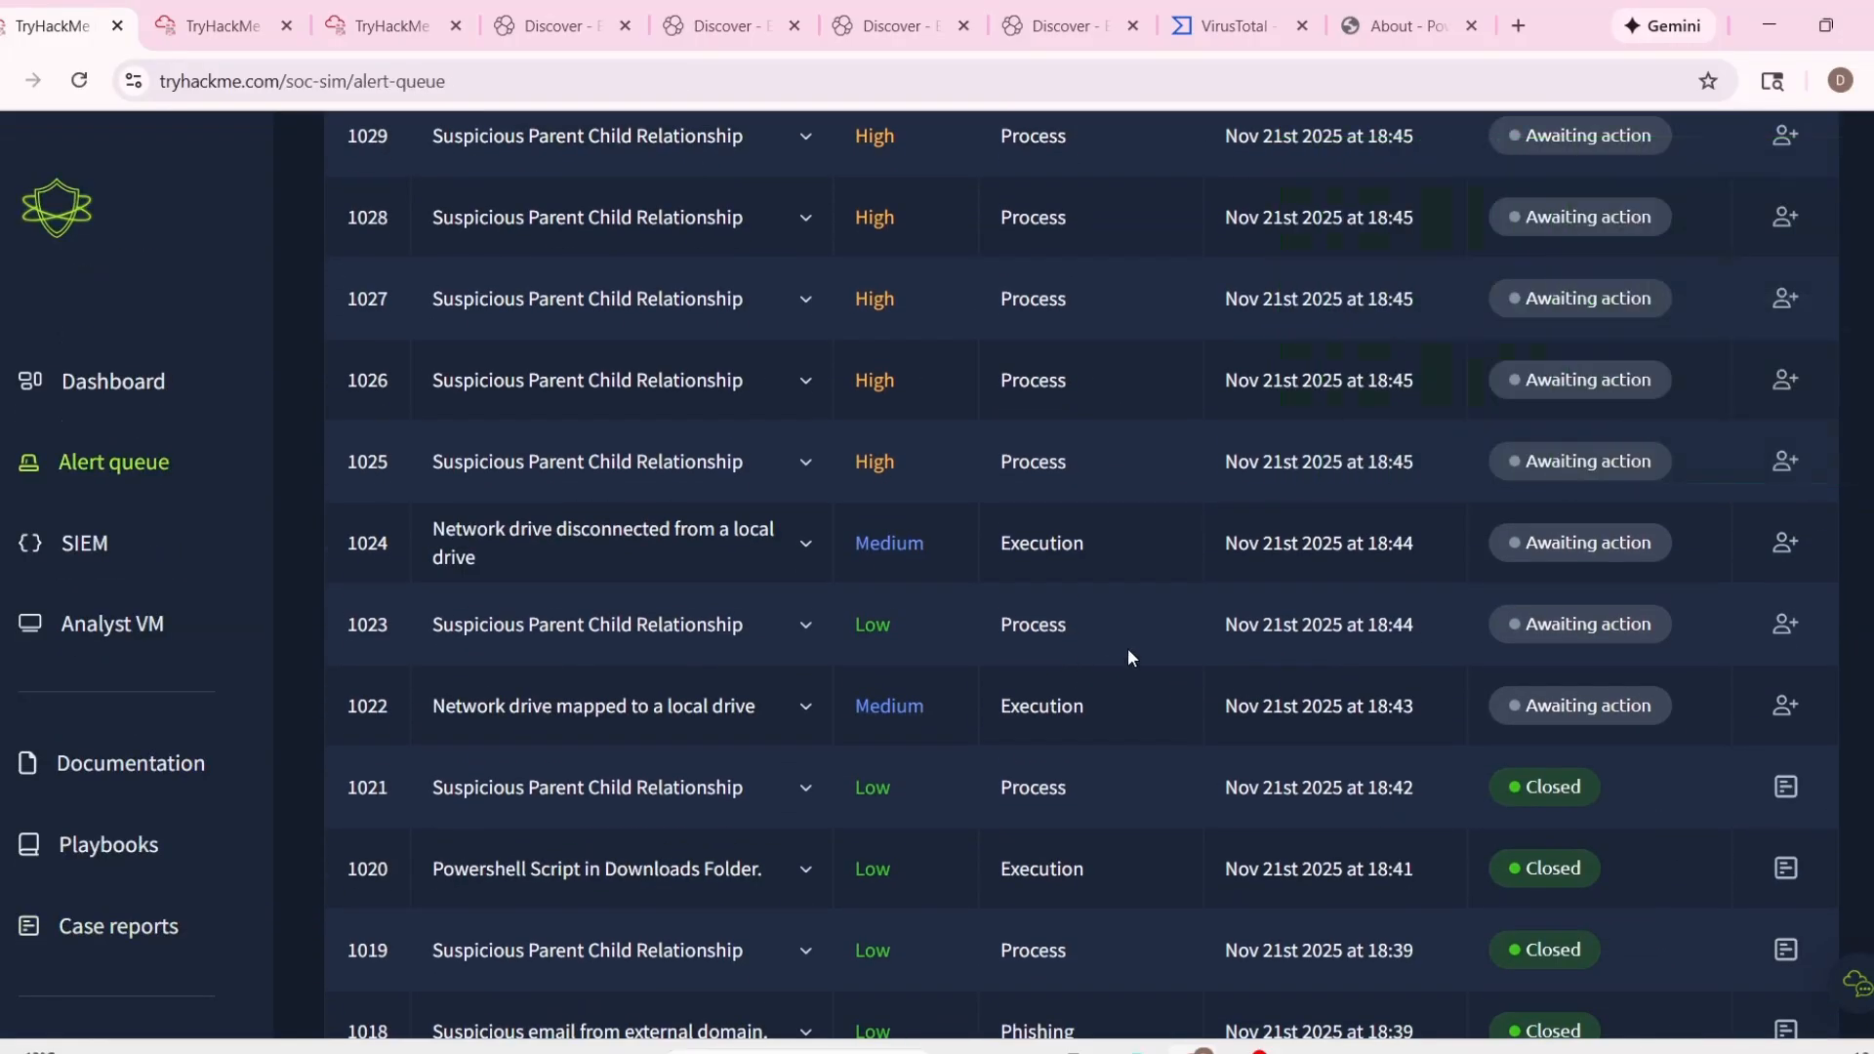
{"action": "scroll", "coordinate": [1093, 576], "scroll_direction": "down", "scroll_amount": 3}
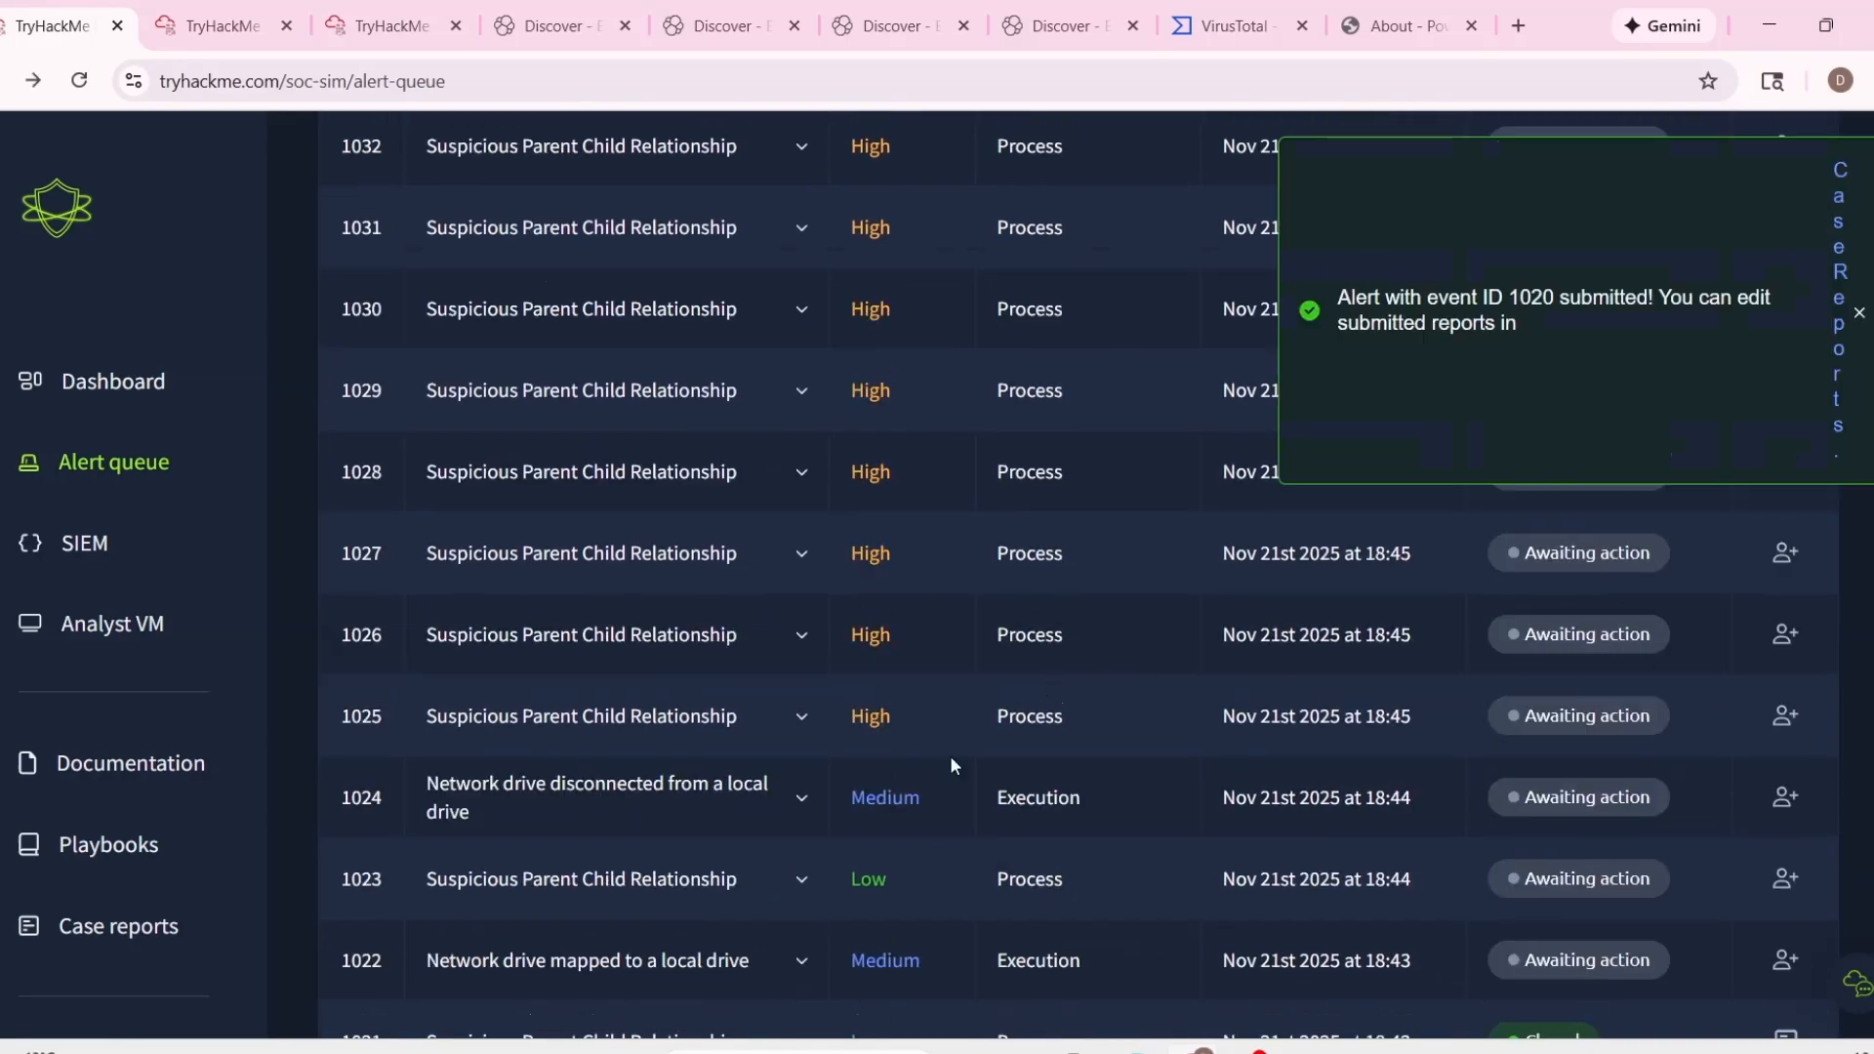
{"action": "scroll", "coordinate": [907, 780], "scroll_direction": "down", "scroll_amount": 1}
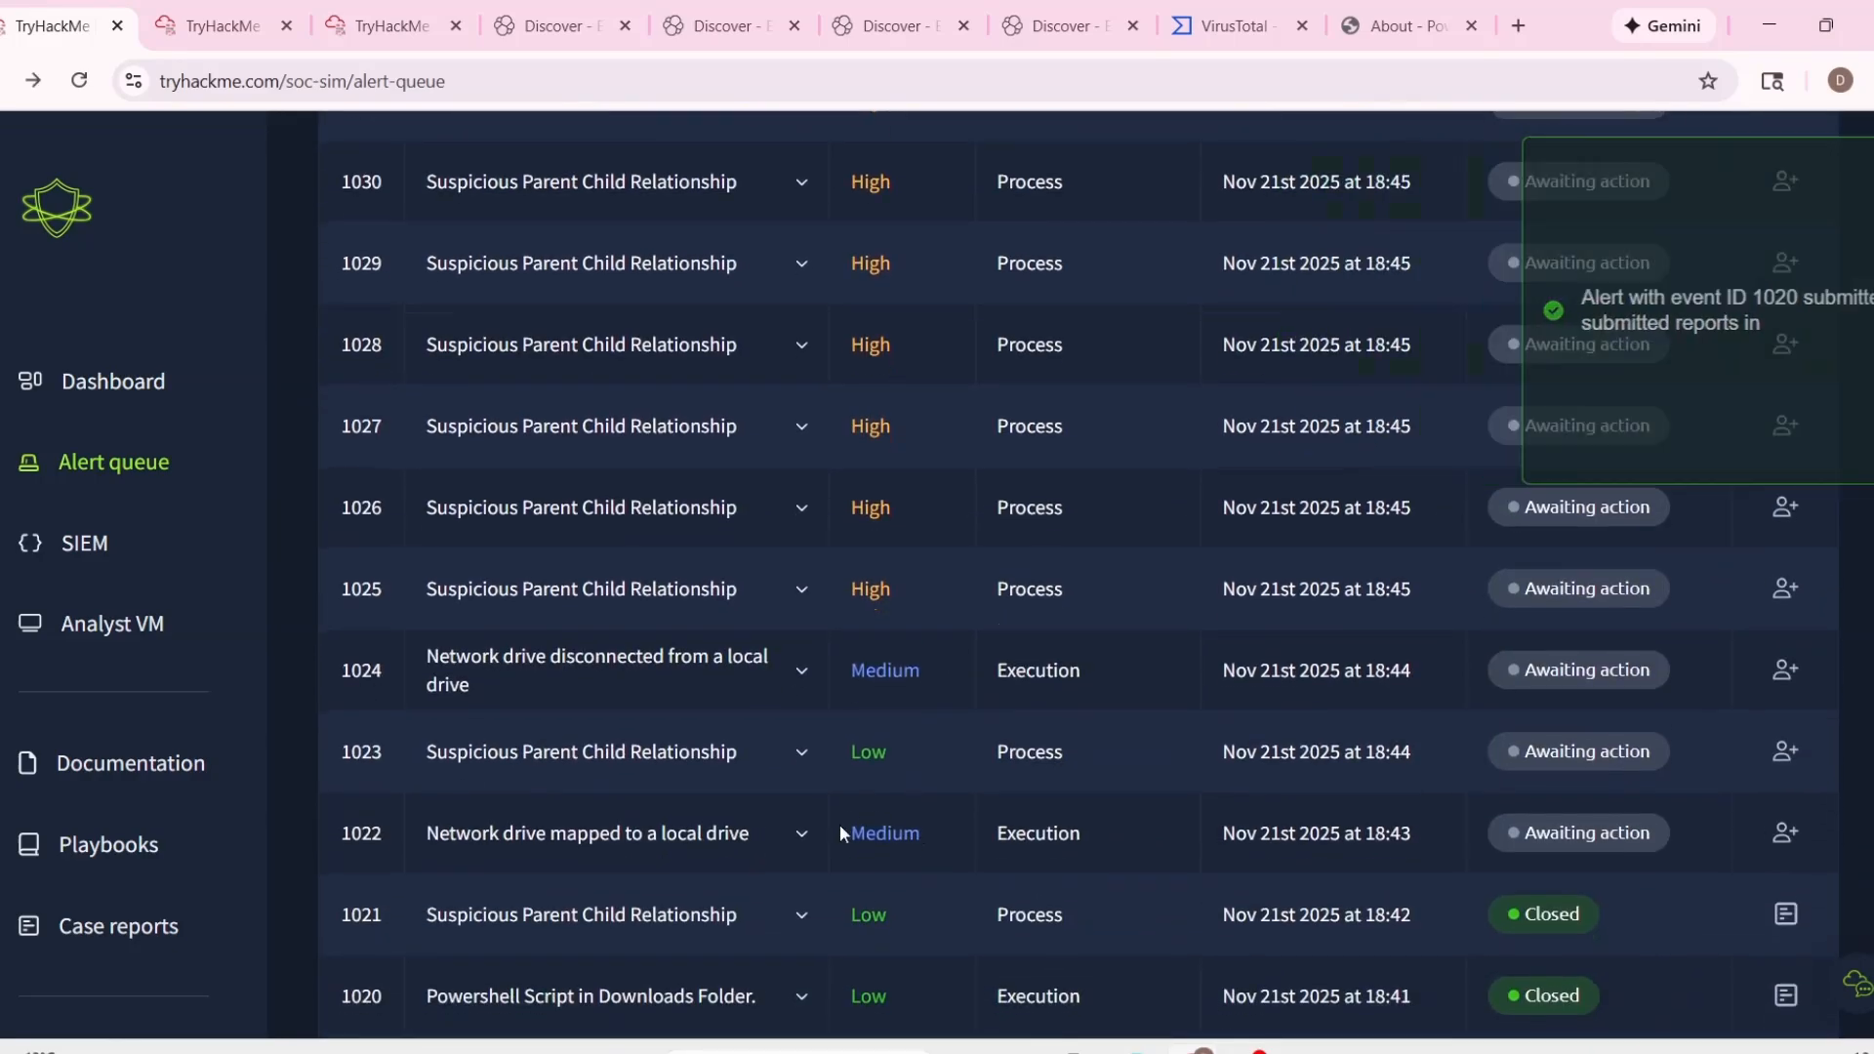
{"action": "left_click", "coordinate": [781, 861]}
{"action": "scroll", "coordinate": [864, 806], "scroll_direction": "down", "scroll_amount": 5}
{"action": "scroll", "coordinate": [859, 693], "scroll_direction": "up", "scroll_amount": 1}
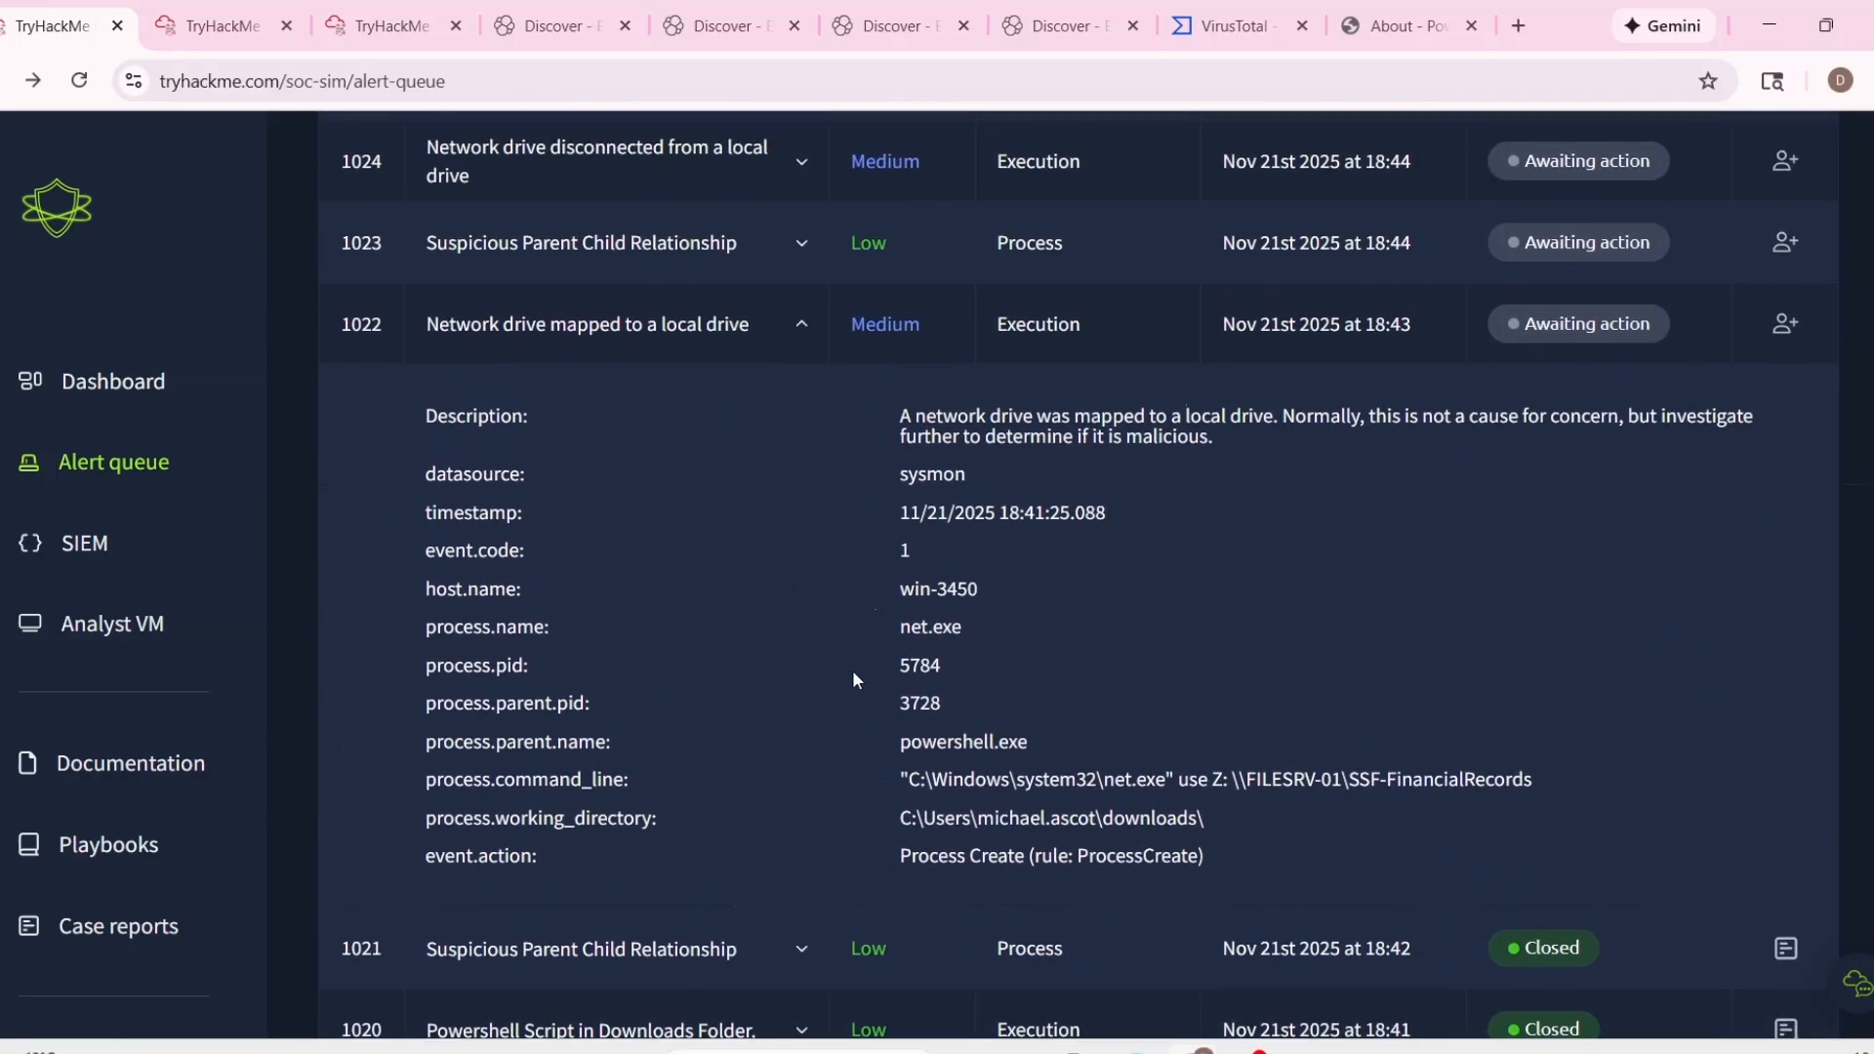
{"action": "scroll", "coordinate": [852, 680], "scroll_direction": "up", "scroll_amount": 1}
{"action": "left_click", "coordinate": [786, 293]}
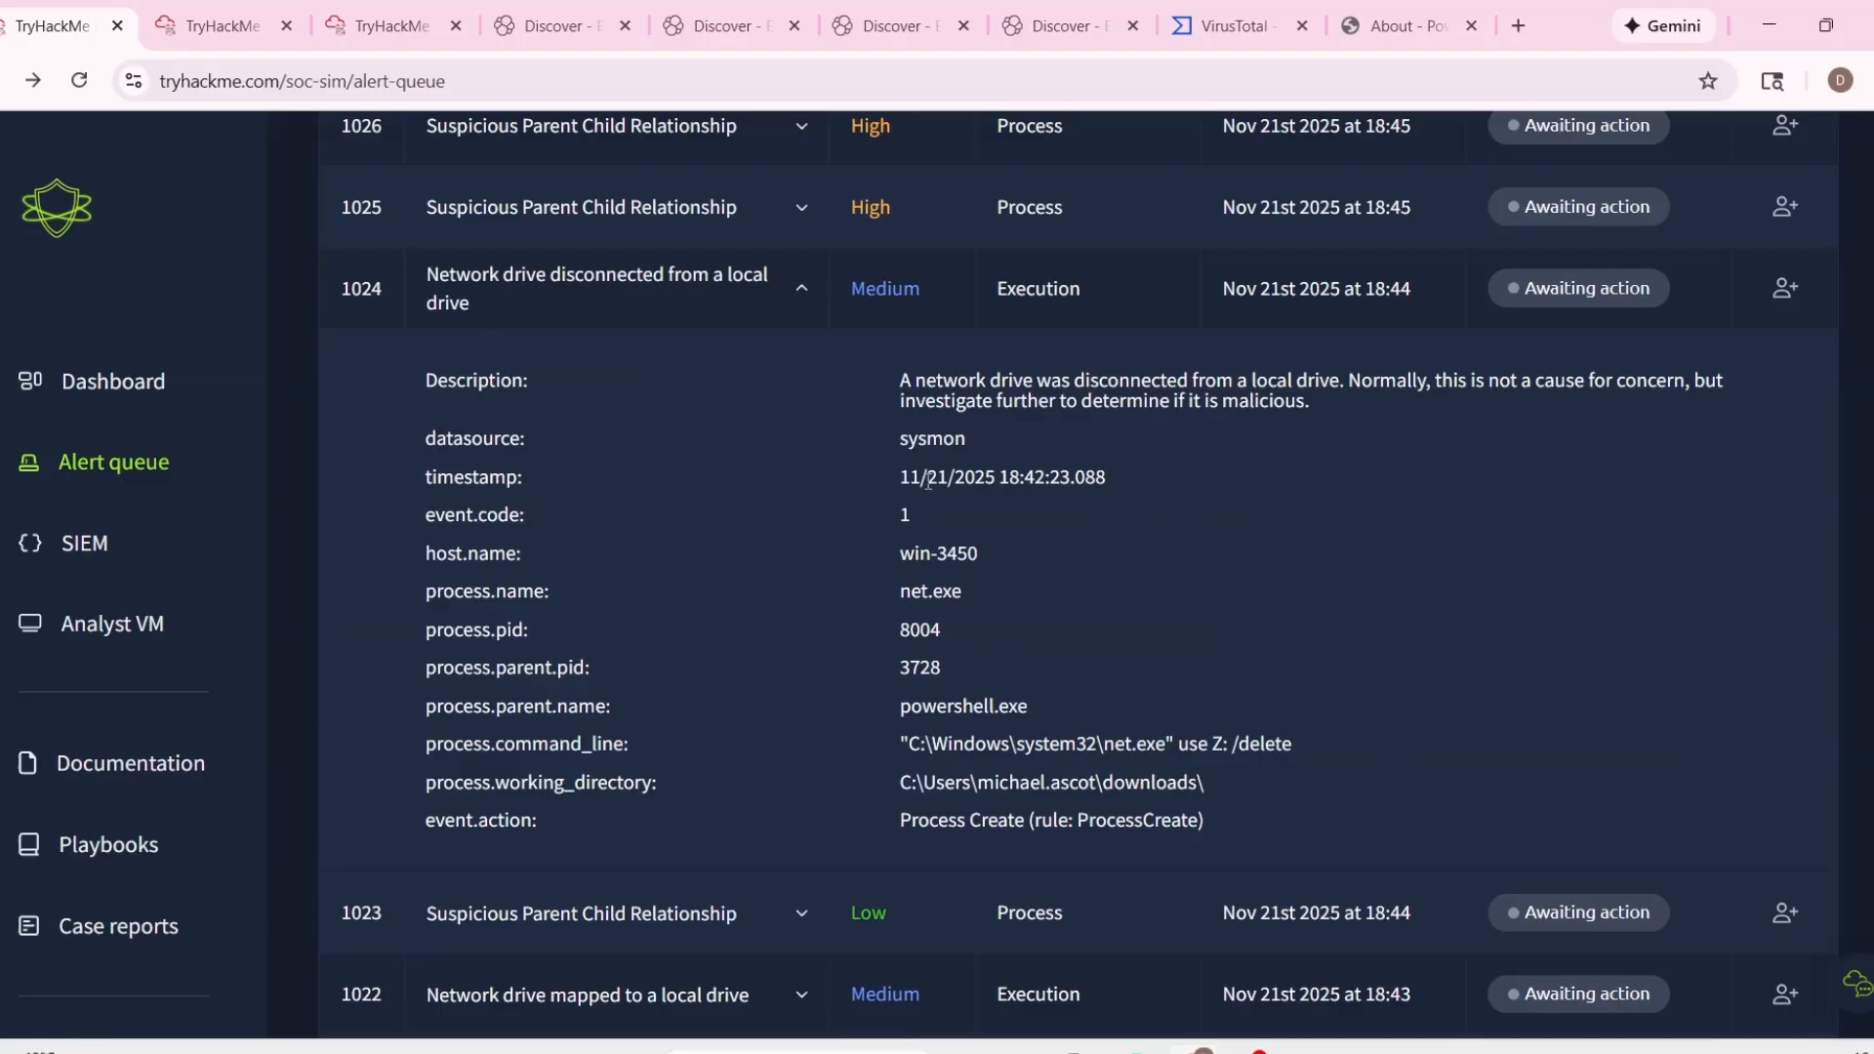
{"action": "scroll", "coordinate": [928, 480], "scroll_direction": "down", "scroll_amount": 1}
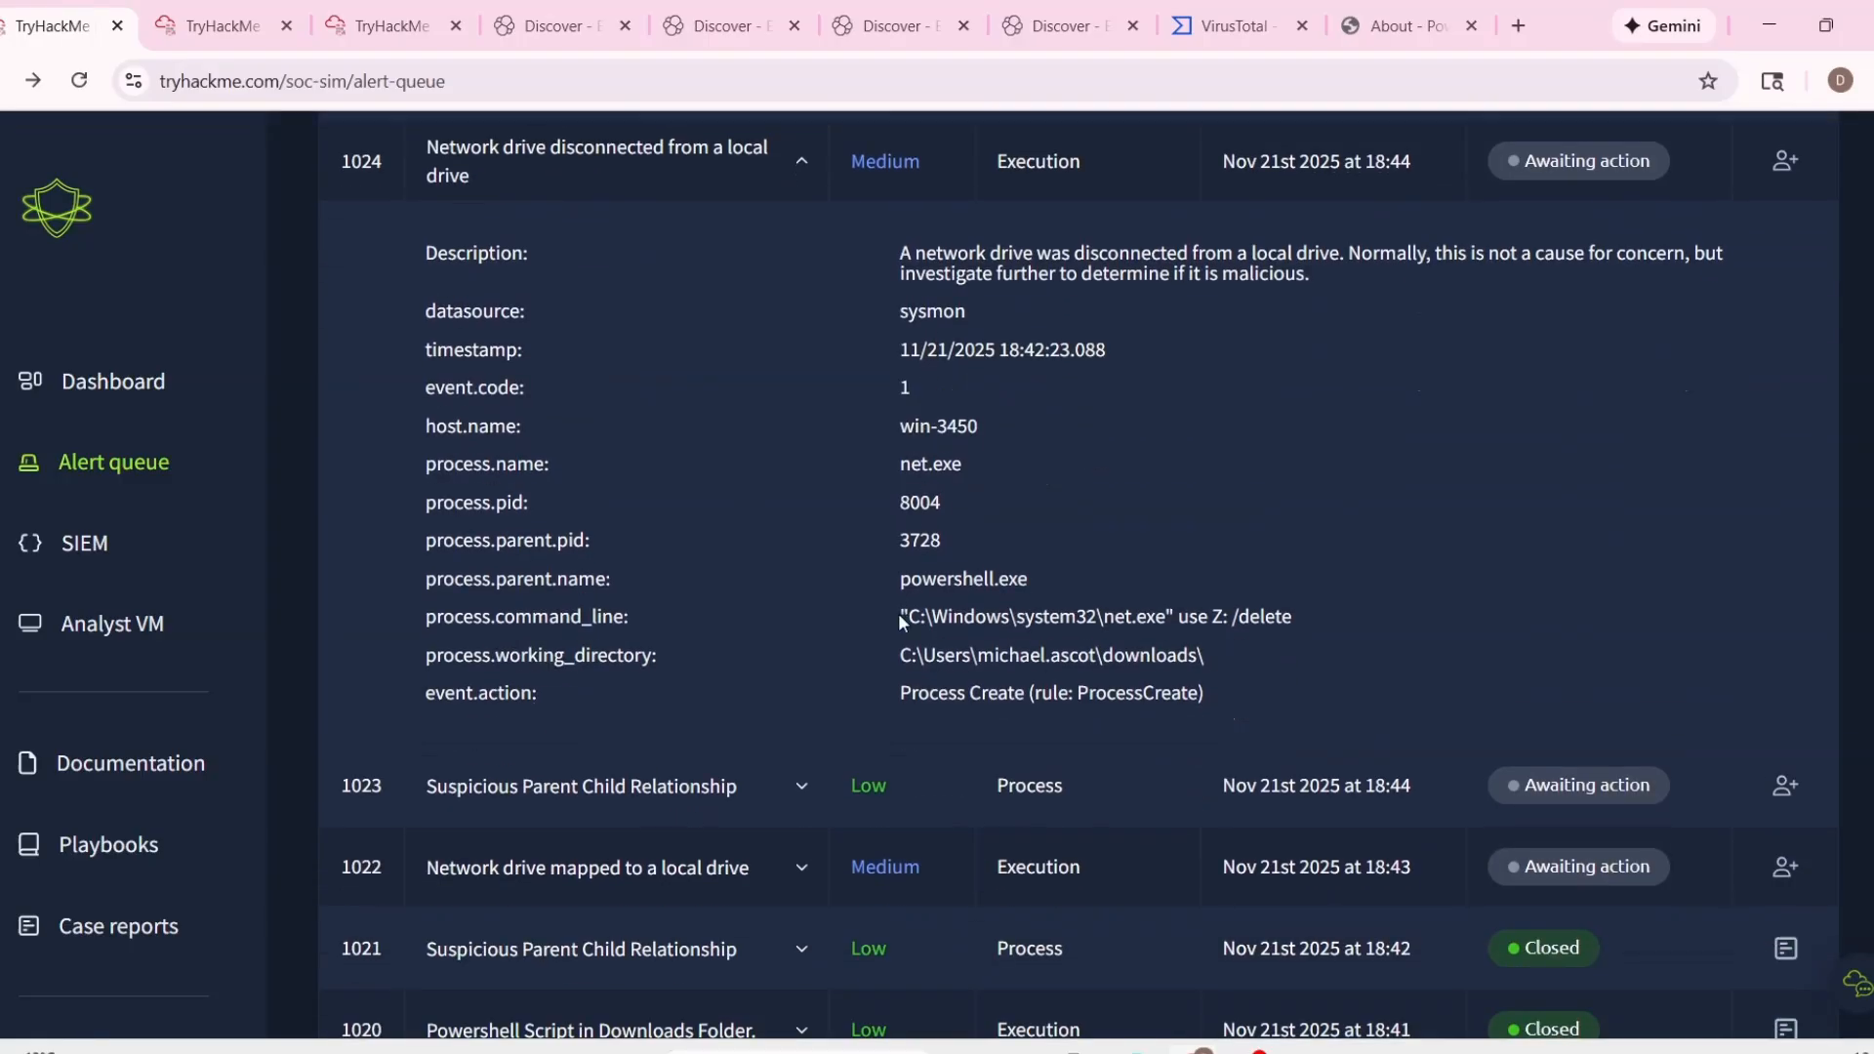
{"action": "scroll", "coordinate": [898, 613], "scroll_direction": "down", "scroll_amount": 1}
Compare the process working directories of network drive alerts 1022 and 1024.
{"action": "left_click", "coordinate": [807, 778]}
{"action": "scroll", "coordinate": [1015, 734], "scroll_direction": "up", "scroll_amount": 1}
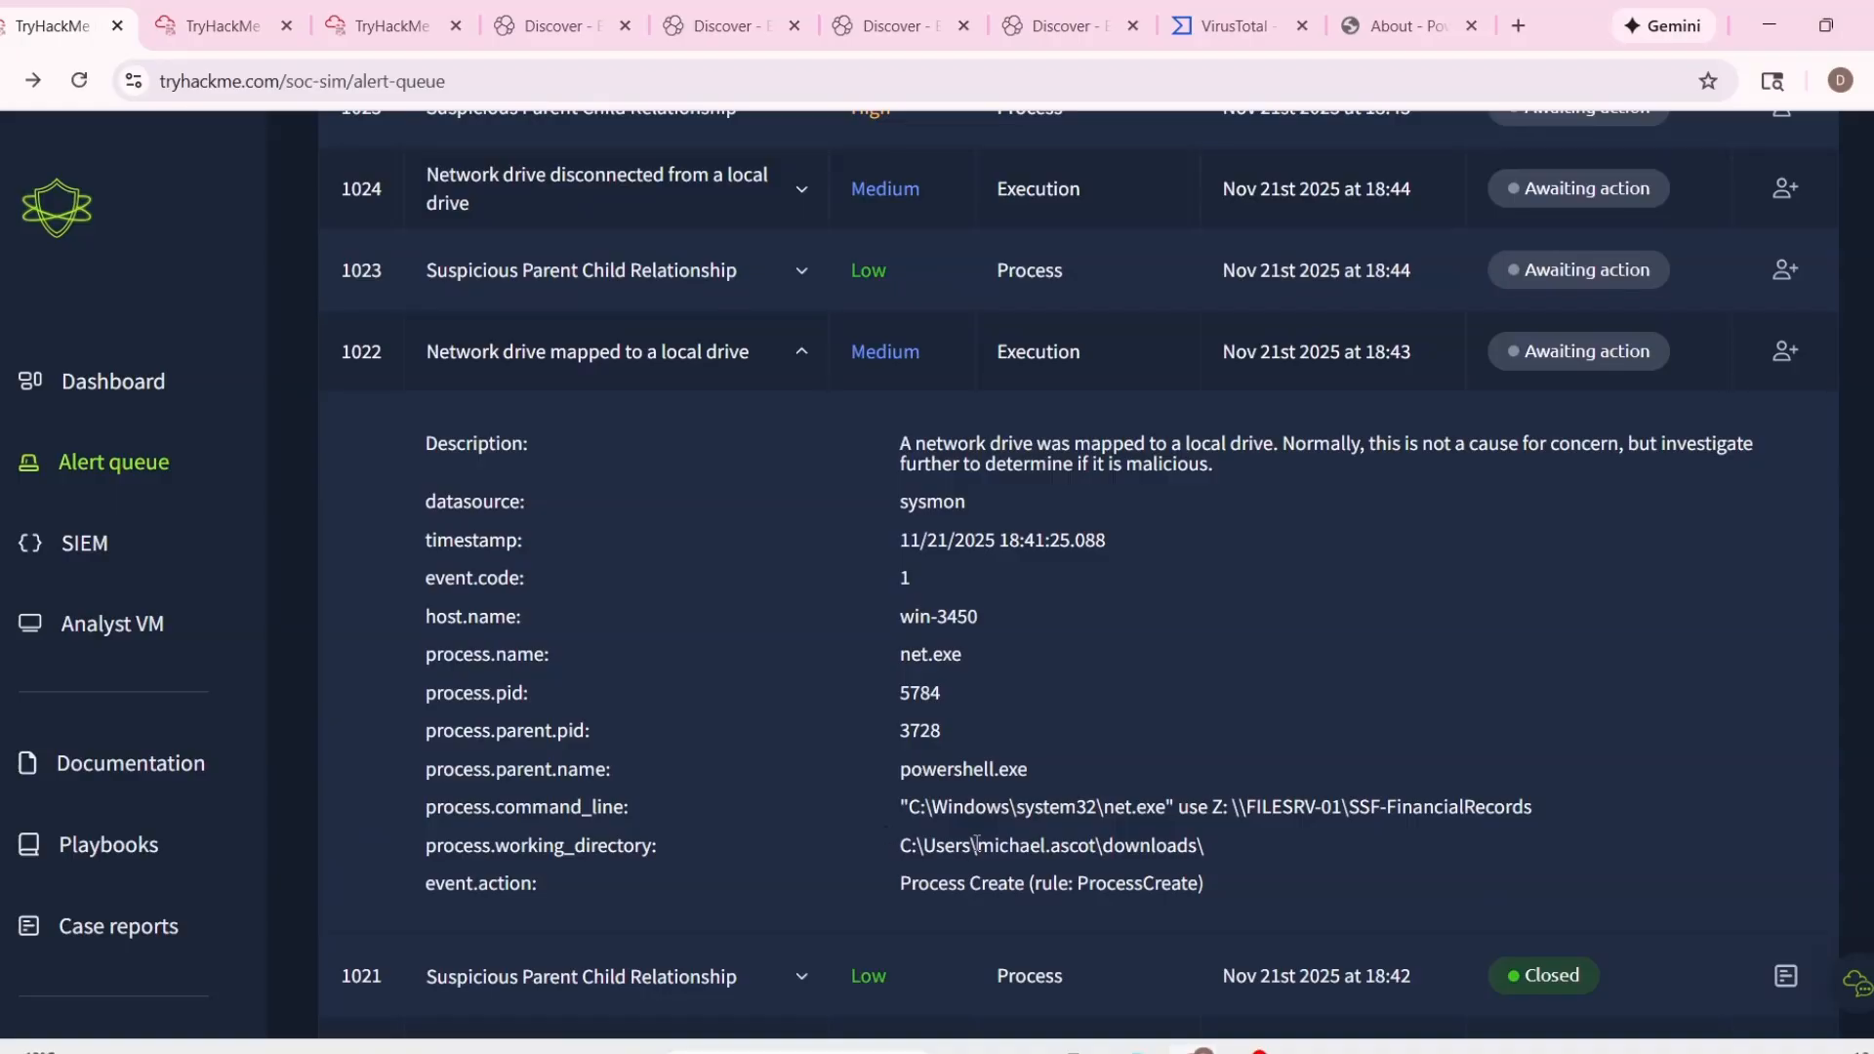
{"action": "left_click_drag", "start_coordinate": [976, 843], "coordinate": [1187, 839]}
{"action": "scroll", "coordinate": [939, 636], "scroll_direction": "up", "scroll_amount": 1}
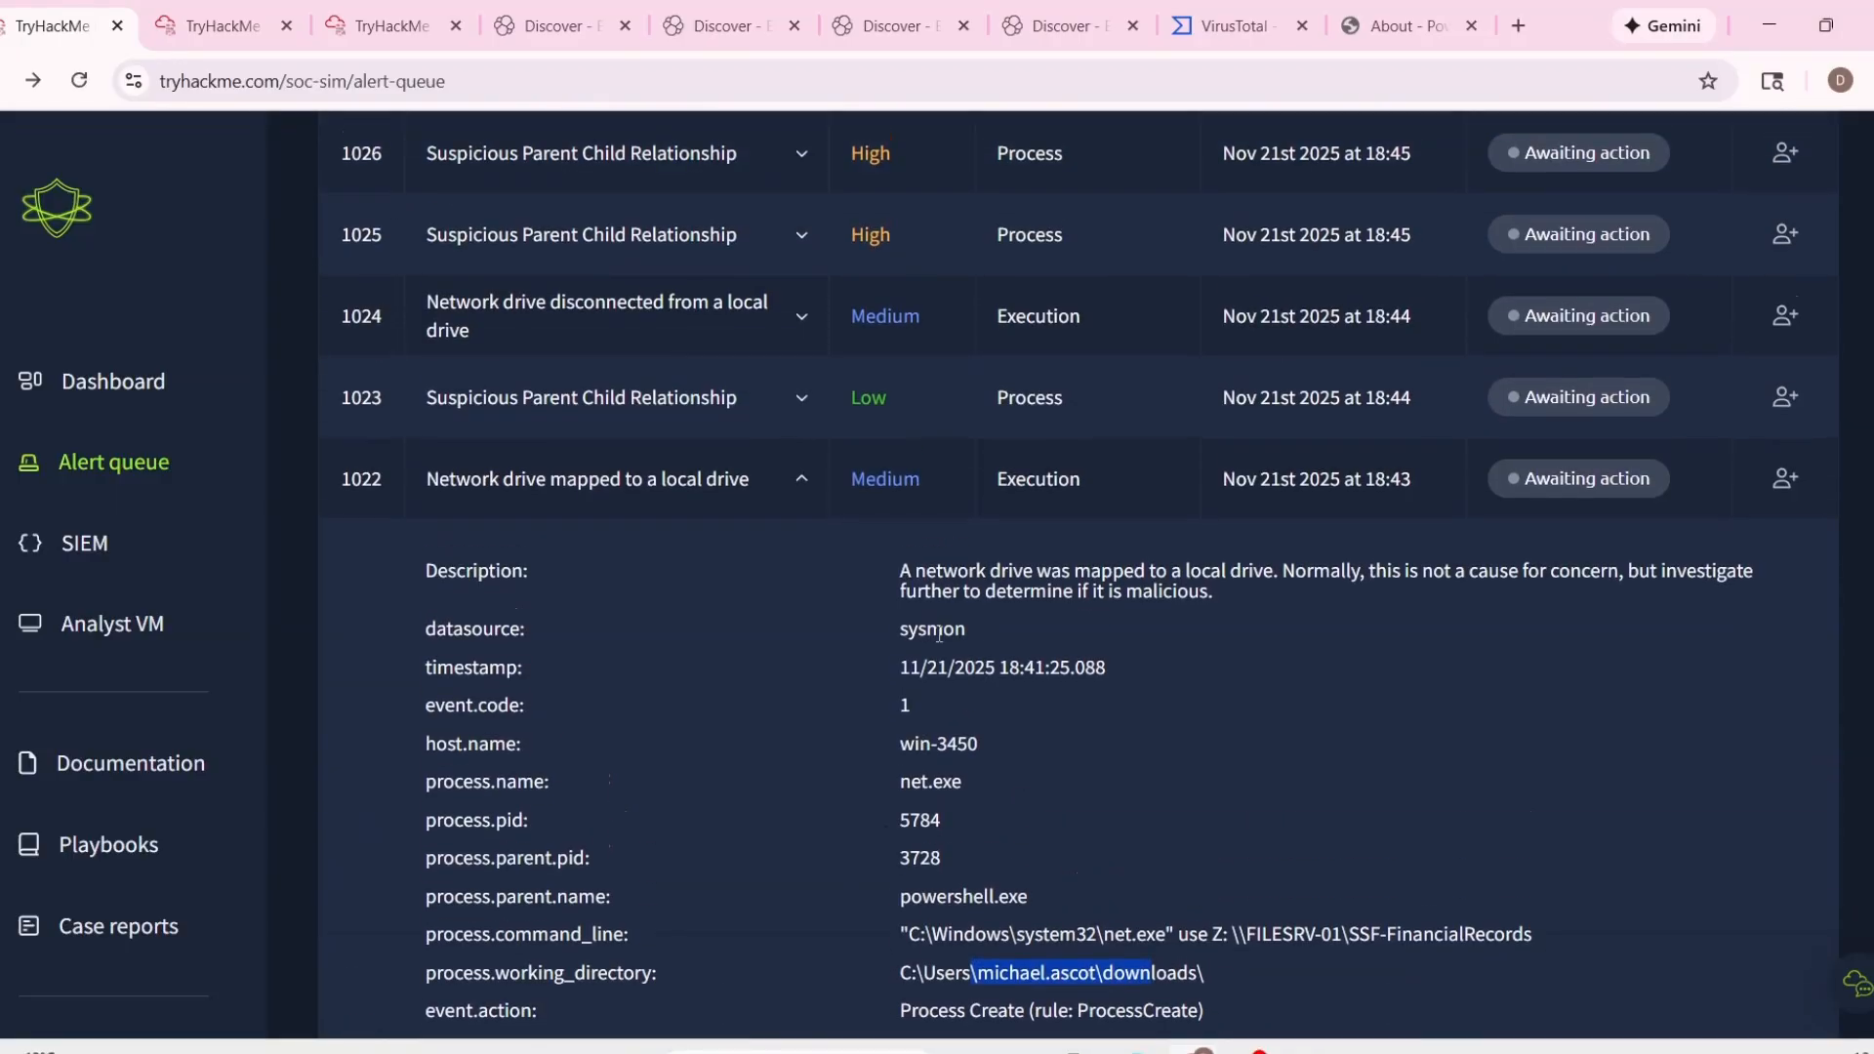
{"action": "left_click", "coordinate": [822, 330]}
{"action": "scroll", "coordinate": [822, 330], "scroll_direction": "down", "scroll_amount": 1}
{"action": "left_click_drag", "start_coordinate": [962, 680], "coordinate": [1113, 683]}
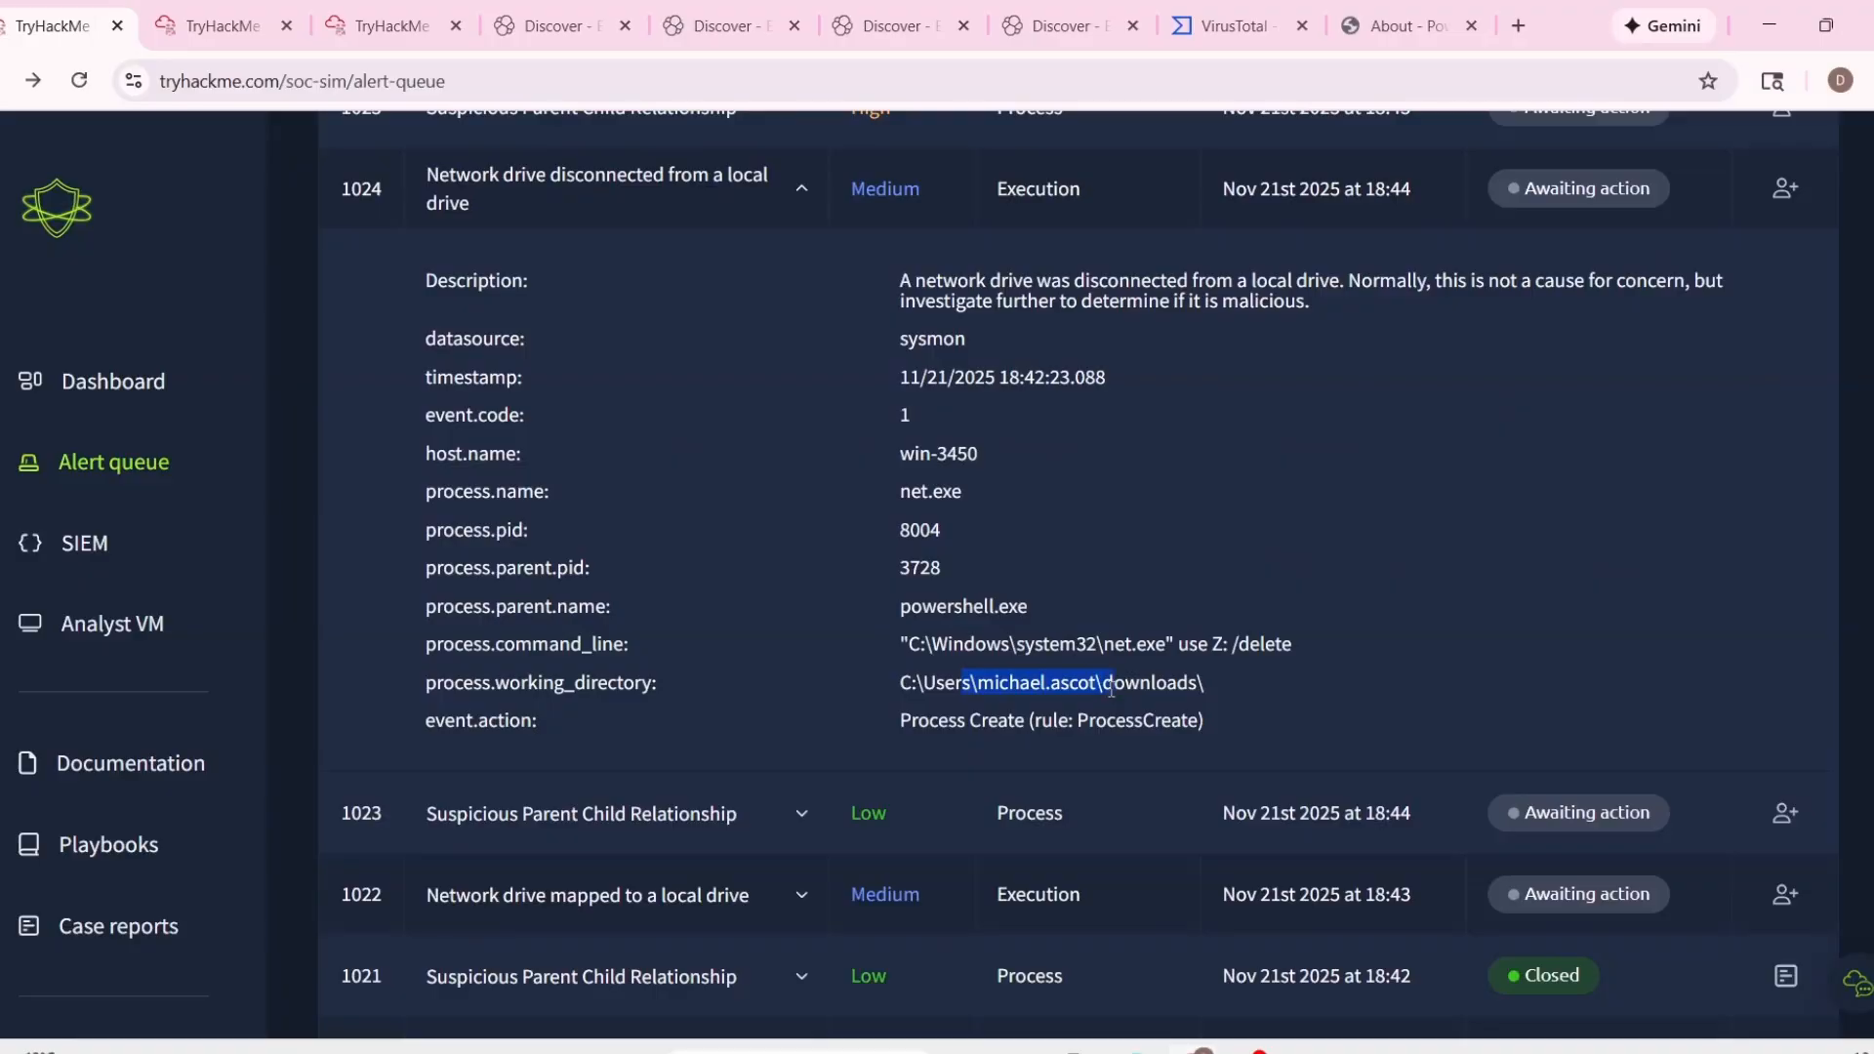
{"action": "scroll", "coordinate": [1113, 694], "scroll_direction": "down", "scroll_amount": 2}
{"action": "left_click", "coordinate": [792, 658]}
{"action": "scroll", "coordinate": [881, 574], "scroll_direction": "up", "scroll_amount": 2}
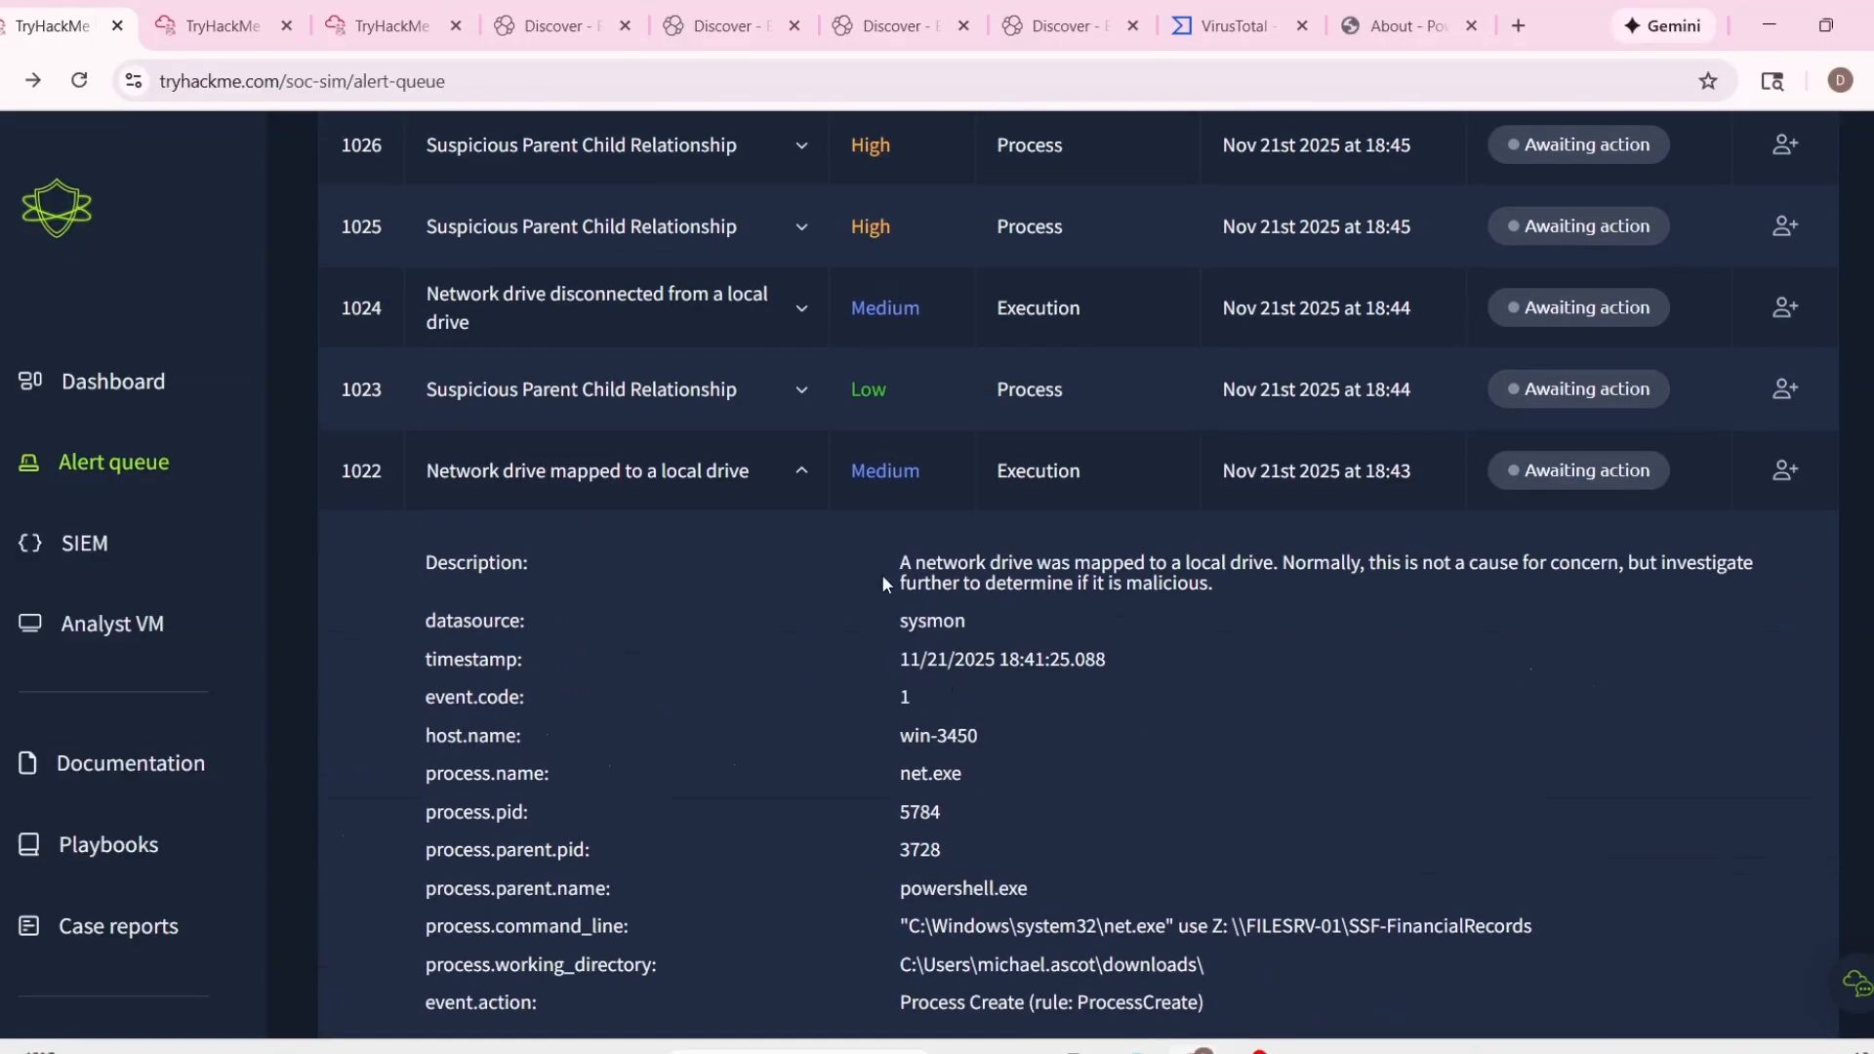
Expand alert 1023, Suspicious Parent Child Relationship, and examine its process command line.
{"action": "left_click", "coordinate": [783, 415]}
{"action": "scroll", "coordinate": [799, 464], "scroll_direction": "down", "scroll_amount": 1}
{"action": "left_click_drag", "start_coordinate": [920, 698], "coordinate": [1660, 703]}
{"action": "left_click", "coordinate": [1086, 607]}
Expand alert 1025 and examine its process command line and working directory.
{"action": "scroll", "coordinate": [1050, 607], "scroll_direction": "up", "scroll_amount": 2}
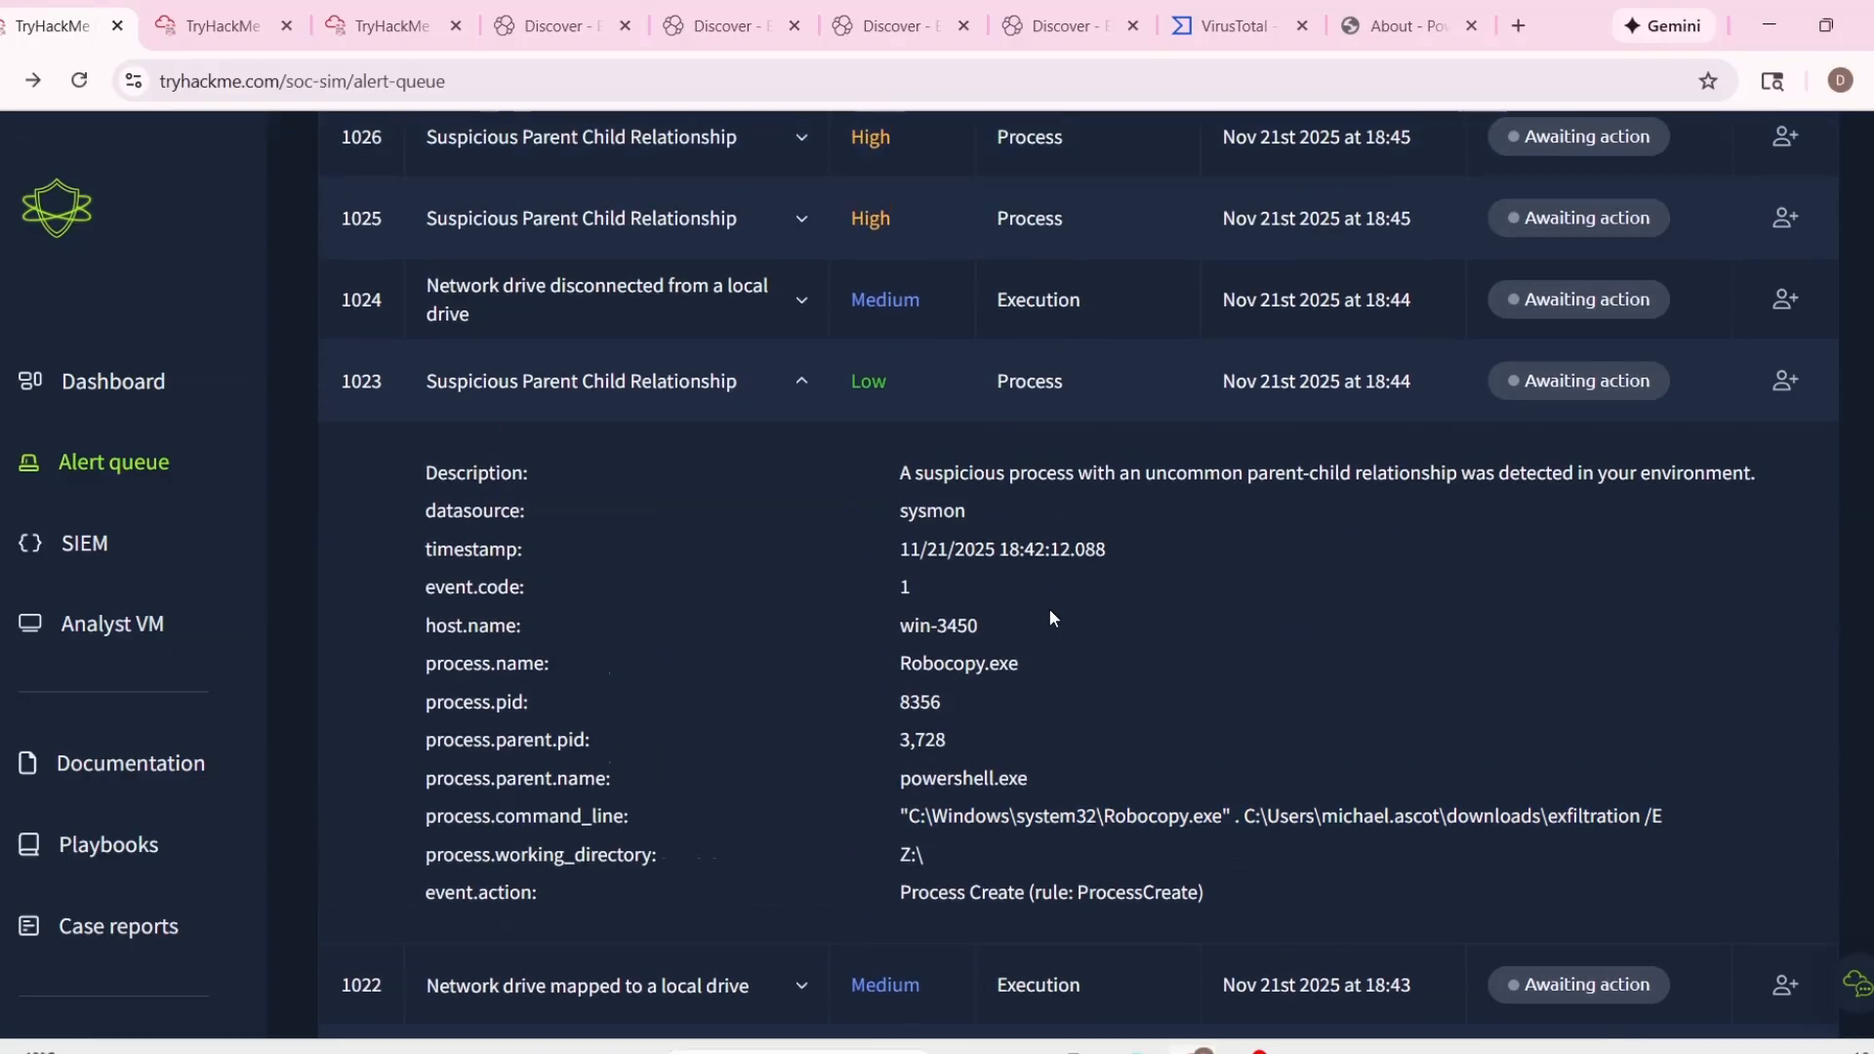
{"action": "scroll", "coordinate": [901, 496], "scroll_direction": "up", "scroll_amount": 1}
{"action": "left_click", "coordinate": [799, 503]}
{"action": "scroll", "coordinate": [912, 689], "scroll_direction": "down", "scroll_amount": 1}
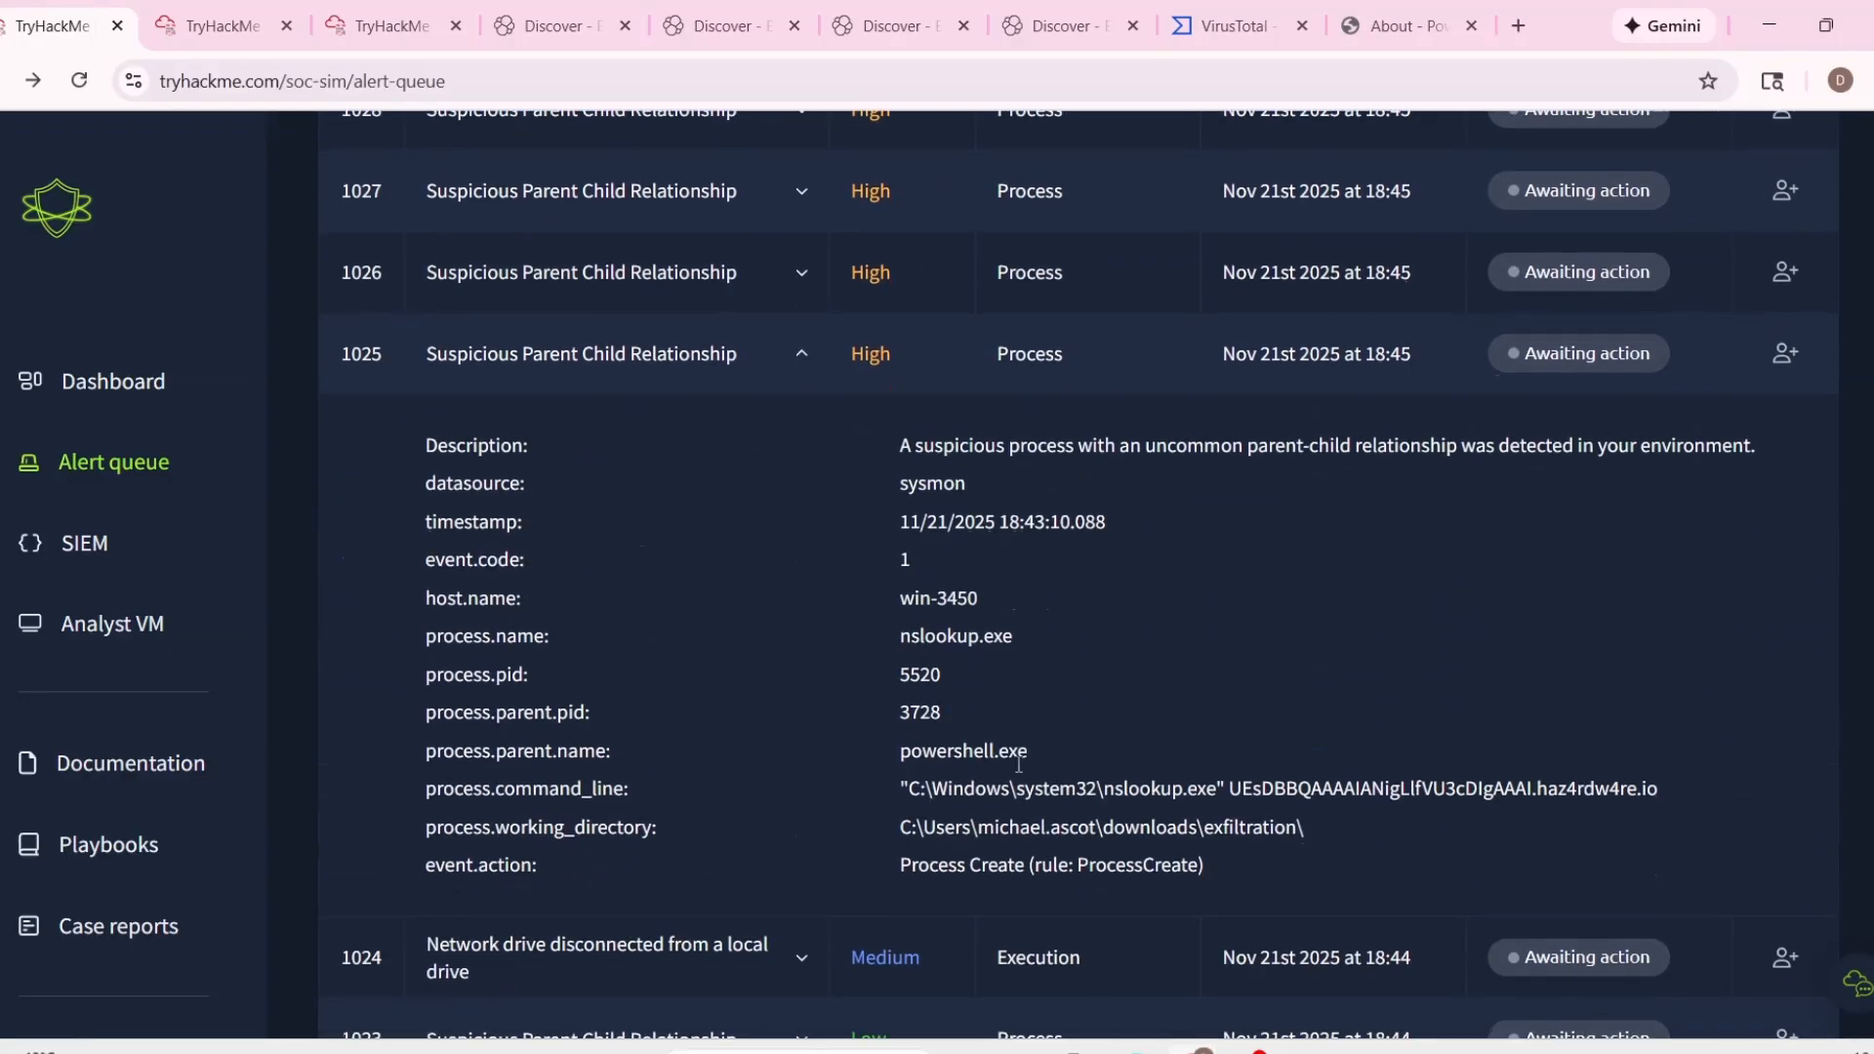
{"action": "left_click_drag", "start_coordinate": [951, 789], "coordinate": [1414, 800]}
{"action": "left_click", "coordinate": [1350, 827]}
{"action": "left_click_drag", "start_coordinate": [973, 828], "coordinate": [1103, 829]}
Compare the process details of the high-severity alerts 1026, 1025 and 1027.
{"action": "scroll", "coordinate": [1025, 781], "scroll_direction": "up", "scroll_amount": 4}
{"action": "left_click", "coordinate": [837, 684]}
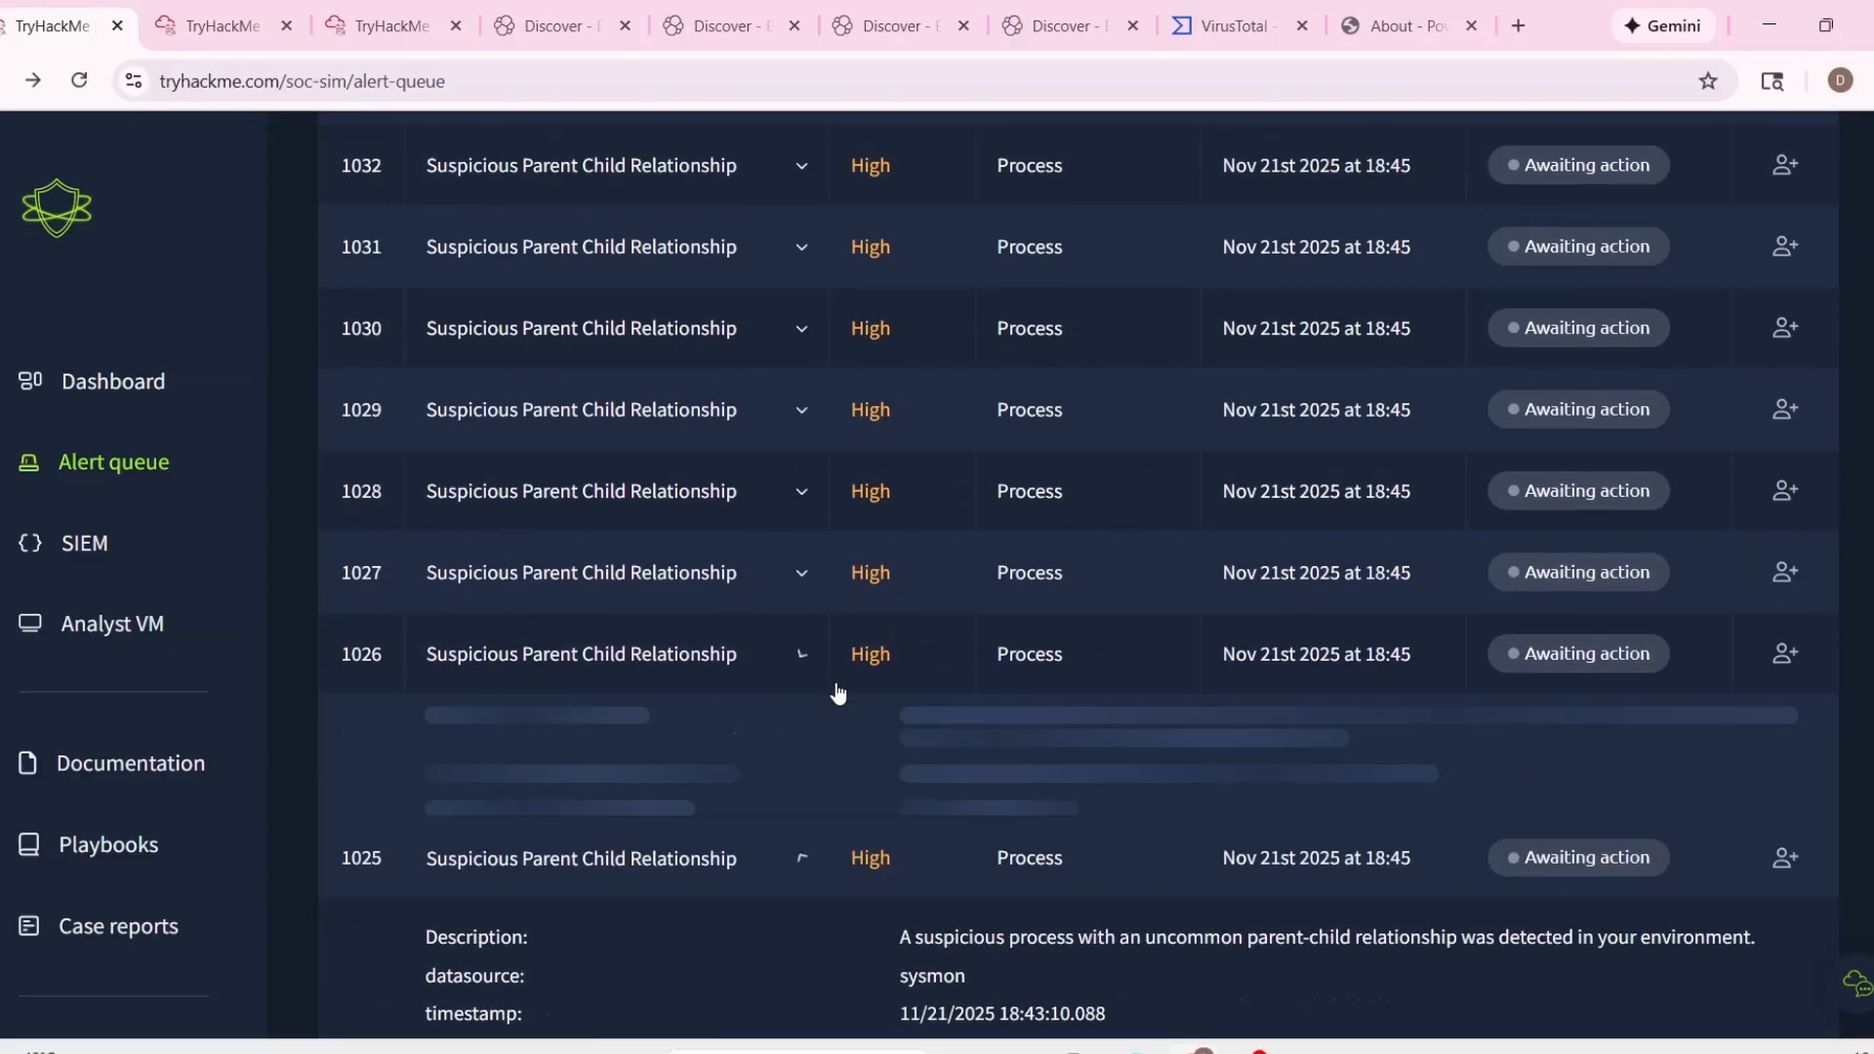
{"action": "scroll", "coordinate": [1208, 749], "scroll_direction": "down", "scroll_amount": 4}
{"action": "left_click_drag", "start_coordinate": [1189, 747], "coordinate": [1071, 744]}
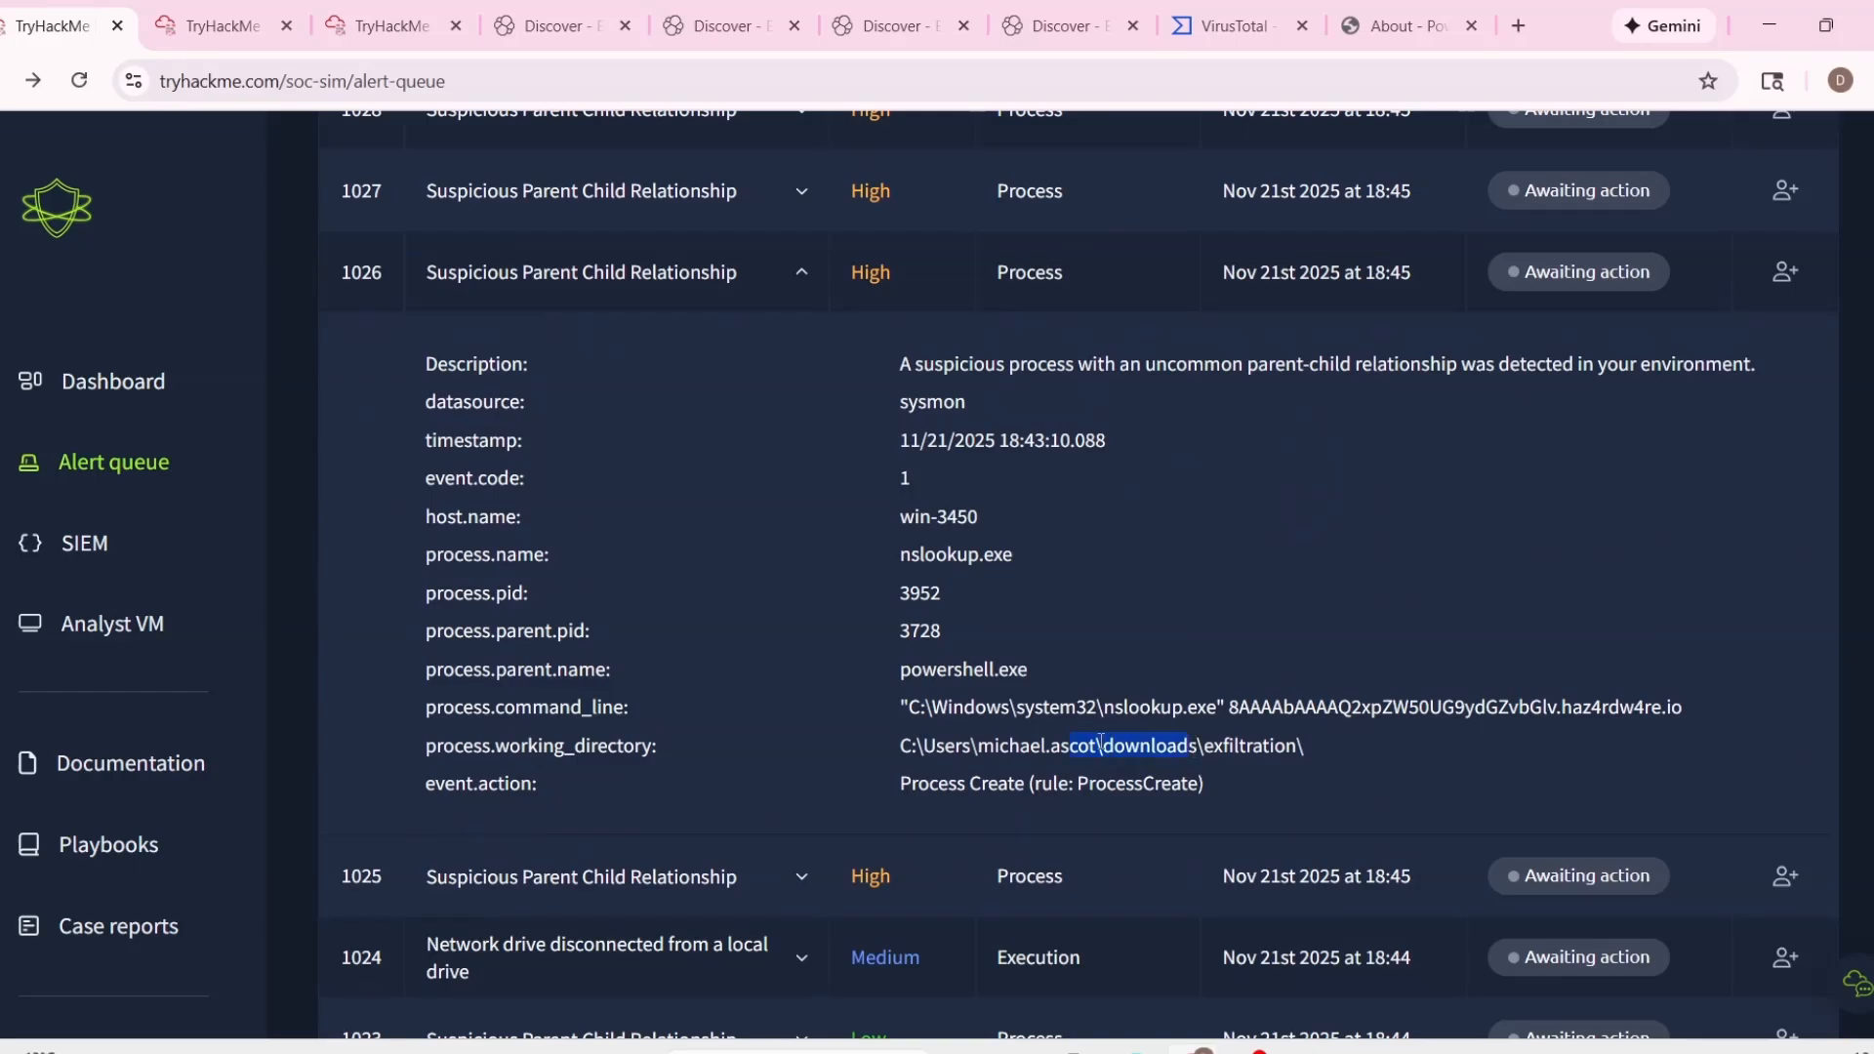
{"action": "scroll", "coordinate": [927, 737], "scroll_direction": "down", "scroll_amount": 2}
{"action": "left_click", "coordinate": [754, 730]}
{"action": "scroll", "coordinate": [818, 429], "scroll_direction": "up", "scroll_amount": 3}
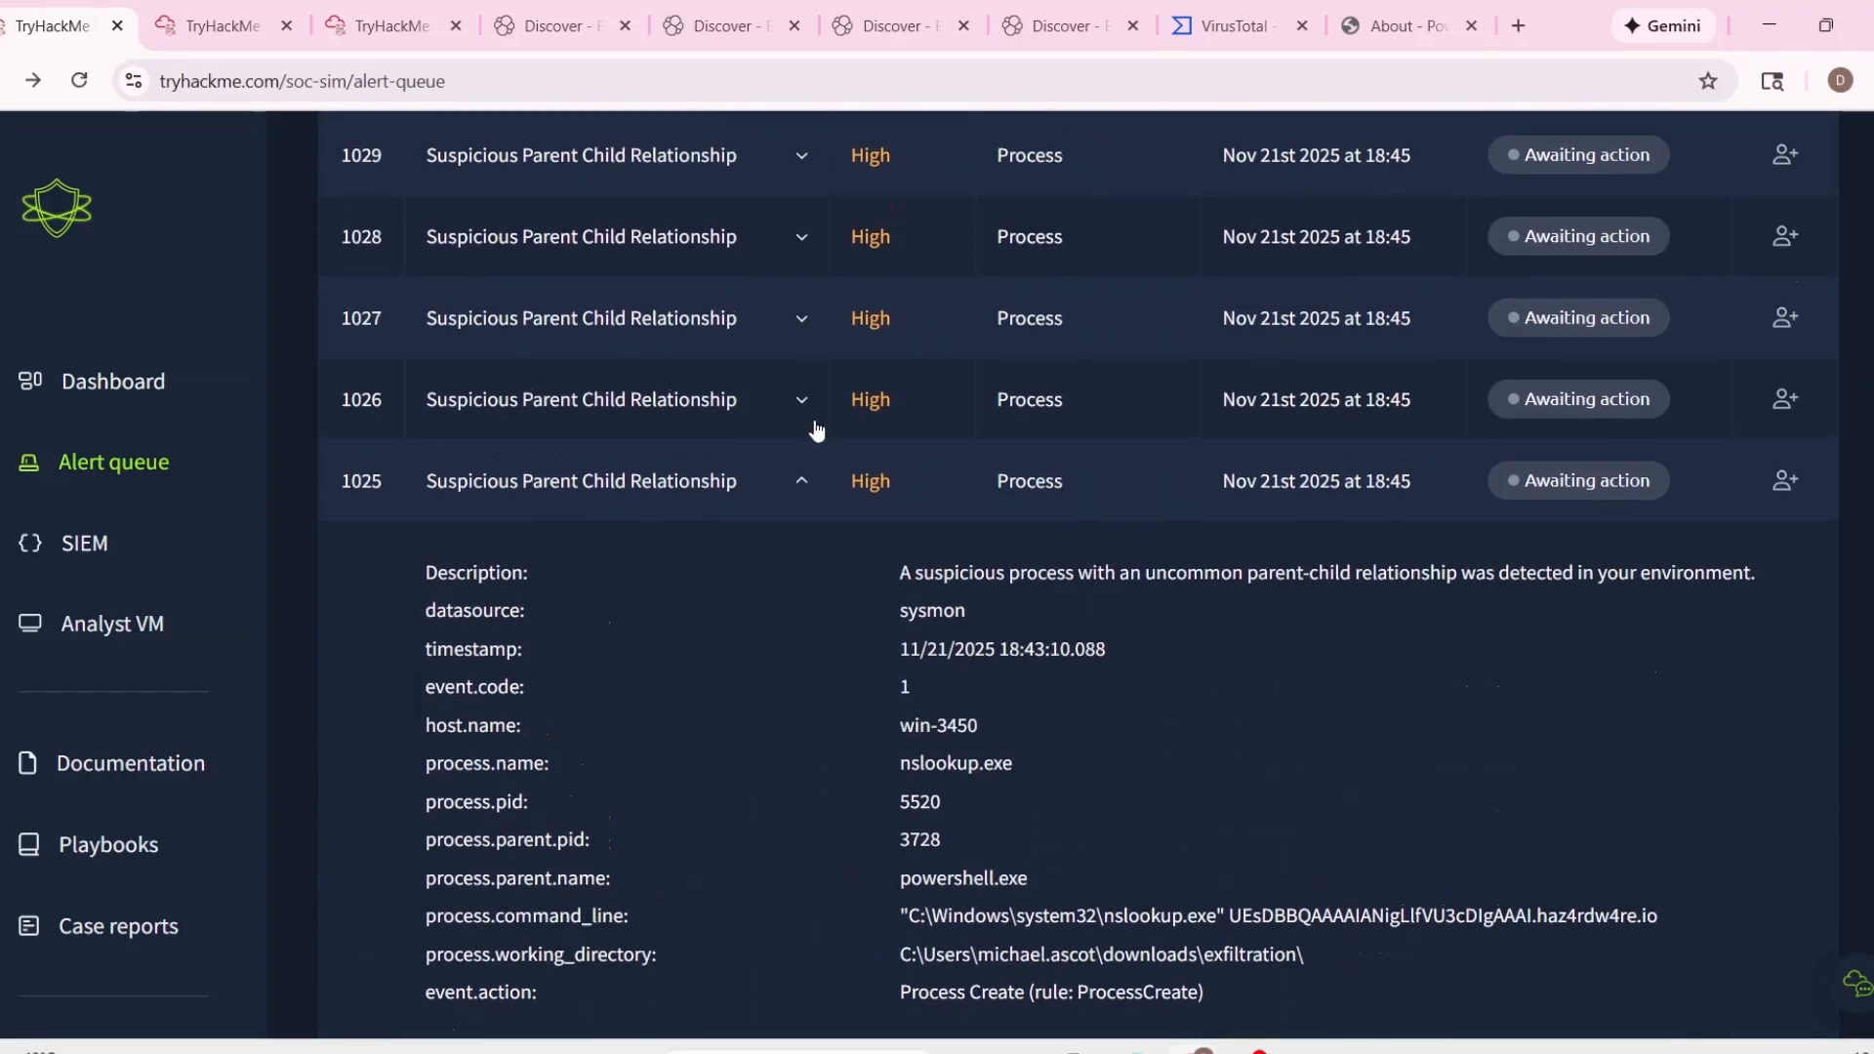
{"action": "left_click", "coordinate": [817, 430]}
{"action": "scroll", "coordinate": [810, 458], "scroll_direction": "up", "scroll_amount": 1}
{"action": "left_click", "coordinate": [808, 461]}
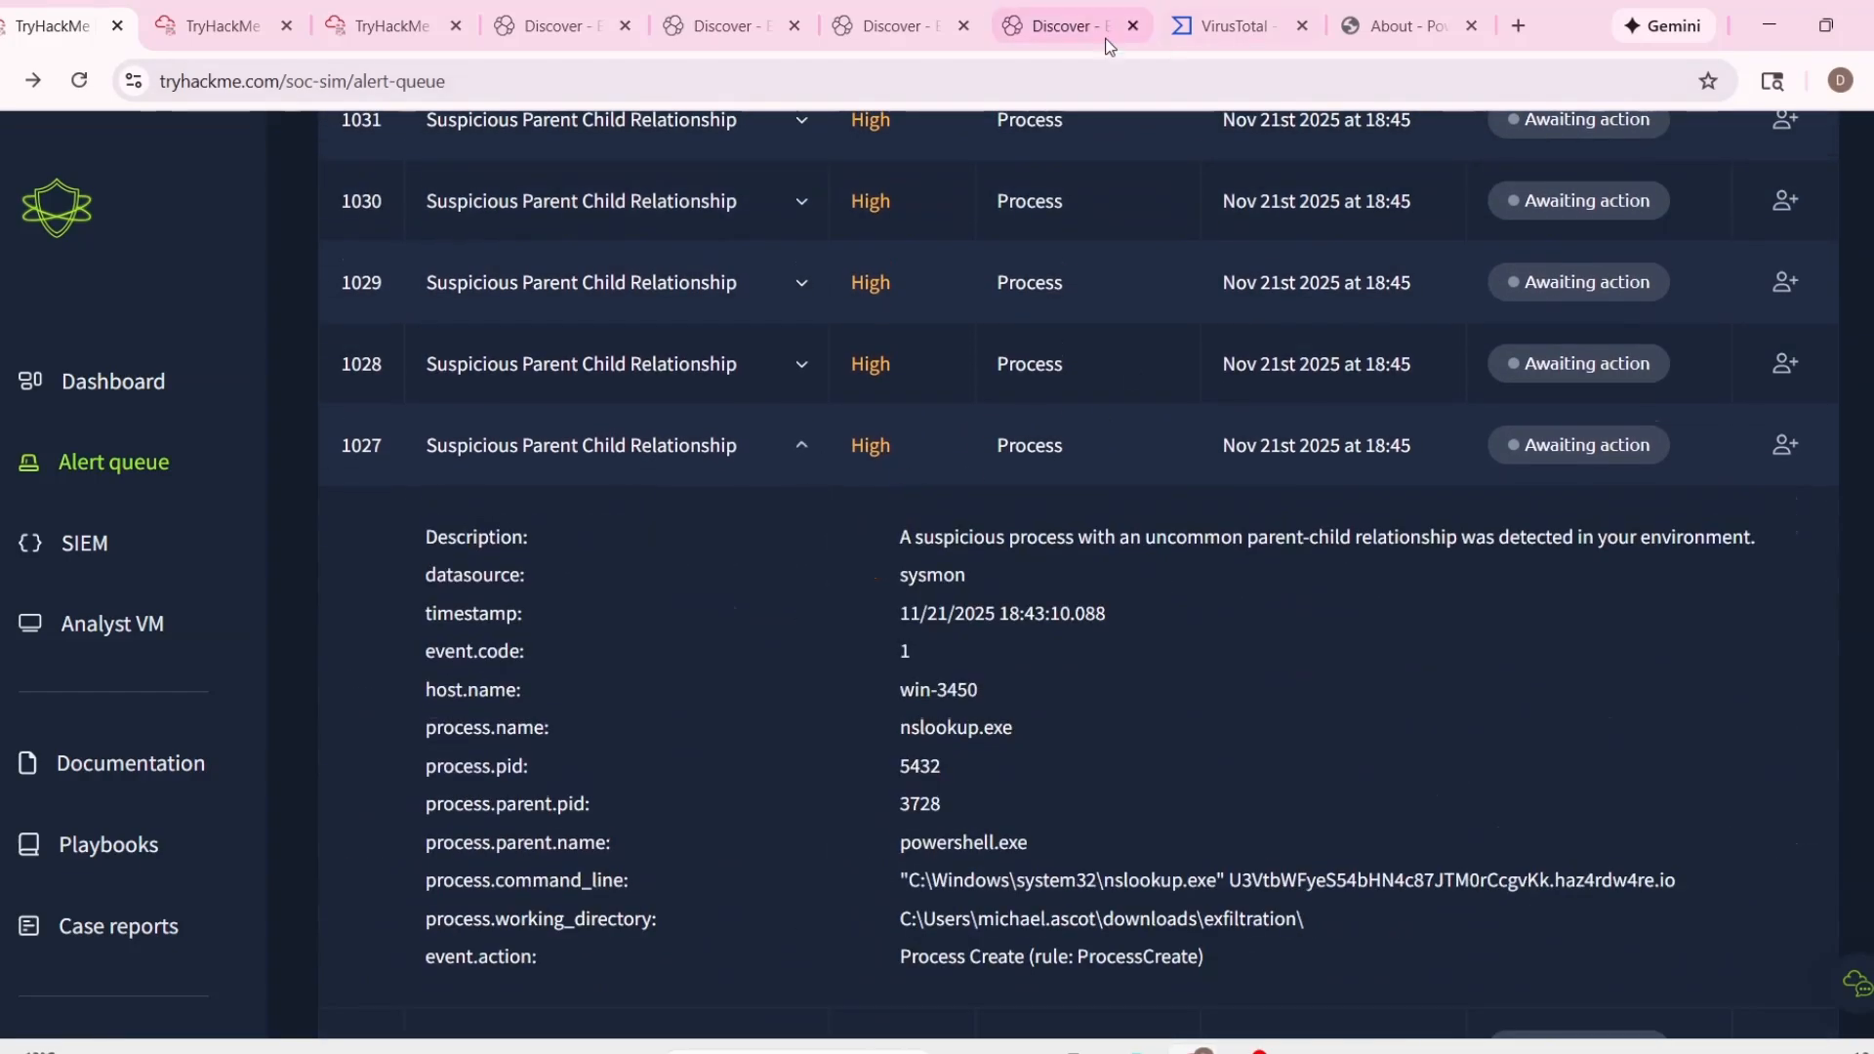
Switch to the Elastic Discover results for host win-3450 and look through its most recent events.
{"action": "left_click", "coordinate": [1107, 39]}
{"action": "left_click", "coordinate": [858, 28]}
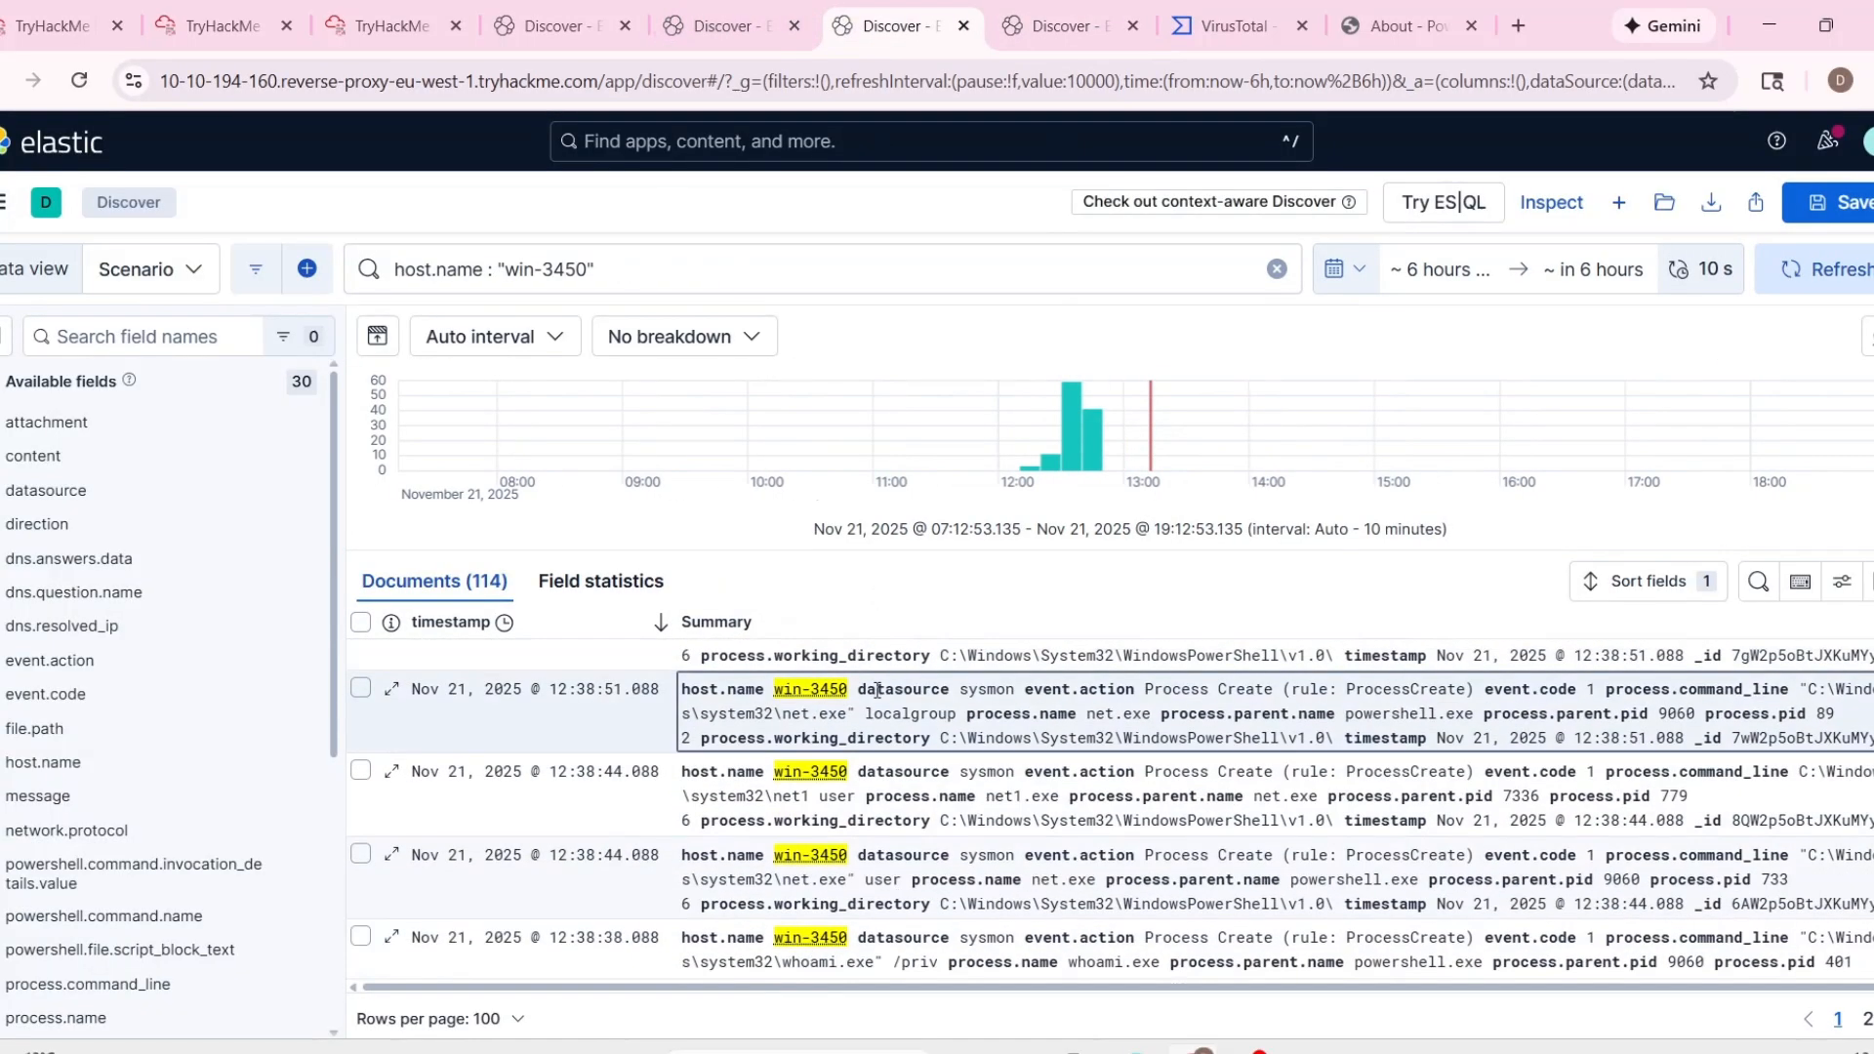
{"action": "scroll", "coordinate": [877, 689], "scroll_direction": "up", "scroll_amount": 10}
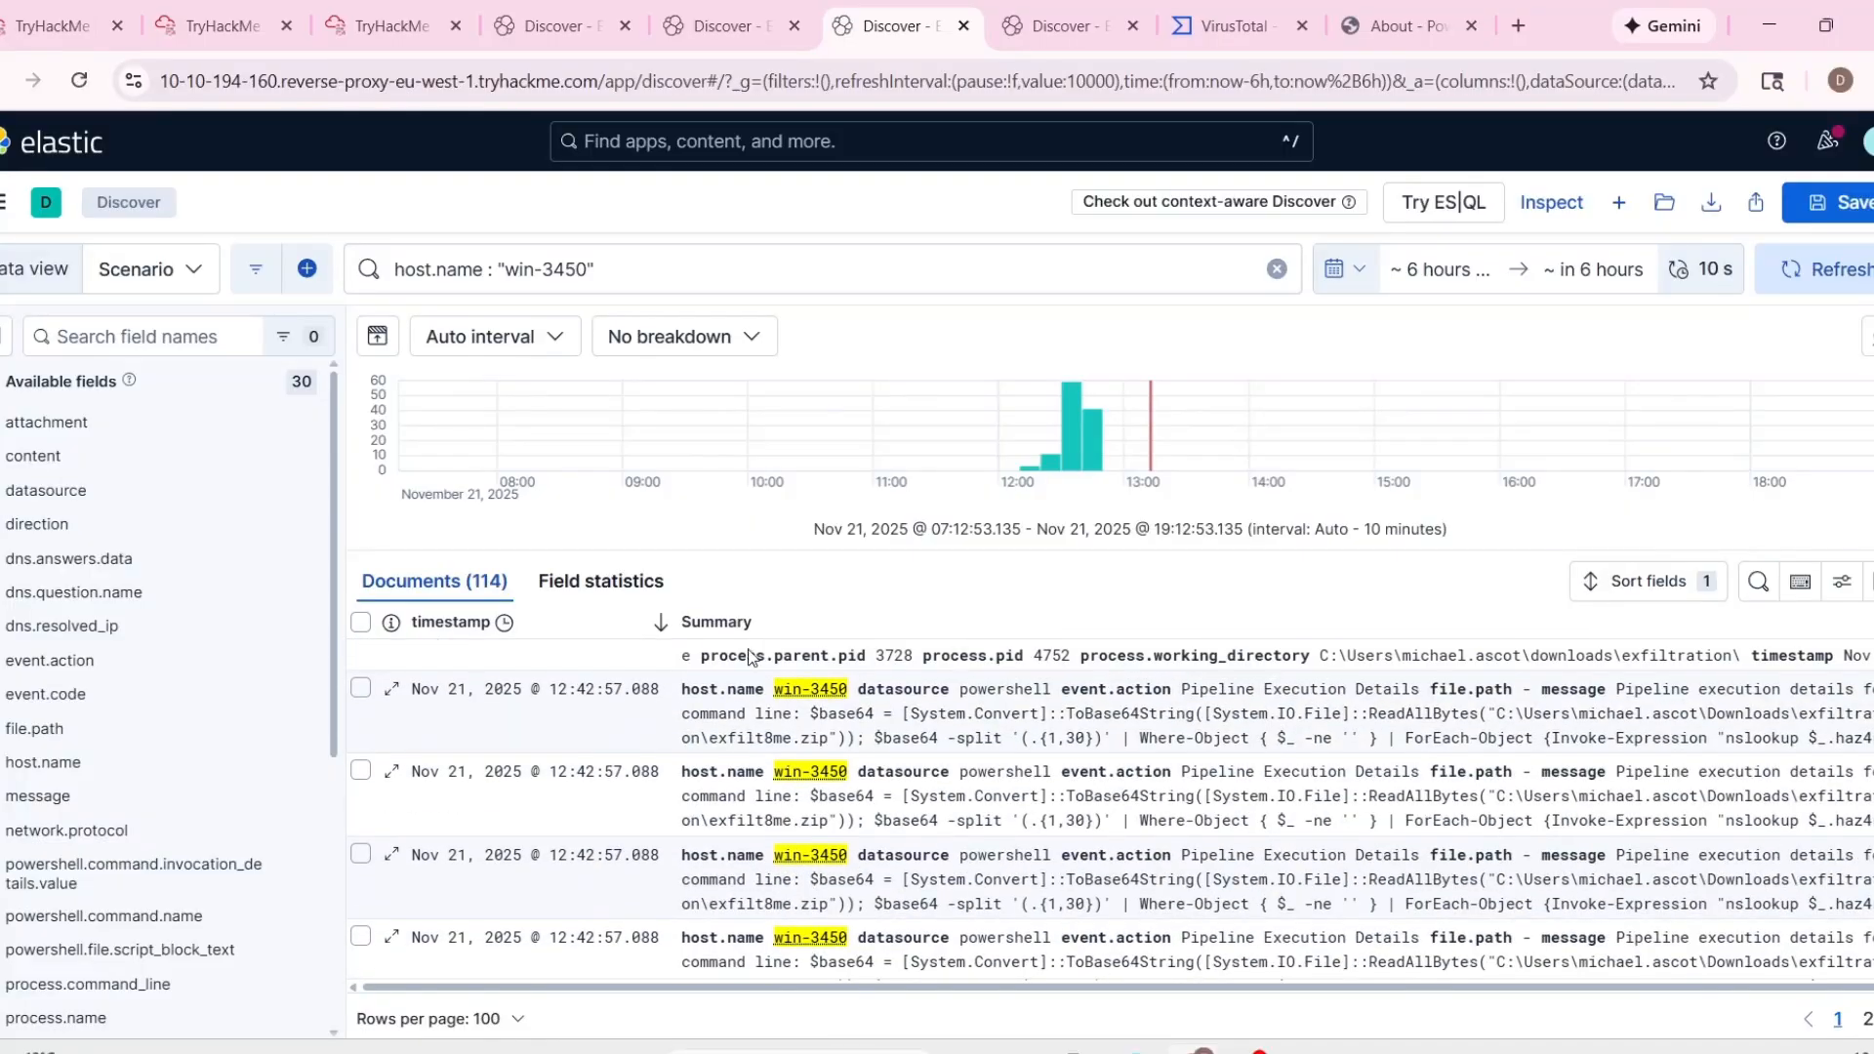
{"action": "scroll", "coordinate": [1184, 769], "scroll_direction": "up", "scroll_amount": 5}
Collapse alert 1005 in the duplicate alert queue and close that duplicate browser tab.
{"action": "left_click", "coordinate": [235, 26]}
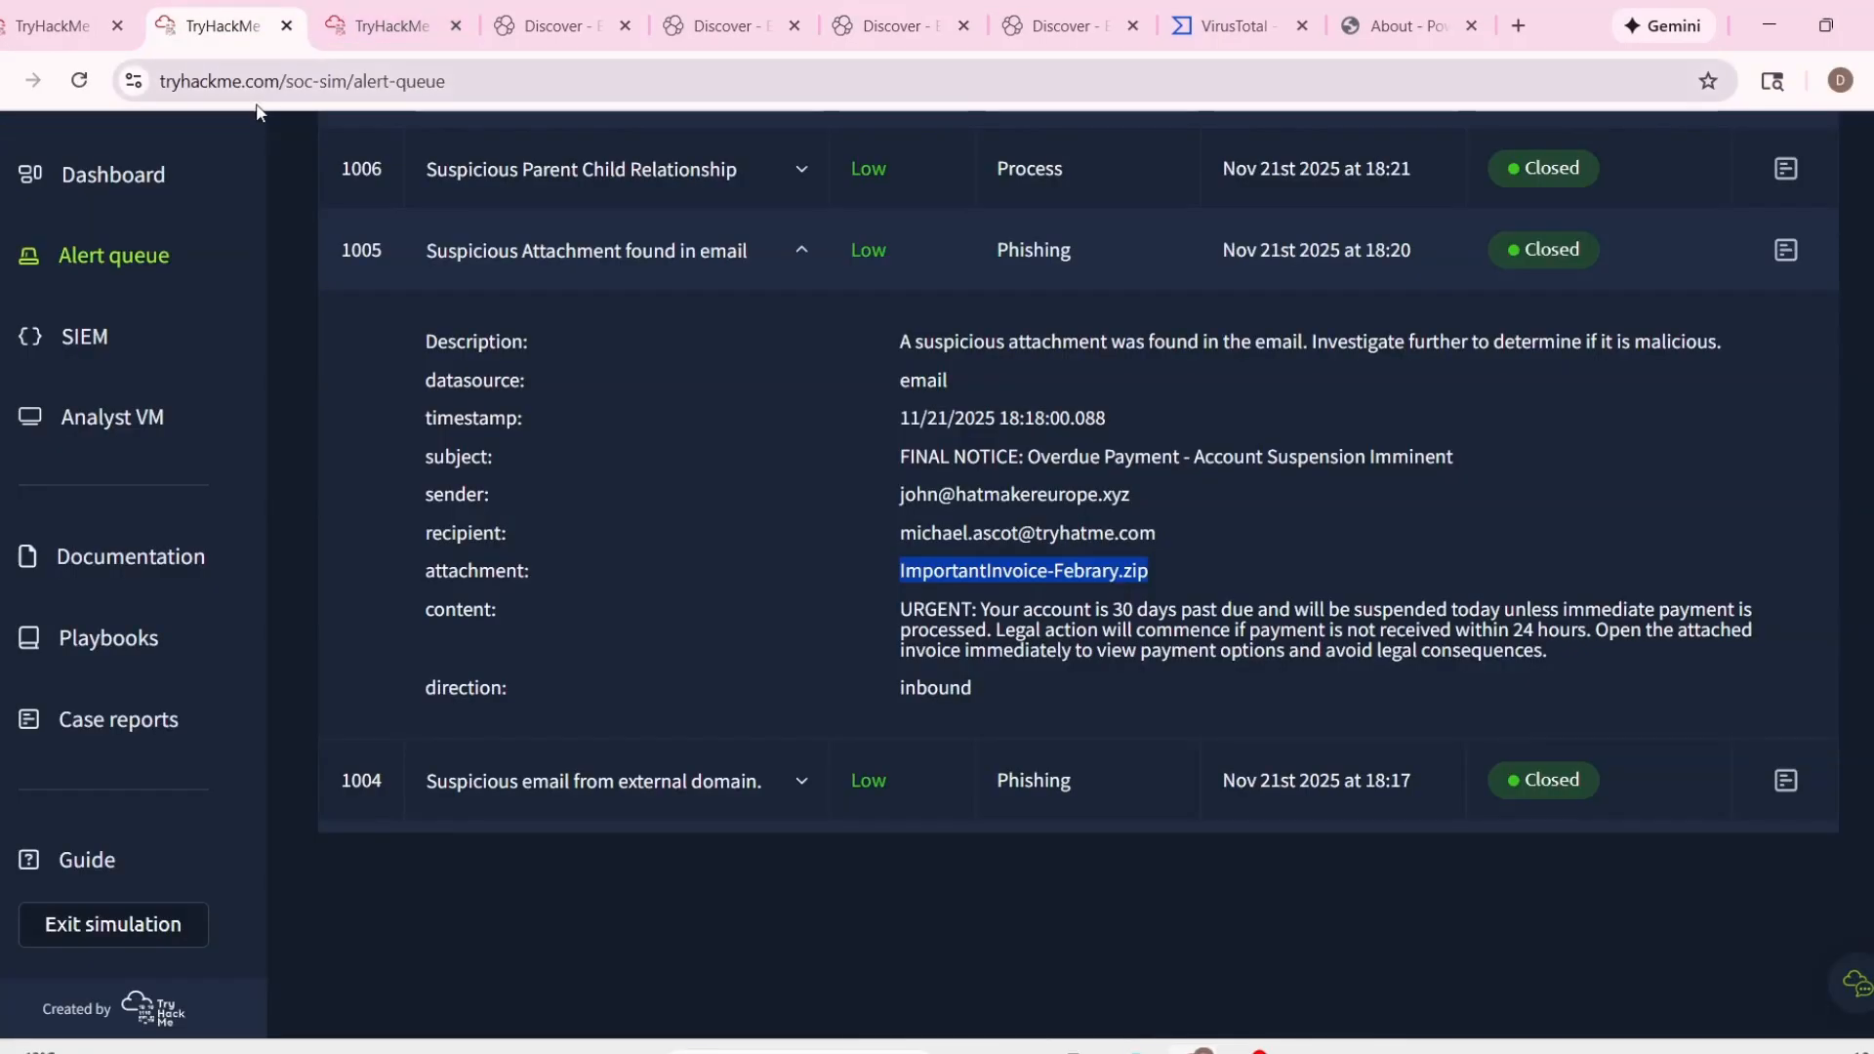
{"action": "left_click", "coordinate": [810, 250]}
{"action": "left_click", "coordinate": [67, 14]}
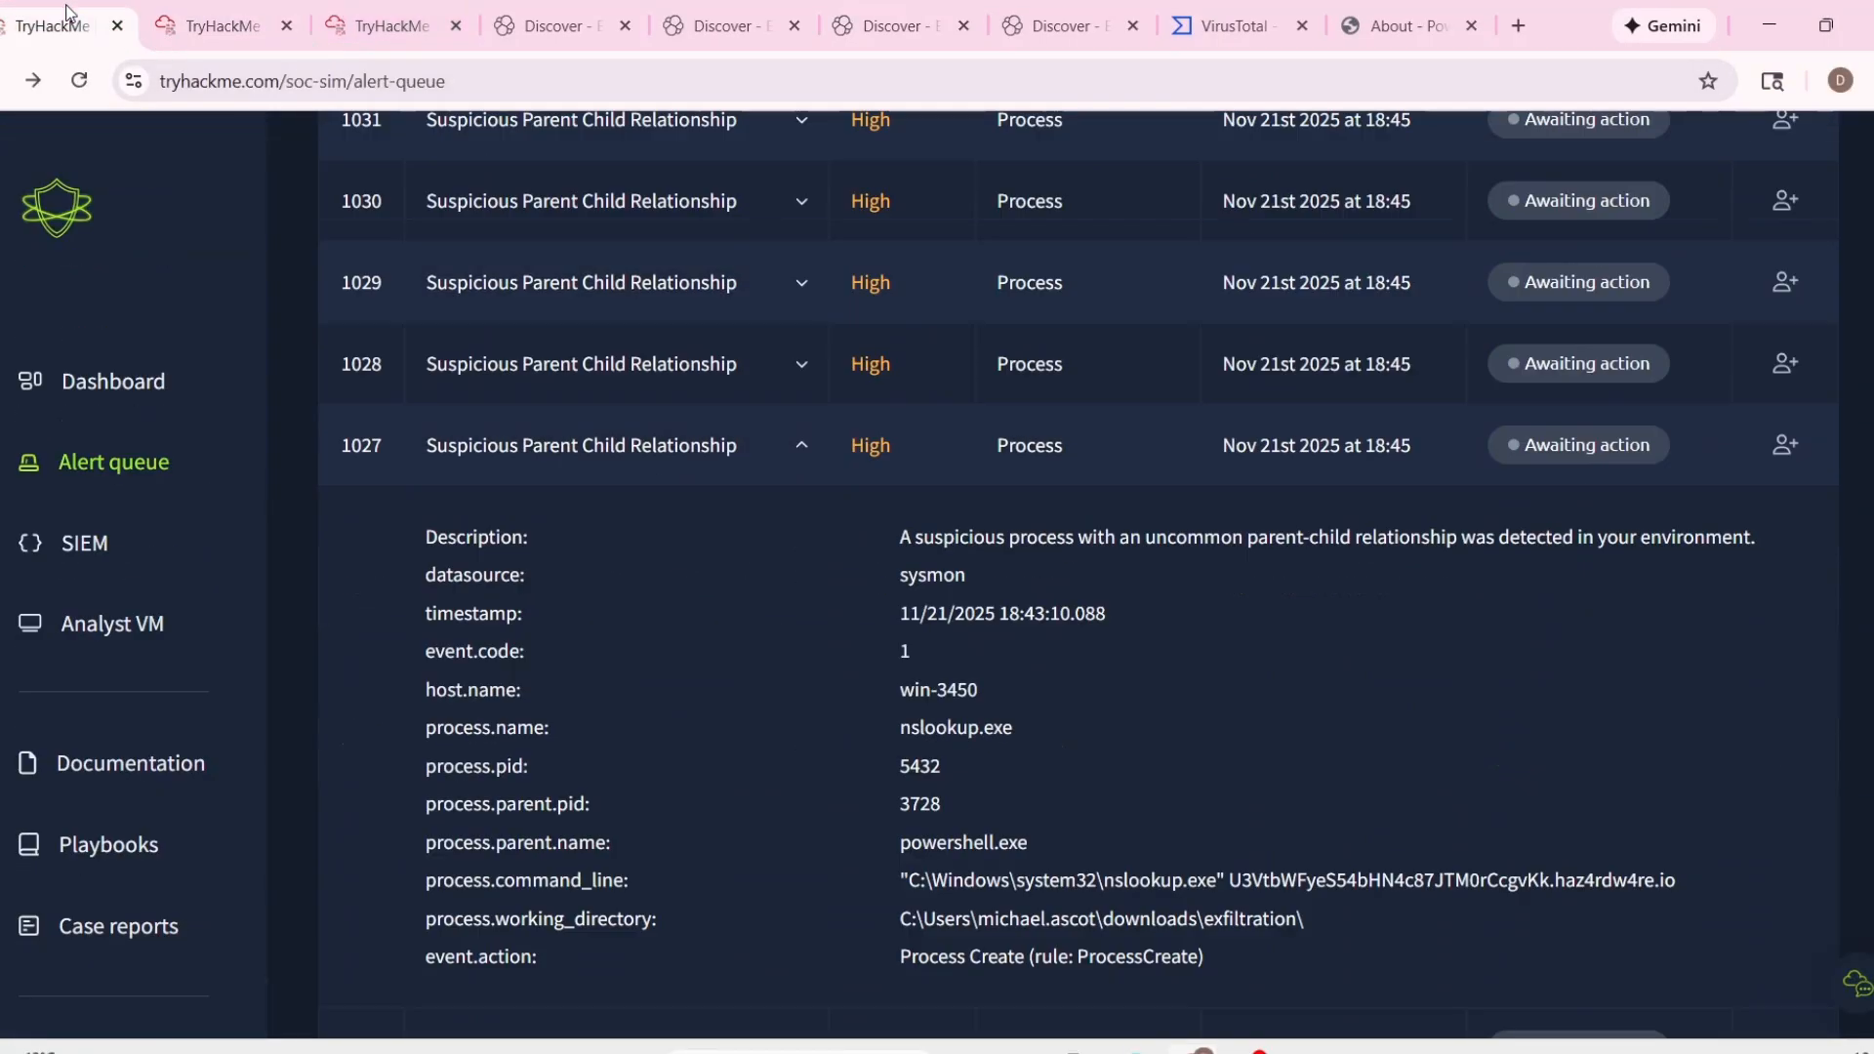
{"action": "left_click", "coordinate": [285, 26]}
Collapse alert 1027, then expand closed alert 1021 to examine its process working directory.
{"action": "scroll", "coordinate": [1064, 557], "scroll_direction": "up", "scroll_amount": 1}
{"action": "left_click", "coordinate": [806, 580]}
{"action": "scroll", "coordinate": [1066, 635], "scroll_direction": "down", "scroll_amount": 3}
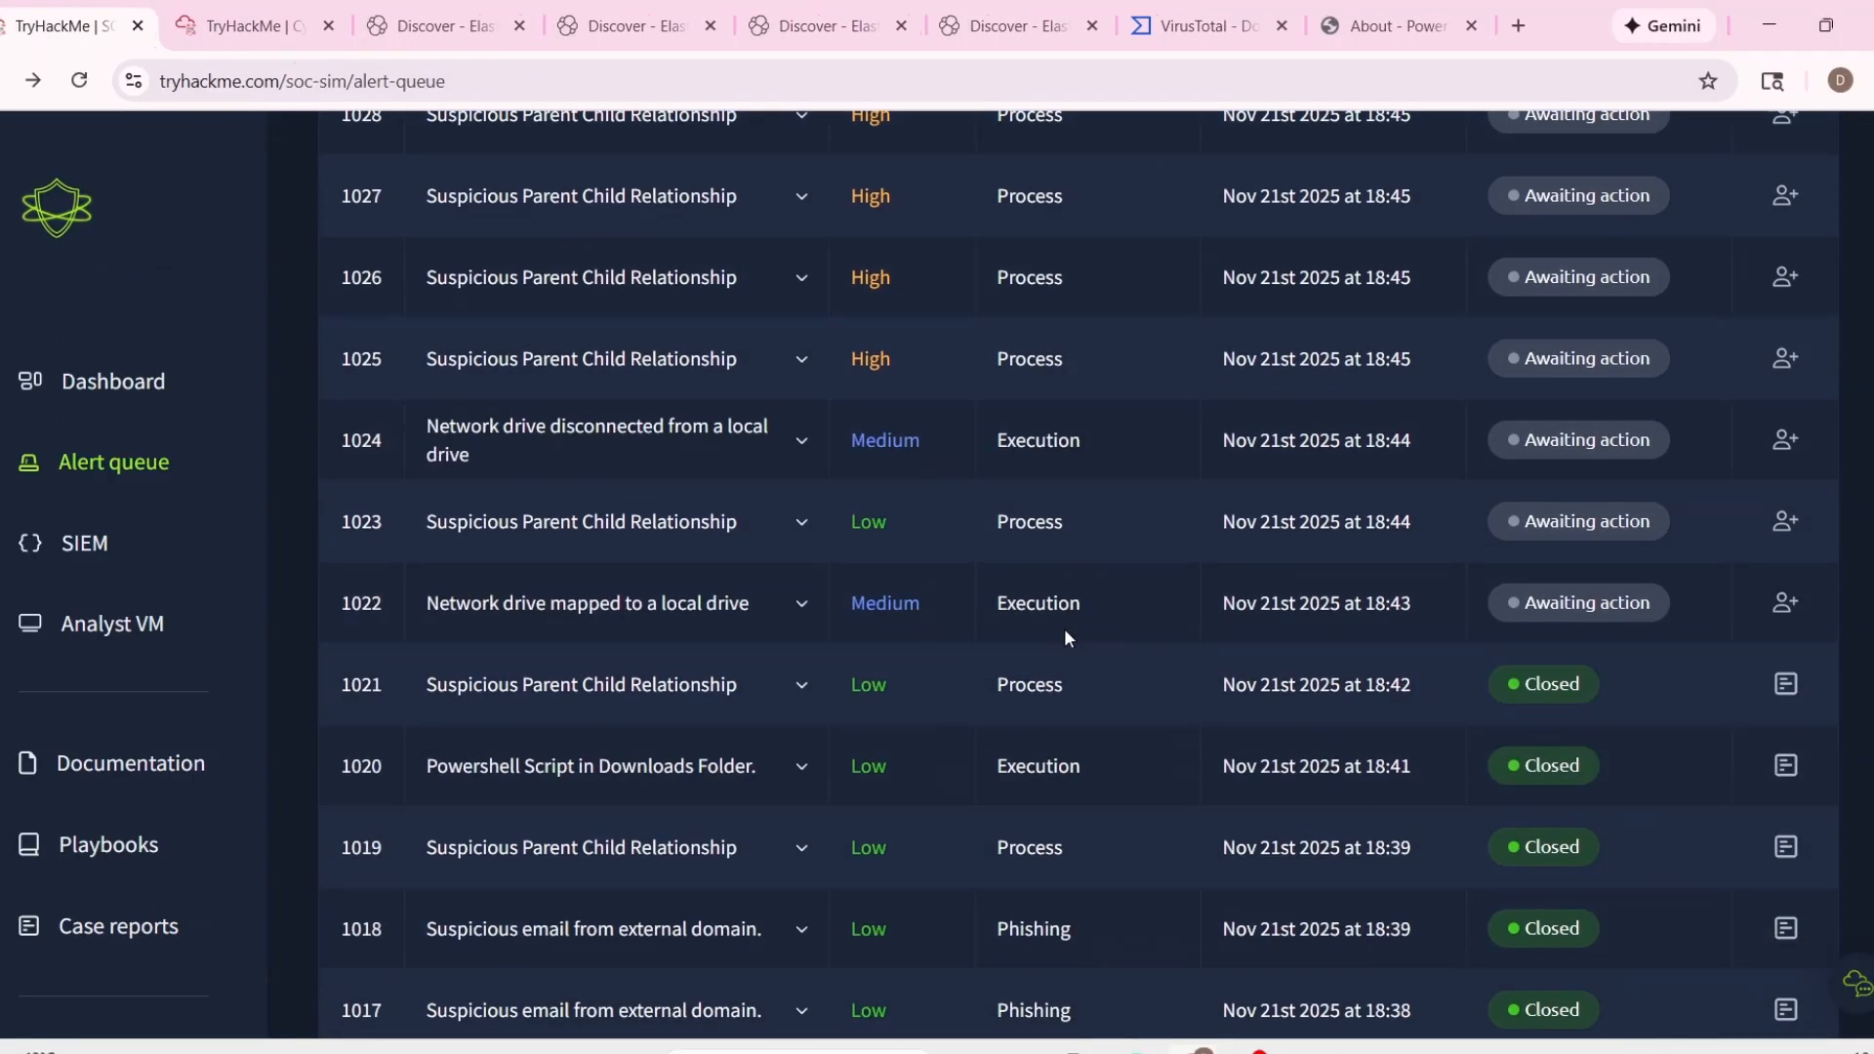
{"action": "left_click", "coordinate": [801, 684]}
{"action": "scroll", "coordinate": [985, 709], "scroll_direction": "down", "scroll_amount": 4}
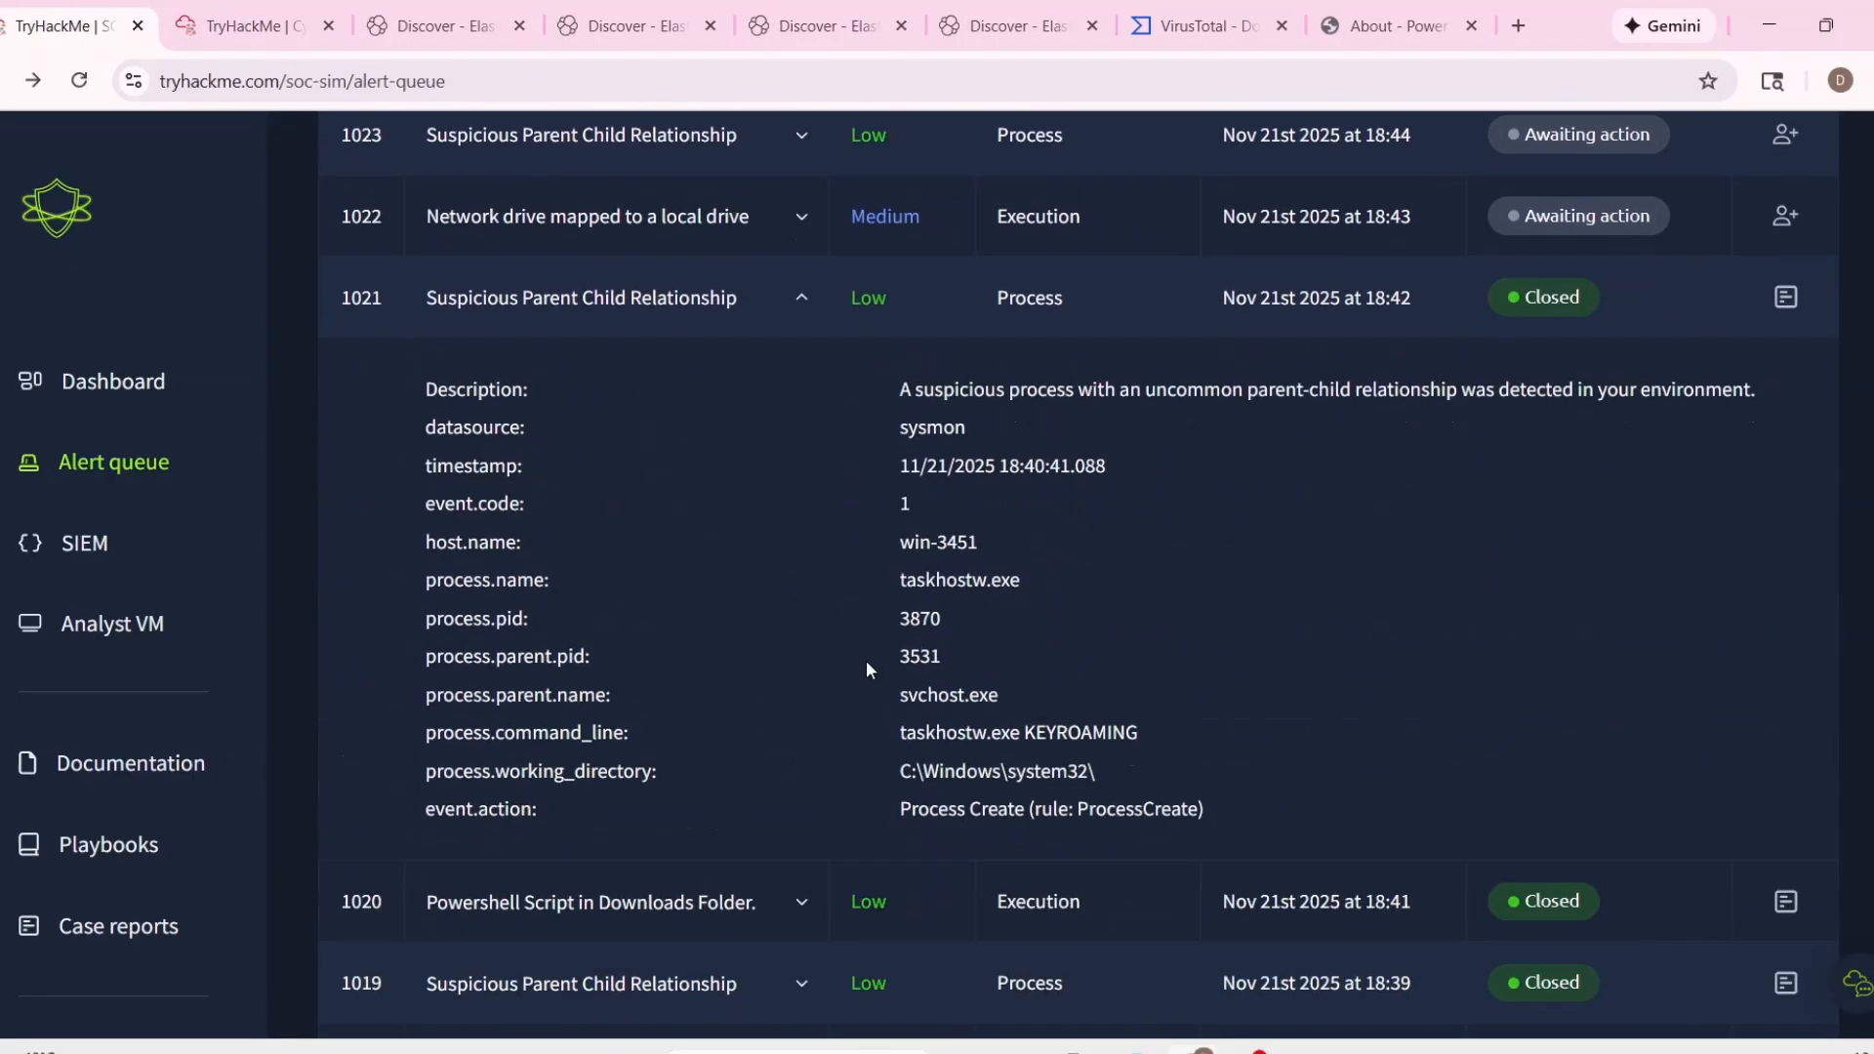
{"action": "left_click_drag", "start_coordinate": [887, 769], "coordinate": [1142, 779]}
{"action": "left_click", "coordinate": [1136, 769]}
{"action": "left_click", "coordinate": [781, 295]}
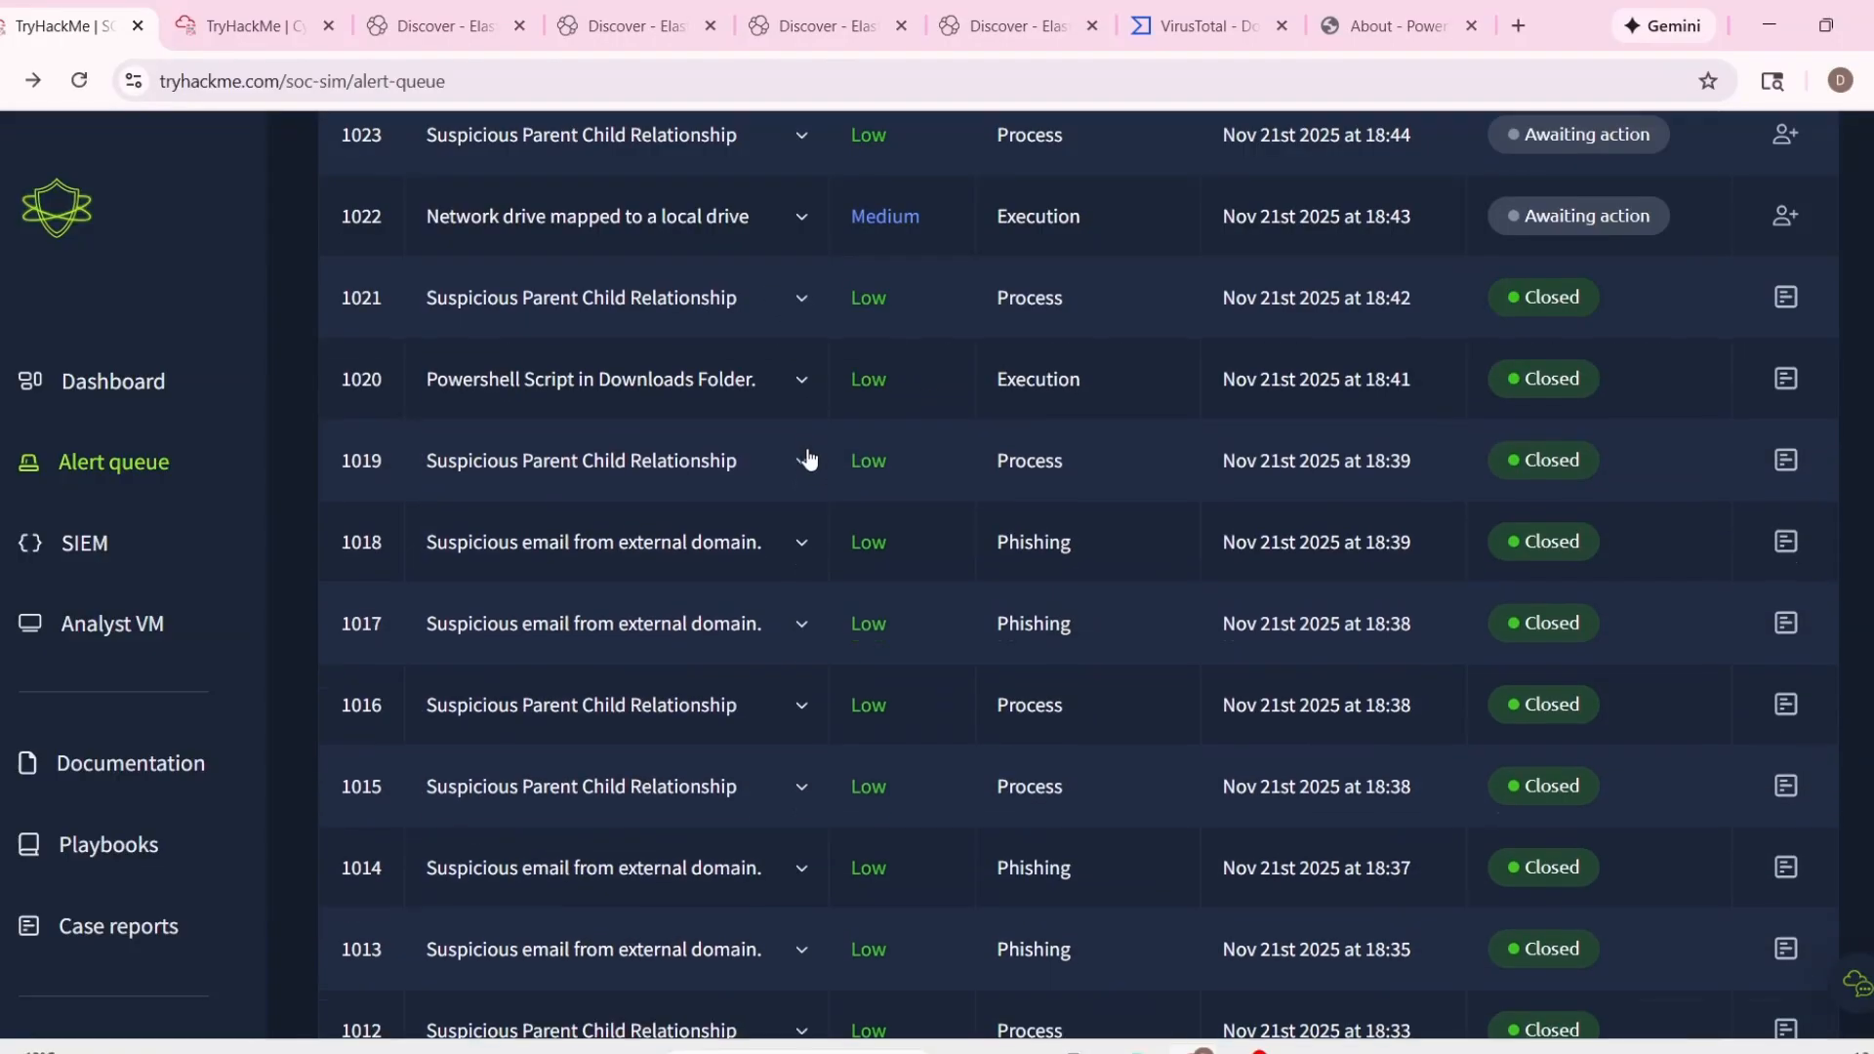
Expand closed alert 1020, Powershell Script in Downloads Folder, and review its details.
{"action": "left_click", "coordinate": [801, 378]}
{"action": "left_click_drag", "start_coordinate": [916, 777], "coordinate": [1223, 771]}
{"action": "left_click", "coordinate": [1318, 778]}
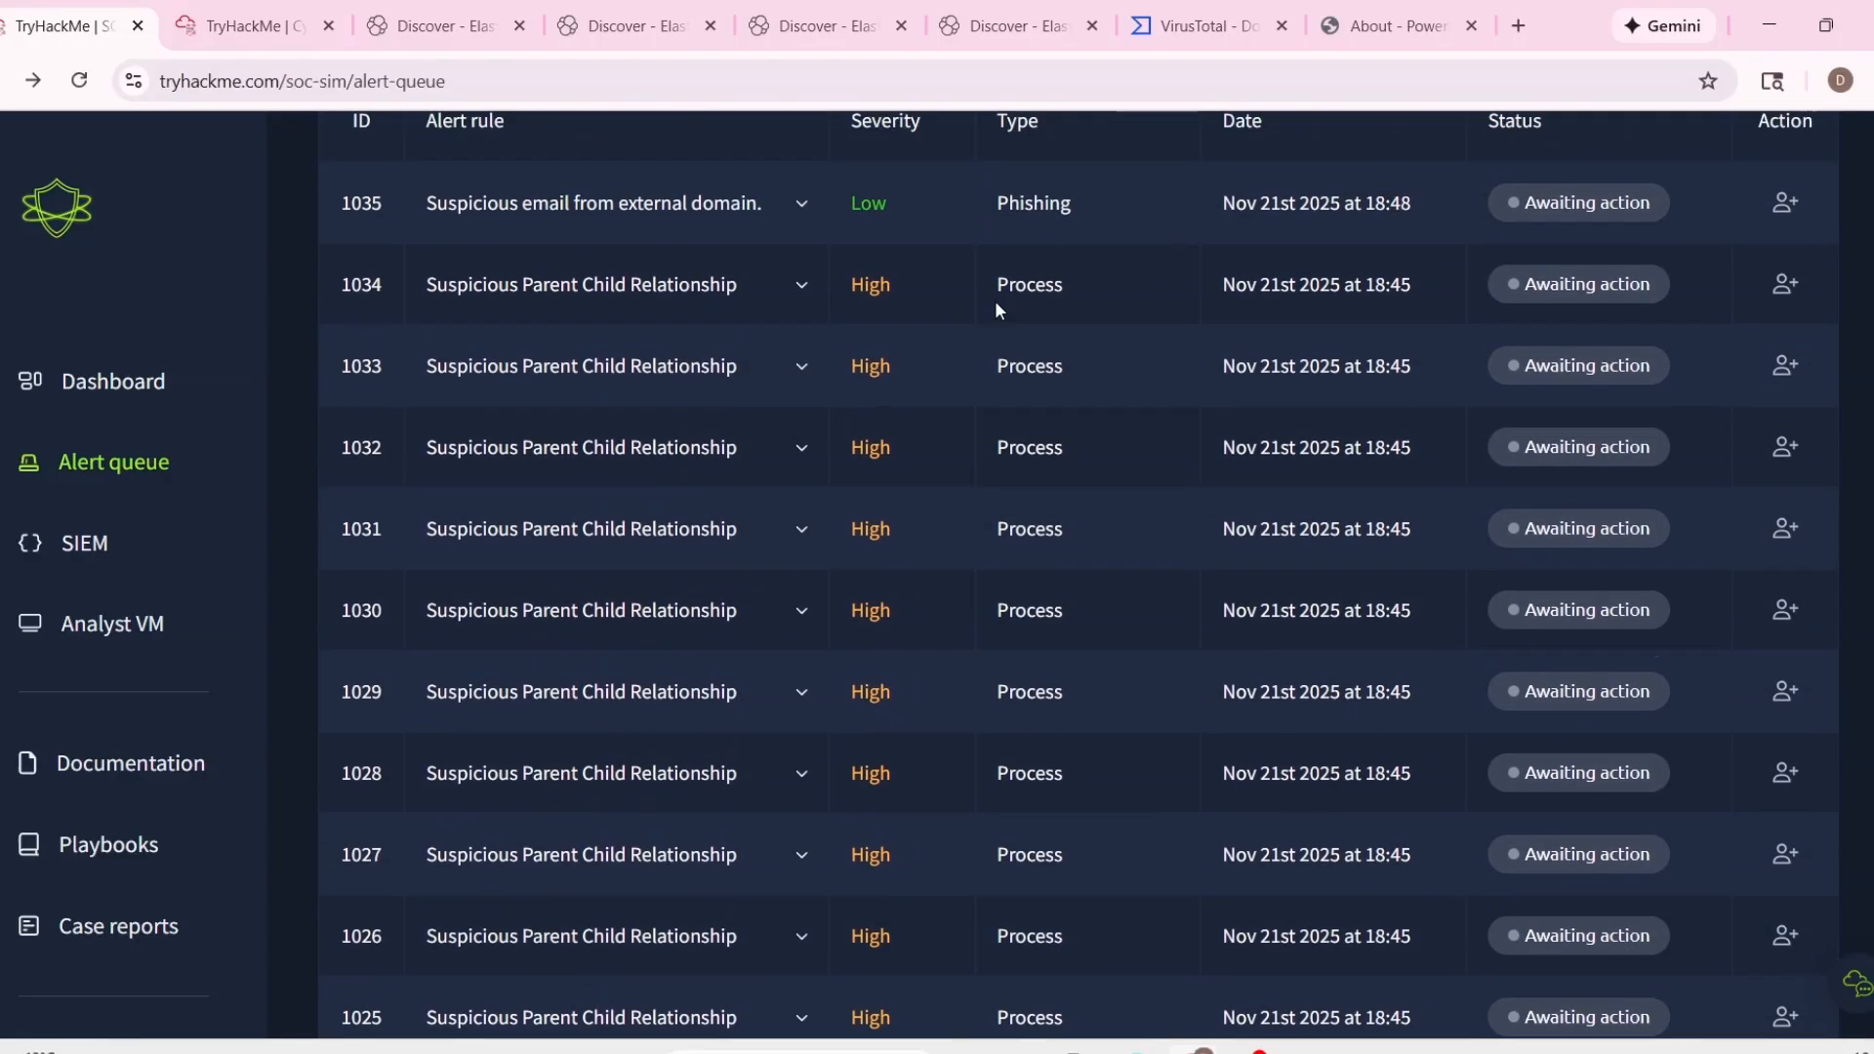
Expand the newest alert 1035, Suspicious email from external domain, to read the email's details.
{"action": "scroll", "coordinate": [994, 309], "scroll_direction": "up", "scroll_amount": 5}
{"action": "scroll", "coordinate": [824, 490], "scroll_direction": "down", "scroll_amount": 3}
{"action": "left_click", "coordinate": [801, 415]}
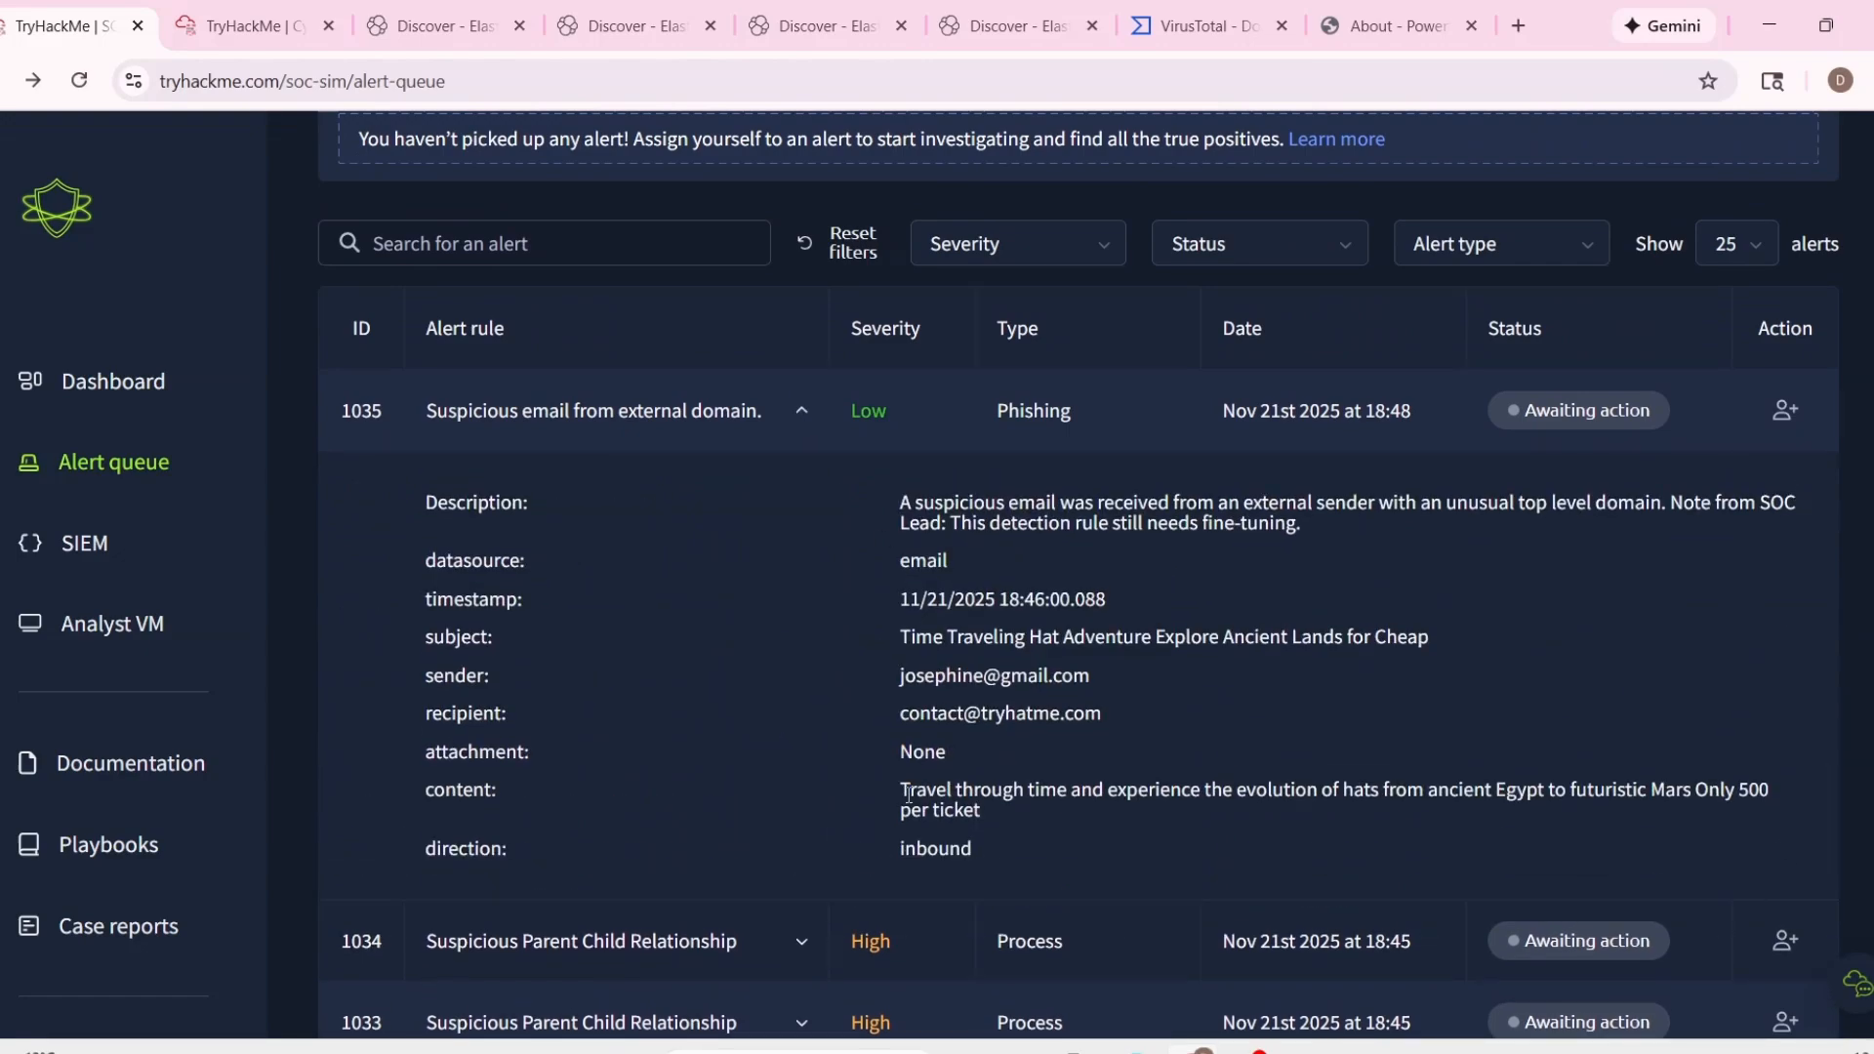
Collapse alert 1035, then expand alert 1034 to examine its process command line and working directory.
{"action": "triple_click", "coordinate": [908, 793]}
{"action": "left_click", "coordinate": [801, 410]}
{"action": "left_click", "coordinate": [802, 491]}
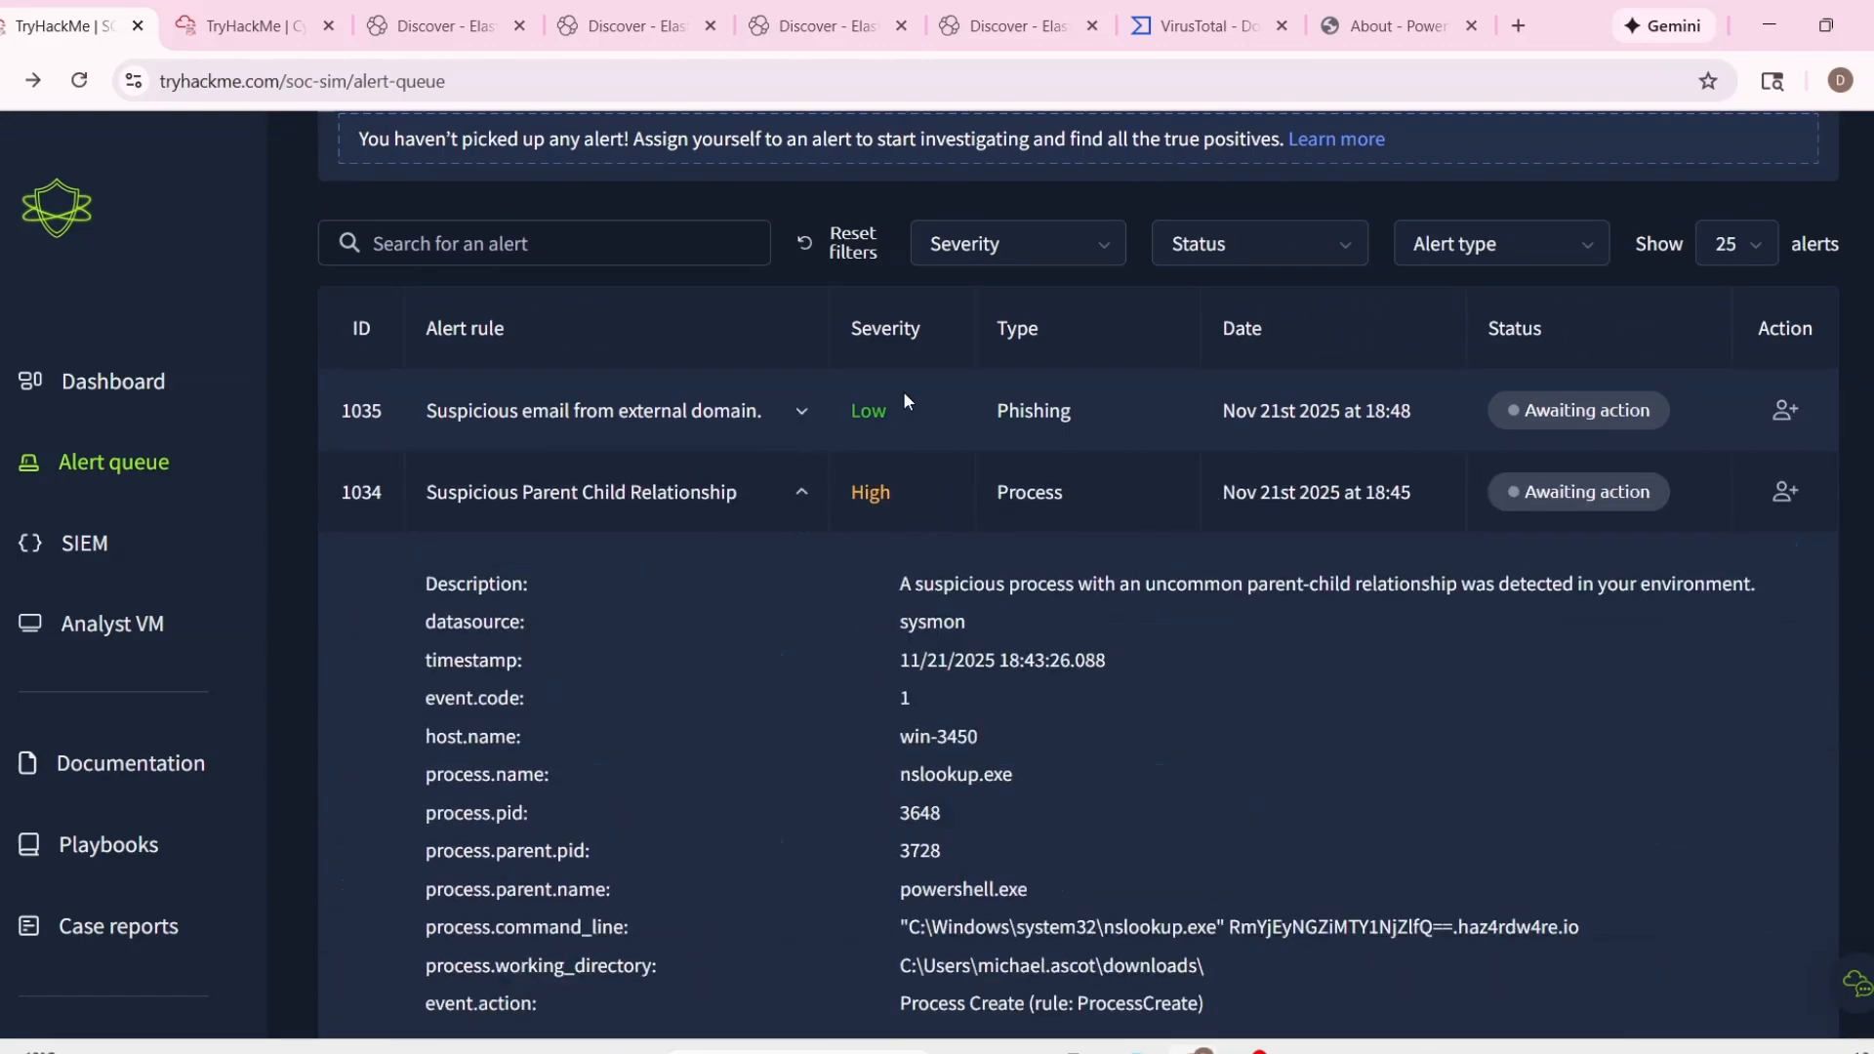
{"action": "scroll", "coordinate": [939, 416], "scroll_direction": "down", "scroll_amount": 2}
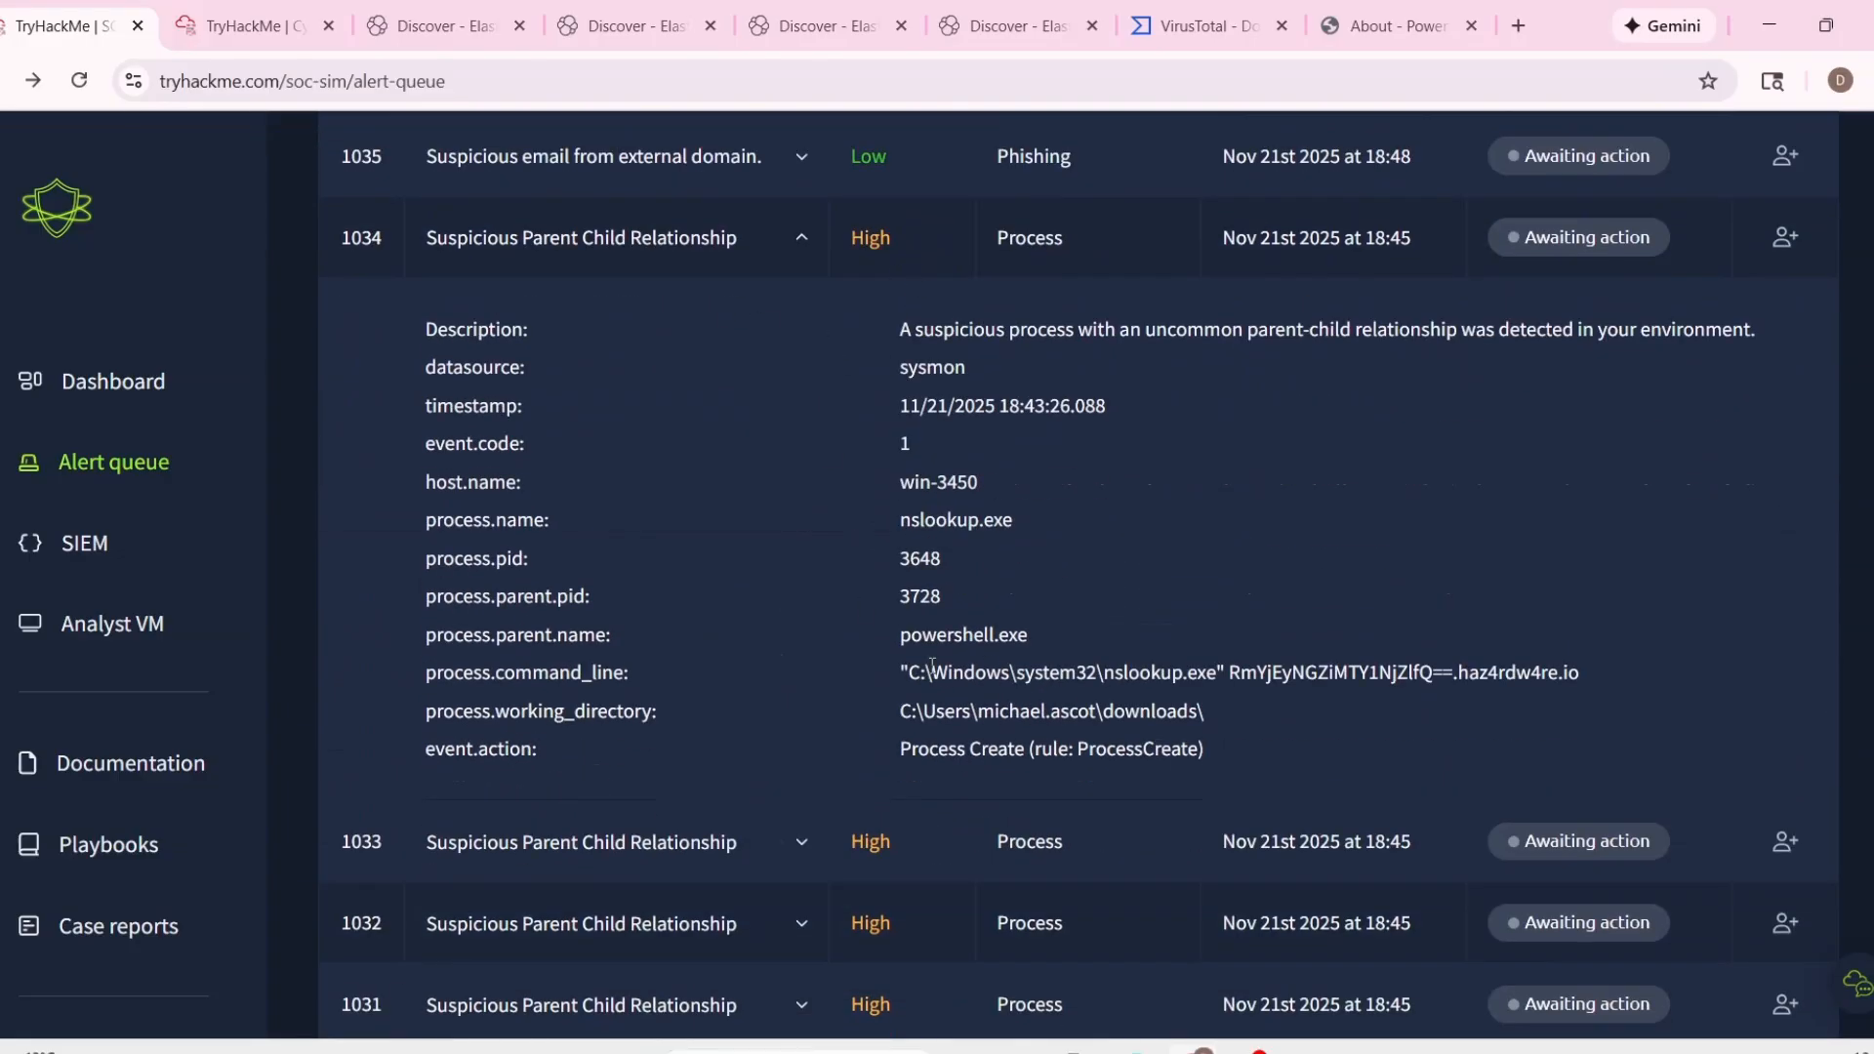
{"action": "left_click_drag", "start_coordinate": [923, 672], "coordinate": [1349, 675]}
{"action": "left_click_drag", "start_coordinate": [1210, 712], "coordinate": [960, 697]}
{"action": "left_click_drag", "start_coordinate": [930, 478], "coordinate": [1249, 722]}
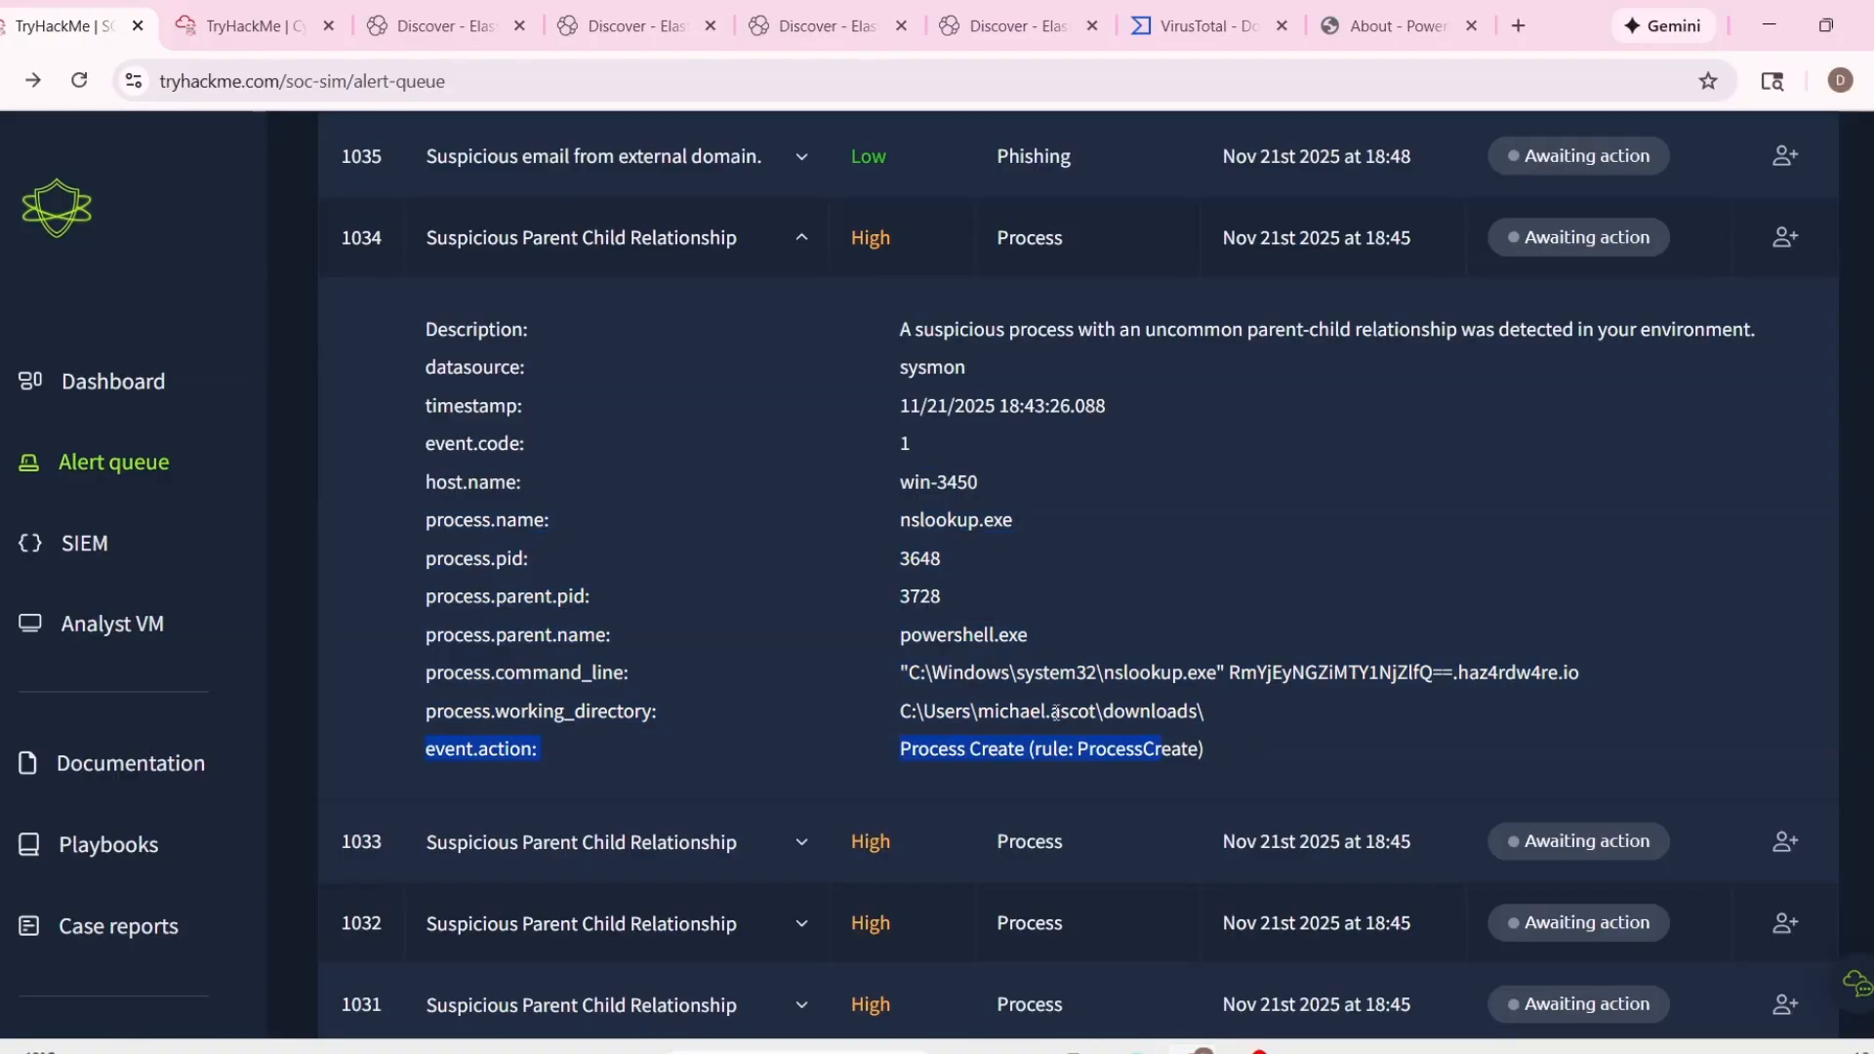
{"action": "left_click_drag", "start_coordinate": [1097, 711], "coordinate": [995, 711]}
{"action": "left_click_drag", "start_coordinate": [1198, 712], "coordinate": [1045, 705]}
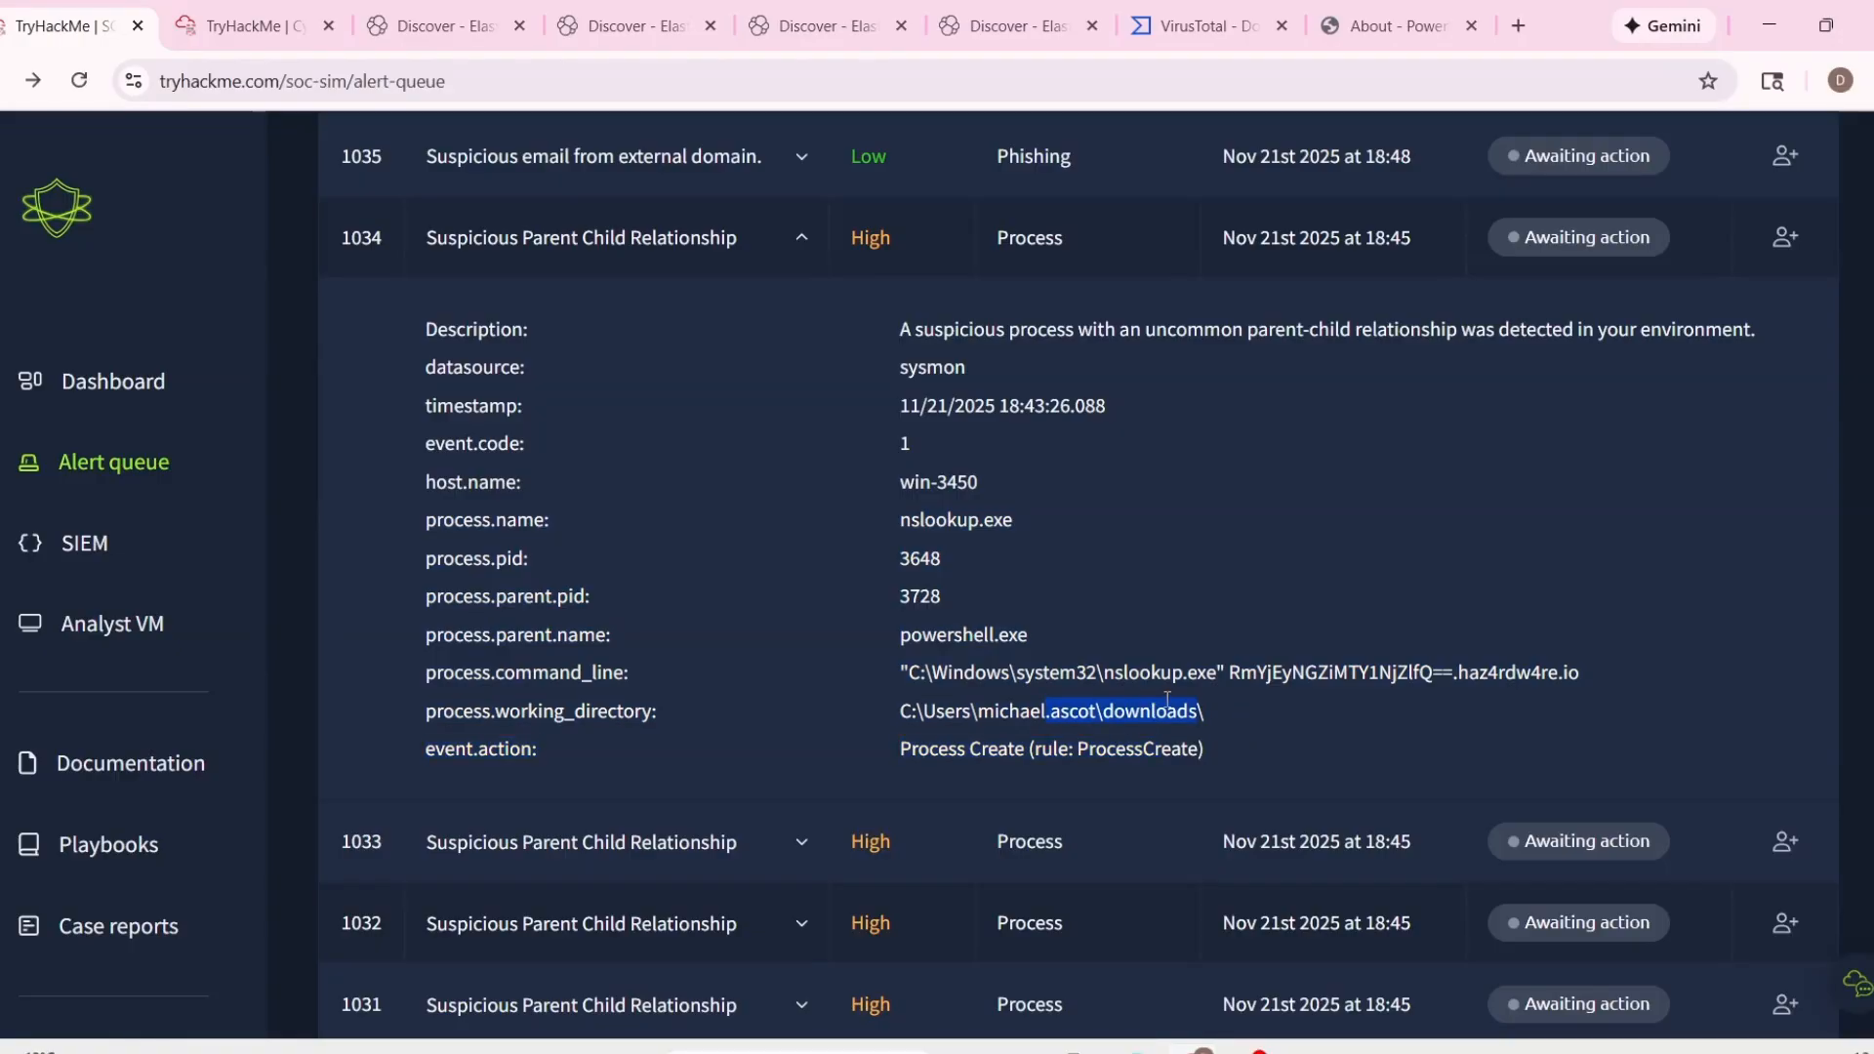
{"action": "left_click", "coordinate": [1133, 699]}
Expand alert 1033, Suspicious Parent Child Relationship, and examine its working directory and process name.
{"action": "scroll", "coordinate": [1078, 664], "scroll_direction": "down", "scroll_amount": 3}
{"action": "left_click", "coordinate": [794, 596]}
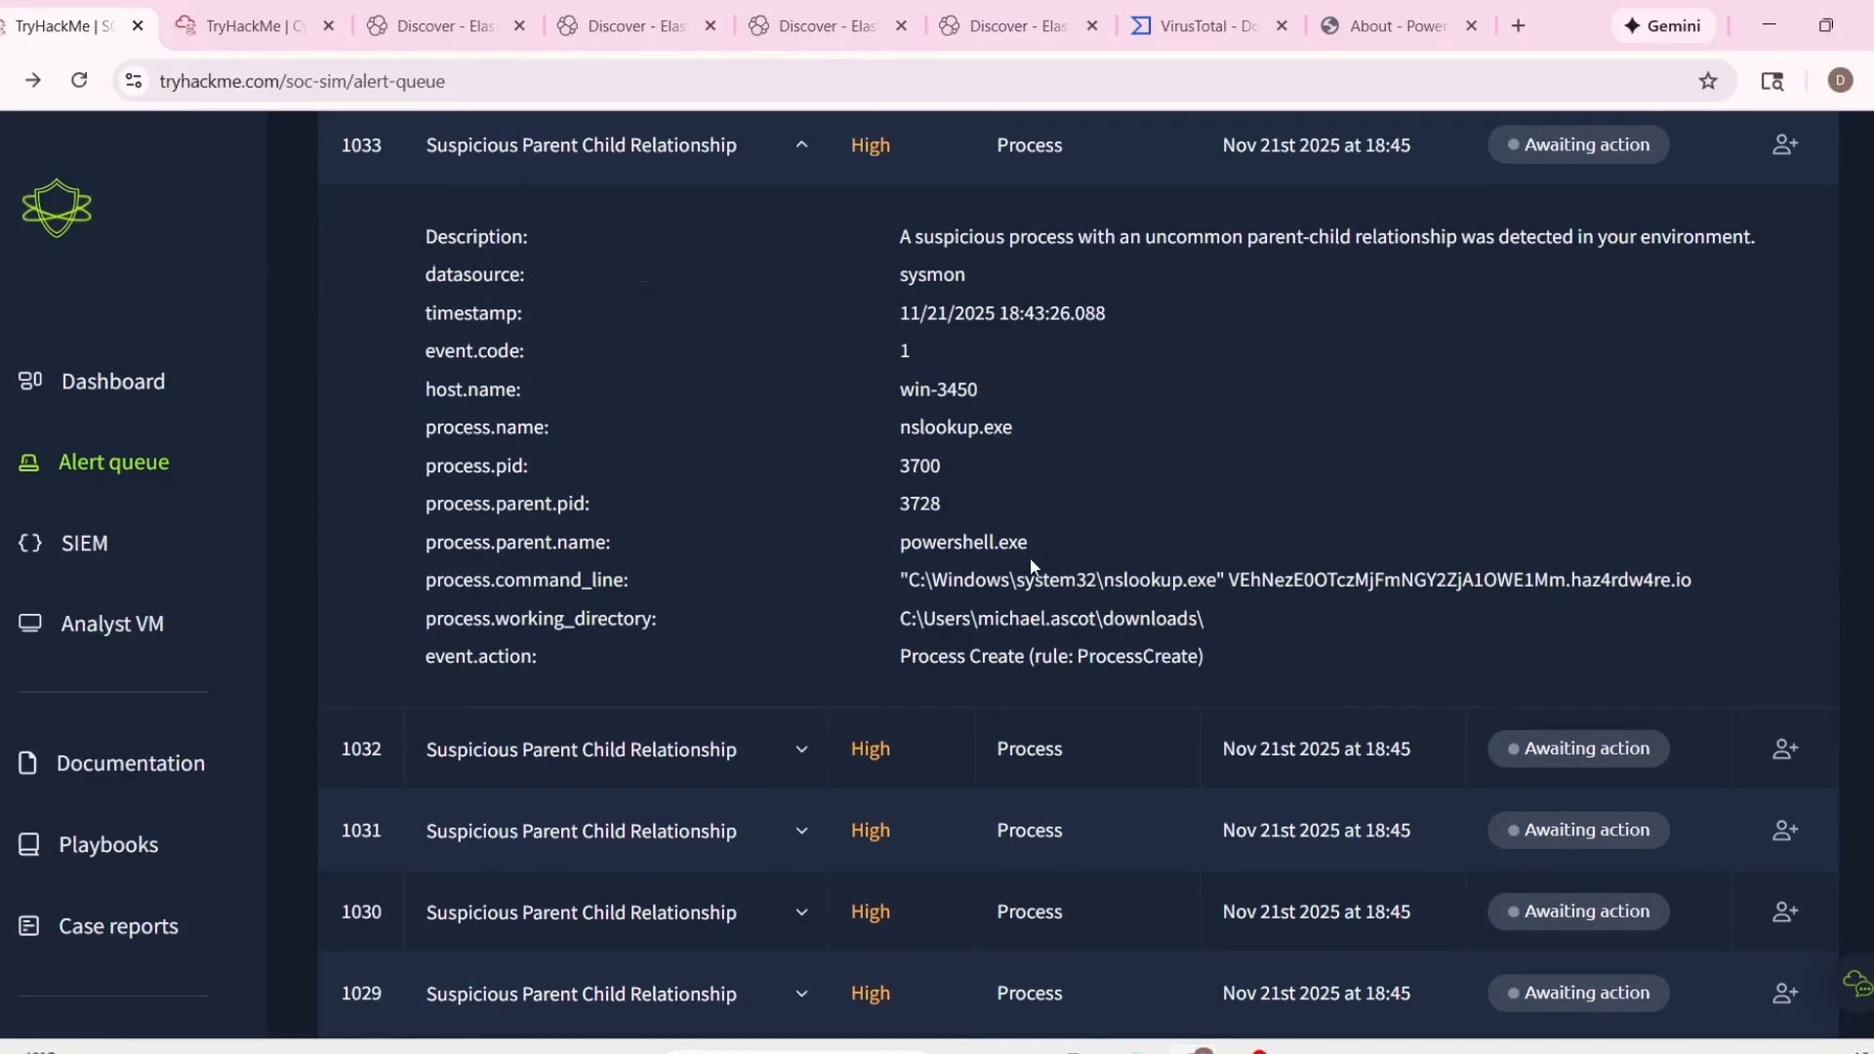
{"action": "left_click_drag", "start_coordinate": [979, 617], "coordinate": [1108, 615]}
{"action": "left_click", "coordinate": [1221, 635]}
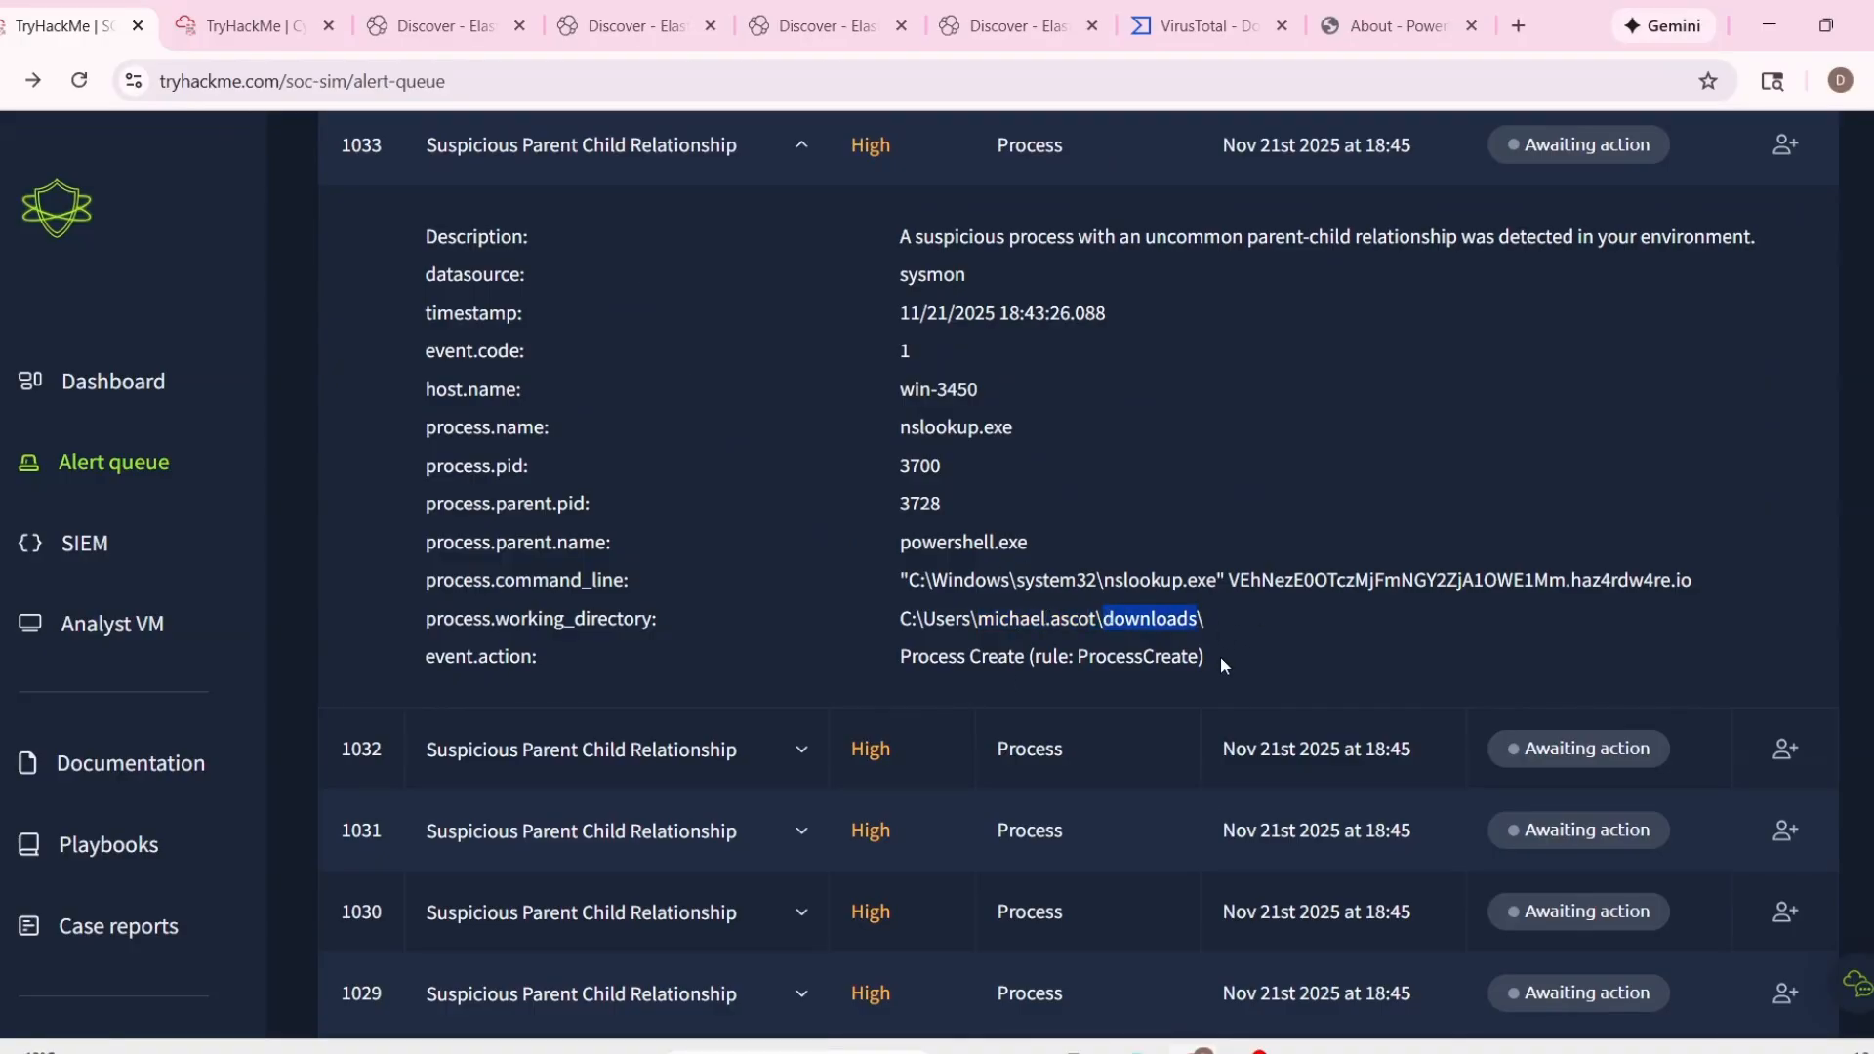
{"action": "scroll", "coordinate": [777, 552], "scroll_direction": "up", "scroll_amount": 1}
{"action": "scroll", "coordinate": [871, 448], "scroll_direction": "down", "scroll_amount": 1}
{"action": "left_click_drag", "start_coordinate": [879, 439], "coordinate": [1085, 445]}
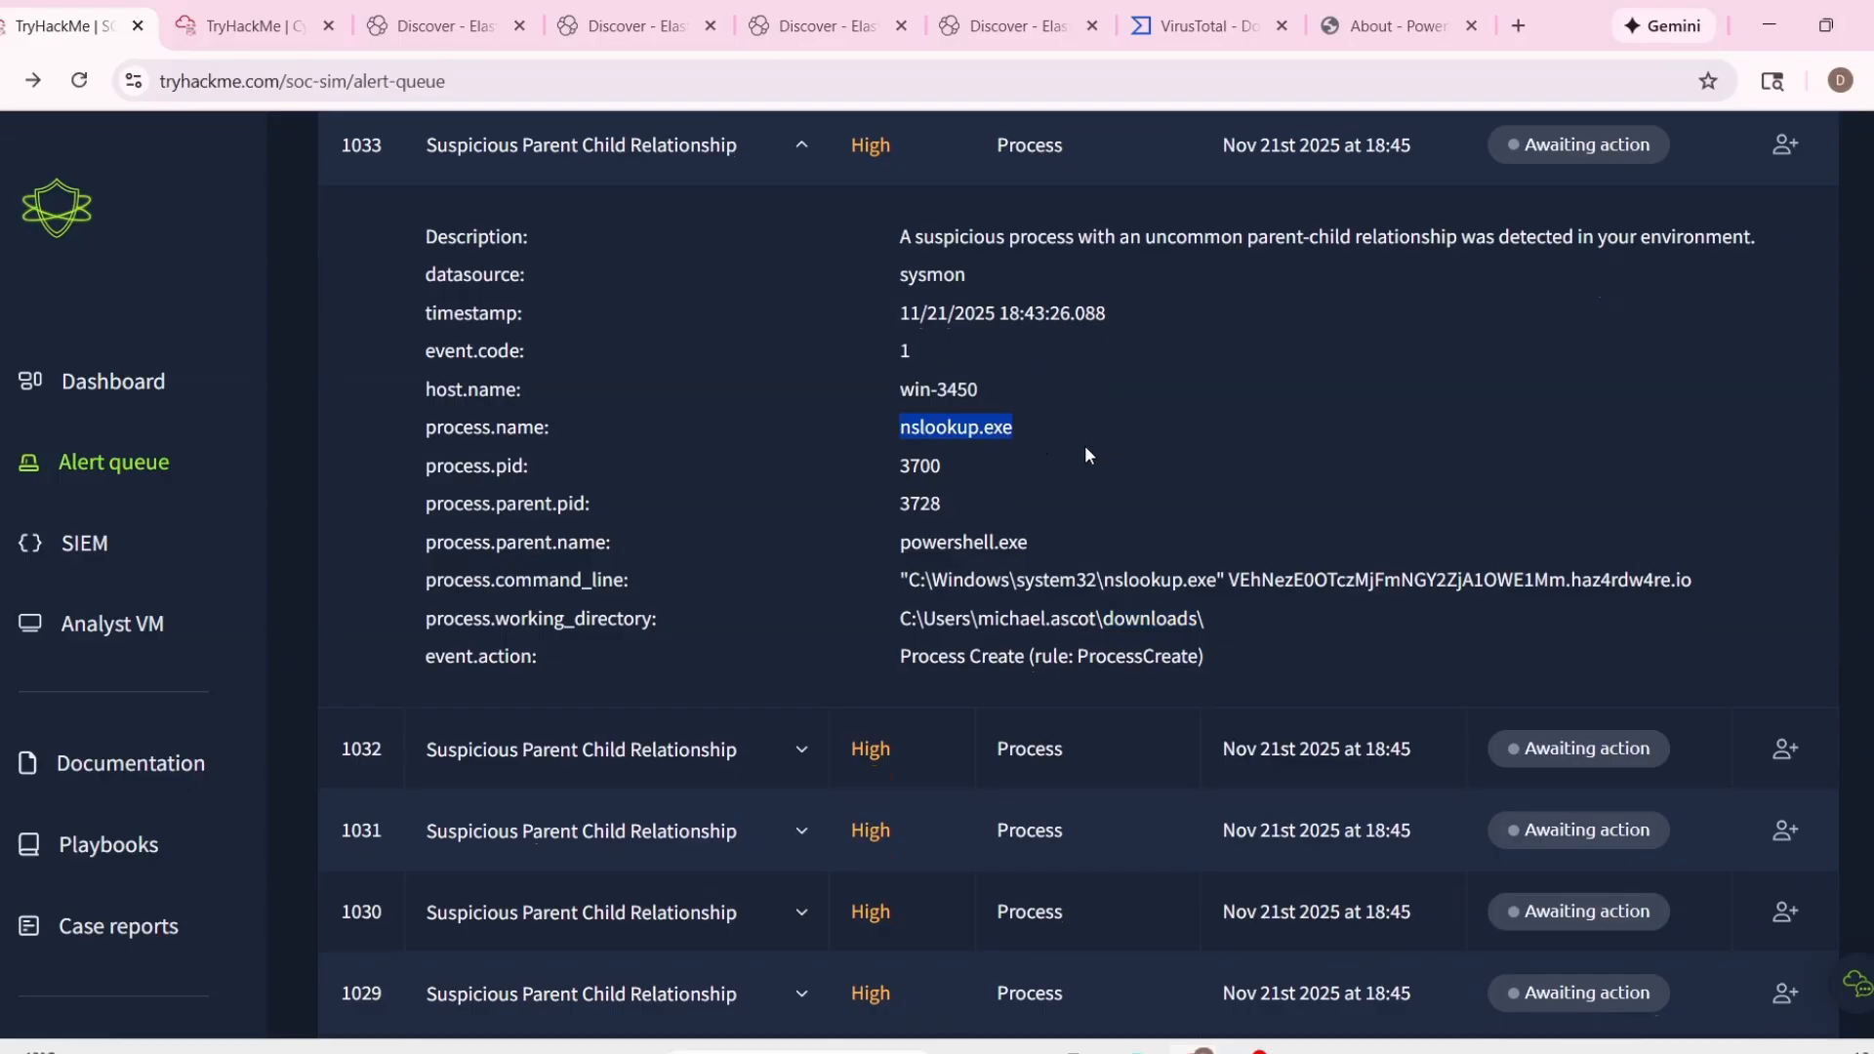
Expand alert 1032, Suspicious Parent Child Relationship, and examine its process name.
{"action": "scroll", "coordinate": [976, 522], "scroll_direction": "down", "scroll_amount": 2}
{"action": "left_click", "coordinate": [850, 505]}
{"action": "scroll", "coordinate": [962, 641], "scroll_direction": "up", "scroll_amount": 3}
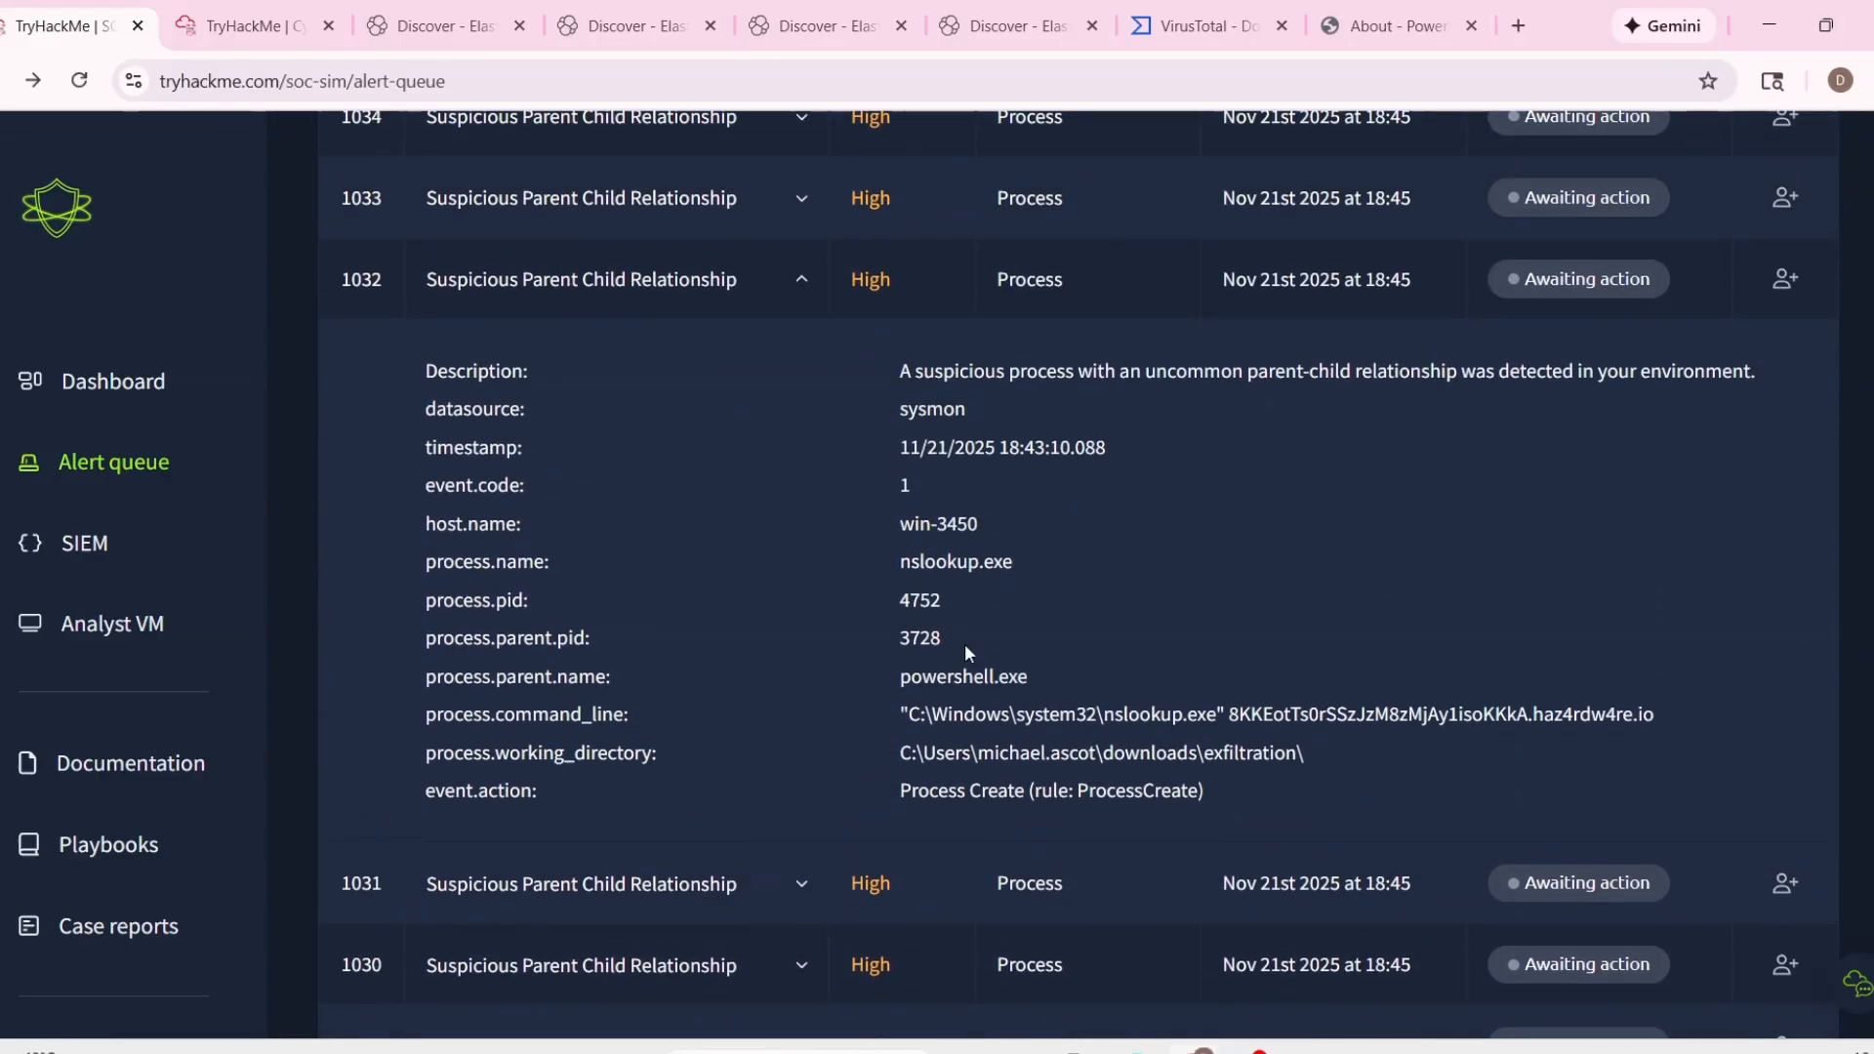
{"action": "left_click_drag", "start_coordinate": [899, 563], "coordinate": [972, 562]}
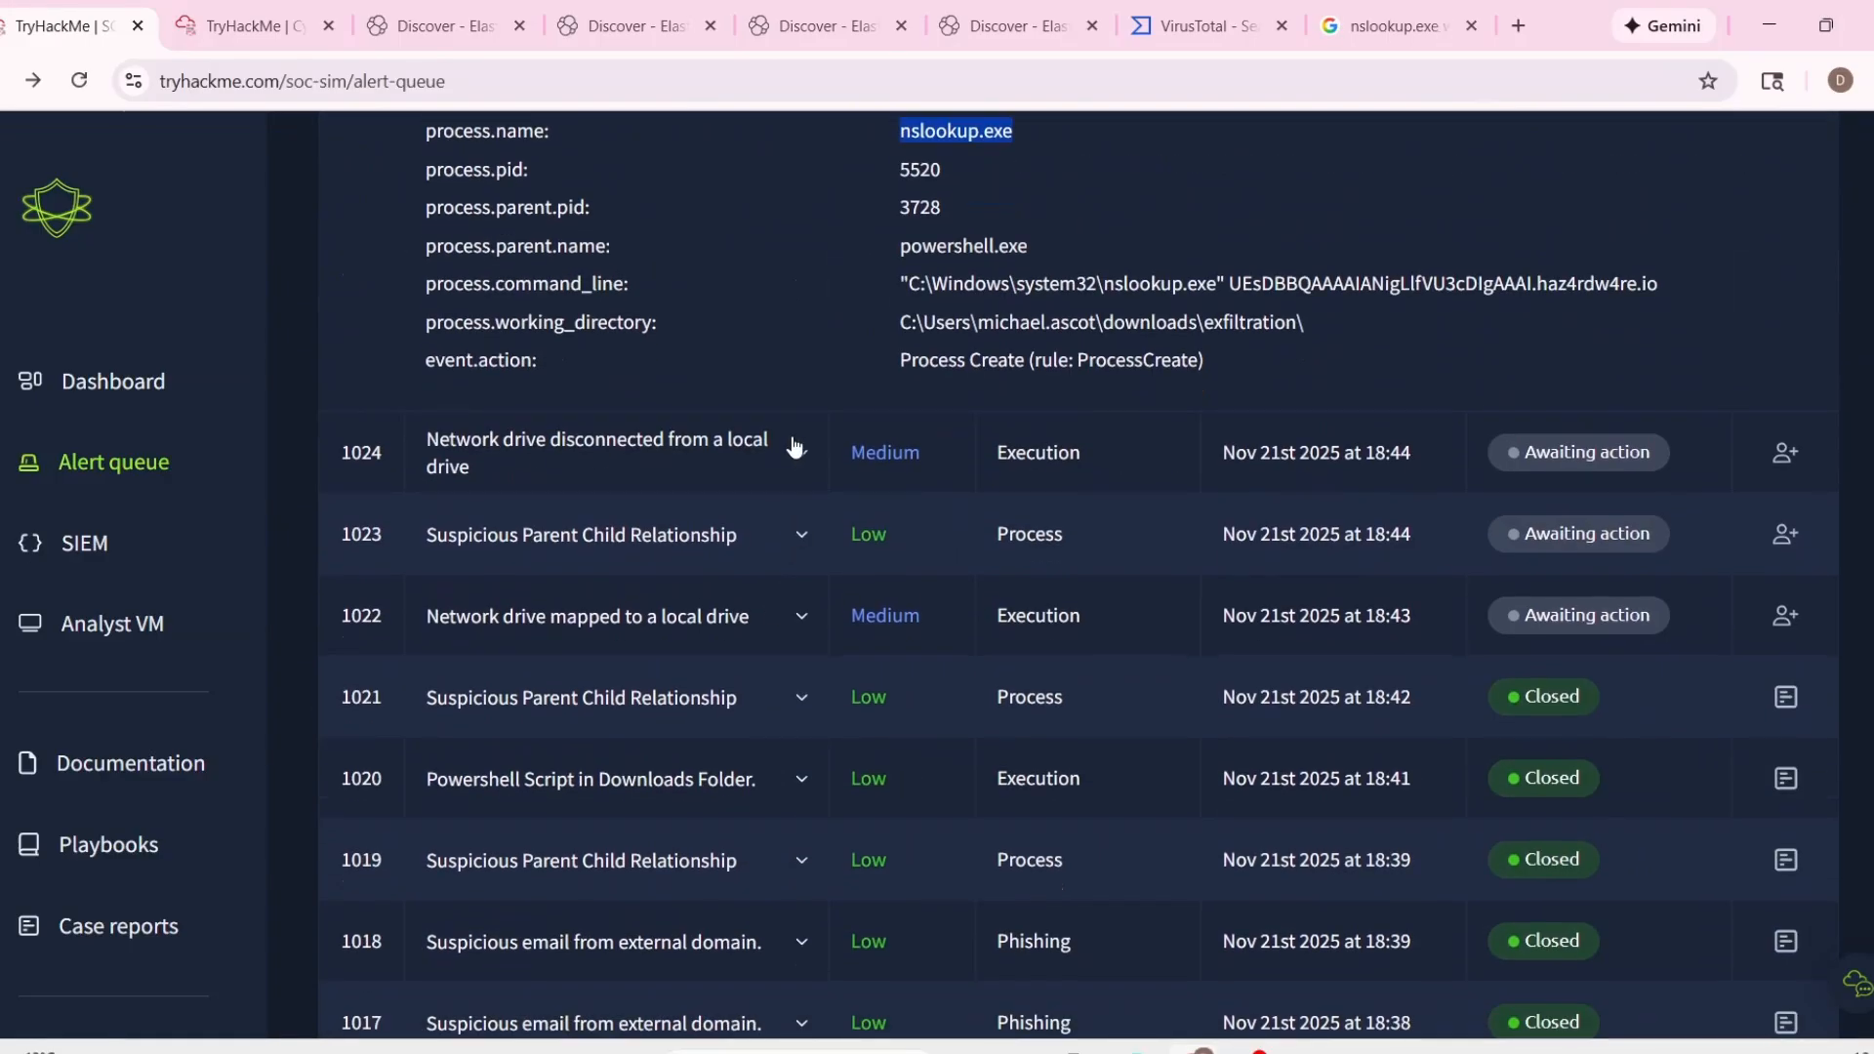
Expand alert 1024, Network drive disconnected from a local drive, and examine its process name and working directory.
{"action": "left_click", "coordinate": [795, 447]}
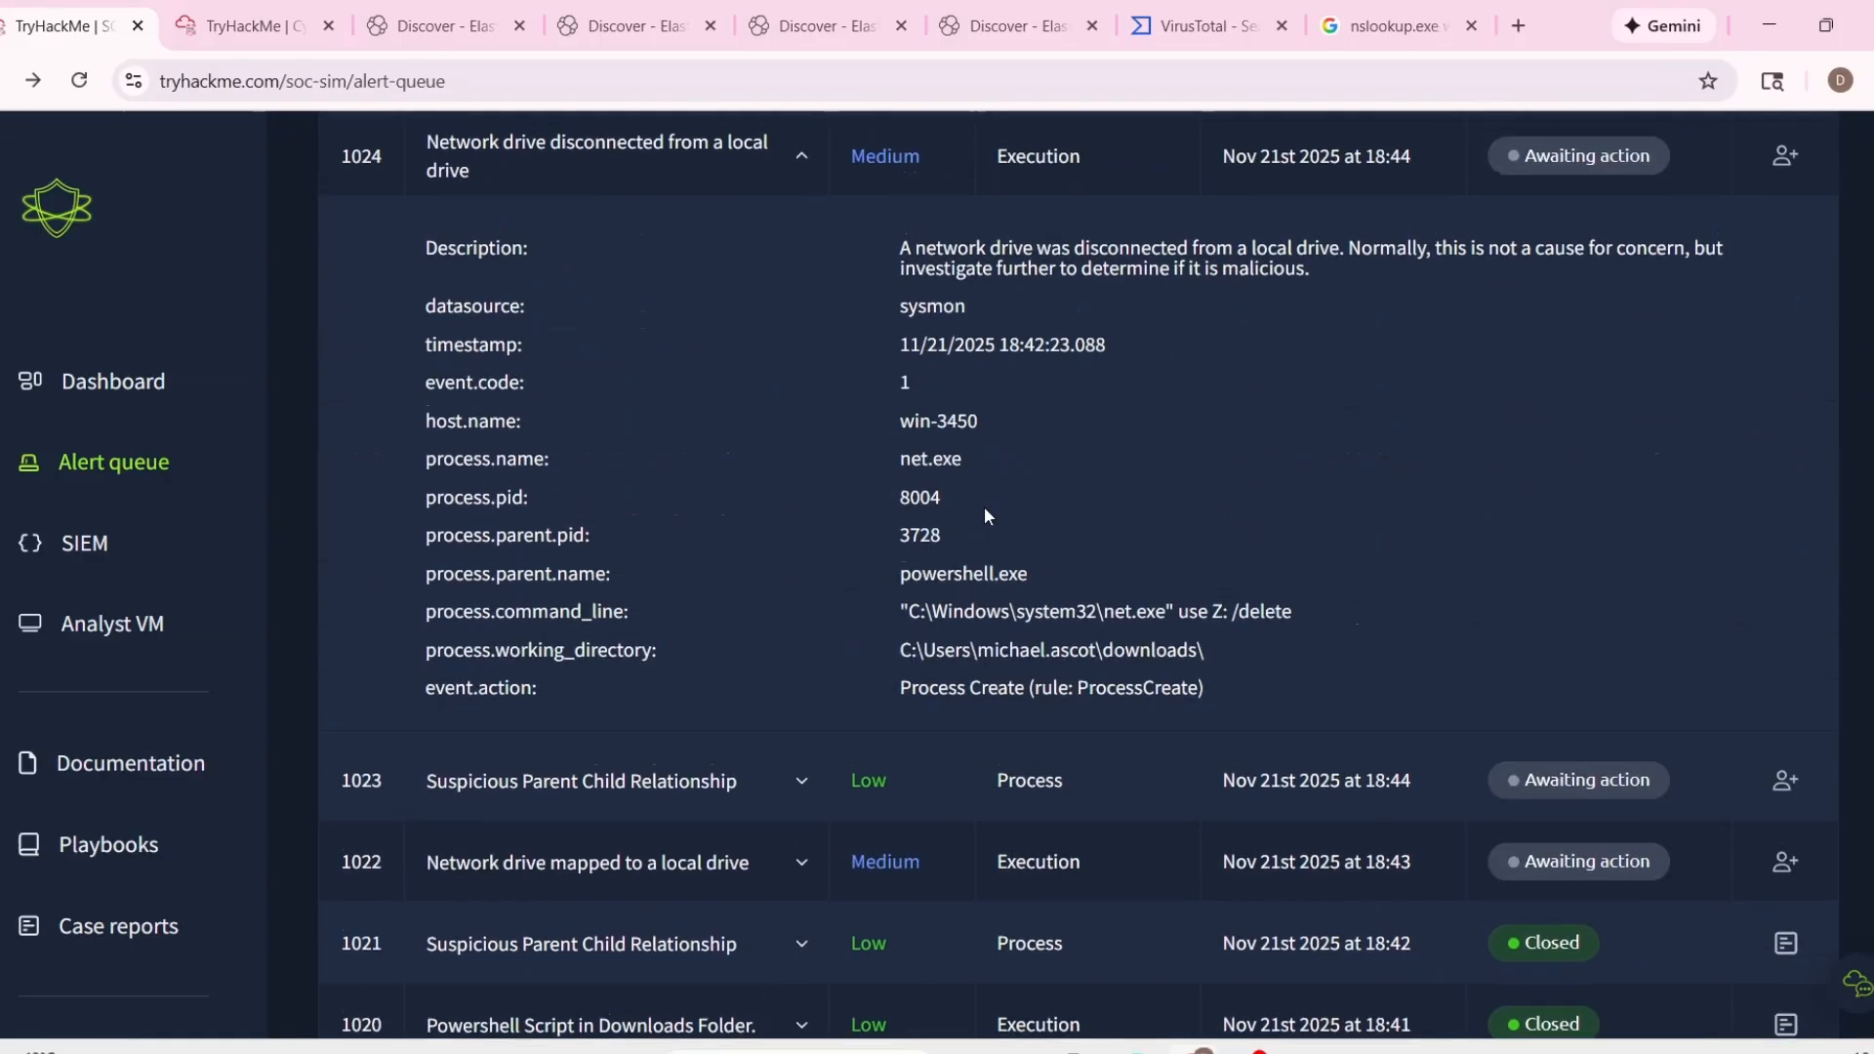
{"action": "scroll", "coordinate": [984, 506], "scroll_direction": "up", "scroll_amount": 1}
{"action": "left_click_drag", "start_coordinate": [899, 576], "coordinate": [1025, 586]}
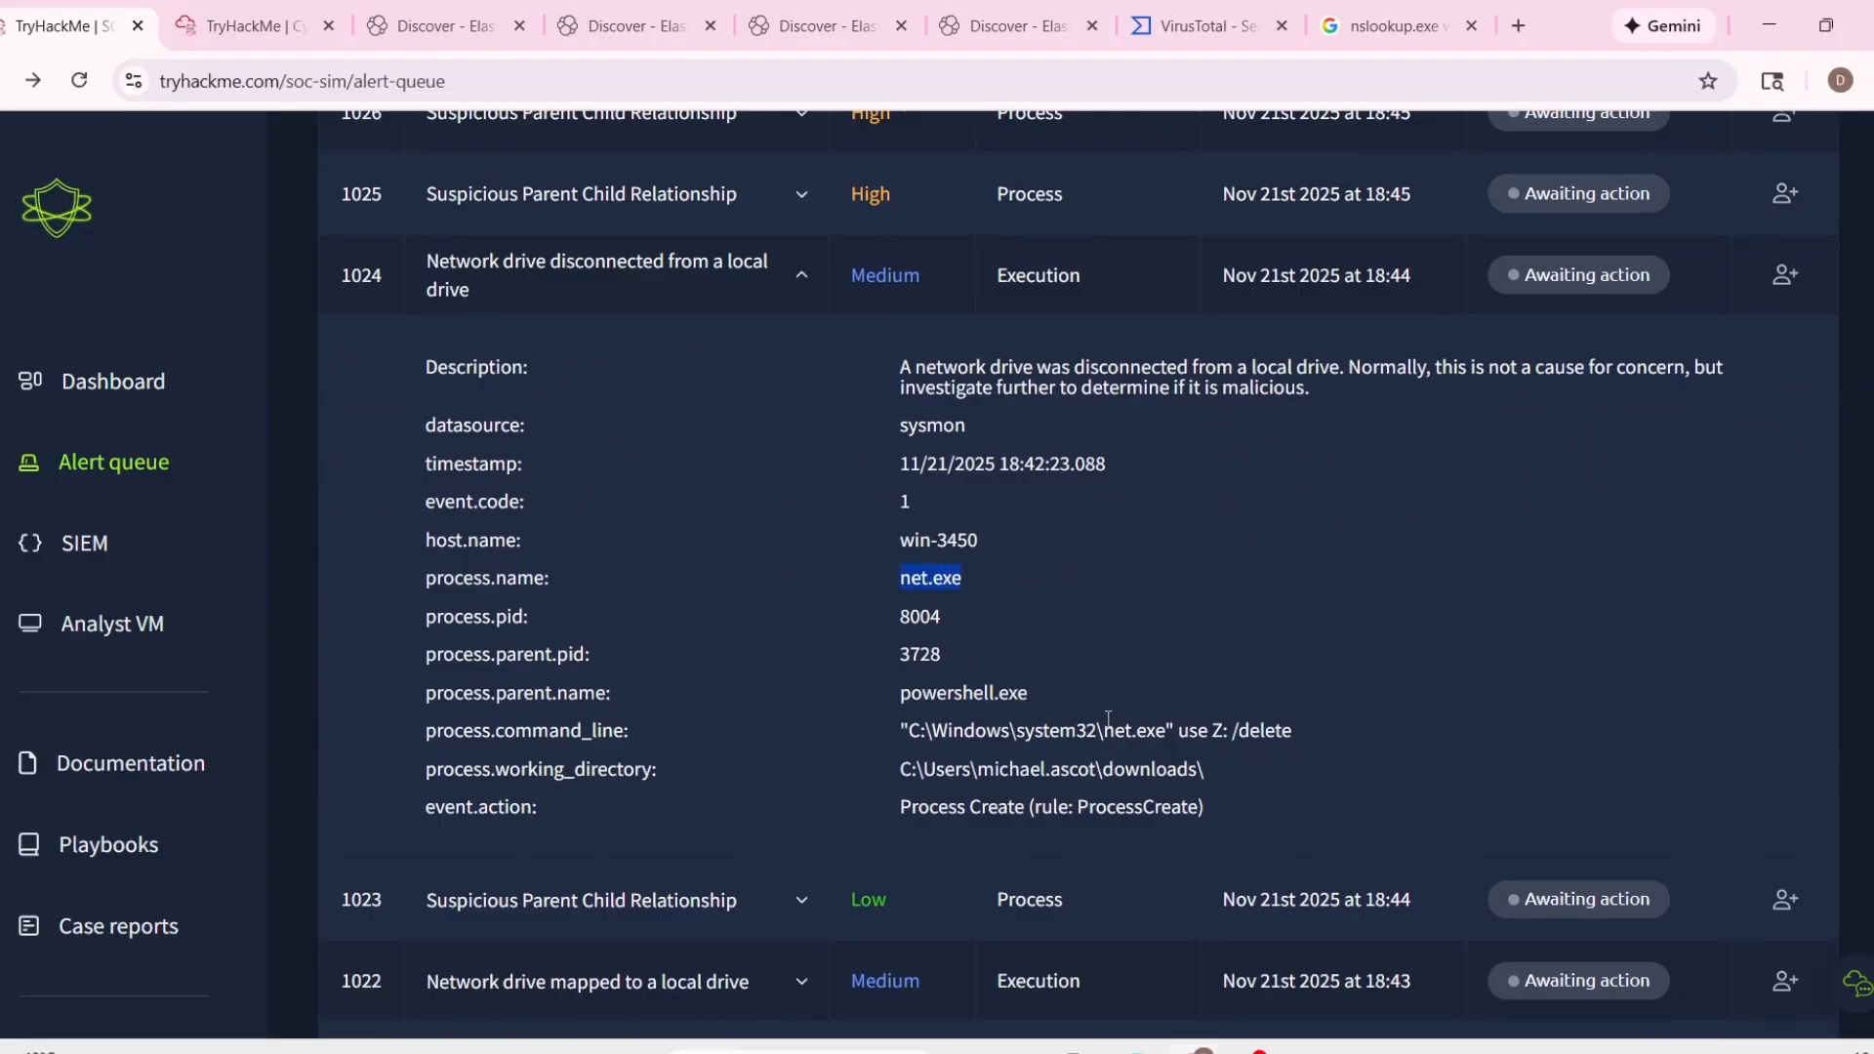
{"action": "left_click_drag", "start_coordinate": [1103, 769], "coordinate": [1216, 771]}
{"action": "left_click", "coordinate": [1272, 798]}
{"action": "scroll", "coordinate": [1181, 802], "scroll_direction": "down", "scroll_amount": 1}
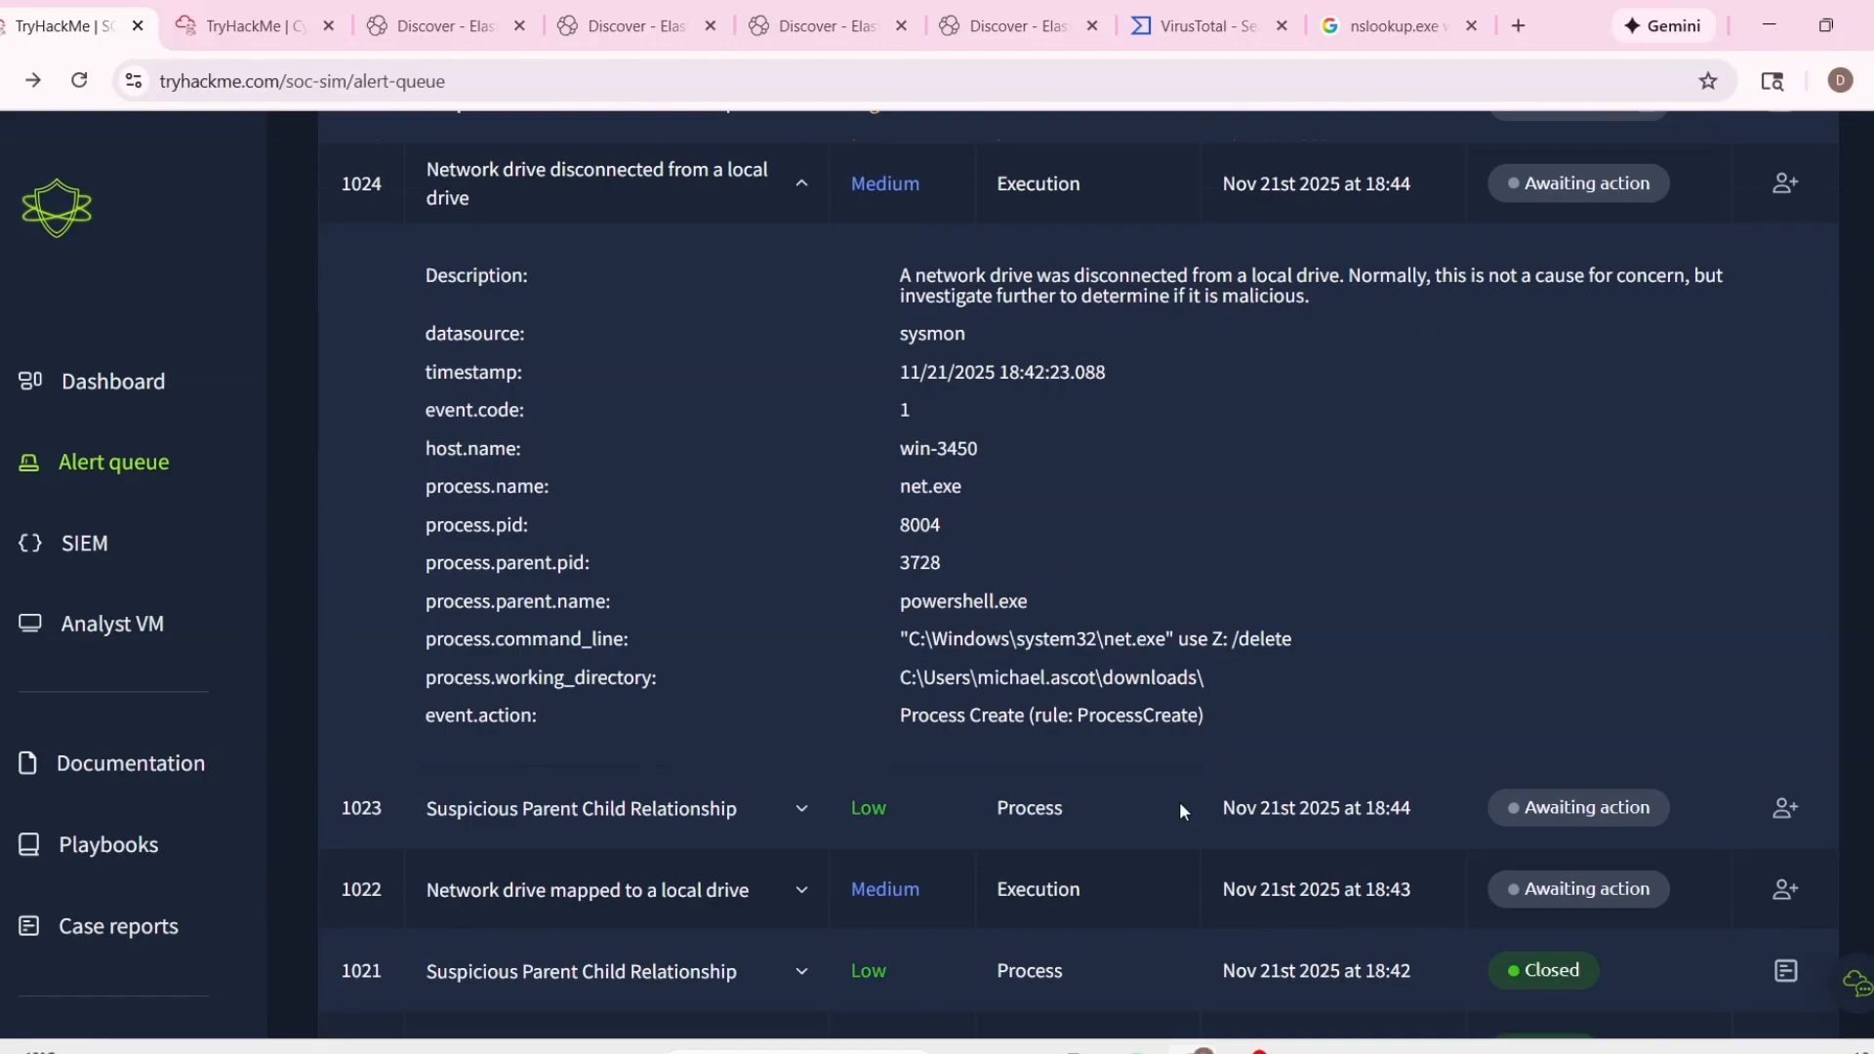
Expand alert 1023 and examine the destination folder in its command line and its process name.
{"action": "left_click", "coordinate": [815, 800]}
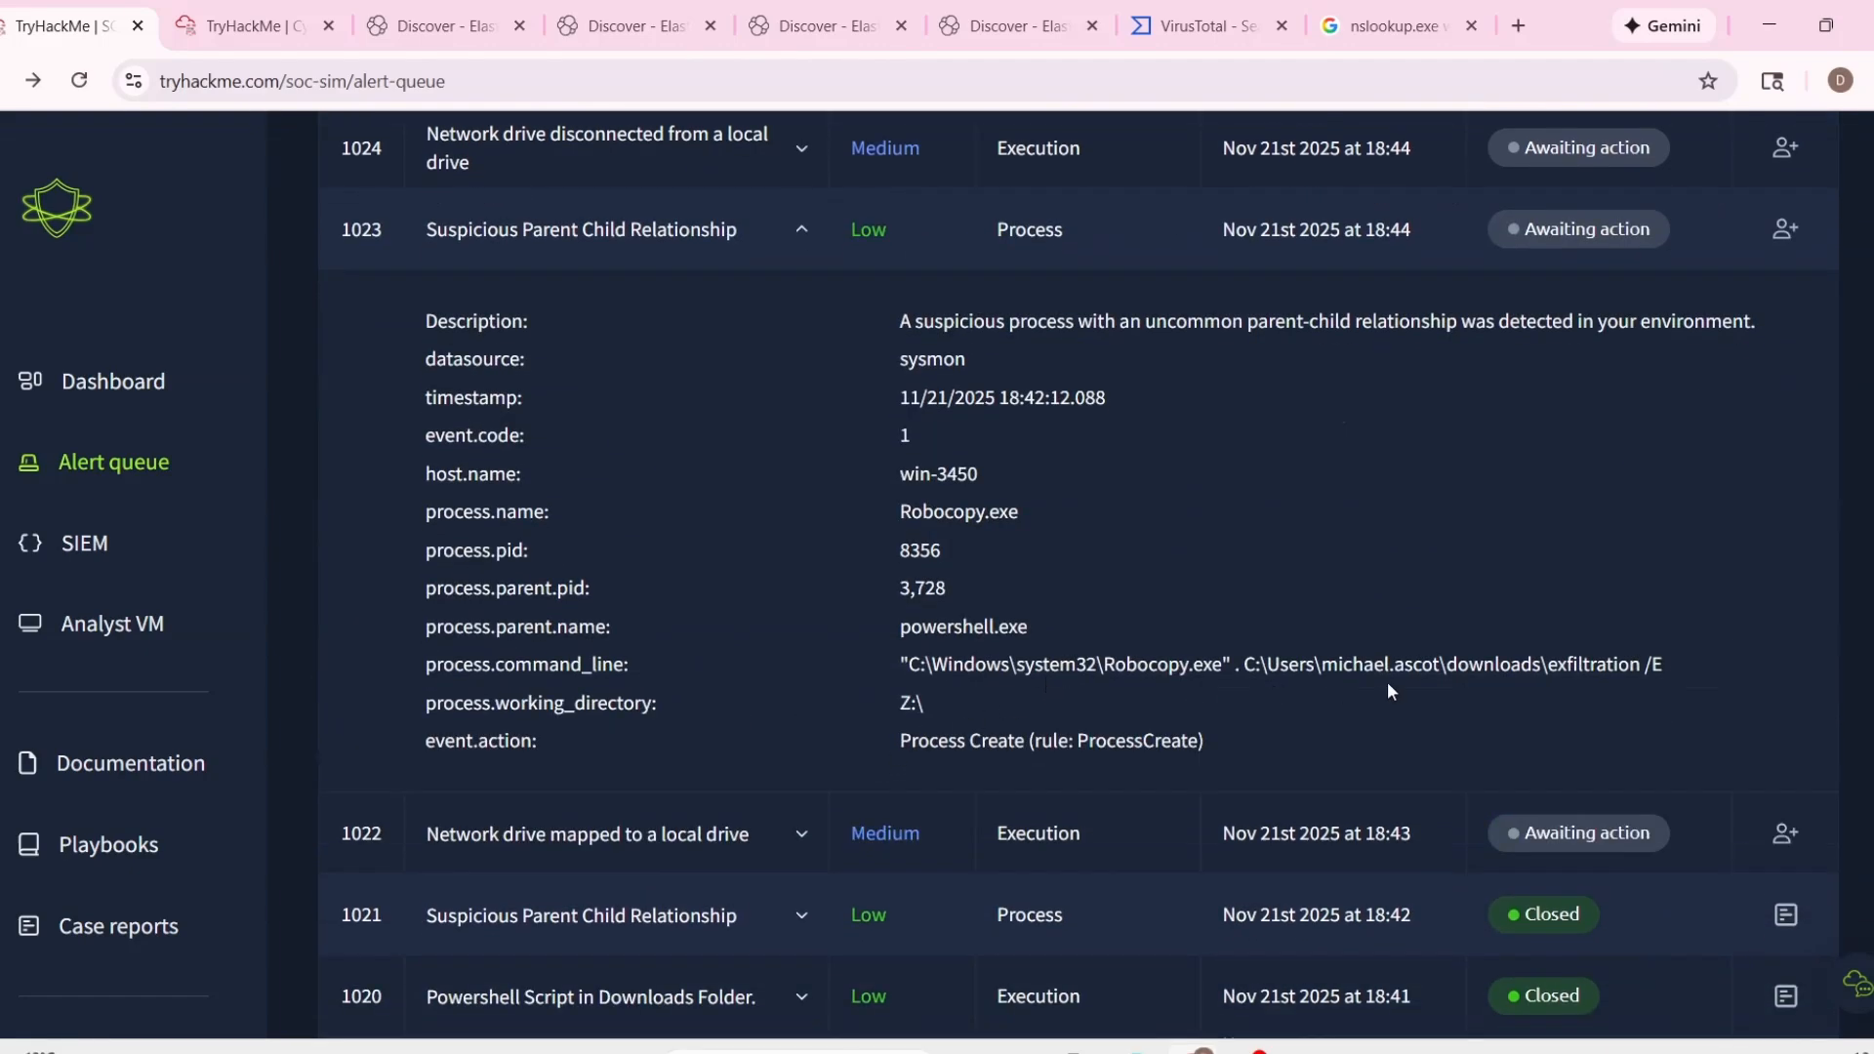
{"action": "left_click_drag", "start_coordinate": [1445, 666], "coordinate": [1582, 668]}
{"action": "left_click", "coordinate": [1491, 610]}
{"action": "left_click_drag", "start_coordinate": [878, 517], "coordinate": [1023, 513]}
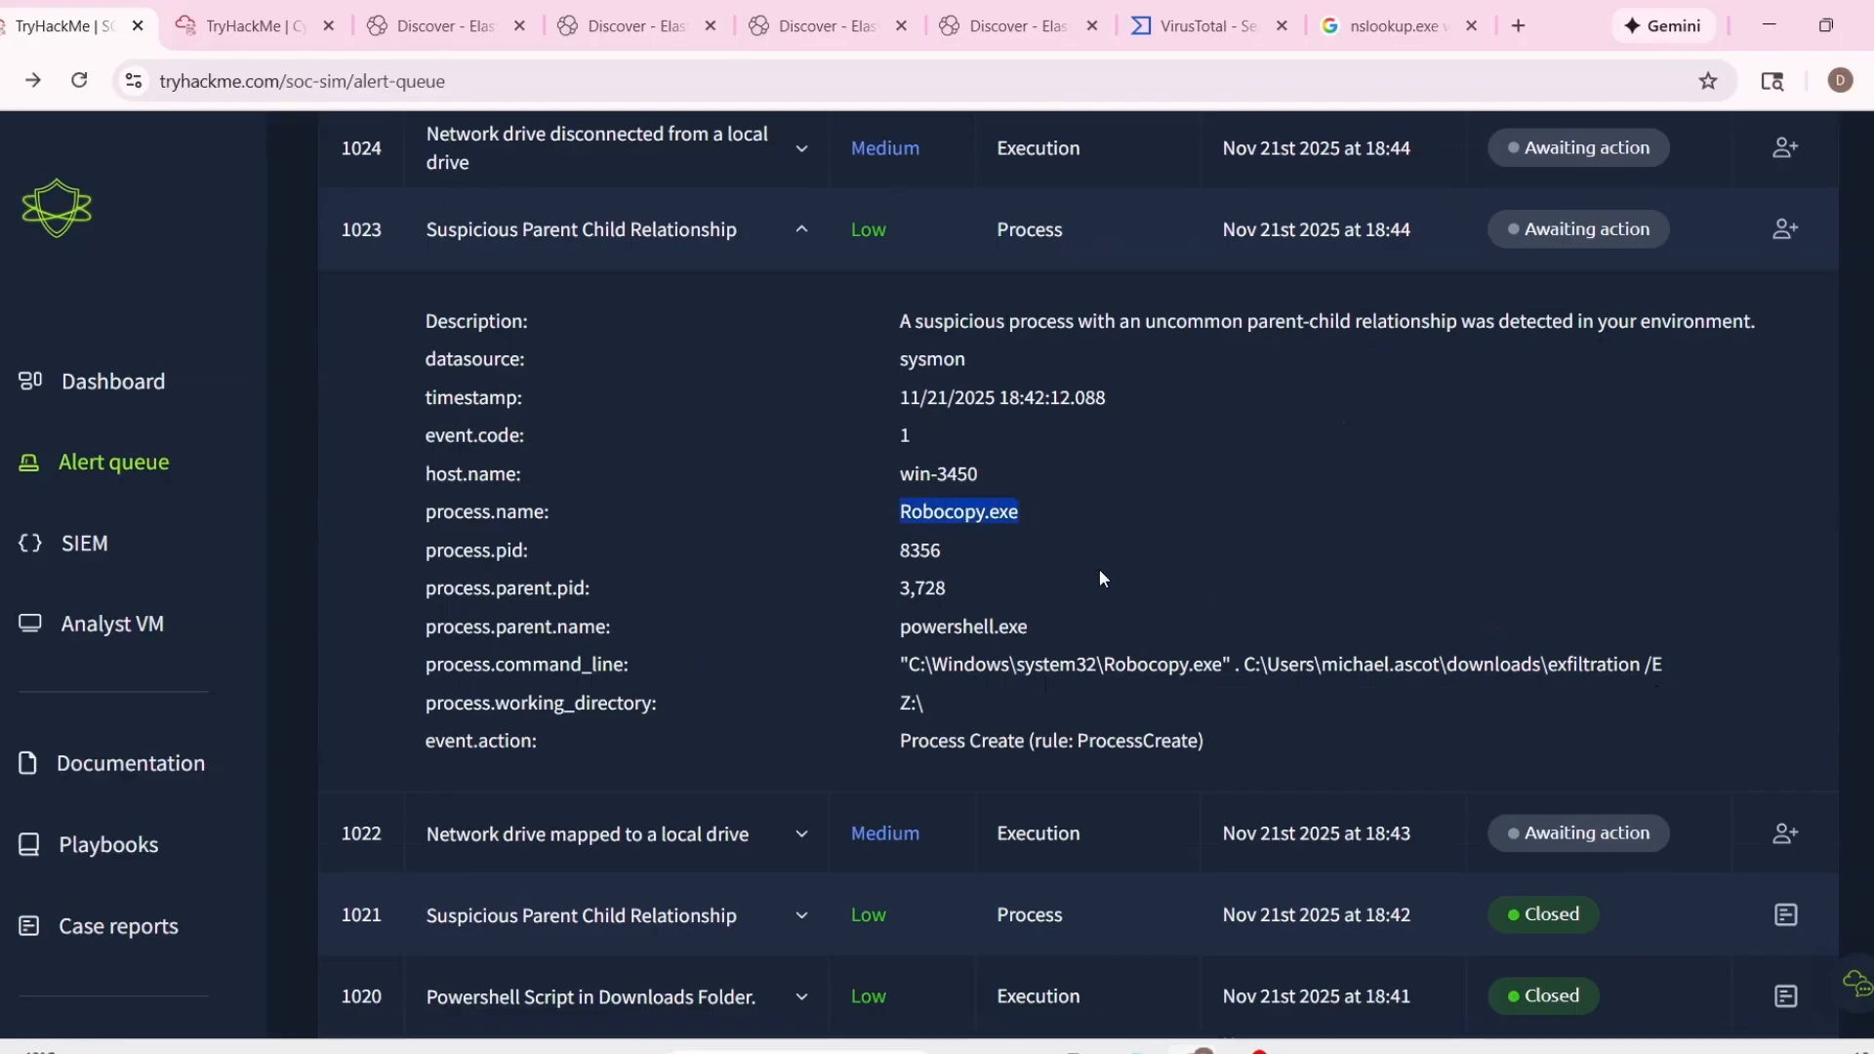
Expand alert 1022, Network drive mapped to a local drive, examine its working directory, and collapse it.
{"action": "scroll", "coordinate": [830, 799], "scroll_direction": "down", "scroll_amount": 1}
{"action": "left_click", "coordinate": [804, 776]}
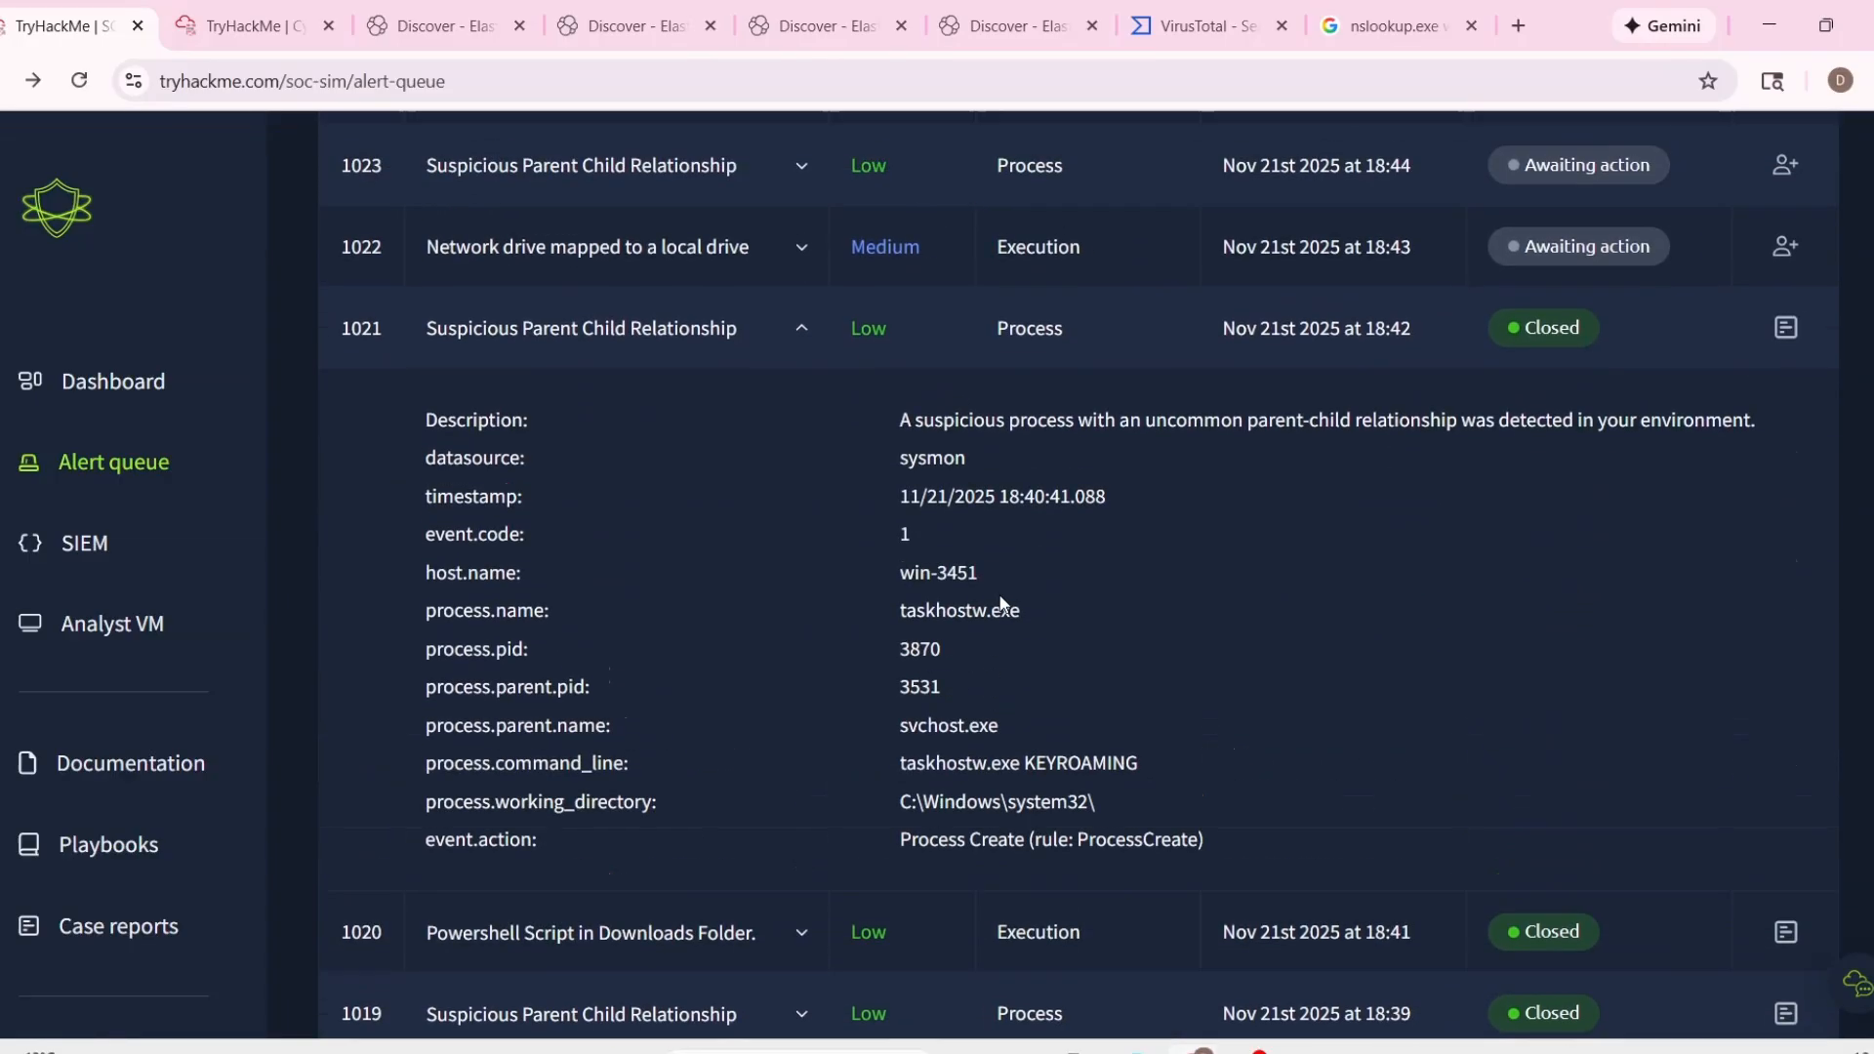
{"action": "scroll", "coordinate": [975, 613], "scroll_direction": "up", "scroll_amount": 1}
{"action": "left_click", "coordinate": [804, 392]}
{"action": "left_click", "coordinate": [802, 315]}
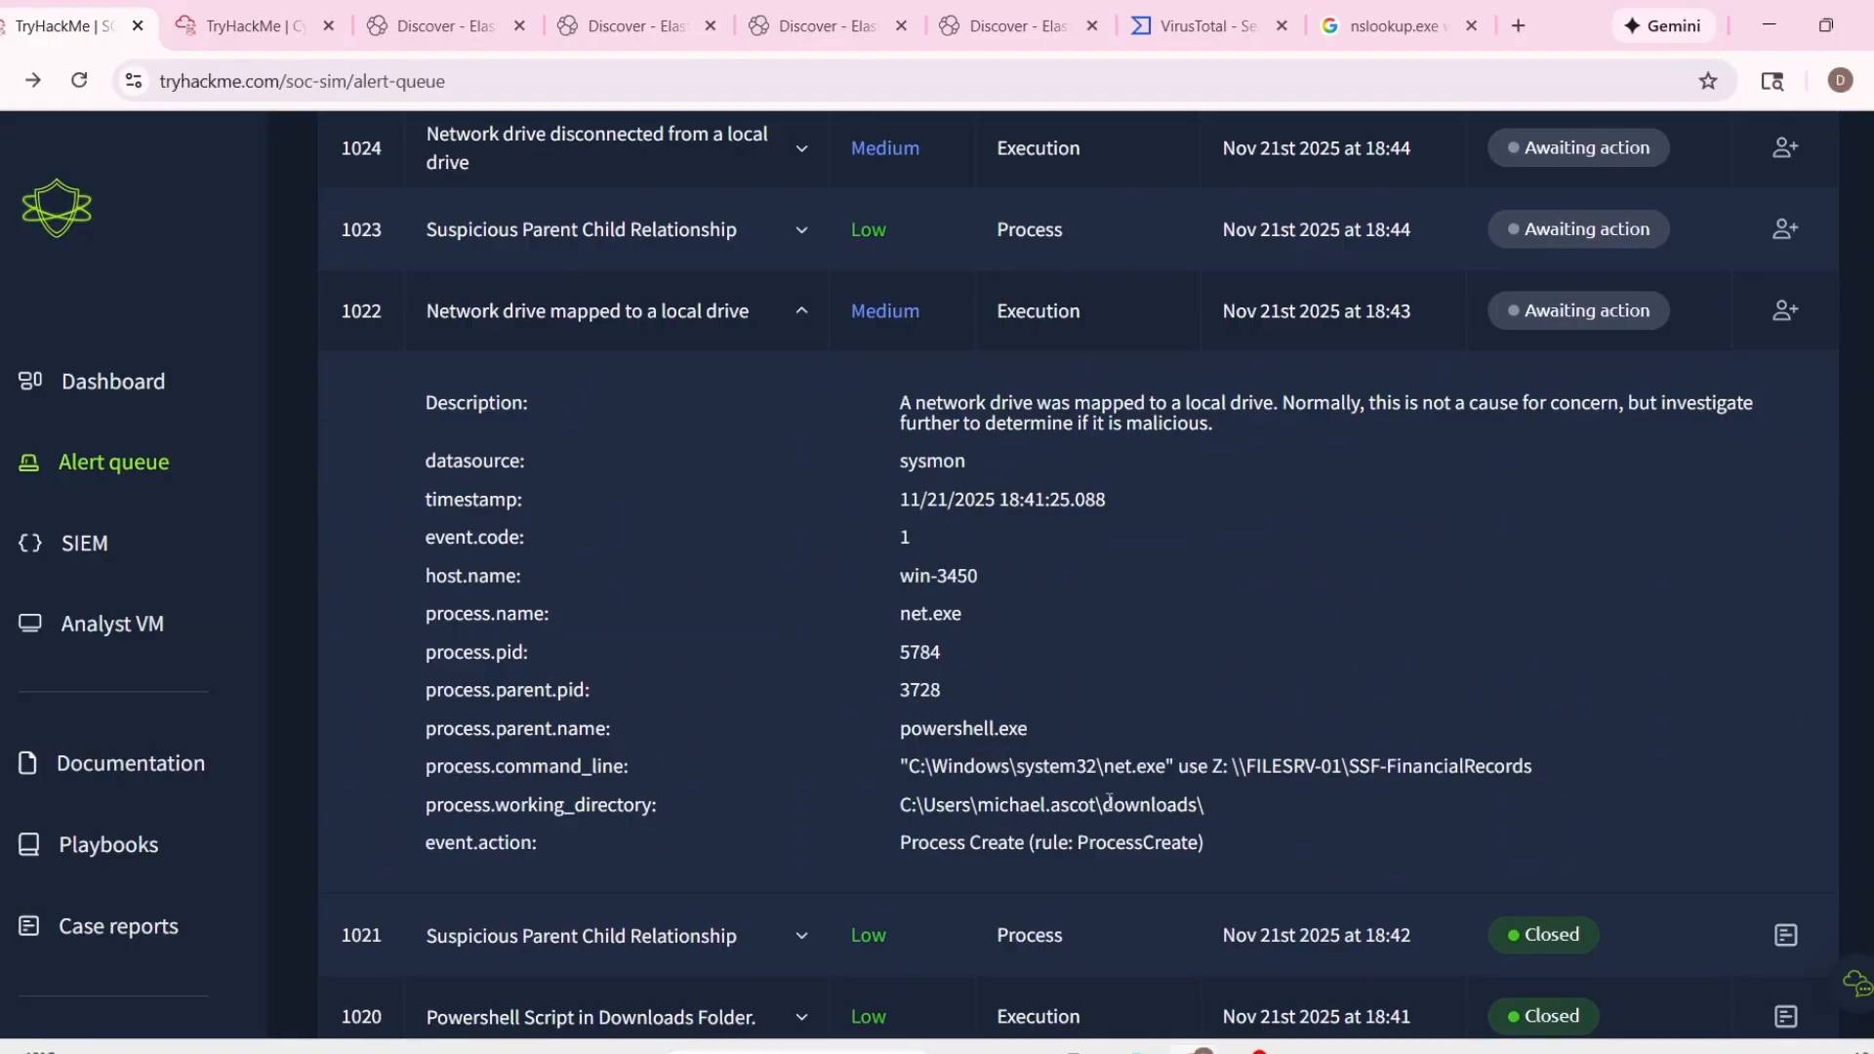
{"action": "left_click_drag", "start_coordinate": [1119, 809], "coordinate": [1287, 789]}
{"action": "scroll", "coordinate": [1304, 689], "scroll_direction": "up", "scroll_amount": 1}
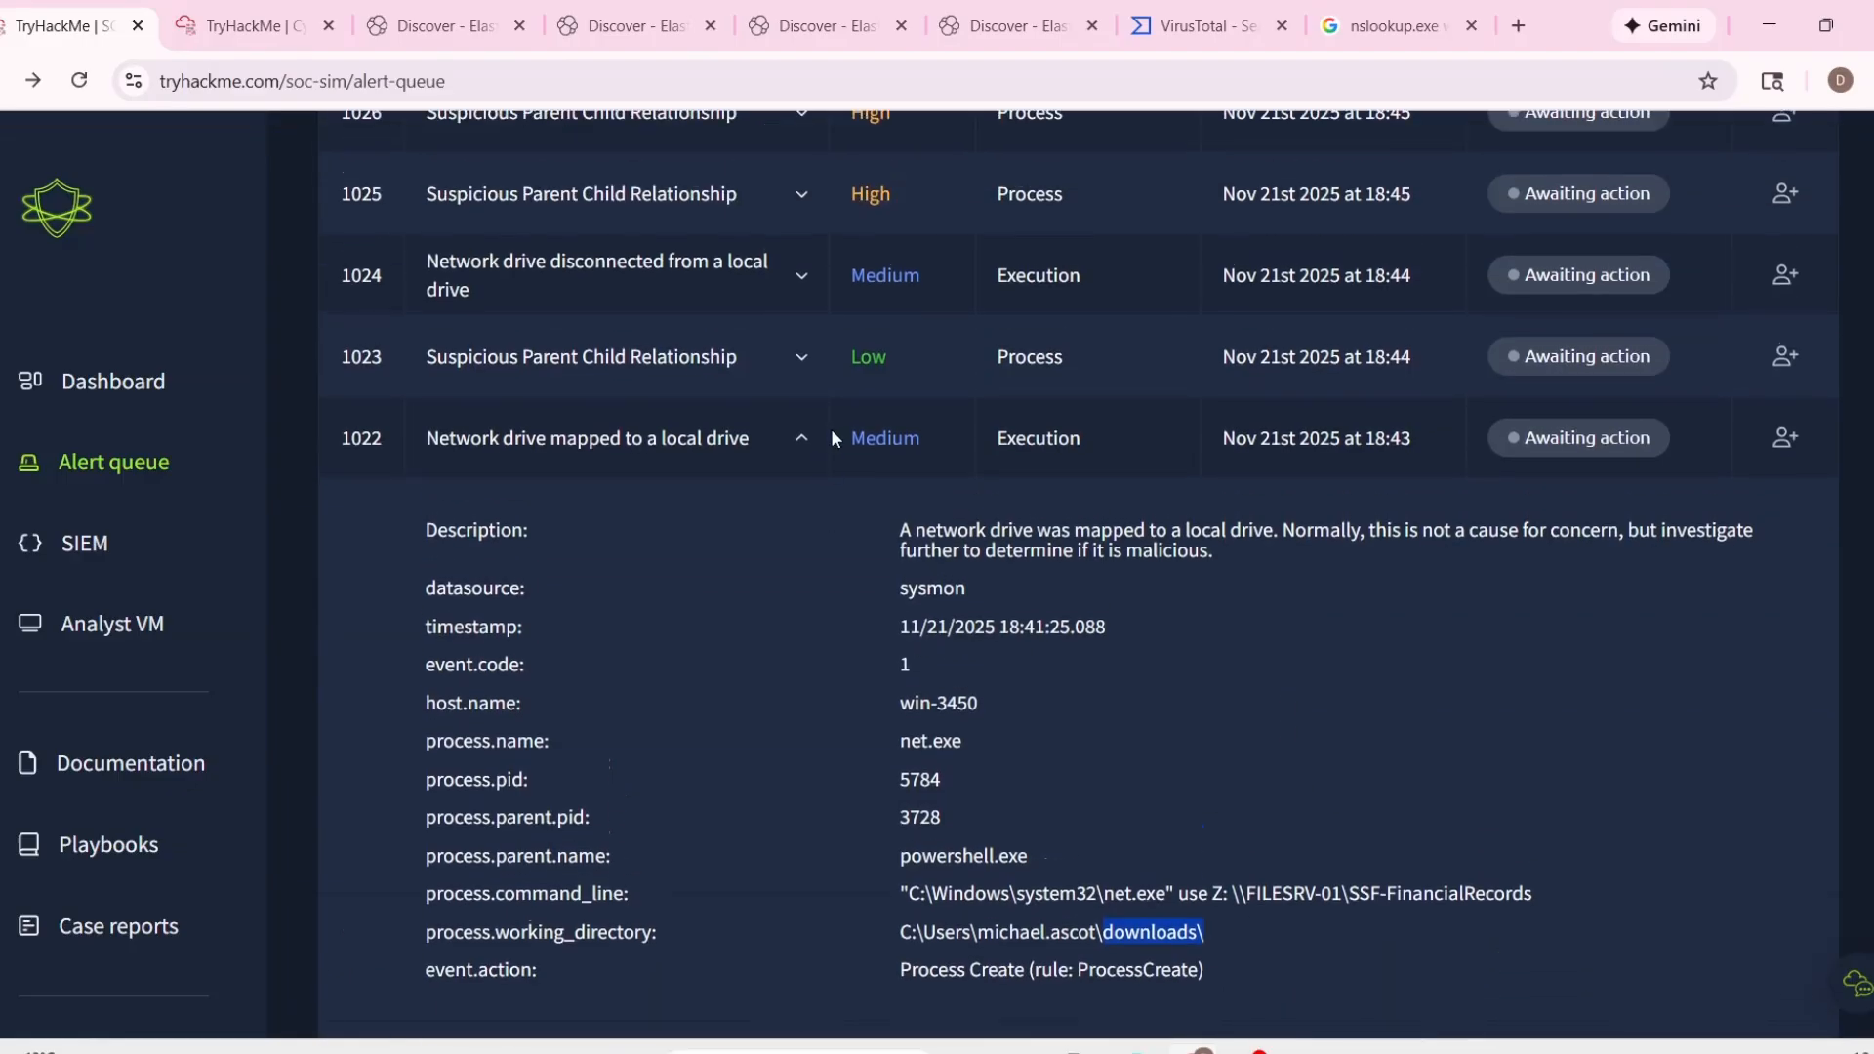
{"action": "left_click", "coordinate": [785, 469]}
{"action": "left_click", "coordinate": [805, 444]}
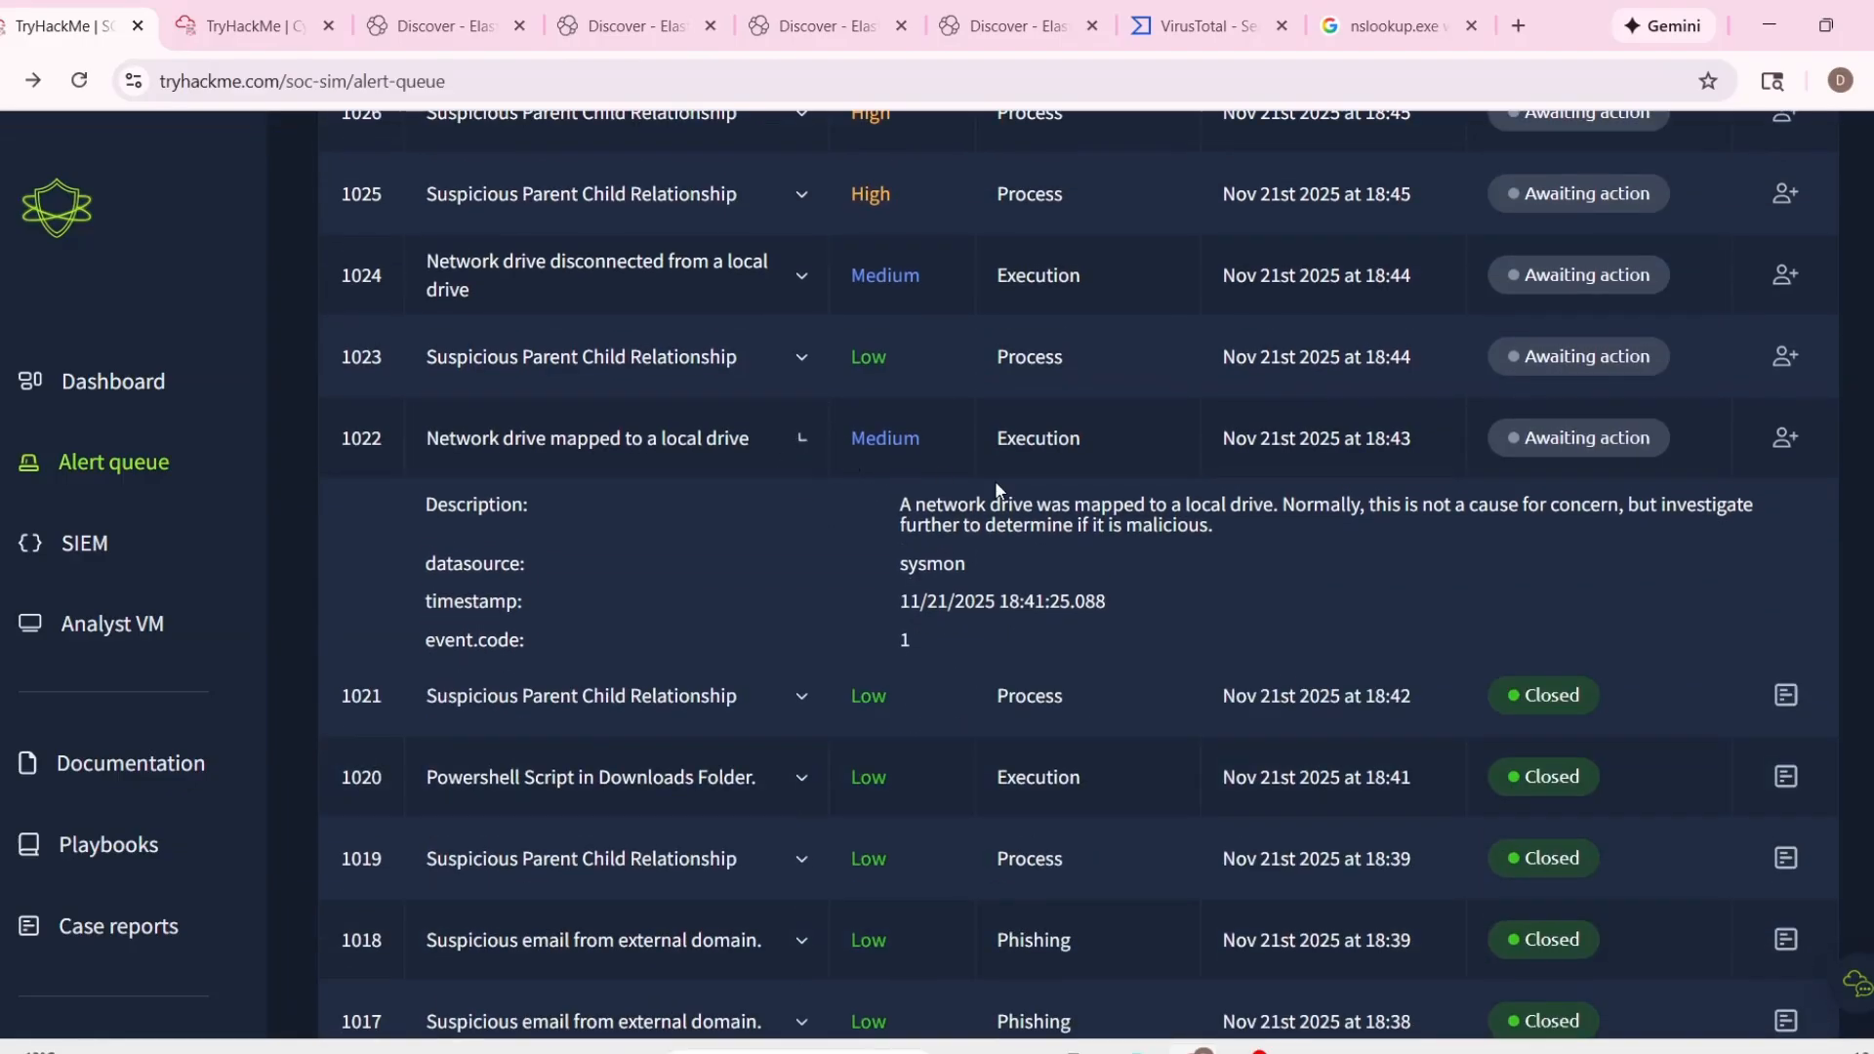
Reopen alert 1022 and examine the network share path in its process command line.
{"action": "left_click", "coordinate": [807, 436]}
{"action": "scroll", "coordinate": [961, 531], "scroll_direction": "up", "scroll_amount": 9}
{"action": "scroll", "coordinate": [807, 670], "scroll_direction": "up", "scroll_amount": 4}
{"action": "scroll", "coordinate": [627, 611], "scroll_direction": "down", "scroll_amount": 4}
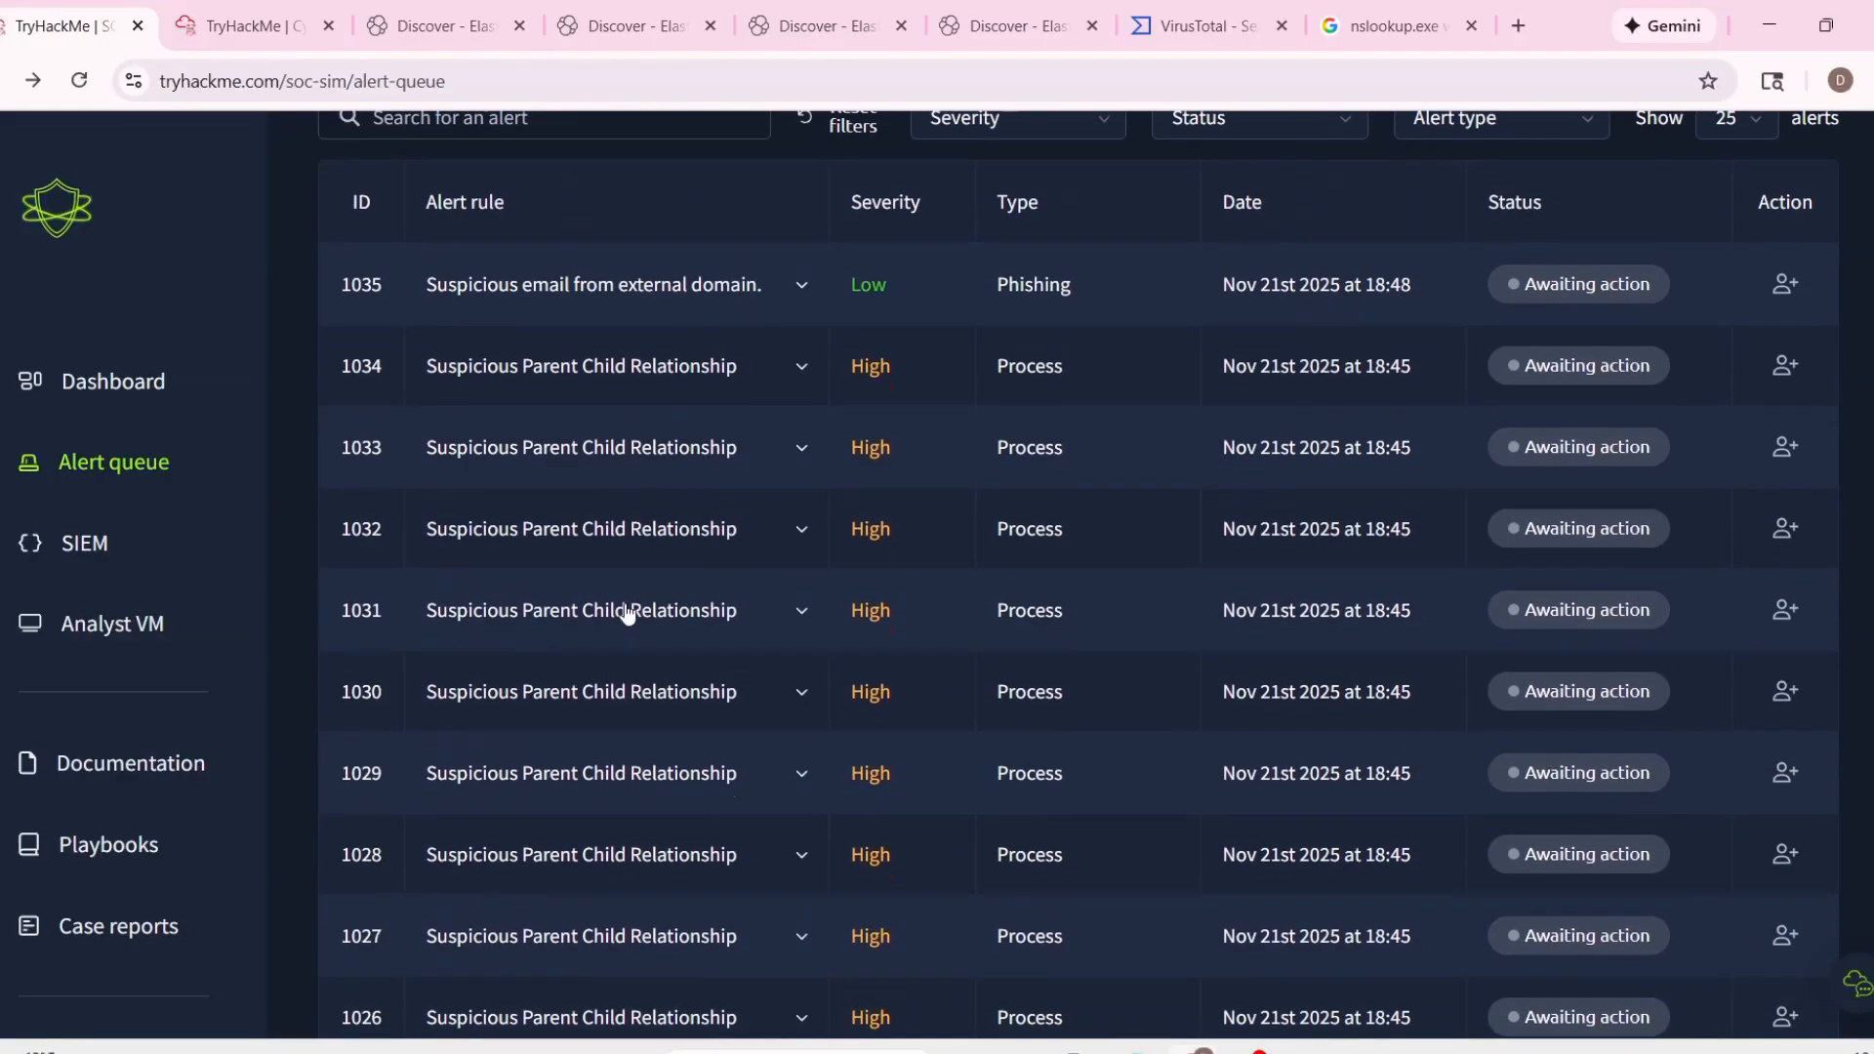
{"action": "scroll", "coordinate": [688, 710], "scroll_direction": "down", "scroll_amount": 5}
{"action": "scroll", "coordinate": [687, 709], "scroll_direction": "down", "scroll_amount": 5}
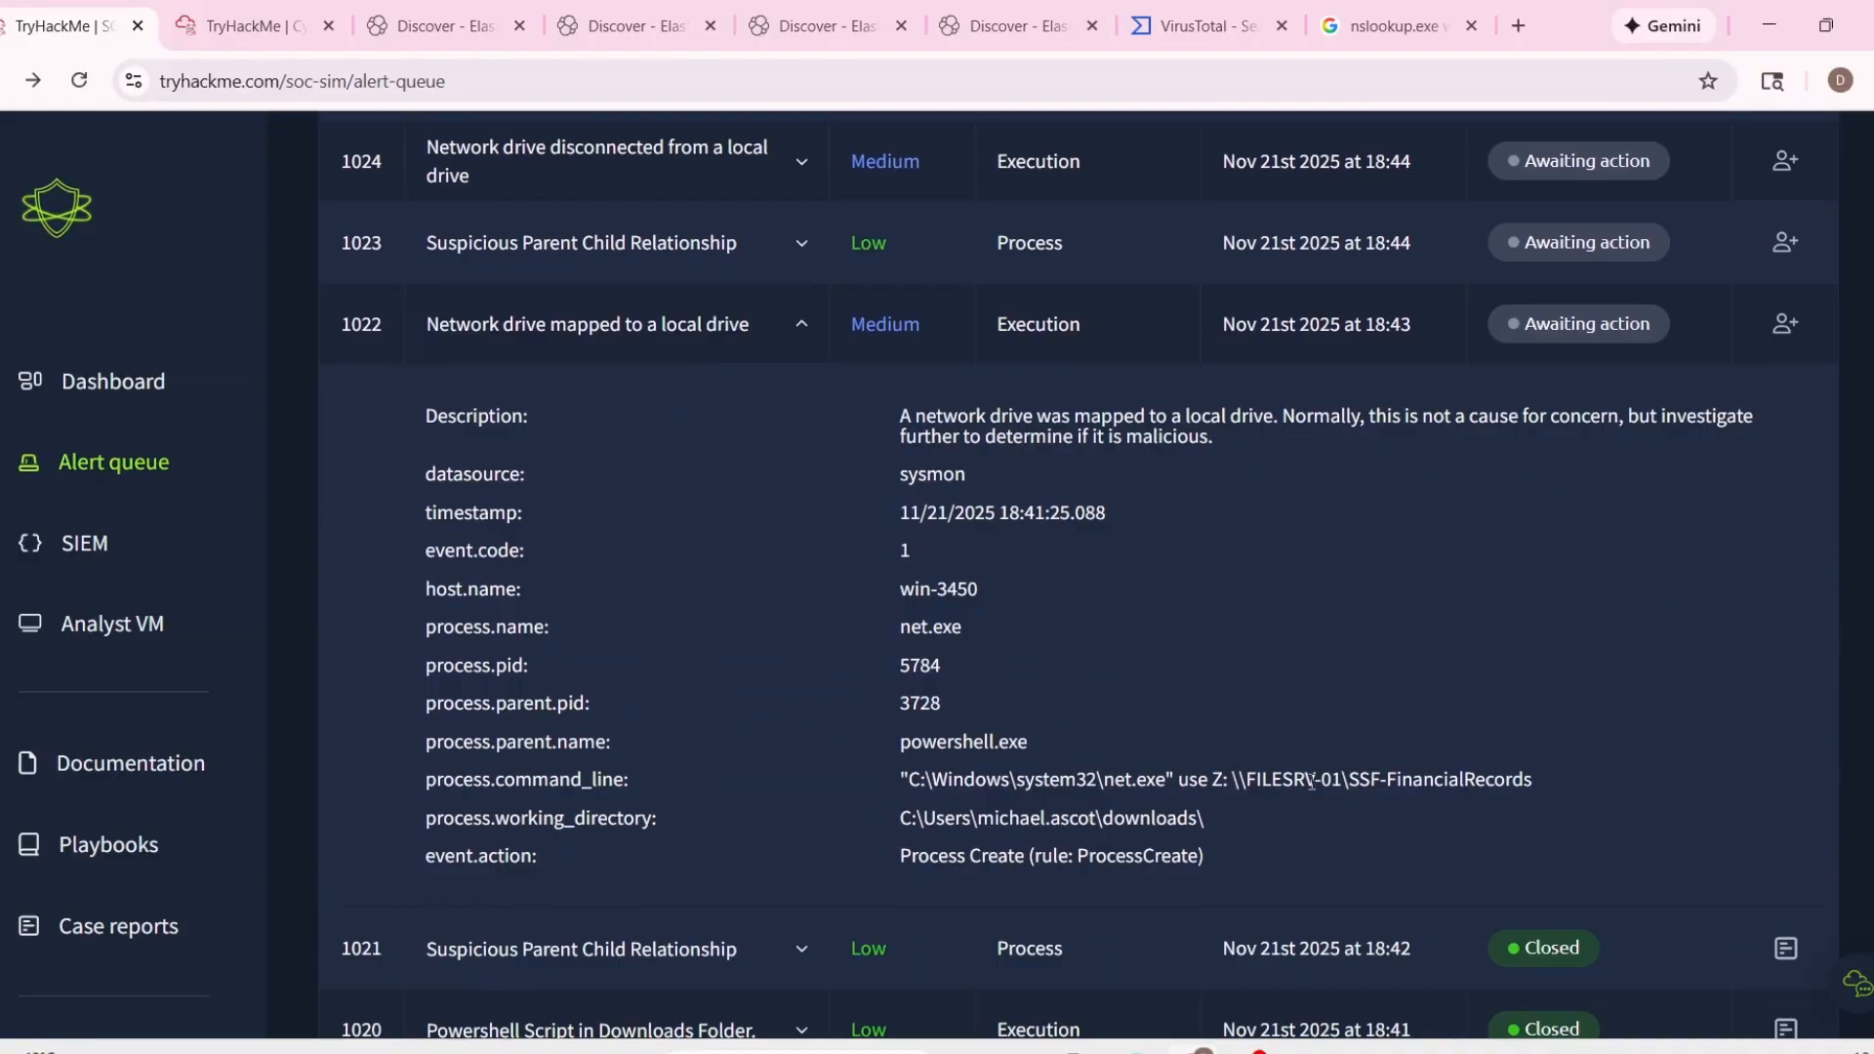
{"action": "left_click_drag", "start_coordinate": [1235, 781], "coordinate": [1589, 788]}
{"action": "left_click", "coordinate": [1583, 775]}
Assign alert 1022 to yourself and start its case report, classifying it as a true positive.
{"action": "left_click", "coordinate": [1785, 324]}
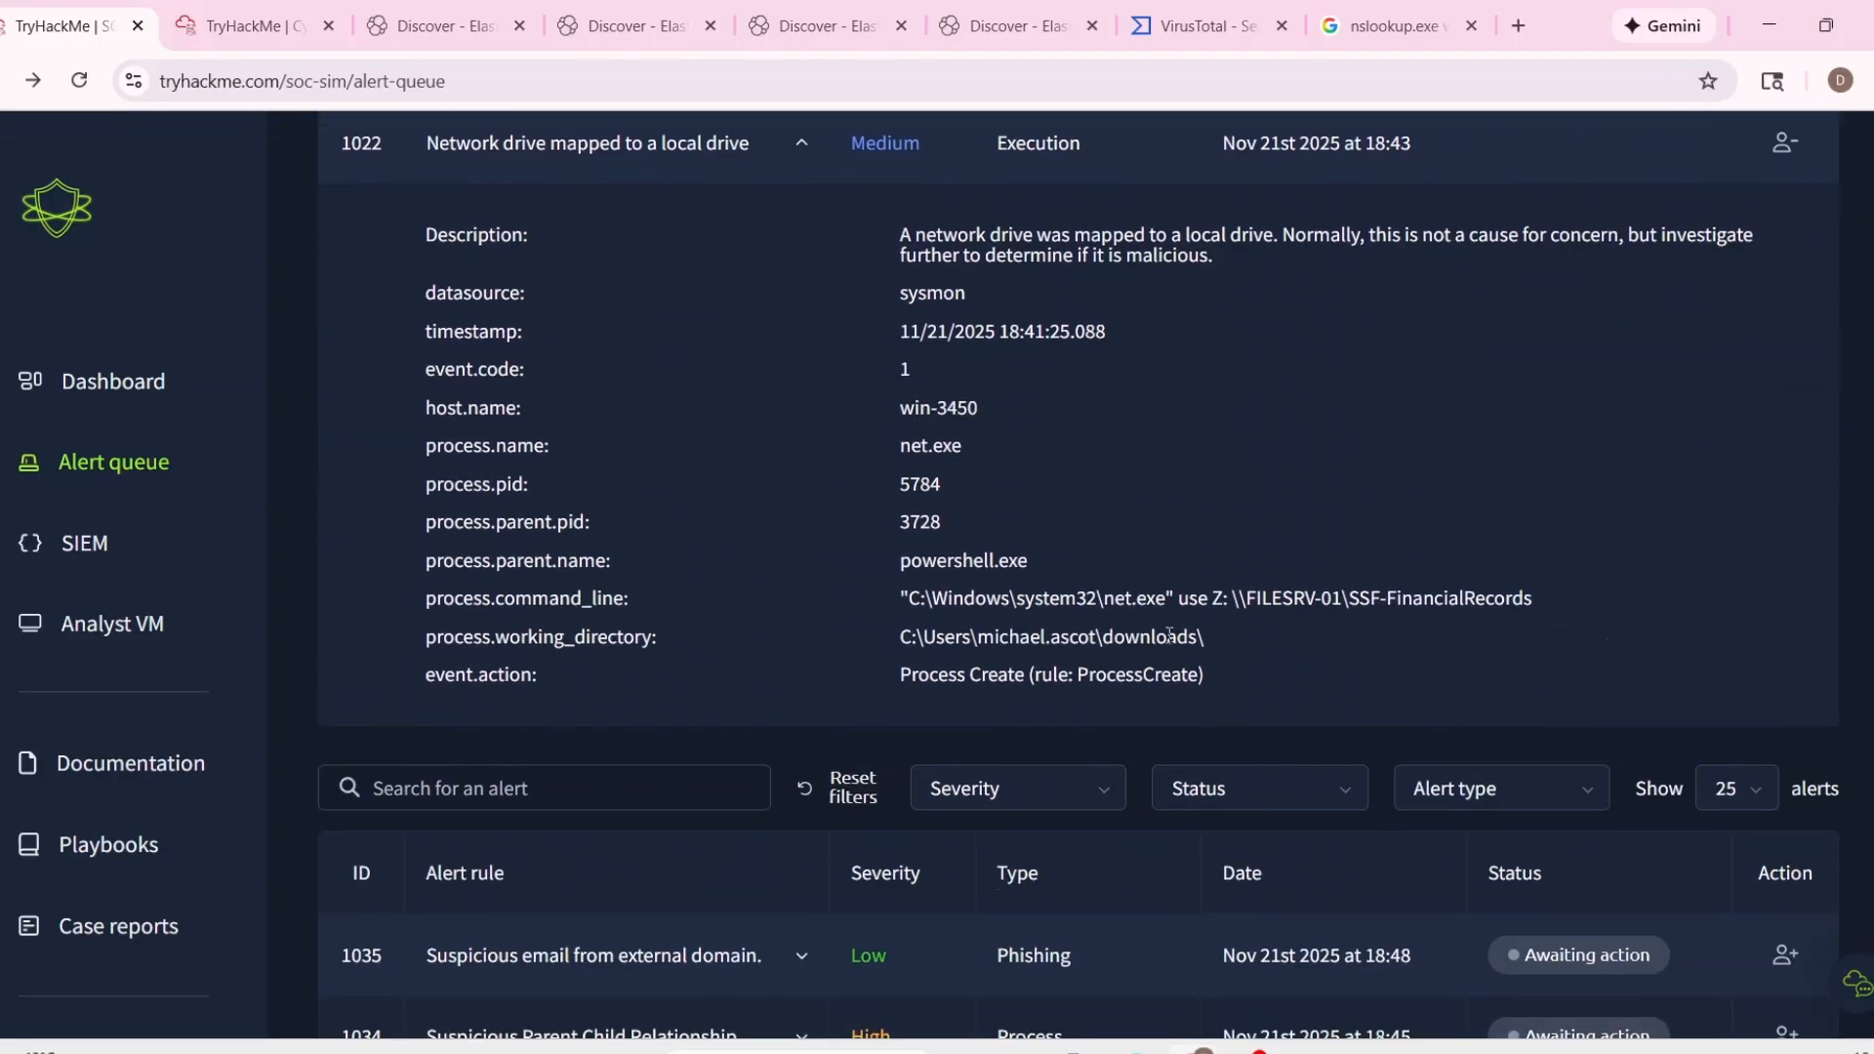
{"action": "scroll", "coordinate": [1202, 632], "scroll_direction": "up", "scroll_amount": 1}
{"action": "left_click", "coordinate": [1726, 190]}
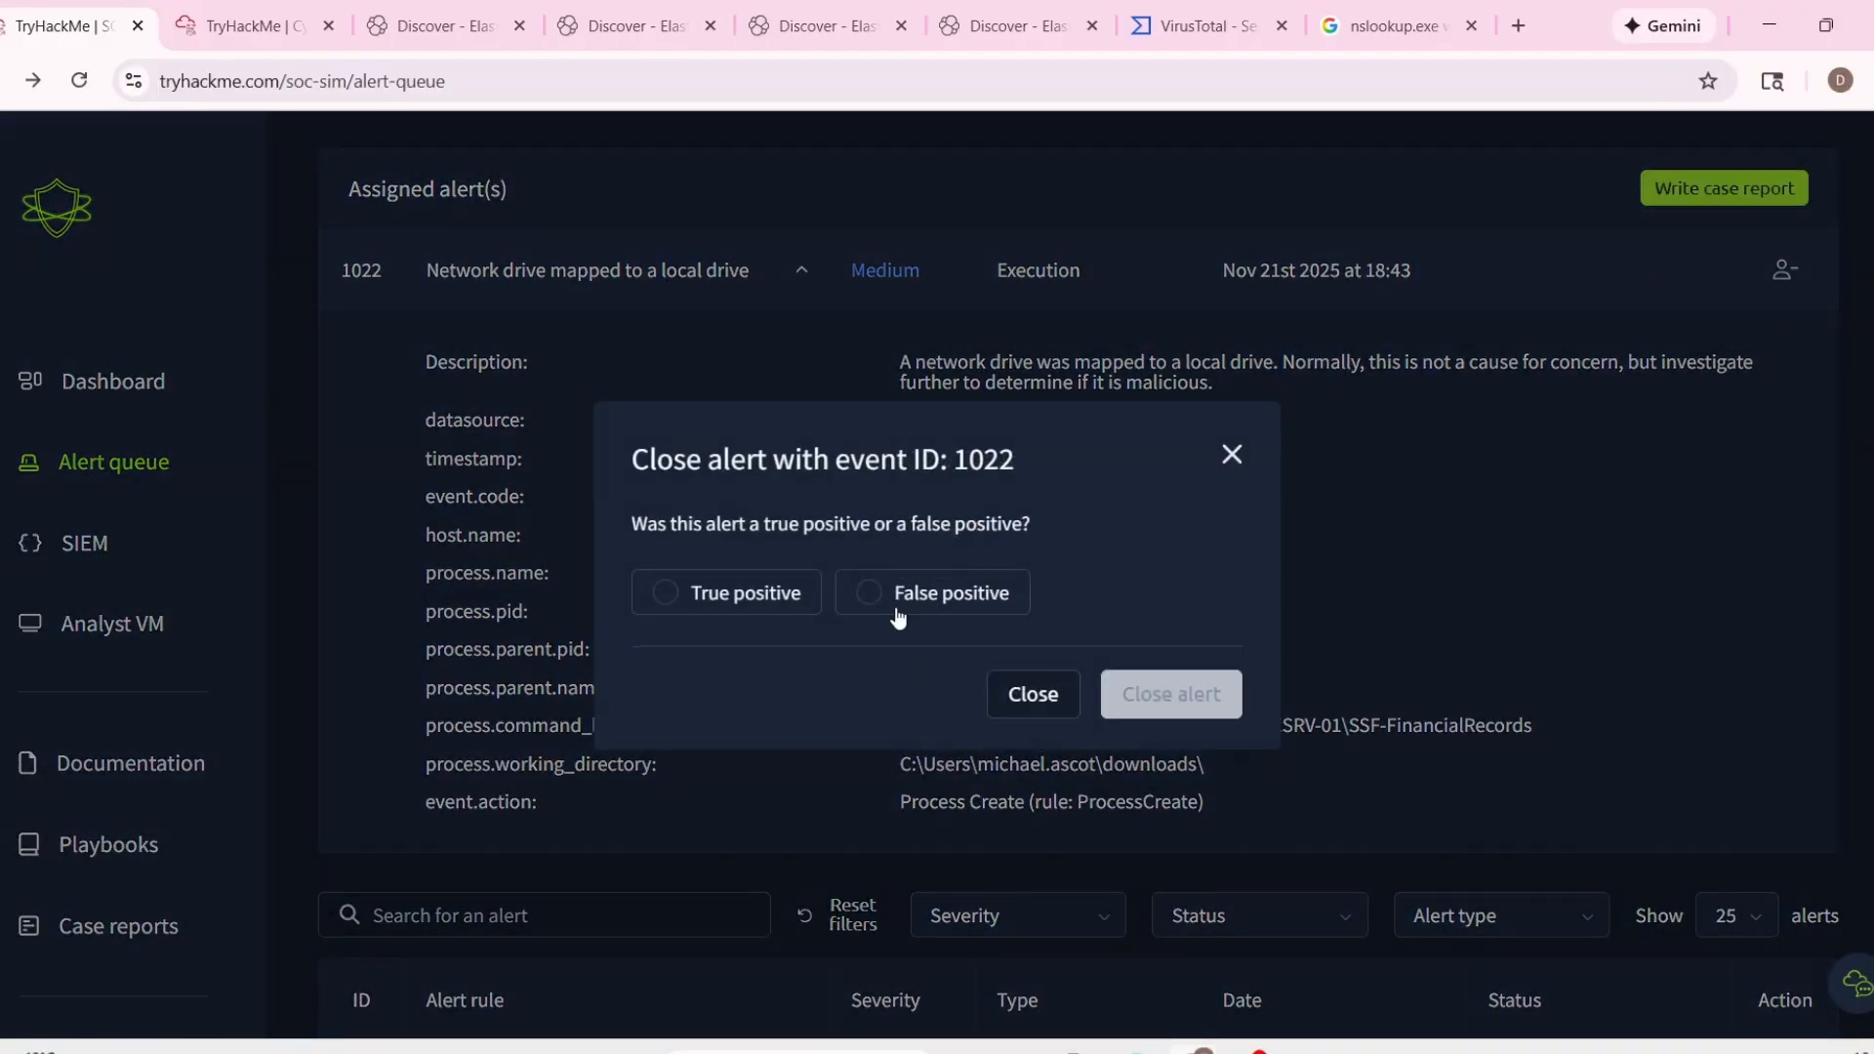
{"action": "left_click", "coordinate": [810, 607]}
{"action": "left_click", "coordinate": [1140, 694]}
Expand the alert details in the 1022 case report and copy the timestamp into the Time of activity entry.
{"action": "scroll", "coordinate": [1224, 775], "scroll_direction": "up", "scroll_amount": 8}
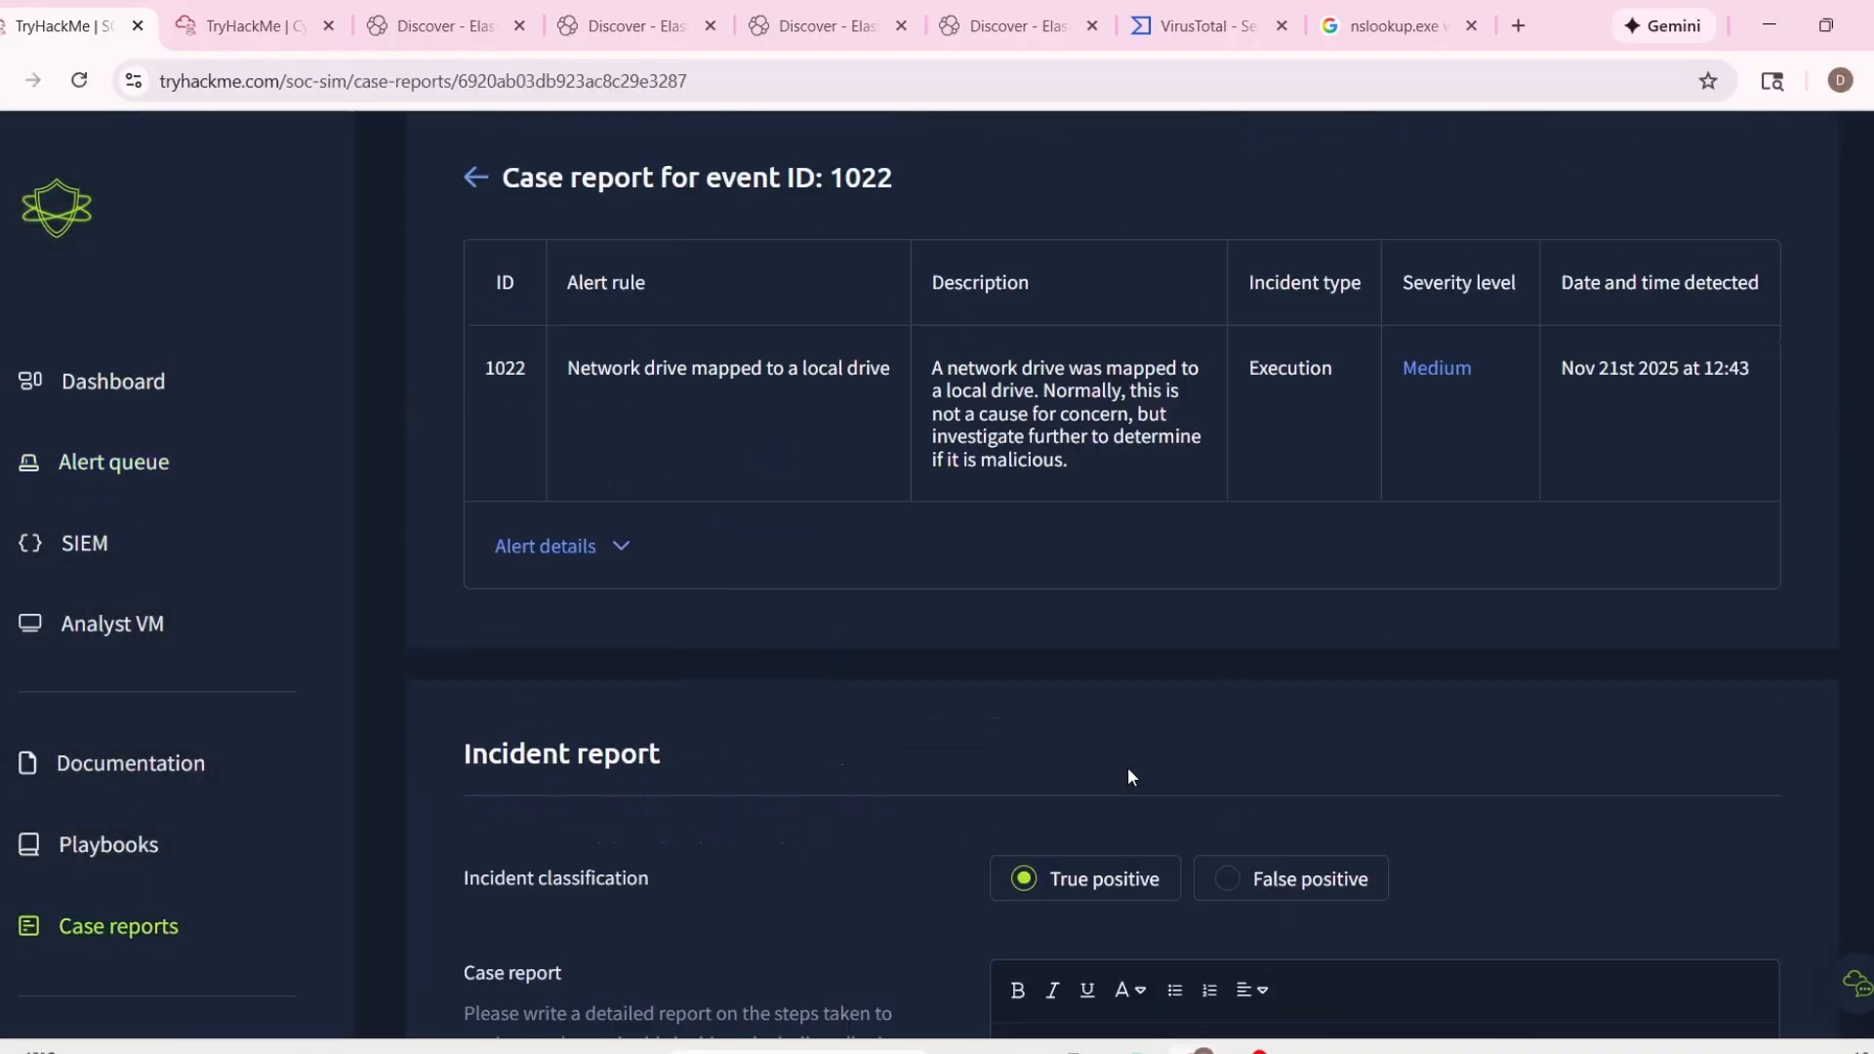
{"action": "left_click", "coordinate": [583, 615]}
{"action": "scroll", "coordinate": [770, 644], "scroll_direction": "down", "scroll_amount": 3}
{"action": "left_click_drag", "start_coordinate": [591, 461], "coordinate": [894, 490]}
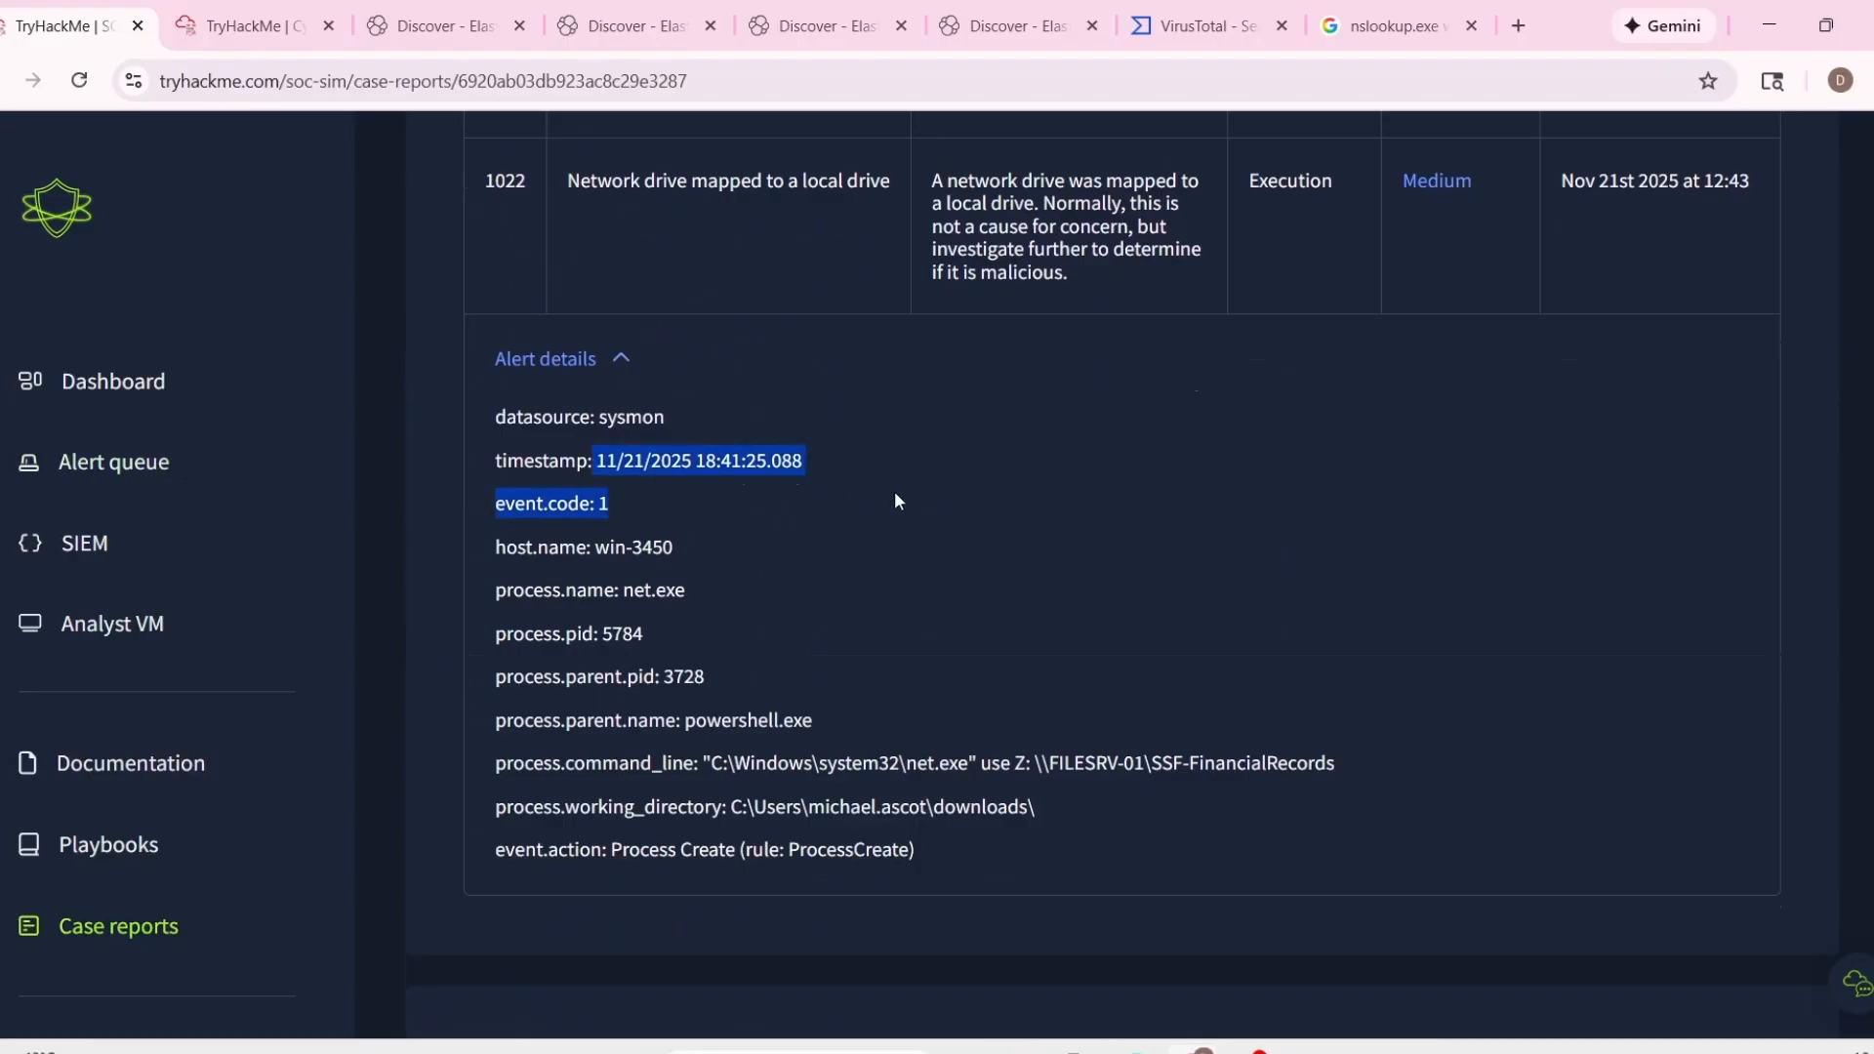
{"action": "left_click", "coordinate": [636, 467]}
{"action": "left_click_drag", "start_coordinate": [607, 461], "coordinate": [810, 456]}
{"action": "key", "text": "ctrl+c"}
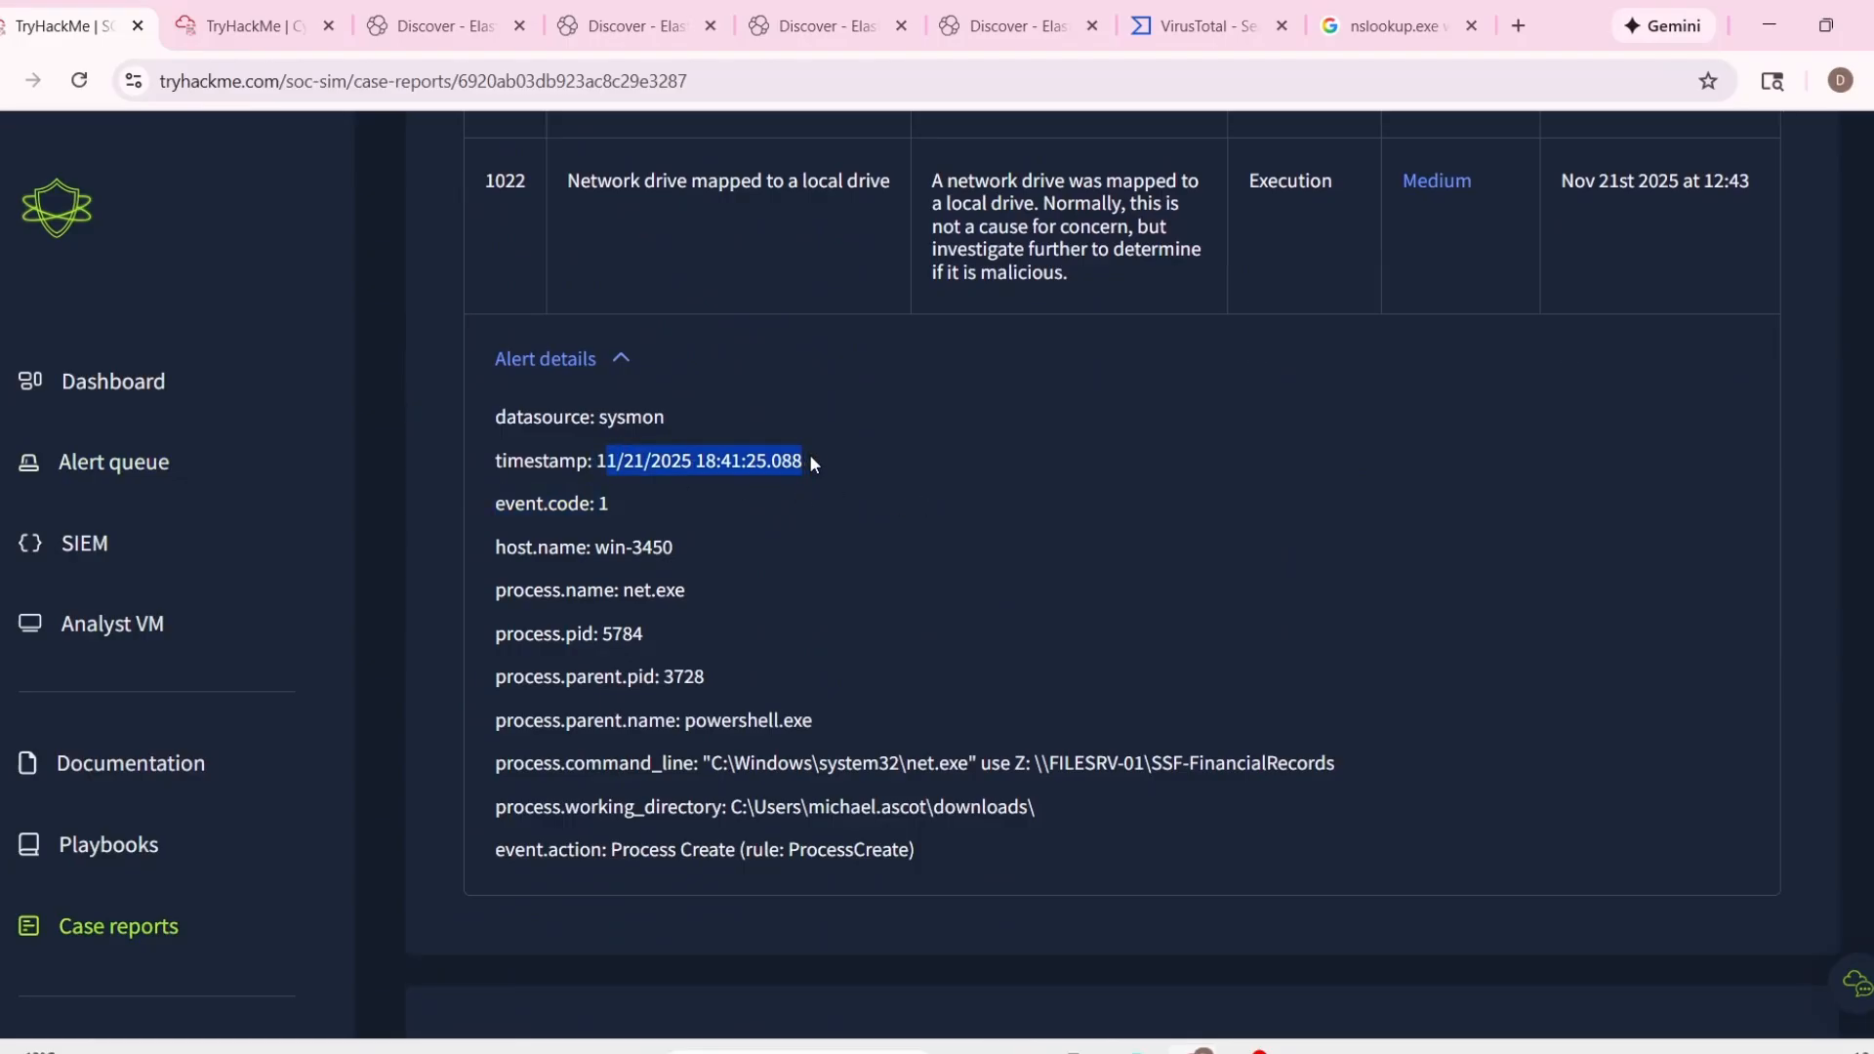
{"action": "scroll", "coordinate": [1139, 572], "scroll_direction": "up", "scroll_amount": 1}
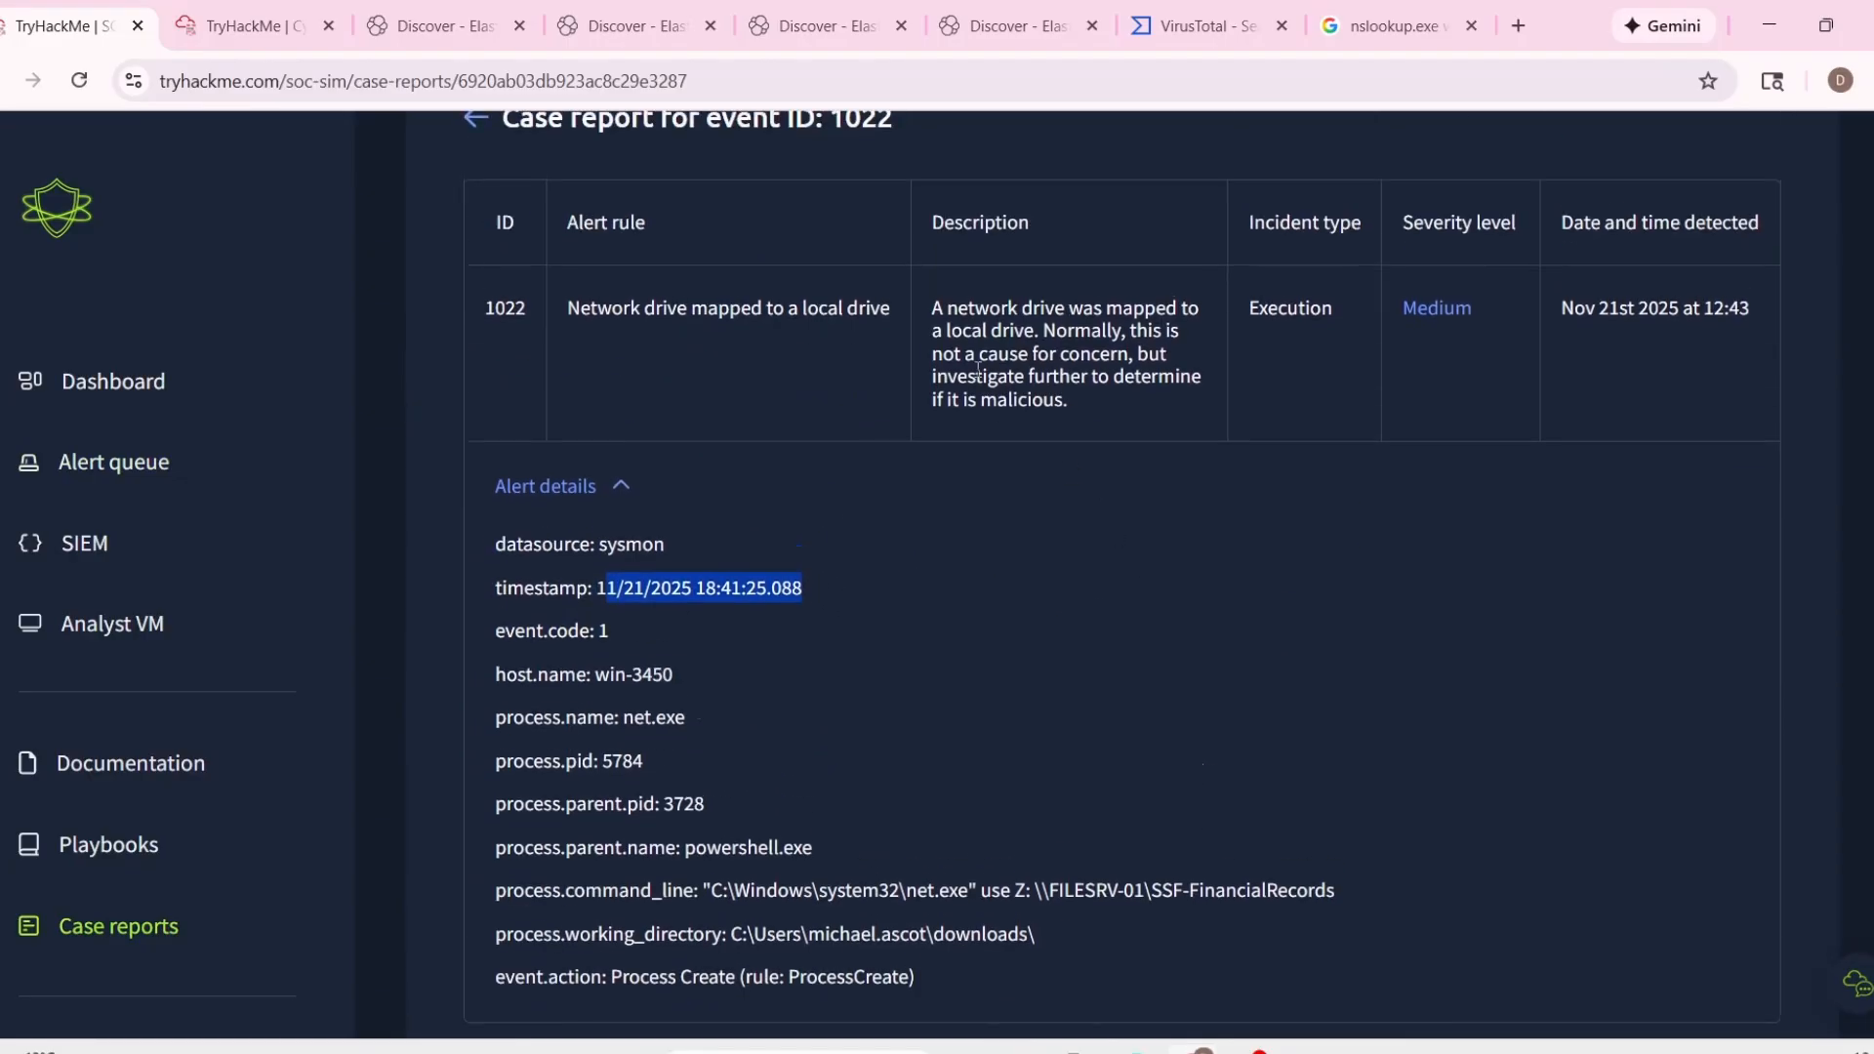
{"action": "scroll", "coordinate": [1087, 621], "scroll_direction": "down", "scroll_amount": 10}
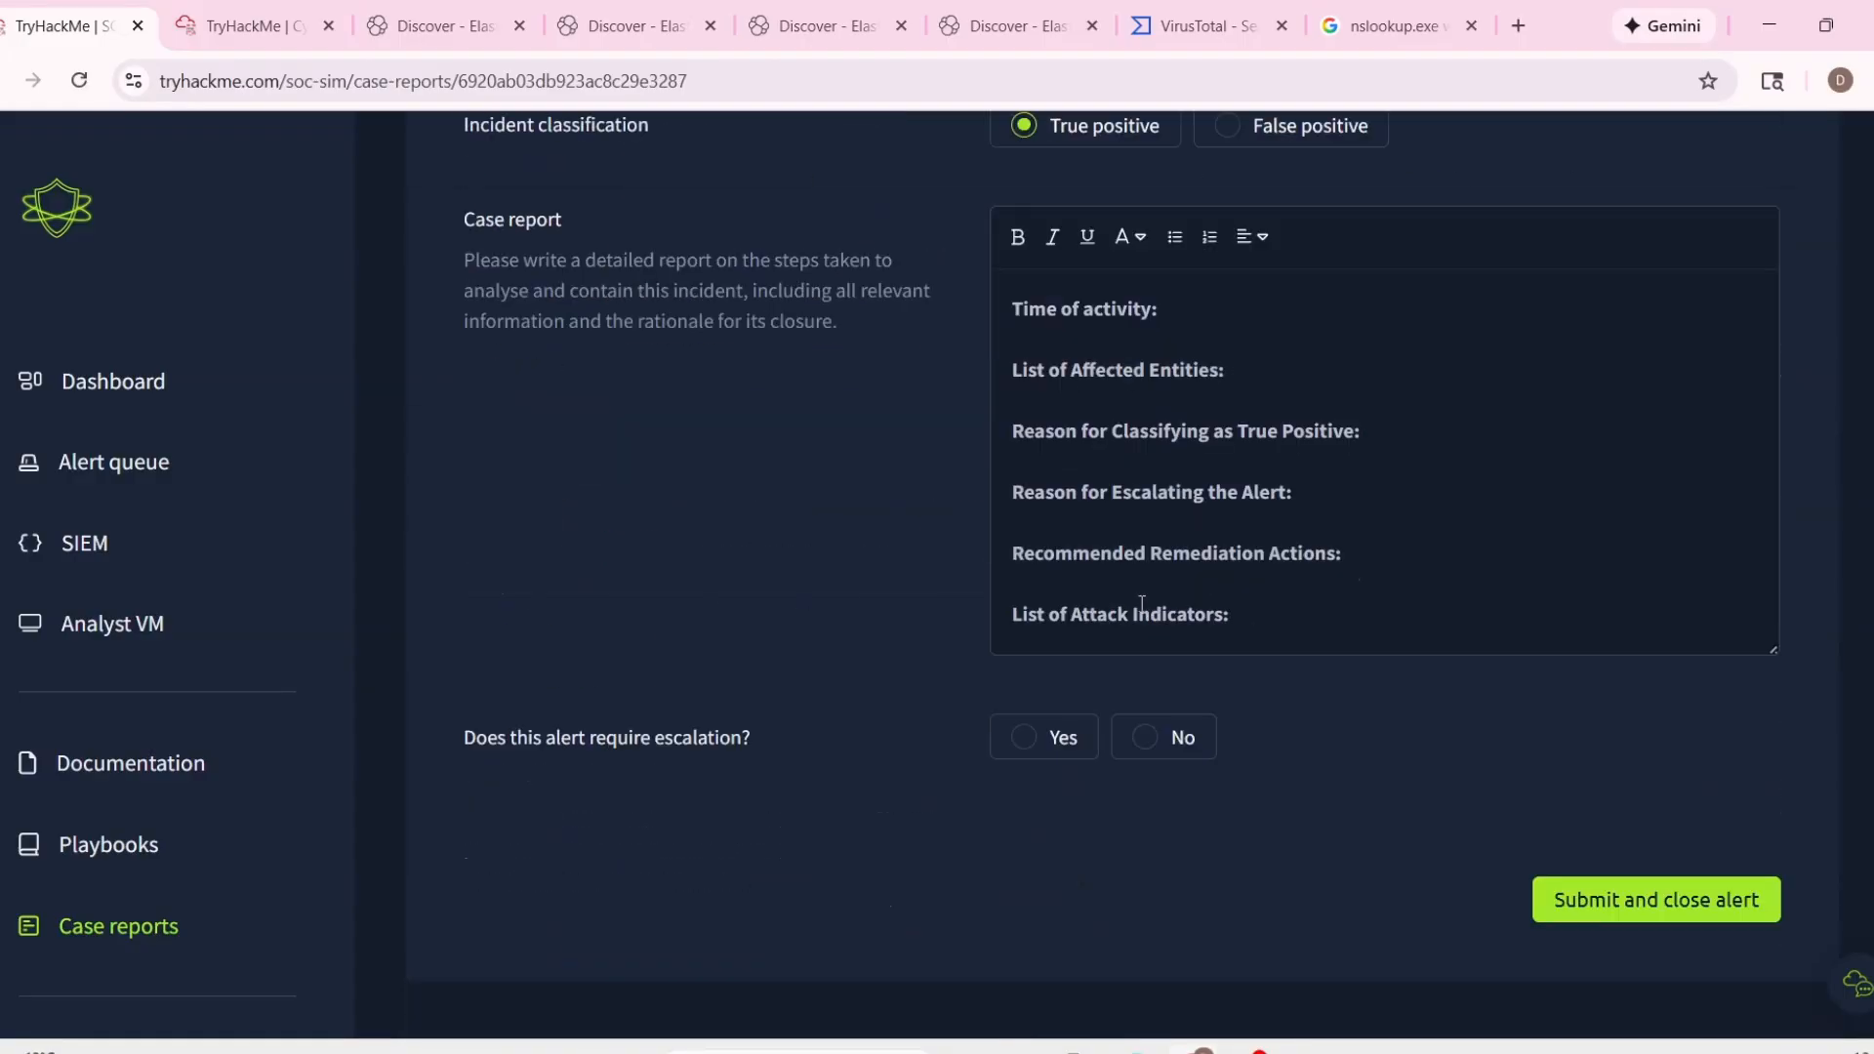
{"action": "left_click", "coordinate": [1240, 306]}
{"action": "key", "text": "ctrl+v"}
{"action": "scroll", "coordinate": [787, 355], "scroll_direction": "up", "scroll_amount": 10}
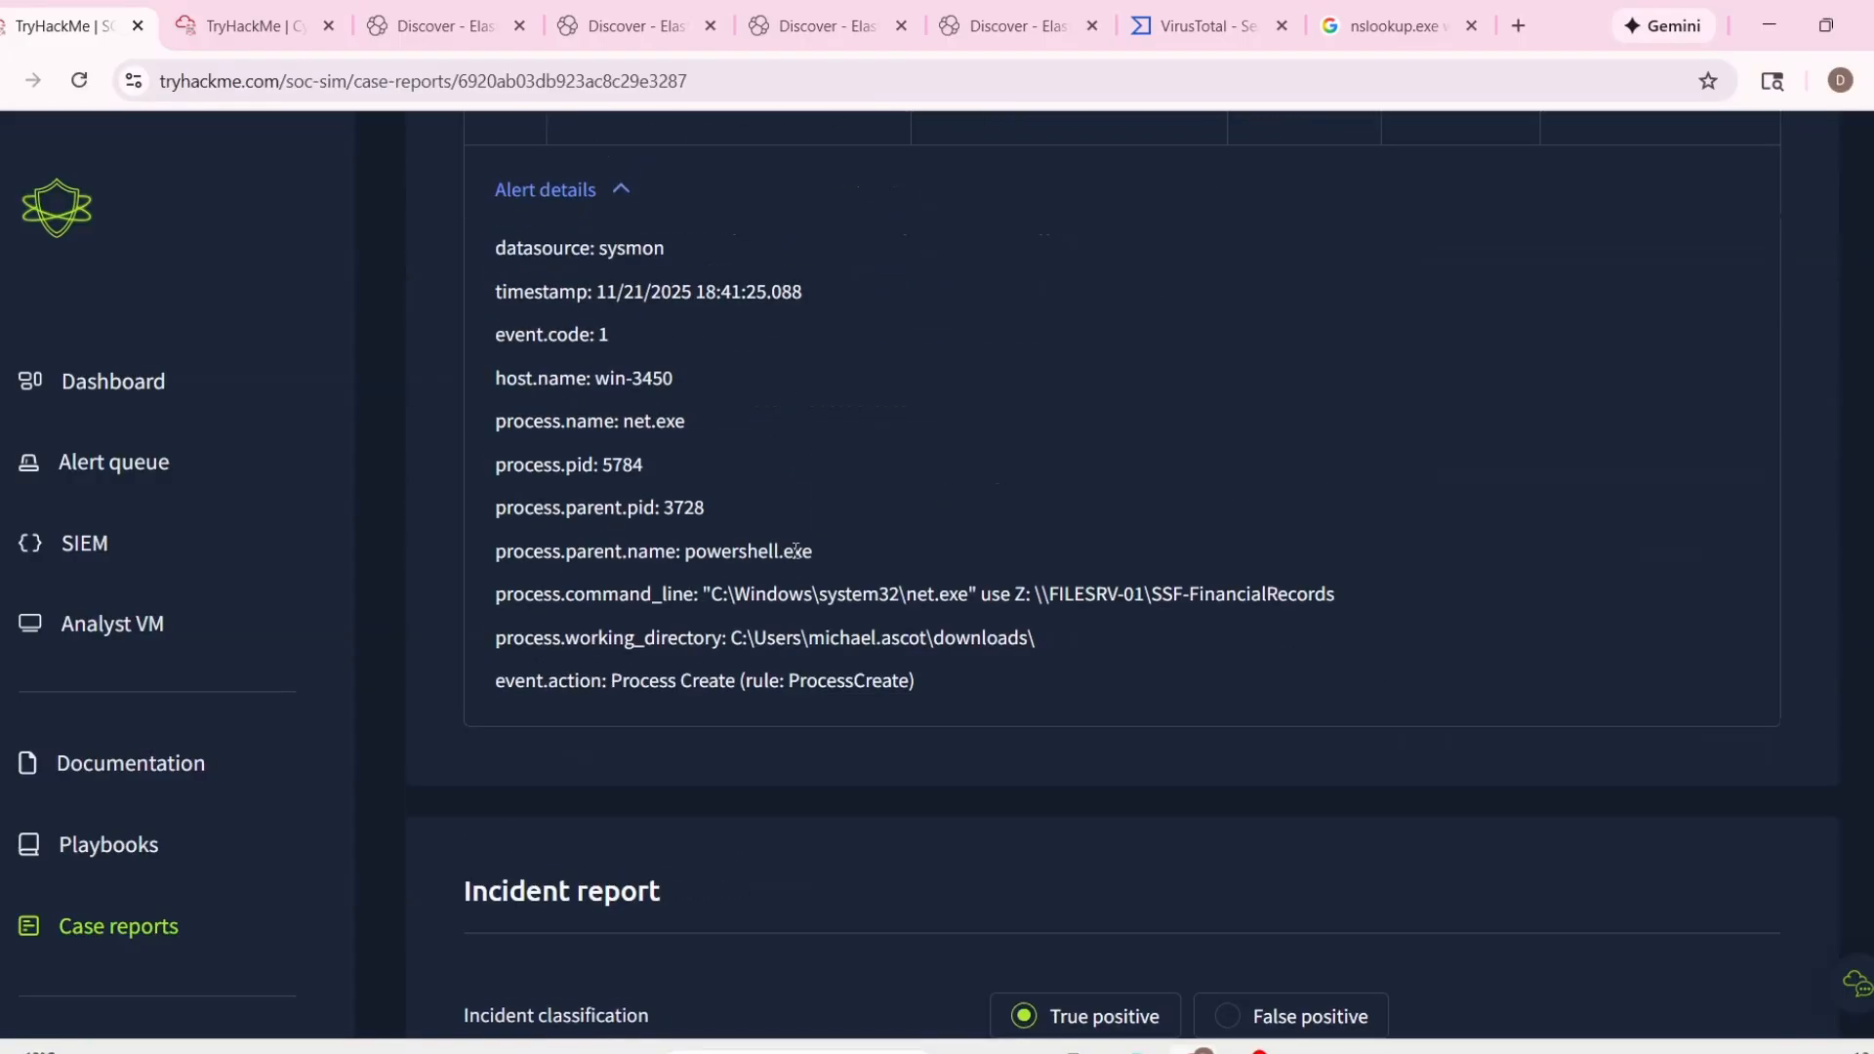
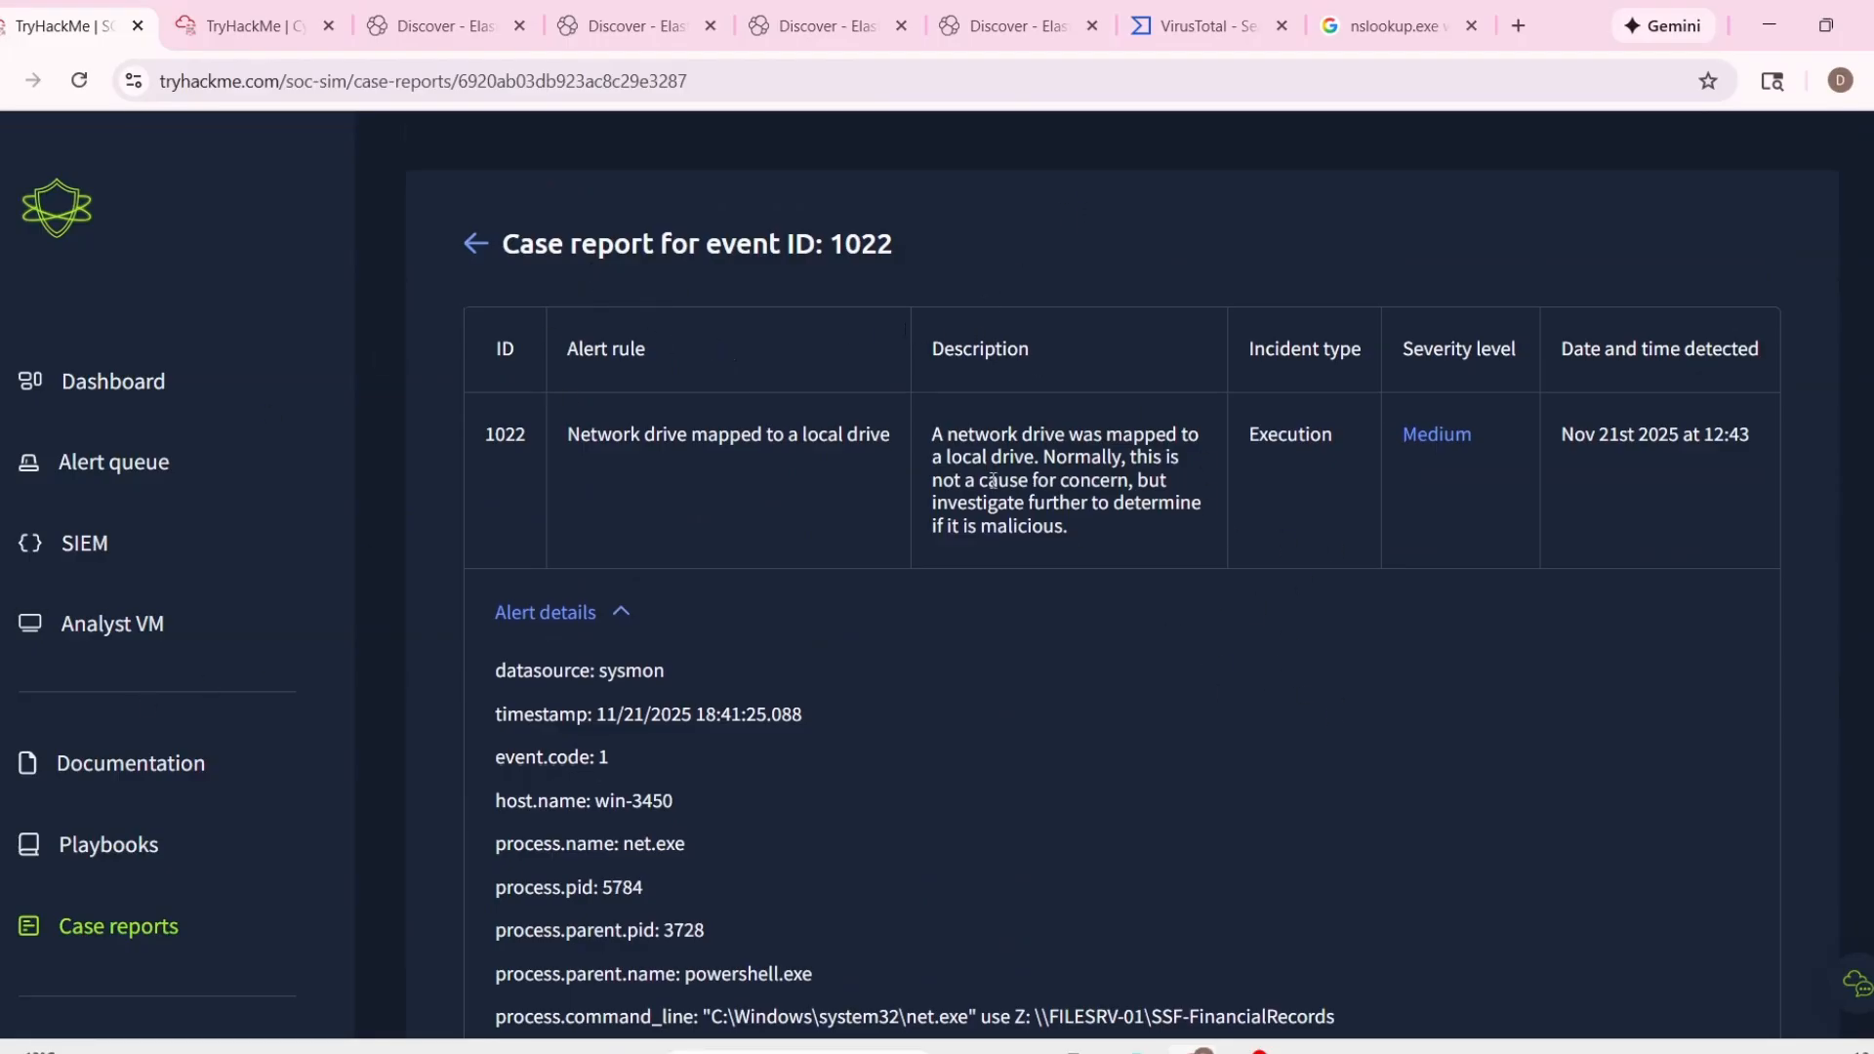
Examine the description of alert 1022 and the network share named in its command line.
{"action": "scroll", "coordinate": [996, 481], "scroll_direction": "down", "scroll_amount": 4}
{"action": "scroll", "coordinate": [1049, 466], "scroll_direction": "up", "scroll_amount": 4}
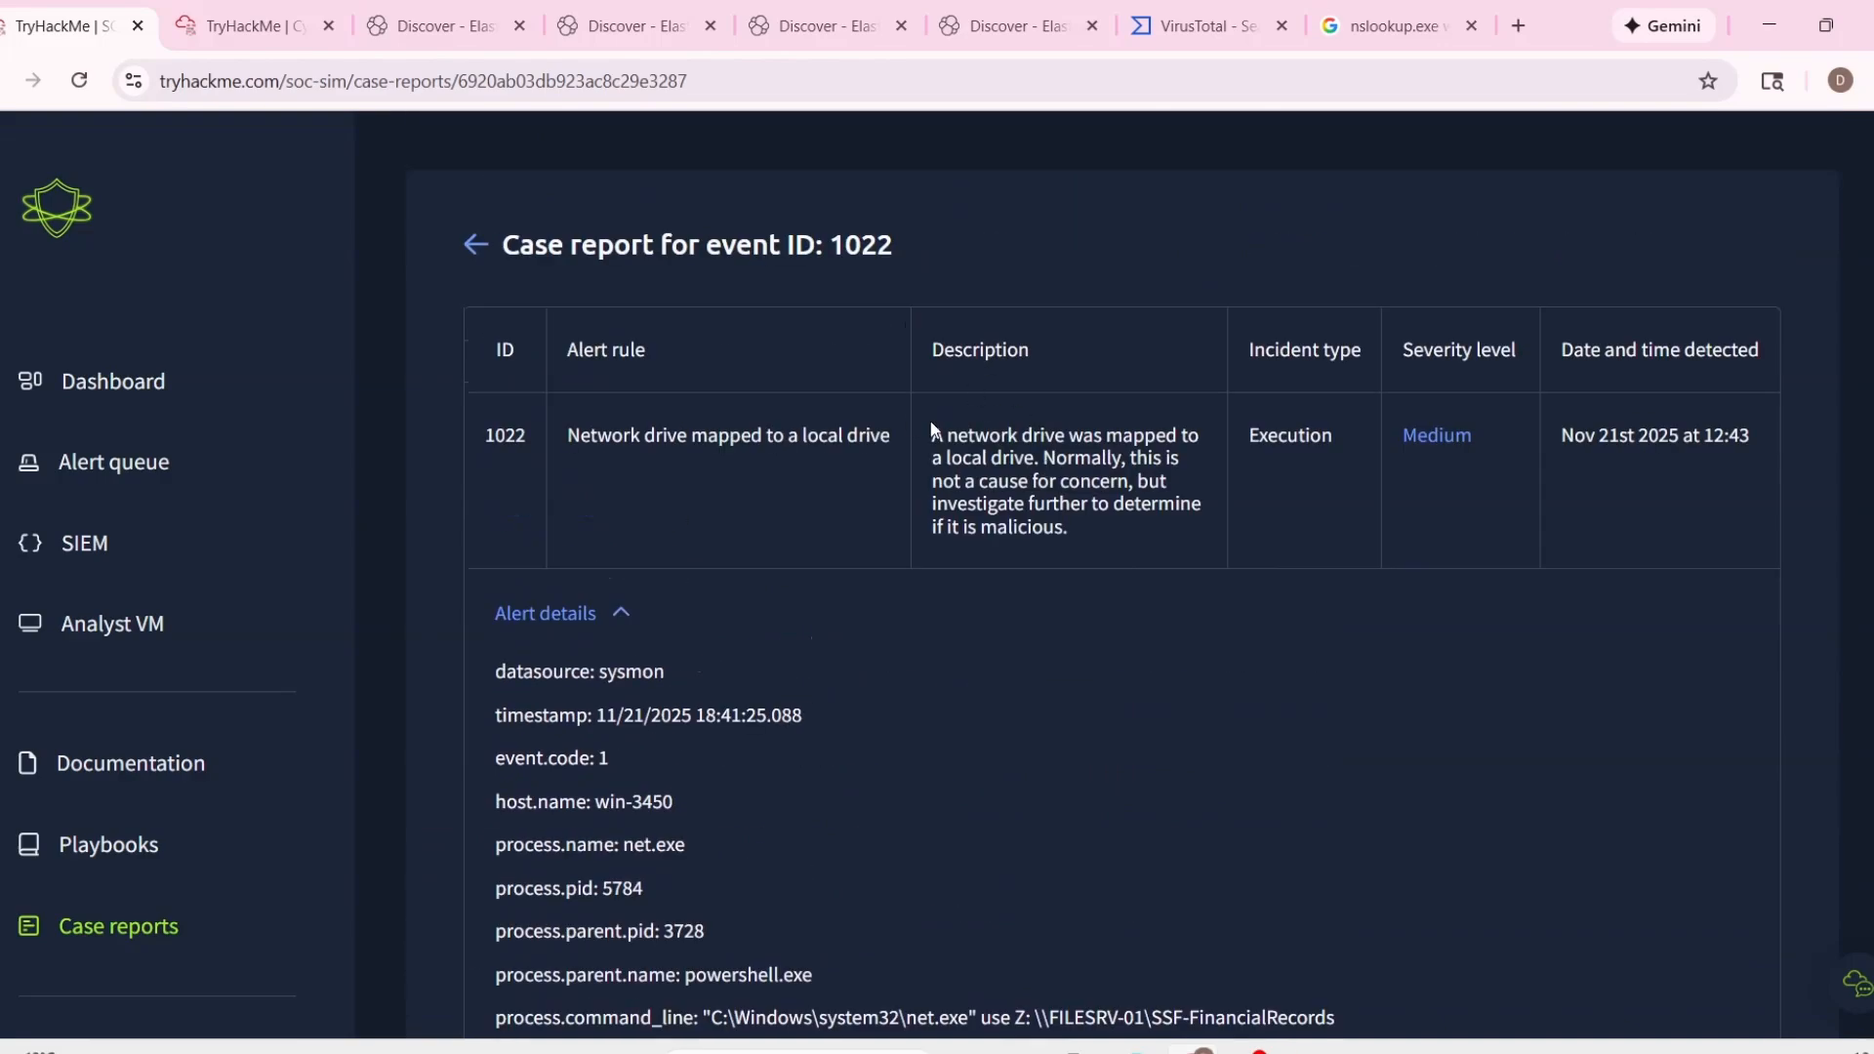
{"action": "left_click_drag", "start_coordinate": [931, 429], "coordinate": [1172, 531]}
{"action": "left_click", "coordinate": [1135, 596]}
{"action": "scroll", "coordinate": [1139, 590], "scroll_direction": "down", "scroll_amount": 4}
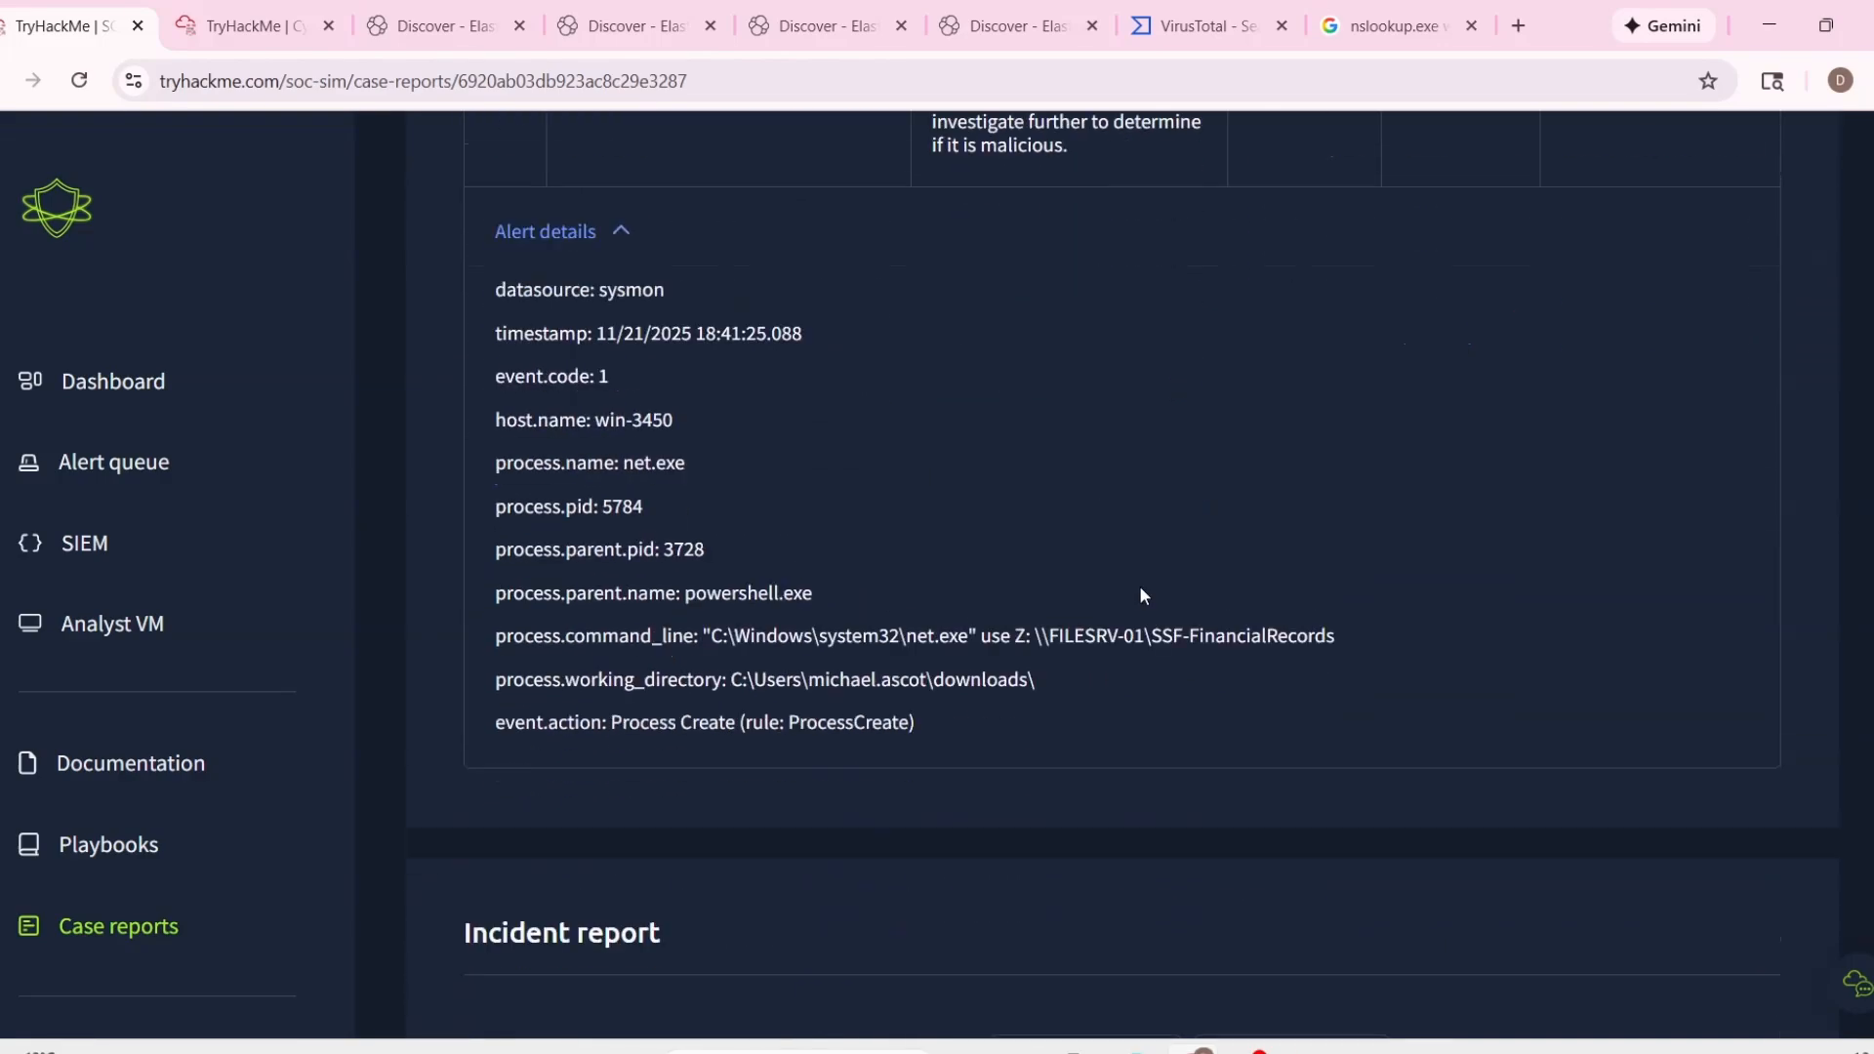
{"action": "scroll", "coordinate": [1139, 595], "scroll_direction": "up", "scroll_amount": 2}
{"action": "scroll", "coordinate": [1080, 766], "scroll_direction": "down", "scroll_amount": 2}
{"action": "mouse_move", "coordinate": [1171, 636]}
{"action": "left_mouse_down"}
{"action": "mouse_move", "coordinate": [1358, 643]}
{"action": "mouse_move", "coordinate": [1160, 642]}
{"action": "left_mouse_up"}
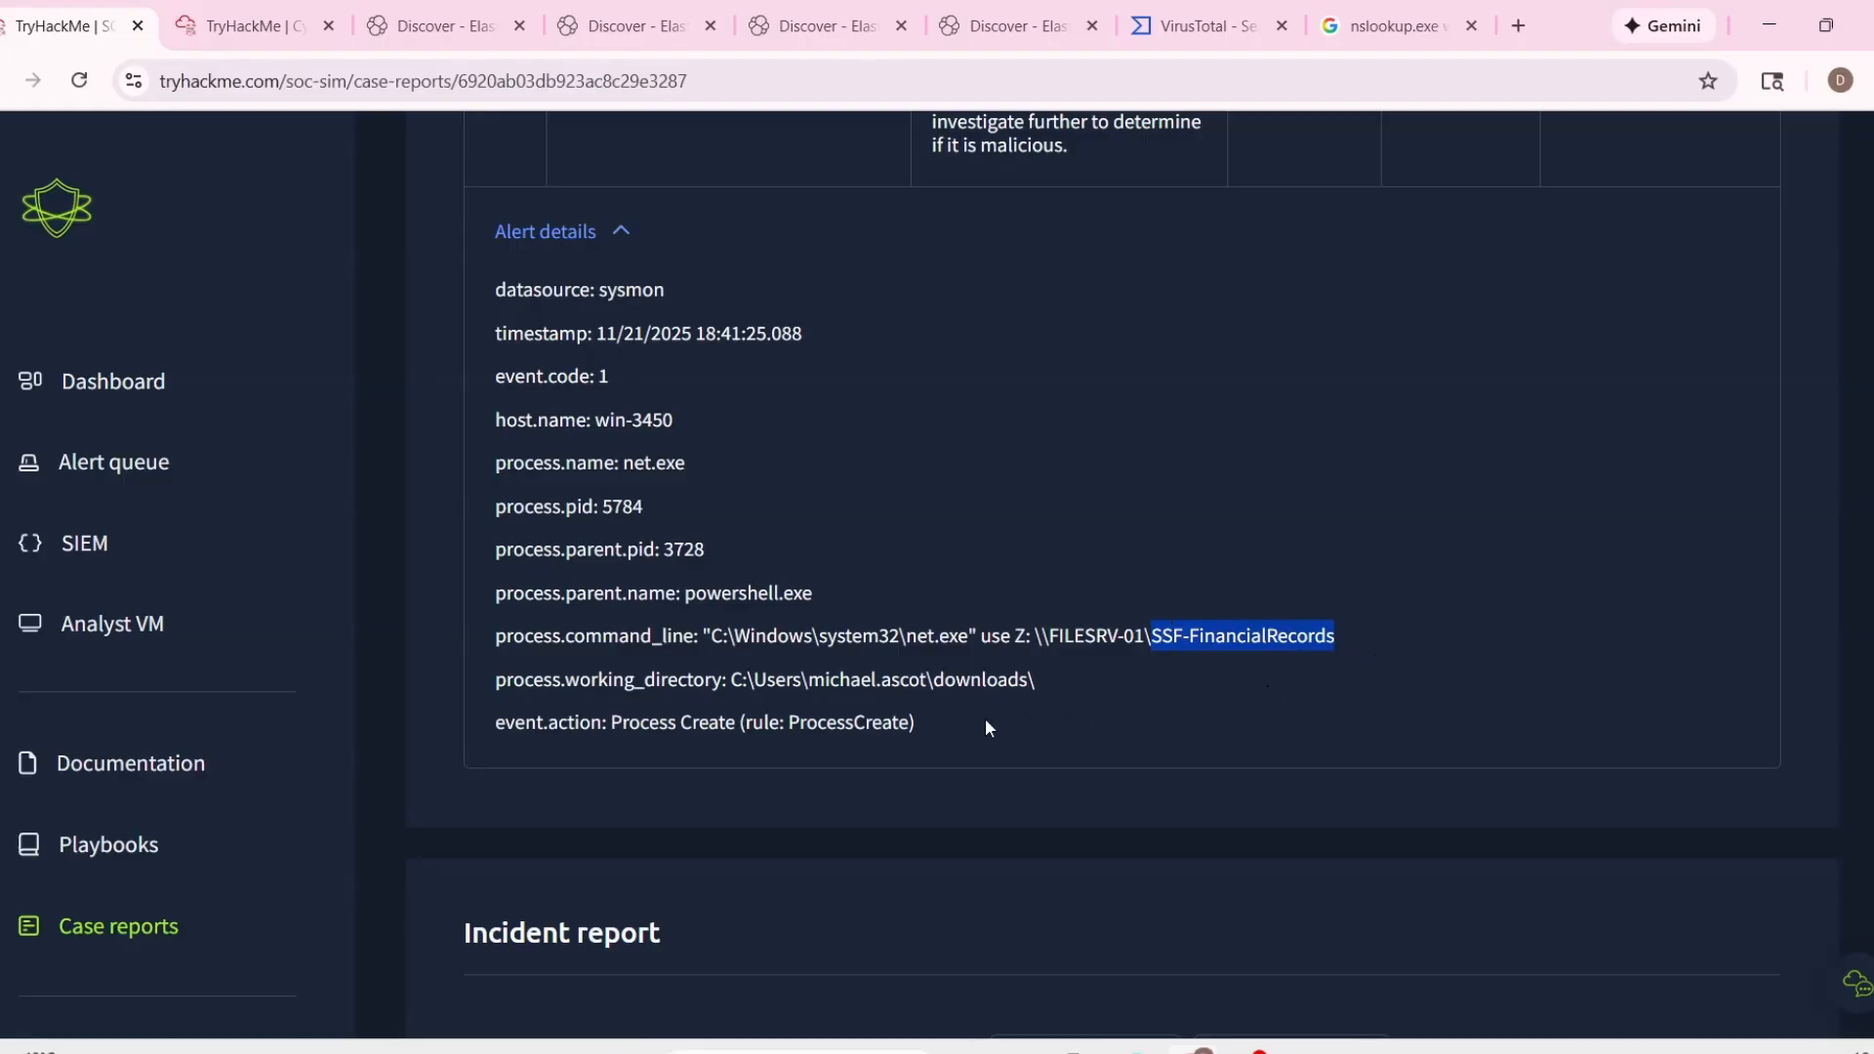
Copy "host.name: win-3450" from the alert details into the case report's List of Affected Entities.
{"action": "scroll", "coordinate": [986, 722], "scroll_direction": "down", "scroll_amount": 5}
{"action": "left_click", "coordinate": [1247, 691]}
{"action": "scroll", "coordinate": [1267, 732], "scroll_direction": "up", "scroll_amount": 1}
{"action": "scroll", "coordinate": [929, 623], "scroll_direction": "up", "scroll_amount": 4}
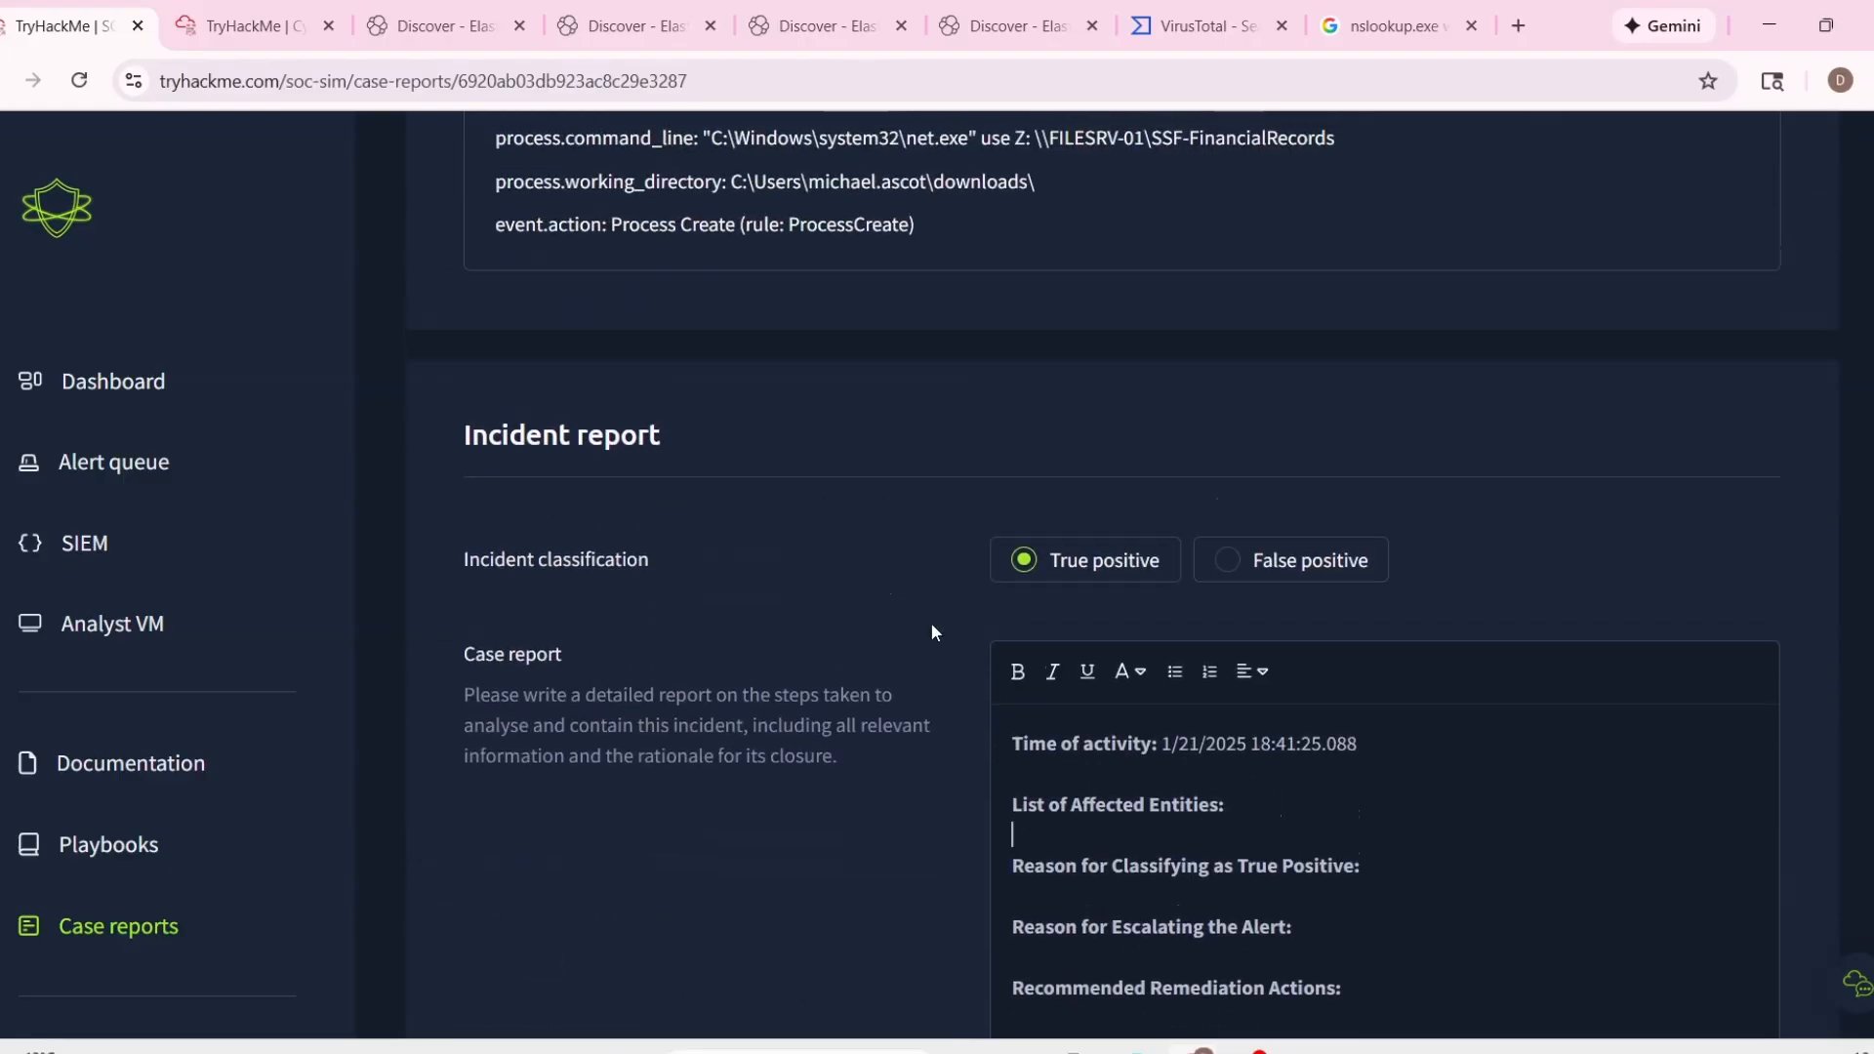
{"action": "left_click_drag", "start_coordinate": [497, 419], "coordinate": [693, 415]}
{"action": "key", "text": "ctrl+c"}
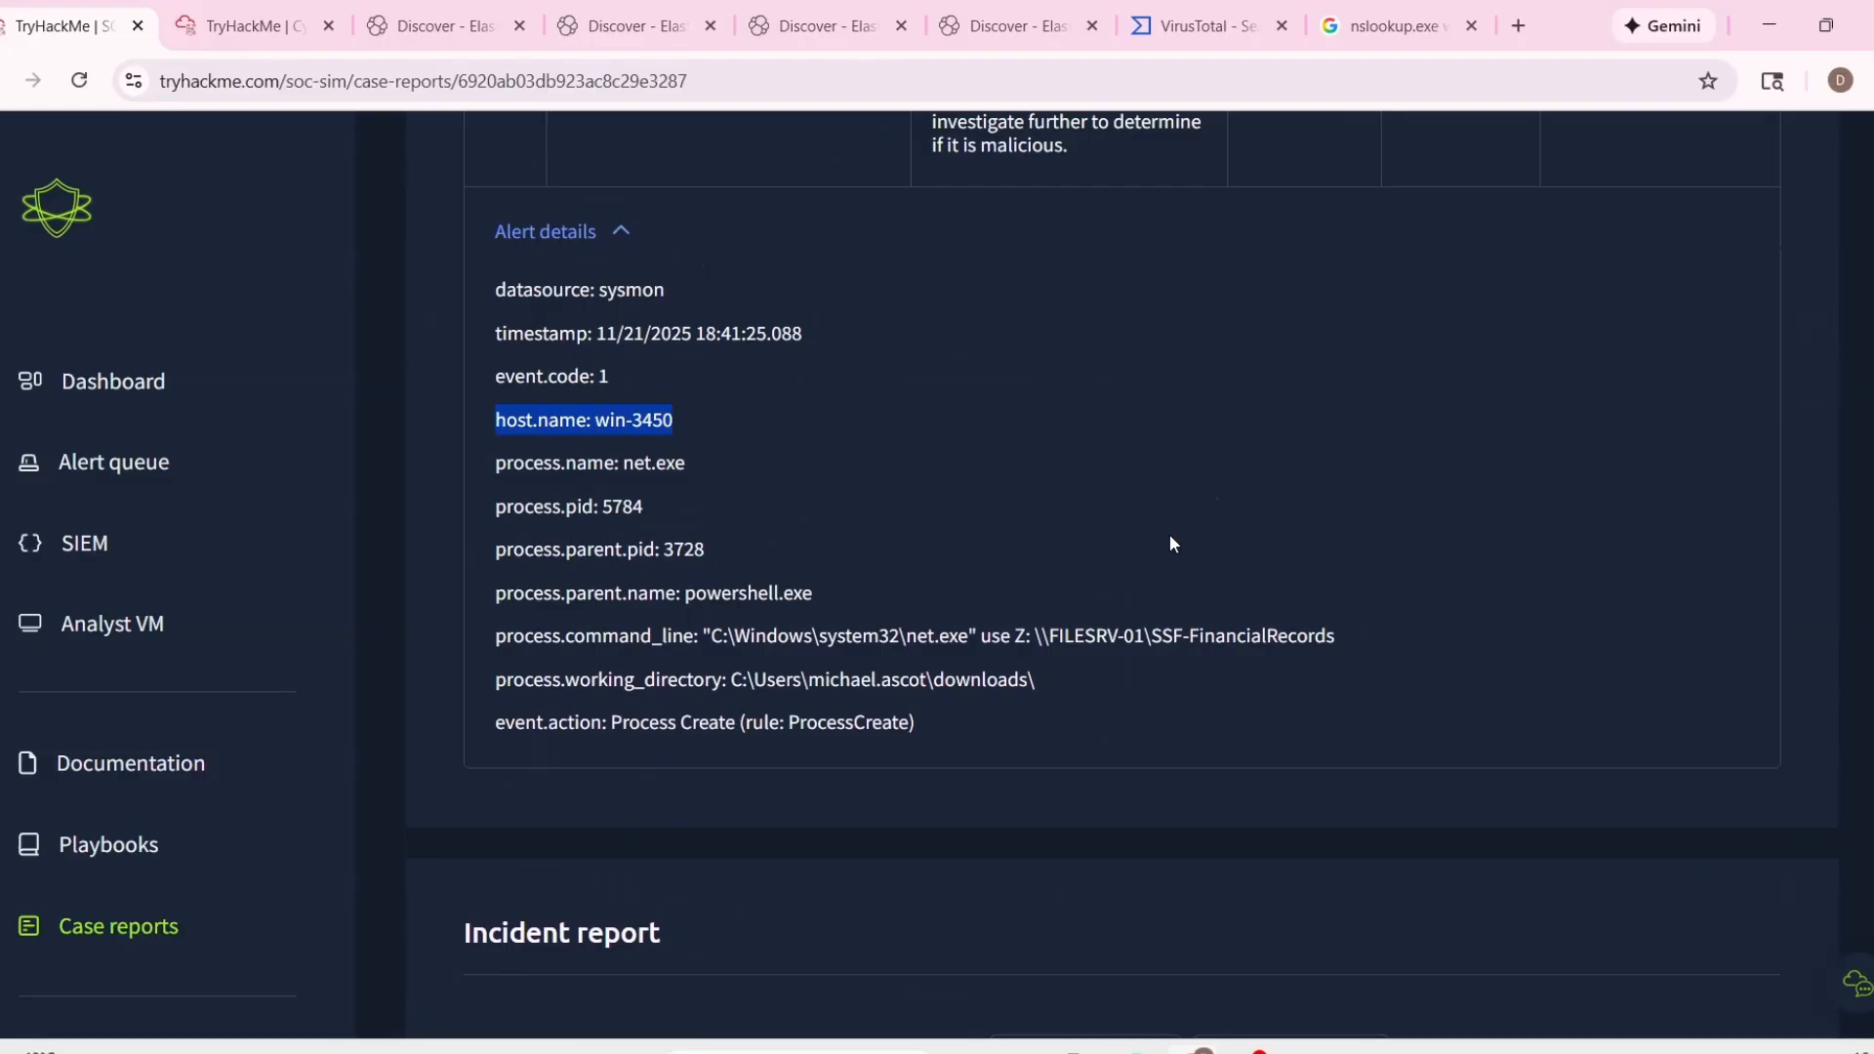
{"action": "scroll", "coordinate": [1191, 576], "scroll_direction": "down", "scroll_amount": 4}
{"action": "left_click", "coordinate": [1265, 805]}
{"action": "key", "text": "ctrl+v"}
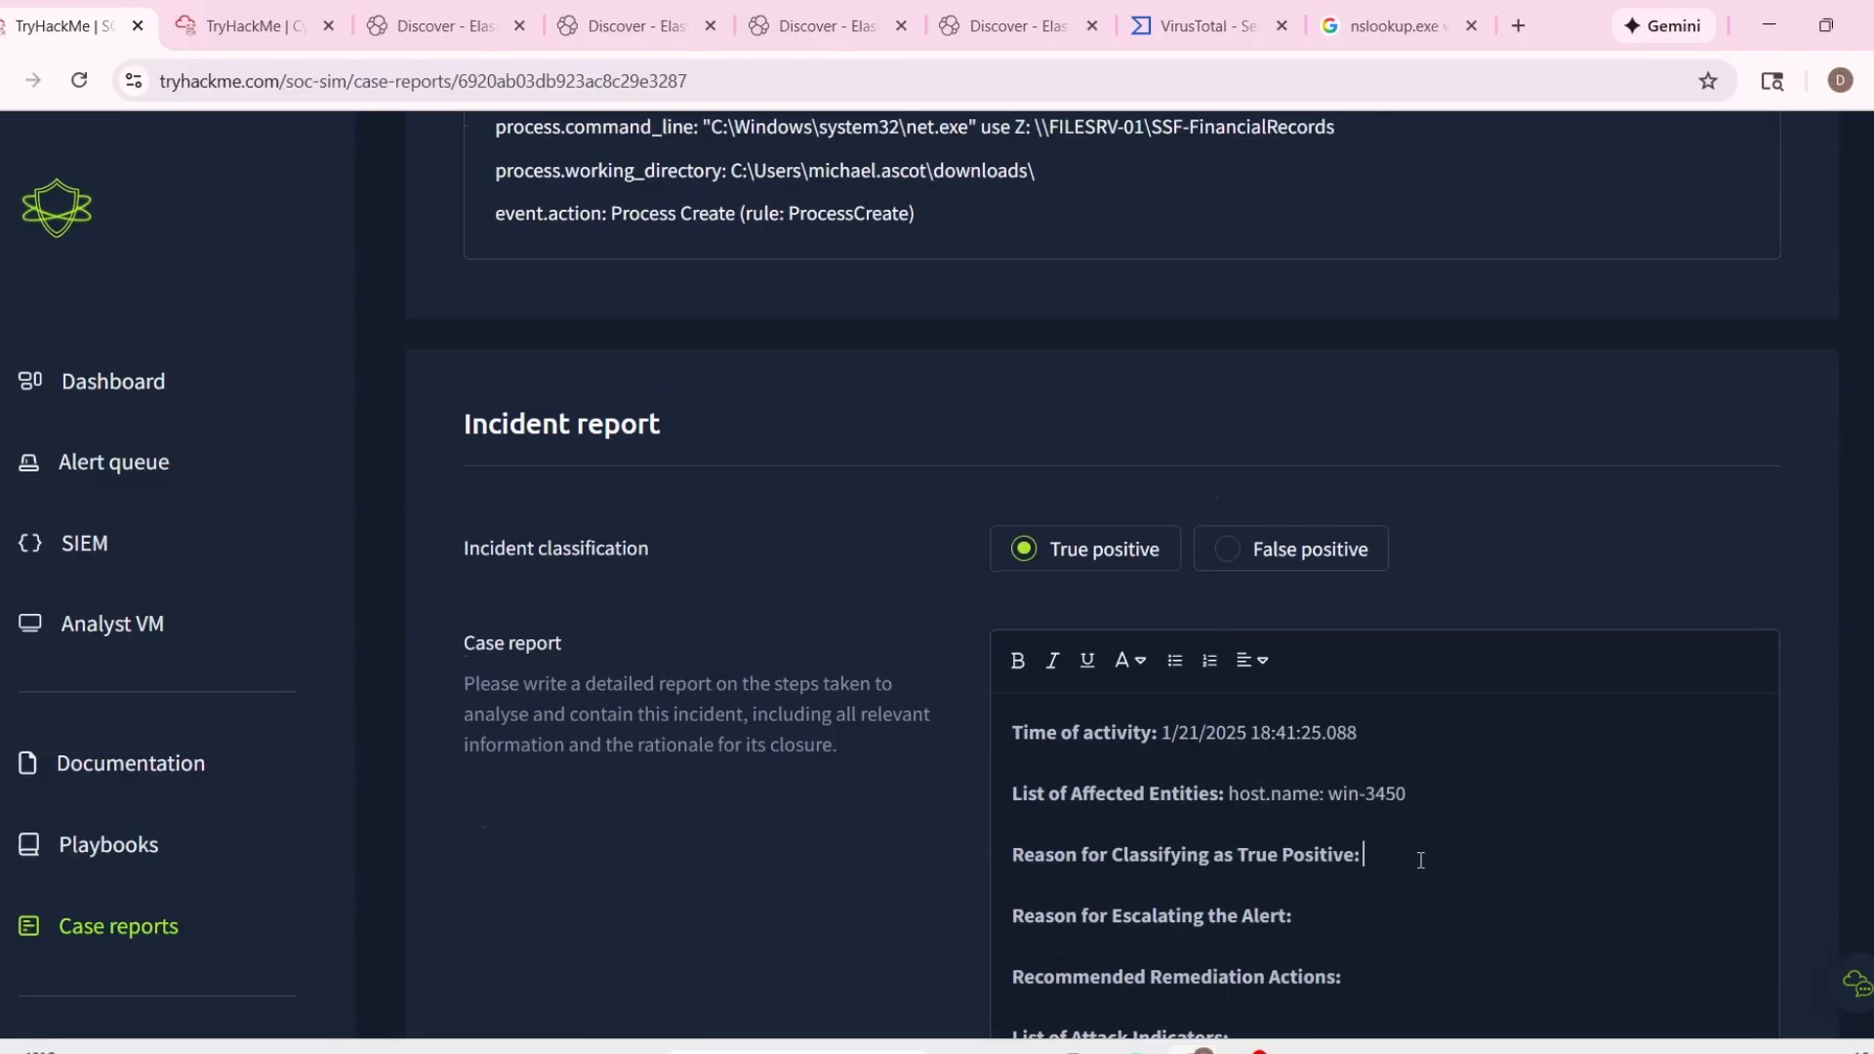
Enter "network mapping" as the start of the Reason for Classifying as True Positive.
{"action": "scroll", "coordinate": [1353, 760], "scroll_direction": "down", "scroll_amount": 1}
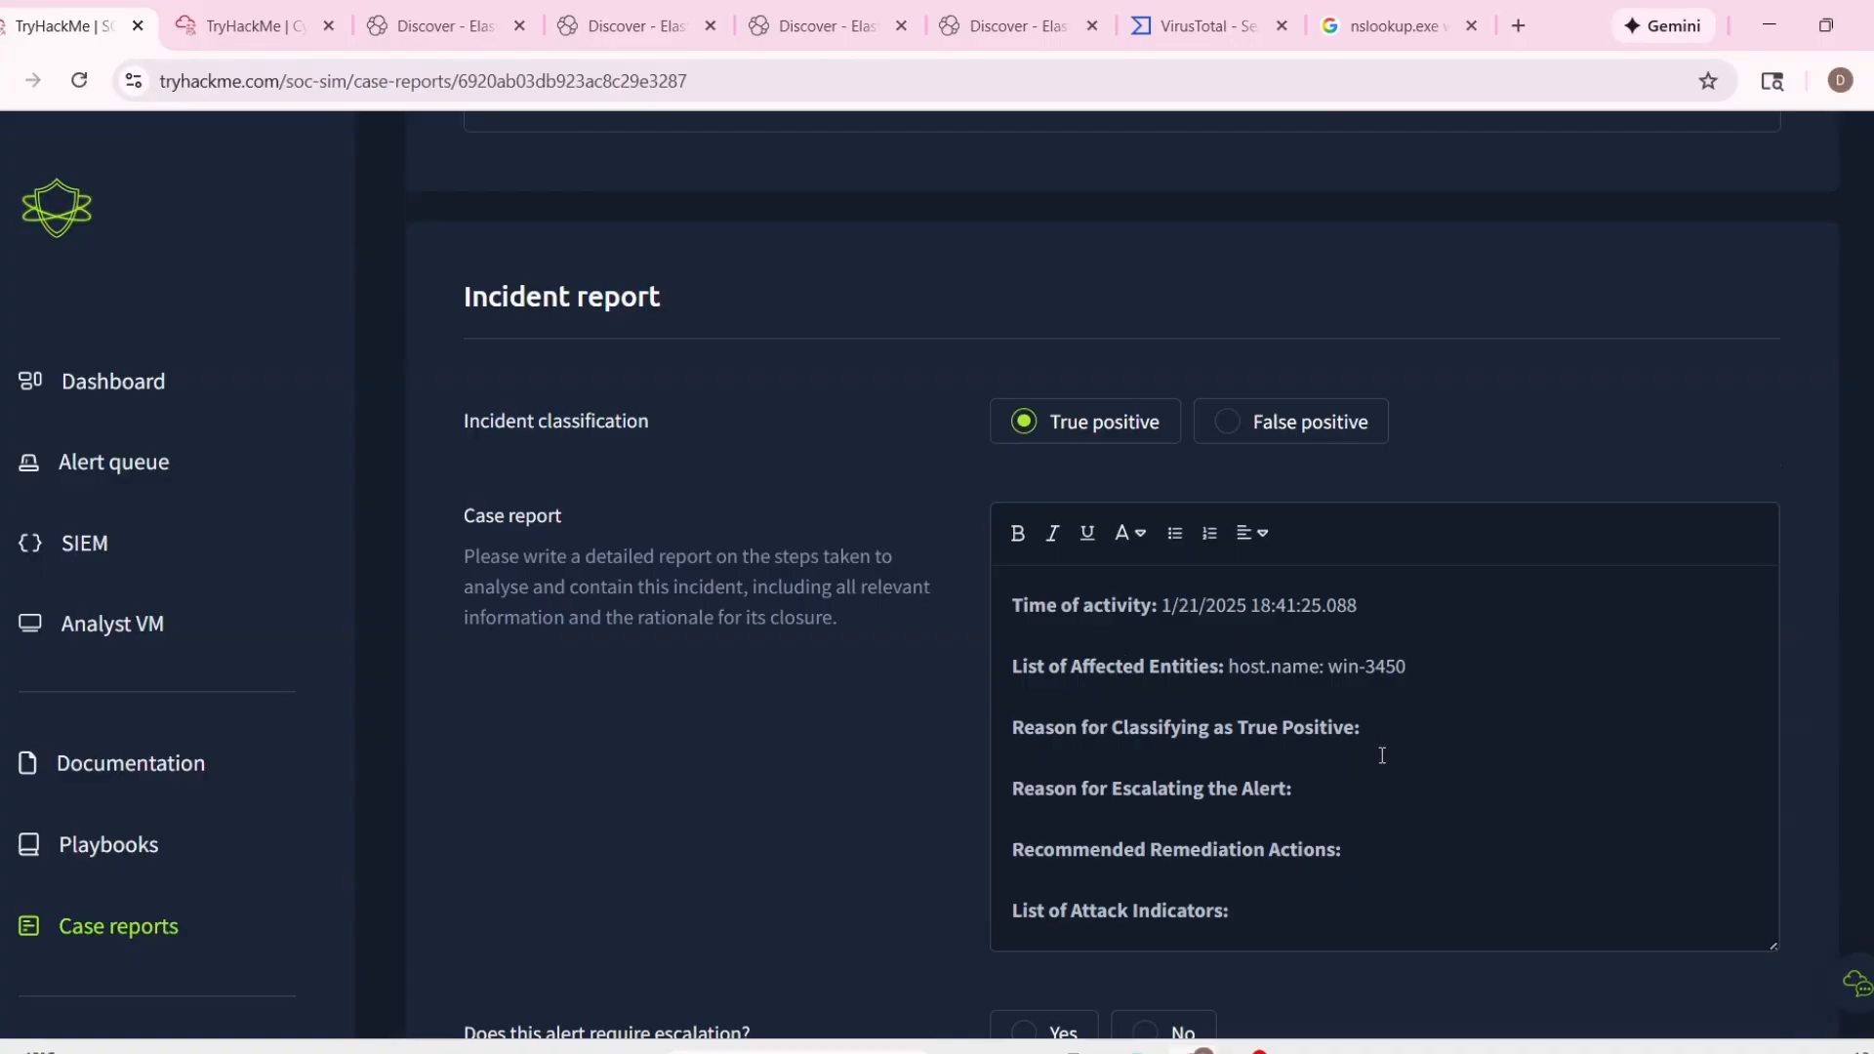
{"action": "type", "text": "network m"}
{"action": "key", "text": "BackSpace"}
{"action": "type", "text": "mapping"}
Extend the true-positive reason with "using the command" and the alert's quoted command line, '"C:\Windows\system32\net.exe" use Z: \\FILESRV-01\SSF-FinancialRecords'.
{"action": "scroll", "coordinate": [1382, 755], "scroll_direction": "up", "scroll_amount": 8}
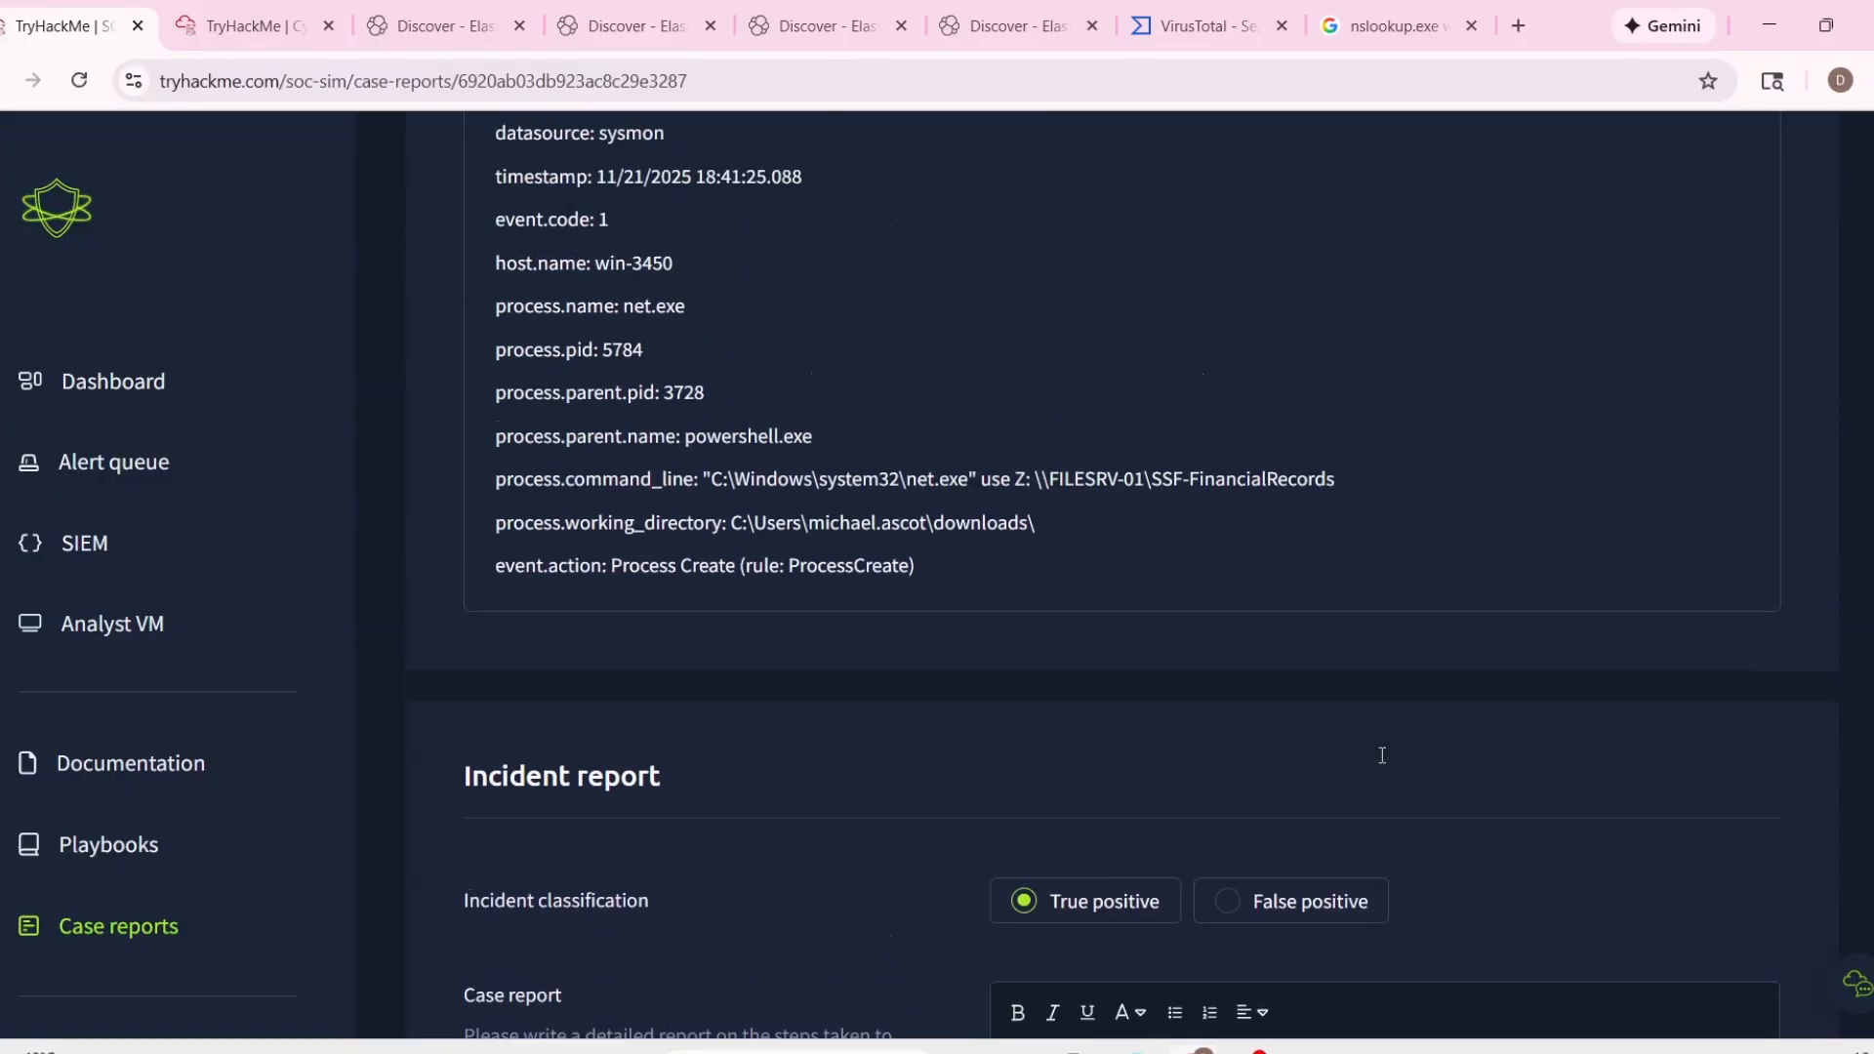
{"action": "left_click_drag", "start_coordinate": [702, 763], "coordinate": [1378, 765]}
{"action": "key", "text": "ctrl+c"}
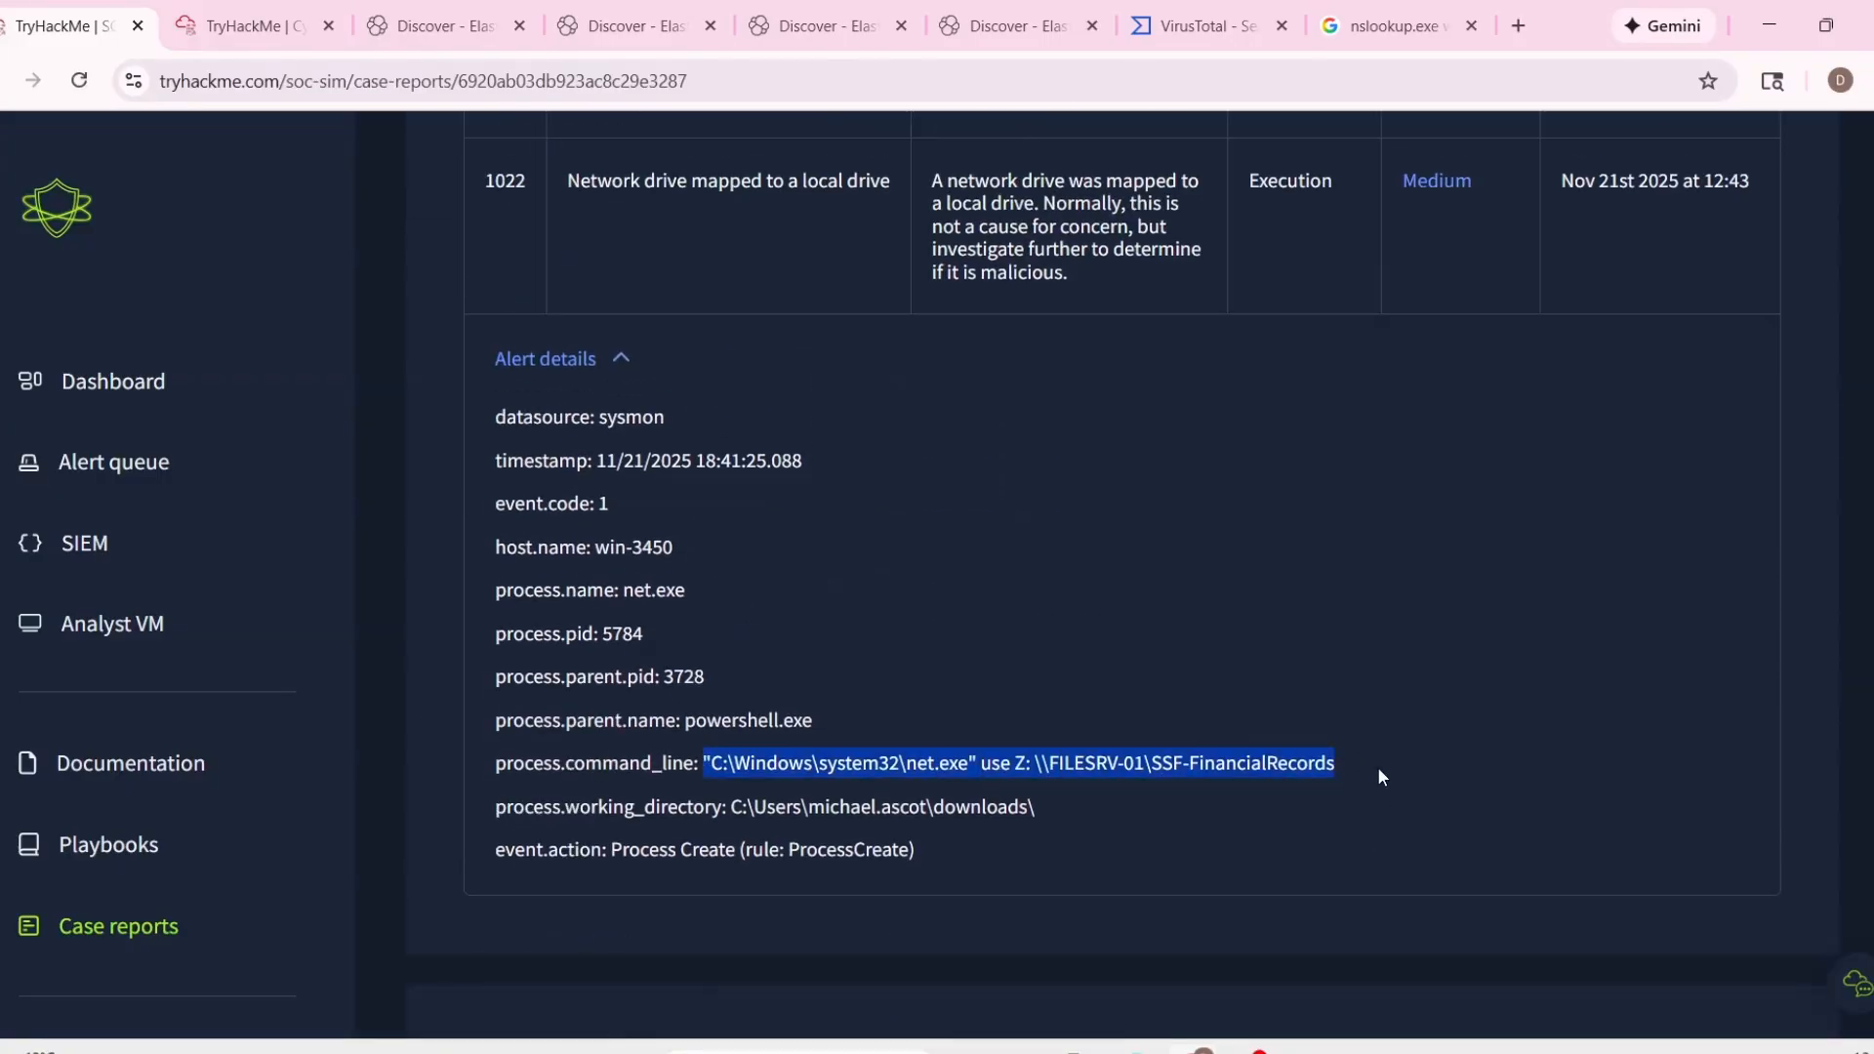
{"action": "scroll", "coordinate": [1378, 765], "scroll_direction": "down", "scroll_amount": 8}
{"action": "type", "text": "us"}
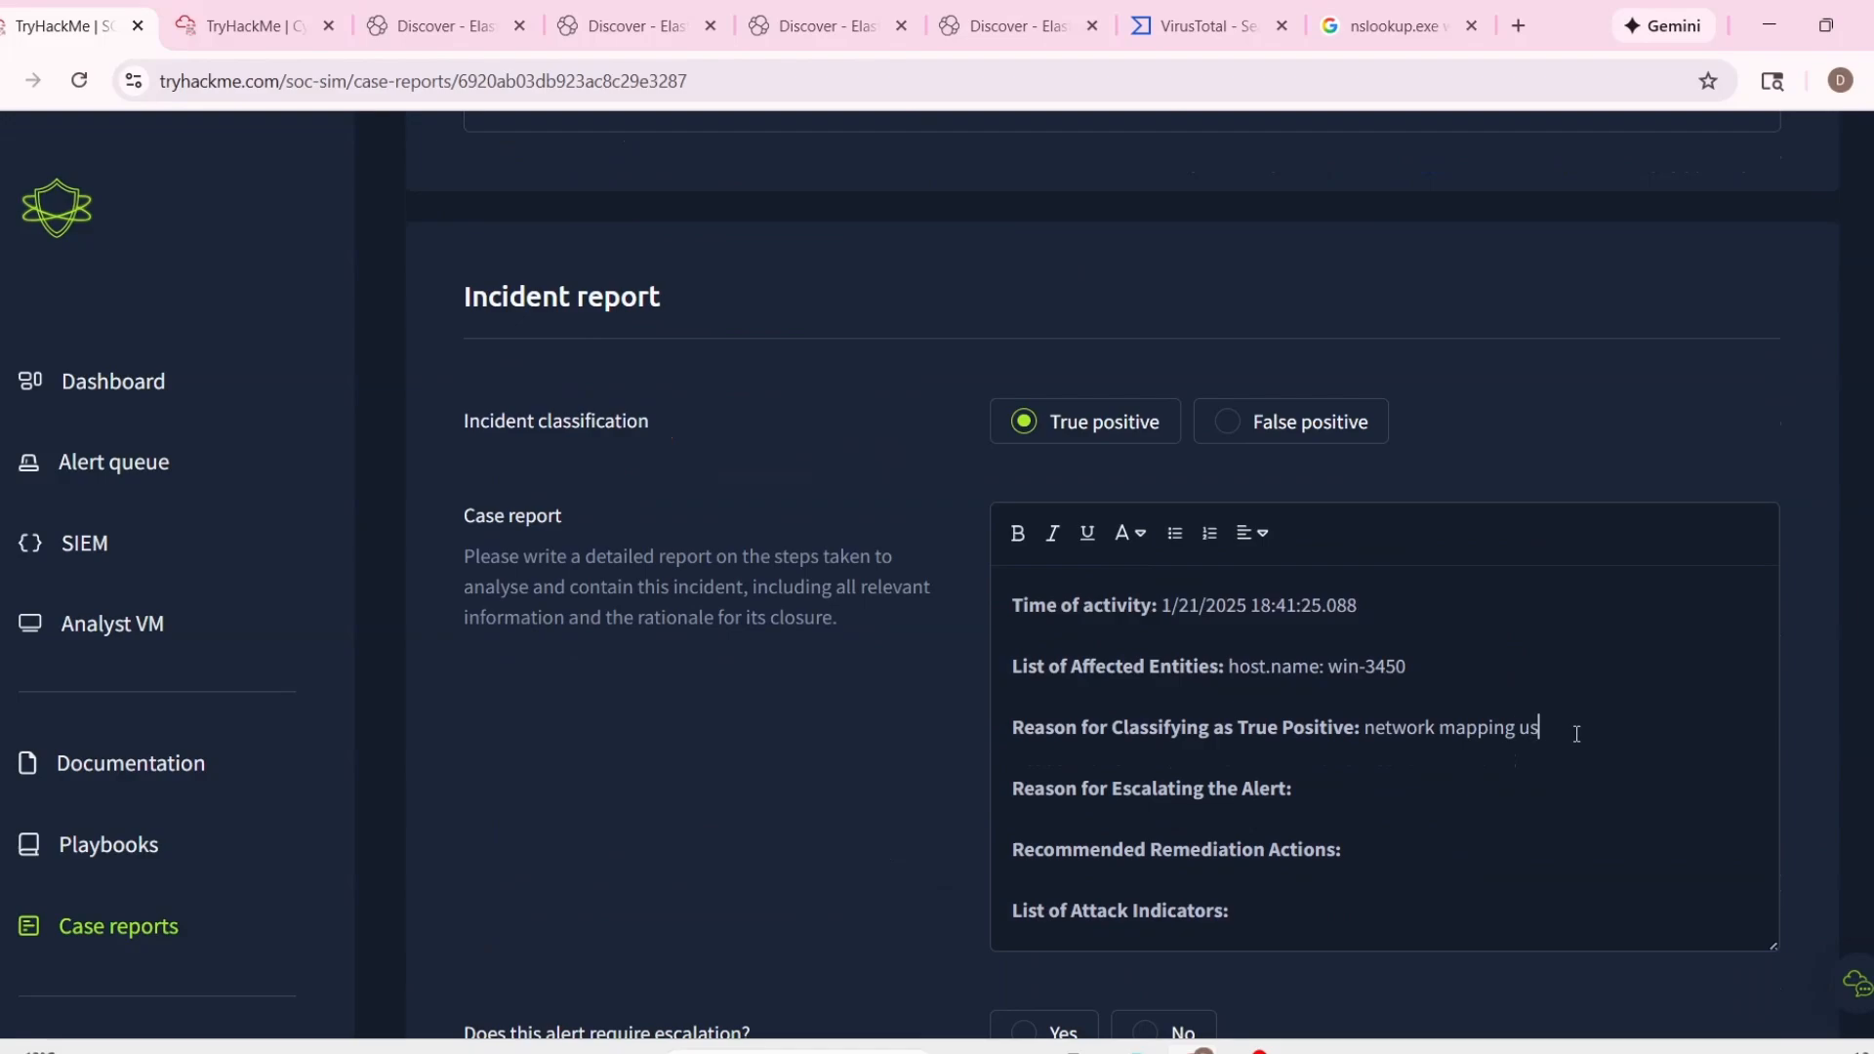
{"action": "type", "text": "ing the command"}
{"action": "key", "text": "ctrl+v"}
{"action": "type", "text": "'"}
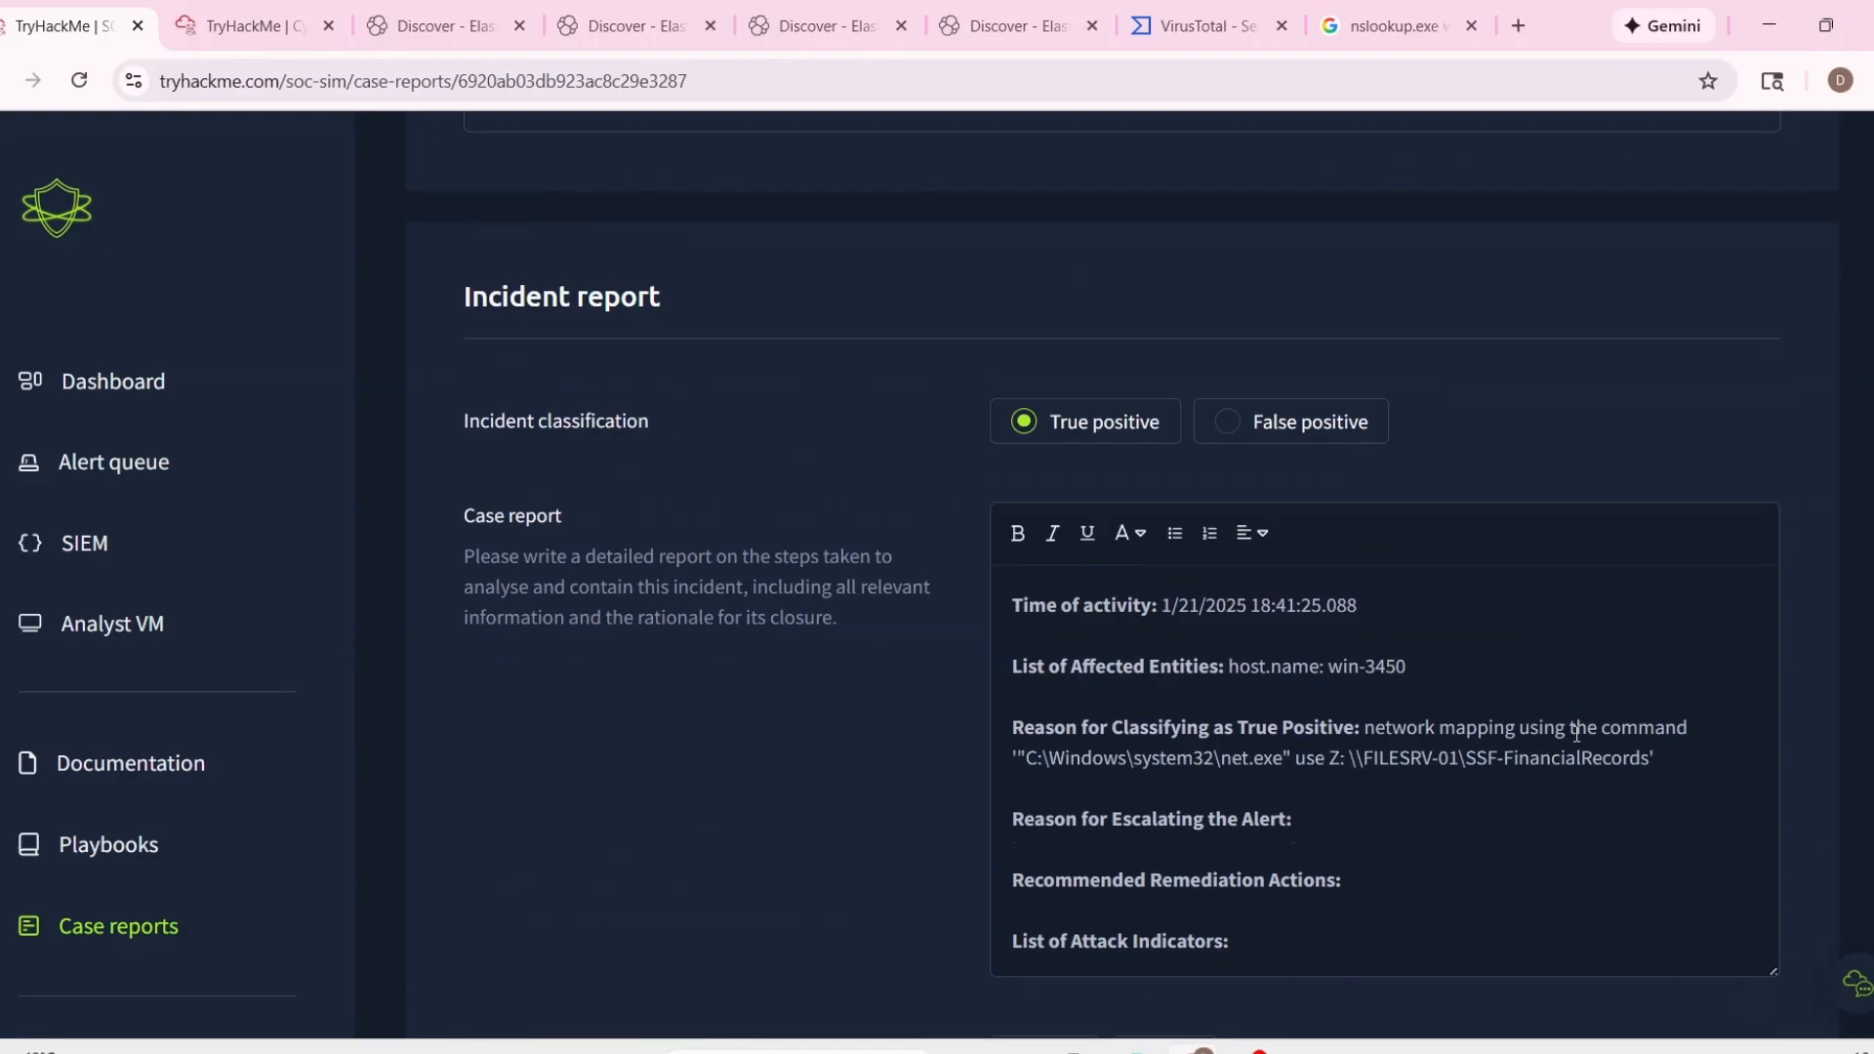
Recheck the alert details and begin the Reason for Escalating the Alert with "Malicious activities are observed in the directory".
{"action": "scroll", "coordinate": [1574, 732], "scroll_direction": "up", "scroll_amount": 1}
{"action": "scroll", "coordinate": [1385, 694], "scroll_direction": "down", "scroll_amount": 2}
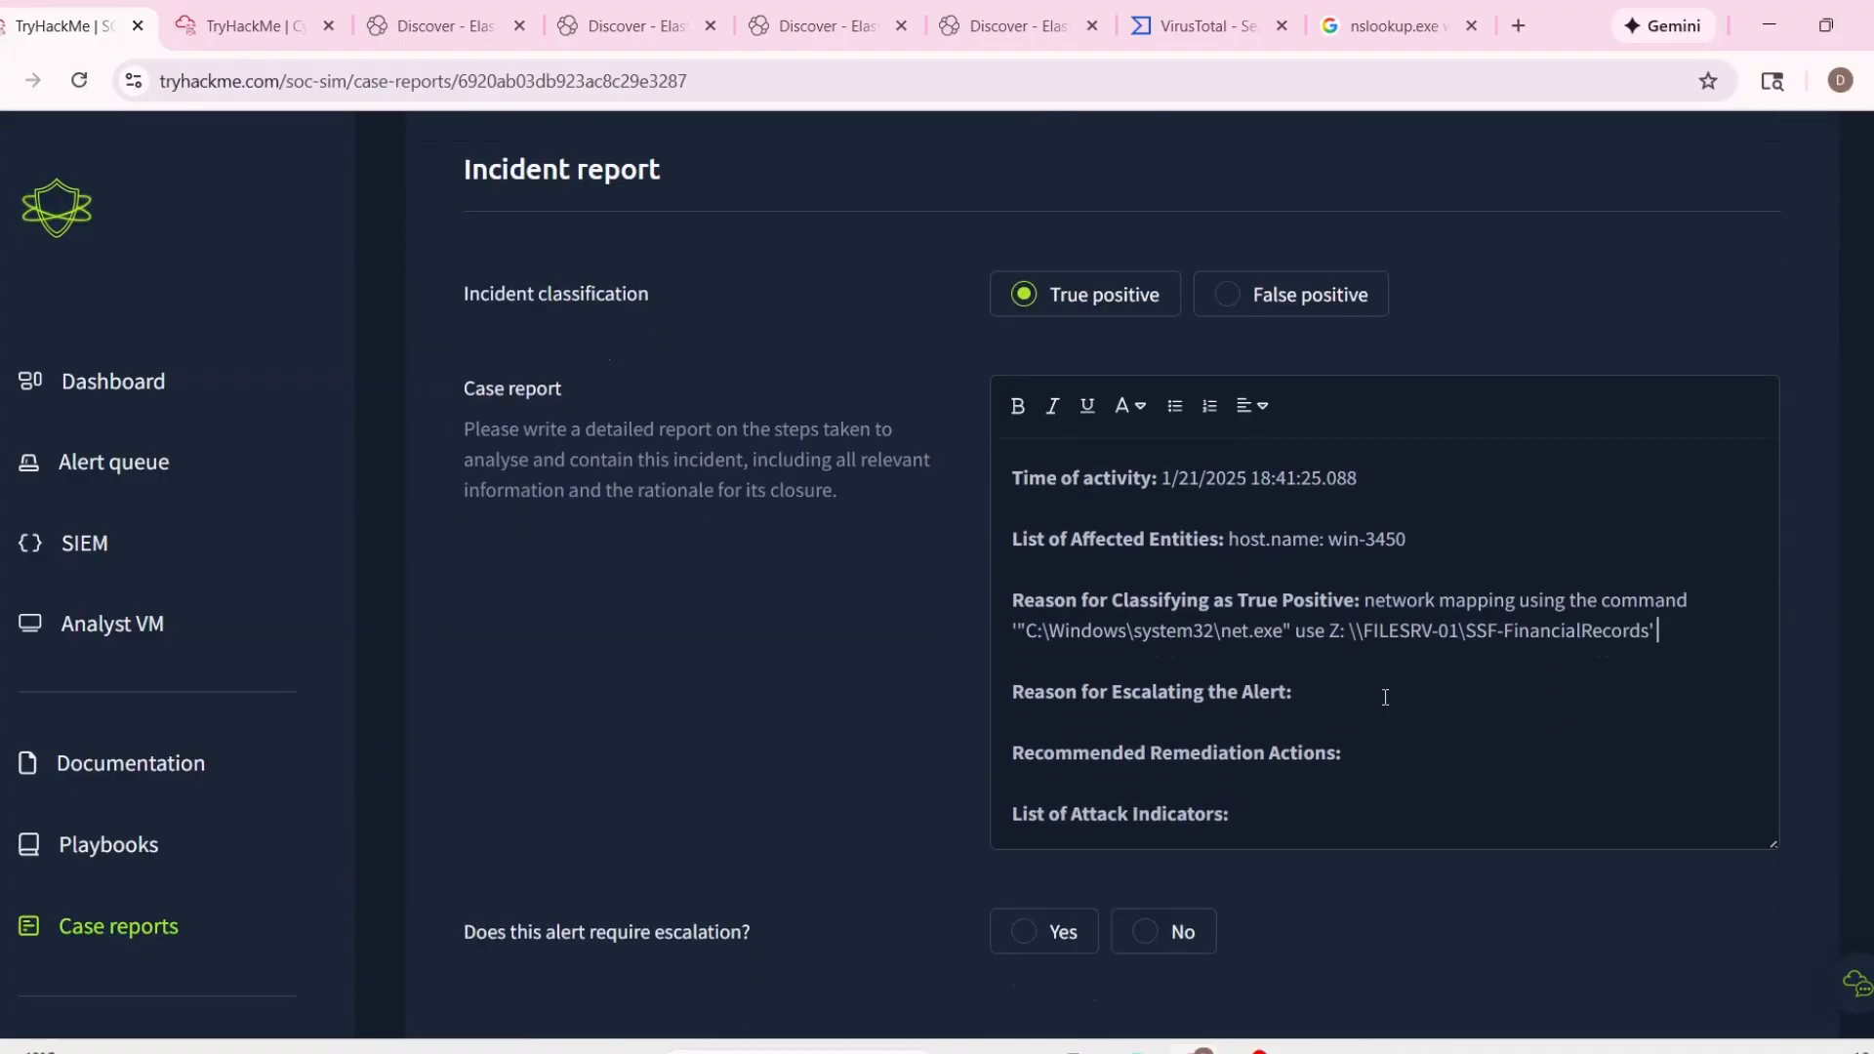
{"action": "left_click", "coordinate": [1385, 694]}
{"action": "scroll", "coordinate": [1385, 697], "scroll_direction": "up", "scroll_amount": 7}
{"action": "scroll", "coordinate": [1385, 697], "scroll_direction": "up", "scroll_amount": 1}
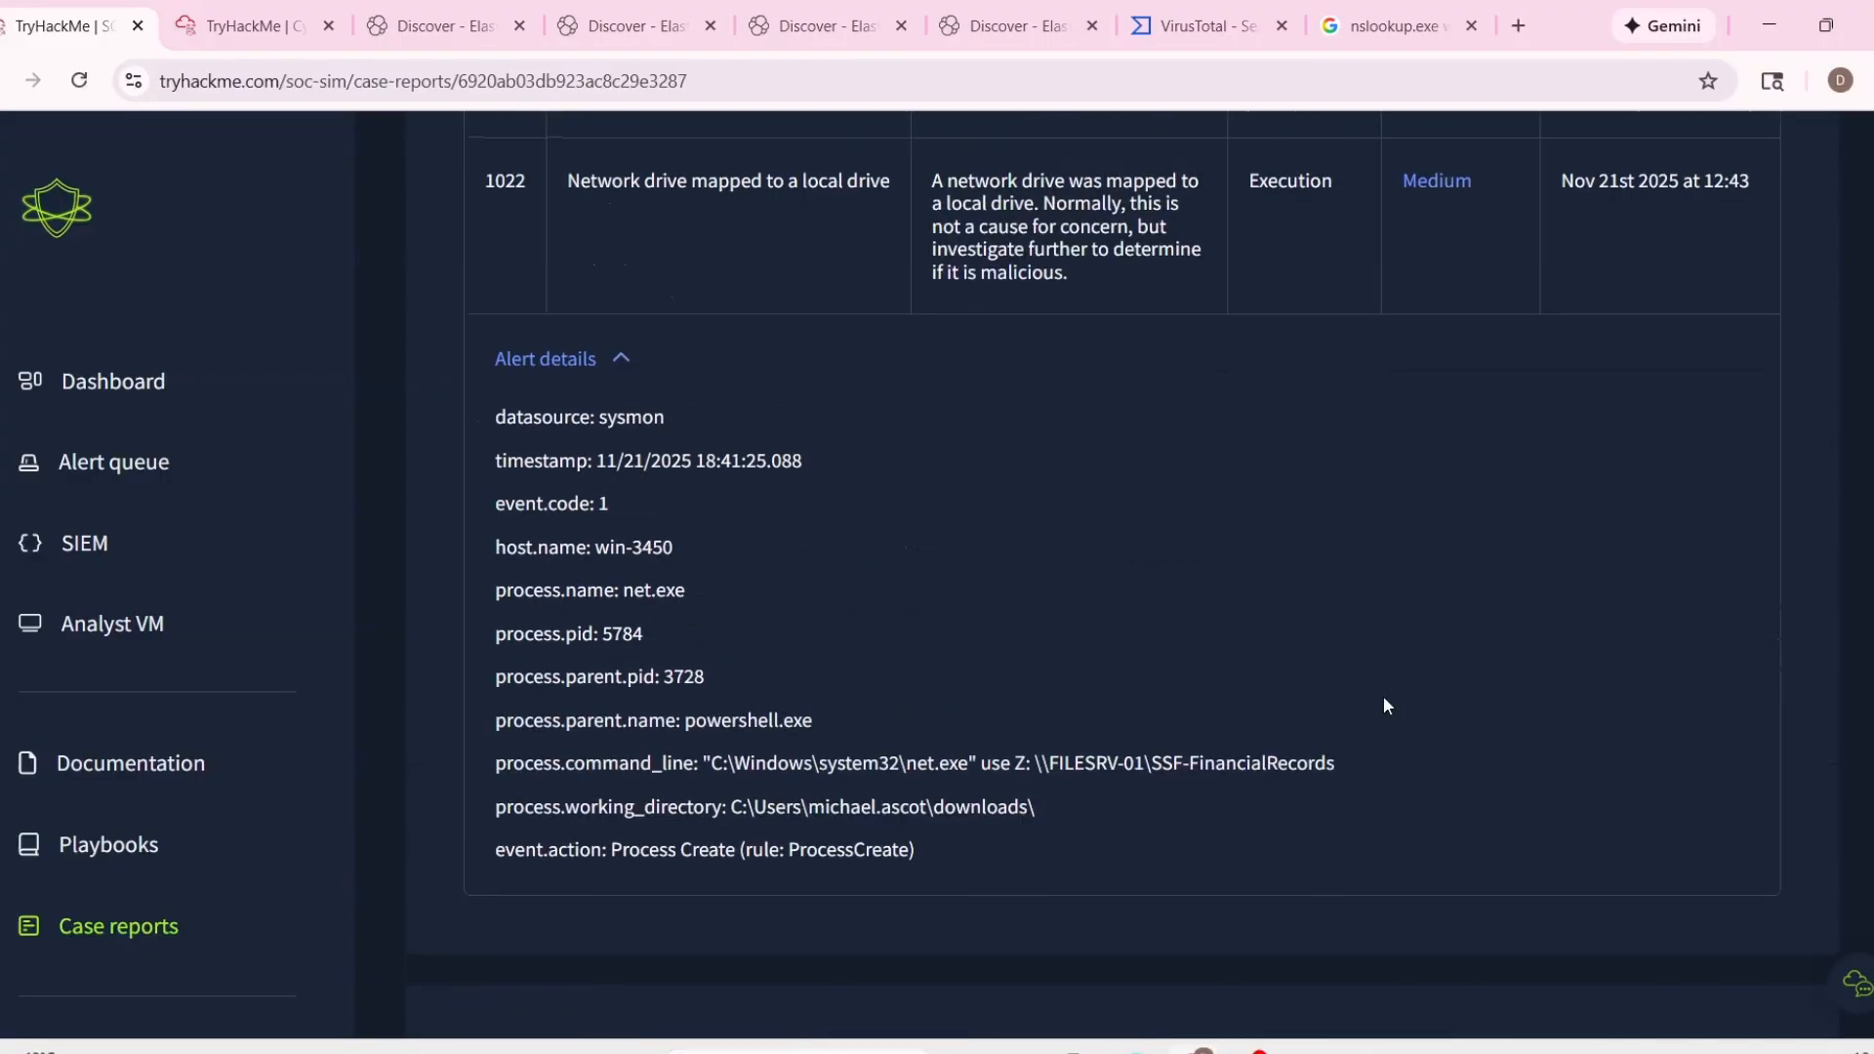
{"action": "scroll", "coordinate": [1384, 705], "scroll_direction": "down", "scroll_amount": 3}
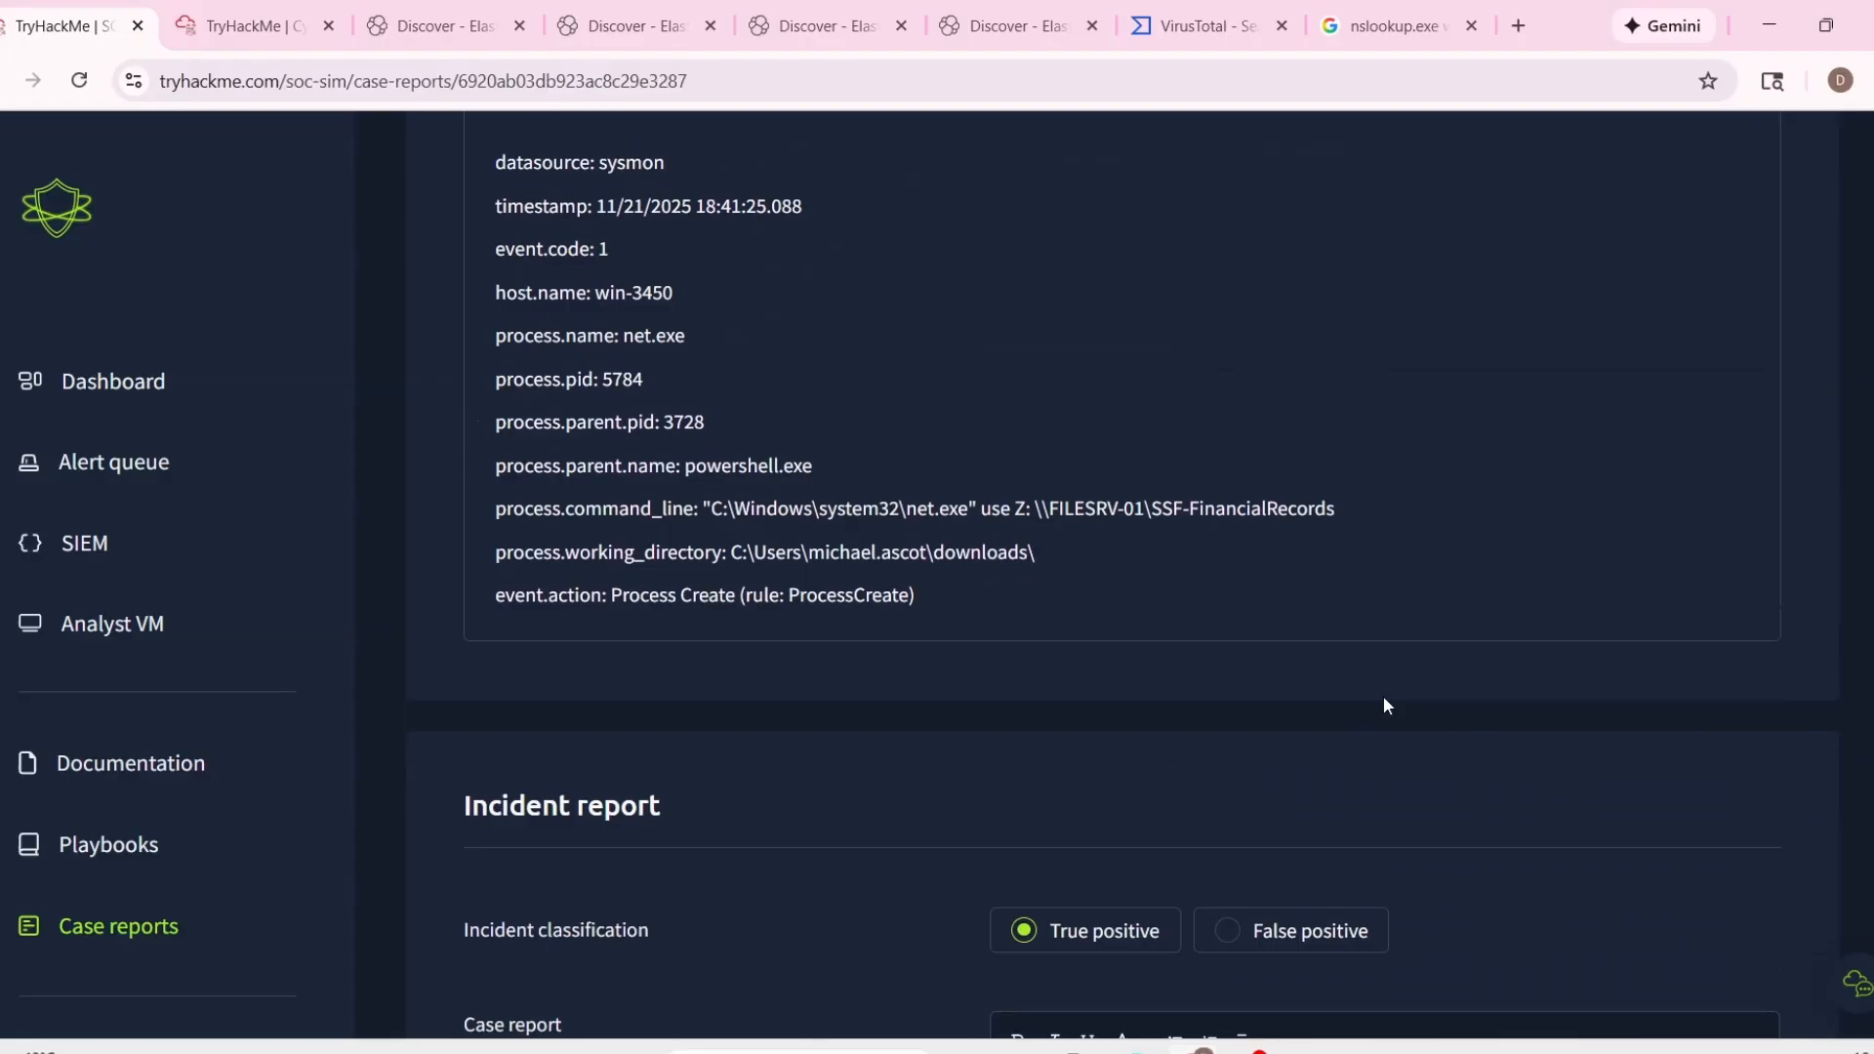
{"action": "scroll", "coordinate": [1383, 695], "scroll_direction": "down", "scroll_amount": 7}
{"action": "scroll", "coordinate": [1366, 722], "scroll_direction": "up", "scroll_amount": 12}
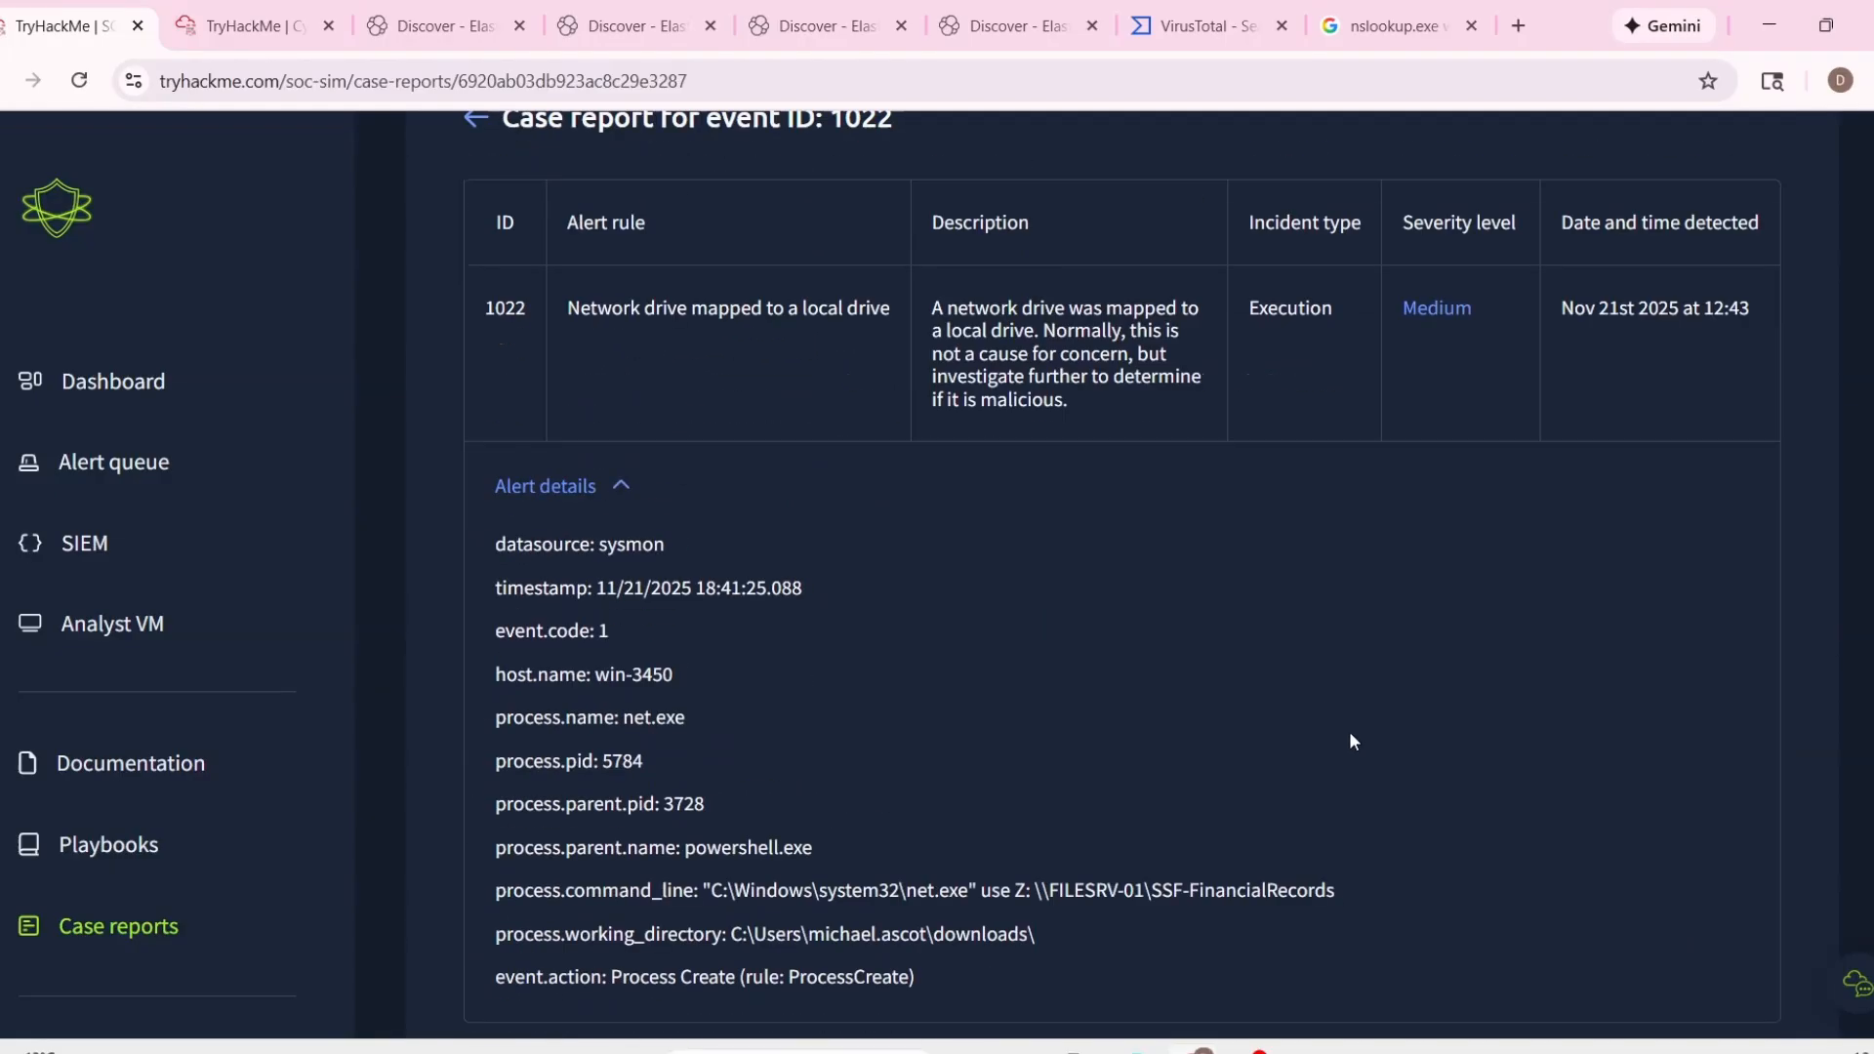
{"action": "scroll", "coordinate": [1347, 728], "scroll_direction": "down", "scroll_amount": 13}
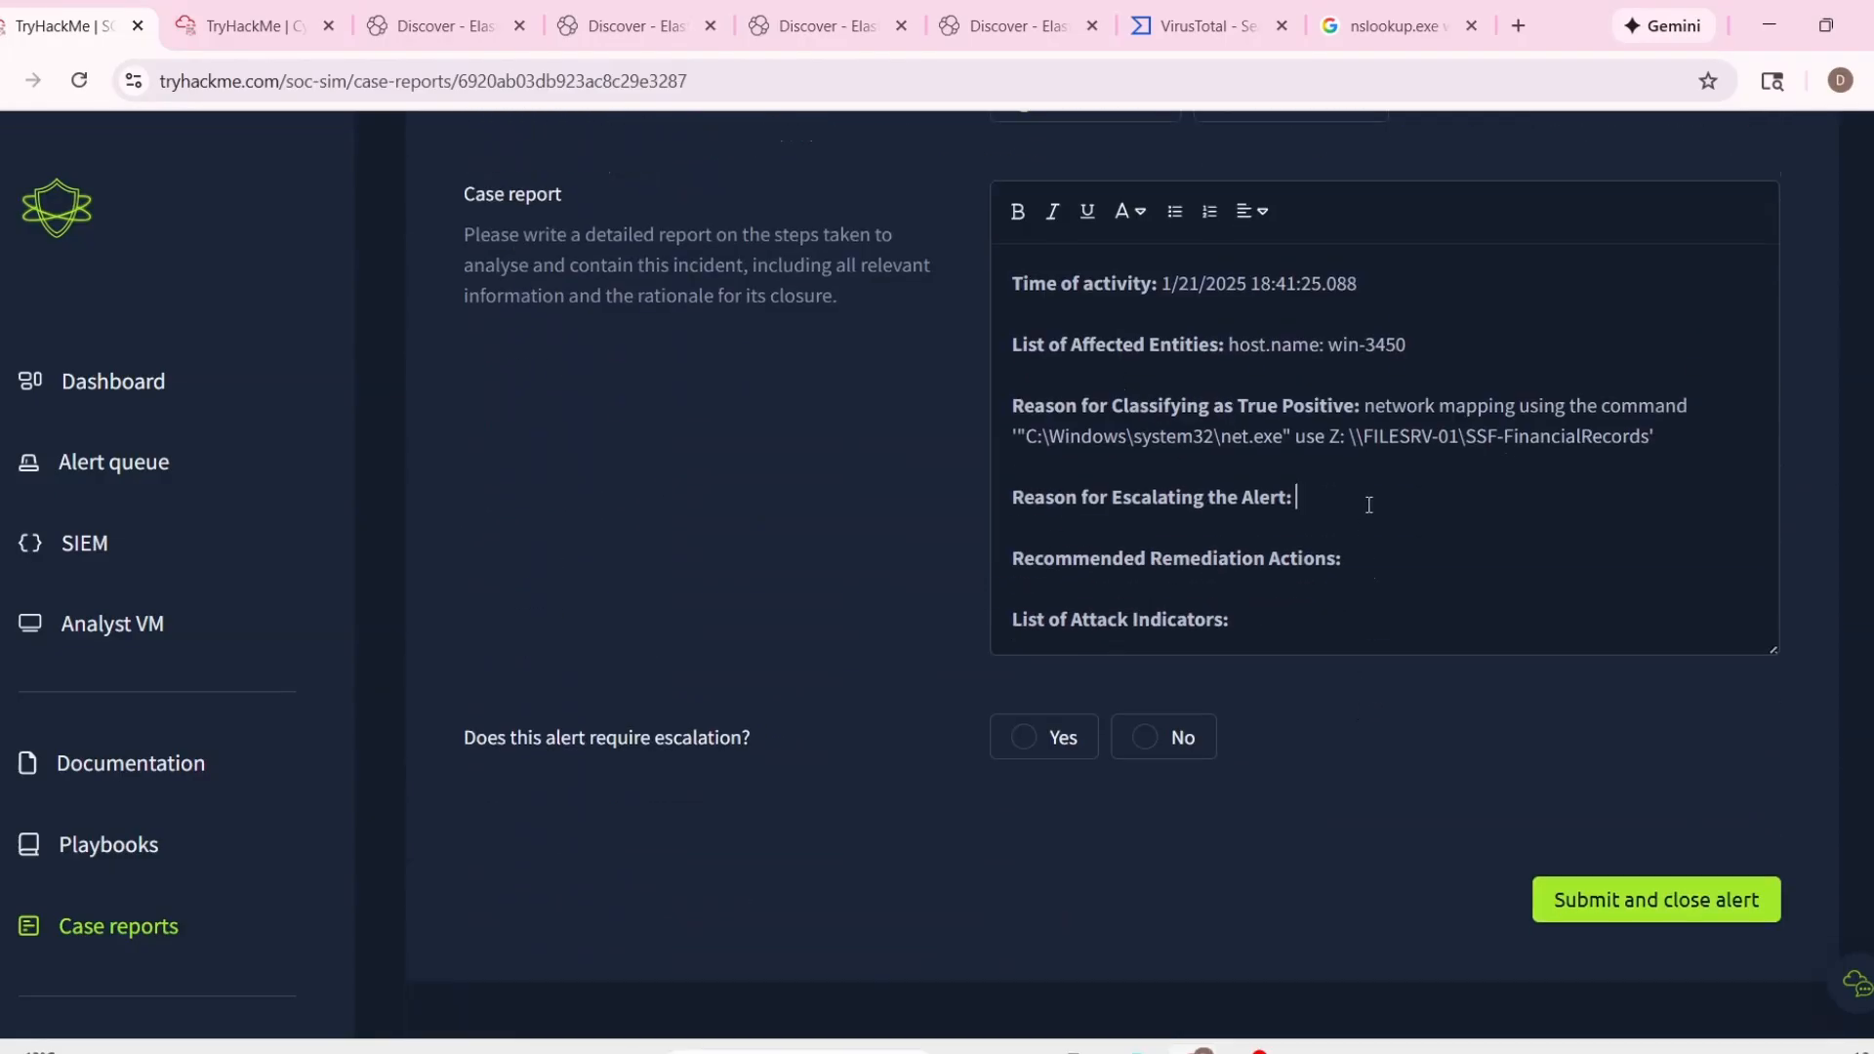
{"action": "type", "text": "Malicious activities are o"}
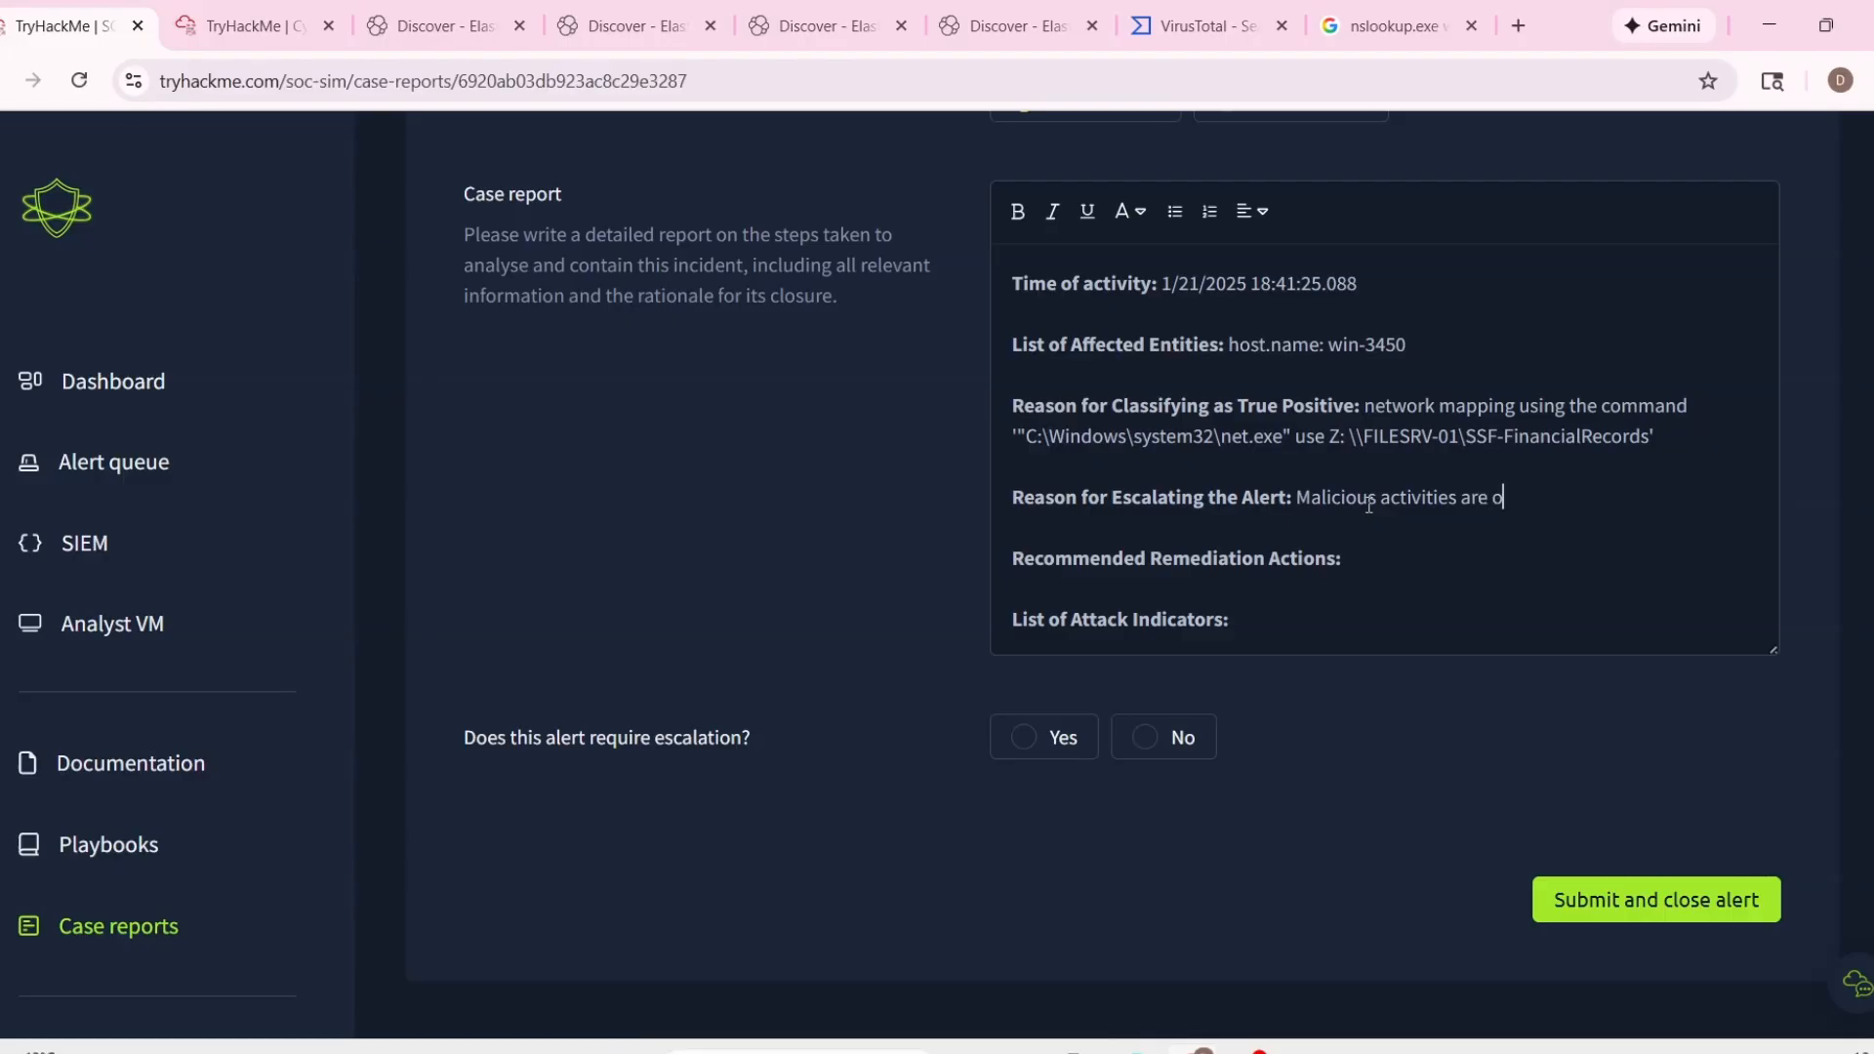
{"action": "type", "text": "bserved in the directory"}
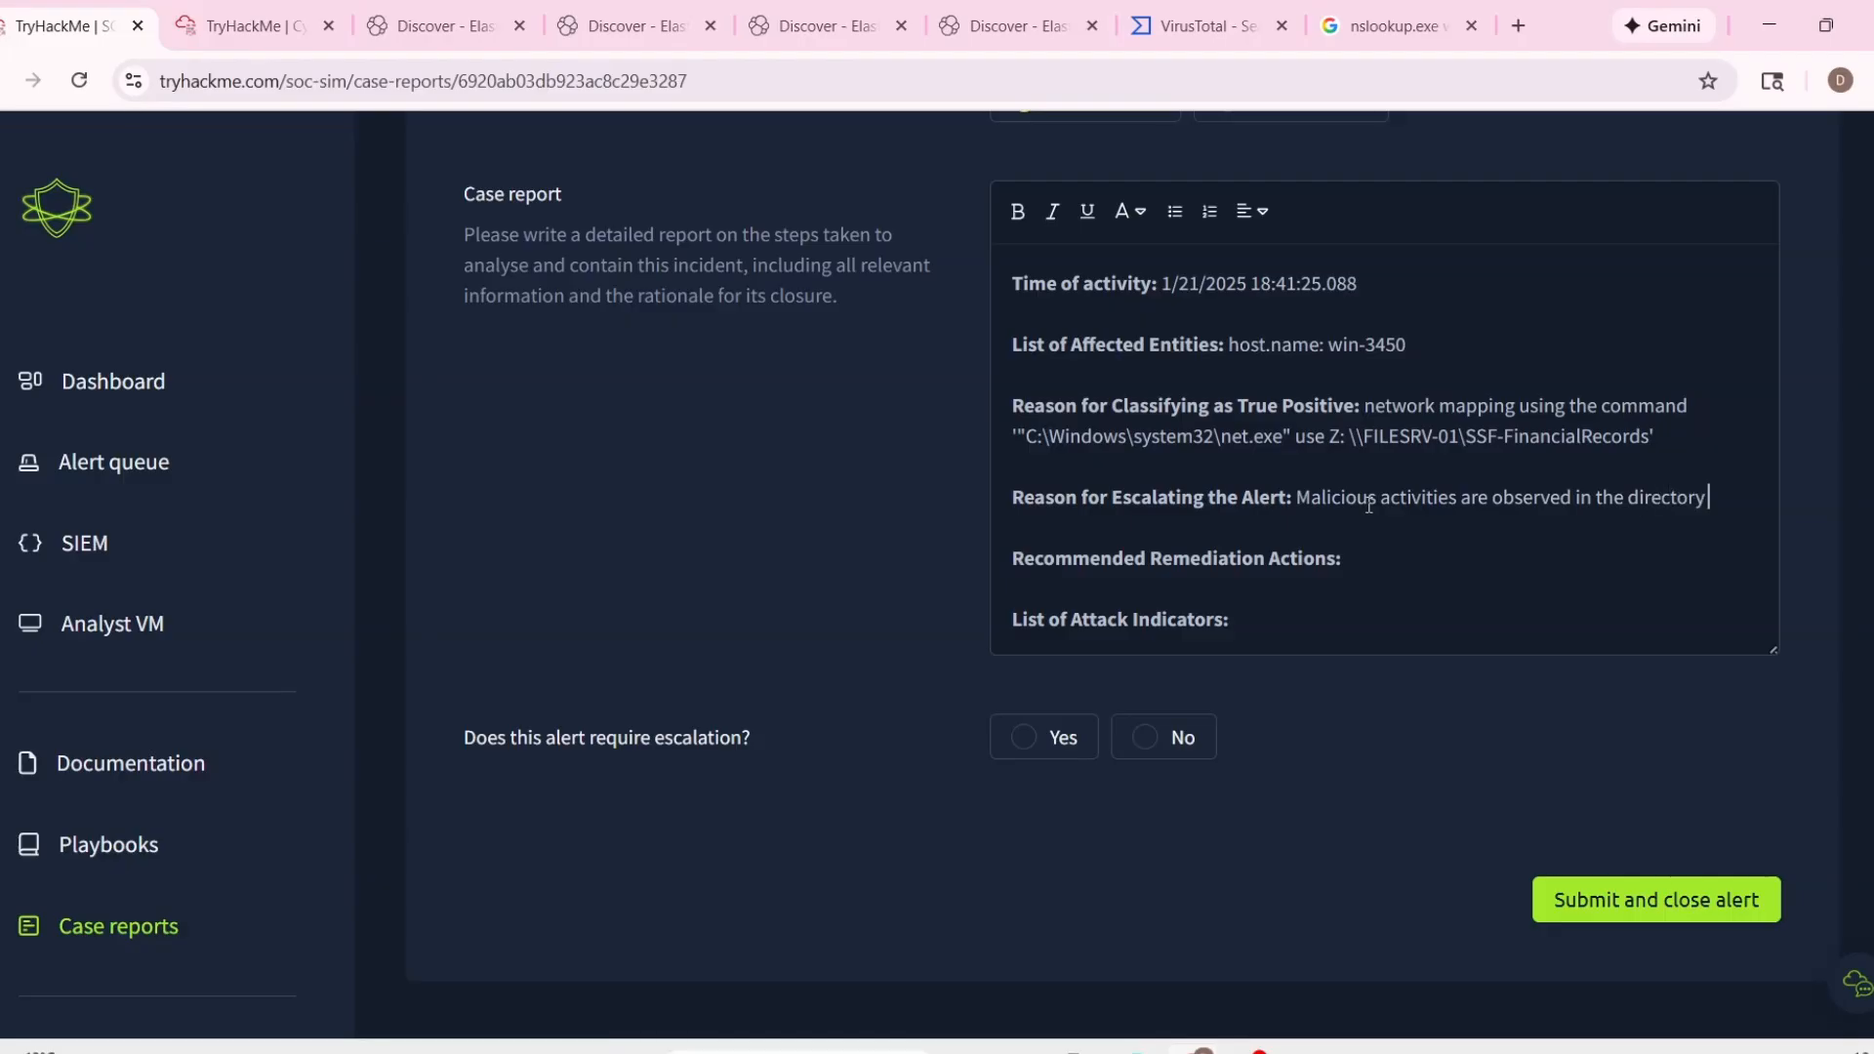
Copy the process working directory path from the alert details and append it in single quotes to the escalation reason.
{"action": "scroll", "coordinate": [1357, 495], "scroll_direction": "up", "scroll_amount": 3}
{"action": "scroll", "coordinate": [1357, 495], "scroll_direction": "up", "scroll_amount": 8}
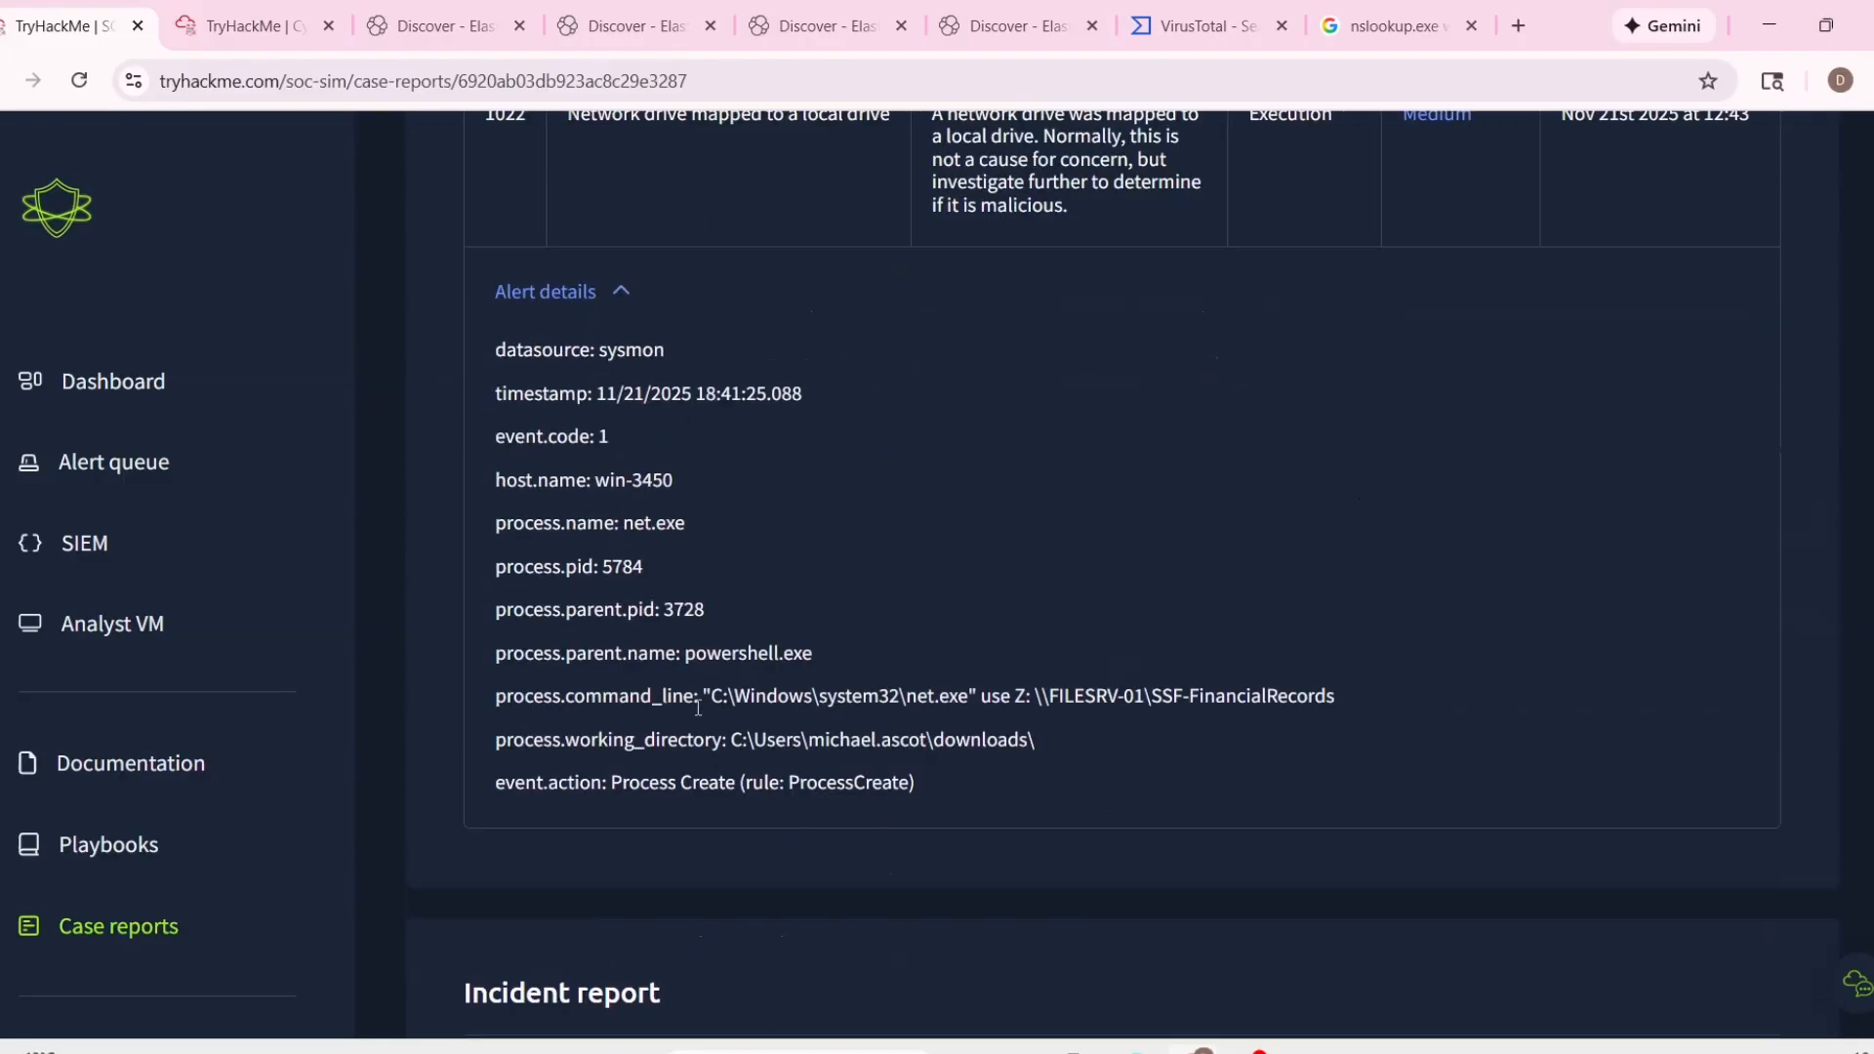
{"action": "left_click_drag", "start_coordinate": [704, 696], "coordinate": [969, 696]}
{"action": "left_click_drag", "start_coordinate": [731, 738], "coordinate": [1106, 739]}
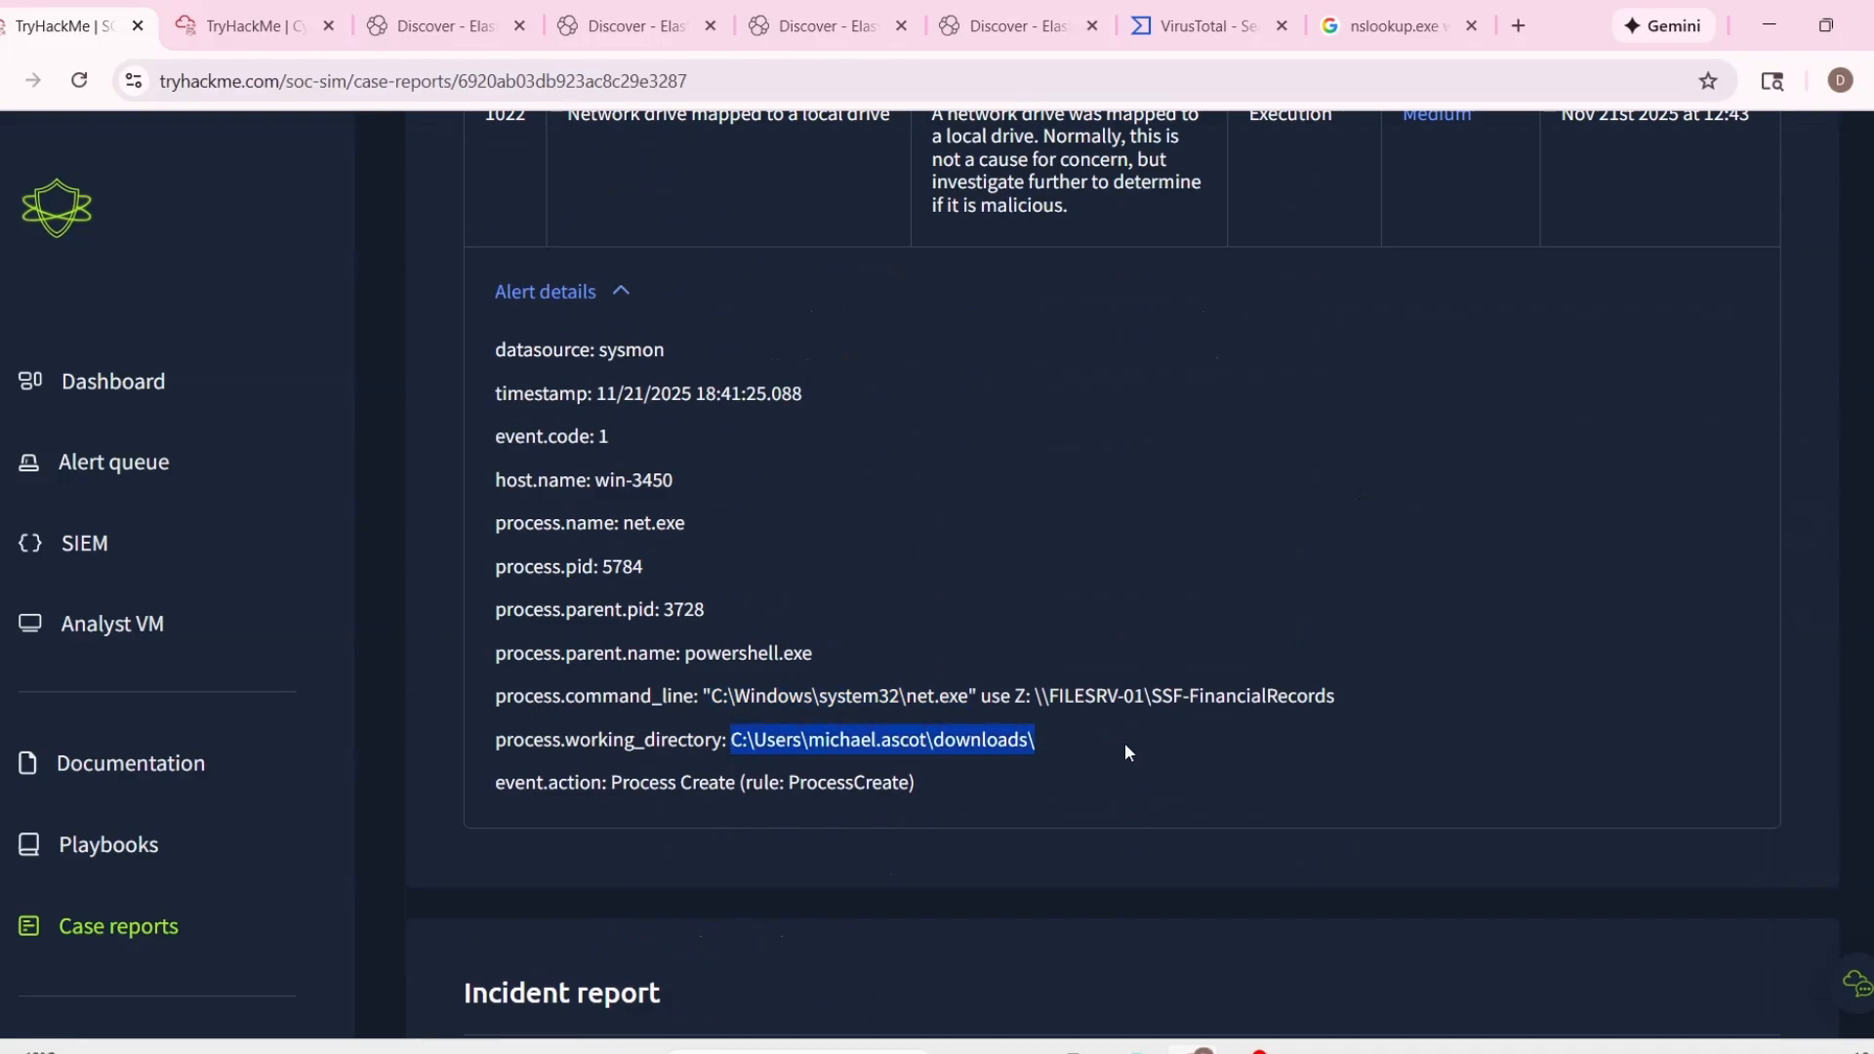
{"action": "scroll", "coordinate": [1409, 795], "scroll_direction": "down", "scroll_amount": 6}
{"action": "key", "text": "ctrl+minus"}
{"action": "key", "text": "ctrl+plus"}
{"action": "key", "text": "ctrl+plus"}
{"action": "key", "text": "ctrl+minus"}
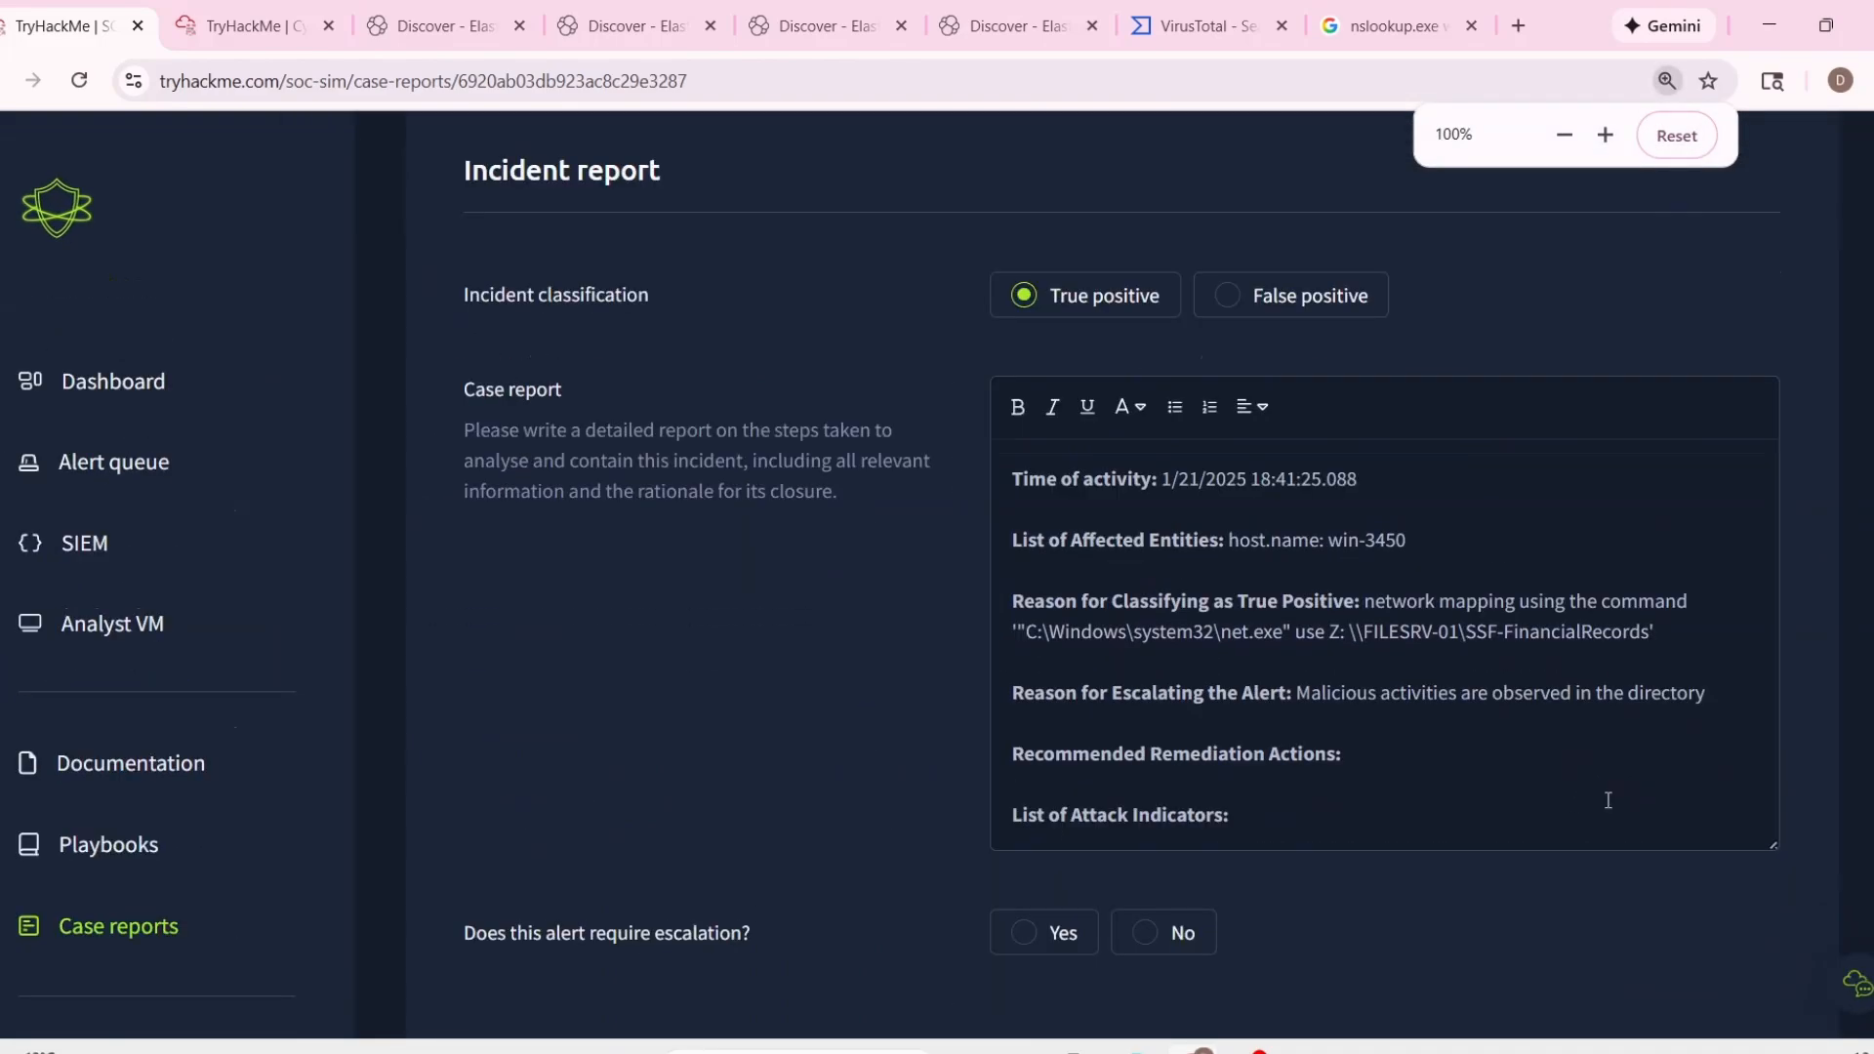
{"action": "type", "text": "'C:\\Users\\michael.ascot\\downloads\\'"}
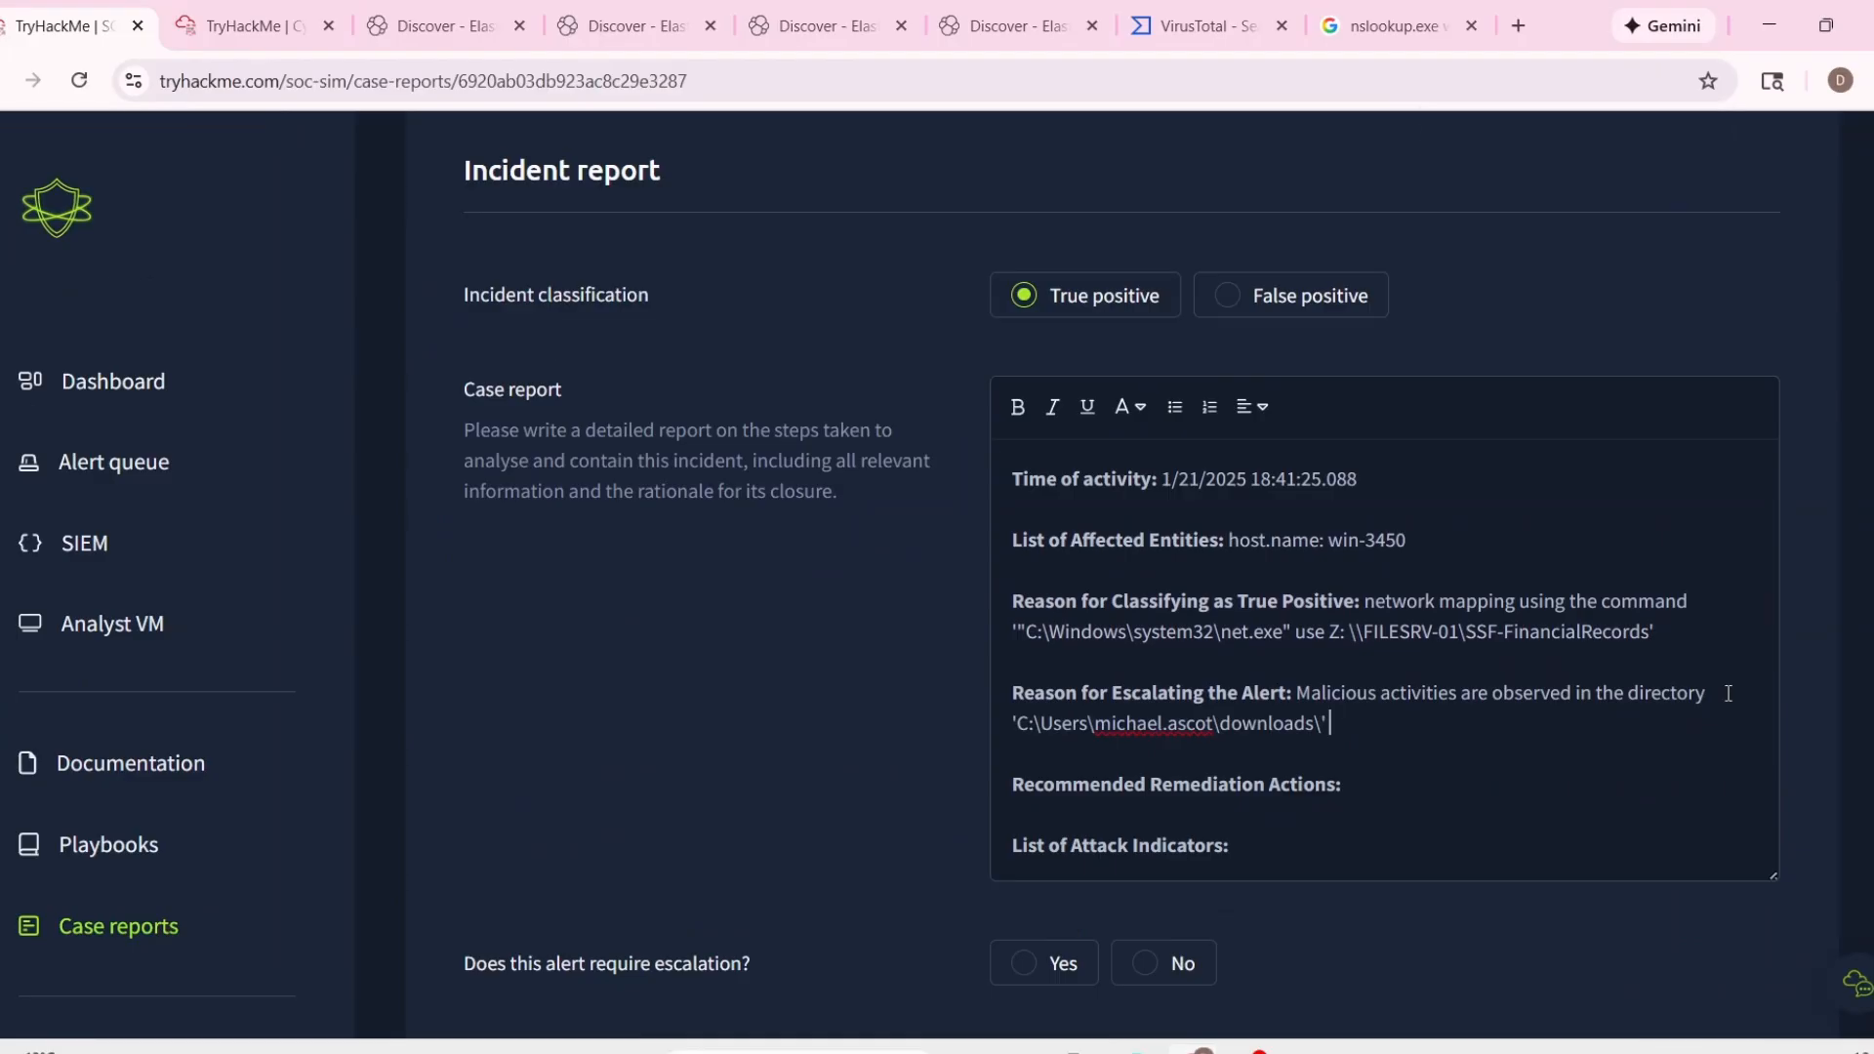
{"action": "type", "text": ", multiple su"}
{"action": "key", "text": "BackSpace"}
{"action": "key", "text": "BackSpace"}
{"action": "key", "text": "BackSpace"}
{"action": "key", "text": "BackSpace"}
{"action": "key", "text": "BackSpace"}
{"action": "key", "text": "BackSpace"}
{"action": "key", "text": "BackSpace"}
{"action": "key", "text": "BackSpace"}
{"action": "key", "text": "BackSpace"}
{"action": "key", "text": "BackSpace"}
{"action": "key", "text": "BackSpace"}
{"action": "type", "text": "-"}
{"action": "key", "text": "BackSpace"}
{"action": "key", "text": "BackSpace"}
Continue the escalation reason after the path with ". Multiple suspicious PowershellExecution and unauthorized scripts are observed".
{"action": "type", "text": ". Multiple suspicious"}
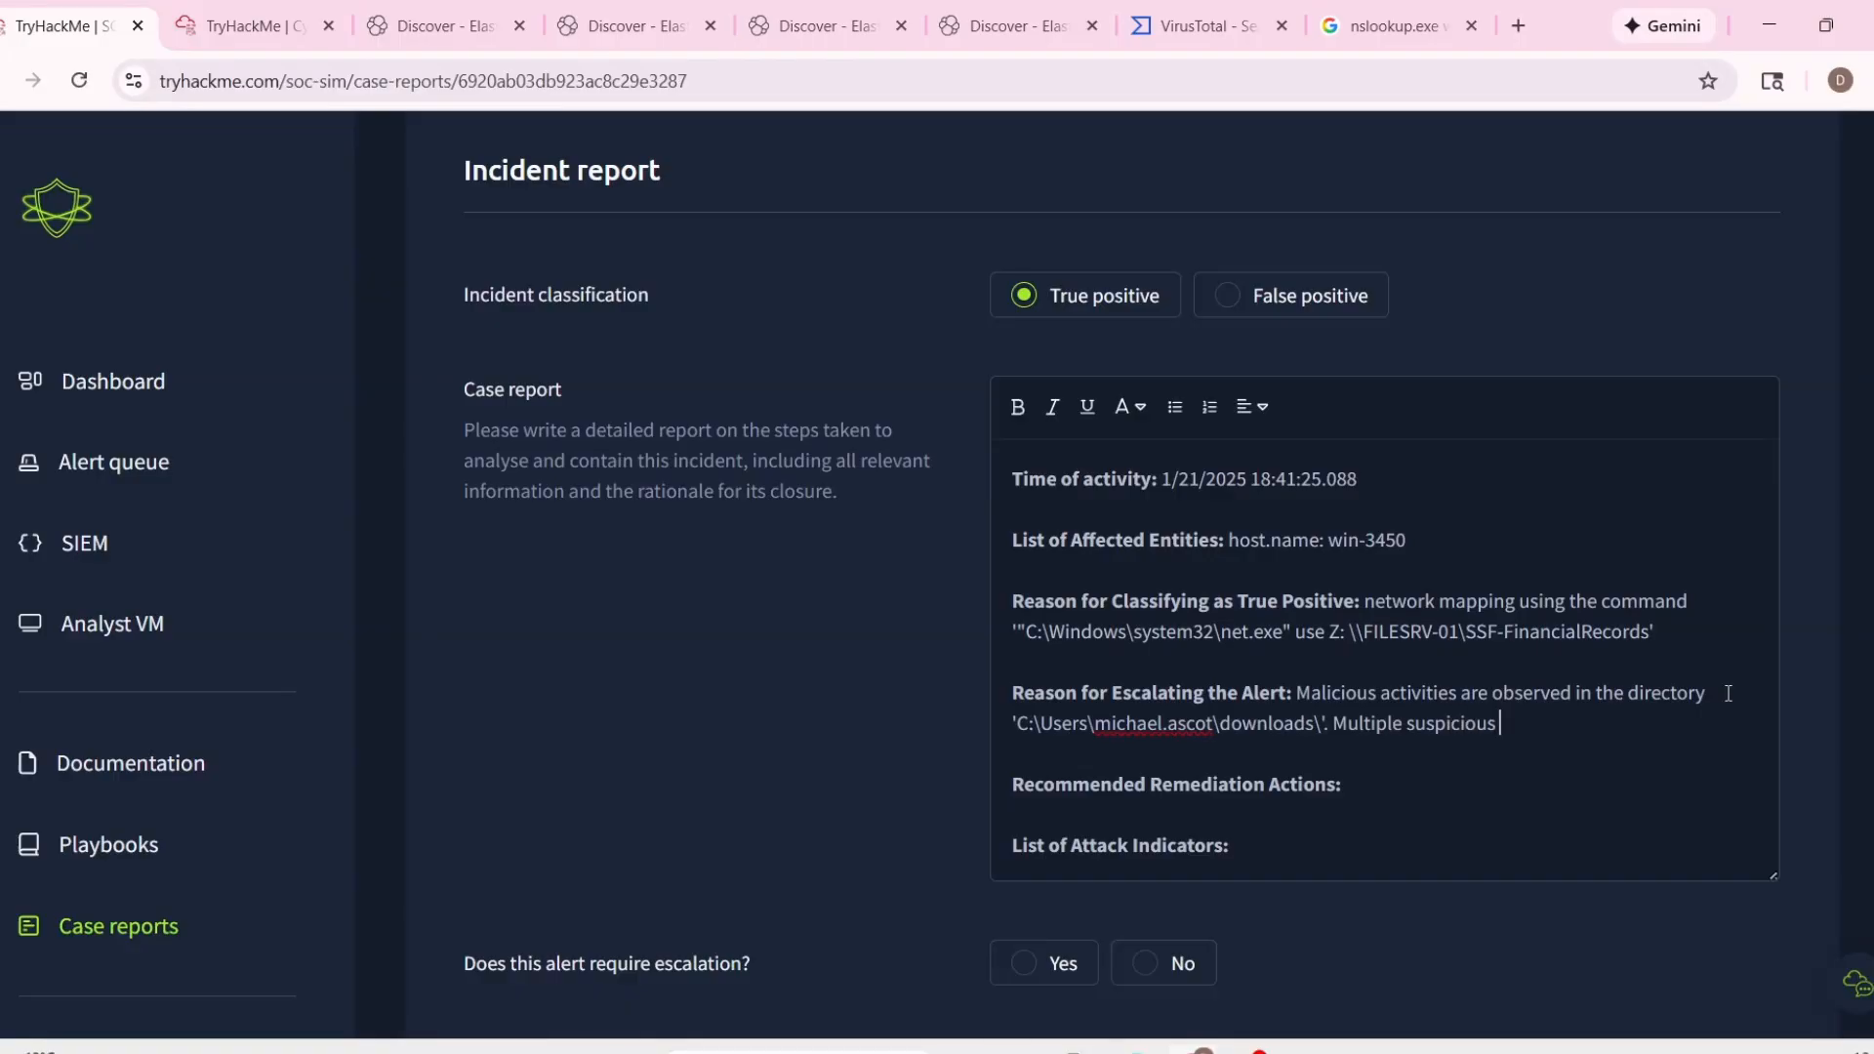
{"action": "type", "text": " PowershellExecution"}
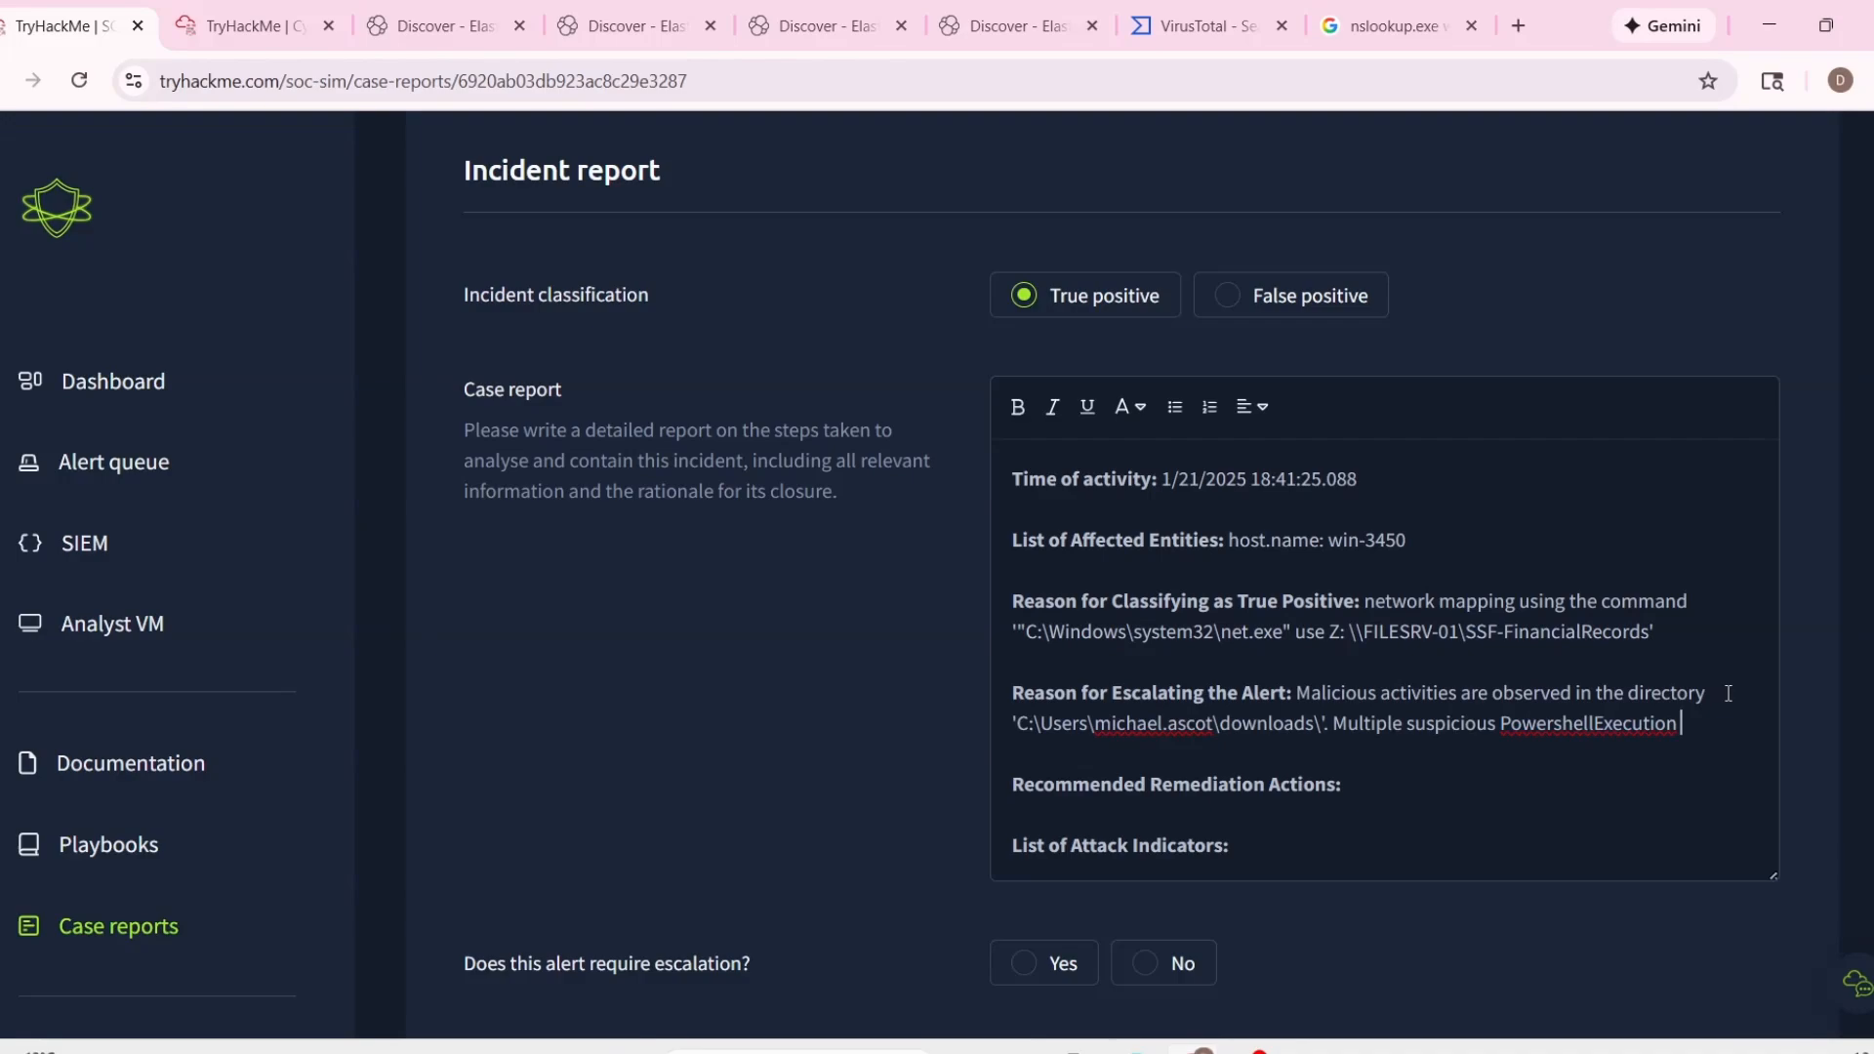
{"action": "type", "text": "and a"}
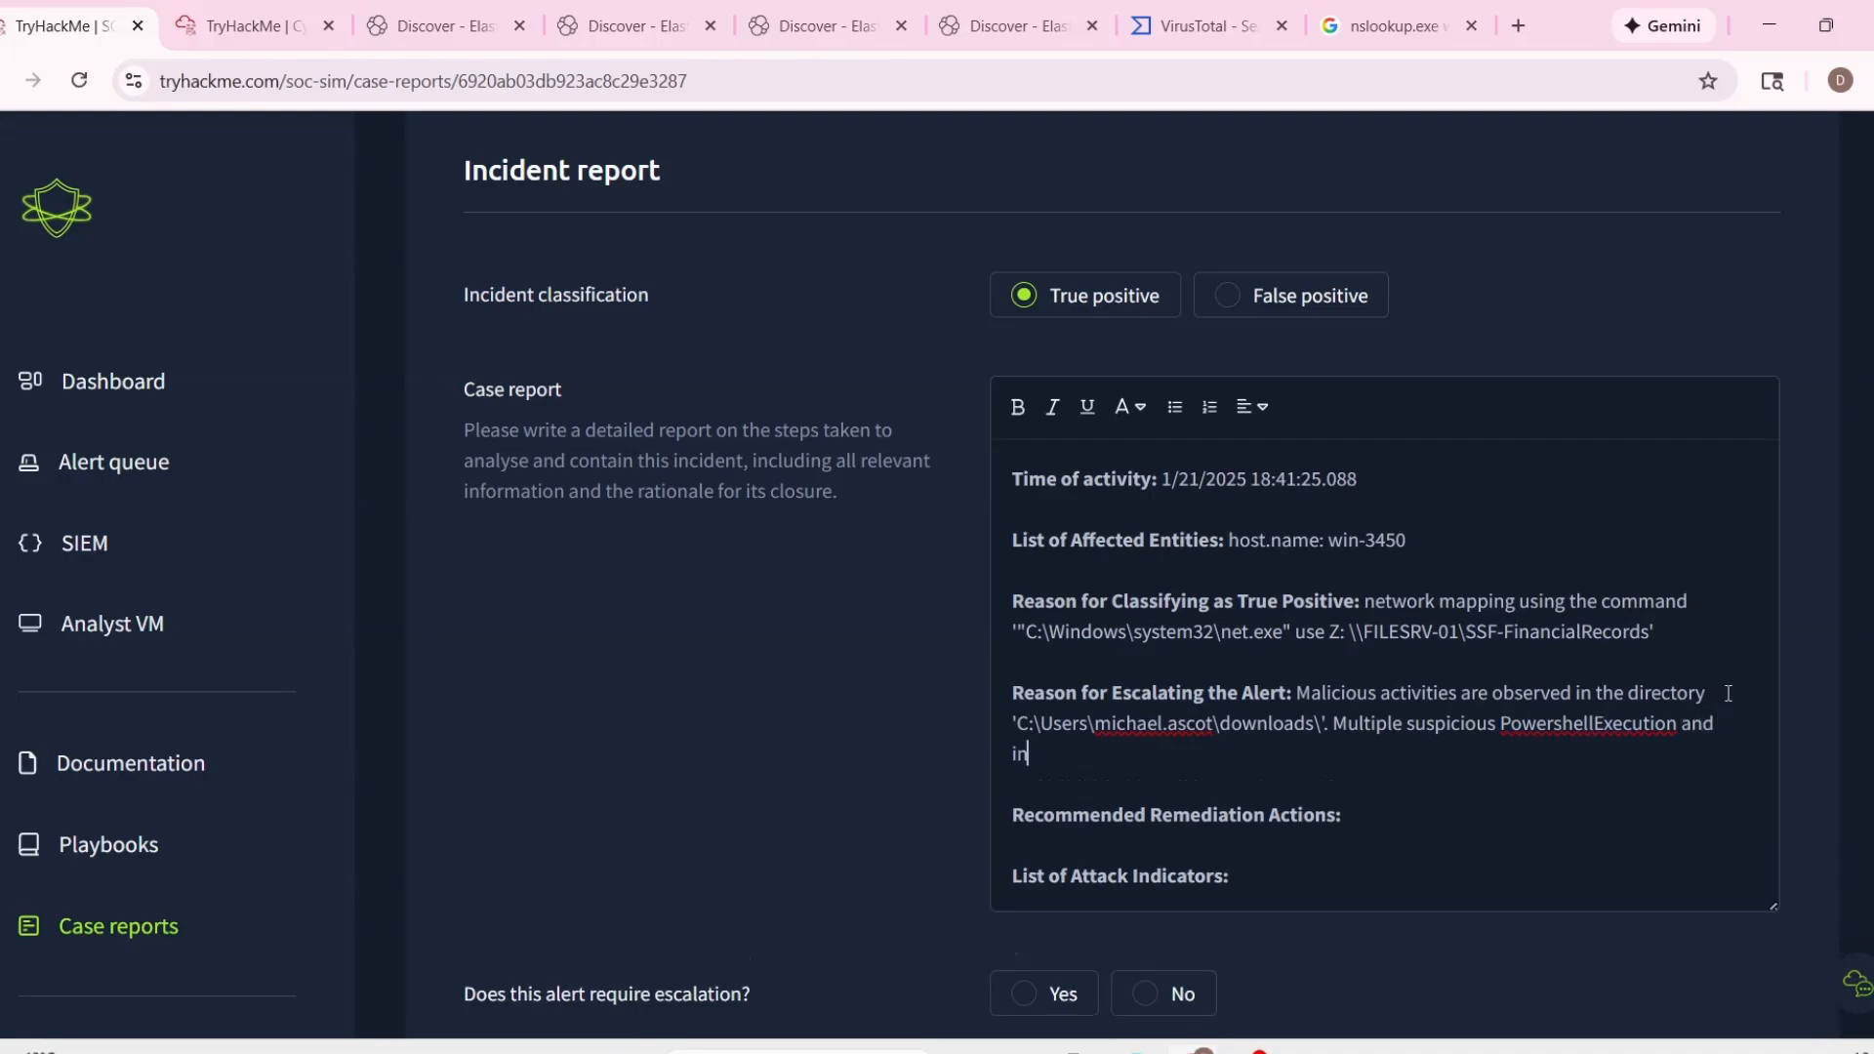
{"action": "key", "text": "BackSpace"}
{"action": "type", "text": "unauthorized scripts are observed"}
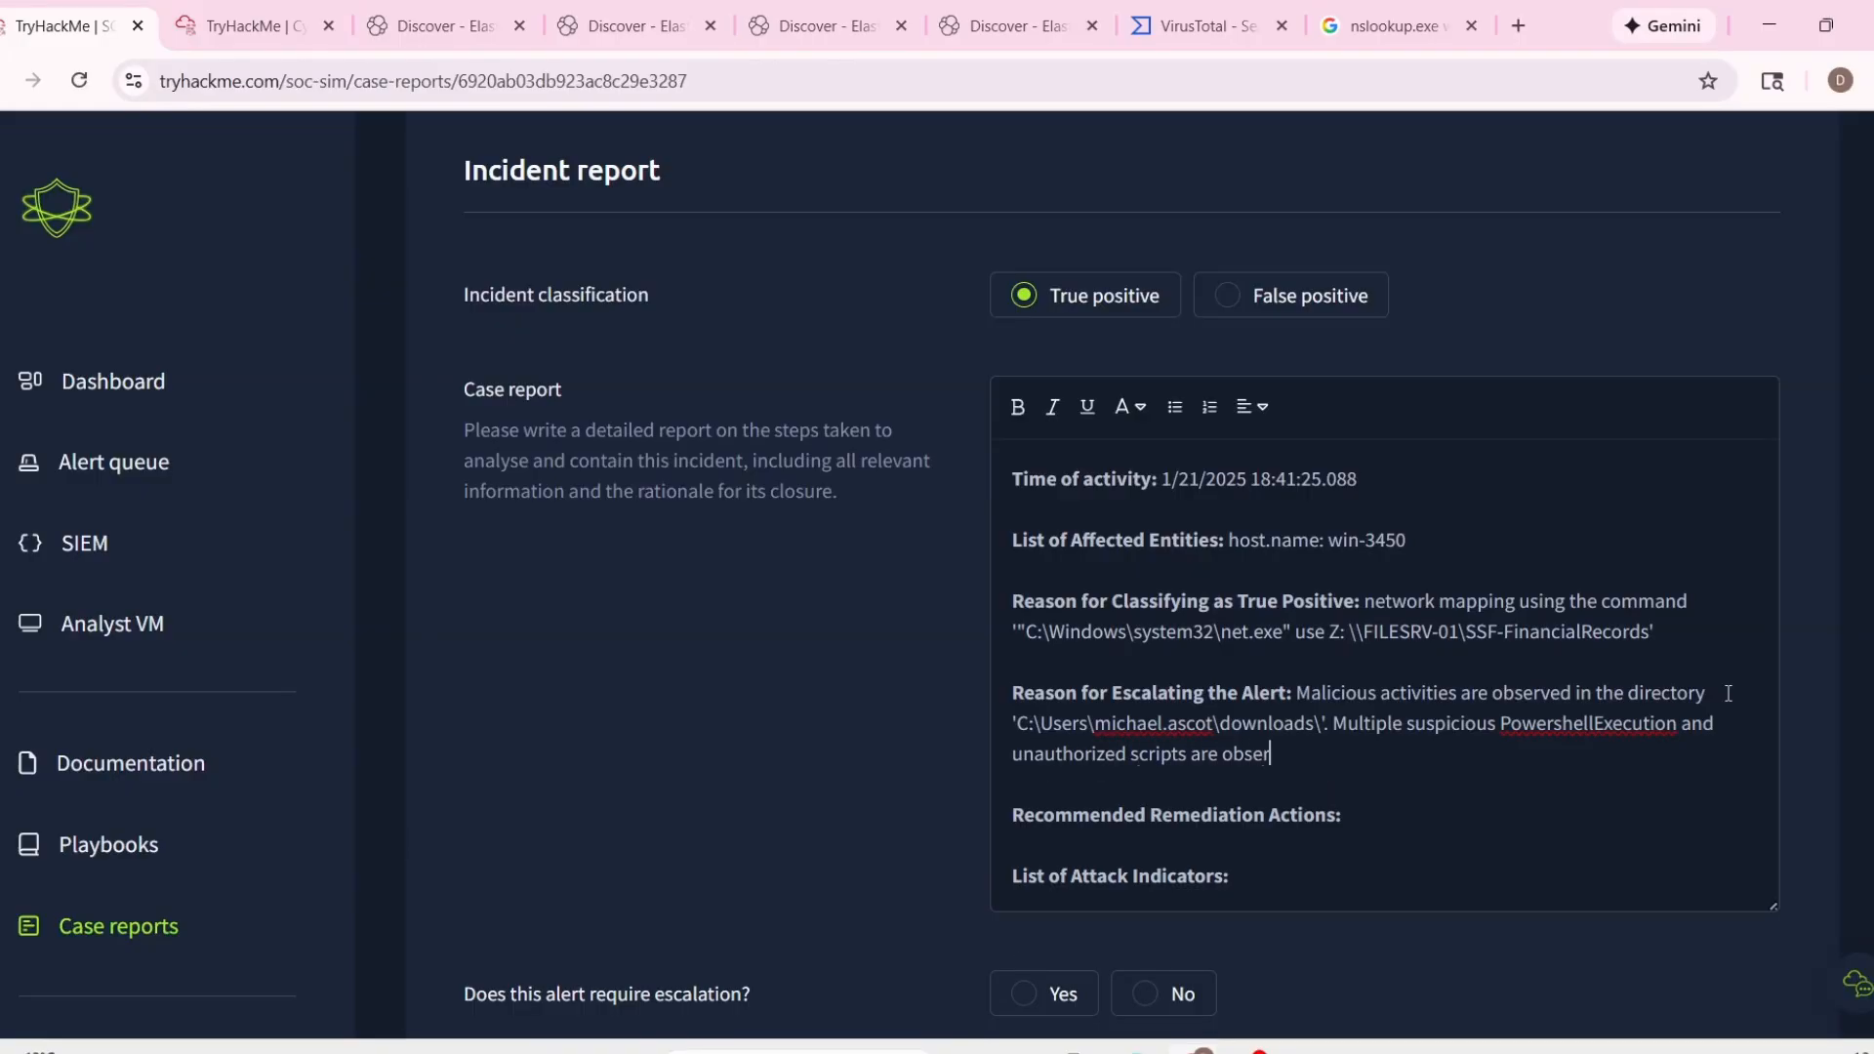
Correct "PowershellExecution" to "Powershell execution" in the escalation reason and end the sentence with a period.
{"action": "left_click", "coordinate": [1604, 723]}
{"action": "key", "text": "BackSpace"}
{"action": "type", "text": "e"}
{"action": "left_click", "coordinate": [1475, 752]}
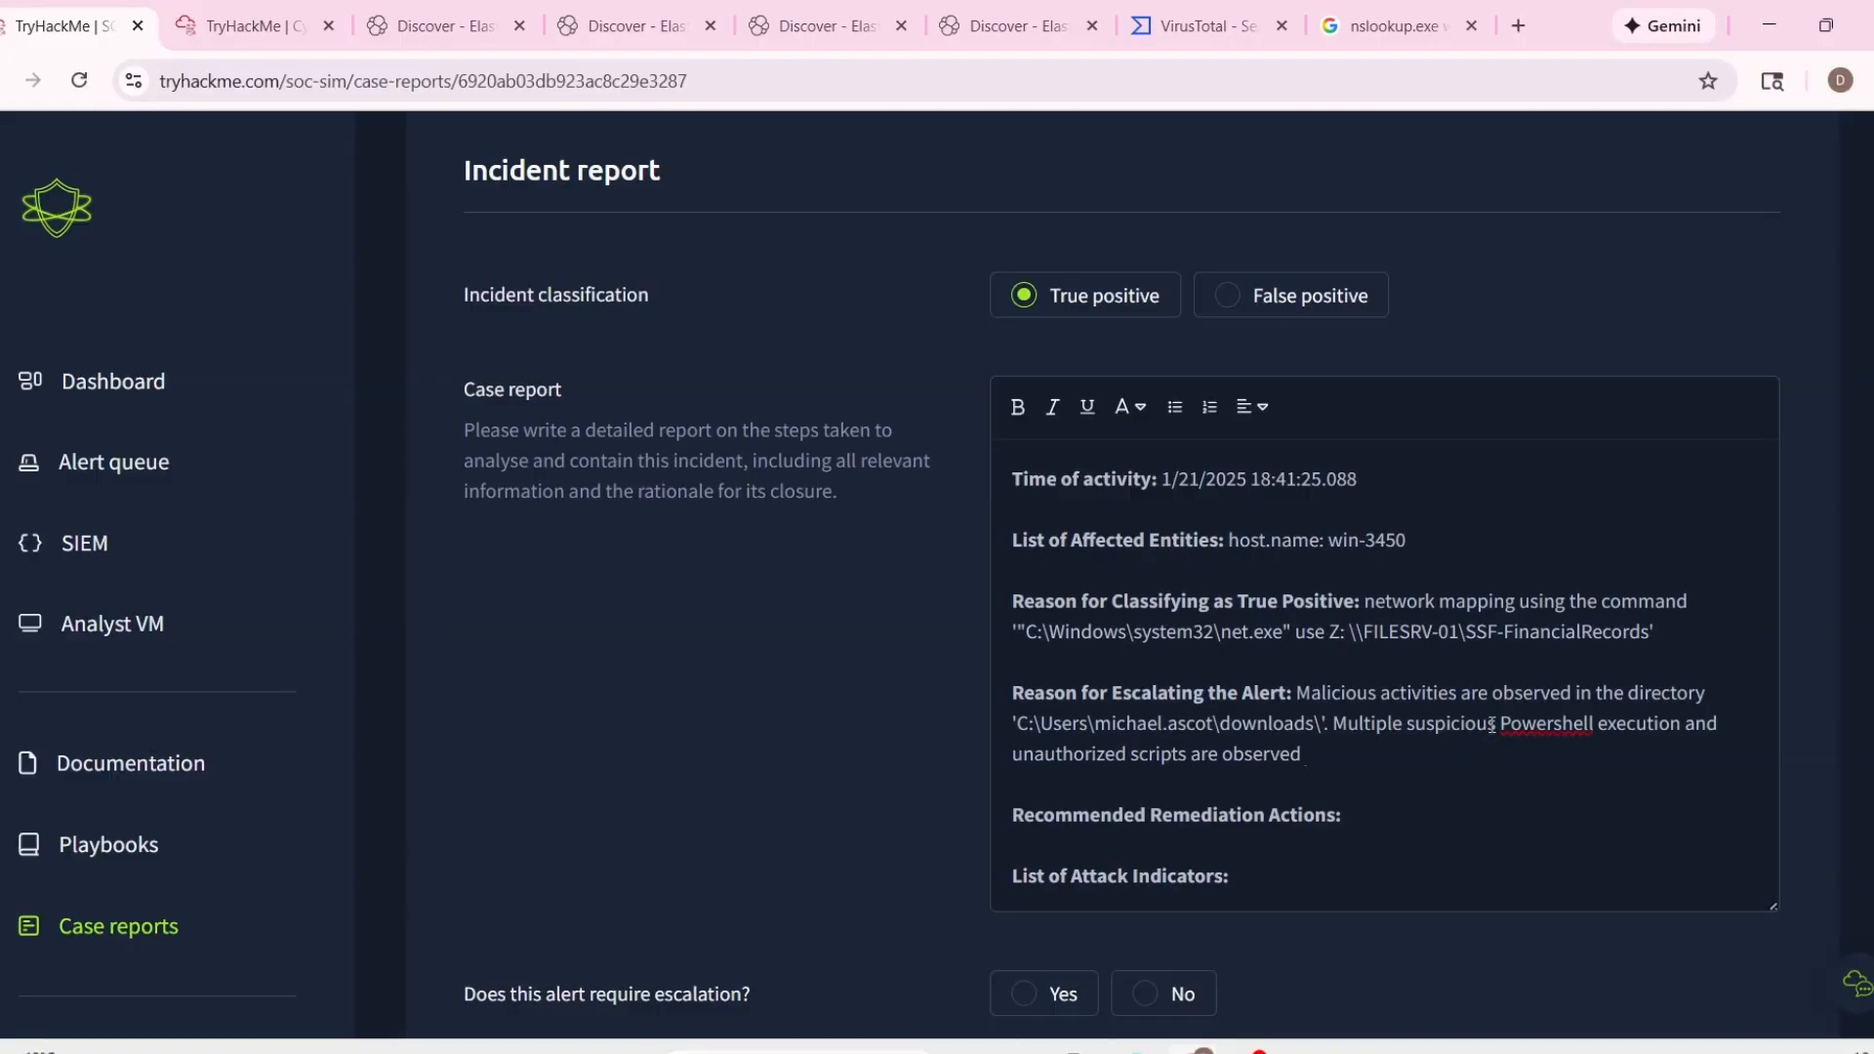
{"action": "type", "text": "."}
Add a line reading "Isolate the host immdiately." below the Recommended Remediation Actions heading.
{"action": "scroll", "coordinate": [1532, 735], "scroll_direction": "down", "scroll_amount": 3}
{"action": "left_click", "coordinate": [1393, 571]}
{"action": "key", "text": "Return"}
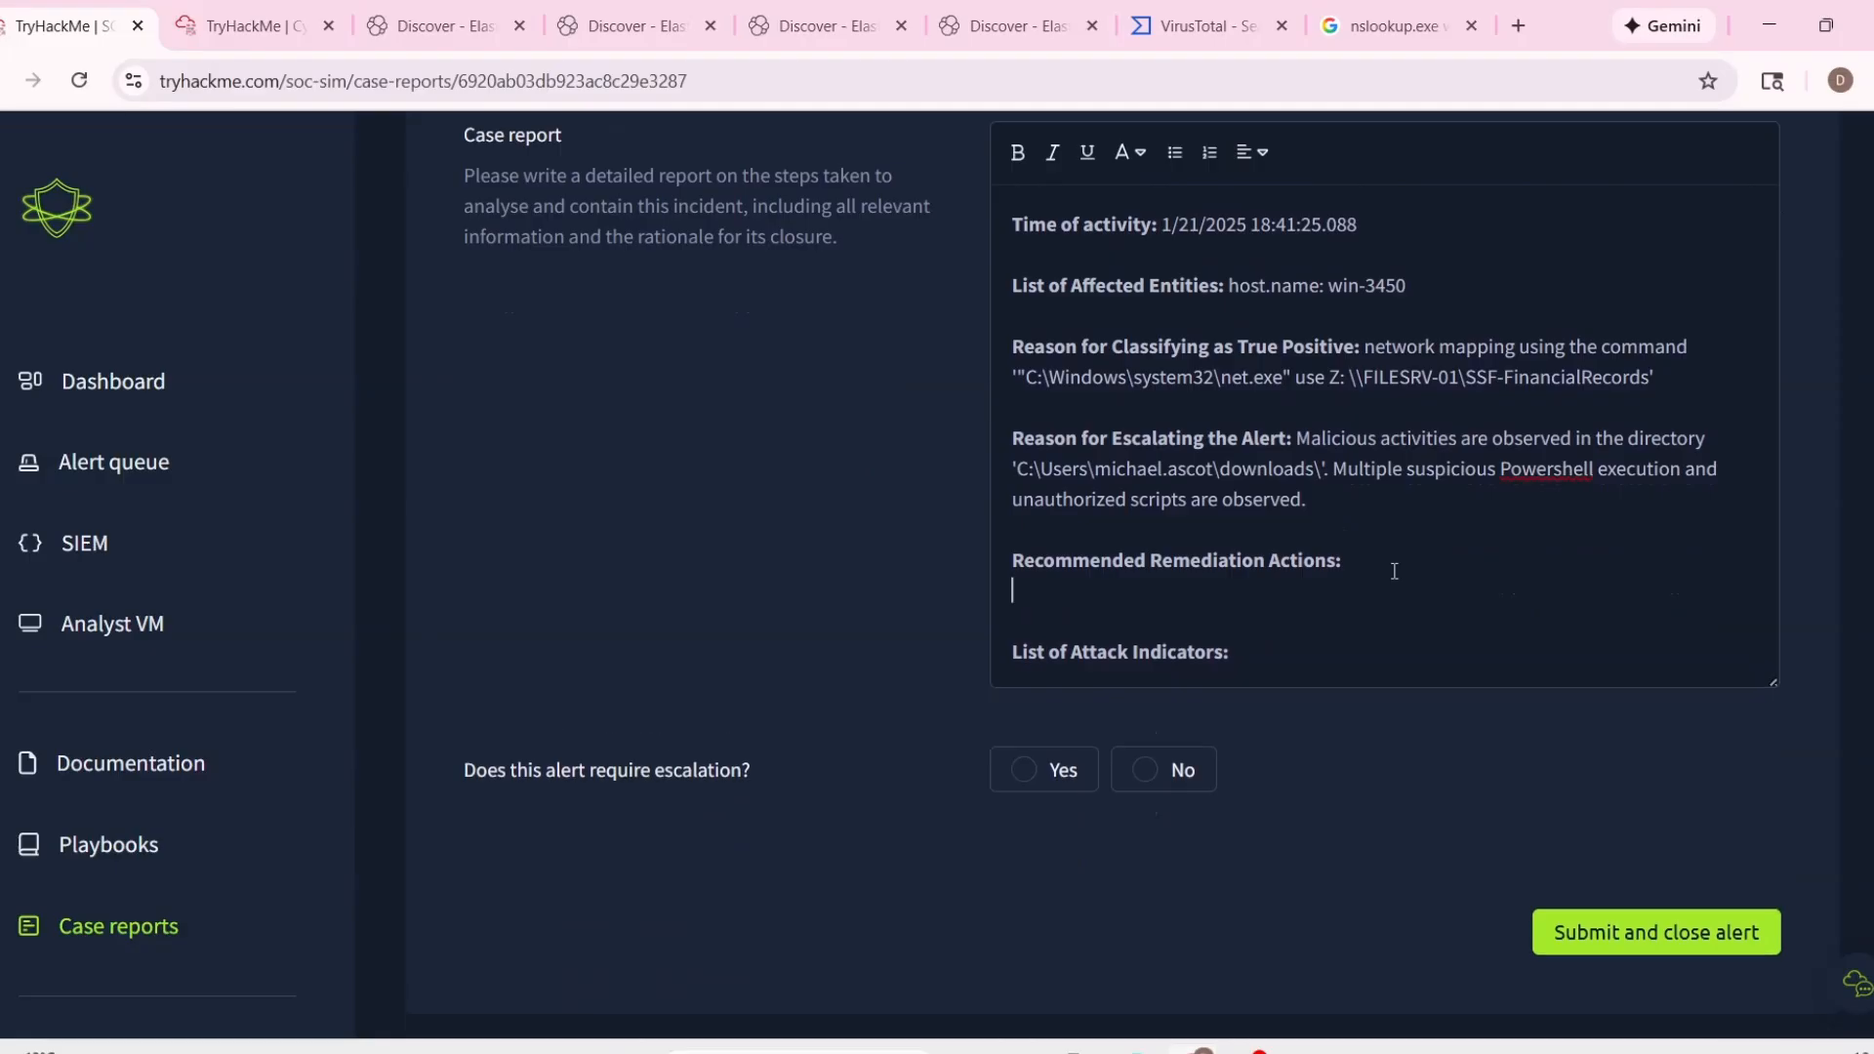
{"action": "type", "text": "Isolate the host immd"}
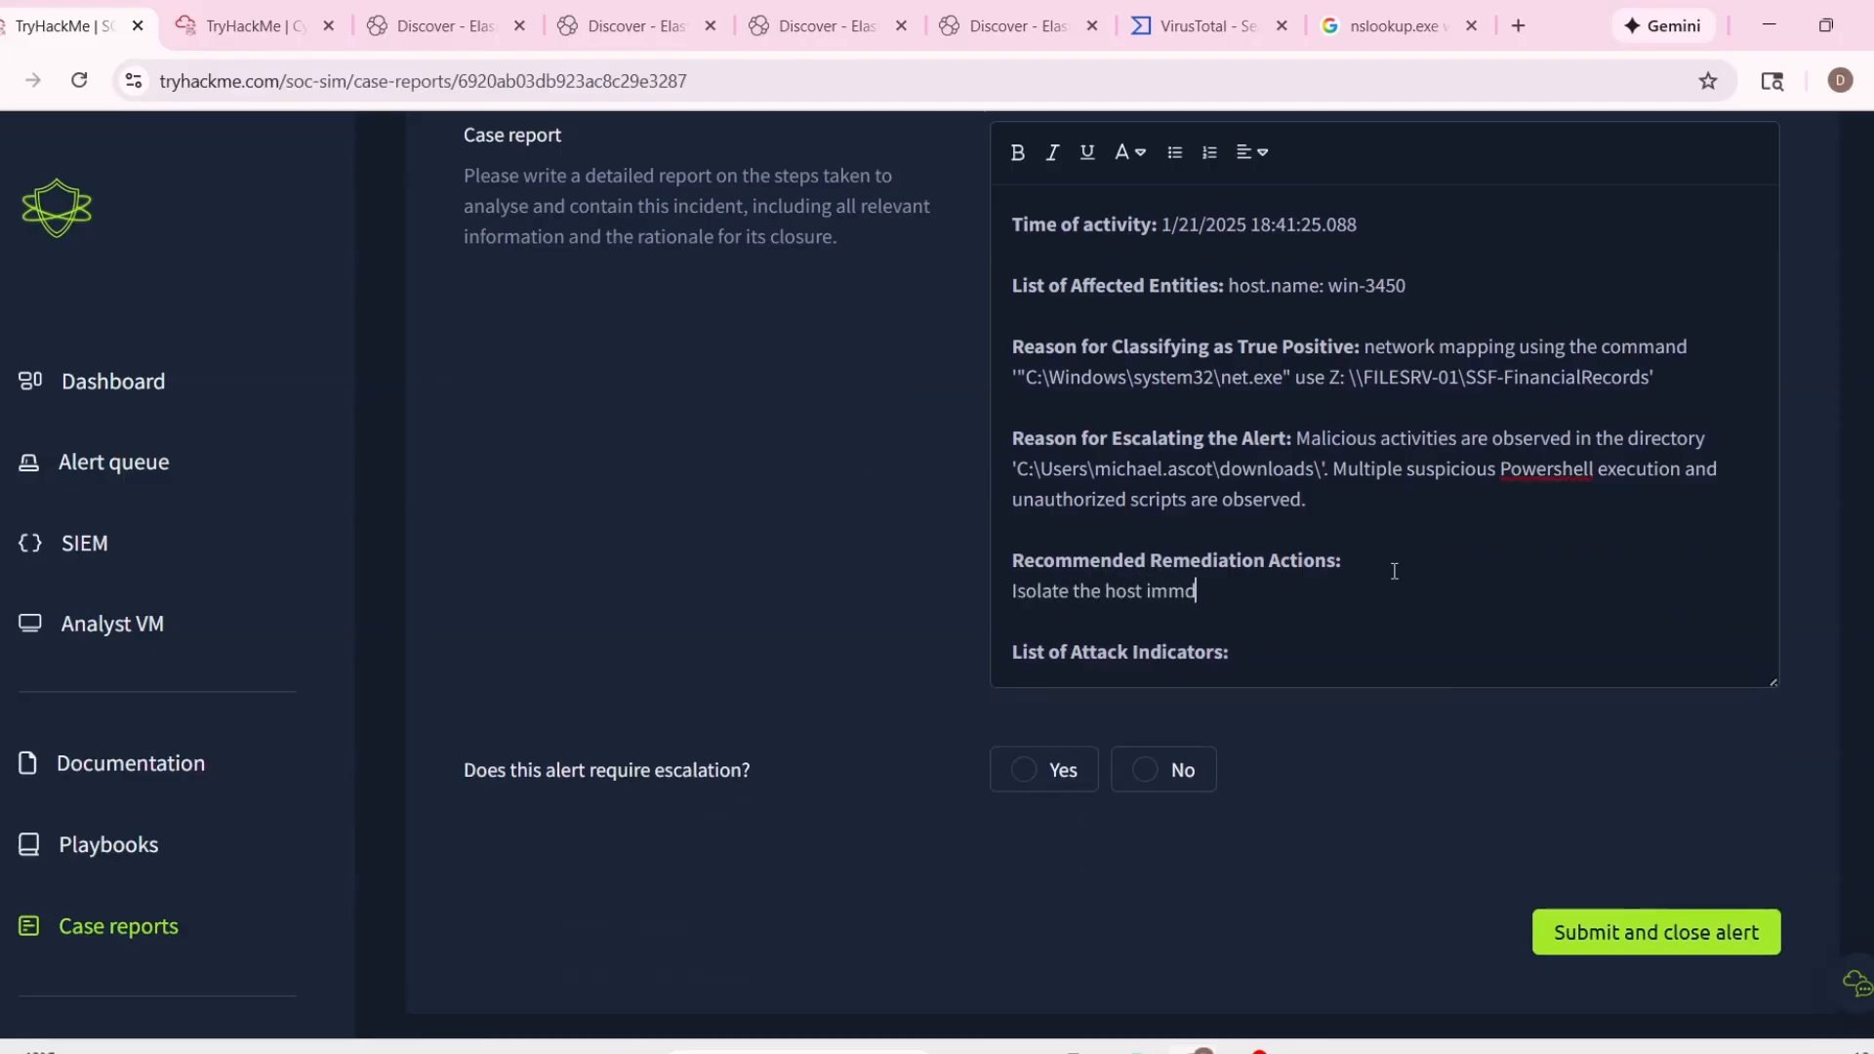
{"action": "type", "text": "iately."}
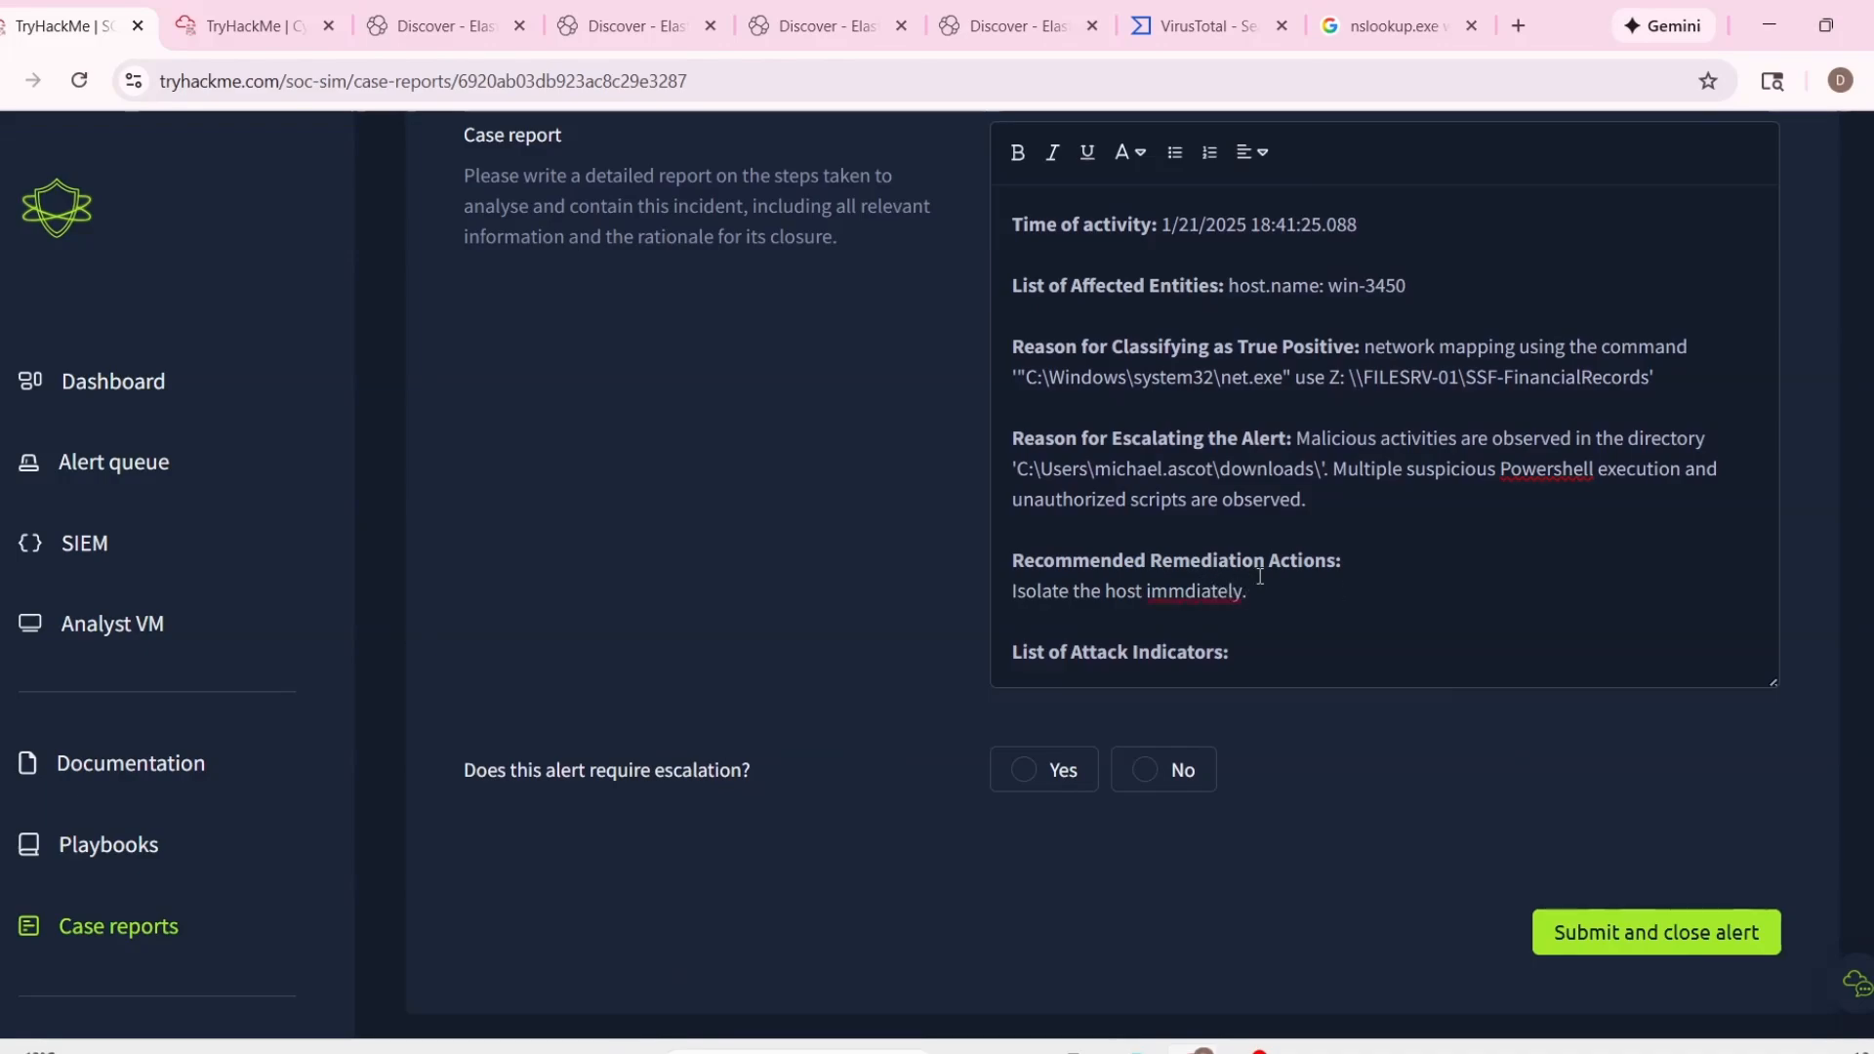
{"action": "right_click", "coordinate": [1186, 591]}
{"action": "left_click", "coordinate": [1259, 27]}
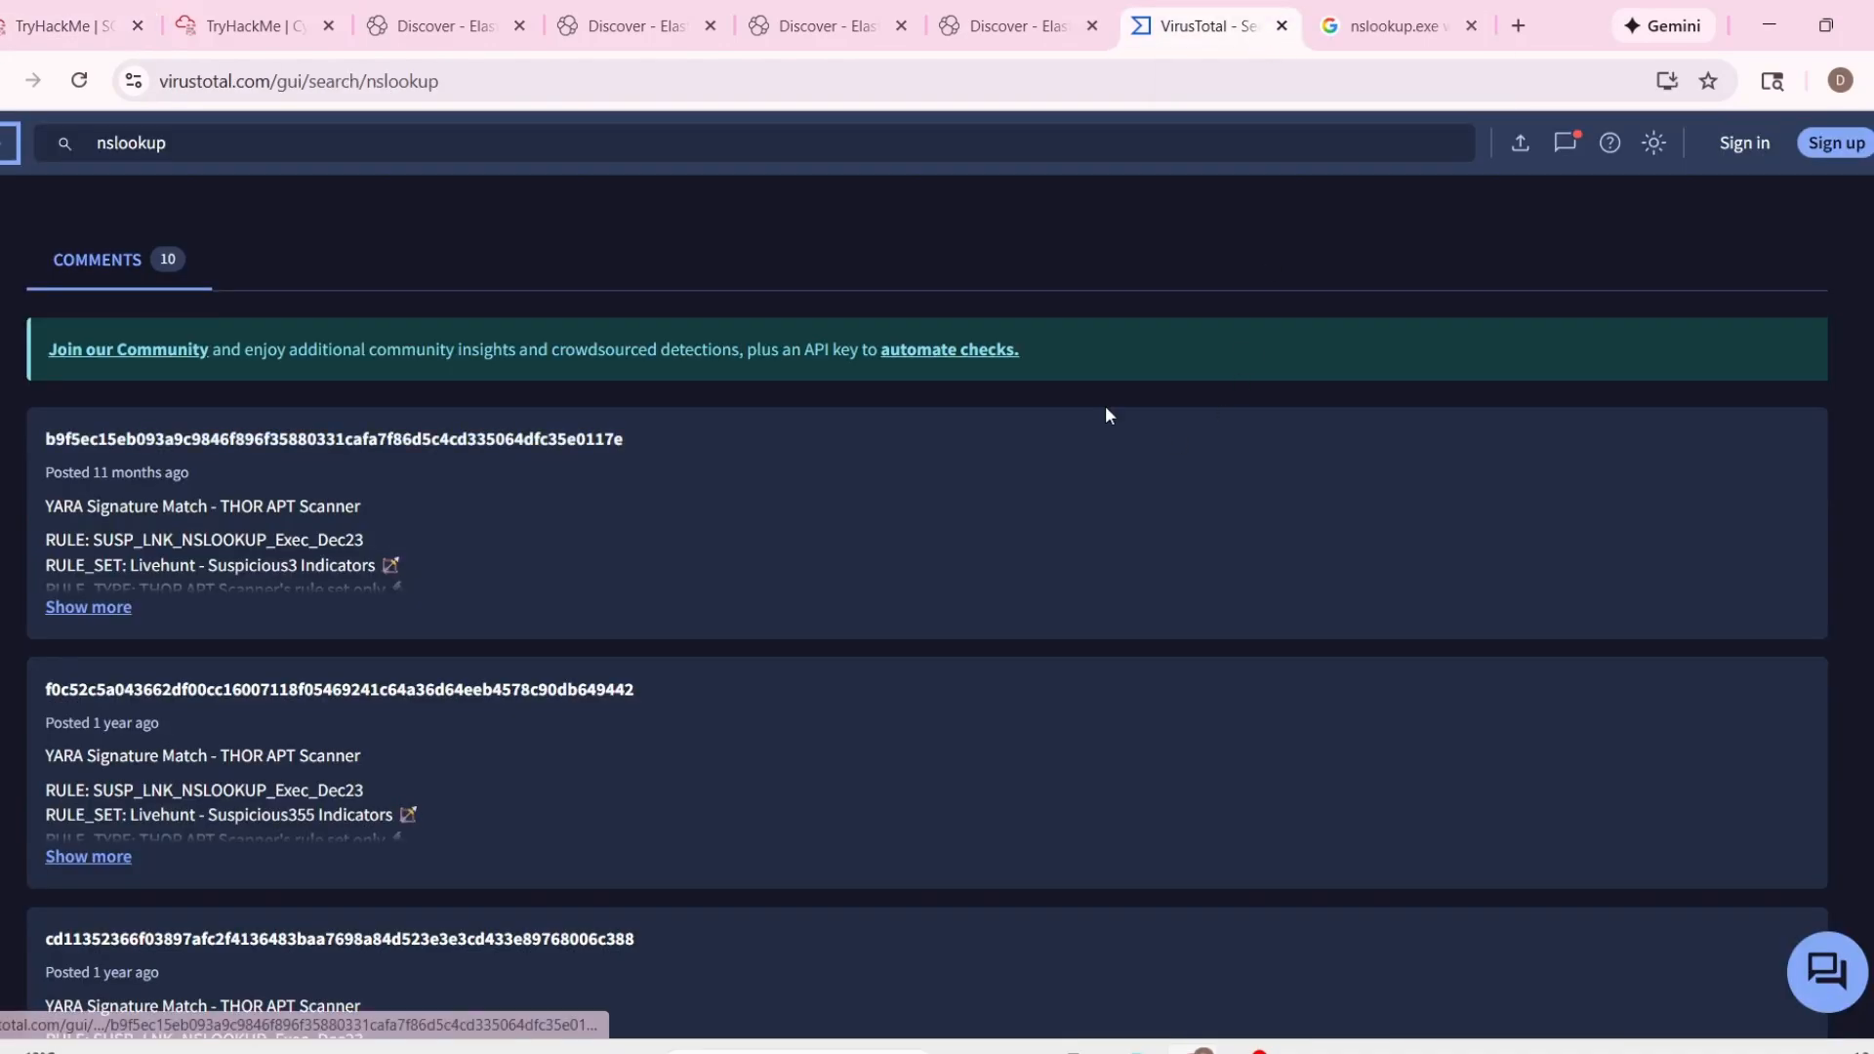
{"action": "left_click", "coordinate": [249, 27]}
{"action": "left_click", "coordinate": [115, 11]}
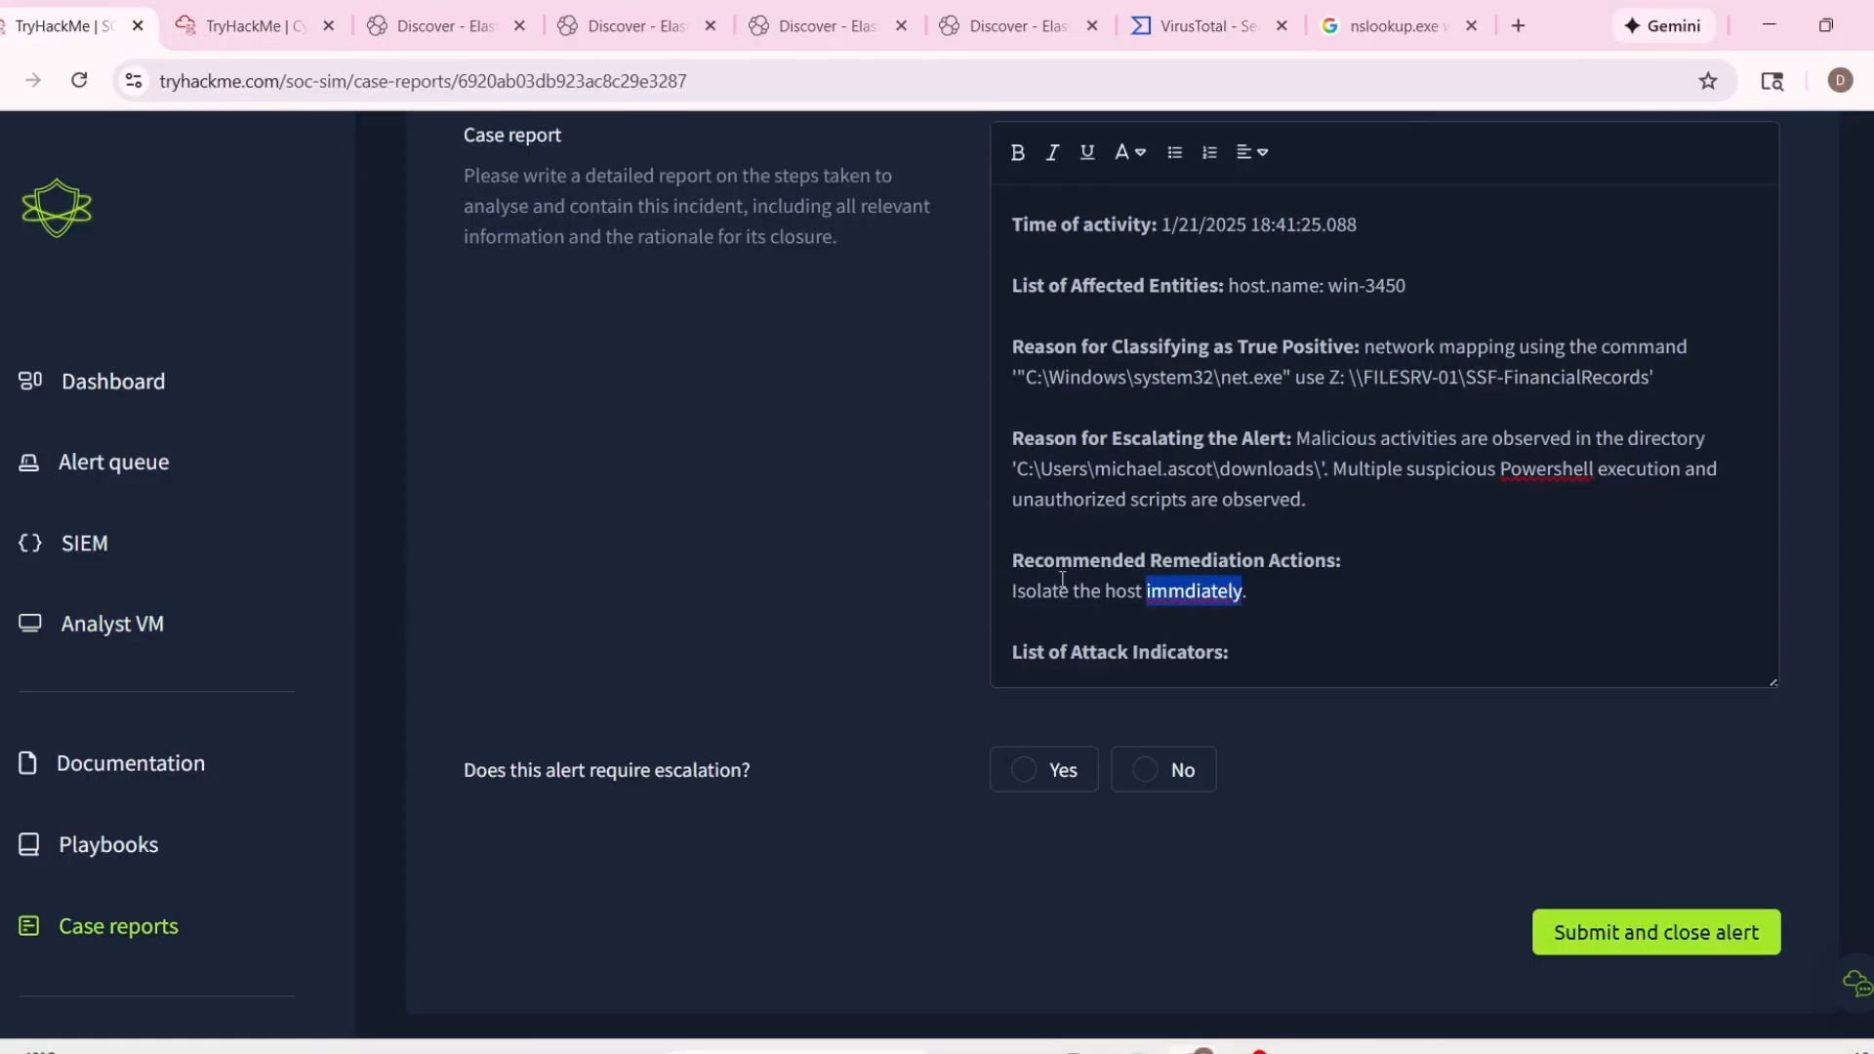
Correct the misspelled "immdiately" to "immediately" in the recommended remediation action.
{"action": "left_click", "coordinate": [1176, 615]}
{"action": "left_click", "coordinate": [1184, 591]}
{"action": "type", "text": "e"}
{"action": "left_click", "coordinate": [1404, 605]}
Under List of Attack Indicators, add the process.command_line and process.working_directory entries copied from event 1022's alert details.
{"action": "scroll", "coordinate": [1372, 642], "scroll_direction": "down", "scroll_amount": 1}
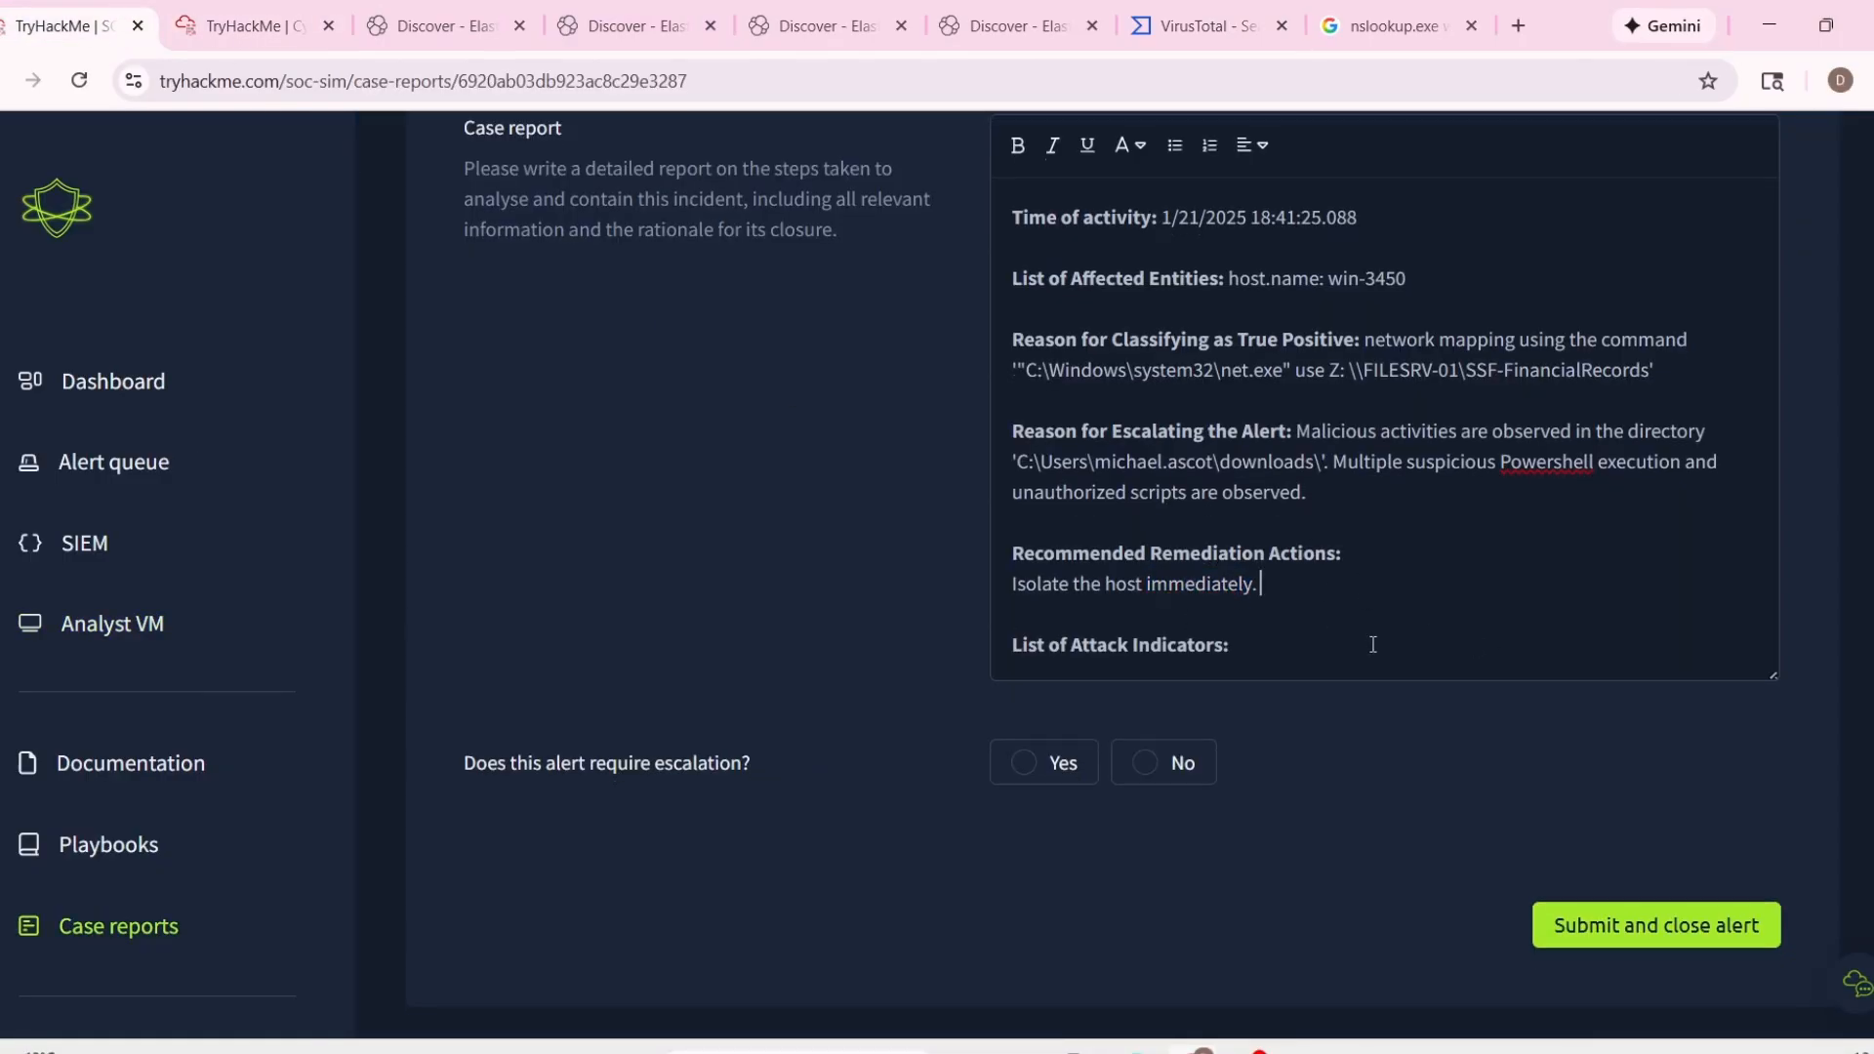
{"action": "left_click", "coordinate": [1361, 635]}
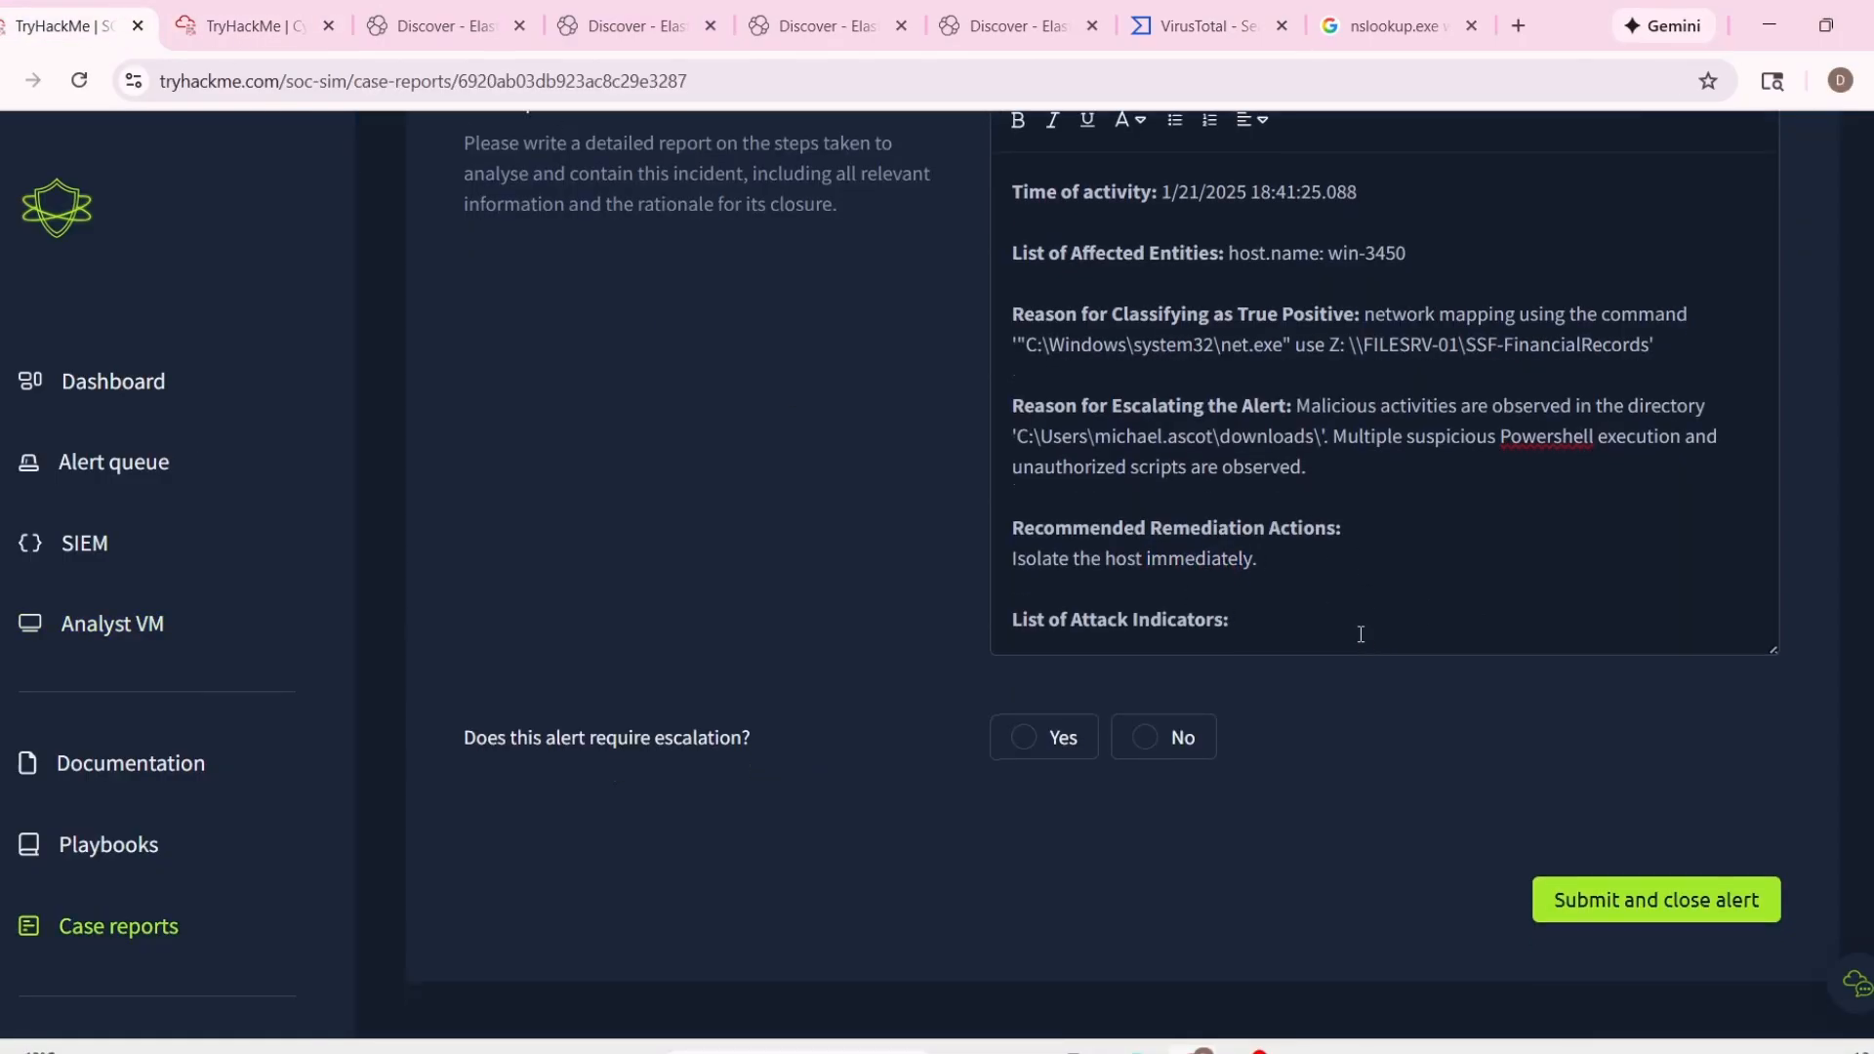
{"action": "key", "text": "Return"}
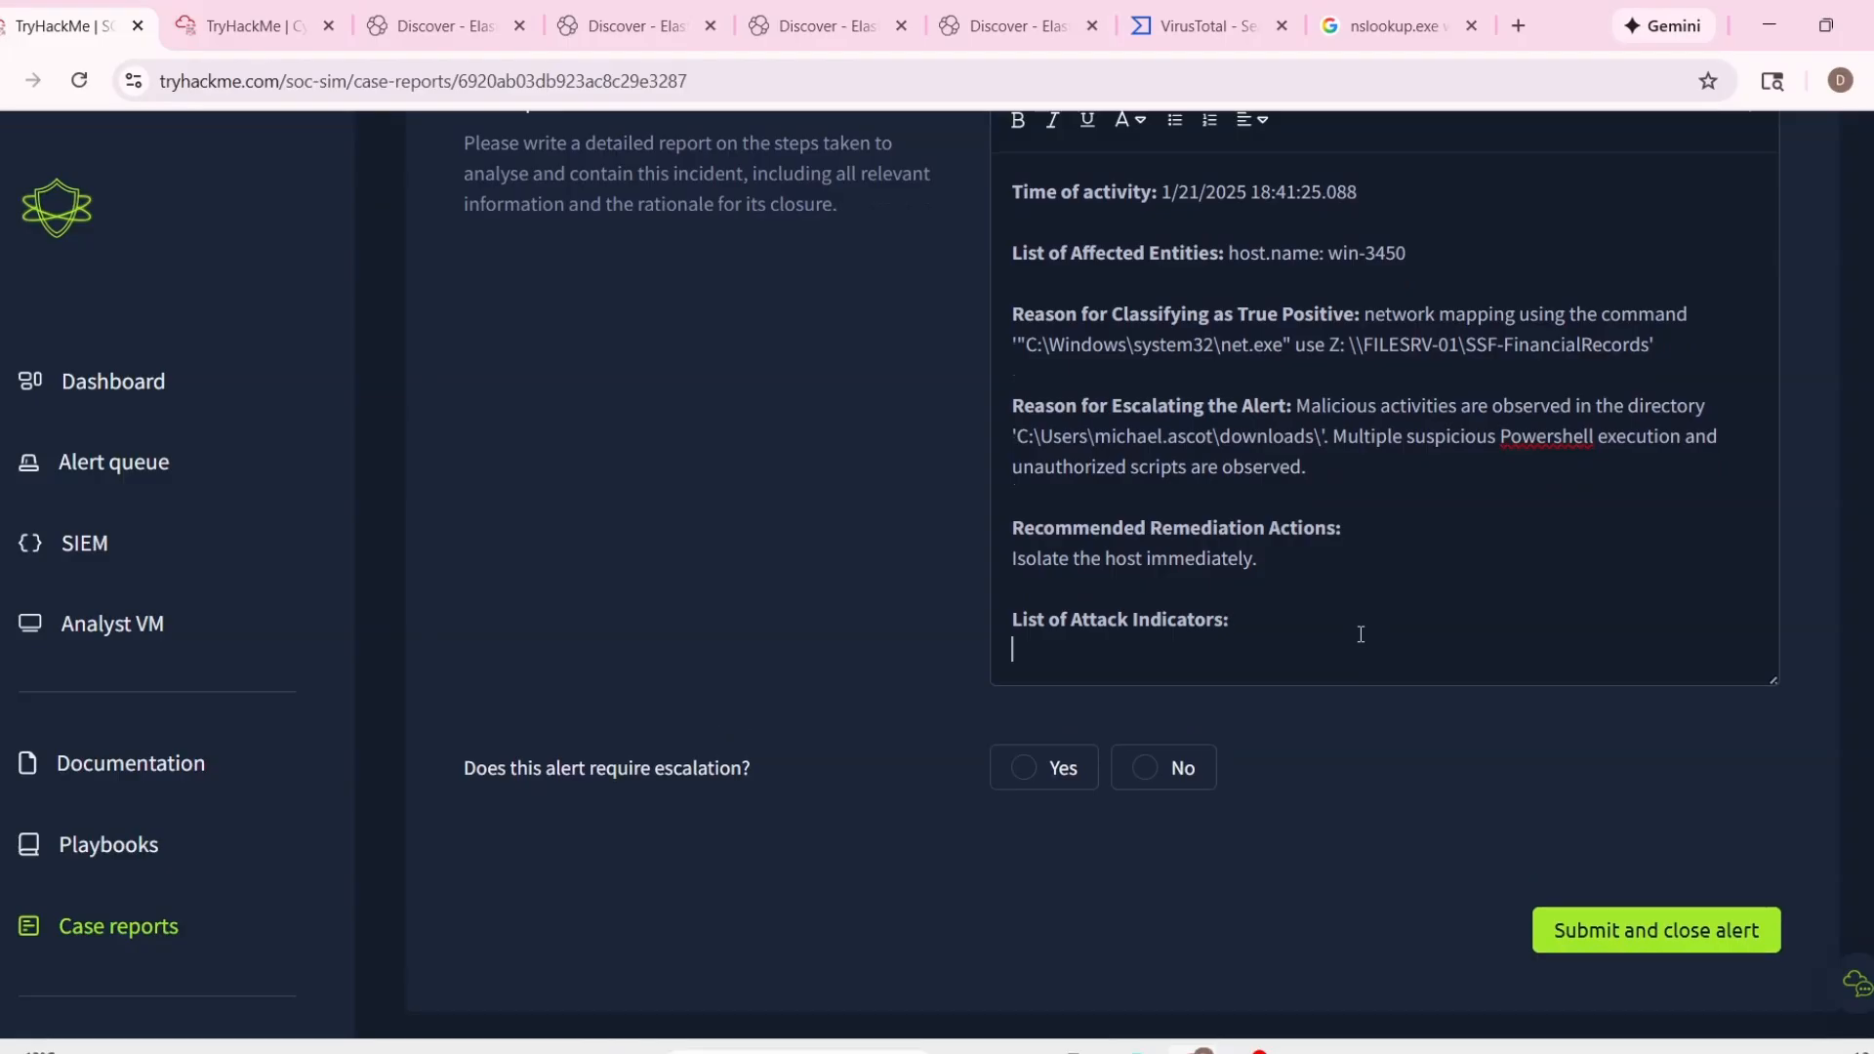
{"action": "scroll", "coordinate": [1360, 632], "scroll_direction": "up", "scroll_amount": 10}
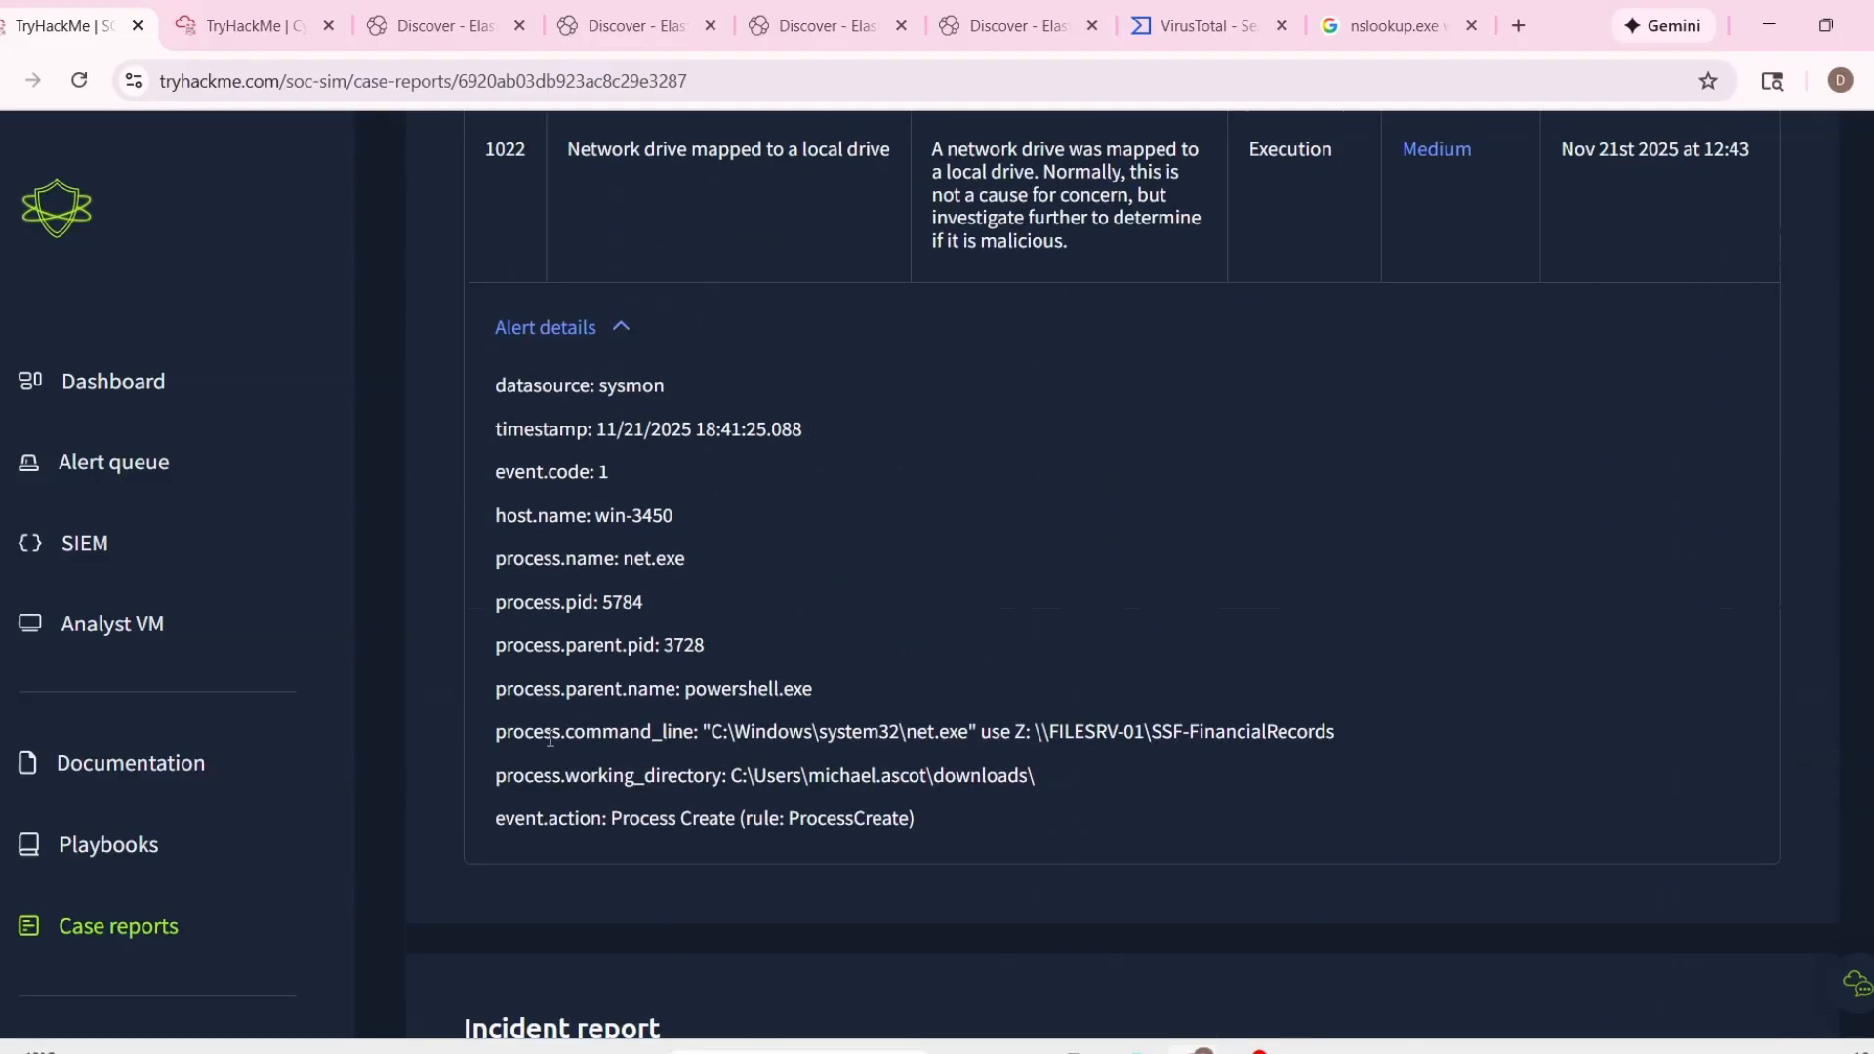
{"action": "left_click_drag", "start_coordinate": [495, 732], "coordinate": [1197, 793]}
{"action": "key", "text": "ctrl+c"}
{"action": "scroll", "coordinate": [1197, 792], "scroll_direction": "down", "scroll_amount": 6}
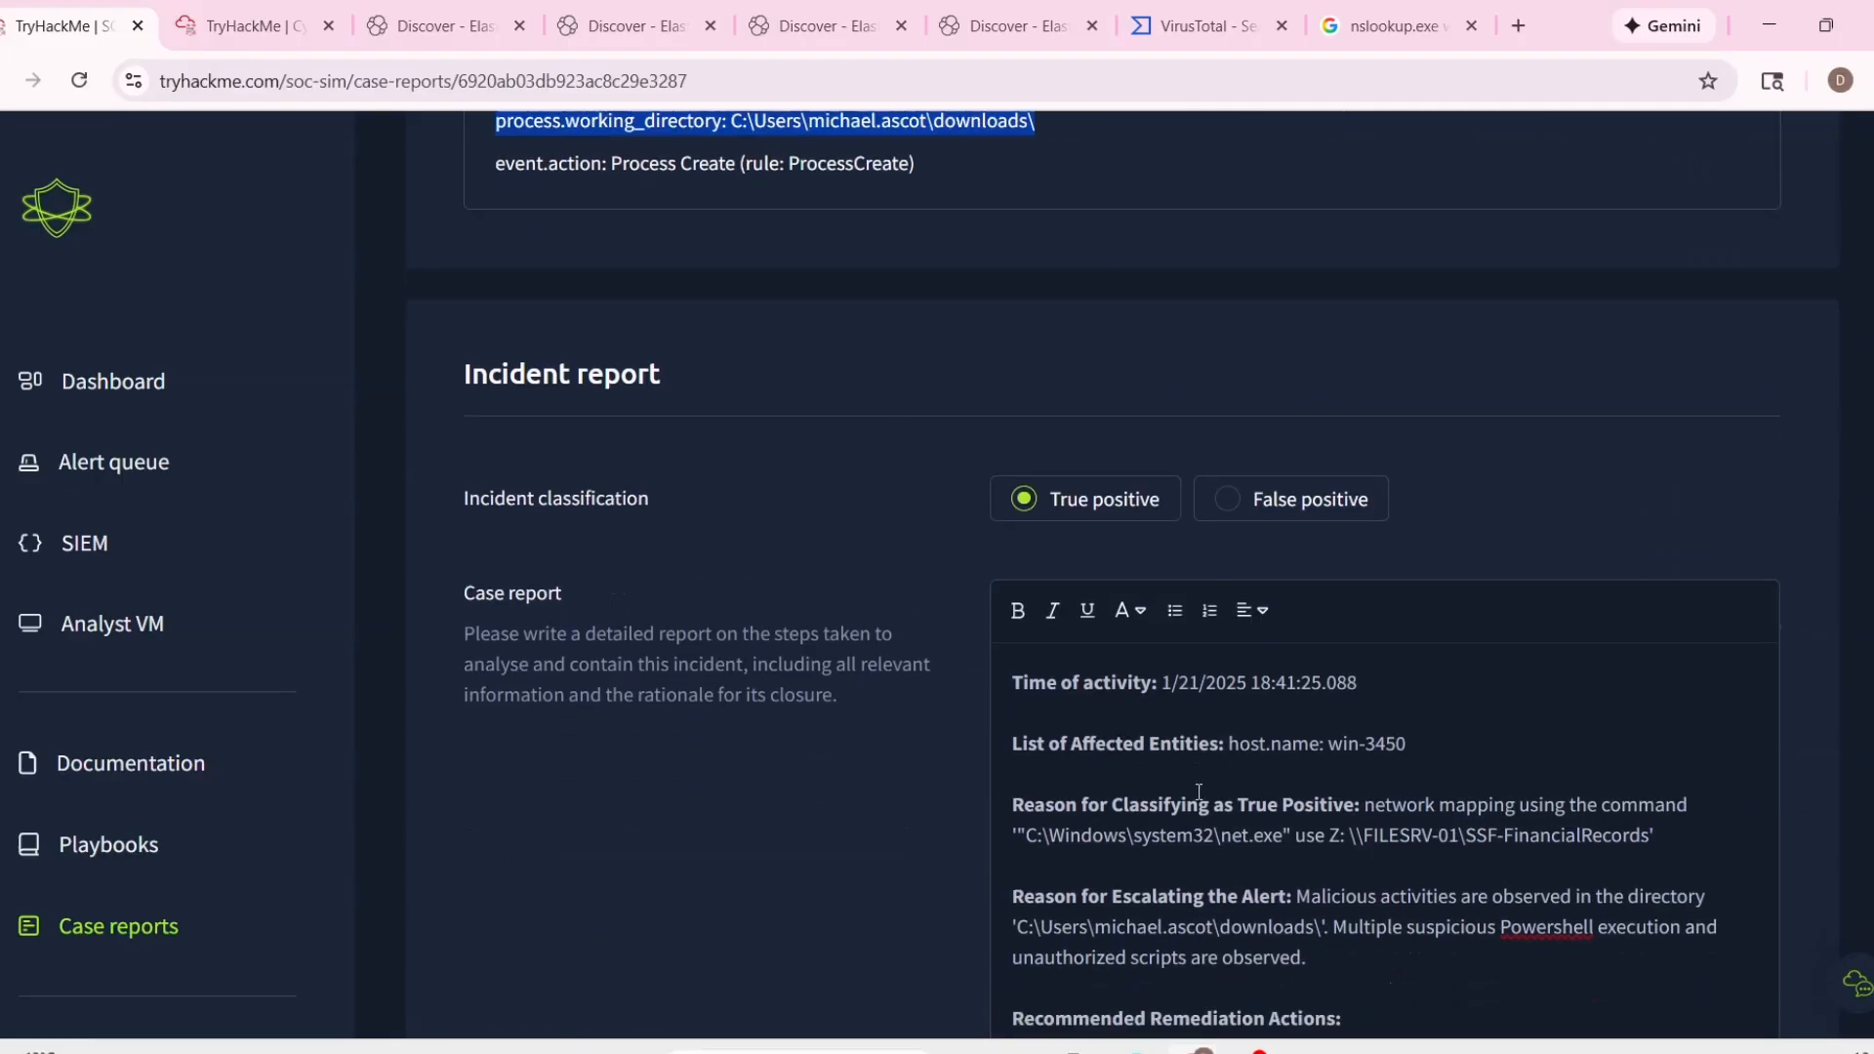
{"action": "scroll", "coordinate": [1199, 793], "scroll_direction": "down", "scroll_amount": 5}
{"action": "left_click", "coordinate": [1128, 660]}
{"action": "key", "text": "ctrl+v"}
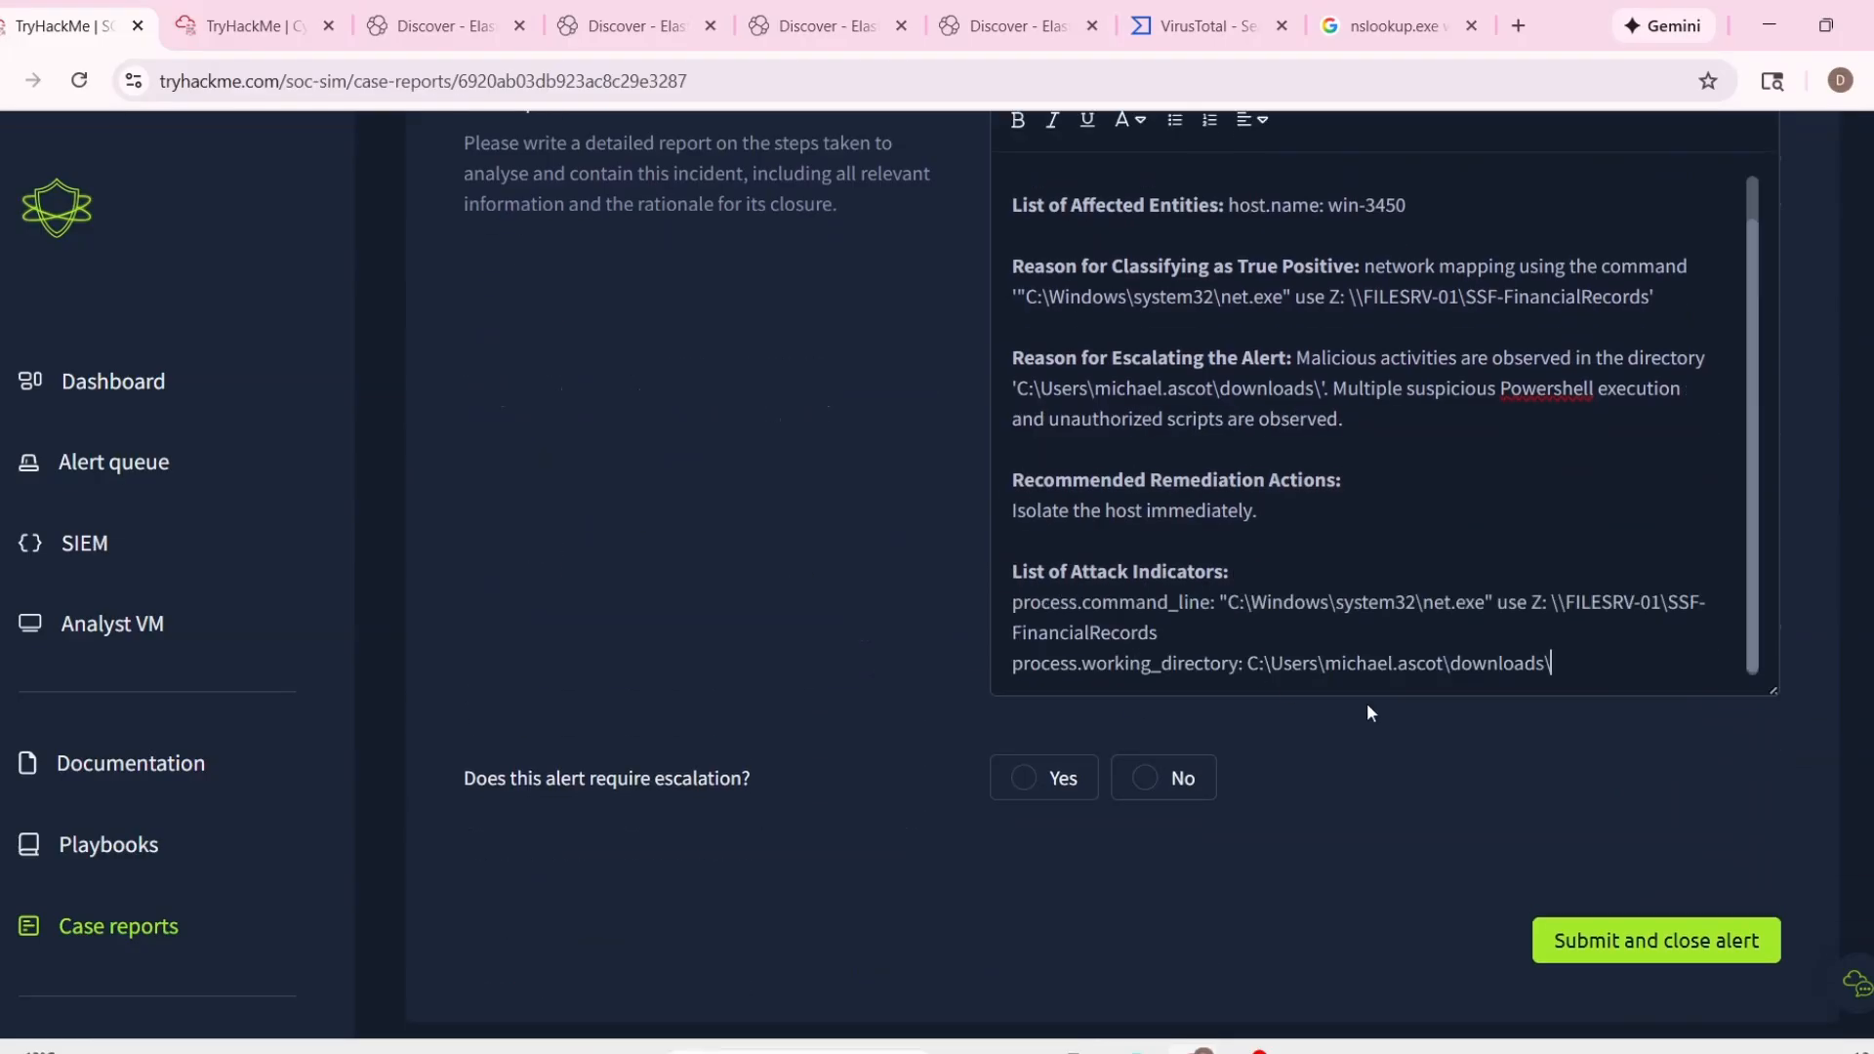
Mark event 1022 as requiring escalation, then submit the report and close the alert.
{"action": "left_click", "coordinate": [1024, 778]}
{"action": "left_click", "coordinate": [1574, 930]}
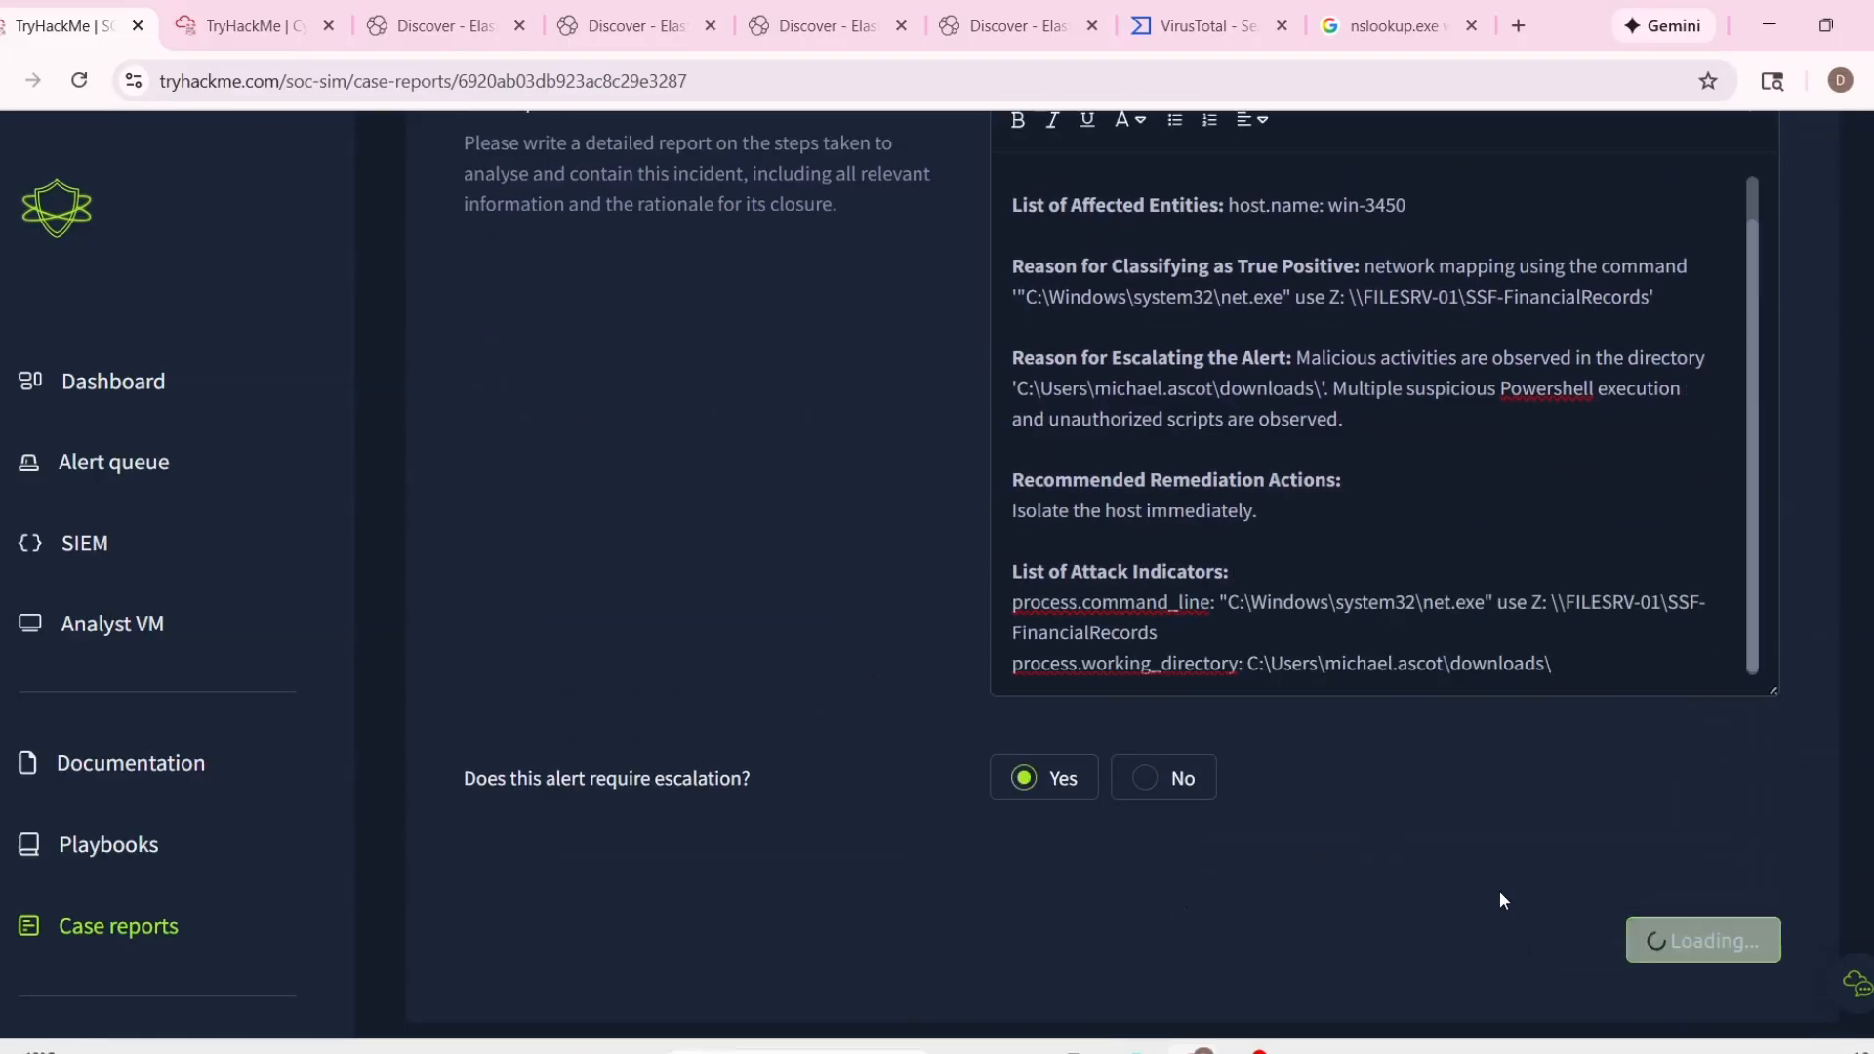
{"action": "scroll", "coordinate": [1226, 781], "scroll_direction": "down", "scroll_amount": 8}
{"action": "scroll", "coordinate": [1226, 781], "scroll_direction": "down", "scroll_amount": 3}
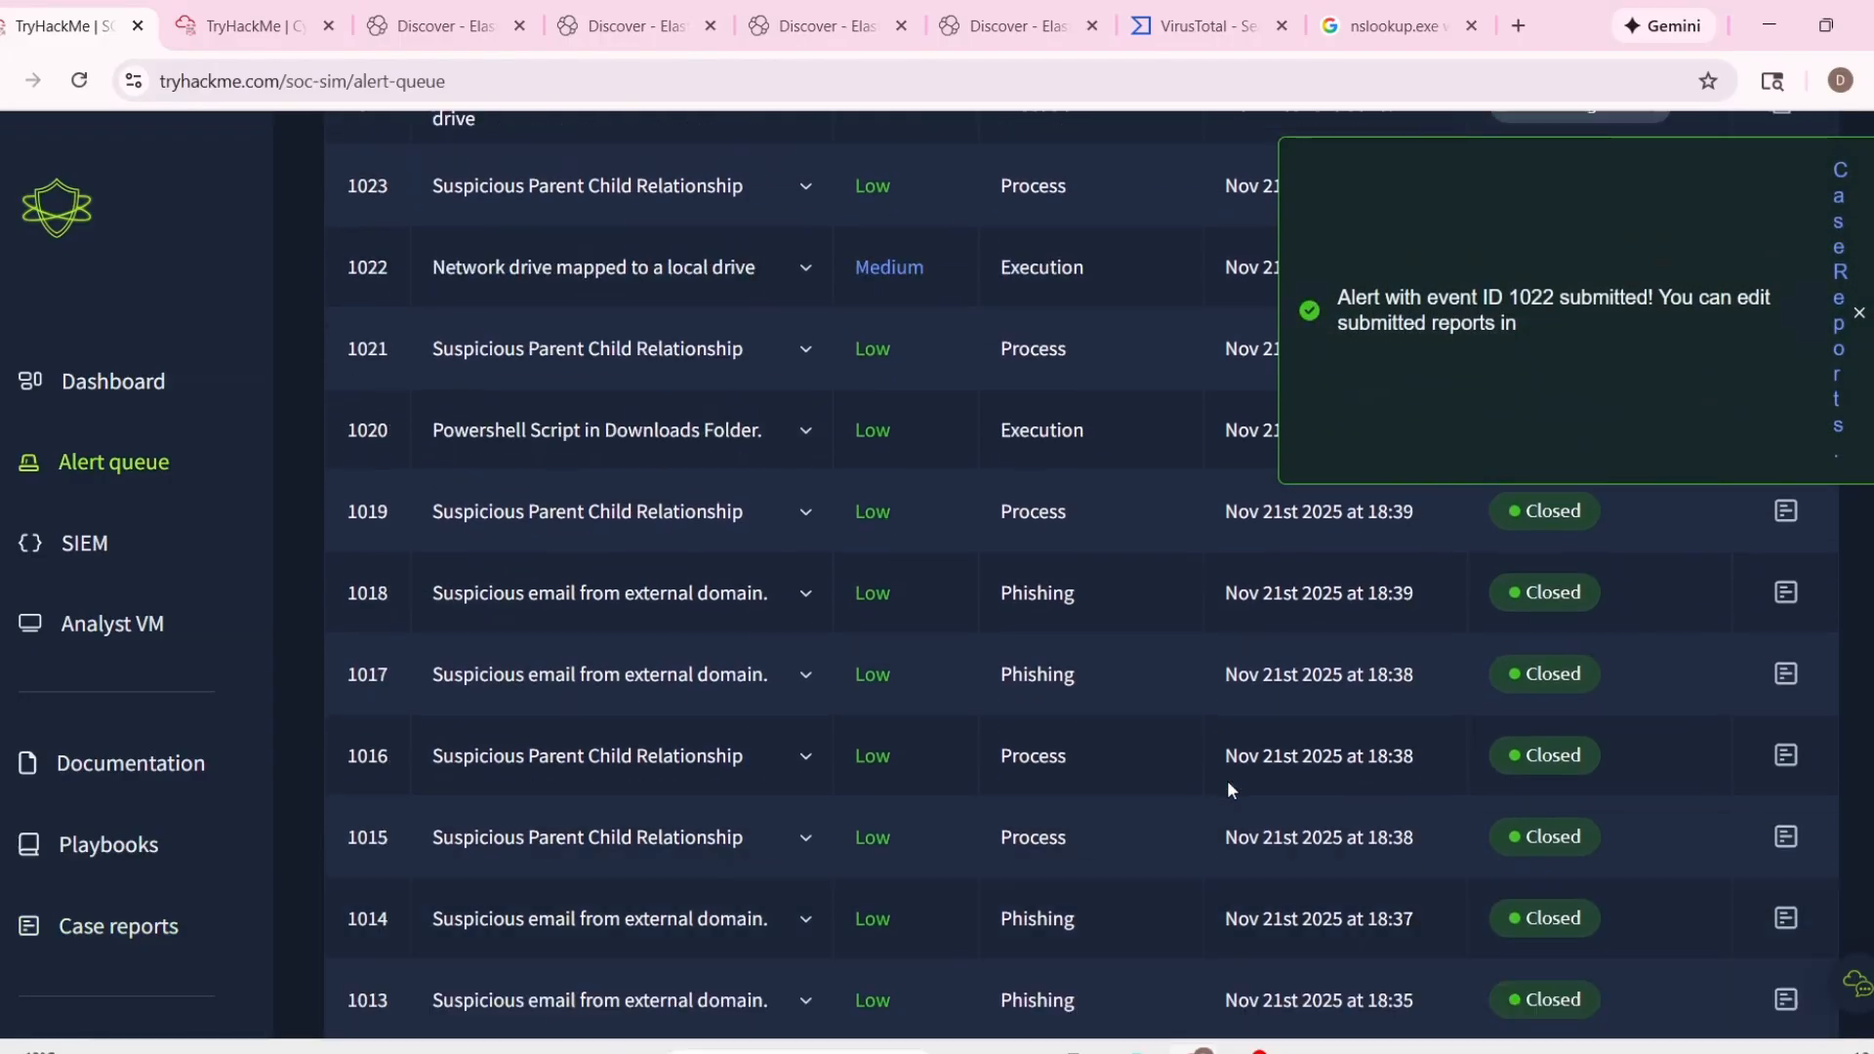
Examine the details of the unassigned high-severity alert 1025 in the alert queue.
{"action": "scroll", "coordinate": [1227, 781], "scroll_direction": "up", "scroll_amount": 7}
{"action": "scroll", "coordinate": [1077, 726], "scroll_direction": "up", "scroll_amount": 4}
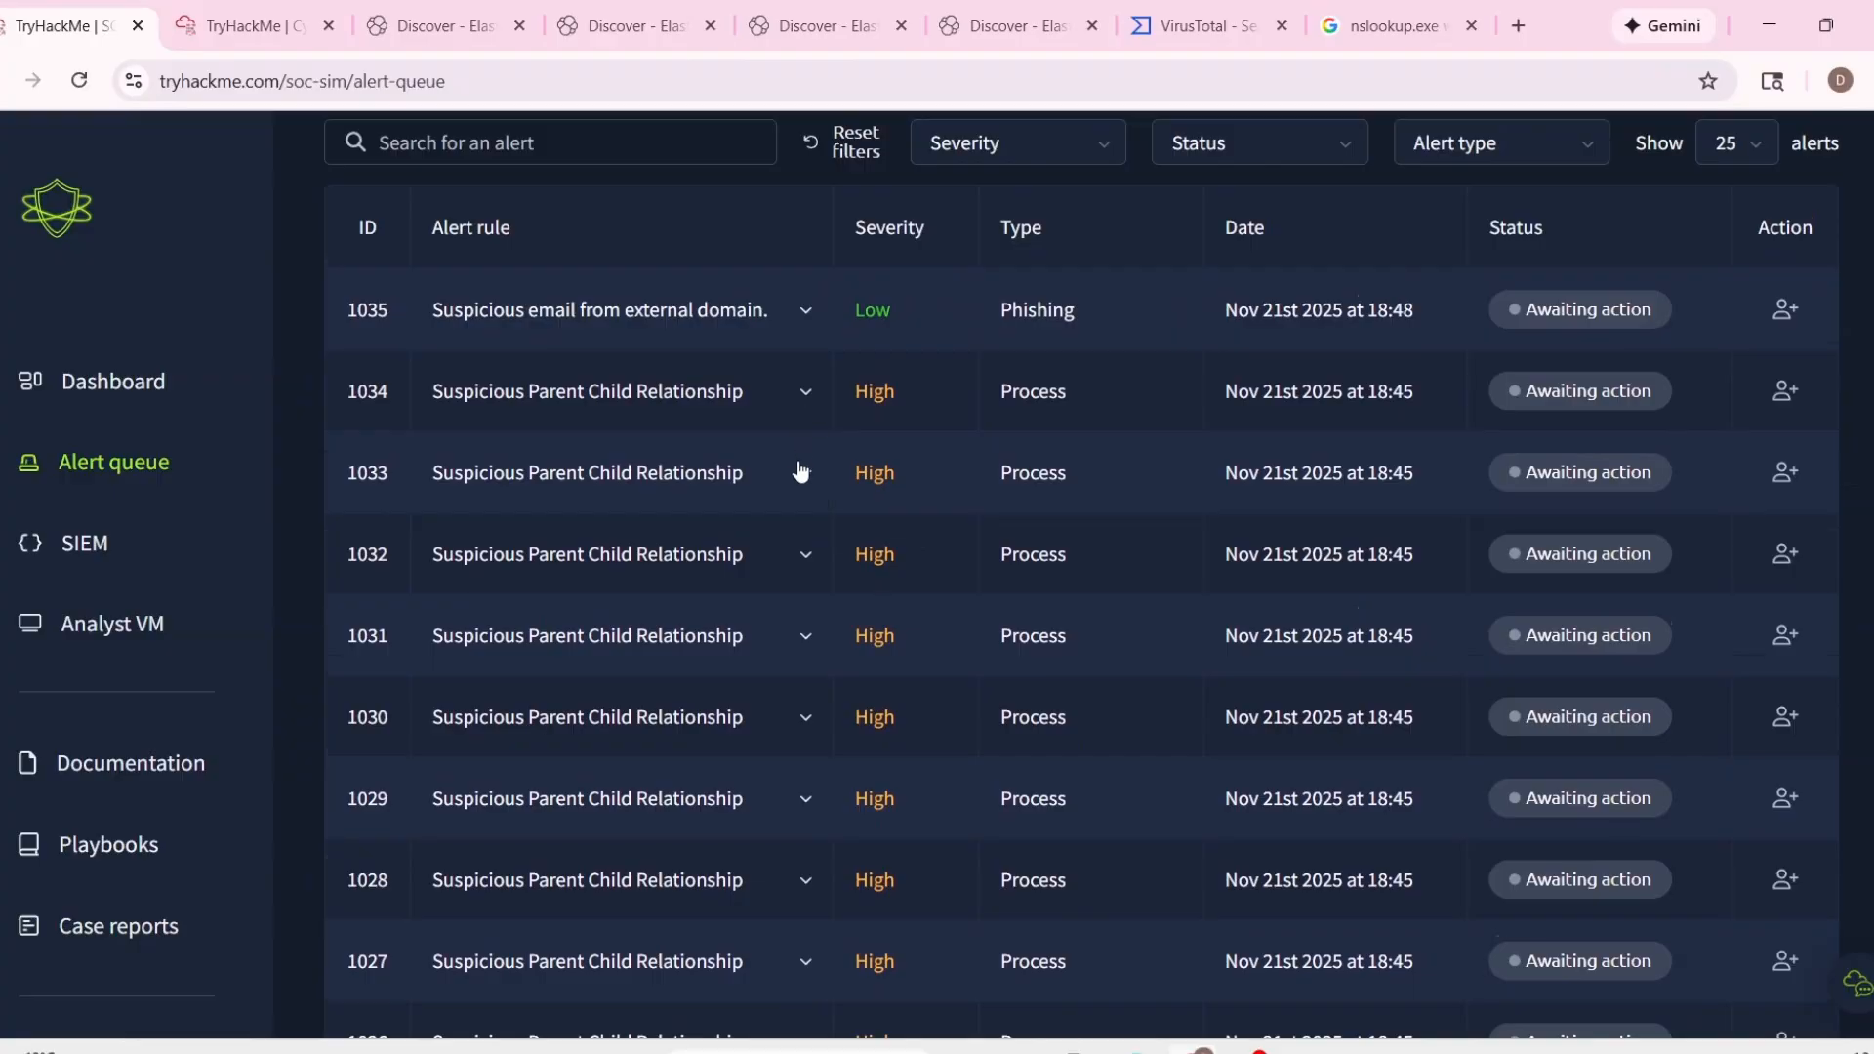
{"action": "scroll", "coordinate": [795, 635], "scroll_direction": "down", "scroll_amount": 4}
{"action": "left_click", "coordinate": [810, 741]}
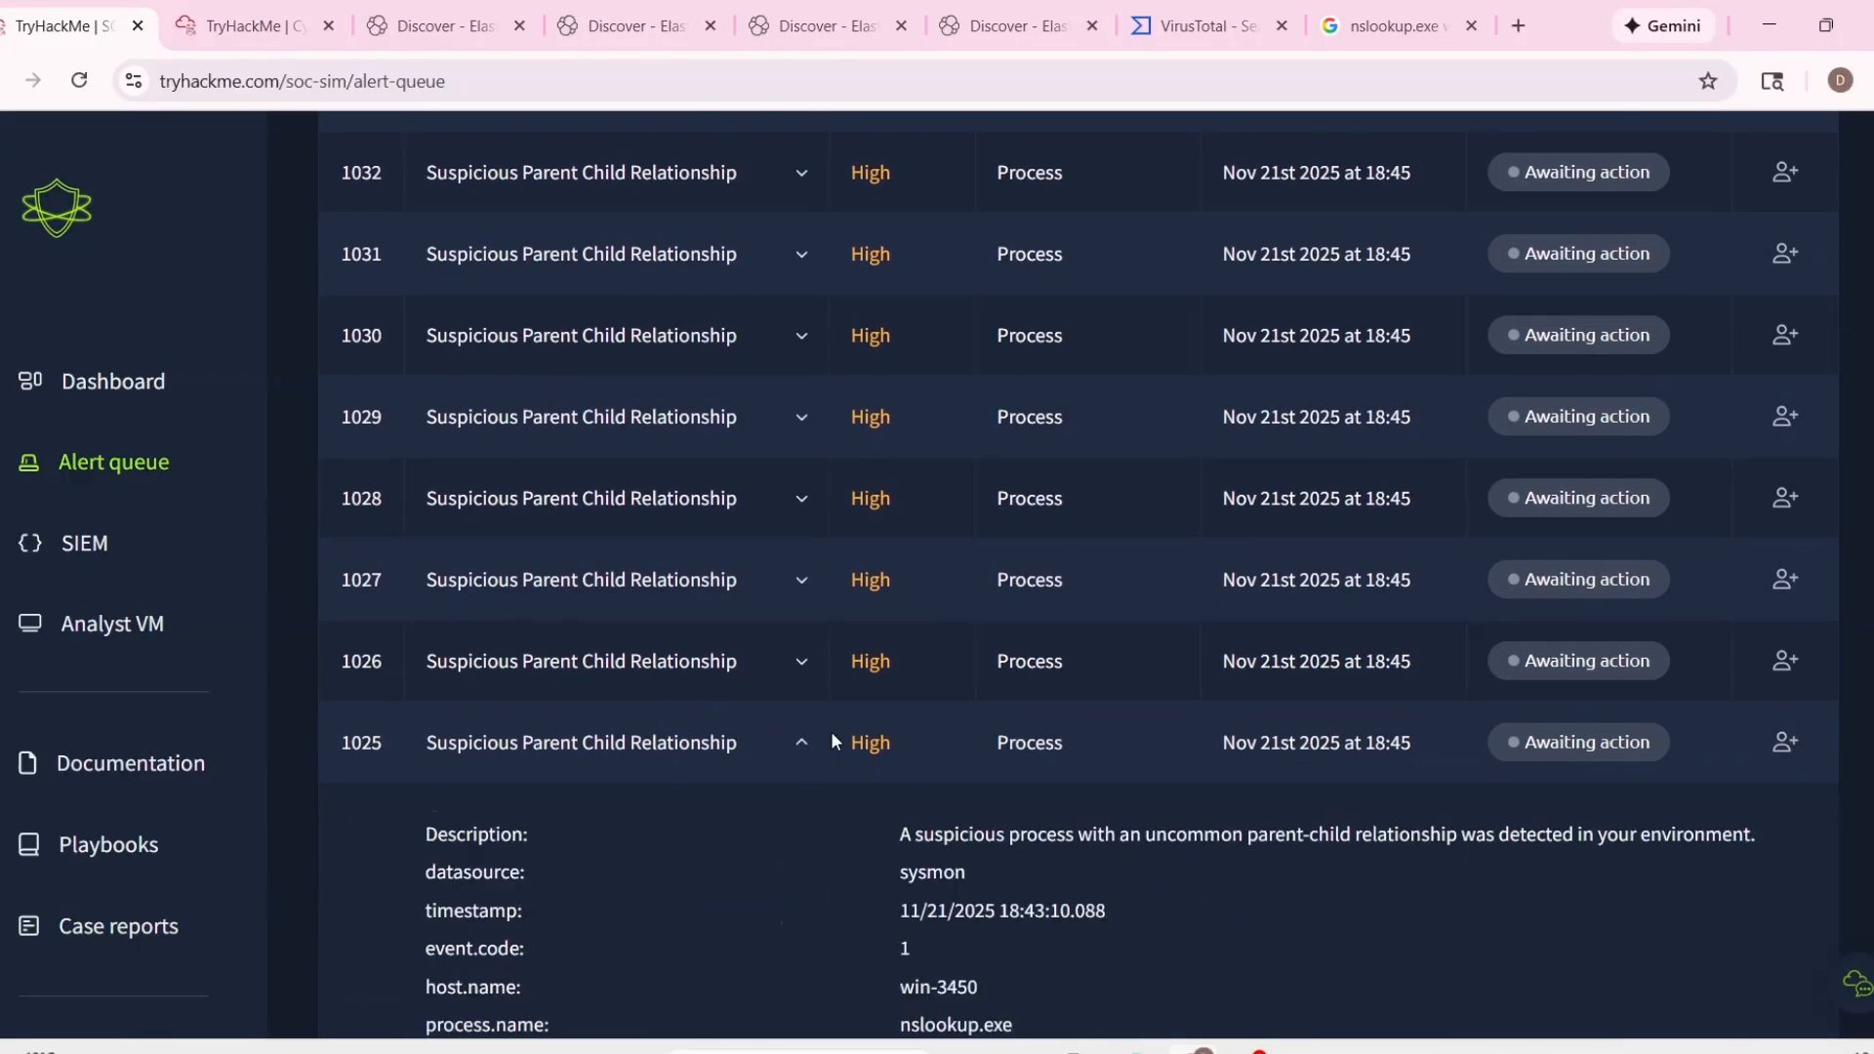
{"action": "scroll", "coordinate": [832, 732], "scroll_direction": "down", "scroll_amount": 4}
{"action": "scroll", "coordinate": [835, 734], "scroll_direction": "up", "scroll_amount": 1}
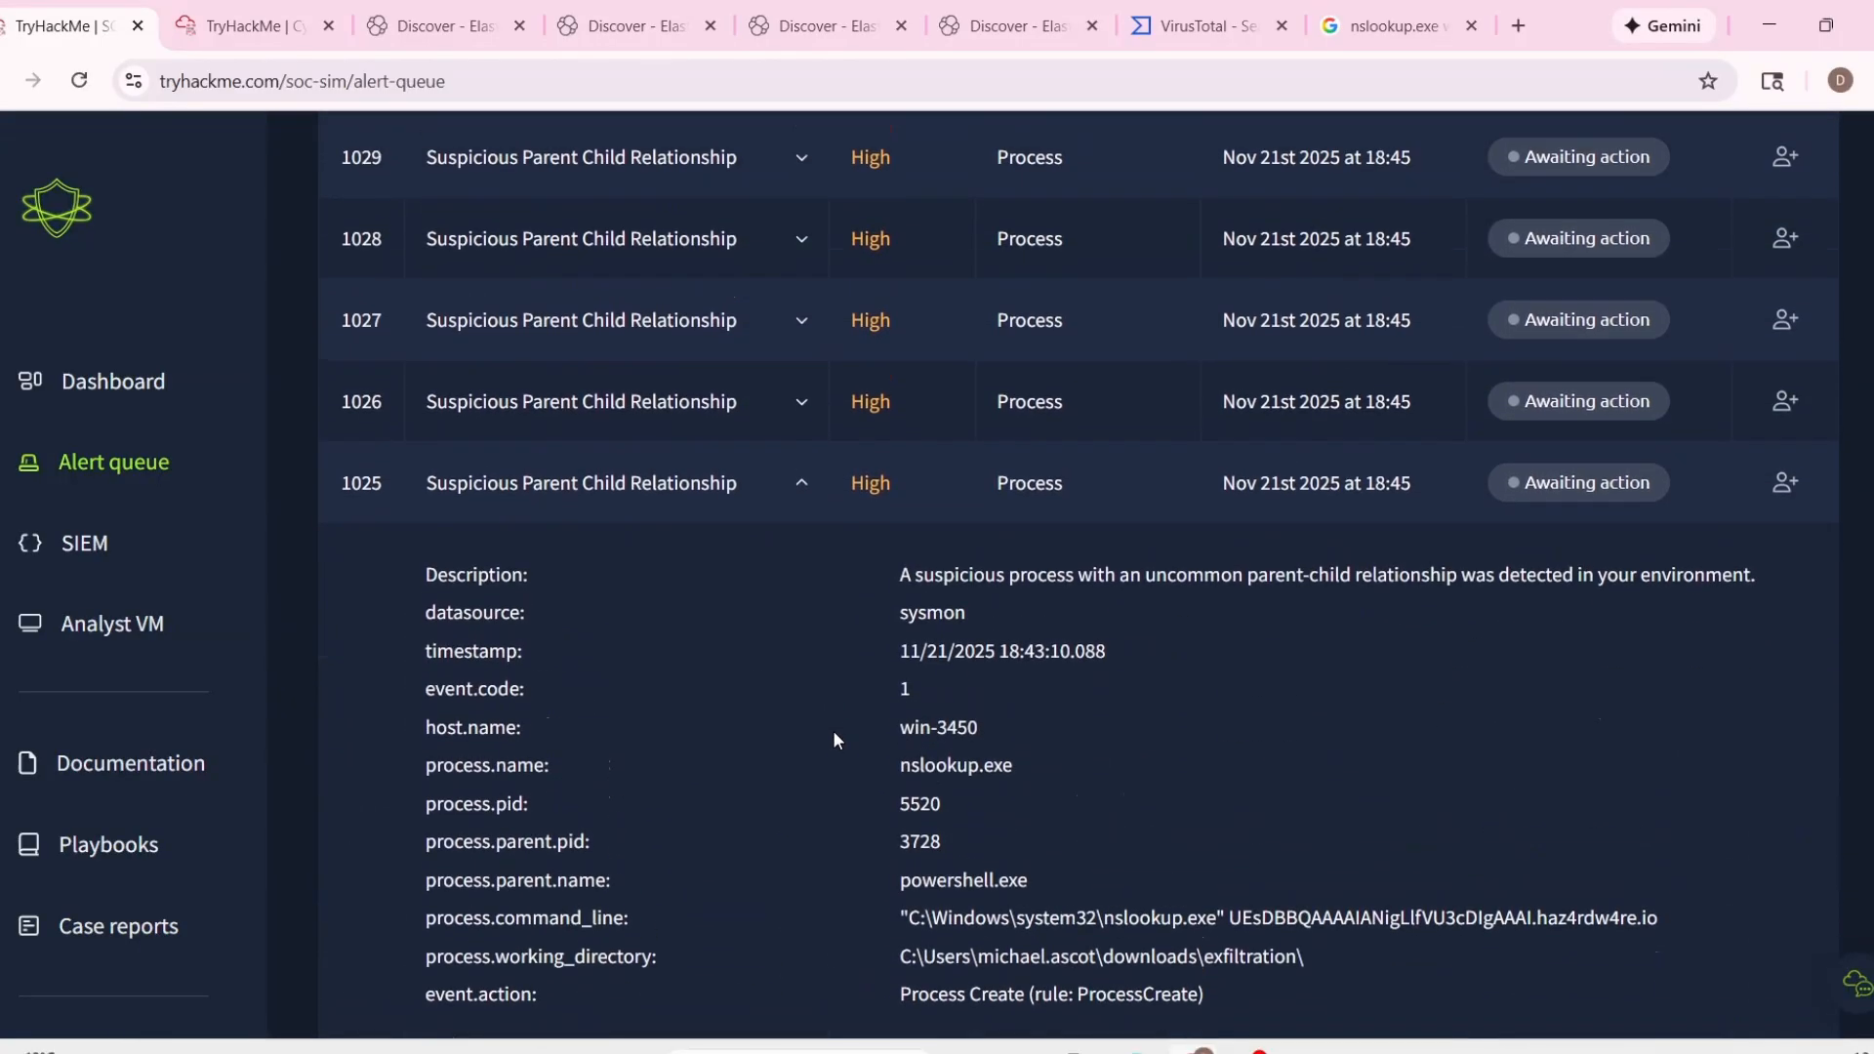
{"action": "left_click", "coordinate": [835, 517]}
{"action": "scroll", "coordinate": [863, 600], "scroll_direction": "up", "scroll_amount": 1}
{"action": "scroll", "coordinate": [927, 488], "scroll_direction": "up", "scroll_amount": 5}
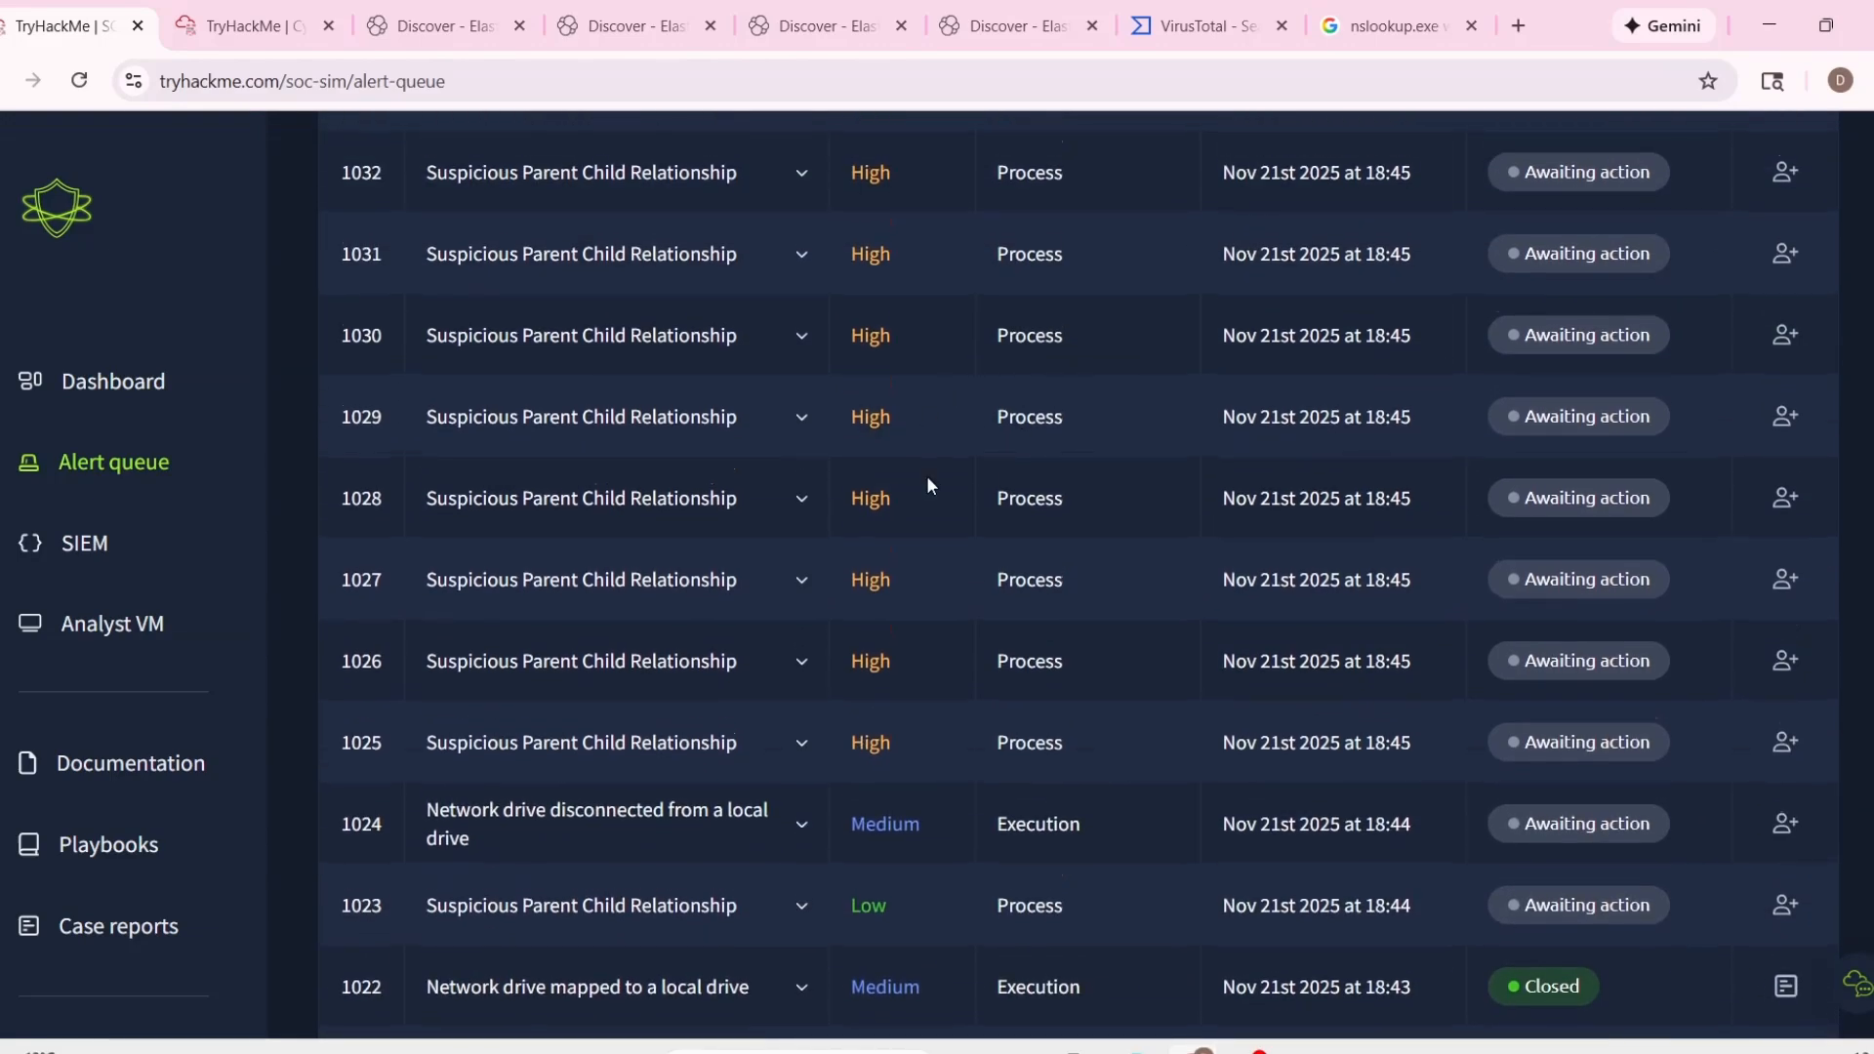
Take ownership of the ten high-severity Suspicious Parent Child Relationship alerts, from 1034 down to 1025.
{"action": "left_click", "coordinate": [1785, 391]}
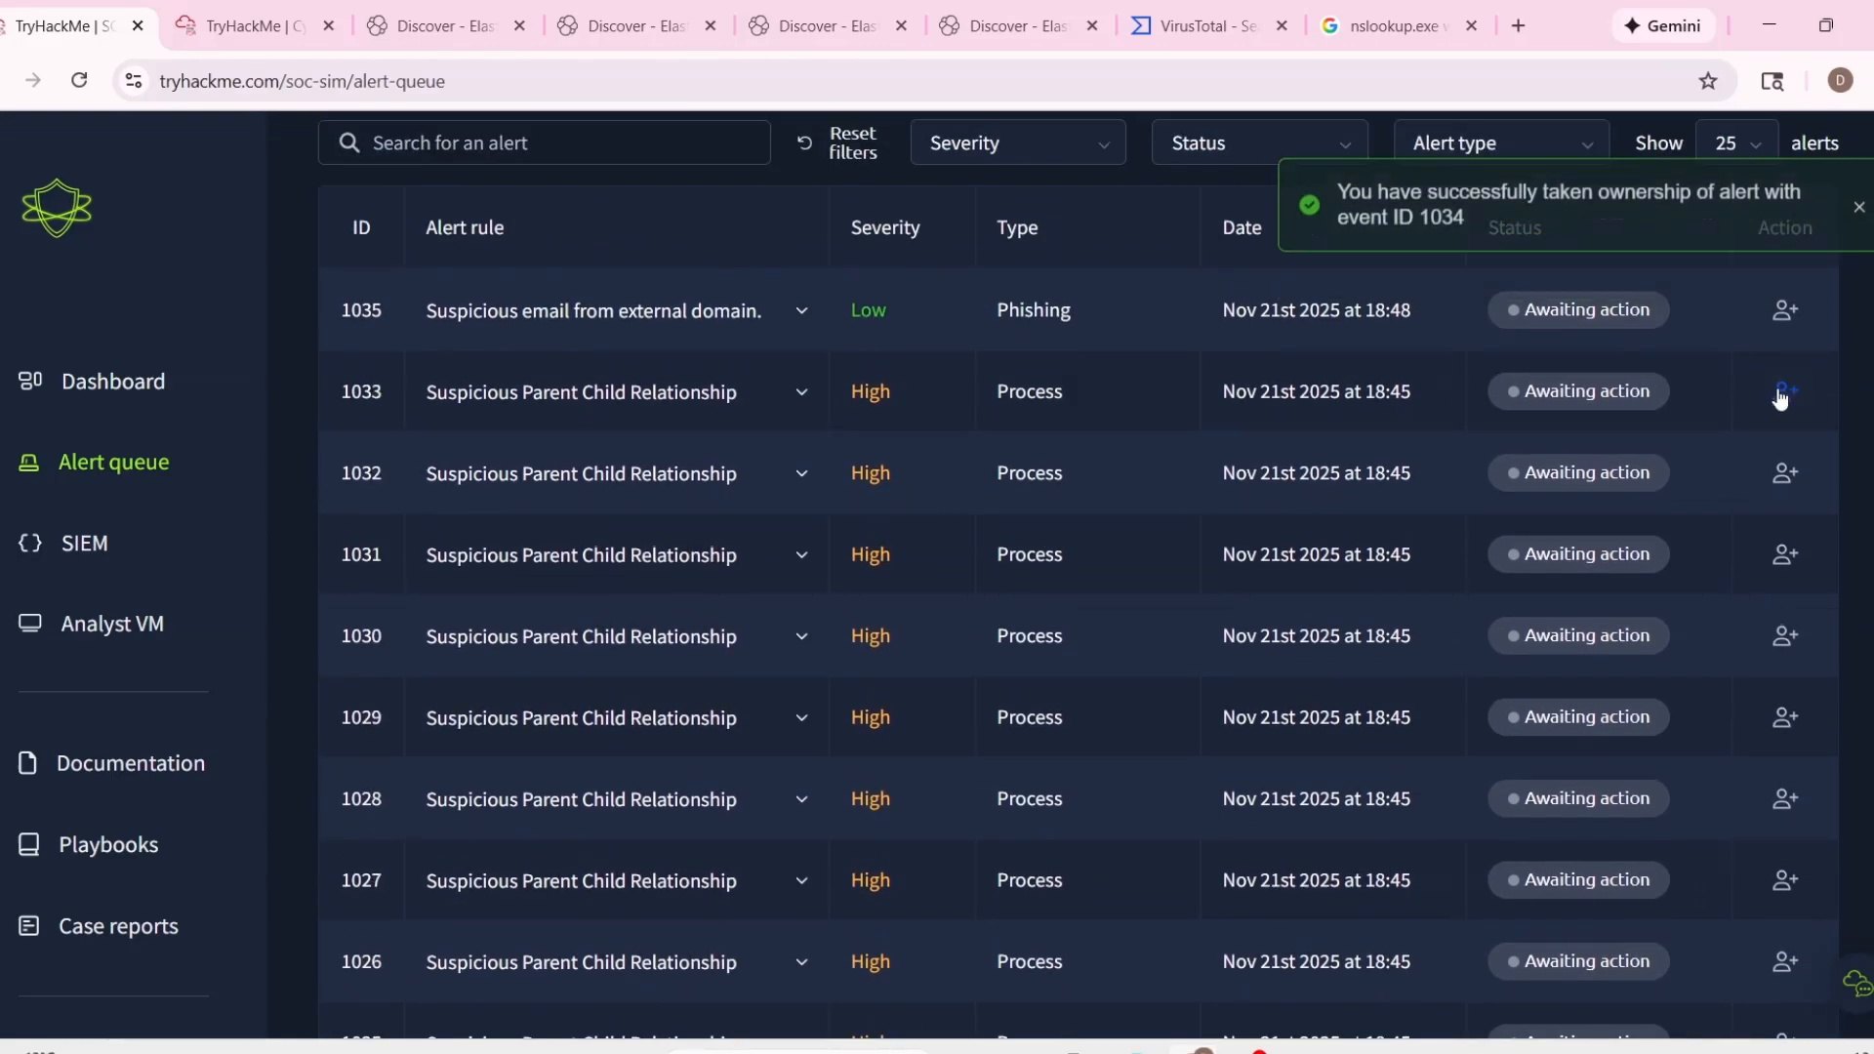
{"action": "left_click", "coordinate": [1786, 390]}
{"action": "left_click", "coordinate": [1785, 391]}
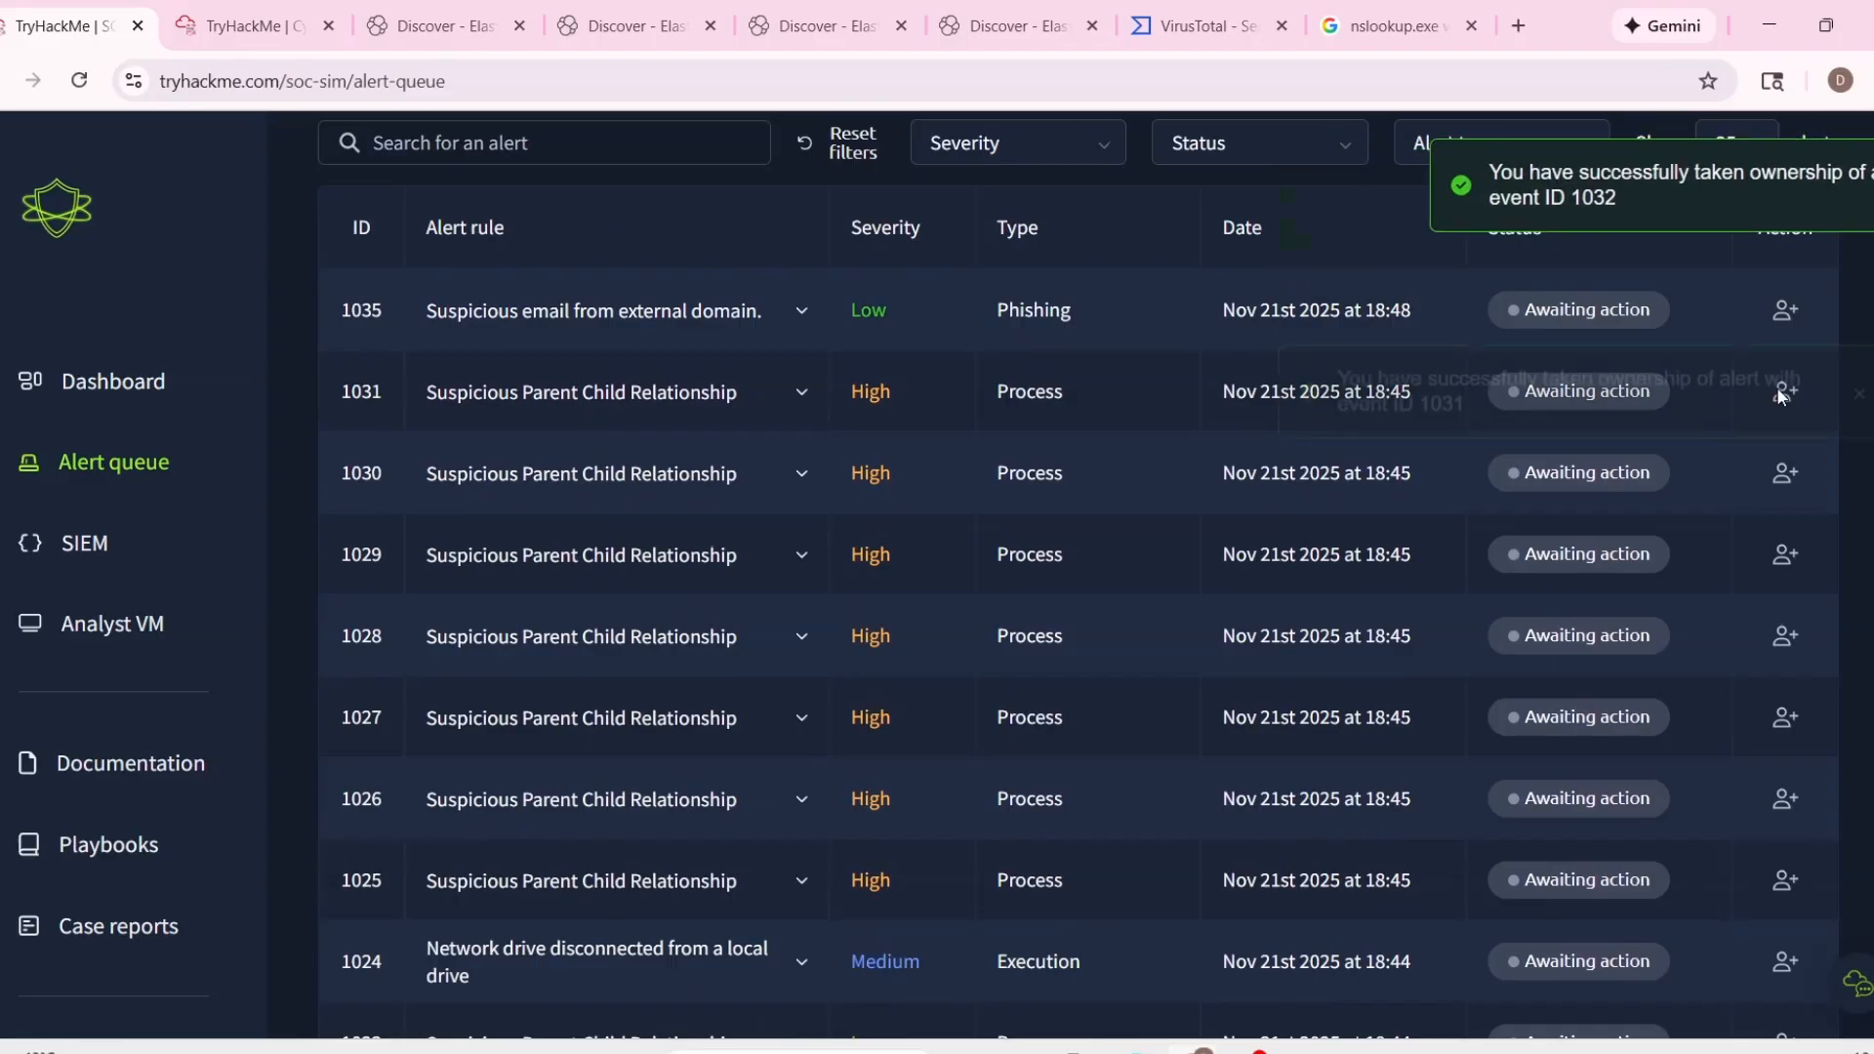
{"action": "left_click", "coordinate": [1785, 390]}
{"action": "left_click", "coordinate": [1785, 390]}
{"action": "left_click", "coordinate": [1785, 390]}
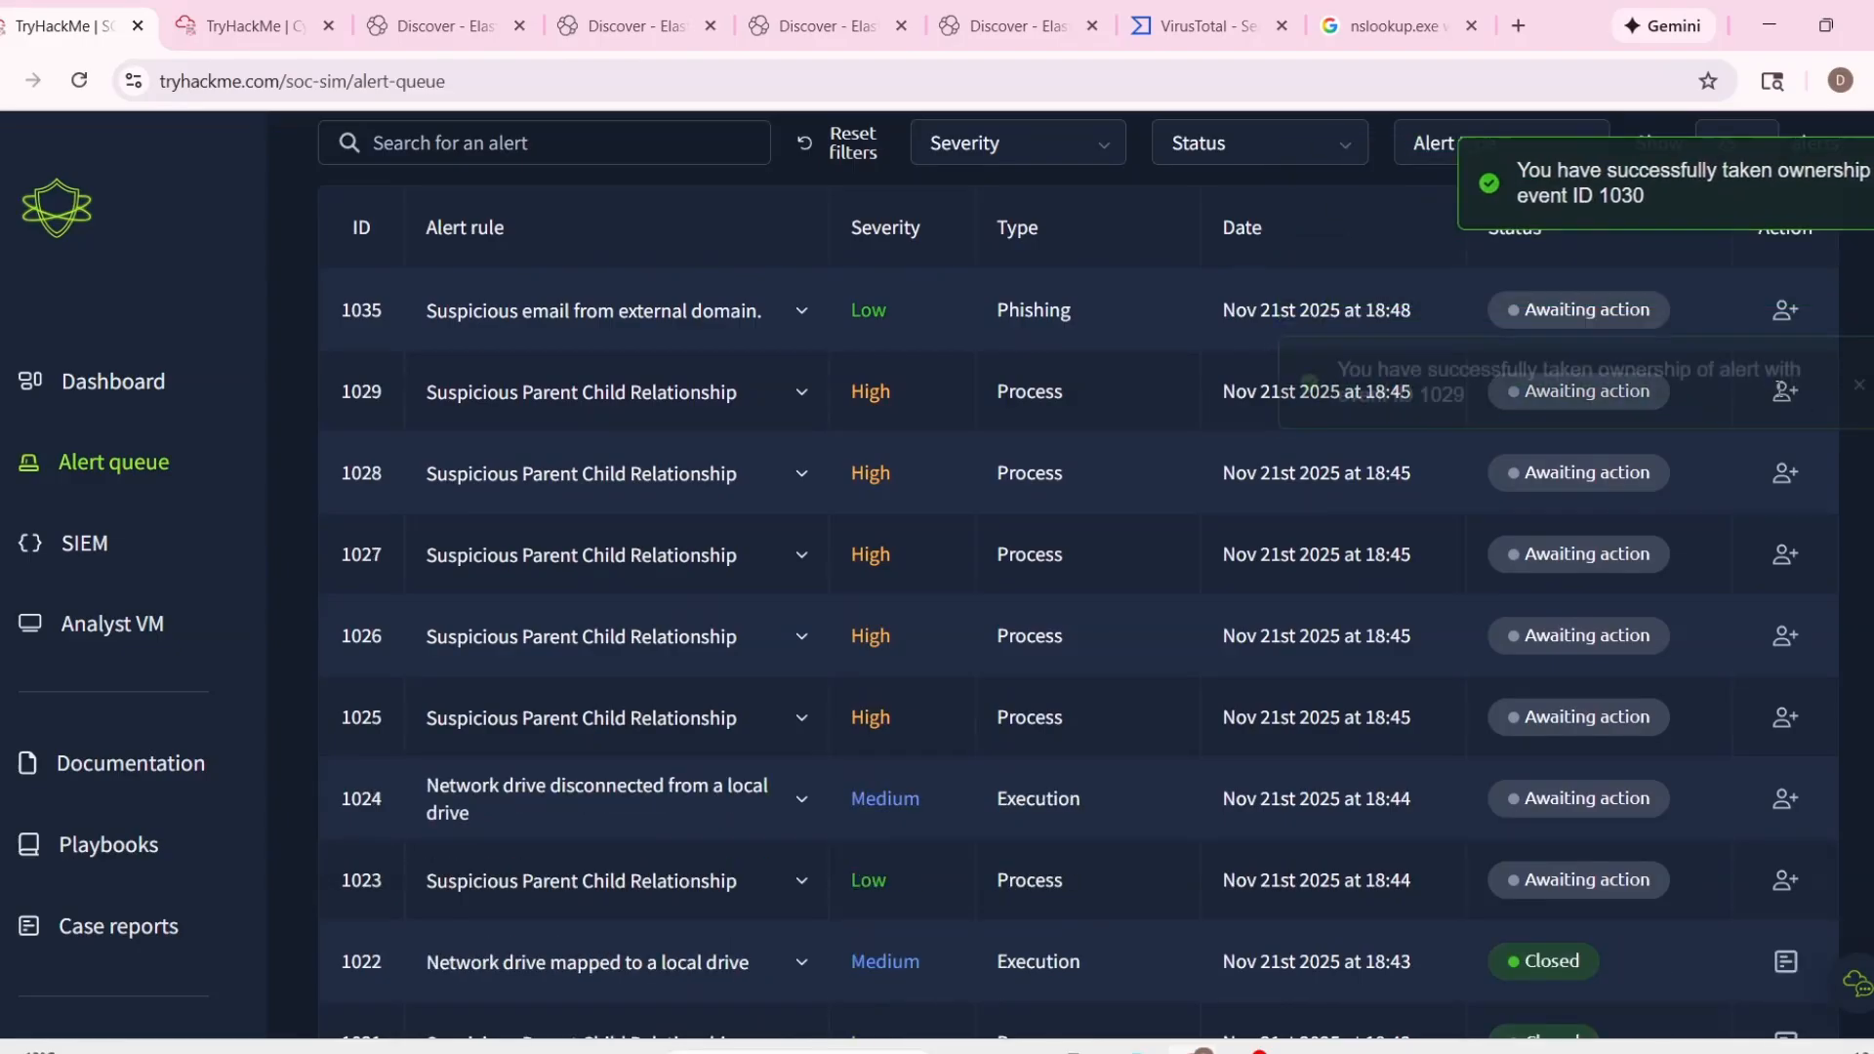
{"action": "left_click", "coordinate": [1785, 390]}
{"action": "left_click", "coordinate": [1784, 392]}
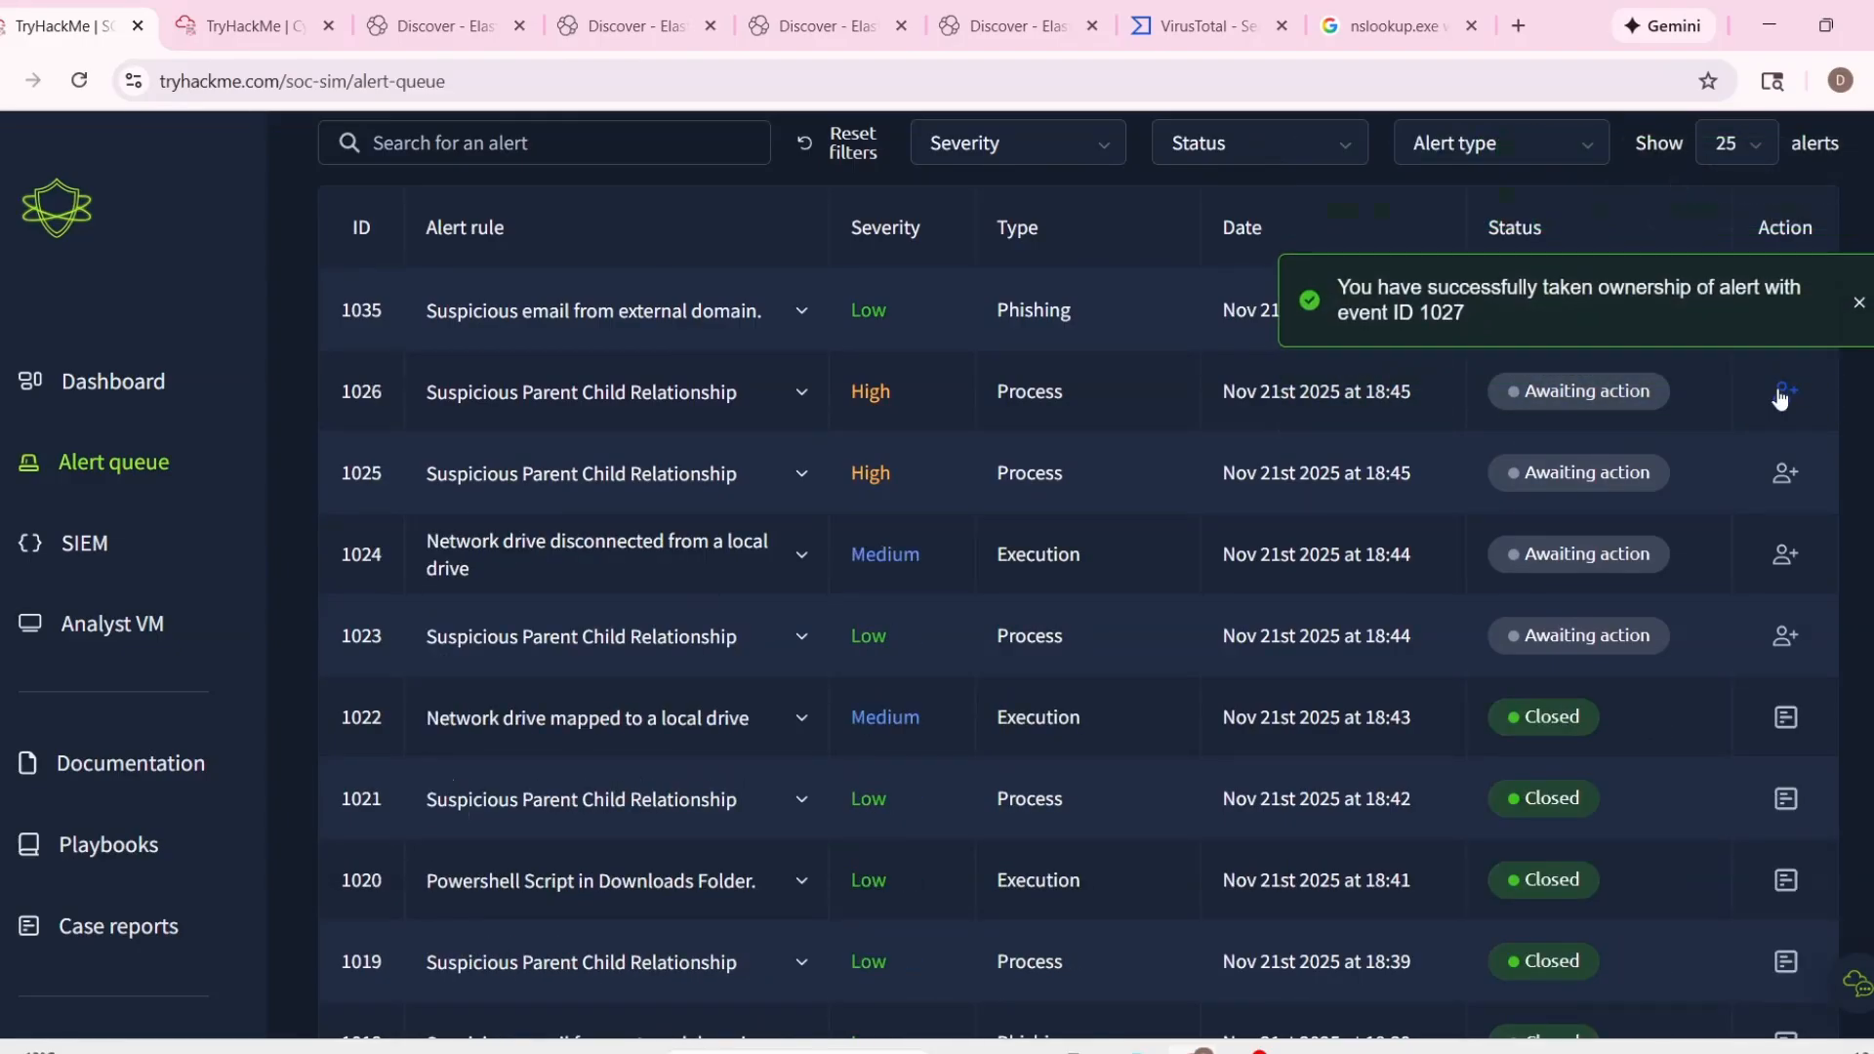
{"action": "left_click", "coordinate": [1783, 392]}
{"action": "left_click", "coordinate": [1785, 392]}
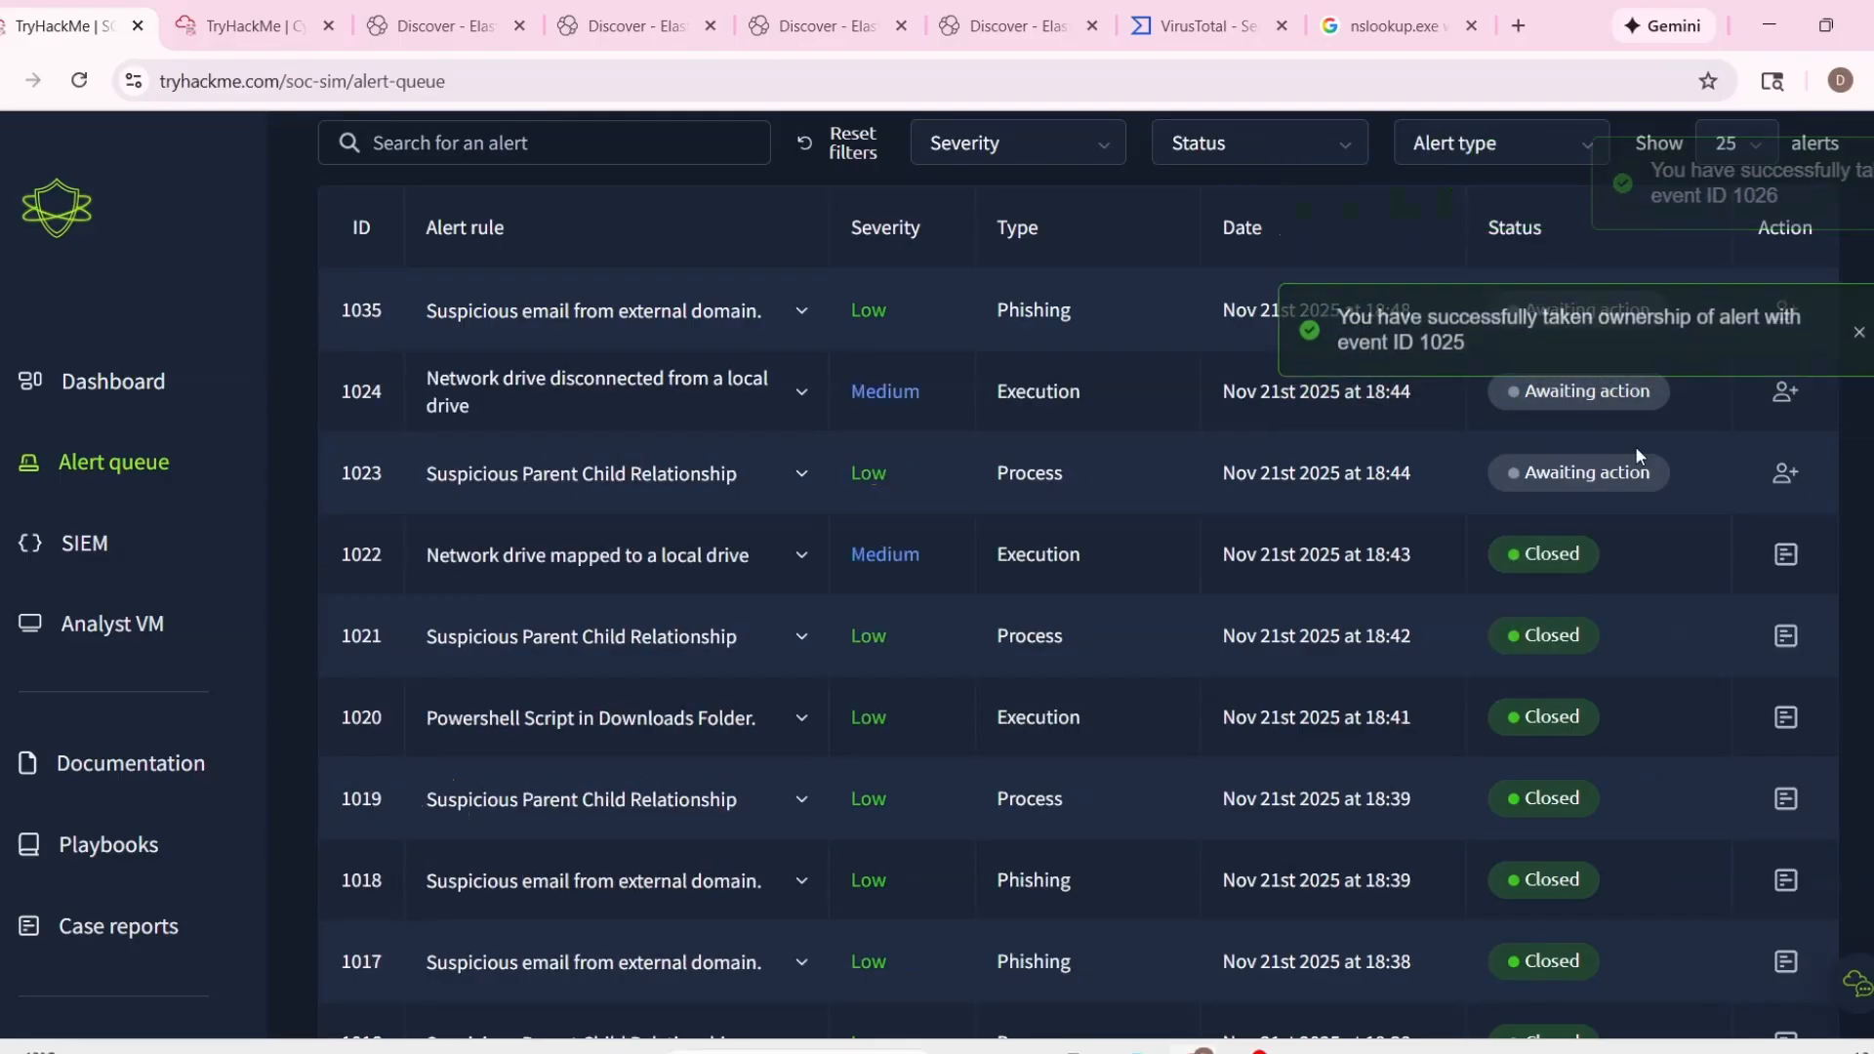
Examine the details of assigned alert 1031, including its process name.
{"action": "scroll", "coordinate": [1312, 566], "scroll_direction": "up", "scroll_amount": 10}
{"action": "scroll", "coordinate": [1308, 568], "scroll_direction": "down", "scroll_amount": 4}
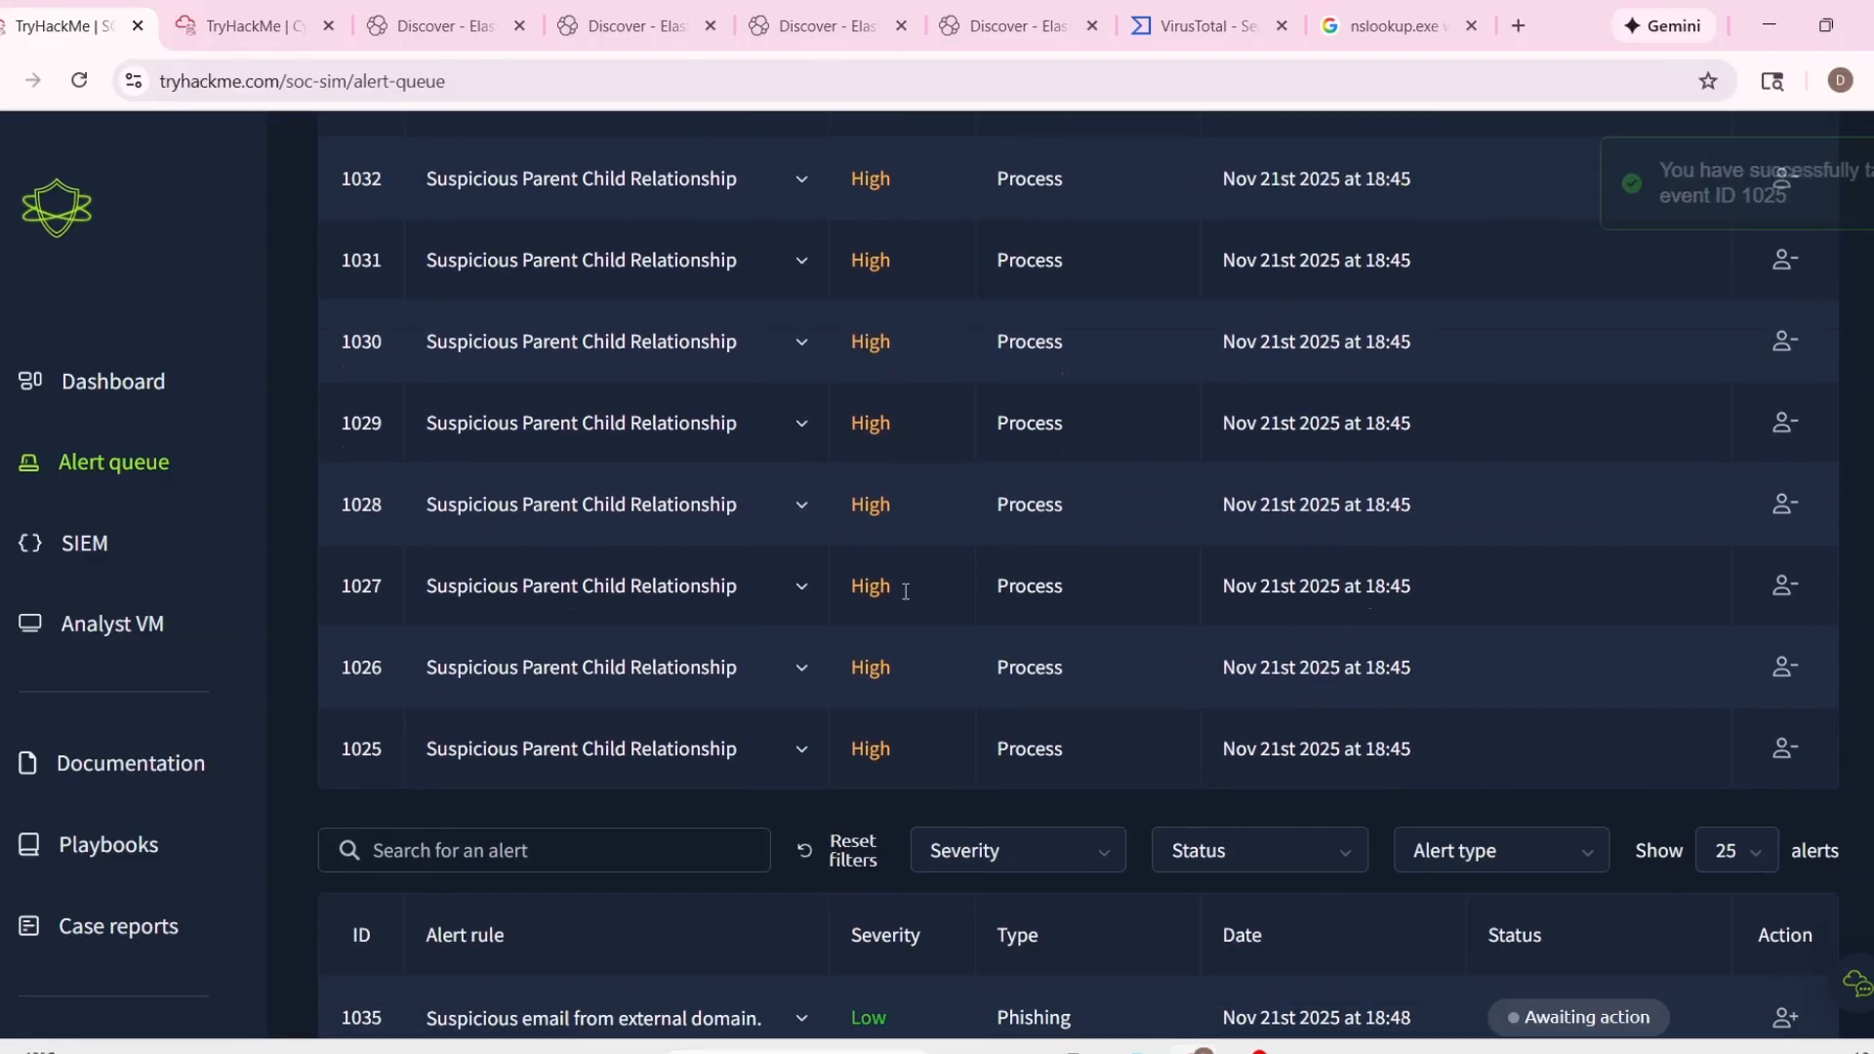
{"action": "scroll", "coordinate": [691, 490], "scroll_direction": "up", "scroll_amount": 1}
{"action": "left_click", "coordinate": [801, 387]}
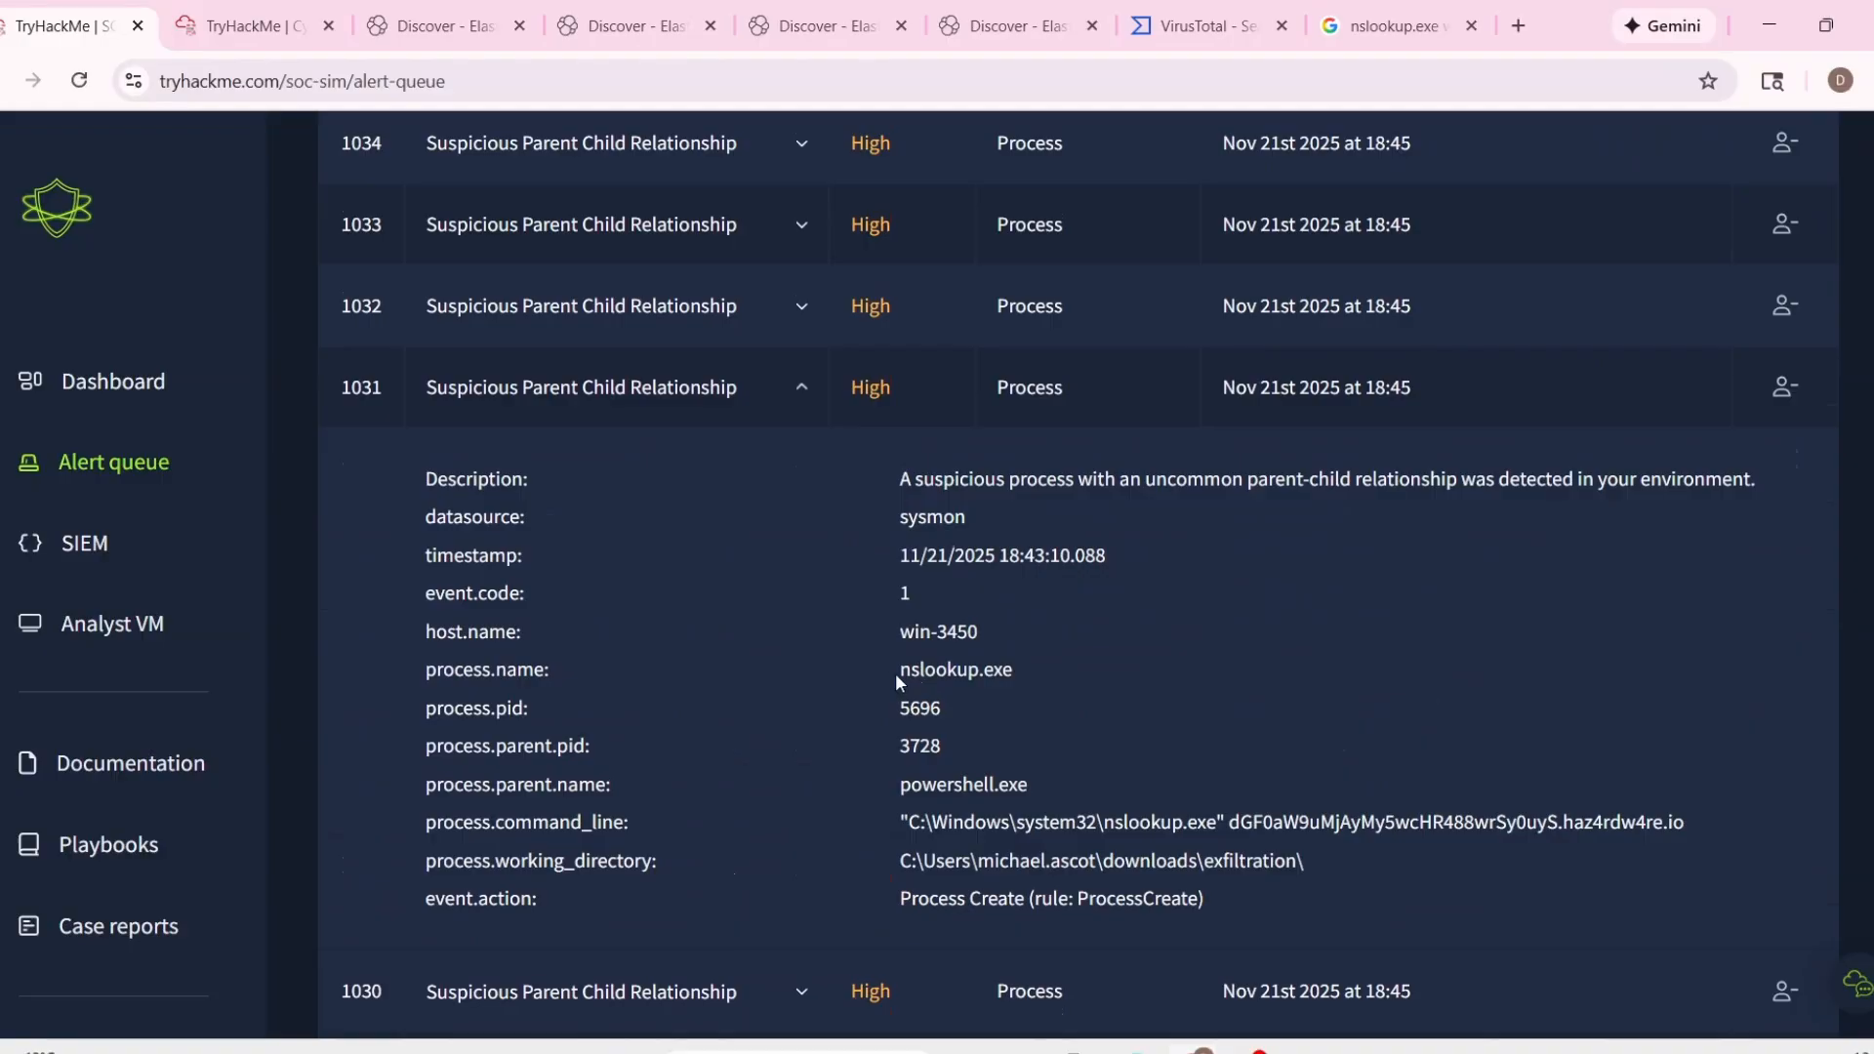
{"action": "scroll", "coordinate": [858, 672], "scroll_direction": "down", "scroll_amount": 2}
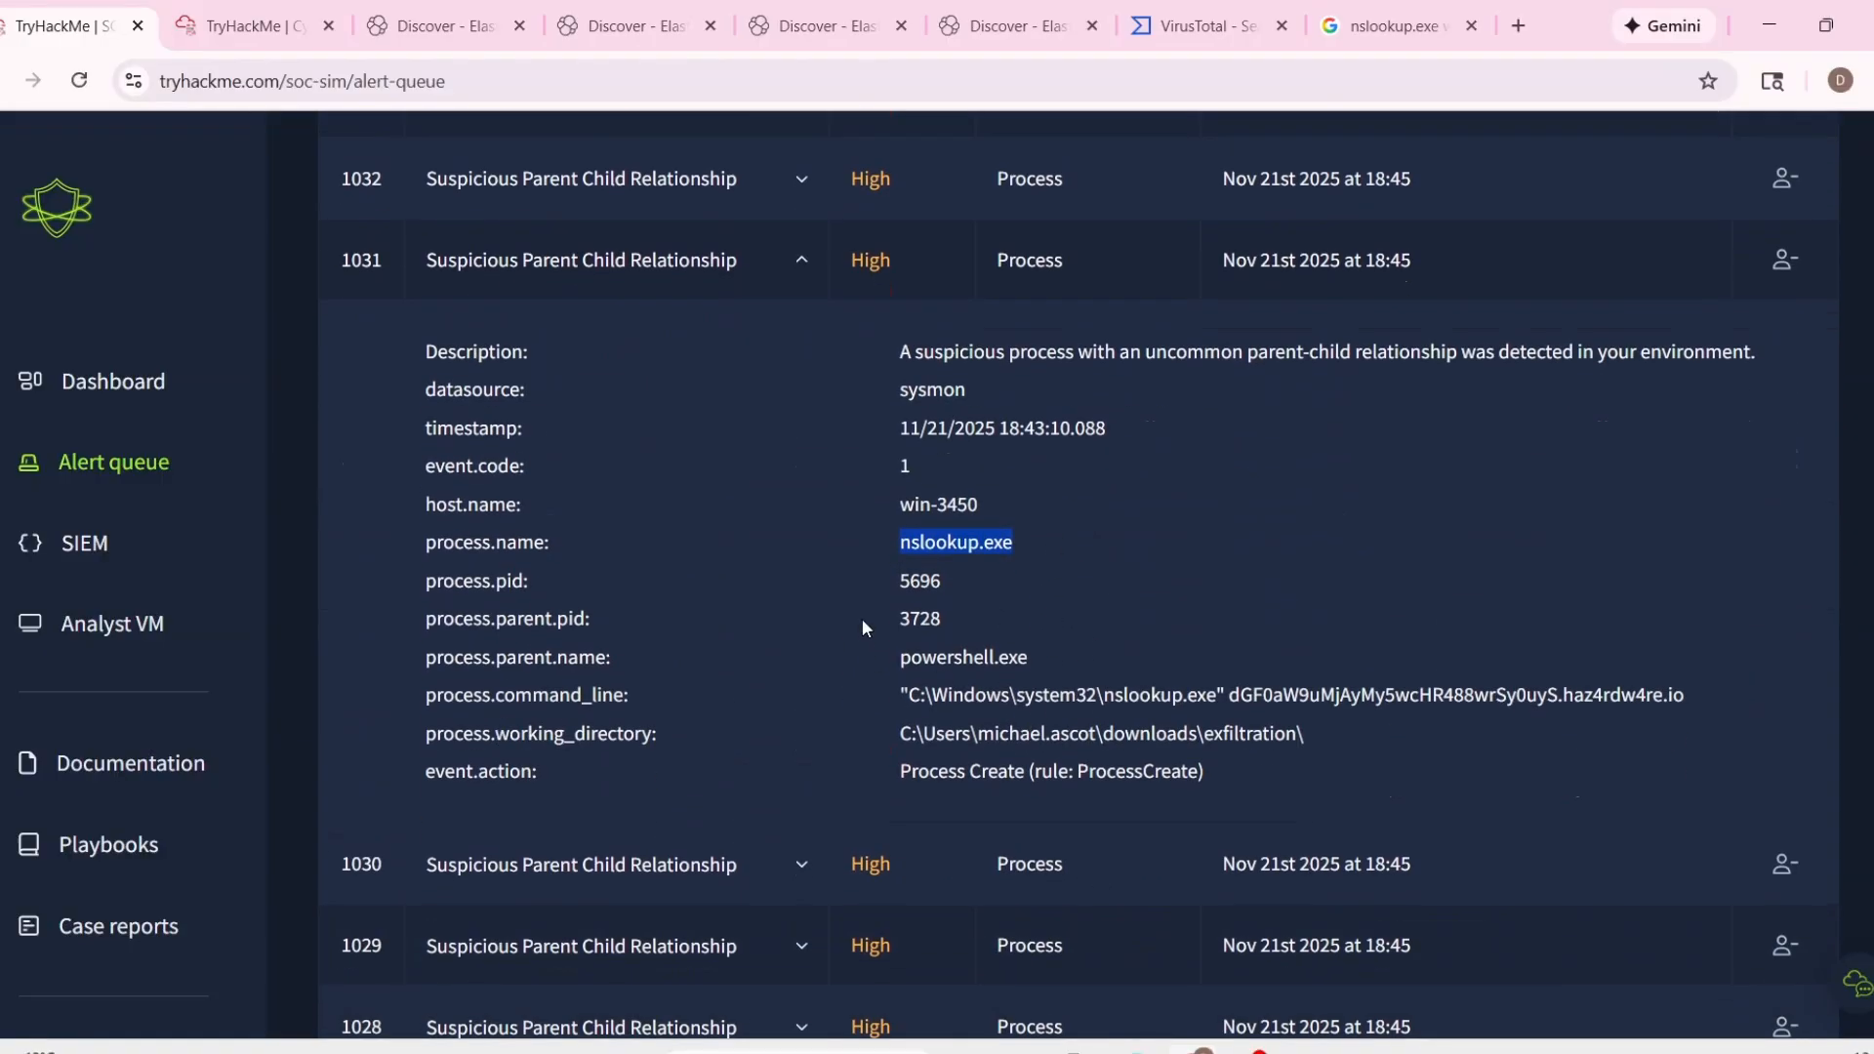
{"action": "scroll", "coordinate": [864, 855], "scroll_direction": "down", "scroll_amount": 5}
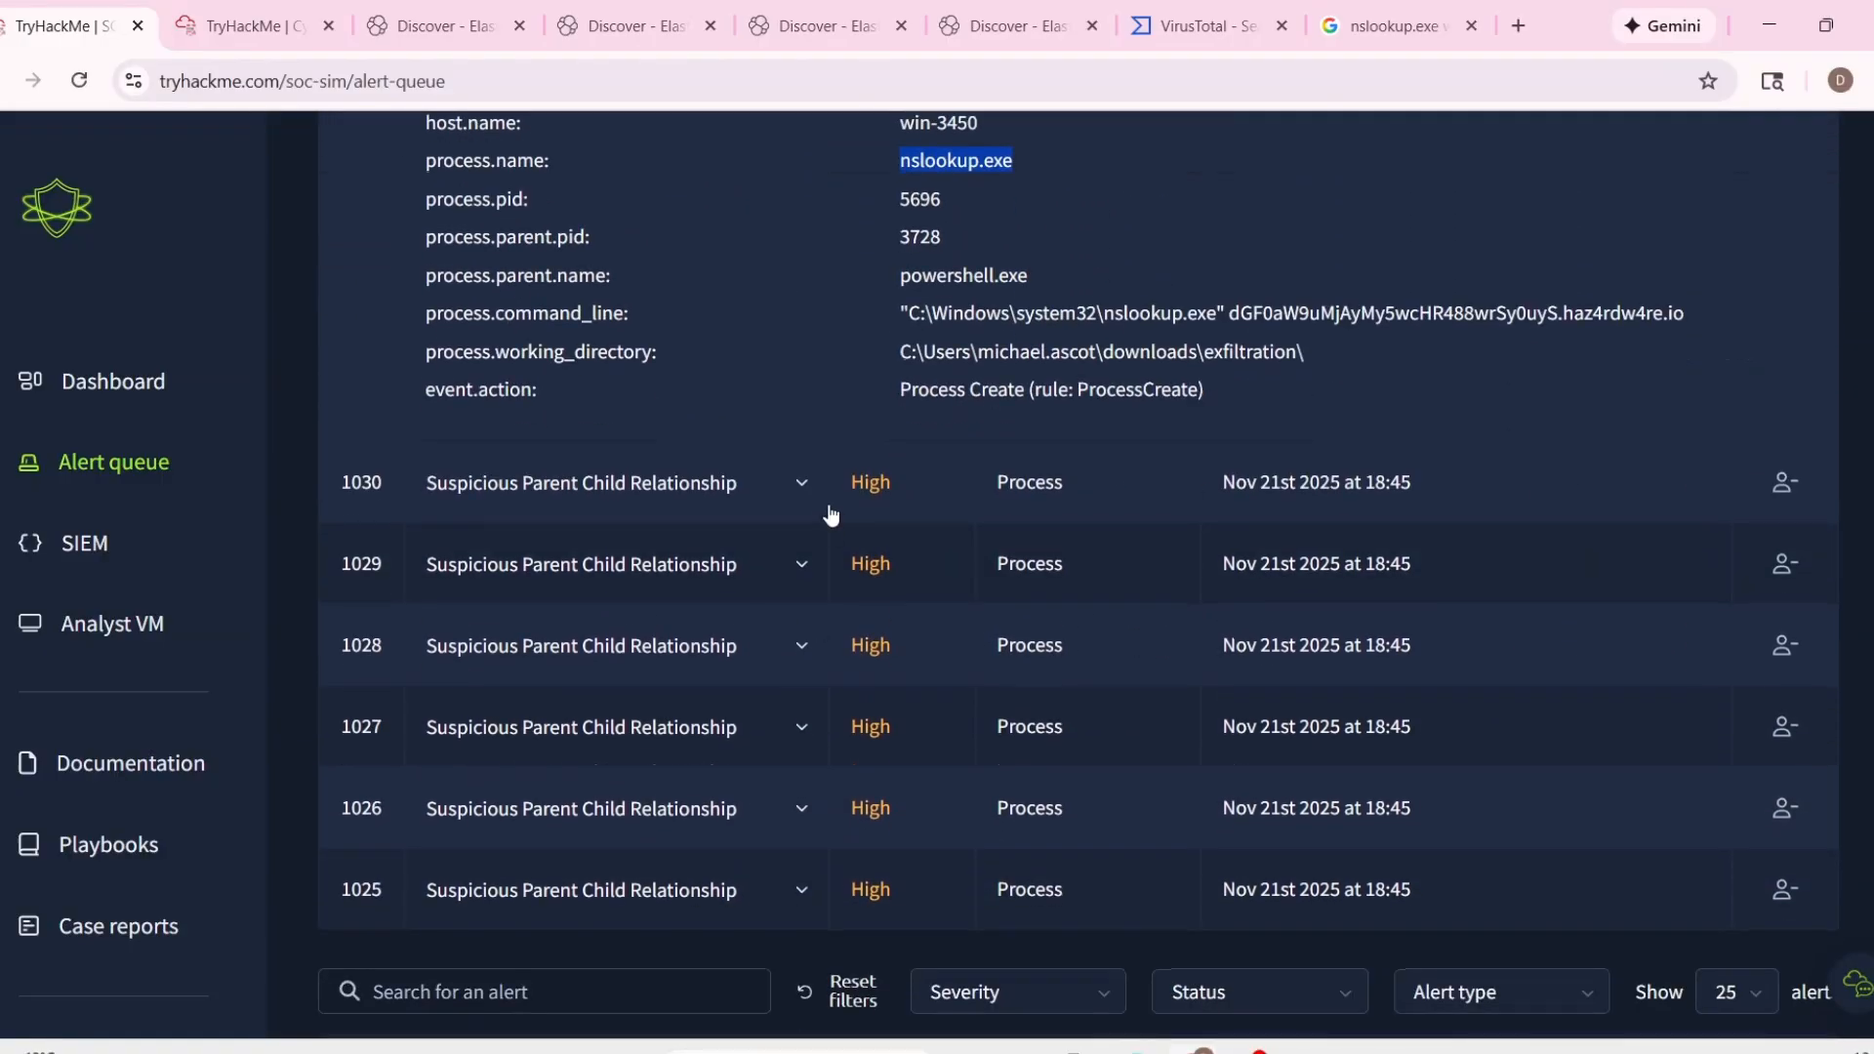
Examine the command line and working directory of assigned alert 1030.
{"action": "left_click", "coordinate": [801, 481]}
{"action": "left_click_drag", "start_coordinate": [852, 586], "coordinate": [1739, 580]}
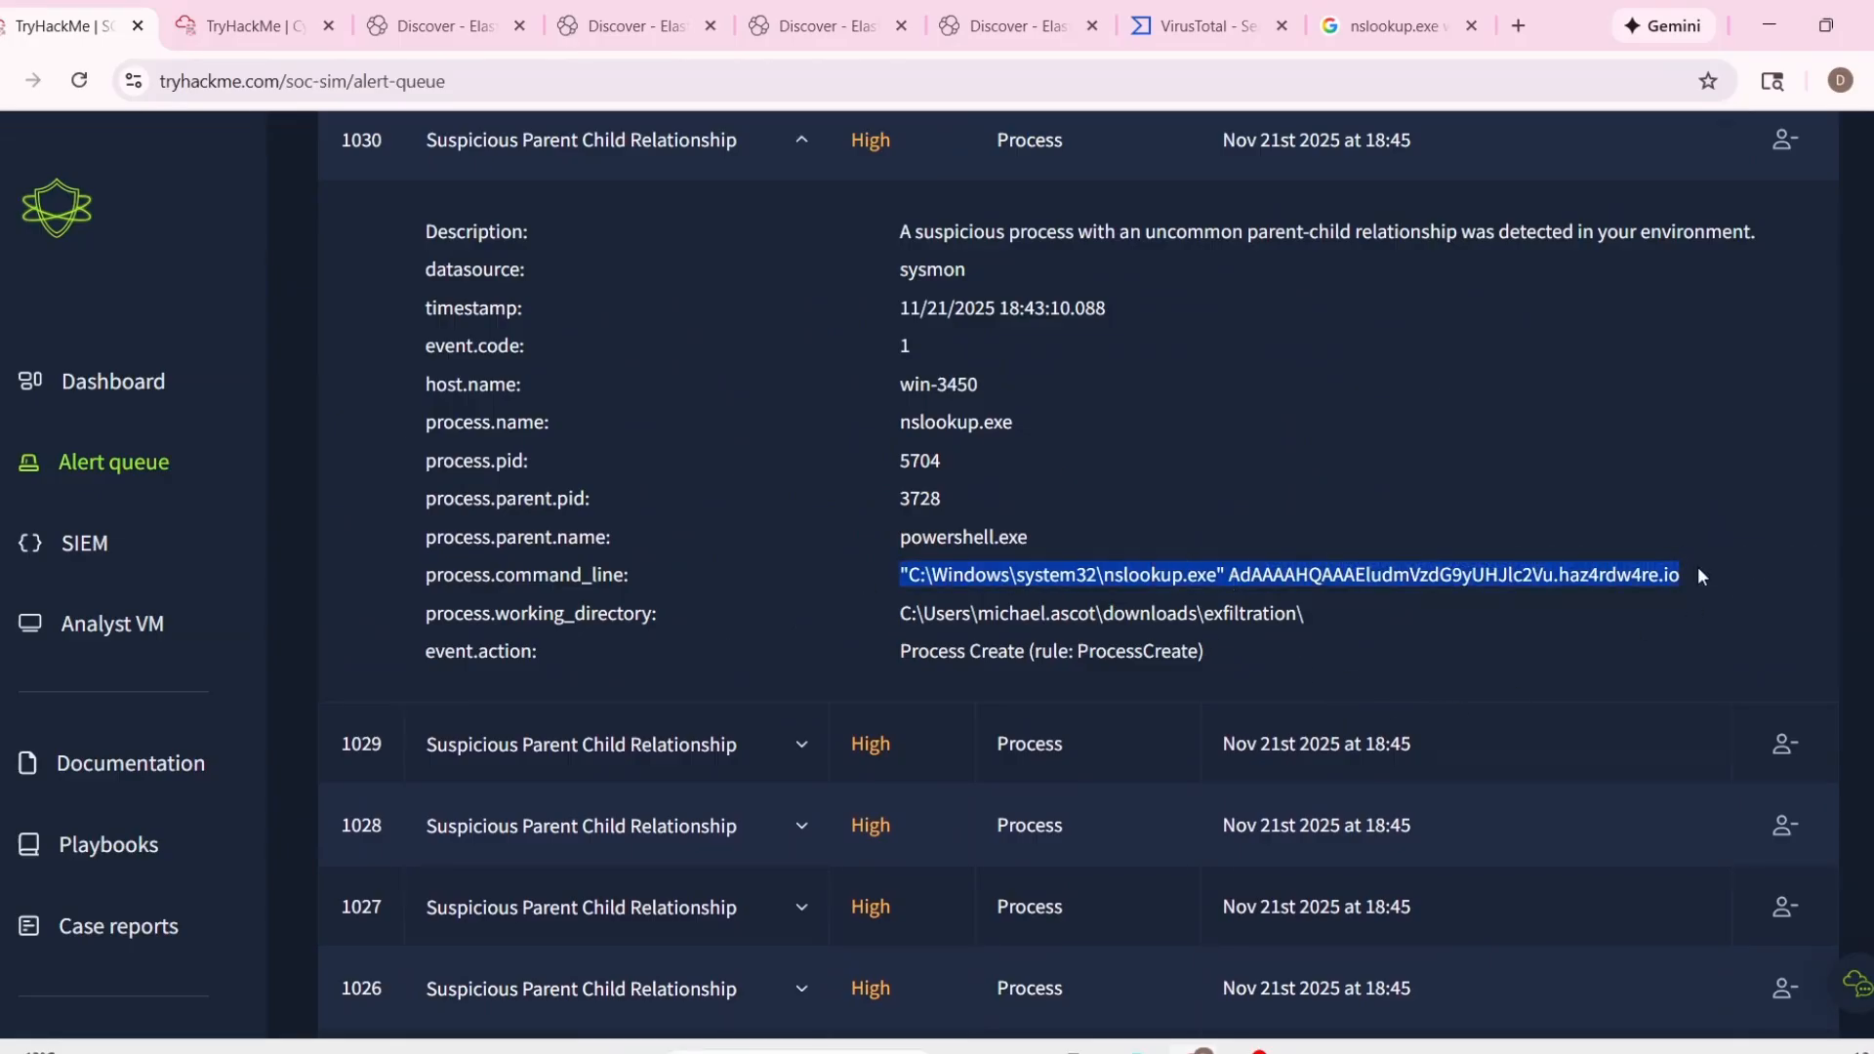
{"action": "triple_click", "coordinate": [1582, 624]}
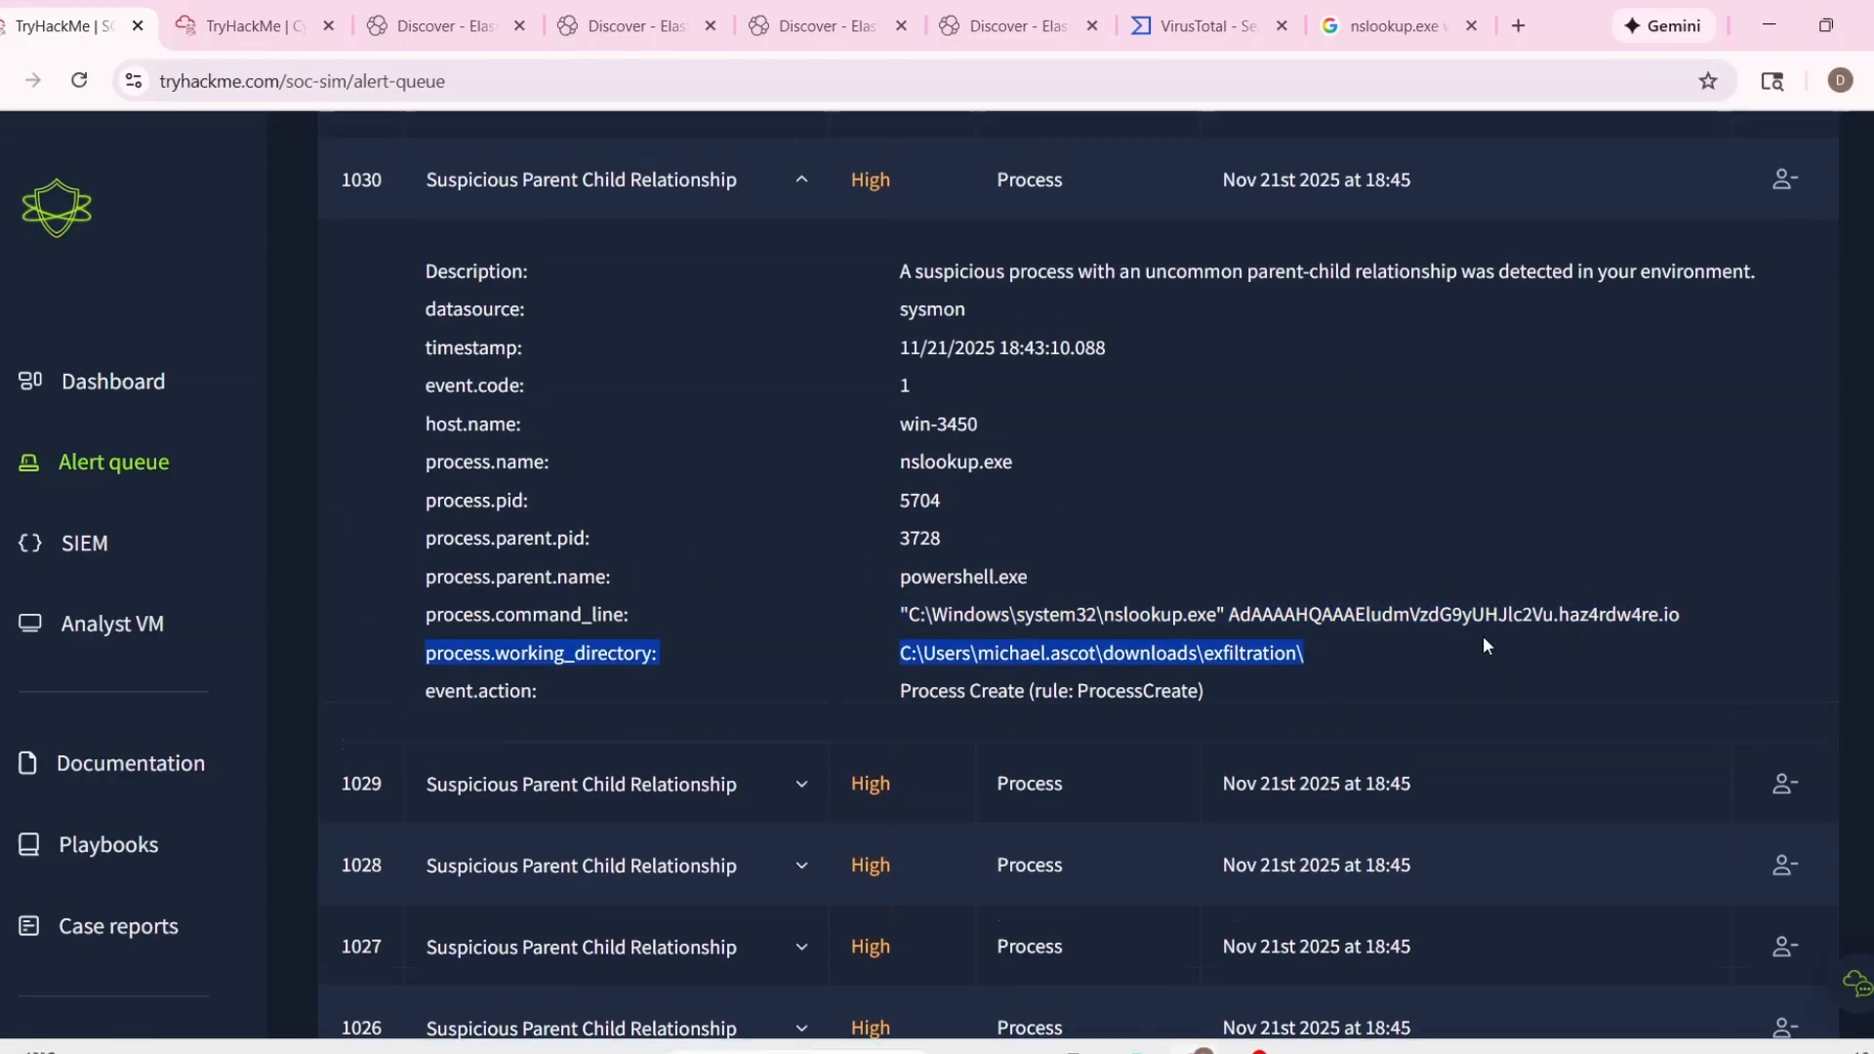
{"action": "left_click", "coordinate": [1483, 635]}
{"action": "scroll", "coordinate": [1339, 676], "scroll_direction": "up", "scroll_amount": 1}
{"action": "left_click_drag", "start_coordinate": [1202, 732], "coordinate": [1616, 703]}
{"action": "scroll", "coordinate": [1268, 732], "scroll_direction": "down", "scroll_amount": 3}
{"action": "scroll", "coordinate": [845, 693], "scroll_direction": "down", "scroll_amount": 2}
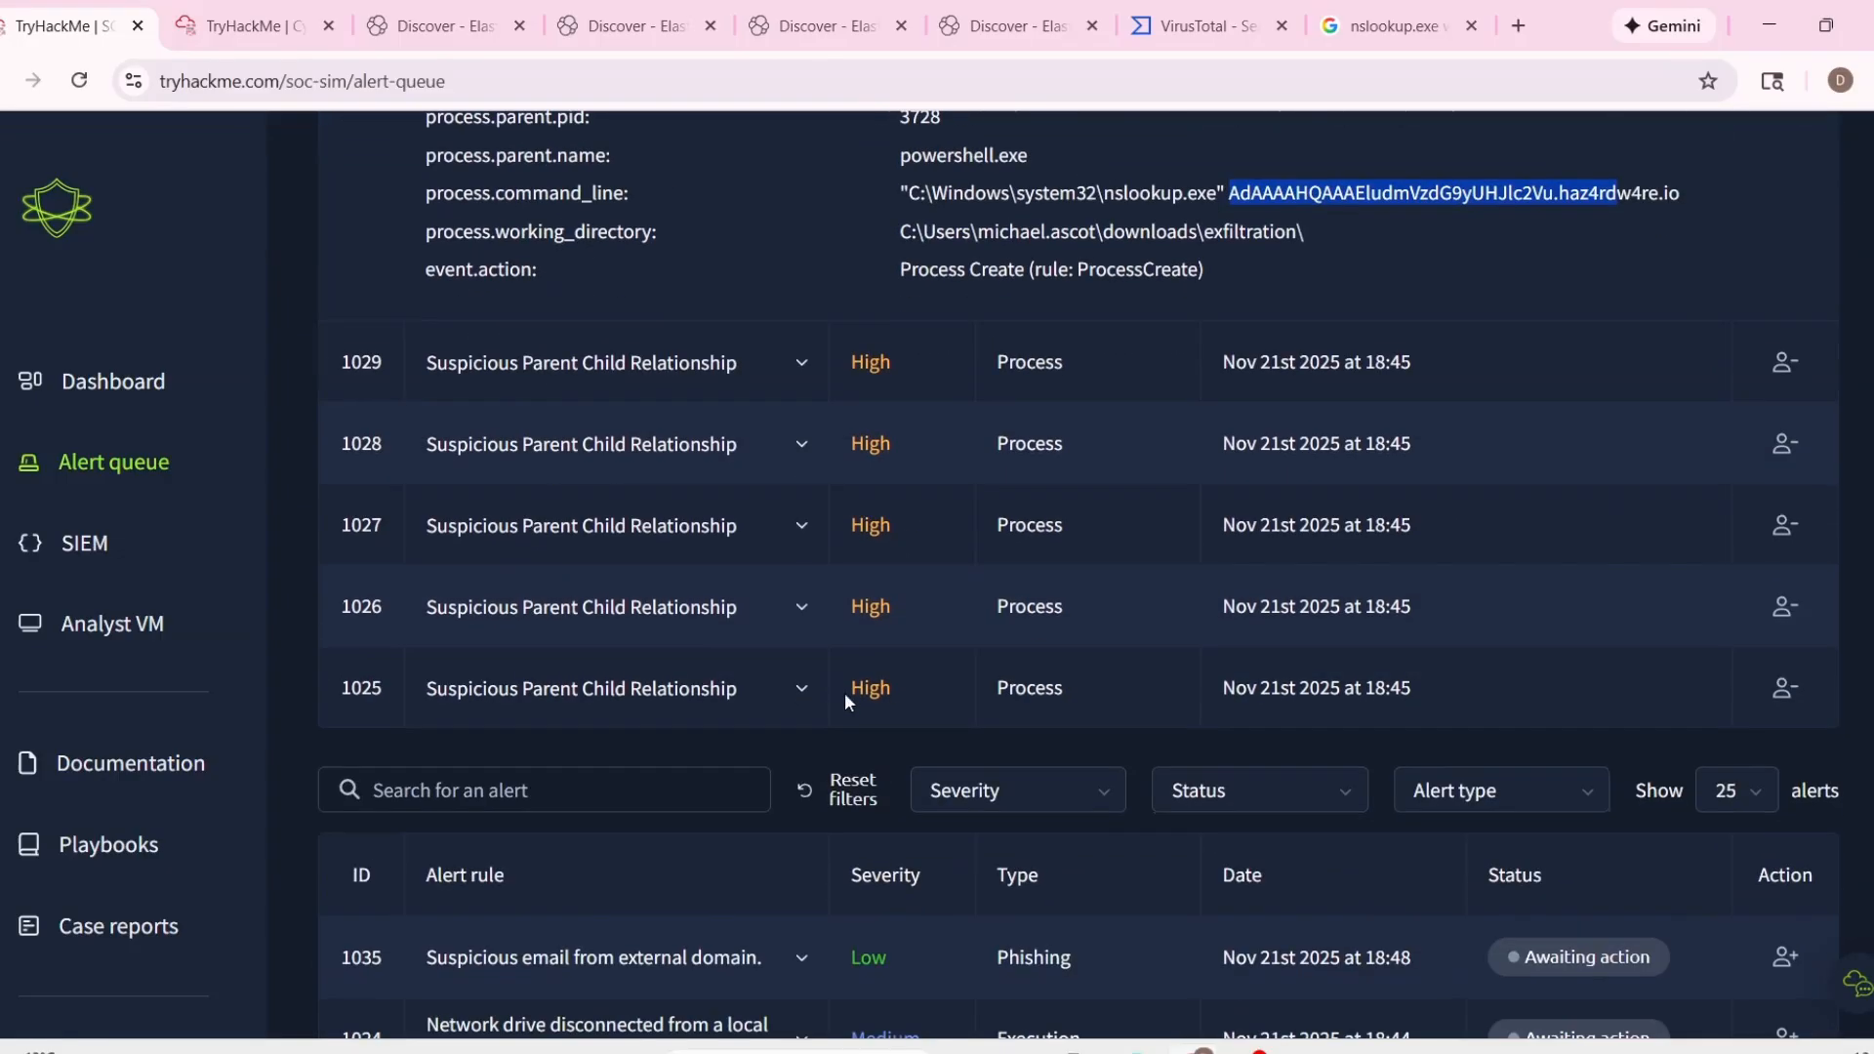
{"action": "scroll", "coordinate": [845, 694], "scroll_direction": "up", "scroll_amount": 7}
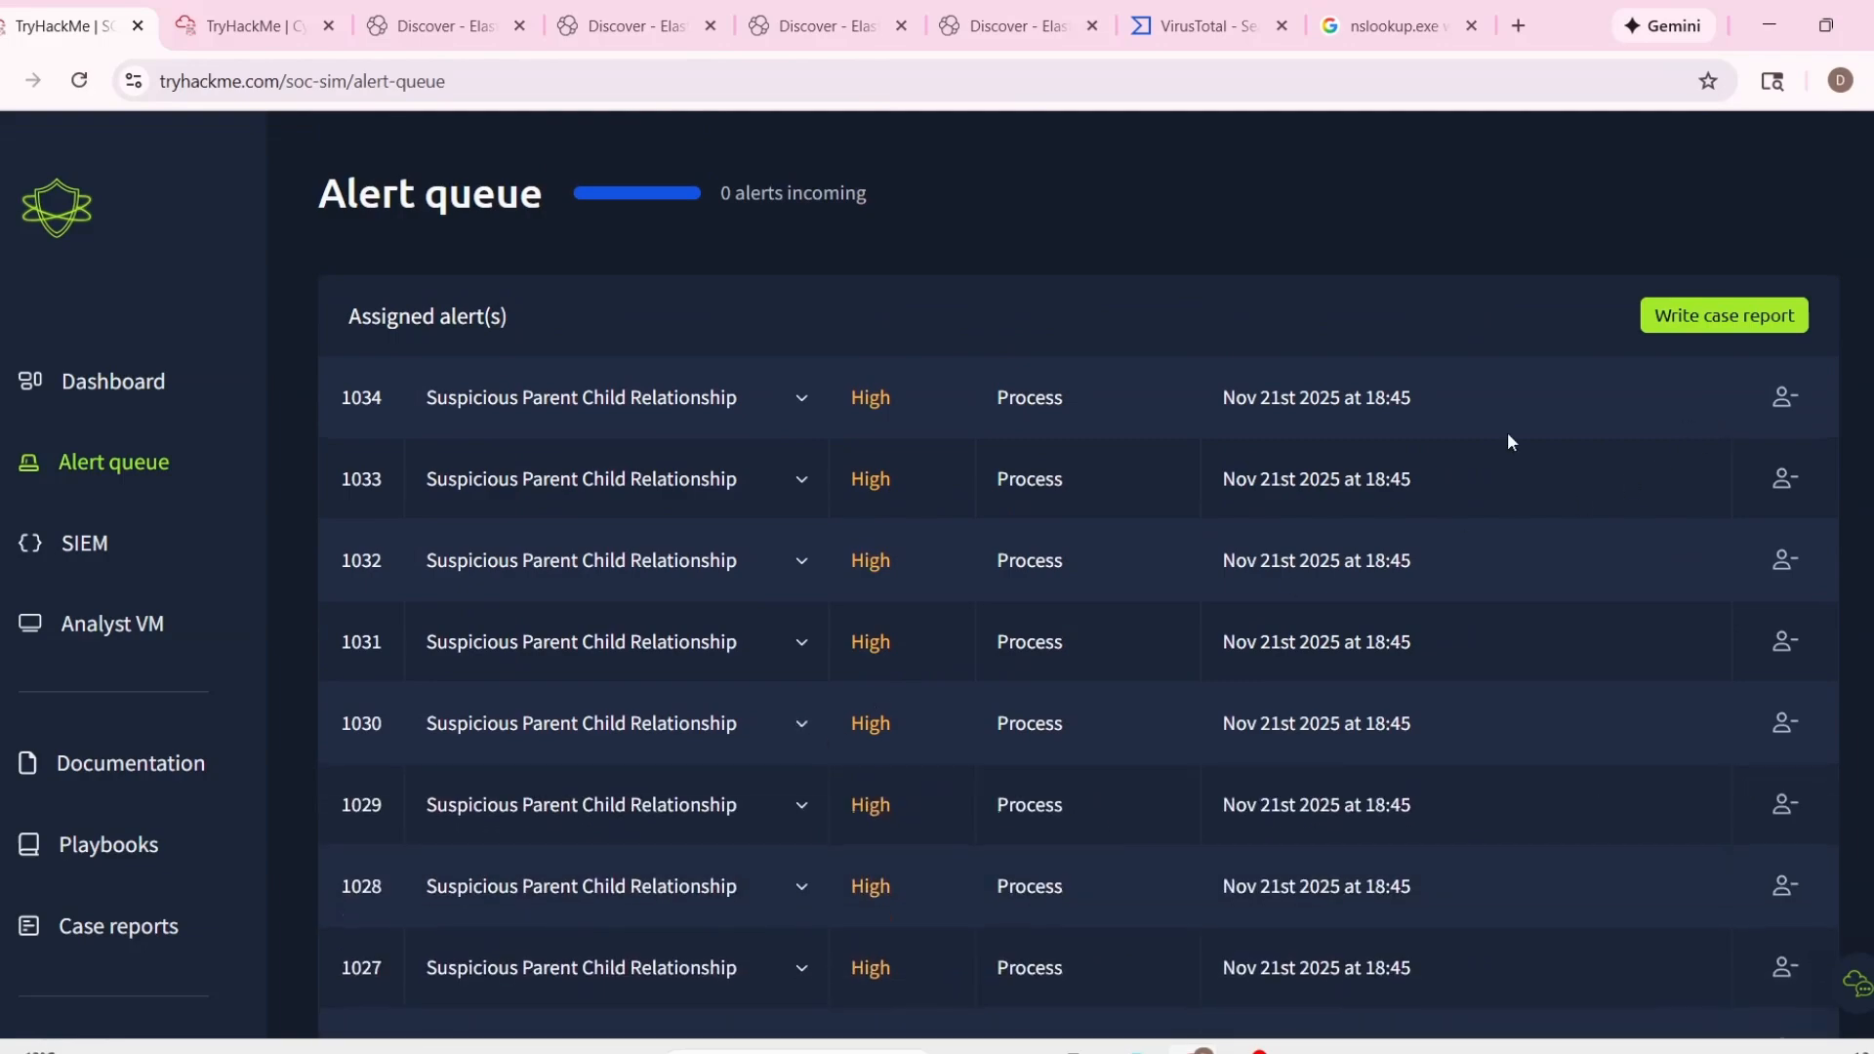
Start a true-positive case report for all assigned alerts and expand the alert details of event 1034.
{"action": "left_click", "coordinate": [1708, 316]}
{"action": "left_click", "coordinate": [684, 597]}
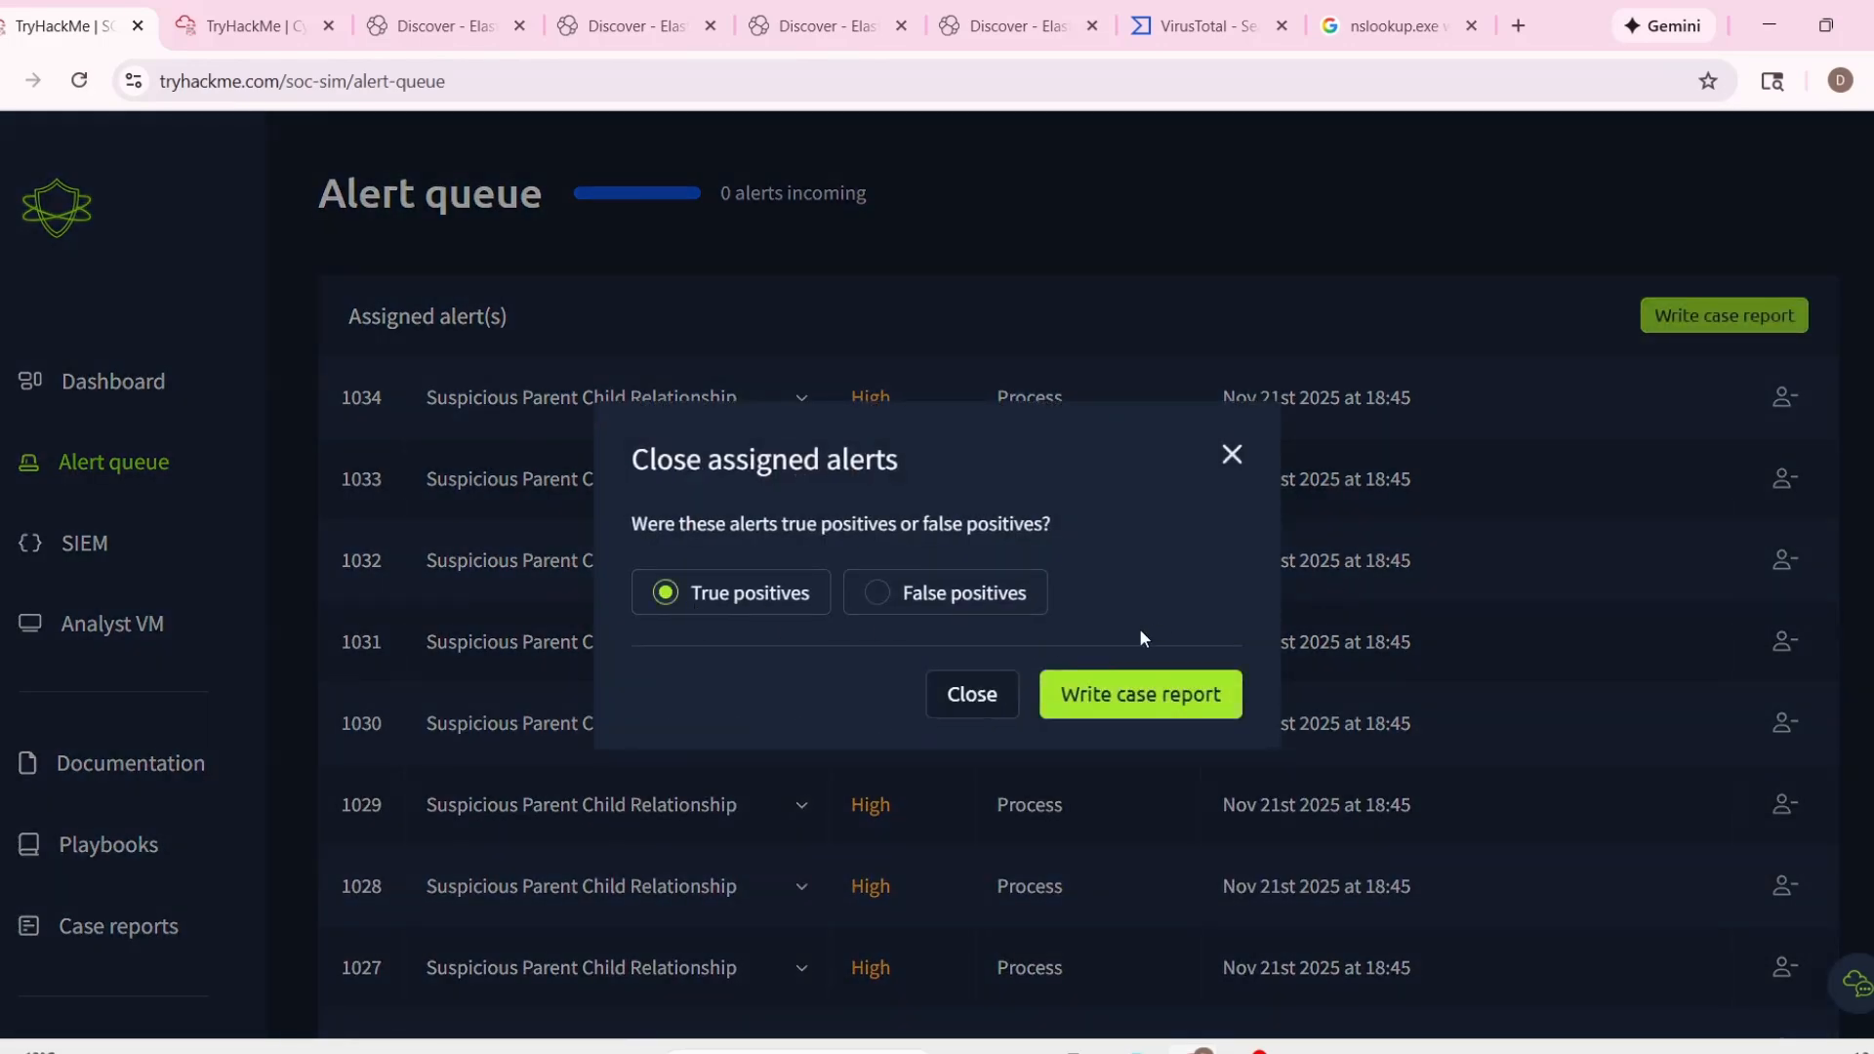
{"action": "left_click", "coordinate": [1136, 691]}
{"action": "scroll", "coordinate": [1128, 683], "scroll_direction": "down", "scroll_amount": 5}
{"action": "scroll", "coordinate": [1127, 683], "scroll_direction": "up", "scroll_amount": 3}
{"action": "left_click", "coordinate": [557, 335]}
{"action": "scroll", "coordinate": [878, 605], "scroll_direction": "down", "scroll_amount": 5}
{"action": "left_click", "coordinate": [1220, 923]}
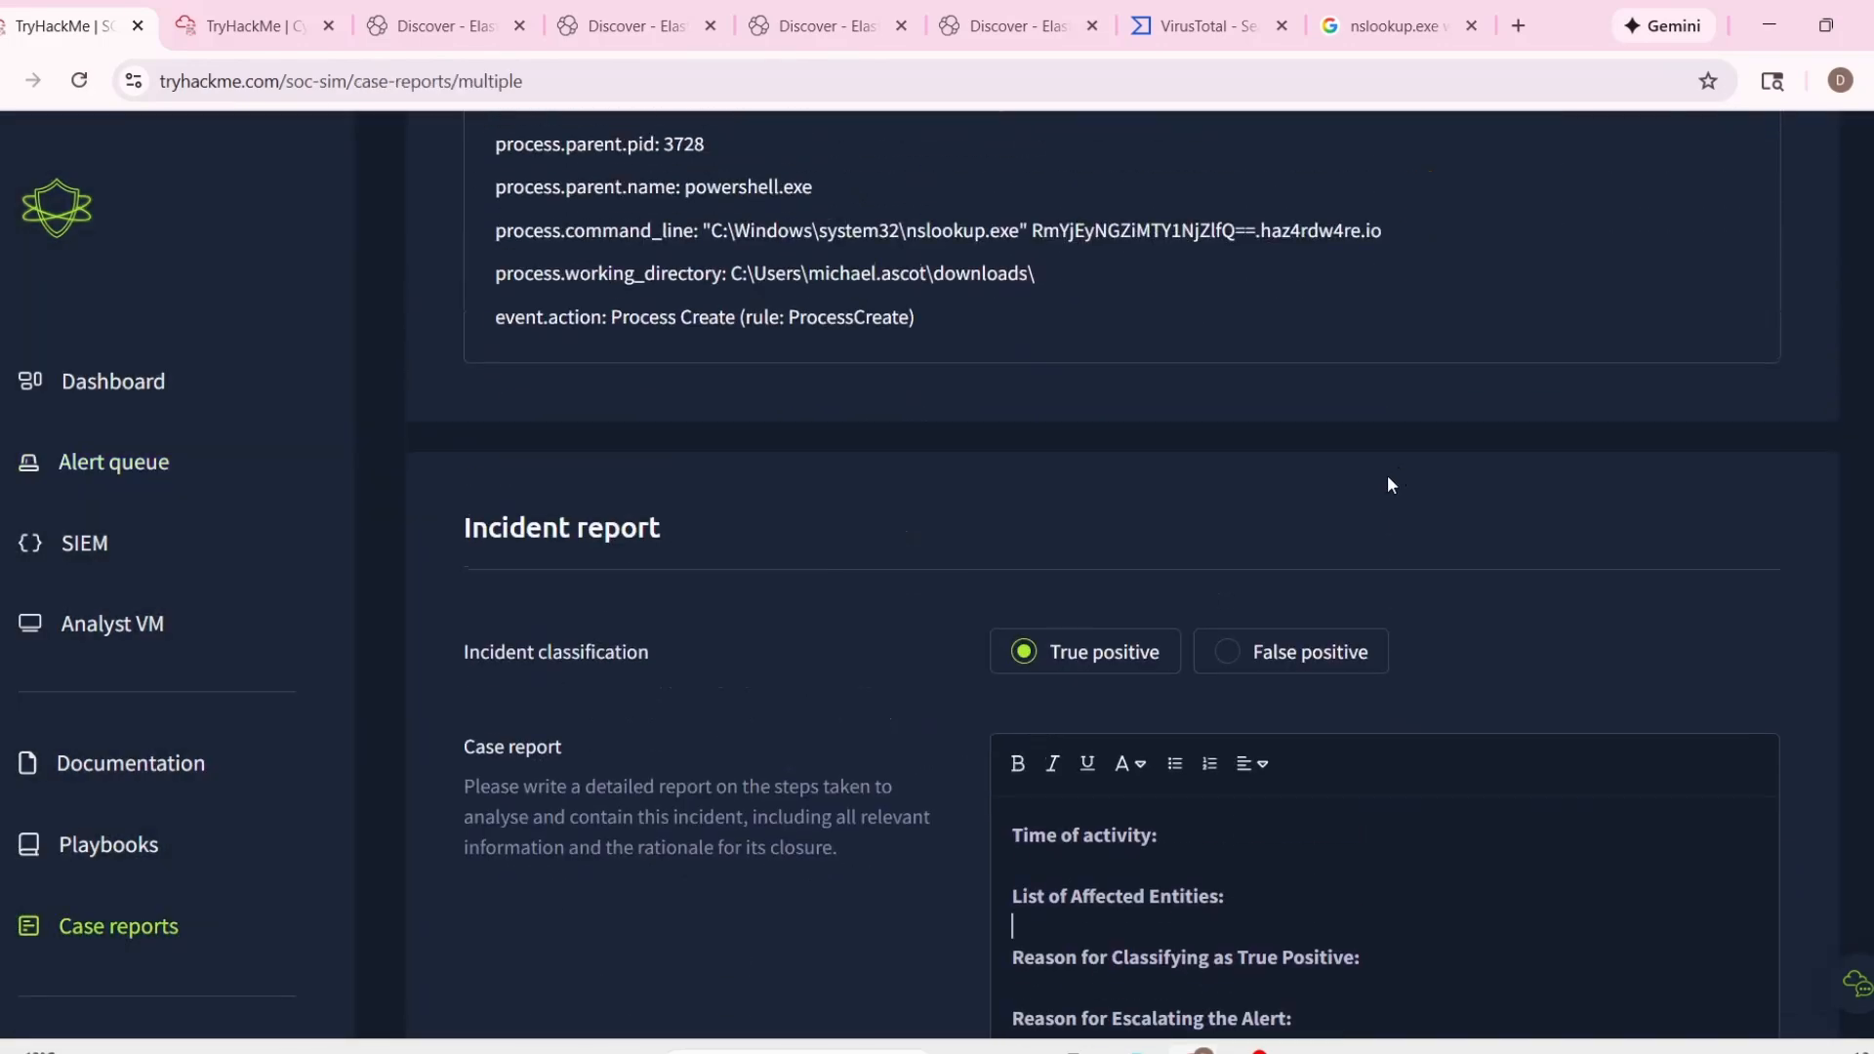
Copy event 1034's timestamp, 11/21/2025 18:43:26.088, into the report's Time of activity entry.
{"action": "scroll", "coordinate": [1366, 488], "scroll_direction": "up", "scroll_amount": 5}
{"action": "scroll", "coordinate": [858, 615], "scroll_direction": "up", "scroll_amount": 3}
{"action": "scroll", "coordinate": [787, 677], "scroll_direction": "down", "scroll_amount": 5}
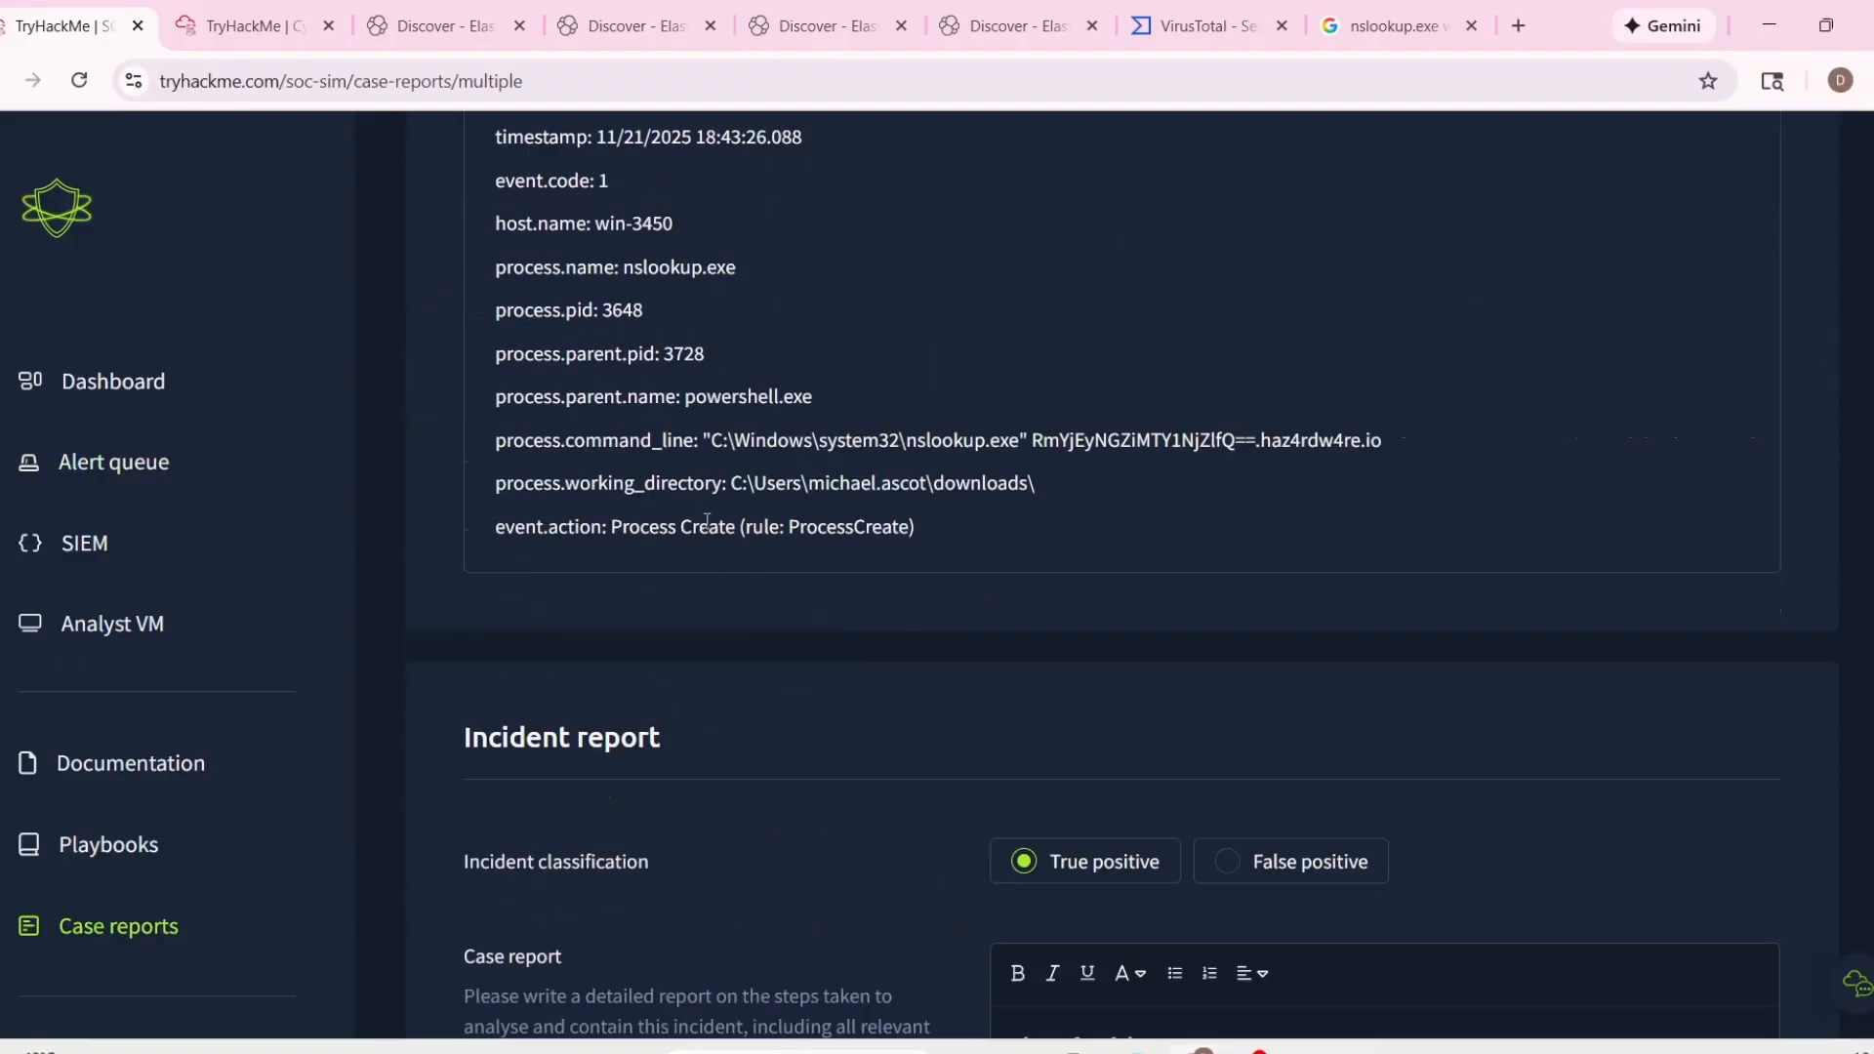
{"action": "left_click_drag", "start_coordinate": [598, 264], "coordinate": [906, 260]}
{"action": "key", "text": "ctrl+c"}
{"action": "scroll", "coordinate": [1238, 697], "scroll_direction": "down", "scroll_amount": 5}
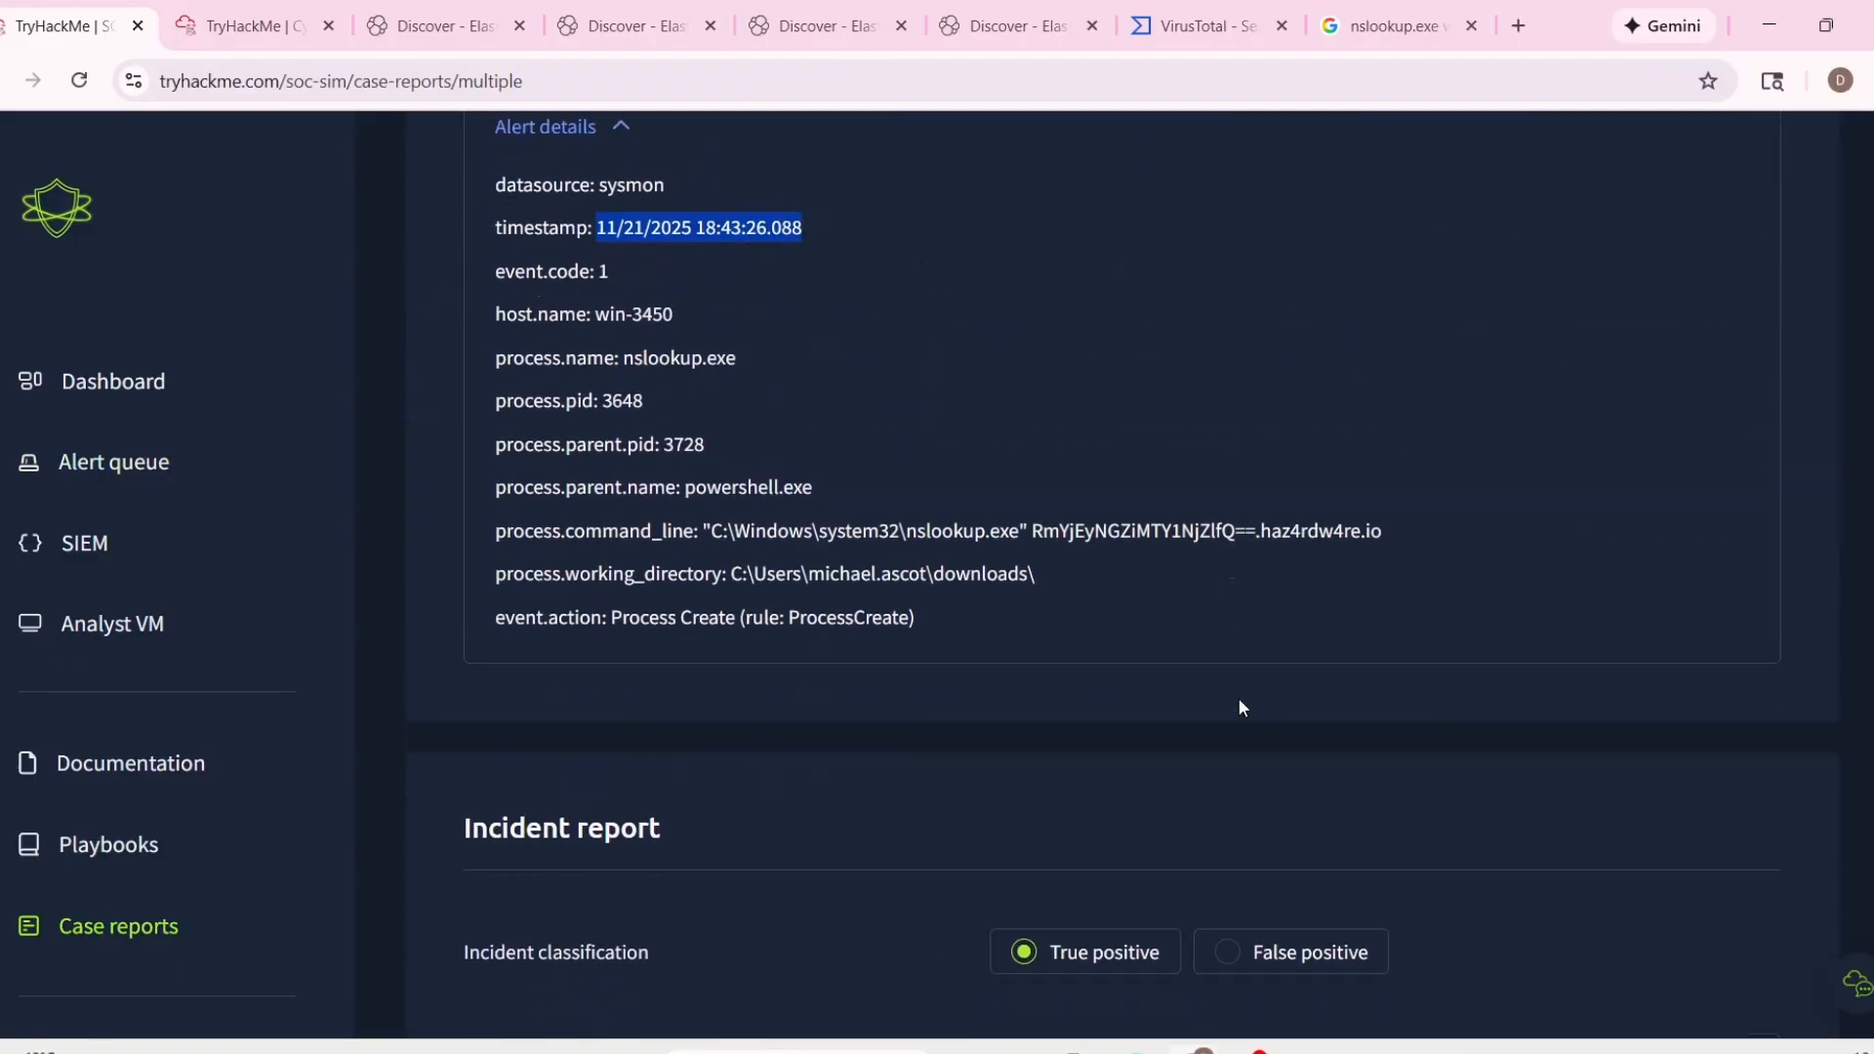
{"action": "left_click", "coordinate": [1249, 537]}
{"action": "key", "text": "ctrl+v"}
Copy "host.name: win-3450" from event 1034's details into the List of Affected Entities entry.
{"action": "scroll", "coordinate": [1250, 539], "scroll_direction": "up", "scroll_amount": 5}
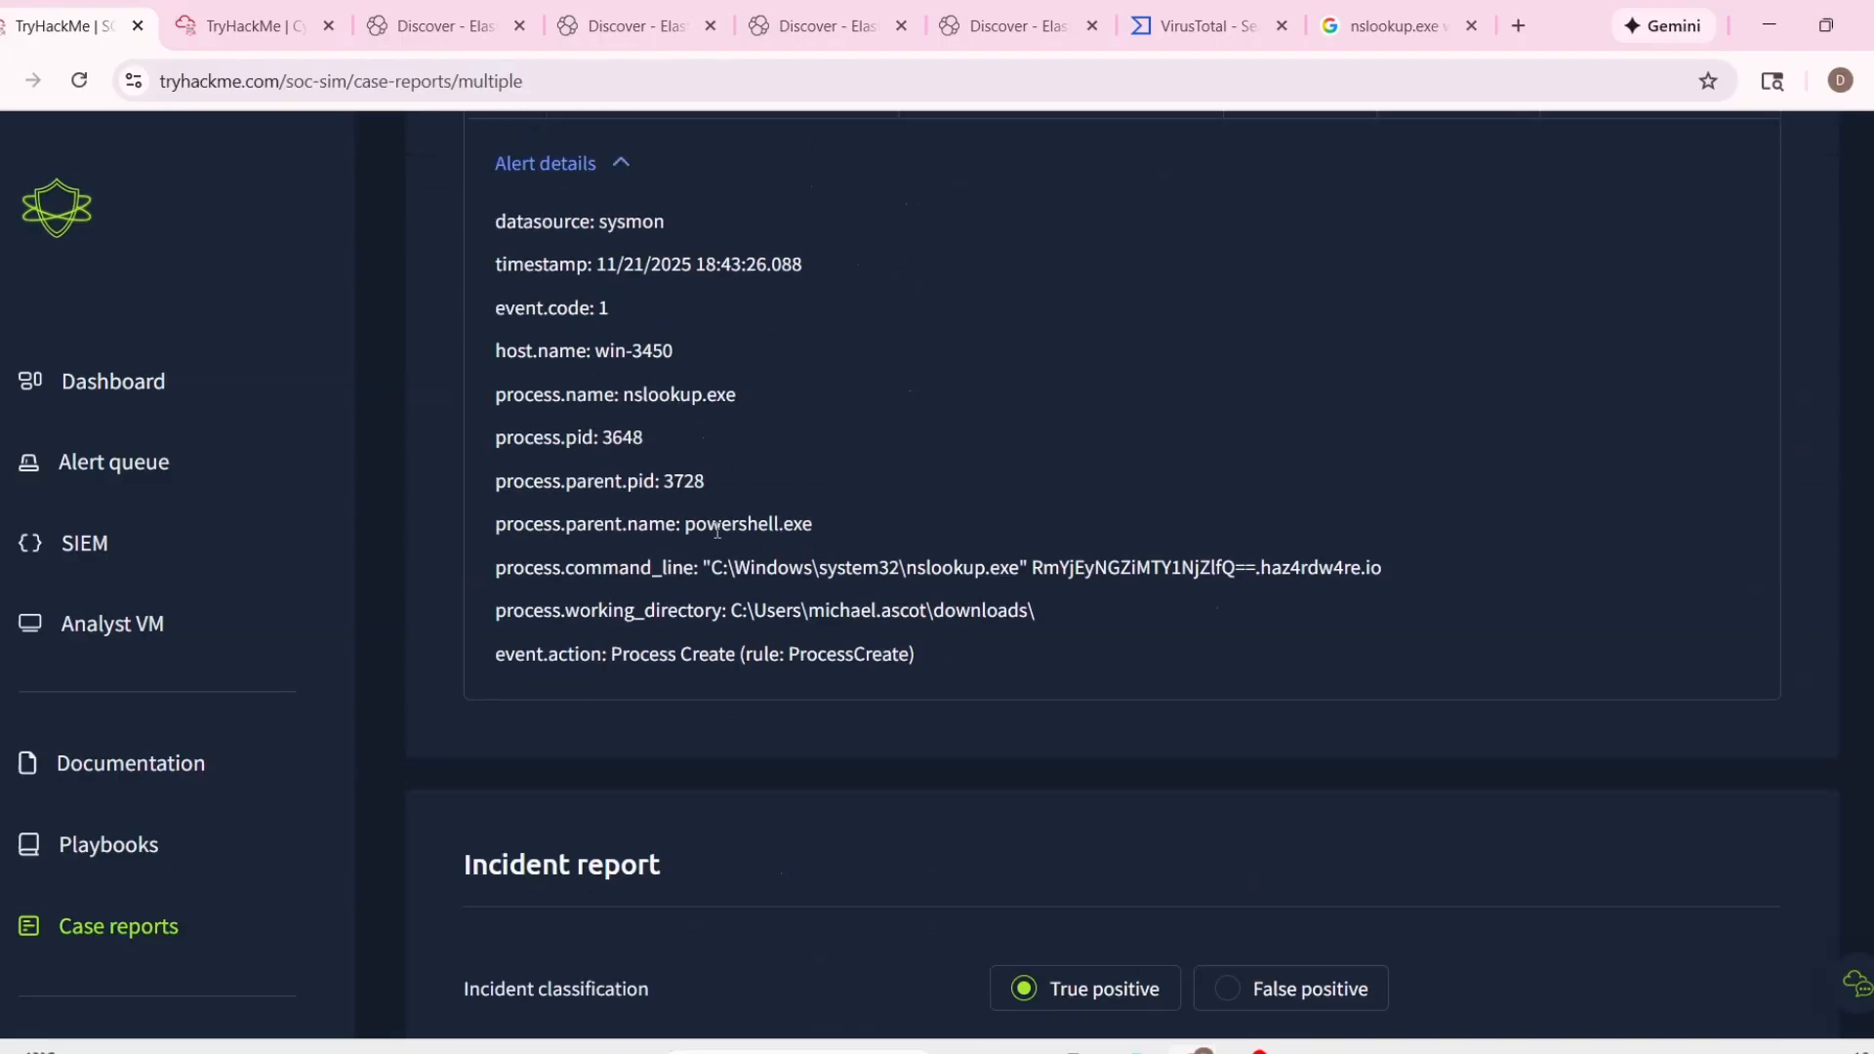
{"action": "triple_click", "coordinate": [531, 354]}
{"action": "key", "text": "ctrl+c"}
{"action": "scroll", "coordinate": [1161, 658], "scroll_direction": "down", "scroll_amount": 5}
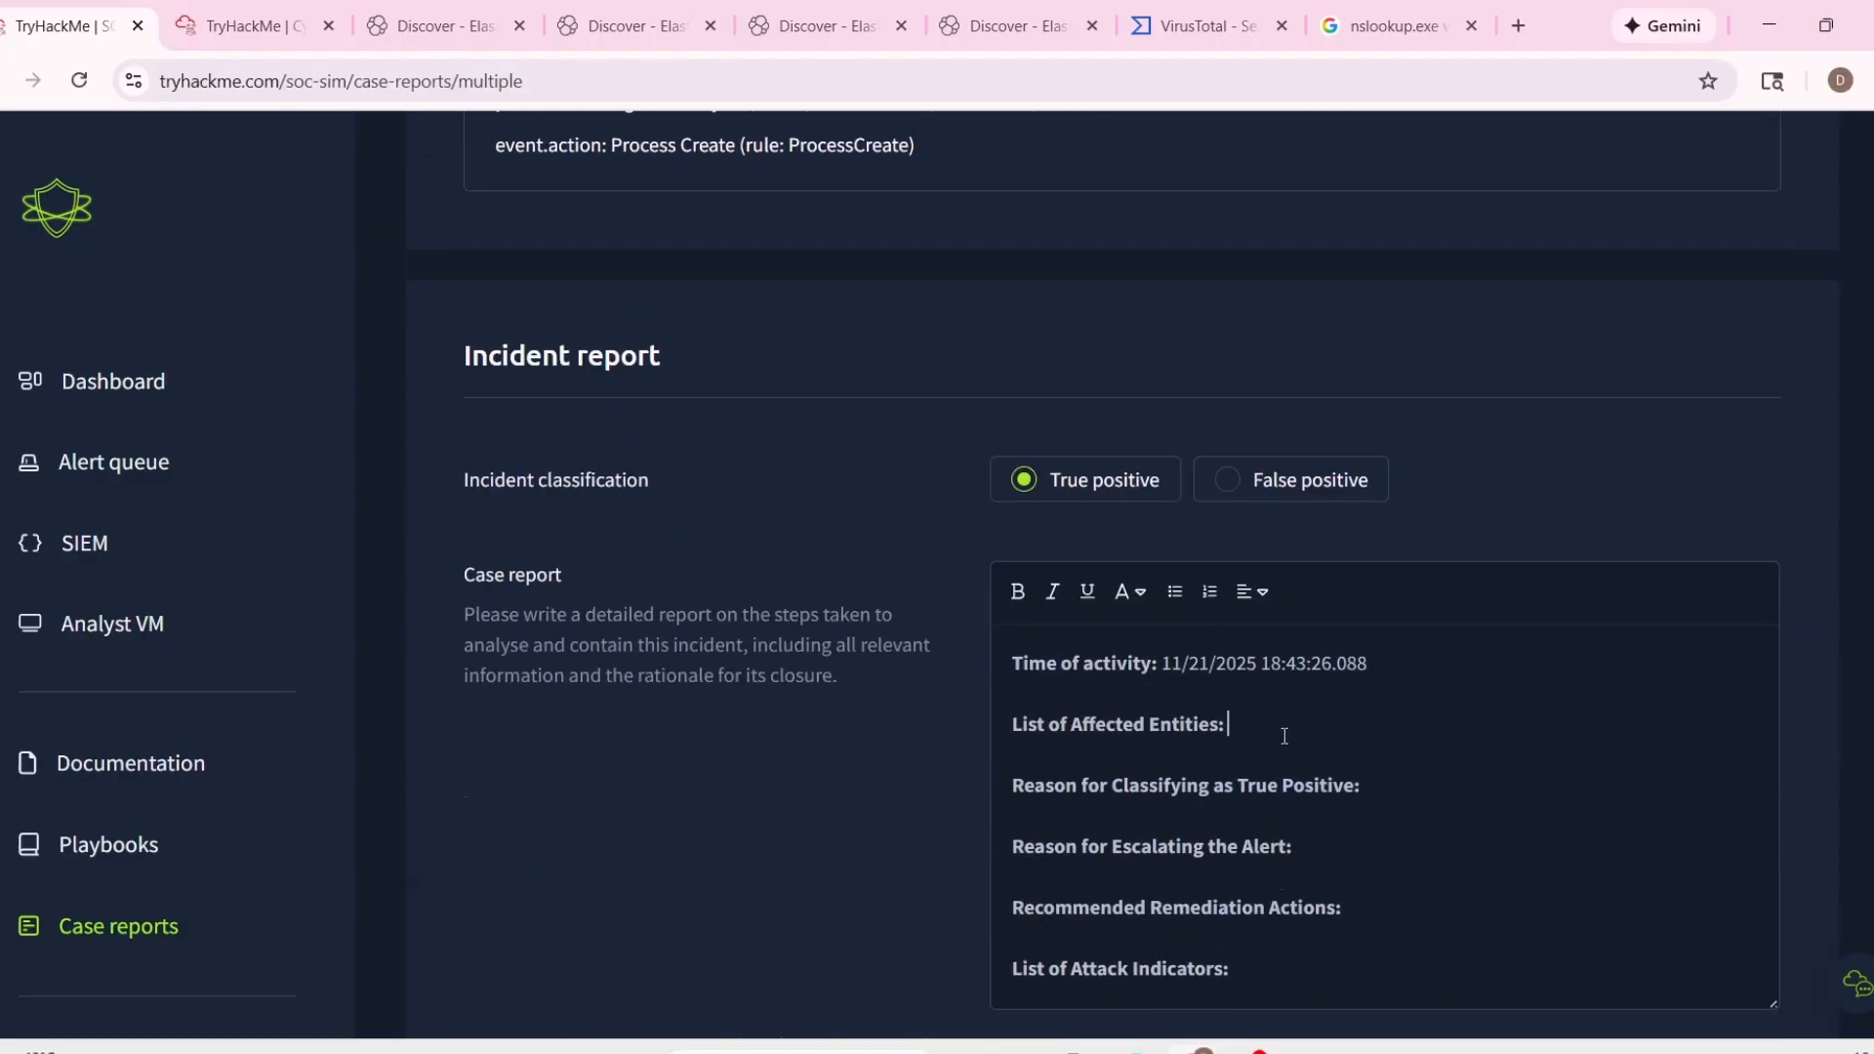
{"action": "left_click", "coordinate": [1279, 727]}
{"action": "key", "text": "ctrl+v"}
Begin the Reason for Classifying as True Positive entry with PowerShell lookup queries as the reason.
{"action": "key", "text": "Down"}
{"action": "key", "text": "Down"}
{"action": "type", "text": "P"}
{"action": "type", "text": "oweShells"}
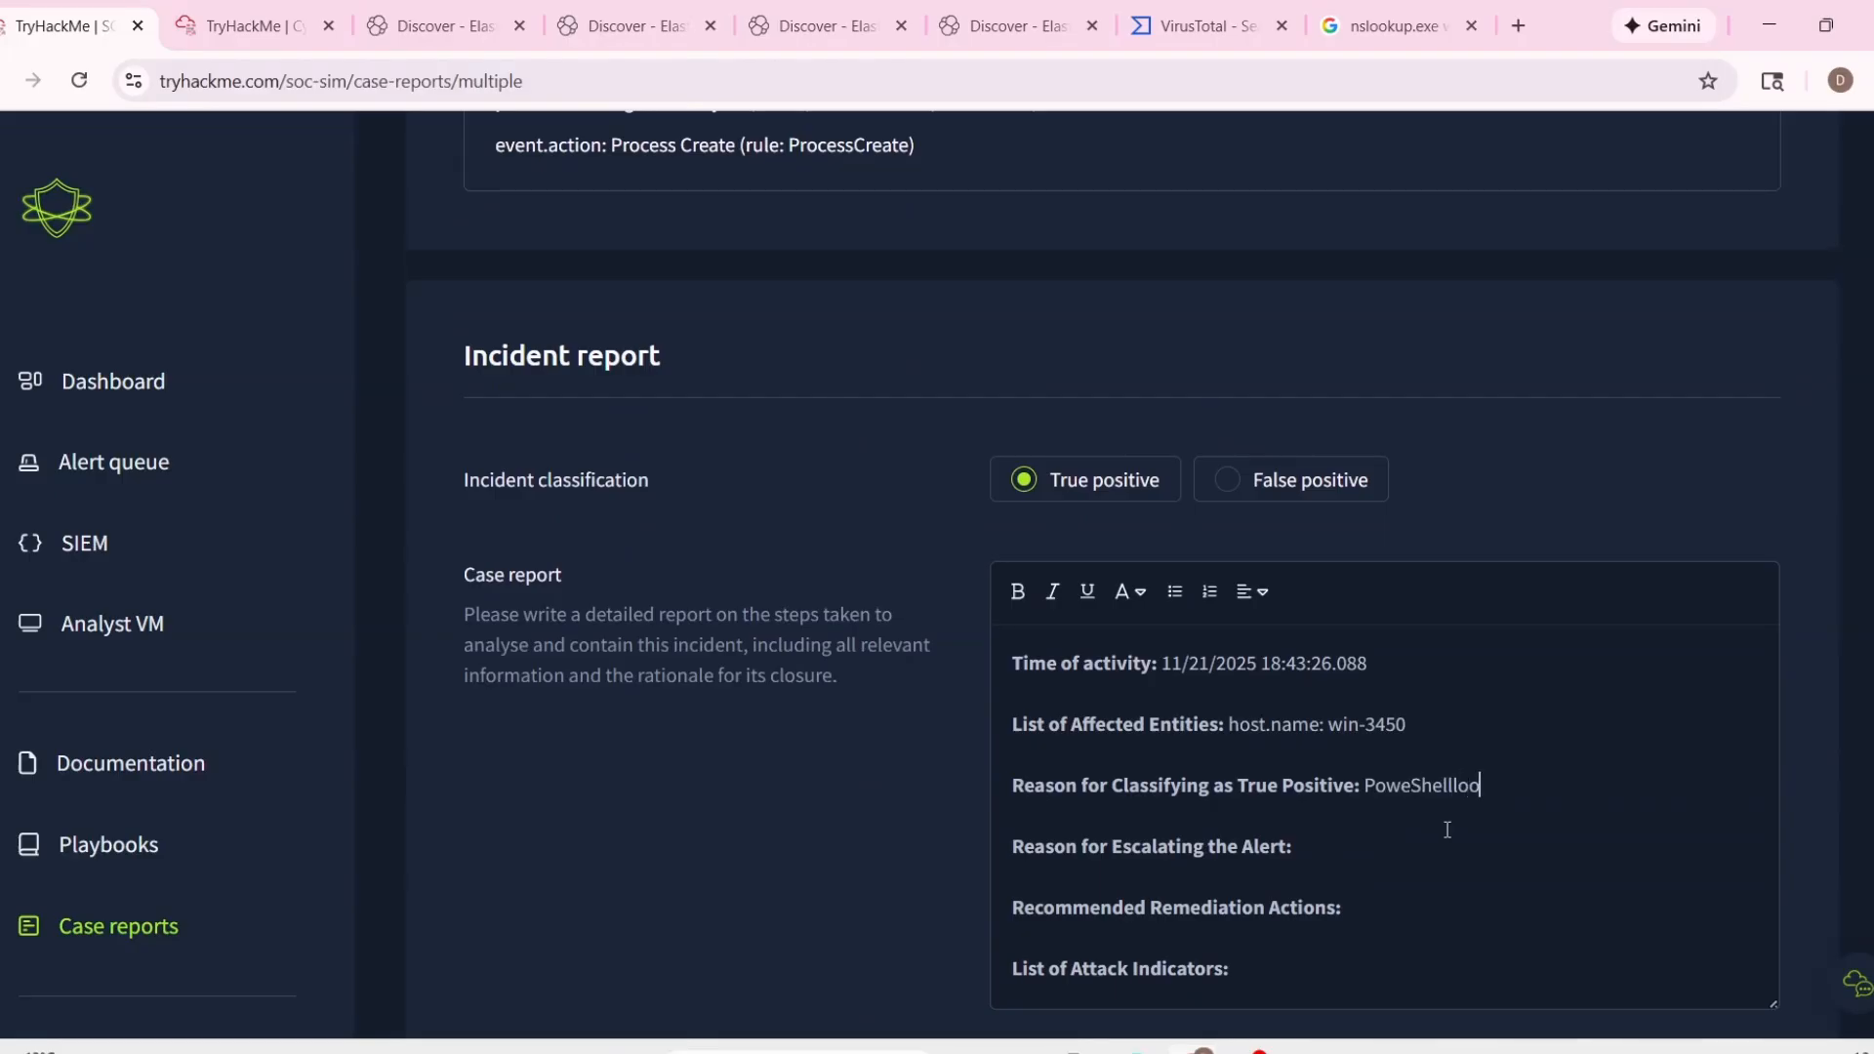
{"action": "type", "text": " lookup queries."}
Check event 1034's process details and complete the Reason for Classifying as True Positive entry as "PoweShell lookup queries.".
{"action": "scroll", "coordinate": [1458, 840], "scroll_direction": "up", "scroll_amount": 10}
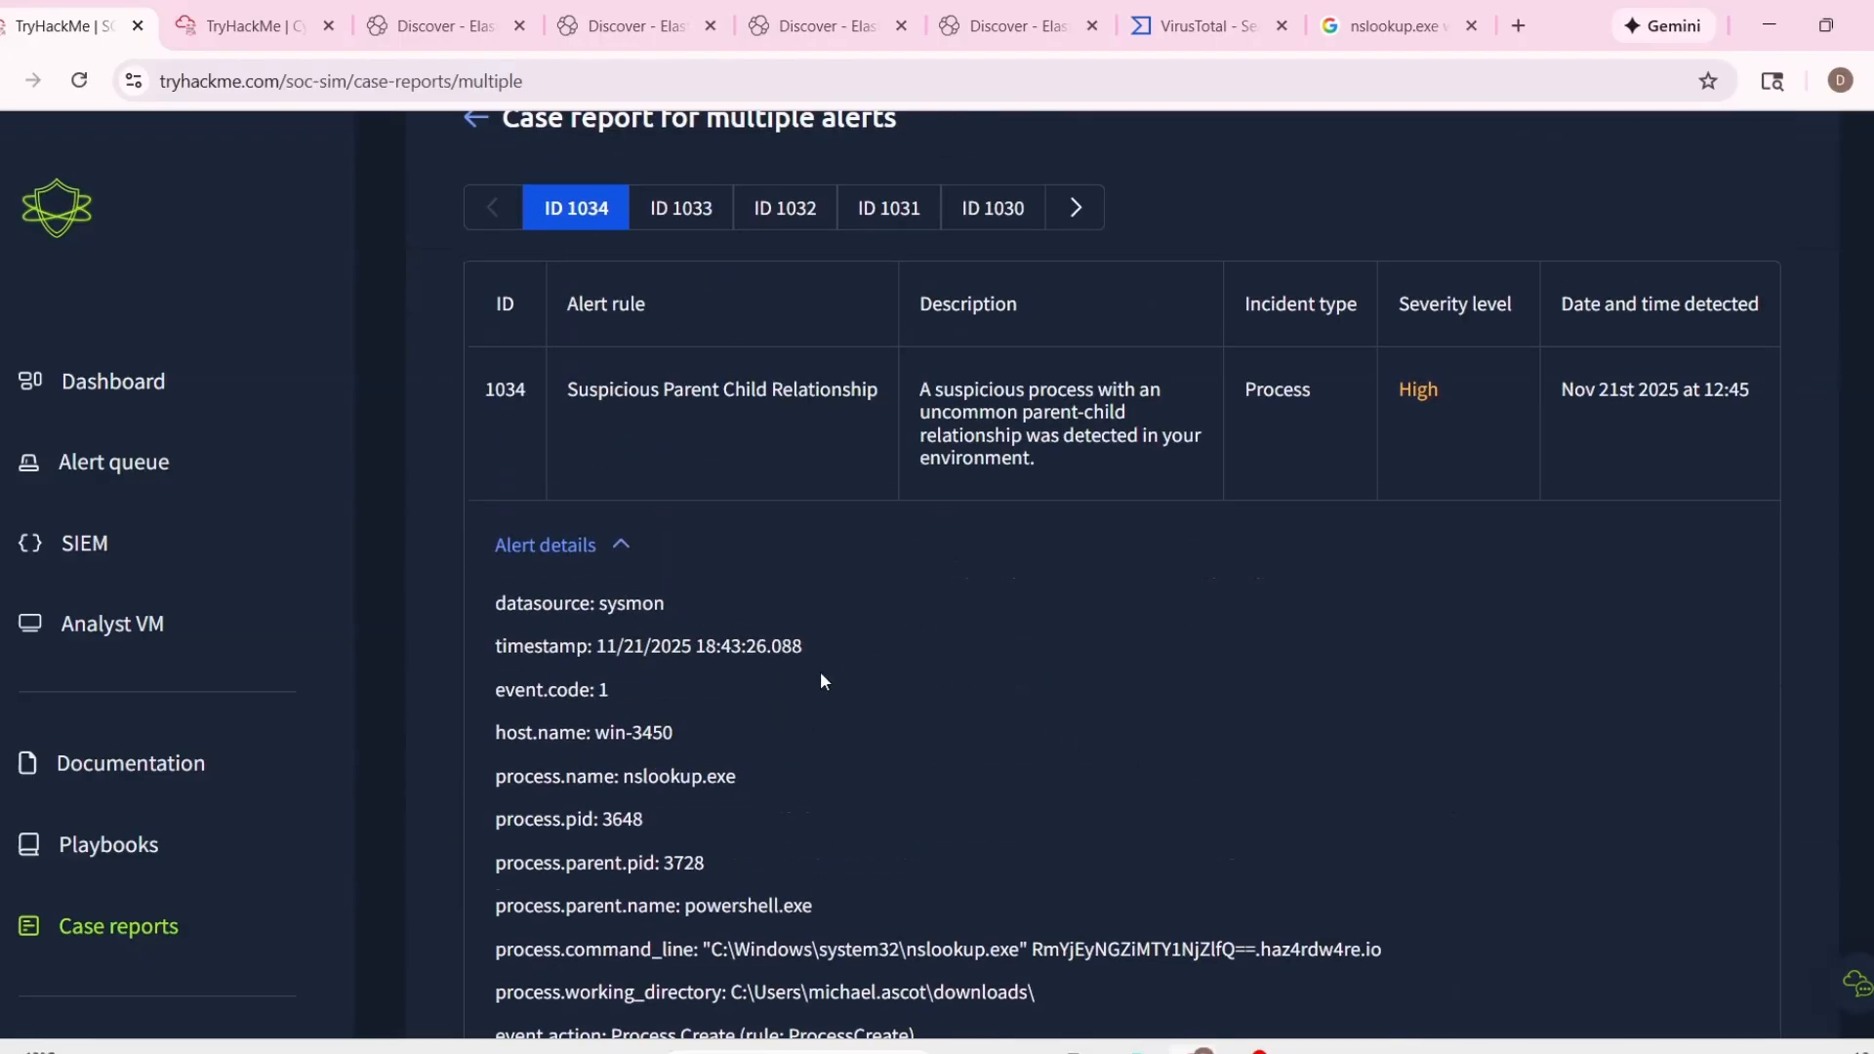
{"action": "scroll", "coordinate": [819, 680], "scroll_direction": "down", "scroll_amount": 4}
{"action": "scroll", "coordinate": [753, 452], "scroll_direction": "up", "scroll_amount": 3}
{"action": "scroll", "coordinate": [770, 653], "scroll_direction": "down", "scroll_amount": 4}
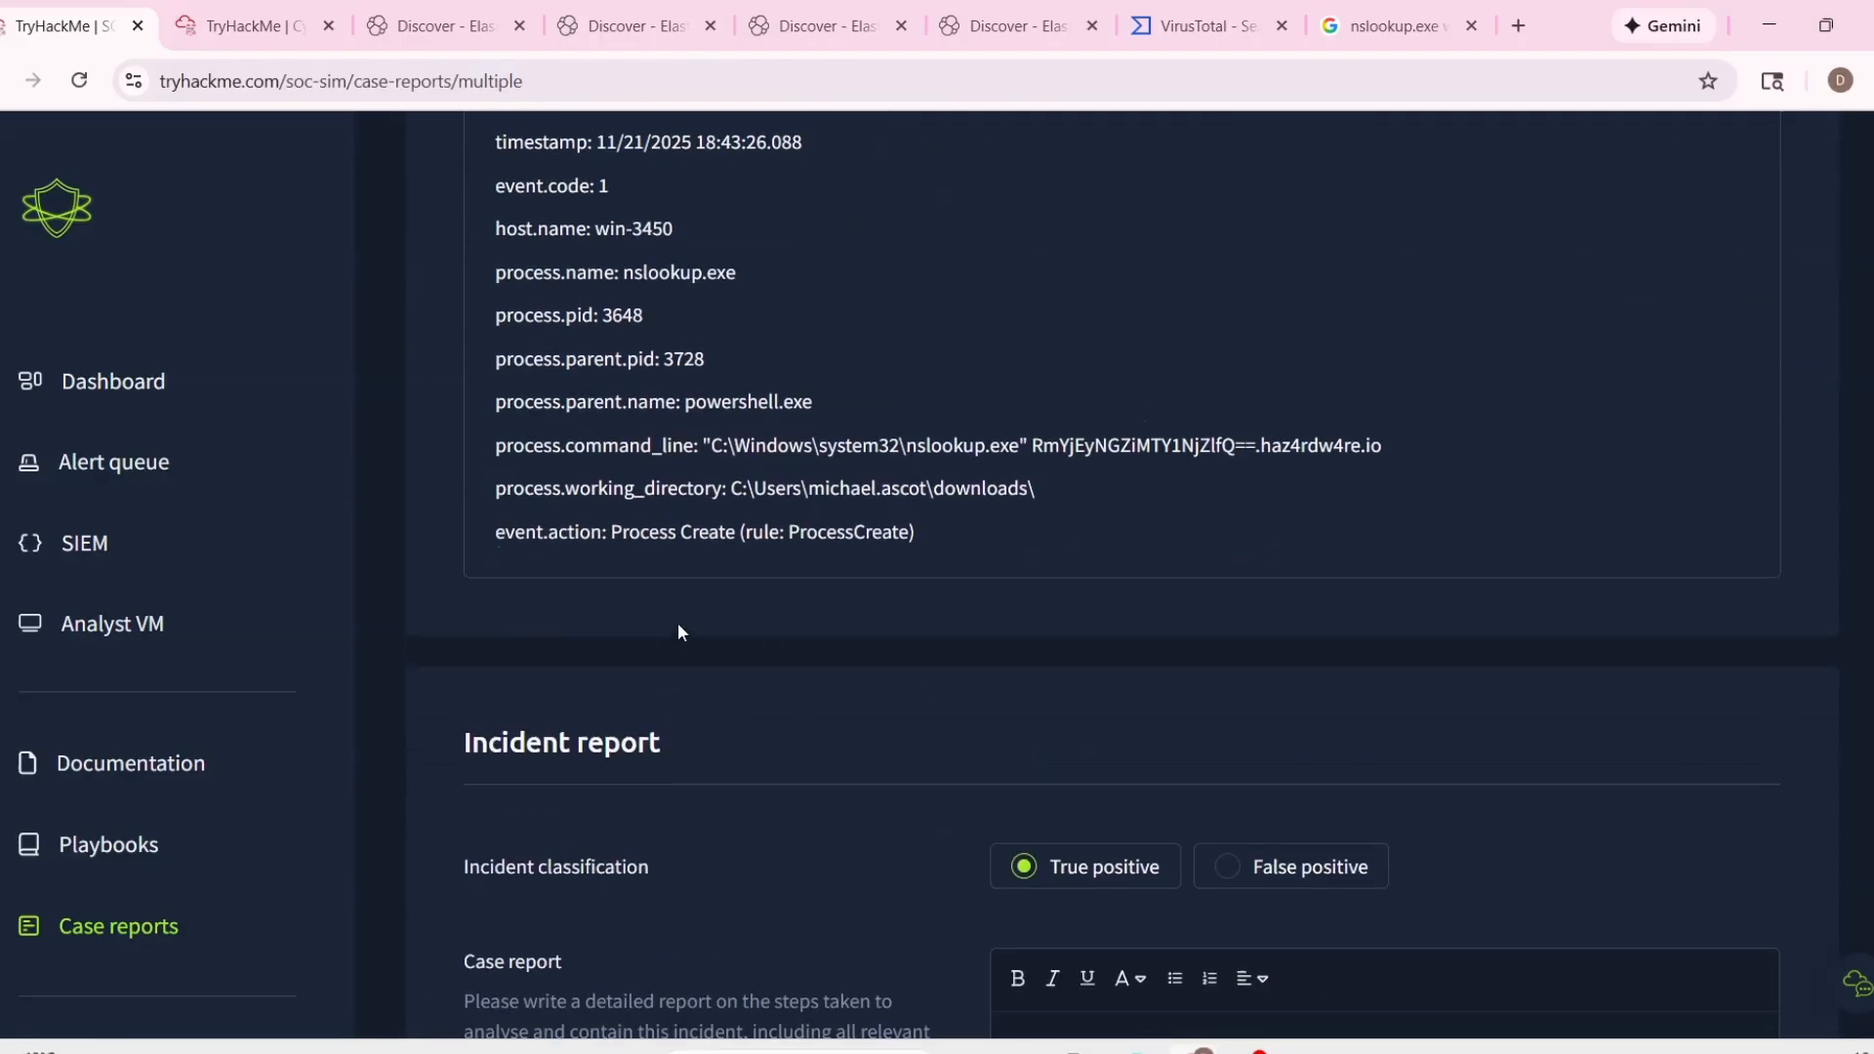
{"action": "scroll", "coordinate": [673, 586], "scroll_direction": "up", "scroll_amount": 1}
{"action": "double_click", "coordinate": [632, 393]}
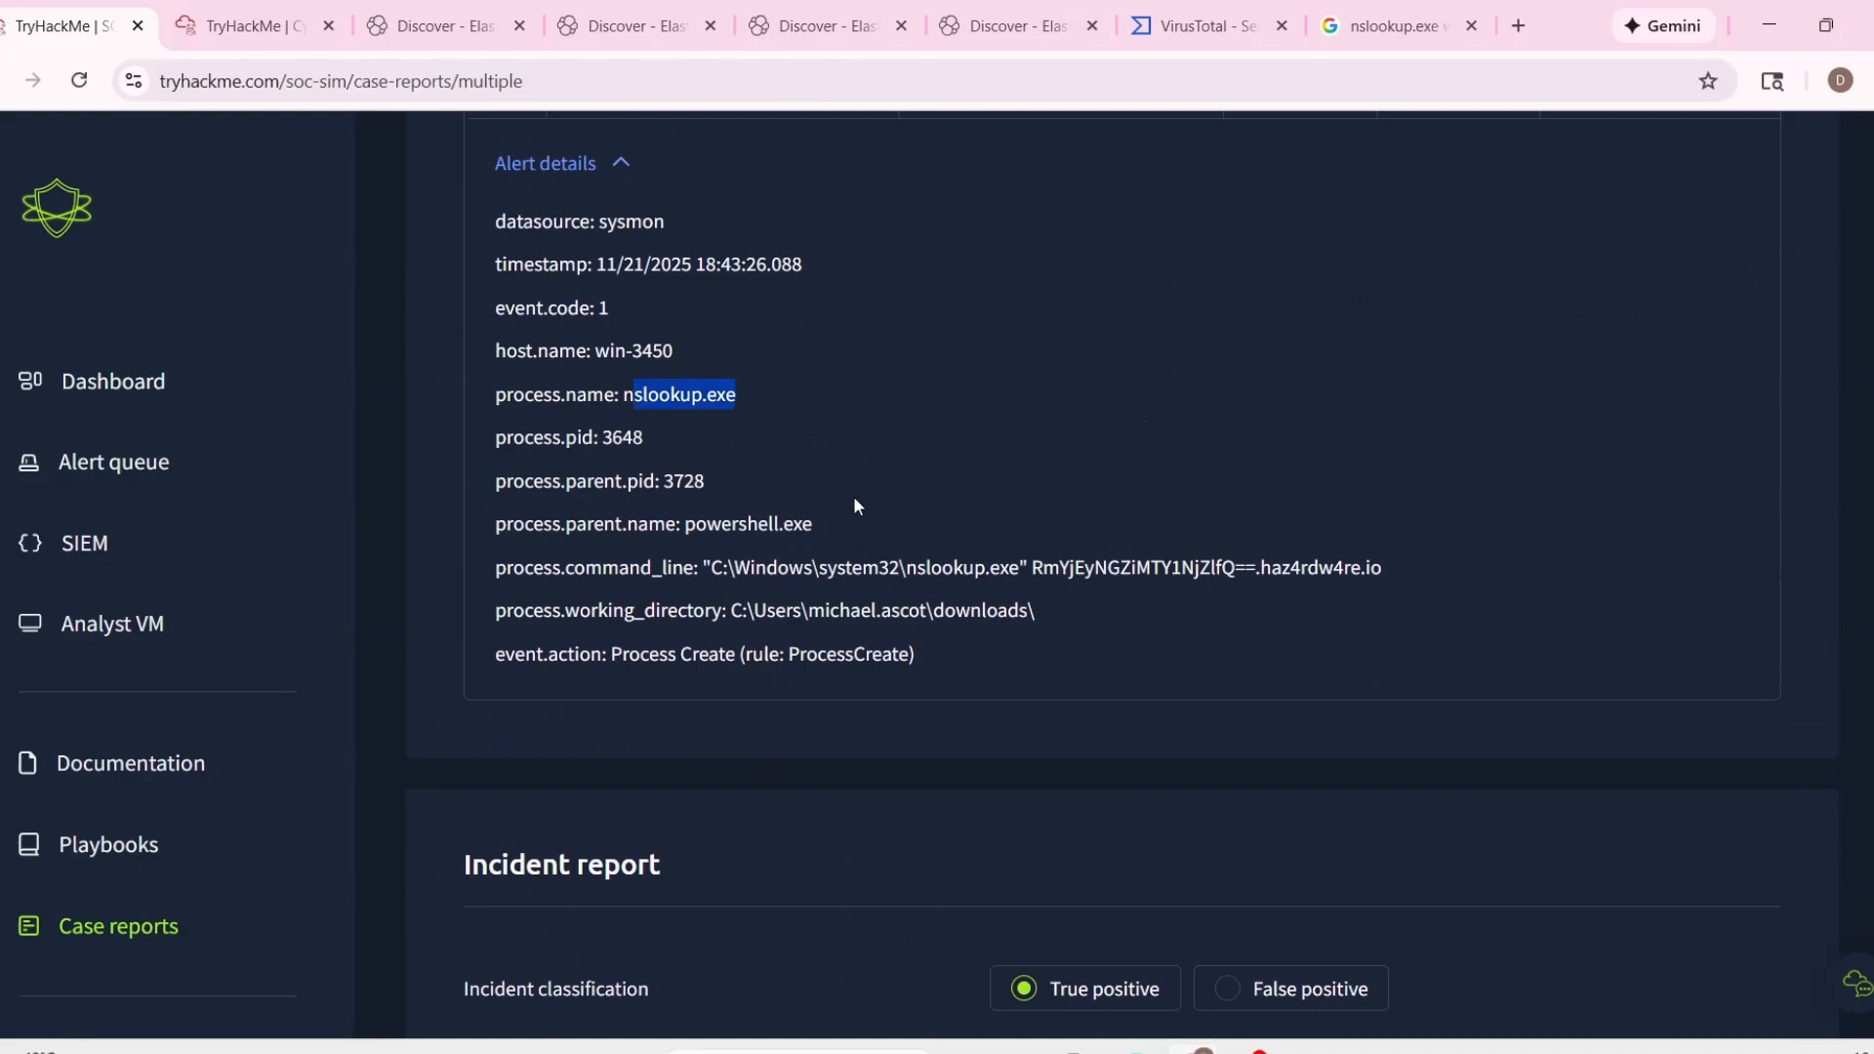
{"action": "scroll", "coordinate": [853, 496], "scroll_direction": "down", "scroll_amount": 6}
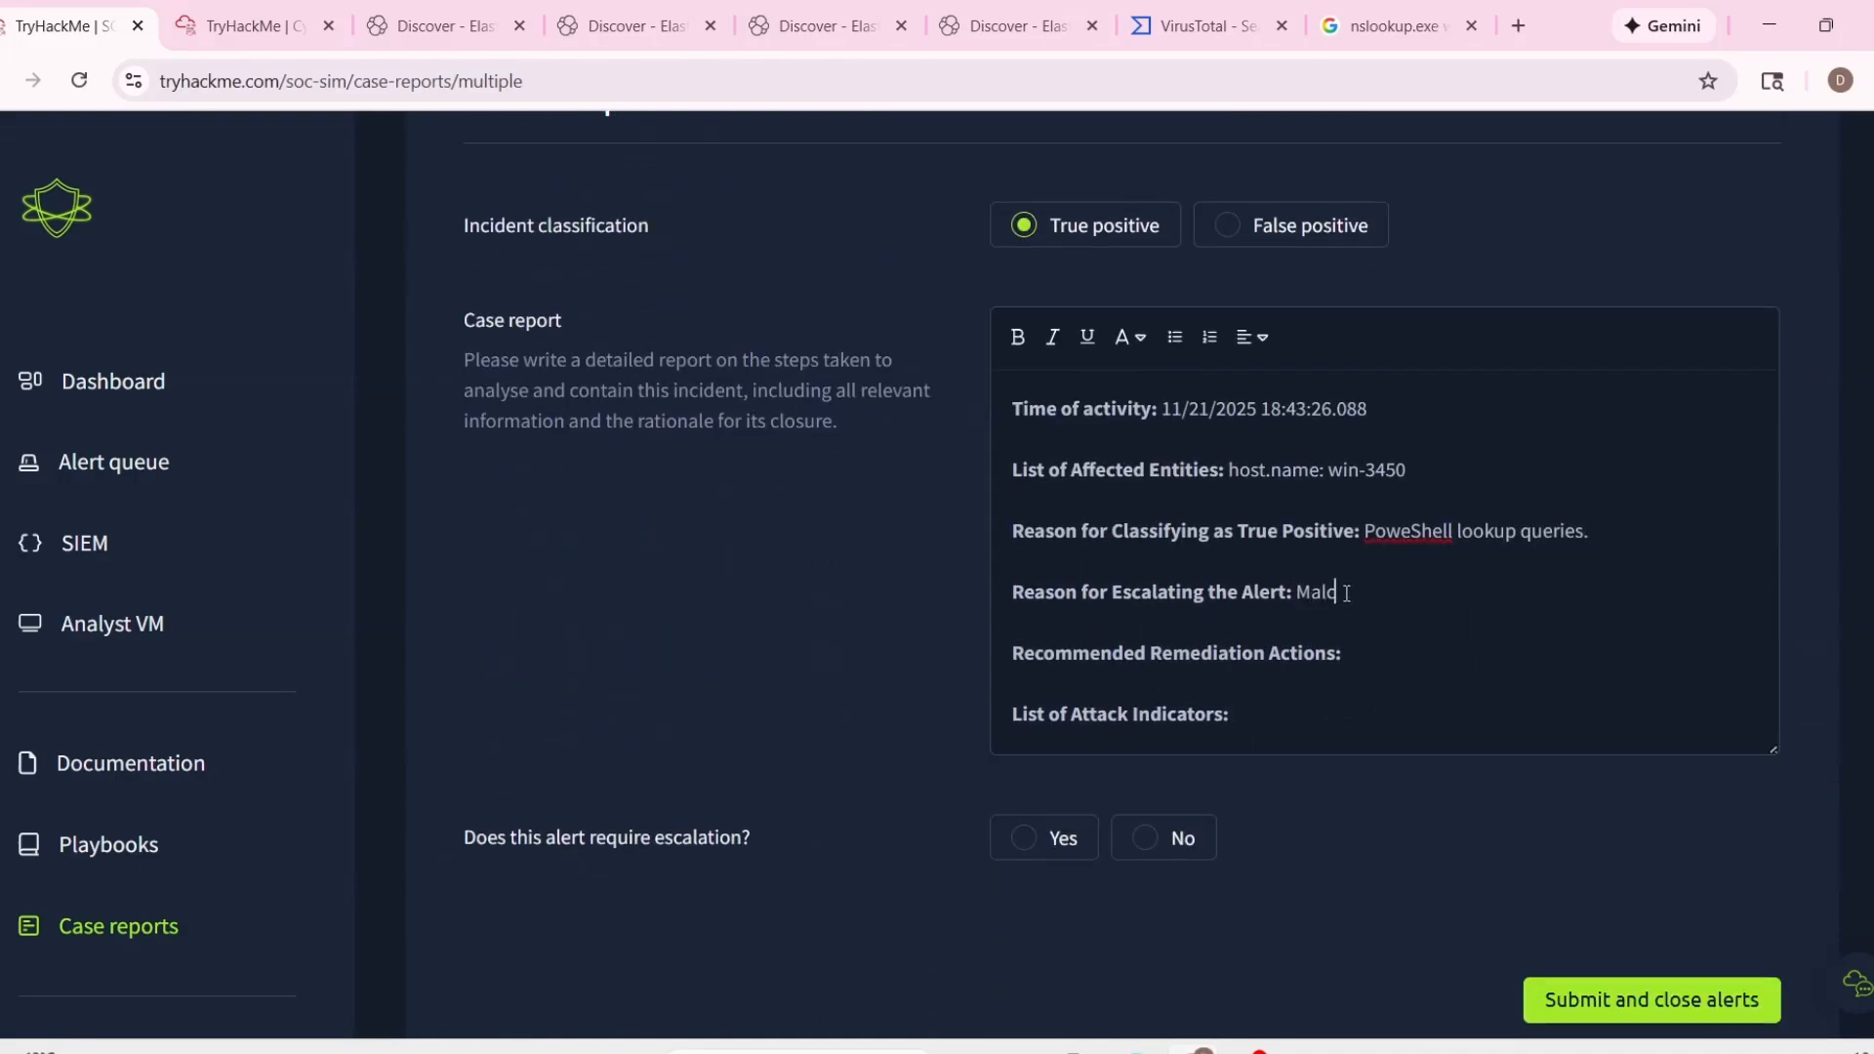
Enter "Malicious activities are observed in the directory" as the Reason for Escalating the Alert.
{"action": "type", "text": "us activities "}
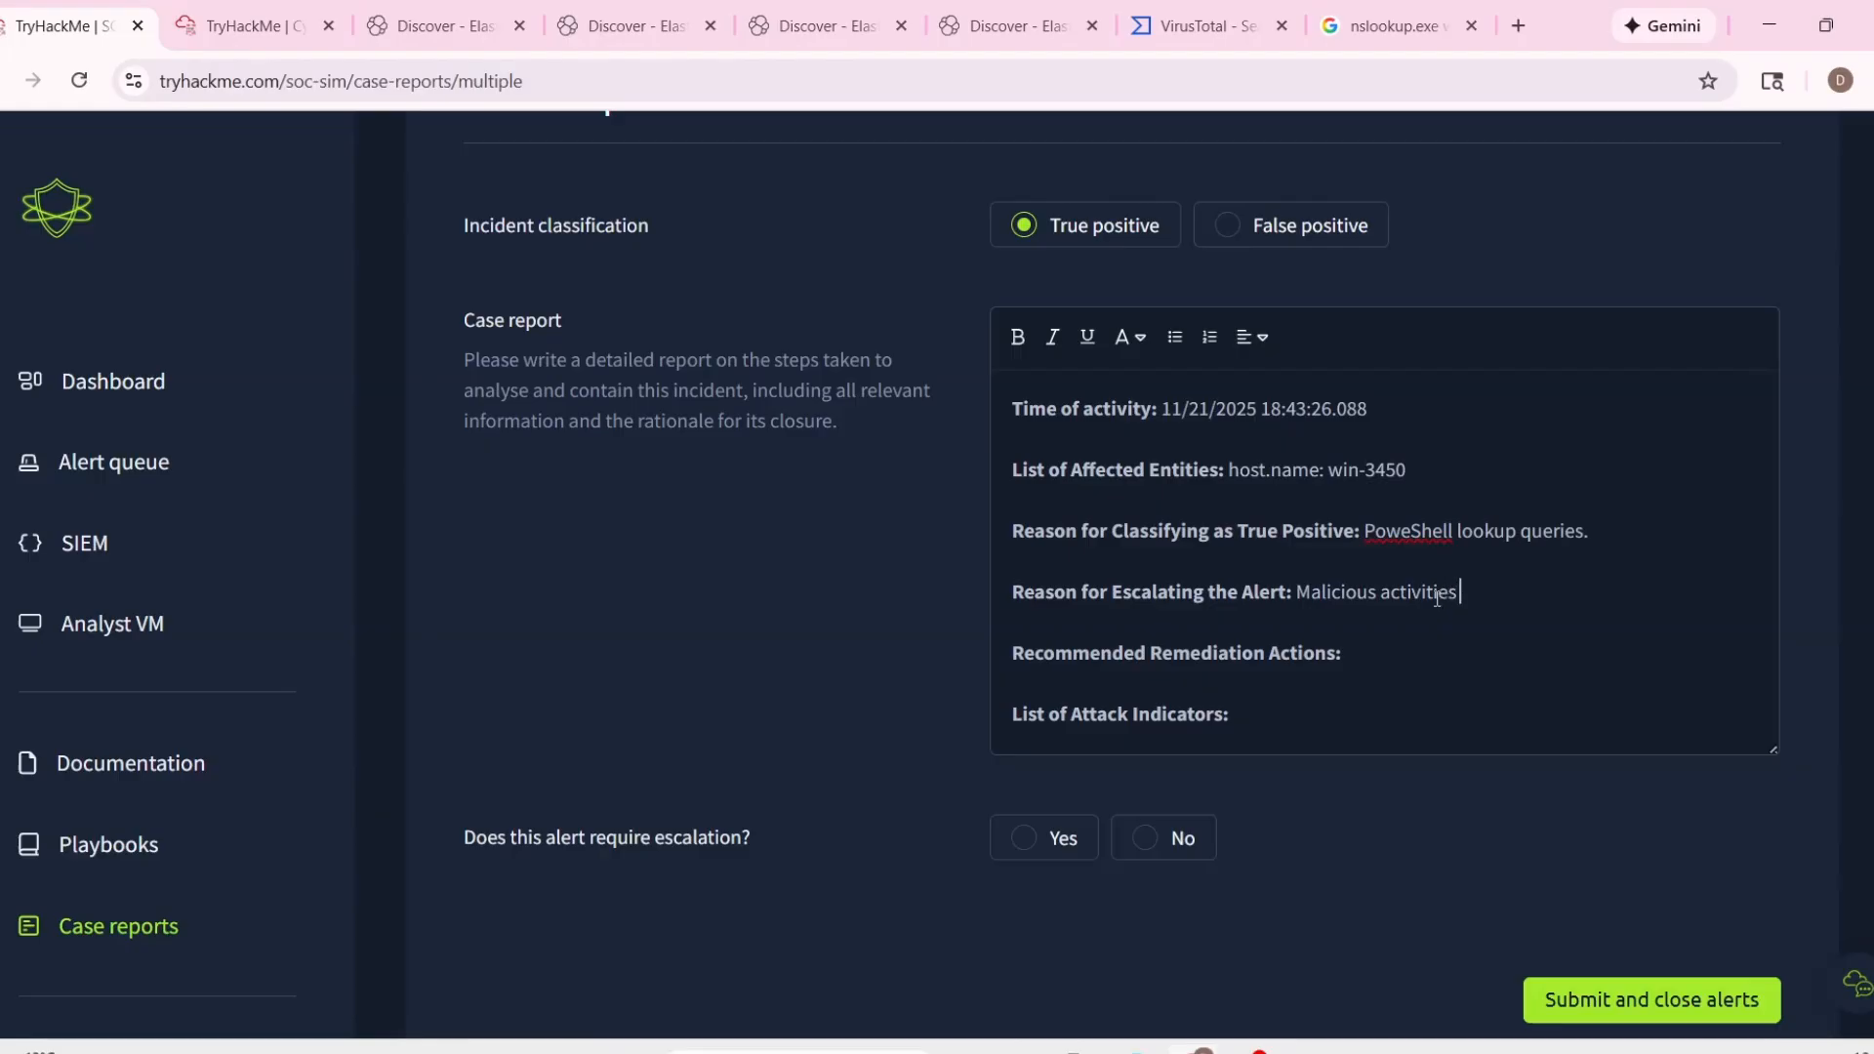
{"action": "type", "text": "are observed inm"}
{"action": "key", "text": "BackSpace"}
{"action": "type", "text": "the folder"}
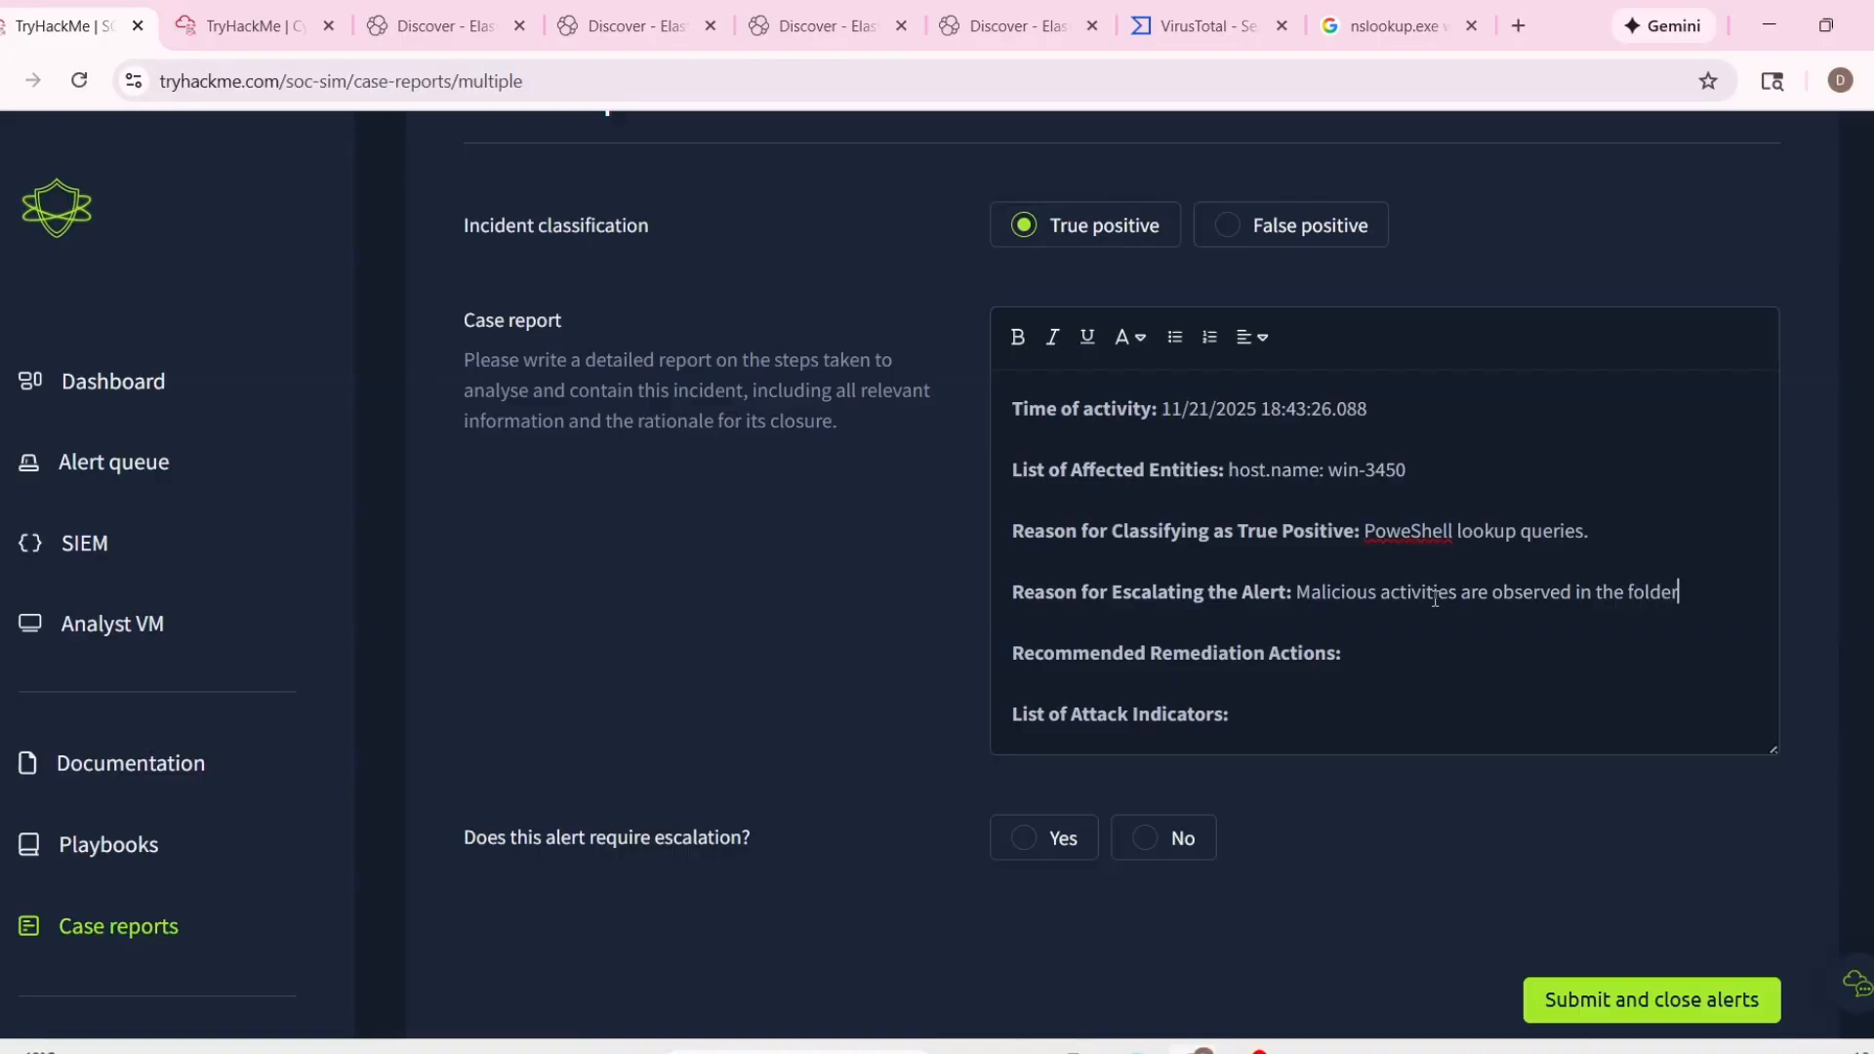
{"action": "key", "text": "BackSpace"}
{"action": "key", "text": "BackSpace"}
{"action": "key", "text": "BackSpace"}
{"action": "type", "text": "directory"}
Append event 1034's working directory path, enclosed in single quotes, to the Reason for Escalating the Alert entry.
{"action": "scroll", "coordinate": [1420, 592], "scroll_direction": "up", "scroll_amount": 8}
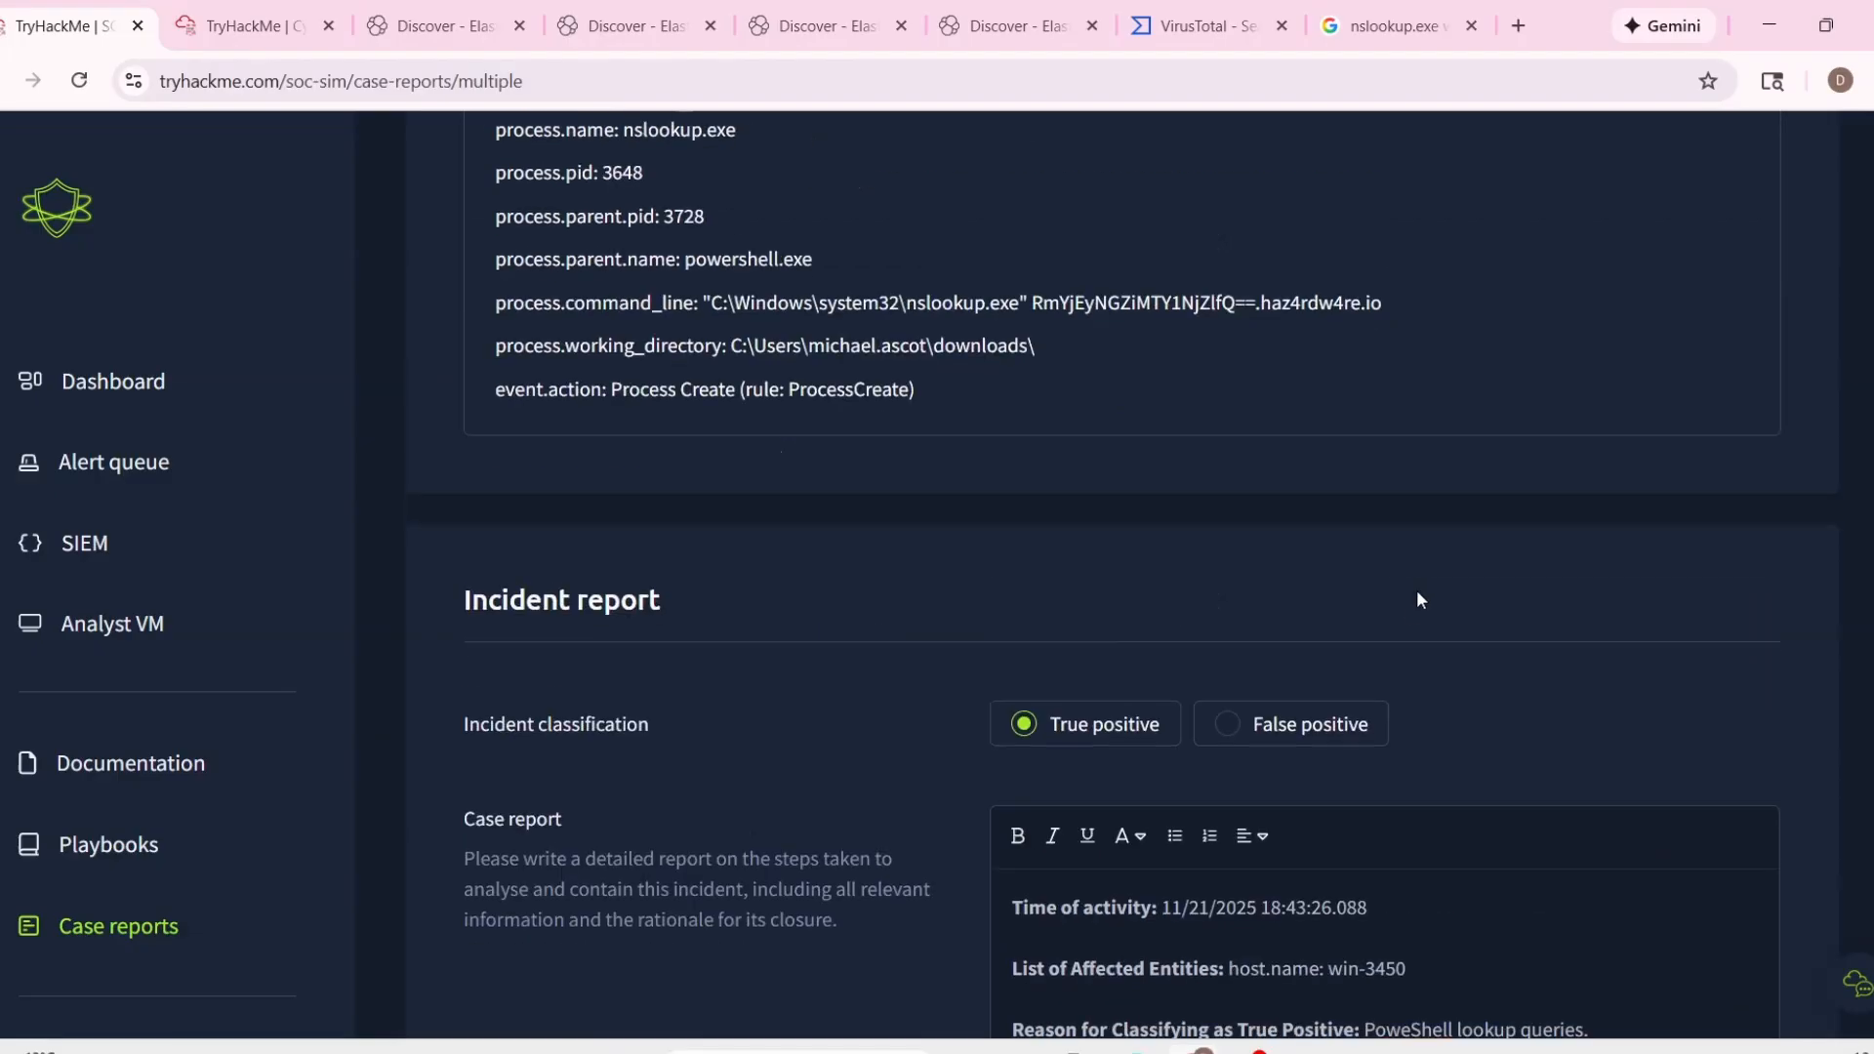
{"action": "left_click_drag", "start_coordinate": [734, 610], "coordinate": [1072, 613]}
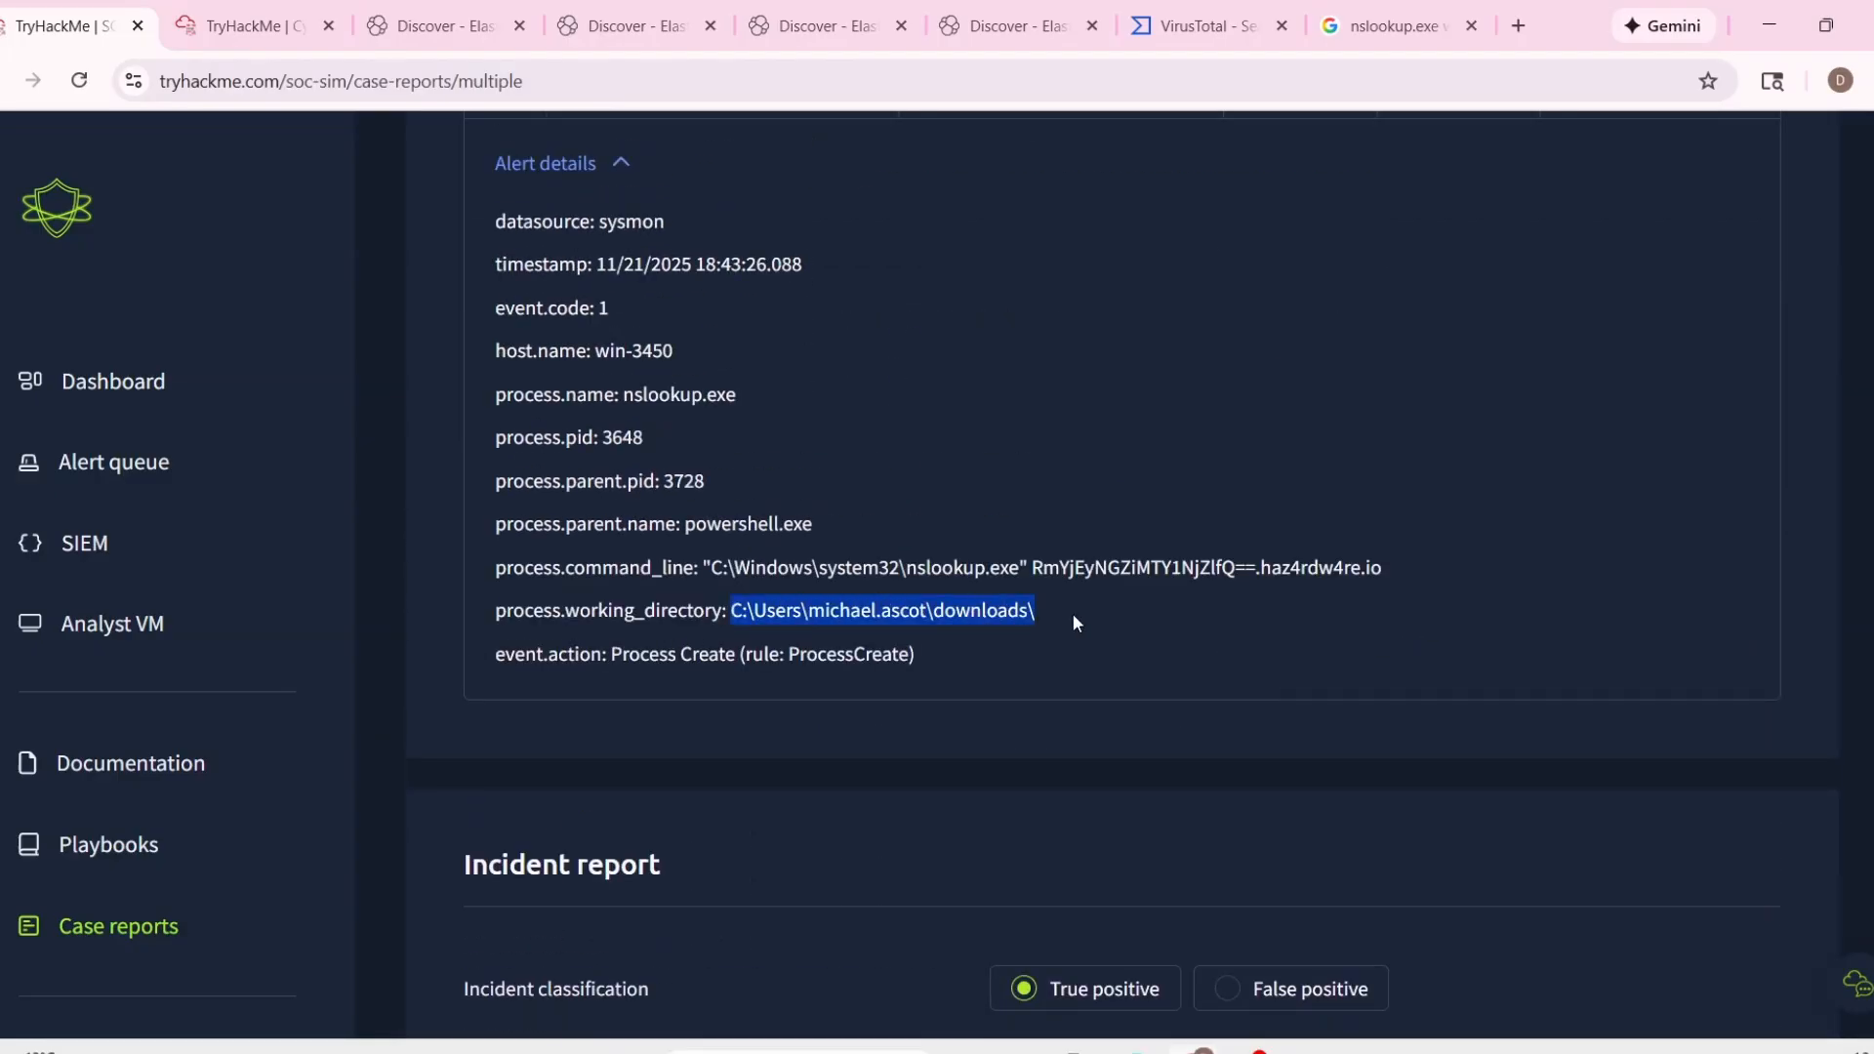
{"action": "scroll", "coordinate": [1576, 841], "scroll_direction": "down", "scroll_amount": 5}
{"action": "type", "text": "'"}
{"action": "key", "text": "ctrl+v"}
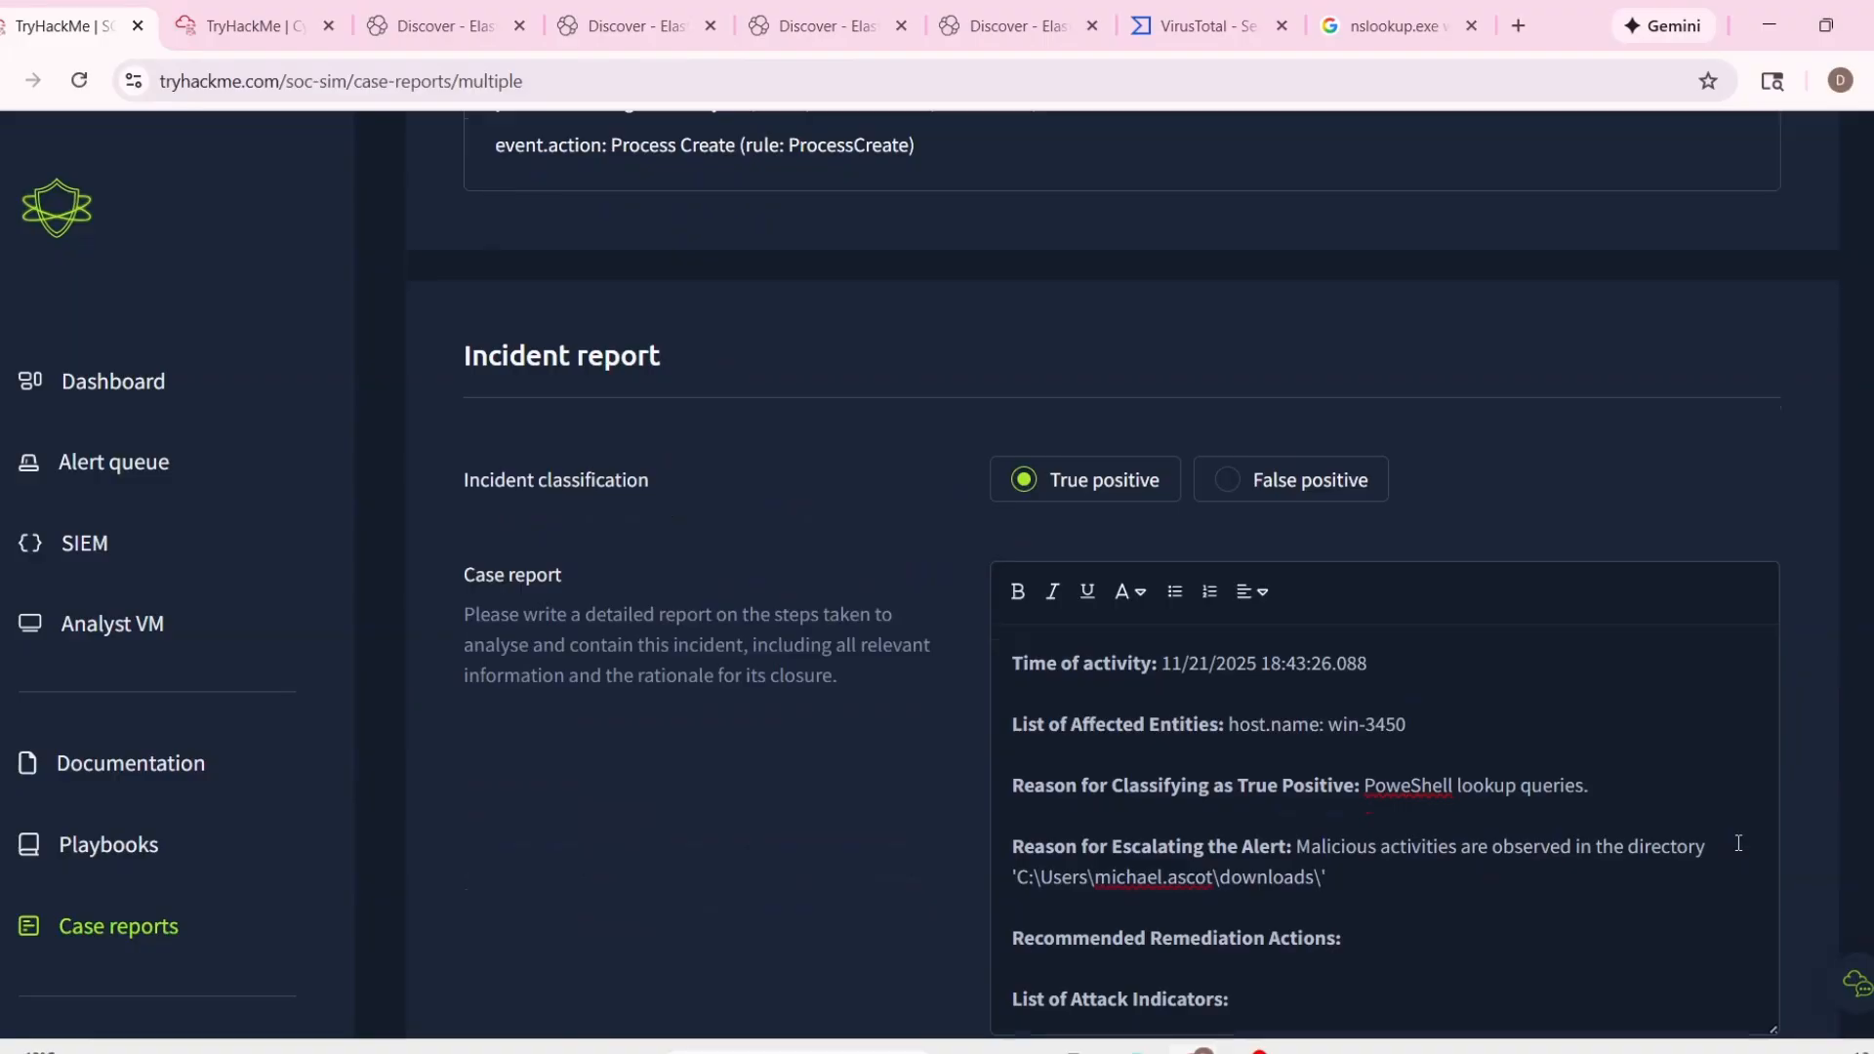
{"action": "scroll", "coordinate": [1659, 832], "scroll_direction": "down", "scroll_amount": 1}
{"action": "type", "text": "'"}
Extend the escalation reason with ". Everything associated with the execution of 'PowerViewer.ps1'".
{"action": "scroll", "coordinate": [1647, 830], "scroll_direction": "up", "scroll_amount": 1}
{"action": "type", "text": ". Everything associated with the e"}
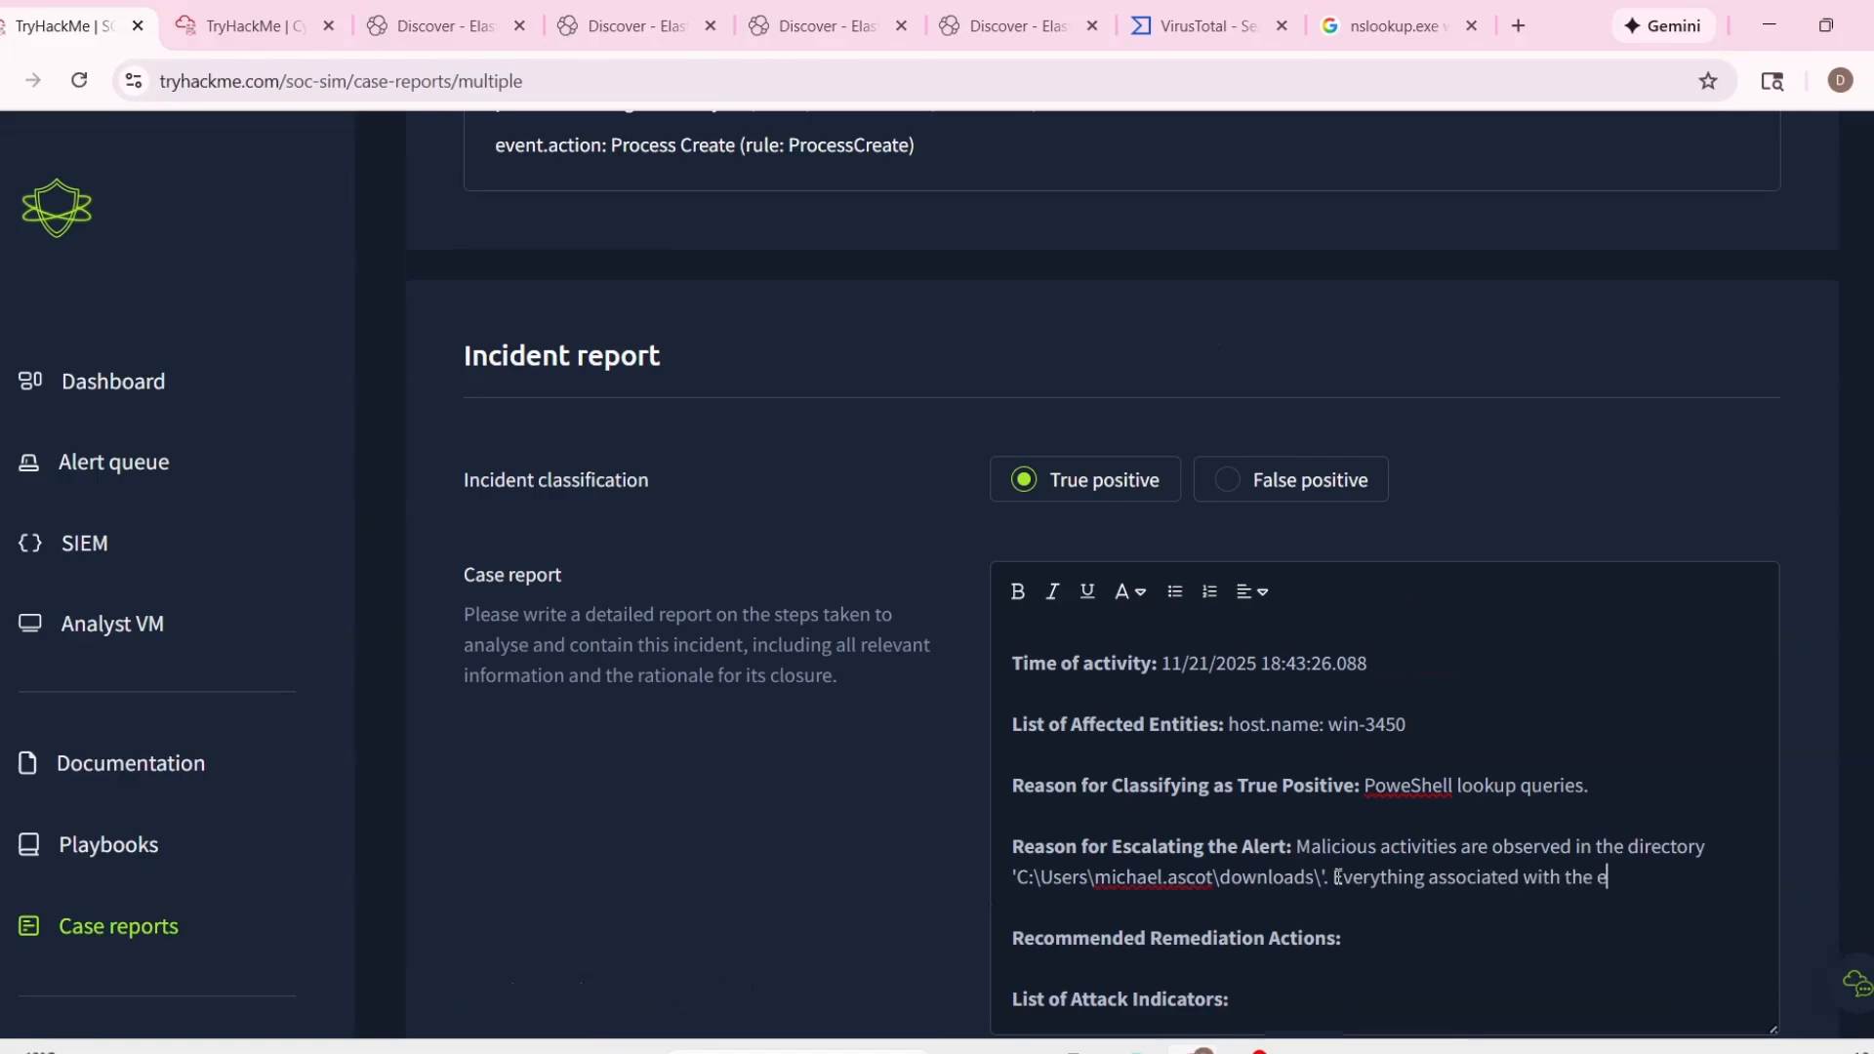
{"action": "type", "text": "xecution of PowerViewer.ps1"}
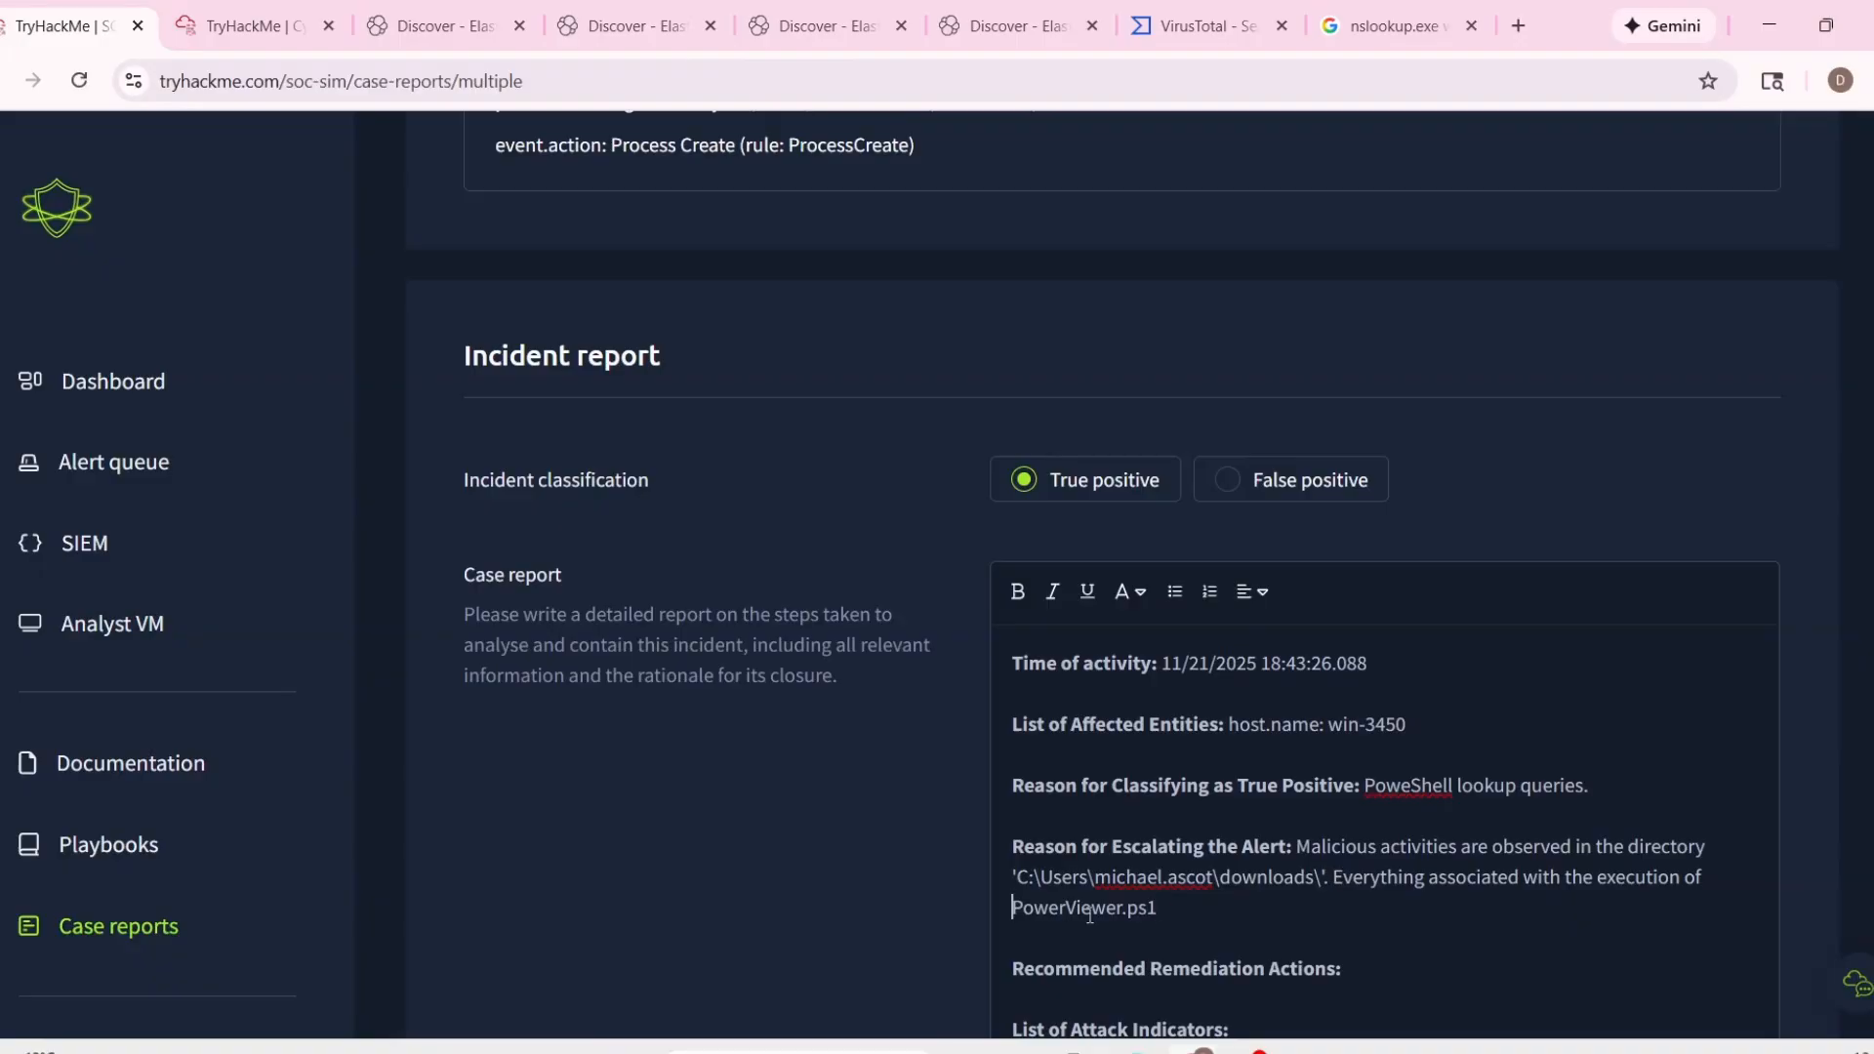
{"action": "type", "text": "'"}
{"action": "type", "text": "'"}
Enter "Isolate the host." under Recommended Remediation Actions.
{"action": "scroll", "coordinate": [1405, 862], "scroll_direction": "down", "scroll_amount": 1}
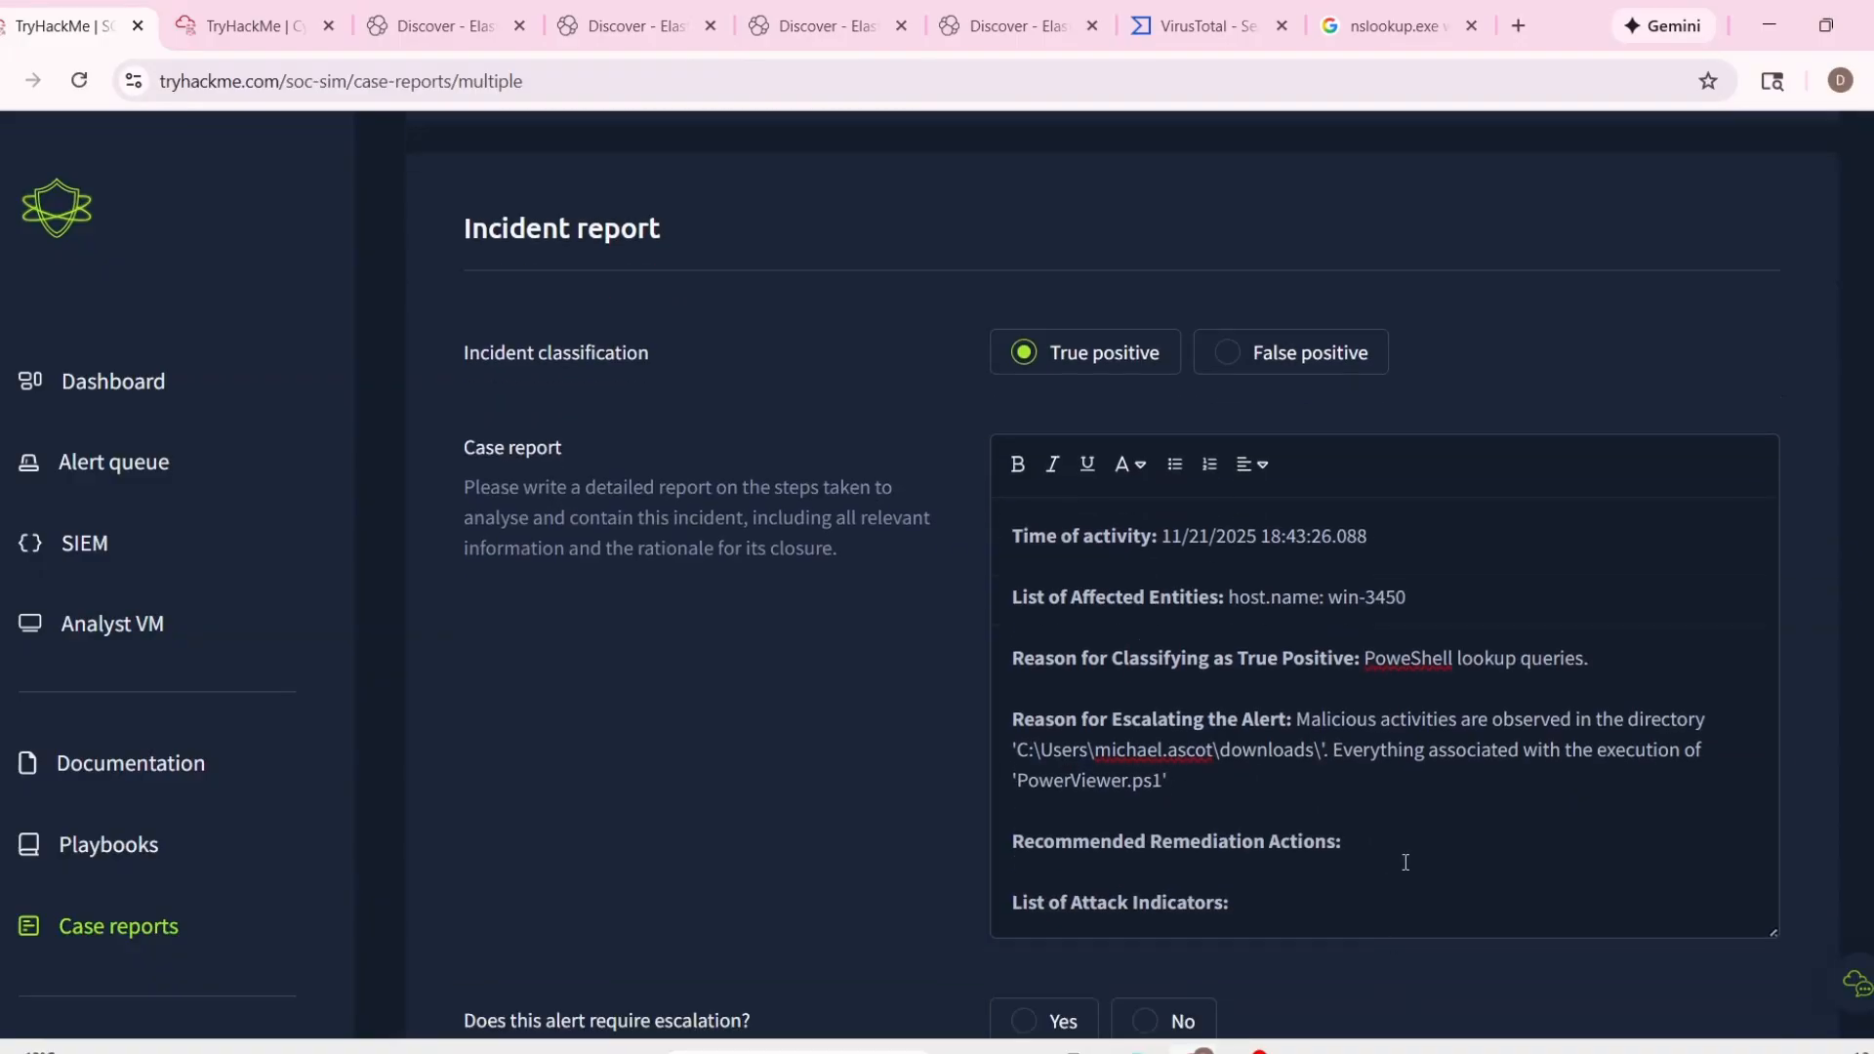
{"action": "left_click", "coordinate": [1405, 858]}
{"action": "type", "text": "Isolate the host."}
{"action": "key", "text": "Return"}
Copy event 1034's nslookup.exe command line with the haz4rdw4re.io domain onto a new line under List of Attack Indicators.
{"action": "scroll", "coordinate": [1405, 858], "scroll_direction": "up", "scroll_amount": 4}
{"action": "scroll", "coordinate": [747, 347], "scroll_direction": "up", "scroll_amount": 3}
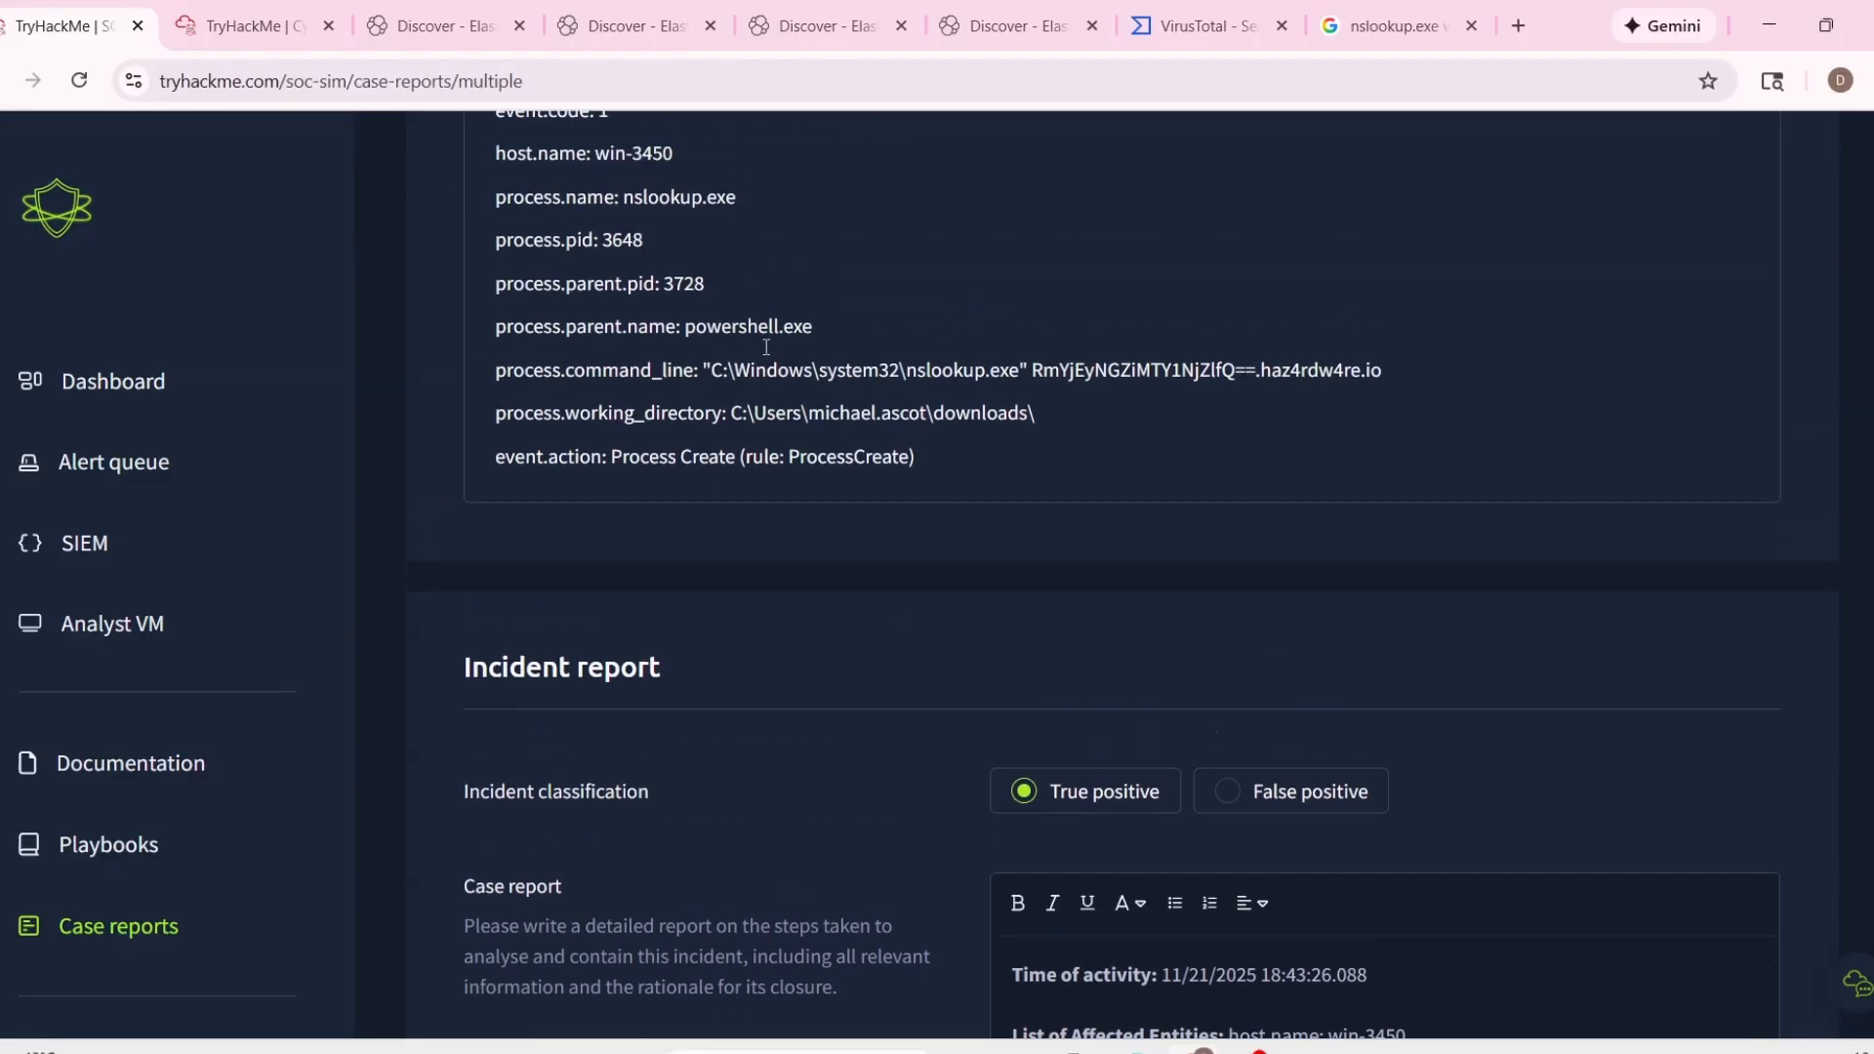
{"action": "left_click_drag", "start_coordinate": [705, 567], "coordinate": [1407, 576]}
{"action": "key", "text": "ctrl+c"}
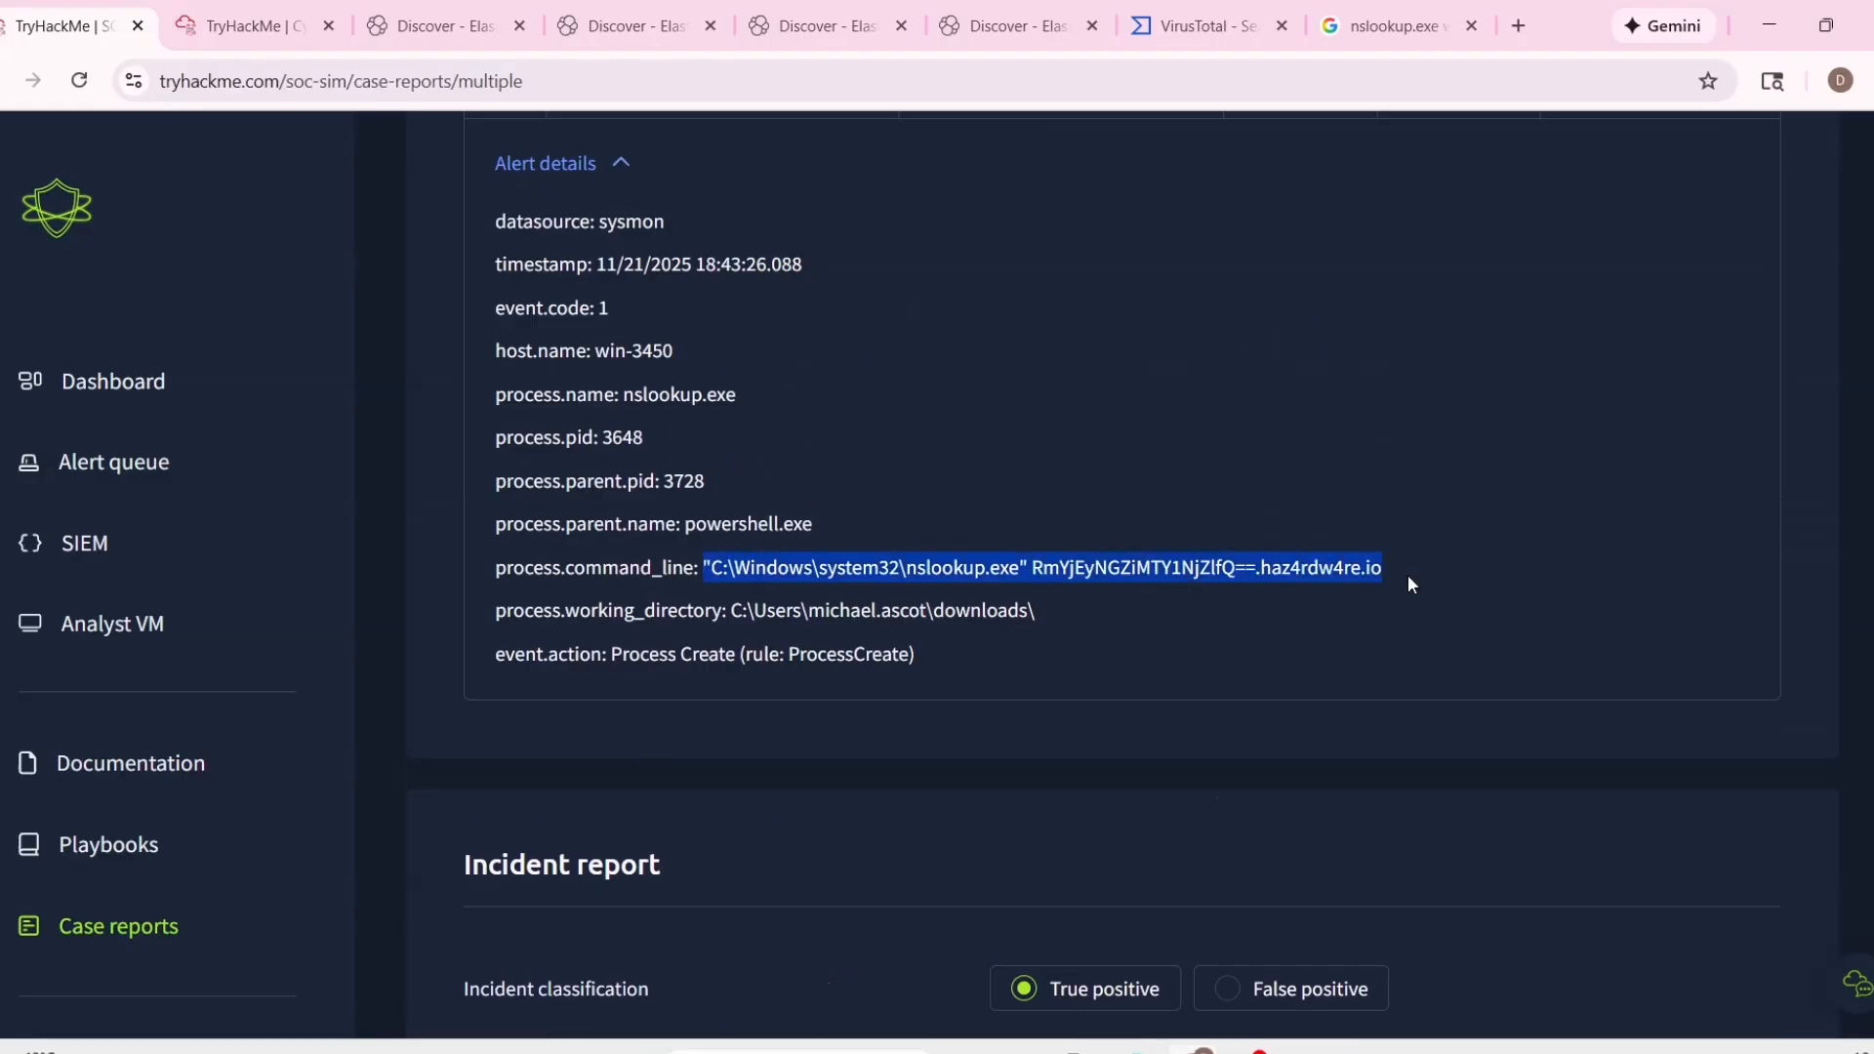
{"action": "scroll", "coordinate": [1409, 576], "scroll_direction": "down", "scroll_amount": 9}
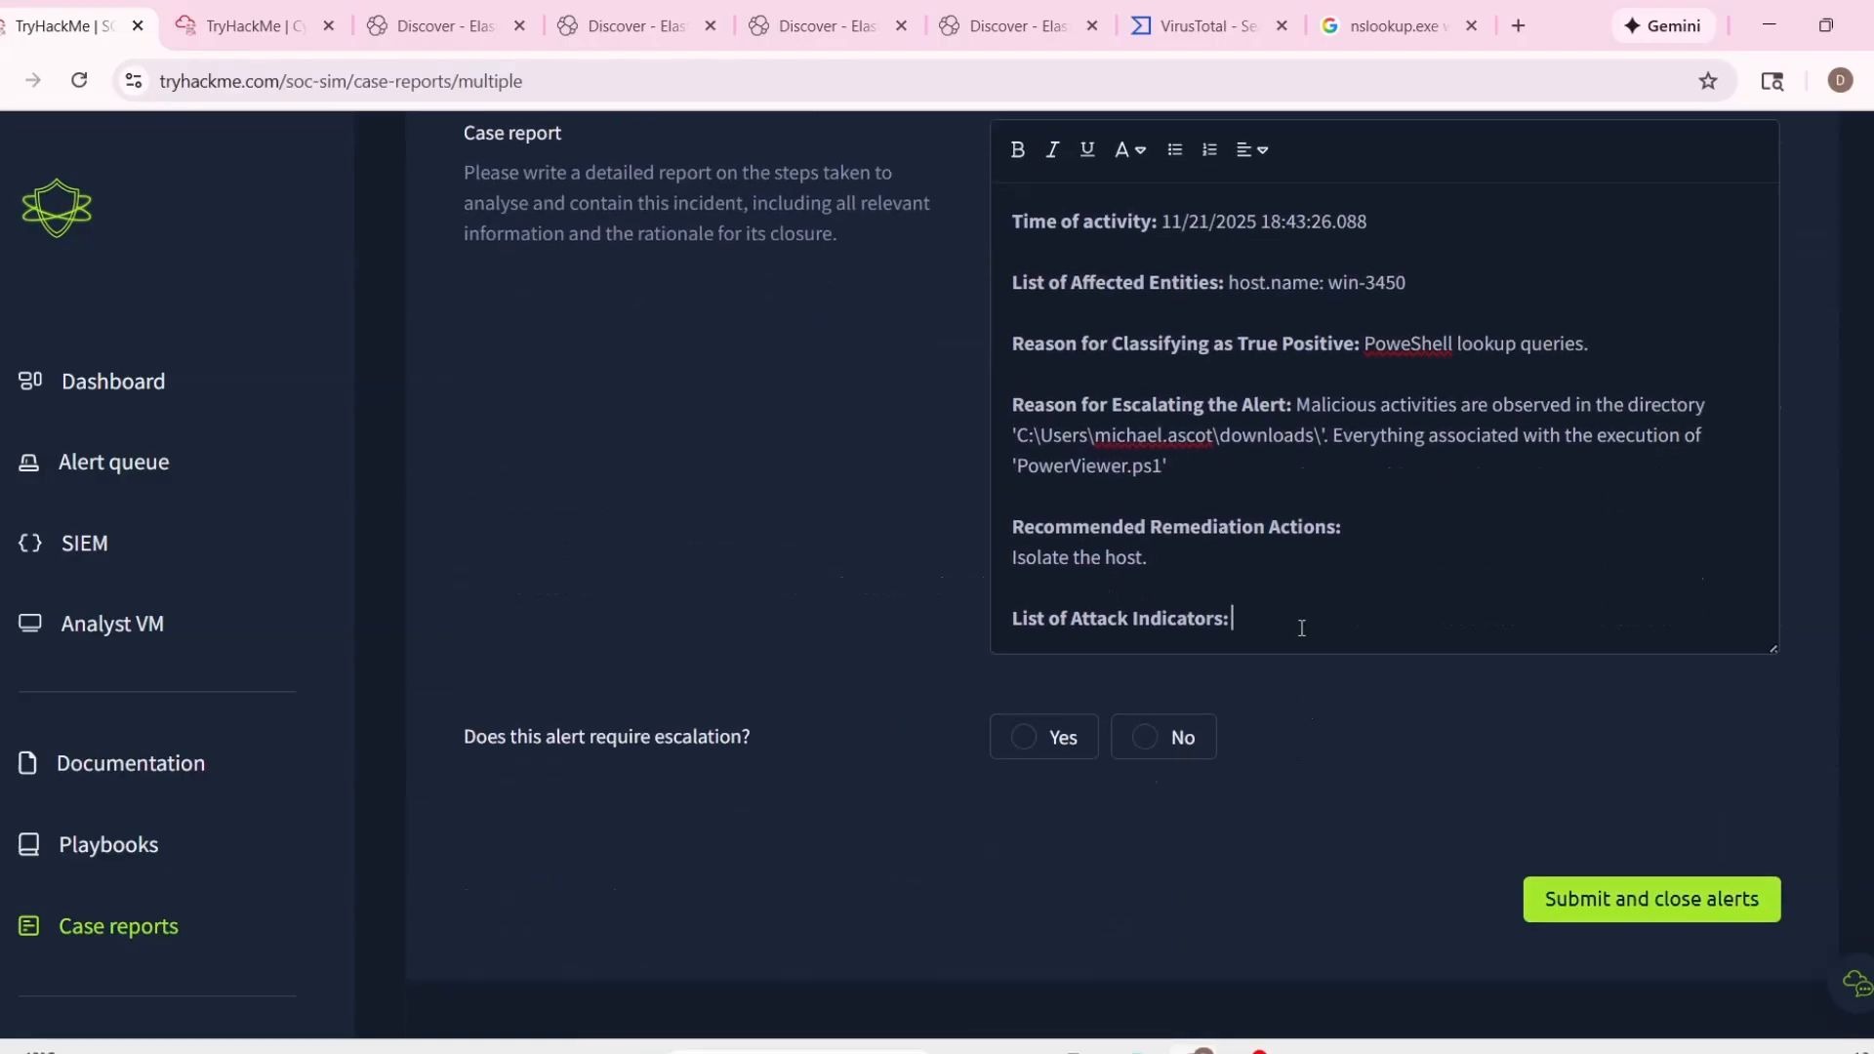
{"action": "key", "text": "Return"}
{"action": "key", "text": "ctrl+v"}
Mark the alerts as requiring escalation, then submit the case report and close the alerts.
{"action": "left_click", "coordinate": [1024, 767]}
{"action": "left_click", "coordinate": [1655, 932]}
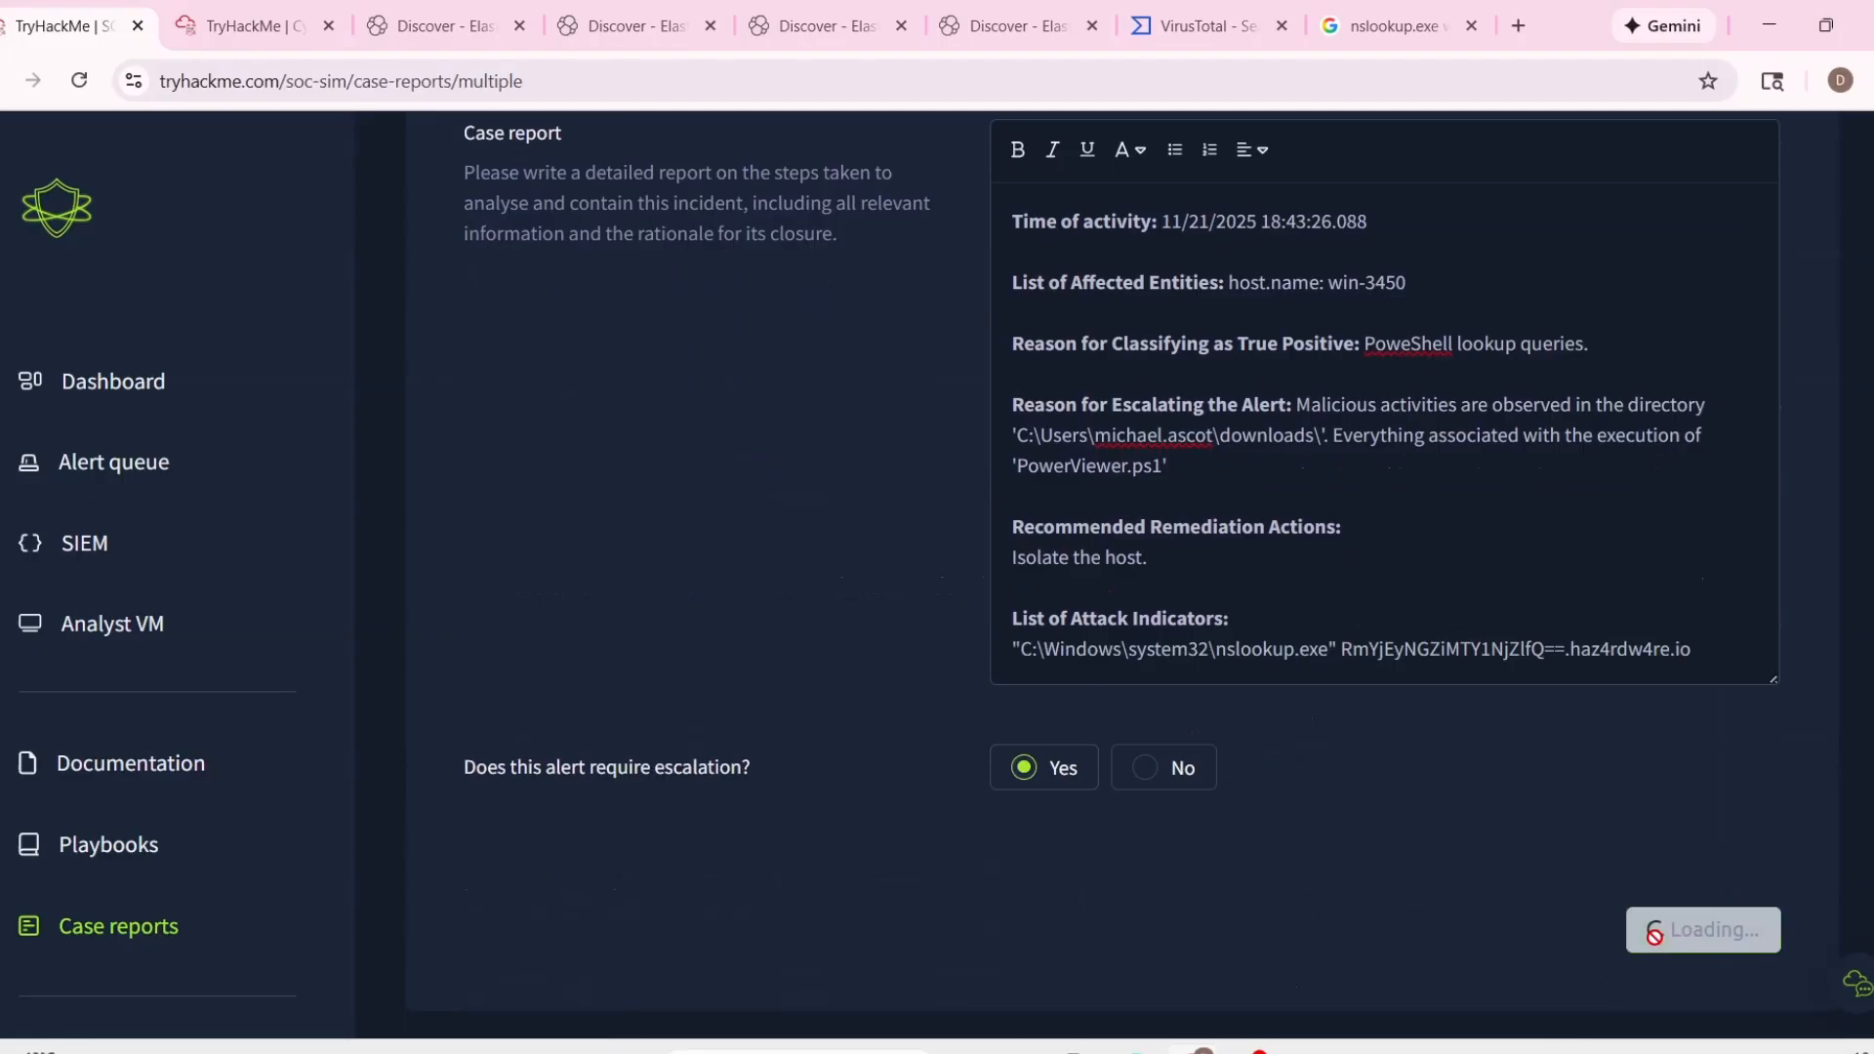
{"action": "scroll", "coordinate": [1433, 764], "scroll_direction": "down", "scroll_amount": 12}
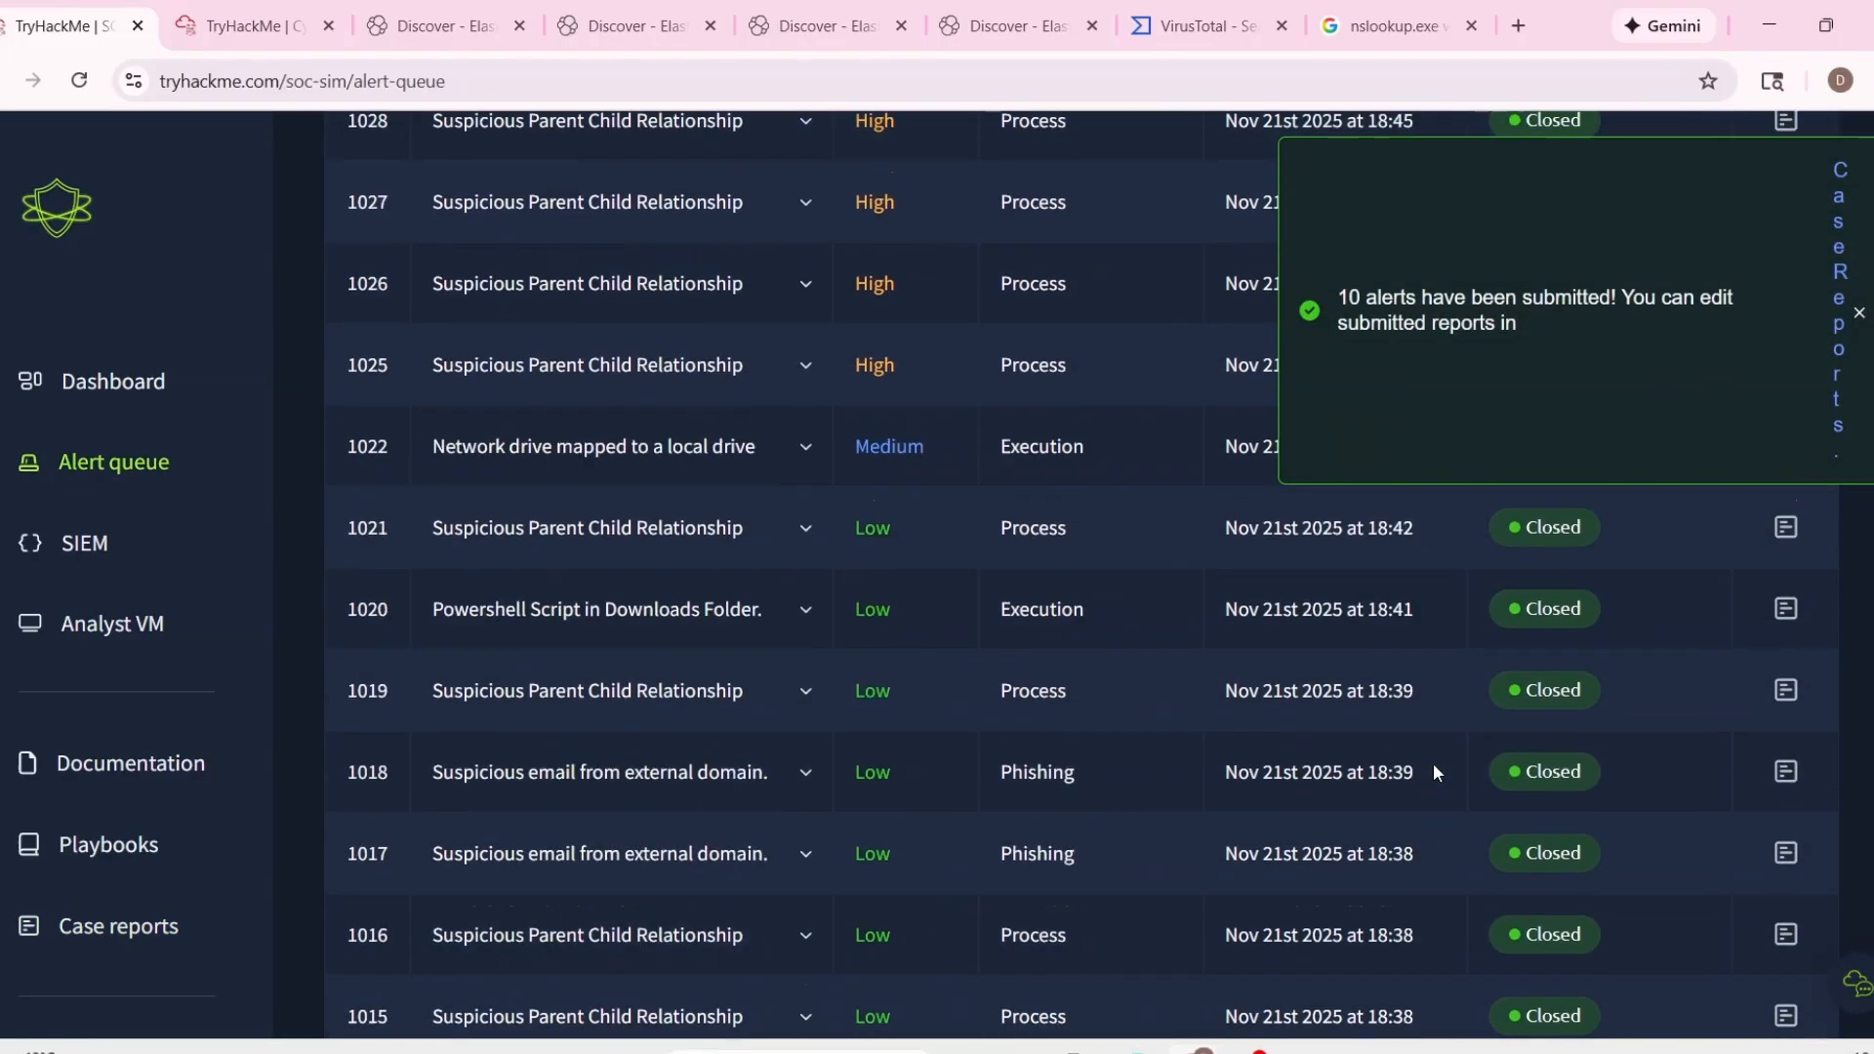
Review the remaining alerts in the queue, briefly expanding and collapsing the details of alert 1035.
{"action": "scroll", "coordinate": [1433, 763], "scroll_direction": "down", "scroll_amount": 5}
{"action": "scroll", "coordinate": [1432, 759], "scroll_direction": "up", "scroll_amount": 15}
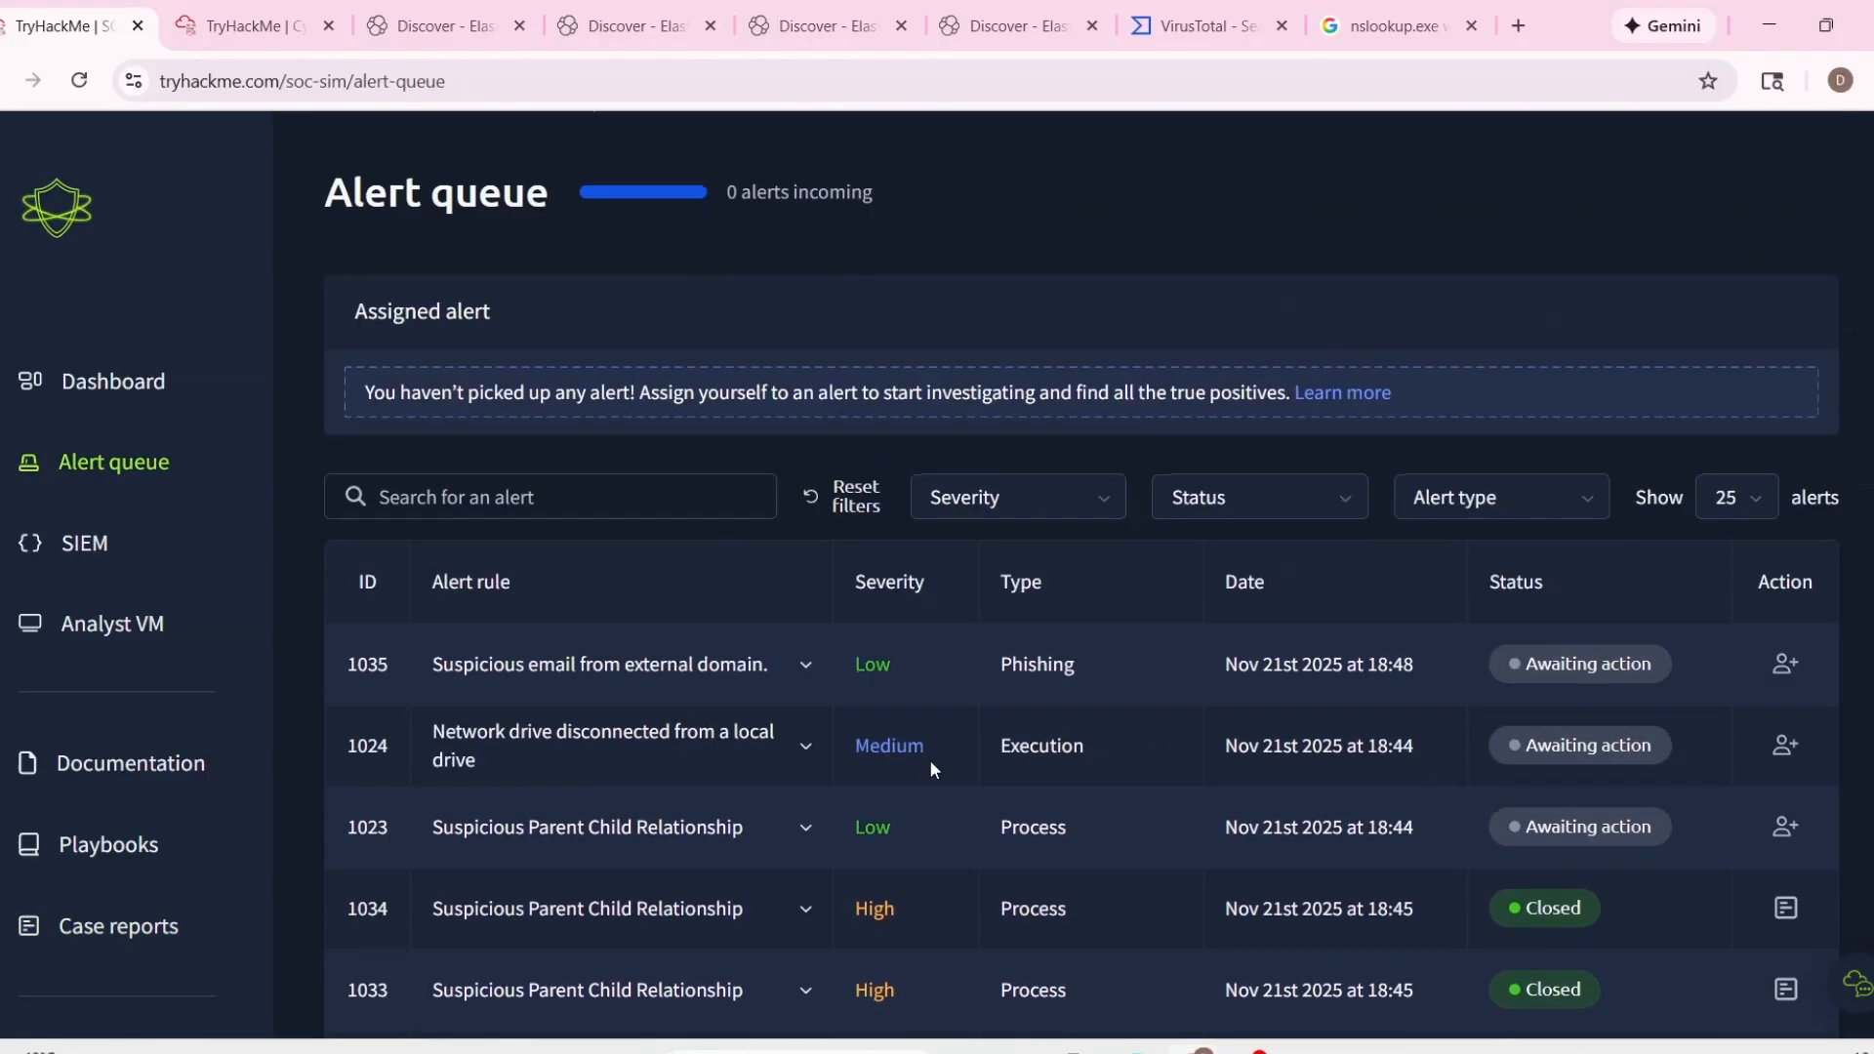
{"action": "scroll", "coordinate": [929, 759], "scroll_direction": "down", "scroll_amount": 1}
{"action": "left_click", "coordinate": [771, 550]}
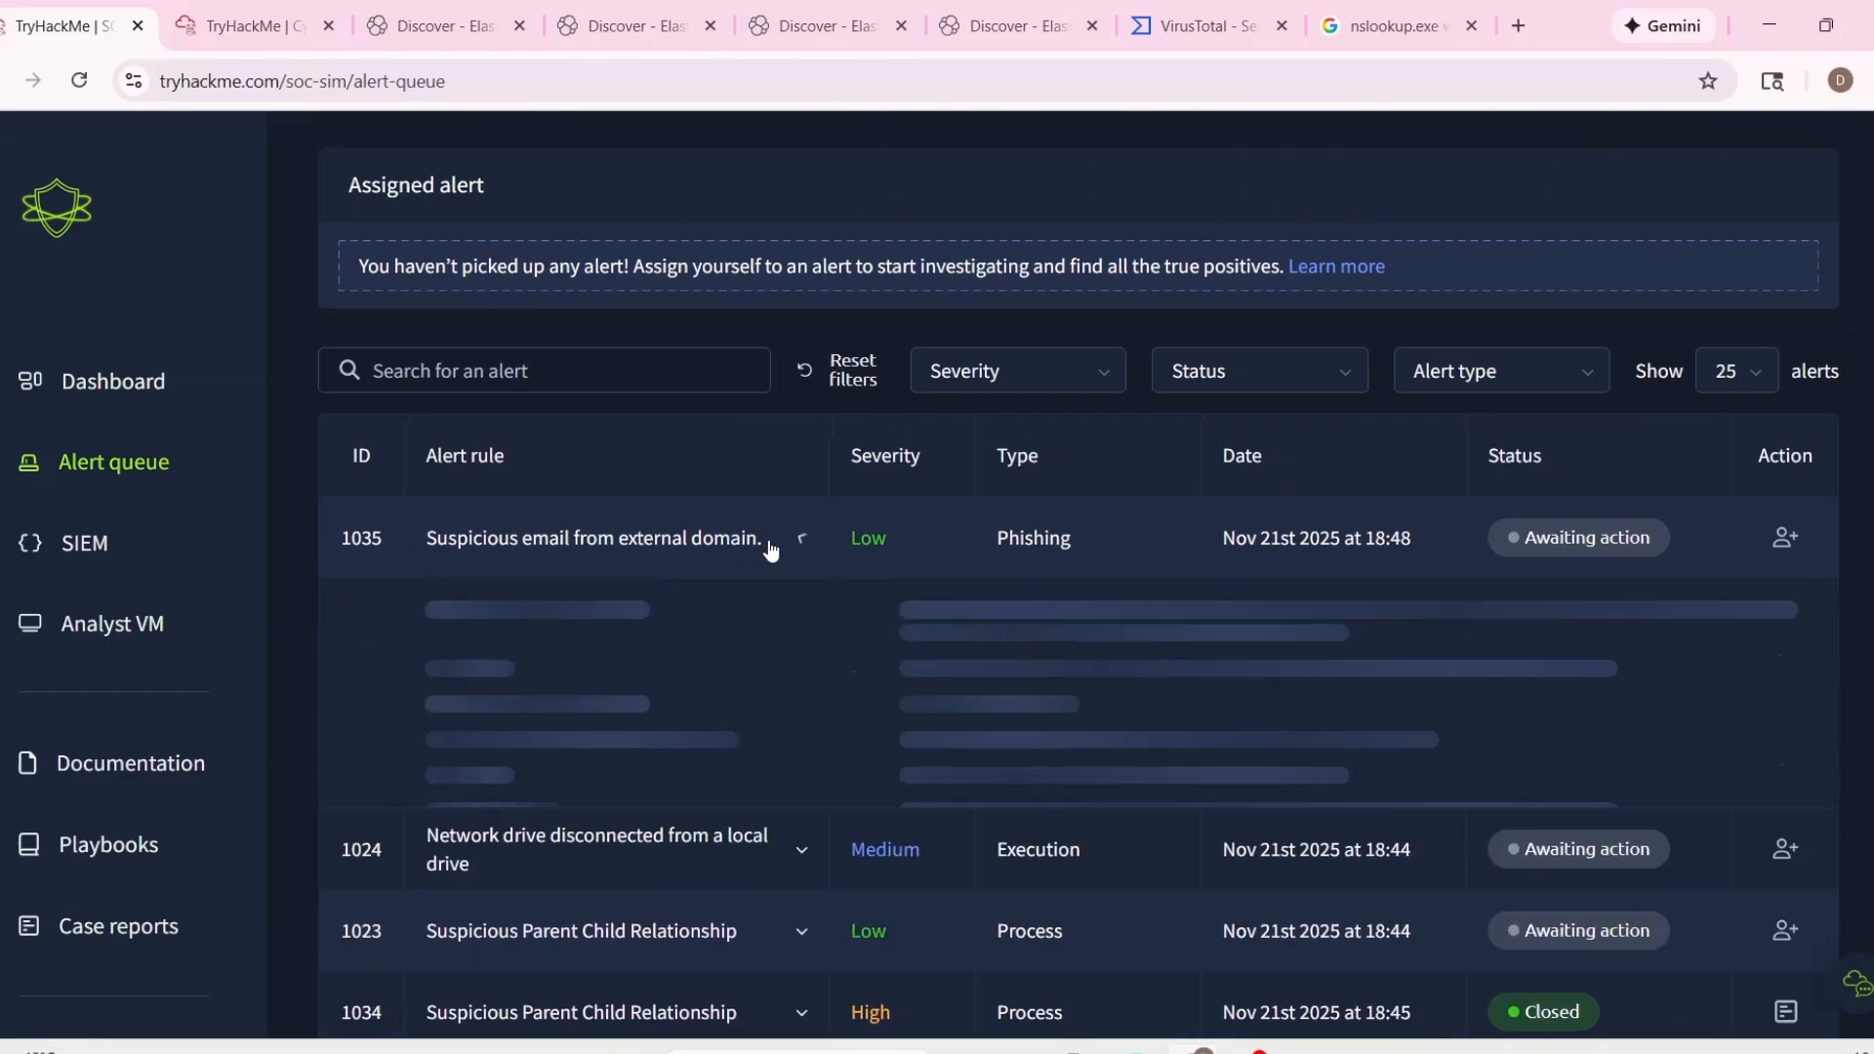
{"action": "scroll", "coordinate": [781, 547], "scroll_direction": "down", "scroll_amount": 3}
{"action": "scroll", "coordinate": [794, 459], "scroll_direction": "up", "scroll_amount": 1}
{"action": "left_click", "coordinate": [799, 414]}
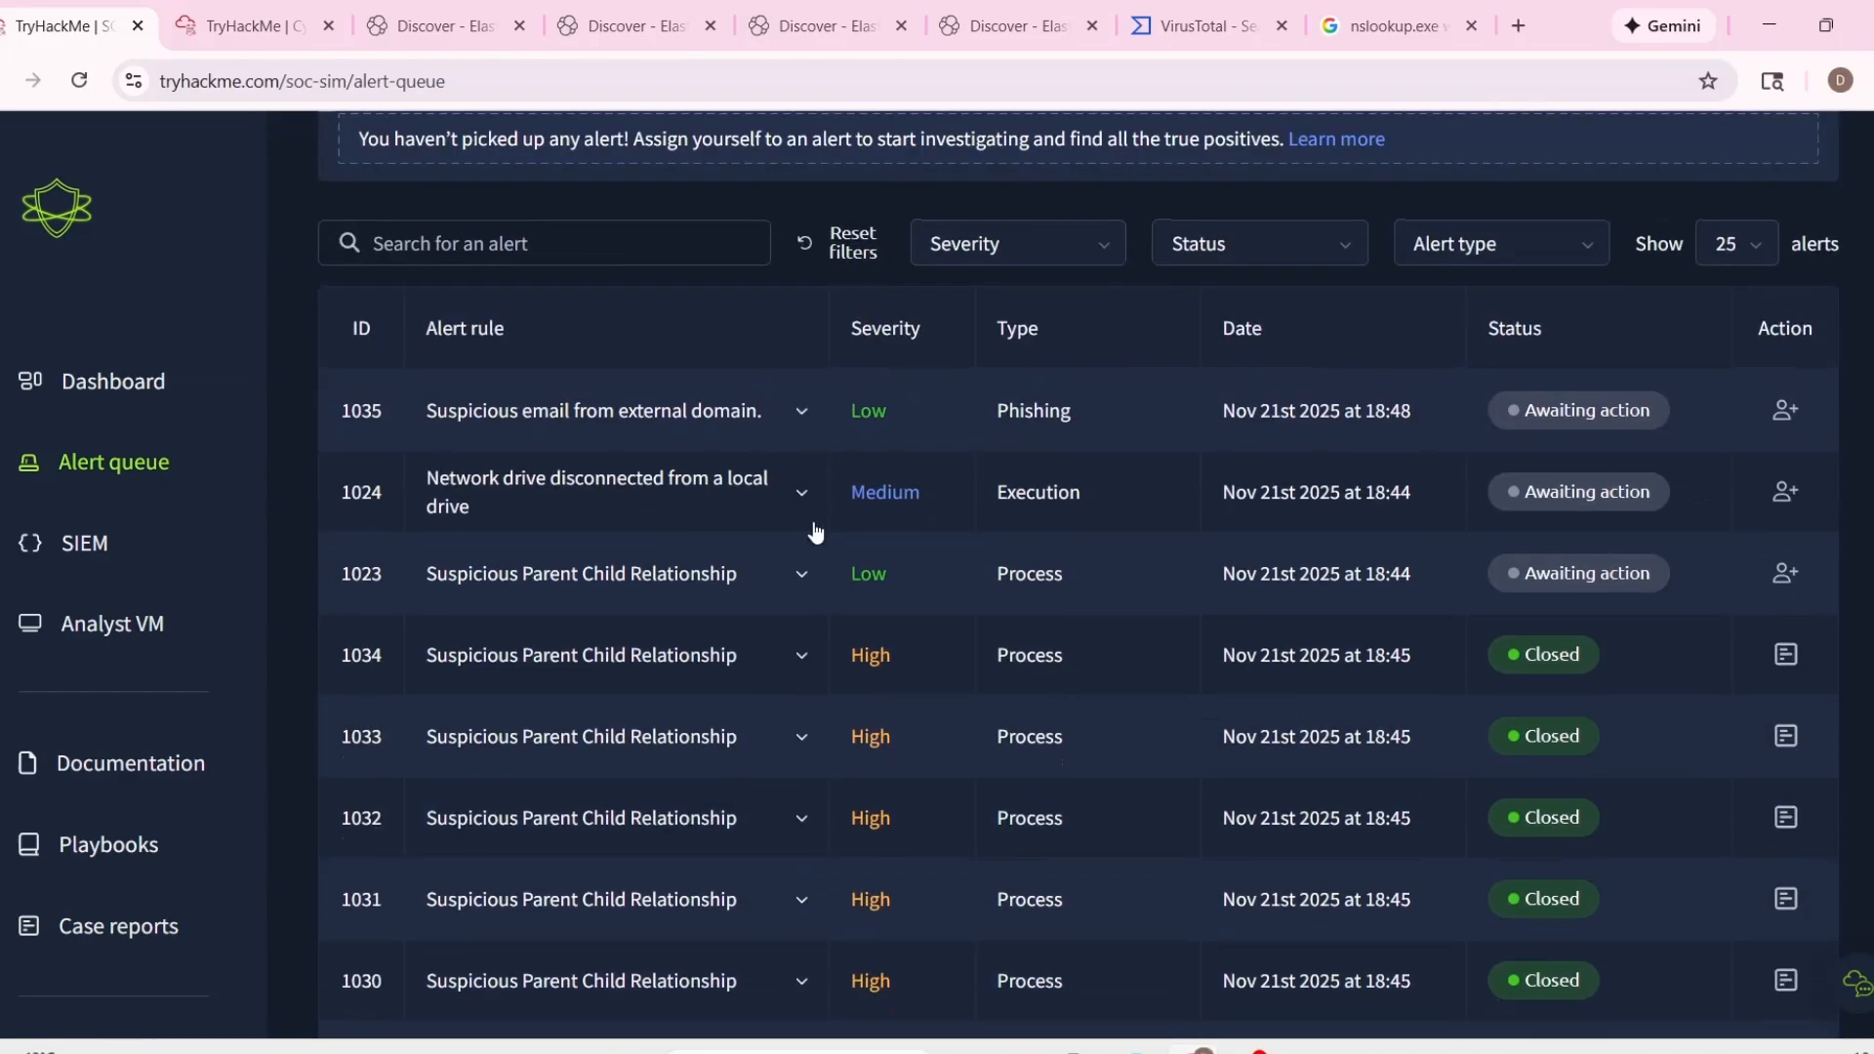
Expand alert 1023's details, examine its process command line and copy "Robocopy" from it.
{"action": "left_click", "coordinate": [781, 597]}
{"action": "scroll", "coordinate": [781, 598], "scroll_direction": "down", "scroll_amount": 3}
{"action": "left_click_drag", "start_coordinate": [900, 625], "coordinate": [1570, 656]}
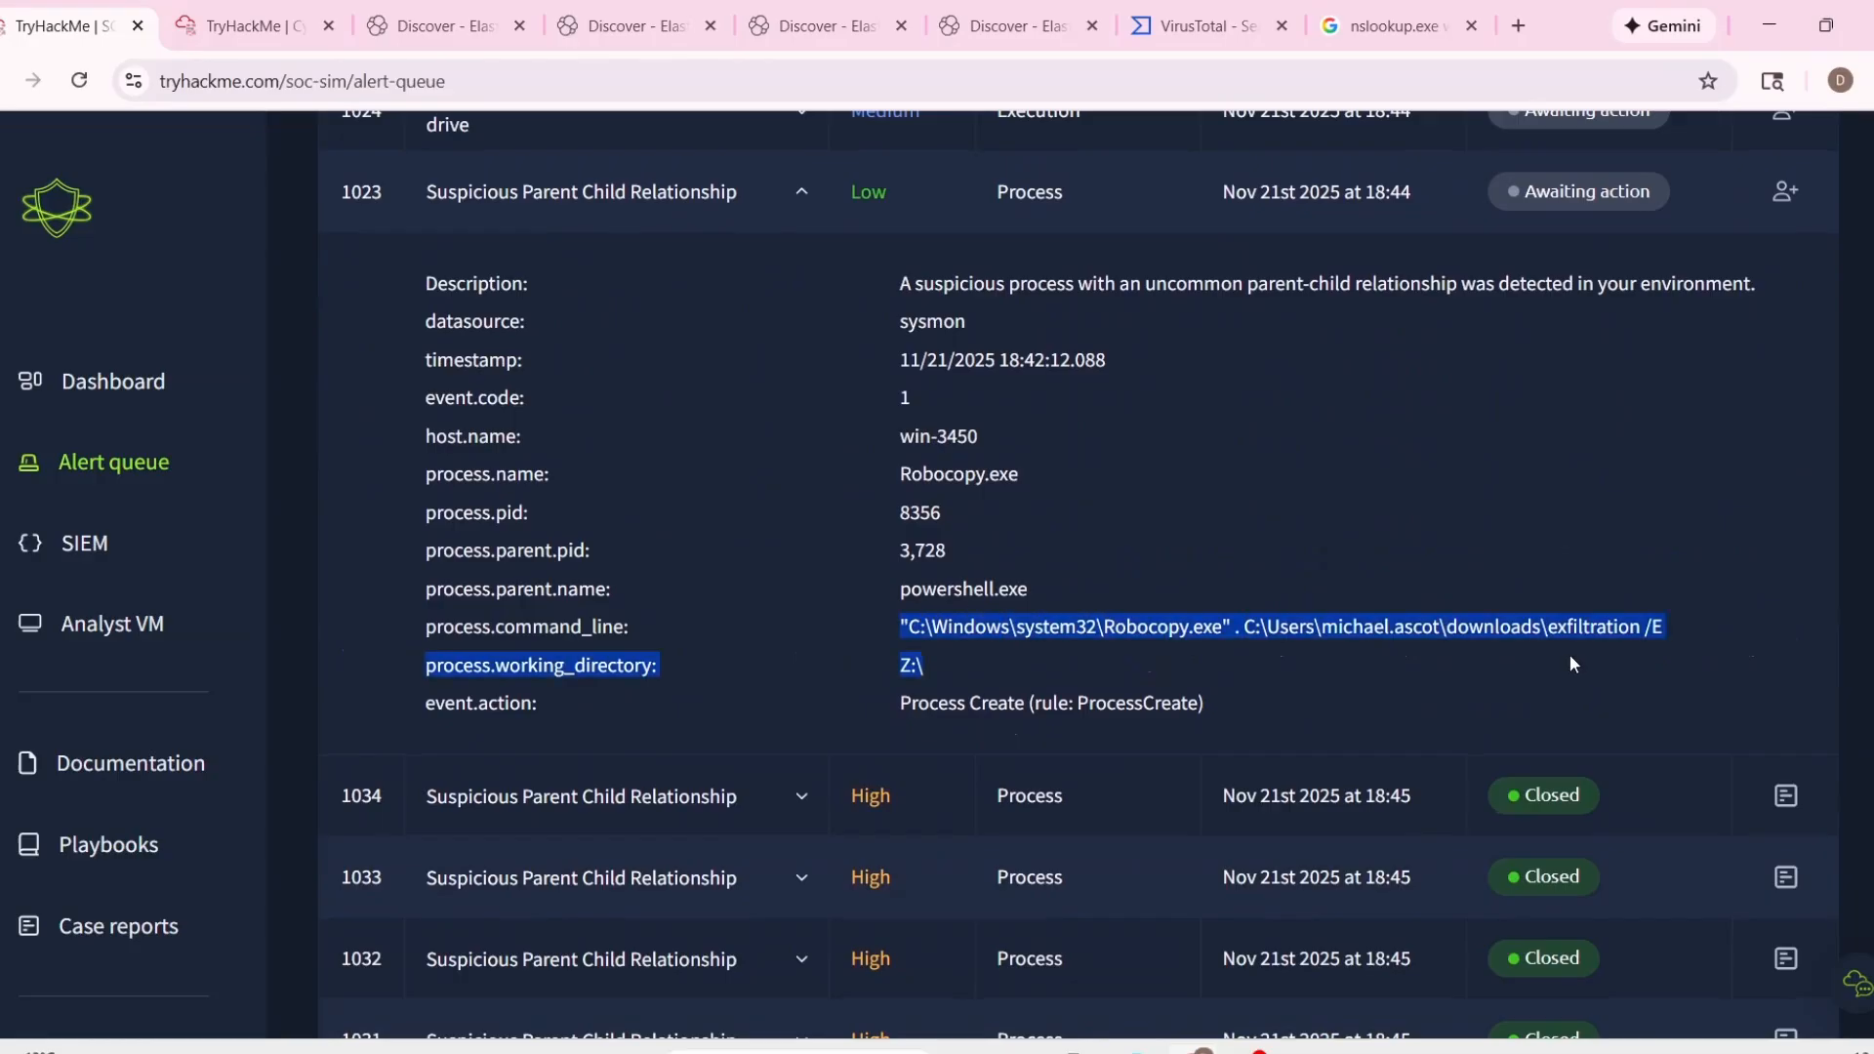
{"action": "left_click", "coordinate": [1402, 679]}
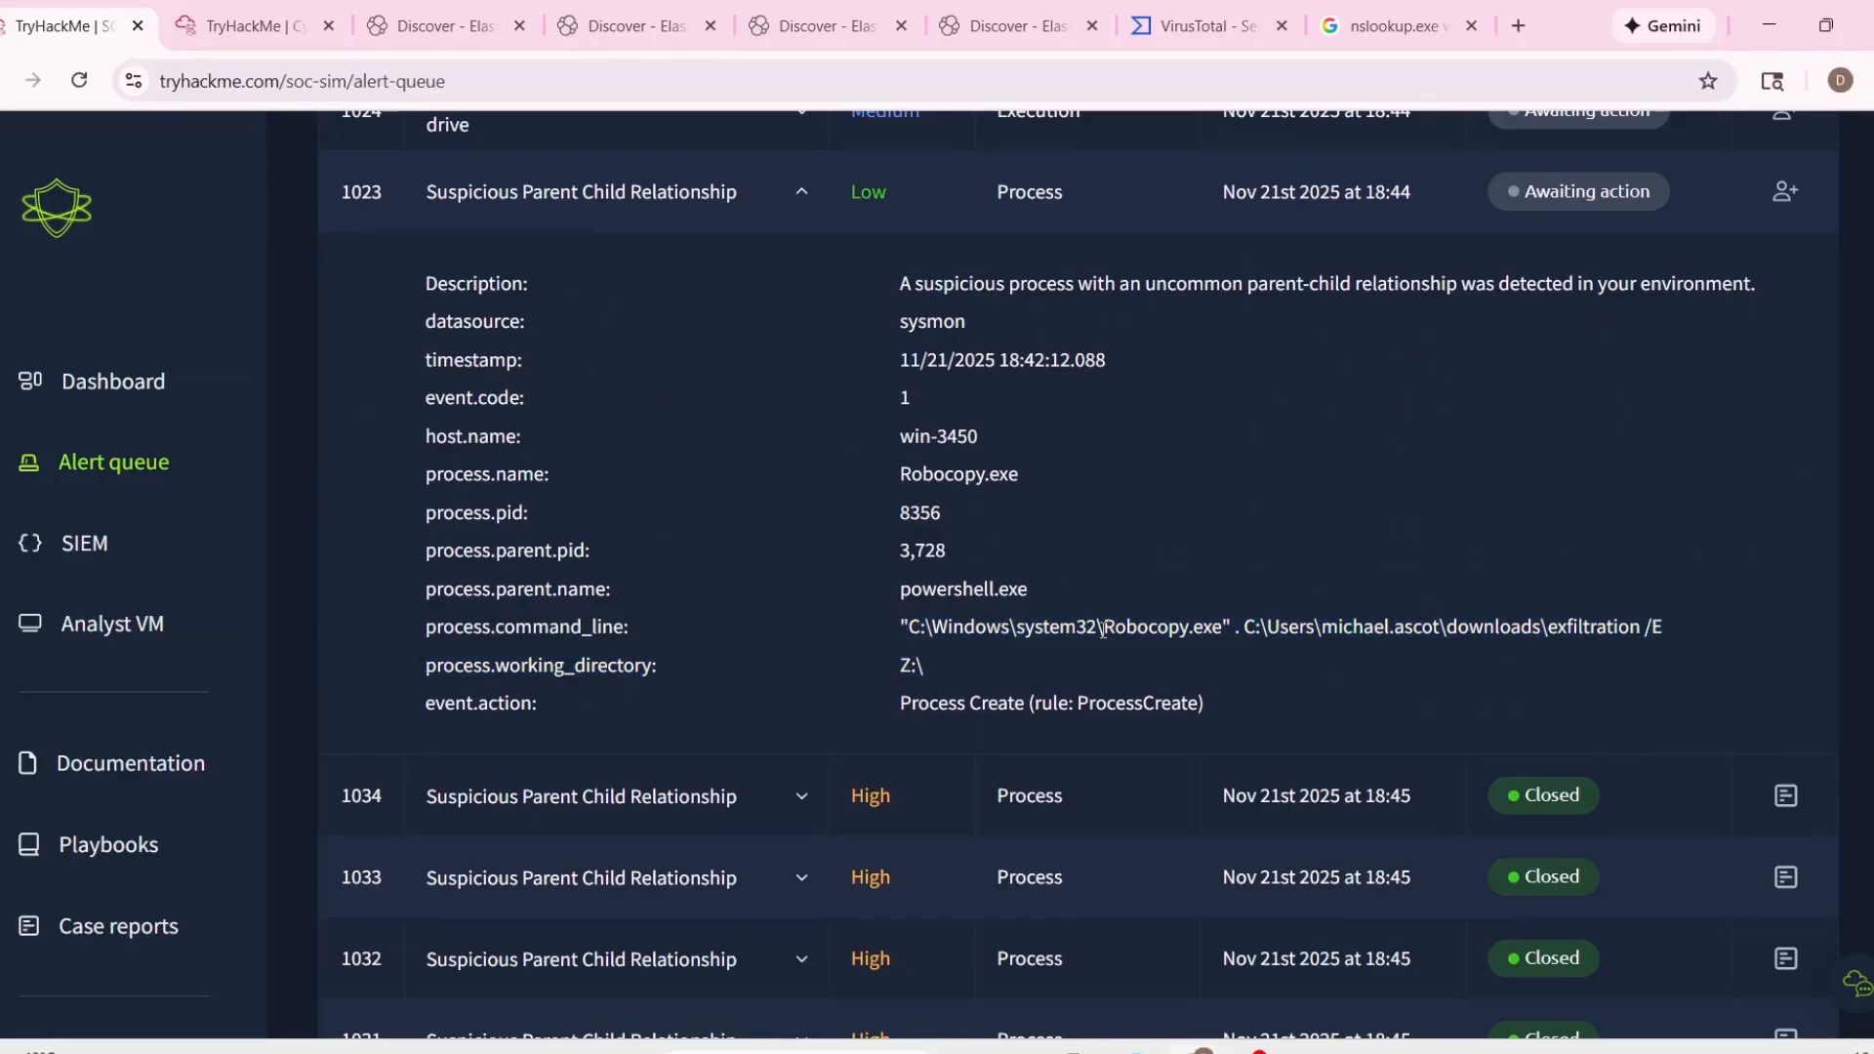
{"action": "left_click_drag", "start_coordinate": [1102, 625], "coordinate": [1189, 626]}
{"action": "key", "text": "ctrl+c"}
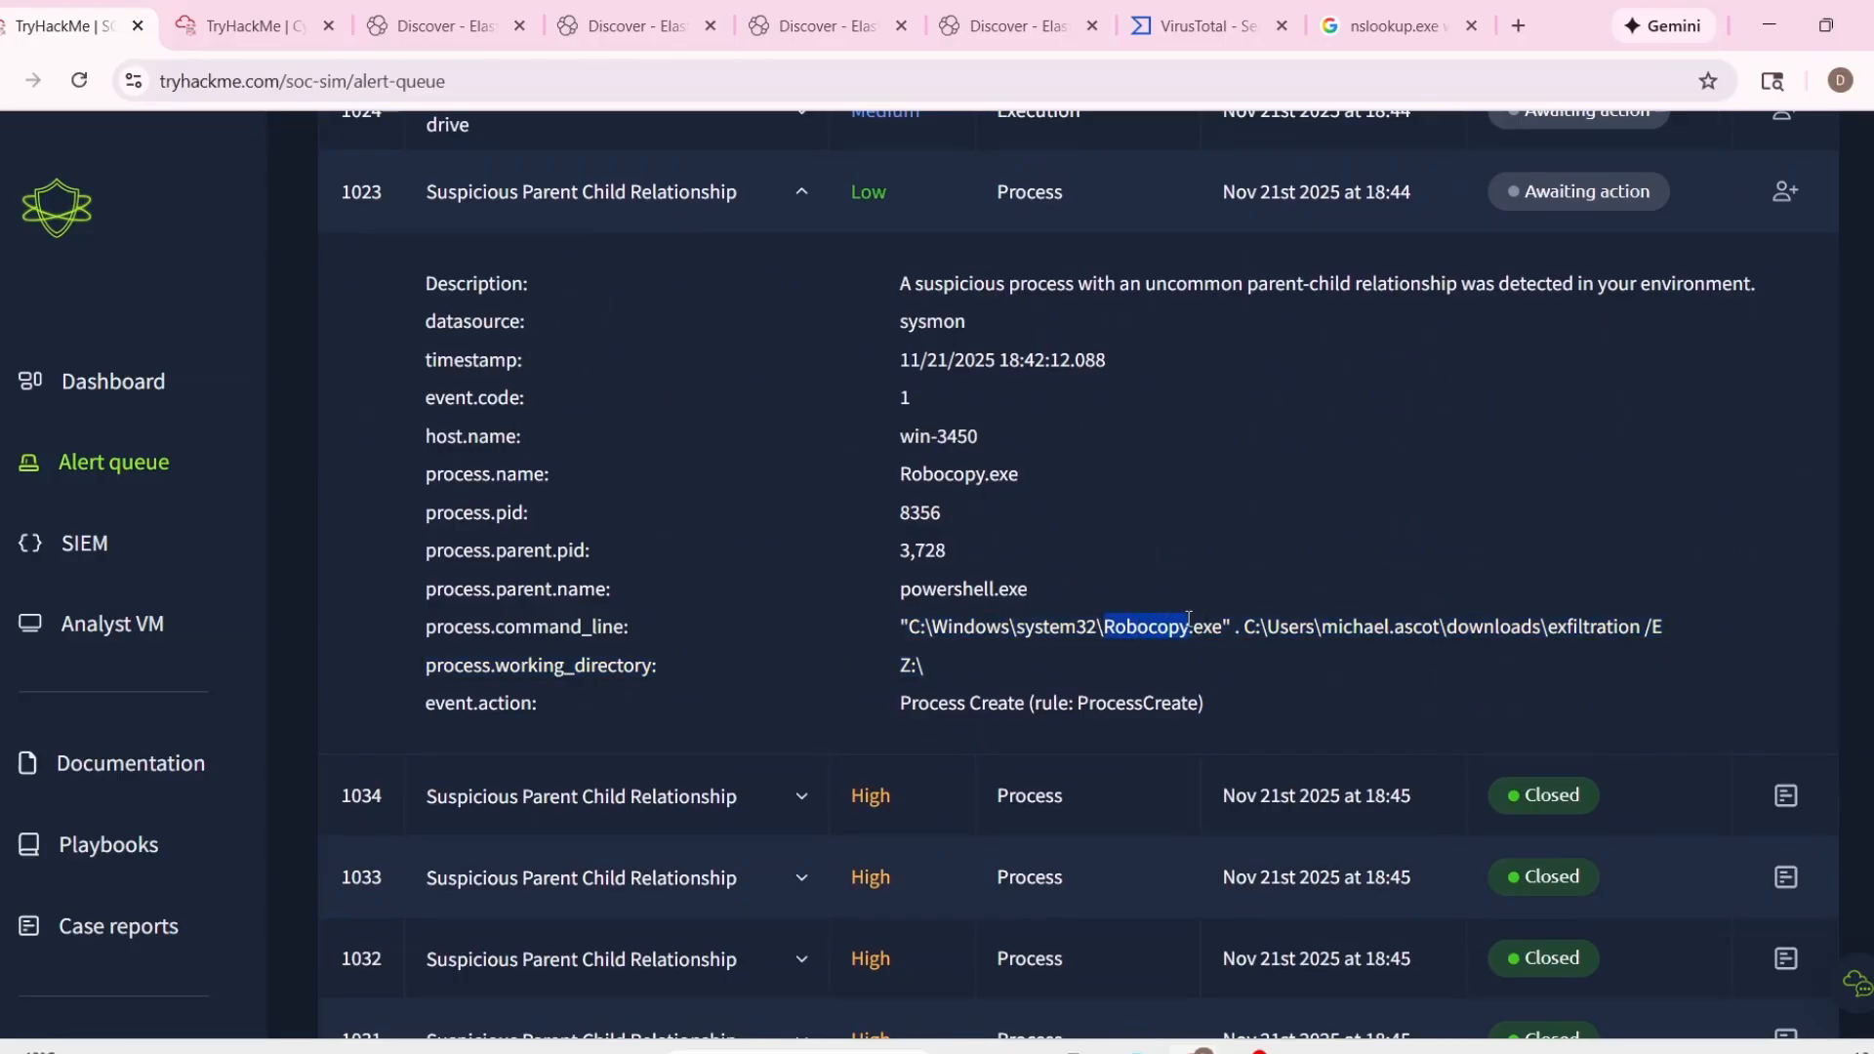
Switch to TryDetectThis in the Analyst VM and run a URL/IP check on "Robocopy".
{"action": "left_click", "coordinate": [284, 25]}
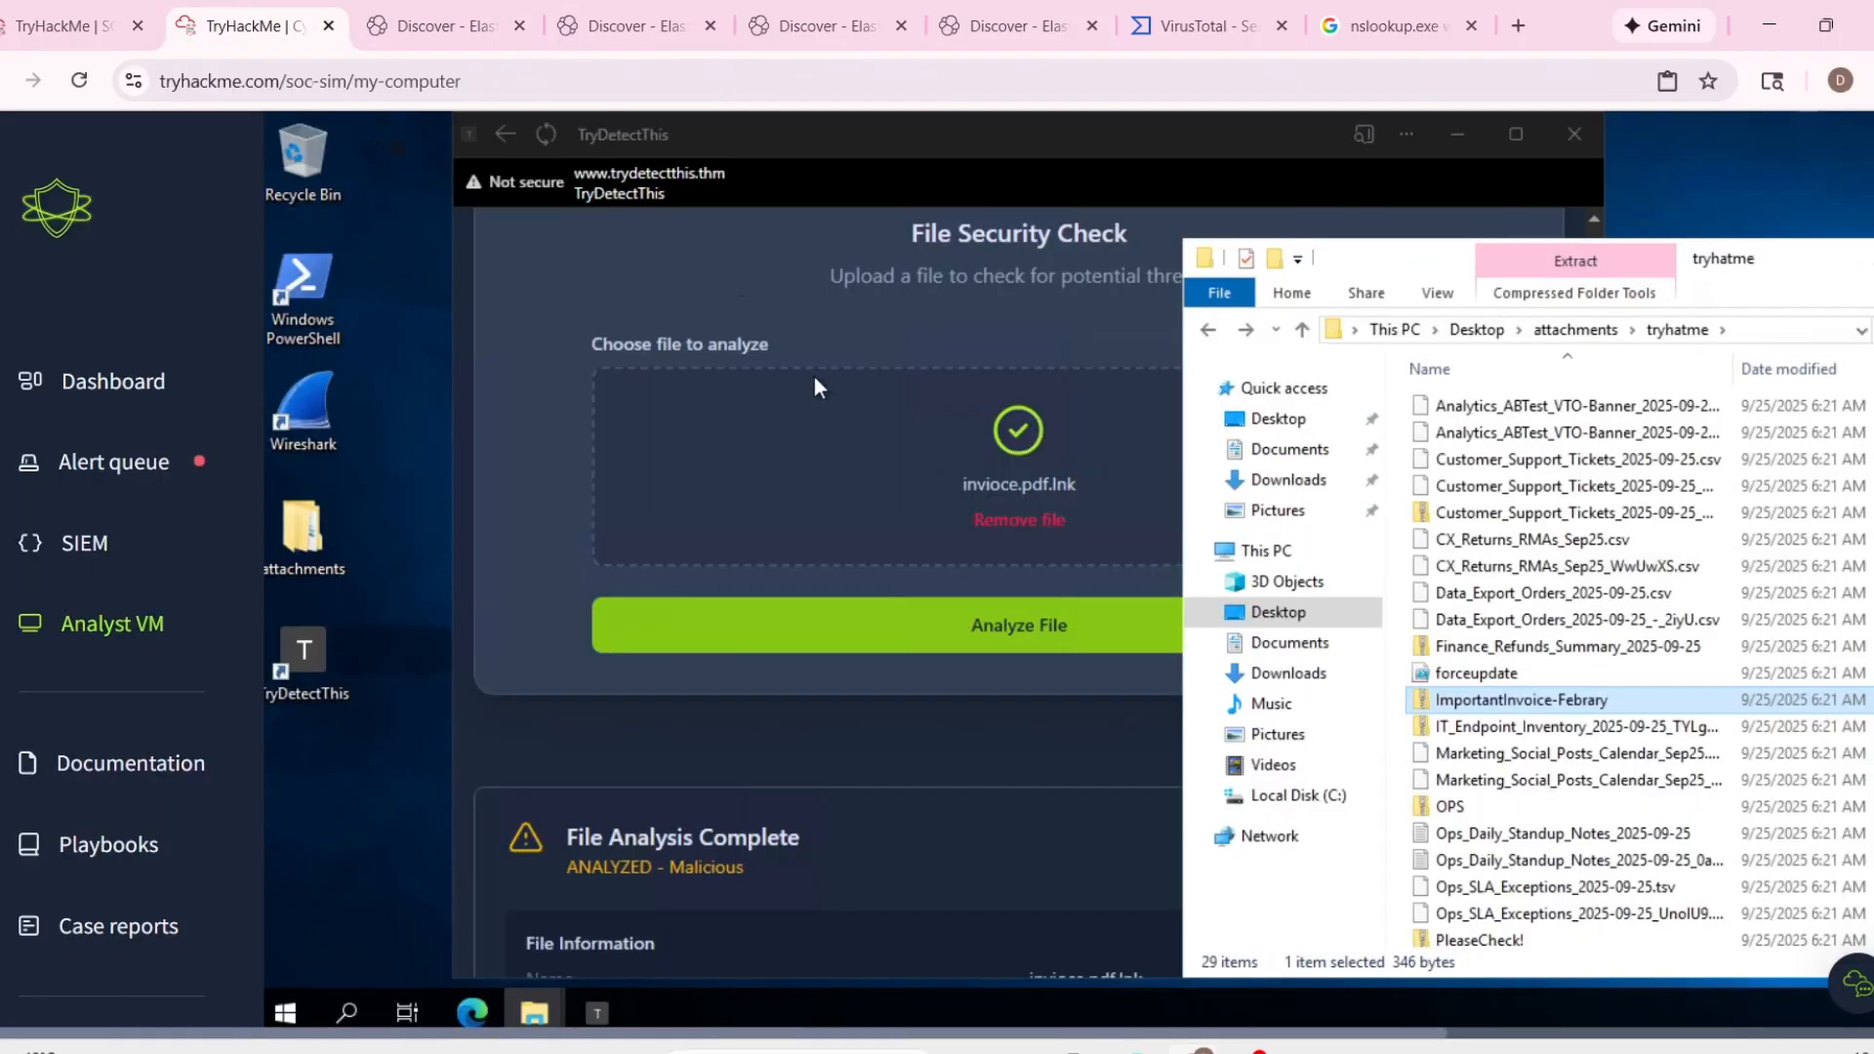
{"action": "left_click", "coordinate": [704, 213]}
{"action": "scroll", "coordinate": [870, 556], "scroll_direction": "up", "scroll_amount": 5}
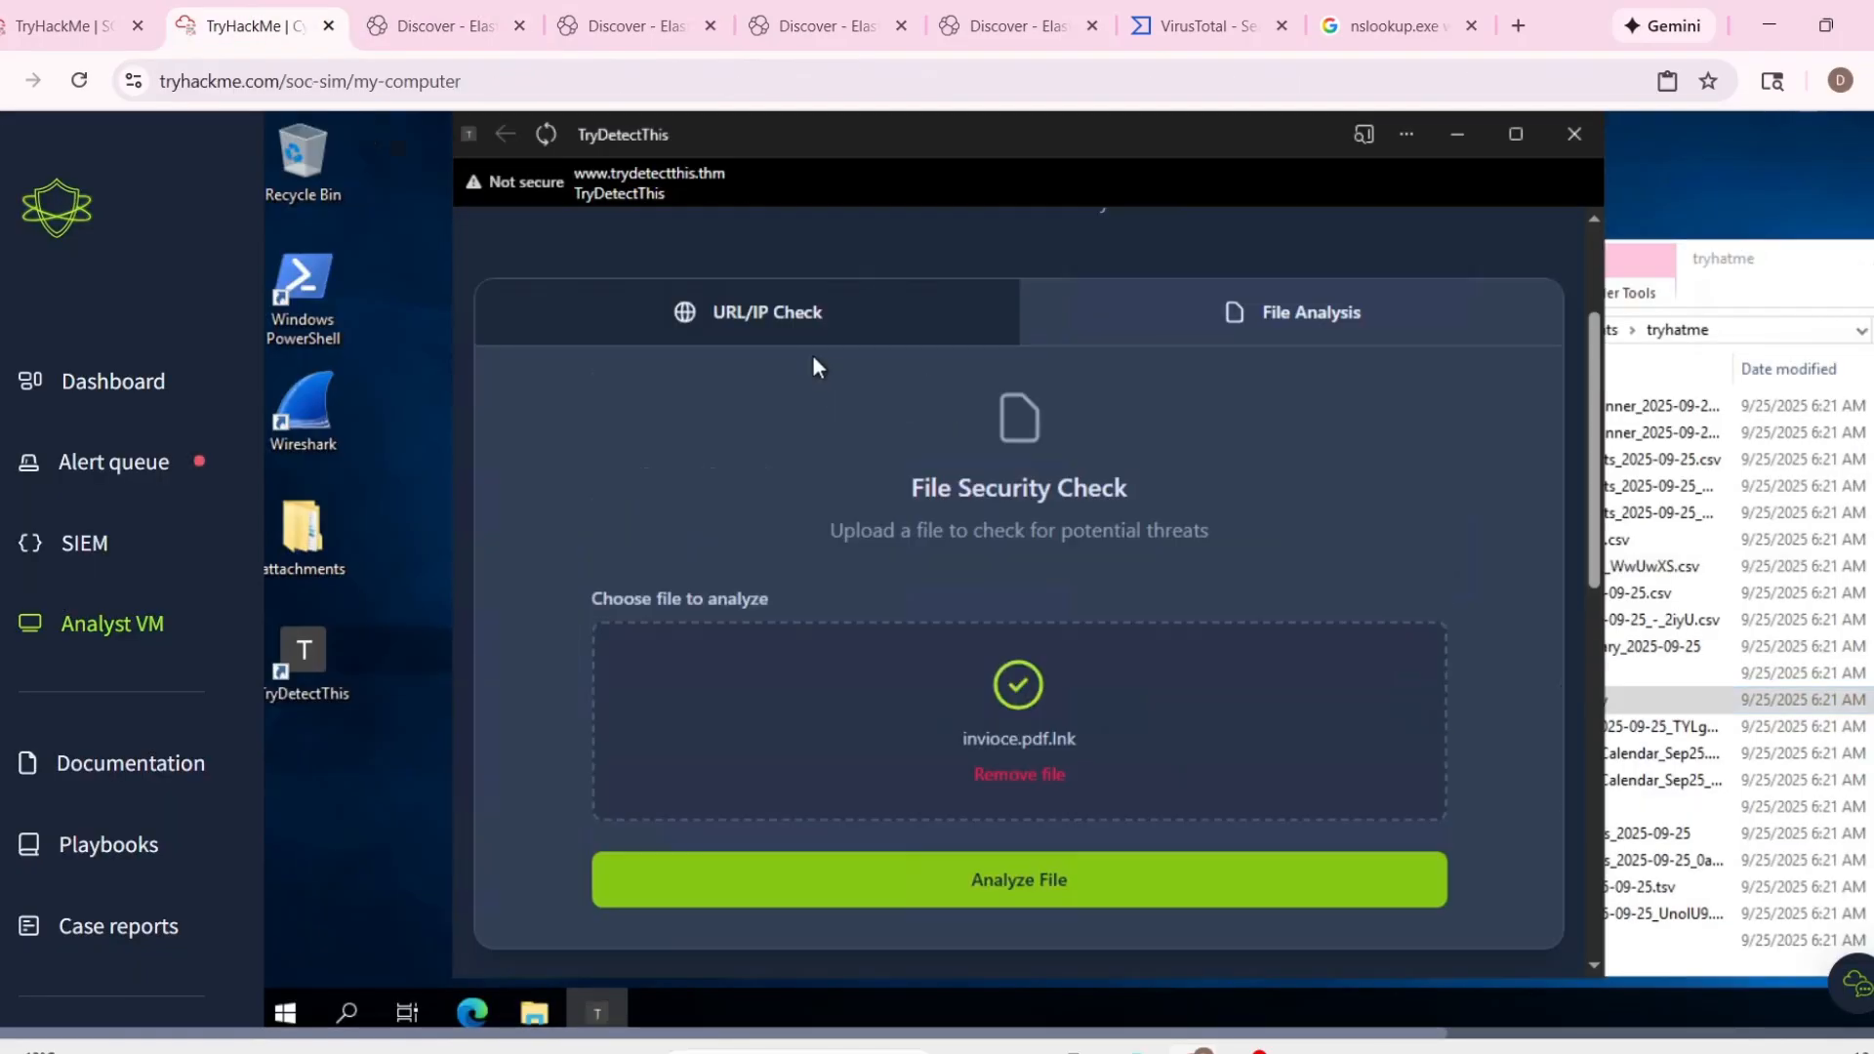
{"action": "left_click", "coordinate": [722, 565]}
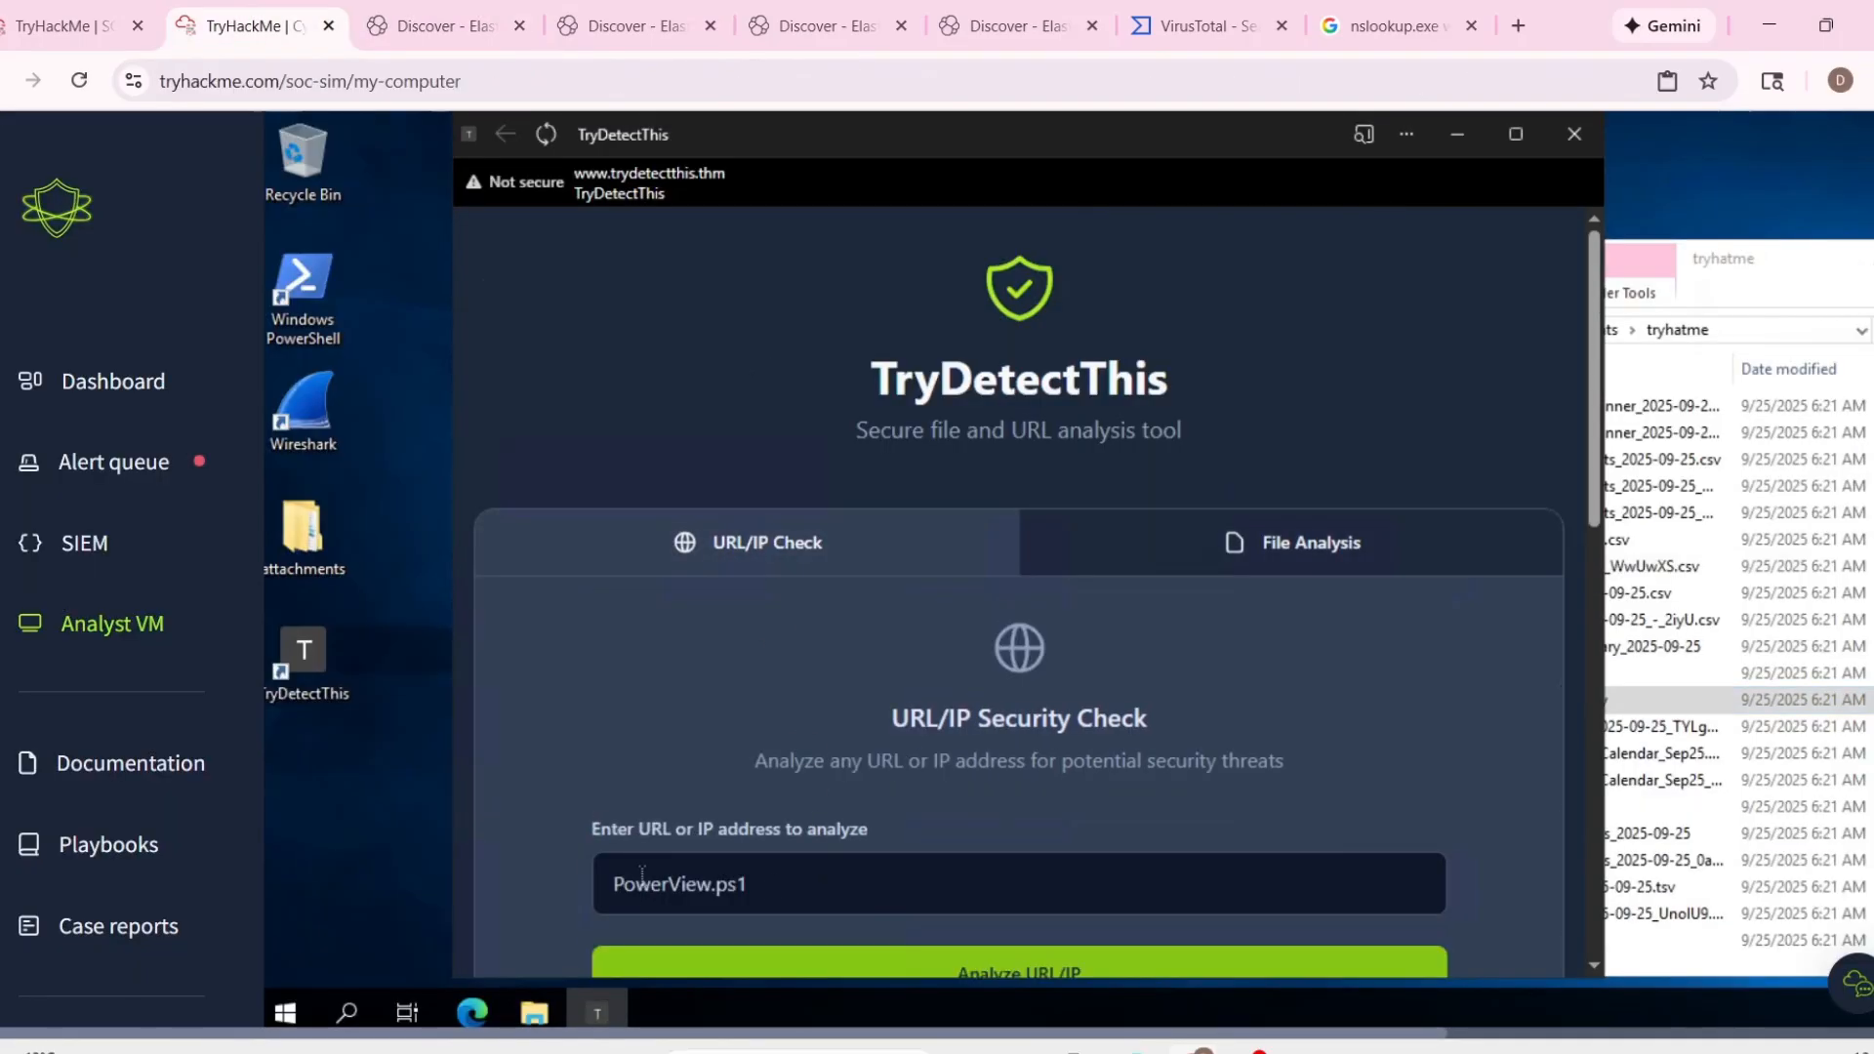
{"action": "triple_click", "coordinate": [818, 878]}
{"action": "key", "text": "ctrl+v"}
{"action": "key", "text": "Return"}
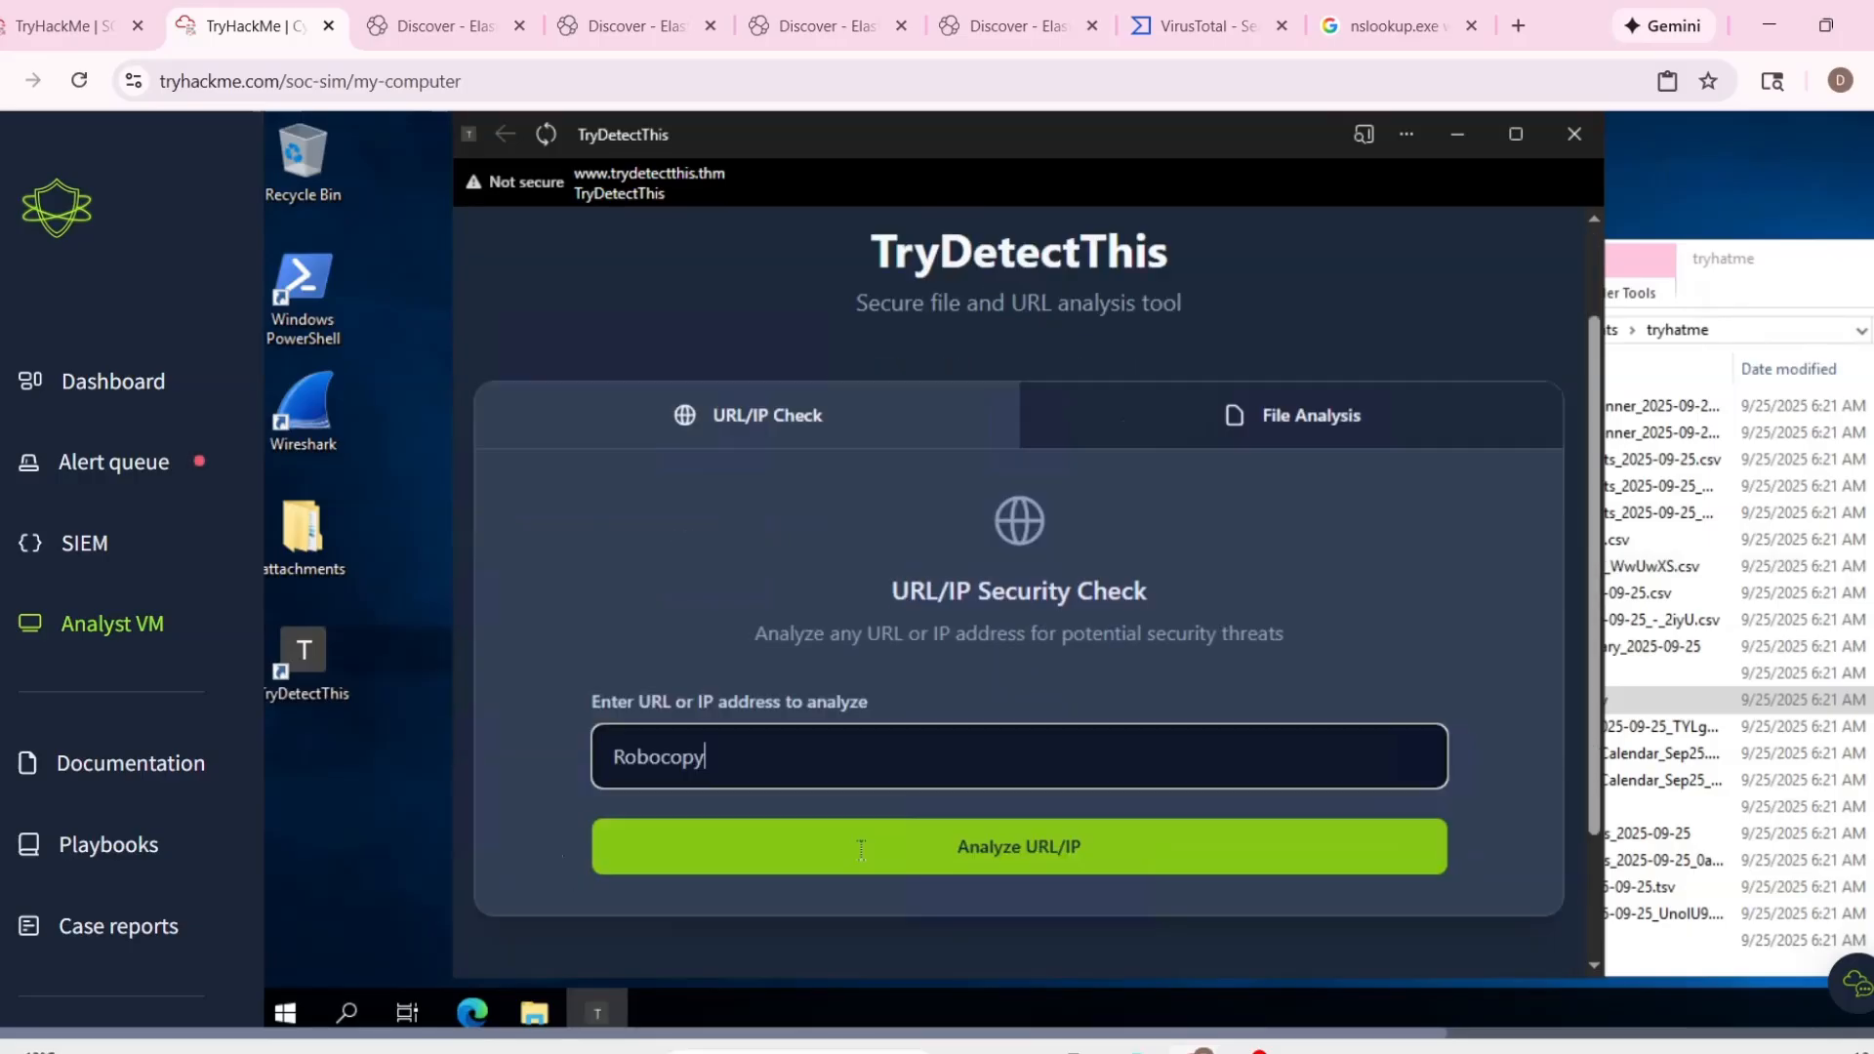
Switch to VirusTotal and search for "Robocopy".
{"action": "left_click", "coordinate": [1207, 28]}
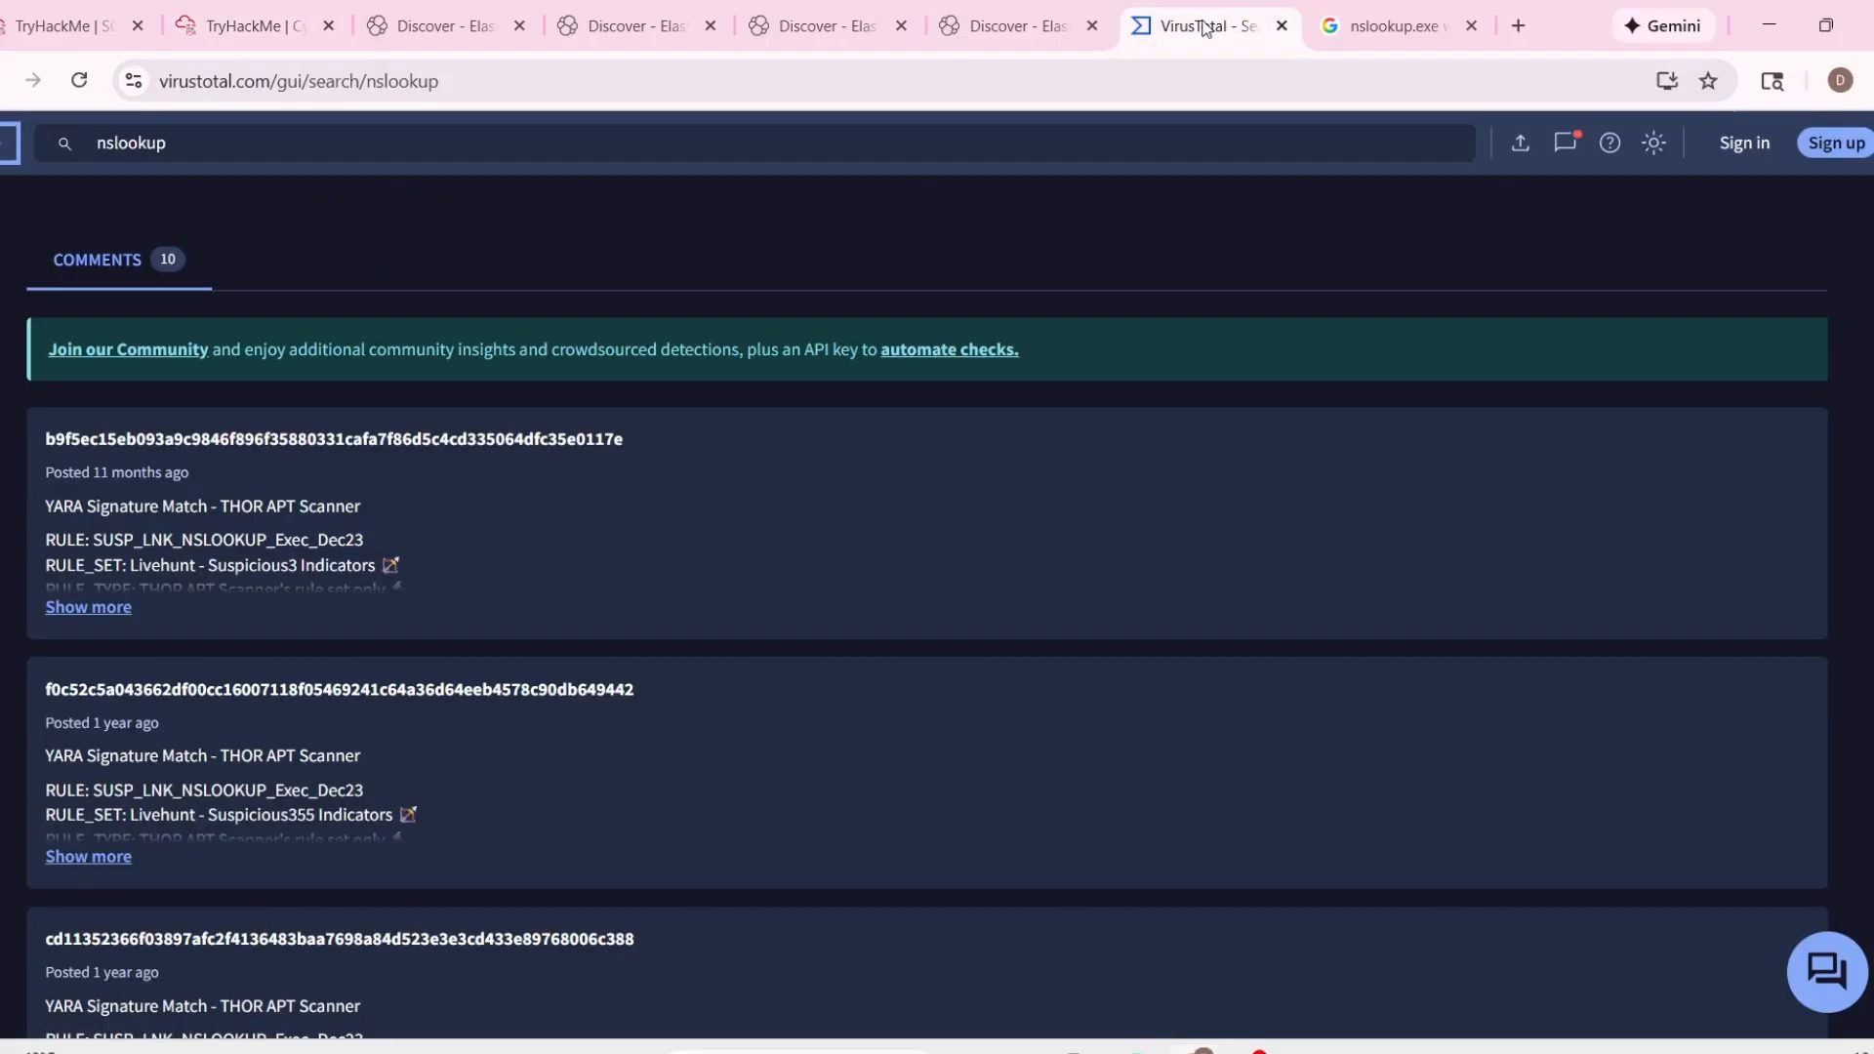
{"action": "triple_click", "coordinate": [259, 149]}
{"action": "key", "text": "ctrl+v"}
{"action": "key", "text": "Return"}
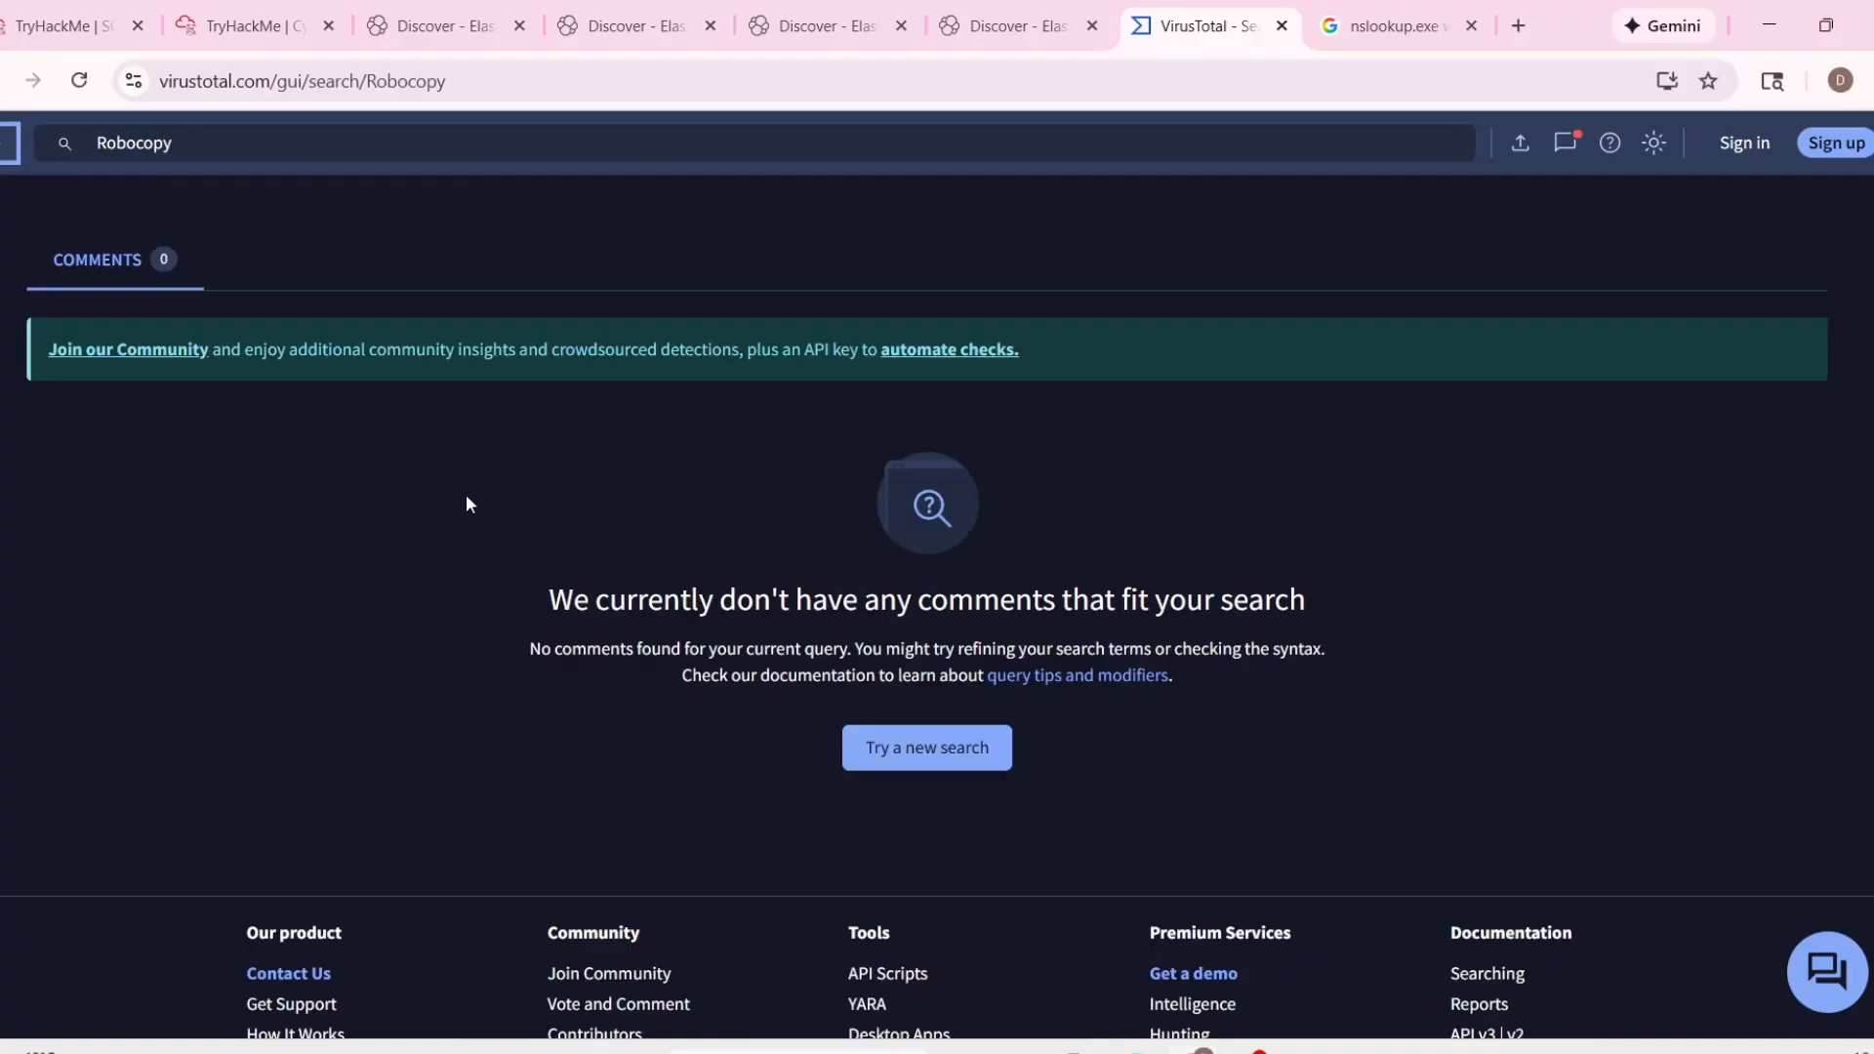
Return to alert 1023's details in the TryHackMe alert queue and copy the process name Robocopy.exe.
{"action": "left_click", "coordinate": [254, 26]}
{"action": "left_click", "coordinate": [73, 27]}
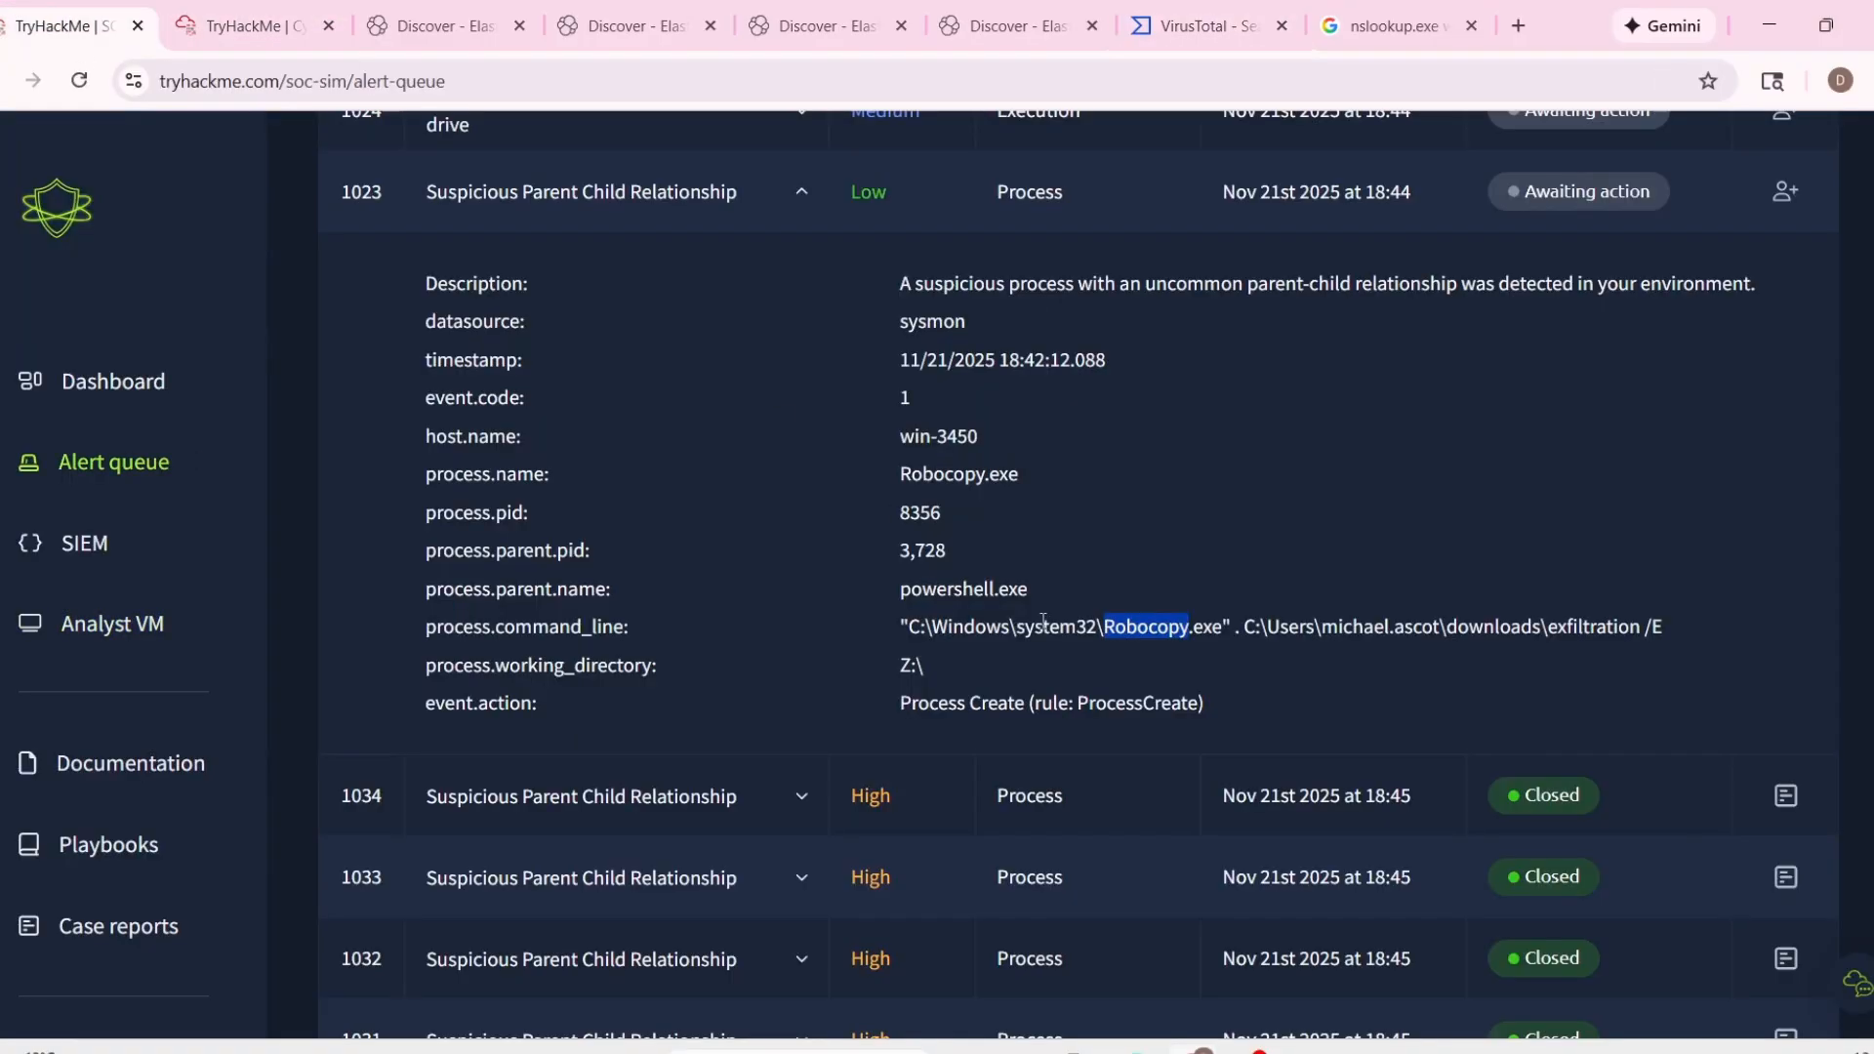
{"action": "scroll", "coordinate": [893, 641], "scroll_direction": "up", "scroll_amount": 2}
{"action": "left_click_drag", "start_coordinate": [899, 795], "coordinate": [1203, 823]}
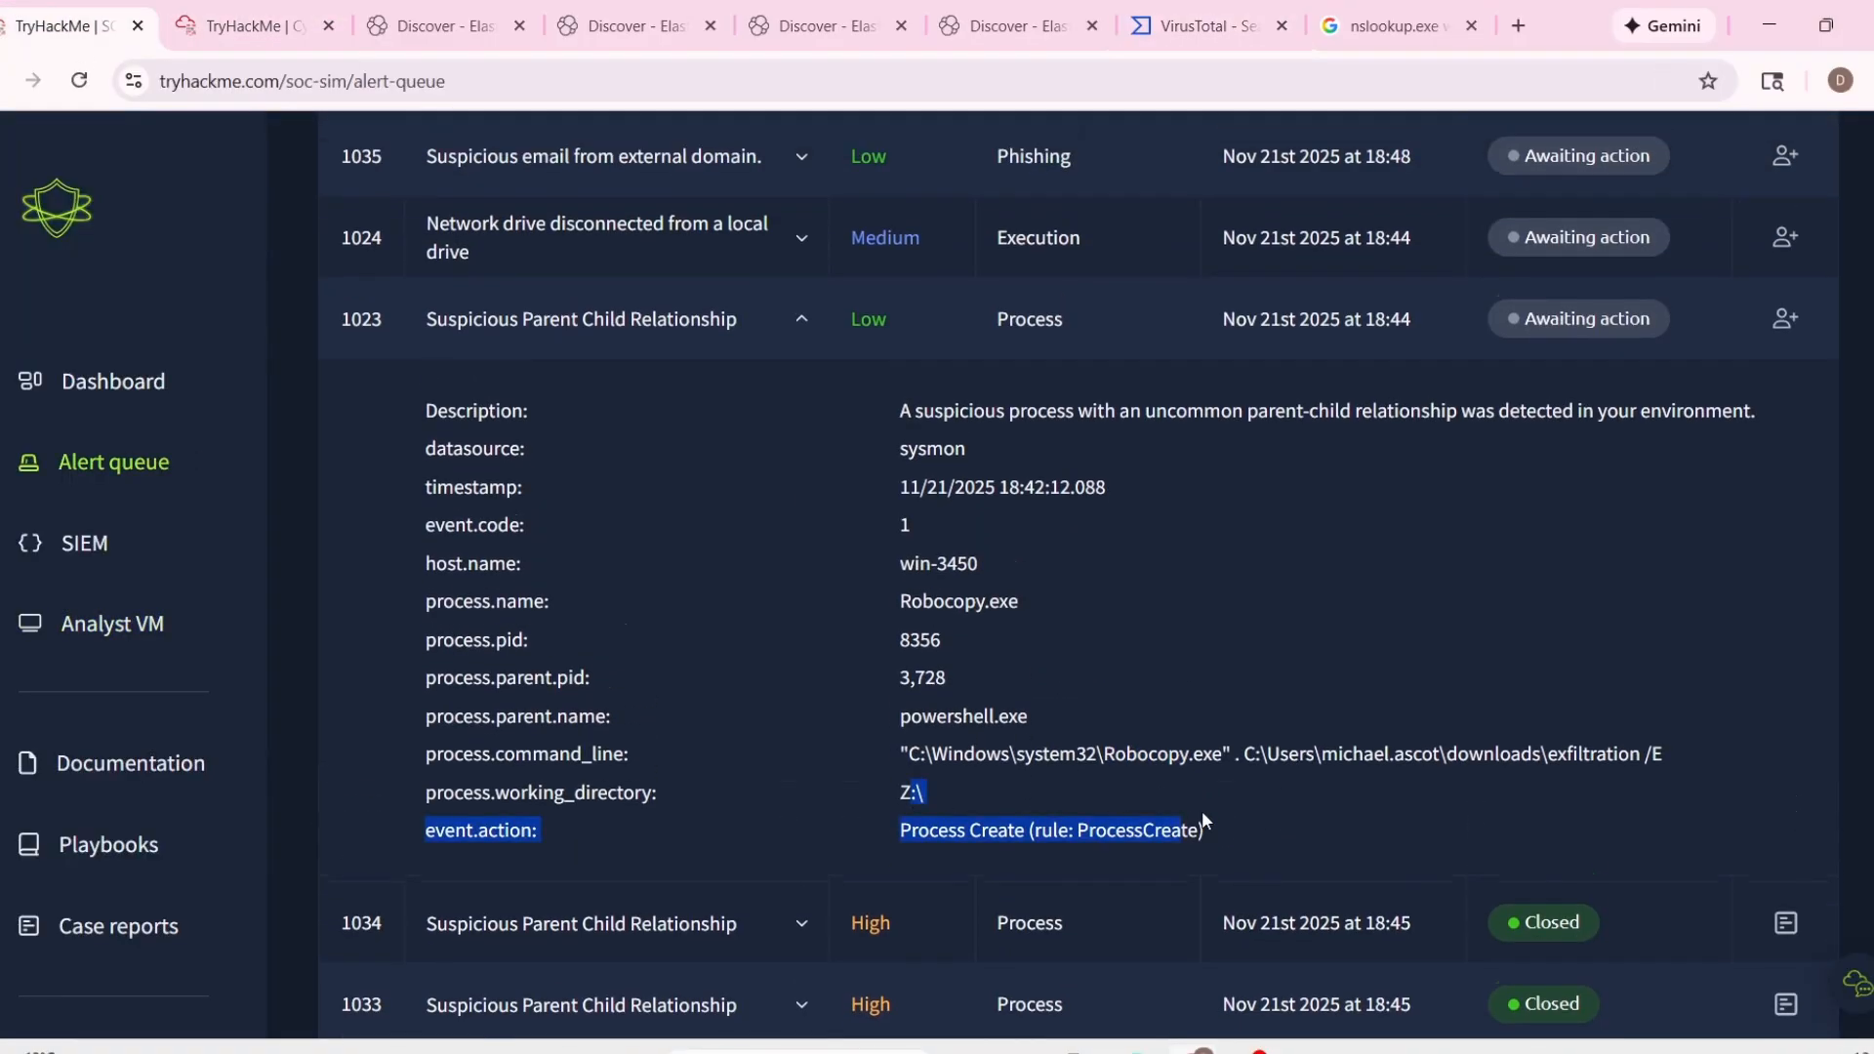
{"action": "left_click", "coordinate": [908, 637]}
{"action": "left_click_drag", "start_coordinate": [899, 588], "coordinate": [831, 593]}
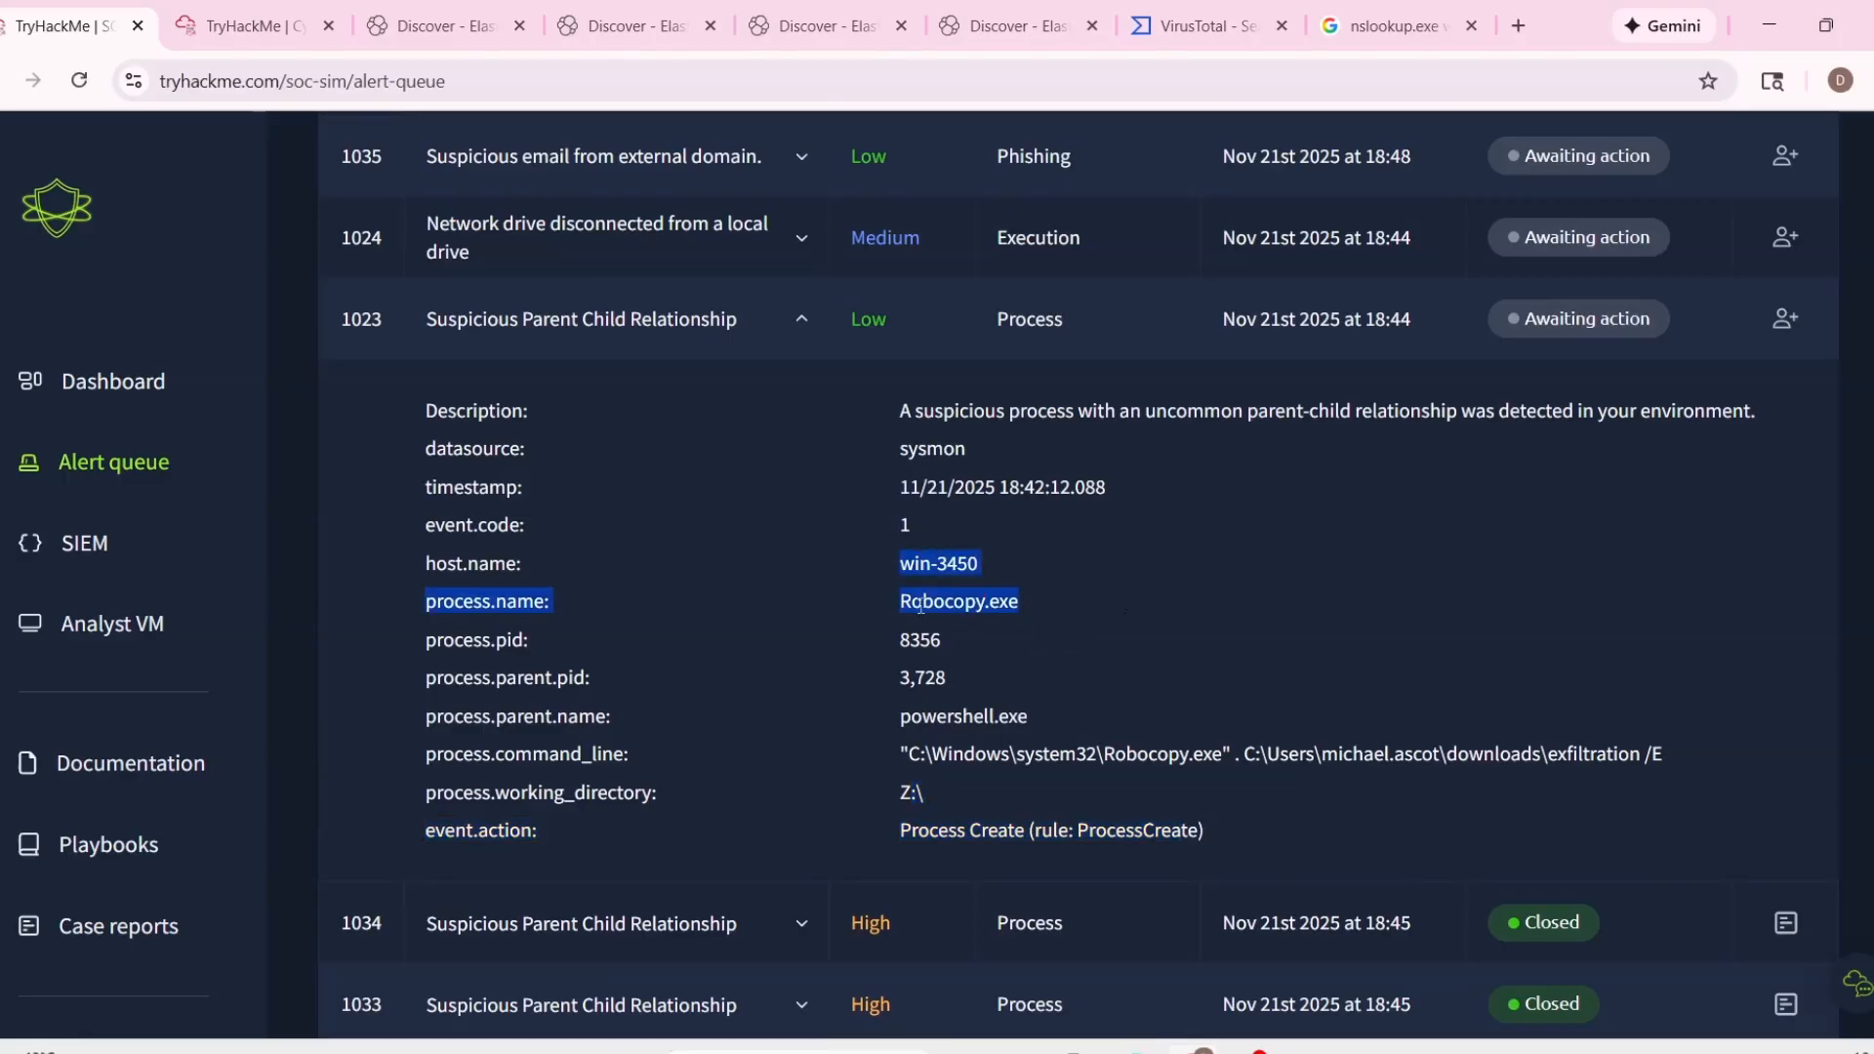
{"action": "left_click_drag", "start_coordinate": [1019, 601], "coordinate": [912, 598]}
Switch to Elastic Discover and search the logs with the query process.name : "Robocopy.exe".
{"action": "left_click", "coordinate": [429, 26]}
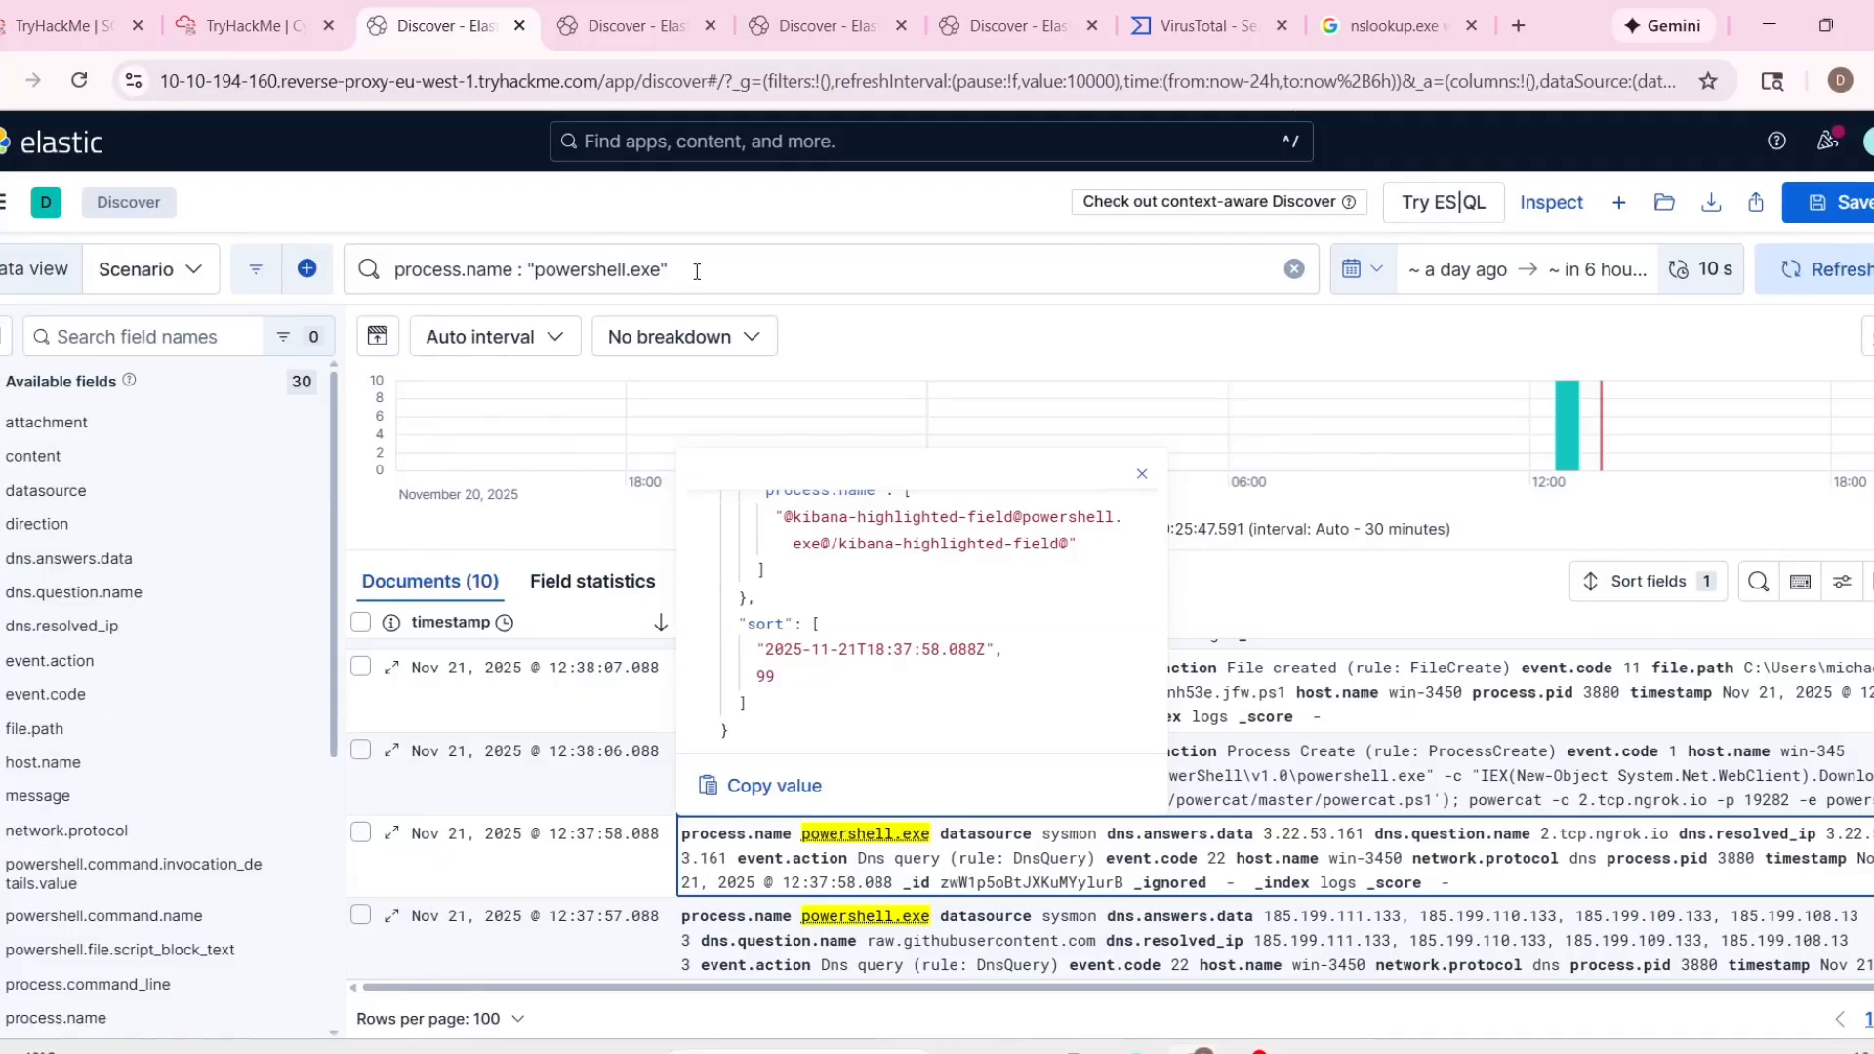
{"action": "double_click", "coordinate": [661, 270]}
{"action": "type", "text": "Robocopy.exe"}
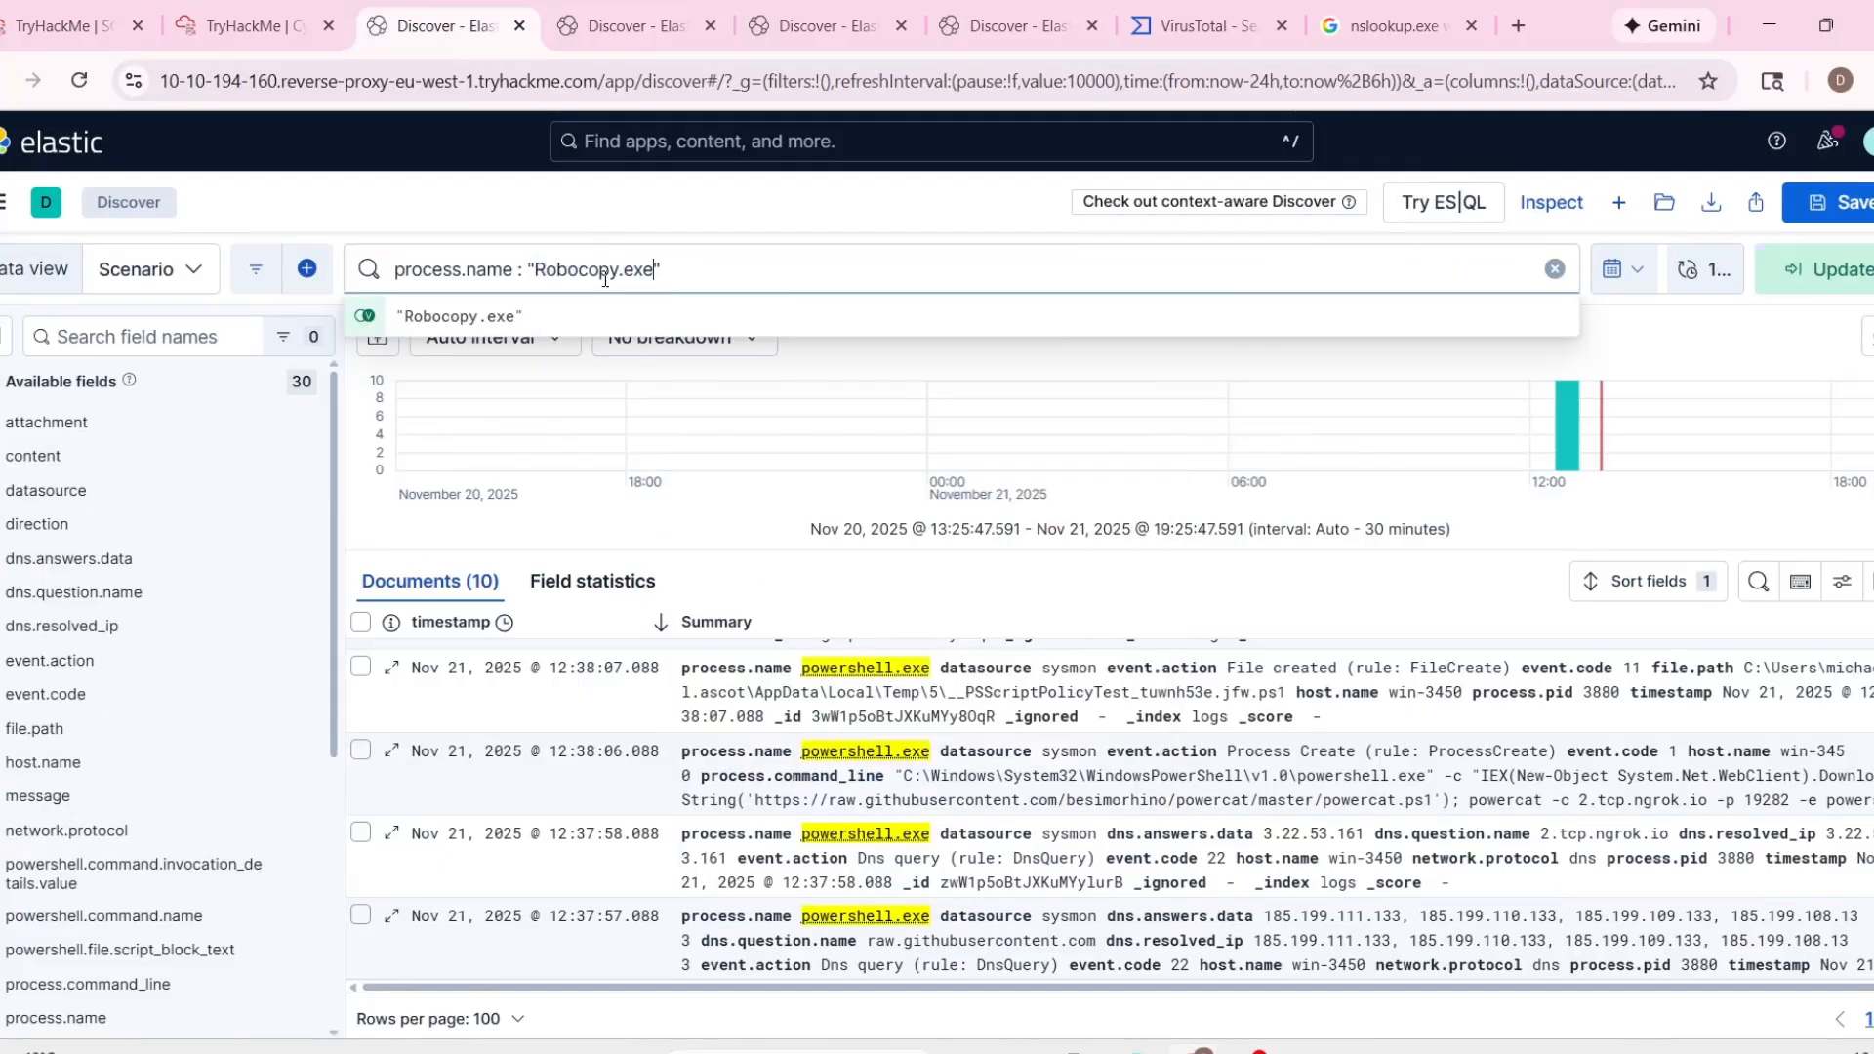
{"action": "key", "text": "Return"}
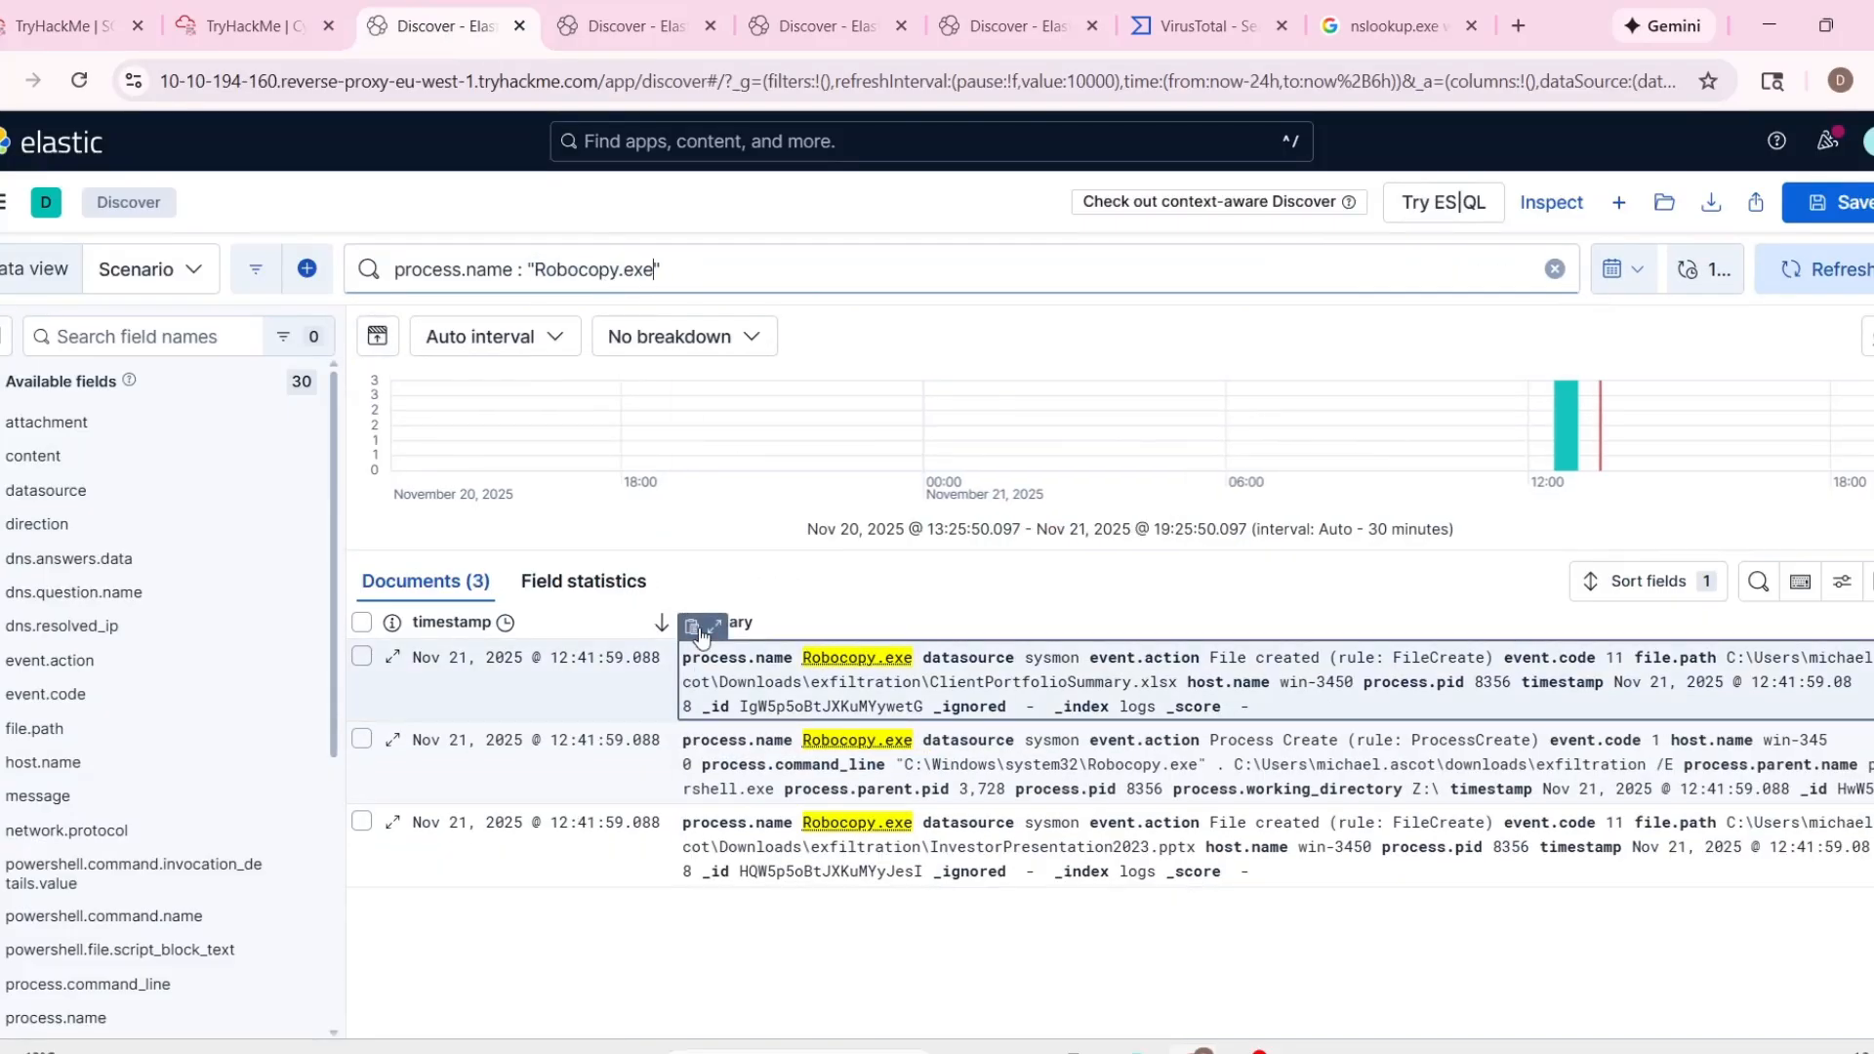
Expand the first Robocopy.exe file-created event in Discover and examine its file path, process name and event fields.
{"action": "left_click", "coordinate": [714, 628]}
{"action": "scroll", "coordinate": [1031, 747], "scroll_direction": "down", "scroll_amount": 5}
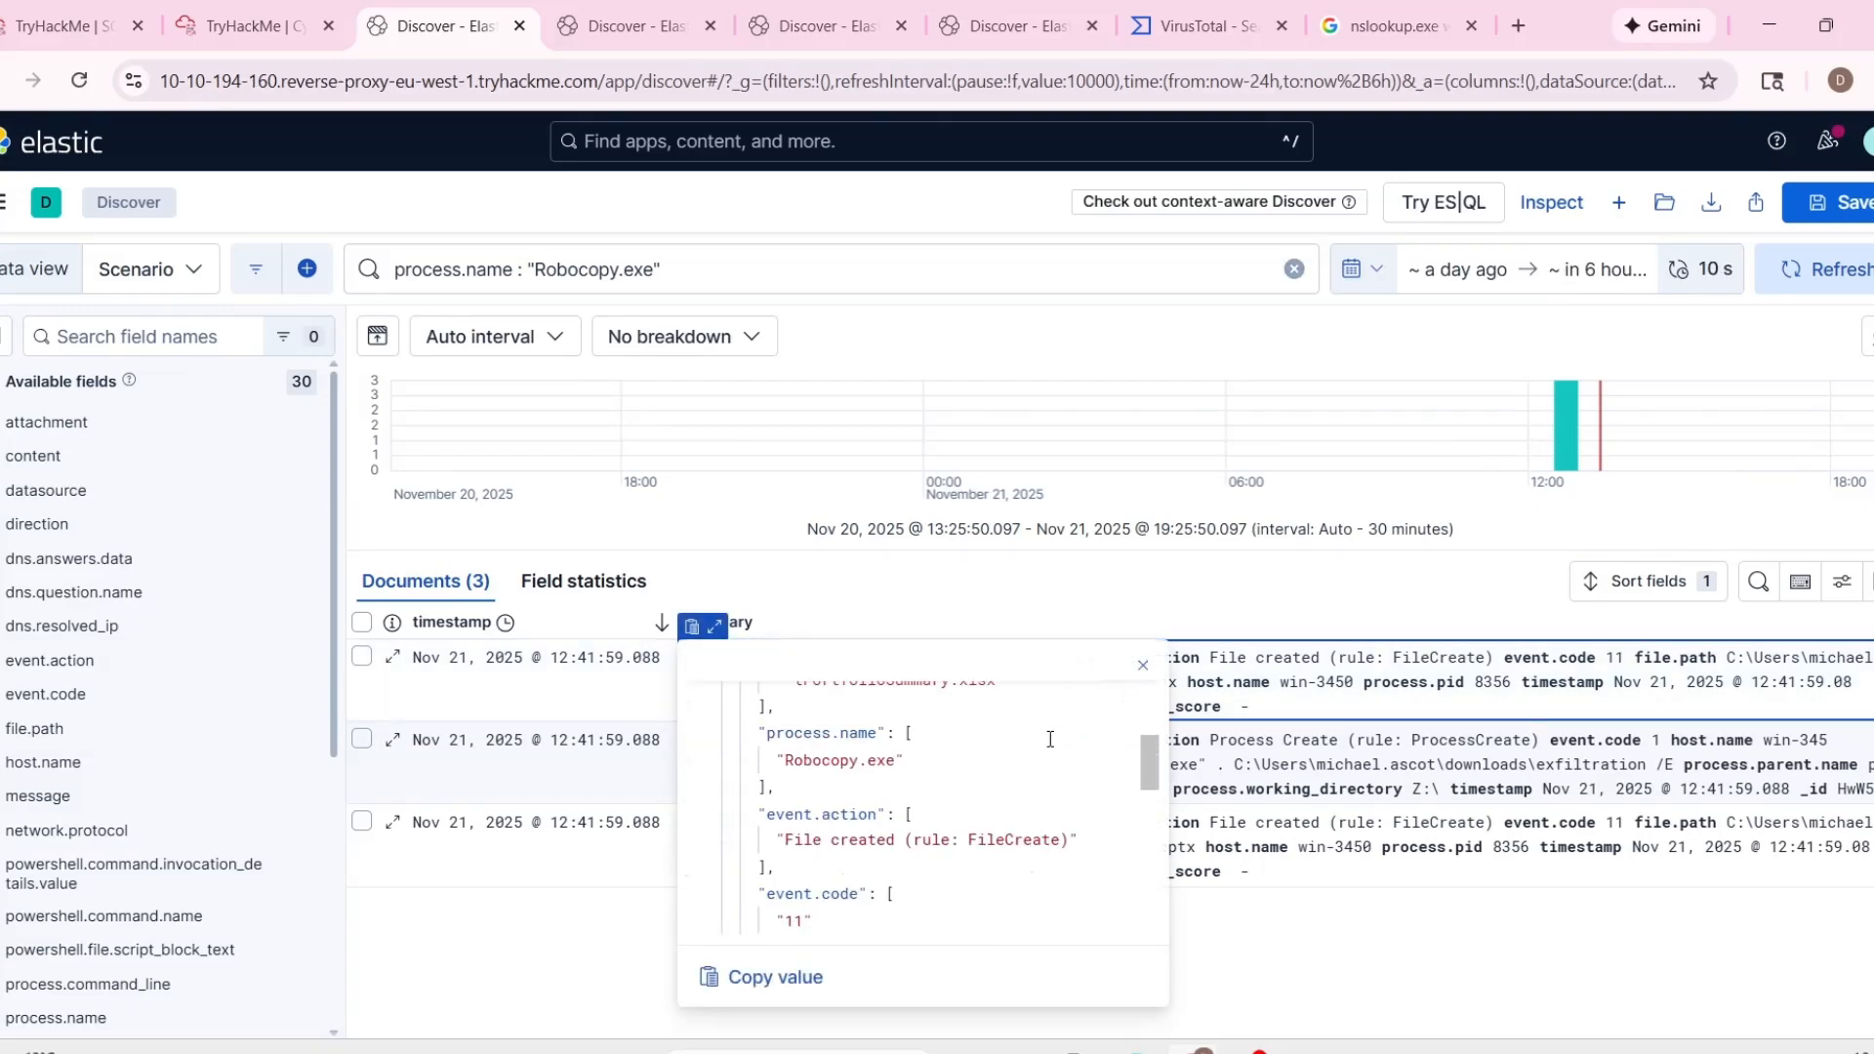
{"action": "scroll", "coordinate": [1031, 747], "scroll_direction": "down", "scroll_amount": 8}
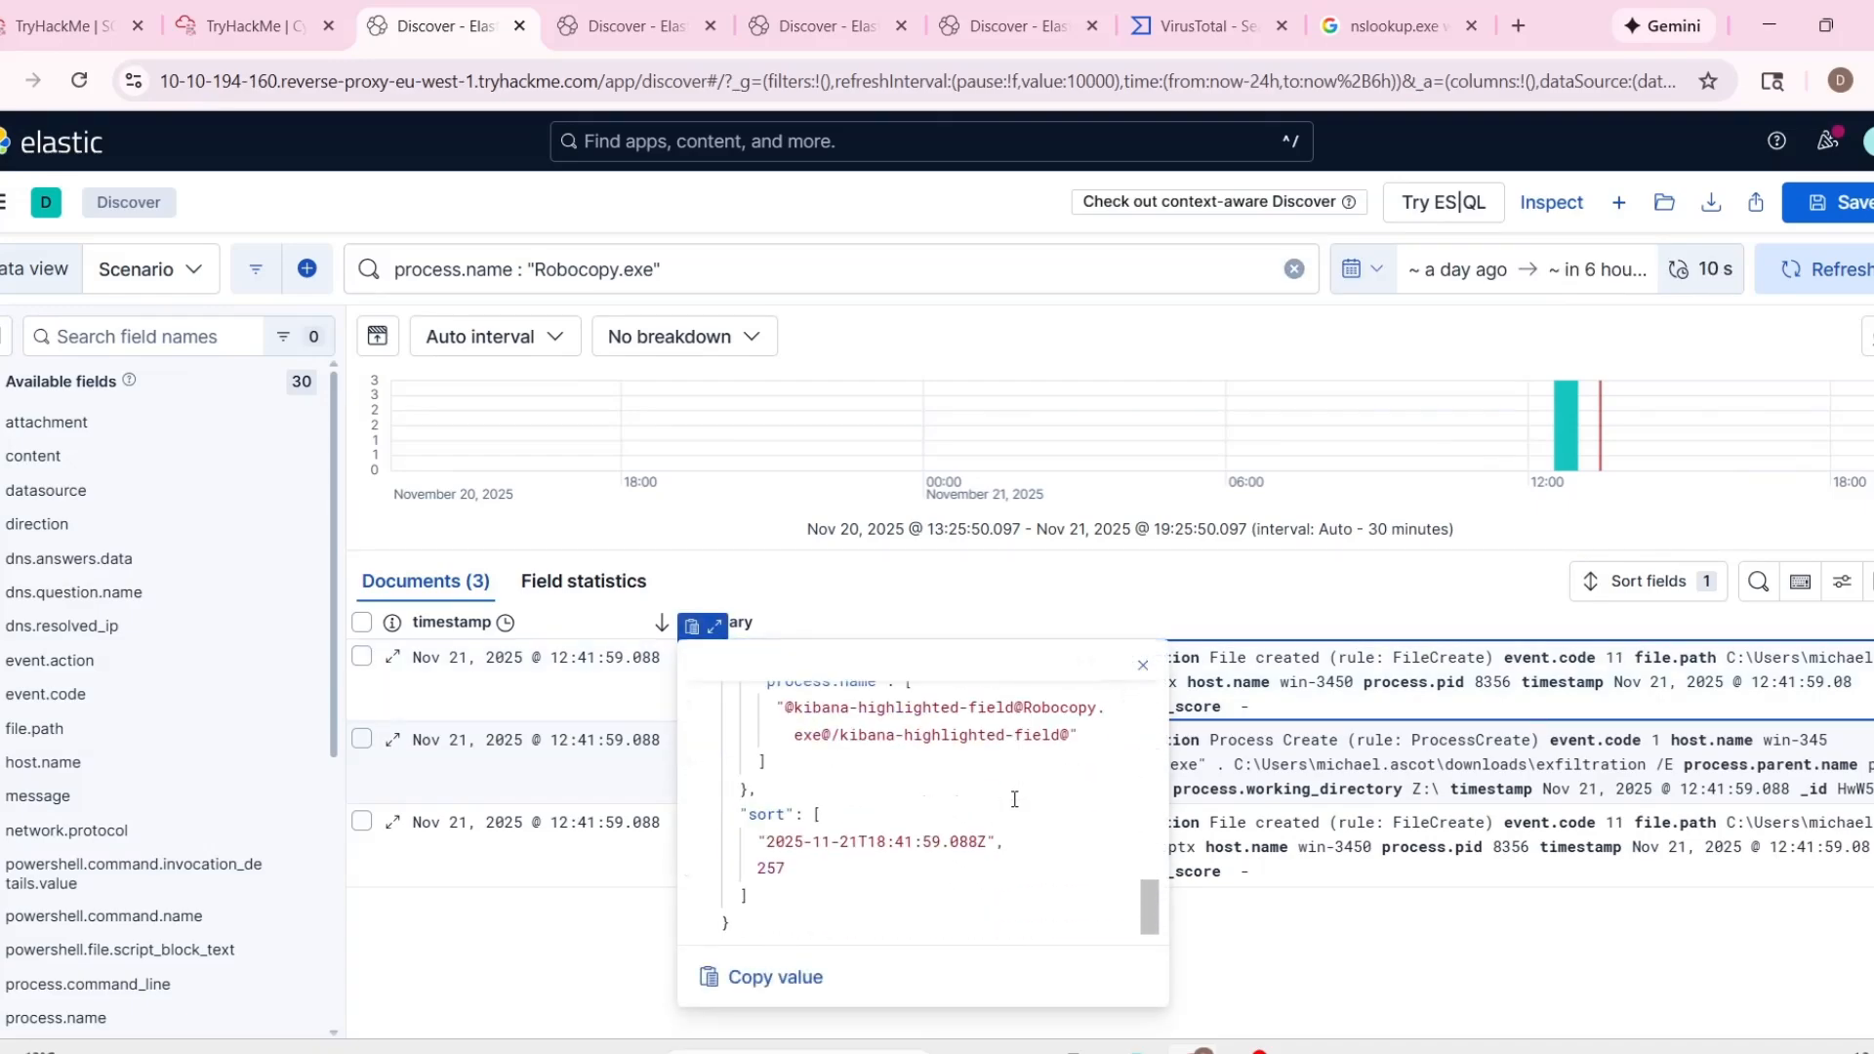
{"action": "scroll", "coordinate": [1069, 841], "scroll_direction": "up", "scroll_amount": 7}
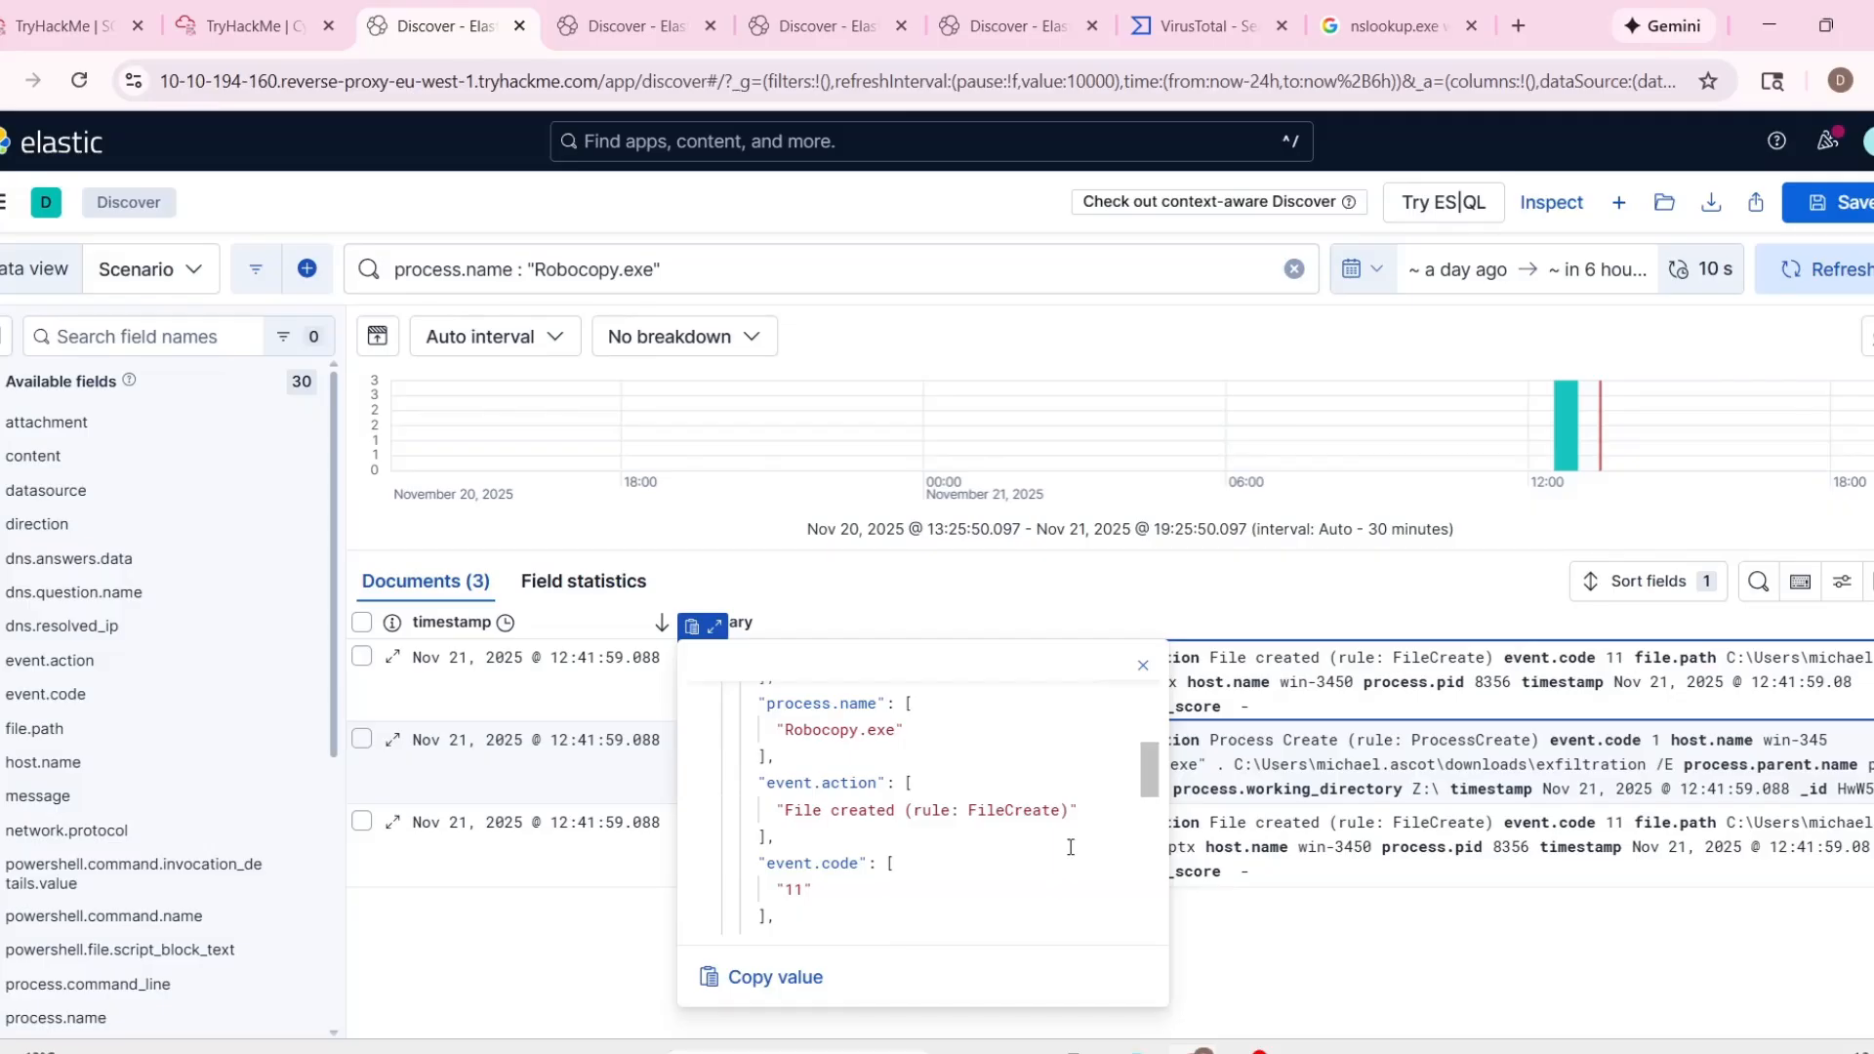
{"action": "scroll", "coordinate": [1070, 848], "scroll_direction": "up", "scroll_amount": 2}
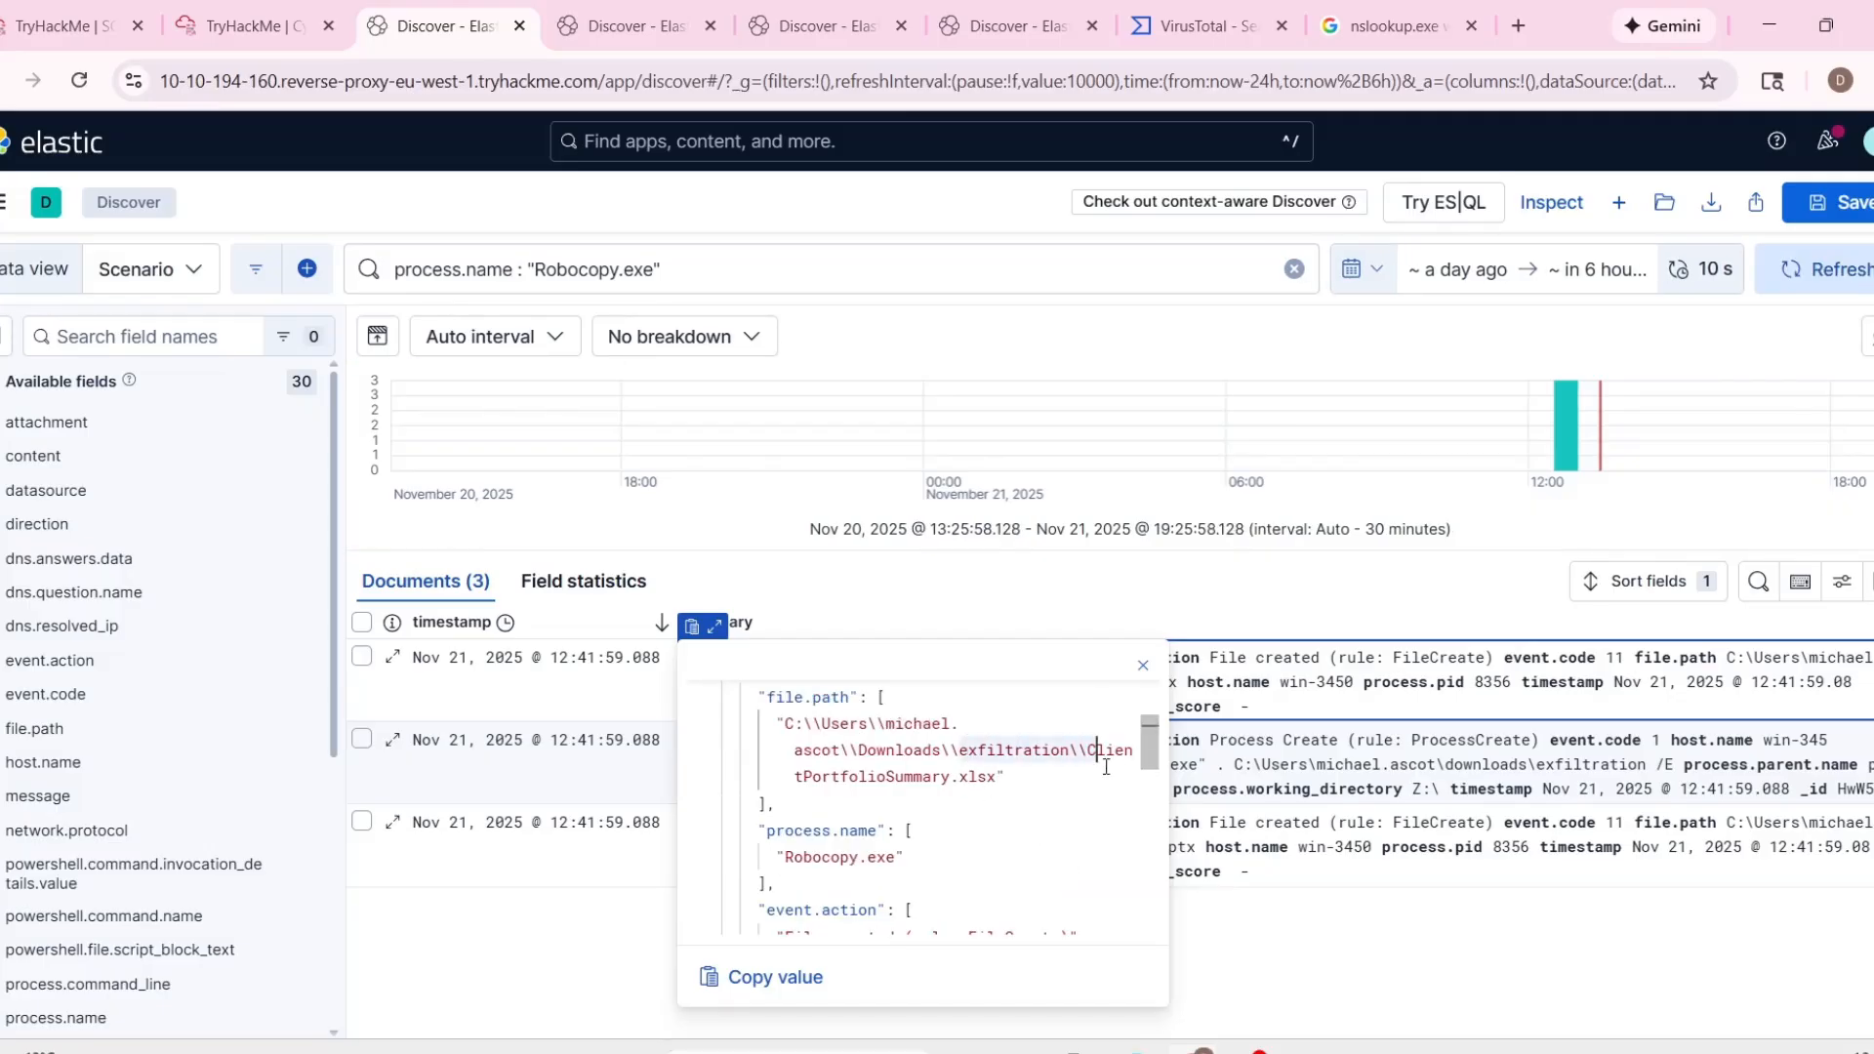
Return to the TryHackMe alert queue, review alert 1023's command line, and take ownership of the alert.
{"action": "left_click", "coordinate": [151, 28]}
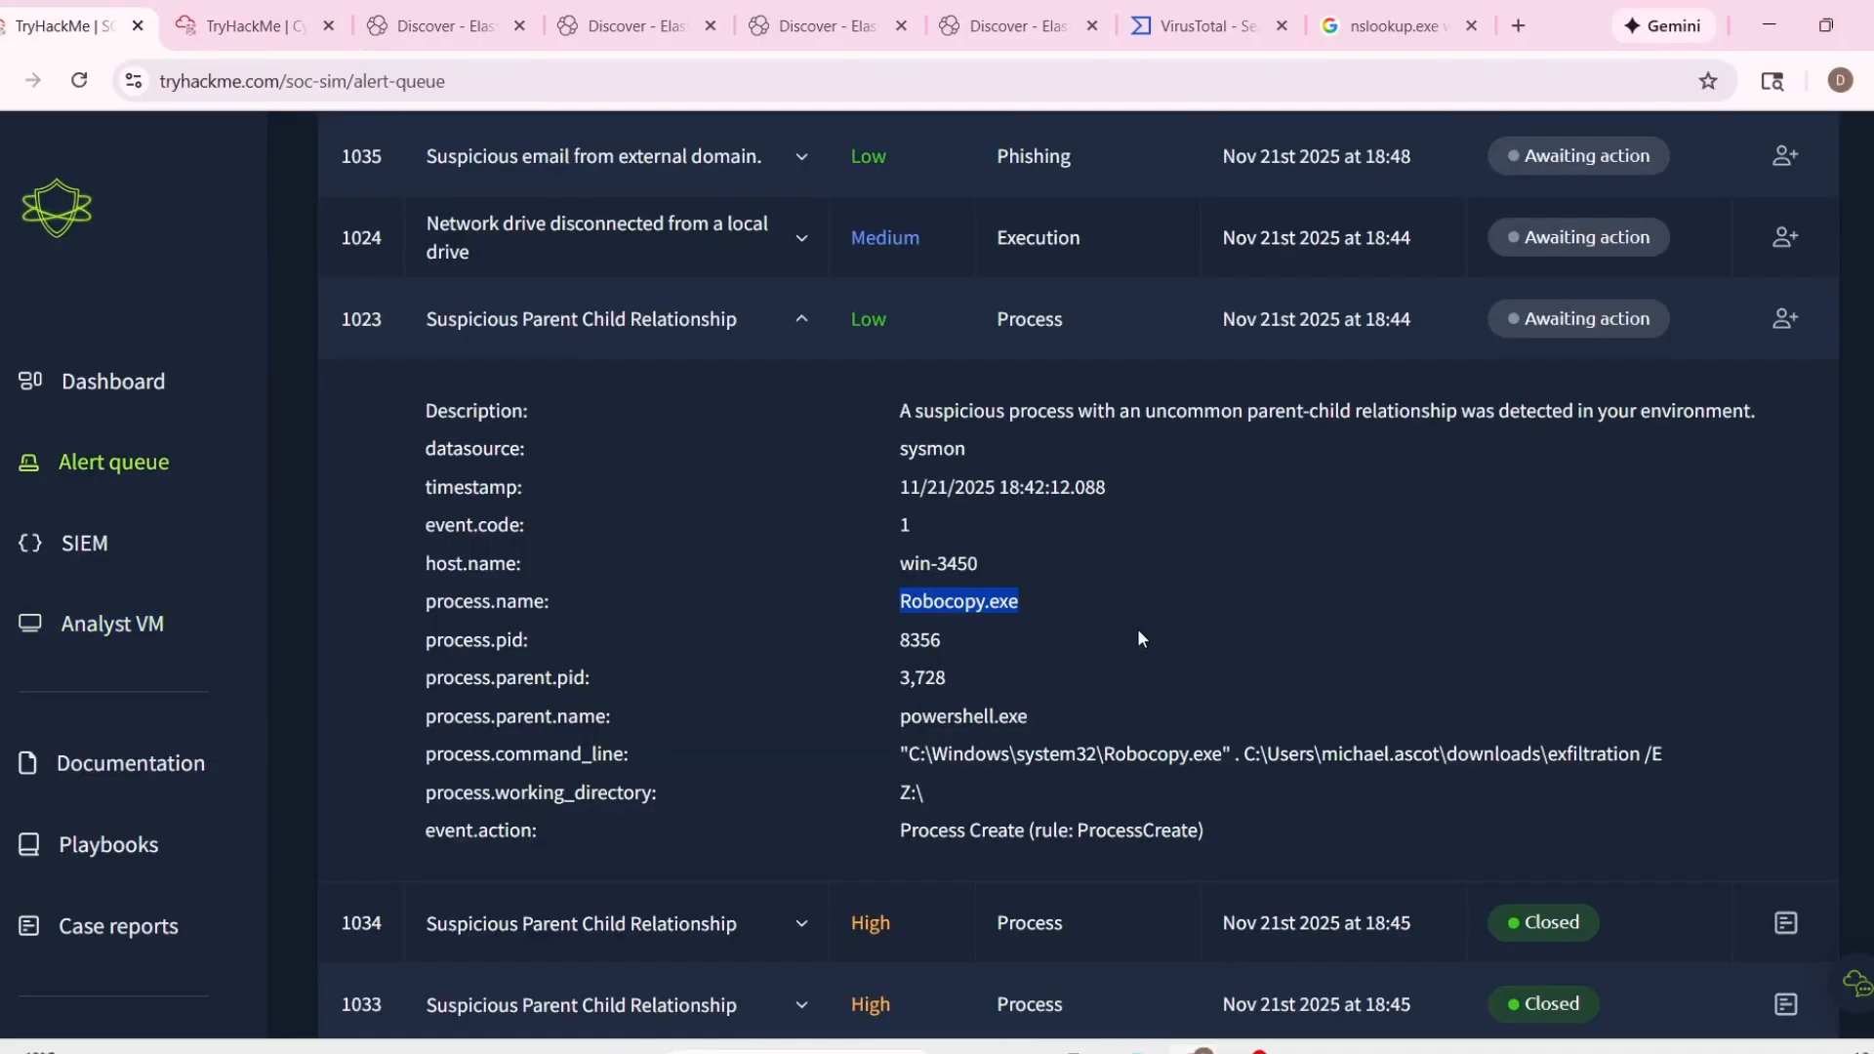
{"action": "left_click", "coordinate": [1171, 667]}
{"action": "left_click_drag", "start_coordinate": [1306, 755], "coordinate": [1697, 769]}
{"action": "left_click", "coordinate": [1699, 586]}
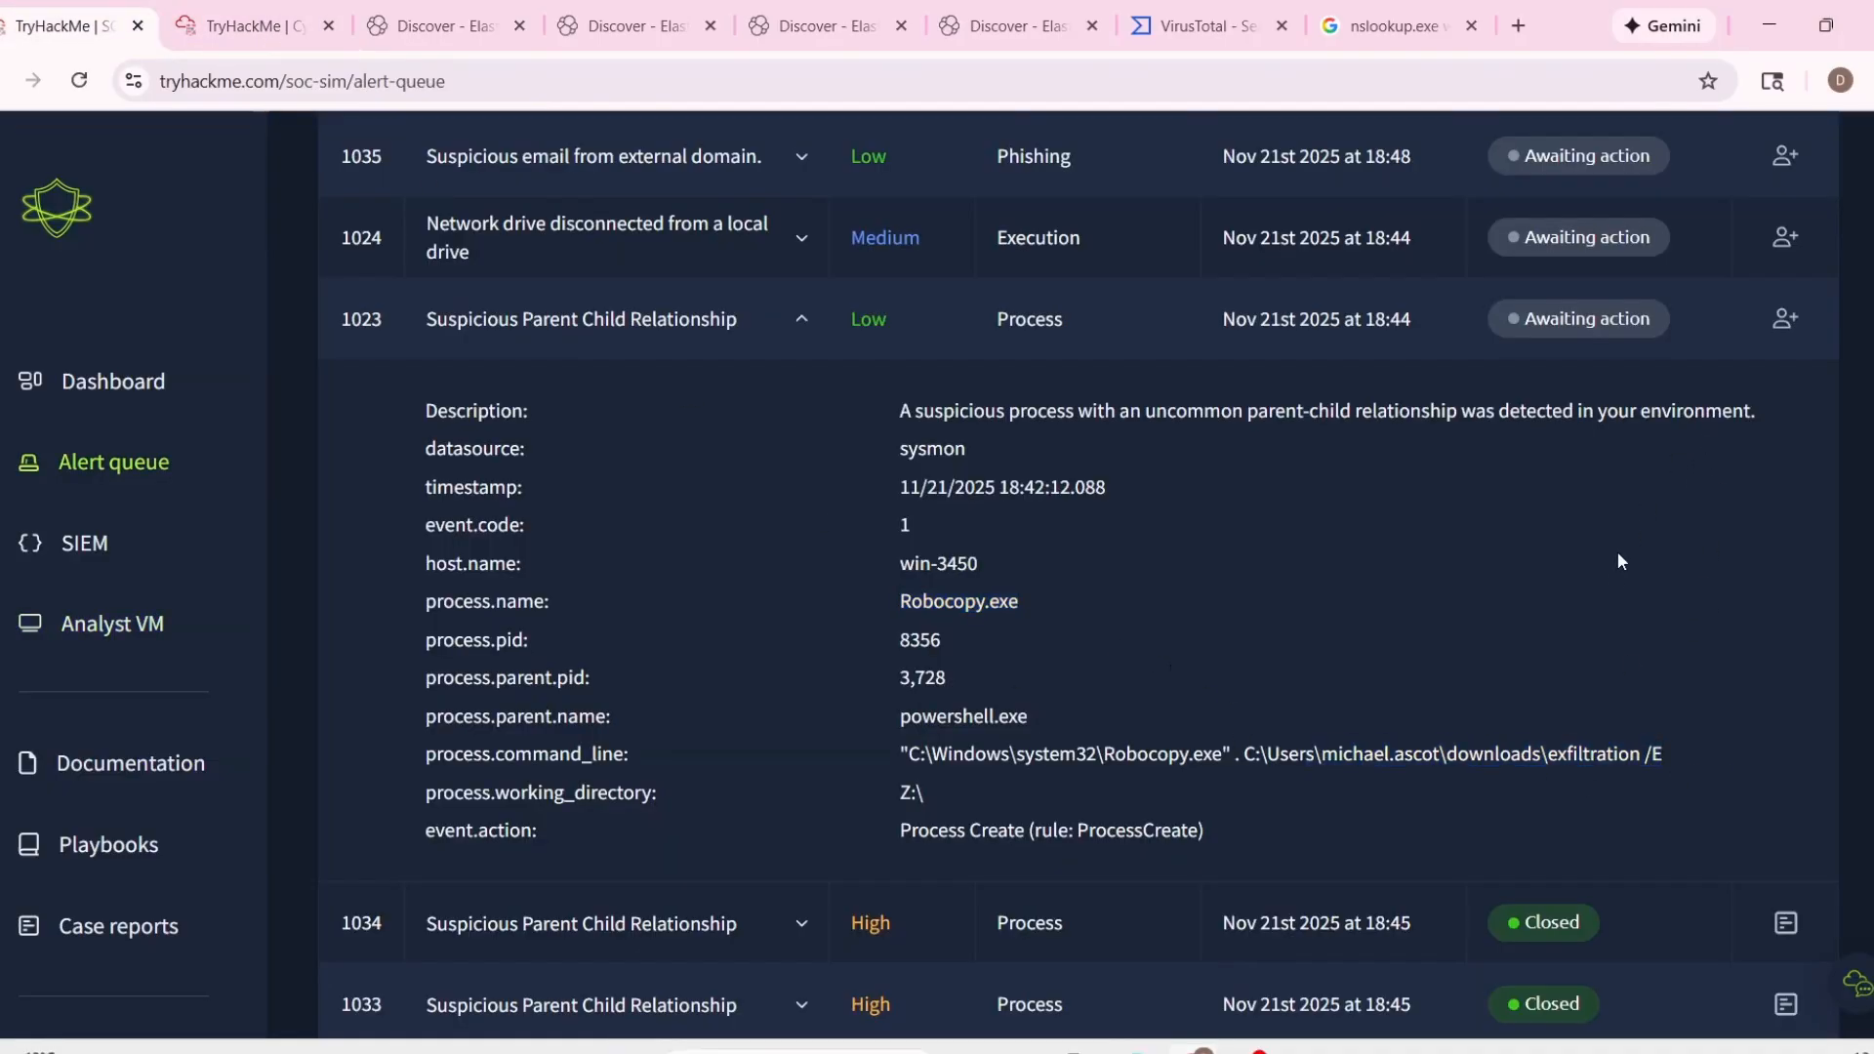
{"action": "scroll", "coordinate": [1617, 551], "scroll_direction": "up", "scroll_amount": 1}
{"action": "left_click", "coordinate": [1785, 445]}
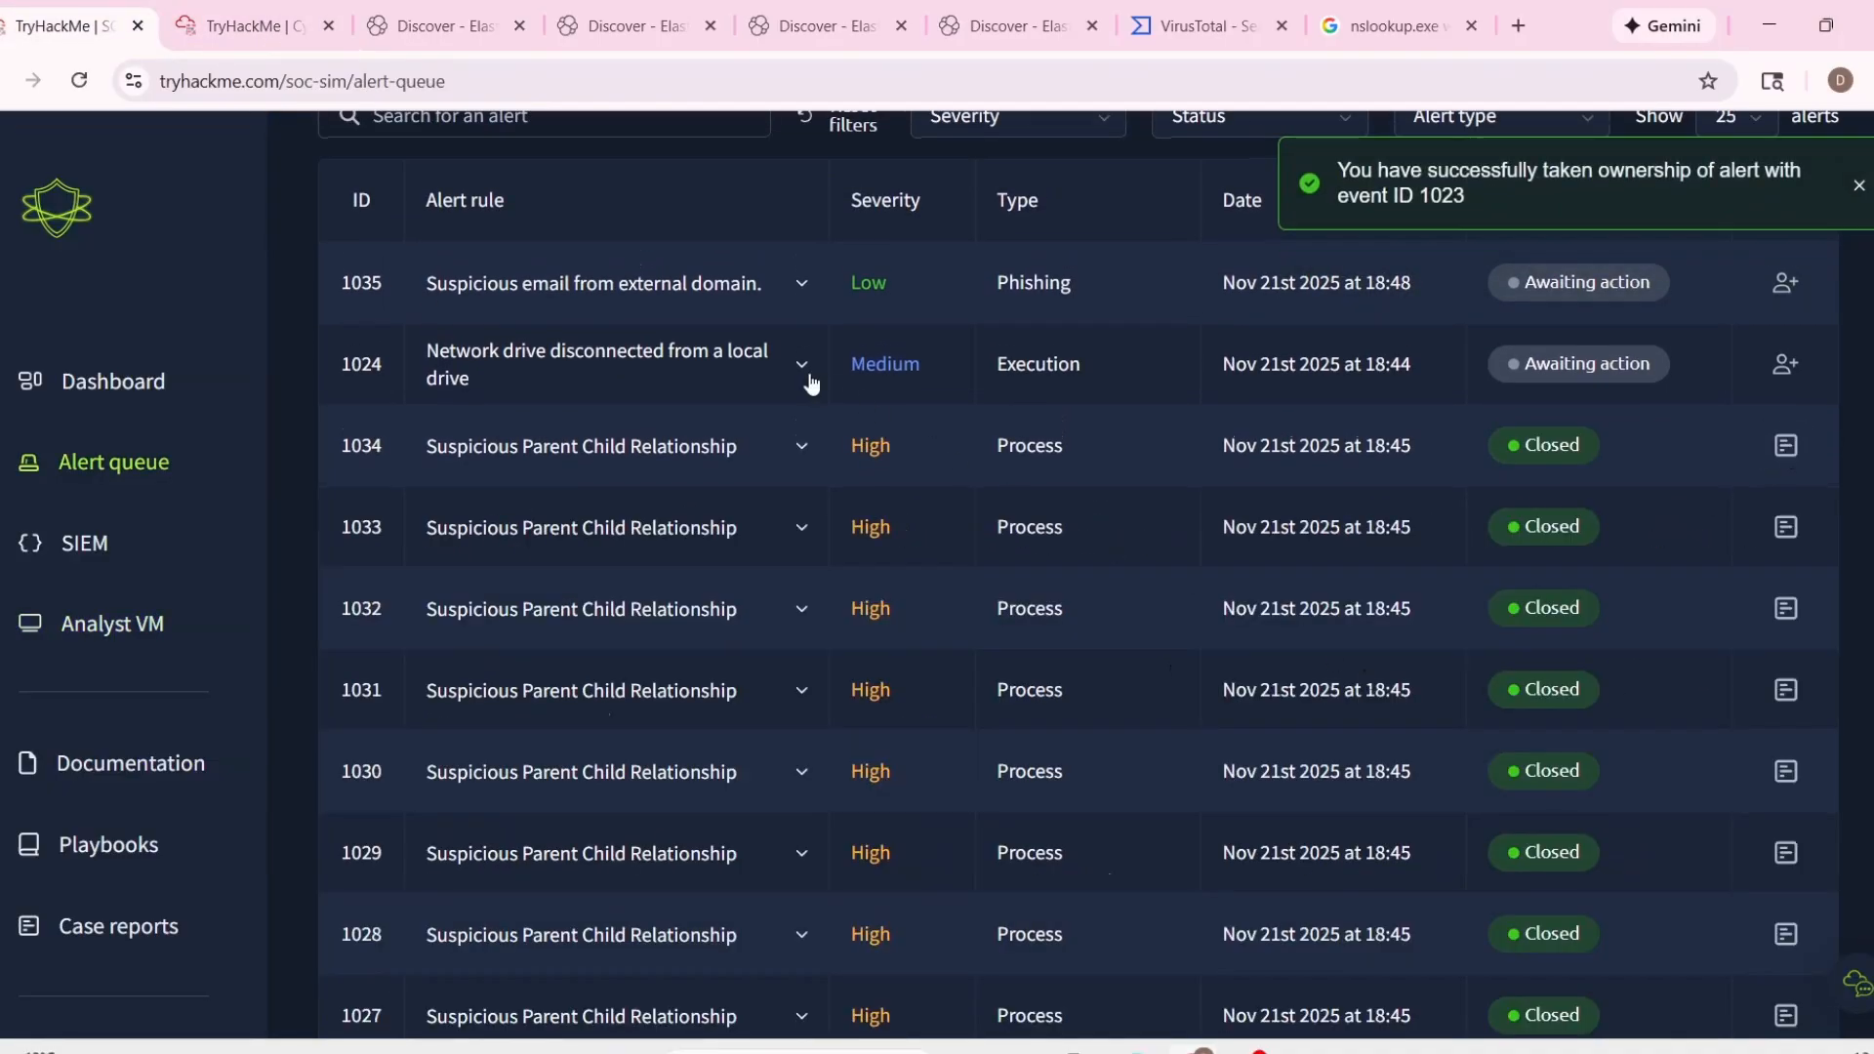
Expand alert 1024 on the disconnected network drive and examine its process command line and working directory.
{"action": "left_click", "coordinate": [802, 367]}
{"action": "left_click_drag", "start_coordinate": [1011, 820], "coordinate": [1435, 878]}
{"action": "left_click", "coordinate": [1256, 855]}
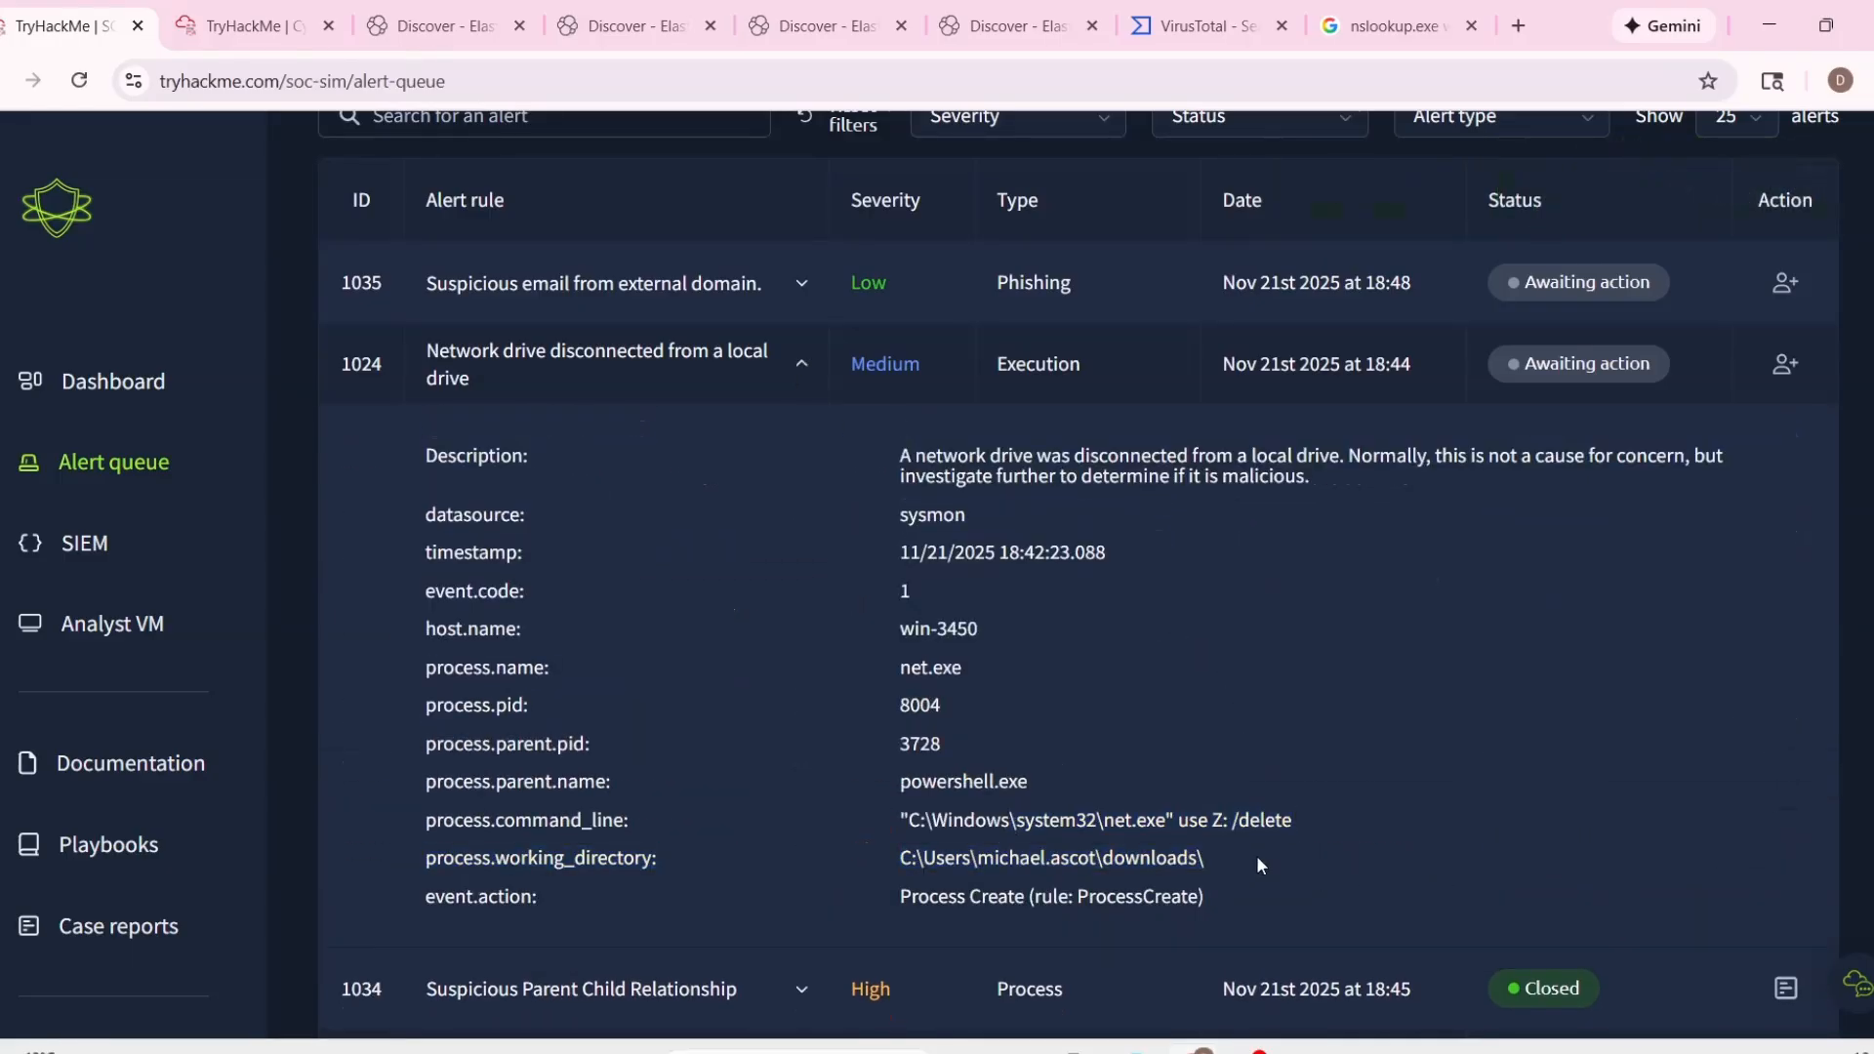
{"action": "left_click_drag", "start_coordinate": [1231, 820], "coordinate": [1366, 823]}
Start the case report for alert 1023, classifying the alert as a true positive.
{"action": "scroll", "coordinate": [1620, 343], "scroll_direction": "up", "scroll_amount": 4}
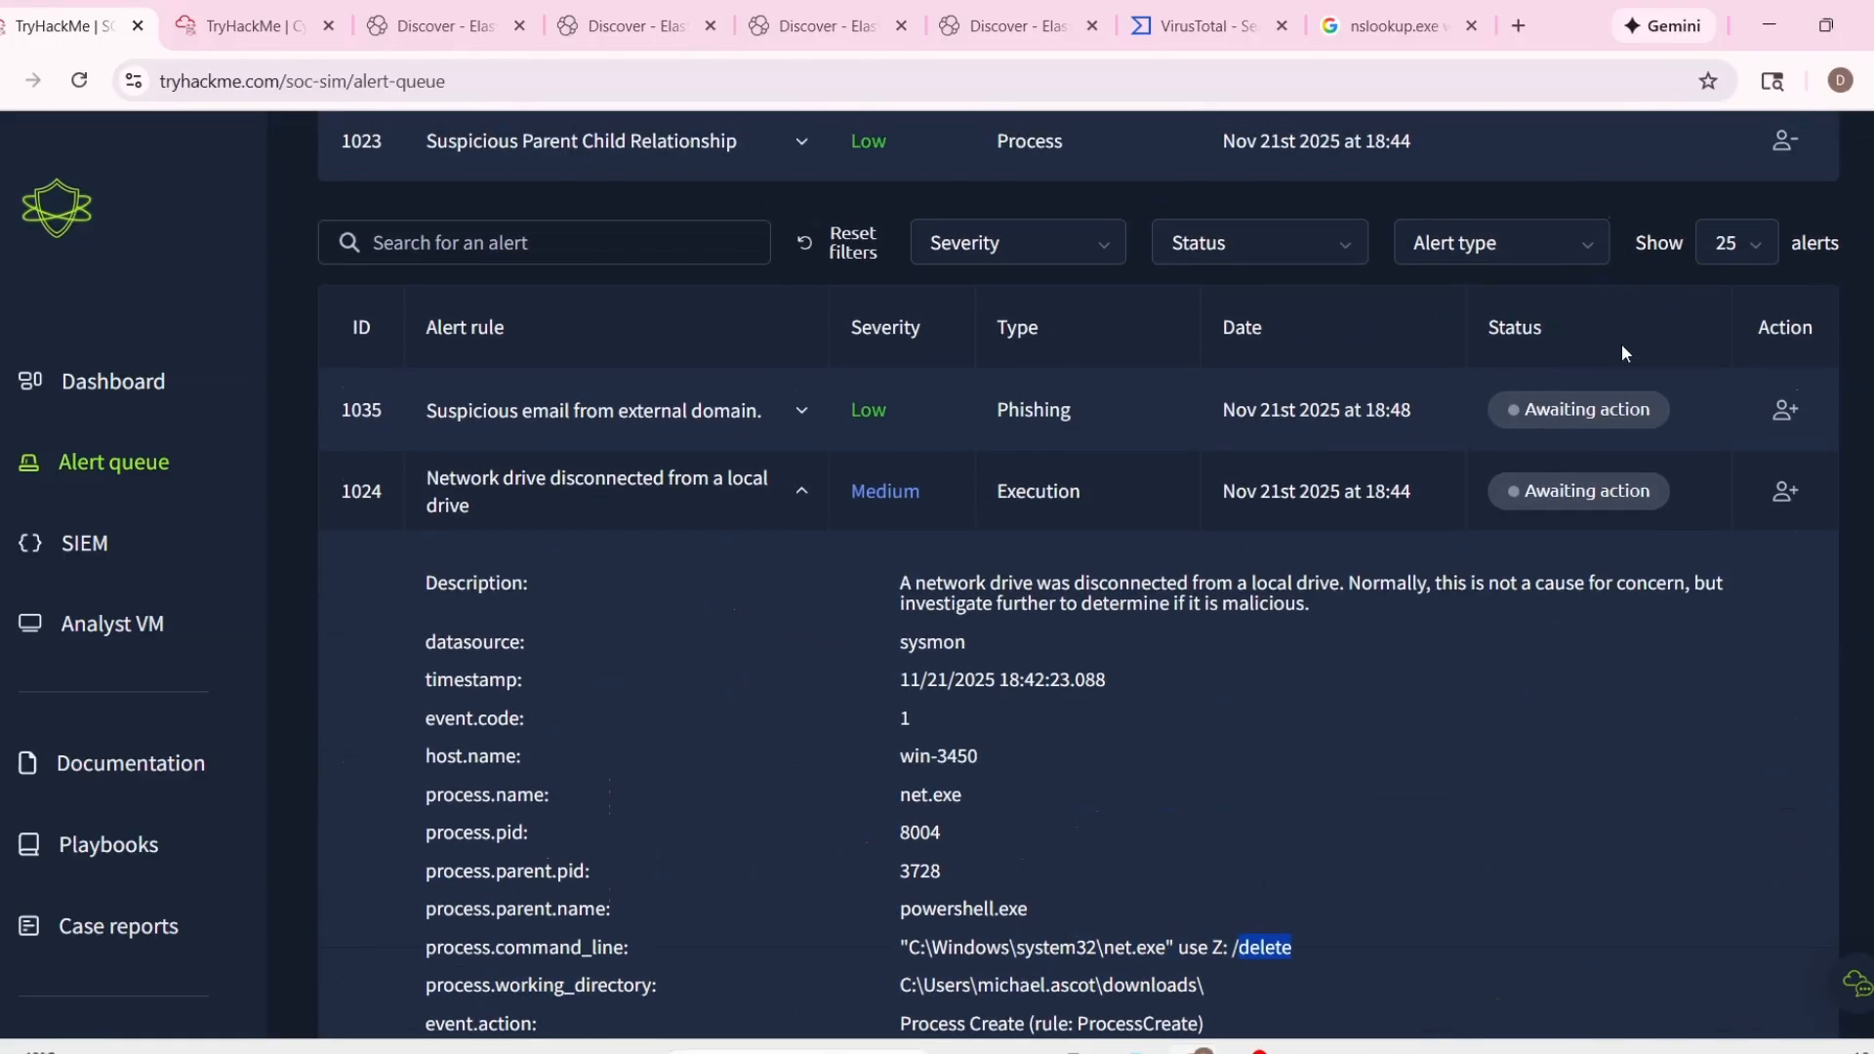
{"action": "left_click", "coordinate": [1785, 394]}
{"action": "left_click", "coordinate": [752, 596]}
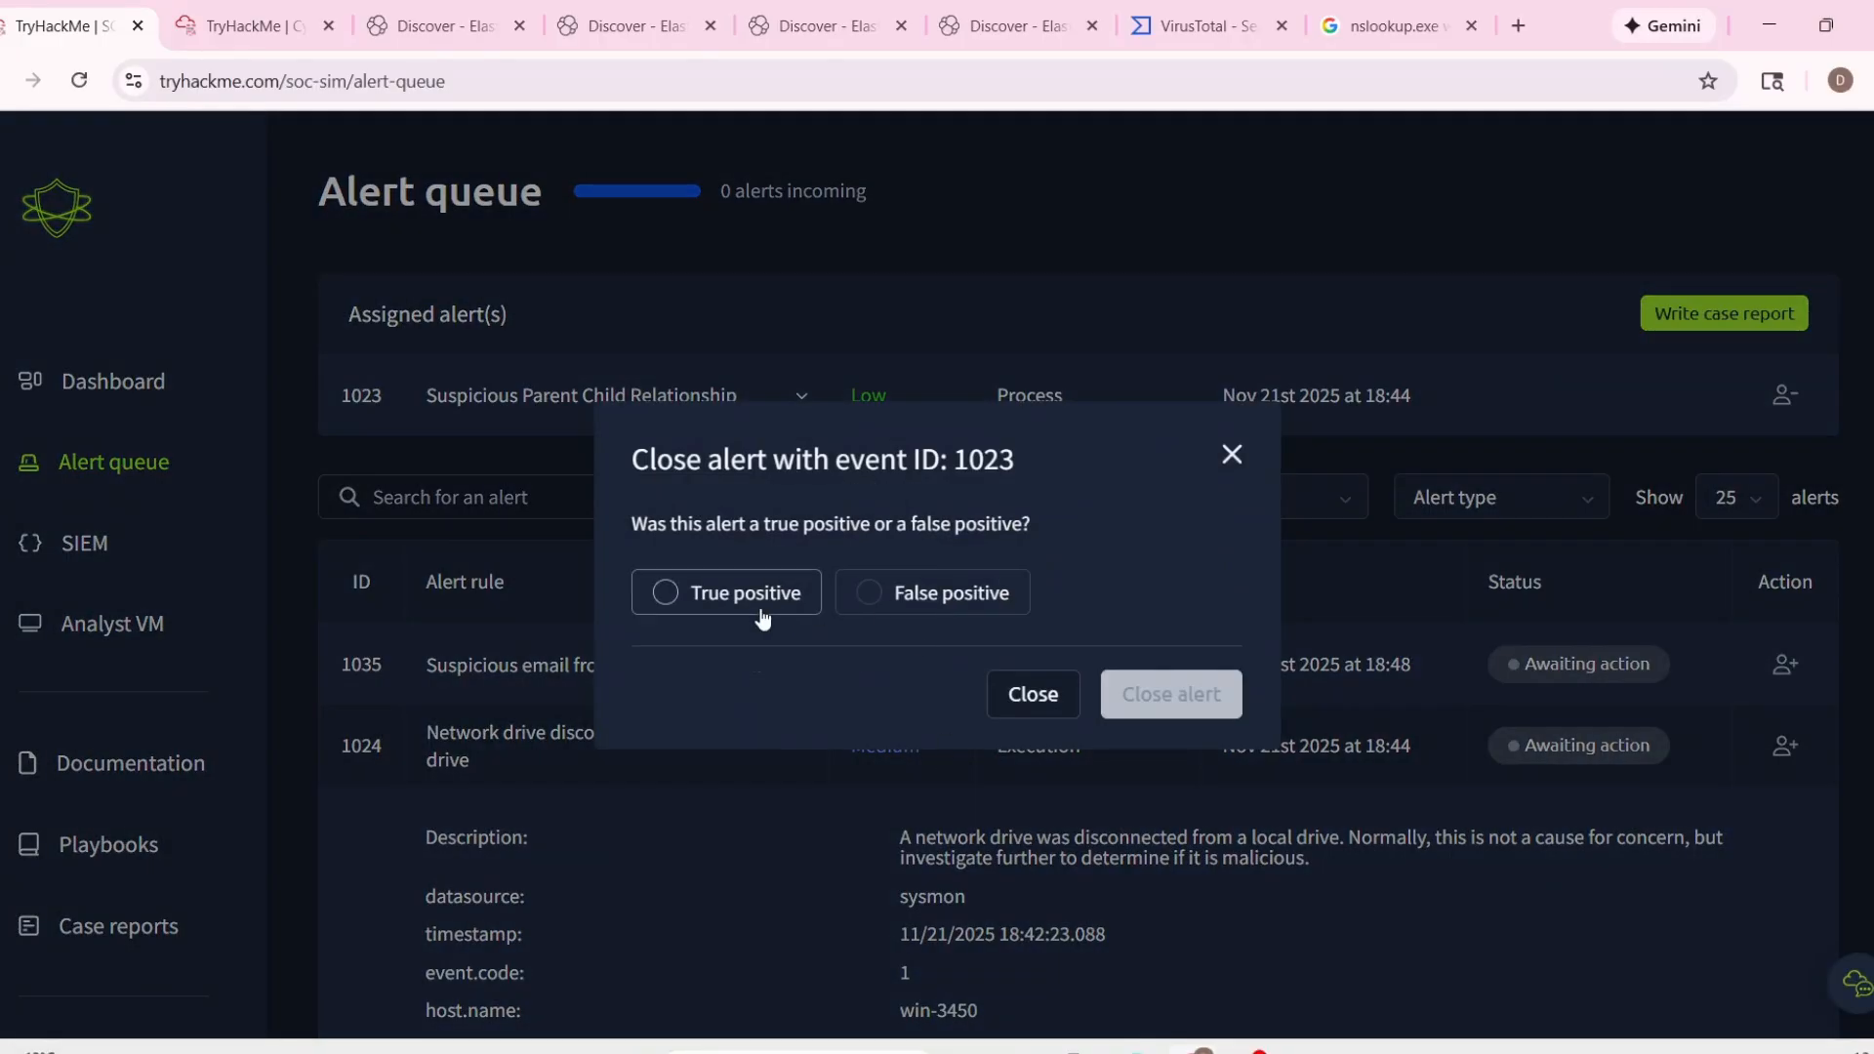
{"action": "left_click", "coordinate": [1213, 694]}
{"action": "scroll", "coordinate": [1200, 587], "scroll_direction": "down", "scroll_amount": 4}
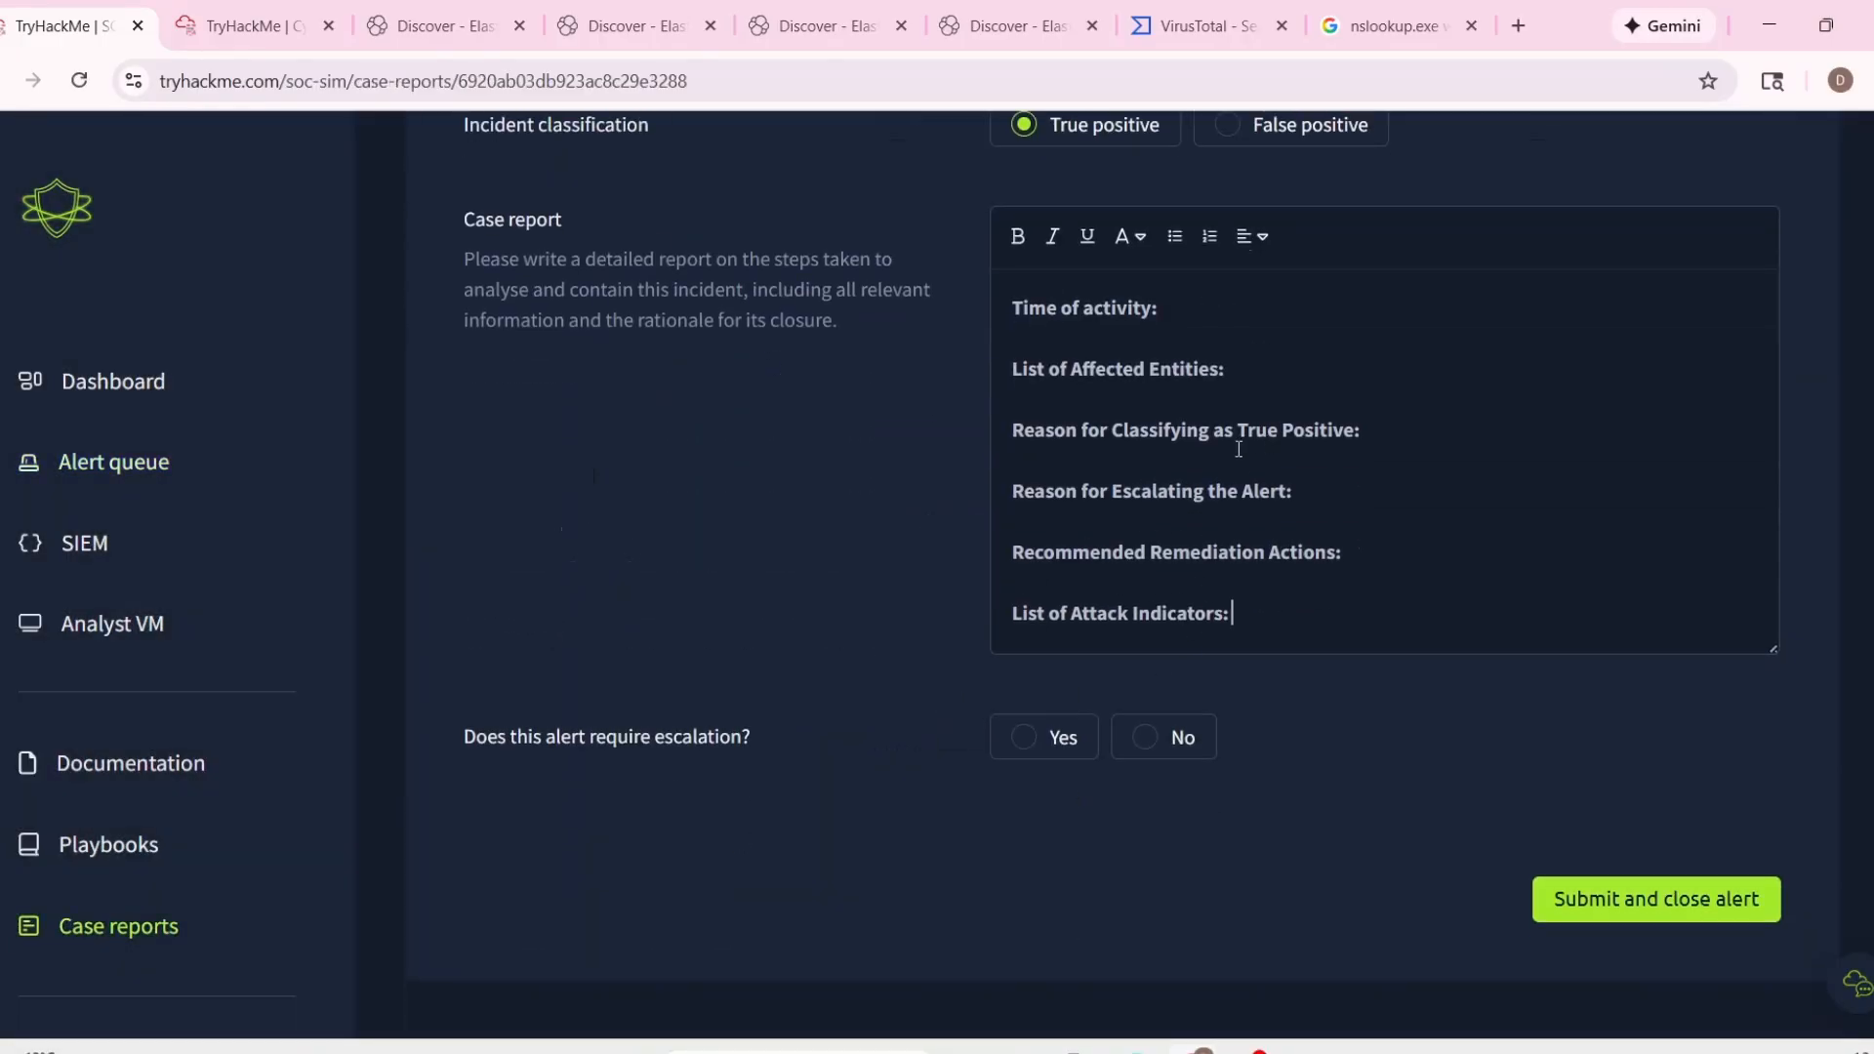
Copy the alert's timestamp 11/21/2025 18:42:12.088 into the report's Time of activity entry.
{"action": "scroll", "coordinate": [623, 295], "scroll_direction": "up", "scroll_amount": 9}
{"action": "left_click_drag", "start_coordinate": [600, 276], "coordinate": [885, 317]}
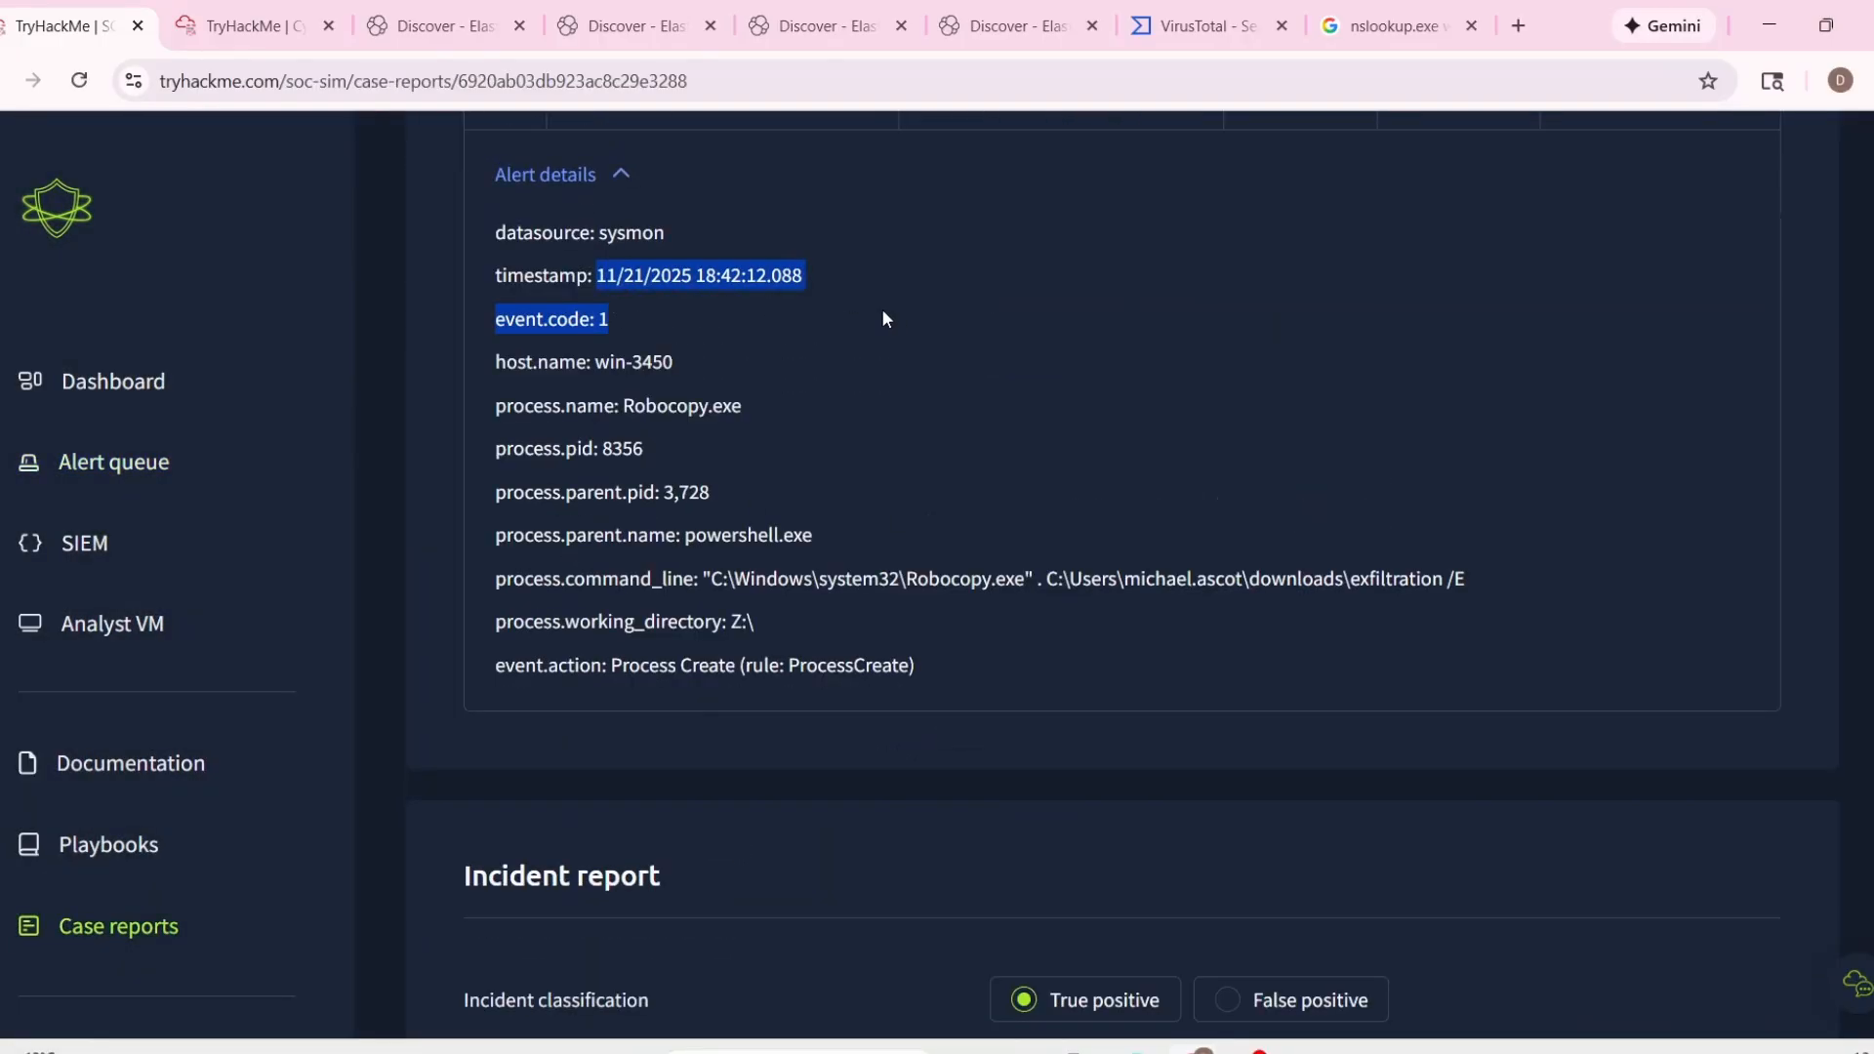
{"action": "left_click_drag", "start_coordinate": [598, 276], "coordinate": [803, 278]}
{"action": "scroll", "coordinate": [1220, 668], "scroll_direction": "down", "scroll_amount": 5}
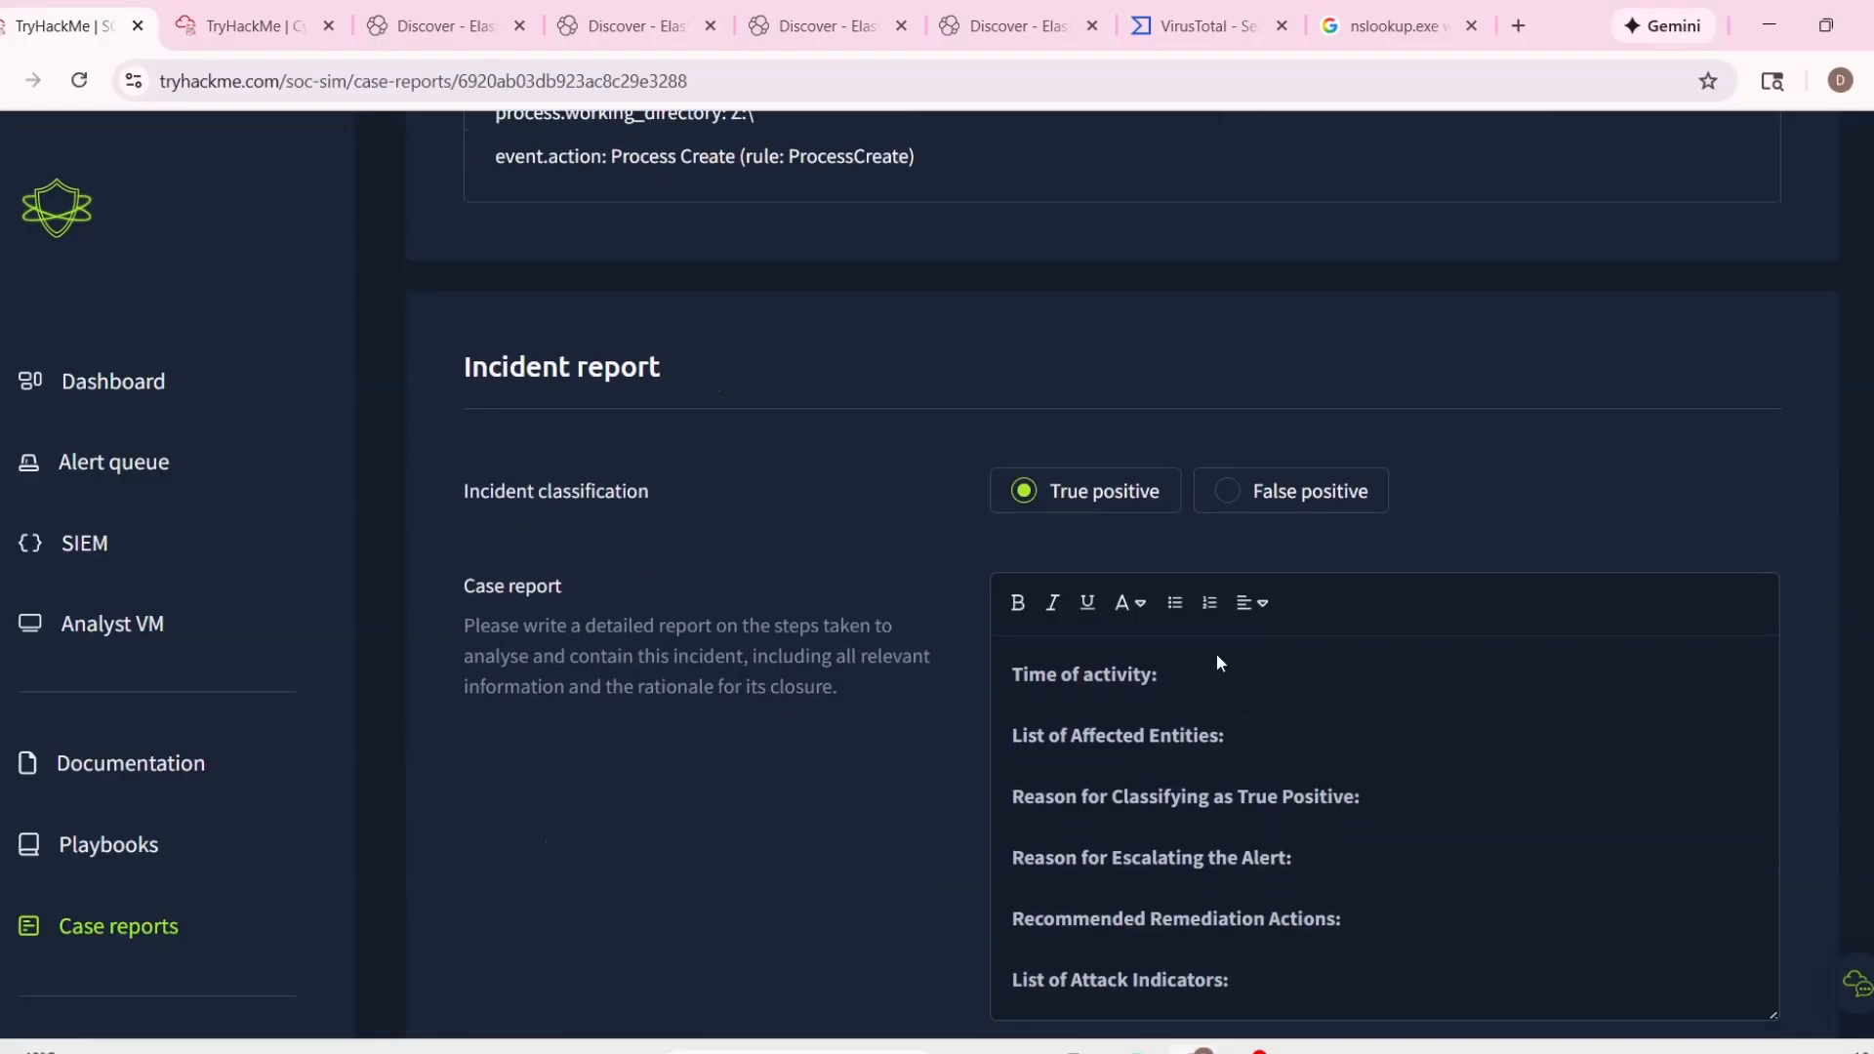
{"action": "type", "text": "11/21/2025 18:42:12.088"}
Copy "host.name: win-3450" from the alert details into the List of Affected Entities.
{"action": "scroll", "coordinate": [795, 577], "scroll_direction": "up", "scroll_amount": 8}
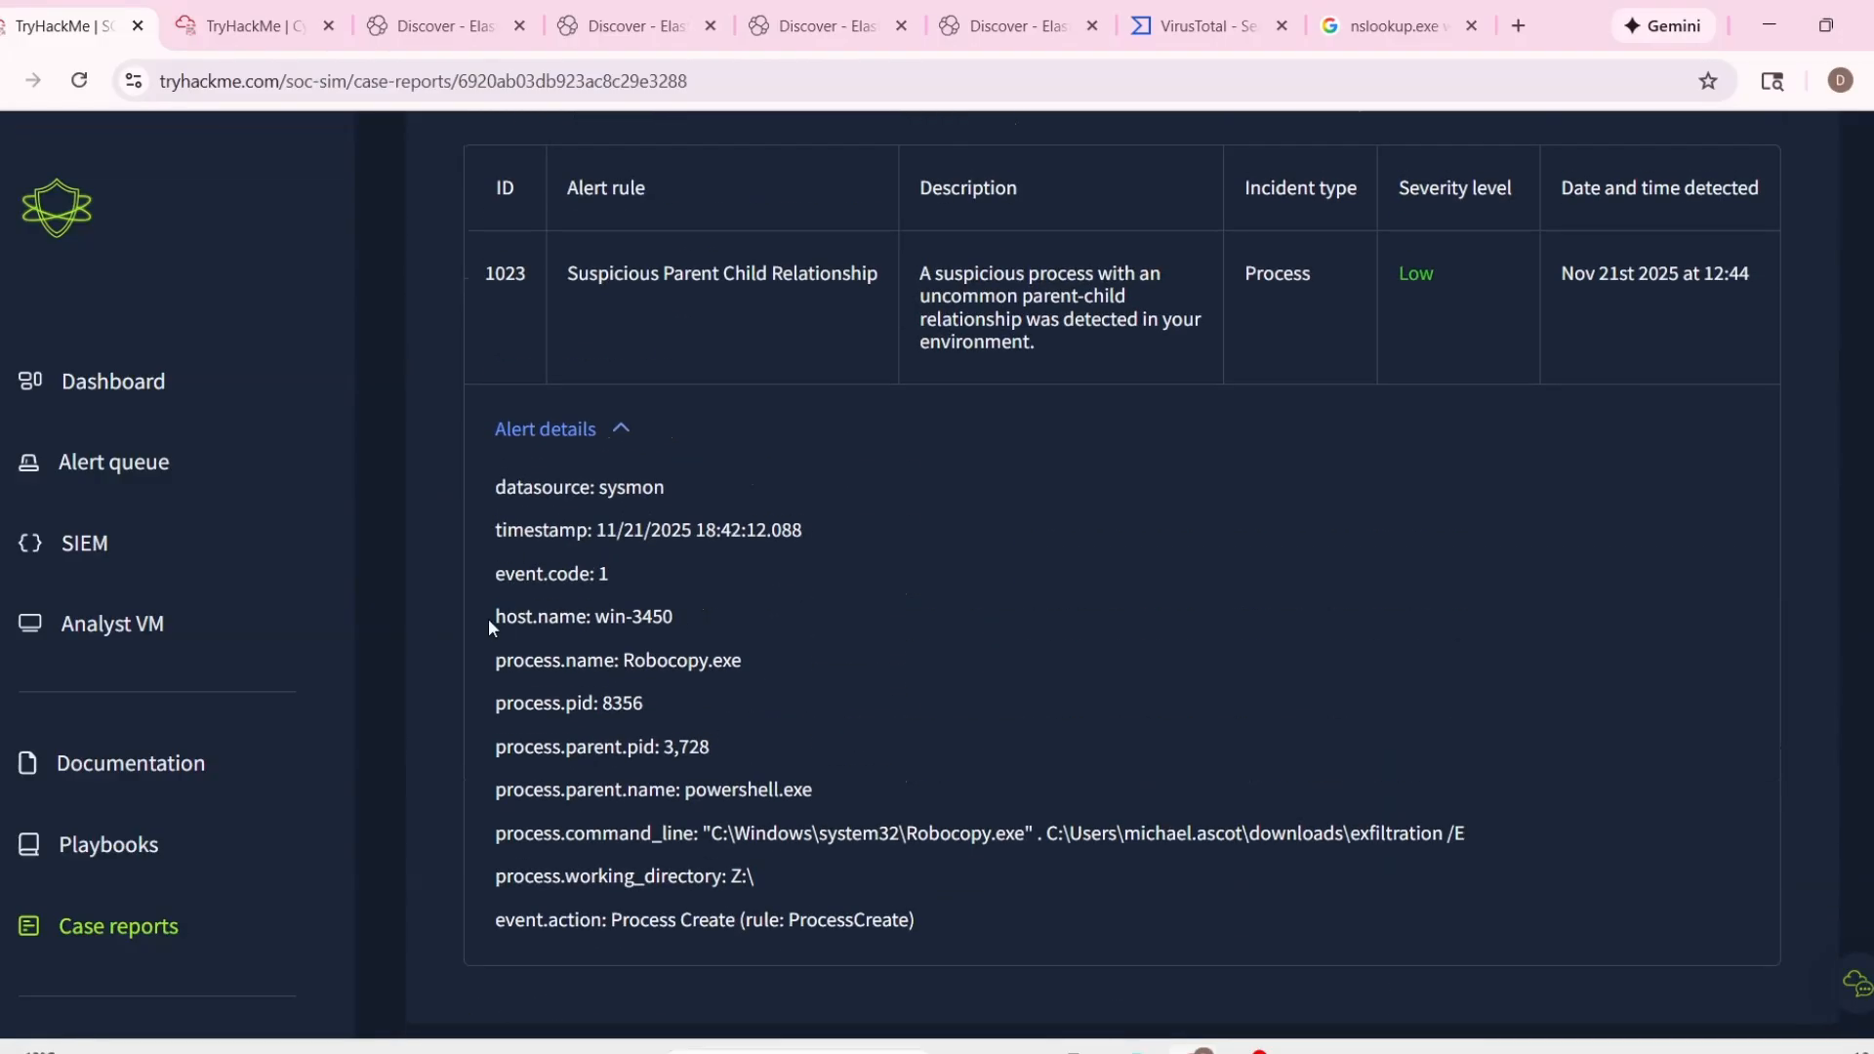
{"action": "left_click_drag", "start_coordinate": [488, 618], "coordinate": [874, 644]}
{"action": "key", "text": "ctrl+c"}
{"action": "scroll", "coordinate": [1246, 760], "scroll_direction": "down", "scroll_amount": 5}
{"action": "key", "text": "ctrl+v"}
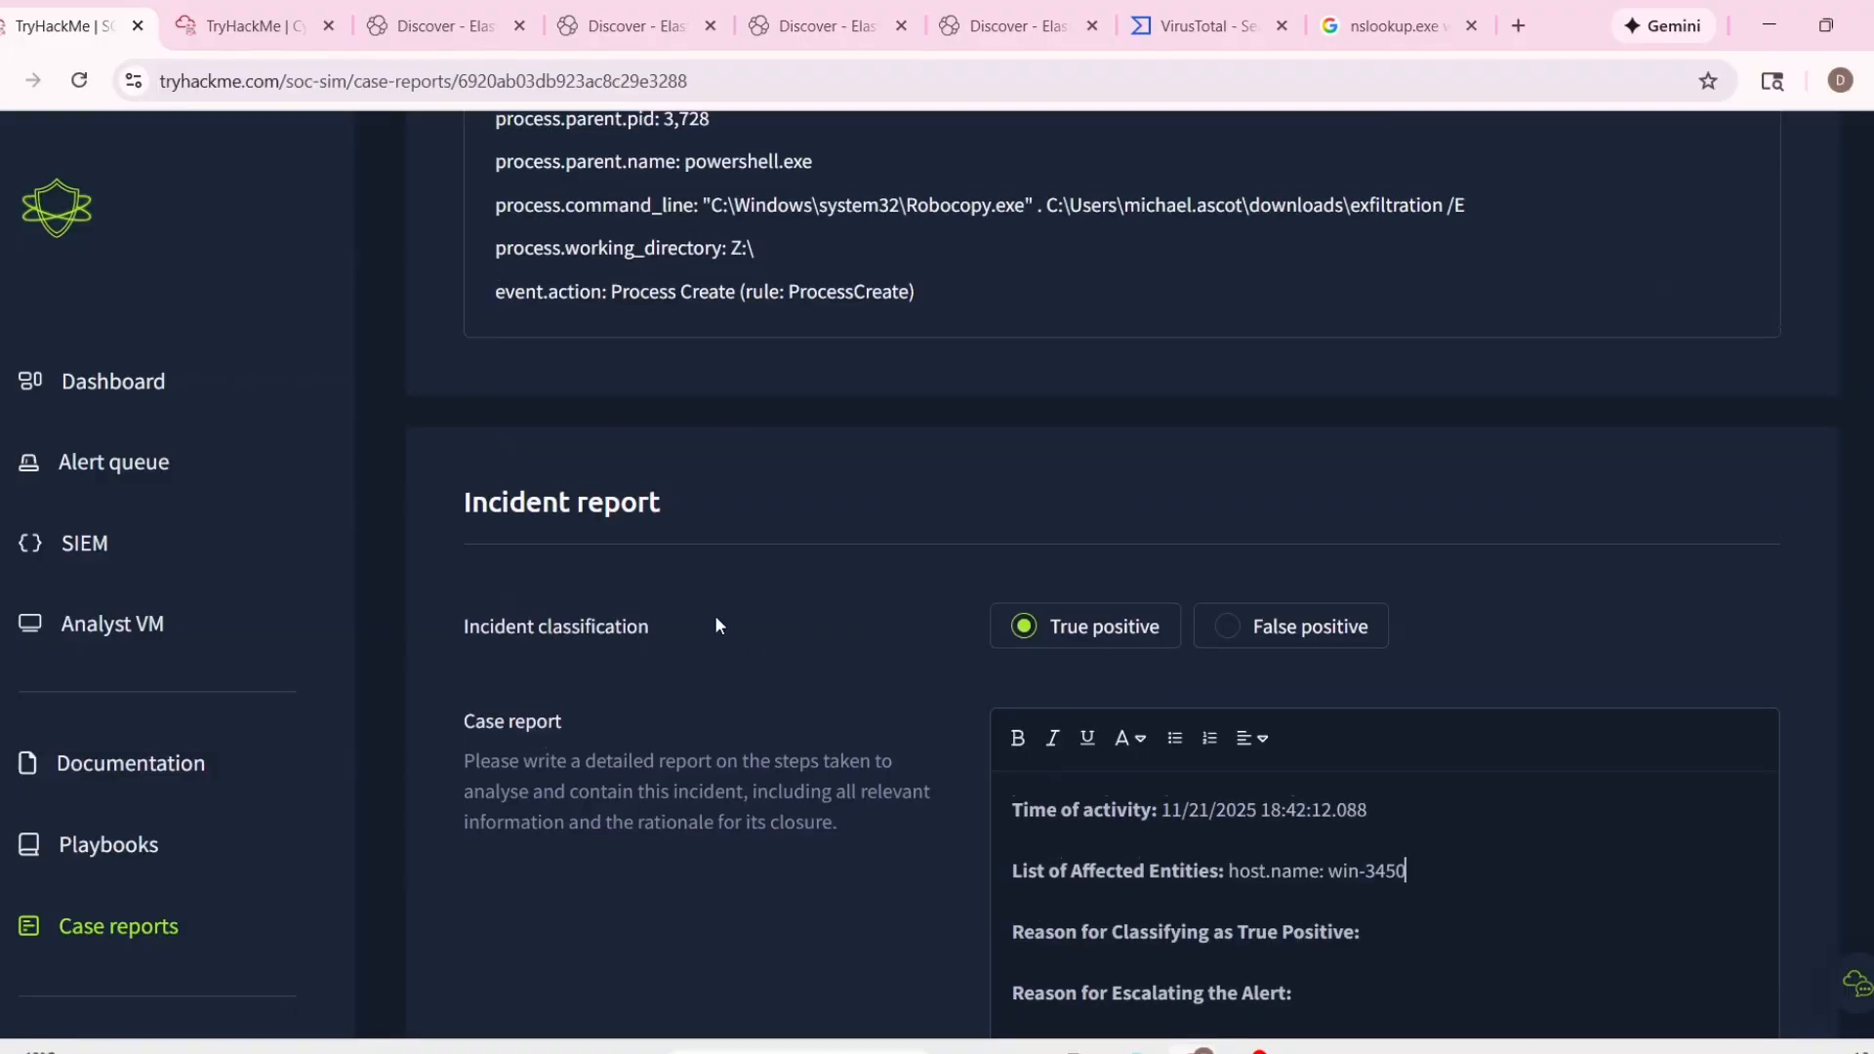
Review the alert details and enter "Data exfiltration" as the reason for classifying as true positive.
{"action": "scroll", "coordinate": [624, 546], "scroll_direction": "up", "scroll_amount": 4}
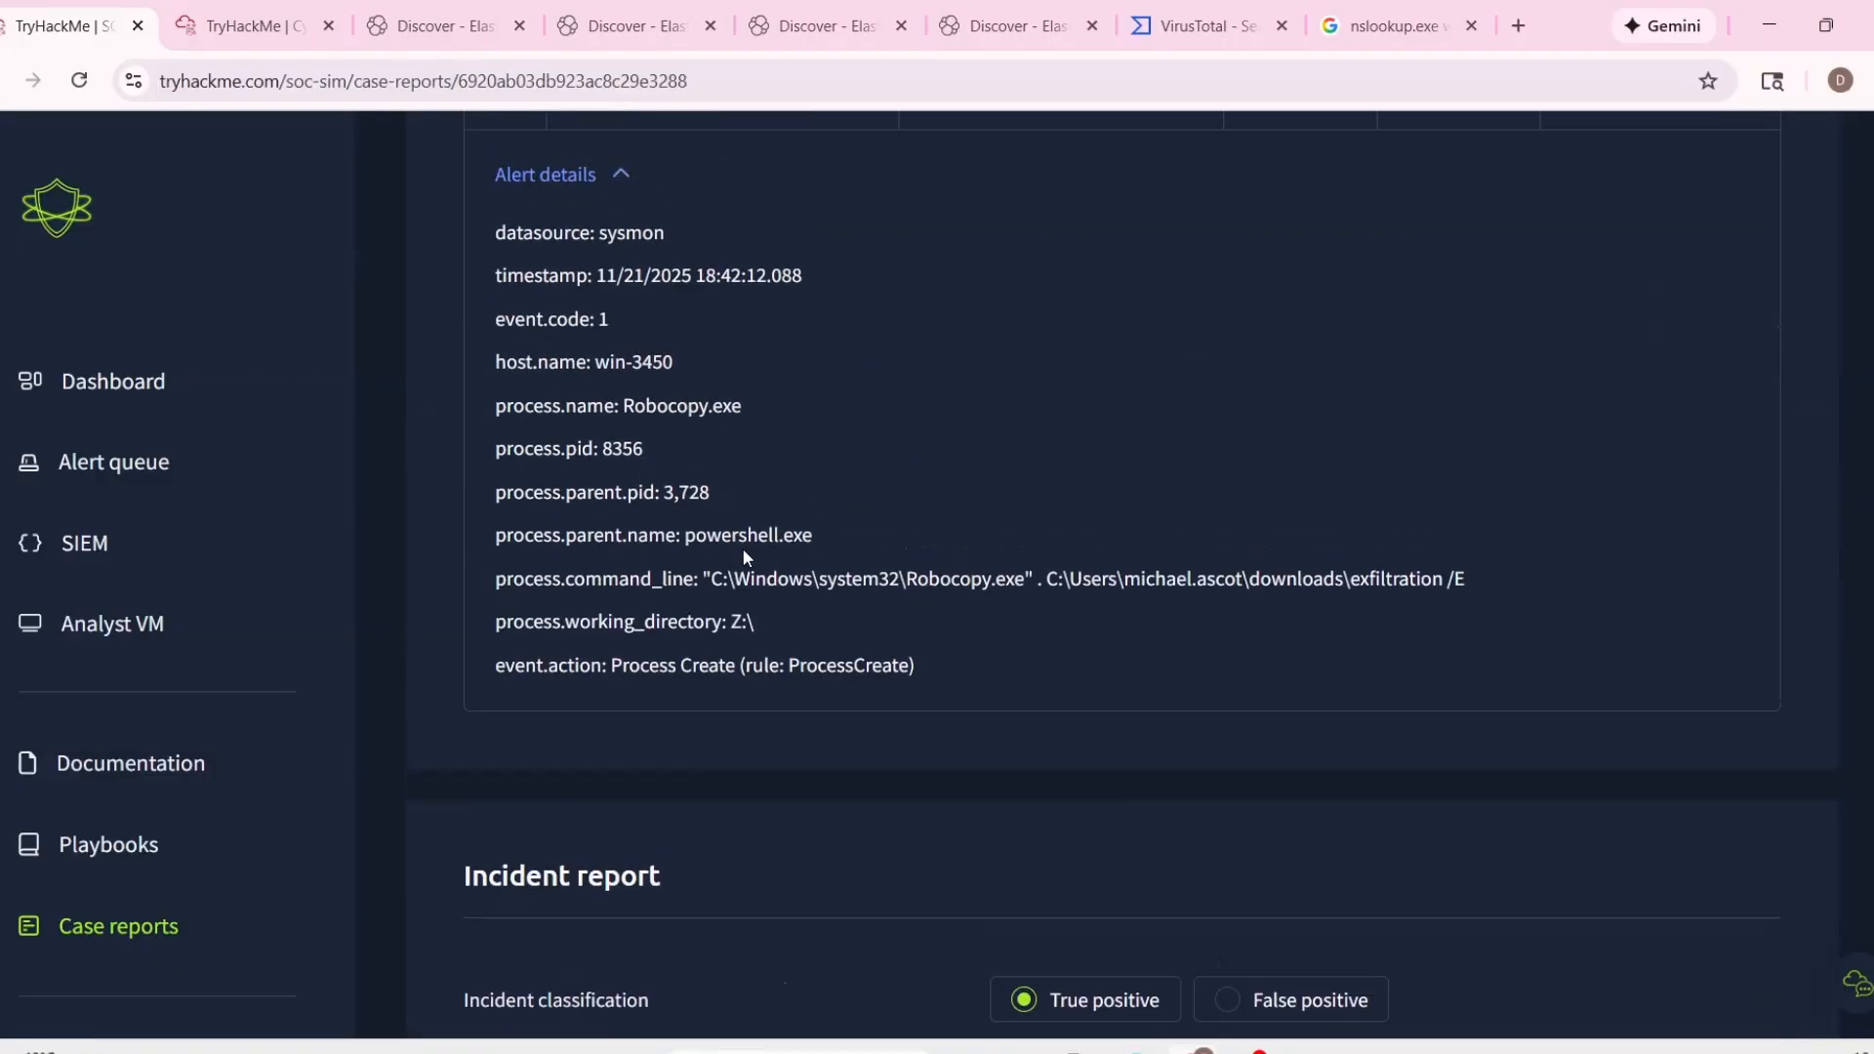
{"action": "scroll", "coordinate": [752, 558], "scroll_direction": "down", "scroll_amount": 5}
{"action": "scroll", "coordinate": [771, 576], "scroll_direction": "up", "scroll_amount": 8}
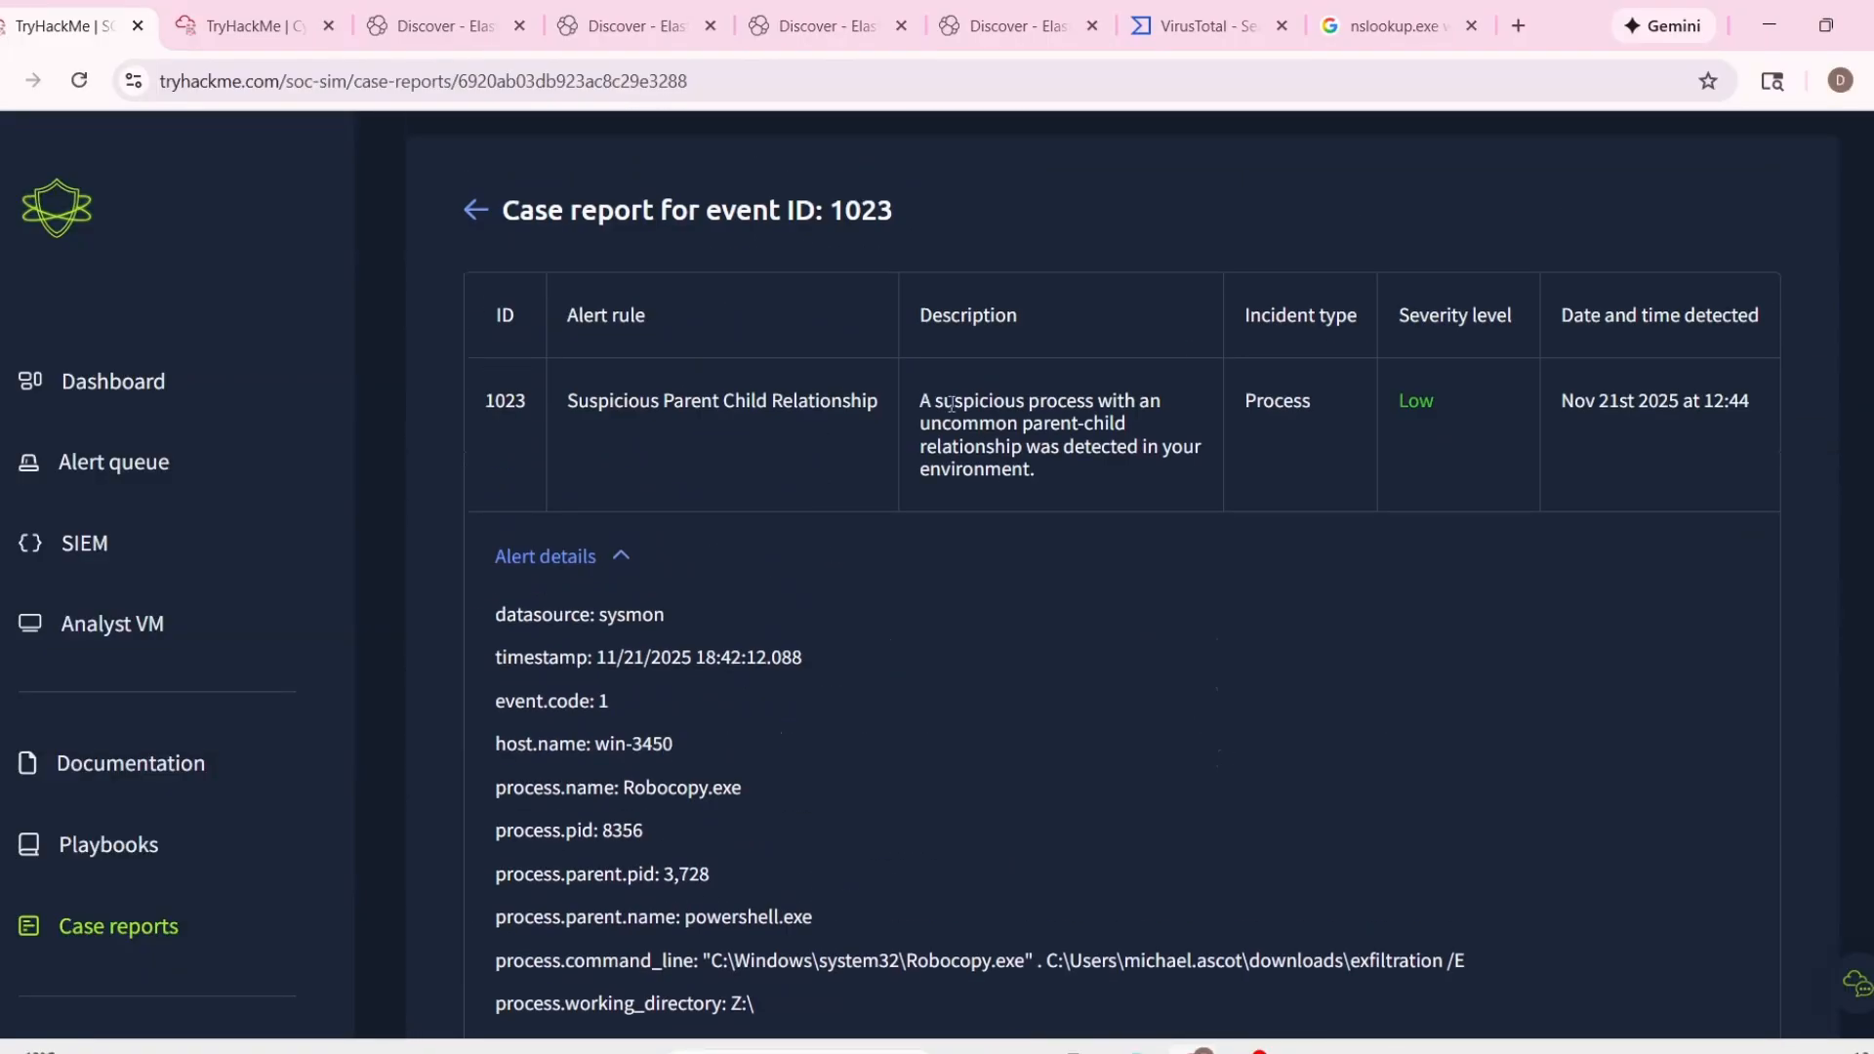
{"action": "scroll", "coordinate": [1080, 612], "scroll_direction": "down", "scroll_amount": 9}
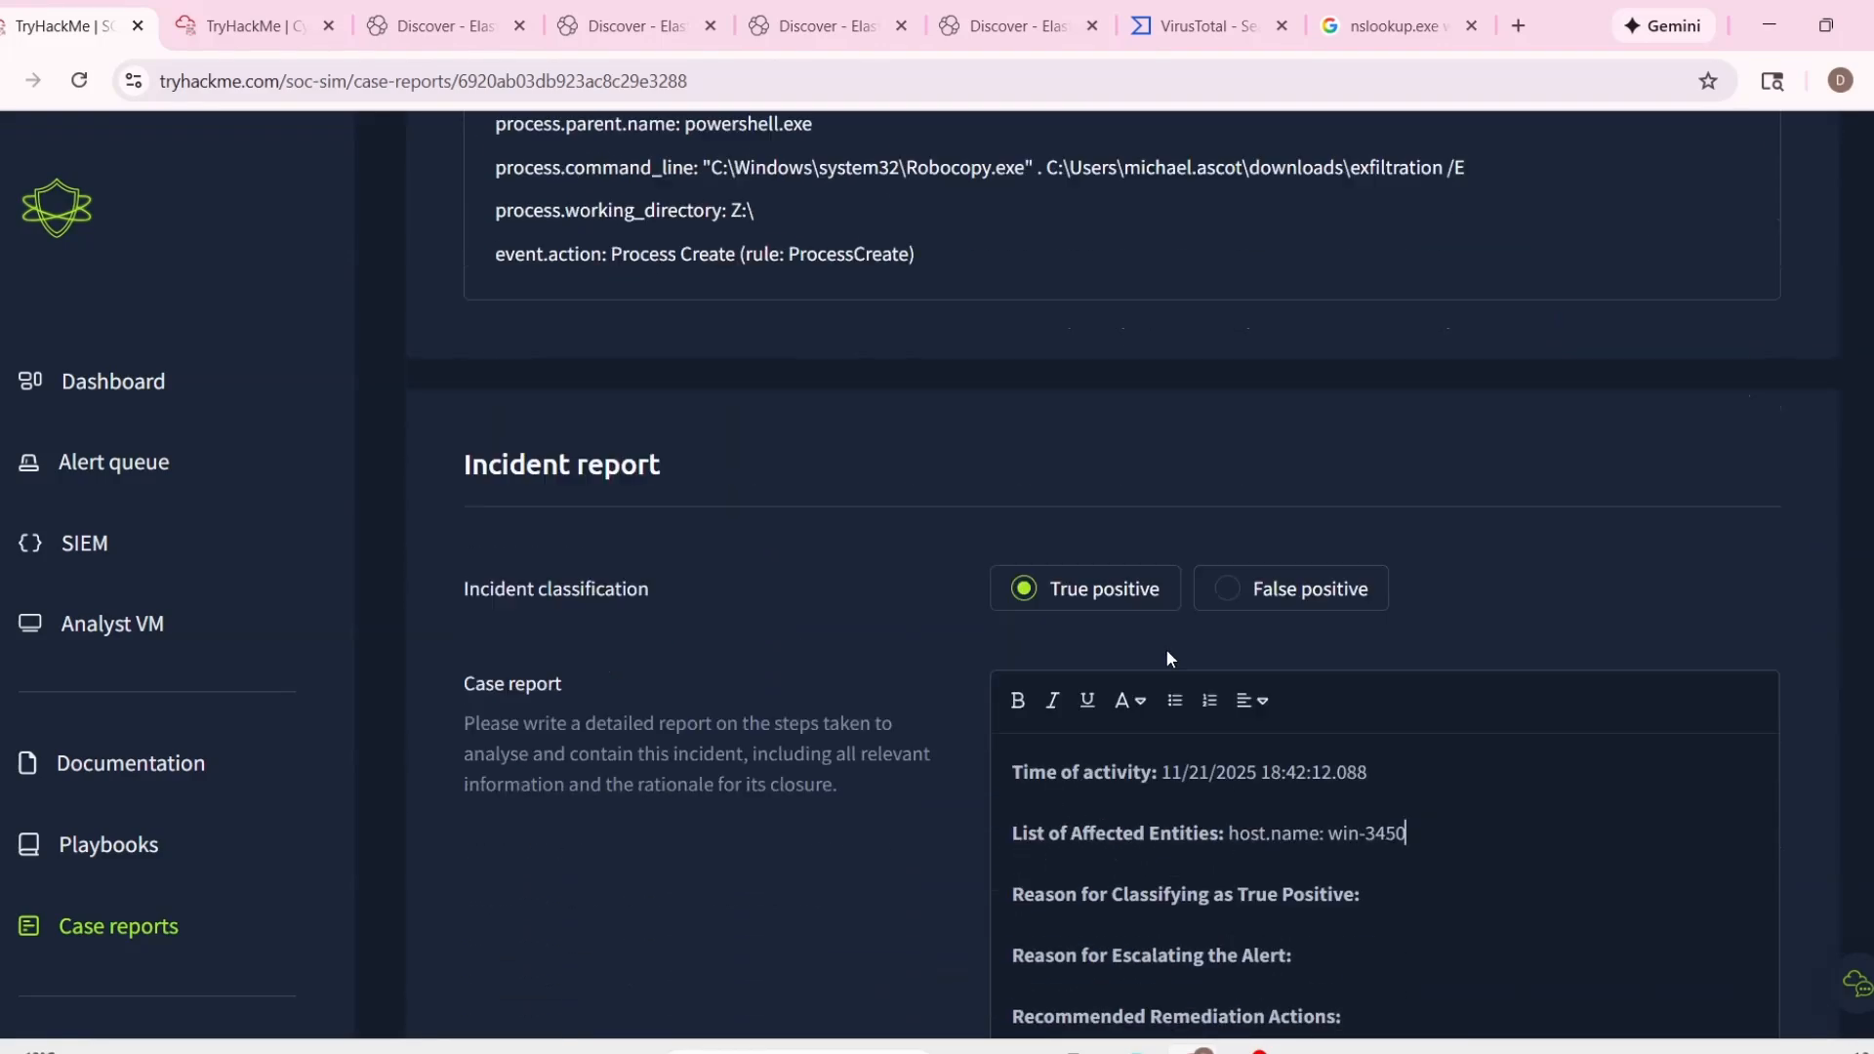
{"action": "left_click", "coordinate": [1385, 797]}
{"action": "type", "text": "Data ex"}
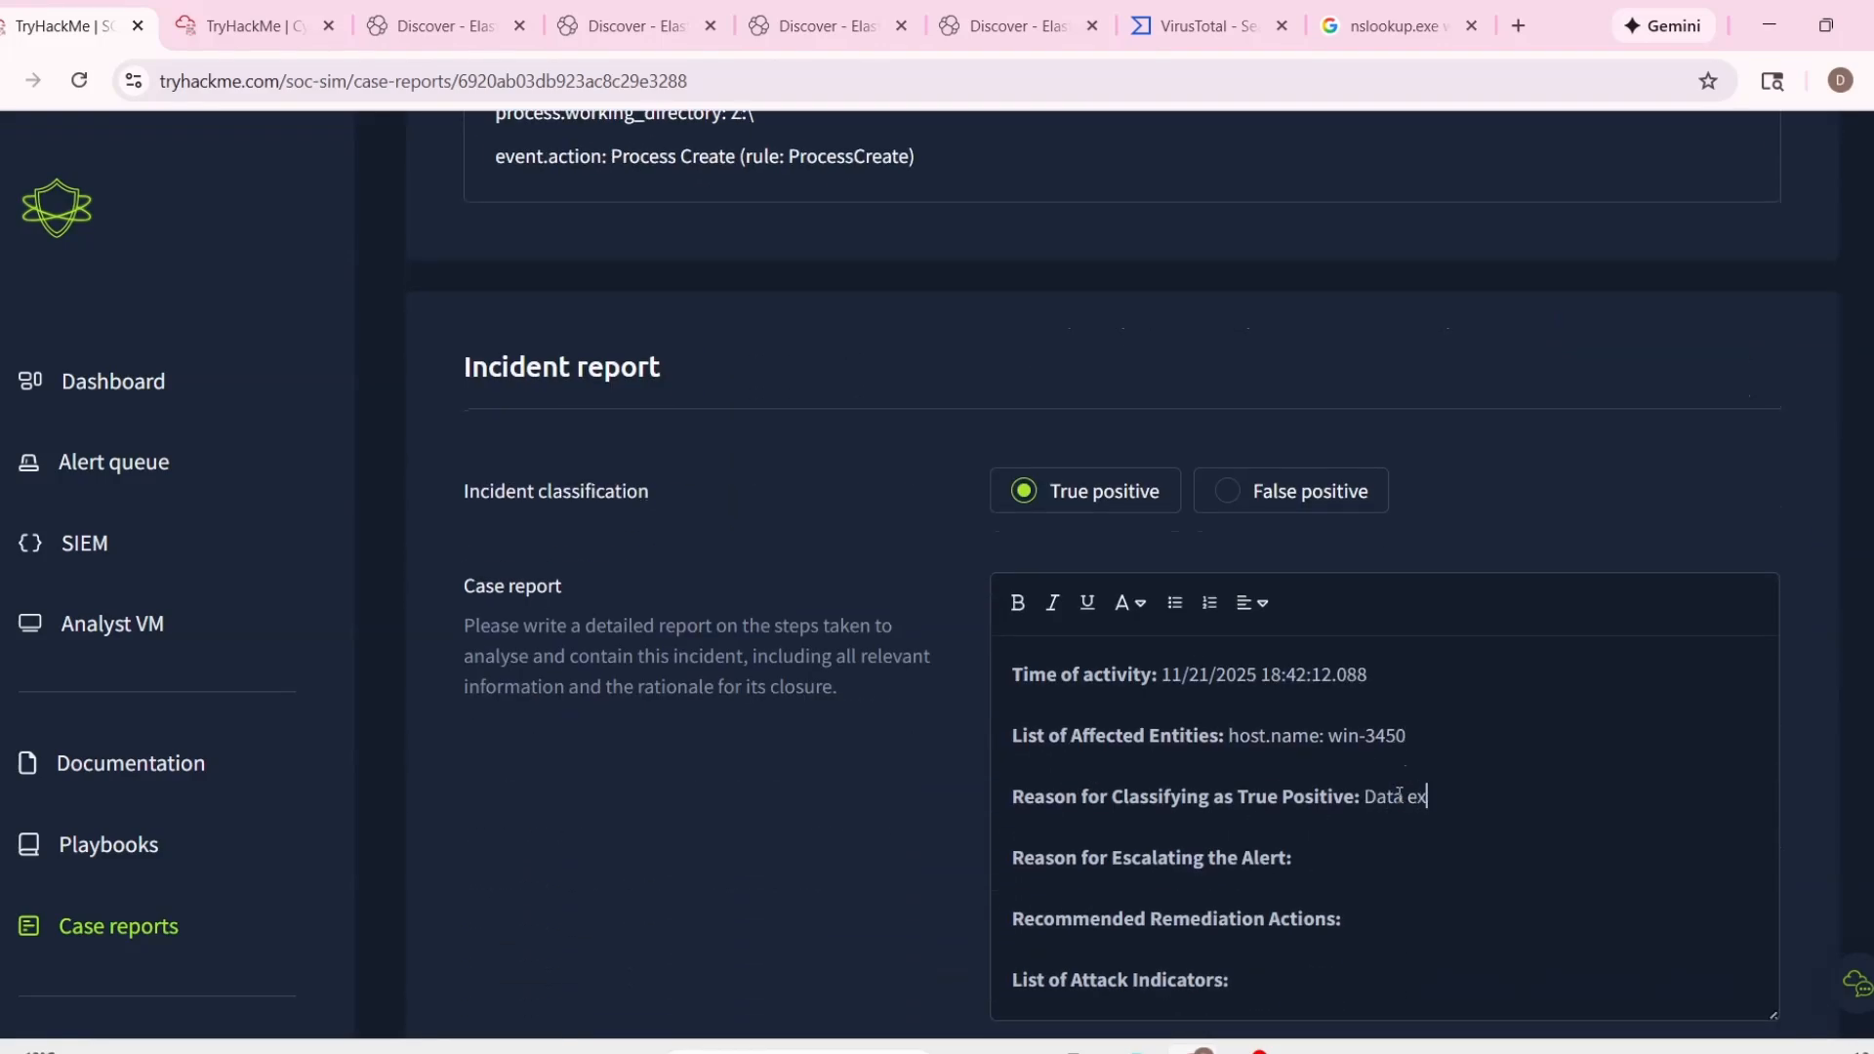
{"action": "type", "text": "filtration"}
Enter "Malicious activity" as the reason for escalating the alert, correcting its spelling.
{"action": "scroll", "coordinate": [1399, 795], "scroll_direction": "up", "scroll_amount": 6}
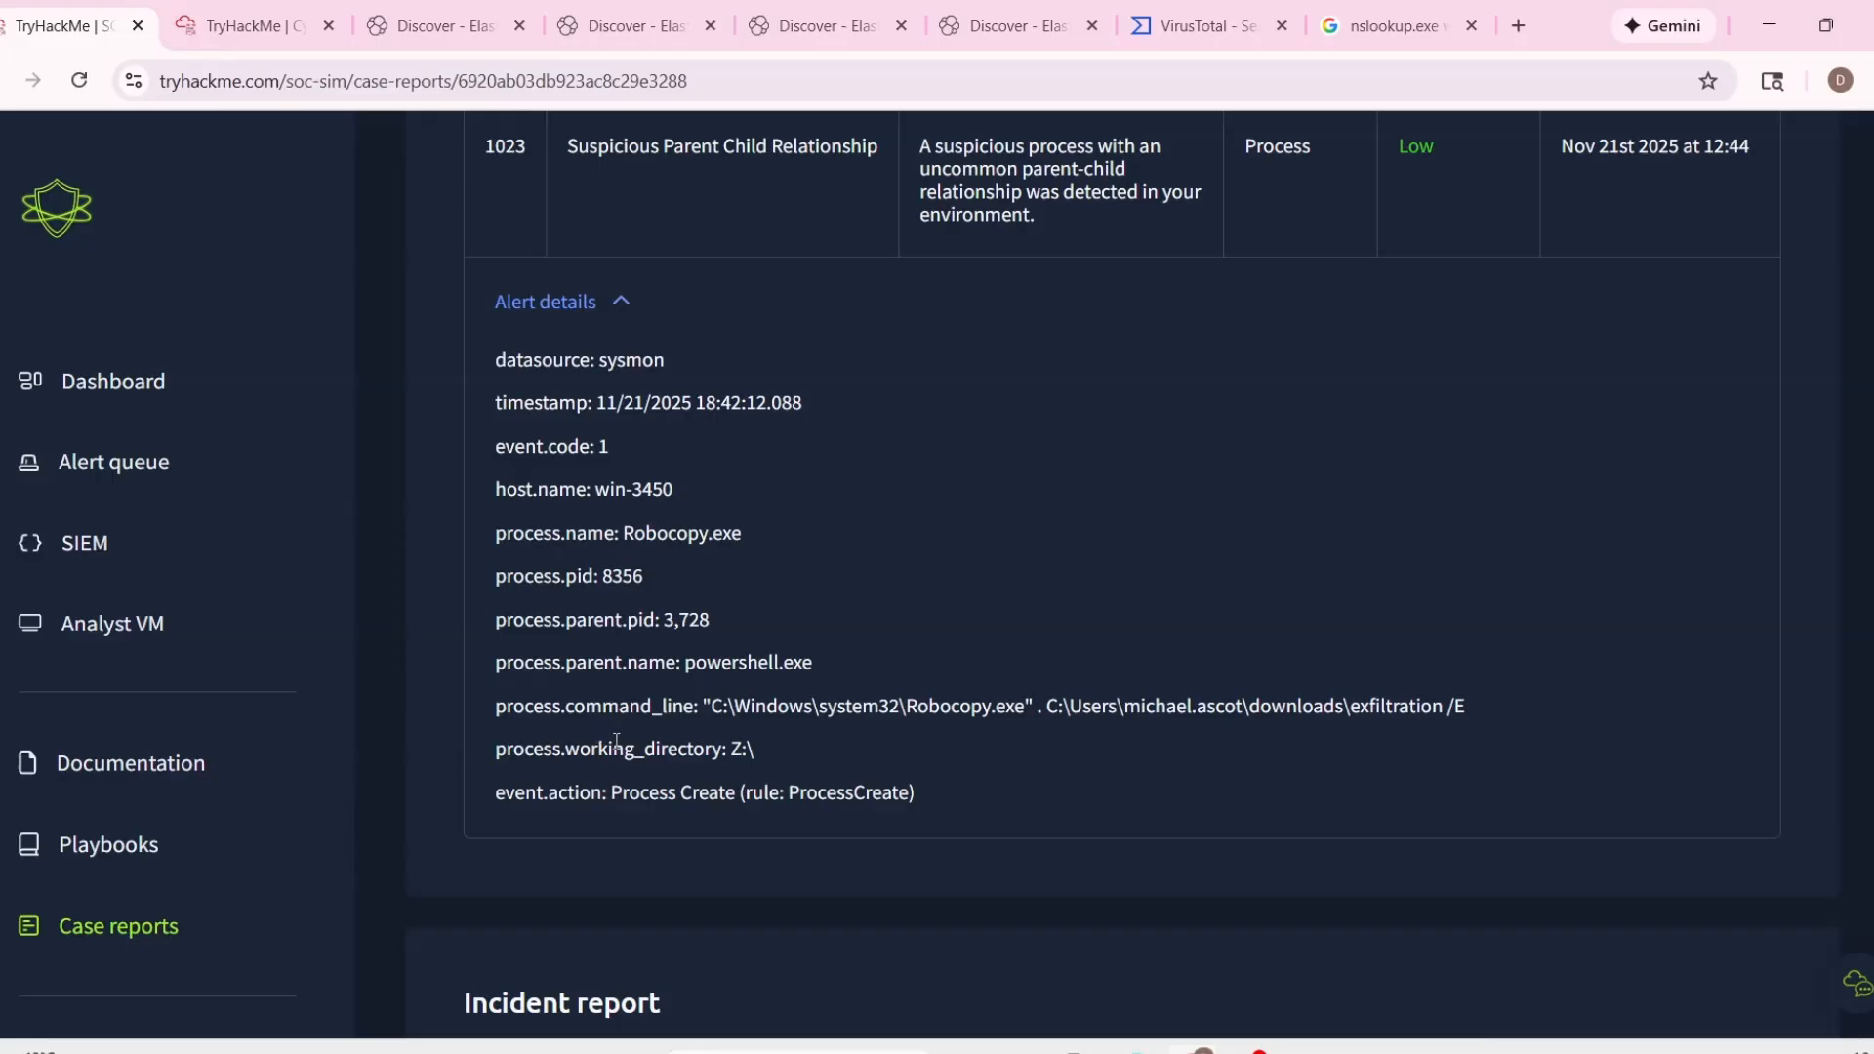
{"action": "scroll", "coordinate": [616, 742], "scroll_direction": "down", "scroll_amount": 8}
{"action": "left_click", "coordinate": [1344, 734]}
{"action": "type", "text": "Mal"}
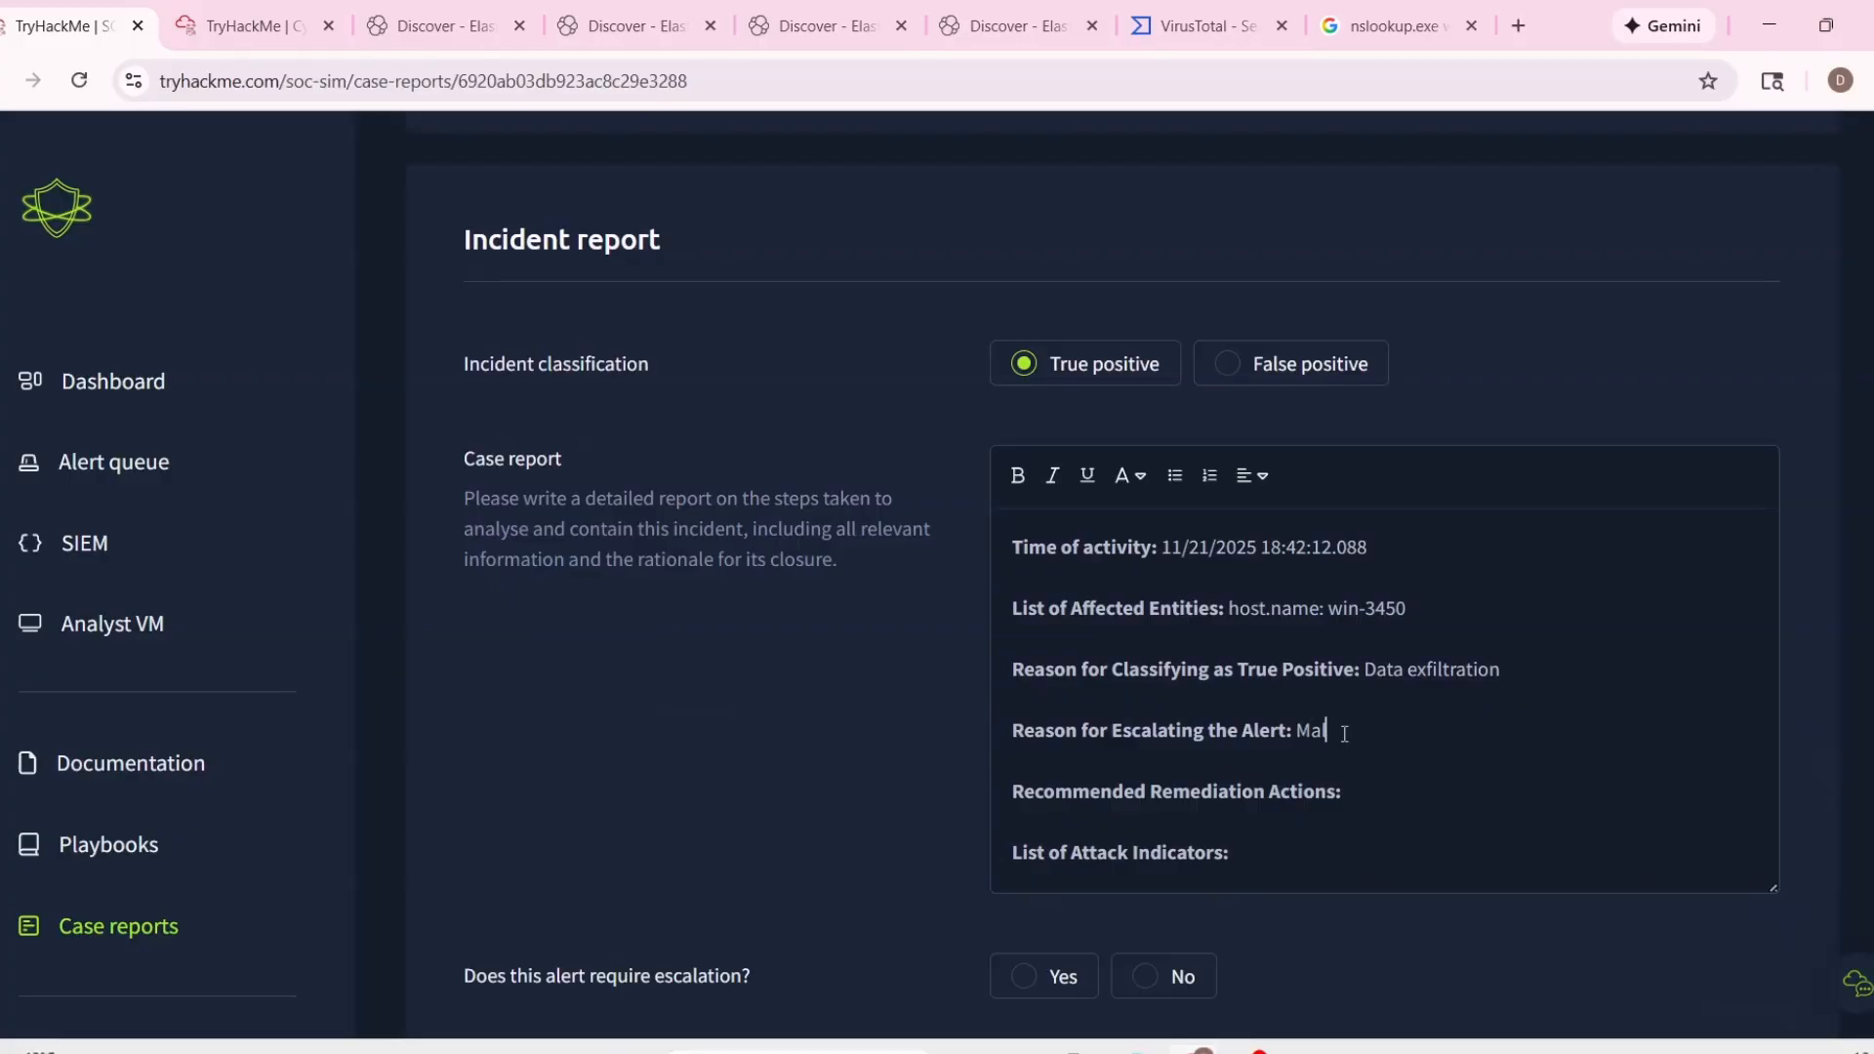
{"action": "type", "text": "icioius activity"}
{"action": "right_click", "coordinate": [1344, 734]}
{"action": "left_click", "coordinate": [1385, 193]}
Copy the downloads\exfiltration directory path with its /E switch from the alert's process command line.
{"action": "scroll", "coordinate": [1147, 644], "scroll_direction": "up", "scroll_amount": 8}
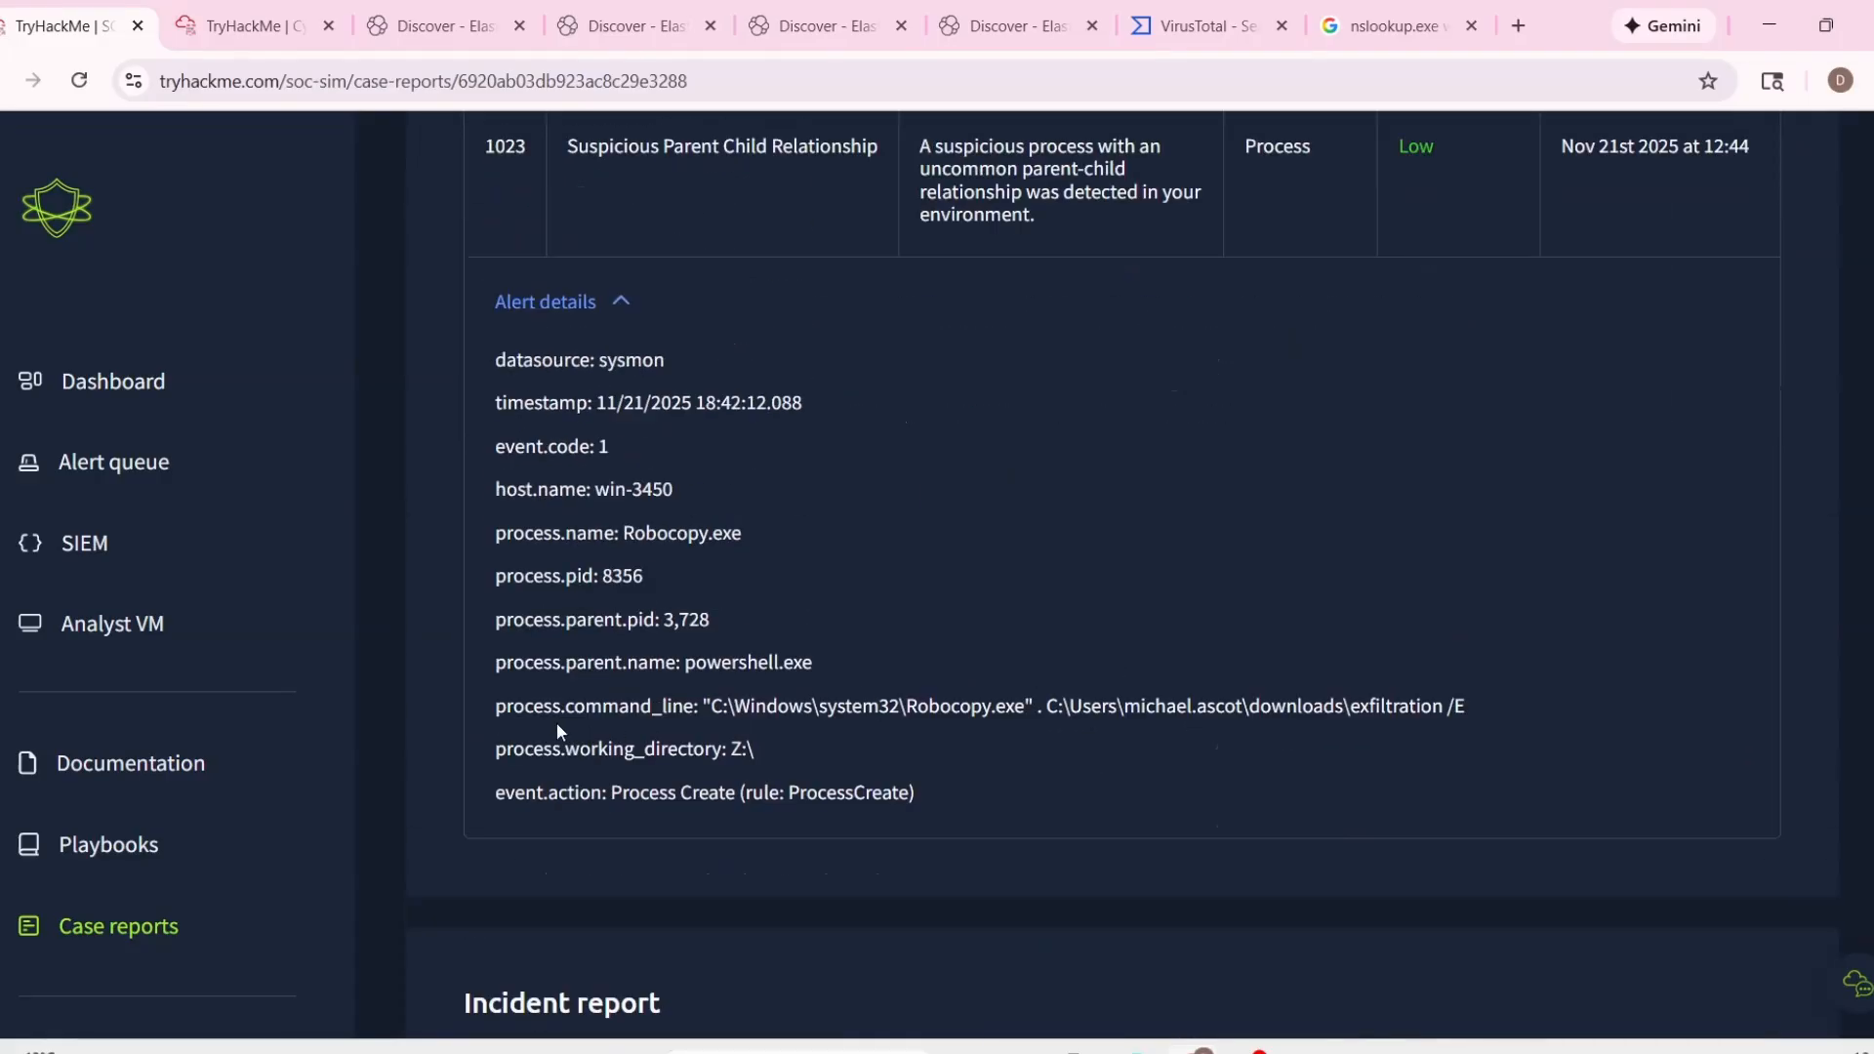
{"action": "triple_click", "coordinate": [547, 747]}
{"action": "left_click", "coordinate": [621, 784]}
{"action": "mouse_move", "coordinate": [1048, 706]}
{"action": "left_mouse_down"}
{"action": "mouse_move", "coordinate": [1528, 721]}
{"action": "mouse_move", "coordinate": [1052, 708]}
{"action": "left_mouse_up"}
{"action": "key", "text": "ctrl+c"}
{"action": "left_click", "coordinate": [1350, 706]}
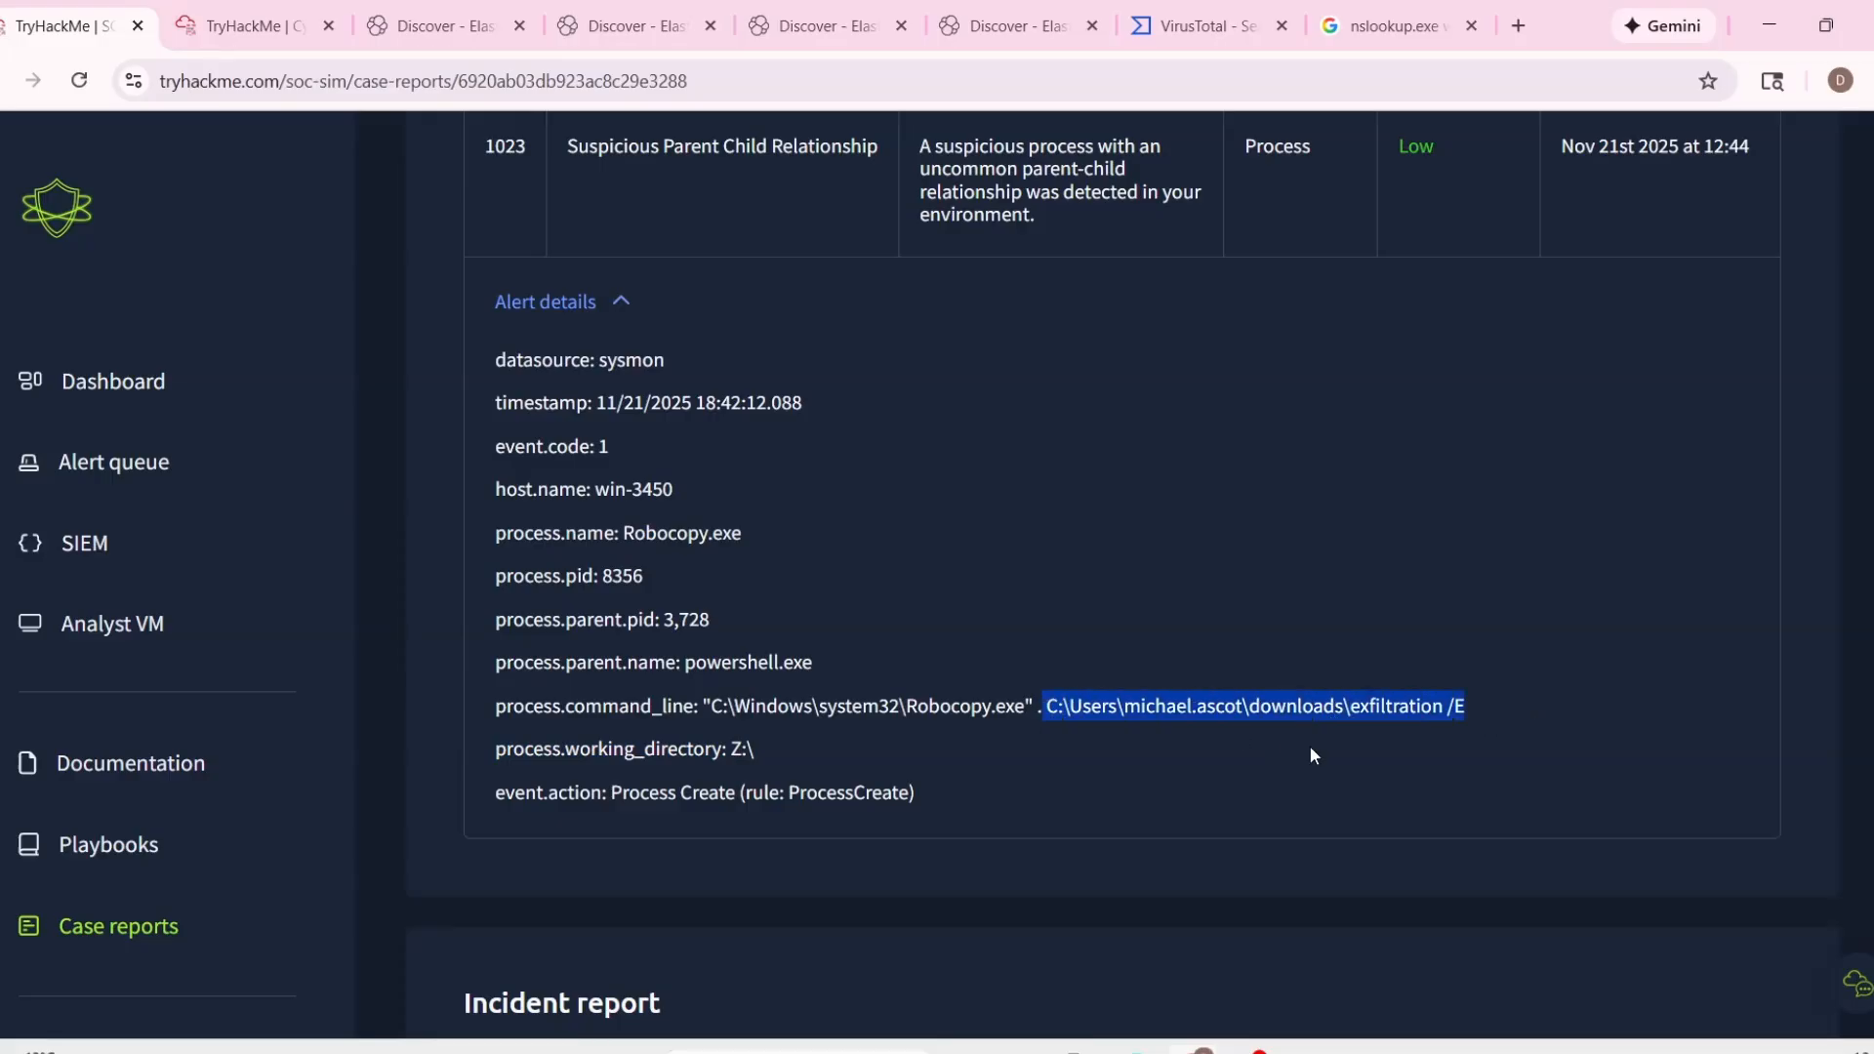
Extend the escalation reason with "in the directory" and the copied exfiltration path in single quotes, correcting the spelling.
{"action": "scroll", "coordinate": [1308, 745], "scroll_direction": "down", "scroll_amount": 10}
{"action": "left_click", "coordinate": [1489, 502]}
{"action": "type", "text": "i"}
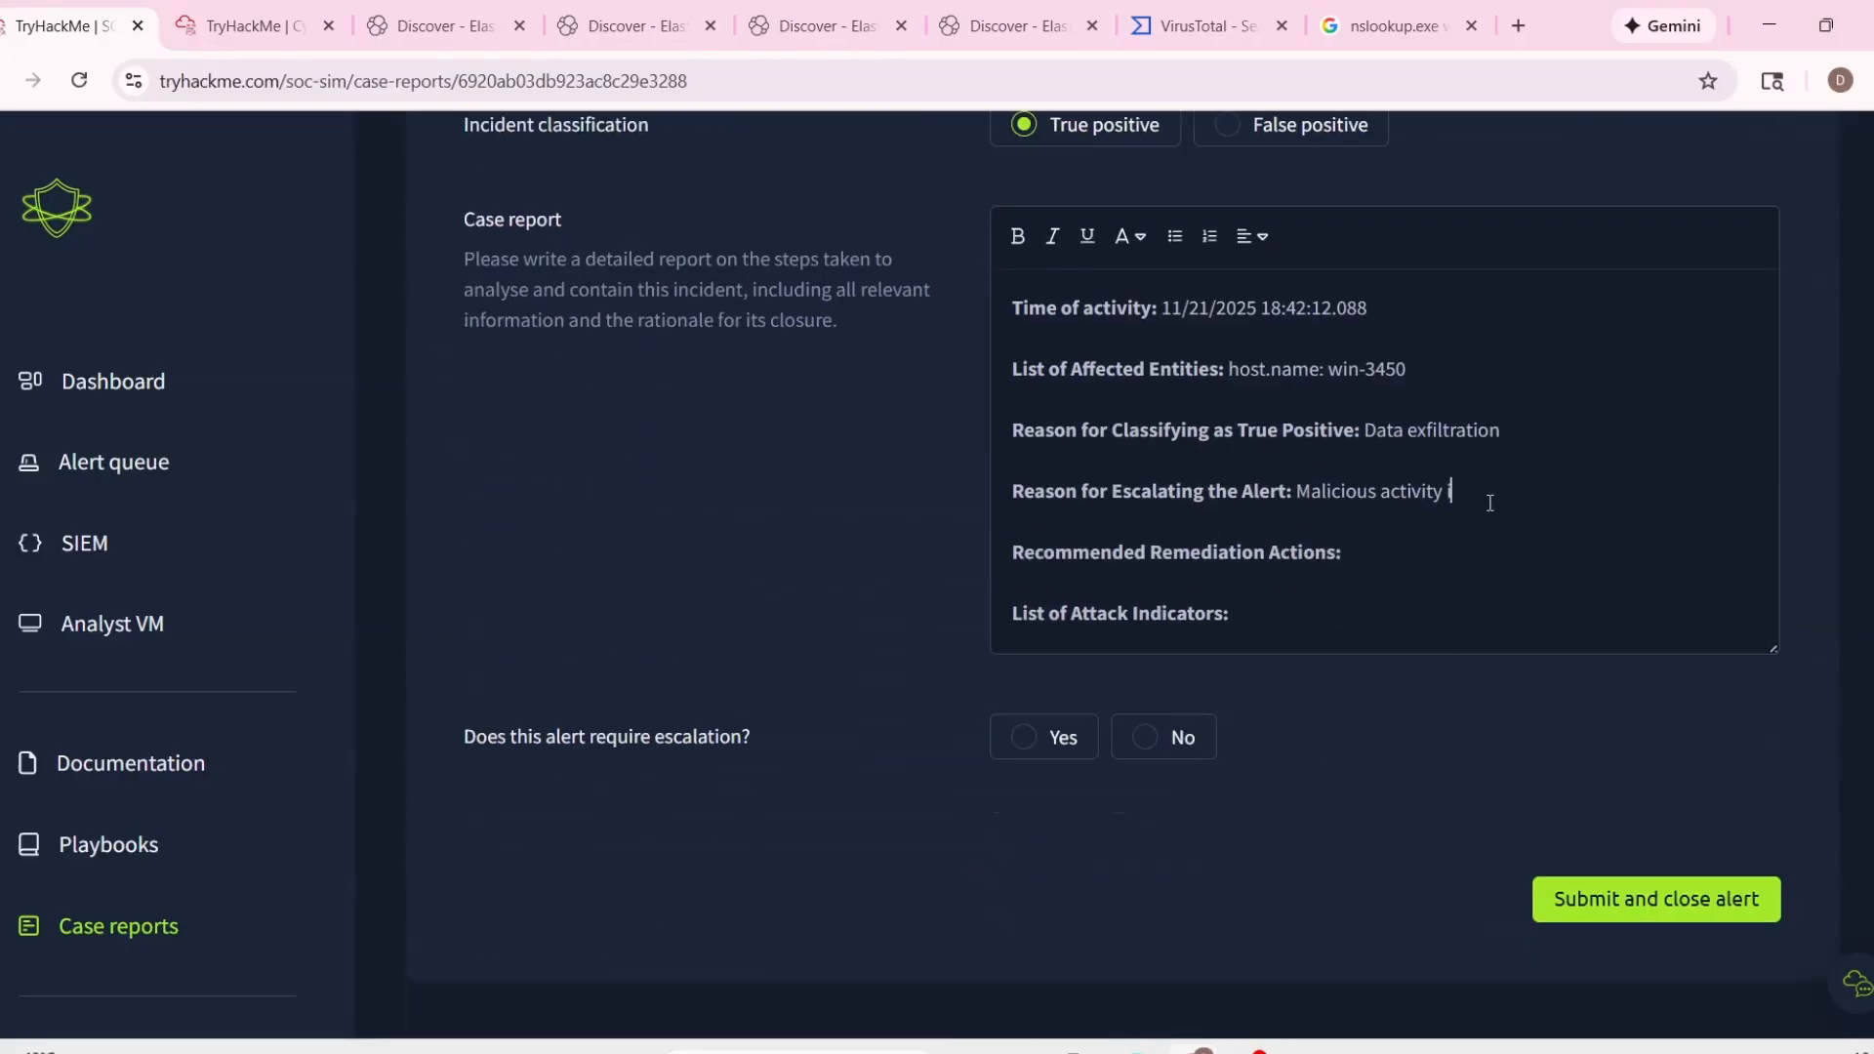
{"action": "type", "text": "n the direcrtory '"}
{"action": "key", "text": "ctrl+v"}
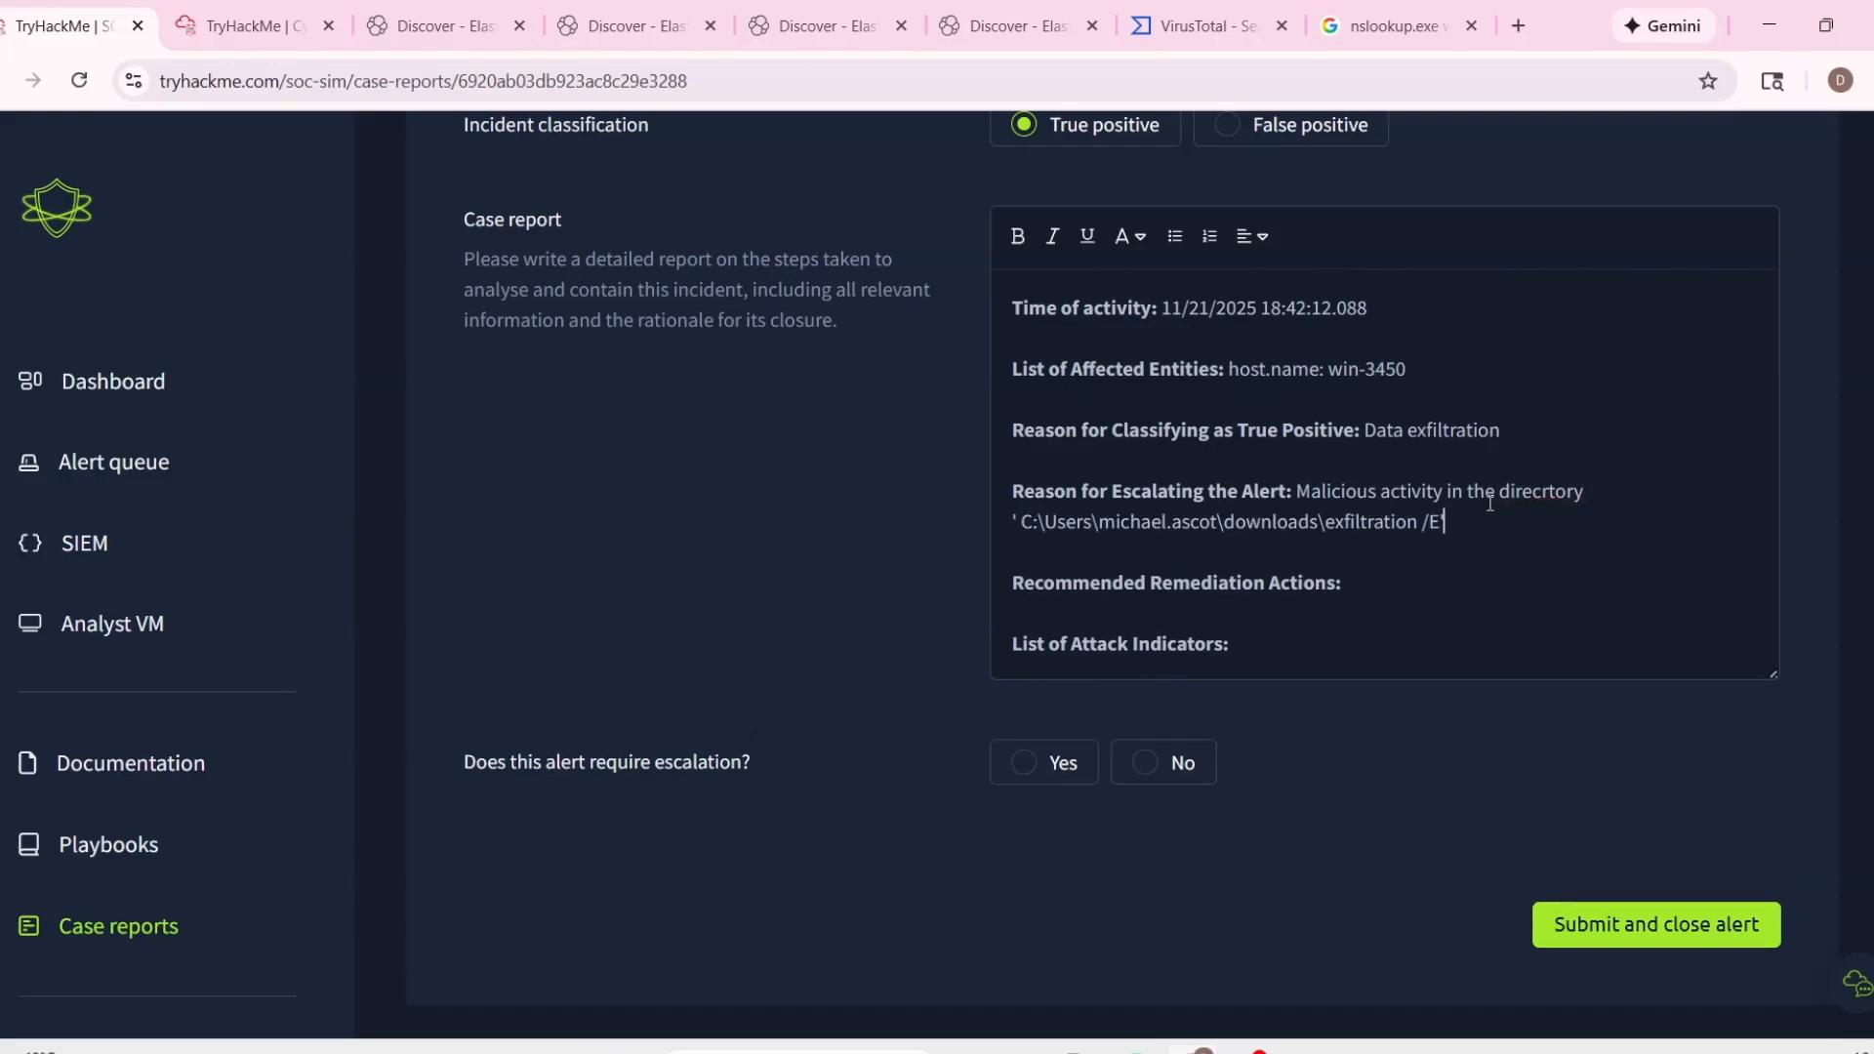
{"action": "right_click", "coordinate": [1535, 491]}
{"action": "left_click", "coordinate": [1573, 493]}
Add "Isolate the host." on a new line under Recommended Remediation Actions.
{"action": "scroll", "coordinate": [1422, 585], "scroll_direction": "up", "scroll_amount": 1}
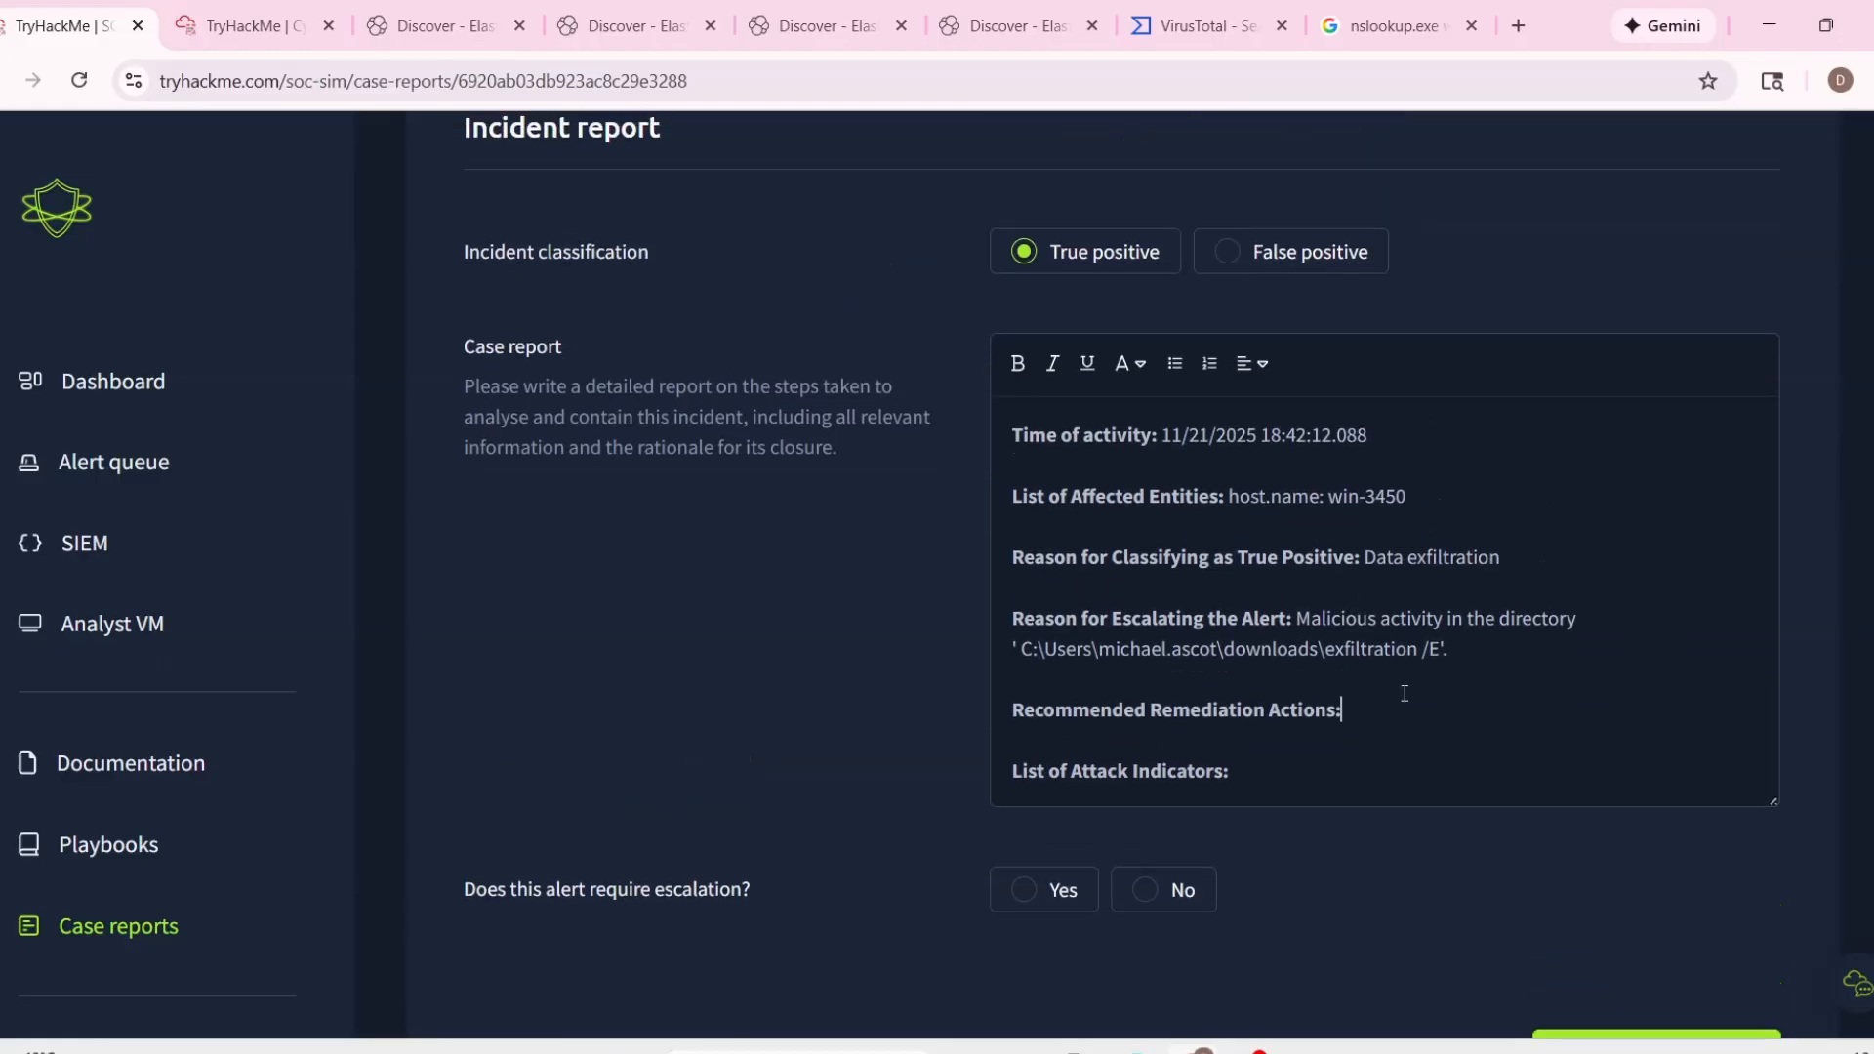
{"action": "key", "text": "Return"}
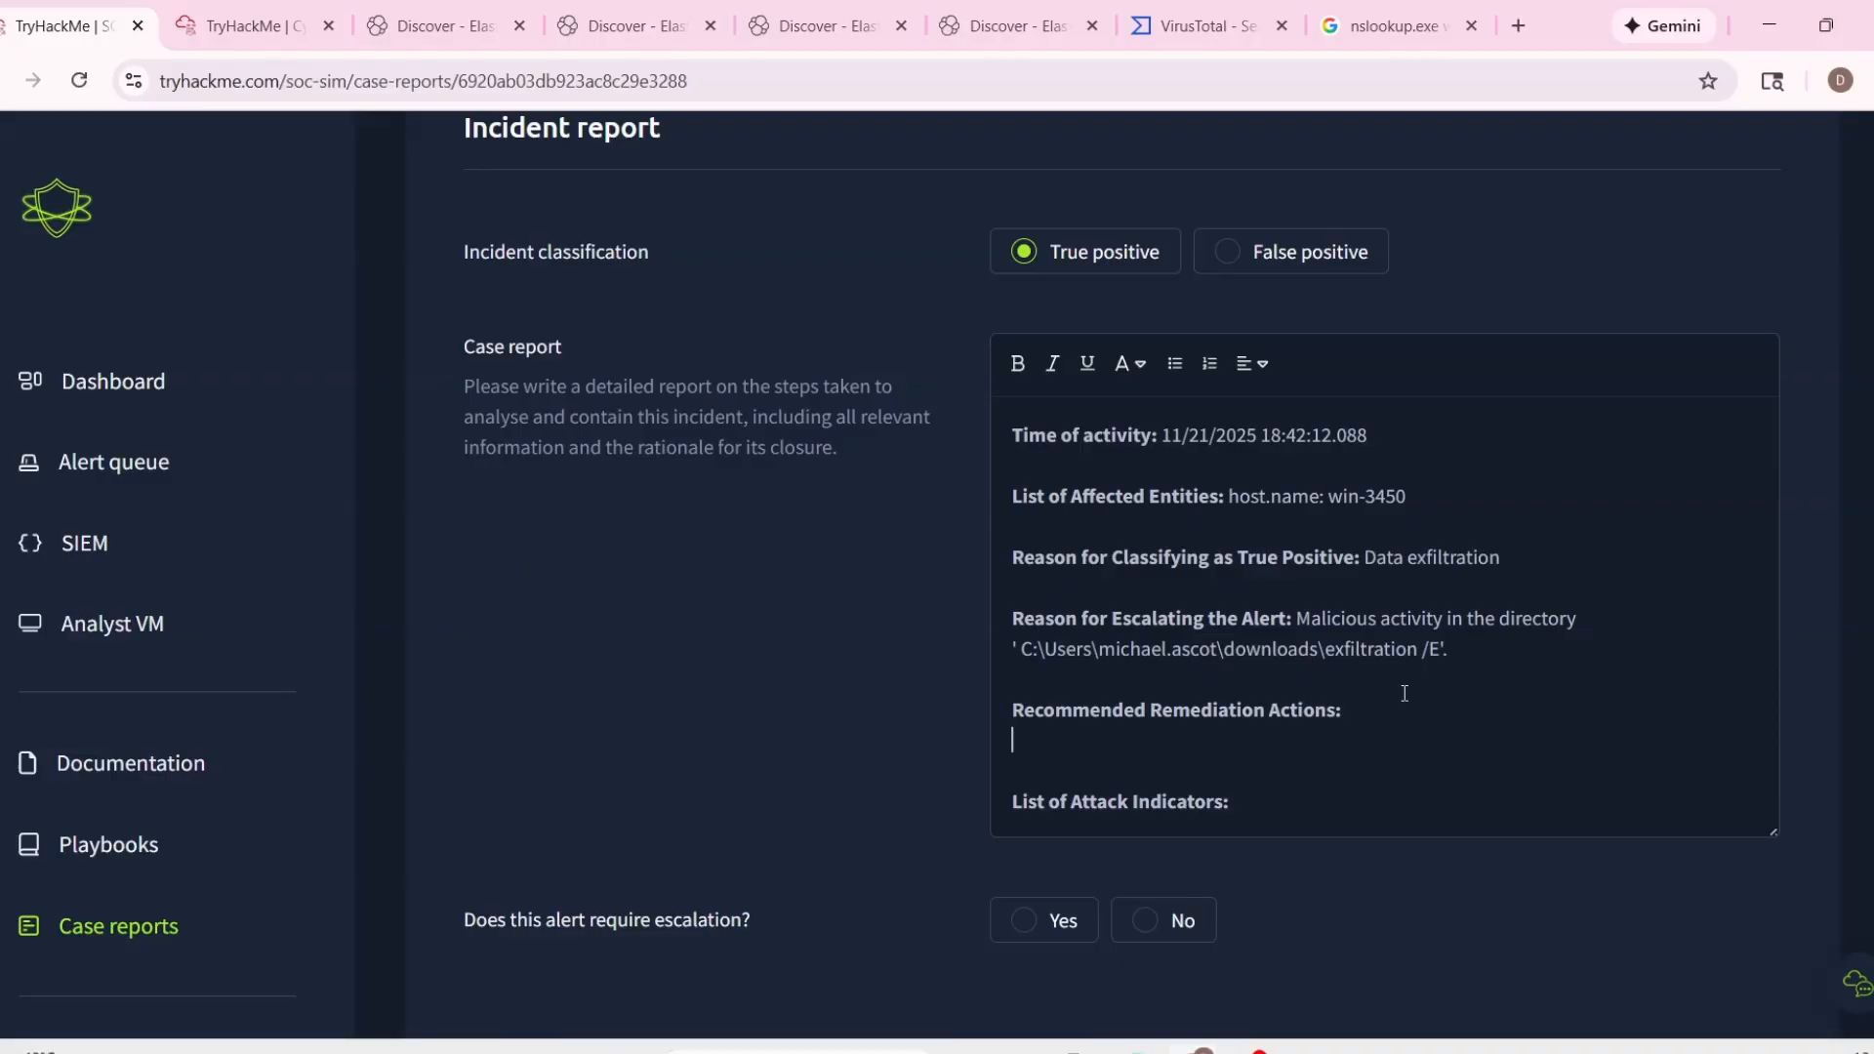
{"action": "type", "text": "Isolate the host."}
{"action": "scroll", "coordinate": [1345, 642], "scroll_direction": "down", "scroll_amount": 2}
{"action": "key", "text": "Return"}
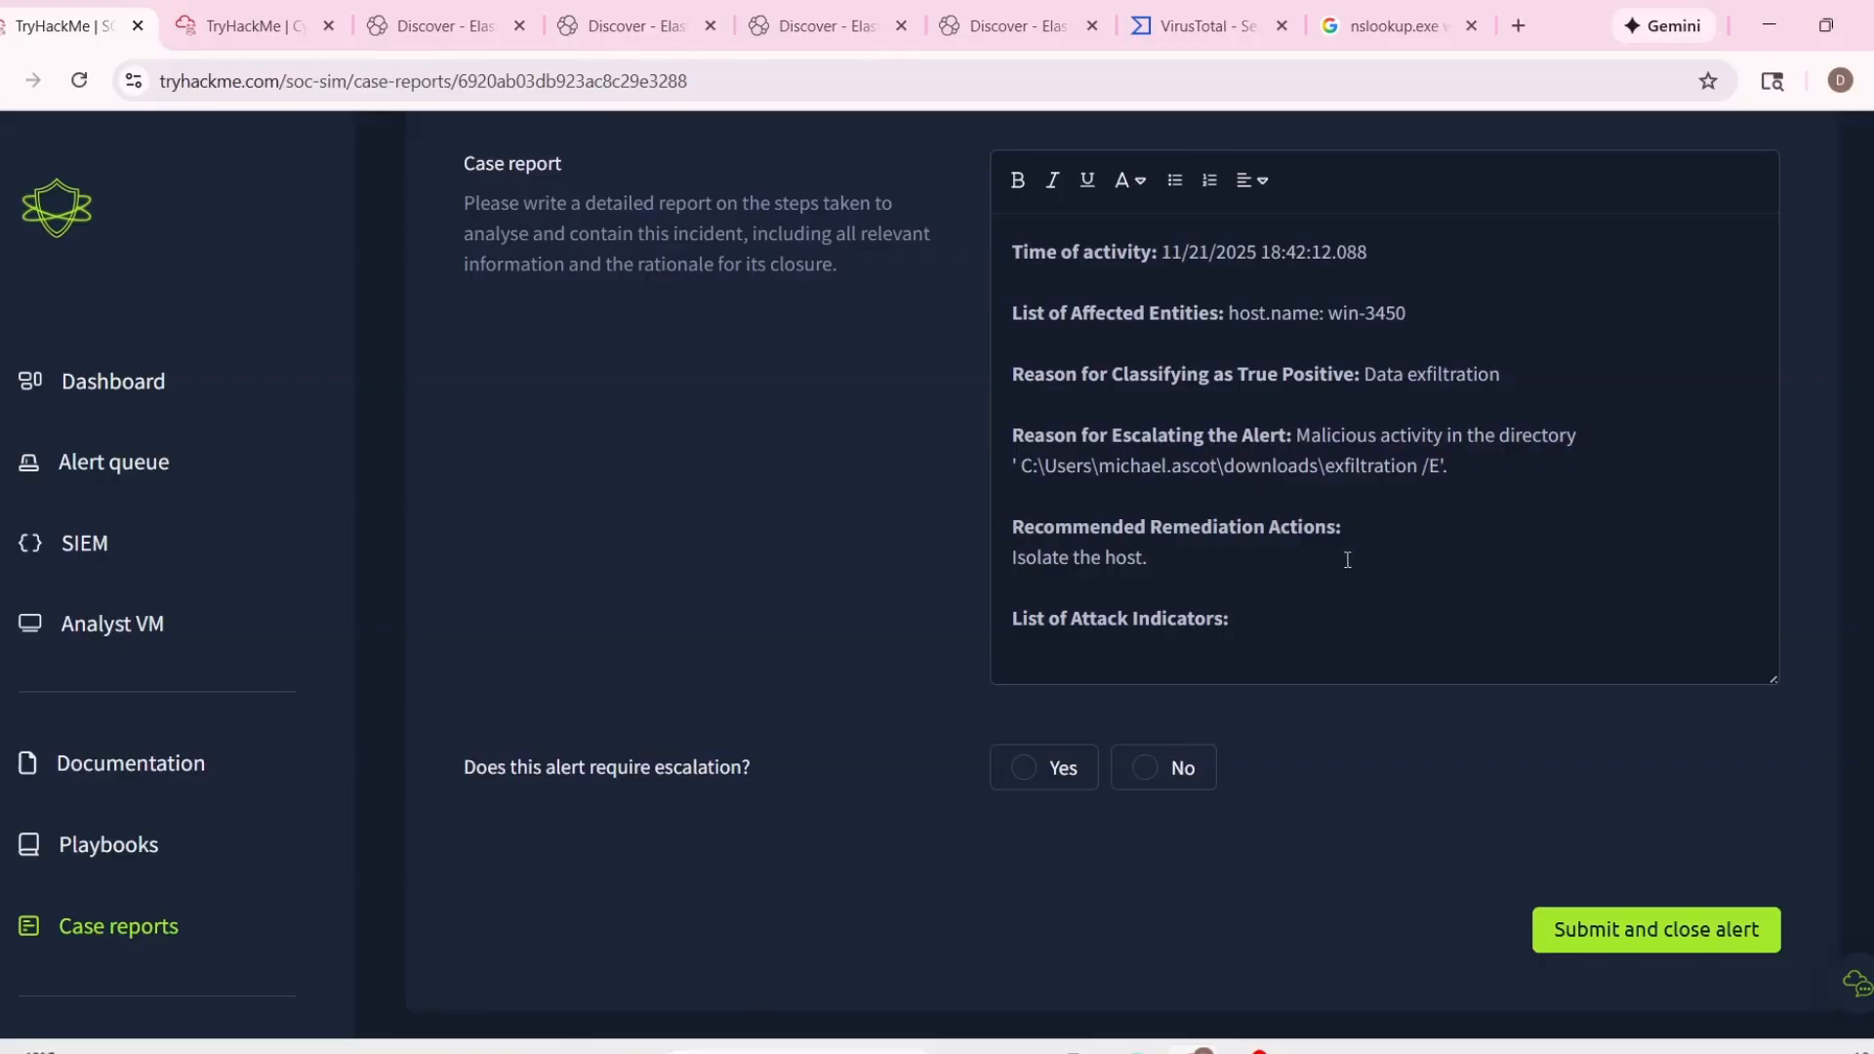
{"action": "left_click_drag", "start_coordinate": [1366, 536], "coordinate": [1012, 530]}
{"action": "left_click", "coordinate": [1241, 544]}
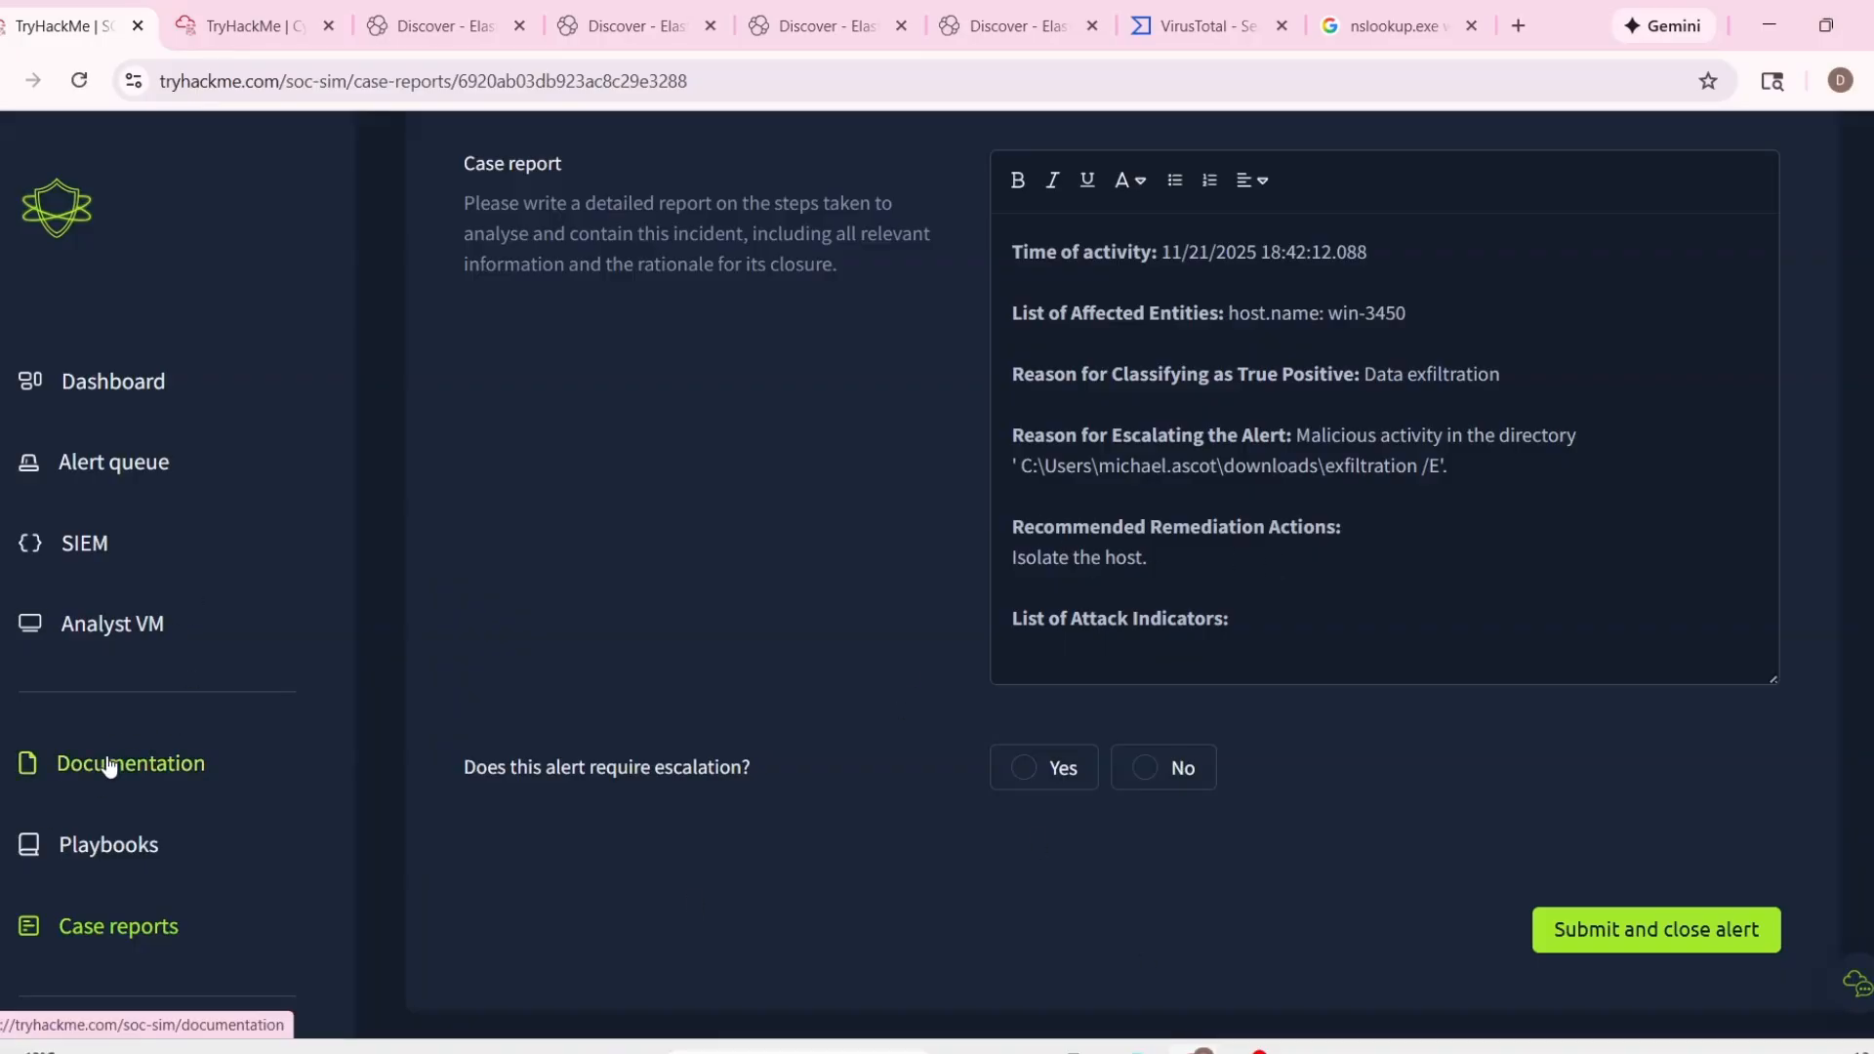
Copy the full process.command_line entry for Robocopy.exe from the alert details onto a new line under List of Attack Indicators.
{"action": "left_click", "coordinate": [1259, 628]}
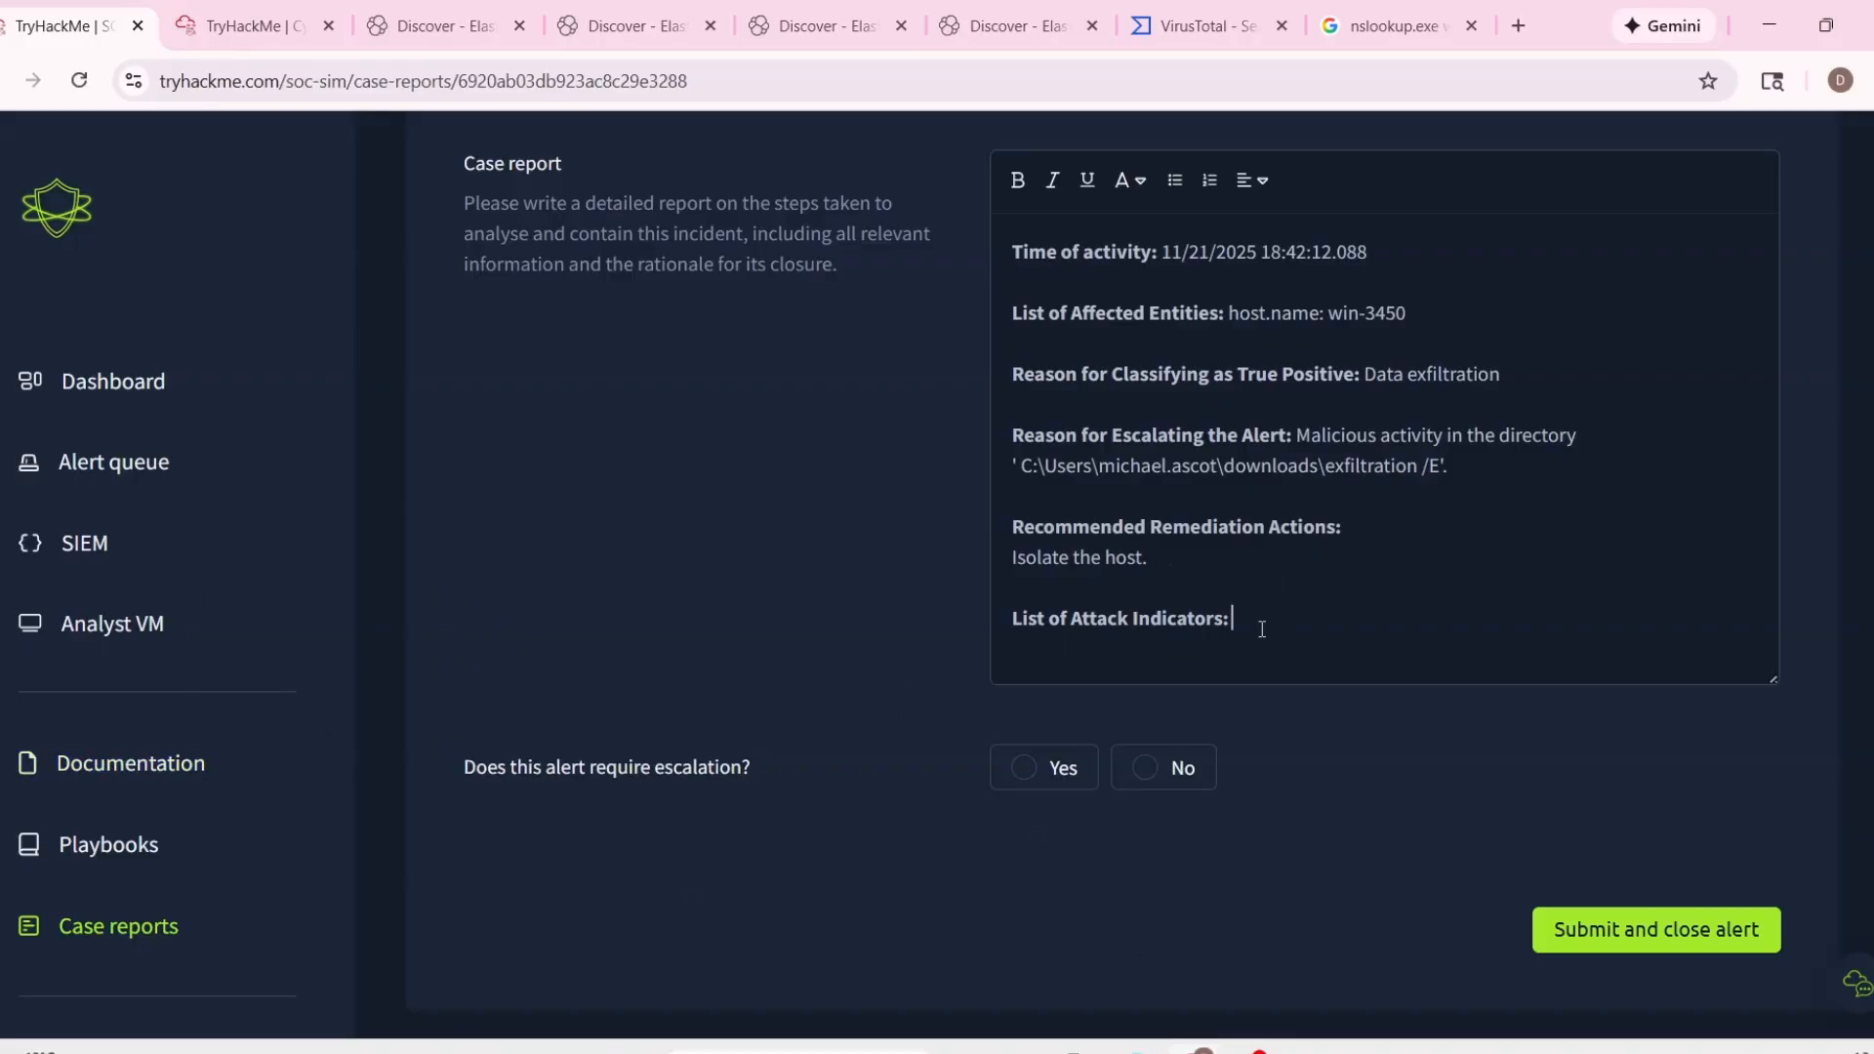
{"action": "key", "text": "Return"}
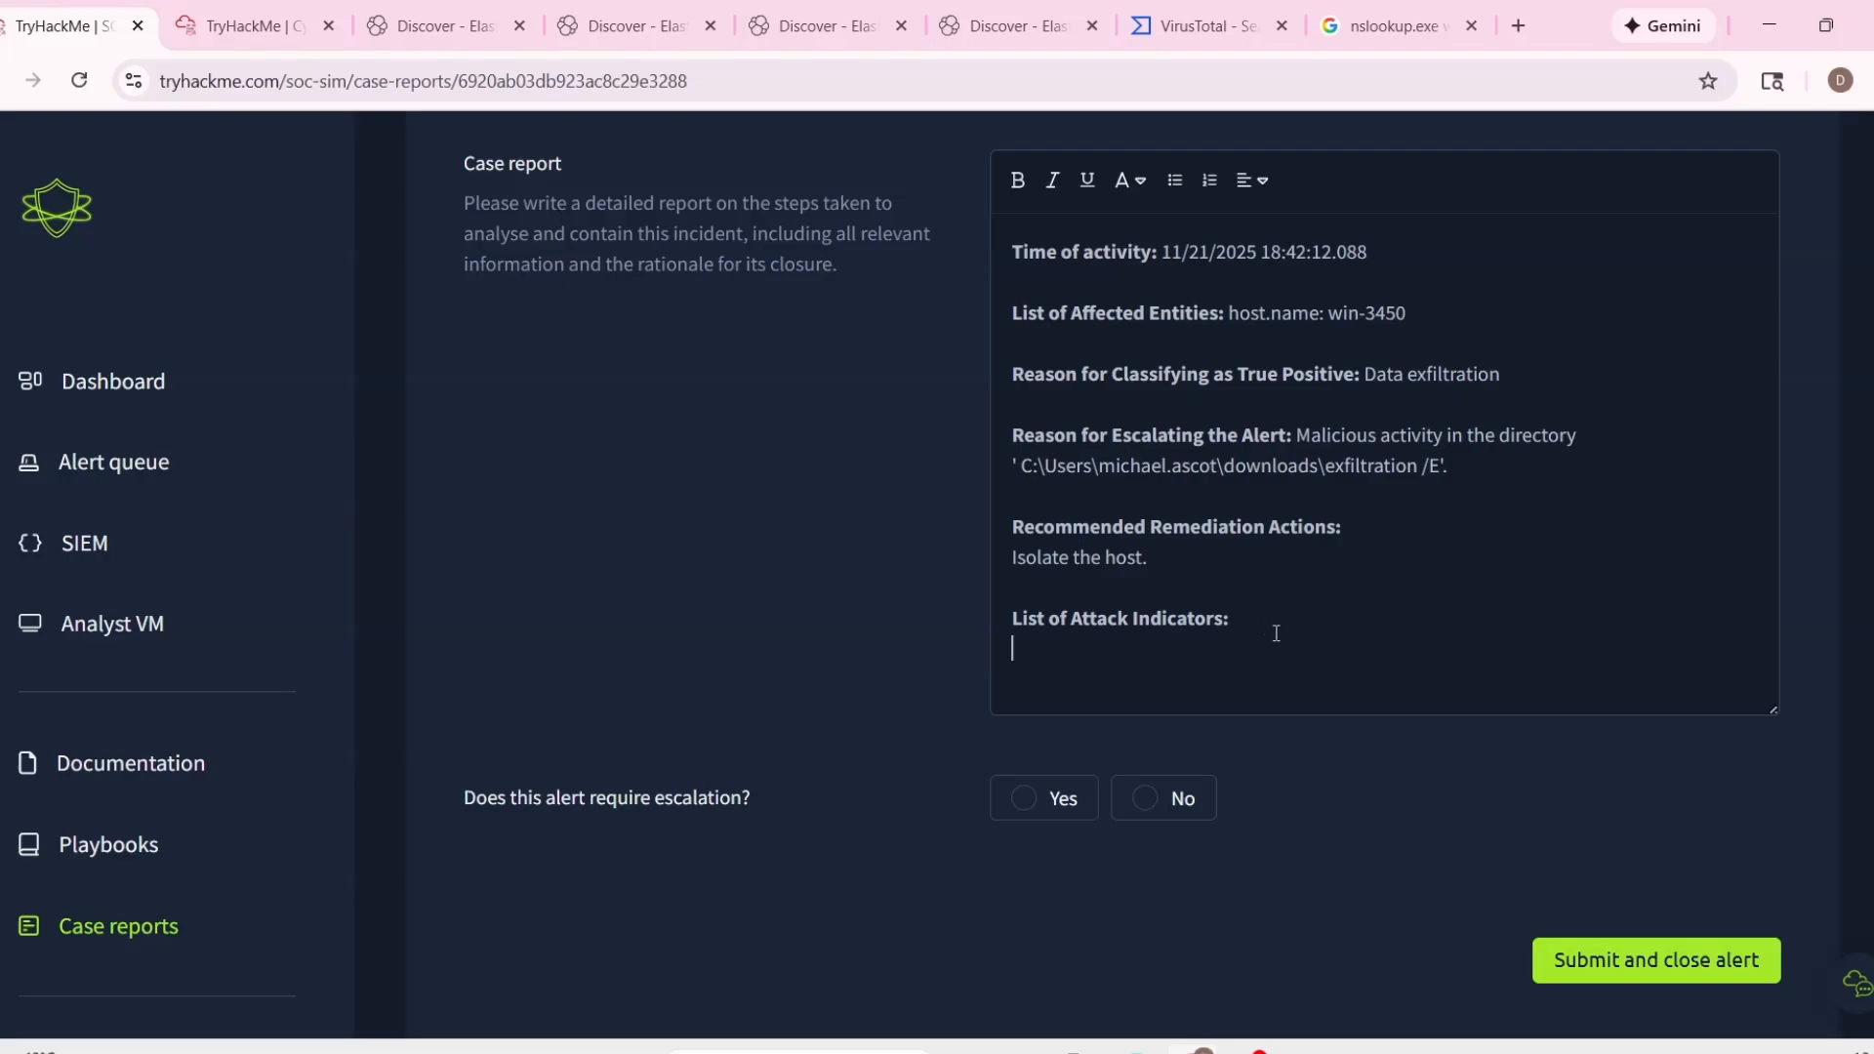
{"action": "scroll", "coordinate": [1297, 621], "scroll_direction": "up", "scroll_amount": 5}
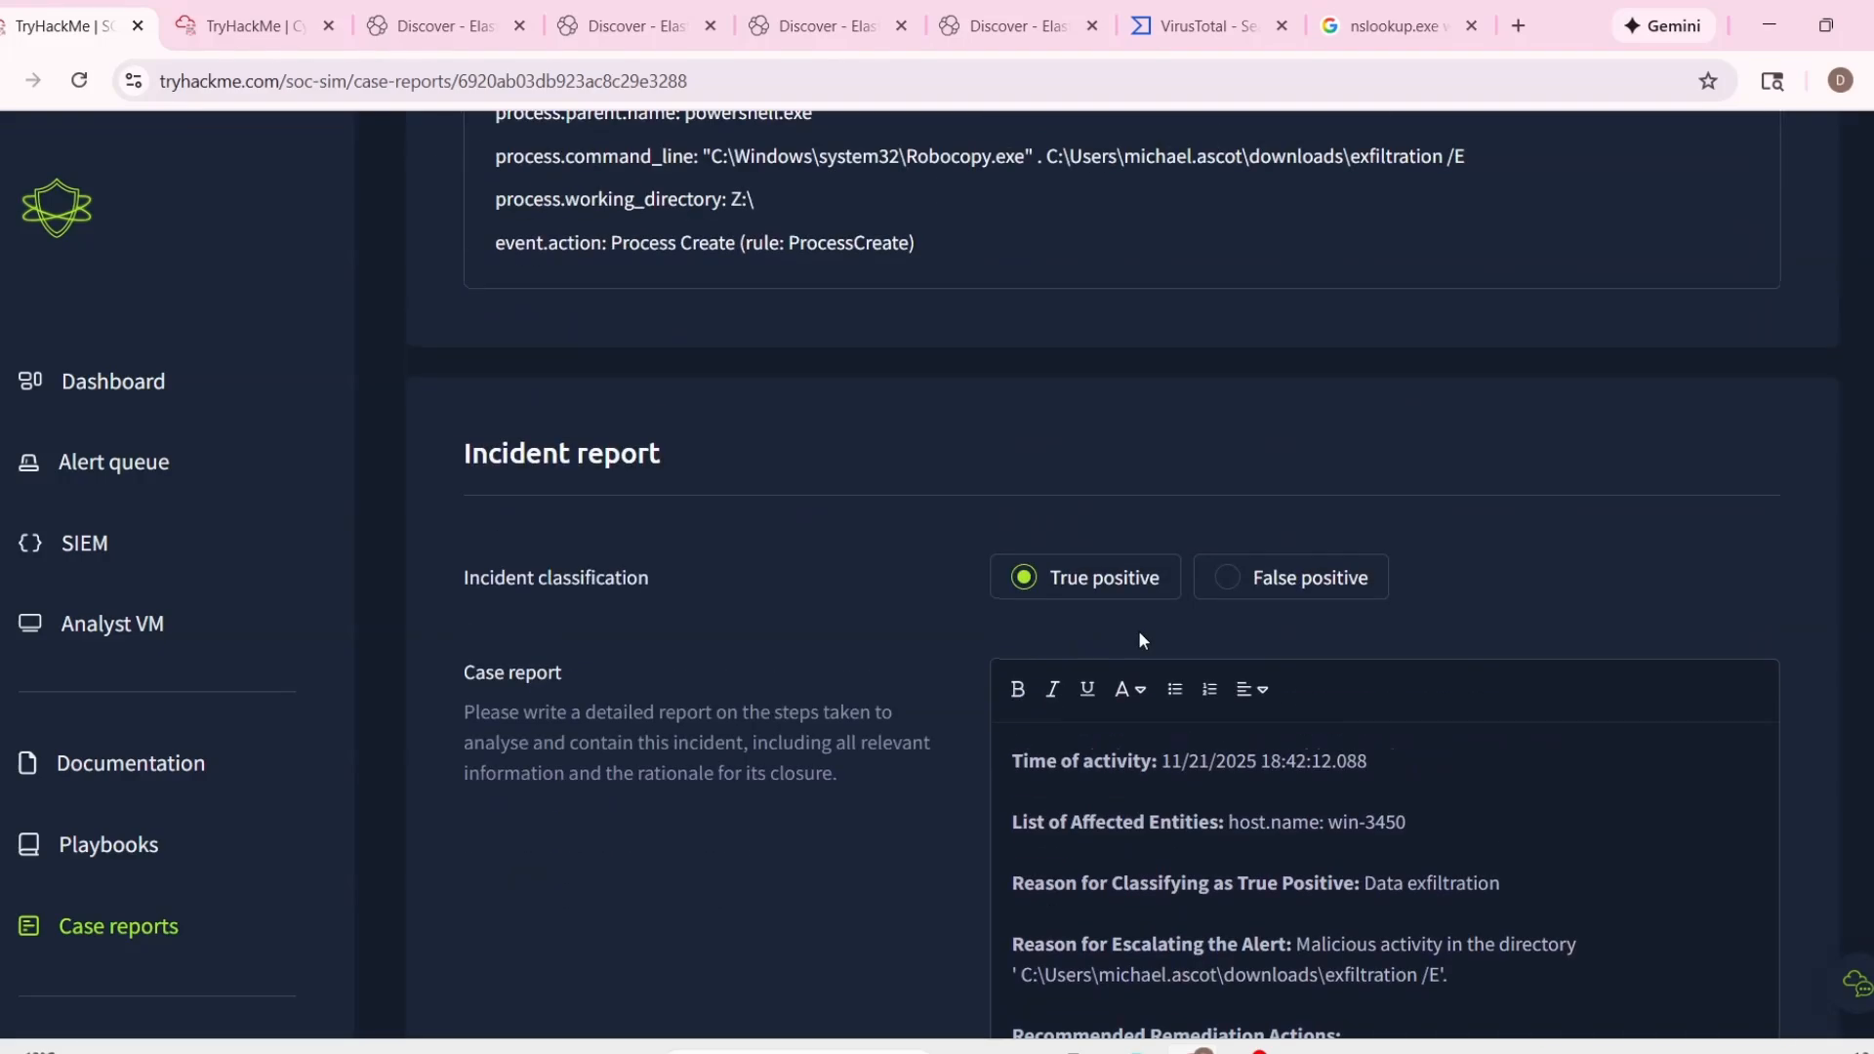
{"action": "scroll", "coordinate": [1140, 639], "scroll_direction": "up", "scroll_amount": 3}
{"action": "left_click_drag", "start_coordinate": [491, 423], "coordinate": [1431, 454]}
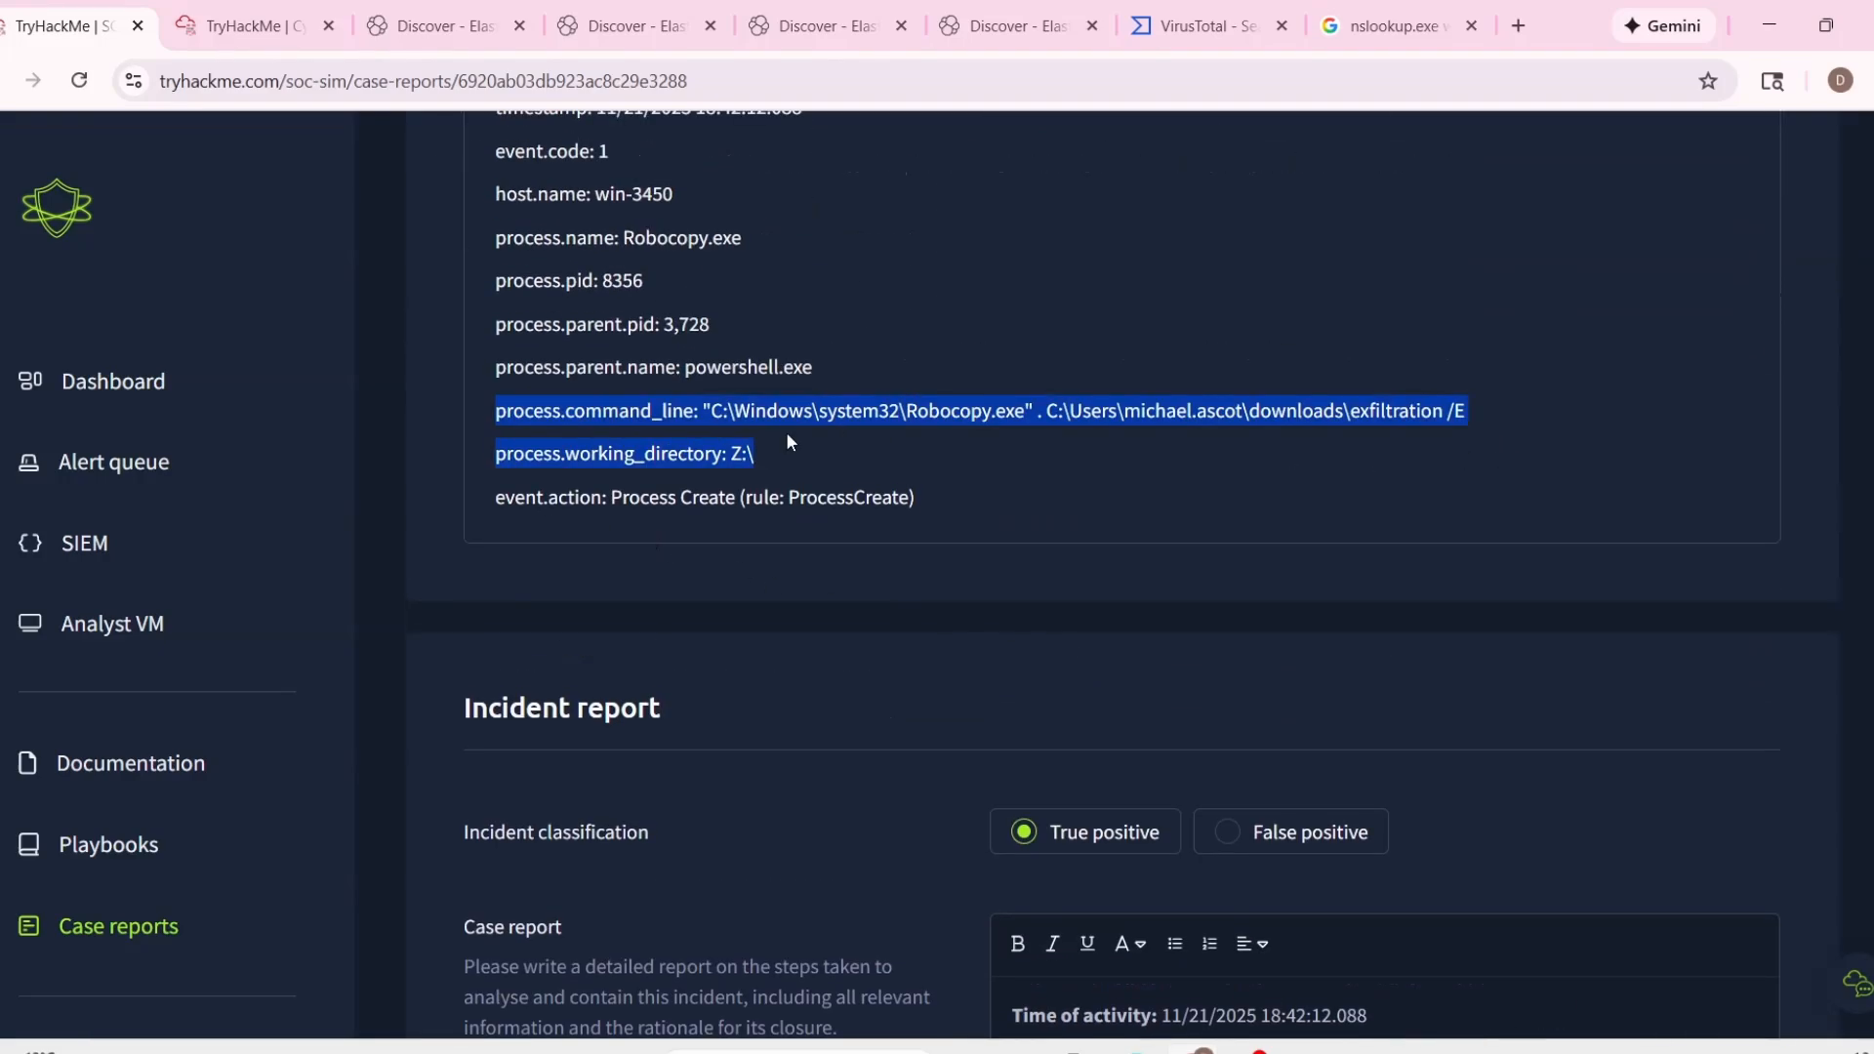
{"action": "left_click_drag", "start_coordinate": [496, 410], "coordinate": [1435, 437]}
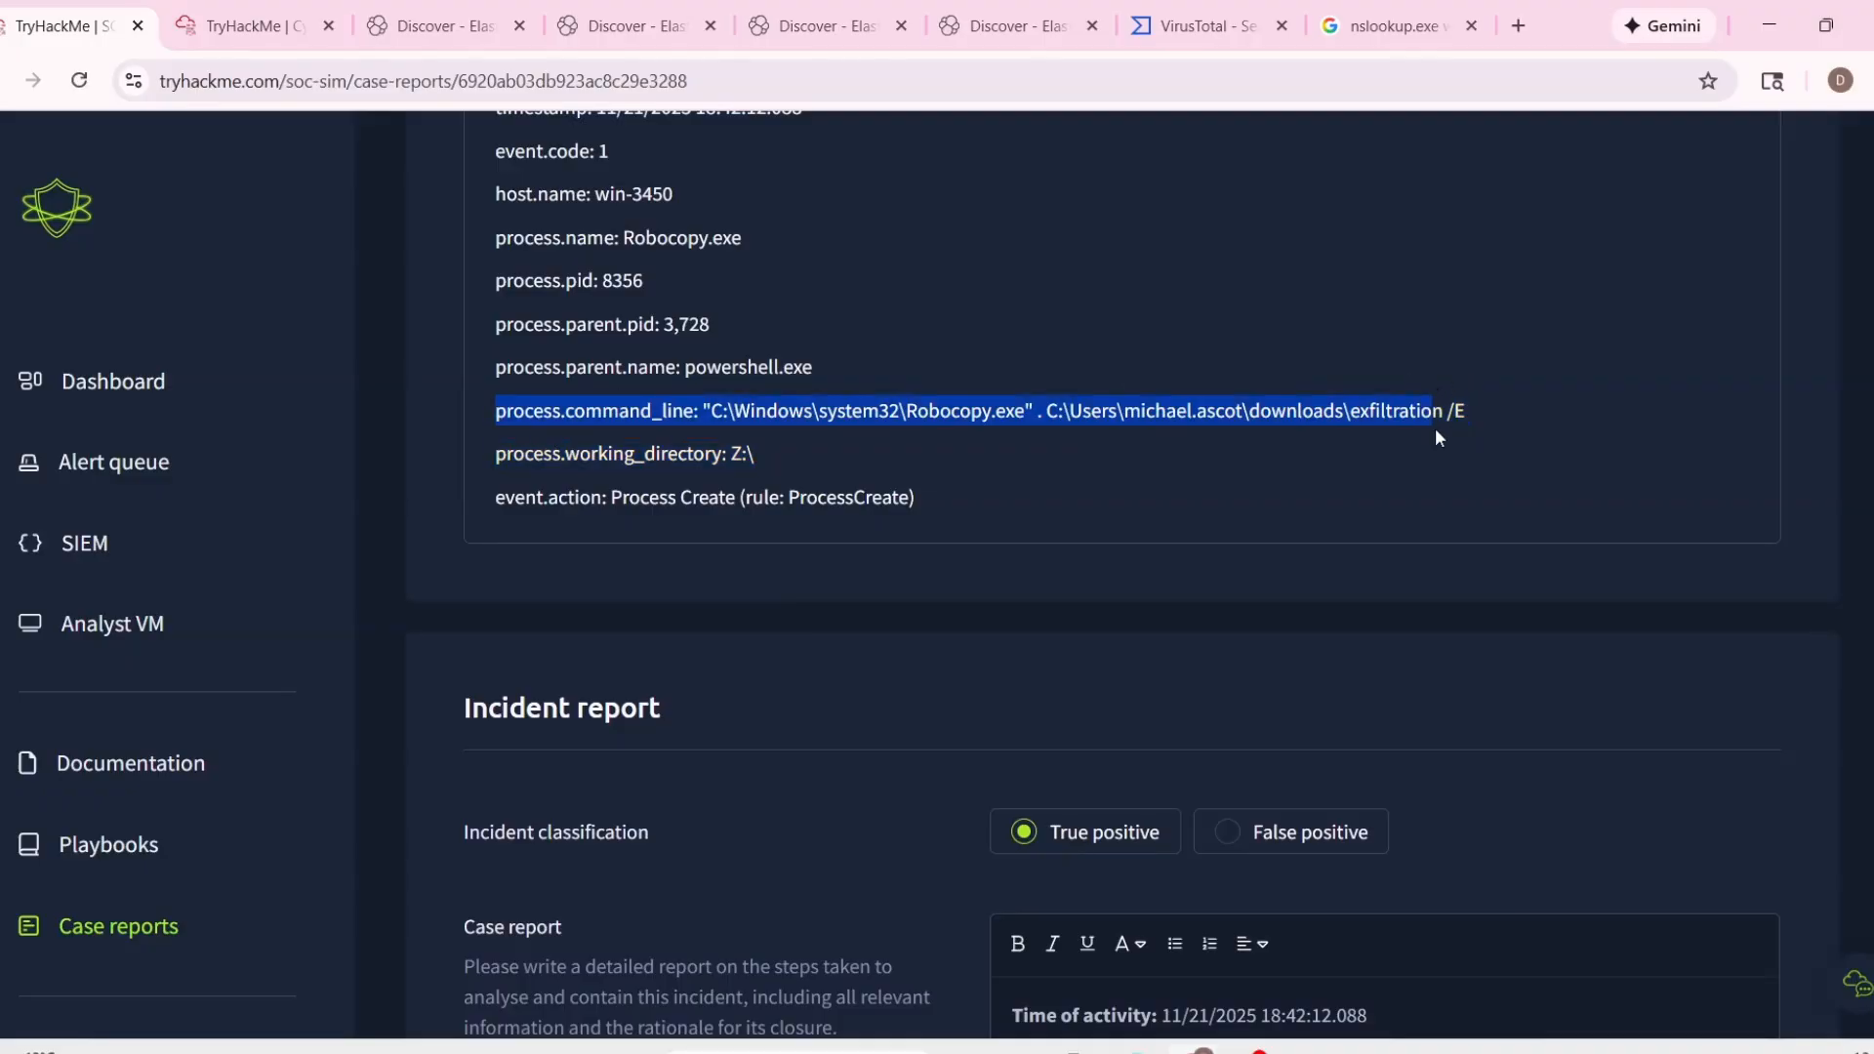
{"action": "key", "text": "ctrl+c"}
{"action": "scroll", "coordinate": [1509, 463], "scroll_direction": "down", "scroll_amount": 6}
{"action": "left_click", "coordinate": [1058, 776]}
{"action": "key", "text": "ctrl+v"}
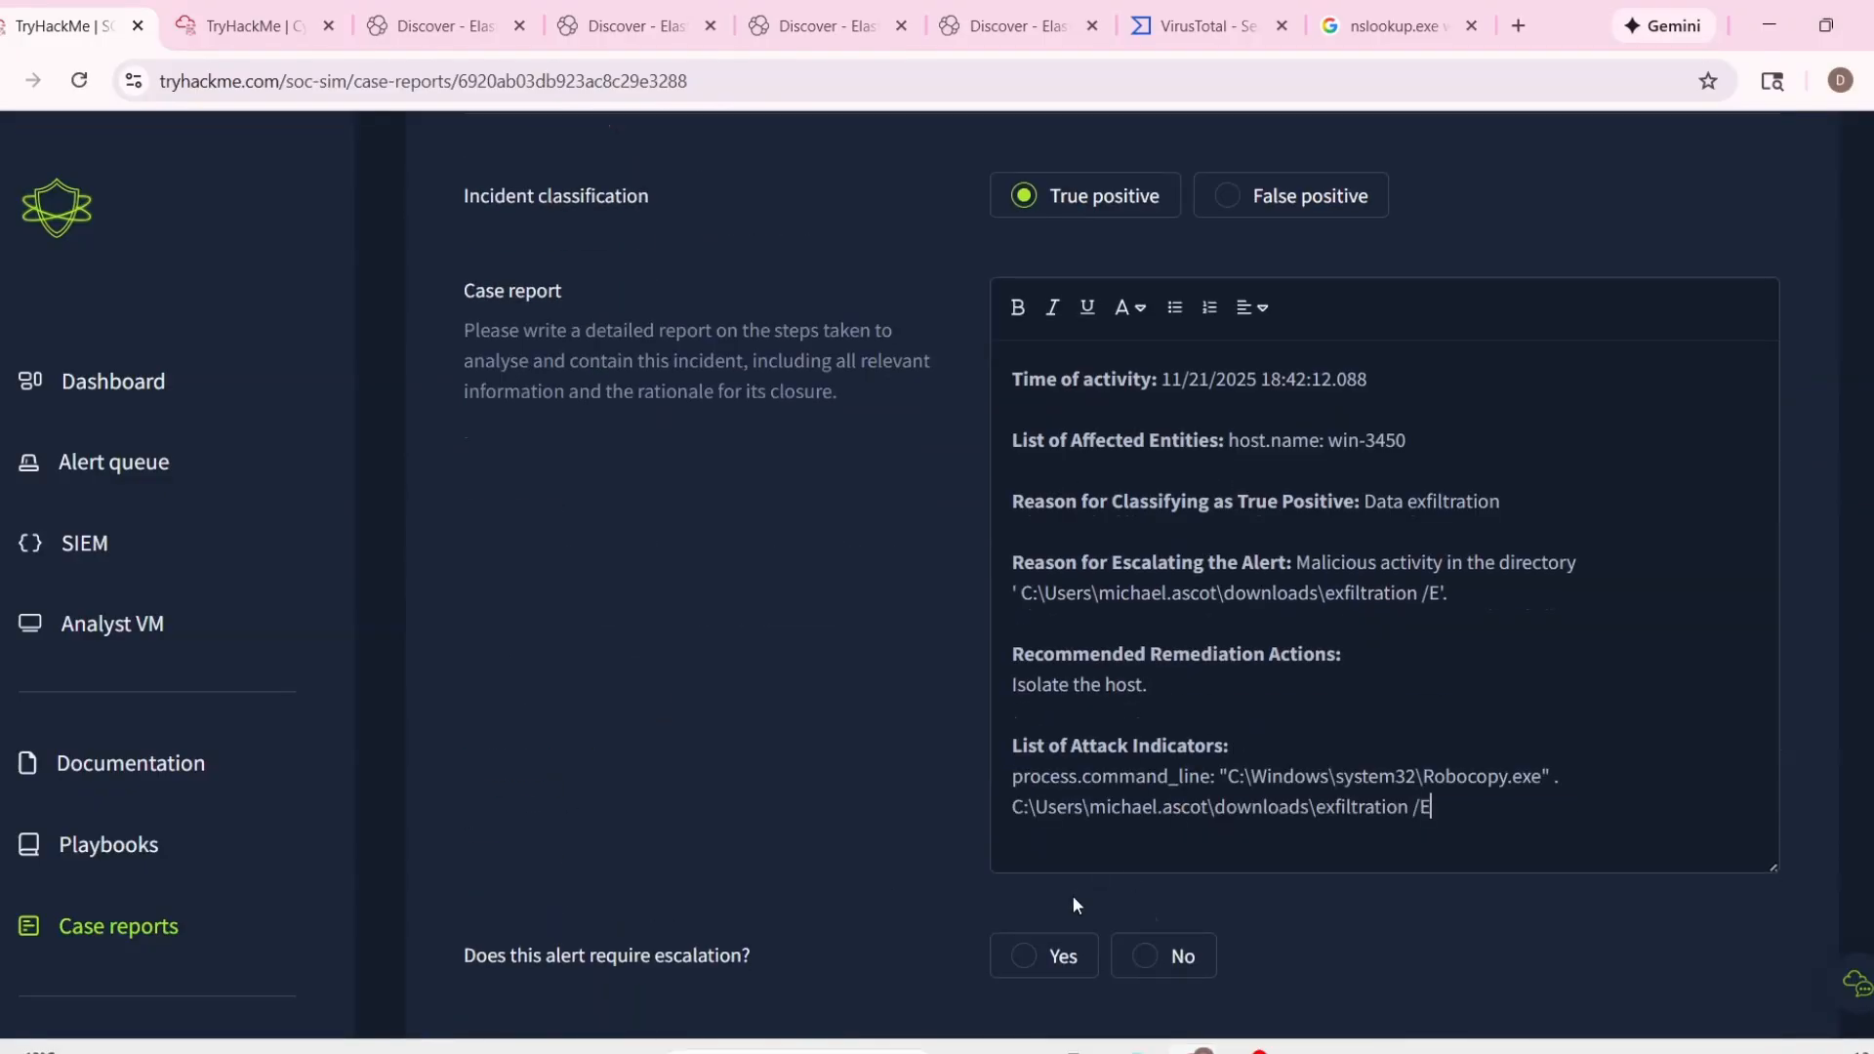
Mark alert 1023 as requiring escalation, and submit its case report to close the alert.
{"action": "scroll", "coordinate": [1073, 898], "scroll_direction": "down", "scroll_amount": 2}
{"action": "left_click", "coordinate": [1024, 739]}
{"action": "left_click", "coordinate": [1622, 903]}
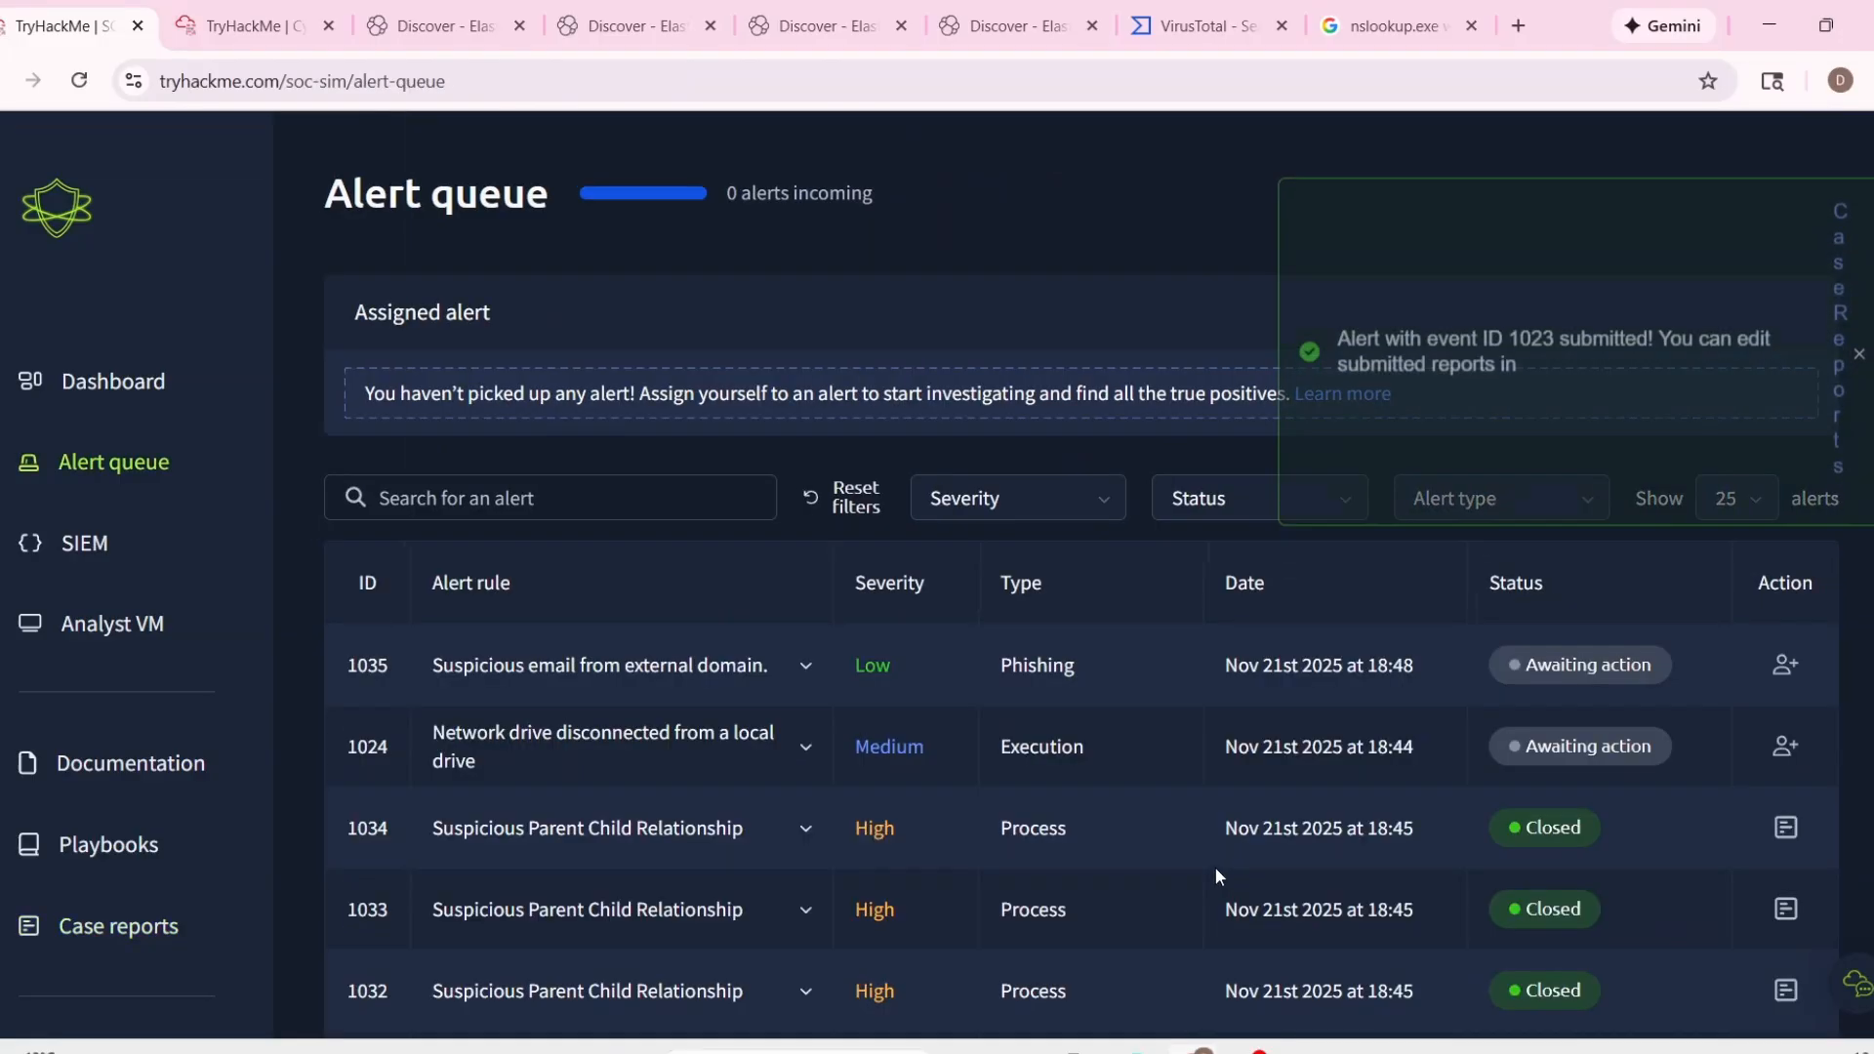
Expand alert 1024, "Network drive disconnected from a local drive", in the alert queue and take ownership of it.
{"action": "scroll", "coordinate": [1155, 808], "scroll_direction": "up", "scroll_amount": 3}
{"action": "left_click", "coordinate": [798, 742]}
{"action": "scroll", "coordinate": [928, 773], "scroll_direction": "down", "scroll_amount": 2}
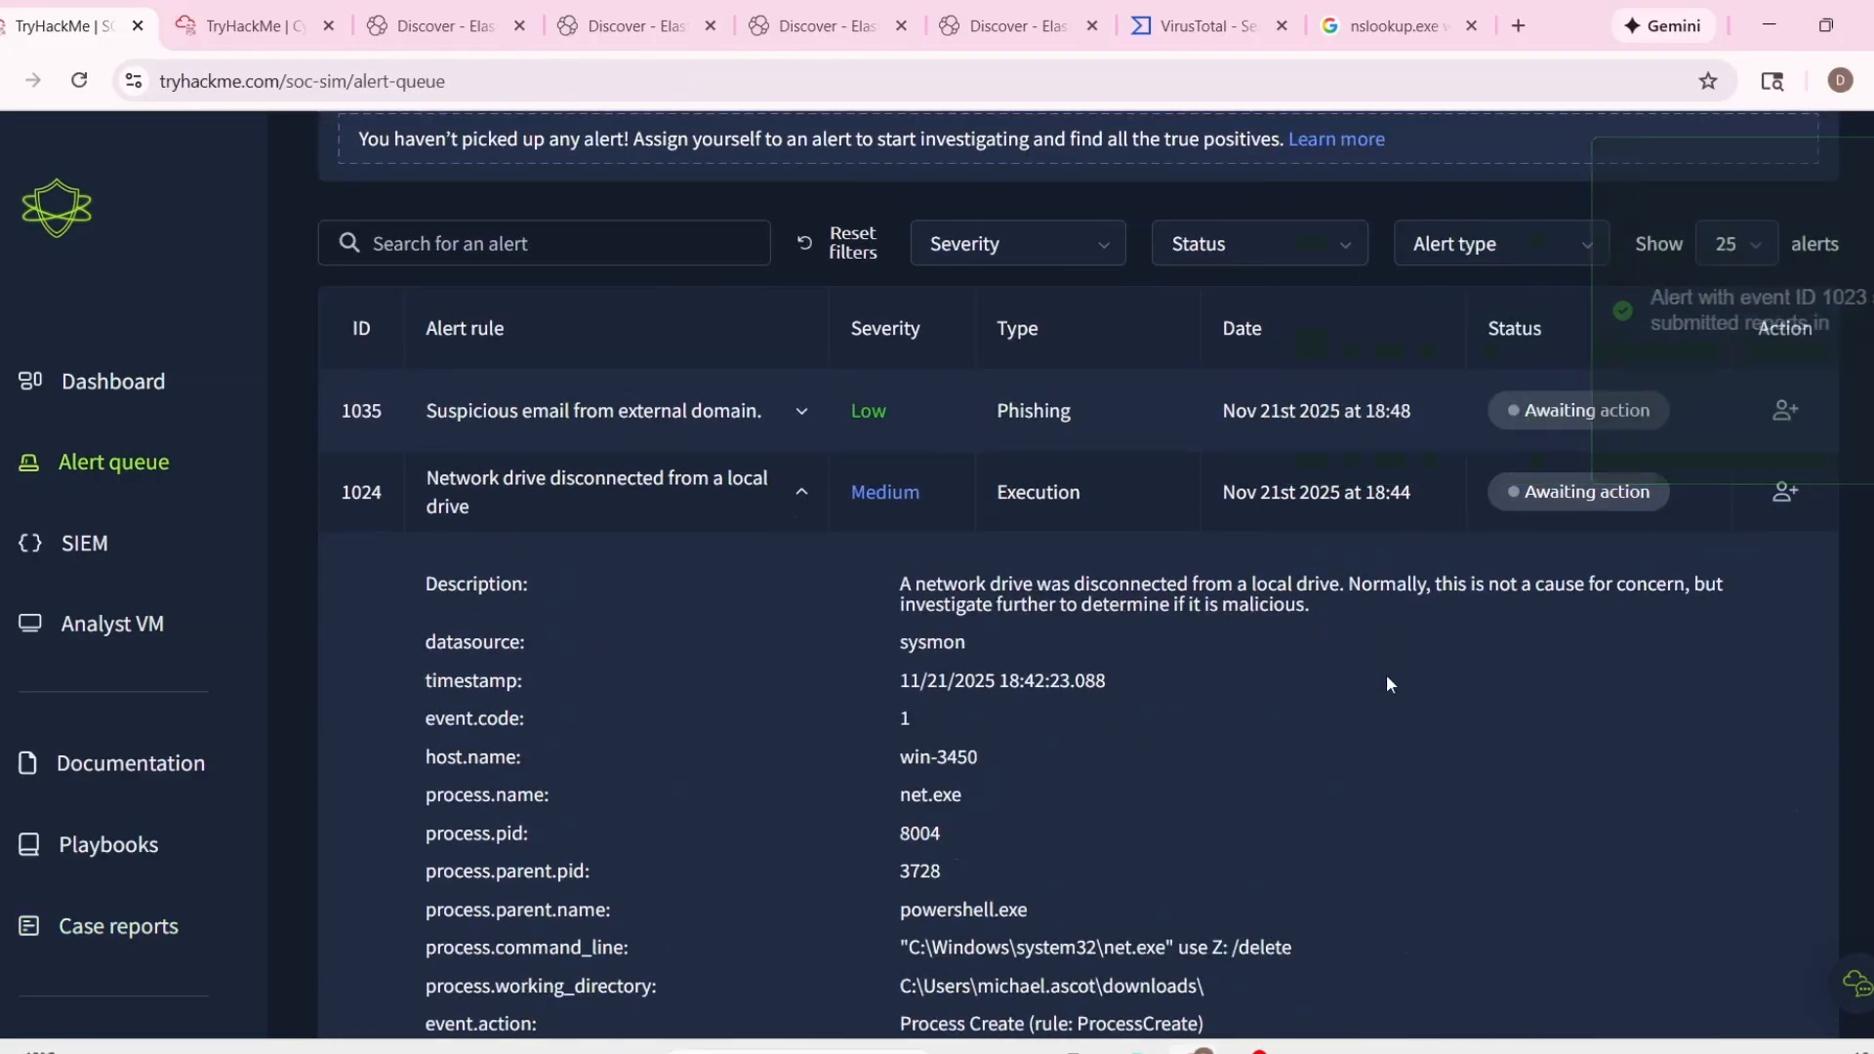
{"action": "left_click", "coordinate": [1785, 492]}
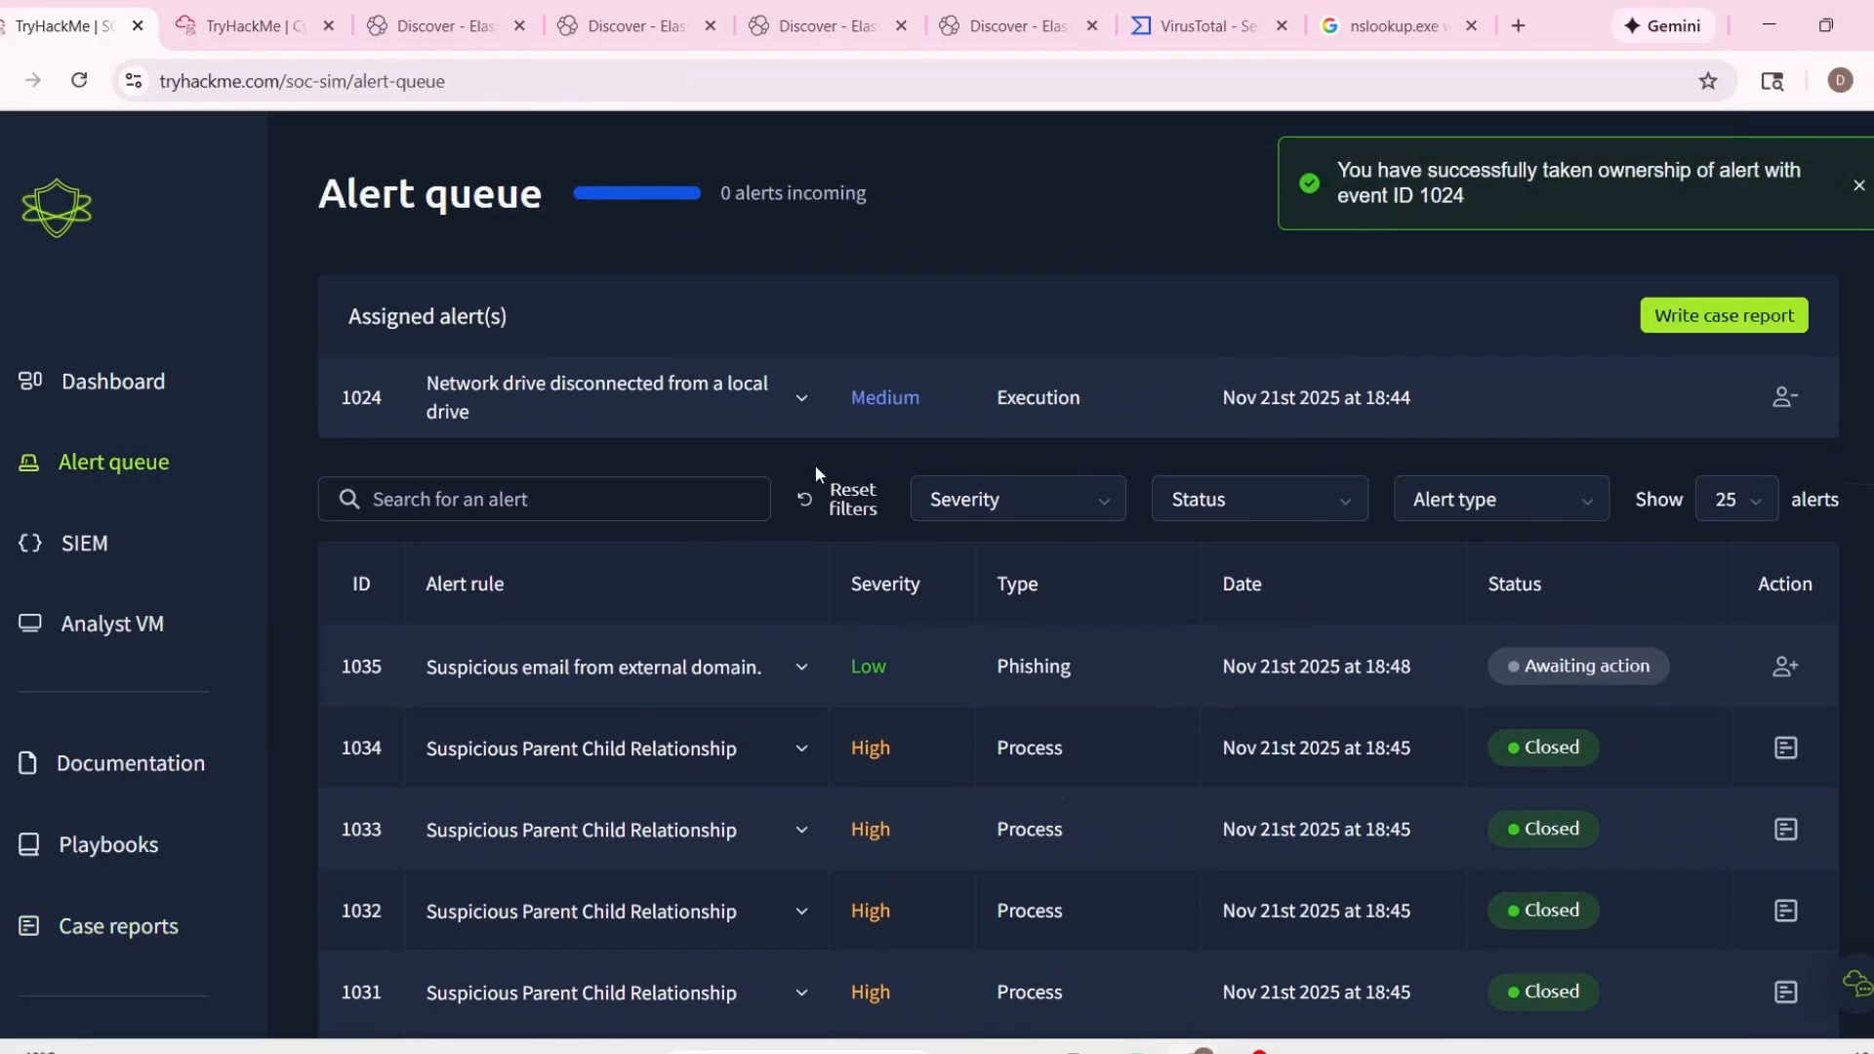
Examine the command line, parent process and working directory in the details of assigned alert 1024.
{"action": "left_click_drag", "start_coordinate": [868, 855], "coordinate": [1296, 855]}
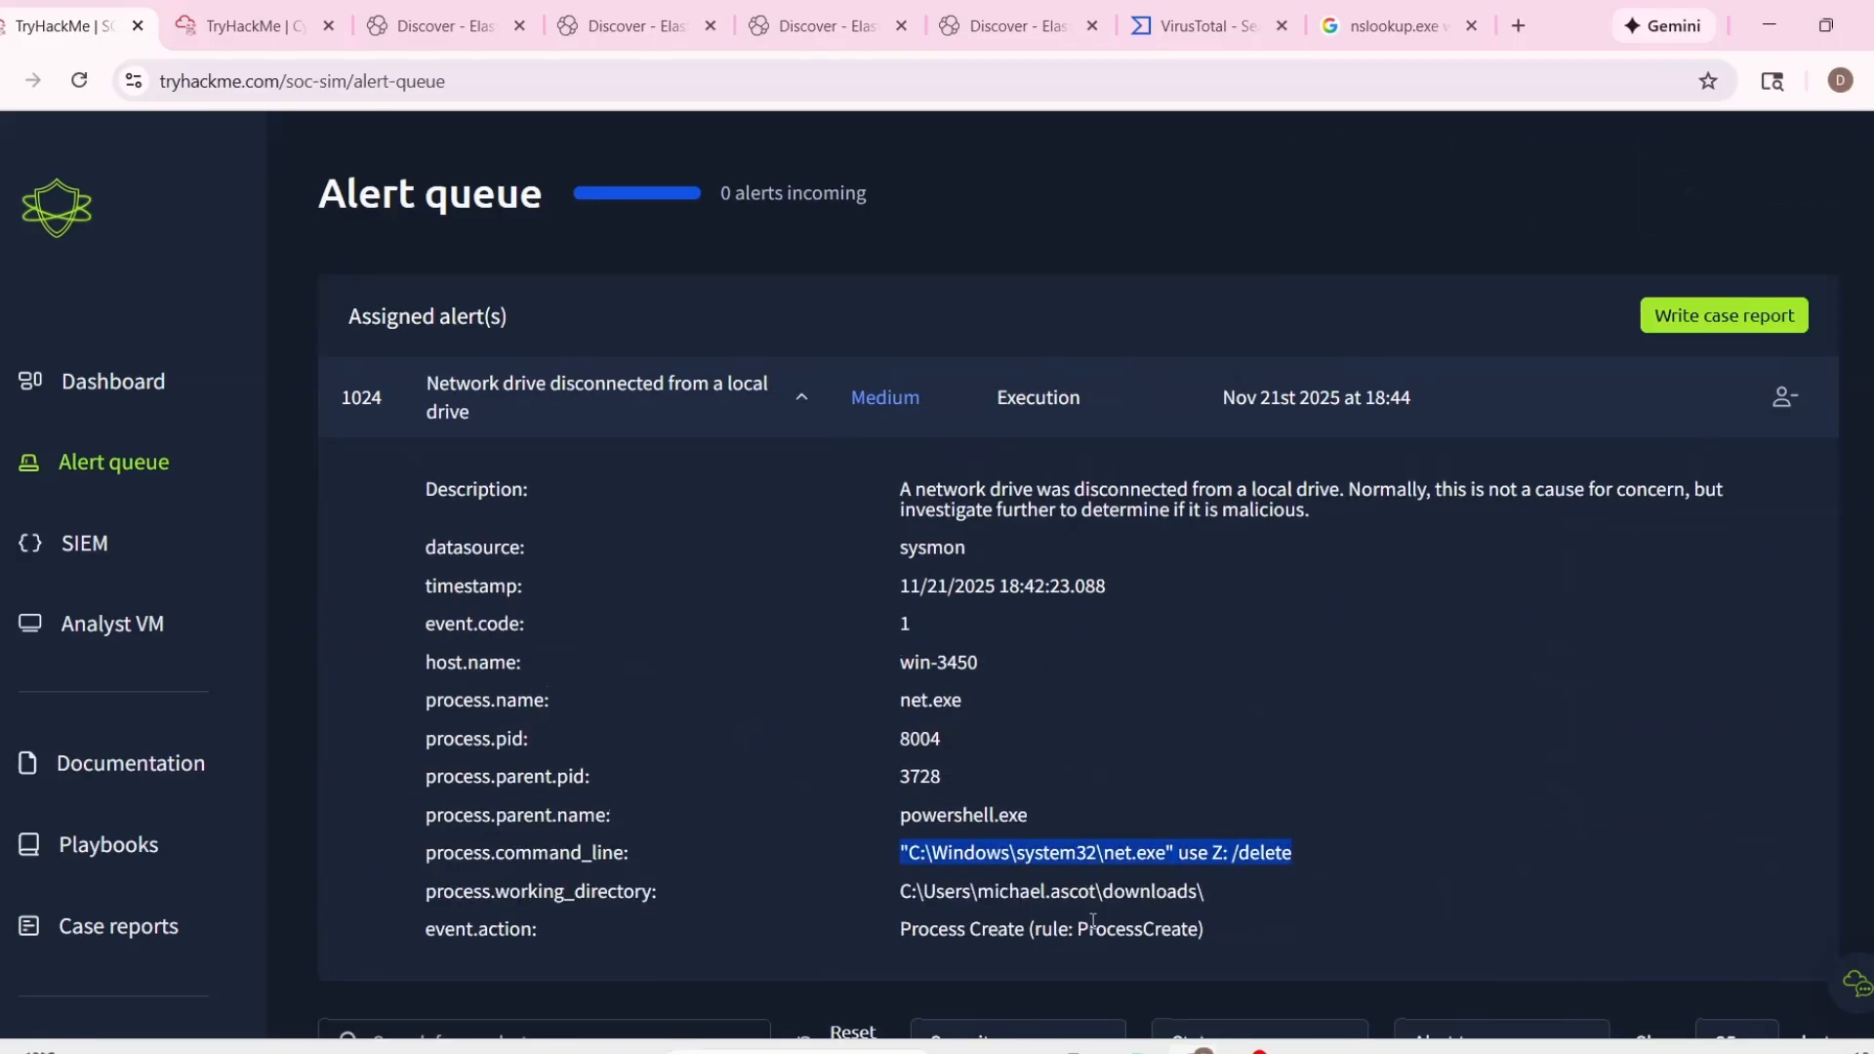
{"action": "left_click", "coordinate": [1093, 925]}
{"action": "left_click_drag", "start_coordinate": [1078, 892], "coordinate": [1251, 889]}
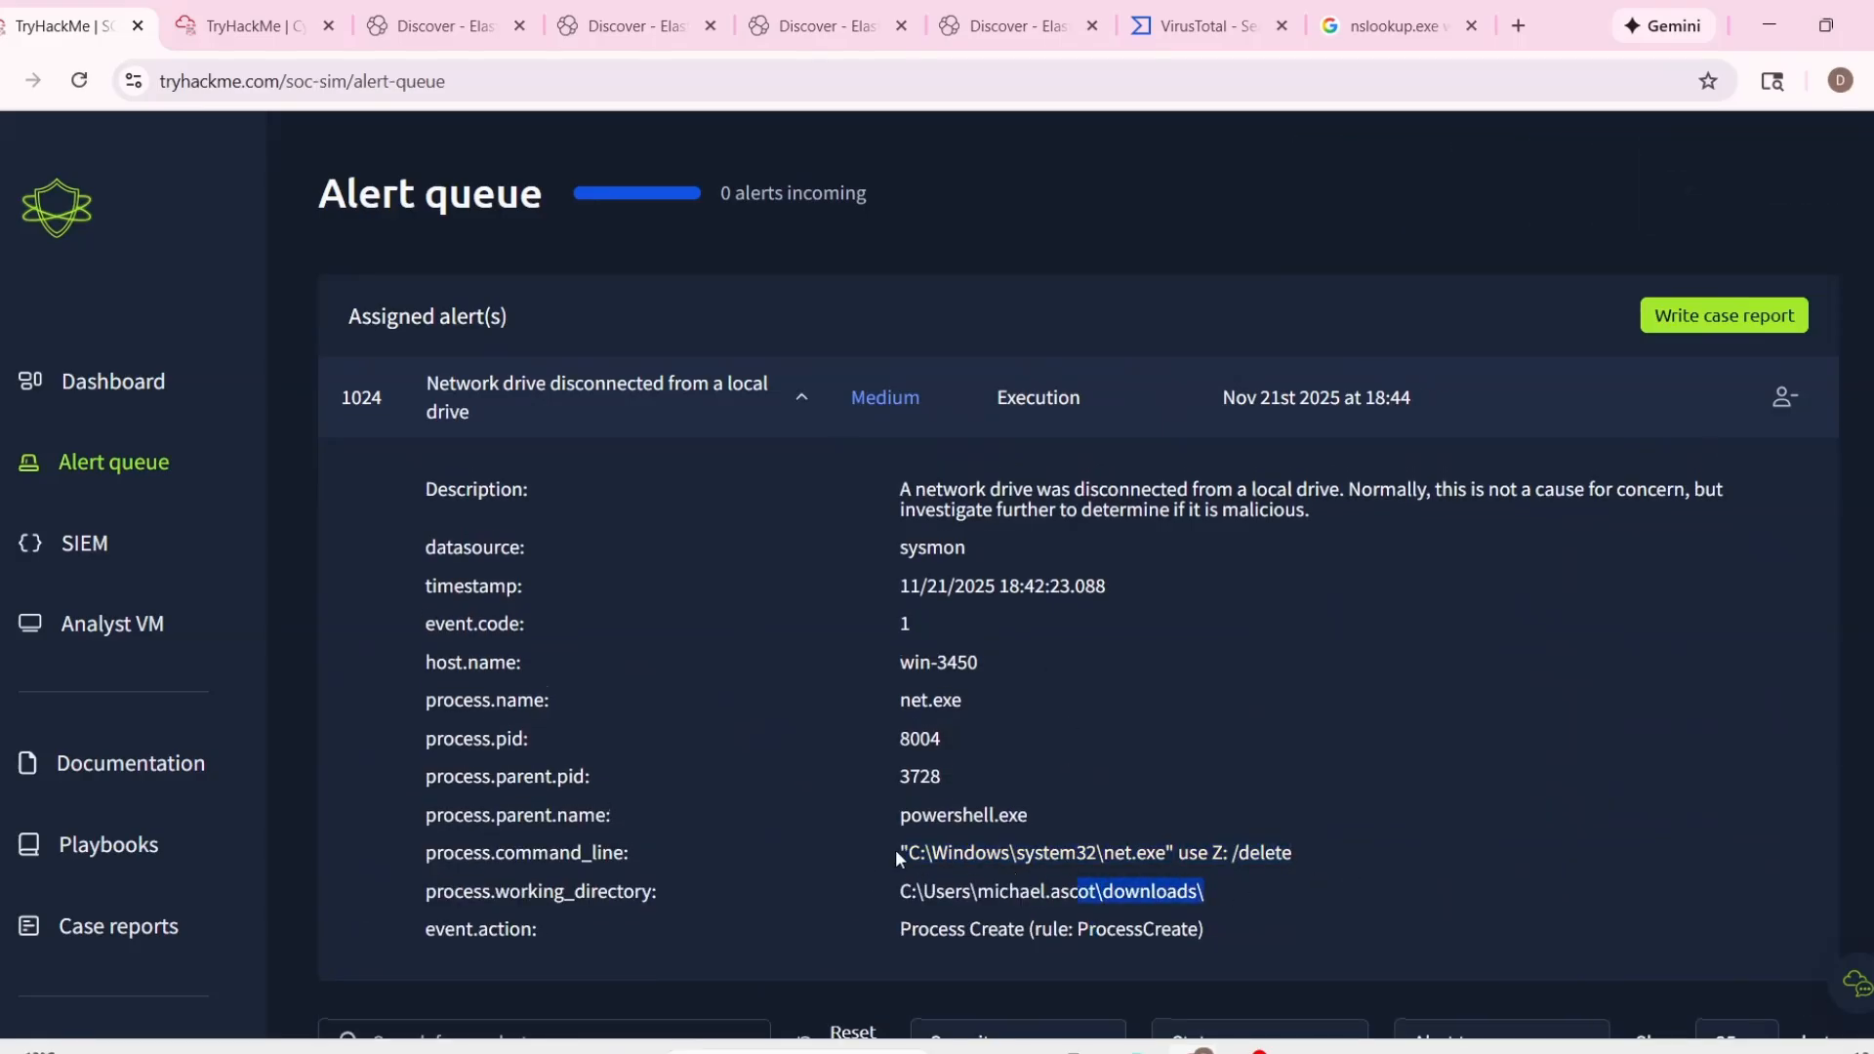
{"action": "left_click_drag", "start_coordinate": [896, 851], "coordinate": [1300, 851]}
{"action": "left_click_drag", "start_coordinate": [896, 818], "coordinate": [1140, 827]}
{"action": "left_click", "coordinate": [1069, 787]}
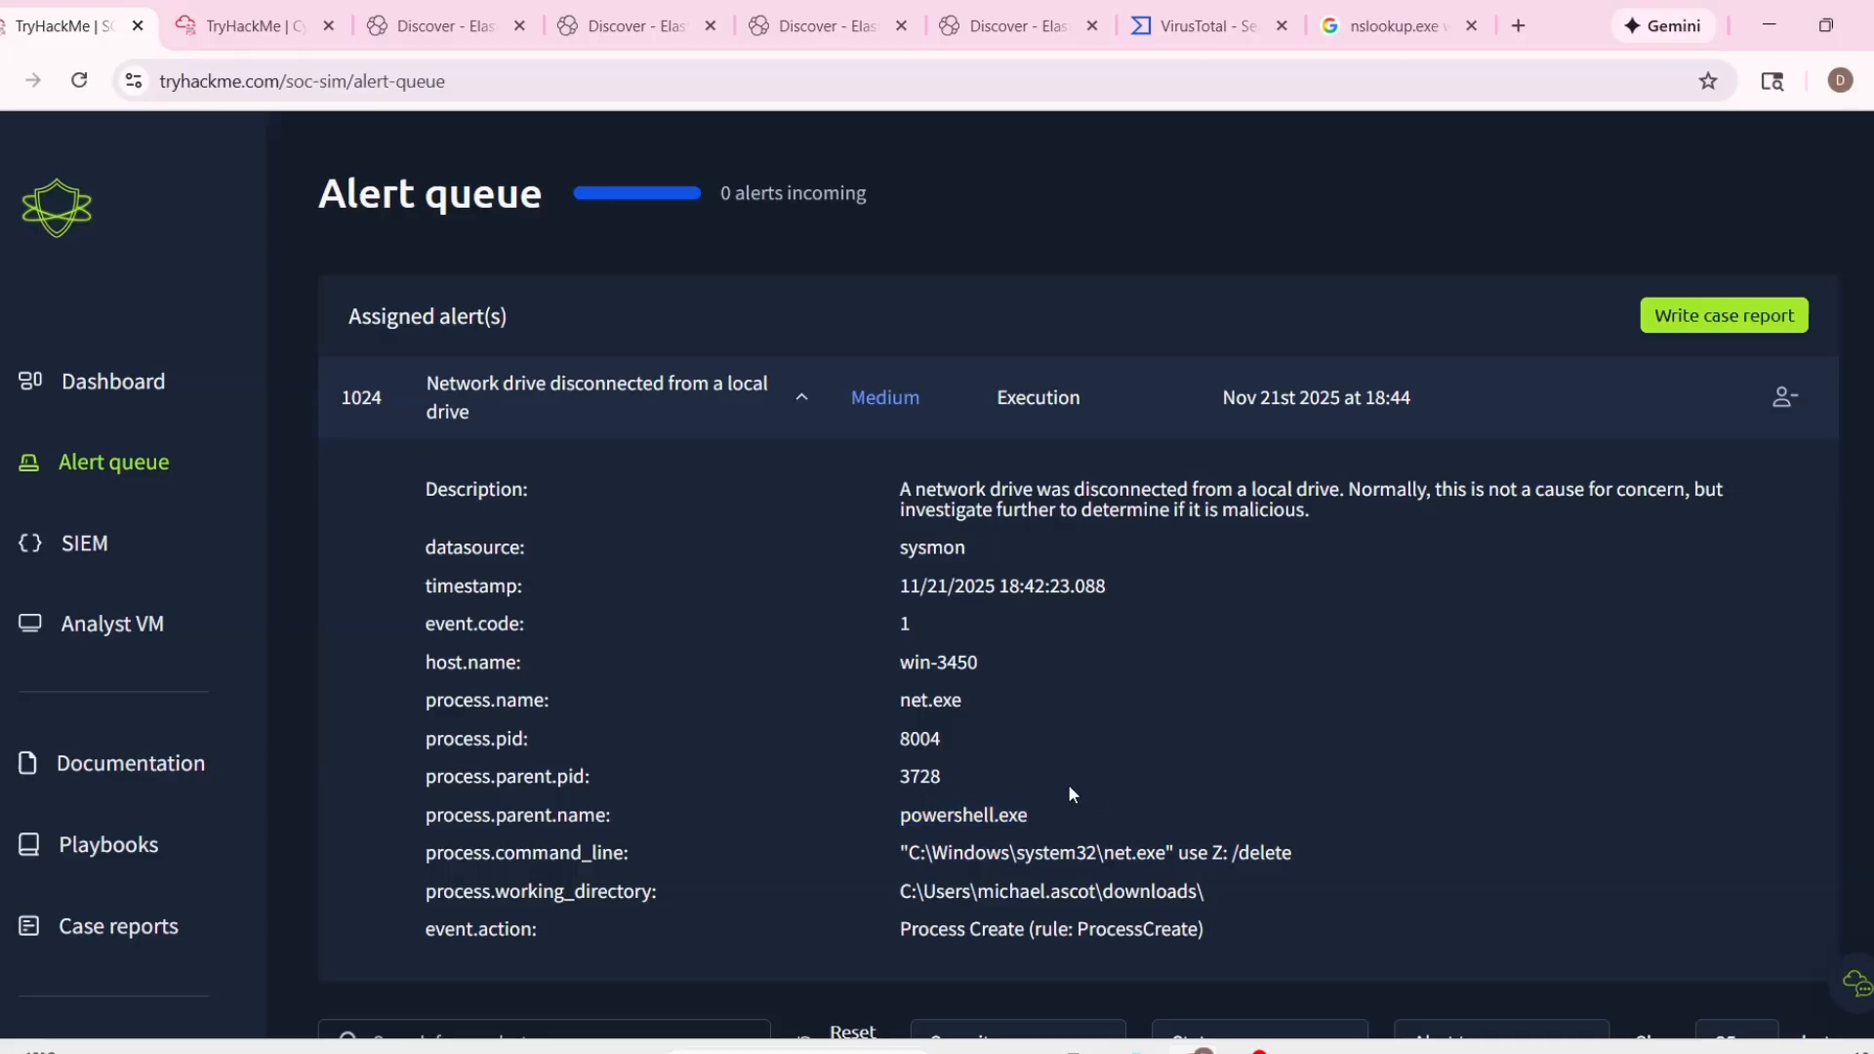
{"action": "left_click_drag", "start_coordinate": [899, 891], "coordinate": [1177, 892]}
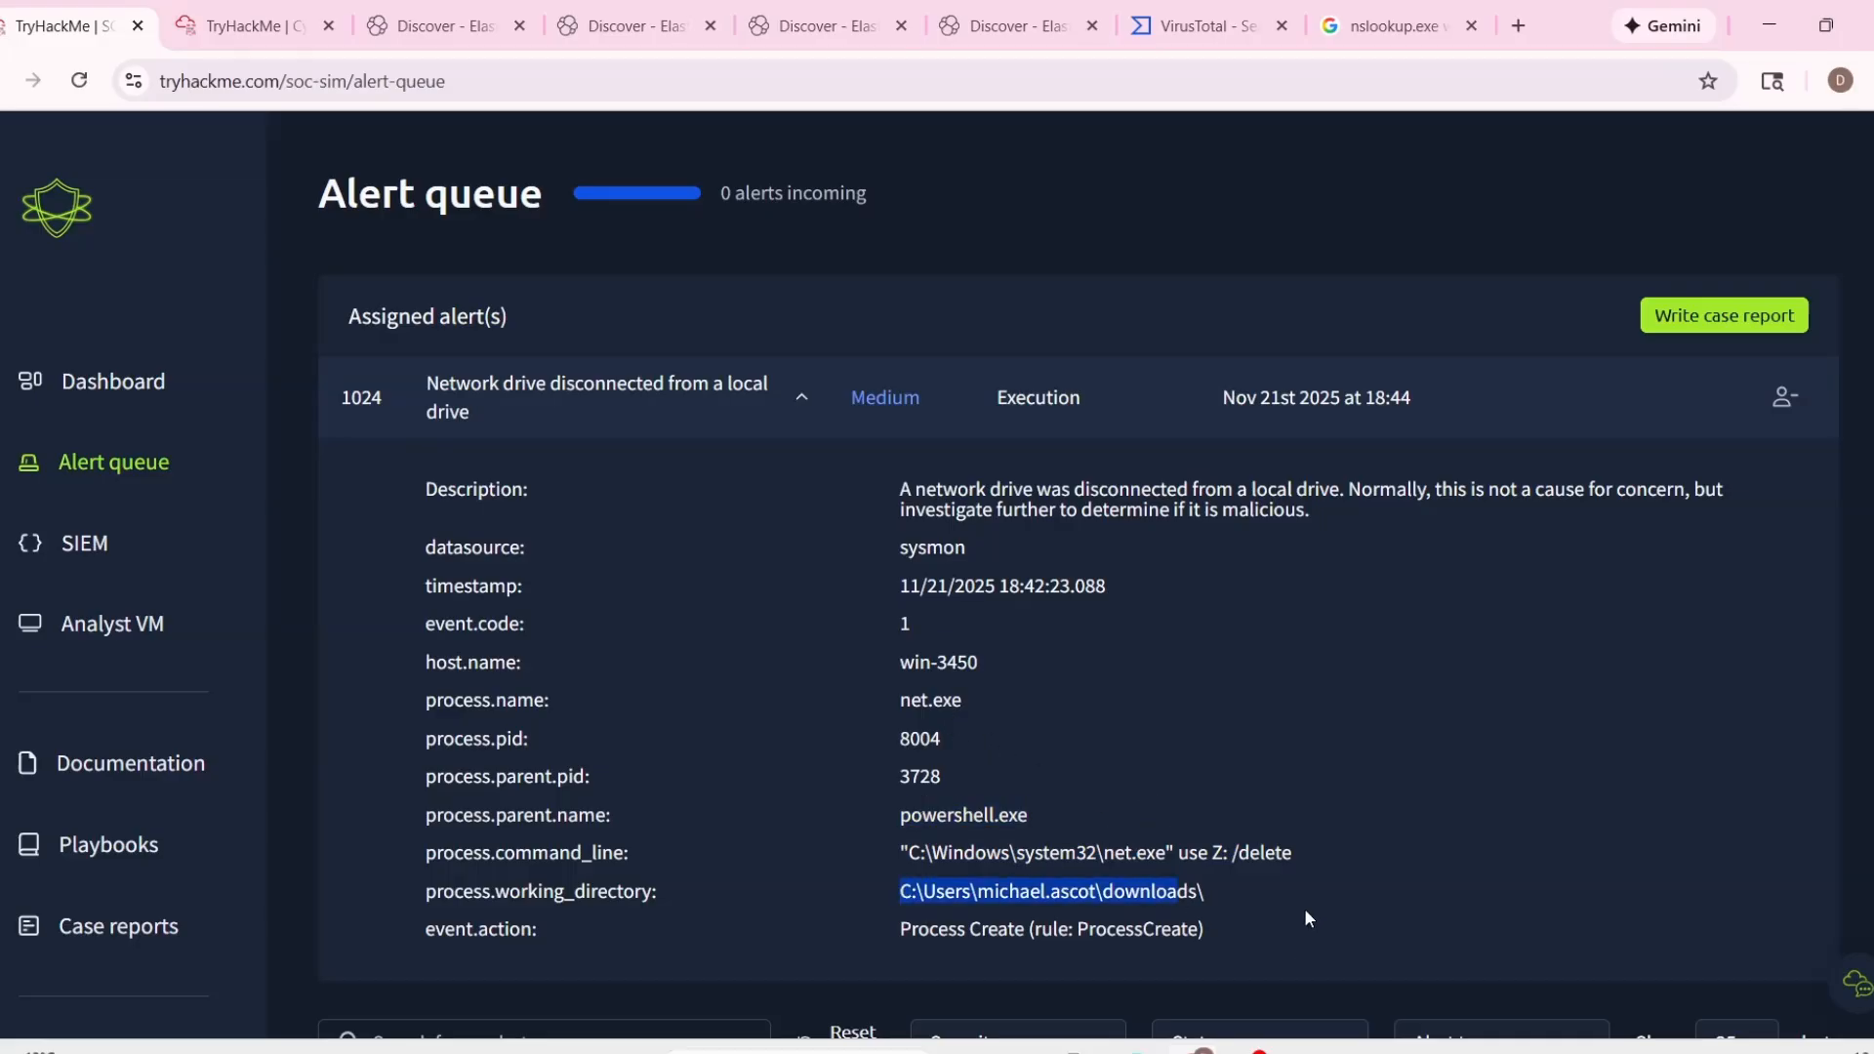
Classify alert 1024 as a true positive and open its case report for writing.
{"action": "left_click", "coordinate": [1720, 320]}
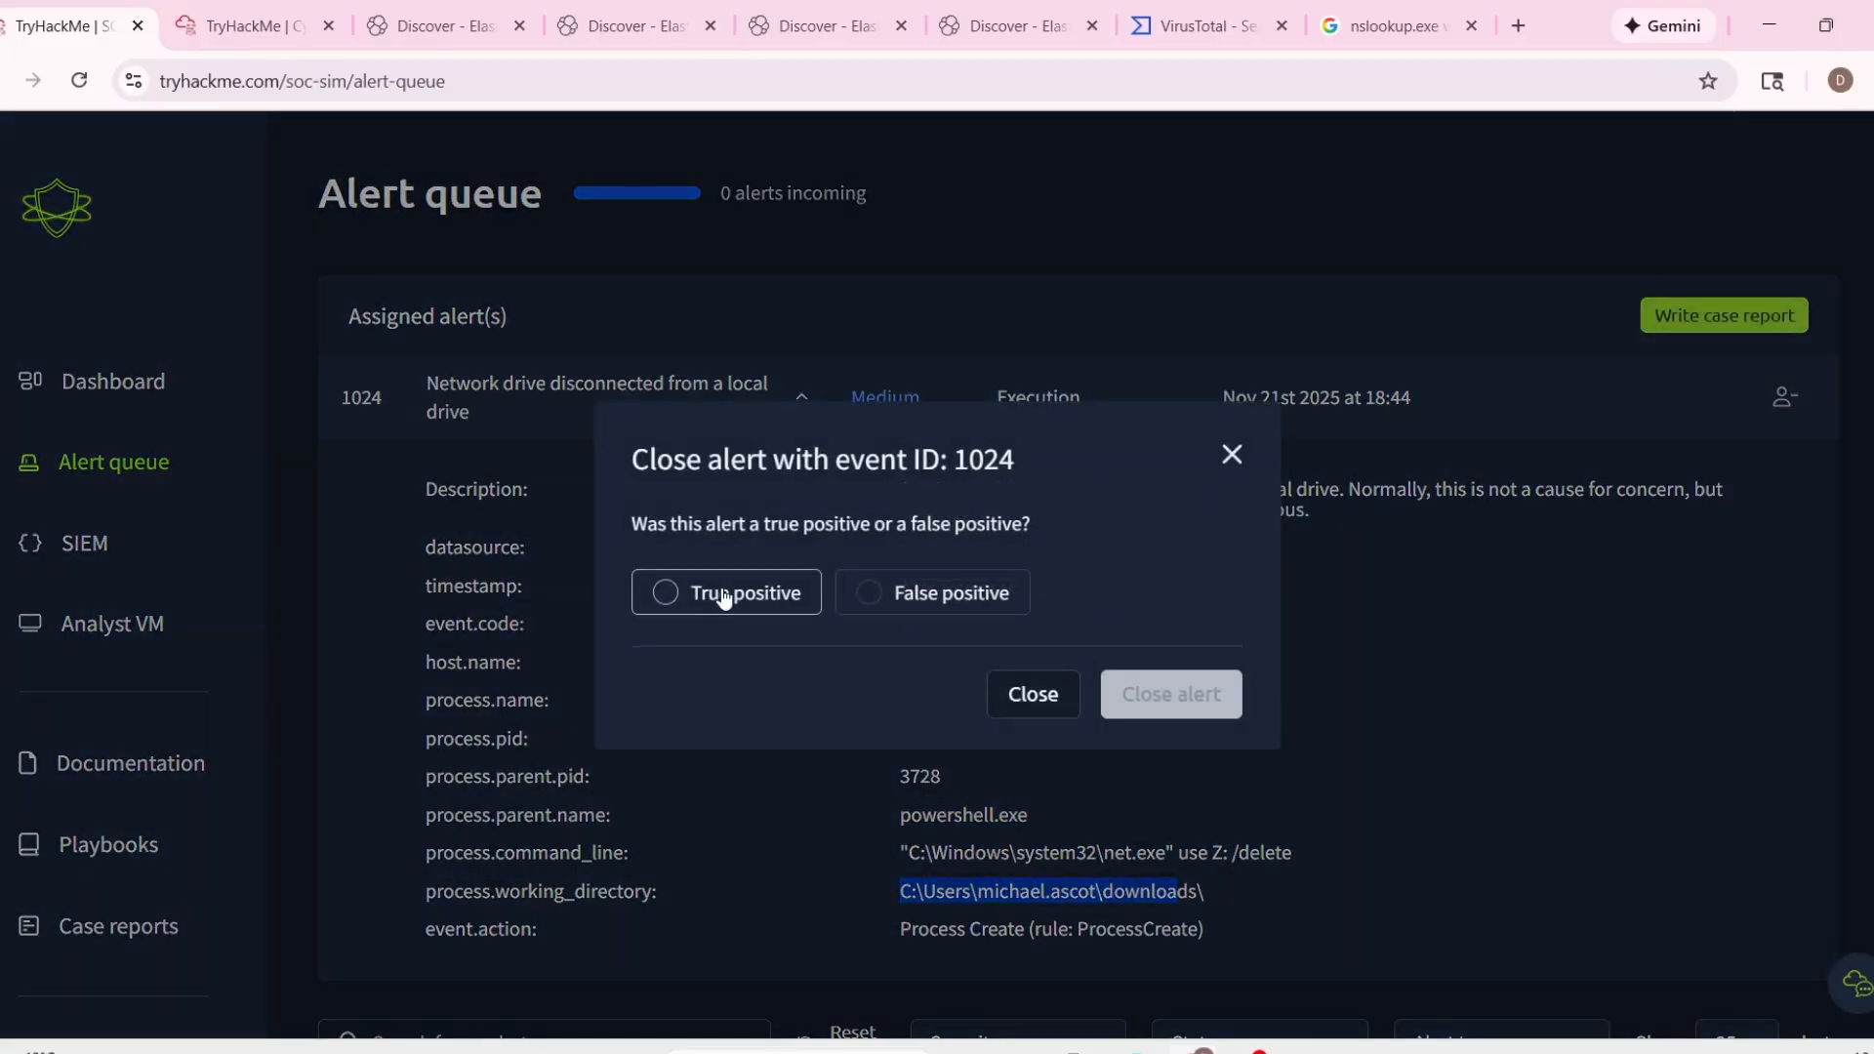
{"action": "left_click", "coordinate": [719, 593]}
{"action": "left_click", "coordinate": [1074, 695]}
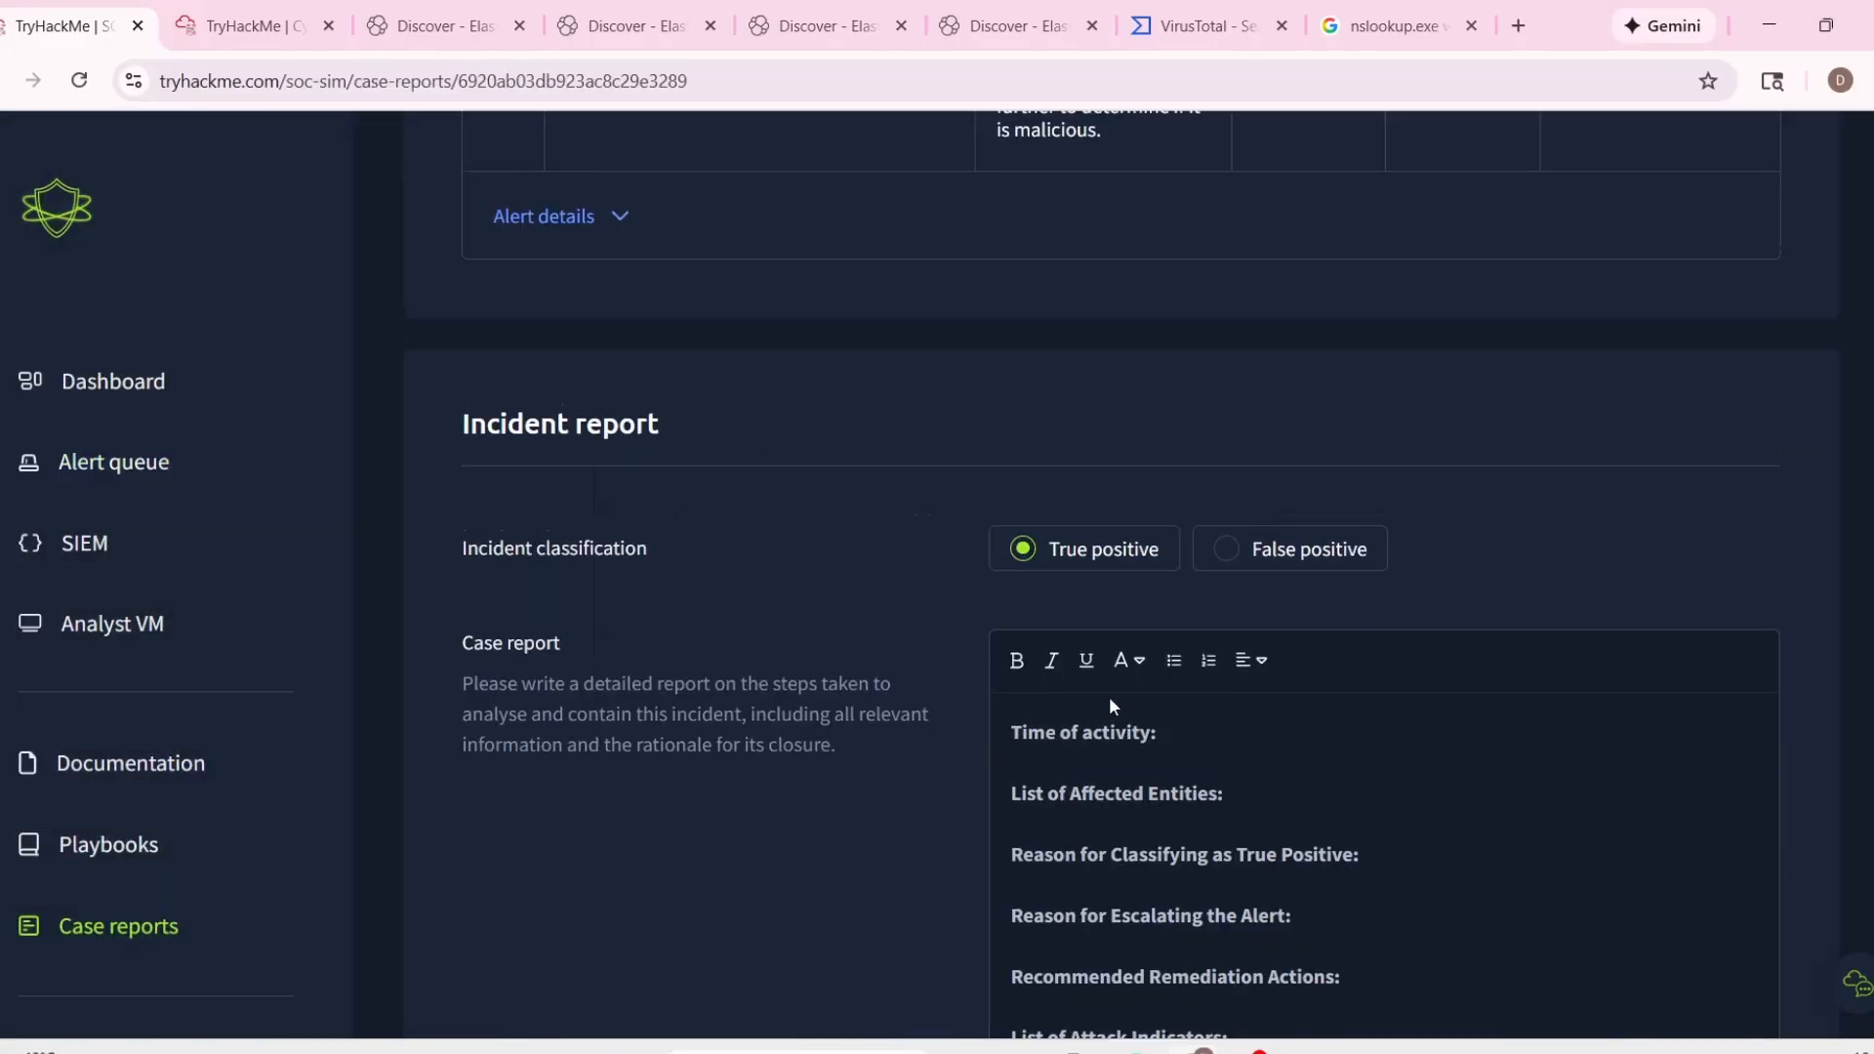
Copy the timestamp 11/21/2025 18:42:23.088 from the alert details into Time of activity.
{"action": "scroll", "coordinate": [1074, 664], "scroll_direction": "up", "scroll_amount": 4}
{"action": "left_click", "coordinate": [552, 588]}
{"action": "left_click_drag", "start_coordinate": [595, 690], "coordinate": [800, 690]}
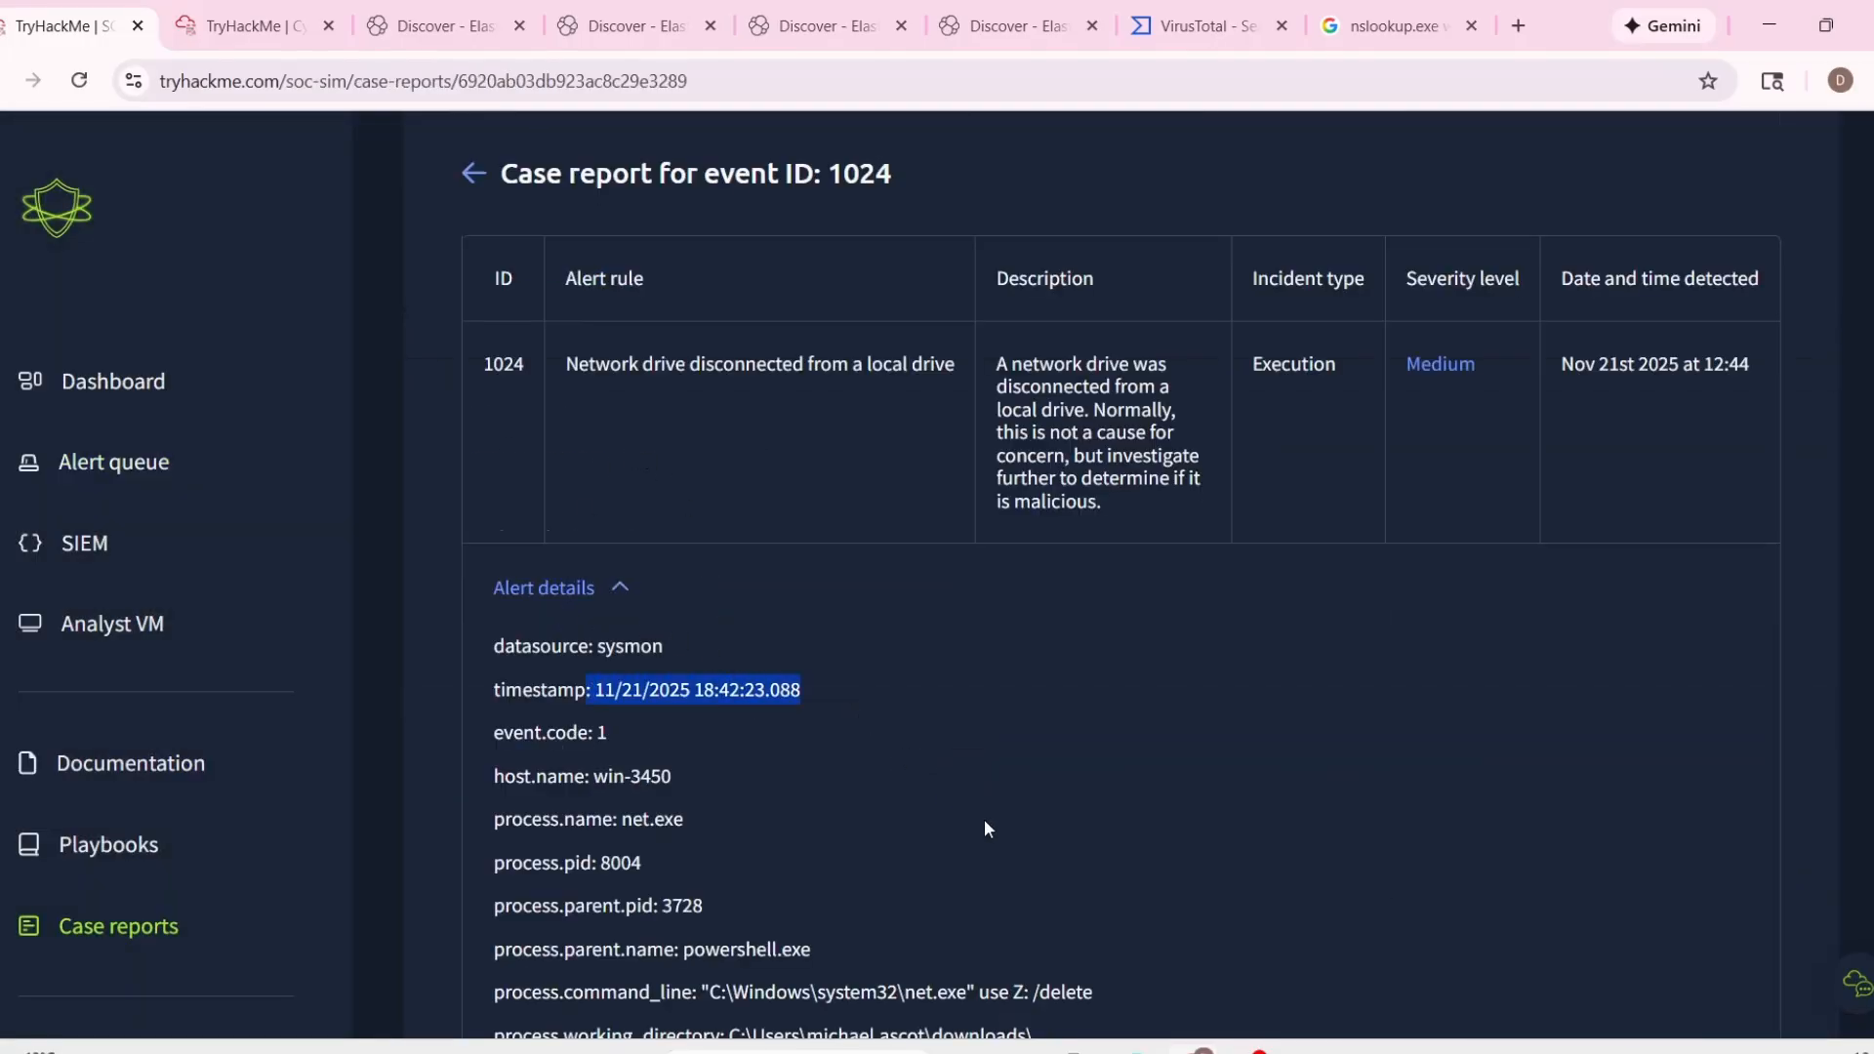
{"action": "scroll", "coordinate": [1164, 800], "scroll_direction": "down", "scroll_amount": 7}
{"action": "scroll", "coordinate": [767, 734], "scroll_direction": "up", "scroll_amount": 4}
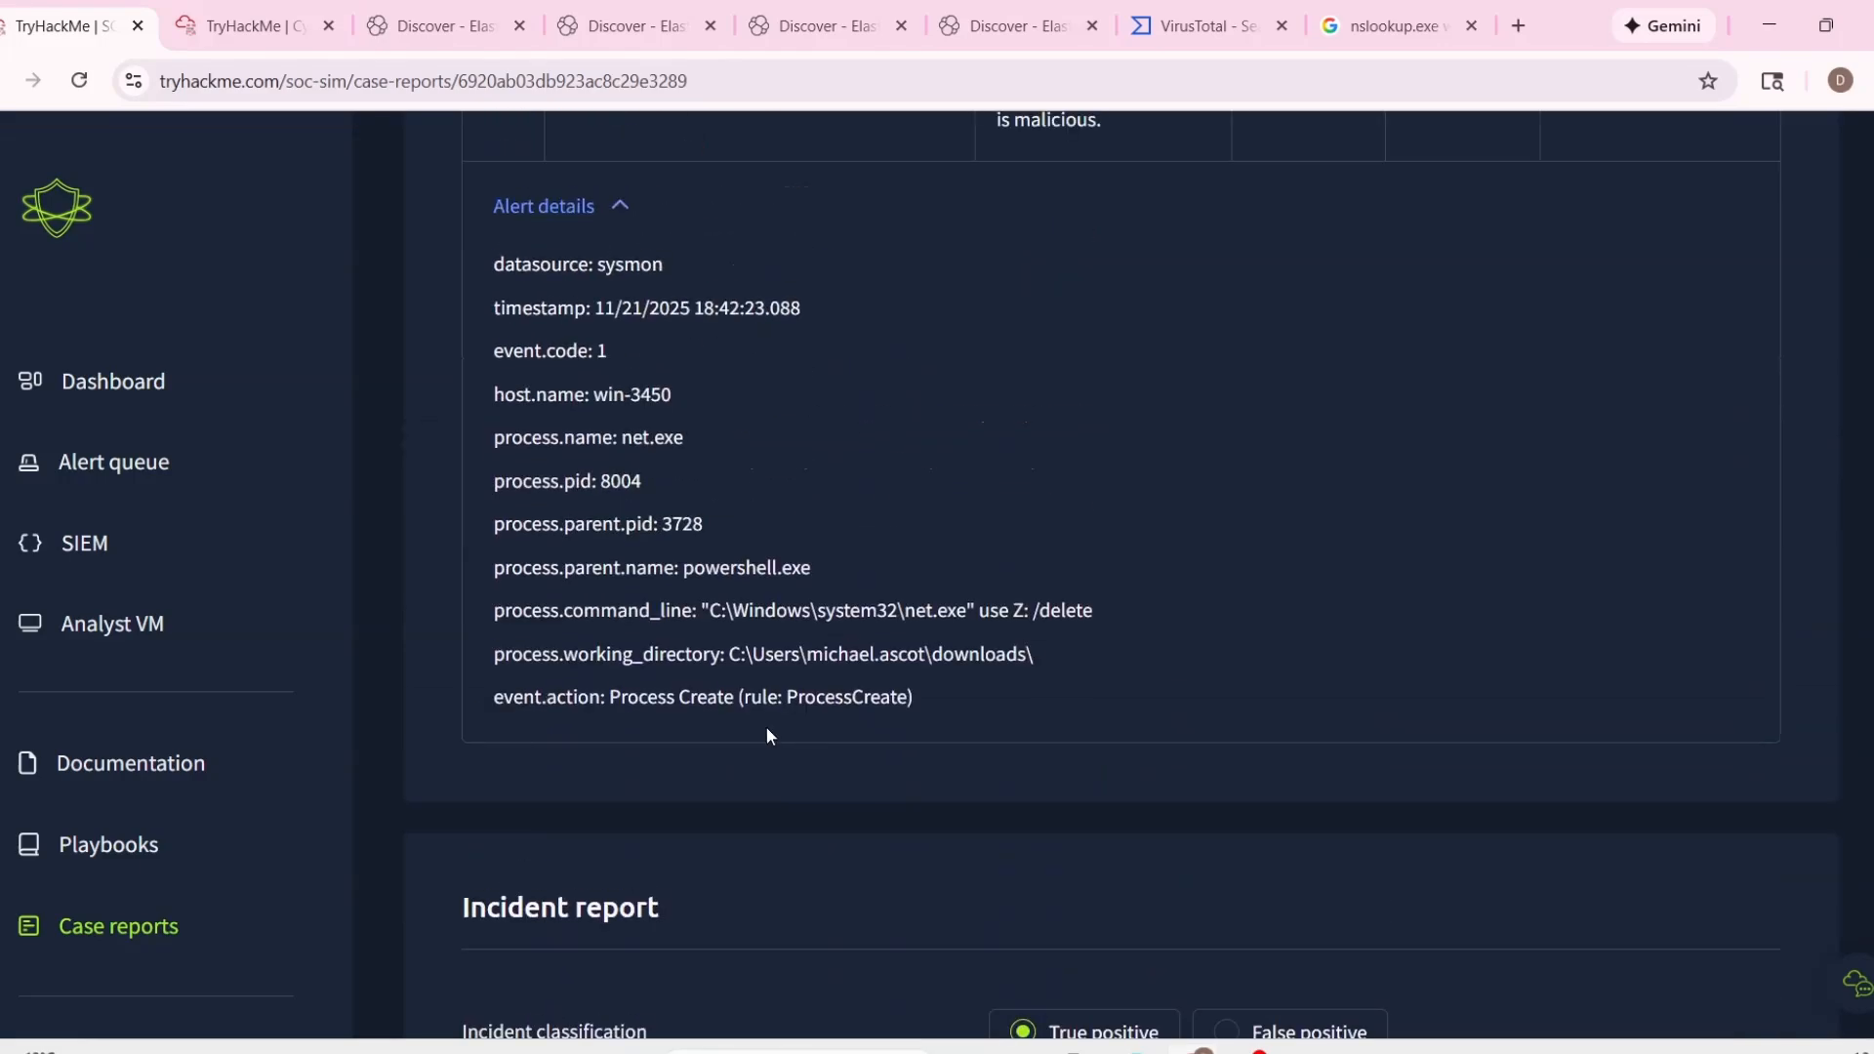
Copy the "host.name: win-3450" entry from the alert details into List of Affected Entities.
{"action": "left_click_drag", "start_coordinate": [494, 394], "coordinate": [872, 433]}
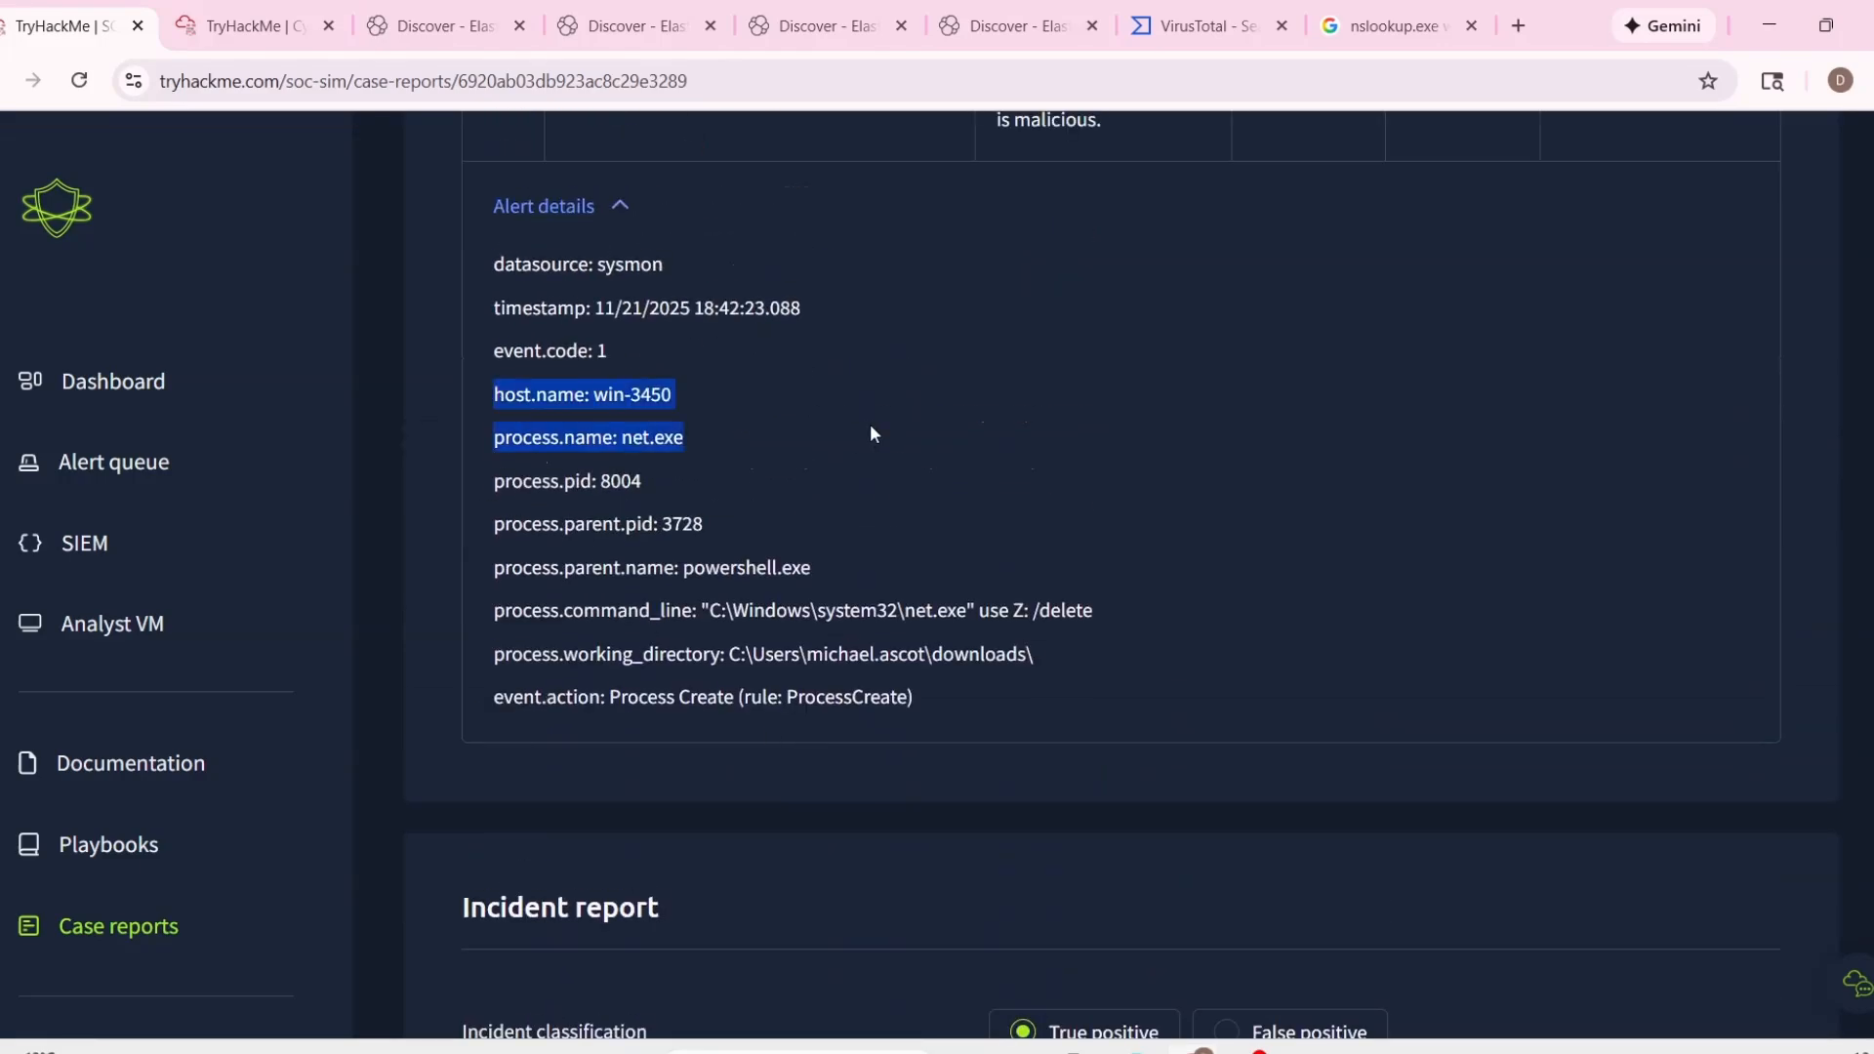
{"action": "left_click_drag", "start_coordinate": [490, 394], "coordinate": [674, 394]}
{"action": "scroll", "coordinate": [779, 465], "scroll_direction": "down", "scroll_amount": 5}
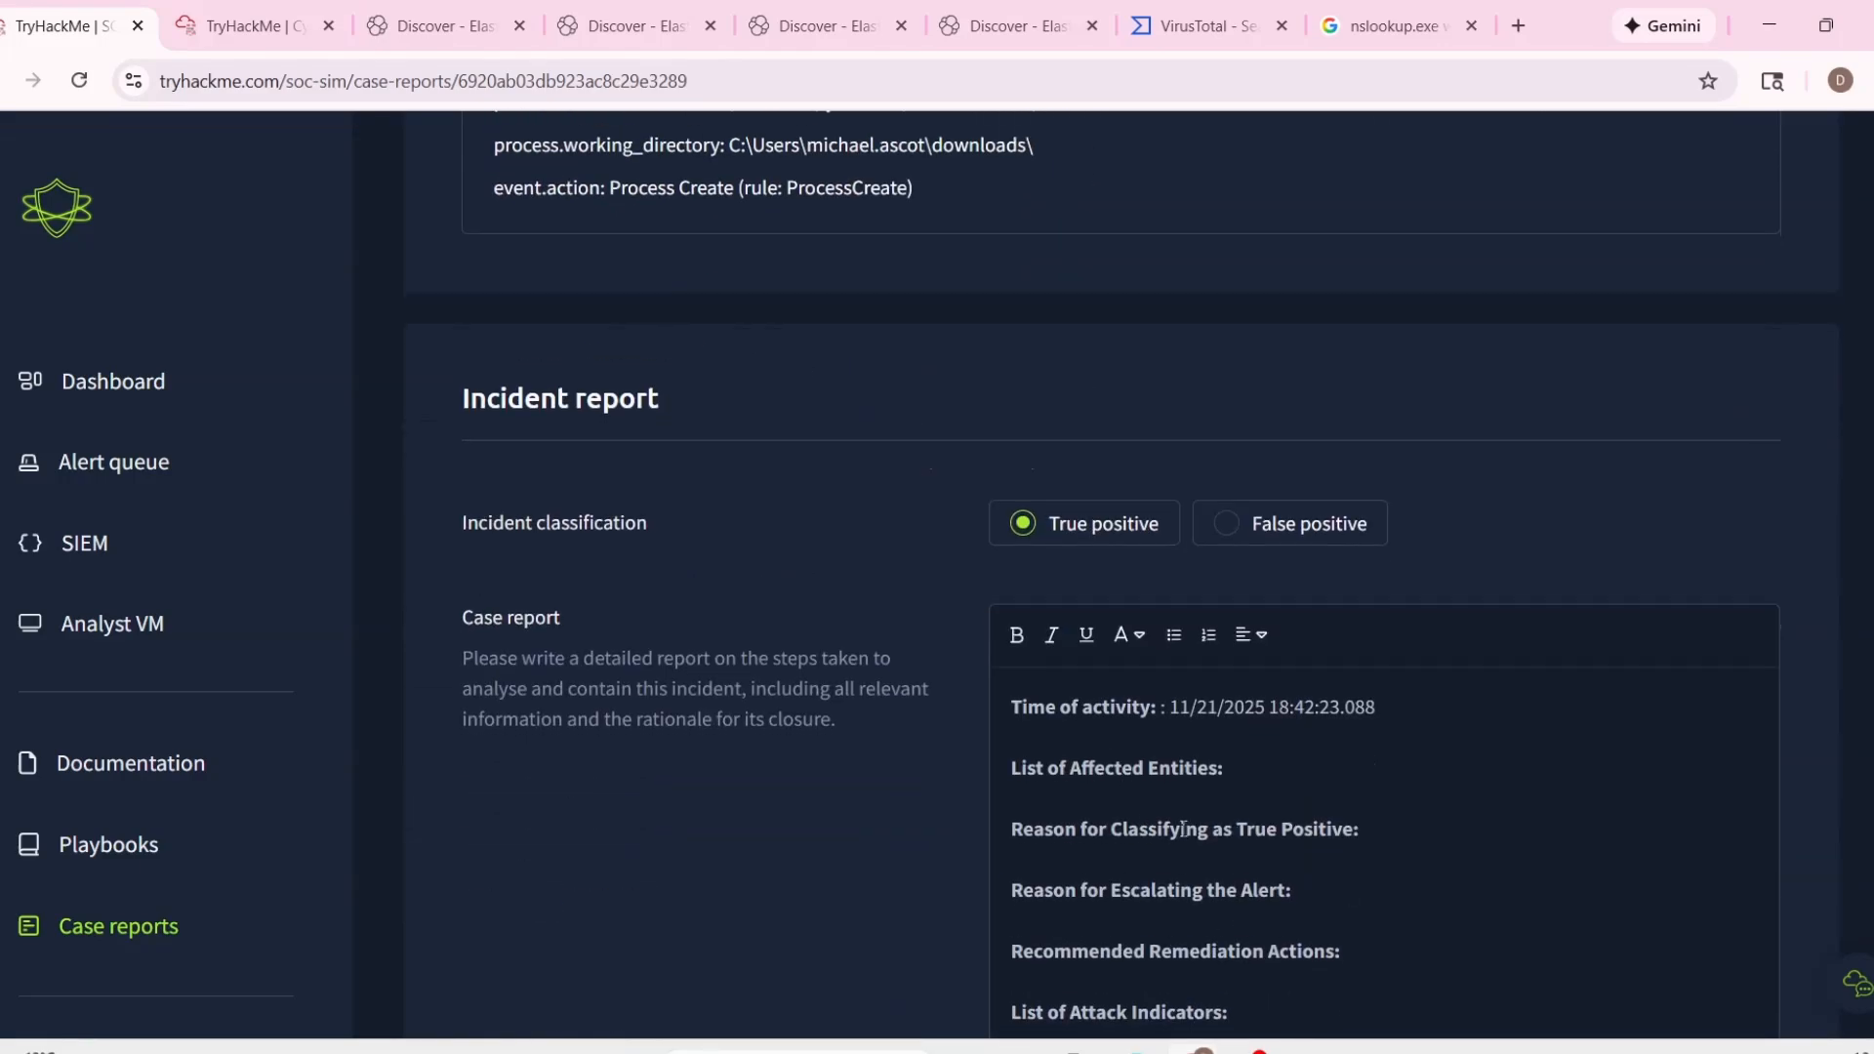
{"action": "left_click", "coordinate": [1302, 773]}
{"action": "key", "text": "ctrl+v"}
Review alert 1024's description and process details for a reason to classify it as a true positive.
{"action": "scroll", "coordinate": [923, 748], "scroll_direction": "up", "scroll_amount": 10}
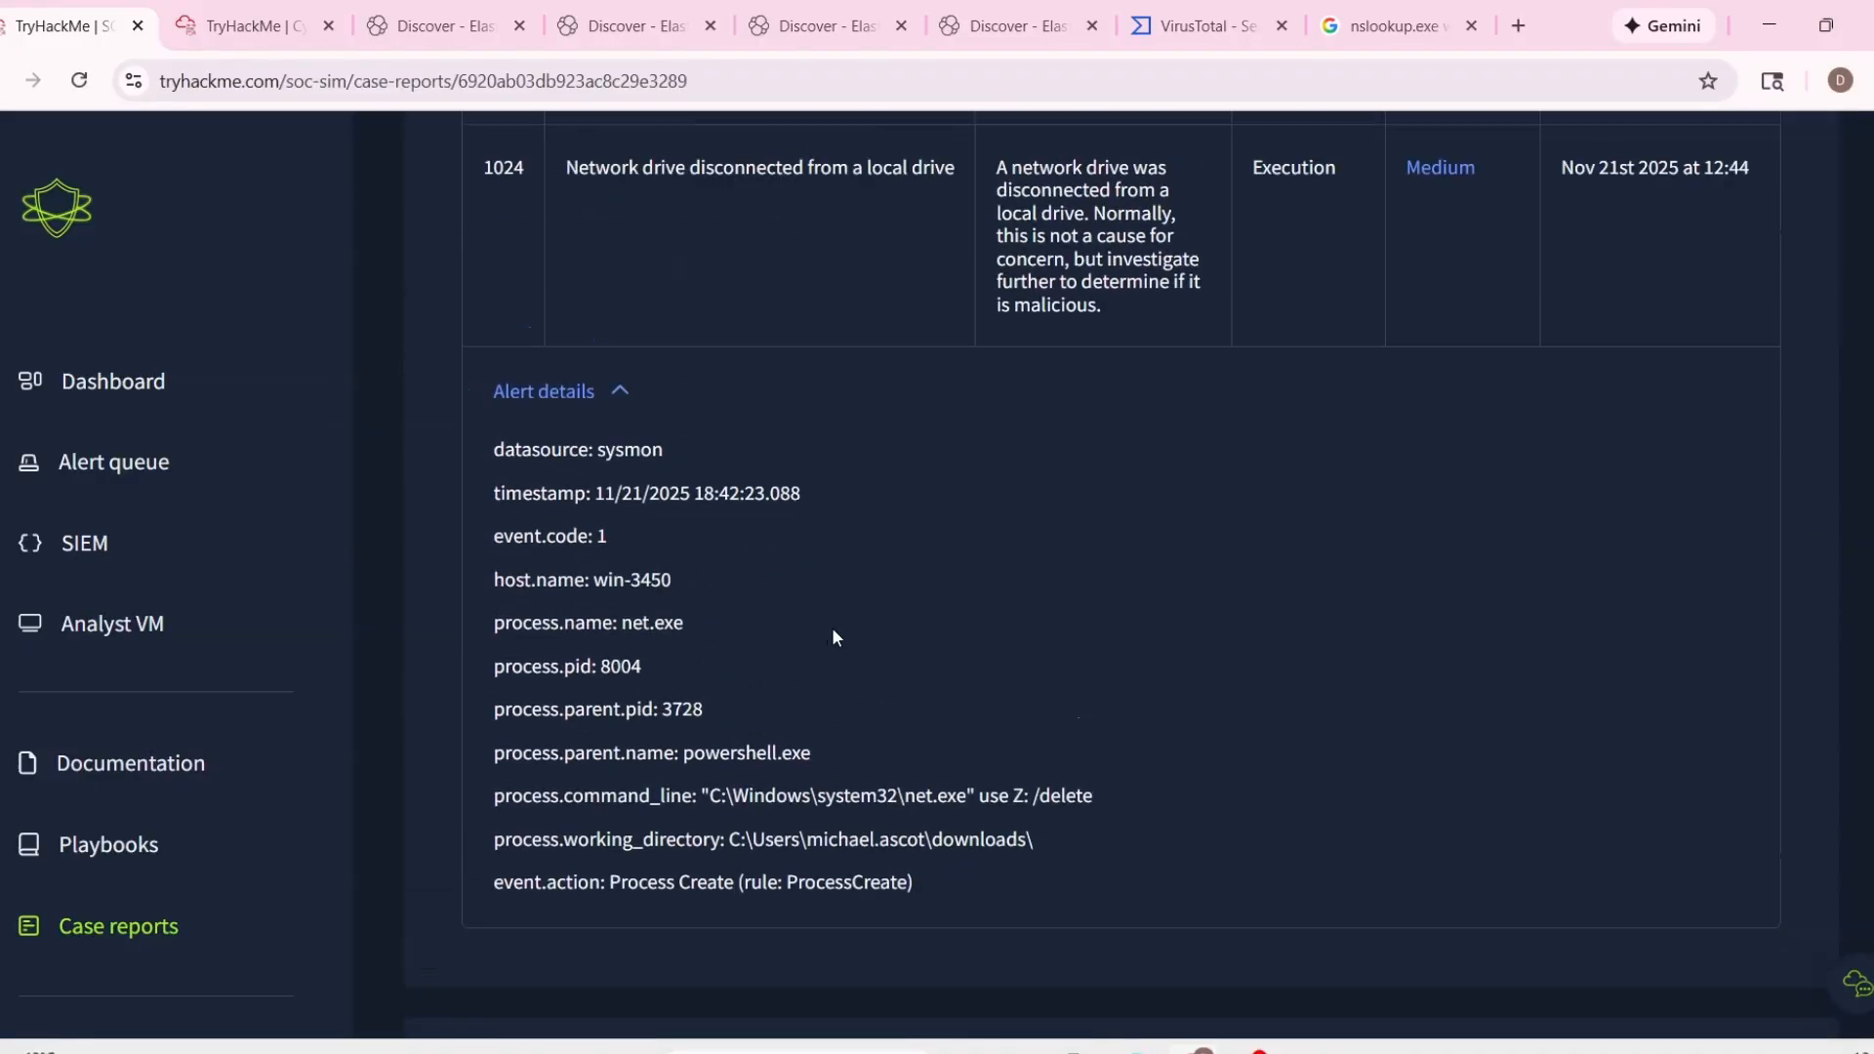
{"action": "scroll", "coordinate": [884, 834], "scroll_direction": "down", "scroll_amount": 4}
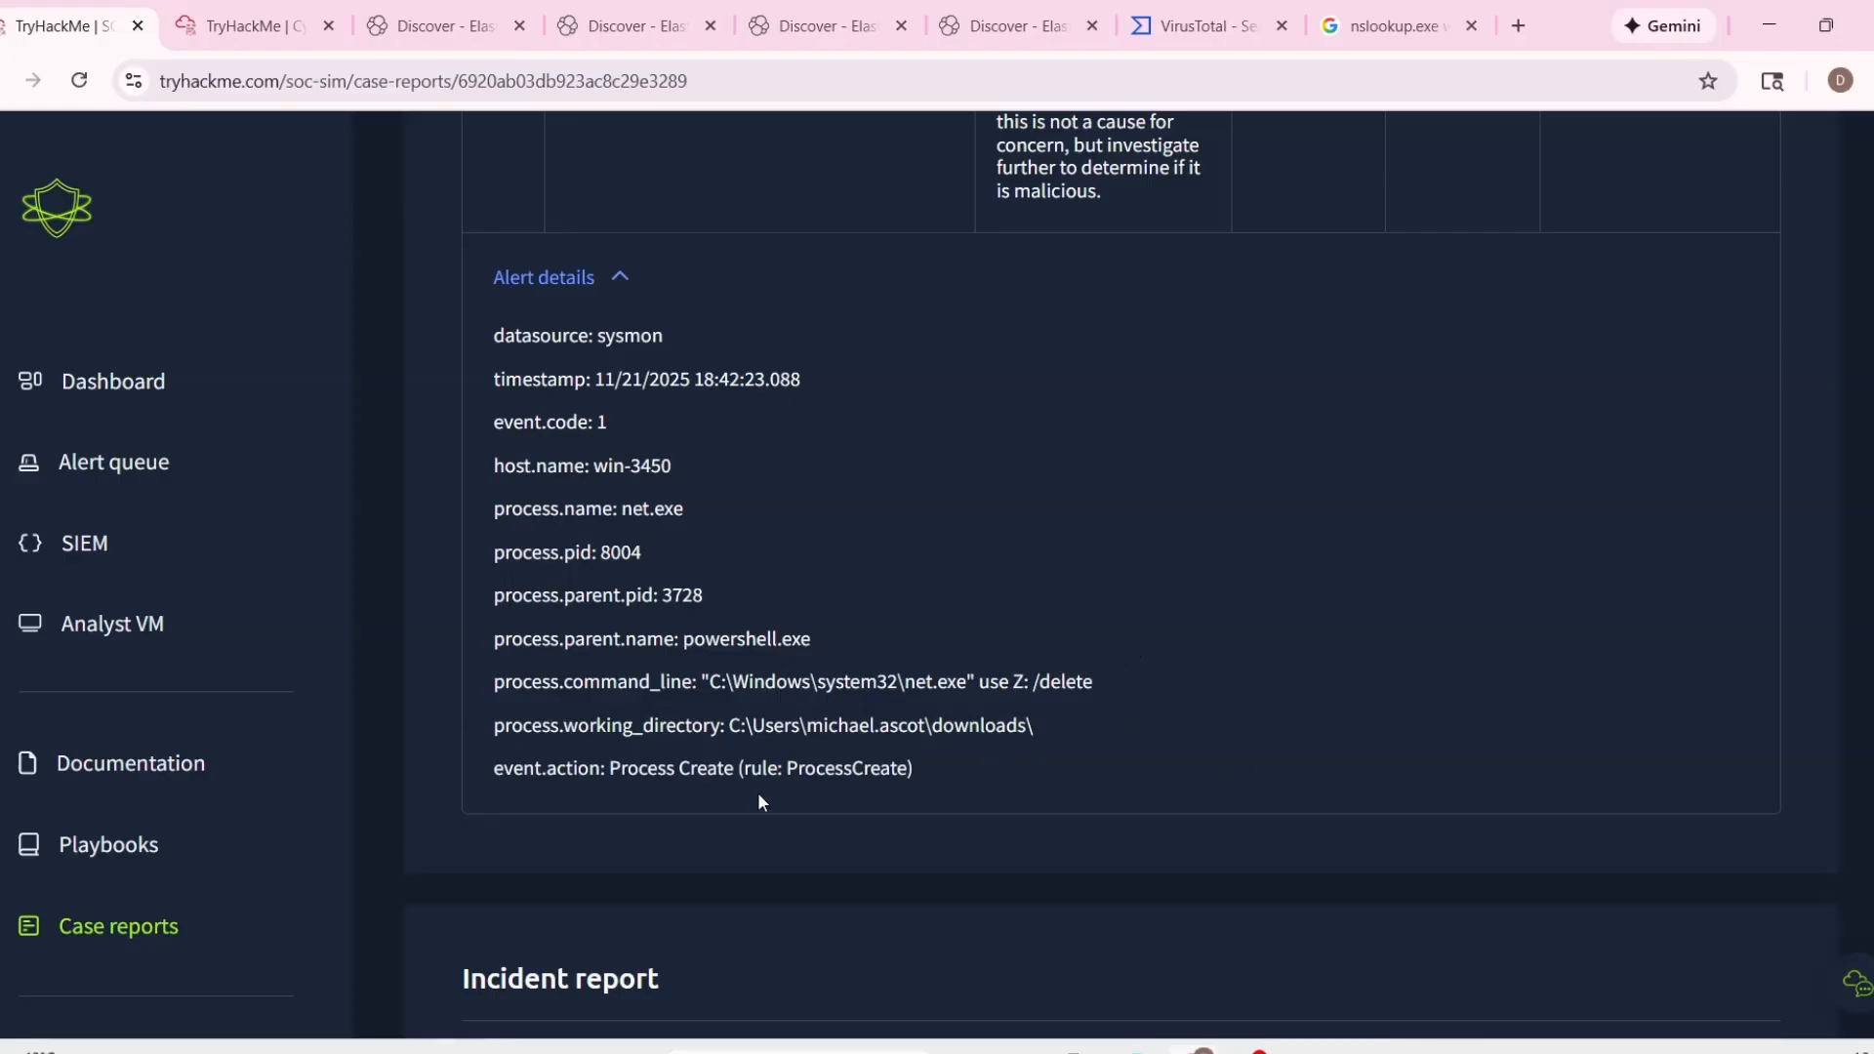
{"action": "scroll", "coordinate": [854, 765], "scroll_direction": "down", "scroll_amount": 9}
{"action": "scroll", "coordinate": [823, 694], "scroll_direction": "up", "scroll_amount": 13}
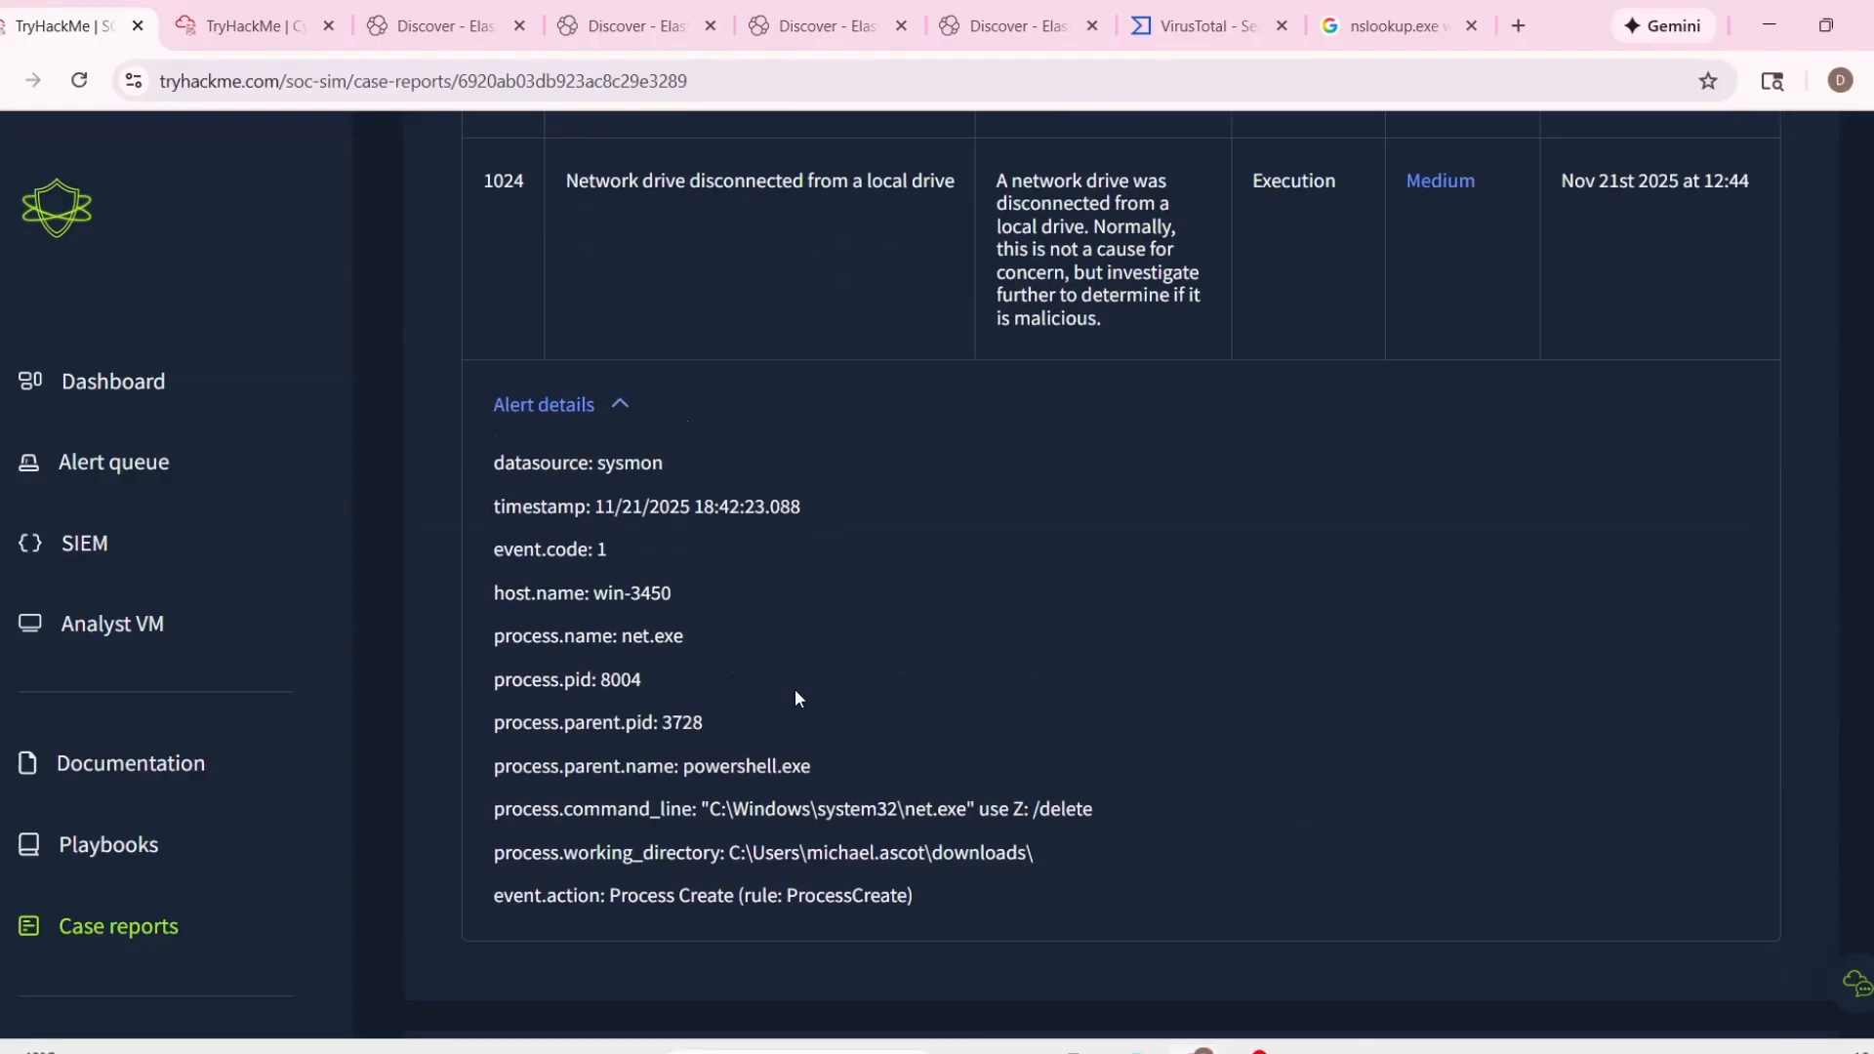
{"action": "scroll", "coordinate": [488, 693], "scroll_direction": "down", "scroll_amount": 4}
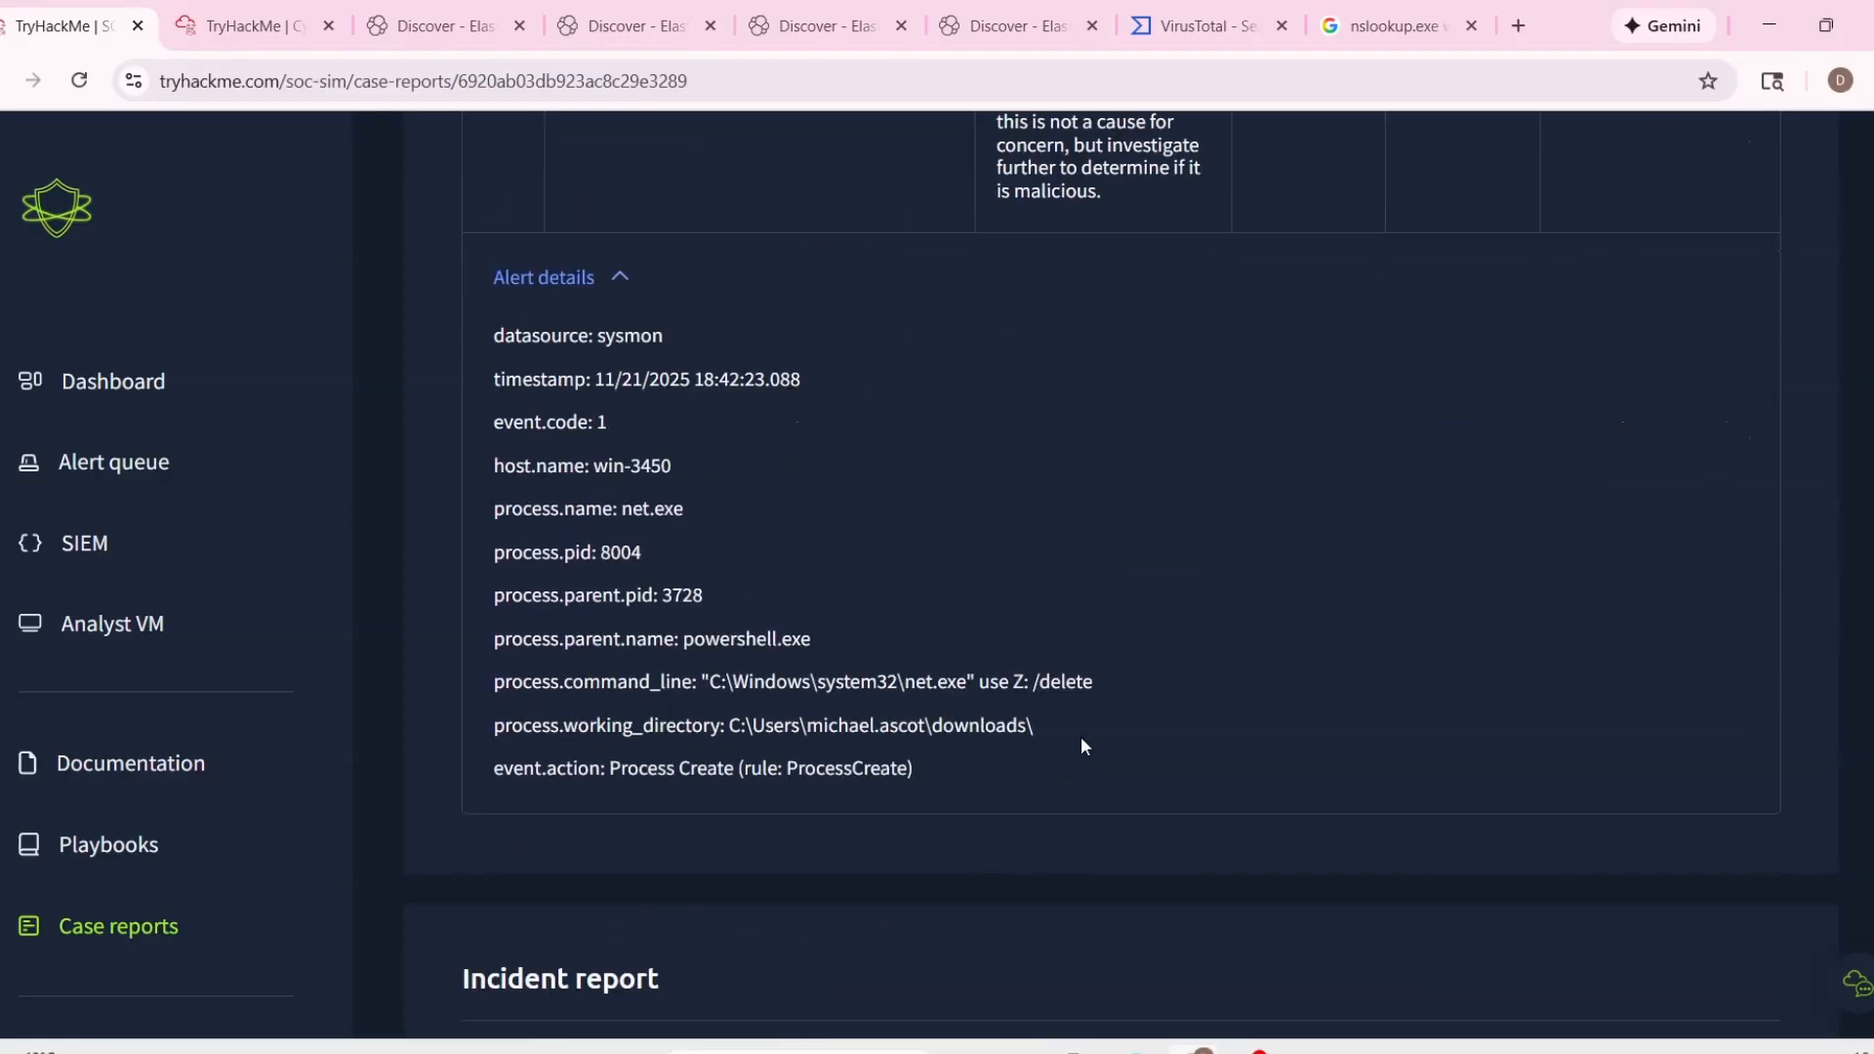
{"action": "scroll", "coordinate": [1081, 742], "scroll_direction": "down", "scroll_amount": 5}
{"action": "scroll", "coordinate": [1081, 681], "scroll_direction": "up", "scroll_amount": 4}
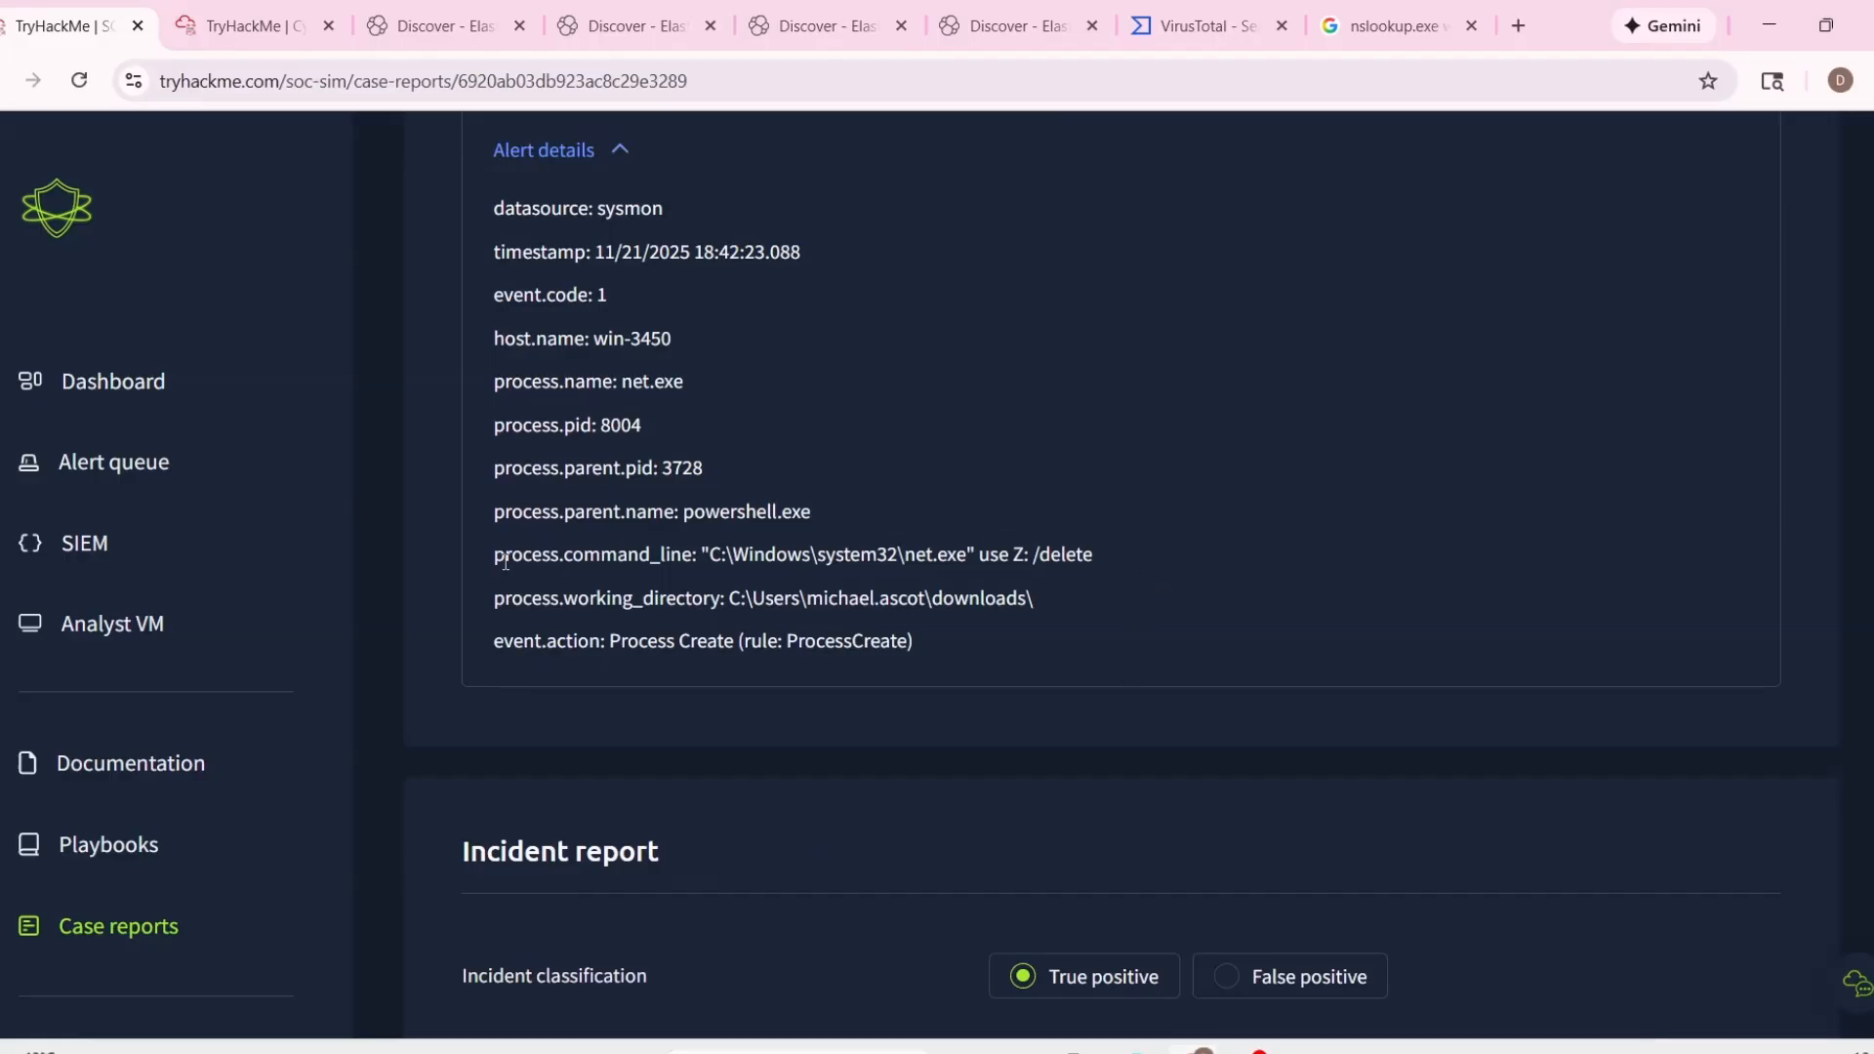
{"action": "scroll", "coordinate": [1311, 748], "scroll_direction": "down", "scroll_amount": 6}
Copy "A network drive was disconnected from a local drive." from the alert description into Reason for Classifying as True Positive.
{"action": "left_click", "coordinate": [1418, 647]}
{"action": "scroll", "coordinate": [960, 687], "scroll_direction": "up", "scroll_amount": 6}
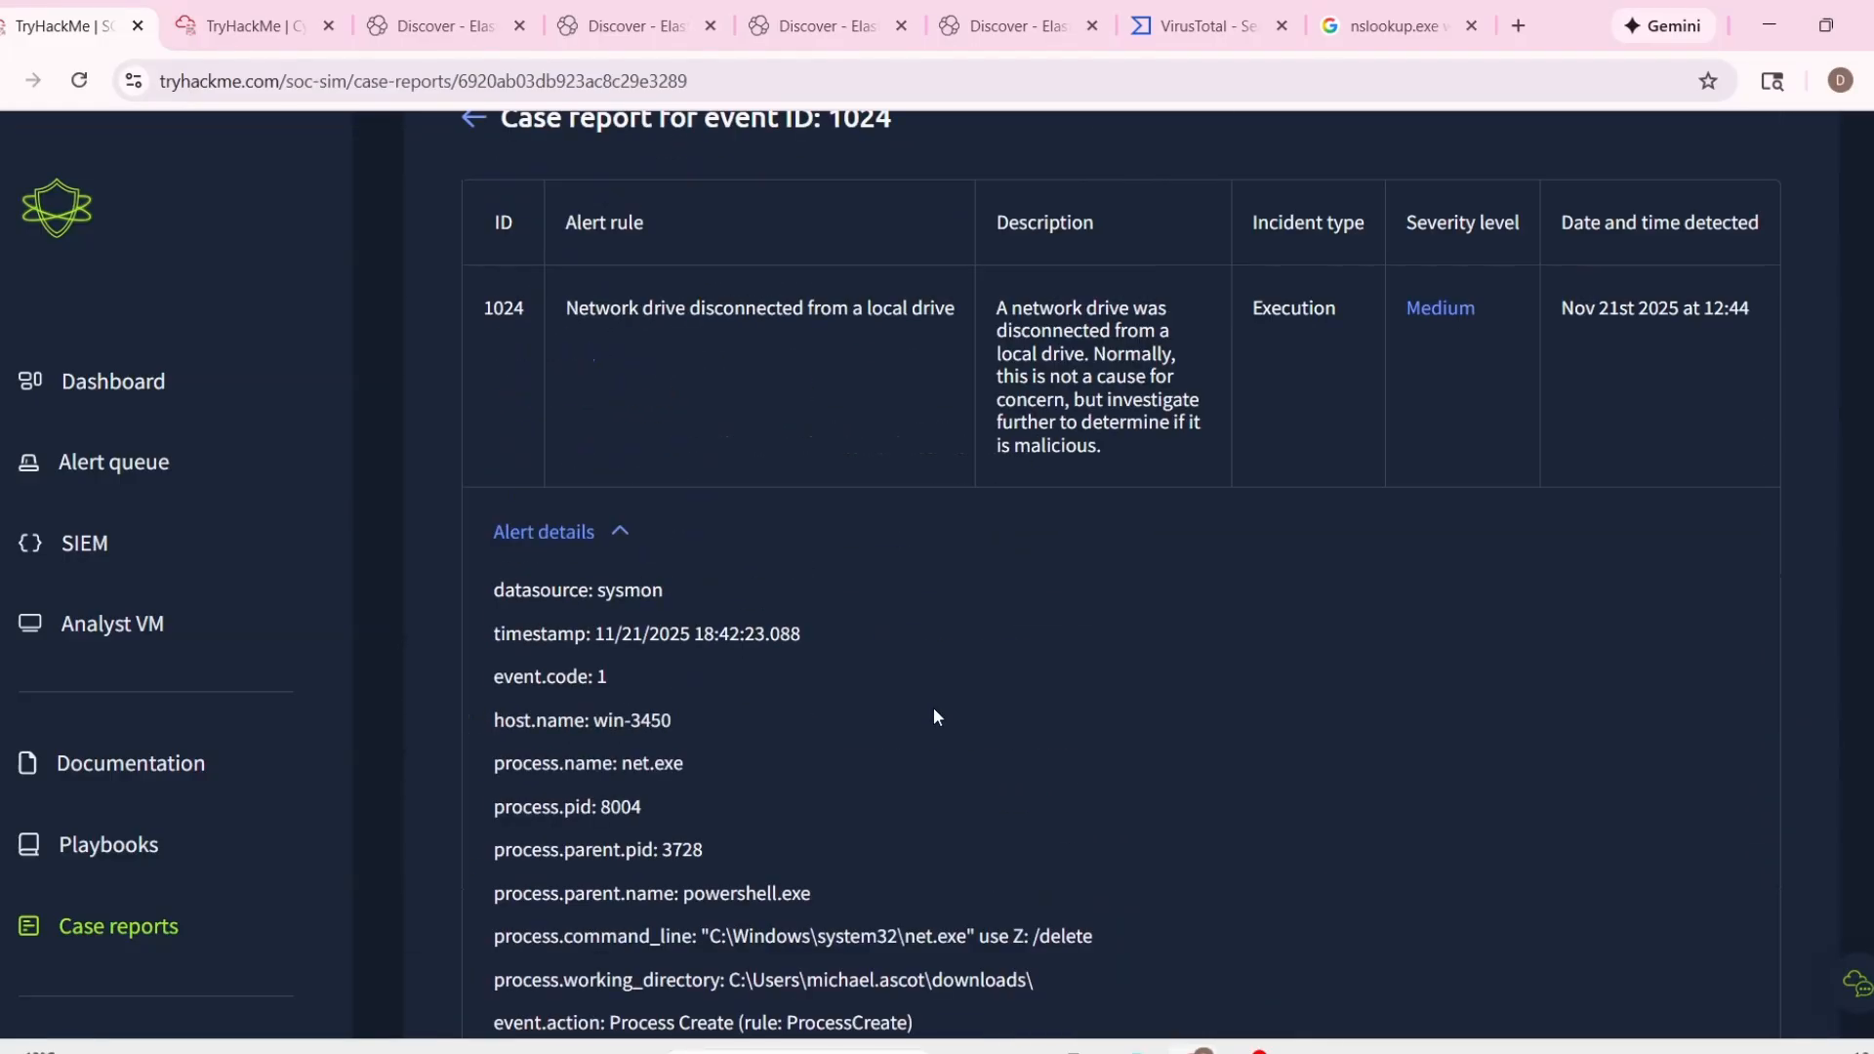
{"action": "left_click_drag", "start_coordinate": [995, 307], "coordinate": [1086, 359]}
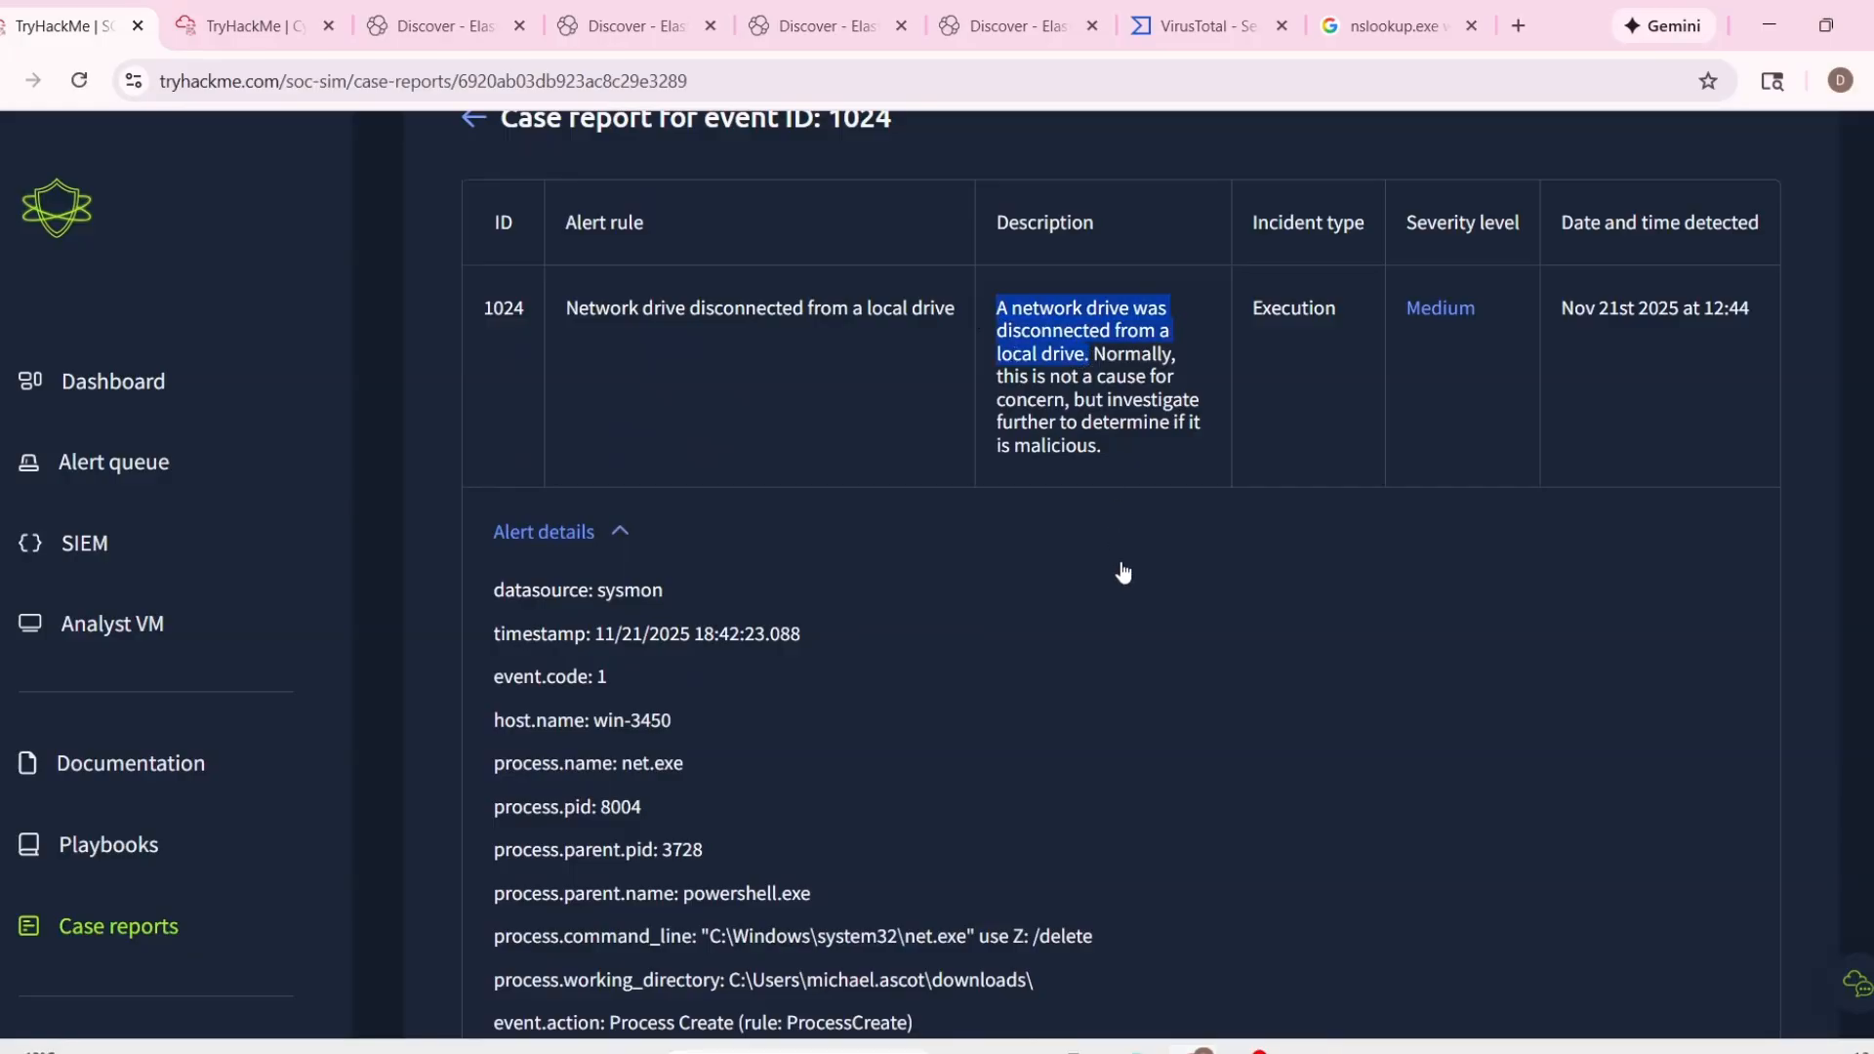
{"action": "scroll", "coordinate": [1240, 707], "scroll_direction": "down", "scroll_amount": 6}
{"action": "left_click", "coordinate": [1414, 431]}
{"action": "type", "text": "A network drive was disconnected from a local drive."}
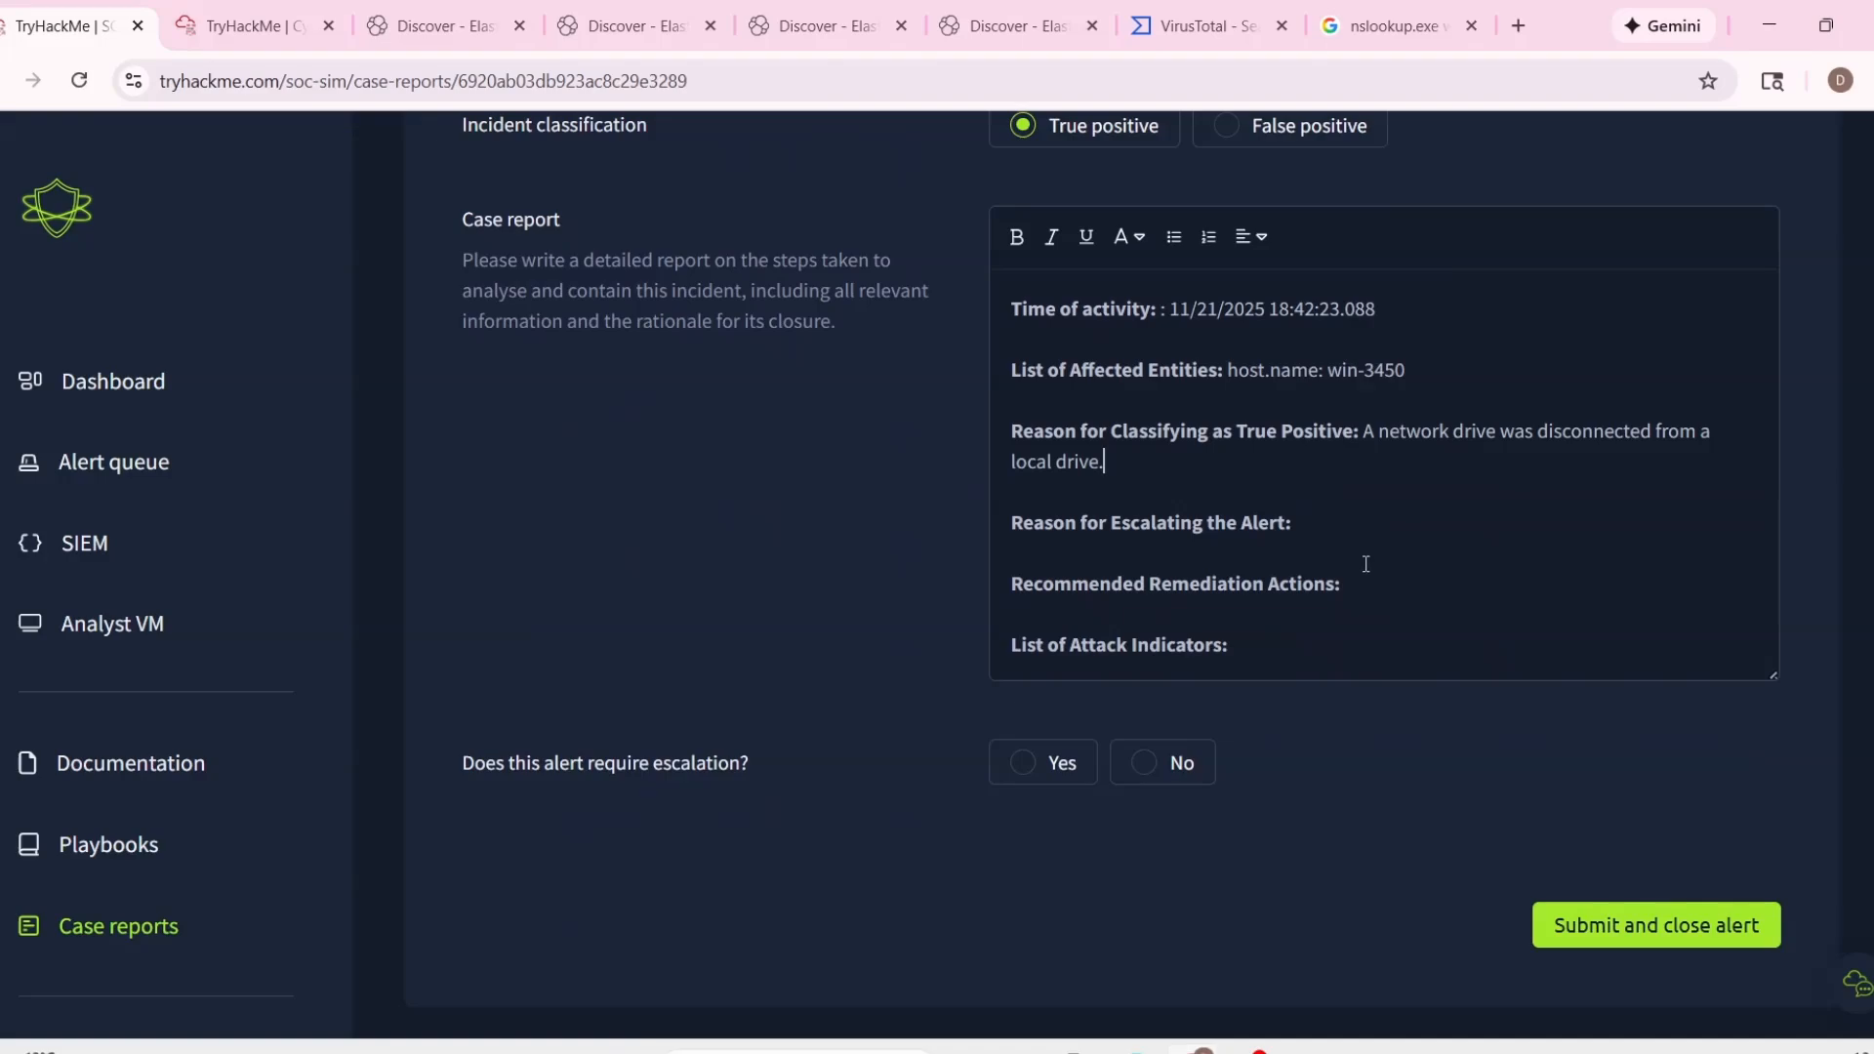
Enter "Malicious activity in the directory." as the Reason for Escalating the Alert, followed by the path copied from process.working_directory.
{"action": "left_click", "coordinate": [1327, 518]}
{"action": "type", "text": "Malicious activity"}
{"action": "scroll", "coordinate": [1247, 519], "scroll_direction": "up", "scroll_amount": 8}
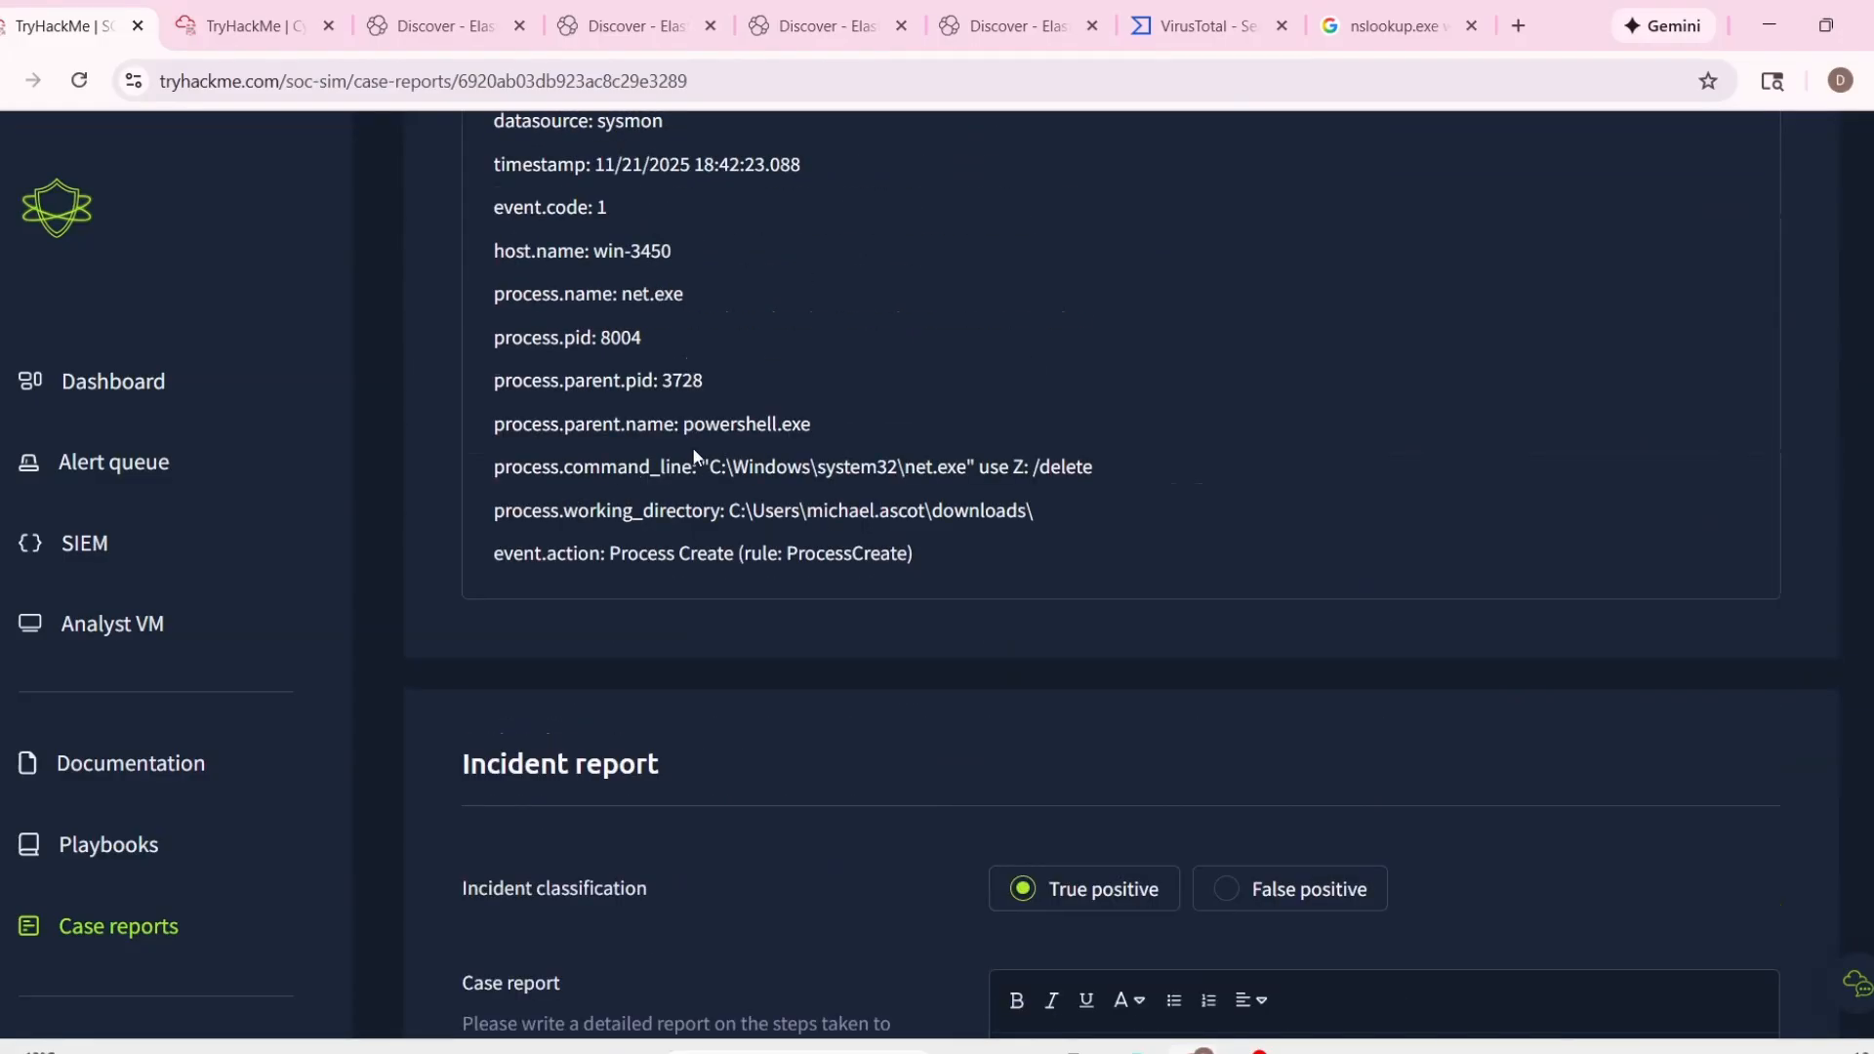
{"action": "left_click_drag", "start_coordinate": [727, 510], "coordinate": [1226, 512]}
{"action": "key", "text": "ctrl+c"}
{"action": "scroll", "coordinate": [1276, 772], "scroll_direction": "down", "scroll_amount": 6}
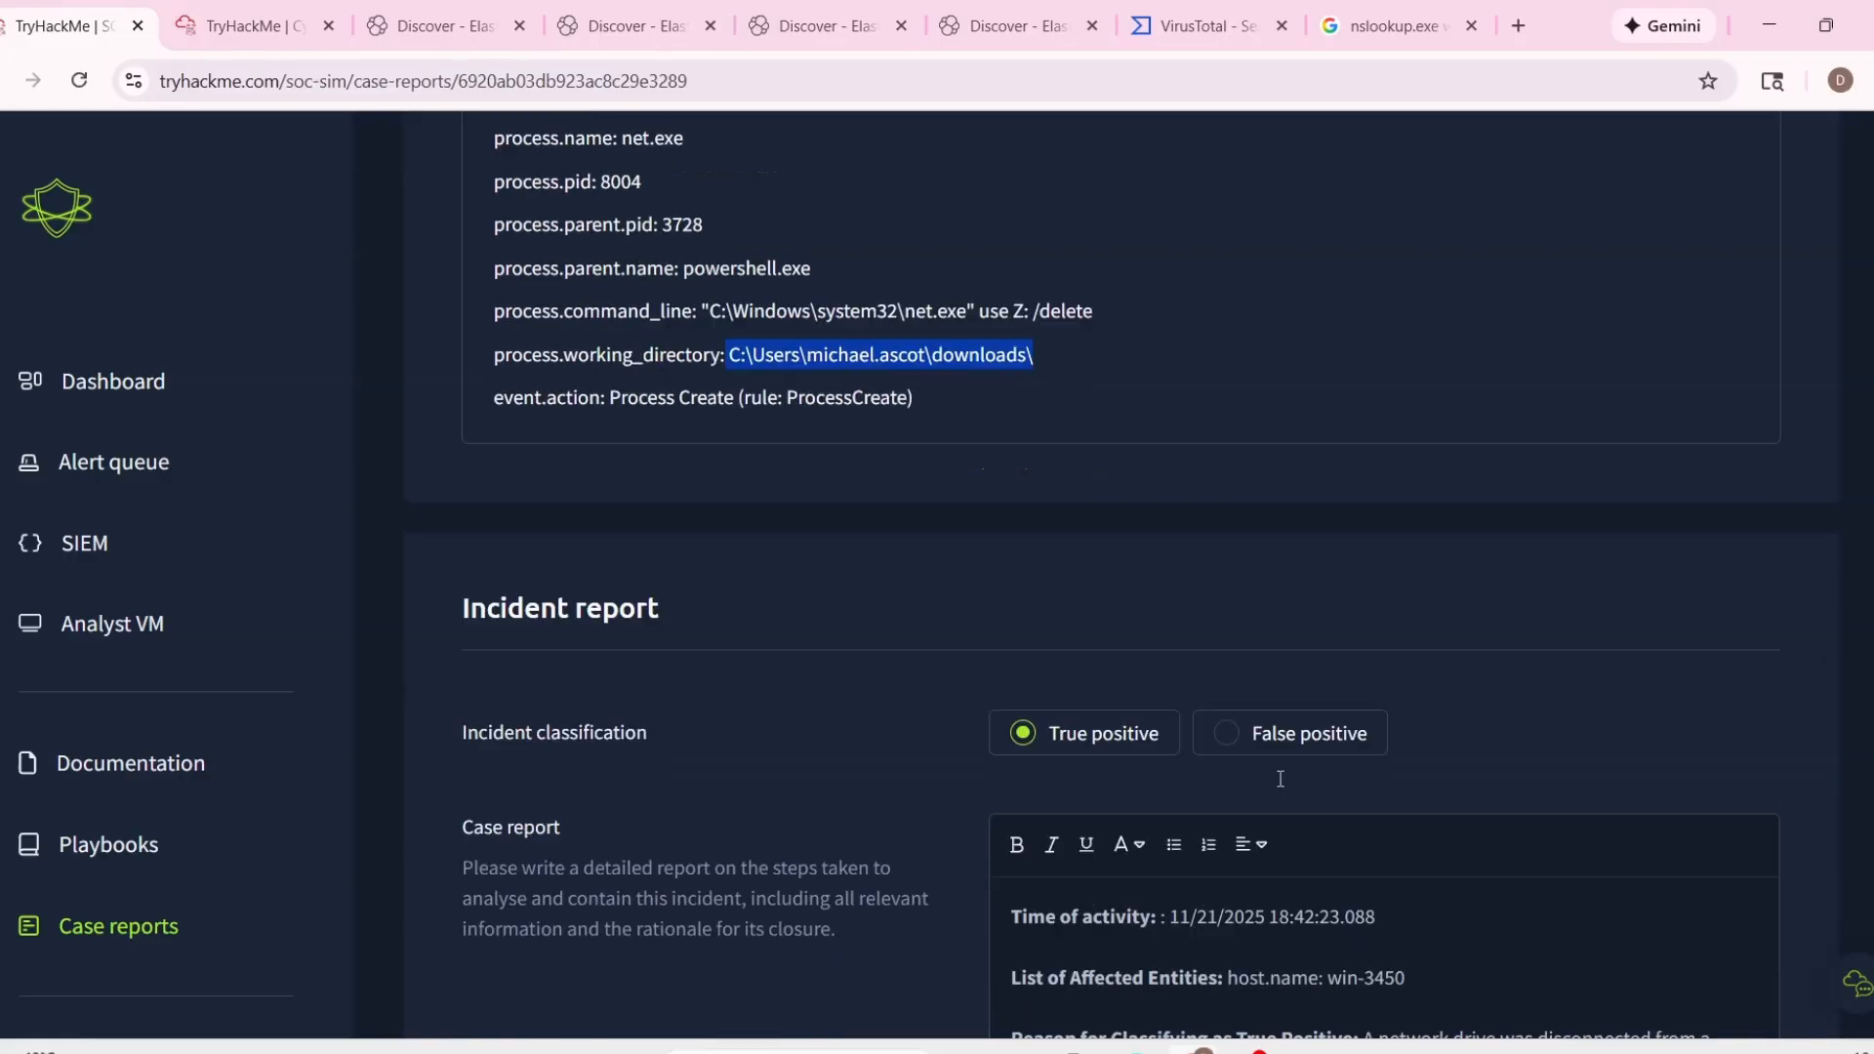
{"action": "type", "text": "in the"}
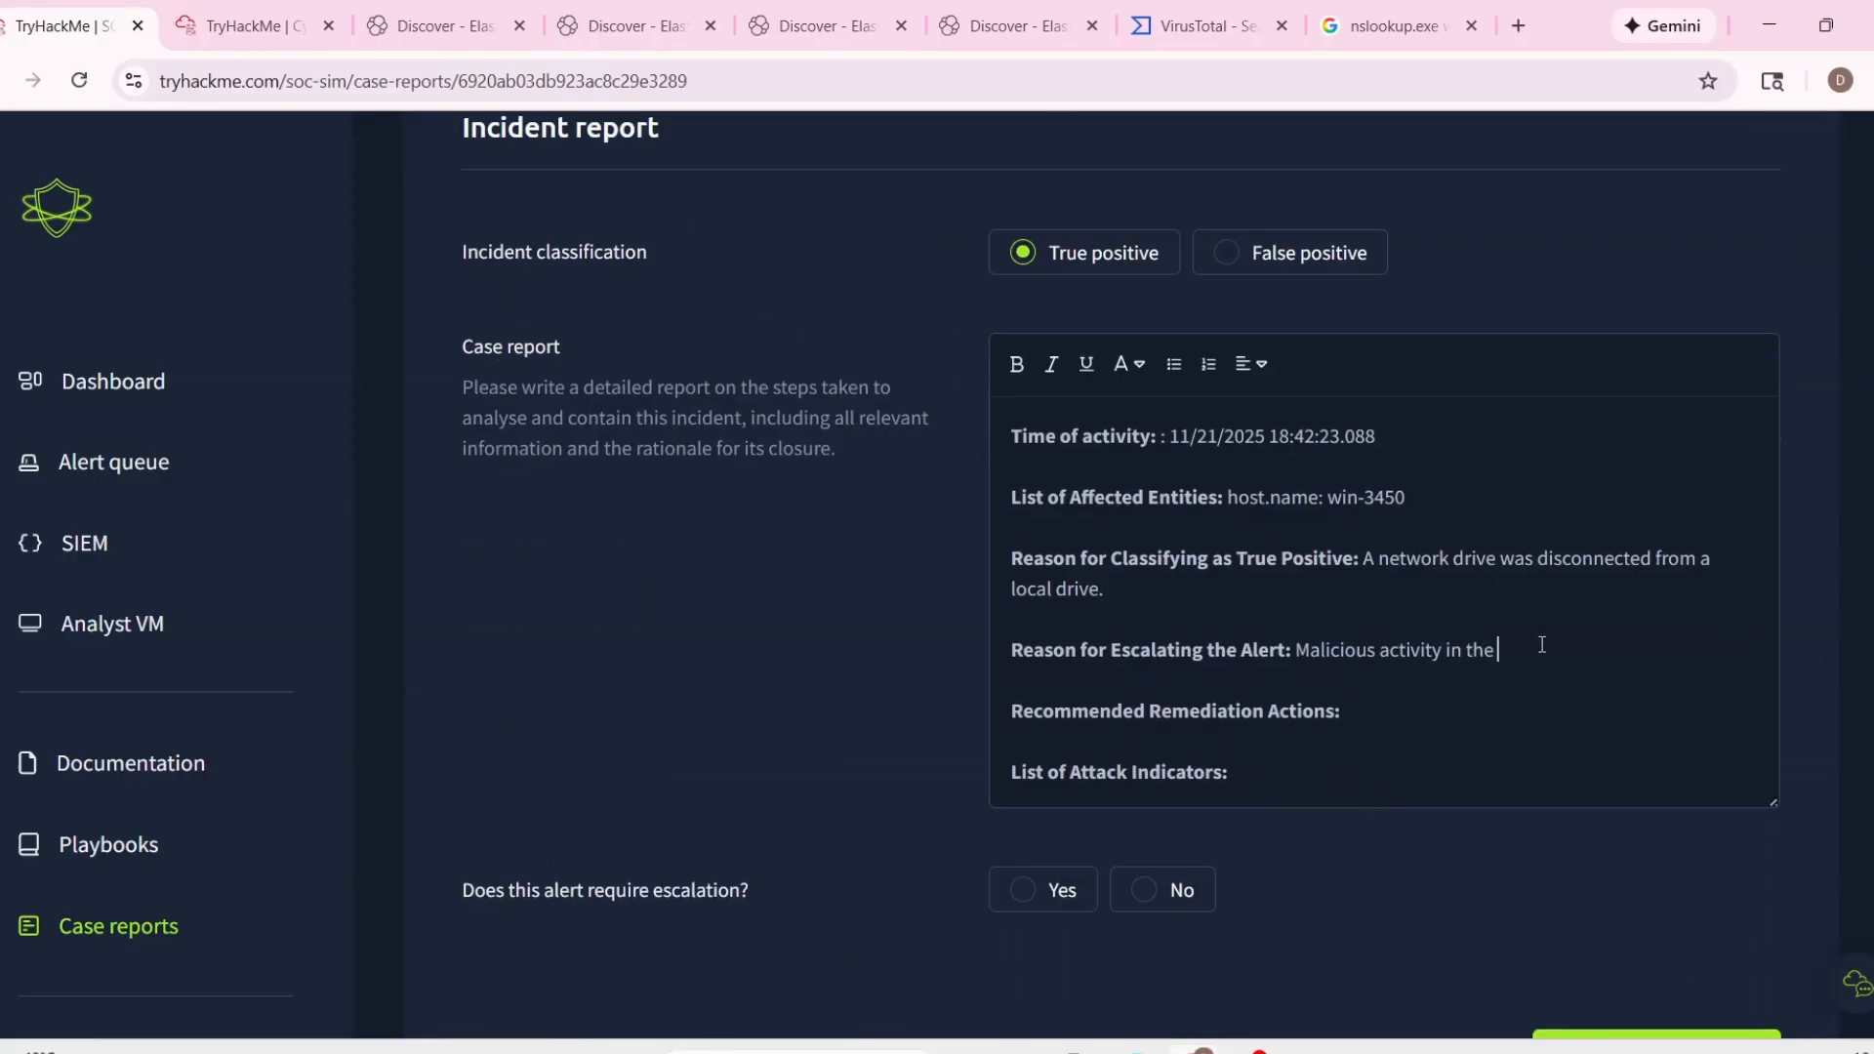
{"action": "type", "text": " directory."}
{"action": "key", "text": "ctrl+v"}
Add "Isolate the host." on a new line under Recommended Remediation Actions.
{"action": "left_click", "coordinate": [1410, 754]}
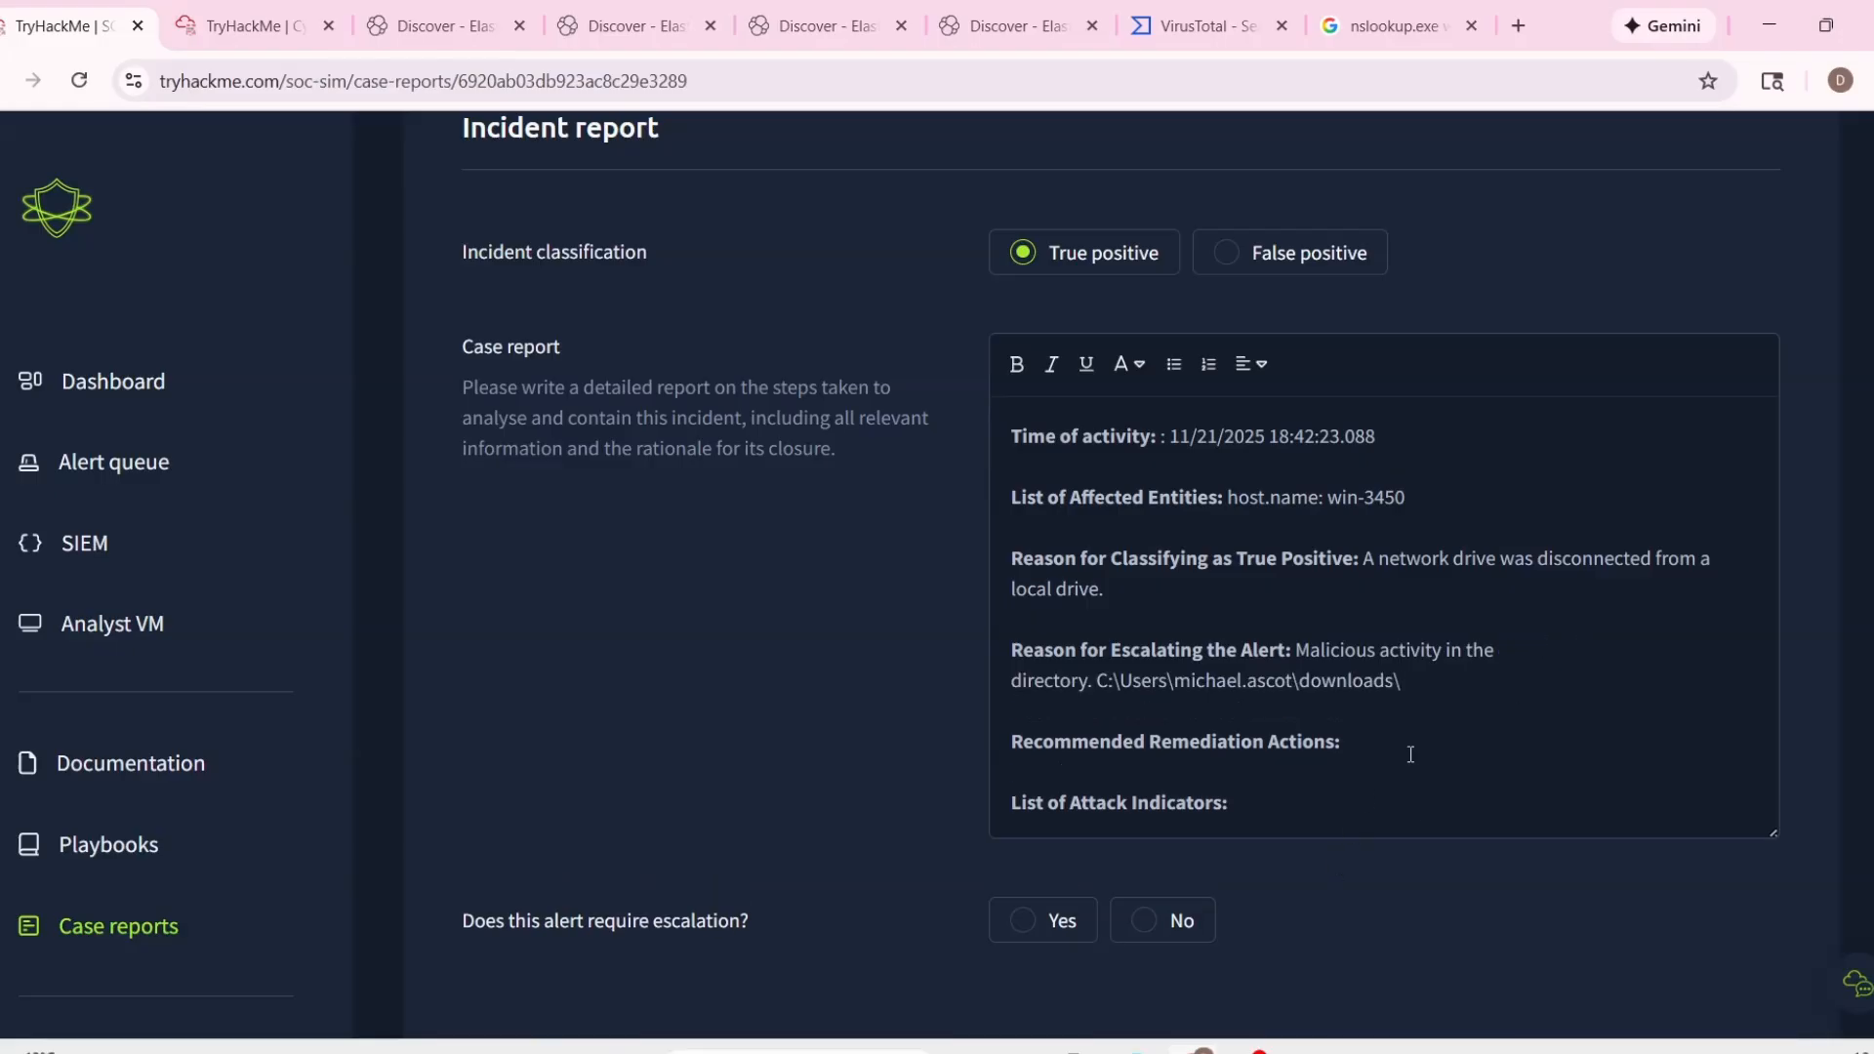
{"action": "key", "text": "Return"}
{"action": "type", "text": "Isolate the "}
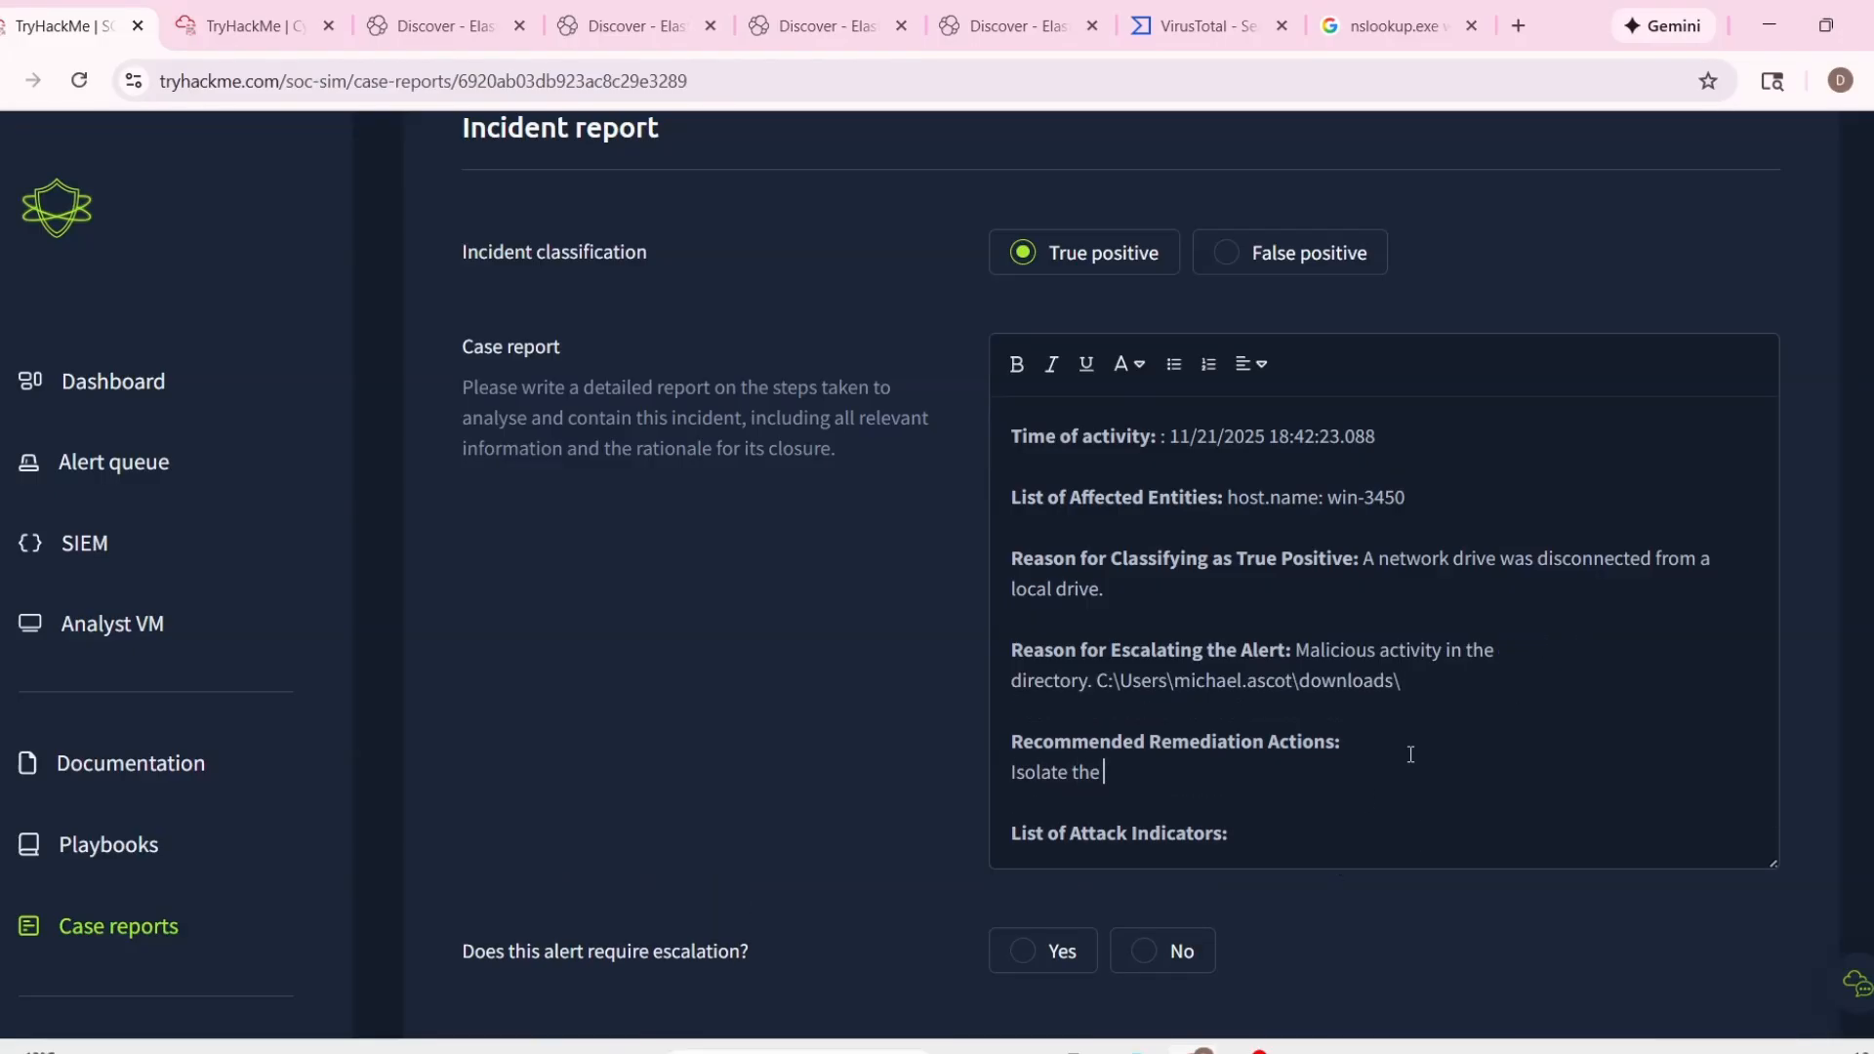
{"action": "type", "text": "host."}
Copy the full process.command_line entry for net.exe (use Z: /delete) onto a new line under List of Attack Indicators.
{"action": "left_click", "coordinate": [1299, 831]}
{"action": "key", "text": "Return"}
{"action": "scroll", "coordinate": [633, 455], "scroll_direction": "up", "scroll_amount": 5}
{"action": "left_click_drag", "start_coordinate": [488, 344], "coordinate": [1092, 341]}
{"action": "key", "text": "ctrl+c"}
{"action": "scroll", "coordinate": [1137, 468], "scroll_direction": "down", "scroll_amount": 6}
{"action": "key", "text": "ctrl+v"}
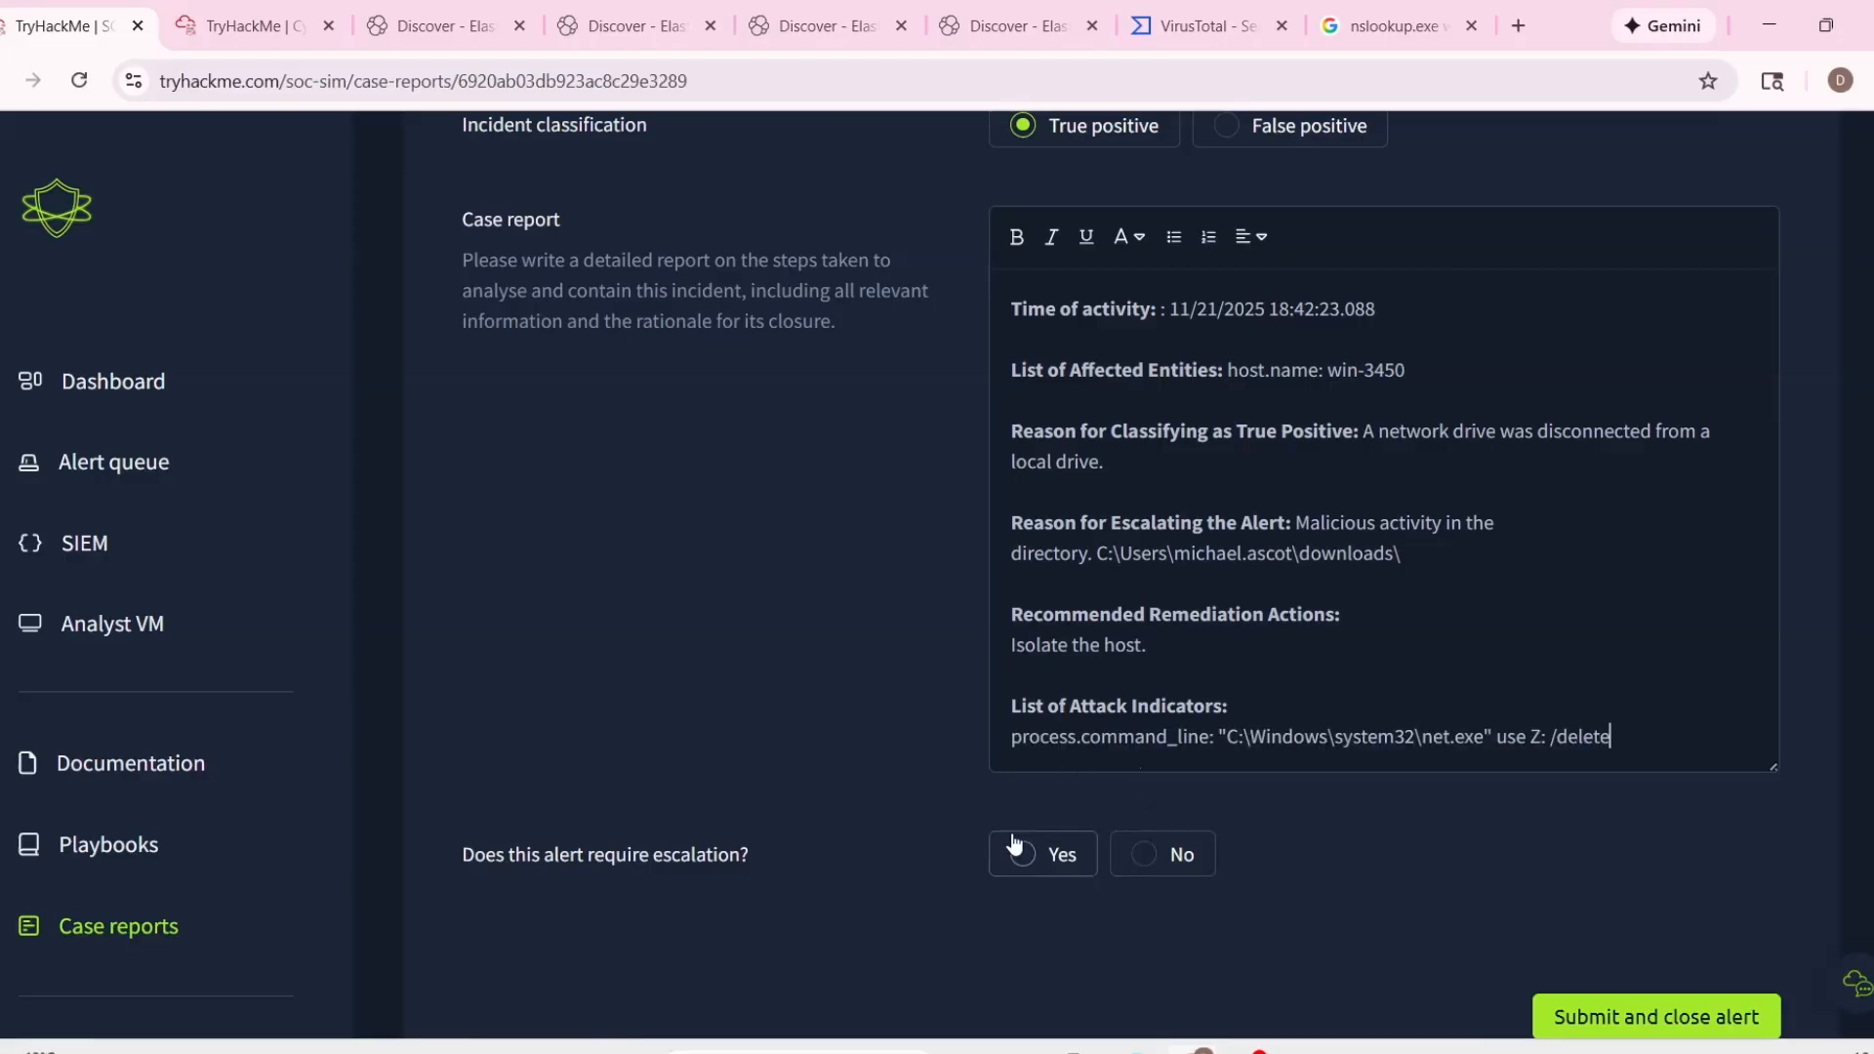
Mark alert 1024 as requiring escalation, and submit its case report to close the alert.
{"action": "left_click", "coordinate": [1021, 854]}
{"action": "scroll", "coordinate": [1648, 941], "scroll_direction": "down", "scroll_amount": 1}
{"action": "left_click", "coordinate": [1628, 902]}
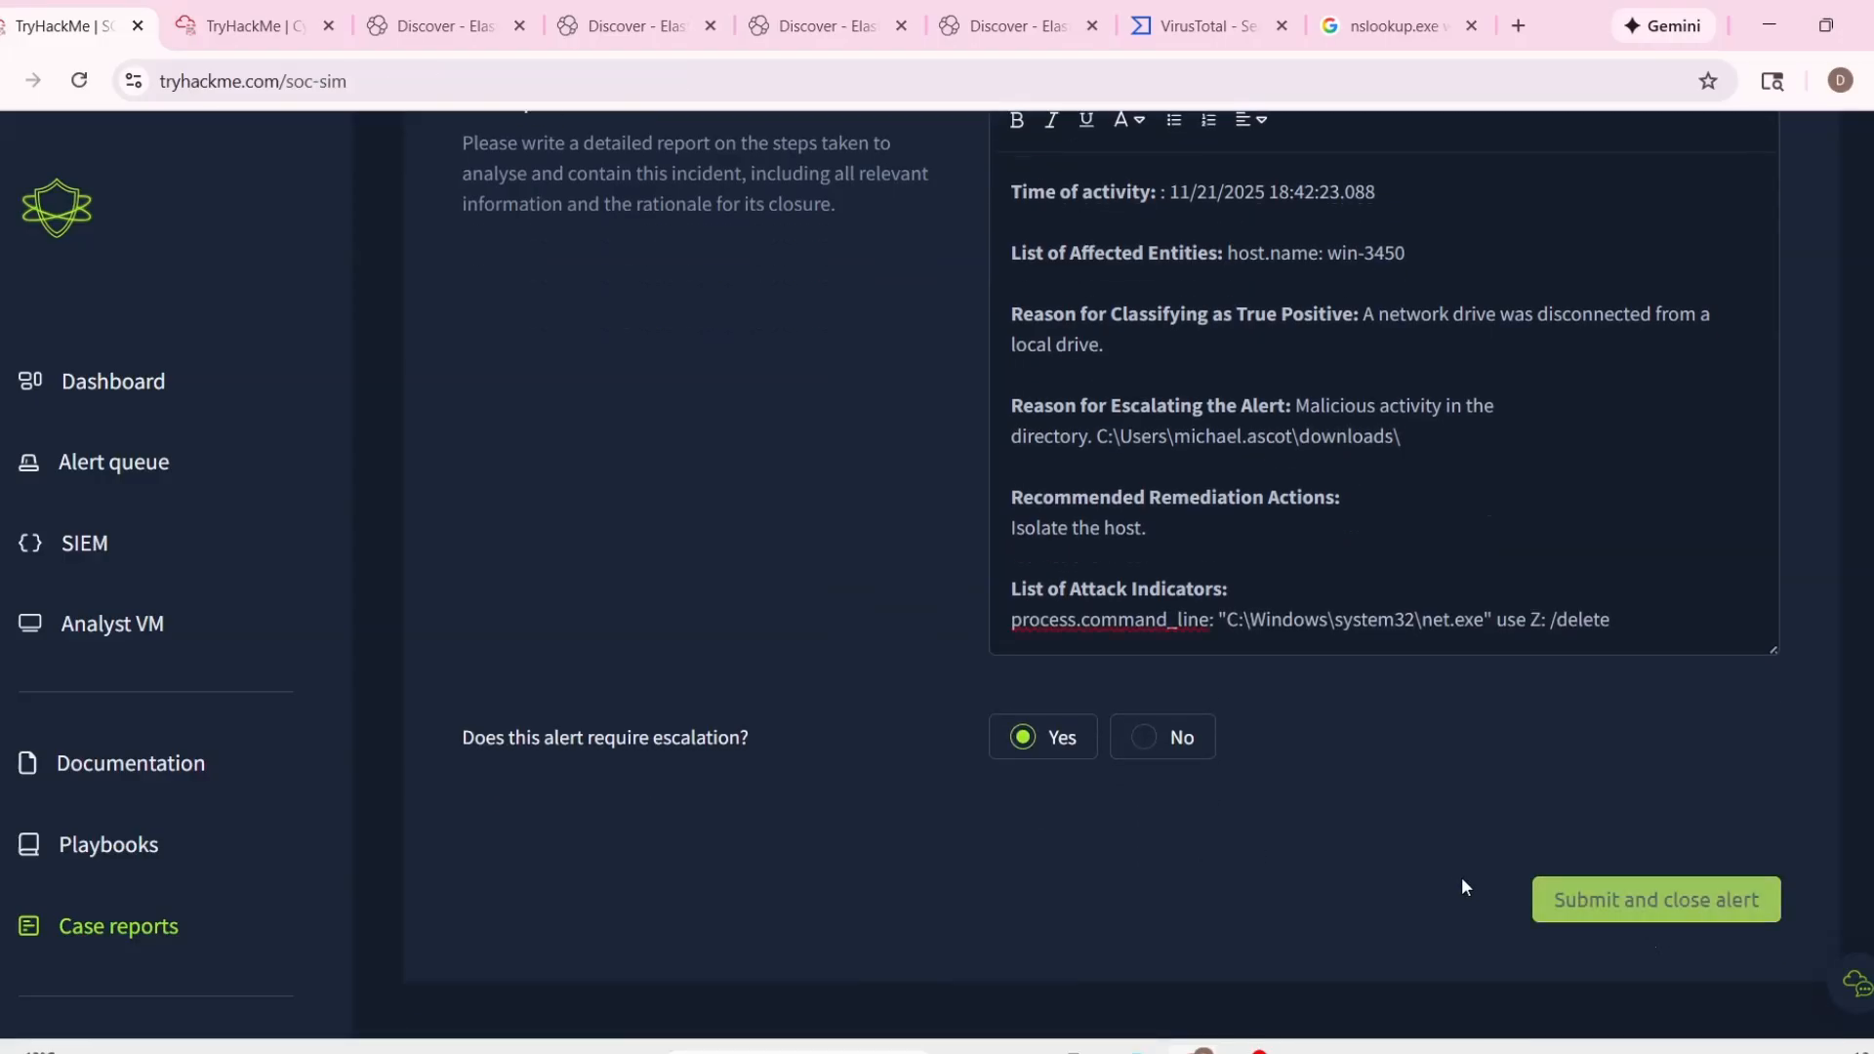
Review the scenario summary, including the overall result and the true-positive and false-positive classification analyses.
{"action": "scroll", "coordinate": [1210, 741], "scroll_direction": "down", "scroll_amount": 5}
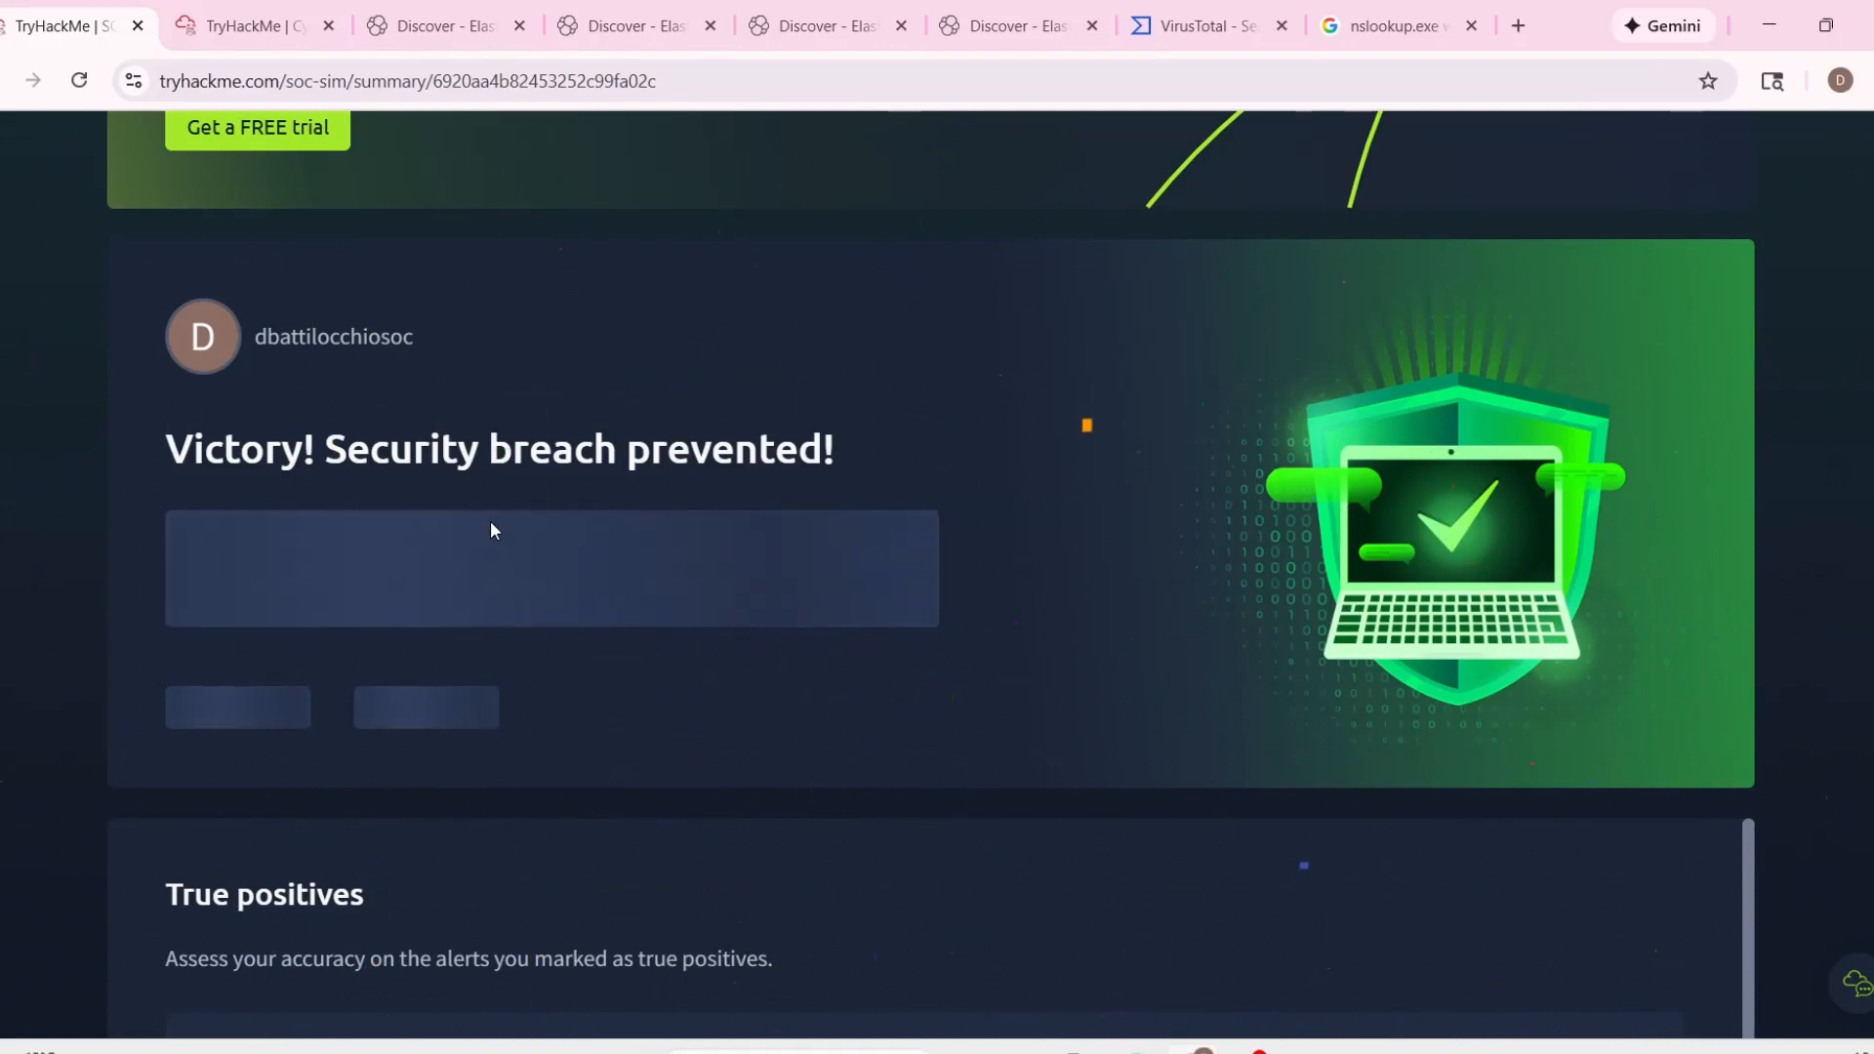
{"action": "scroll", "coordinate": [546, 562], "scroll_direction": "down", "scroll_amount": 4}
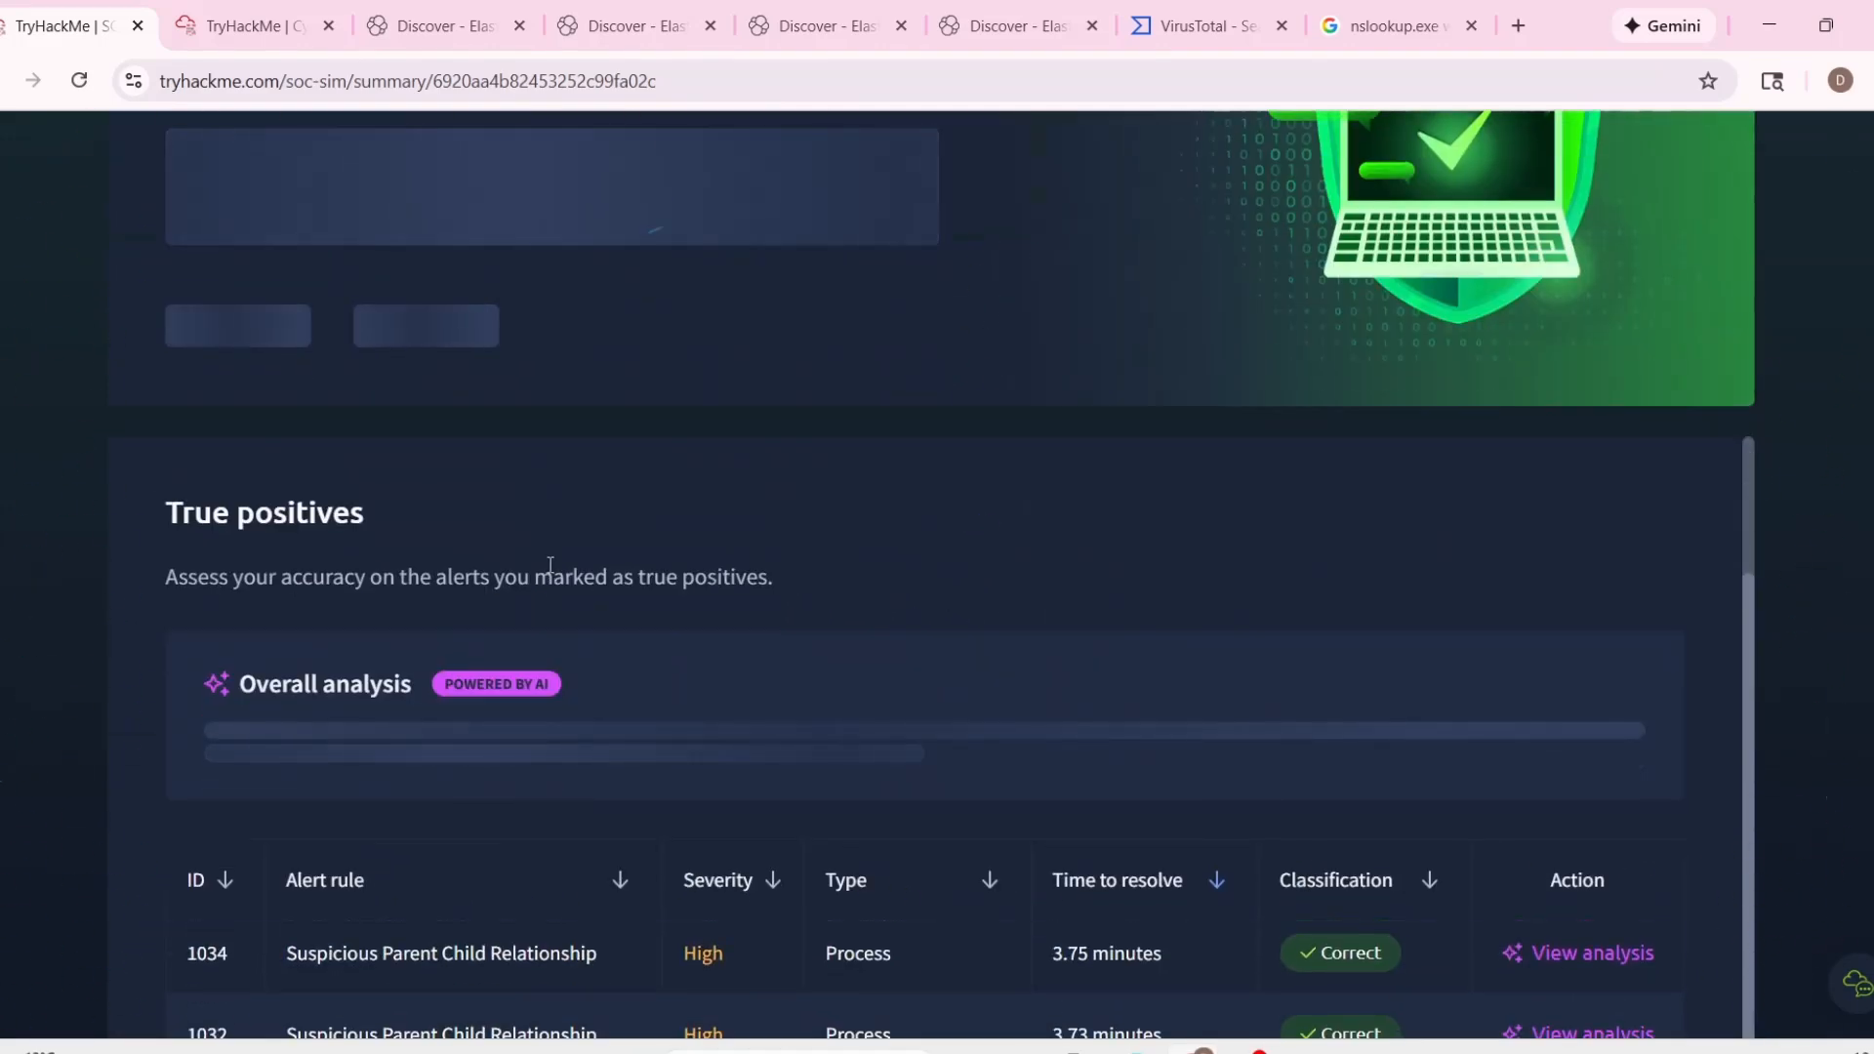
{"action": "scroll", "coordinate": [142, 583], "scroll_direction": "up", "scroll_amount": 3}
{"action": "scroll", "coordinate": [196, 590], "scroll_direction": "up", "scroll_amount": 1}
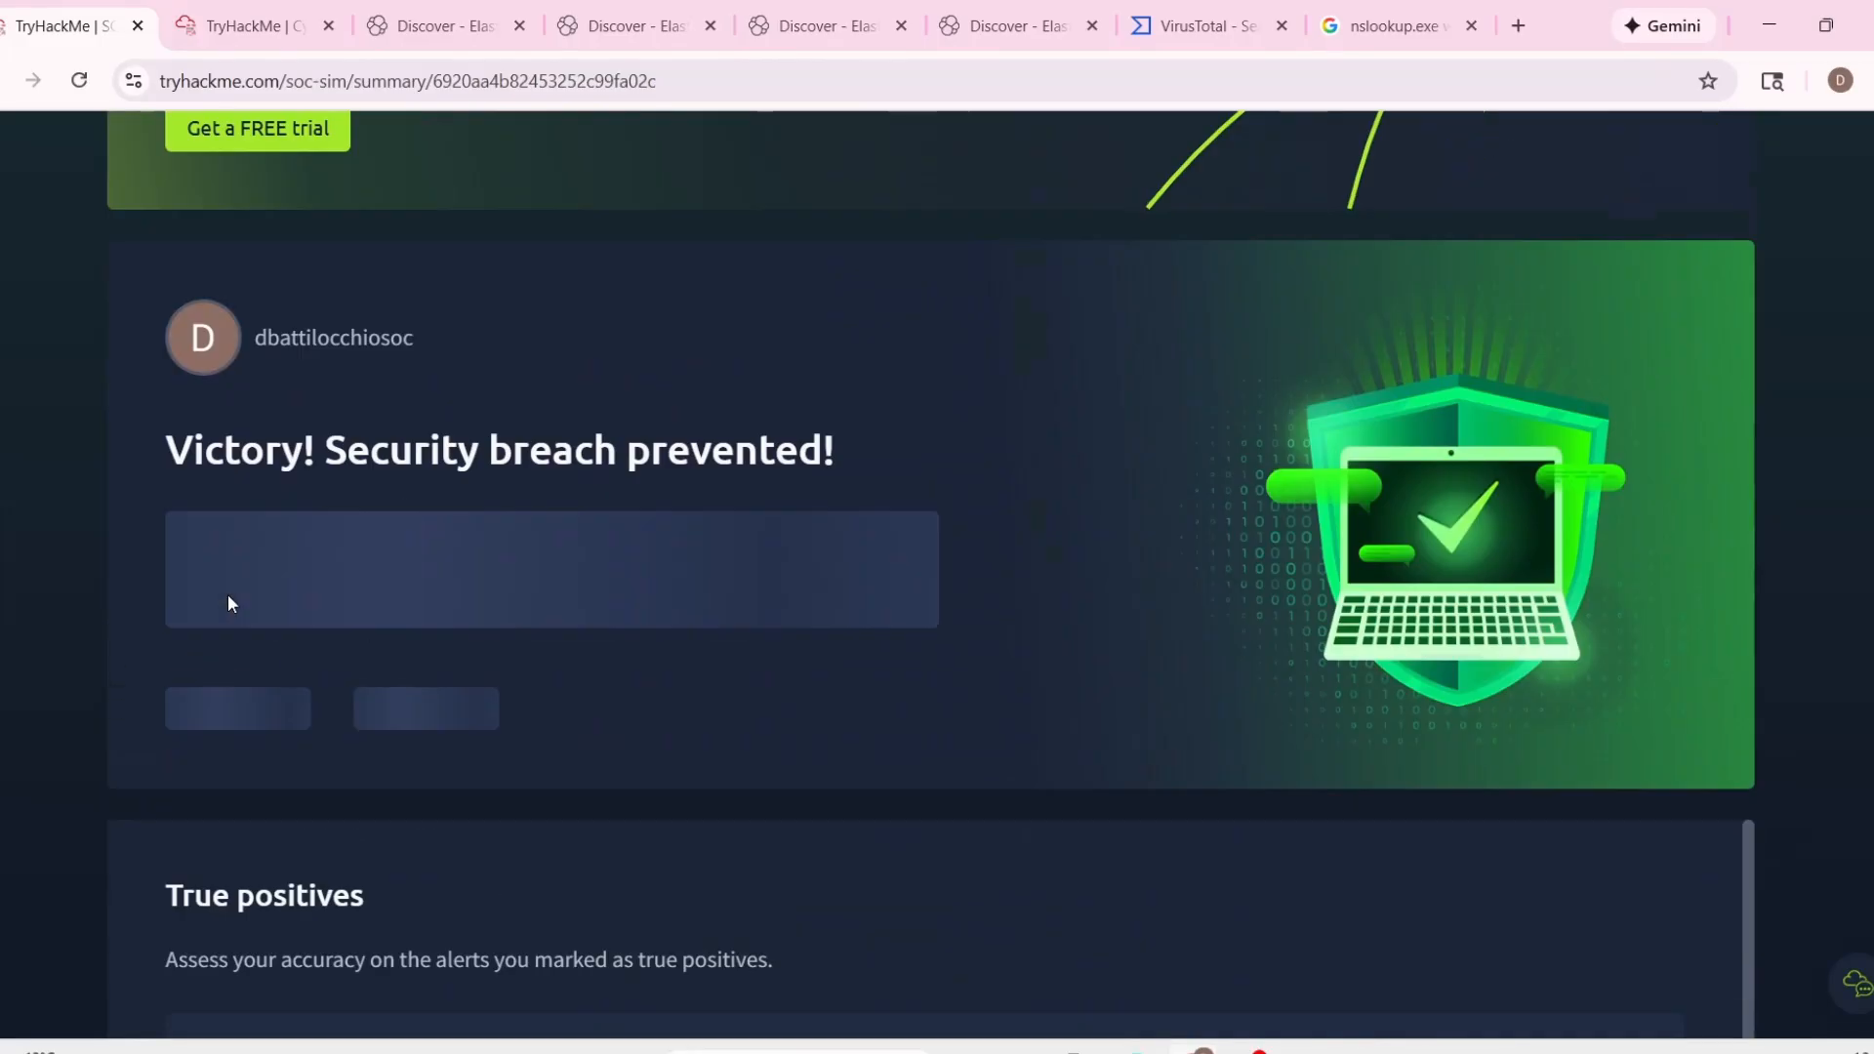
{"action": "scroll", "coordinate": [234, 591], "scroll_direction": "down", "scroll_amount": 9}
{"action": "scroll", "coordinate": [138, 589], "scroll_direction": "up", "scroll_amount": 5}
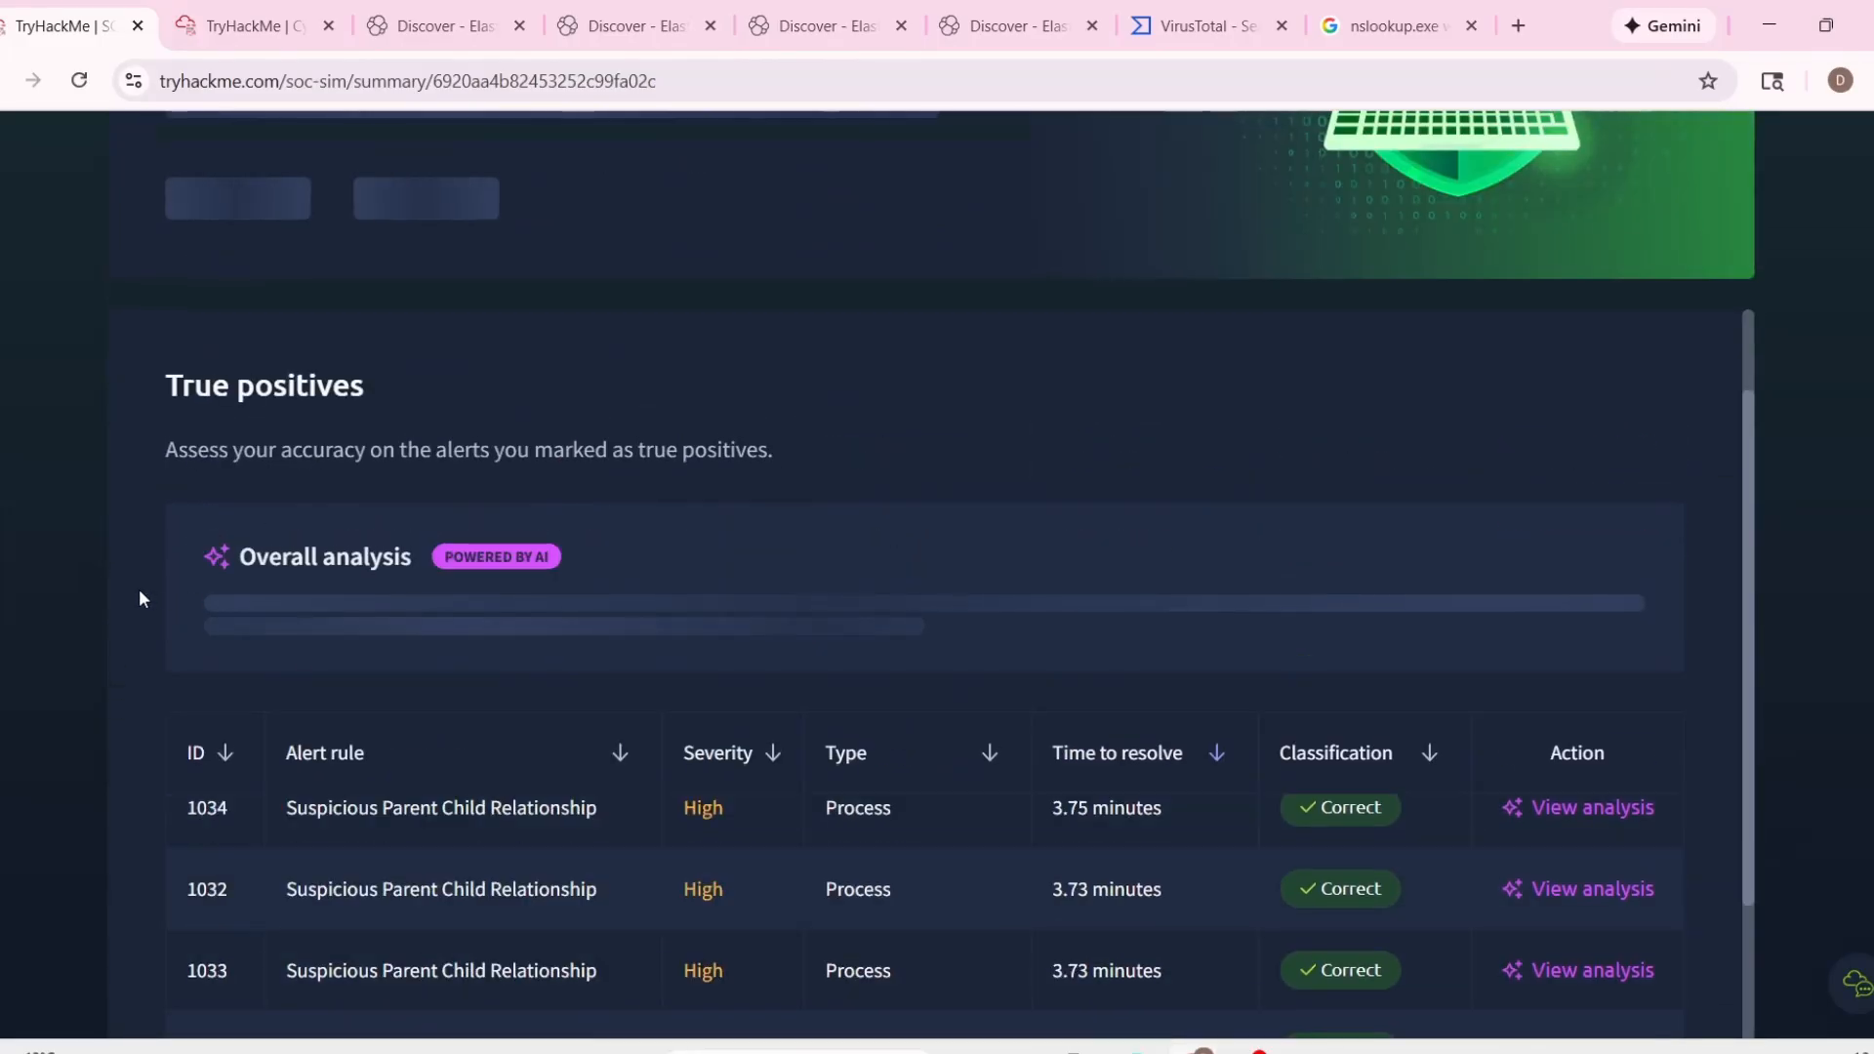
{"action": "scroll", "coordinate": [60, 607], "scroll_direction": "down", "scroll_amount": 12}
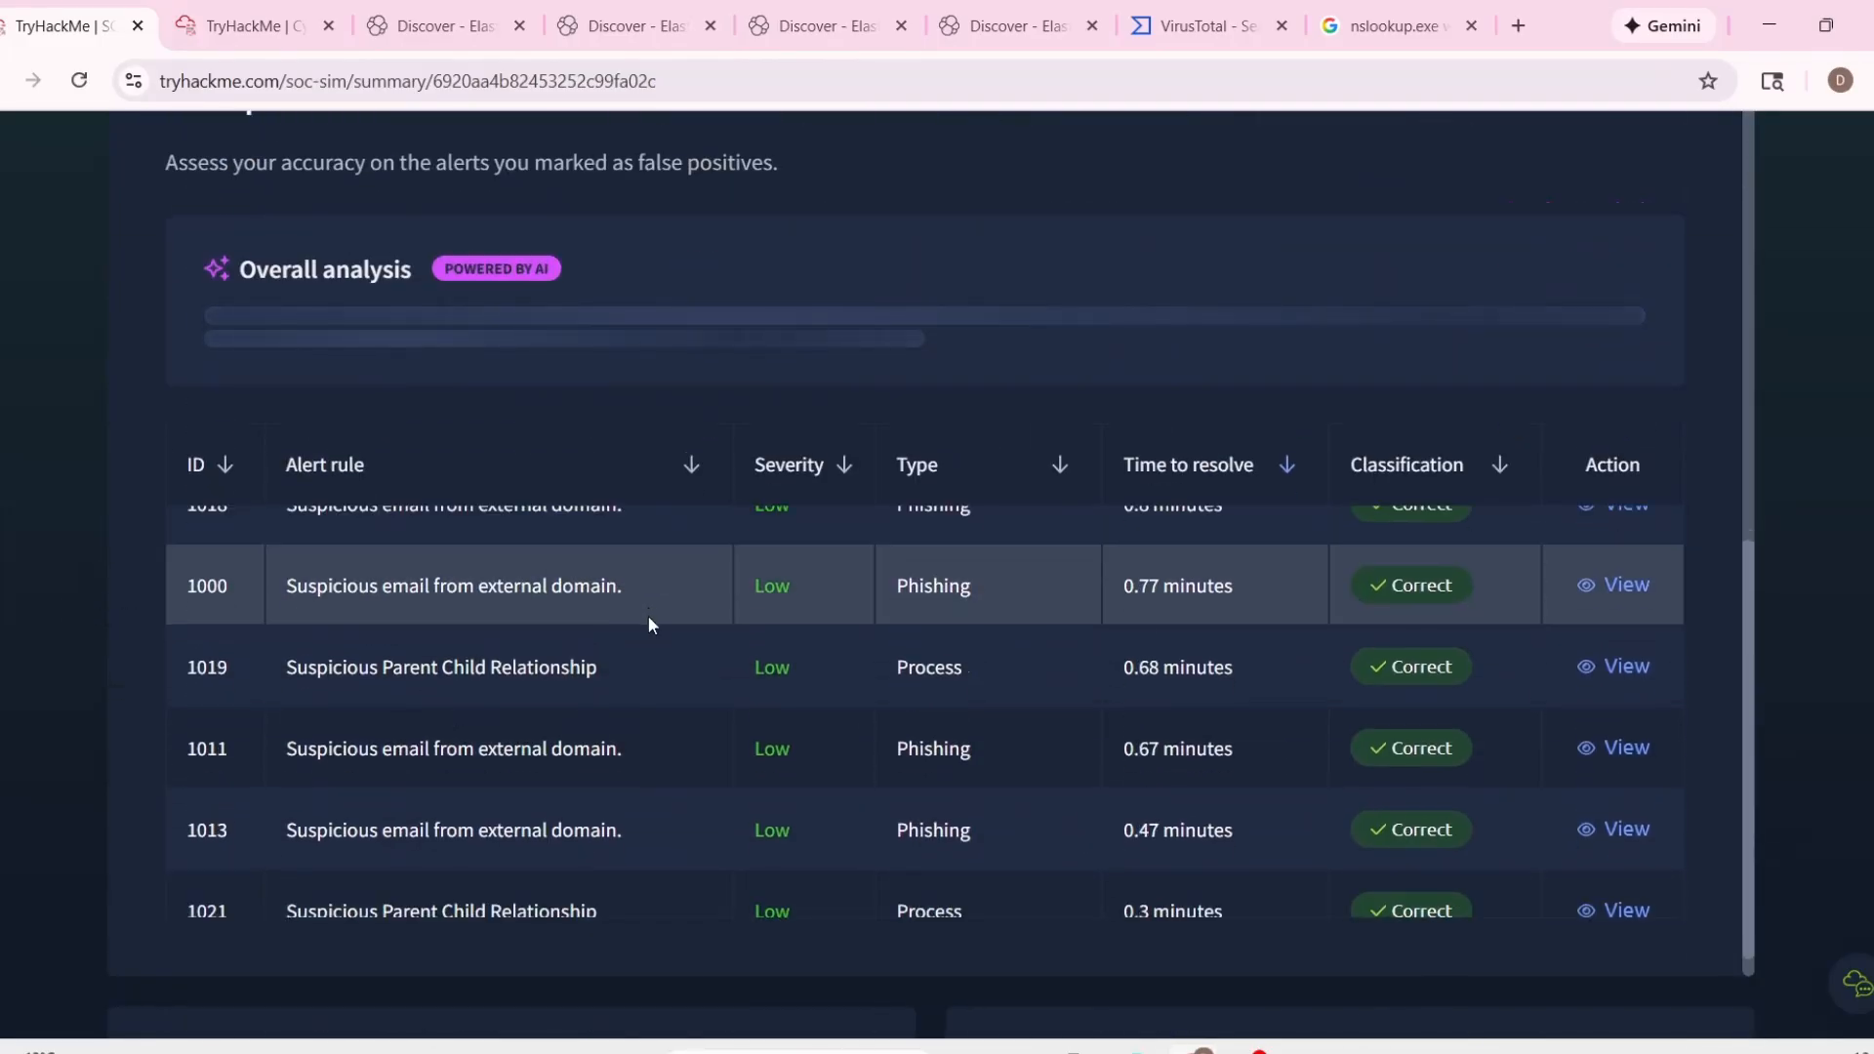
{"action": "scroll", "coordinate": [107, 629], "scroll_direction": "up", "scroll_amount": 5}
{"action": "scroll", "coordinate": [539, 640], "scroll_direction": "up", "scroll_amount": 5}
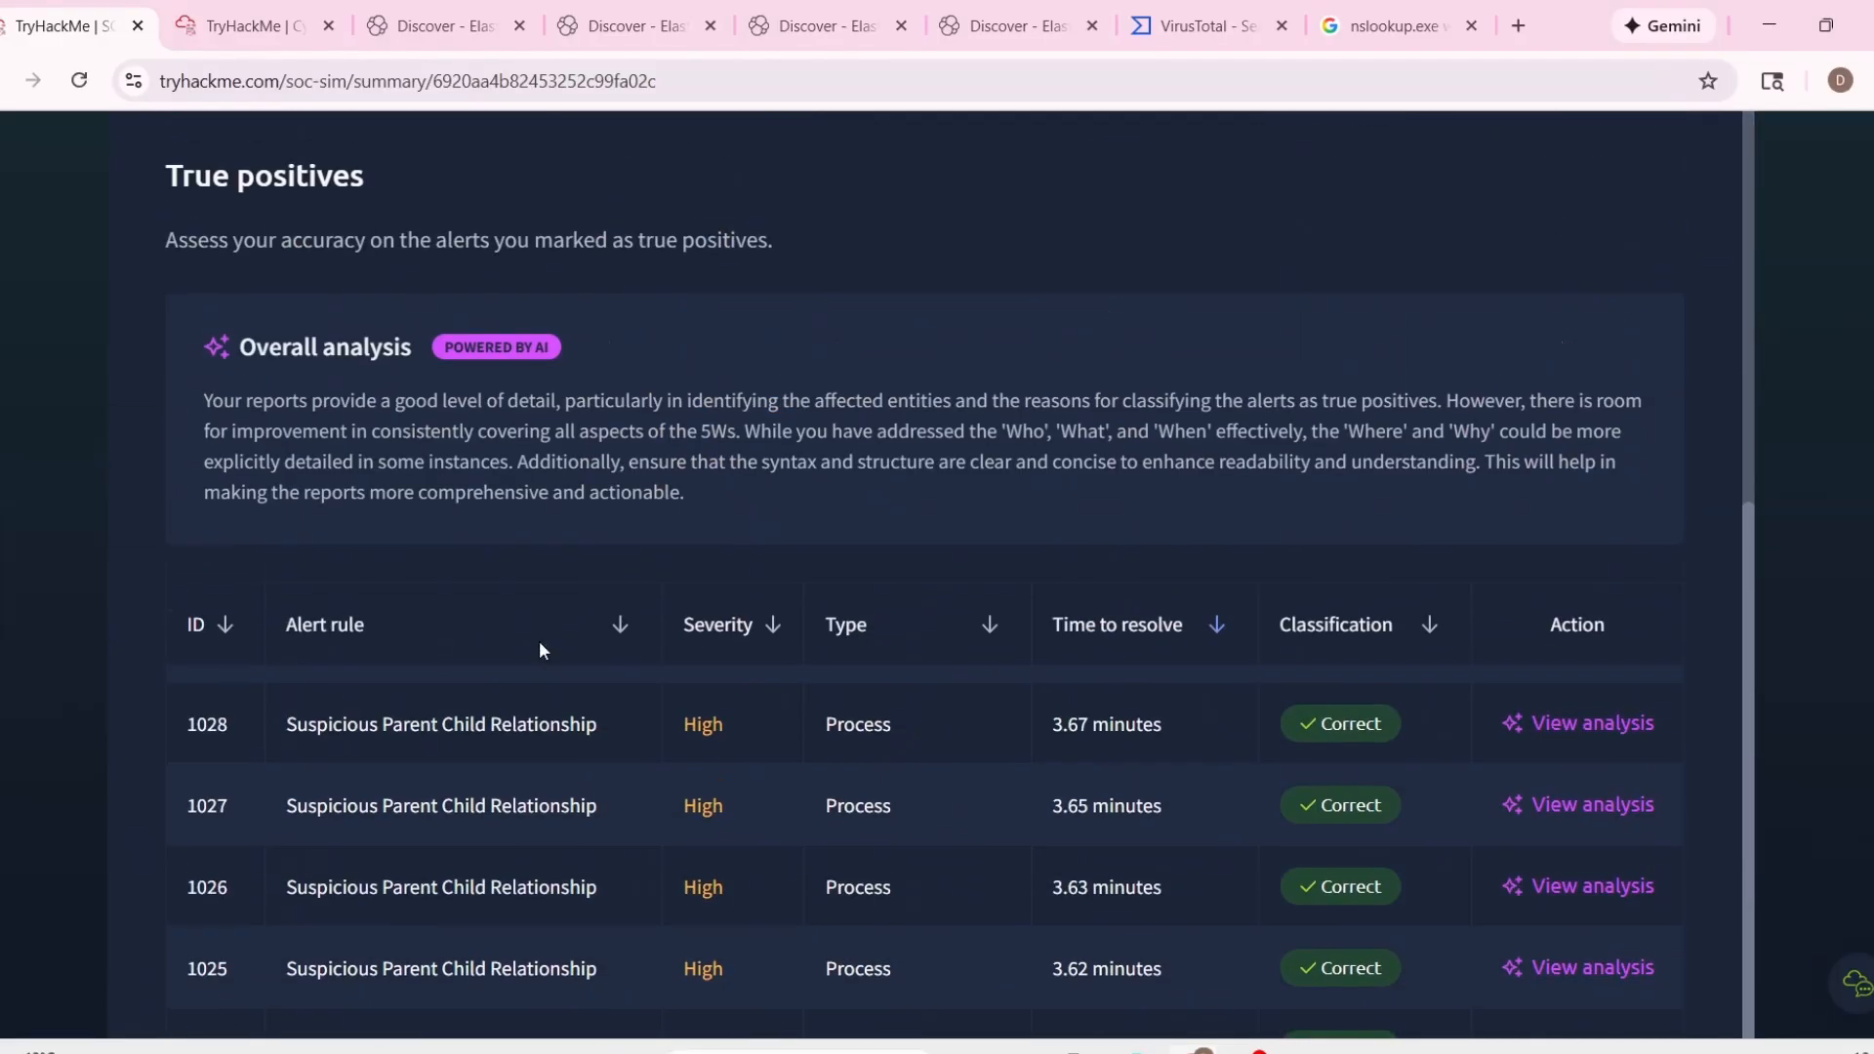
{"action": "scroll", "coordinate": [455, 623], "scroll_direction": "up", "scroll_amount": 8}
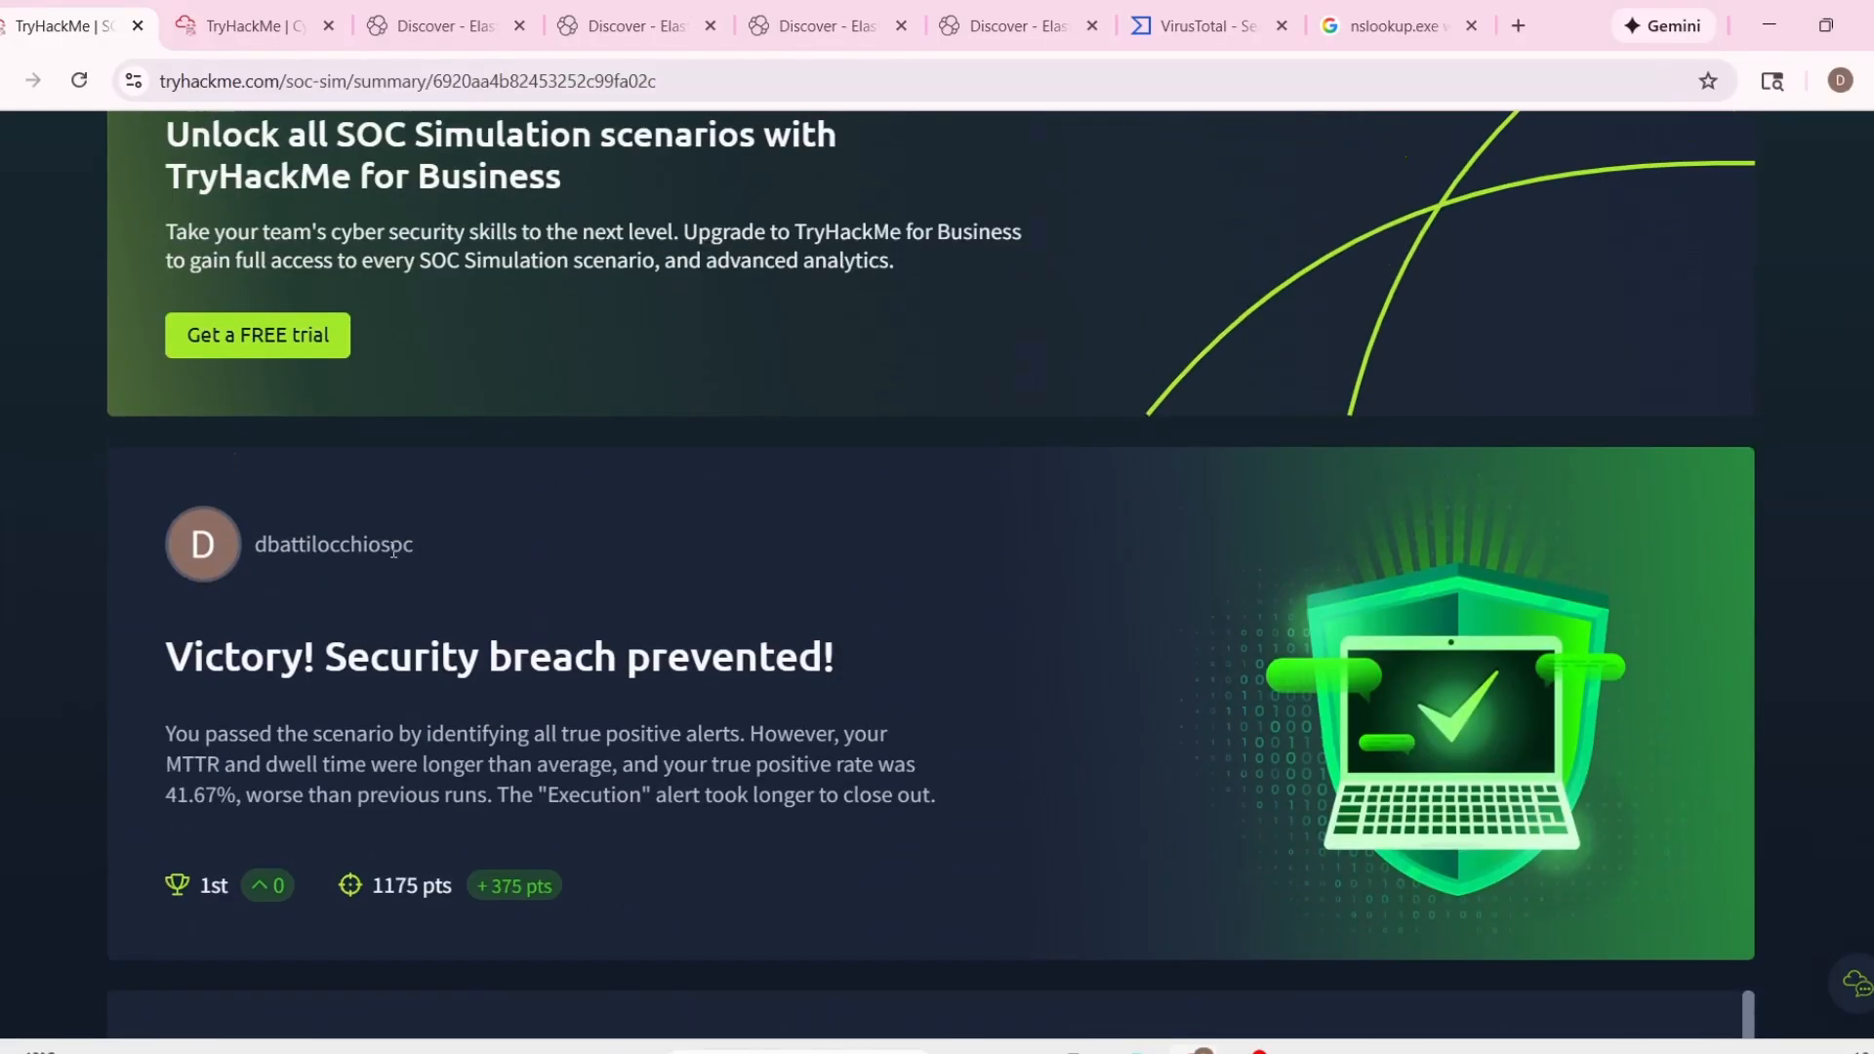
Read the overall result message of the scenario summary, including its remarks on true-positive alerts, MTTR and dwell time.
{"action": "scroll", "coordinate": [393, 551], "scroll_direction": "down", "scroll_amount": 2}
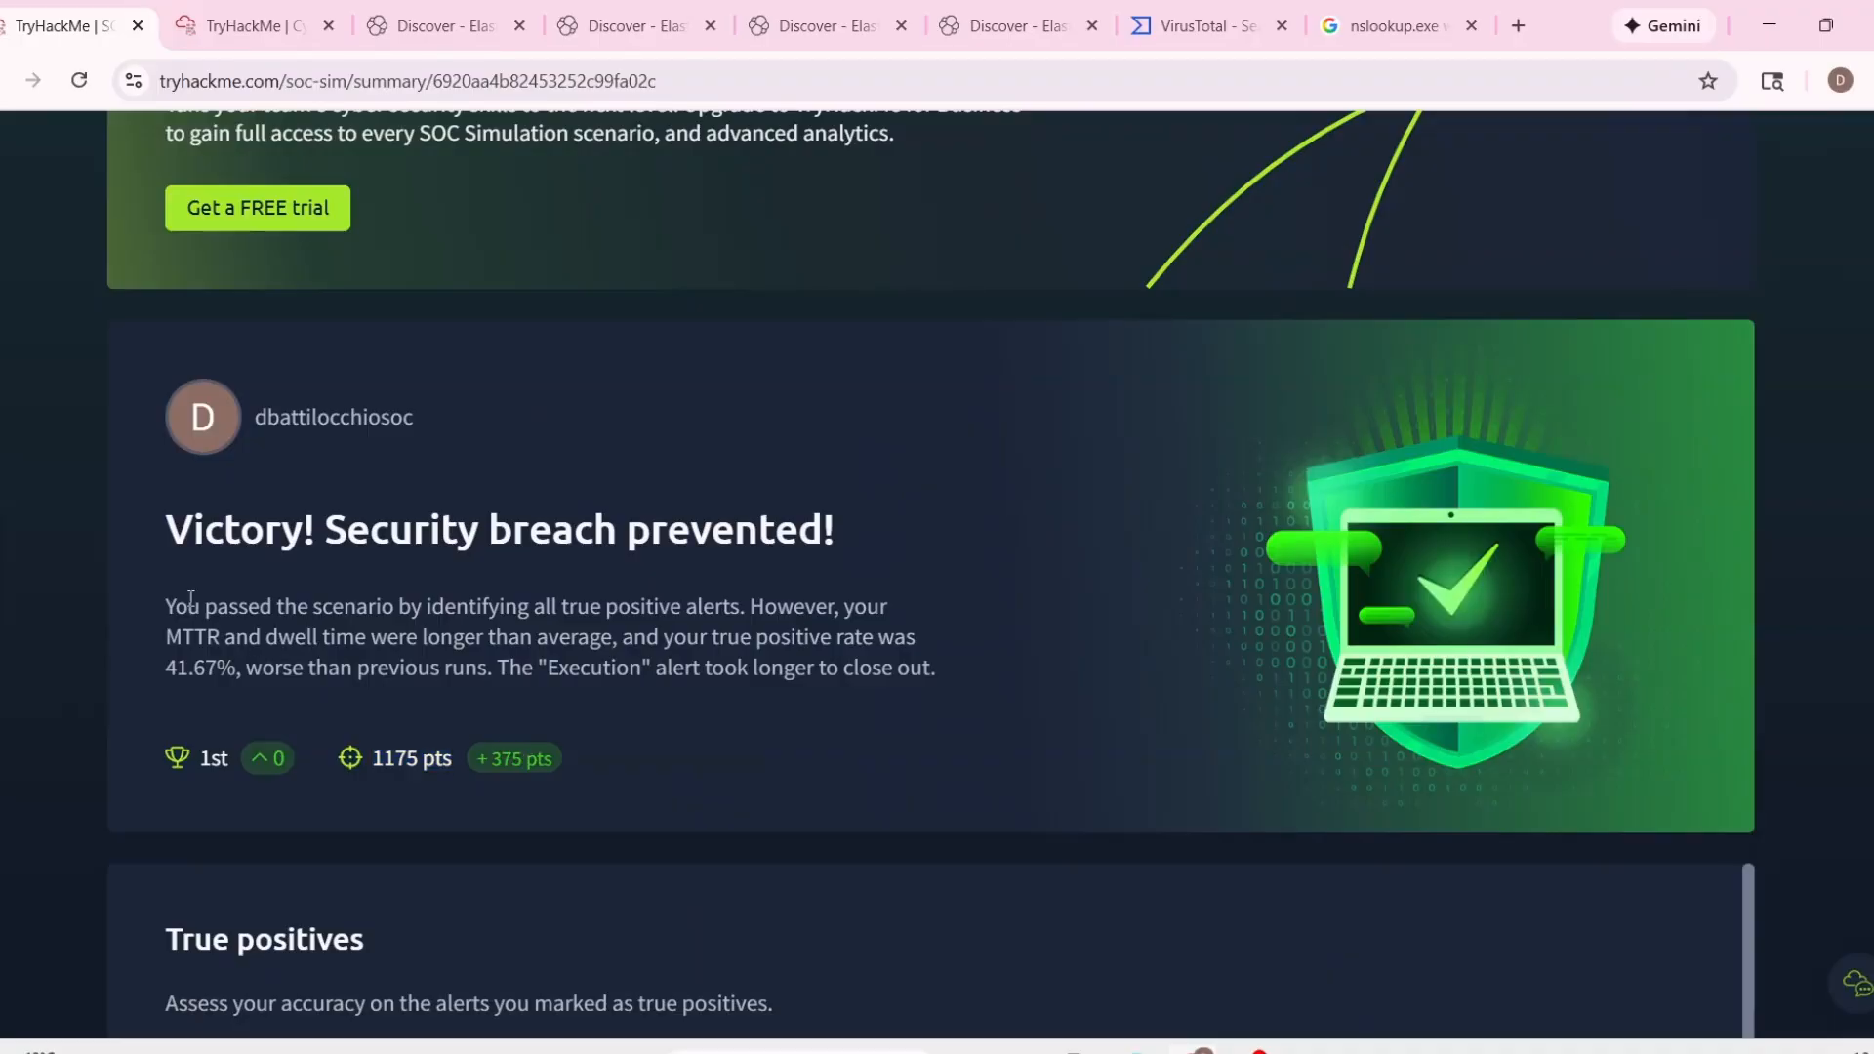
{"action": "left_click_drag", "start_coordinate": [166, 606], "coordinate": [399, 607]}
{"action": "scroll", "coordinate": [625, 669], "scroll_direction": "down", "scroll_amount": 2}
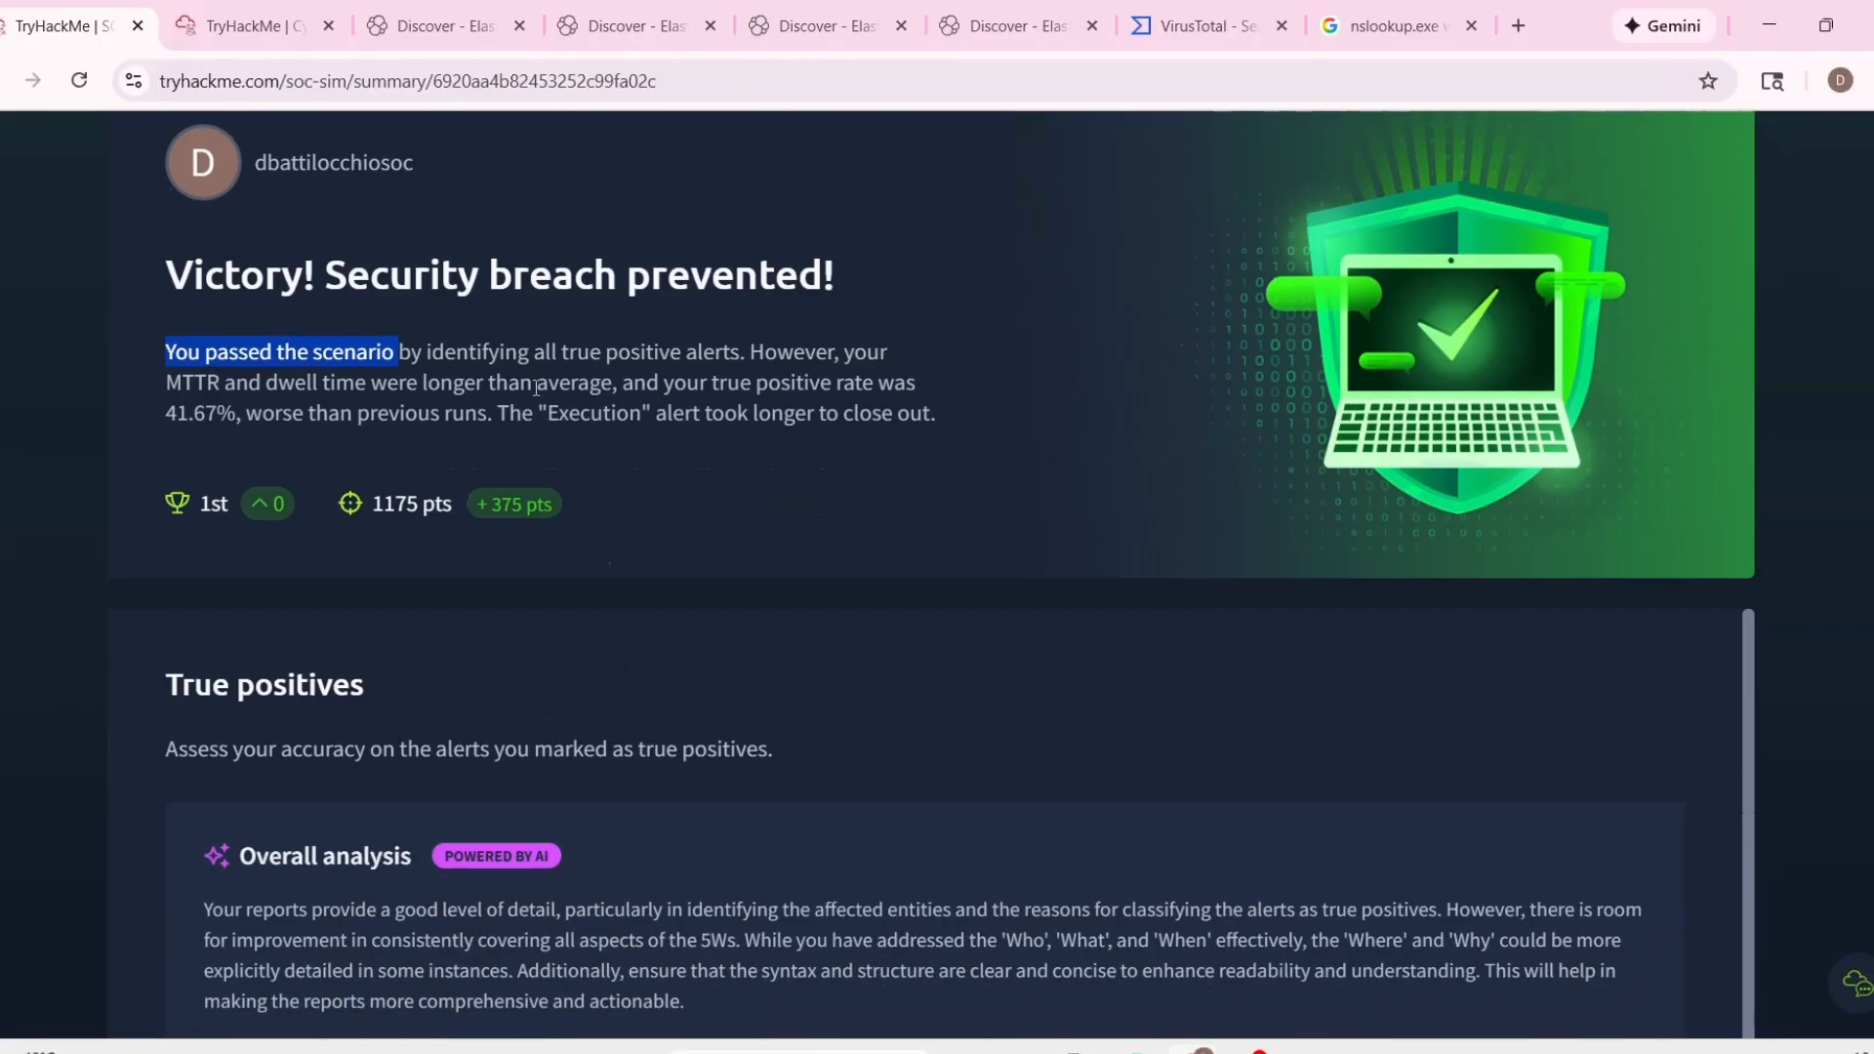
{"action": "left_click_drag", "start_coordinate": [579, 381], "coordinate": [684, 353]}
{"action": "left_click_drag", "start_coordinate": [544, 354], "coordinate": [720, 354]}
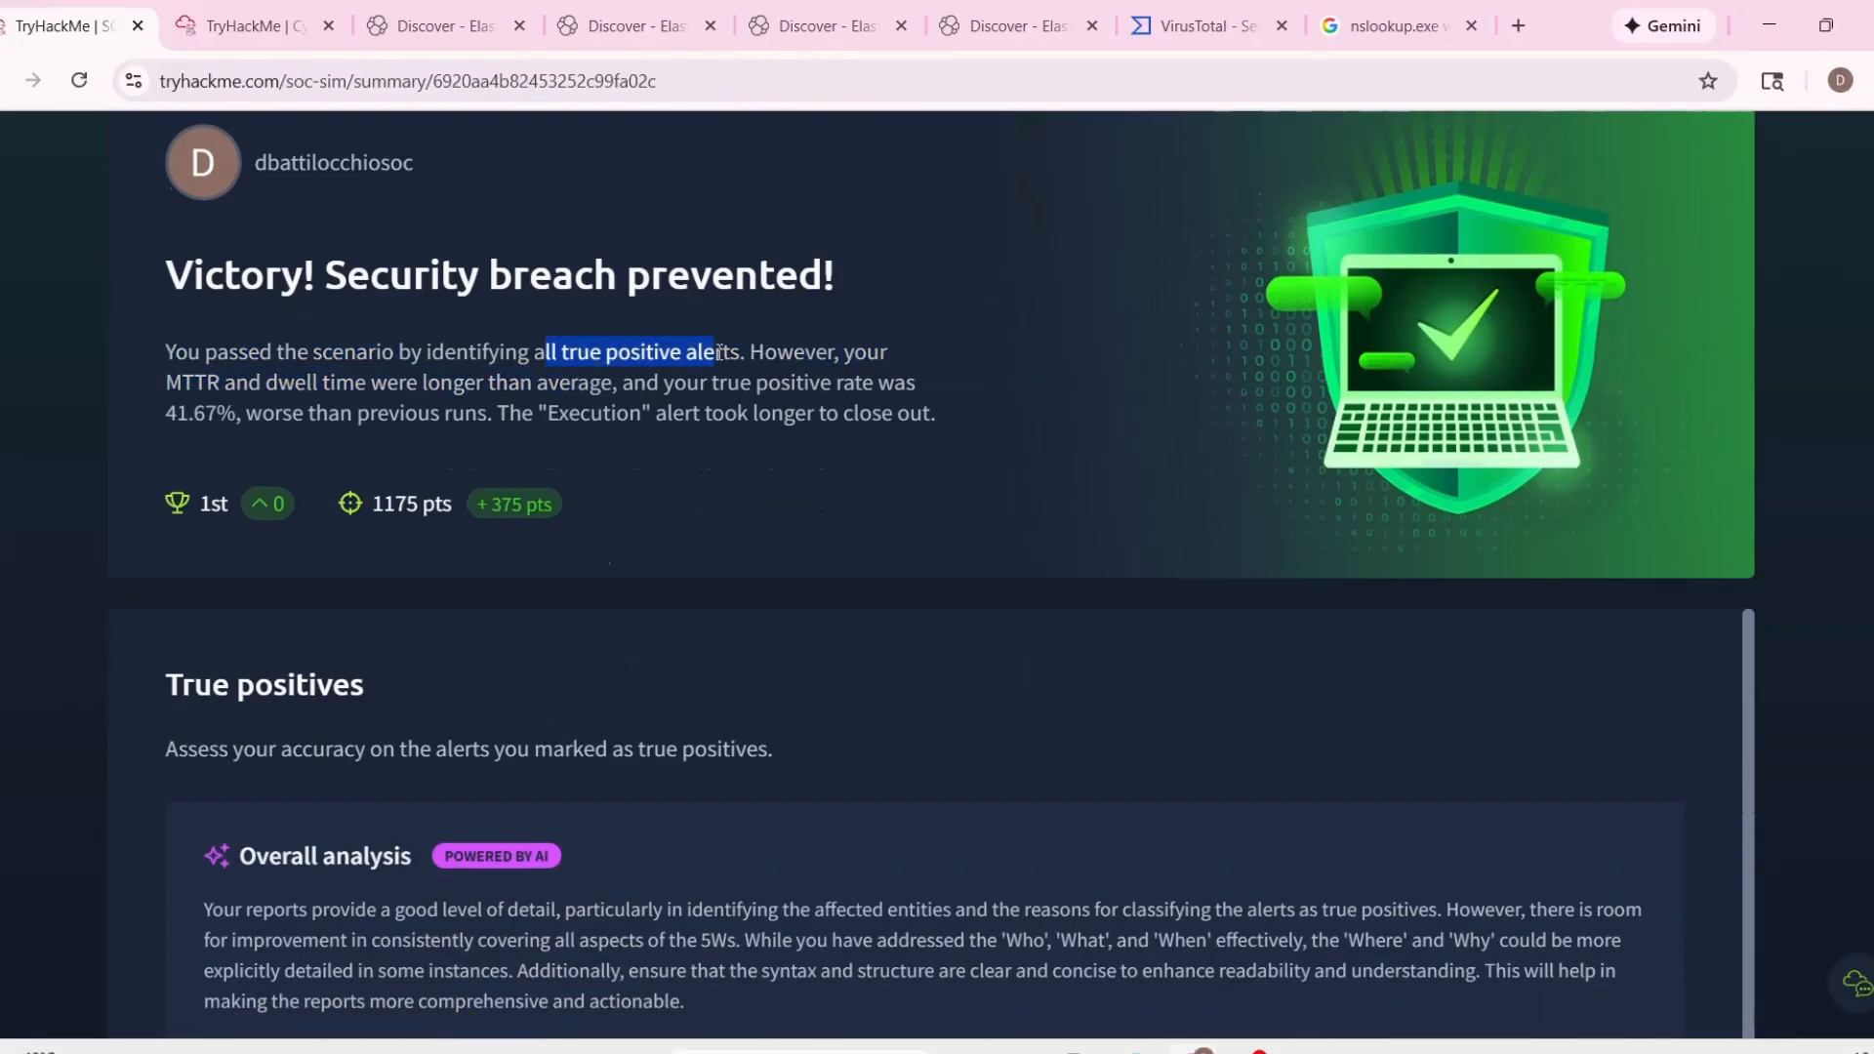
{"action": "left_click_drag", "start_coordinate": [195, 383], "coordinate": [420, 383]}
{"action": "left_click", "coordinate": [768, 439]}
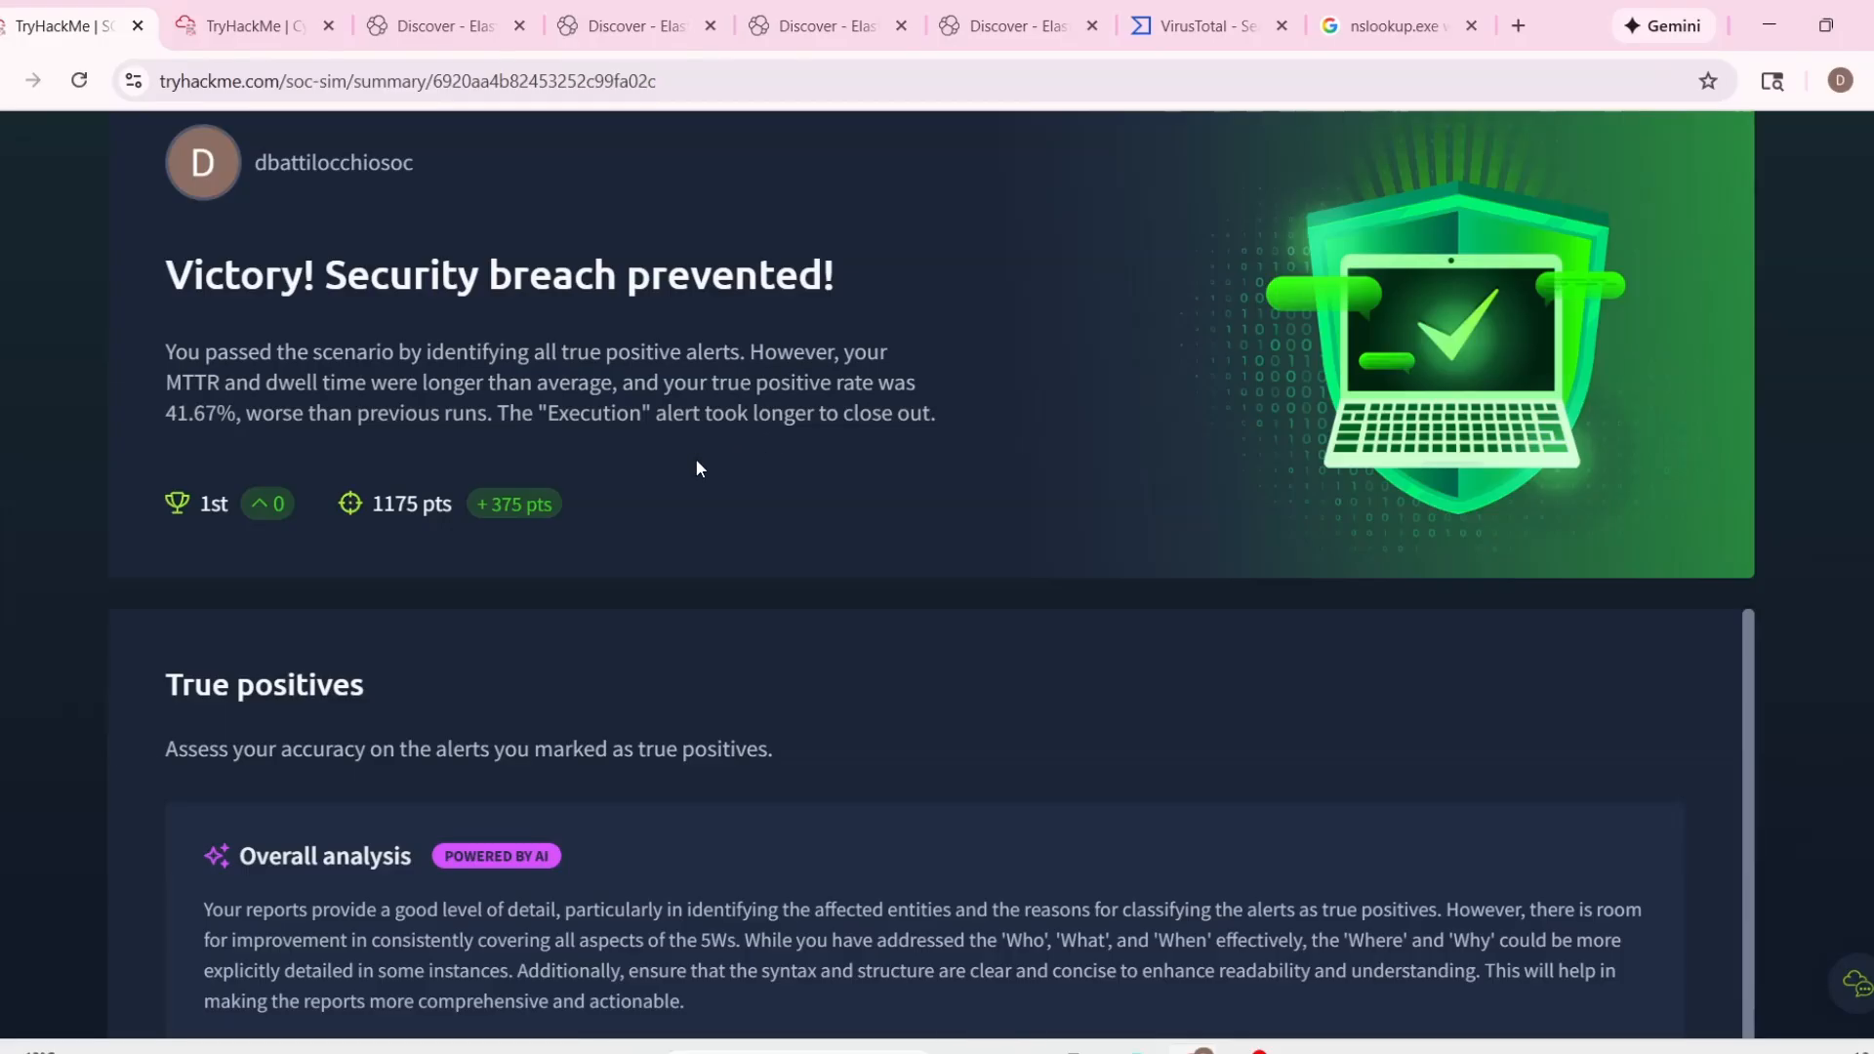
Examine the true positives section, checking the overall analysis and each alert's time to resolve and classification down to alert 1024.
{"action": "scroll", "coordinate": [113, 613], "scroll_direction": "down", "scroll_amount": 4}
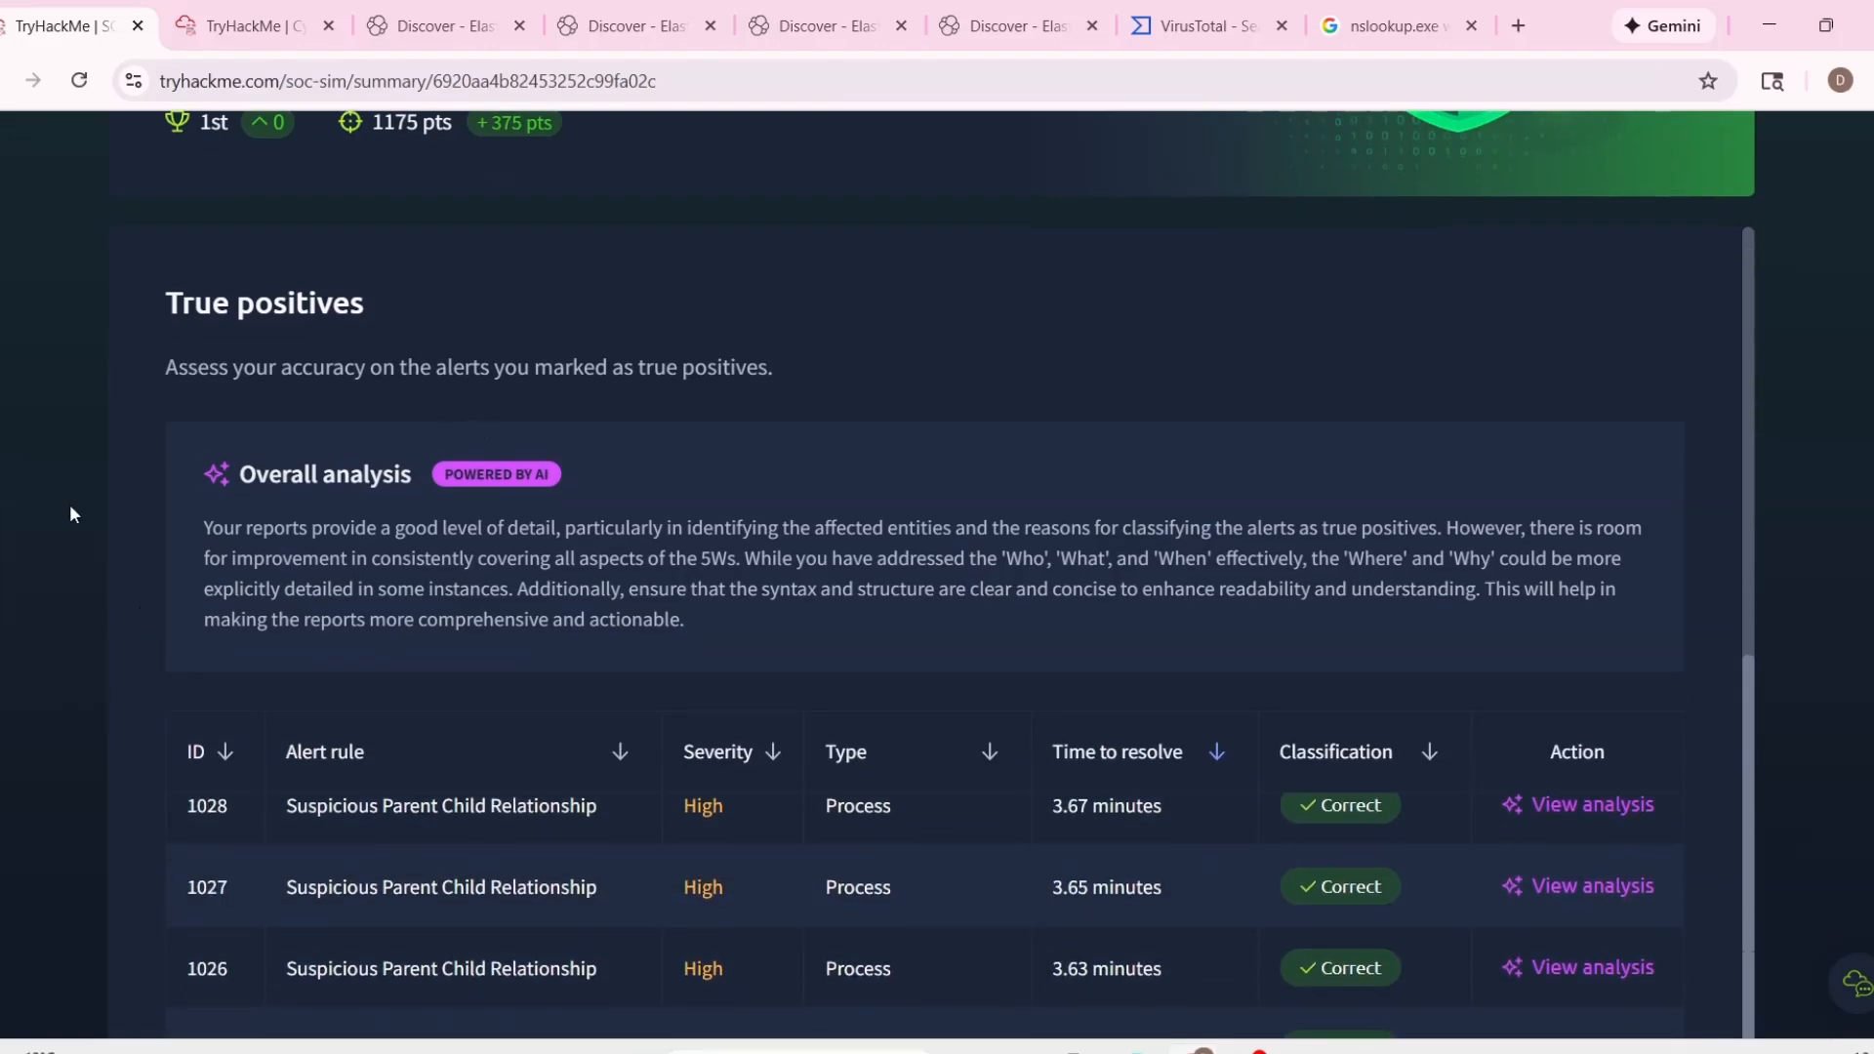
{"action": "scroll", "coordinate": [557, 486], "scroll_direction": "down", "scroll_amount": 5}
{"action": "scroll", "coordinate": [746, 518], "scroll_direction": "up", "scroll_amount": 5}
{"action": "scroll", "coordinate": [752, 514], "scroll_direction": "up", "scroll_amount": 4}
{"action": "scroll", "coordinate": [414, 494], "scroll_direction": "down", "scroll_amount": 5}
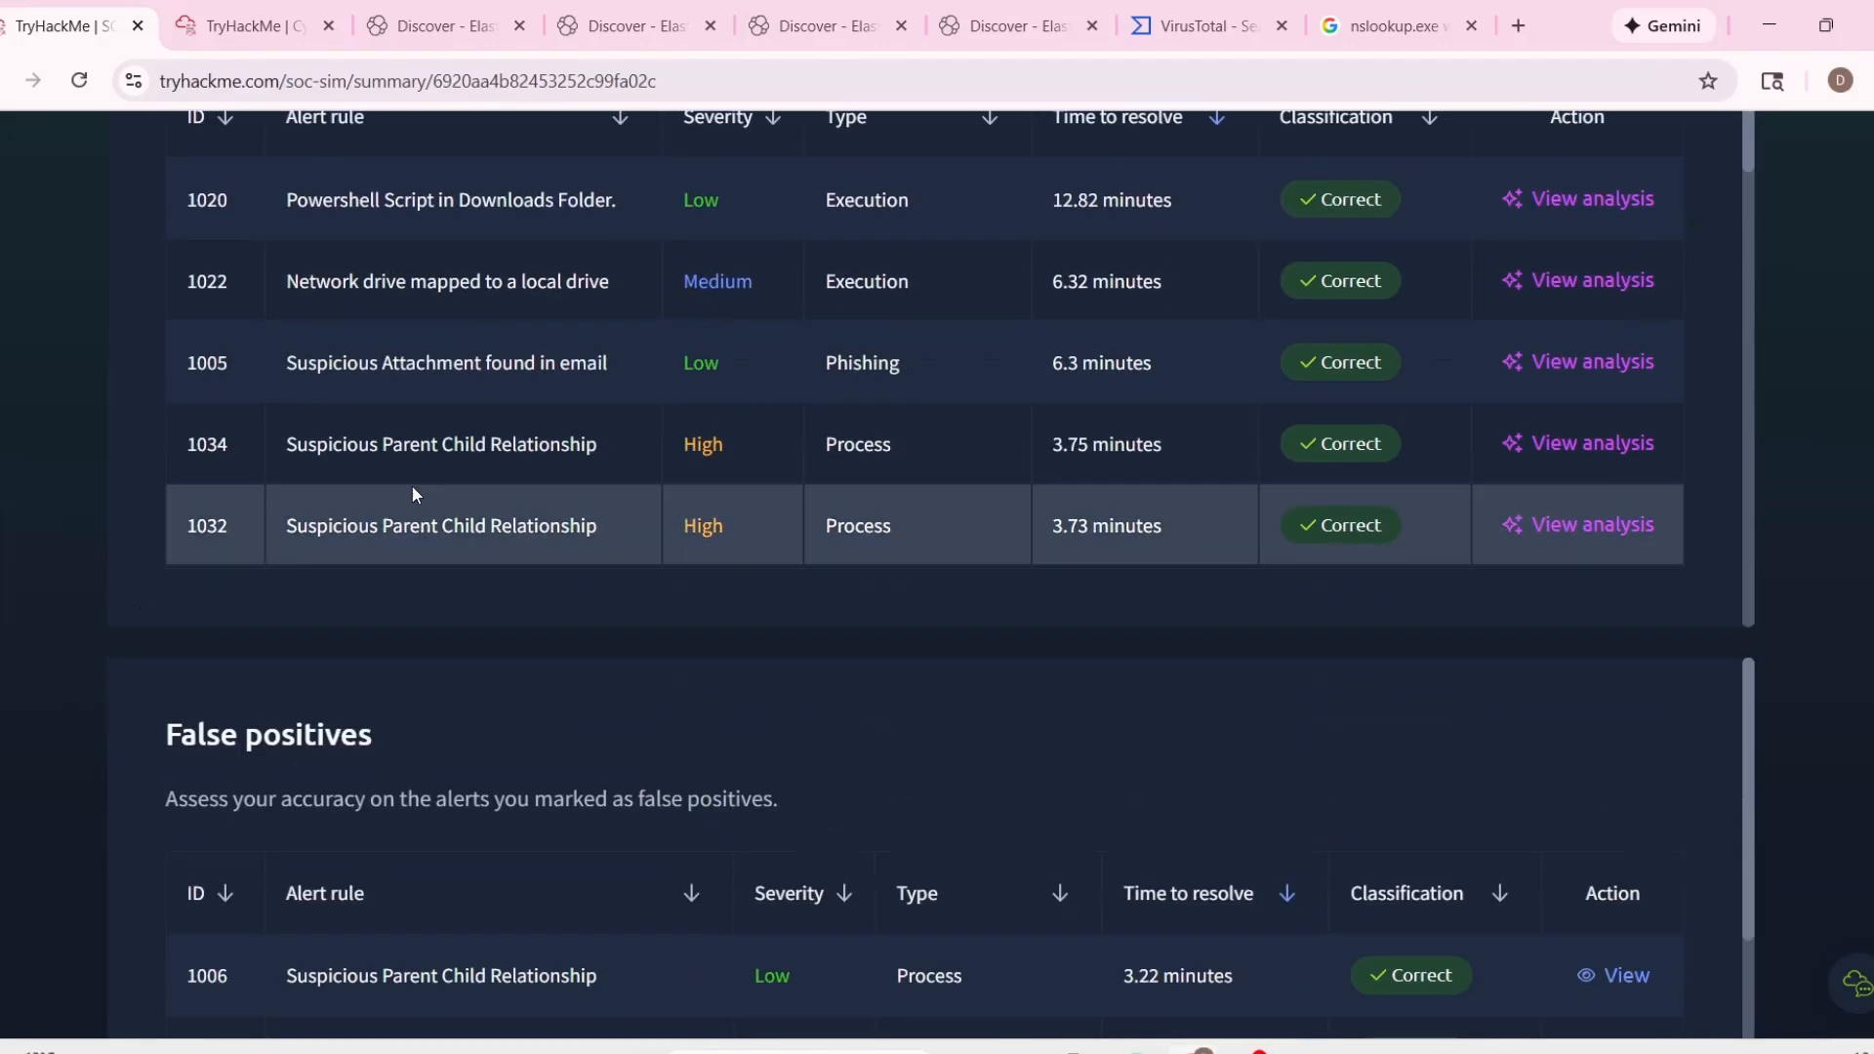
{"action": "scroll", "coordinate": [472, 408], "scroll_direction": "up", "scroll_amount": 3}
{"action": "scroll", "coordinate": [158, 529], "scroll_direction": "up", "scroll_amount": 3}
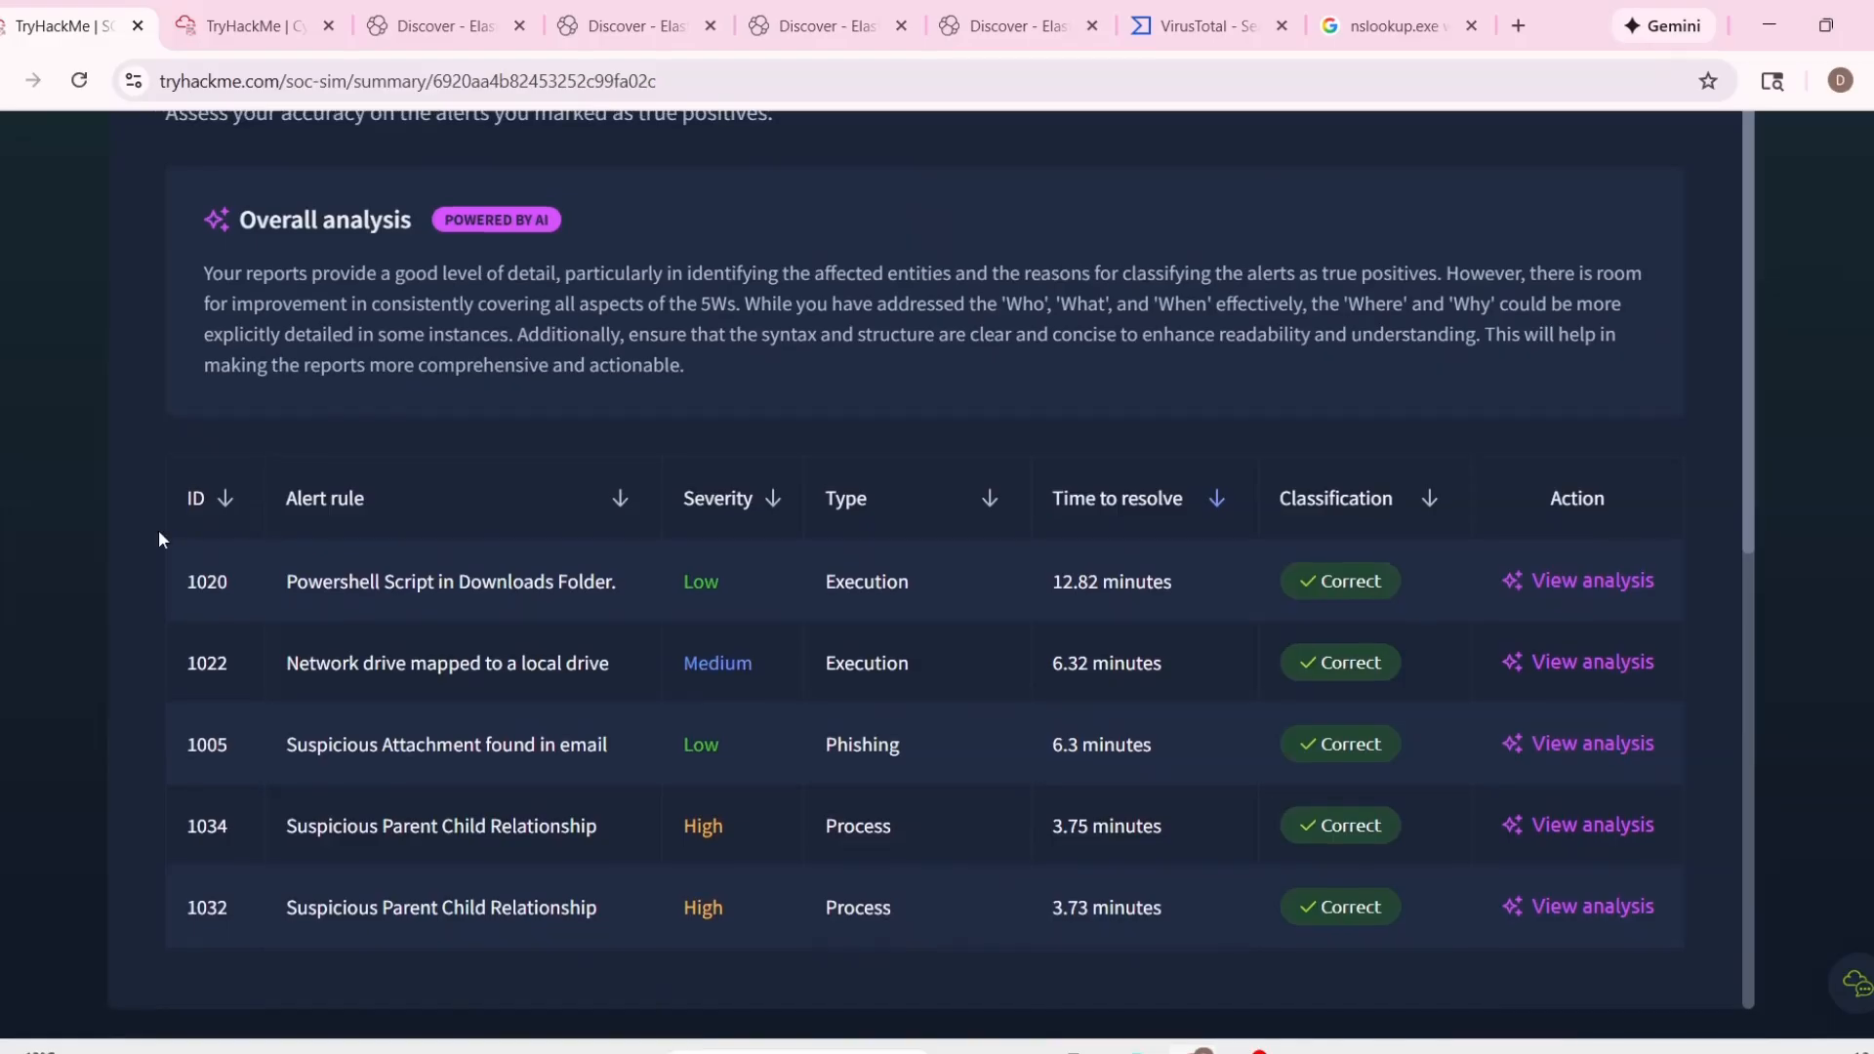
{"action": "scroll", "coordinate": [277, 593], "scroll_direction": "down", "scroll_amount": 1}
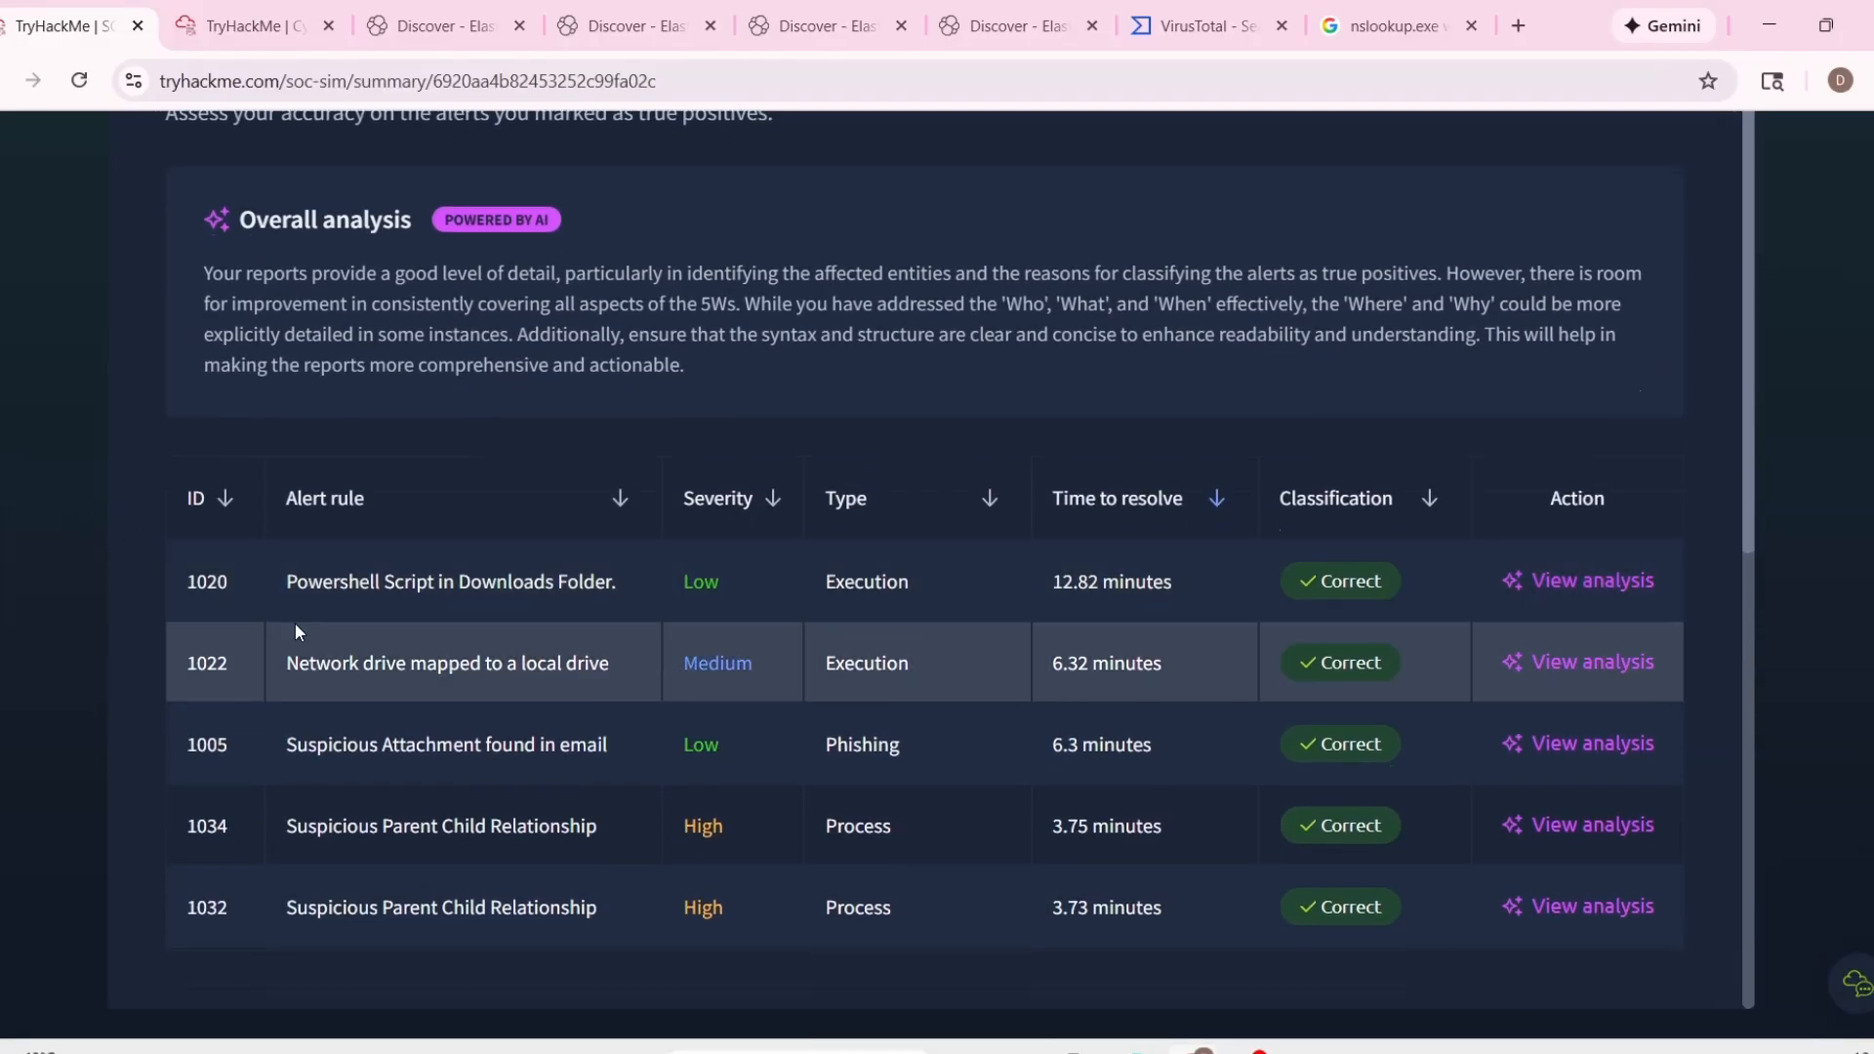
{"action": "scroll", "coordinate": [294, 623], "scroll_direction": "down", "scroll_amount": 8}
{"action": "scroll", "coordinate": [295, 632], "scroll_direction": "down", "scroll_amount": 1}
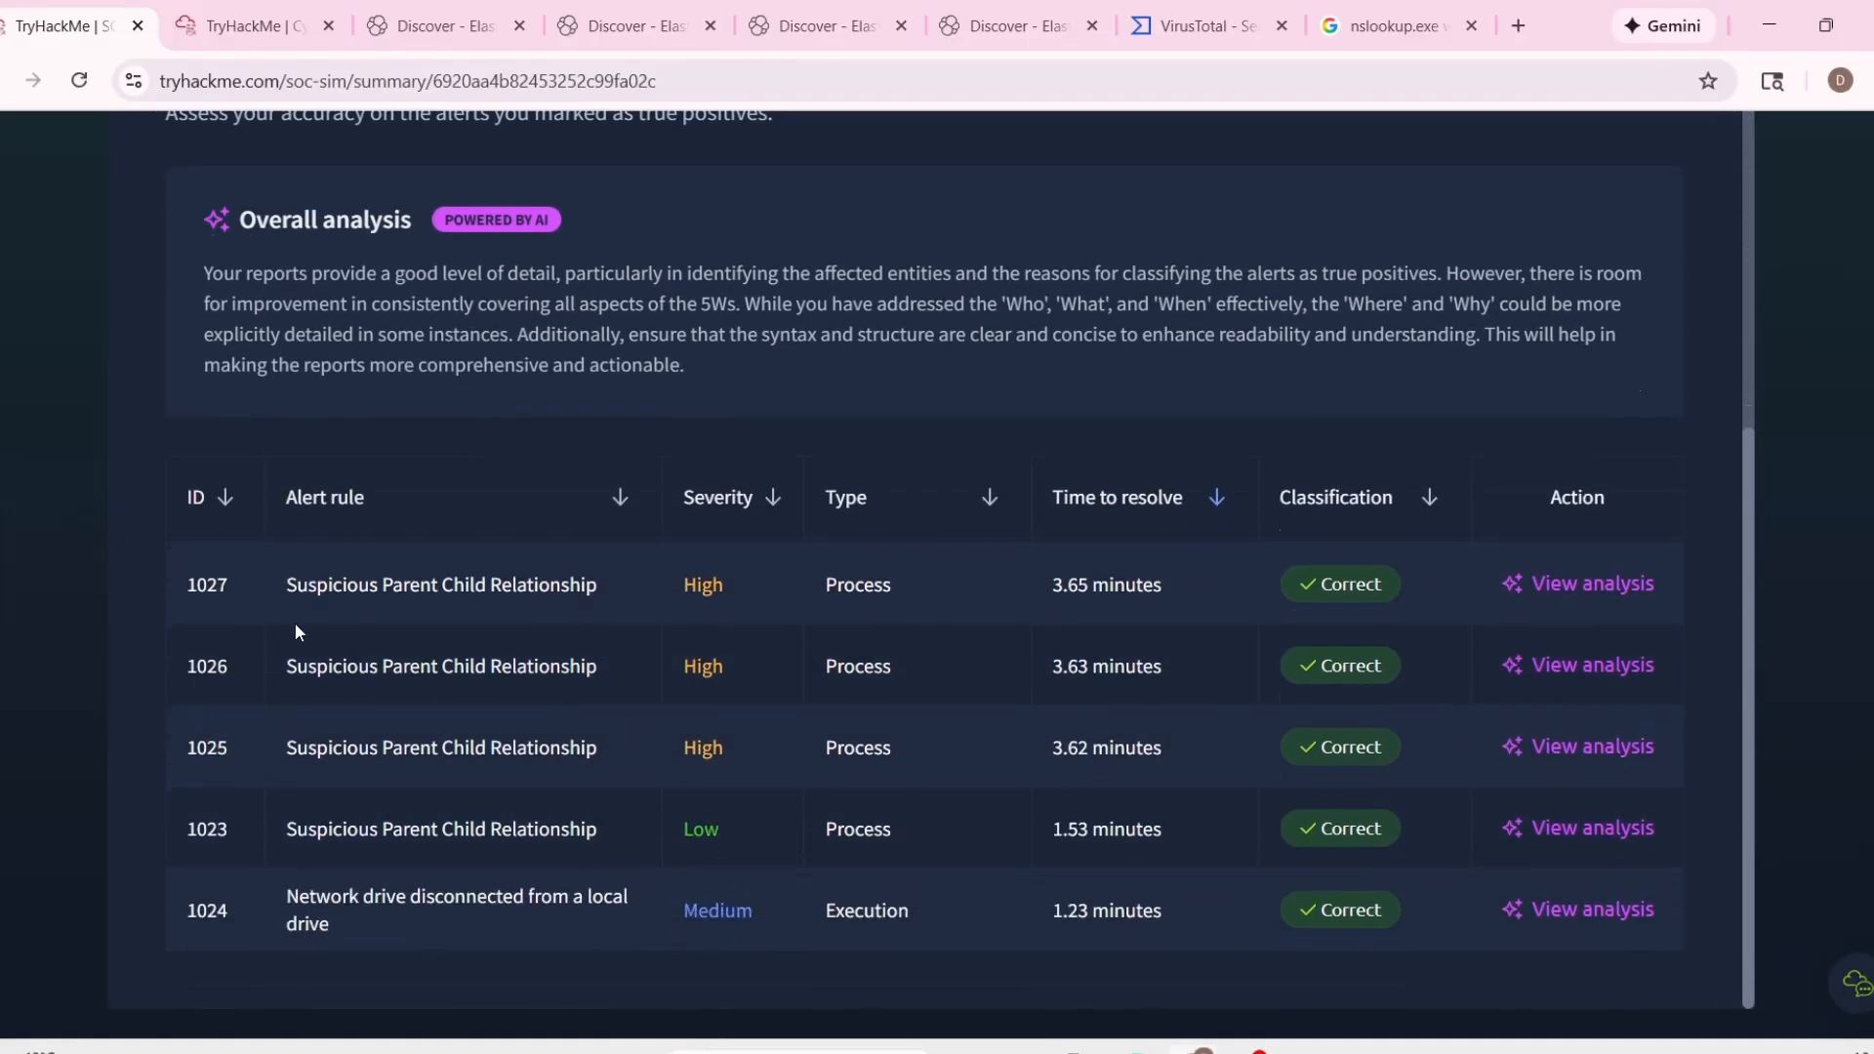
Check the classifications in the false positives table and the true-positive and false-positive identification rates for all alert types.
{"action": "scroll", "coordinate": [55, 649], "scroll_direction": "down", "scroll_amount": 8}
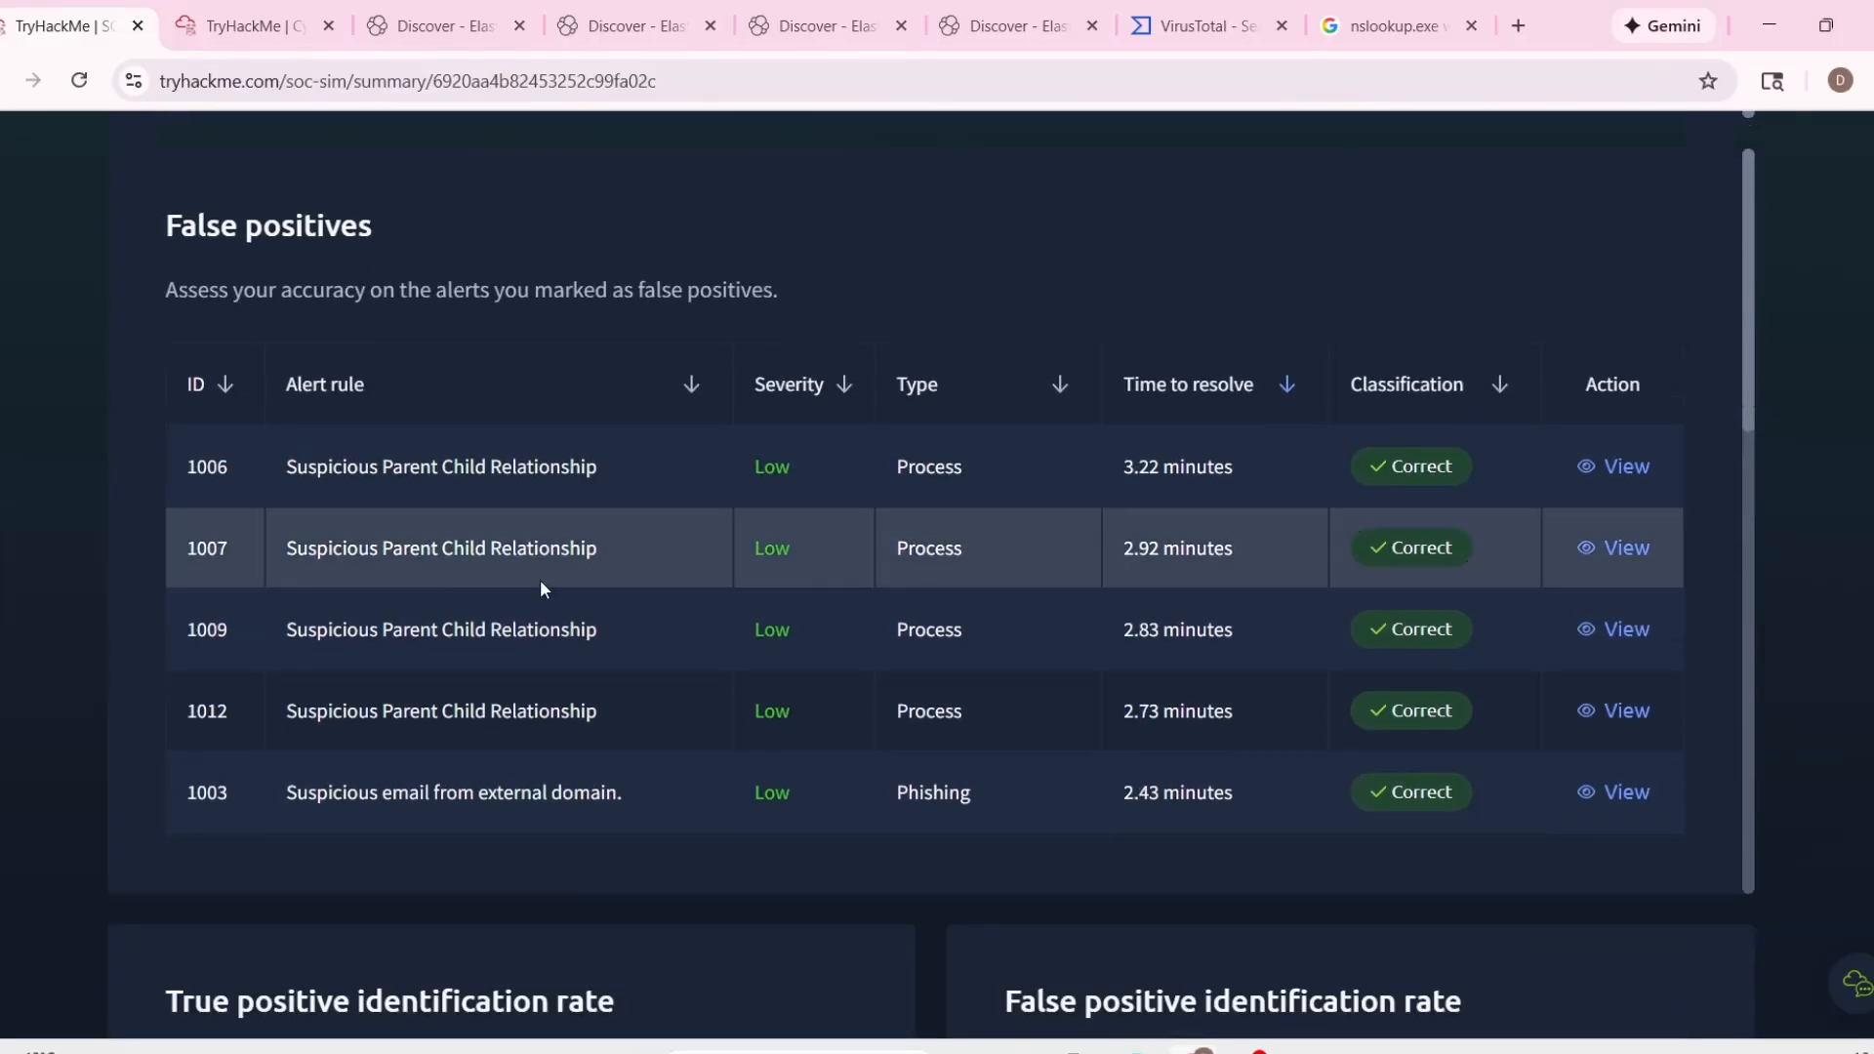
{"action": "scroll", "coordinate": [354, 642], "scroll_direction": "up", "scroll_amount": 2}
{"action": "scroll", "coordinate": [391, 654], "scroll_direction": "down", "scroll_amount": 6}
{"action": "scroll", "coordinate": [408, 667], "scroll_direction": "down", "scroll_amount": 10}
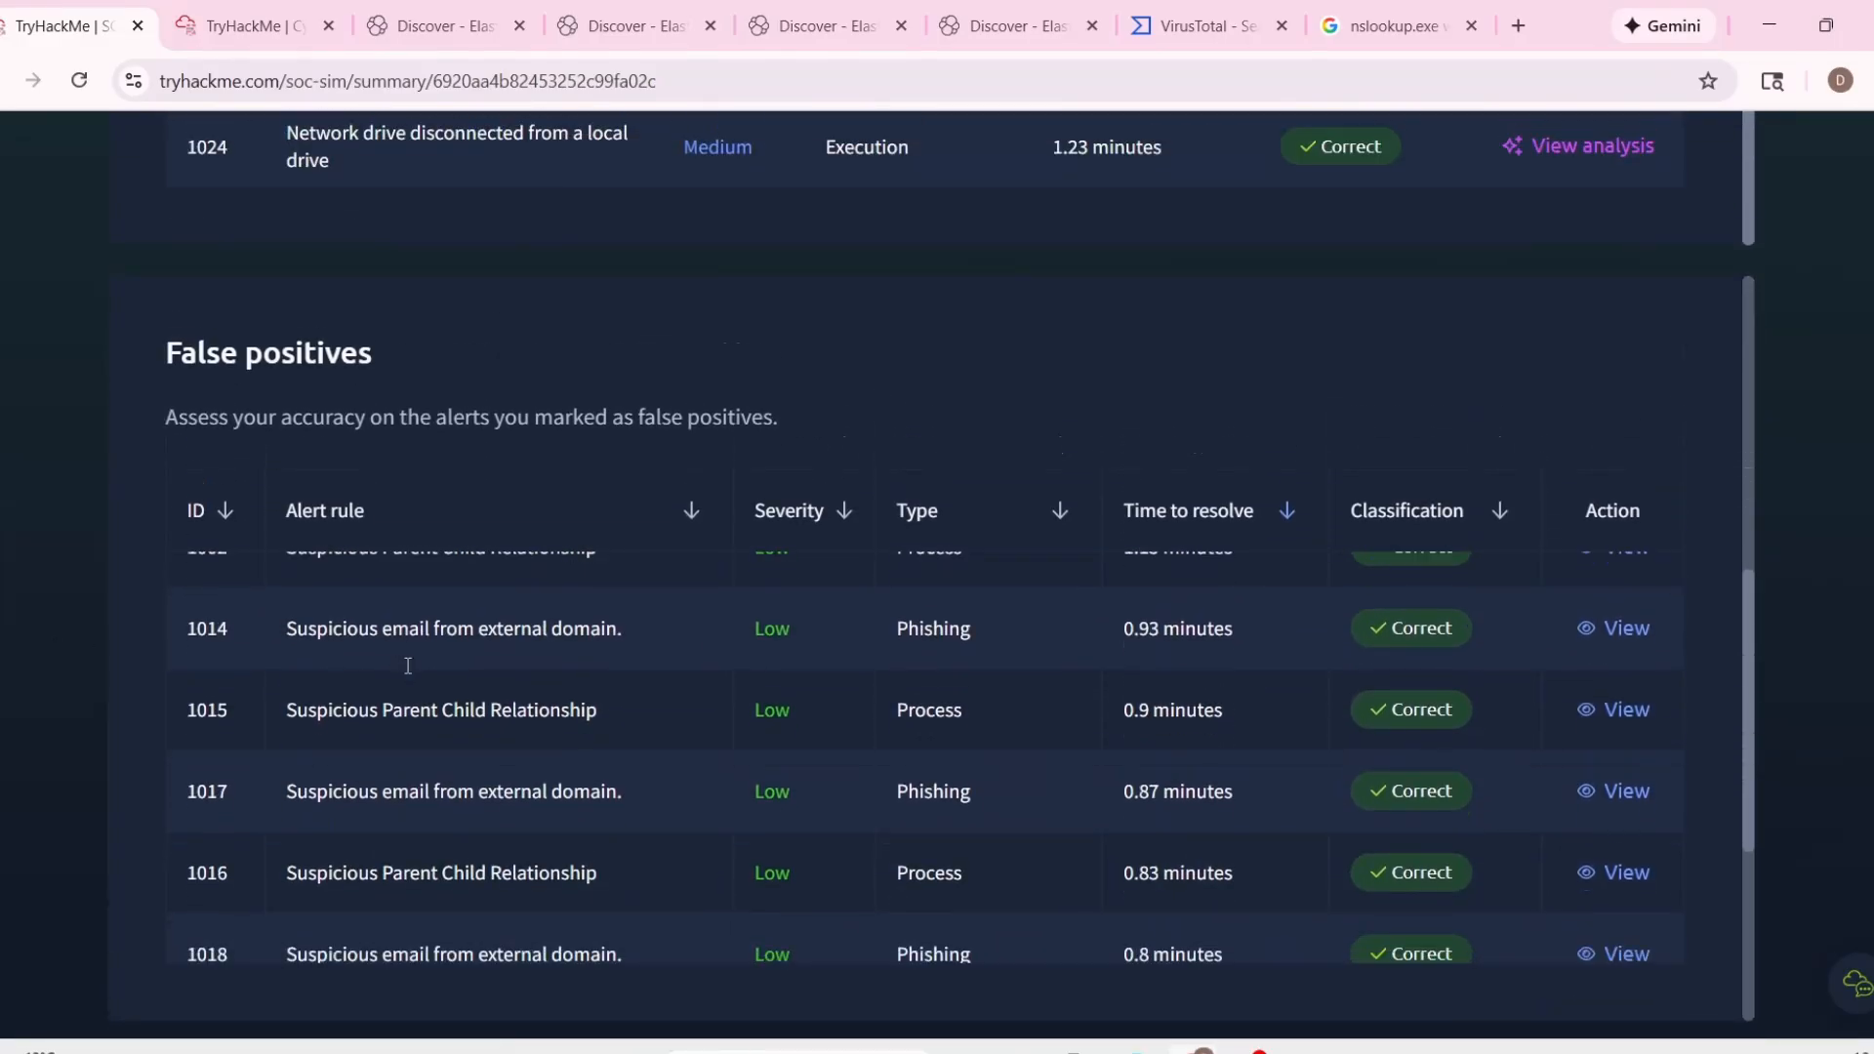
{"action": "scroll", "coordinate": [200, 656], "scroll_direction": "down", "scroll_amount": 4}
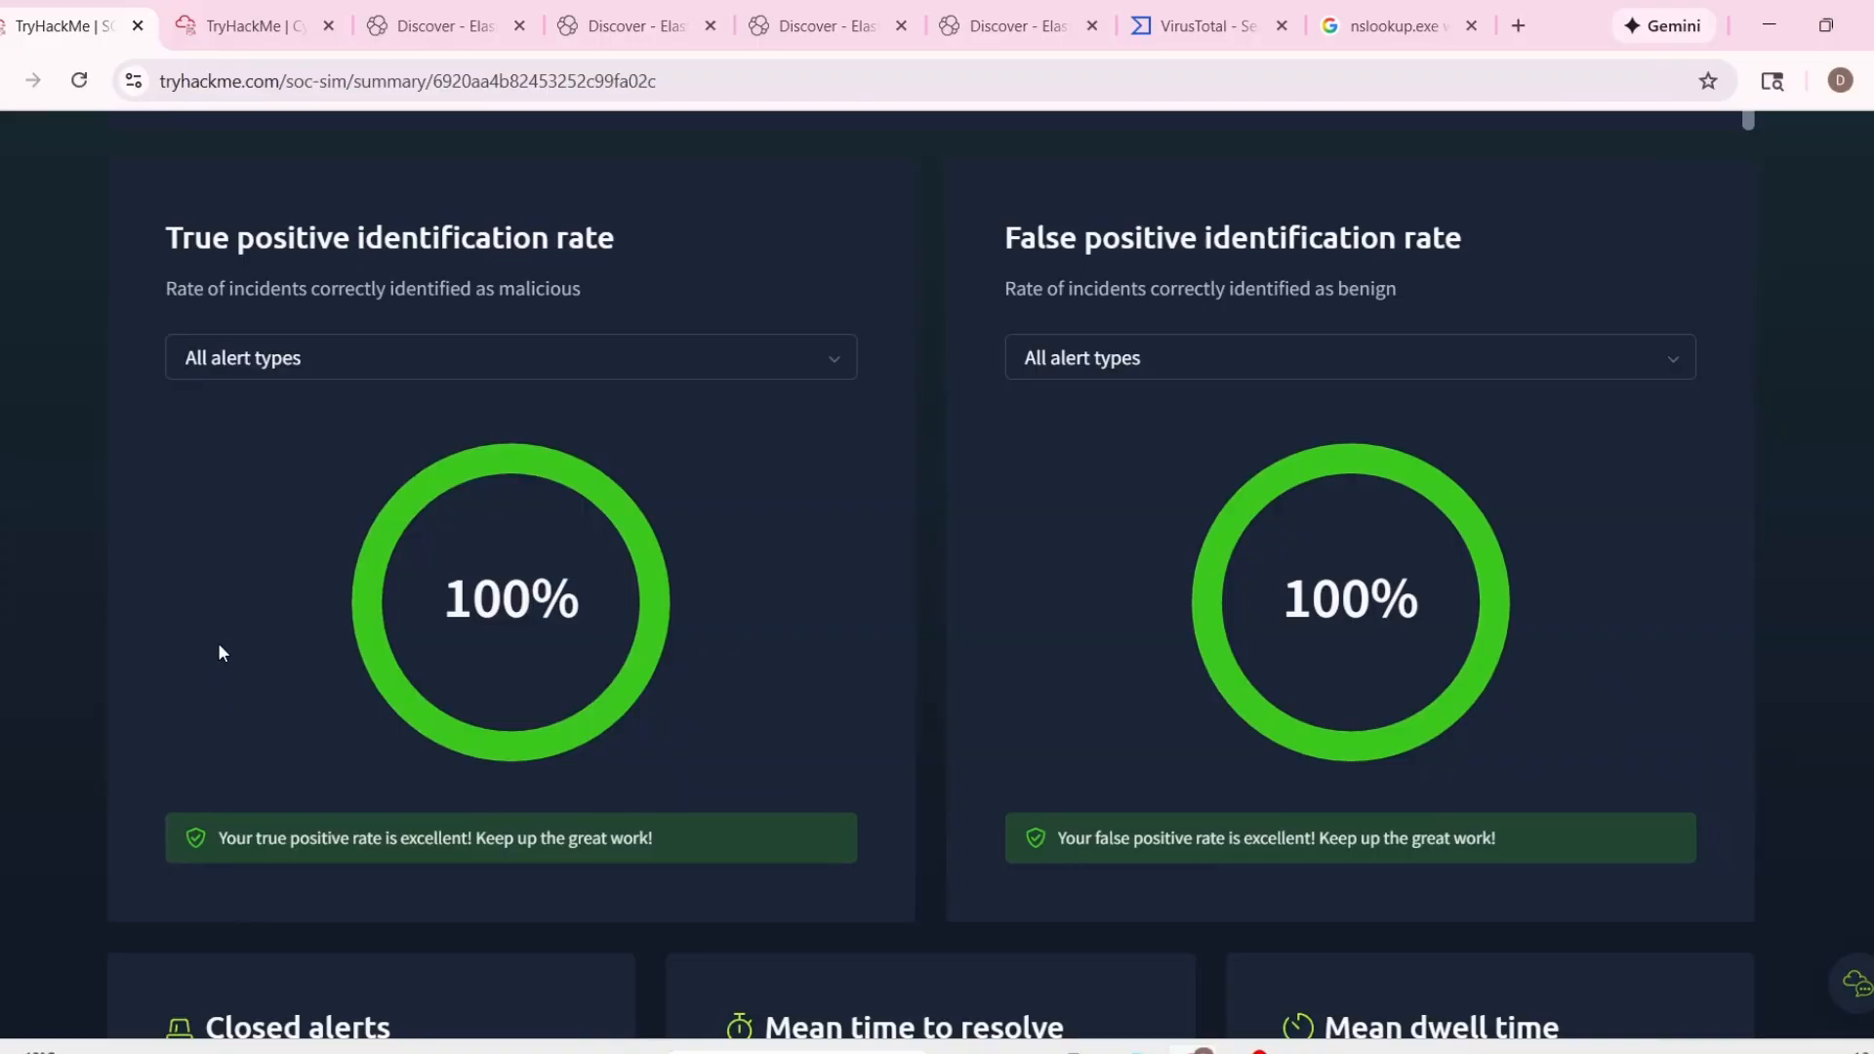